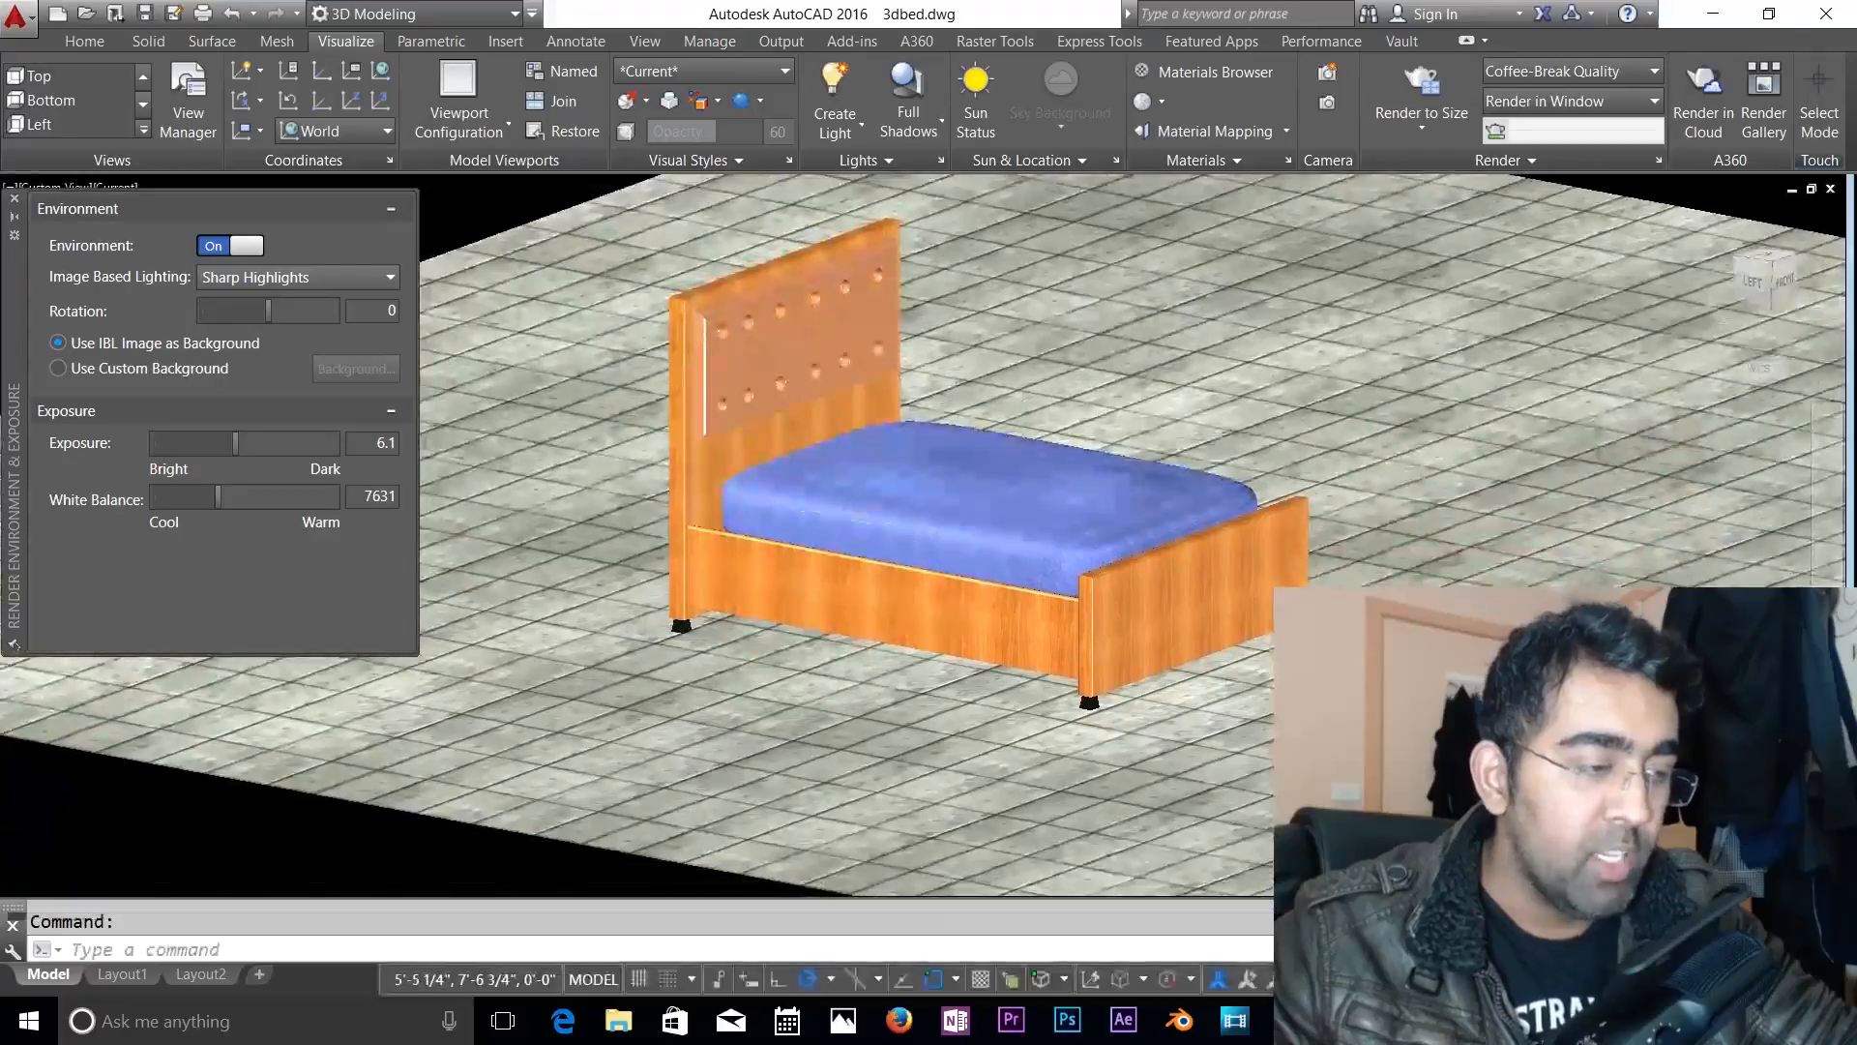
- Examine the finished 3D bed model from several sides, including the mattress, headboard and side panels
{"action": "scroll", "coordinate": [958, 483], "scroll_direction": "up", "scroll_amount": 4}
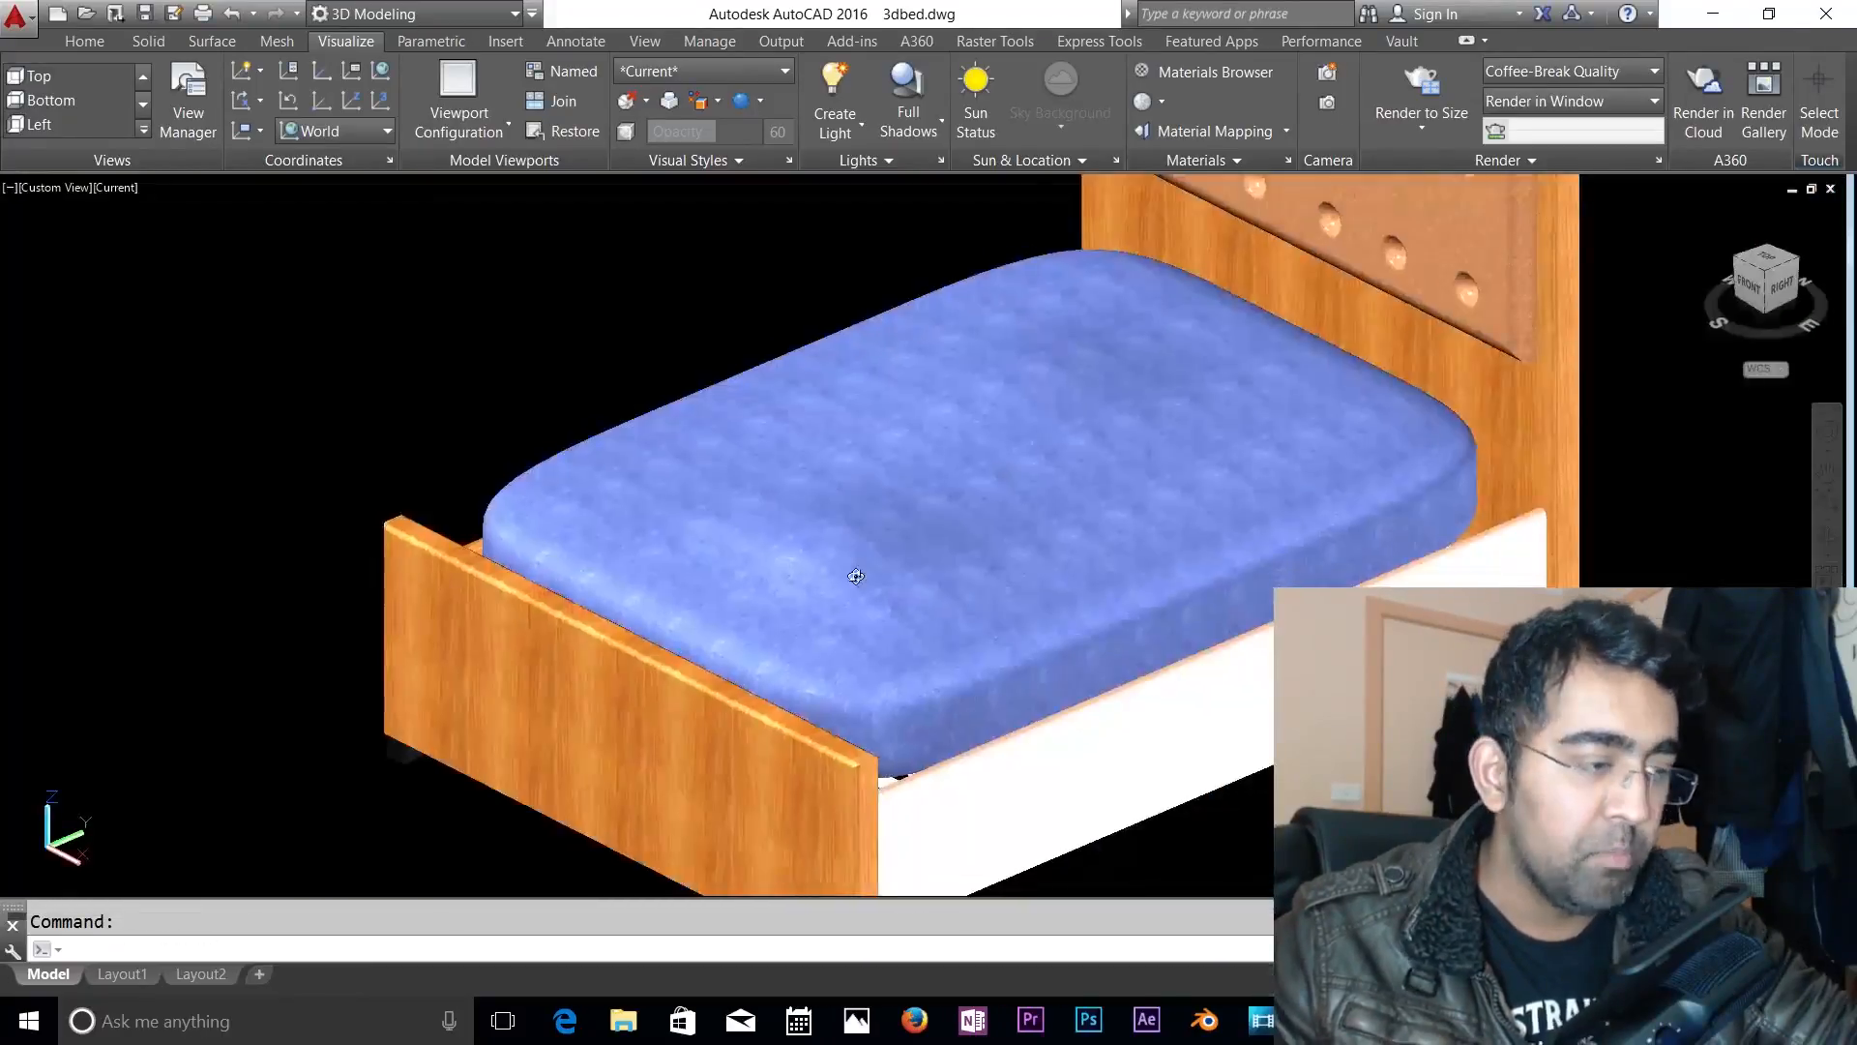
{"action": "middle_click_drag", "start_coordinate": [854, 576], "coordinate": [723, 496], "text": "shift"}
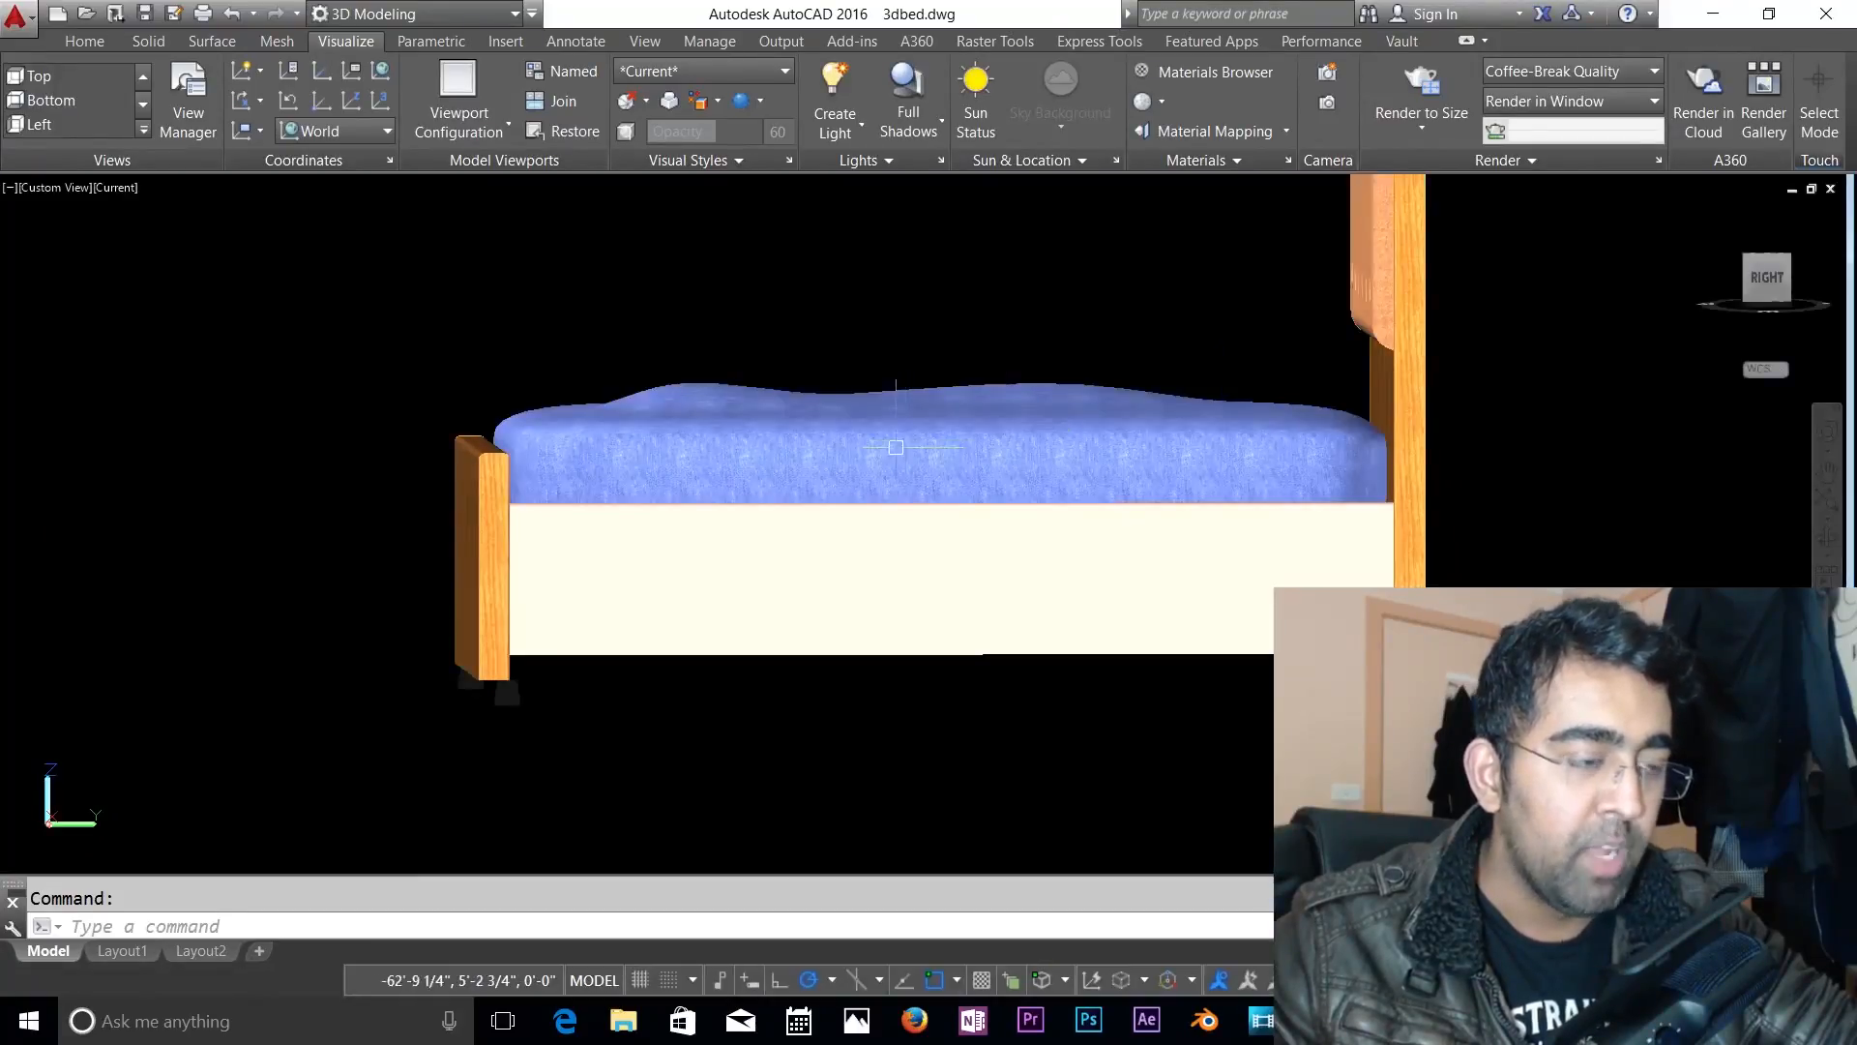
{"action": "middle_click_drag", "start_coordinate": [895, 454], "coordinate": [1404, 533], "text": "shift"}
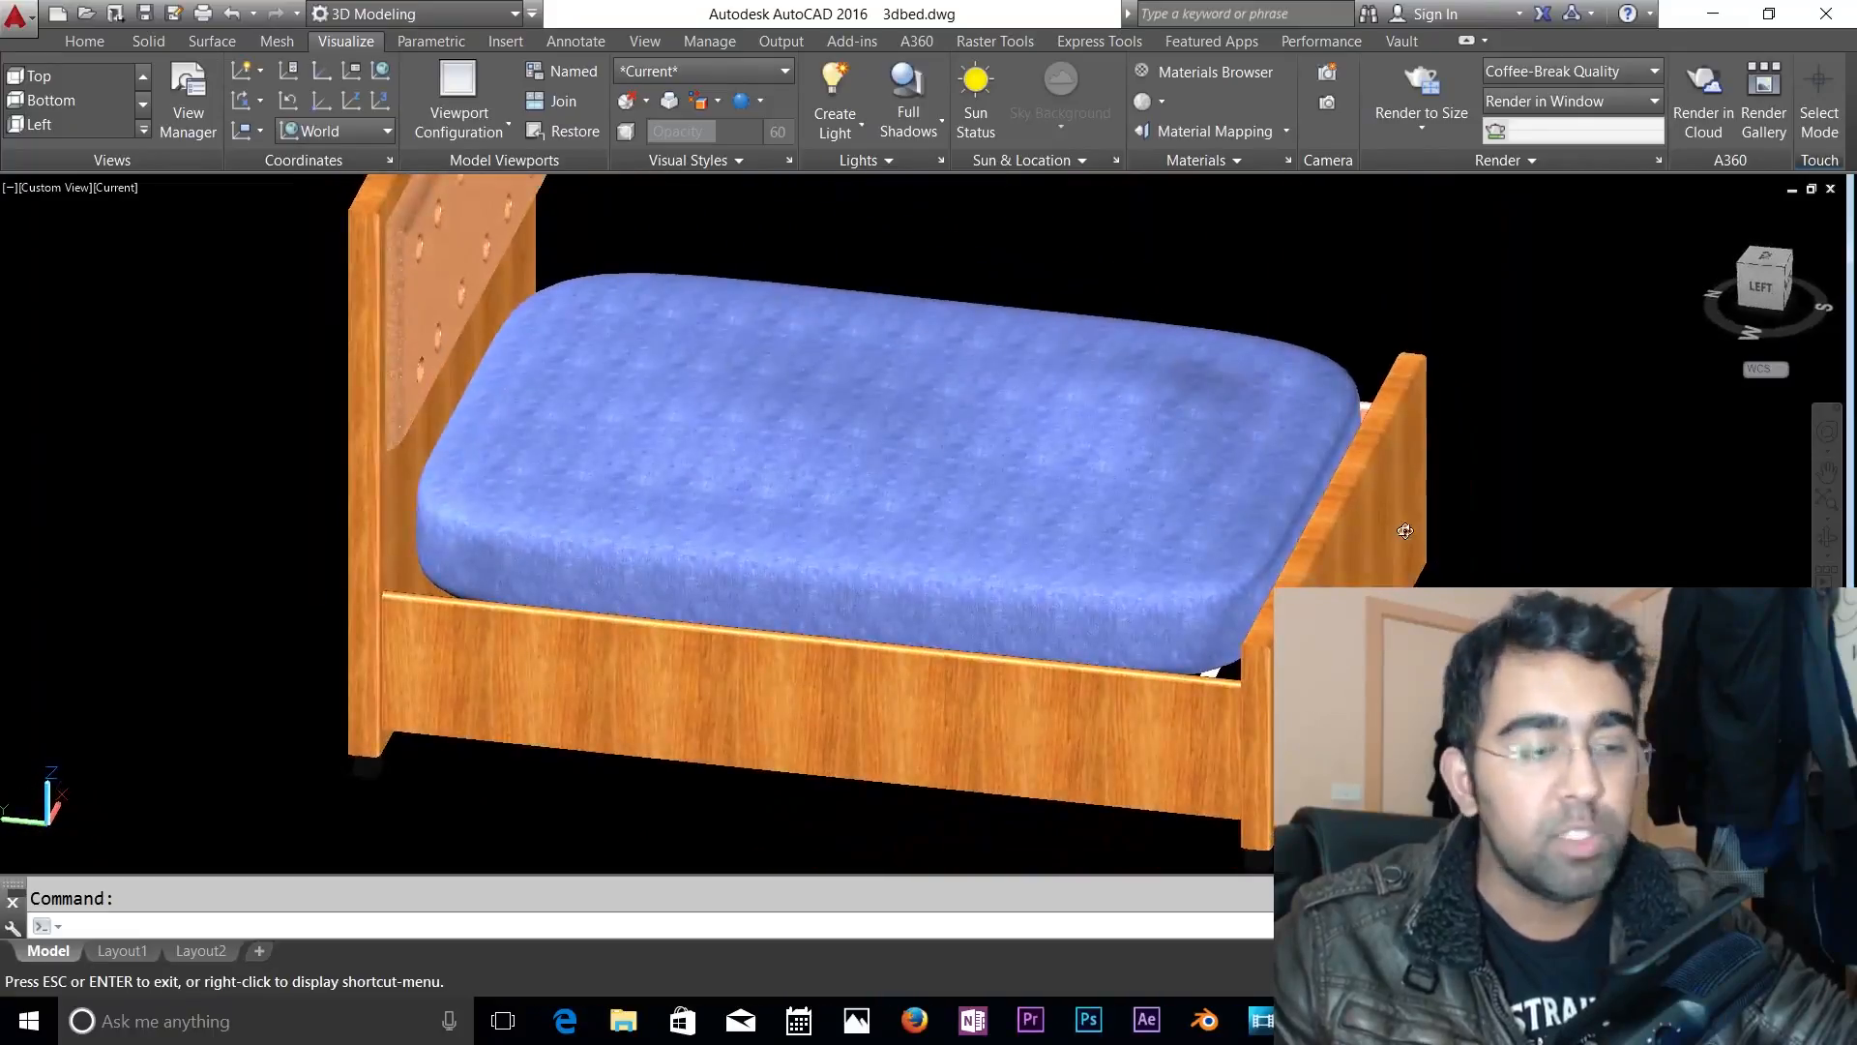
{"action": "scroll", "coordinate": [834, 393], "scroll_direction": "down", "scroll_amount": 3}
{"action": "middle_click_drag", "start_coordinate": [834, 393], "coordinate": [935, 527]}
{"action": "scroll", "coordinate": [1008, 572], "scroll_direction": "up", "scroll_amount": 2}
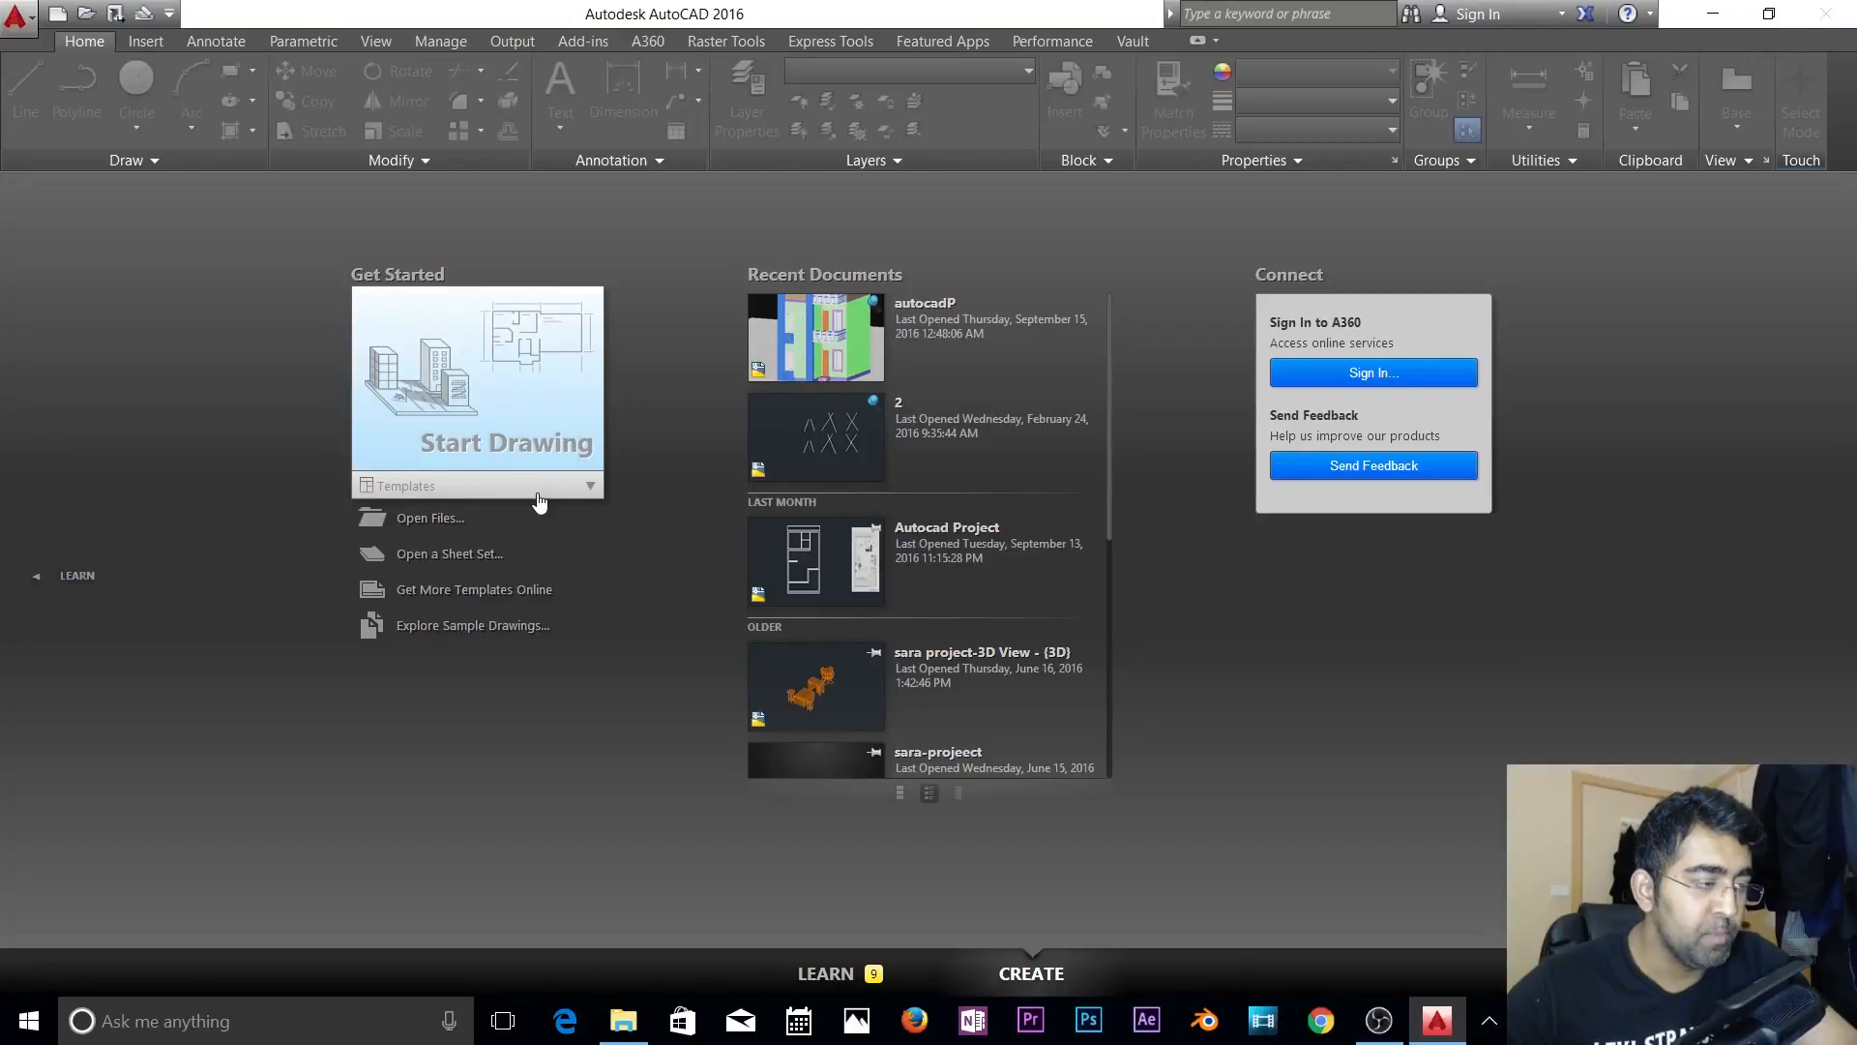
- Start a new drawing in the Drafting & Annotation workspace and turn off the grid display
{"action": "left_click", "coordinate": [538, 496]}
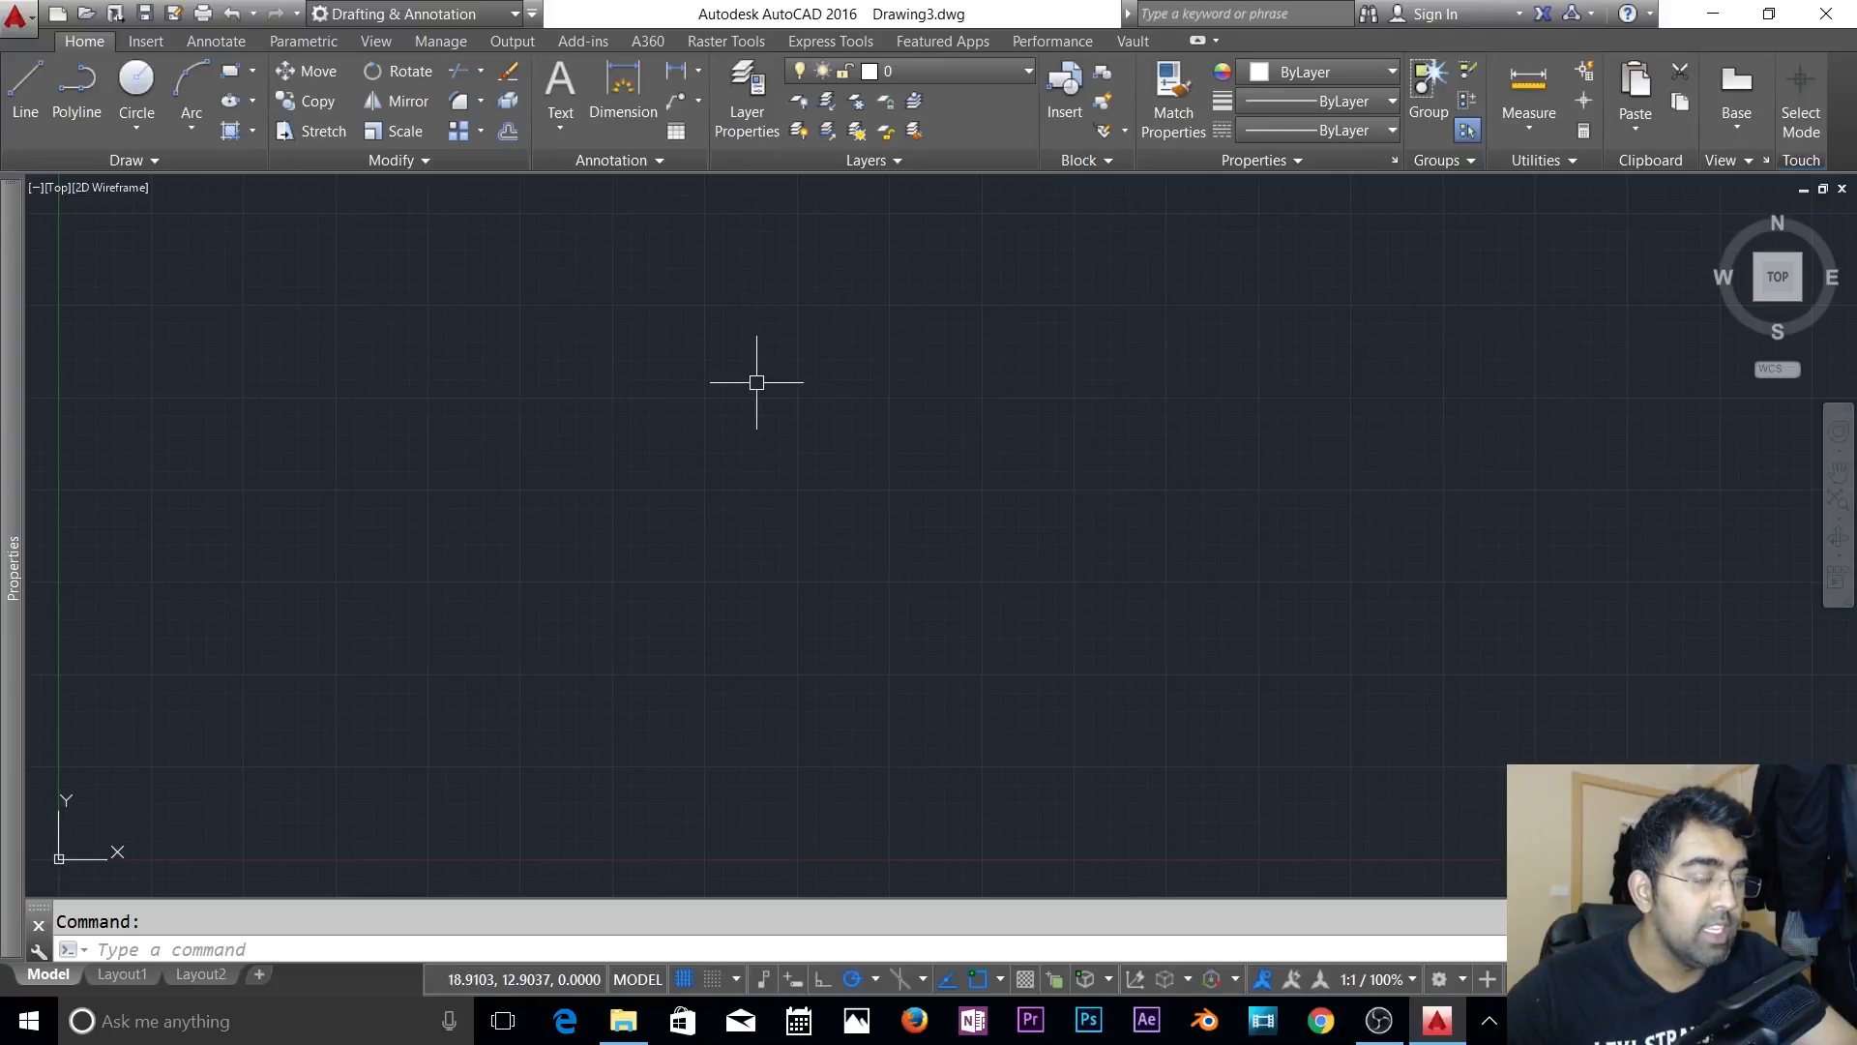
{"action": "left_click", "coordinate": [394, 17]}
{"action": "left_click", "coordinate": [391, 46]}
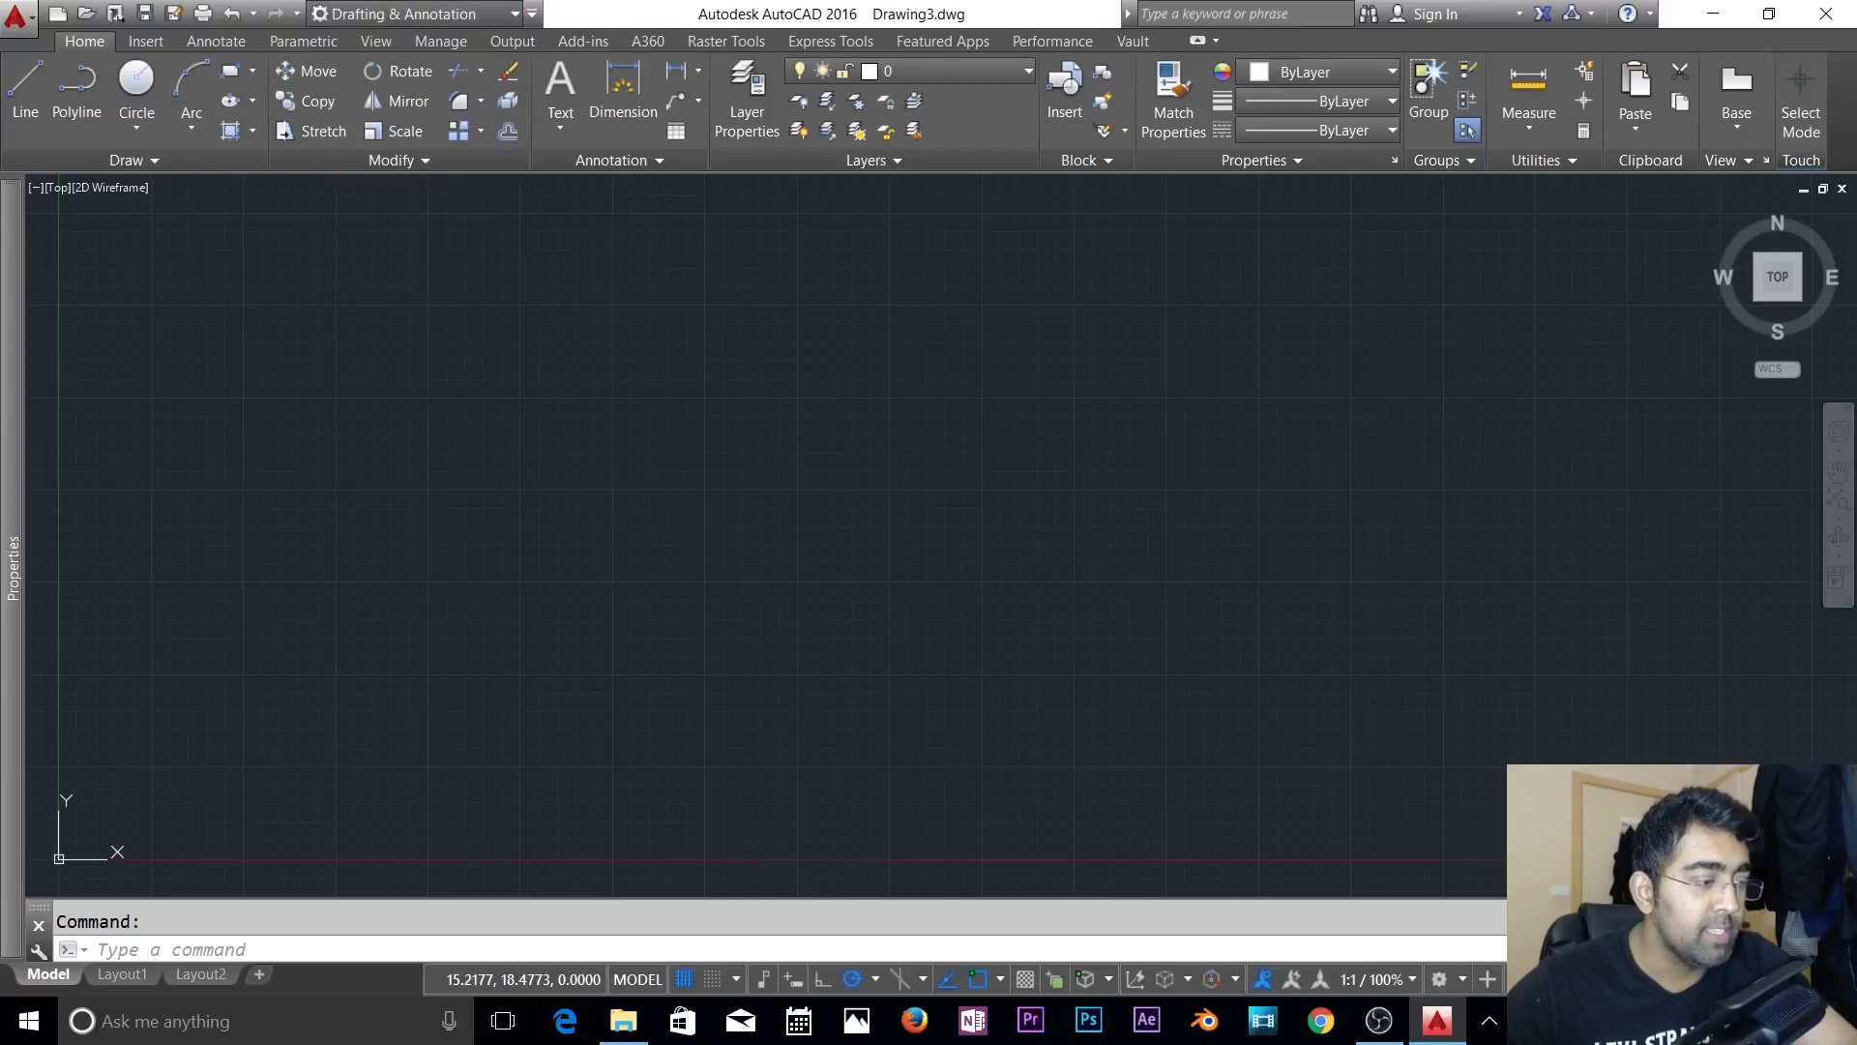
{"action": "left_click", "coordinate": [683, 980]}
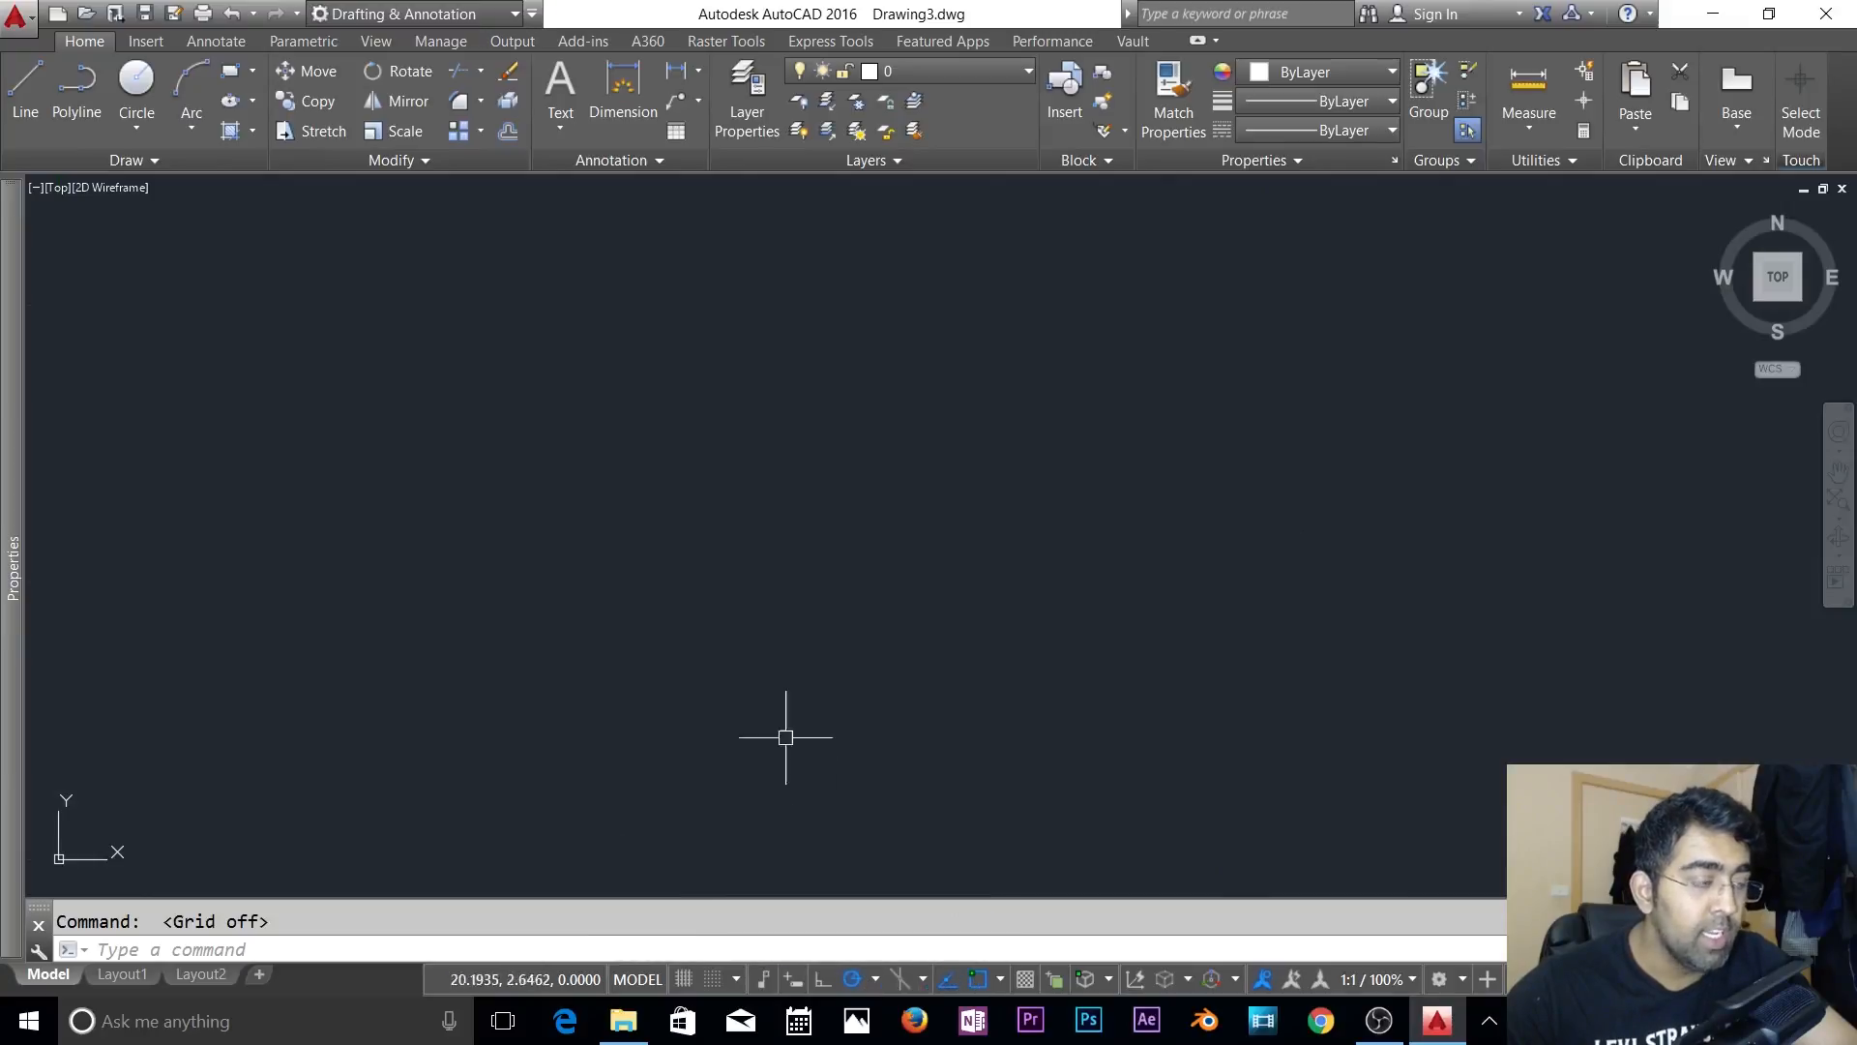
{"action": "key", "text": "Escape"}
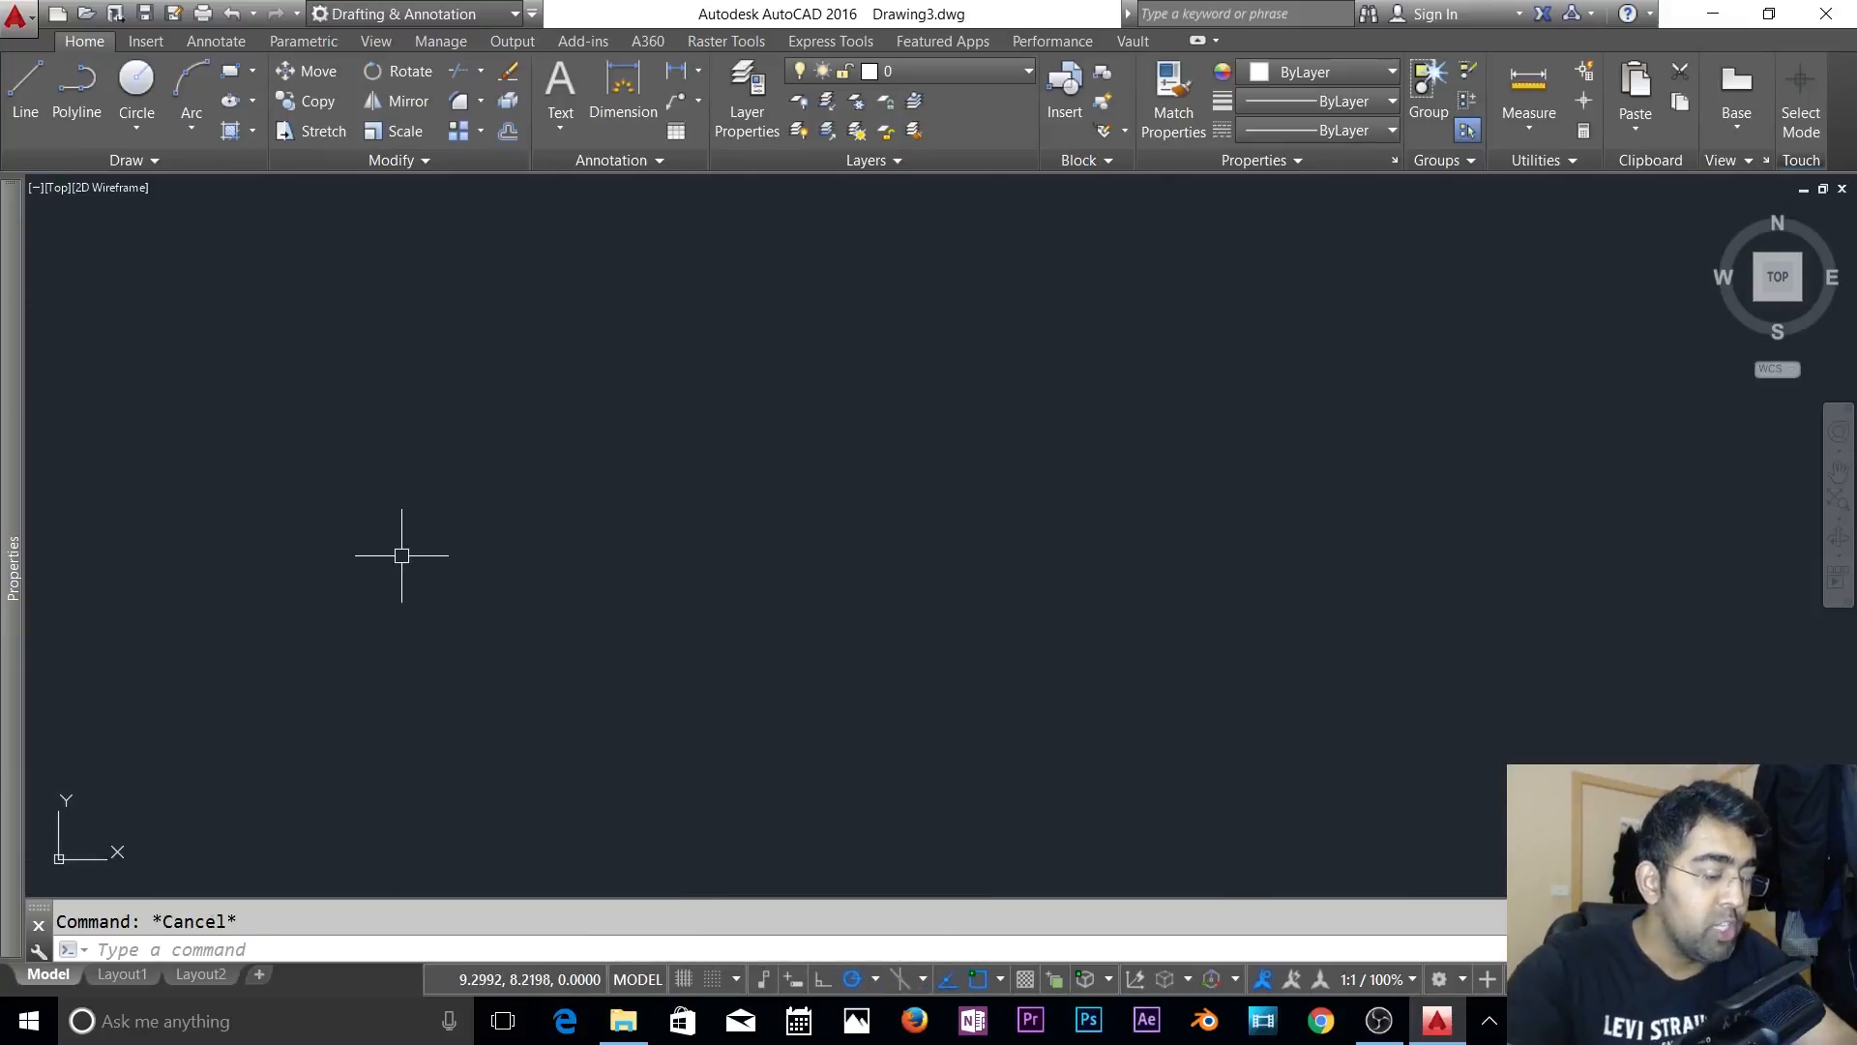
- Set the drawing's length units to Architectural with a precision of 0'-0 1/4"
{"action": "type", "text": "uni"}
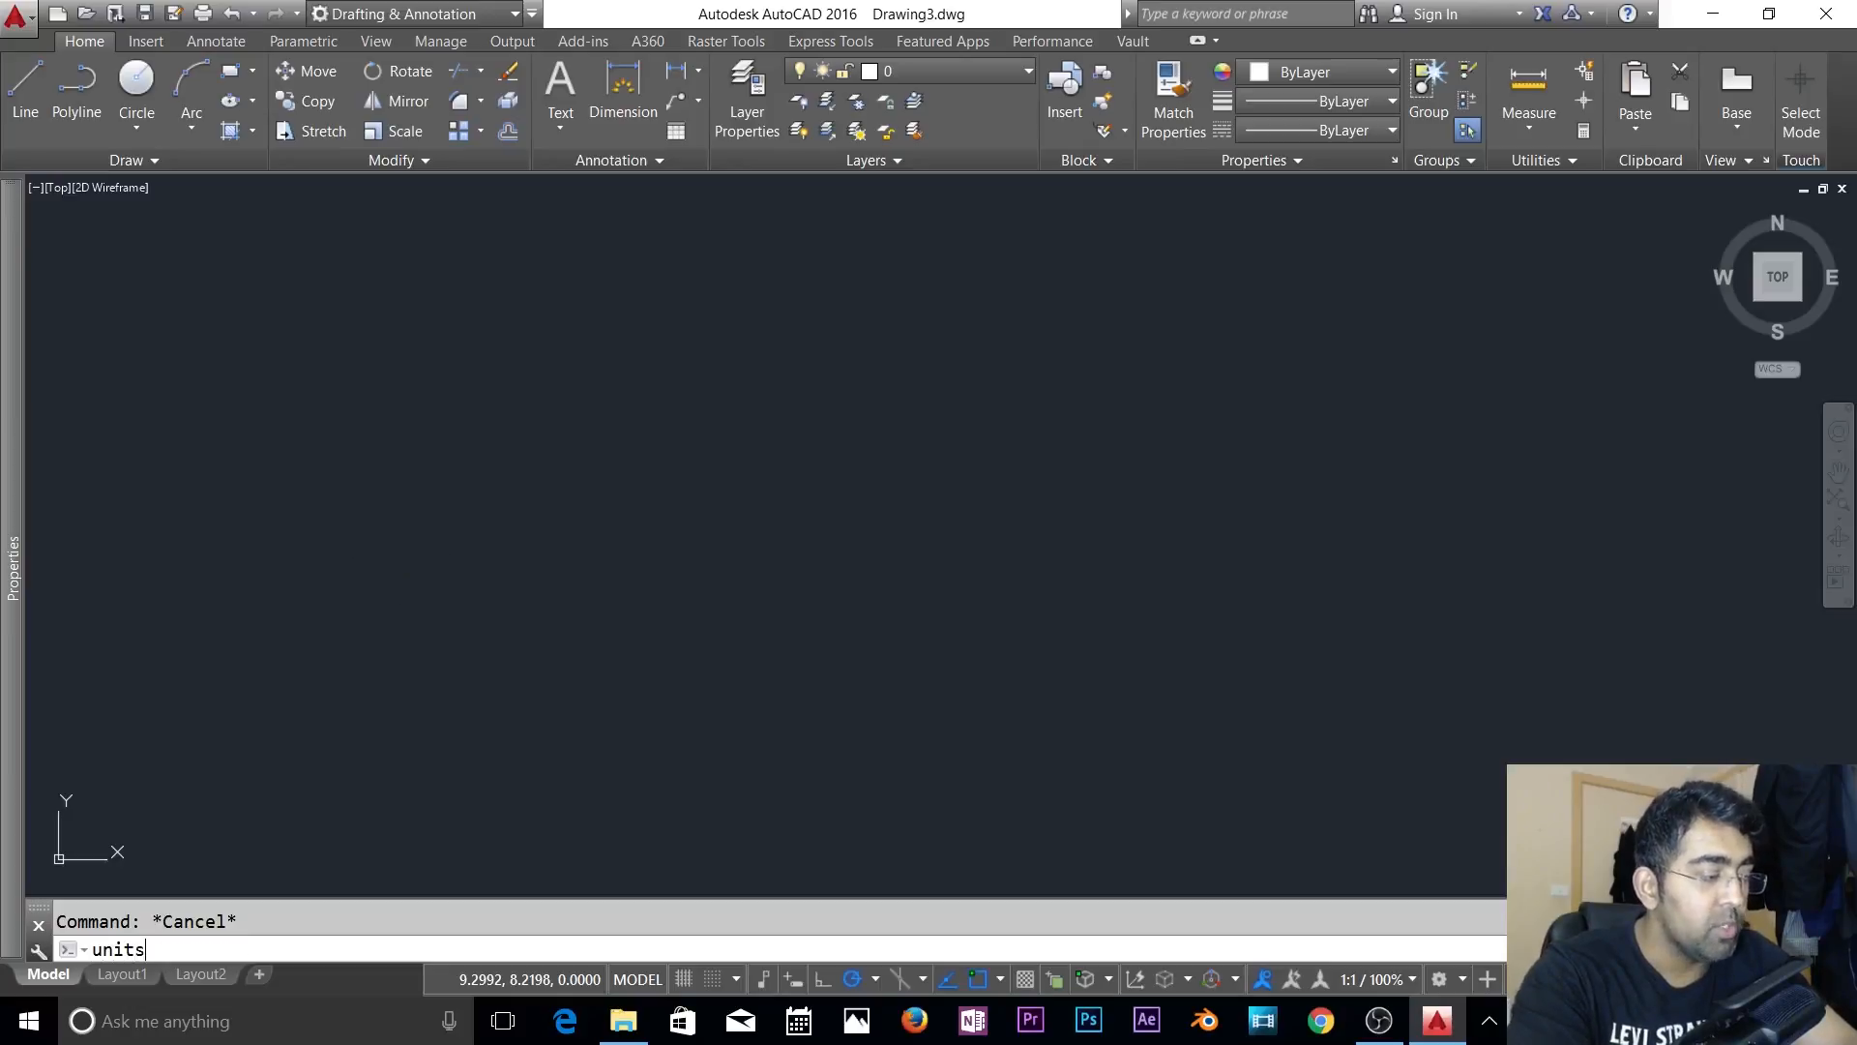
{"action": "type", "text": "ts"}
{"action": "key", "text": "Return"}
{"action": "left_click", "coordinate": [735, 345]}
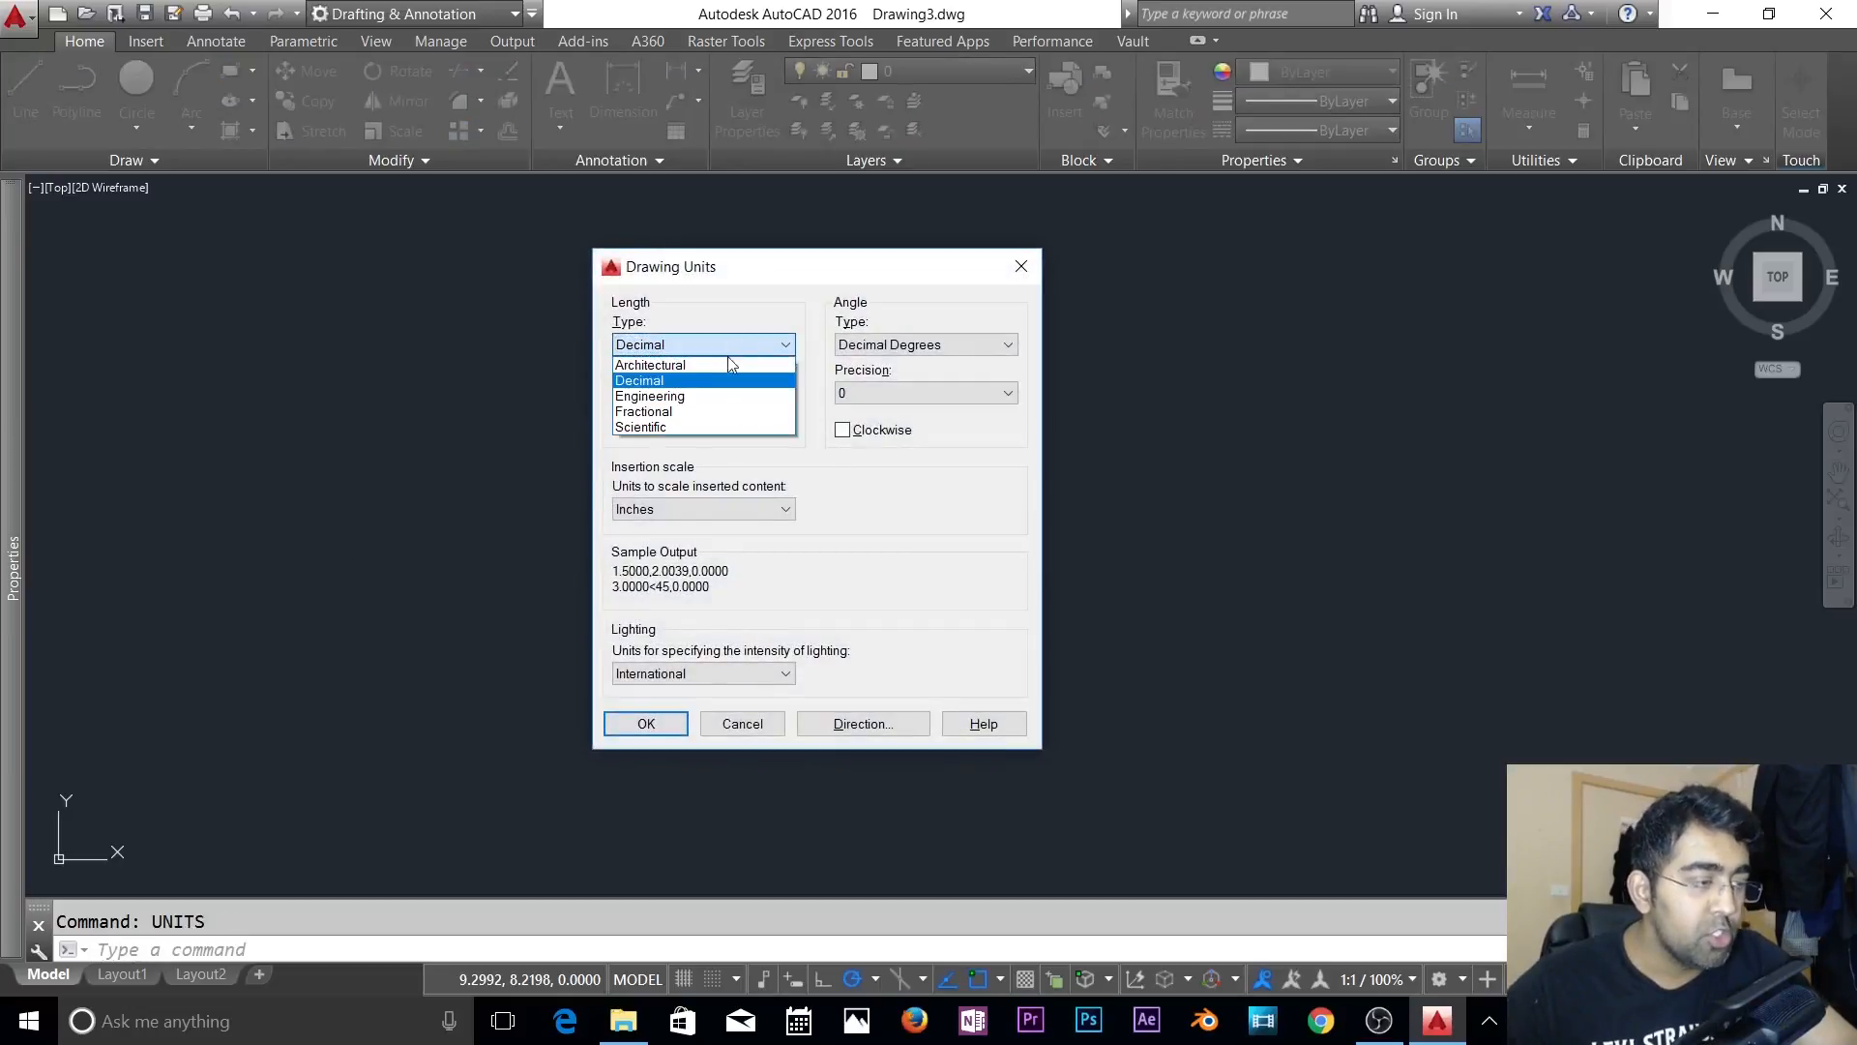
{"action": "left_click", "coordinate": [677, 361]}
{"action": "left_click", "coordinate": [705, 392]}
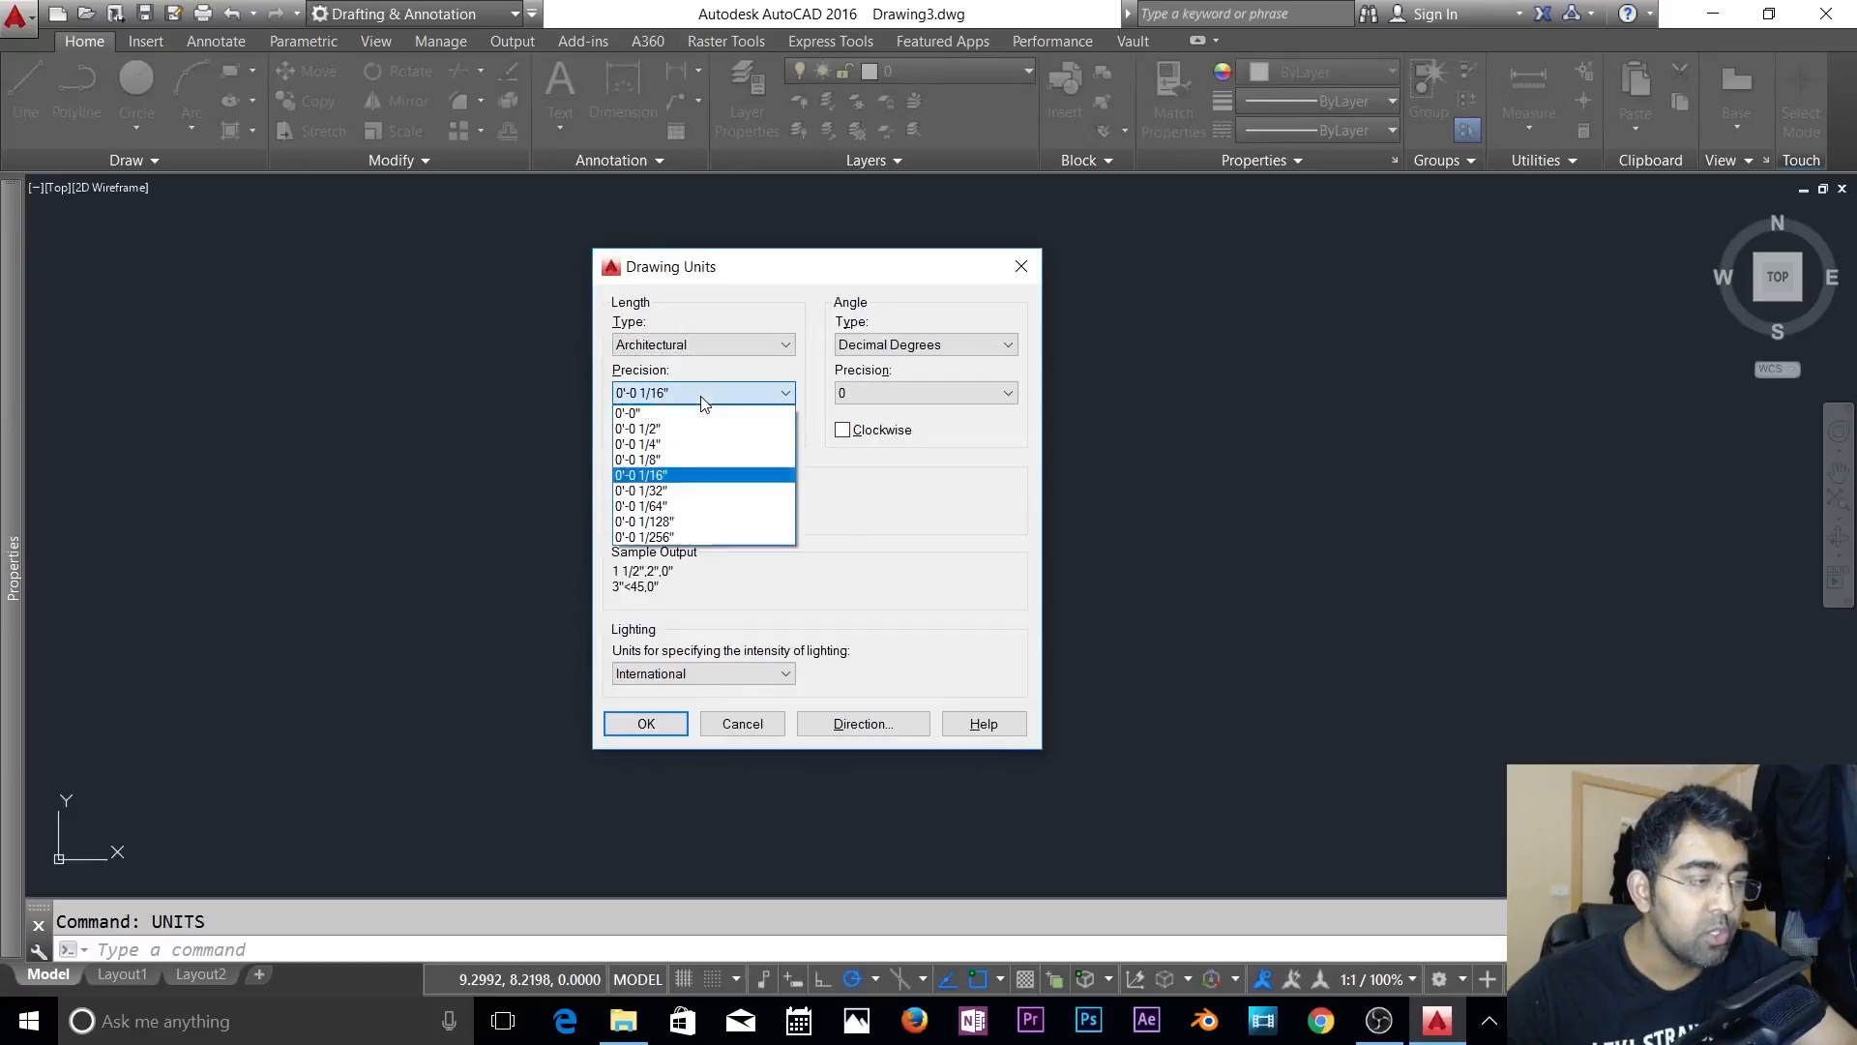
{"action": "left_click", "coordinate": [675, 443]}
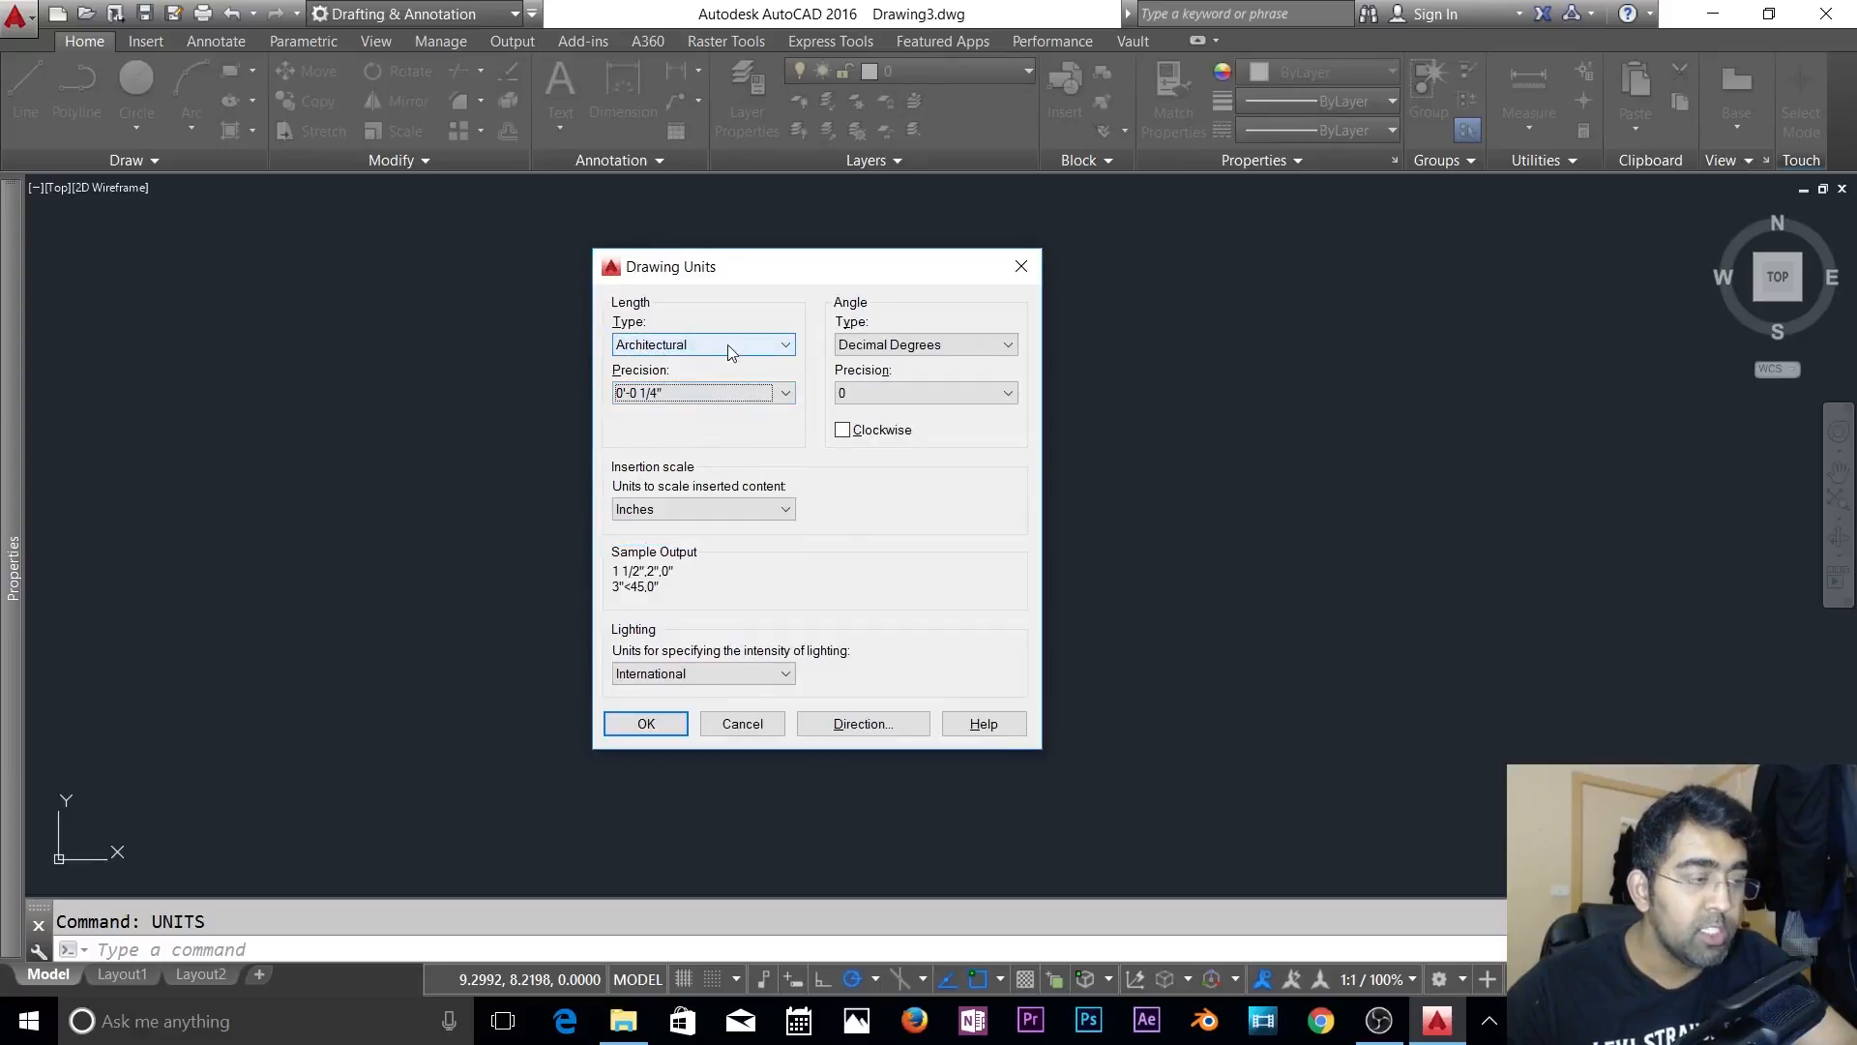
{"action": "left_click", "coordinate": [669, 732]}
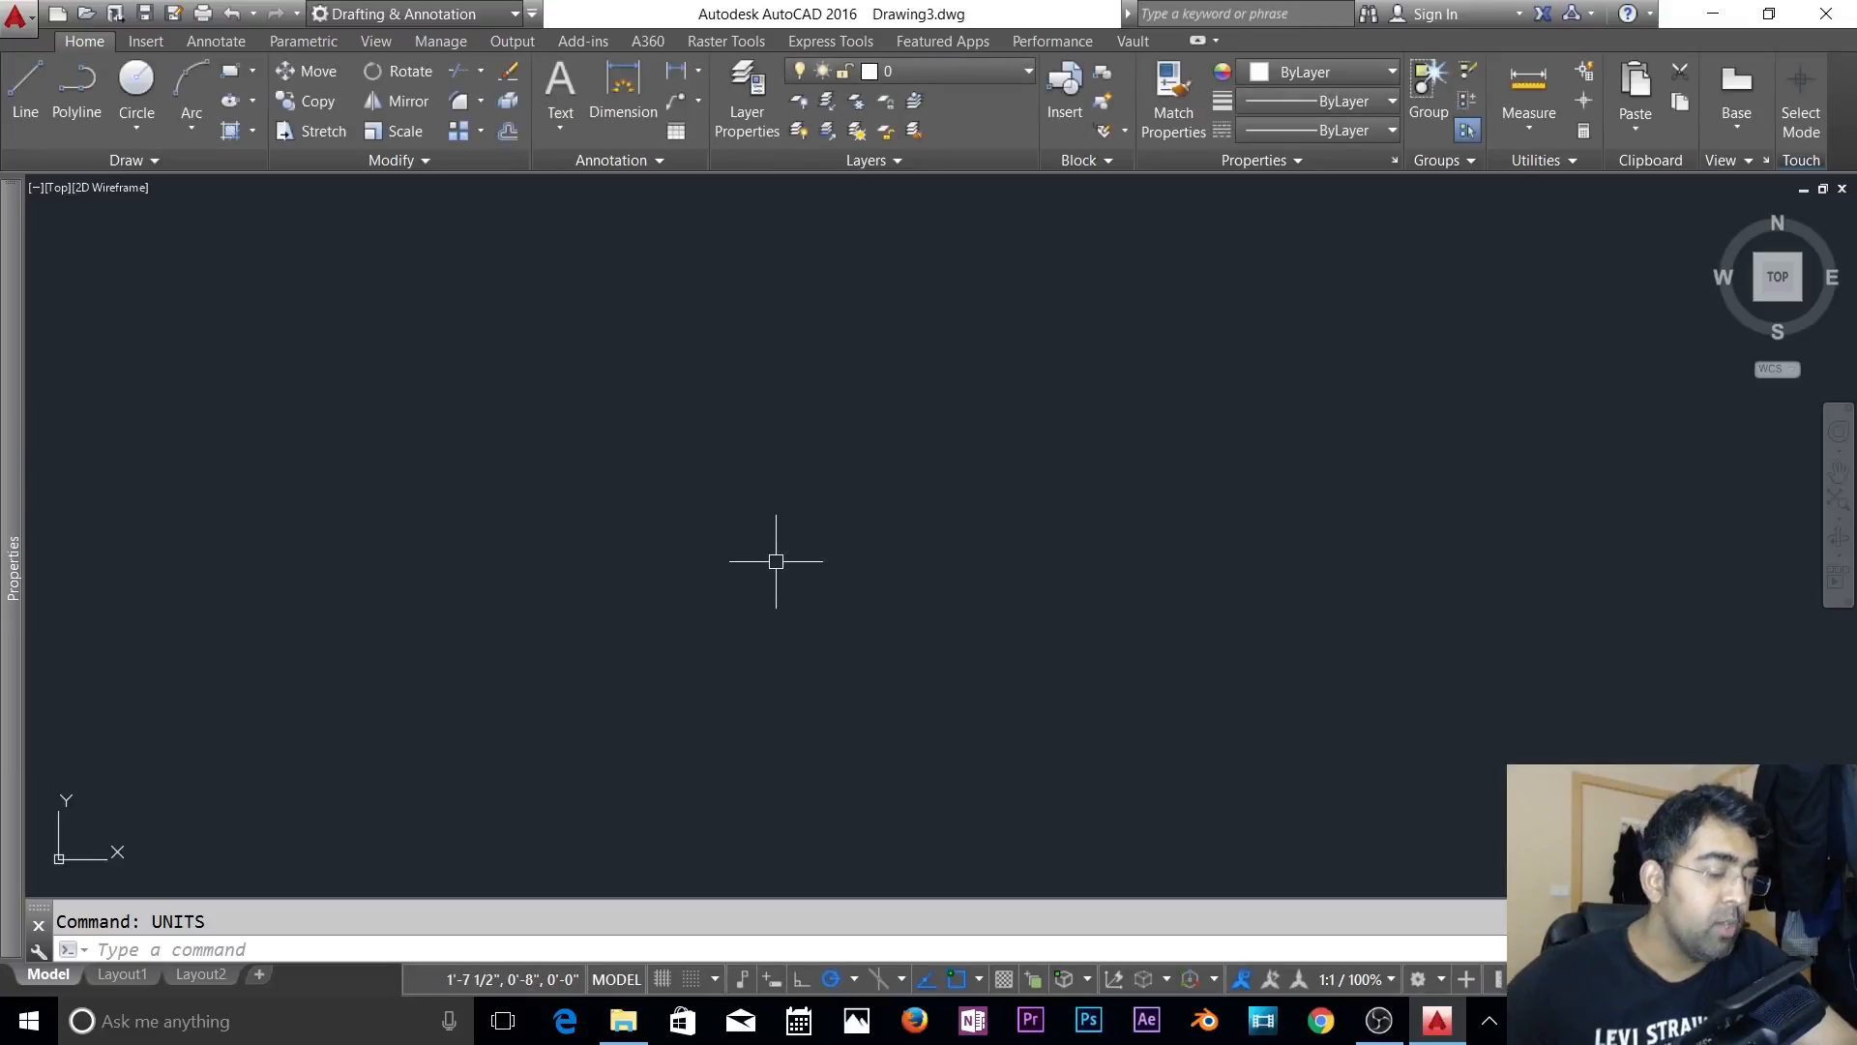
- Set the model space limits from the default lower-left corner to 100',100' and zoom to all
{"action": "type", "text": "limits"}
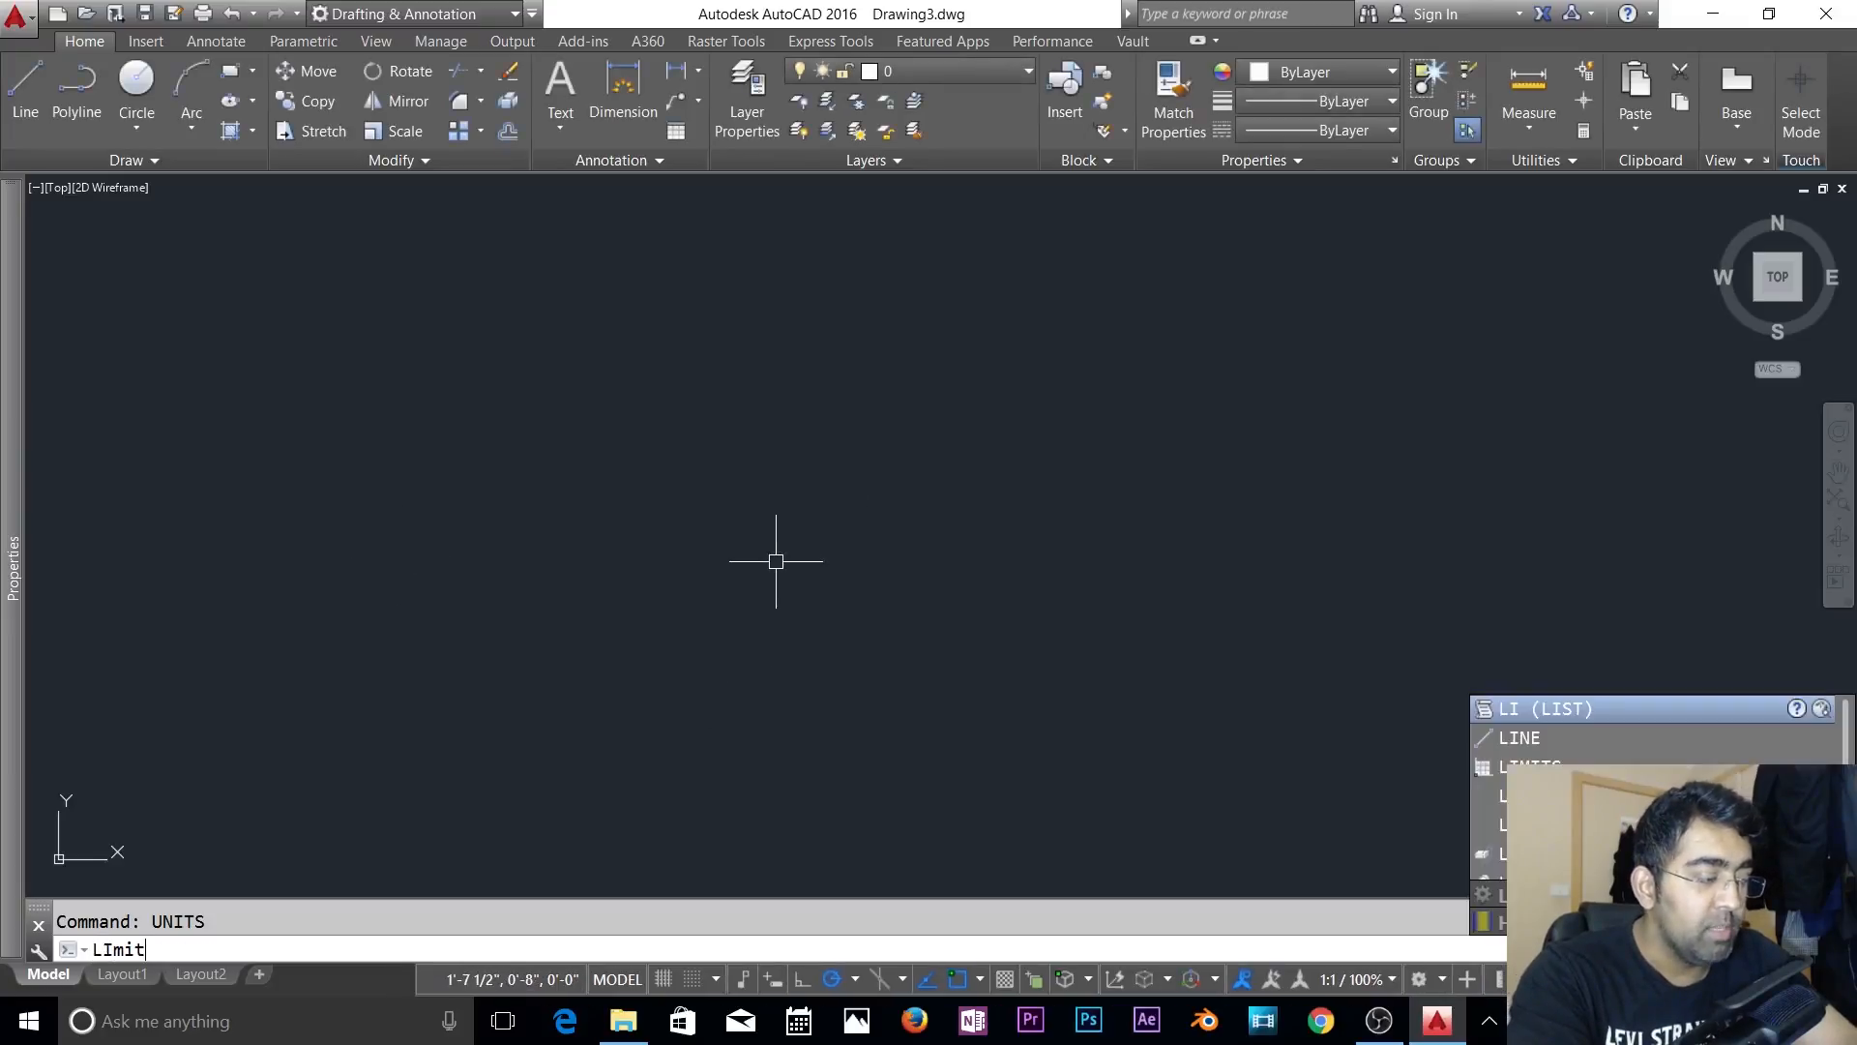
{"action": "key", "text": "Return"}
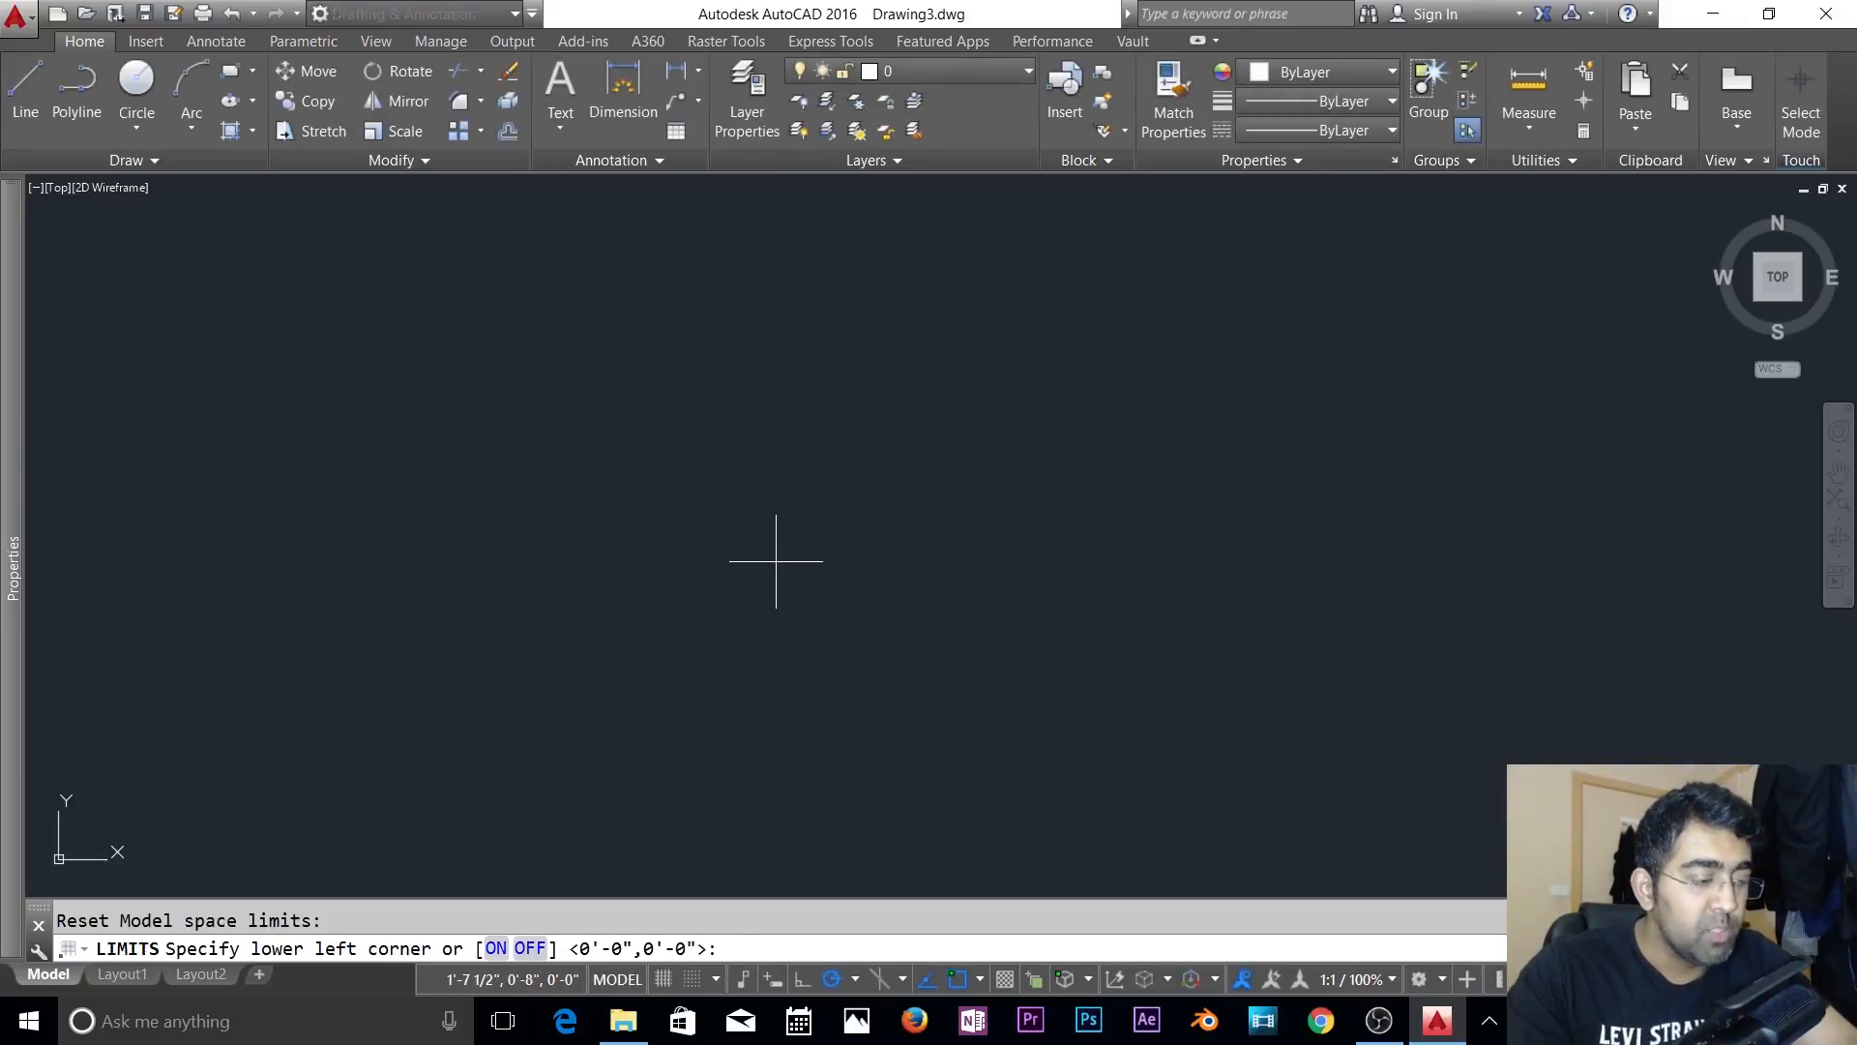
{"action": "key", "text": "Return"}
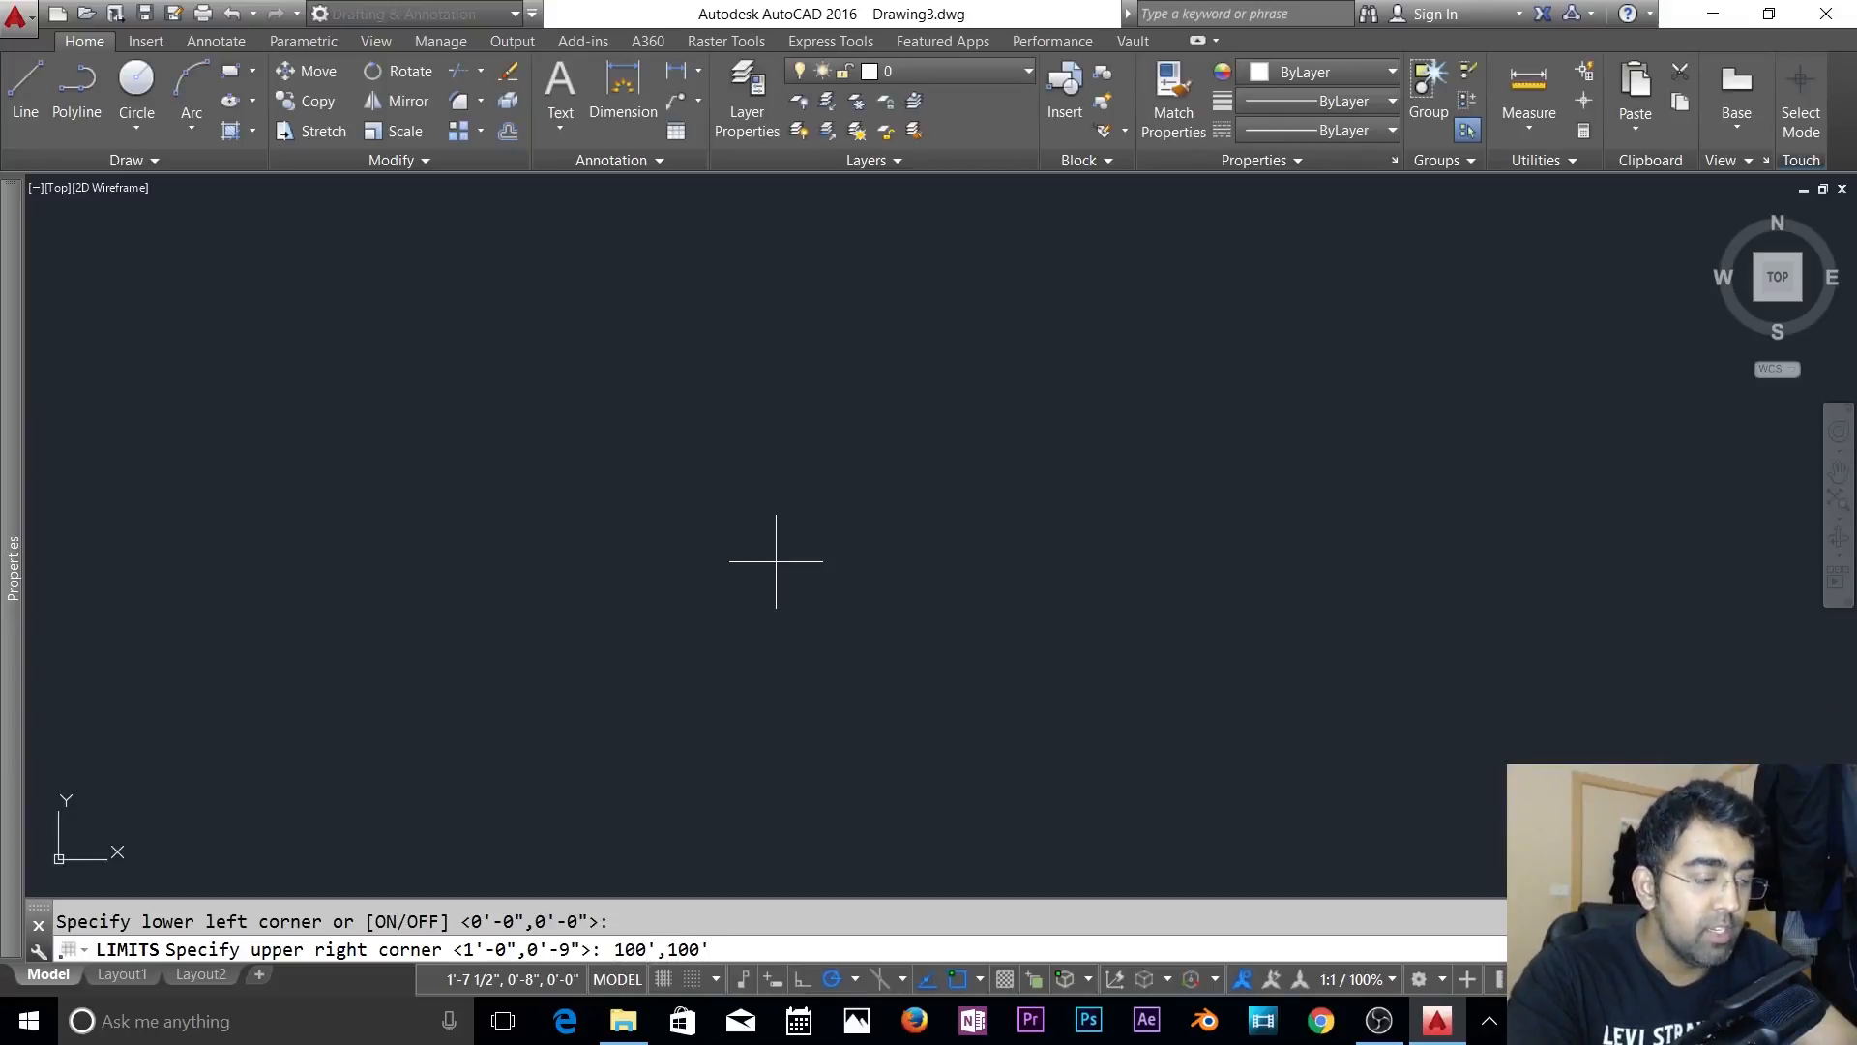
{"action": "key", "text": "Return"}
{"action": "type", "text": "z"}
{"action": "key", "text": "Return"}
{"action": "type", "text": "a"}
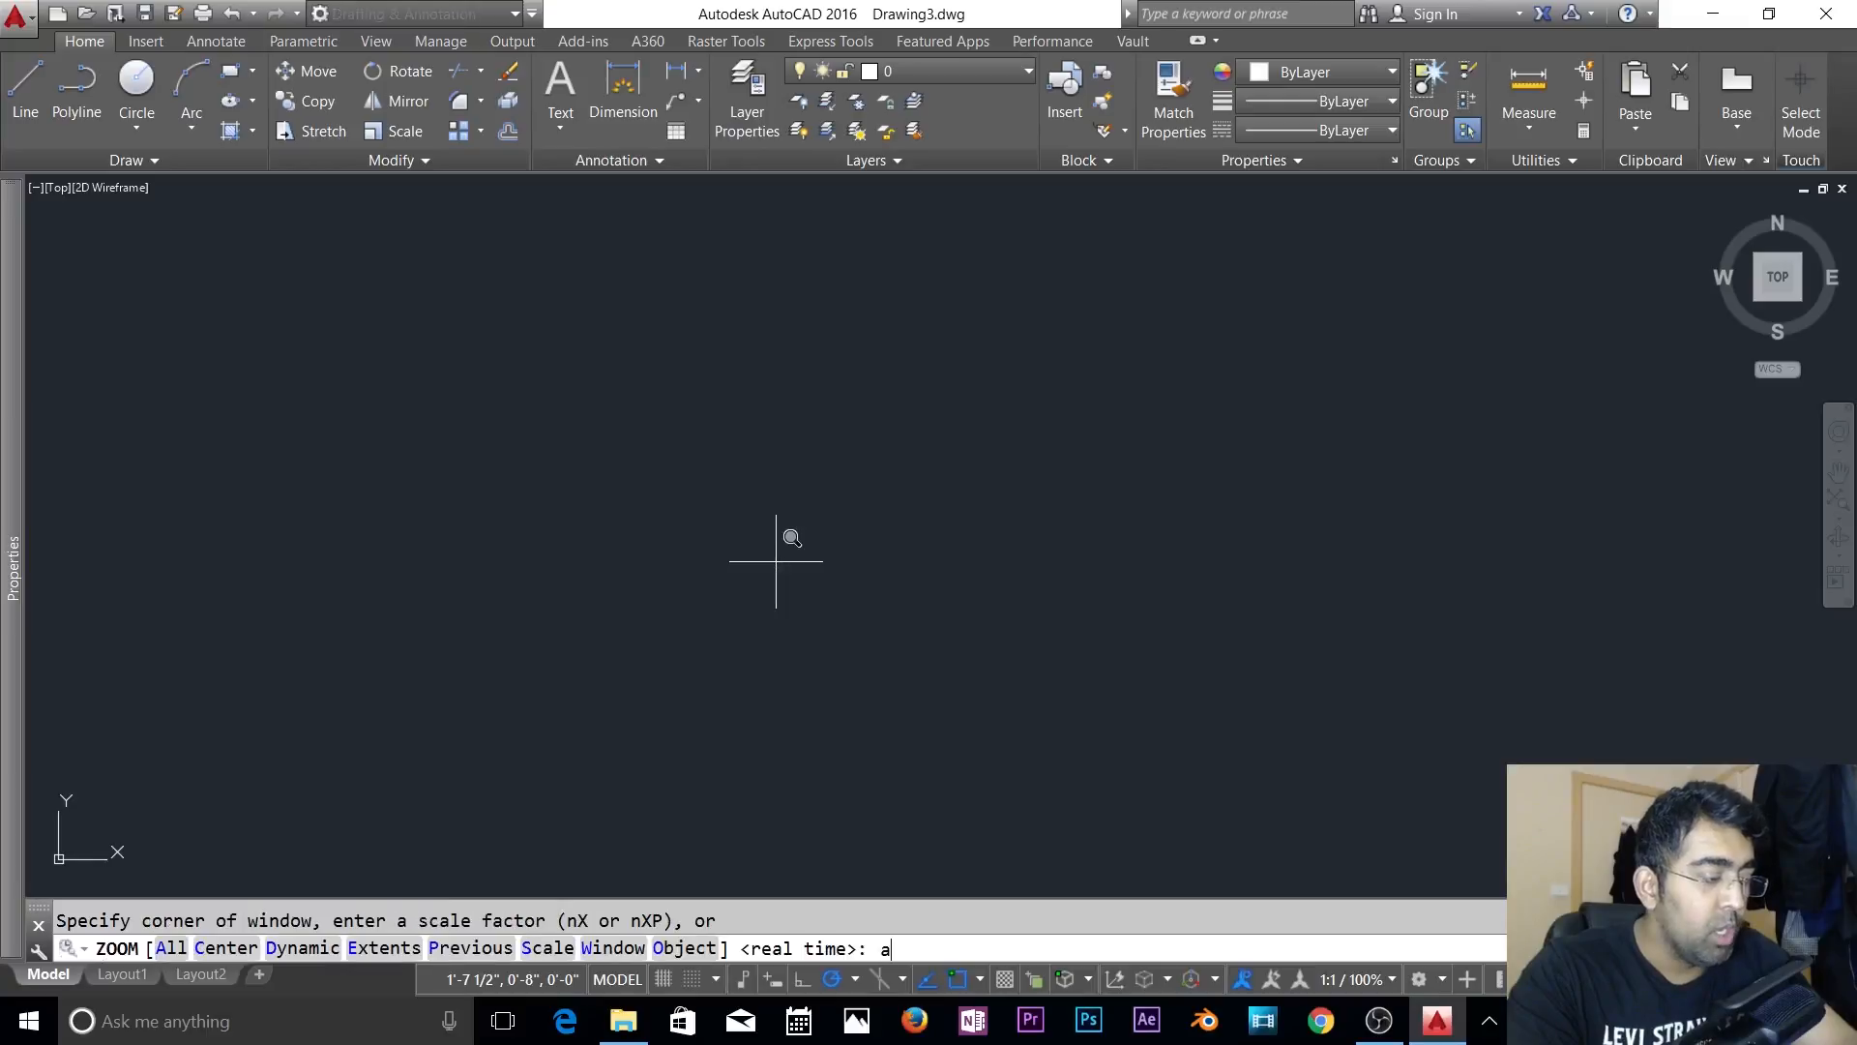
{"action": "key", "text": "Return"}
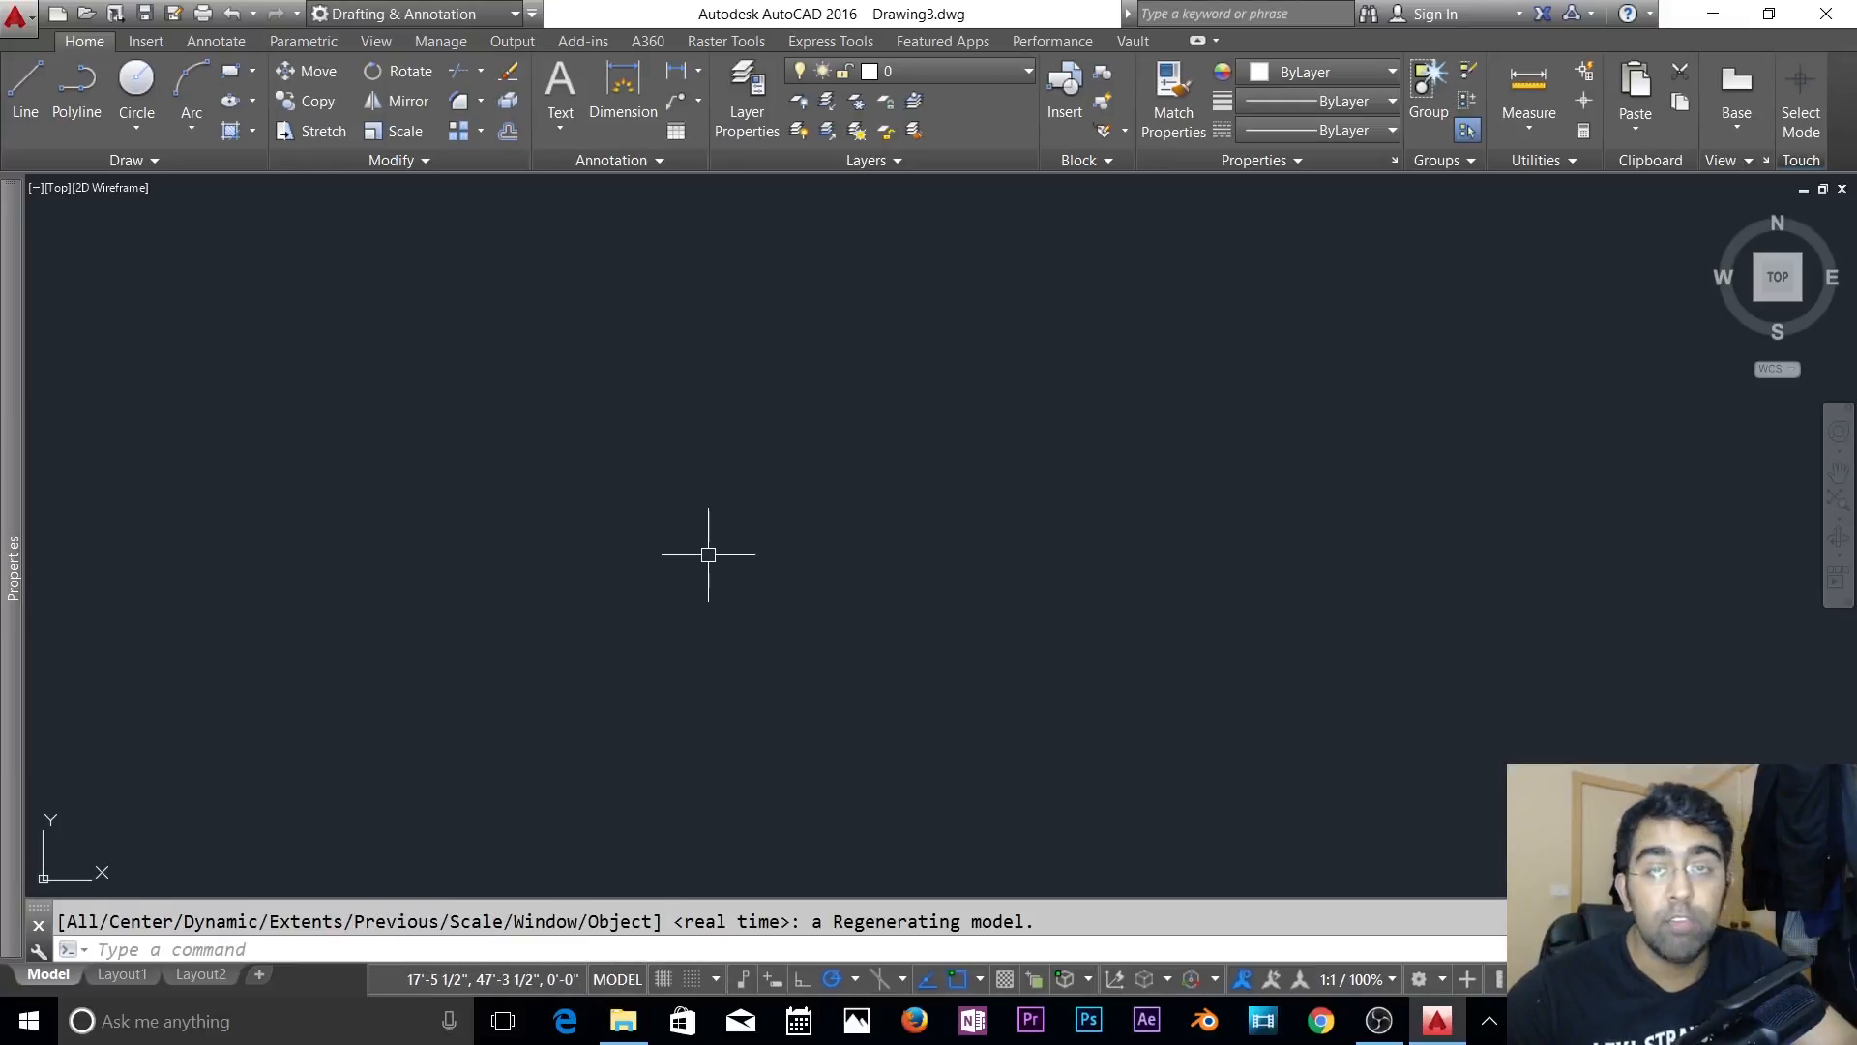
{"action": "mouse_move", "coordinate": [594, 284]}
{"action": "left_mouse_down"}
{"action": "mouse_move", "coordinate": [829, 469]}
{"action": "mouse_move", "coordinate": [805, 588]}
{"action": "mouse_move", "coordinate": [489, 497]}
{"action": "mouse_move", "coordinate": [518, 254]}
{"action": "mouse_move", "coordinate": [945, 274]}
{"action": "mouse_move", "coordinate": [969, 536]}
{"action": "mouse_move", "coordinate": [904, 539]}
{"action": "mouse_move", "coordinate": [829, 588]}
{"action": "left_mouse_up"}
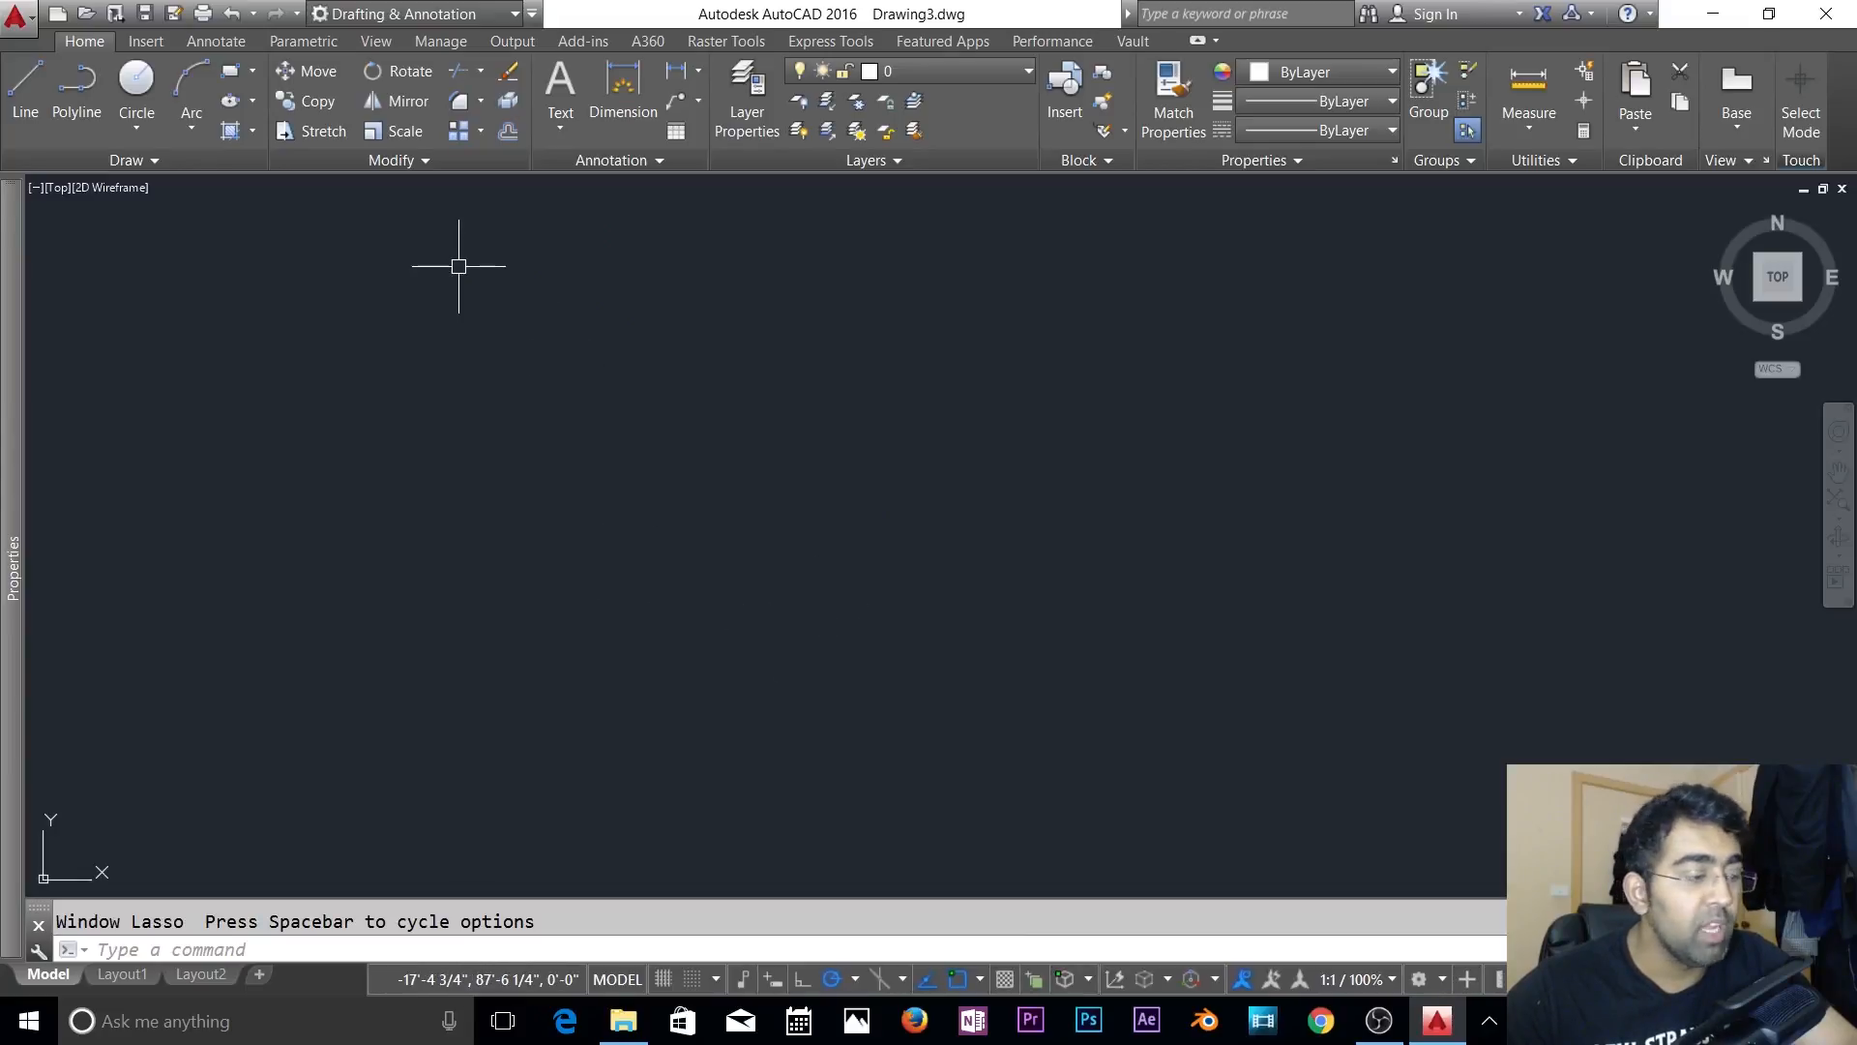
{"action": "mouse_move", "coordinate": [464, 269]}
{"action": "left_mouse_down"}
{"action": "mouse_move", "coordinate": [987, 551]}
{"action": "mouse_move", "coordinate": [566, 697]}
{"action": "left_mouse_up"}
{"action": "mouse_move", "coordinate": [402, 268]}
{"action": "left_mouse_down"}
{"action": "mouse_move", "coordinate": [849, 539]}
{"action": "mouse_move", "coordinate": [638, 689]}
{"action": "left_mouse_up"}
{"action": "left_click", "coordinate": [582, 669]}
{"action": "key", "text": "Escape"}
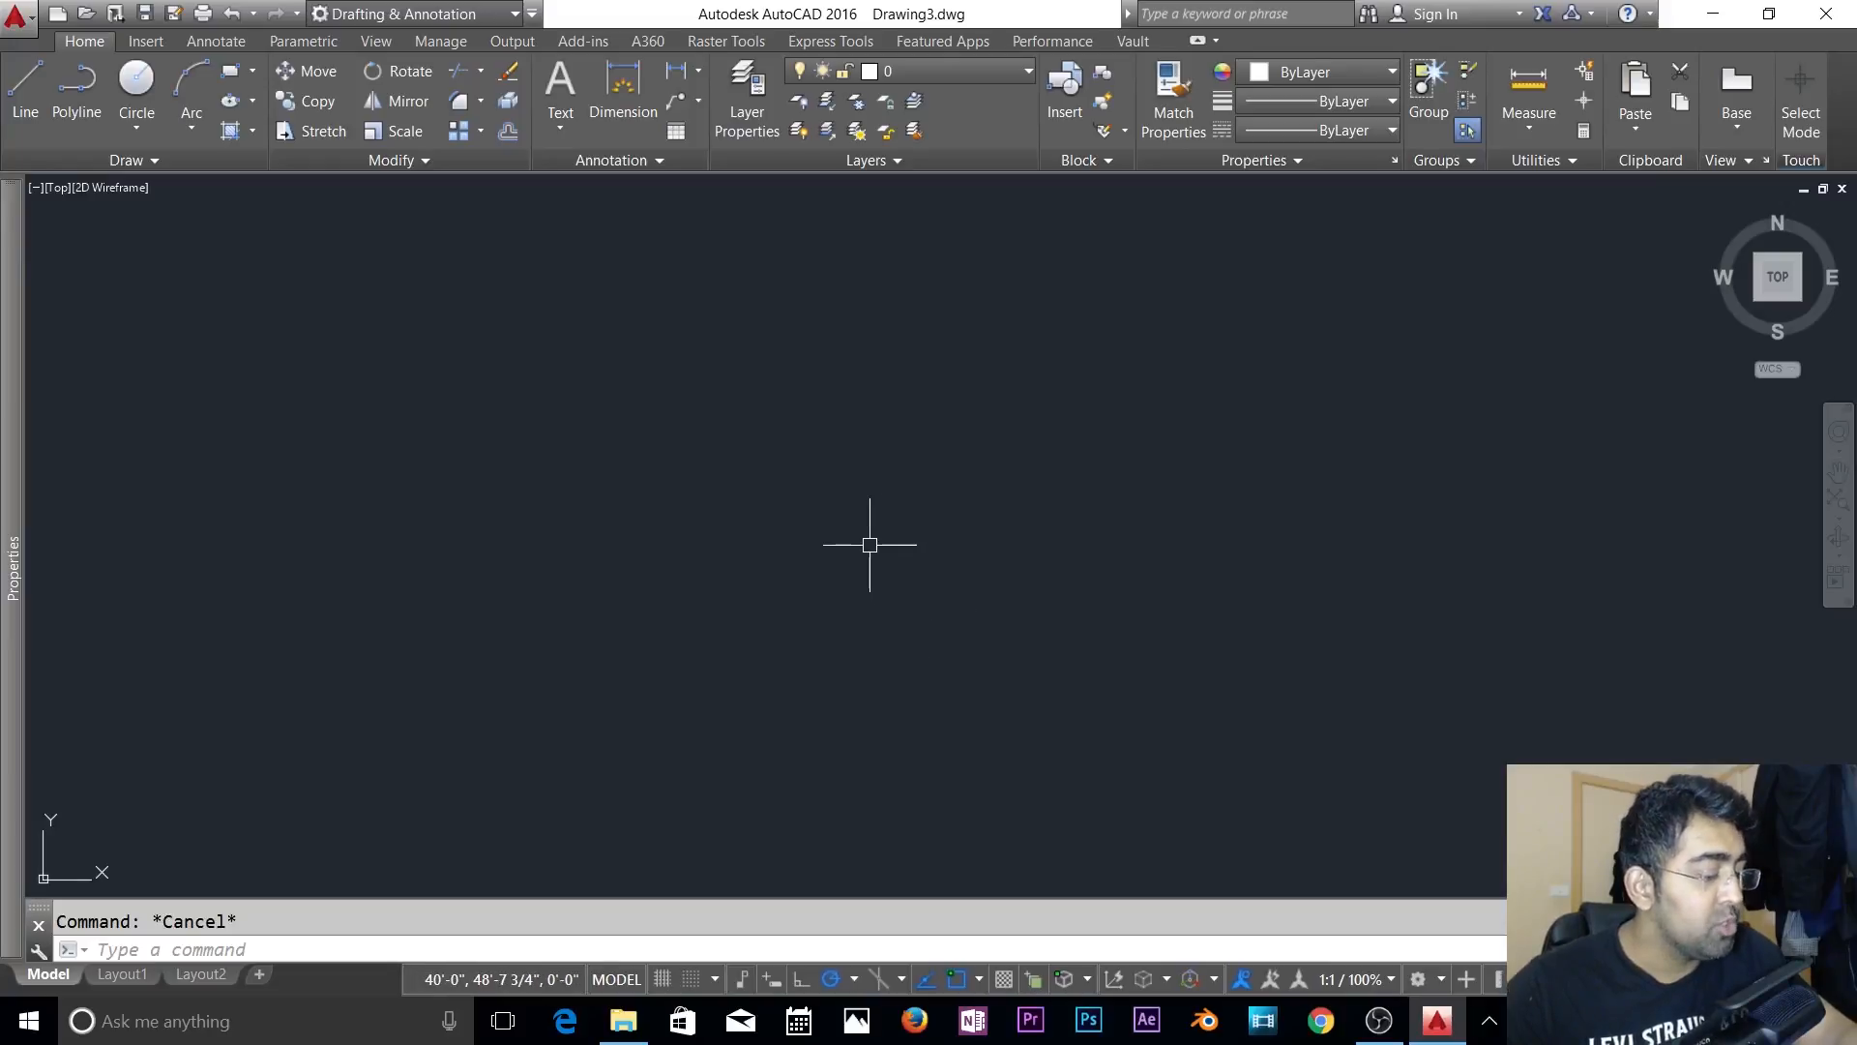
- Save the drawing as 3dbed in the Documents folder
{"action": "key", "text": "ctrl+s"}
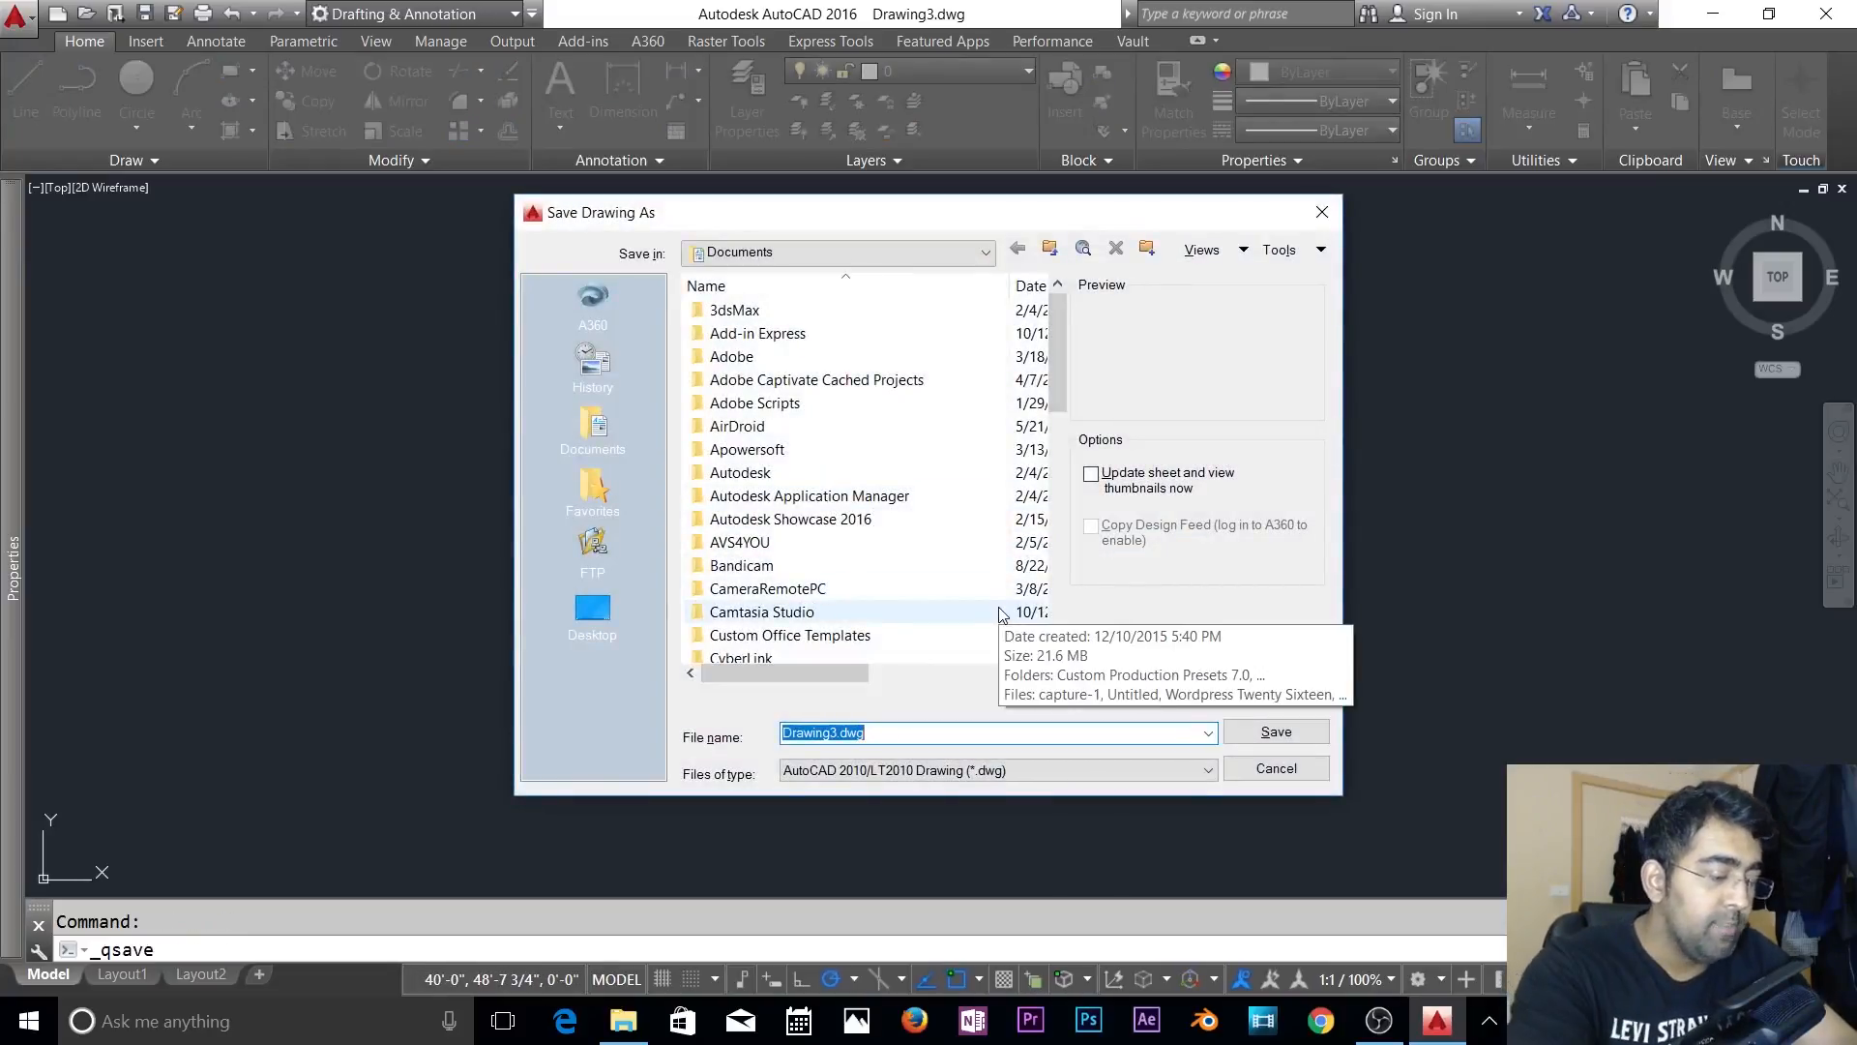
{"action": "type", "text": "3dbed"}
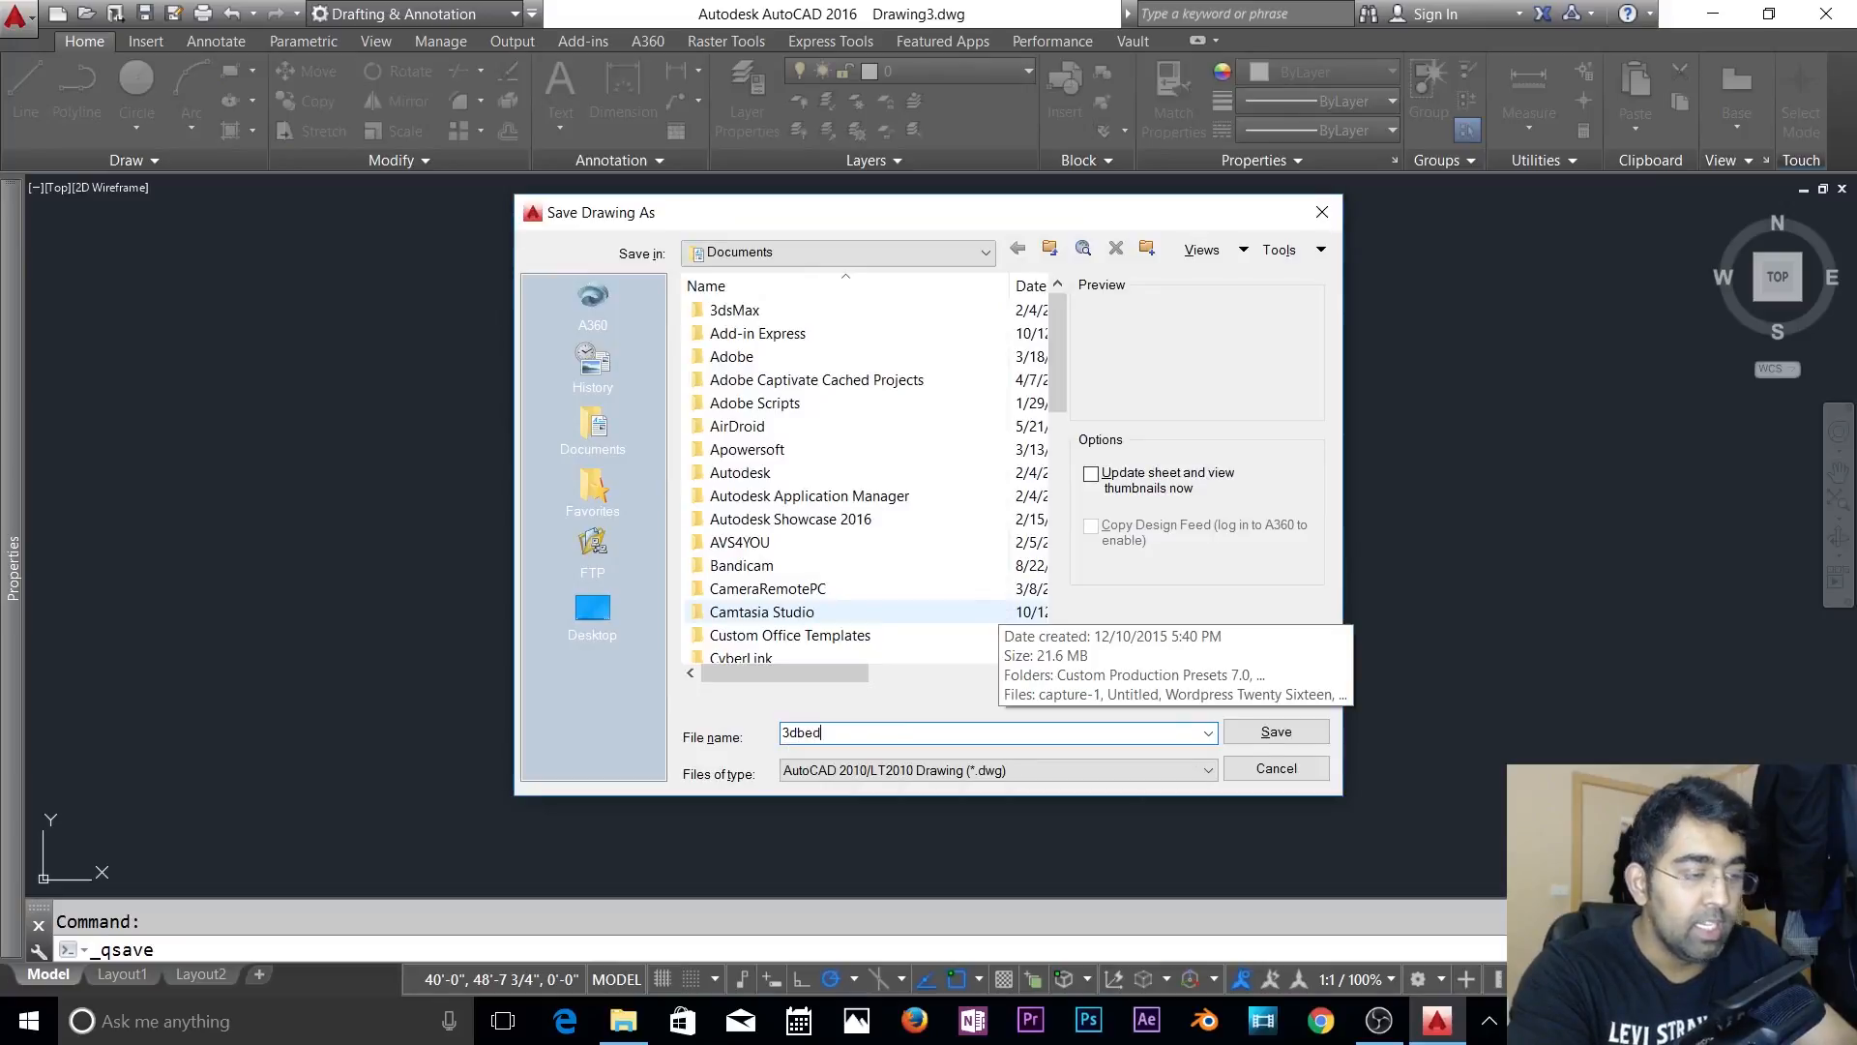
{"action": "left_click", "coordinate": [1311, 739]}
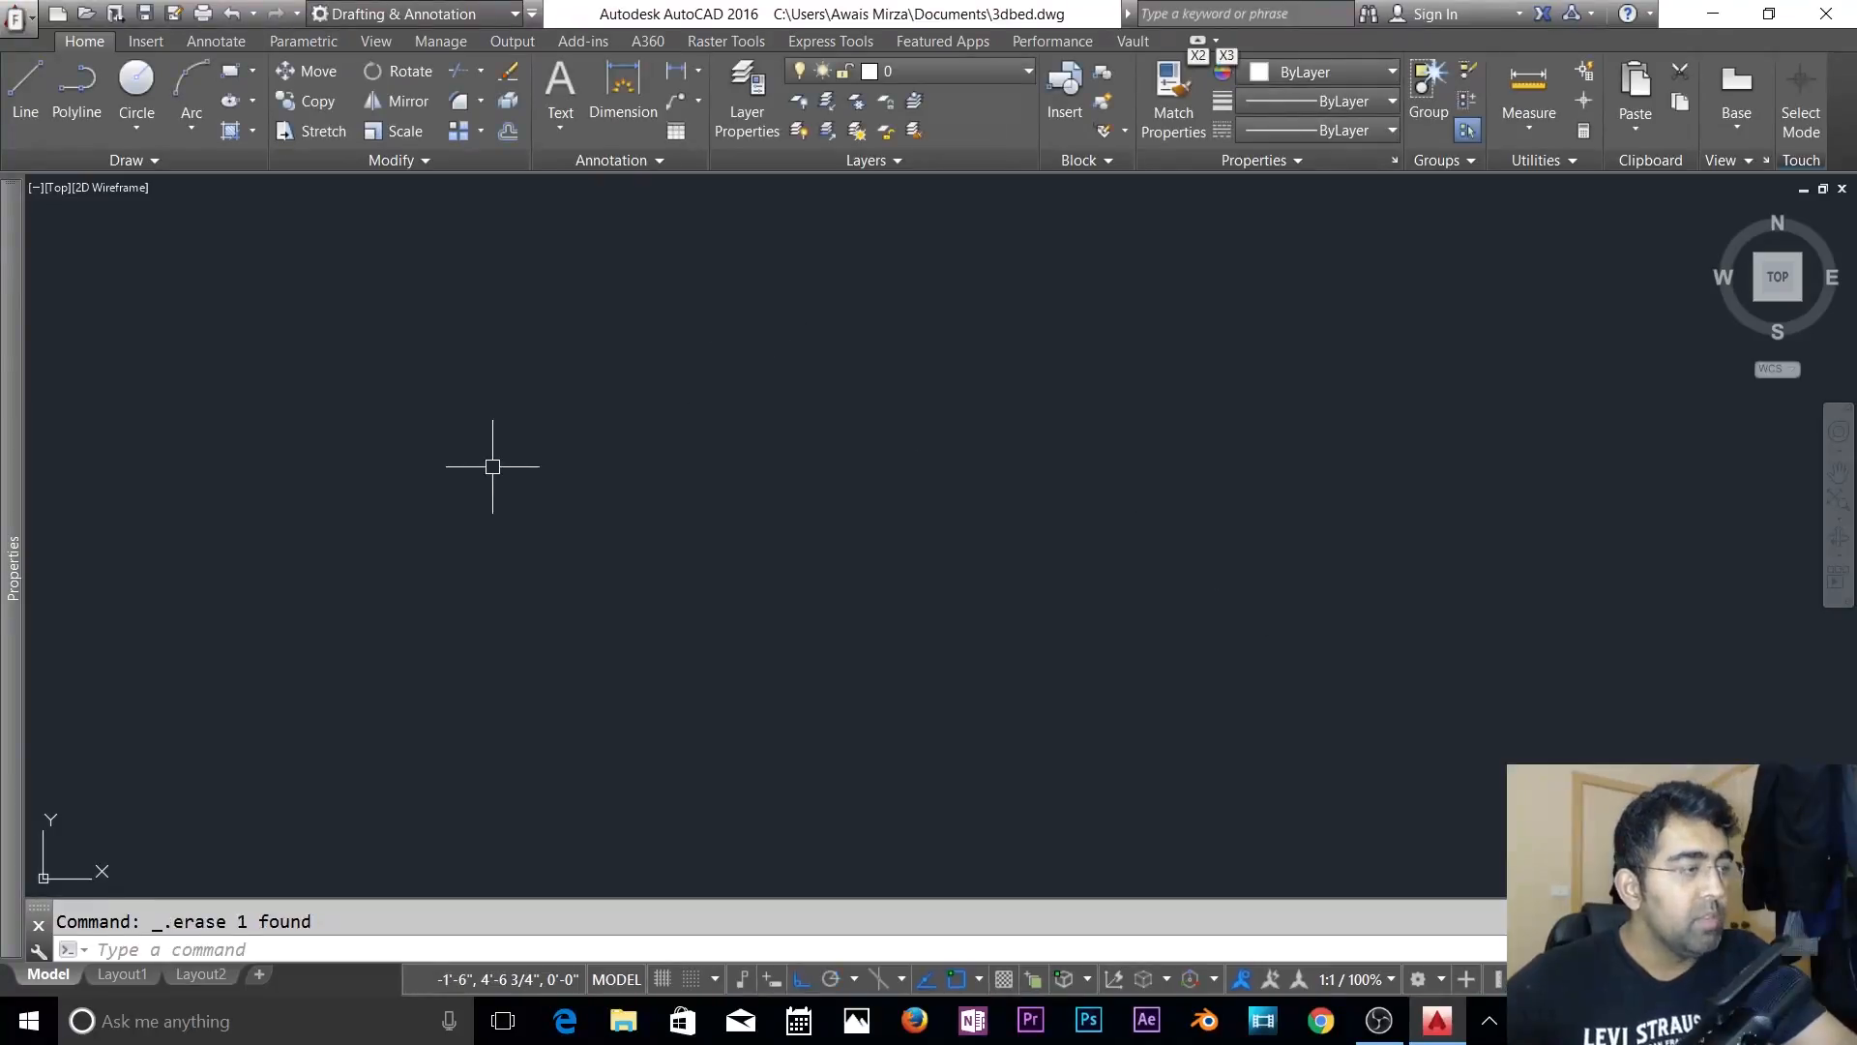
- Draw the bed outline as a closed rectangular polyline starting at 0,0, 6'3" long and 4'6" wide
{"action": "left_click", "coordinate": [92, 109]}
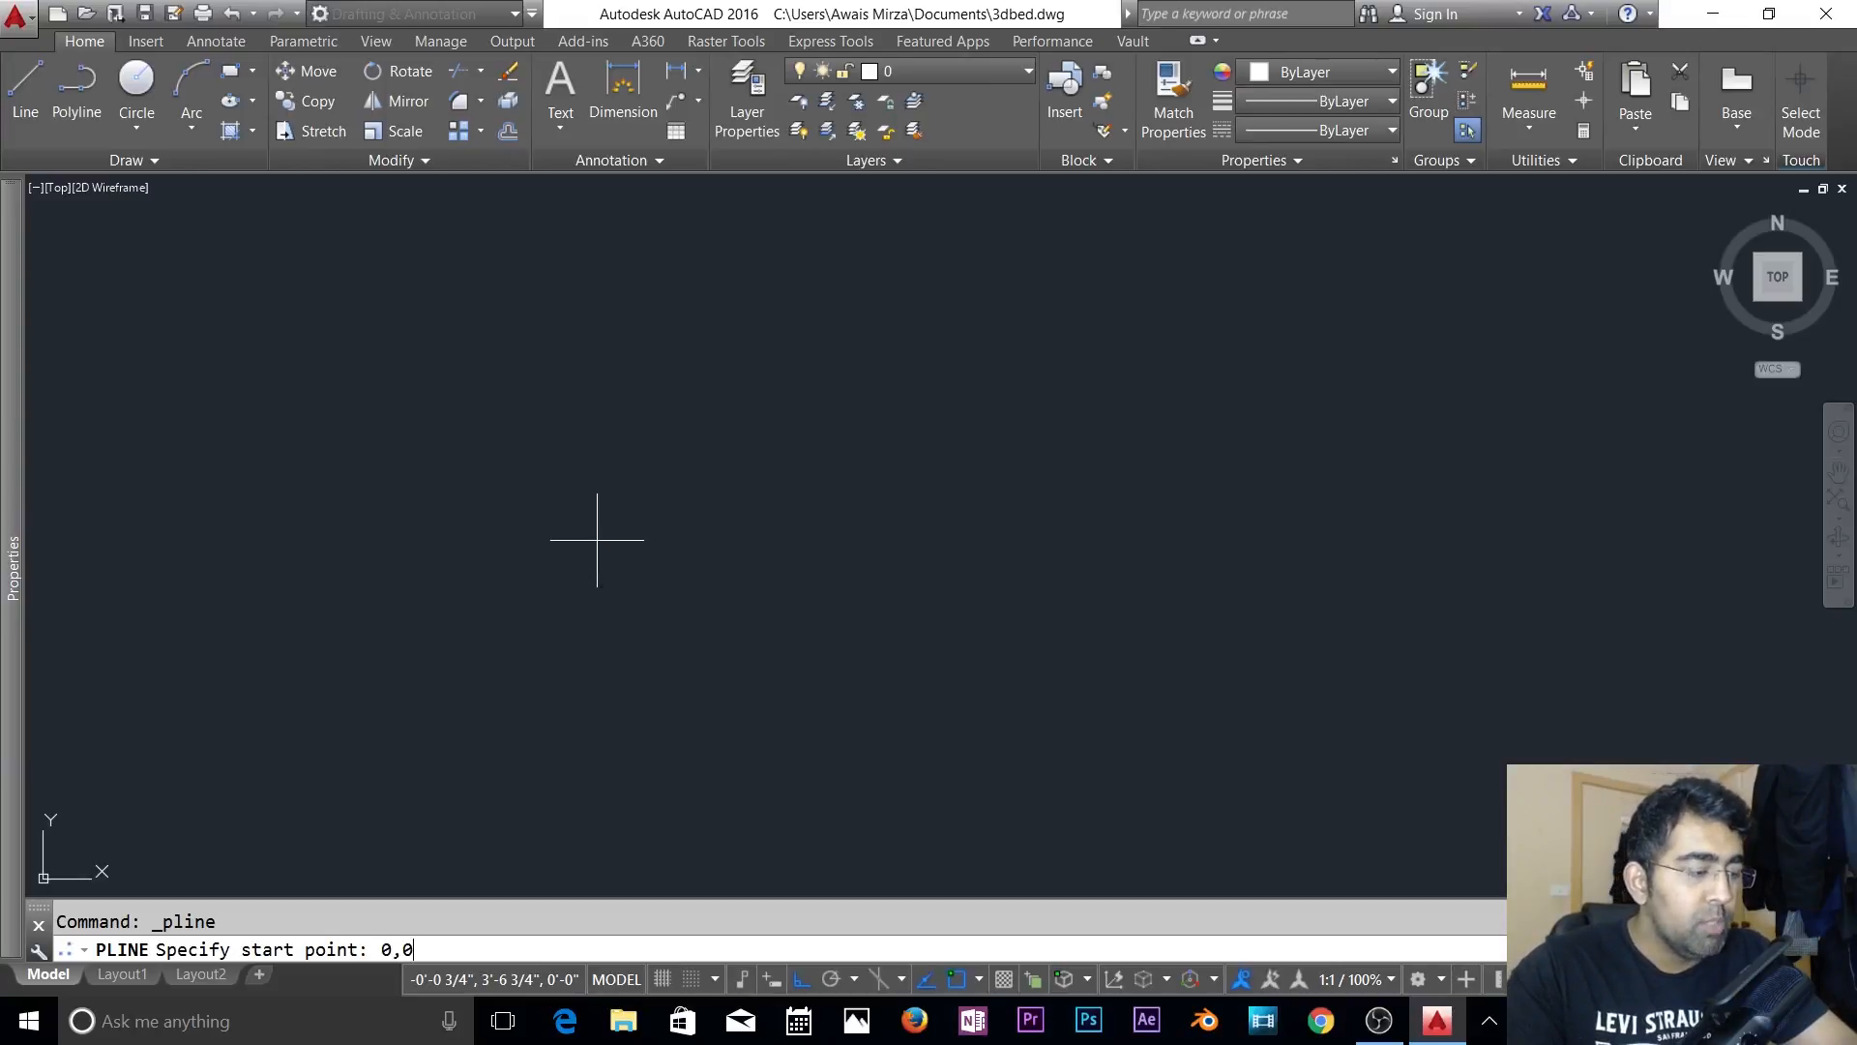
{"action": "key", "text": "Return"}
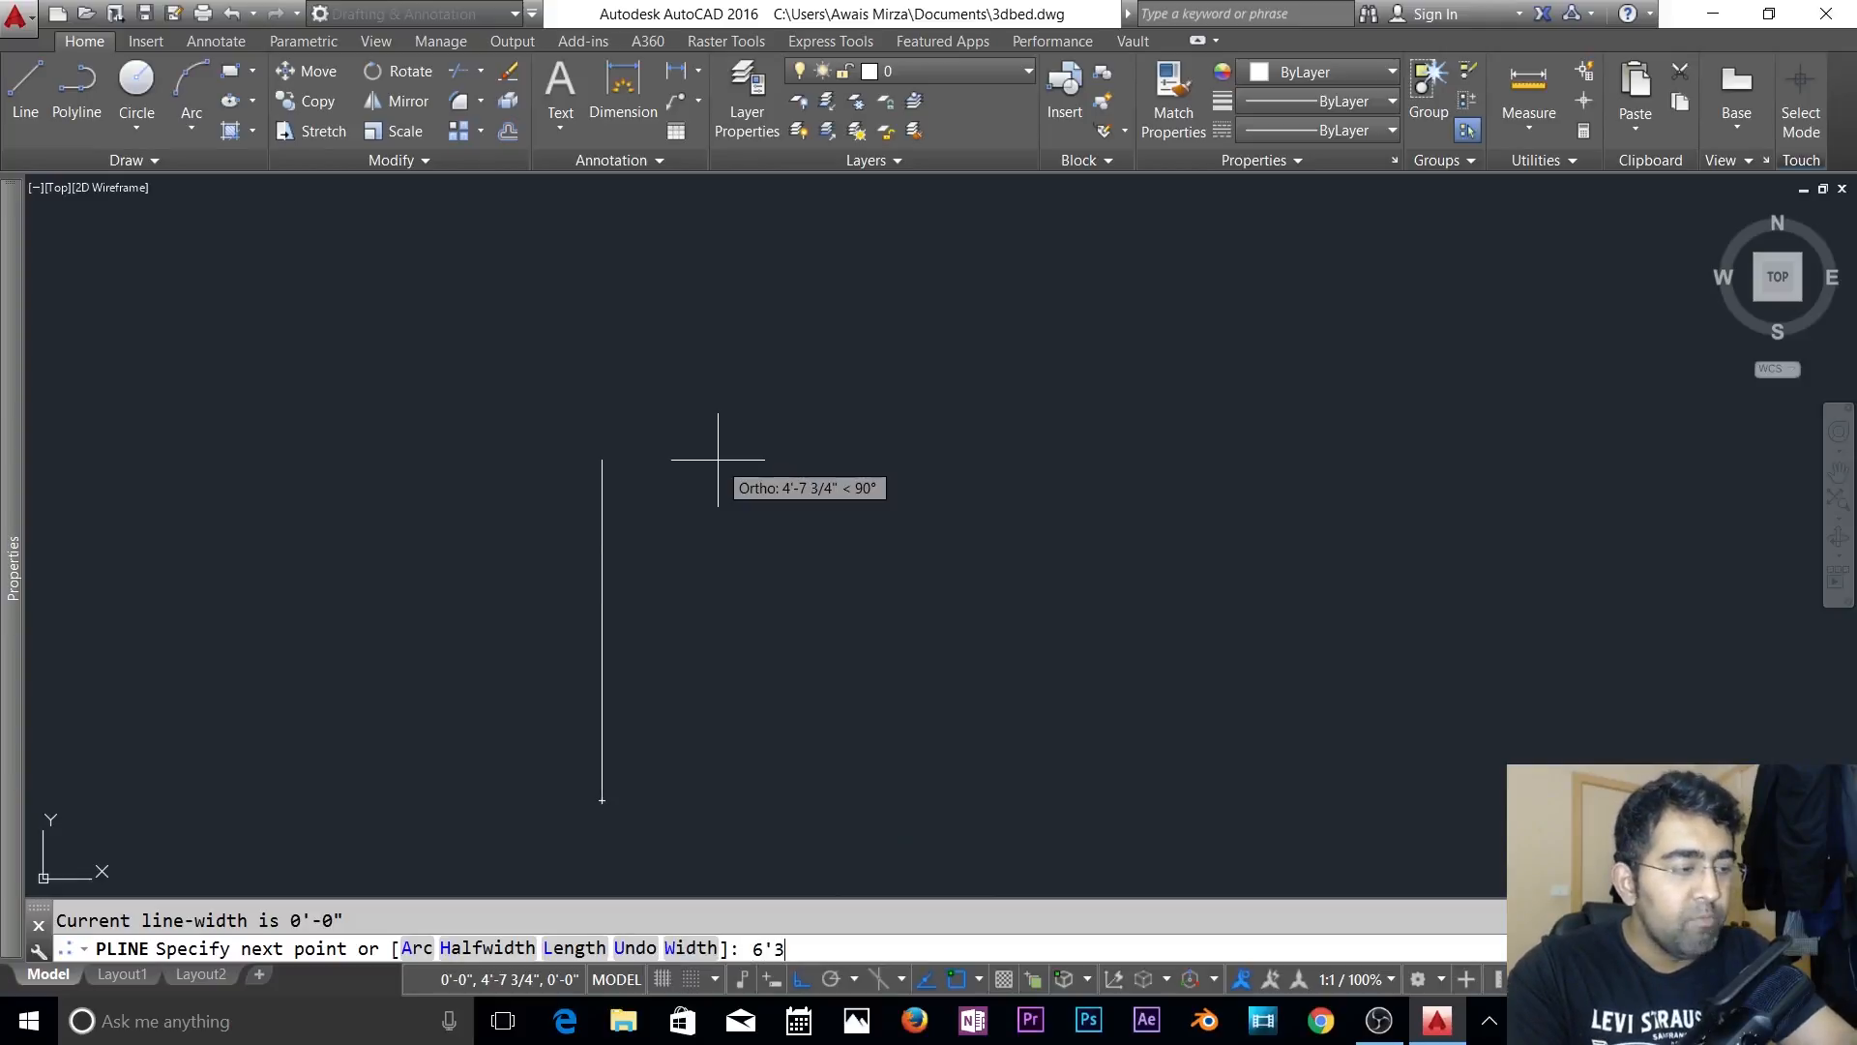
{"action": "key", "text": "Return"}
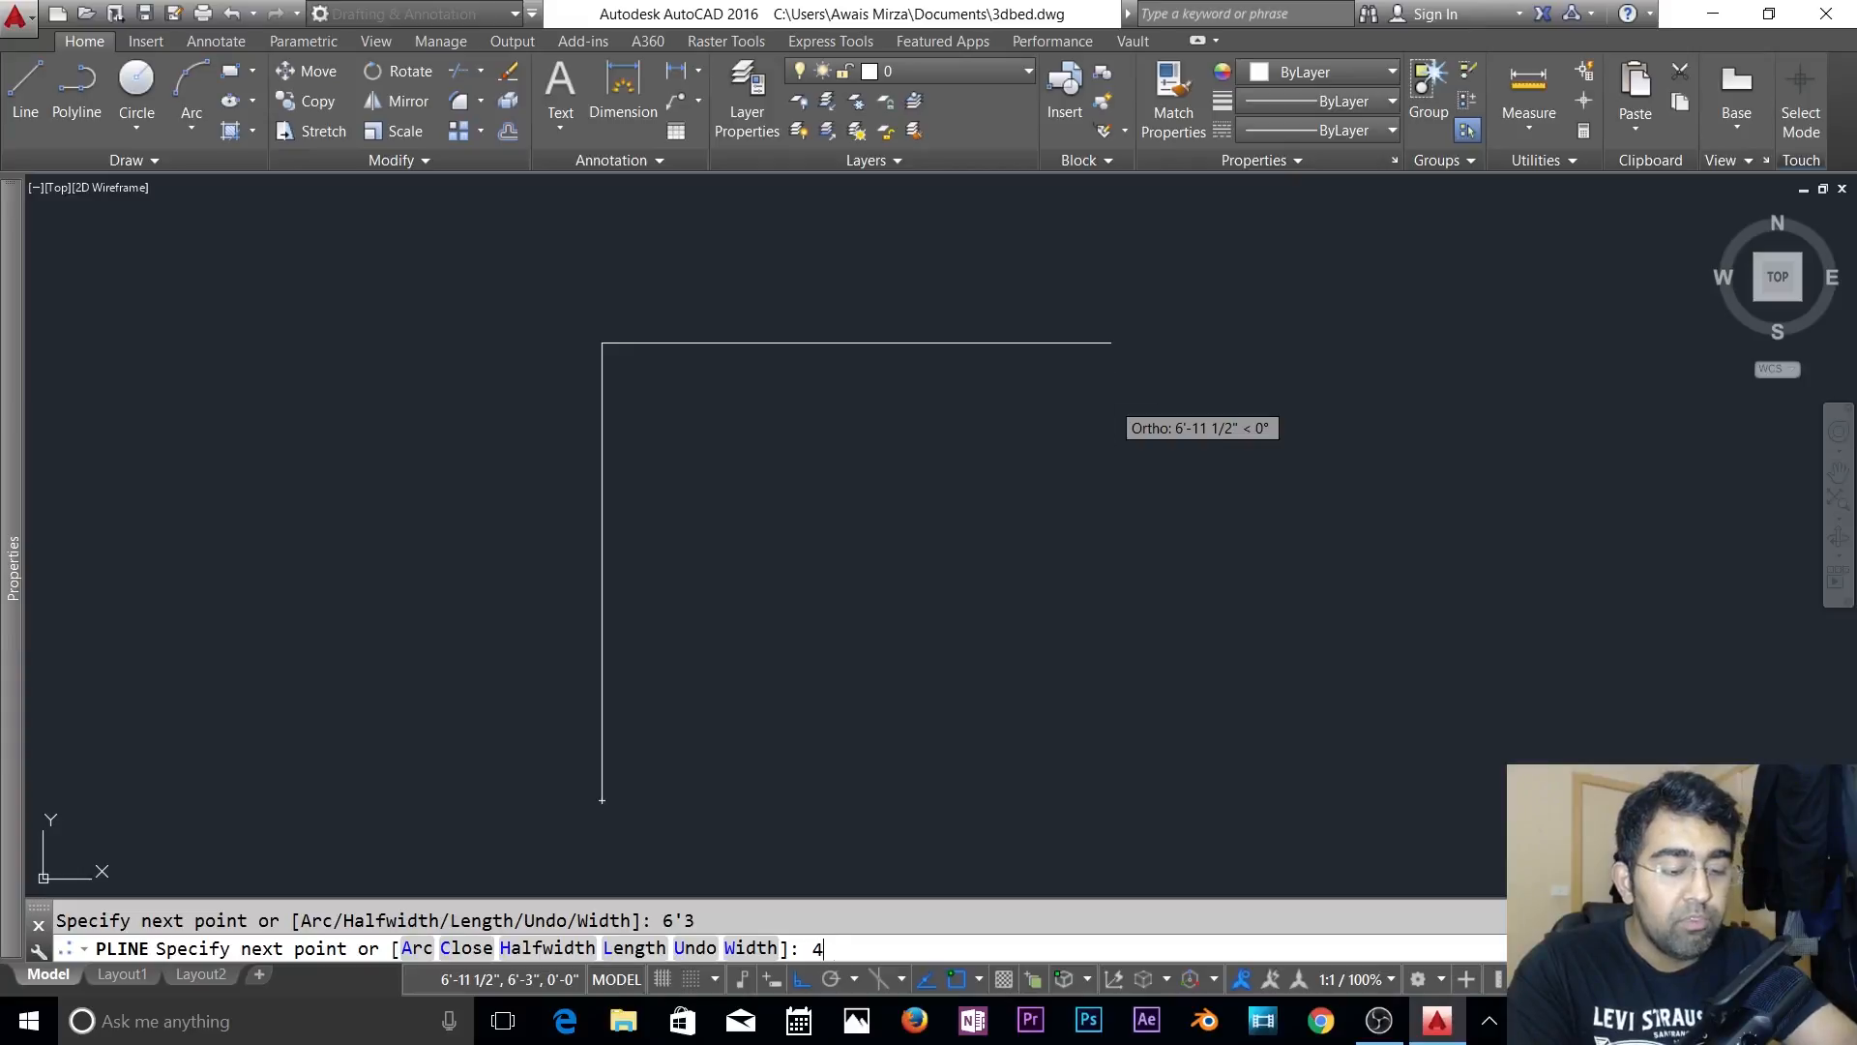
{"action": "type", "text": "4'6"}
{"action": "key", "text": "Return"}
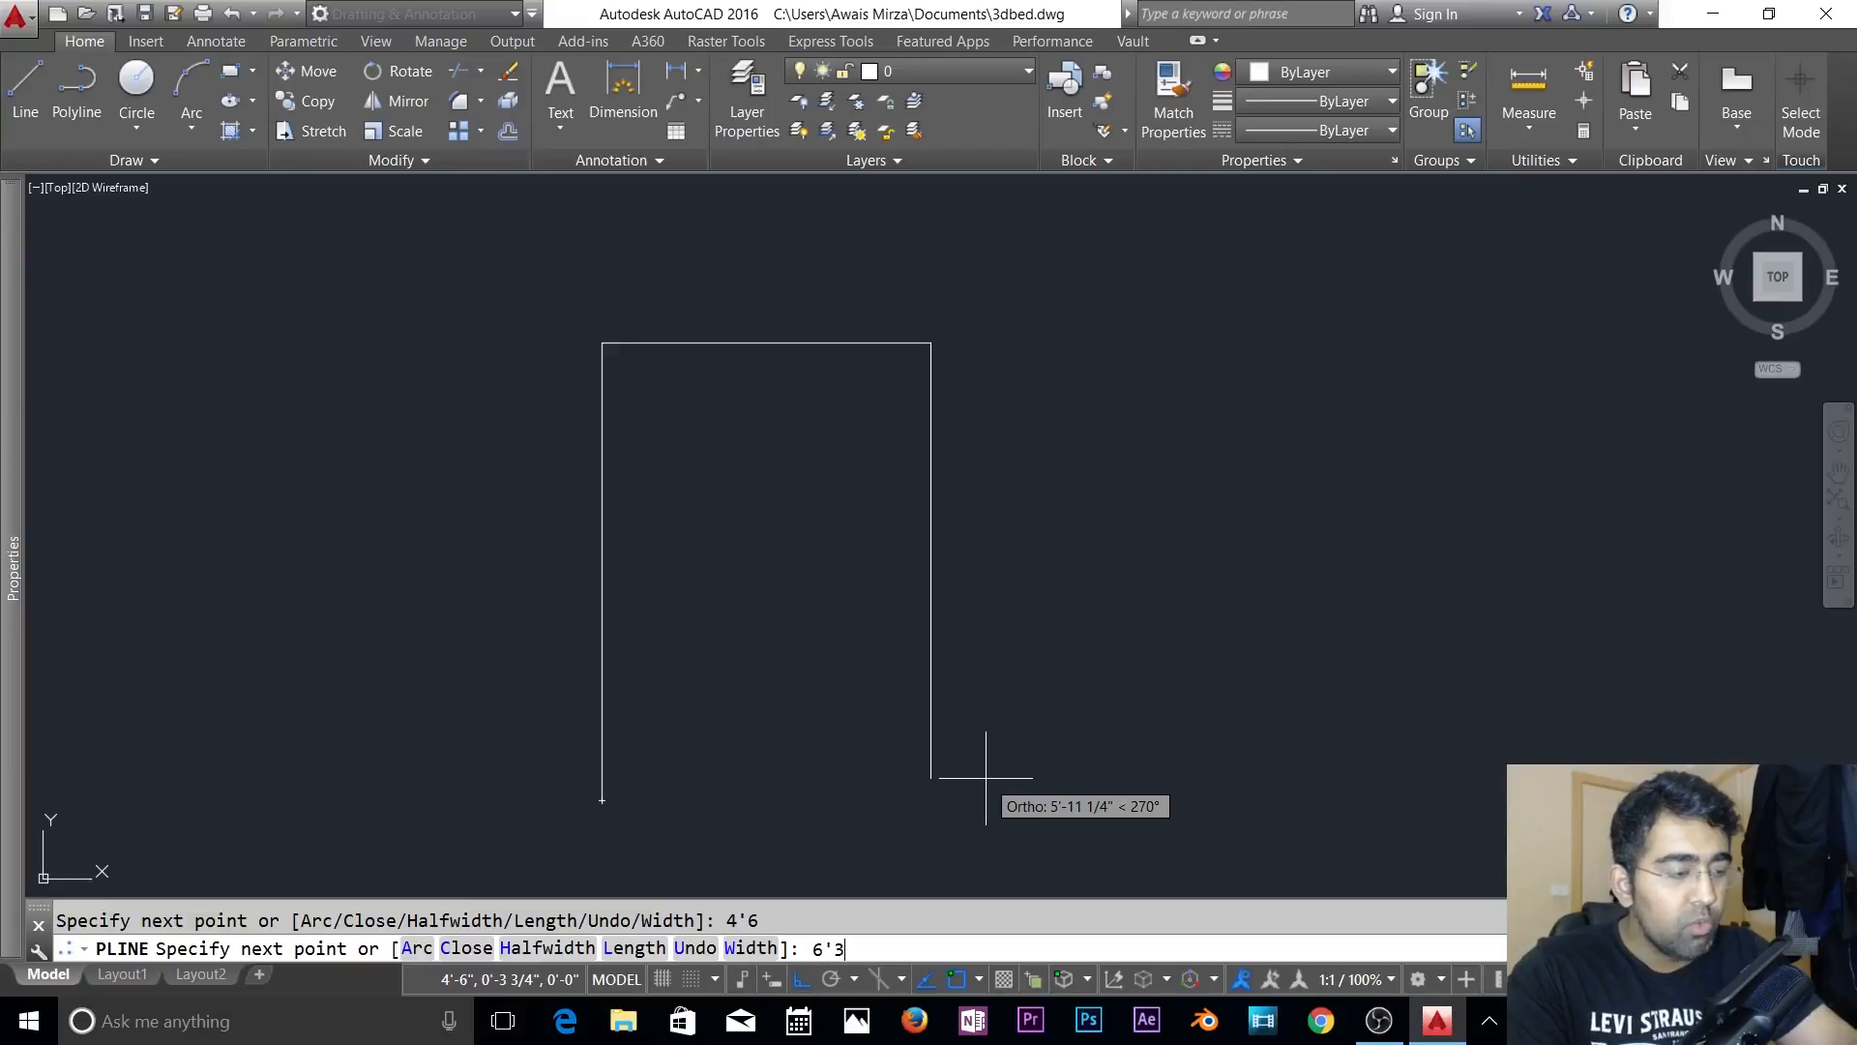
{"action": "key", "text": "Return"}
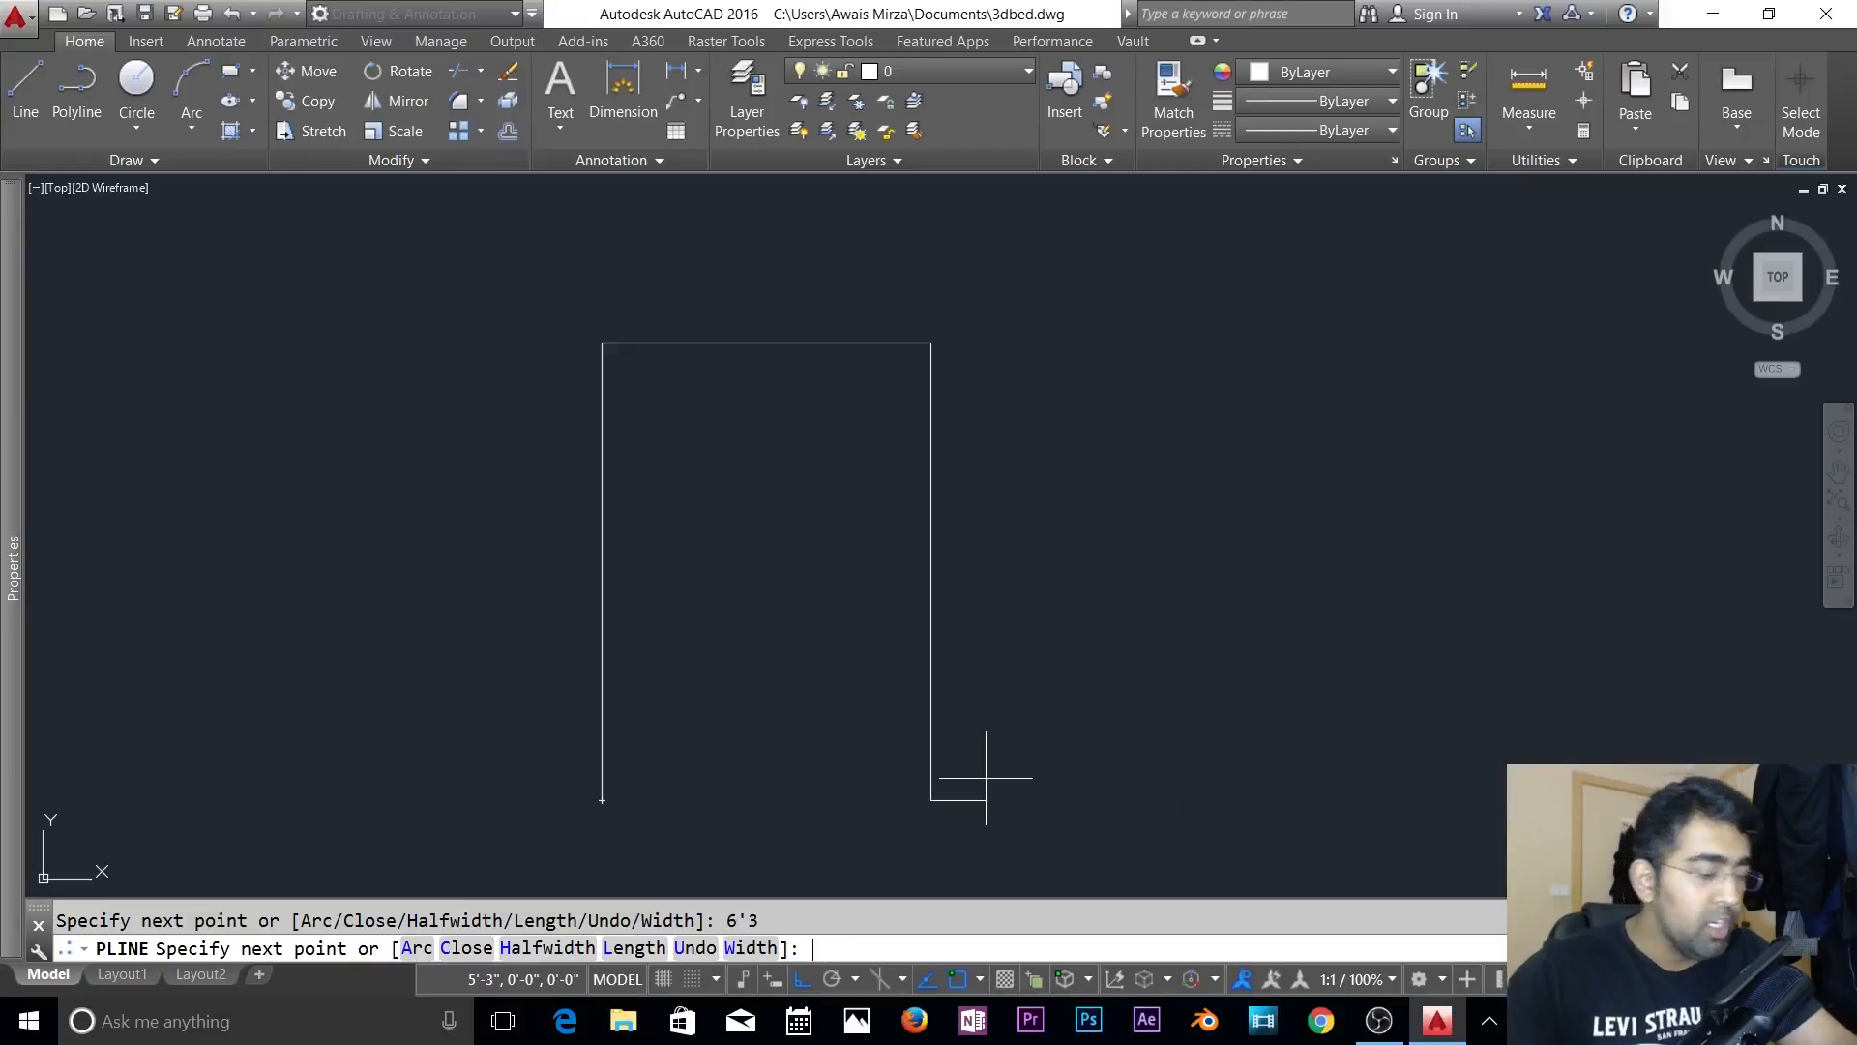
{"action": "left_click", "coordinate": [476, 955]}
{"action": "left_click", "coordinate": [972, 332]}
{"action": "left_click", "coordinate": [879, 373]}
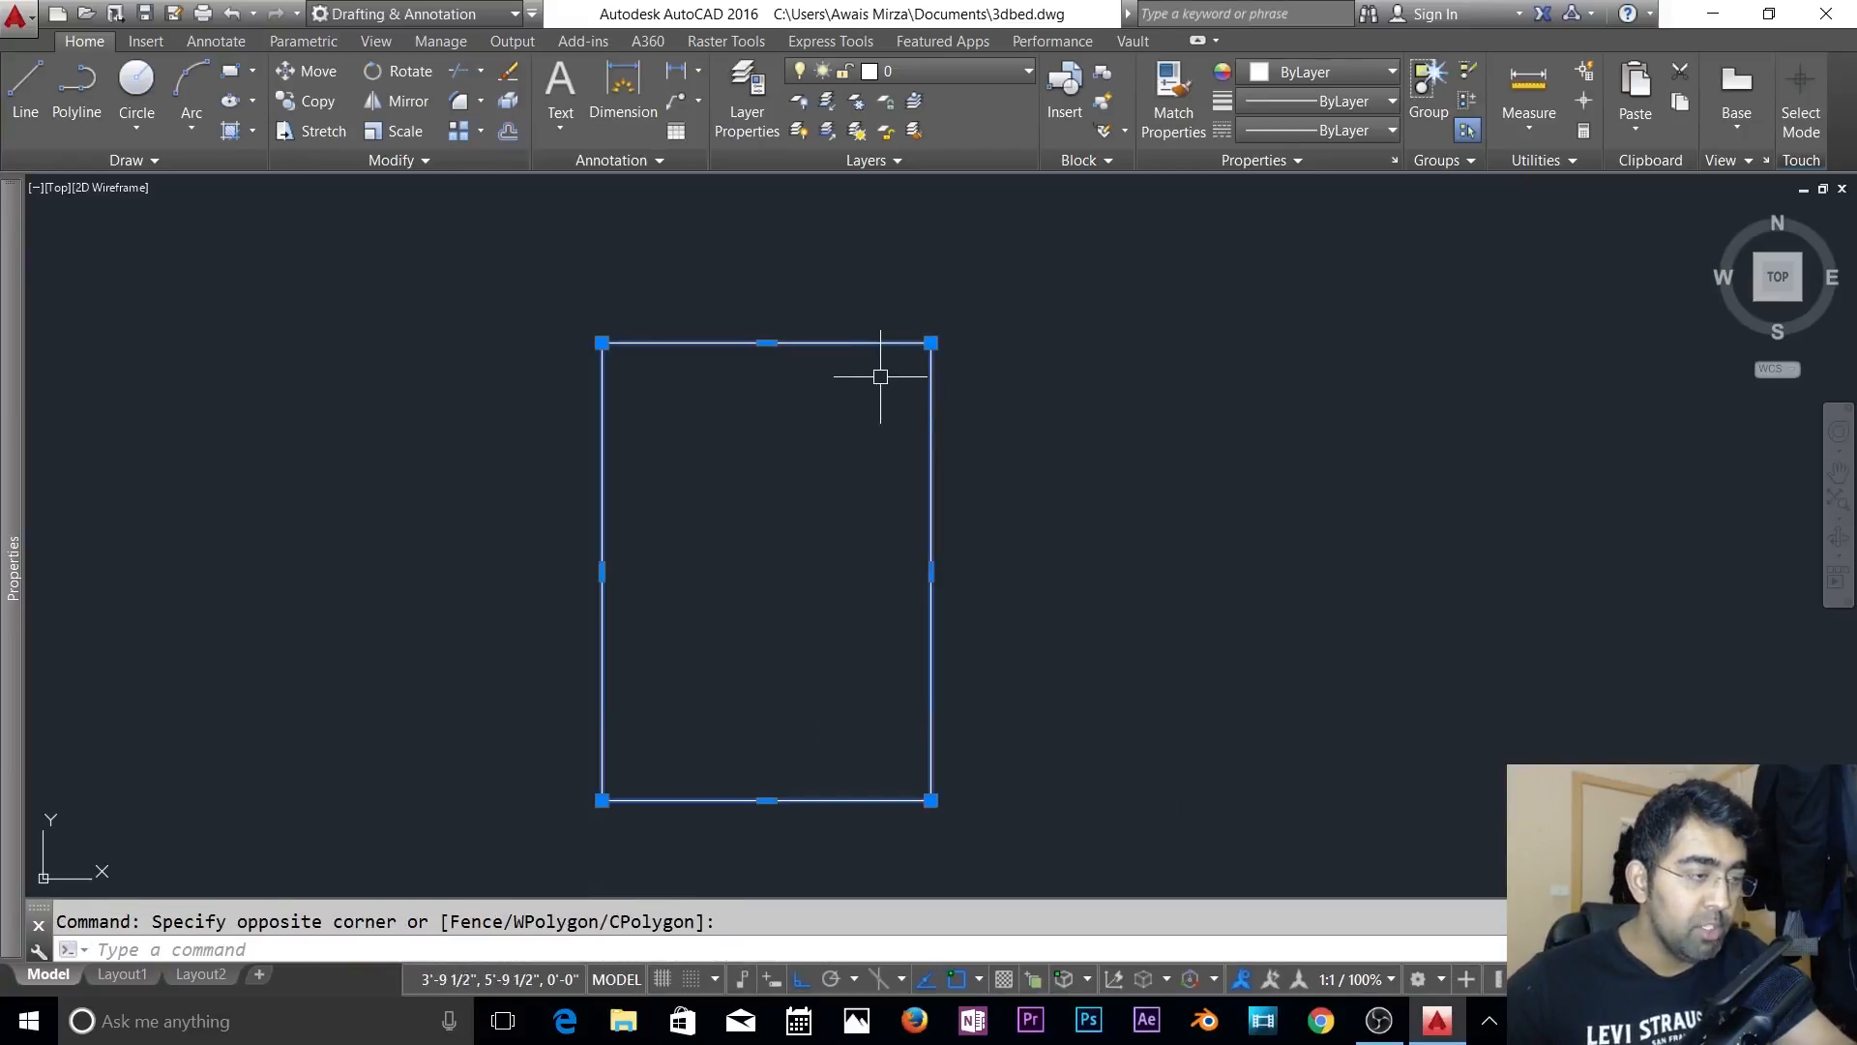
{"action": "key", "text": "Escape"}
{"action": "key", "text": "Escape"}
- Explode the rectangular bed outline into separate lines
{"action": "scroll", "coordinate": [805, 695], "scroll_direction": "up", "scroll_amount": 2}
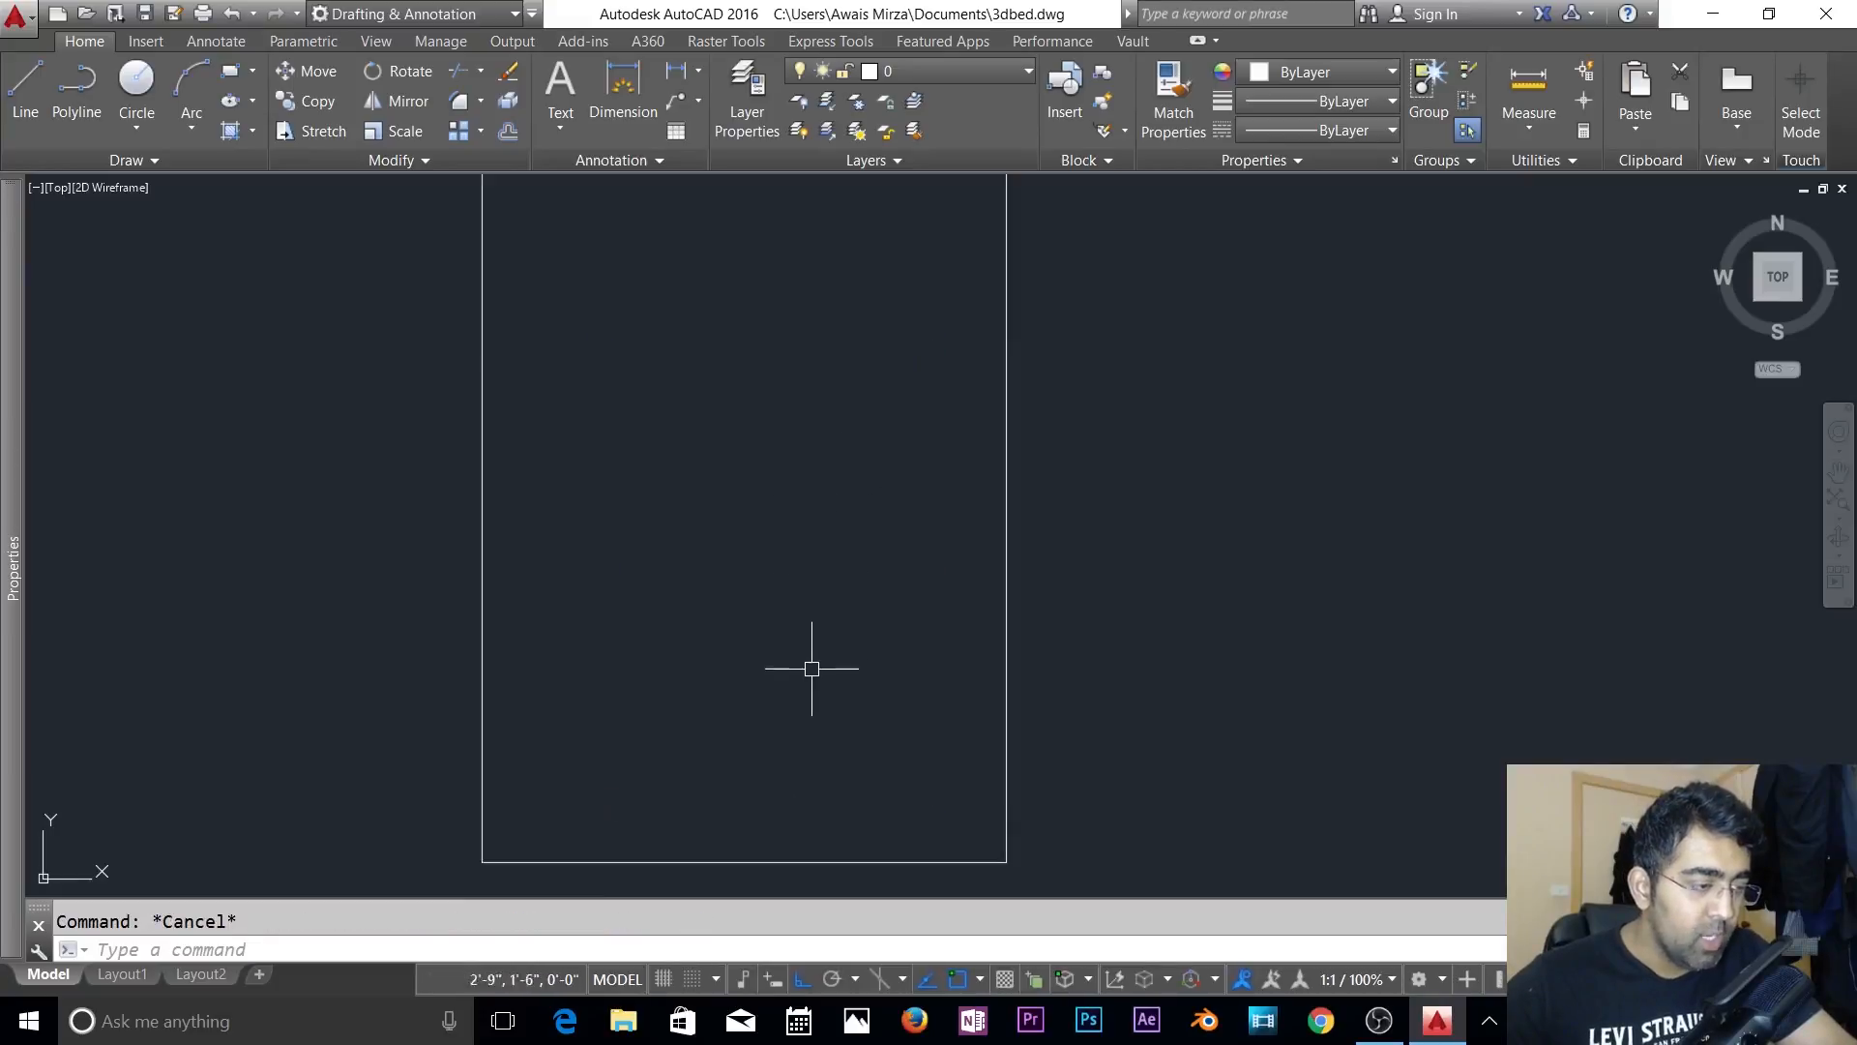
{"action": "scroll", "coordinate": [825, 592], "scroll_direction": "down", "scroll_amount": 2}
{"action": "middle_click_drag", "start_coordinate": [829, 601], "coordinate": [937, 551]}
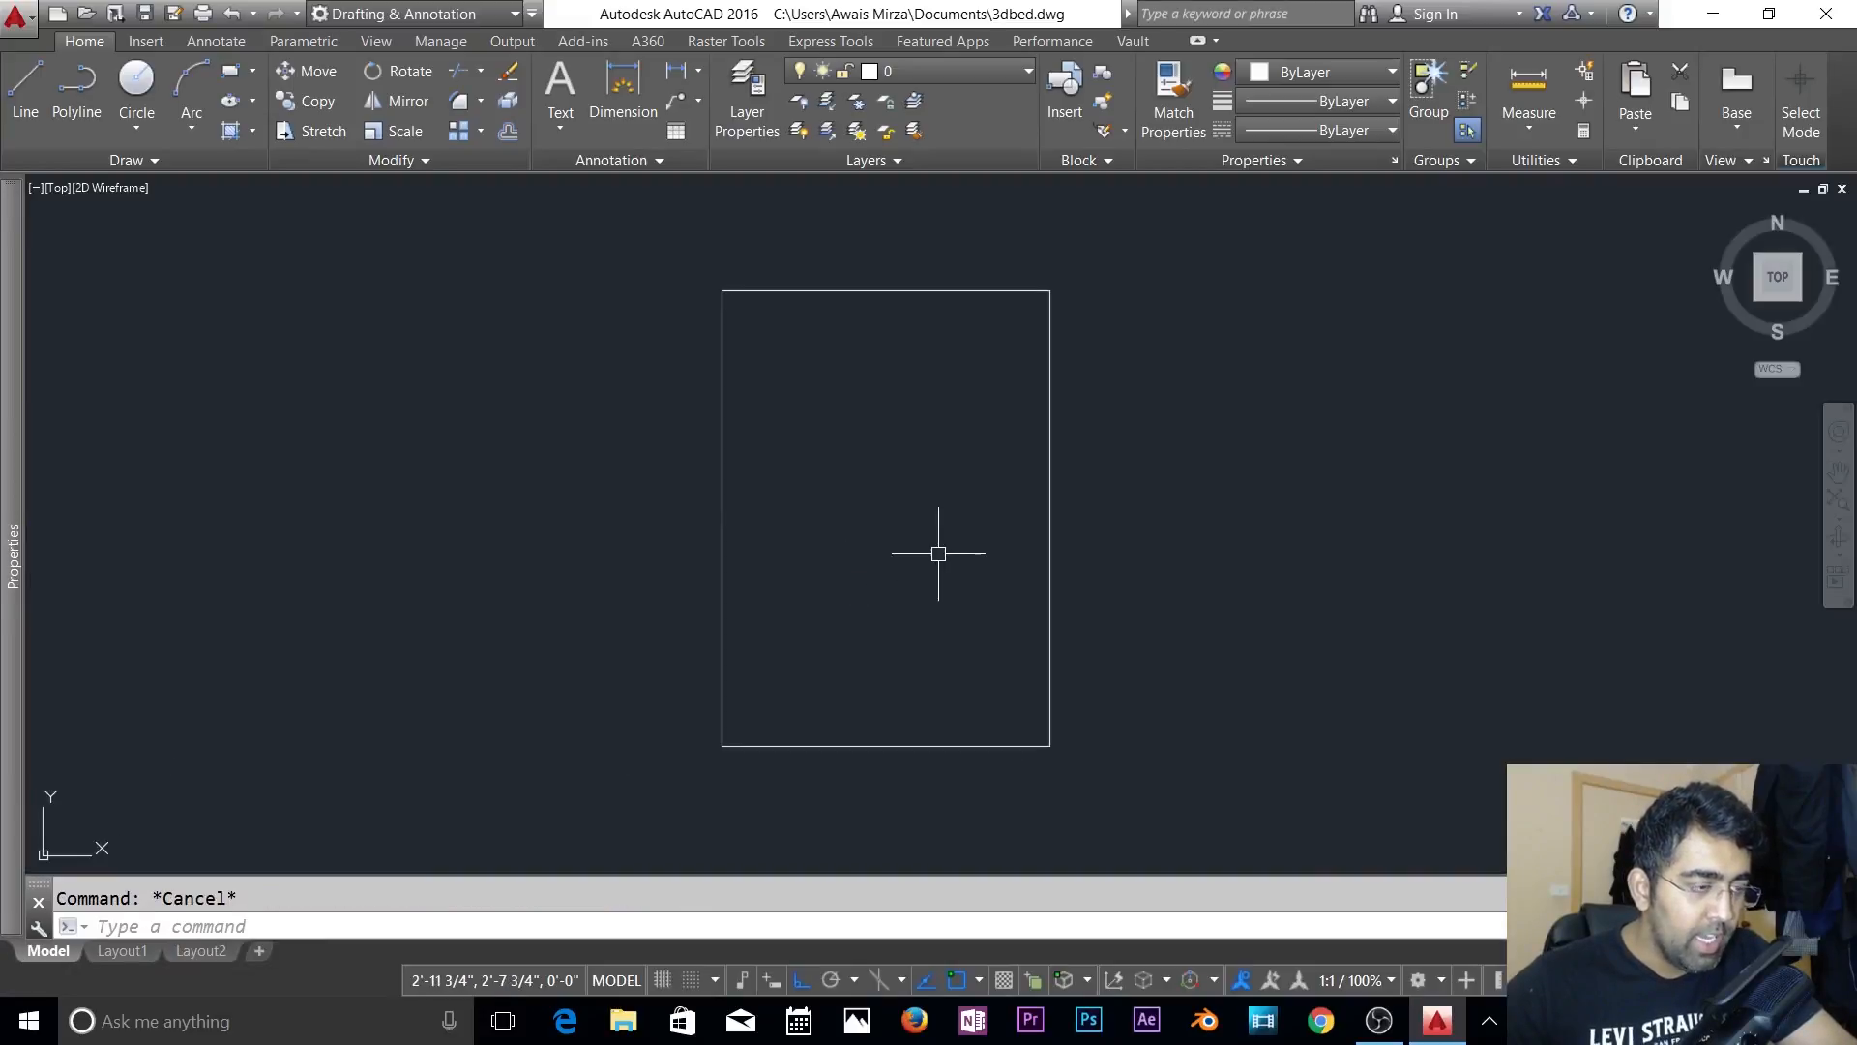
{"action": "type", "text": "x"}
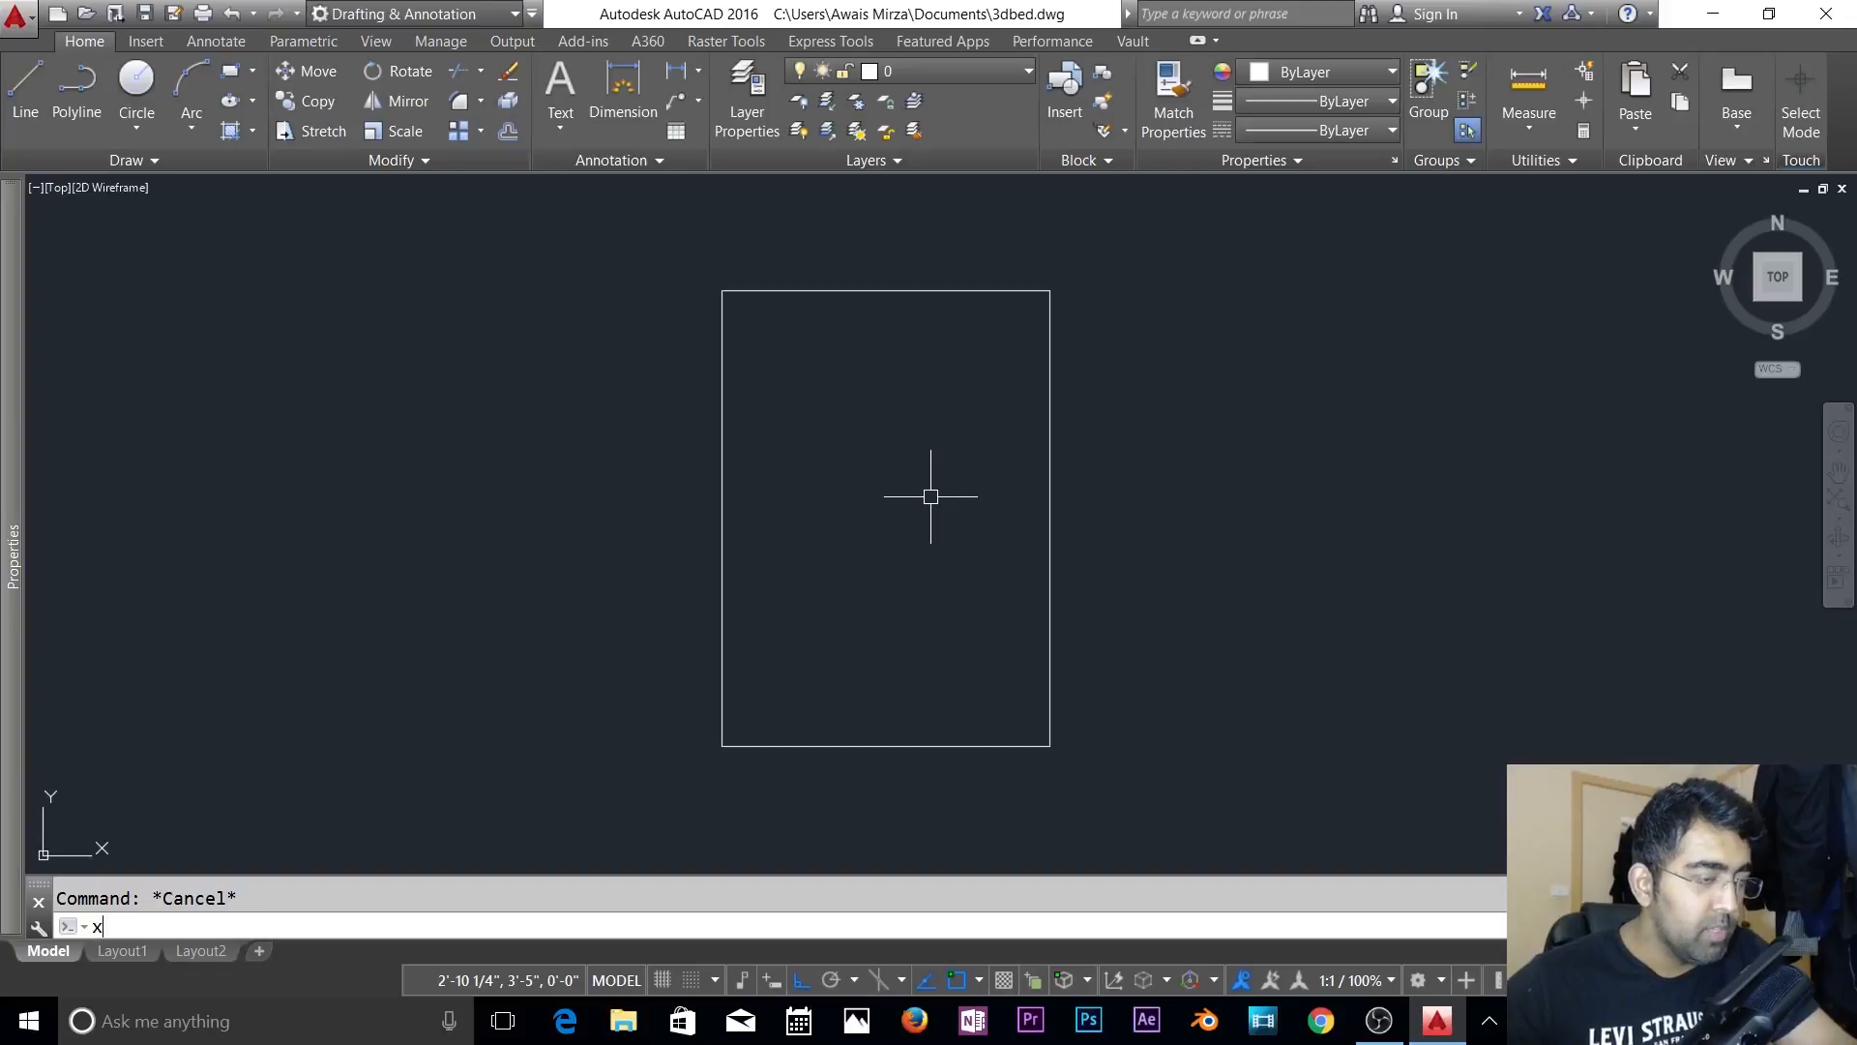
{"action": "key", "text": "Return"}
{"action": "left_click", "coordinate": [1165, 302]}
{"action": "left_click", "coordinate": [984, 451]}
{"action": "left_click", "coordinate": [1136, 400]}
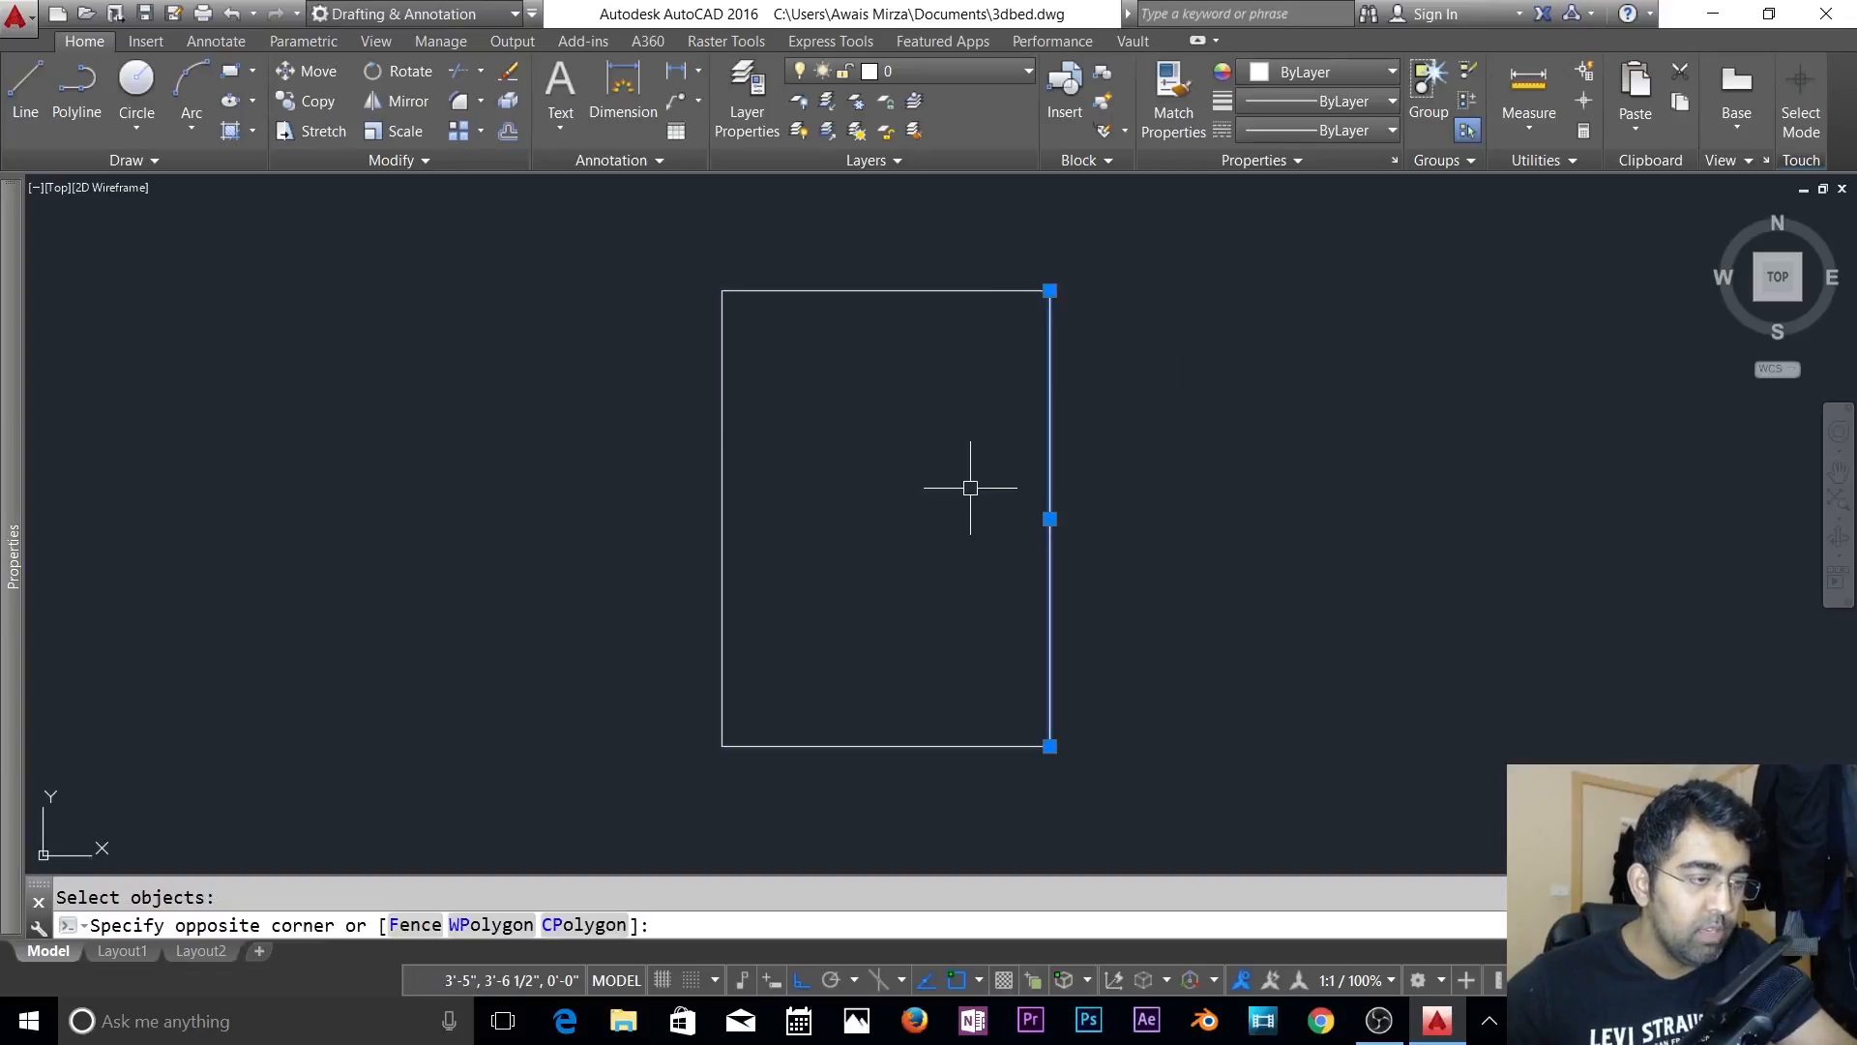
{"action": "key", "text": "Escape"}
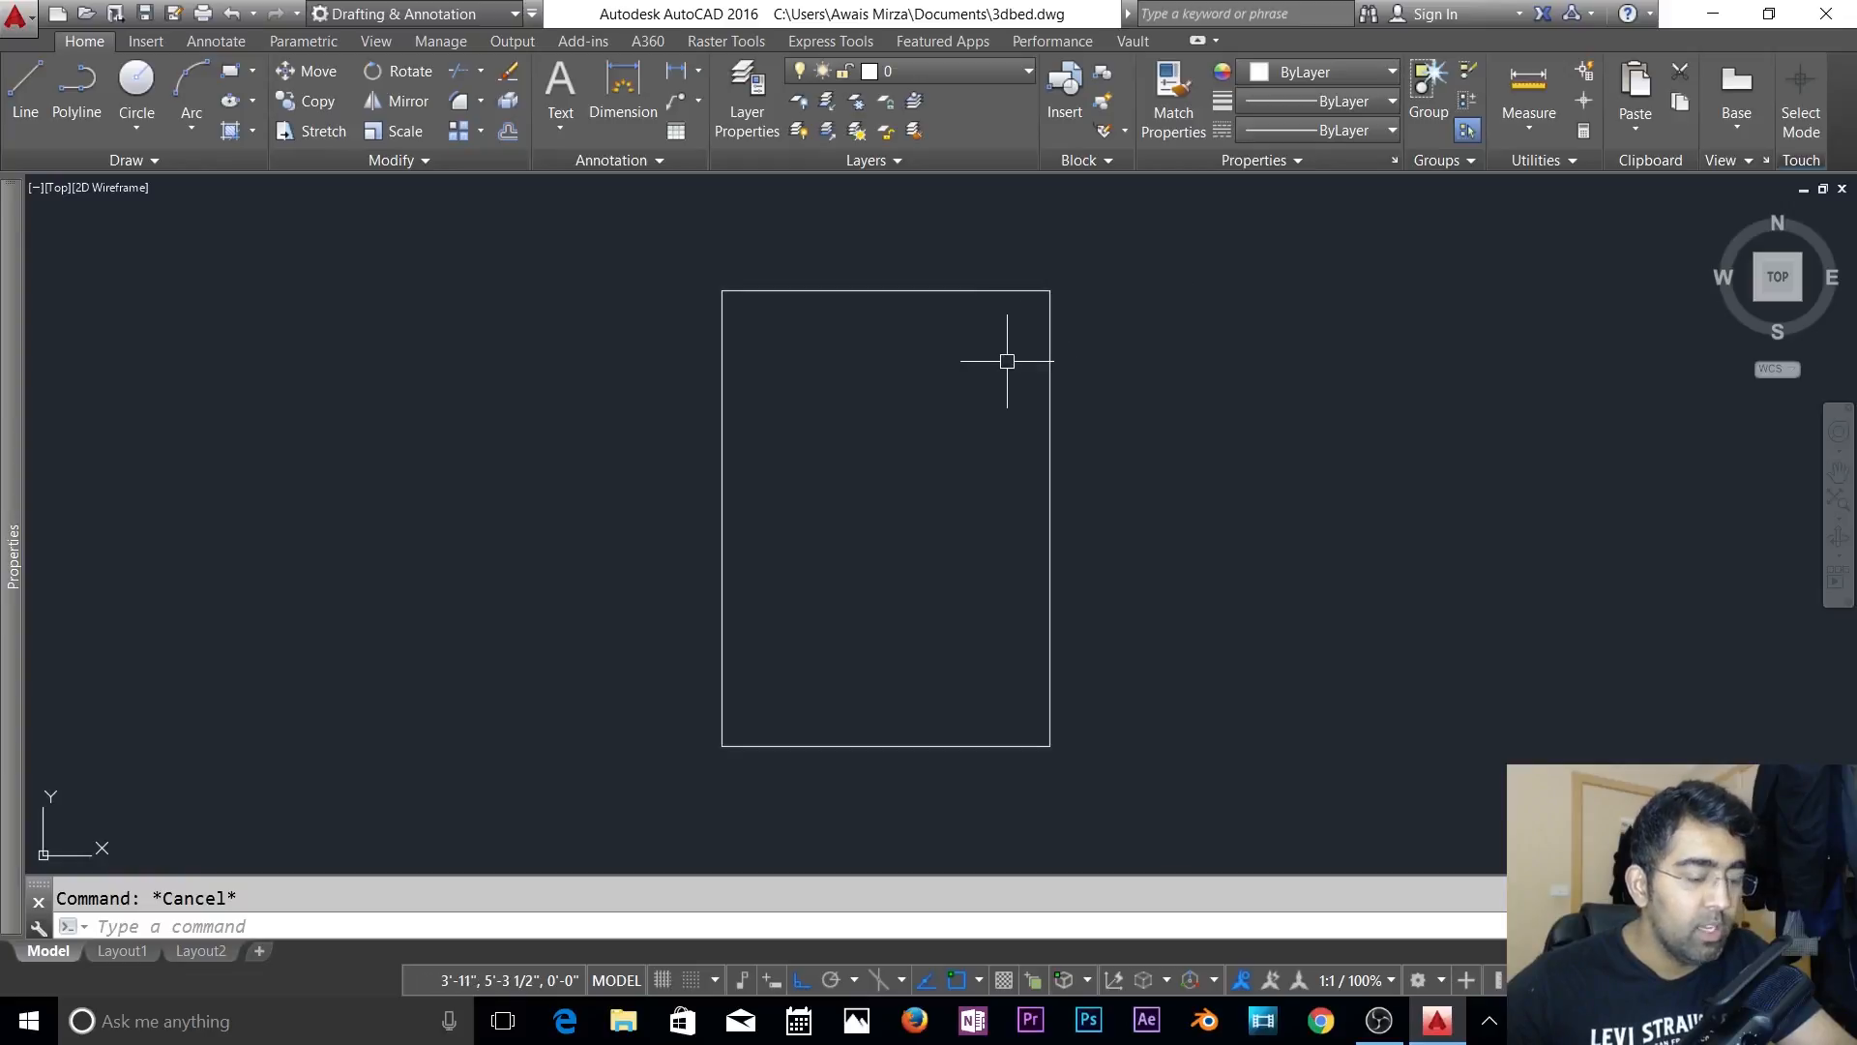
- Offset the upper and lower edges of the bed outline inward by 2.5"
{"action": "type", "text": "o"}
{"action": "key", "text": "Return"}
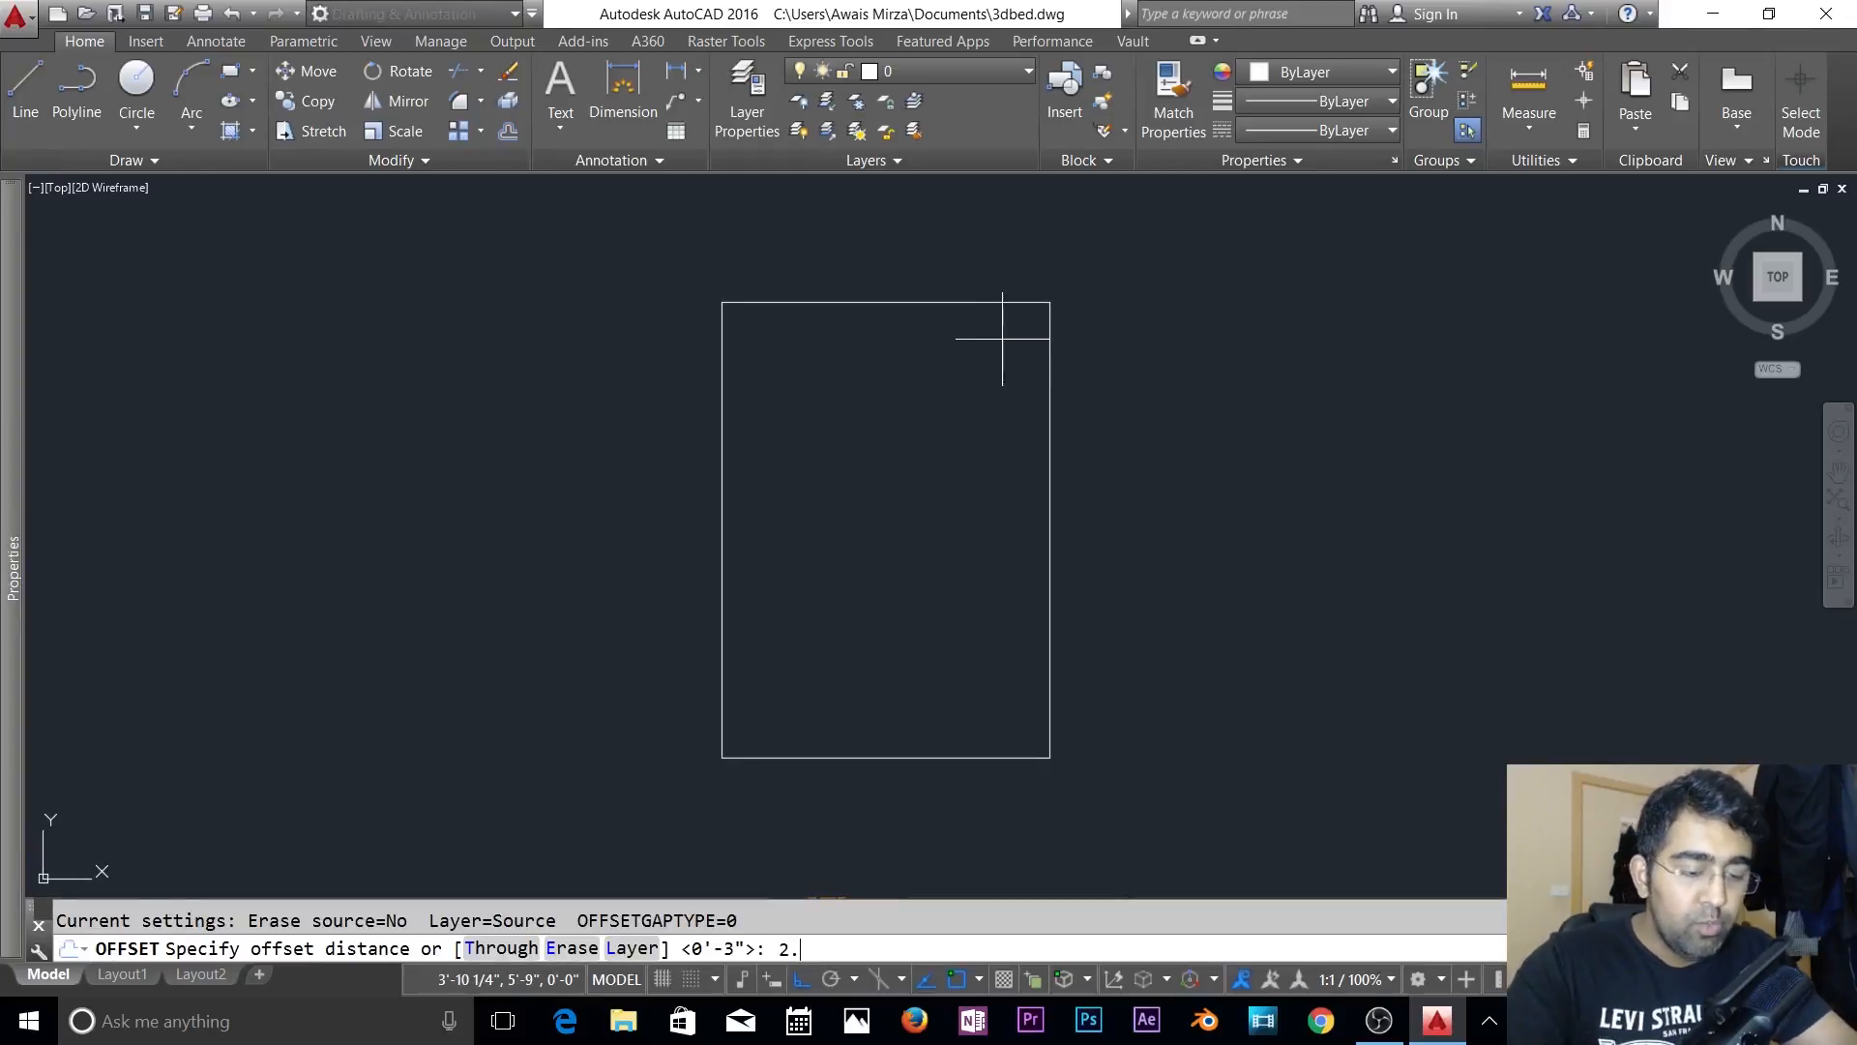
{"action": "key", "text": "Return"}
{"action": "left_click", "coordinate": [1002, 306]}
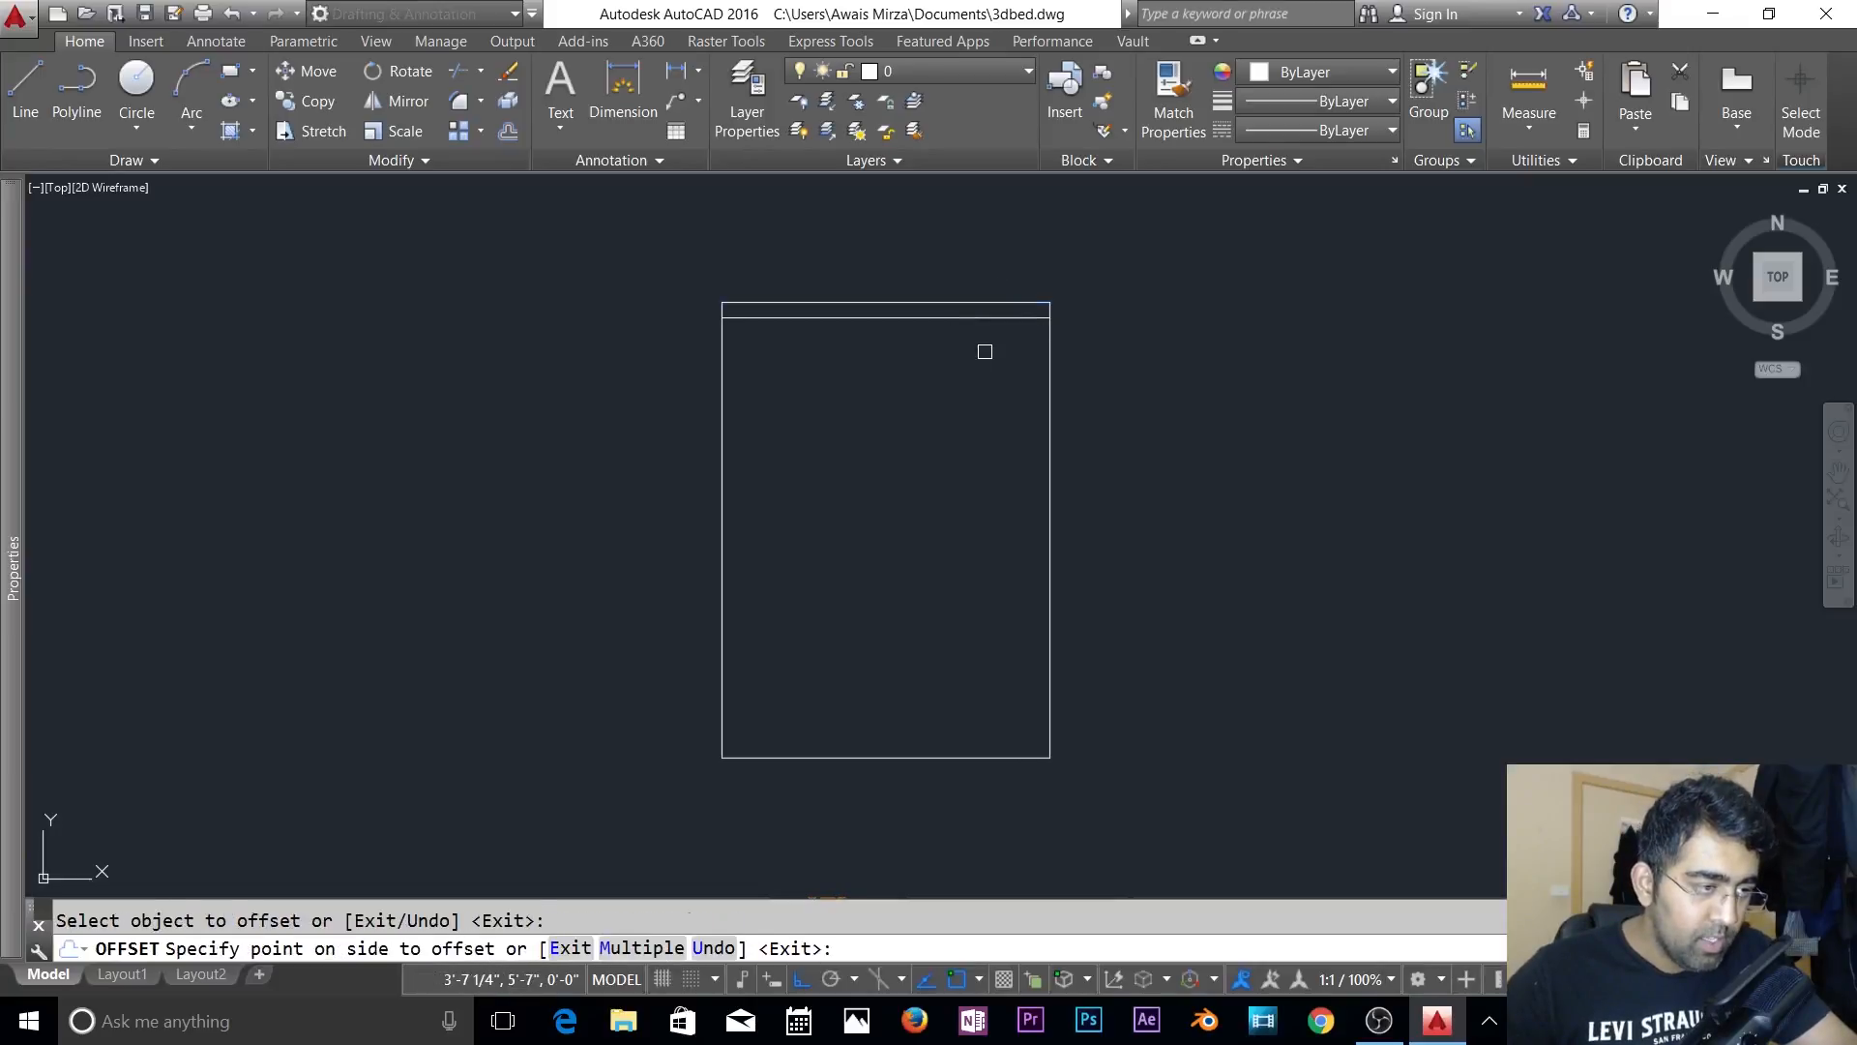
{"action": "left_click", "coordinate": [979, 362]}
{"action": "left_click", "coordinate": [910, 755]}
{"action": "left_click", "coordinate": [920, 697]}
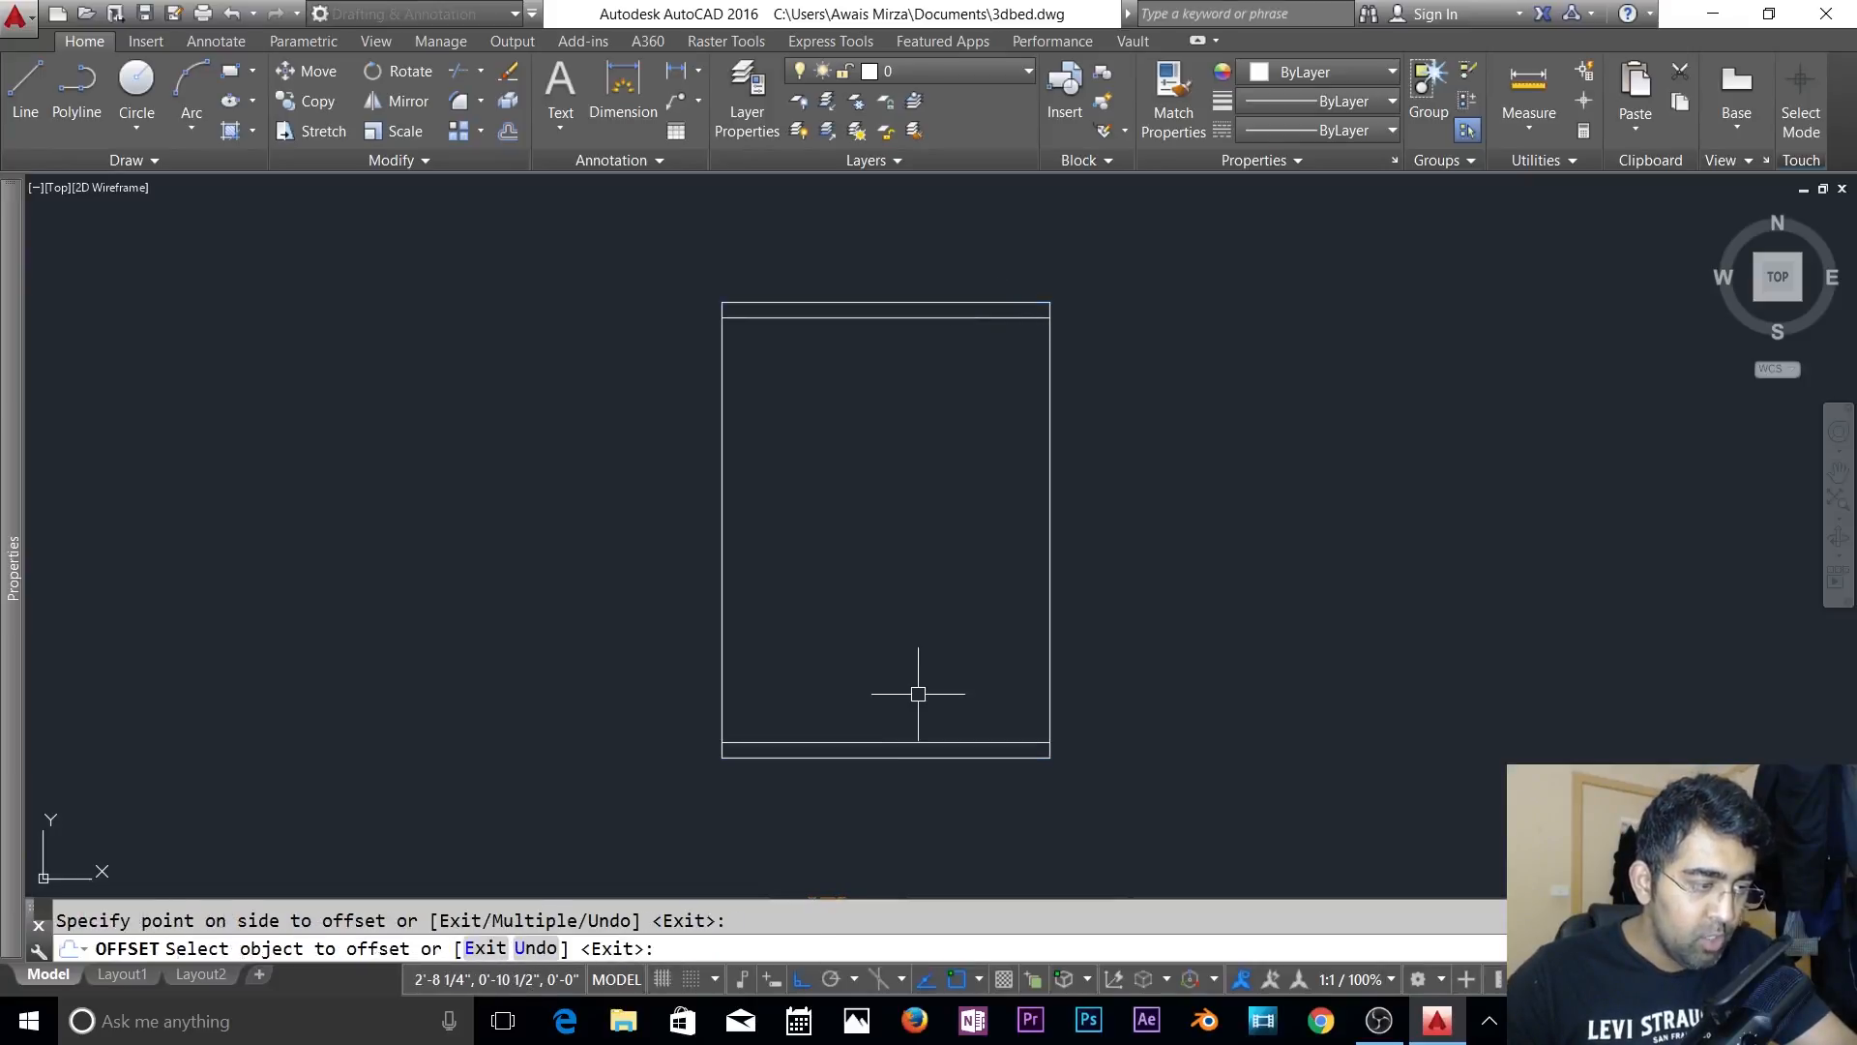
{"action": "key", "text": "Escape"}
{"action": "type", "text": "o"}
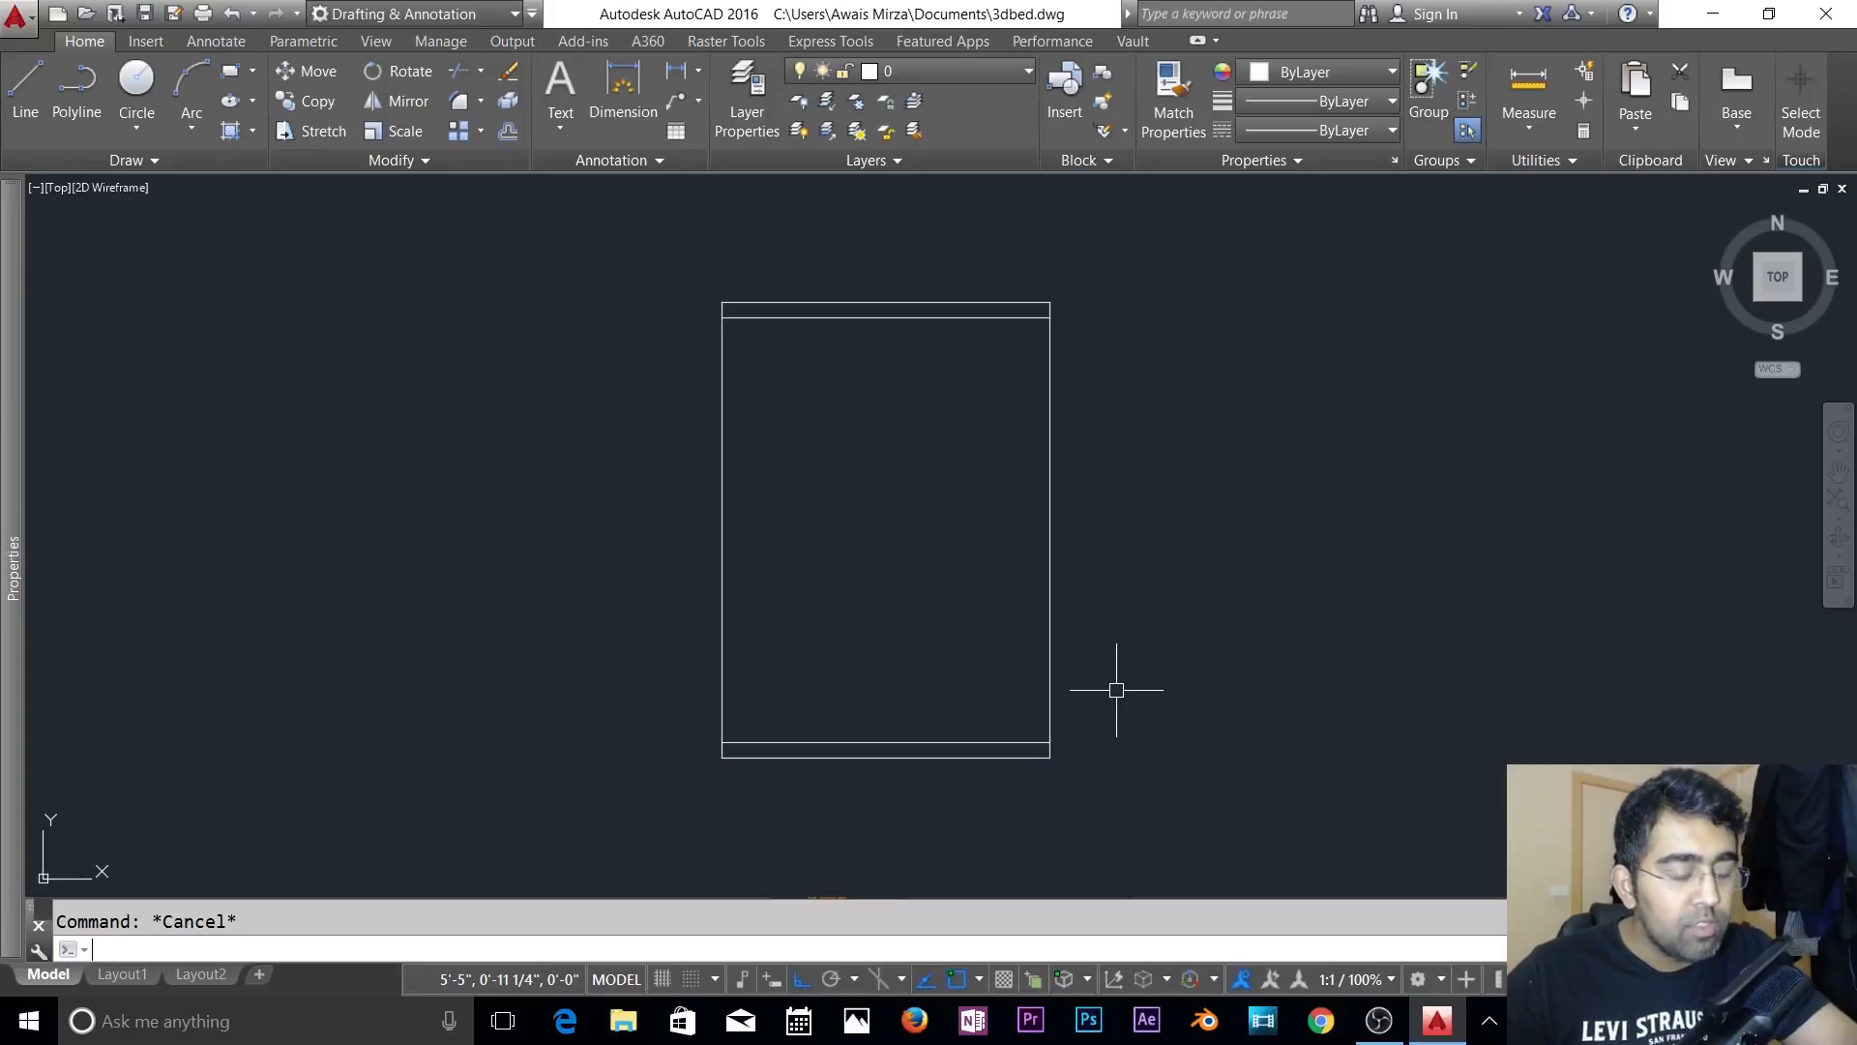
{"action": "key", "text": "Return"}
{"action": "key", "text": "Escape"}
- Offset the left and right edges of the bed outline inward by 1"
{"action": "type", "text": "o"}
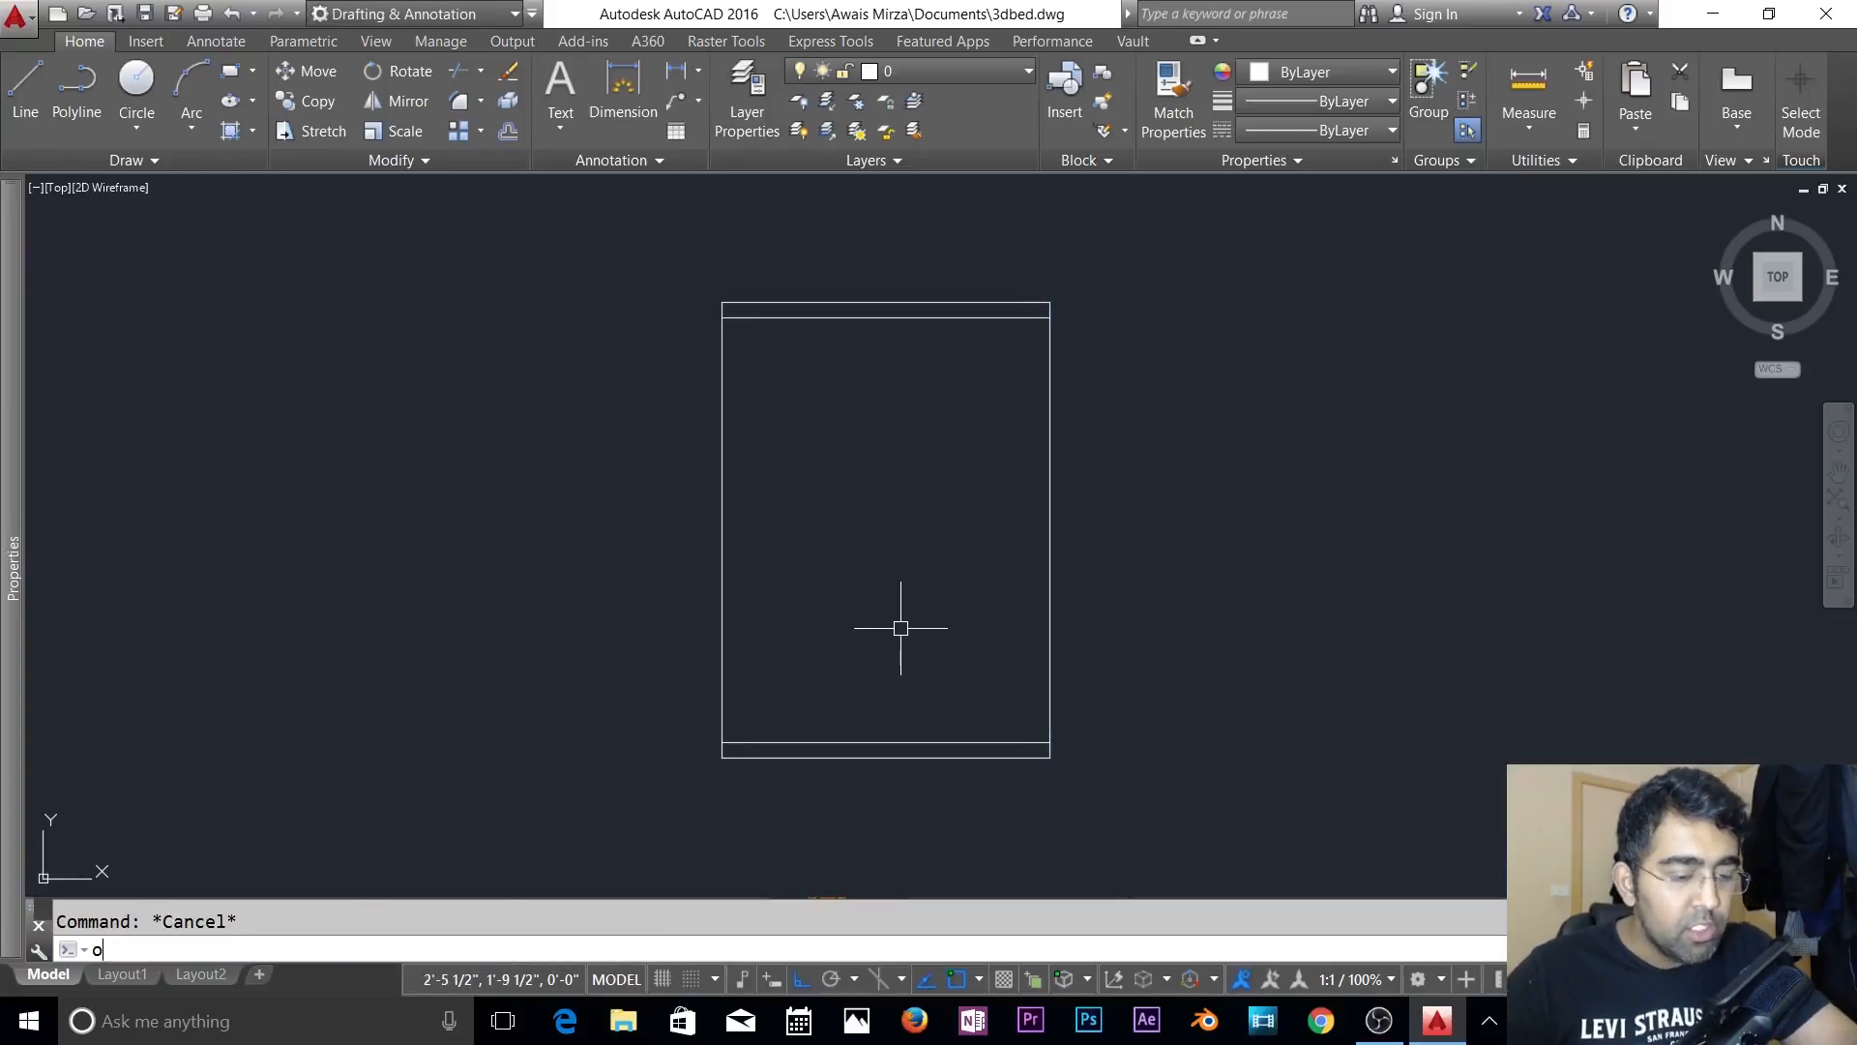
{"action": "key", "text": "Return"}
{"action": "type", "text": "1"}
{"action": "key", "text": "Return"}
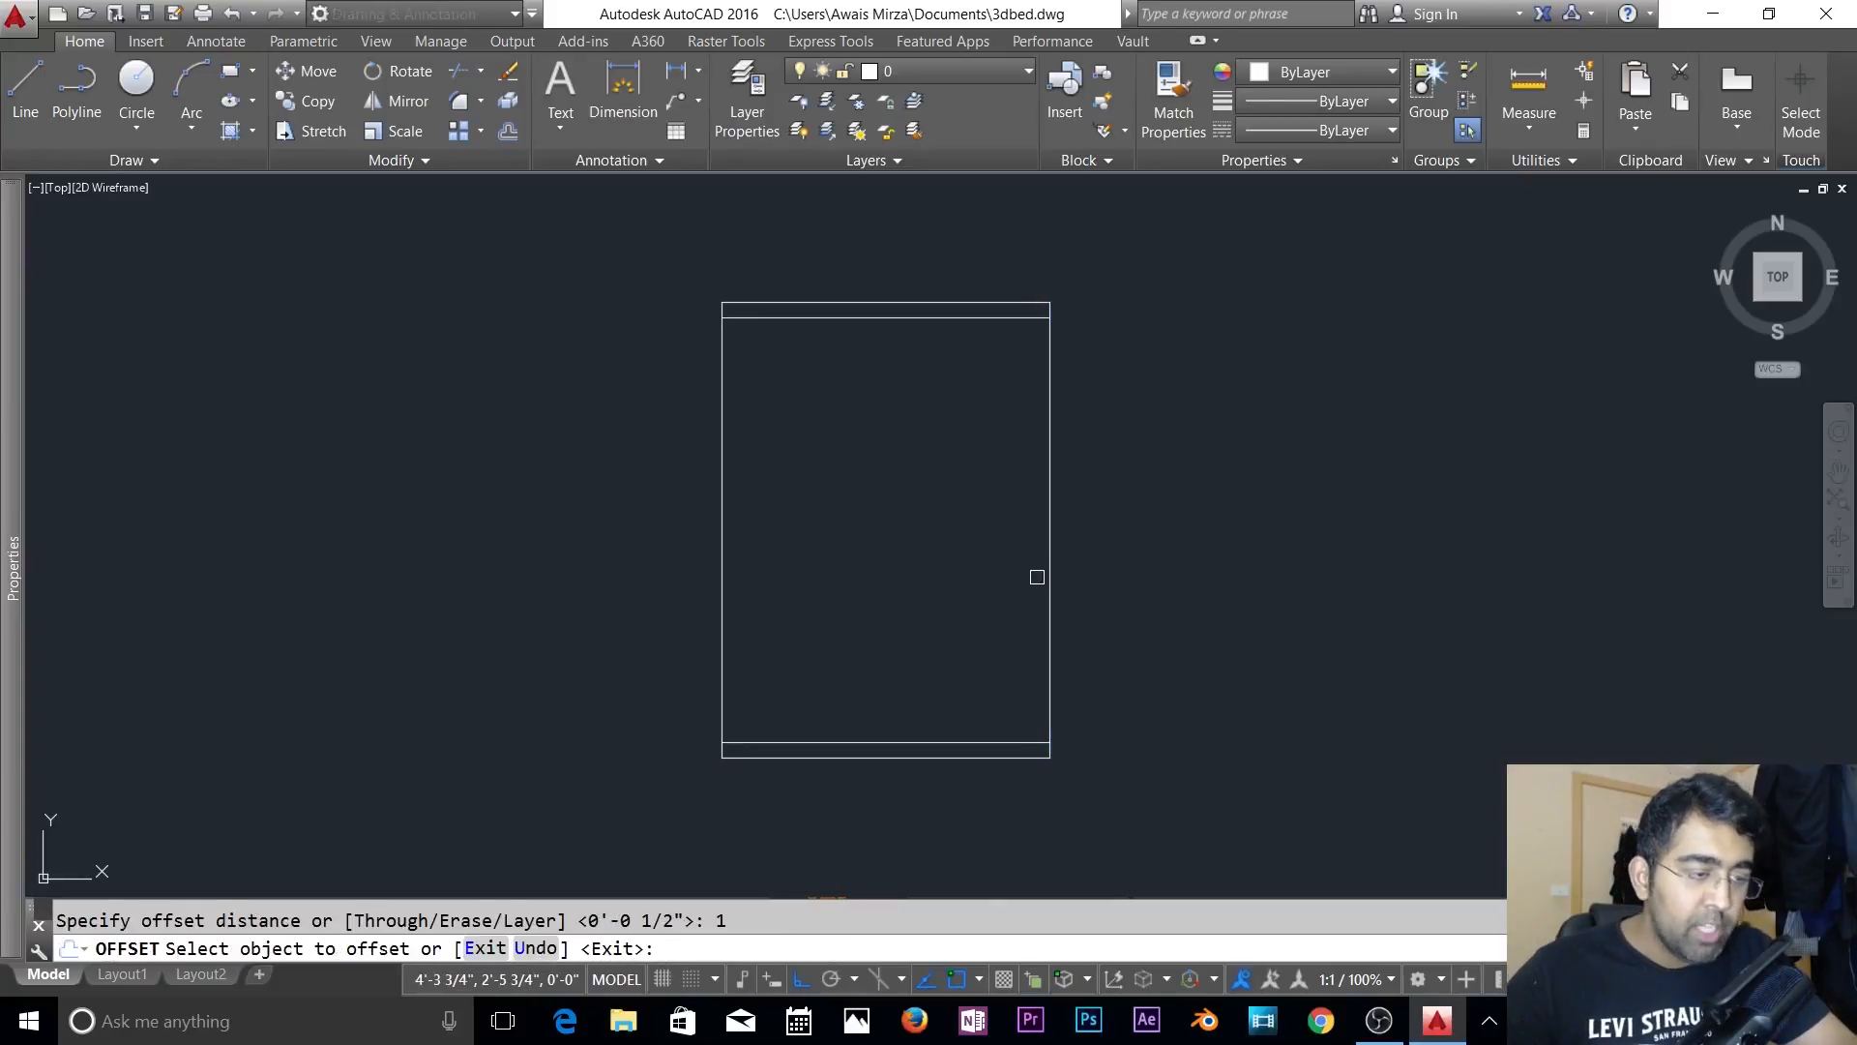
{"action": "left_click", "coordinate": [1049, 572]}
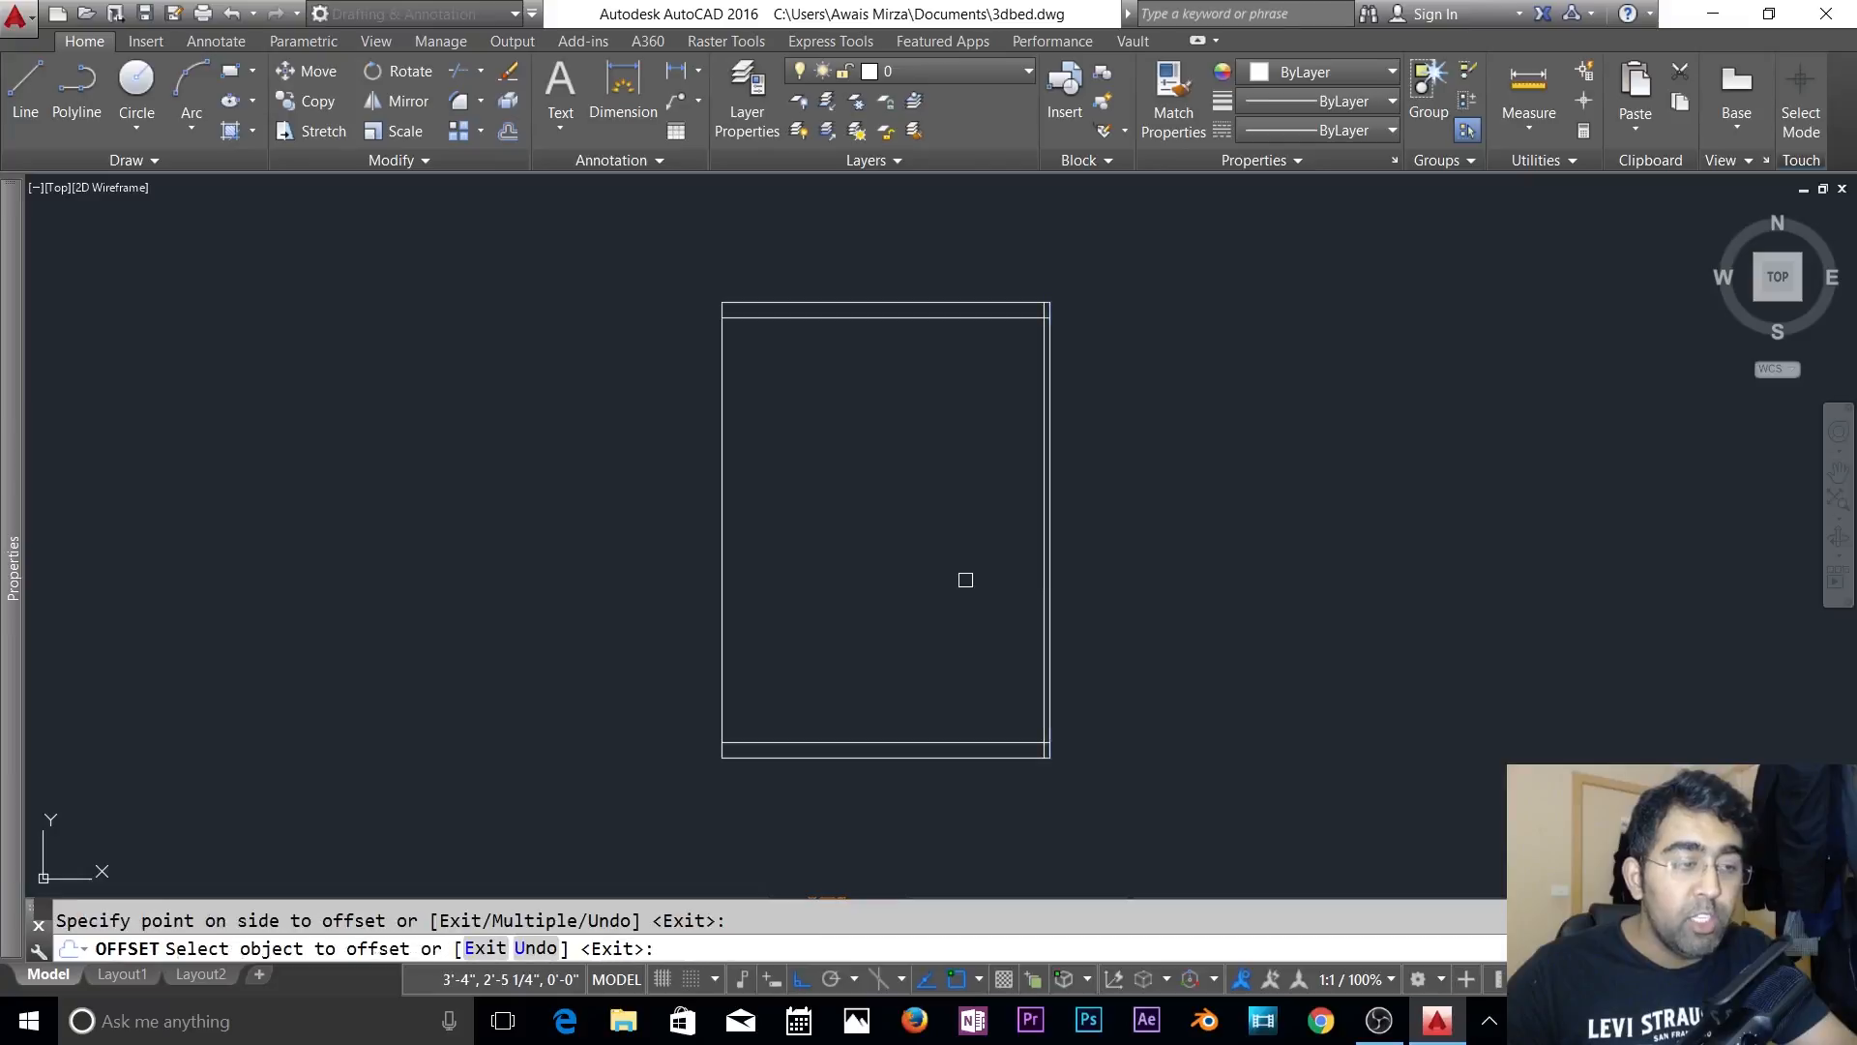
{"action": "left_click", "coordinate": [723, 561]}
{"action": "left_click", "coordinate": [866, 548]}
{"action": "key", "text": "Return"}
{"action": "scroll", "coordinate": [905, 527], "scroll_direction": "up", "scroll_amount": 2}
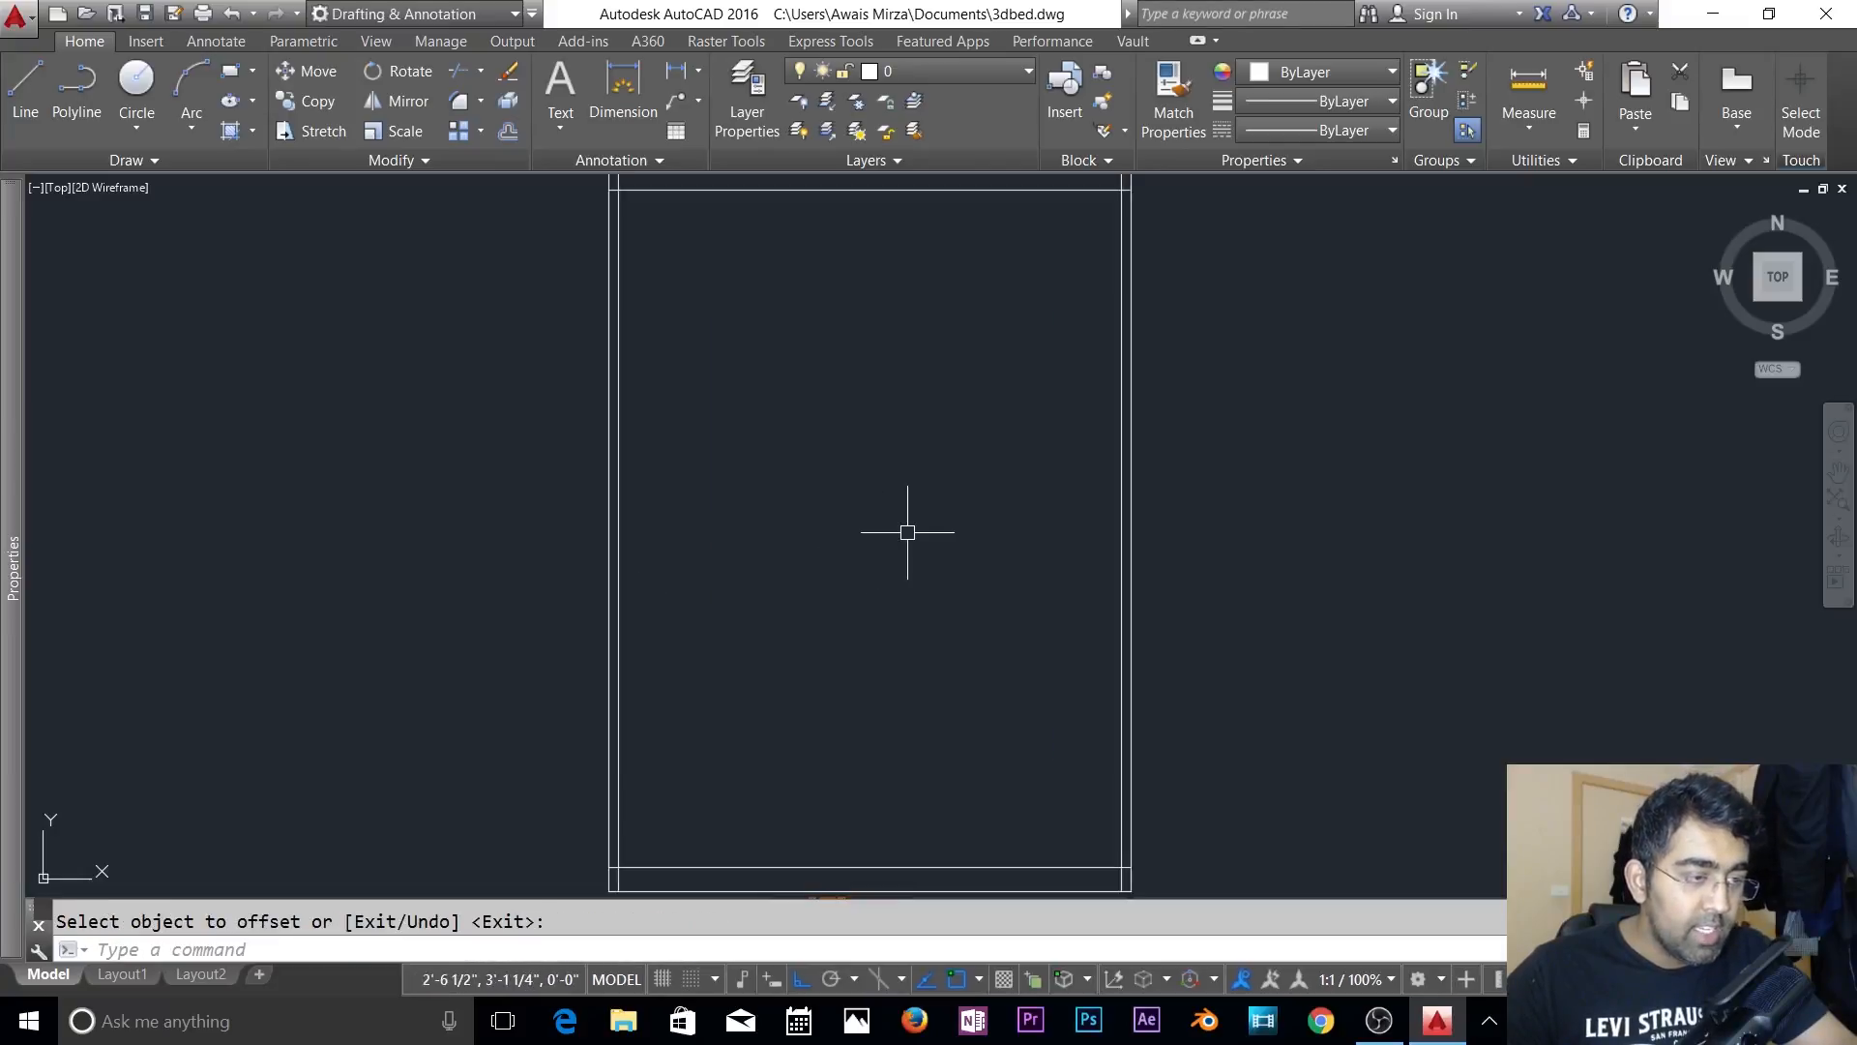
{"action": "key", "text": "Escape"}
- Trim away the outermost side lines between the upper and lower end strips of the bed
{"action": "scroll", "coordinate": [908, 531], "scroll_direction": "down", "scroll_amount": 2}
{"action": "type", "text": "tr"}
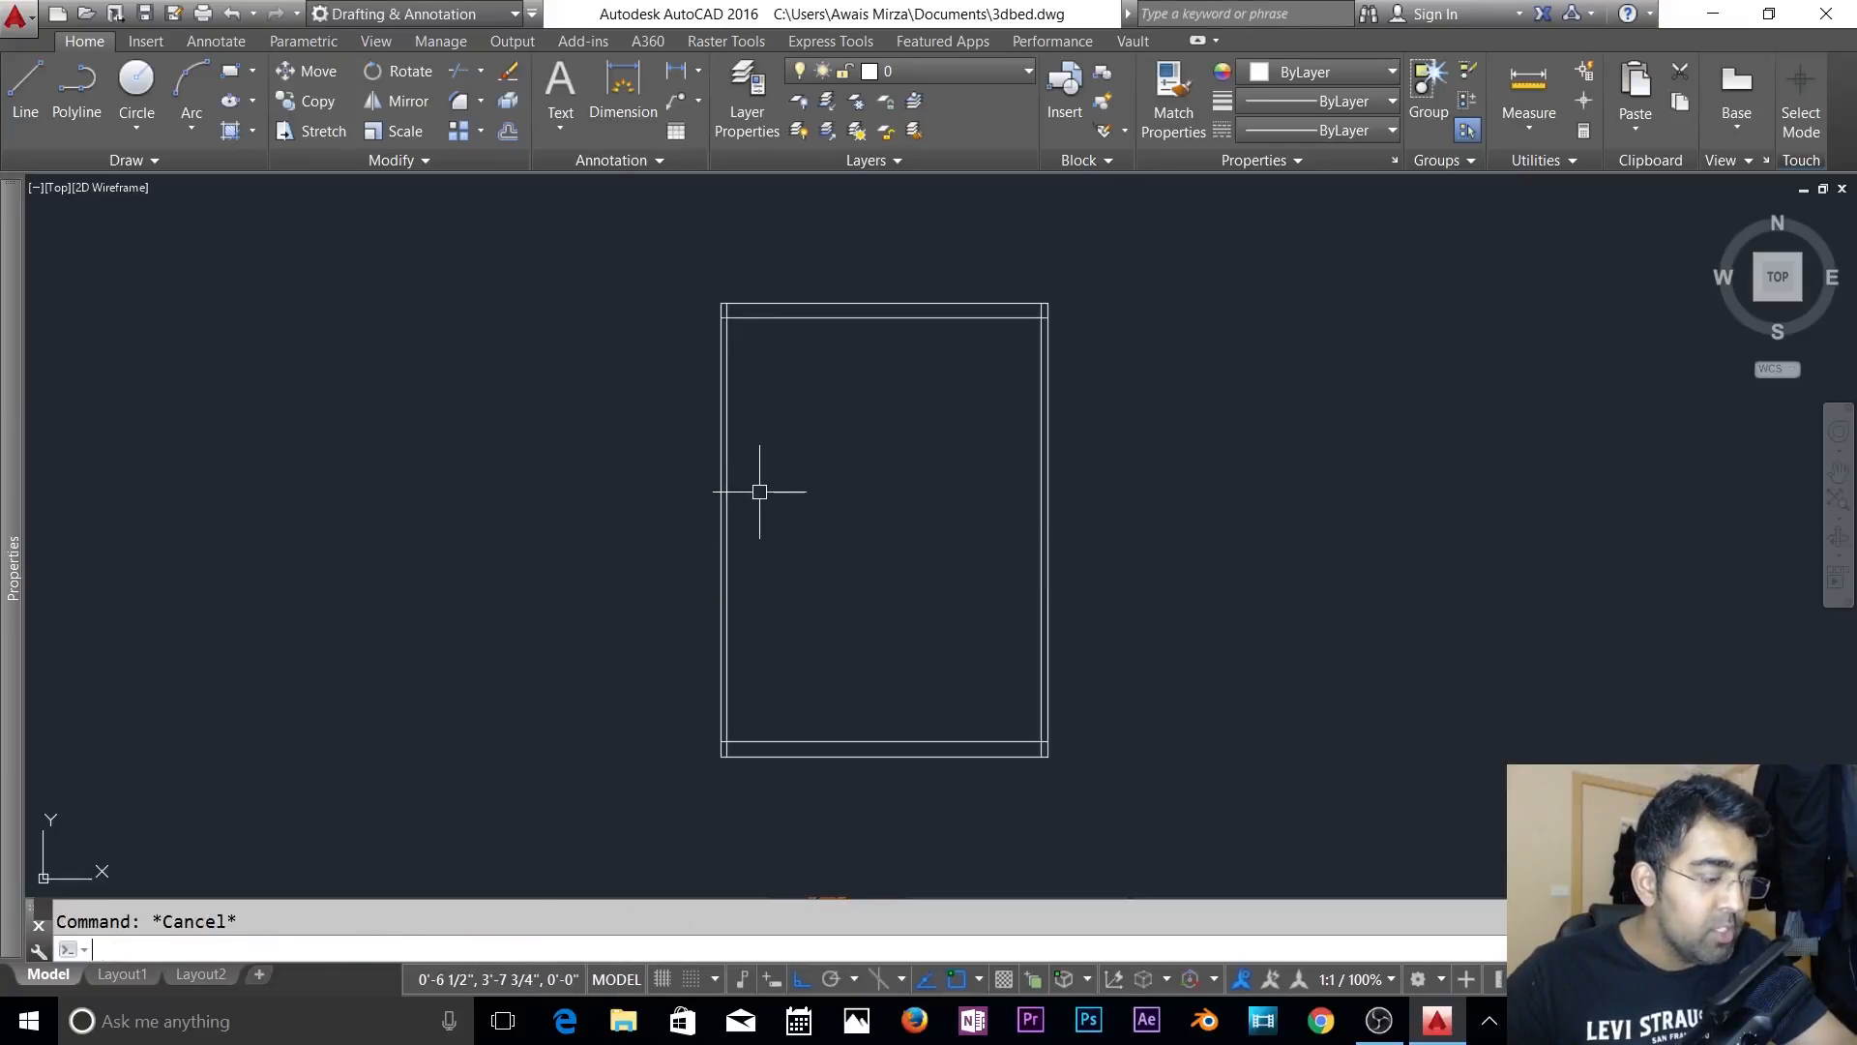
{"action": "key", "text": "Return"}
{"action": "key", "text": "Return"}
{"action": "left_click", "coordinate": [722, 467]}
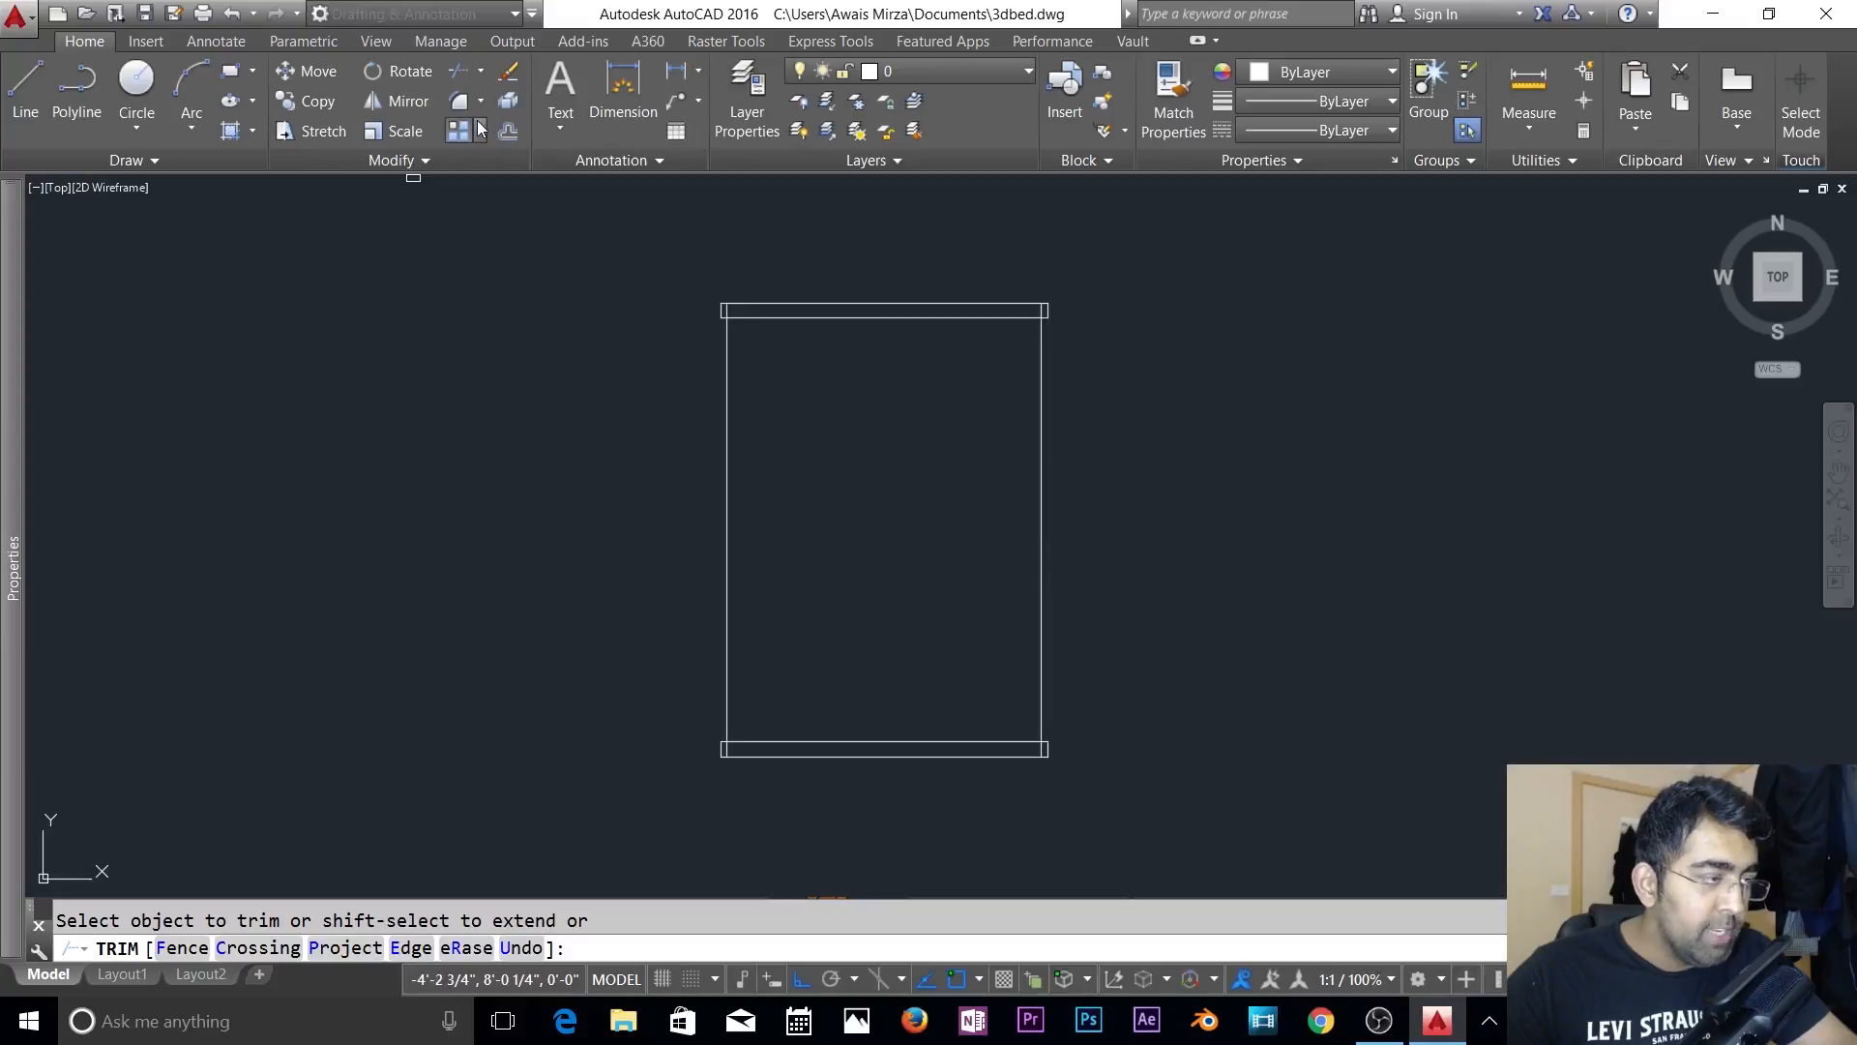
{"action": "key", "text": "Escape"}
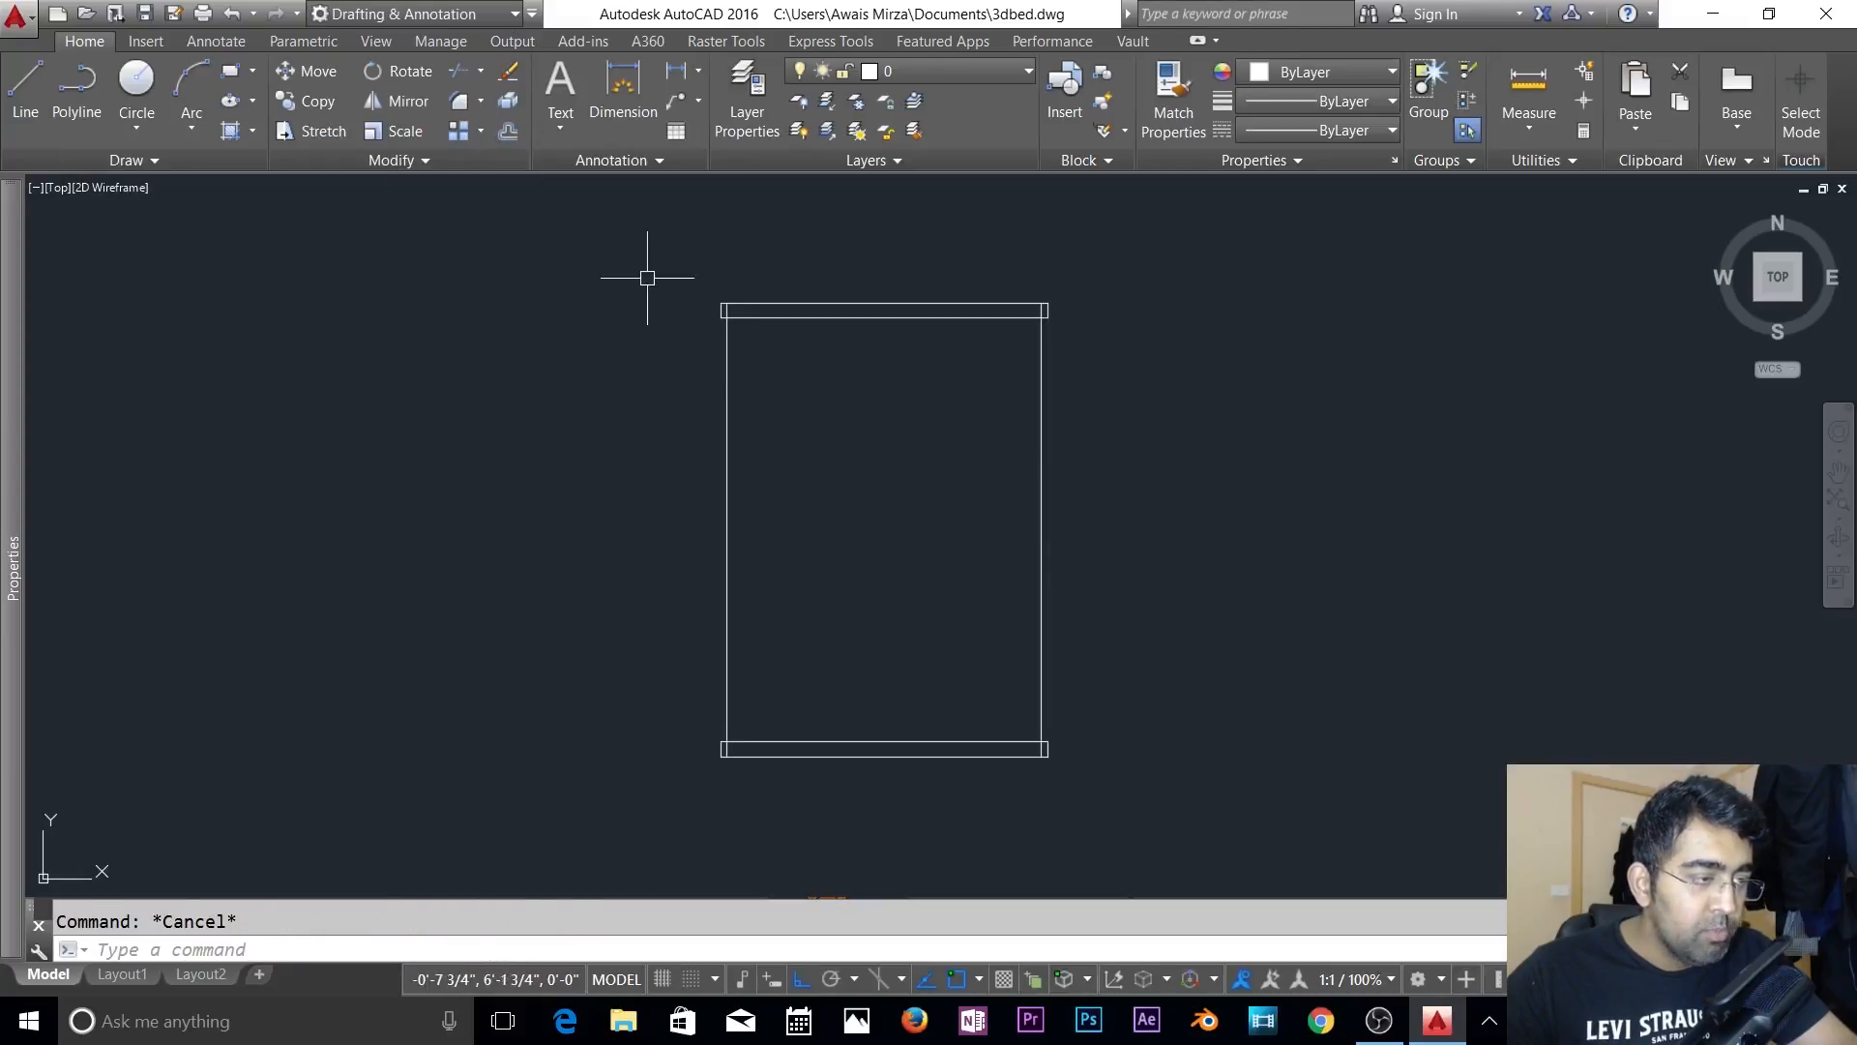
- Trim the short stubs of the inner side lines inside both the upper and lower end strips
{"action": "scroll", "coordinate": [735, 280], "scroll_direction": "up", "scroll_amount": 5}
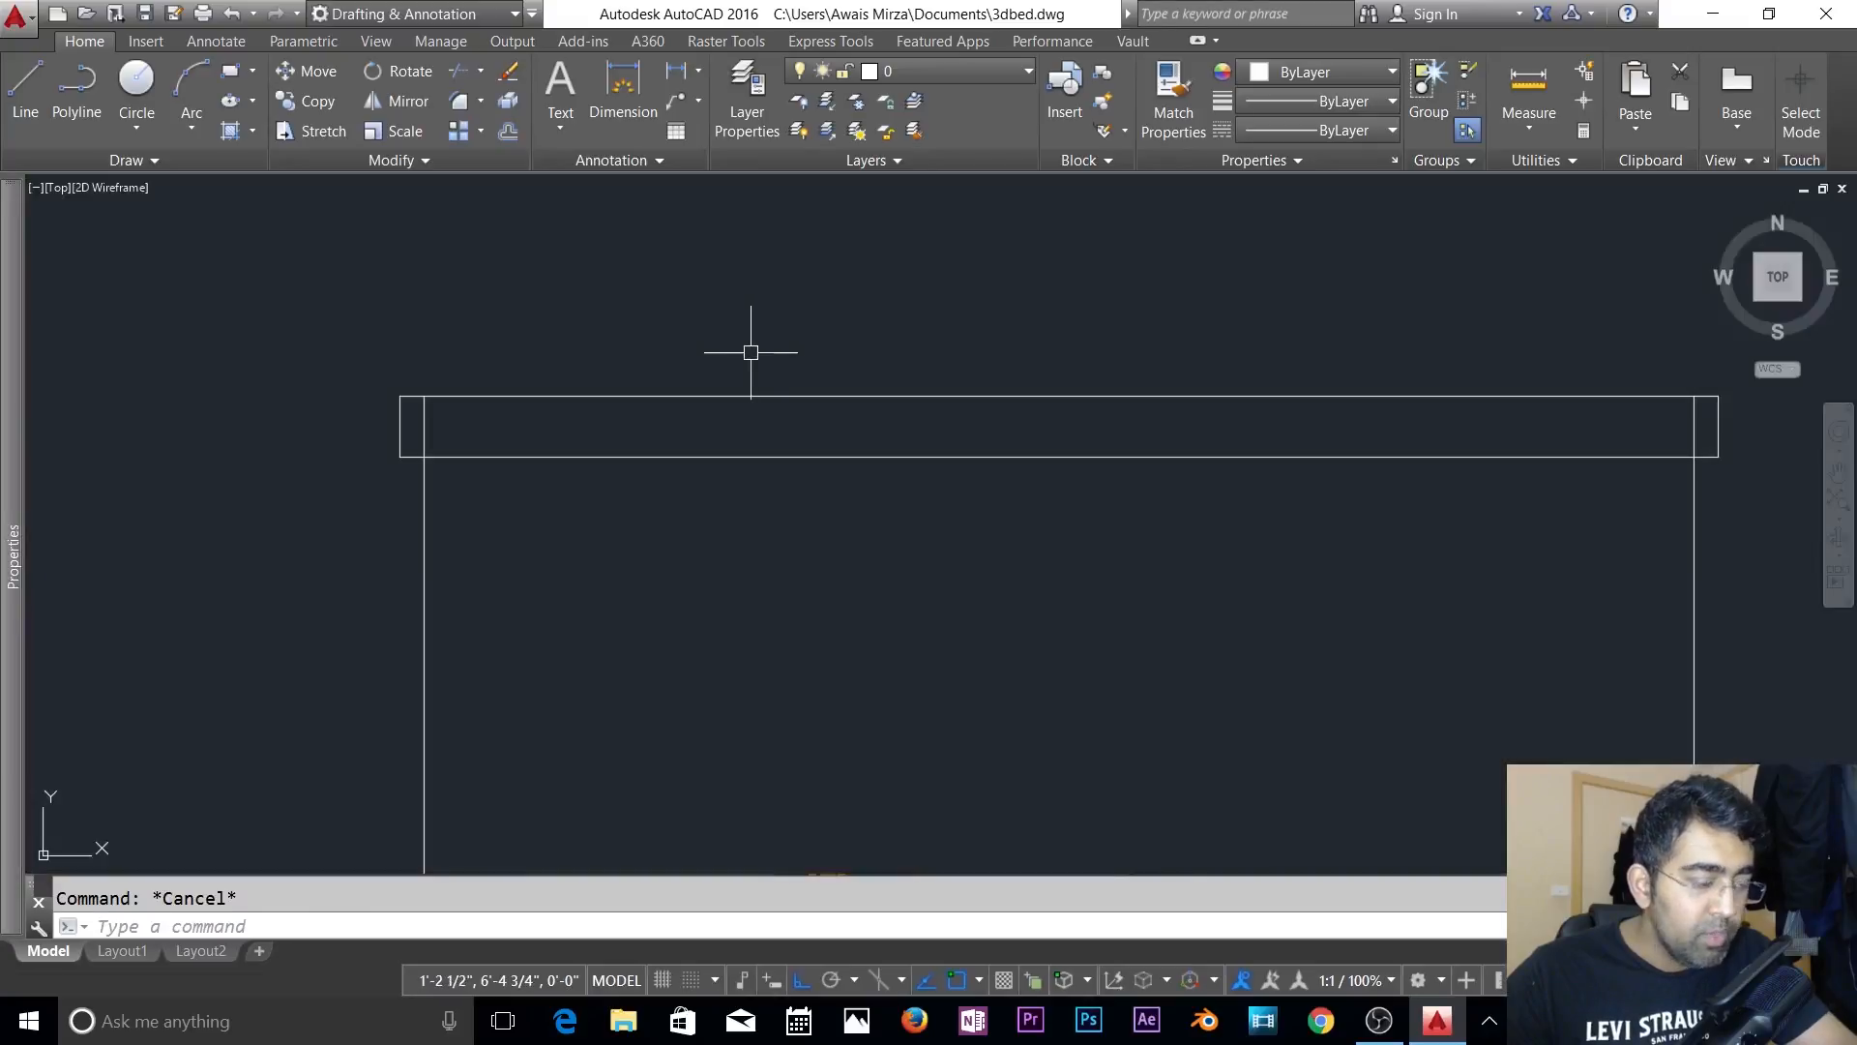
{"action": "type", "text": "tr"}
{"action": "key", "text": "Return"}
{"action": "key", "text": "Return"}
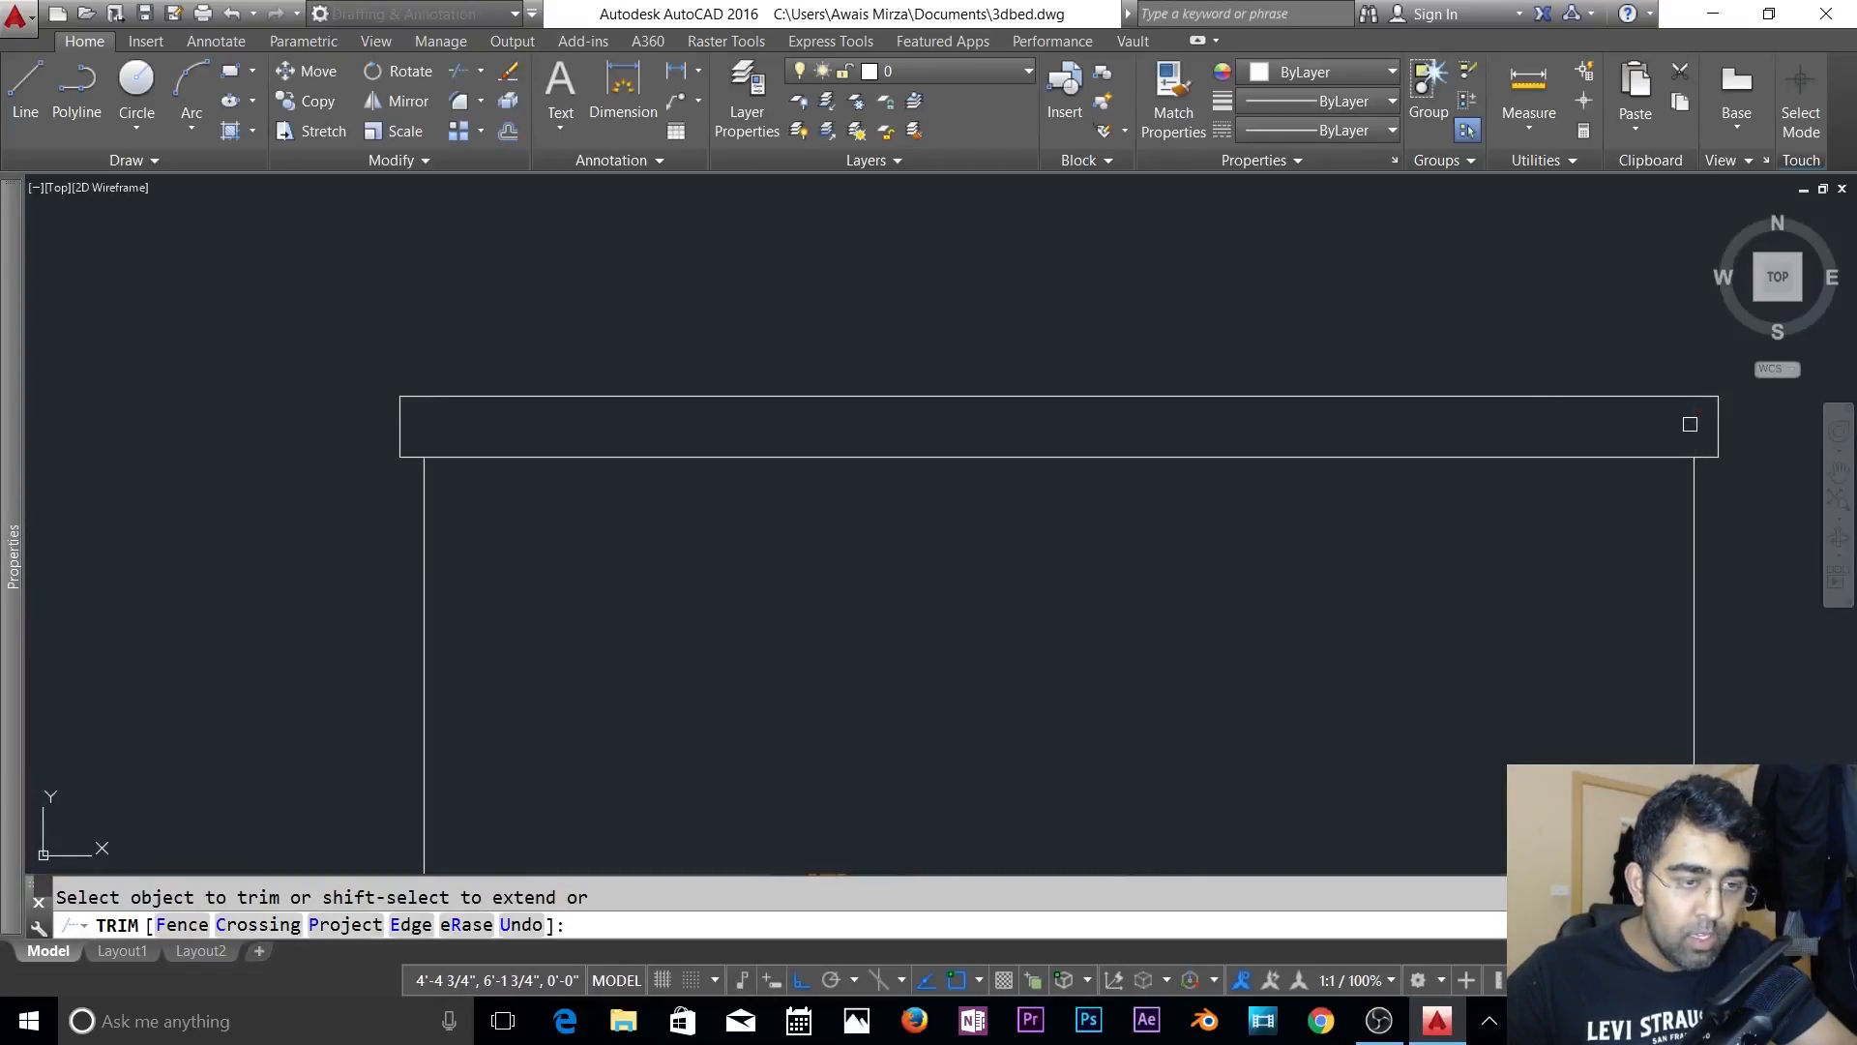
{"action": "scroll", "coordinate": [1554, 542], "scroll_direction": "down", "scroll_amount": 3}
{"action": "middle_click_drag", "start_coordinate": [1536, 537], "coordinate": [1436, 151]}
{"action": "scroll", "coordinate": [1398, 501], "scroll_direction": "up", "scroll_amount": 1}
{"action": "scroll", "coordinate": [1212, 581], "scroll_direction": "up", "scroll_amount": 2}
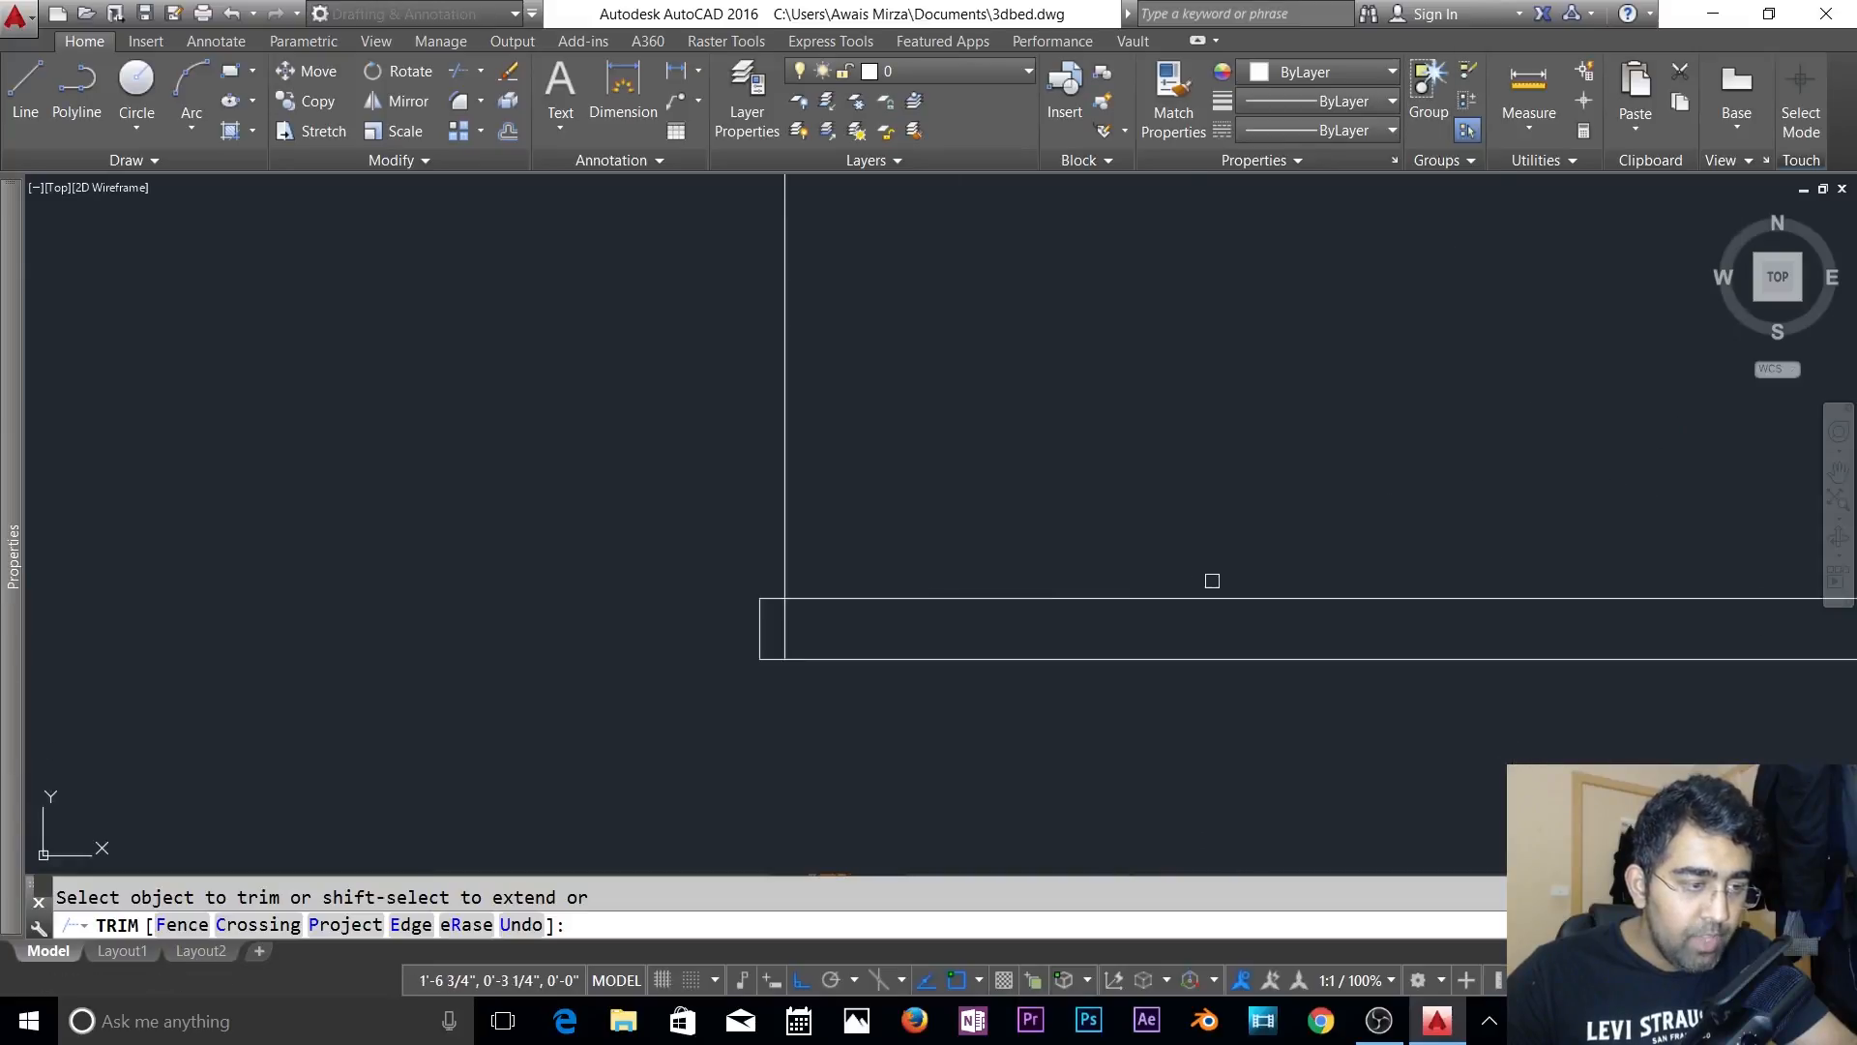
{"action": "scroll", "coordinate": [1311, 610], "scroll_direction": "down", "scroll_amount": 3}
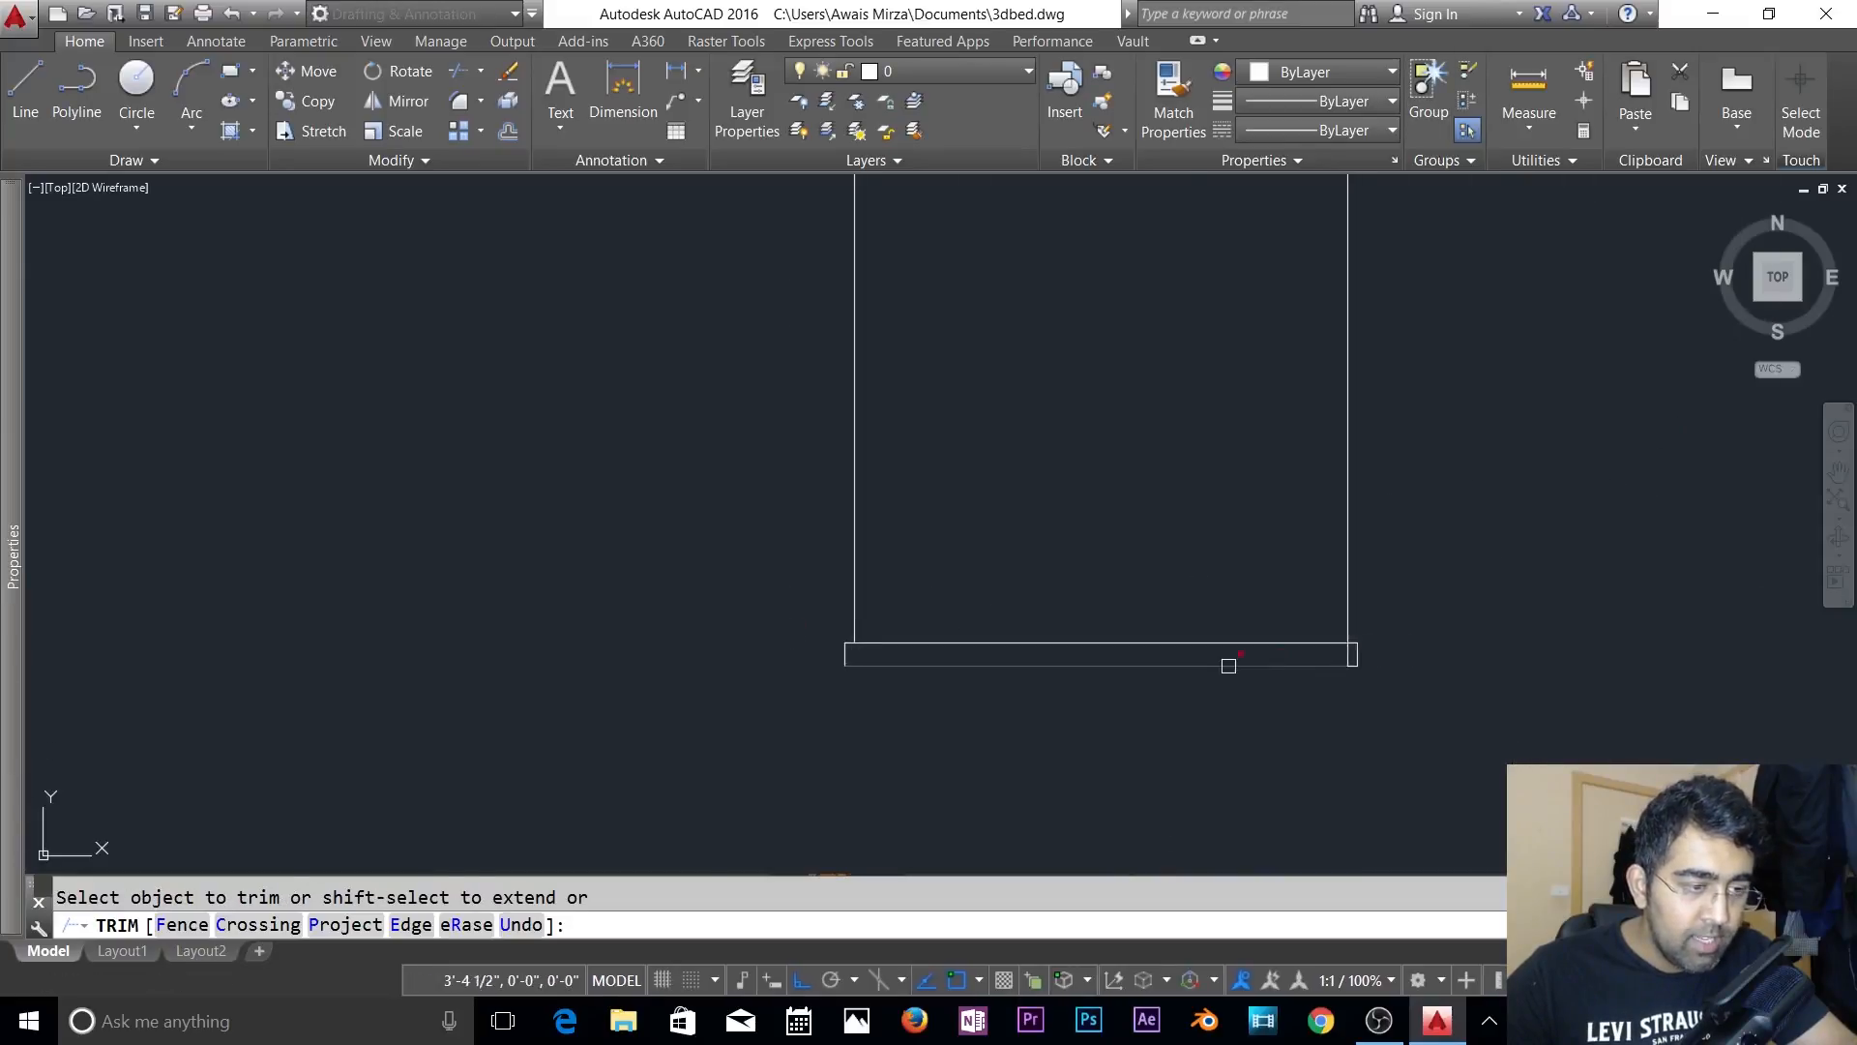
{"action": "middle_click_drag", "start_coordinate": [1378, 517], "coordinate": [1244, 676]}
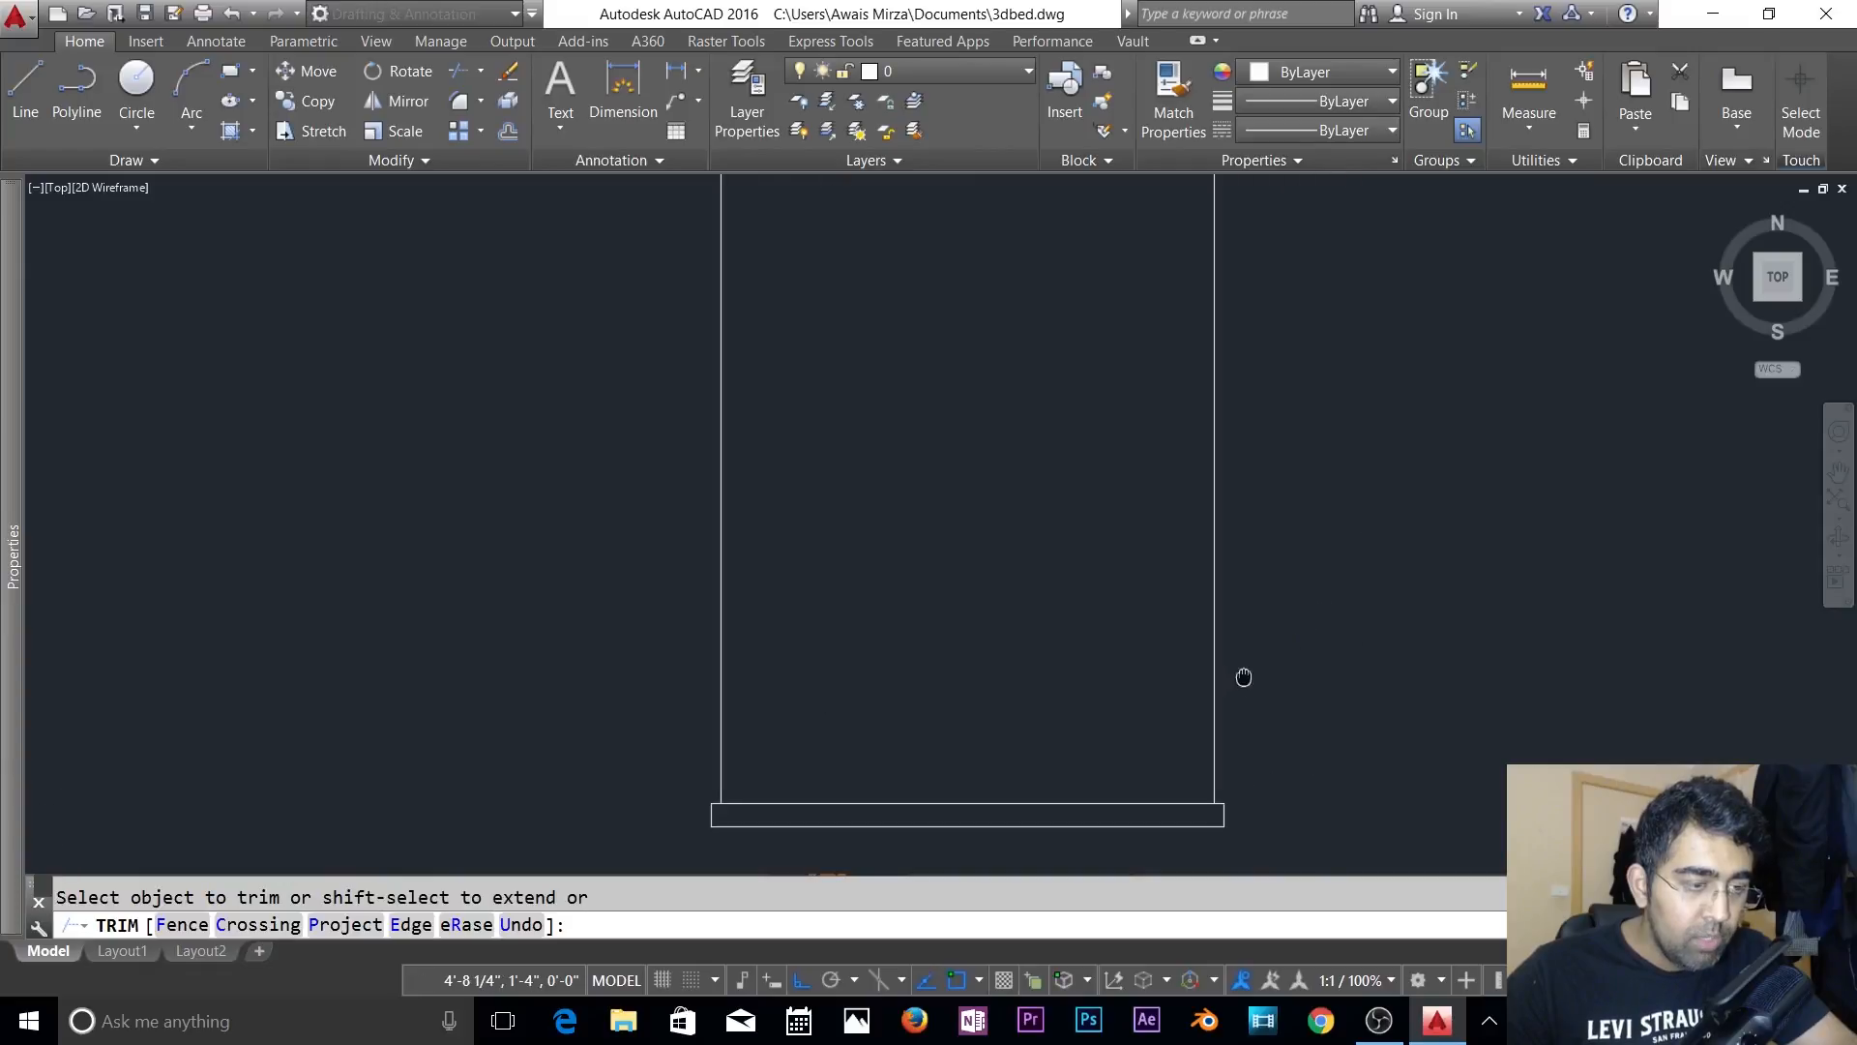
{"action": "scroll", "coordinate": [1257, 575], "scroll_direction": "down", "scroll_amount": 2}
{"action": "key", "text": "Escape"}
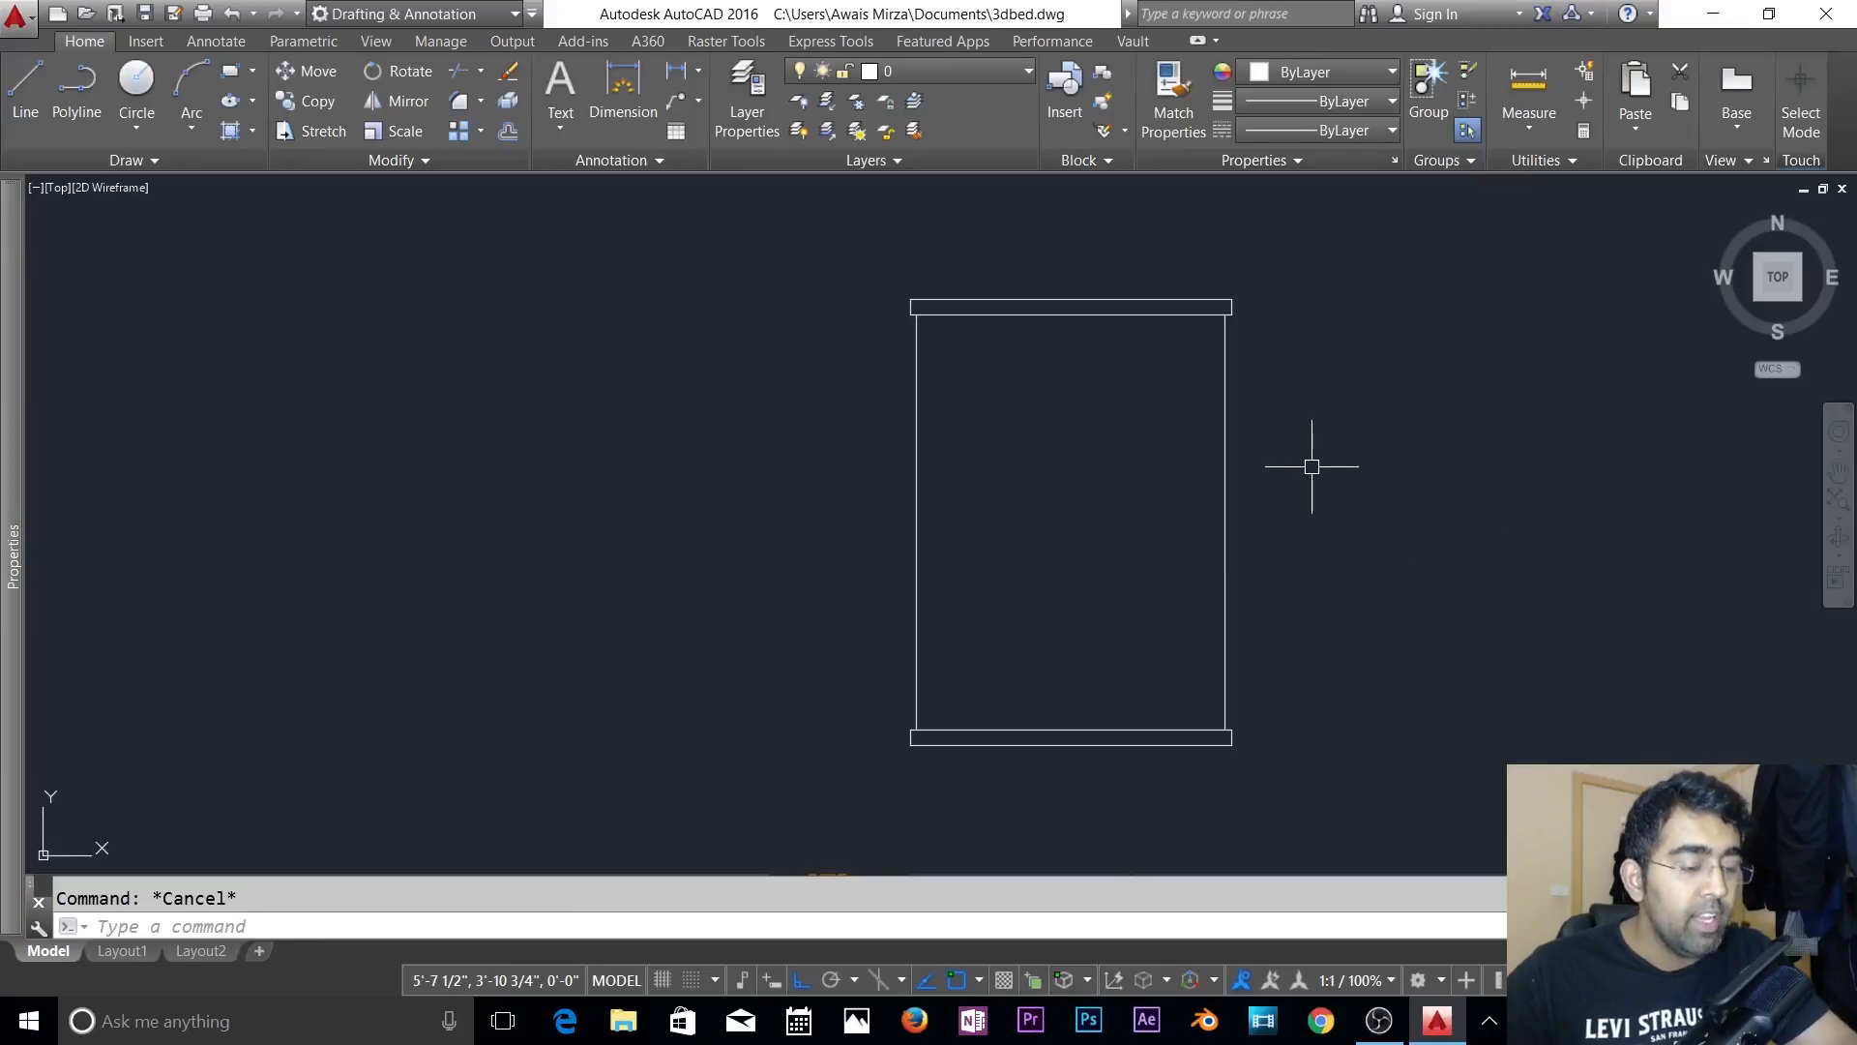
- Offset the two remaining side lines inward by 1" to form the side rails of the bed
{"action": "type", "text": "o"}
{"action": "key", "text": "Return"}
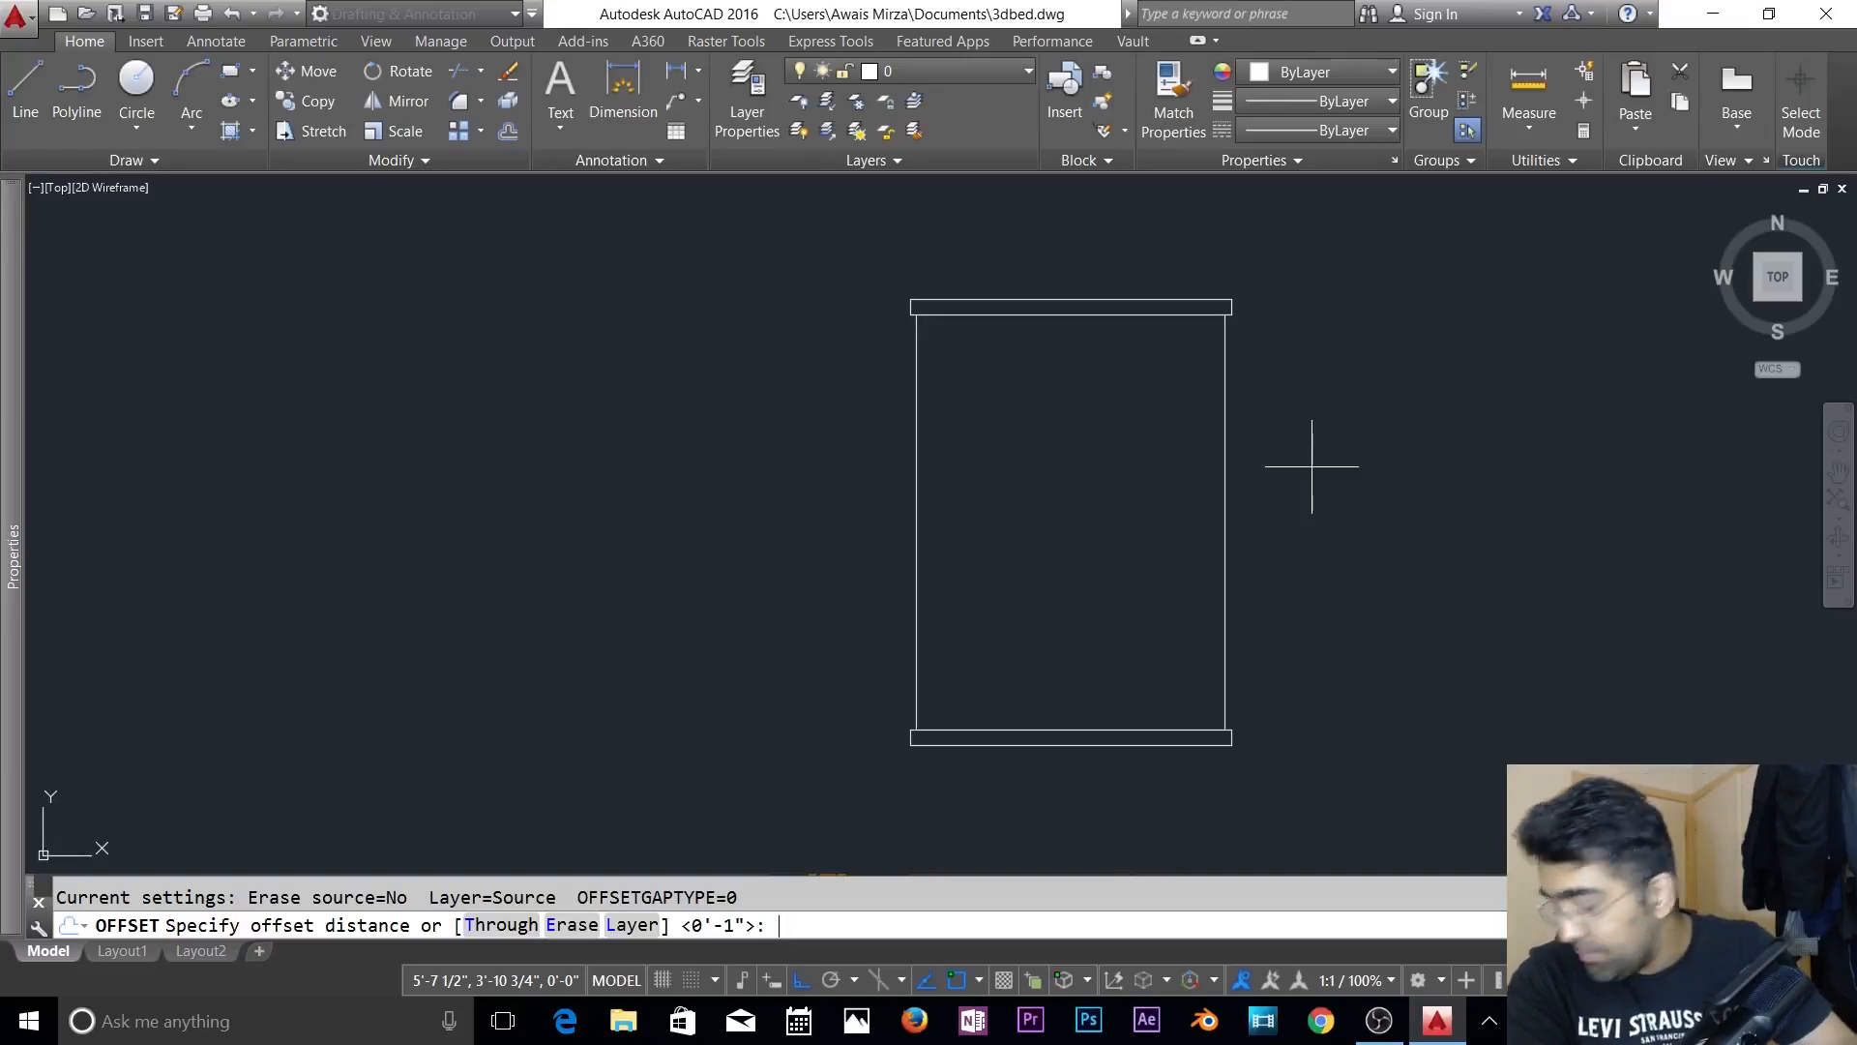
{"action": "key", "text": "Return"}
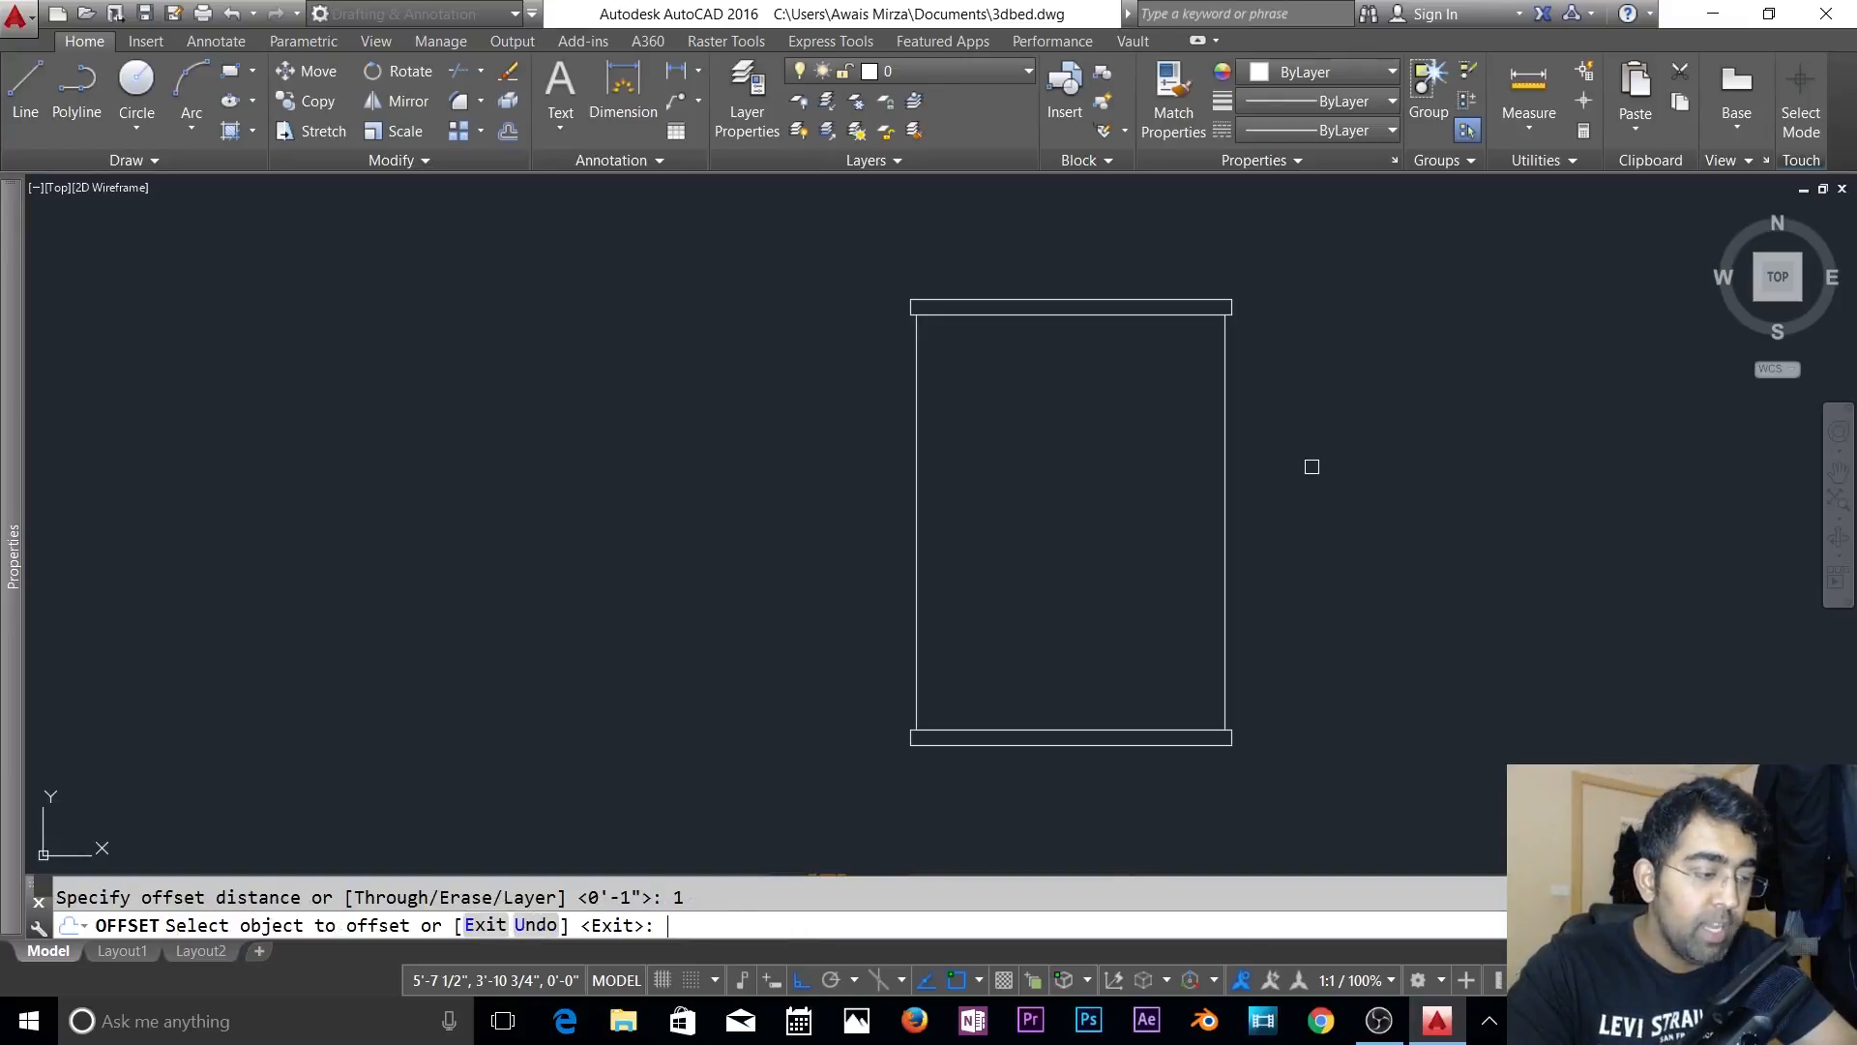
{"action": "left_click", "coordinate": [1226, 483]}
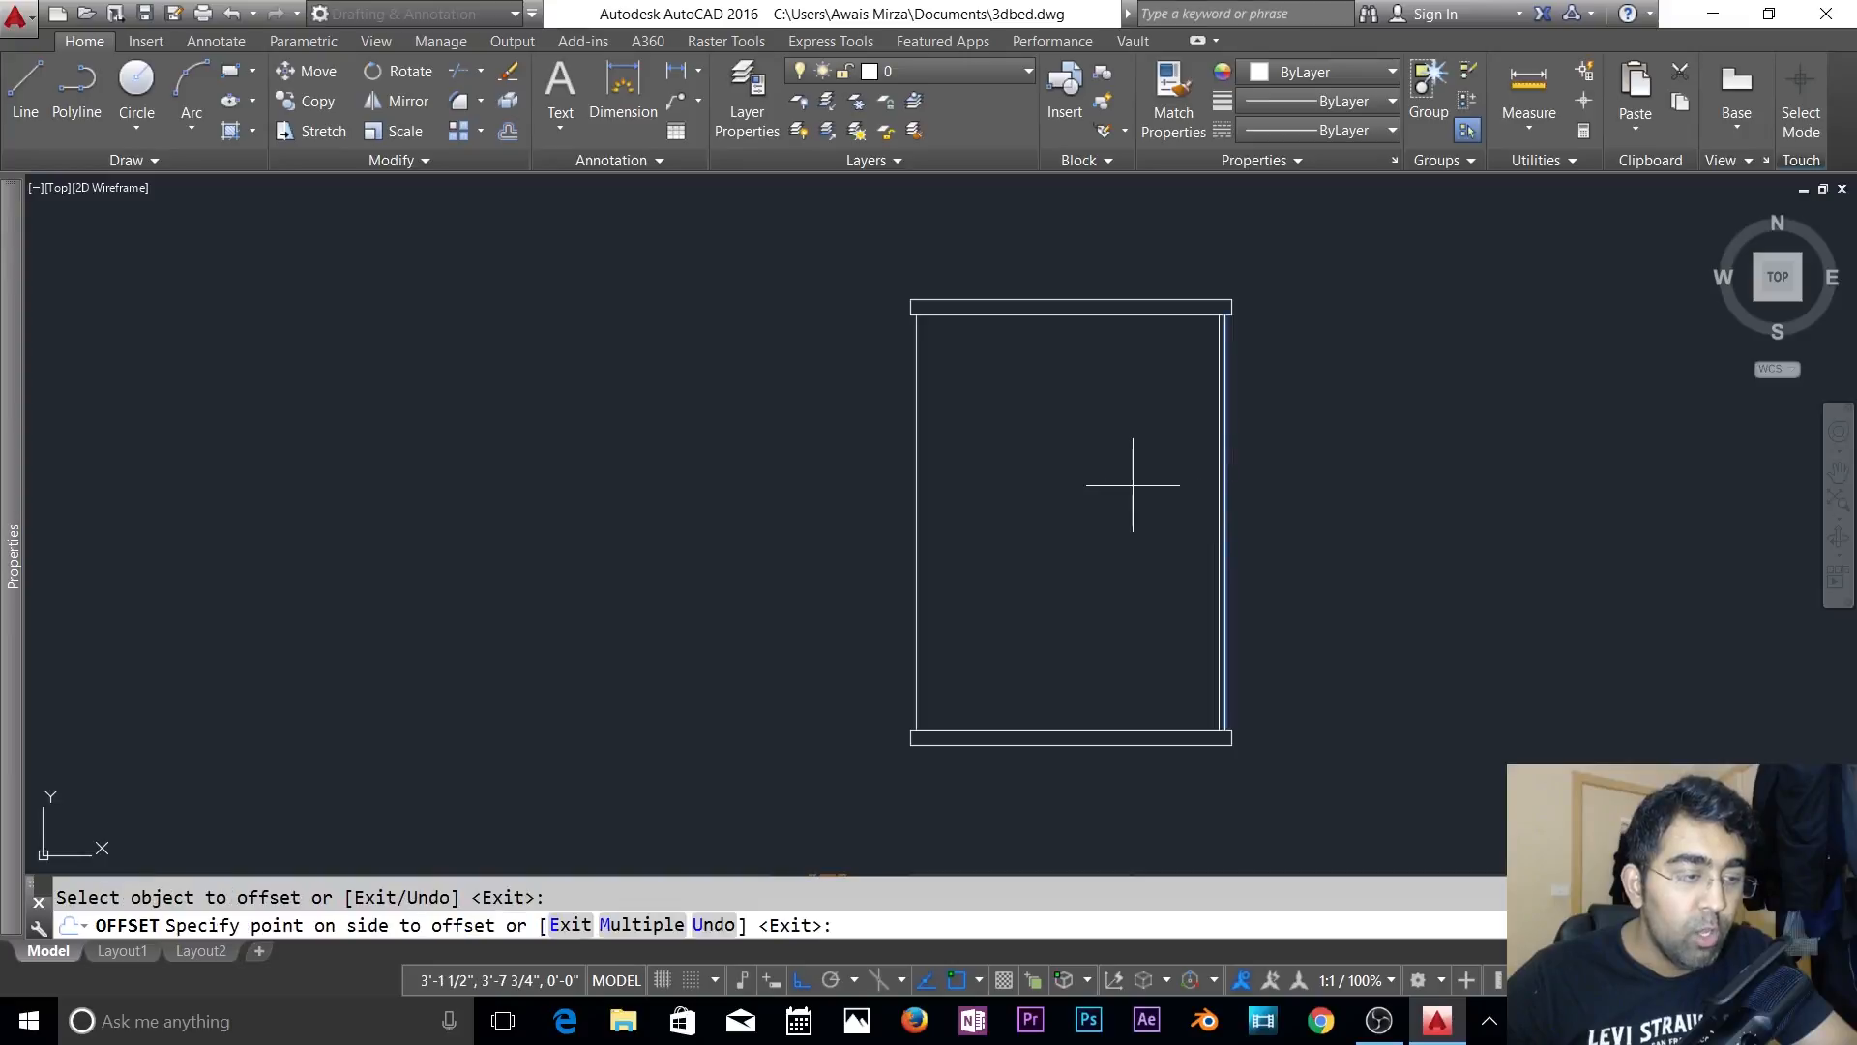
{"action": "left_click", "coordinate": [983, 500]}
{"action": "left_click", "coordinate": [911, 521]}
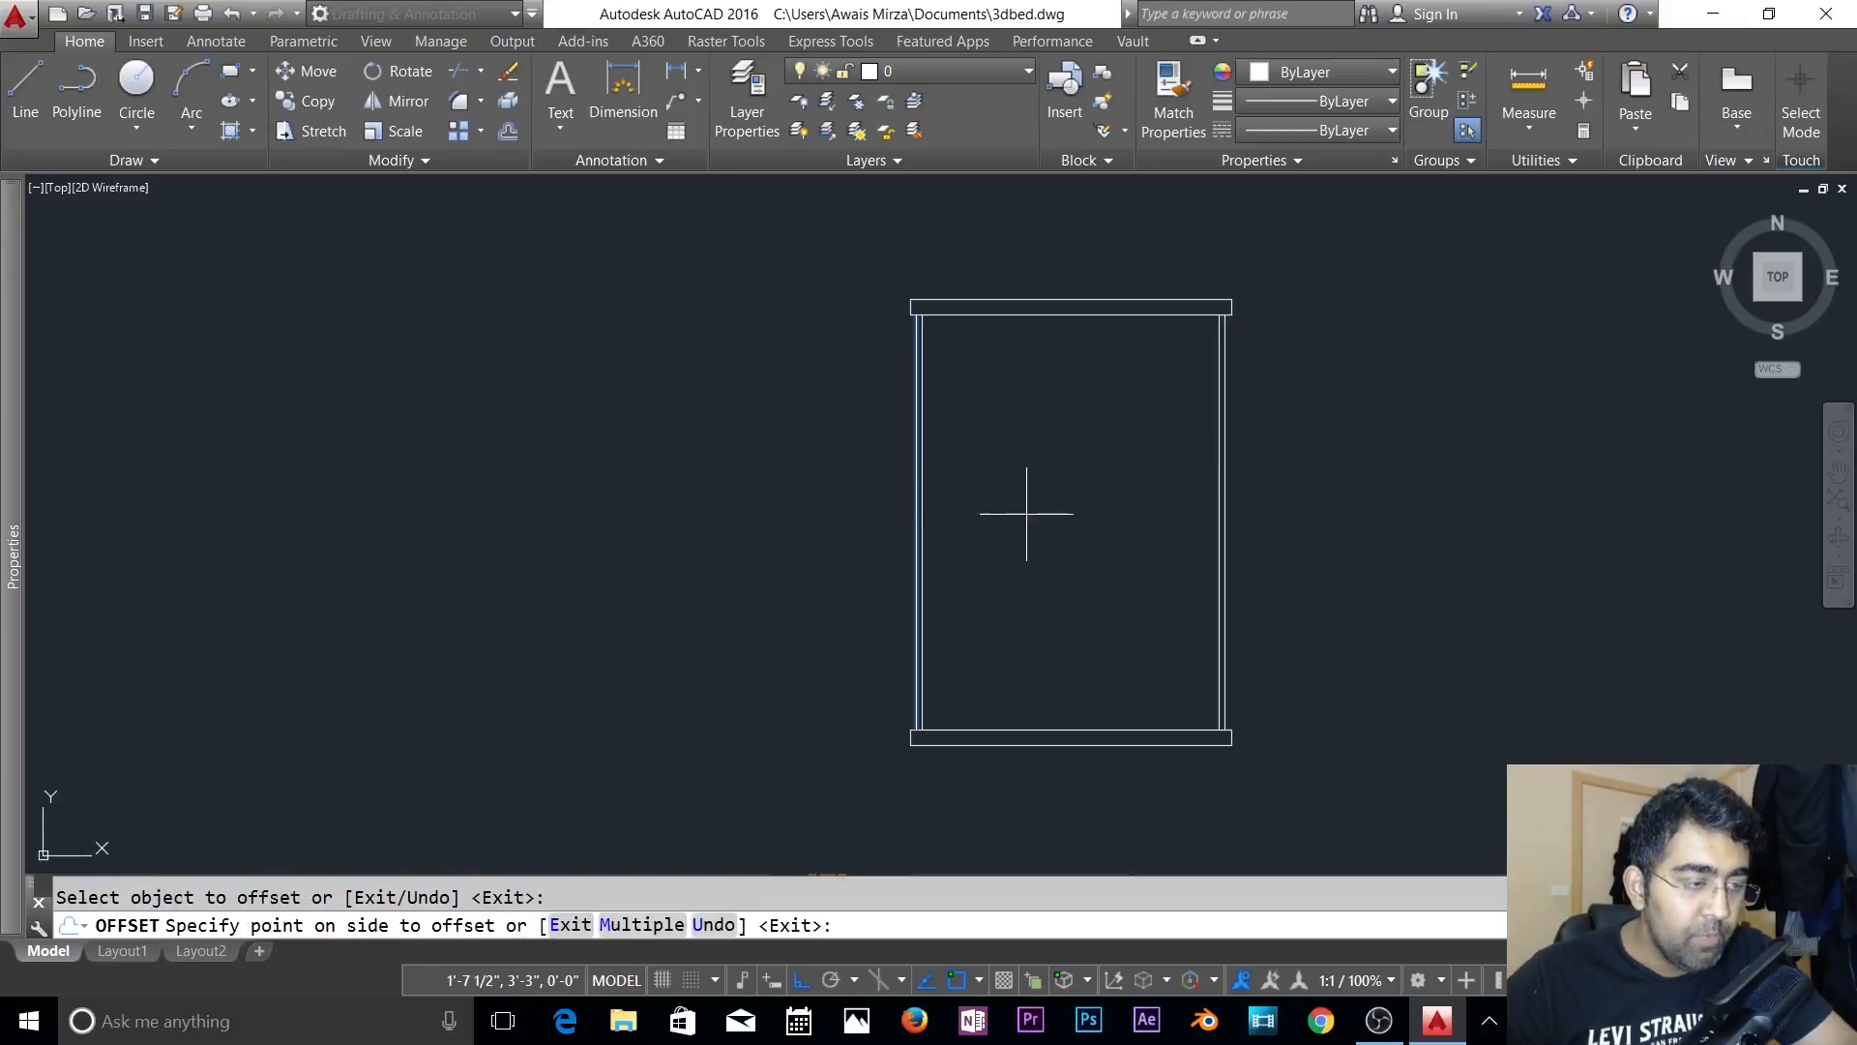
{"action": "left_click", "coordinate": [1025, 513]}
{"action": "key", "text": "Return"}
{"action": "key", "text": "Escape"}
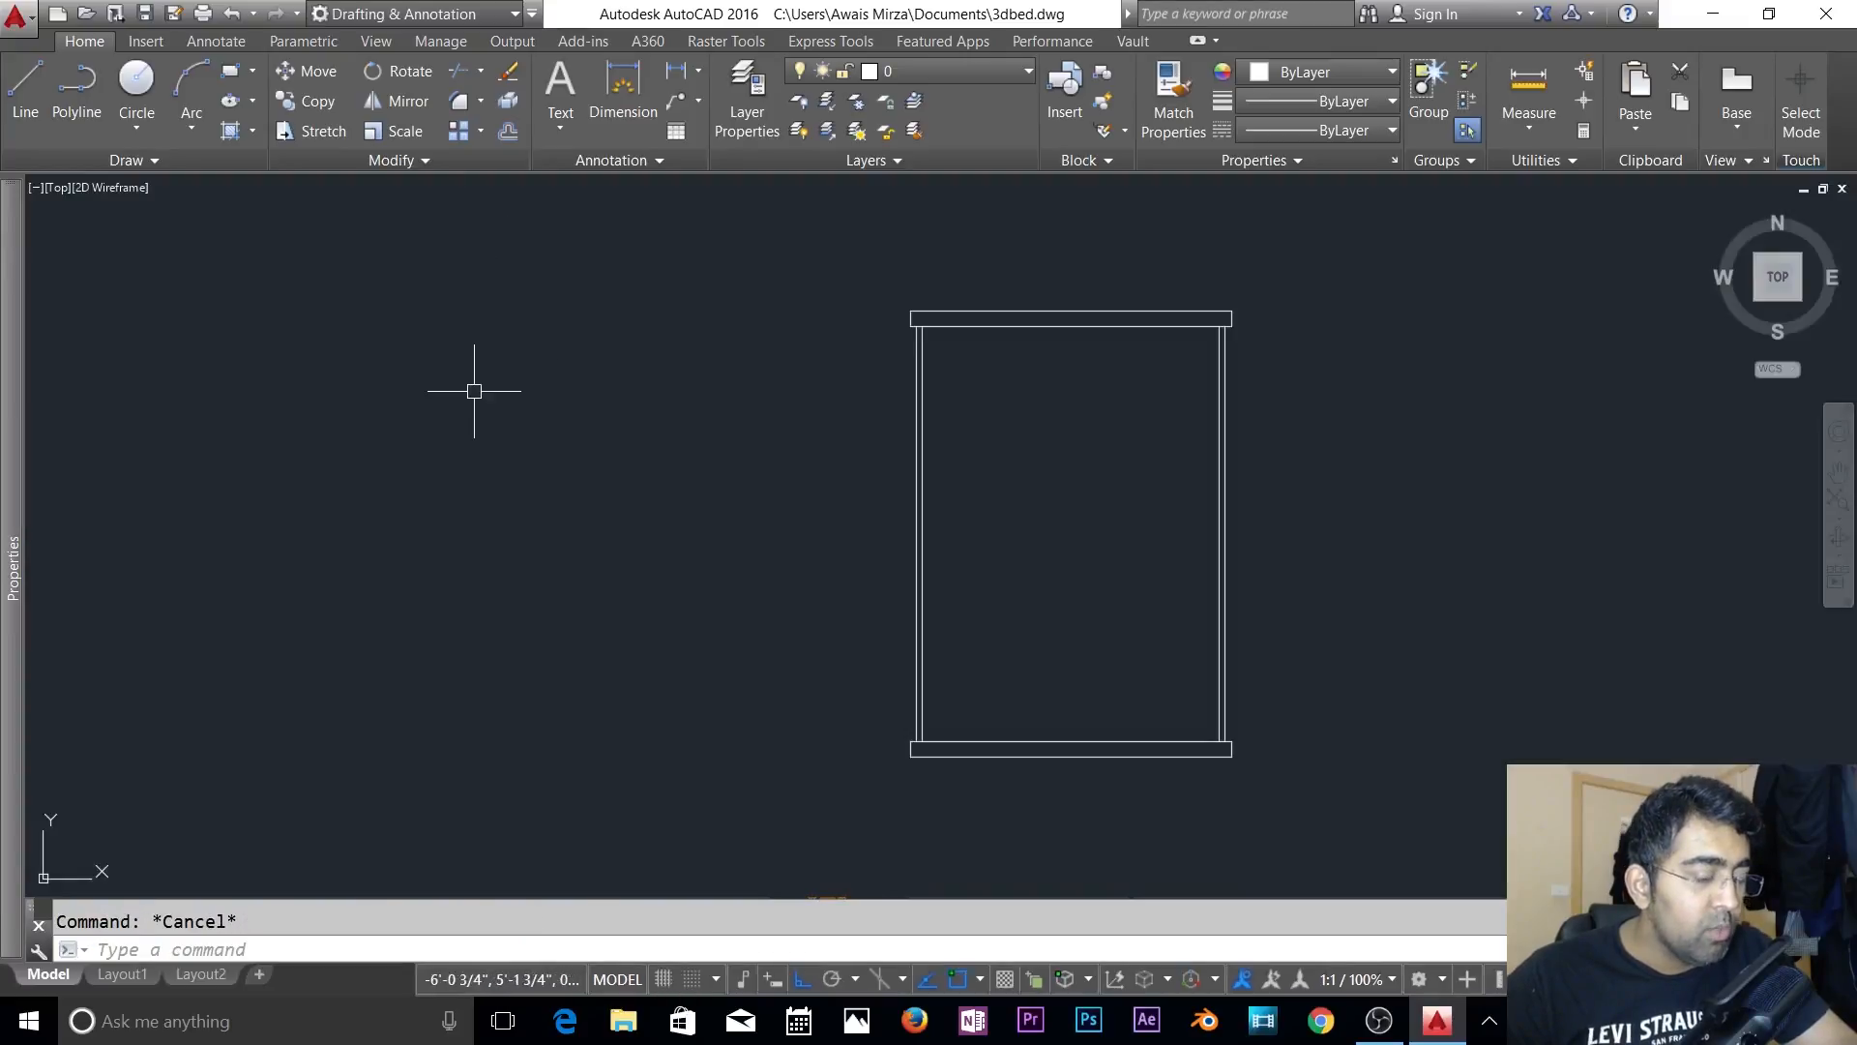
- Draw a short vertical sample line in the empty area left of the bed
{"action": "type", "text": "l"}
{"action": "key", "text": "Return"}
{"action": "left_click", "coordinate": [442, 402]}
{"action": "left_click", "coordinate": [462, 453]}
{"action": "key", "text": "Escape"}
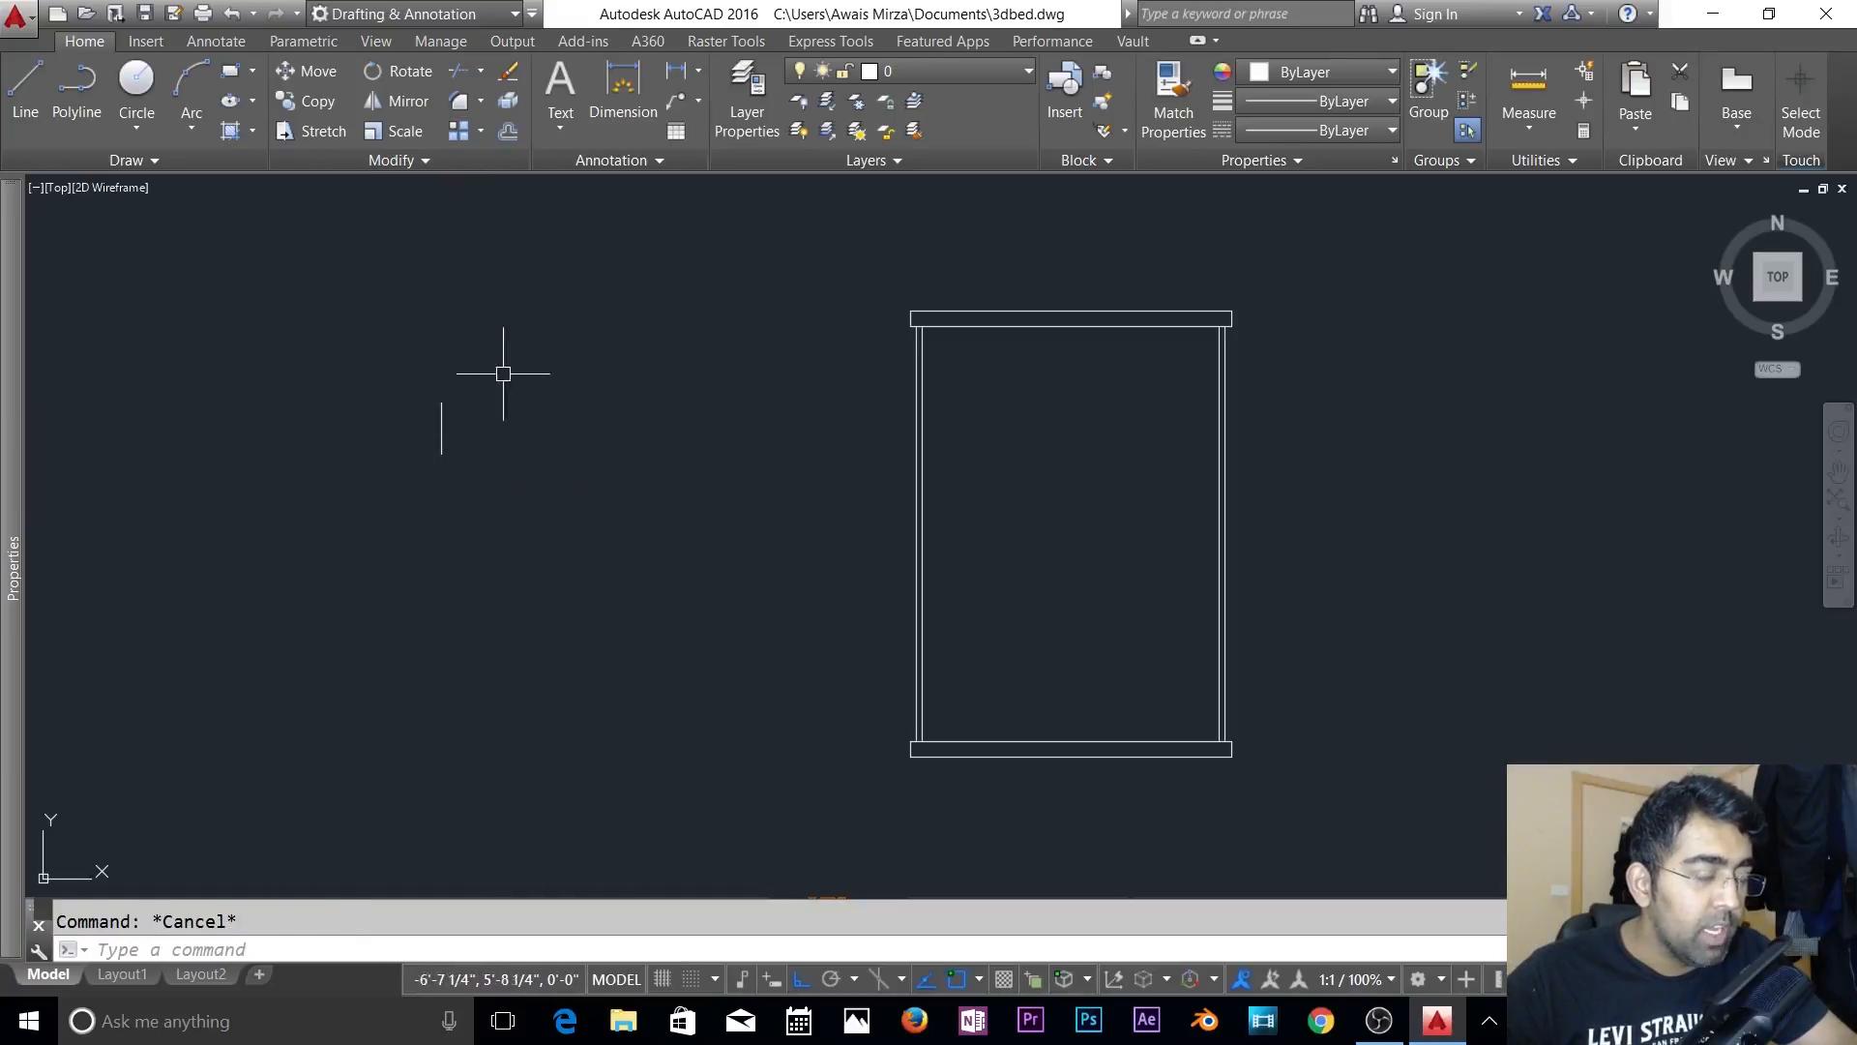
- Try to offset the sample line by 3"
{"action": "left_click", "coordinate": [510, 134]}
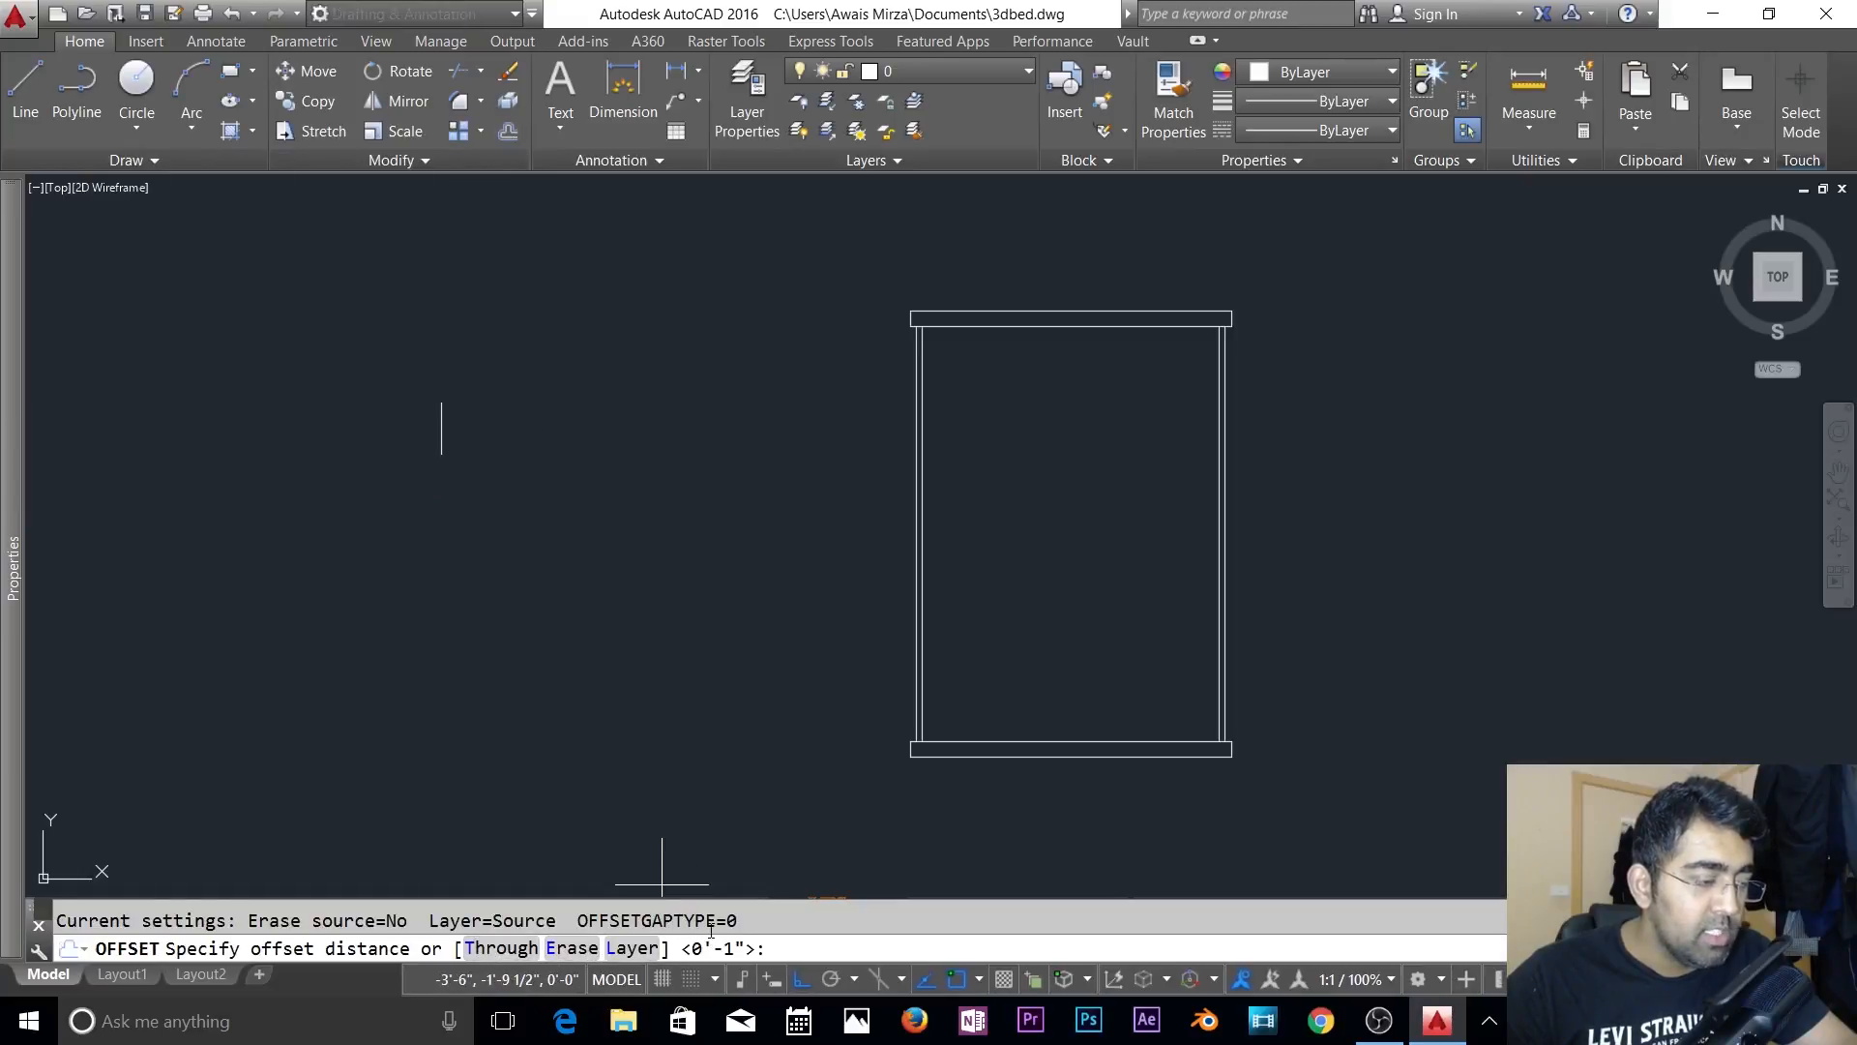
{"action": "key", "text": "Return"}
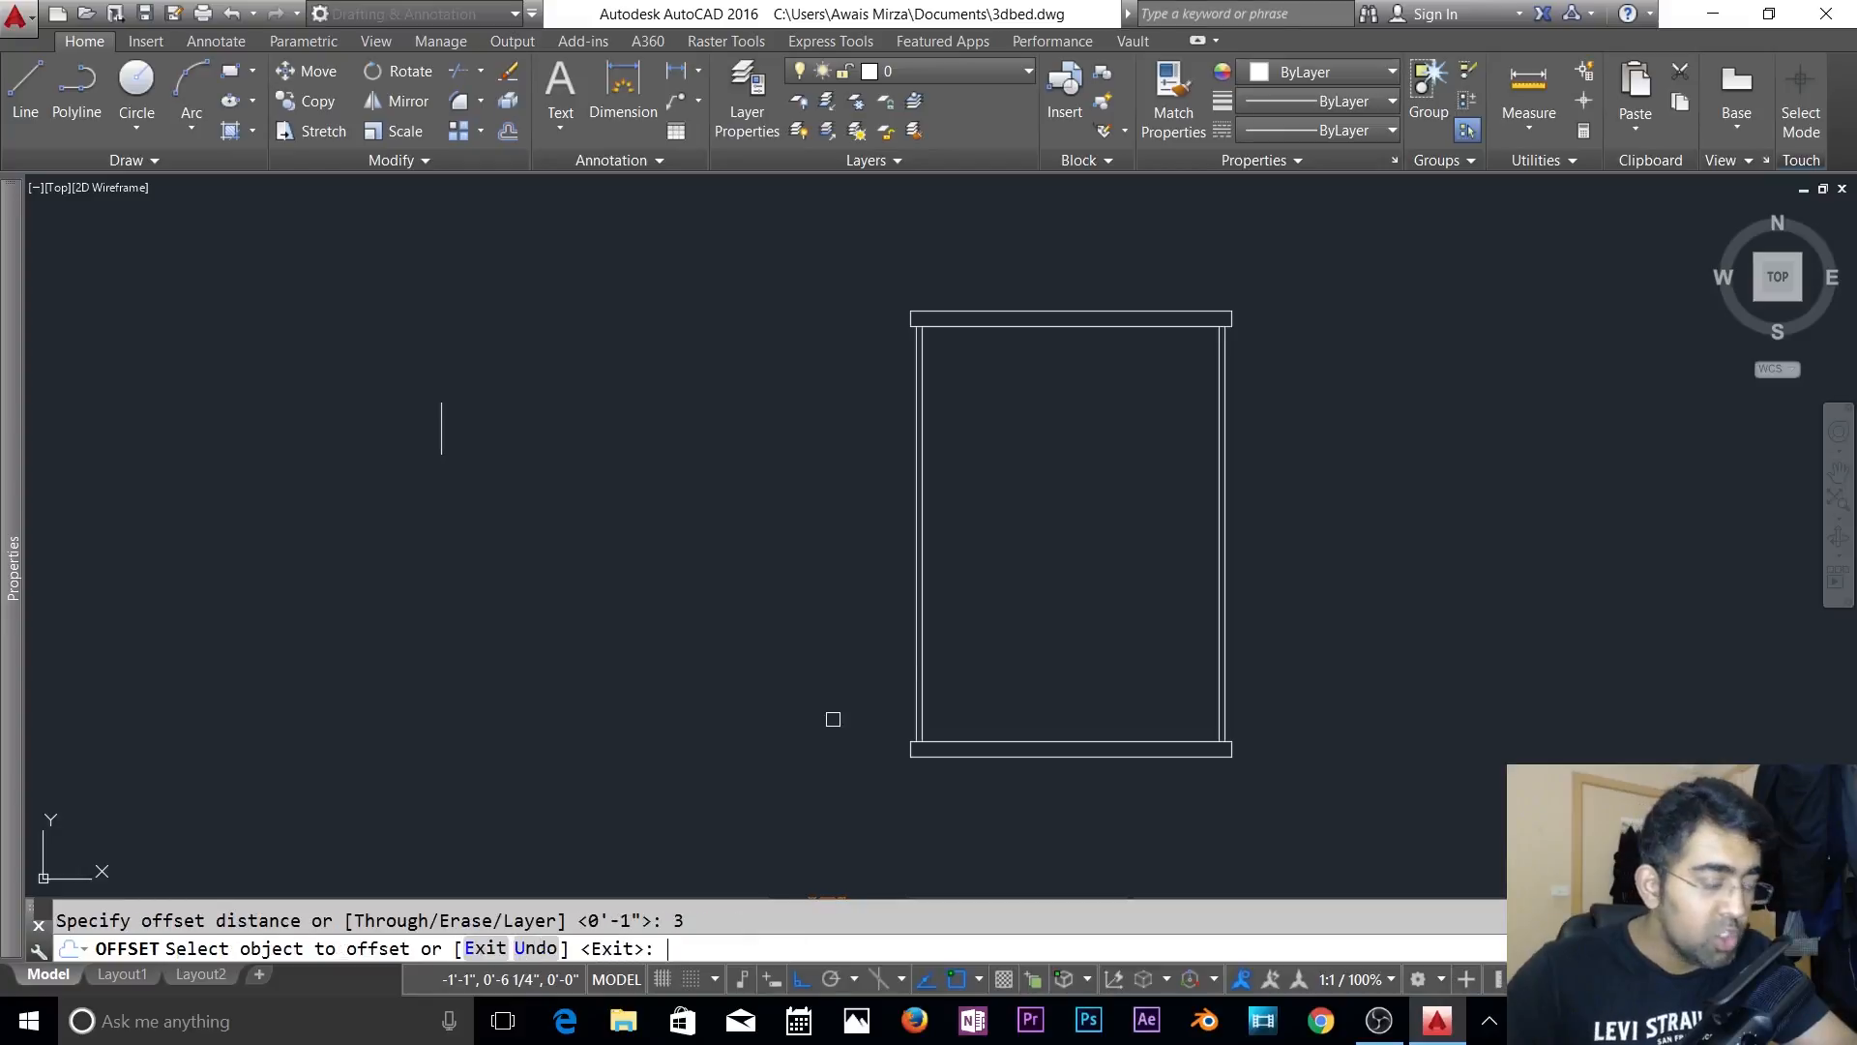
{"action": "left_click", "coordinate": [443, 409]}
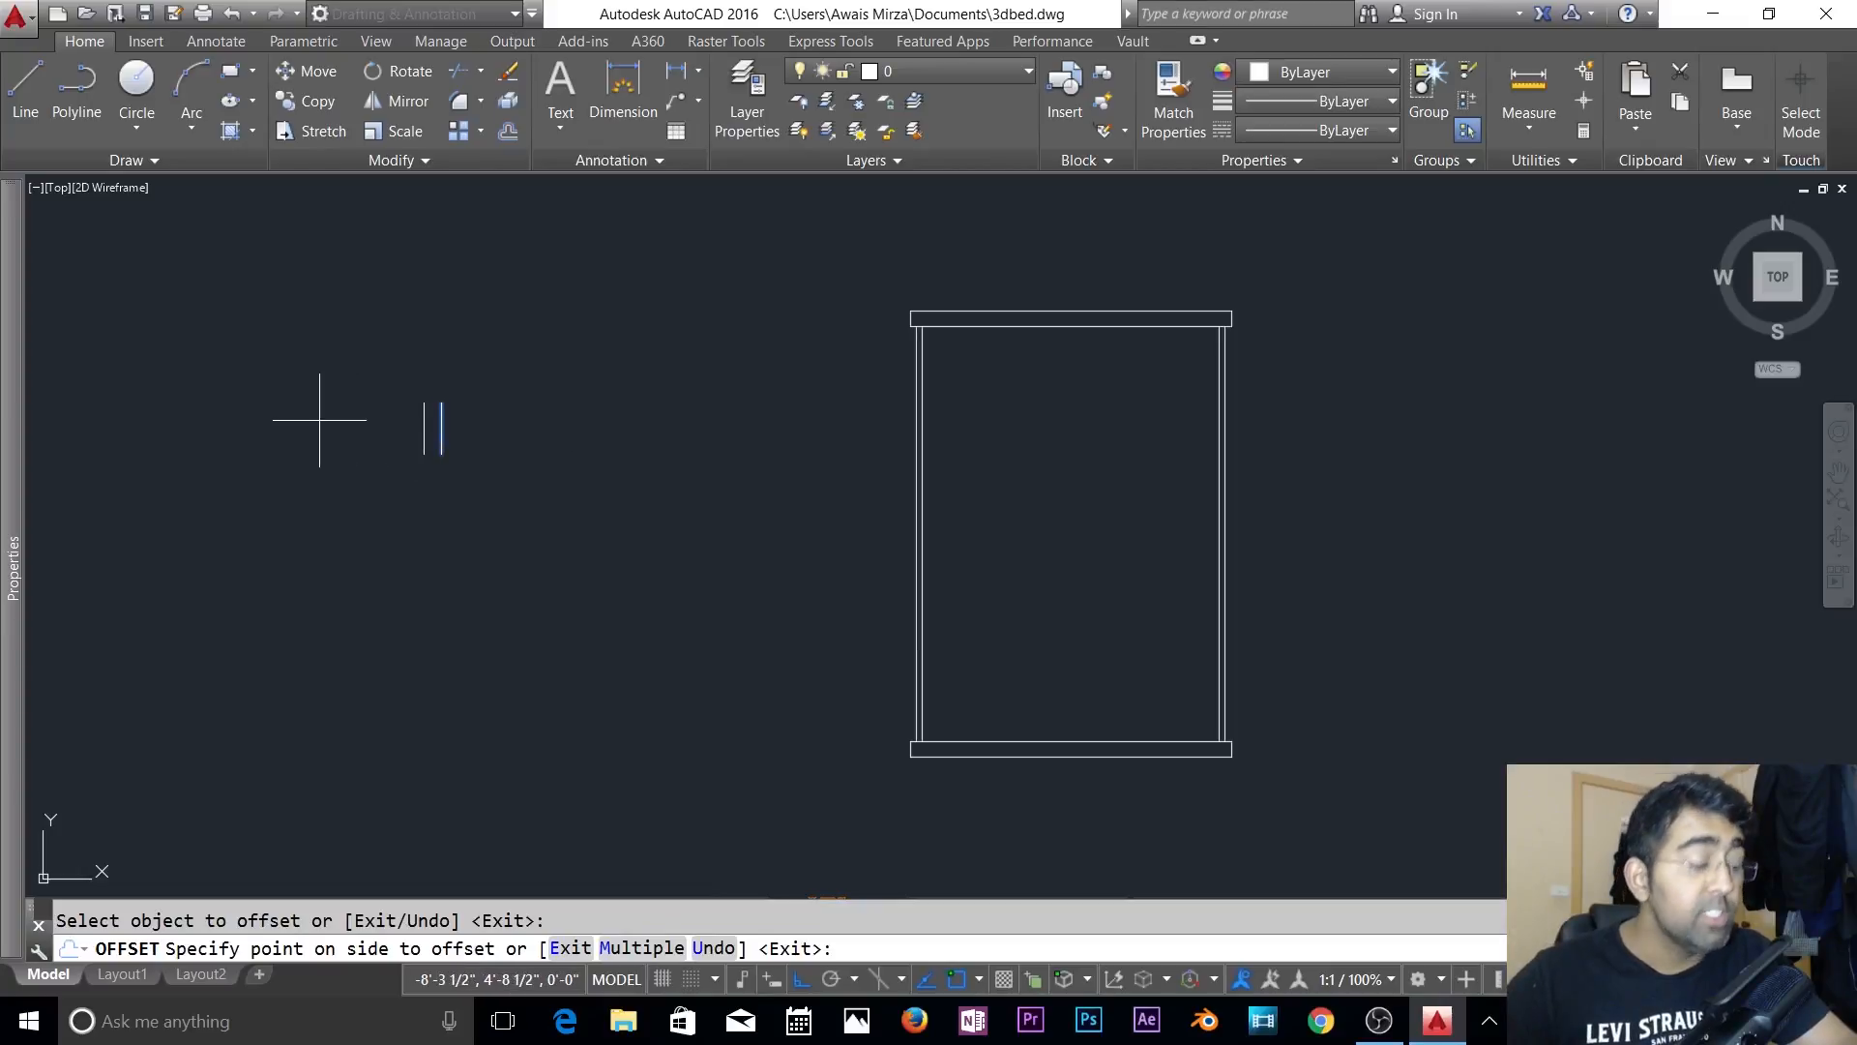
{"action": "key", "text": "Escape"}
{"action": "key", "text": "Escape"}
- Erase the sample line left of the bed
{"action": "left_click", "coordinate": [499, 364]}
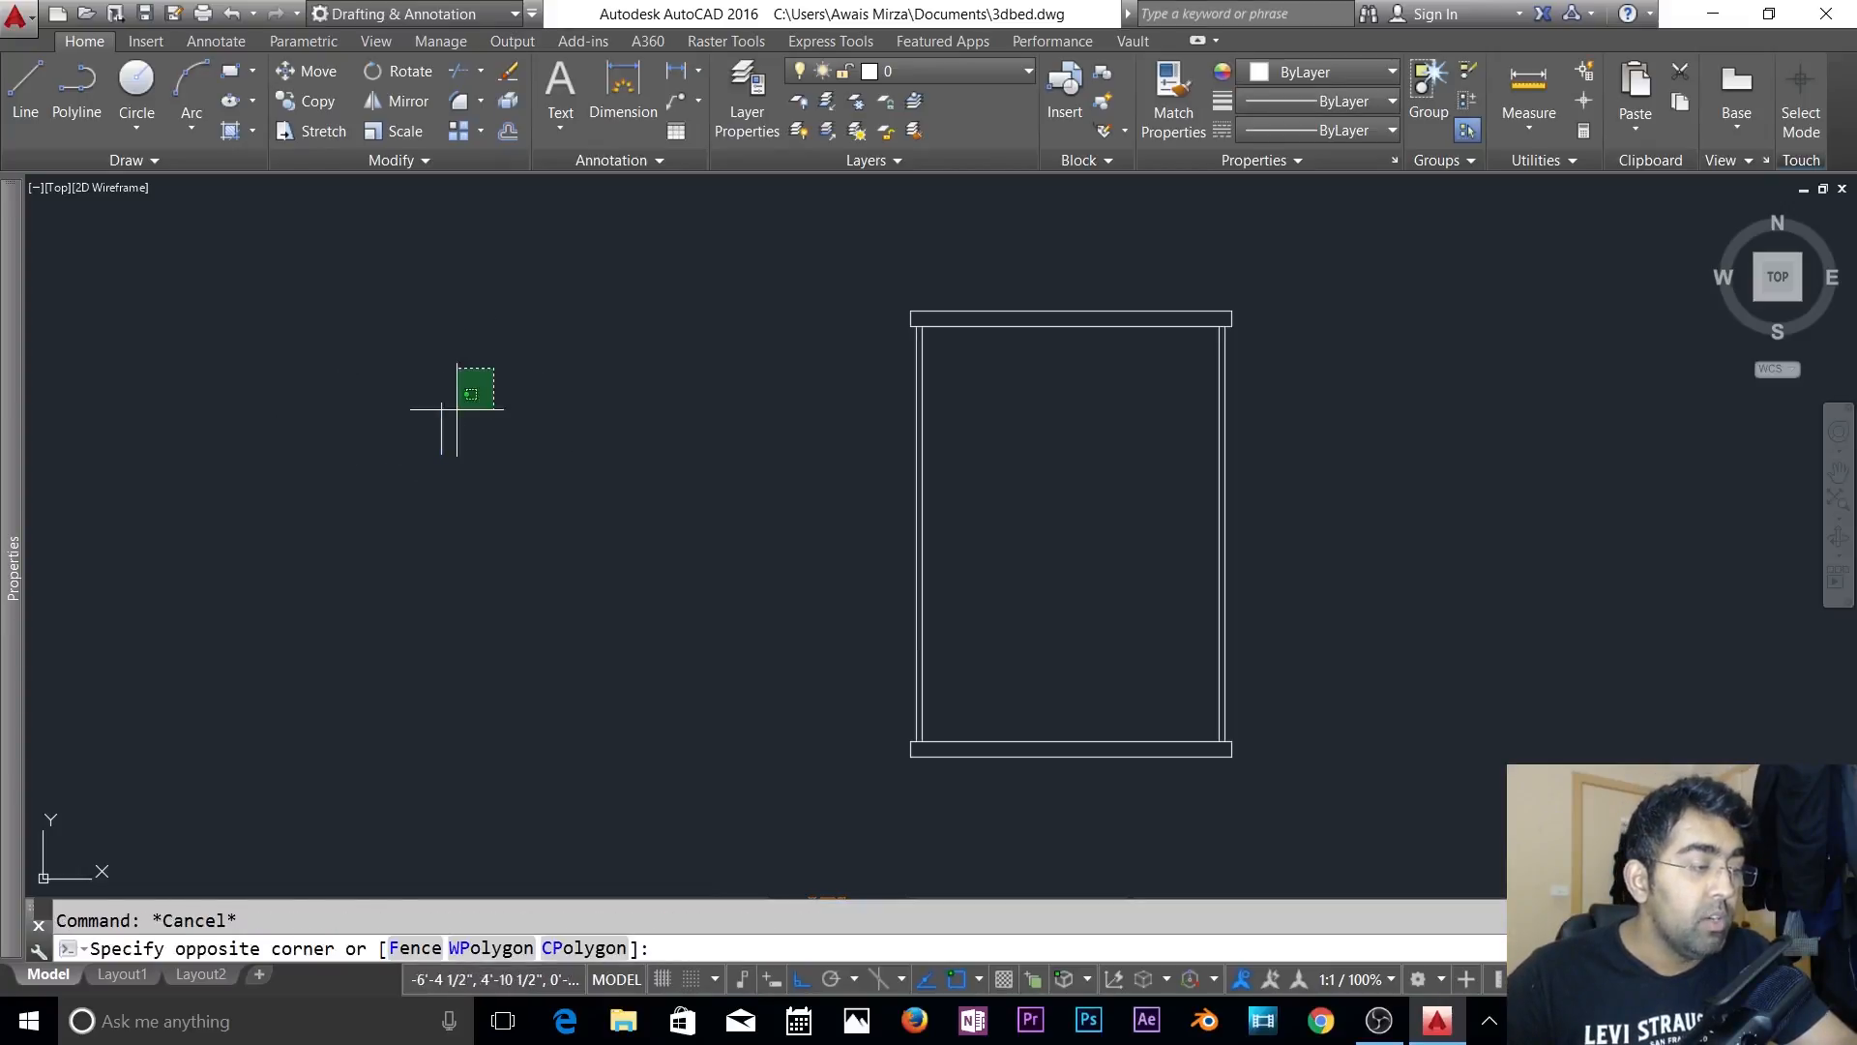
{"action": "left_click", "coordinate": [436, 437]}
{"action": "key", "text": "Delete"}
- Examine the bed plan's end strips and side rails up close, including the lower-right corner of the bed
{"action": "scroll", "coordinate": [1335, 561], "scroll_direction": "up", "scroll_amount": 3}
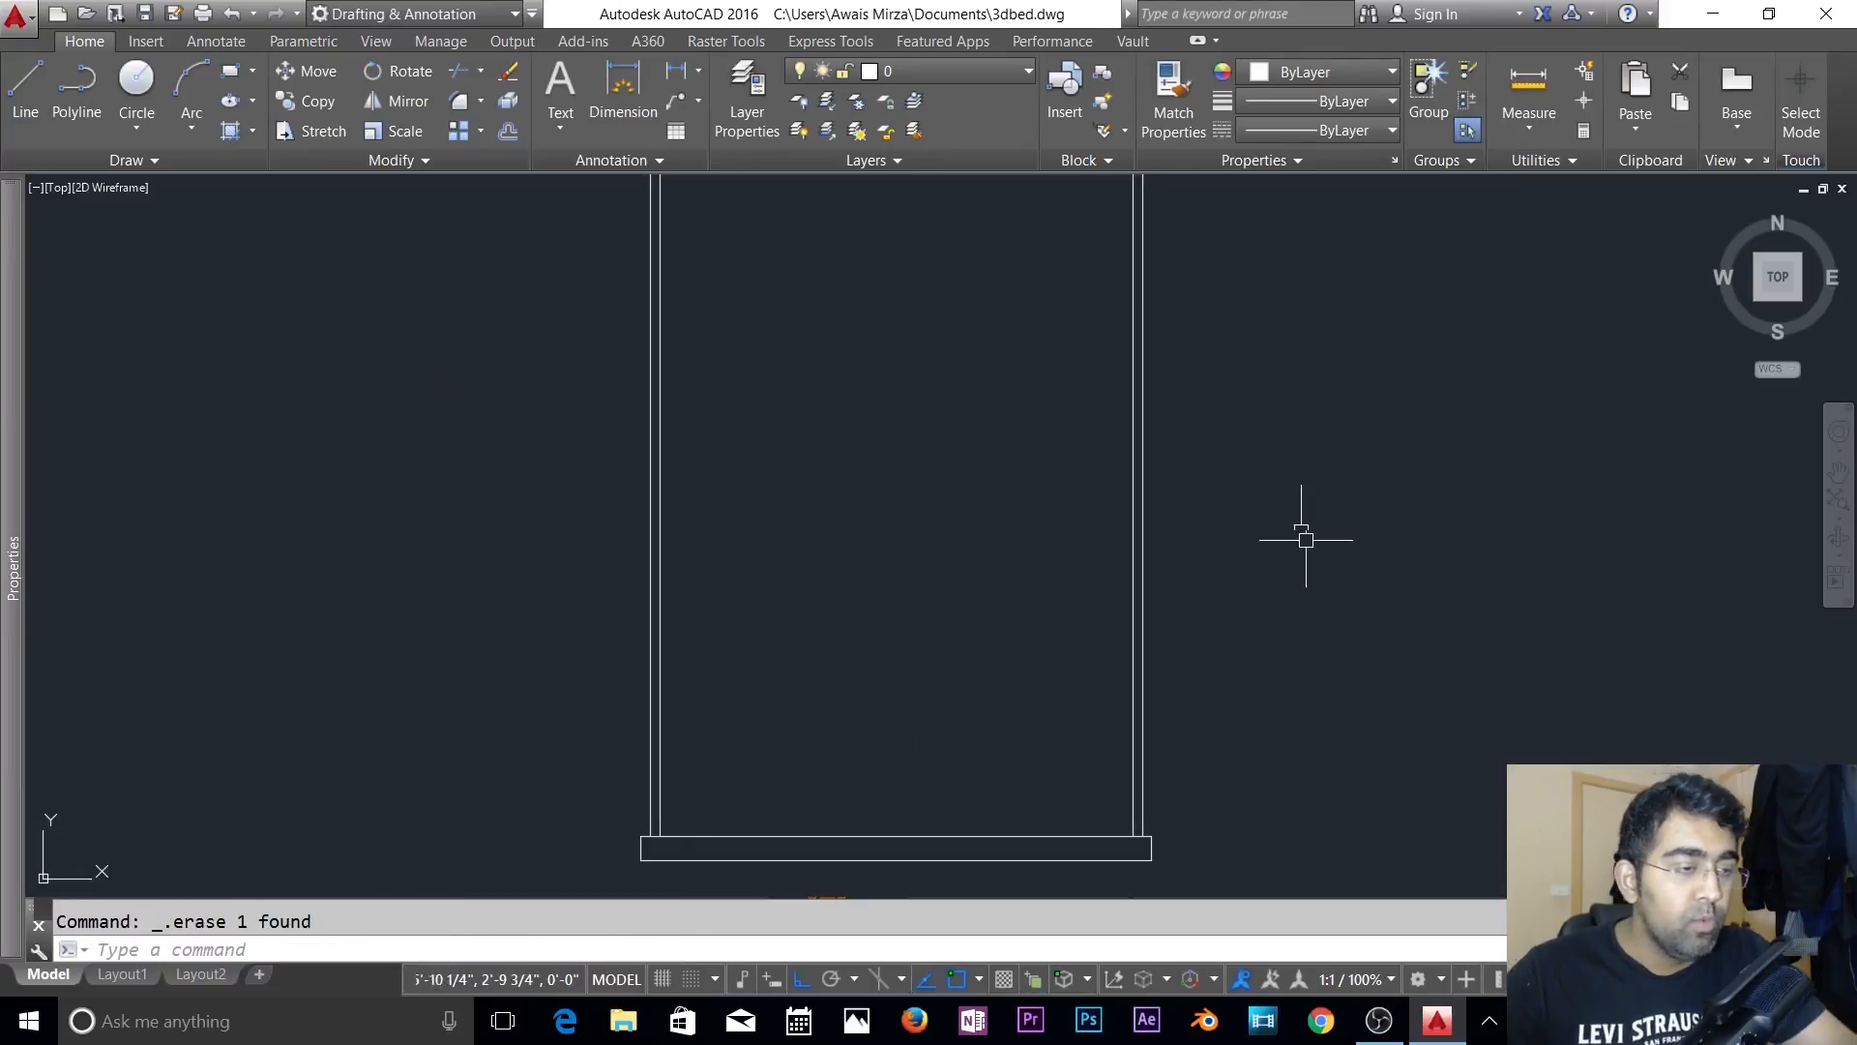
{"action": "key", "text": "Escape"}
{"action": "middle_click_drag", "start_coordinate": [1223, 597], "coordinate": [1222, 448]}
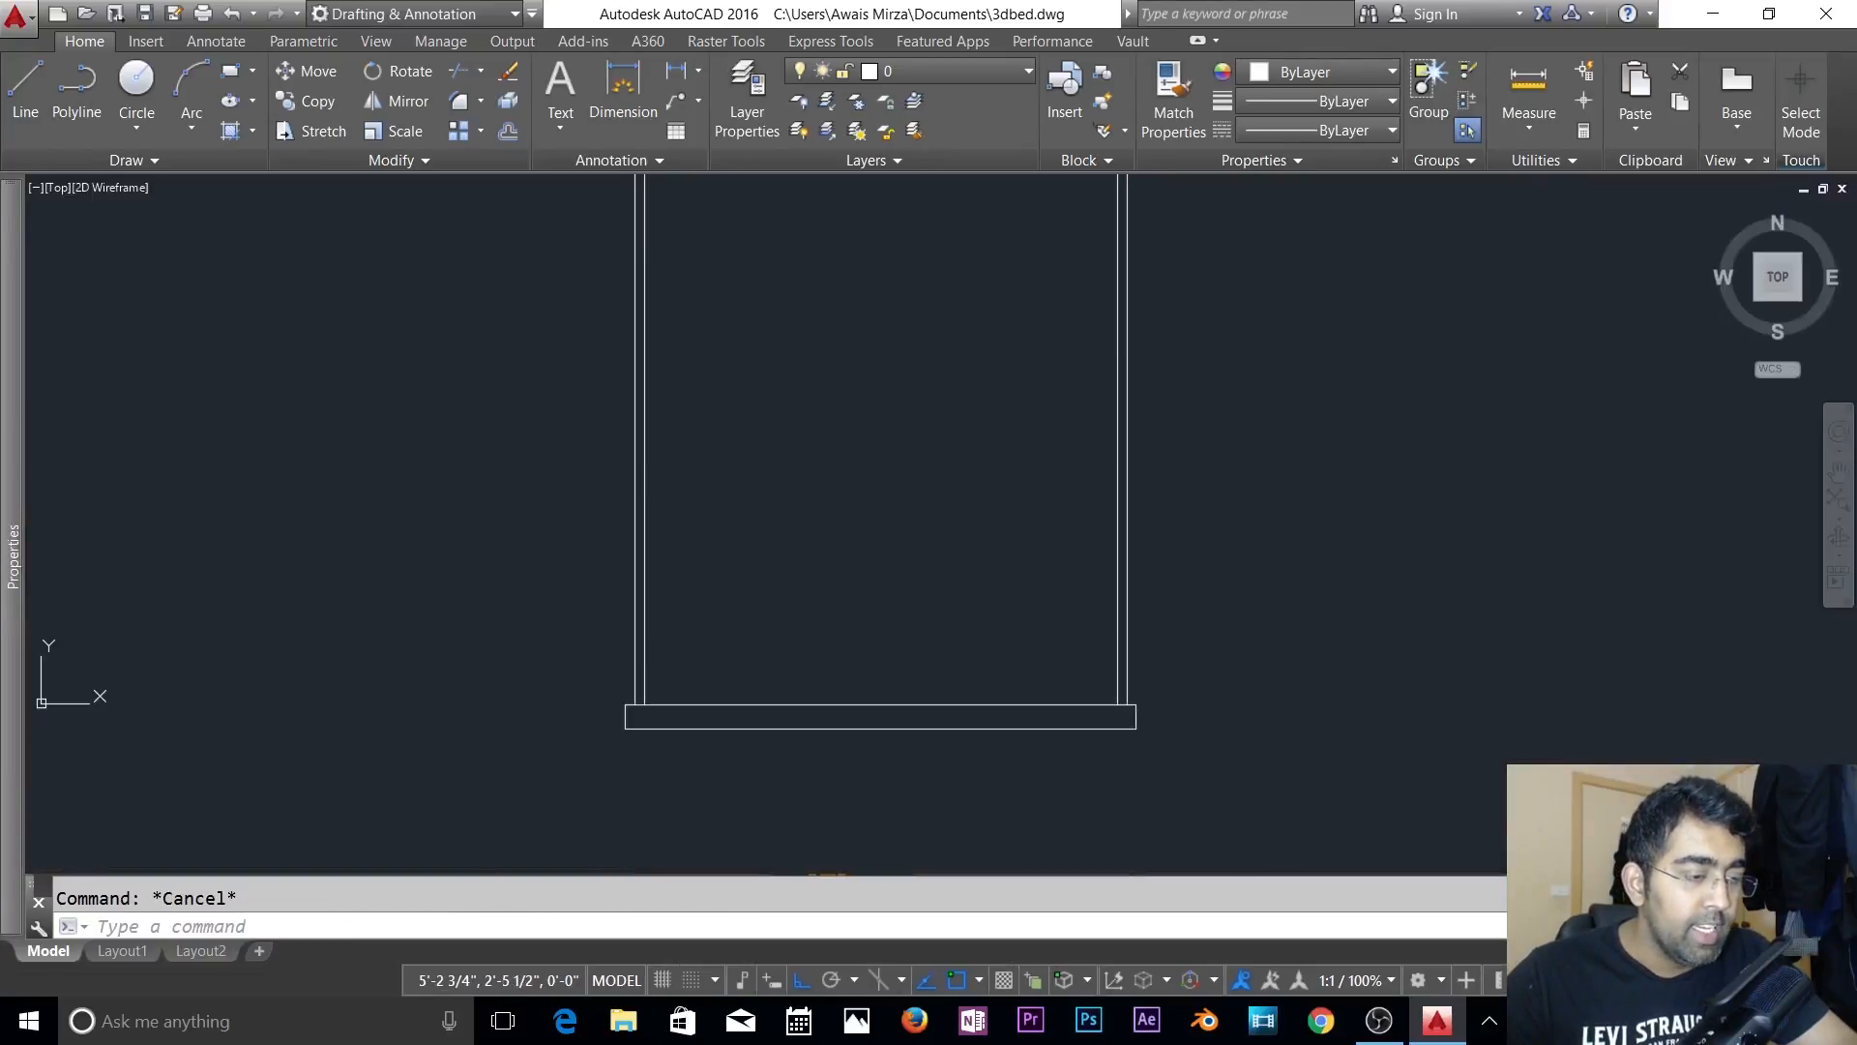
{"action": "scroll", "coordinate": [1070, 581], "scroll_direction": "up", "scroll_amount": 2}
{"action": "middle_click_drag", "start_coordinate": [1070, 581], "coordinate": [1070, 659]}
{"action": "scroll", "coordinate": [1083, 581], "scroll_direction": "down", "scroll_amount": 4}
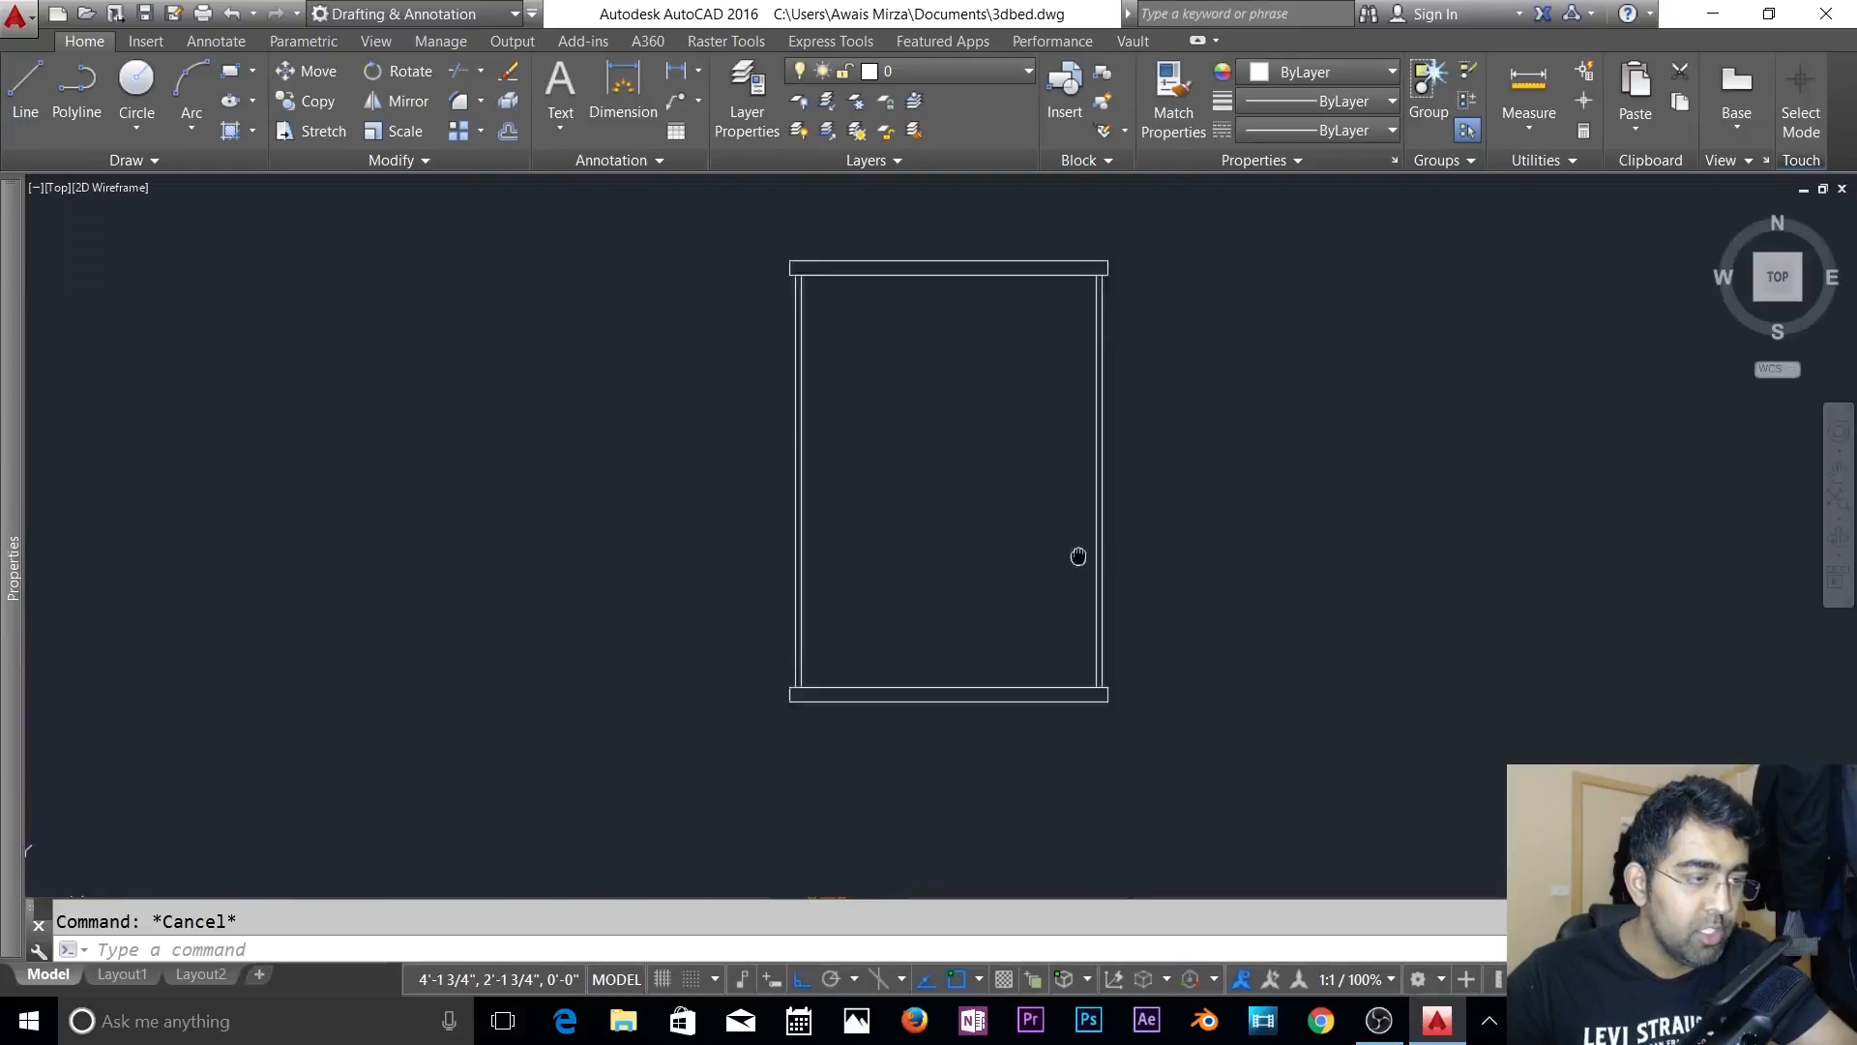
{"action": "scroll", "coordinate": [959, 391], "scroll_direction": "up", "scroll_amount": 3}
{"action": "scroll", "coordinate": [960, 392], "scroll_direction": "down", "scroll_amount": 3}
{"action": "scroll", "coordinate": [933, 506], "scroll_direction": "up", "scroll_amount": 3}
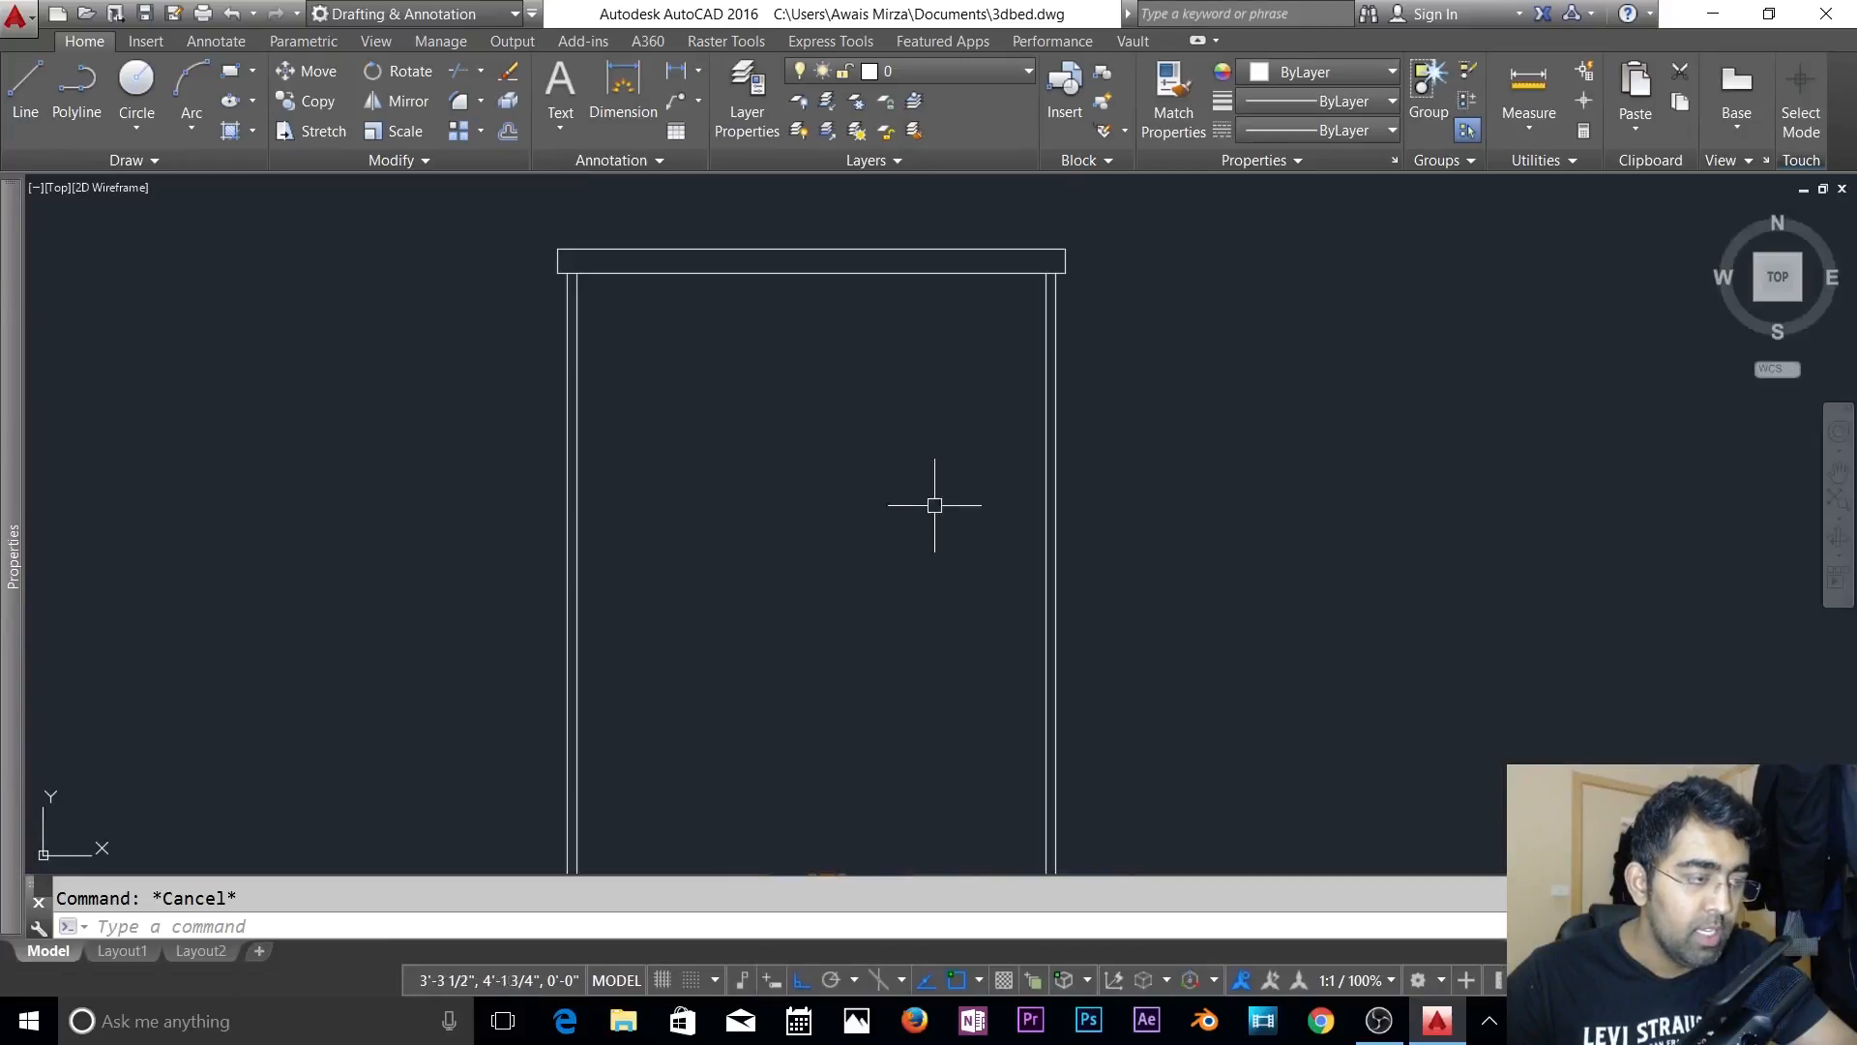
{"action": "scroll", "coordinate": [939, 527], "scroll_direction": "down", "scroll_amount": 2}
{"action": "scroll", "coordinate": [977, 786], "scroll_direction": "up", "scroll_amount": 5}
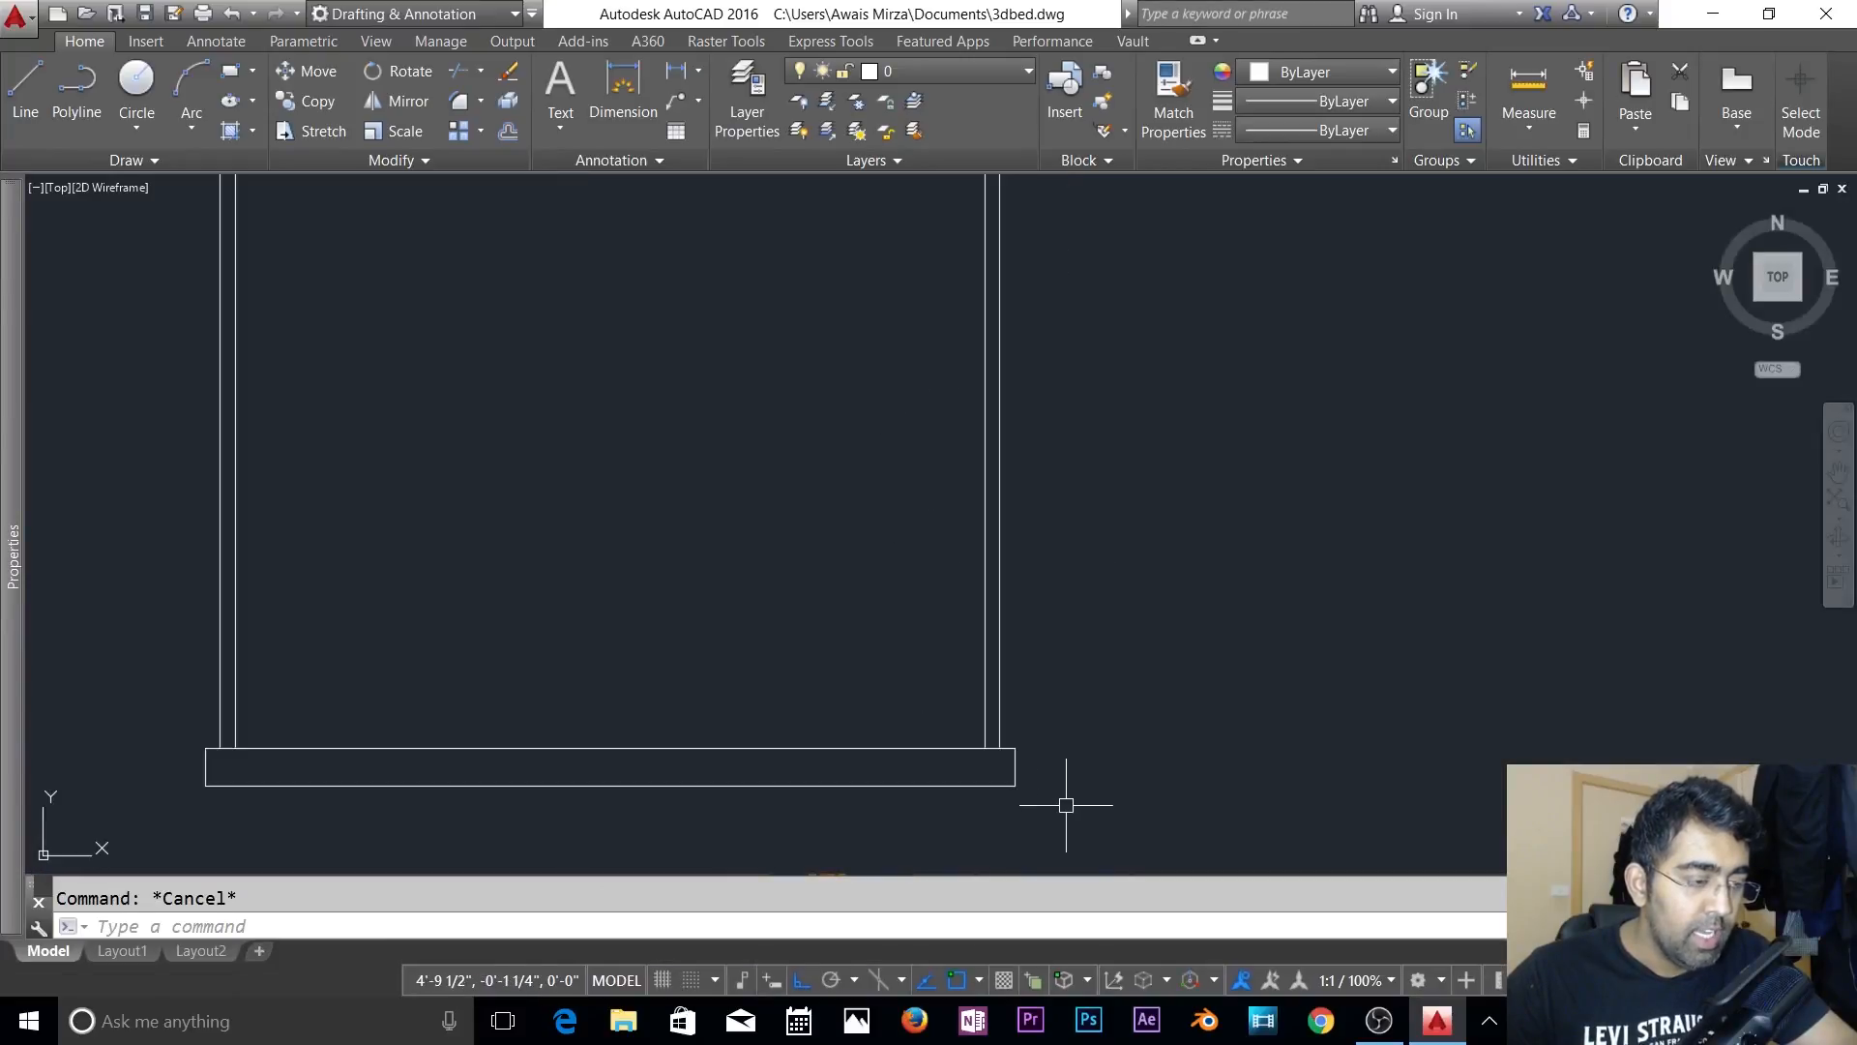
{"action": "scroll", "coordinate": [957, 777], "scroll_direction": "up", "scroll_amount": 2}
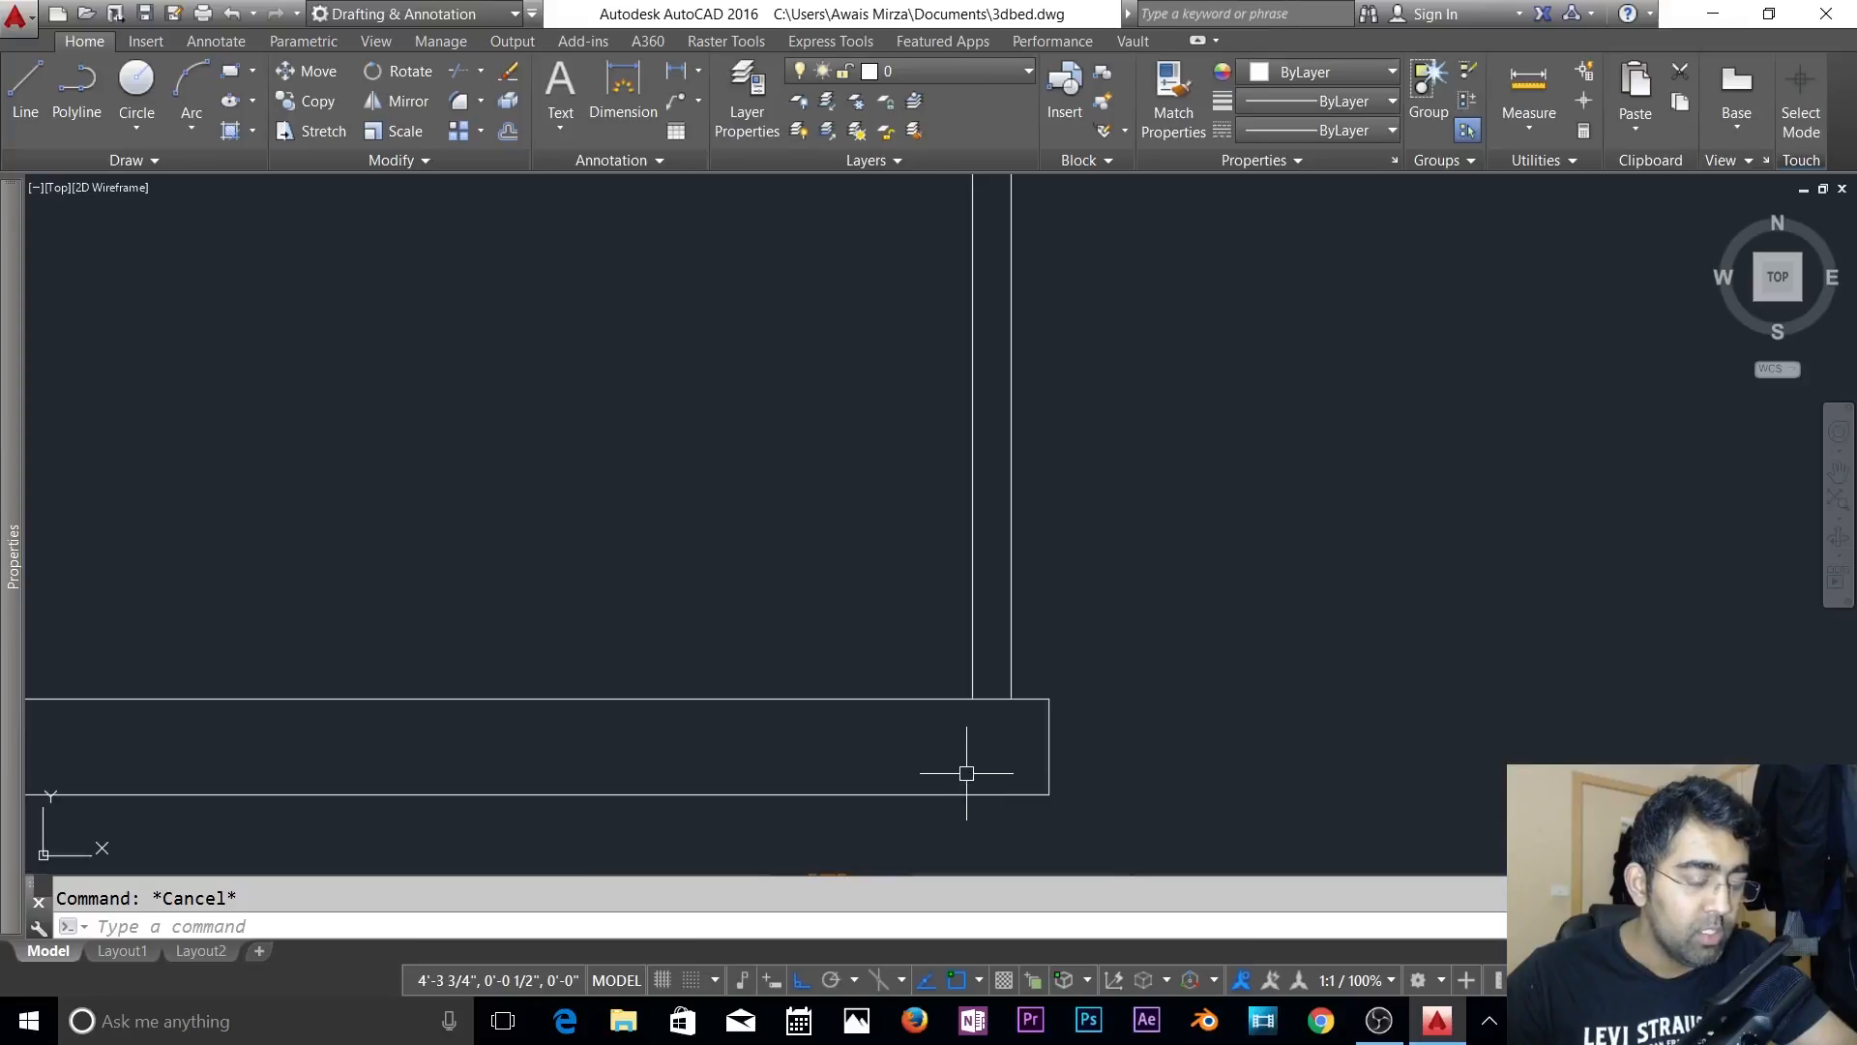
{"action": "type", "text": "re"}
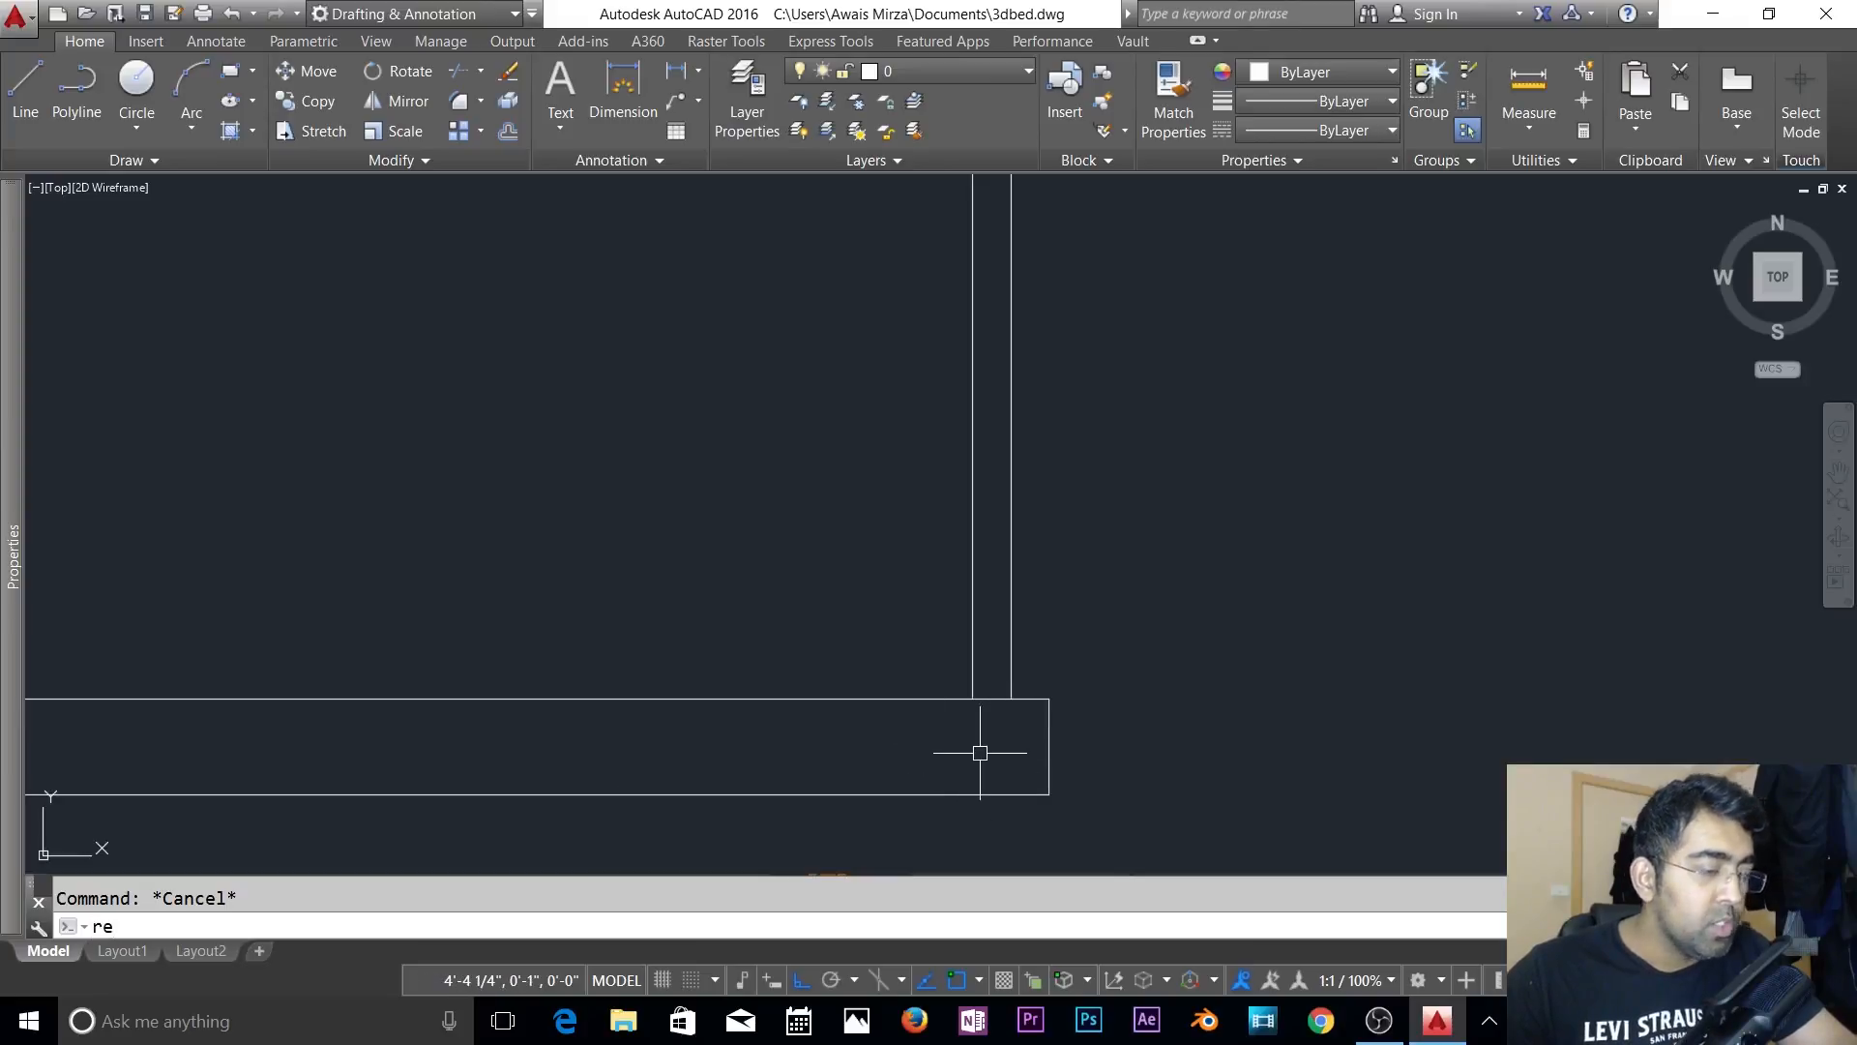
{"action": "key", "text": "Escape"}
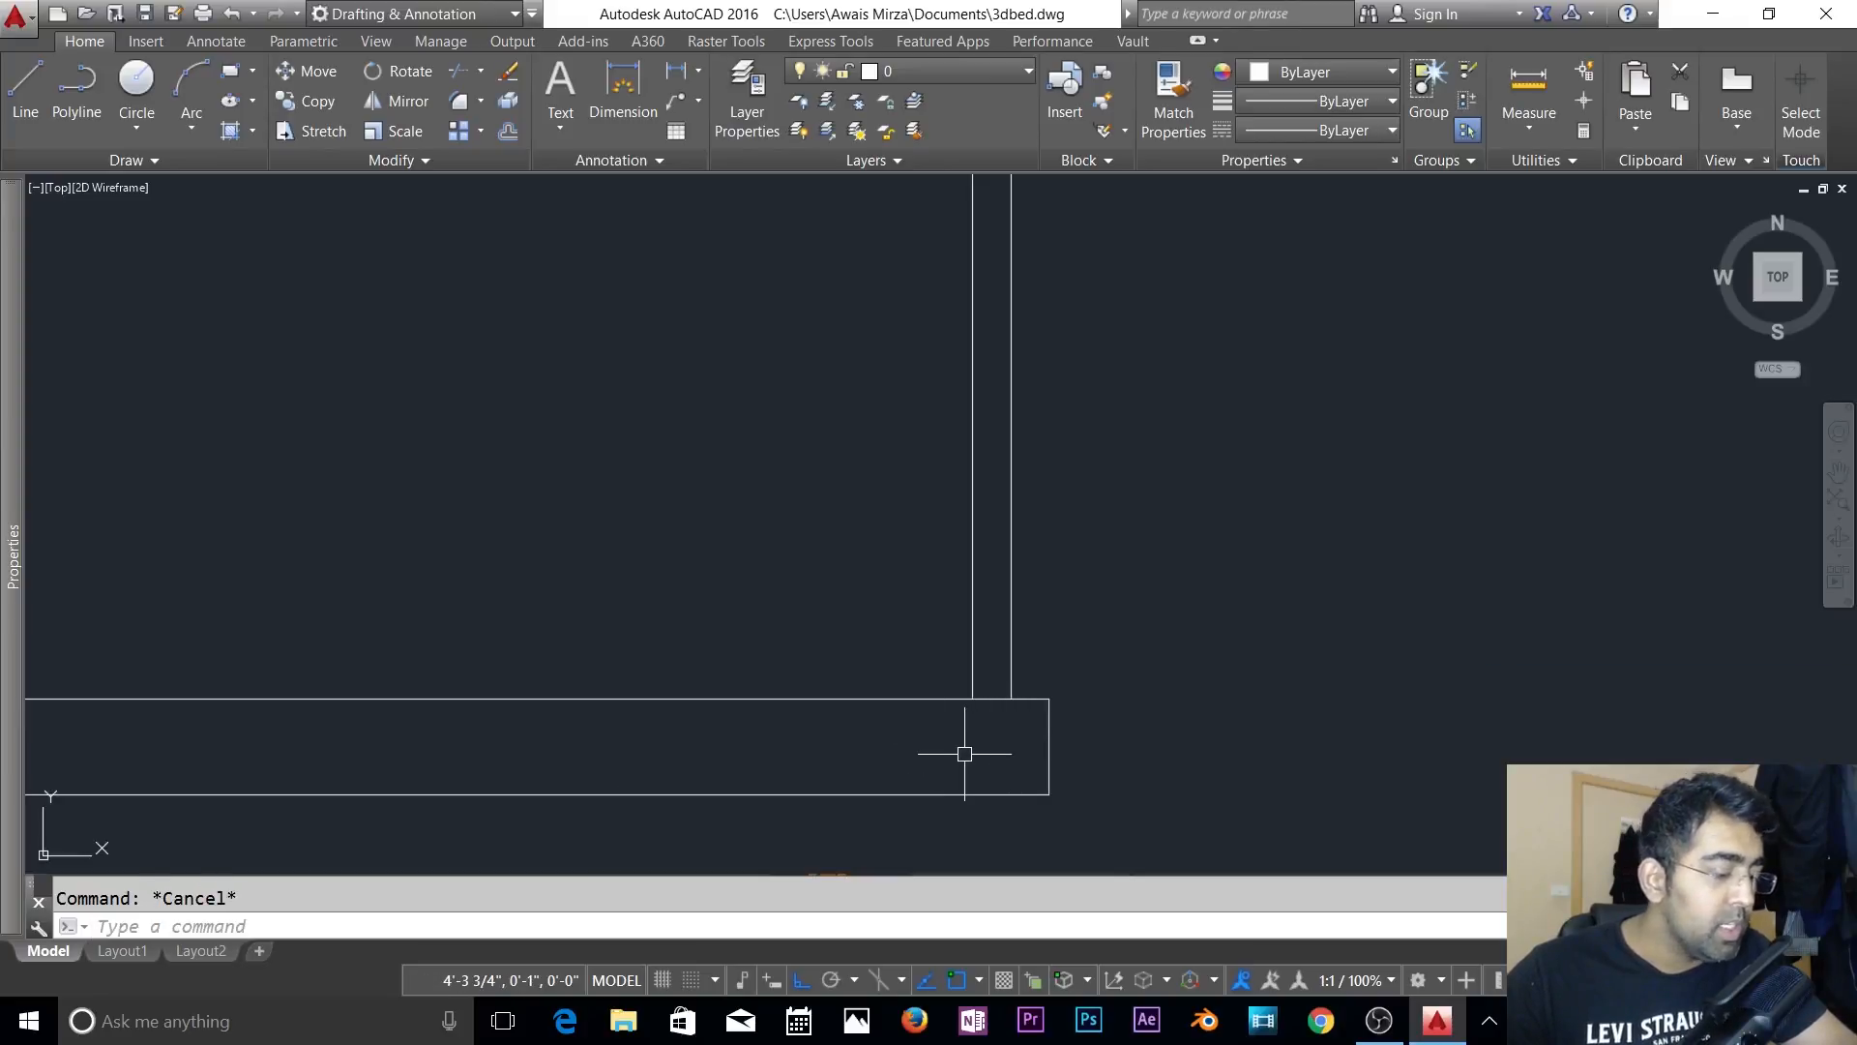
{"action": "type", "text": "rec"}
{"action": "key", "text": "Return"}
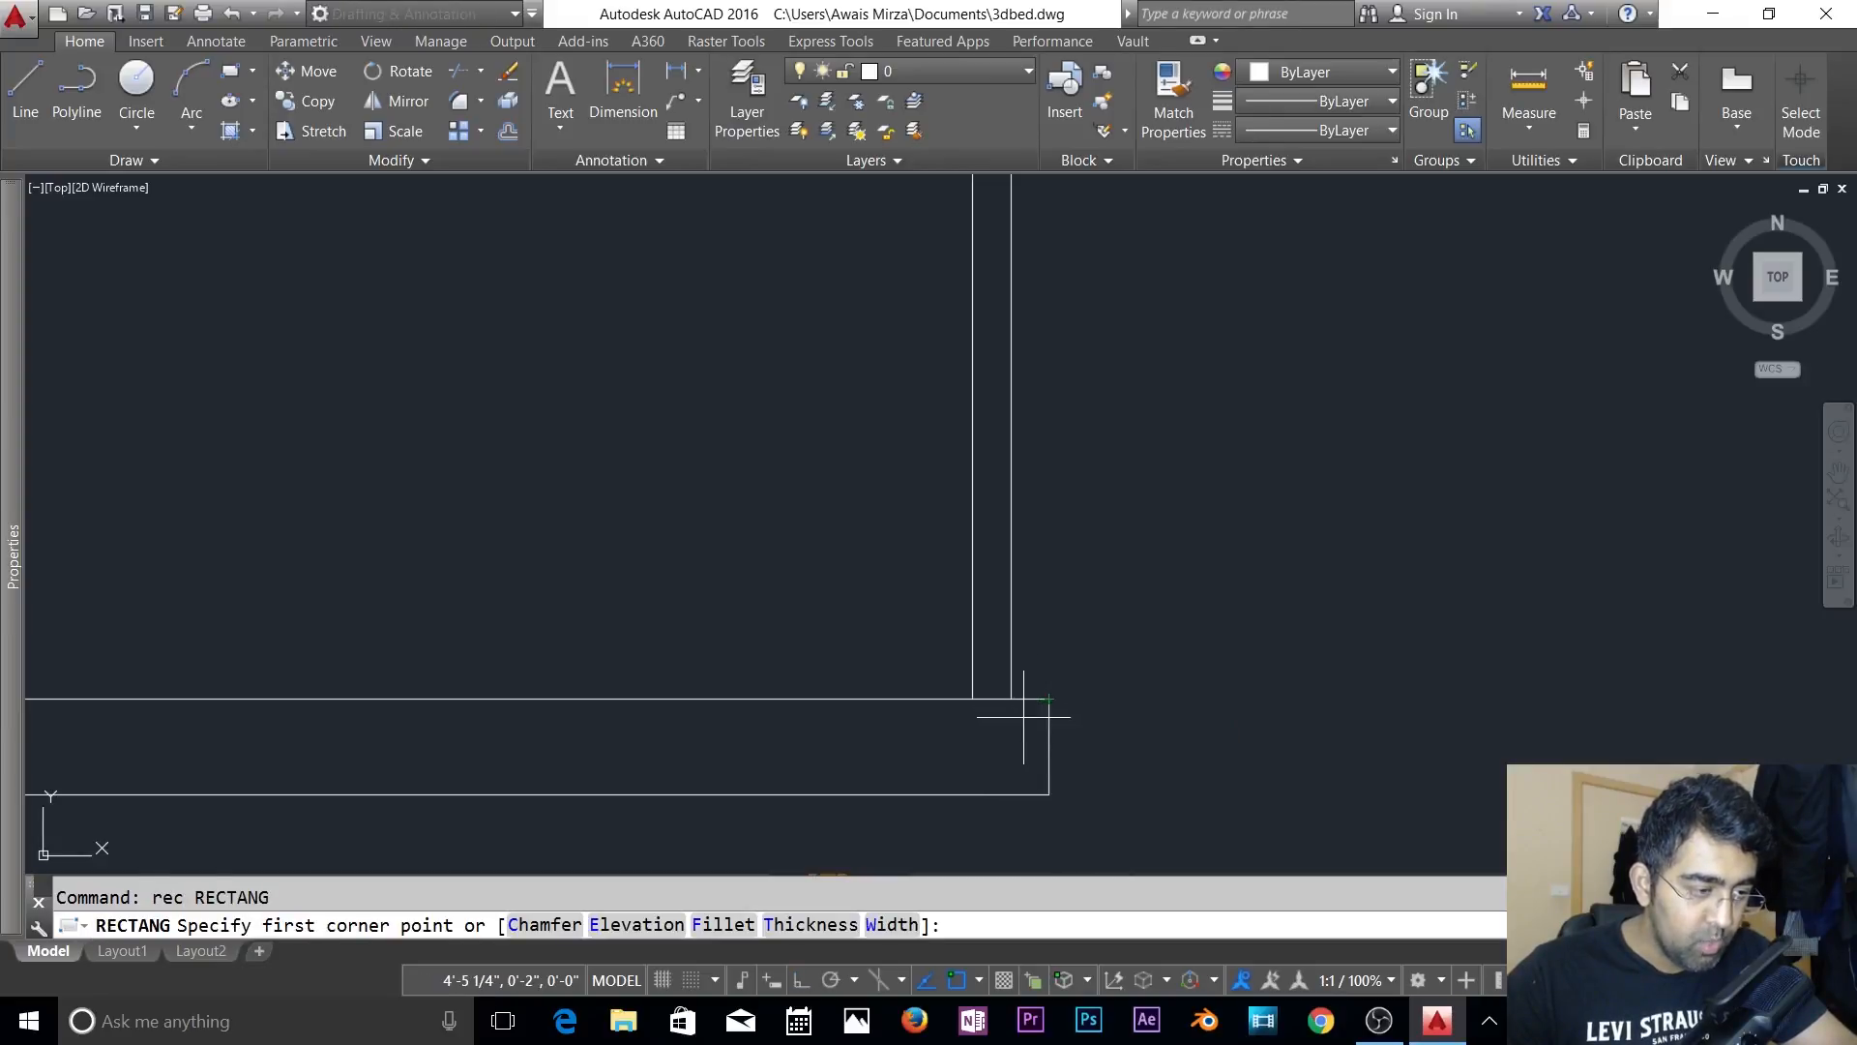
{"action": "left_click", "coordinate": [926, 979]}
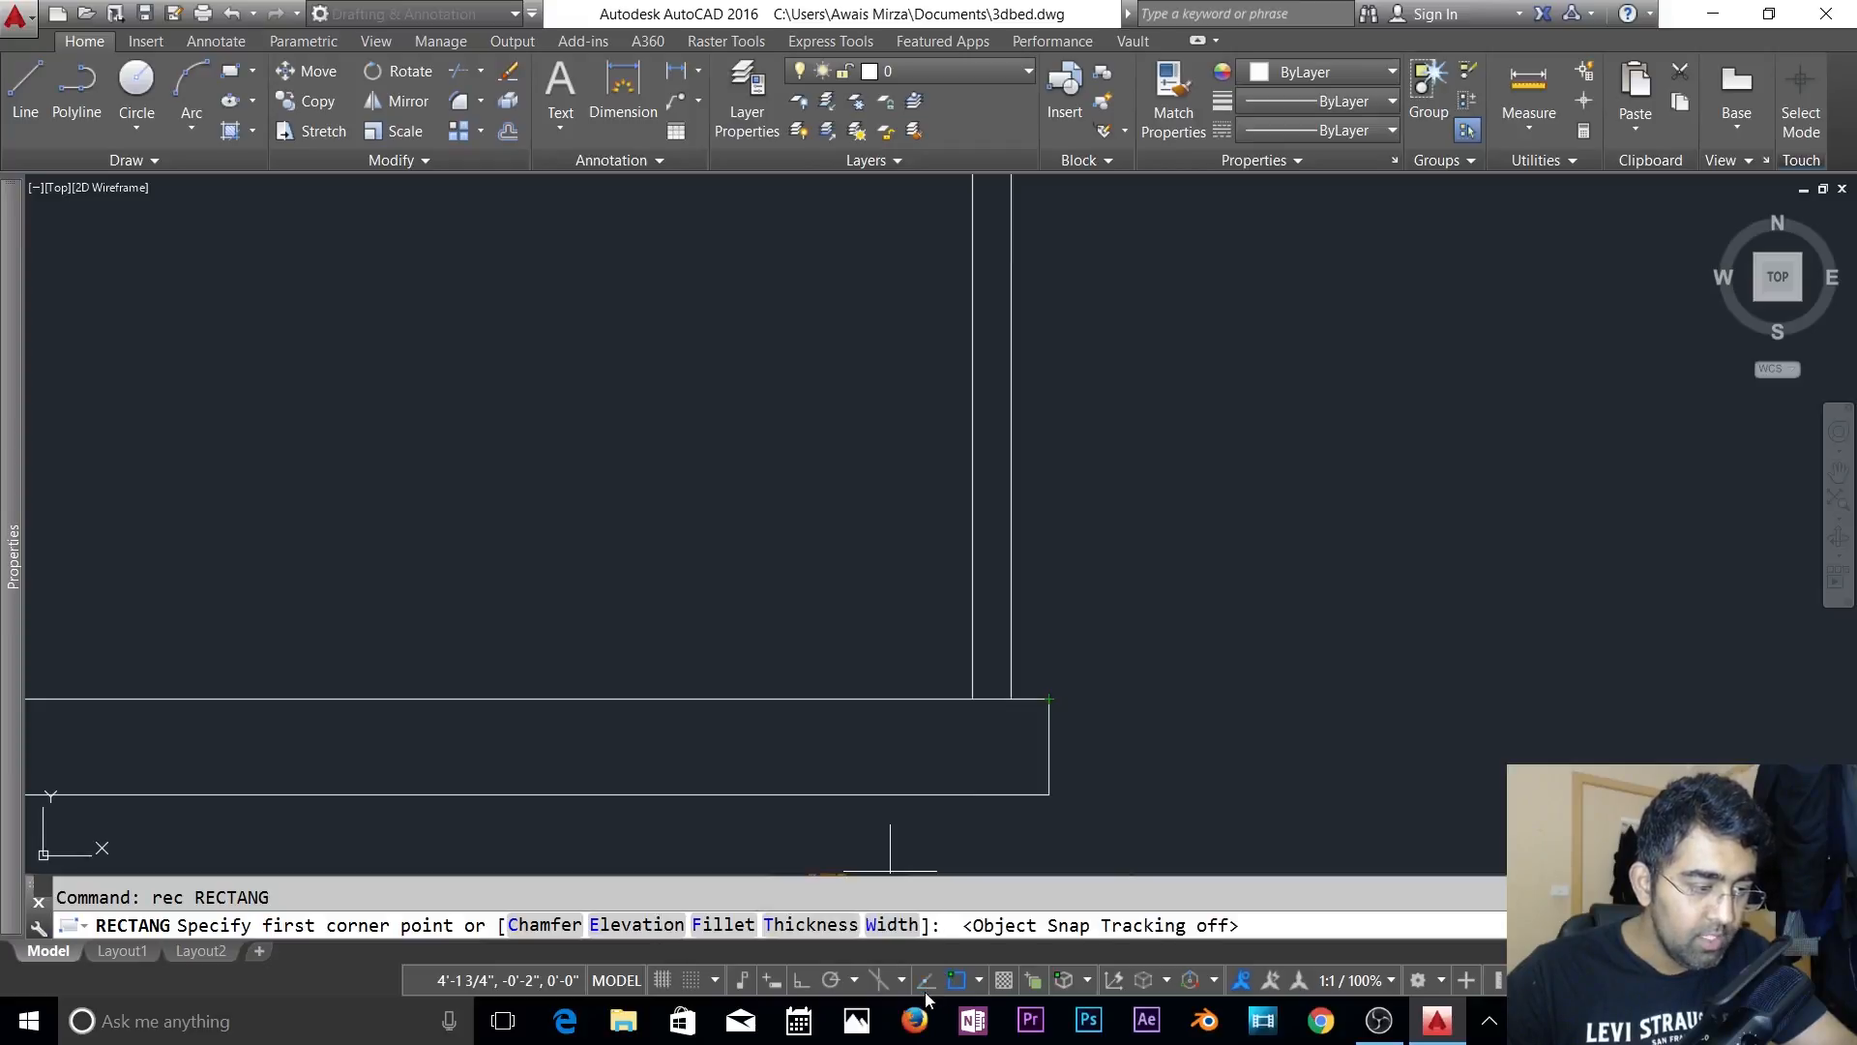
{"action": "left_click", "coordinate": [915, 980]}
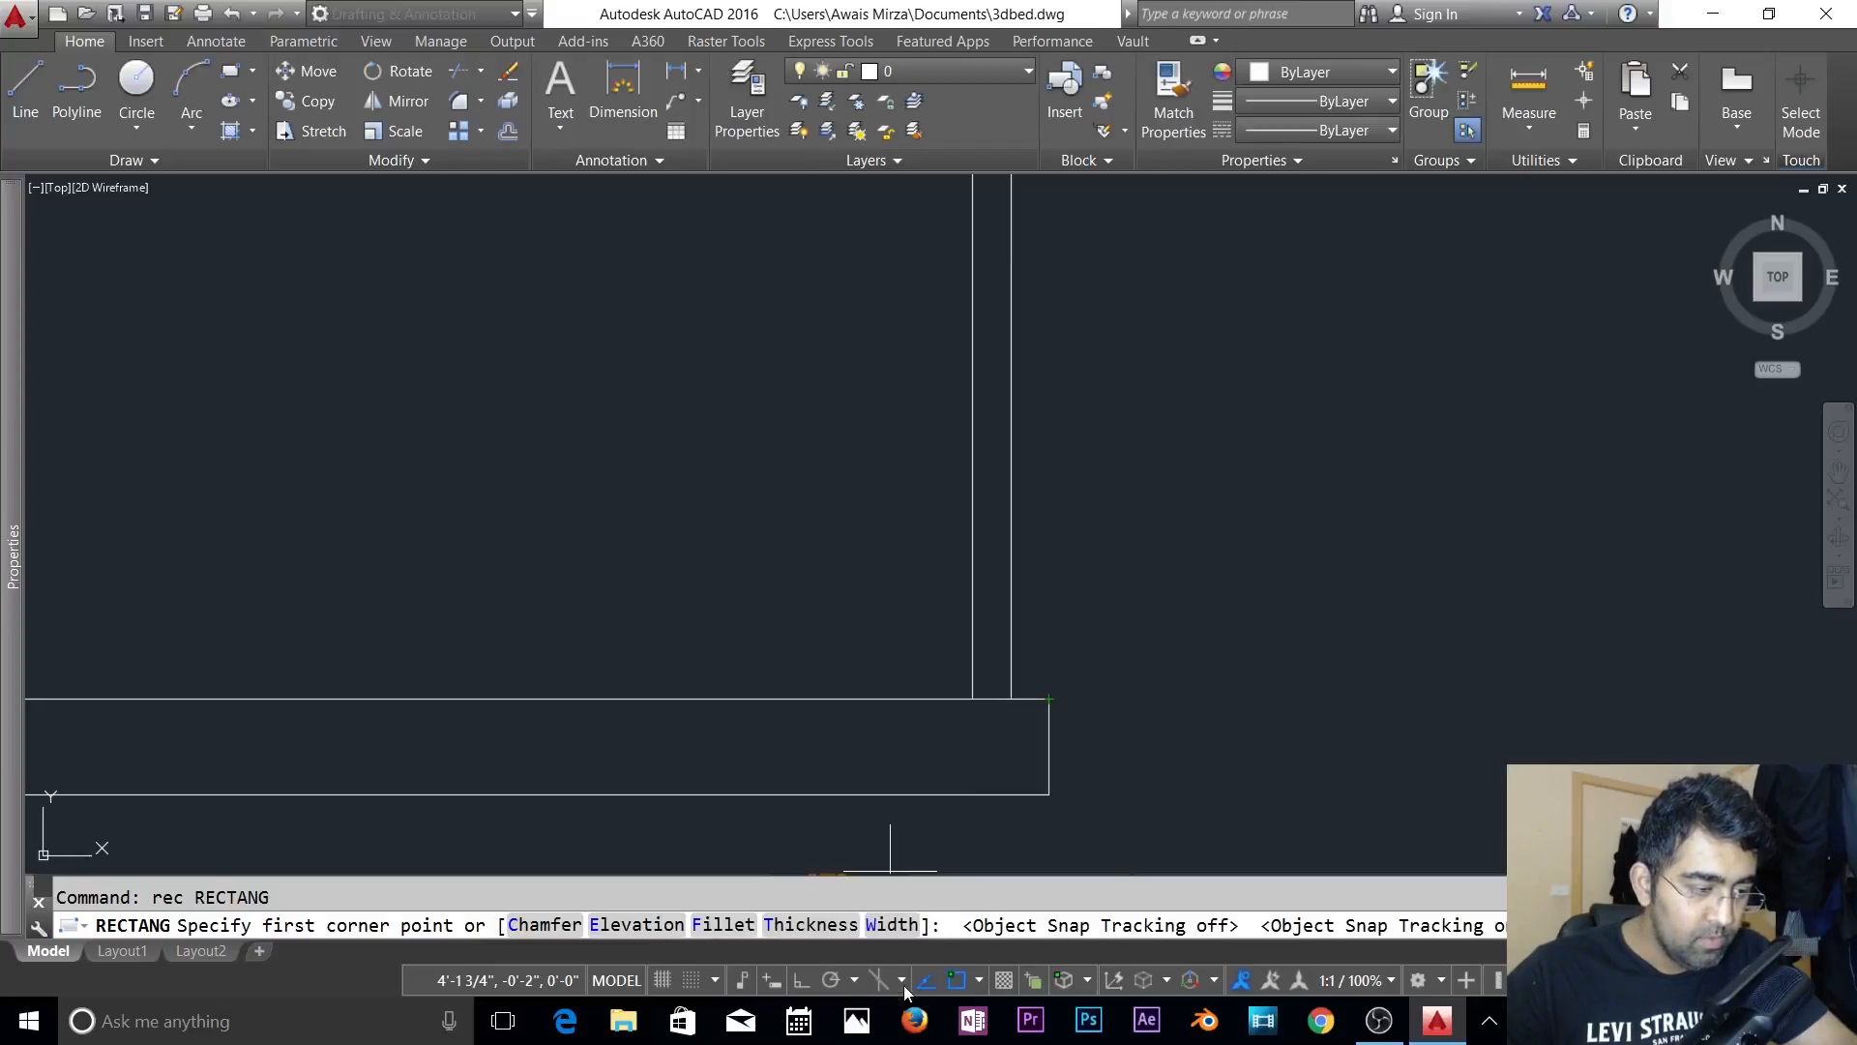
{"action": "key", "text": "F8"}
{"action": "key", "text": "Escape"}
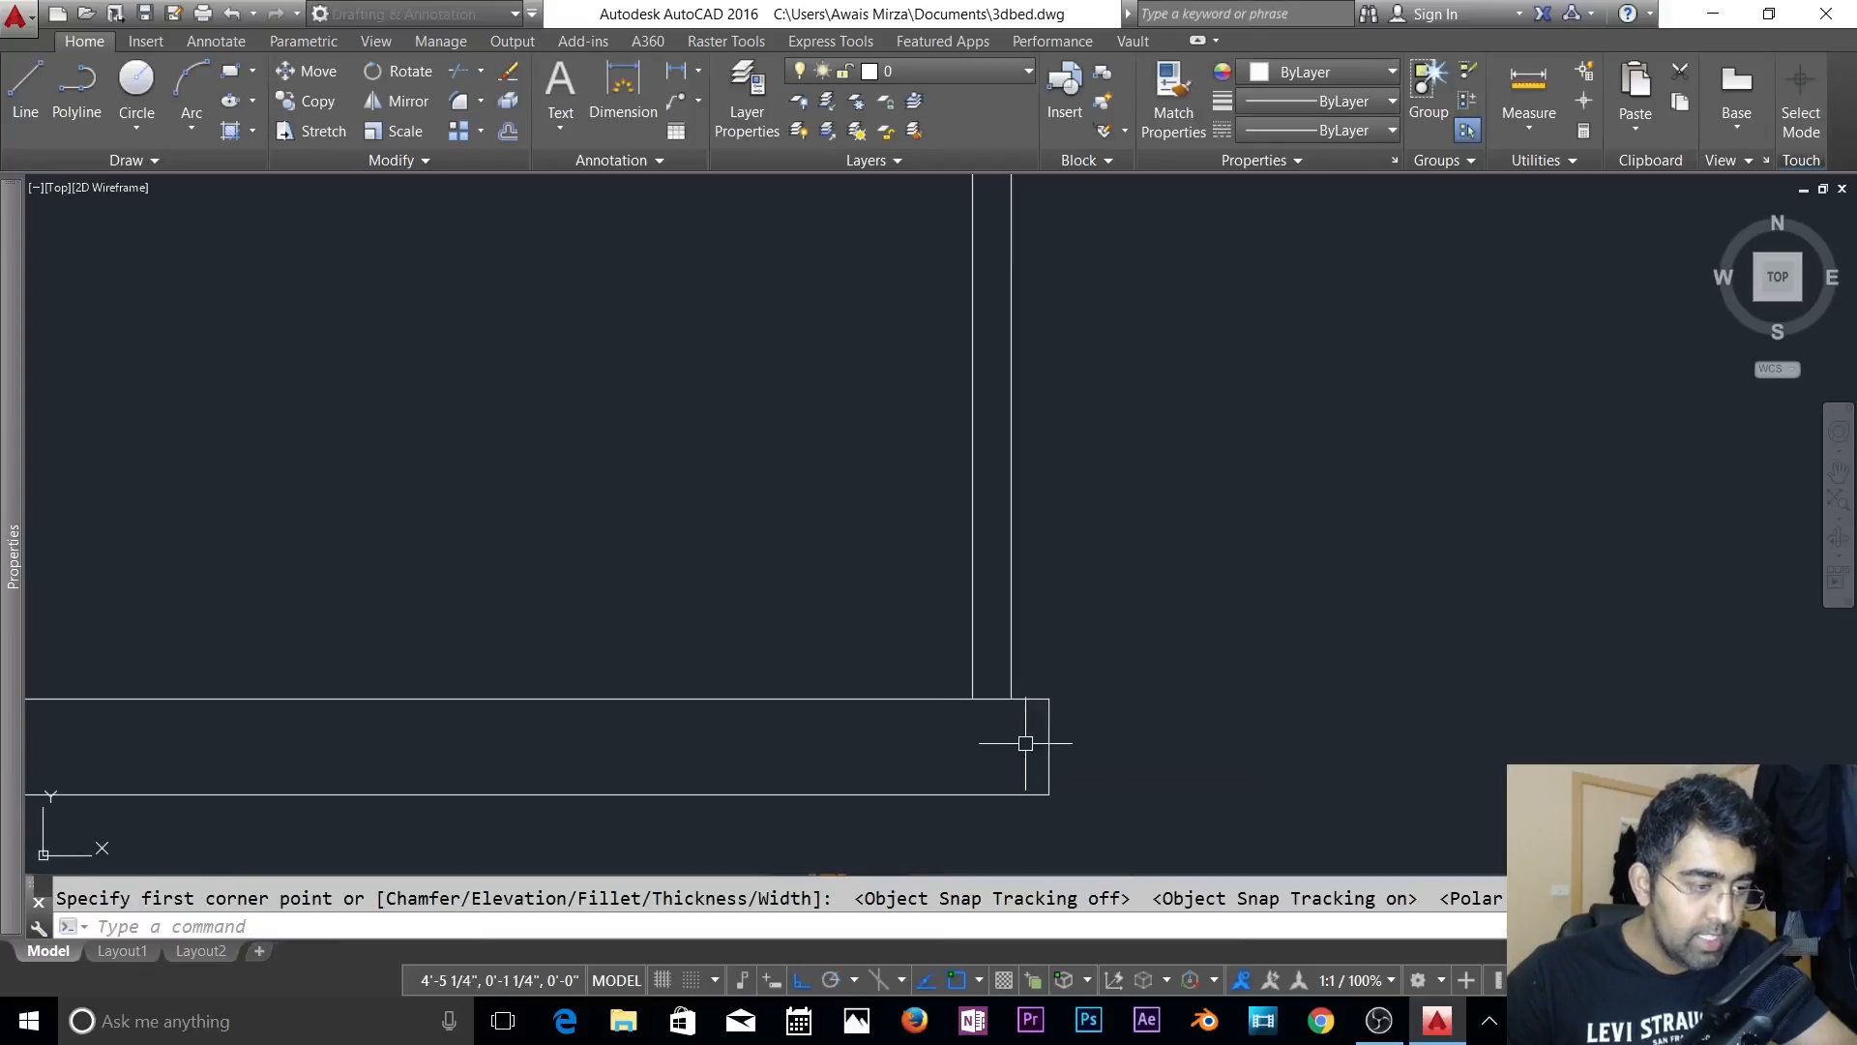
{"action": "type", "text": "REC"}
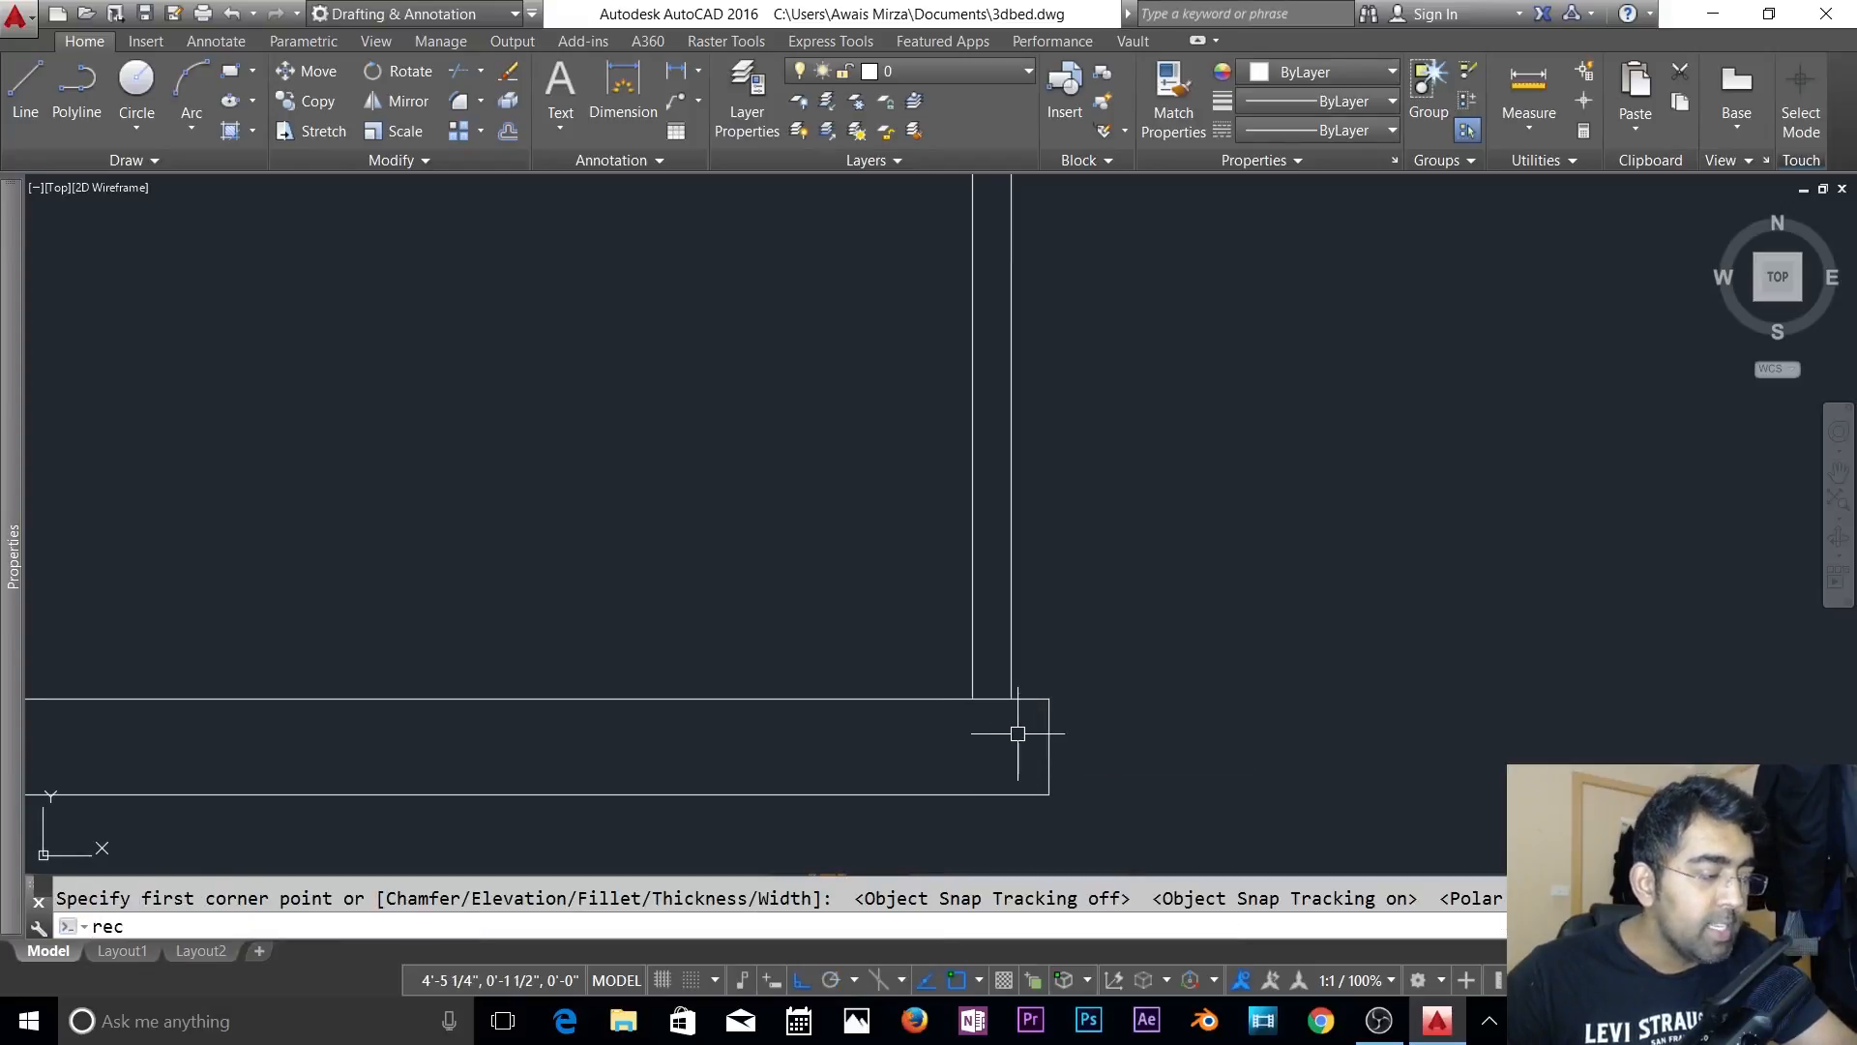
{"action": "key", "text": "Return"}
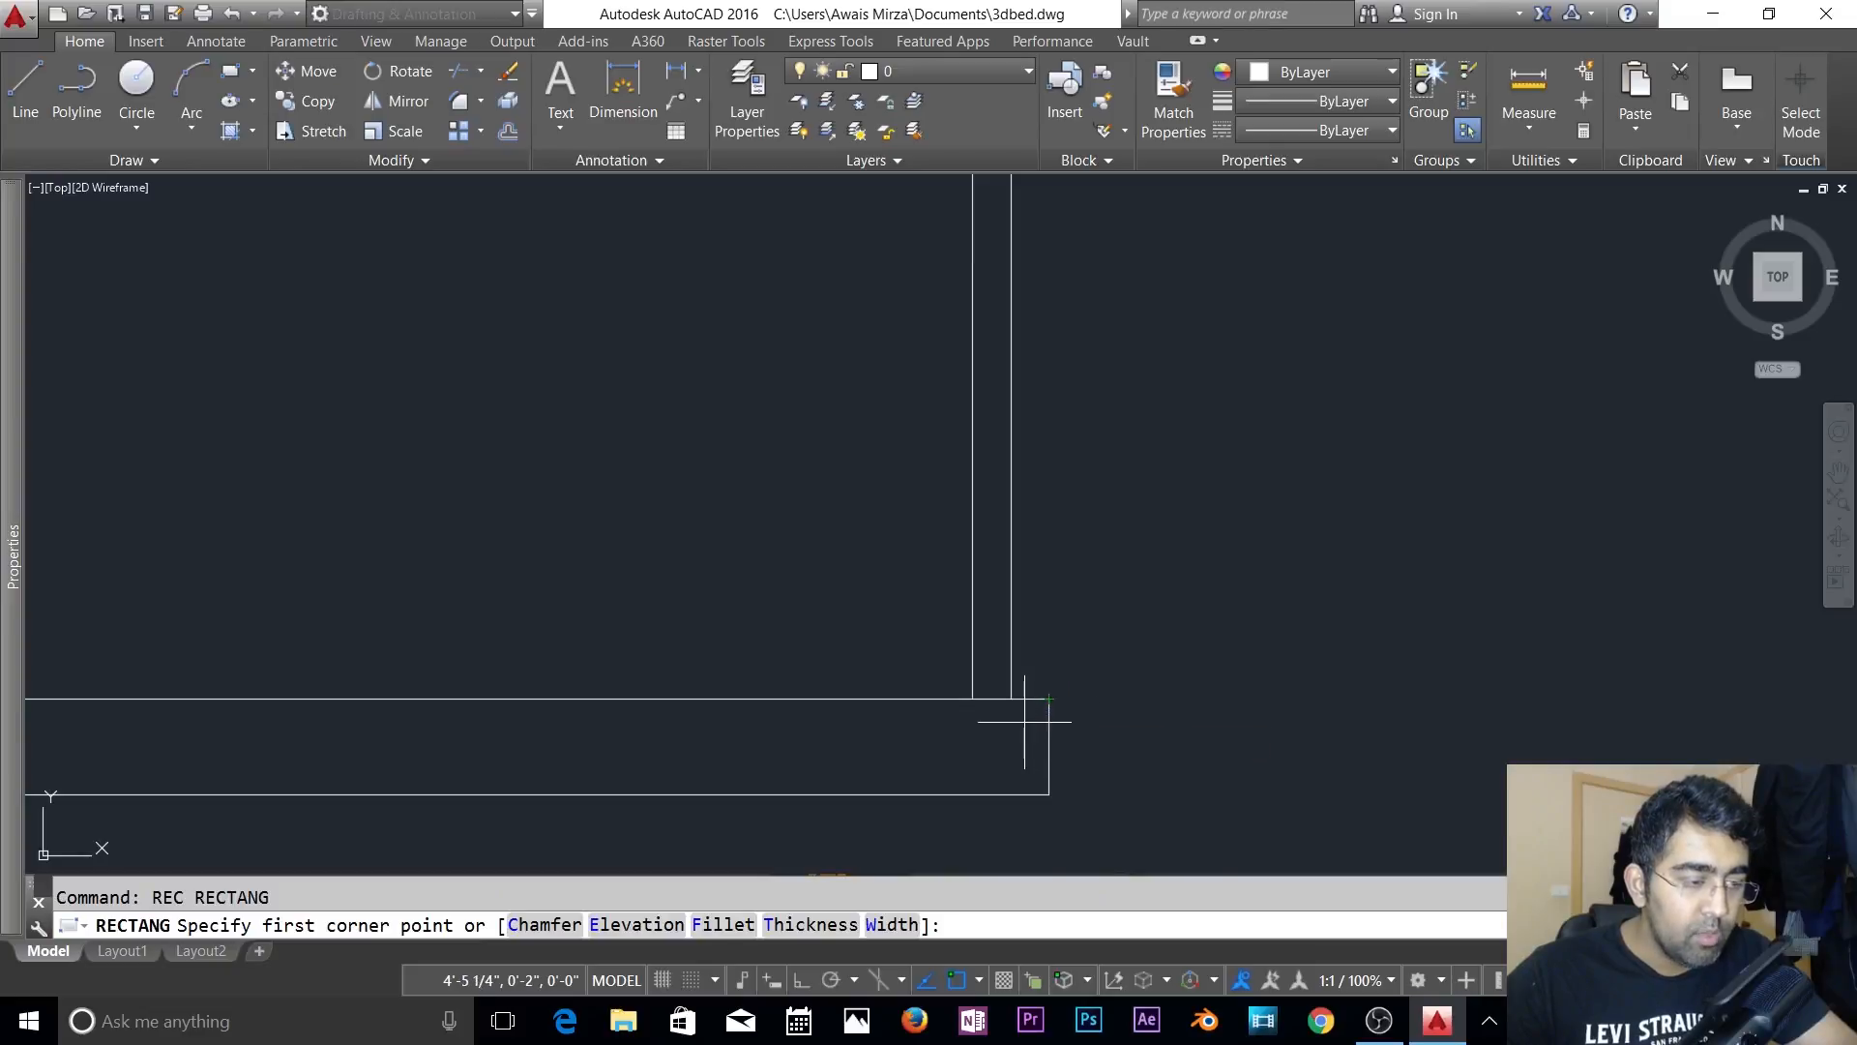
{"action": "key", "text": "Escape"}
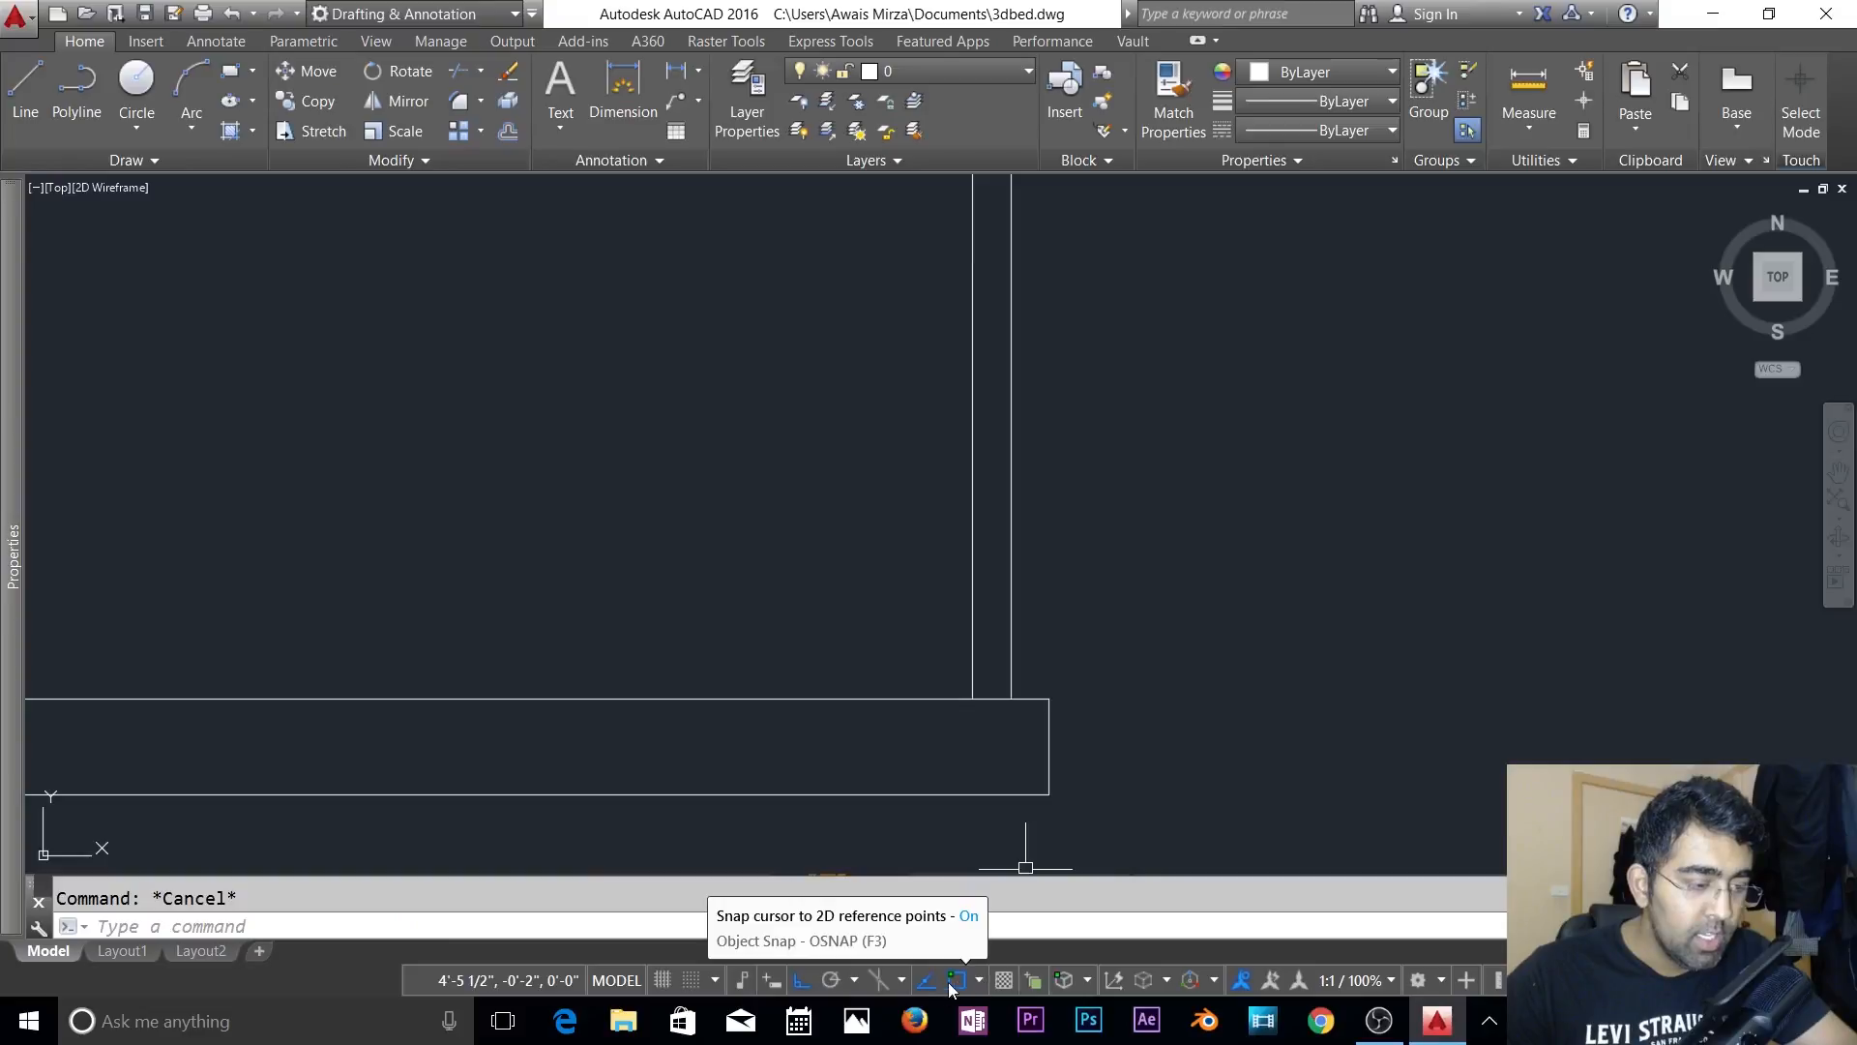
- Turn on polar tracking and open its list of angle increments to check the 45° choice
{"action": "left_click", "coordinate": [832, 981]}
{"action": "left_click", "coordinate": [852, 981]}
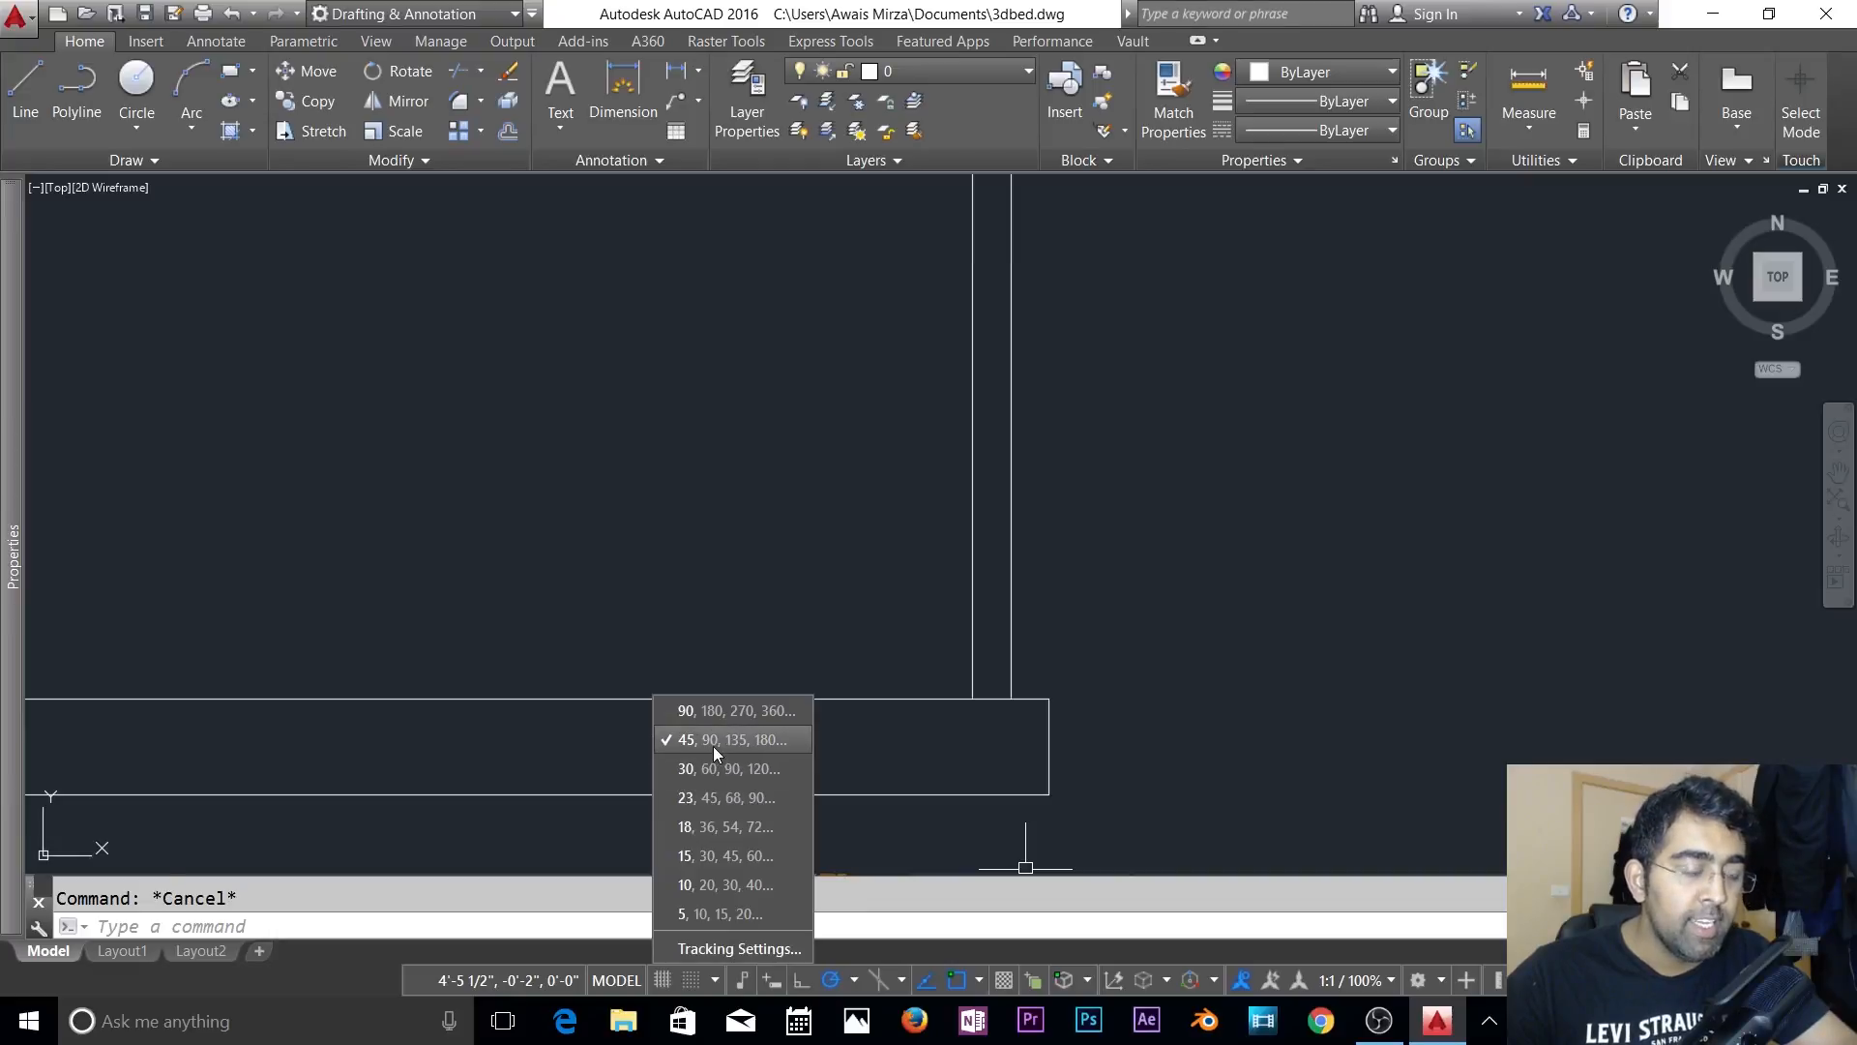
{"action": "left_click", "coordinate": [1131, 694]}
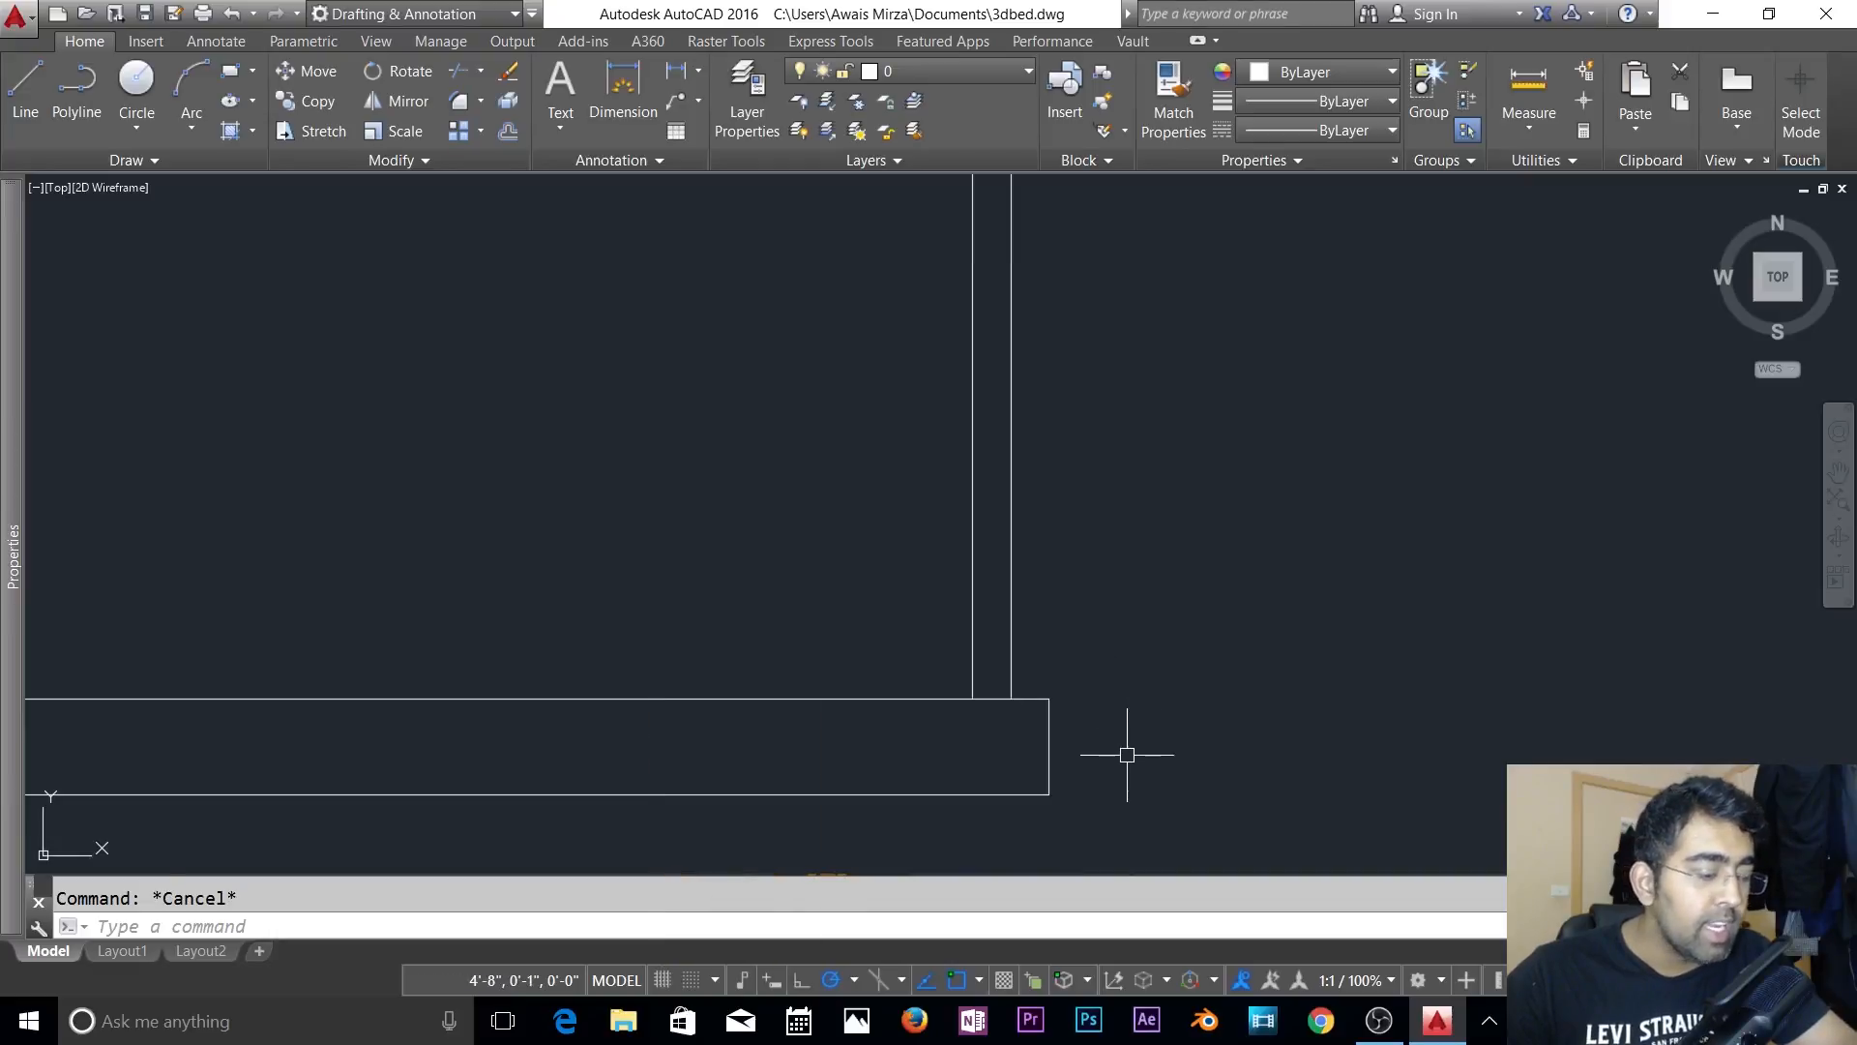
- Draw a 2 1/2" square at the right end of the lower end strip, starting from the strip's upper-right corner
{"action": "type", "text": "rec"}
{"action": "key", "text": "Return"}
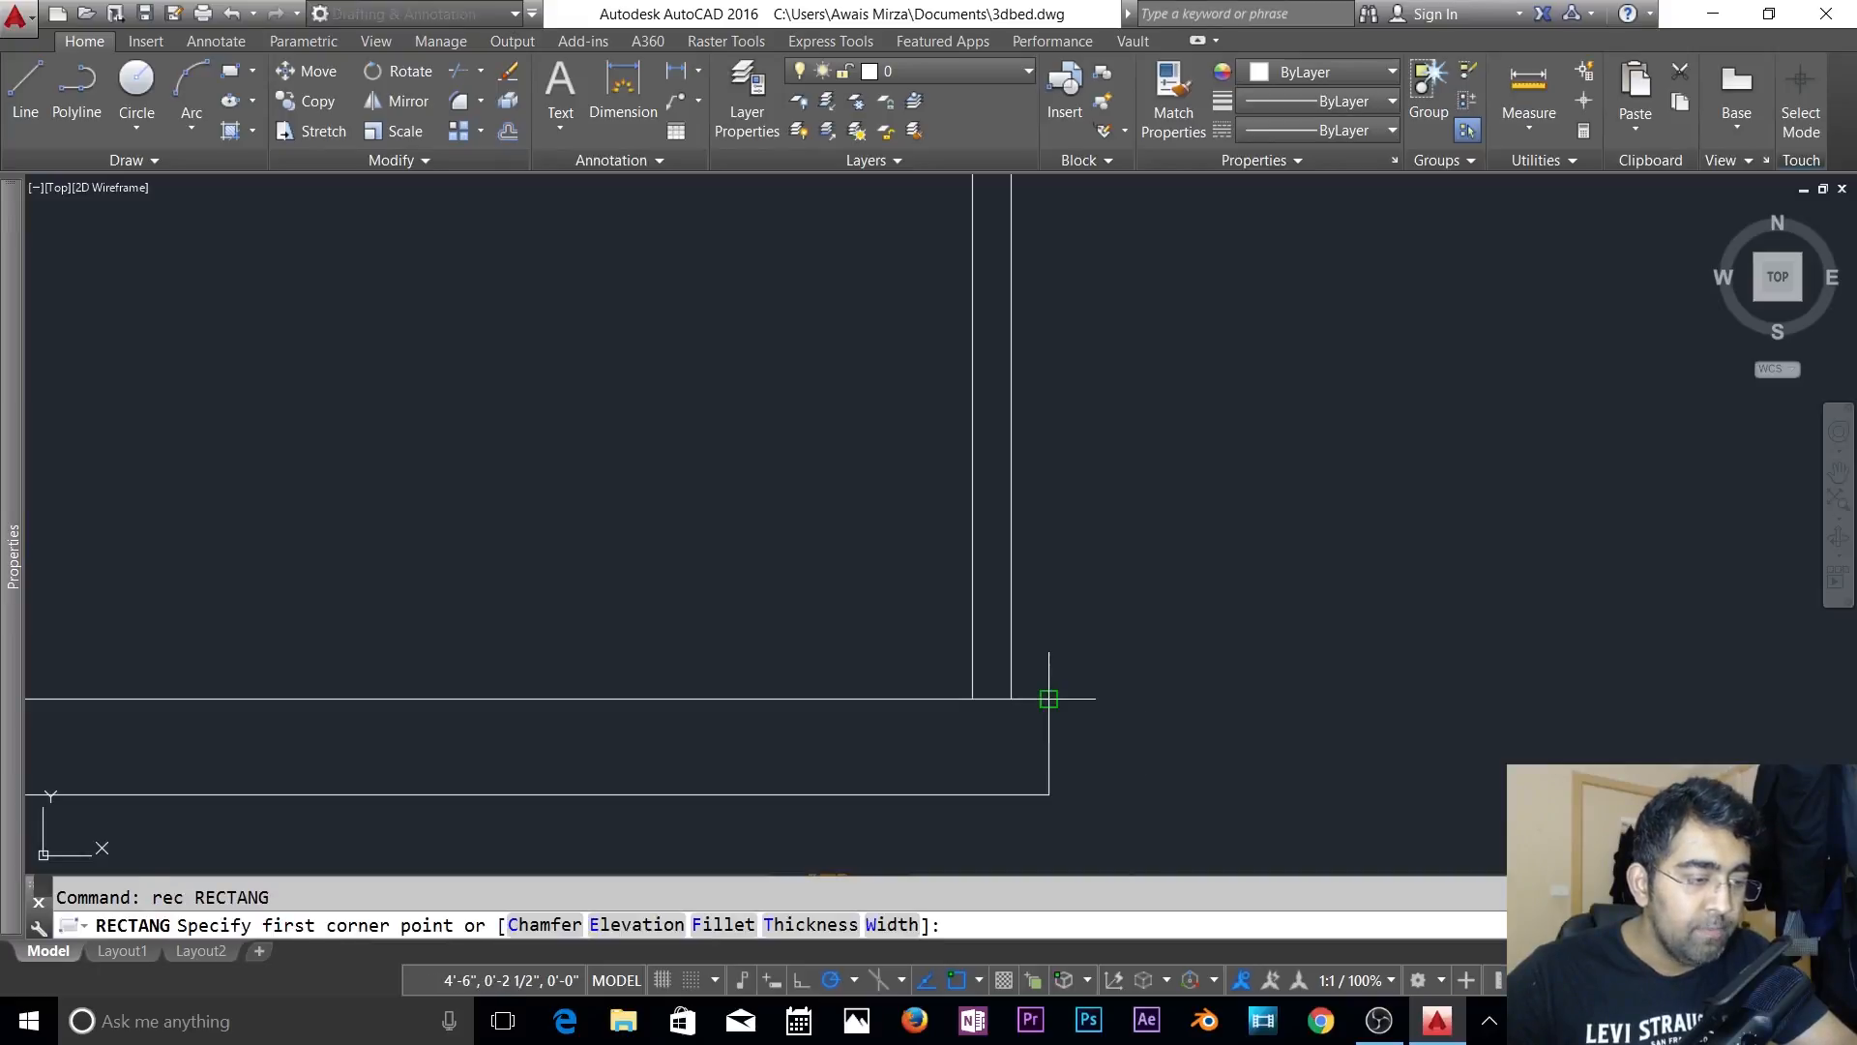
{"action": "left_click", "coordinate": [1048, 699]}
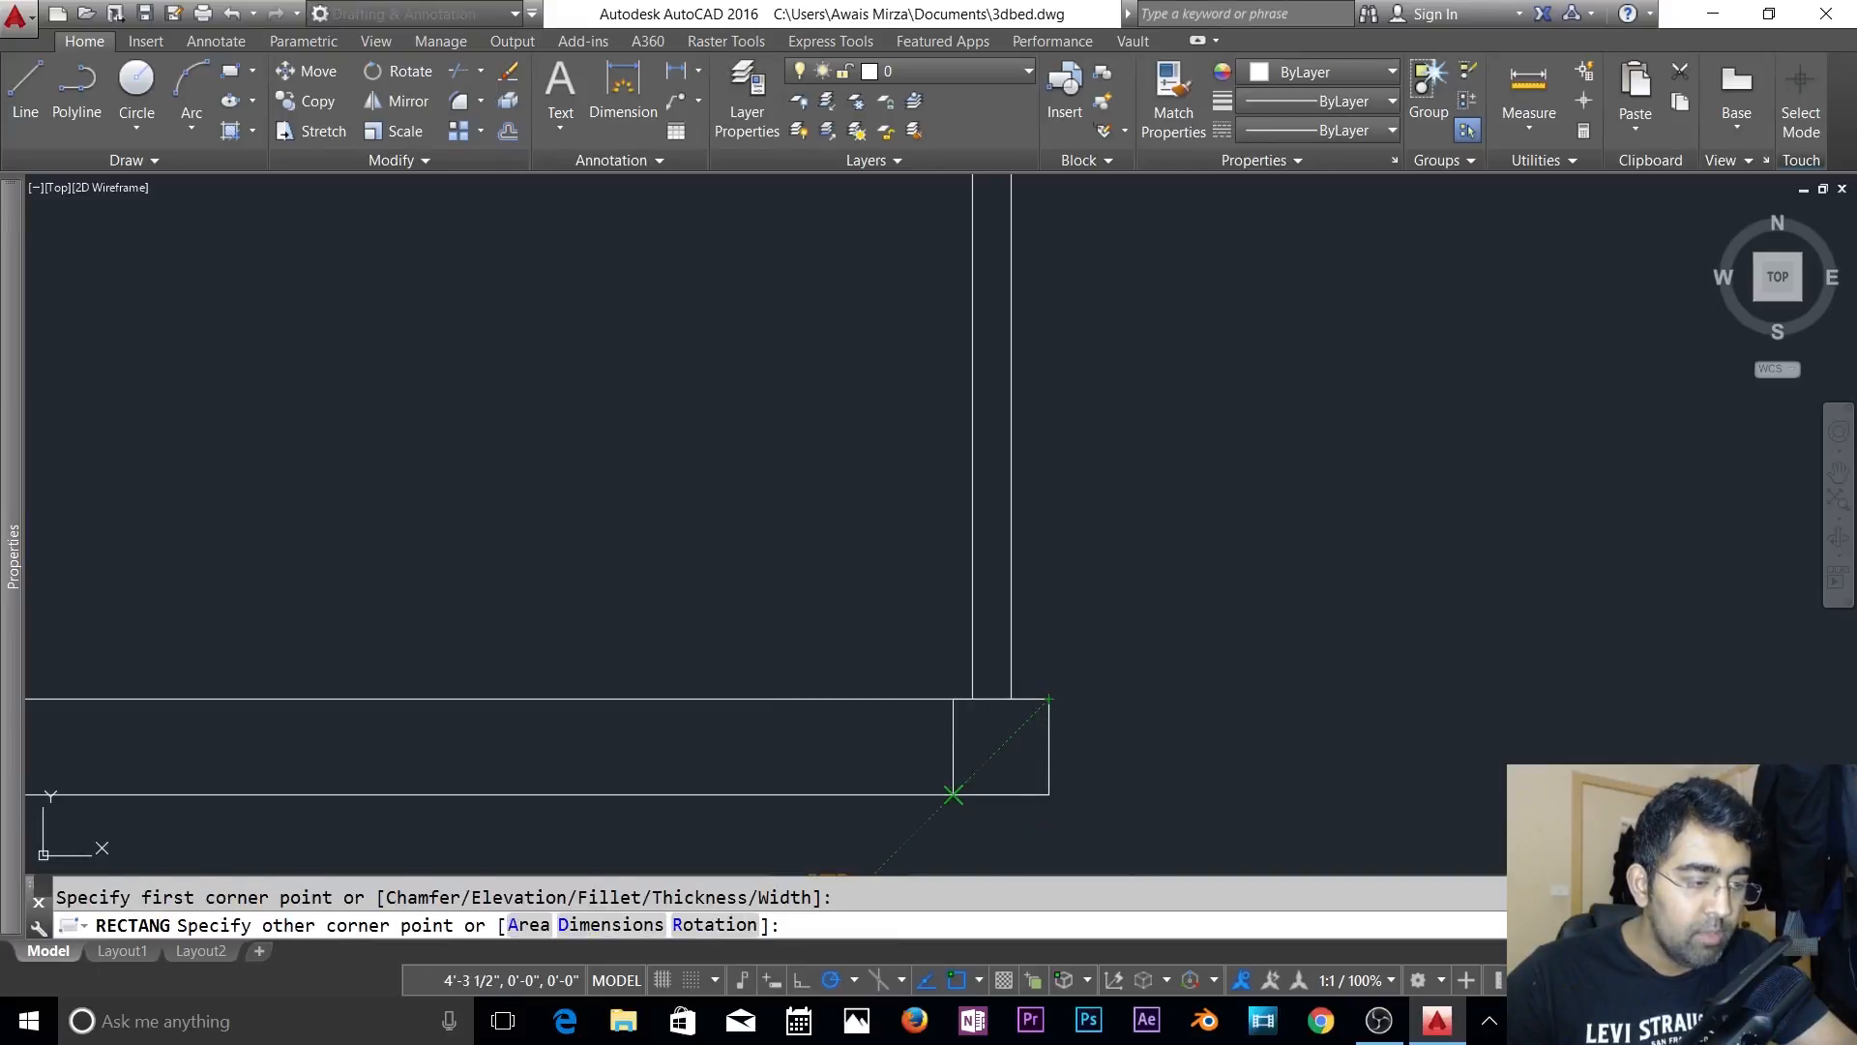
{"action": "left_click", "coordinate": [953, 794]}
{"action": "key", "text": "Escape"}
- Offset the square at the lower-right corner of the bed inward by 0.2" and erase the original outer square
{"action": "type", "text": "o"}
{"action": "key", "text": "Return"}
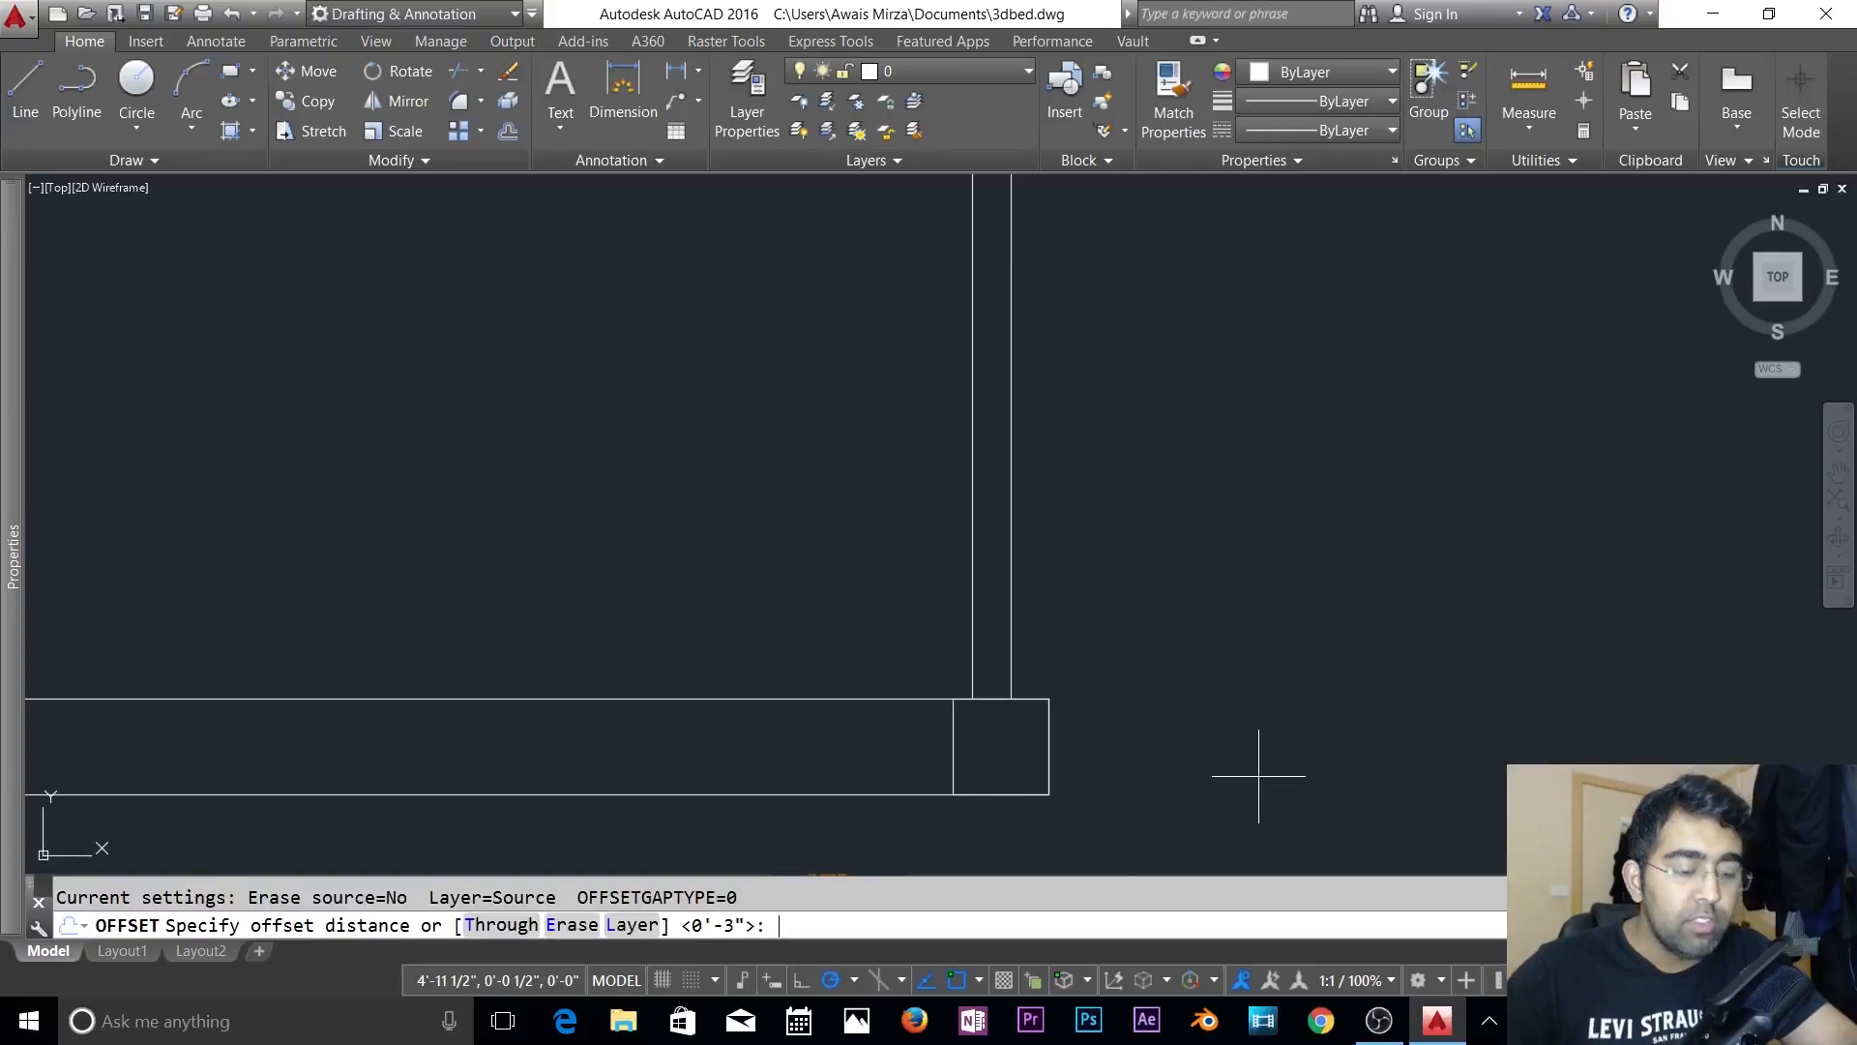
{"action": "type", "text": "."}
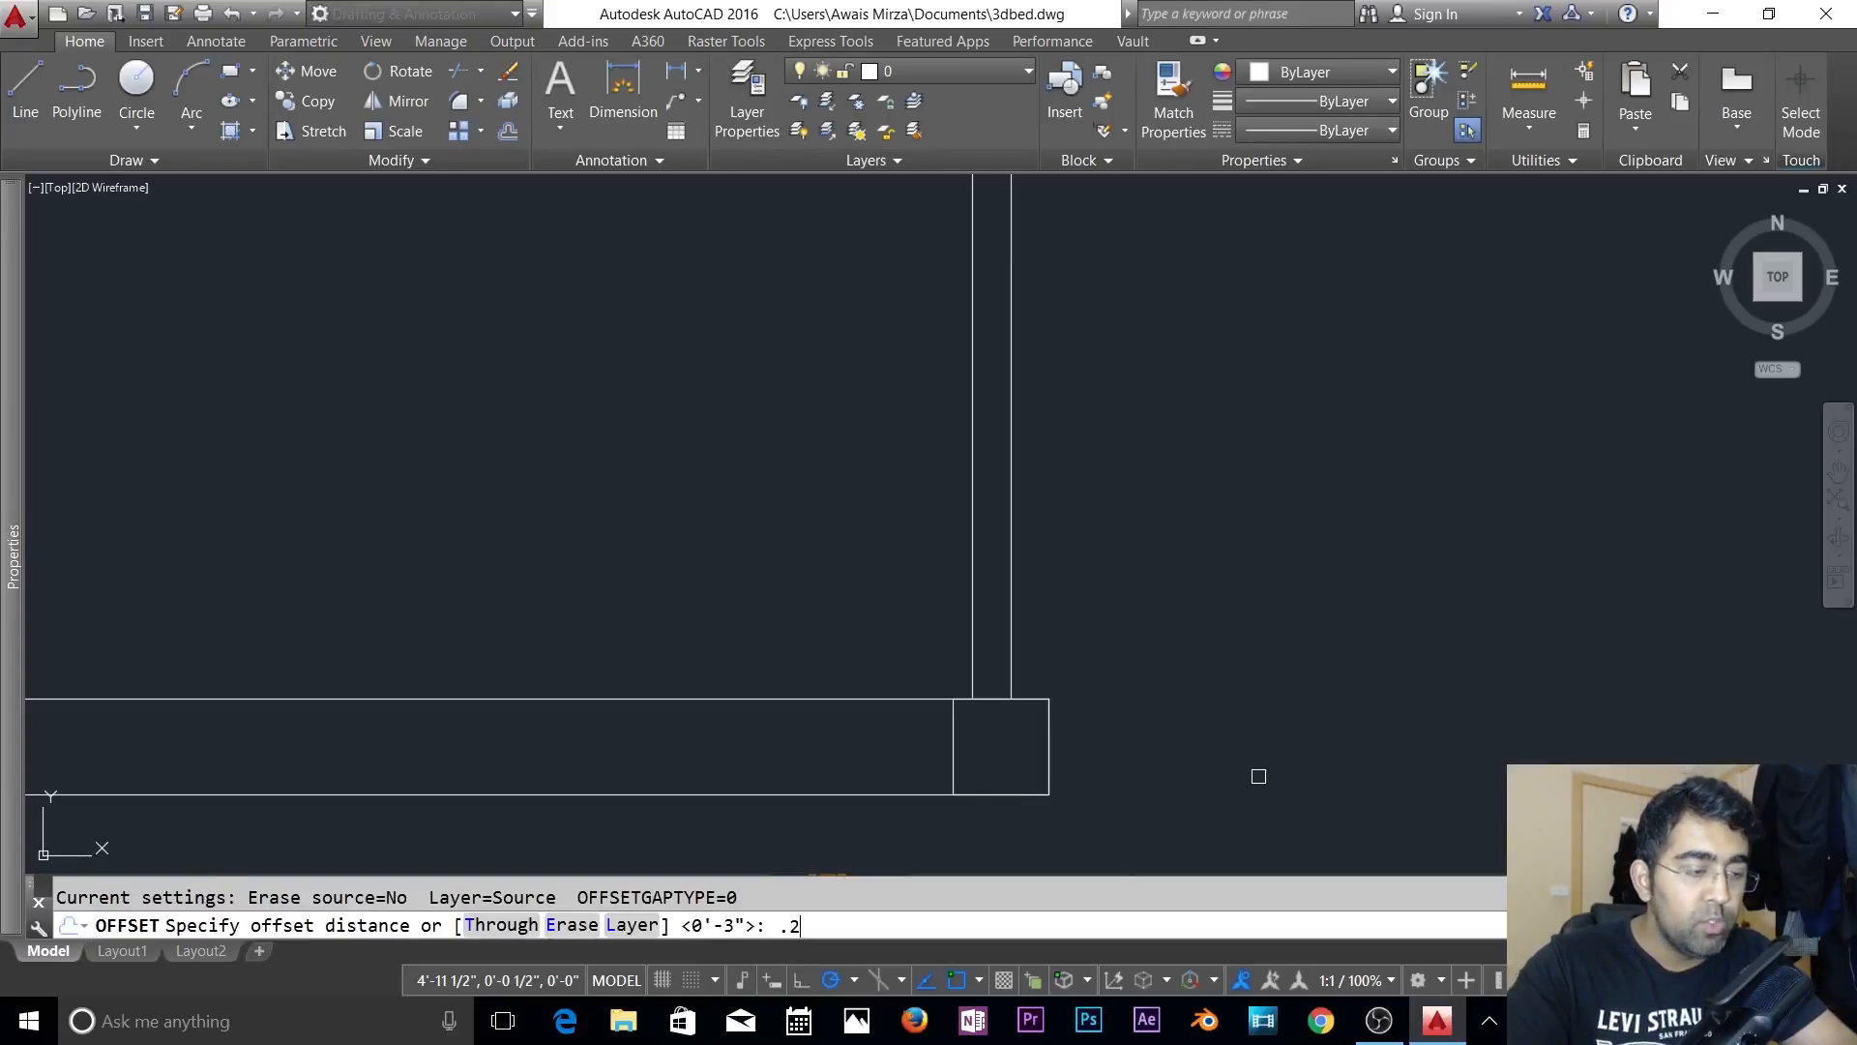
{"action": "type", "text": "2"}
{"action": "key", "text": "Return"}
{"action": "left_click", "coordinate": [955, 728]}
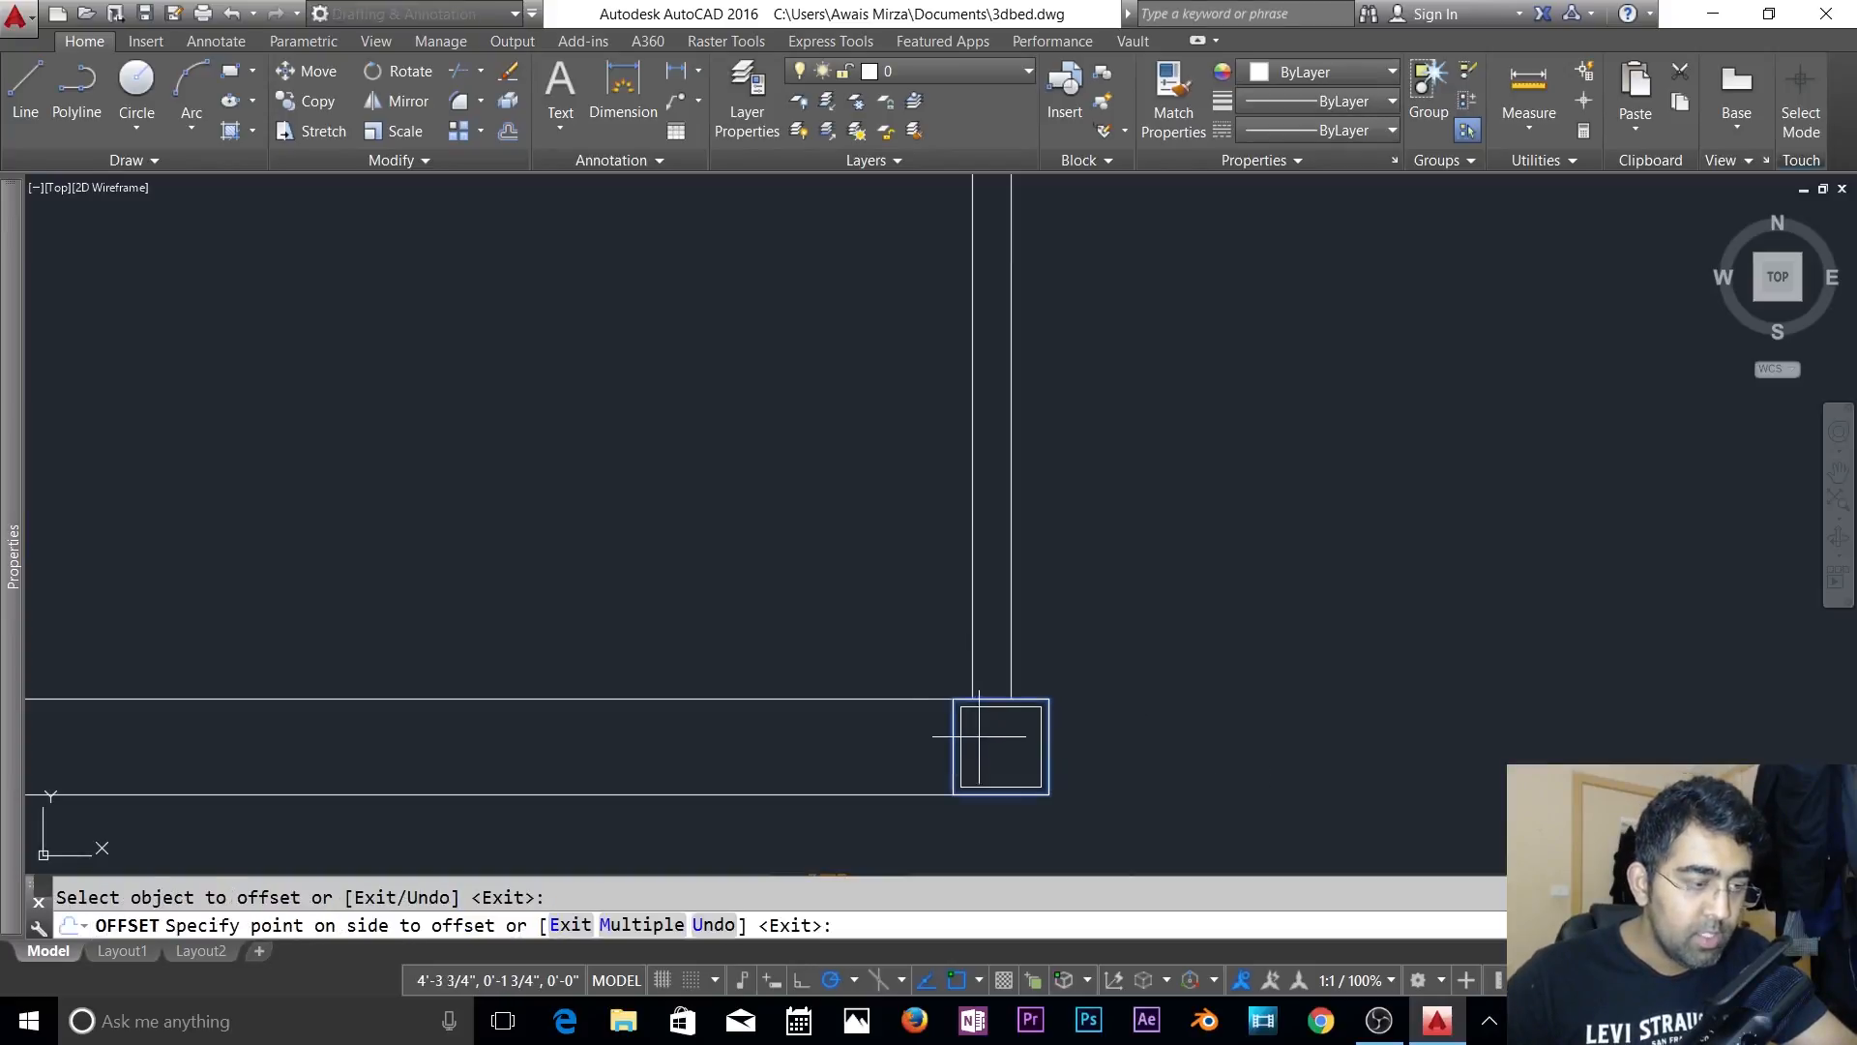
{"action": "left_click", "coordinate": [987, 741]}
{"action": "key", "text": "Escape"}
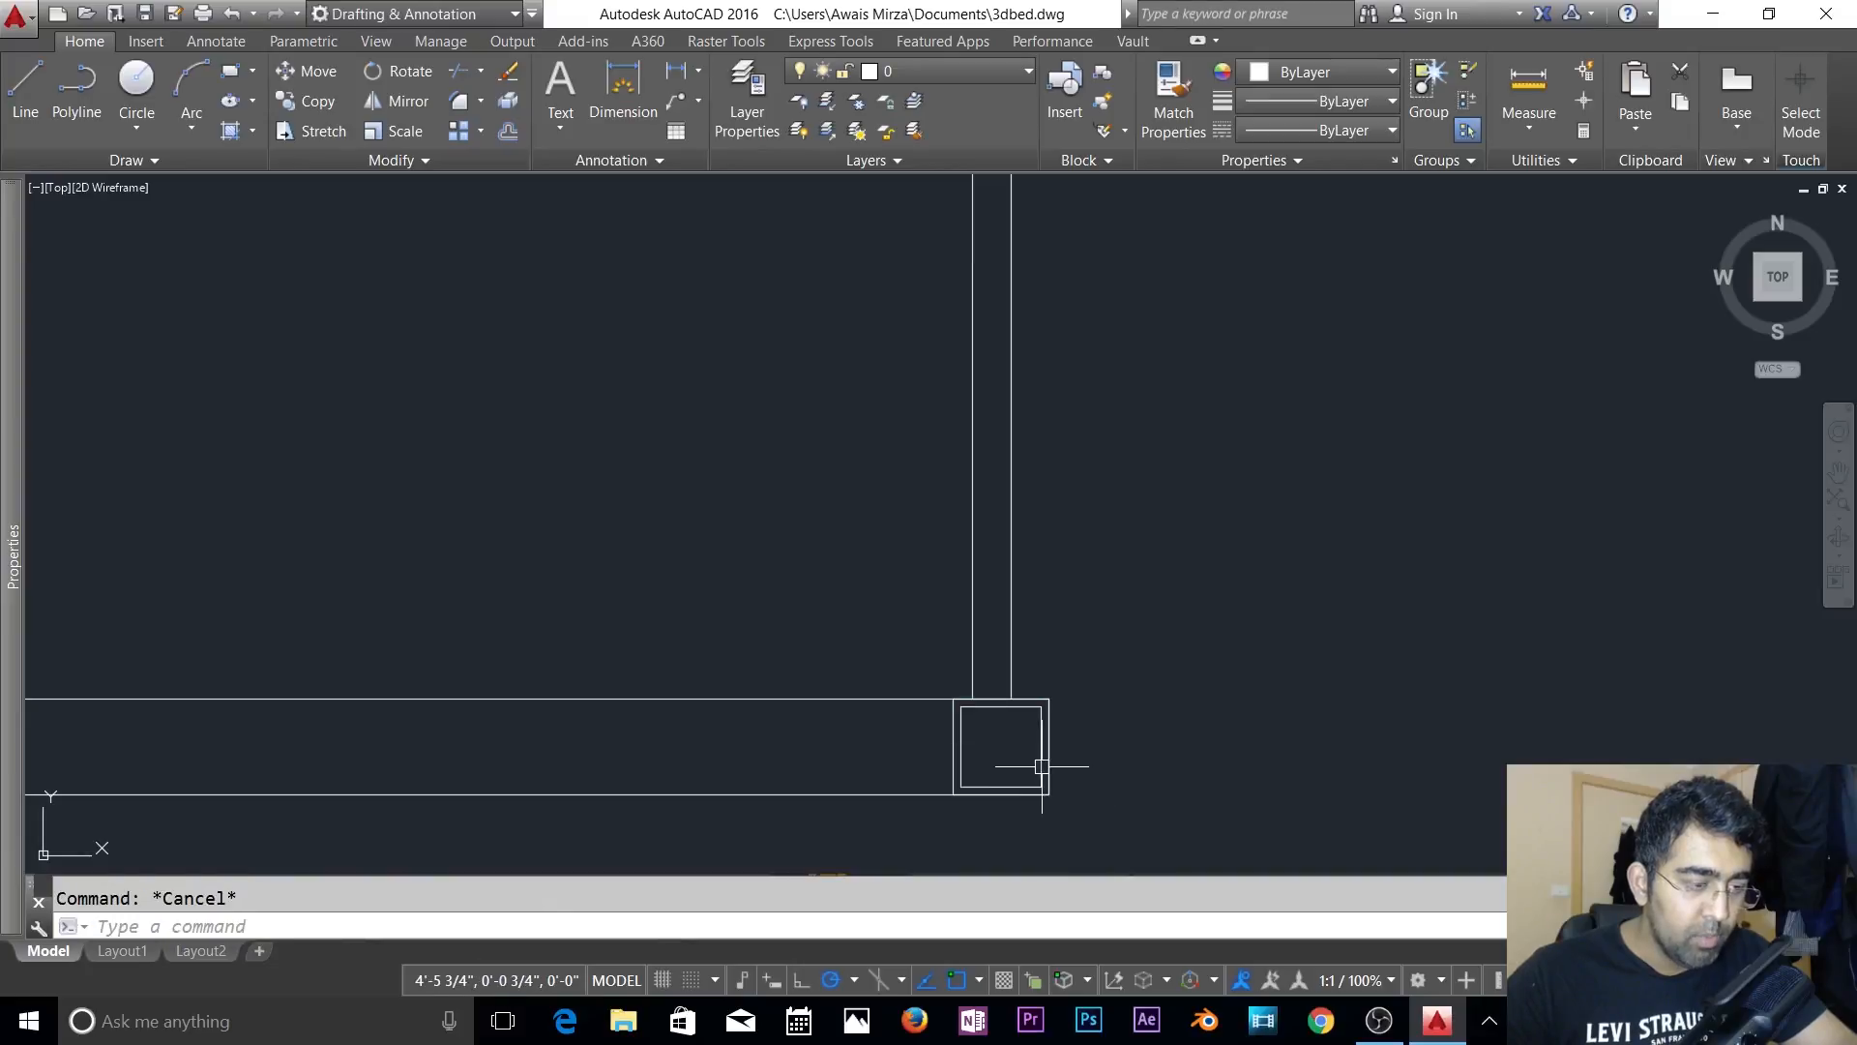
{"action": "left_click", "coordinate": [948, 757]}
{"action": "key", "text": "Delete"}
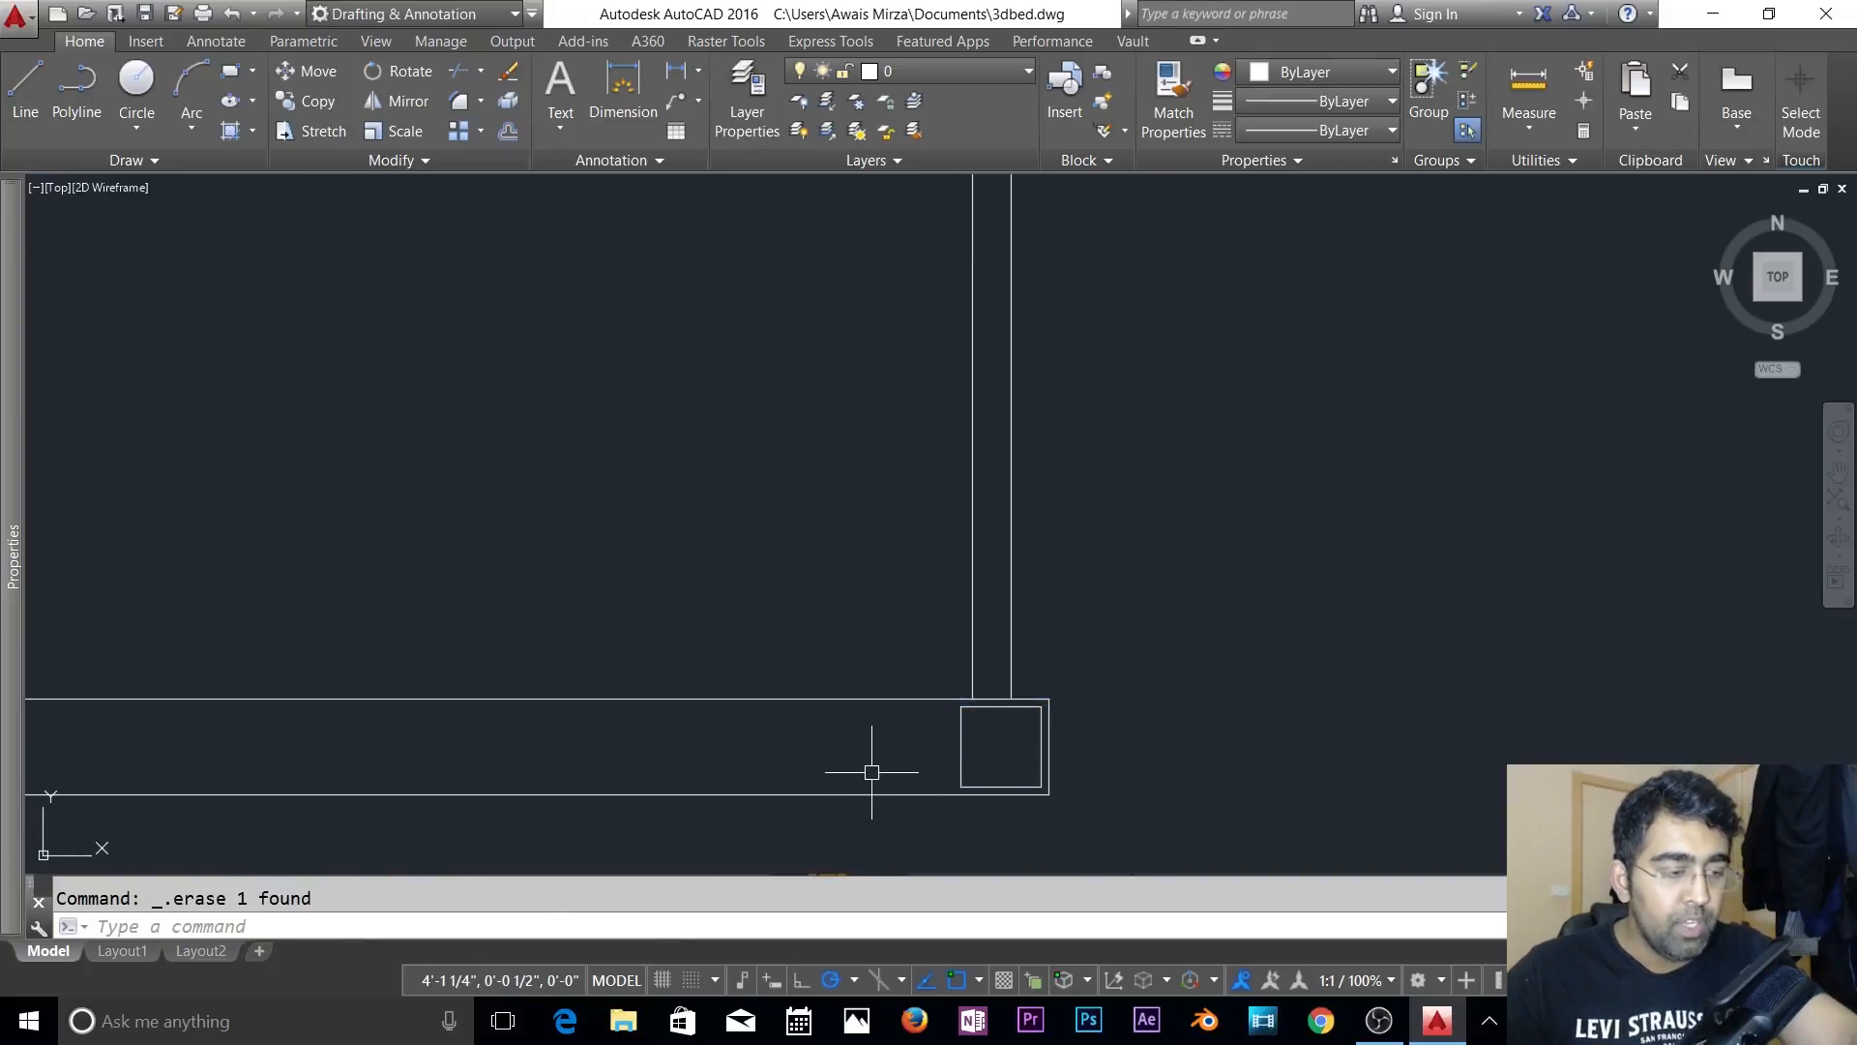
{"action": "scroll", "coordinate": [872, 772], "scroll_direction": "down", "scroll_amount": 5}
{"action": "scroll", "coordinate": [900, 635], "scroll_direction": "up", "scroll_amount": 2}
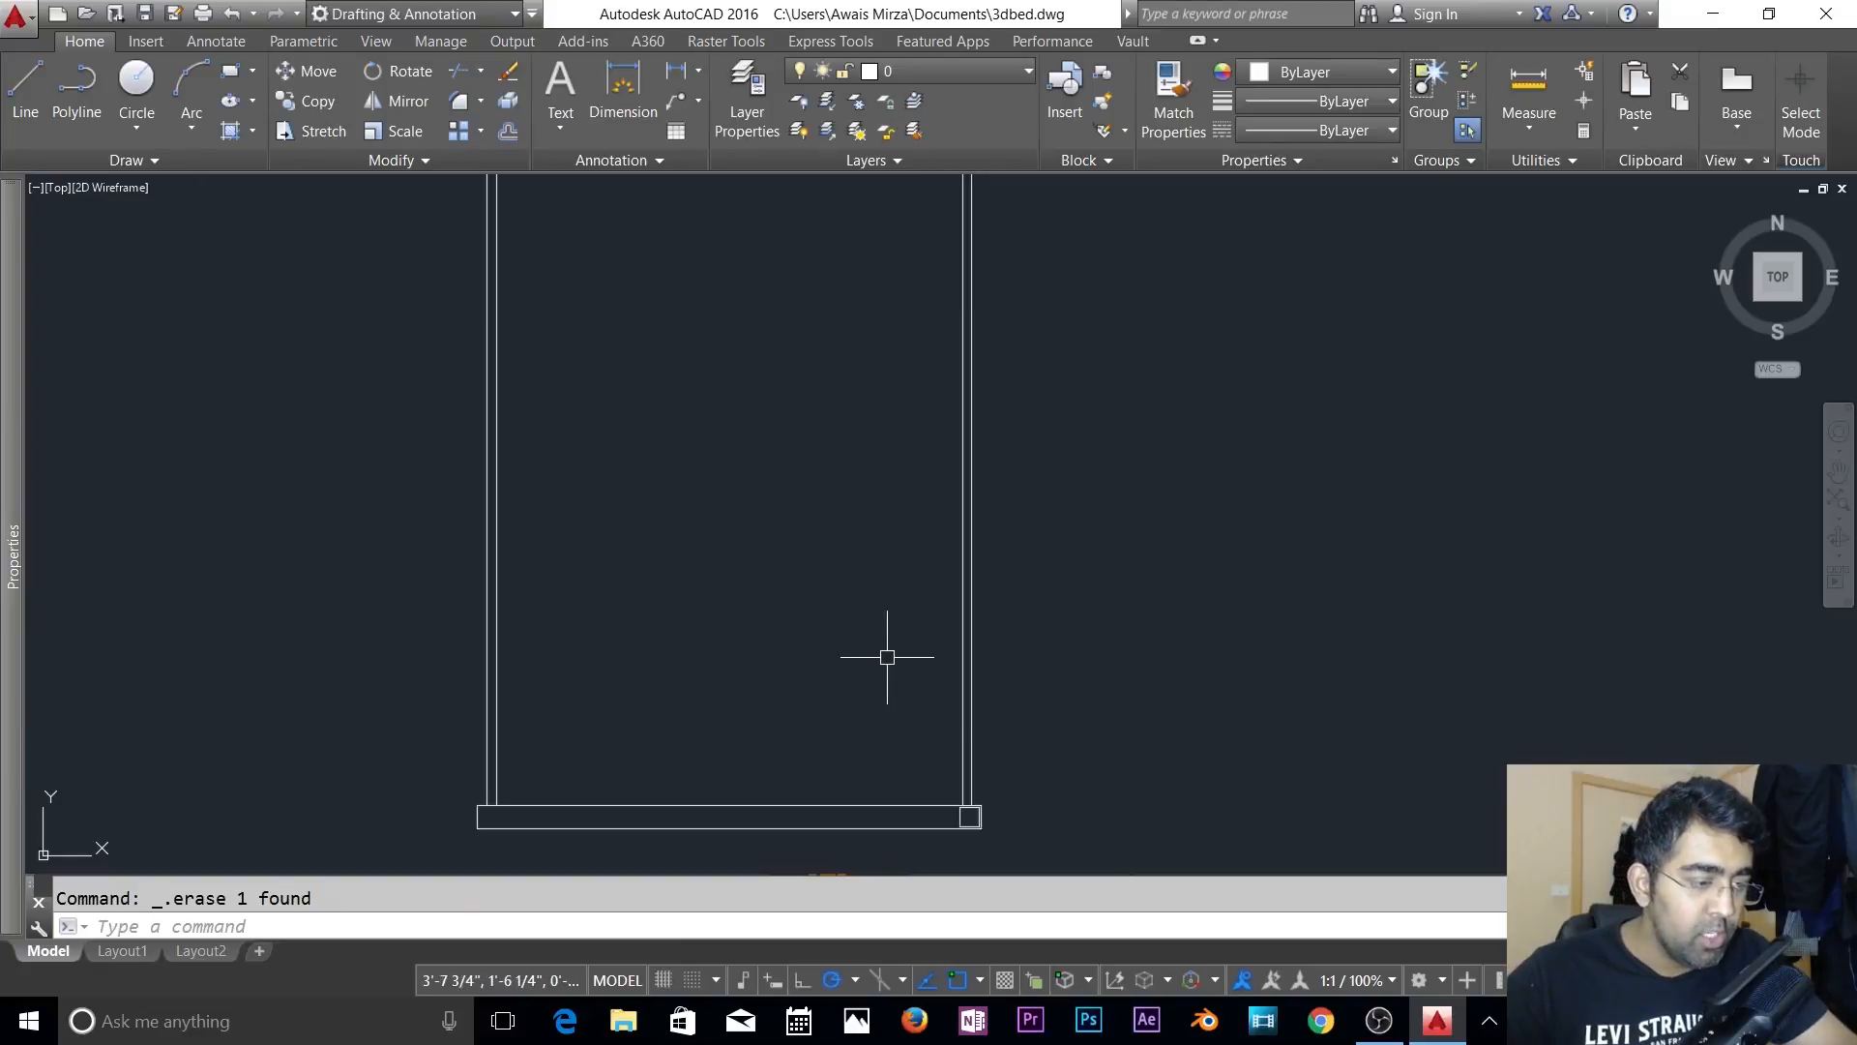
{"action": "key", "text": "Escape"}
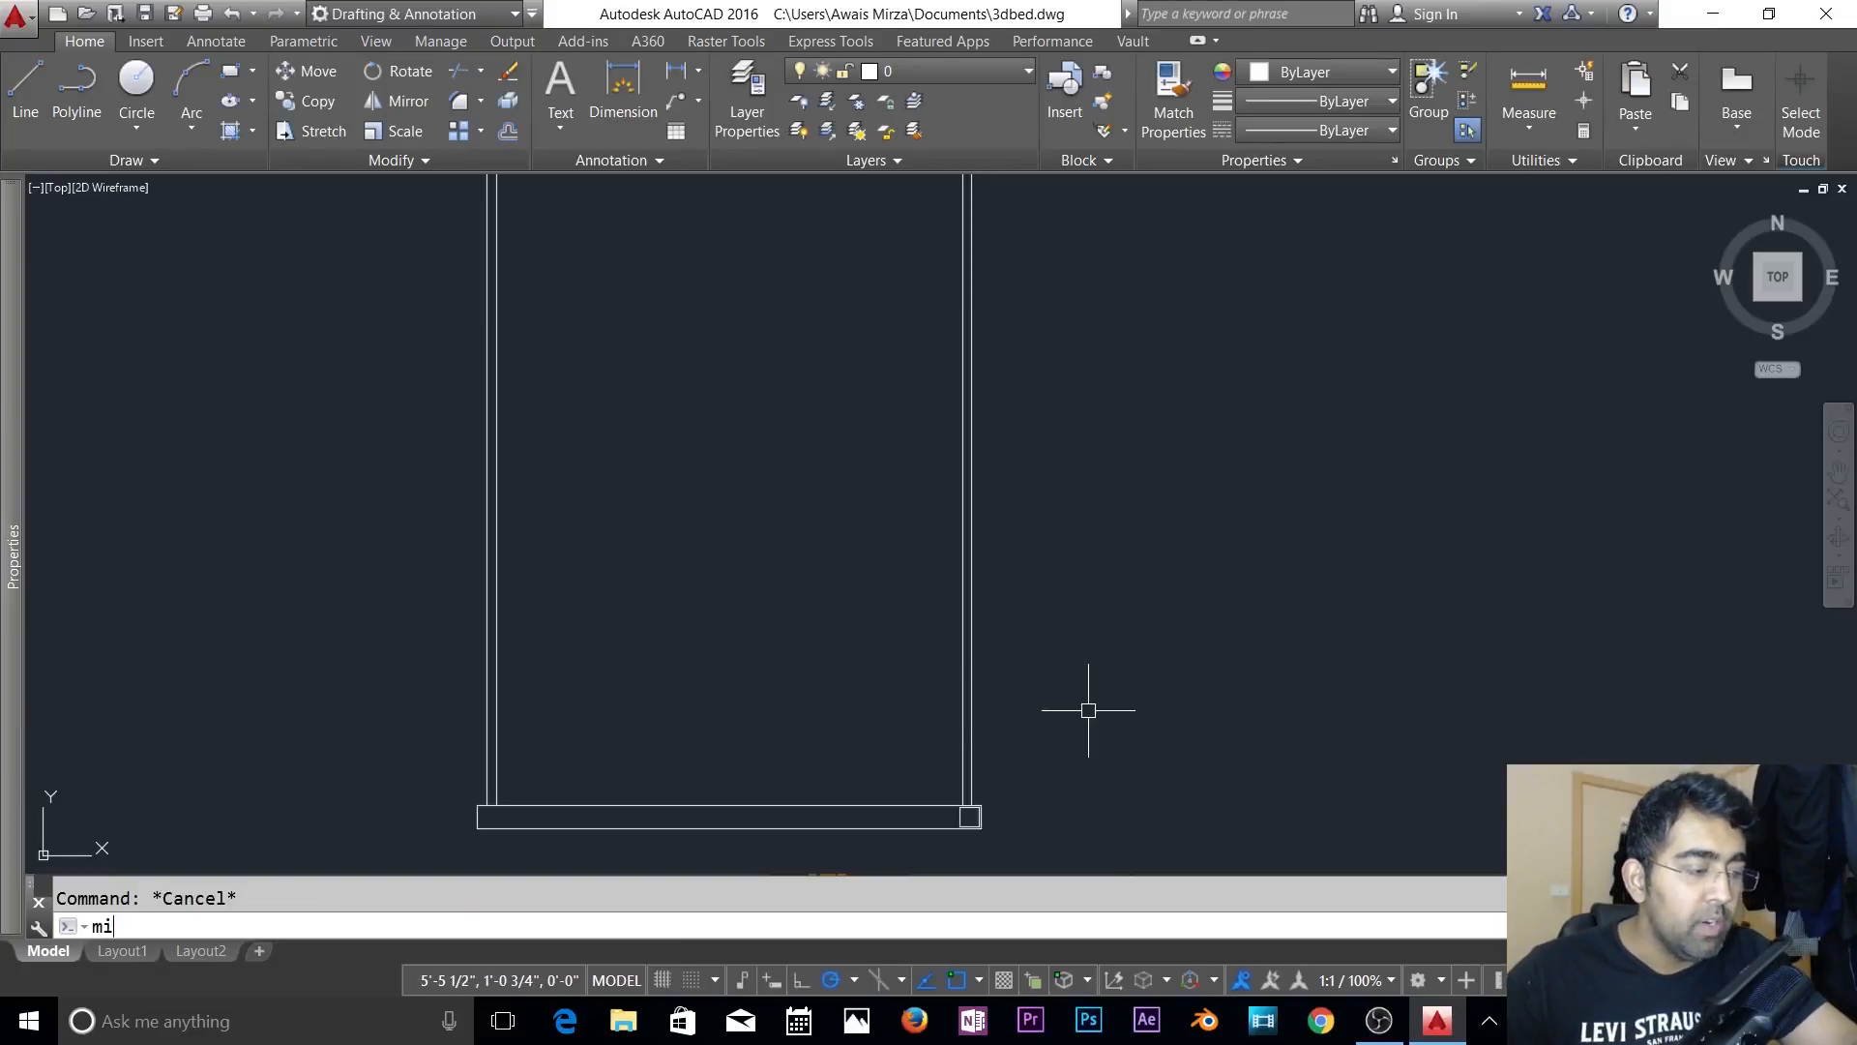
{"action": "key", "text": "Return"}
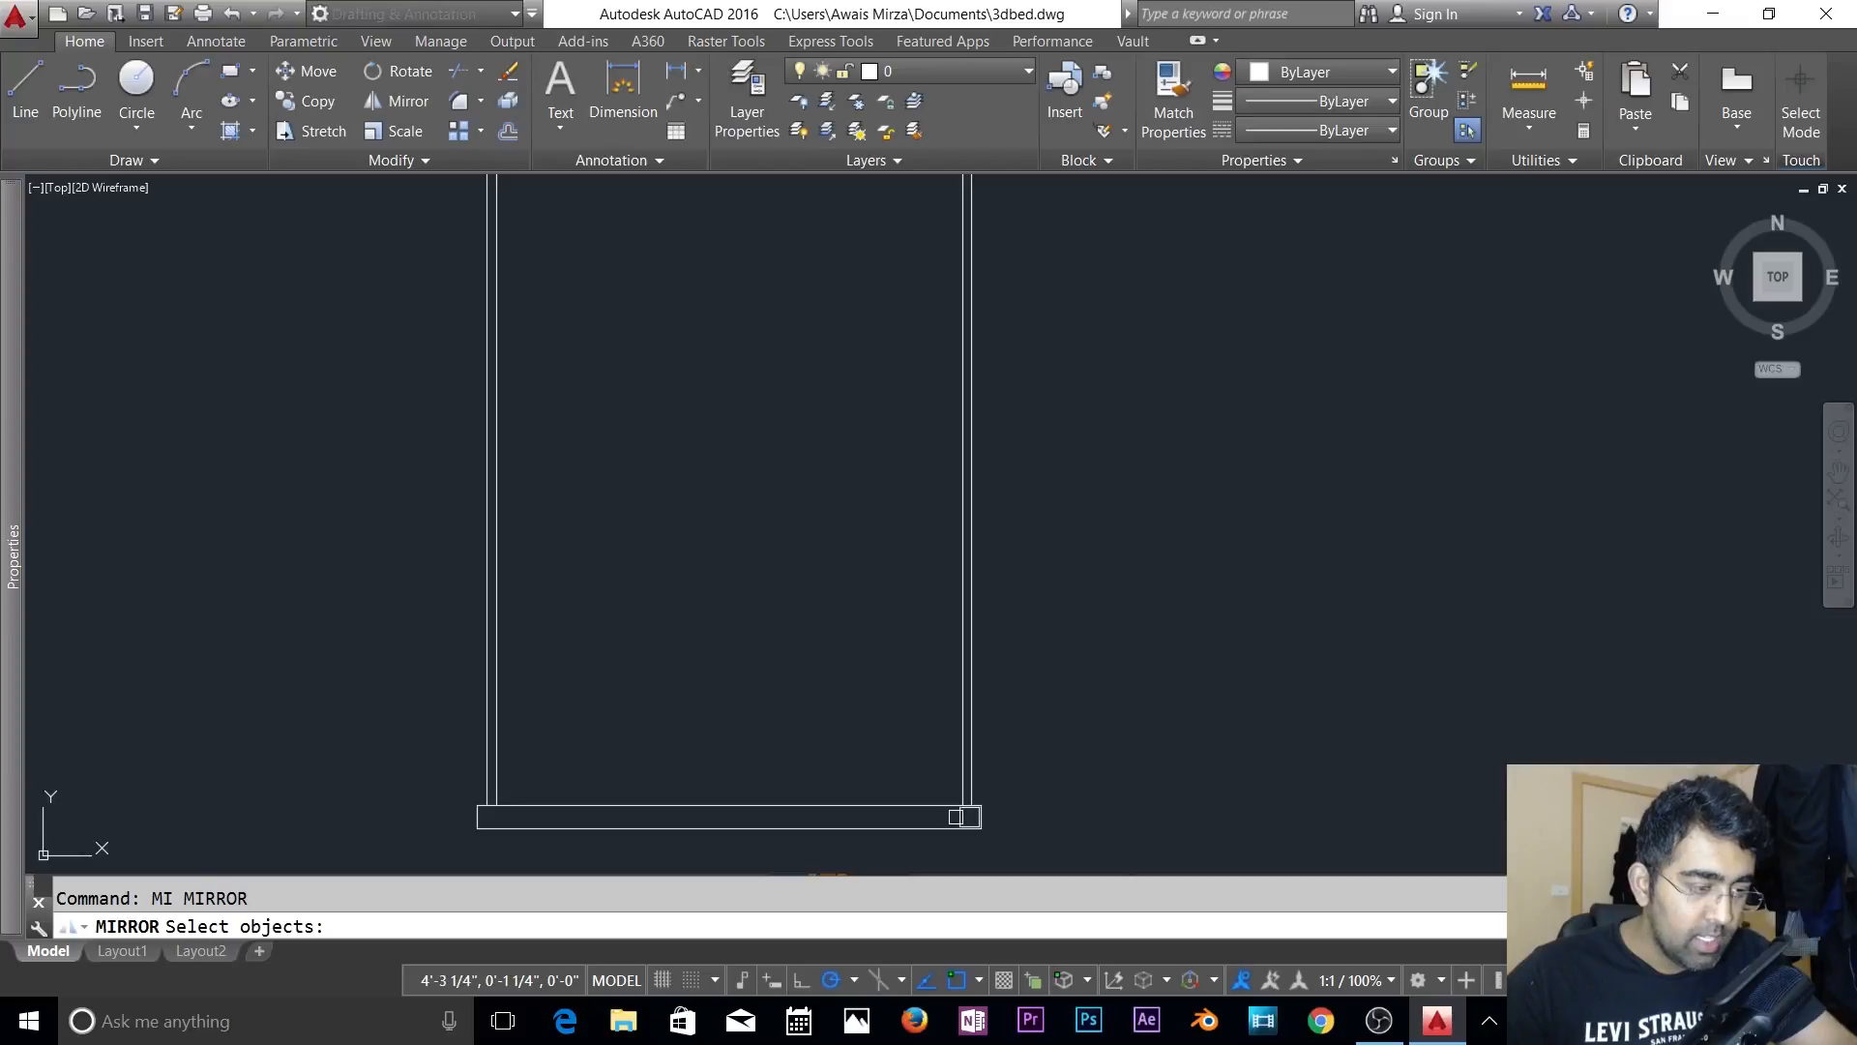
{"action": "left_click", "coordinate": [956, 818]}
{"action": "key", "text": "Return"}
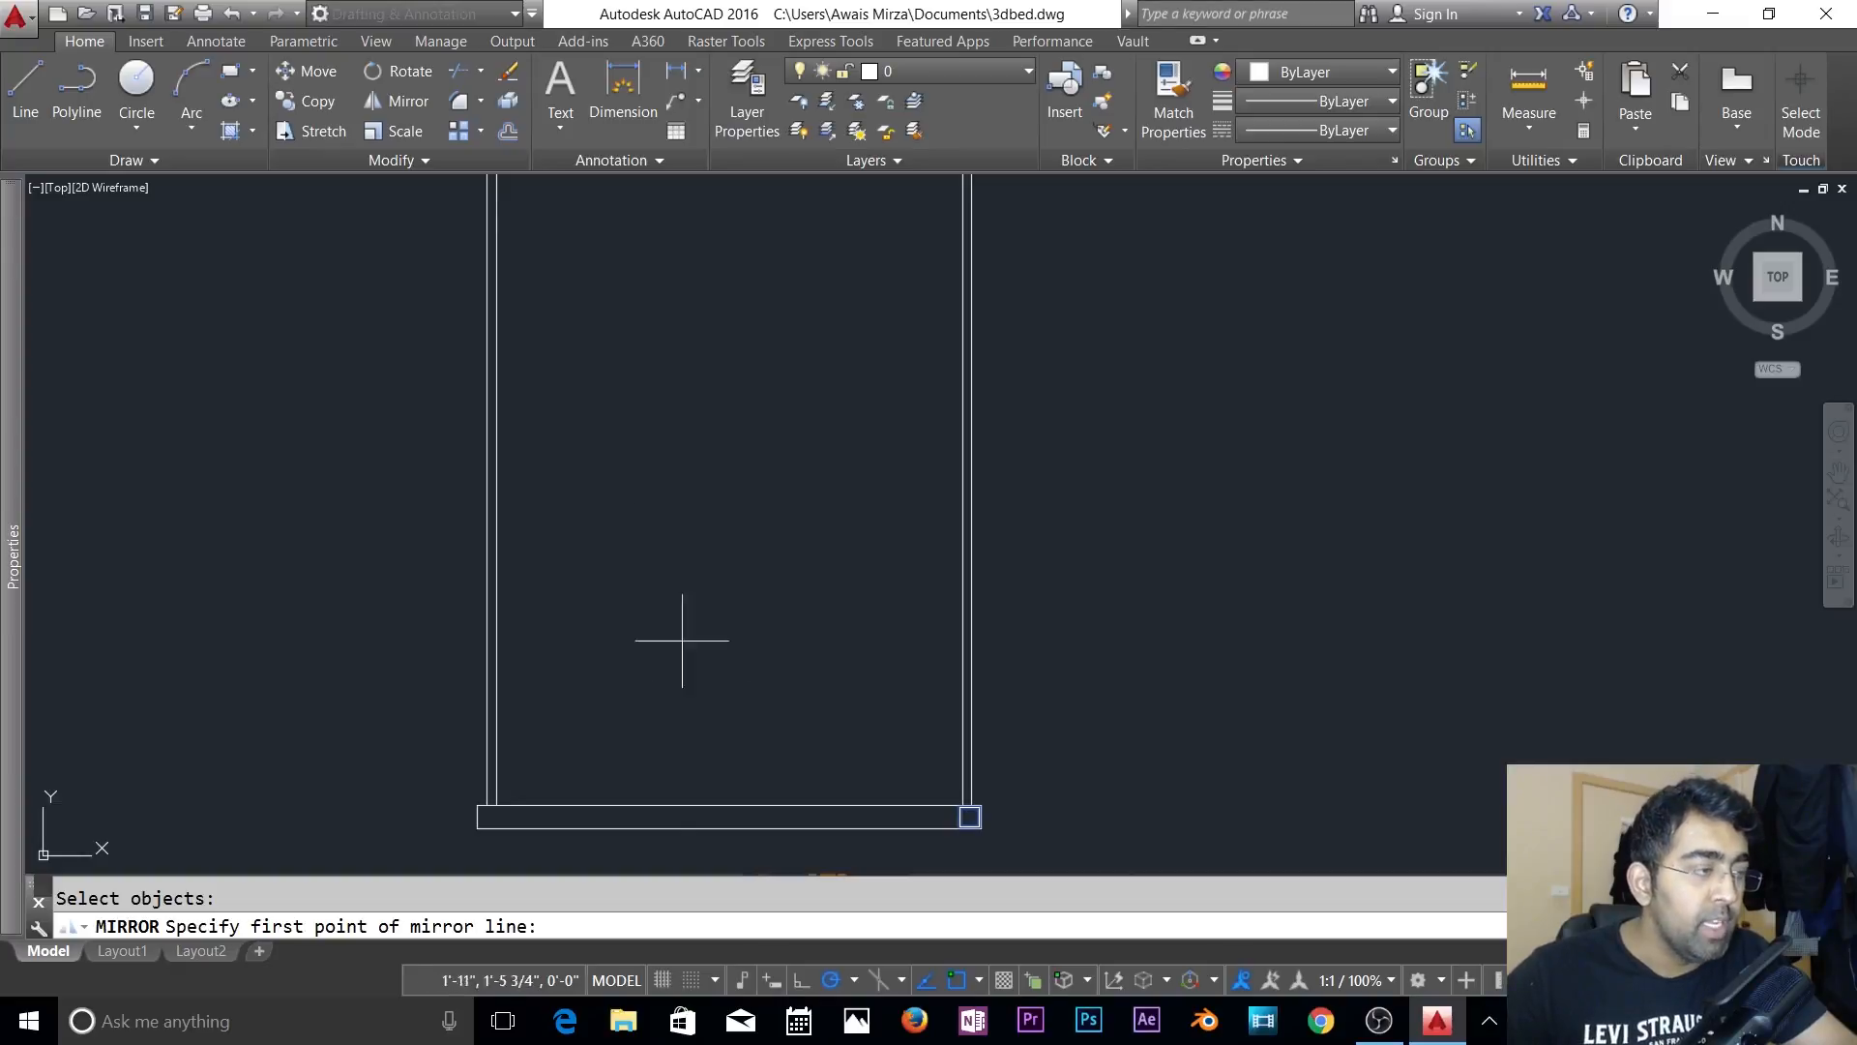
{"action": "key", "text": "Escape"}
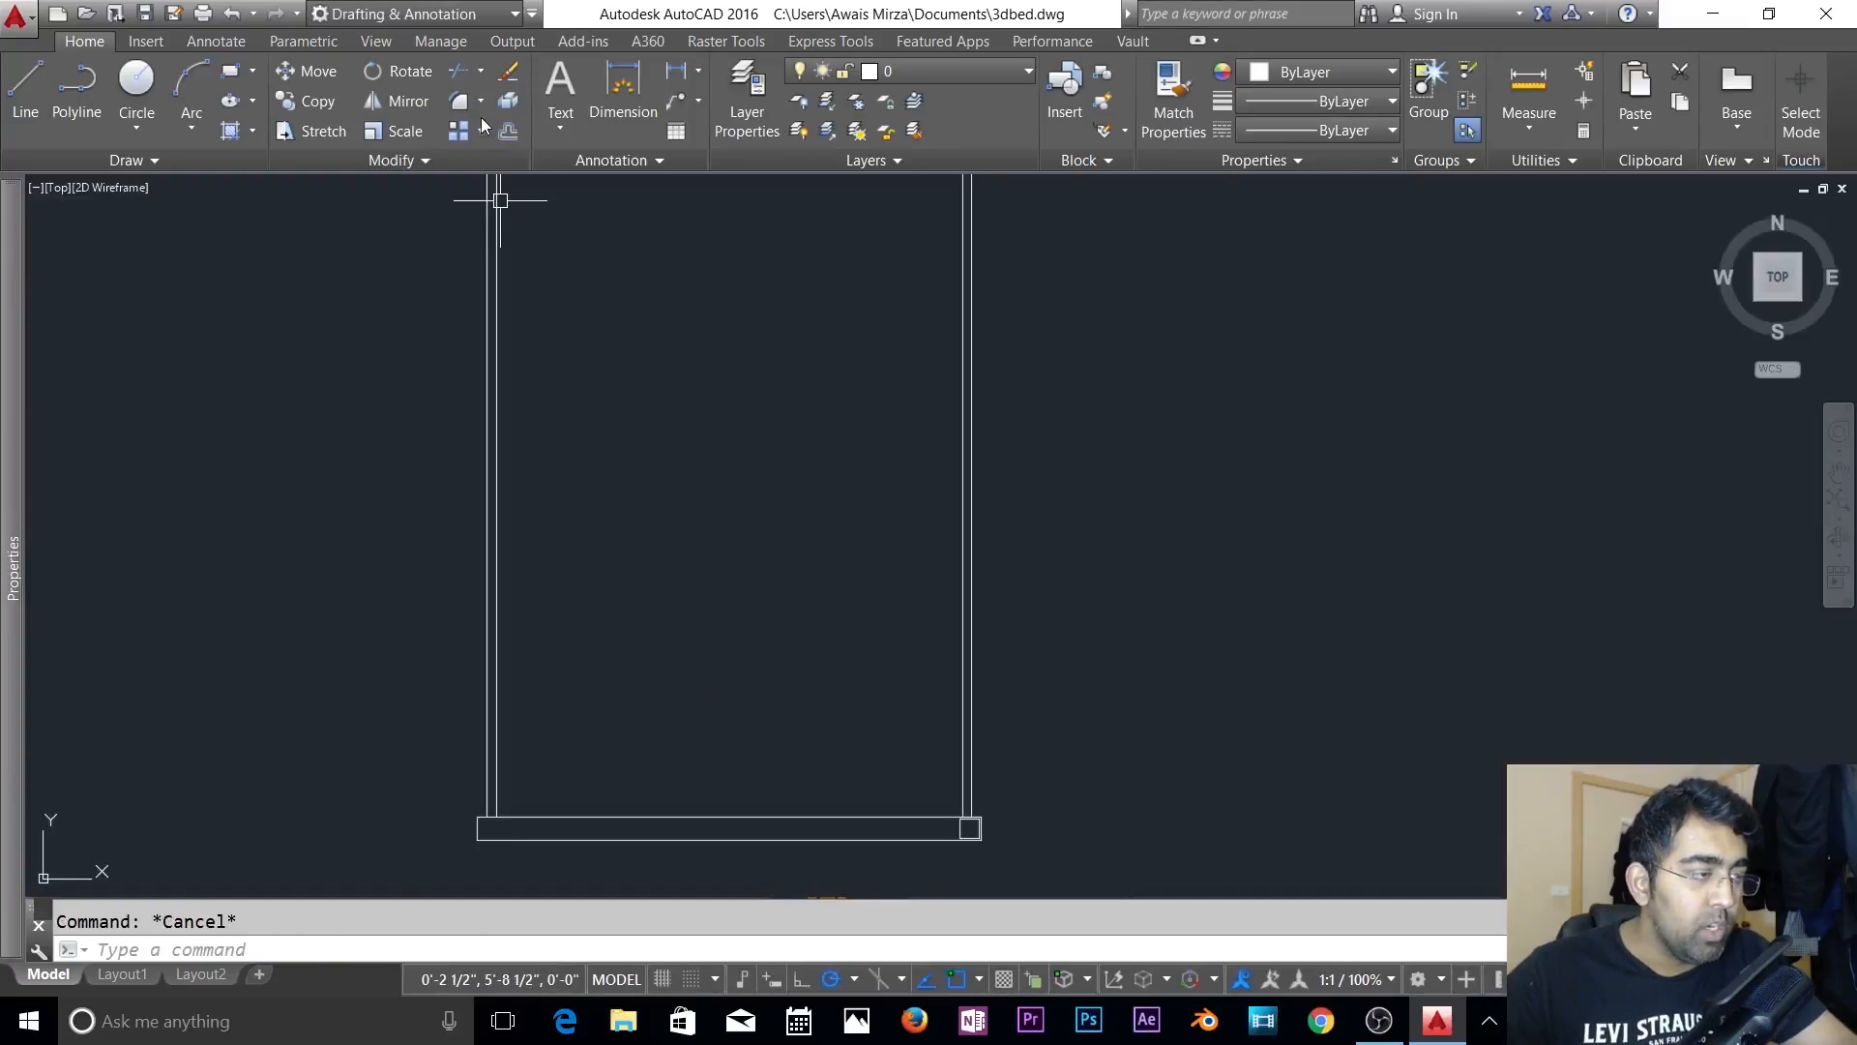
{"action": "left_click", "coordinate": [479, 127]}
{"action": "left_click", "coordinate": [483, 103]}
{"action": "left_click", "coordinate": [484, 102]}
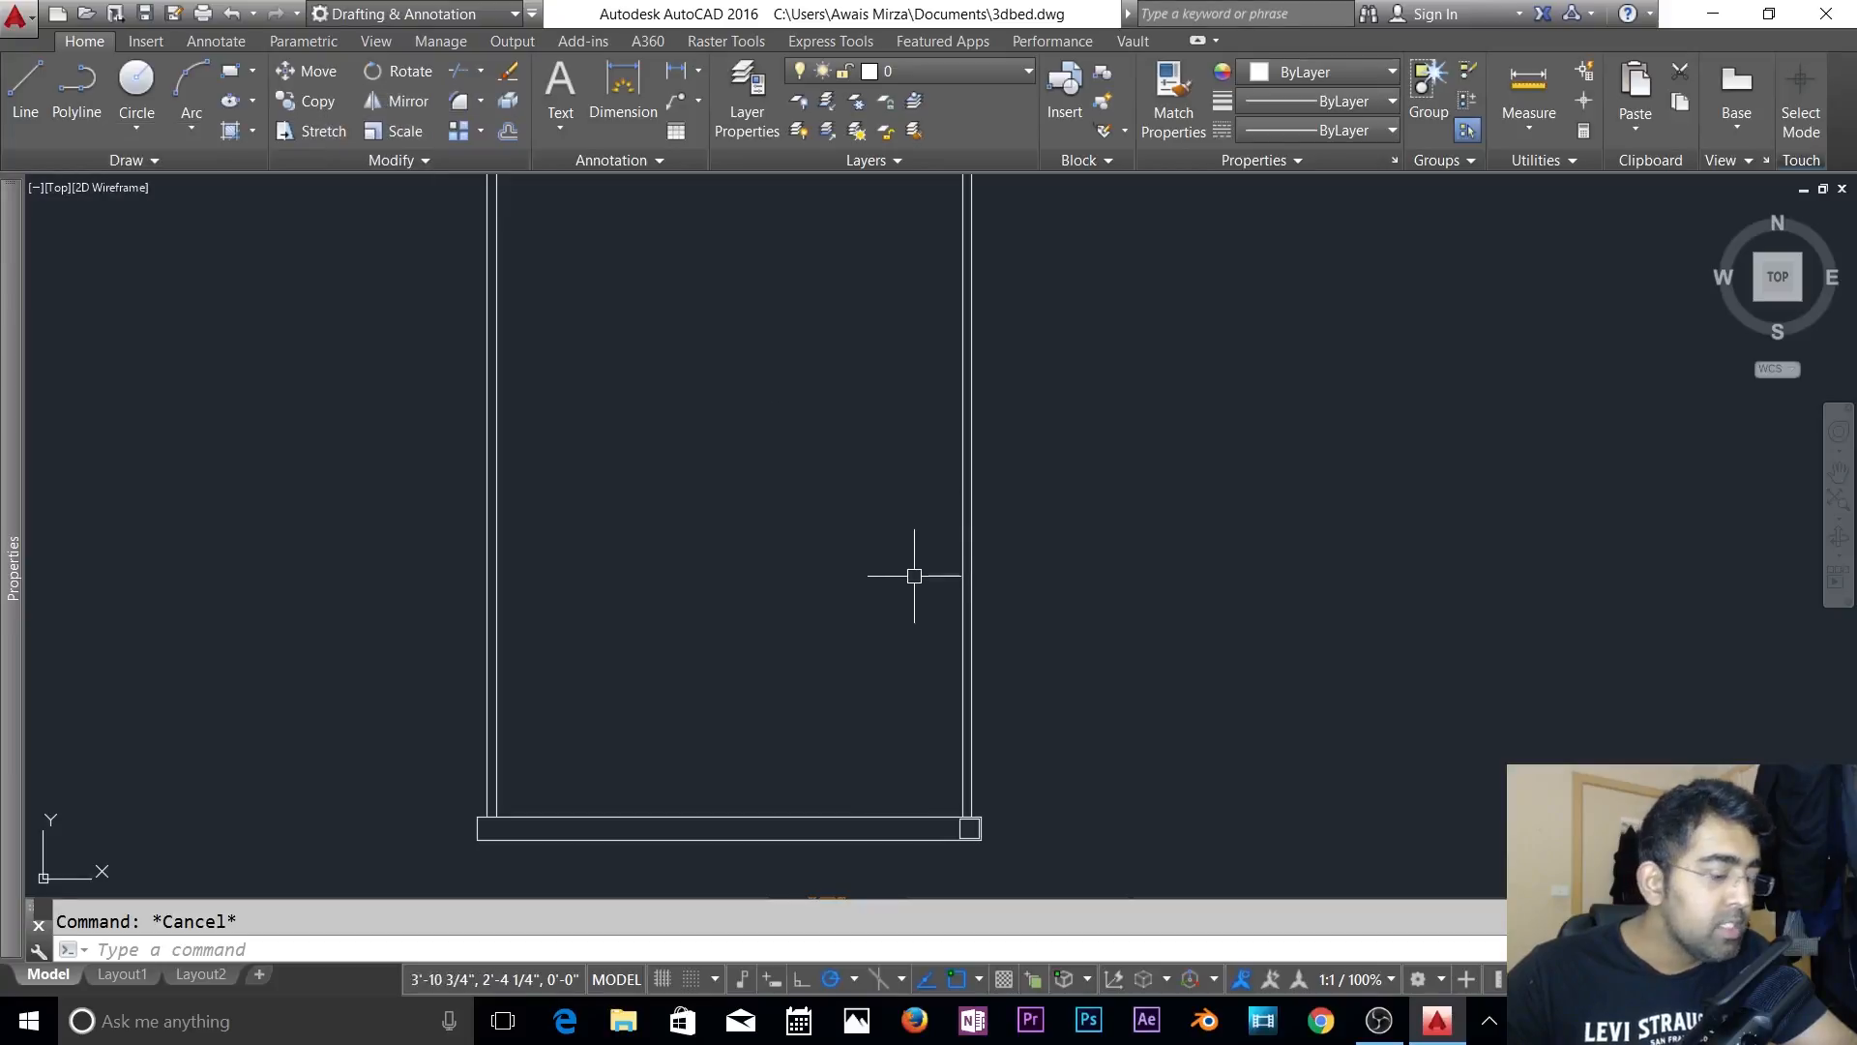
- Mirror the small inner square to the lower strip's left end about a vertical line through the strip's midpoint, keeping the original
{"action": "type", "text": "mi"}
{"action": "key", "text": "Return"}
{"action": "scroll", "coordinate": [981, 830], "scroll_direction": "up", "scroll_amount": 2}
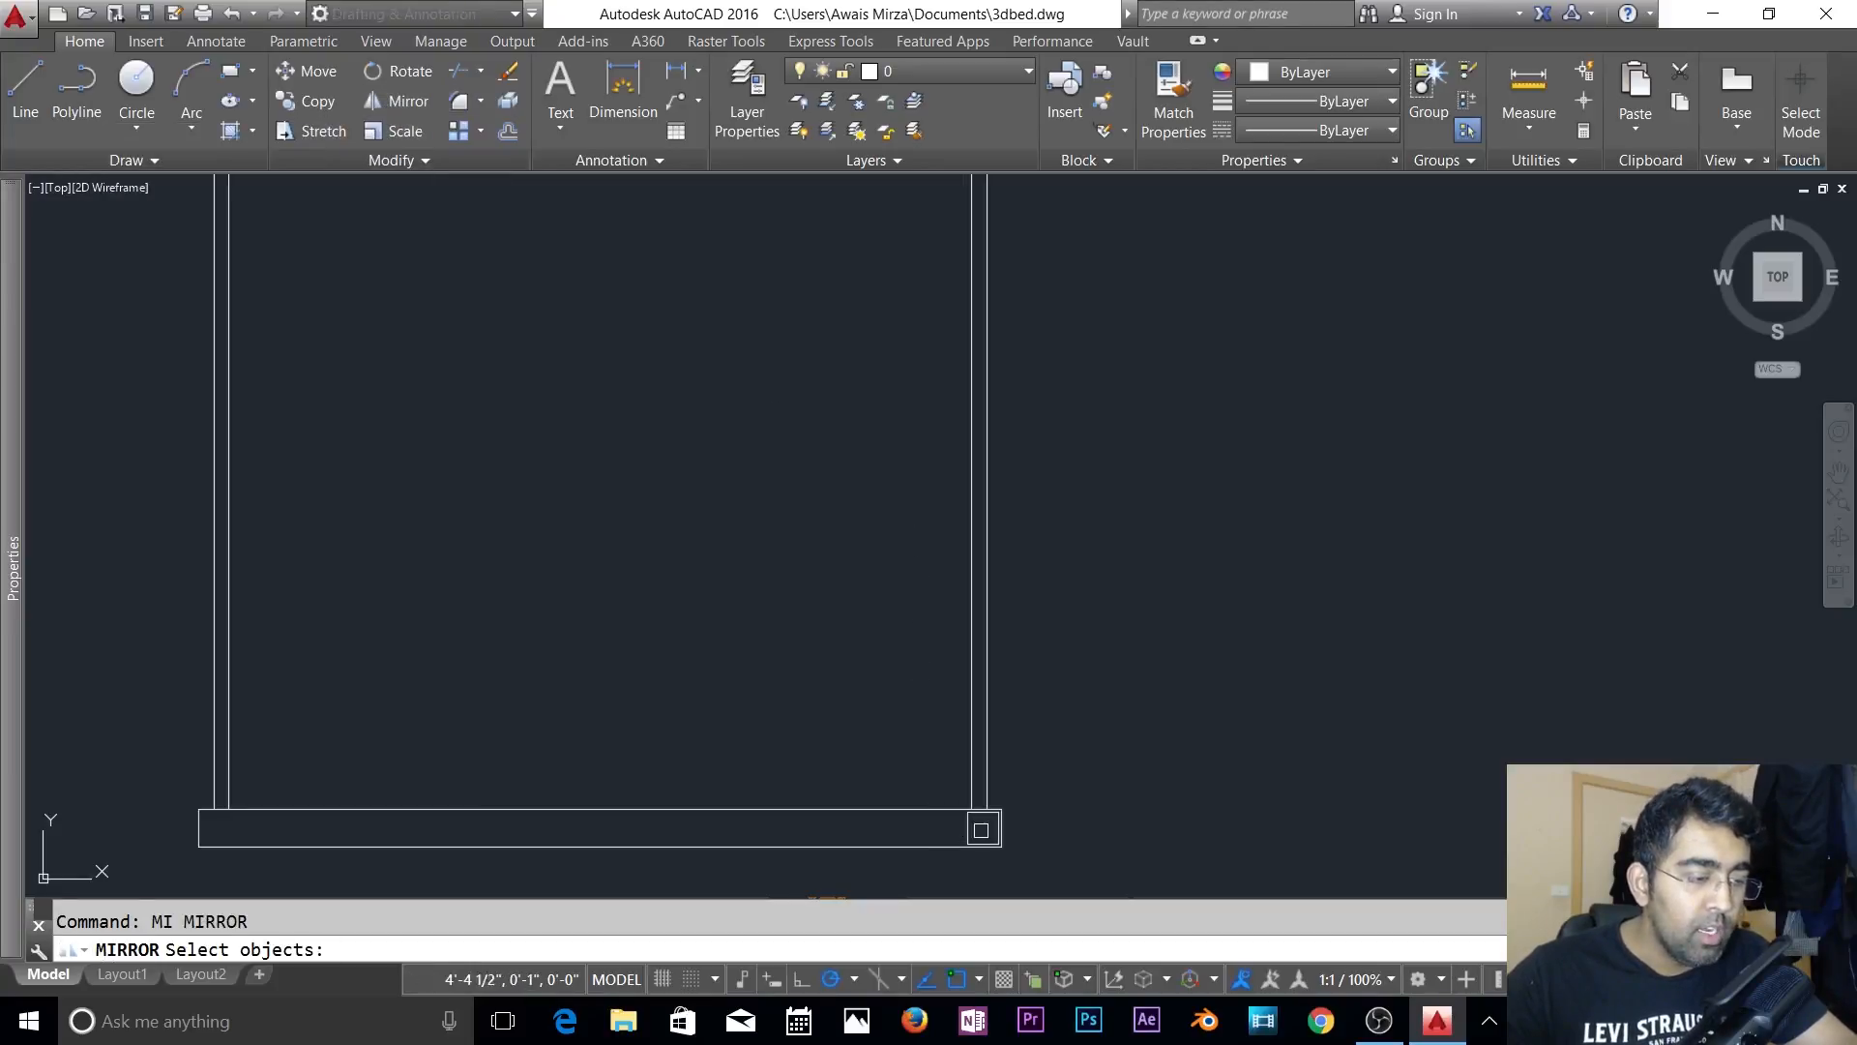
{"action": "left_click", "coordinate": [981, 830]}
{"action": "left_click", "coordinate": [967, 818]}
{"action": "key", "text": "Return"}
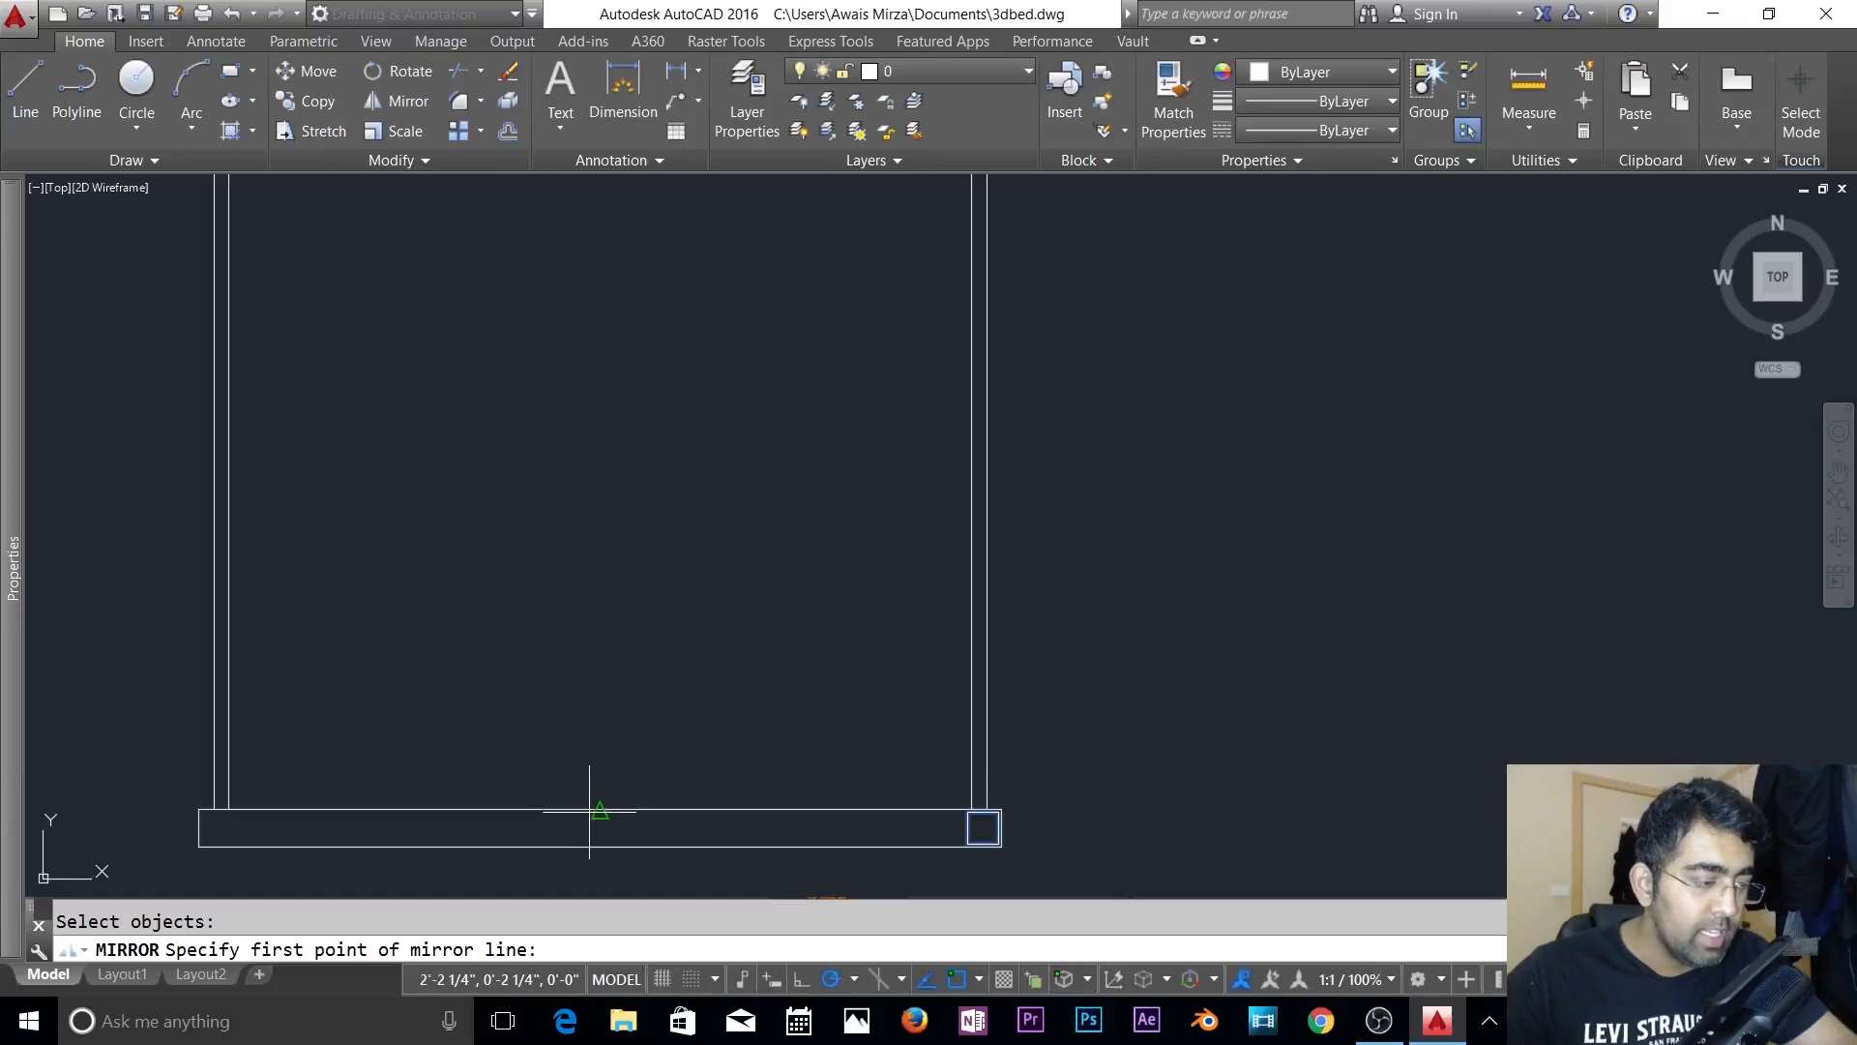
{"action": "left_click", "coordinate": [600, 811]}
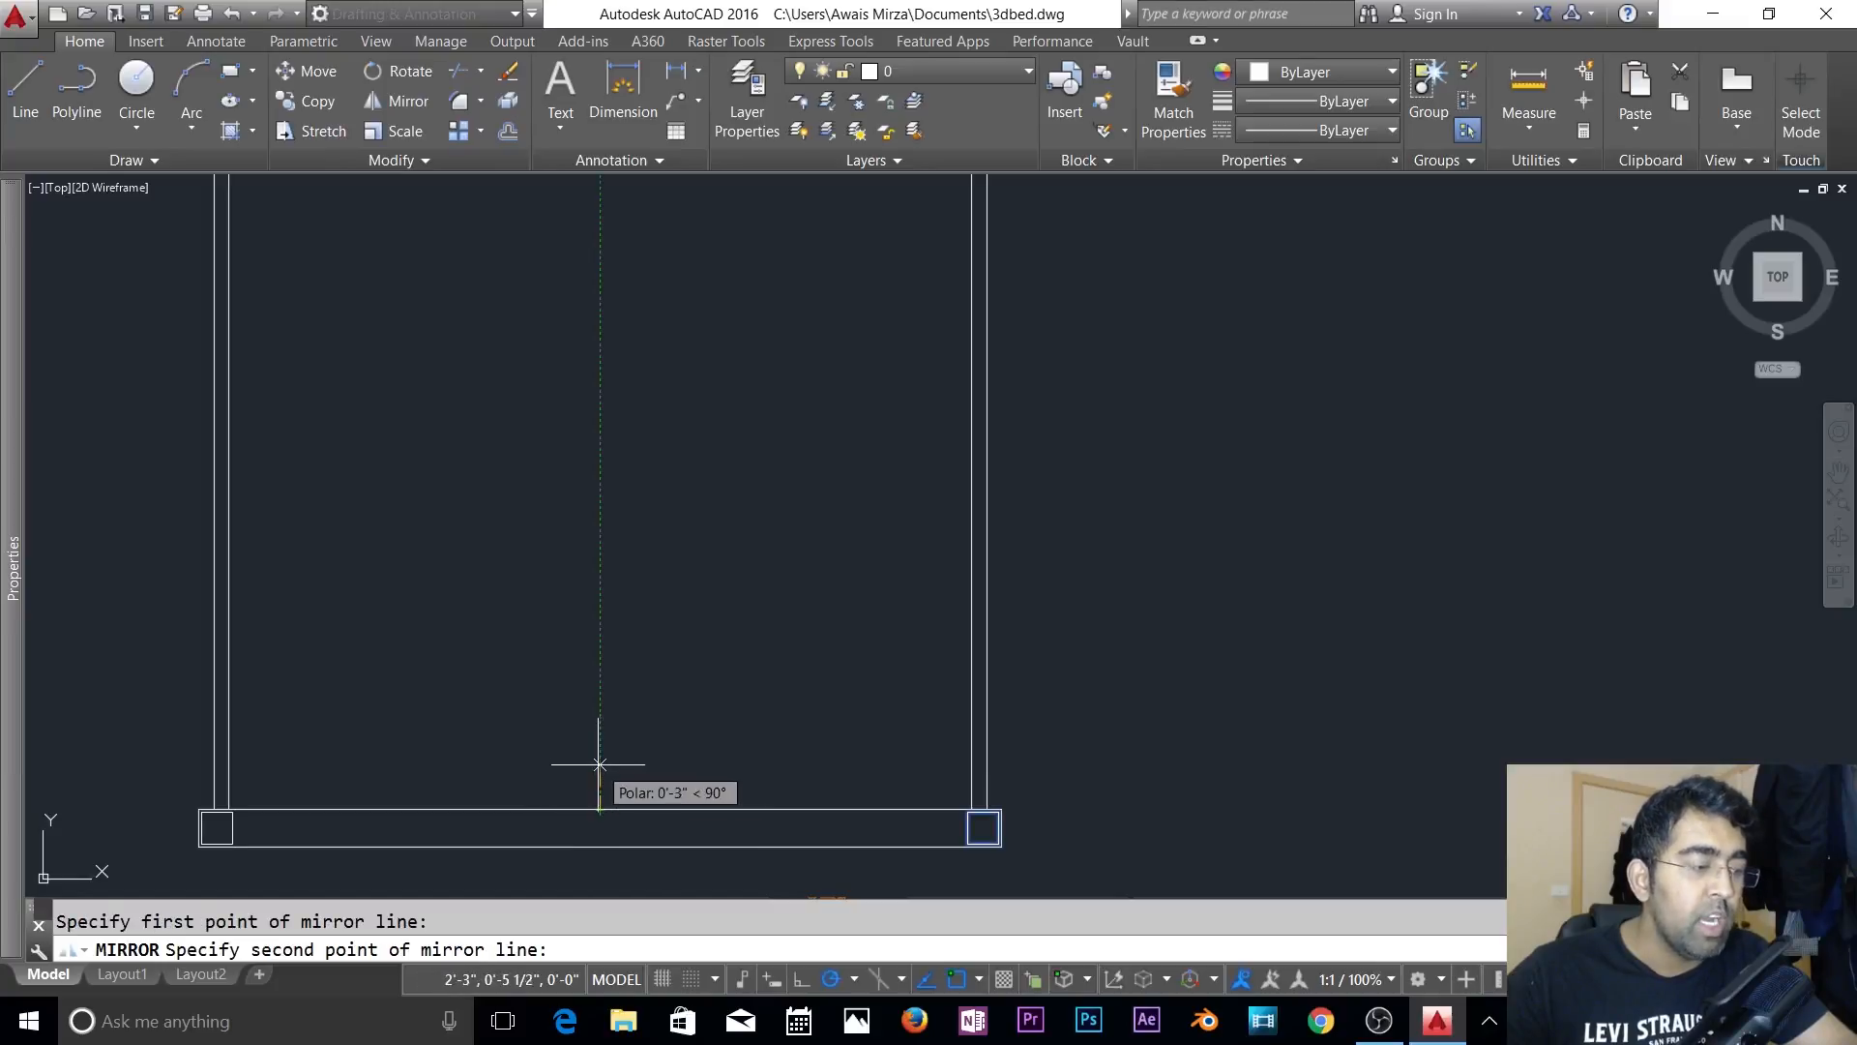
{"action": "left_click", "coordinate": [601, 542]}
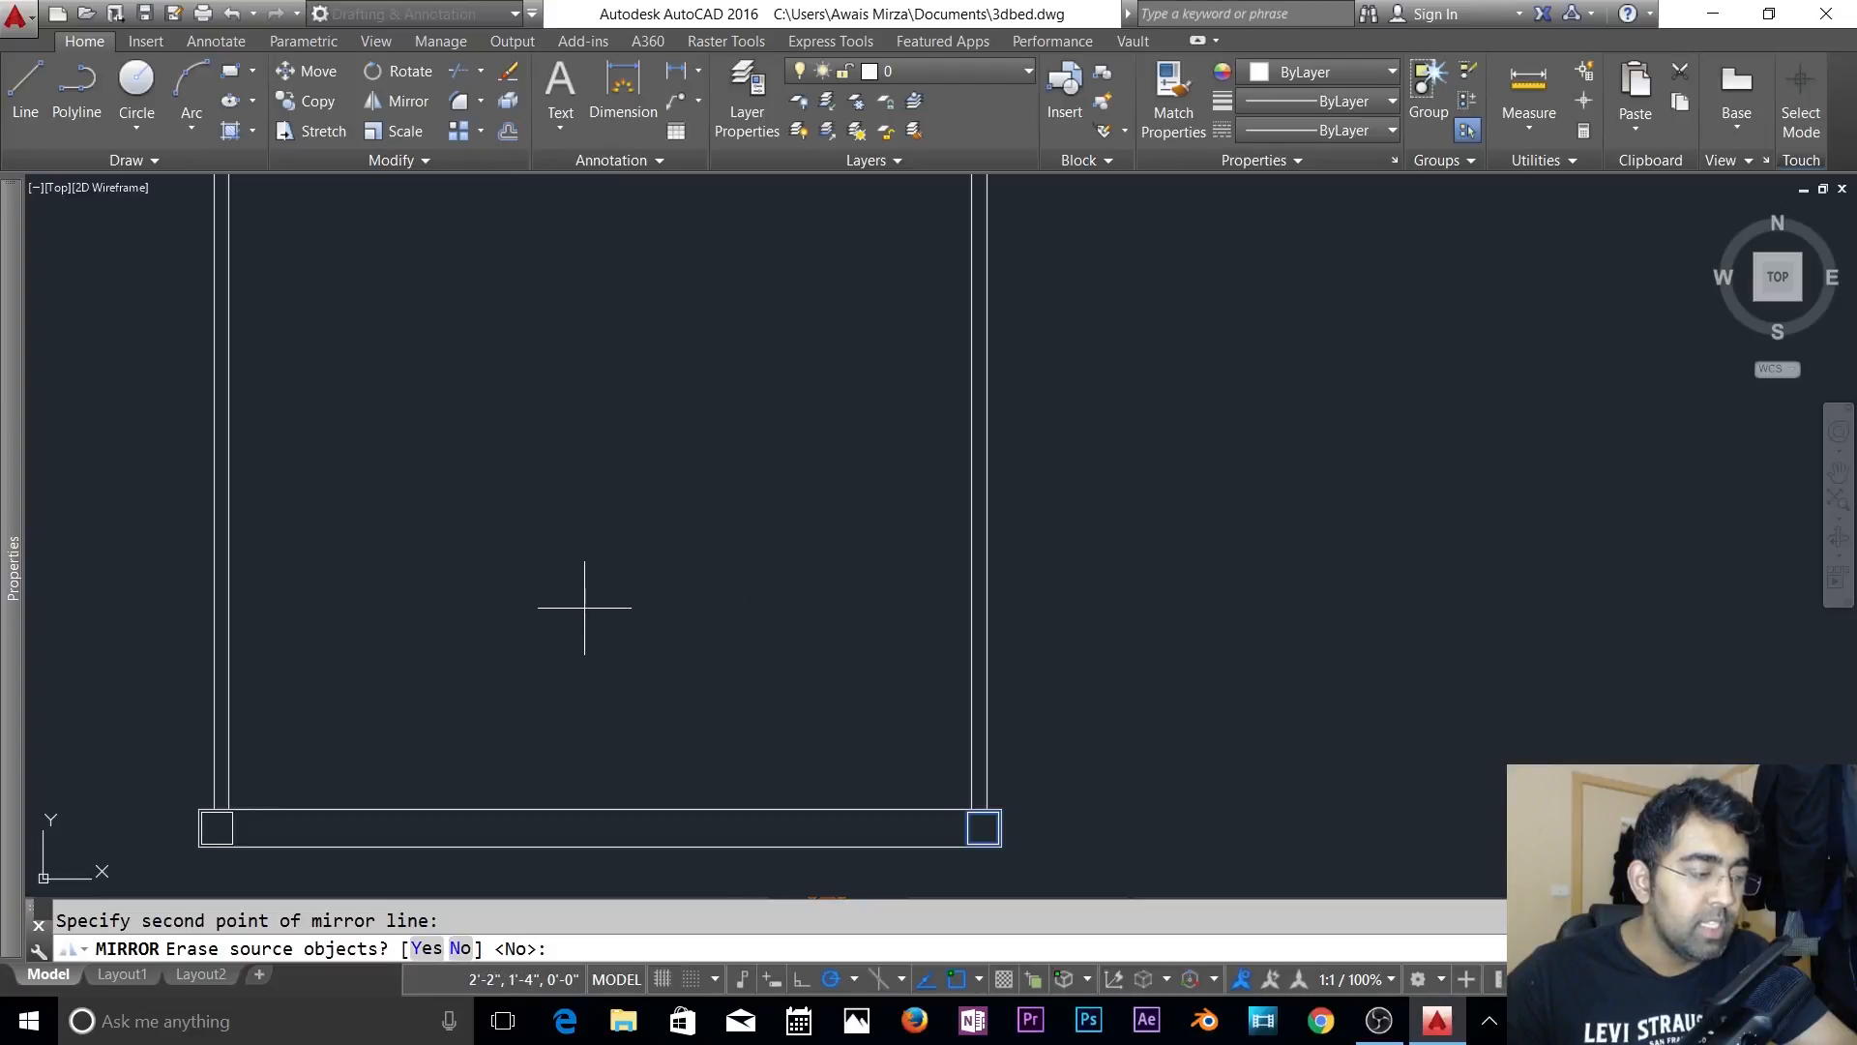
{"action": "key", "text": "Return"}
{"action": "key", "text": "Escape"}
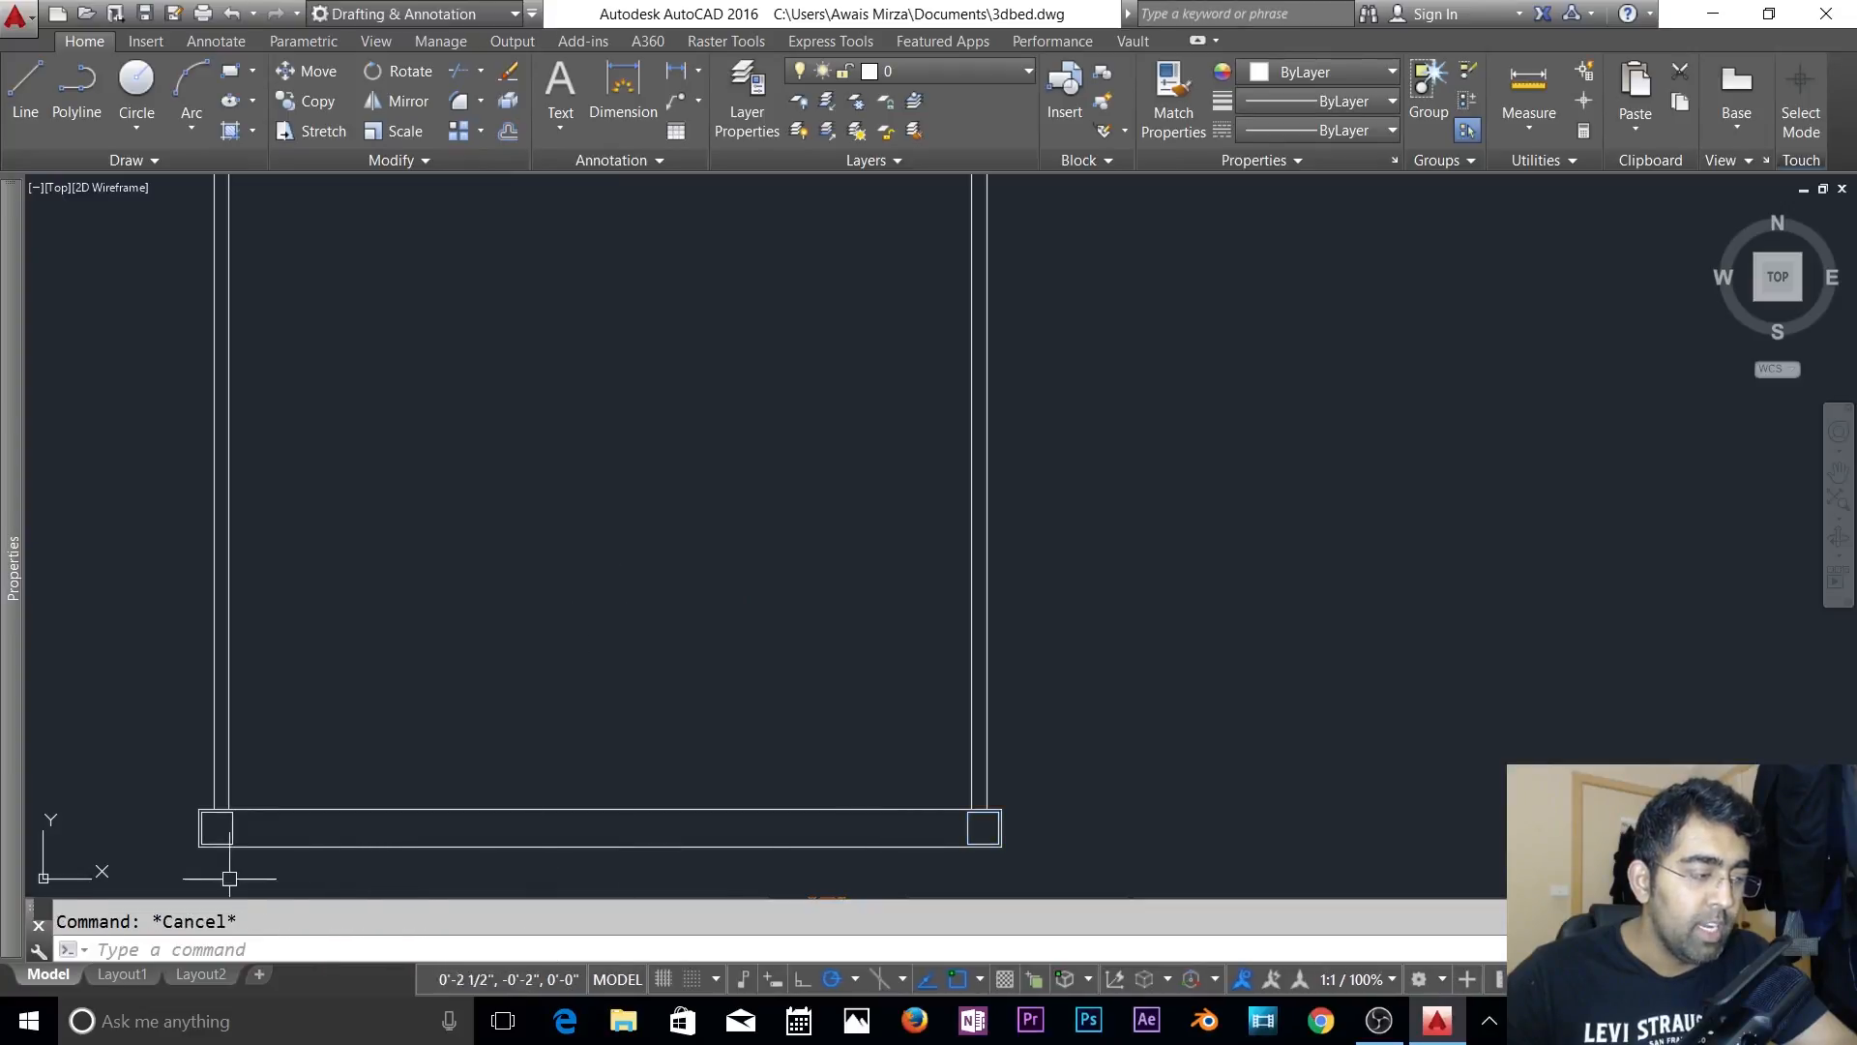
{"action": "scroll", "coordinate": [229, 878], "scroll_direction": "up", "scroll_amount": 4}
{"action": "left_click", "coordinate": [249, 759]}
{"action": "key", "text": "Escape"}
{"action": "scroll", "coordinate": [436, 774], "scroll_direction": "down", "scroll_amount": 4}
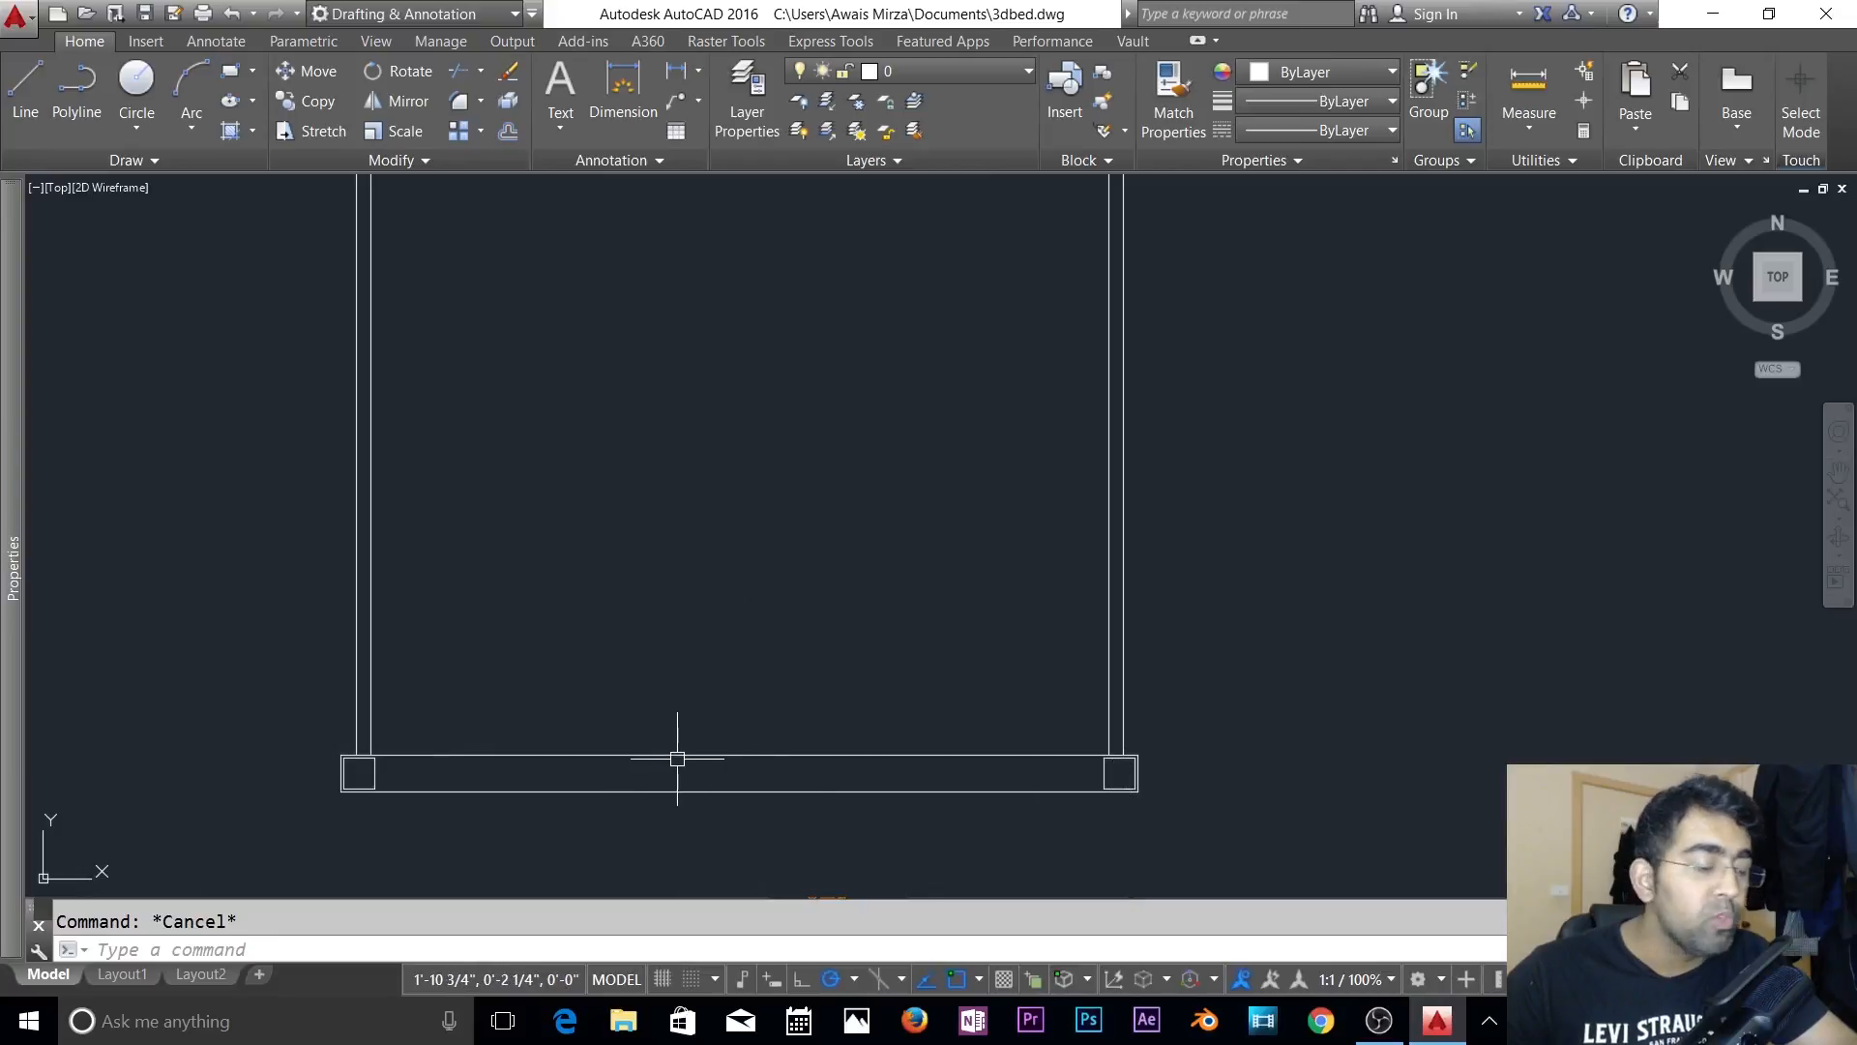
- Mirror both lower corner squares onto the upper end strip about a horizontal line through the side rail's midpoint, keeping the originals
{"action": "type", "text": "m"}
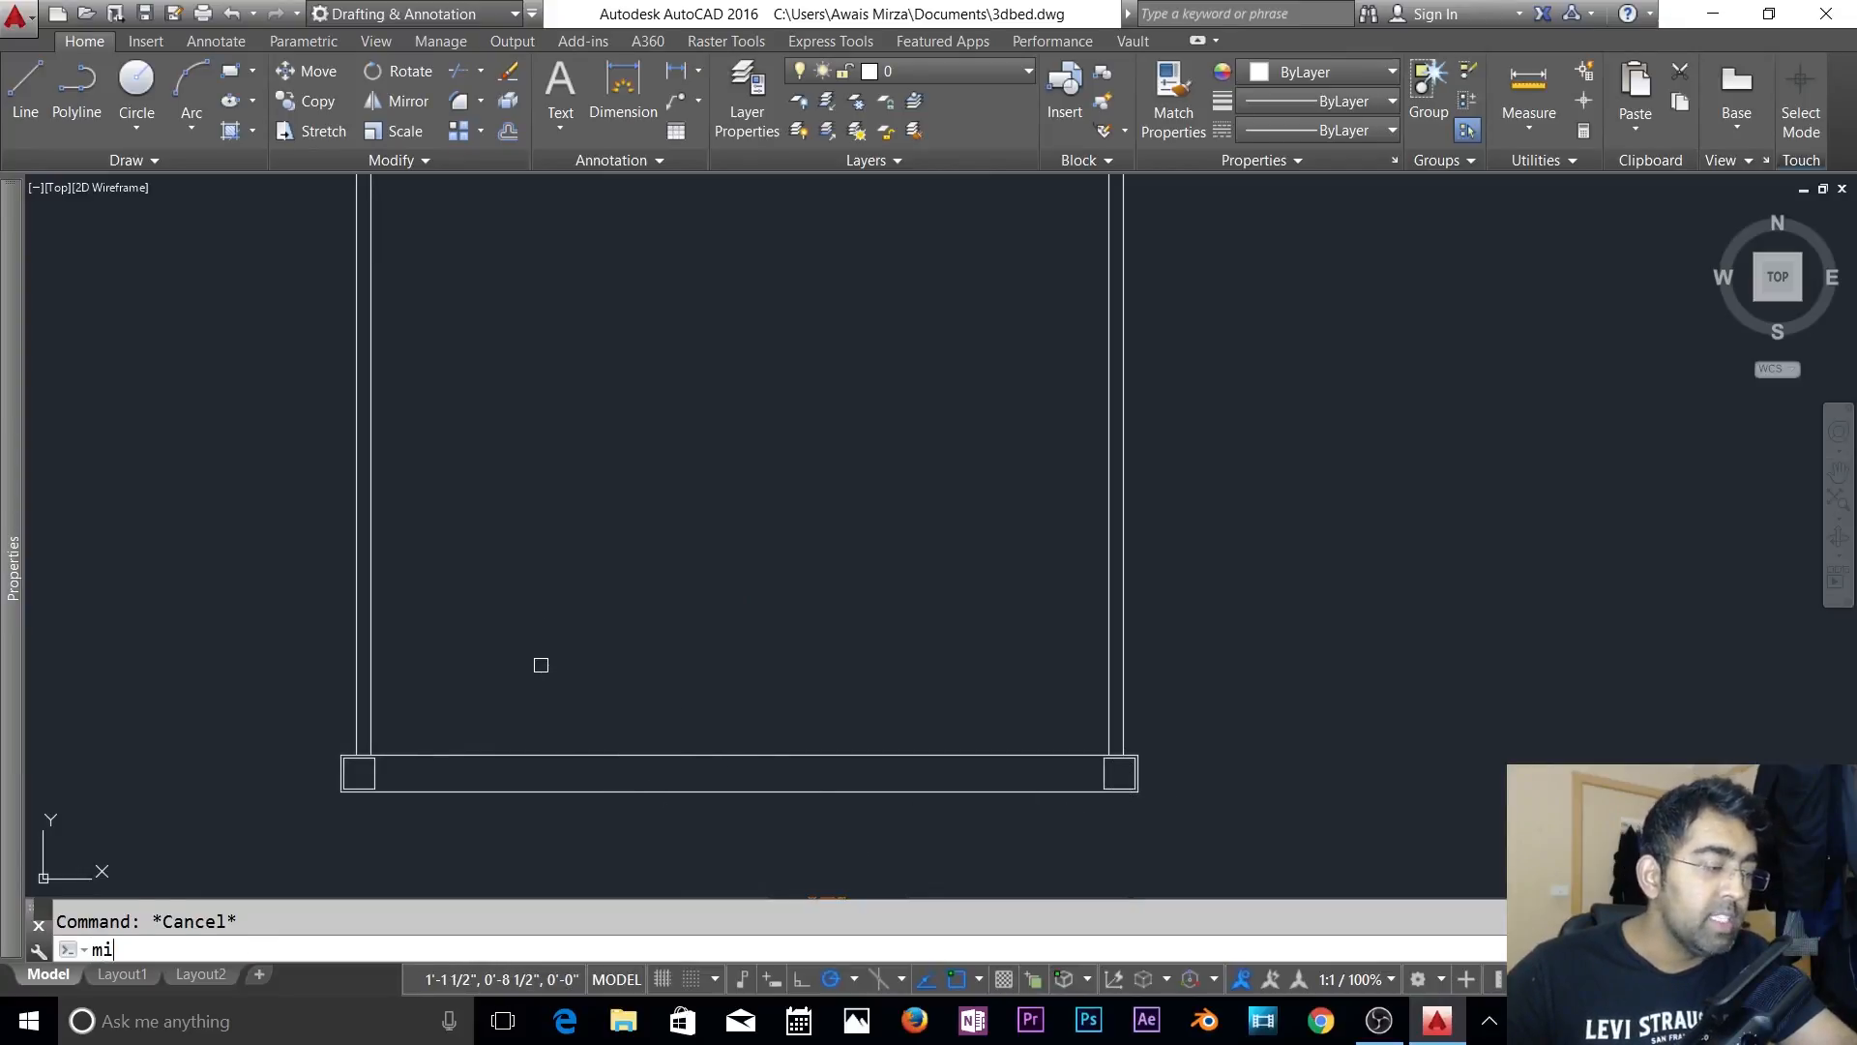
{"action": "type", "text": "i"}
{"action": "key", "text": "Return"}
{"action": "left_click", "coordinate": [379, 772]}
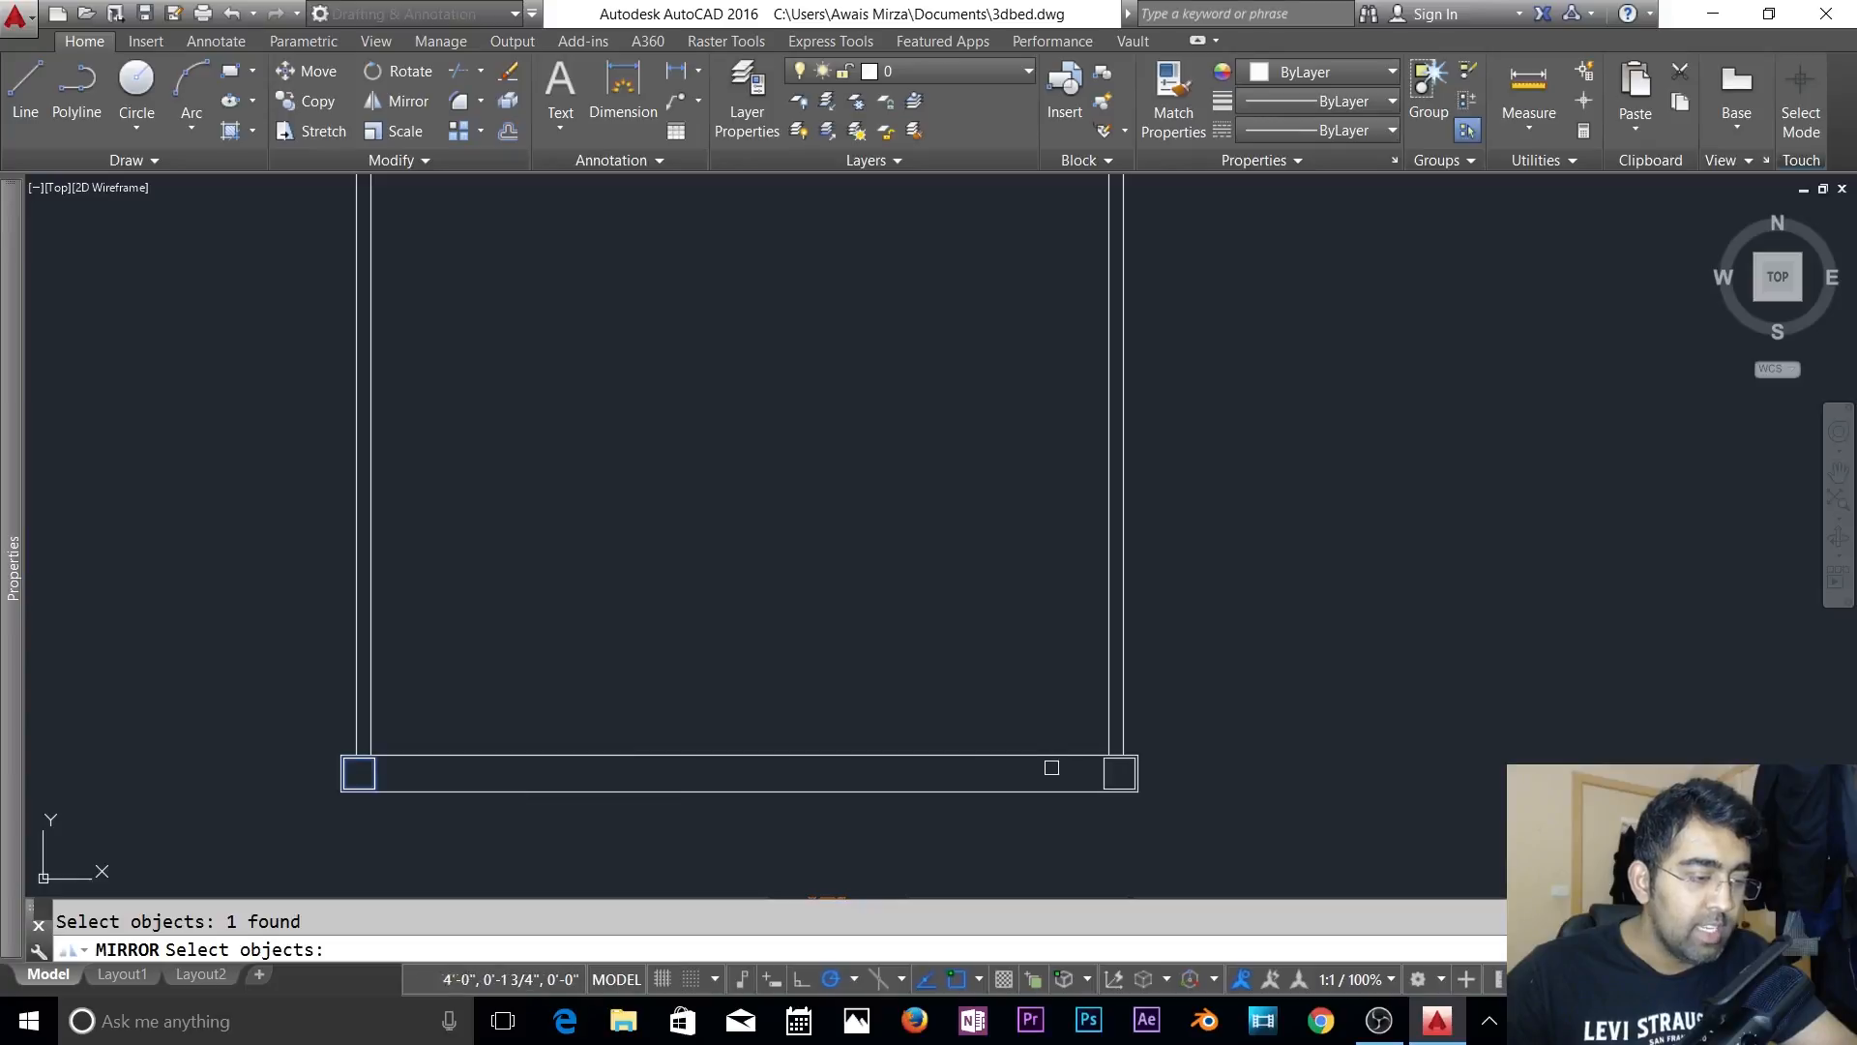
{"action": "left_click", "coordinate": [1104, 772]}
{"action": "scroll", "coordinate": [539, 593], "scroll_direction": "down", "scroll_amount": 4}
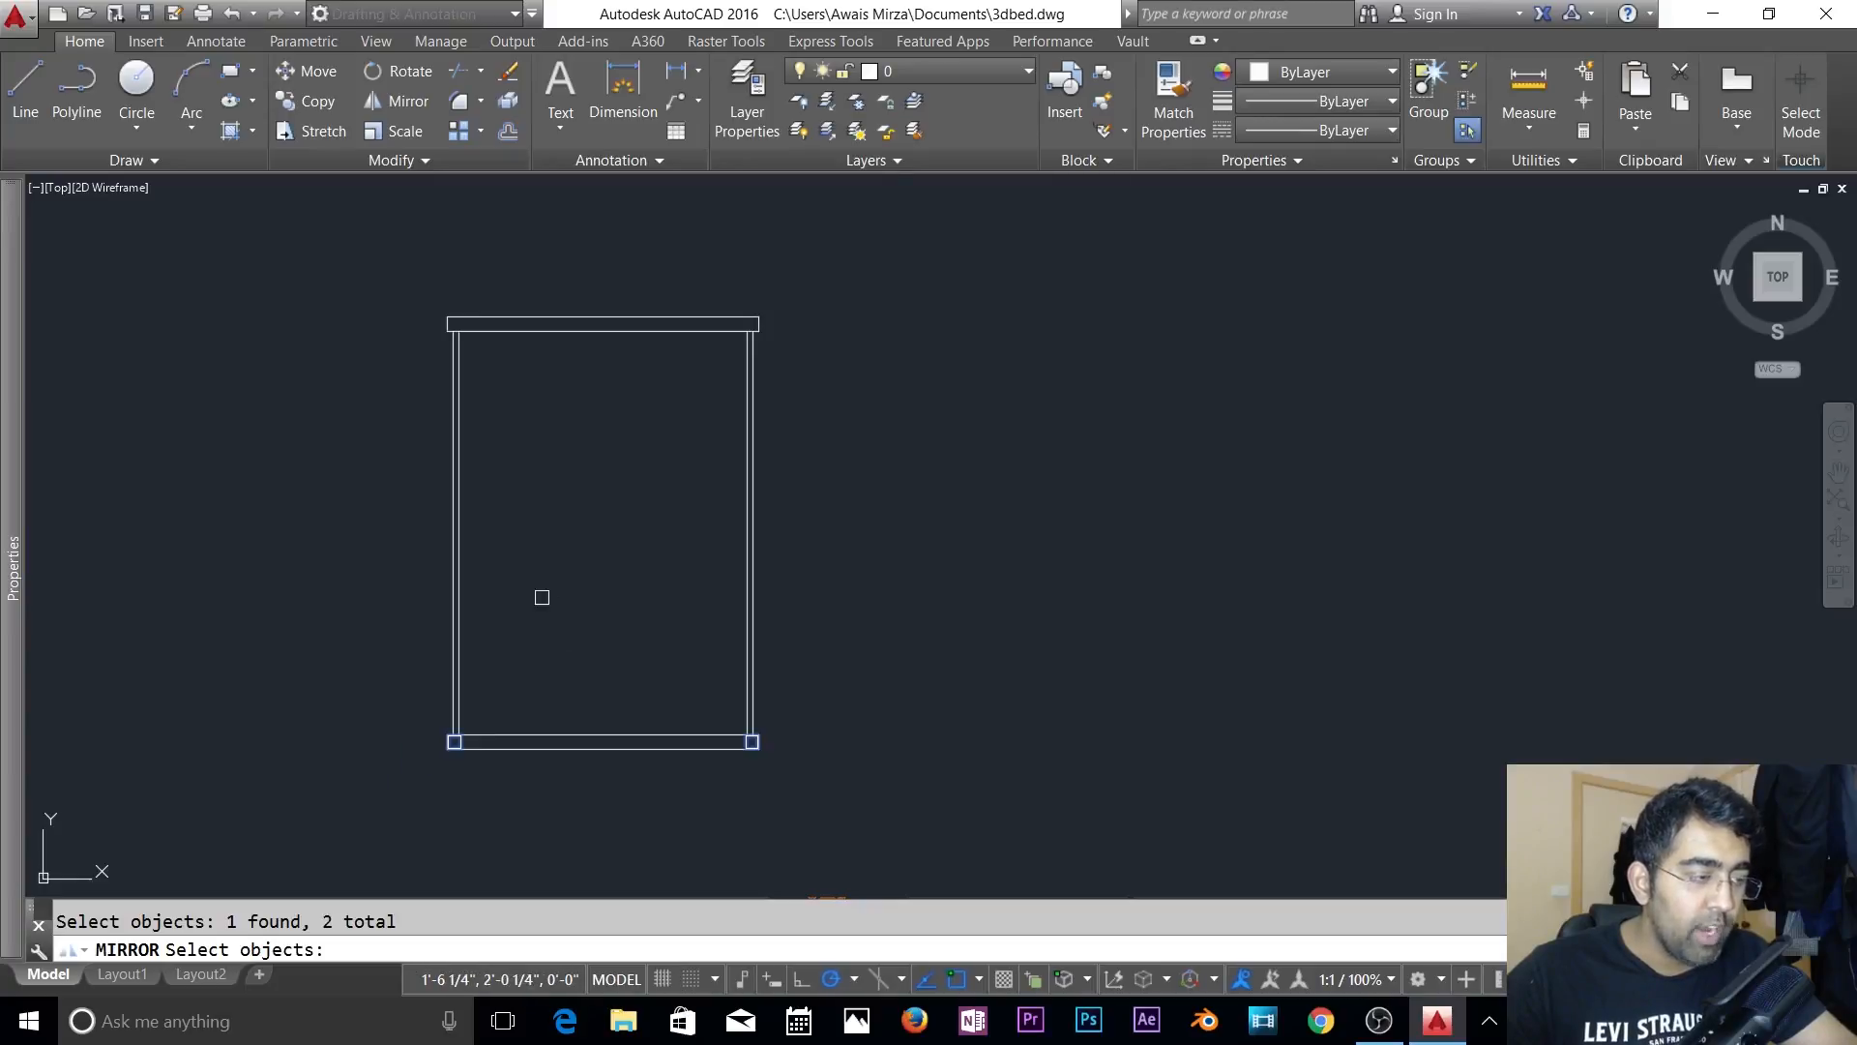
{"action": "scroll", "coordinate": [489, 560], "scroll_direction": "up", "scroll_amount": 4}
{"action": "scroll", "coordinate": [492, 563], "scroll_direction": "down", "scroll_amount": 2}
{"action": "key", "text": "Return"}
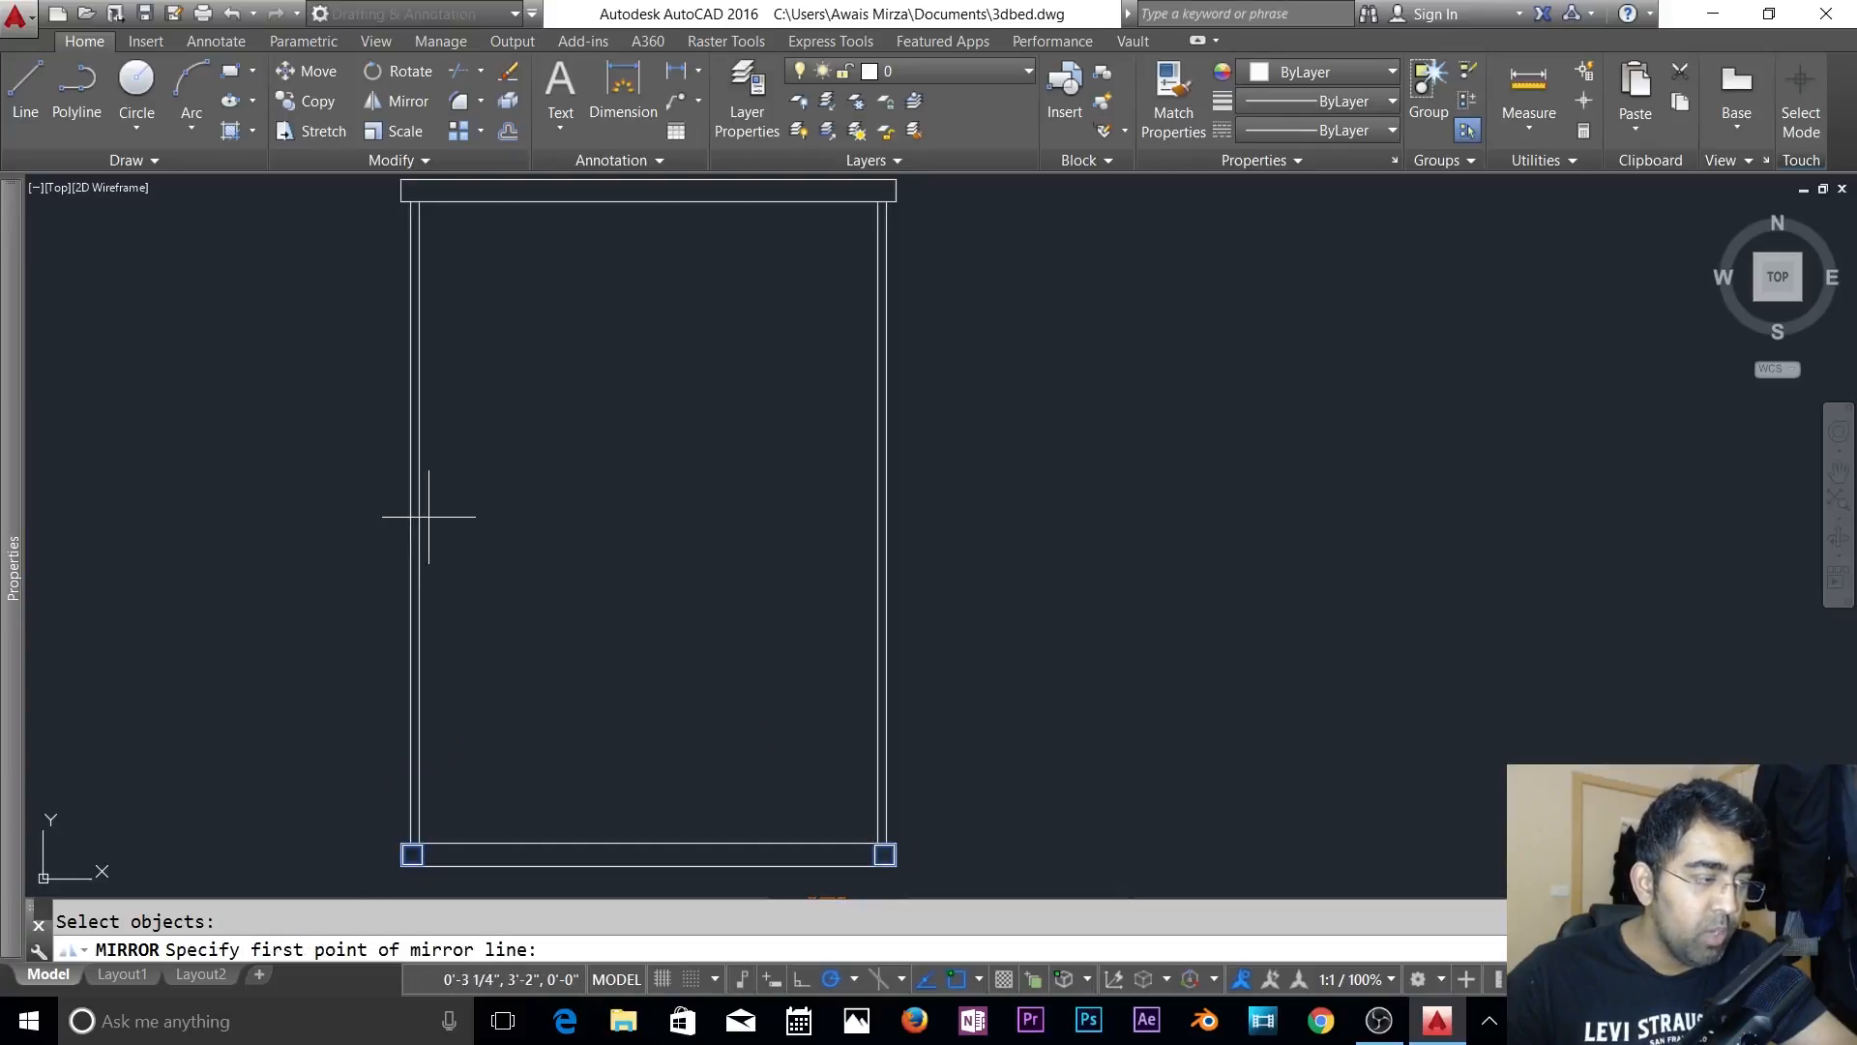
{"action": "left_click", "coordinate": [419, 524]}
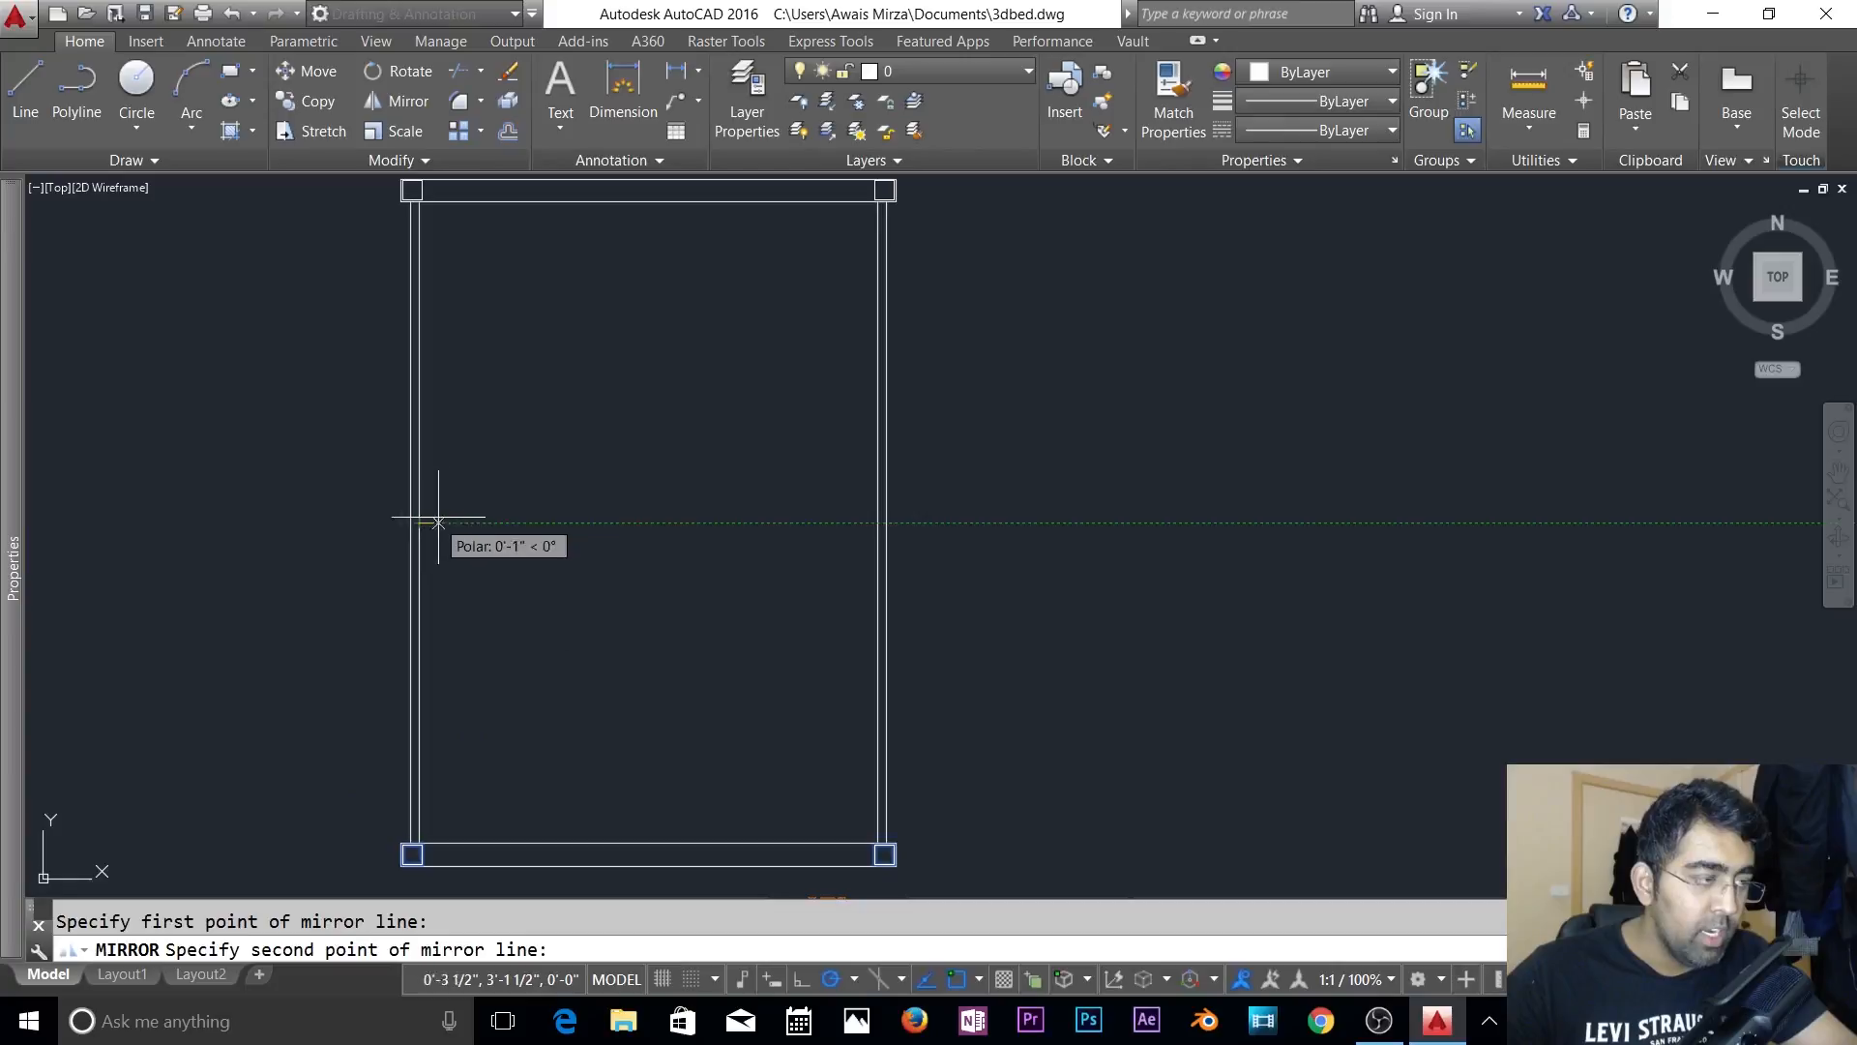
{"action": "left_click", "coordinate": [688, 514]}
{"action": "key", "text": "Return"}
{"action": "scroll", "coordinate": [701, 560], "scroll_direction": "down", "scroll_amount": 2}
{"action": "scroll", "coordinate": [589, 506], "scroll_direction": "up", "scroll_amount": 5}
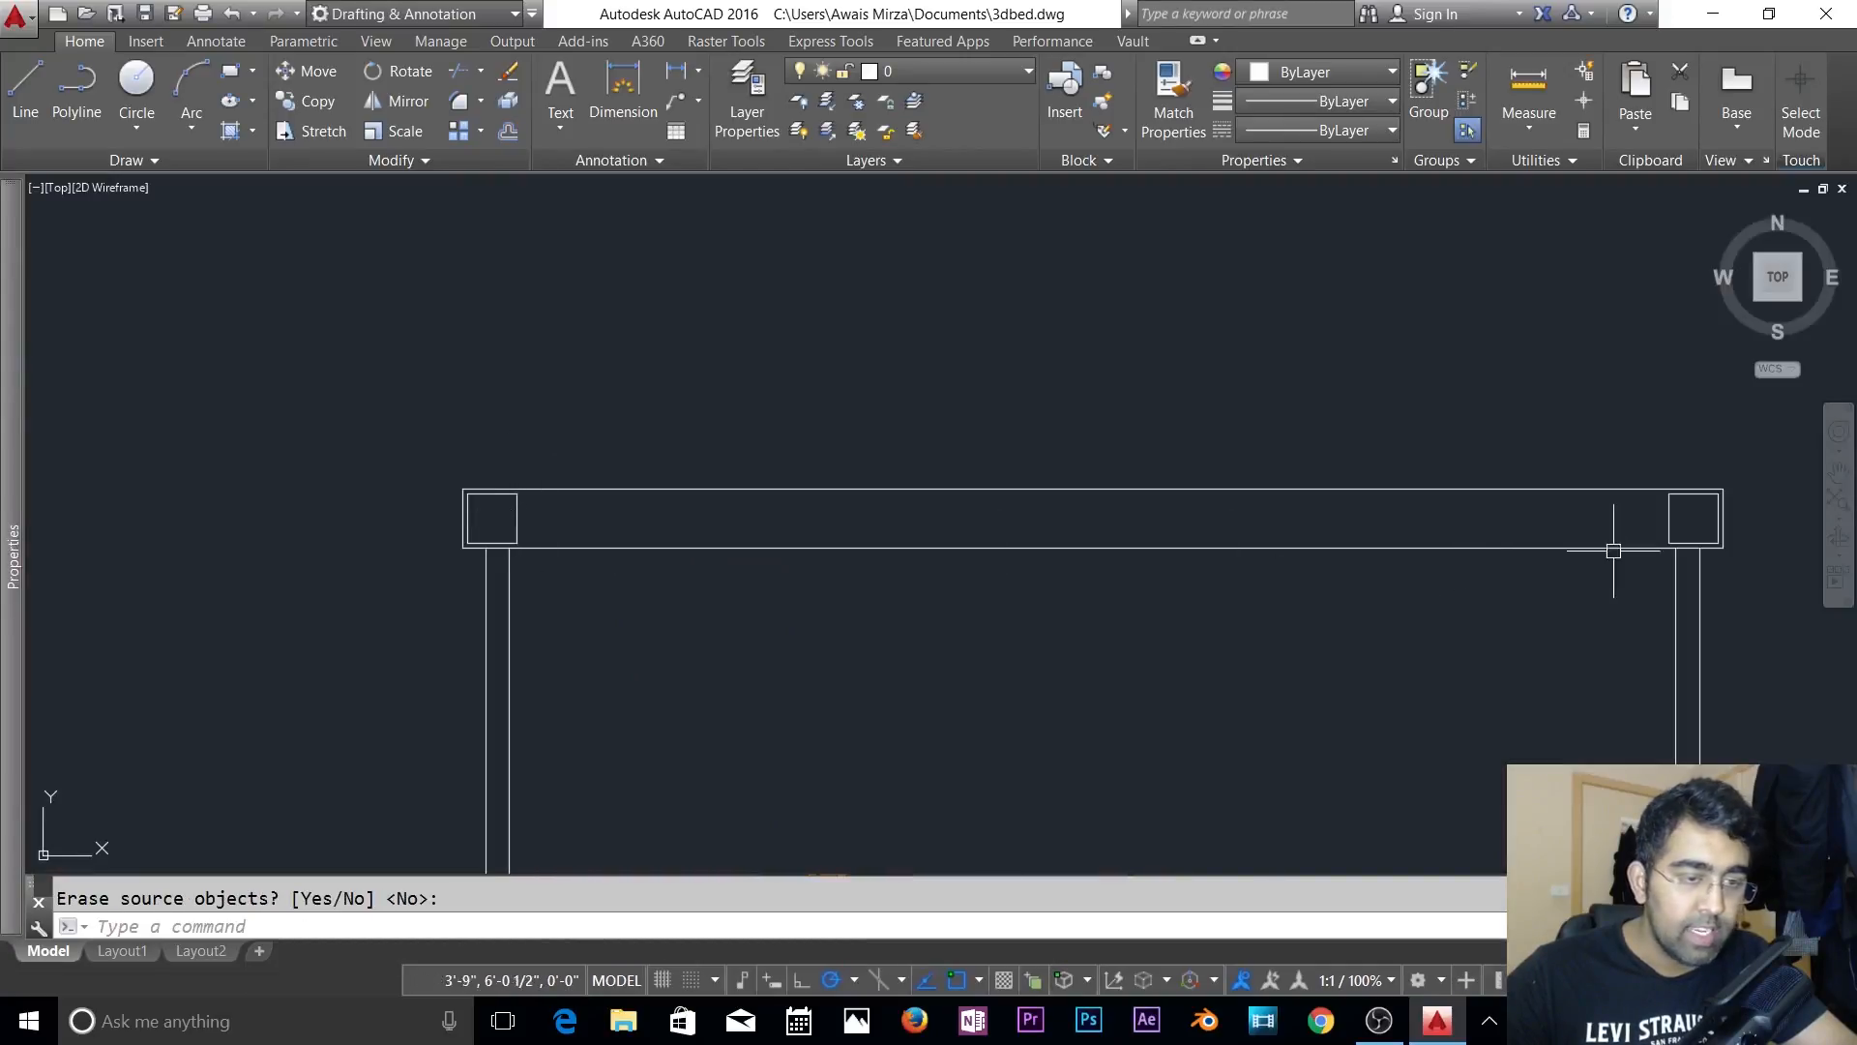
{"action": "middle_click_drag", "start_coordinate": [1616, 531], "coordinate": [1436, 535]}
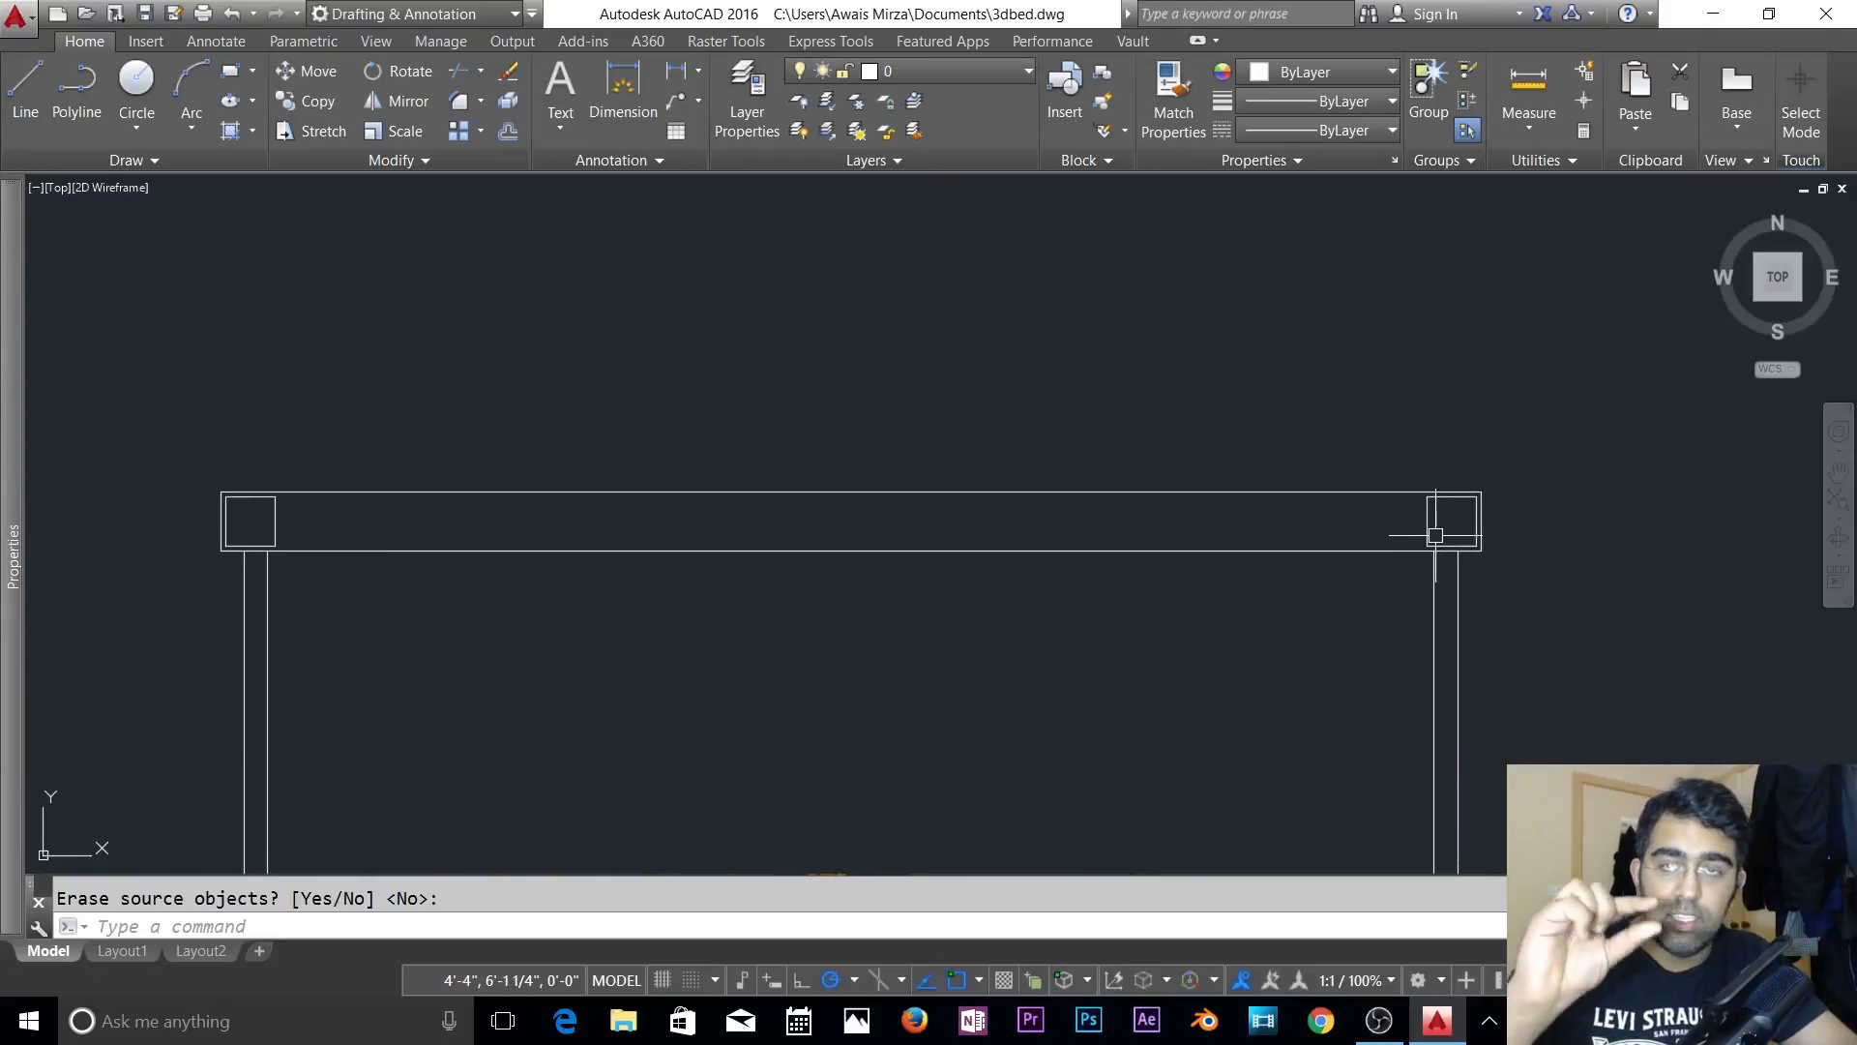
- Create a polyline boundary from the open area enclosed by the bed's side rails and end strips, using island detection
{"action": "key", "text": "Escape"}
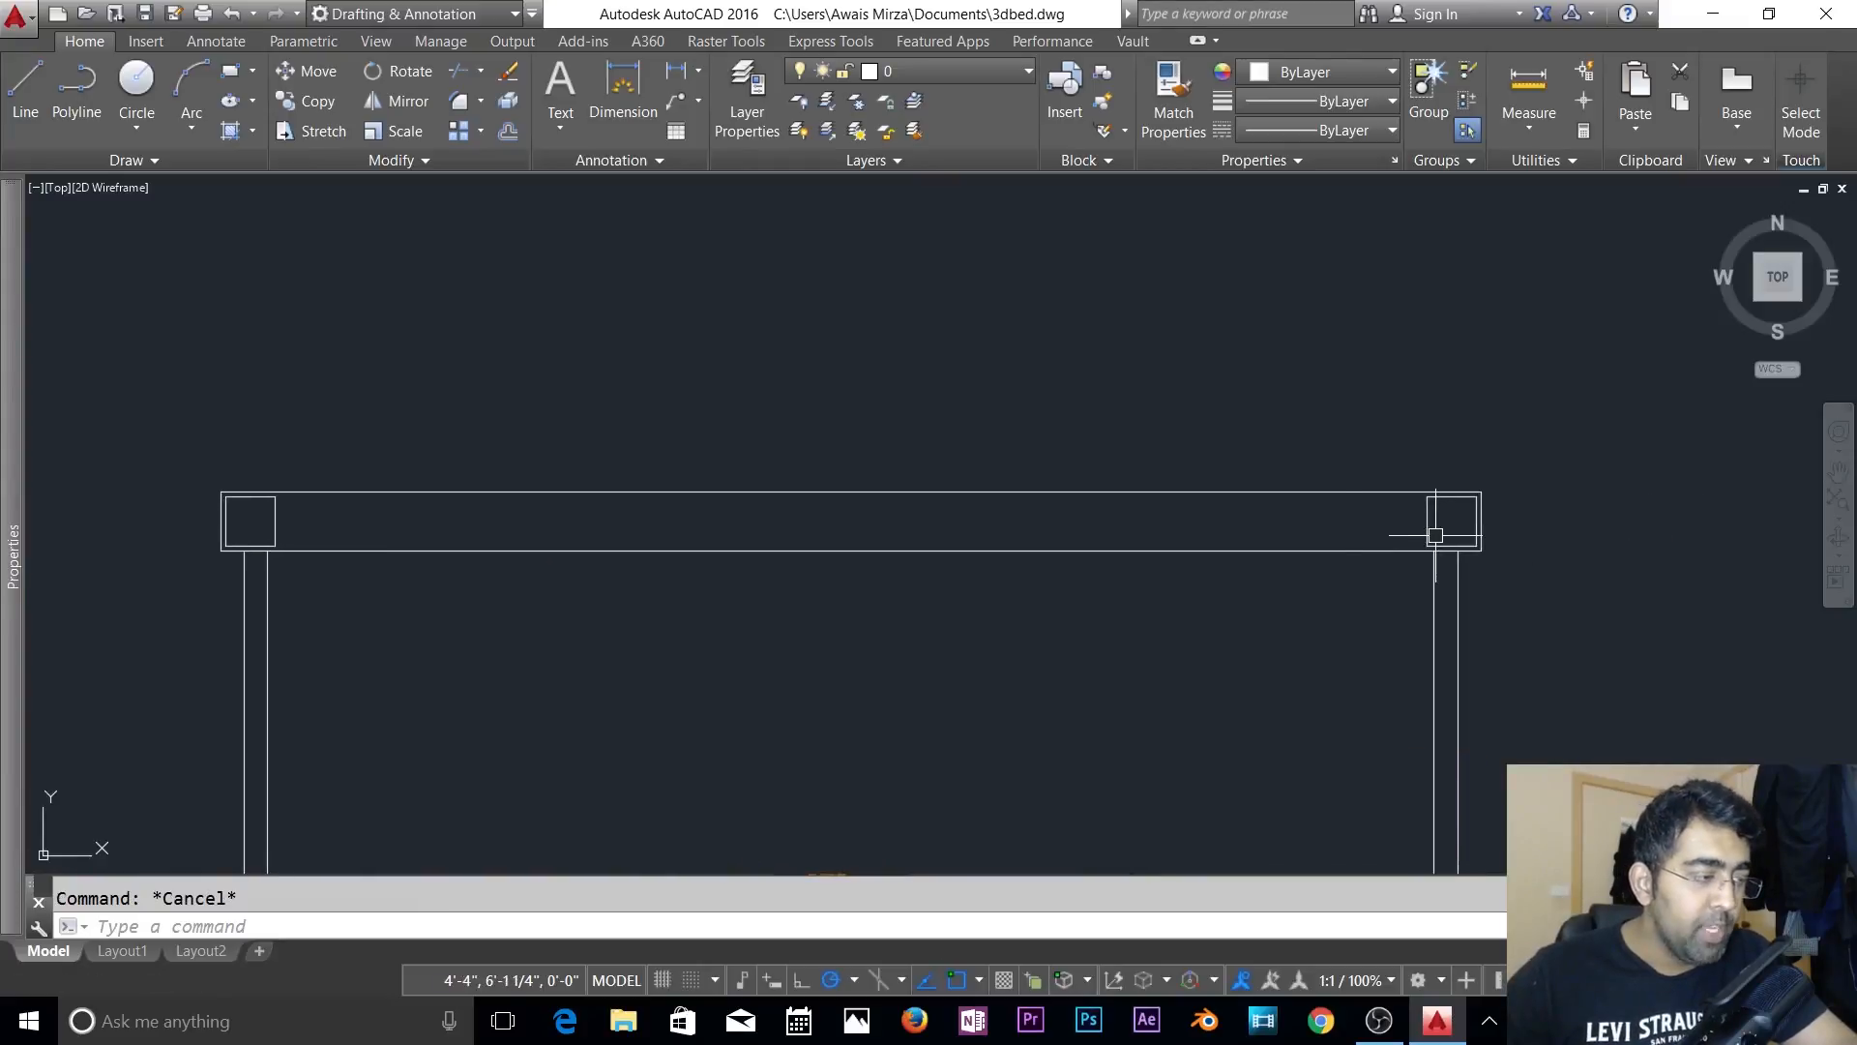
{"action": "scroll", "coordinate": [1148, 568], "scroll_direction": "down", "scroll_amount": 2}
{"action": "middle_click_drag", "start_coordinate": [1132, 634], "coordinate": [1052, 433]}
{"action": "scroll", "coordinate": [1052, 433], "scroll_direction": "down", "scroll_amount": 2}
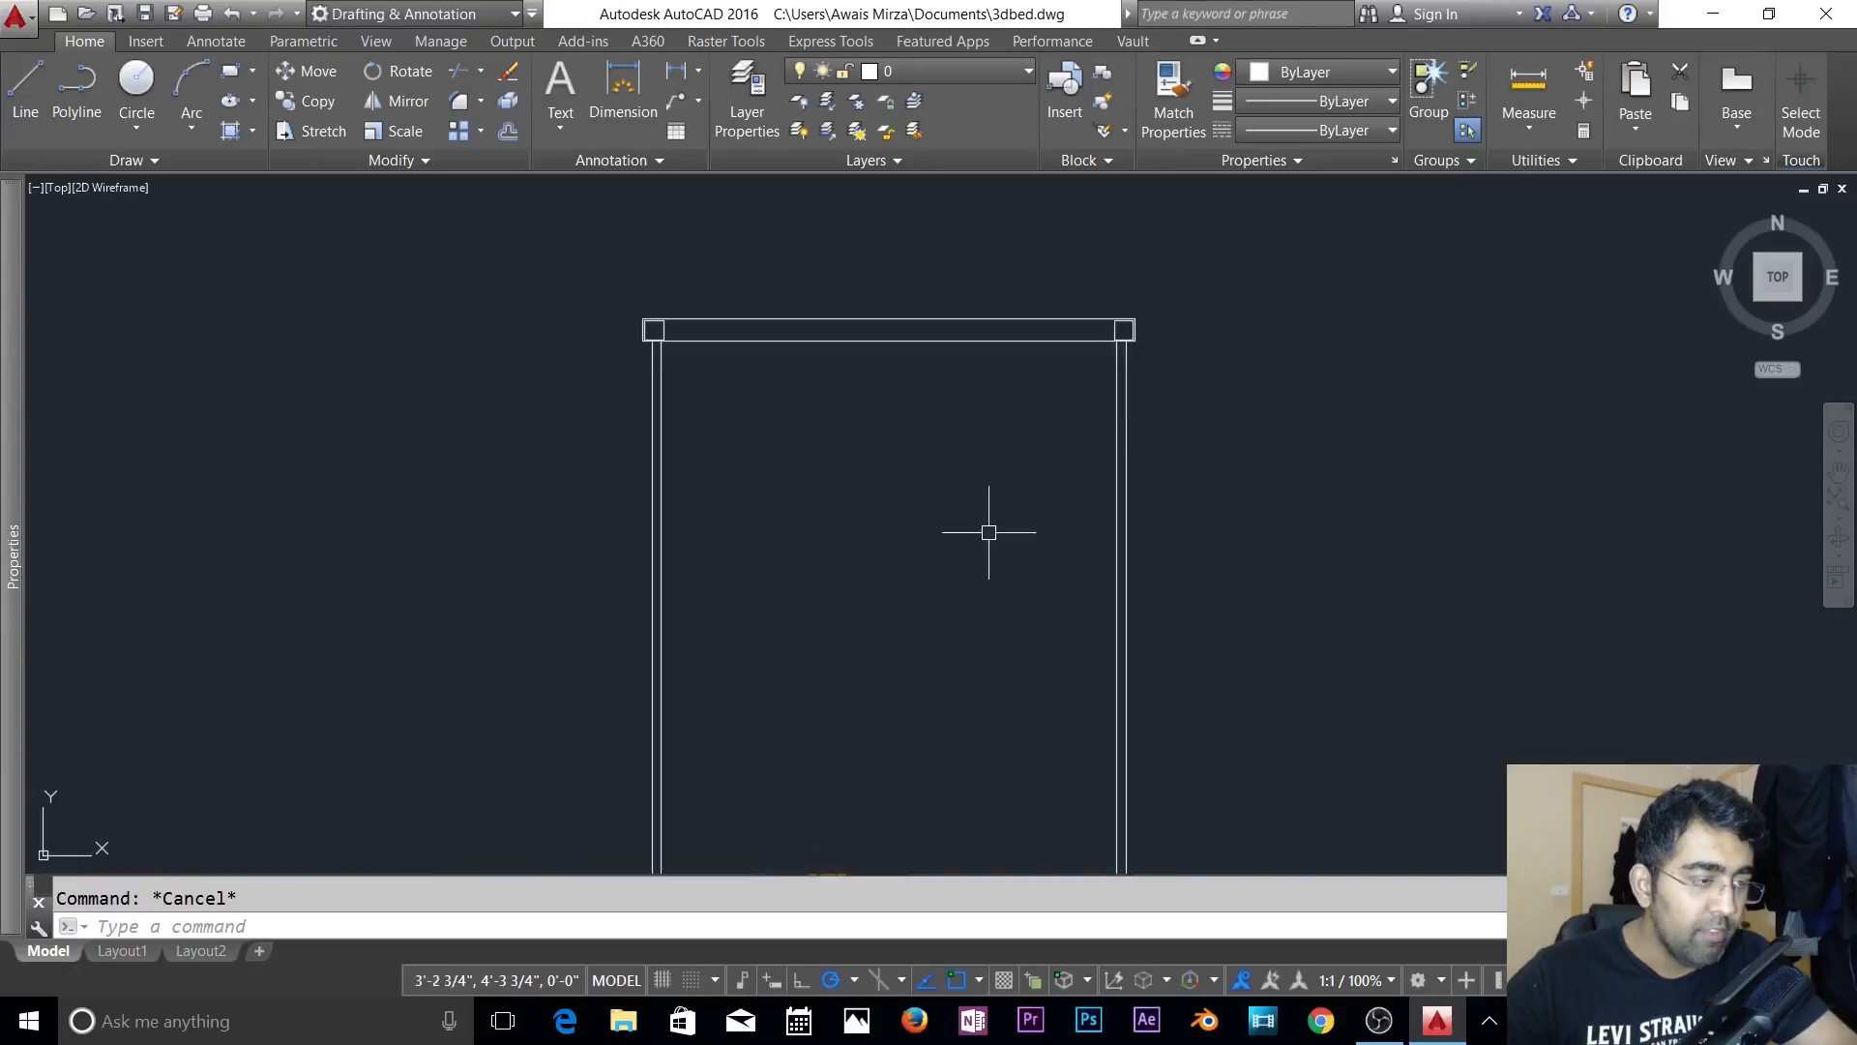
{"action": "scroll", "coordinate": [969, 514], "scroll_direction": "down", "scroll_amount": 2}
{"action": "scroll", "coordinate": [1030, 450], "scroll_direction": "up", "scroll_amount": 2}
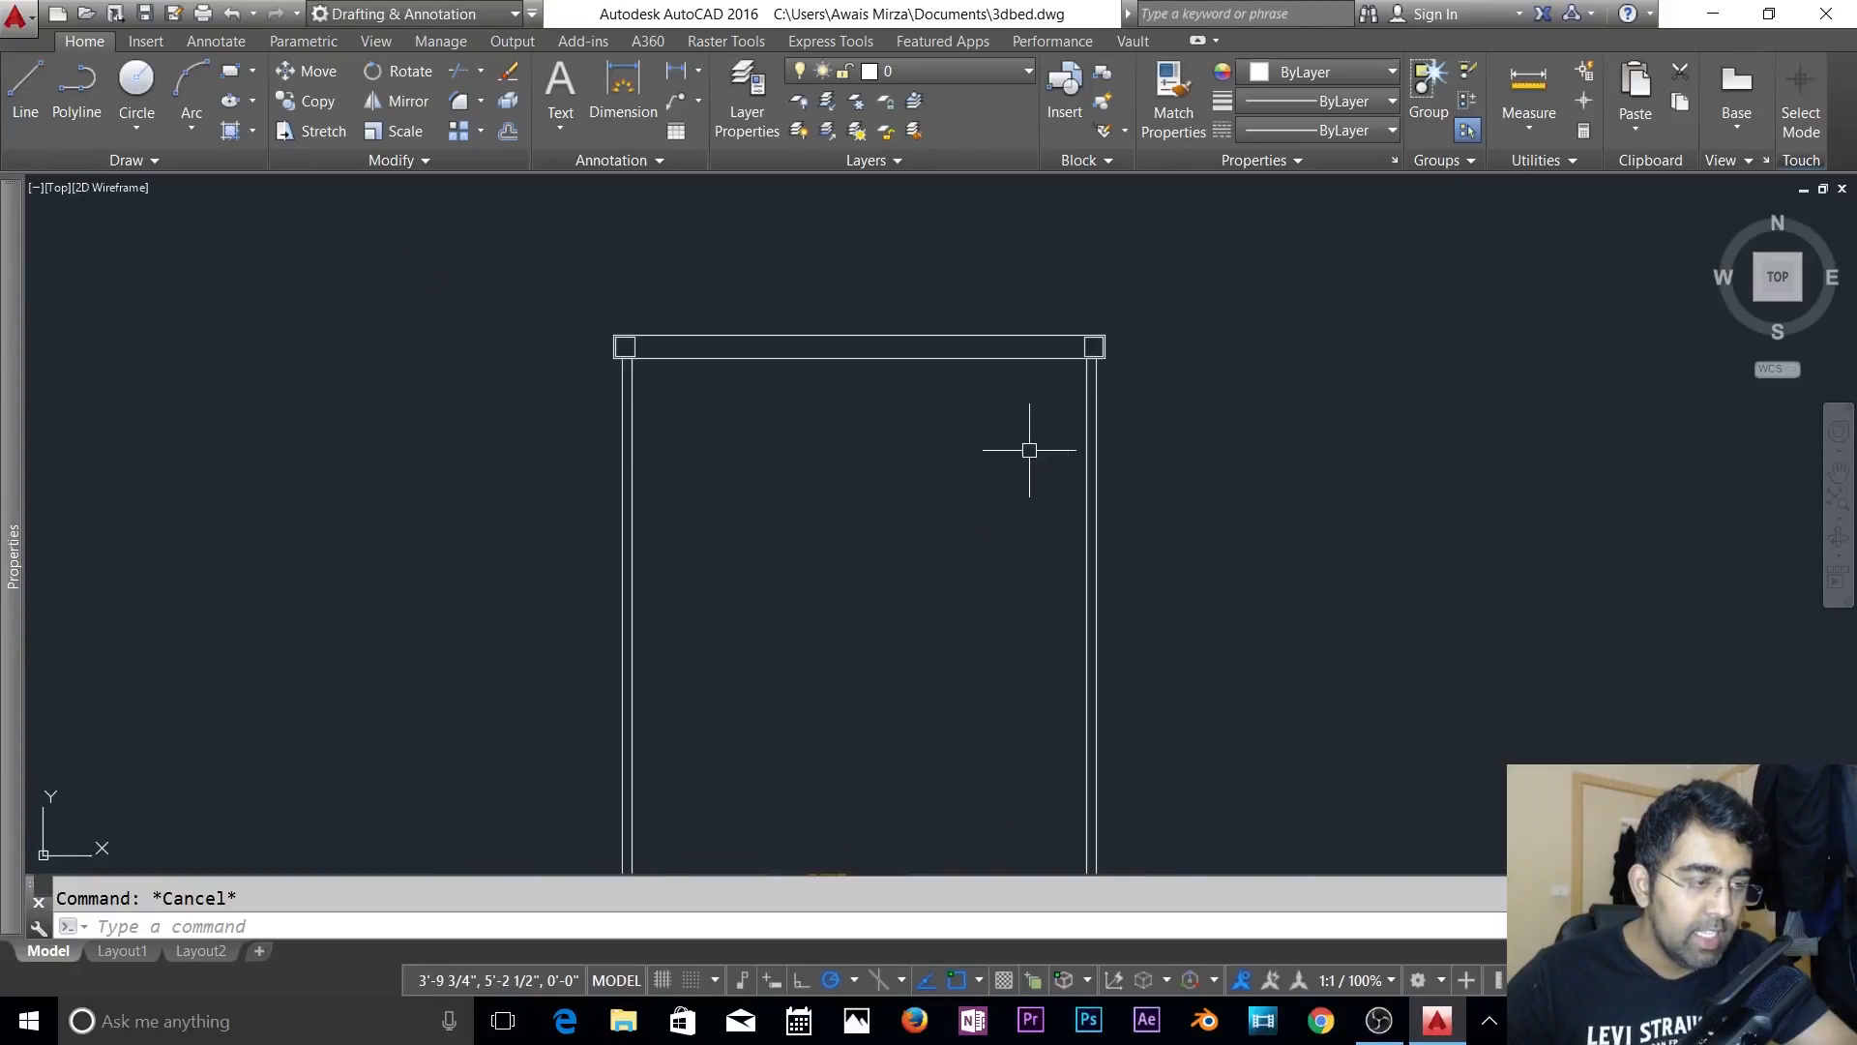
{"action": "scroll", "coordinate": [1003, 415], "scroll_direction": "down", "scroll_amount": 2}
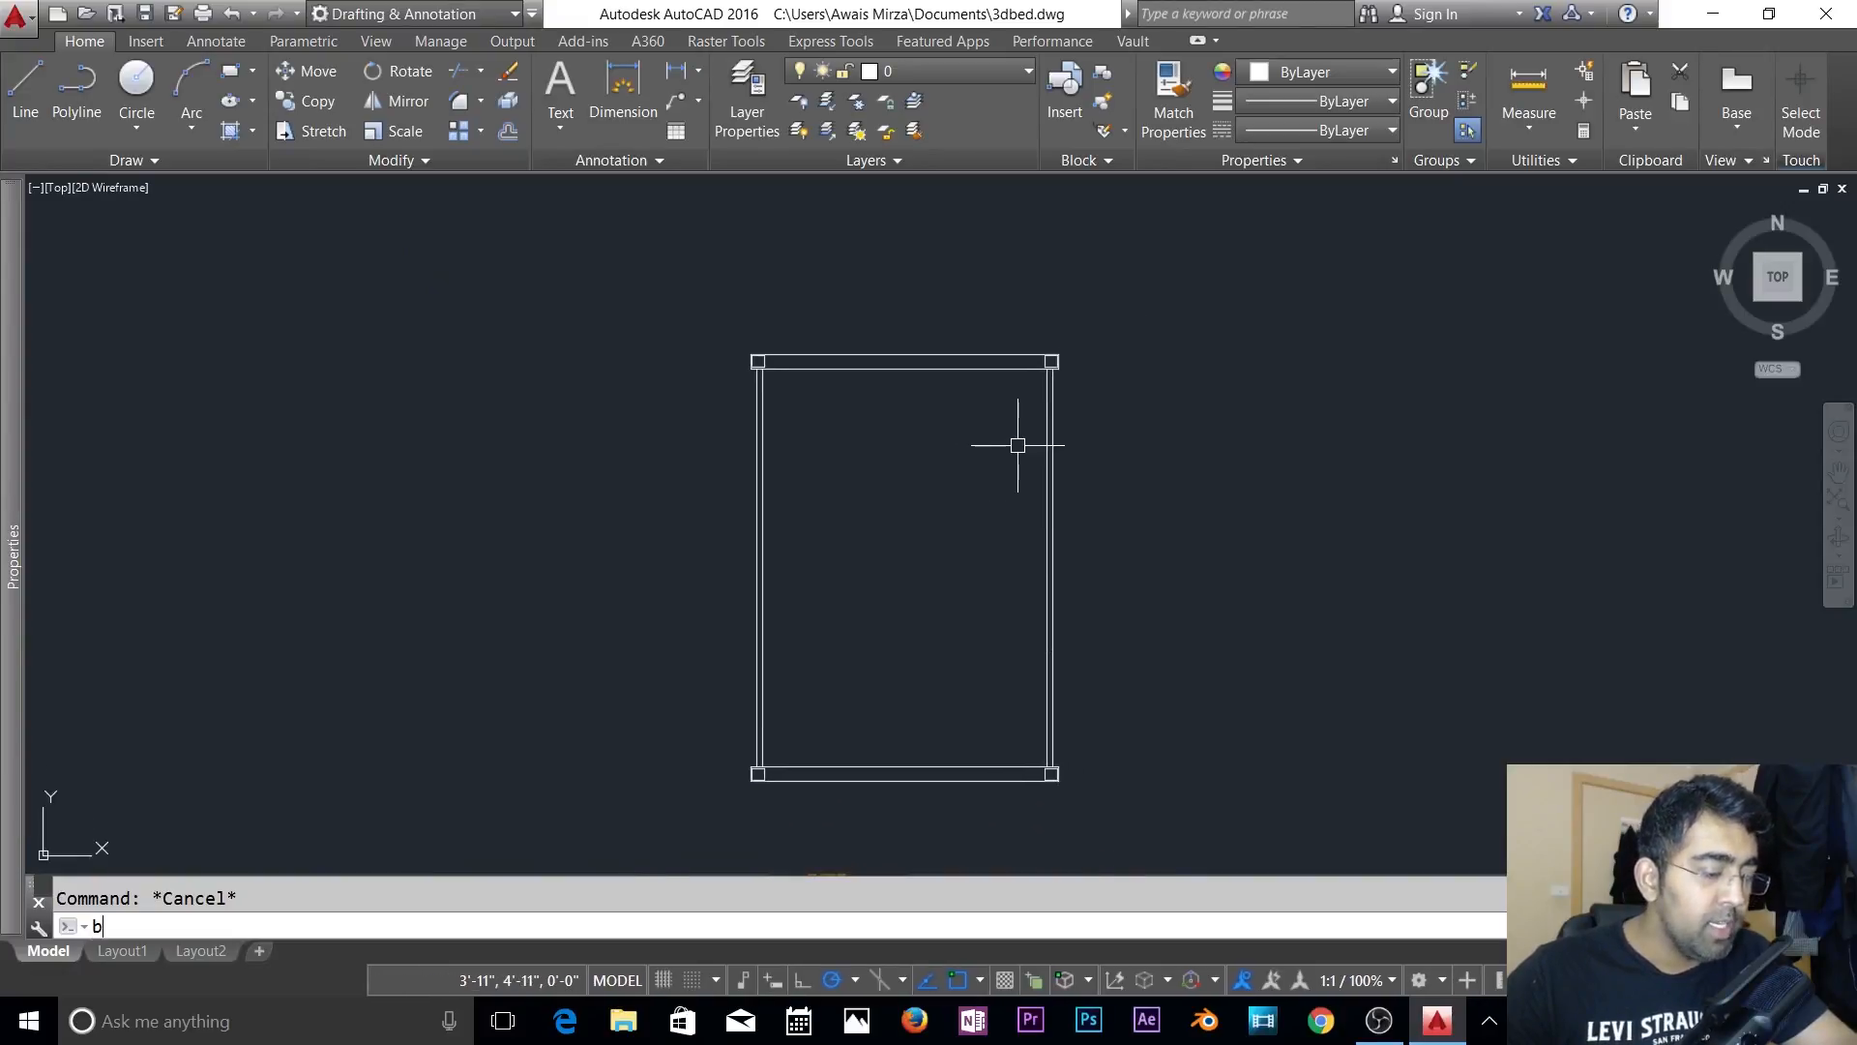
{"action": "type", "text": "o"}
{"action": "key", "text": "Return"}
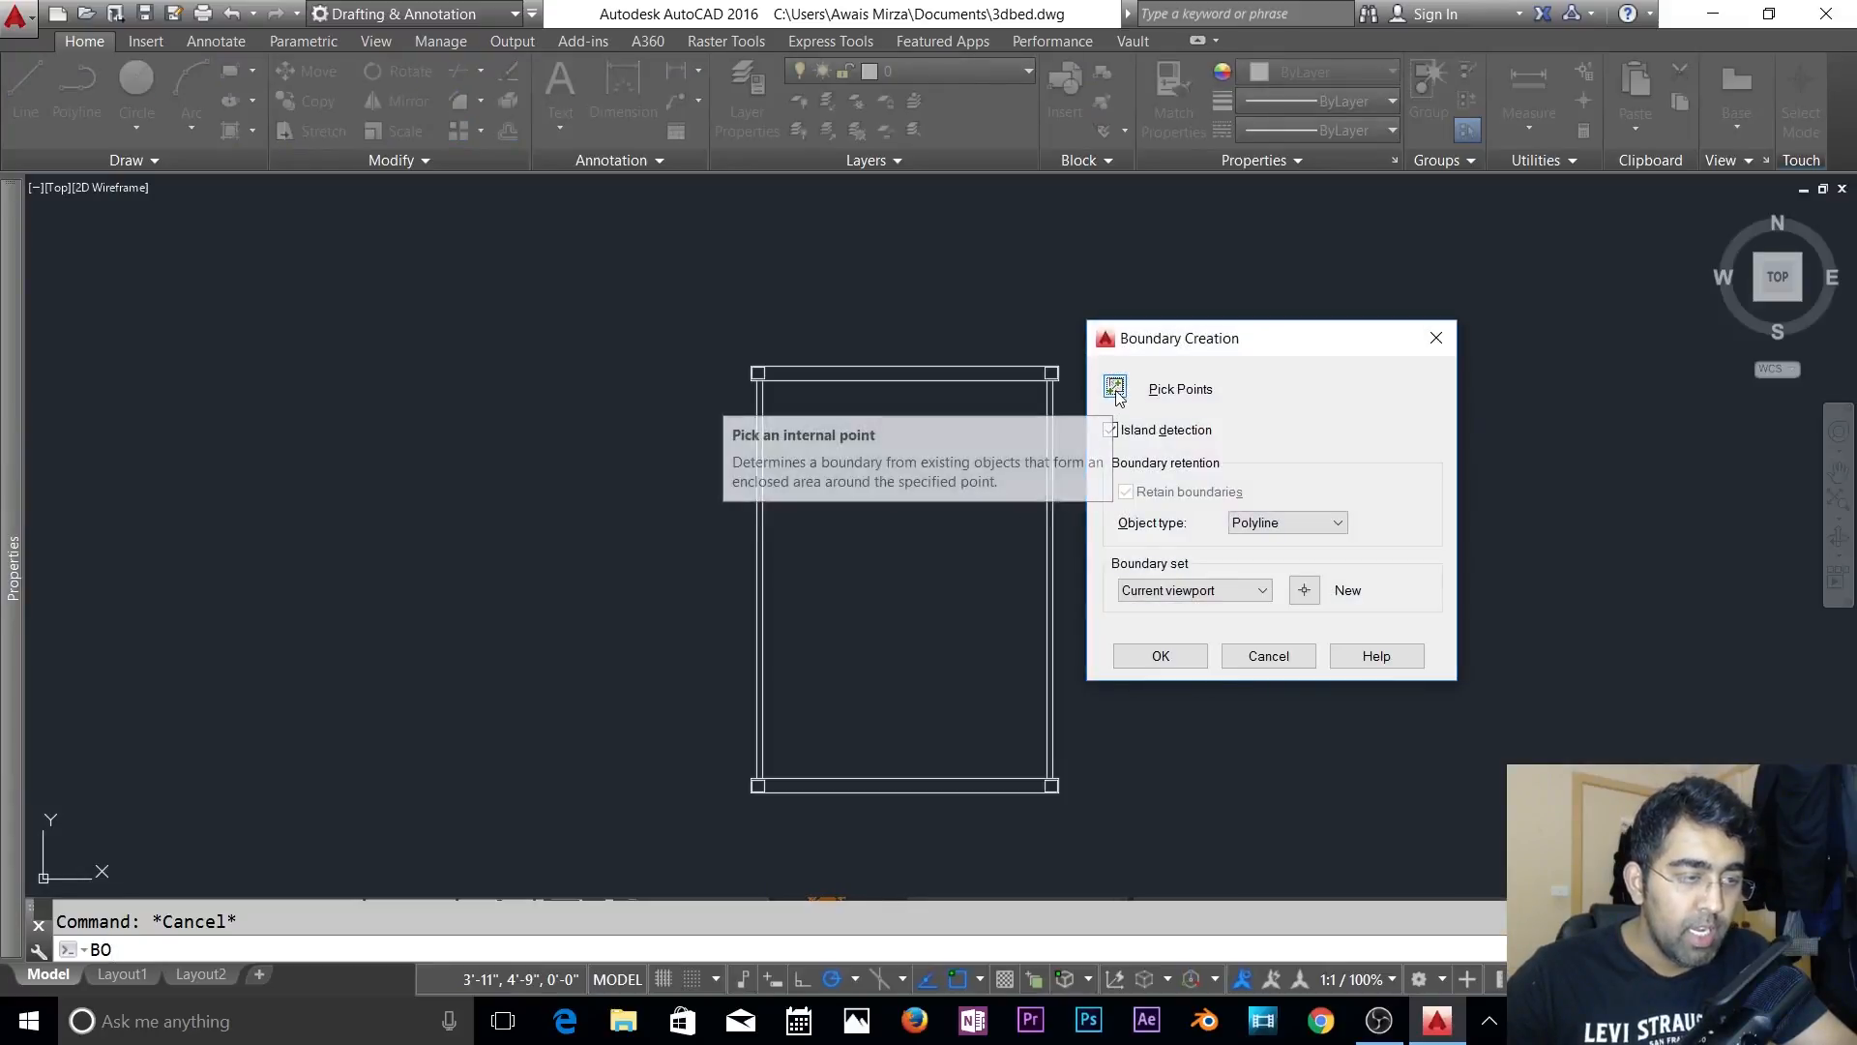
{"action": "left_click", "coordinate": [1115, 388]}
{"action": "left_click", "coordinate": [919, 548]}
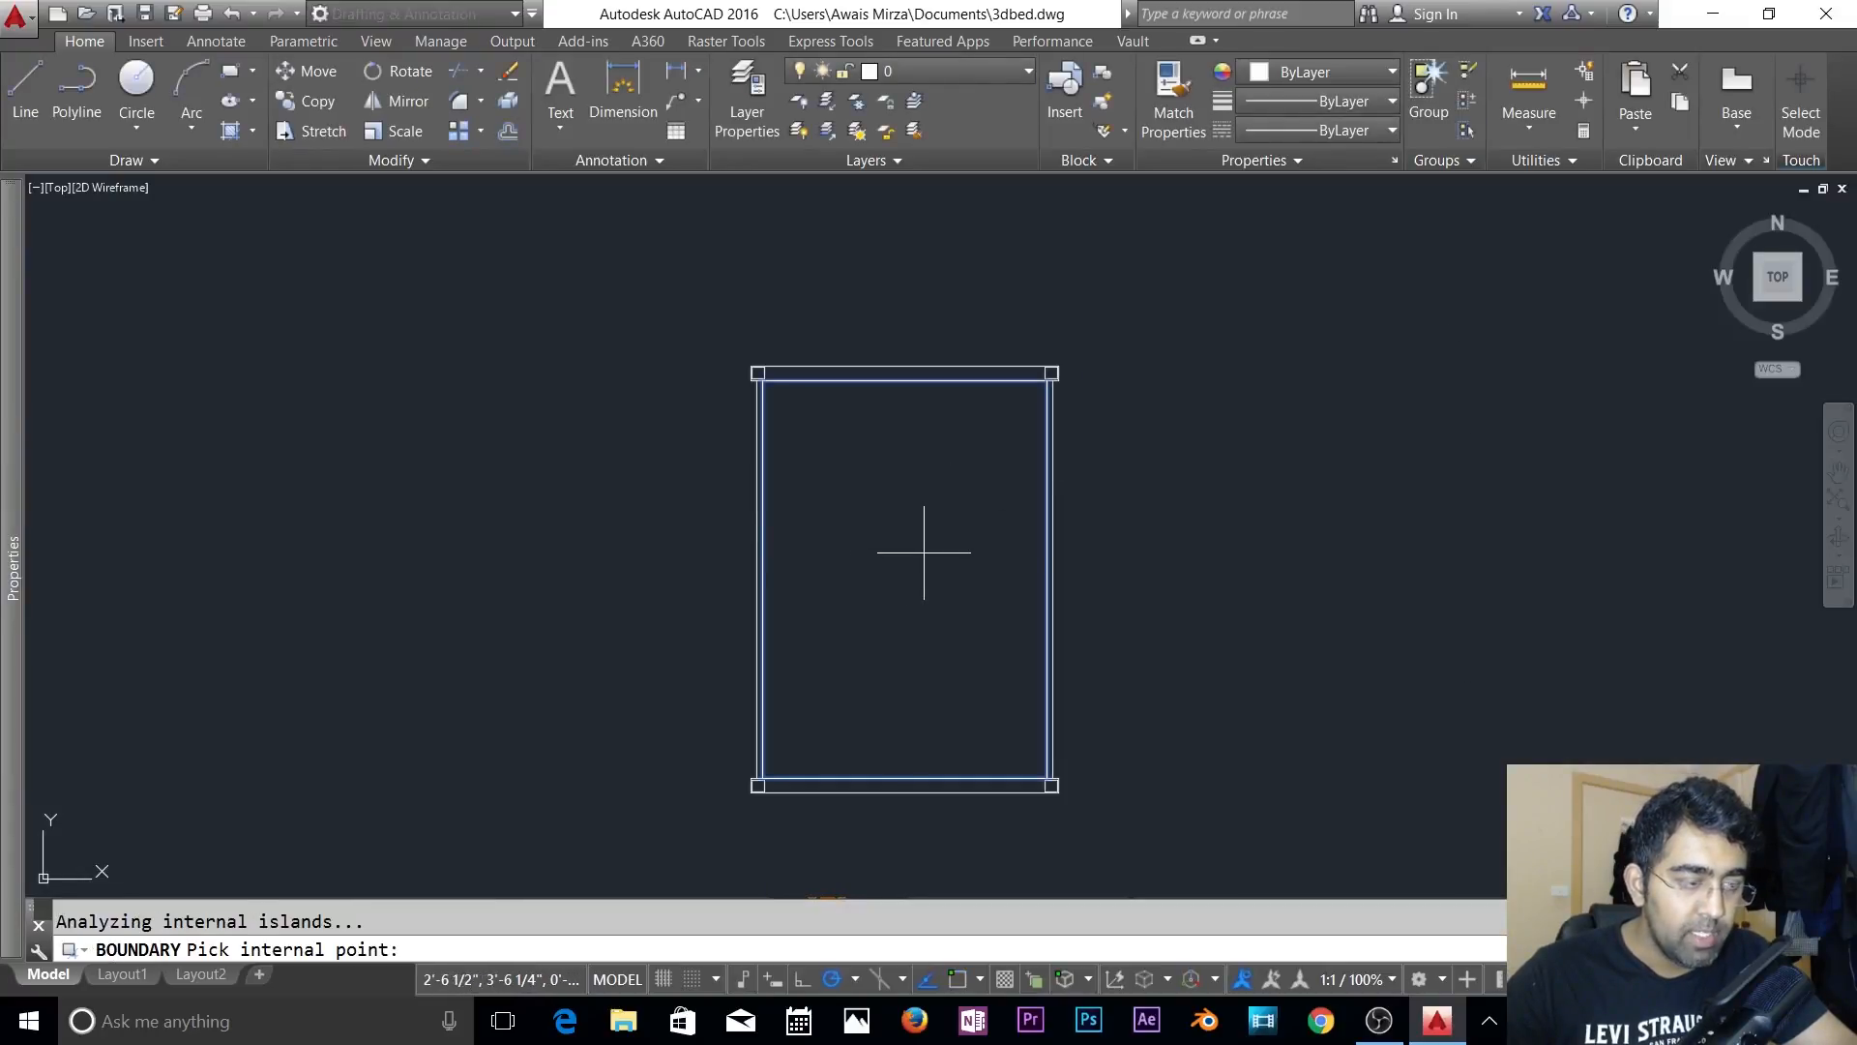
{"action": "key", "text": "Return"}
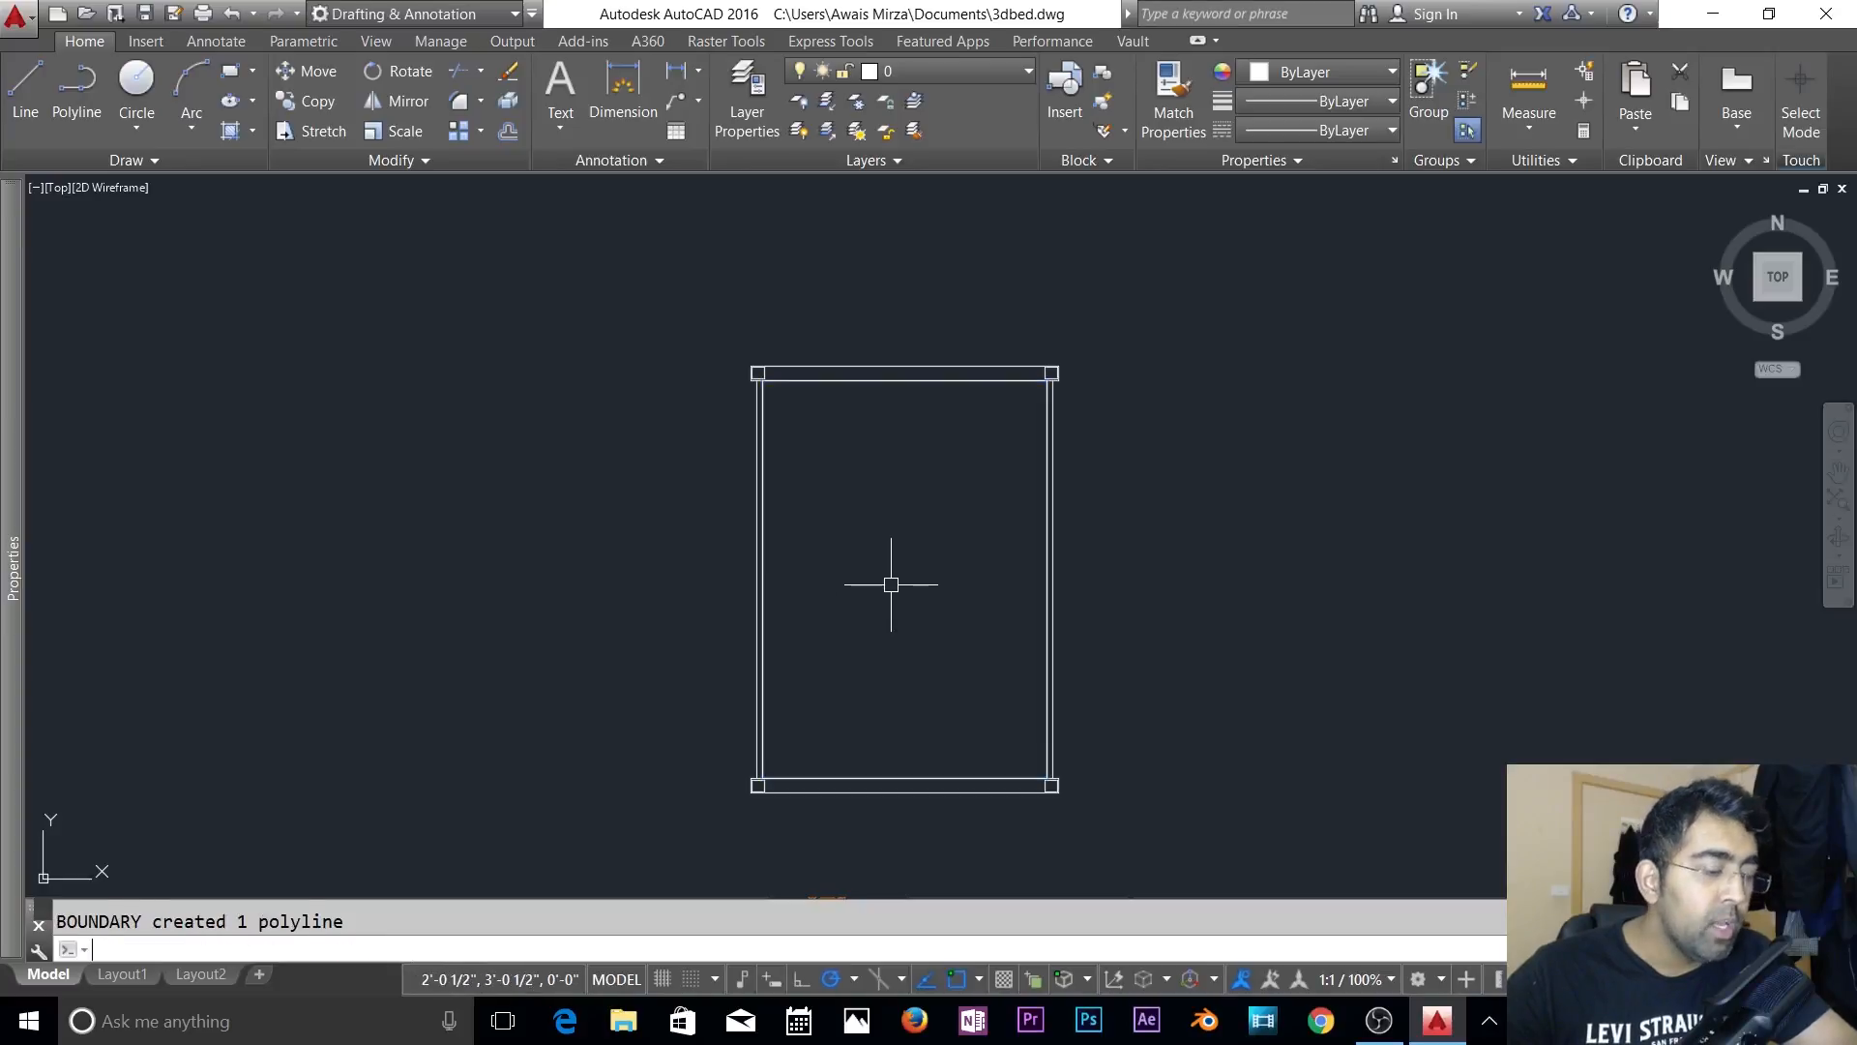
- Move the new boundary rectangle out of the bed frame to the empty space at its upper left
{"action": "type", "text": "m"}
{"action": "key", "text": "Return"}
{"action": "left_click", "coordinate": [765, 614]}
{"action": "key", "text": "Return"}
{"action": "left_click", "coordinate": [764, 609]}
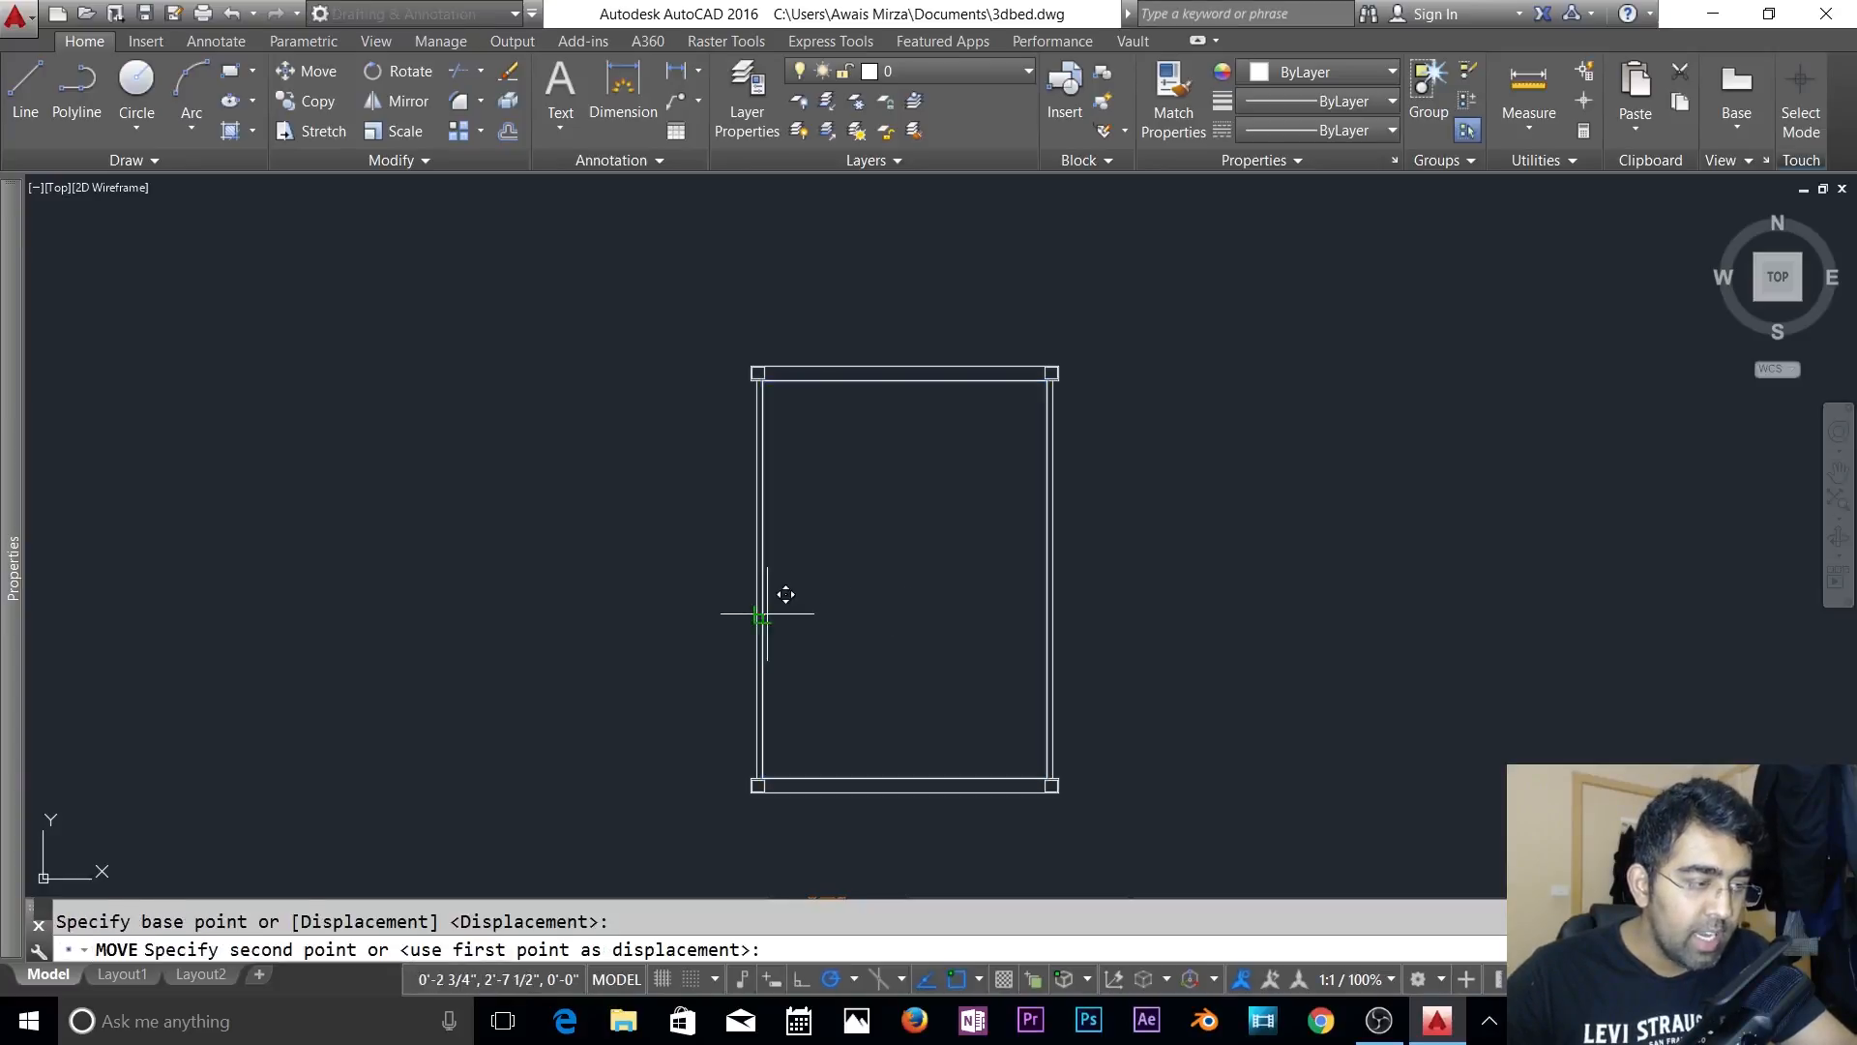
{"action": "scroll", "coordinate": [271, 575], "scroll_direction": "down", "scroll_amount": 4}
{"action": "left_click", "coordinate": [242, 475]}
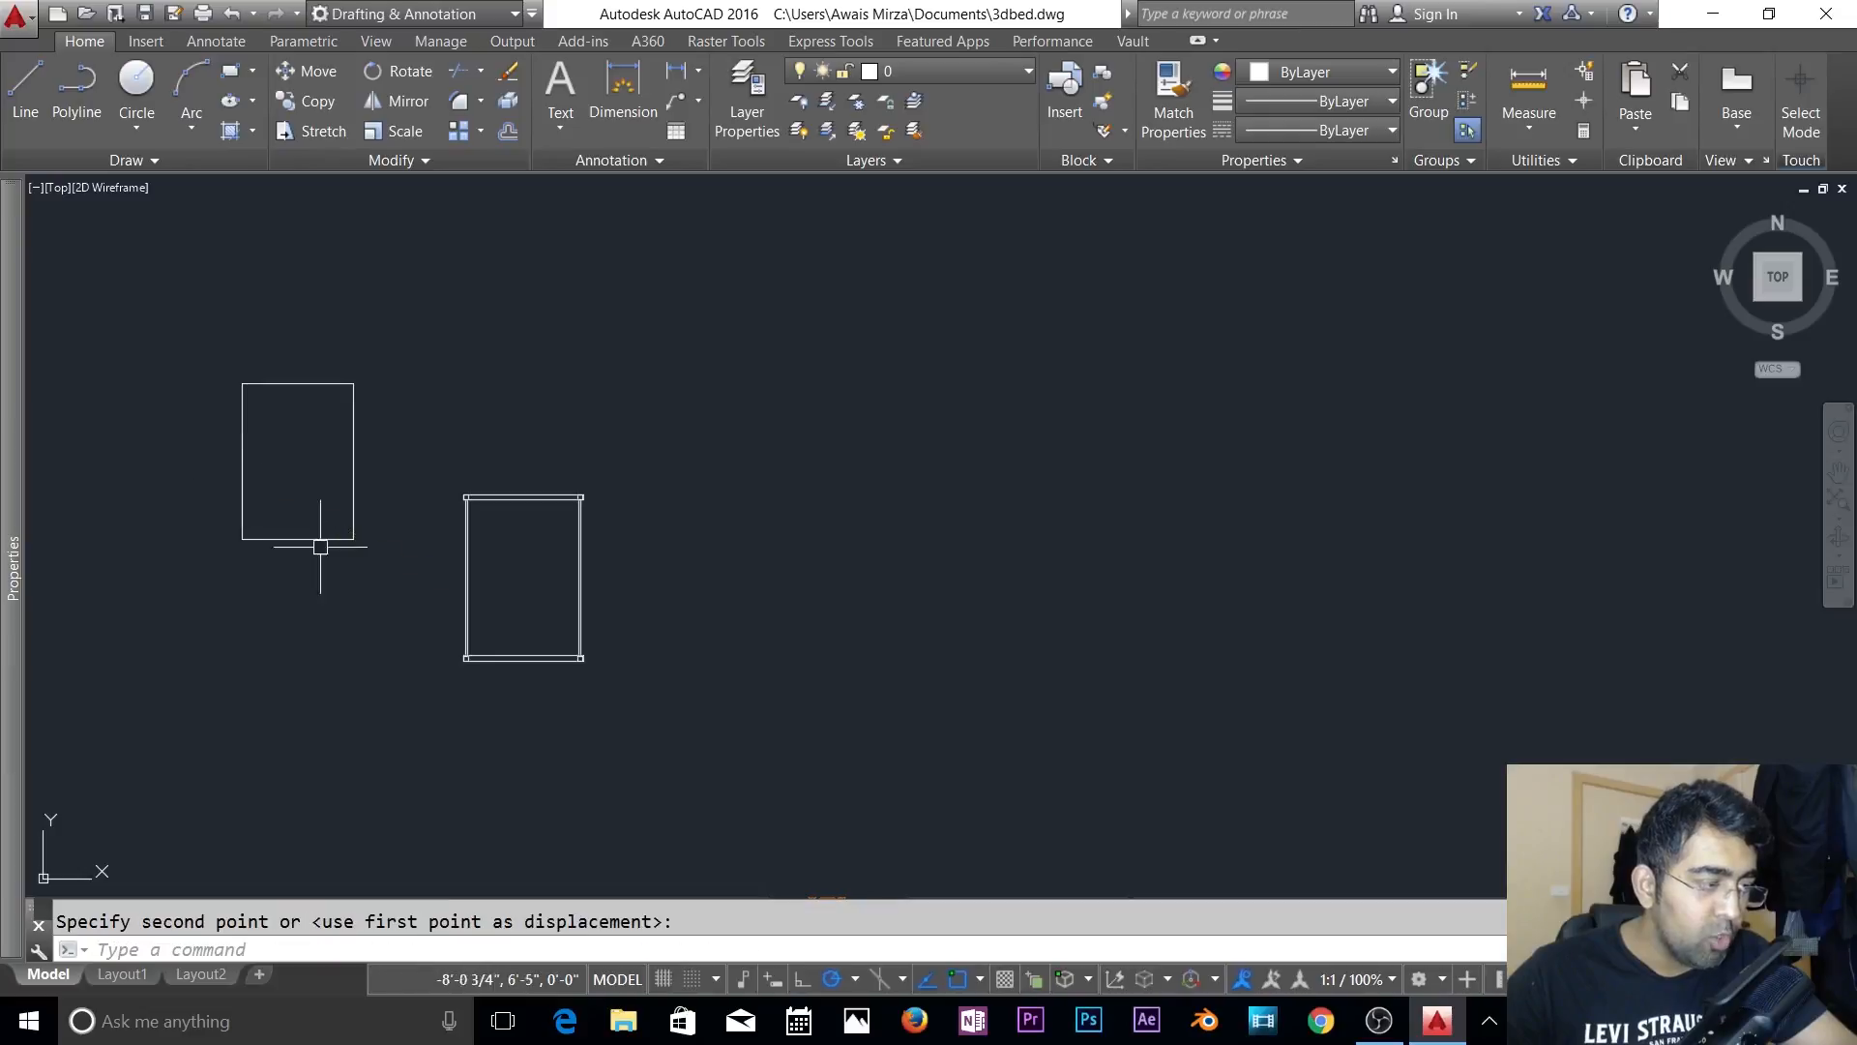
{"action": "scroll", "coordinate": [309, 561], "scroll_direction": "up", "scroll_amount": 4}
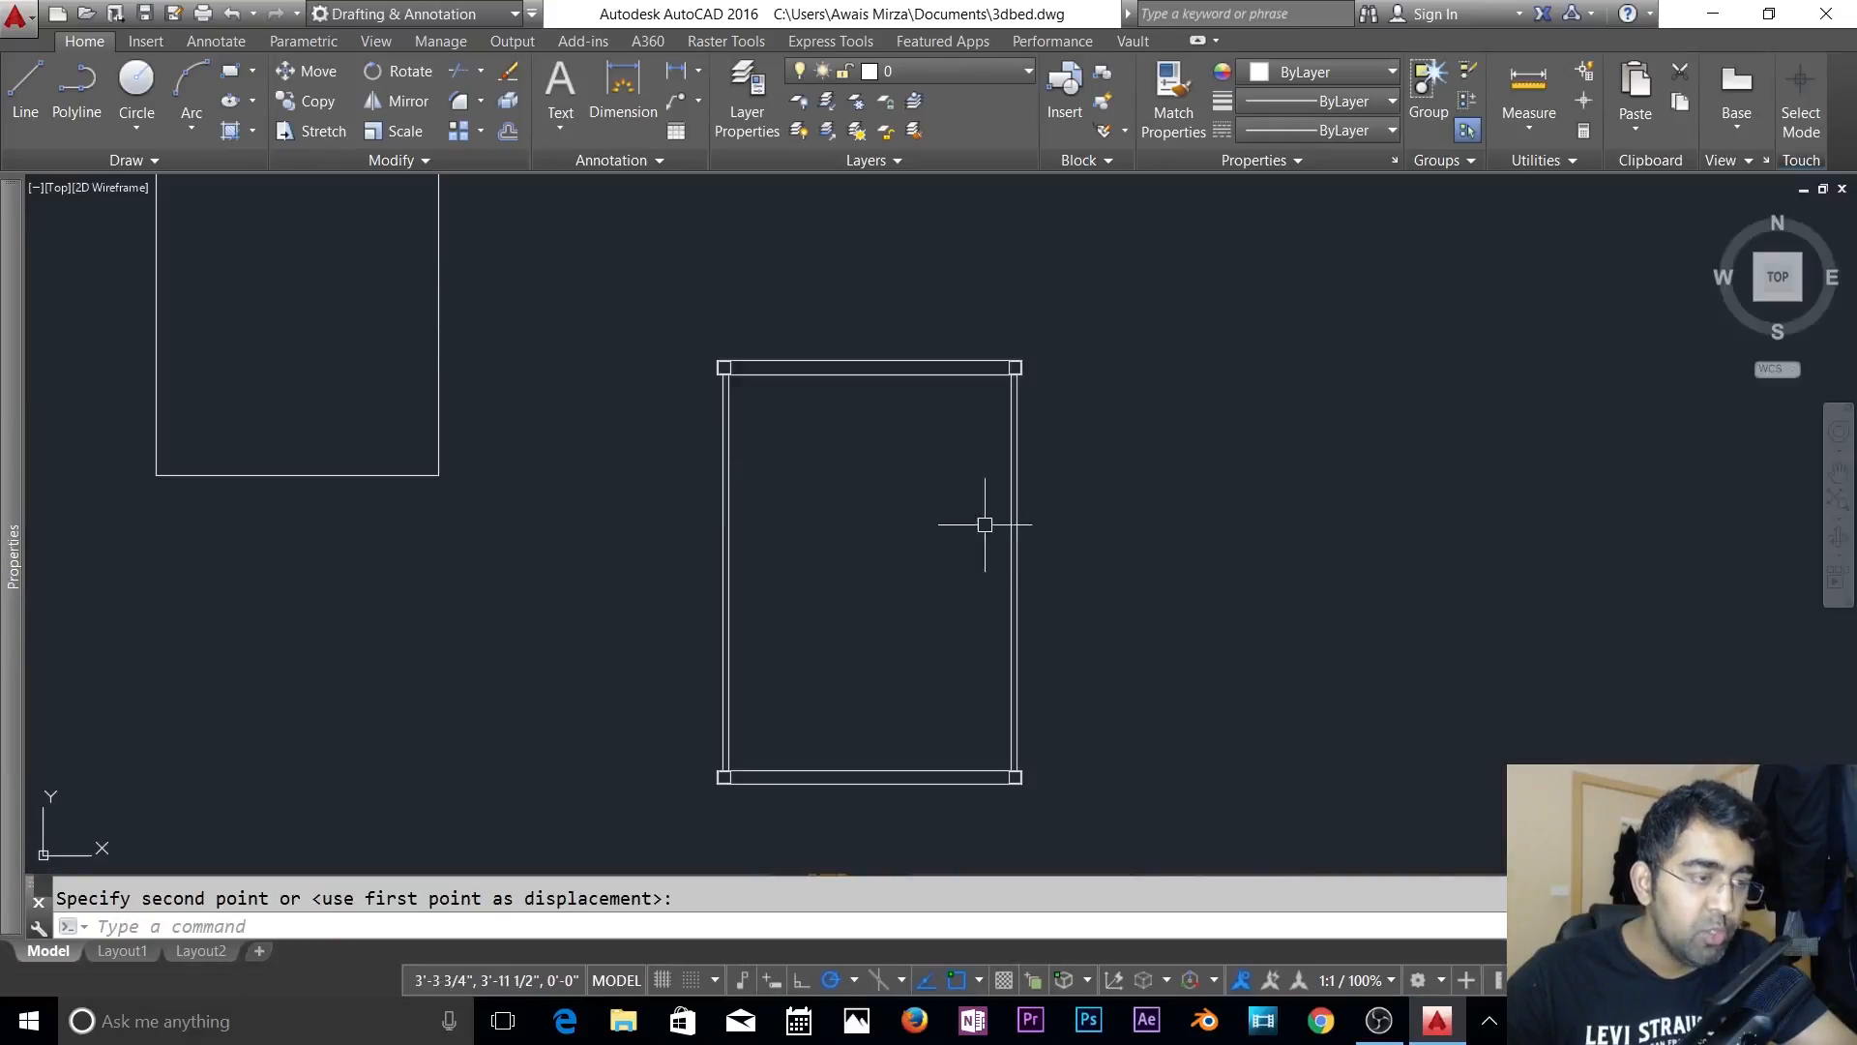
{"action": "key", "text": "Escape"}
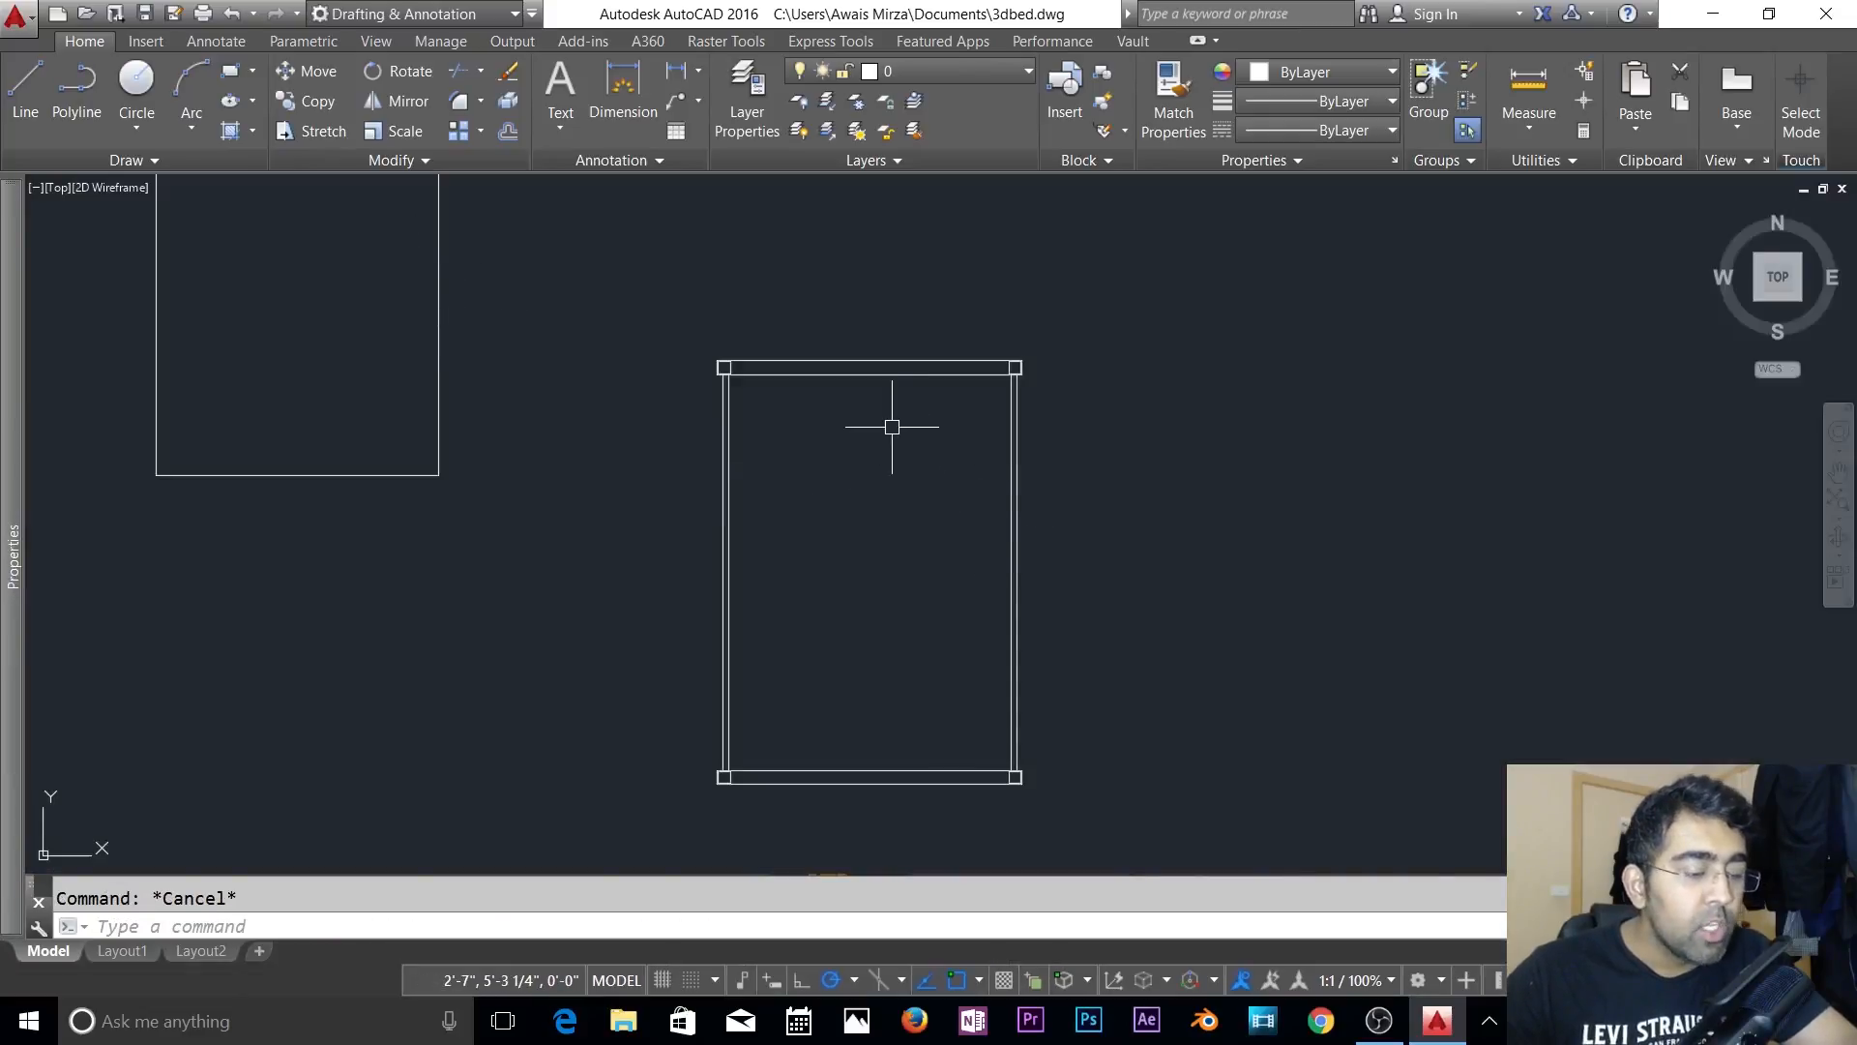
{"action": "type", "text": "l"}
{"action": "key", "text": "Return"}
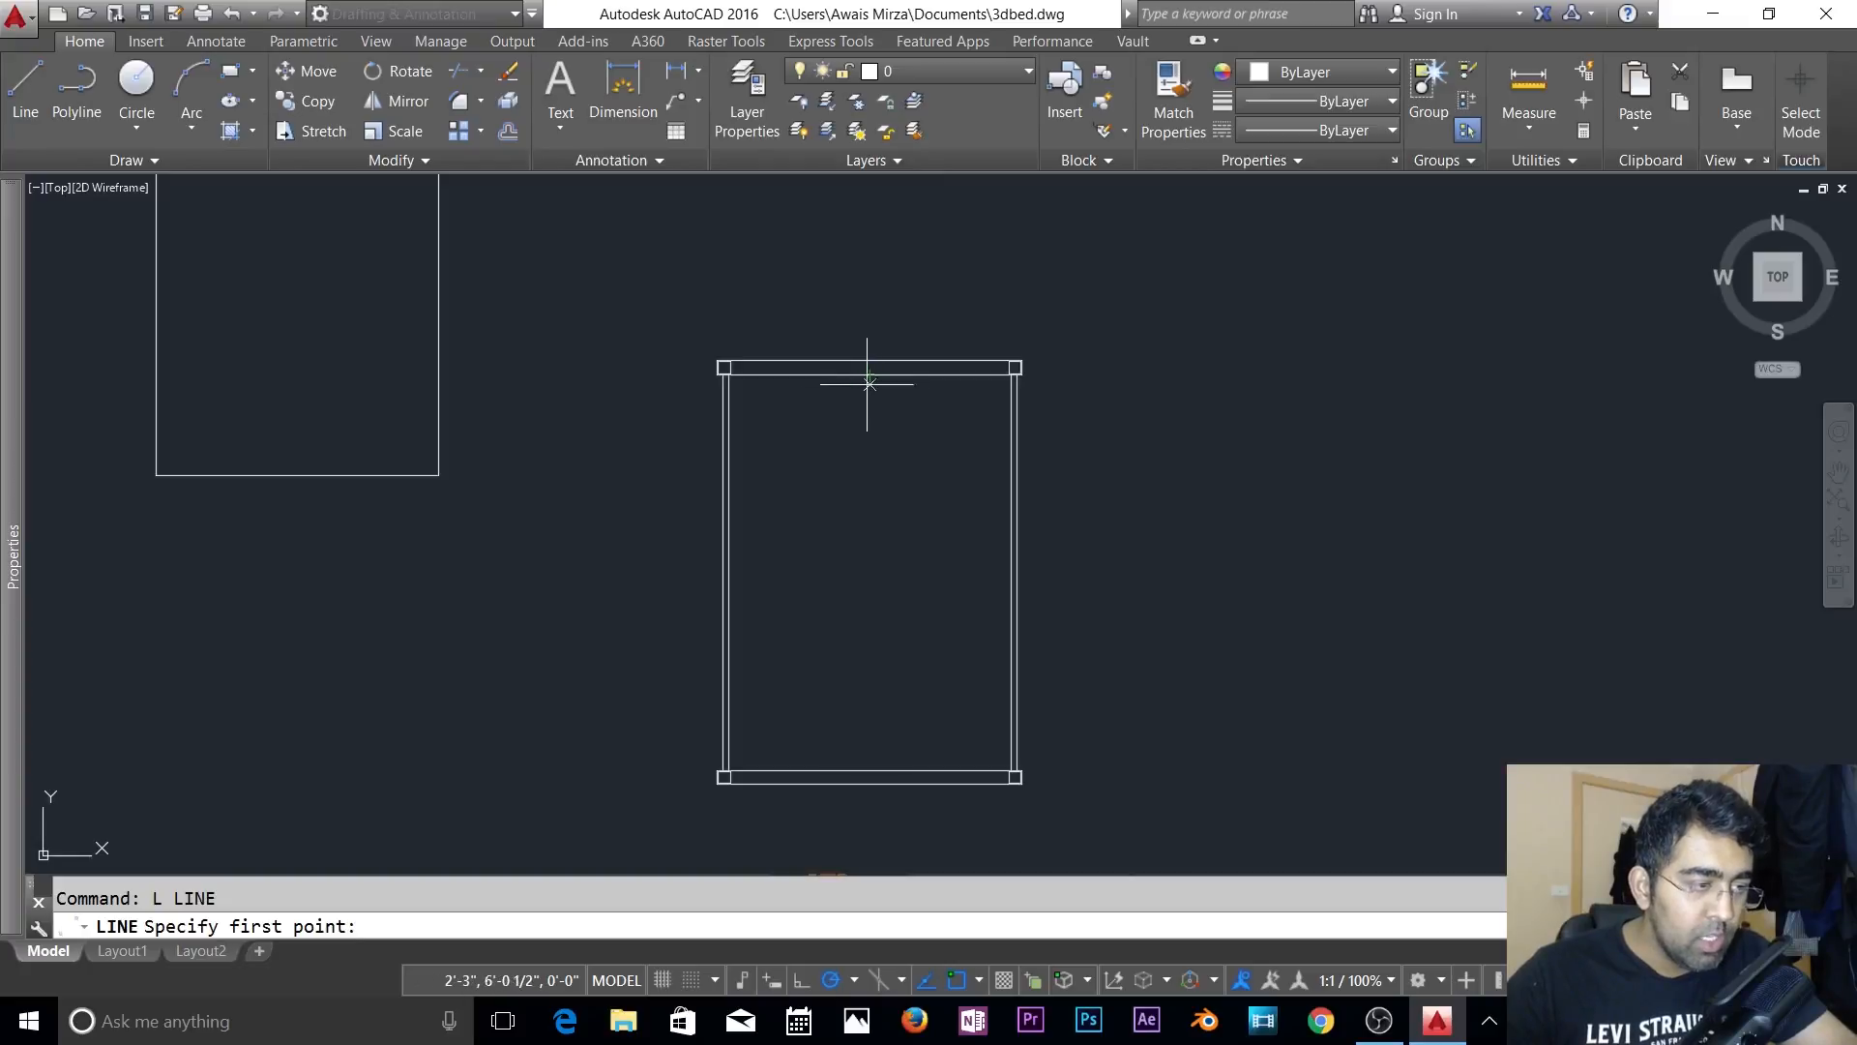
{"action": "key", "text": "Escape"}
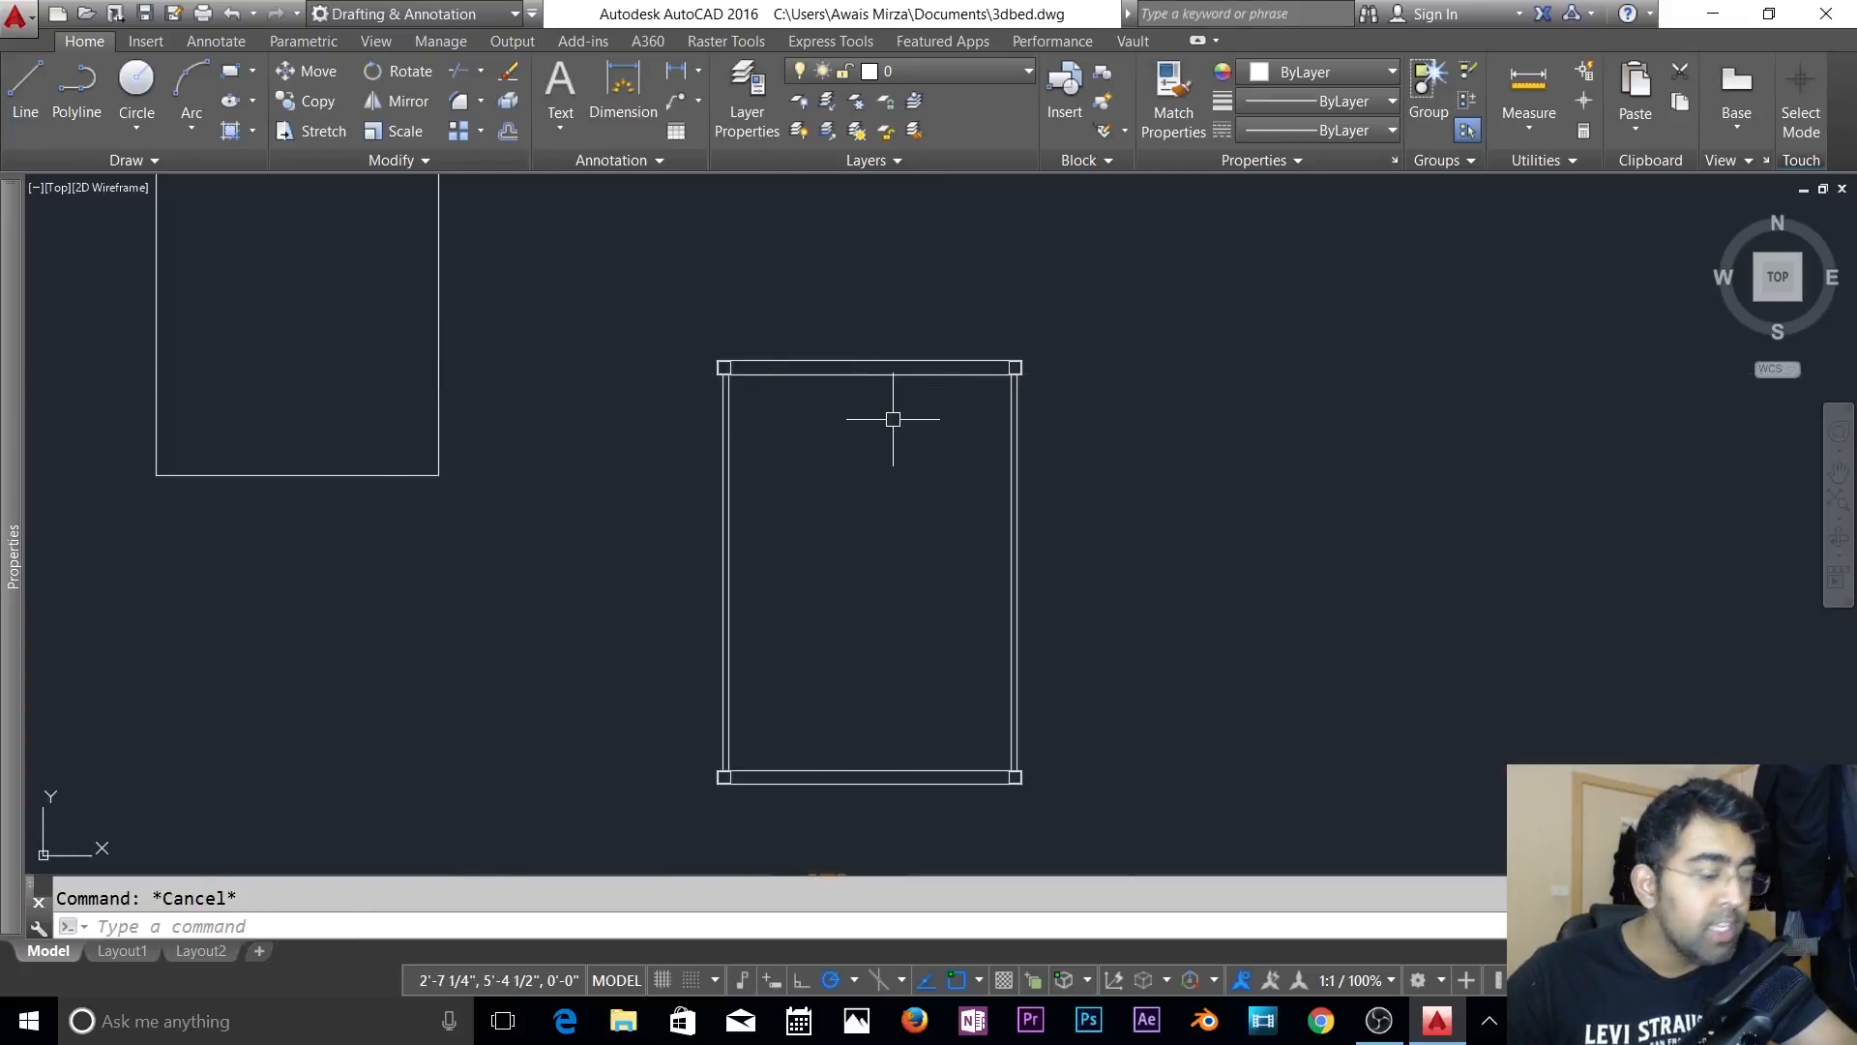
- Draw a vertical centre line from the midpoint of the upper end strip's inner edge down to the lower end strip
{"action": "type", "text": "l"}
{"action": "key", "text": "Return"}
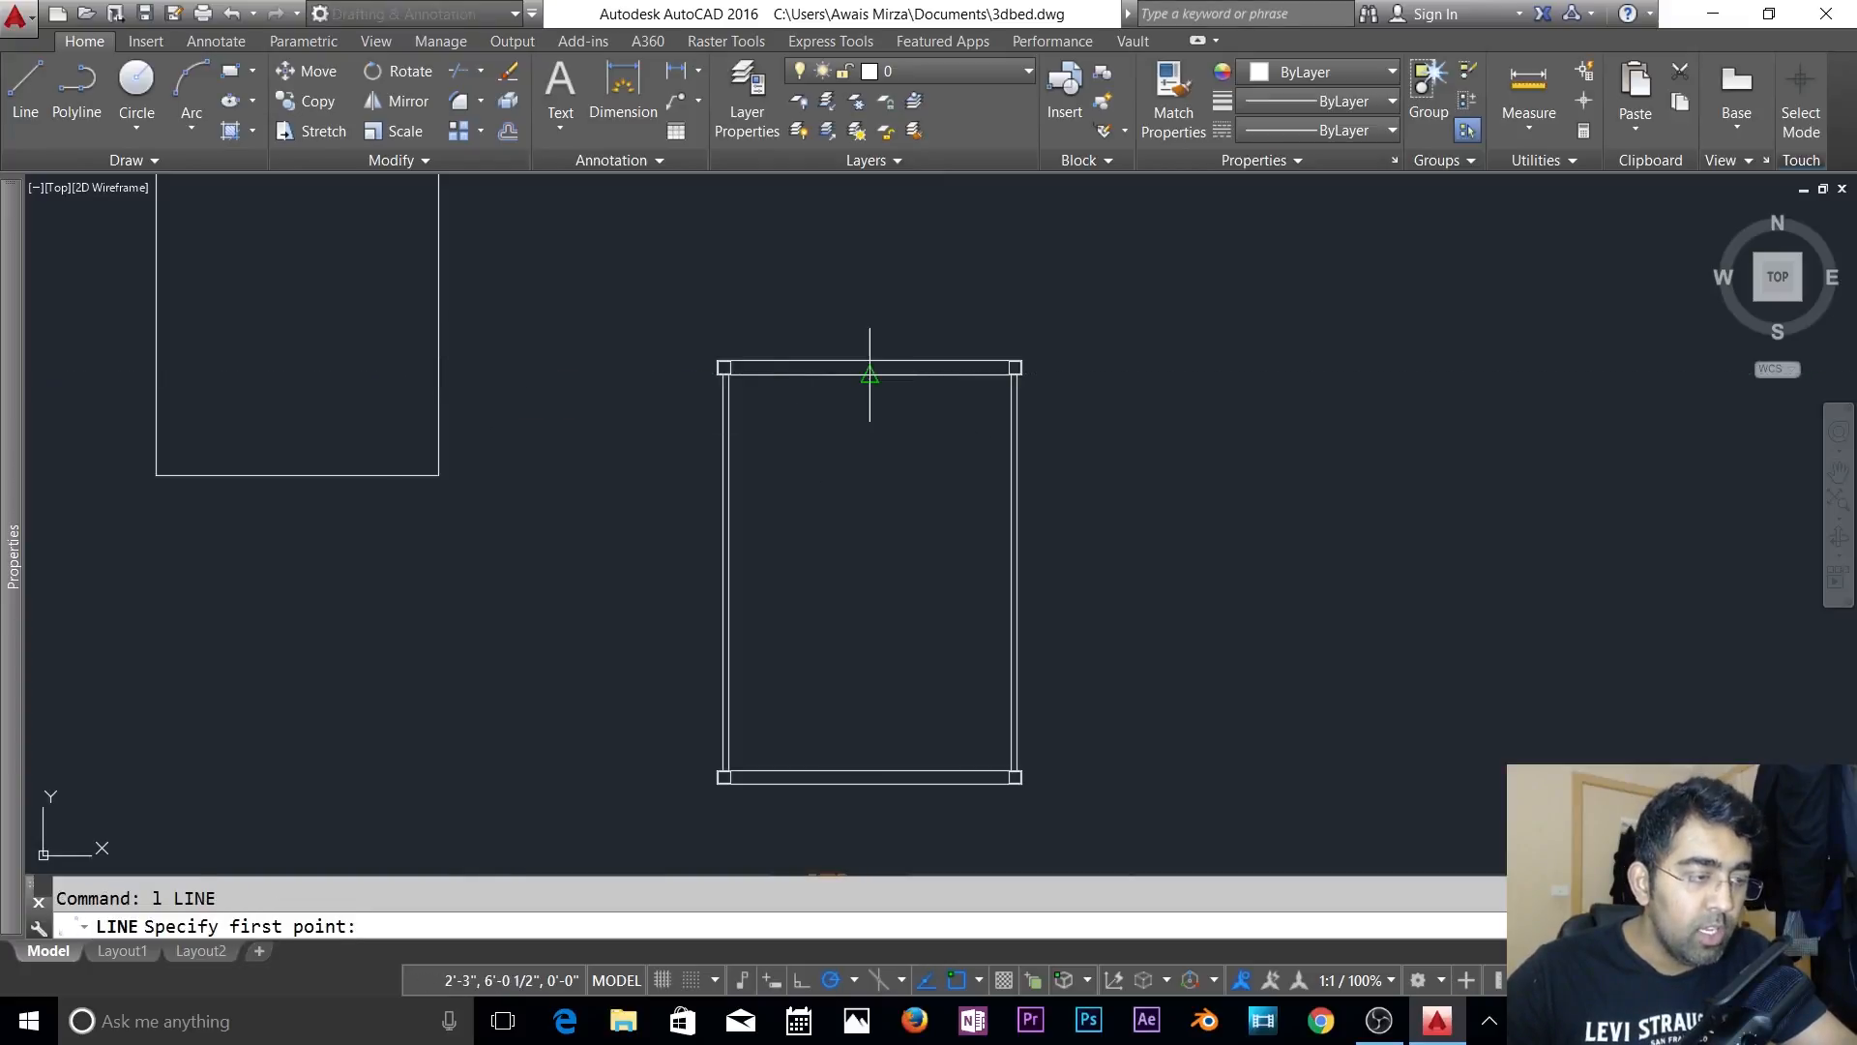
{"action": "left_click", "coordinate": [869, 374]}
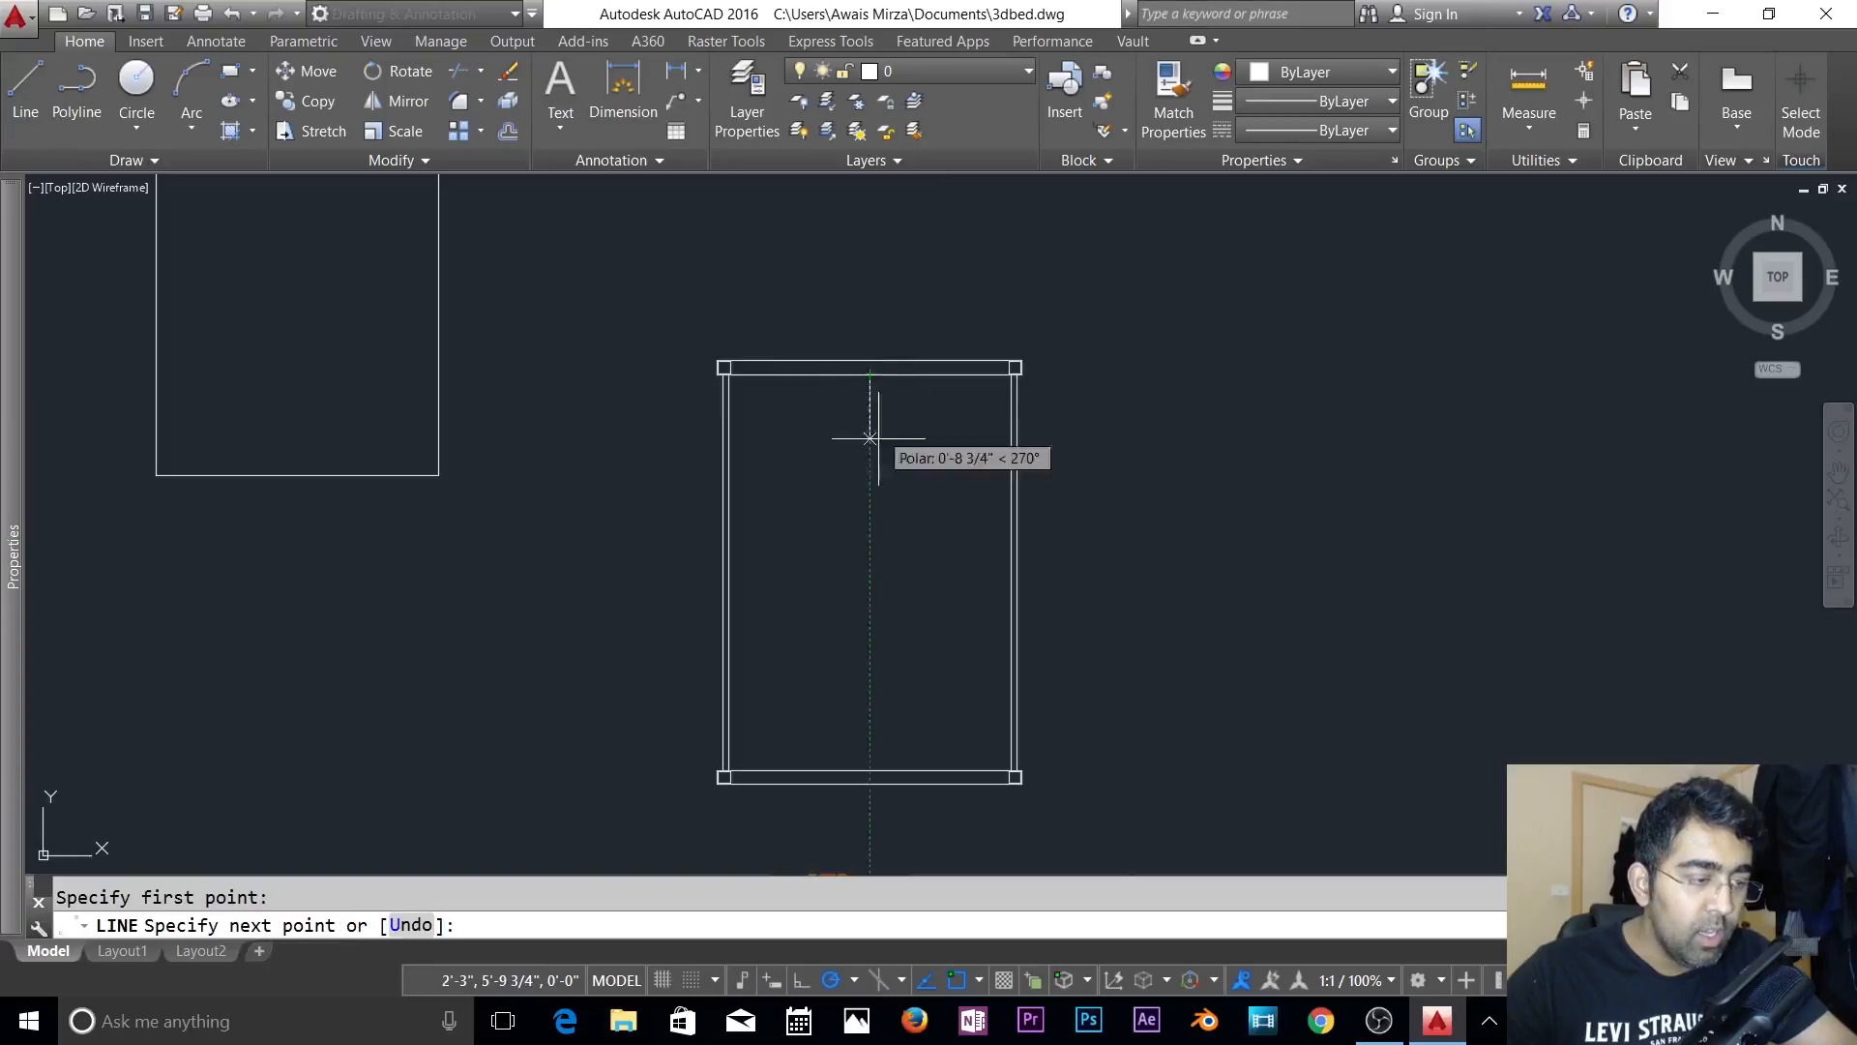
{"action": "left_click", "coordinate": [870, 771]}
{"action": "key", "text": "Escape"}
{"action": "key", "text": "Escape"}
- Offset the vertical centre line 1" to its right
{"action": "type", "text": "o"}
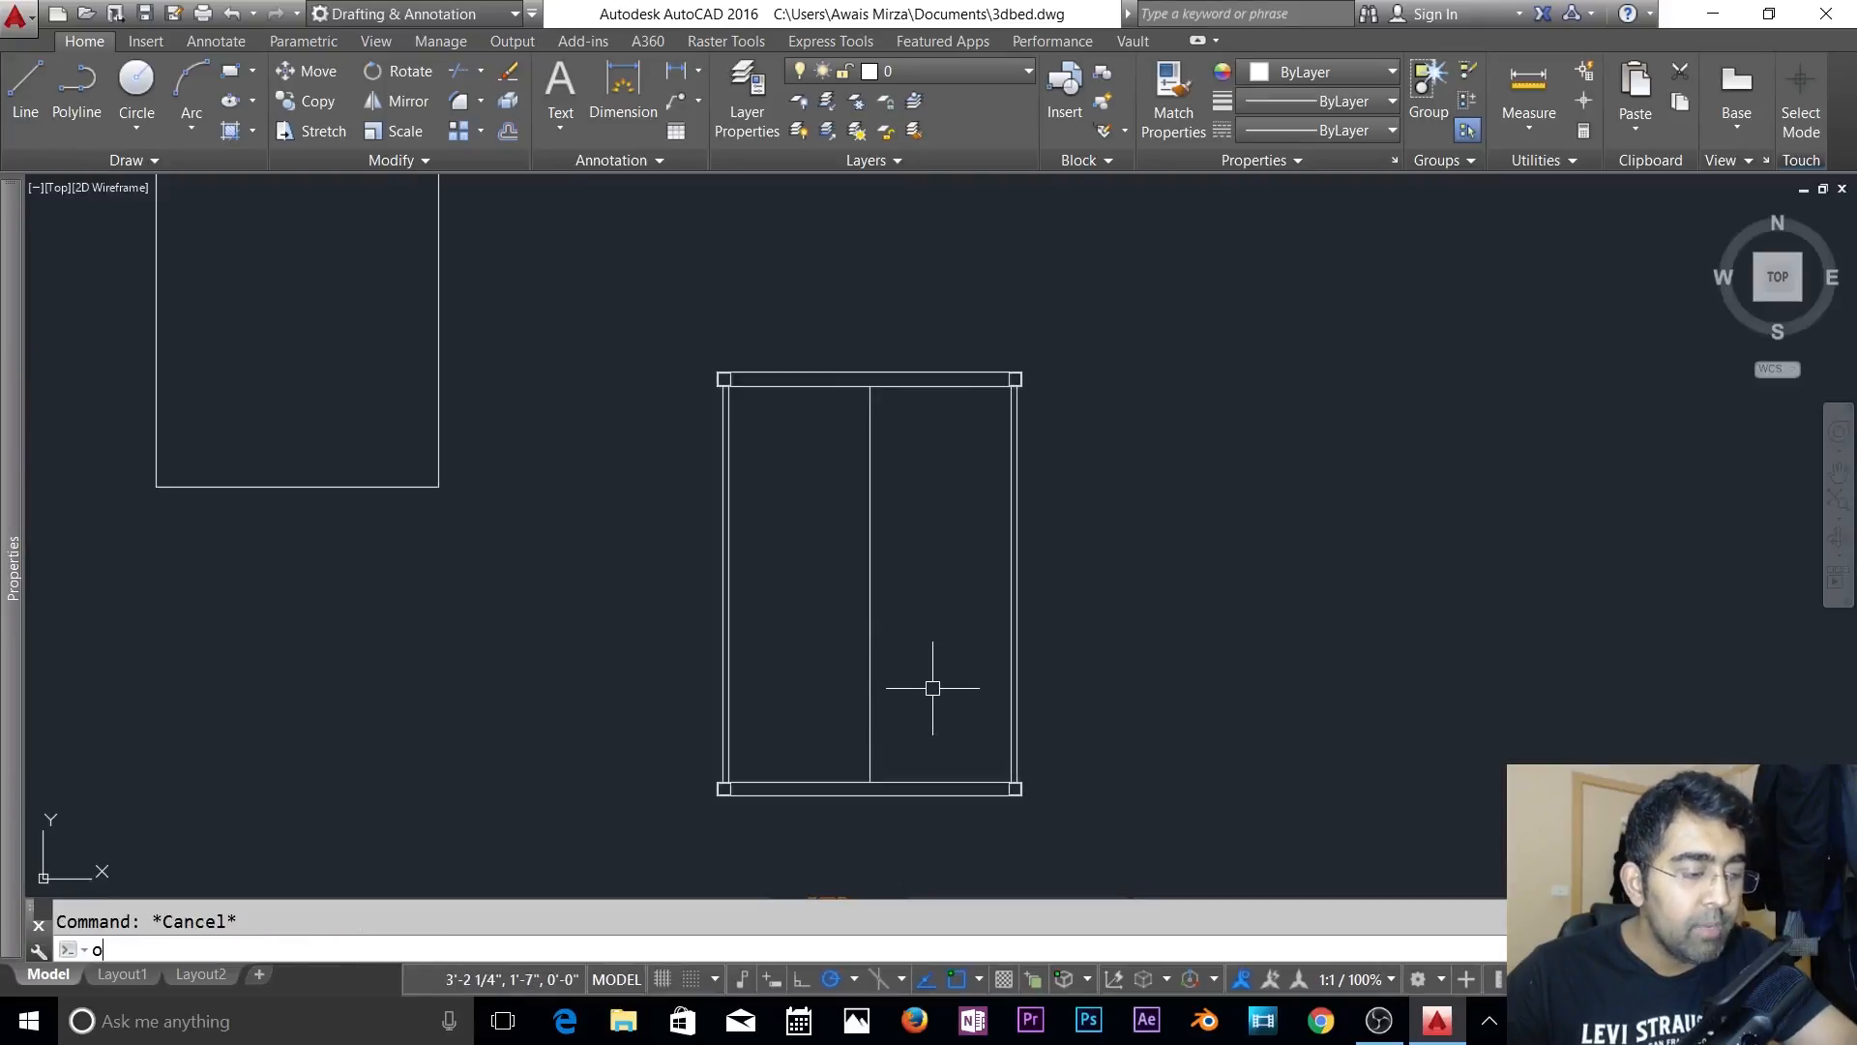
{"action": "key", "text": "Return"}
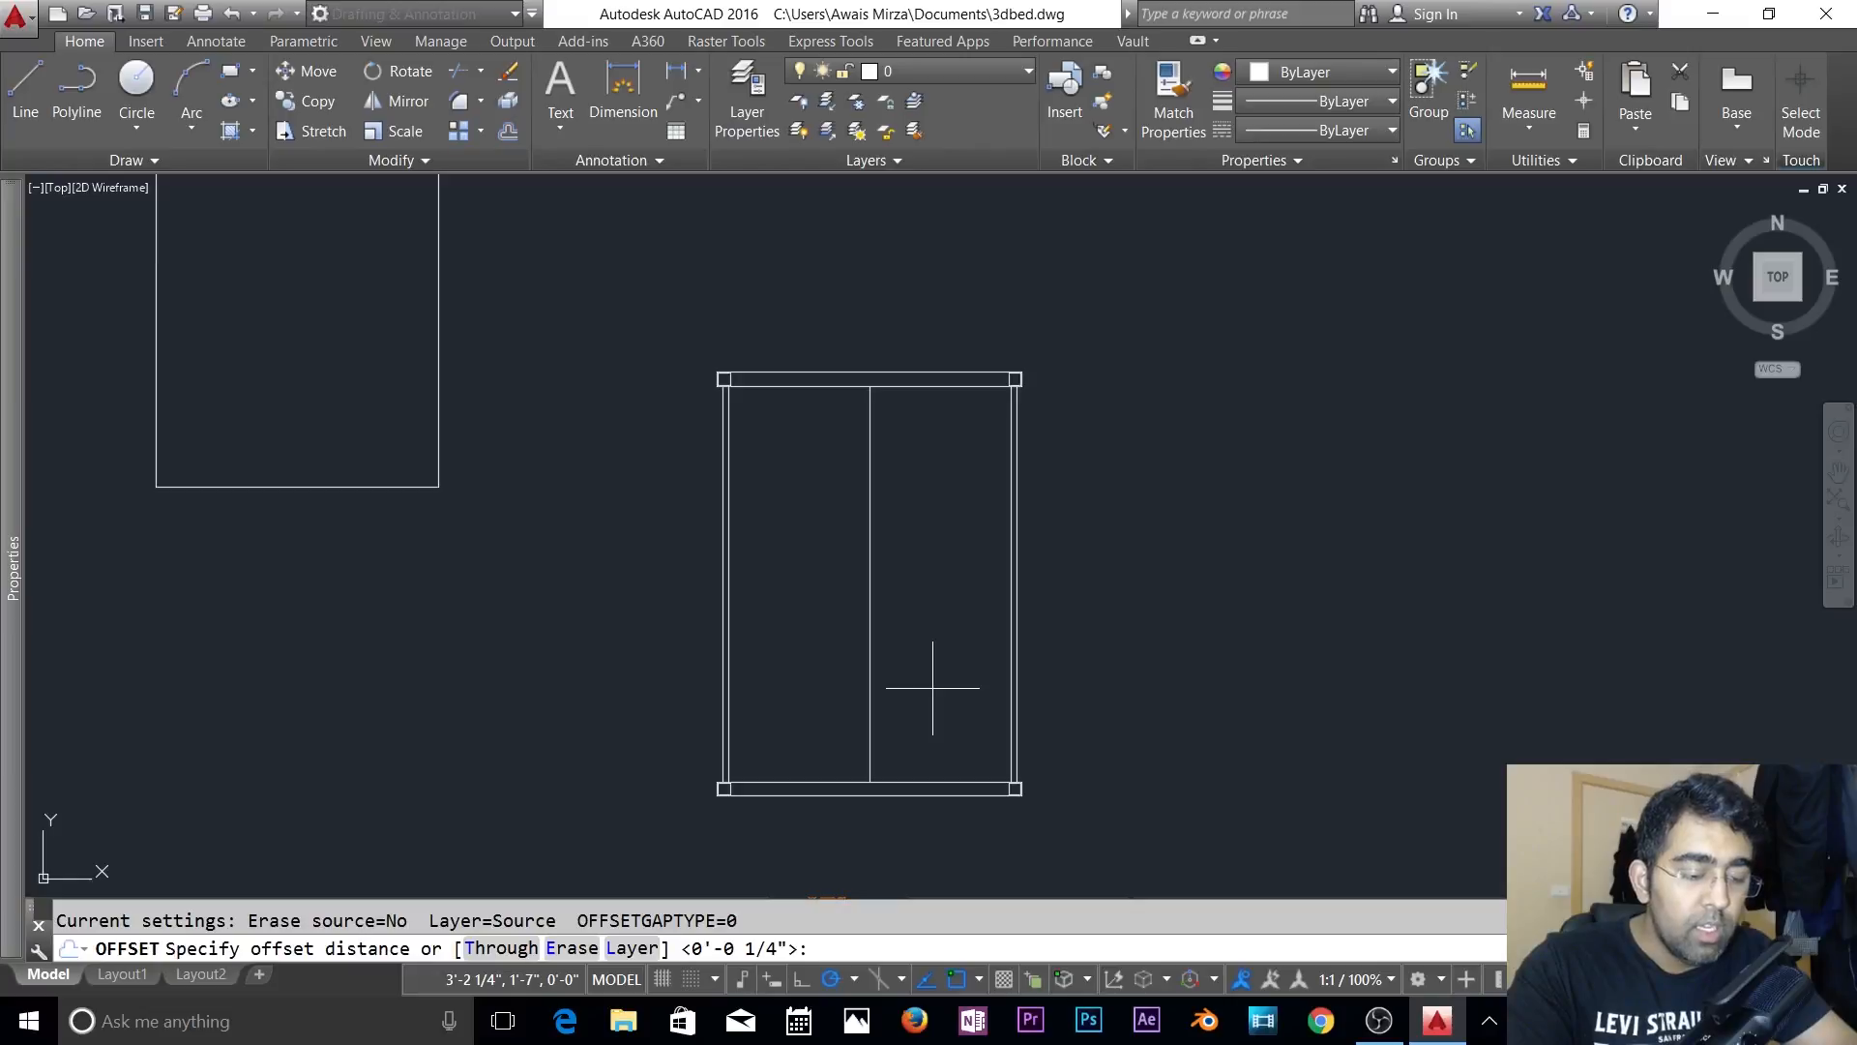
{"action": "key", "text": "Return"}
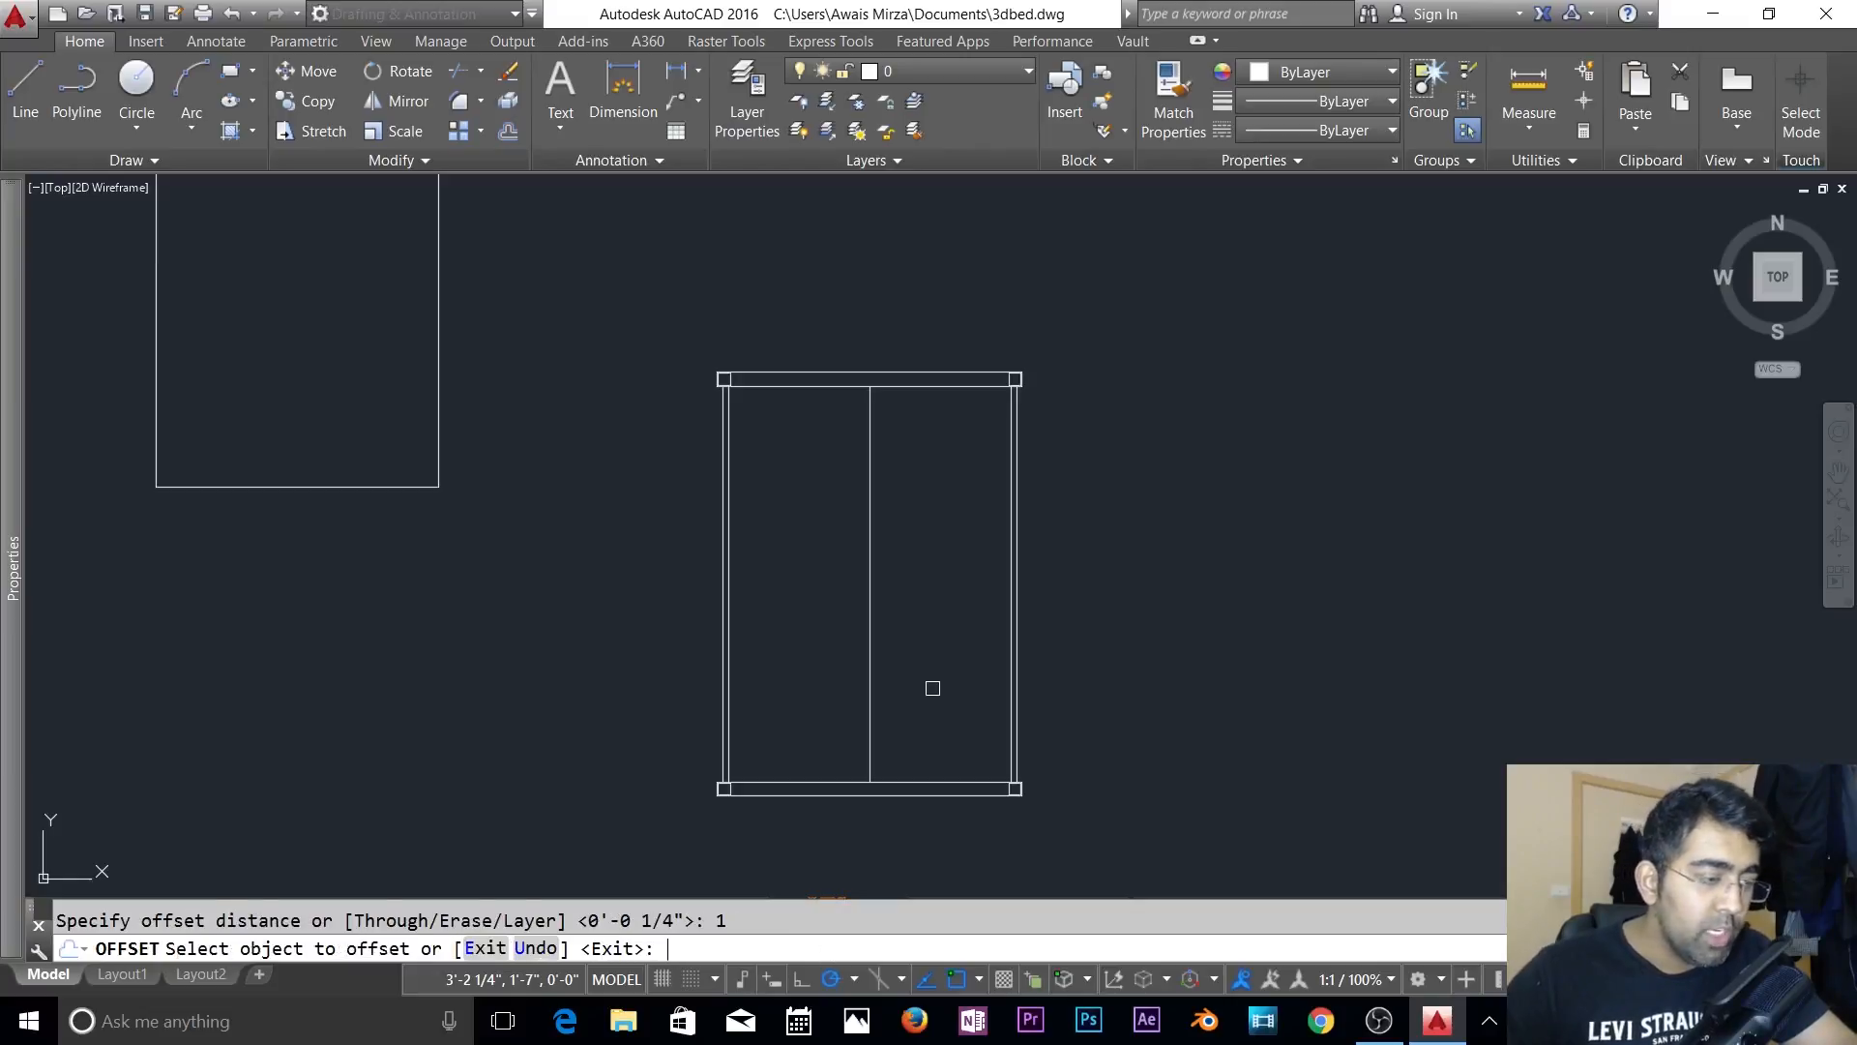
{"action": "left_click", "coordinate": [872, 658]}
{"action": "left_click", "coordinate": [943, 655]}
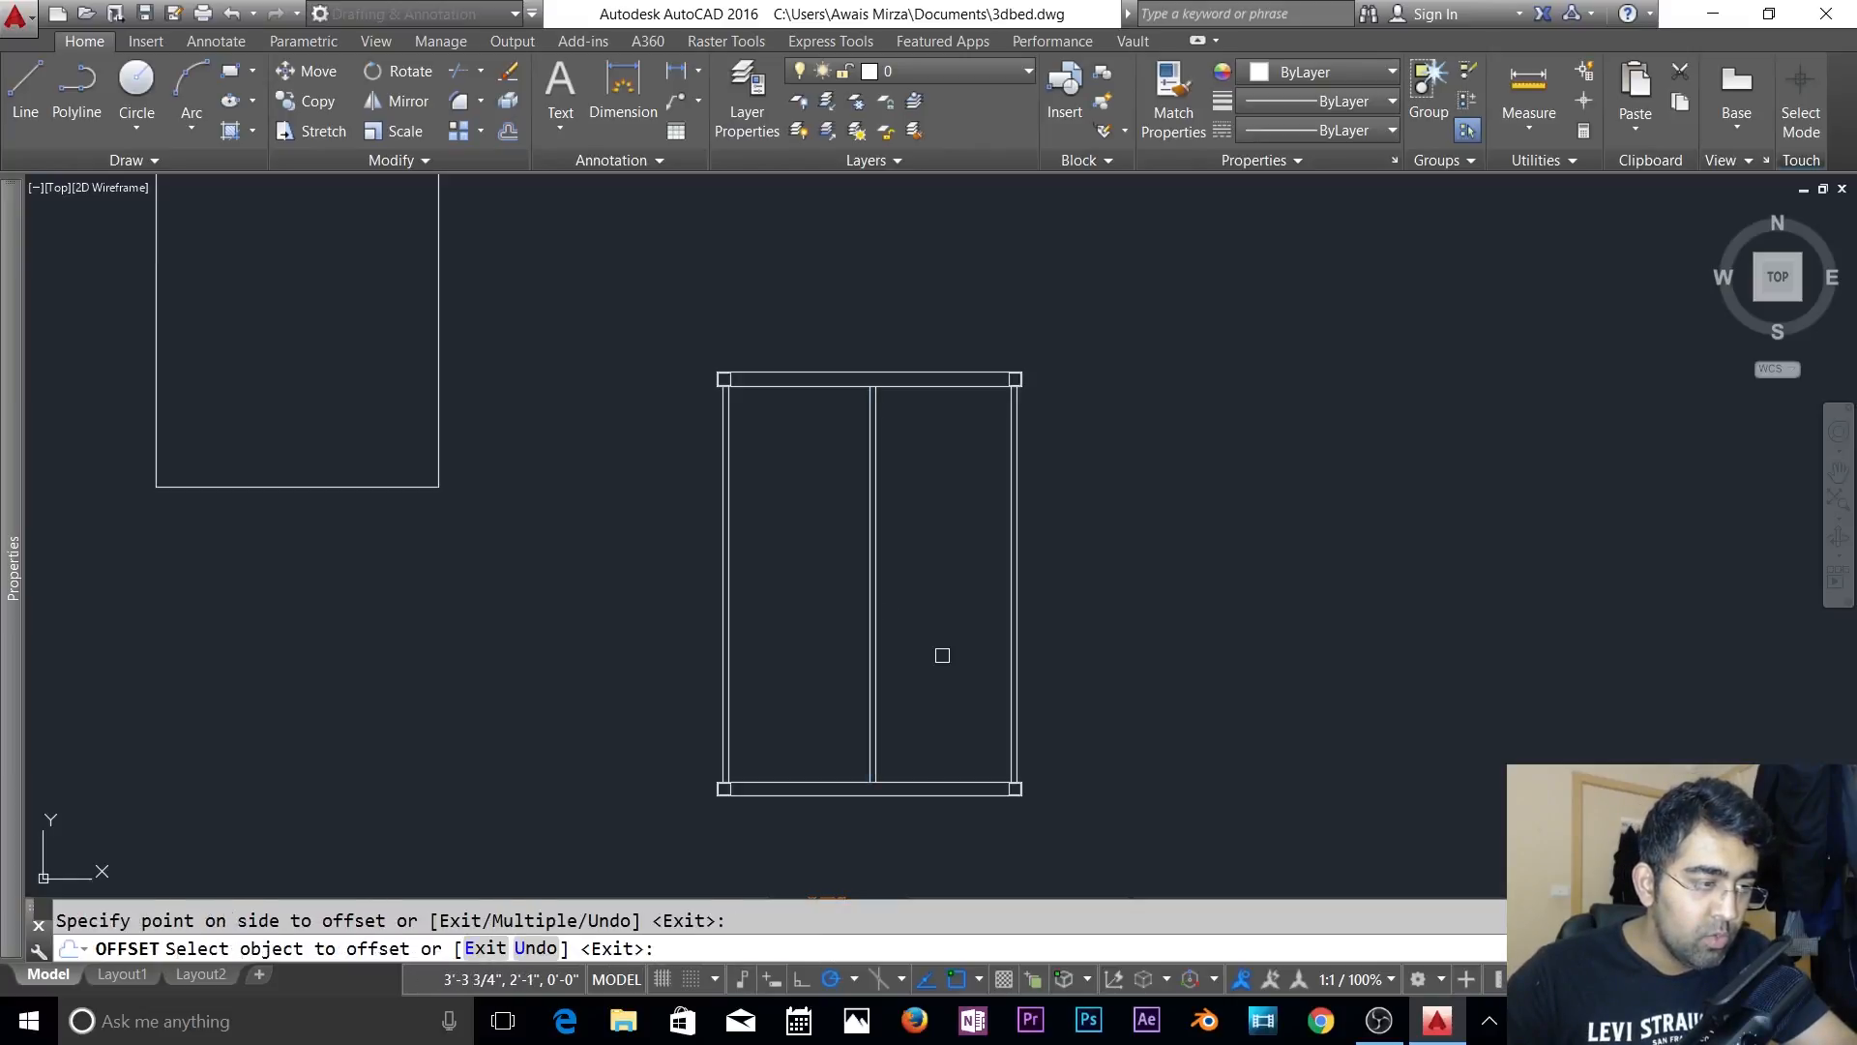
- Try to offset the centre line to the other side with the same 1" distance
{"action": "left_click", "coordinate": [872, 646]}
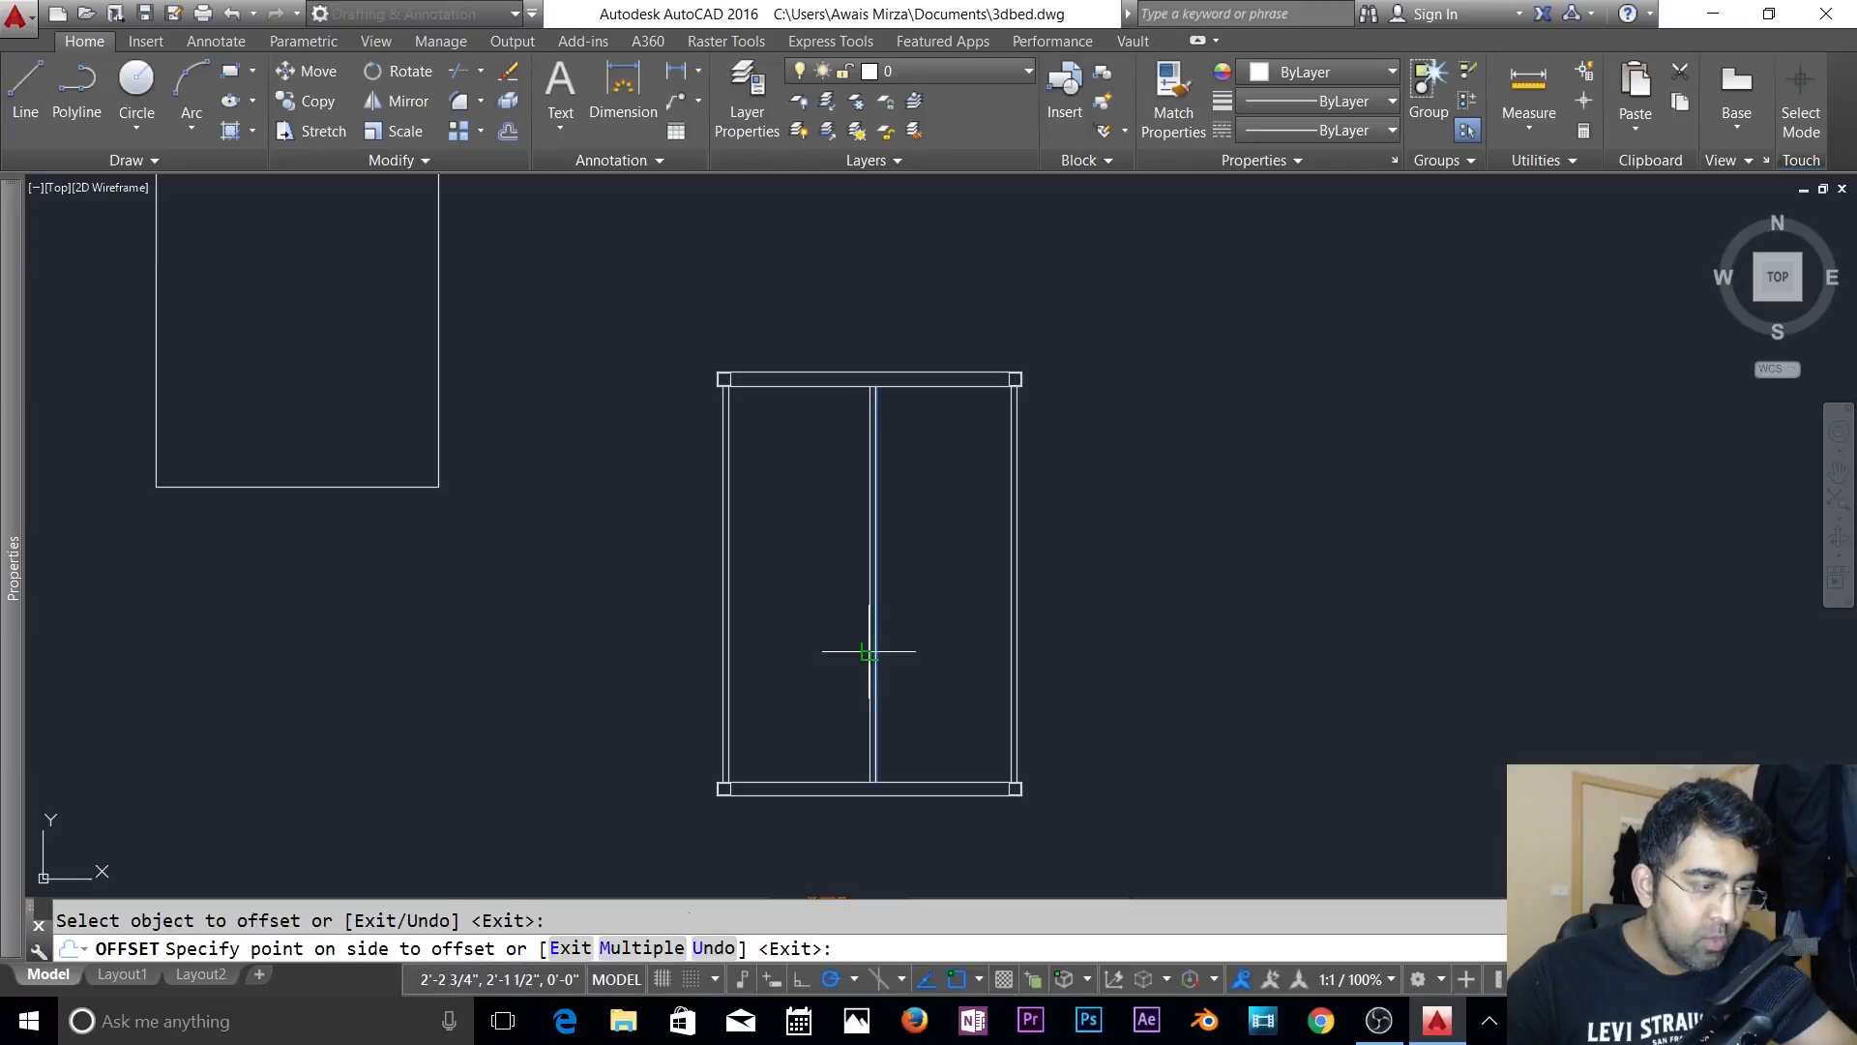
{"action": "left_click", "coordinate": [797, 664]}
{"action": "key", "text": "Escape"}
- Offset the vertical centre line 1" to its left
{"action": "type", "text": "o"}
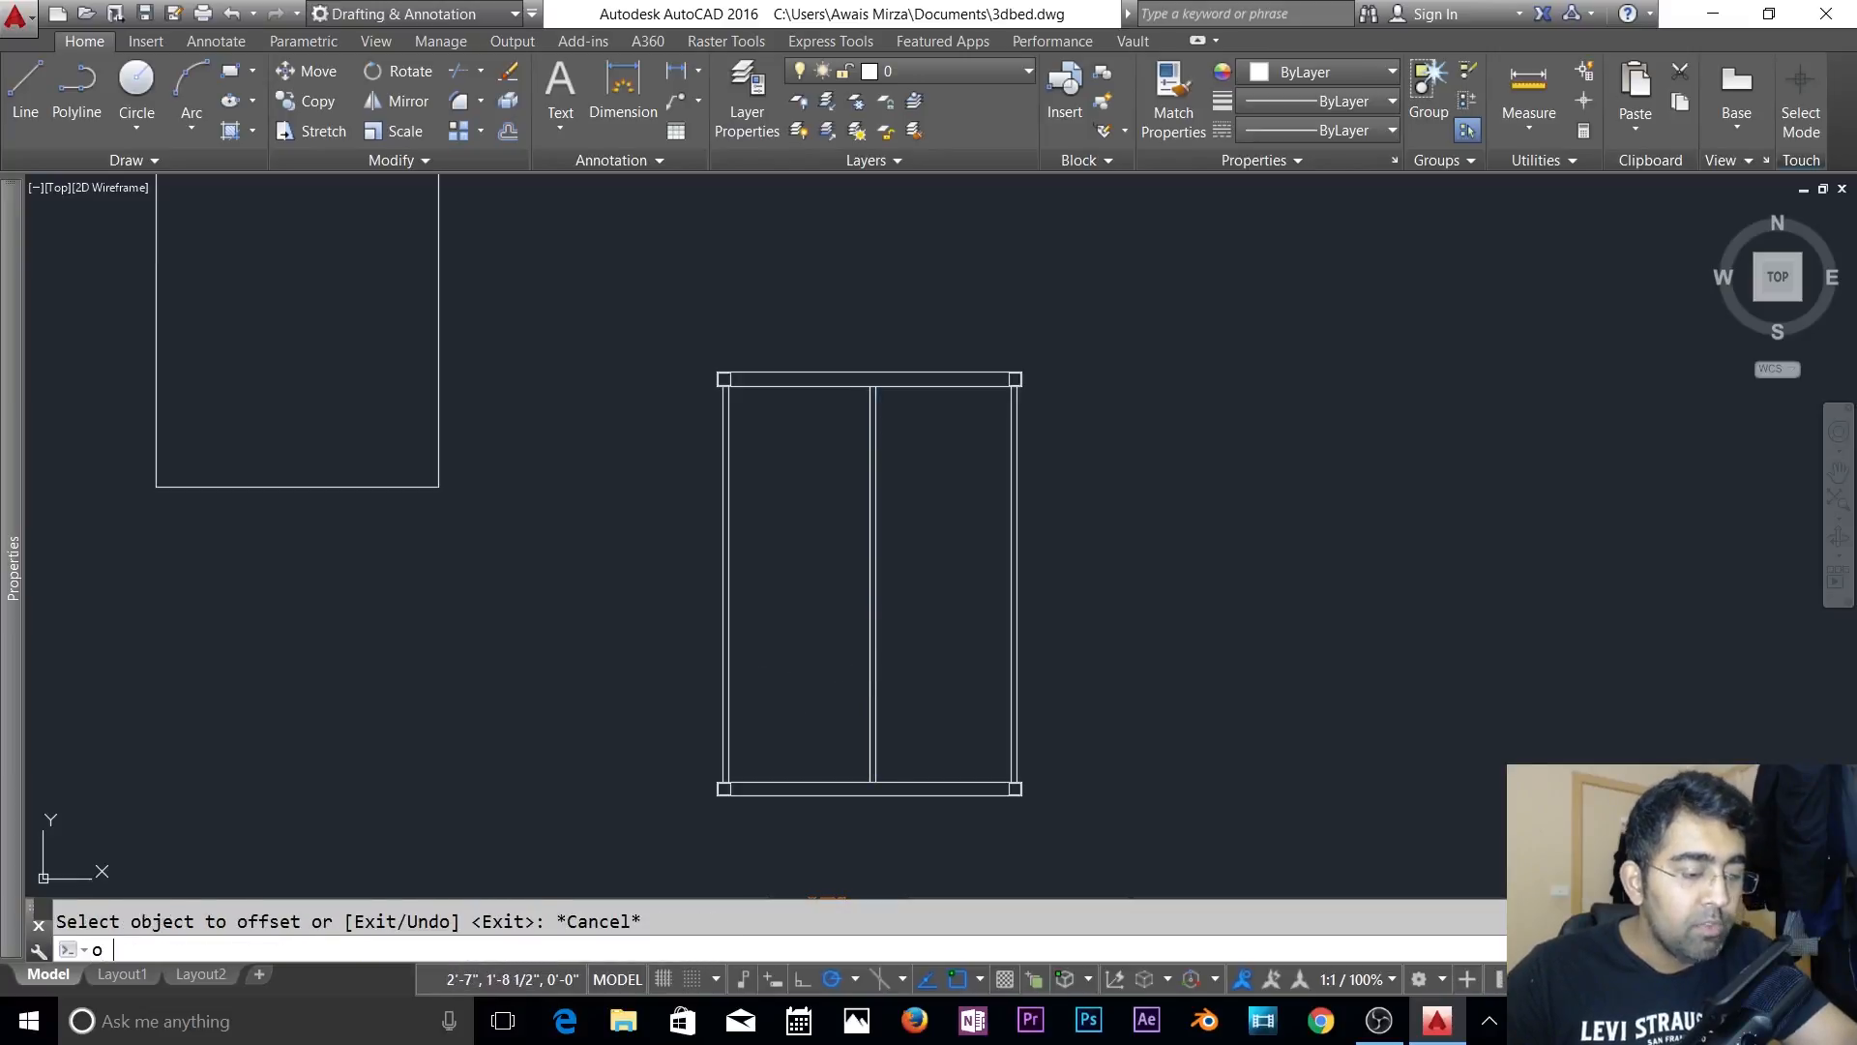
{"action": "key", "text": "Return"}
{"action": "key", "text": "Return"}
{"action": "left_click", "coordinate": [870, 676]}
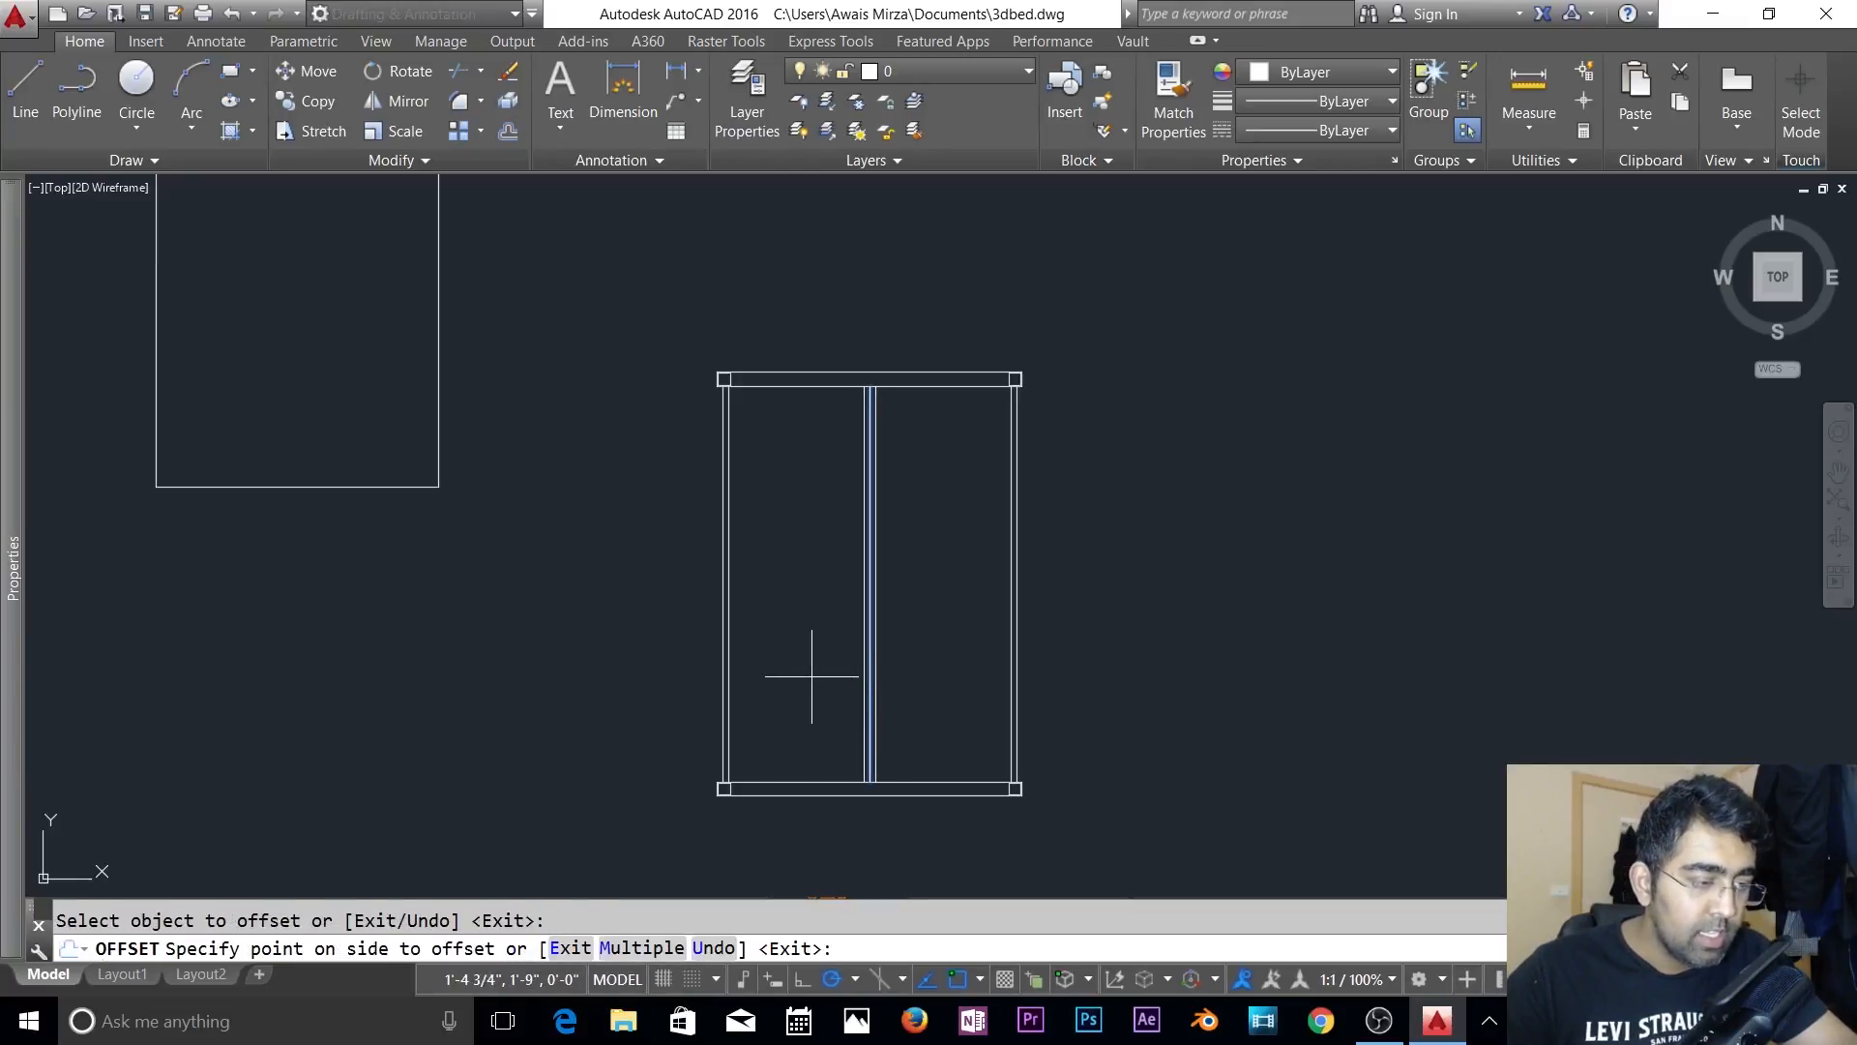
{"action": "left_click", "coordinate": [813, 674]}
{"action": "scroll", "coordinate": [818, 679], "scroll_direction": "up", "scroll_amount": 3}
{"action": "key", "text": "Escape"}
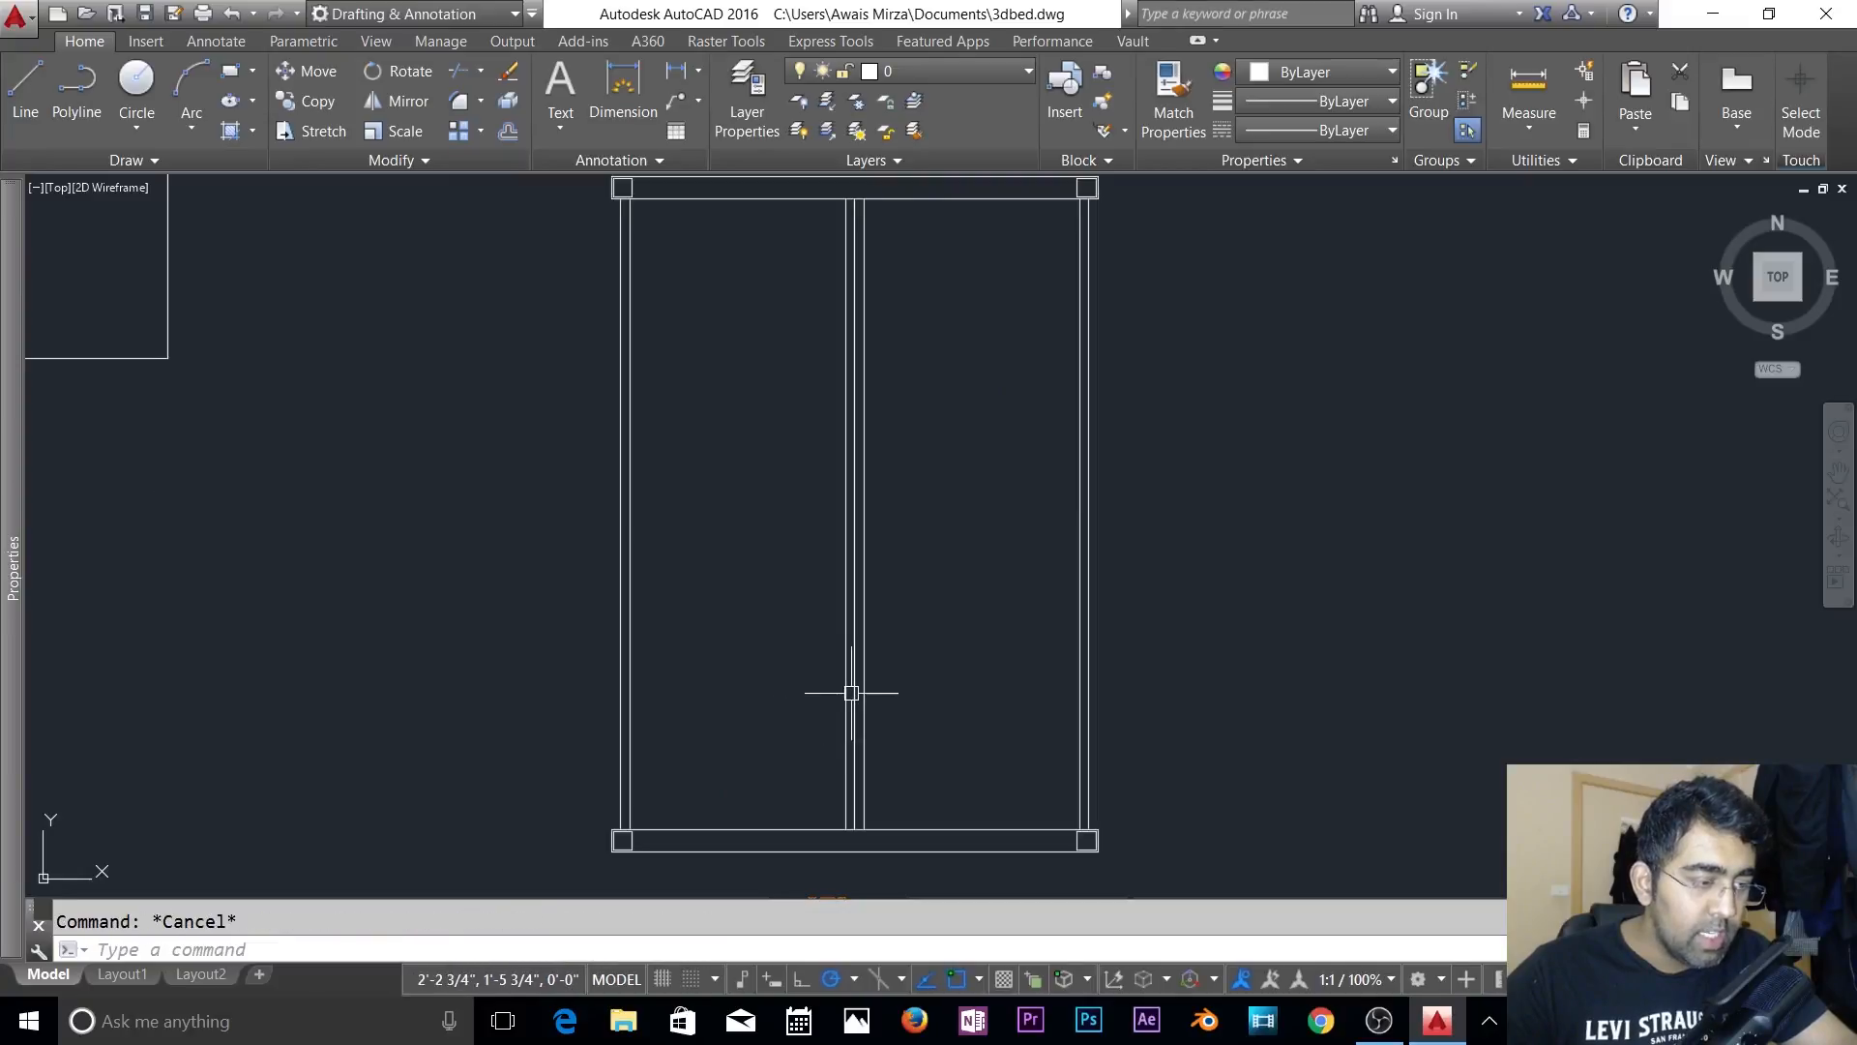
- Erase the original centre line and the duplicate beneath it, leaving only the two outer lines of the middle rail
{"action": "left_click", "coordinate": [849, 706]}
{"action": "key", "text": "Escape"}
{"action": "left_click", "coordinate": [852, 706]}
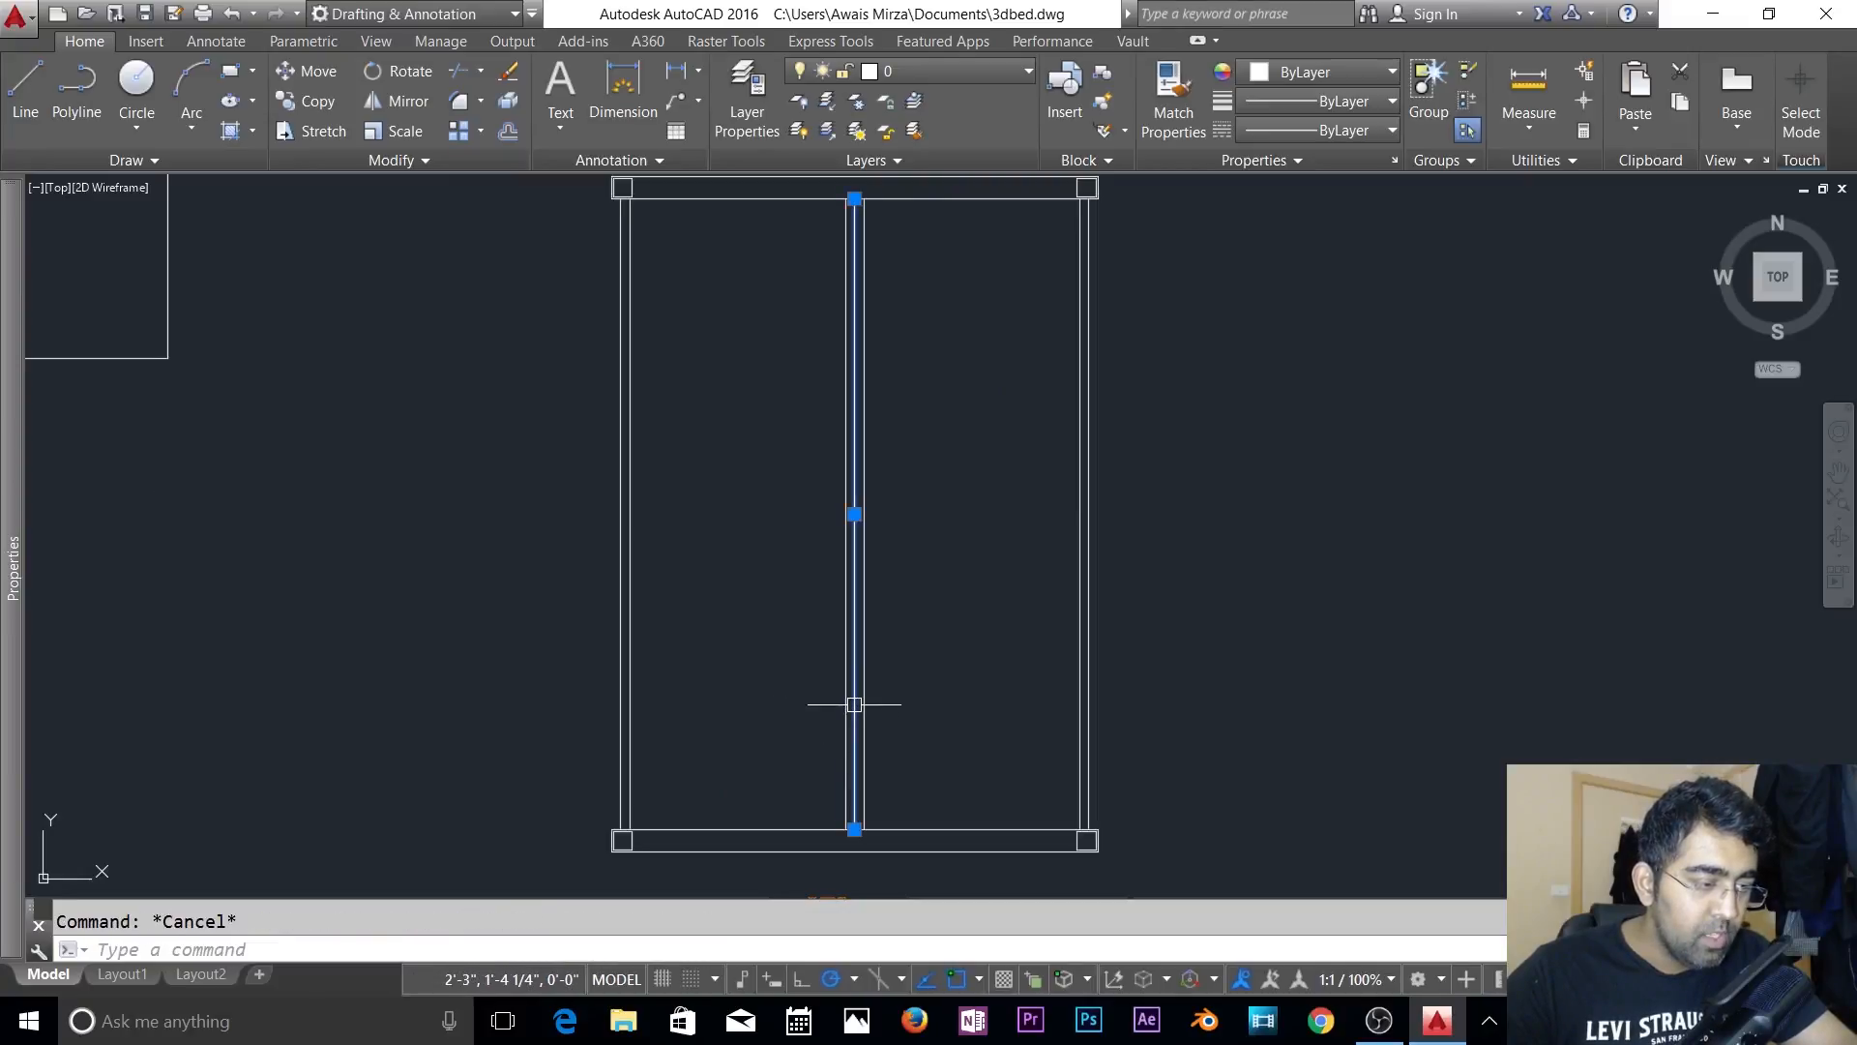
{"action": "key", "text": "Delete"}
{"action": "scroll", "coordinate": [937, 654], "scroll_direction": "down", "scroll_amount": 2}
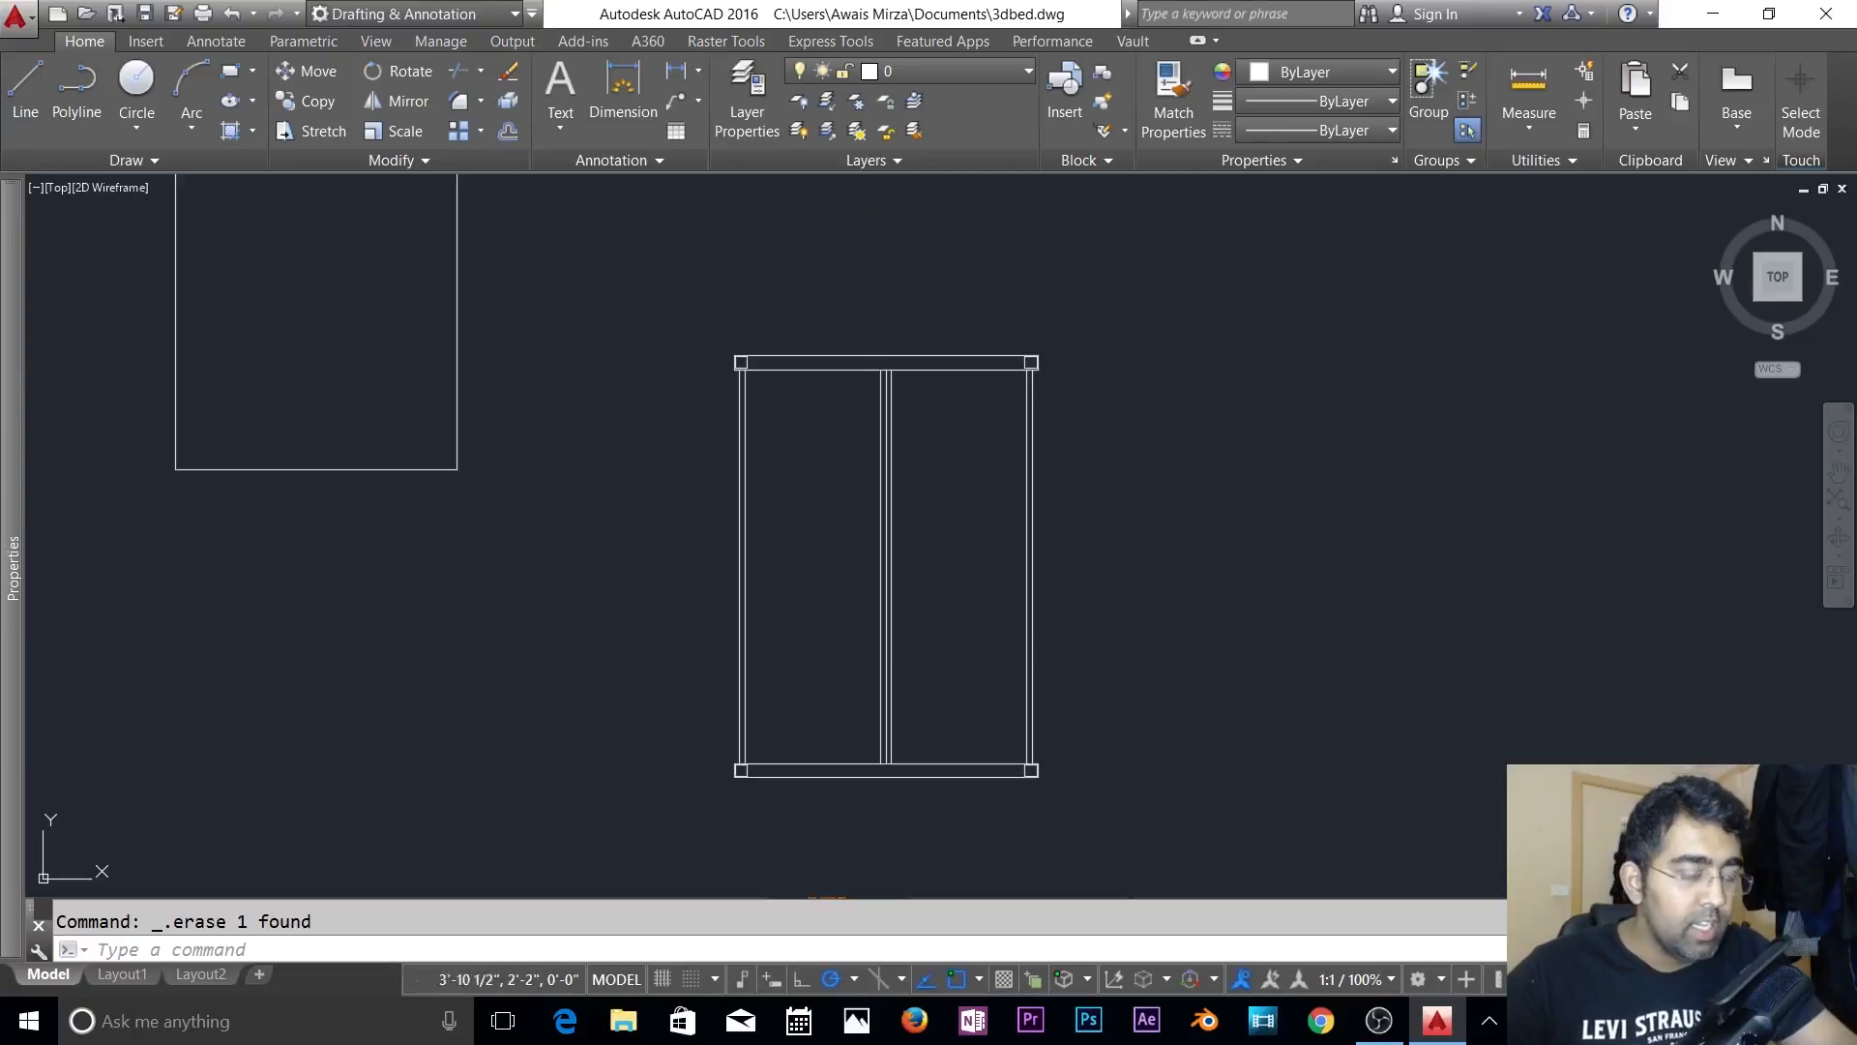
{"action": "key", "text": "Escape"}
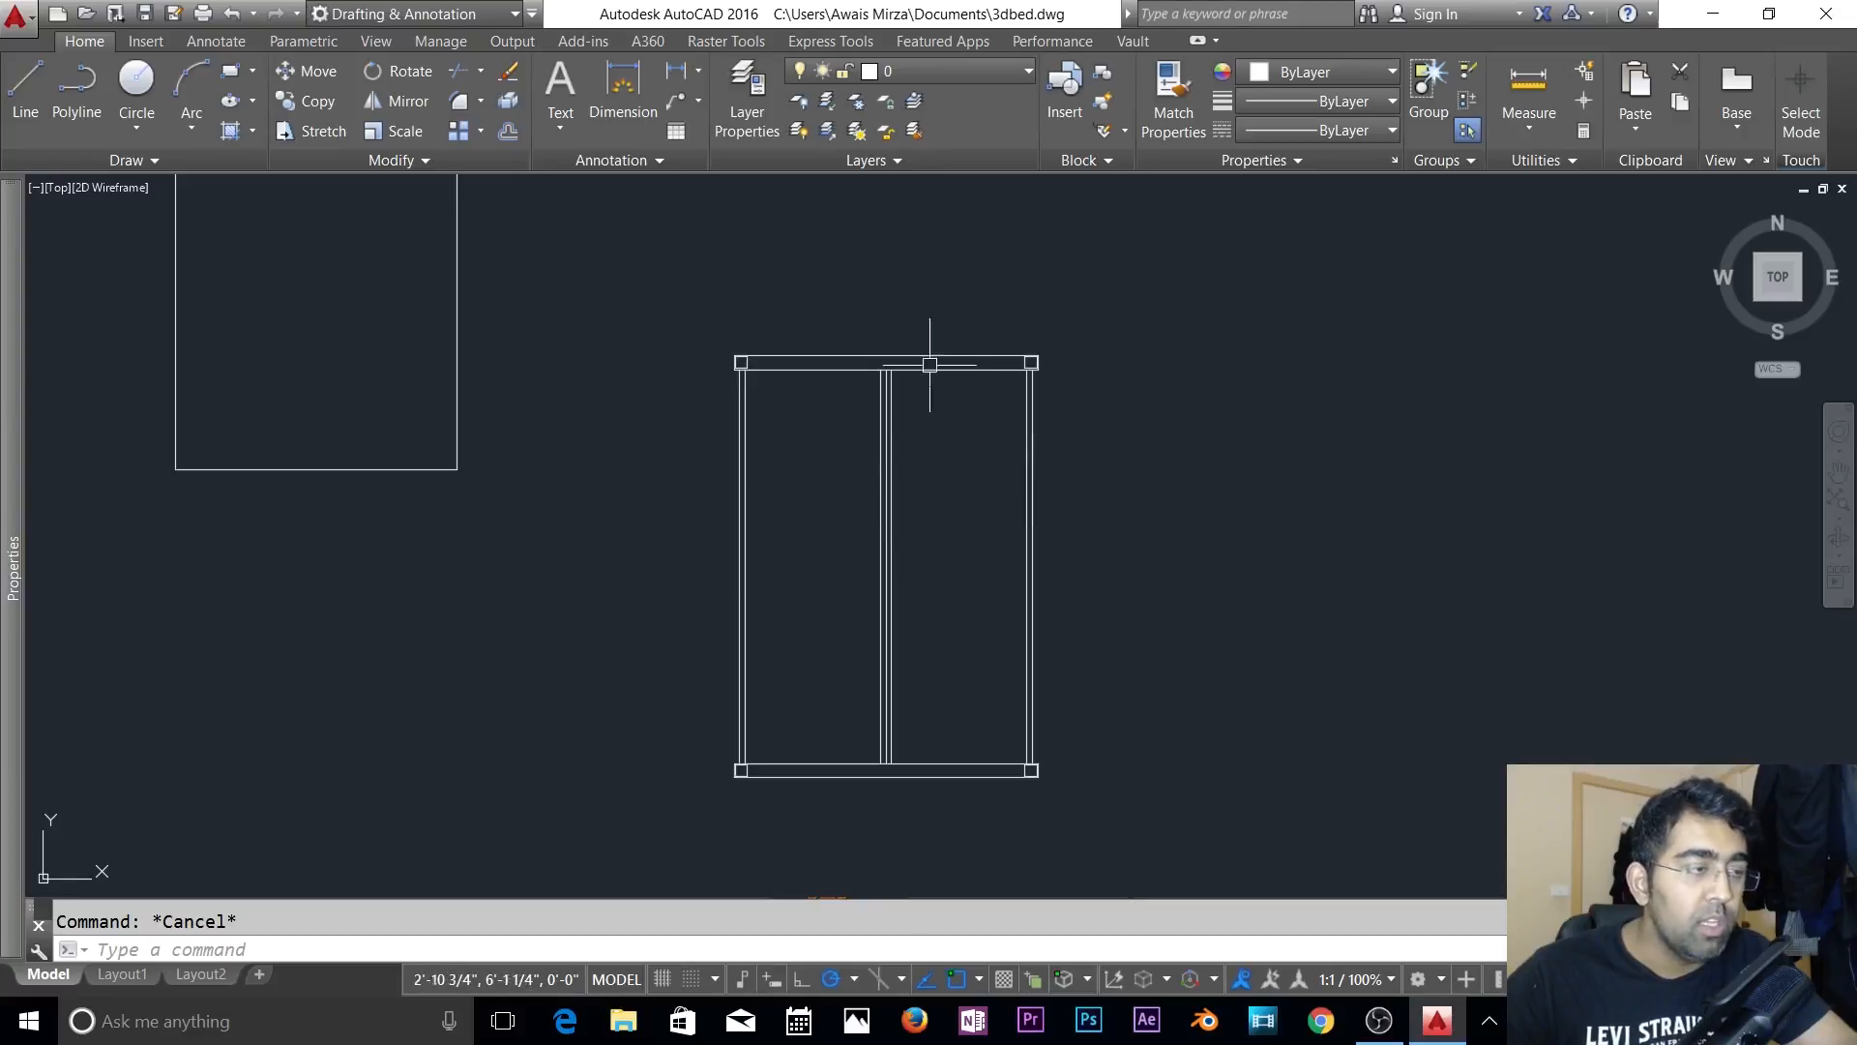
{"action": "scroll", "coordinate": [880, 791], "scroll_direction": "up", "scroll_amount": 2}
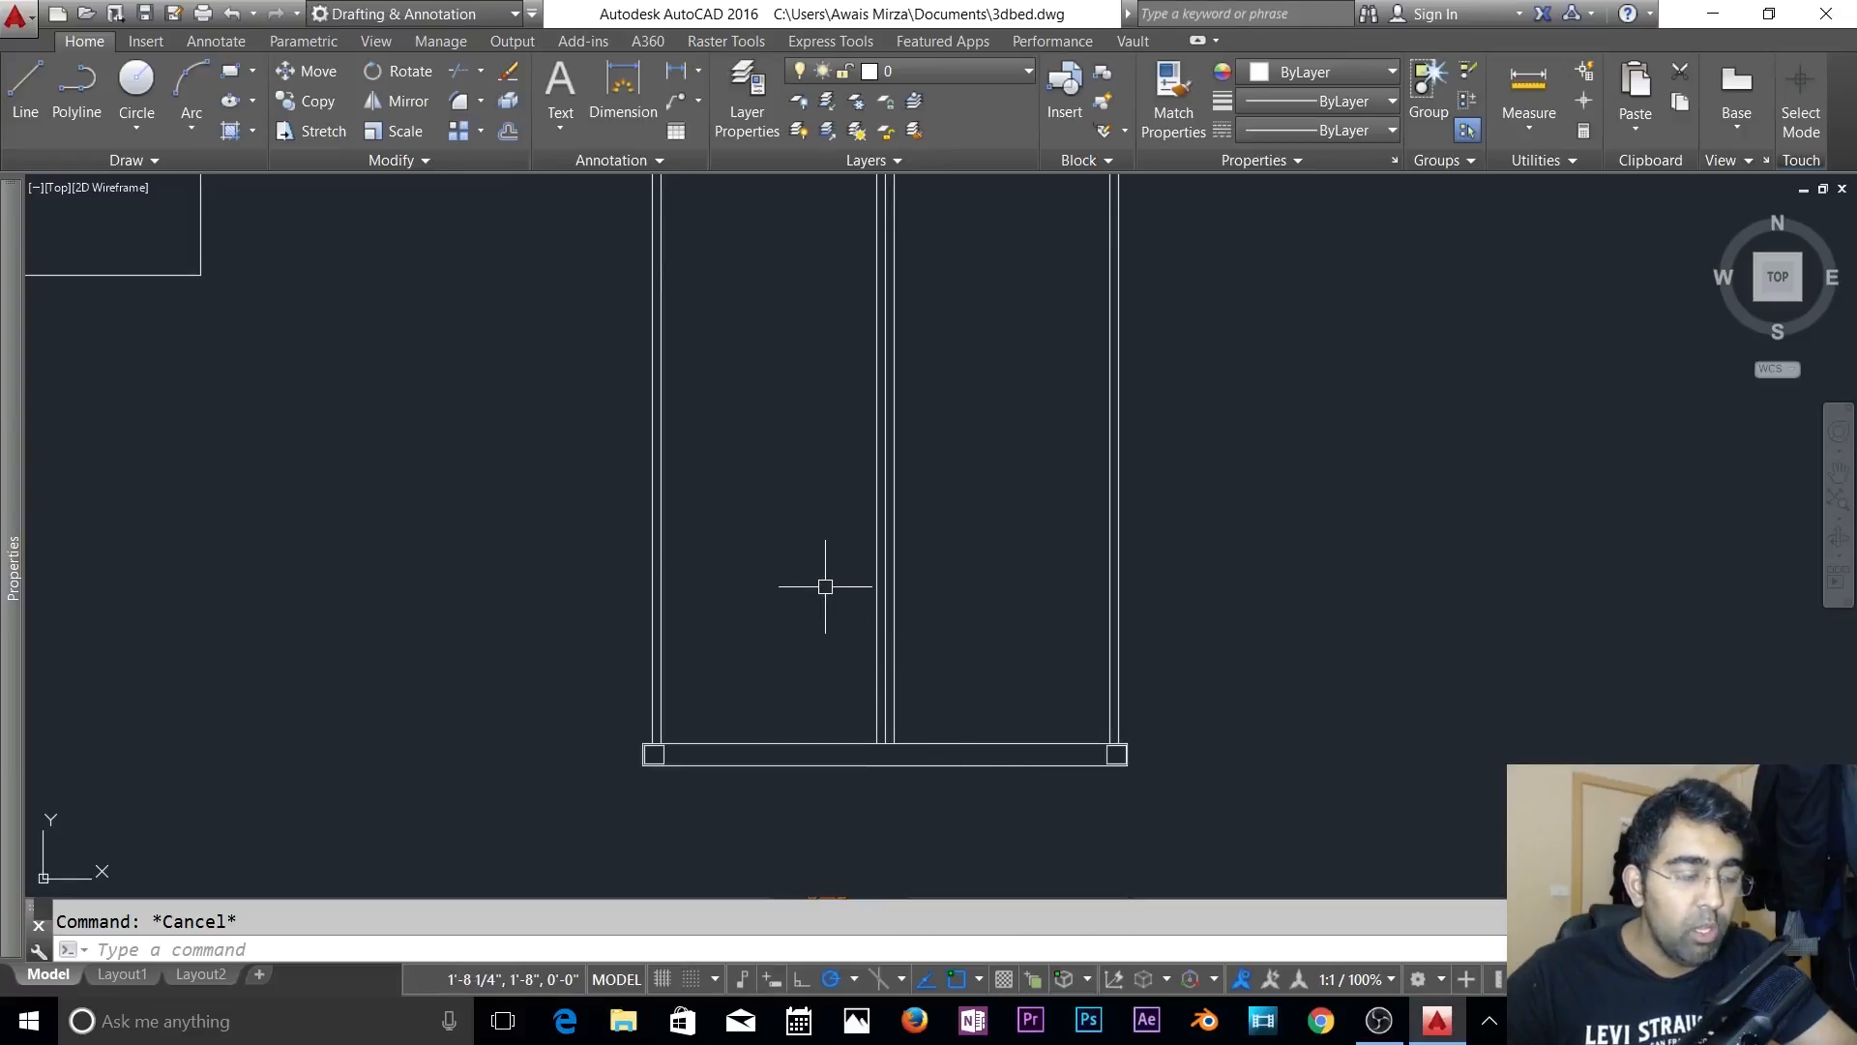
{"action": "scroll", "coordinate": [912, 560], "scroll_direction": "up", "scroll_amount": 2}
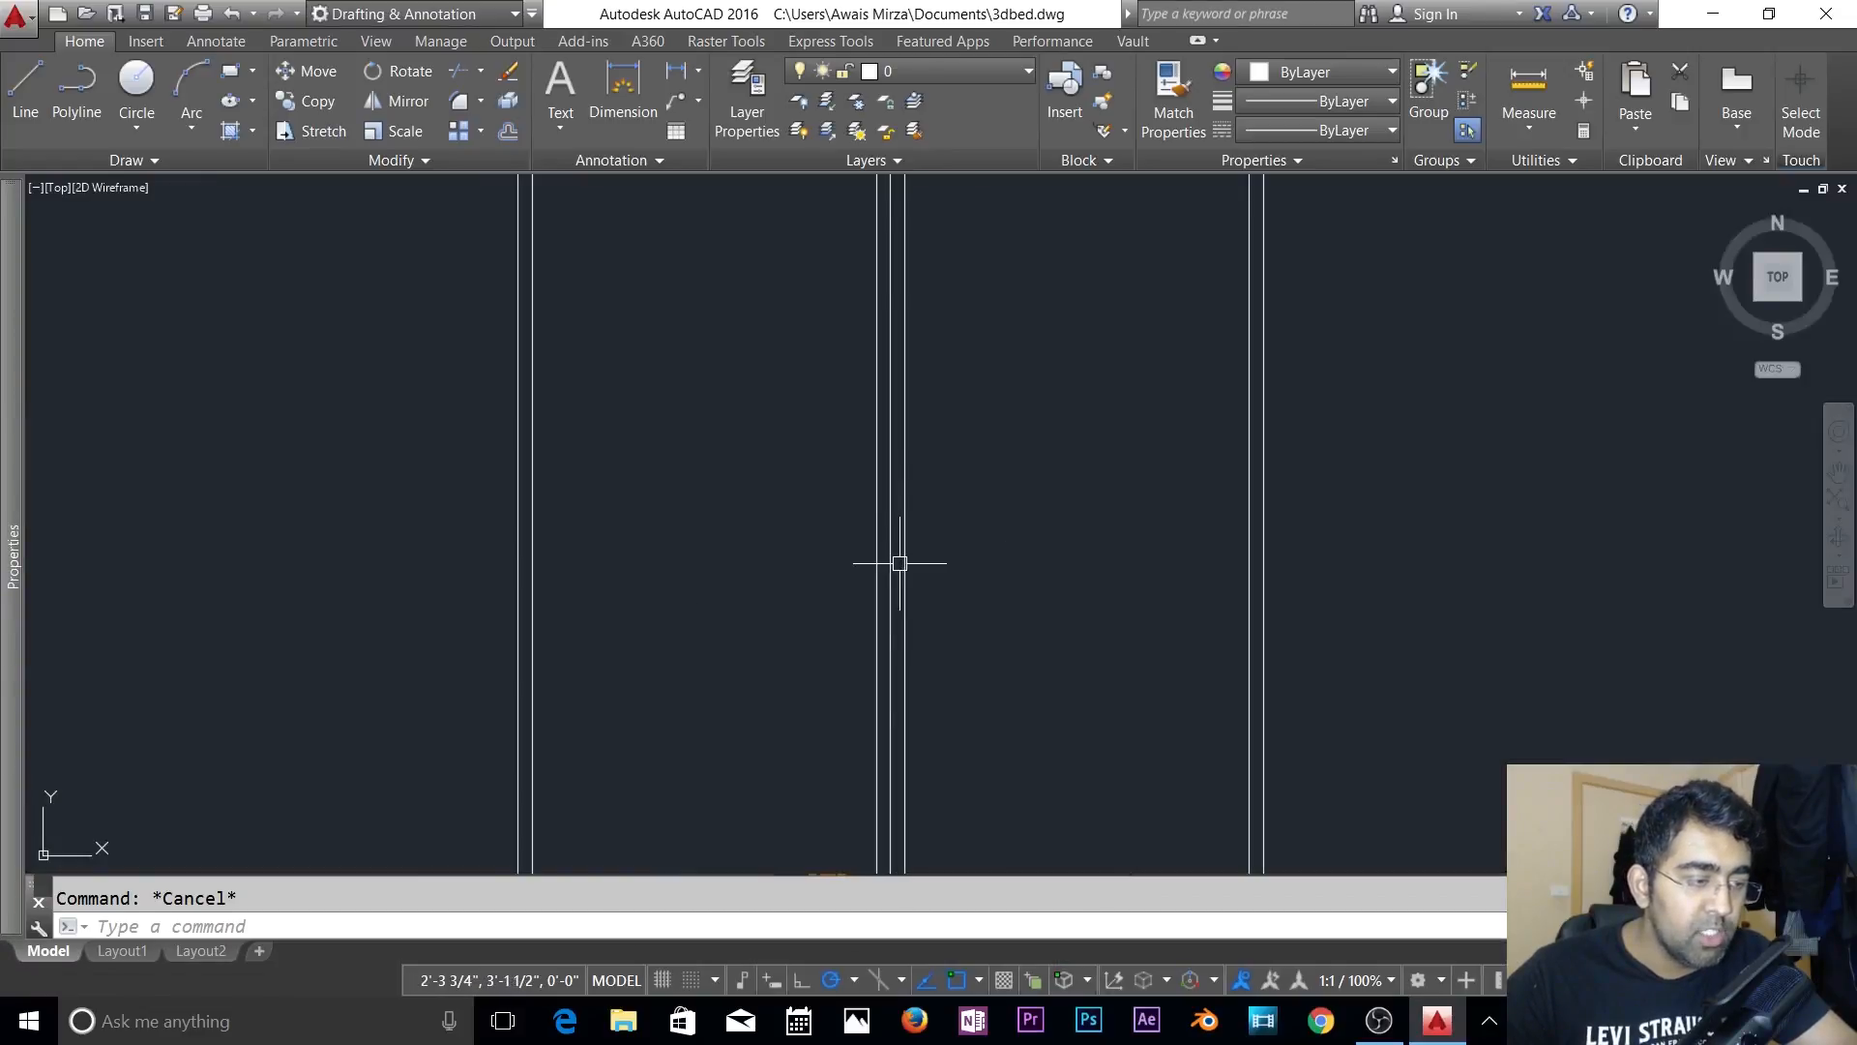
{"action": "left_click", "coordinate": [893, 563]}
{"action": "key", "text": "Delete"}
{"action": "scroll", "coordinate": [879, 577], "scroll_direction": "down", "scroll_amount": 3}
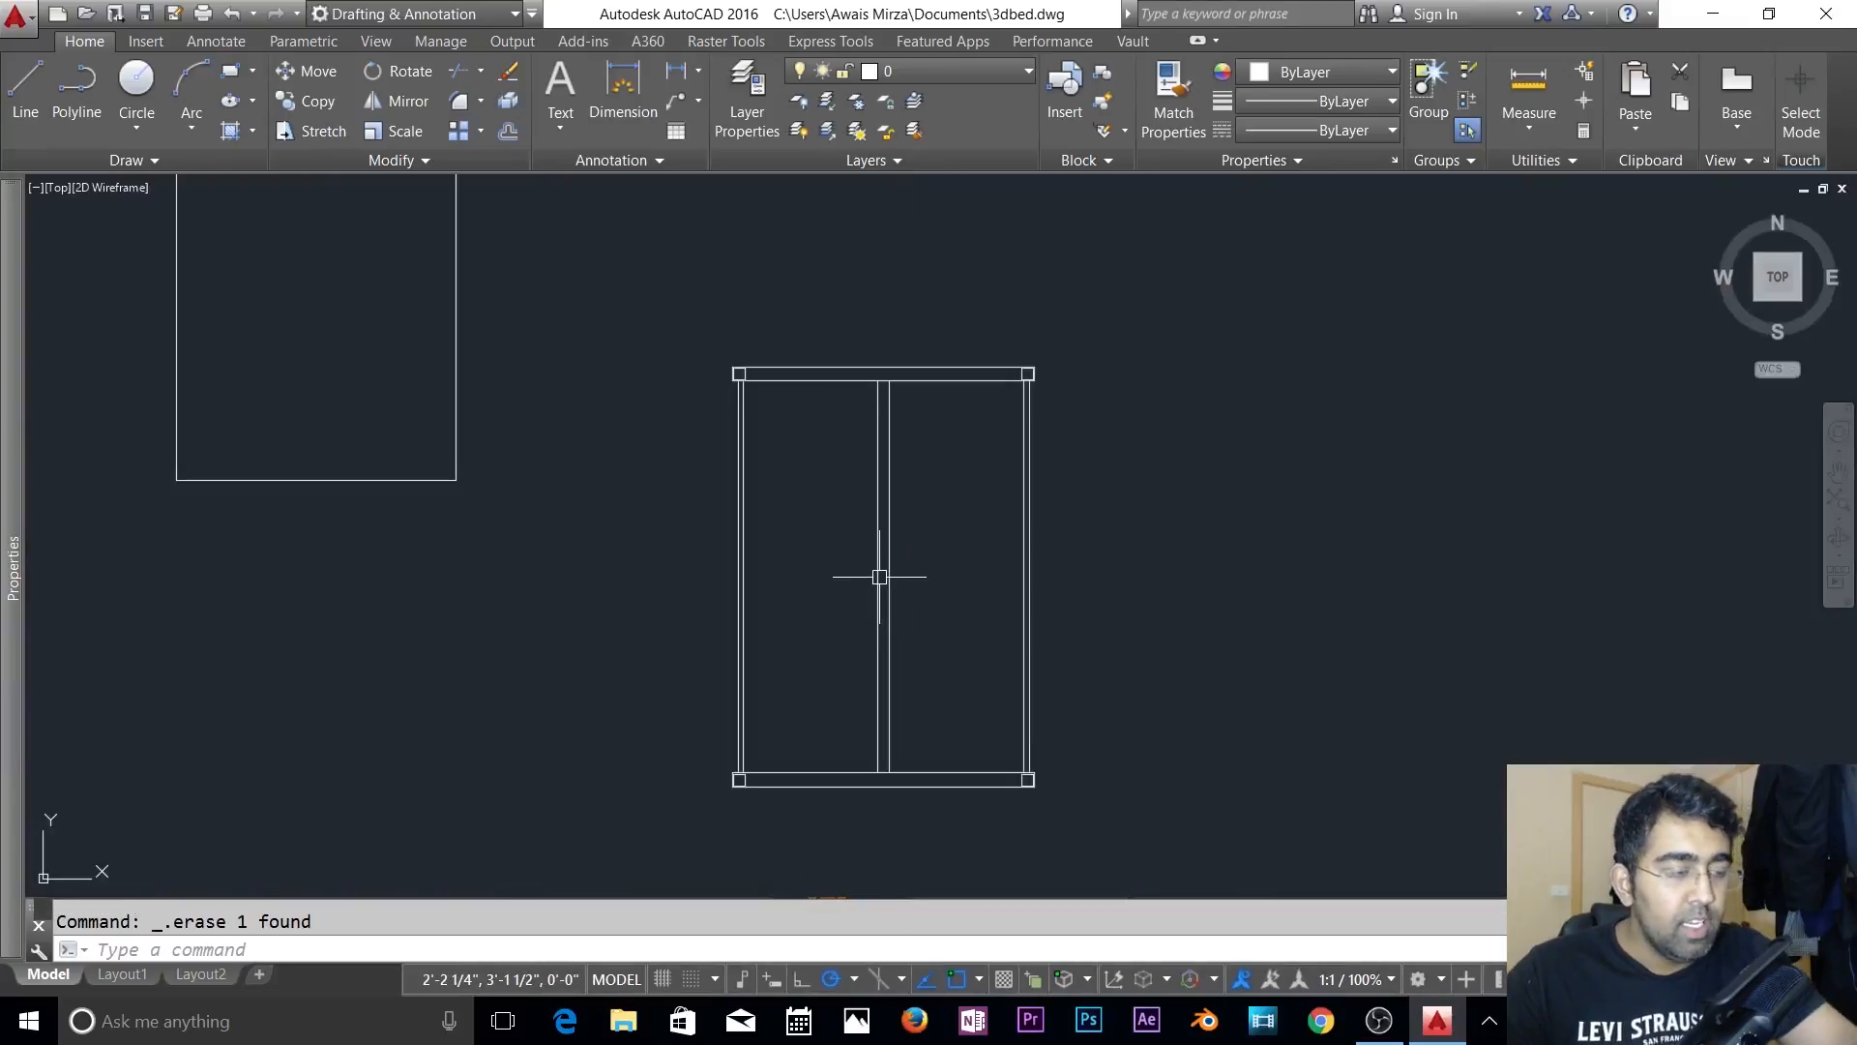
{"action": "key", "text": "Escape"}
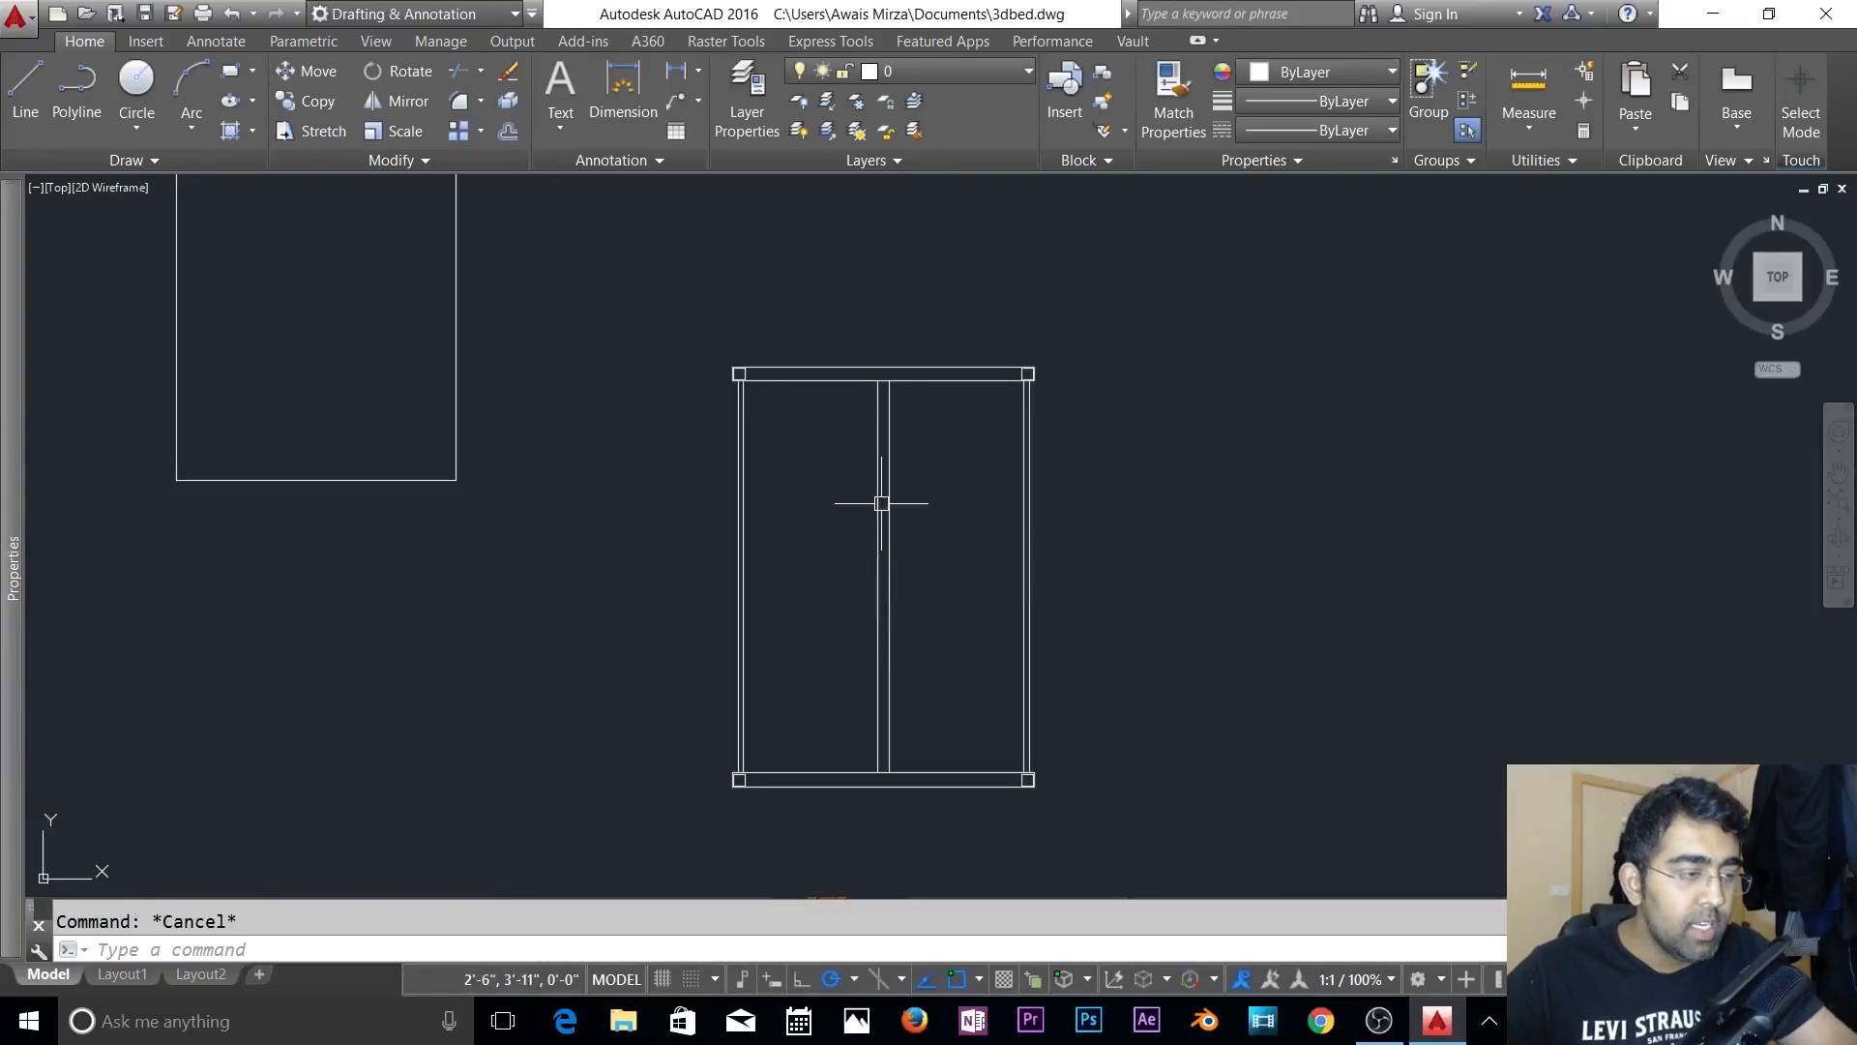
- Open the layer manager, dock it beside the drawing, and widen it to show the On, Freeze and Lock columns
{"action": "left_click", "coordinate": [741, 120]}
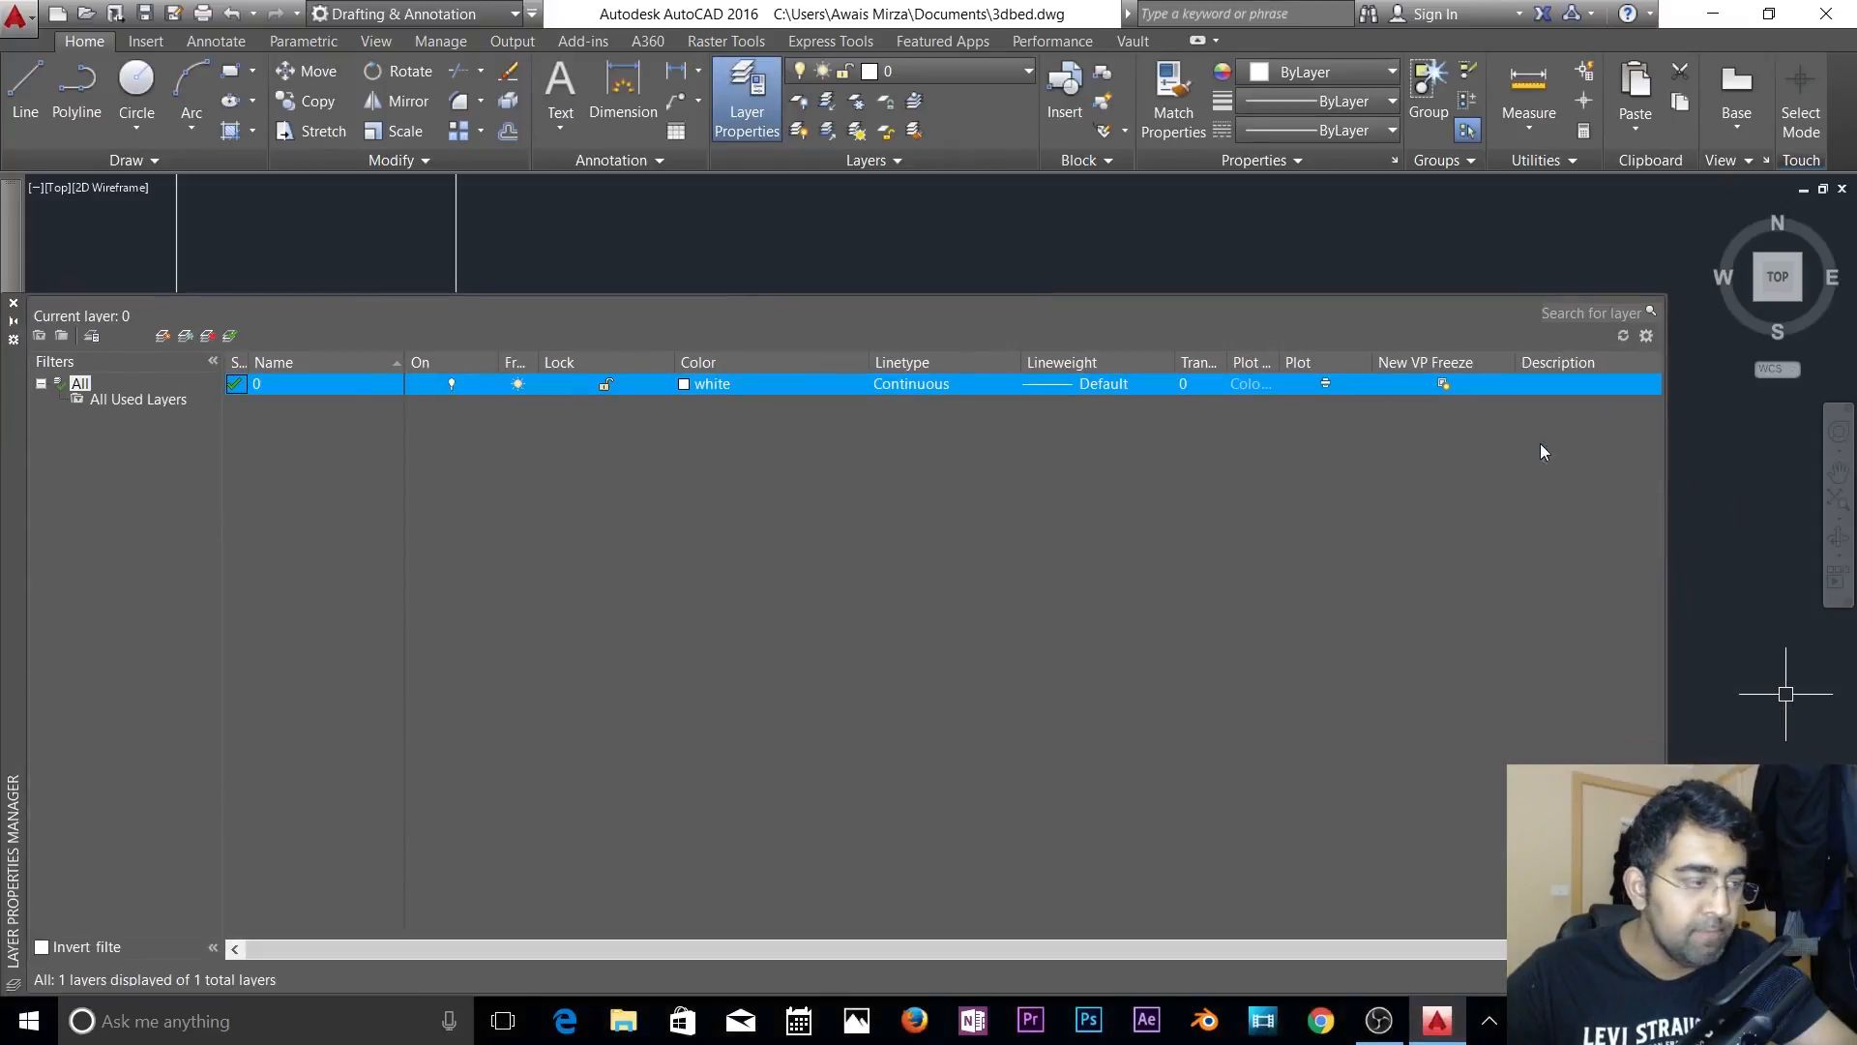
{"action": "left_click_drag", "start_coordinate": [1665, 468], "coordinate": [1372, 486]}
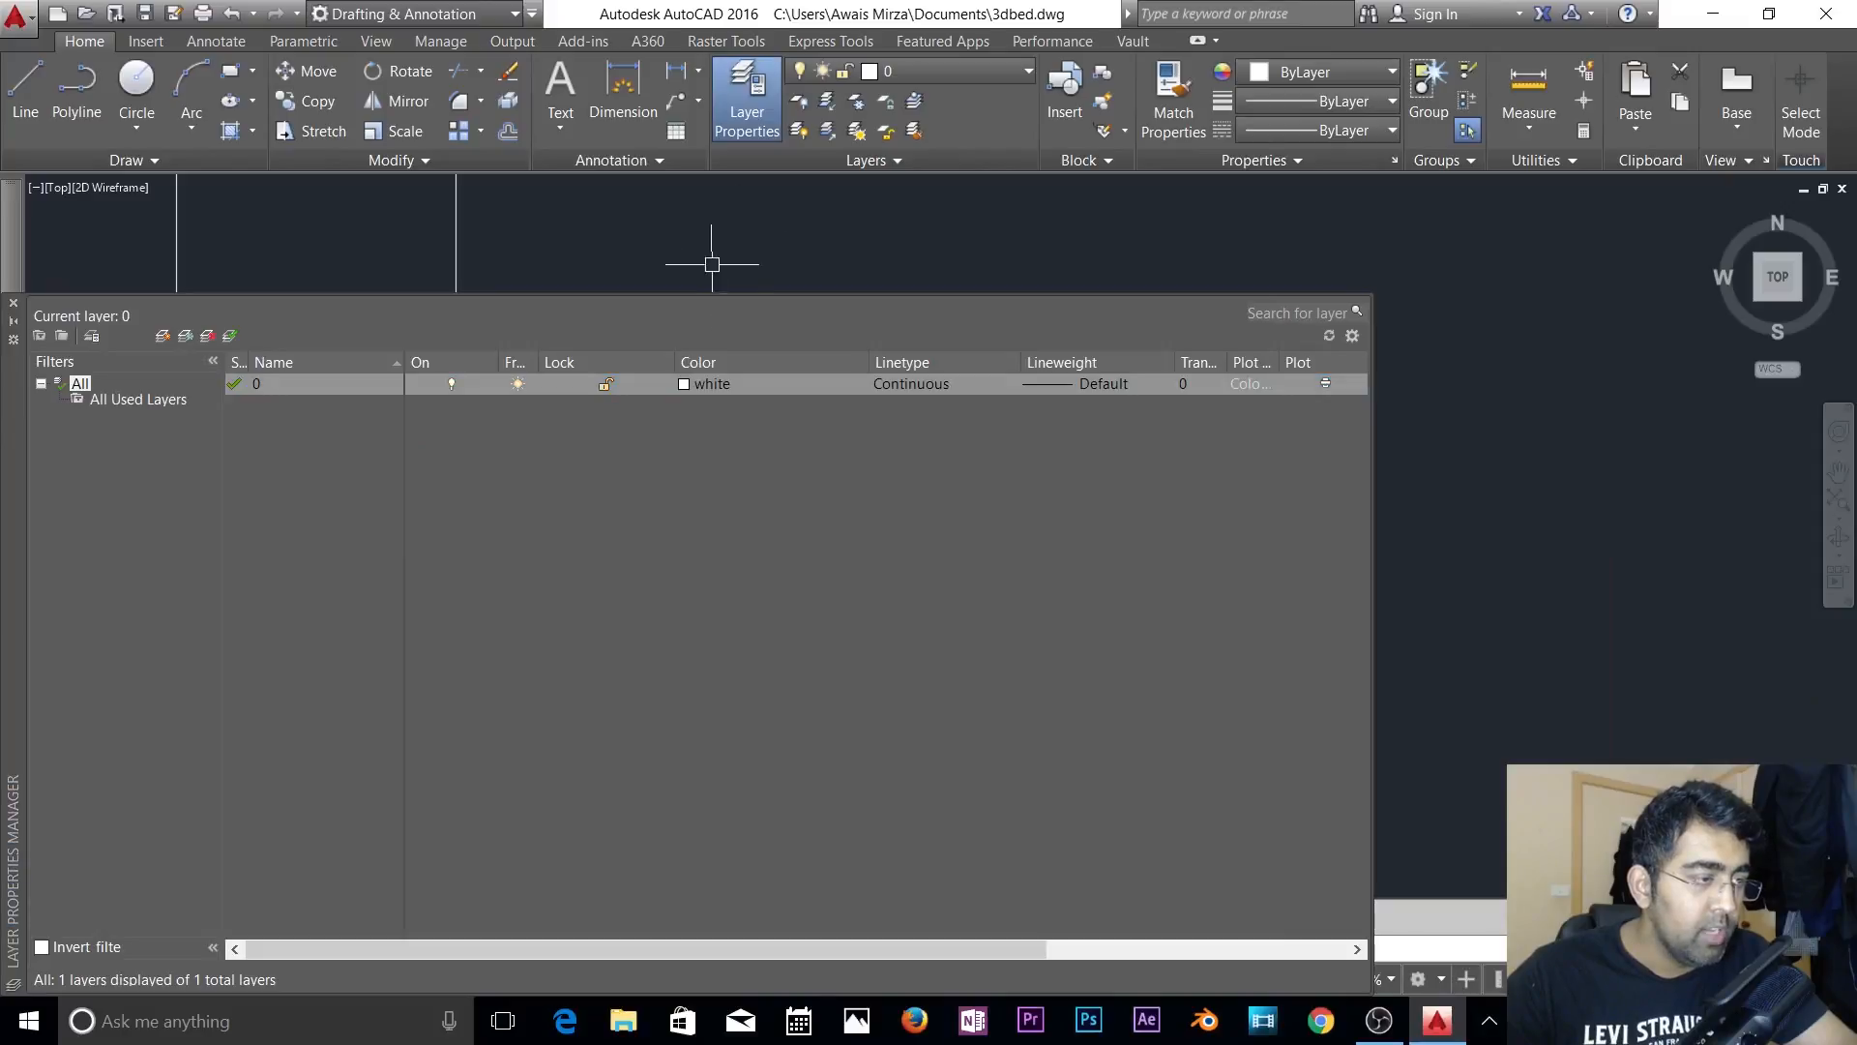
{"action": "left_click_drag", "start_coordinate": [25, 468], "coordinate": [55, 412]}
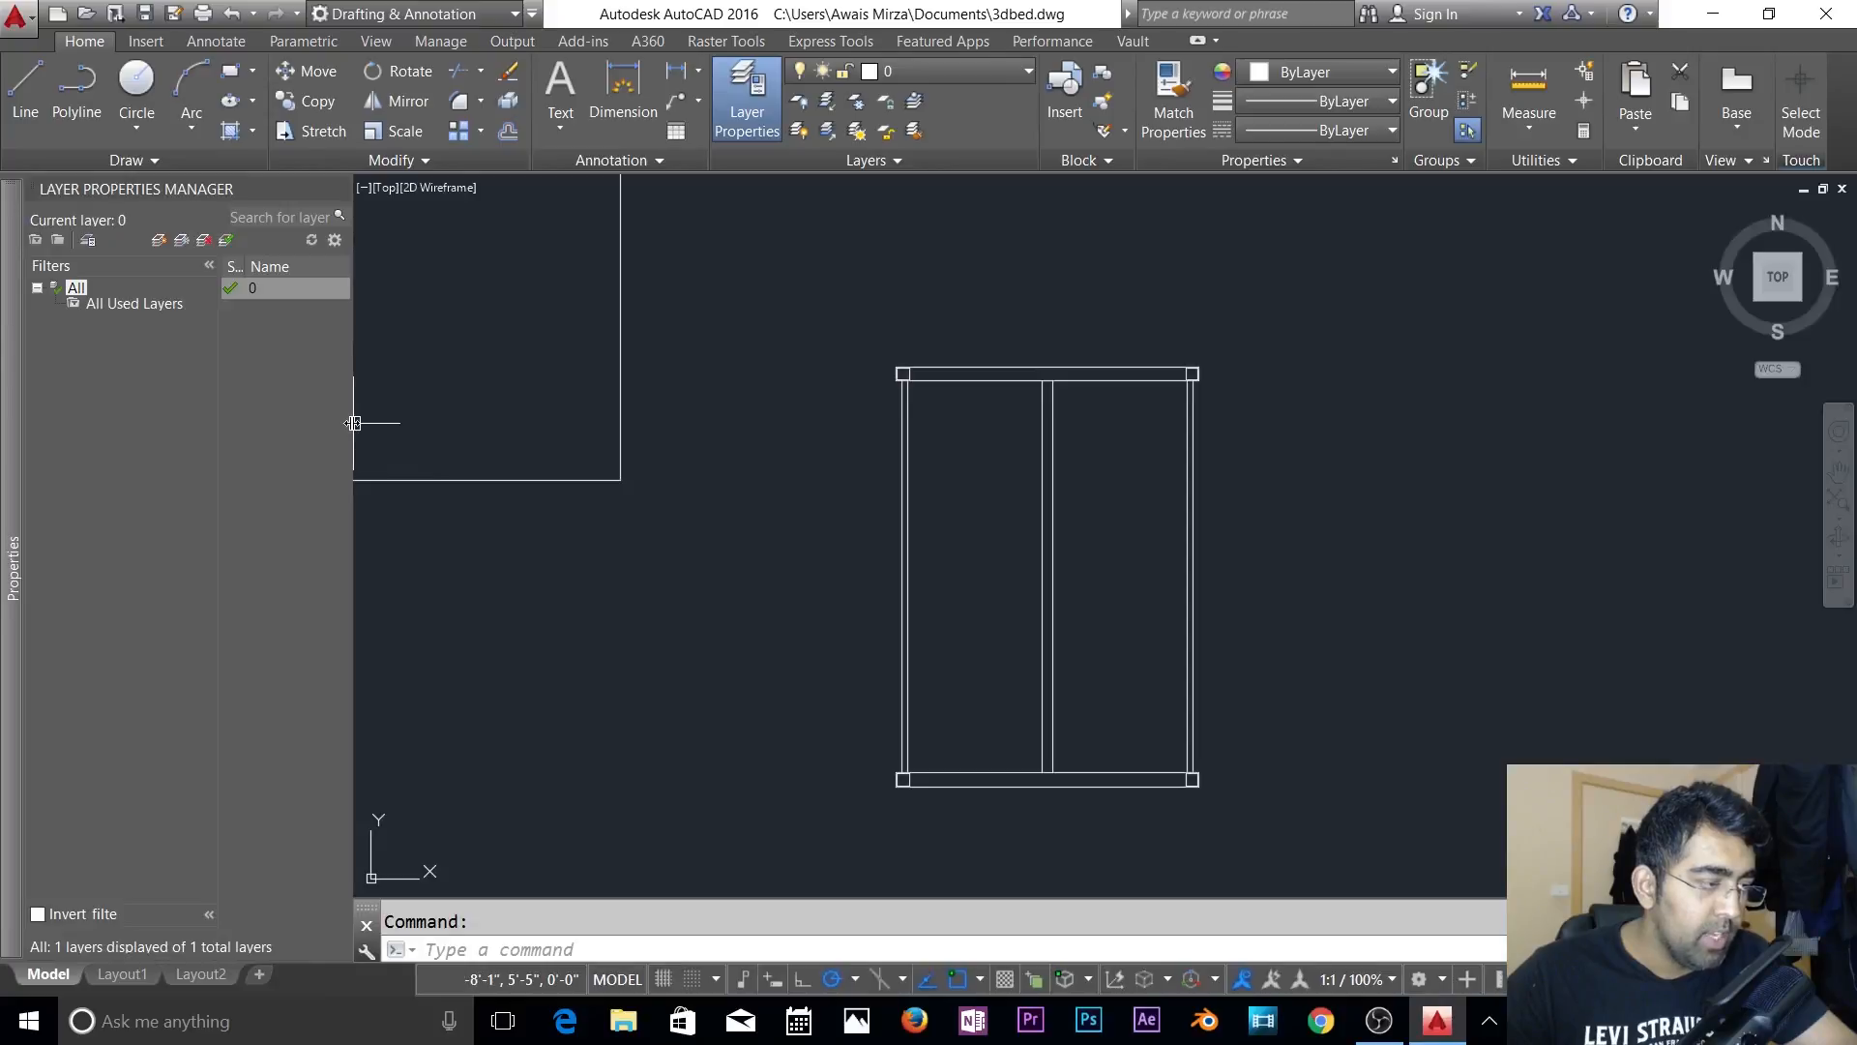
{"action": "left_click_drag", "start_coordinate": [352, 423], "coordinate": [664, 431]}
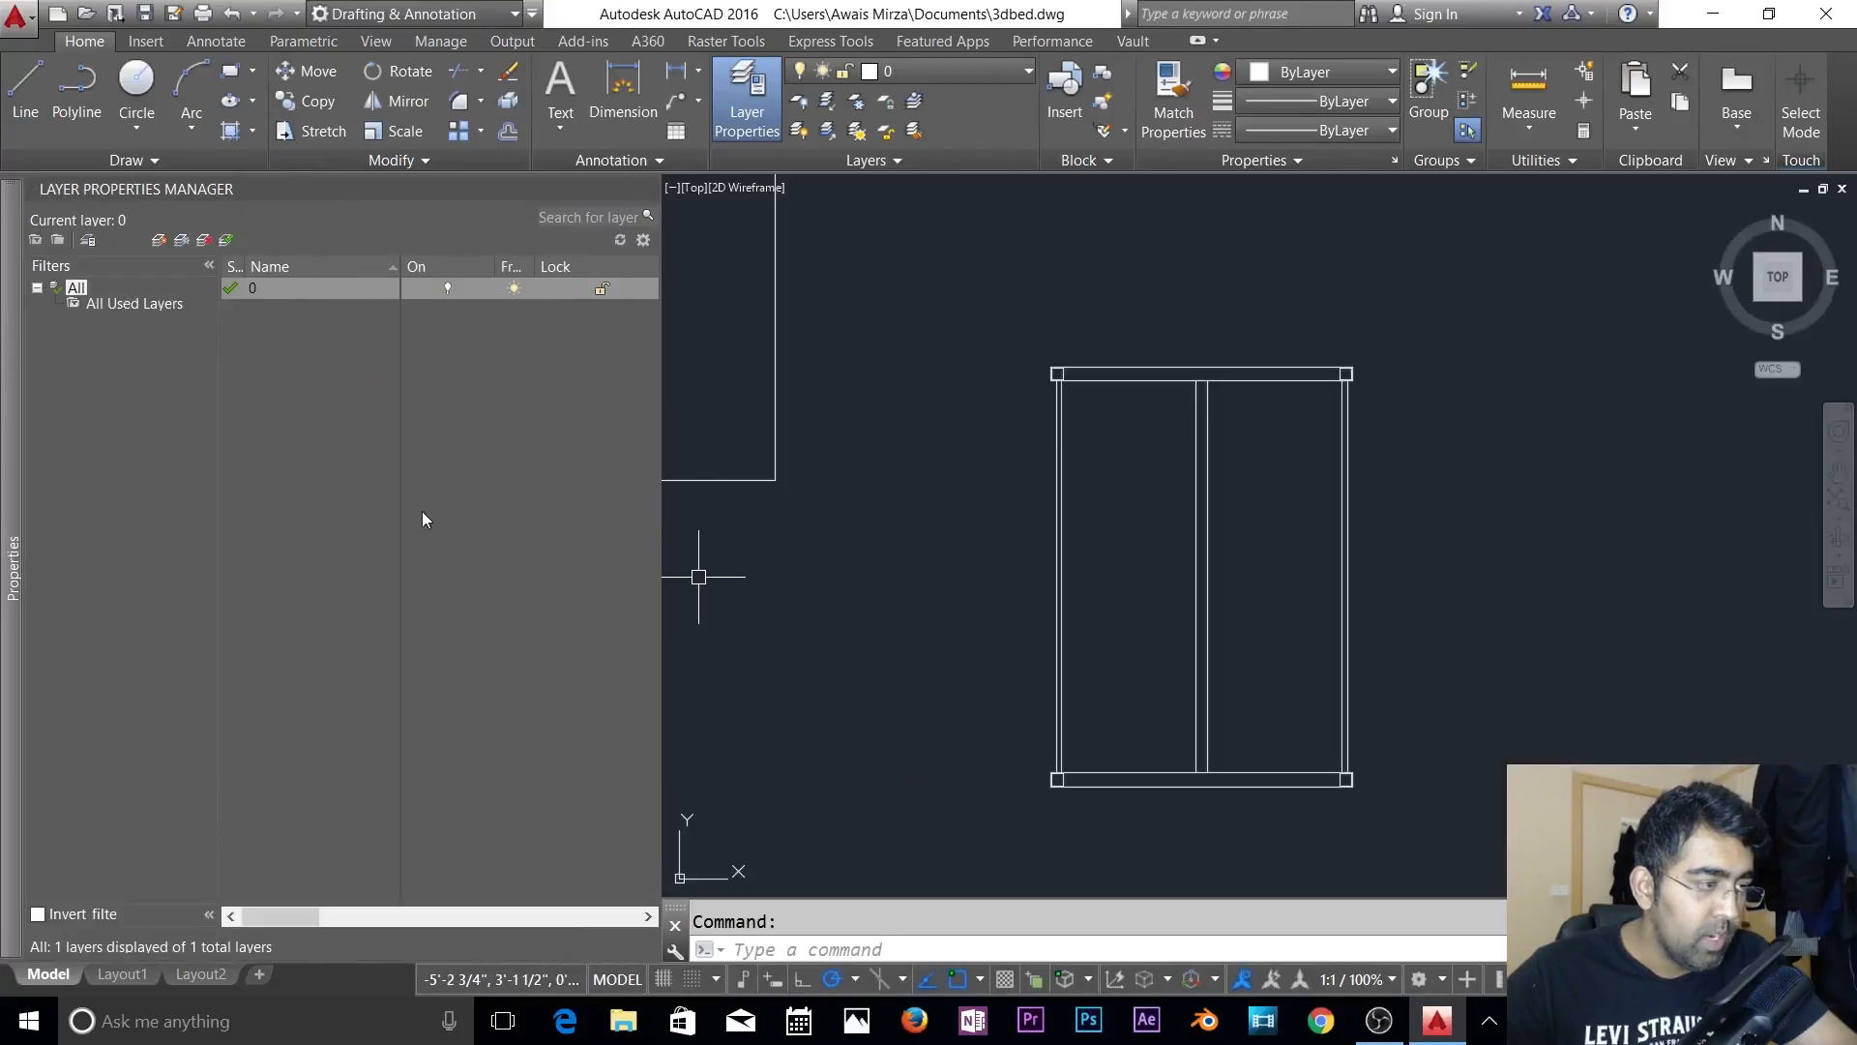
- Create two new layers named Wood and Shoes
{"action": "left_click", "coordinate": [159, 240]}
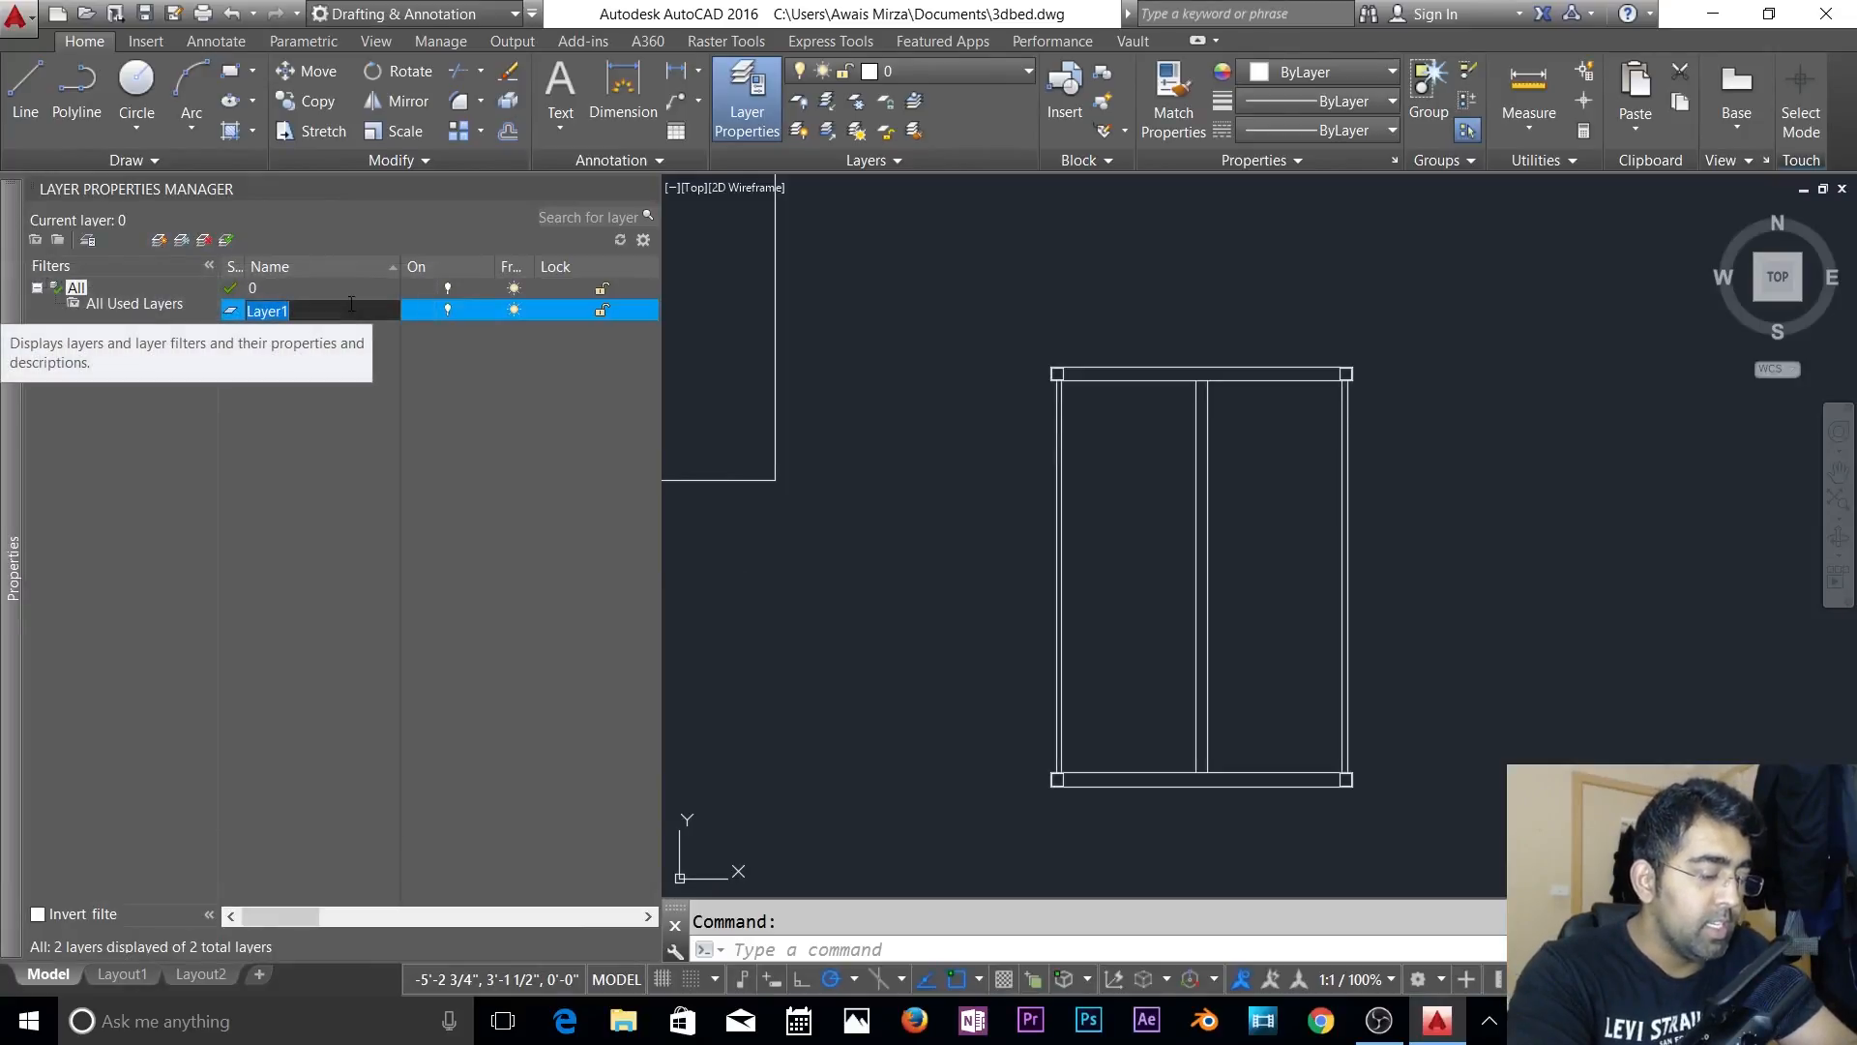
{"action": "type", "text": "Wood"}
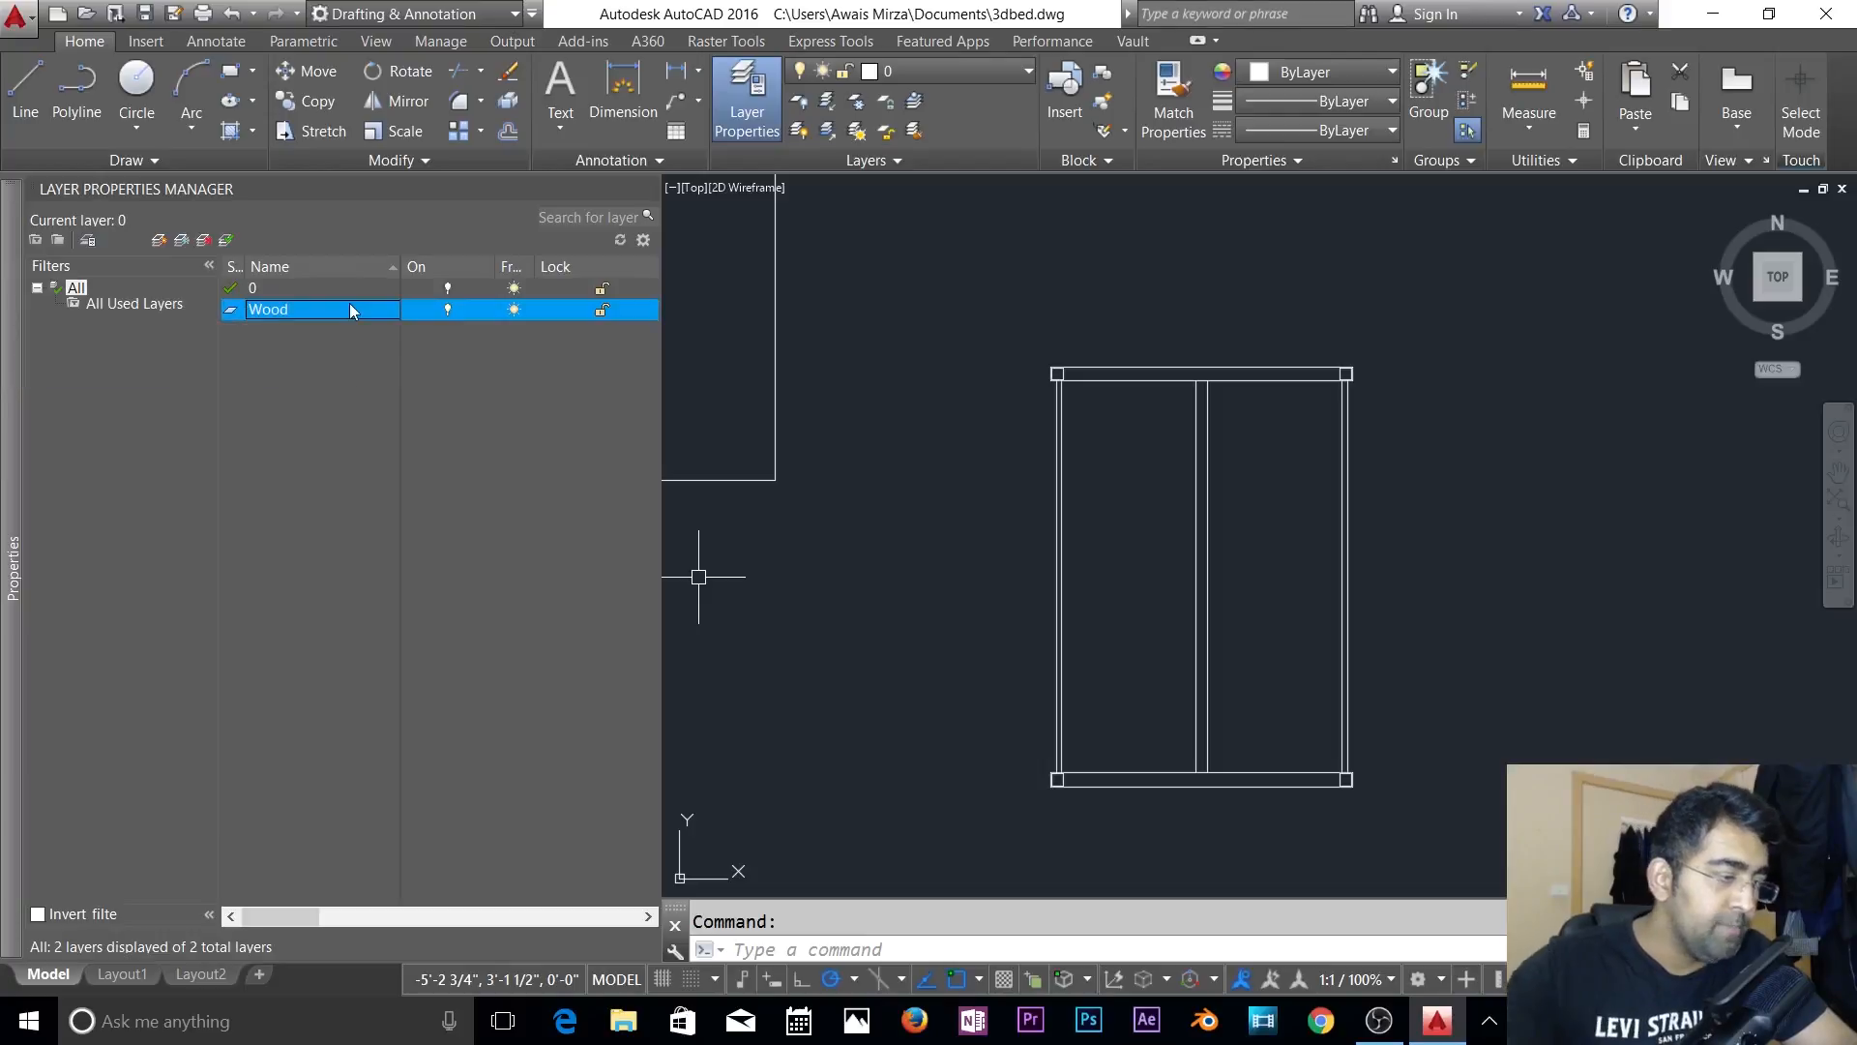
{"action": "left_click", "coordinate": [159, 241]}
{"action": "type", "text": "Shoes"}
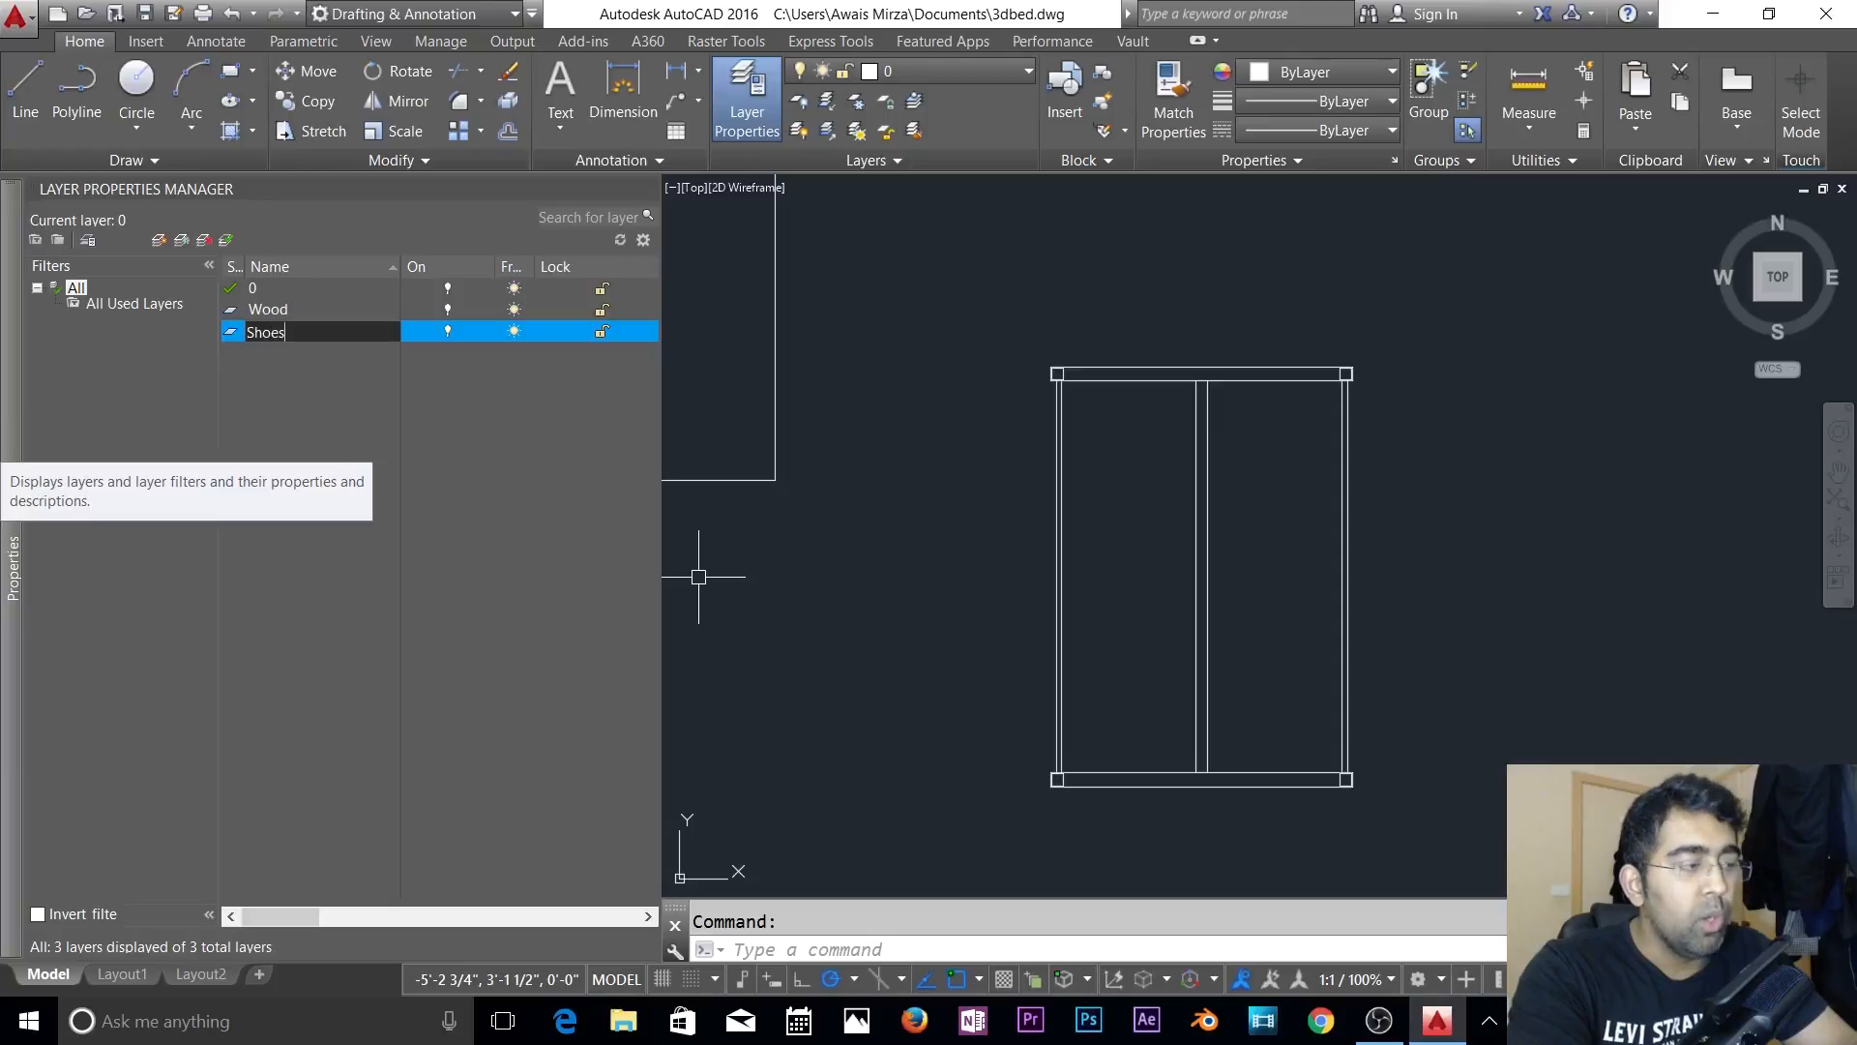
{"action": "key", "text": "Return"}
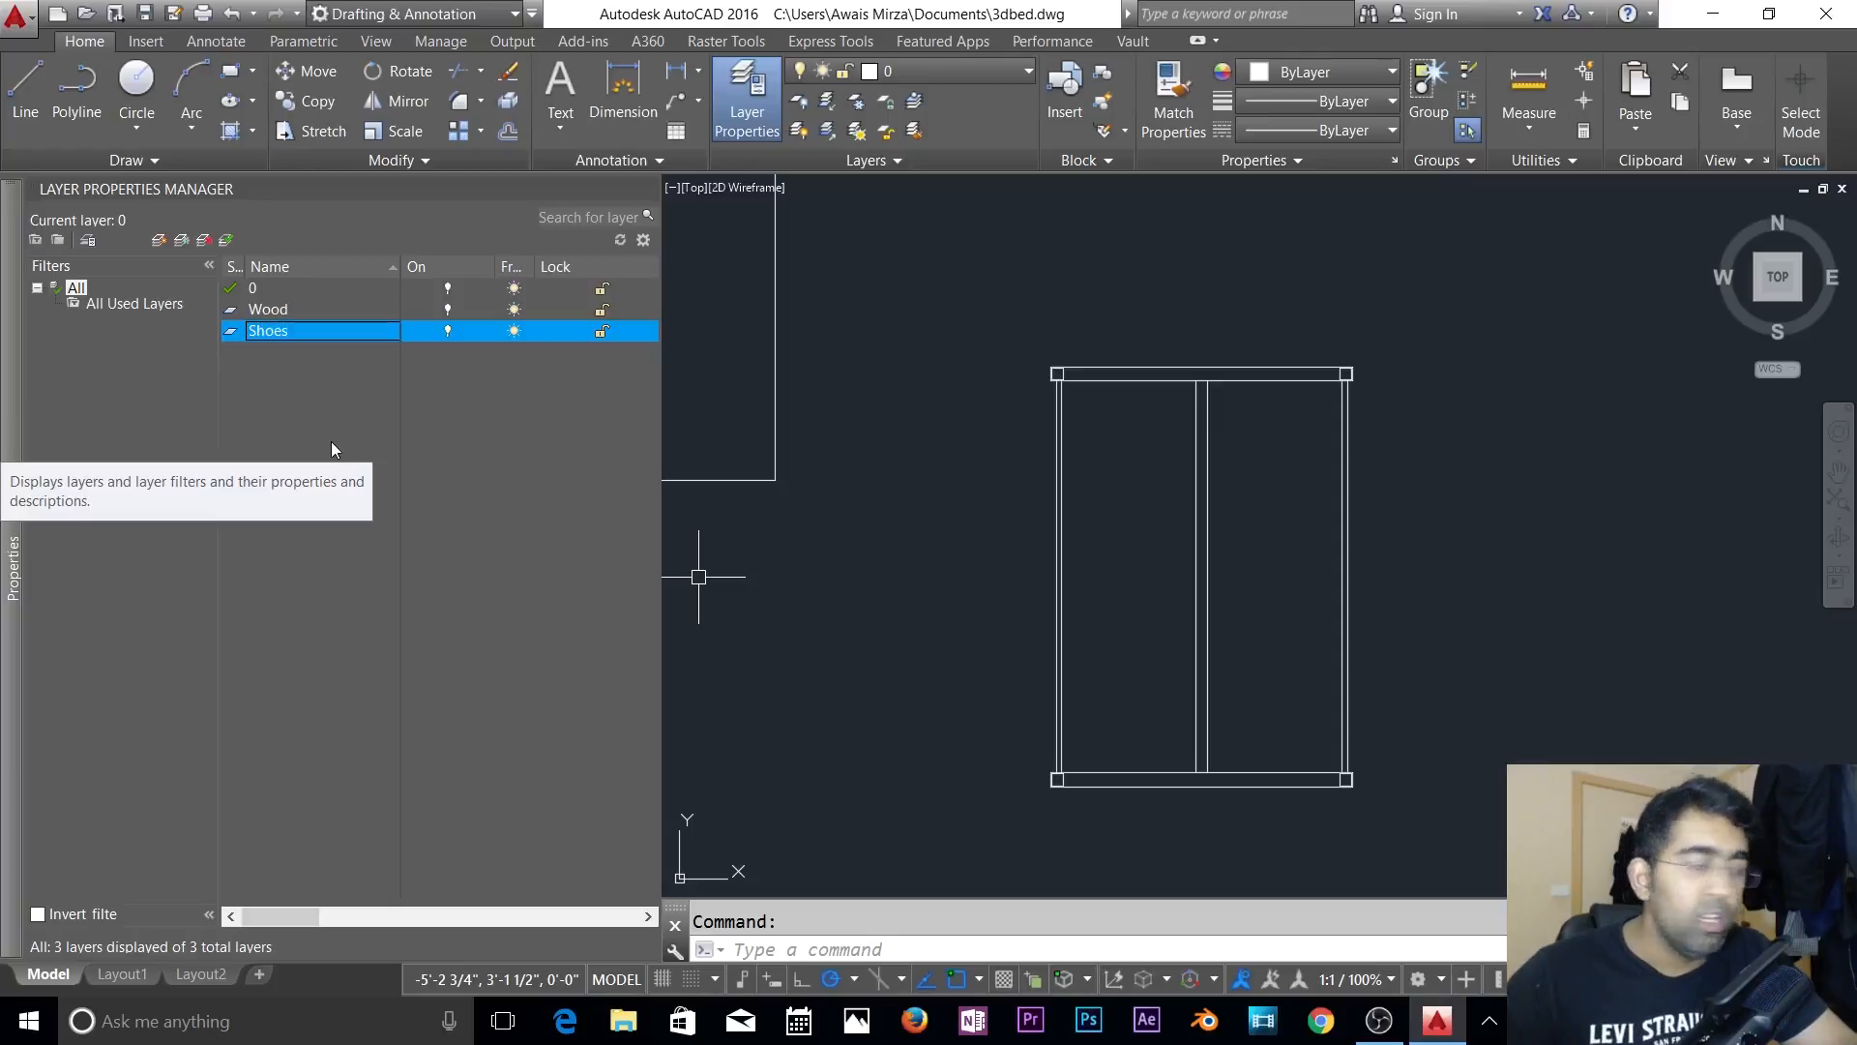
- Add two more layers named Metal and inner wood, and close the layer manager
{"action": "left_click", "coordinate": [158, 240]}
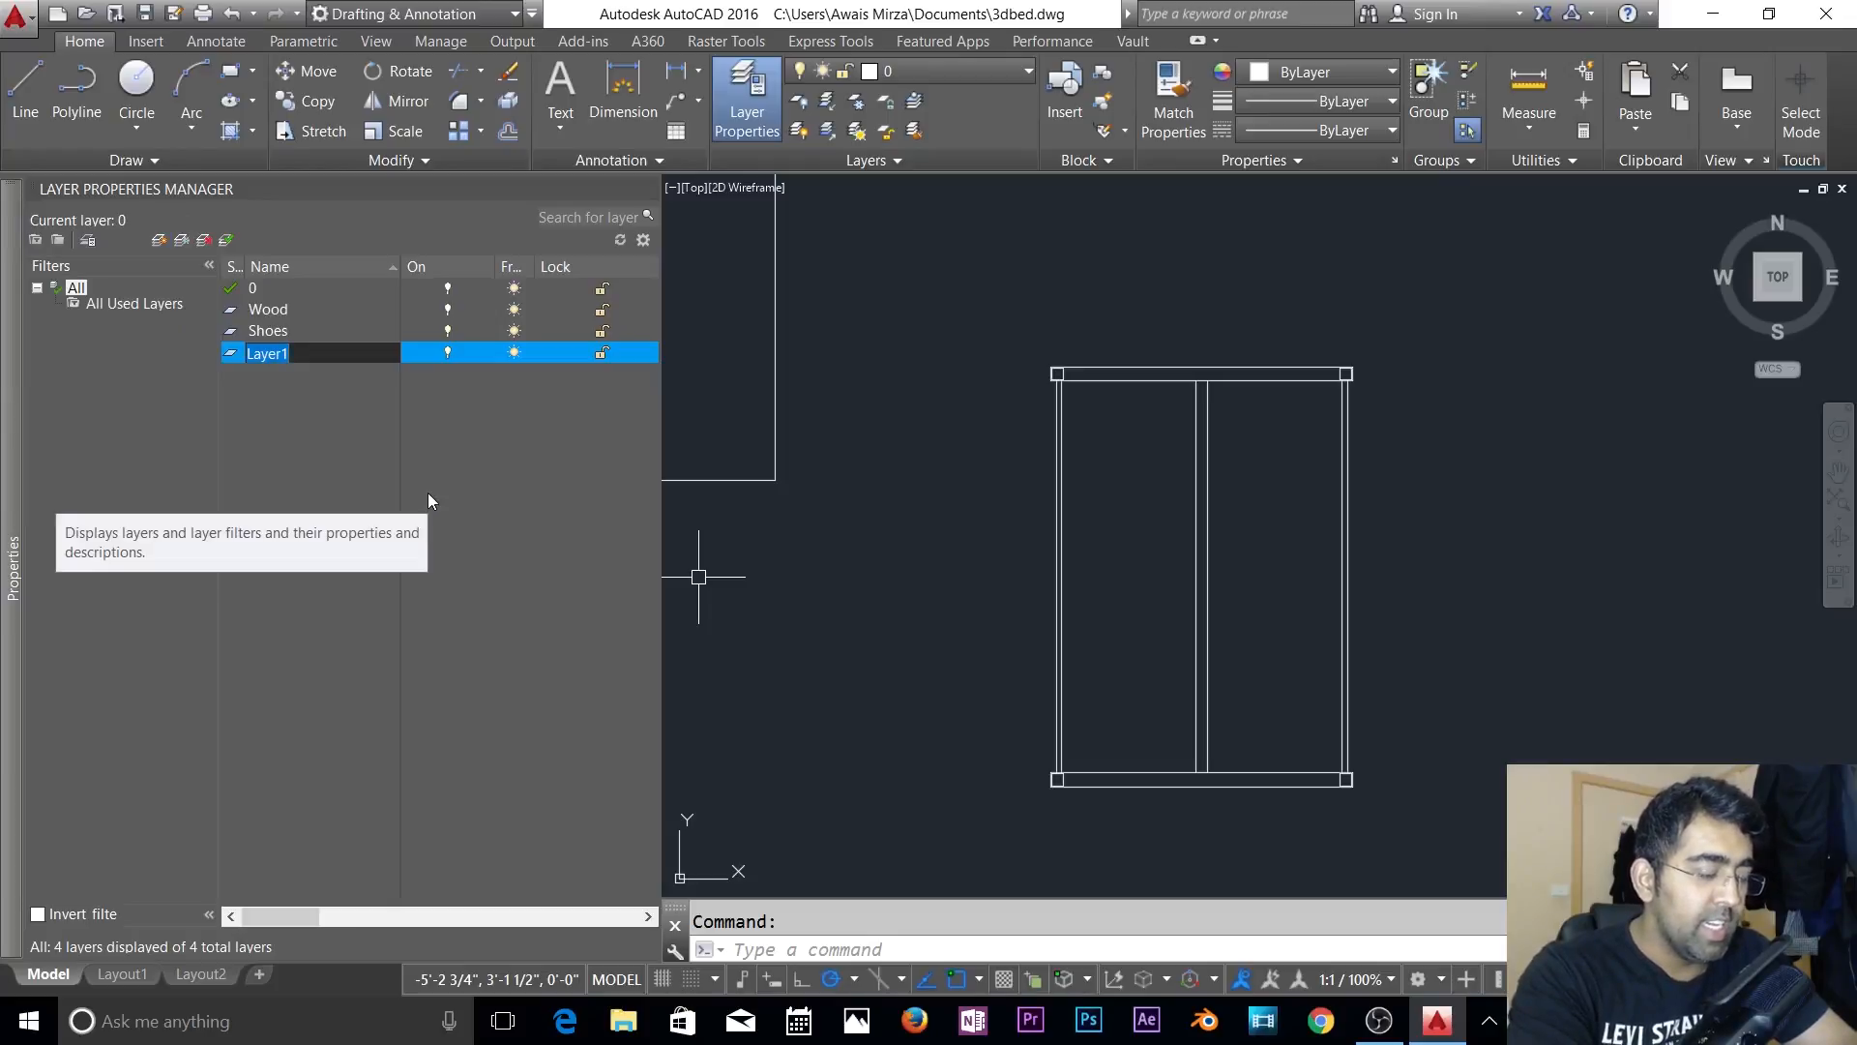
{"action": "type", "text": "Metal"}
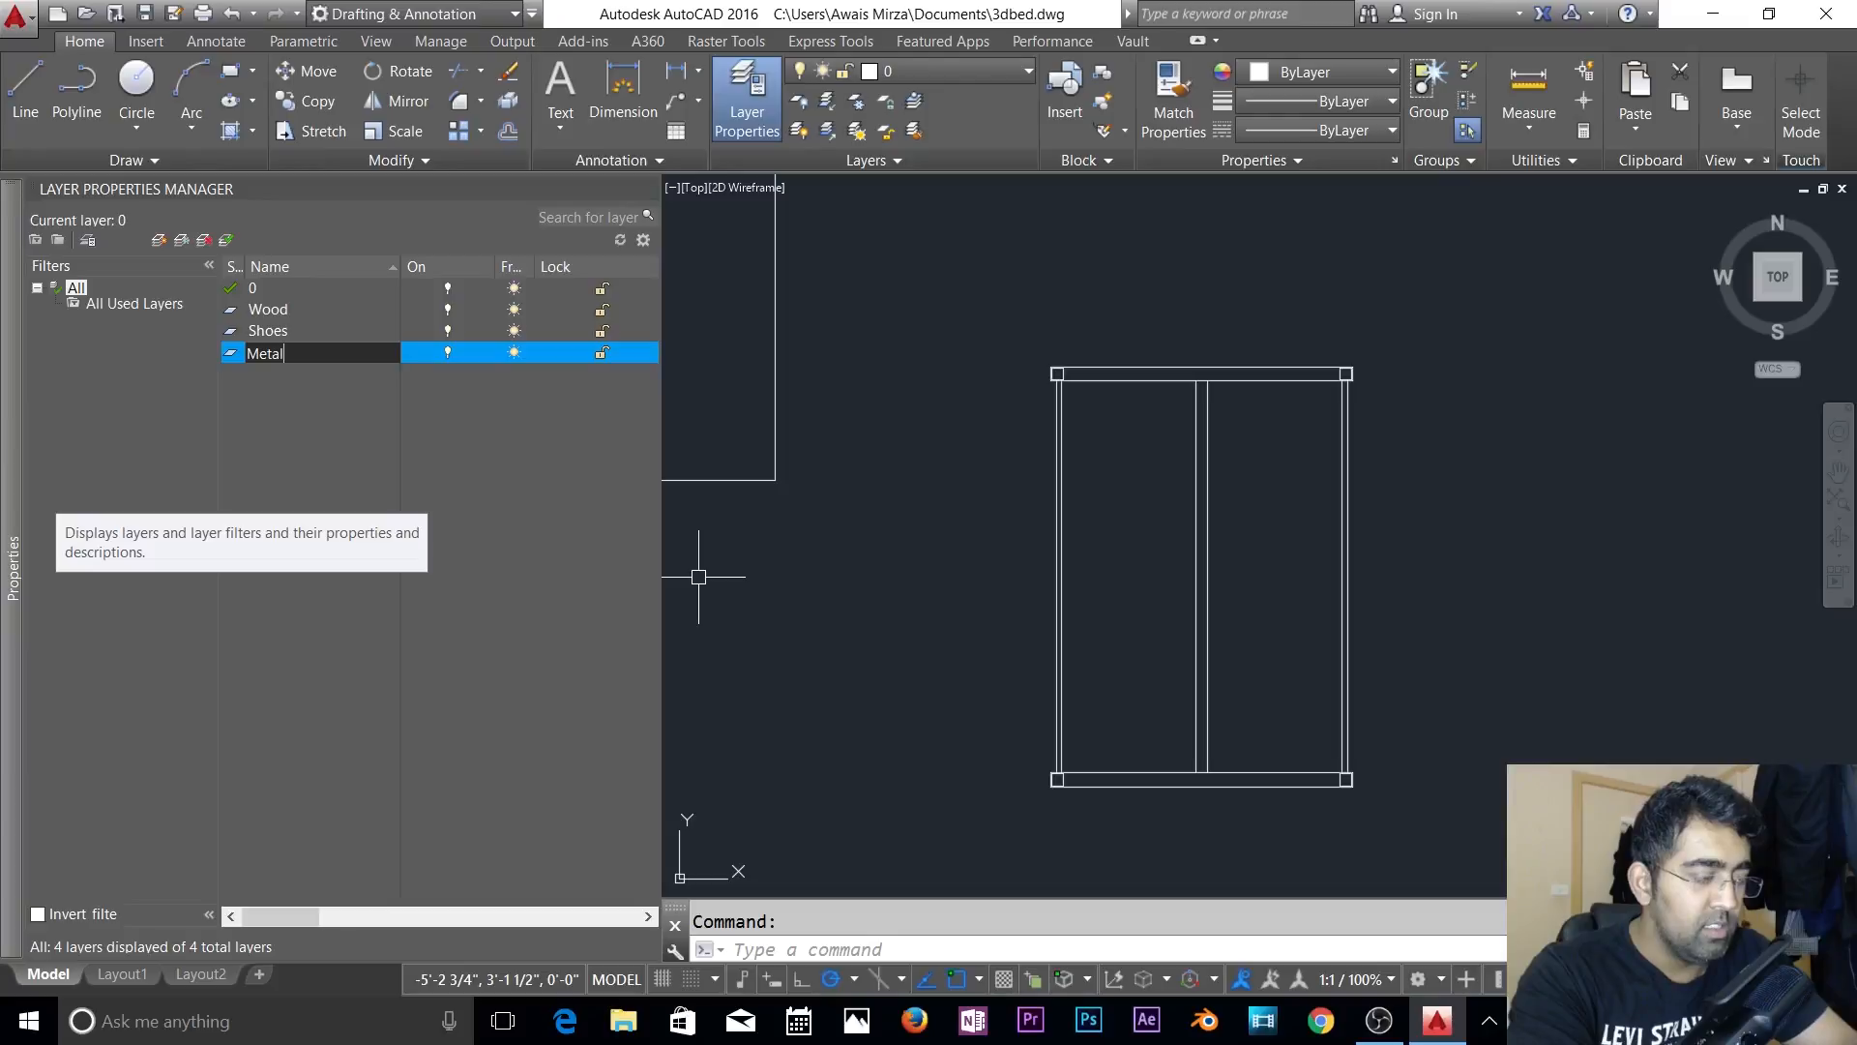
{"action": "key", "text": "Return"}
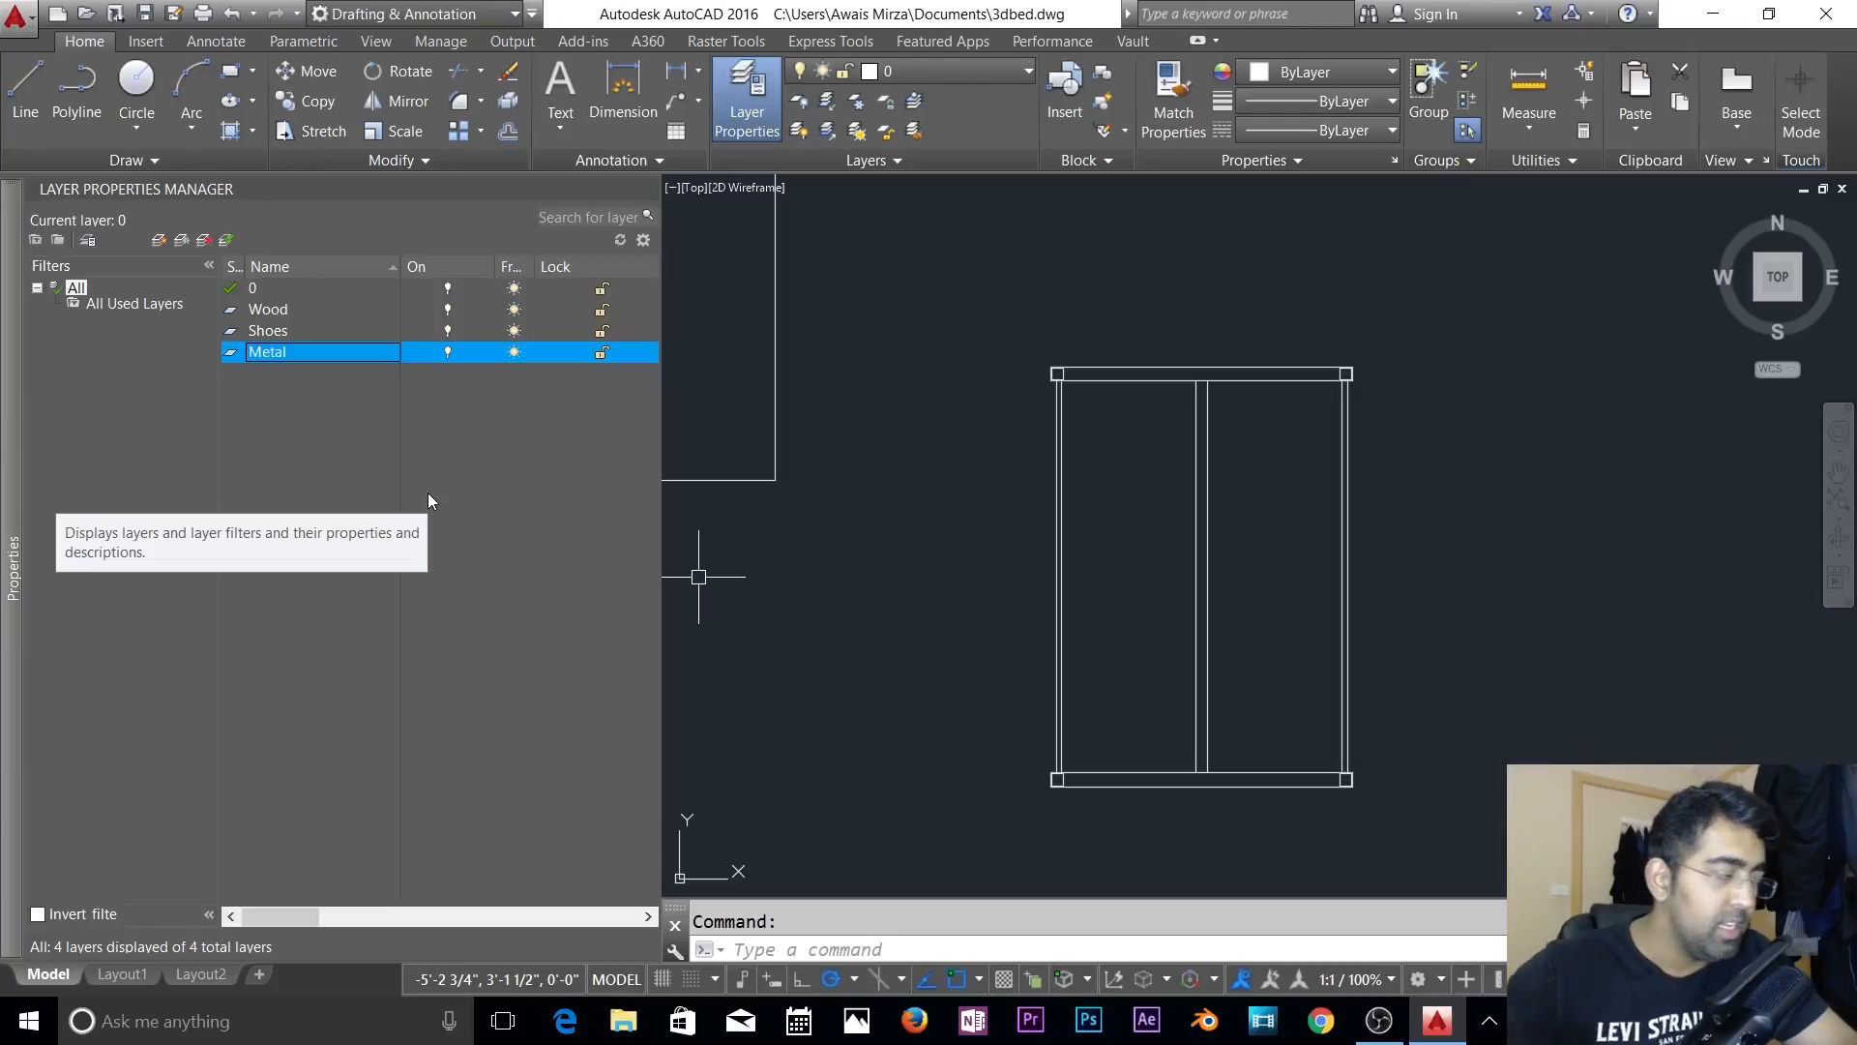
{"action": "left_click", "coordinate": [159, 240]}
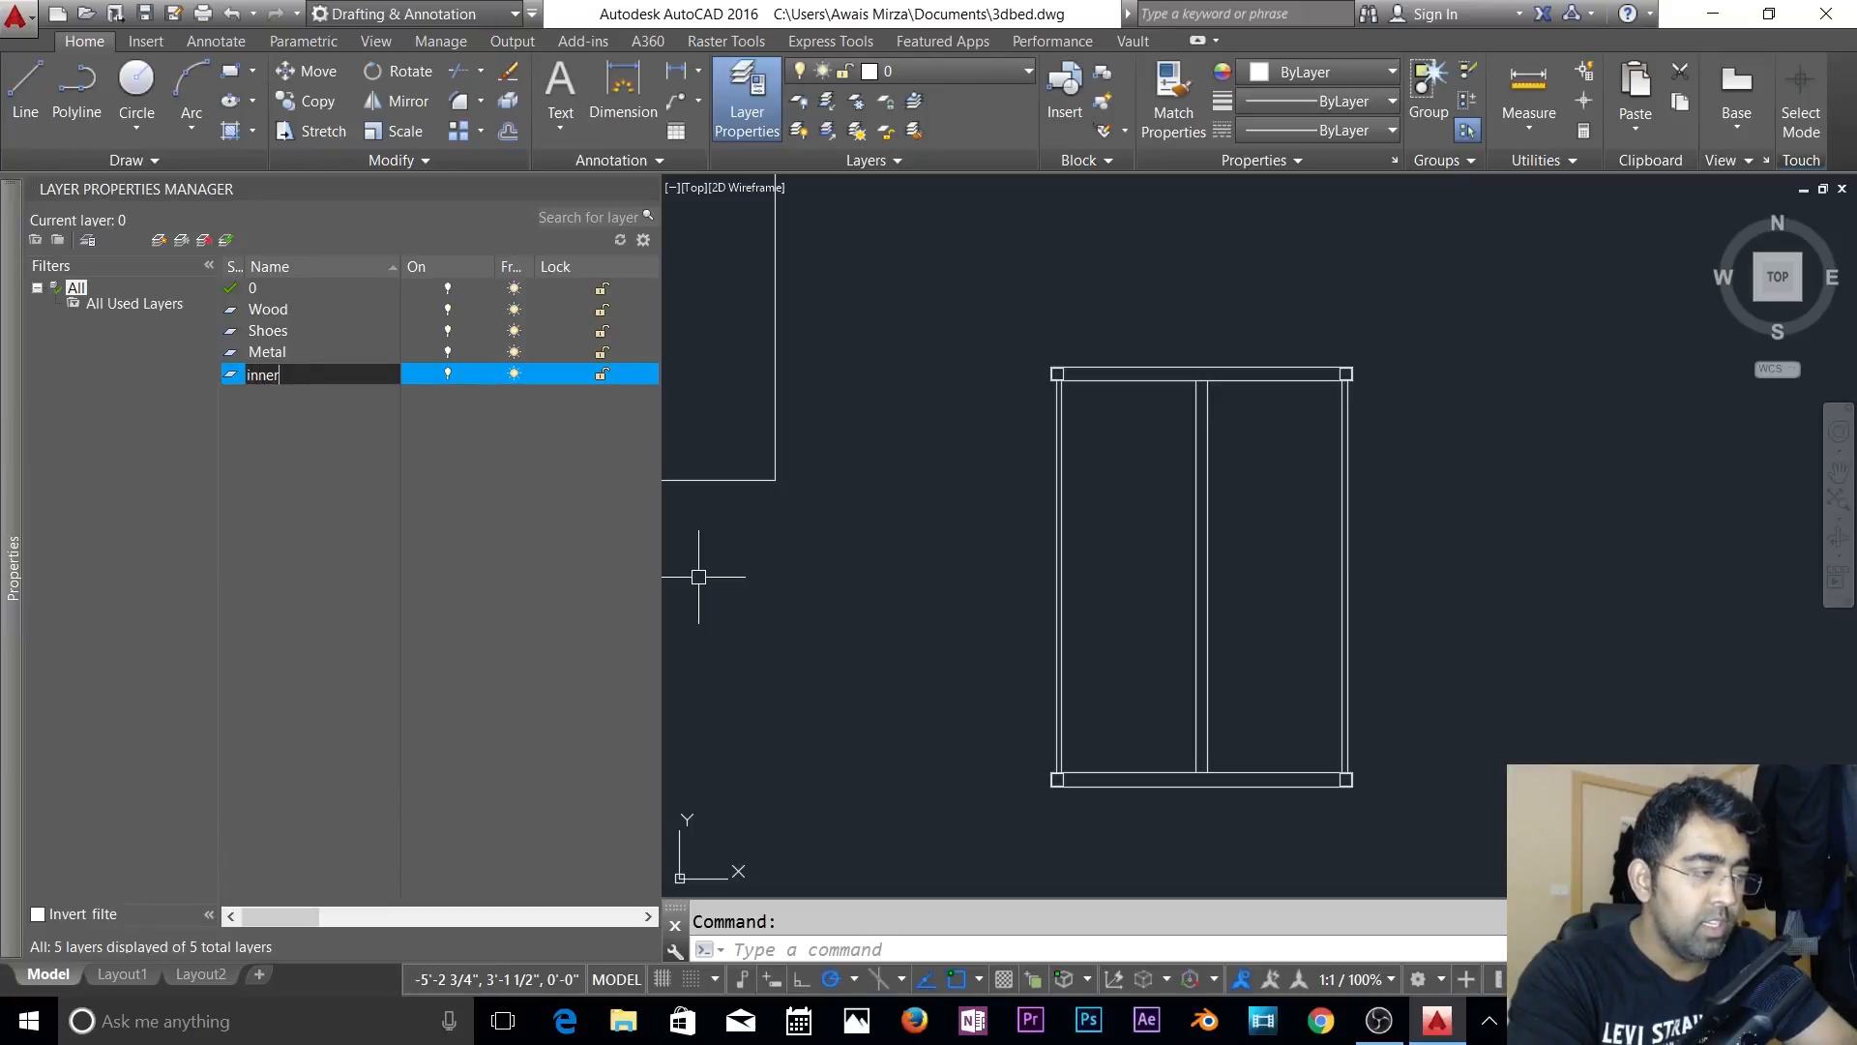
{"action": "type", "text": "inner wood"}
{"action": "key", "text": "Return"}
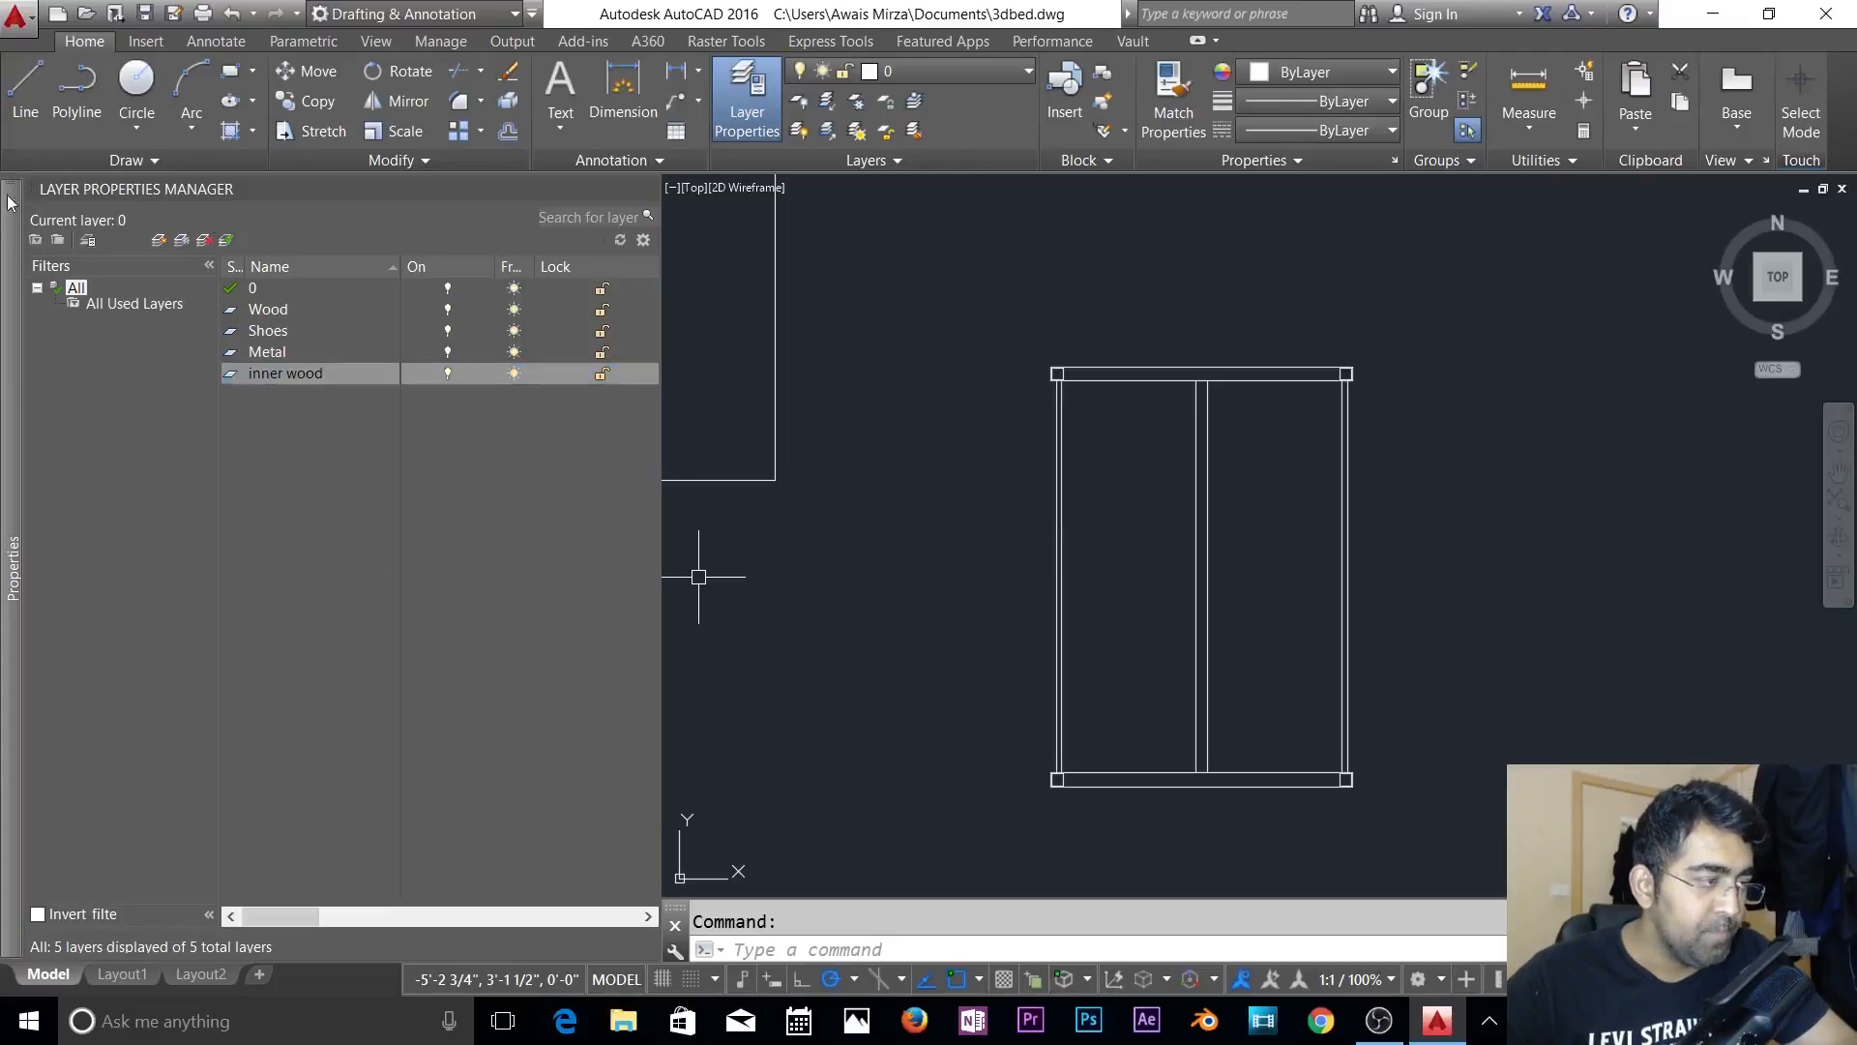
{"action": "mouse_move", "coordinate": [13, 204]}
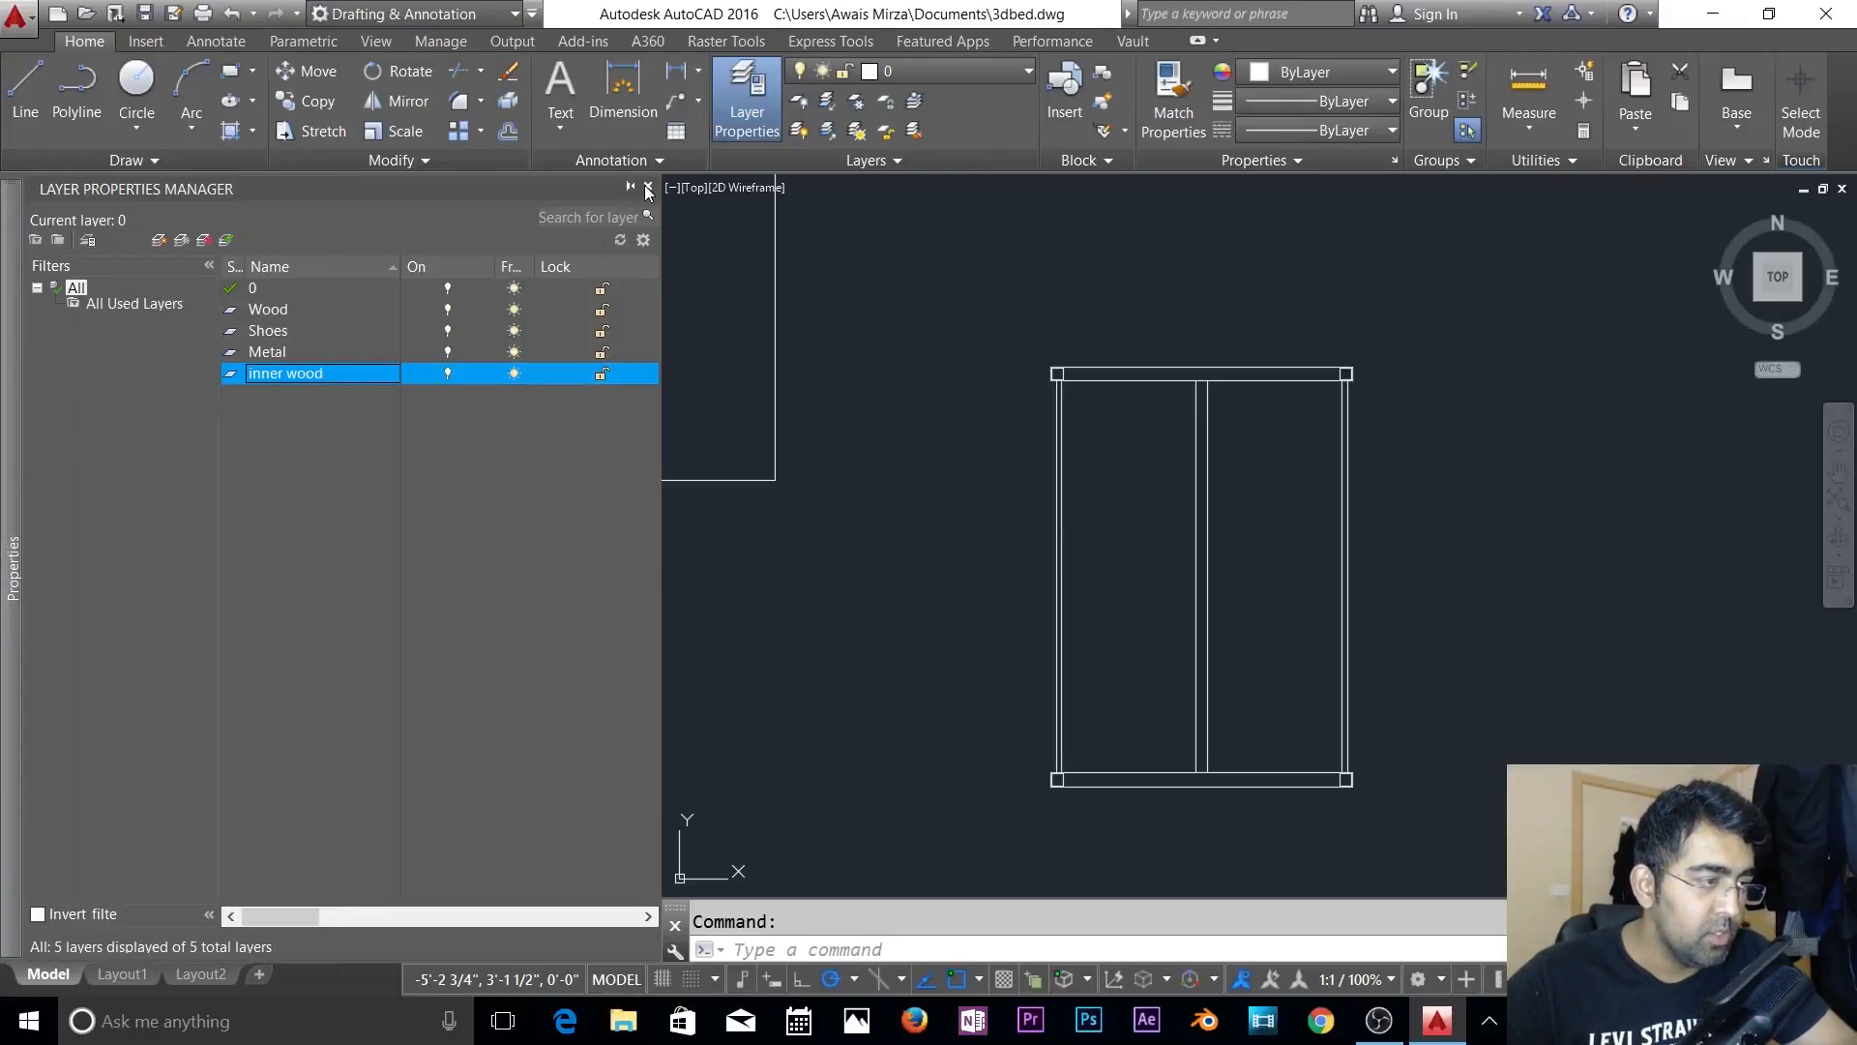
{"action": "left_click", "coordinate": [651, 194]}
- Assign the four small corner squares of the bed frame to the Shoes layer
{"action": "scroll", "coordinate": [996, 523], "scroll_direction": "up", "scroll_amount": 2}
{"action": "scroll", "coordinate": [1007, 539], "scroll_direction": "down", "scroll_amount": 2}
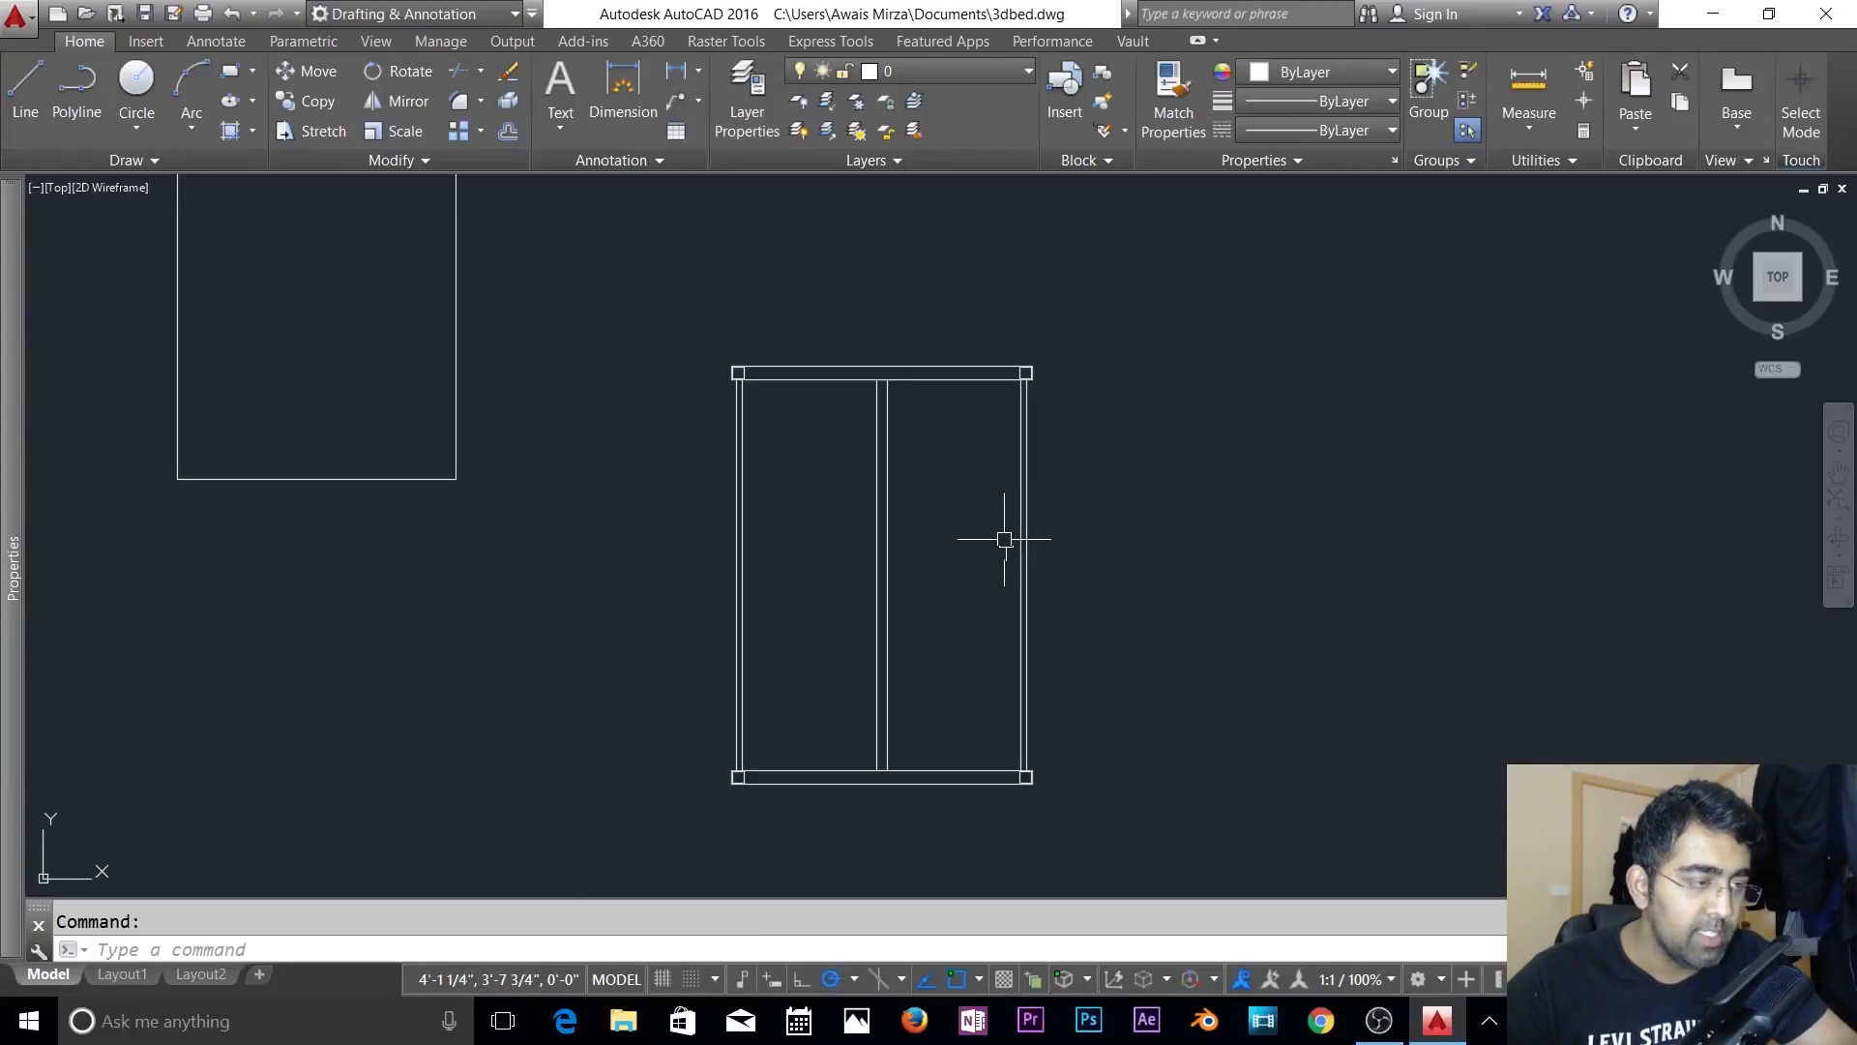
{"action": "scroll", "coordinate": [950, 705], "scroll_direction": "up", "scroll_amount": 5}
{"action": "left_click", "coordinate": [960, 688]}
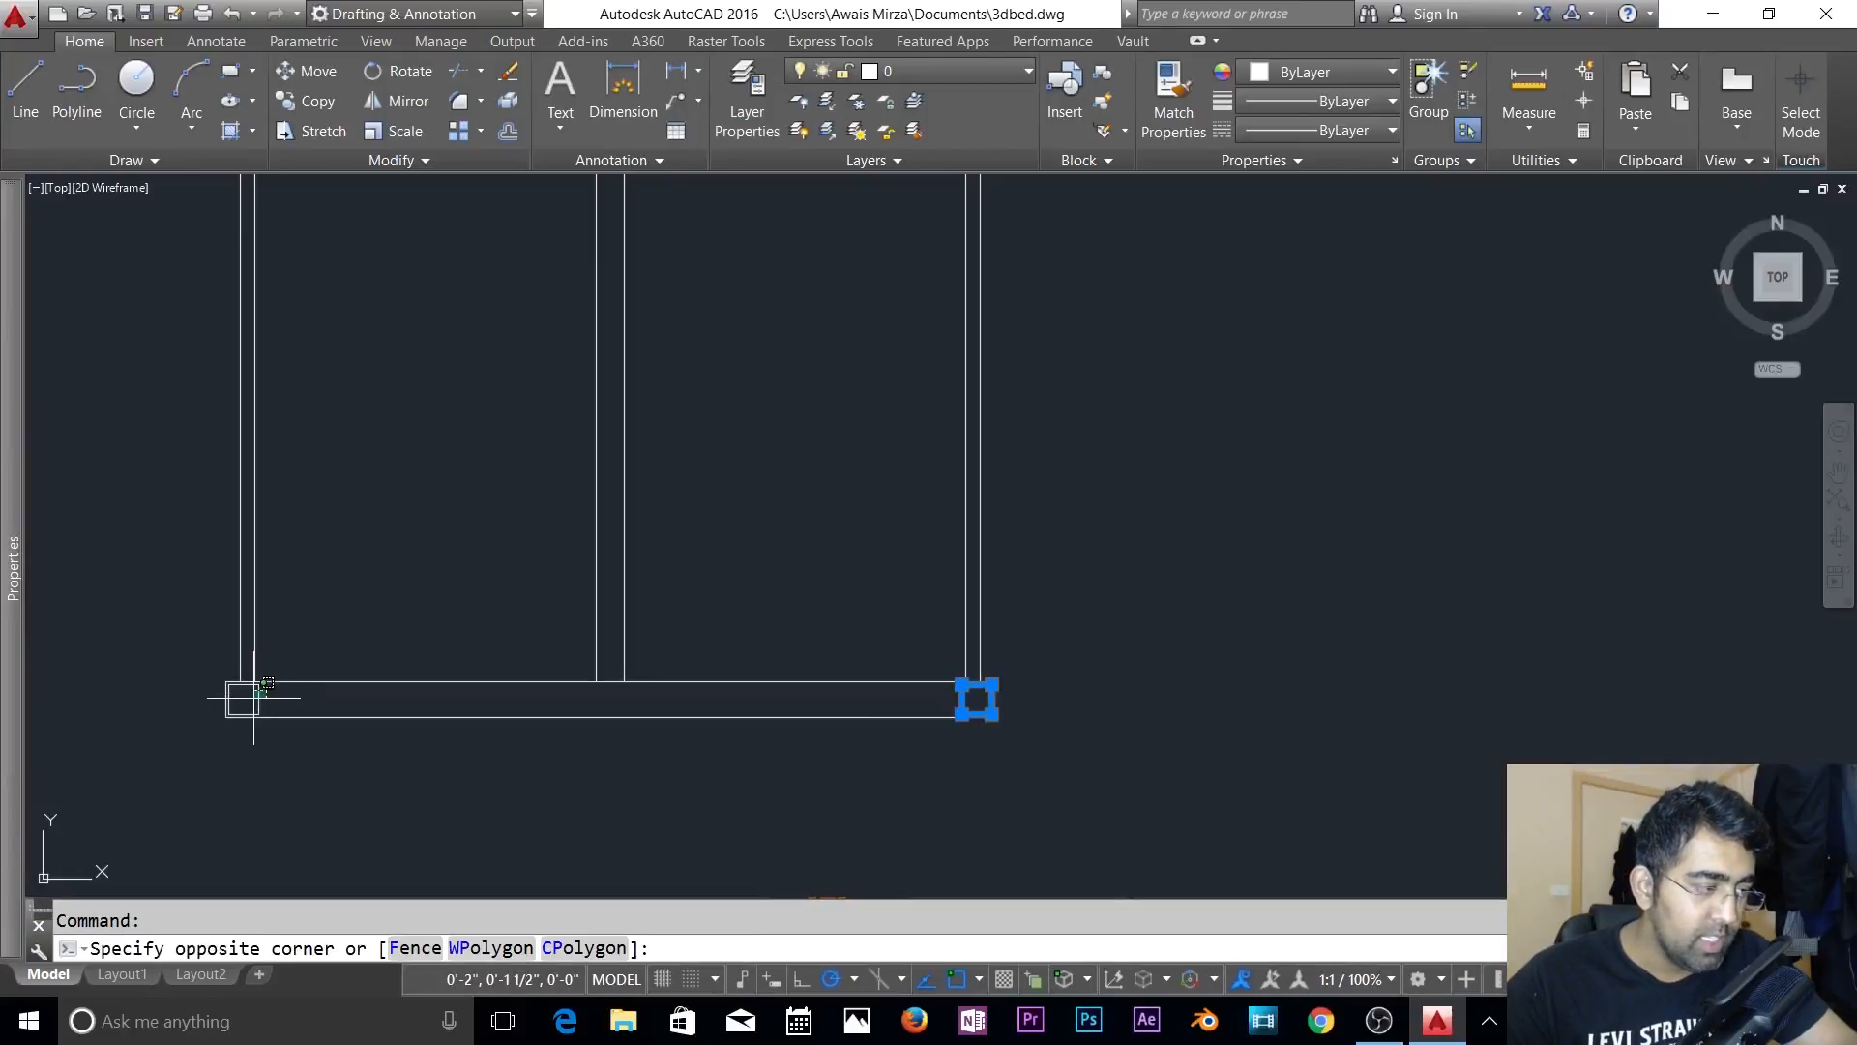
{"action": "left_click", "coordinate": [241, 696], "text": "shift"}
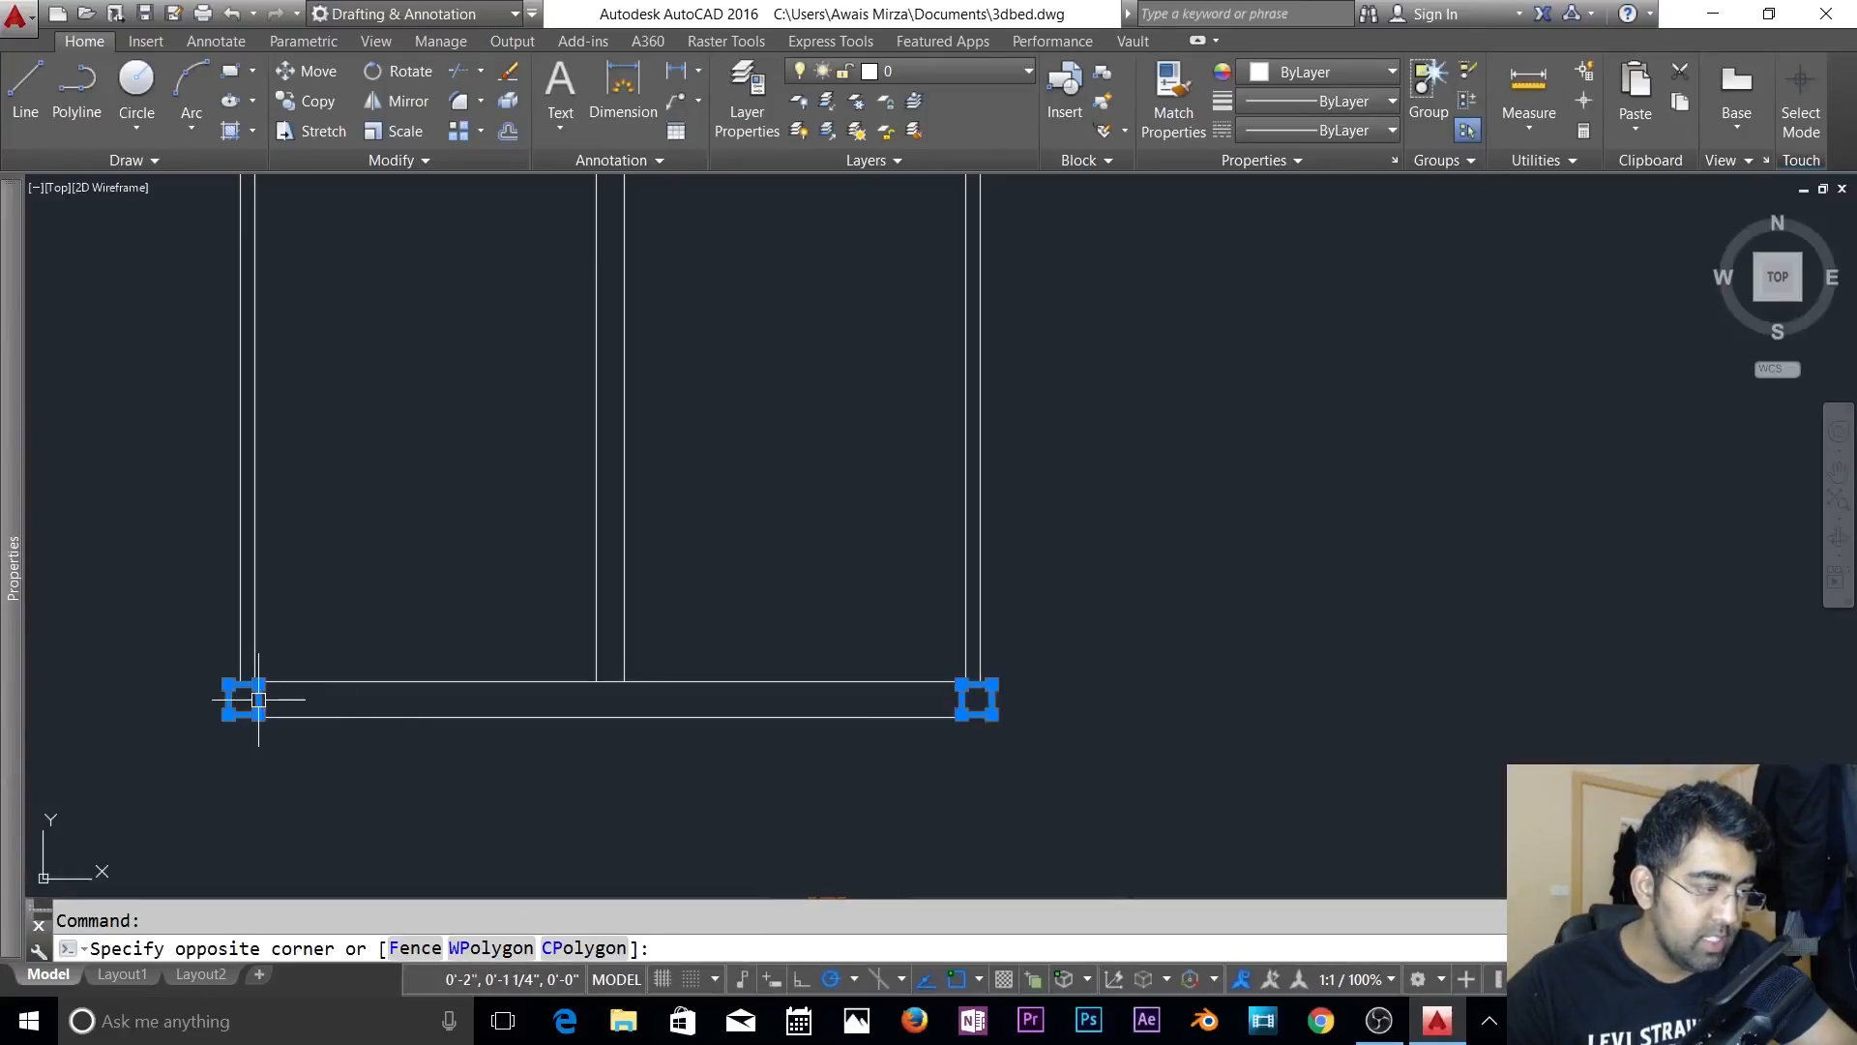
{"action": "scroll", "coordinate": [416, 715], "scroll_direction": "down", "scroll_amount": 4}
{"action": "left_click", "coordinate": [603, 292]}
{"action": "left_click", "coordinate": [740, 383]}
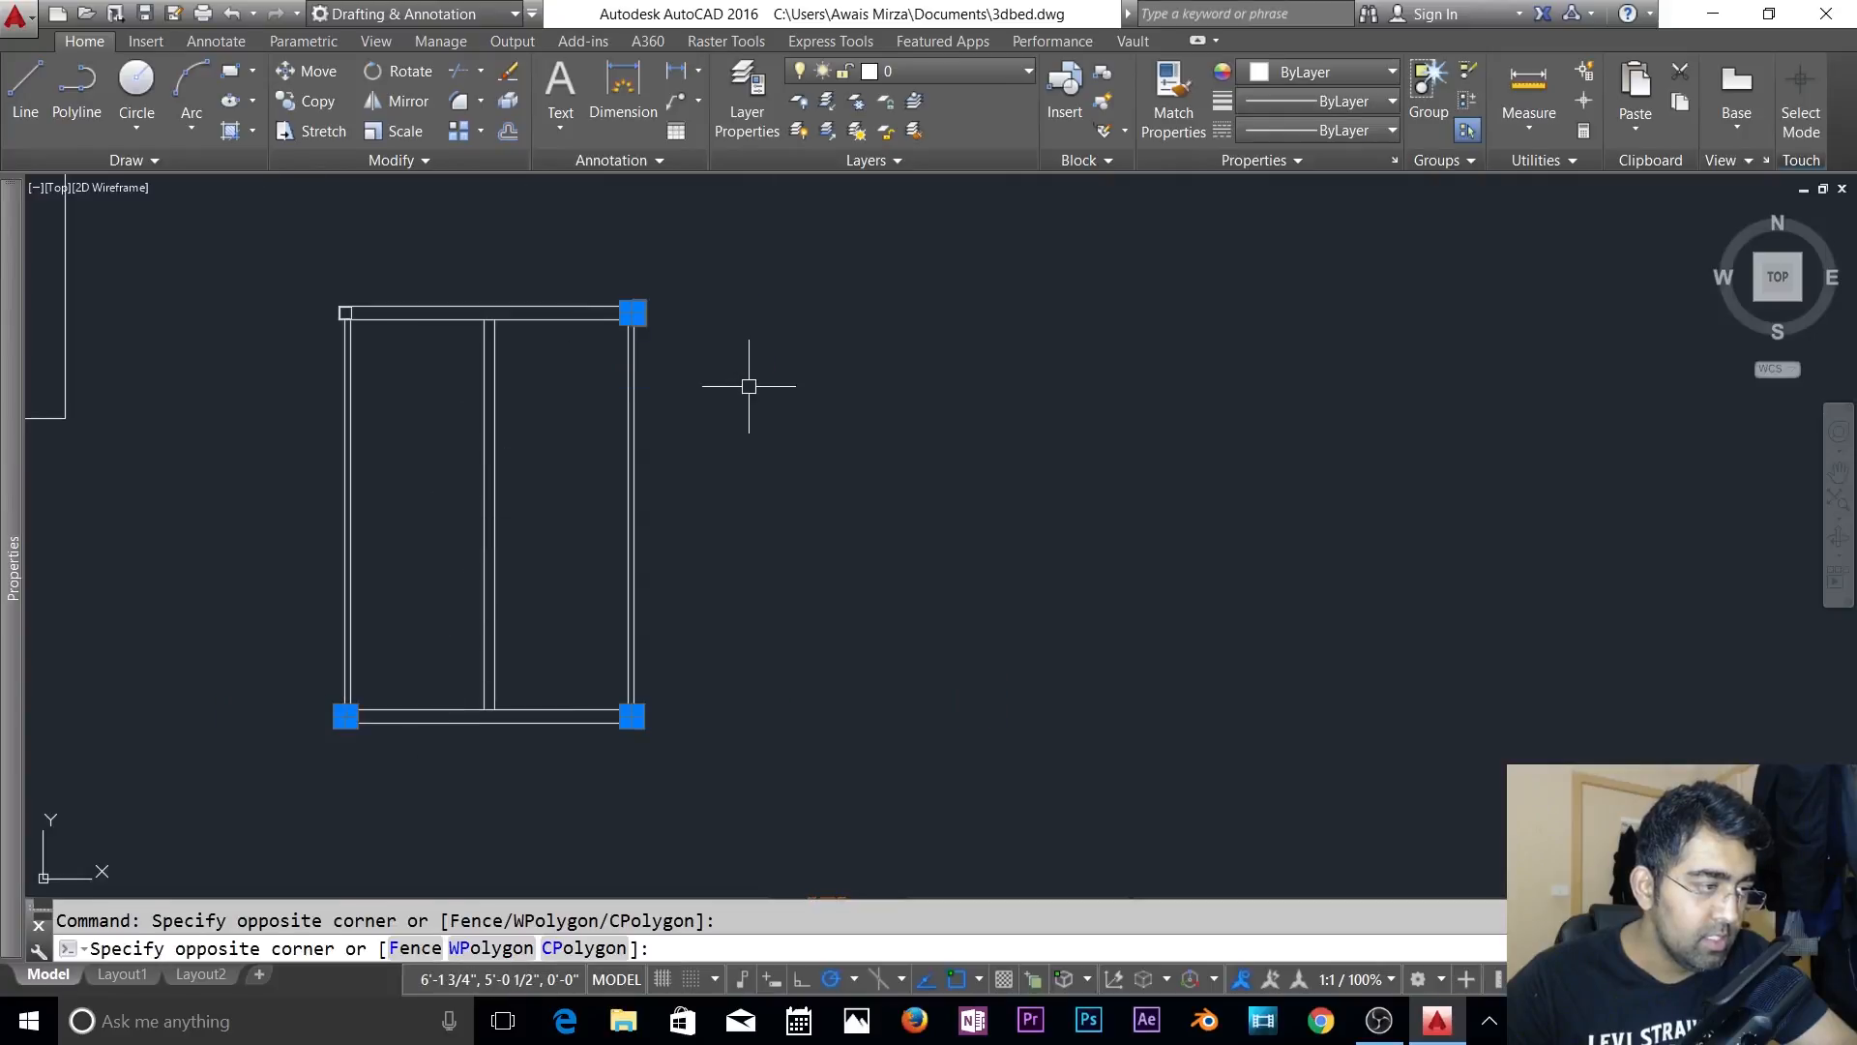
{"action": "left_click", "coordinate": [283, 286]}
{"action": "left_click", "coordinate": [417, 366]}
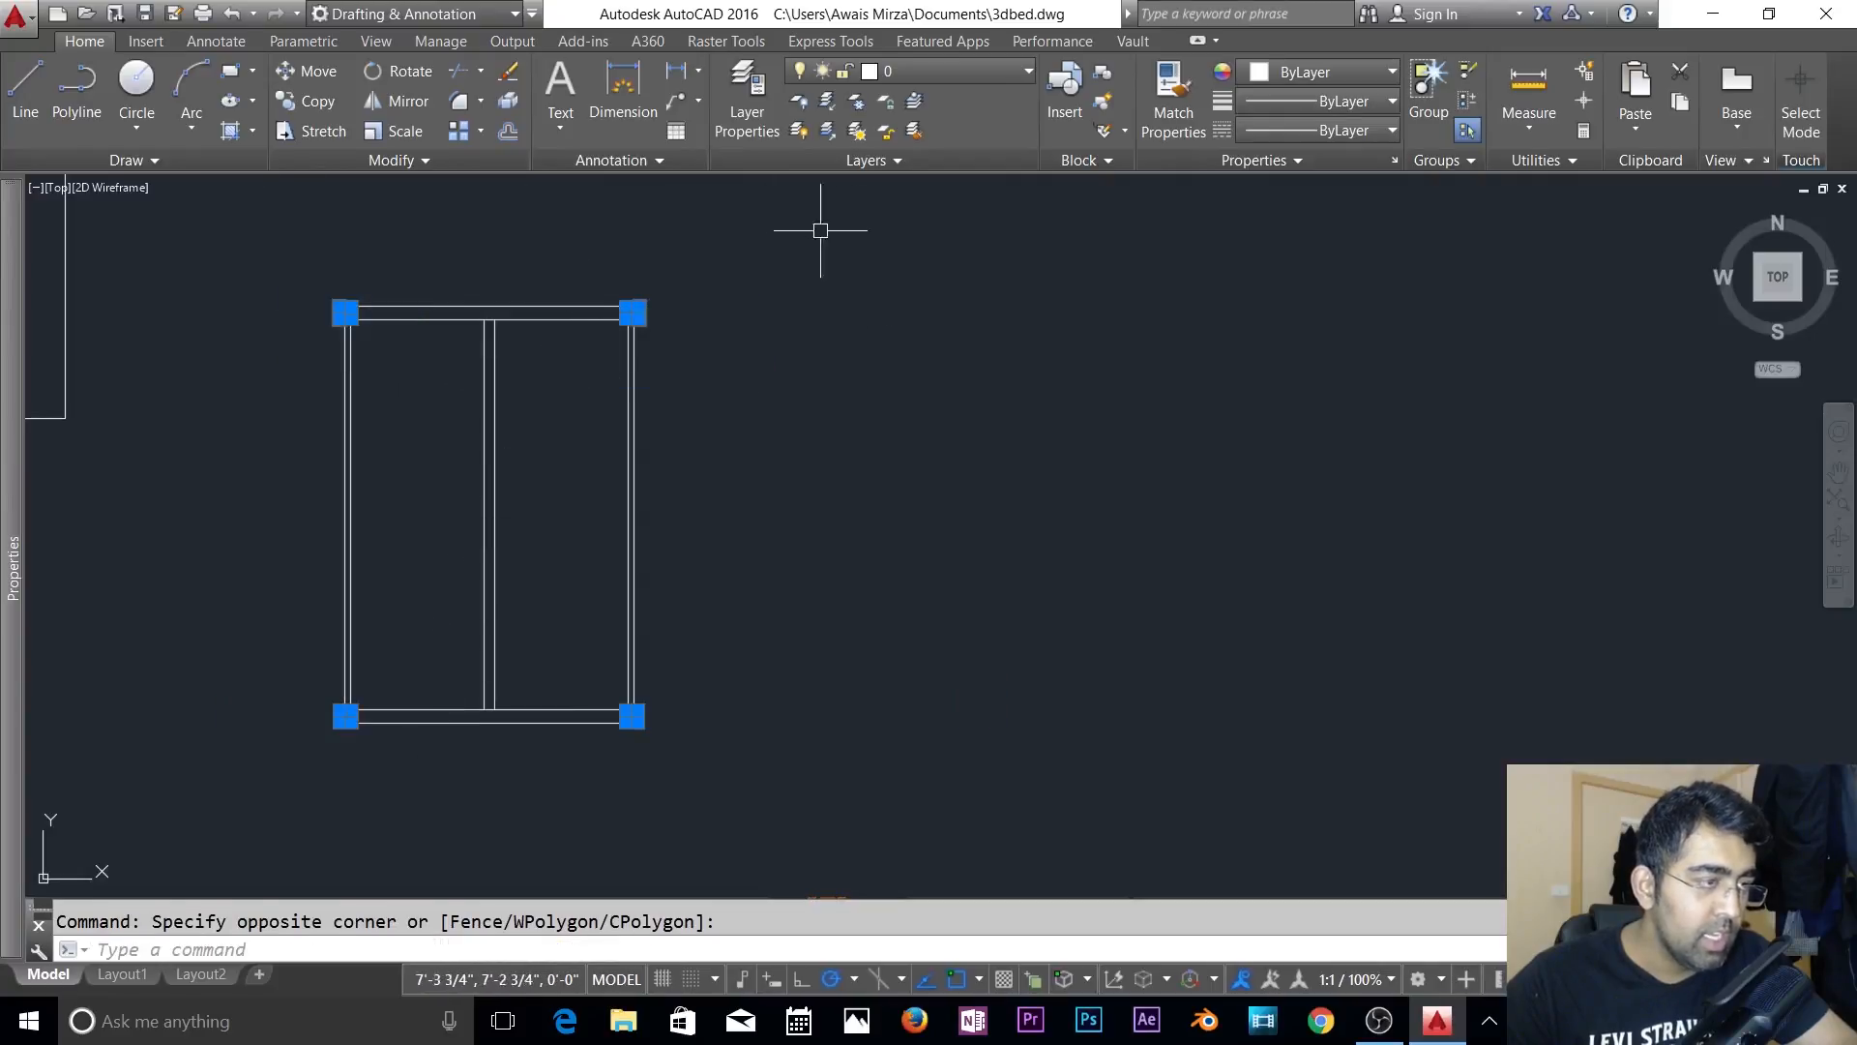
{"action": "left_click", "coordinate": [934, 74]}
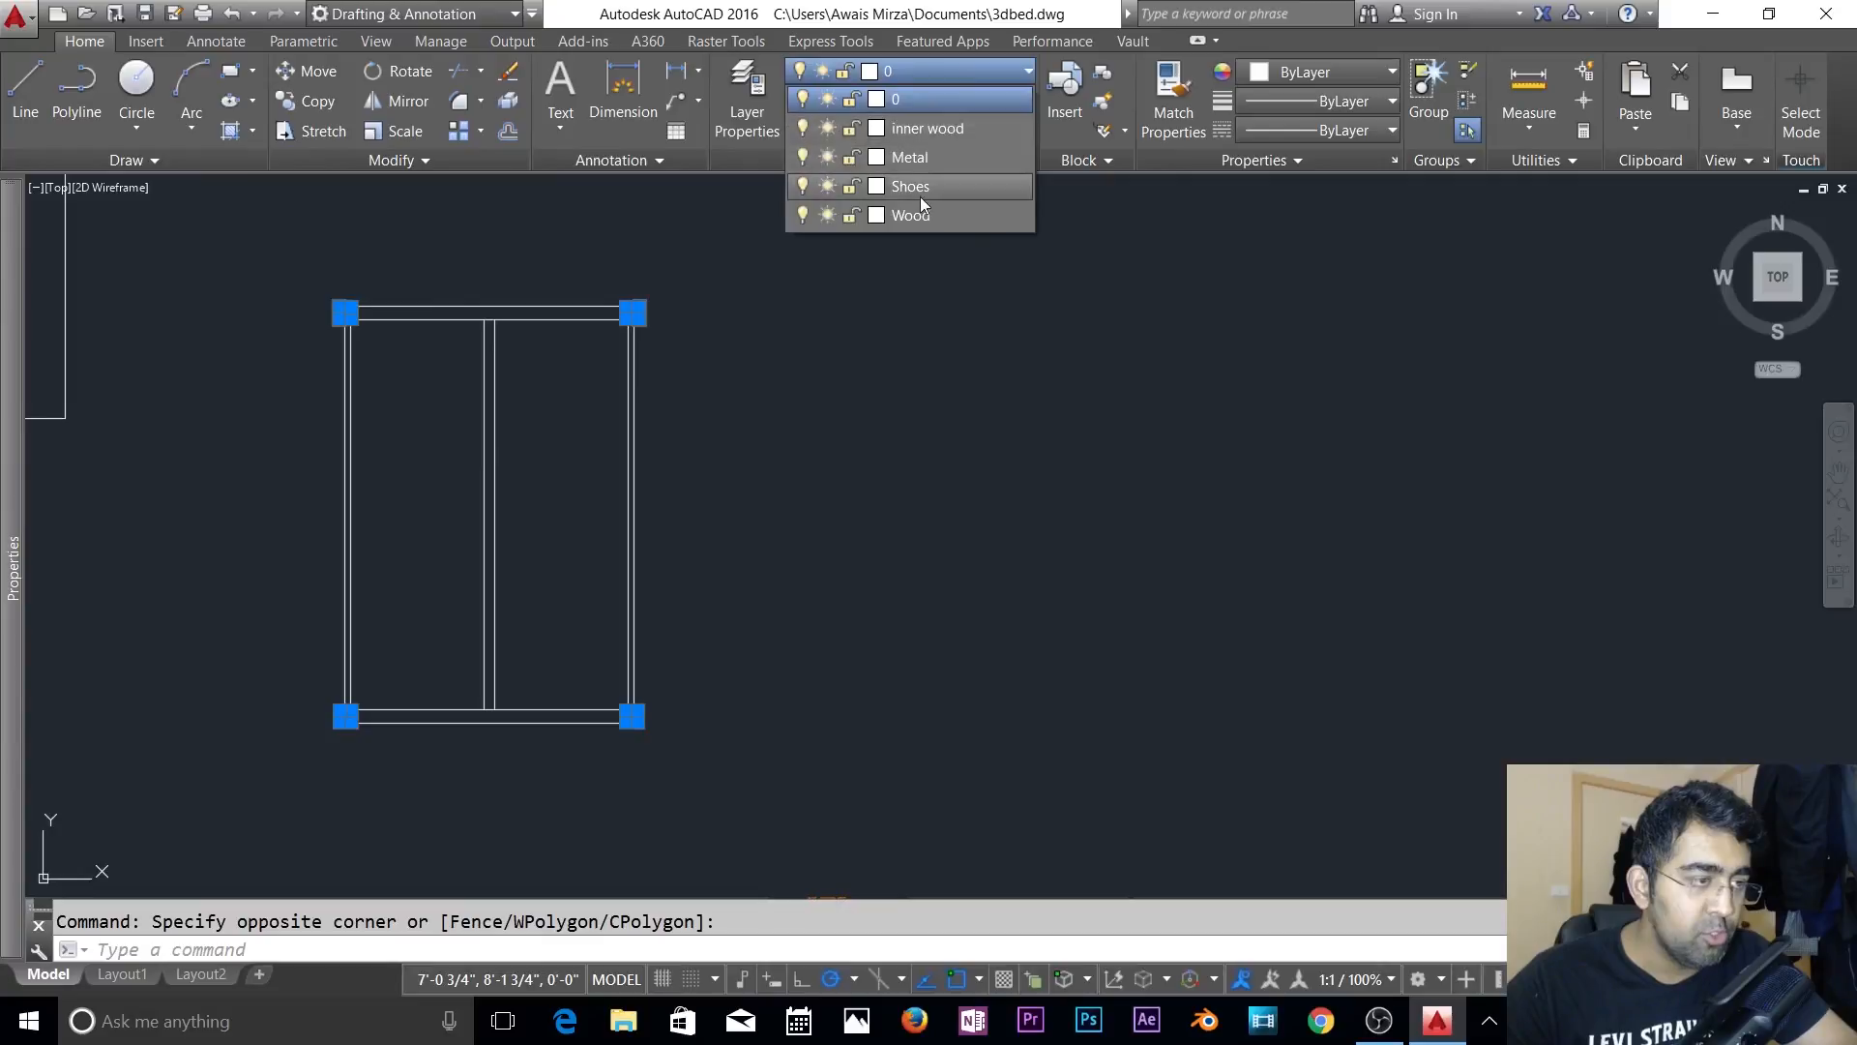
{"action": "left_click", "coordinate": [920, 195]}
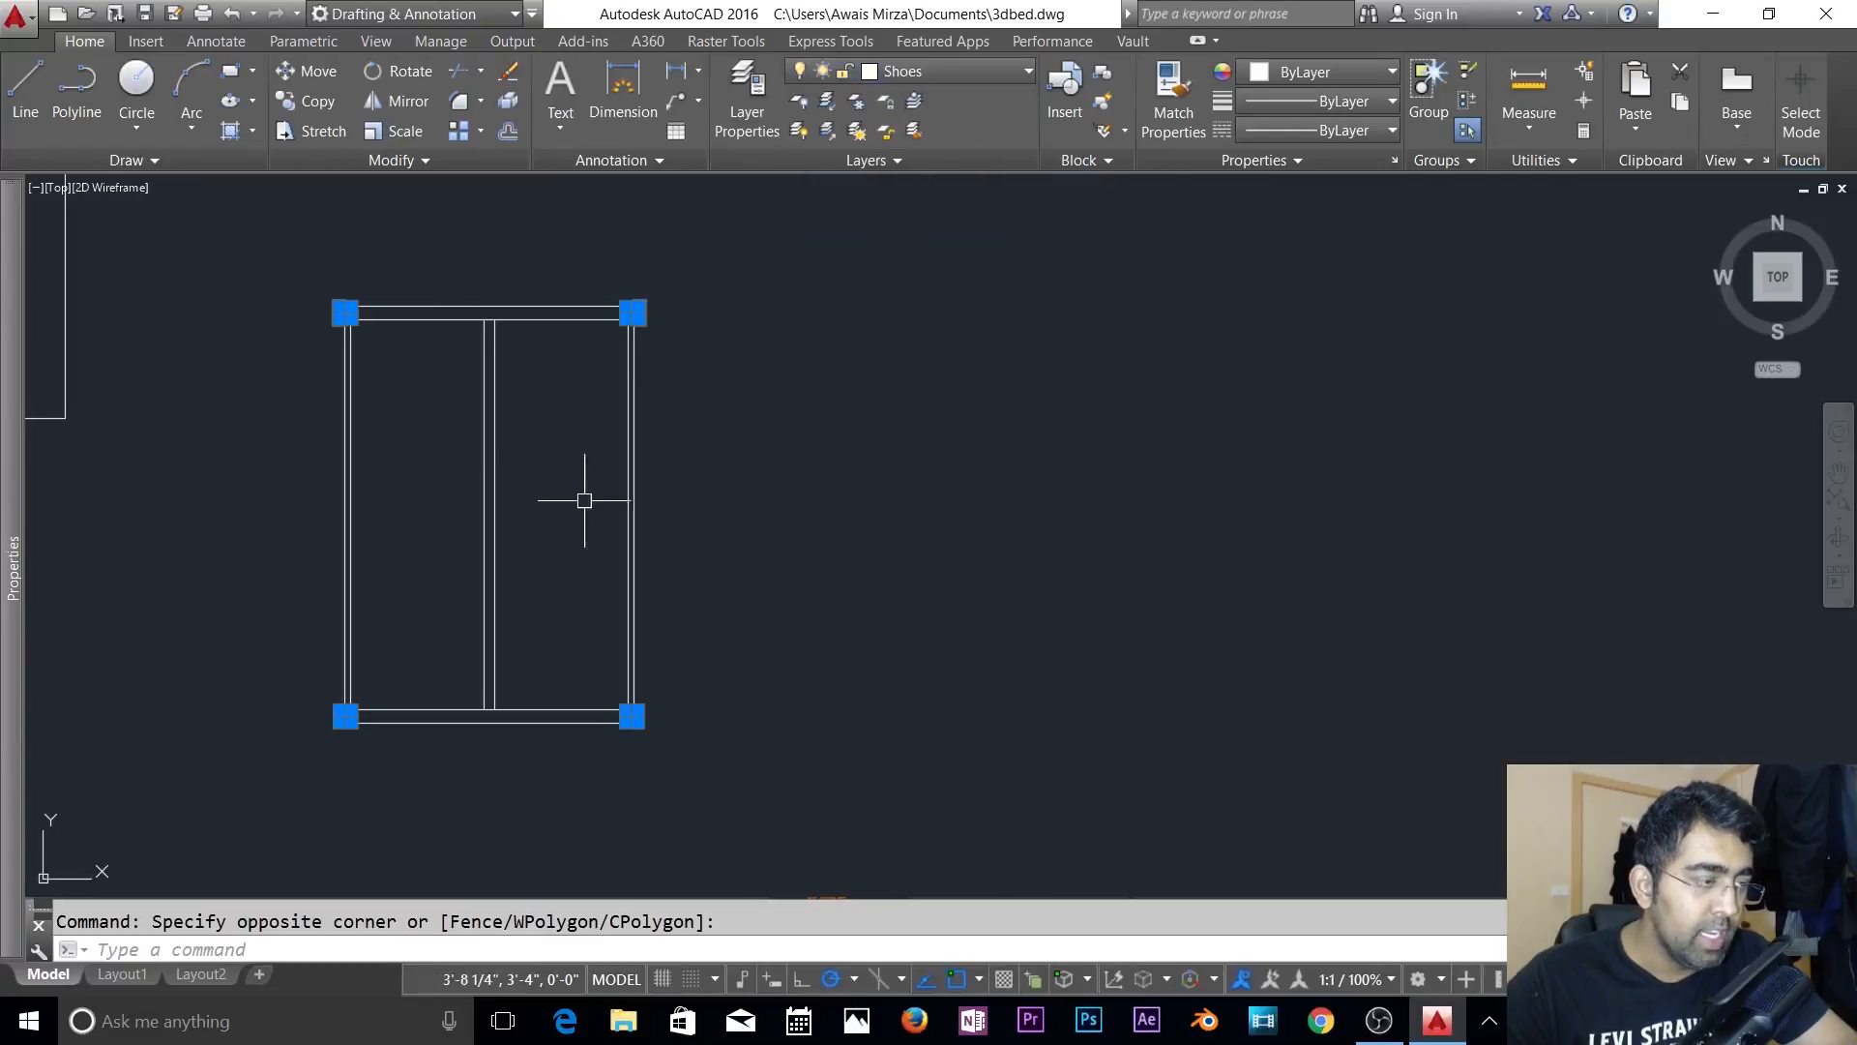
{"action": "key", "text": "Escape"}
- Assign the two vertical lines of the middle rail to the Metal layer
{"action": "left_click", "coordinate": [559, 461]}
{"action": "left_click", "coordinate": [432, 502]}
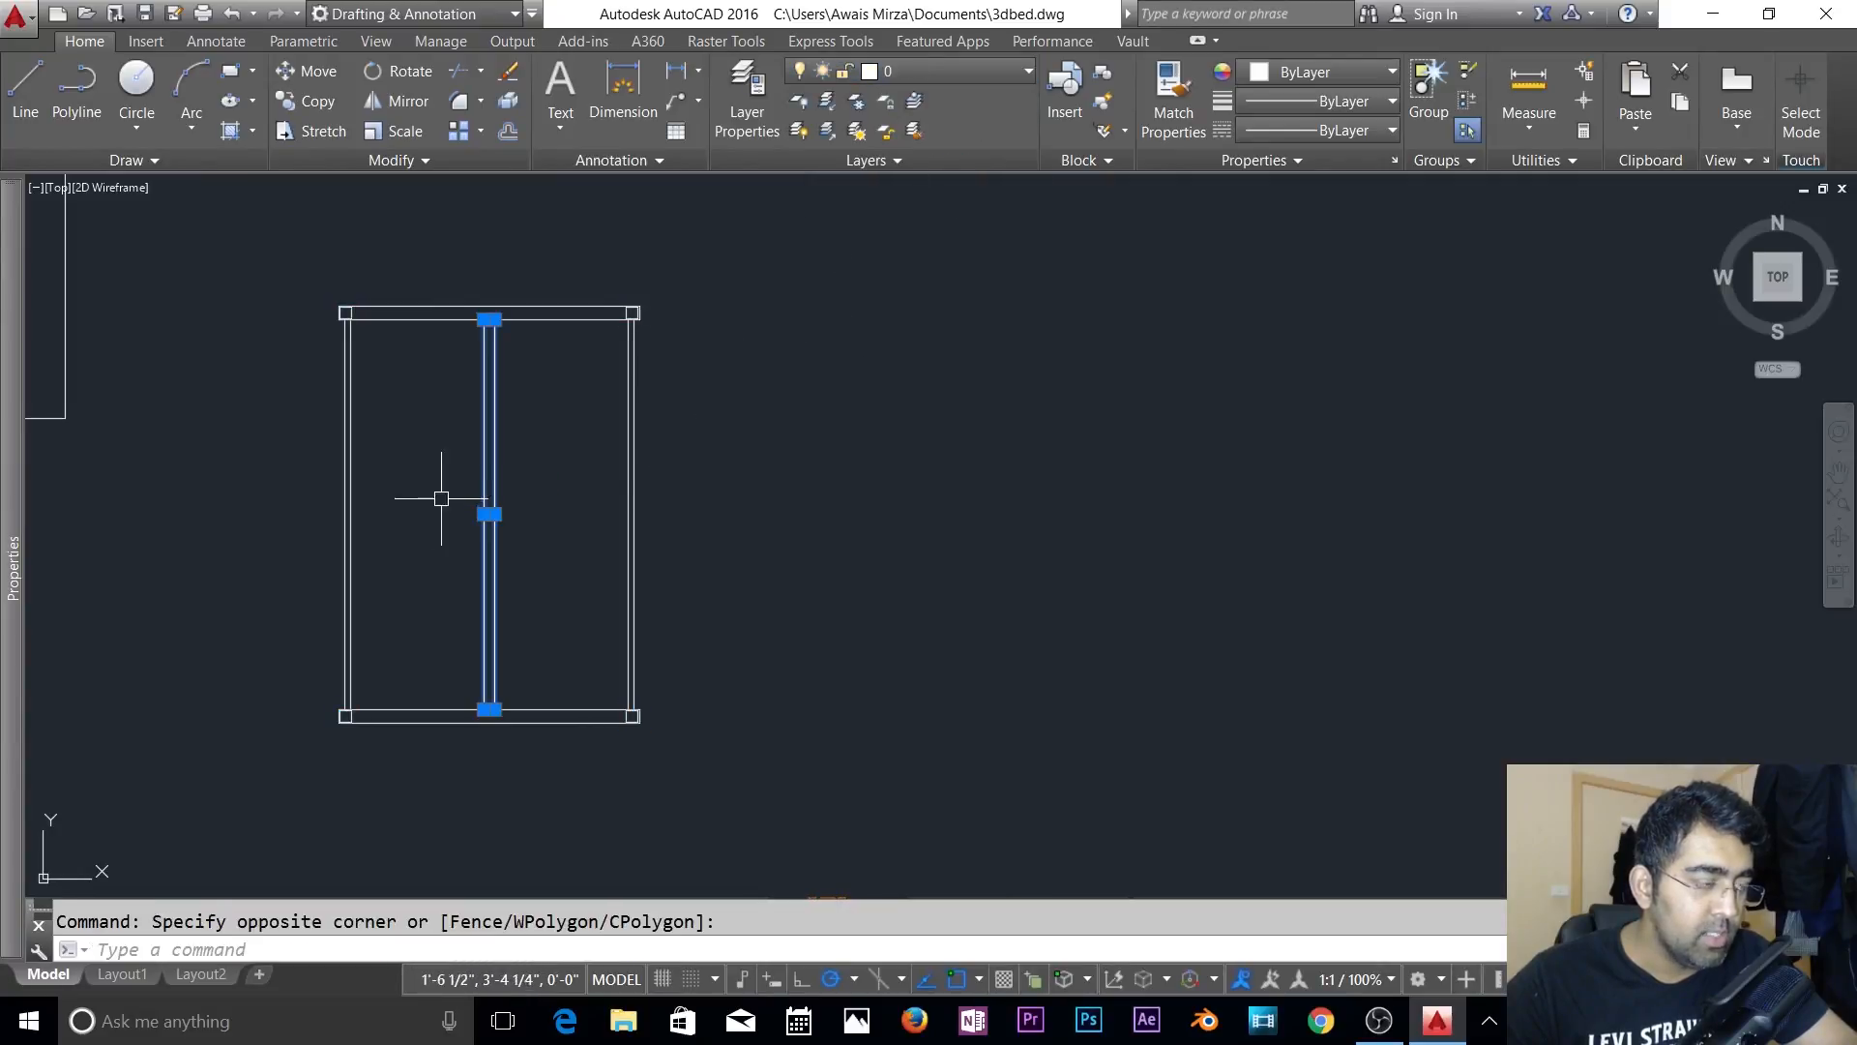
{"action": "left_click", "coordinate": [1002, 71]}
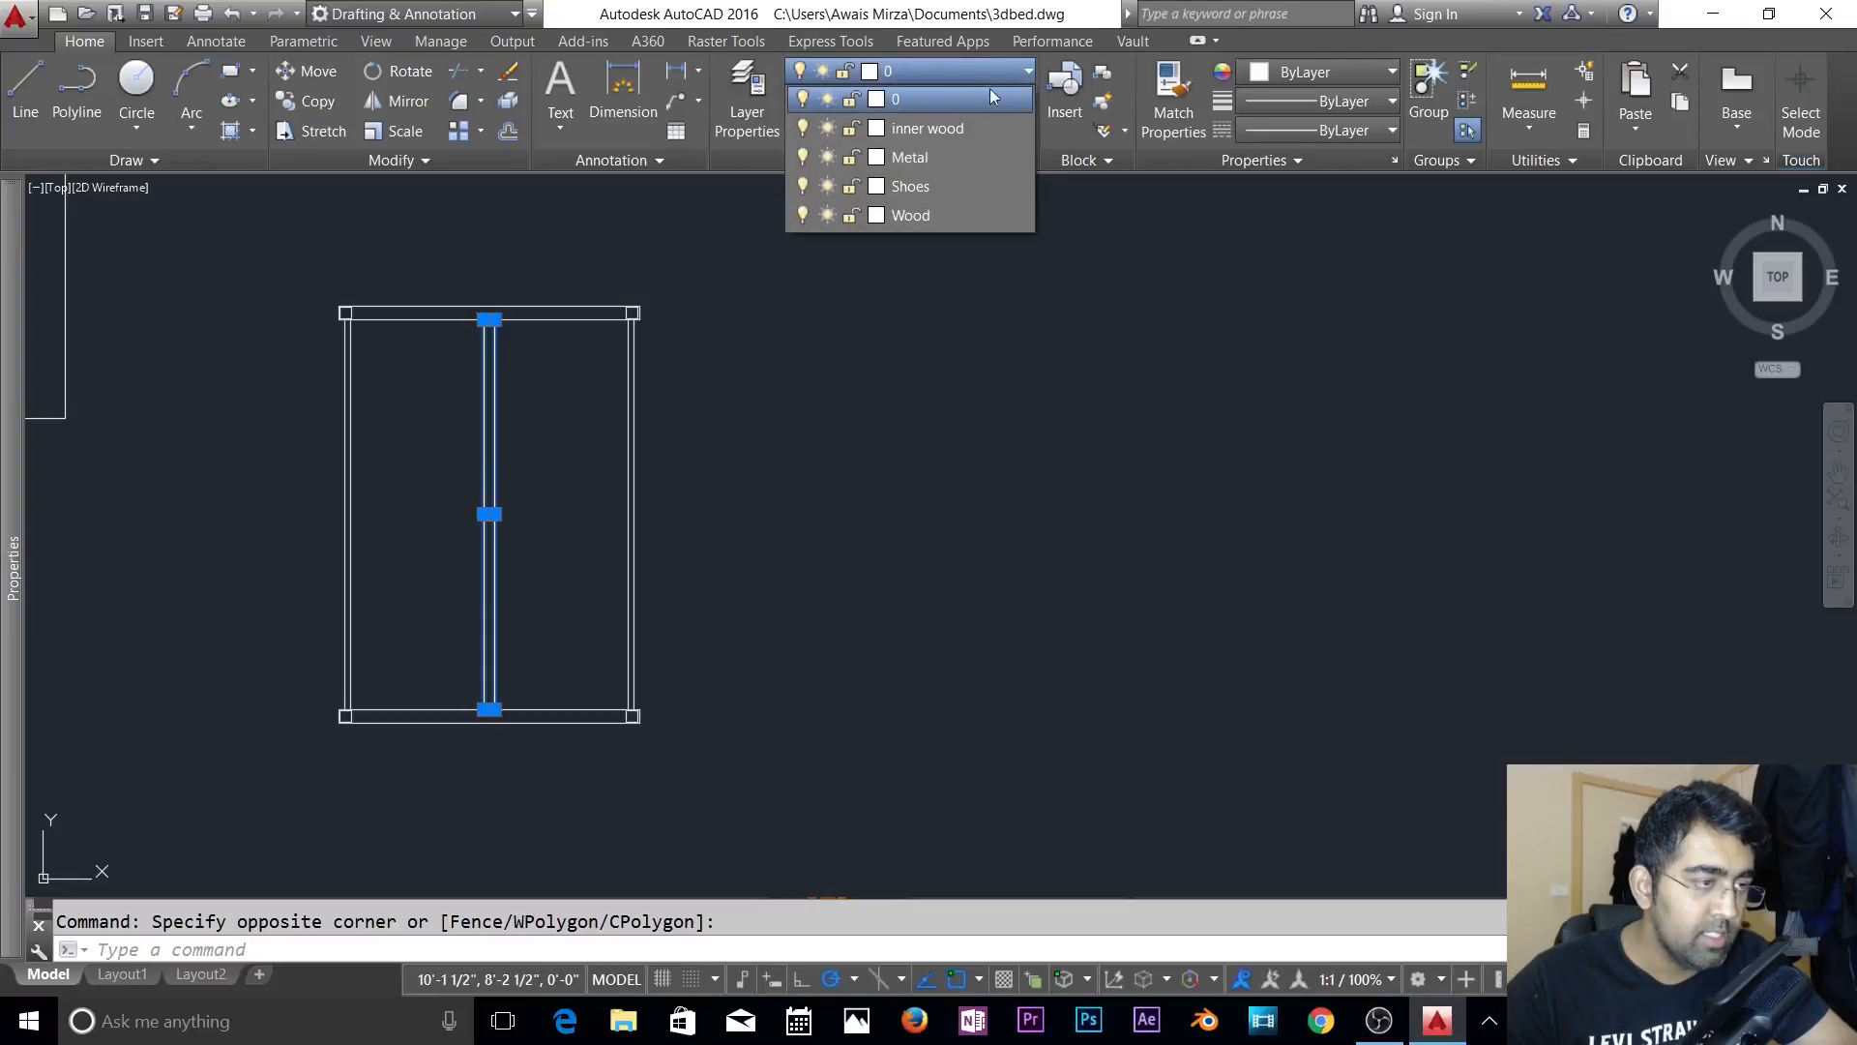
{"action": "left_click", "coordinate": [911, 159]}
{"action": "key", "text": "Escape"}
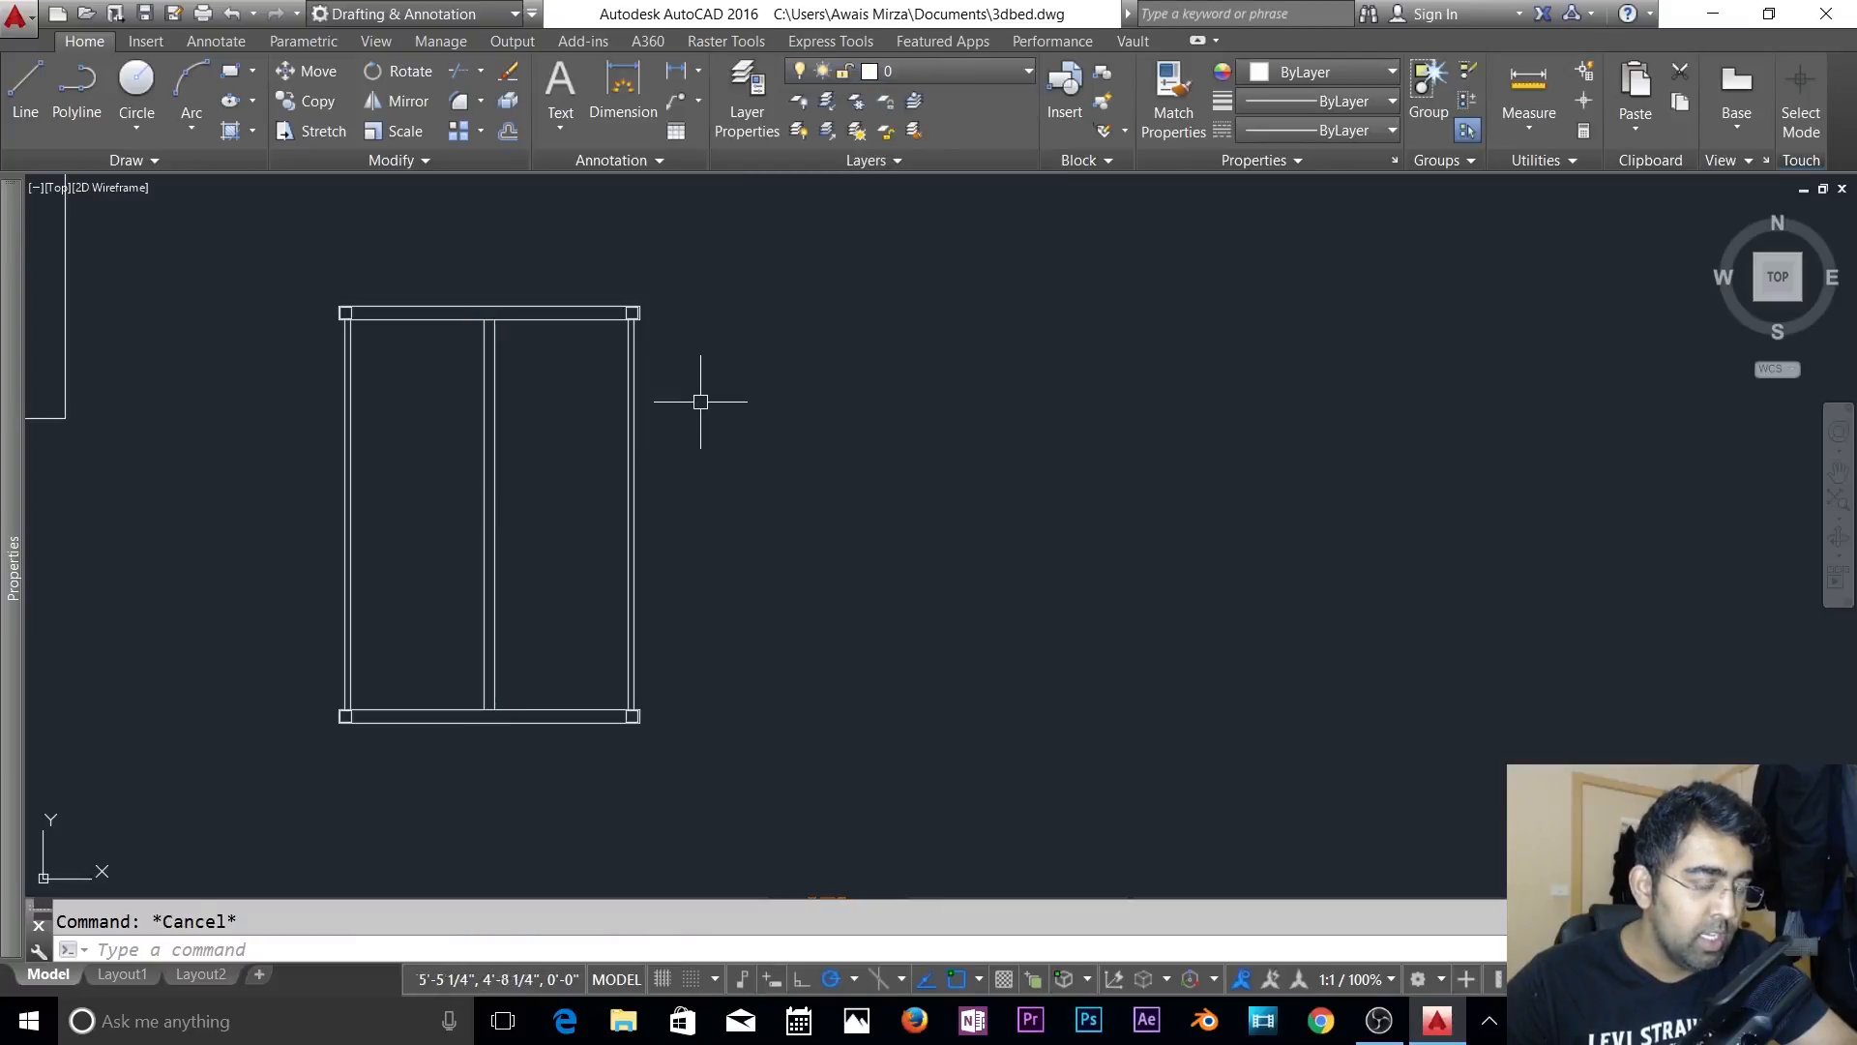
{"action": "left_click", "coordinate": [581, 278]}
{"action": "key", "text": "Escape"}
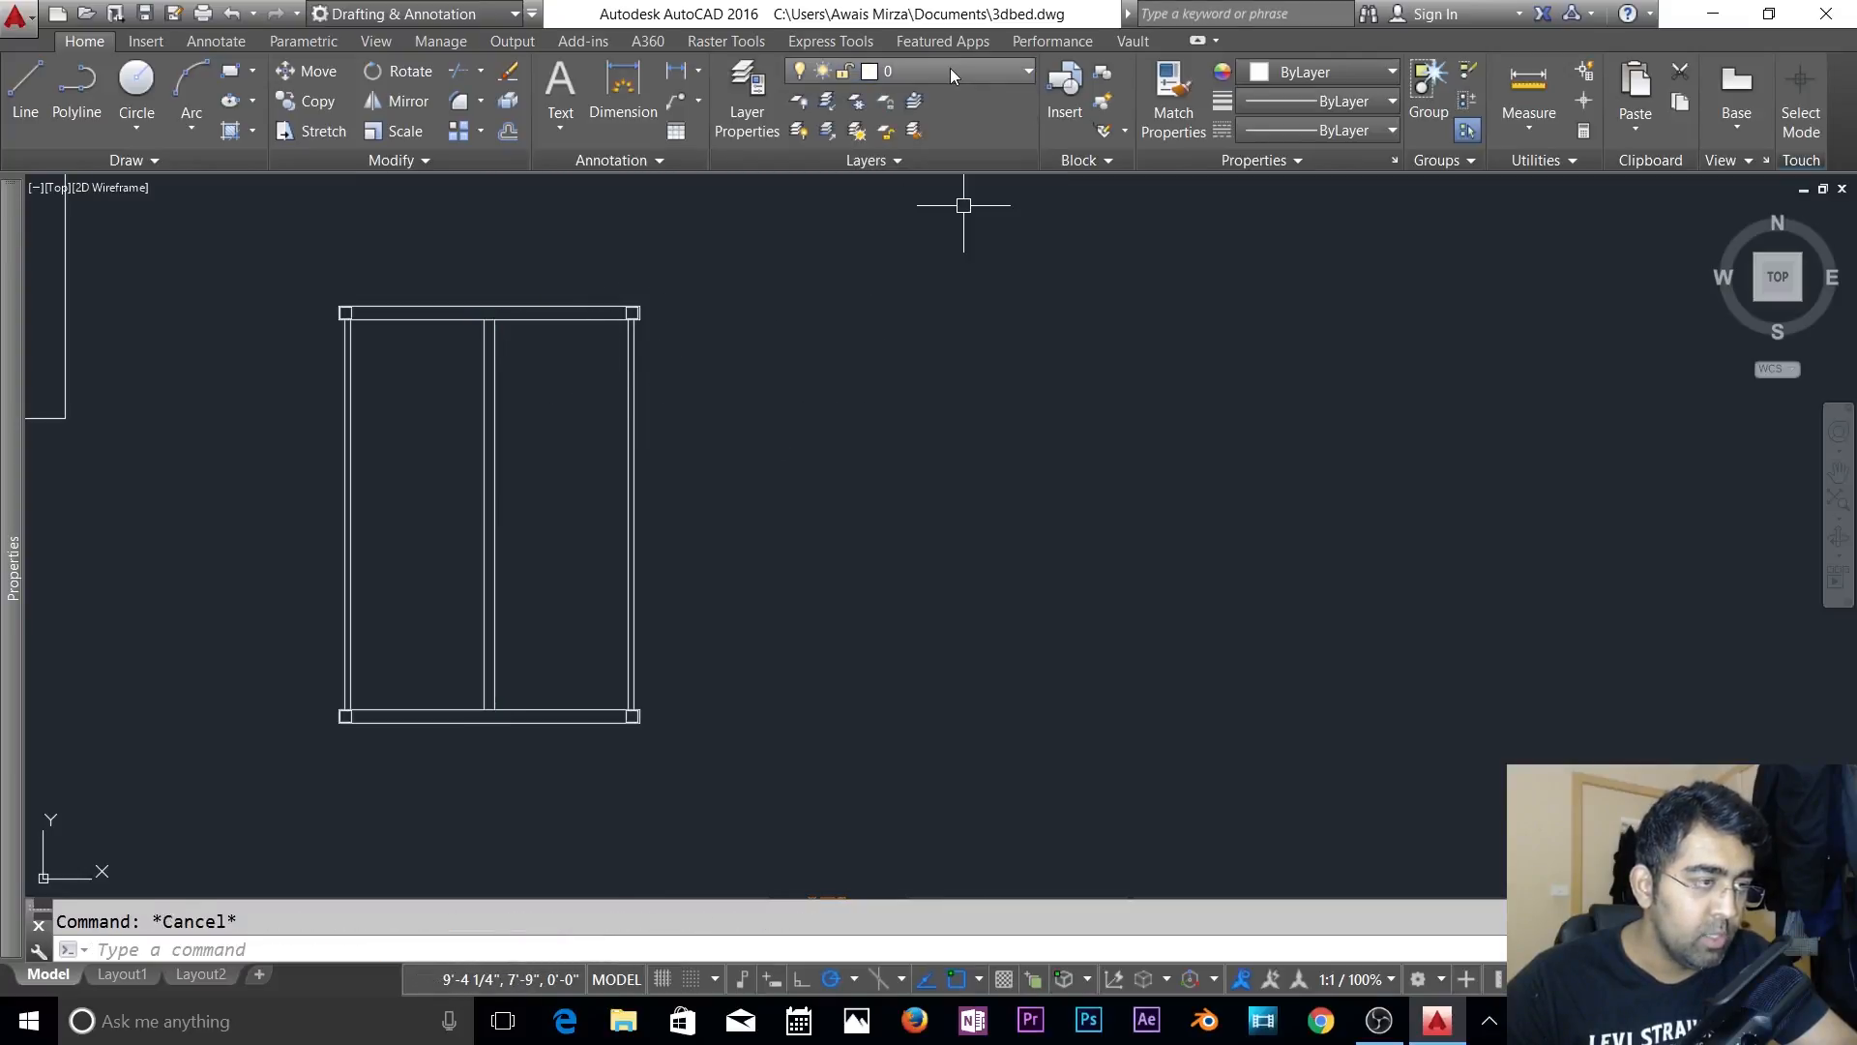
- Turn off the Shoes and Metal layers to isolate the outer frame lines
{"action": "left_click", "coordinate": [950, 70]}
{"action": "left_click", "coordinate": [802, 190]}
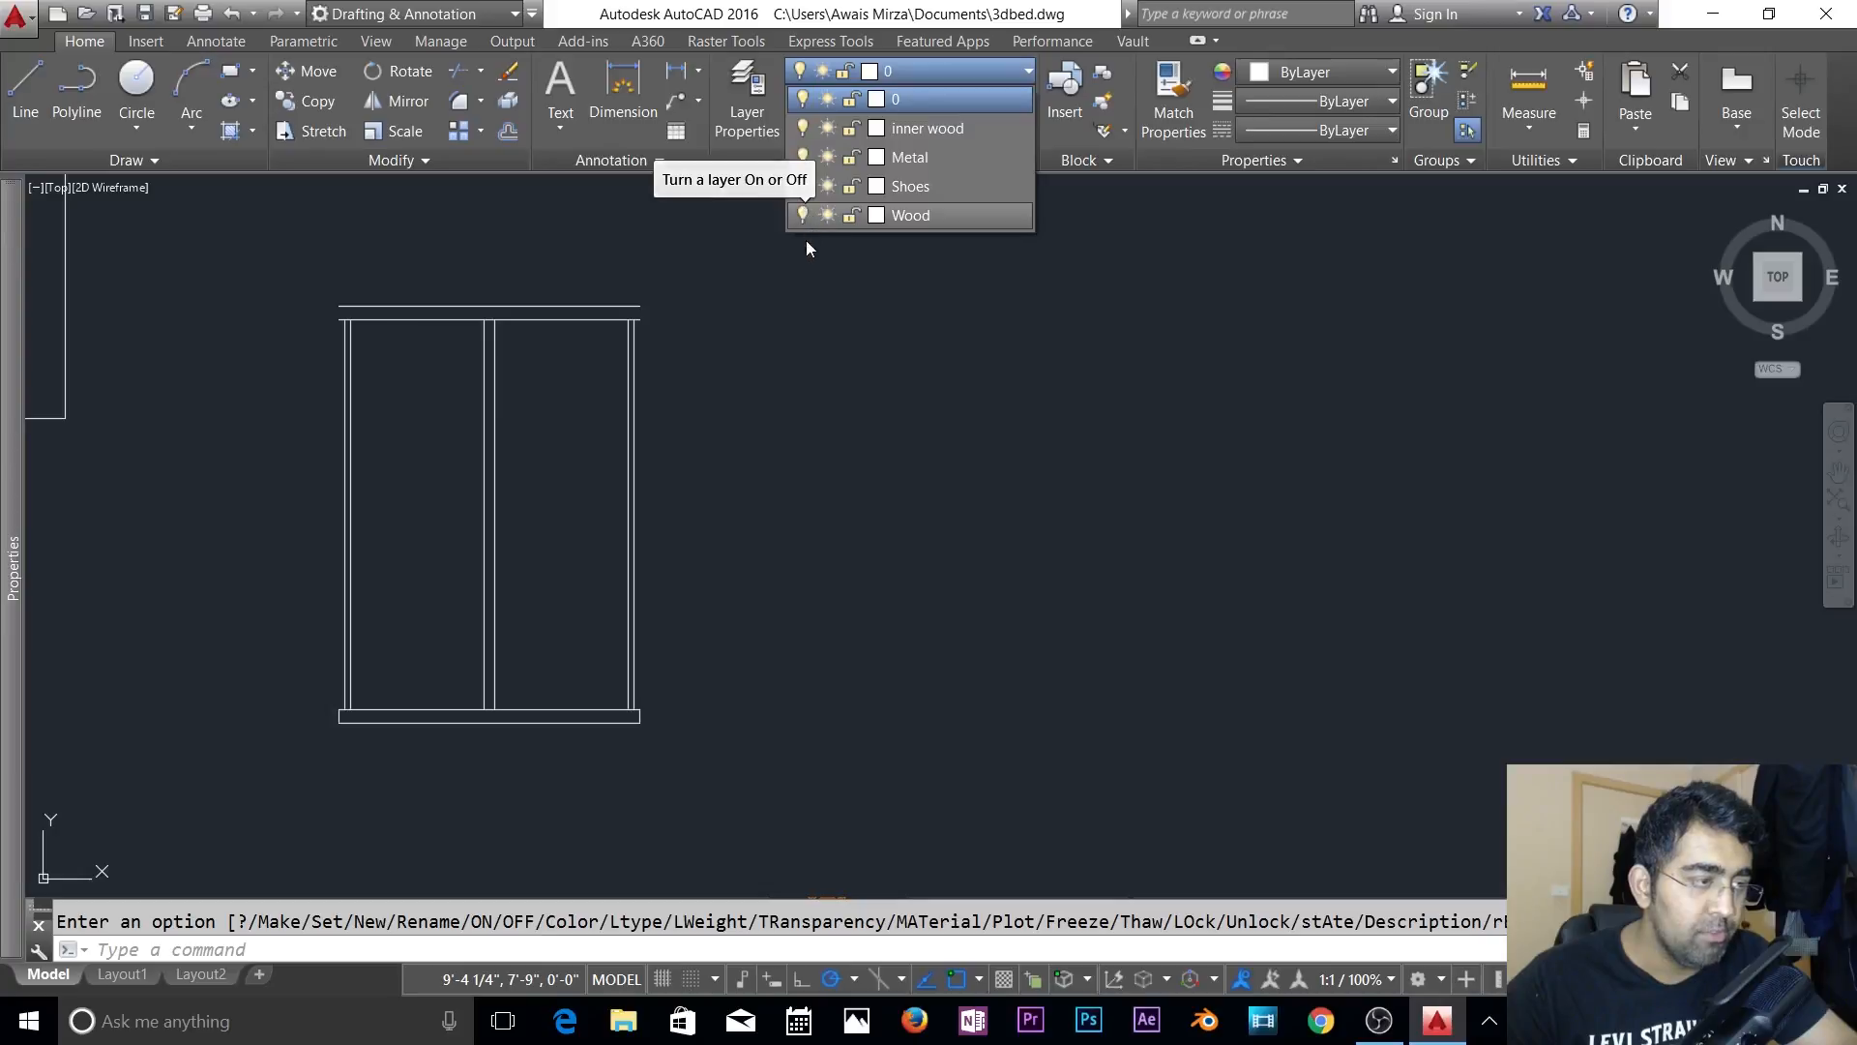
{"action": "left_click", "coordinate": [802, 156]}
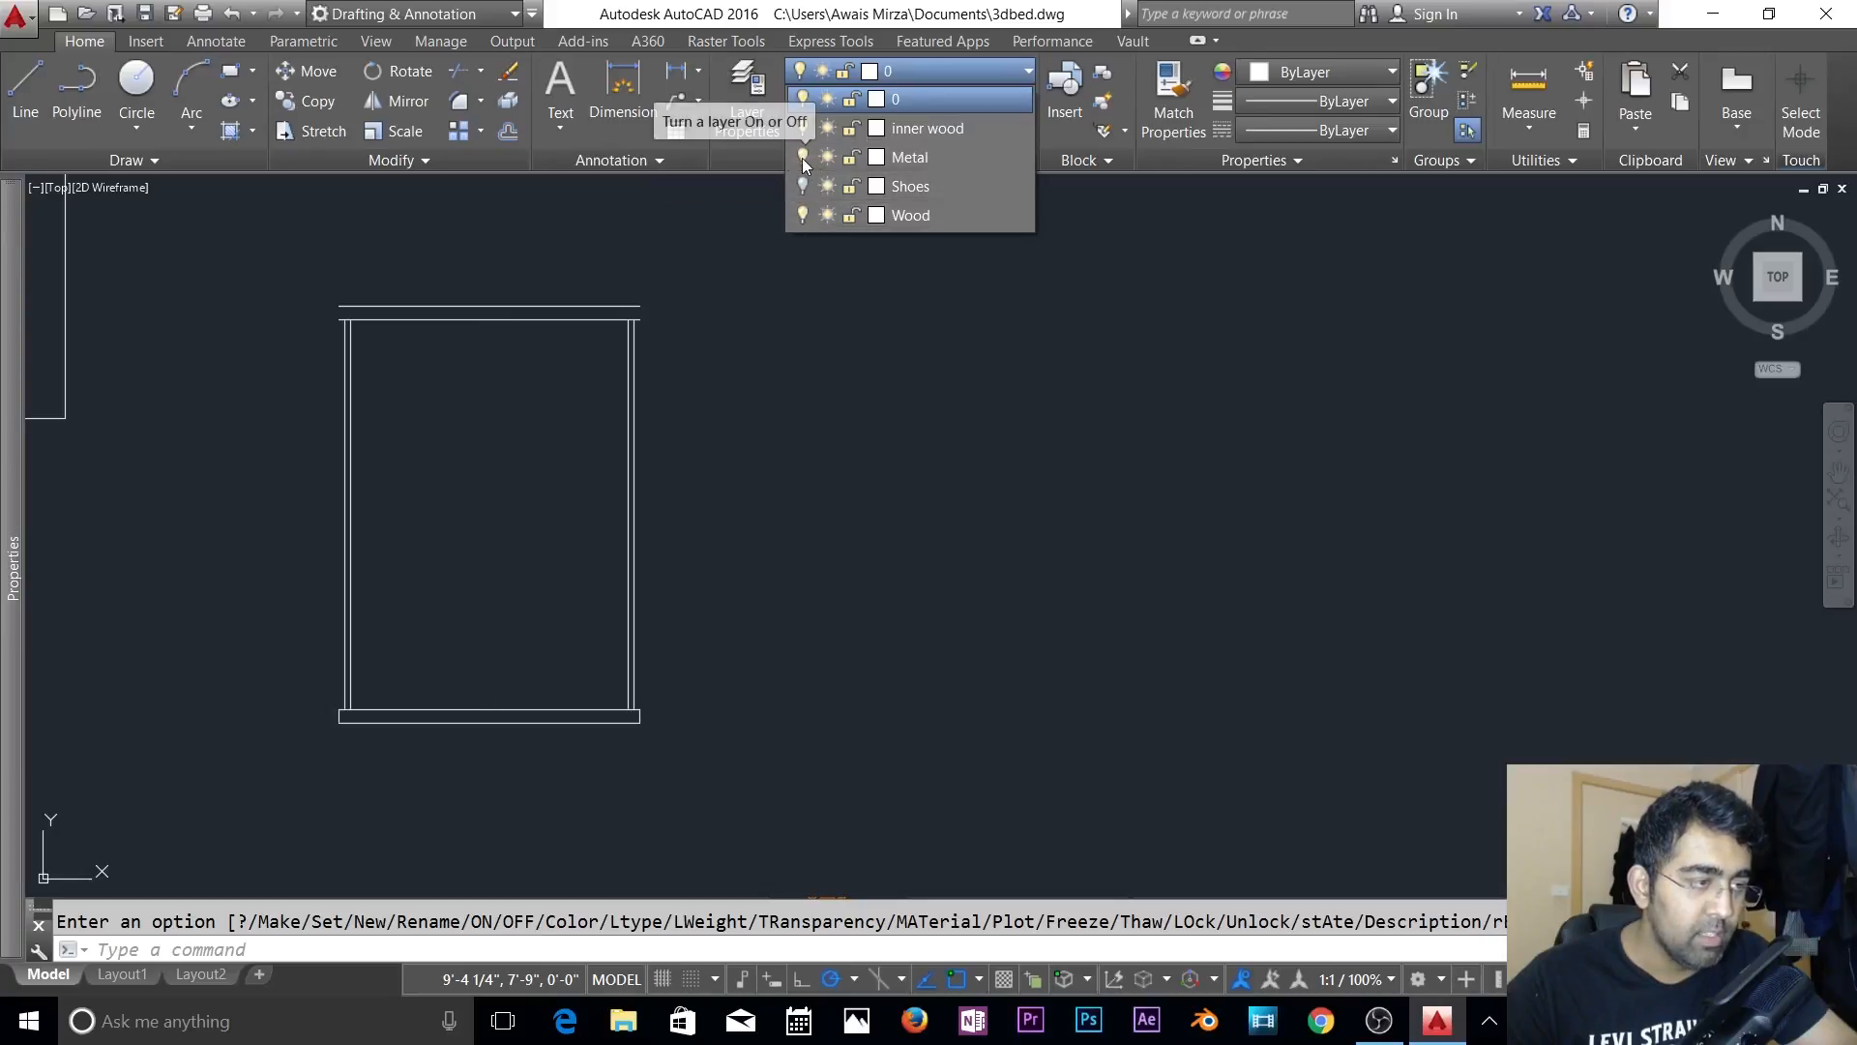
{"action": "left_click", "coordinate": [772, 277]}
{"action": "left_click", "coordinate": [758, 248]}
{"action": "key", "text": "Escape"}
- Draw a short vertical line closing the right end of the bed frame's upper rail
{"action": "scroll", "coordinate": [636, 274], "scroll_direction": "up", "scroll_amount": 5}
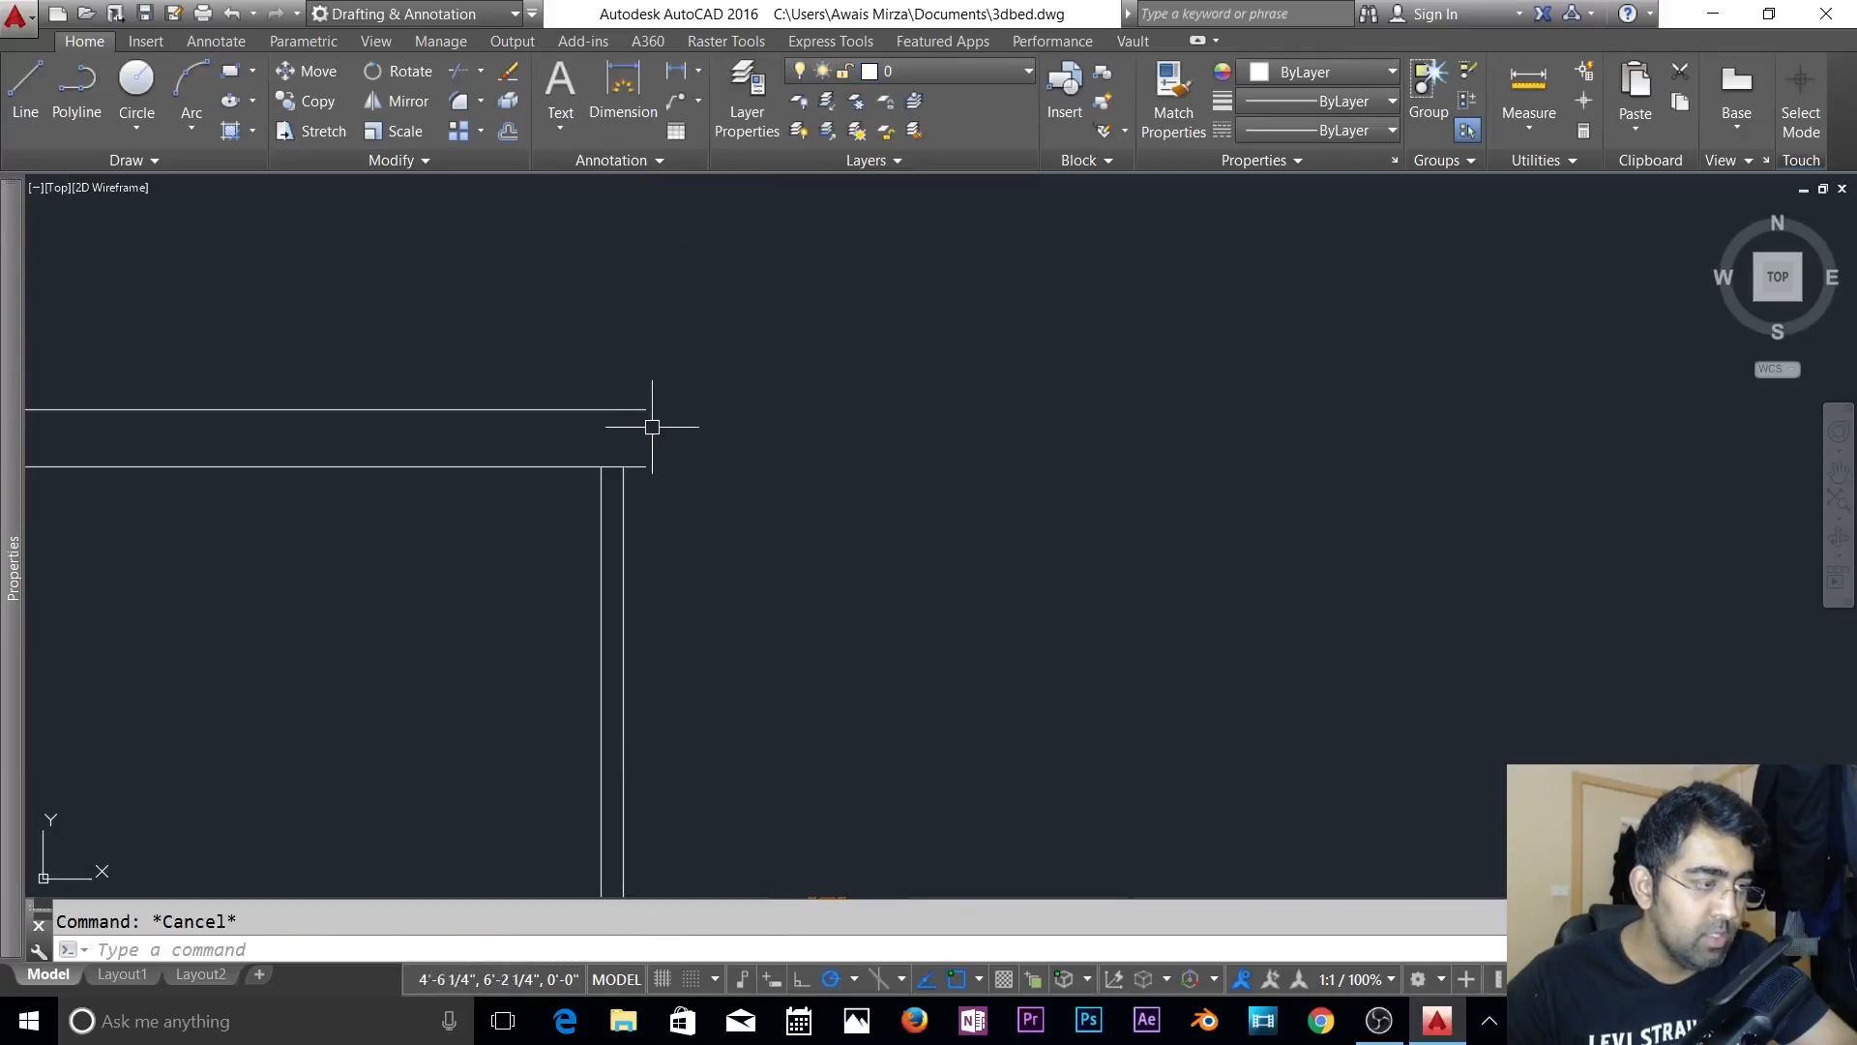
{"action": "middle_click_drag", "start_coordinate": [652, 426], "coordinate": [807, 424]}
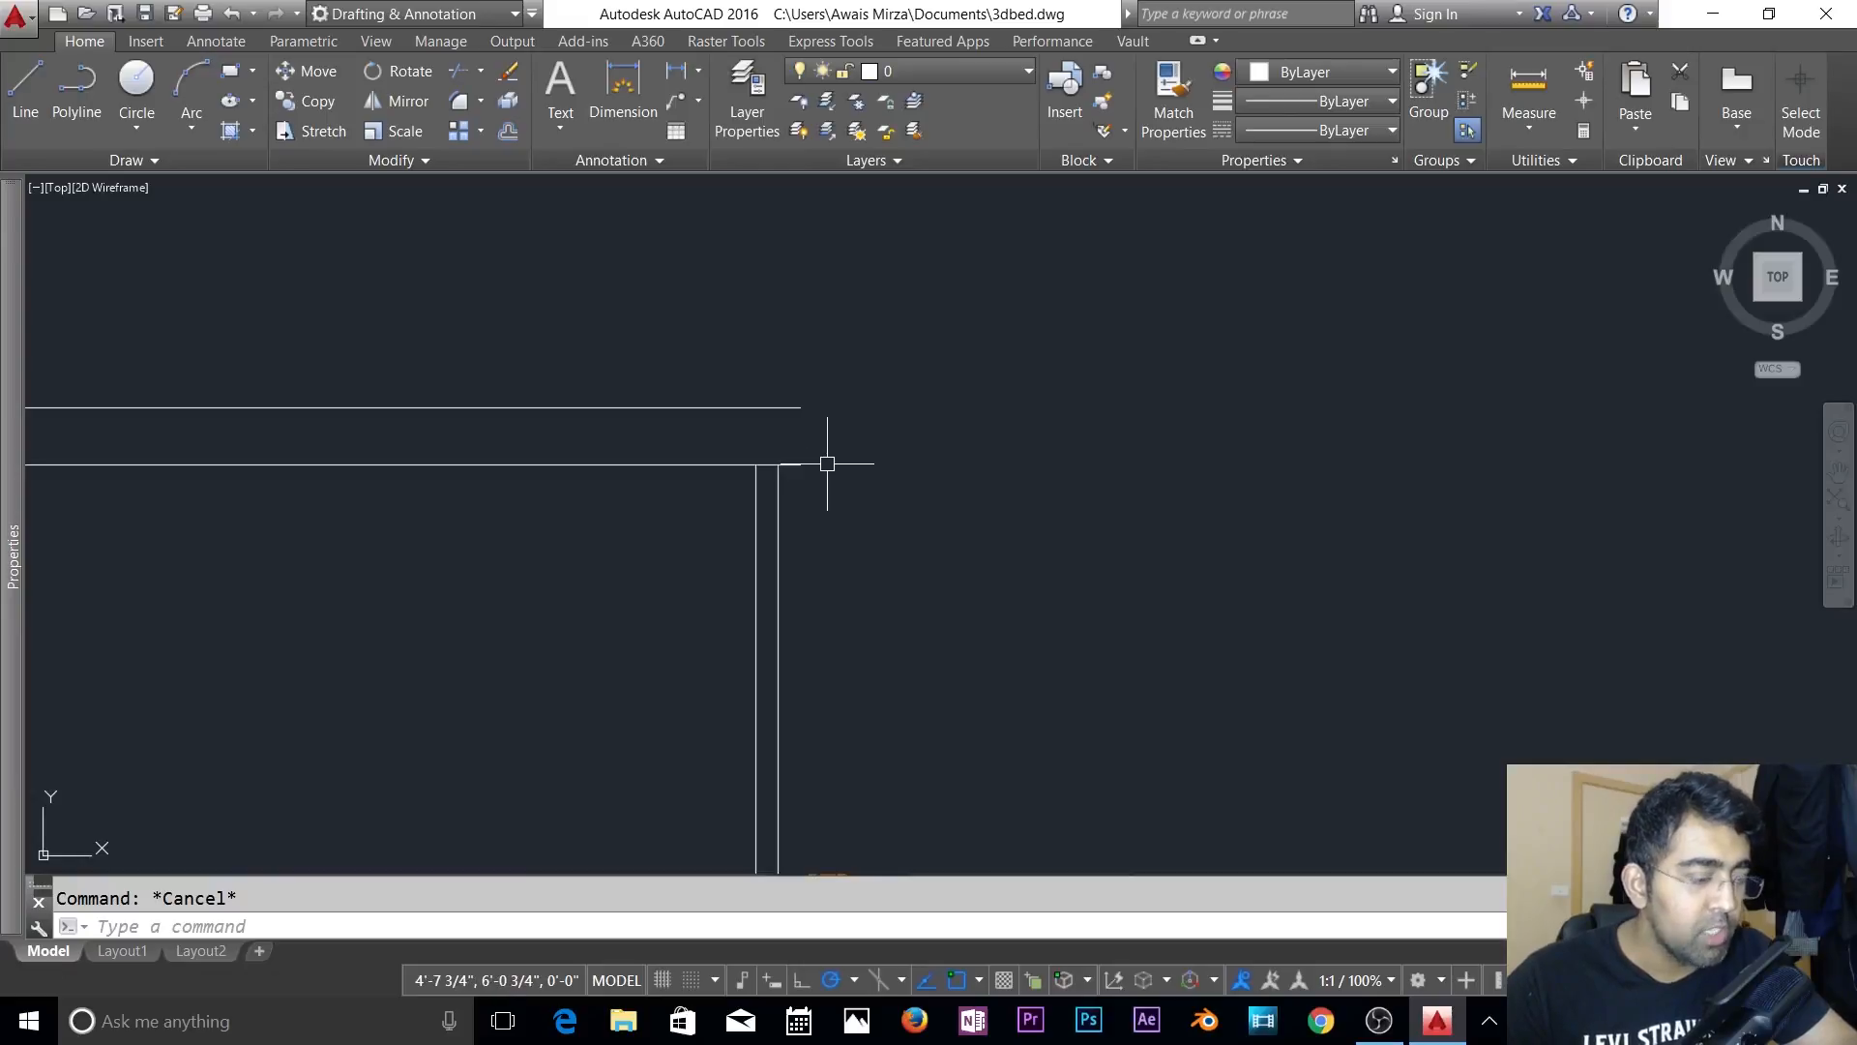
{"action": "type", "text": "l"}
{"action": "key", "text": "Return"}
{"action": "left_click", "coordinate": [802, 419]}
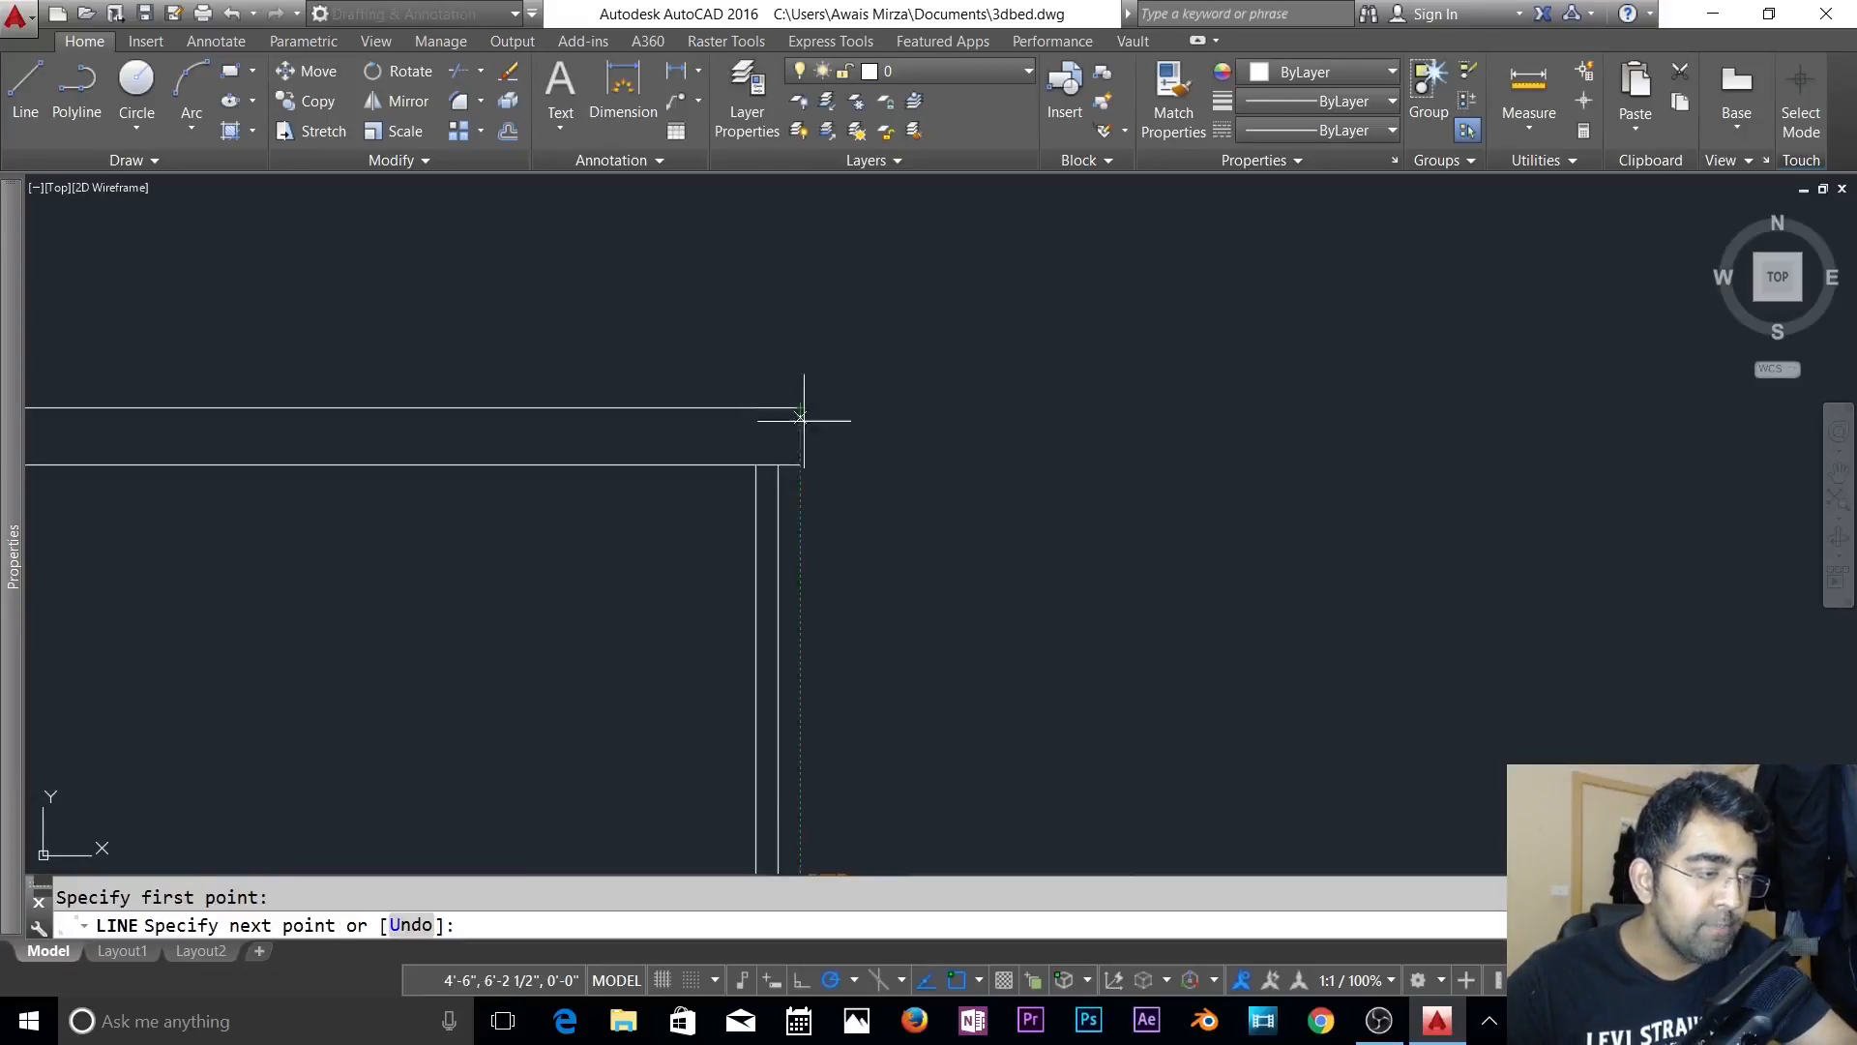
{"action": "left_click", "coordinate": [801, 465]}
{"action": "key", "text": "Return"}
- Draw a short vertical line closing the left end of the bed frame's upper rail
{"action": "scroll", "coordinate": [804, 468], "scroll_direction": "down", "scroll_amount": 2}
{"action": "middle_click_drag", "start_coordinate": [803, 468], "coordinate": [1384, 451]}
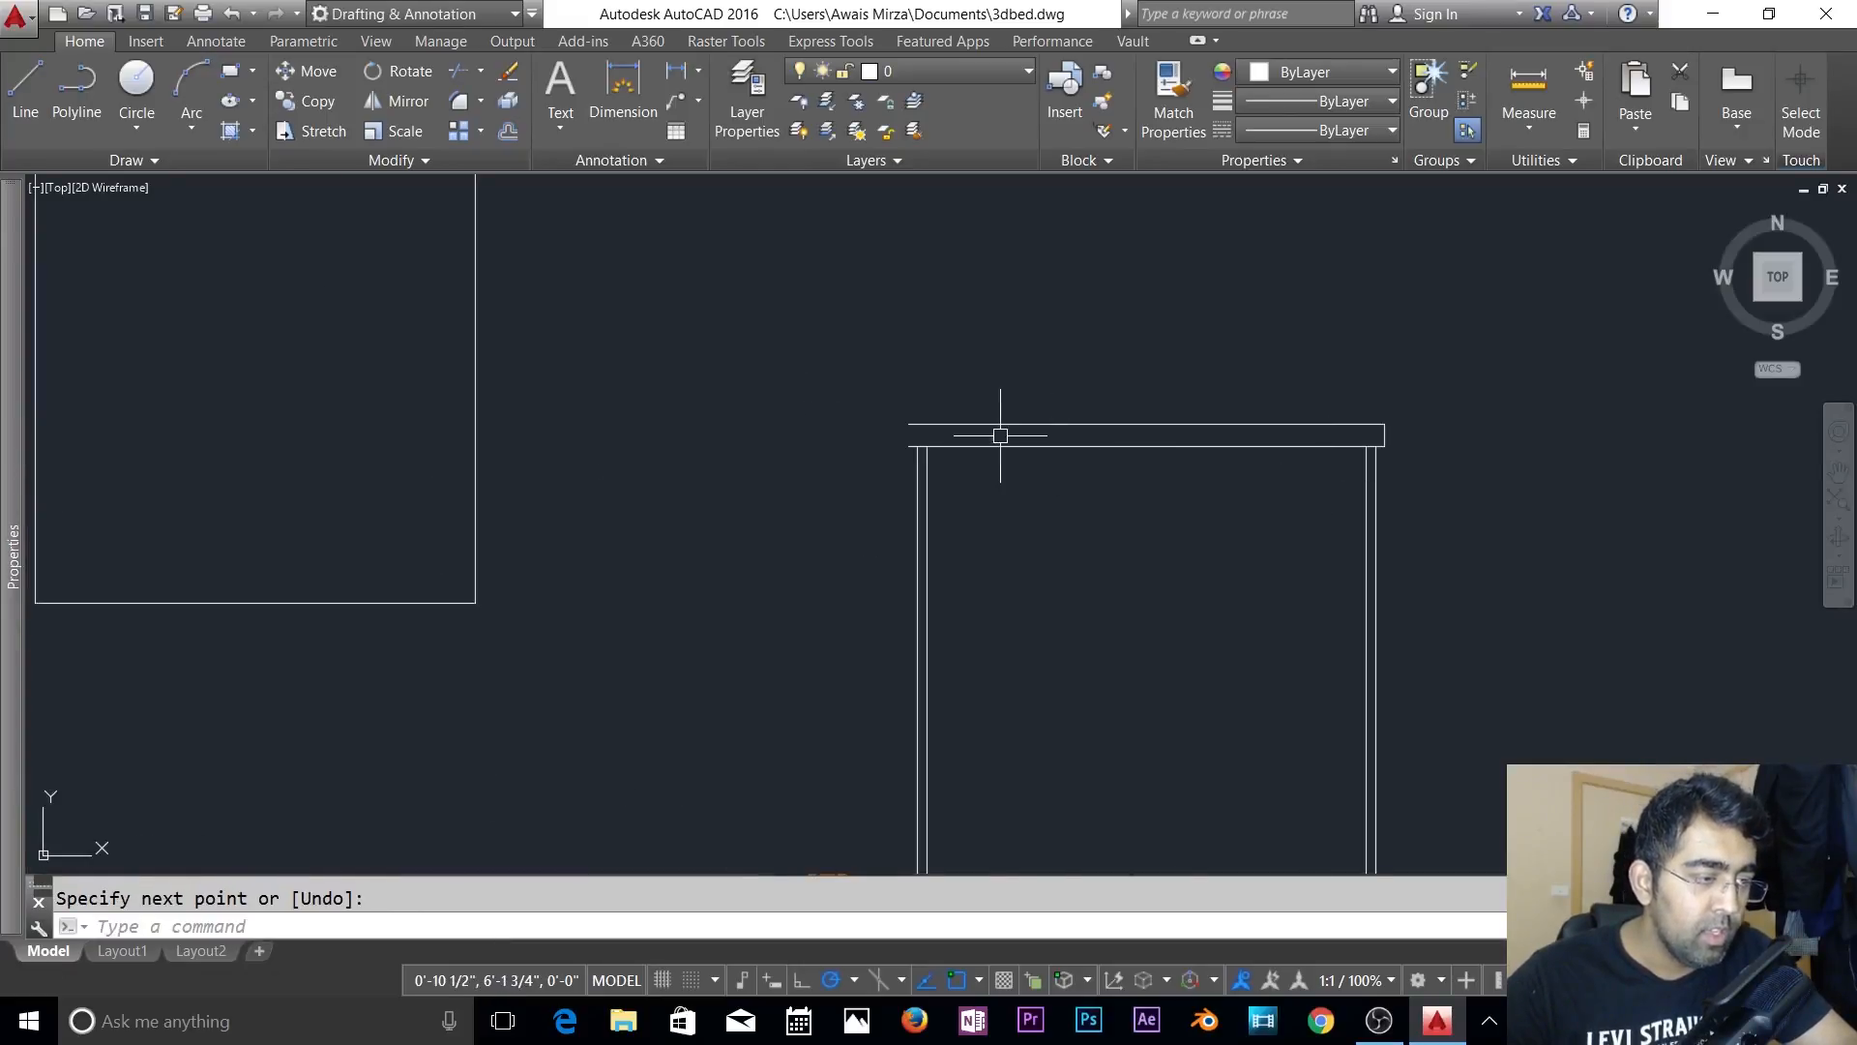
{"action": "scroll", "coordinate": [1000, 435], "scroll_direction": "up", "scroll_amount": 3}
{"action": "type", "text": "l"}
{"action": "key", "text": "Return"}
{"action": "left_click", "coordinate": [627, 390]}
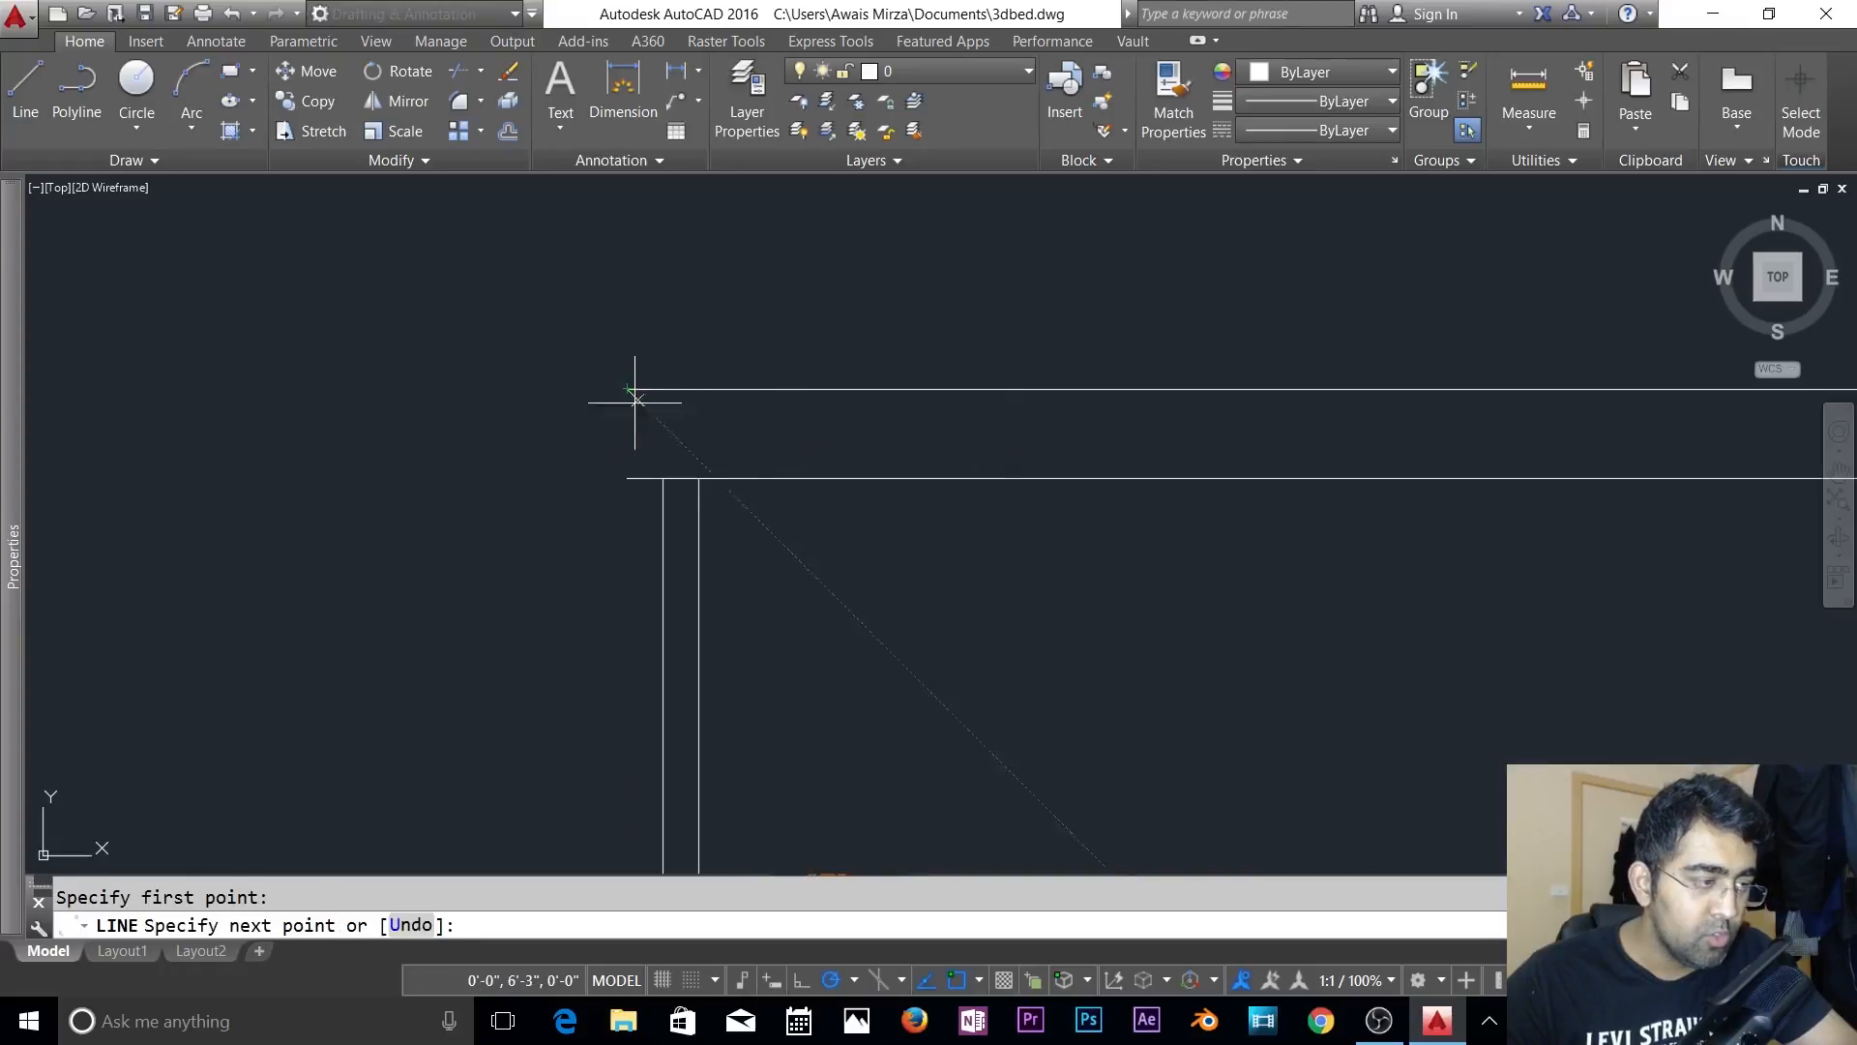
{"action": "left_click", "coordinate": [627, 478]}
{"action": "key", "text": "Return"}
- Assign all the lines of the outer bed frame to the Wood layer
{"action": "scroll", "coordinate": [726, 506], "scroll_direction": "down", "scroll_amount": 2}
{"action": "middle_click_drag", "start_coordinate": [887, 519], "coordinate": [721, 371]}
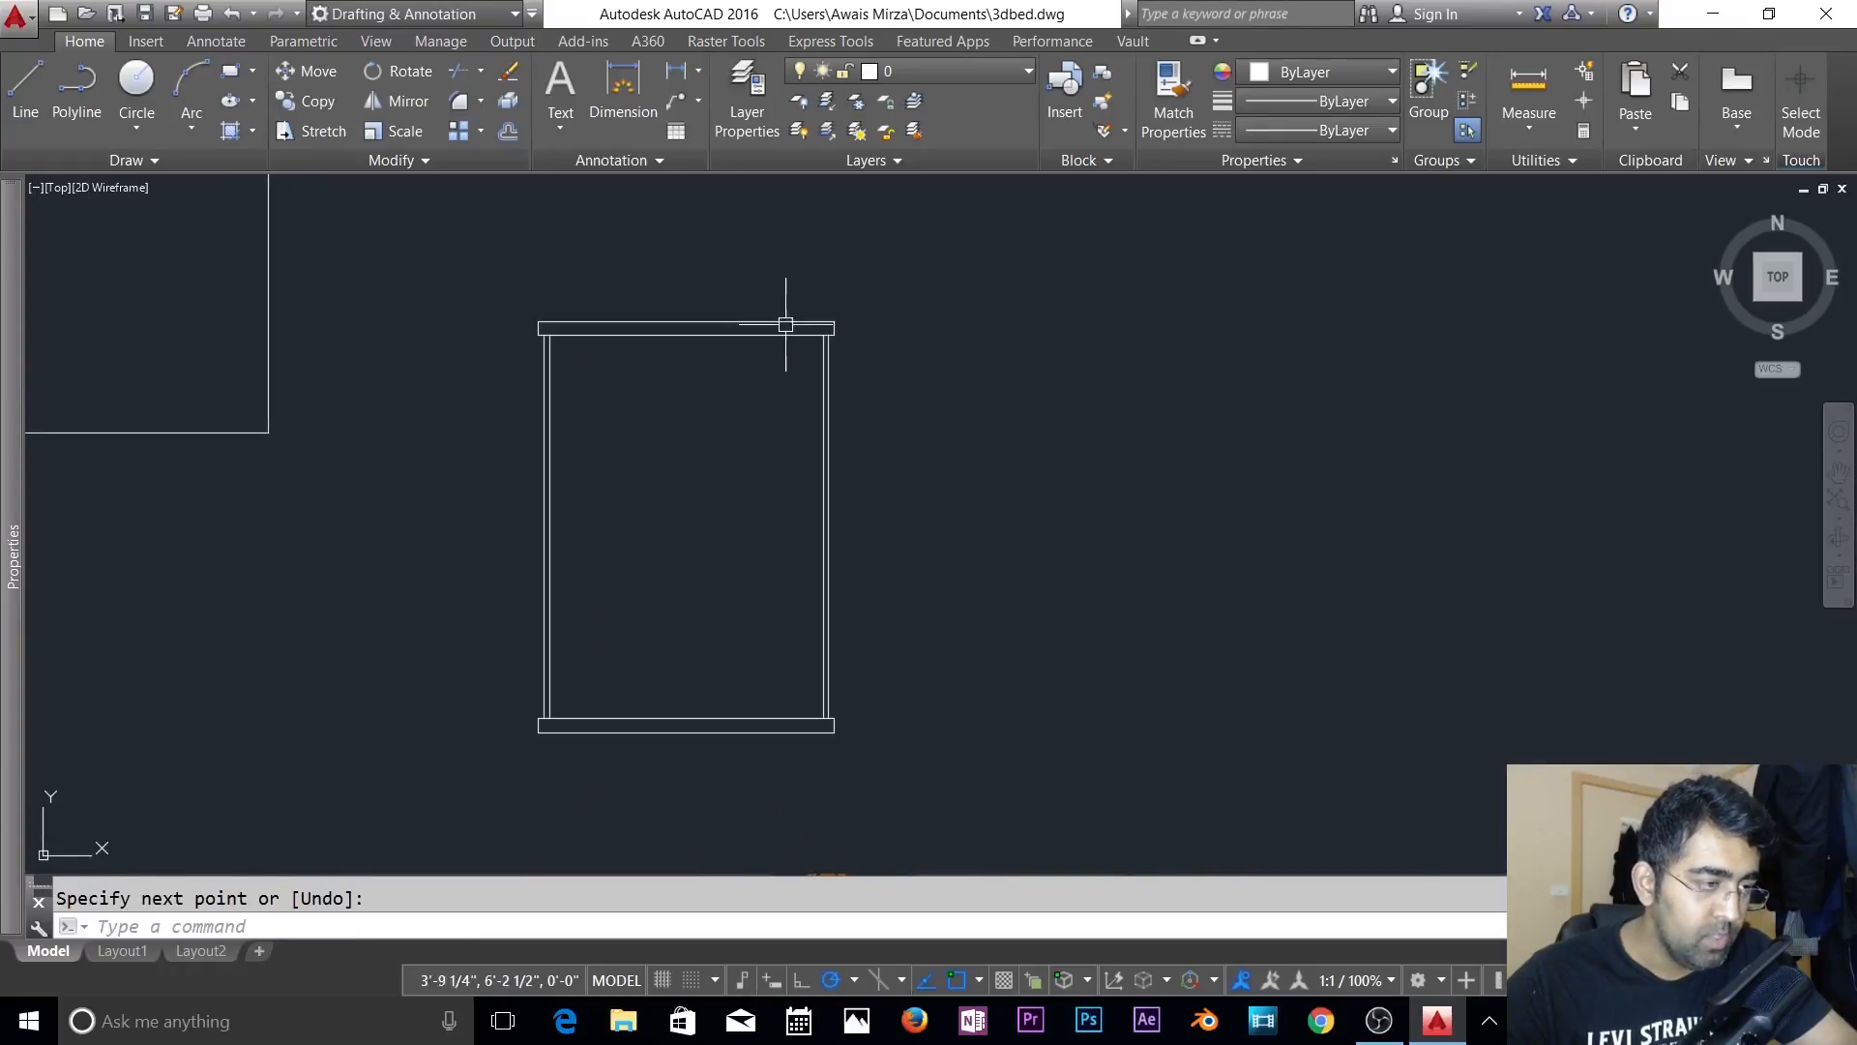
{"action": "left_click", "coordinate": [936, 279]}
{"action": "left_click", "coordinate": [506, 767]}
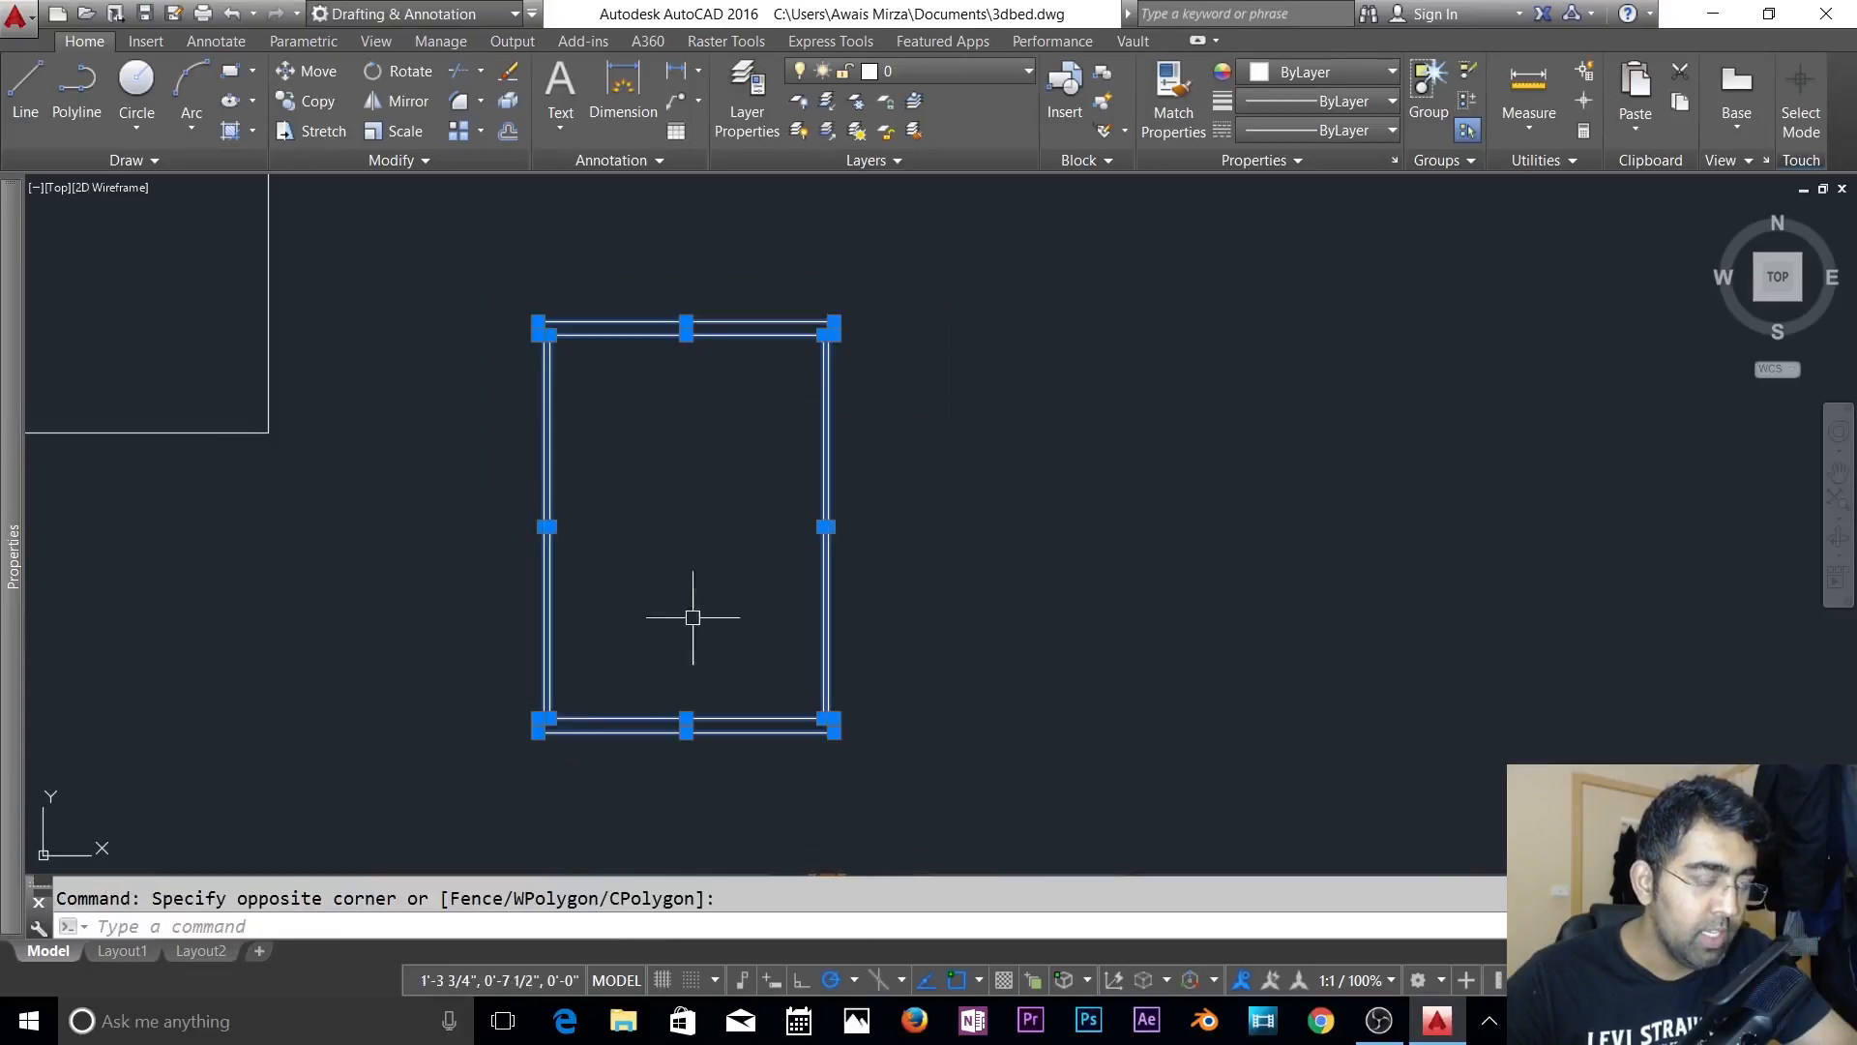
{"action": "left_click", "coordinate": [963, 76]}
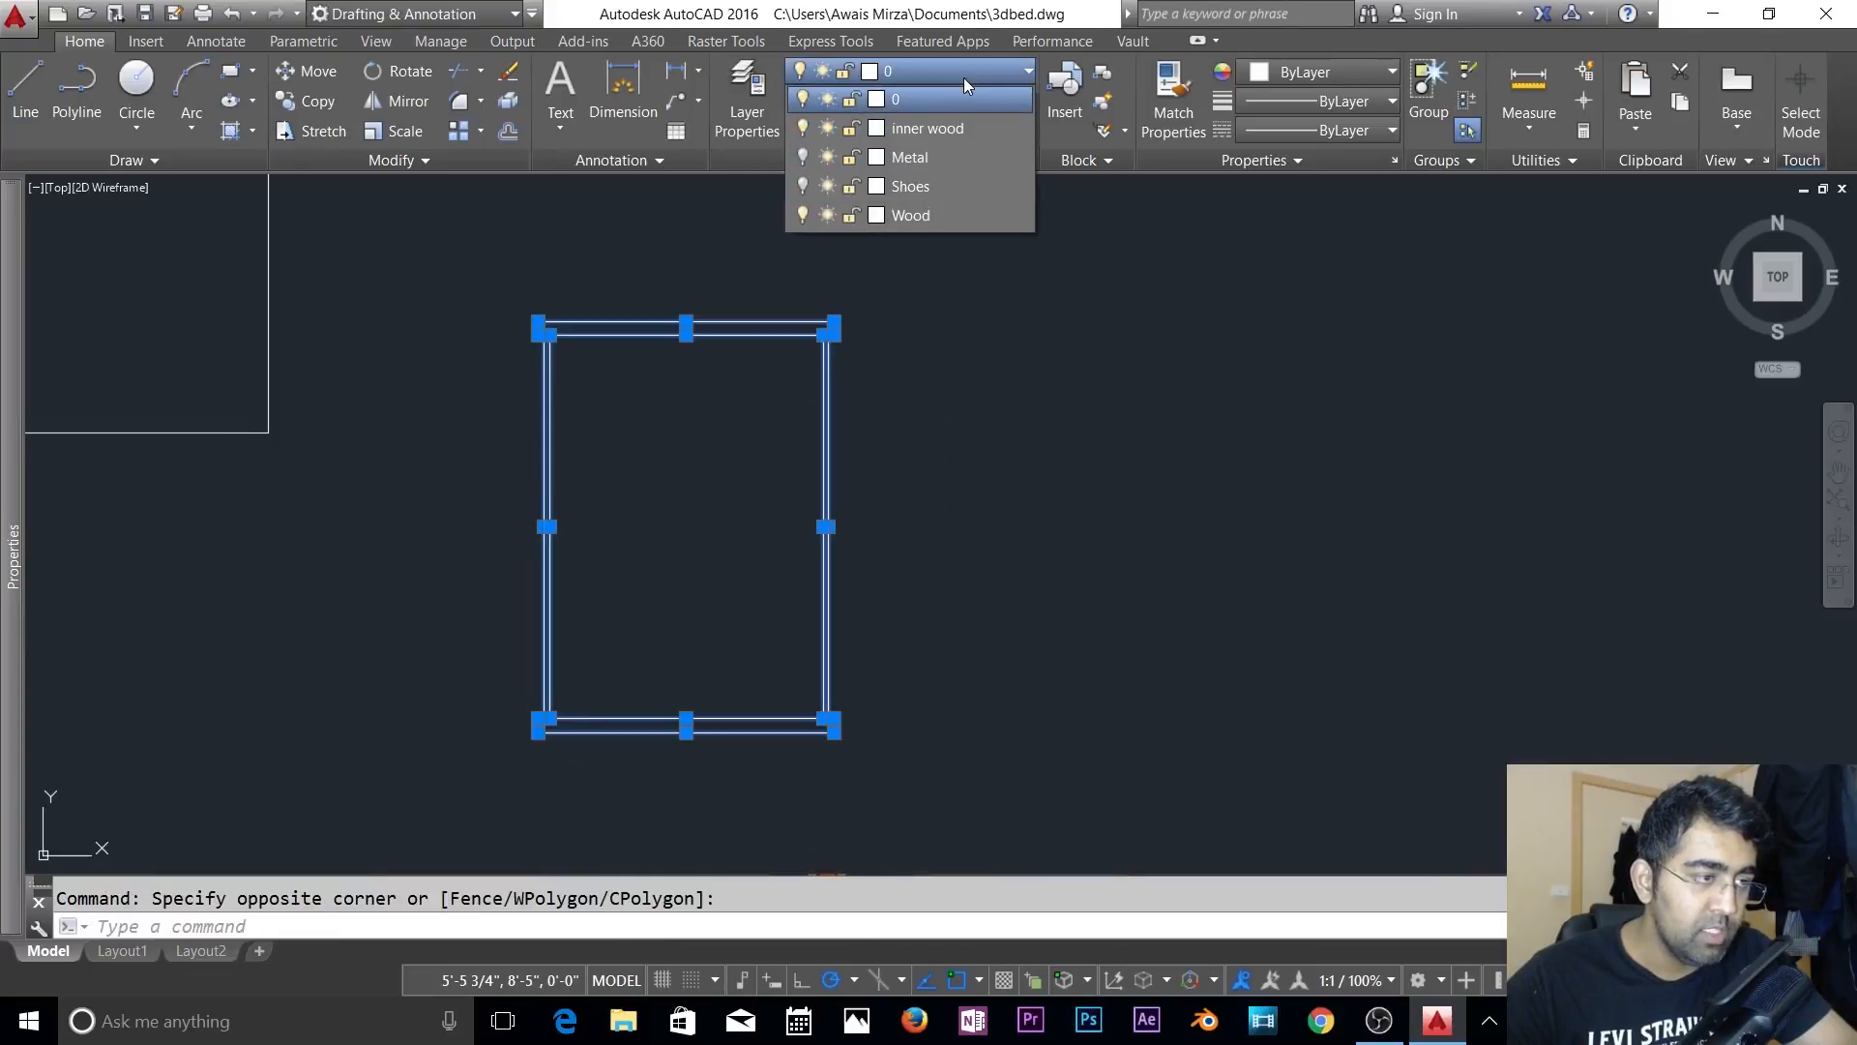
{"action": "left_click", "coordinate": [911, 215]}
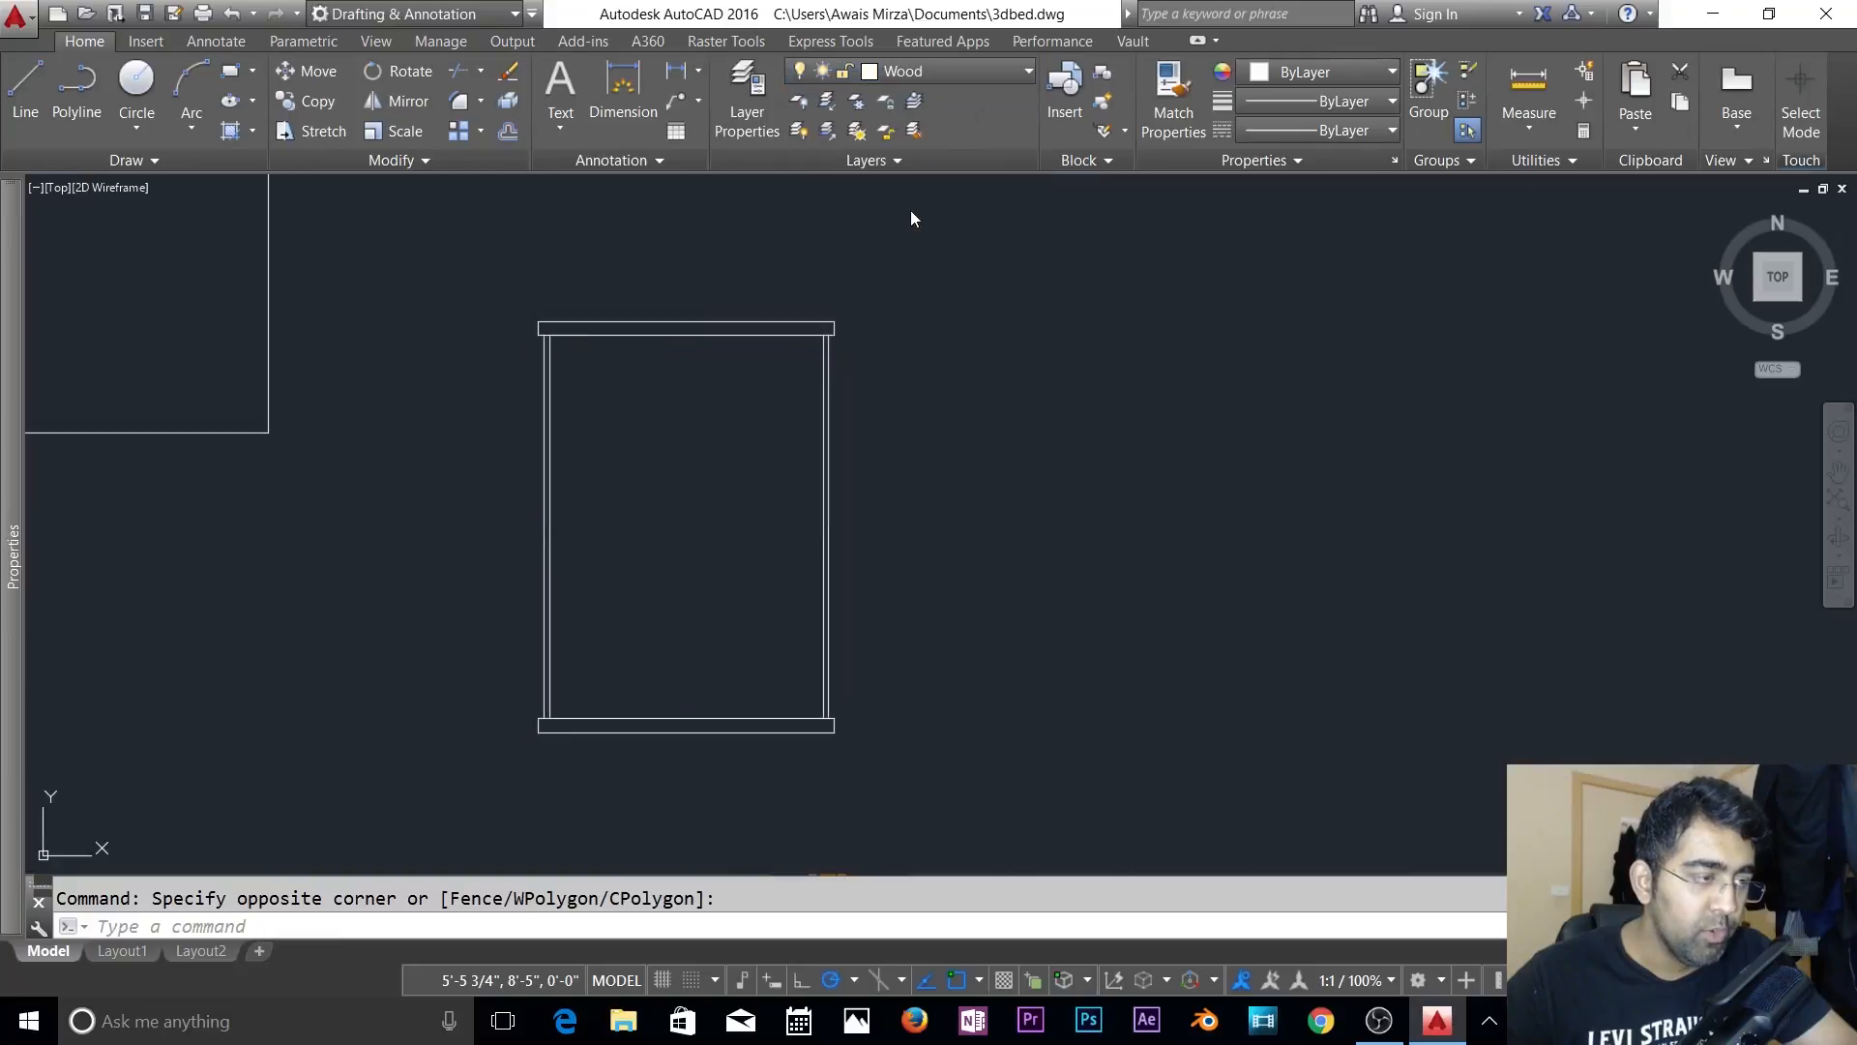
{"action": "key", "text": "Escape"}
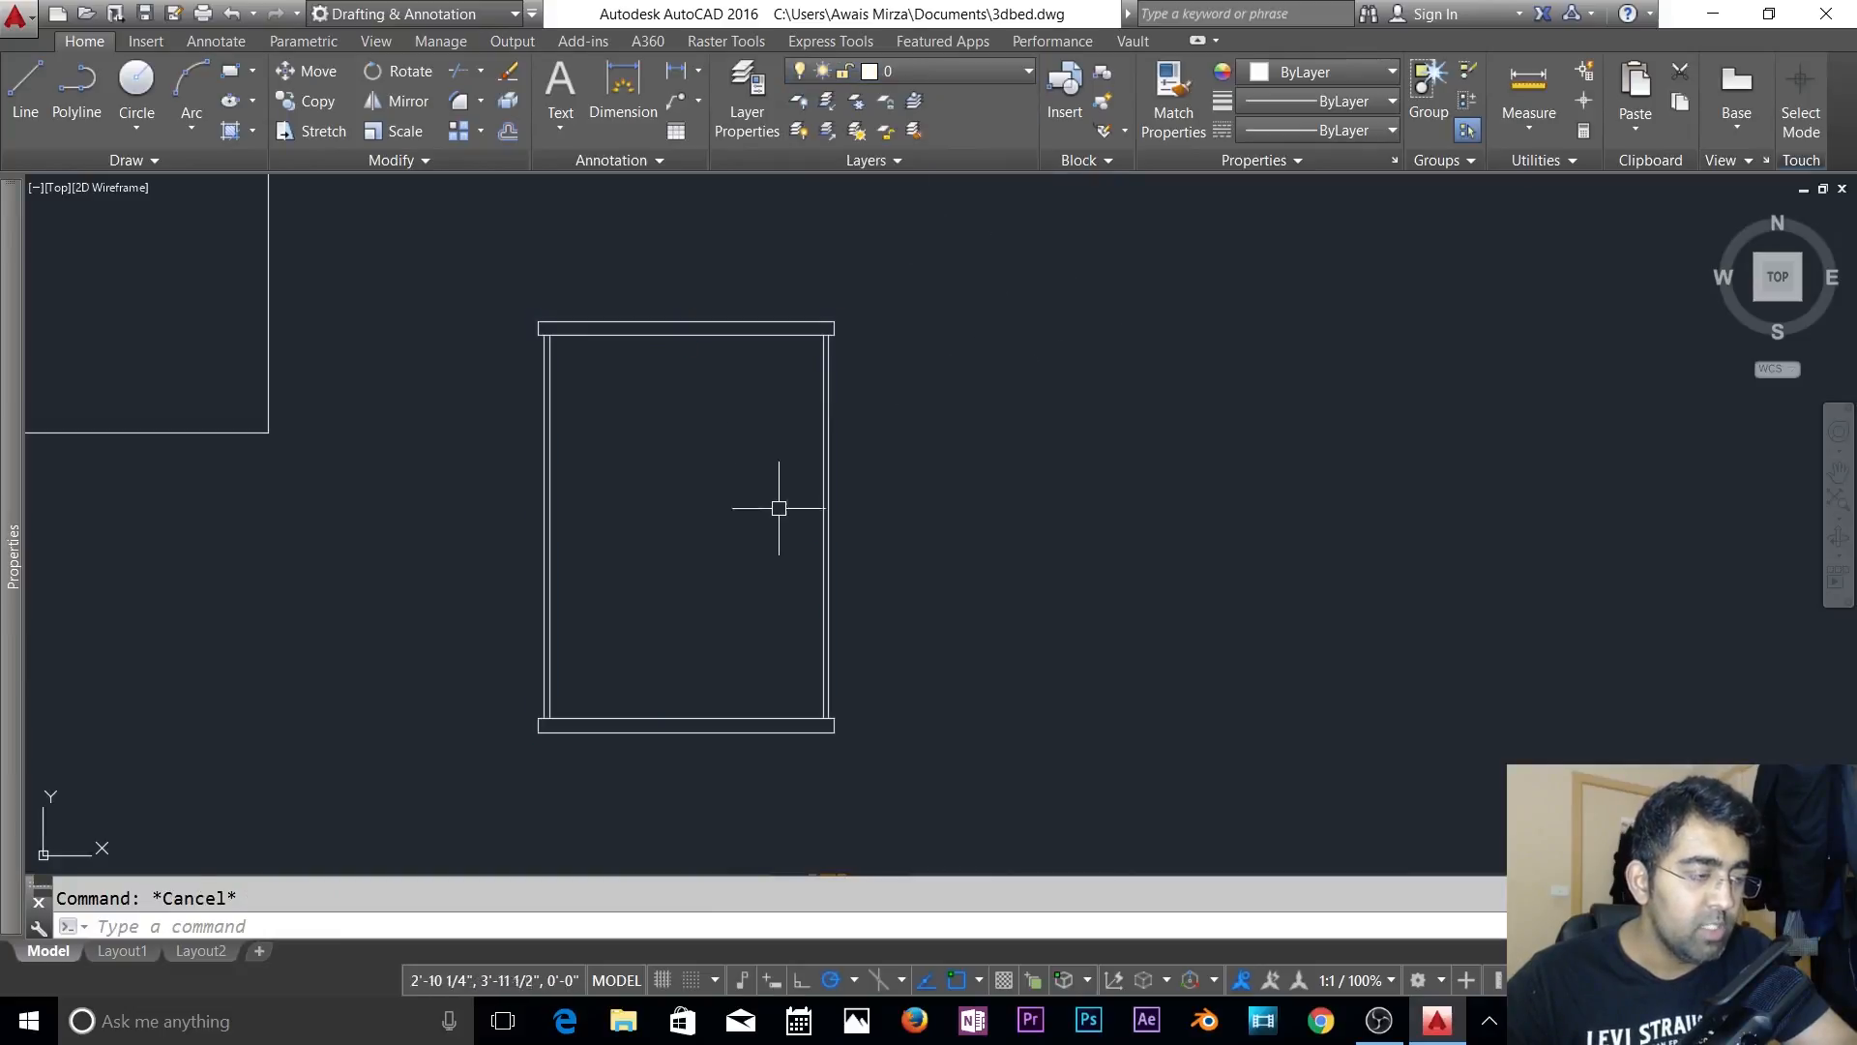
- Turn all layers in the drawing back on
{"action": "left_click", "coordinate": [984, 79]}
{"action": "left_click", "coordinate": [961, 90]}
{"action": "left_click", "coordinate": [957, 73]}
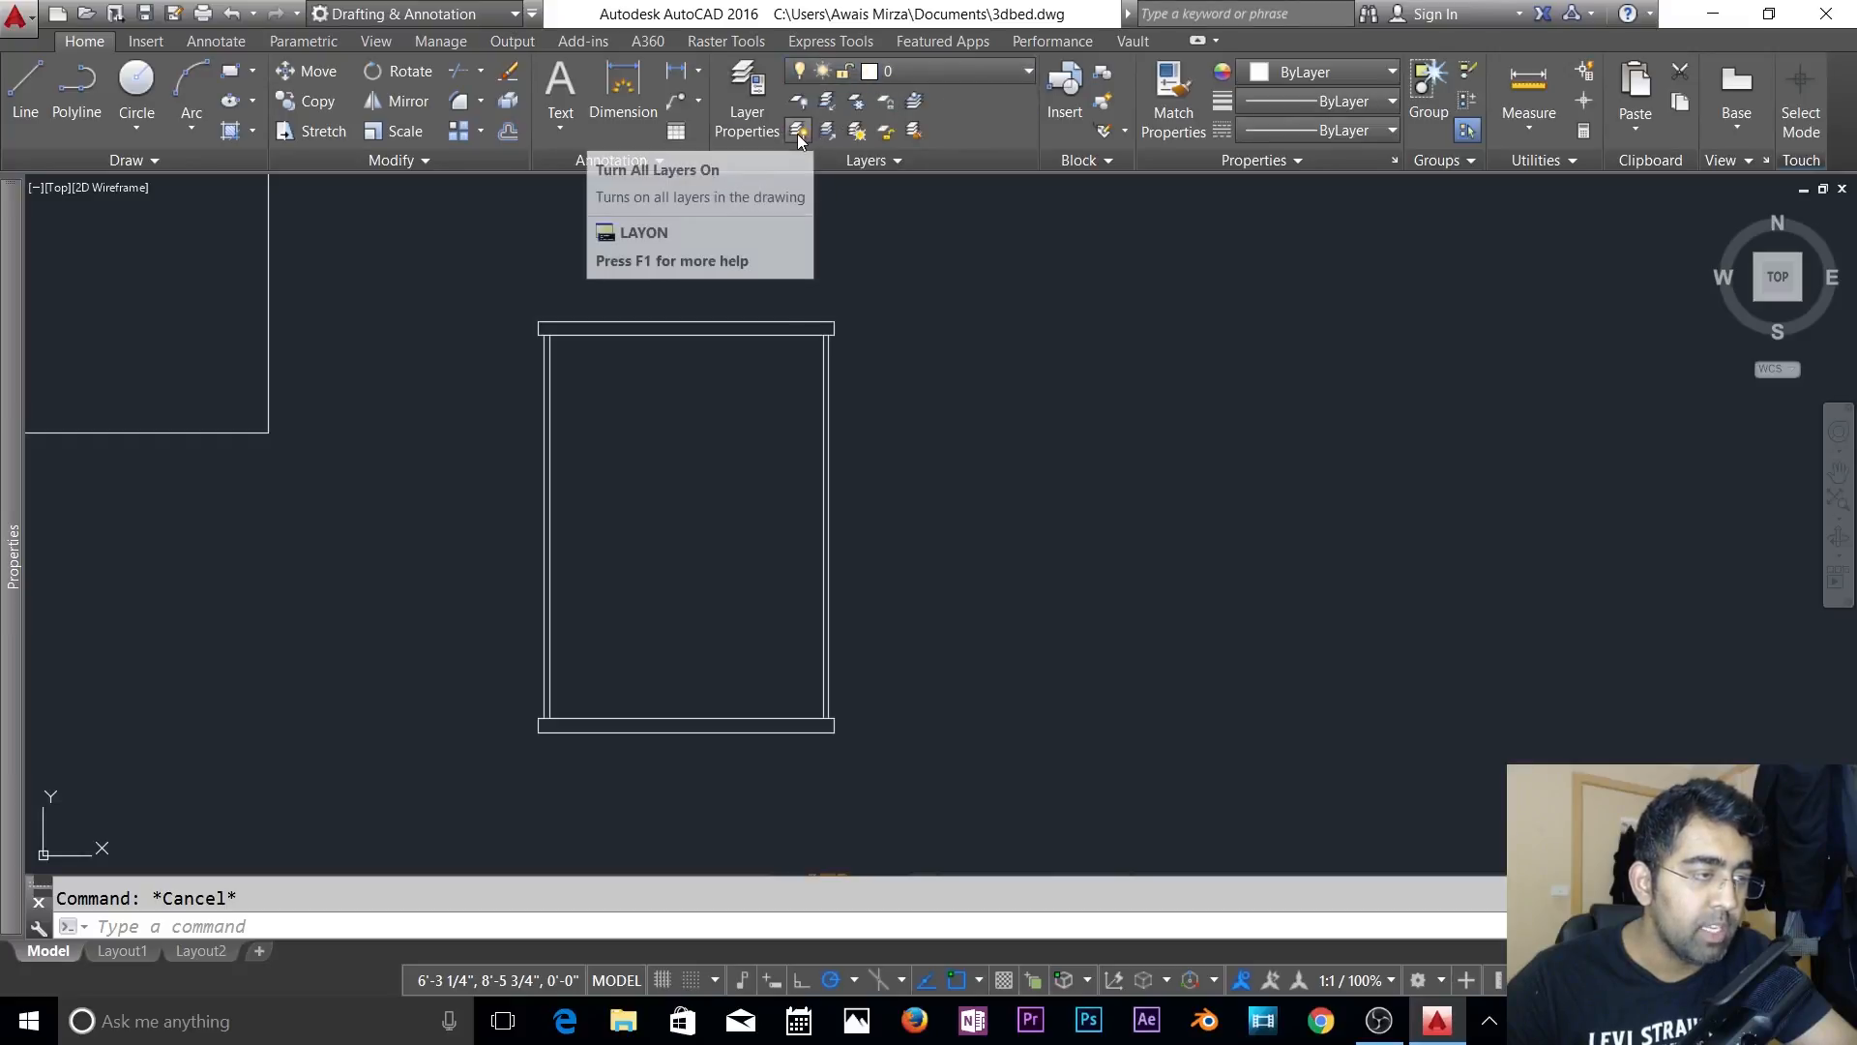
{"action": "left_click", "coordinate": [798, 133]}
{"action": "key", "text": "Escape"}
{"action": "scroll", "coordinate": [681, 508], "scroll_direction": "up", "scroll_amount": 2}
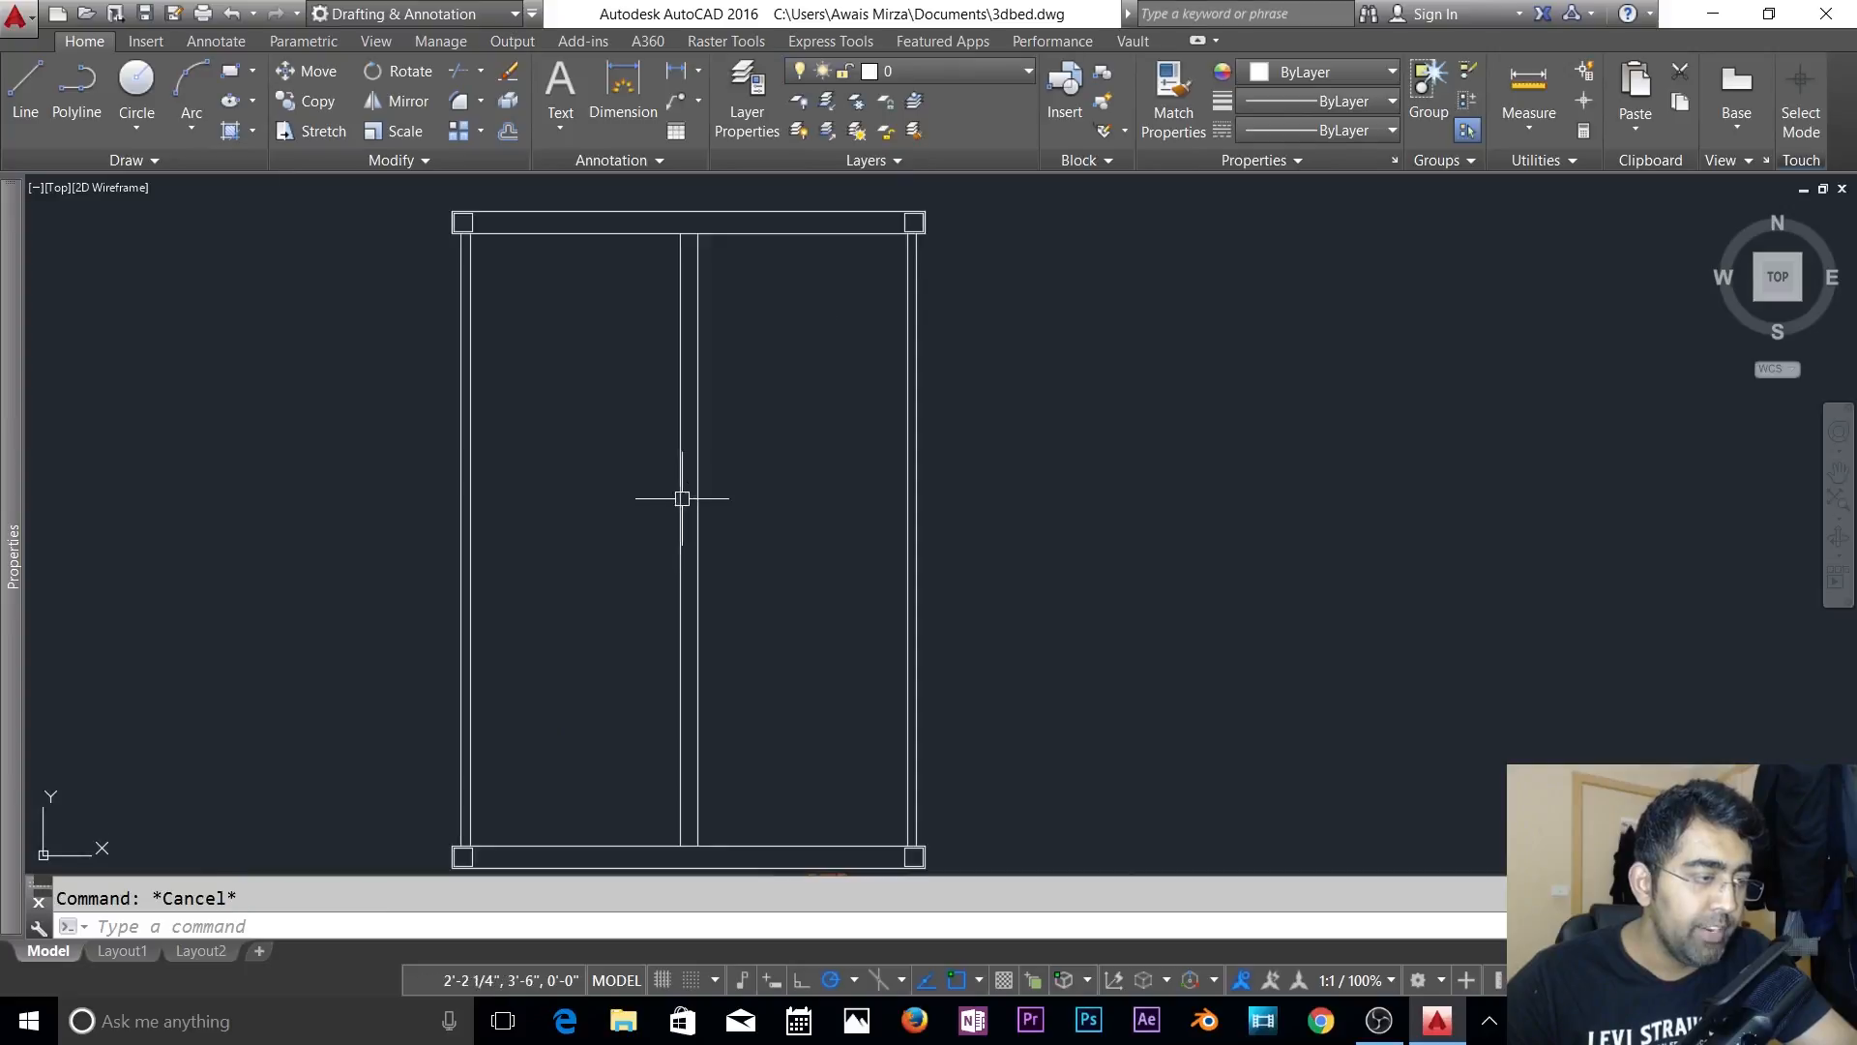
- Draw a vertical line down the middle of the centre bar, from its upper end to the lower rail
{"action": "scroll", "coordinate": [768, 482], "scroll_direction": "down", "scroll_amount": 2}
{"action": "scroll", "coordinate": [709, 651], "scroll_direction": "up", "scroll_amount": 3}
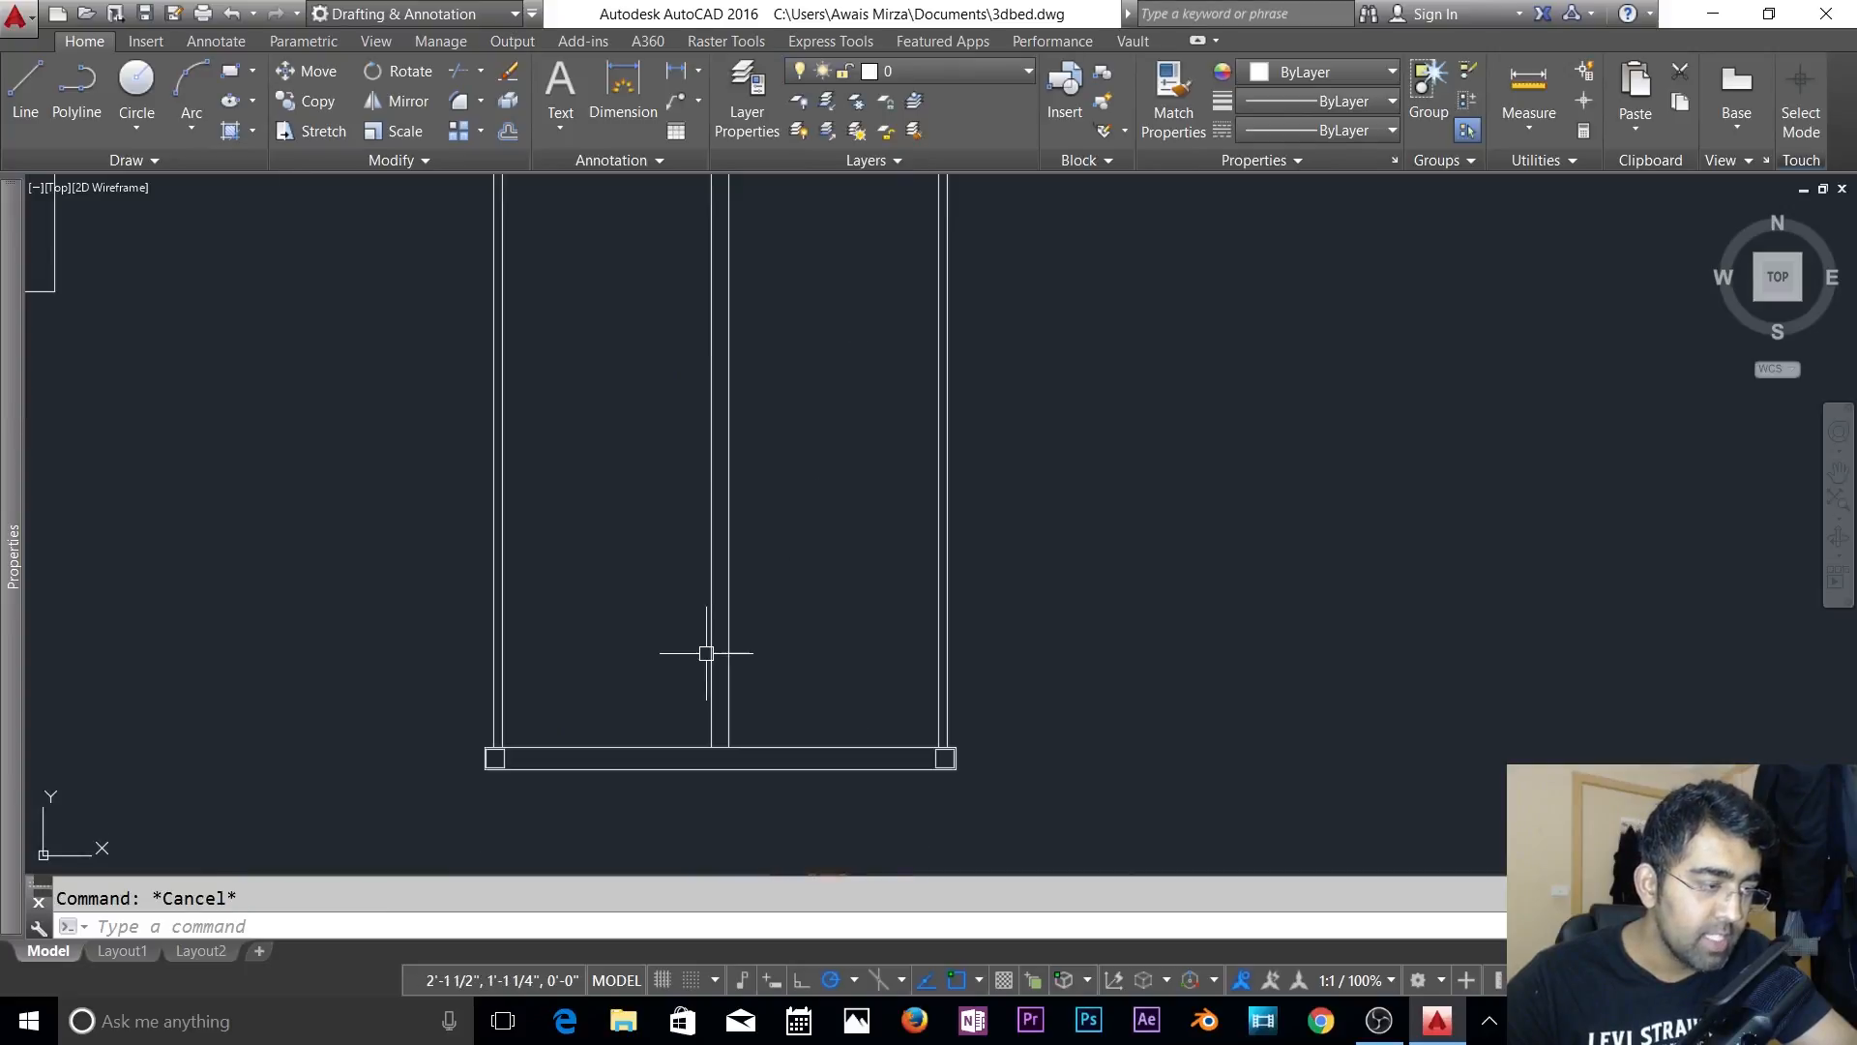
{"action": "scroll", "coordinate": [711, 669], "scroll_direction": "up", "scroll_amount": 2}
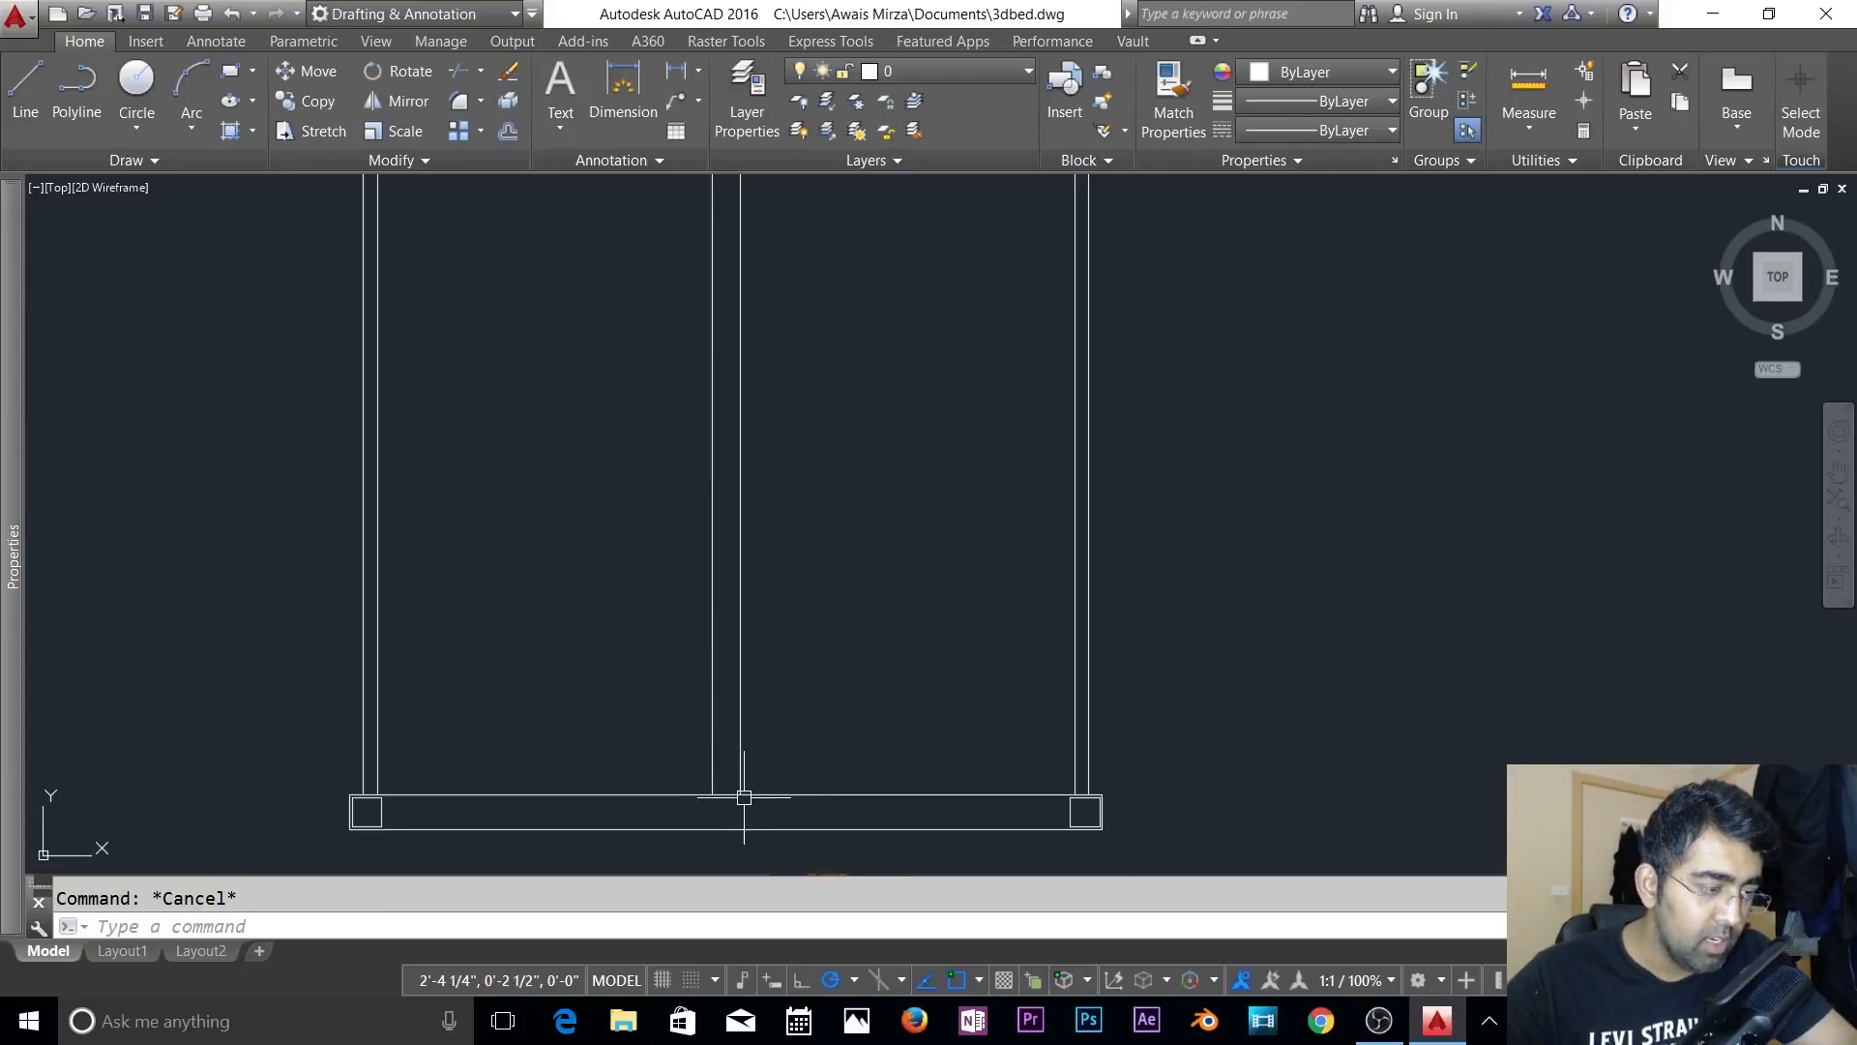
{"action": "type", "text": "l"}
{"action": "key", "text": "Return"}
{"action": "scroll", "coordinate": [764, 740], "scroll_direction": "down", "scroll_amount": 1}
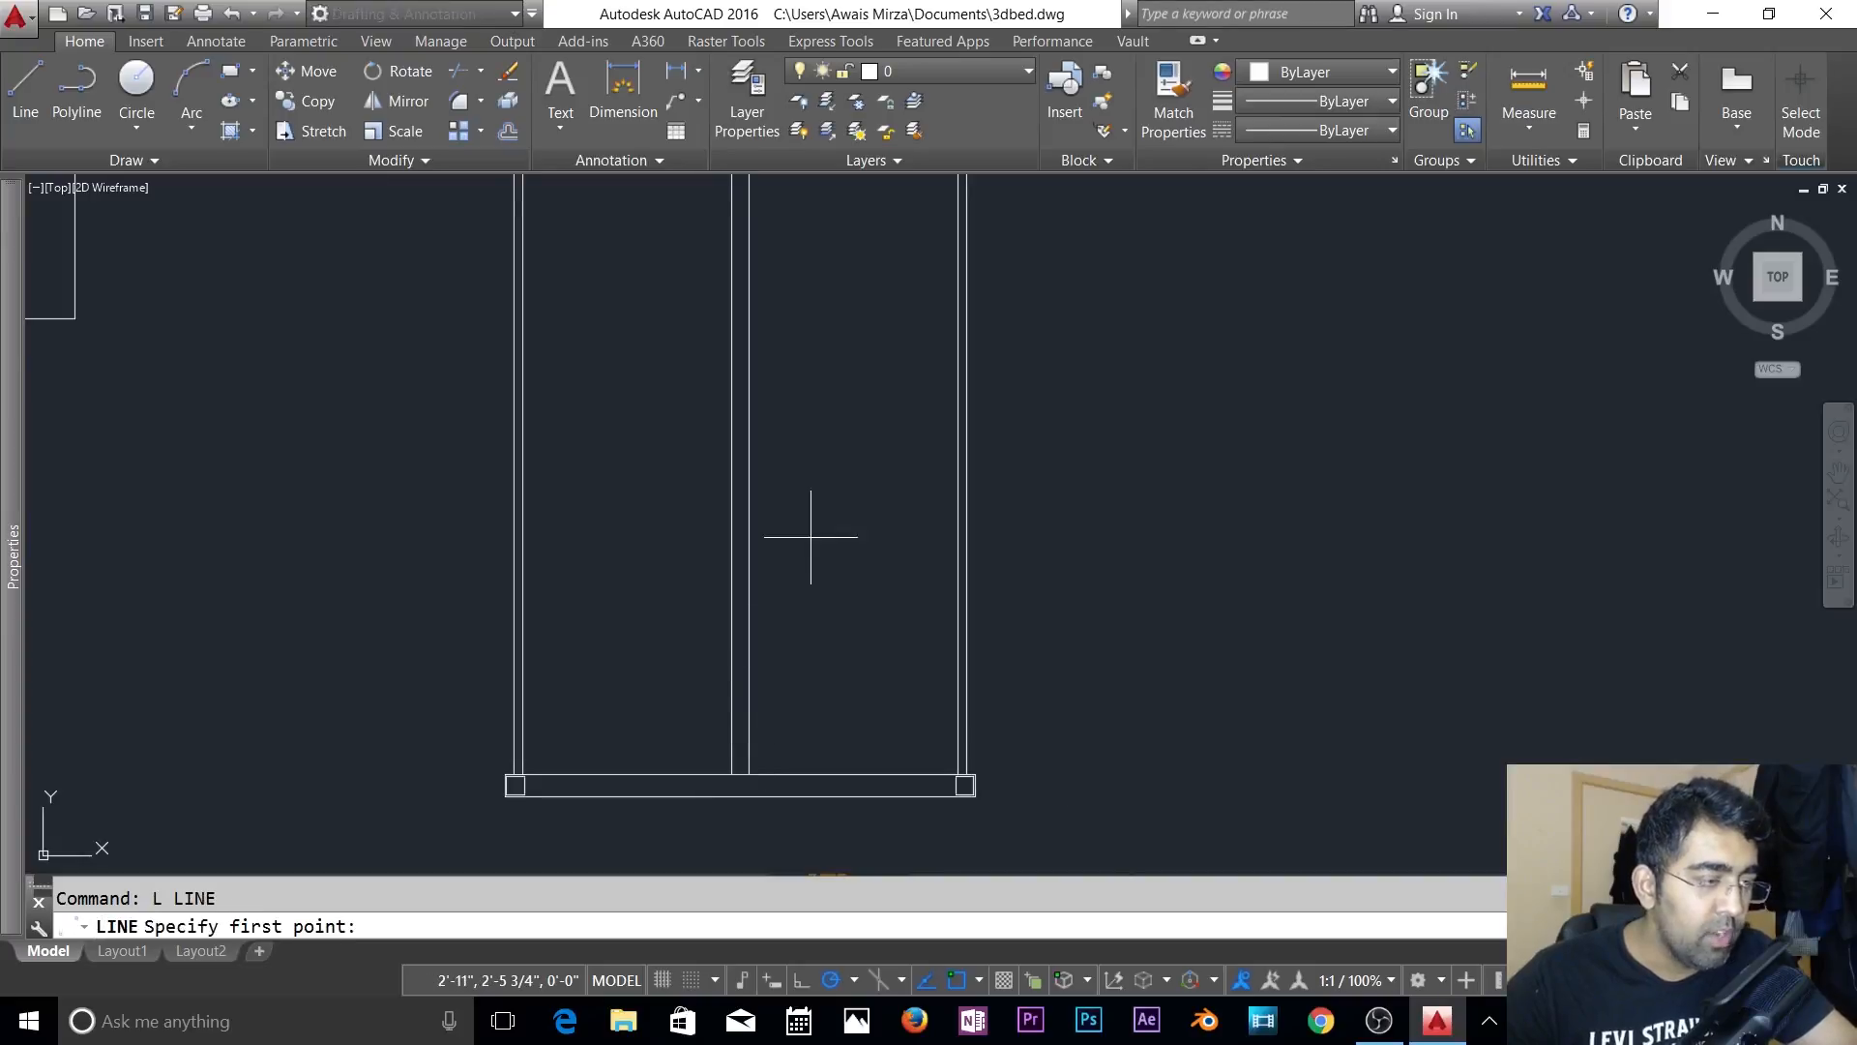
{"action": "middle_click_drag", "start_coordinate": [819, 469], "coordinate": [829, 551]}
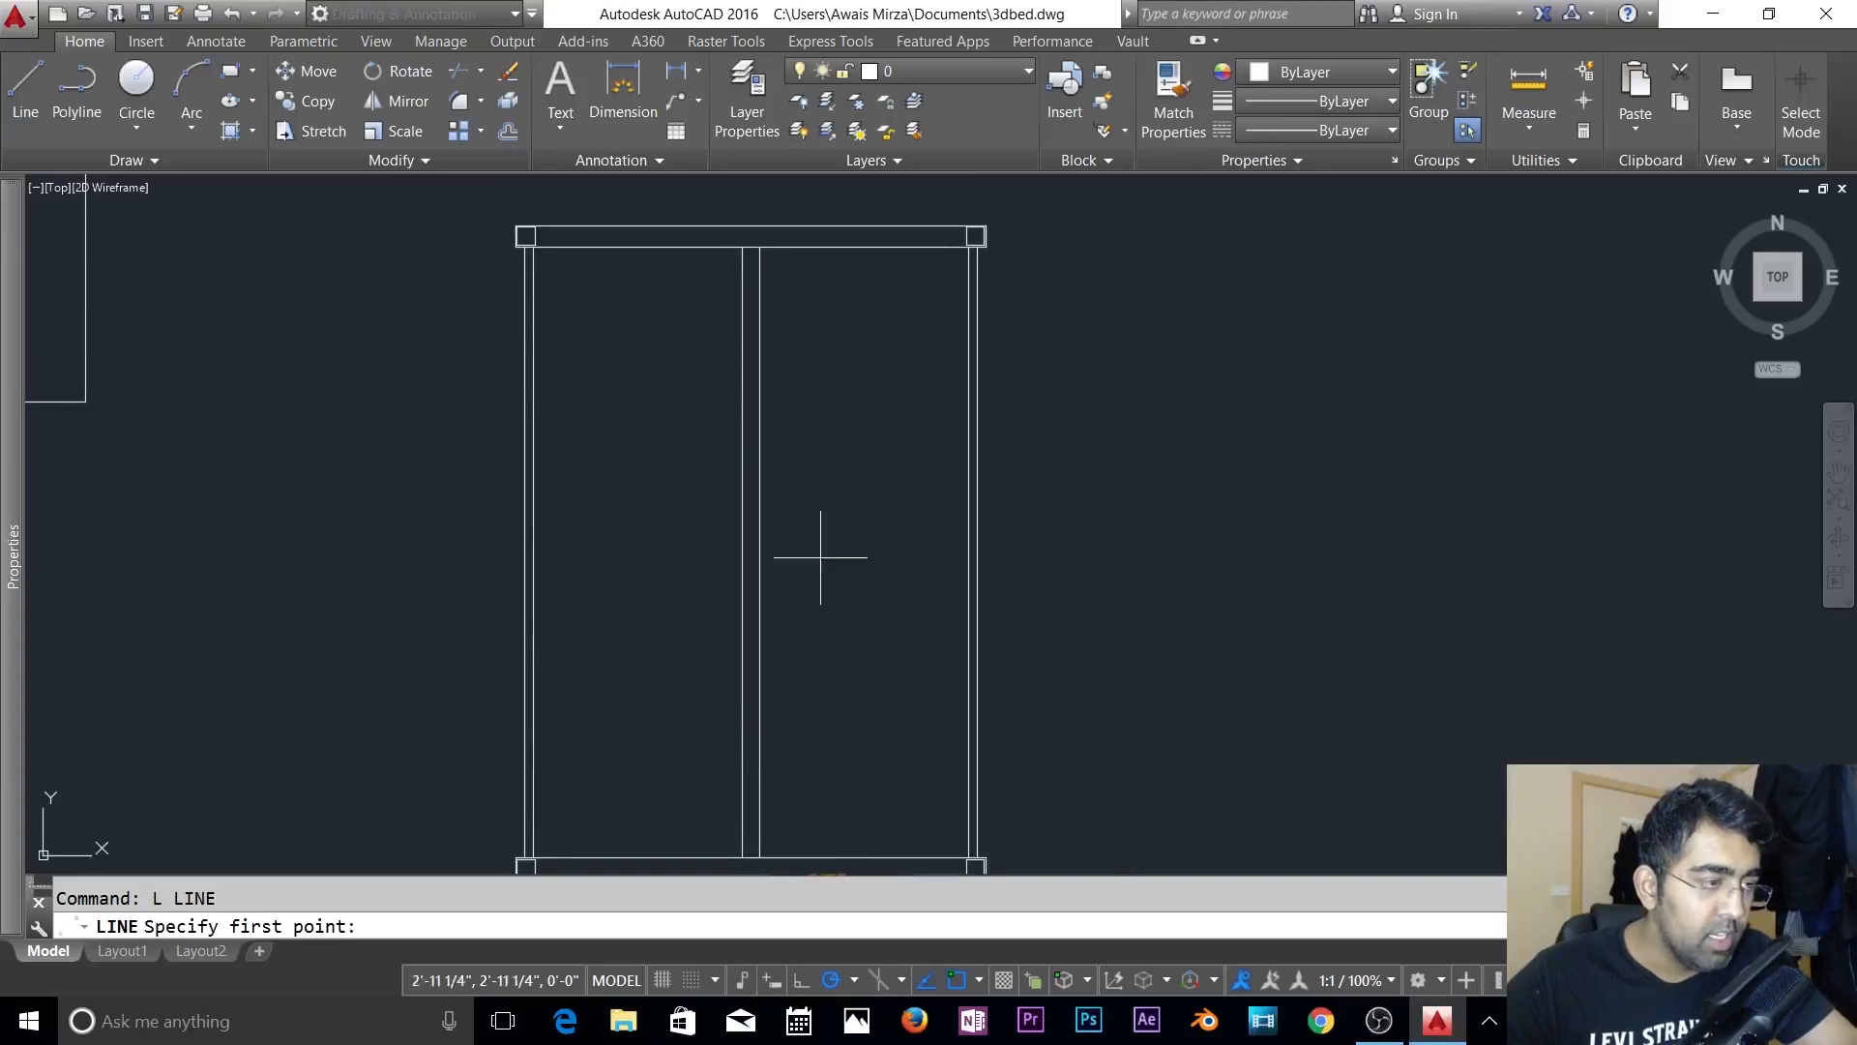
{"action": "left_click", "coordinate": [751, 247]}
{"action": "scroll", "coordinate": [780, 539], "scroll_direction": "down", "scroll_amount": 2}
{"action": "scroll", "coordinate": [770, 609], "scroll_direction": "up", "scroll_amount": 4}
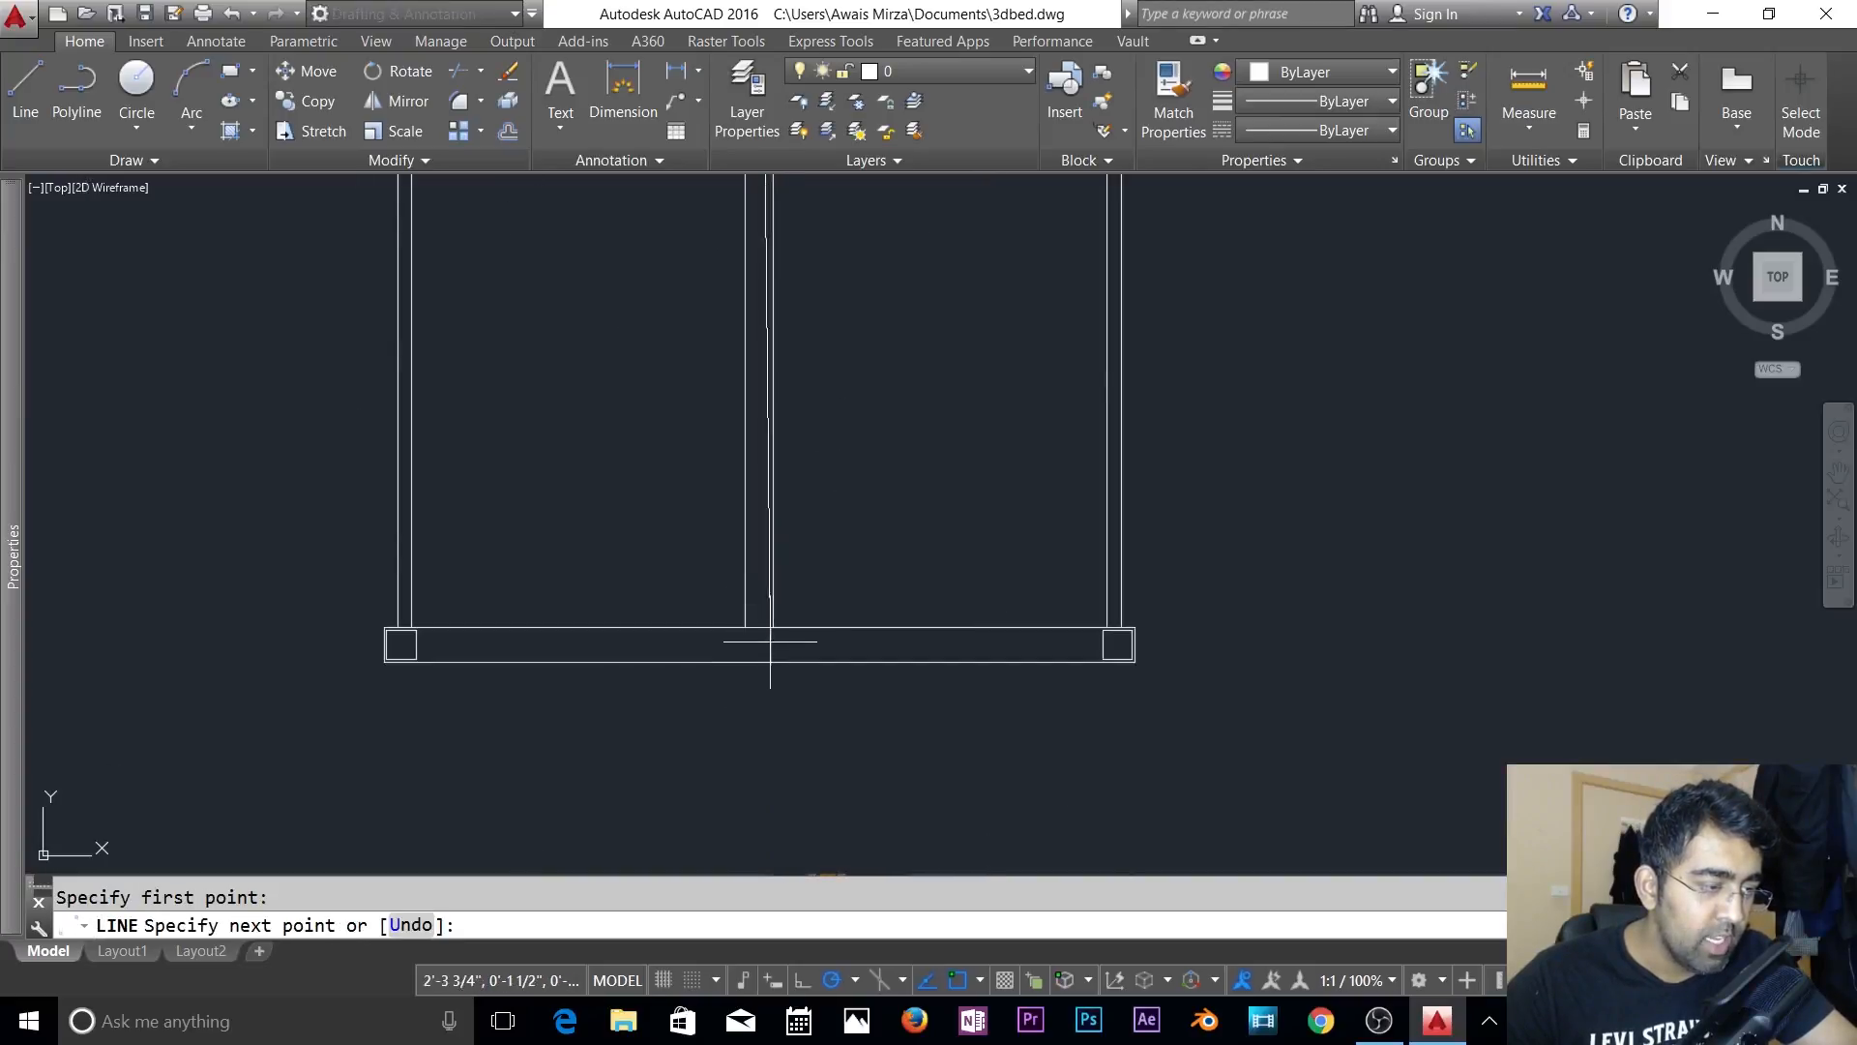
{"action": "left_click", "coordinate": [760, 628]}
{"action": "key", "text": "Escape"}
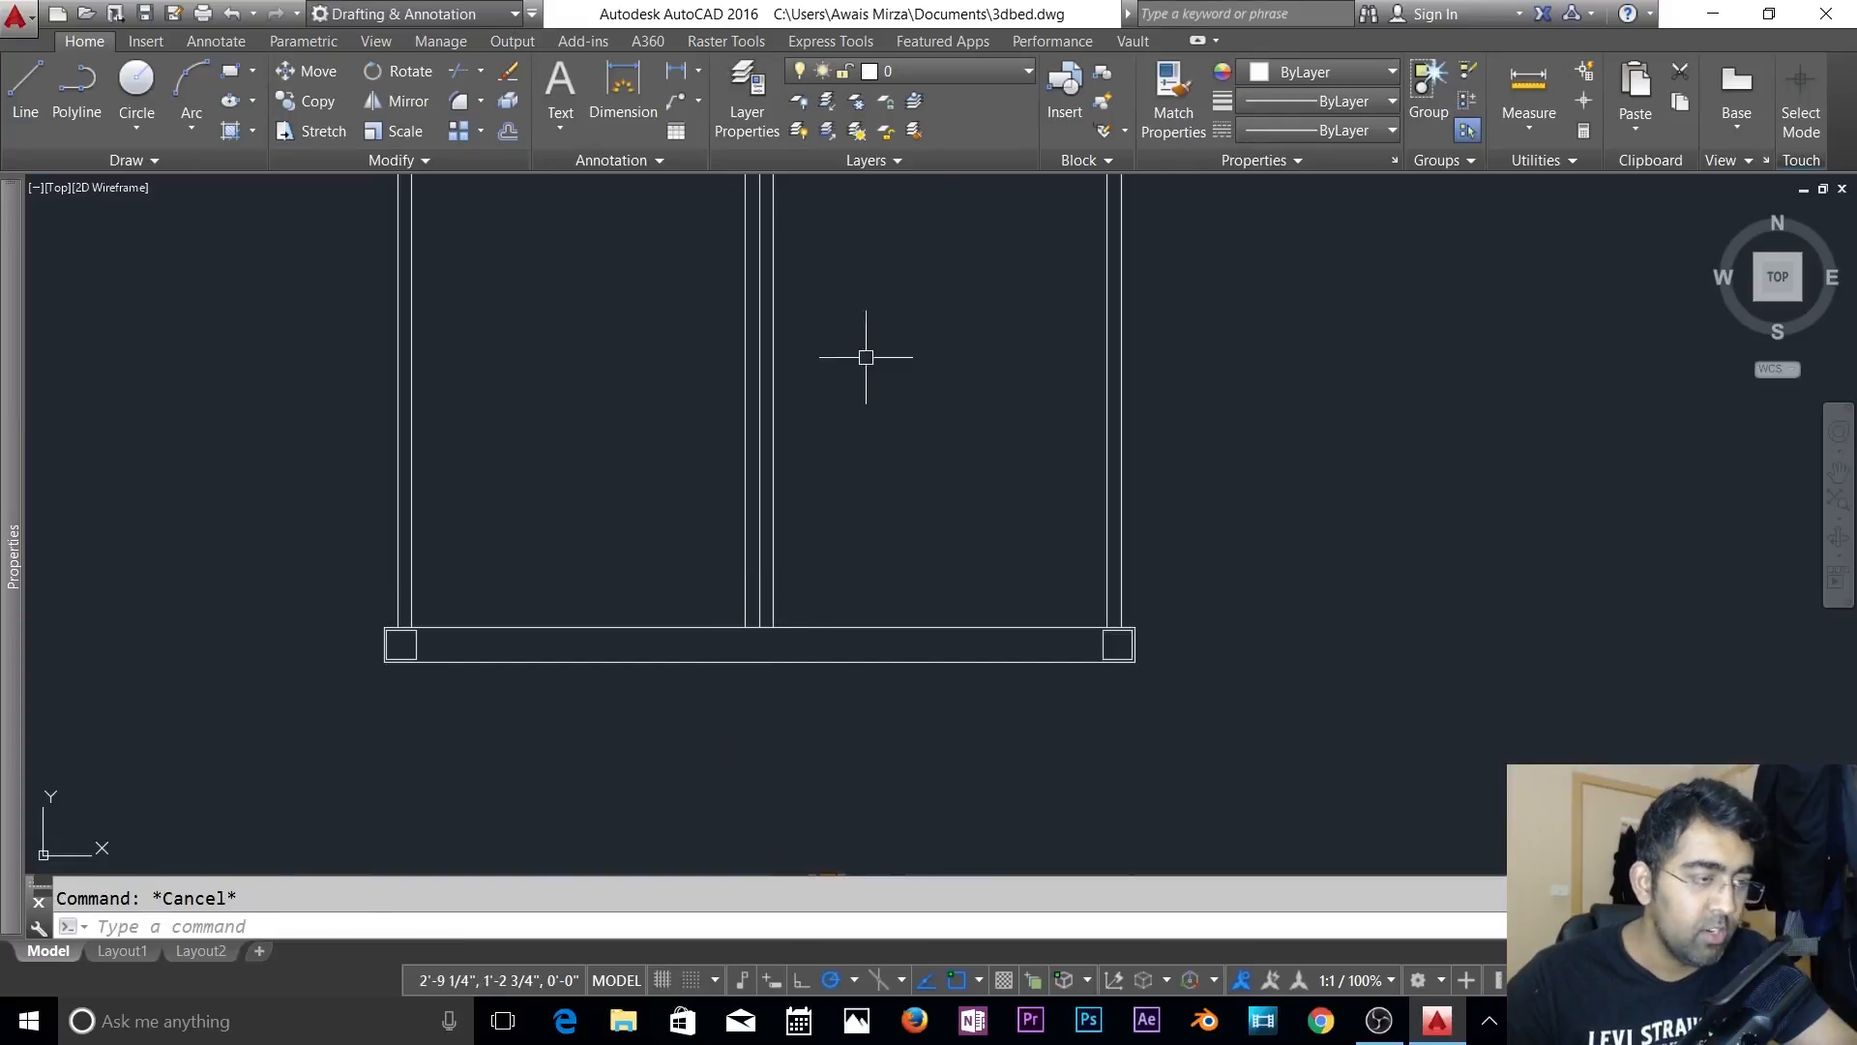
- Turn off the Metal layer
{"action": "left_click", "coordinate": [983, 74]}
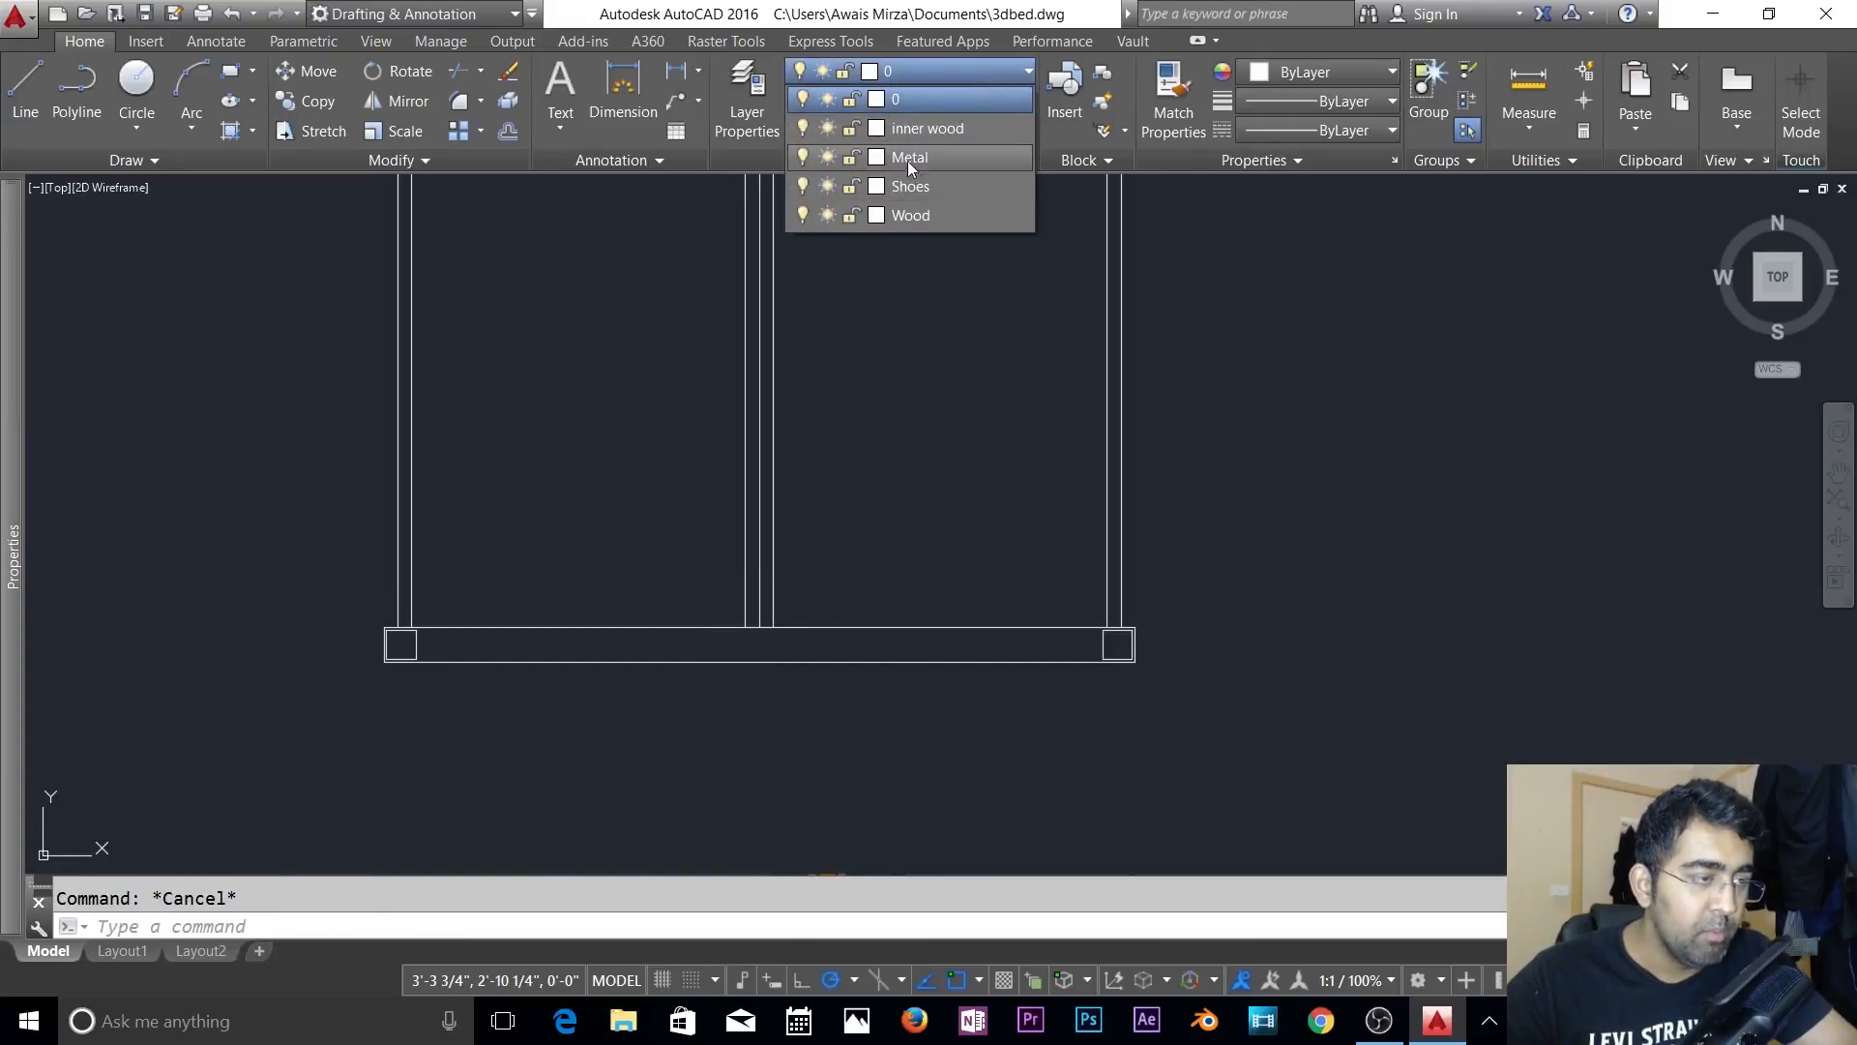
{"action": "left_click", "coordinate": [801, 156]}
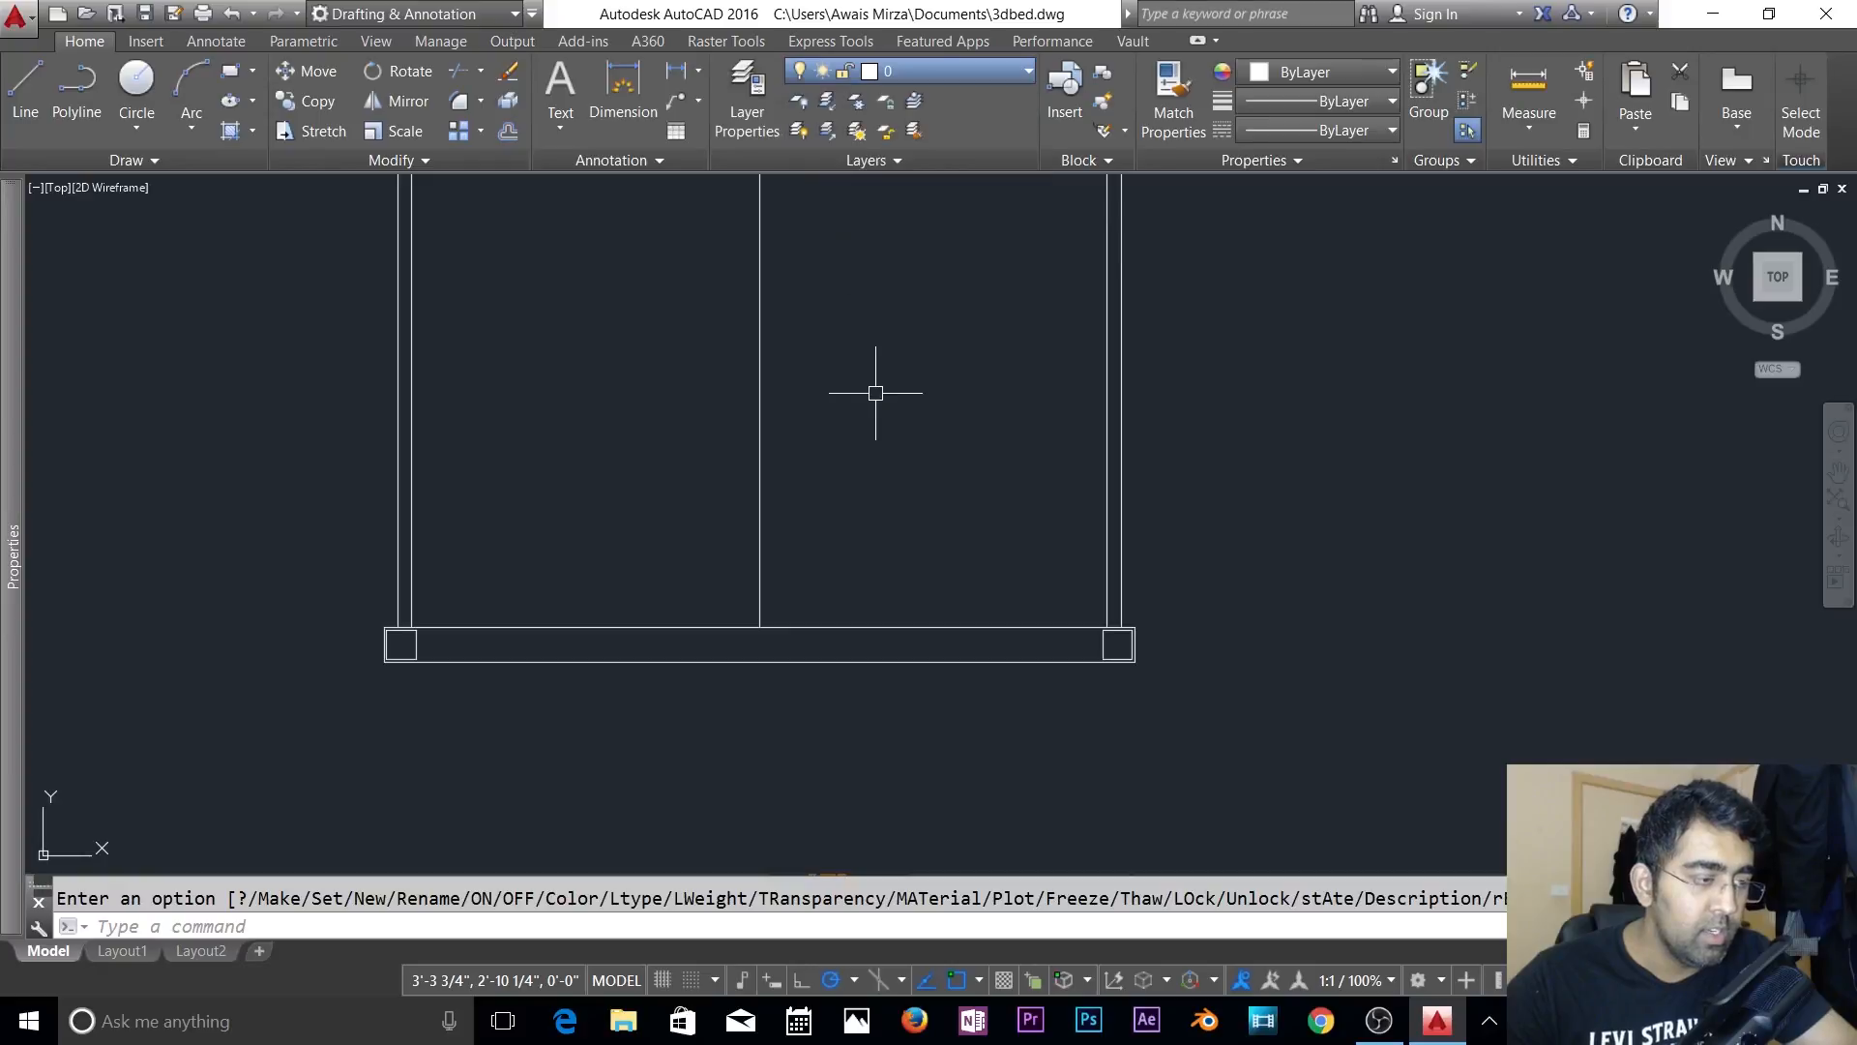
{"action": "scroll", "coordinate": [893, 512], "scroll_direction": "down", "scroll_amount": 2}
{"action": "mouse_move", "coordinate": [893, 512]}
{"action": "middle_mouse_down"}
{"action": "mouse_move", "coordinate": [913, 751]}
{"action": "mouse_move", "coordinate": [916, 655]}
{"action": "middle_mouse_up"}
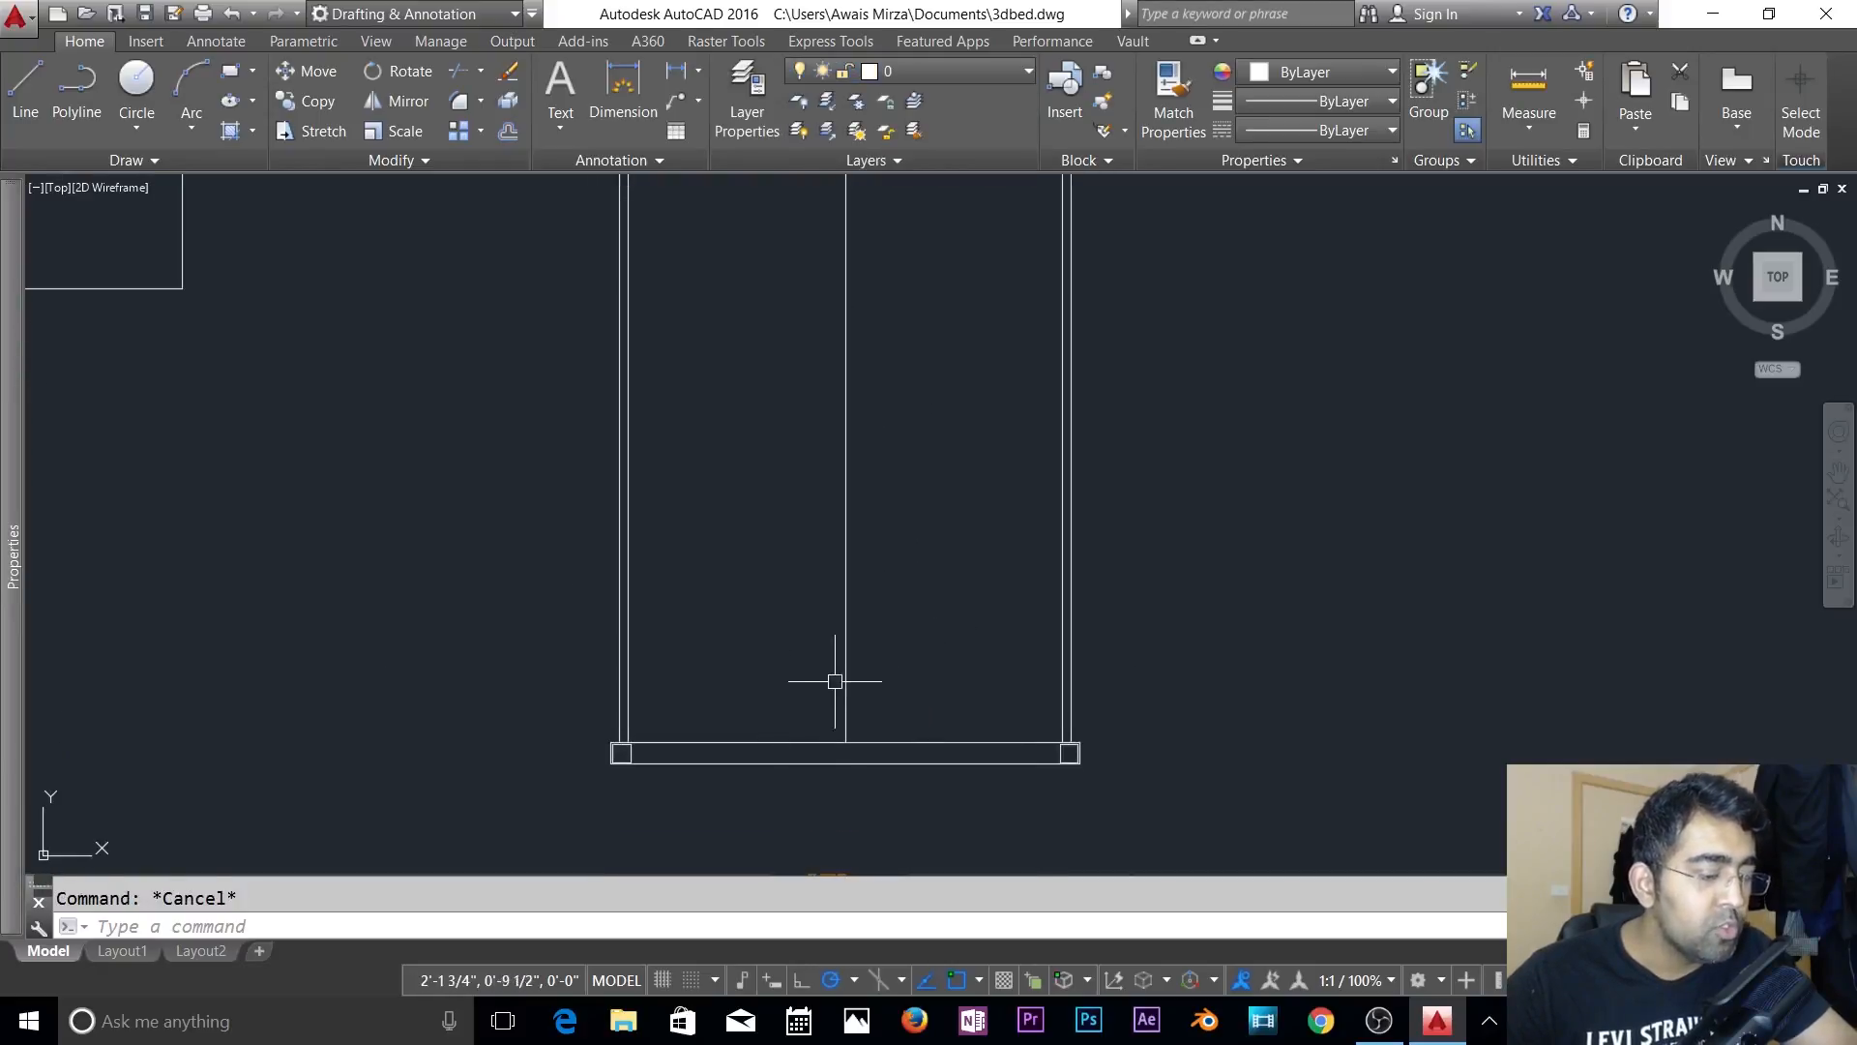
{"action": "type", "text": "l"}
{"action": "key", "text": "Return"}
{"action": "key", "text": "Escape"}
{"action": "key", "text": "Escape"}
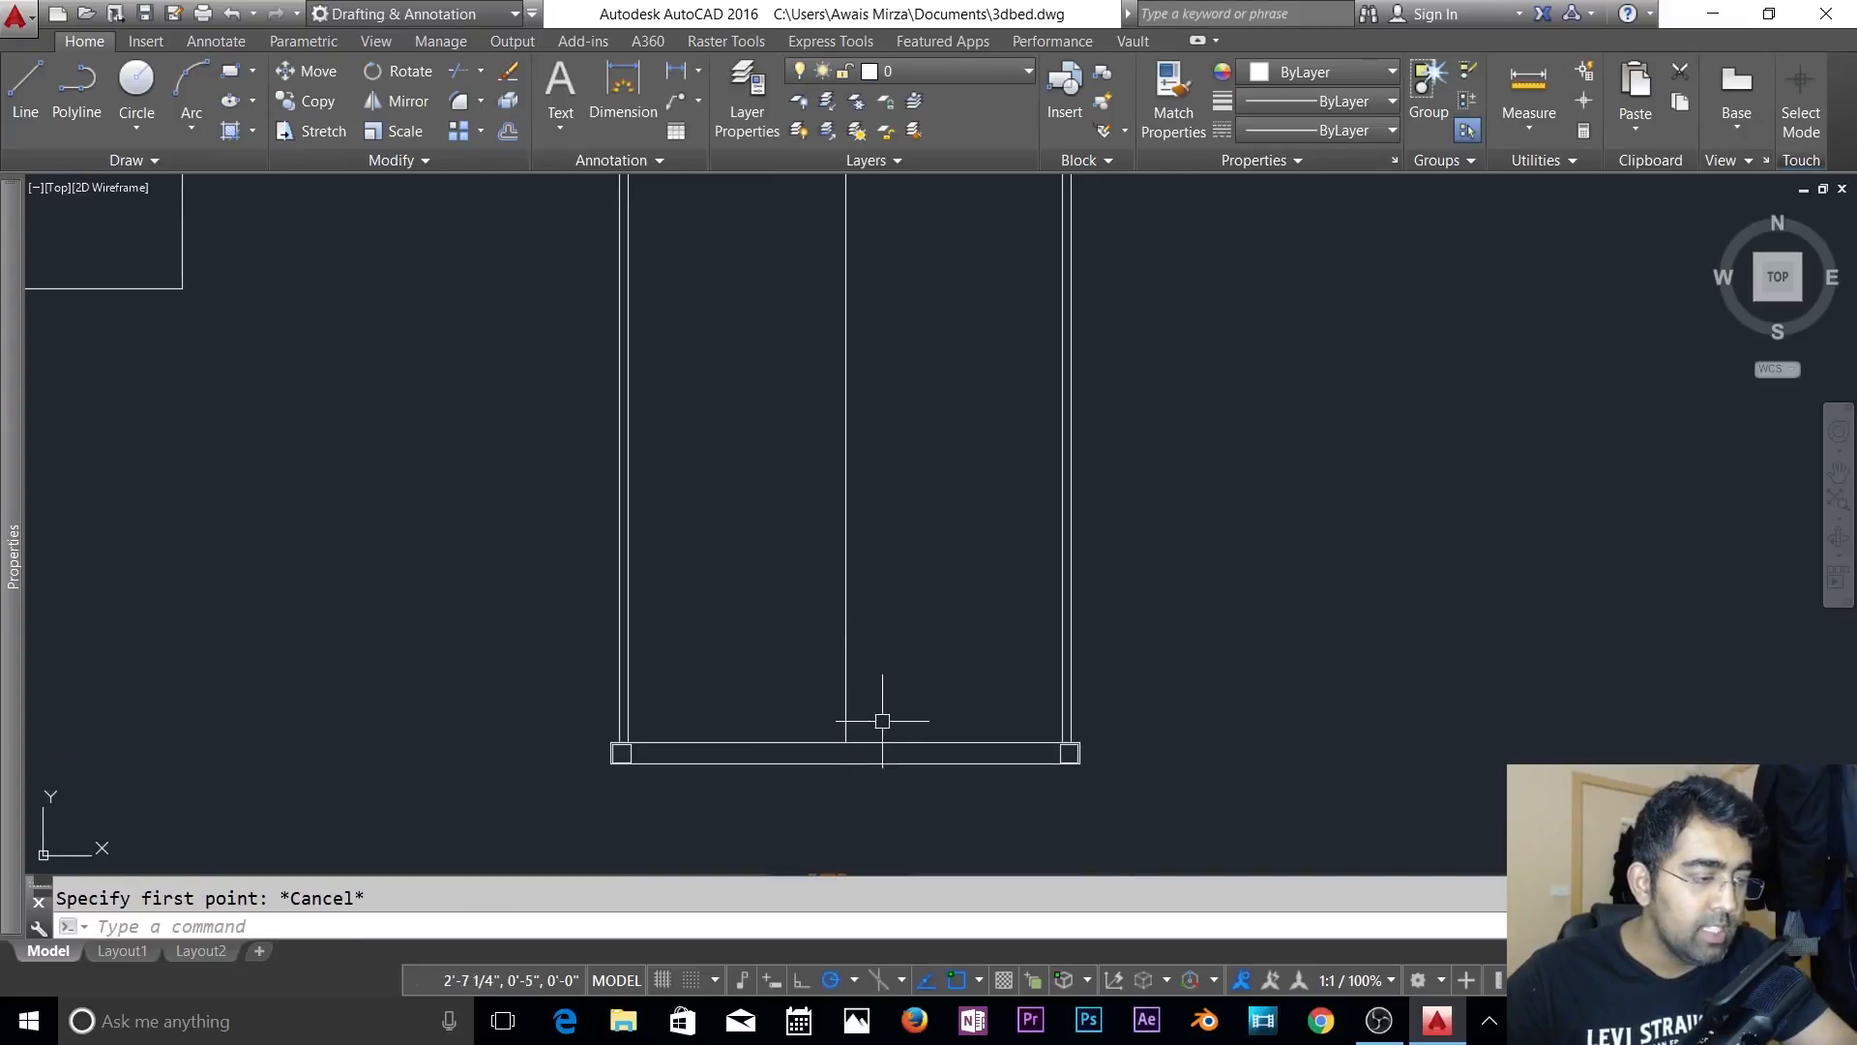
{"action": "scroll", "coordinate": [768, 779], "scroll_direction": "up", "scroll_amount": 2}
{"action": "type", "text": "p"}
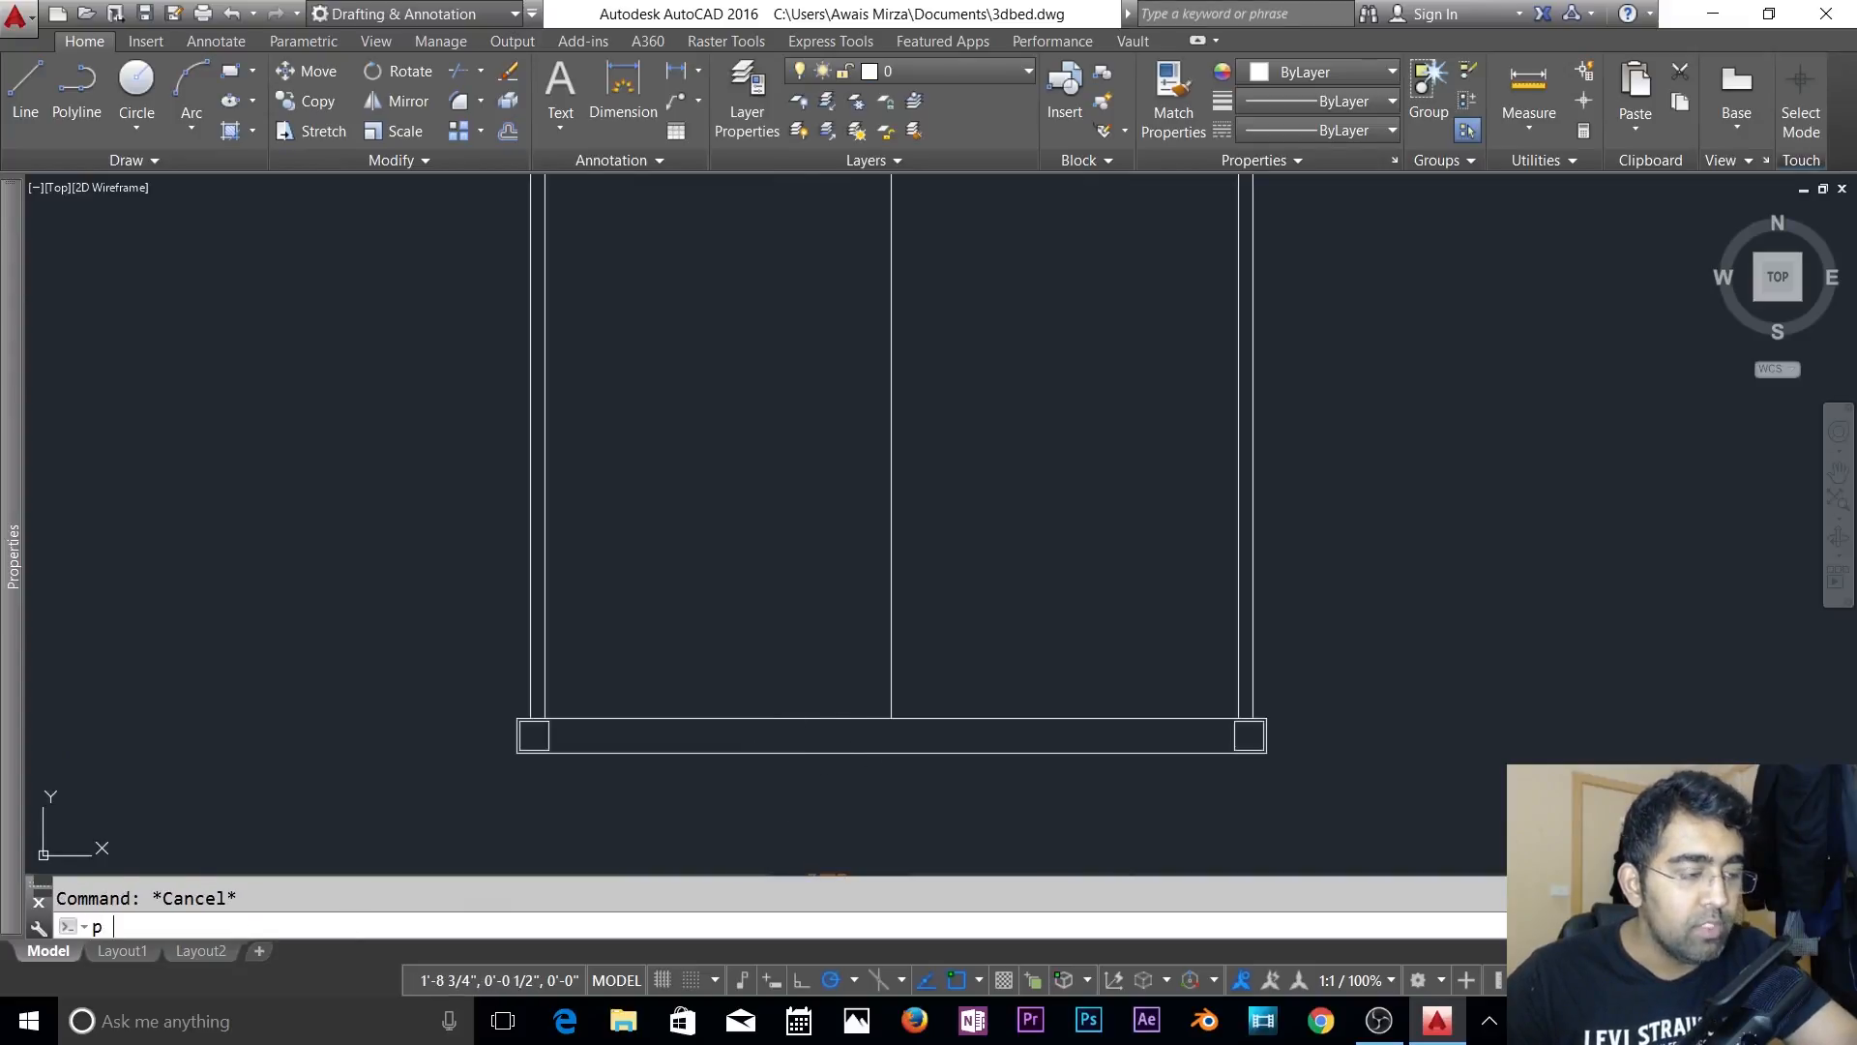
{"action": "key", "text": "Return"}
{"action": "key", "text": "Escape"}
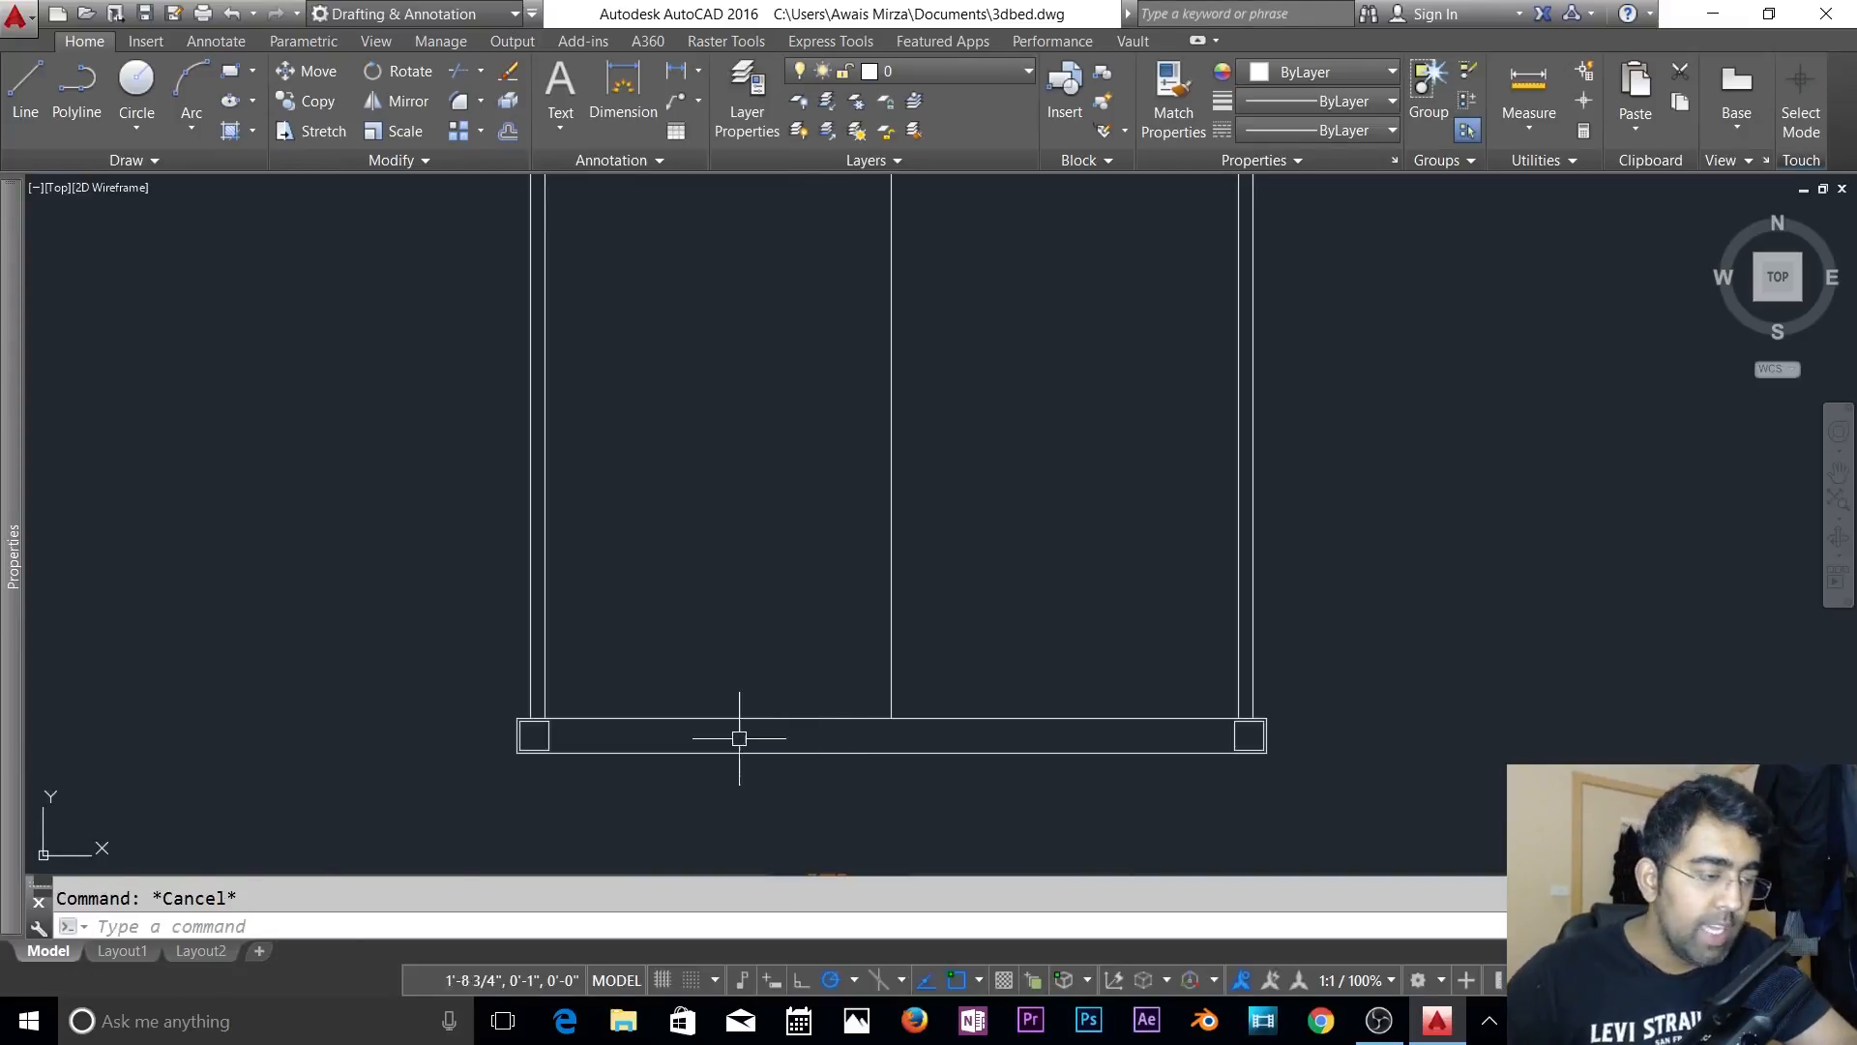
{"action": "scroll", "coordinate": [878, 642], "scroll_direction": "down", "scroll_amount": 4}
{"action": "scroll", "coordinate": [790, 267], "scroll_direction": "up", "scroll_amount": 2}
{"action": "scroll", "coordinate": [789, 267], "scroll_direction": "up", "scroll_amount": 2}
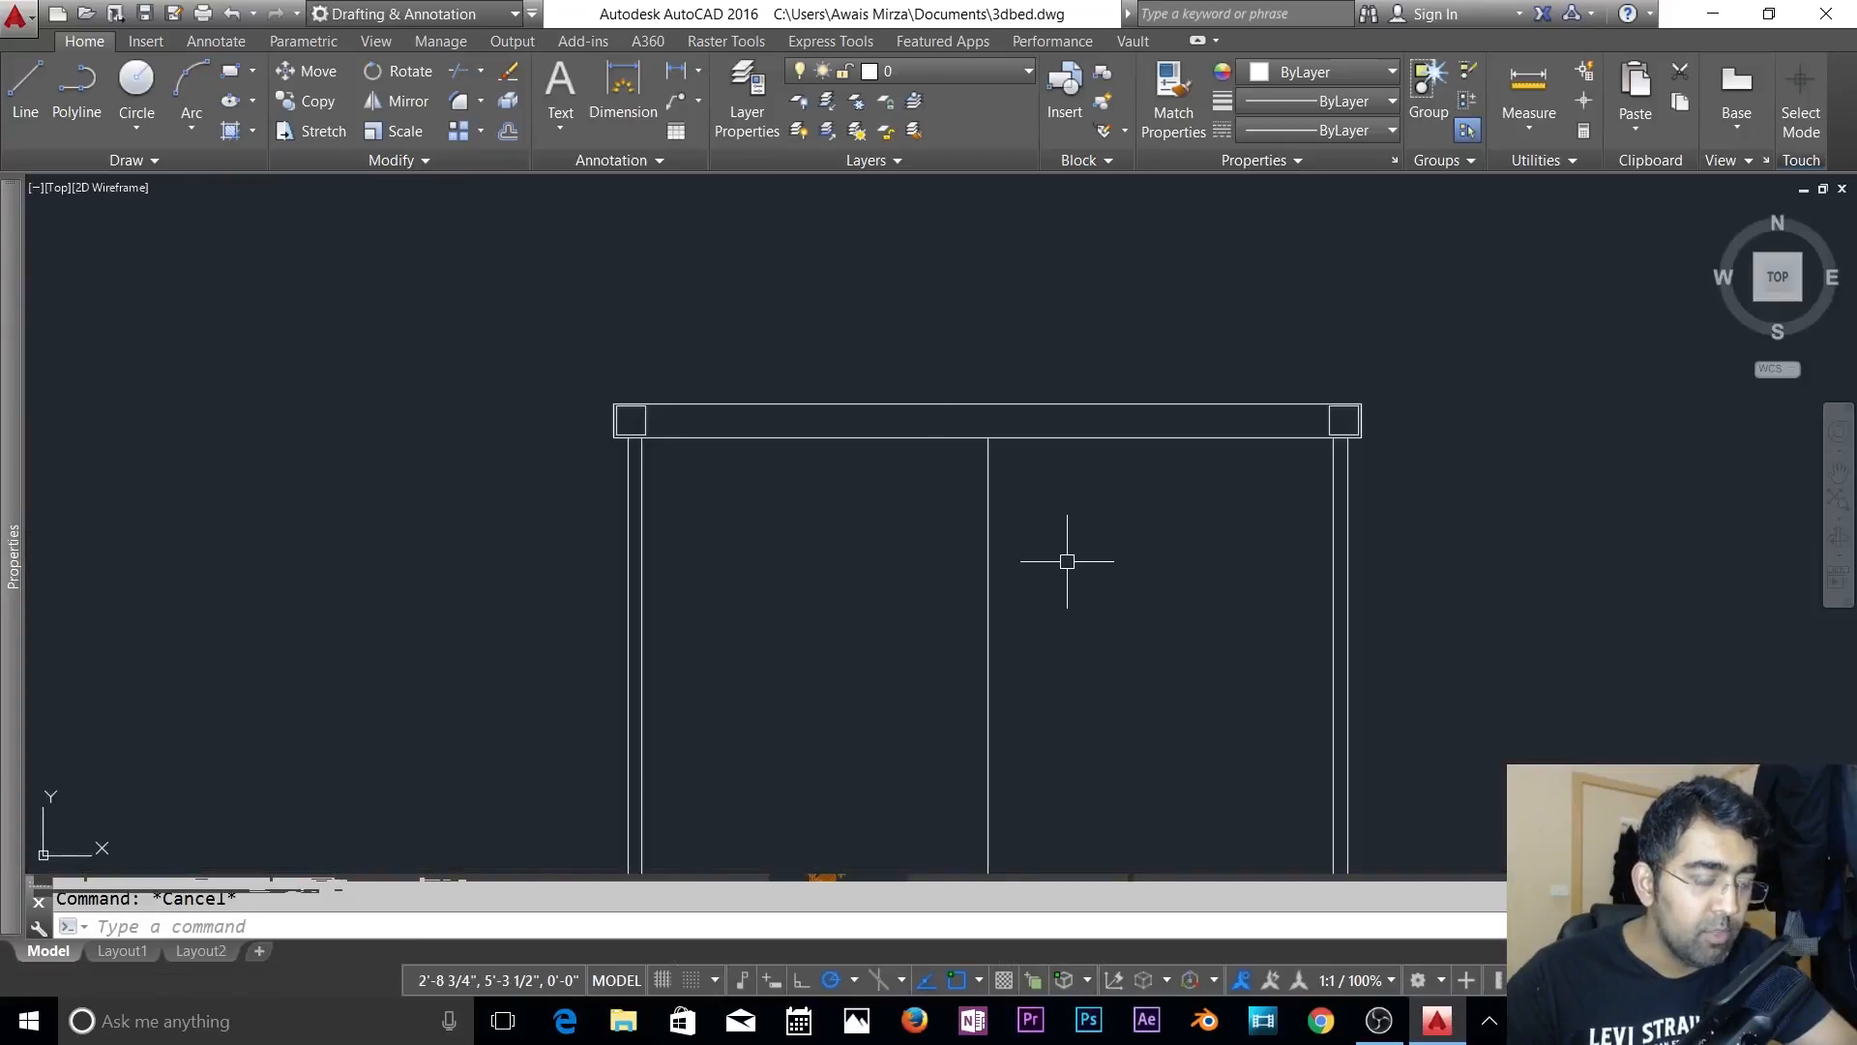
{"action": "scroll", "coordinate": [965, 422], "scroll_direction": "down", "scroll_amount": 2}
{"action": "scroll", "coordinate": [977, 515], "scroll_direction": "down", "scroll_amount": 2}
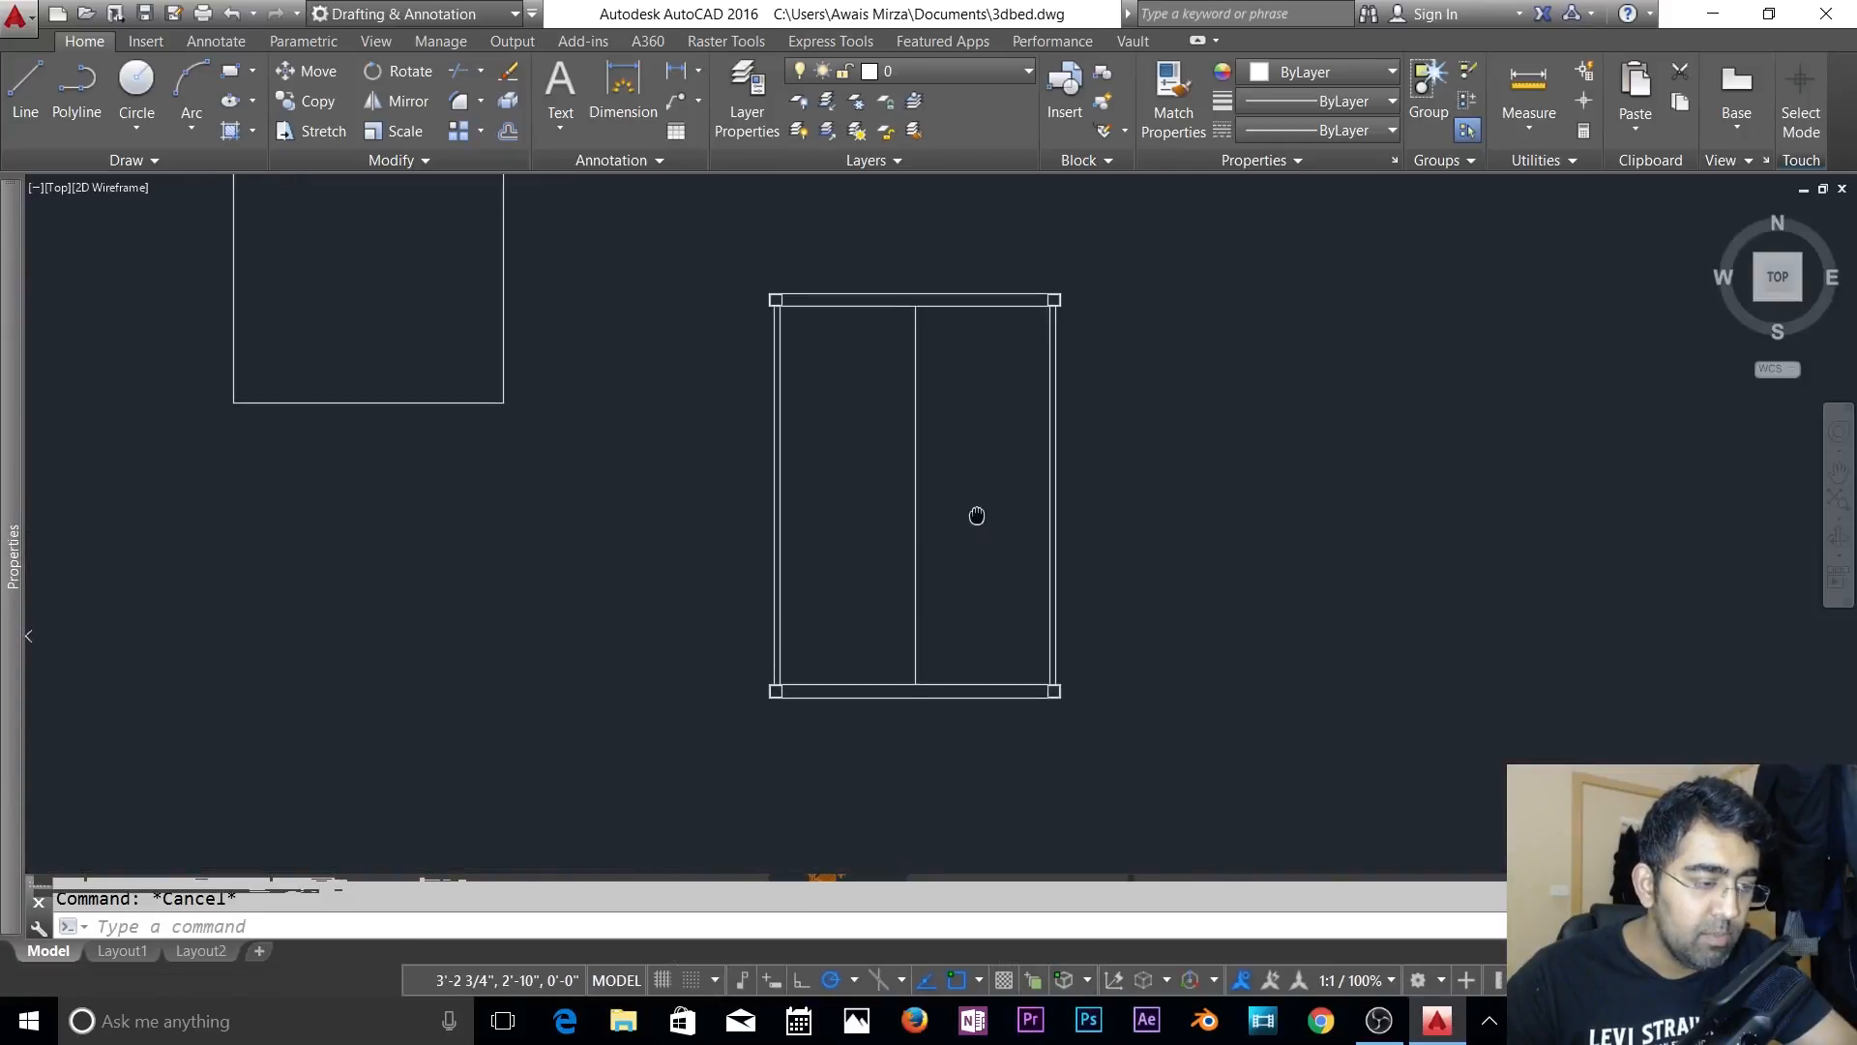
{"action": "left_click", "coordinate": [978, 685]}
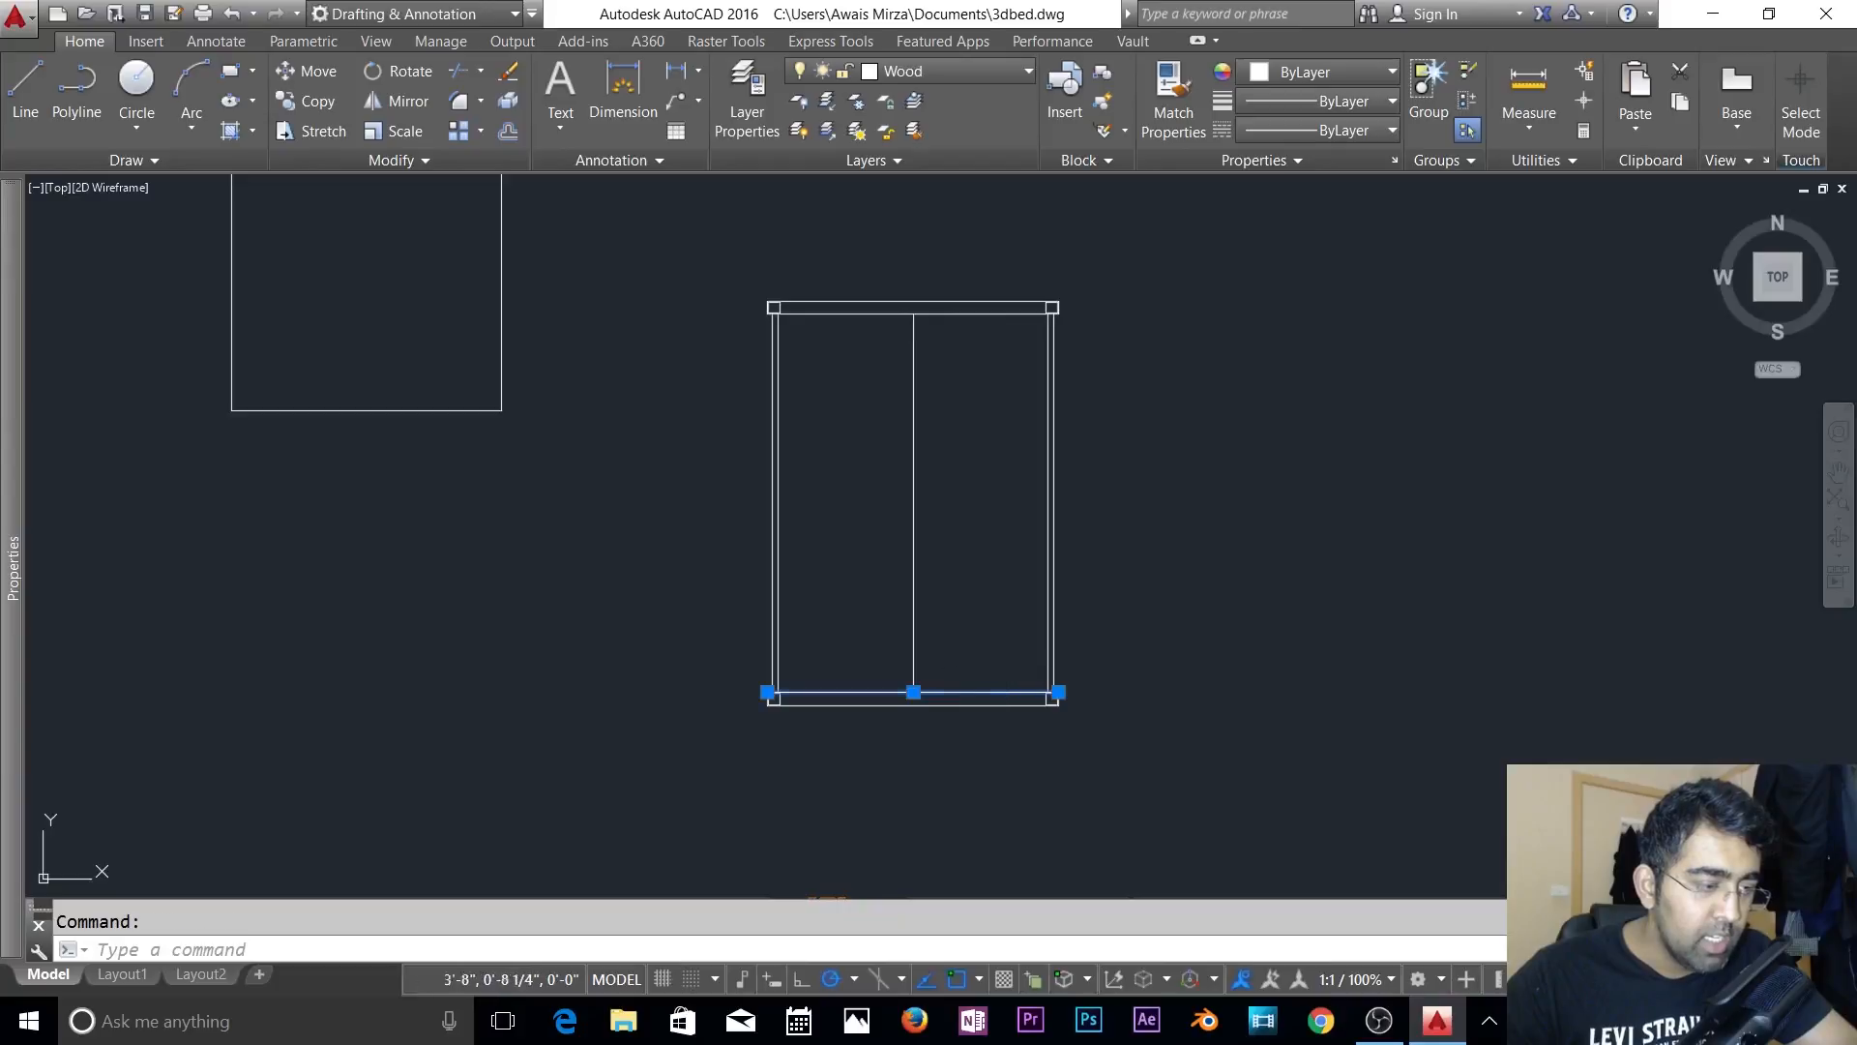
{"action": "key", "text": "Escape"}
{"action": "scroll", "coordinate": [955, 698], "scroll_direction": "up", "scroll_amount": 4}
{"action": "left_click", "coordinate": [950, 715]}
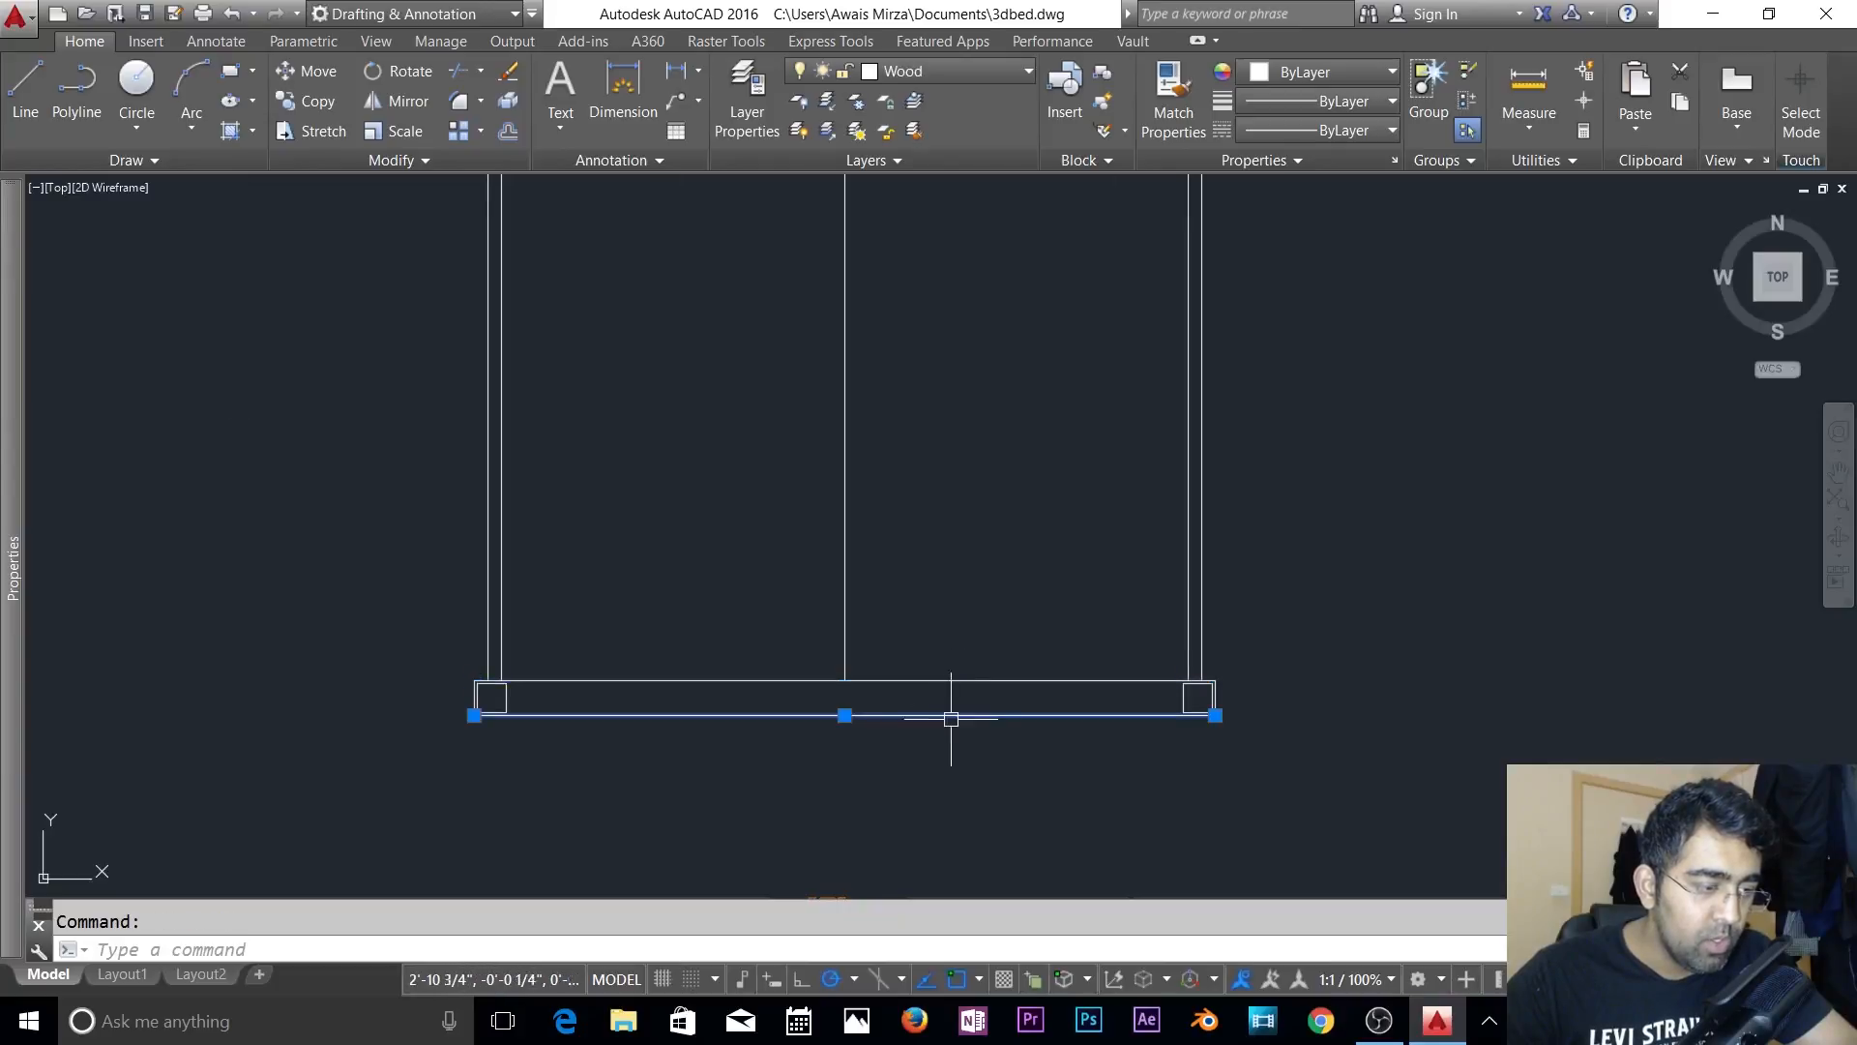
{"action": "key", "text": "Escape"}
{"action": "left_click", "coordinate": [984, 678]}
{"action": "key", "text": "Escape"}
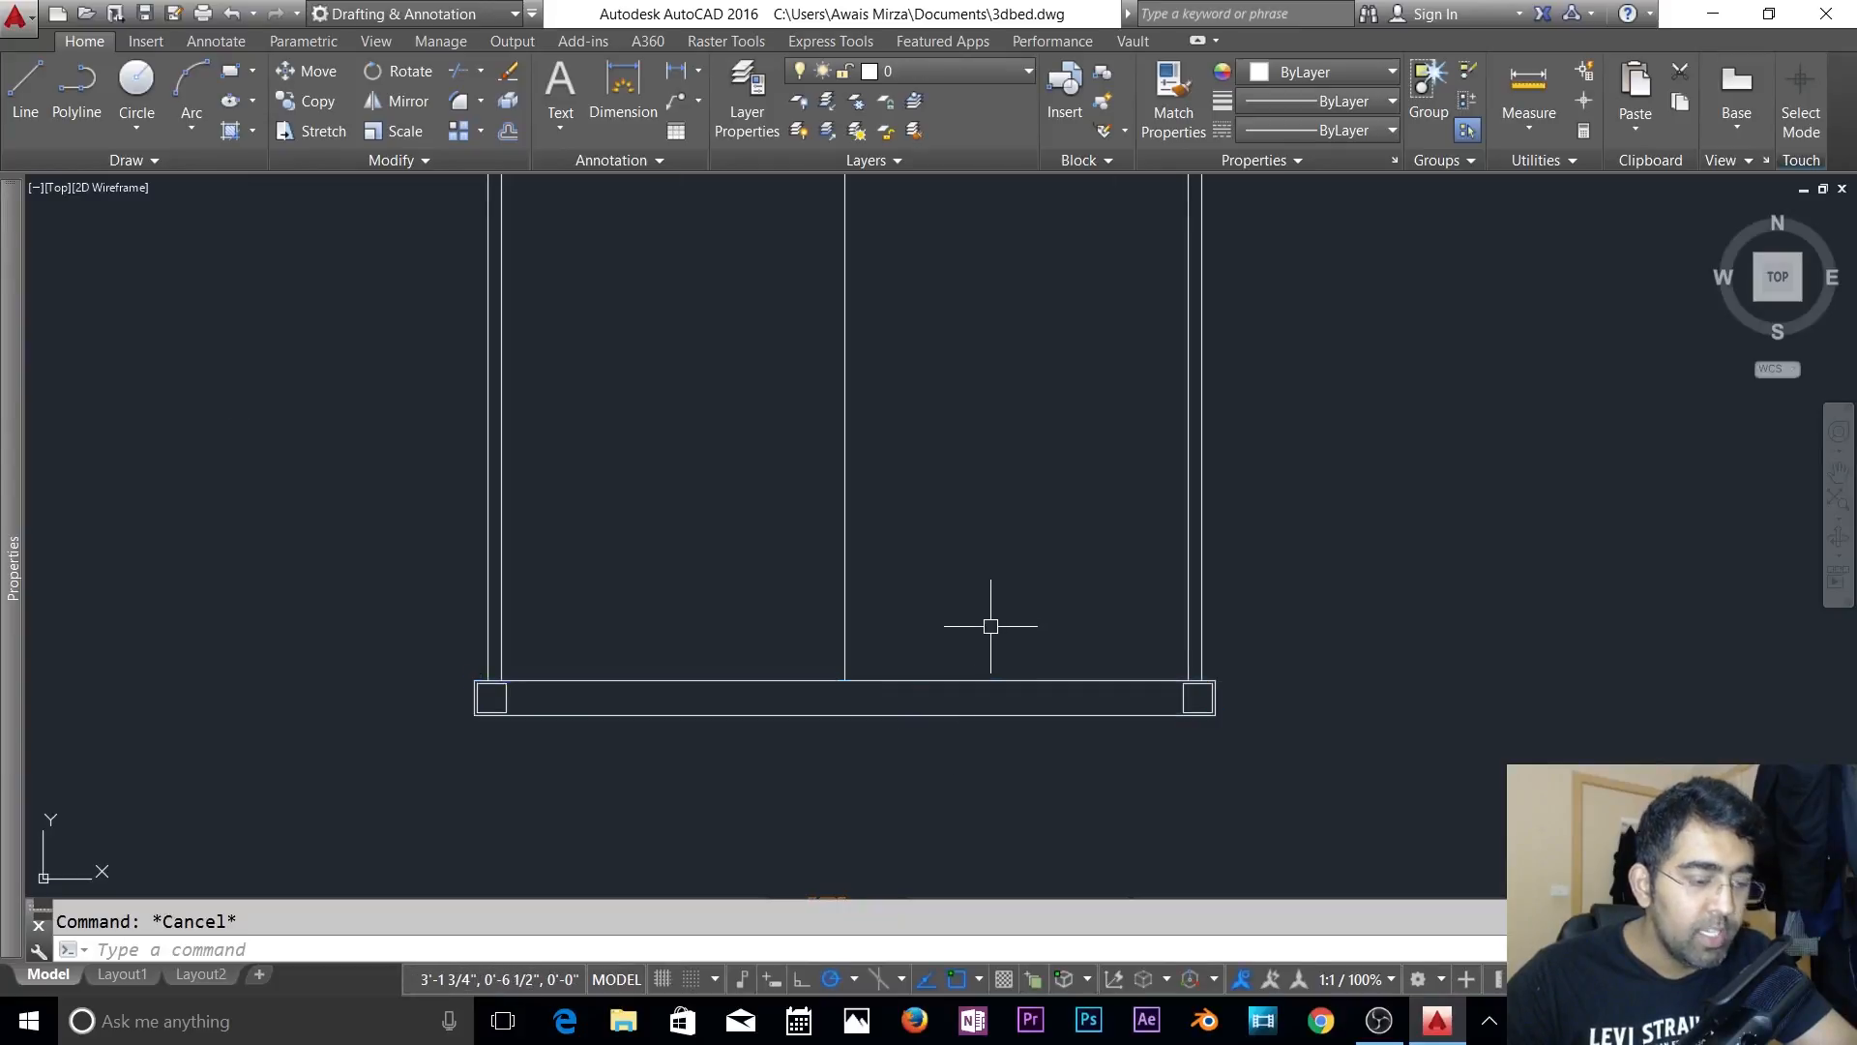
- Offset the lower rail's inner line 2.5 inches into the bed, and offset that copy by the same distance again
{"action": "type", "text": "o"}
{"action": "key", "text": "Return"}
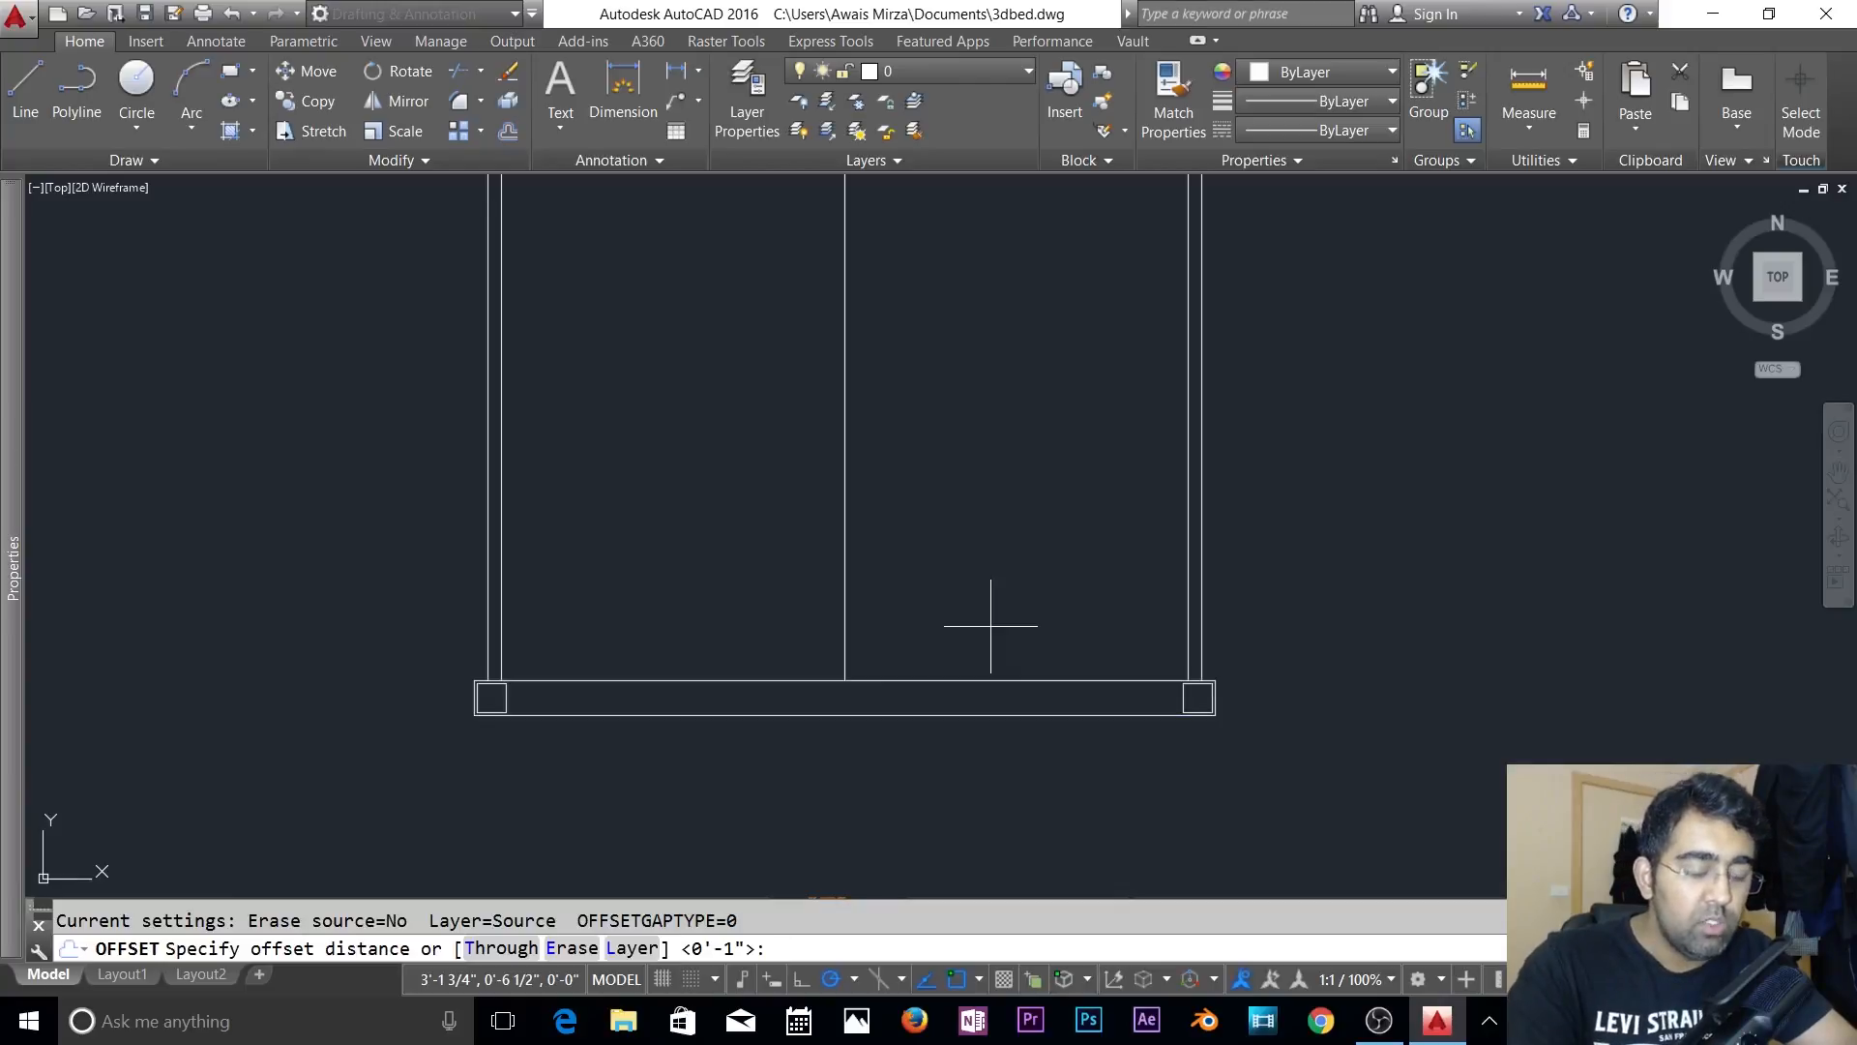
{"action": "key", "text": "Return"}
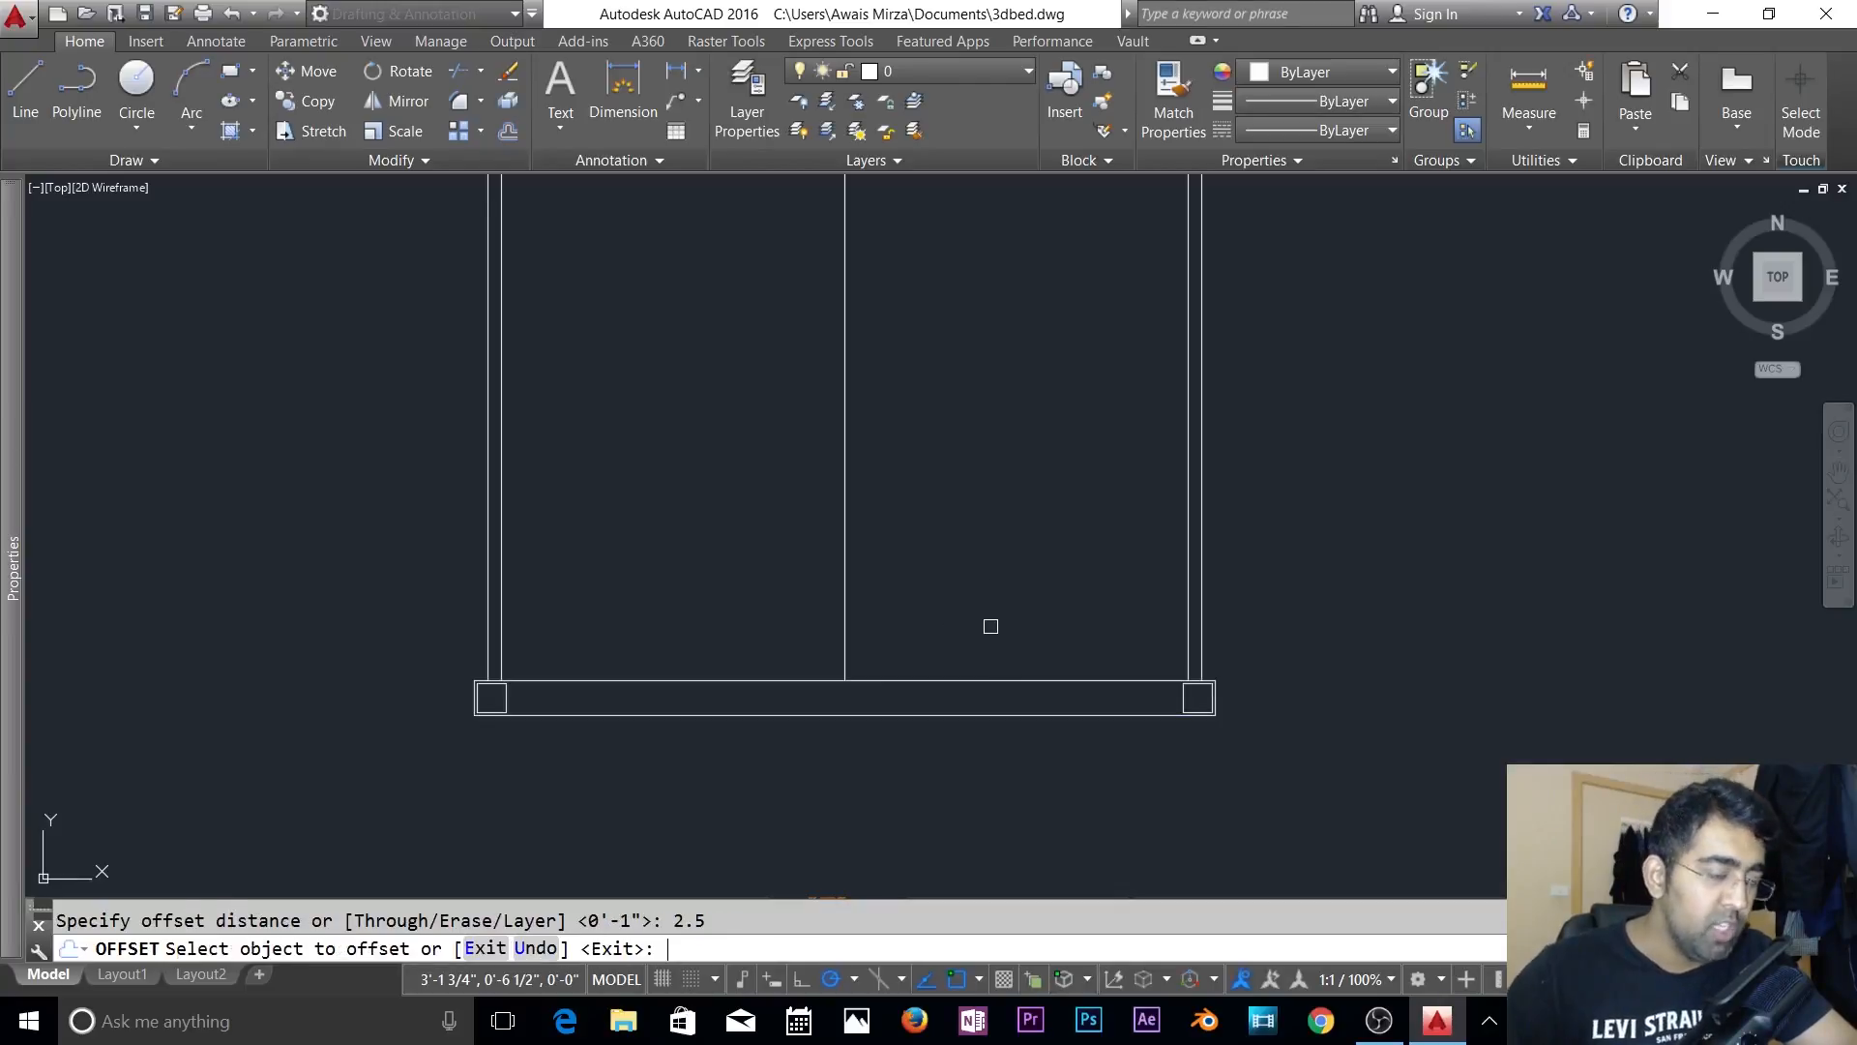
{"action": "left_click", "coordinate": [973, 679]}
{"action": "left_click", "coordinate": [985, 620]}
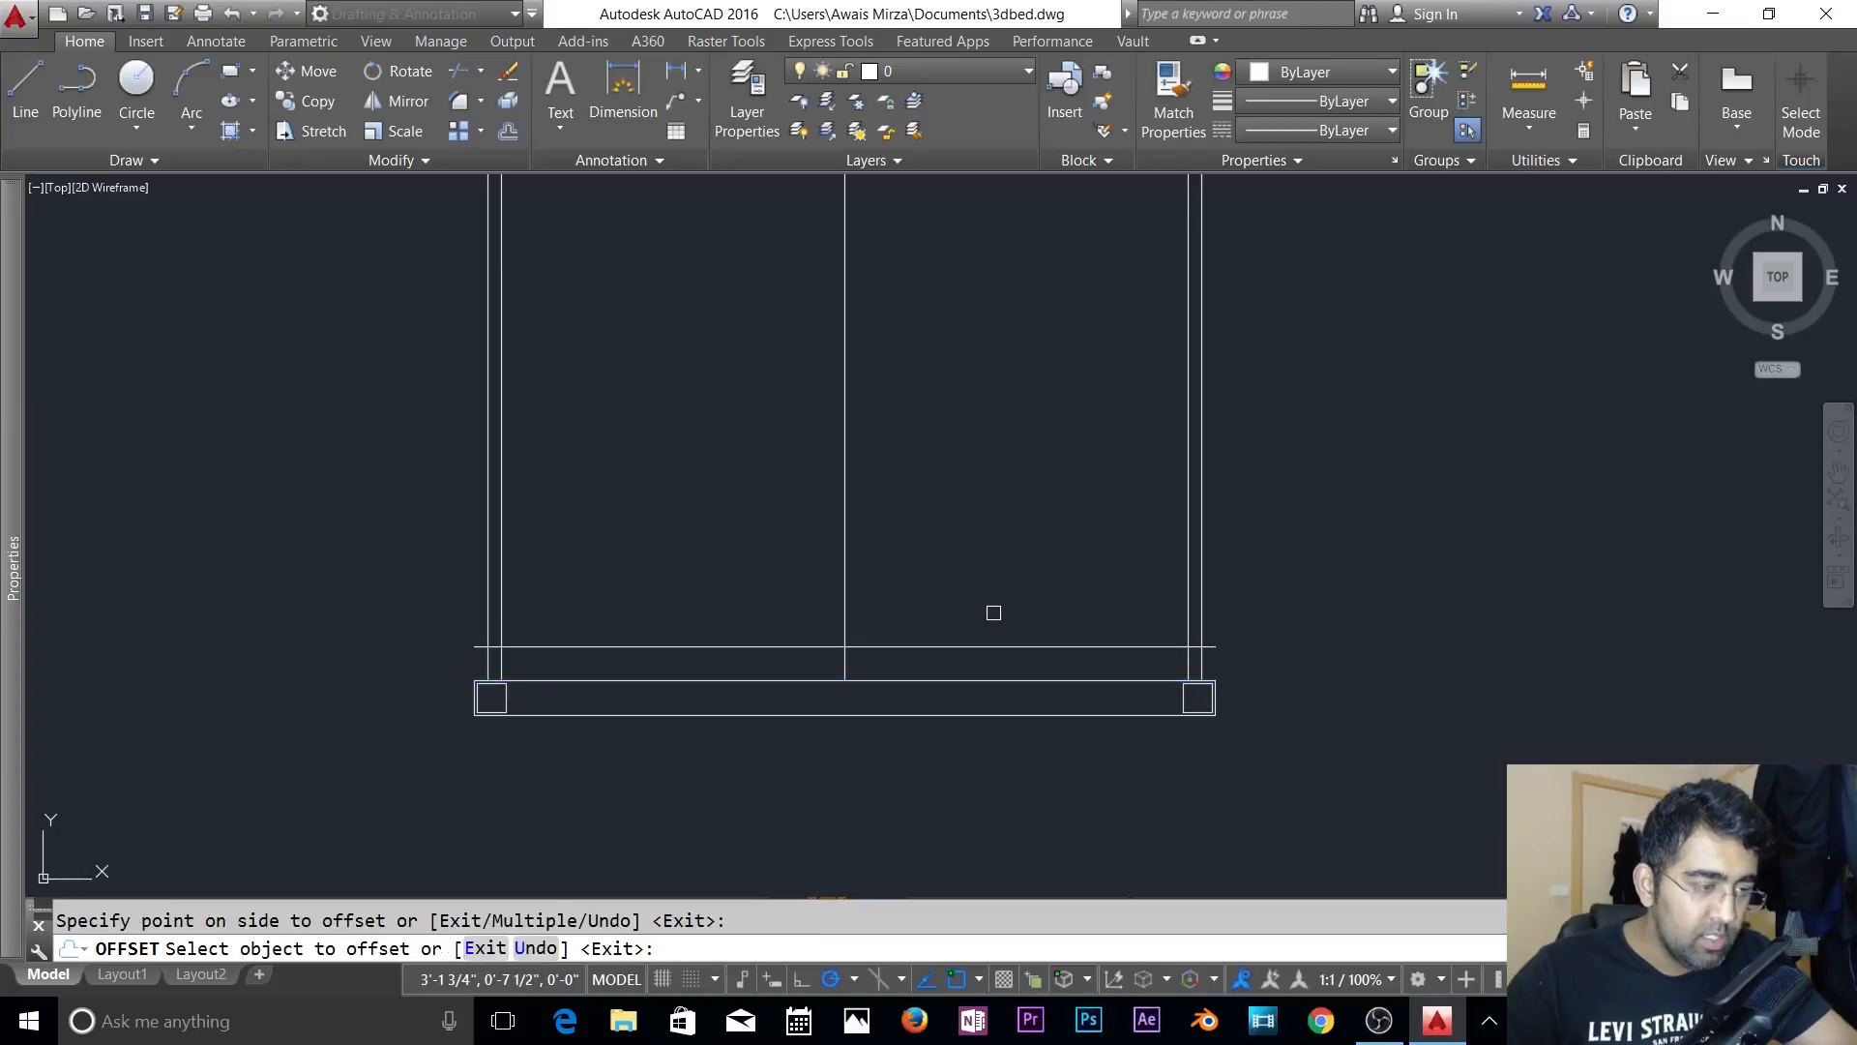
{"action": "left_click", "coordinate": [975, 646]}
{"action": "left_click", "coordinate": [992, 586]}
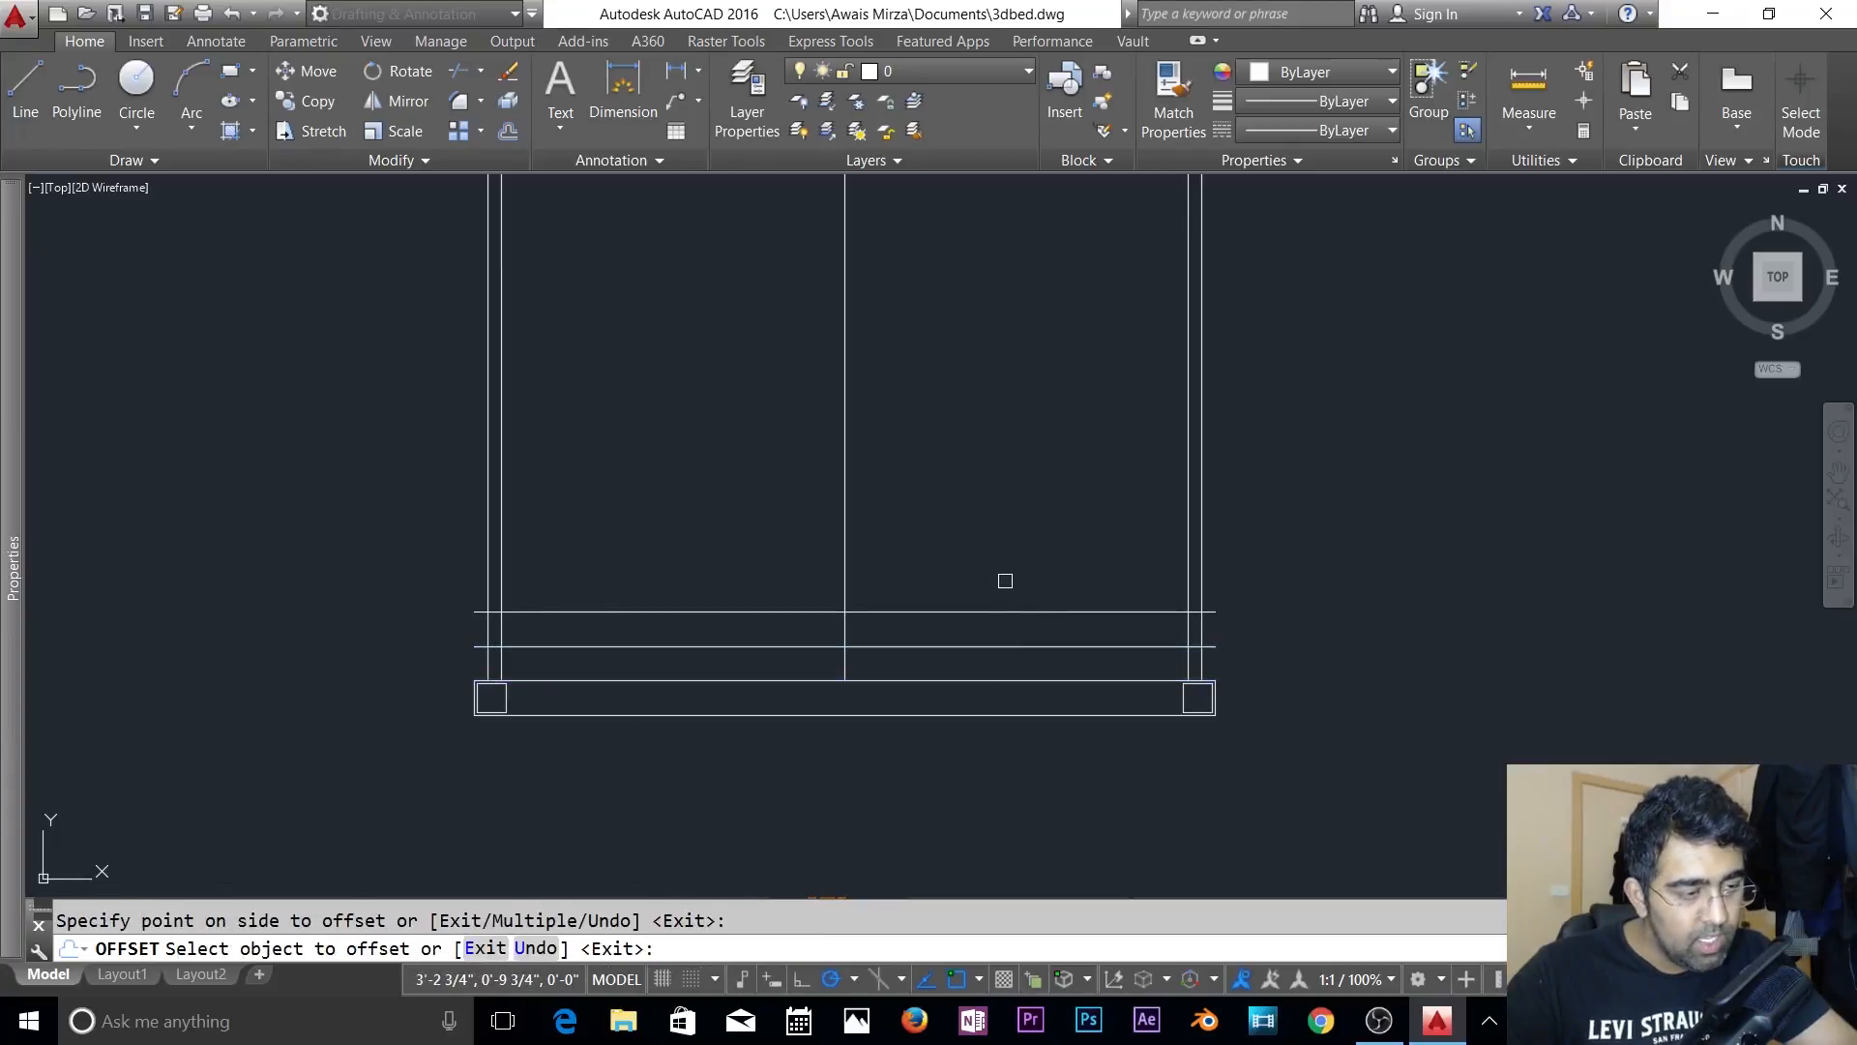
{"action": "key", "text": "Escape"}
- Delete the two offset lines above the lower rail
{"action": "left_click", "coordinate": [1018, 587]}
{"action": "left_click", "coordinate": [960, 659]}
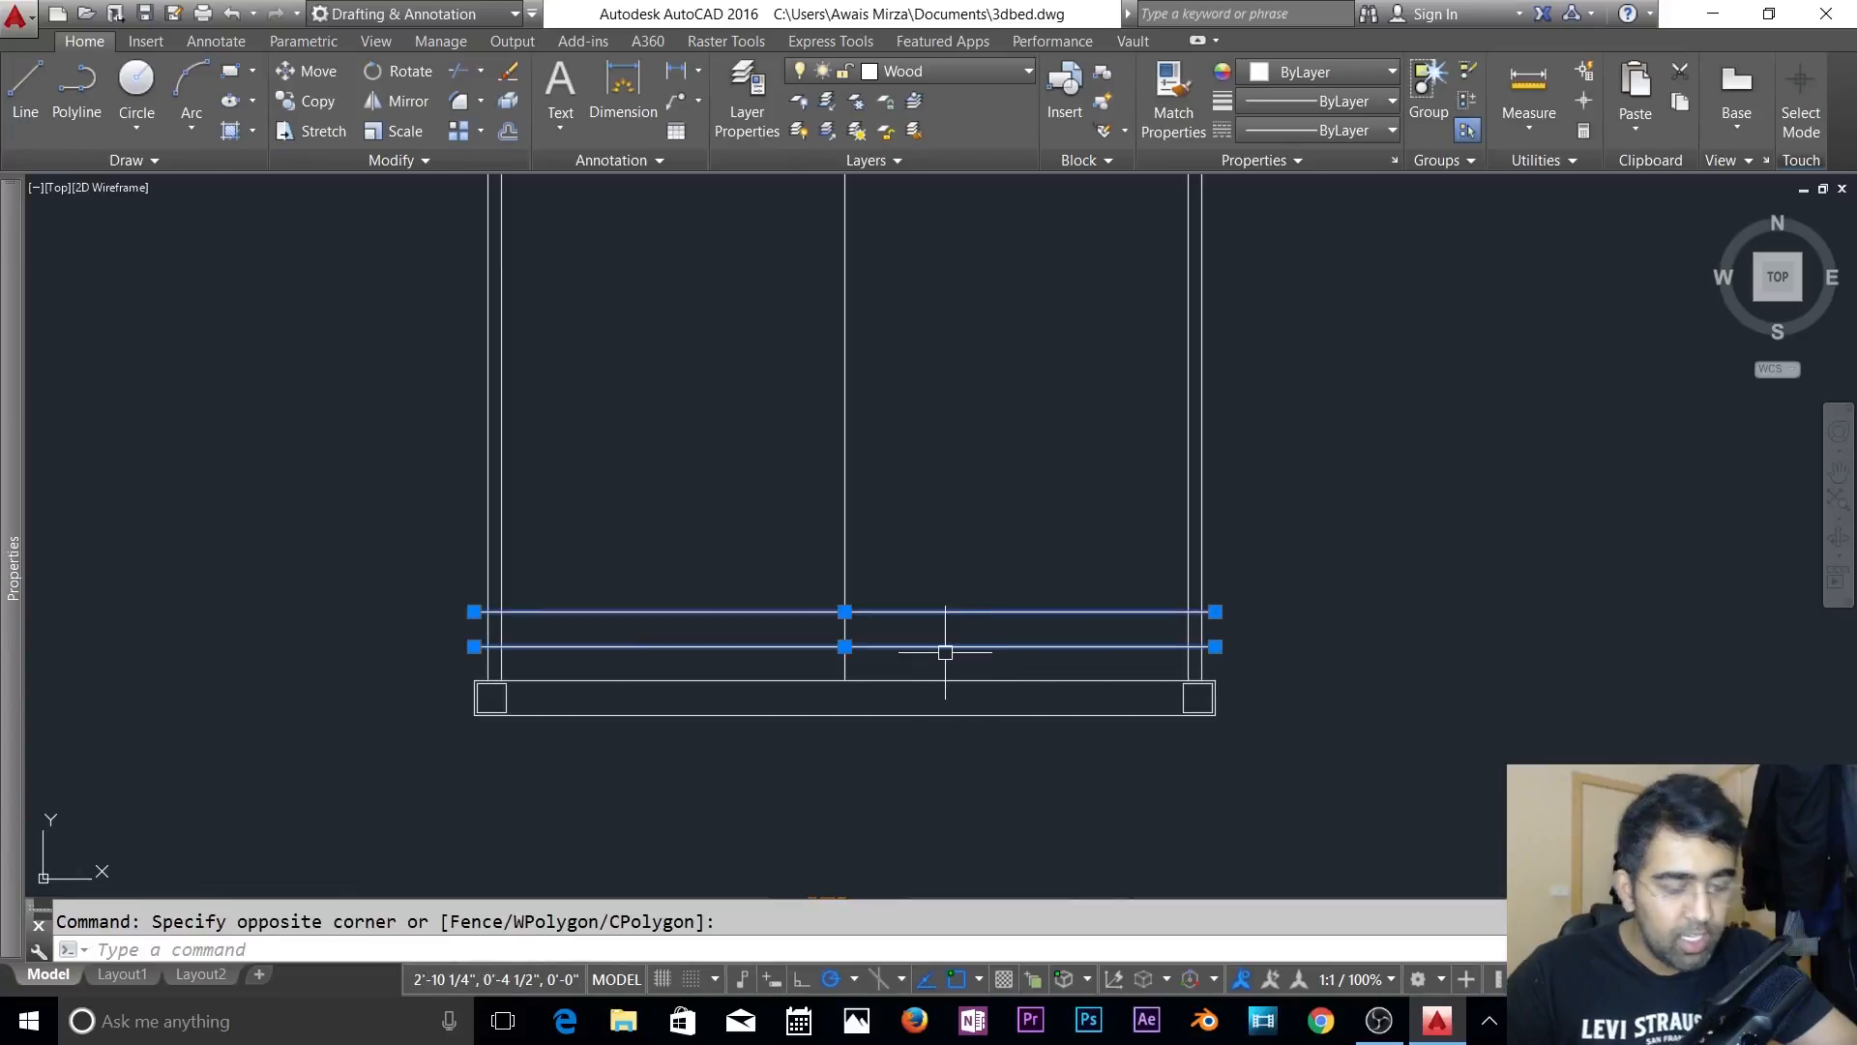
{"action": "key", "text": "Delete"}
- Offset the lower rail's inner line 2.5 inches upward into the bed
{"action": "type", "text": "o"}
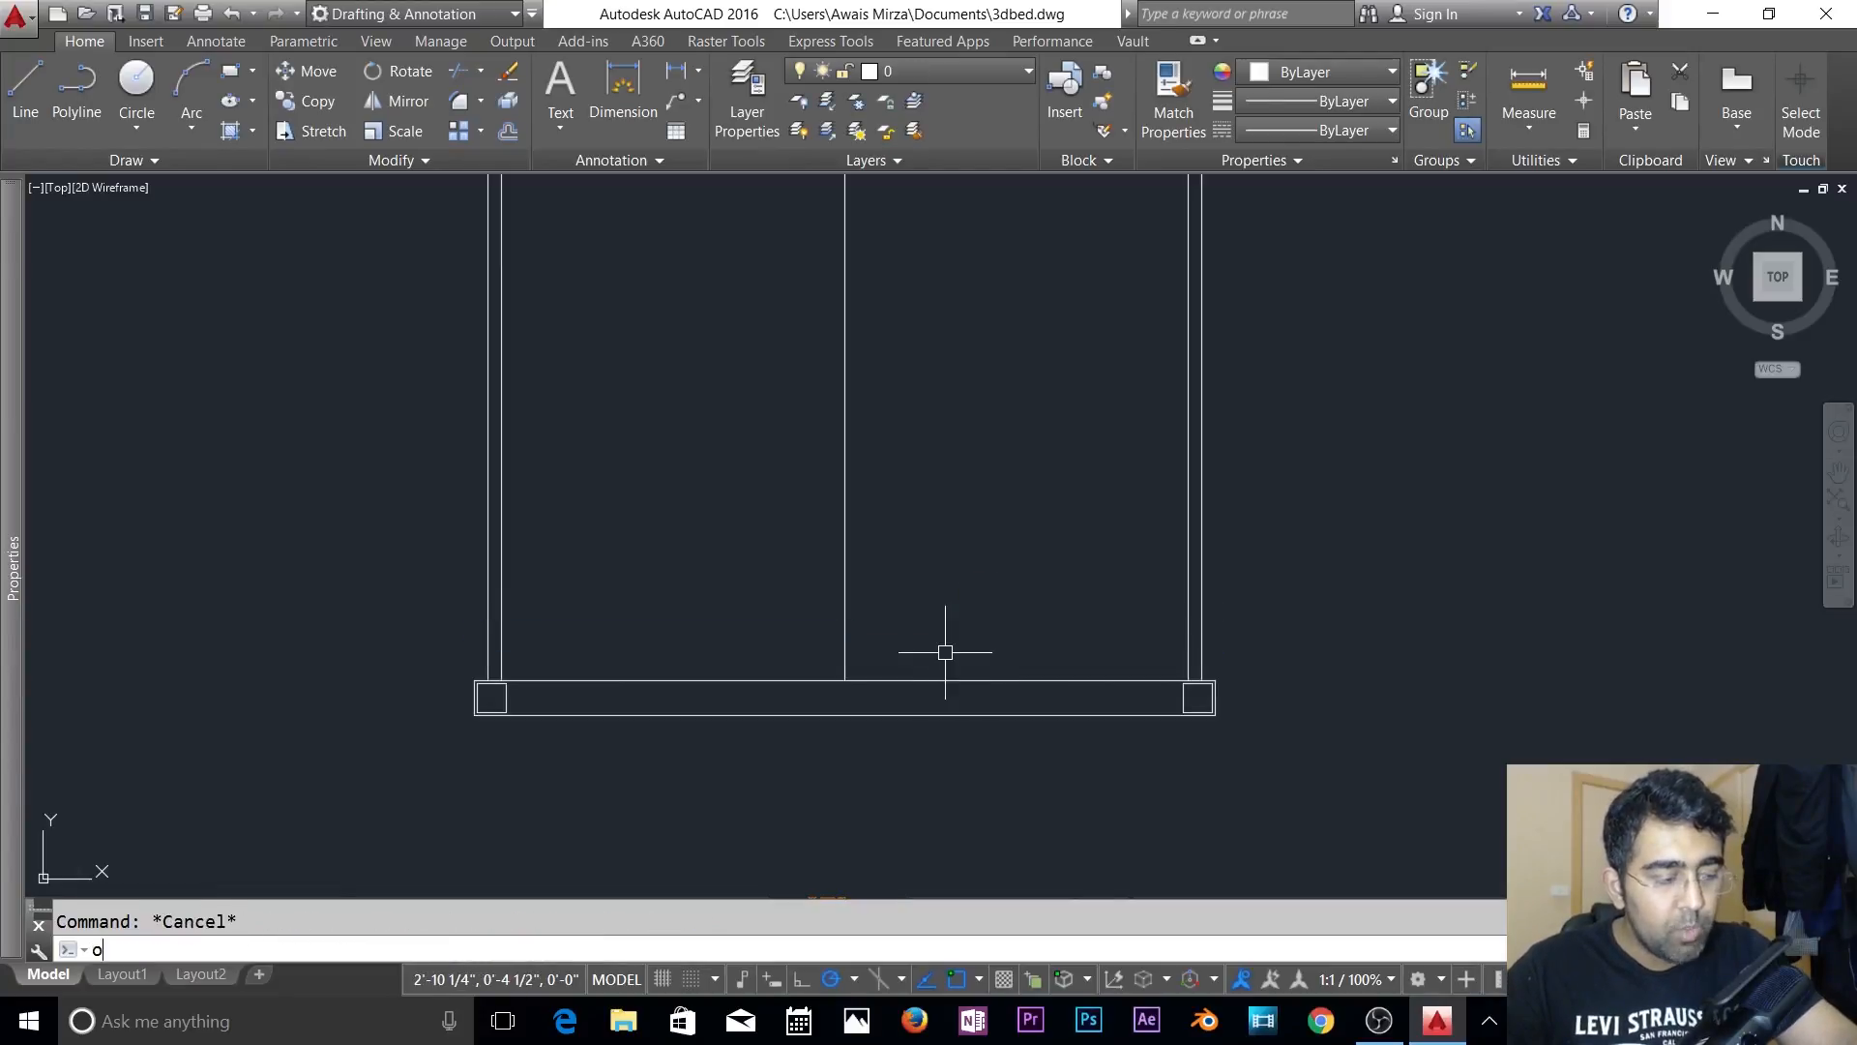
{"action": "key", "text": "Return"}
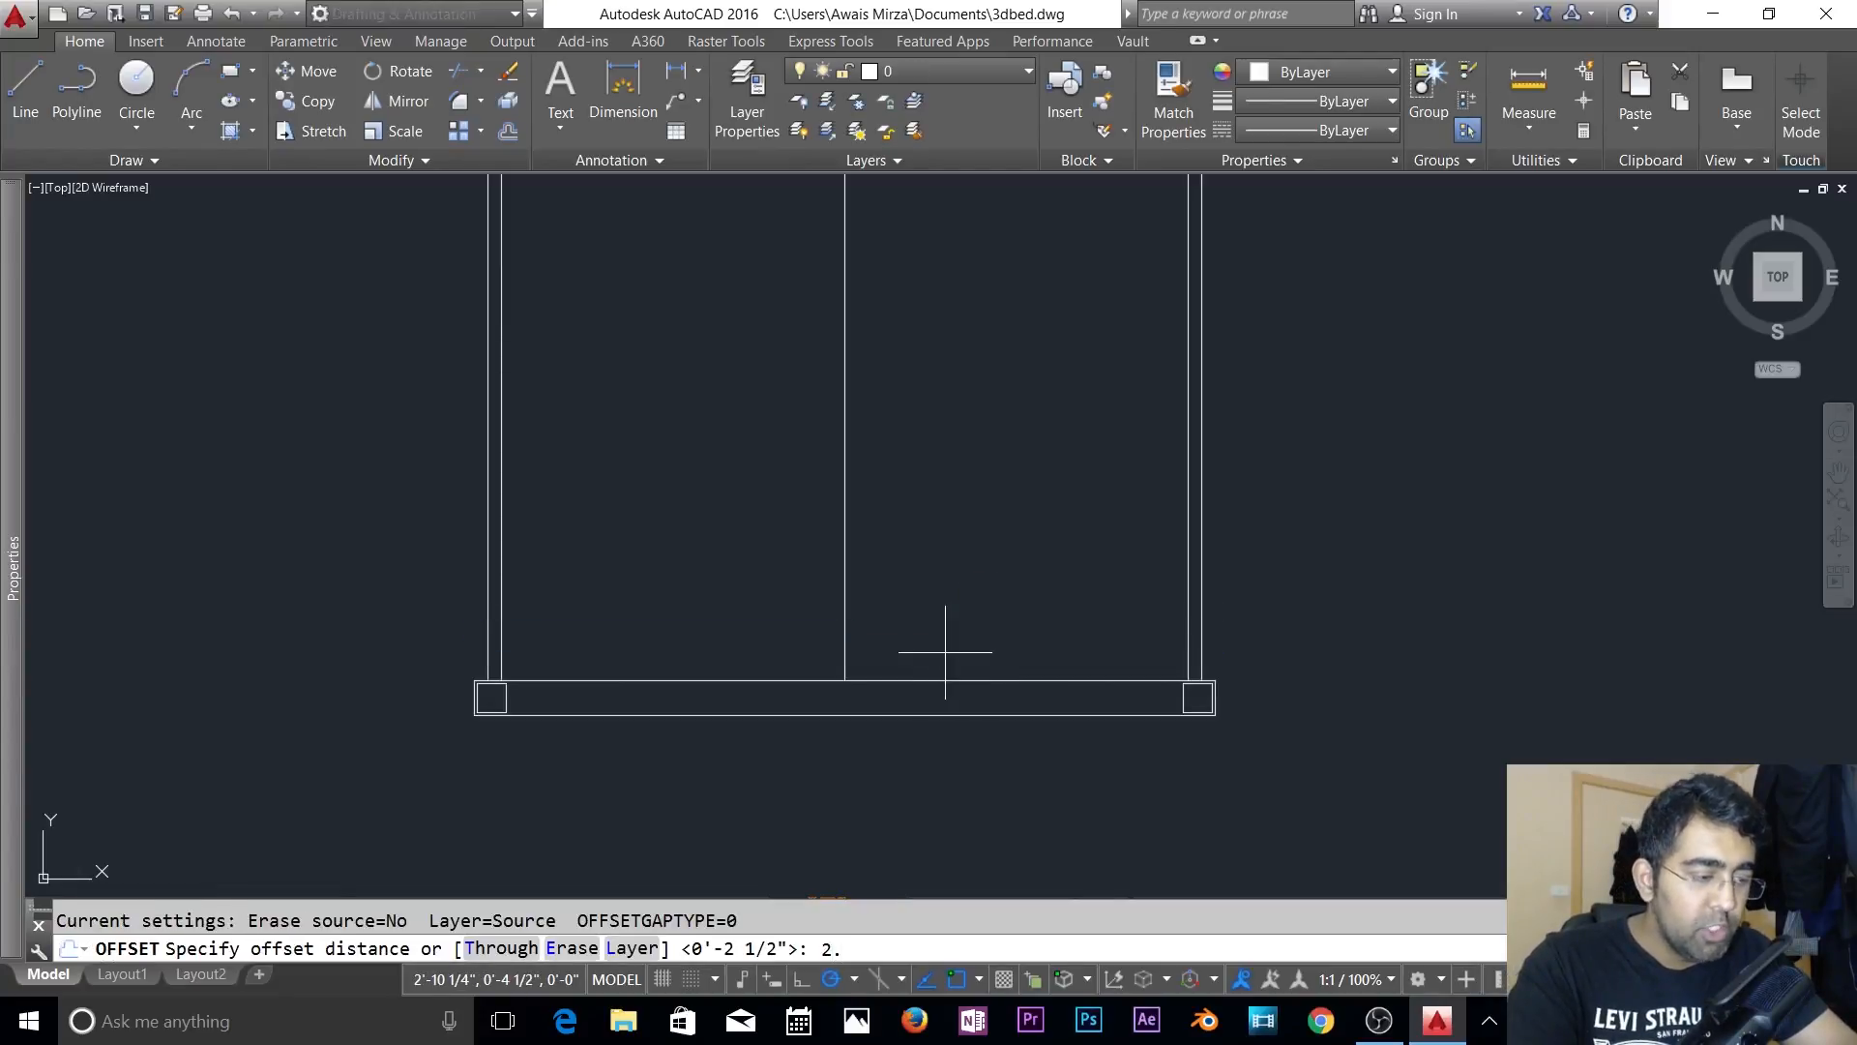
{"action": "key", "text": "Return"}
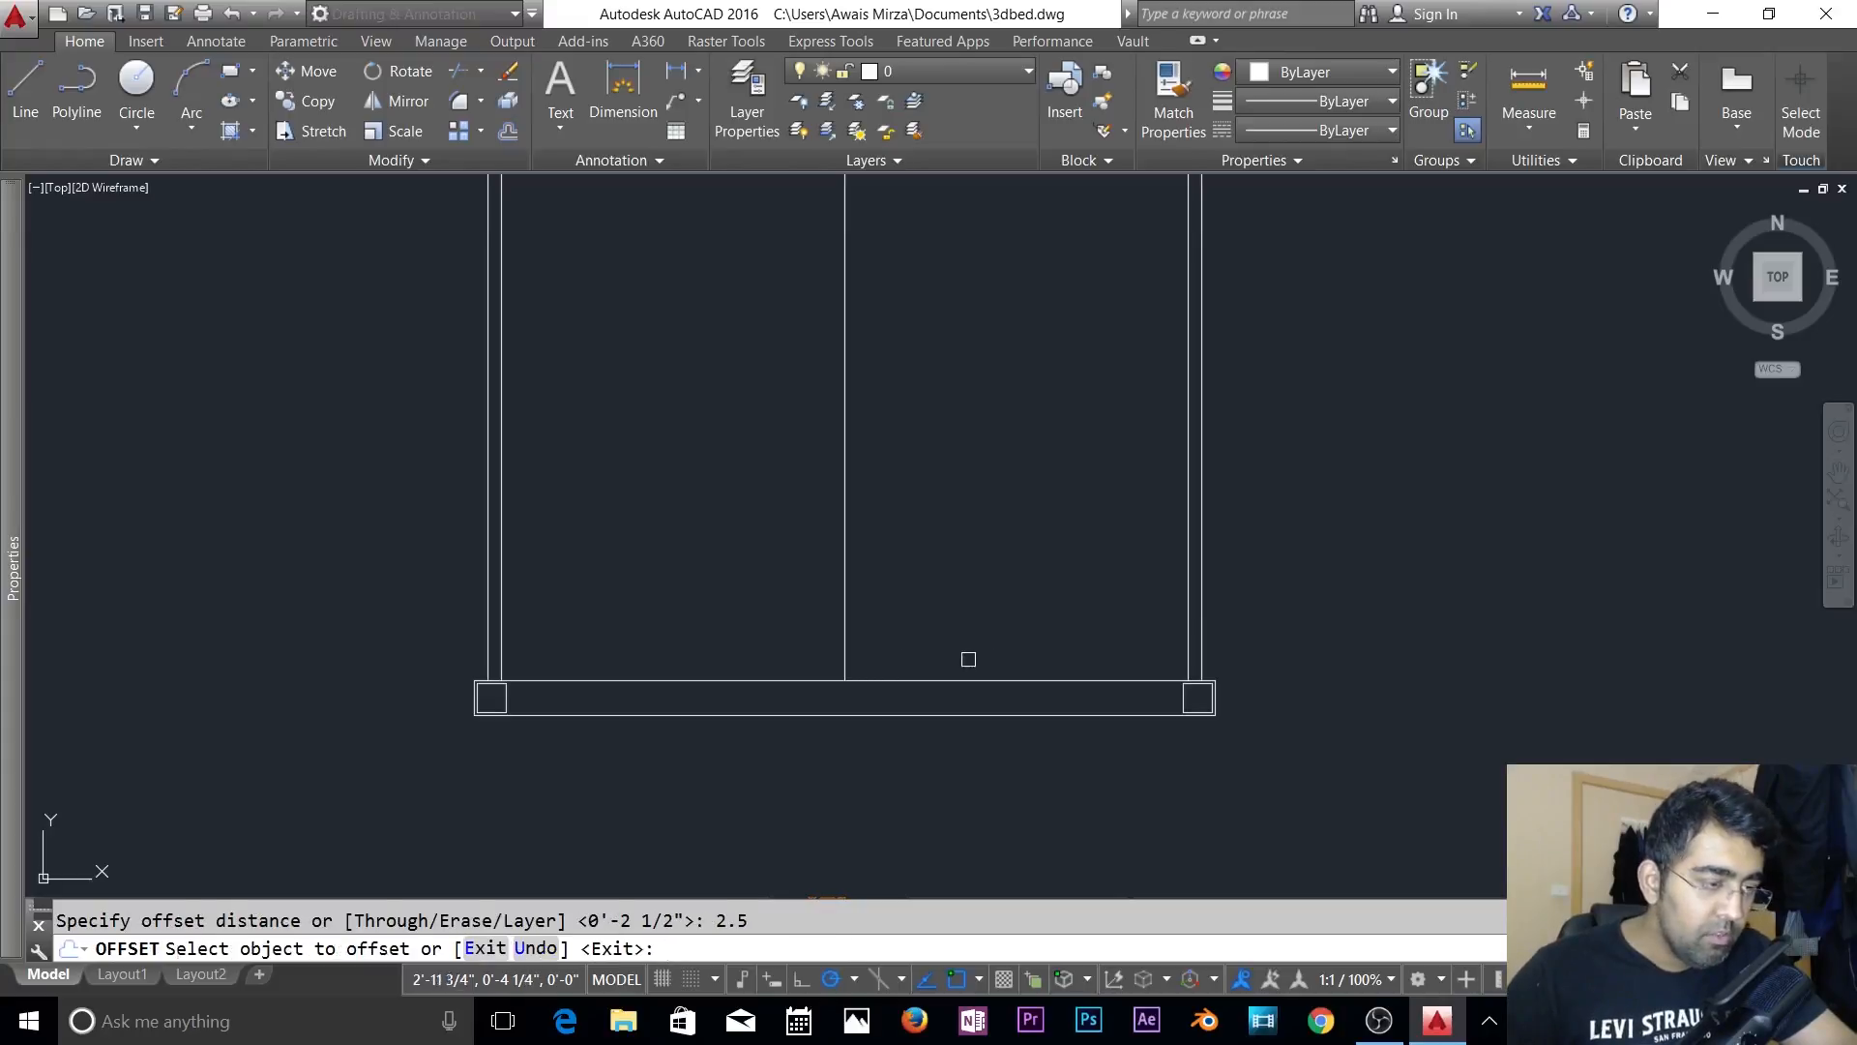
{"action": "left_click", "coordinate": [983, 681]}
{"action": "left_click", "coordinate": [1006, 552]}
- Offset the upper rail's inner line downward into the bed at the same 2.5-inch distance
{"action": "scroll", "coordinate": [1005, 552], "scroll_direction": "down", "scroll_amount": 1}
{"action": "middle_click_drag", "start_coordinate": [987, 502], "coordinate": [1012, 816]}
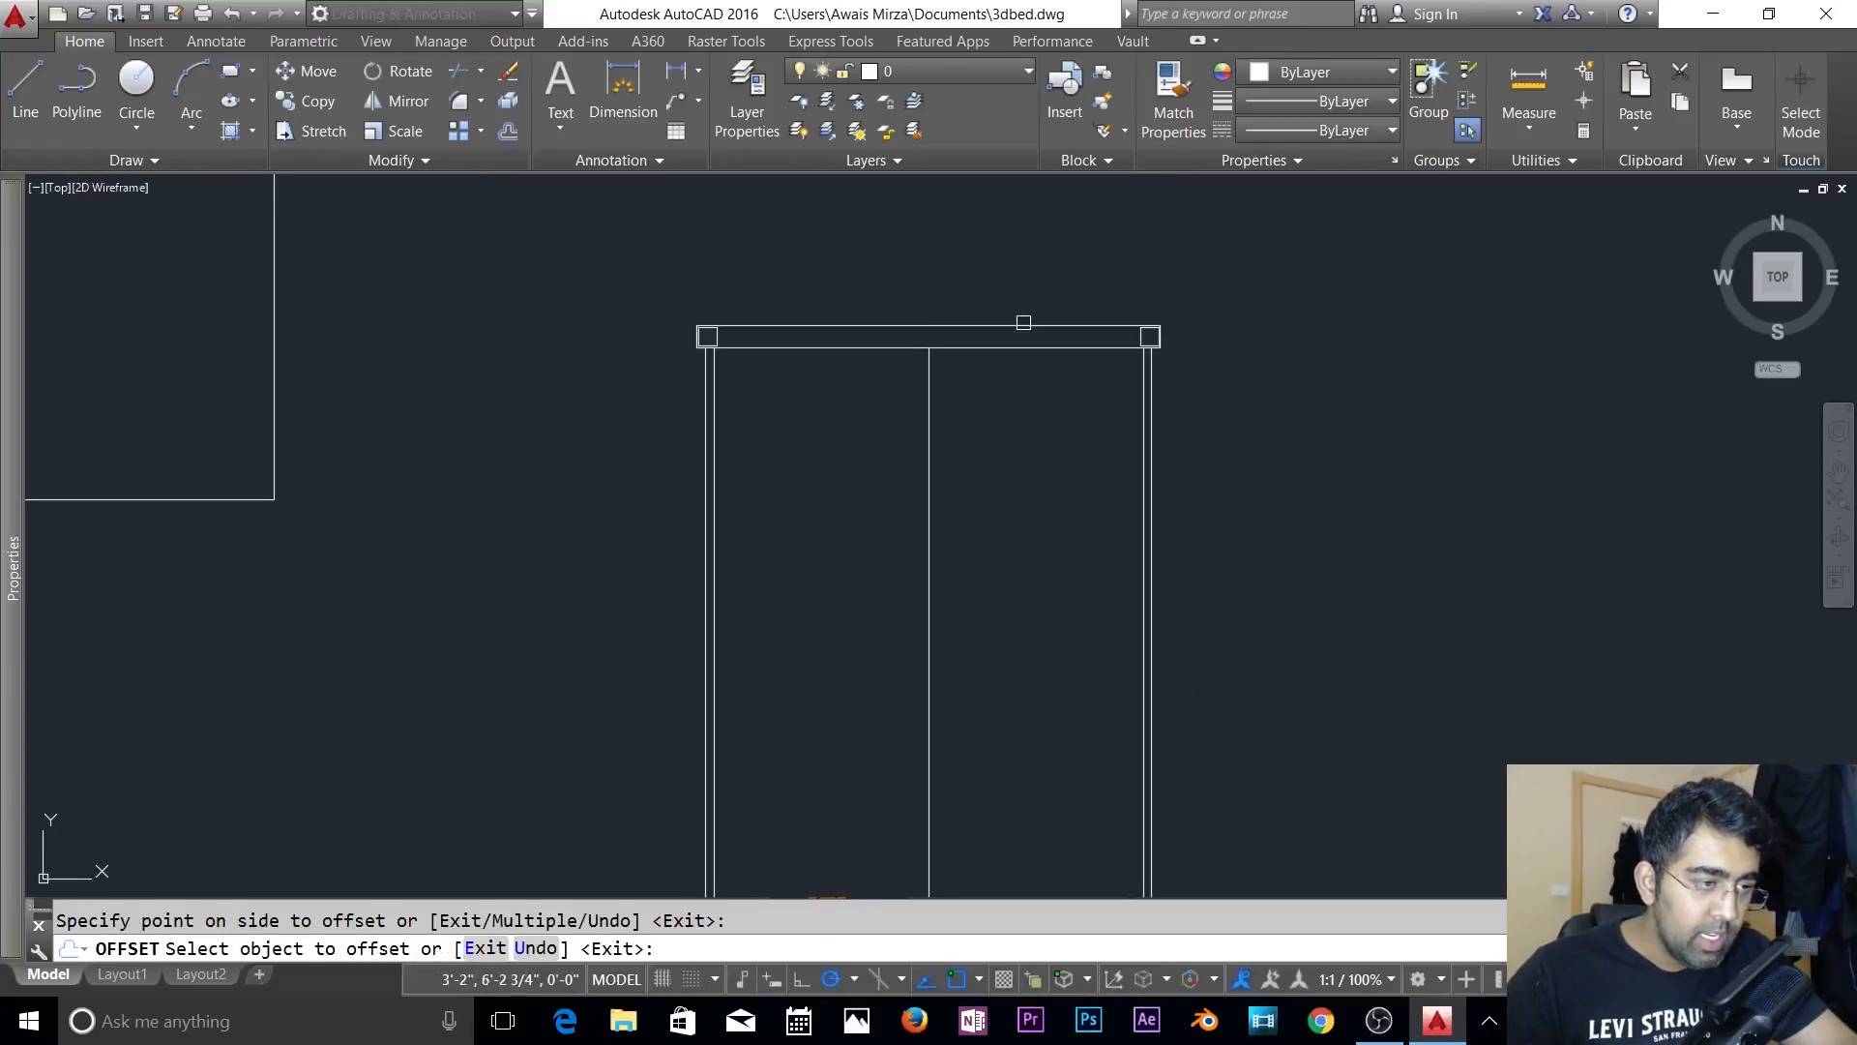
{"action": "left_click", "coordinate": [1034, 345]}
{"action": "left_click", "coordinate": [1029, 393]}
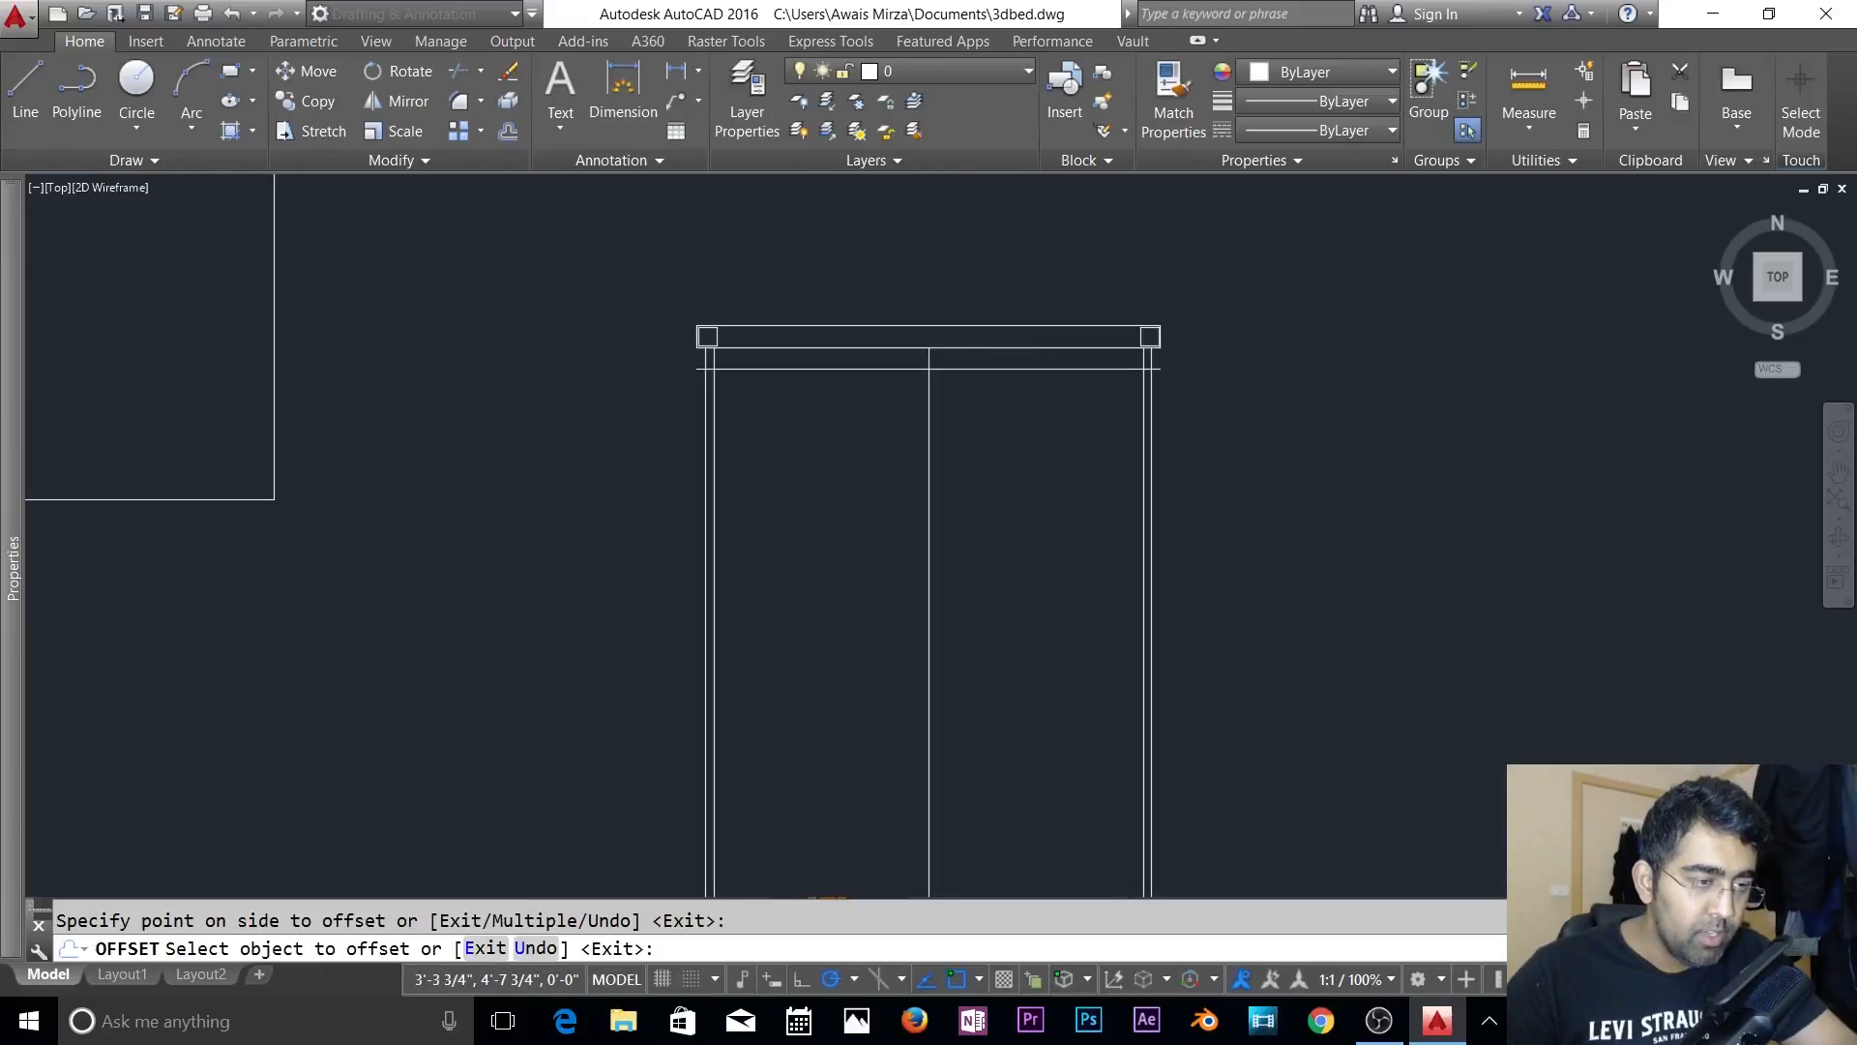
{"action": "scroll", "coordinate": [1028, 502], "scroll_direction": "down", "scroll_amount": 2}
{"action": "key", "text": "Escape"}
{"action": "scroll", "coordinate": [1056, 541], "scroll_direction": "up", "scroll_amount": 2}
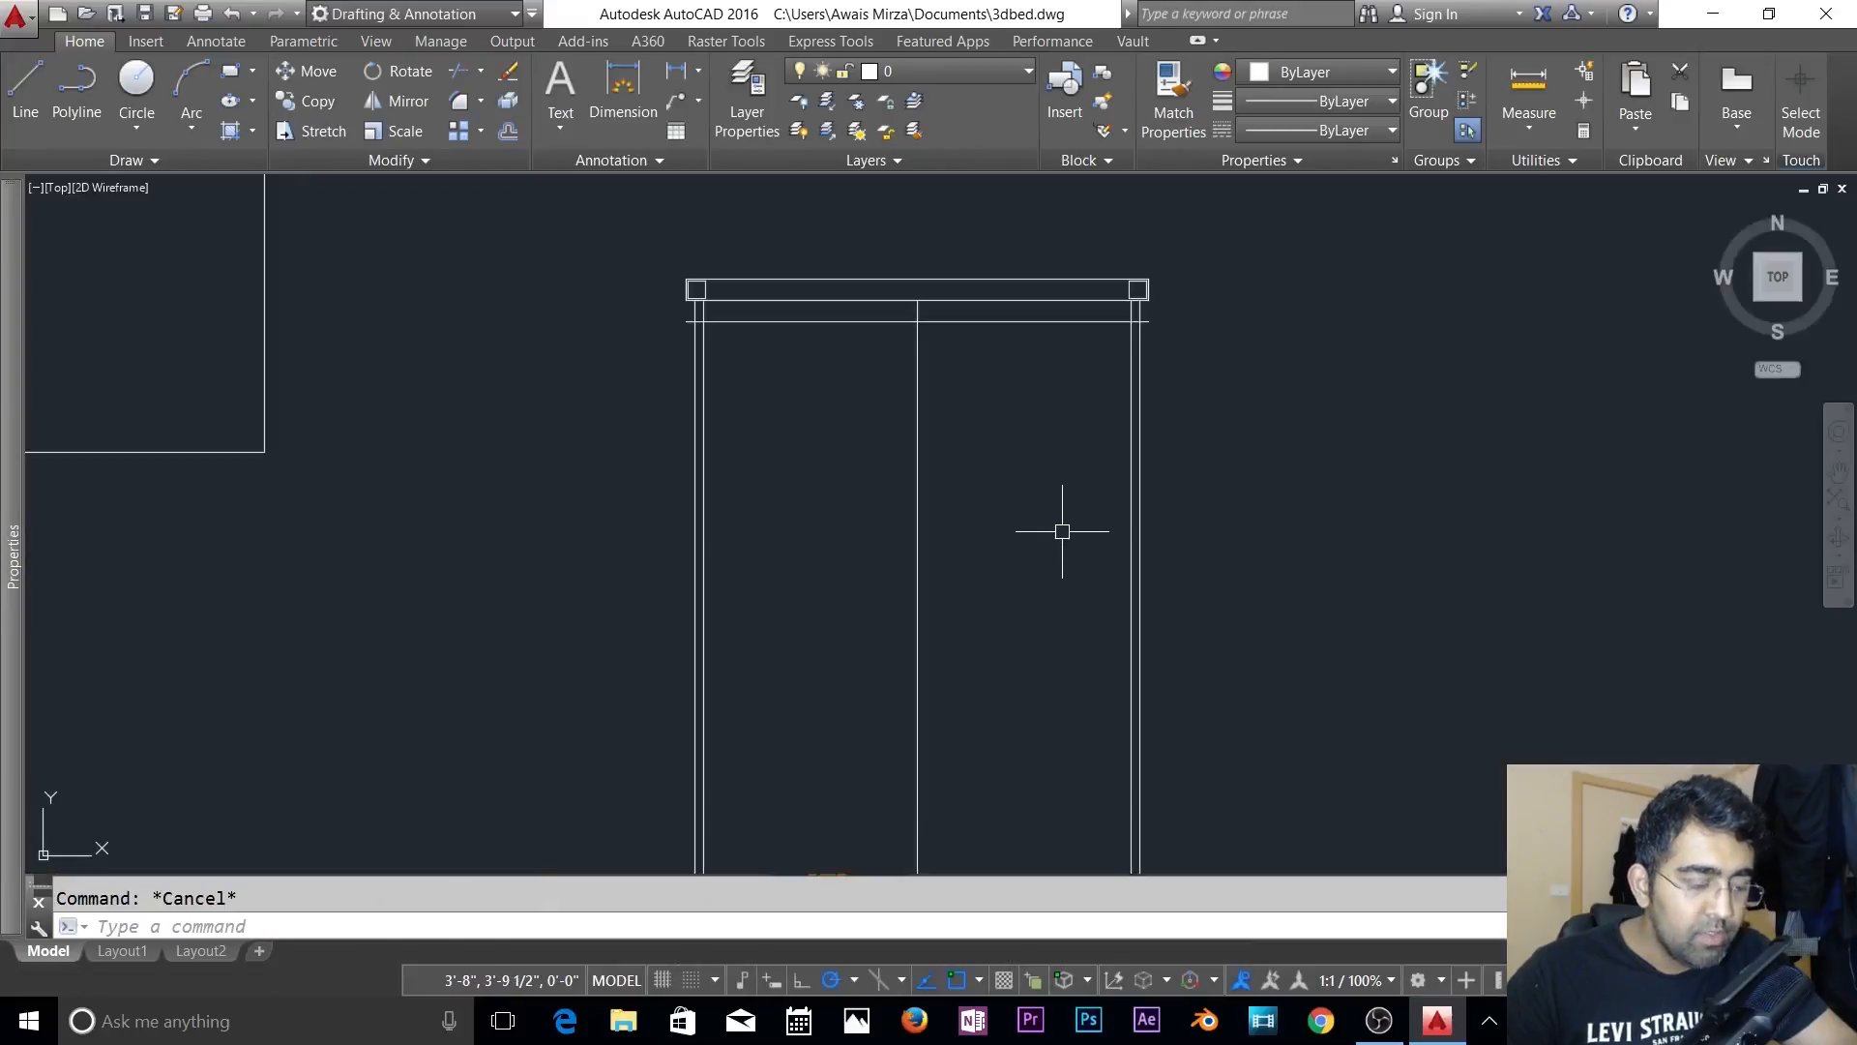
- Offset the new line below the upper rail 2 inches further downward
{"action": "key", "text": "Return"}
{"action": "type", "text": "2"}
{"action": "key", "text": "Return"}
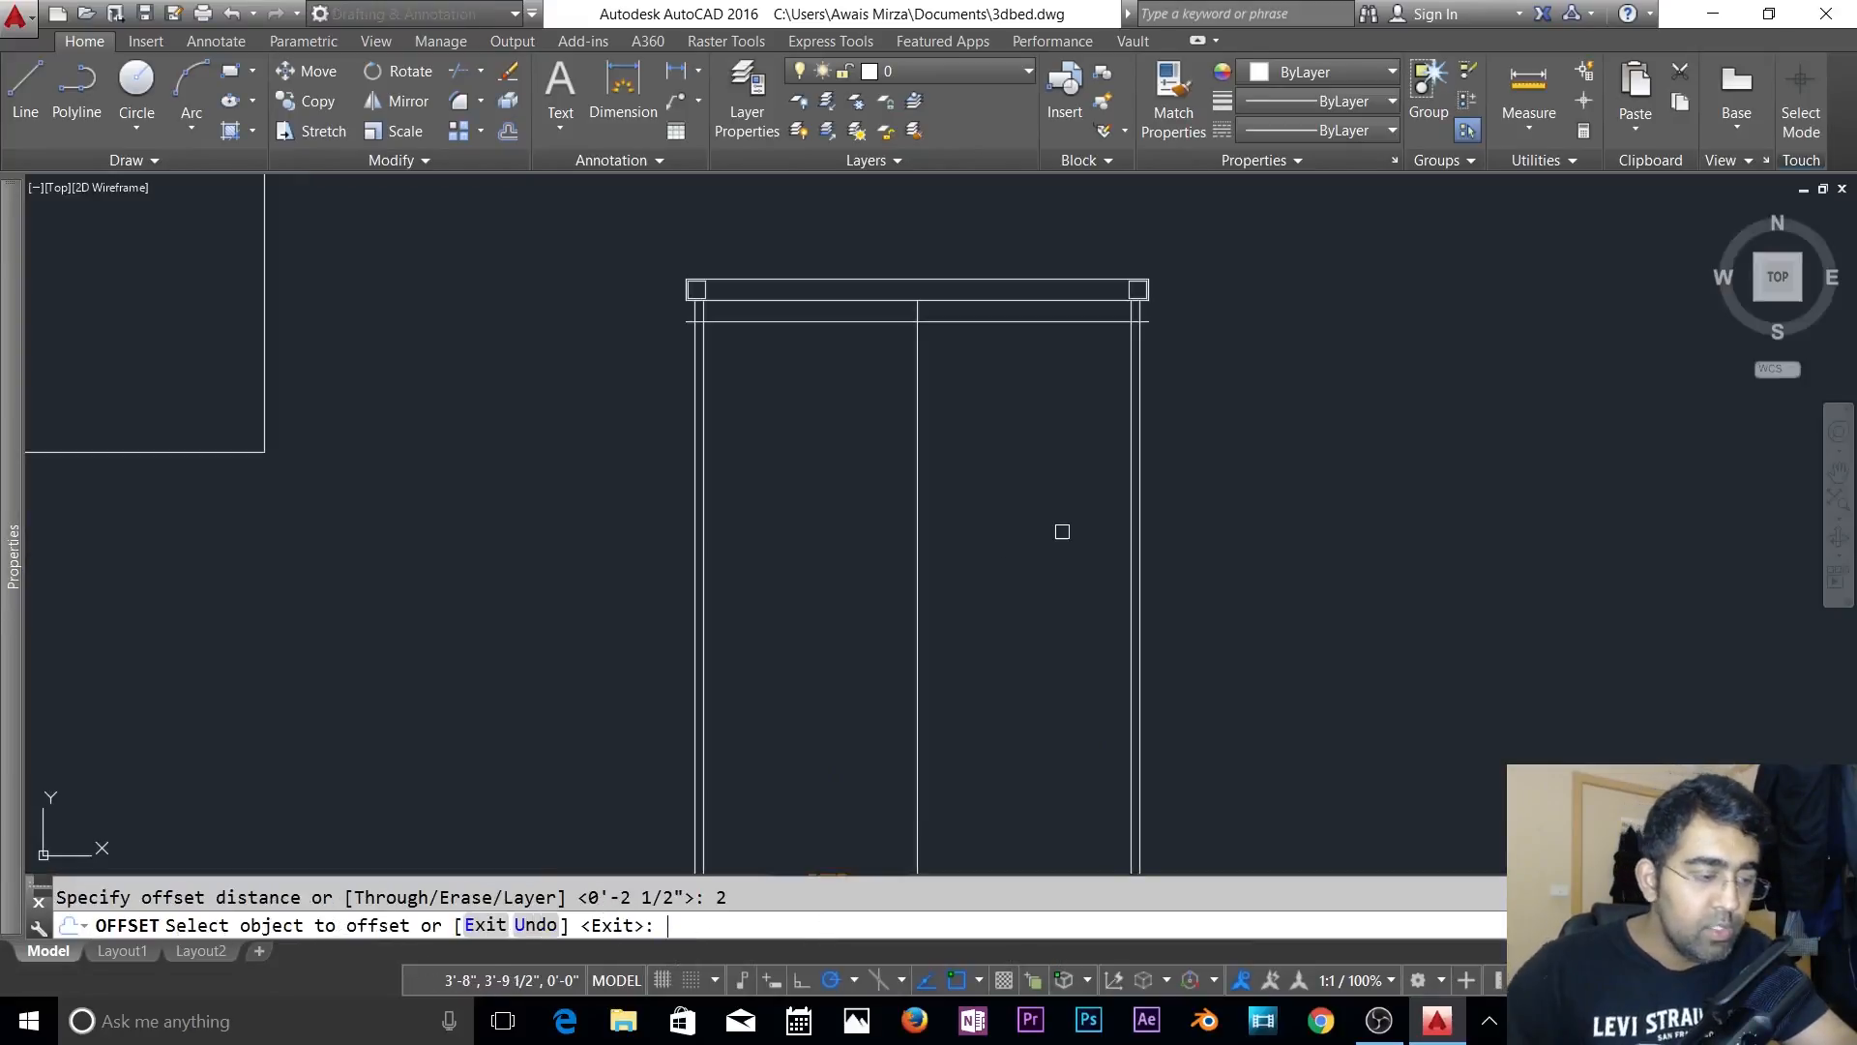
{"action": "left_click", "coordinate": [1012, 323]}
{"action": "left_click", "coordinate": [1021, 375]}
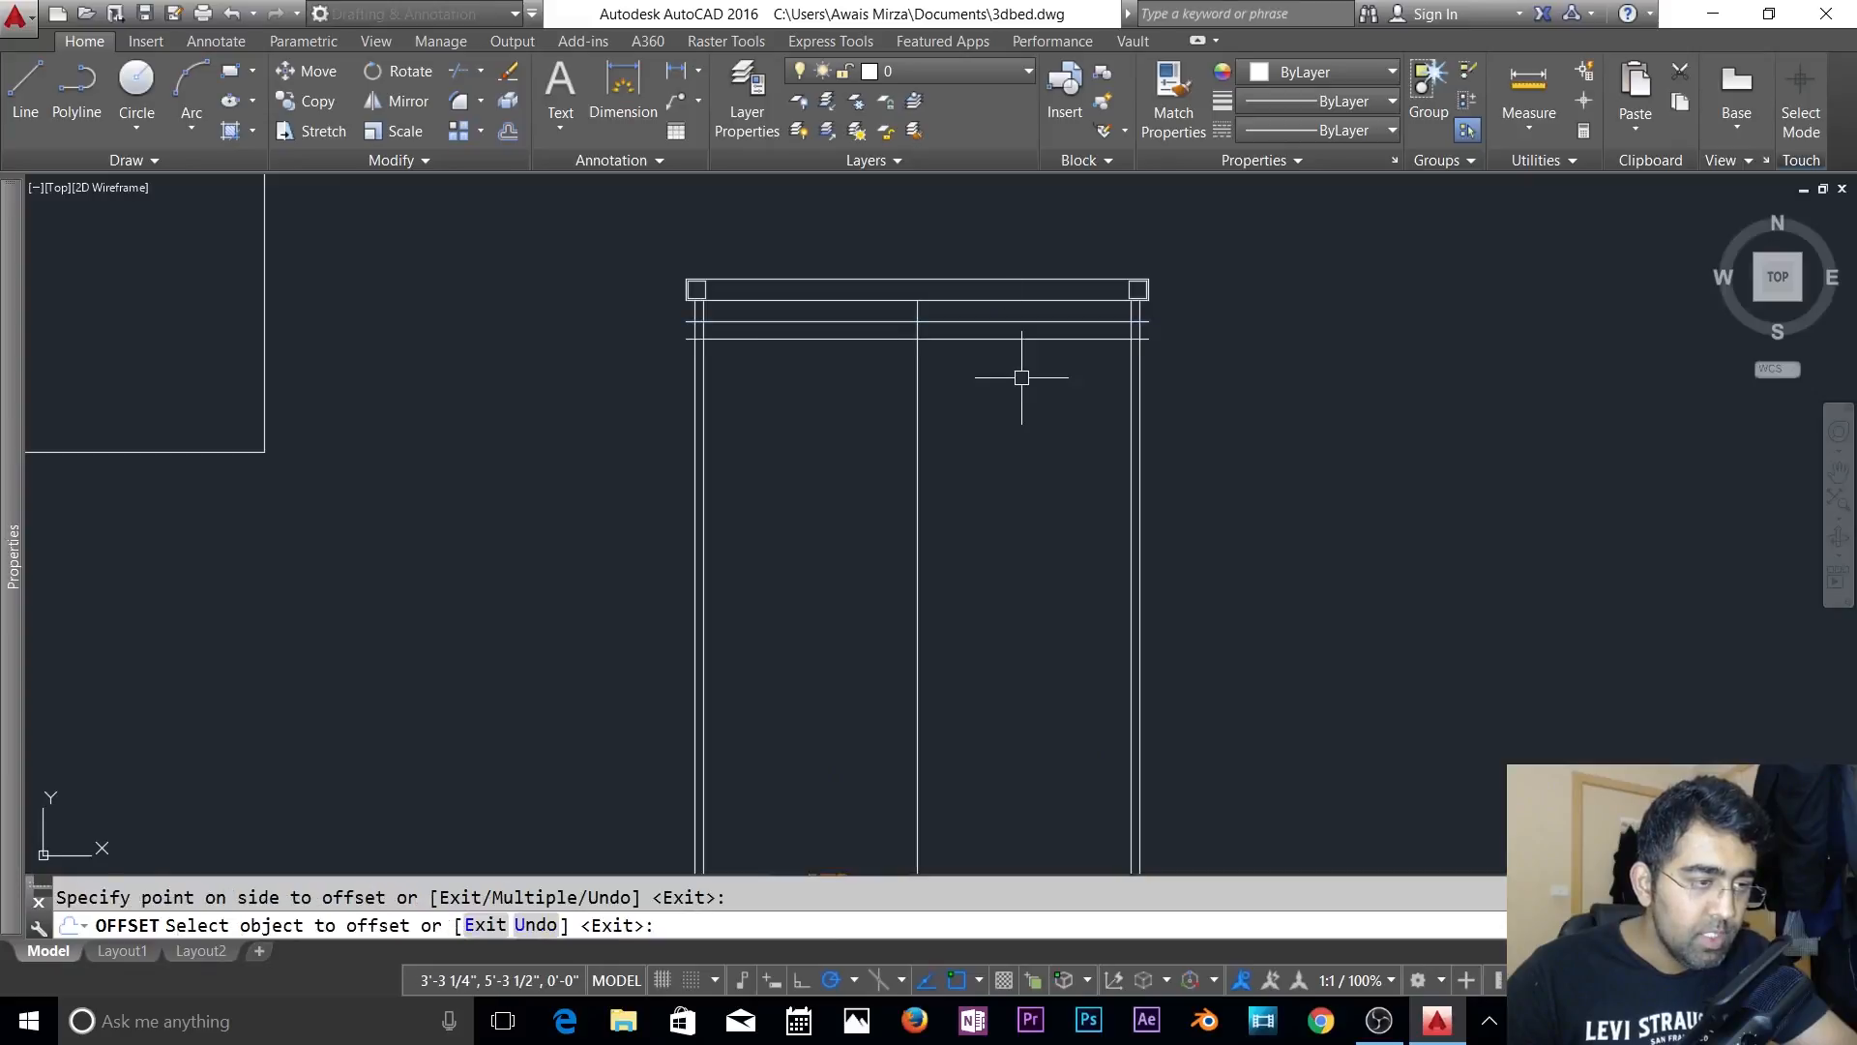
{"action": "key", "text": "Return"}
- Offset the new line above the lower rail 2 inches further upward
{"action": "scroll", "coordinate": [1061, 455], "scroll_direction": "down", "scroll_amount": 1}
{"action": "middle_click_drag", "start_coordinate": [1062, 455], "coordinate": [1016, 299]}
{"action": "scroll", "coordinate": [1044, 509], "scroll_direction": "up", "scroll_amount": 3}
{"action": "key", "text": "Return"}
{"action": "key", "text": "Return"}
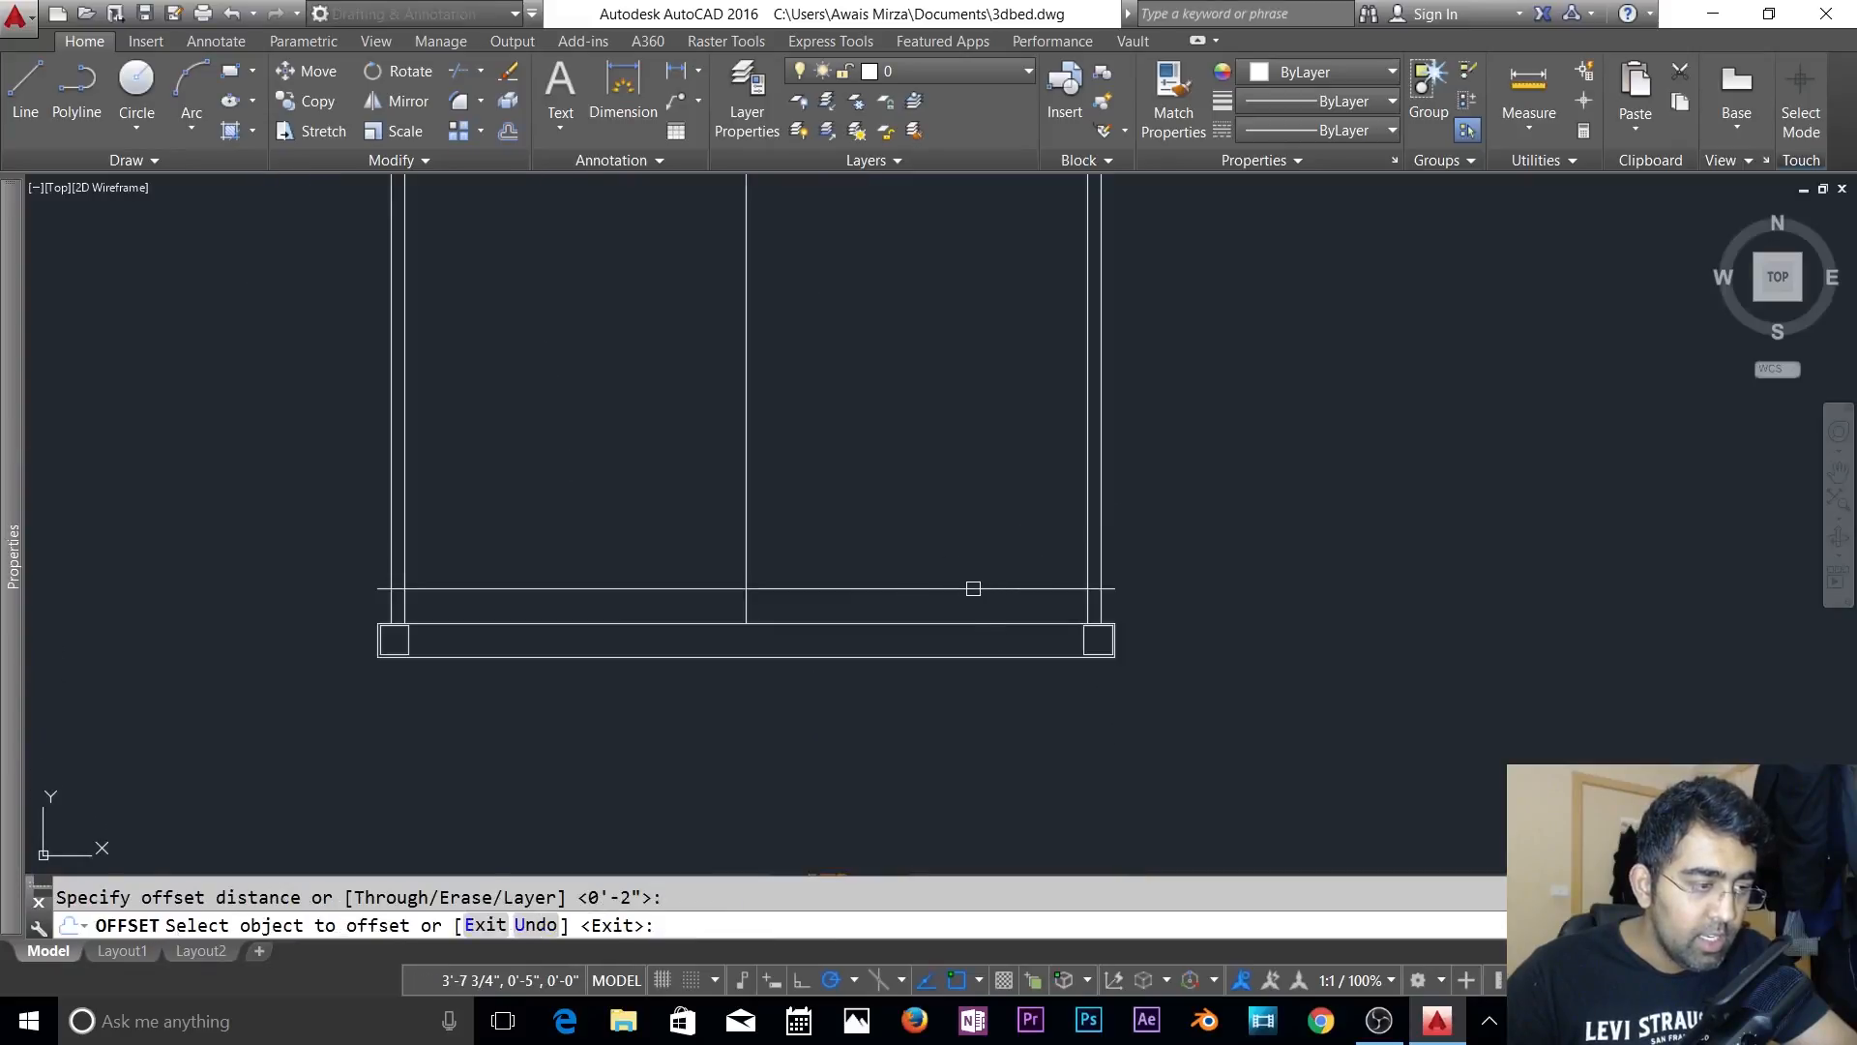
{"action": "left_click", "coordinate": [970, 587]}
{"action": "left_click", "coordinate": [992, 533]}
{"action": "key", "text": "Escape"}
- Offset the inner lines of the left and right side rails 1 inch inward into the bed
{"action": "scroll", "coordinate": [1171, 595], "scroll_direction": "up", "scroll_amount": 2}
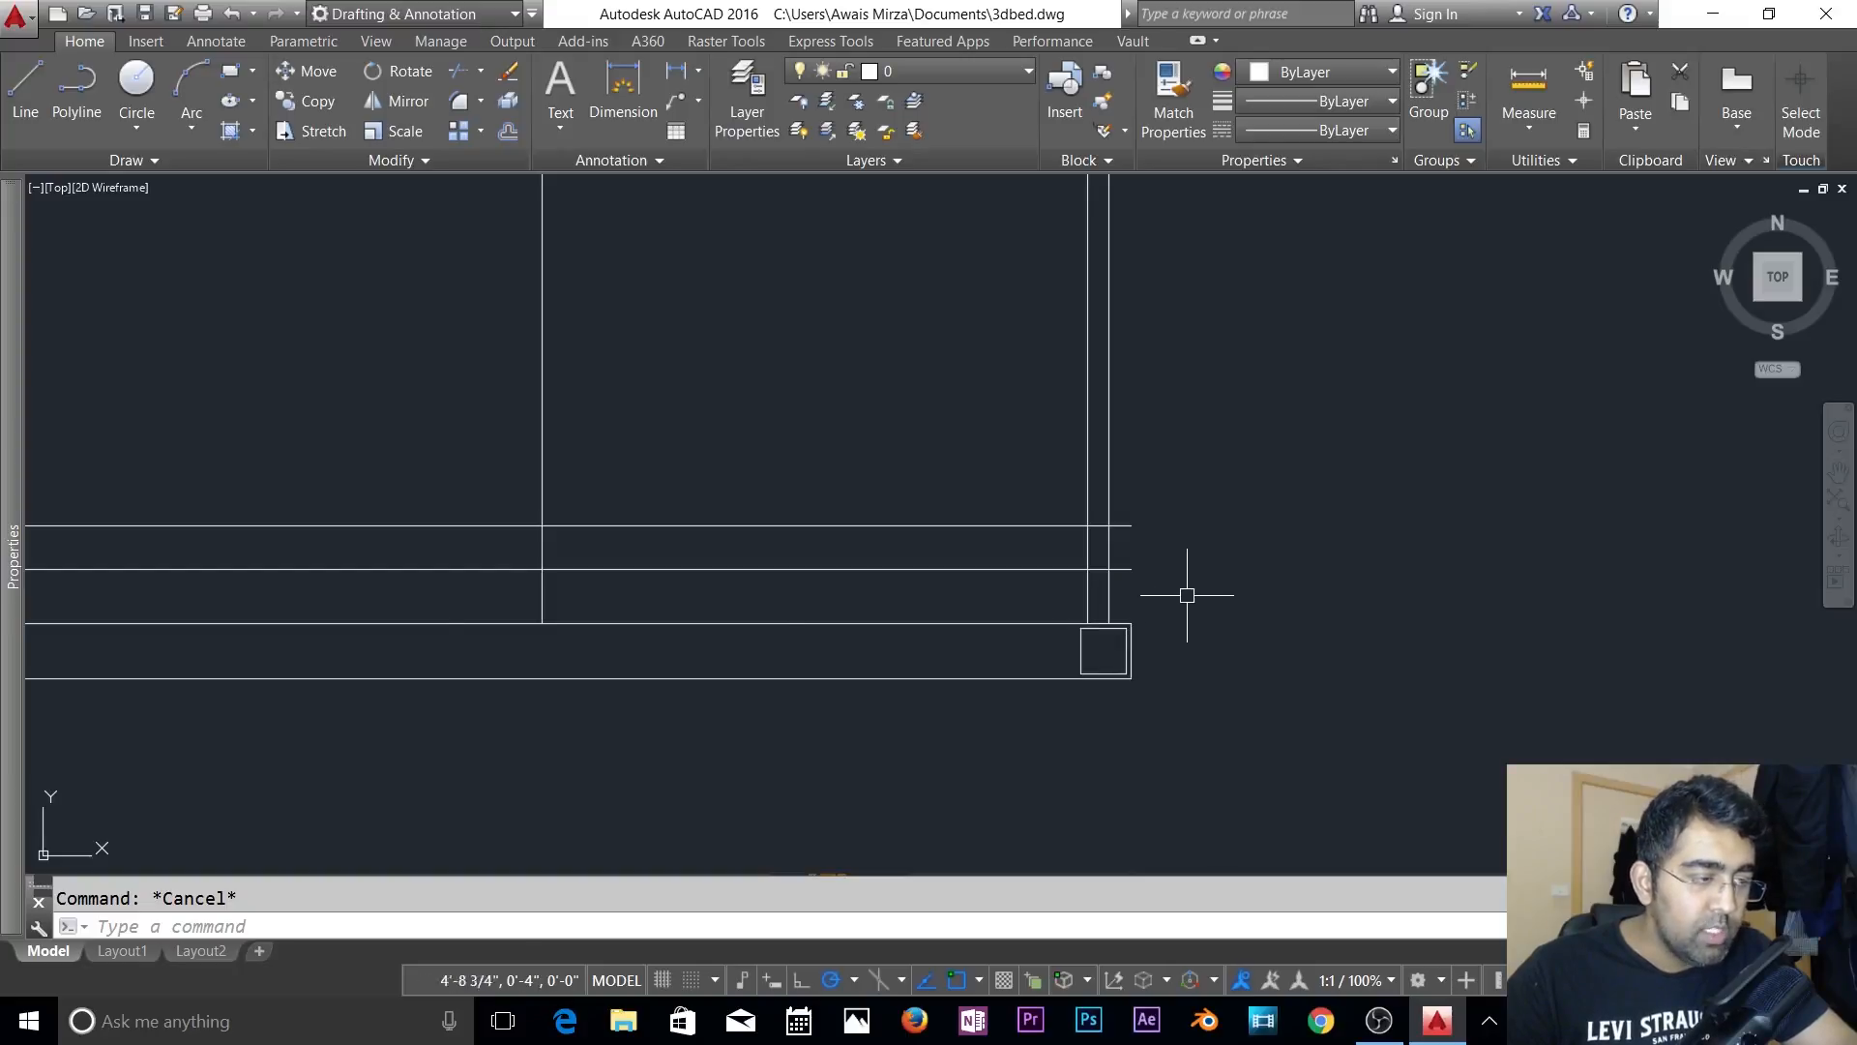
{"action": "scroll", "coordinate": [1187, 594], "scroll_direction": "down", "scroll_amount": 2}
{"action": "middle_click_drag", "start_coordinate": [1186, 595], "coordinate": [1351, 684]}
{"action": "scroll", "coordinate": [556, 647], "scroll_direction": "up", "scroll_amount": 2}
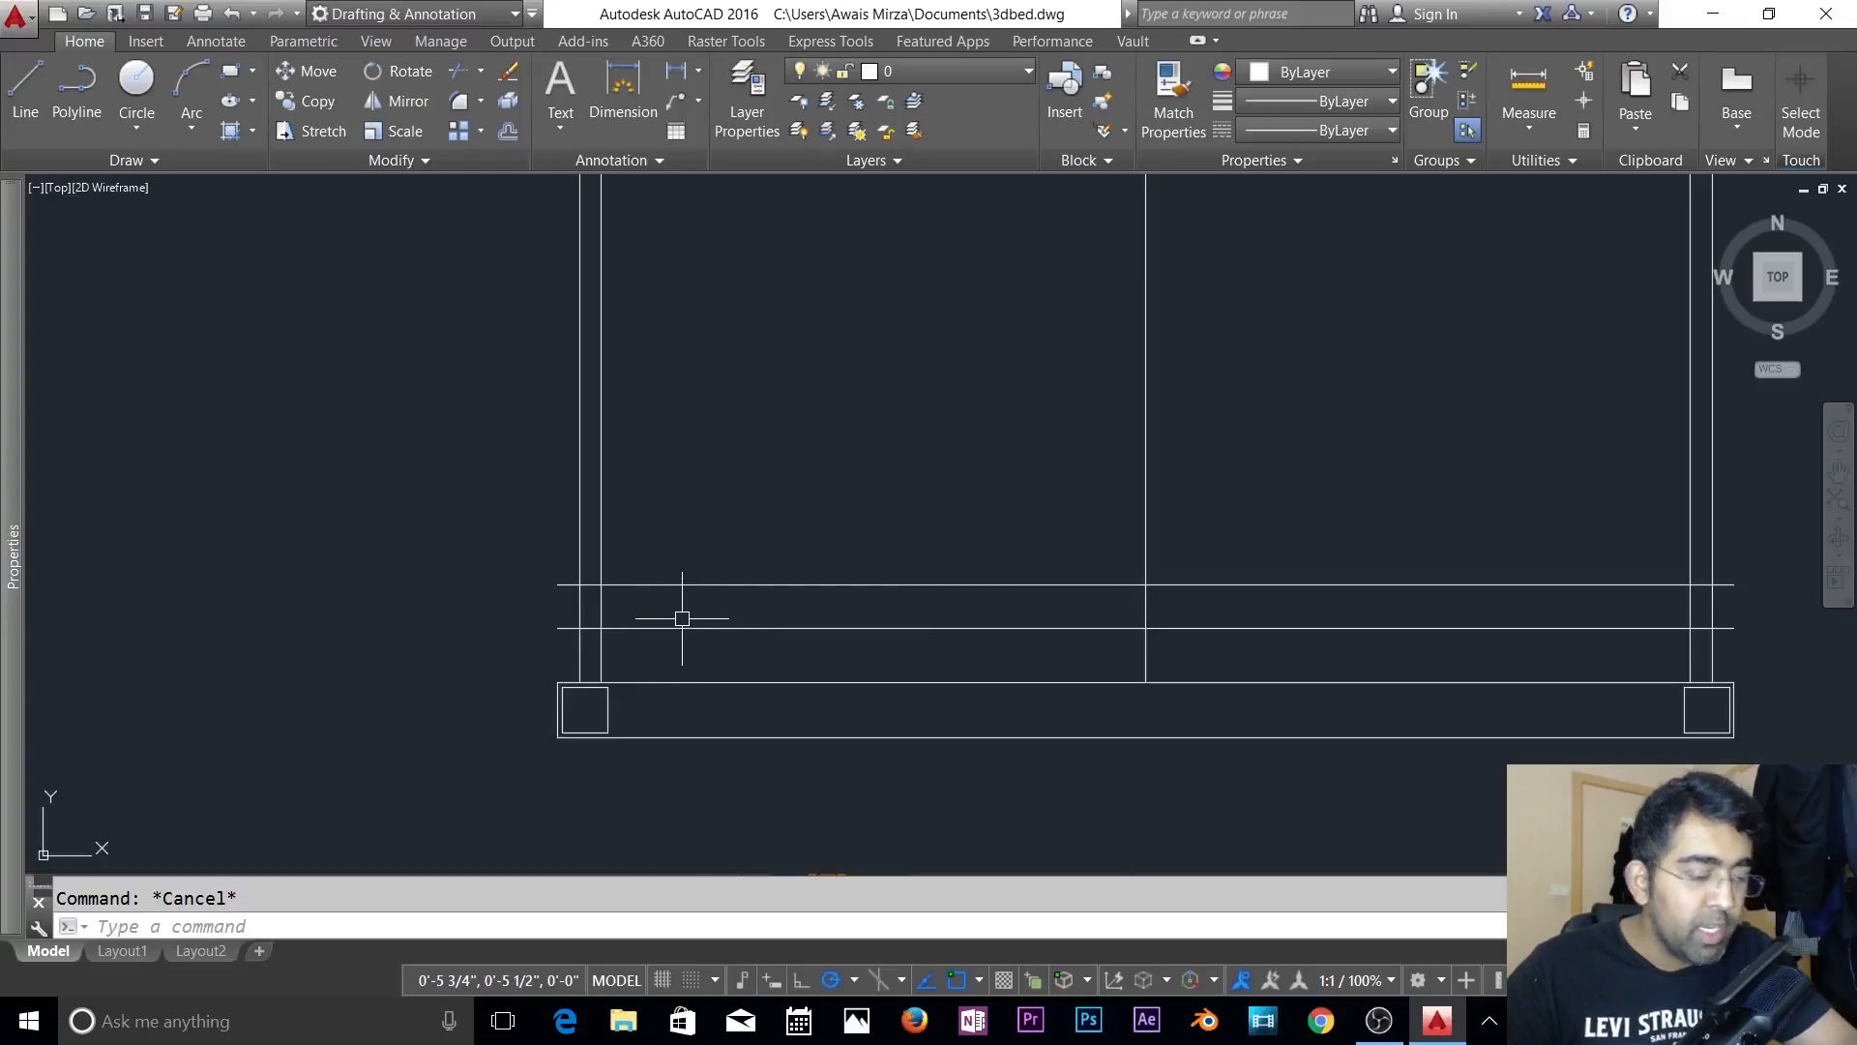
{"action": "type", "text": "o"}
{"action": "key", "text": "Return"}
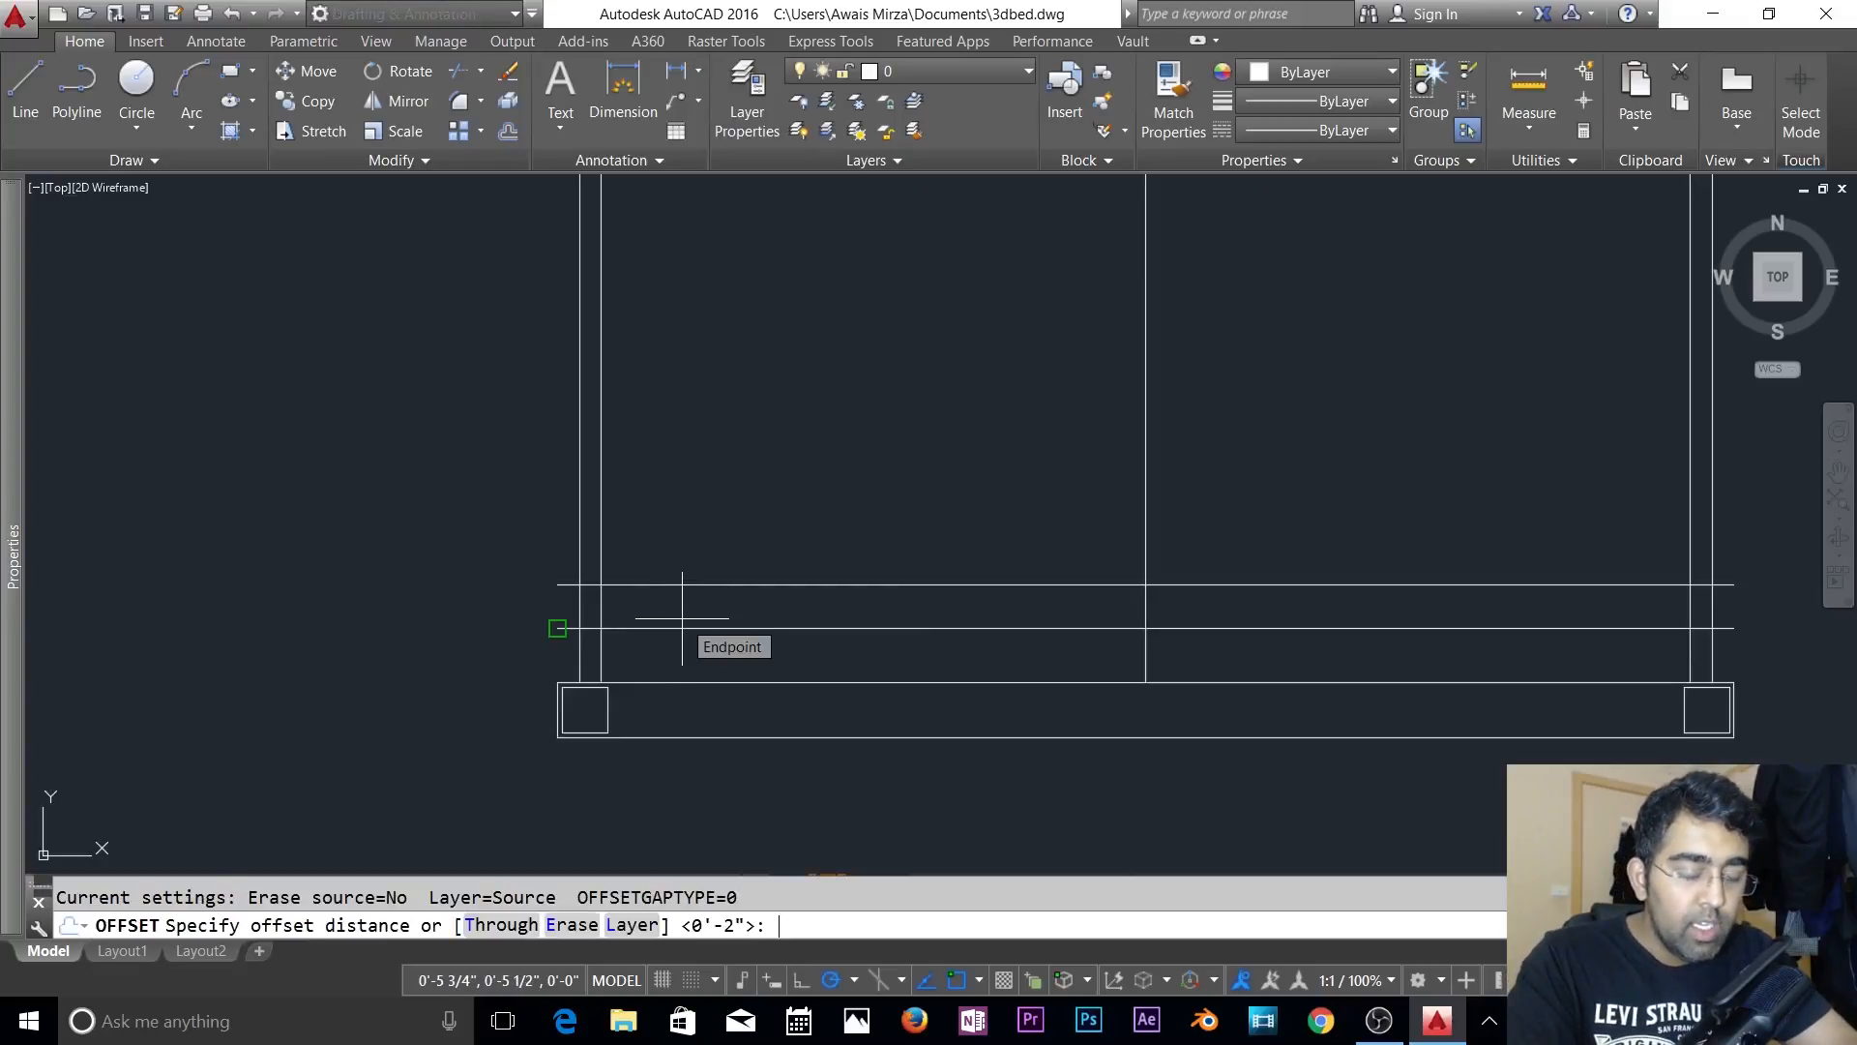
{"action": "type", "text": "1"}
{"action": "key", "text": "Return"}
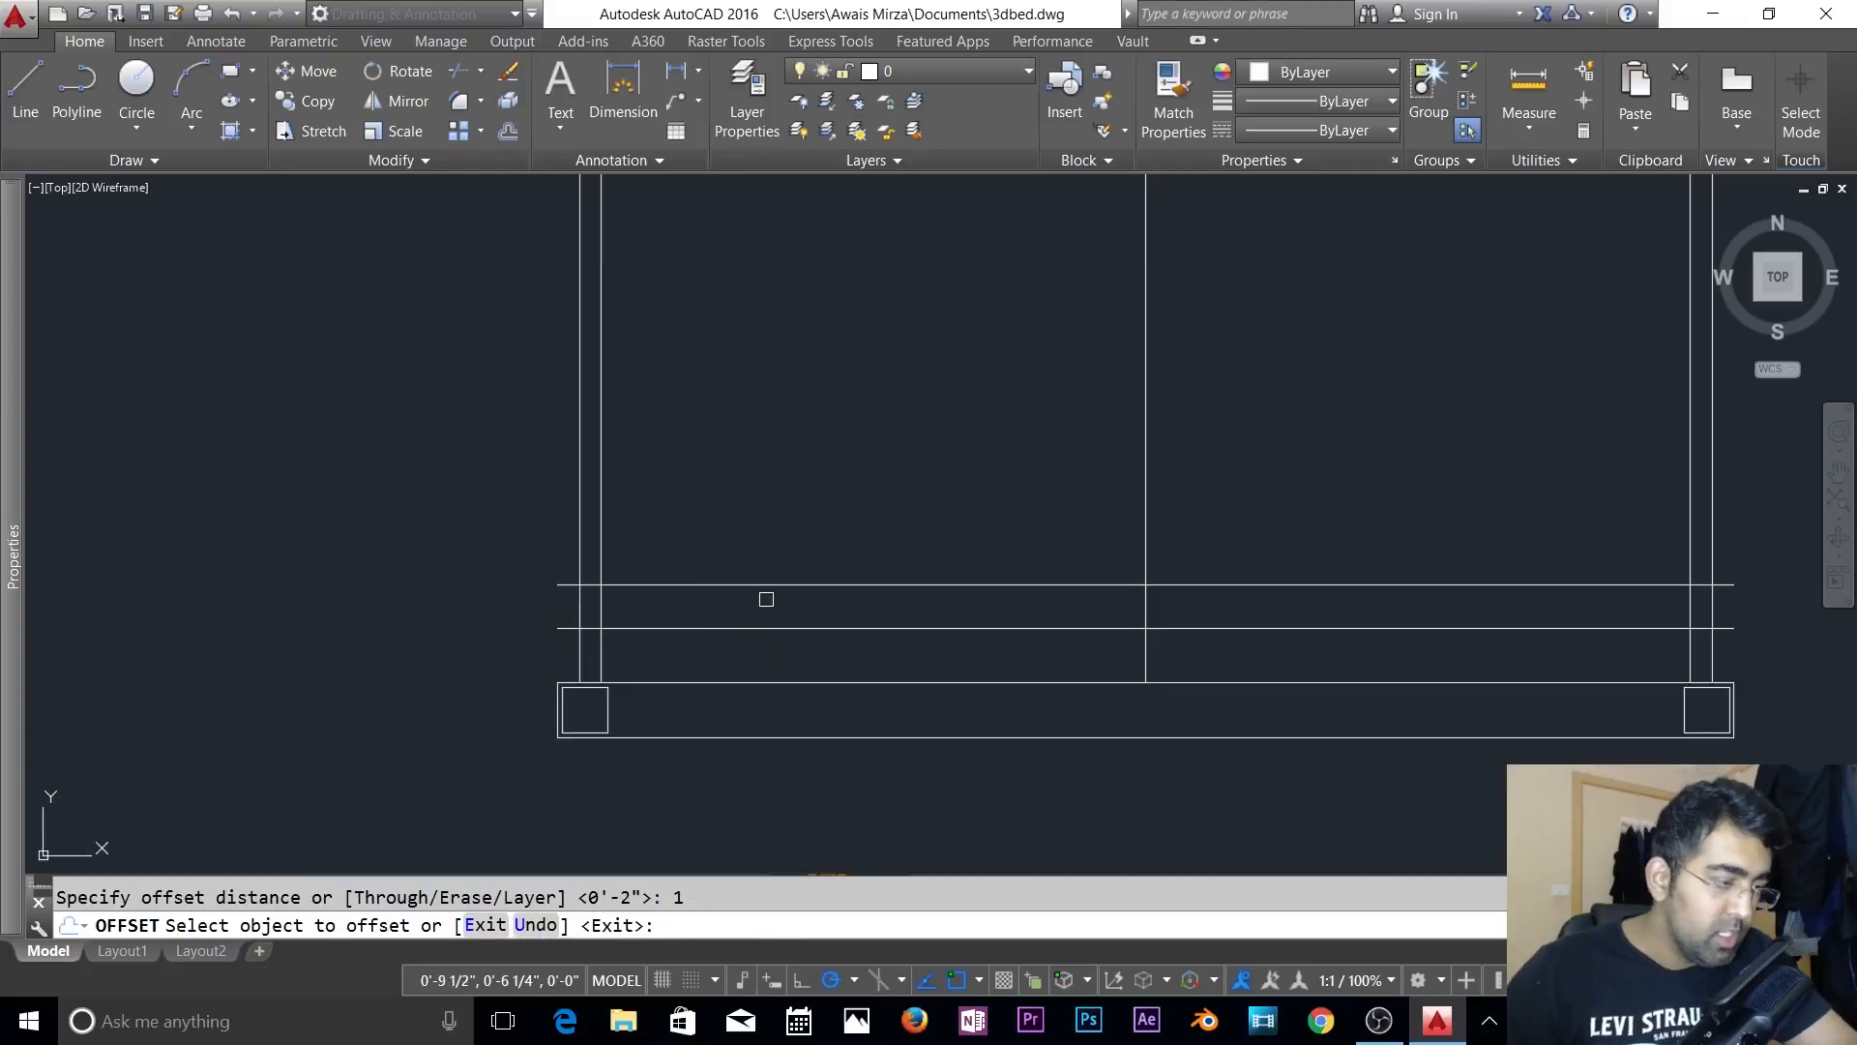
{"action": "scroll", "coordinate": [766, 599], "scroll_direction": "down", "scroll_amount": 4}
{"action": "middle_click_drag", "start_coordinate": [779, 432], "coordinate": [700, 526]}
{"action": "left_click", "coordinate": [703, 519]}
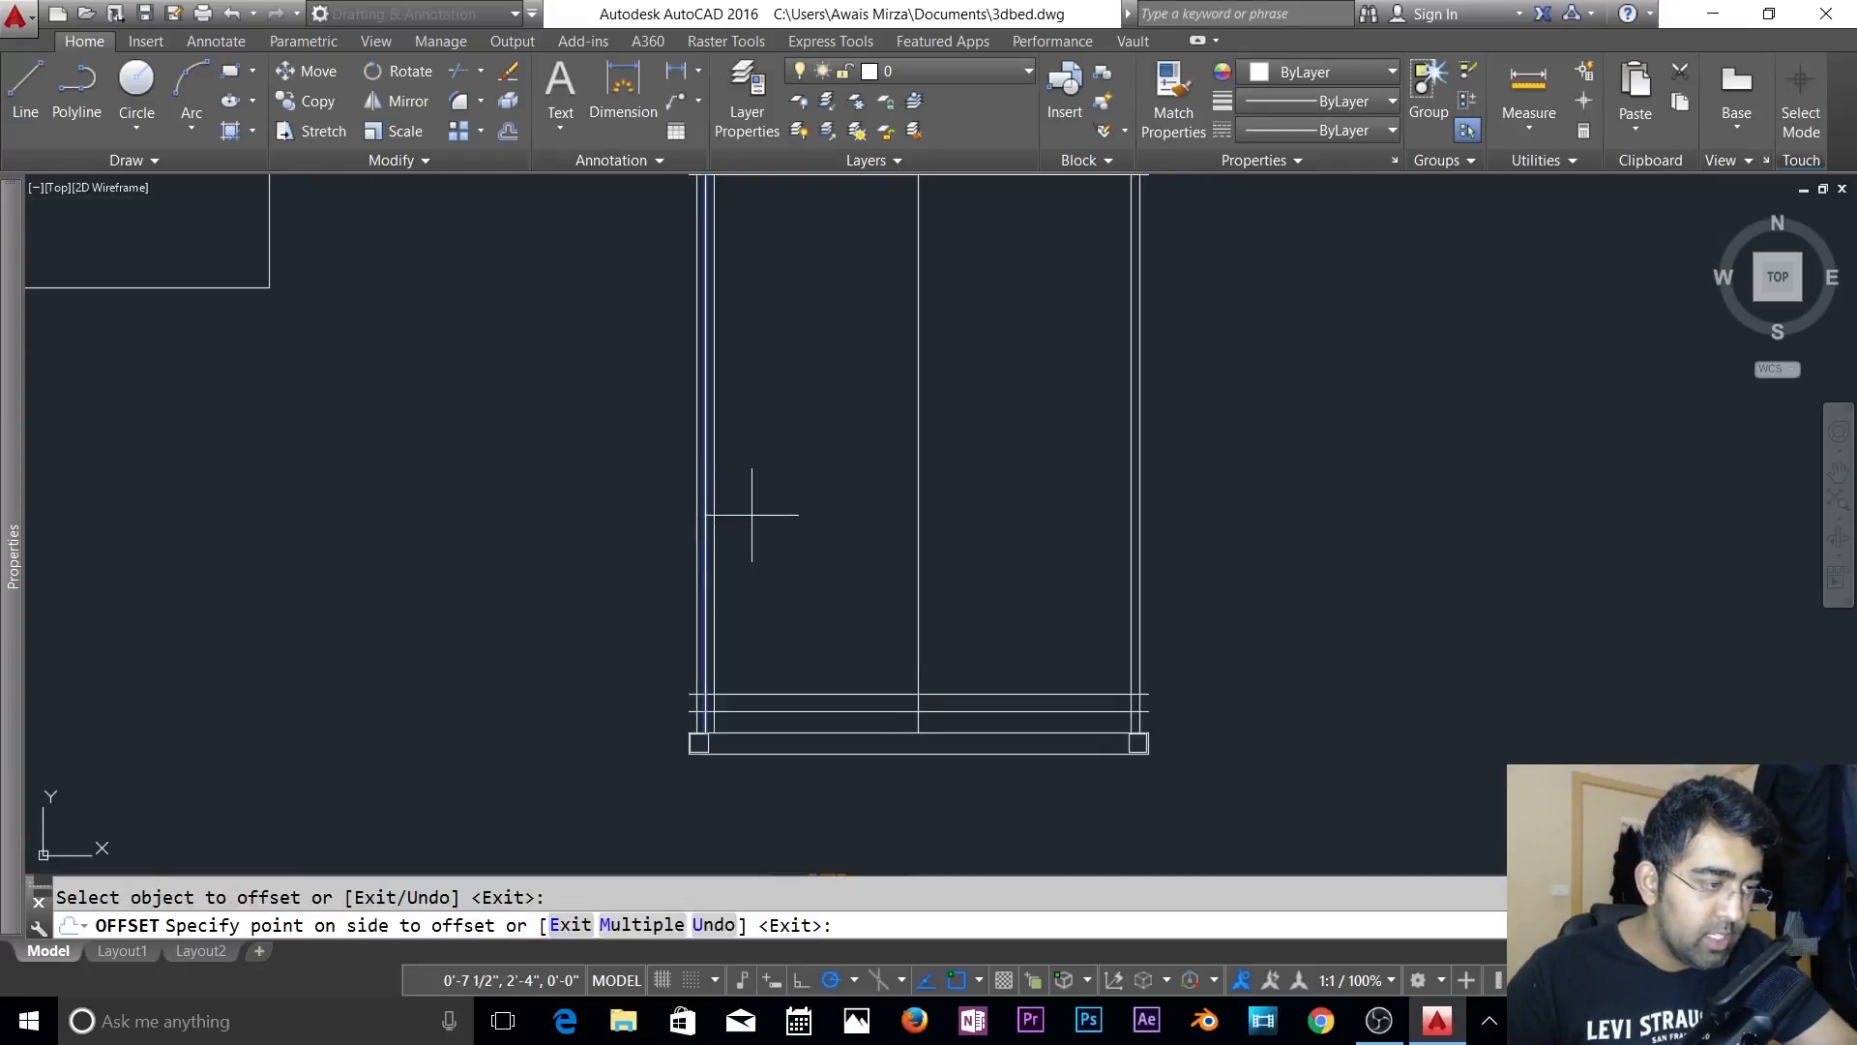
{"action": "left_click", "coordinate": [779, 517]}
{"action": "left_click", "coordinate": [1134, 565]}
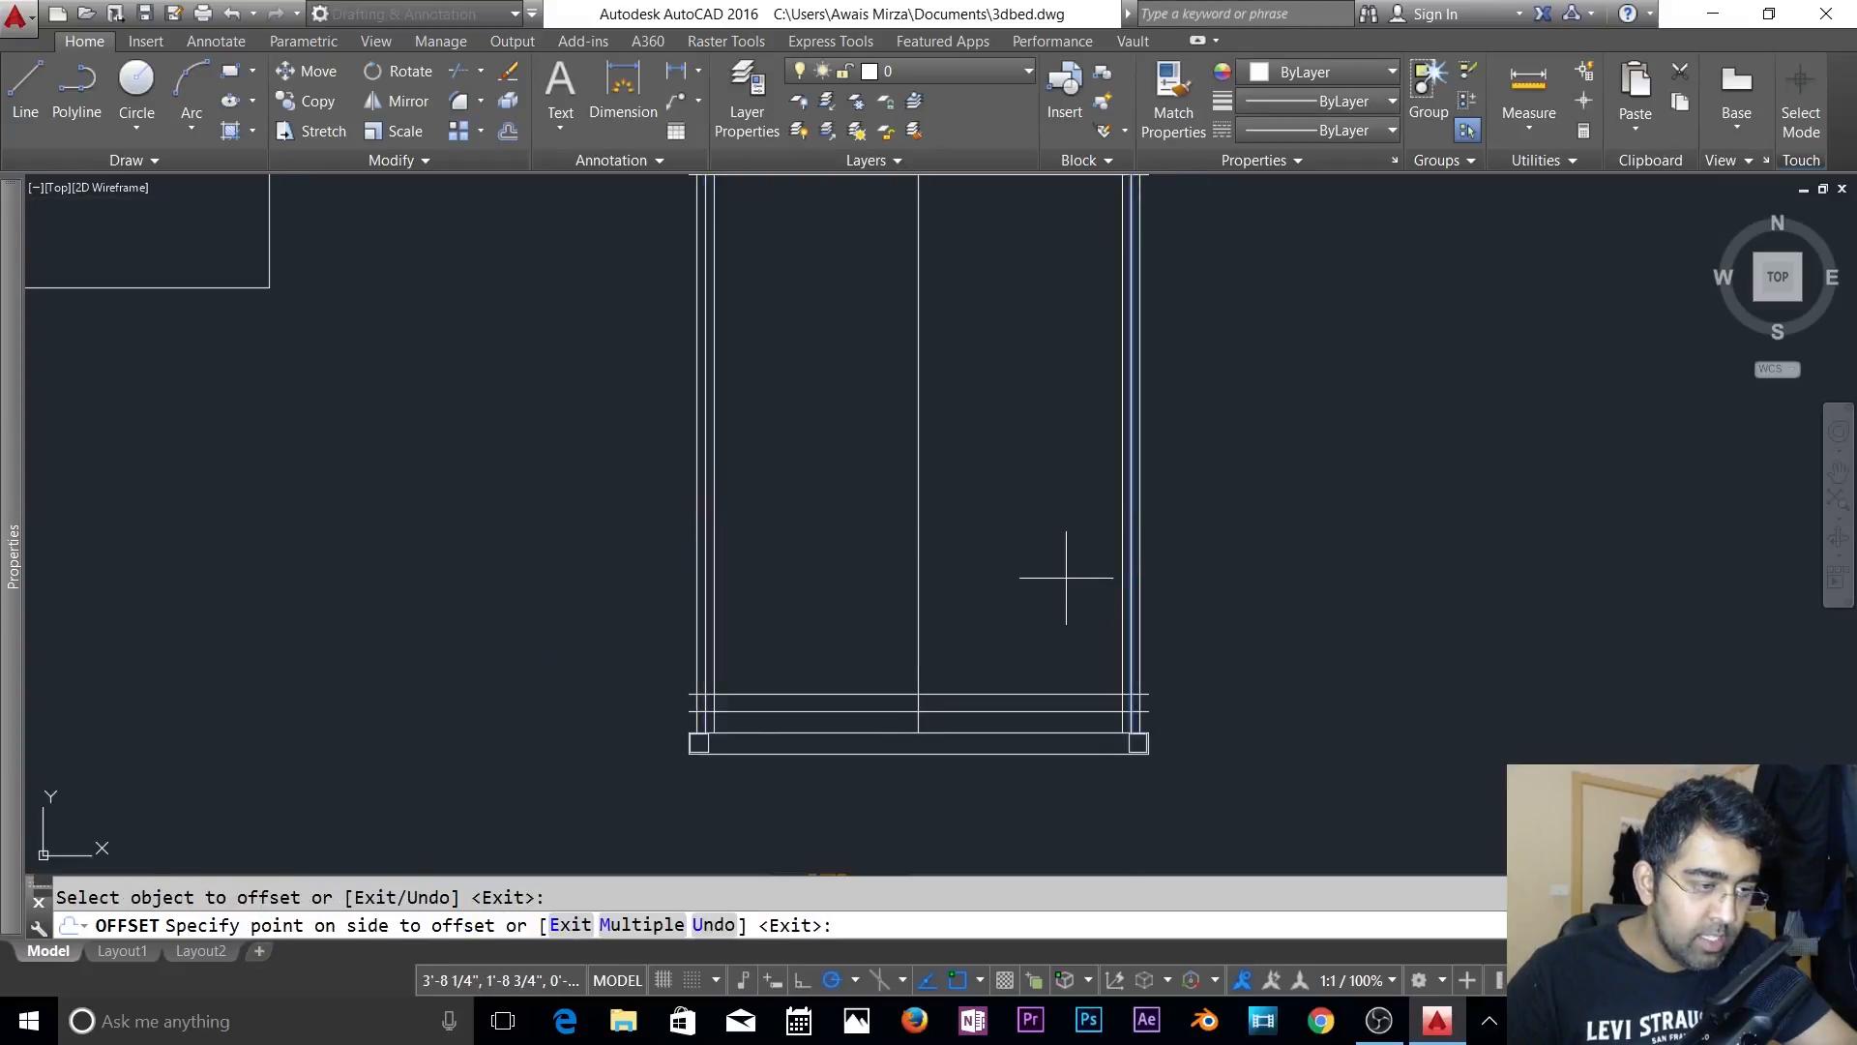
{"action": "left_click", "coordinate": [1067, 579]}
{"action": "key", "text": "Return"}
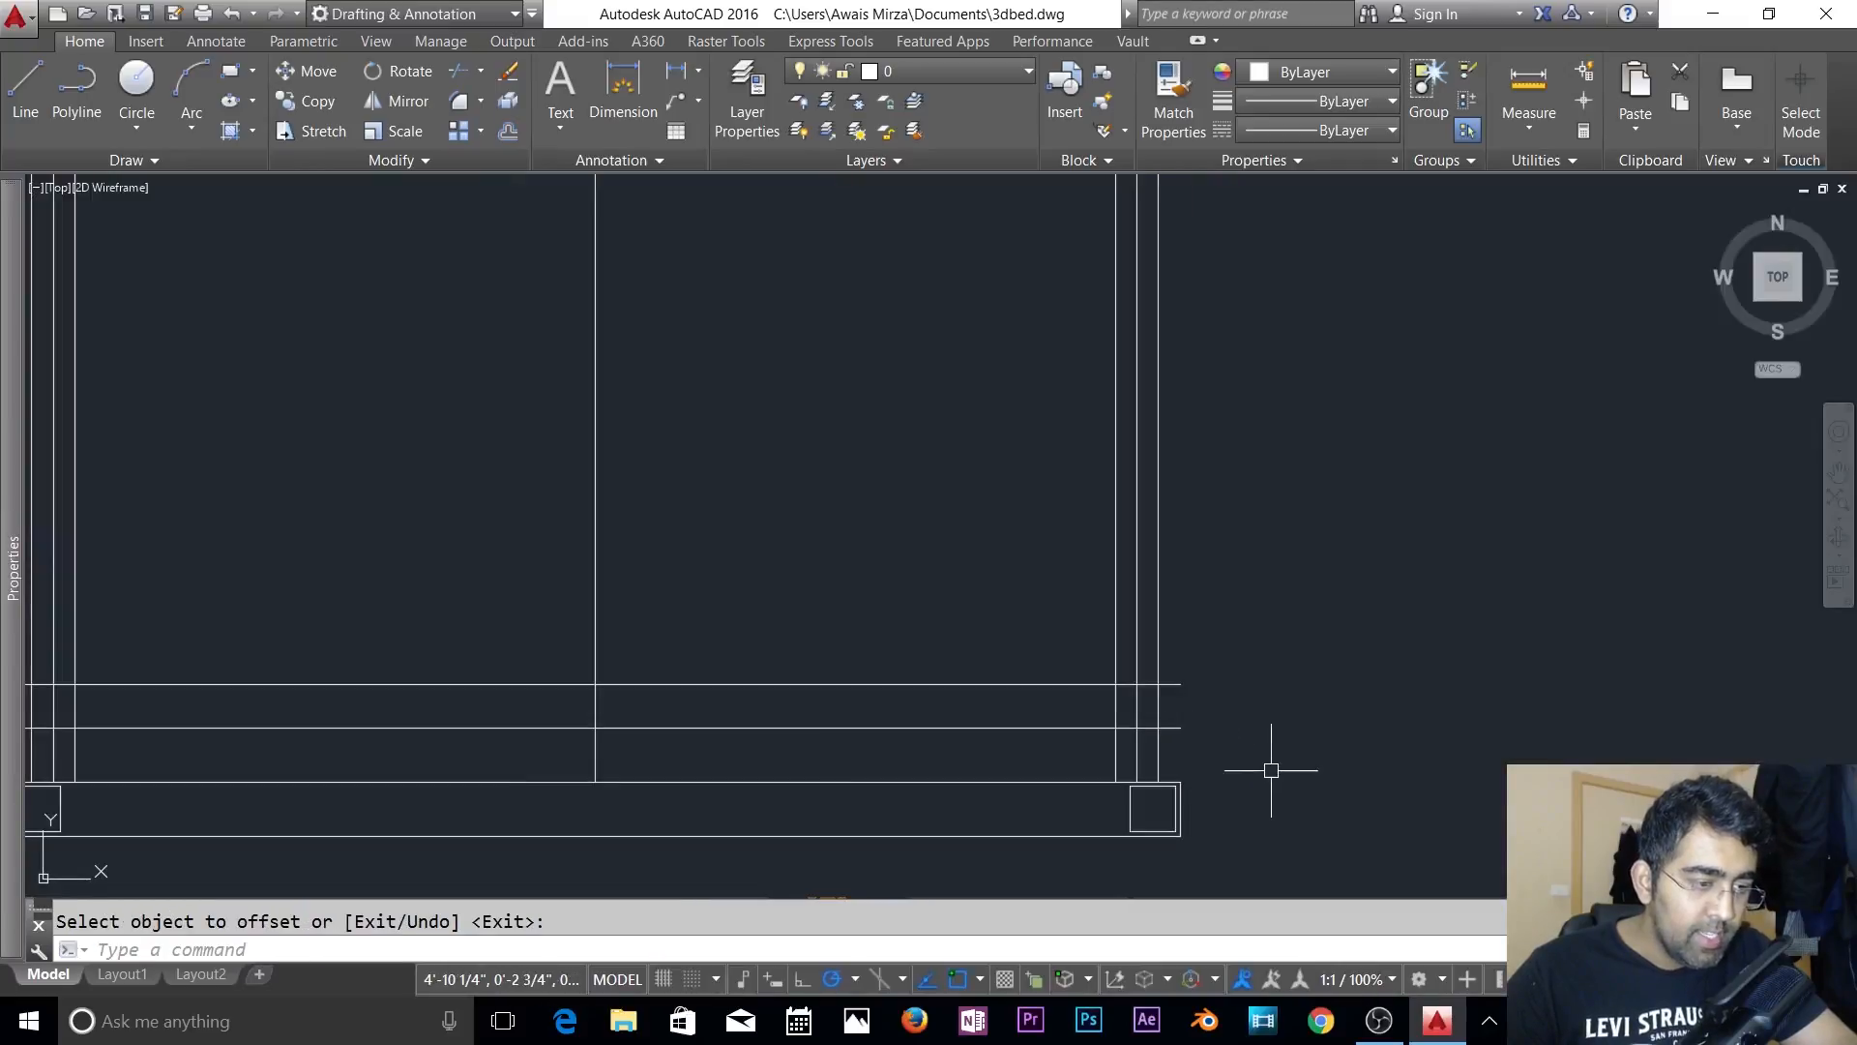
{"action": "key", "text": "Escape"}
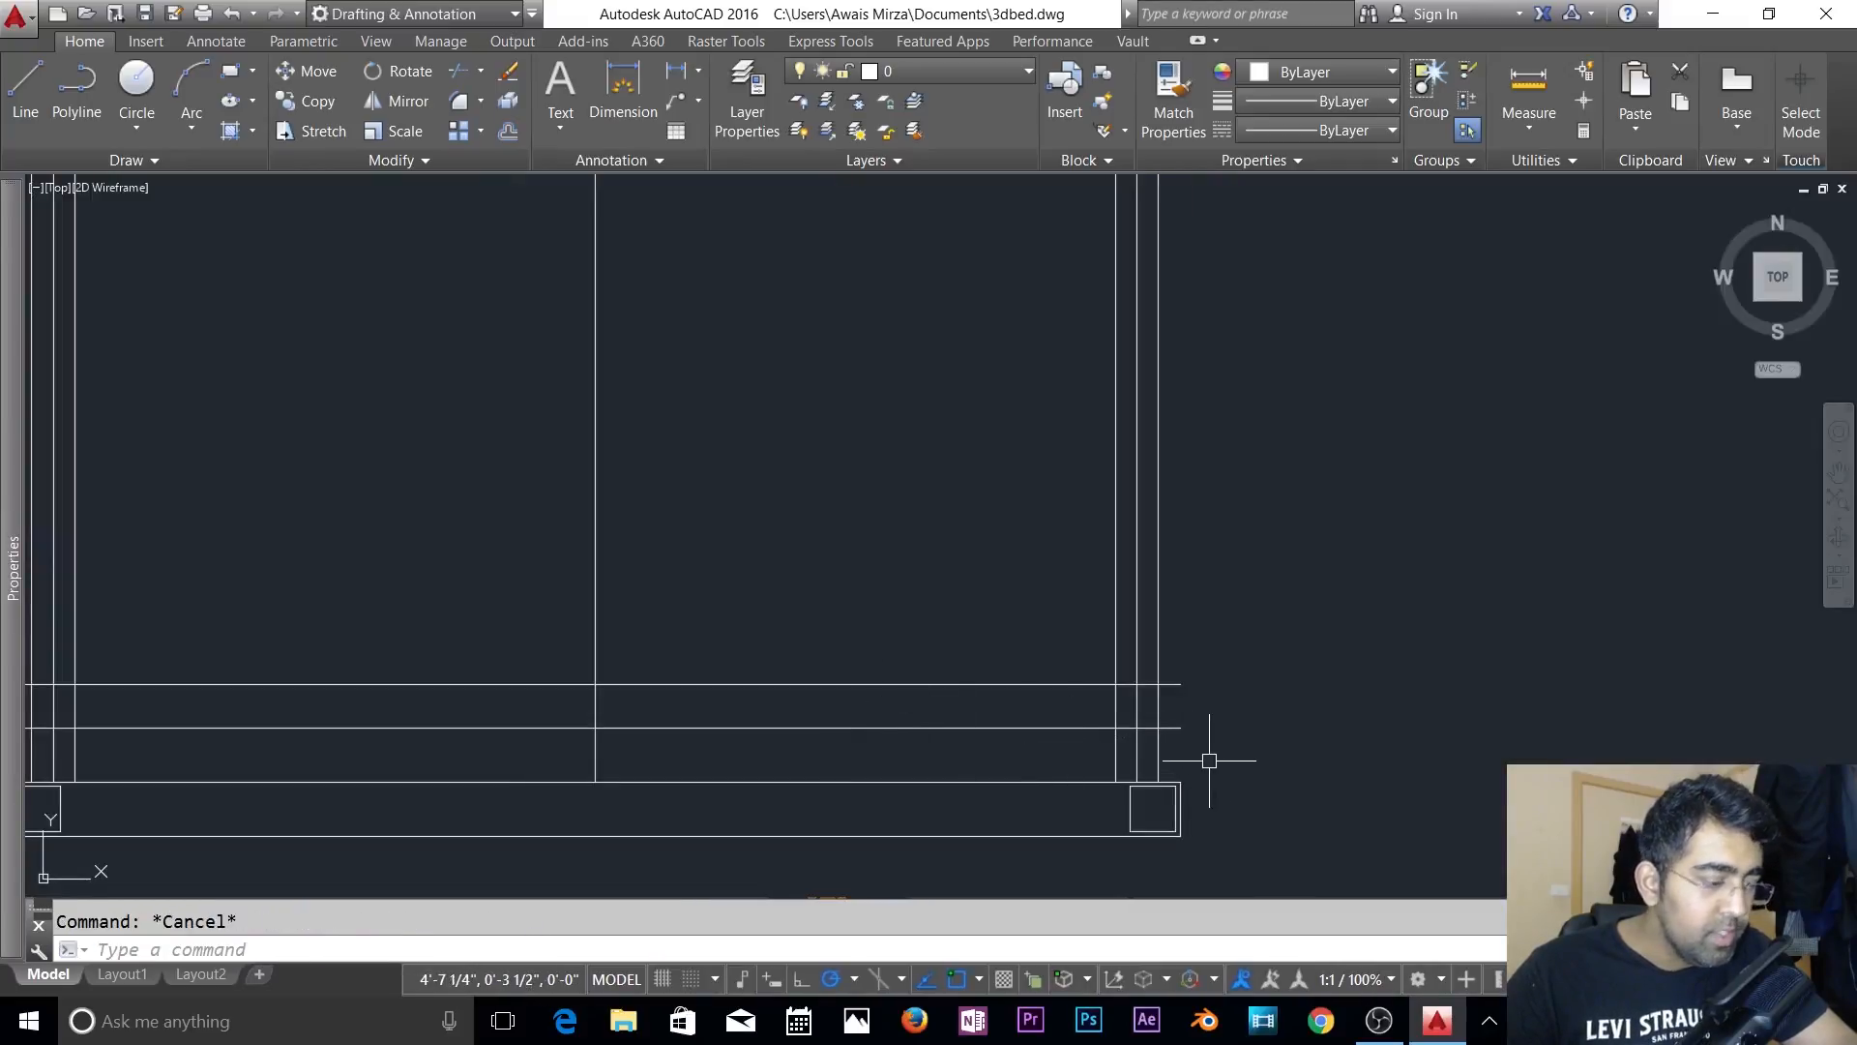
- Trim the right ends of the two lower slat lines back to the right side rail's inner line
{"action": "type", "text": "tr"}
{"action": "key", "text": "Return"}
{"action": "key", "text": "Return"}
{"action": "left_click", "coordinate": [1213, 643]}
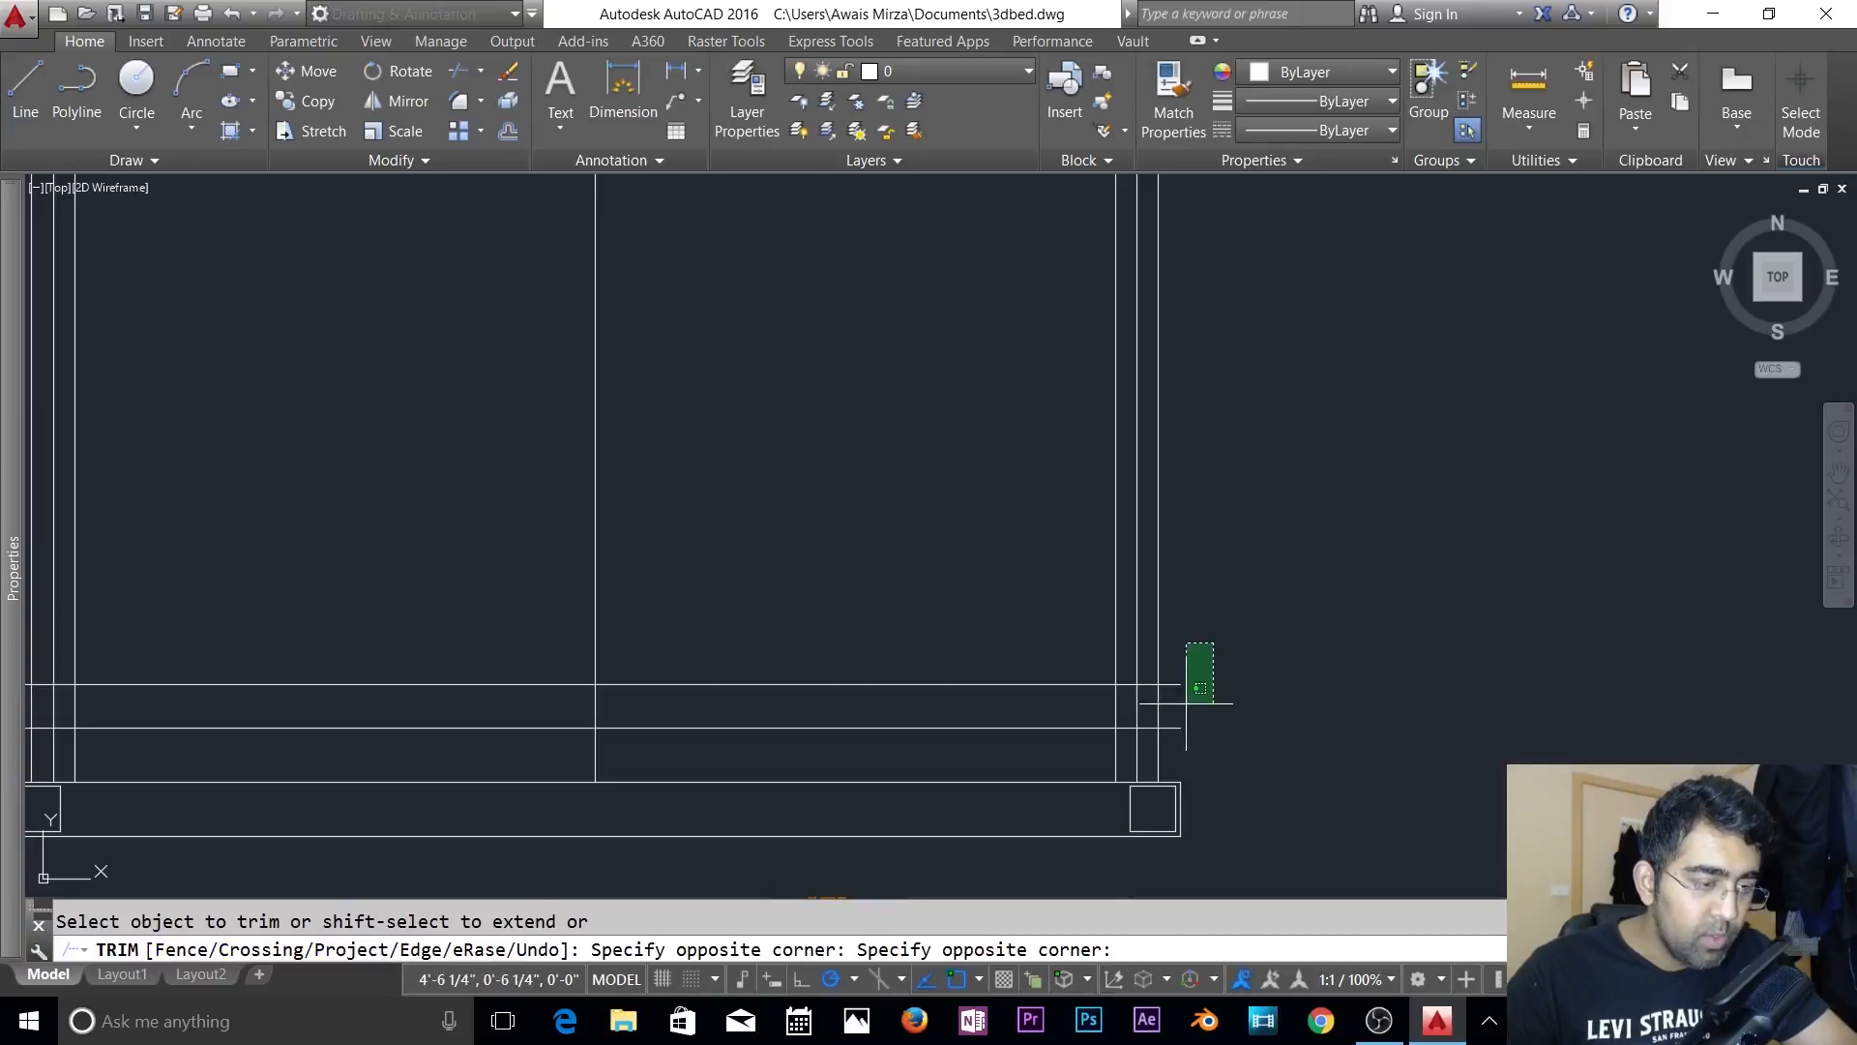
{"action": "left_click", "coordinate": [1187, 703]}
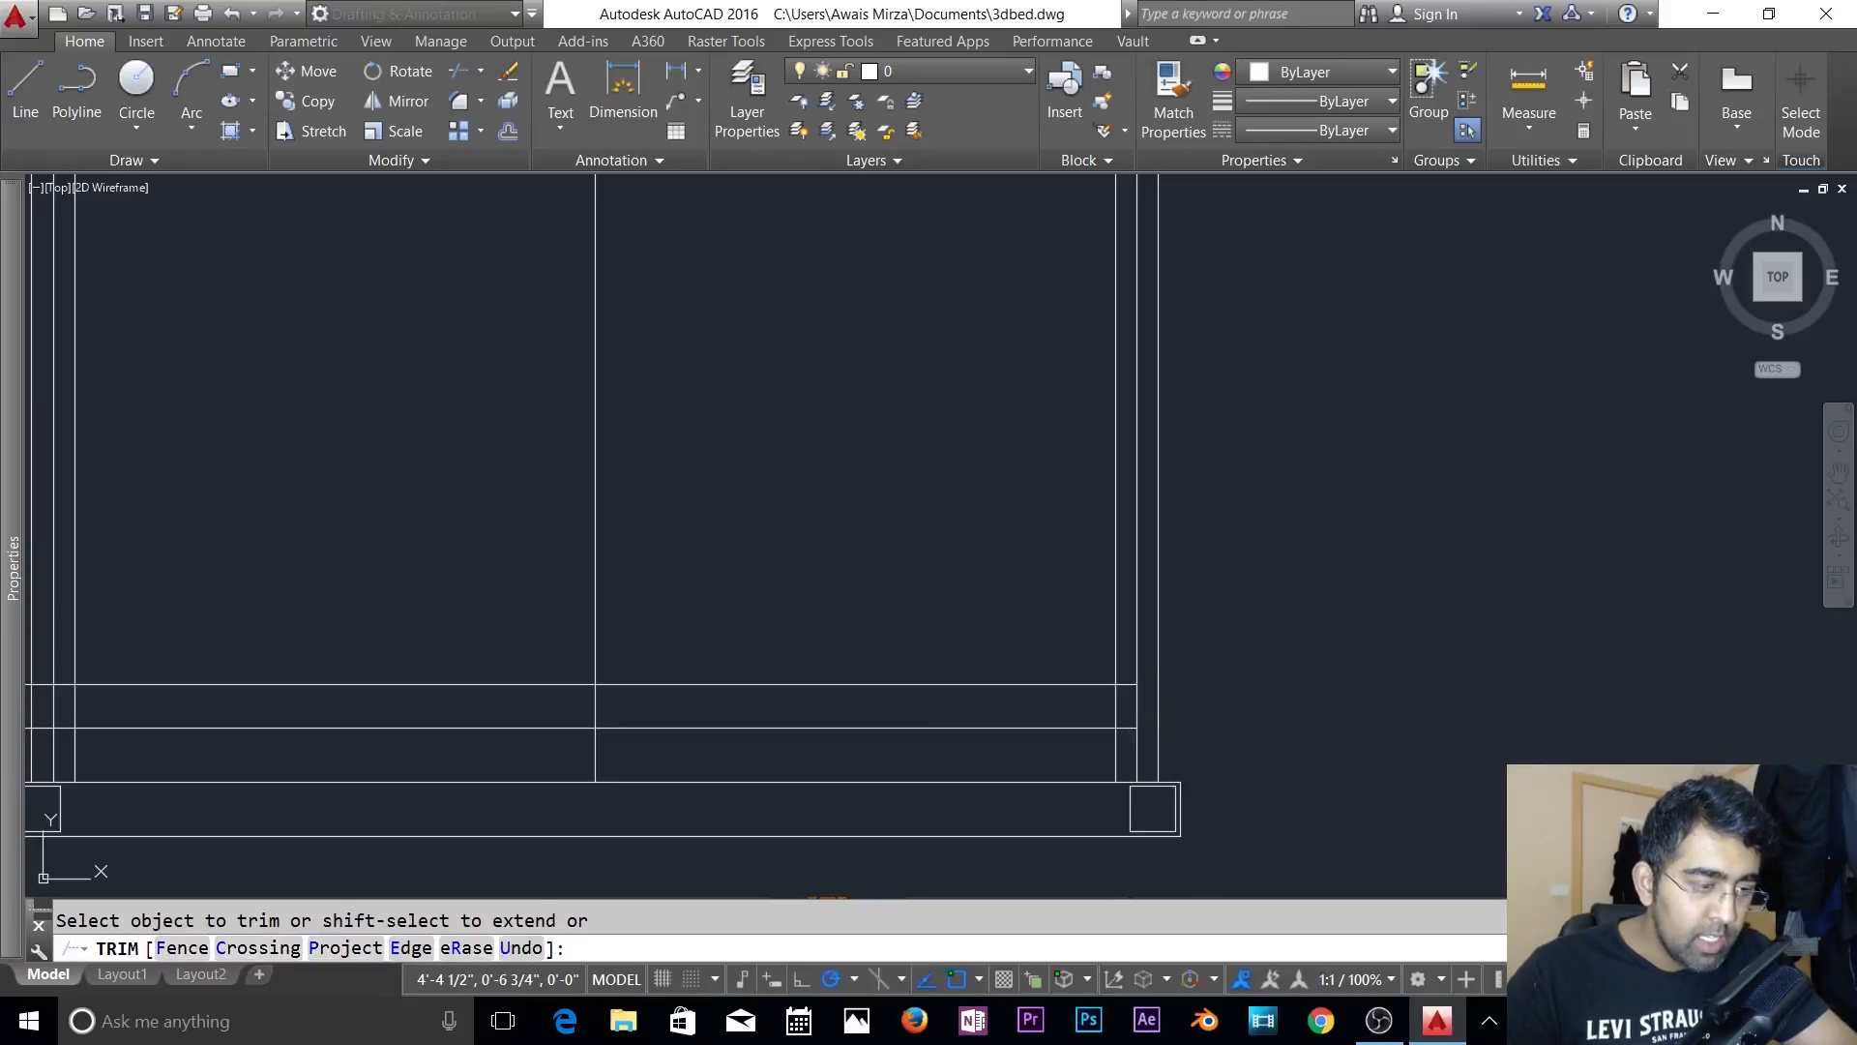
- Trim the left ends of the two lower slat lines back to the left side rail's inner line
{"action": "scroll", "coordinate": [1053, 729], "scroll_direction": "down", "scroll_amount": 2}
{"action": "middle_click_drag", "start_coordinate": [1054, 729], "coordinate": [1460, 538]}
{"action": "scroll", "coordinate": [945, 563], "scroll_direction": "up", "scroll_amount": 4}
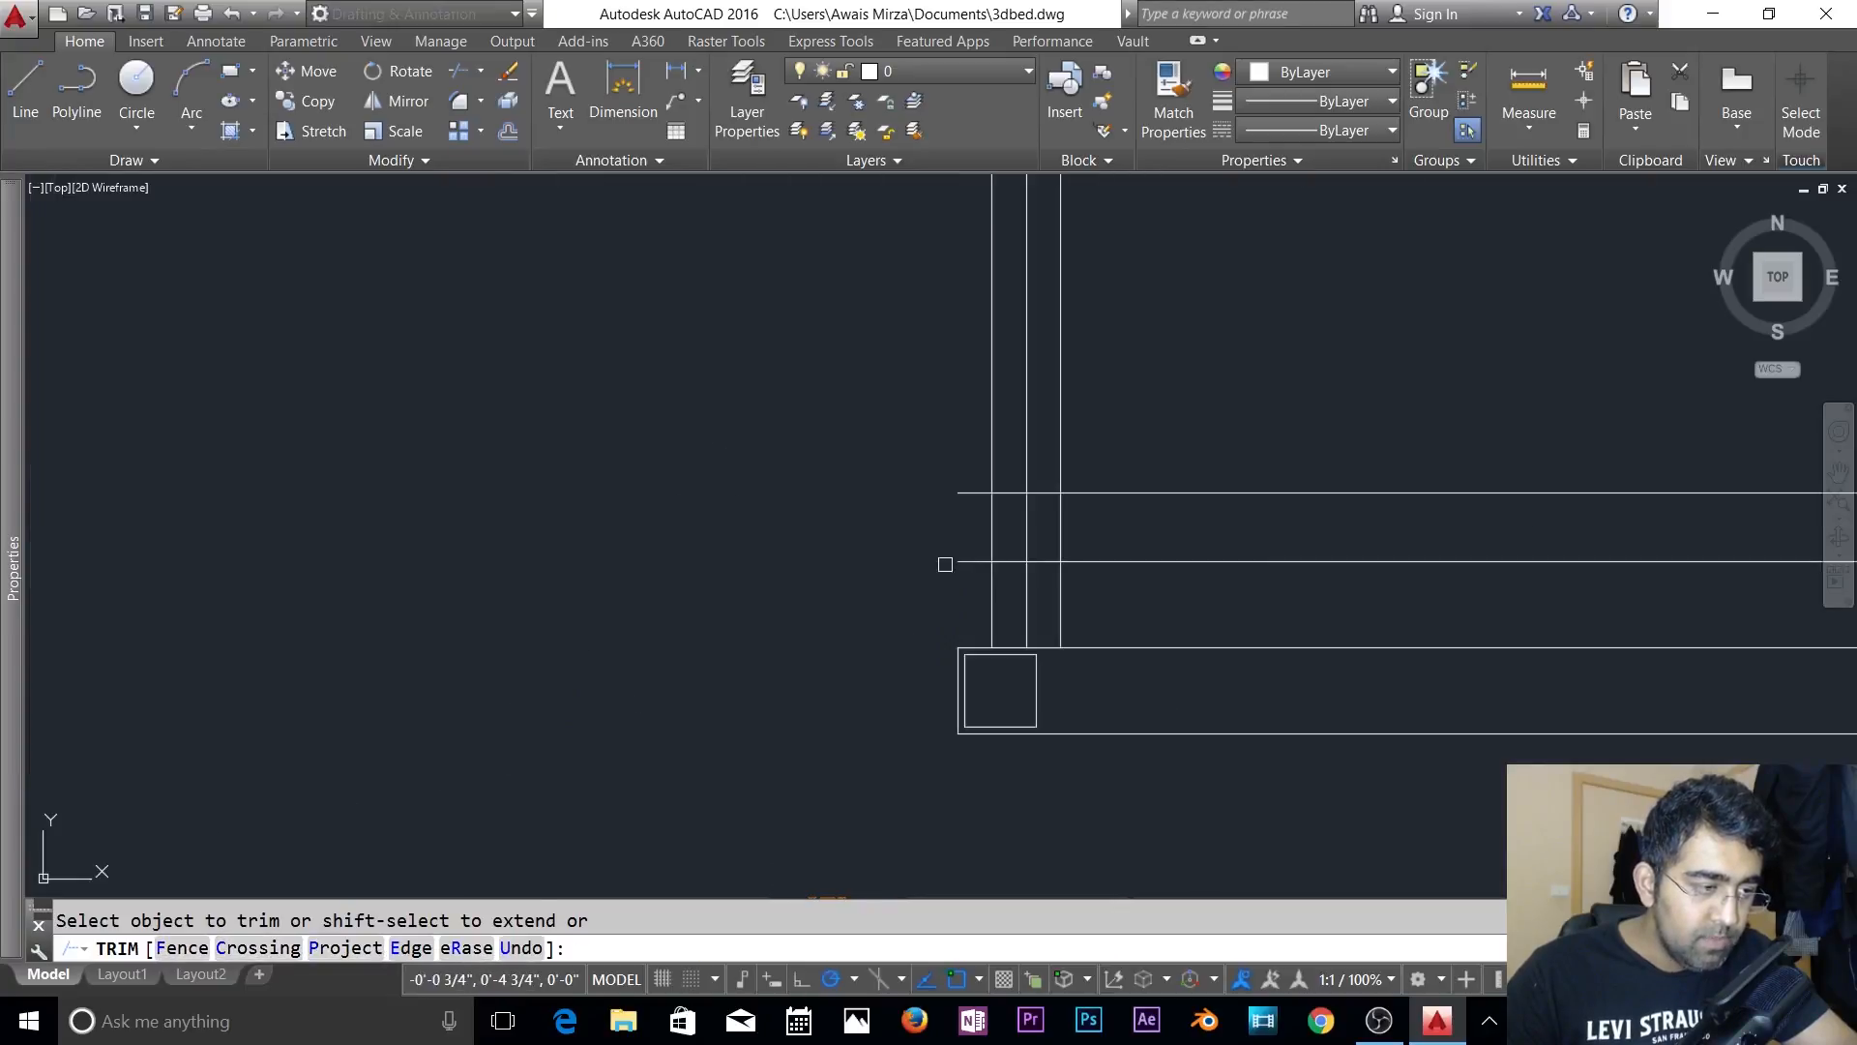
{"action": "left_click", "coordinate": [959, 478]}
{"action": "left_click", "coordinate": [937, 585]}
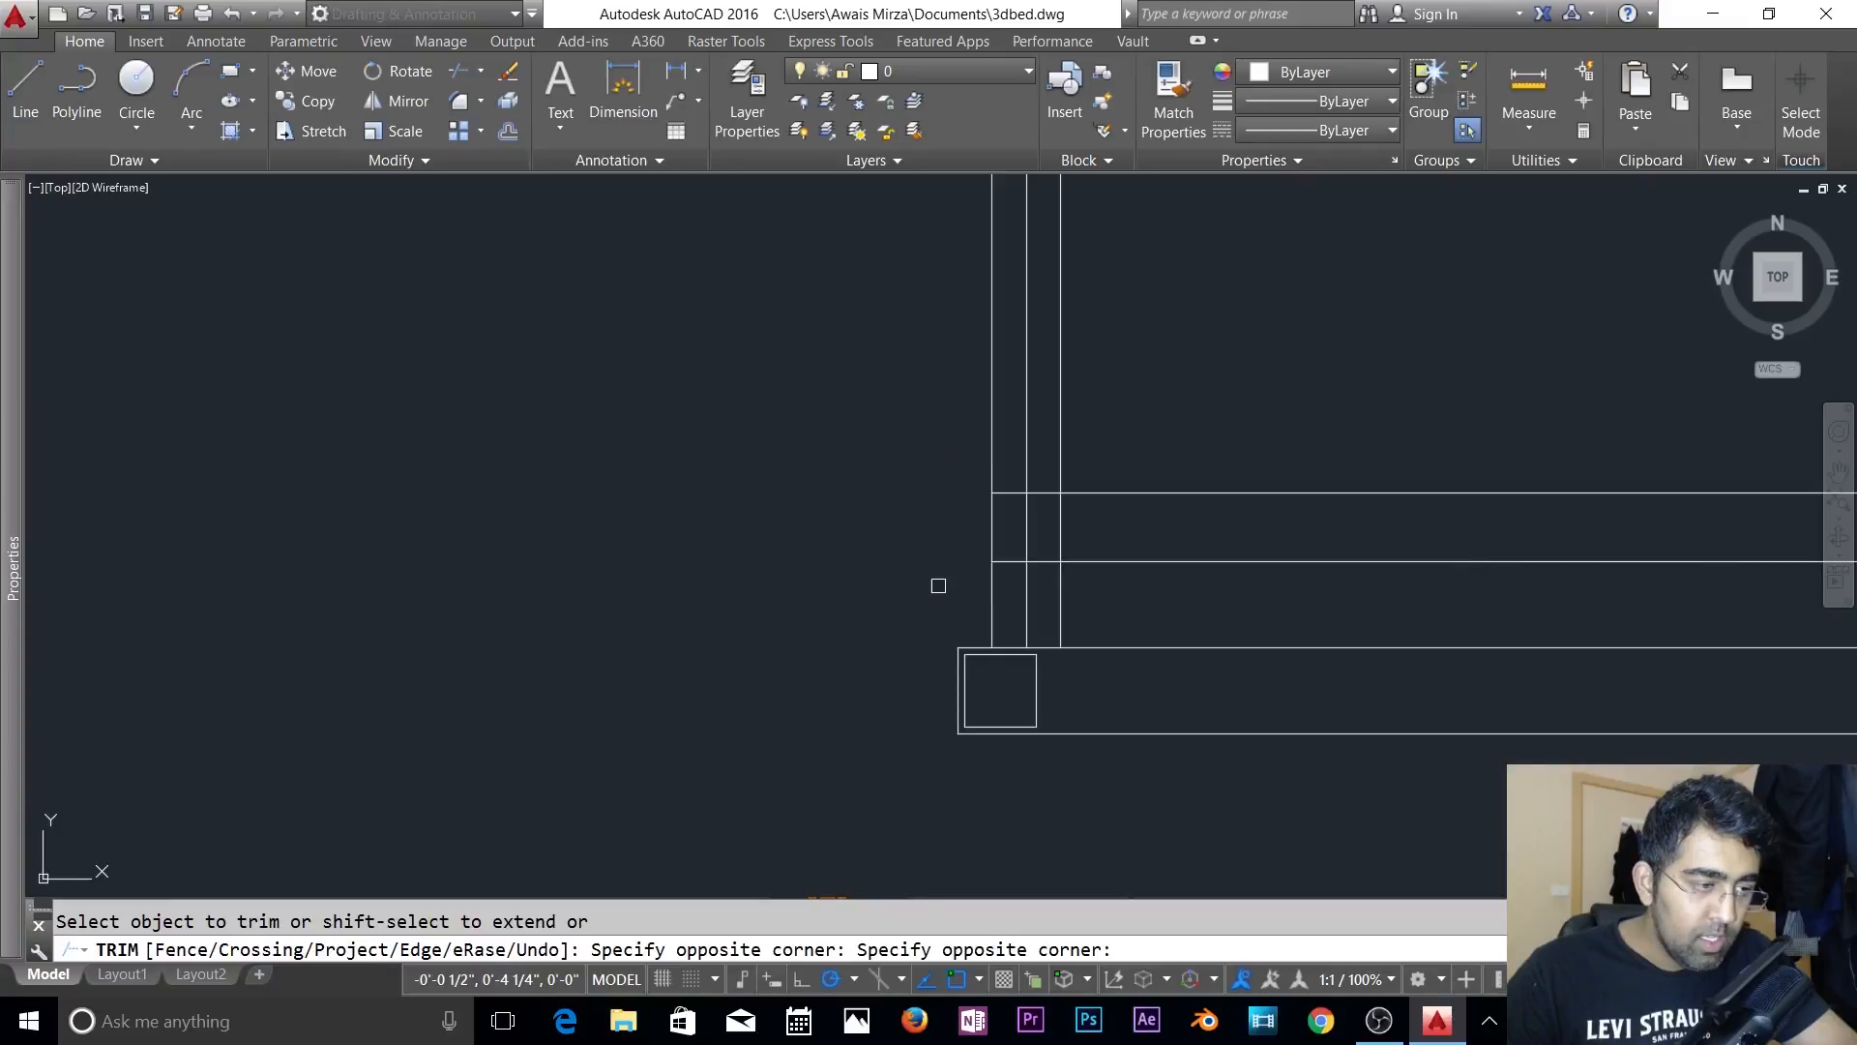
{"action": "left_click", "coordinate": [1007, 501]}
{"action": "left_click", "coordinate": [1012, 466]}
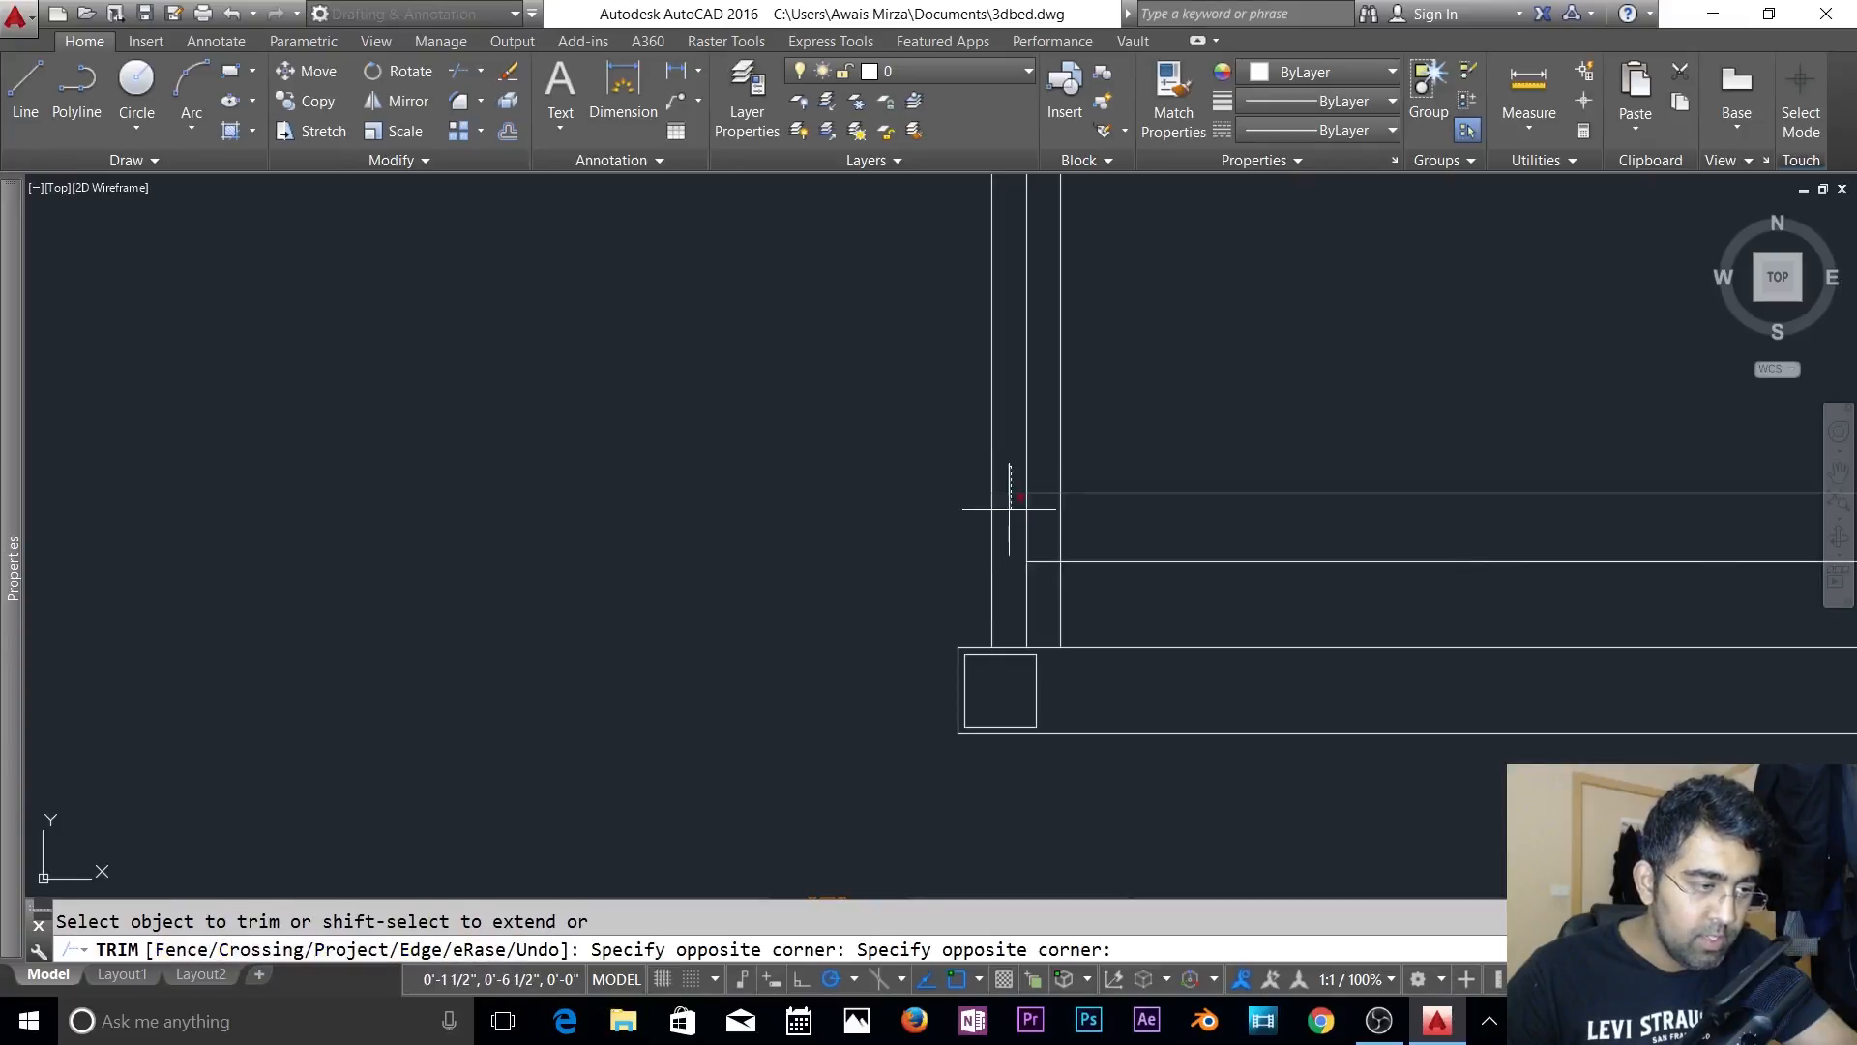
{"action": "left_click", "coordinate": [1005, 516]}
{"action": "scroll", "coordinate": [1126, 558], "scroll_direction": "down", "scroll_amount": 1}
{"action": "scroll", "coordinate": [1126, 557], "scroll_direction": "down", "scroll_amount": 2}
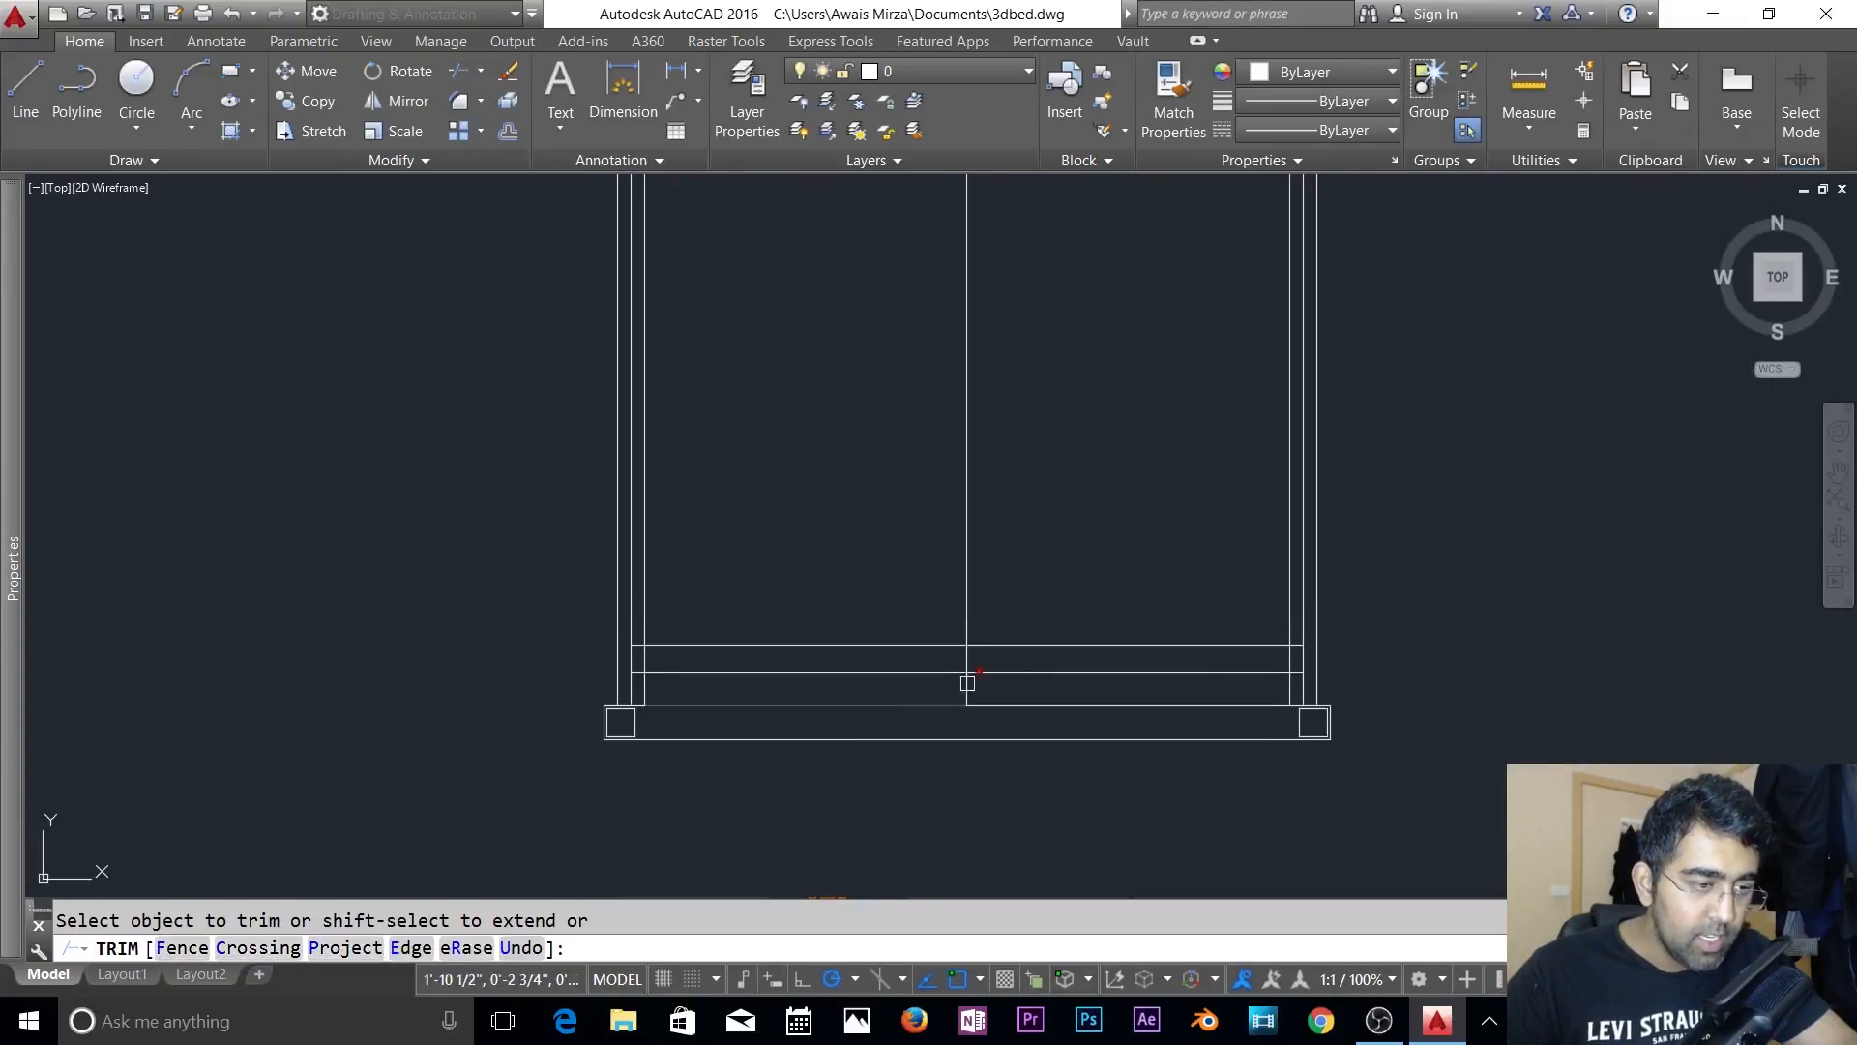
{"action": "key", "text": "Return"}
{"action": "scroll", "coordinate": [707, 687], "scroll_direction": "up", "scroll_amount": 2}
{"action": "key", "text": "Escape"}
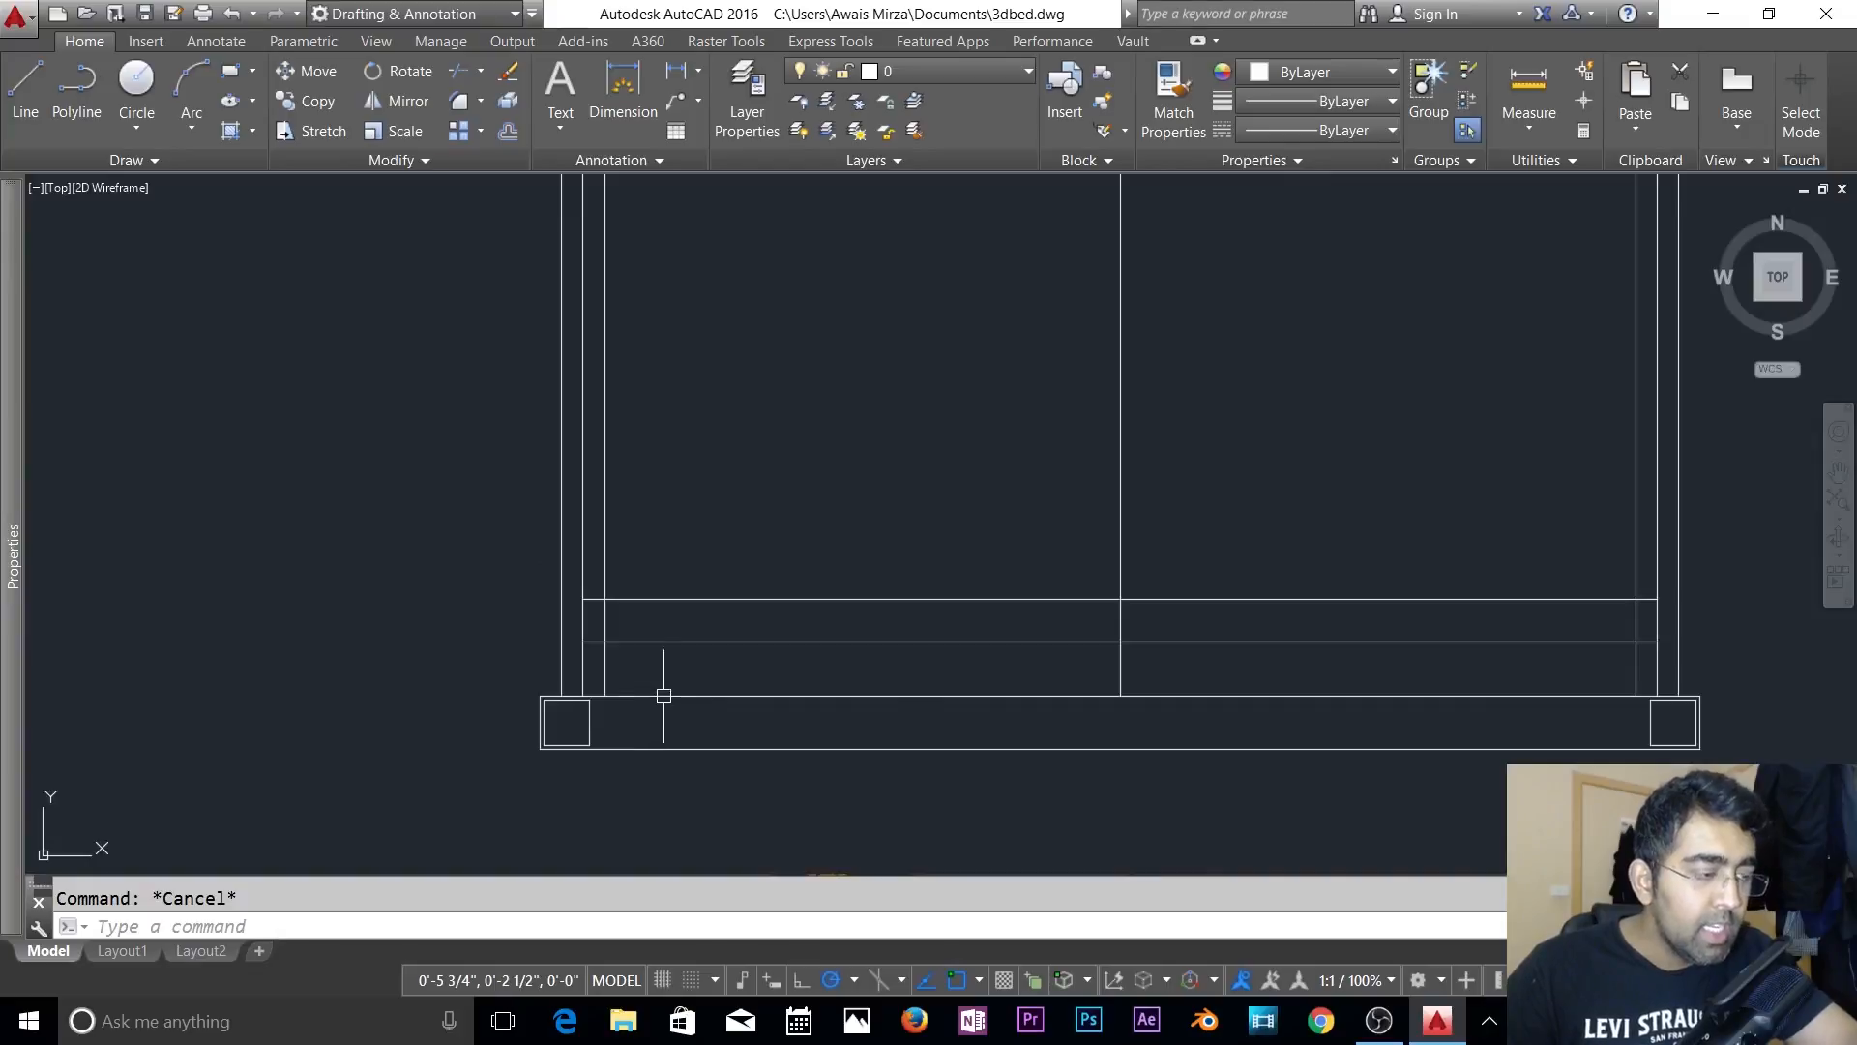
- Trim the two new vertical offset lines where they extend past the outermost lower and upper slat lines
{"action": "type", "text": "tr"}
{"action": "key", "text": "Return"}
{"action": "key", "text": "Return"}
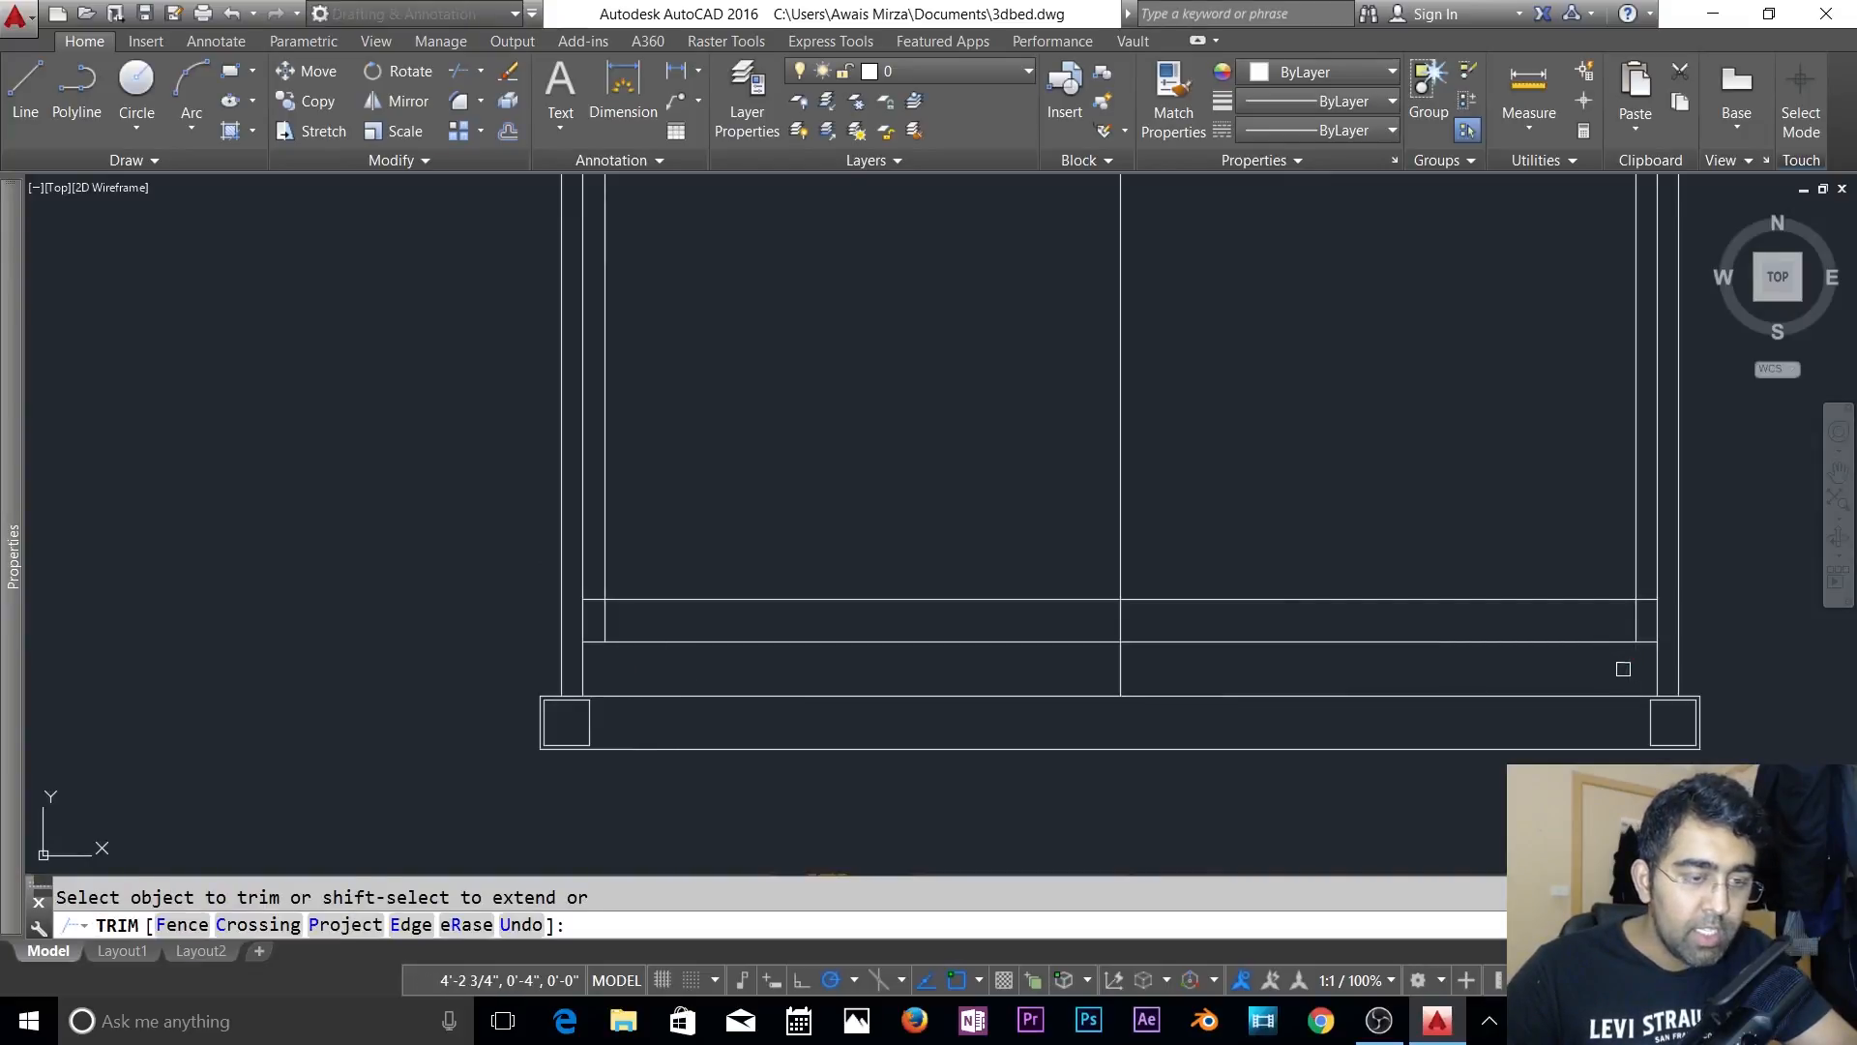
{"action": "scroll", "coordinate": [1536, 694], "scroll_direction": "down", "scroll_amount": 2}
{"action": "middle_click_drag", "start_coordinate": [1493, 406], "coordinate": [1414, 700]}
{"action": "scroll", "coordinate": [1527, 448], "scroll_direction": "up", "scroll_amount": 3}
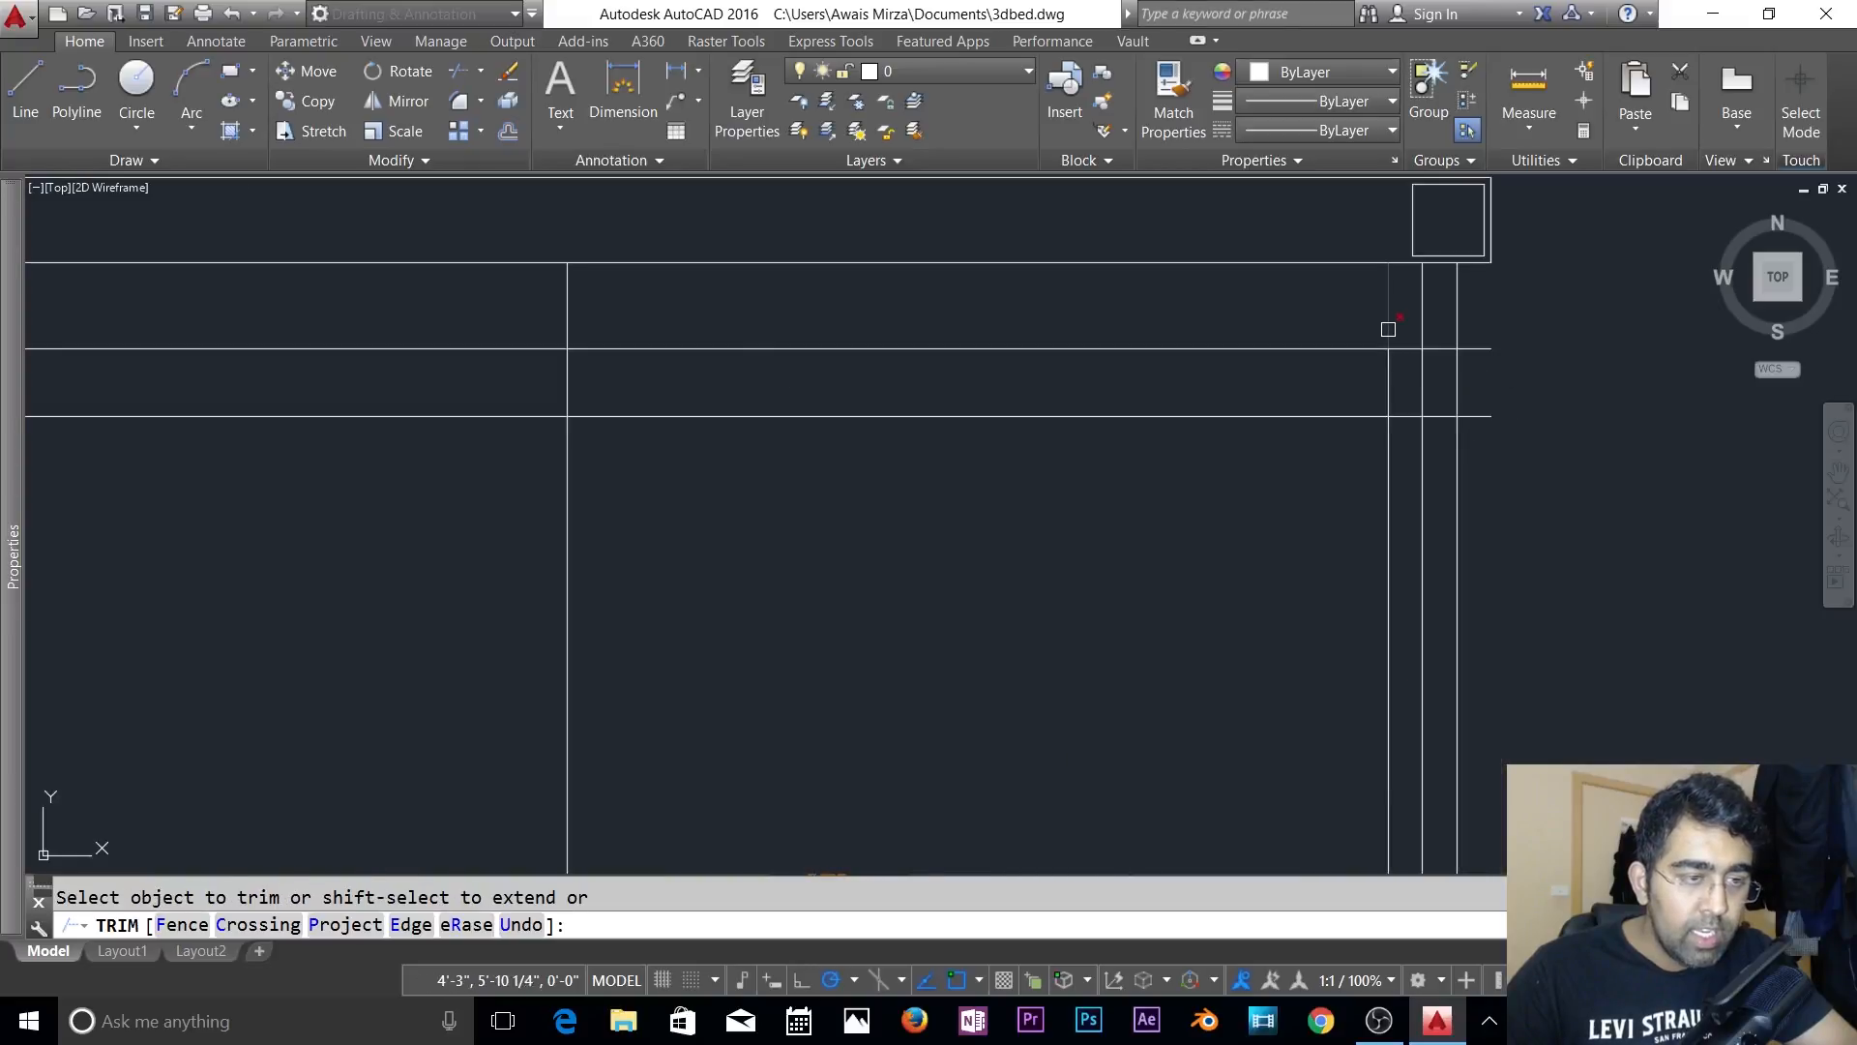
{"action": "scroll", "coordinate": [996, 418], "scroll_direction": "down", "scroll_amount": 1}
{"action": "middle_click_drag", "start_coordinate": [997, 417], "coordinate": [1511, 484]}
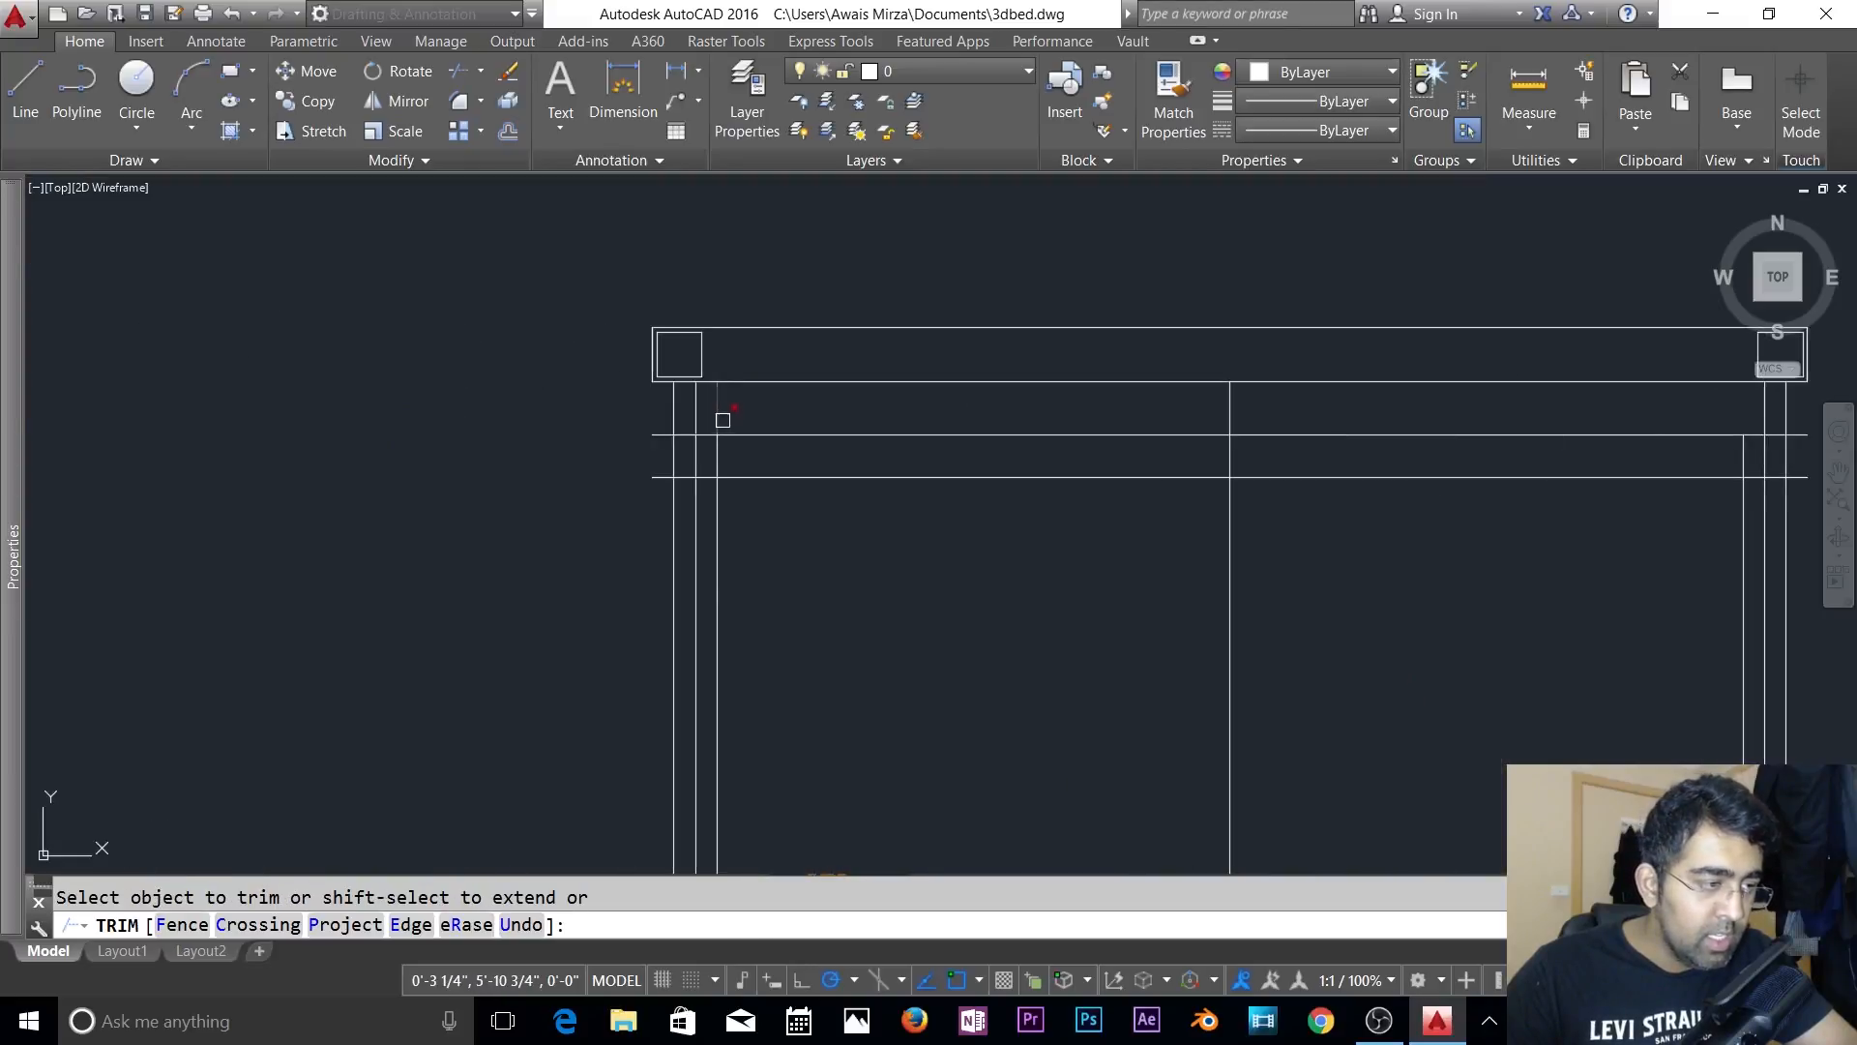
{"action": "left_click", "coordinate": [726, 420]}
{"action": "left_click", "coordinate": [712, 416]}
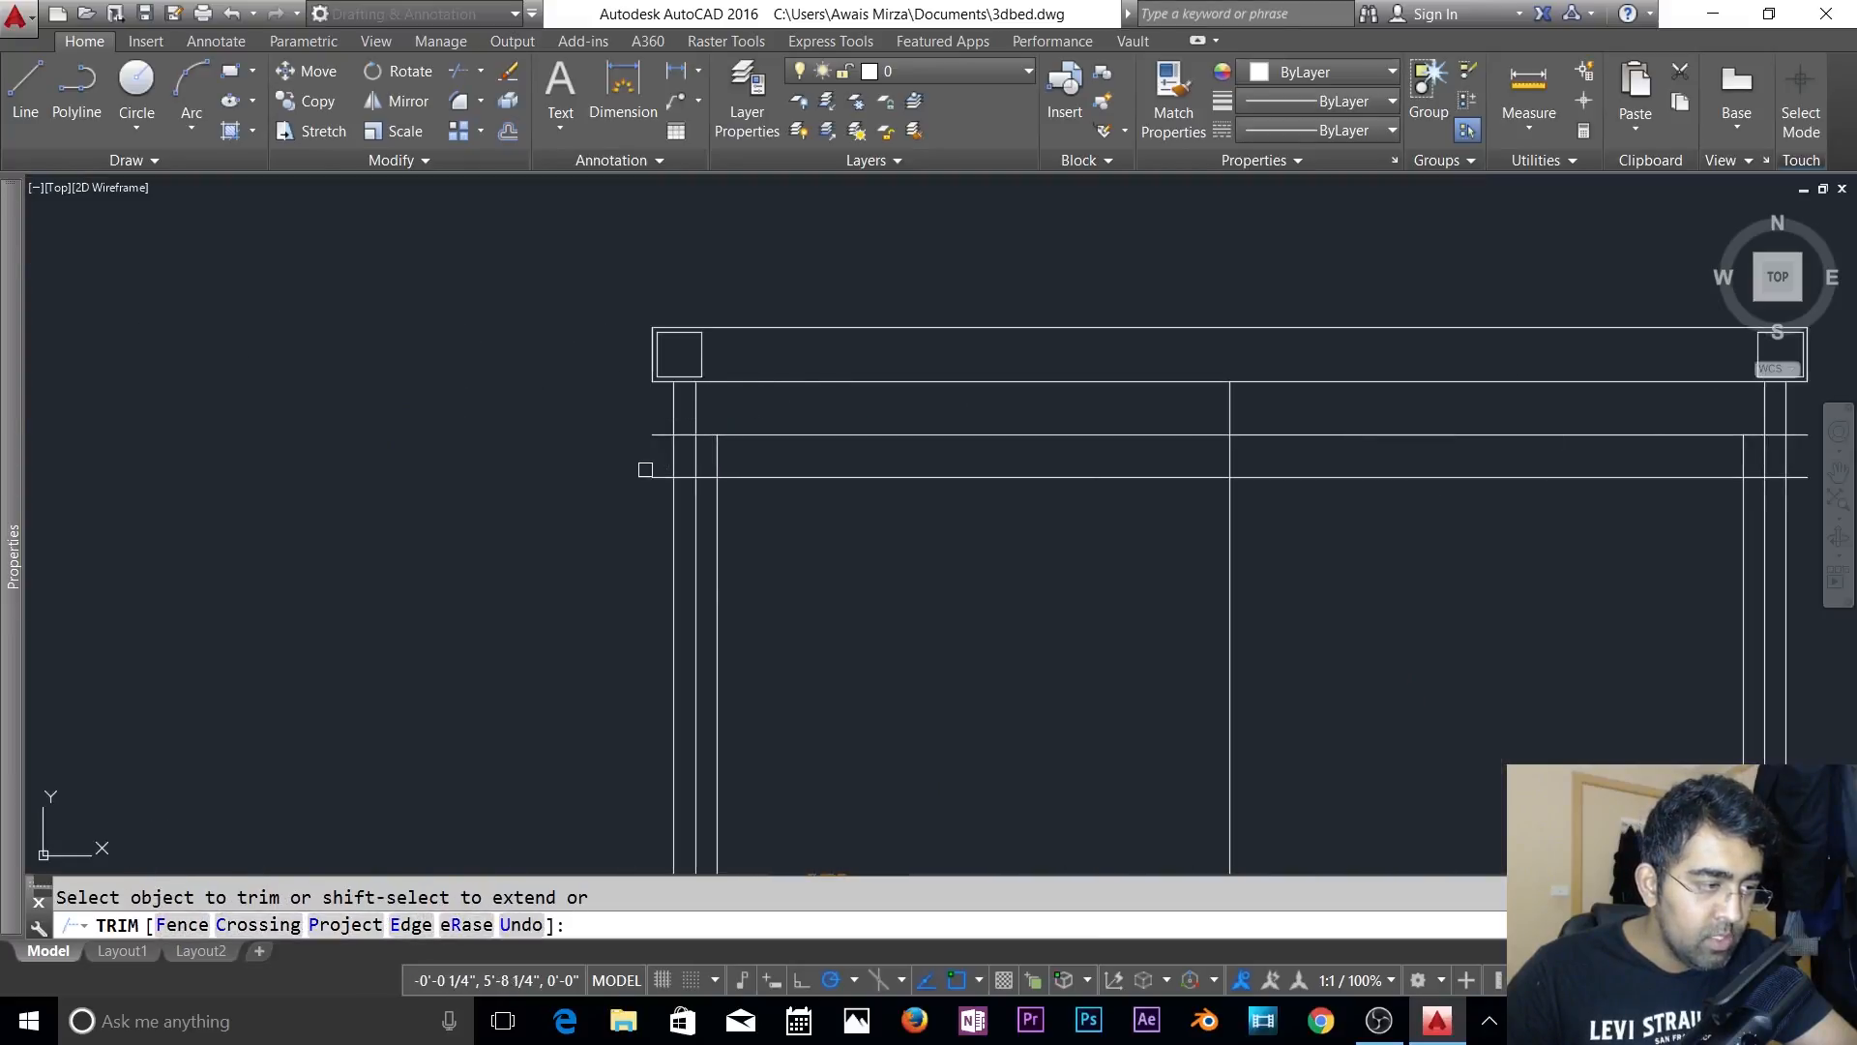
- Trim the left ends of the two upper slat lines back to the left side rail's inner line
{"action": "left_click", "coordinate": [661, 411]}
{"action": "left_click", "coordinate": [615, 521]}
{"action": "scroll", "coordinate": [667, 435], "scroll_direction": "up", "scroll_amount": 5}
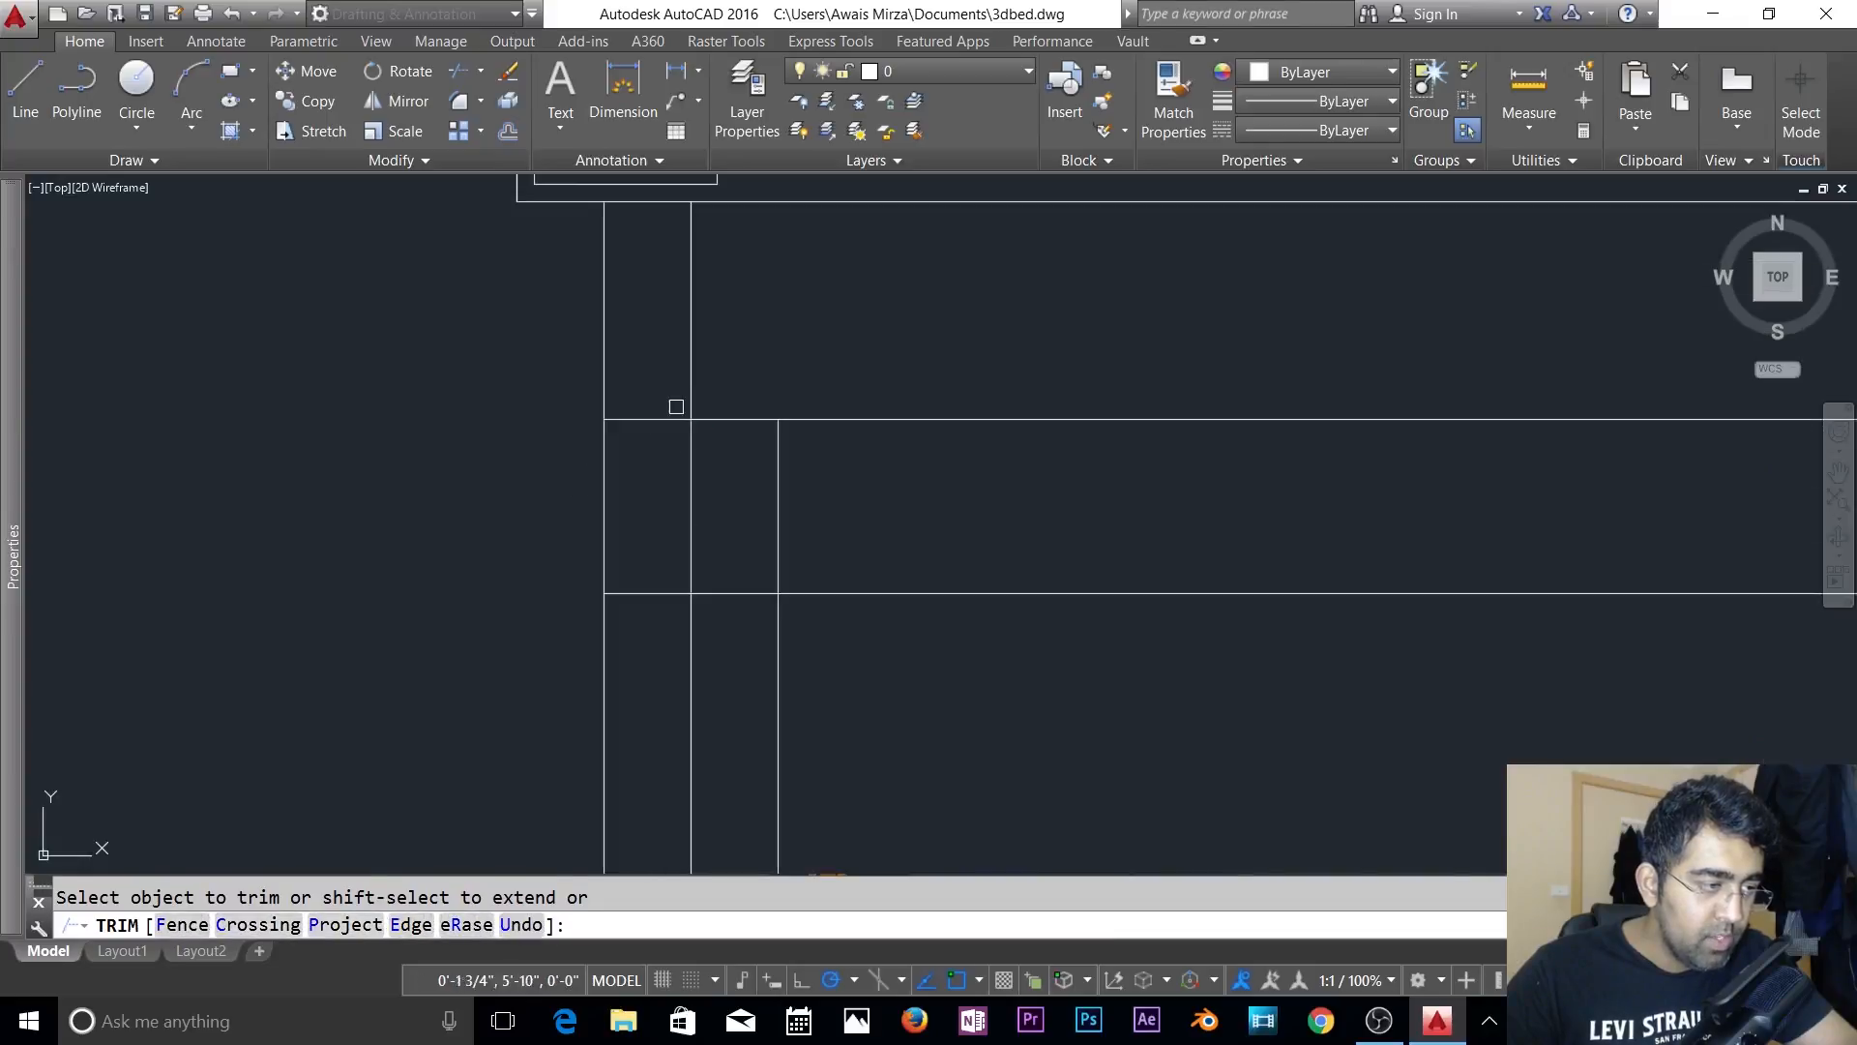
{"action": "left_click", "coordinate": [668, 387]}
{"action": "left_click", "coordinate": [668, 598]}
- Trim the right ends of the two upper slat lines back to the right side rail's inner line
{"action": "scroll", "coordinate": [643, 651], "scroll_direction": "down", "scroll_amount": 4}
{"action": "scroll", "coordinate": [1275, 566], "scroll_direction": "up", "scroll_amount": 3}
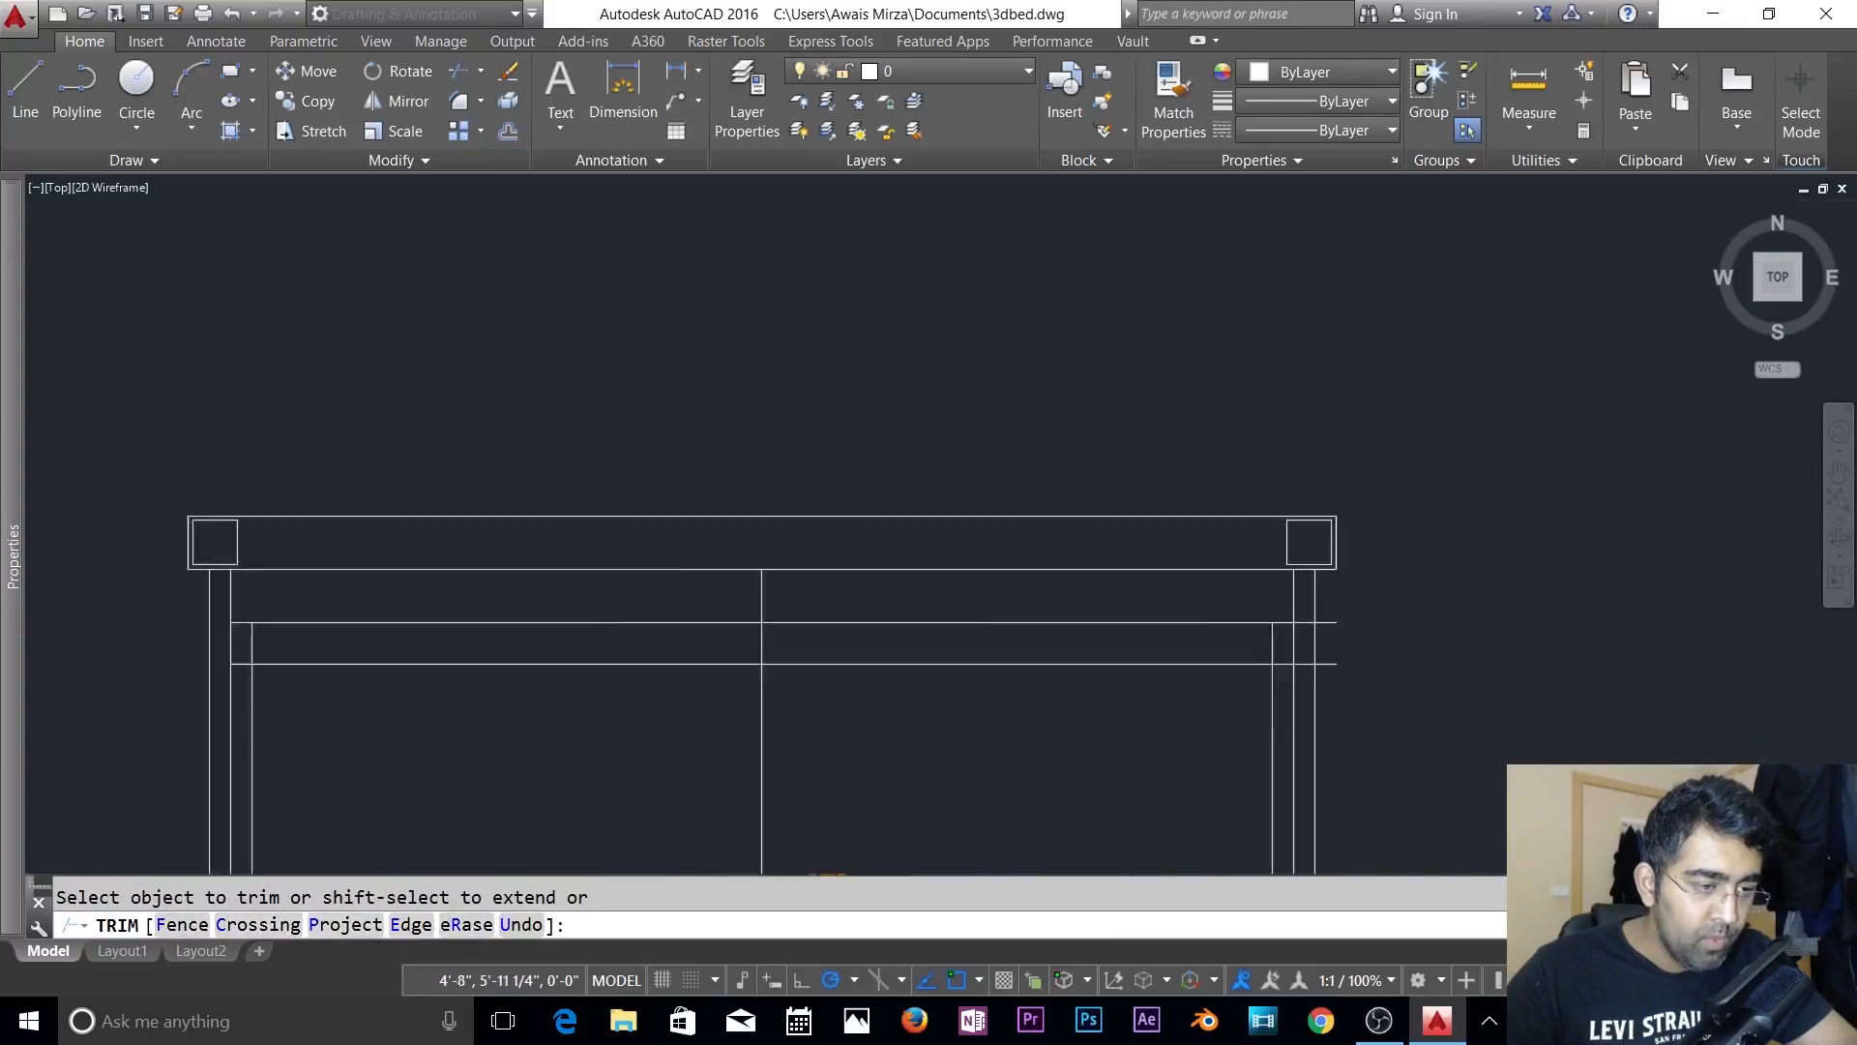
{"action": "left_click", "coordinate": [1350, 616]}
{"action": "left_click", "coordinate": [1297, 738]}
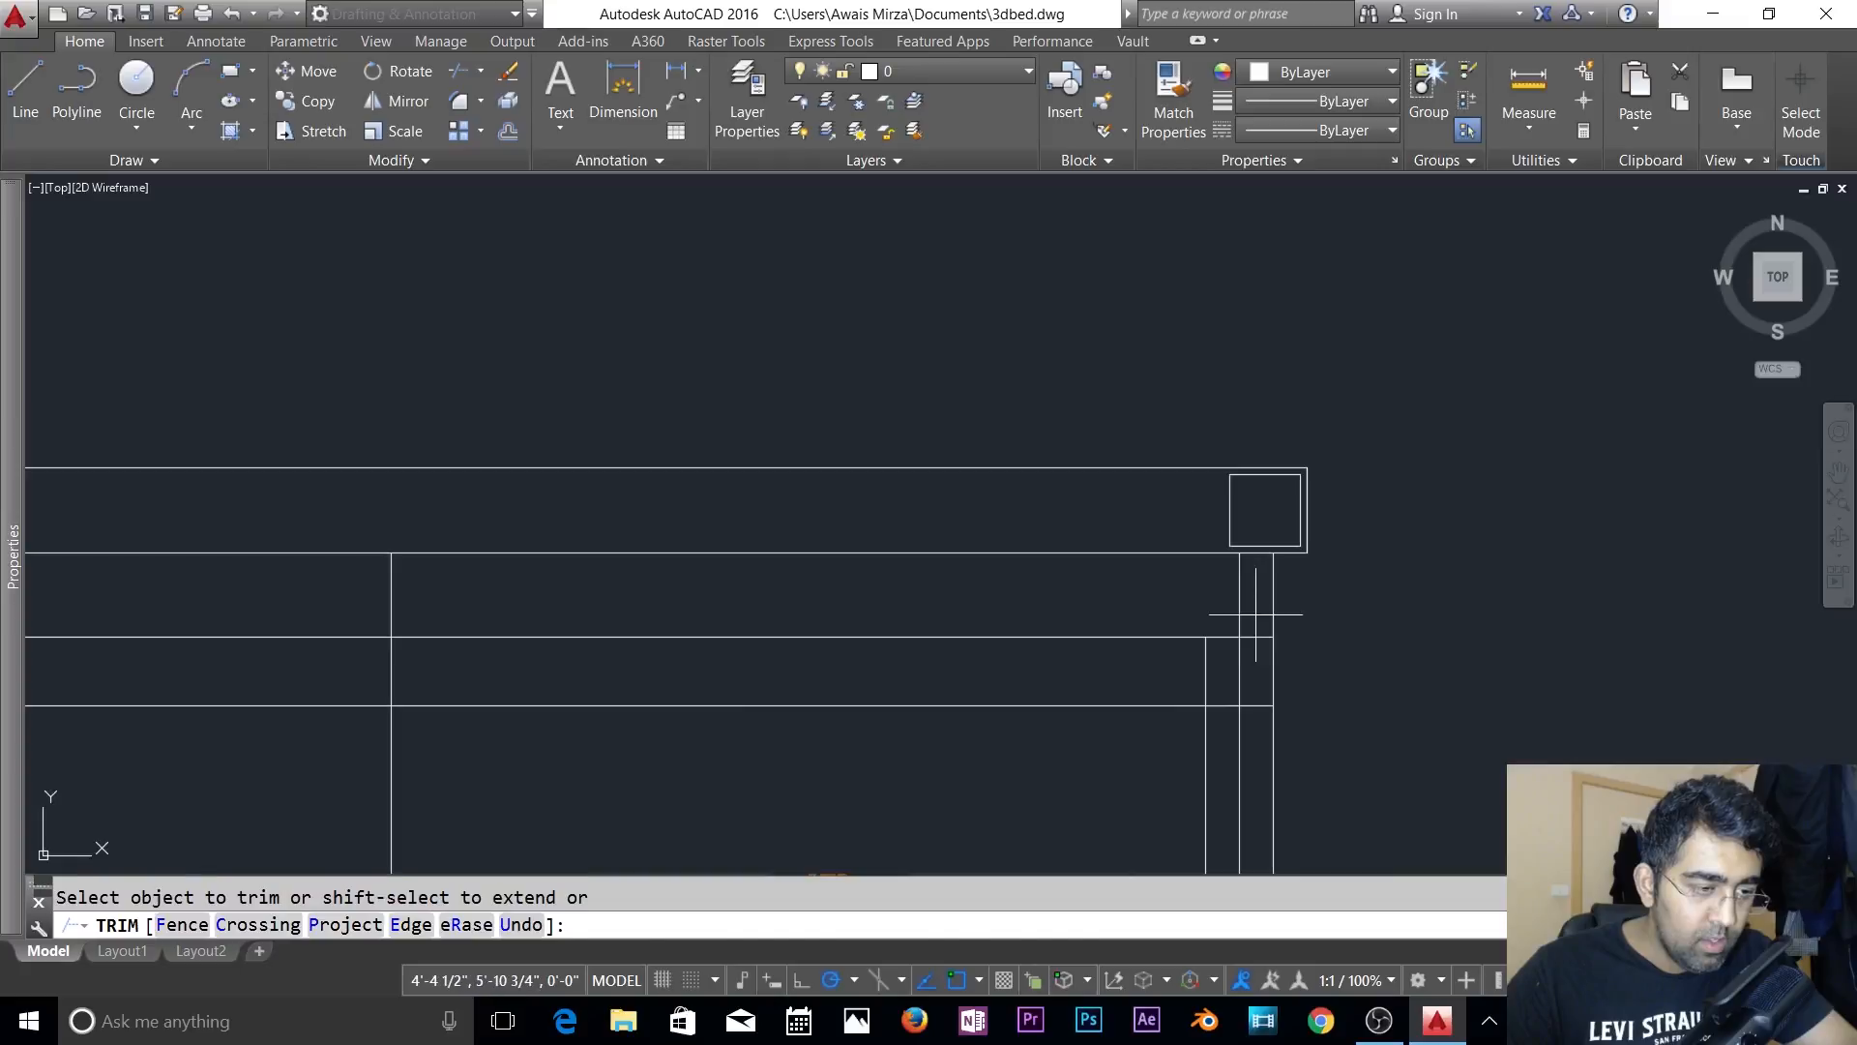
{"action": "left_click", "coordinate": [1256, 614]}
{"action": "left_click", "coordinate": [1248, 746]}
- Trim the inner slat lines back to the vertical offset lines at the upper-right, lower-right and lower-left corners of the bed
{"action": "scroll", "coordinate": [1130, 708], "scroll_direction": "down", "scroll_amount": 3}
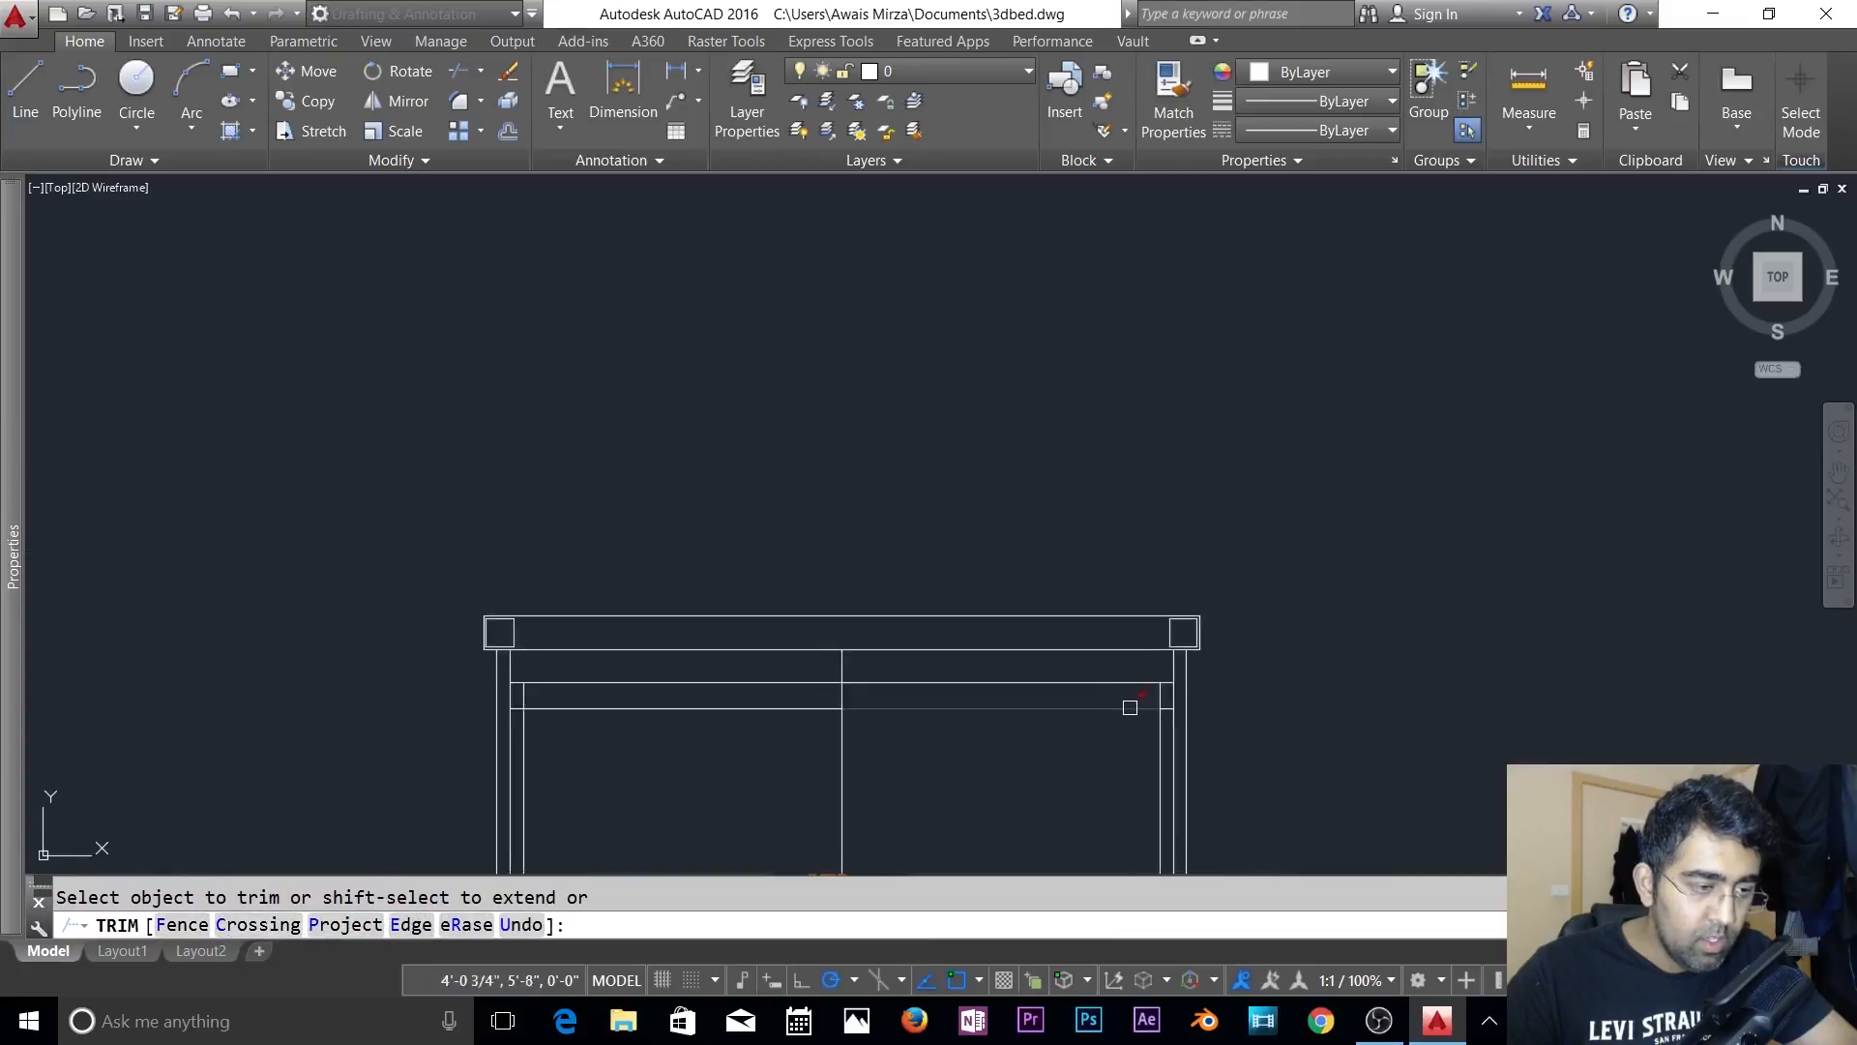
{"action": "middle_click_drag", "start_coordinate": [1129, 707], "coordinate": [1236, 348]}
{"action": "scroll", "coordinate": [1194, 490], "scroll_direction": "down", "scroll_amount": 2}
{"action": "middle_click_drag", "start_coordinate": [1299, 593], "coordinate": [1343, 598]}
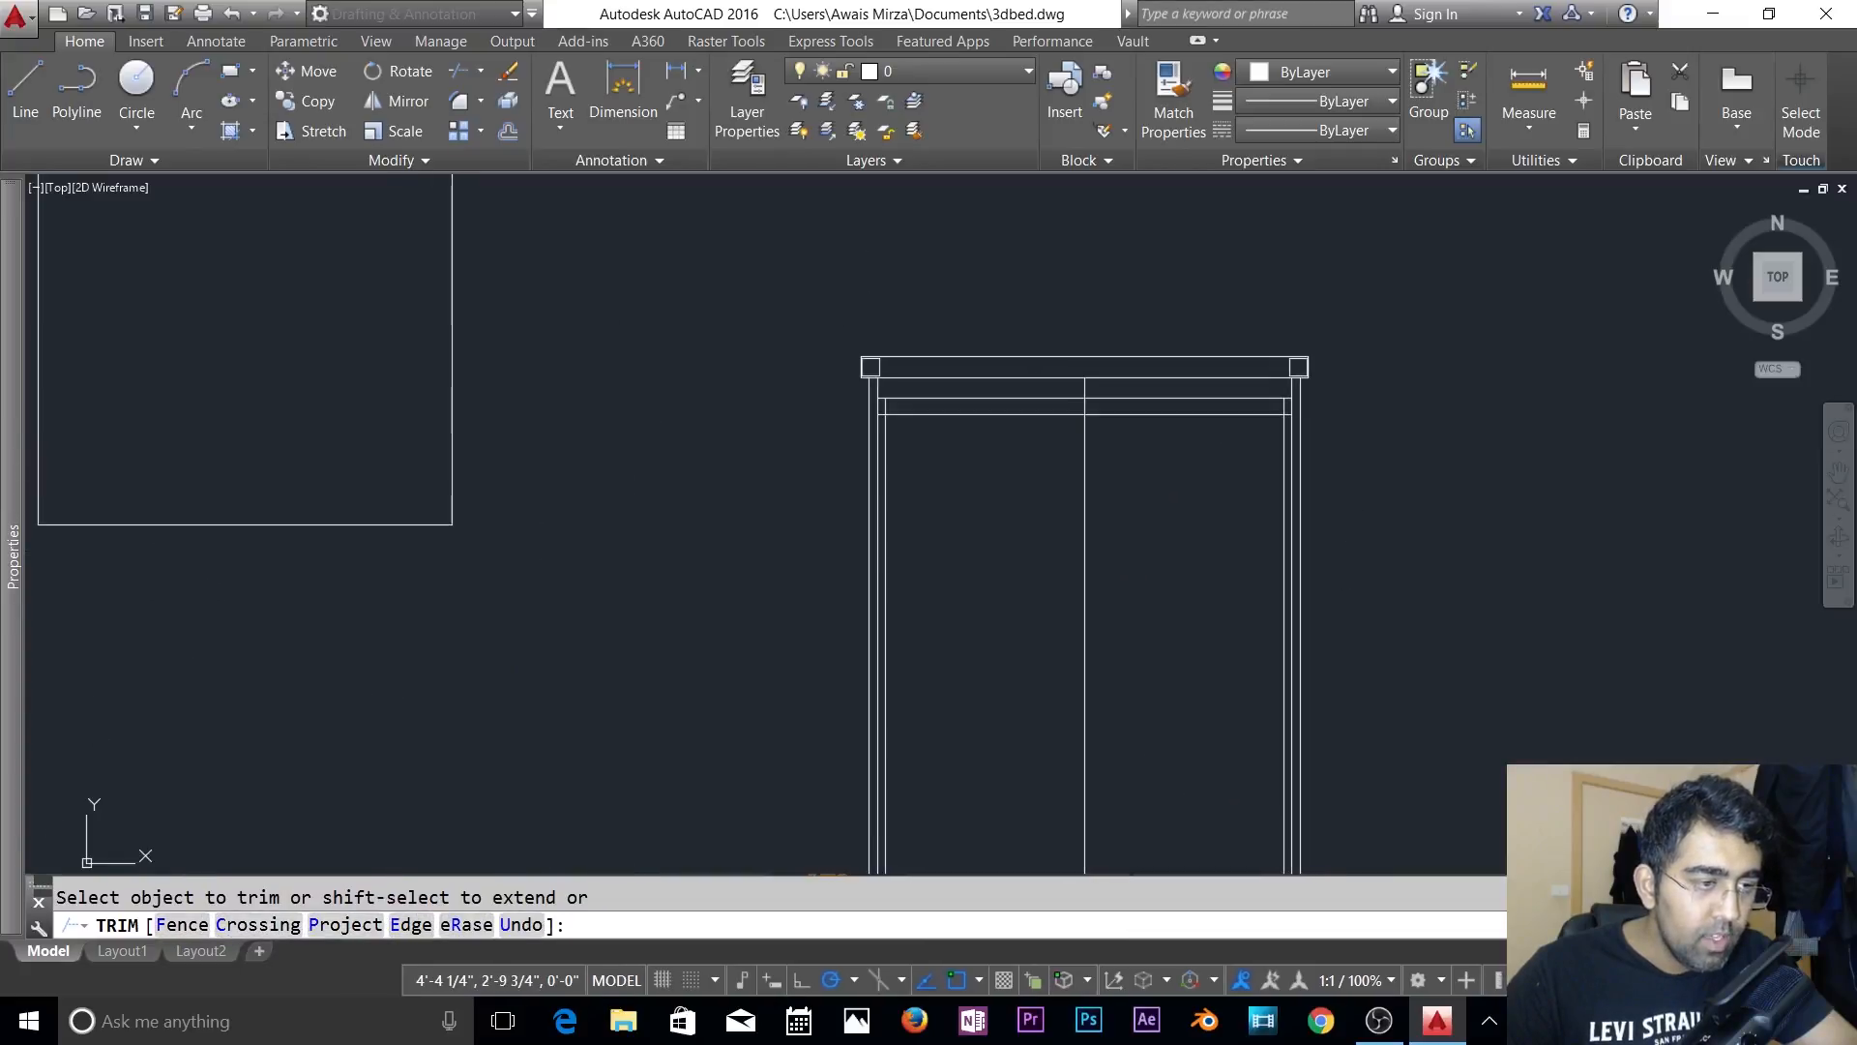
{"action": "scroll", "coordinate": [1270, 395], "scroll_direction": "up", "scroll_amount": 5}
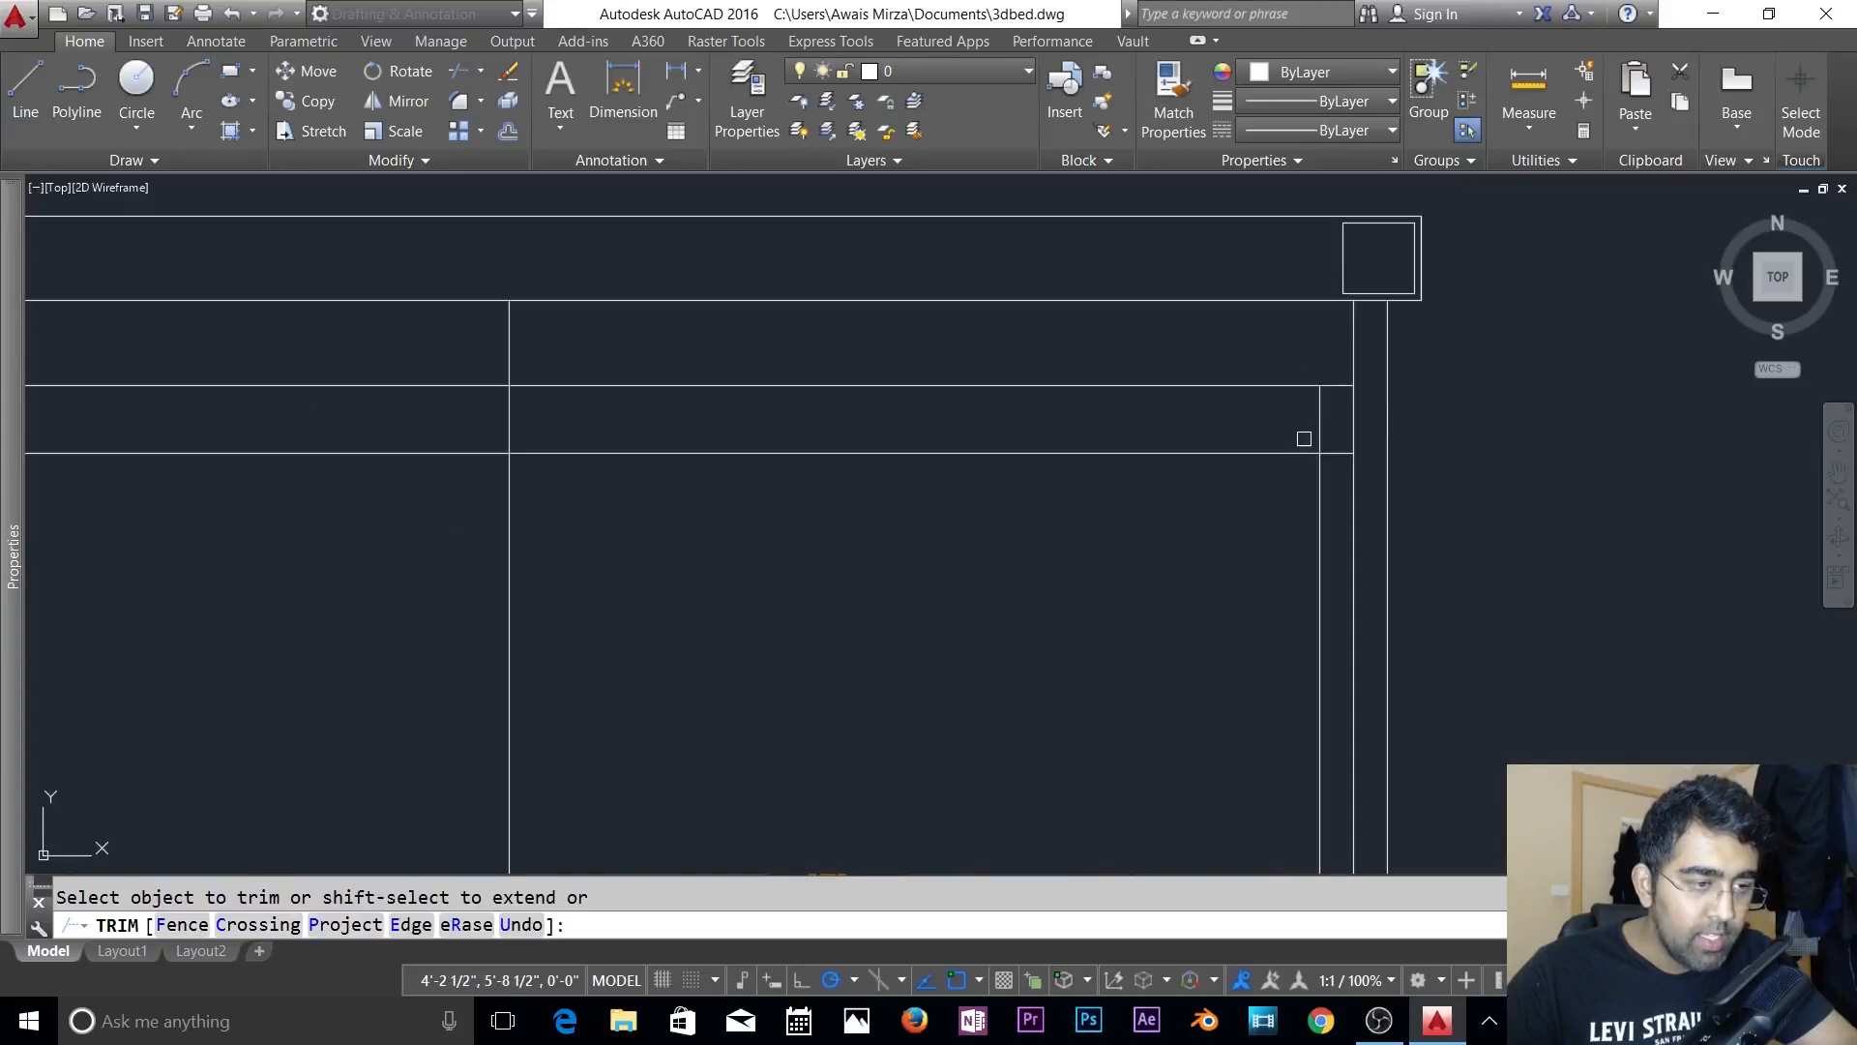
{"action": "scroll", "coordinate": [1304, 438], "scroll_direction": "up", "scroll_amount": 4}
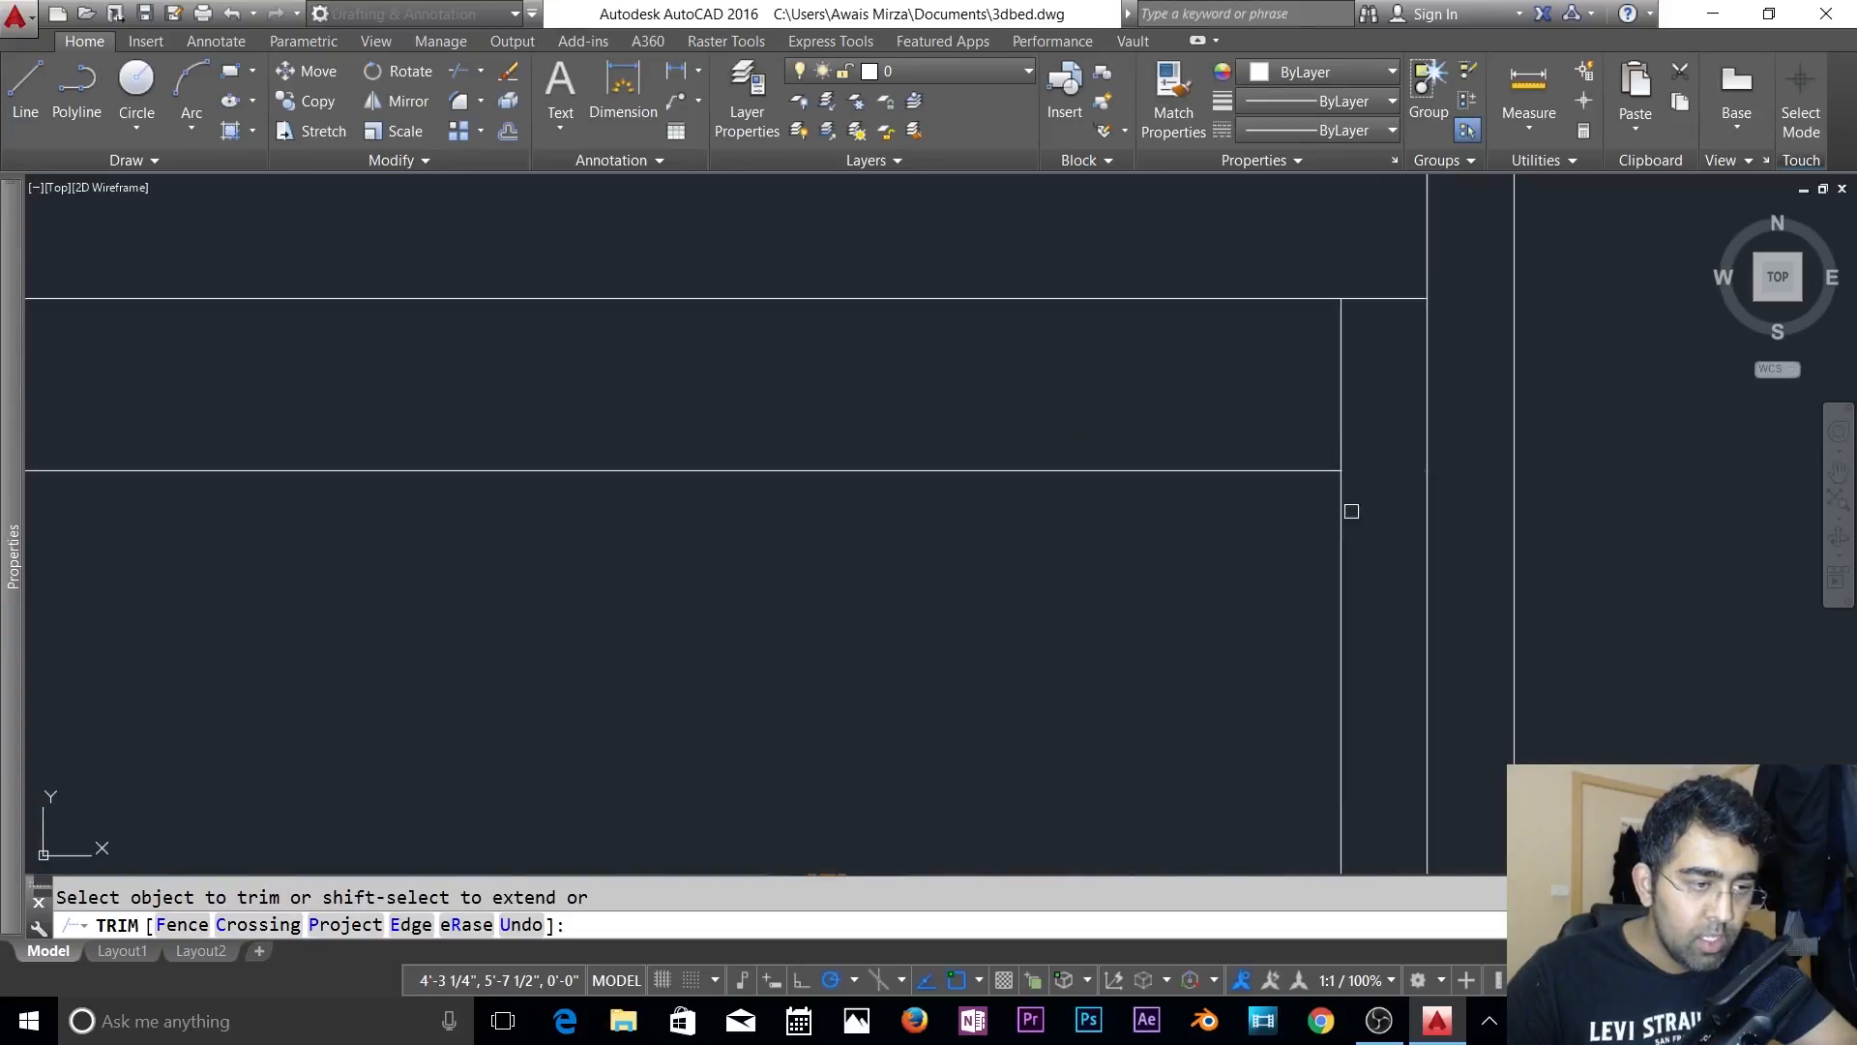
{"action": "scroll", "coordinate": [1273, 282], "scroll_direction": "down", "scroll_amount": 4}
{"action": "scroll", "coordinate": [1380, 693], "scroll_direction": "up", "scroll_amount": 1}
{"action": "middle_click_drag", "start_coordinate": [1380, 692], "coordinate": [1367, 310]}
{"action": "scroll", "coordinate": [1278, 614], "scroll_direction": "up", "scroll_amount": 3}
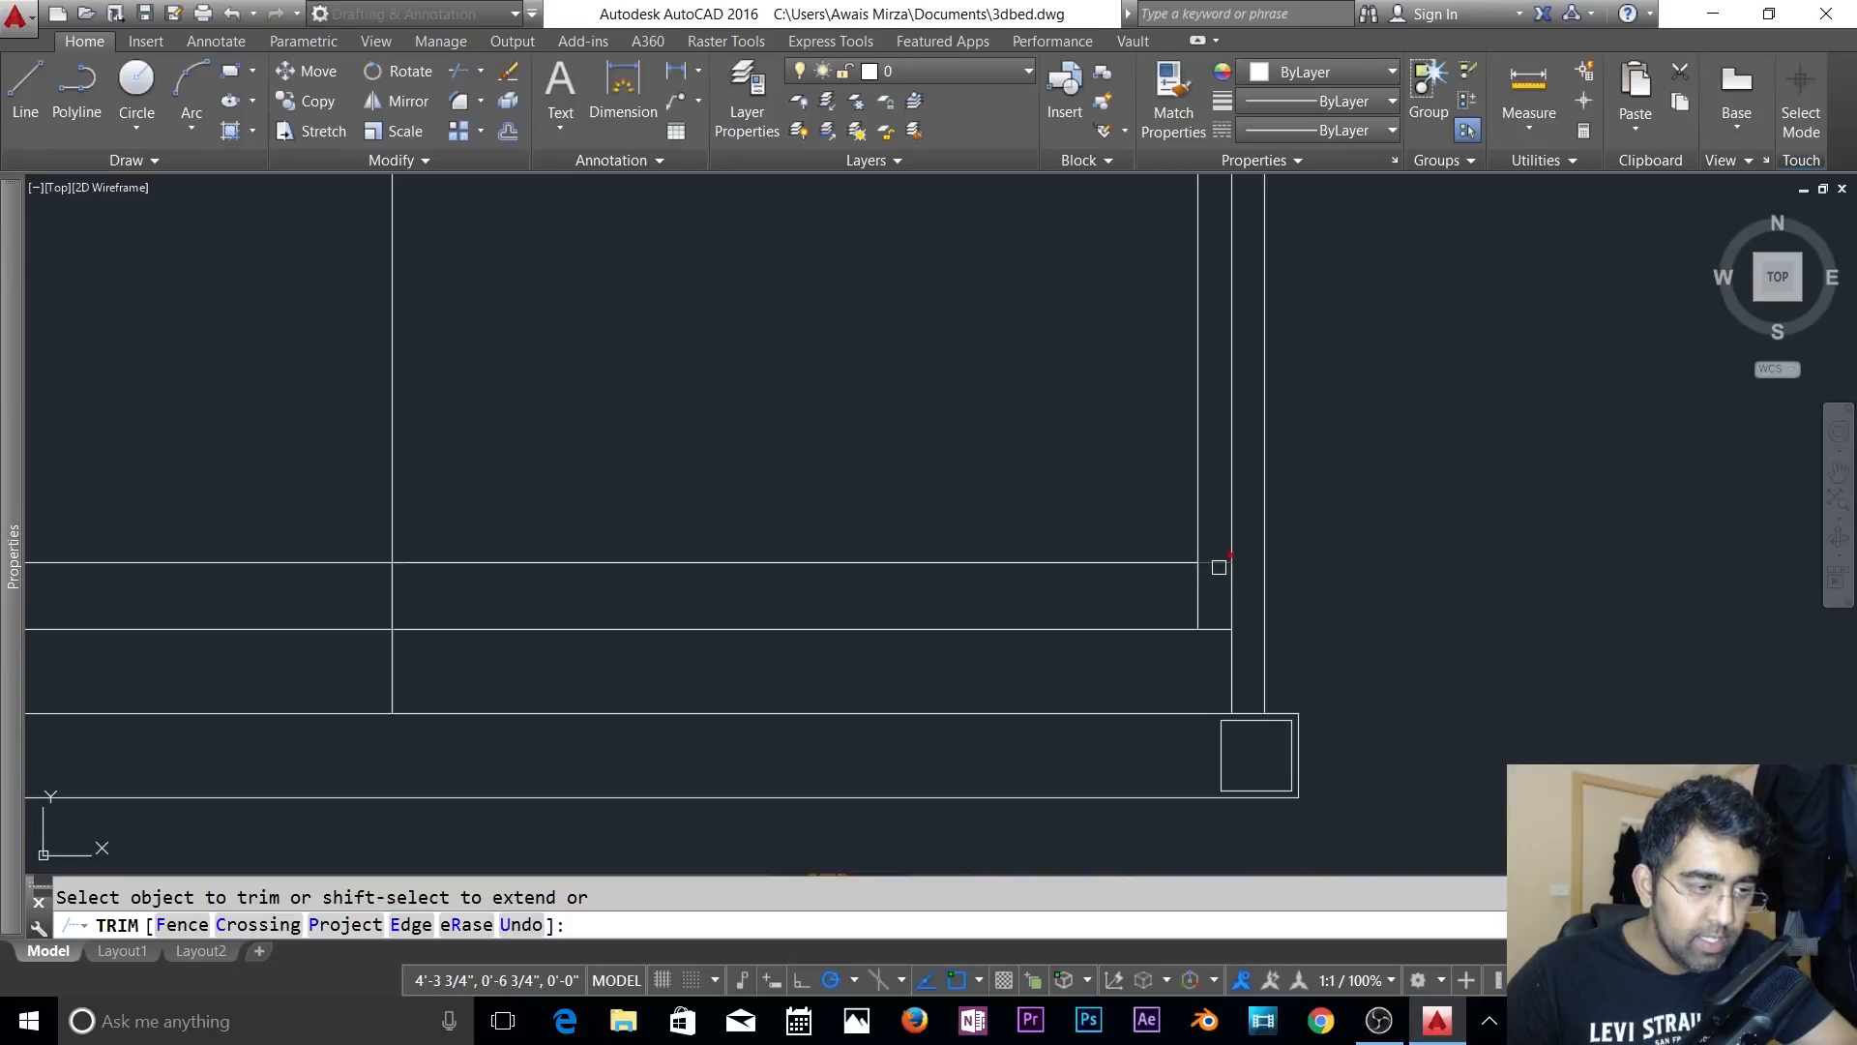
{"action": "scroll", "coordinate": [1218, 579], "scroll_direction": "down", "scroll_amount": 4}
{"action": "scroll", "coordinate": [996, 600], "scroll_direction": "up", "scroll_amount": 4}
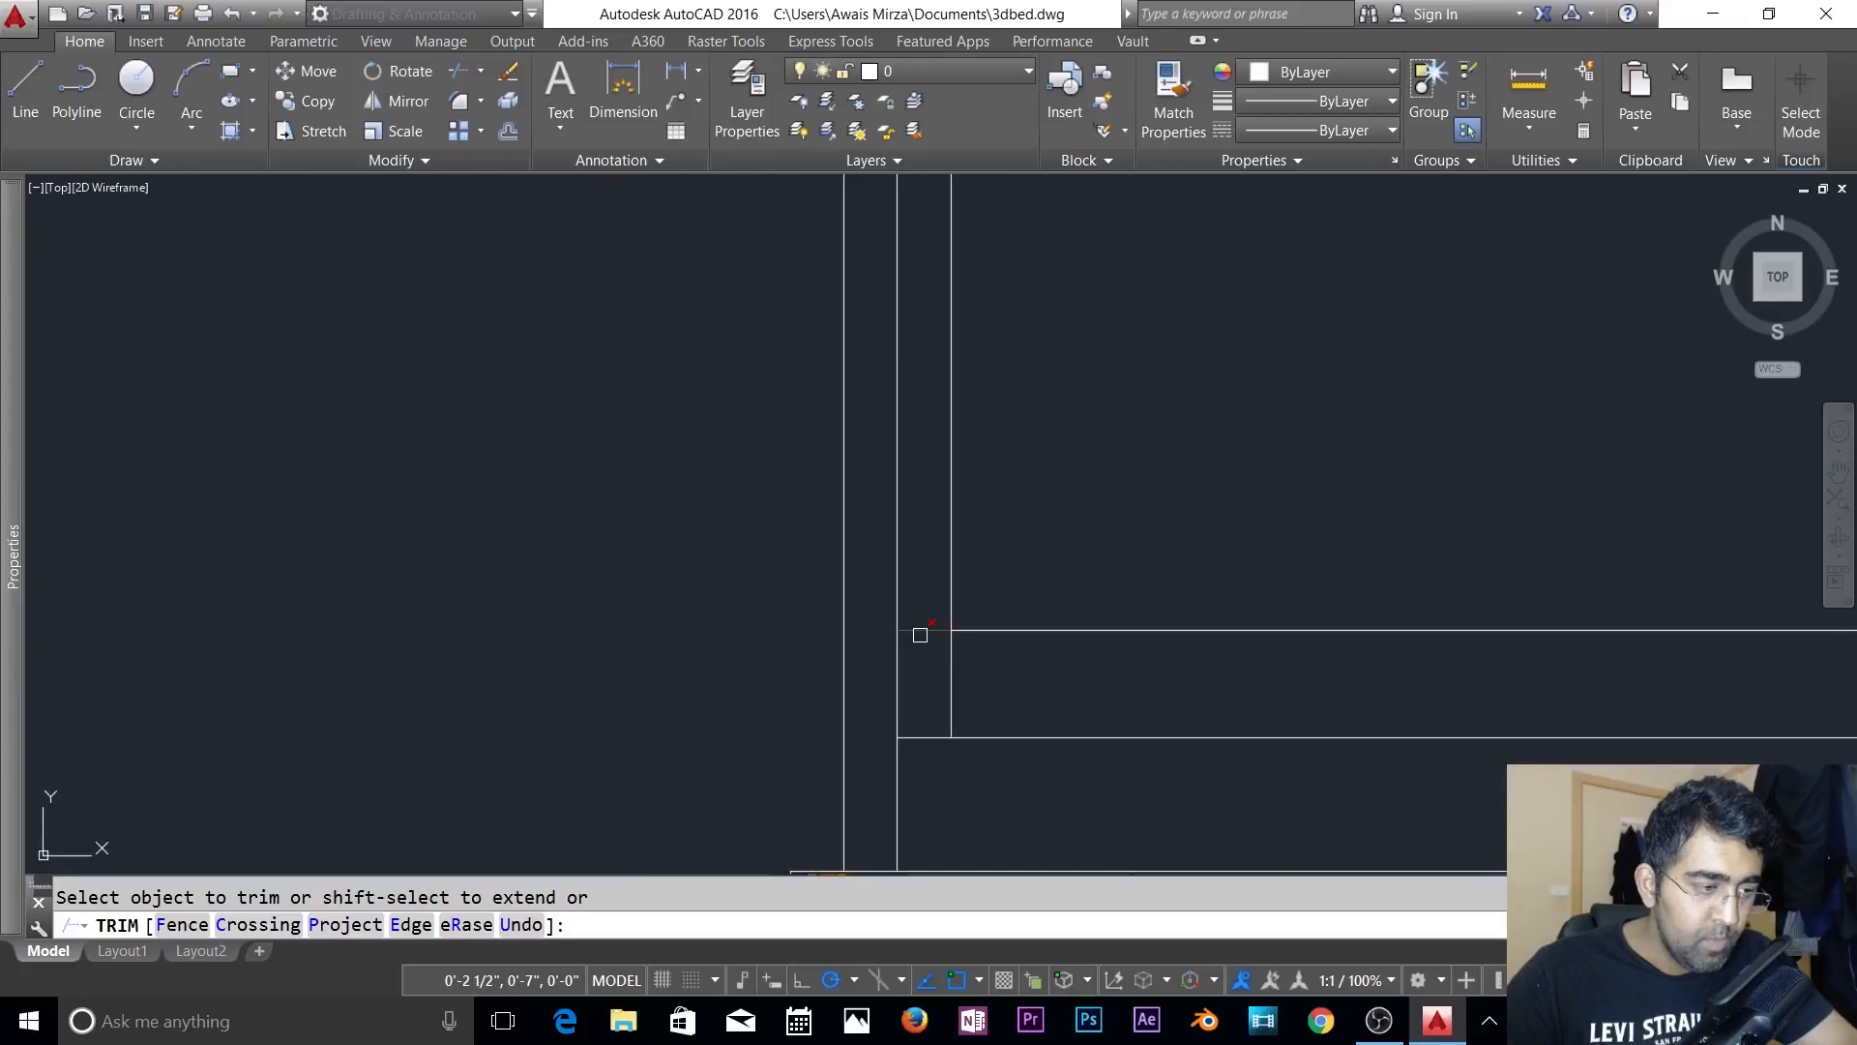
{"action": "scroll", "coordinate": [1072, 657], "scroll_direction": "down", "scroll_amount": 6}
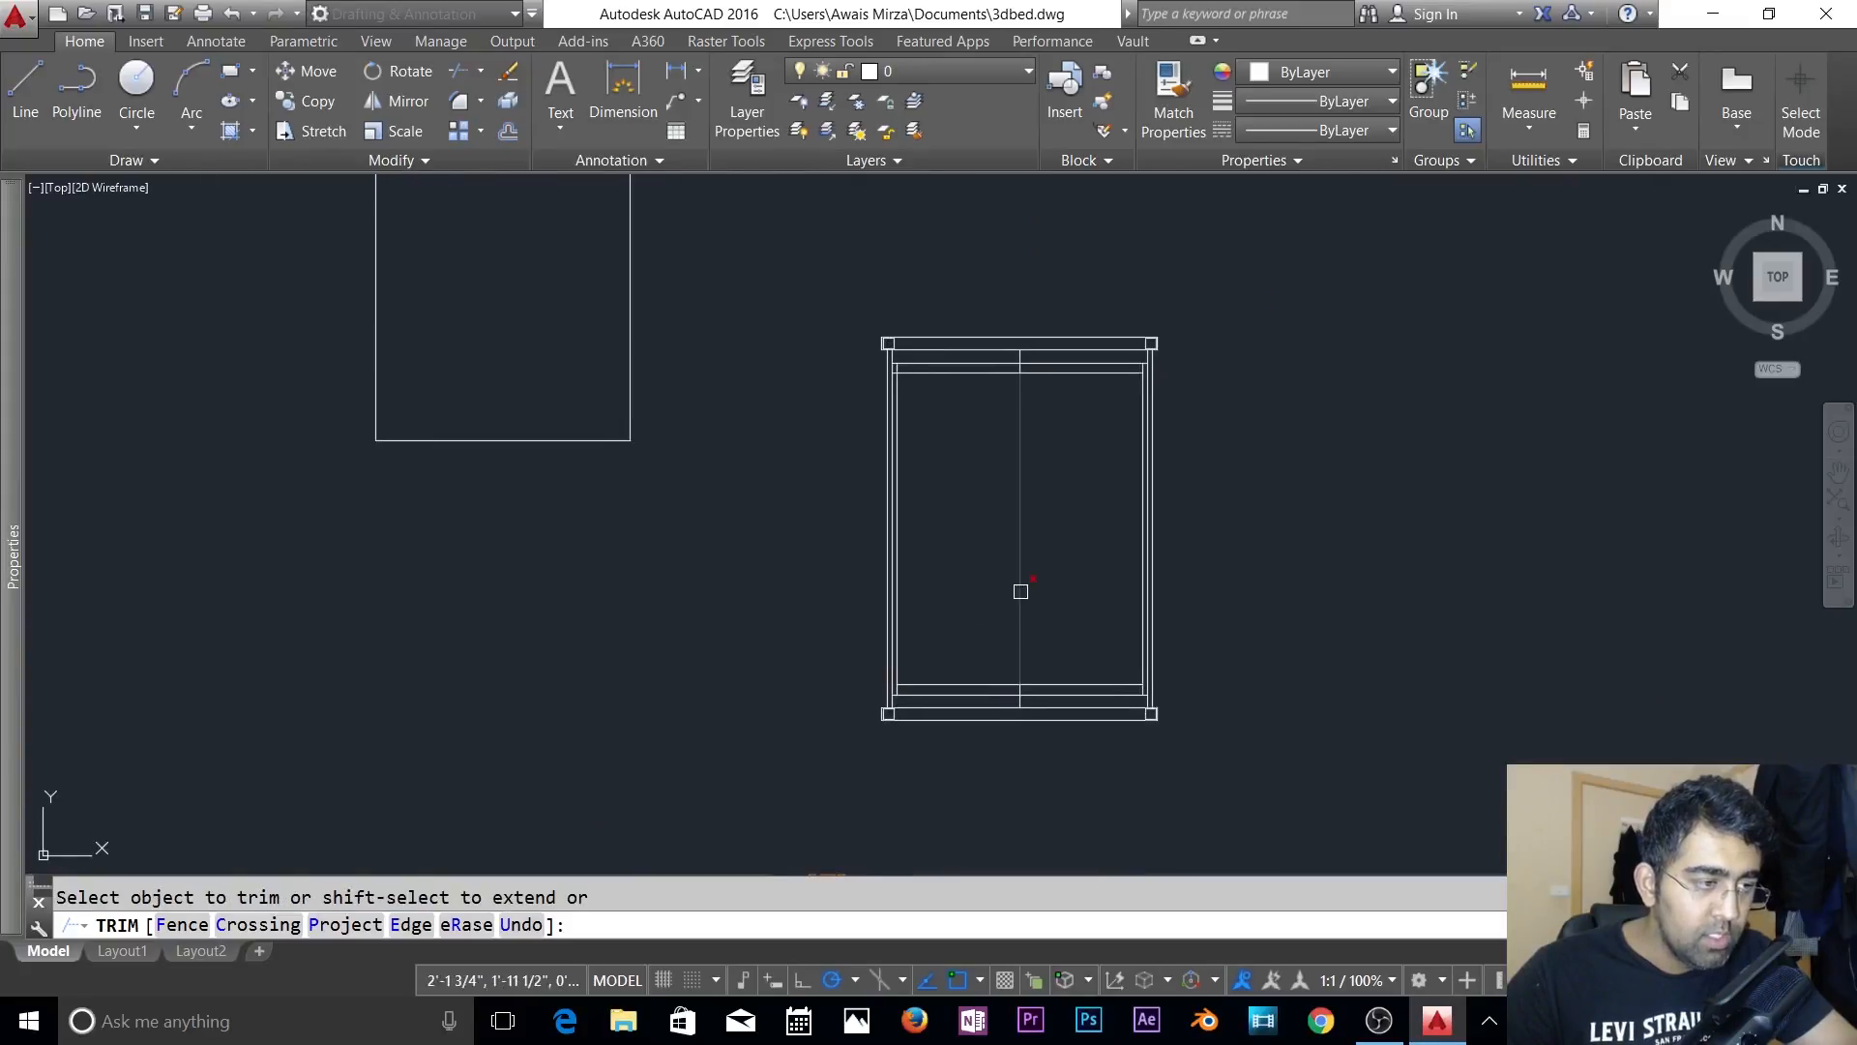
{"action": "key", "text": "Escape"}
{"action": "scroll", "coordinate": [987, 556], "scroll_direction": "up", "scroll_amount": 2}
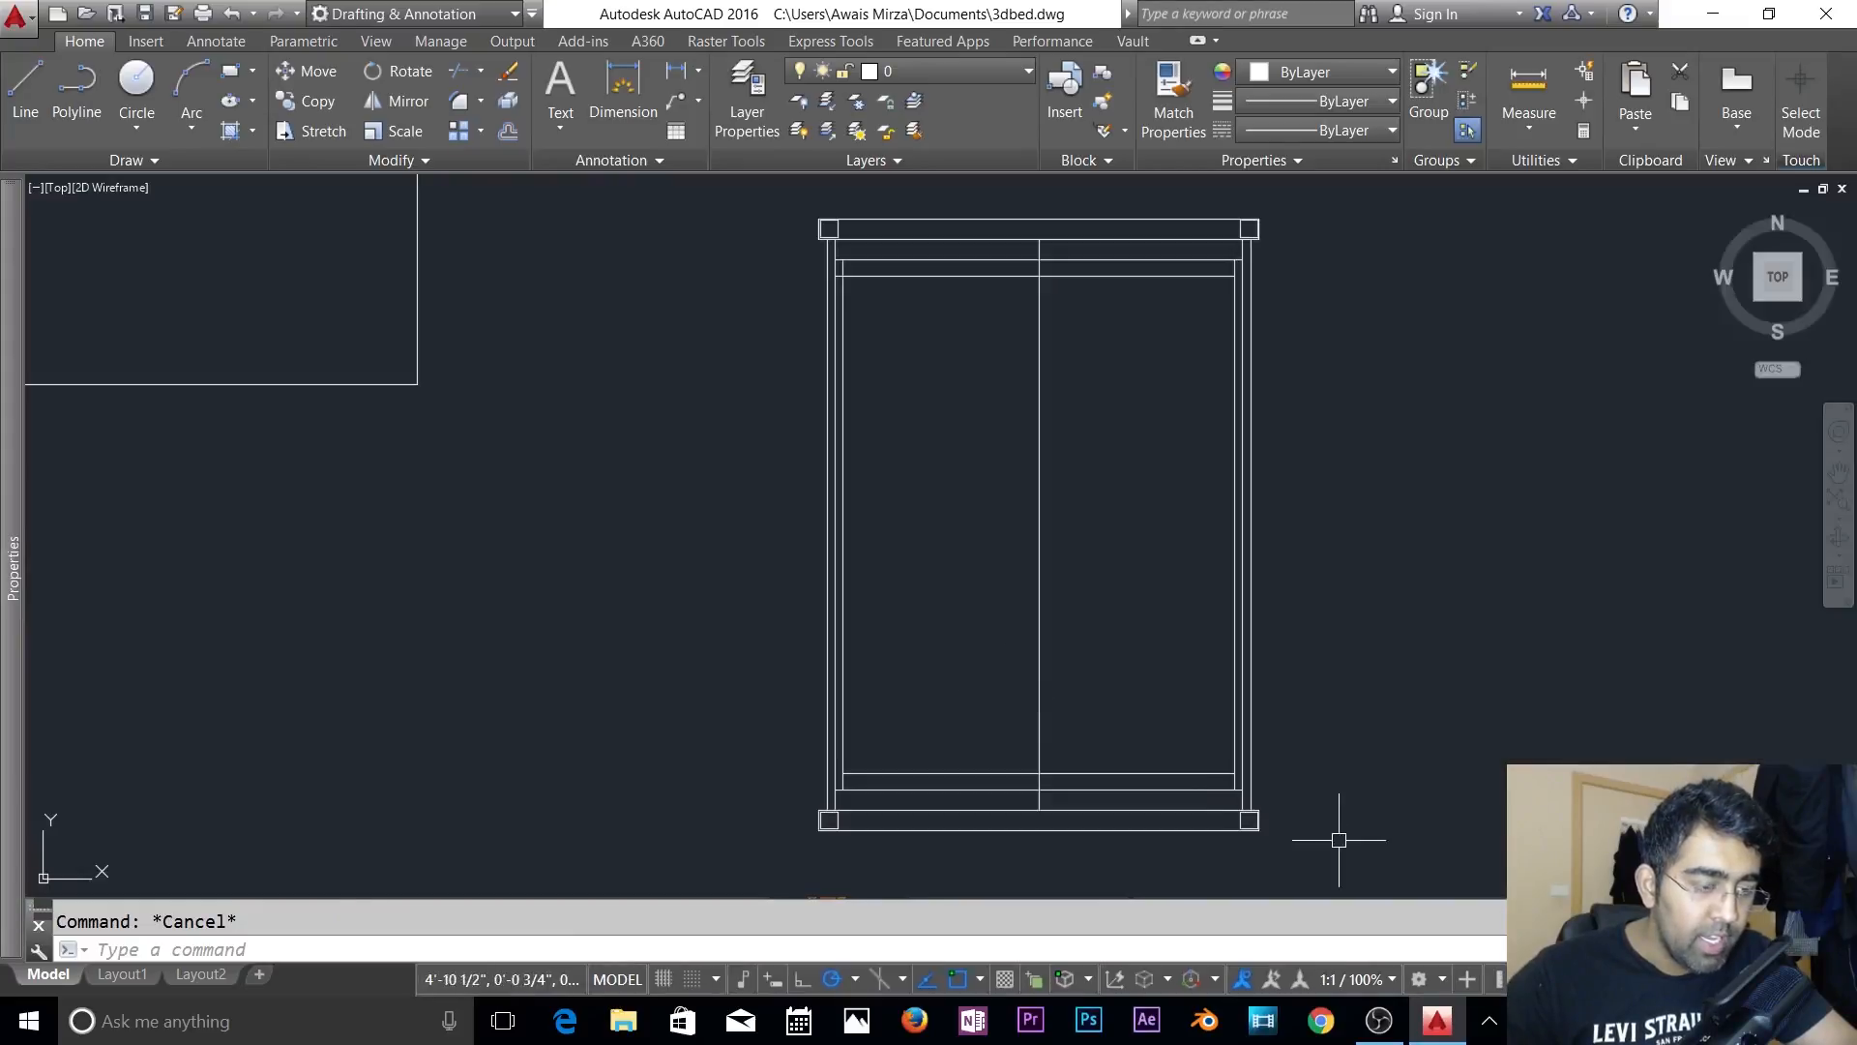
- Trim both ends of the lower slat's outer line back to the vertical offset lines, clearing the gaps beside the side rails
{"action": "scroll", "coordinate": [1185, 774], "scroll_direction": "up", "scroll_amount": 2}
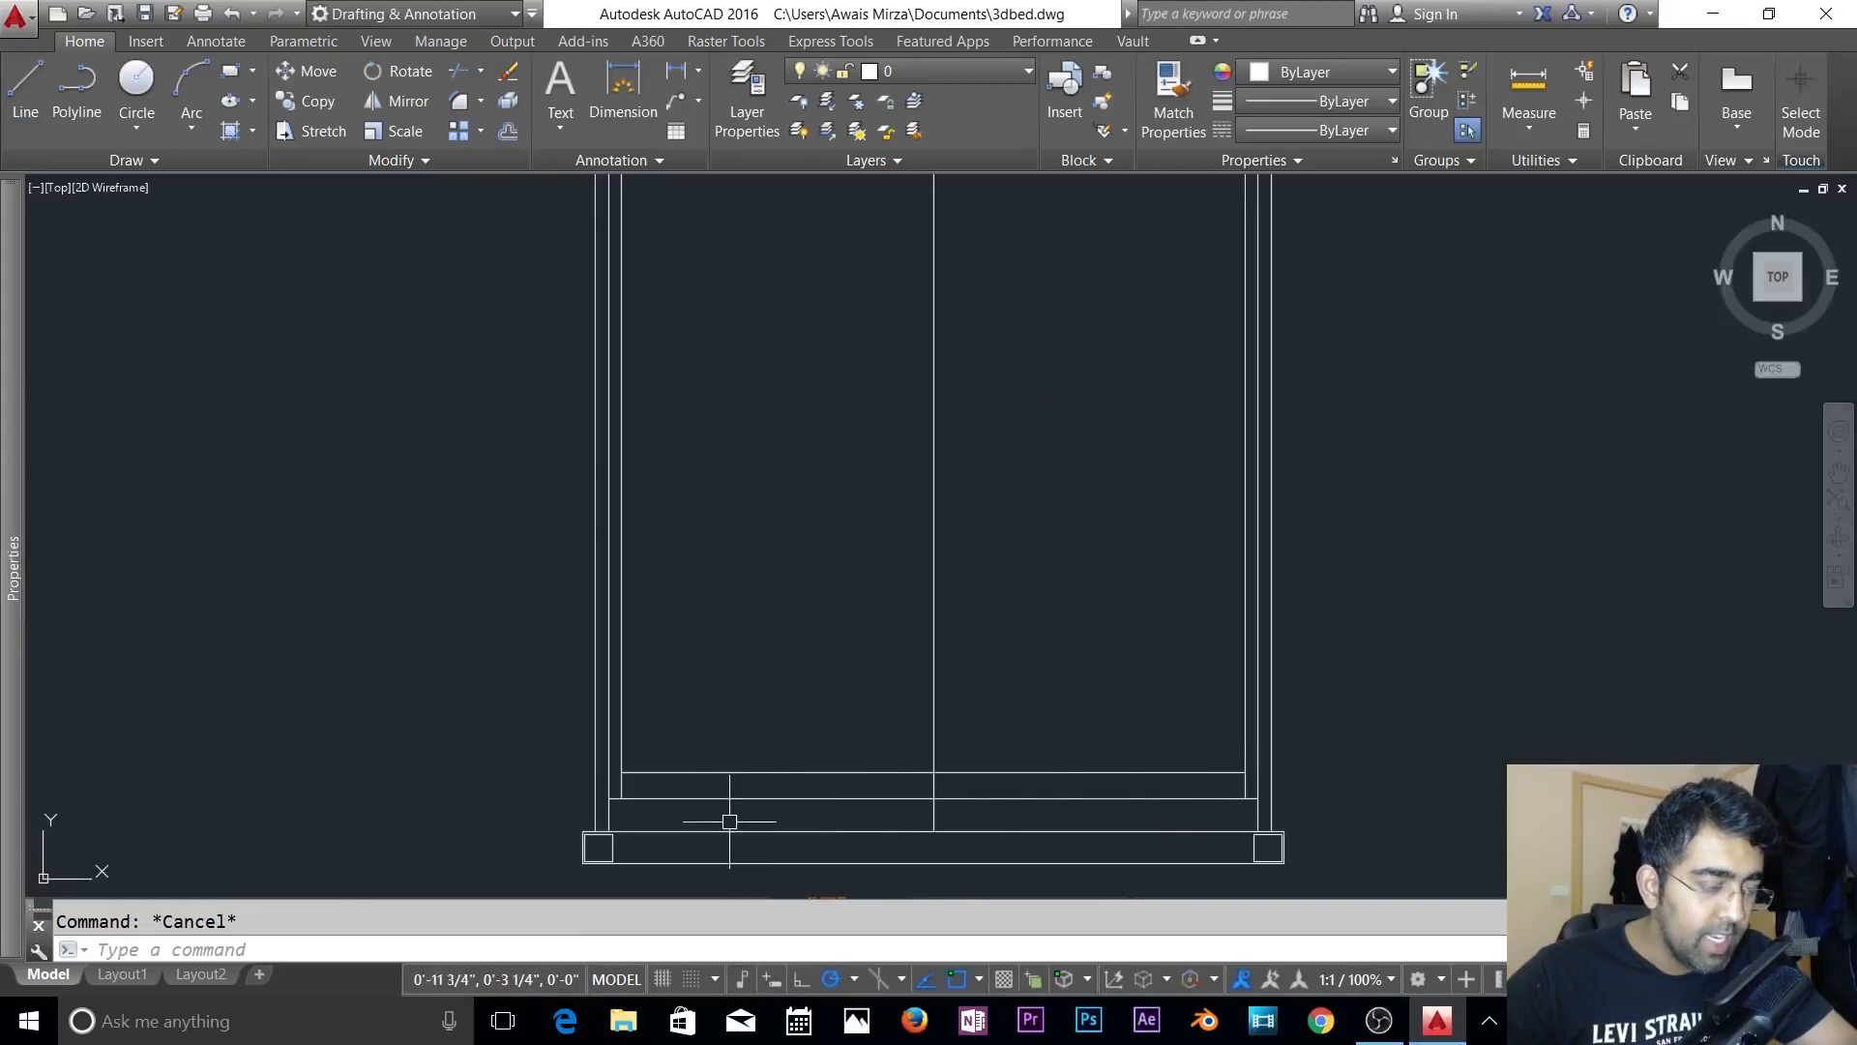
{"action": "scroll", "coordinate": [603, 805], "scroll_direction": "up", "scroll_amount": 4}
{"action": "type", "text": "tr"}
{"action": "key", "text": "Return"}
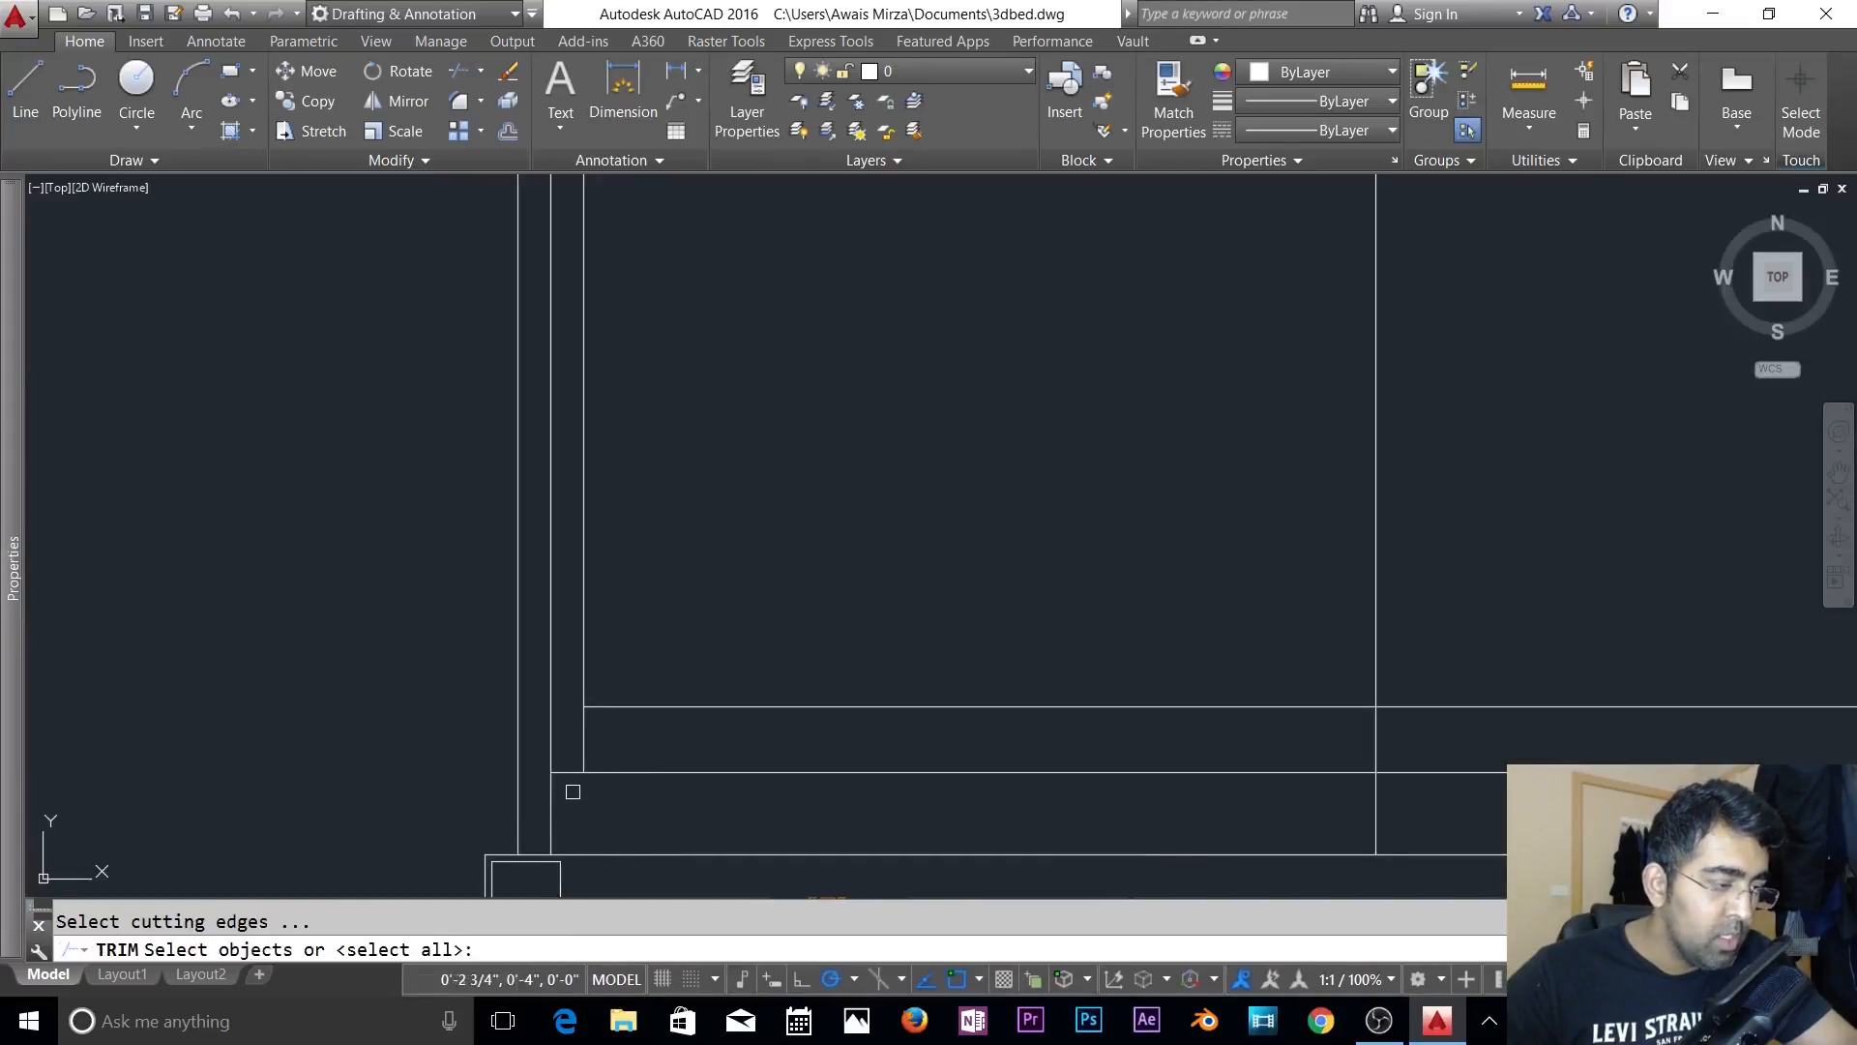
{"action": "key", "text": "Return"}
{"action": "left_click", "coordinate": [567, 779]}
{"action": "left_click", "coordinate": [563, 776]}
{"action": "scroll", "coordinate": [563, 776], "scroll_direction": "down", "scroll_amount": 3}
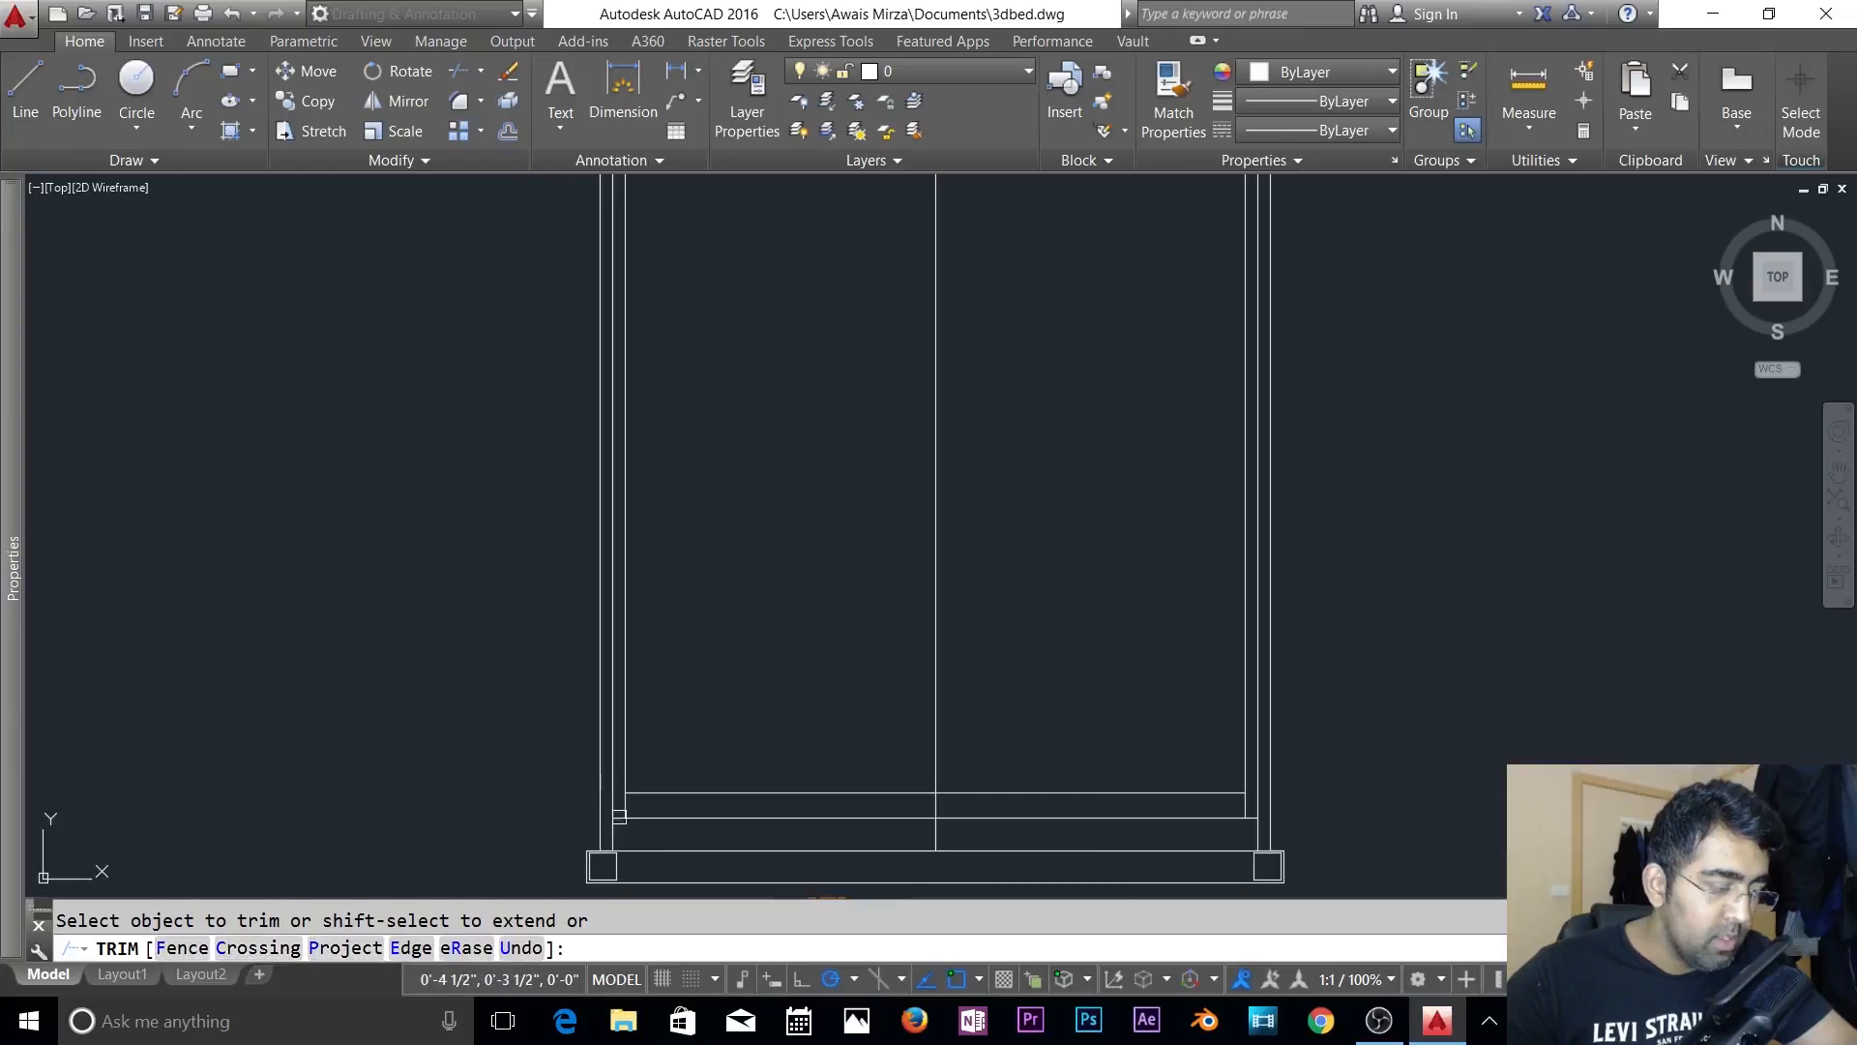
{"action": "scroll", "coordinate": [610, 800], "scroll_direction": "up", "scroll_amount": 3}
{"action": "scroll", "coordinate": [1238, 822], "scroll_direction": "down", "scroll_amount": 3}
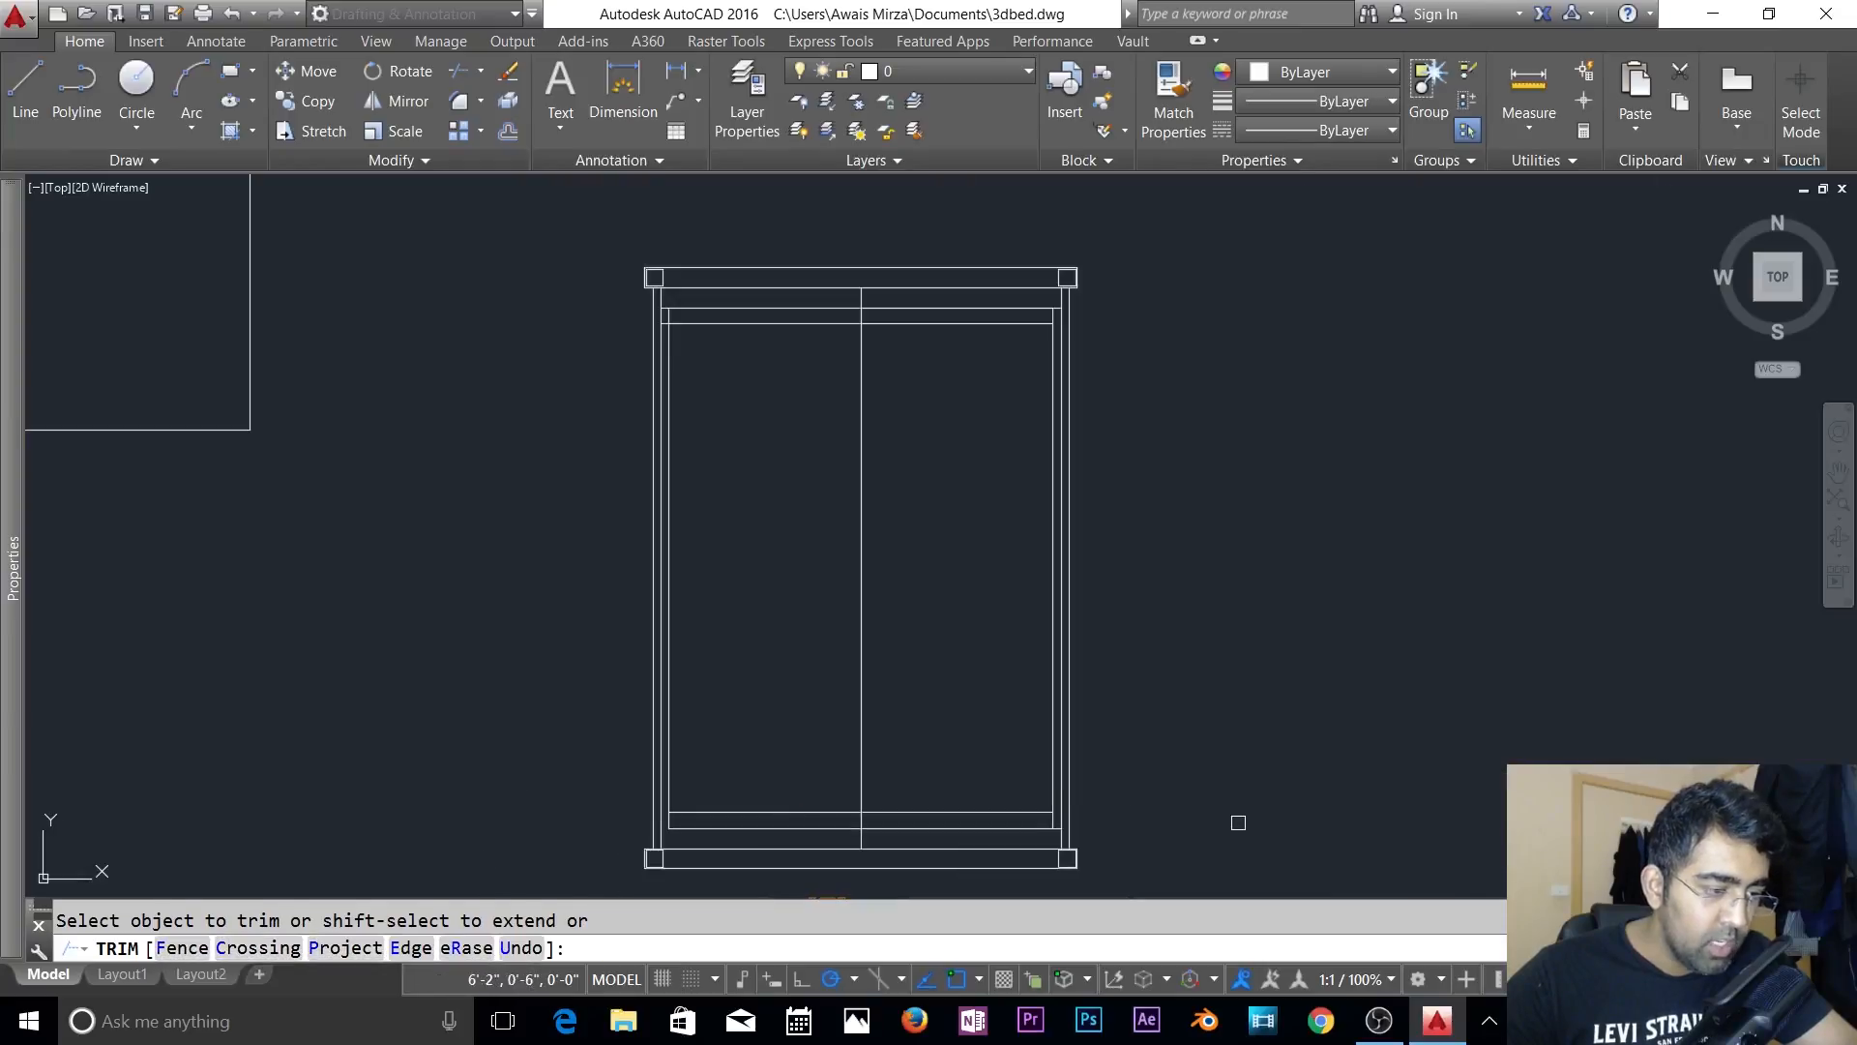
{"action": "scroll", "coordinate": [1069, 839], "scroll_direction": "up", "scroll_amount": 4}
{"action": "scroll", "coordinate": [996, 817], "scroll_direction": "down", "scroll_amount": 2}
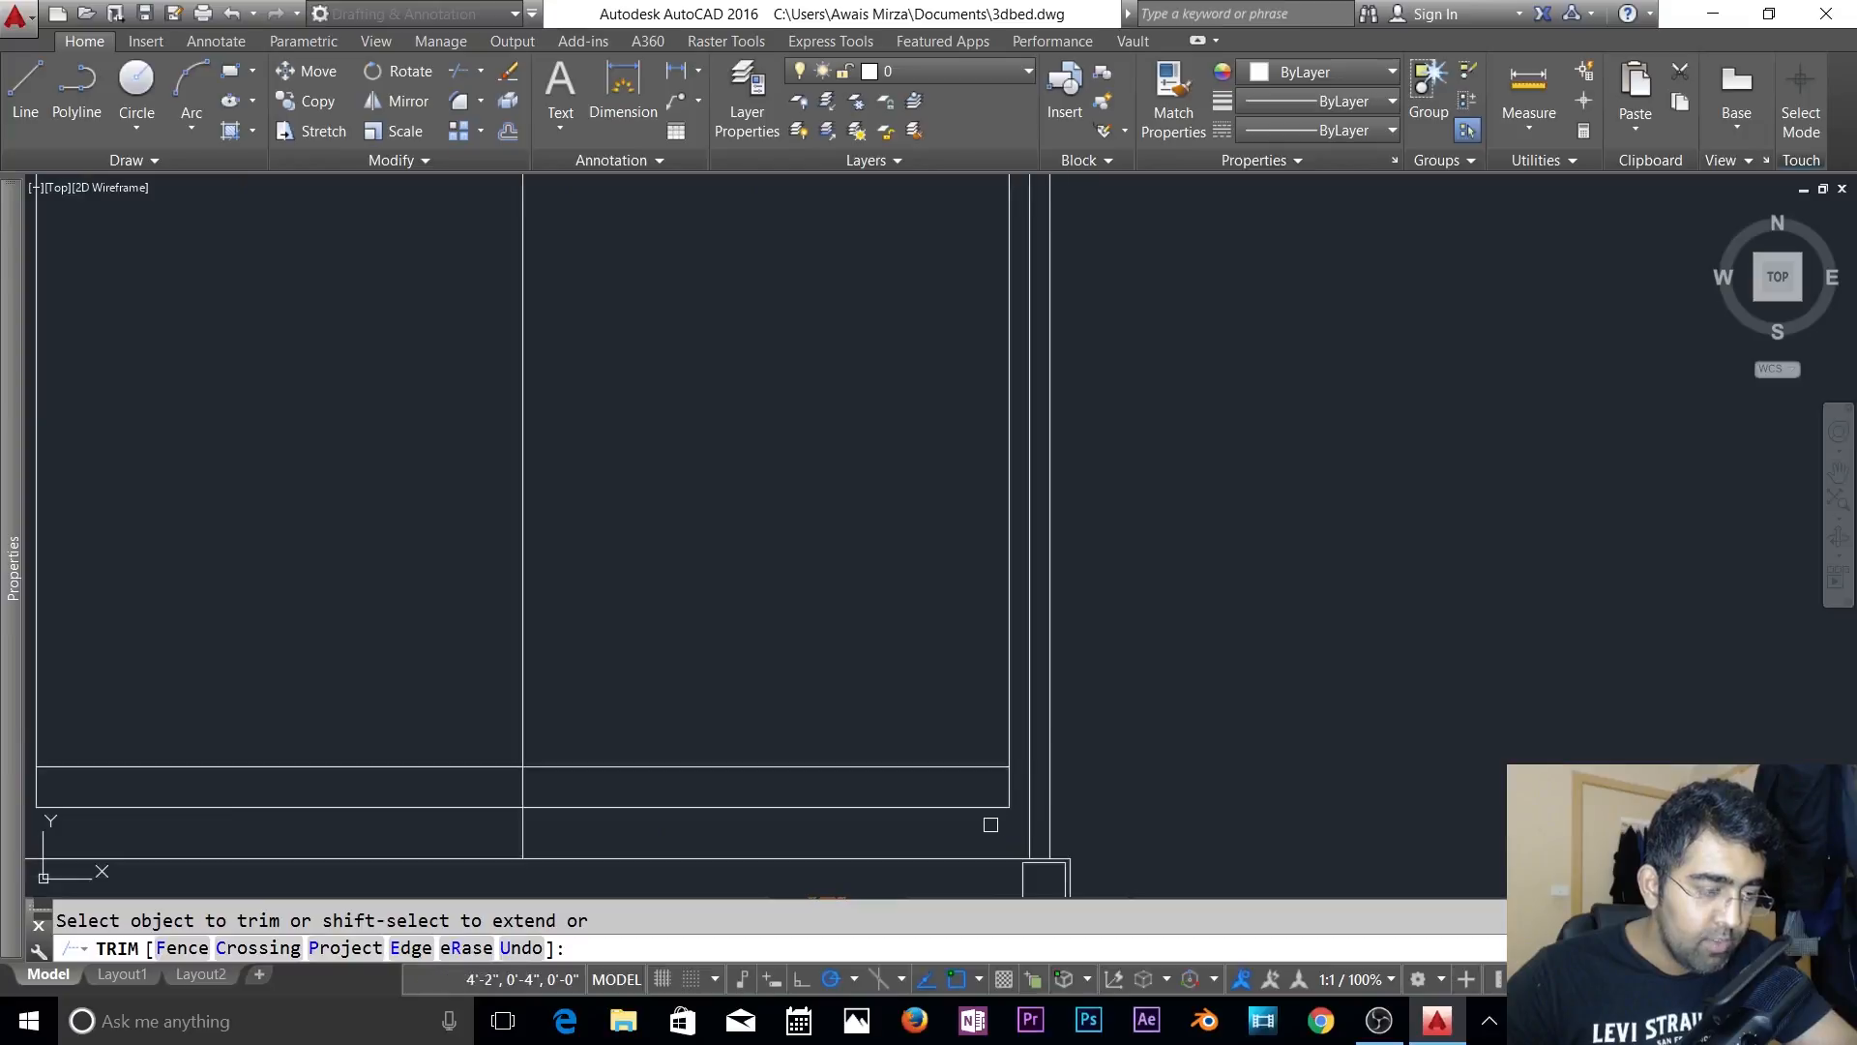
- Draw a short line joining the lower slat's outer line at its right end to the right side rail's inner line
{"action": "key", "text": "Escape"}
{"action": "type", "text": "l"}
{"action": "key", "text": "Return"}
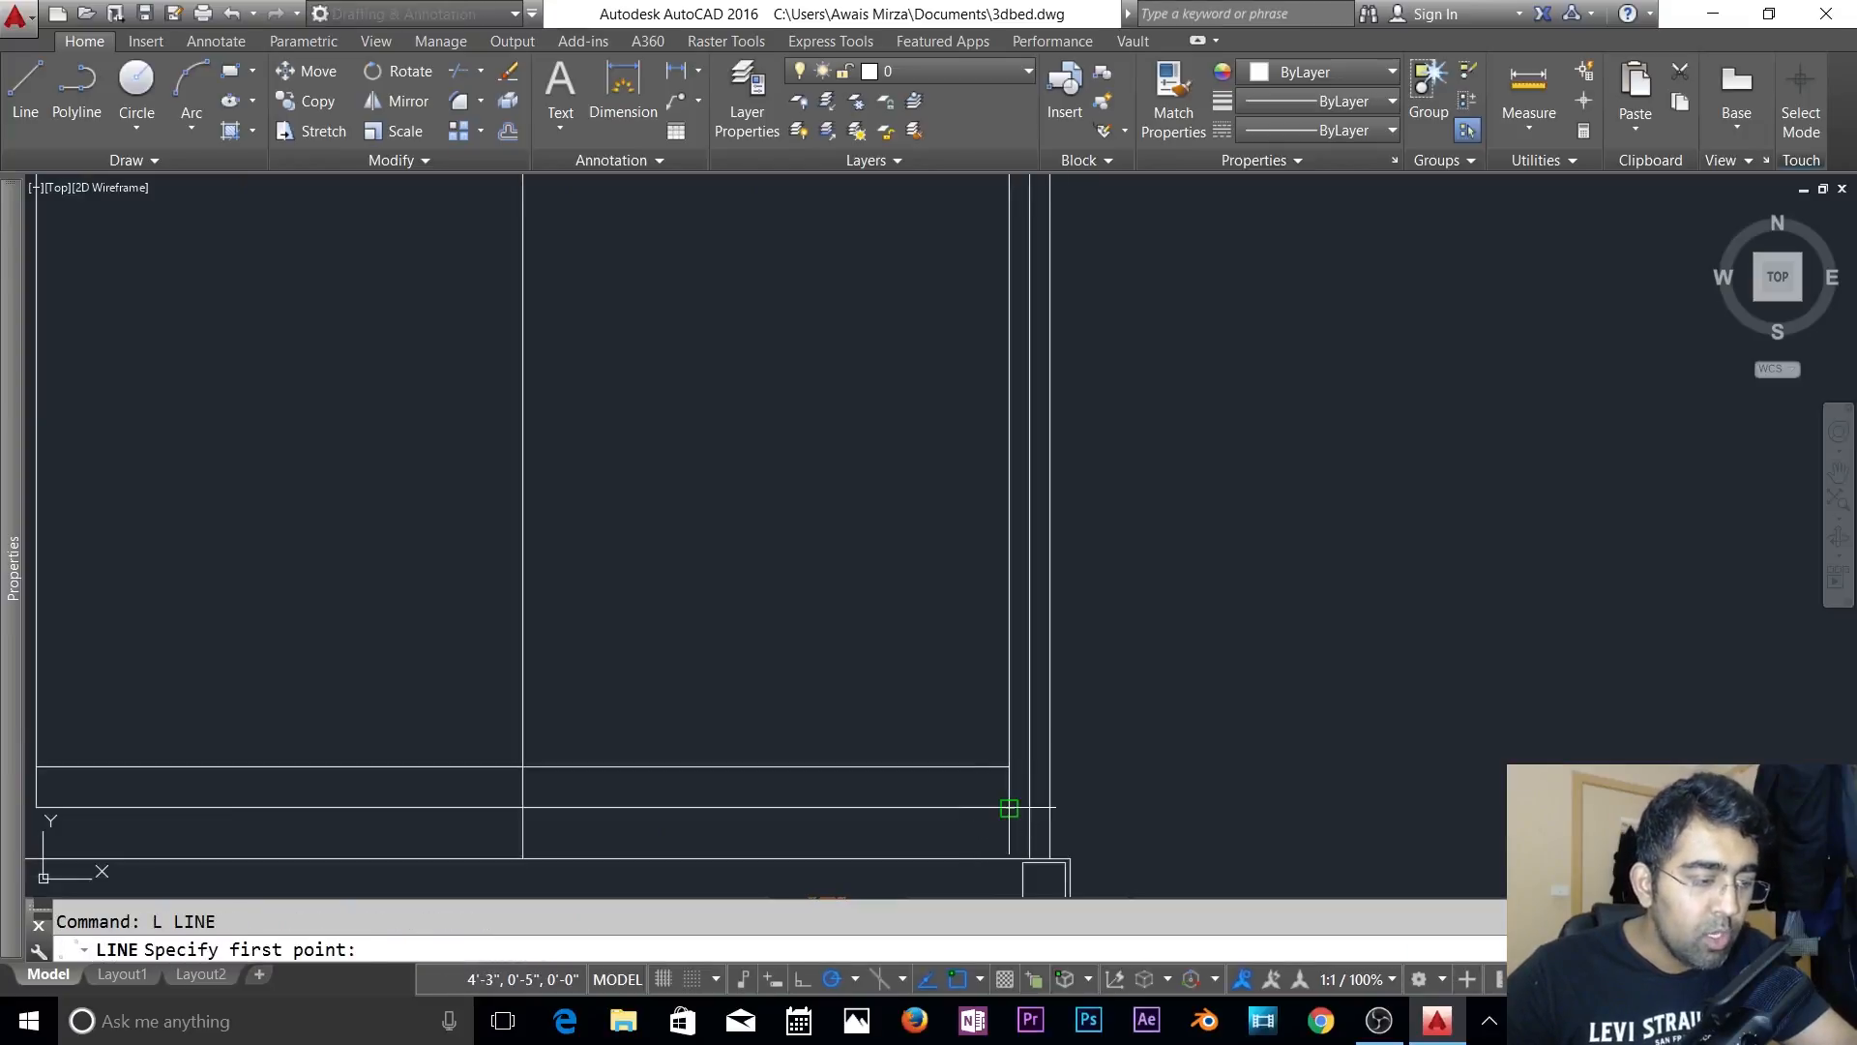
{"action": "left_click", "coordinate": [1023, 809]}
{"action": "left_click", "coordinate": [1027, 808]}
{"action": "scroll", "coordinate": [946, 833], "scroll_direction": "down", "scroll_amount": 2}
{"action": "key", "text": "Return"}
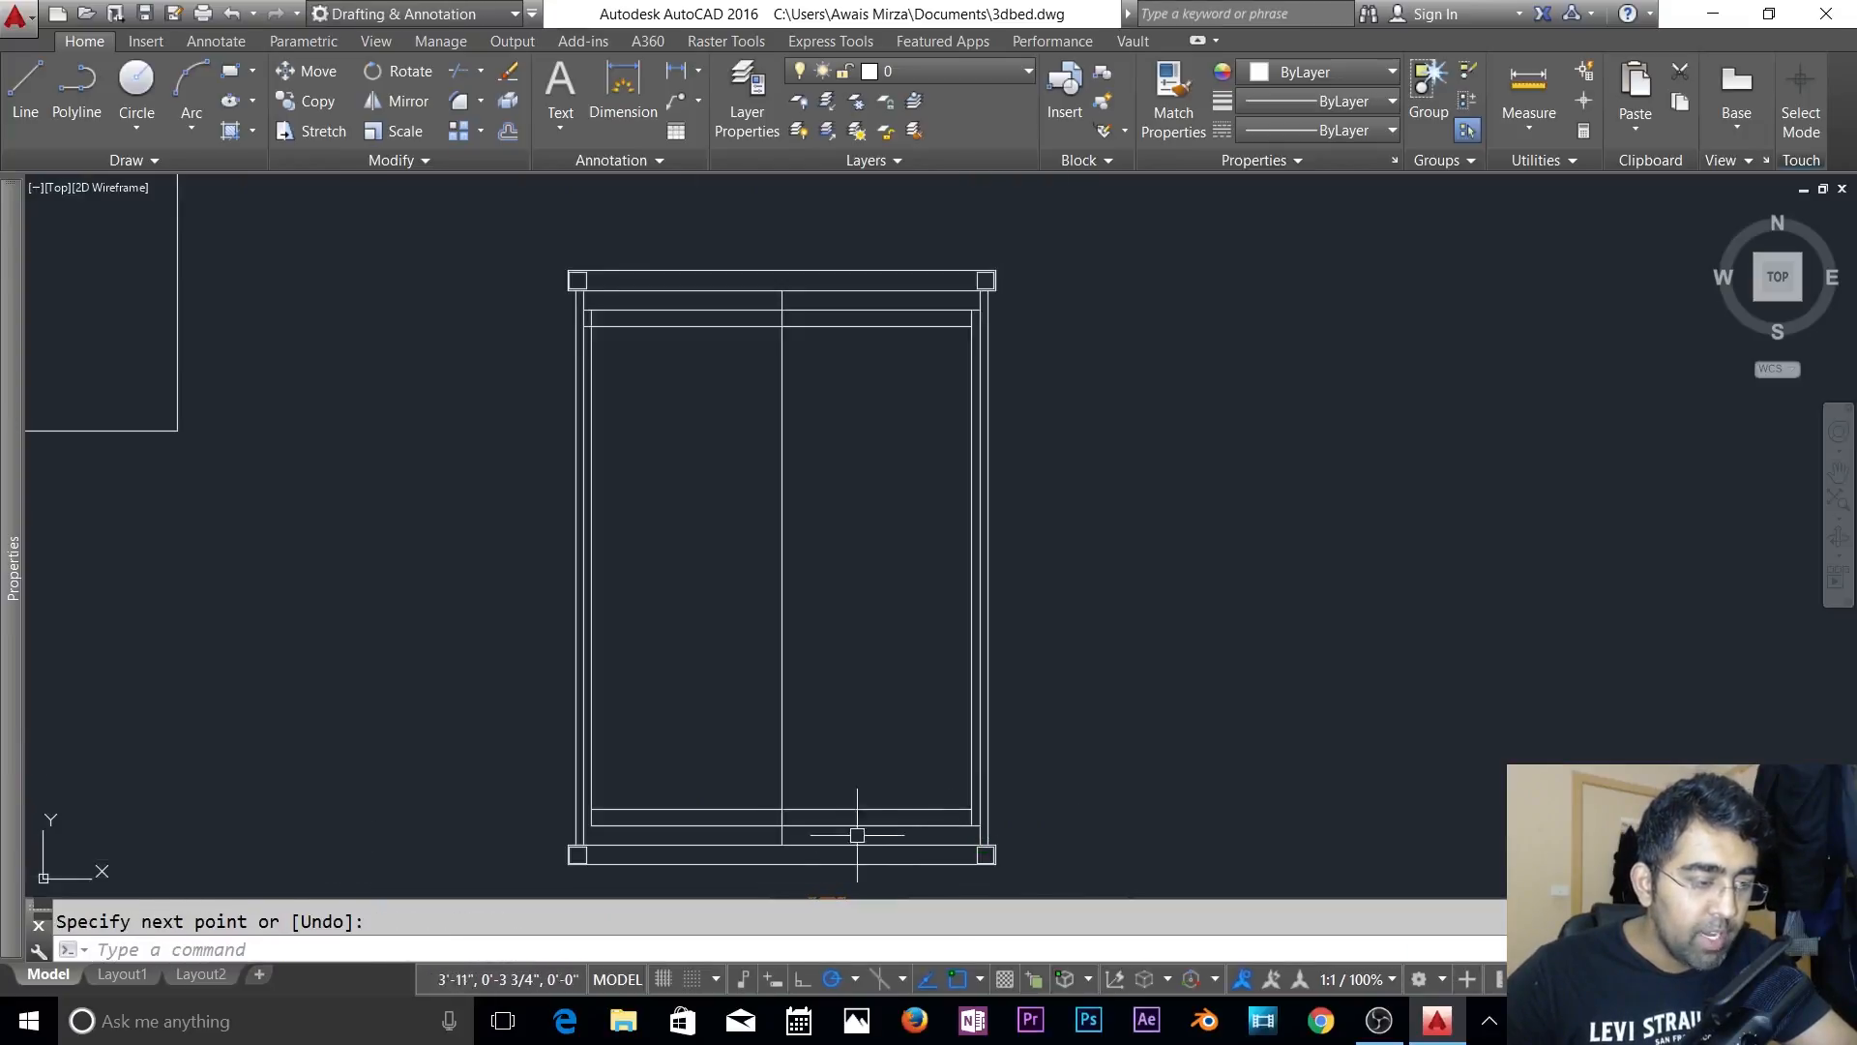
- Draw a matching short line from the lower slat's outer left corner to the left side rail, and save the drawing
{"action": "scroll", "coordinate": [727, 853], "scroll_direction": "up", "scroll_amount": 3}
{"action": "middle_click_drag", "start_coordinate": [313, 784], "coordinate": [935, 696]}
{"action": "key", "text": "Return"}
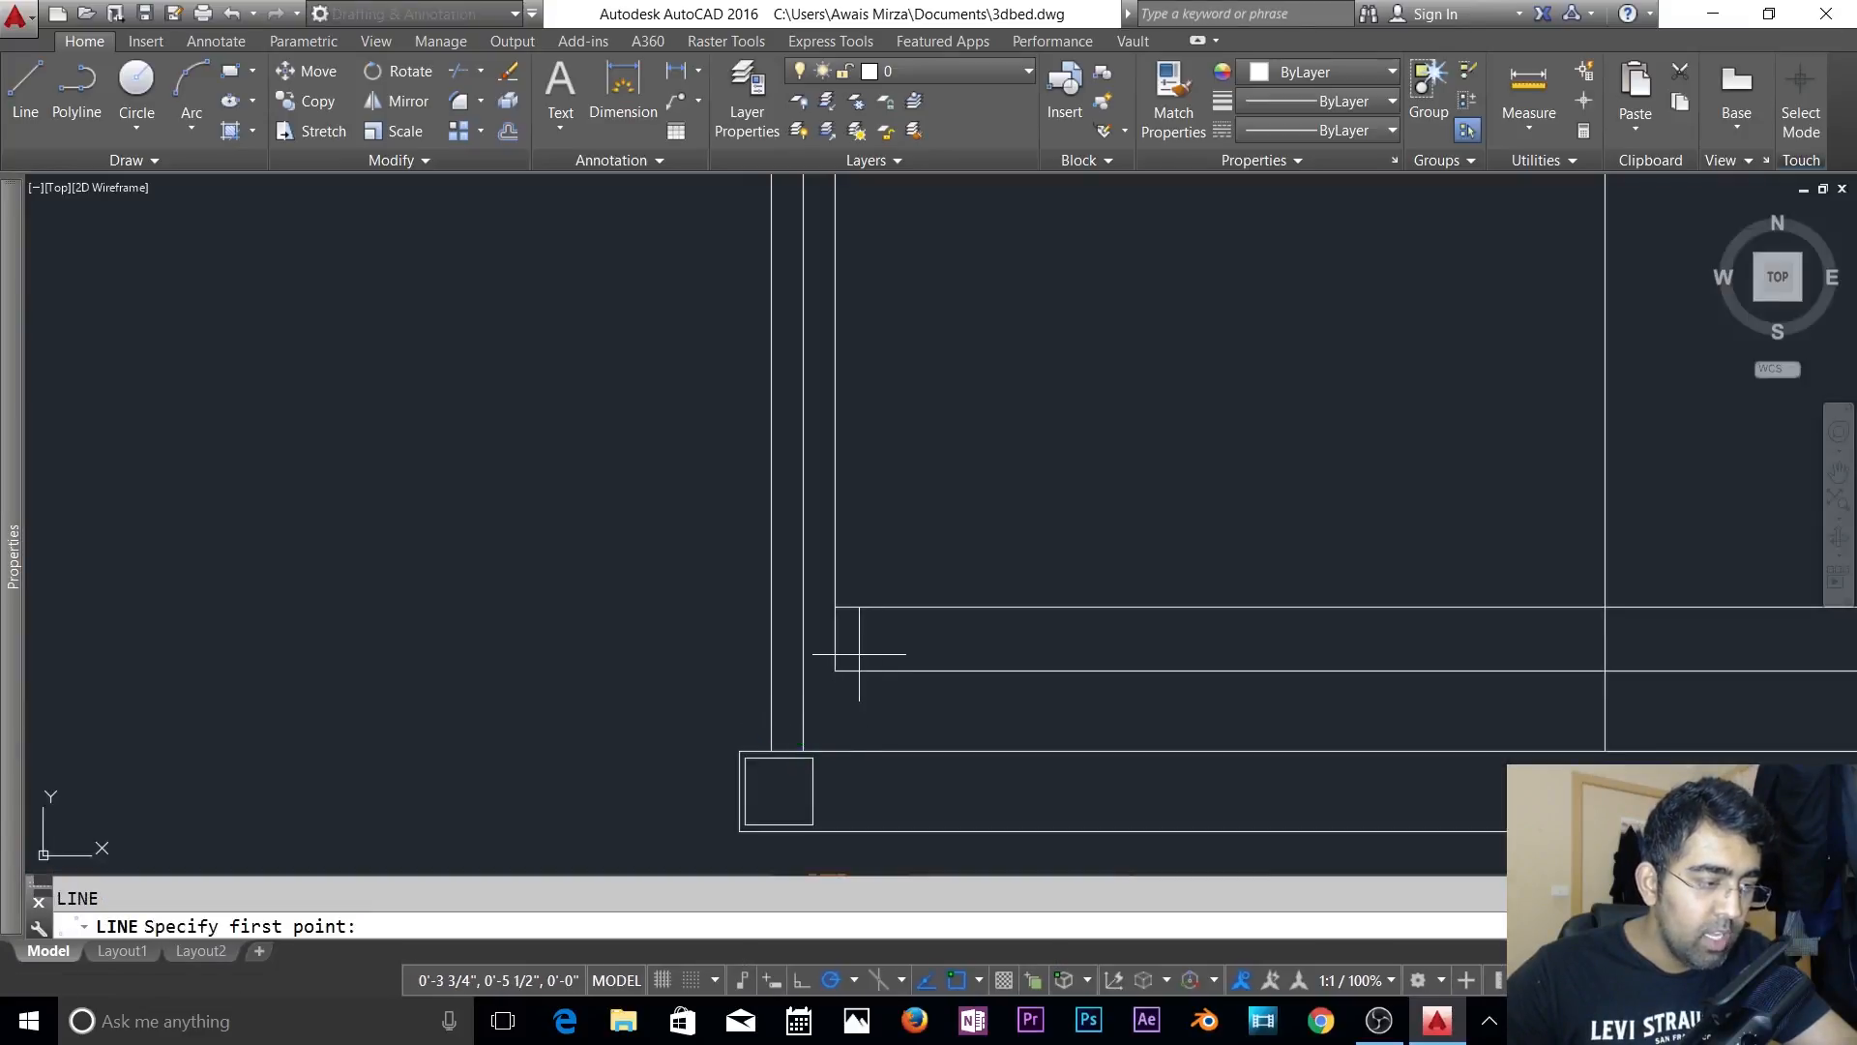
{"action": "left_click", "coordinate": [801, 667]}
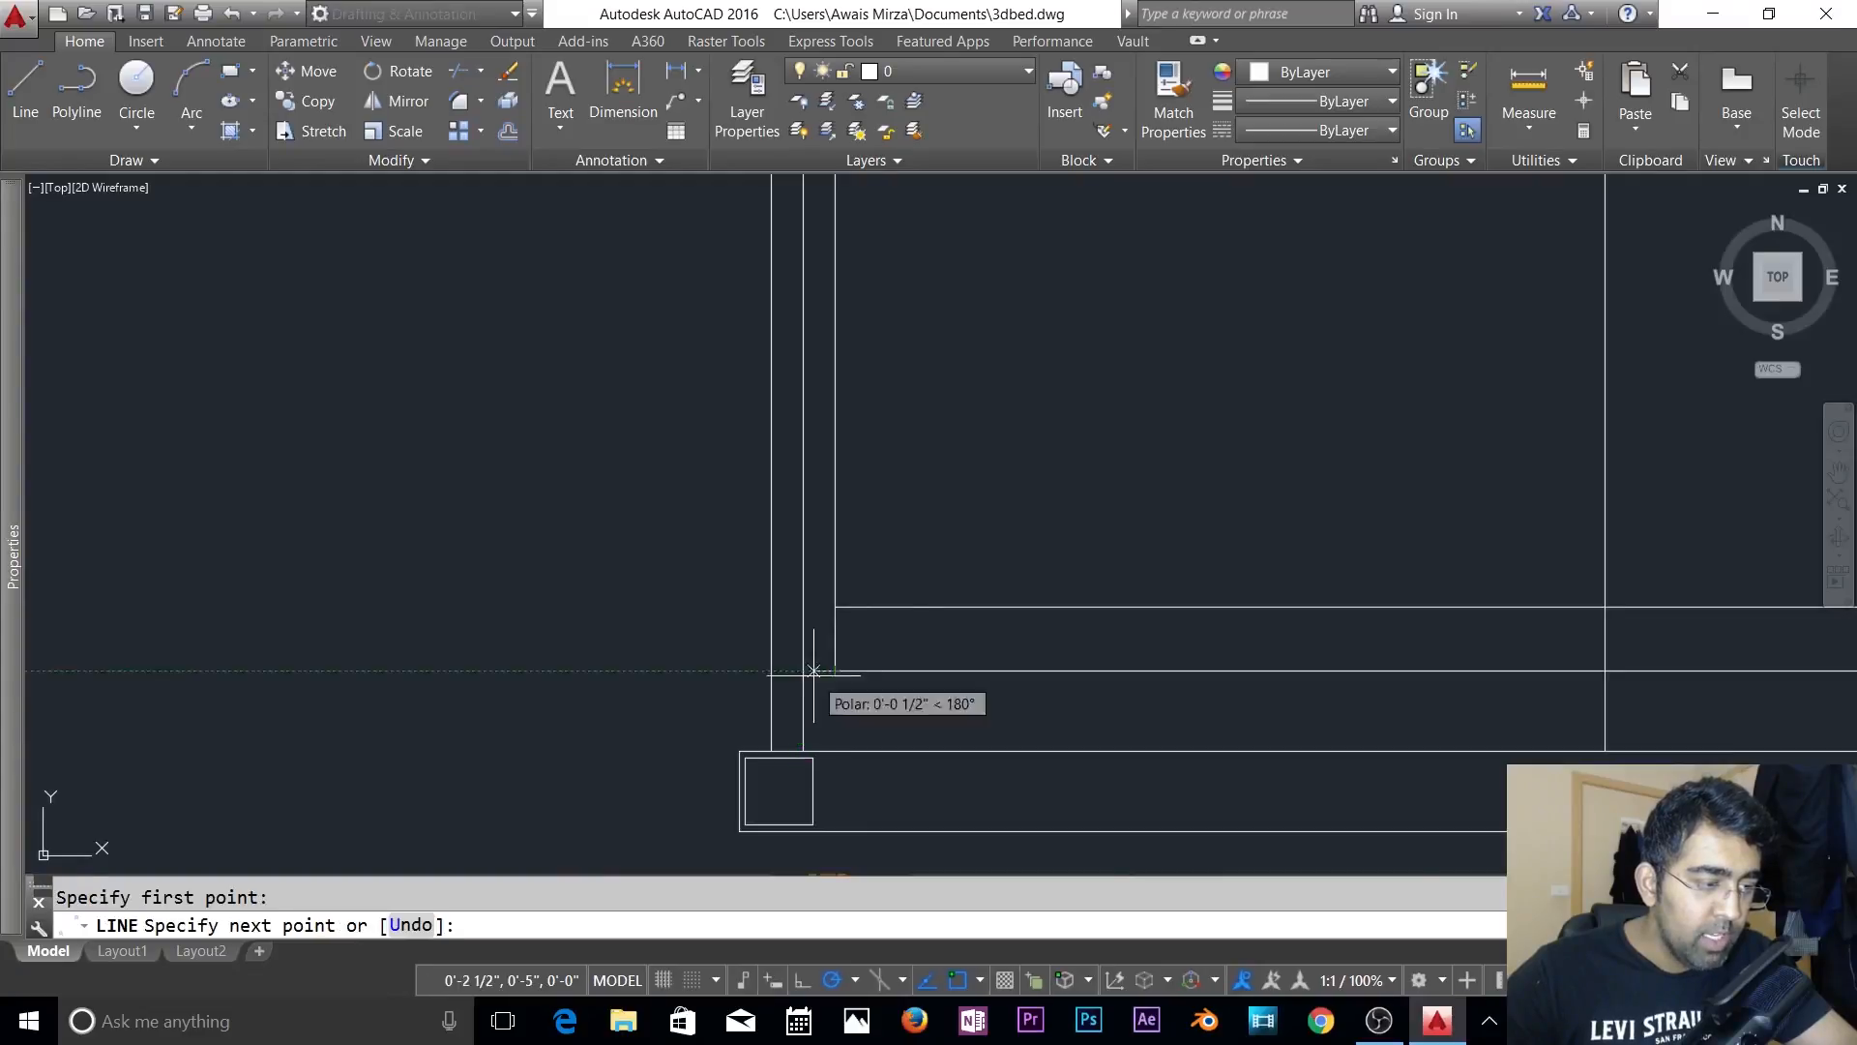
{"action": "scroll", "coordinate": [1119, 651], "scroll_direction": "down", "scroll_amount": 4}
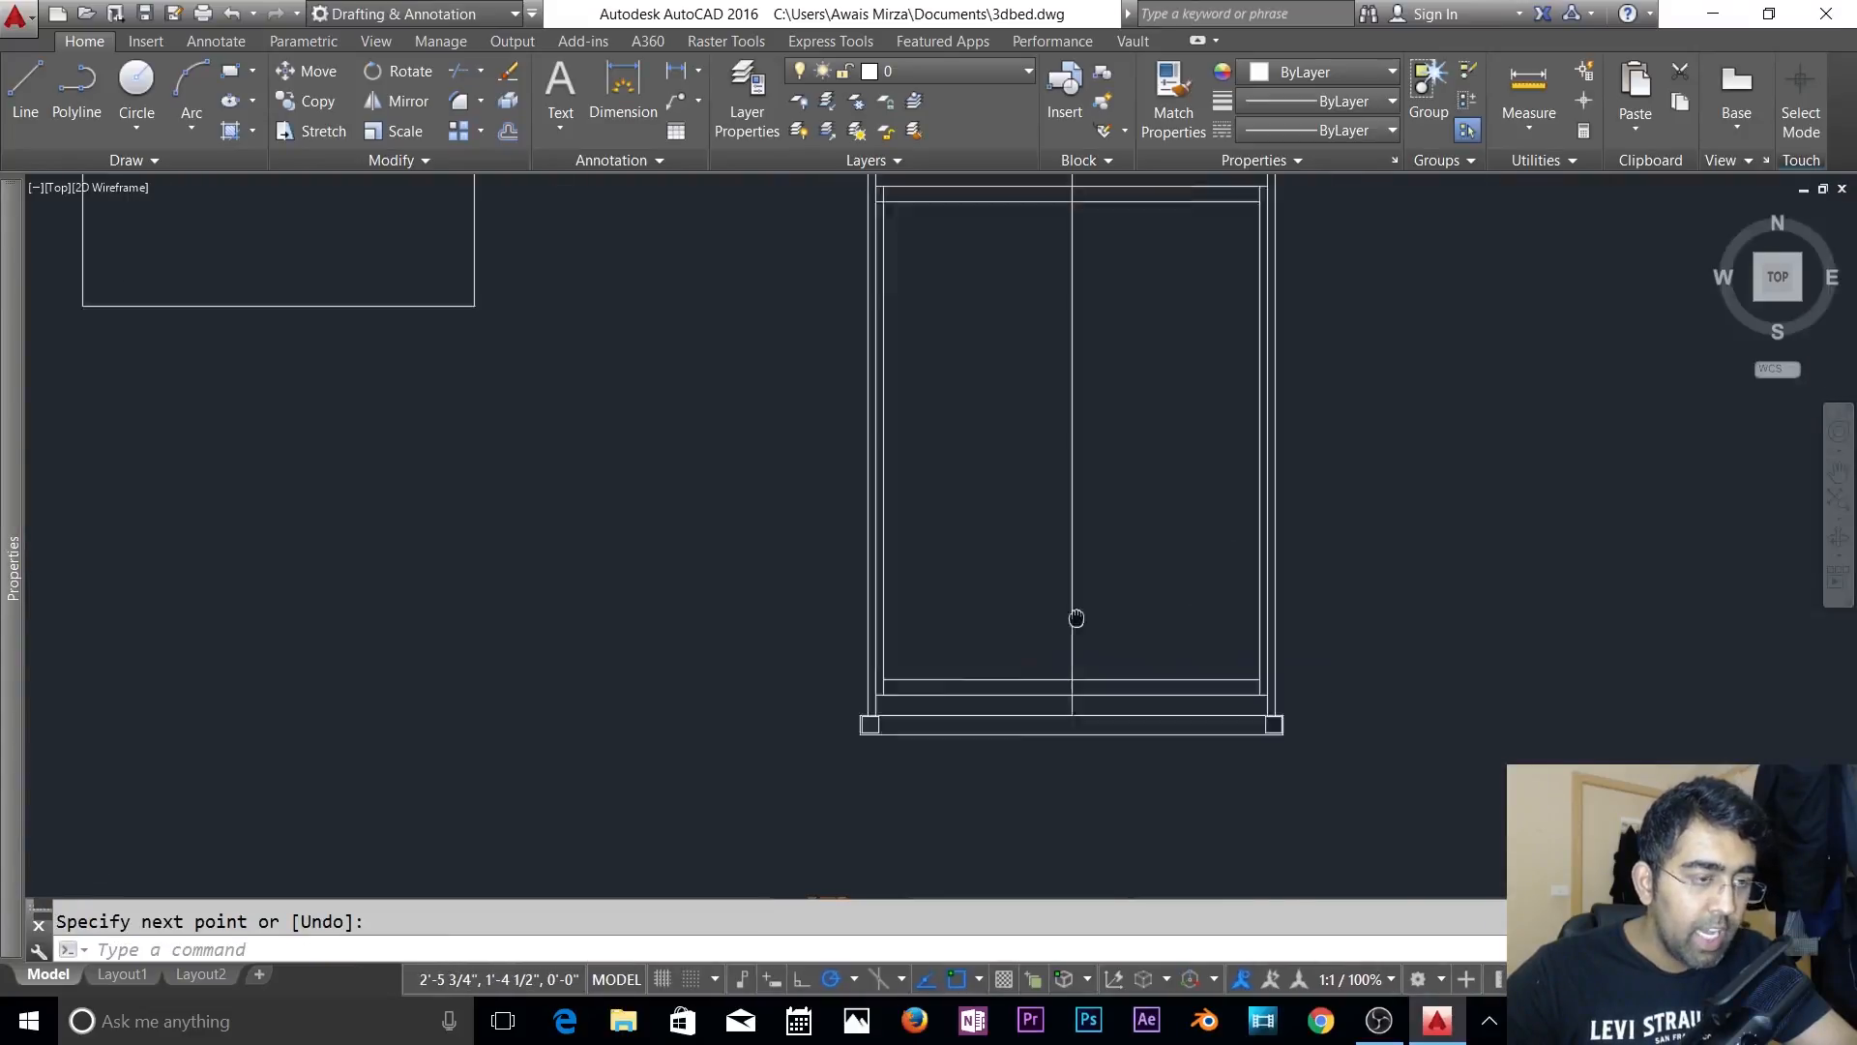
{"action": "middle_click_drag", "start_coordinate": [928, 746], "coordinate": [994, 681]}
{"action": "key", "text": "Escape"}
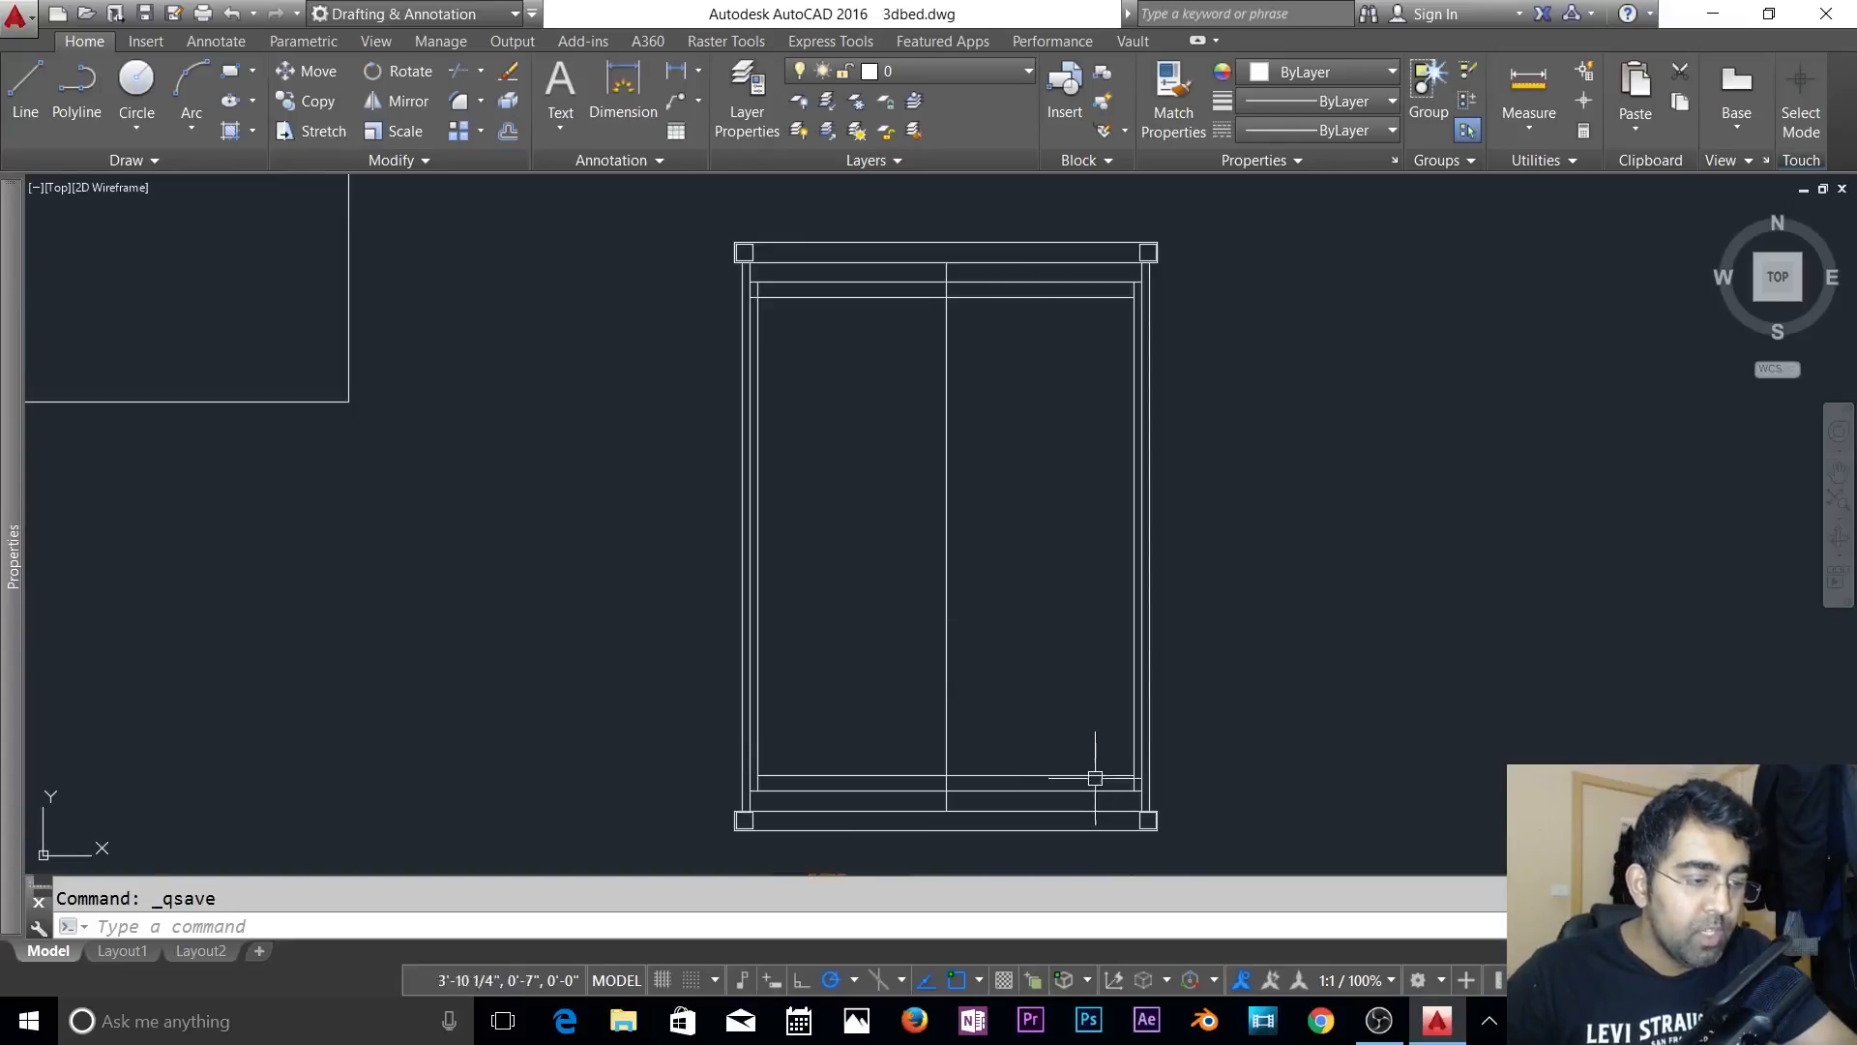
- Create a rectangular array from the two horizontal lines of the lower slat
{"action": "scroll", "coordinate": [1090, 770], "scroll_direction": "up", "scroll_amount": 4}
{"action": "middle_click_drag", "start_coordinate": [1106, 787], "coordinate": [1210, 604]}
{"action": "scroll", "coordinate": [1007, 593], "scroll_direction": "down", "scroll_amount": 2}
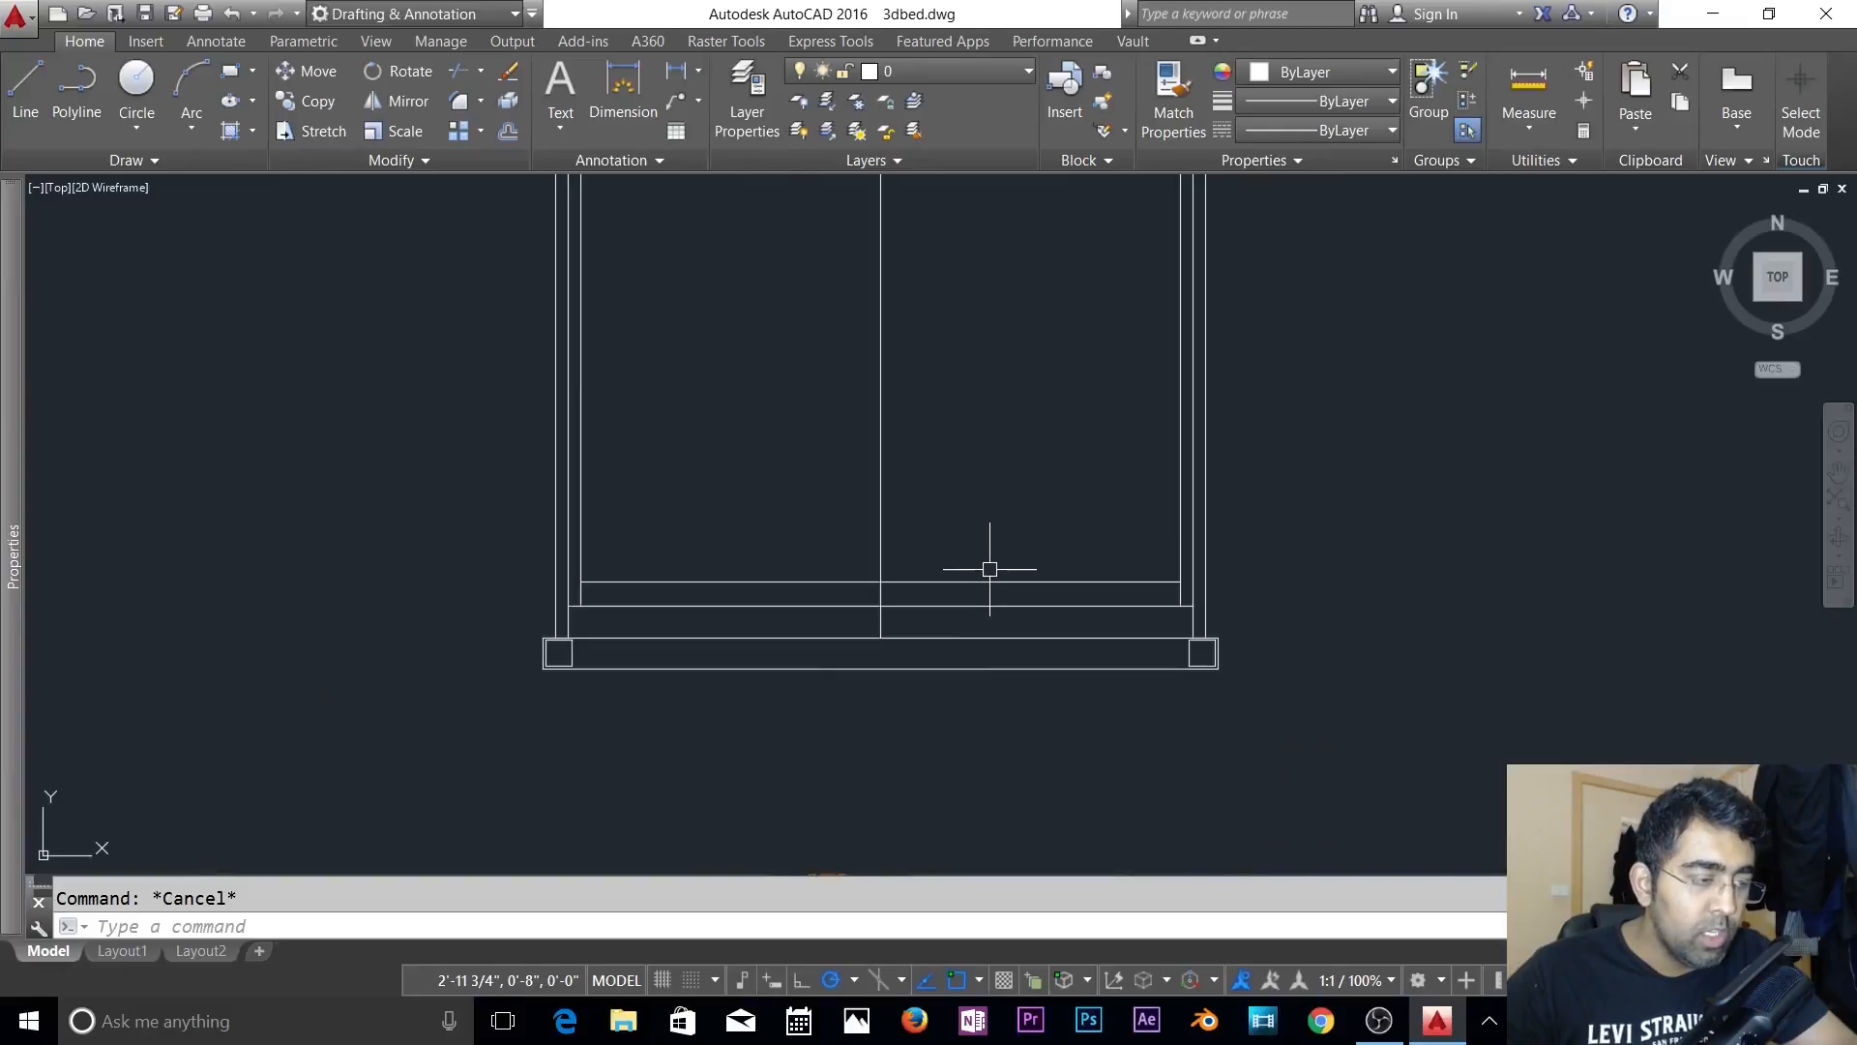
{"action": "middle_click_drag", "start_coordinate": [991, 568], "coordinate": [974, 688]}
{"action": "scroll", "coordinate": [1001, 620], "scroll_direction": "down", "scroll_amount": 2}
{"action": "middle_click_drag", "start_coordinate": [1001, 620], "coordinate": [972, 726]}
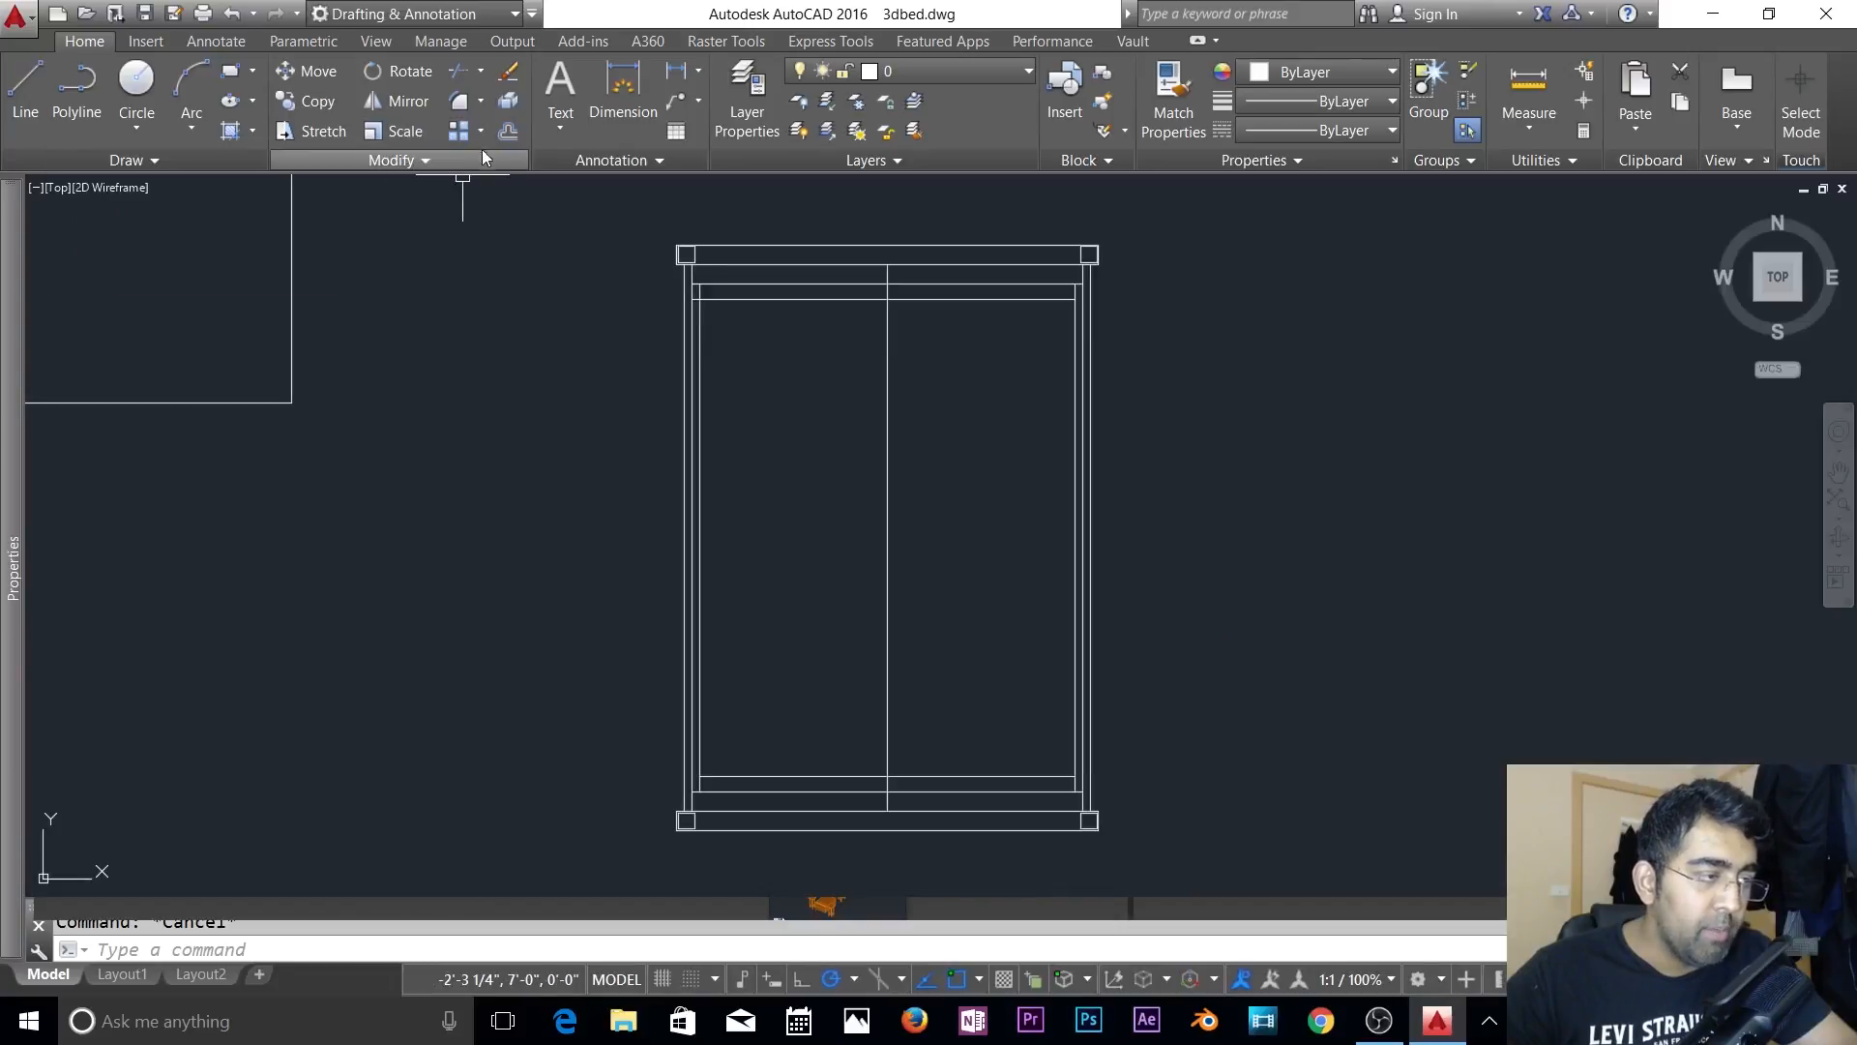
{"action": "left_click", "coordinate": [480, 136]}
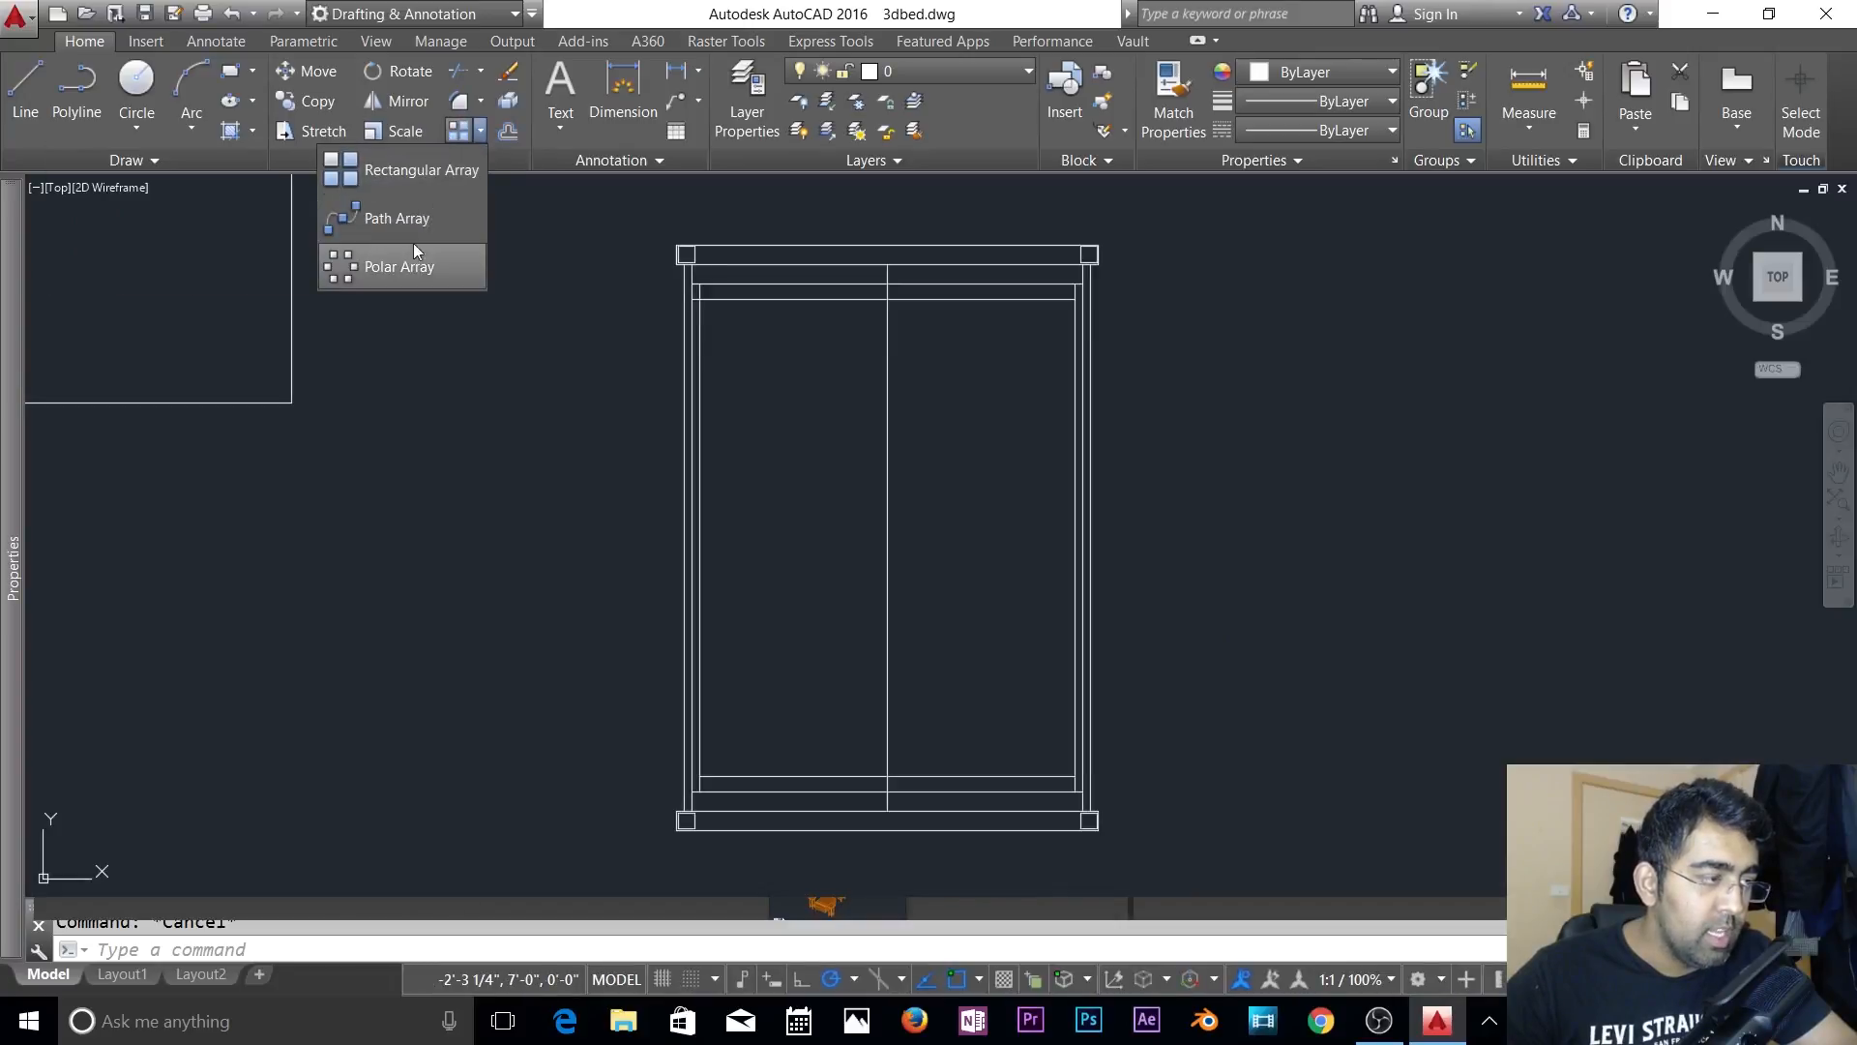
{"action": "left_click", "coordinate": [431, 174]}
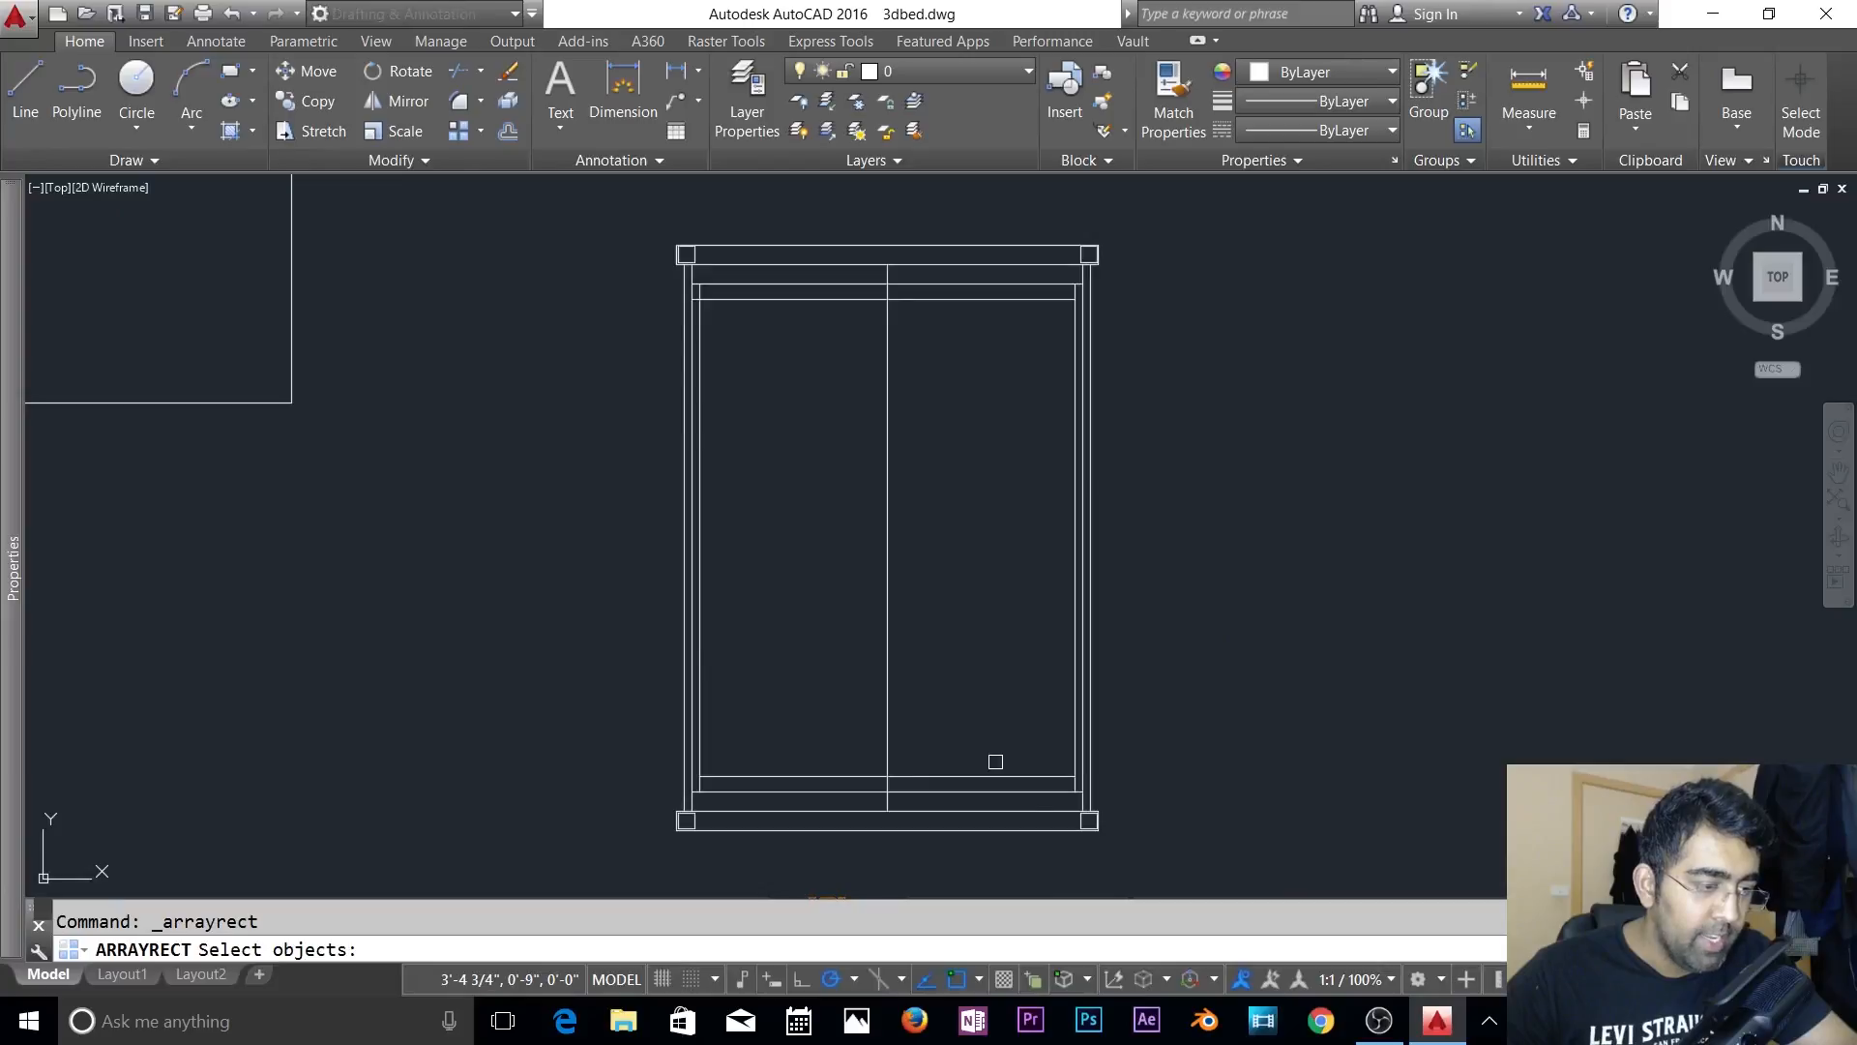
{"action": "left_click", "coordinate": [1028, 769]}
{"action": "left_click", "coordinate": [1007, 800]}
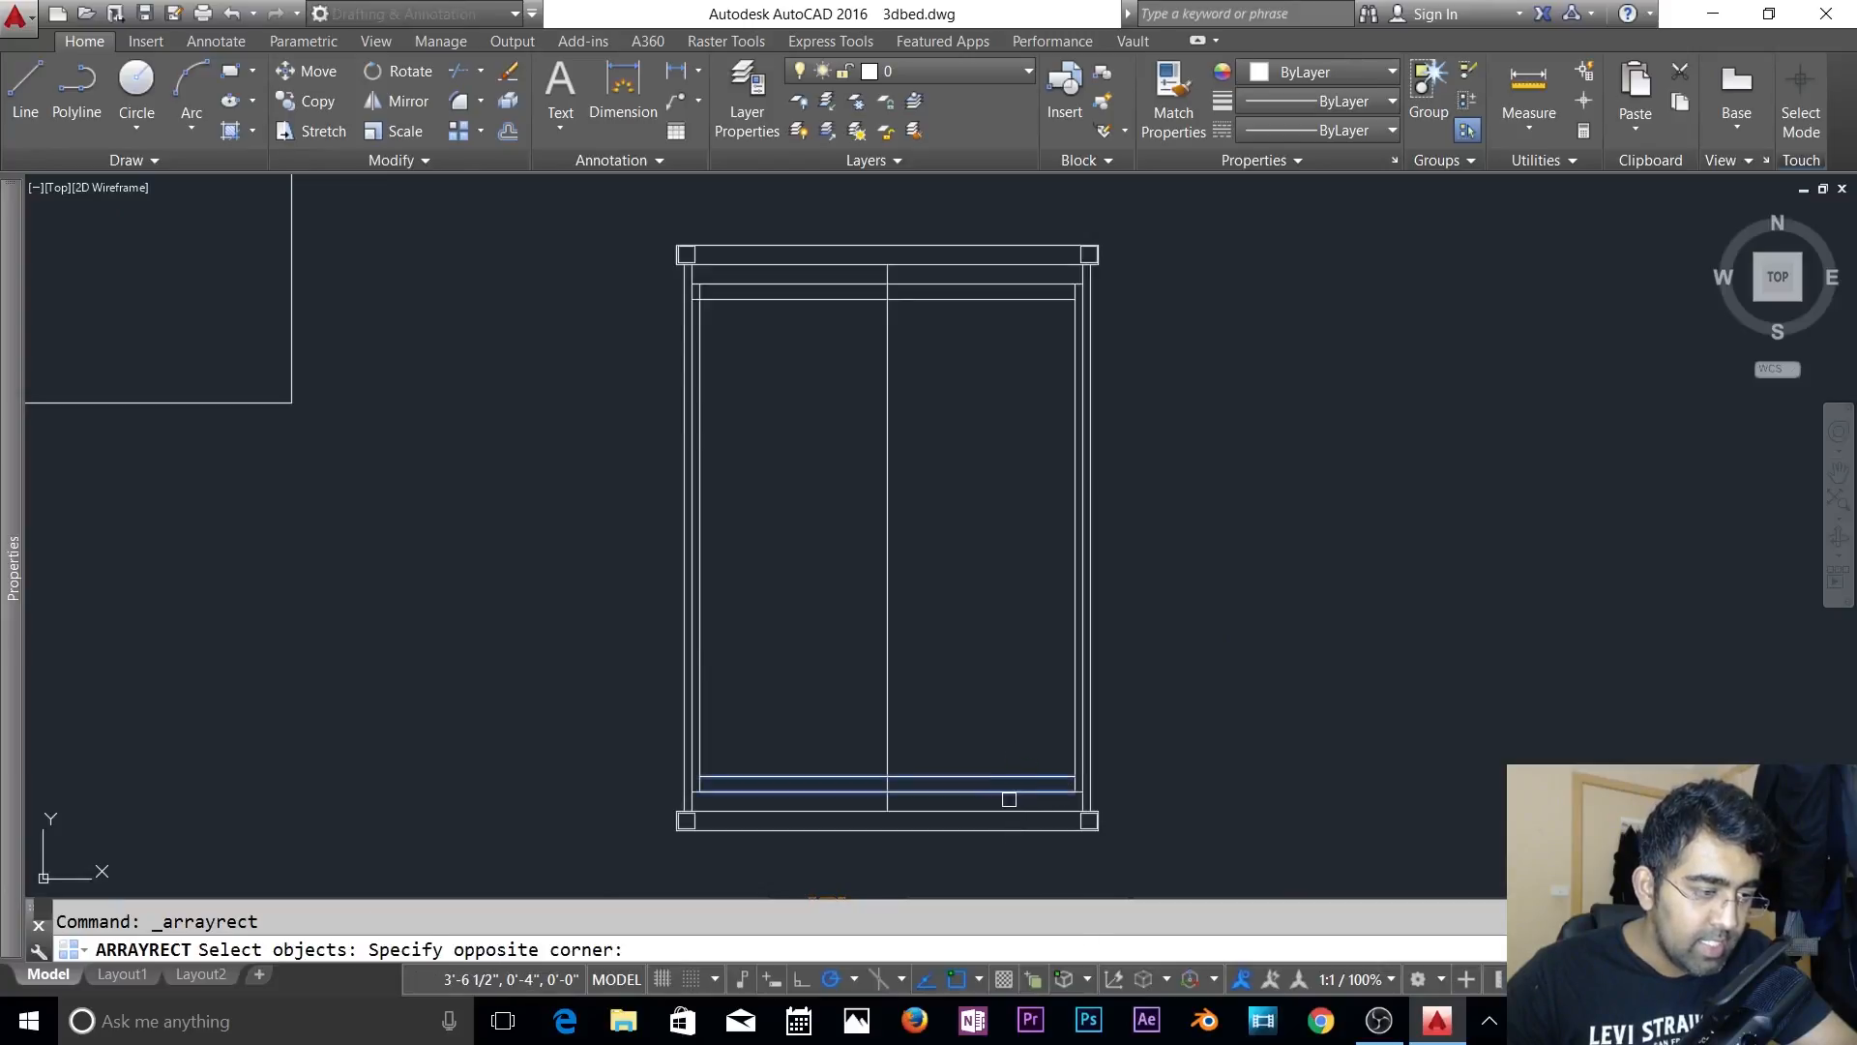
{"action": "key", "text": "Return"}
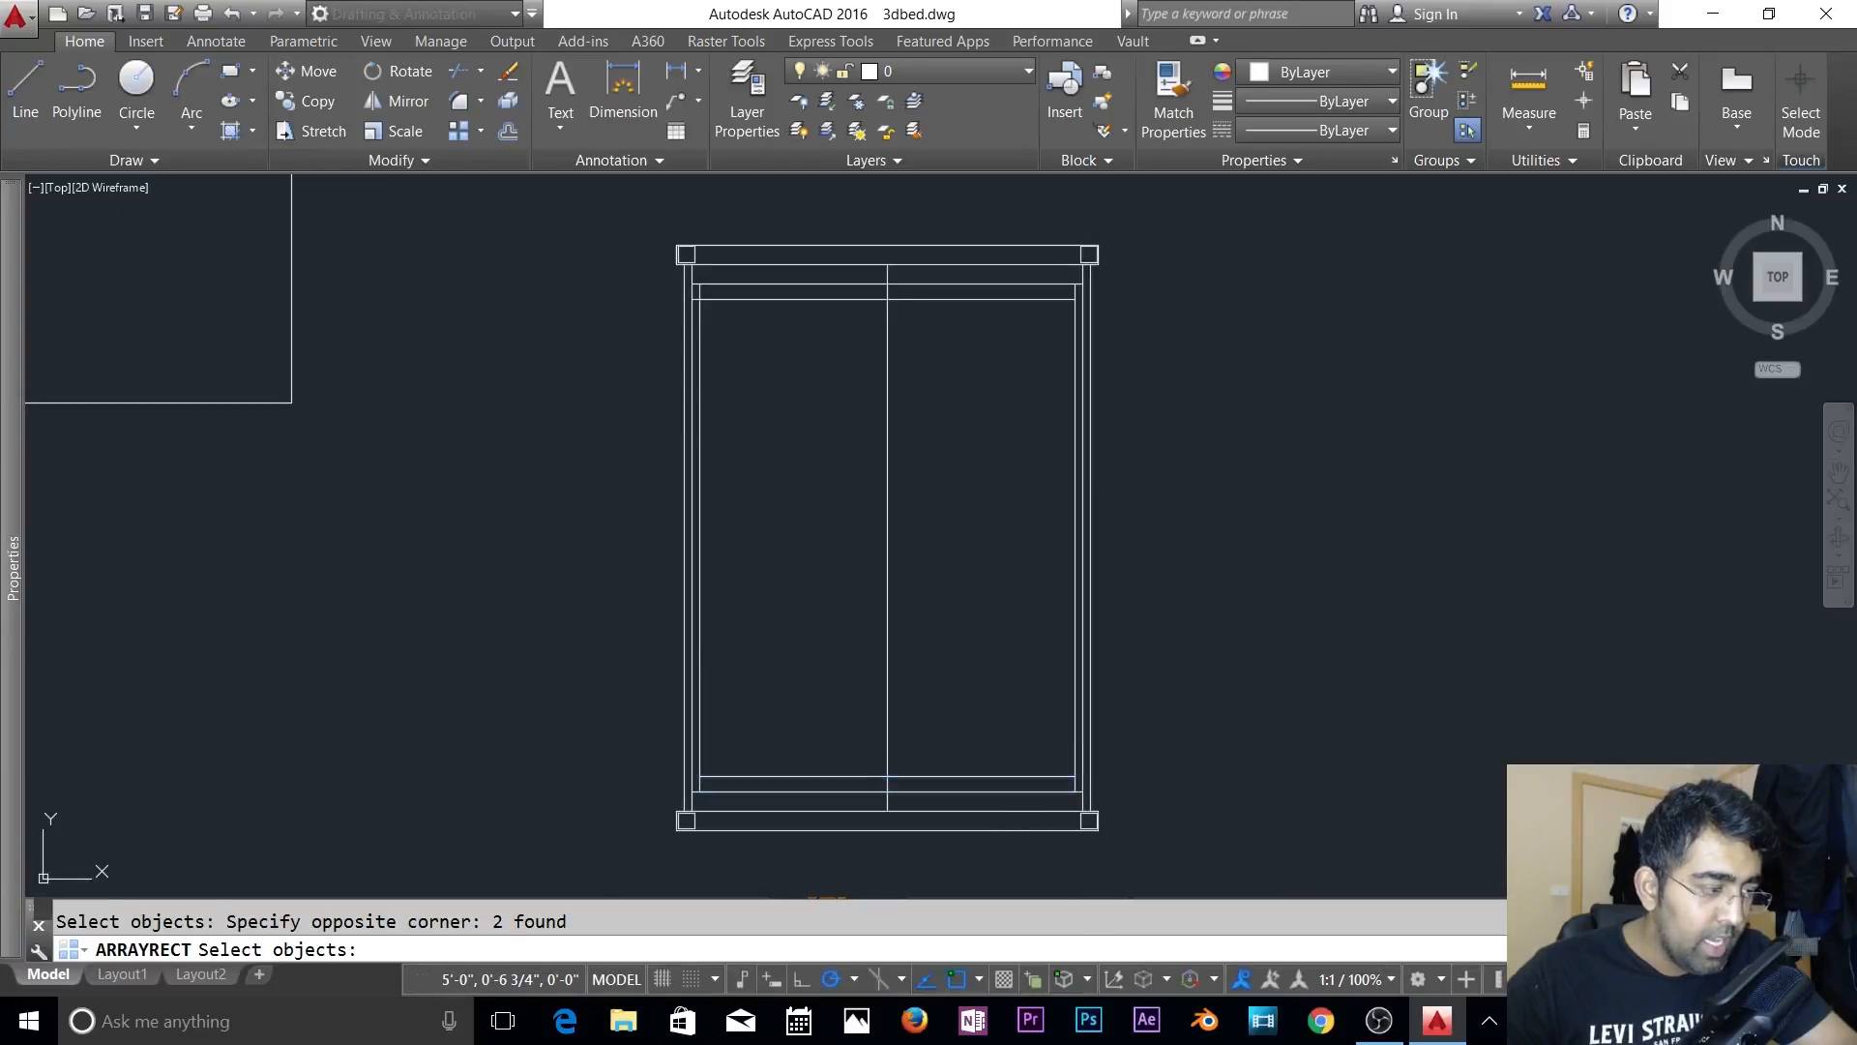
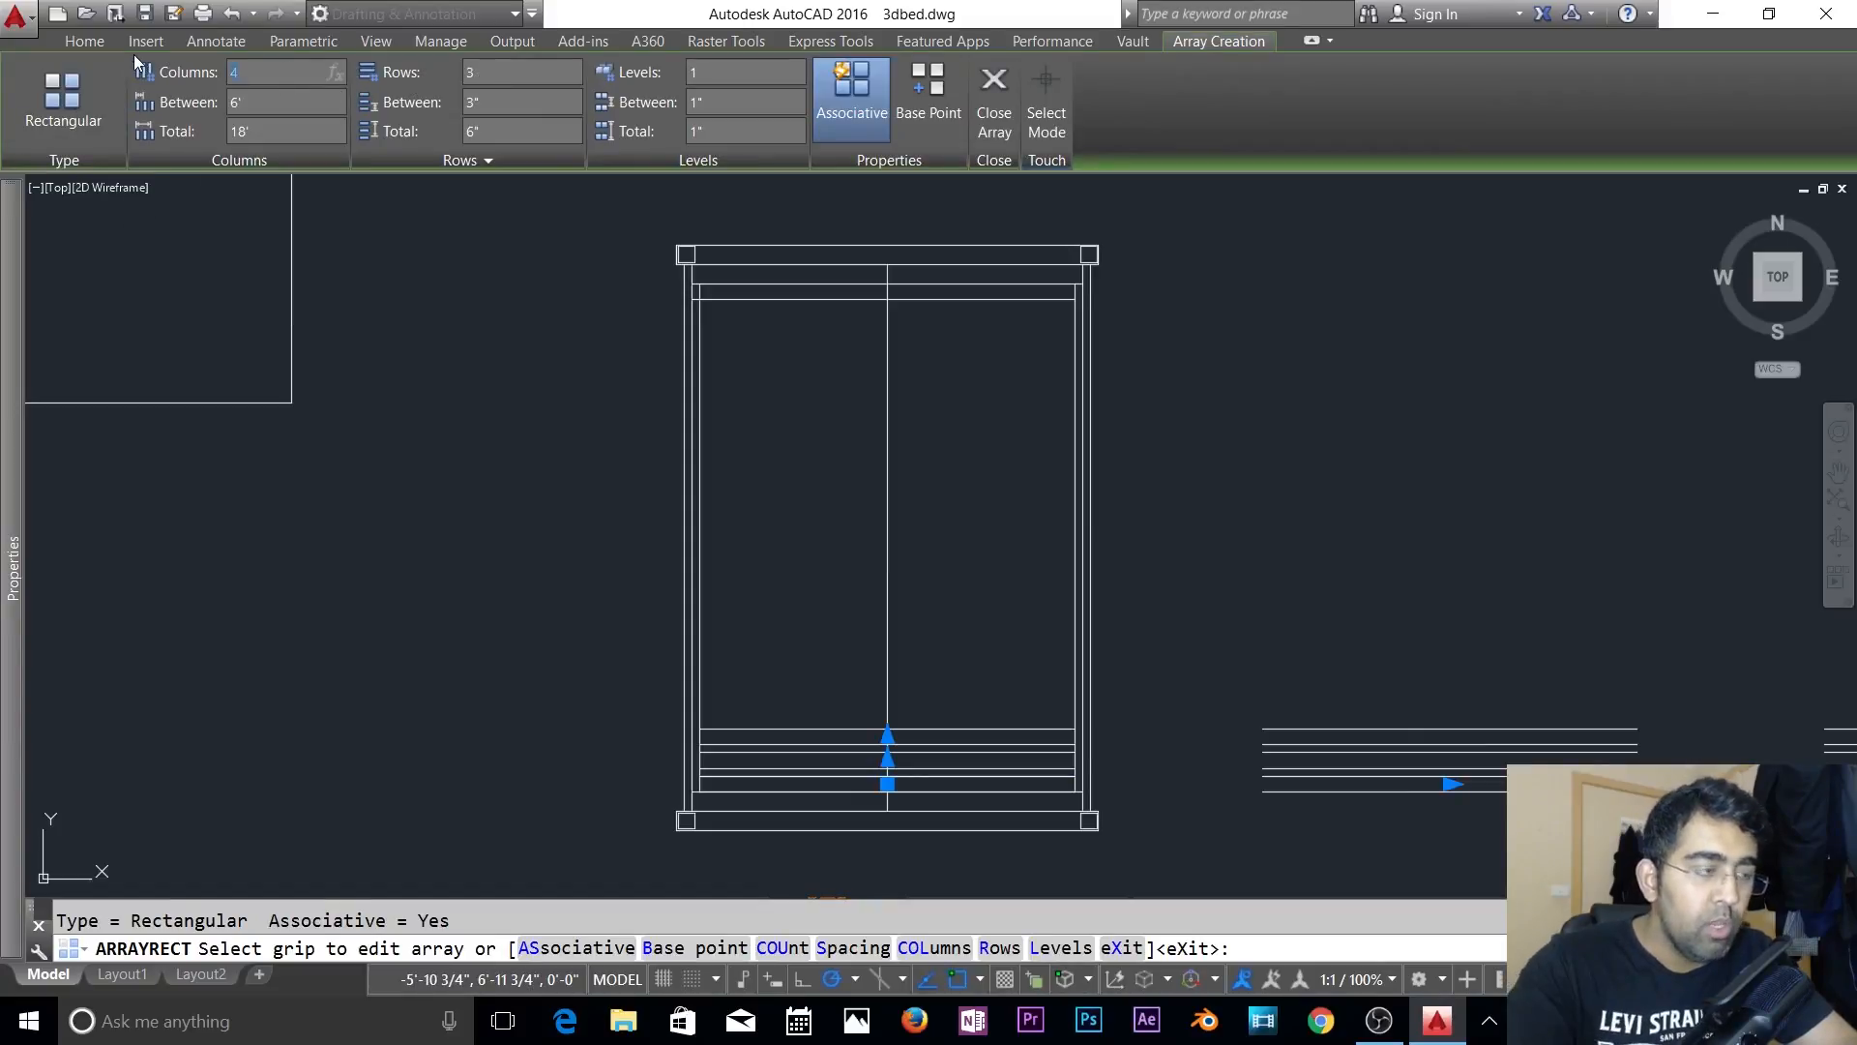
- Set the array to 1 column and extend its rows up to the upper slat, for 22 rows in total
{"action": "key", "text": "Return"}
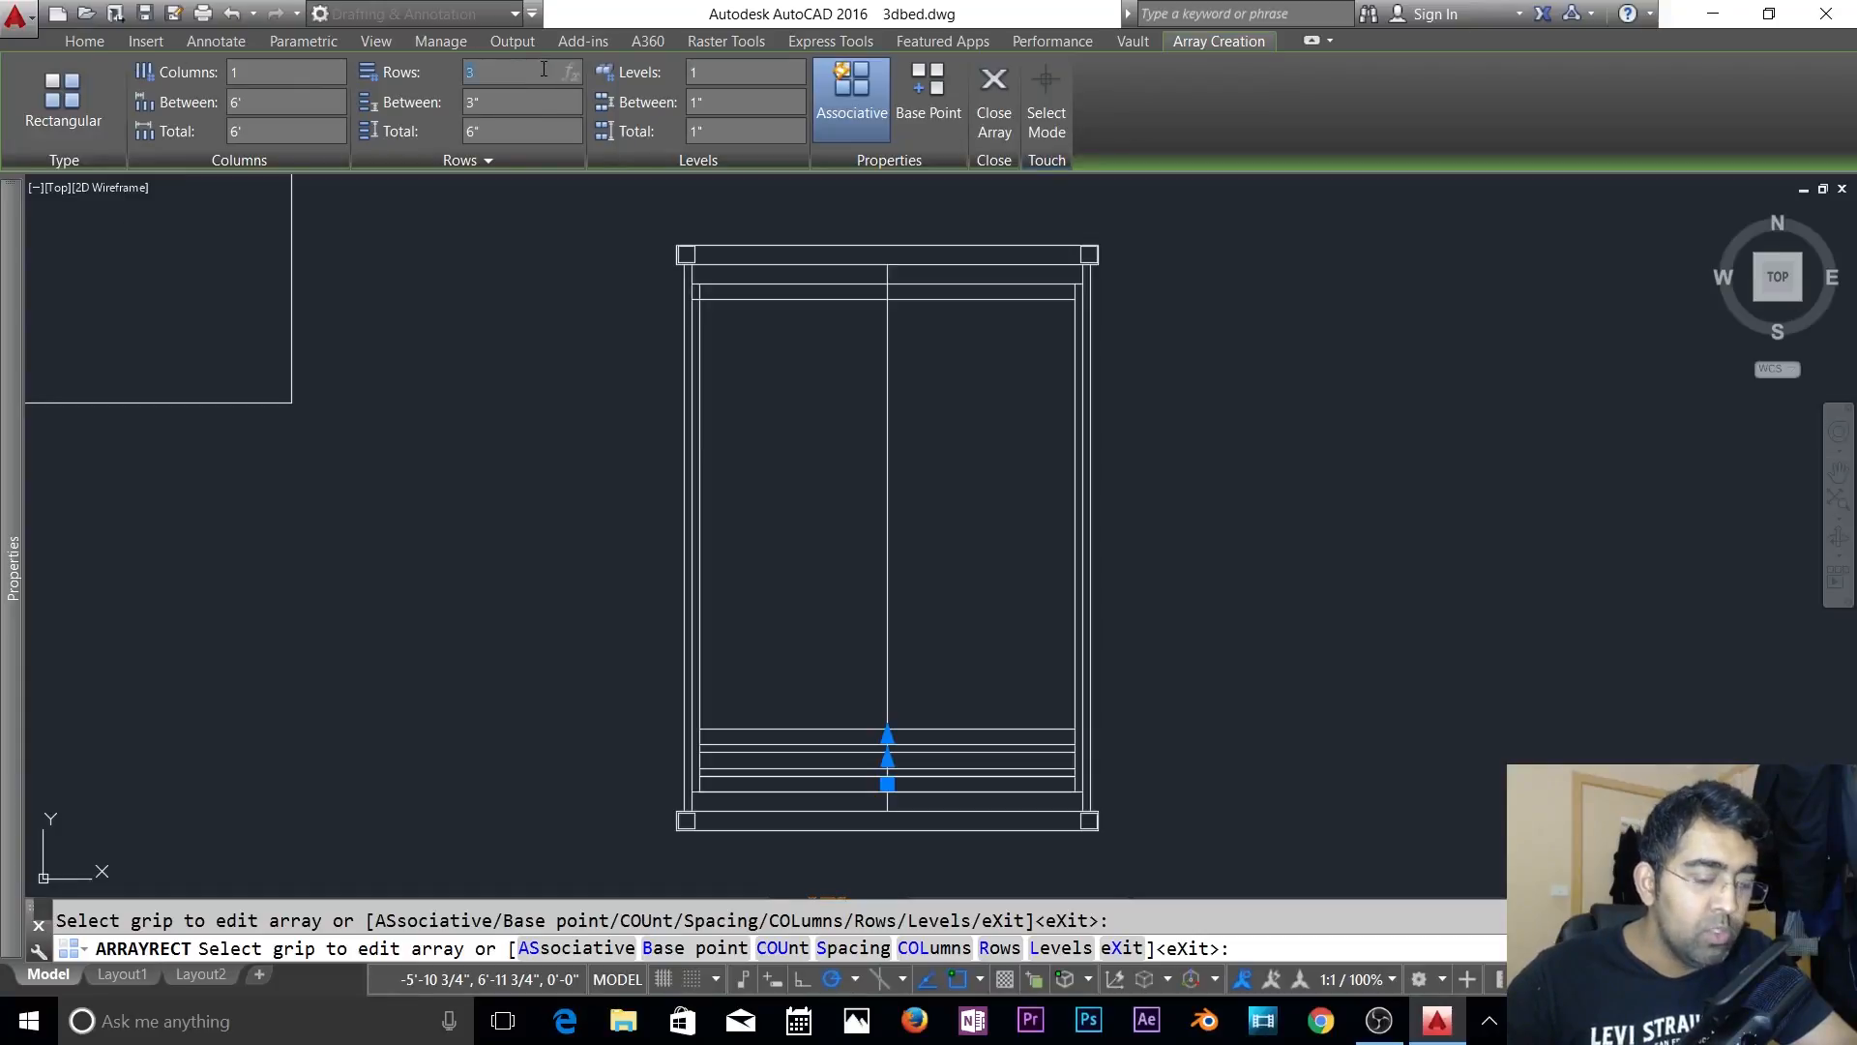
{"action": "key", "text": "Return"}
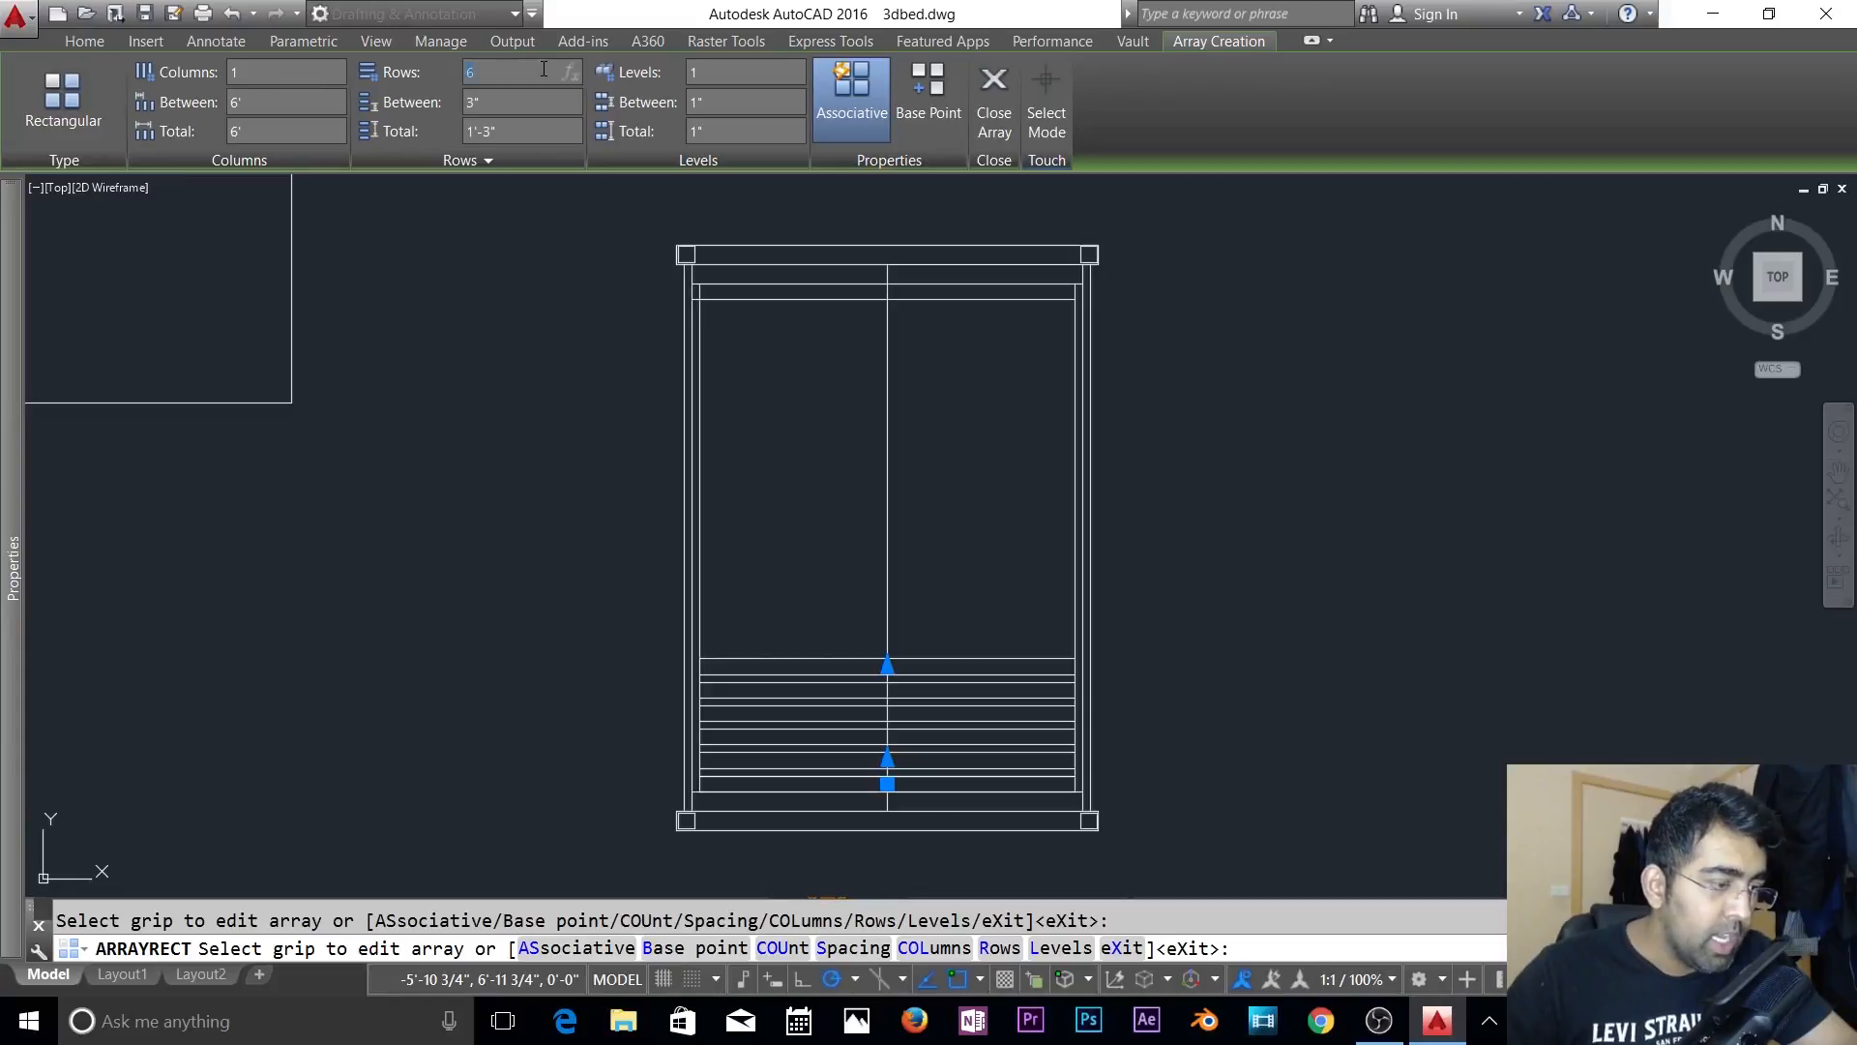
{"action": "scroll", "coordinate": [932, 764], "scroll_direction": "up", "scroll_amount": 3}
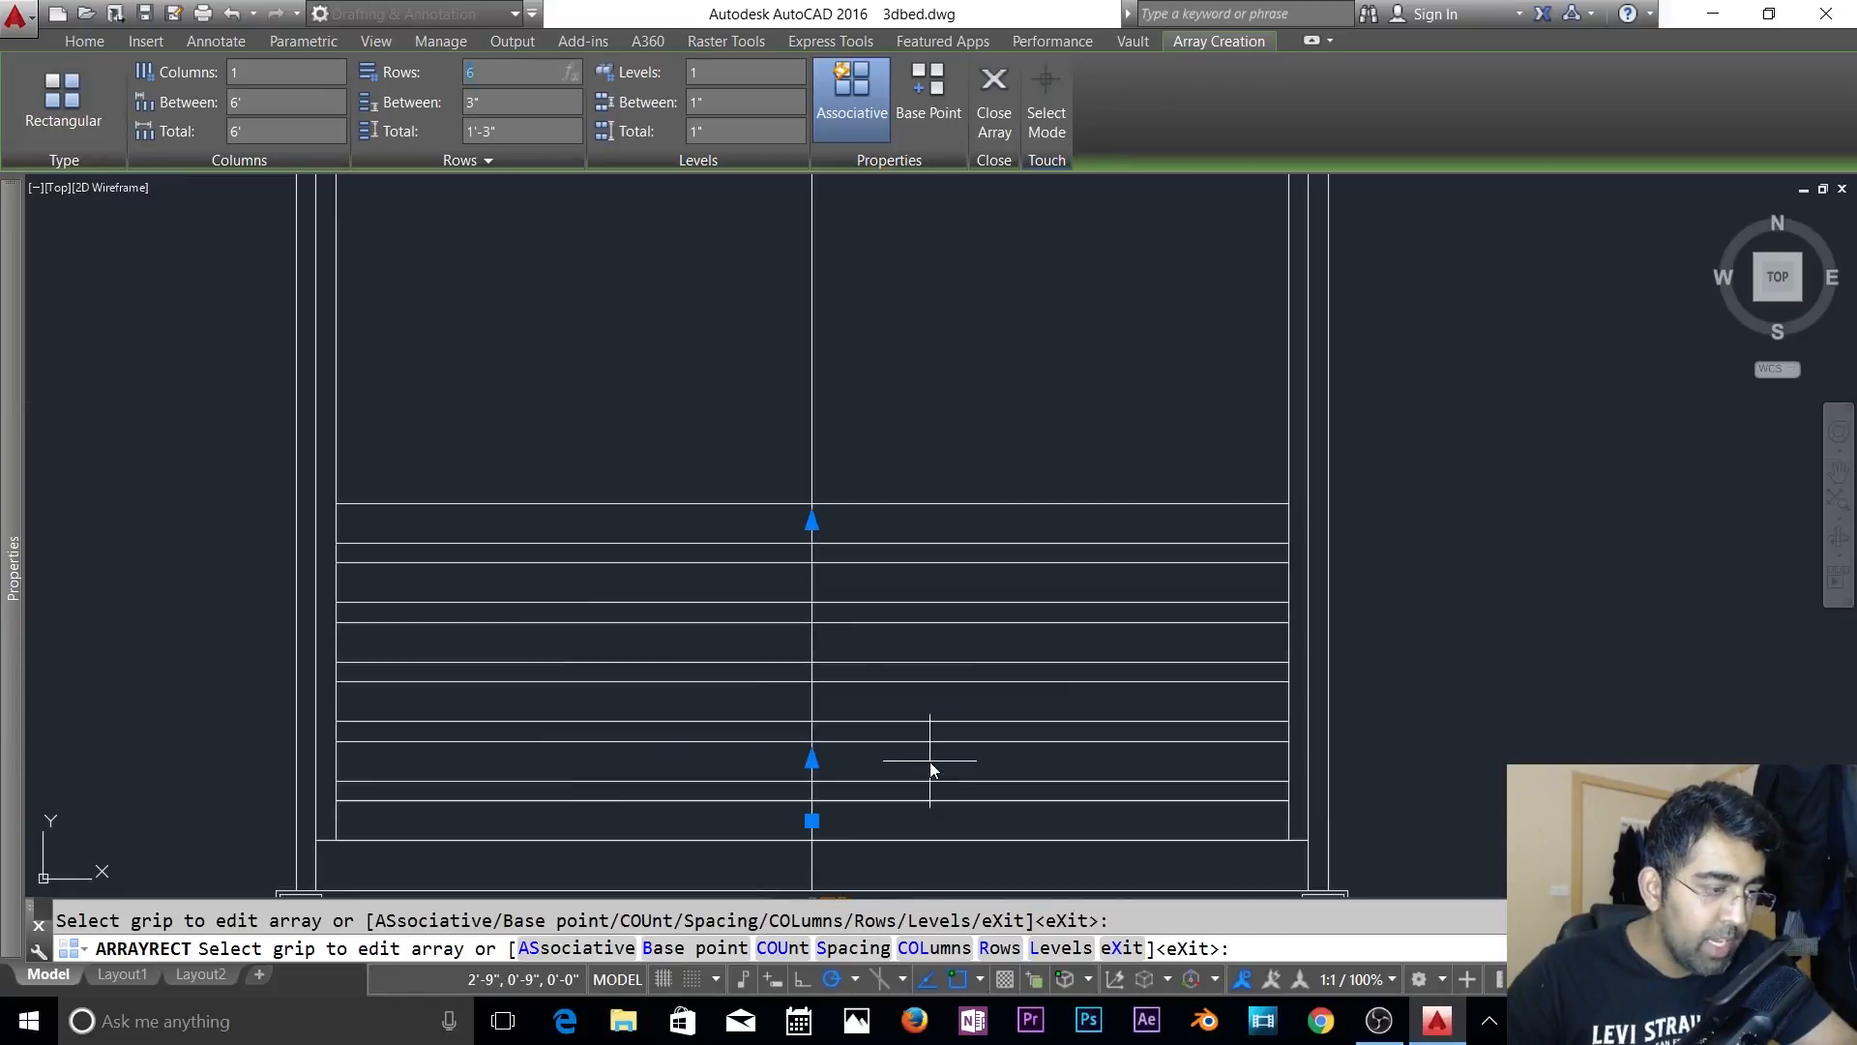
{"action": "scroll", "coordinate": [830, 648], "scroll_direction": "down", "scroll_amount": 3}
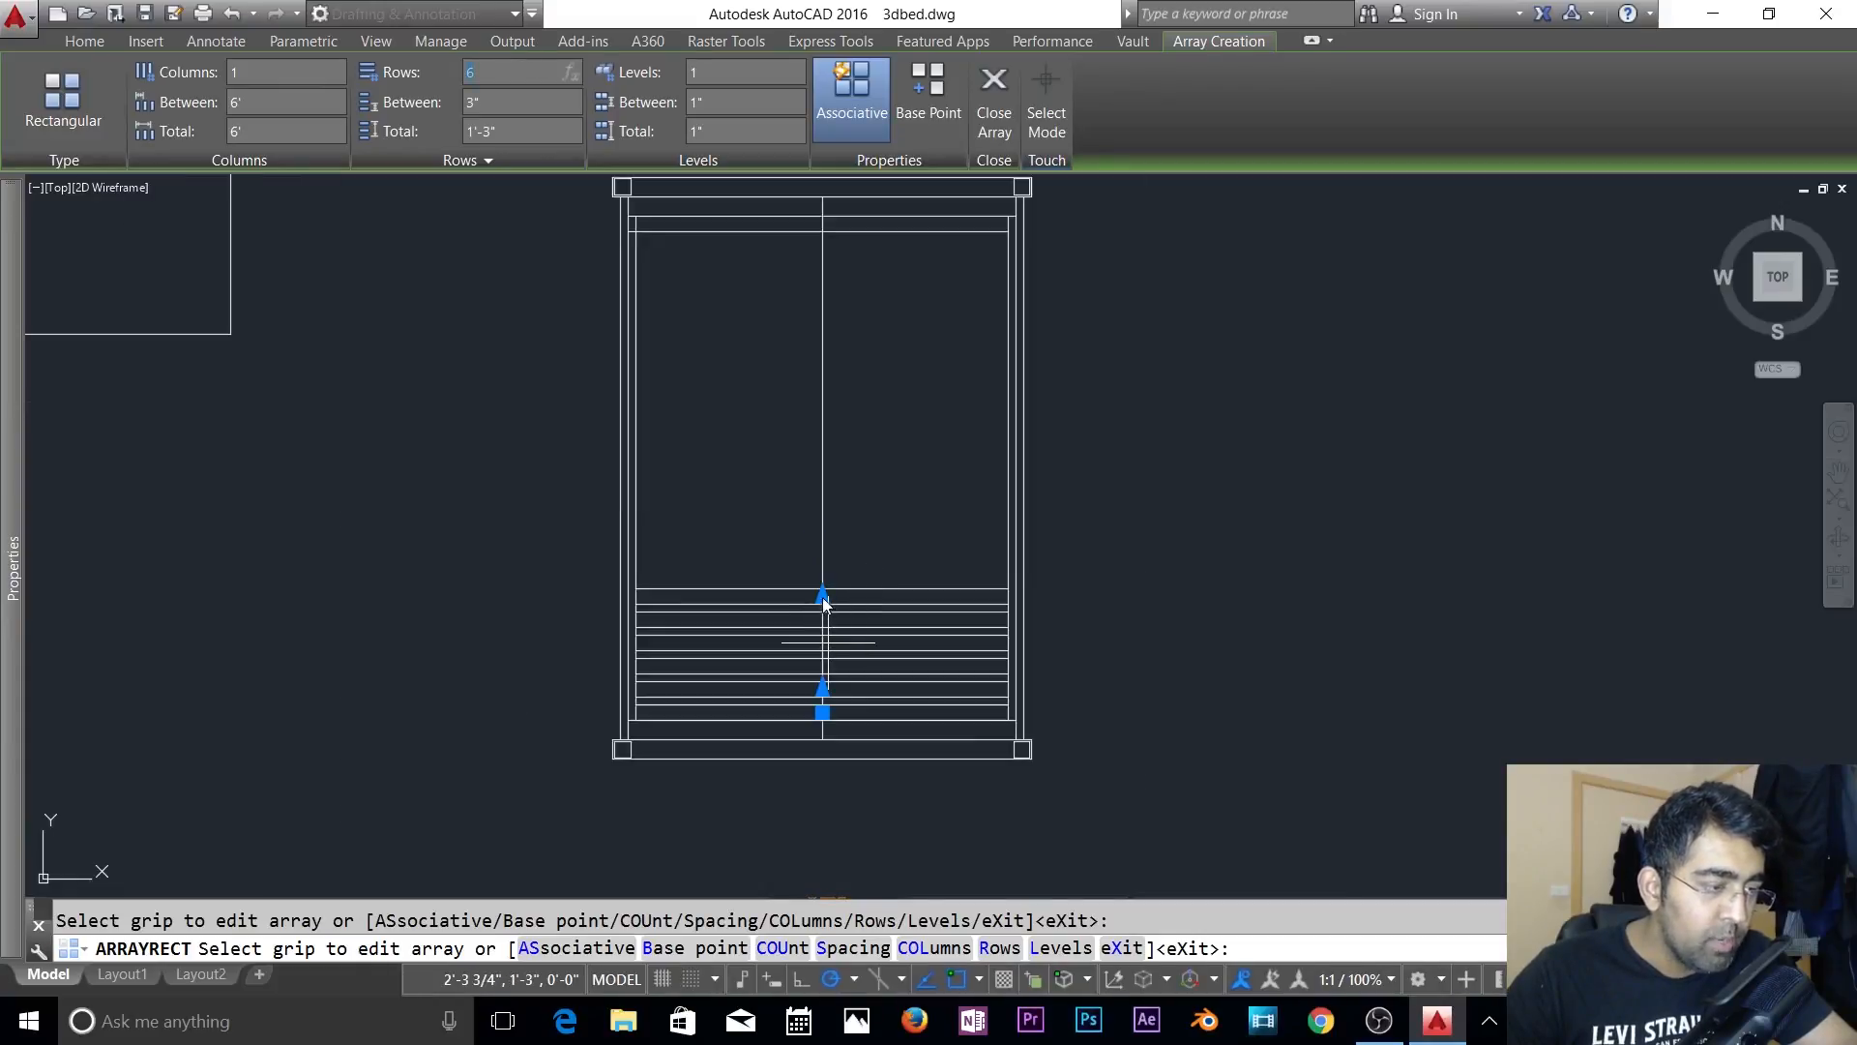
{"action": "left_click", "coordinate": [822, 596]}
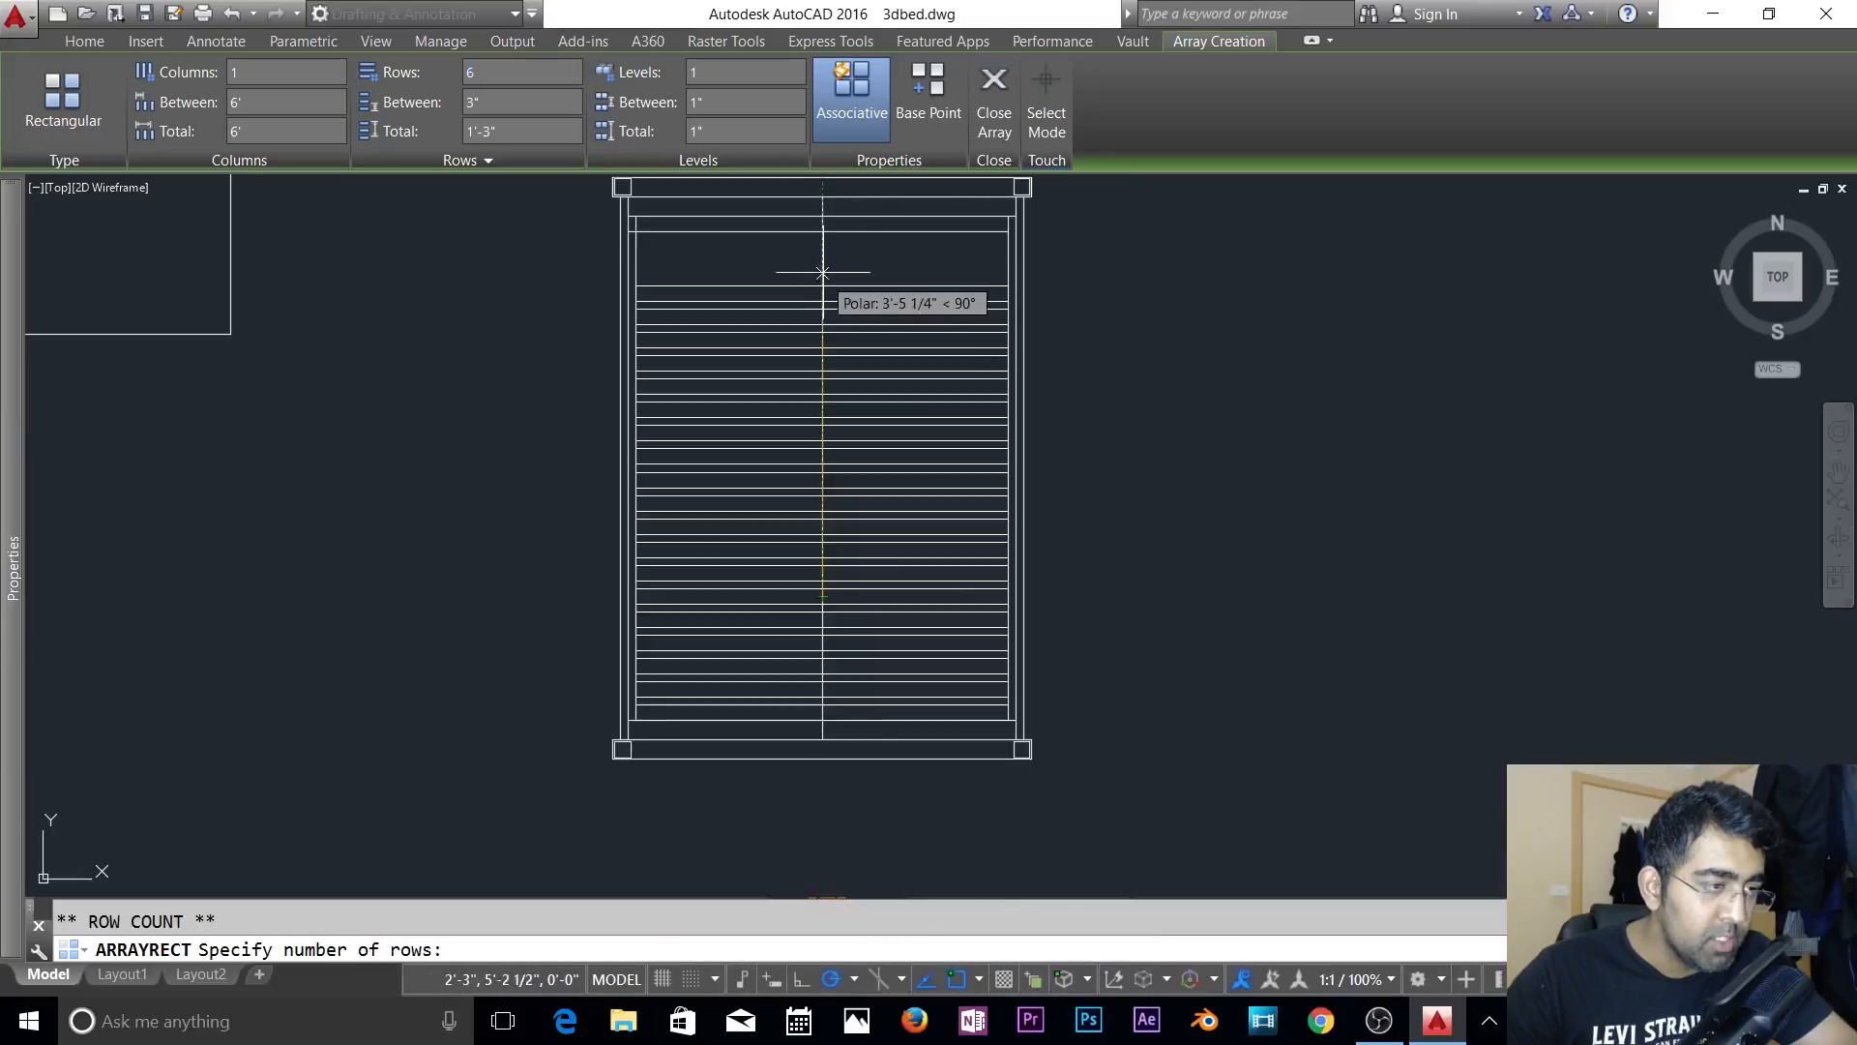
{"action": "left_click", "coordinate": [822, 219]}
{"action": "key", "text": "Return"}
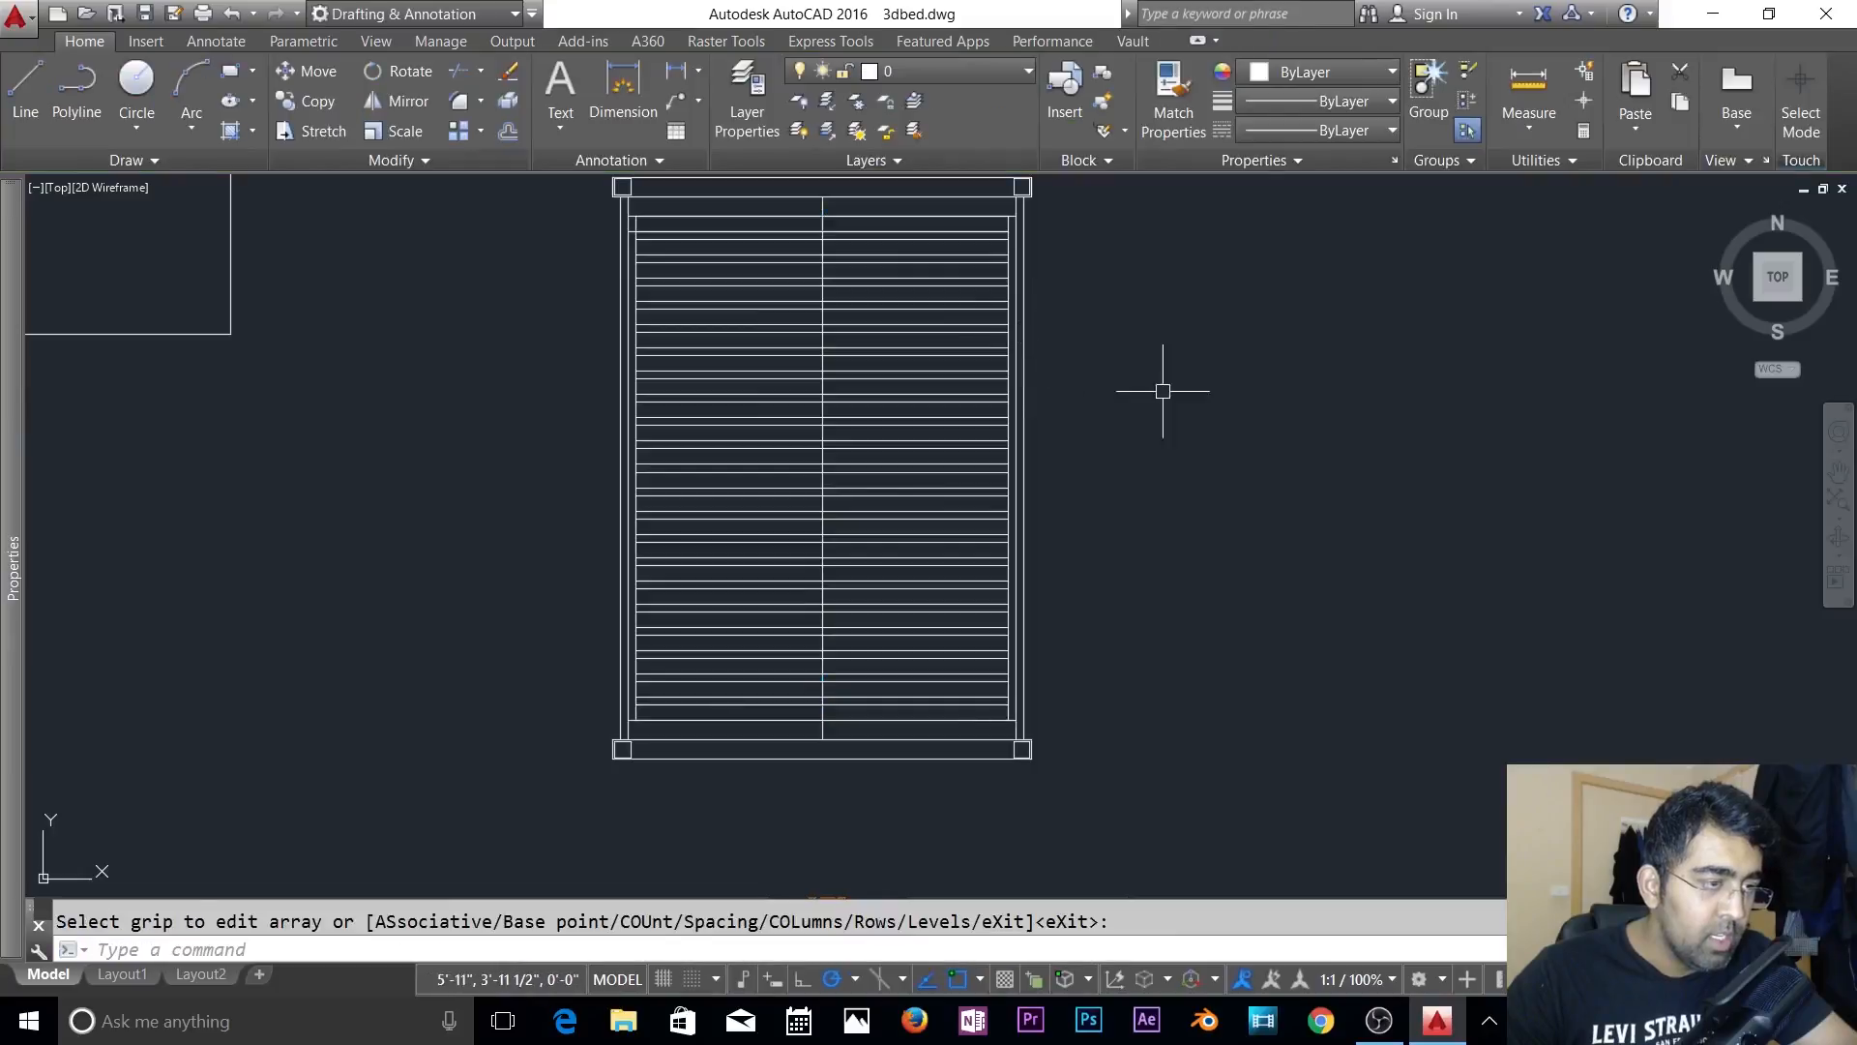
- Assign the slat array to the inner wood layer
{"action": "scroll", "coordinate": [962, 465], "scroll_direction": "up", "scroll_amount": 5}
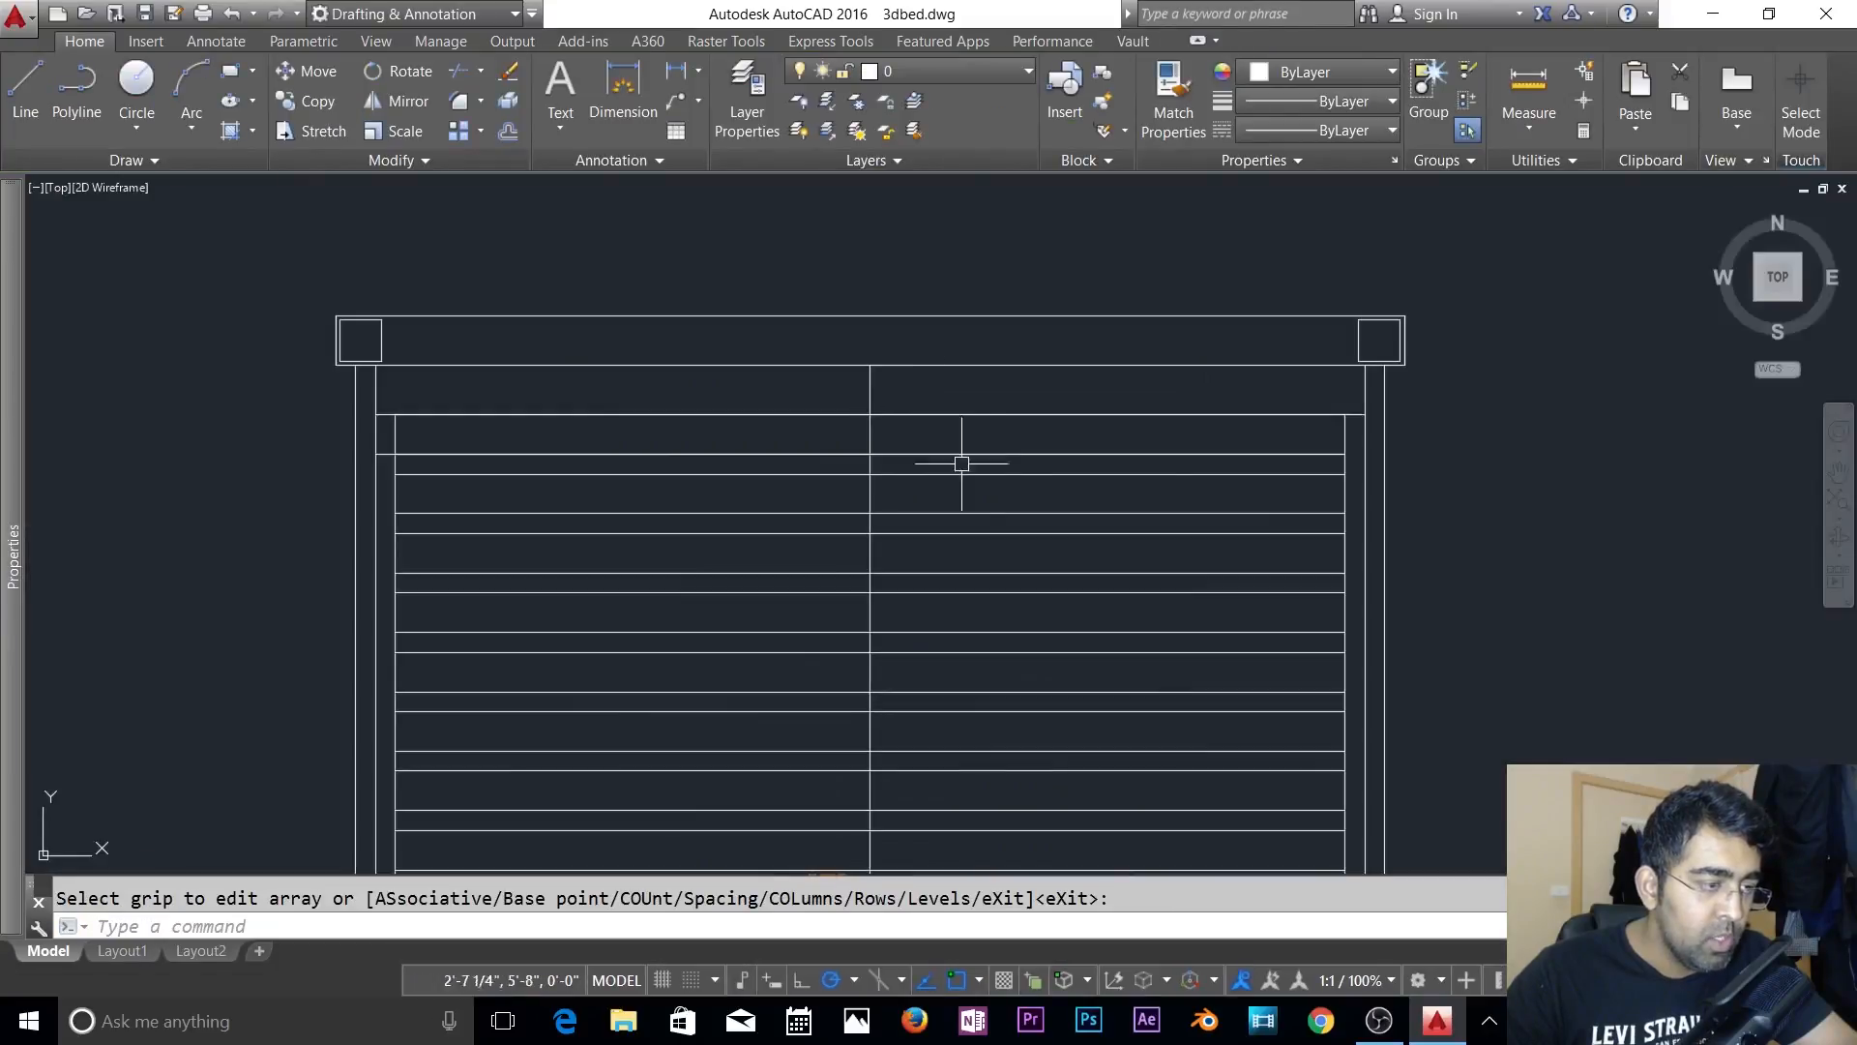
{"action": "left_click", "coordinate": [924, 359]}
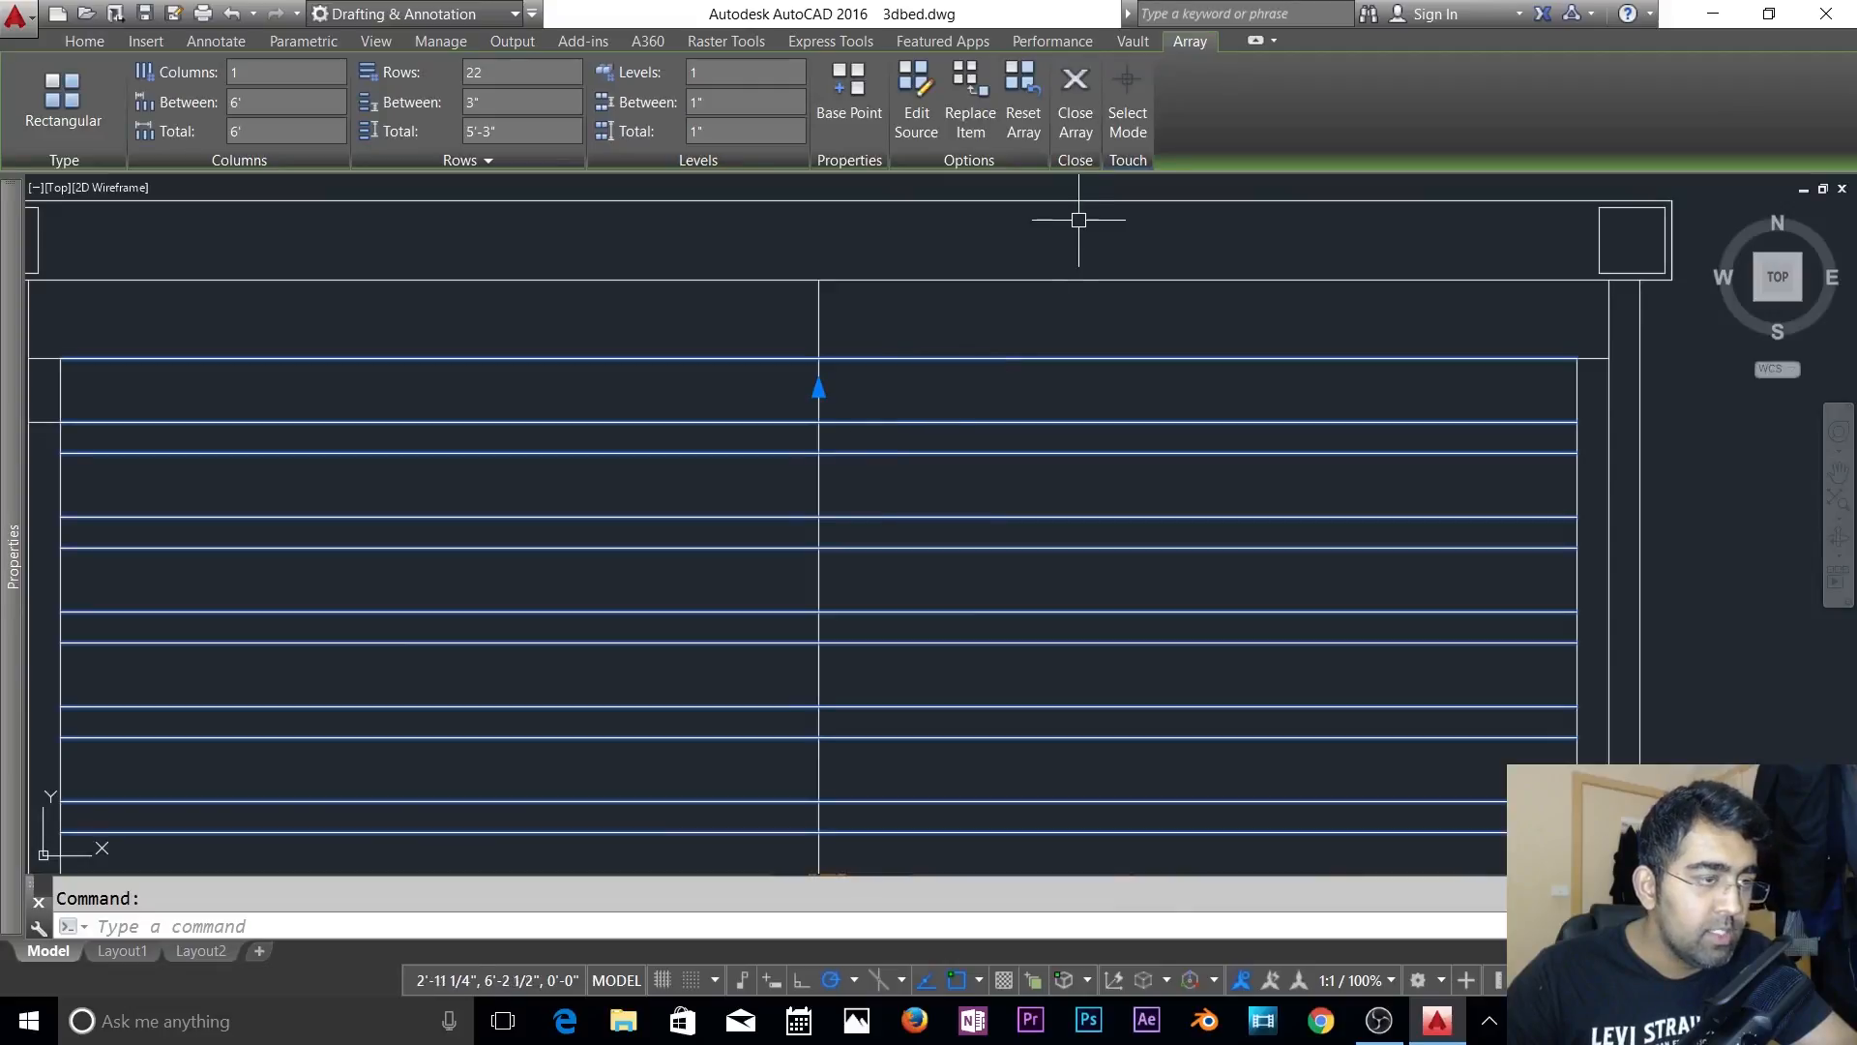
{"action": "key", "text": "Escape"}
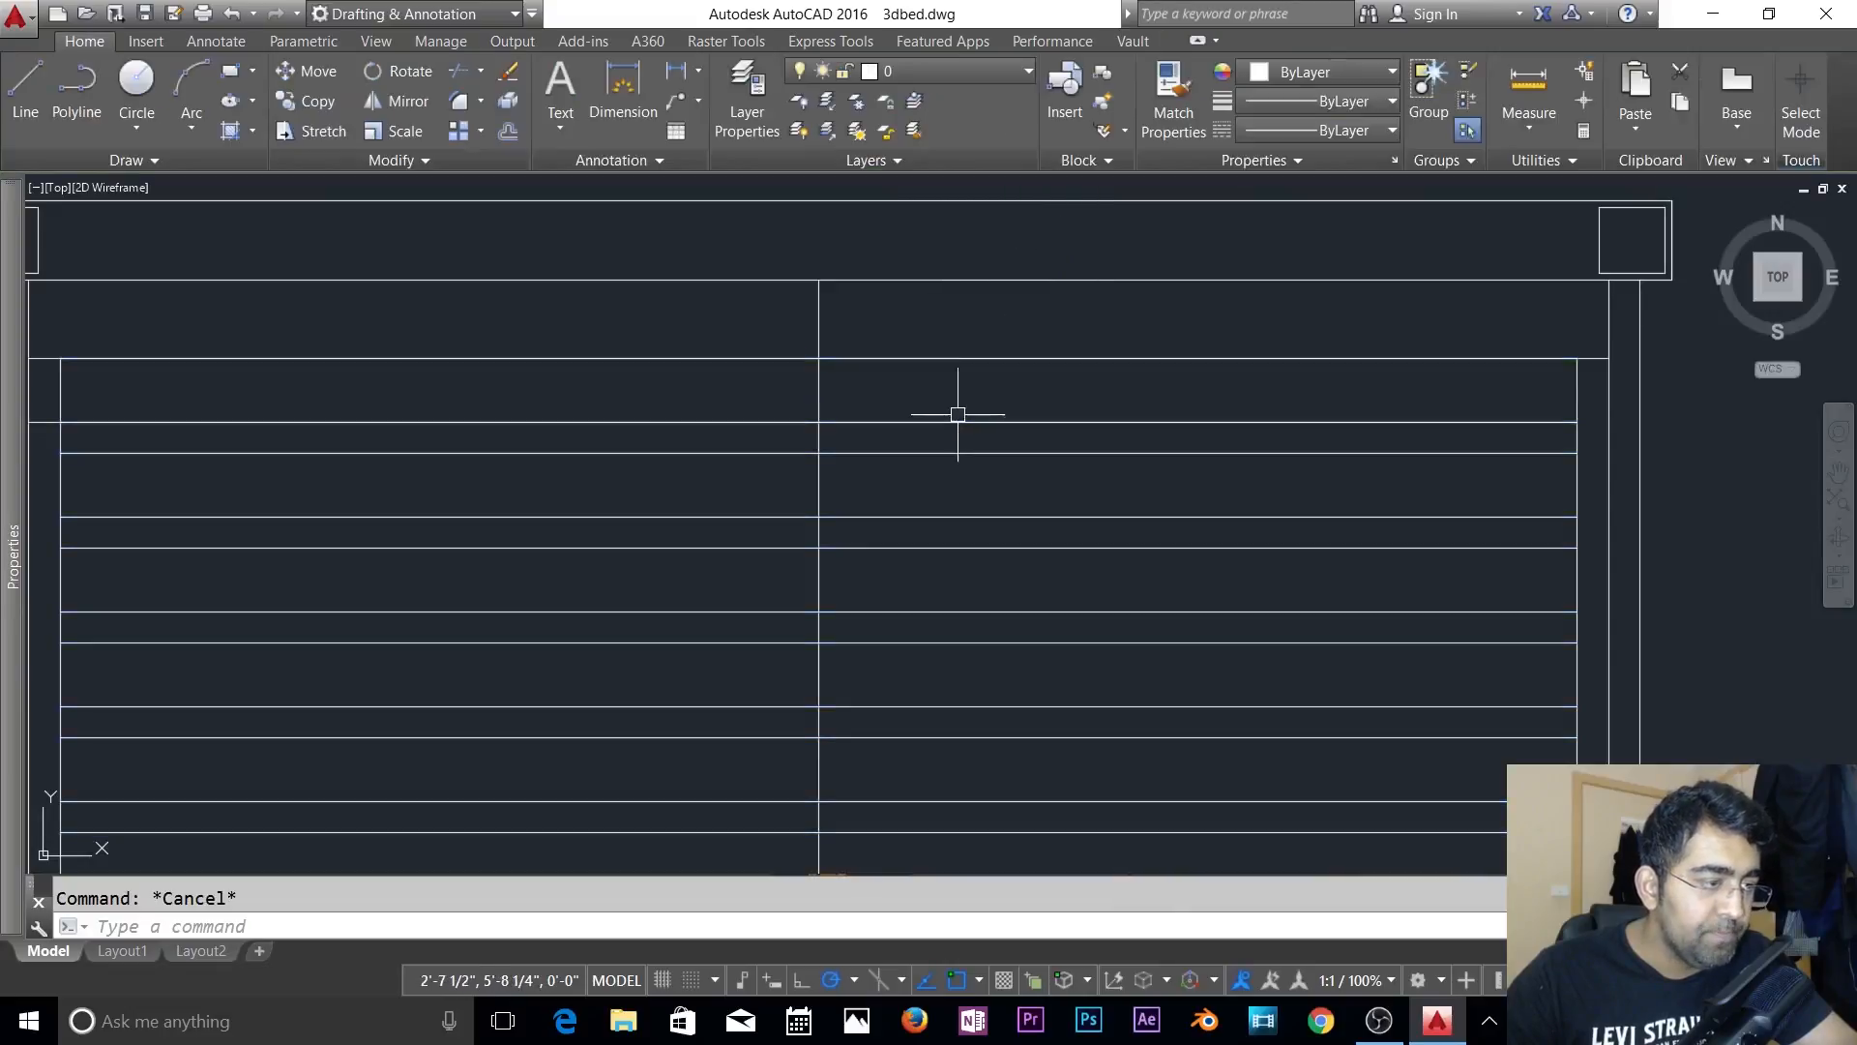
{"action": "left_click", "coordinate": [1248, 440]}
{"action": "left_click", "coordinate": [1192, 445]}
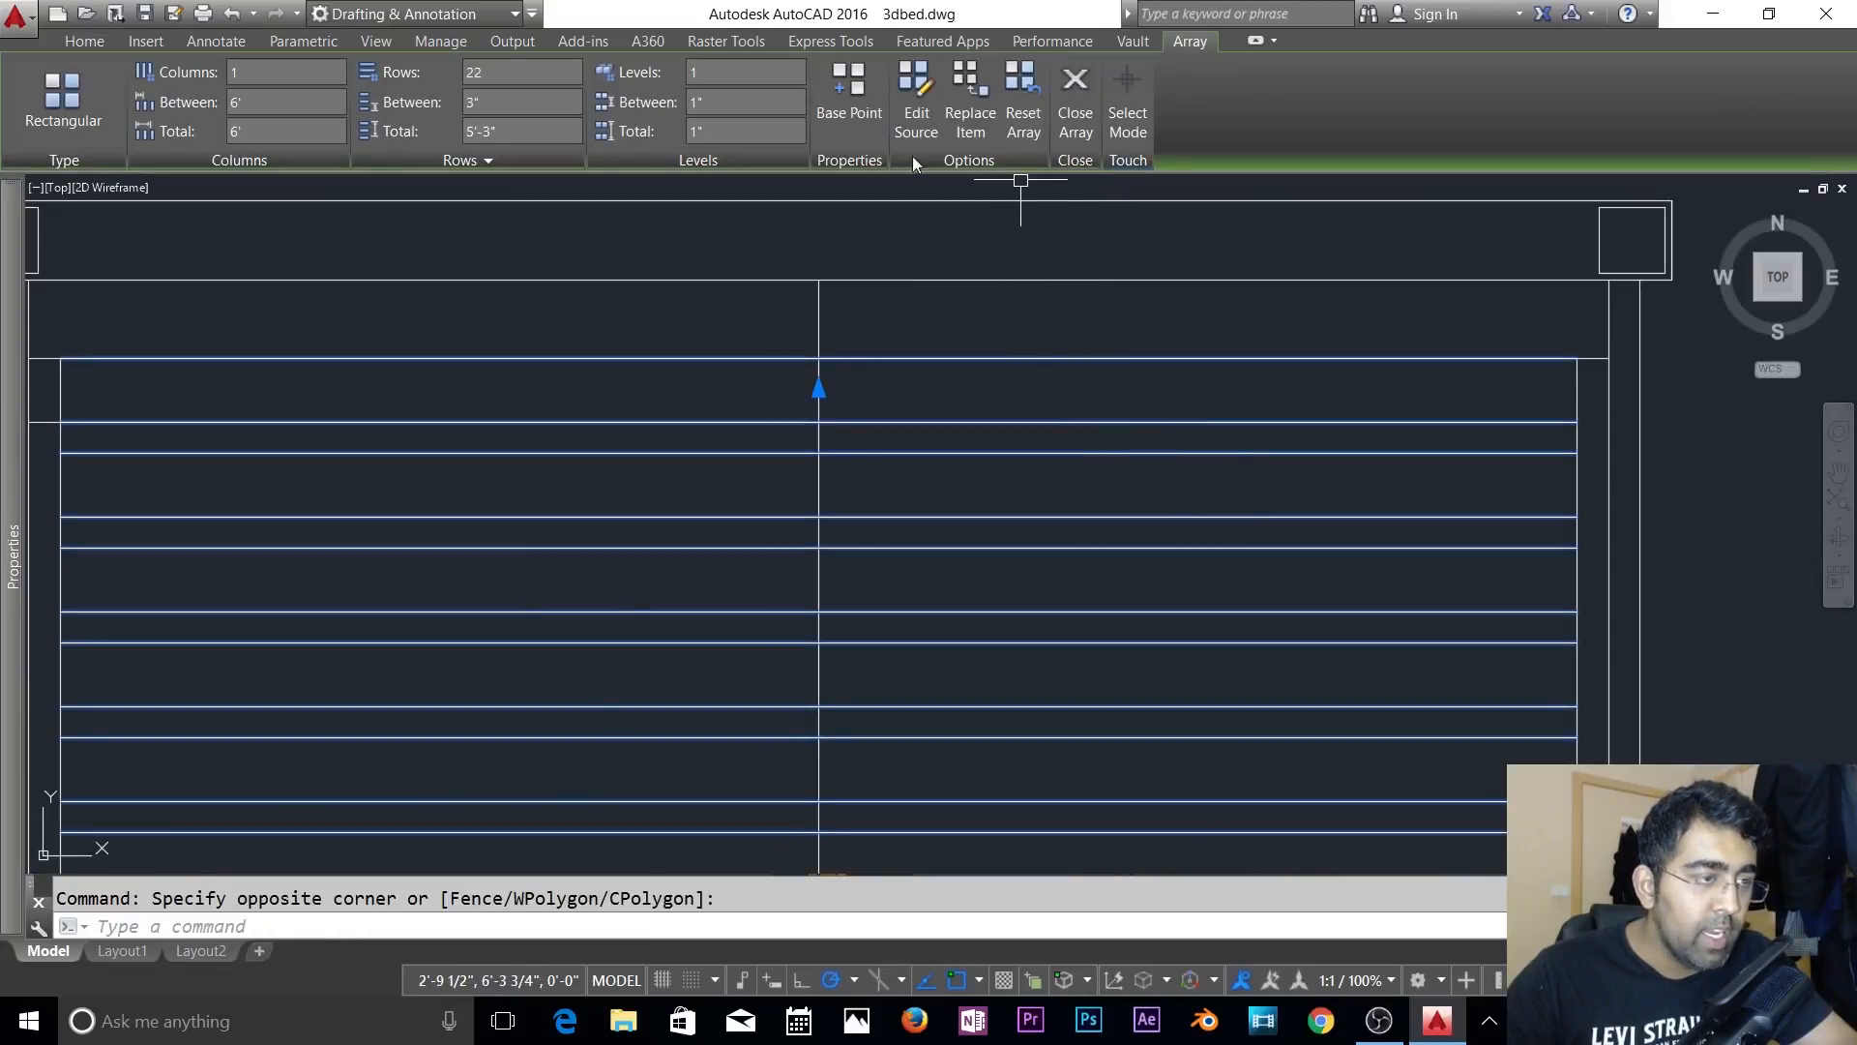
{"action": "left_click", "coordinate": [87, 42]}
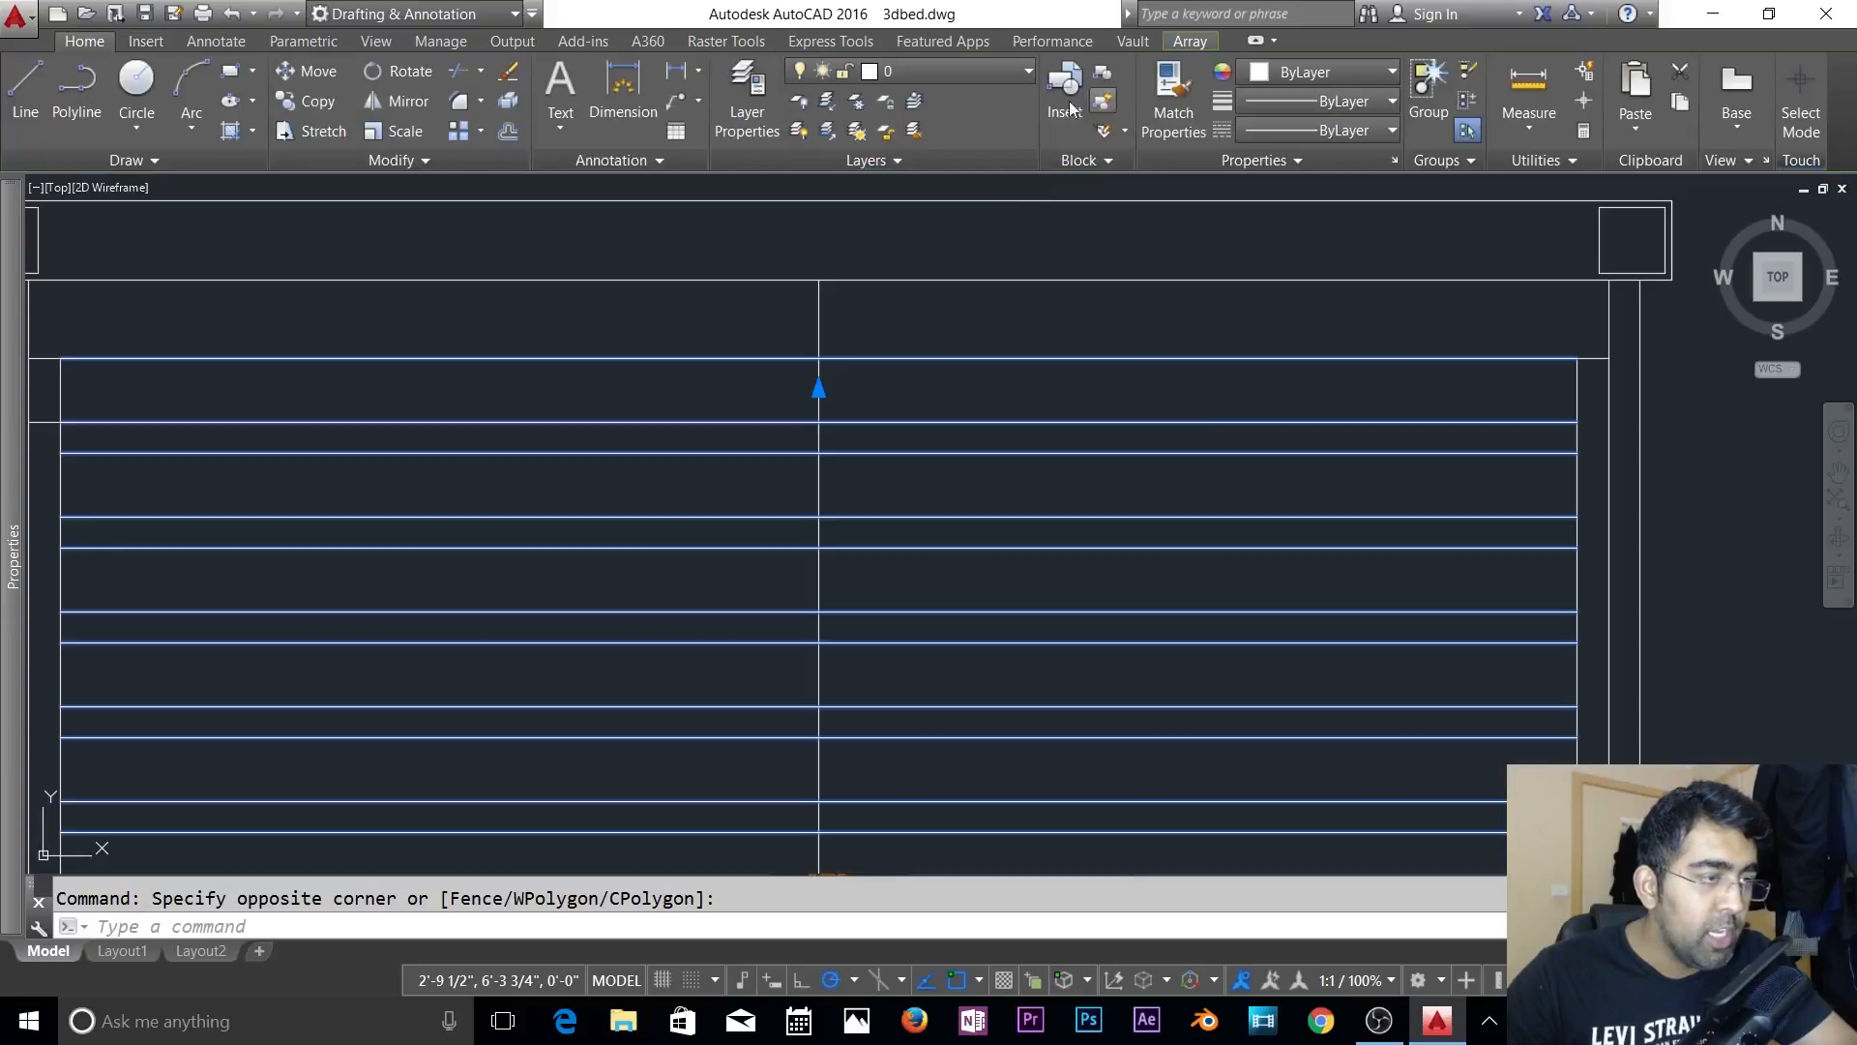
{"action": "left_click", "coordinate": [969, 75]}
{"action": "left_click", "coordinate": [944, 128]}
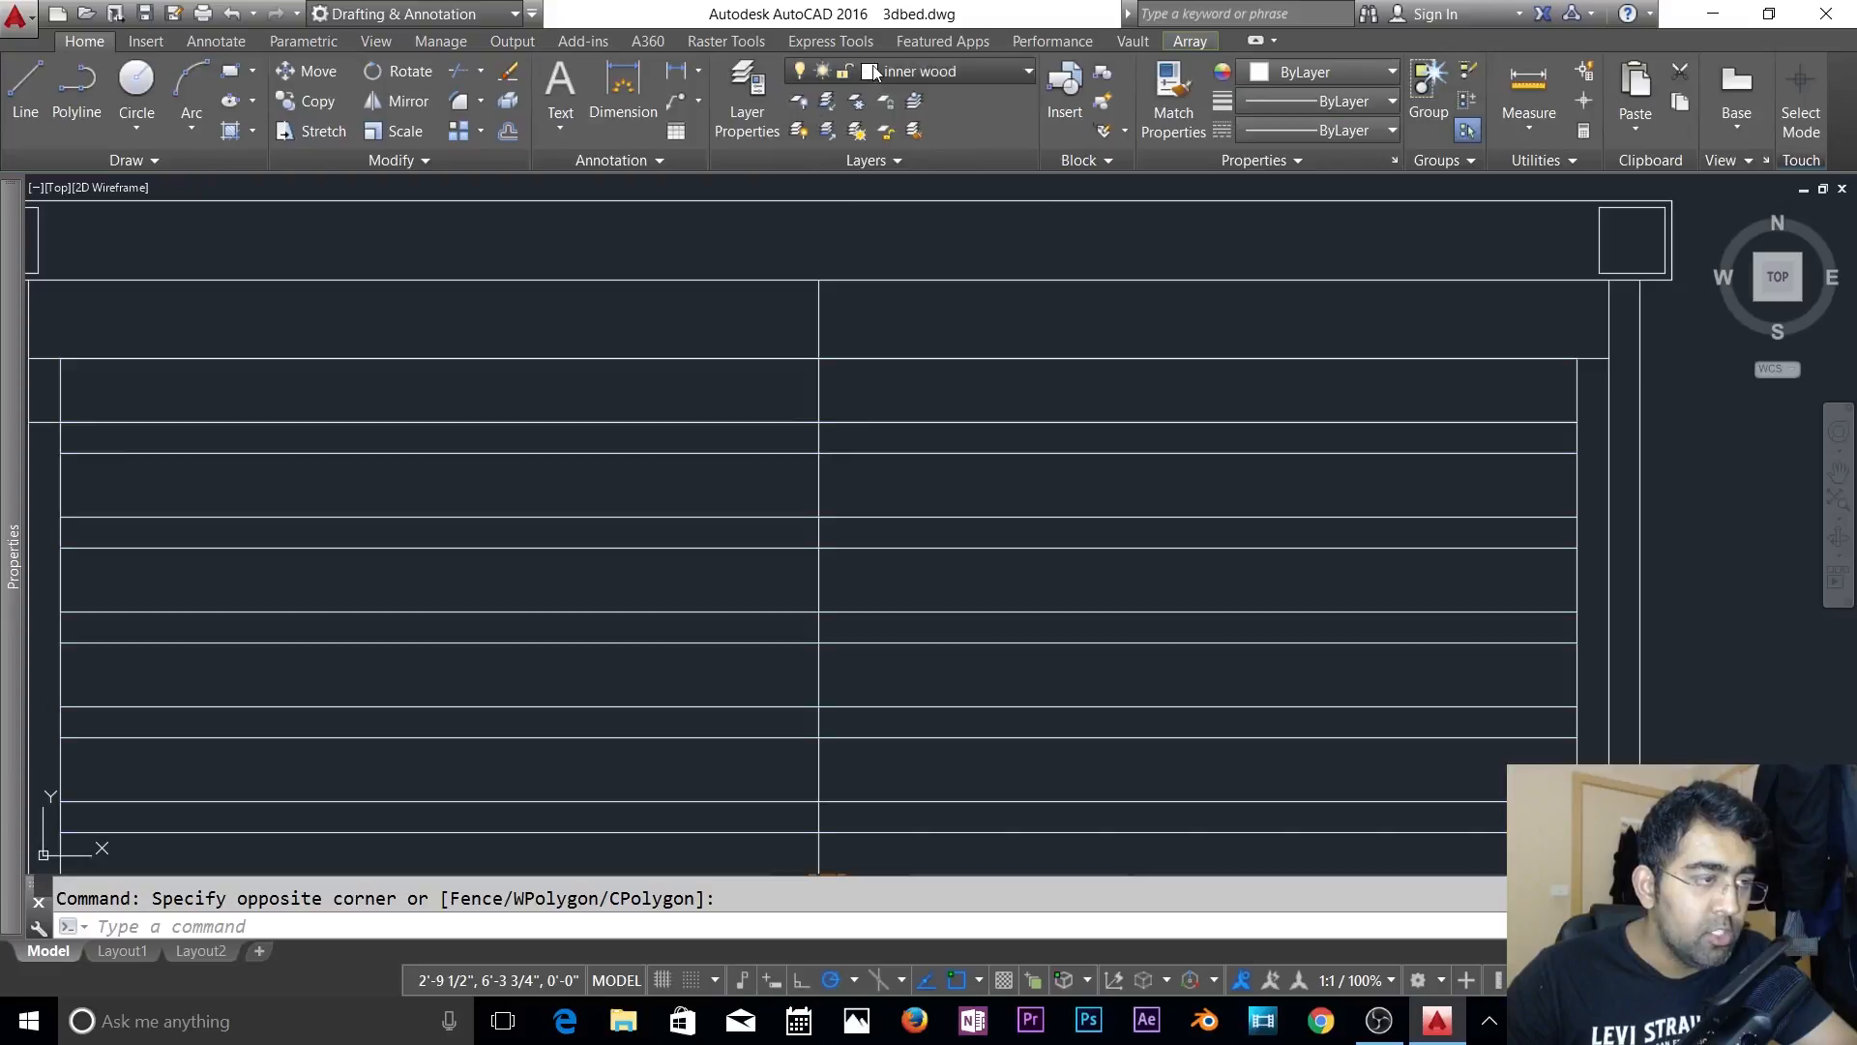
- Turn off the inner wood layer and clear the selection
{"action": "left_click", "coordinate": [841, 71]}
{"action": "left_click", "coordinate": [802, 133]}
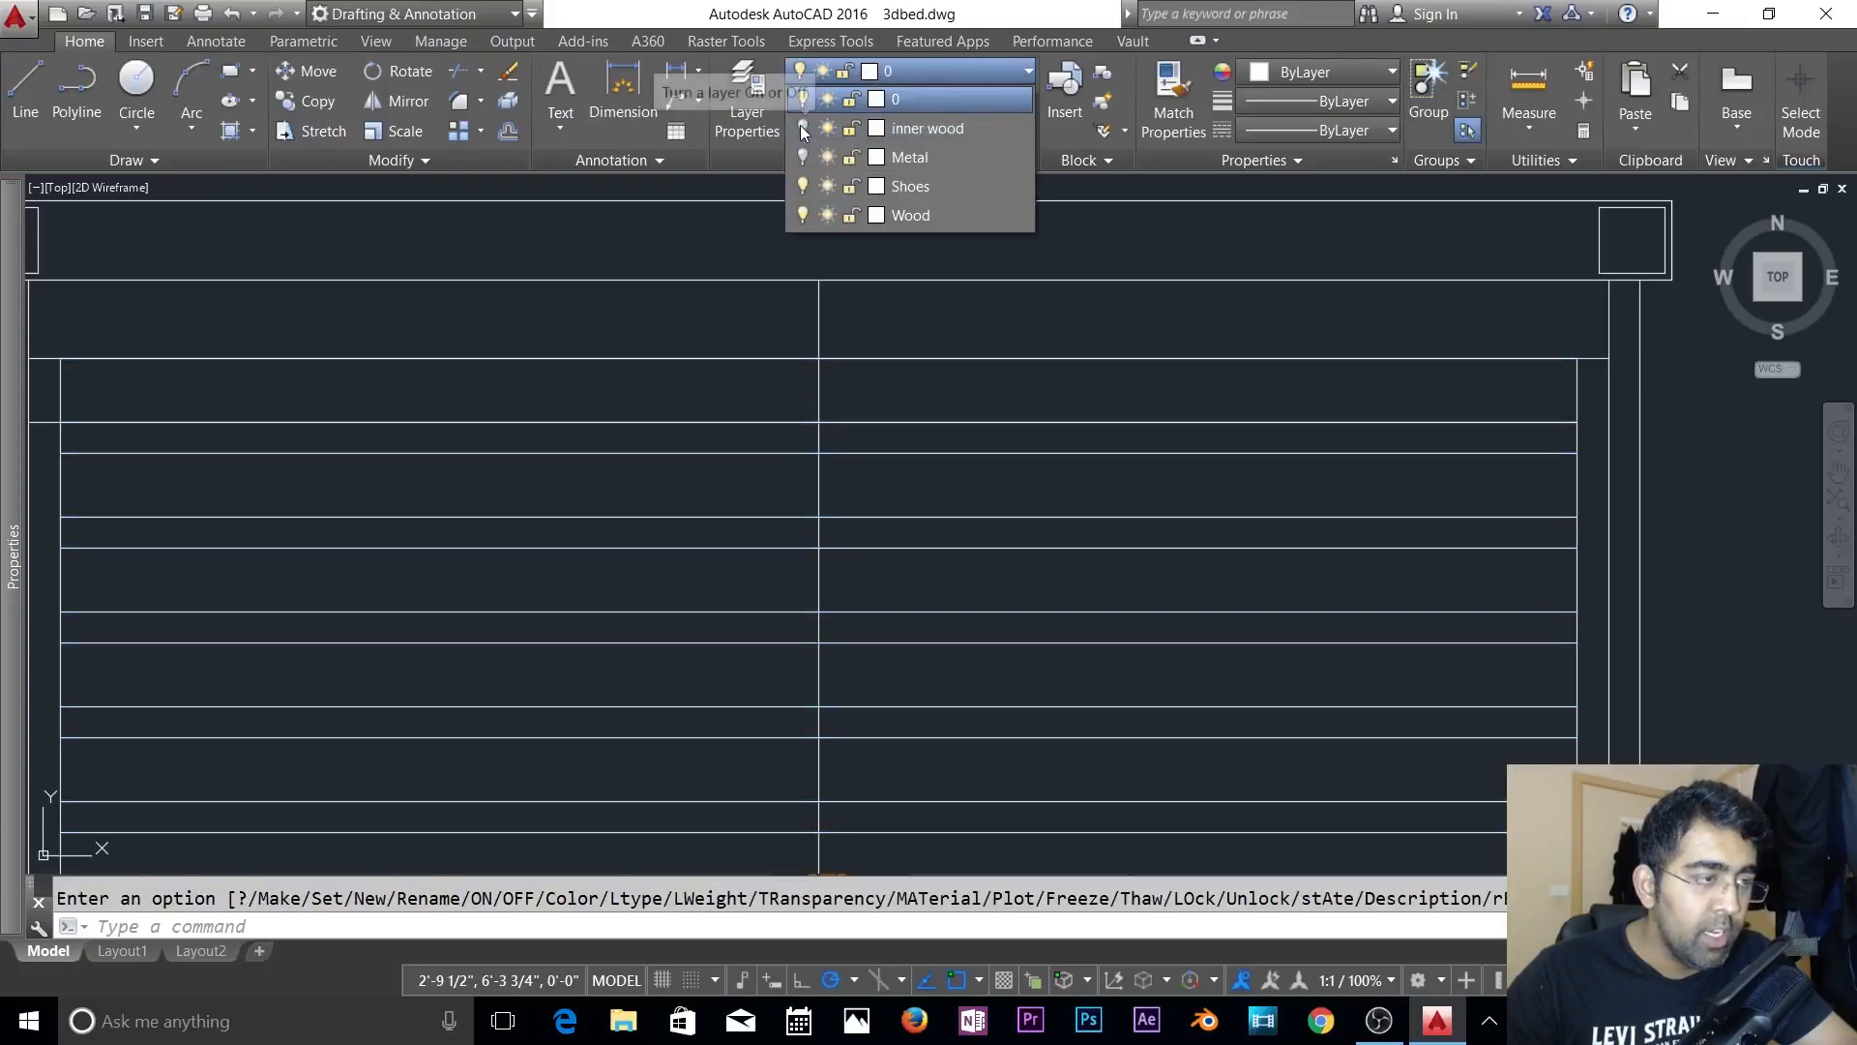
{"action": "left_click", "coordinate": [1047, 490]}
{"action": "key", "text": "Escape"}
- Explode the slat array into separate lines
{"action": "left_click", "coordinate": [1036, 452]}
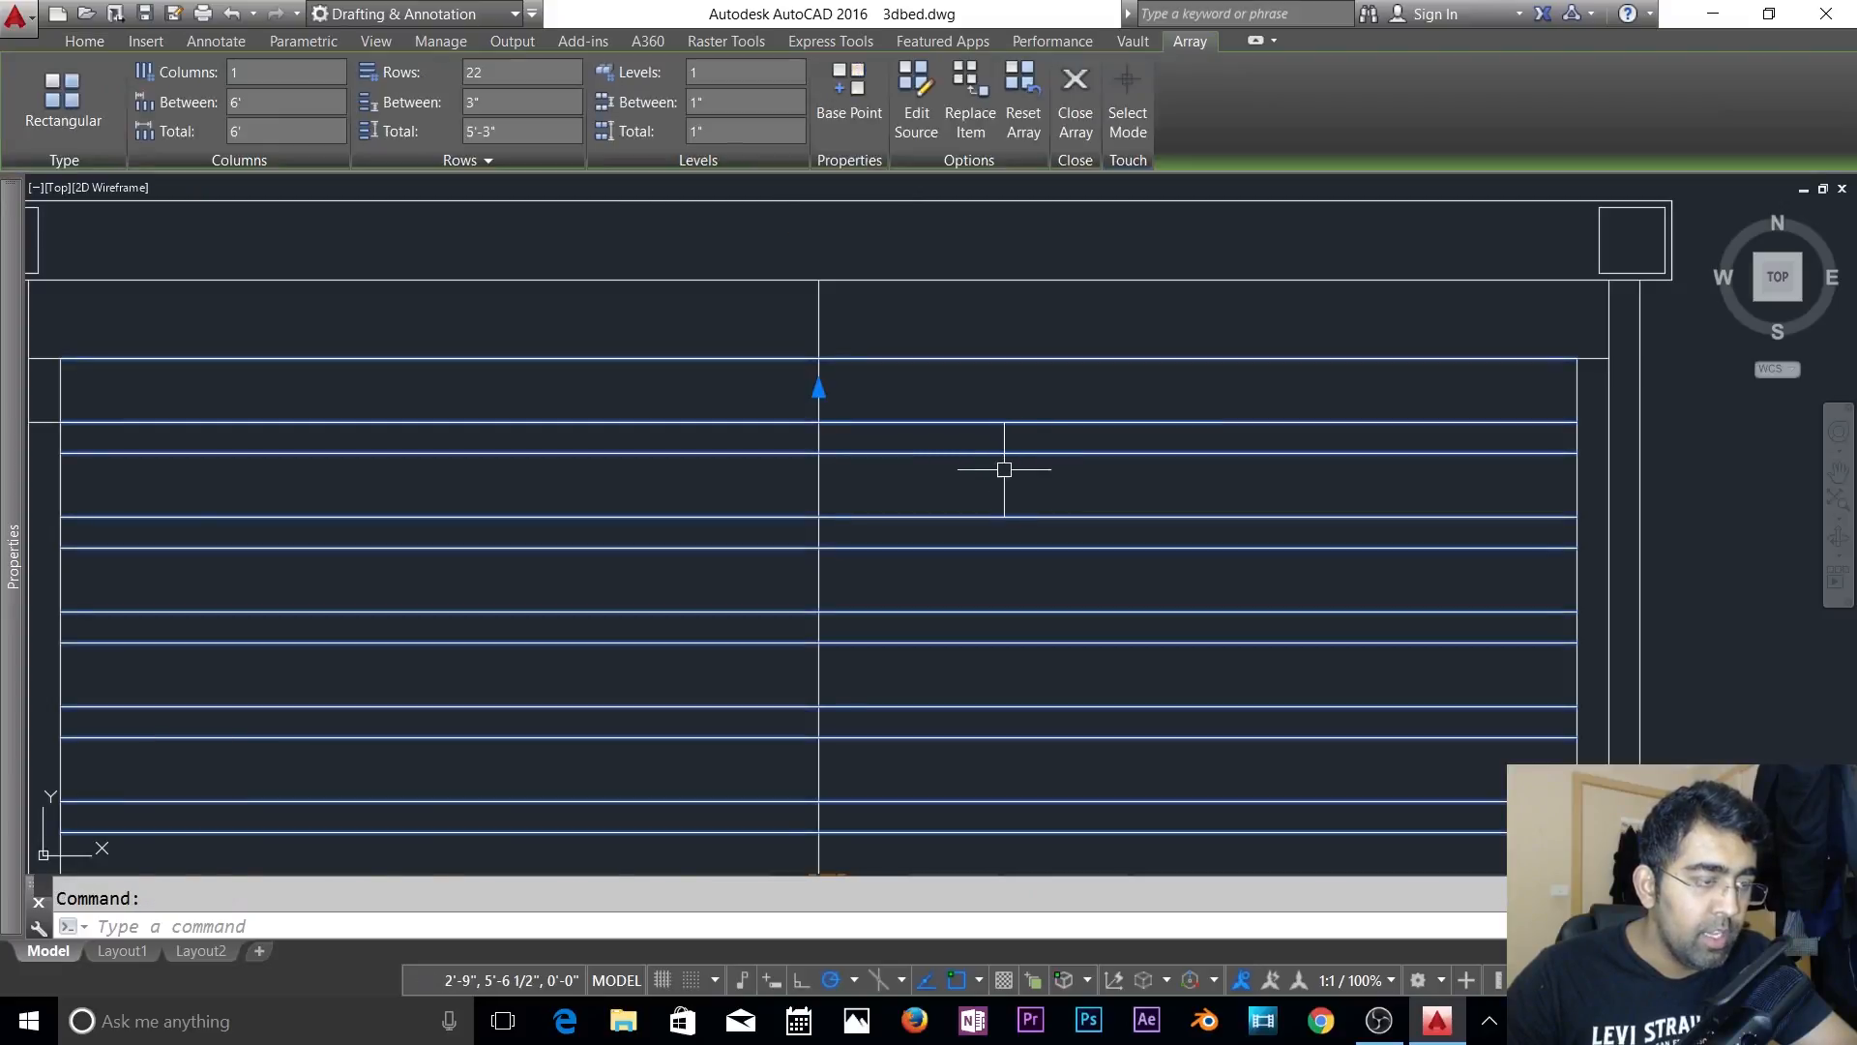
{"action": "key", "text": "Escape"}
{"action": "type", "text": "x"}
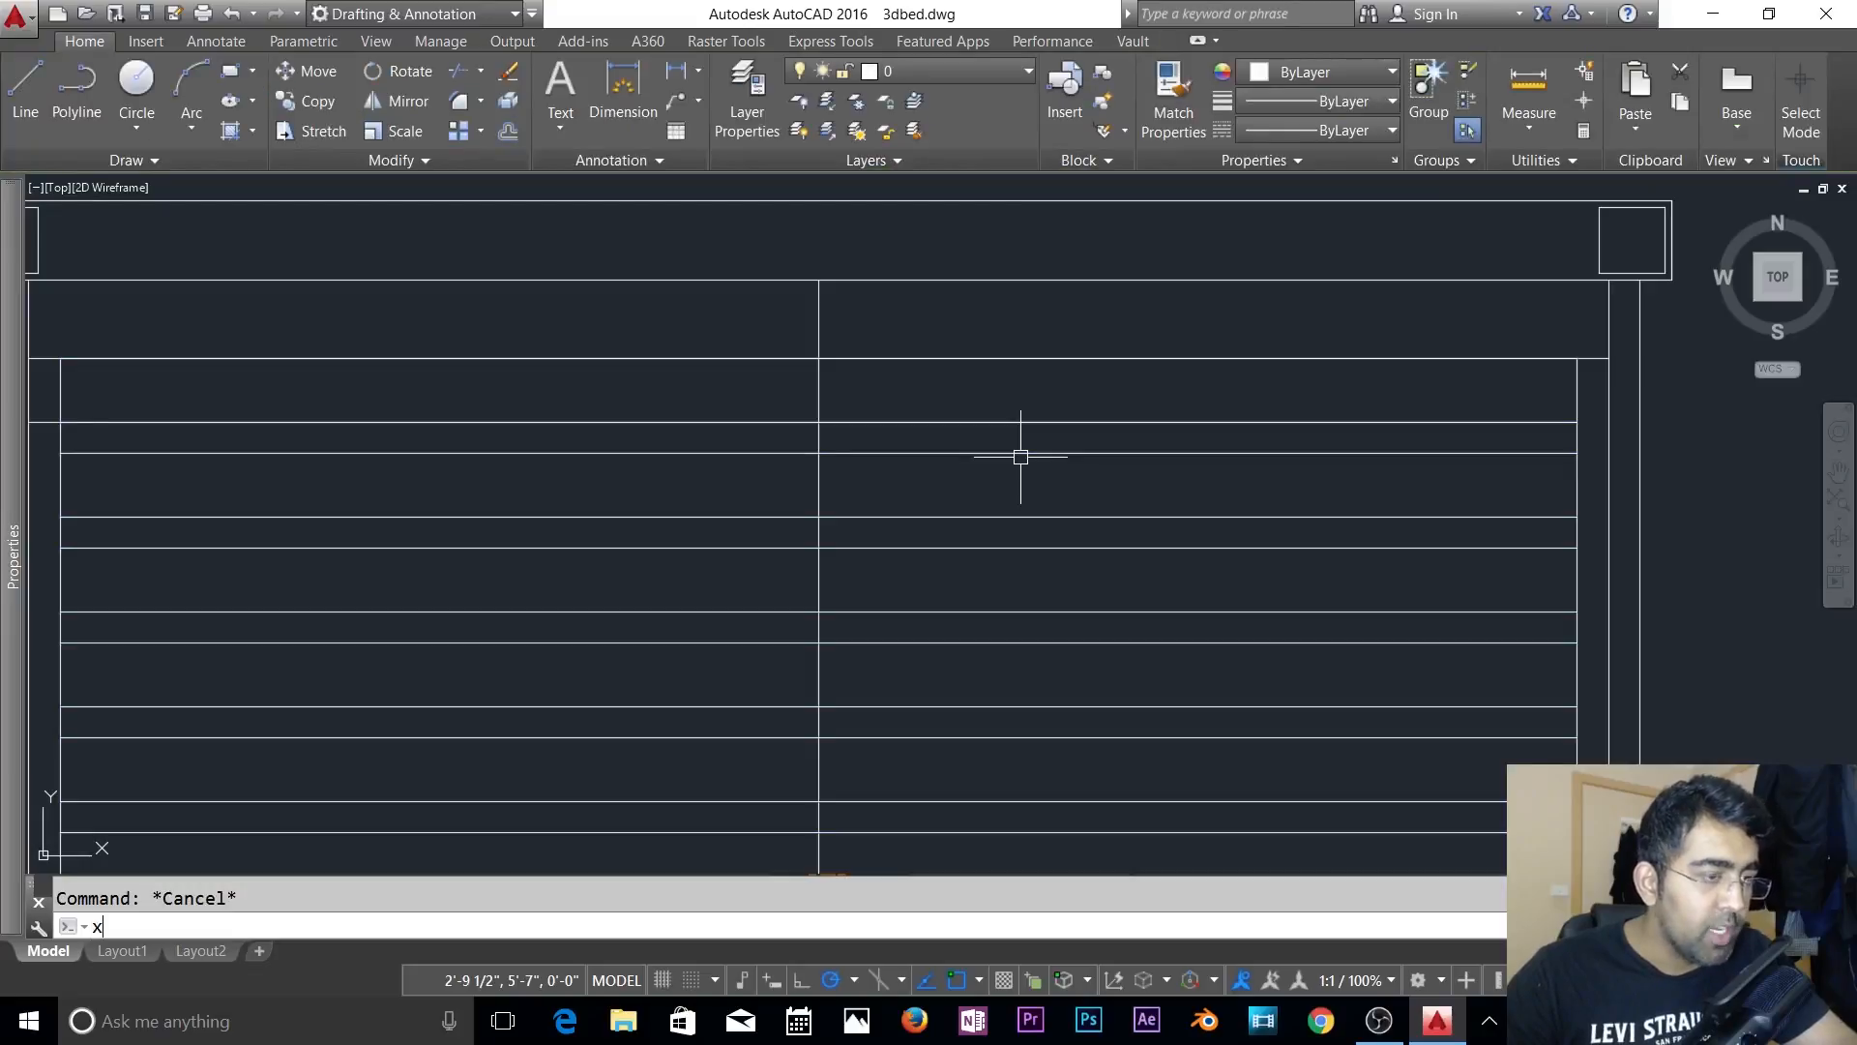
{"action": "key", "text": "Return"}
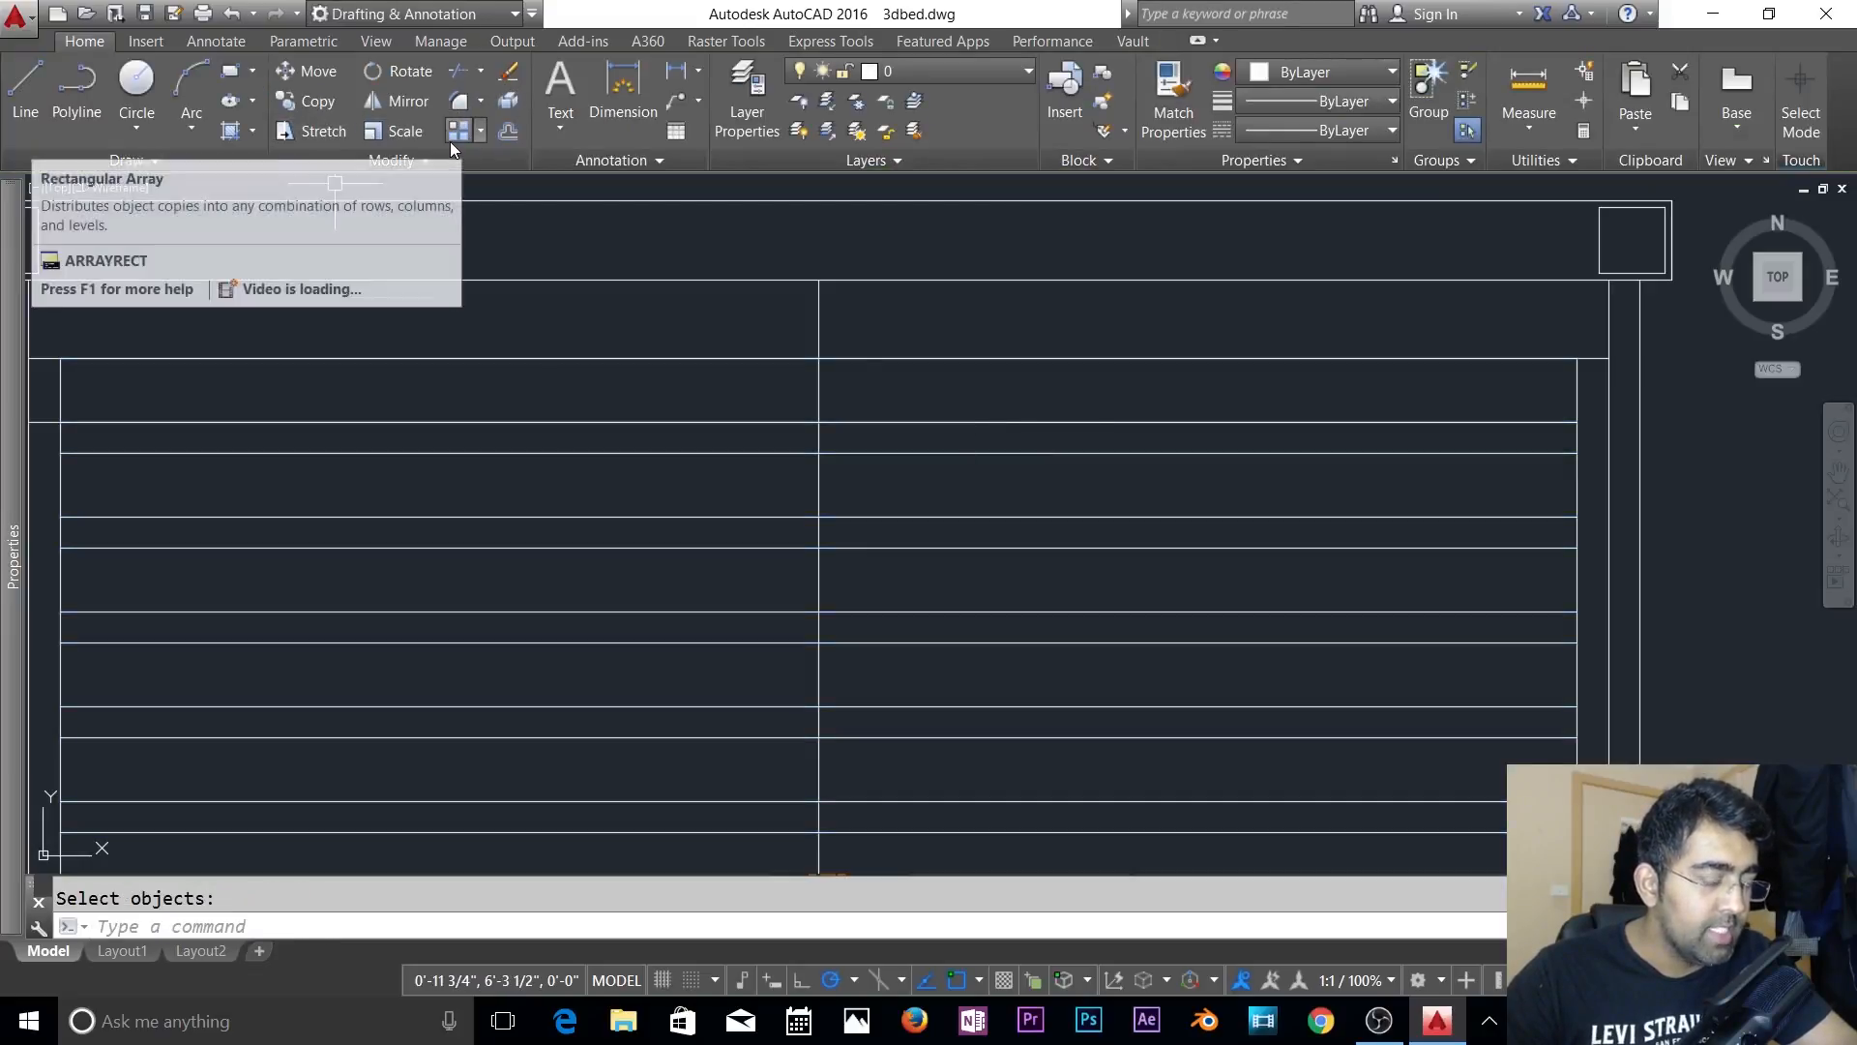
- Look for the Explode tool among the modify tools and search the program's commands for "xplode"
{"action": "left_click", "coordinate": [477, 135]}
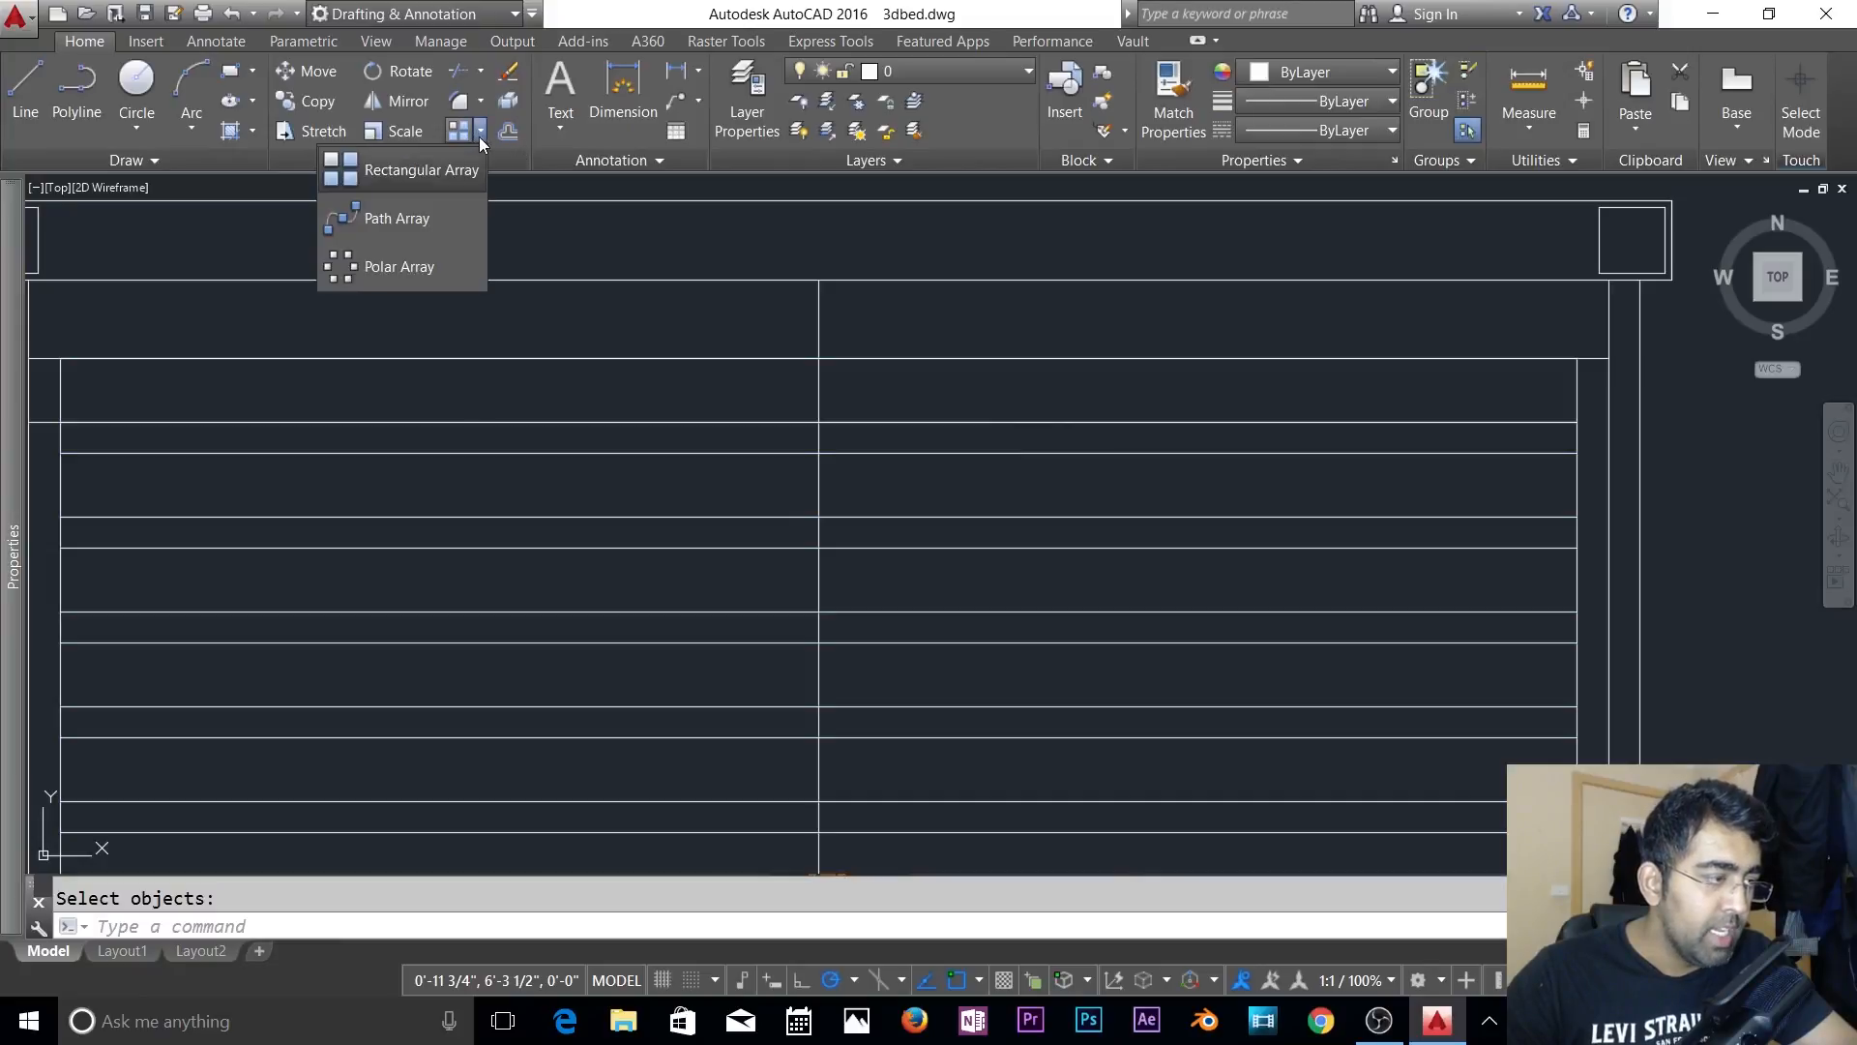
{"action": "left_click", "coordinate": [479, 137]}
{"action": "left_click", "coordinate": [427, 158]}
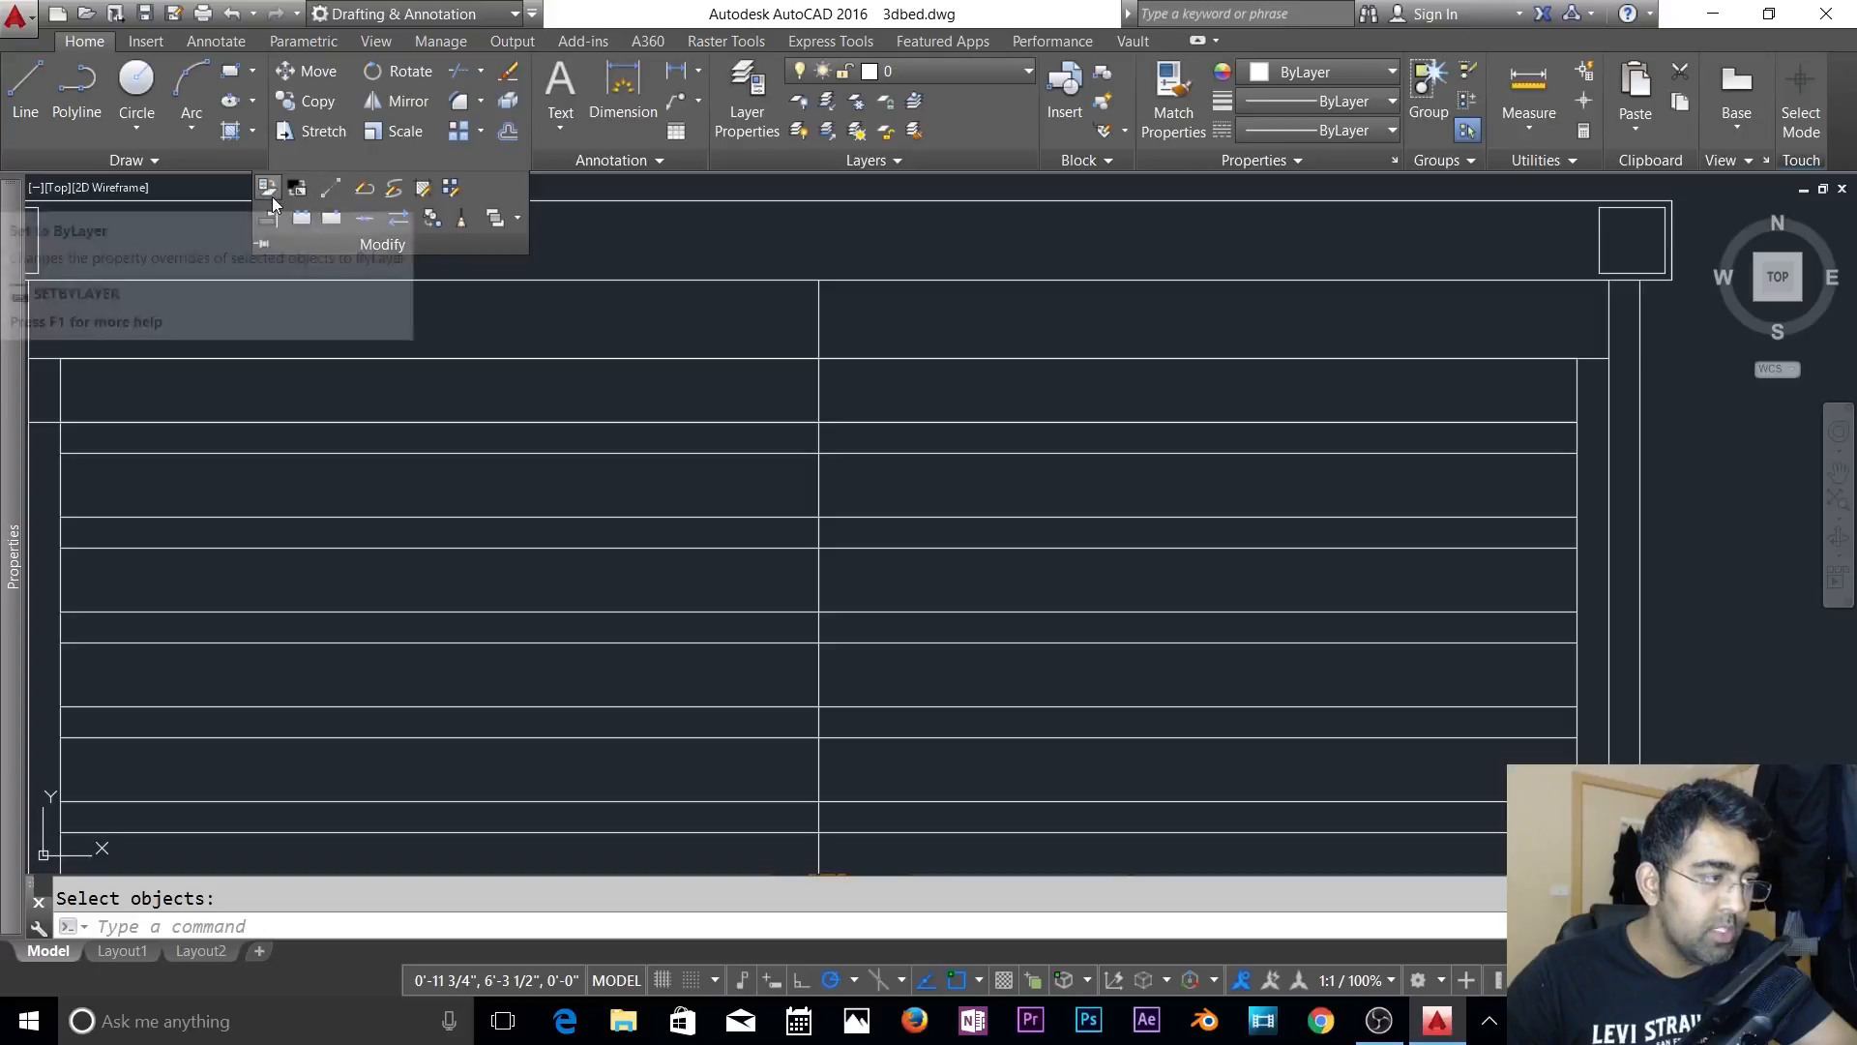
{"action": "left_click", "coordinate": [474, 75]}
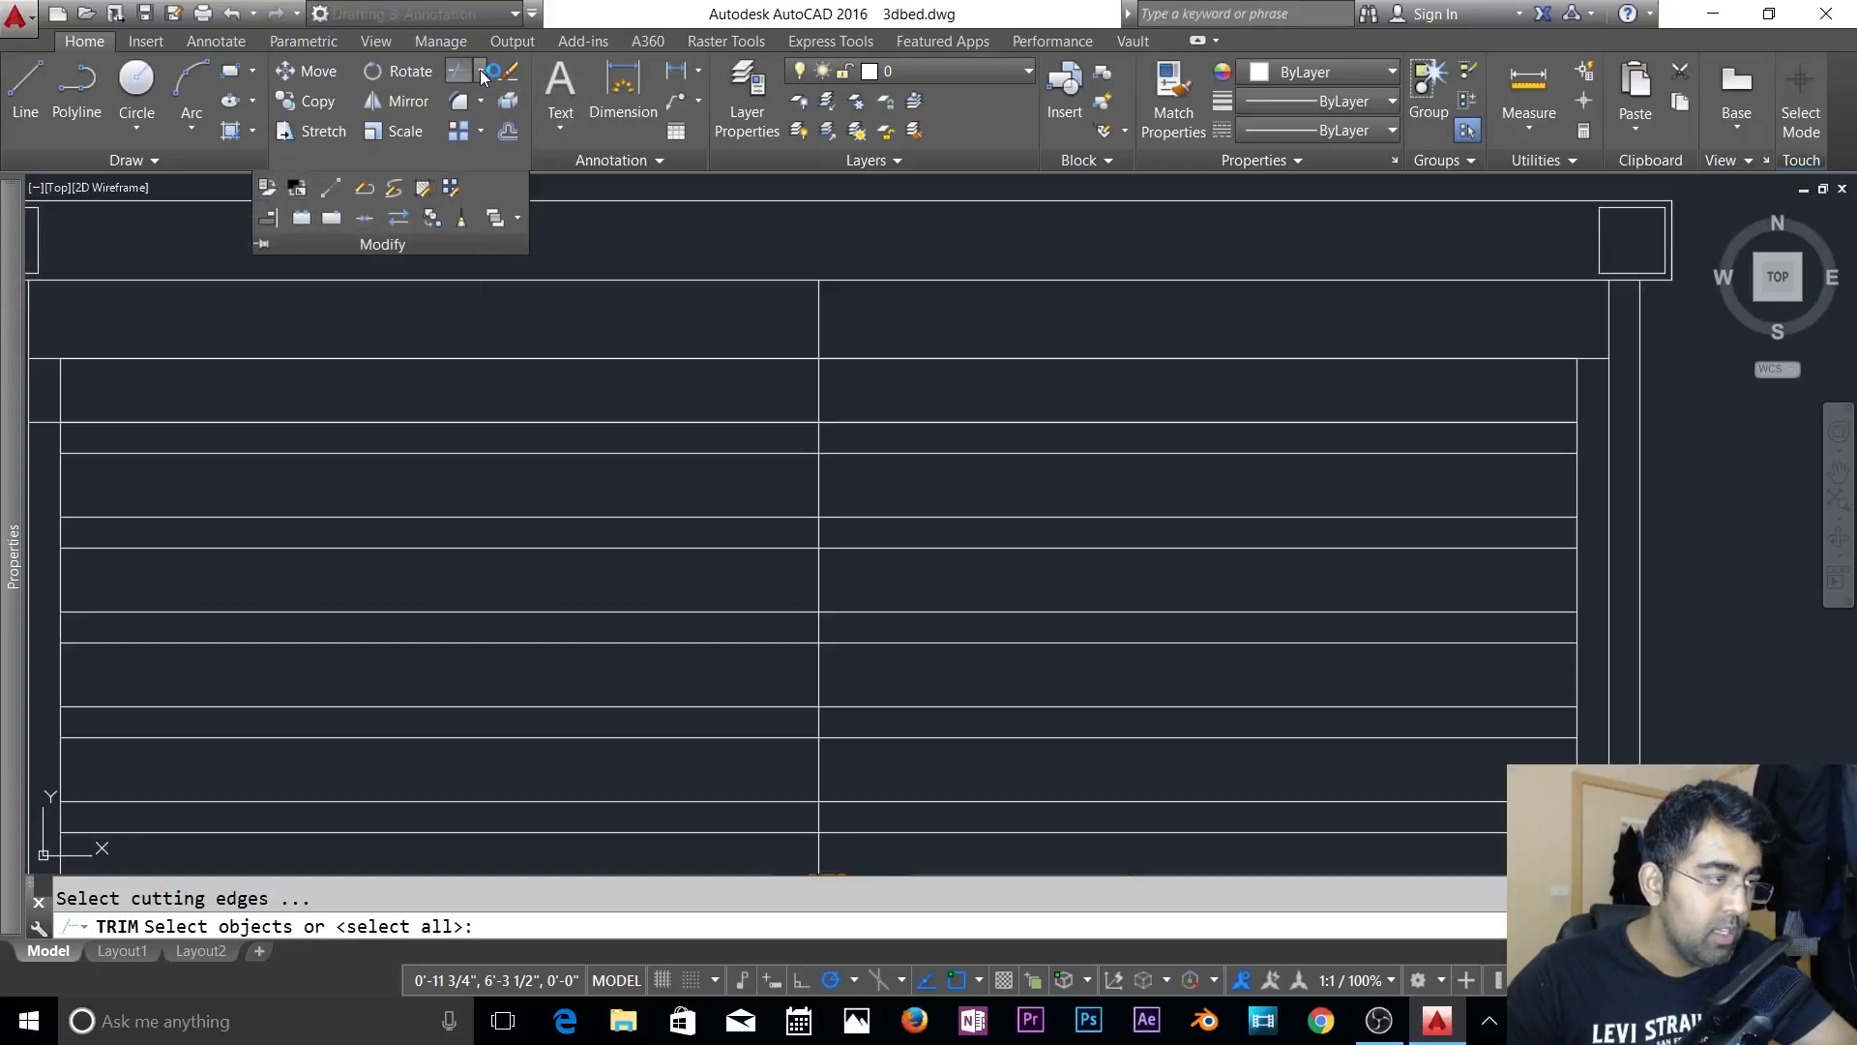
{"action": "left_click", "coordinate": [15, 19]}
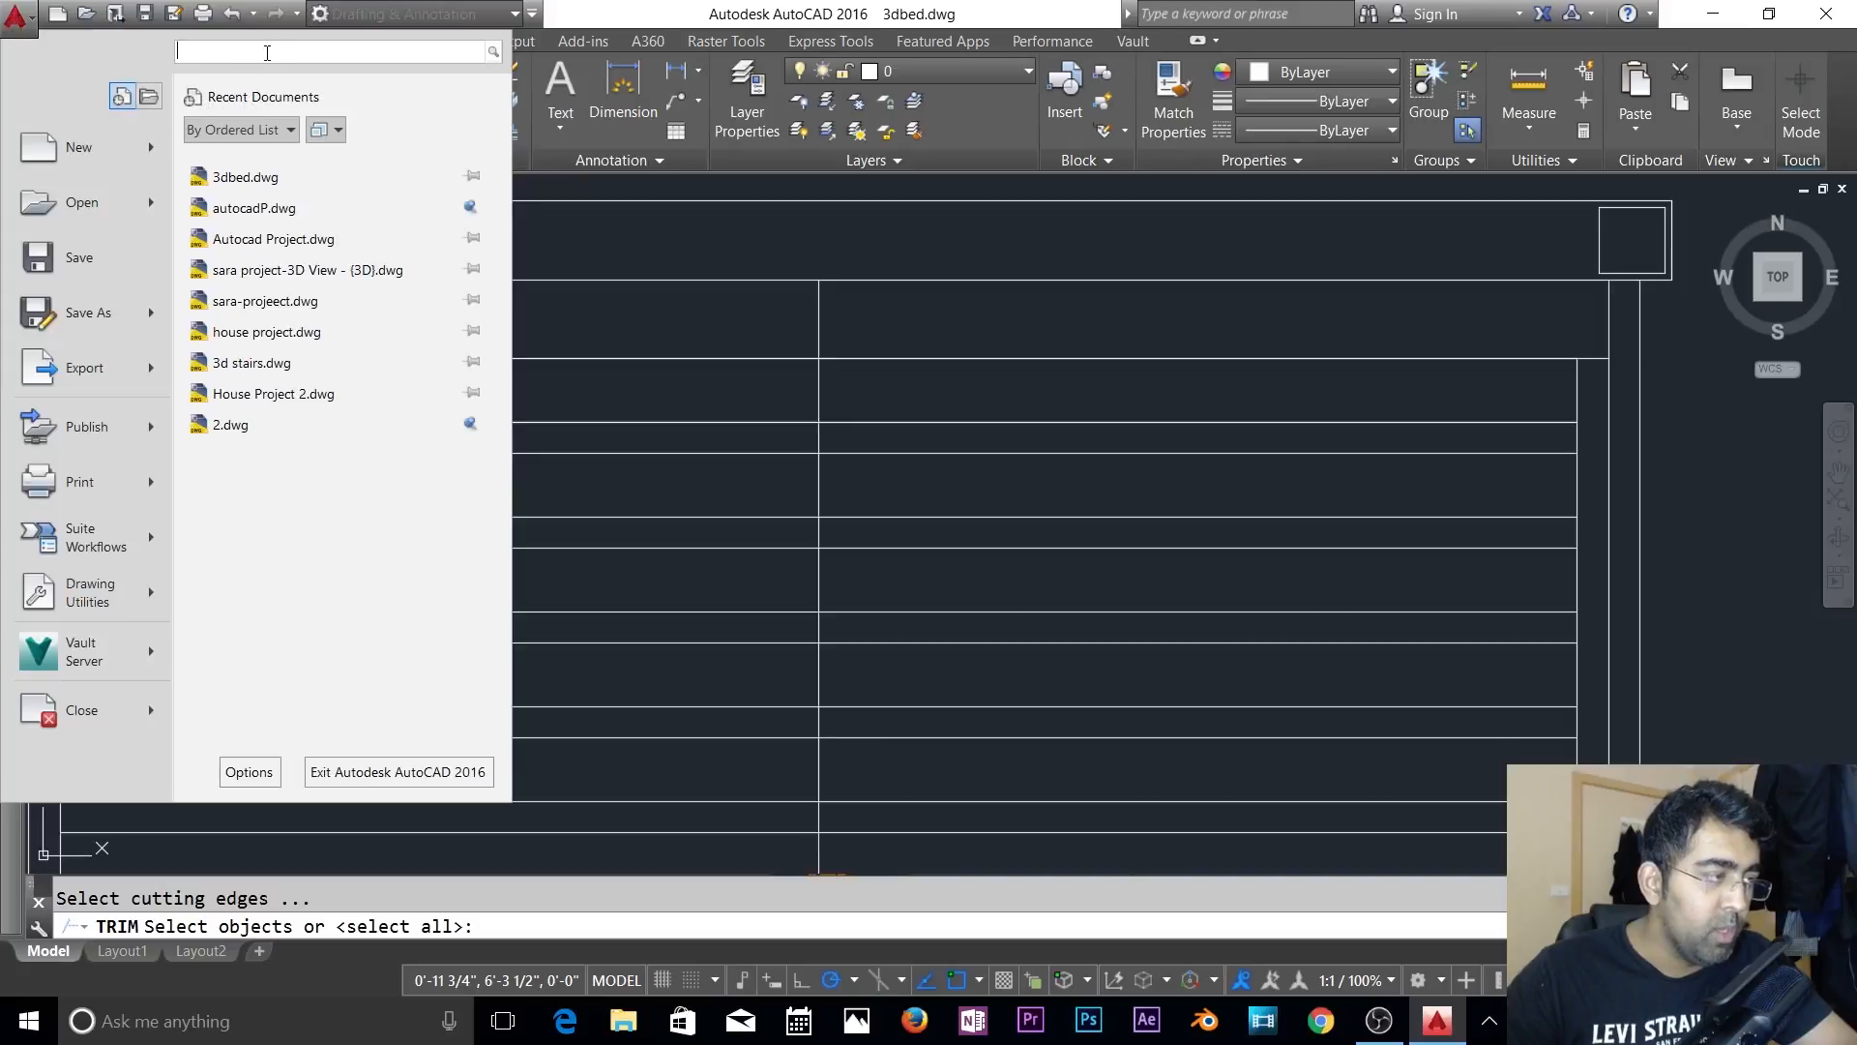
{"action": "type", "text": "x"}
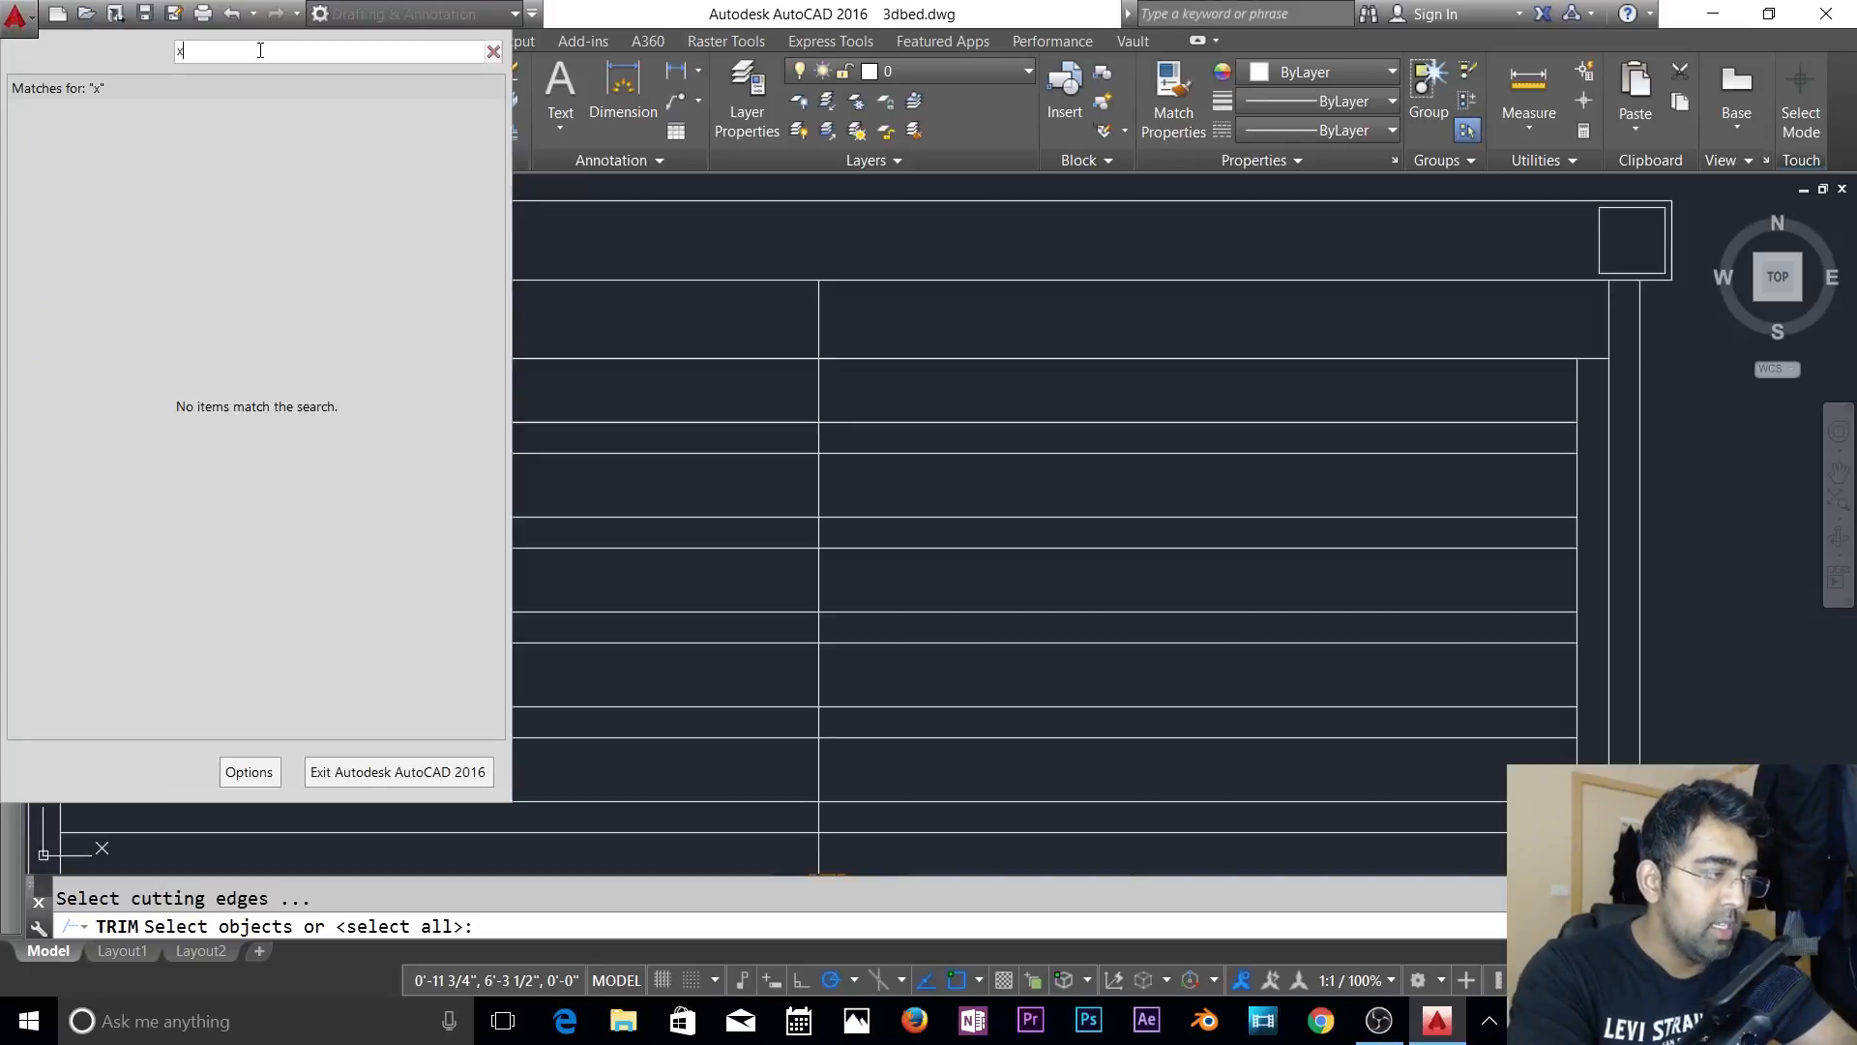
{"action": "type", "text": "plode"}
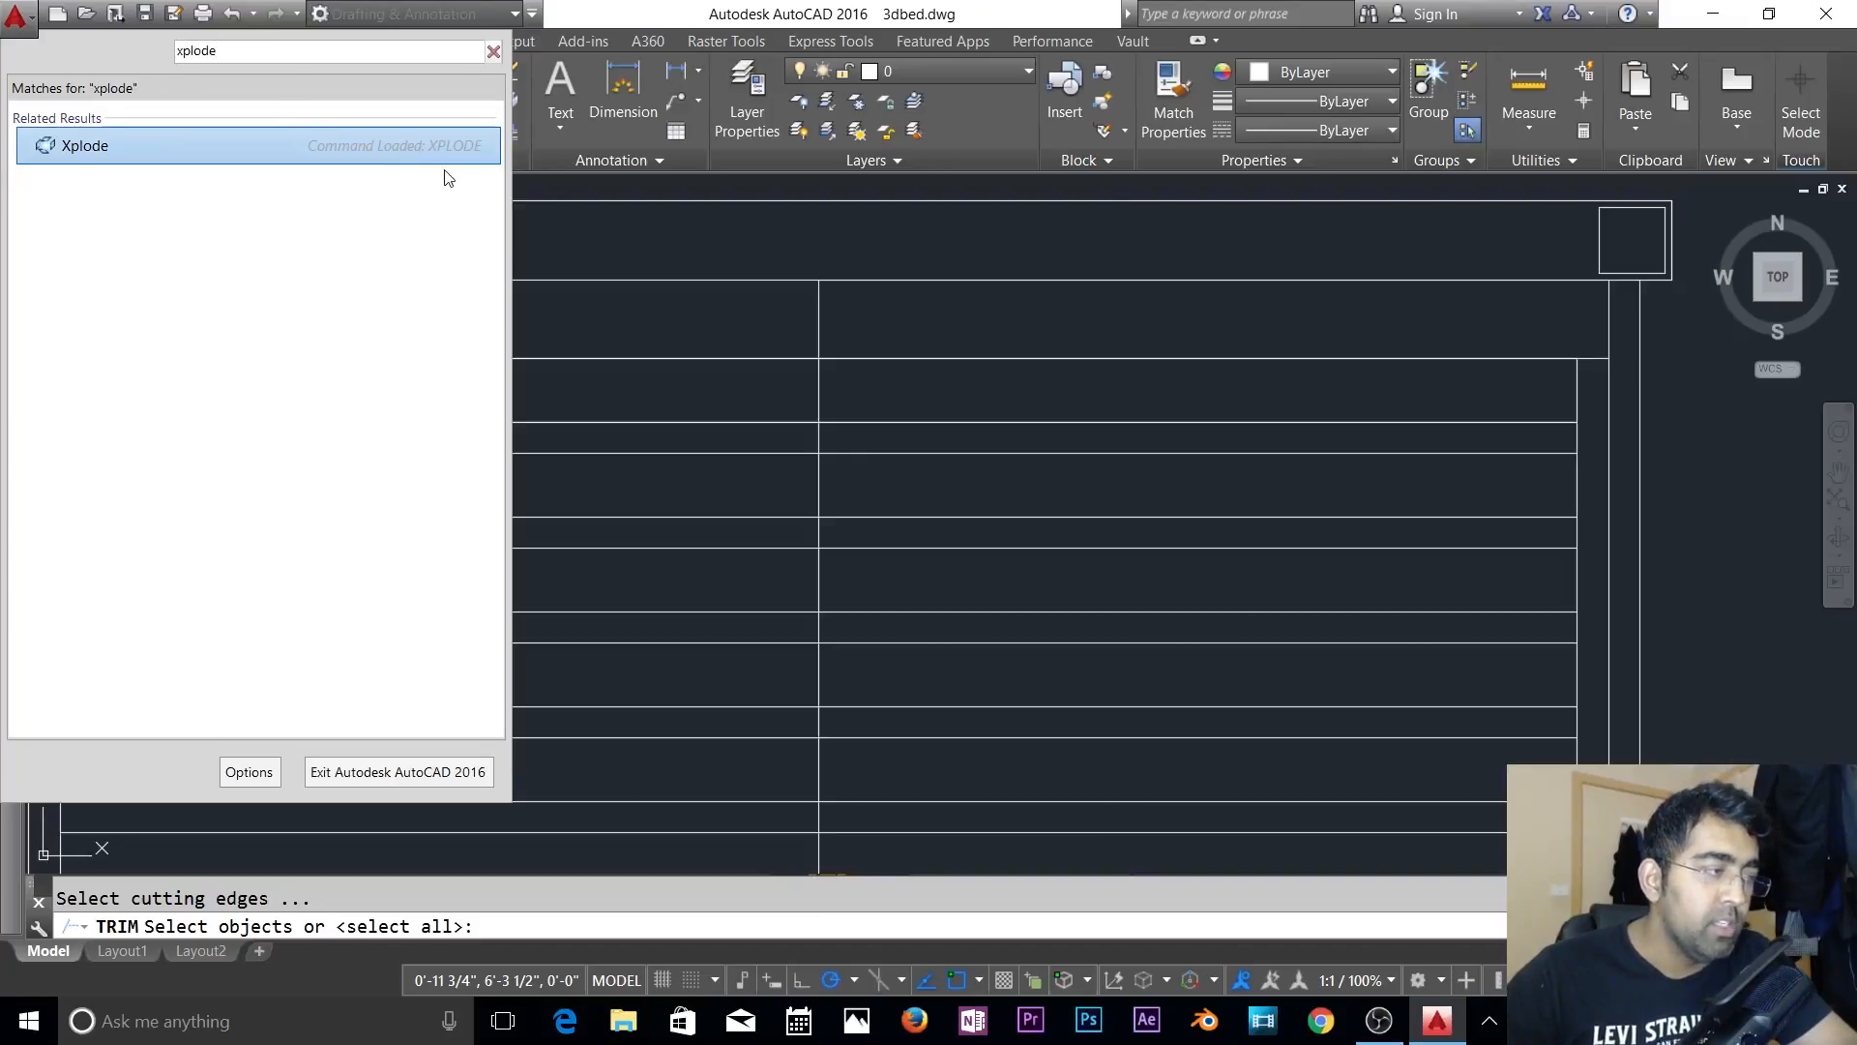
- Erase the short leftover line between the left side rail and the inner frame, level with the topmost slat line
{"action": "key", "text": "Escape"}
{"action": "key", "text": "Escape"}
{"action": "key", "text": "Escape"}
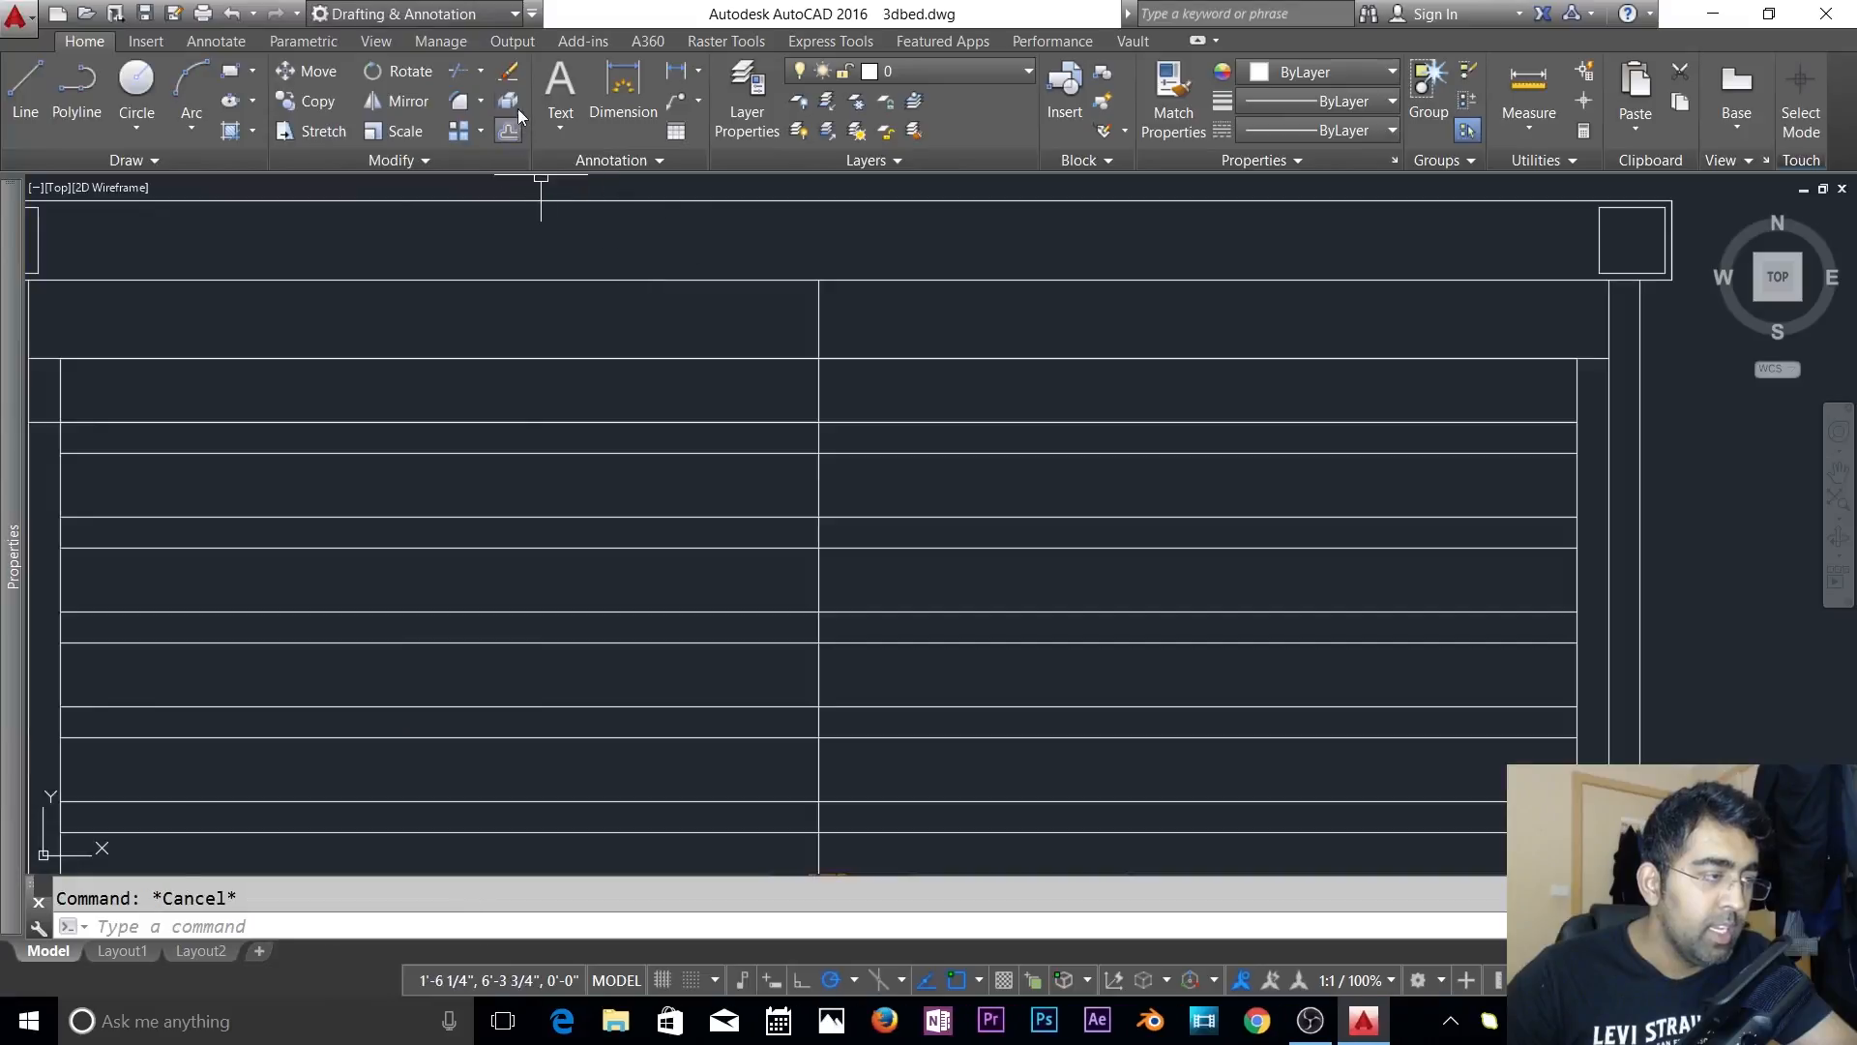
{"action": "left_click", "coordinate": [918, 363]}
{"action": "key", "text": "Escape"}
{"action": "scroll", "coordinate": [933, 401], "scroll_direction": "down", "scroll_amount": 4}
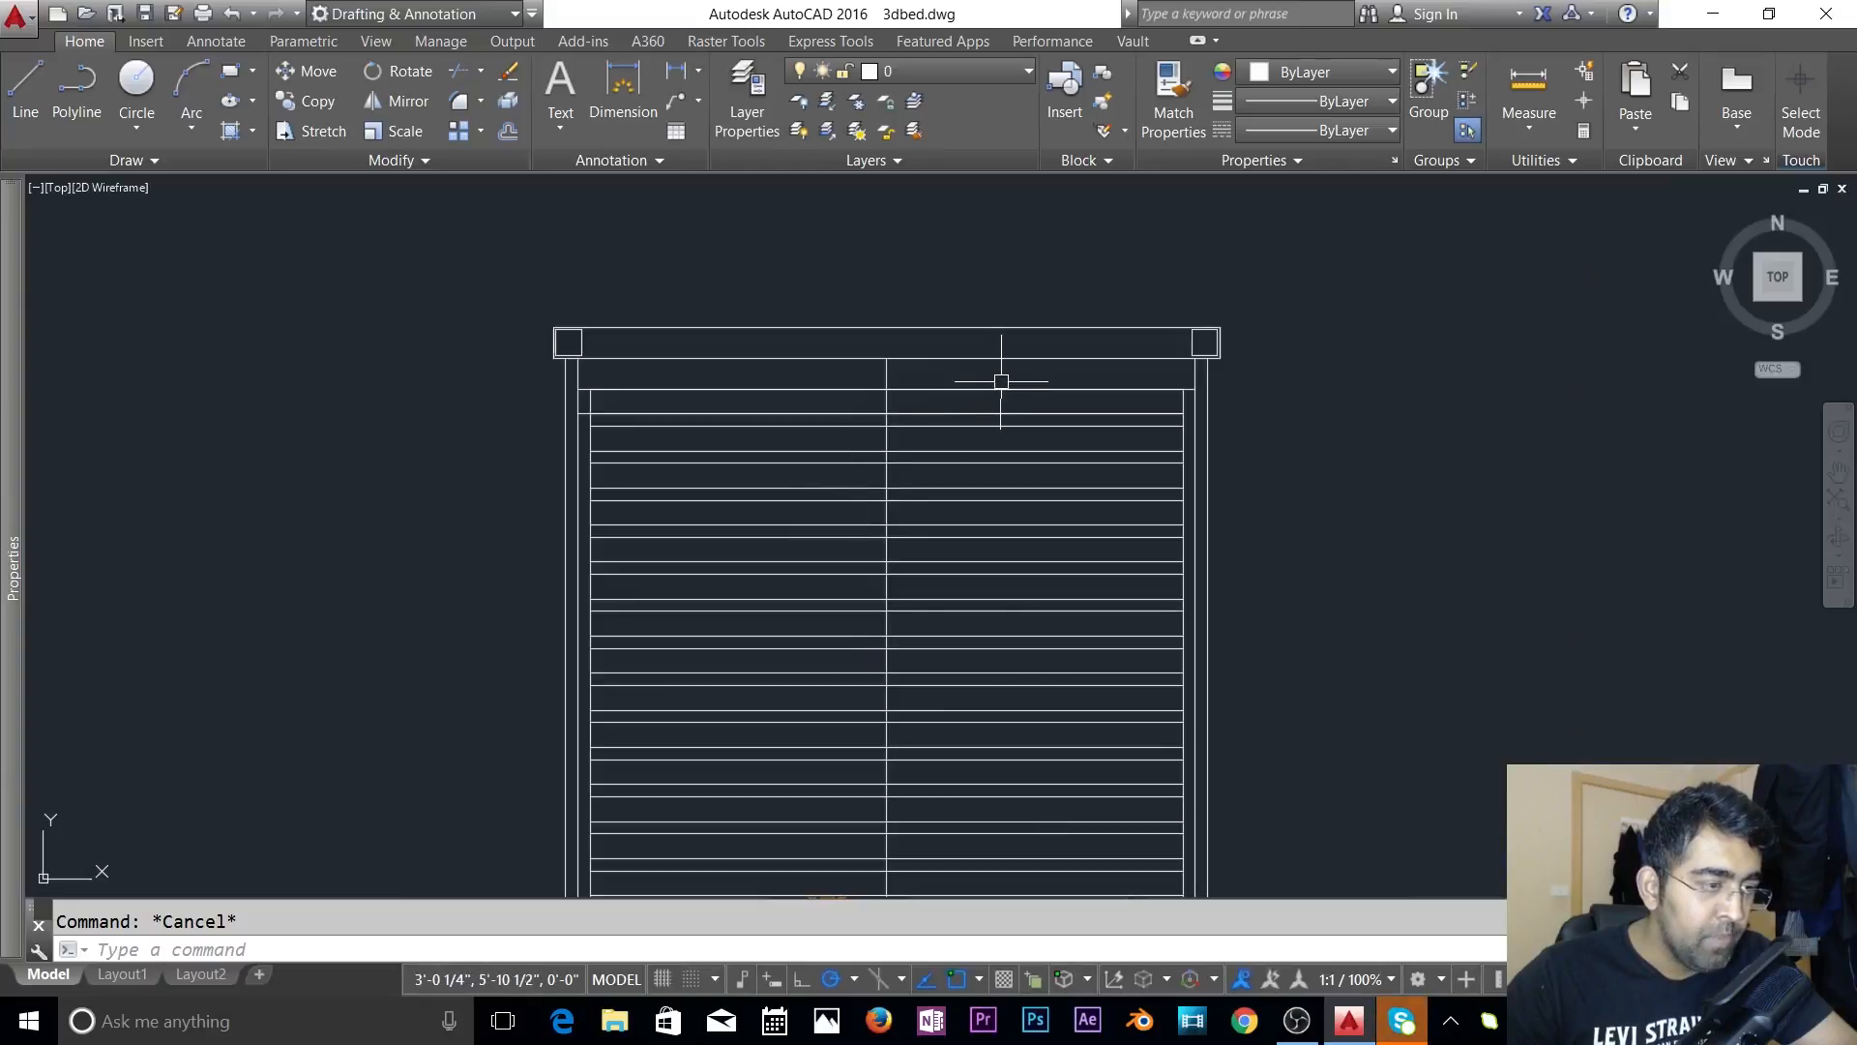
{"action": "scroll", "coordinate": [605, 382], "scroll_direction": "up", "scroll_amount": 4}
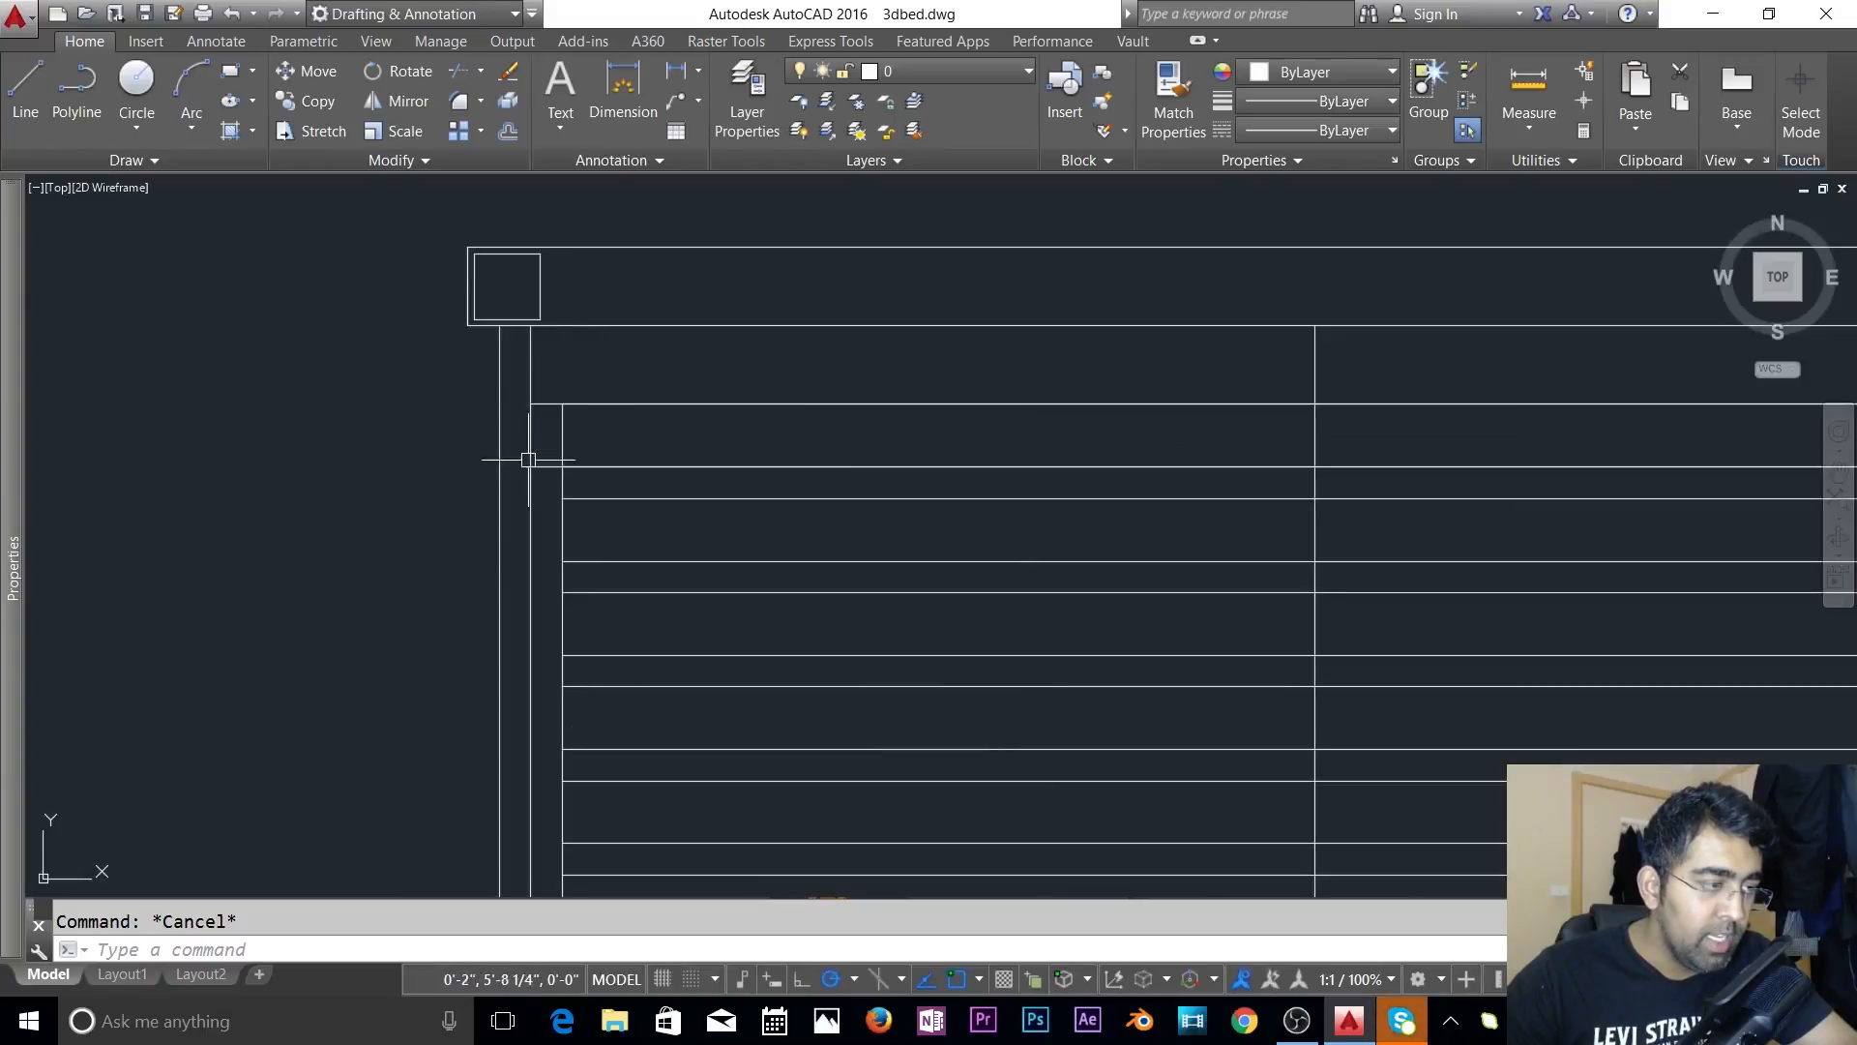
{"action": "left_click", "coordinate": [542, 469]}
{"action": "key", "text": "Delete"}
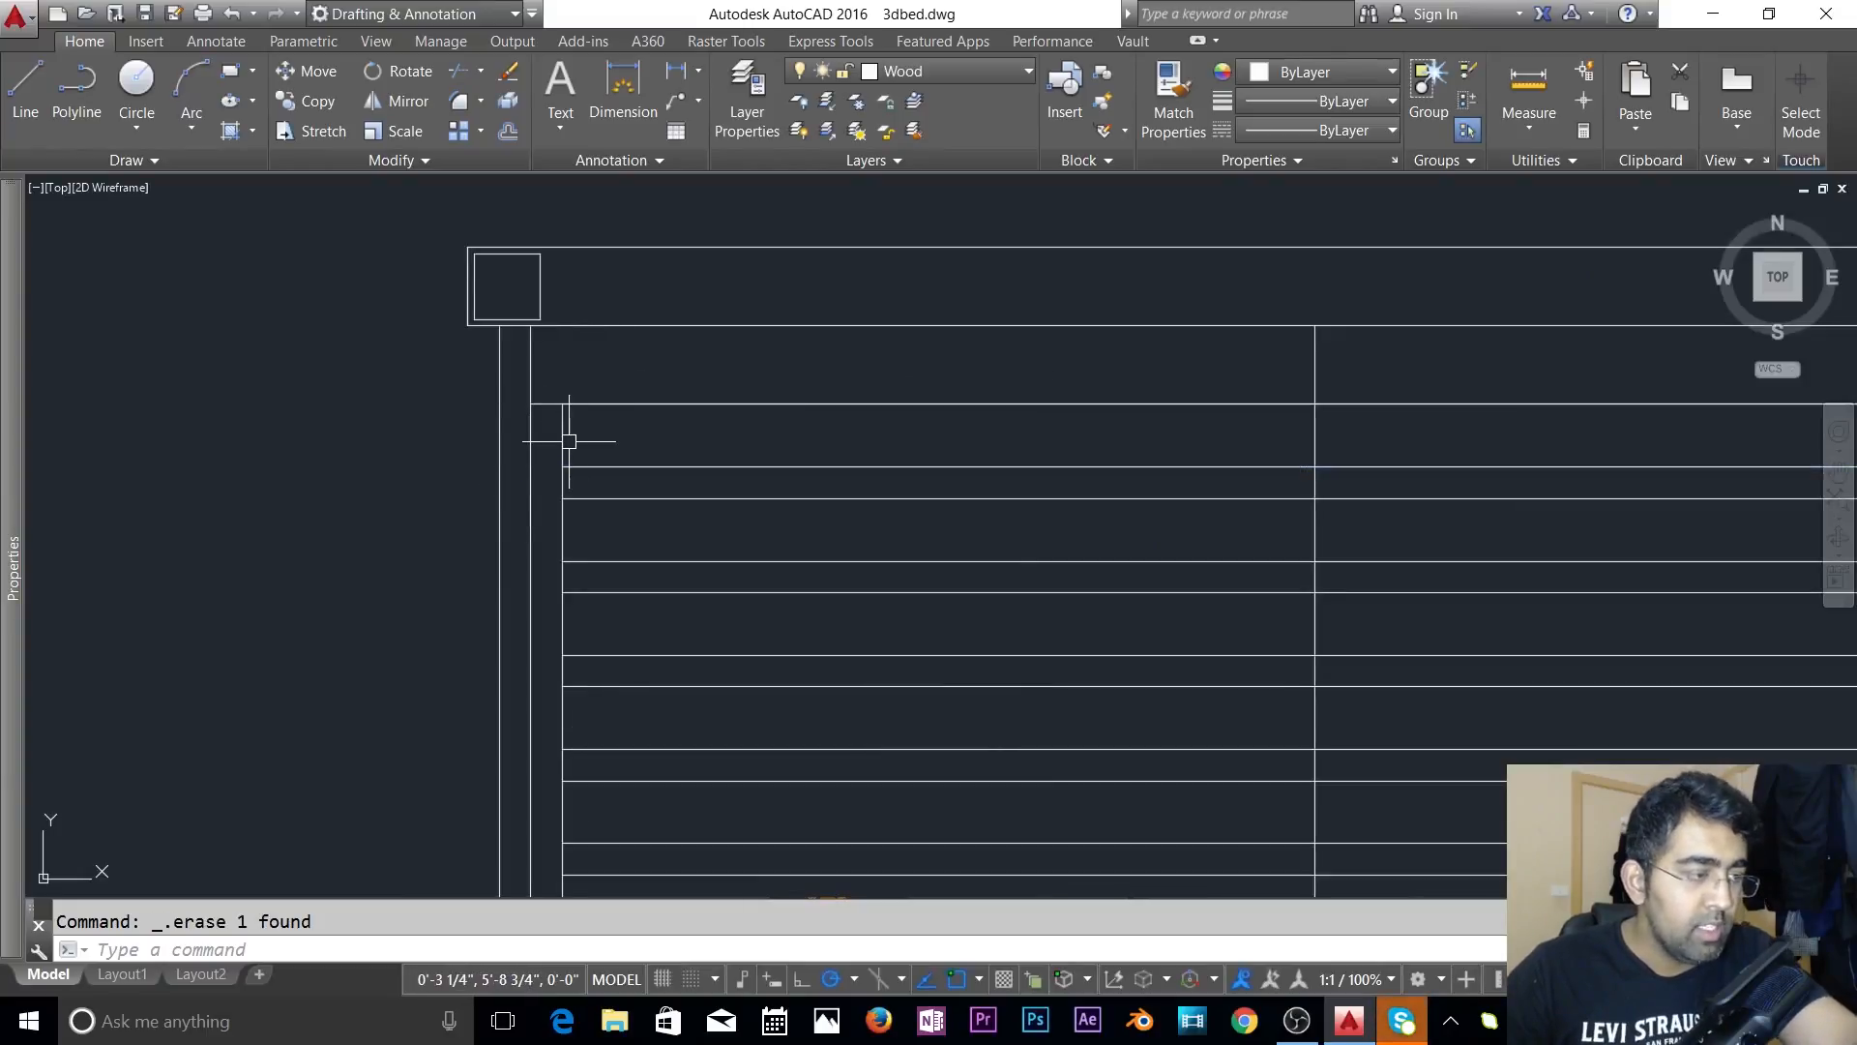
{"action": "left_click", "coordinate": [541, 405]}
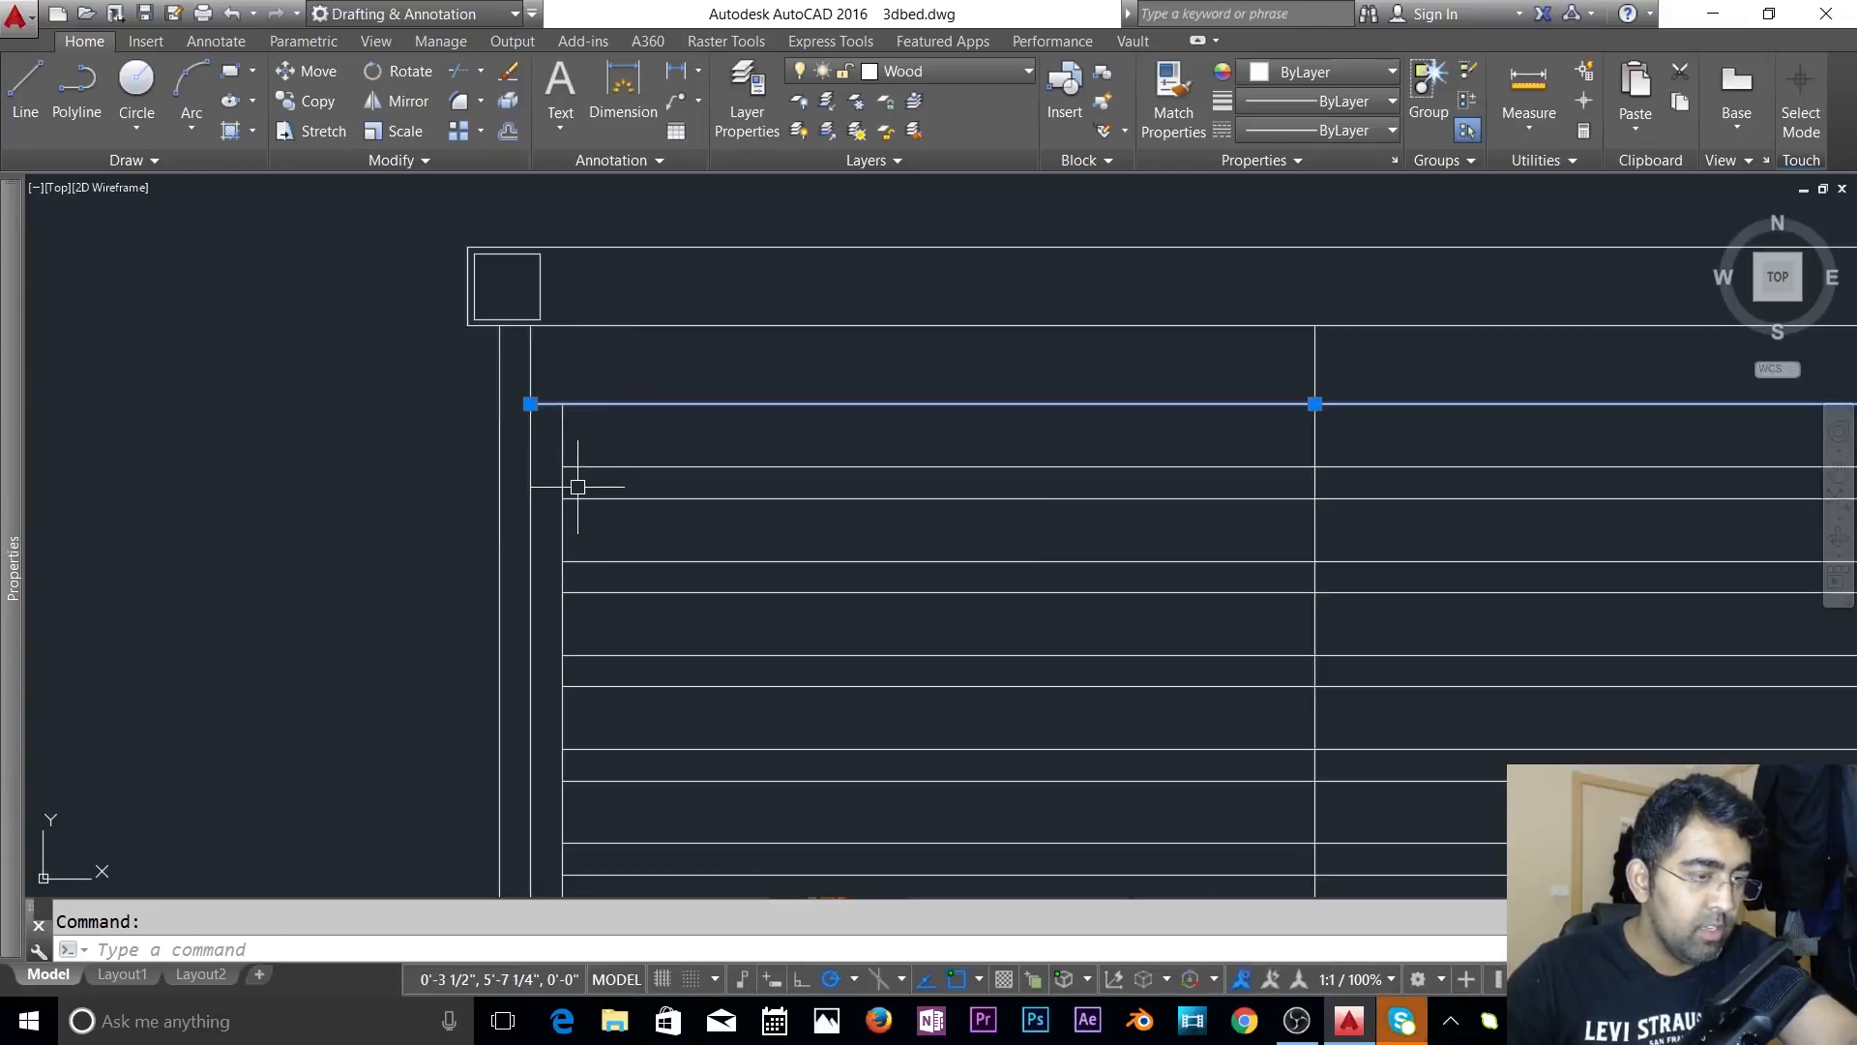
{"action": "key", "text": "Escape"}
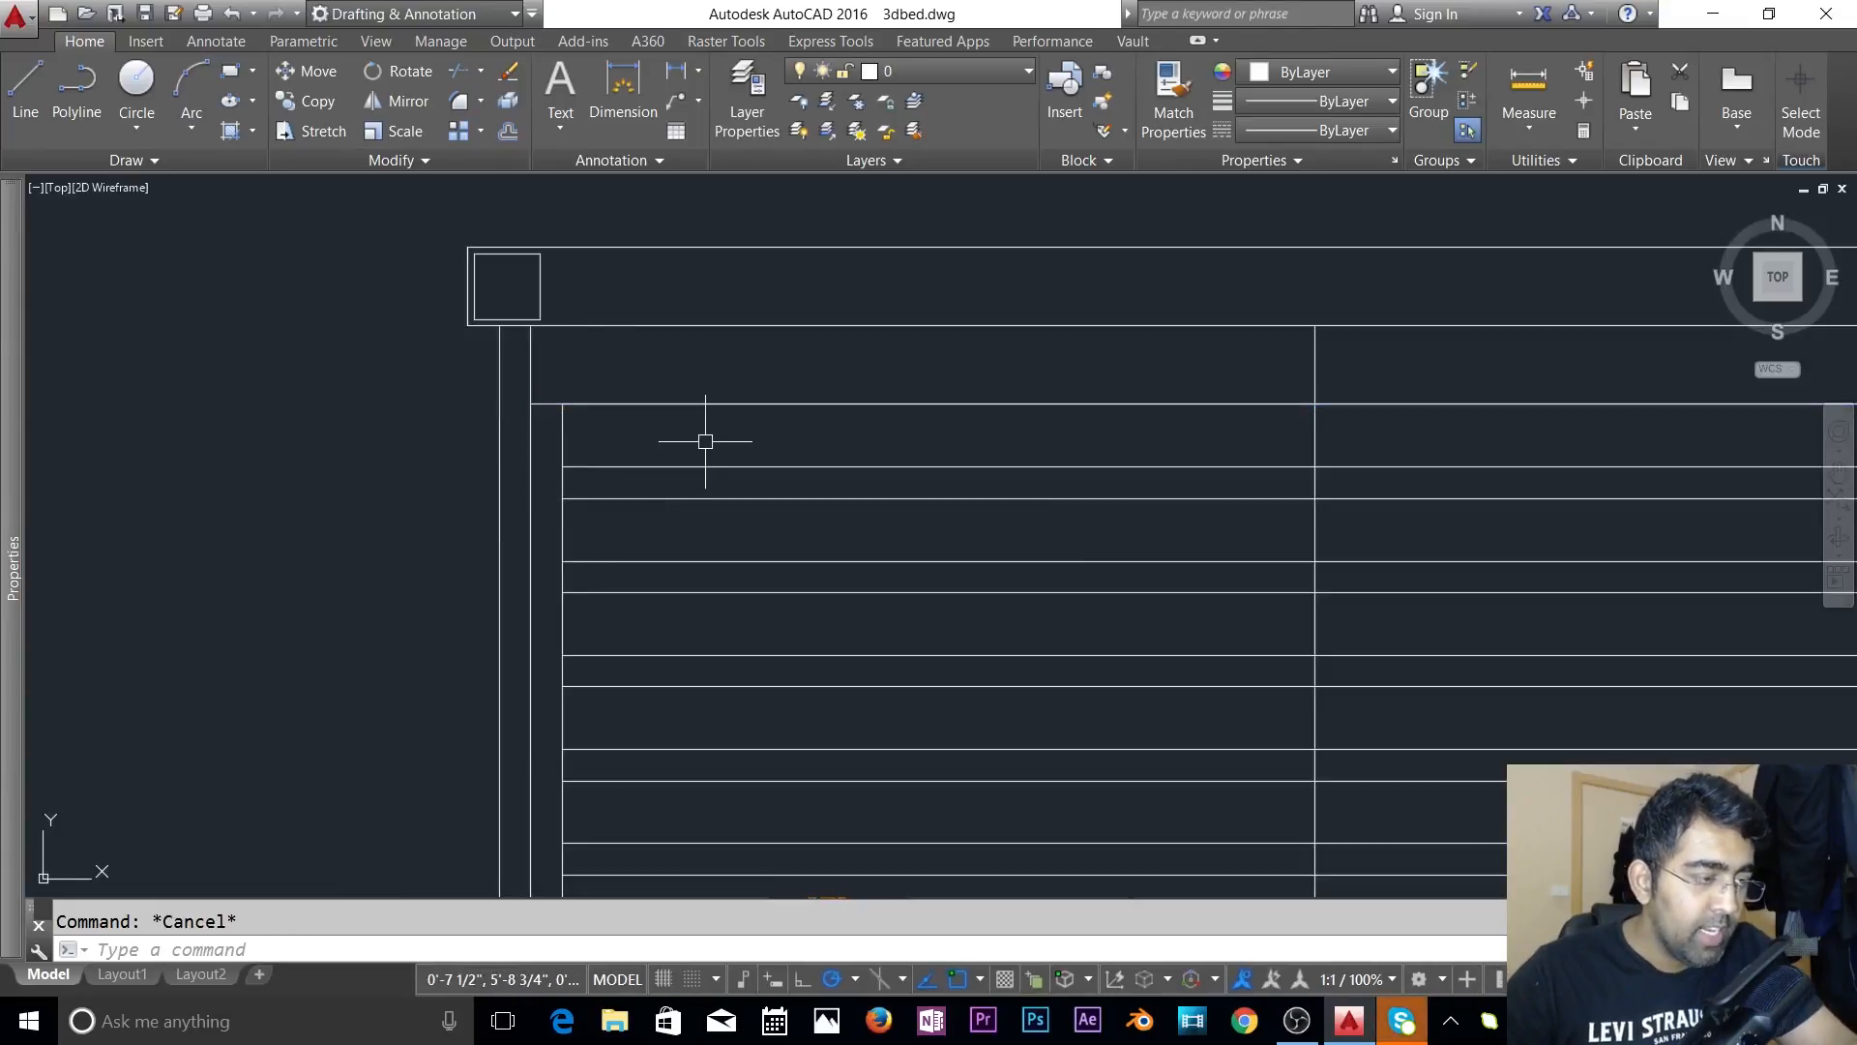
- Assign the slat lines across the lower and middle part of the bed to the inner wood layer
{"action": "scroll", "coordinate": [705, 441], "scroll_direction": "down", "scroll_amount": 4}
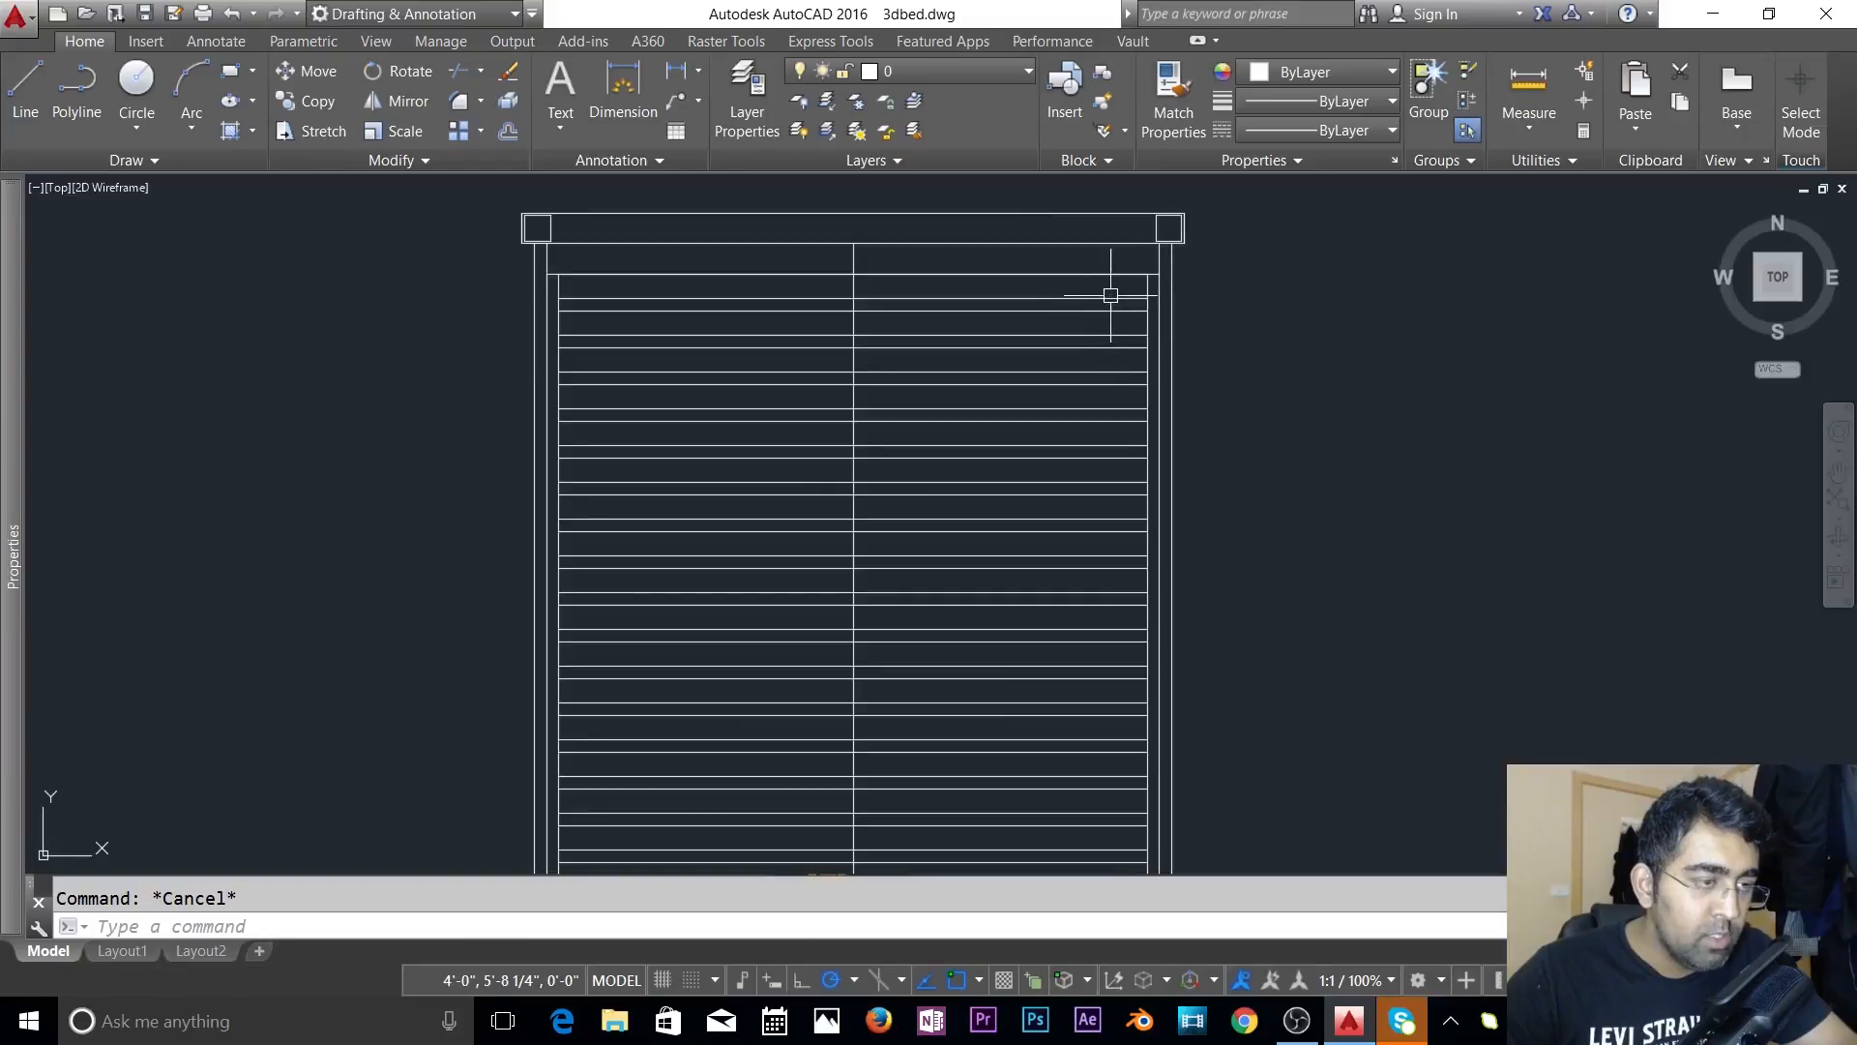
{"action": "left_click", "coordinate": [1113, 289]}
{"action": "scroll", "coordinate": [957, 633], "scroll_direction": "down", "scroll_amount": 5}
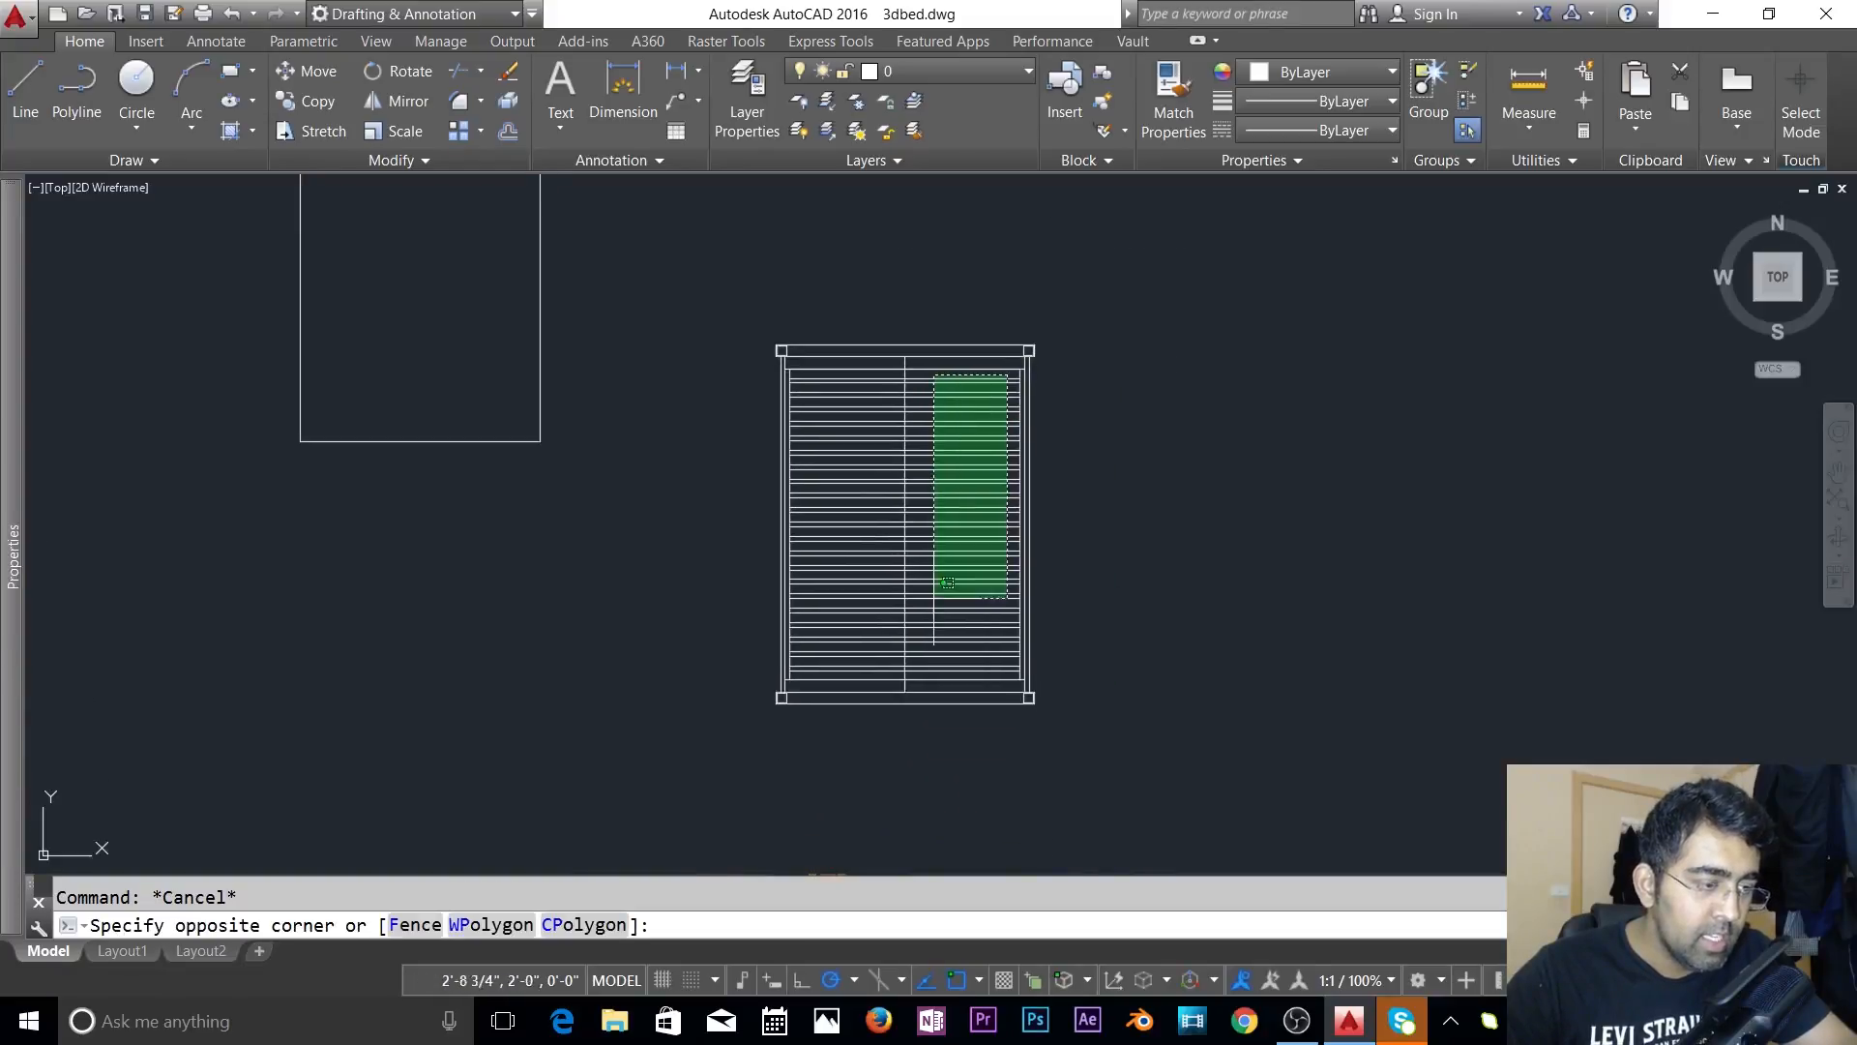
{"action": "scroll", "coordinate": [935, 634], "scroll_direction": "up", "scroll_amount": 6}
{"action": "scroll", "coordinate": [933, 638], "scroll_direction": "down", "scroll_amount": 2}
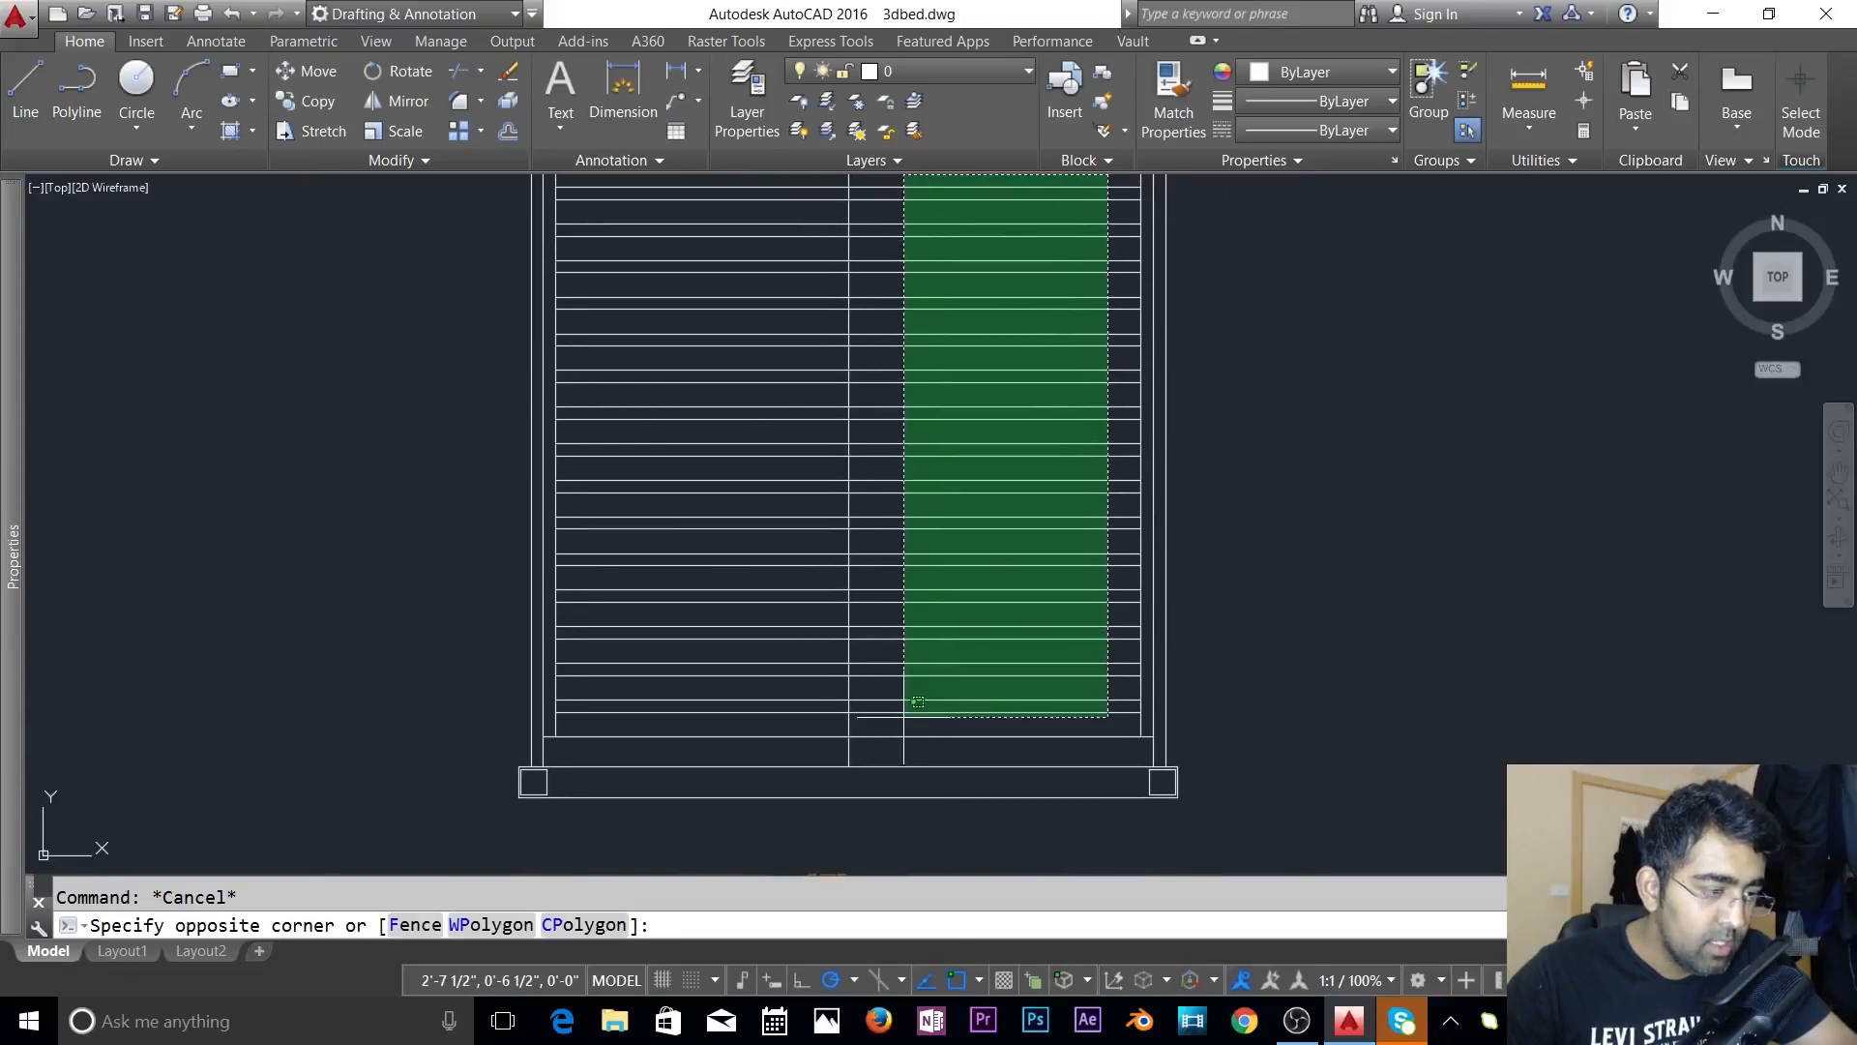
{"action": "left_click", "coordinate": [905, 718]}
{"action": "left_click", "coordinate": [880, 76]}
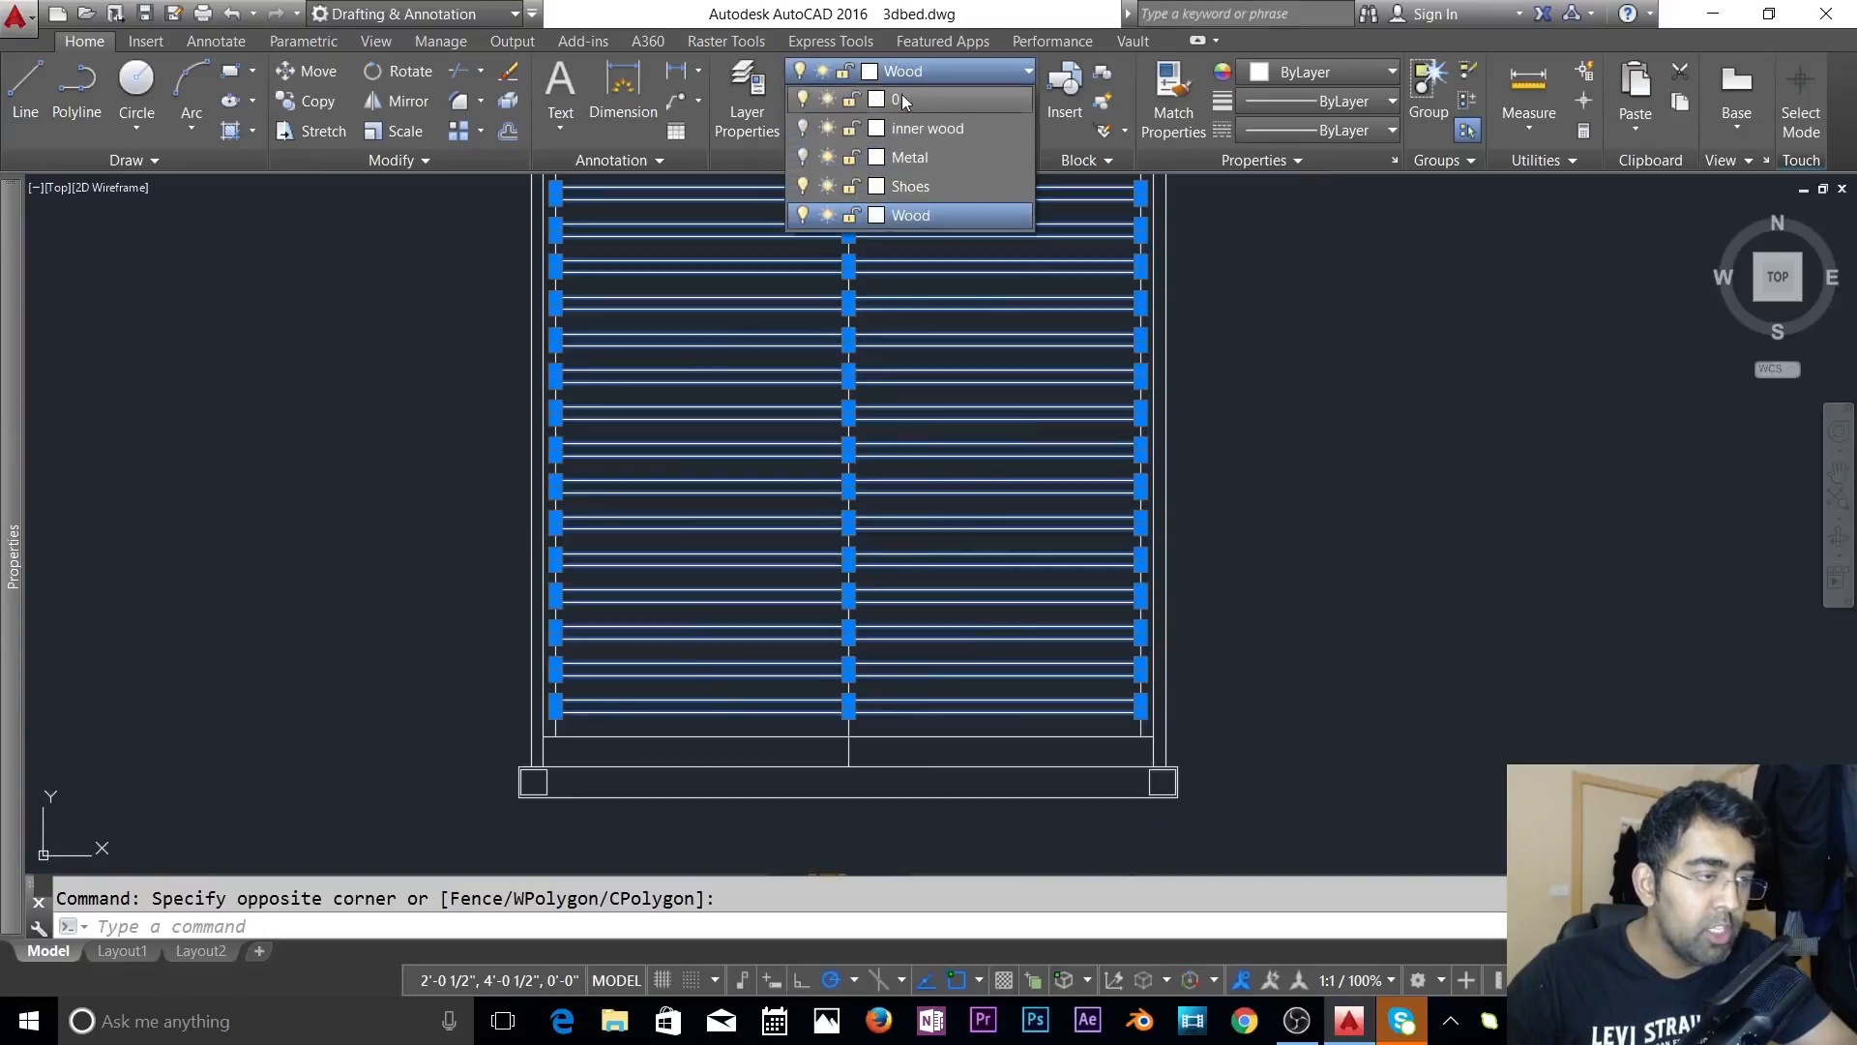
{"action": "left_click", "coordinate": [909, 129]}
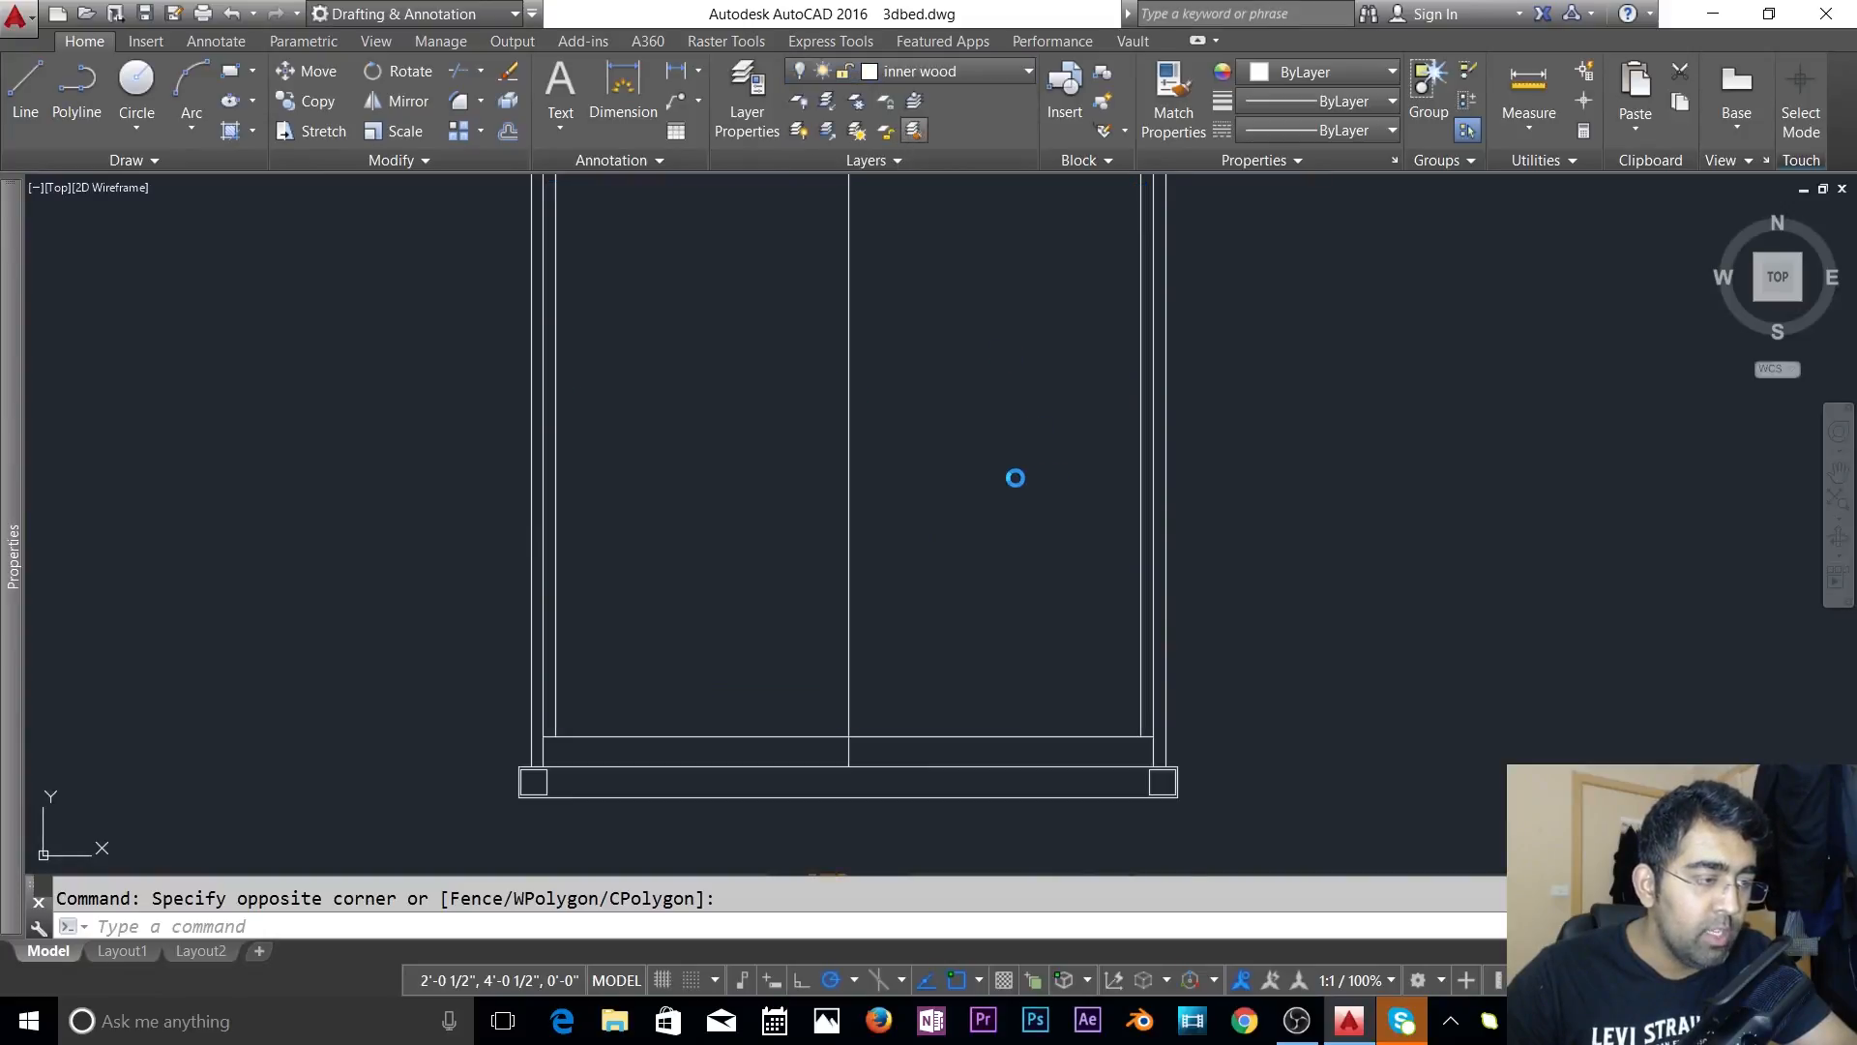
{"action": "left_click", "coordinate": [1075, 537]}
- Assign the remaining slat lines near the head of the bed to the inner wood layer
{"action": "scroll", "coordinate": [1025, 547], "scroll_direction": "down", "scroll_amount": 2}
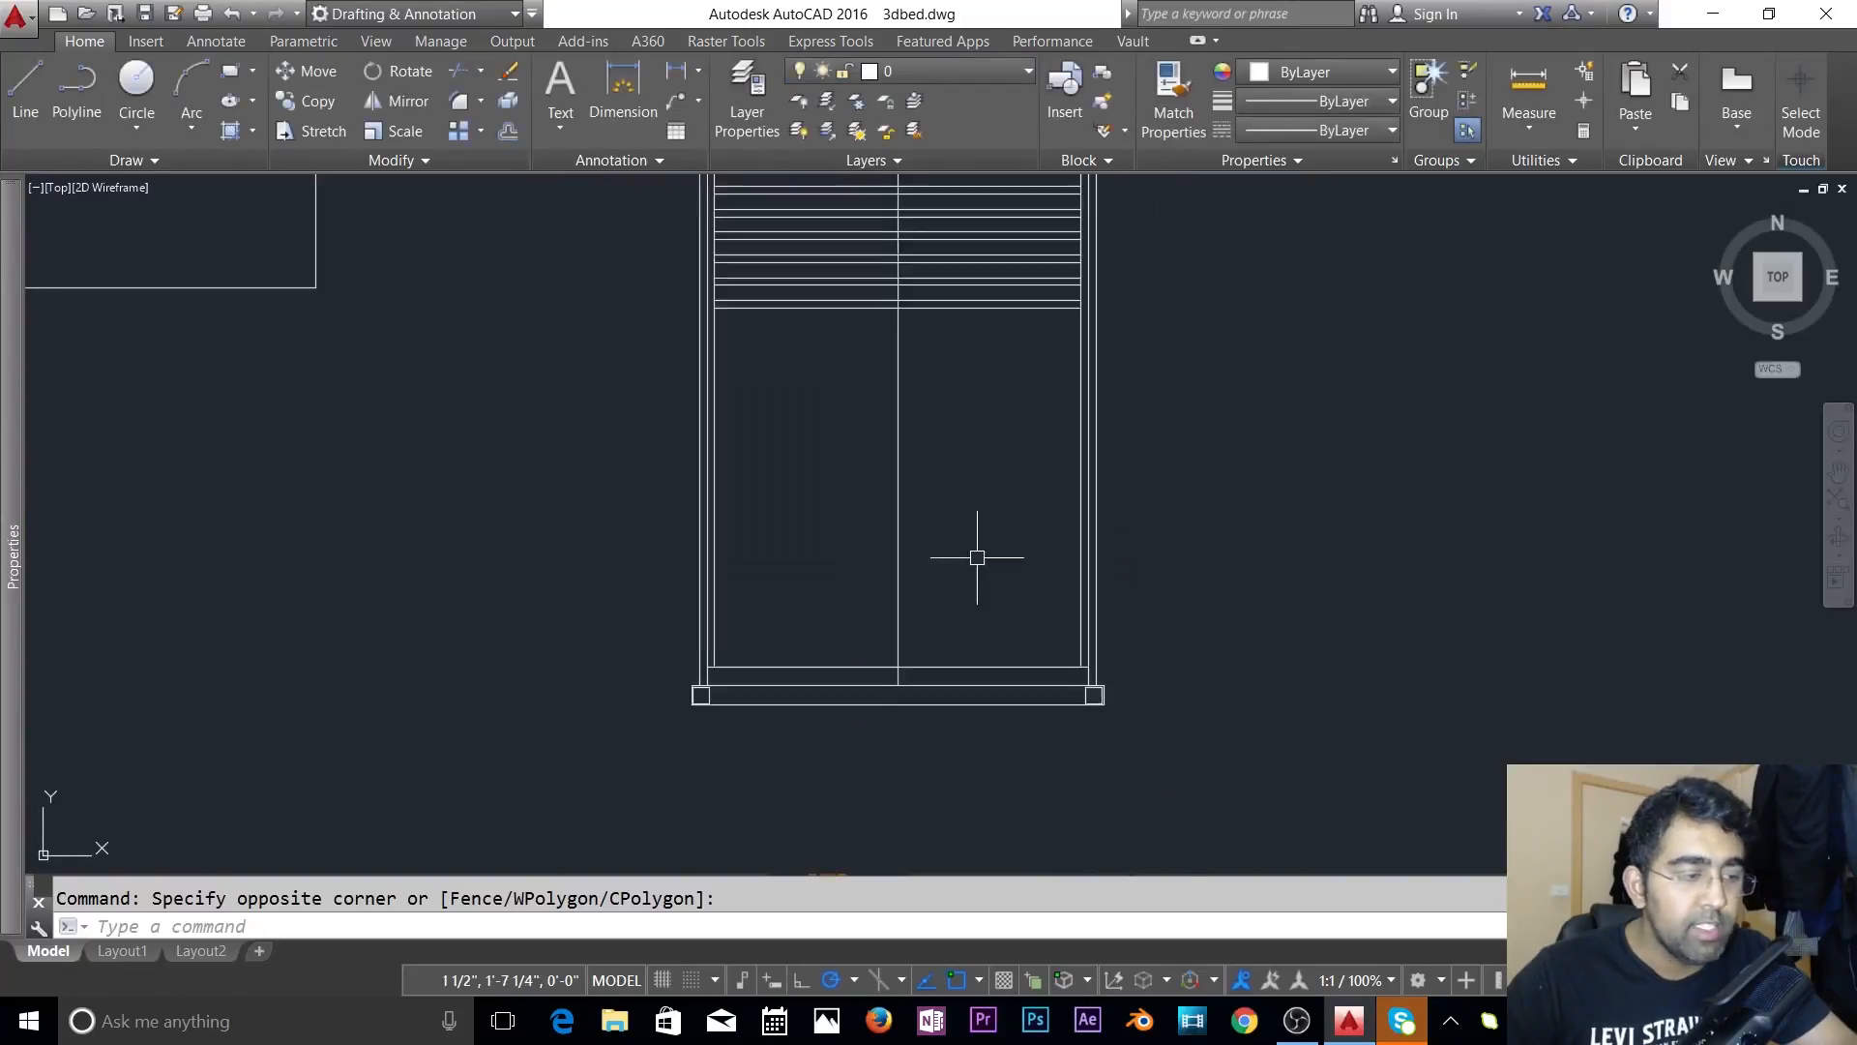
{"action": "left_click", "coordinate": [1032, 477]}
{"action": "left_click", "coordinate": [996, 377]}
{"action": "key", "text": "Escape"}
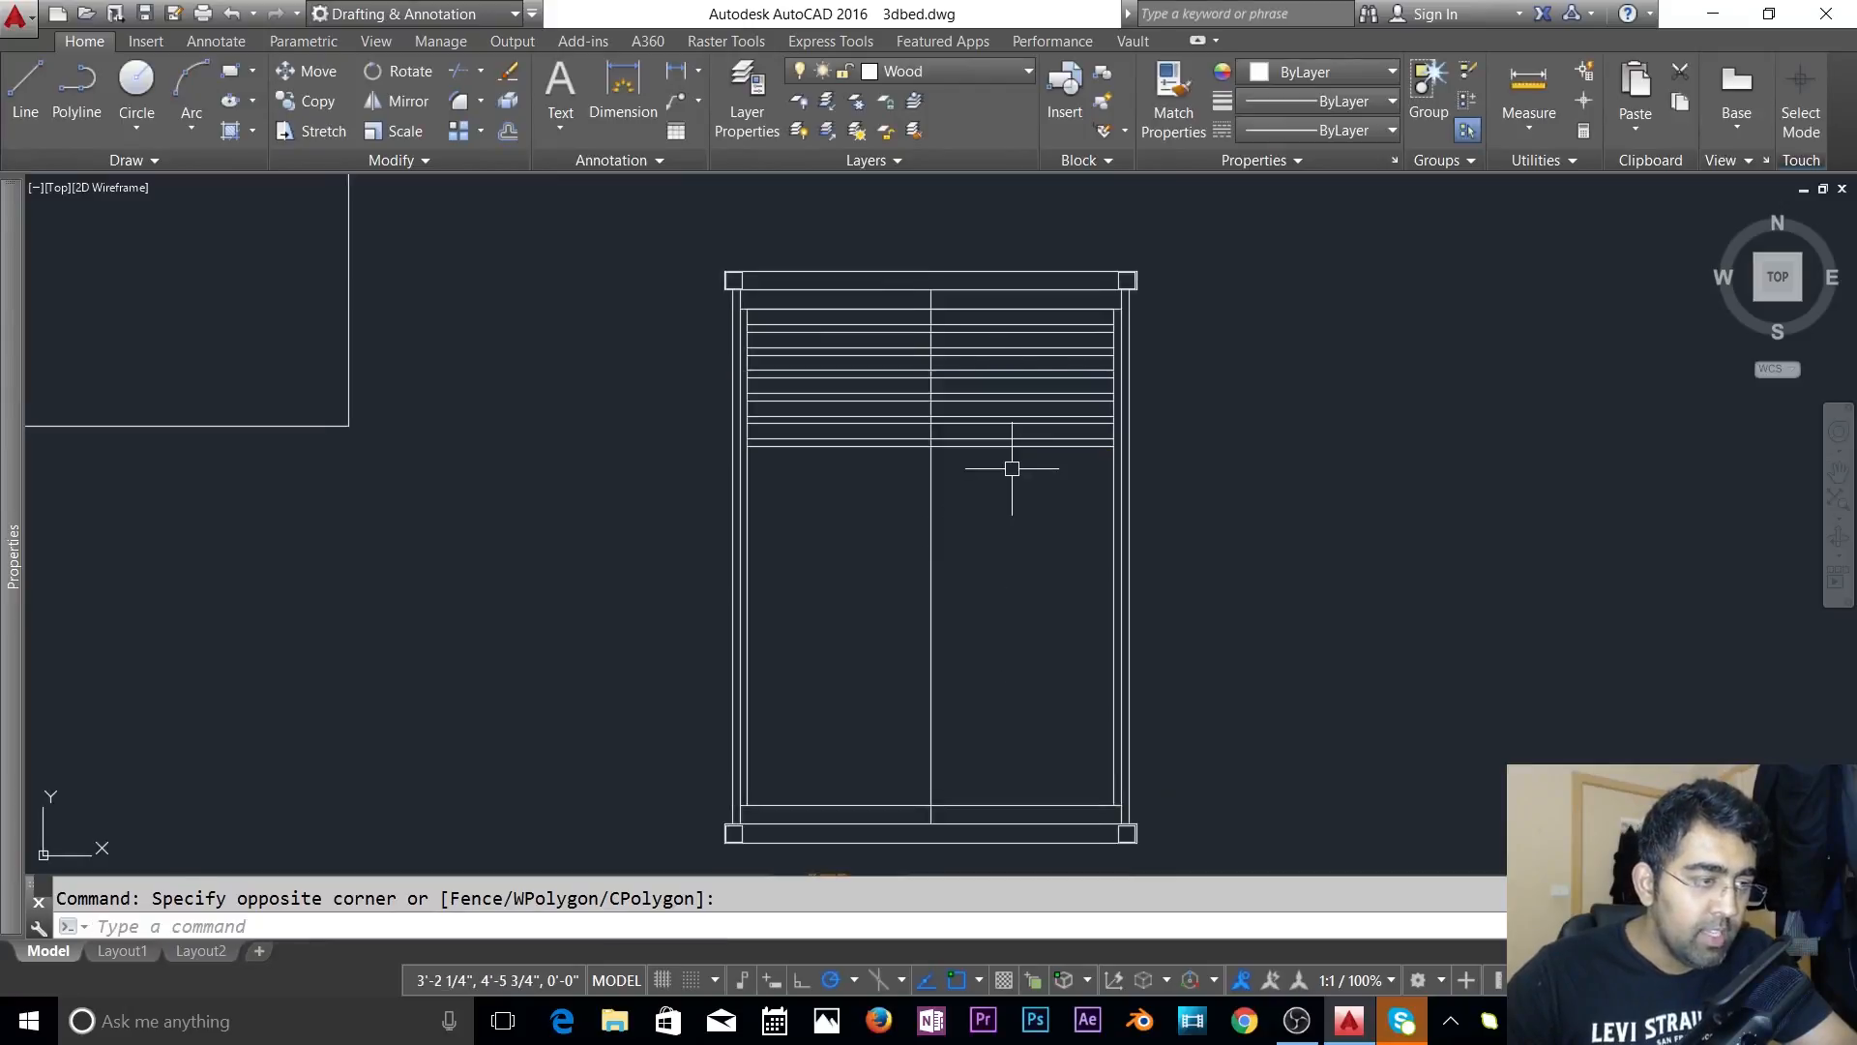
{"action": "left_click", "coordinate": [1025, 497]}
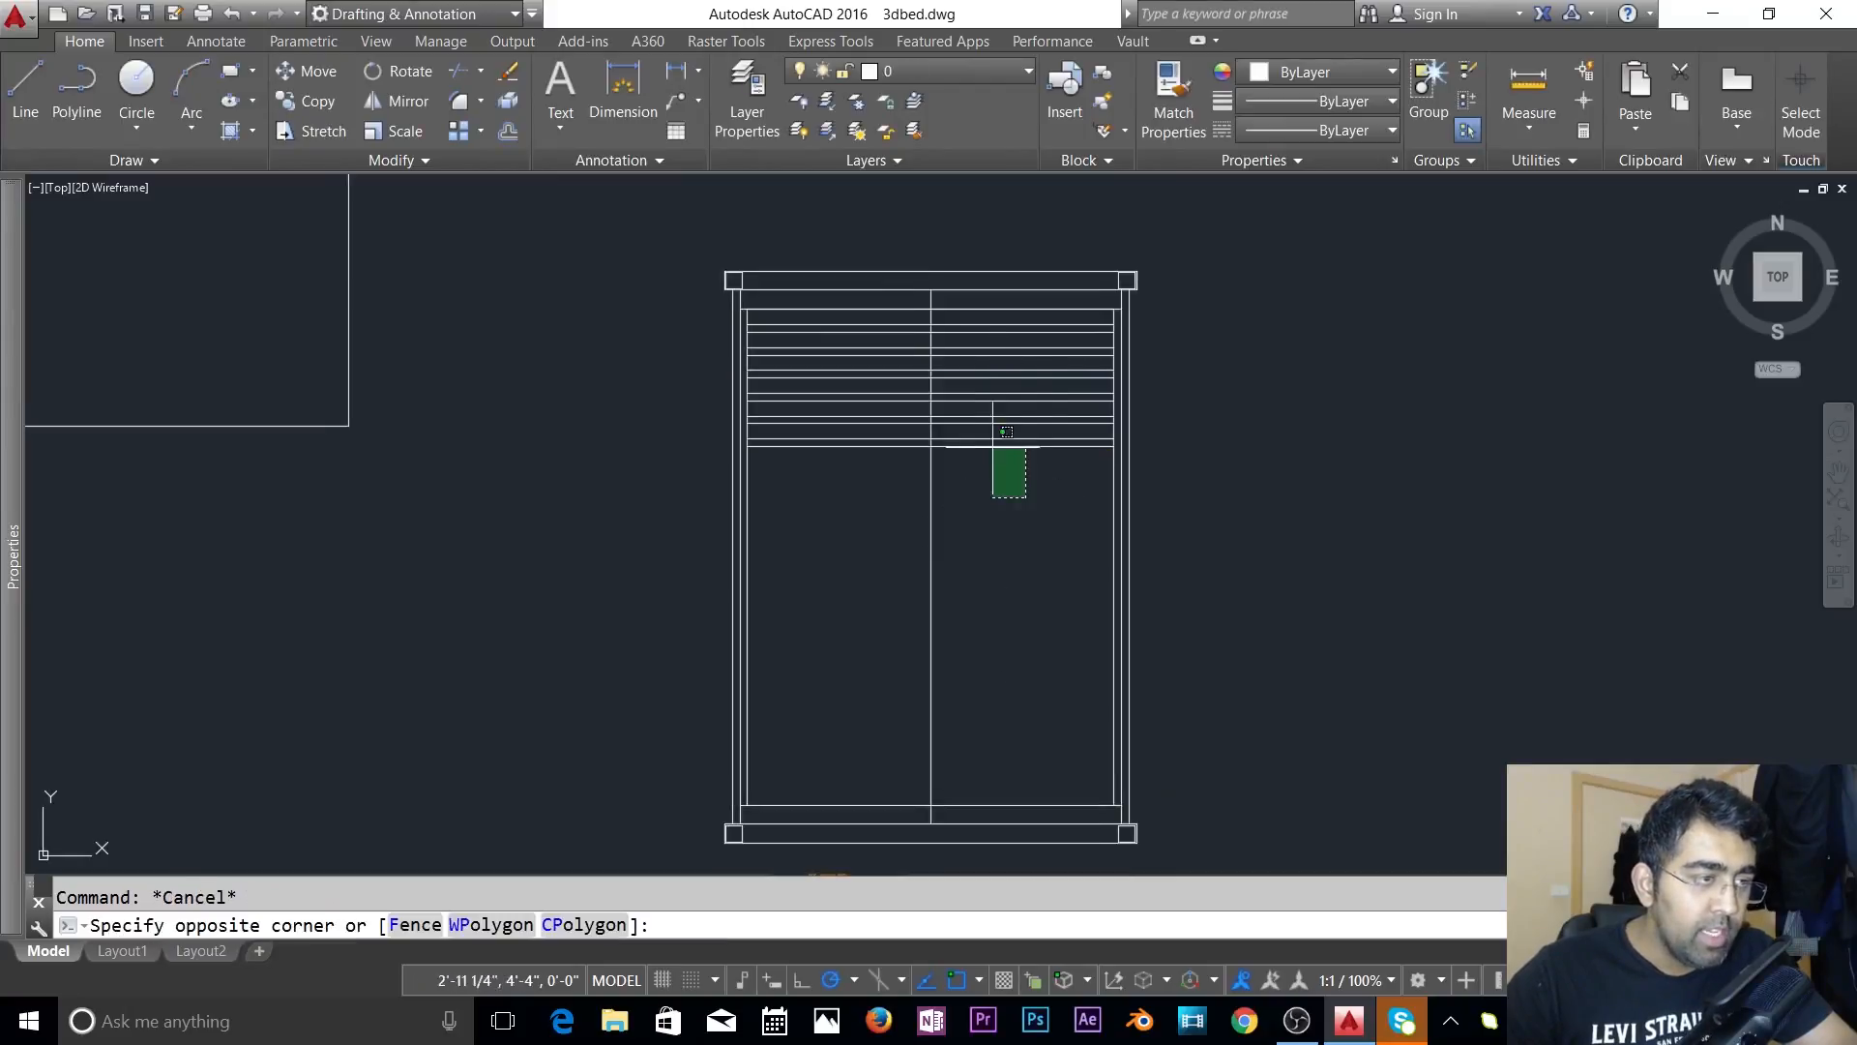
{"action": "left_click", "coordinate": [992, 308]}
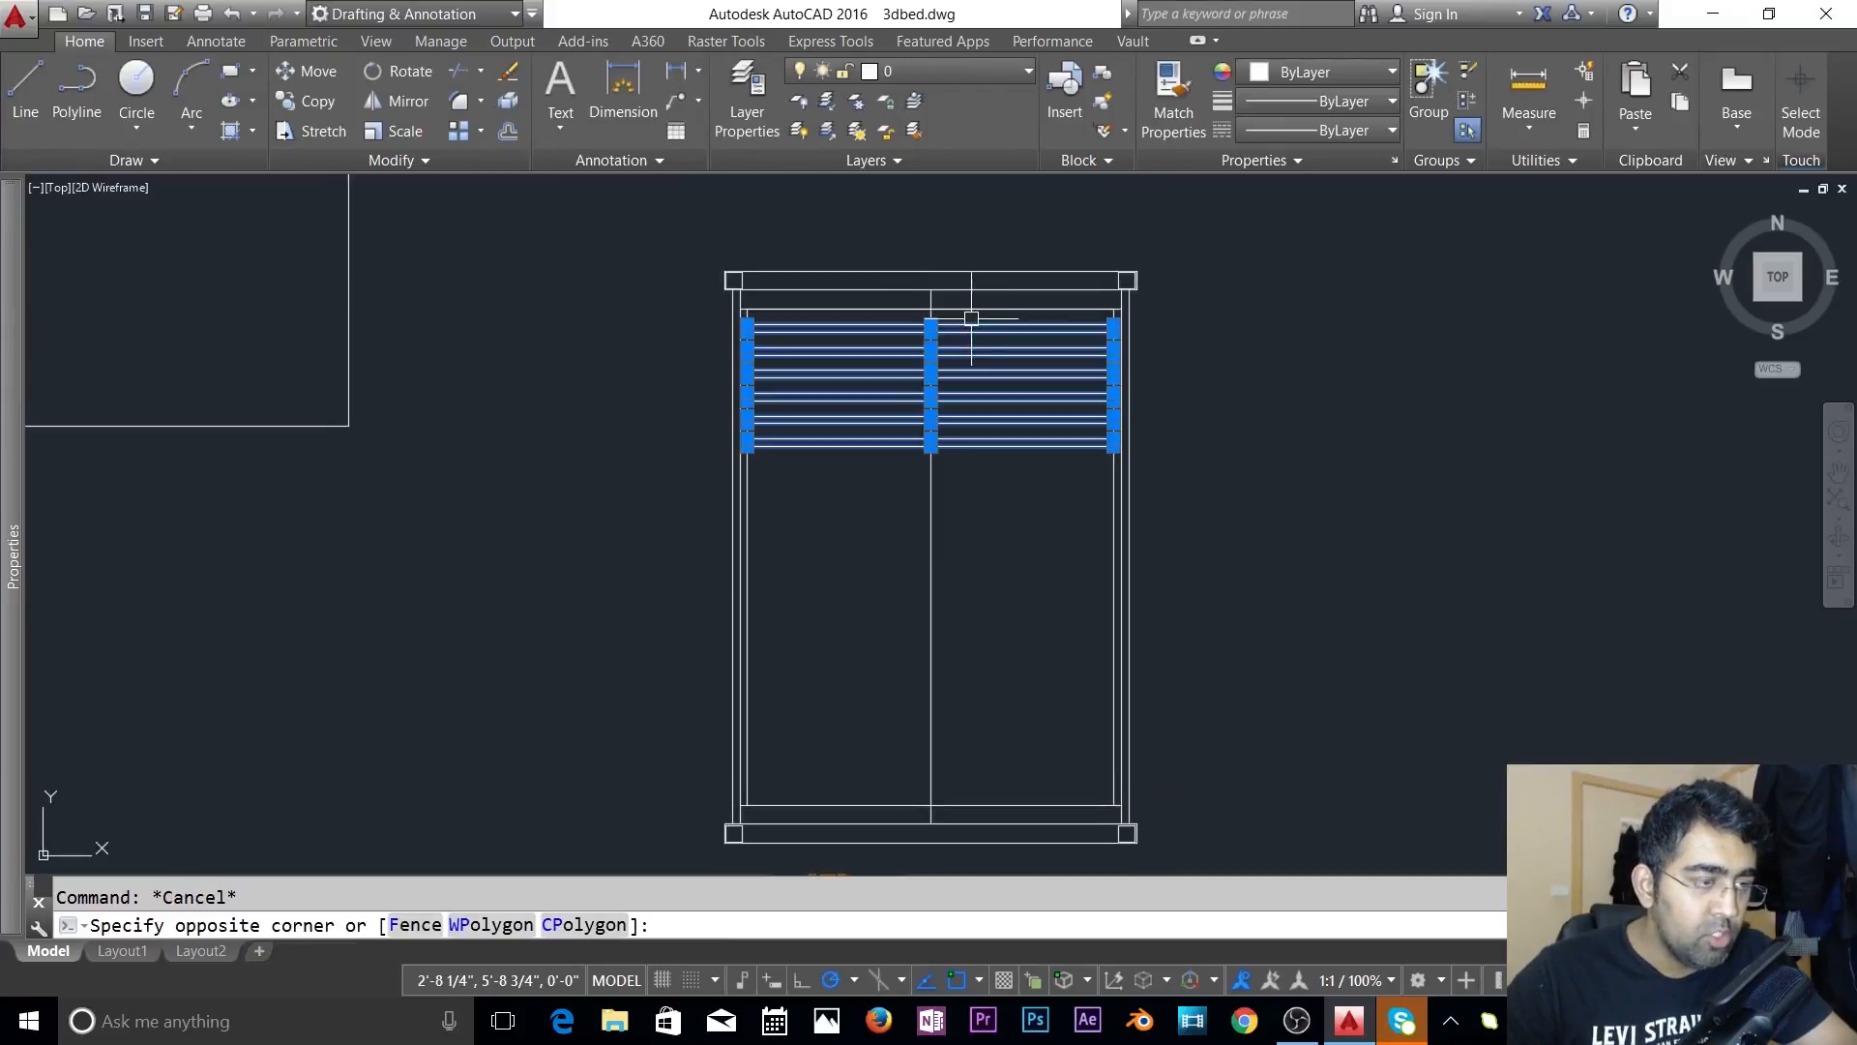
{"action": "left_click", "coordinate": [966, 75]}
{"action": "left_click", "coordinate": [930, 128]}
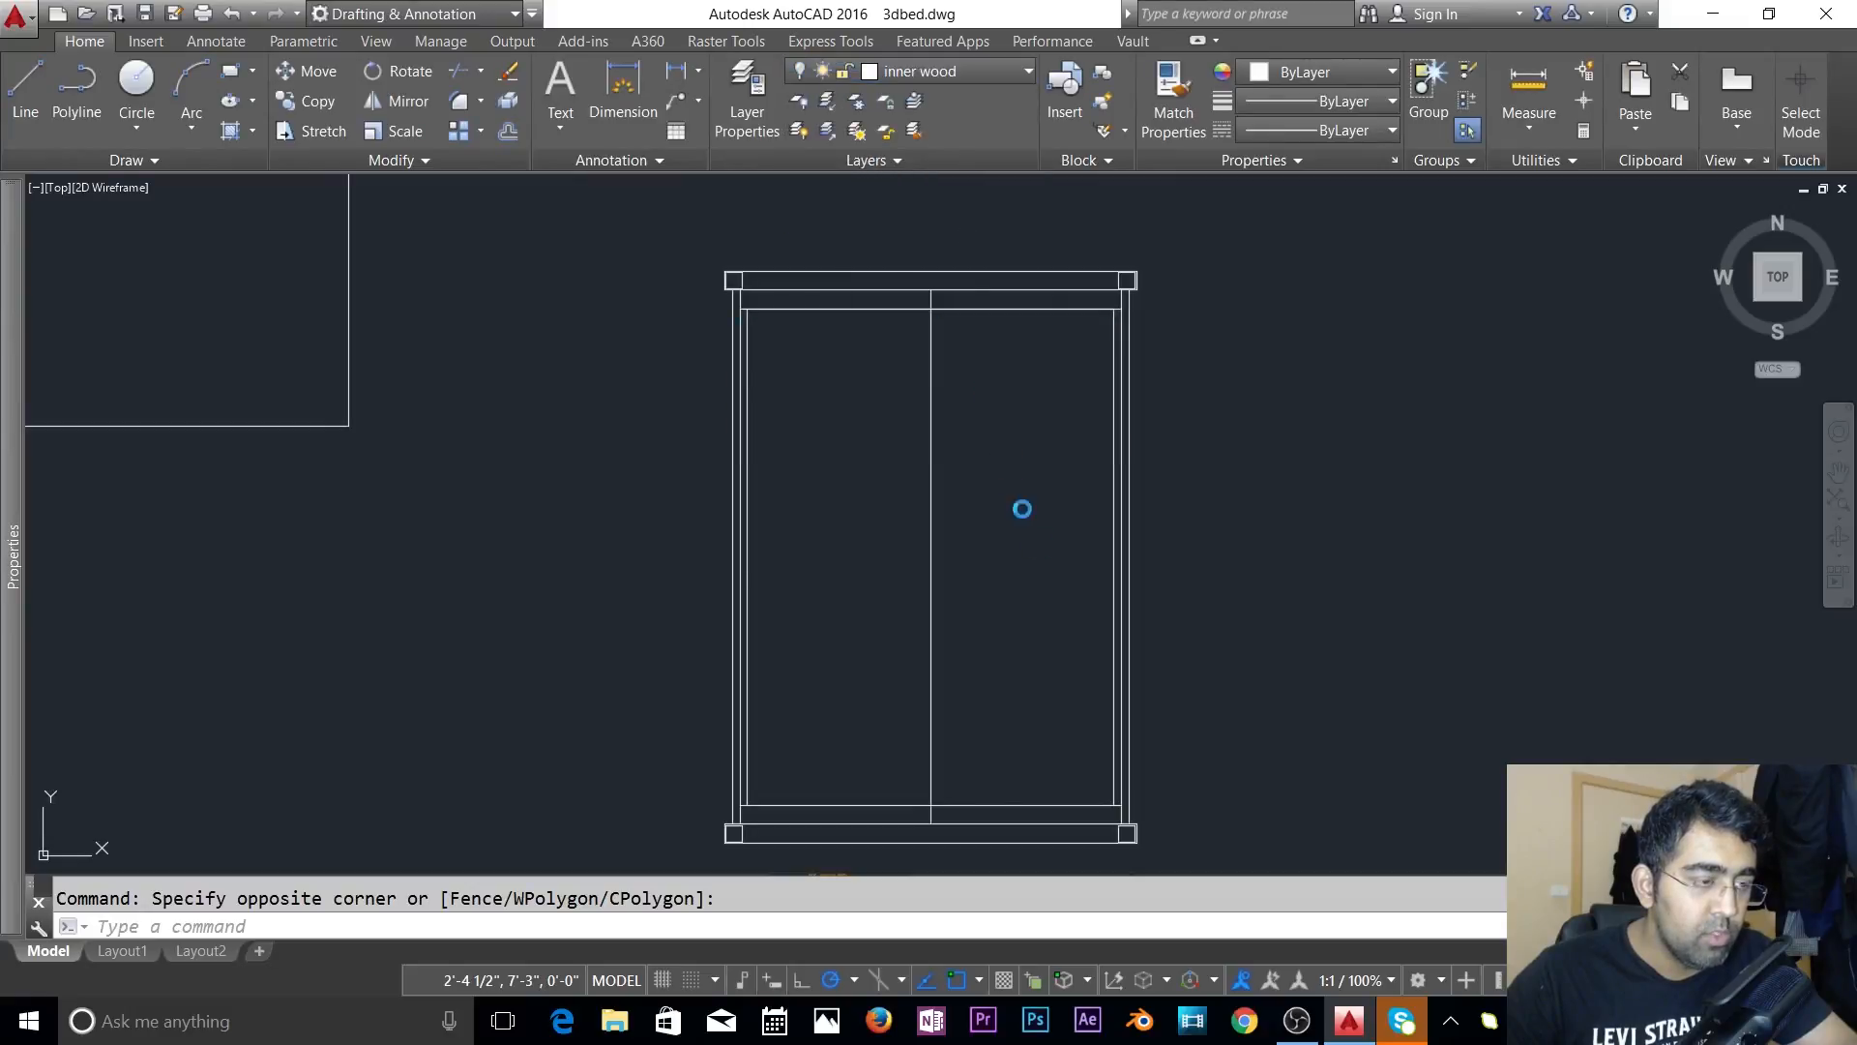
{"action": "left_click", "coordinate": [1083, 538]}
{"action": "key", "text": "Escape"}
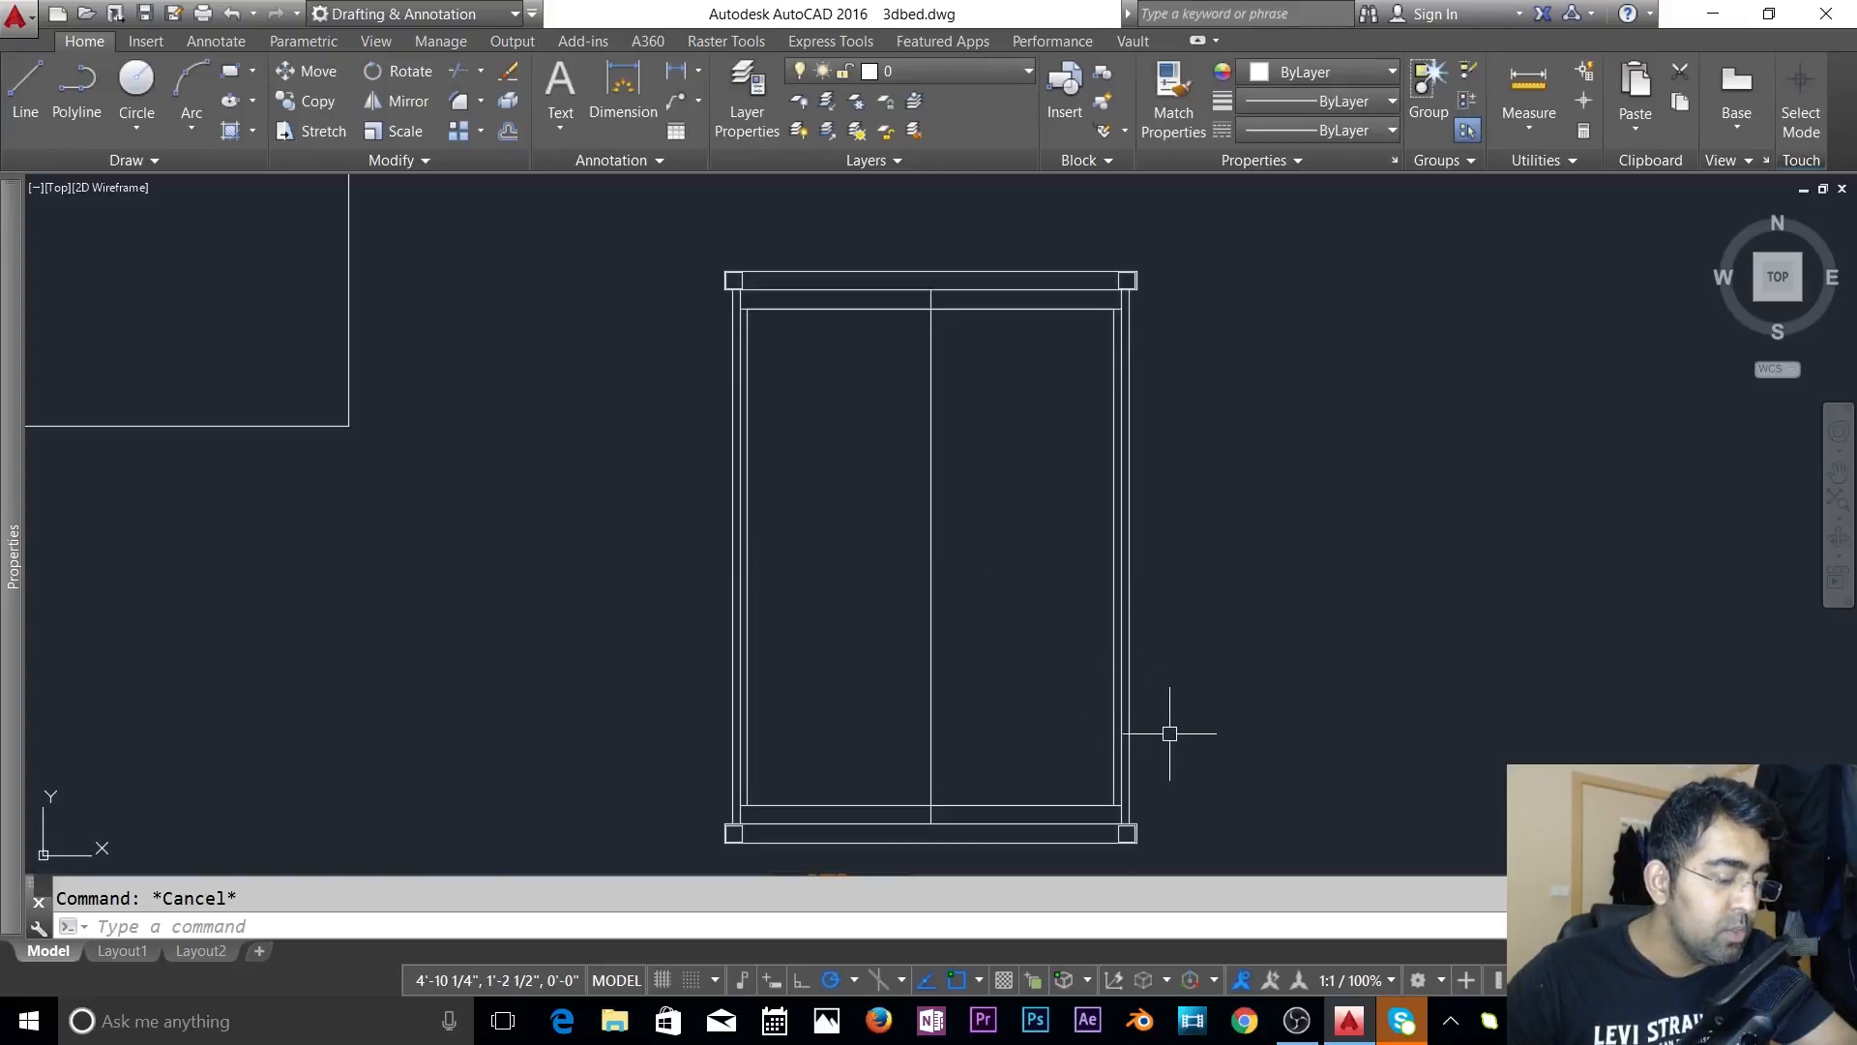
- Create a new layer named "side holder" and make it the current layer
{"action": "left_click", "coordinate": [741, 103]}
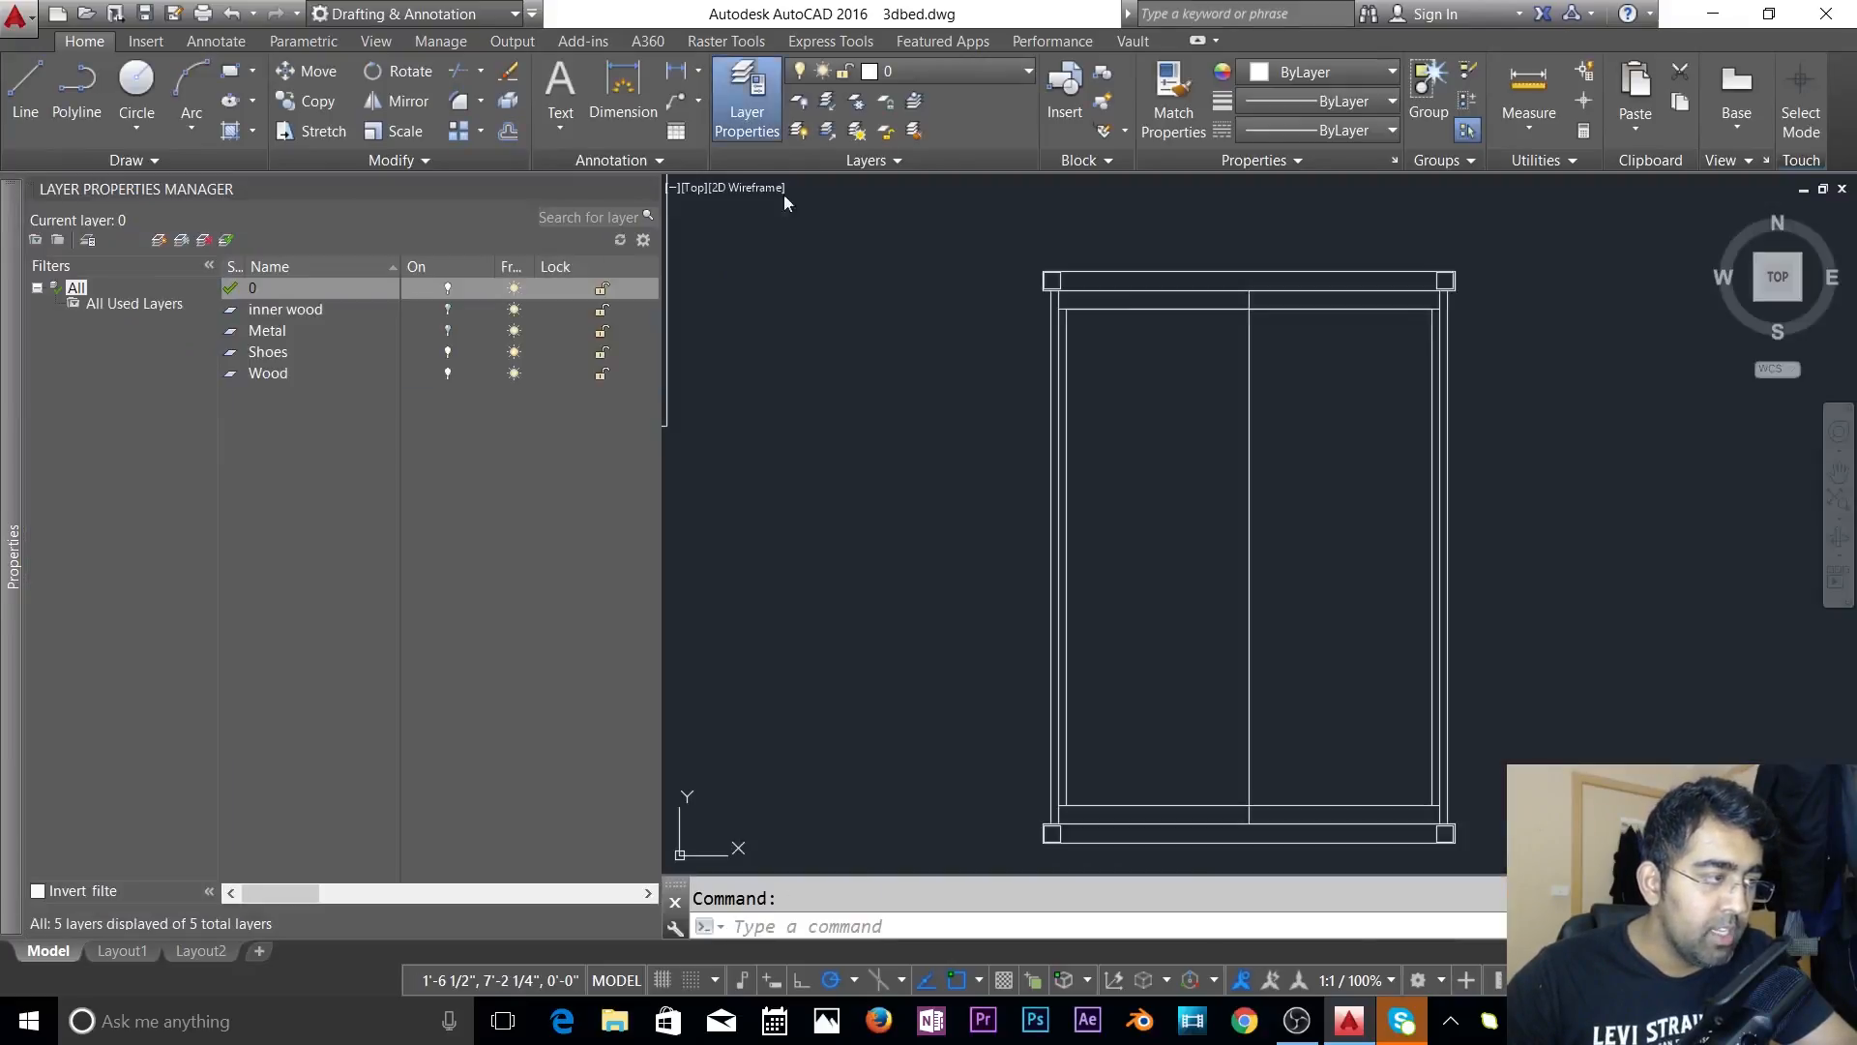
{"action": "left_click", "coordinate": [161, 240]}
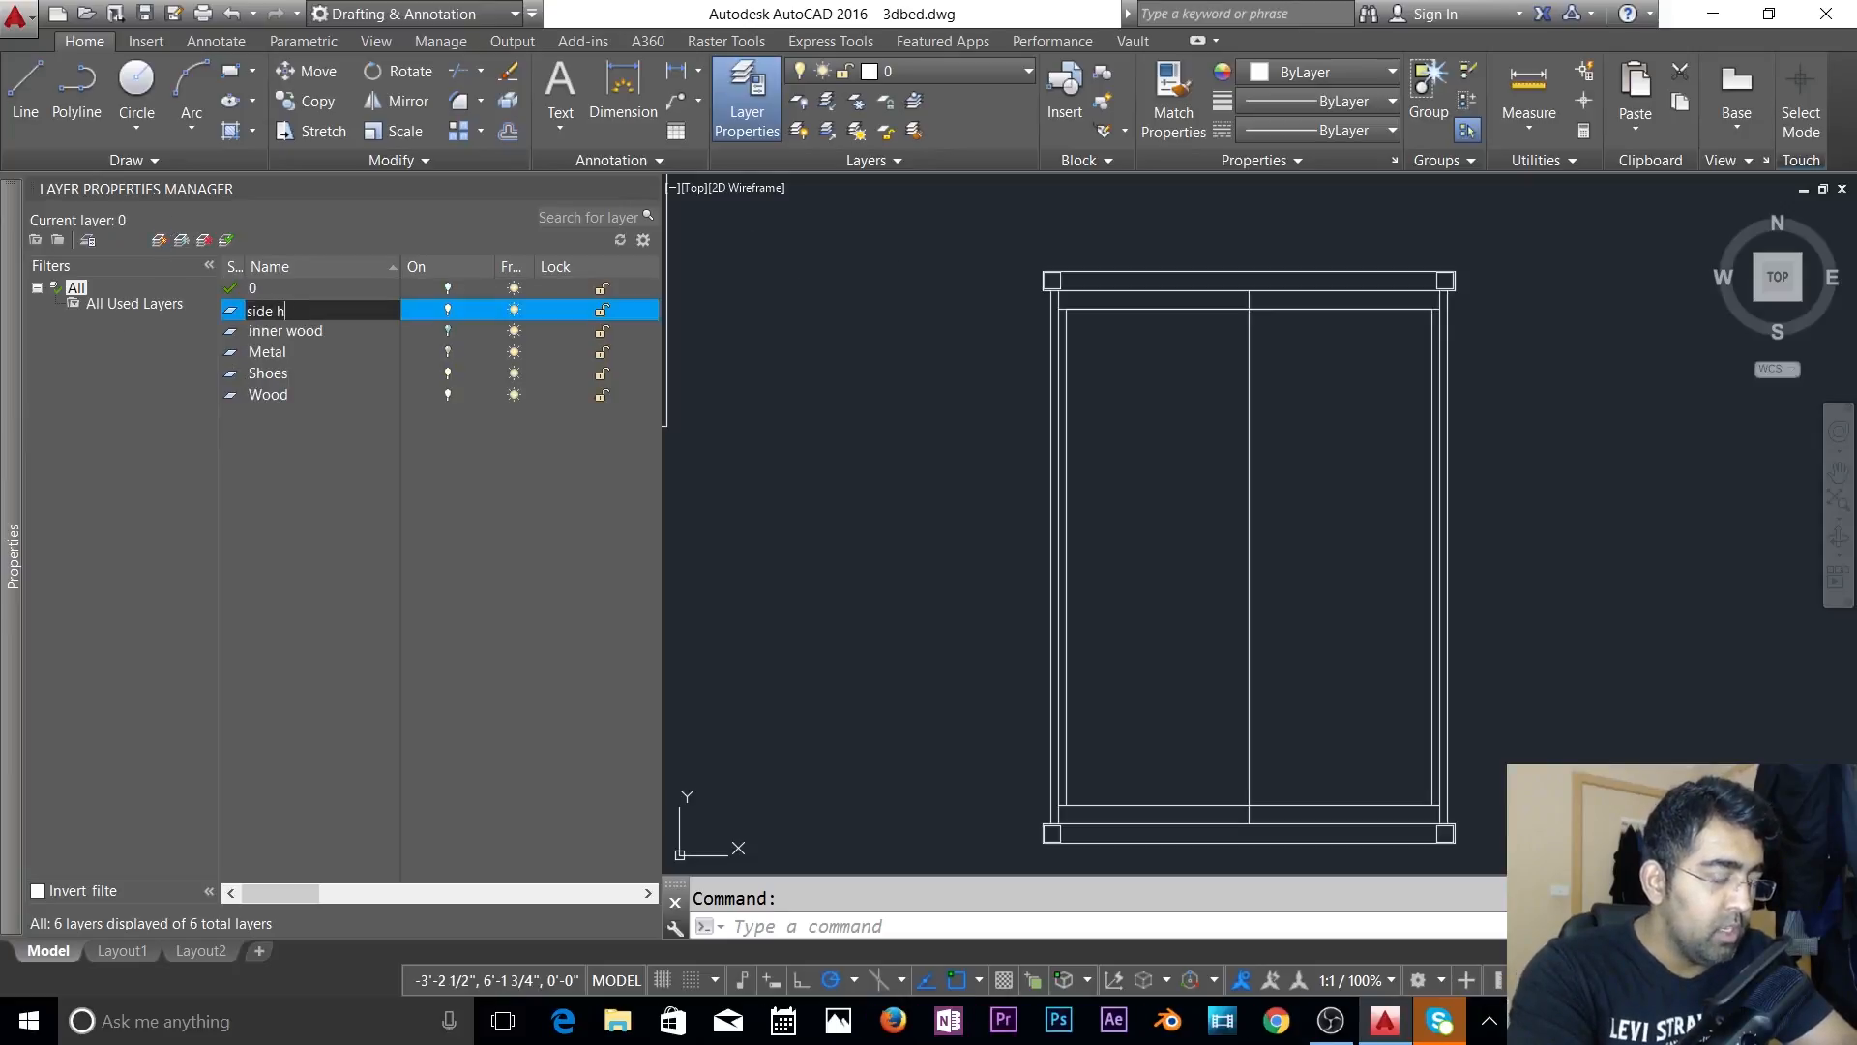
{"action": "type", "text": "side holder"}
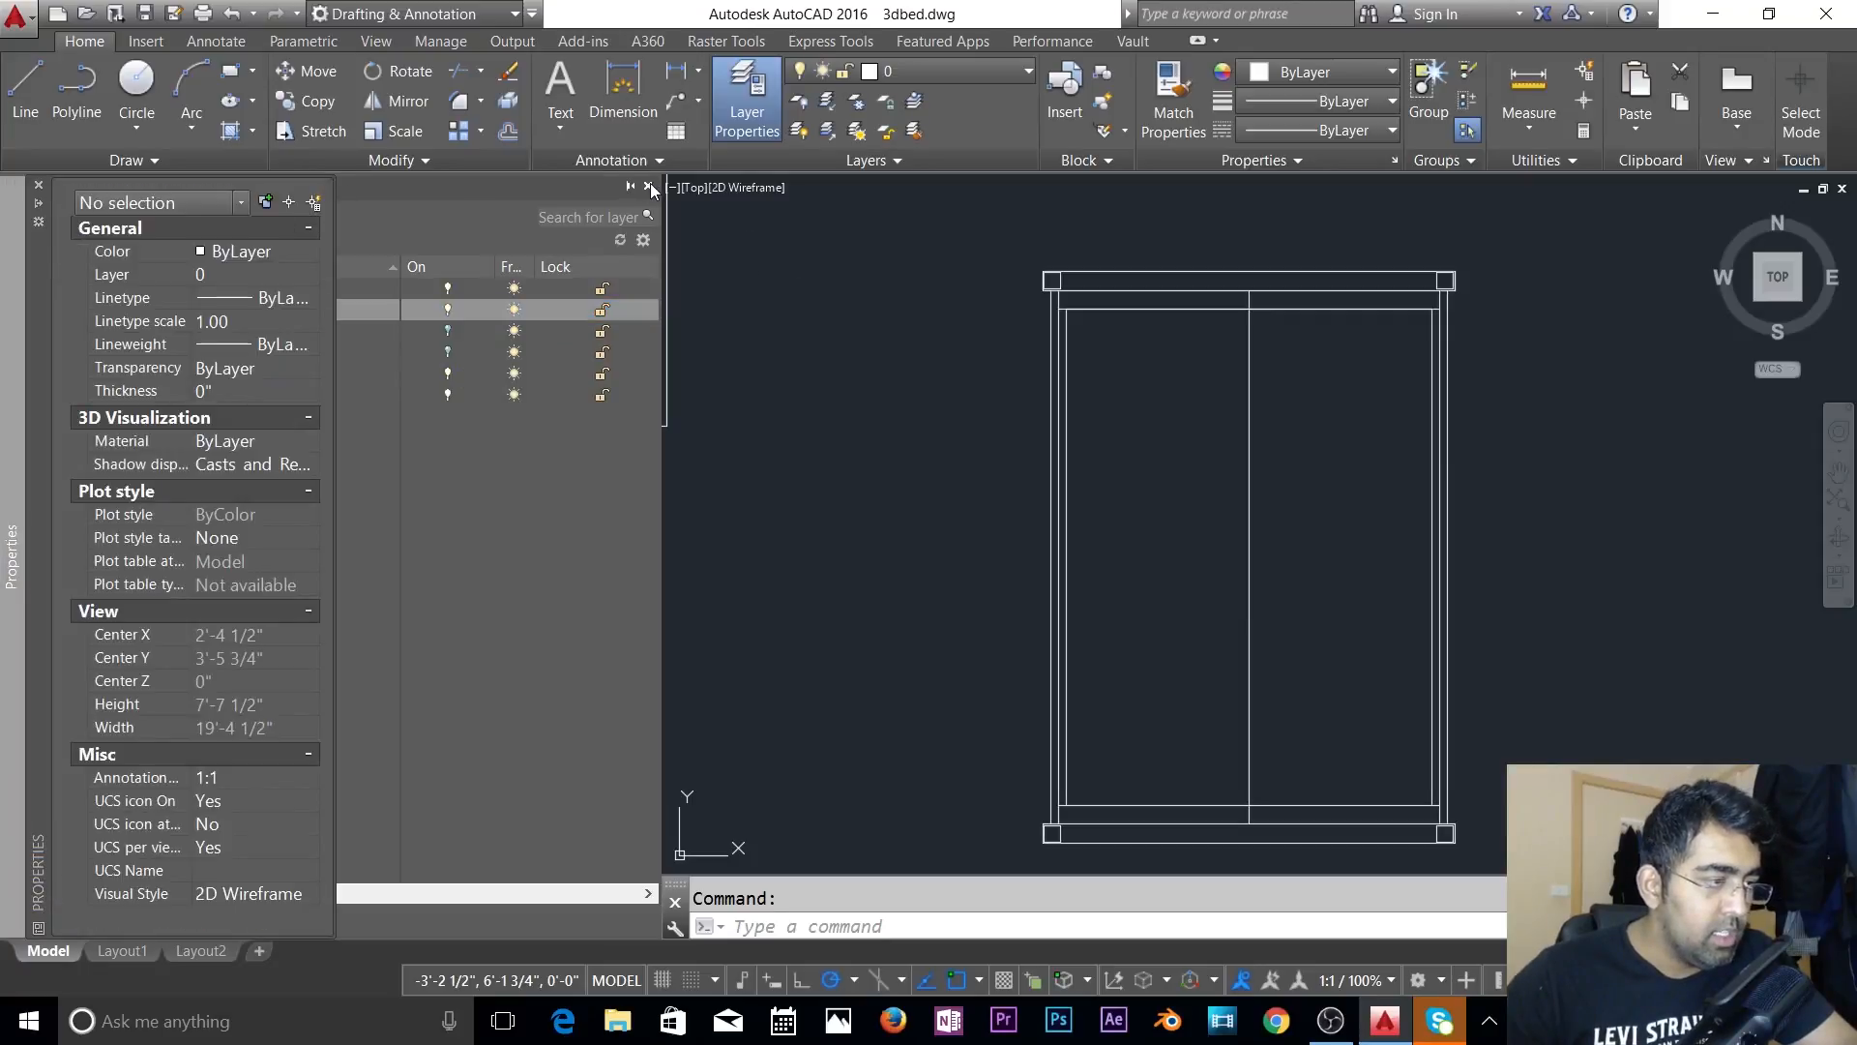
{"action": "left_click", "coordinate": [649, 186]}
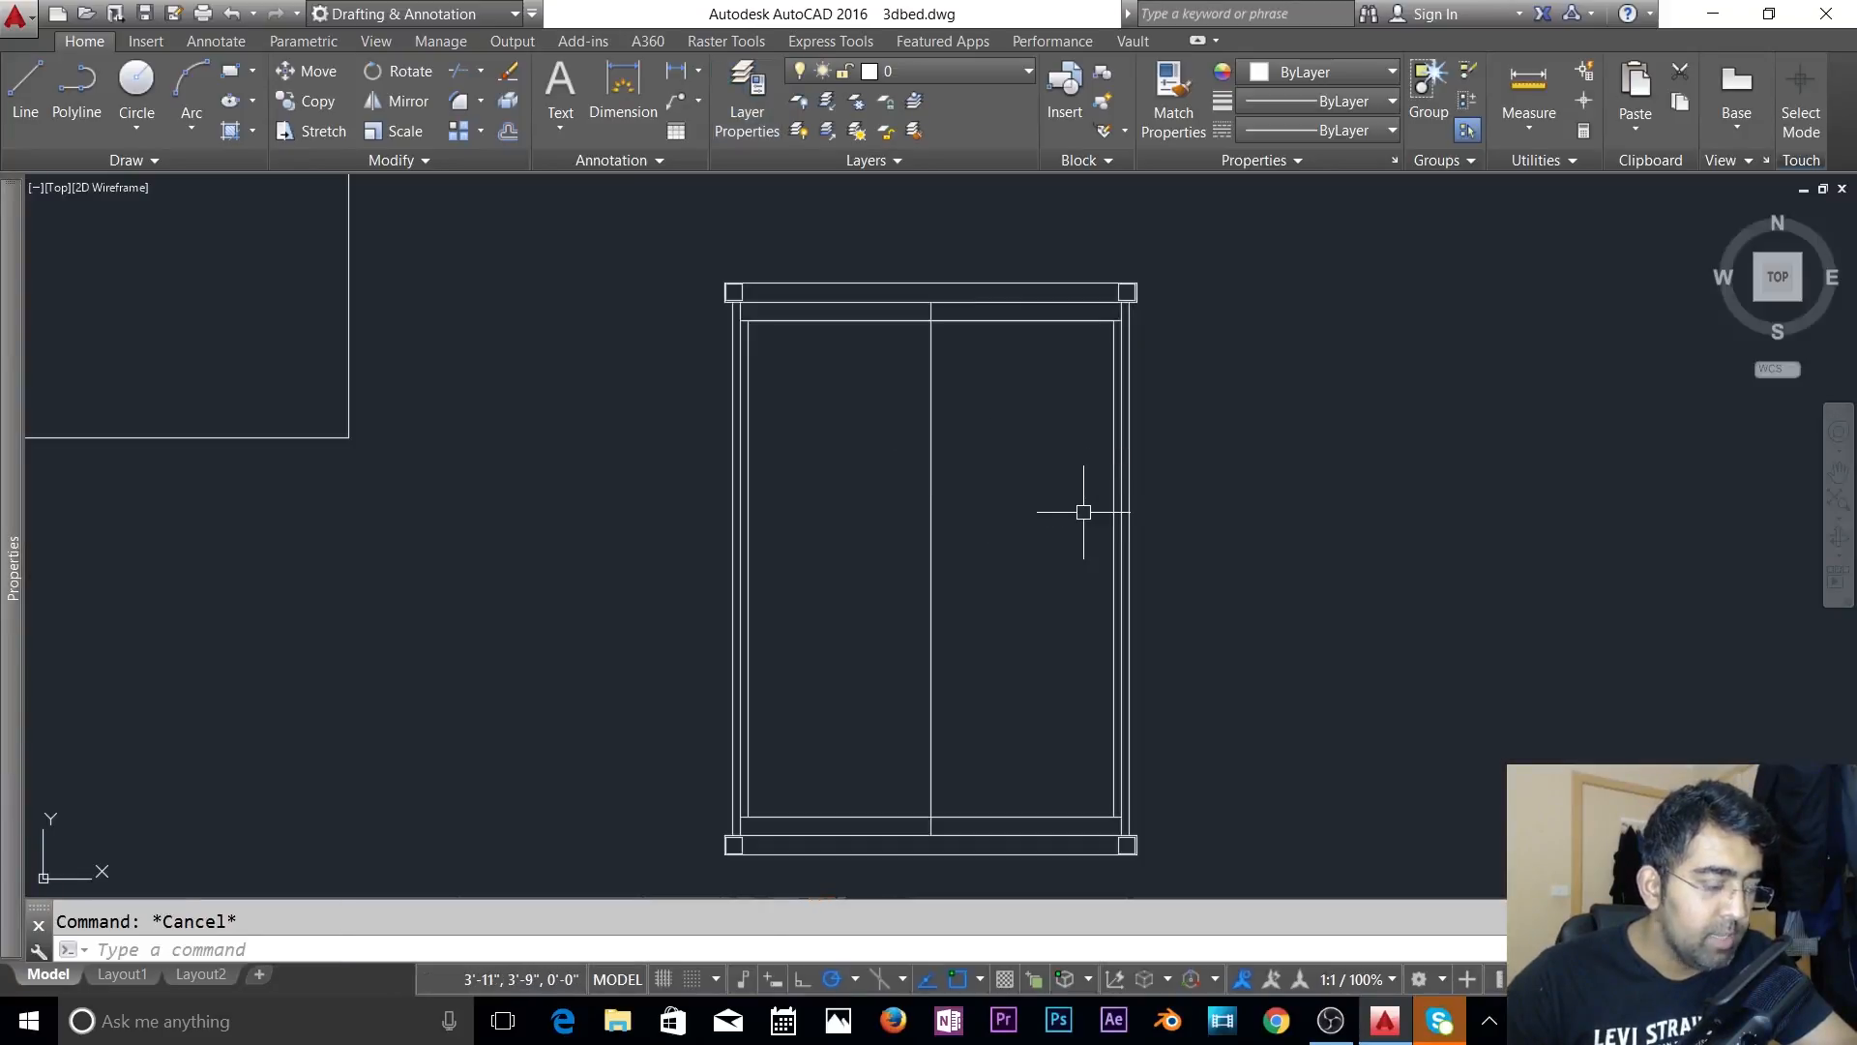
{"action": "type", "text": "b"}
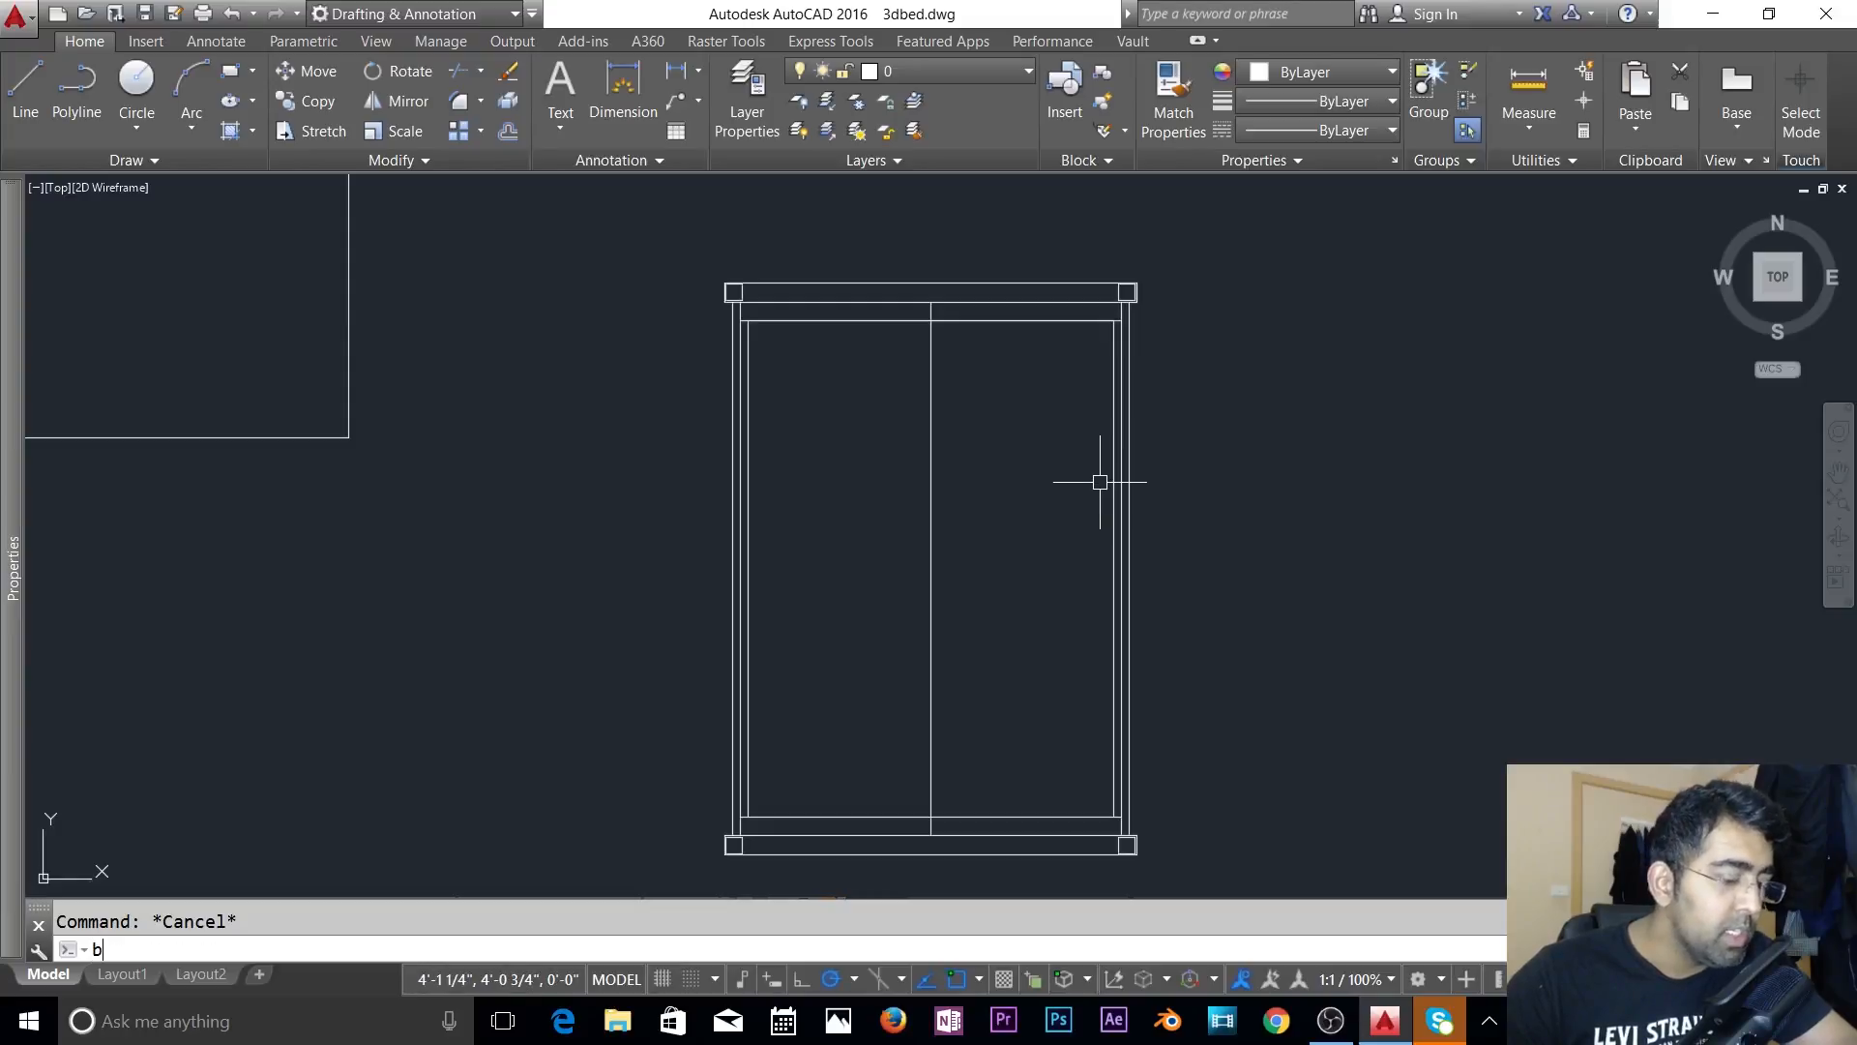
{"action": "key", "text": "BackSpace"}
{"action": "left_click", "coordinate": [967, 73]}
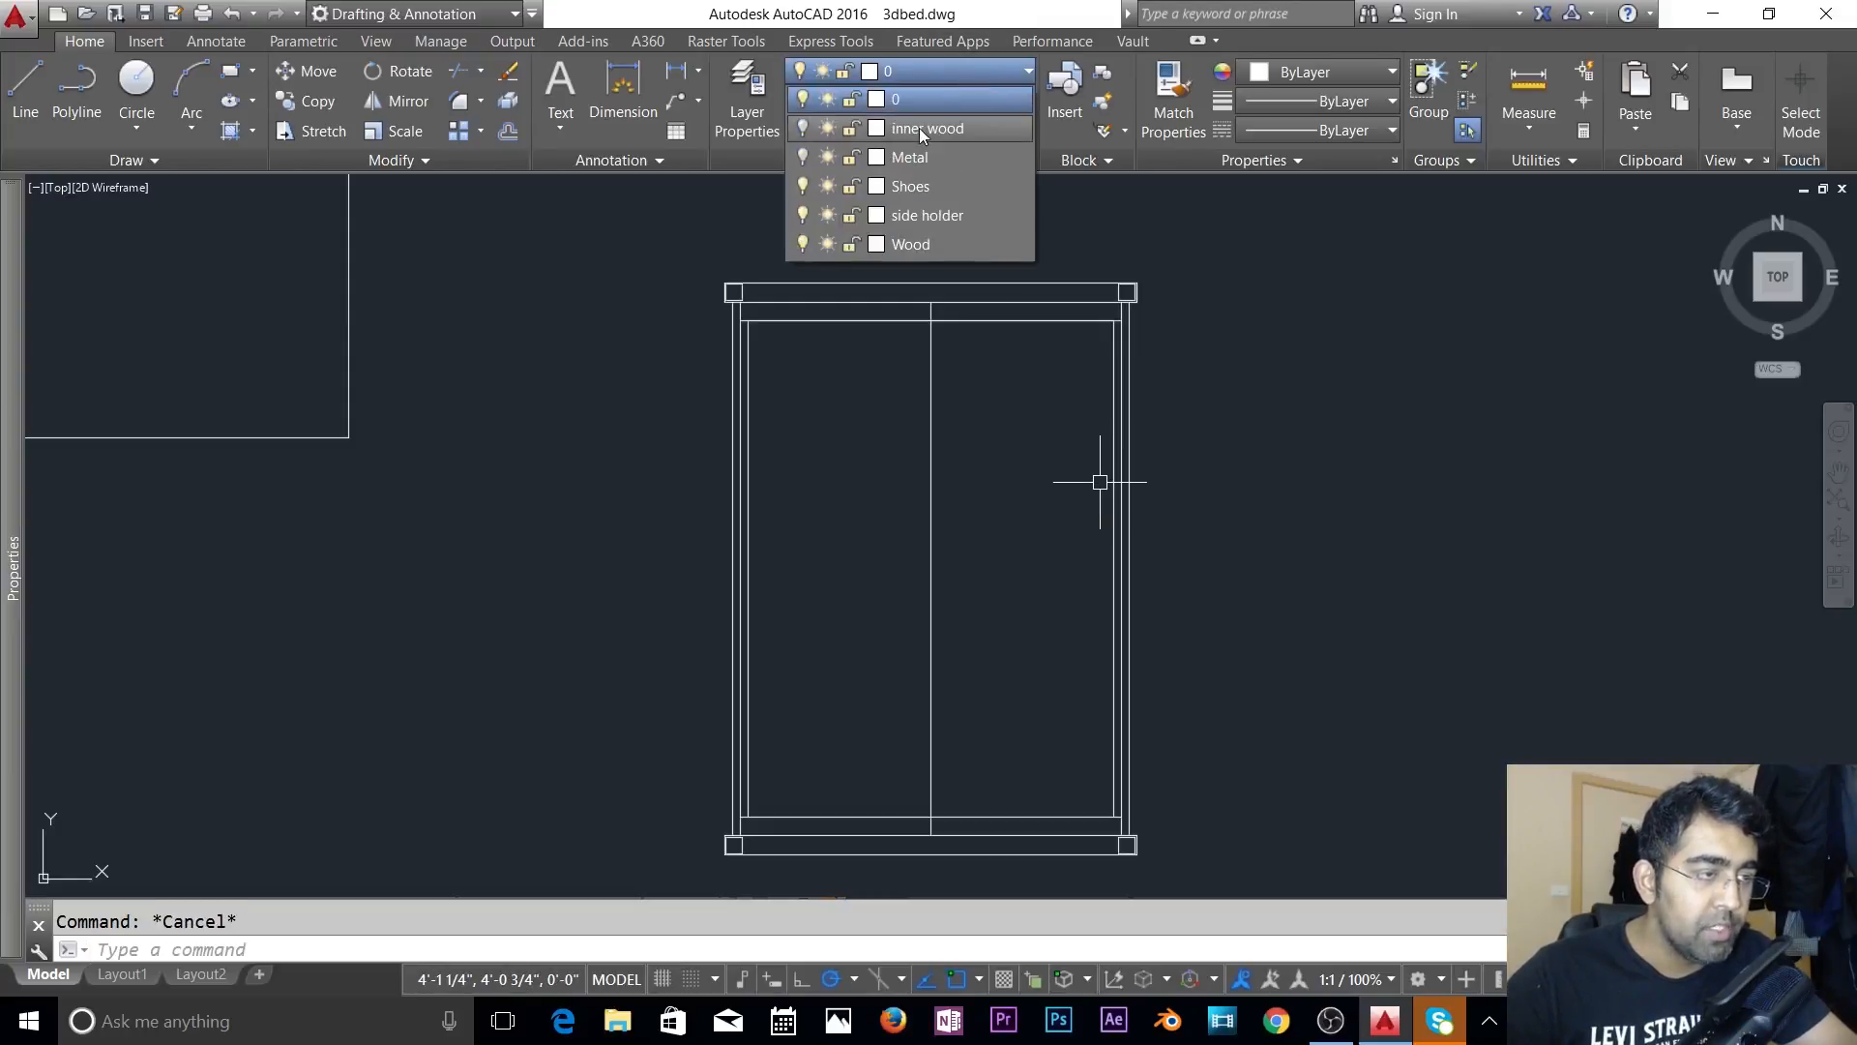
{"action": "left_click", "coordinate": [915, 217]}
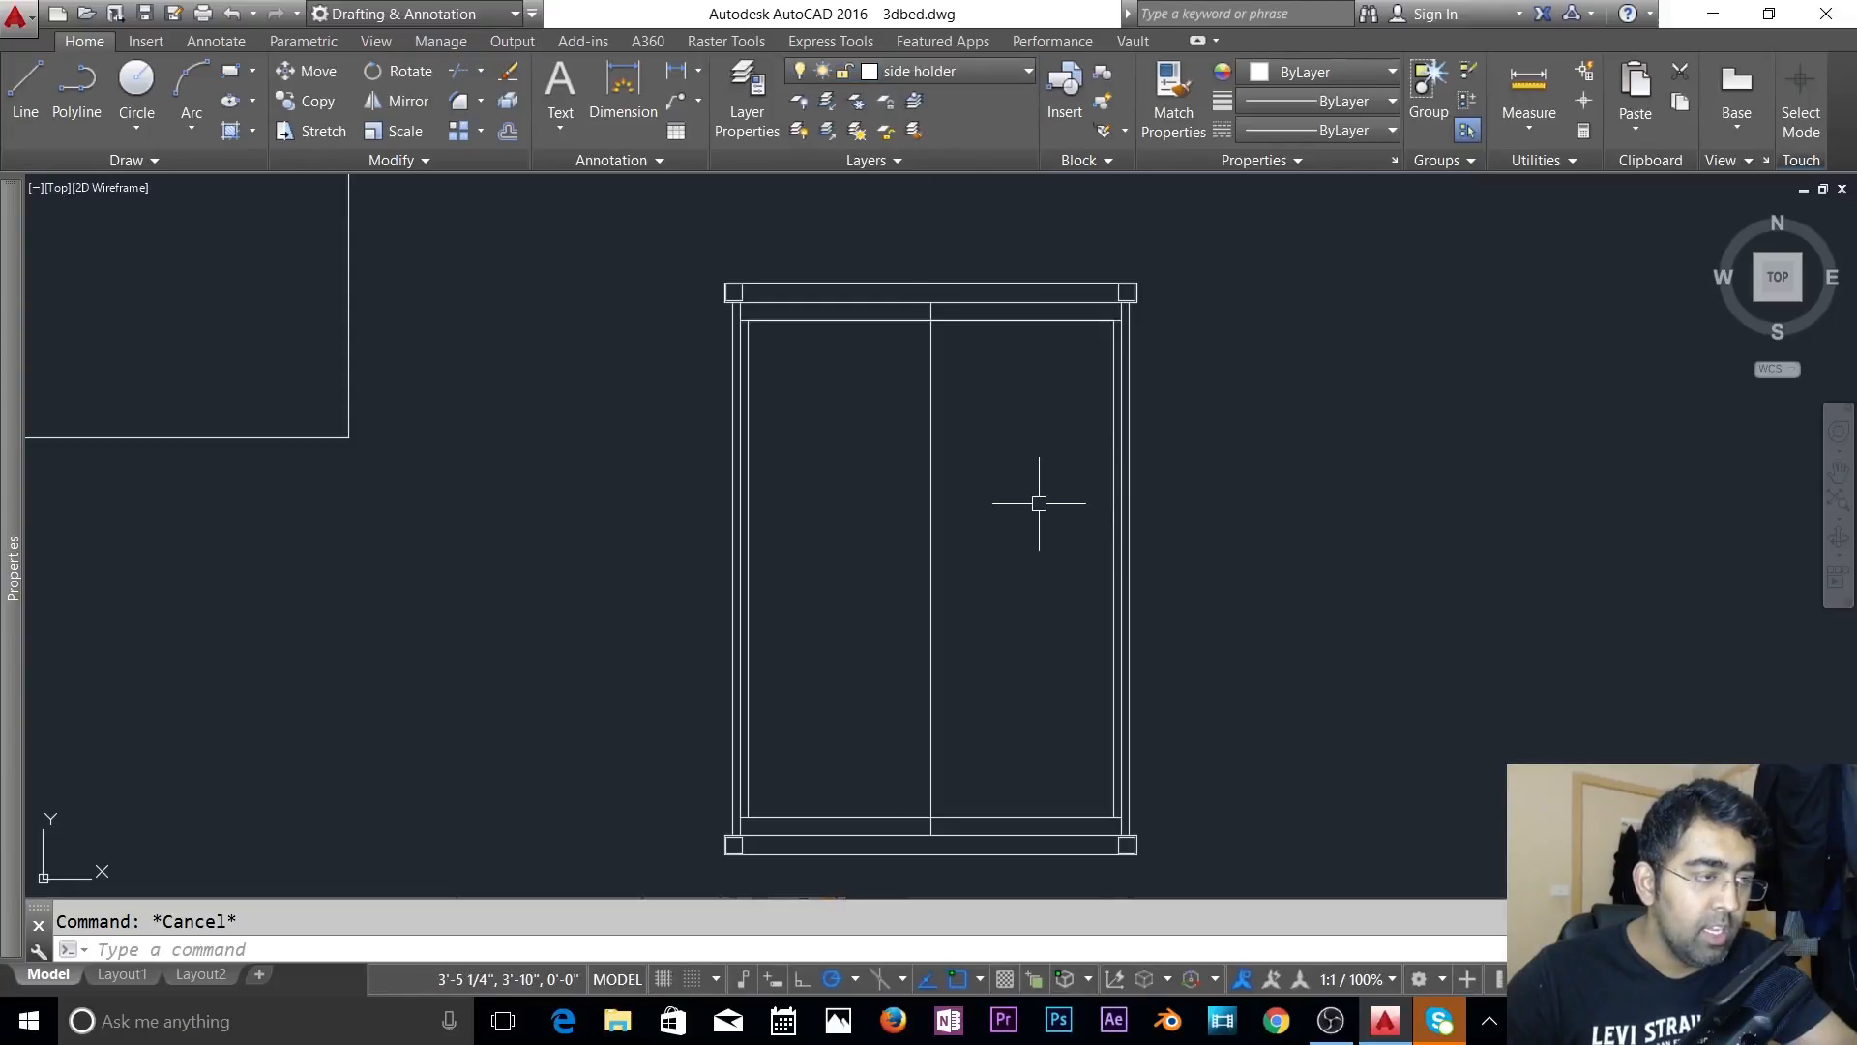
- Create boundary polylines from the two narrow strips just inside the bed's left and right side rails
{"action": "type", "text": "Bo"}
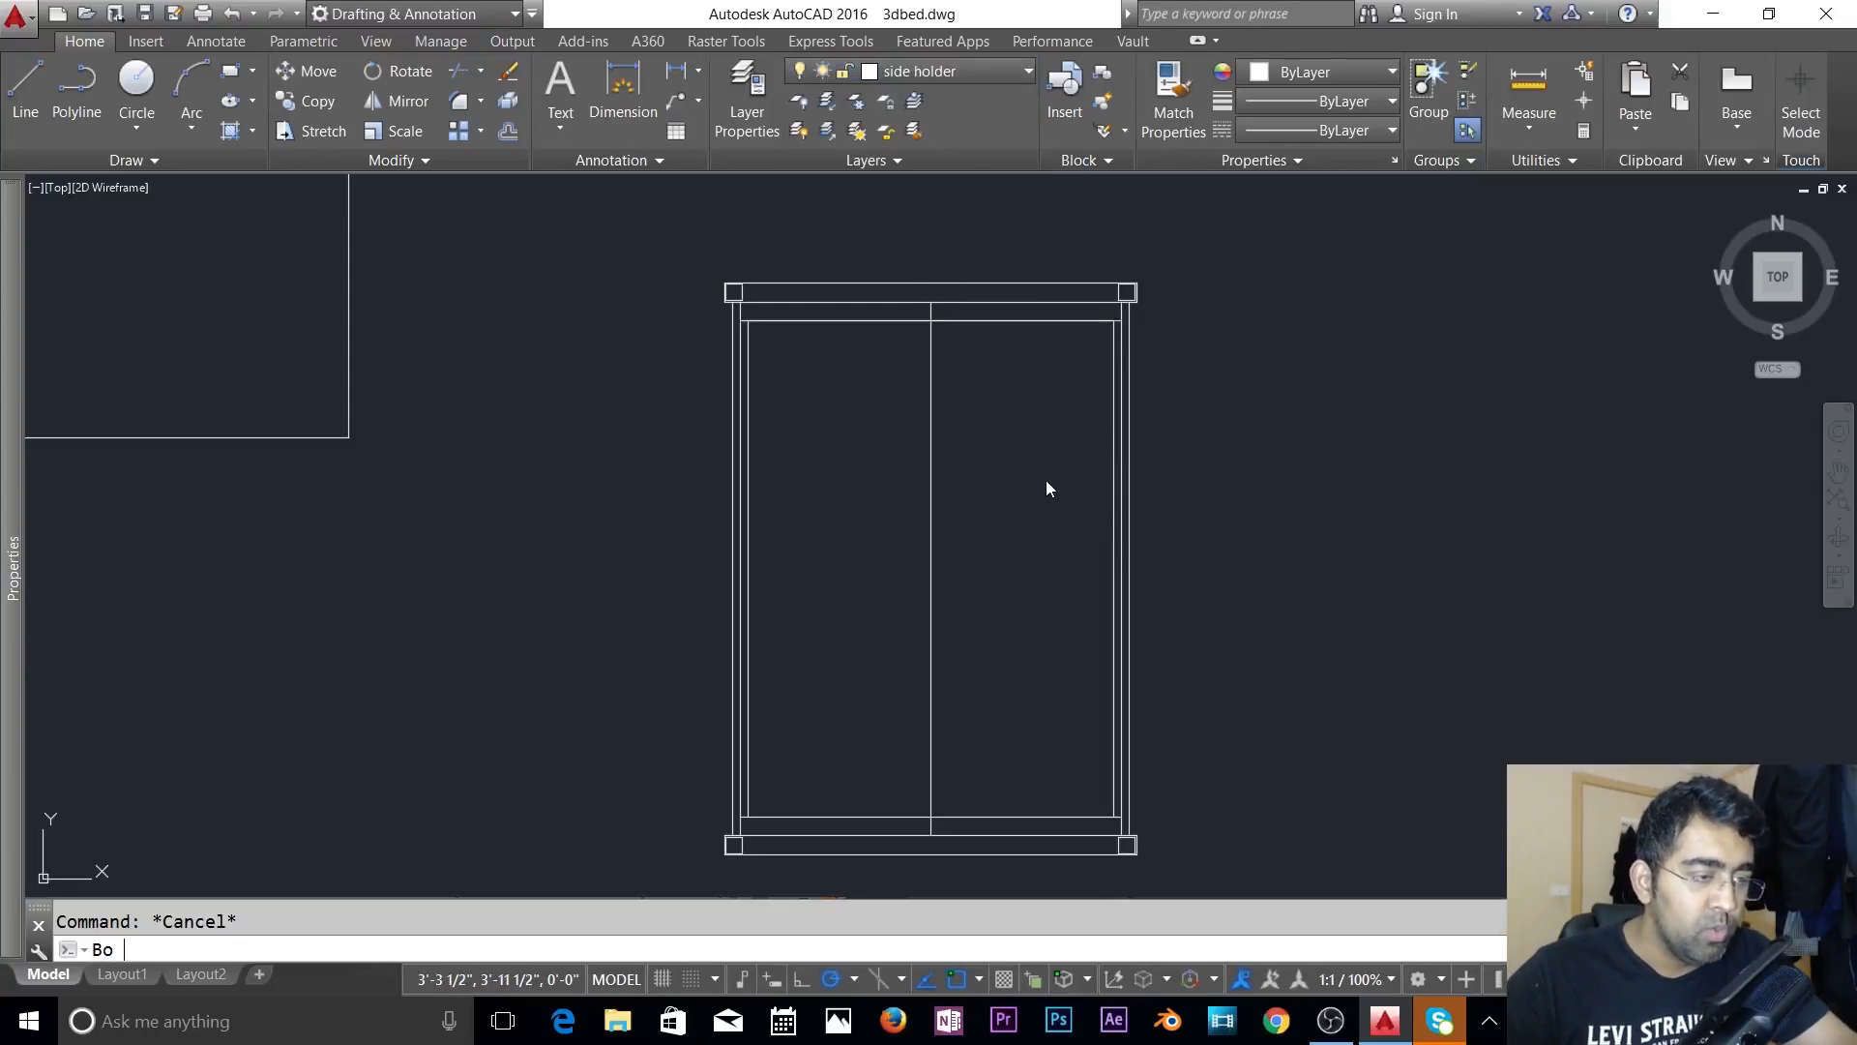
{"action": "key", "text": "Return"}
{"action": "left_click", "coordinate": [1113, 382]}
{"action": "key", "text": "Return"}
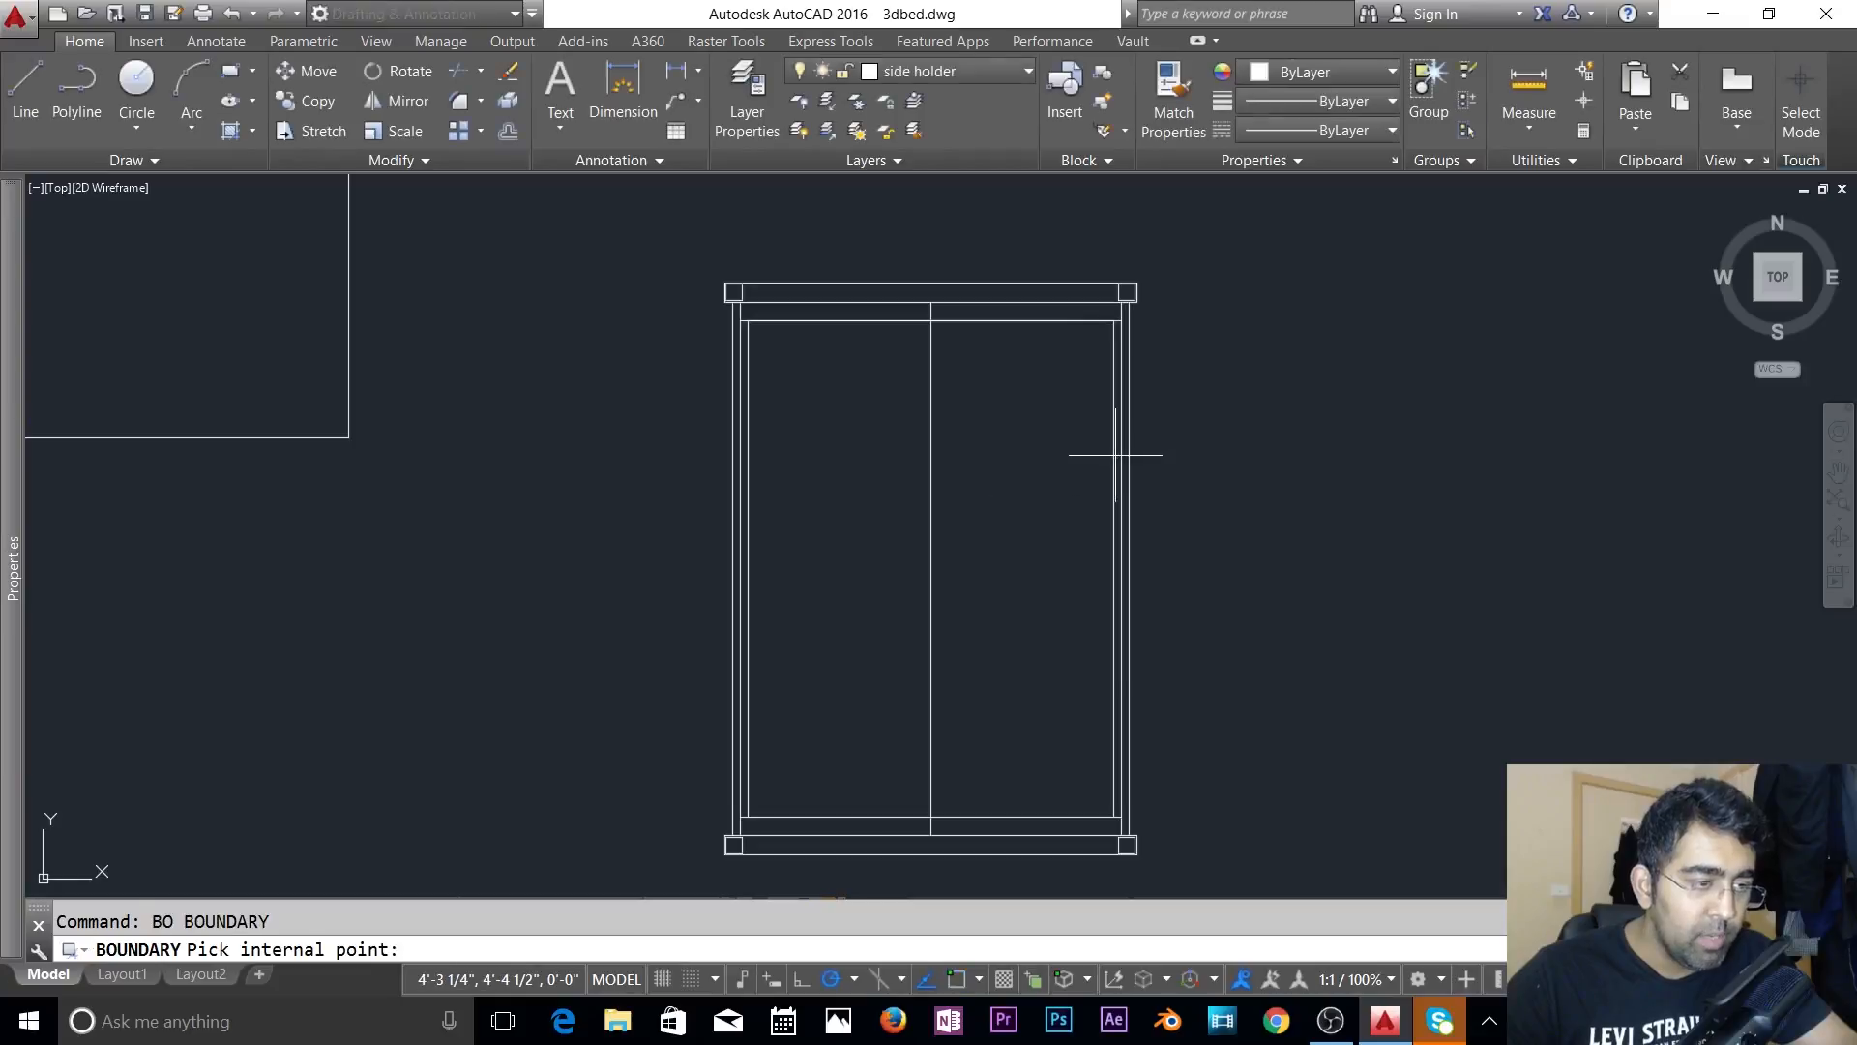
{"action": "scroll", "coordinate": [1115, 473], "scroll_direction": "up", "scroll_amount": 2}
{"action": "scroll", "coordinate": [1119, 471], "scroll_direction": "down", "scroll_amount": 2}
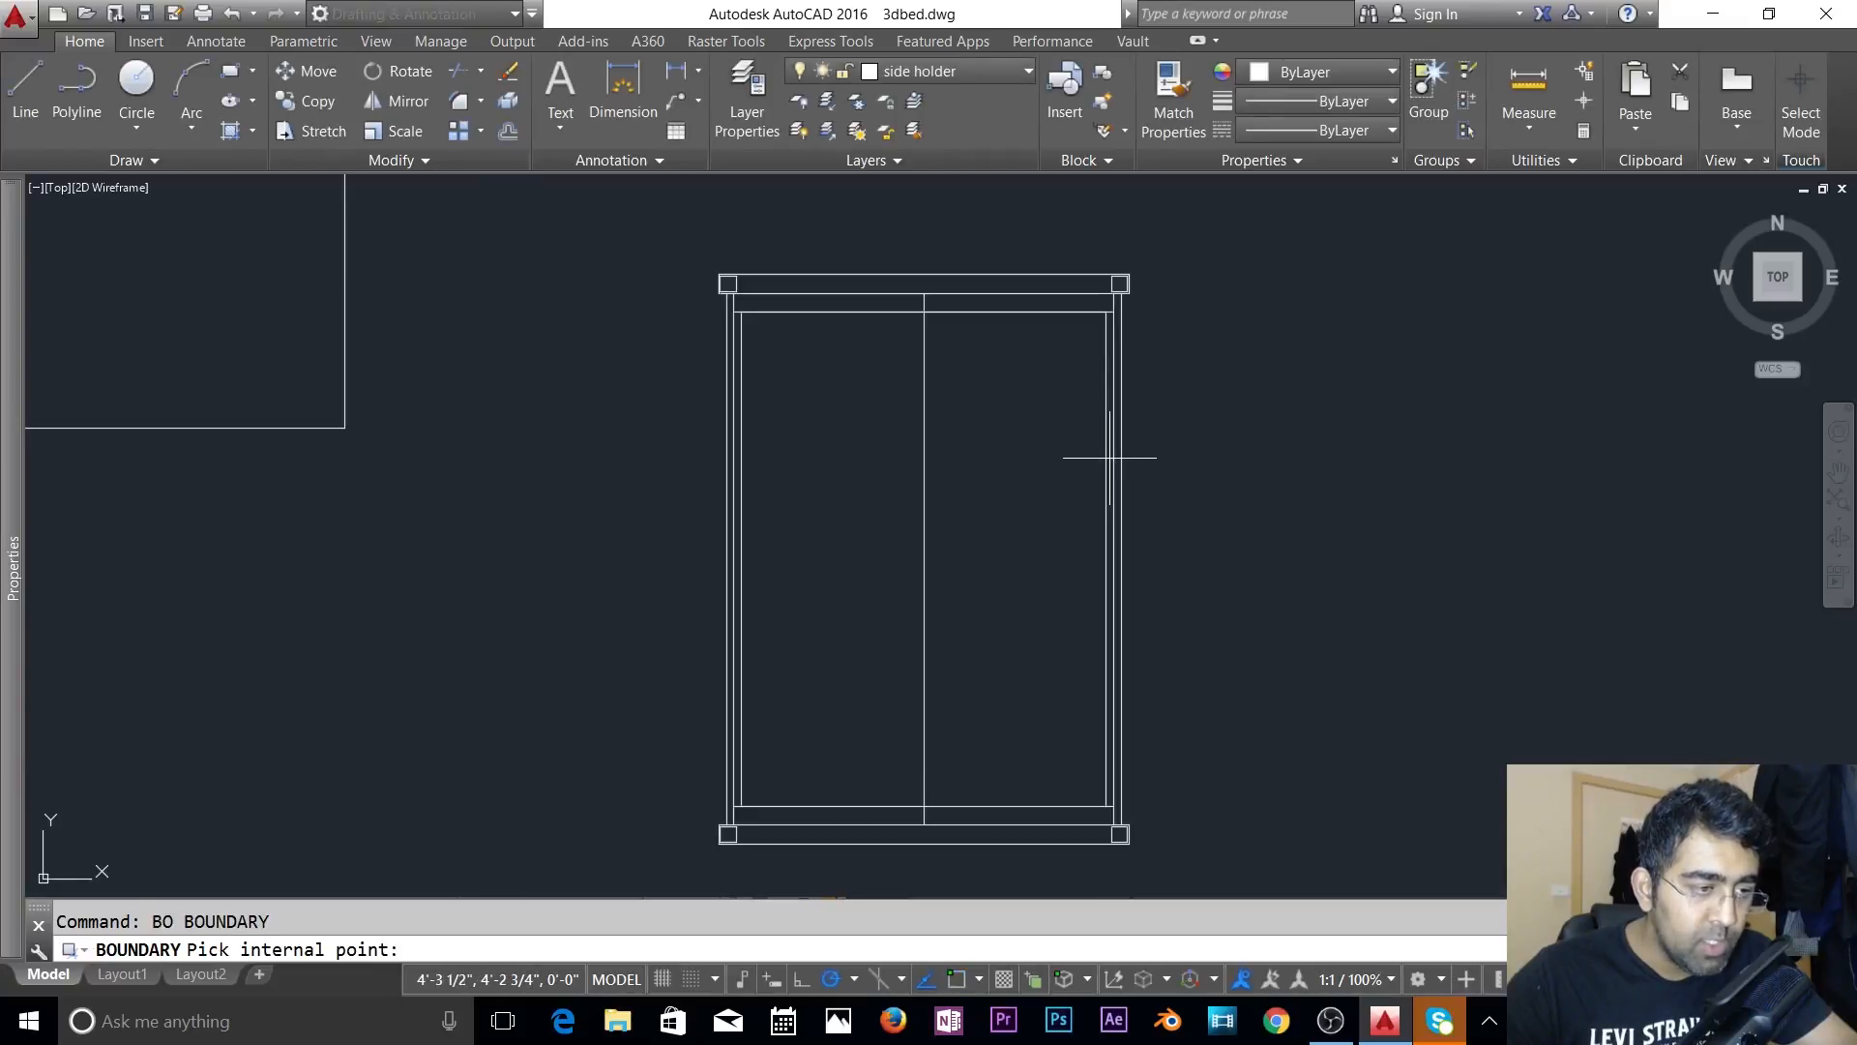
{"action": "left_click", "coordinate": [1109, 466]}
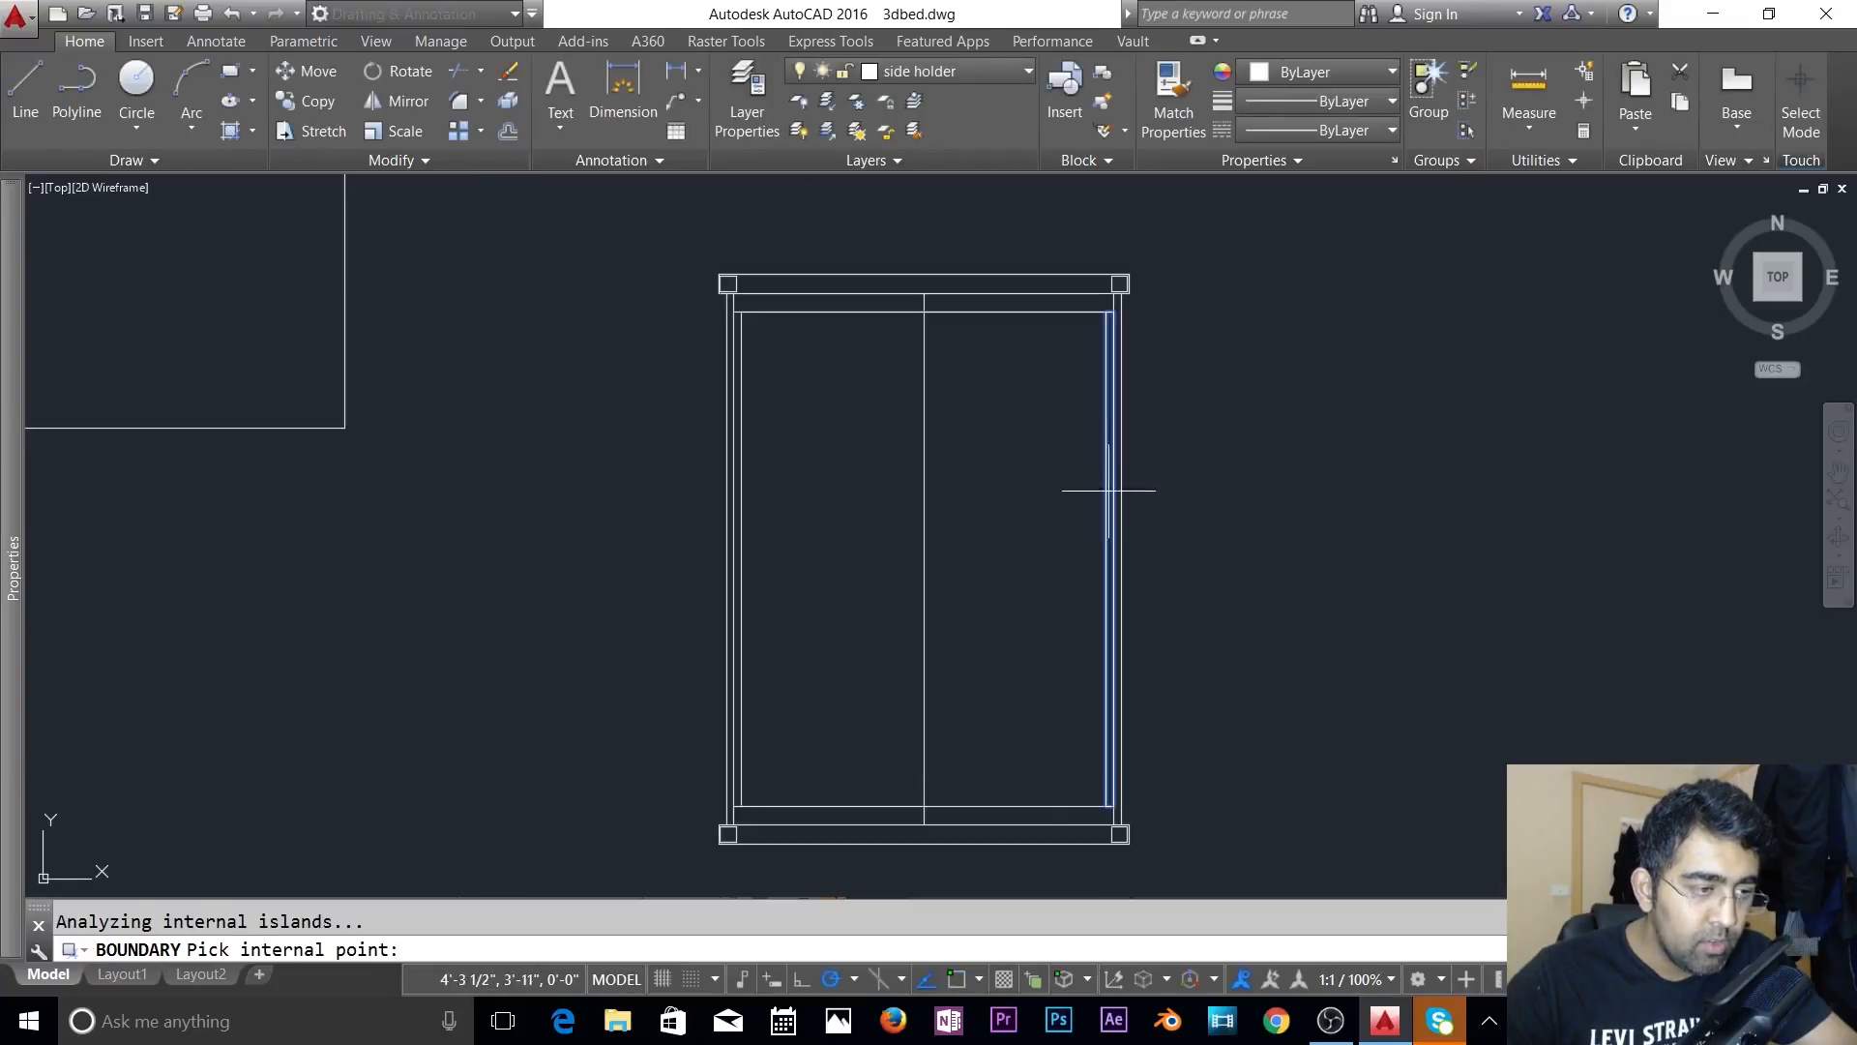
{"action": "left_click", "coordinate": [737, 510]}
{"action": "key", "text": "Return"}
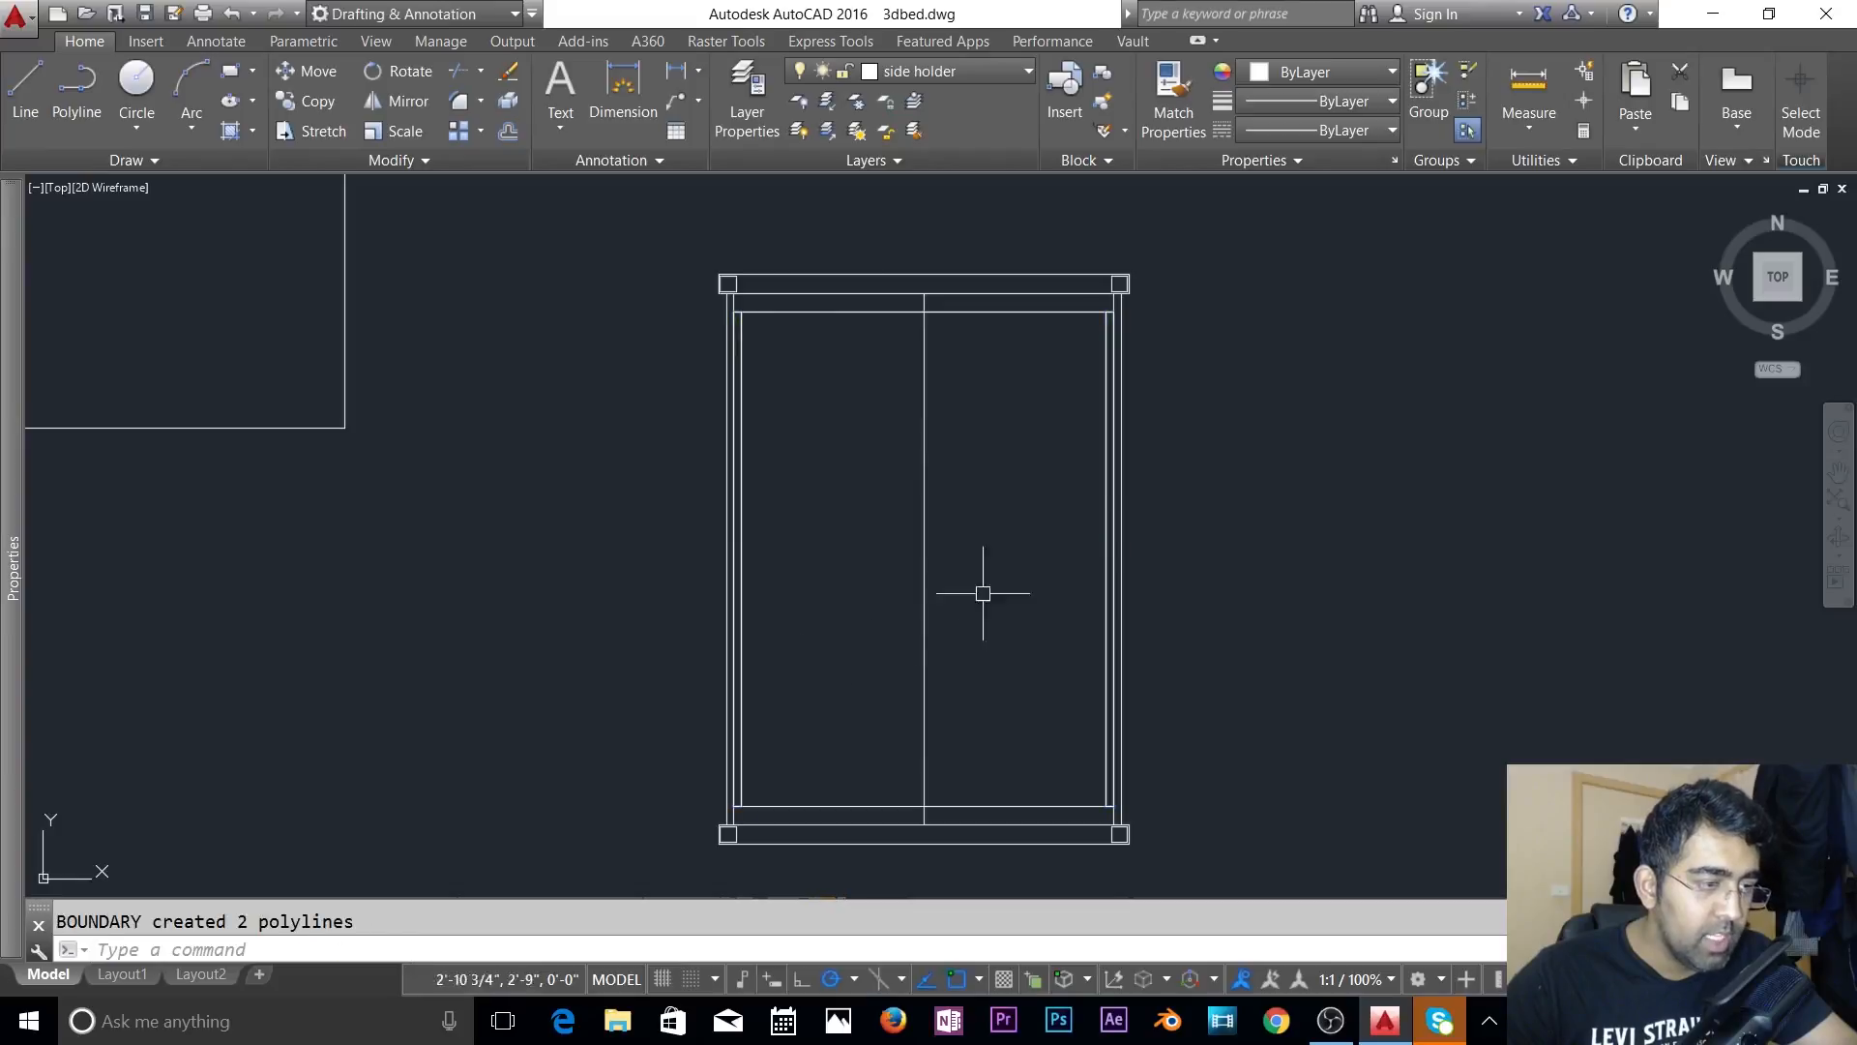
- Turn off the side holder layer and make layer 0 current
{"action": "left_click", "coordinate": [967, 73]}
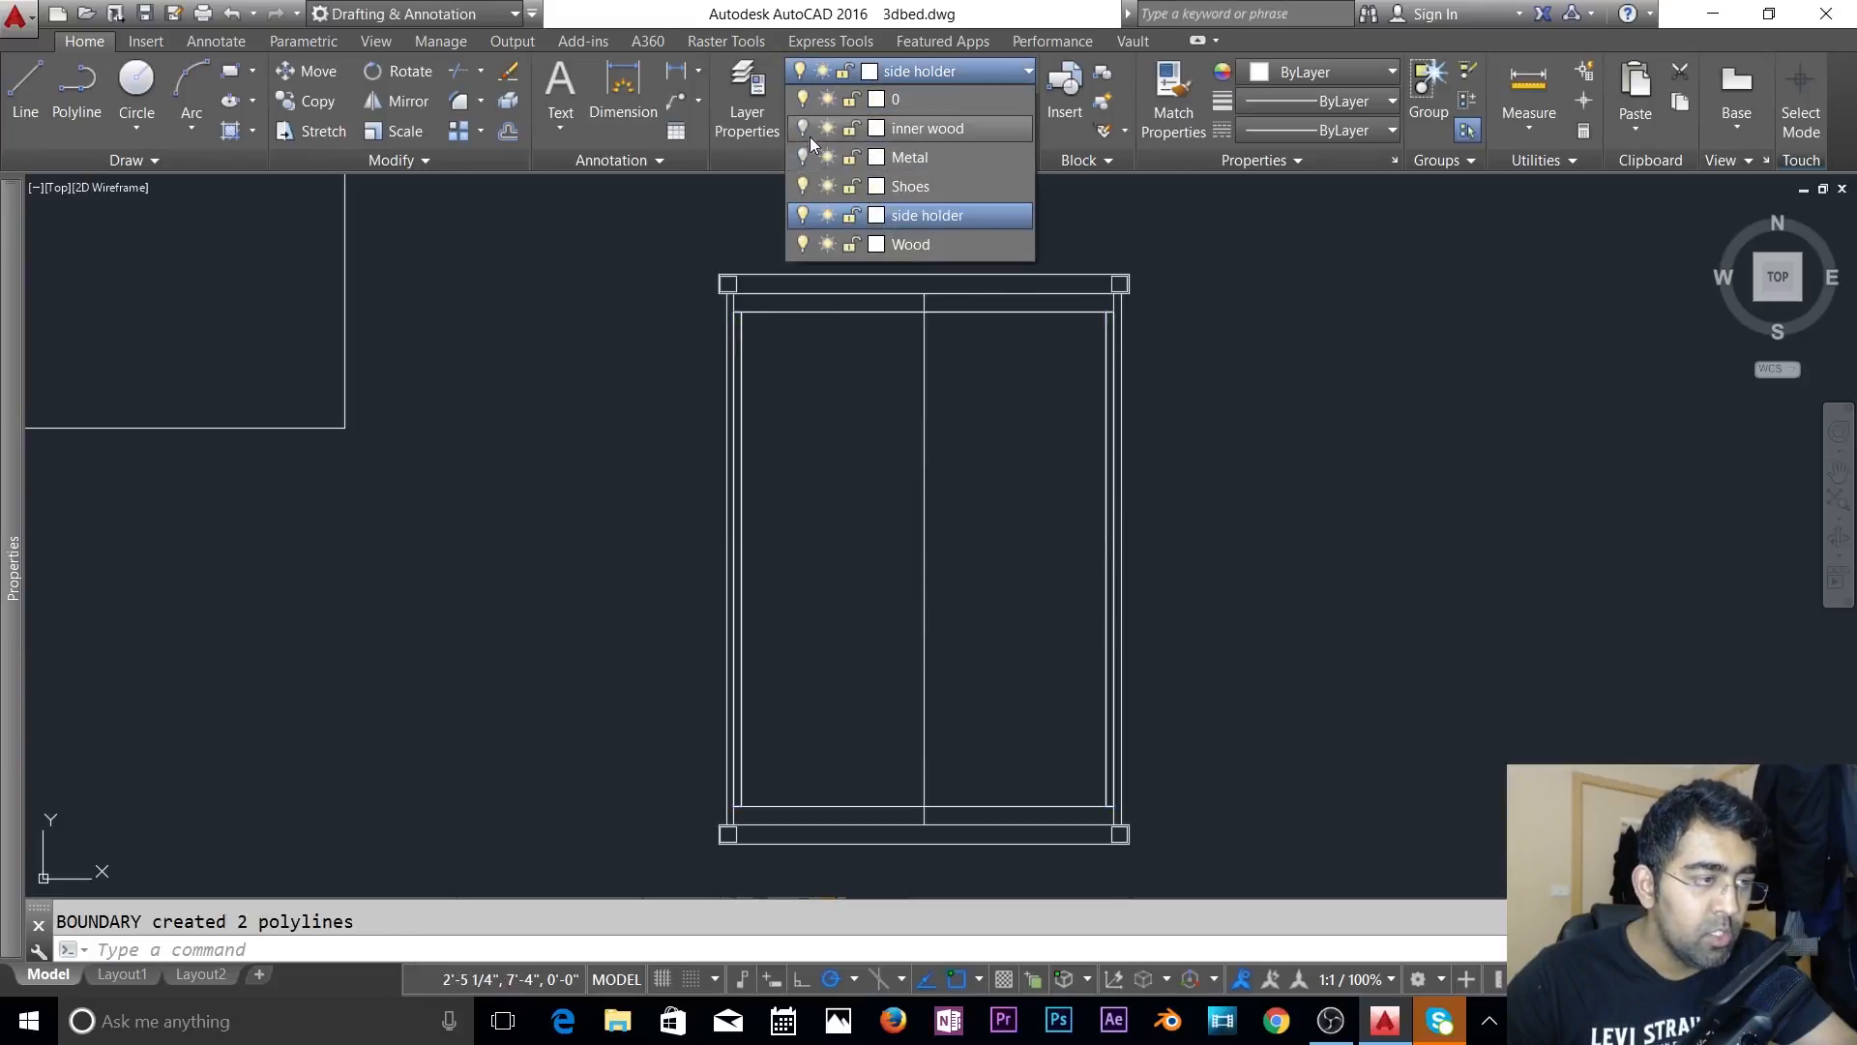
{"action": "left_click", "coordinate": [802, 215]}
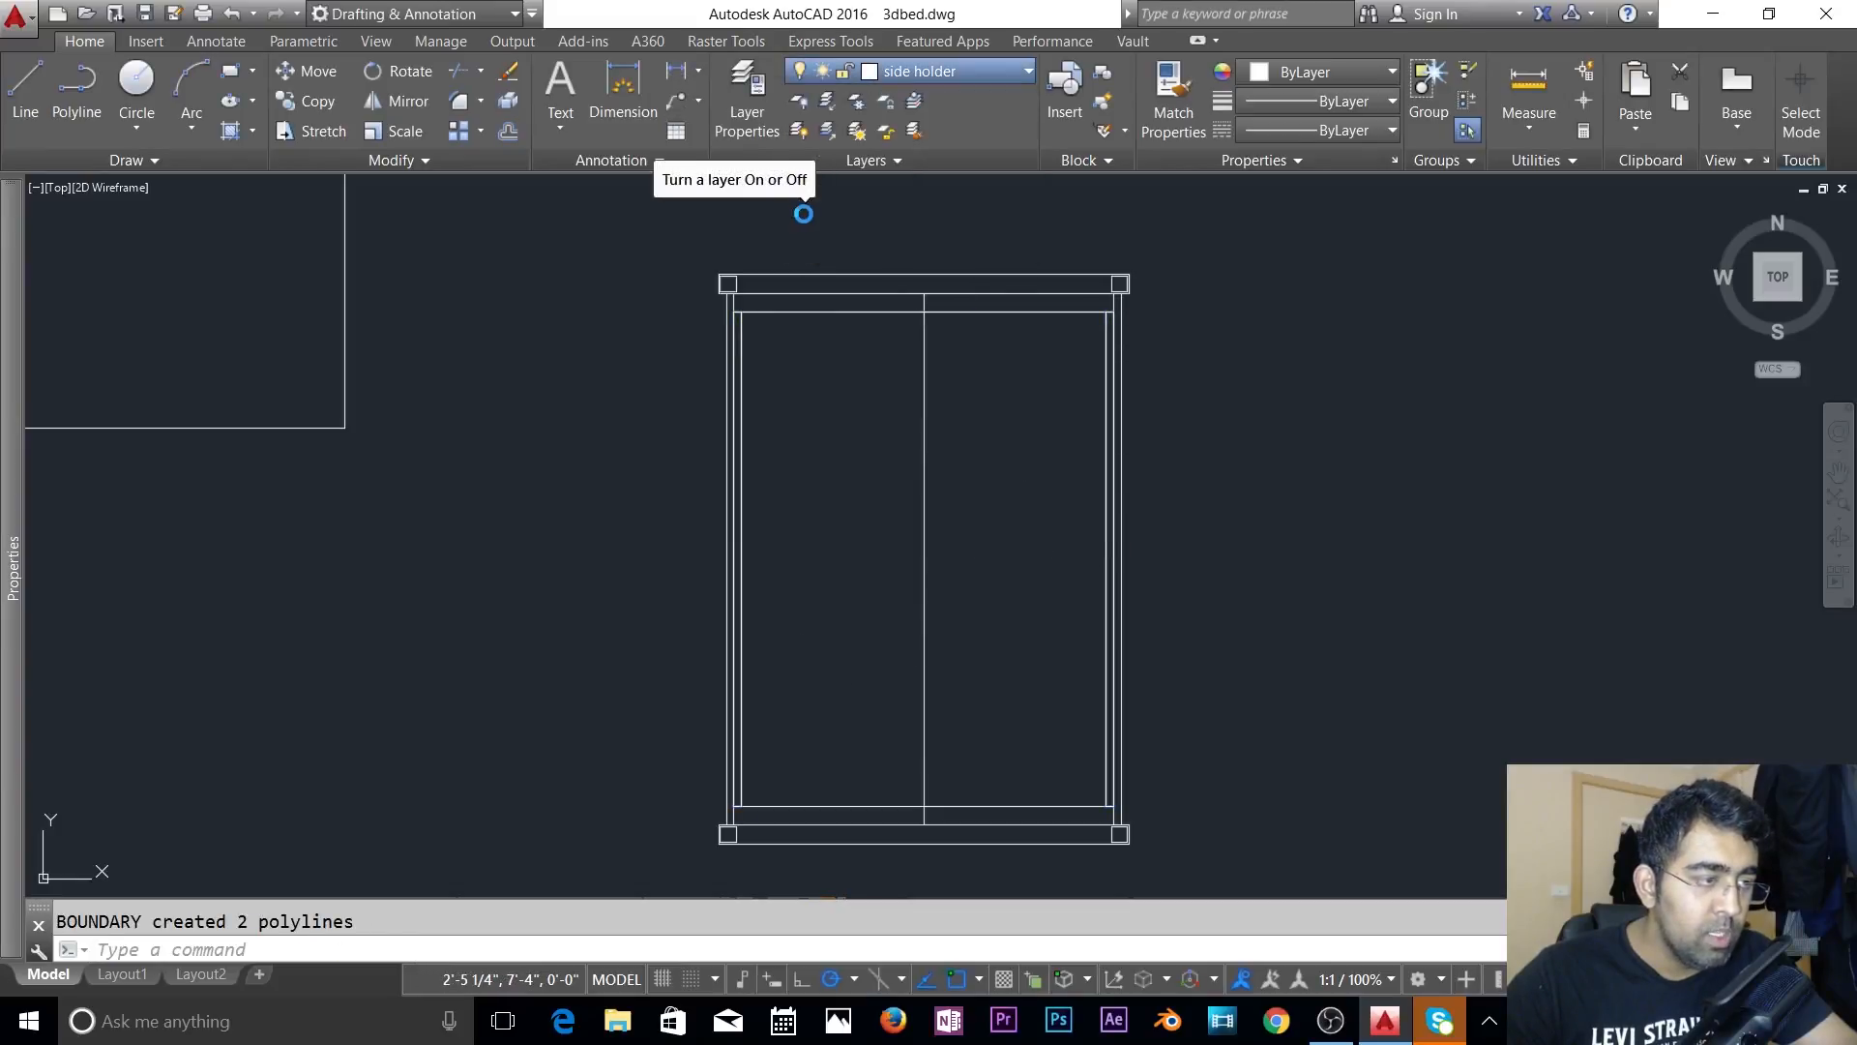
{"action": "left_click", "coordinate": [744, 502]}
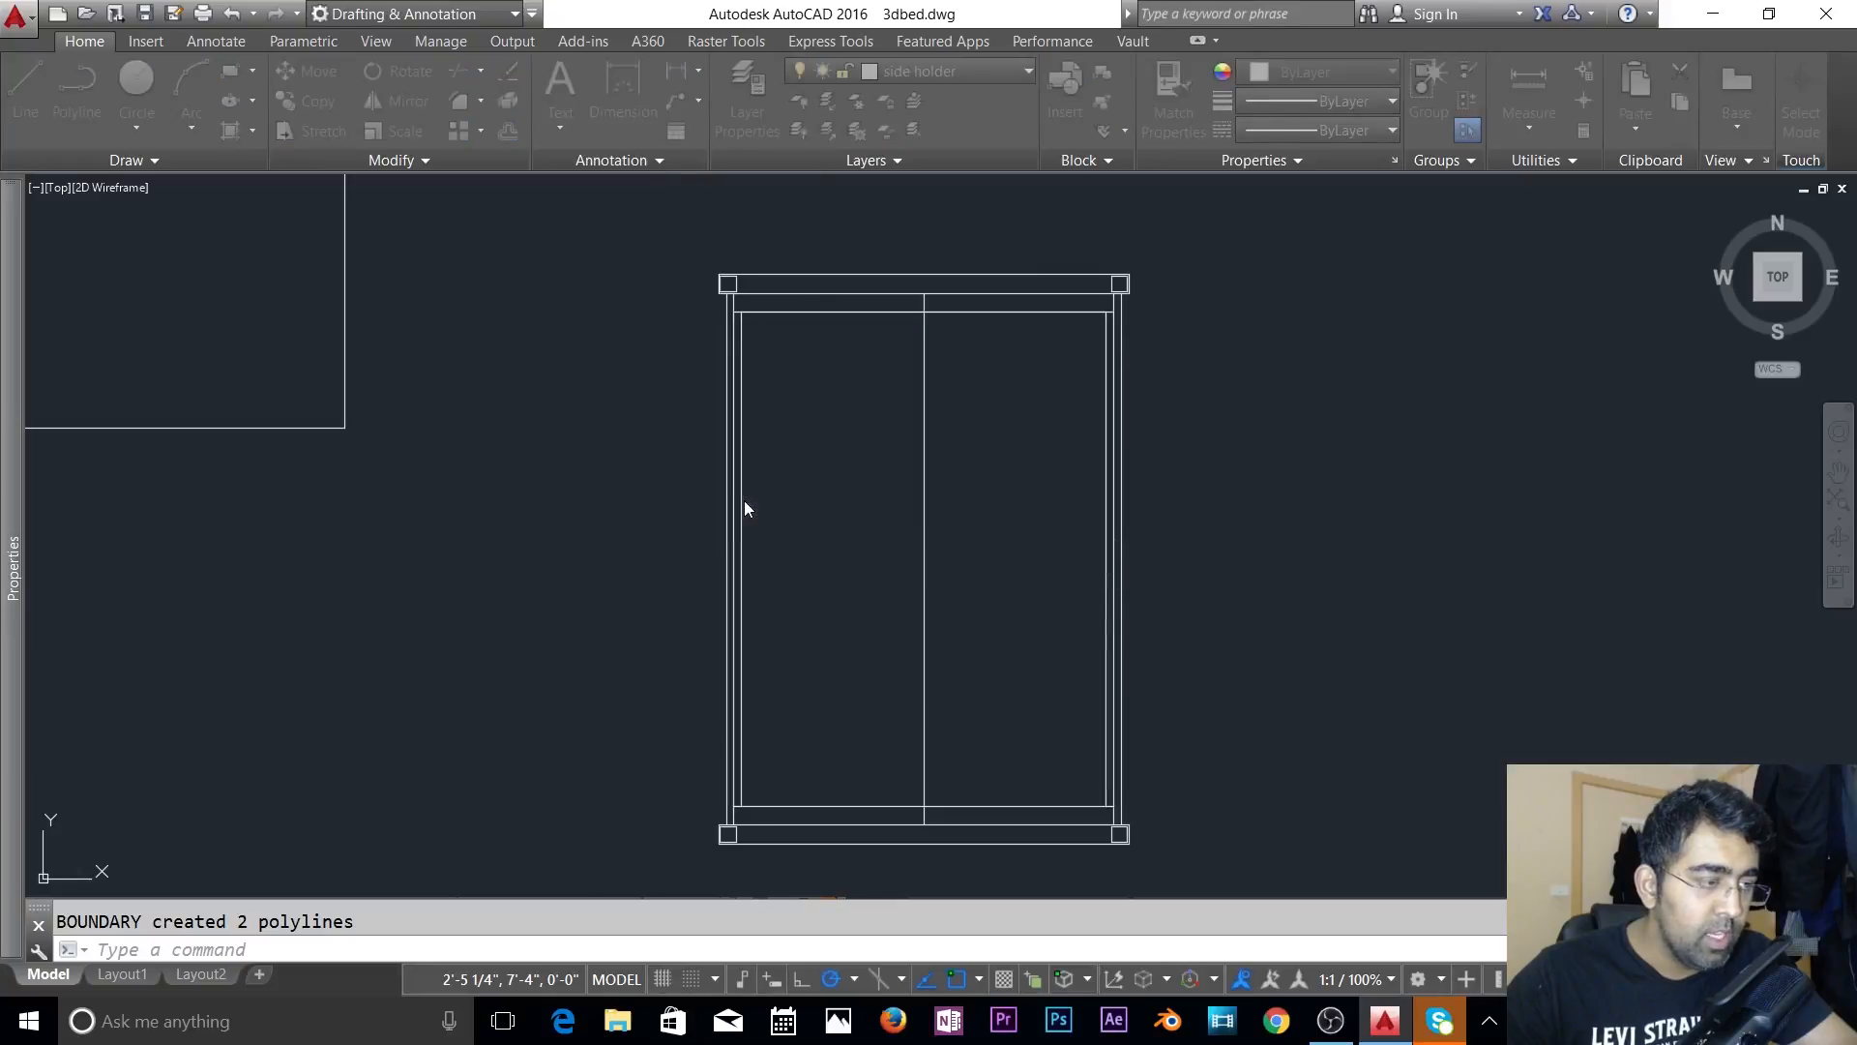
{"action": "left_click", "coordinate": [932, 75]}
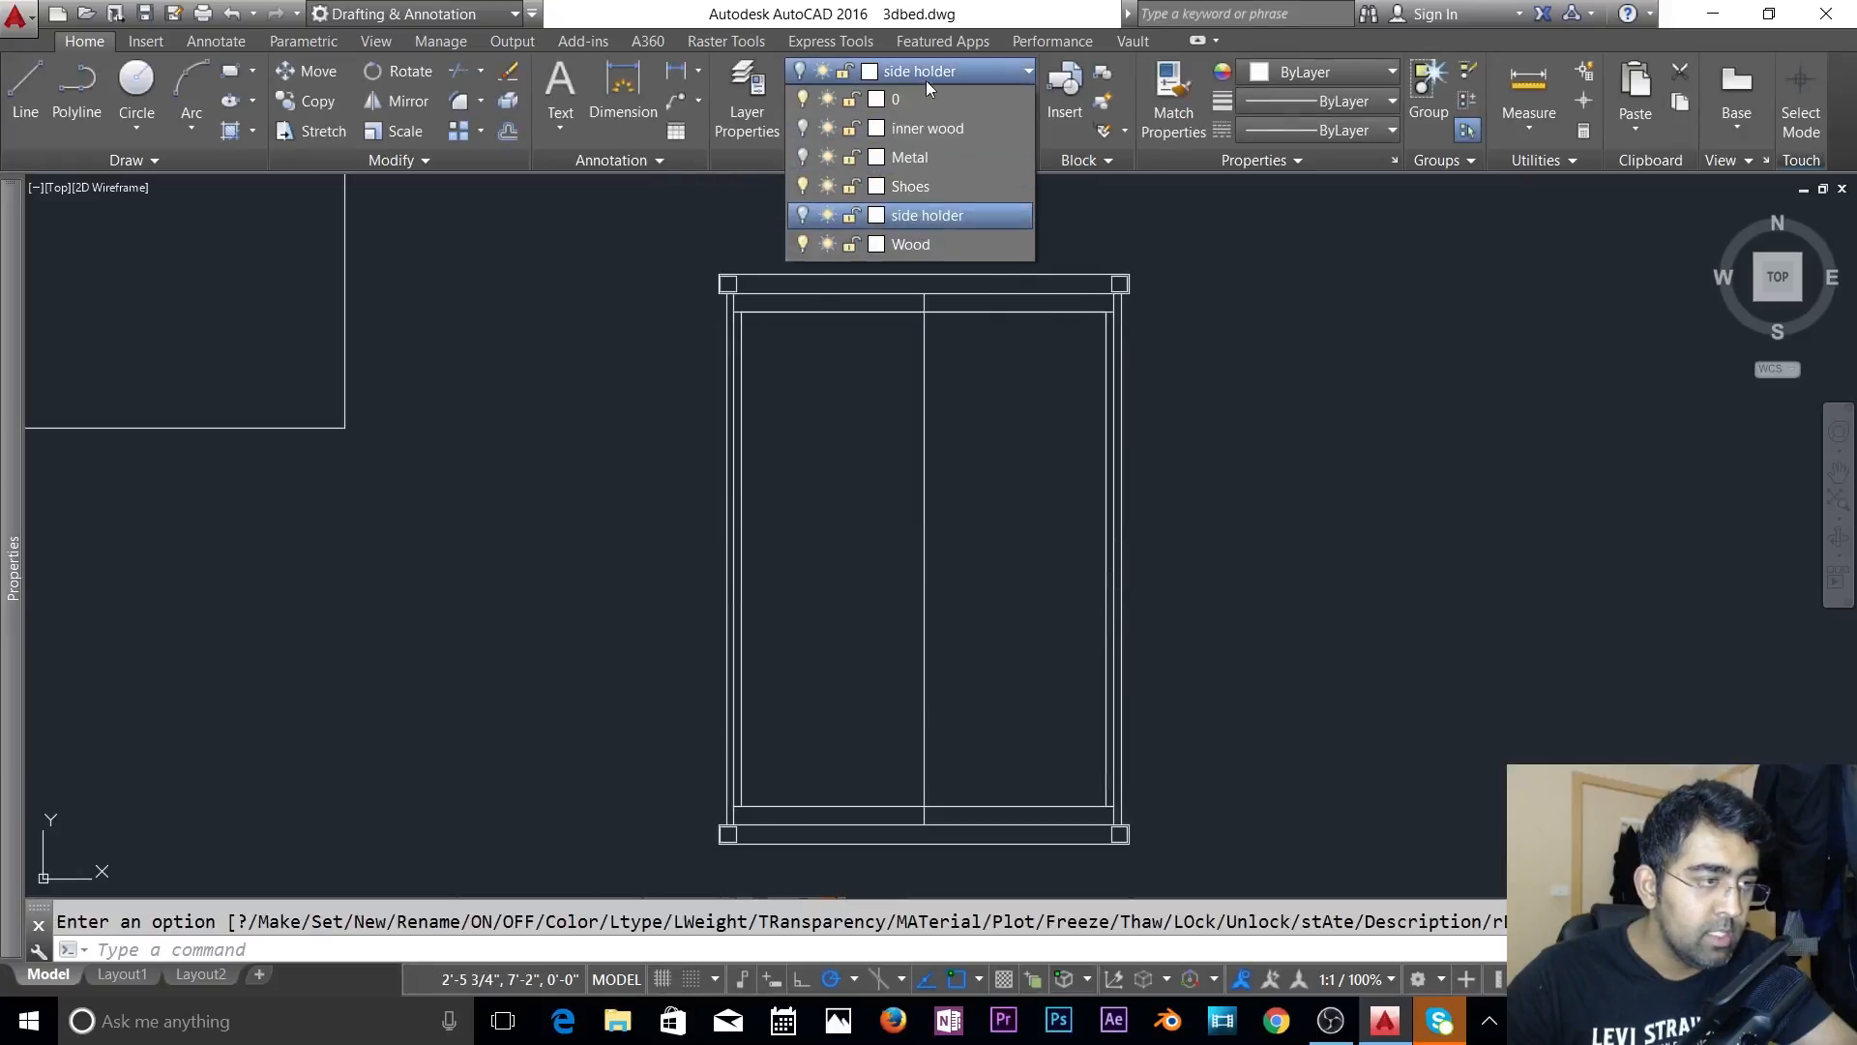
{"action": "left_click", "coordinate": [903, 94]}
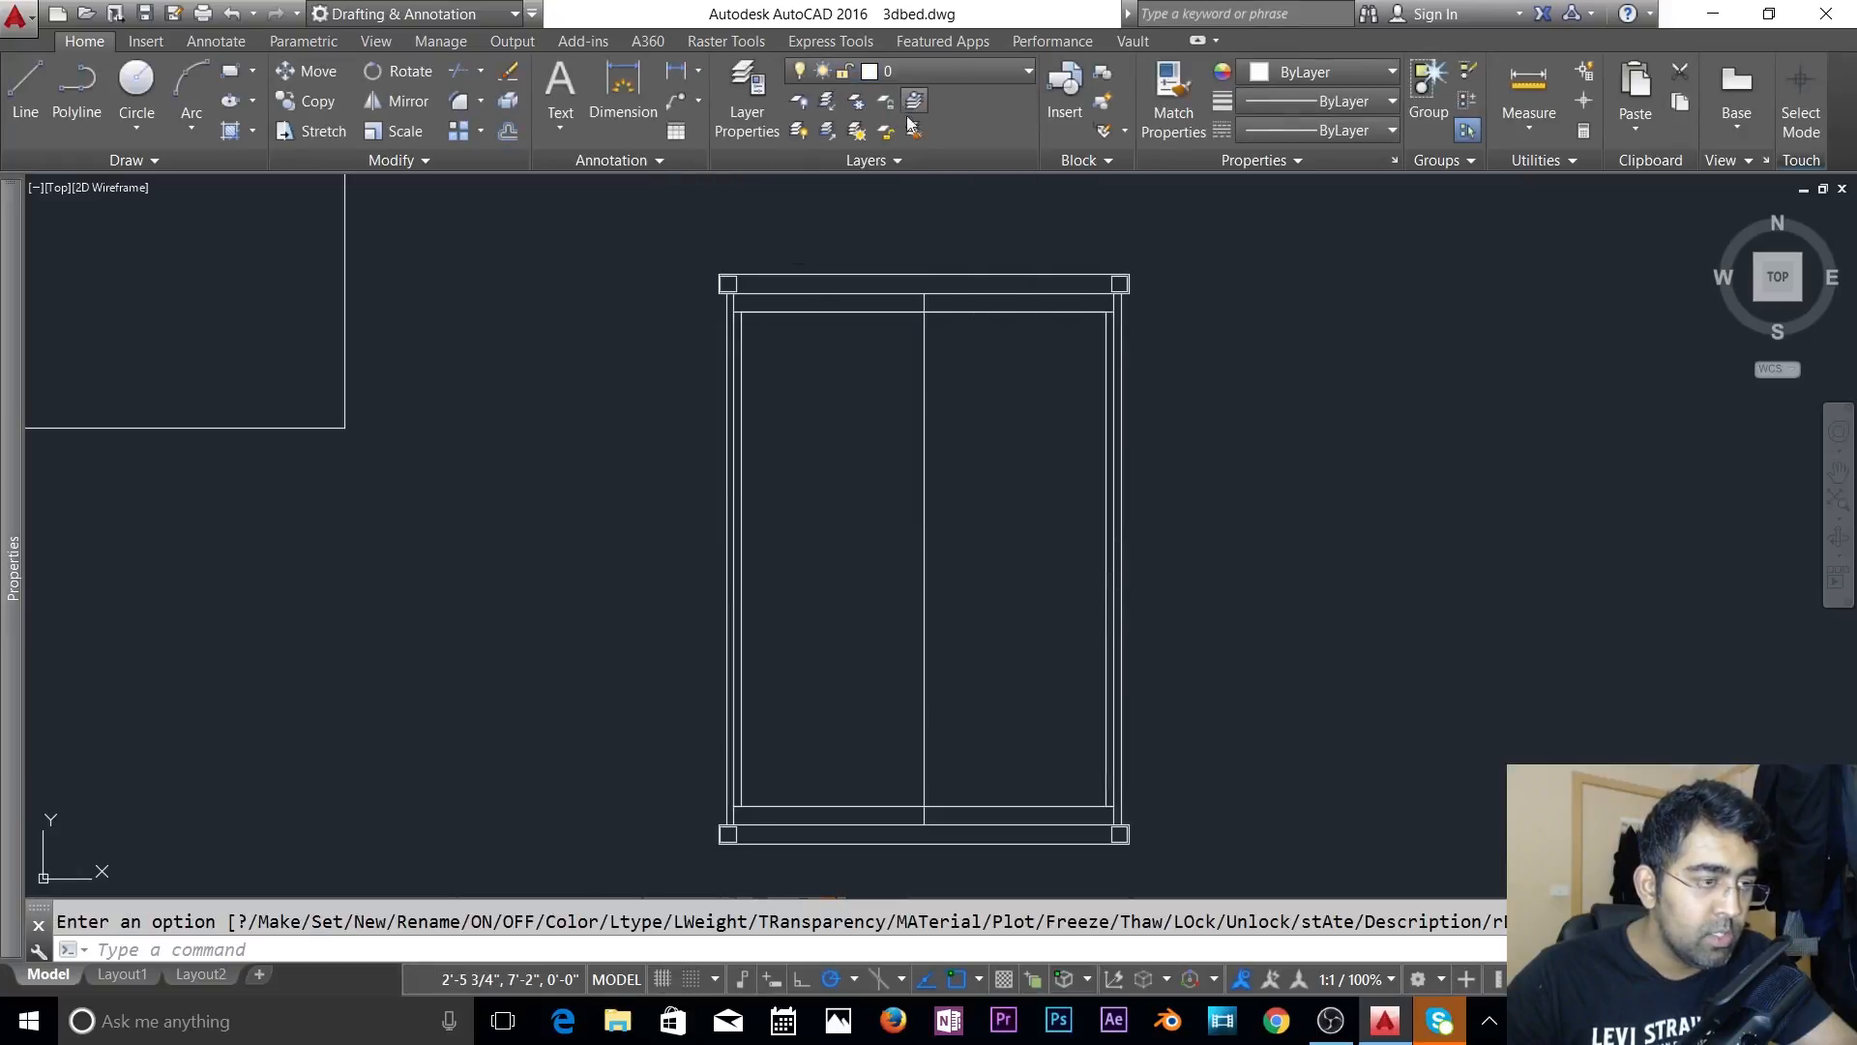
- Erase the two vertical lines just inside the bed's left and right side rails
{"action": "left_click", "coordinate": [749, 457]}
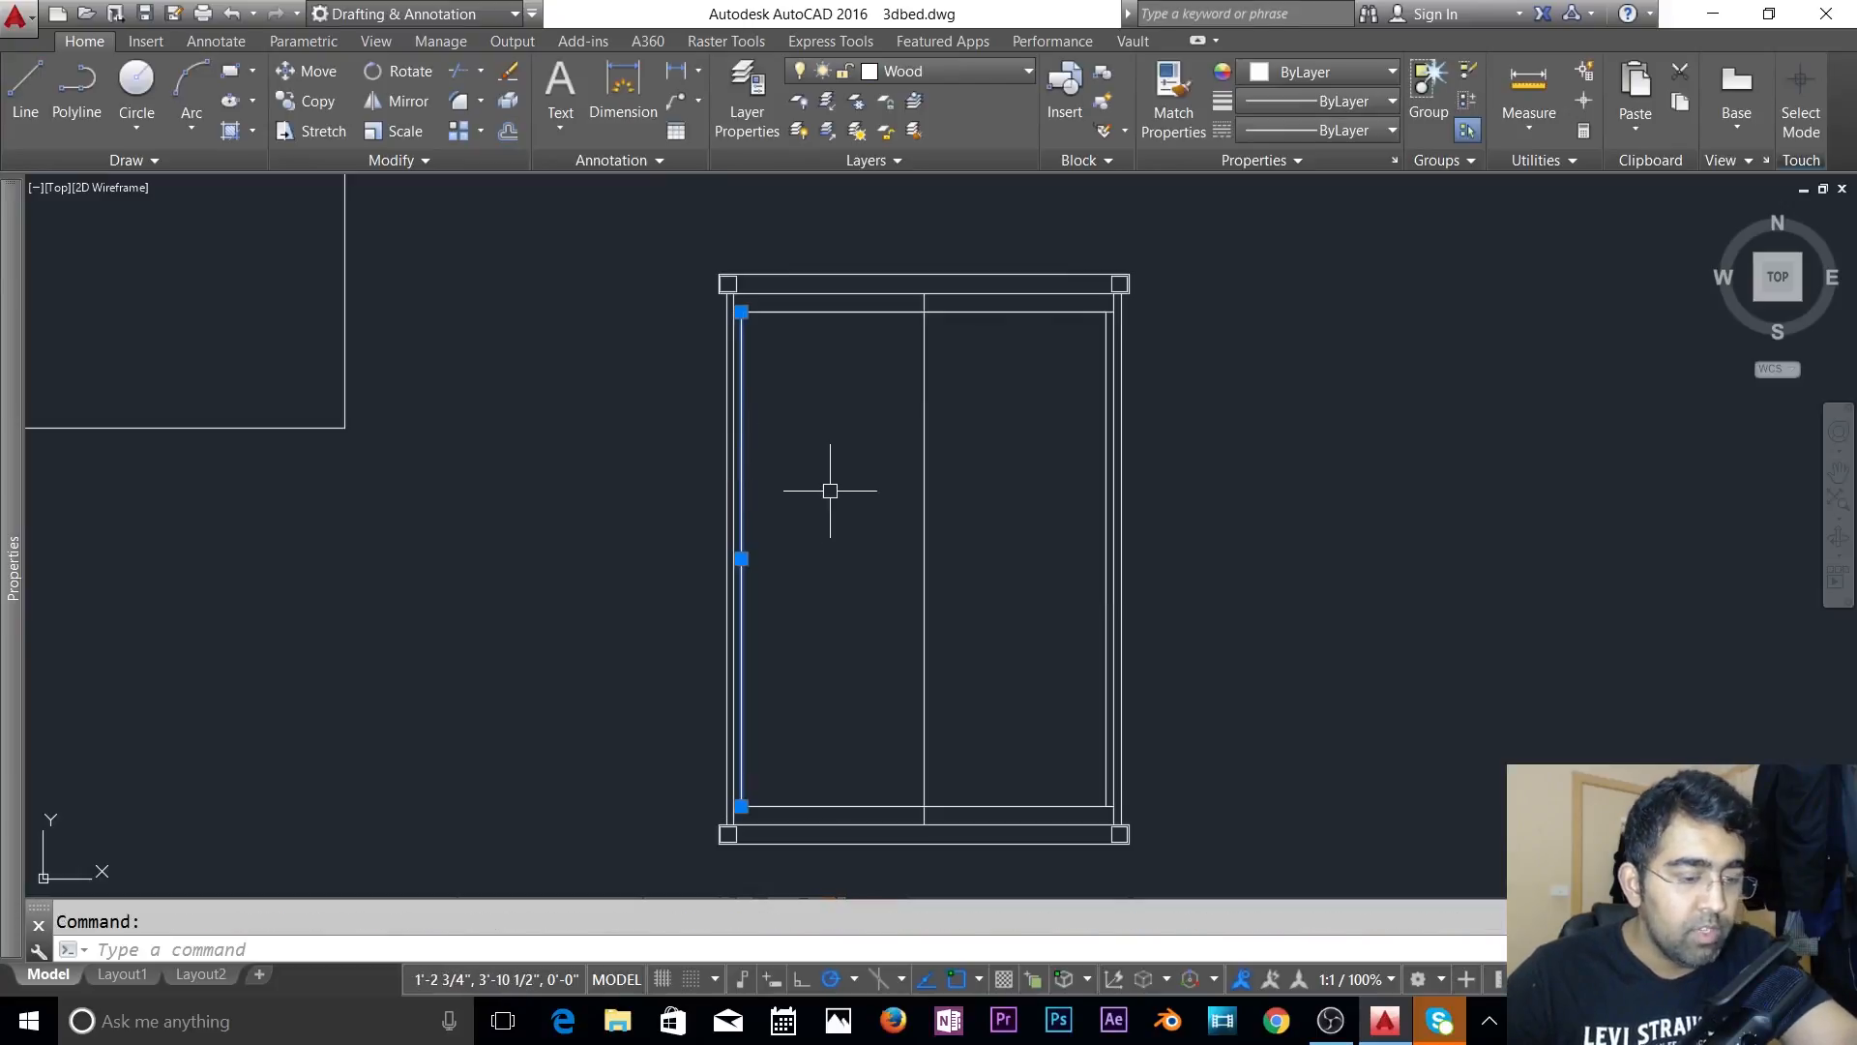
{"action": "key", "text": "Delete"}
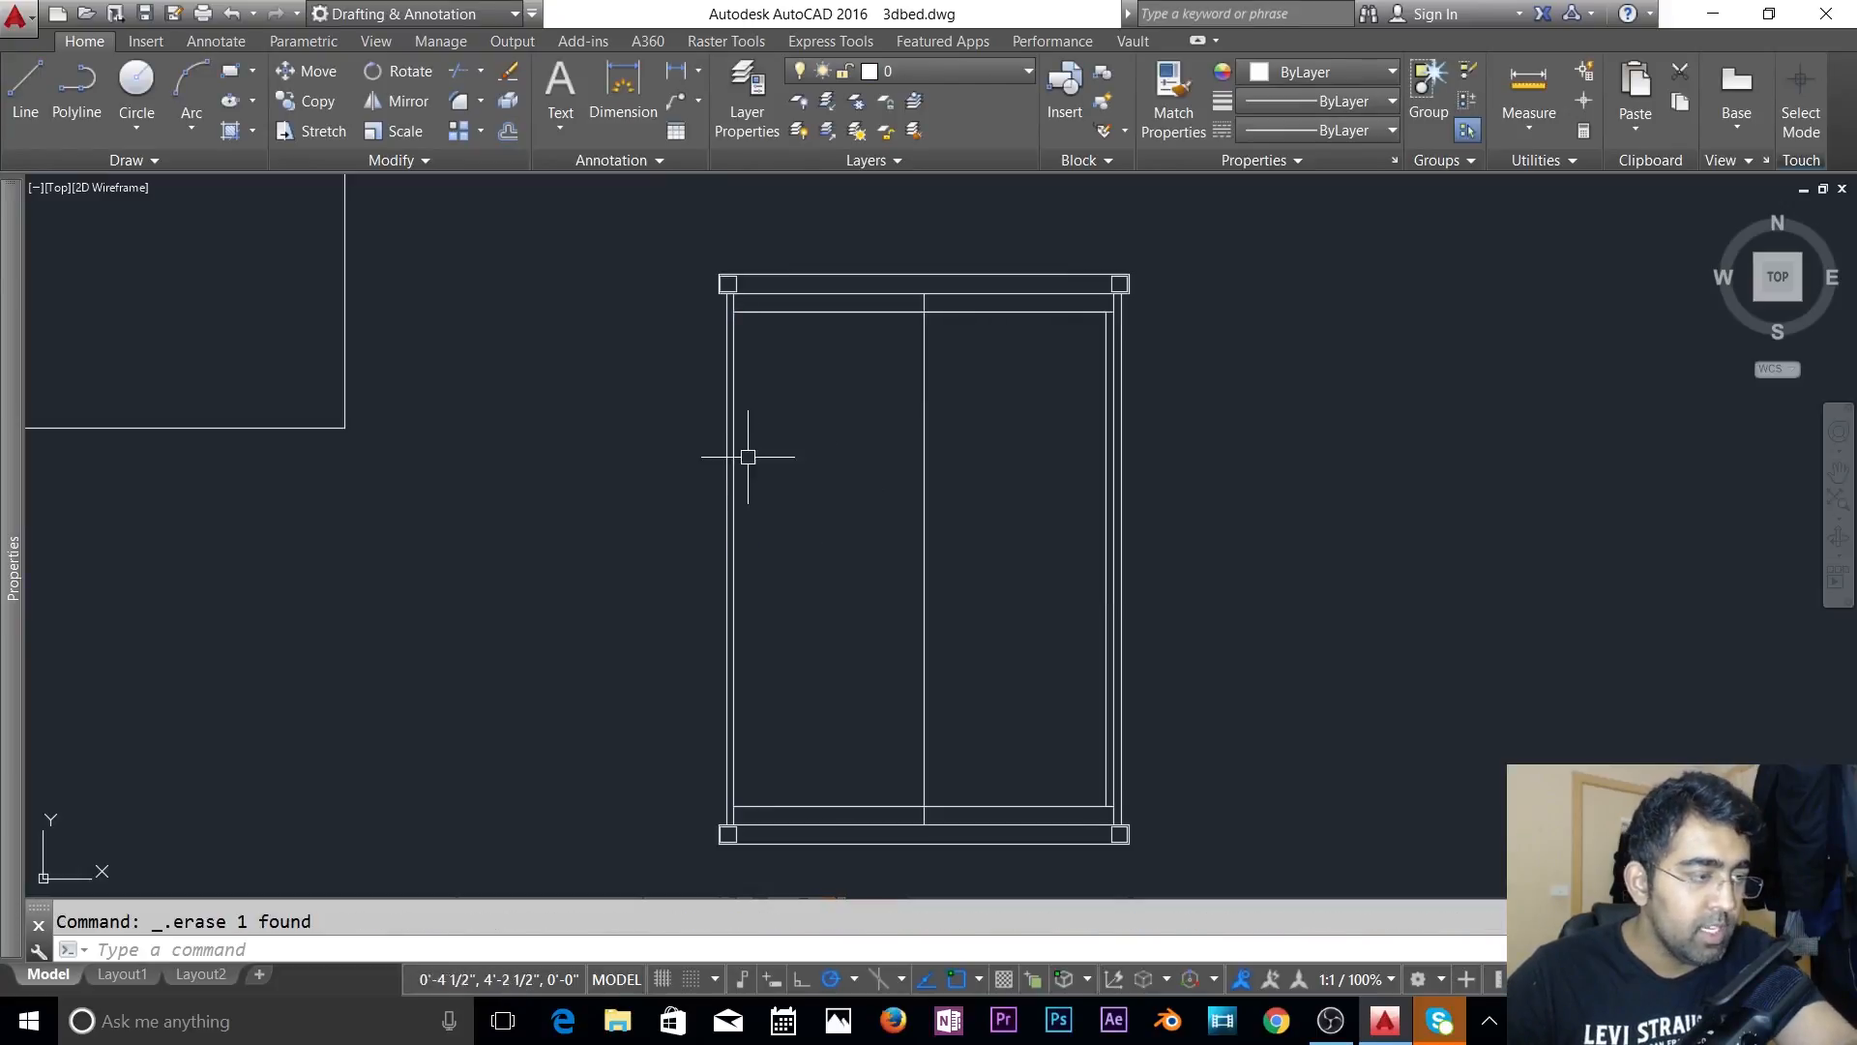
{"action": "left_click", "coordinate": [1106, 498]}
{"action": "key", "text": "Delete"}
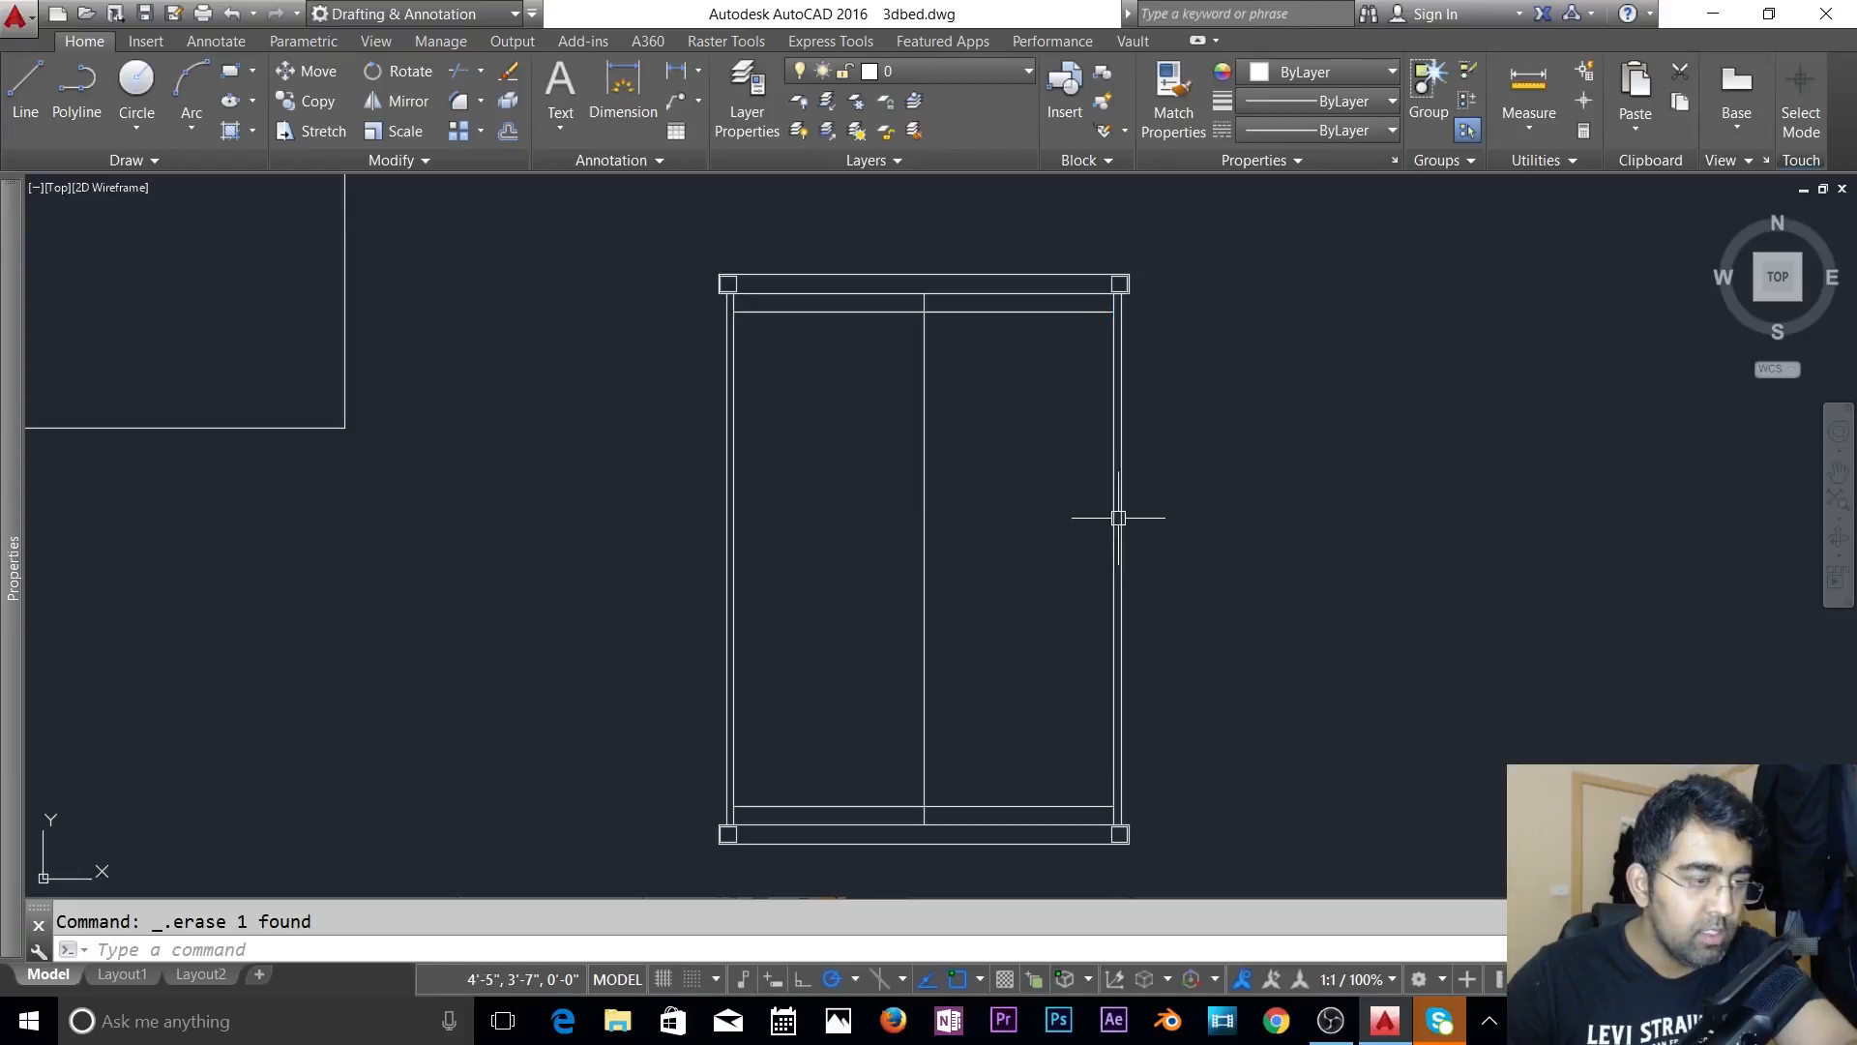
{"action": "left_click", "coordinate": [1116, 519]}
{"action": "left_click", "coordinate": [1075, 549]}
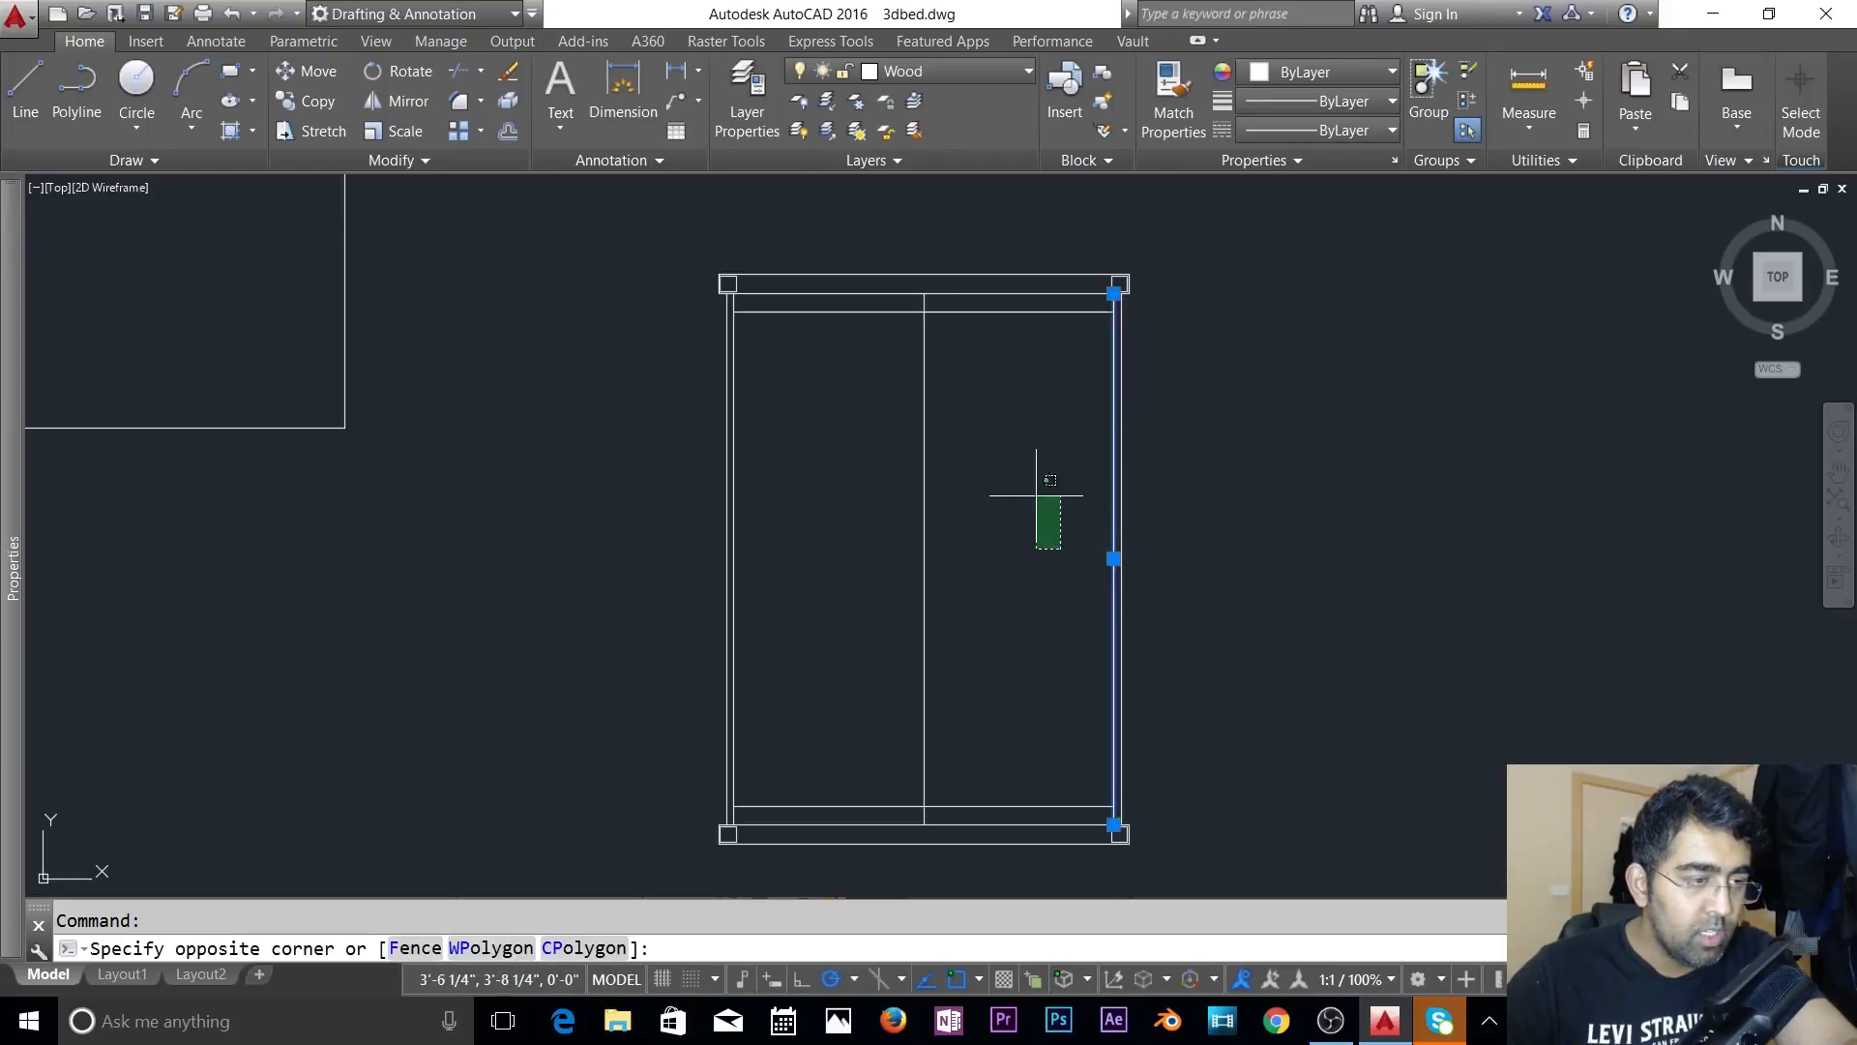
{"action": "key", "text": "Escape"}
- Erase the overlapping horizontal lines just below the head of the bed and the vertical centre line
{"action": "left_click", "coordinate": [1039, 317]}
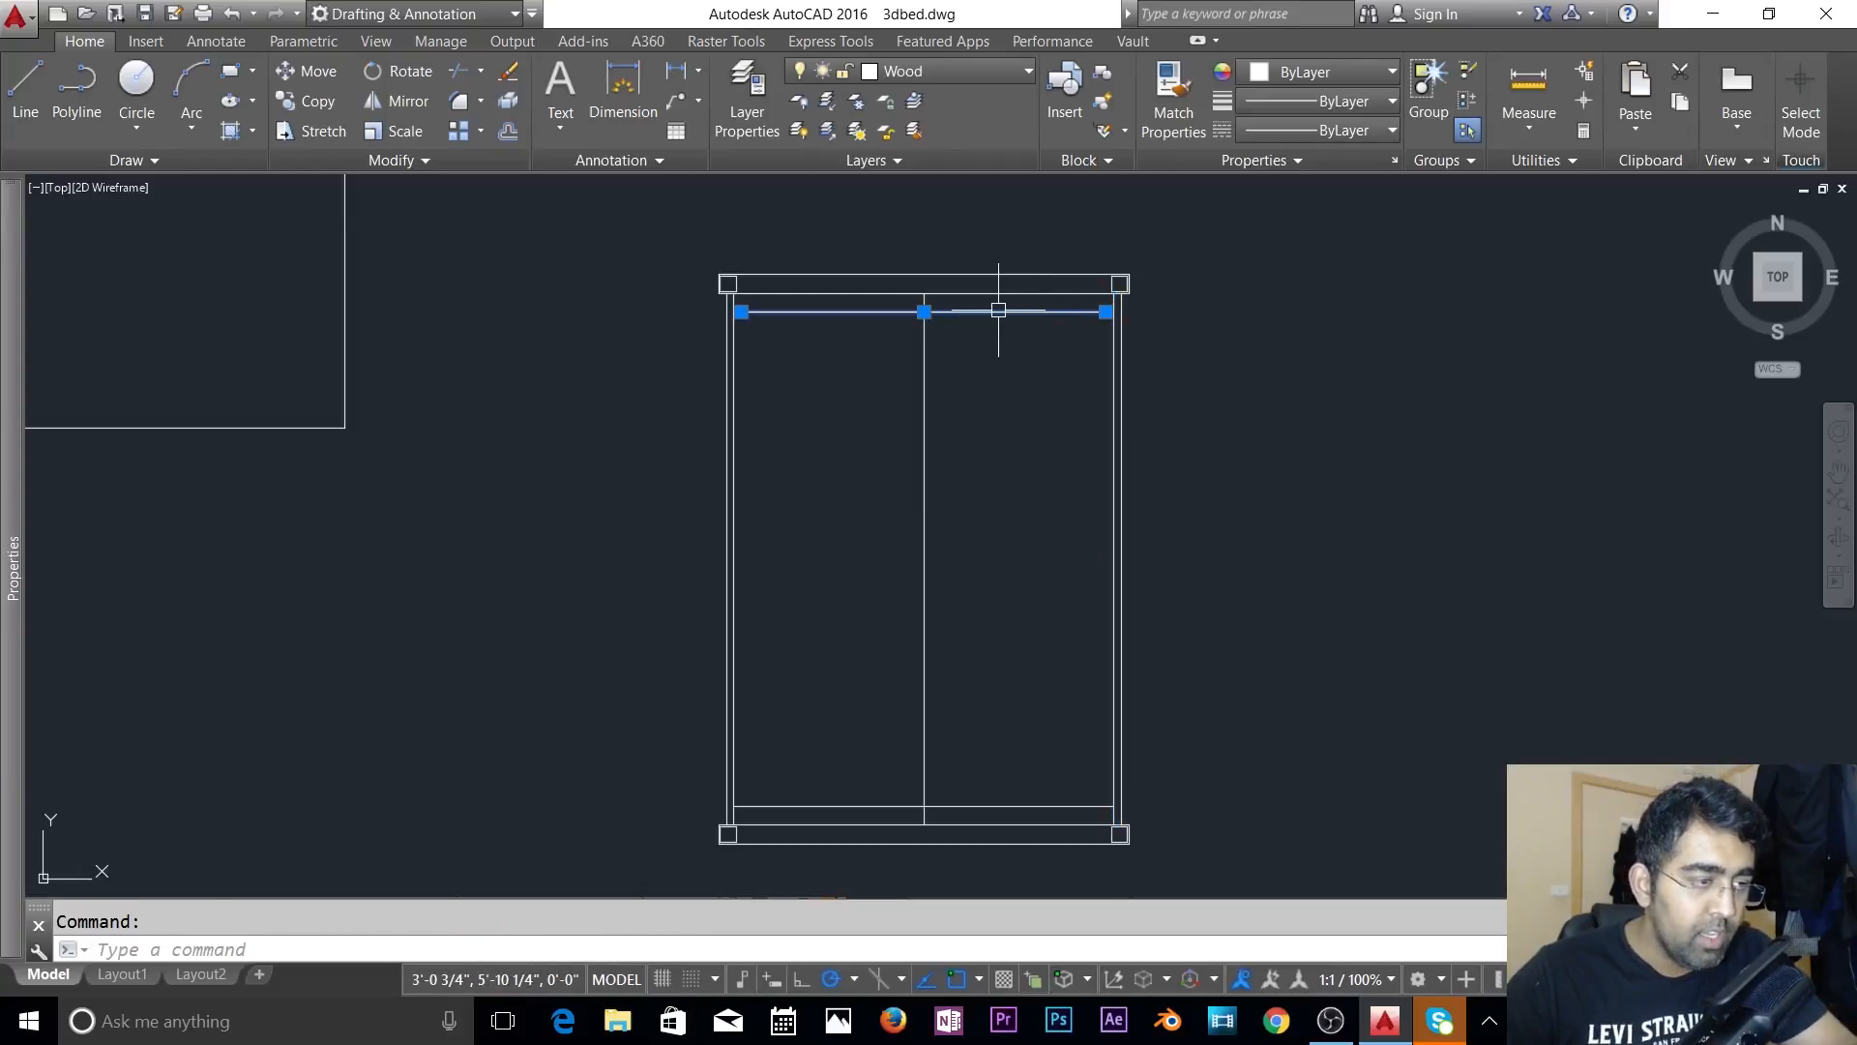
{"action": "key", "text": "Delete"}
{"action": "left_click", "coordinate": [1002, 416]}
{"action": "left_click", "coordinate": [961, 310]}
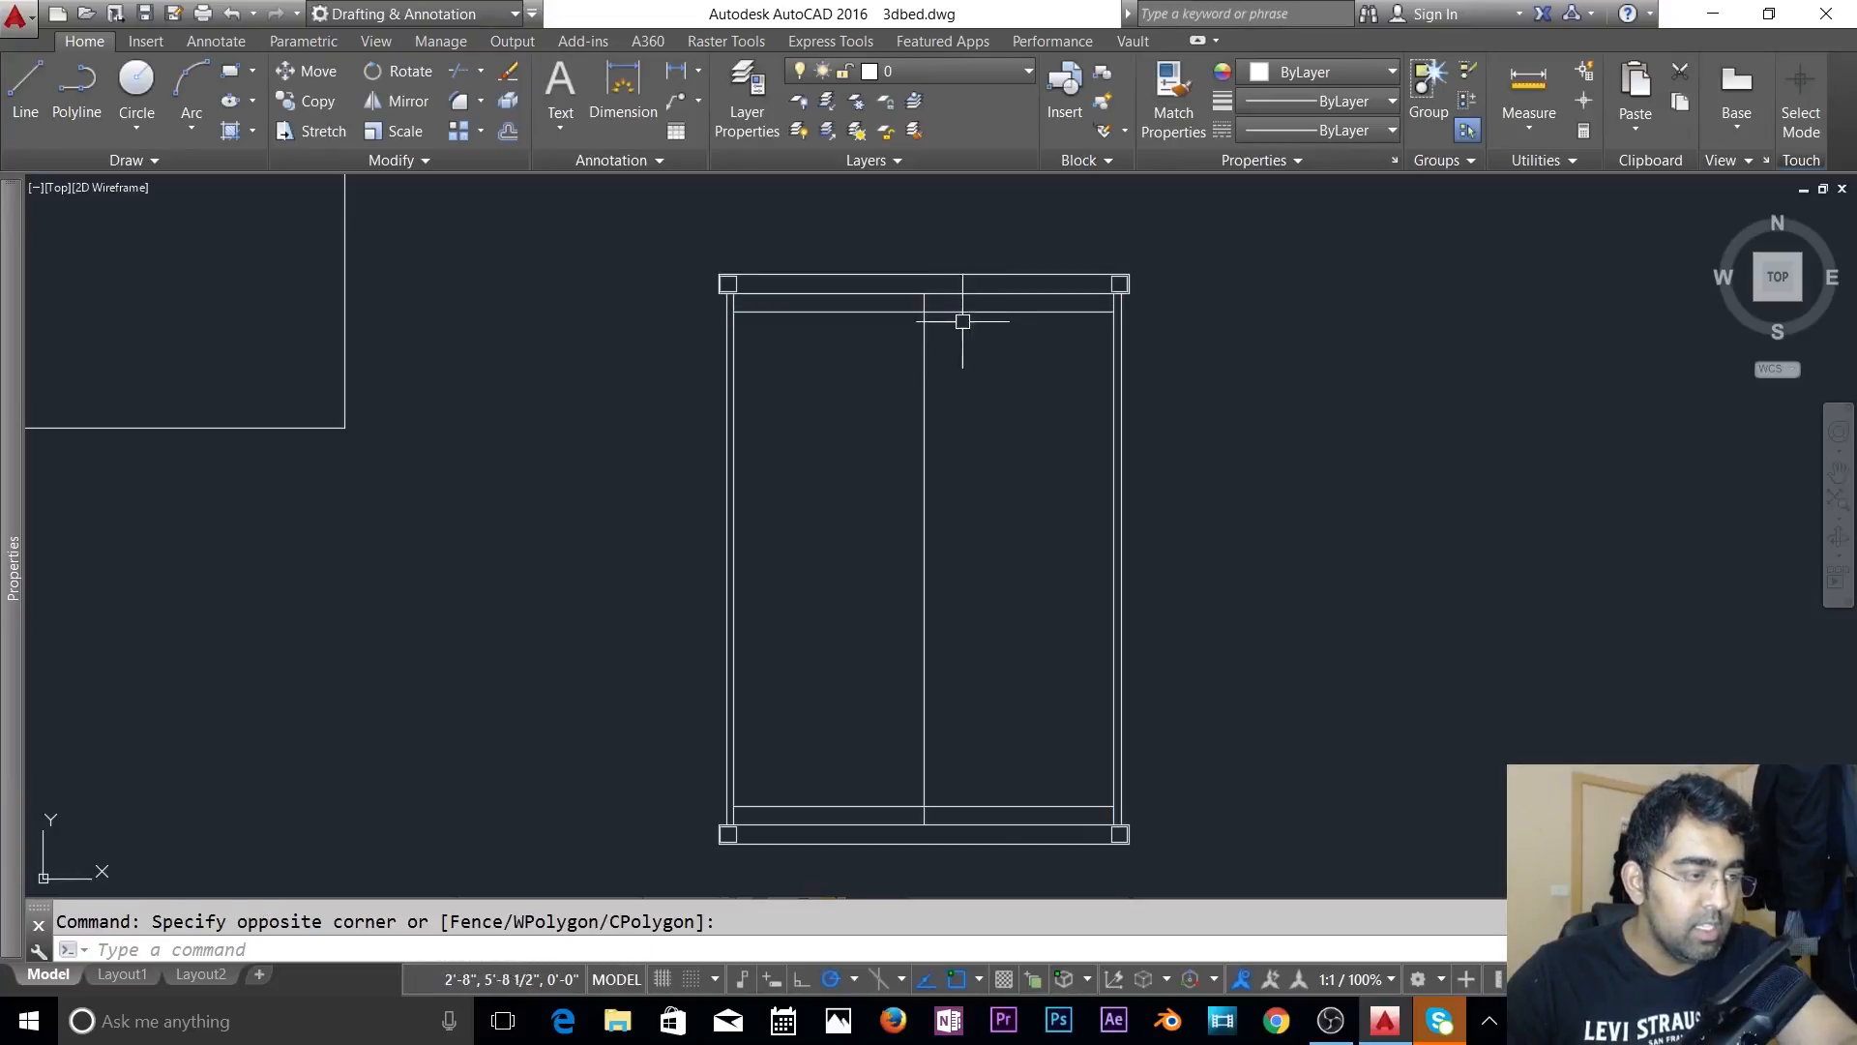
{"action": "key", "text": "Delete"}
{"action": "left_click", "coordinate": [968, 373]}
{"action": "left_click", "coordinate": [931, 377]}
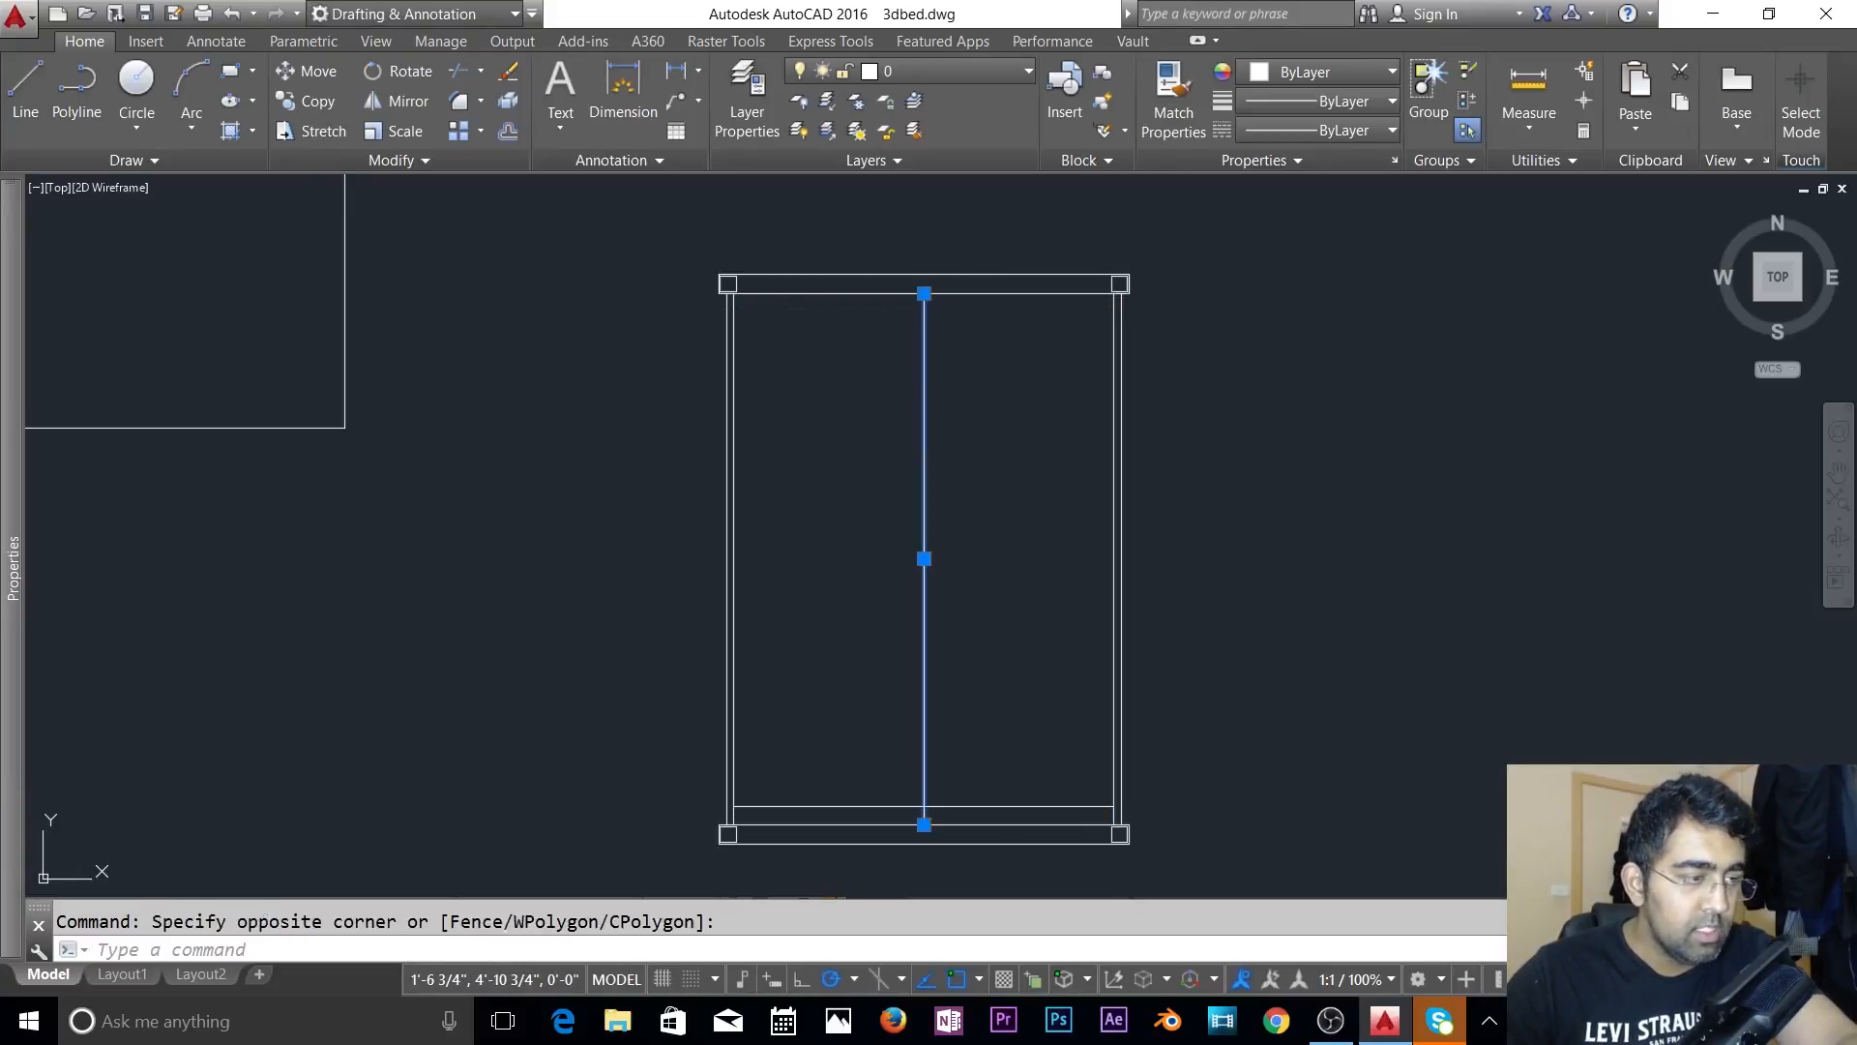
{"action": "key", "text": "Delete"}
- Erase the horizontal line just above the foot of the bed and the two short leftover segments at its ends
{"action": "left_click", "coordinate": [861, 813]}
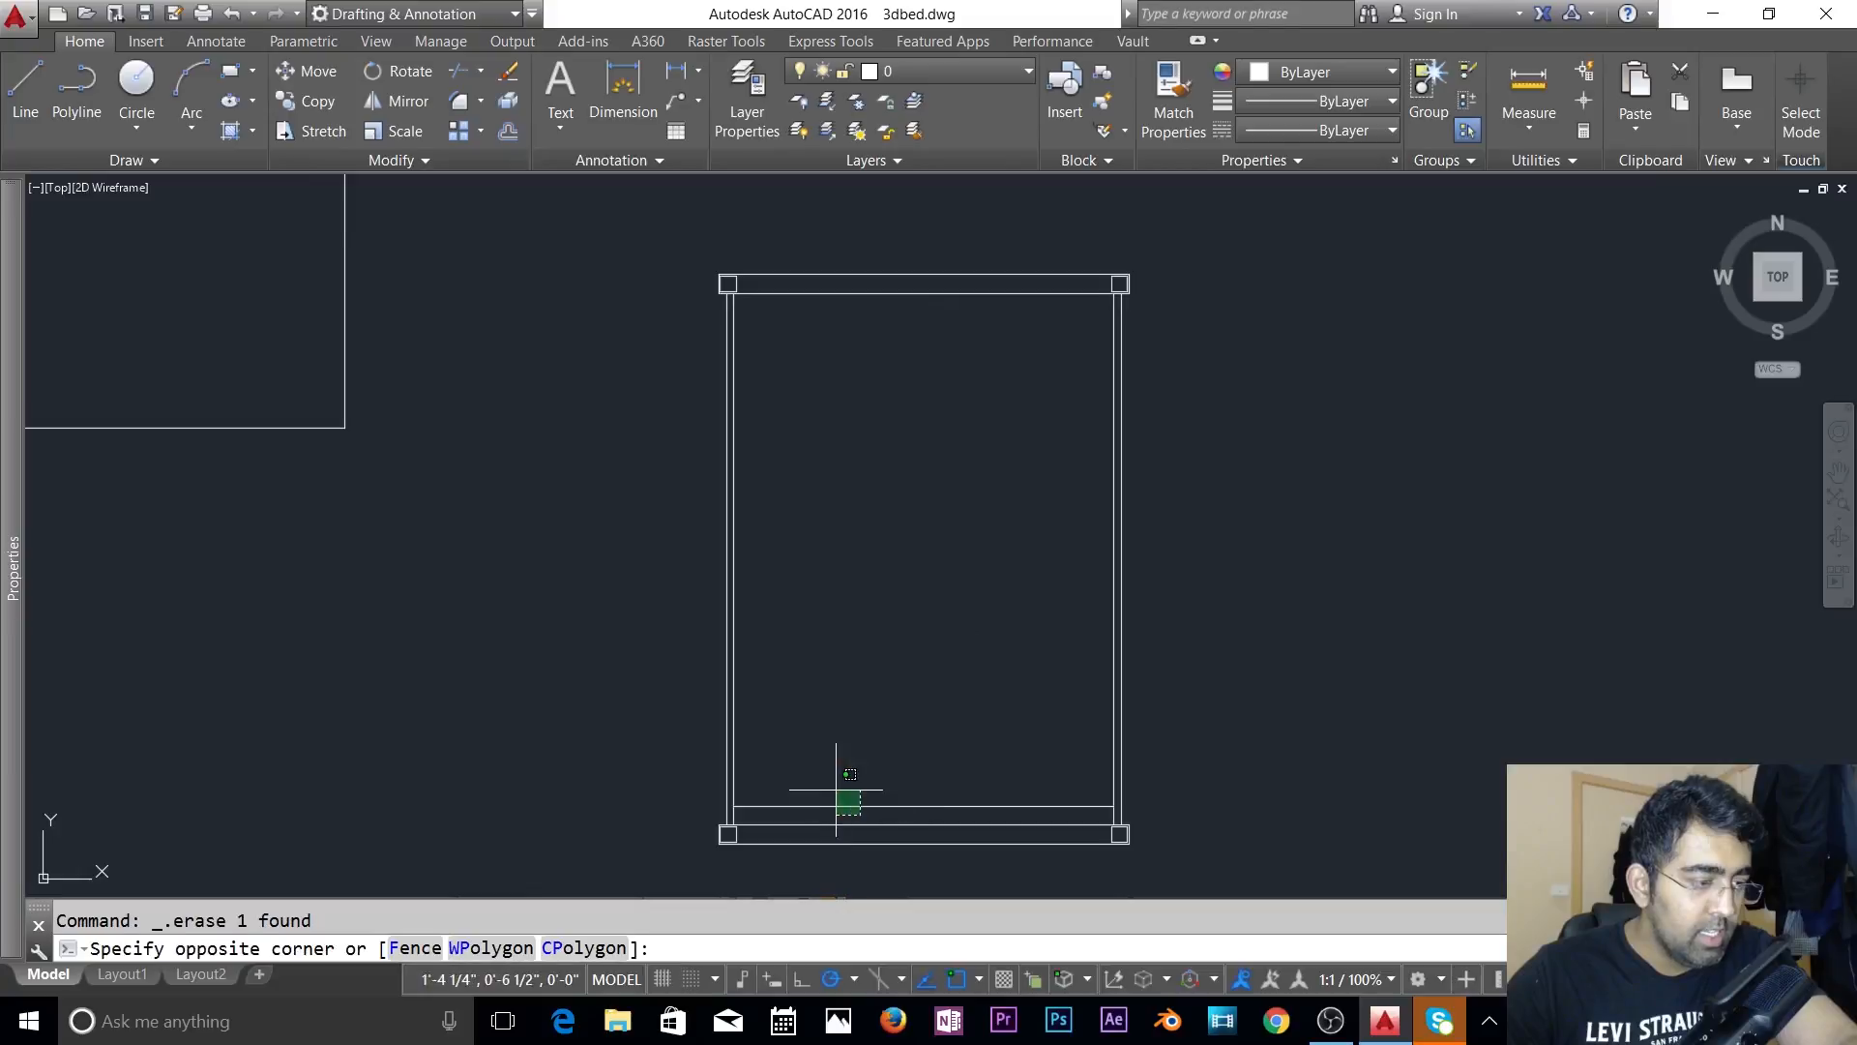
{"action": "left_click", "coordinate": [834, 779]}
{"action": "key", "text": "Delete"}
{"action": "left_click", "coordinate": [698, 773]}
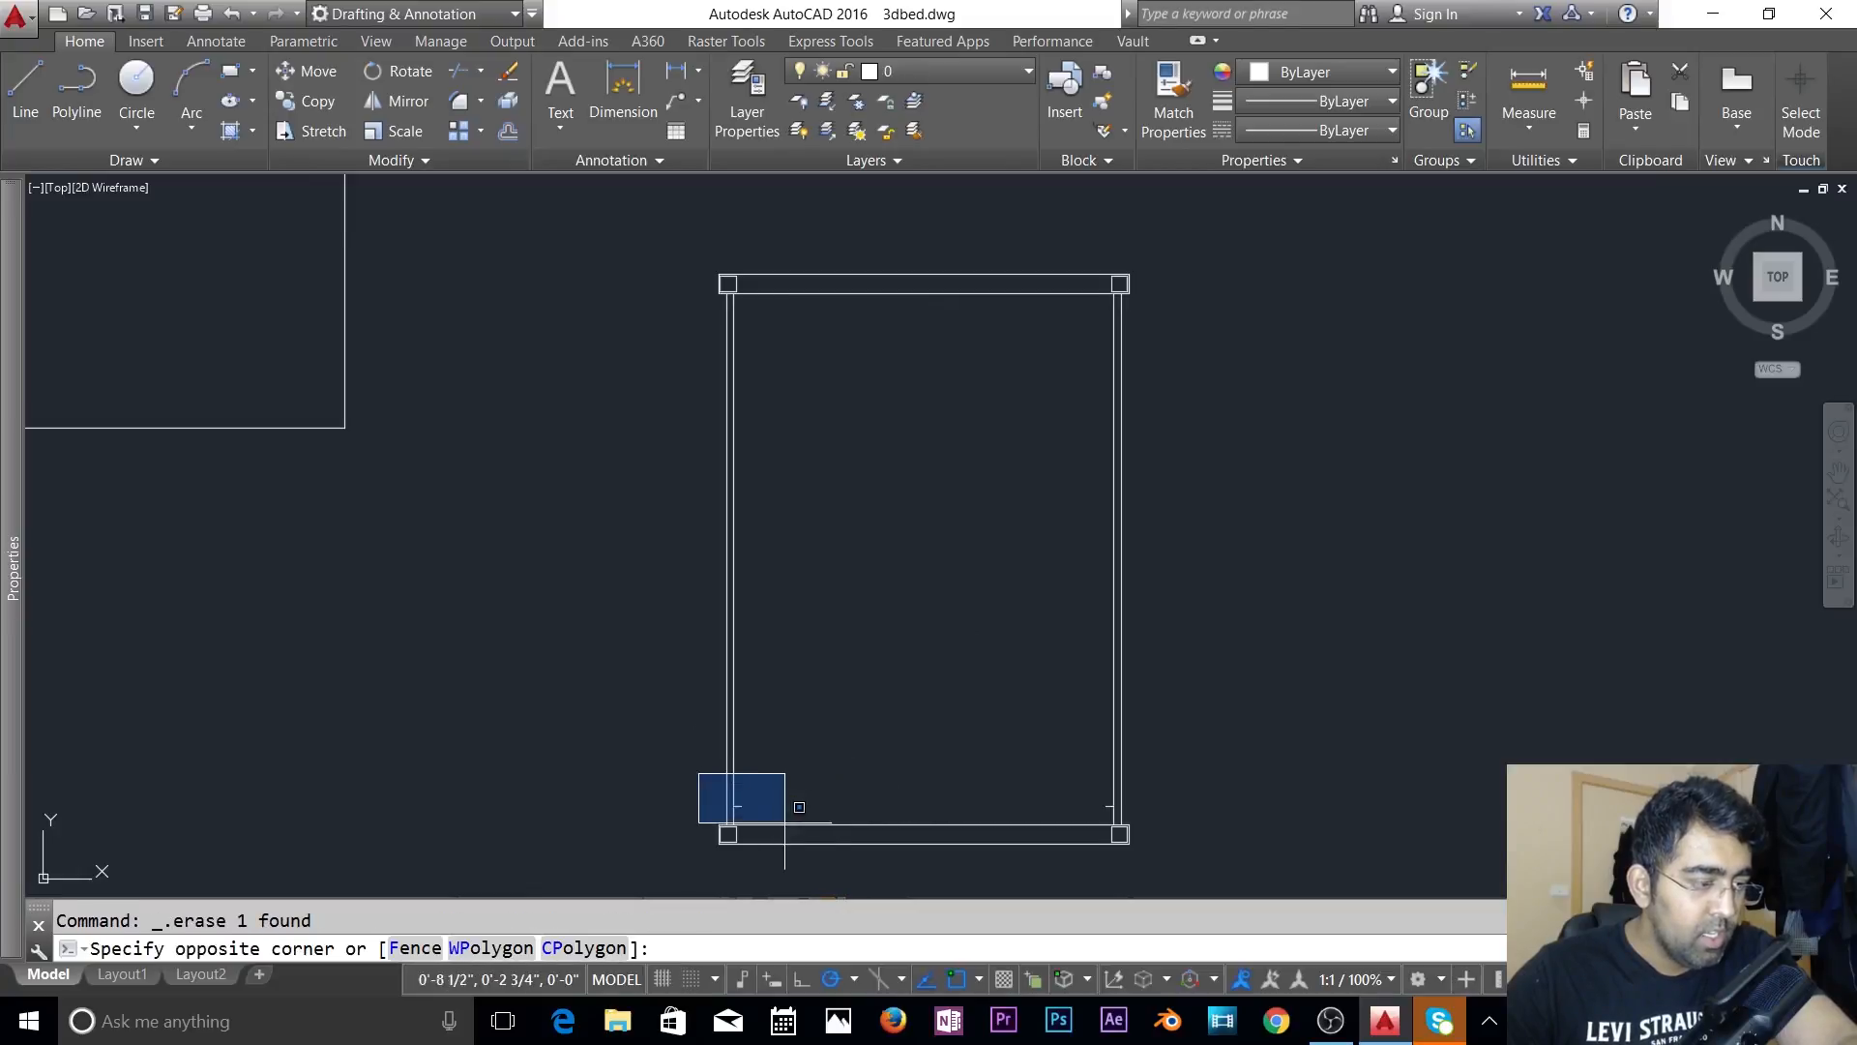
{"action": "left_click", "coordinate": [798, 817]}
{"action": "key", "text": "Delete"}
{"action": "left_click", "coordinate": [1001, 755]}
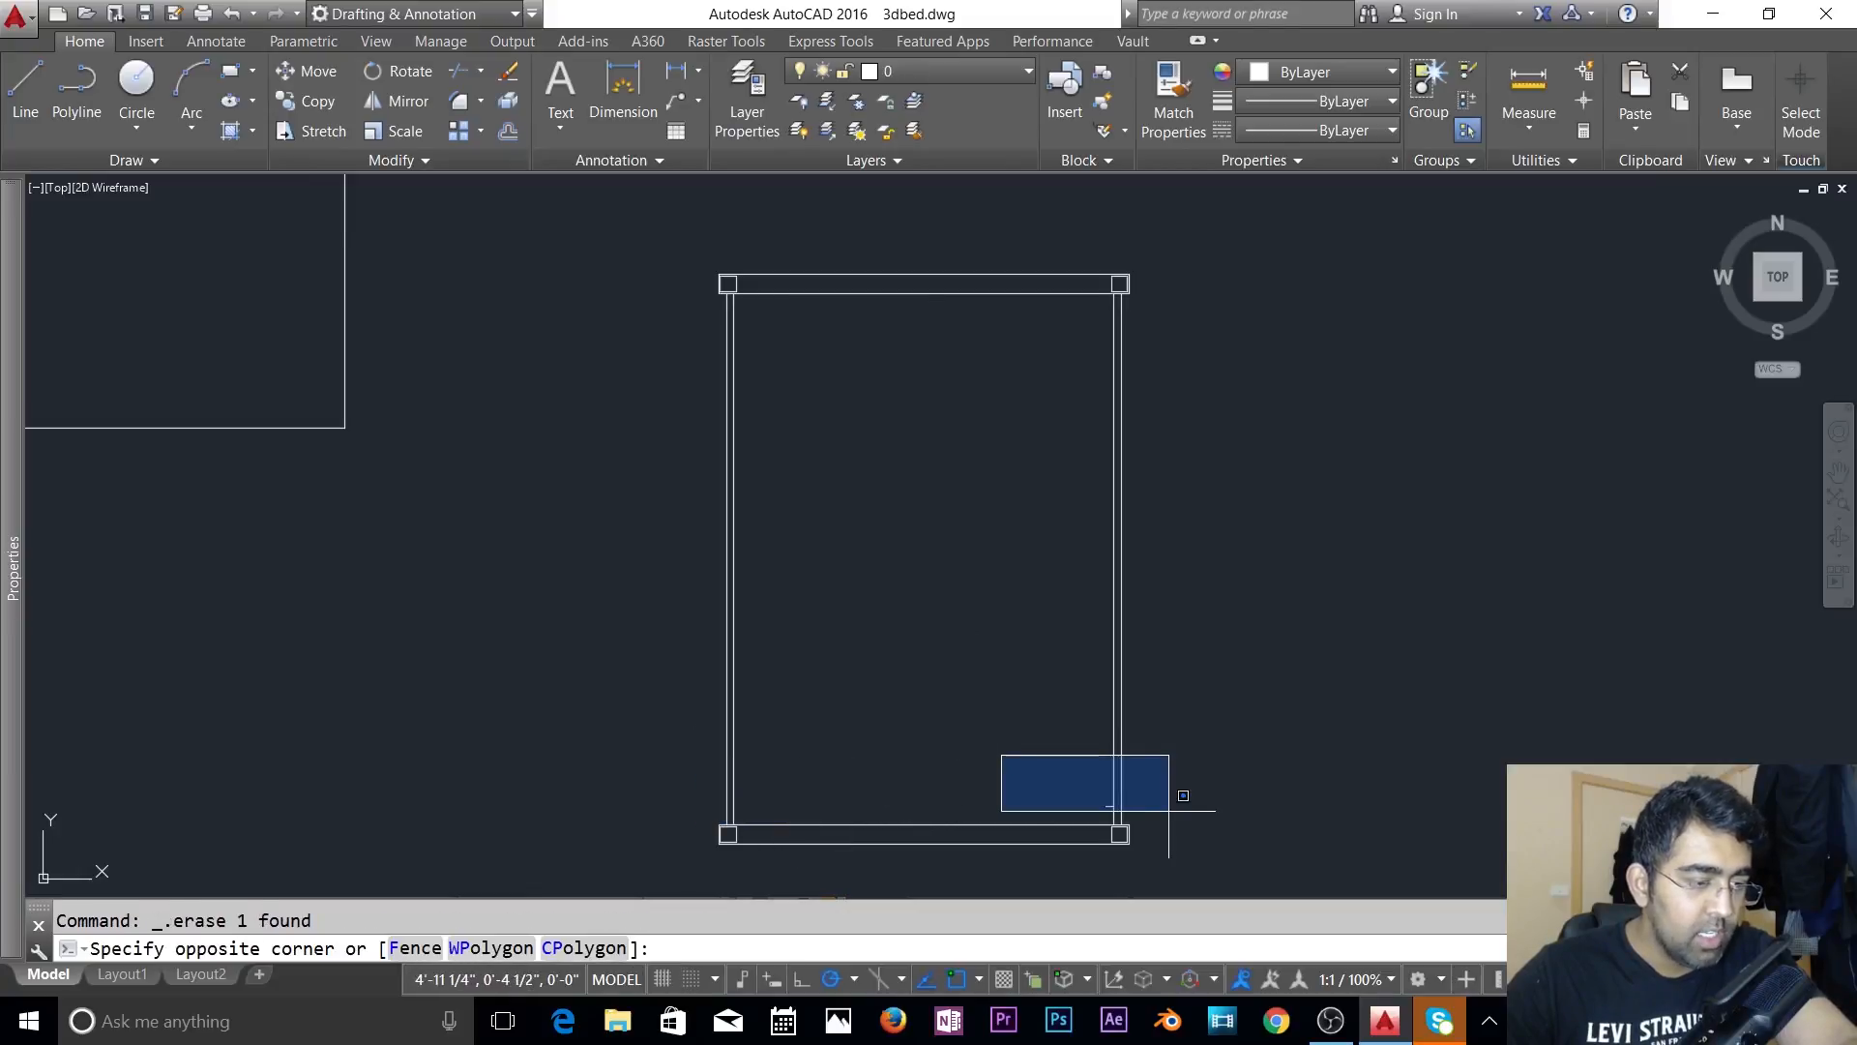
{"action": "left_click", "coordinate": [1170, 812]}
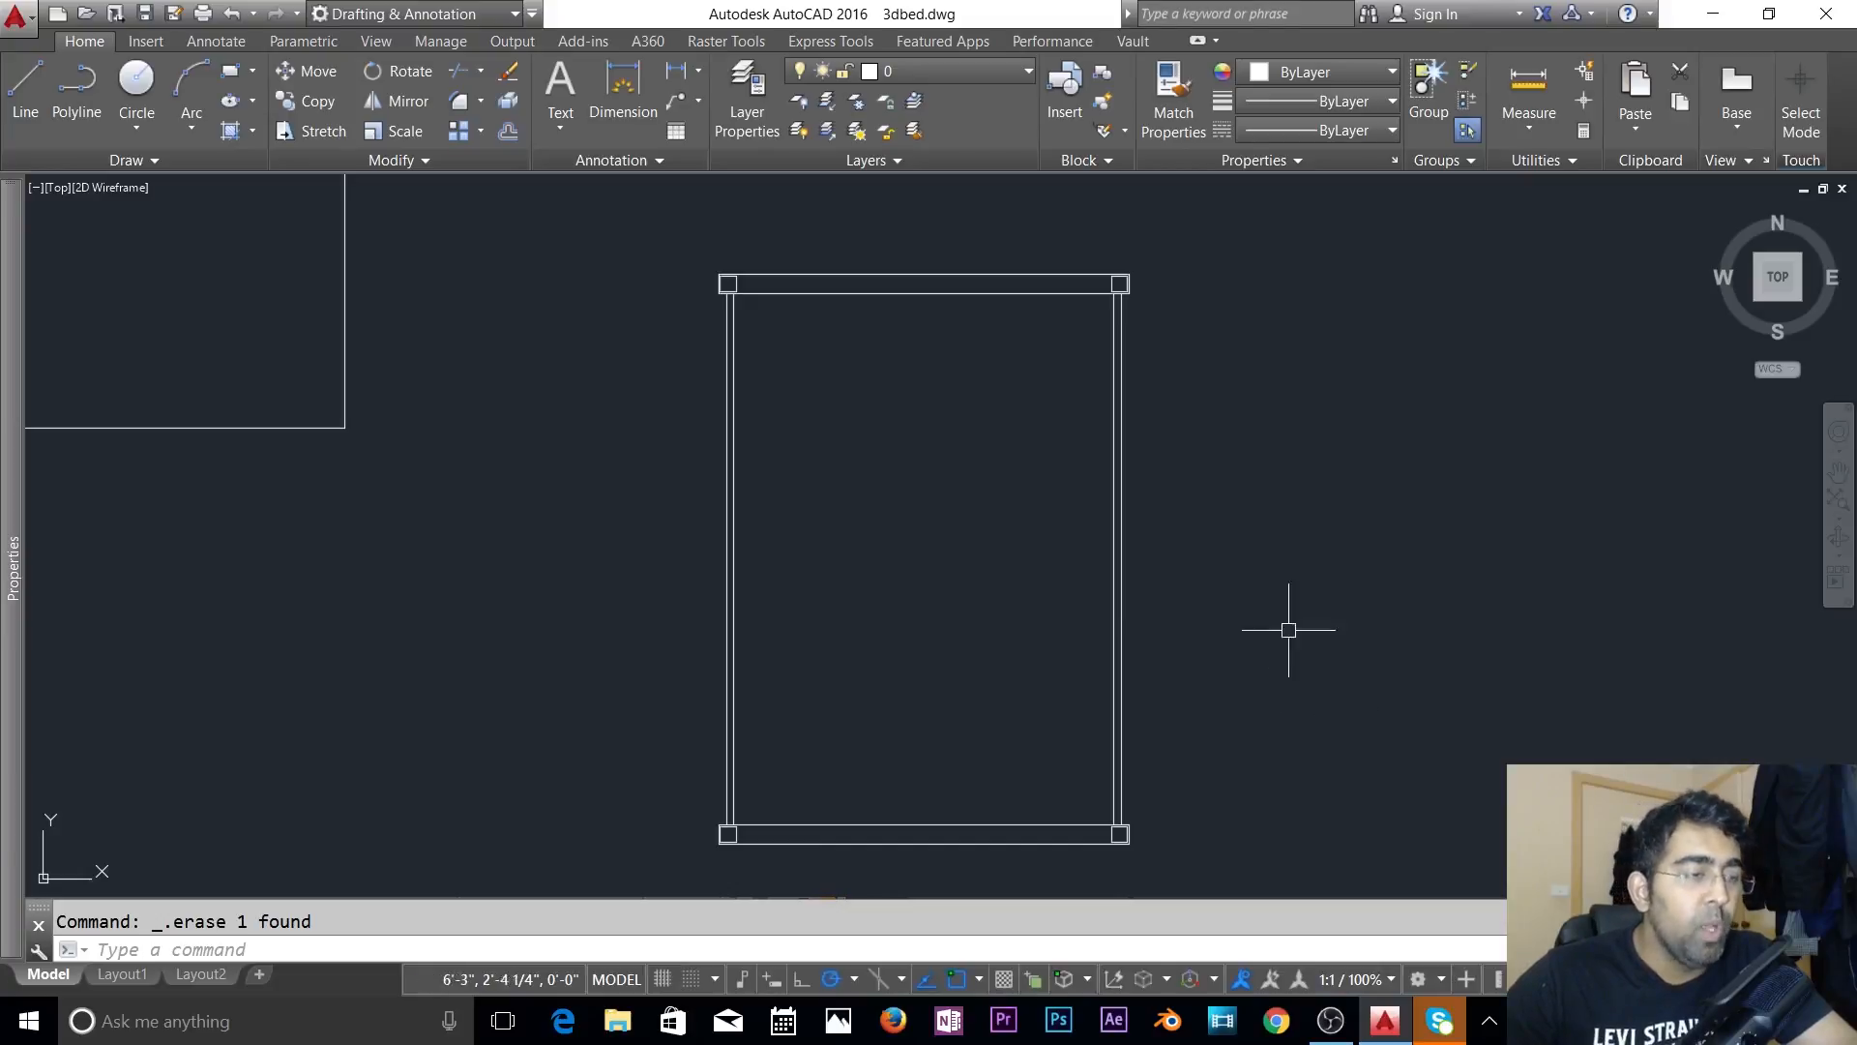
{"action": "key", "text": "Escape"}
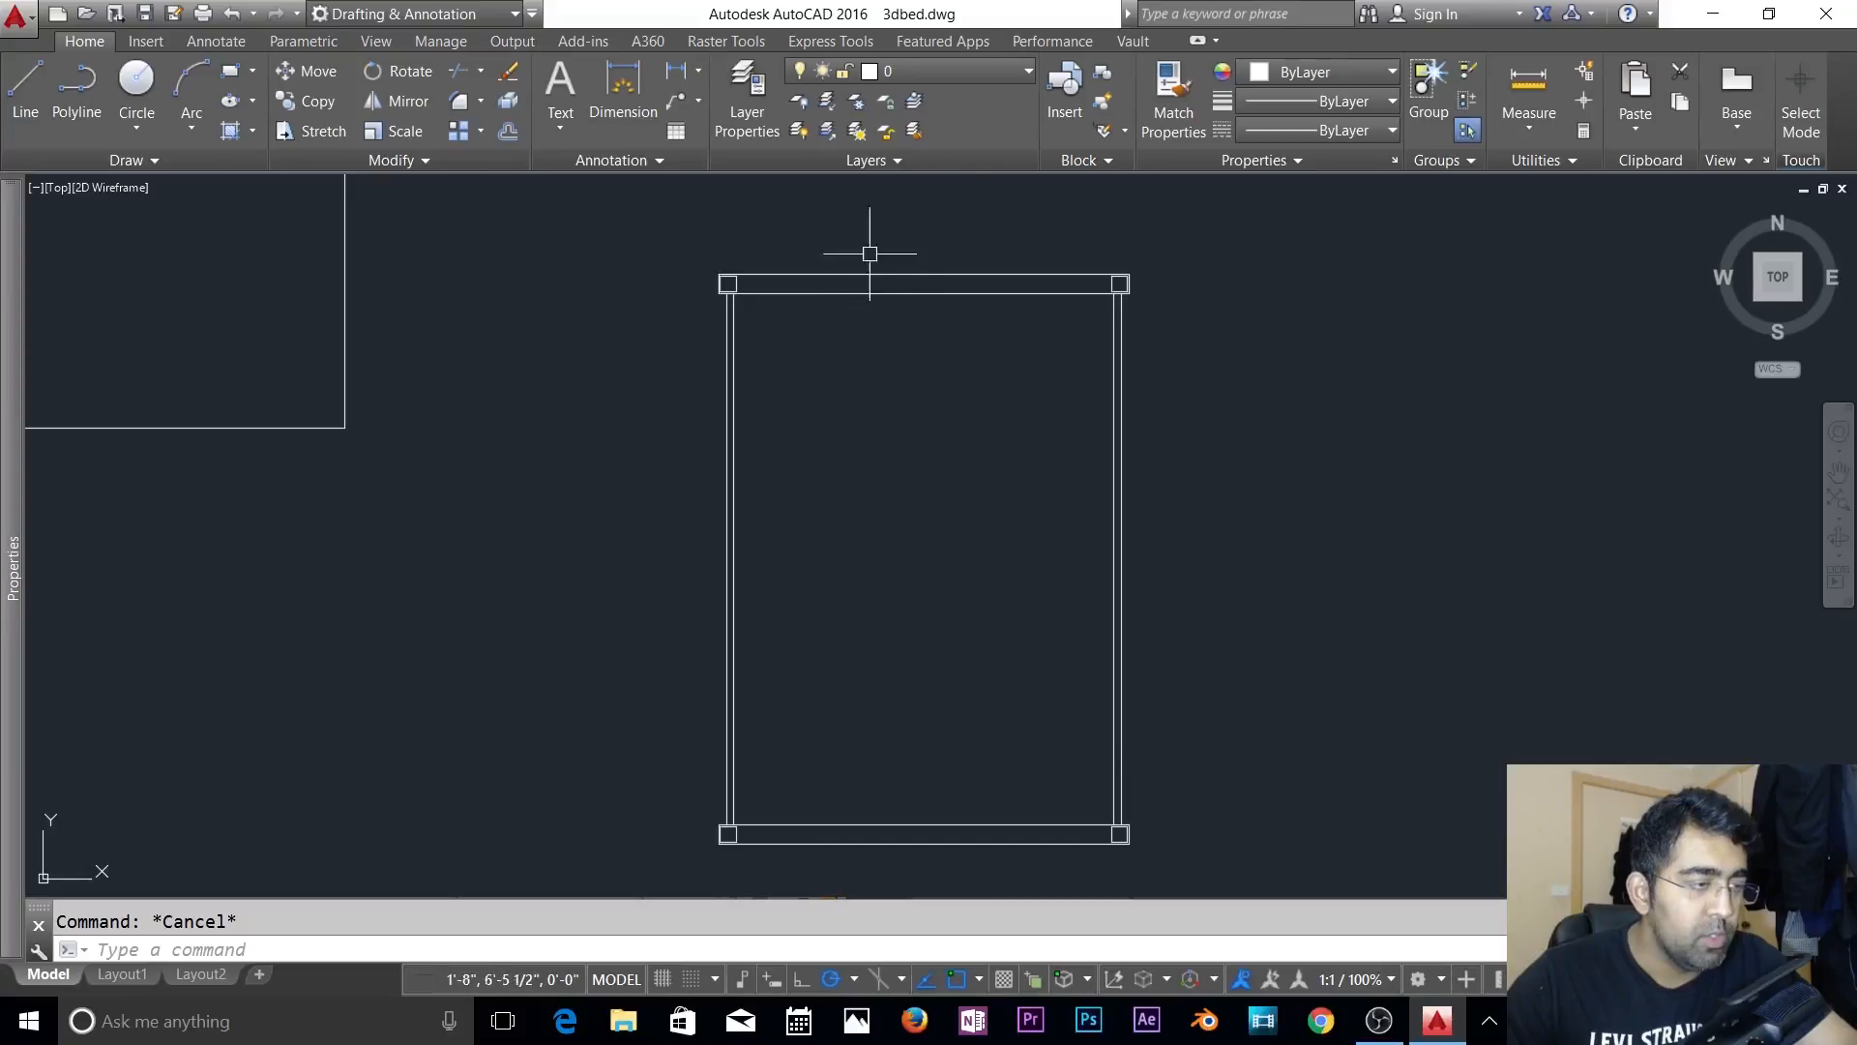
- Turn off the Shoes layer
{"action": "left_click", "coordinate": [994, 71]}
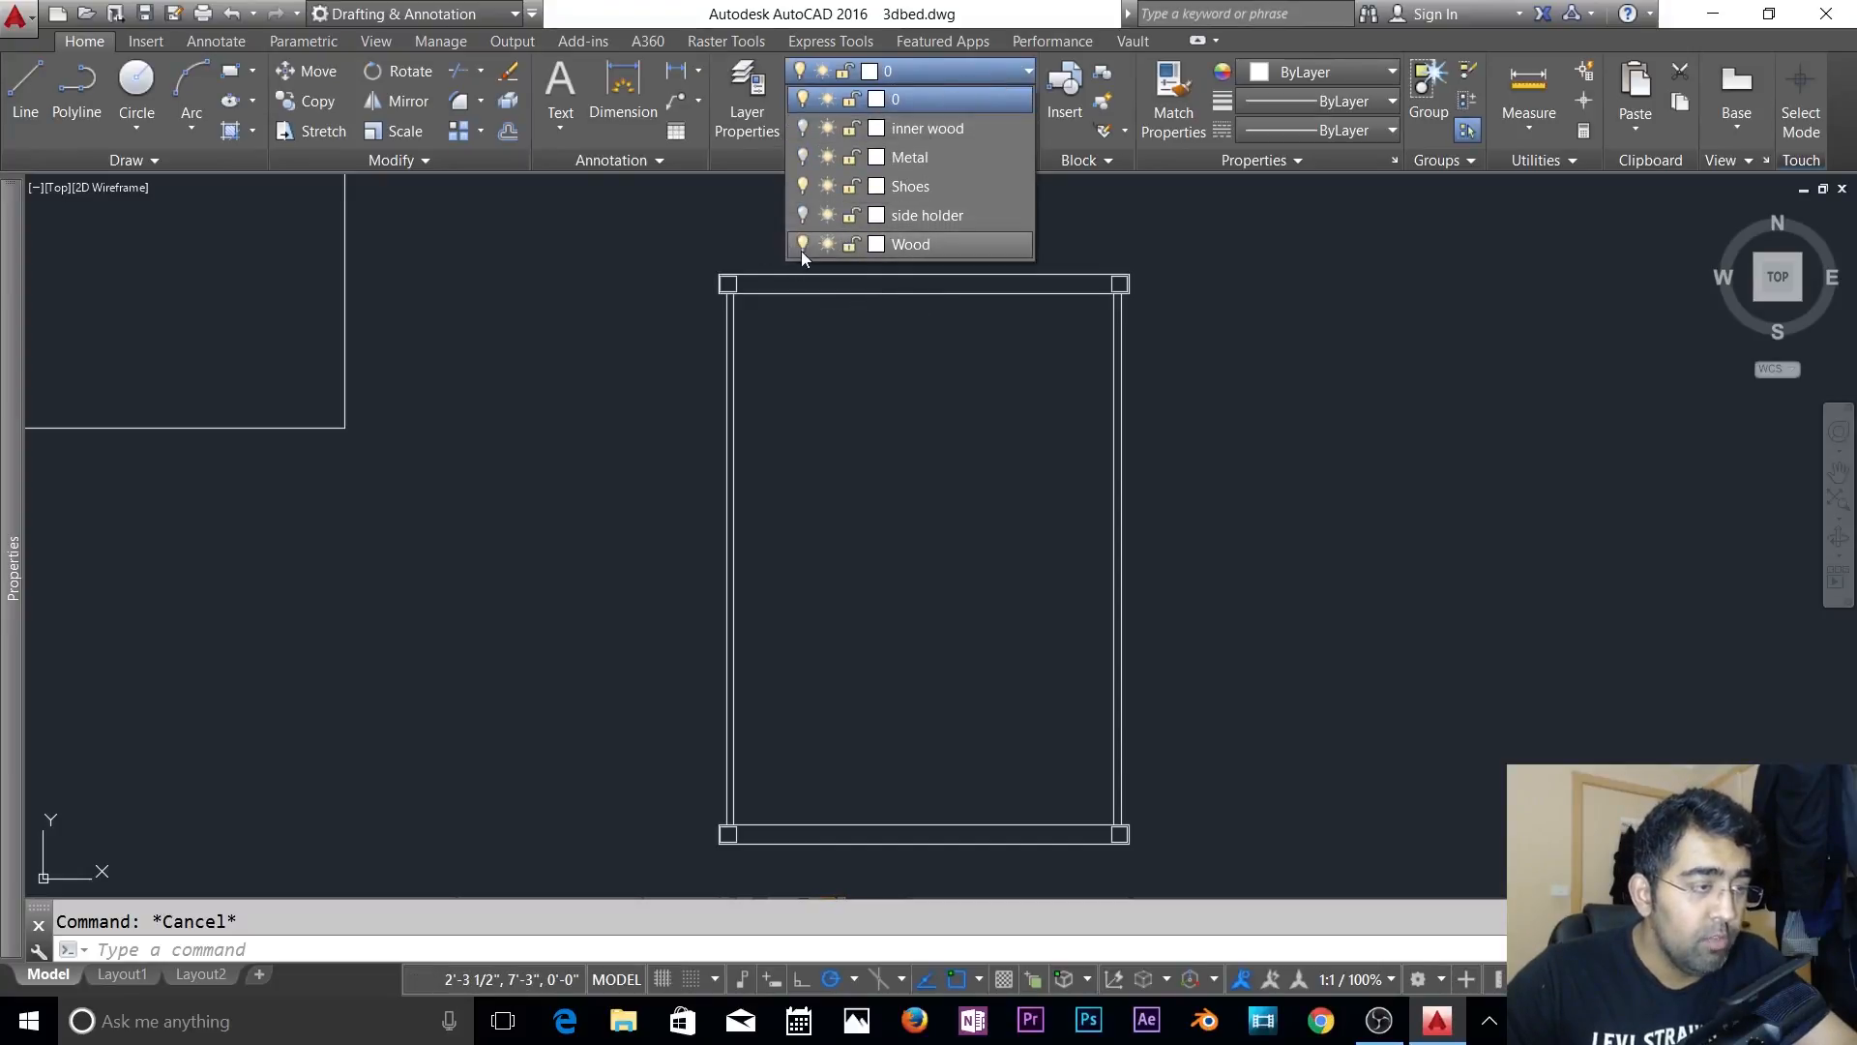
{"action": "left_click", "coordinate": [803, 185]}
{"action": "left_click", "coordinate": [818, 376]}
{"action": "left_click", "coordinate": [897, 456]}
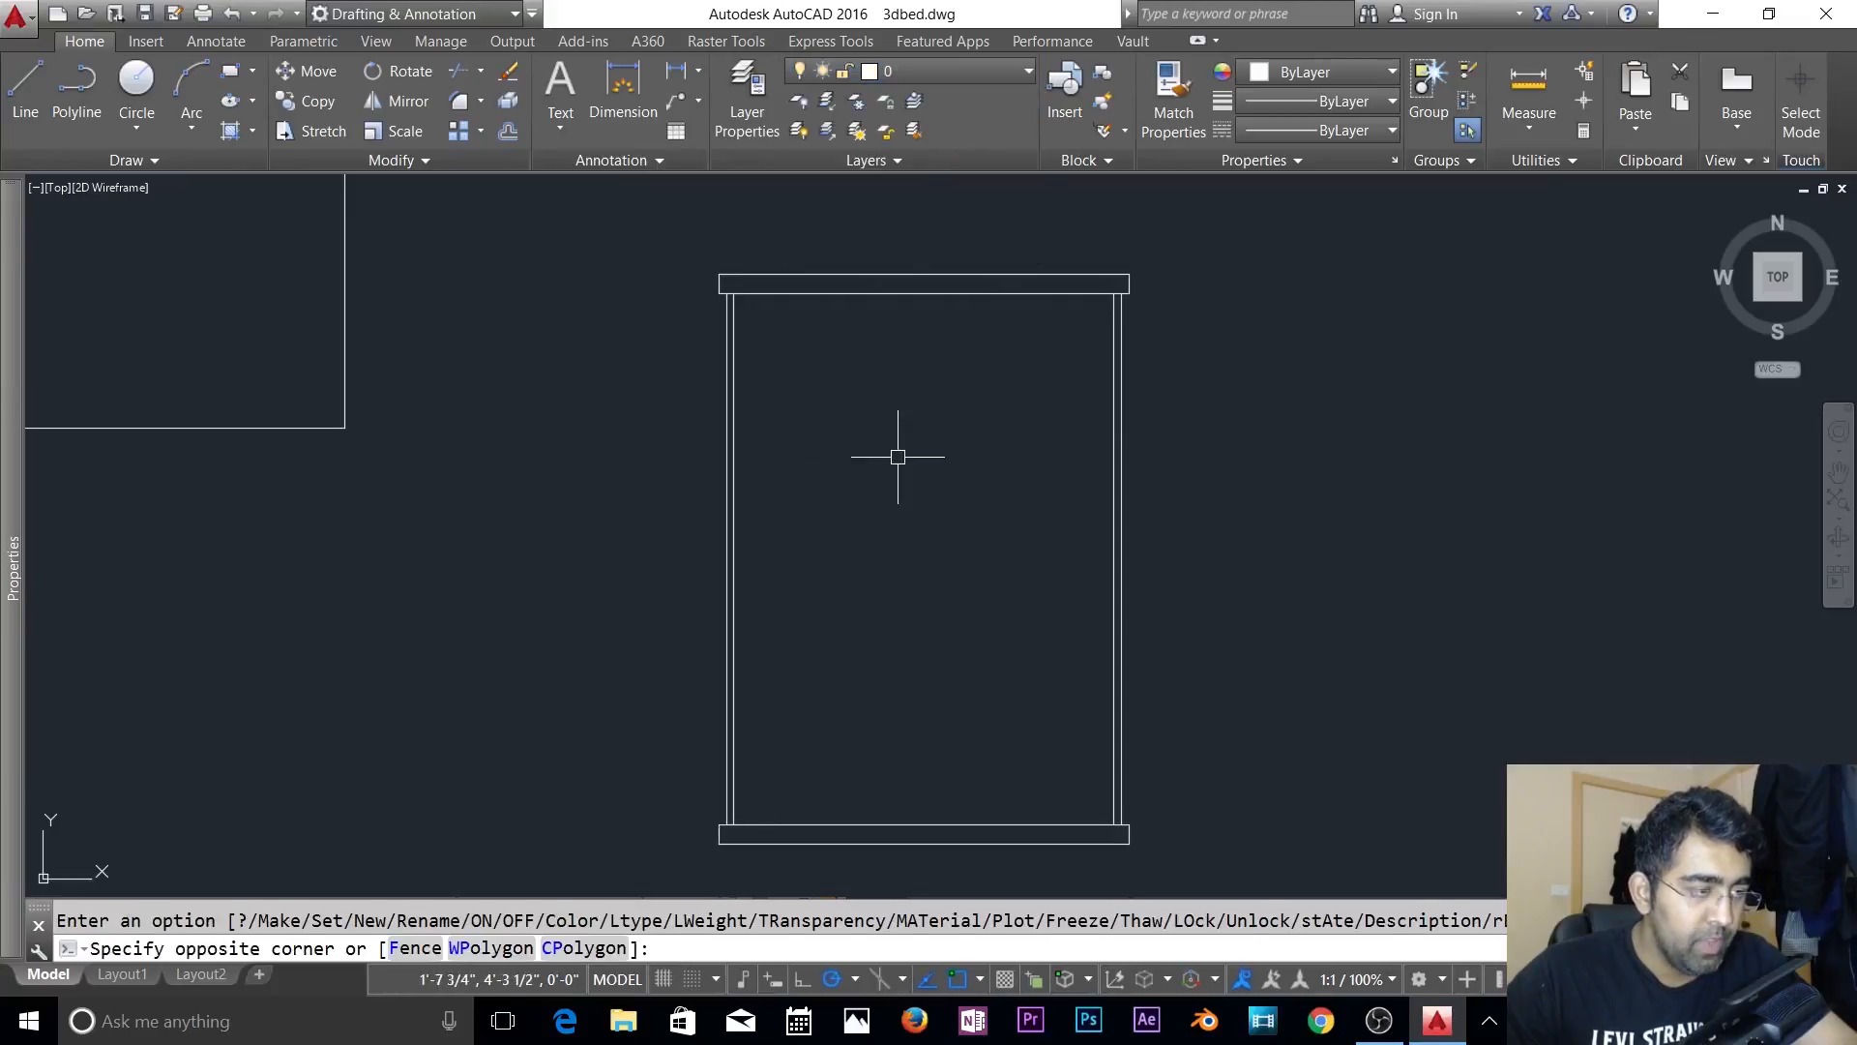
{"action": "key", "text": "Escape"}
- Check which objects make up the head strip, side rails and foot strip of the frame by selecting them
{"action": "left_click", "coordinate": [943, 233]}
{"action": "left_click", "coordinate": [891, 345]}
{"action": "key", "text": "Escape"}
{"action": "left_click", "coordinate": [1200, 436]}
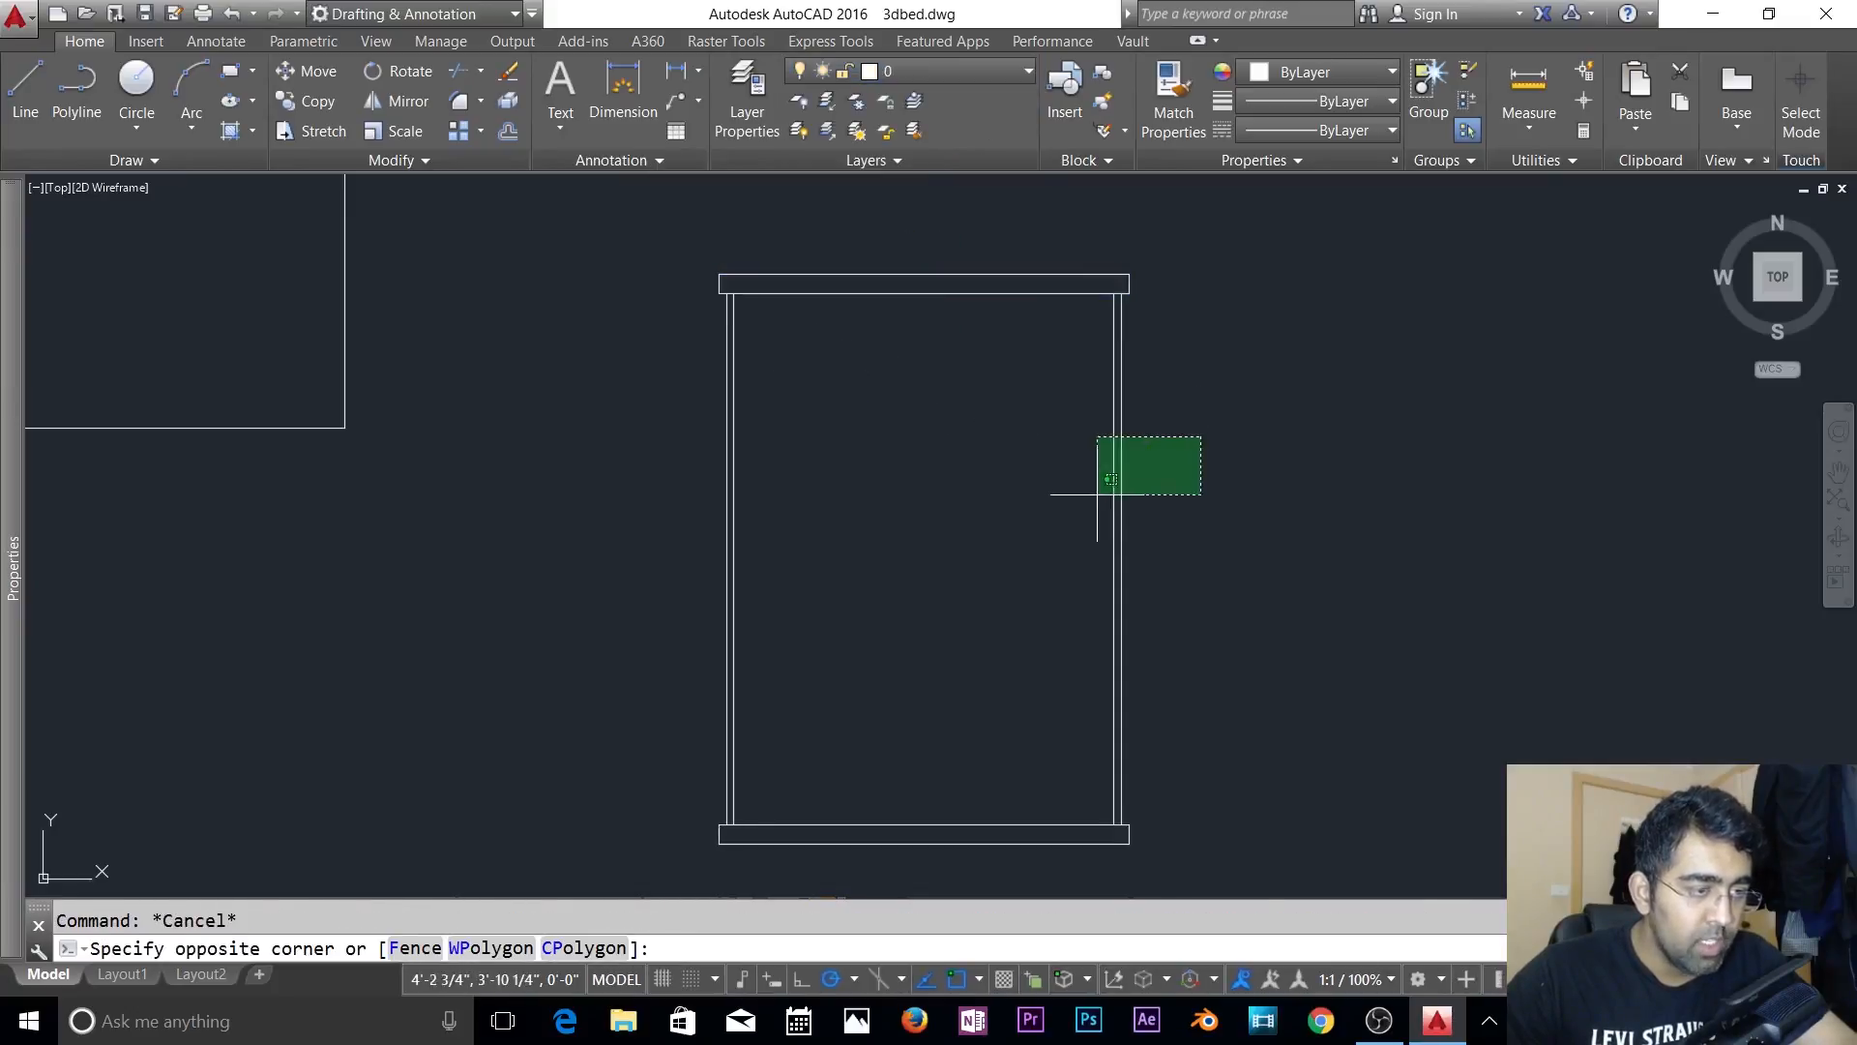
{"action": "left_click", "coordinate": [1081, 507]}
{"action": "key", "text": "Escape"}
{"action": "left_click", "coordinate": [890, 509]}
{"action": "left_click", "coordinate": [699, 574]}
{"action": "key", "text": "Escape"}
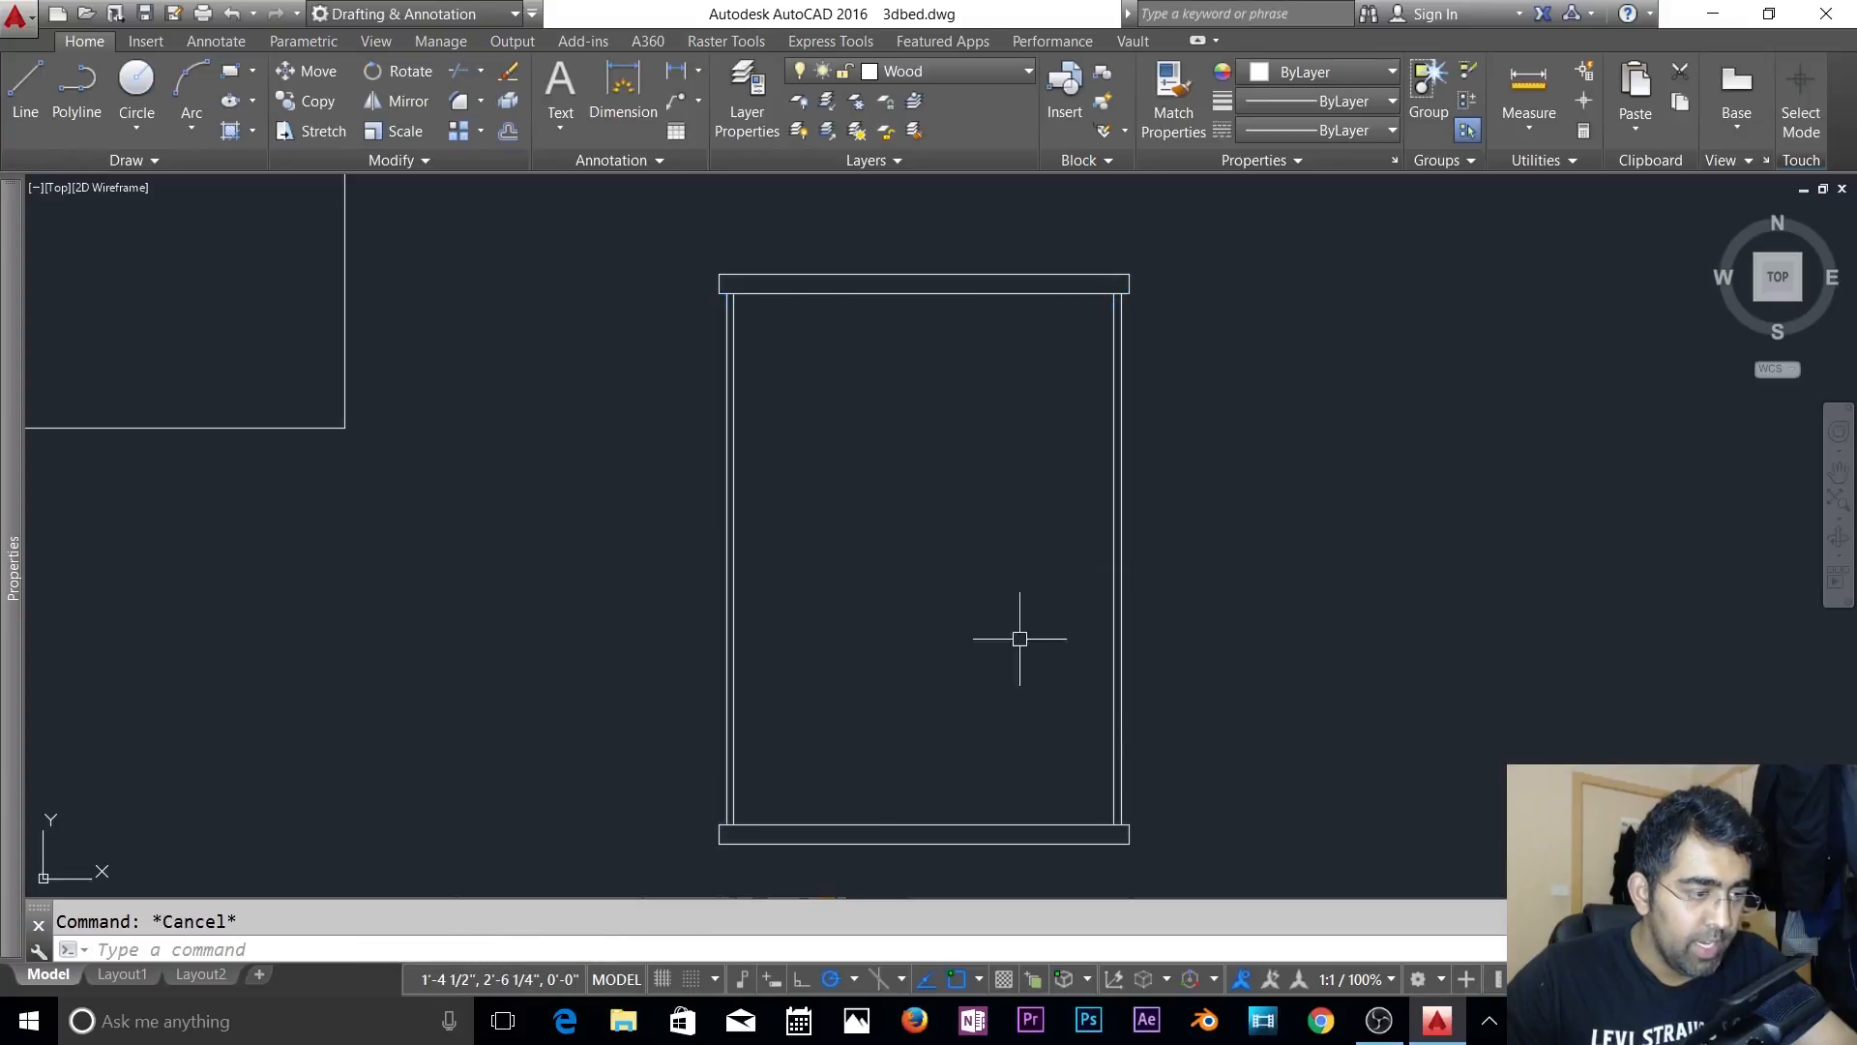
{"action": "left_click", "coordinate": [1078, 738]}
{"action": "left_click", "coordinate": [967, 856]}
{"action": "key", "text": "Escape"}
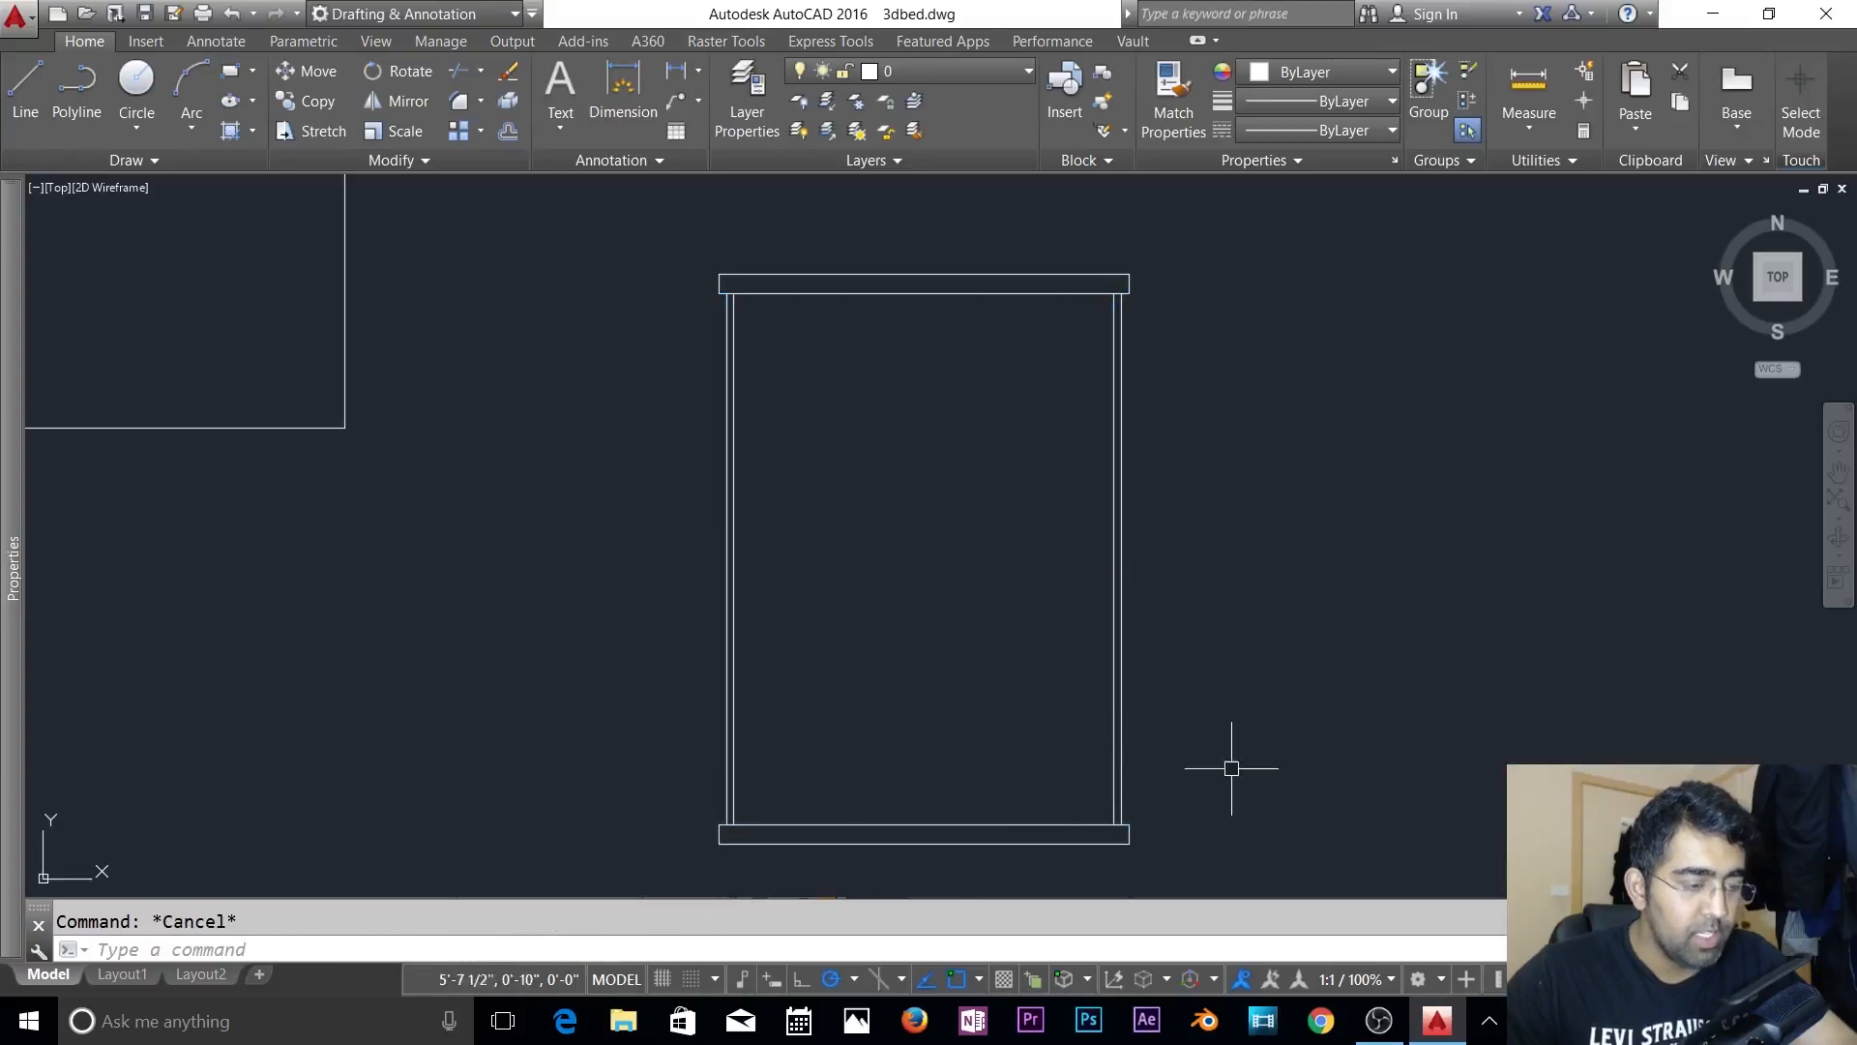
{"action": "left_click", "coordinate": [1047, 799]}
{"action": "left_click", "coordinate": [995, 879]}
{"action": "key", "text": "Escape"}
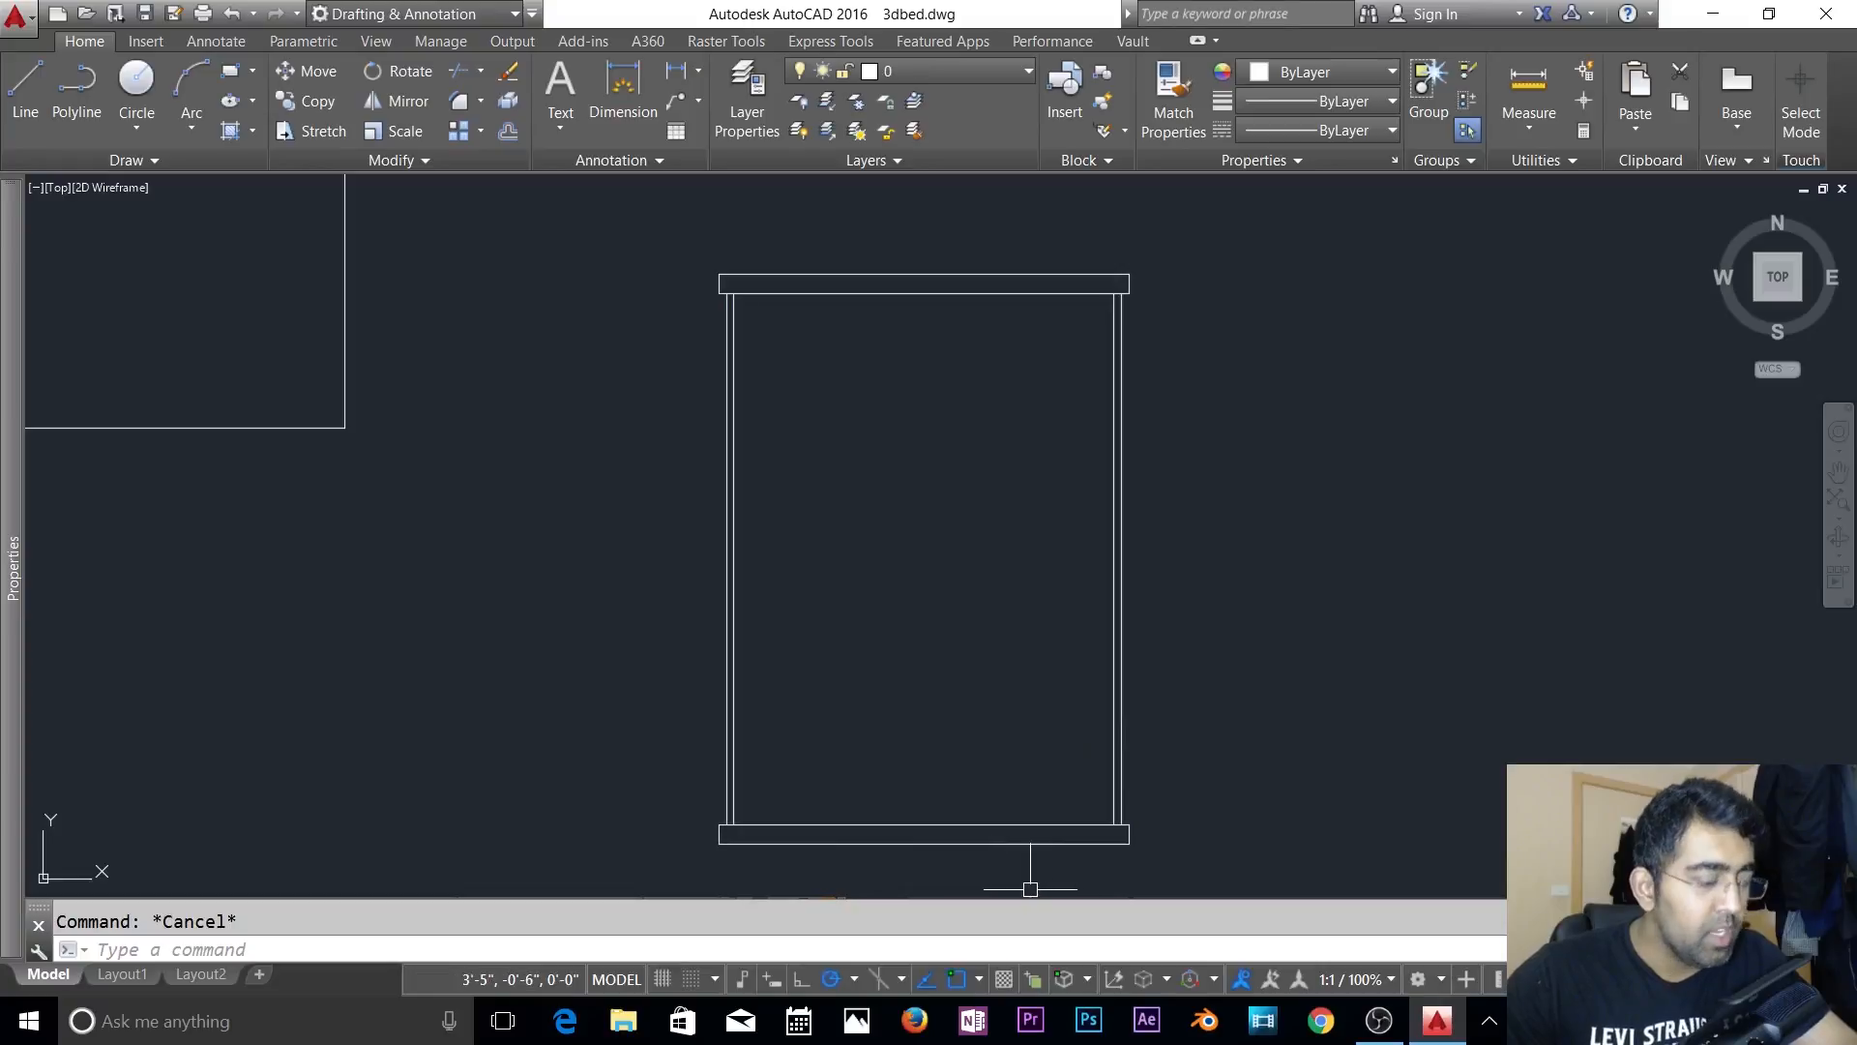
- Make the Wood layer current and create boundary polylines from the head strip, foot strip and both side rails
{"action": "type", "text": "b"}
{"action": "key", "text": "BackSpace"}
{"action": "left_click", "coordinate": [926, 71]}
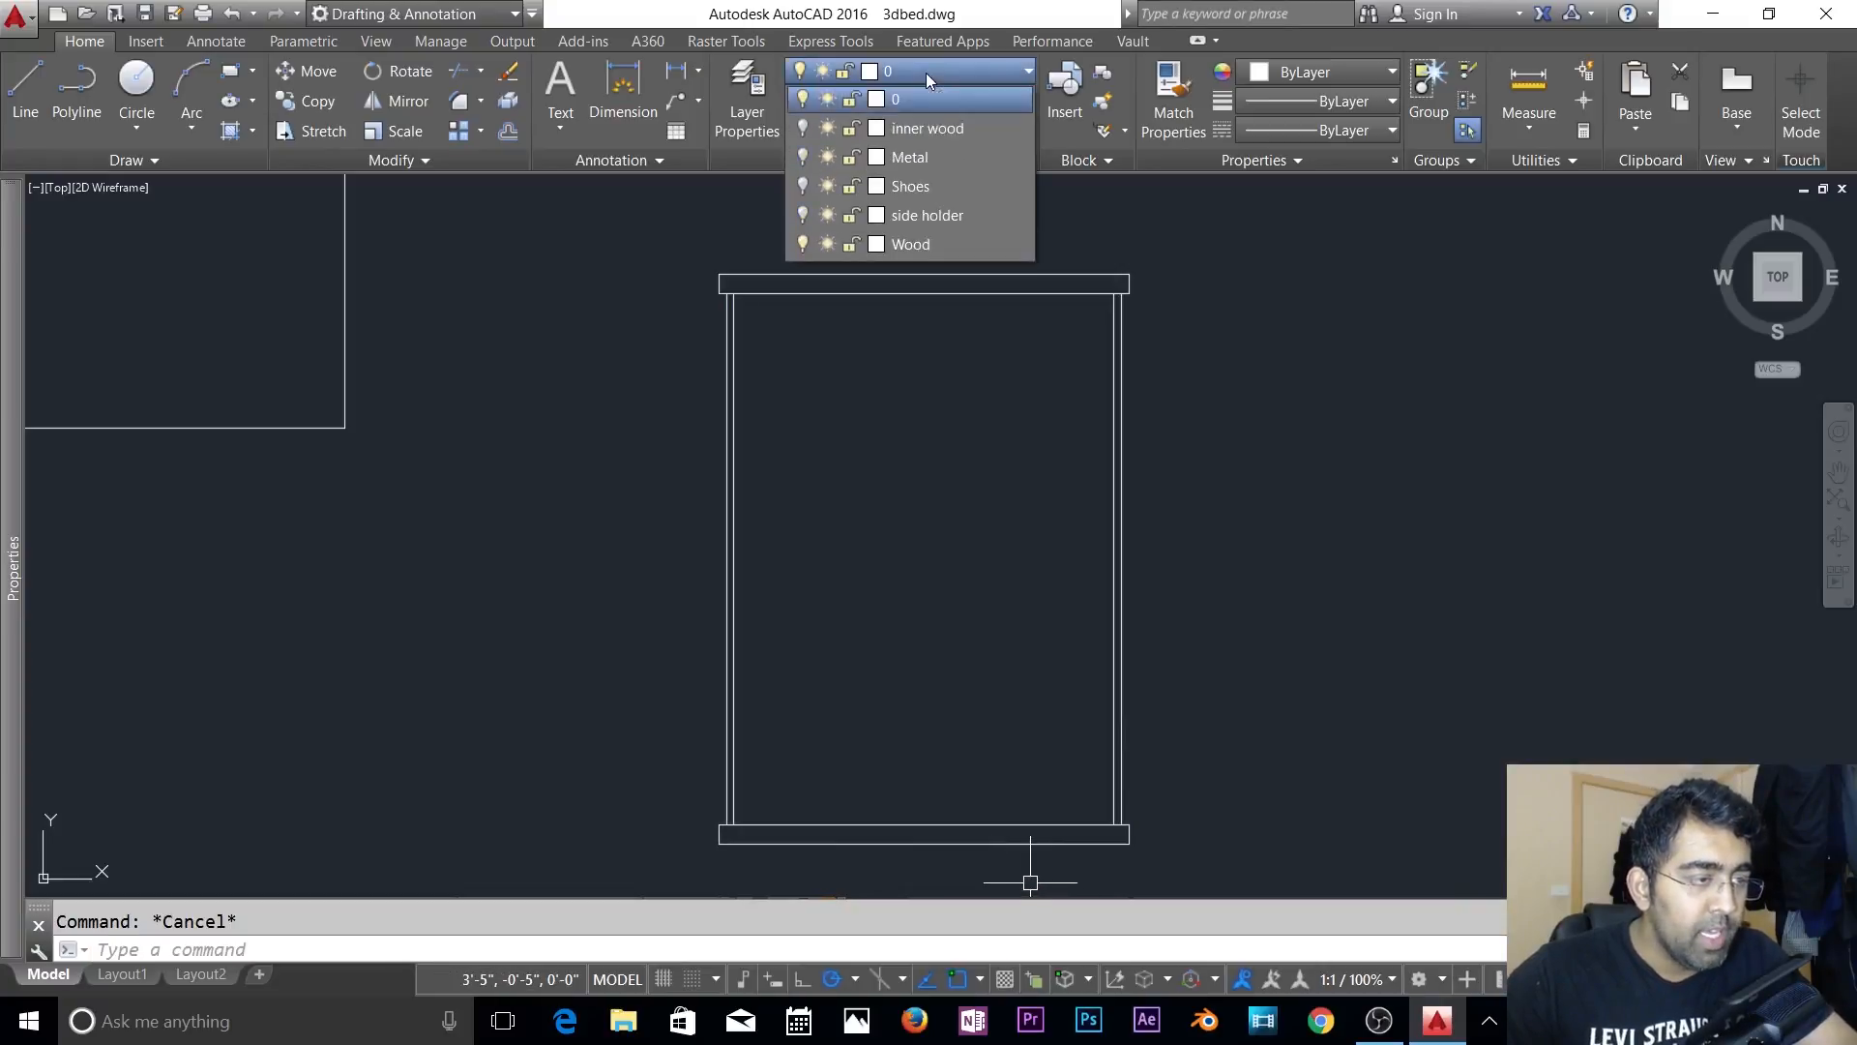
{"action": "left_click", "coordinate": [913, 246]}
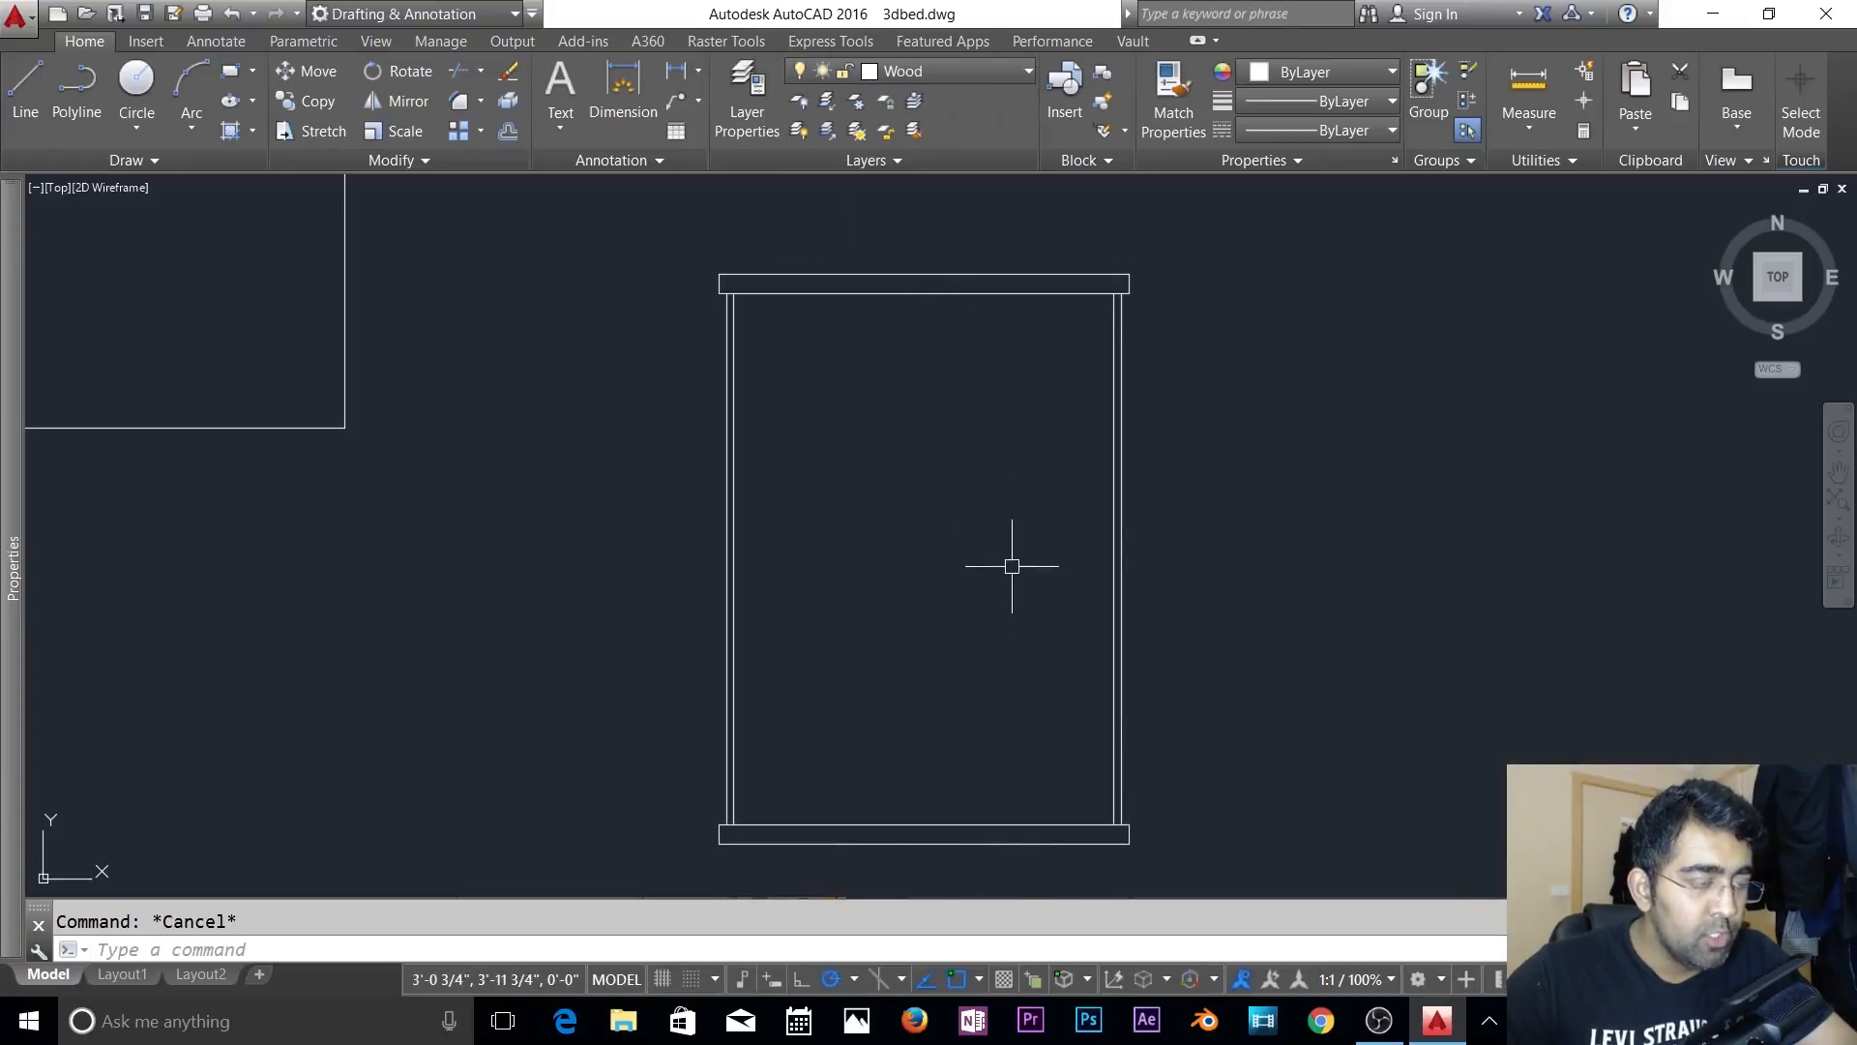
{"action": "type", "text": "bo"}
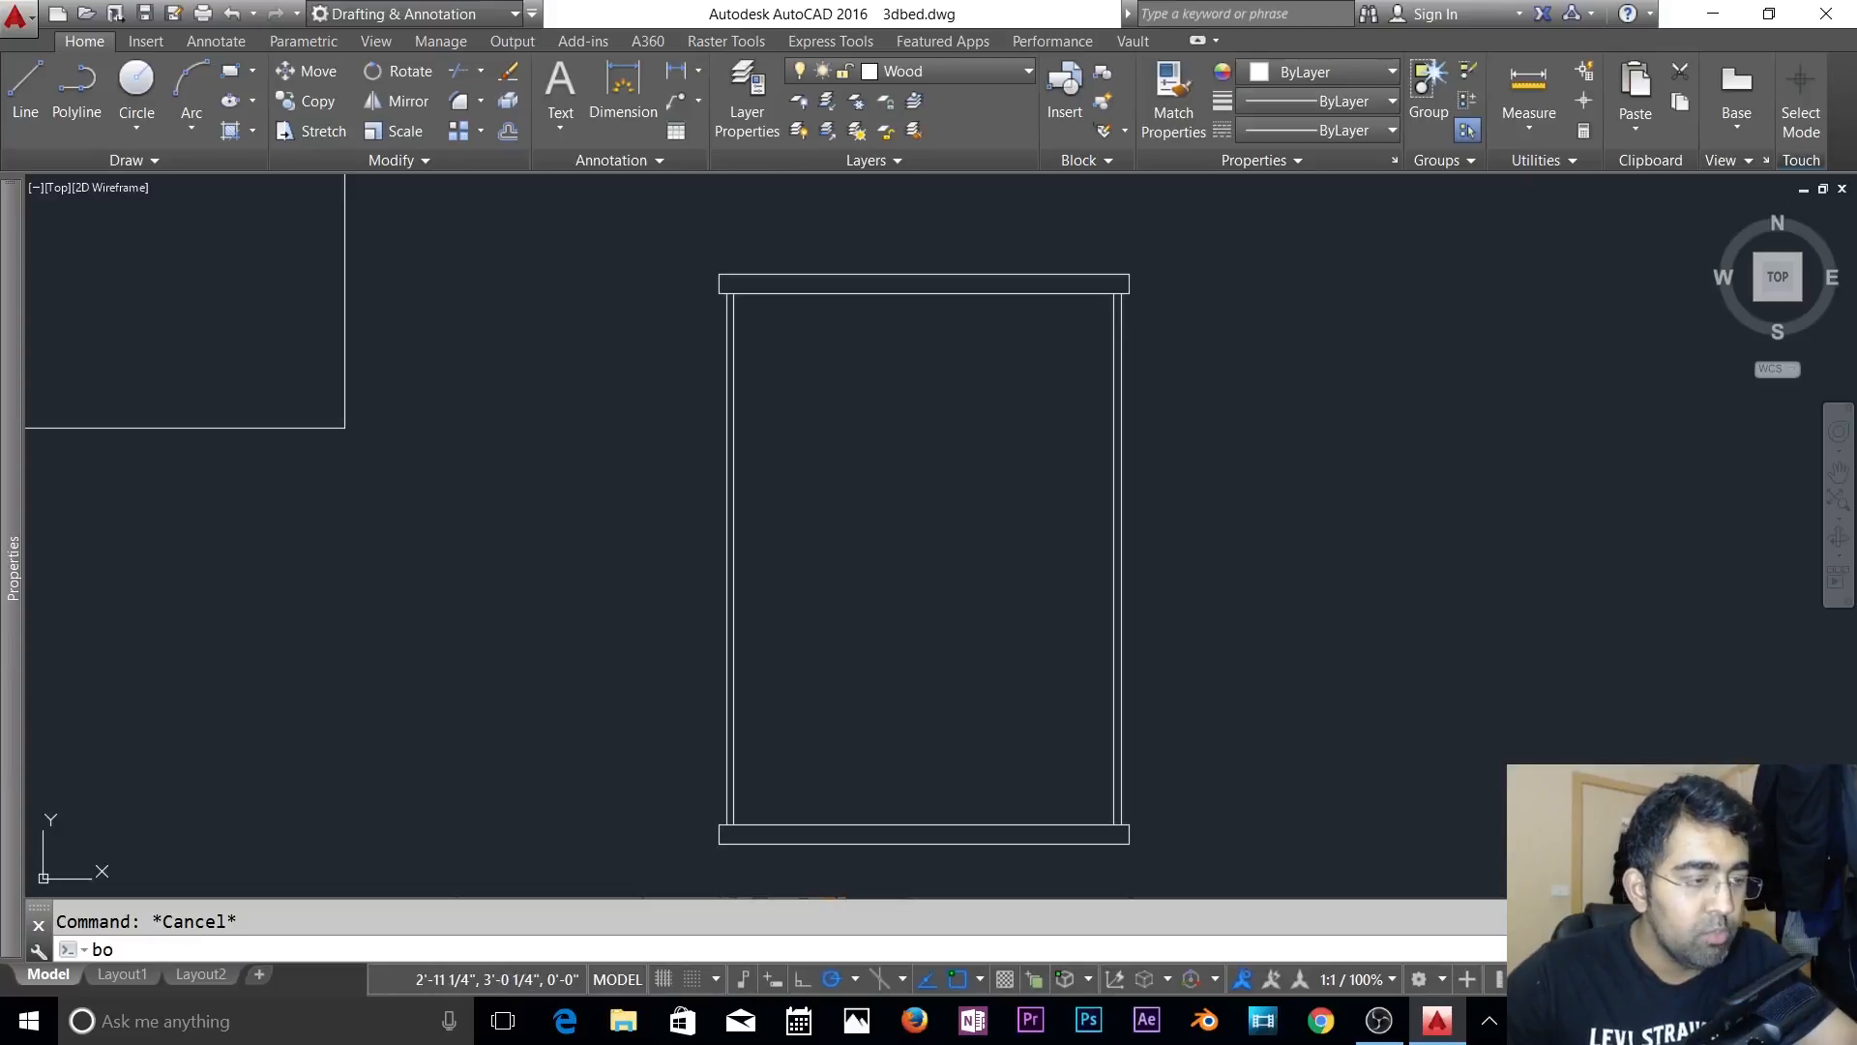
{"action": "key", "text": "Return"}
{"action": "left_click", "coordinate": [1112, 385]}
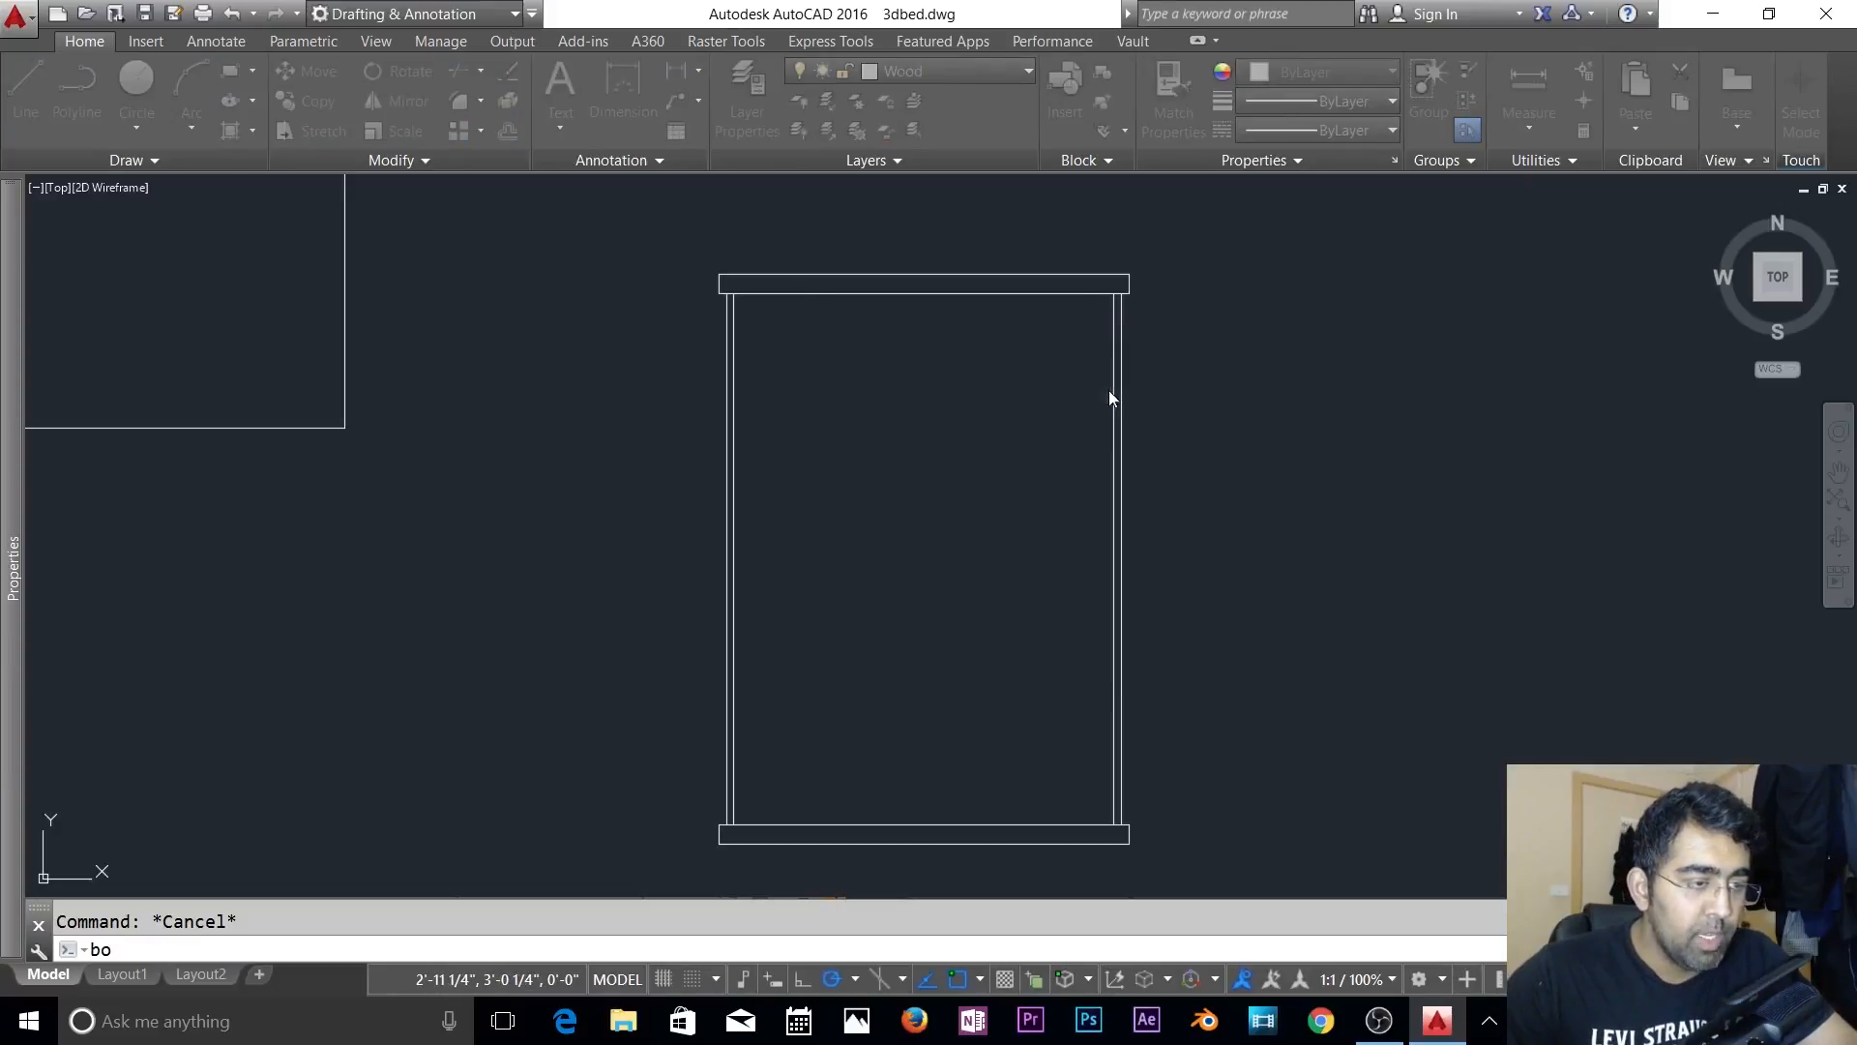
{"action": "left_click", "coordinate": [1064, 286]}
{"action": "left_click", "coordinate": [968, 834]}
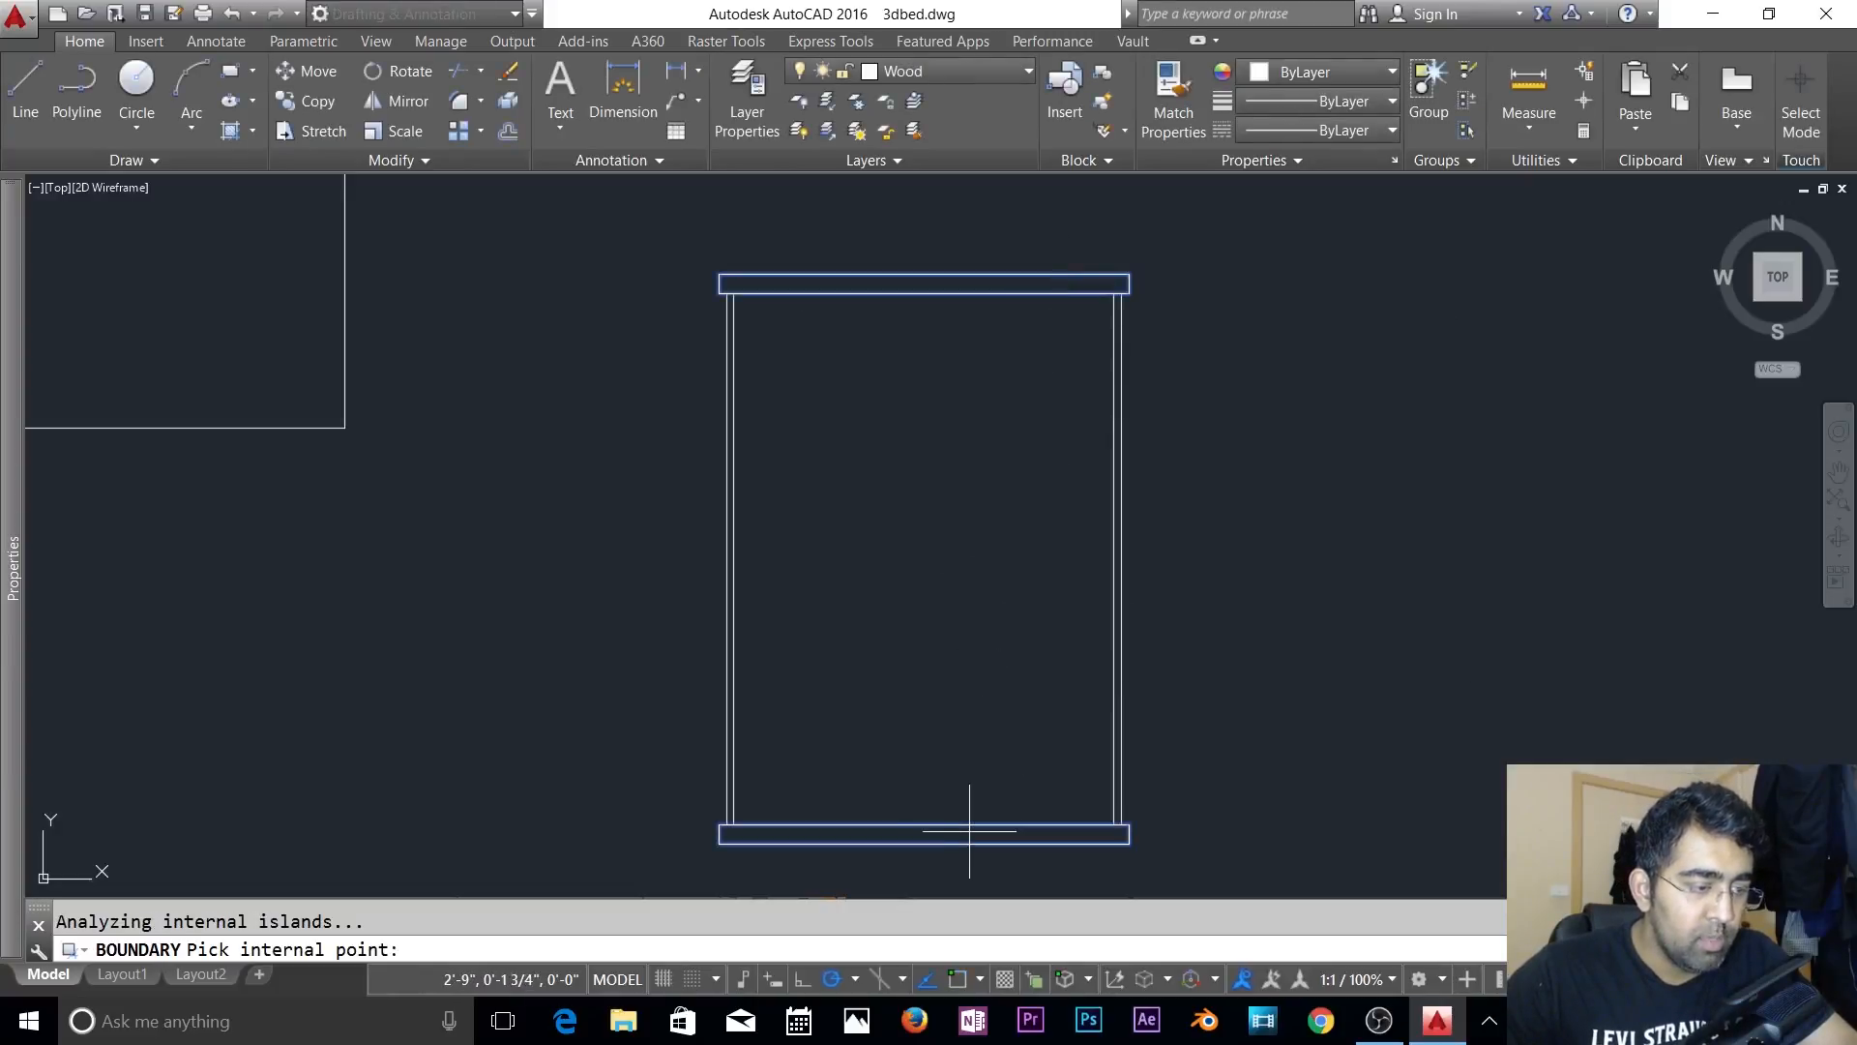
{"action": "left_click", "coordinate": [1118, 733]}
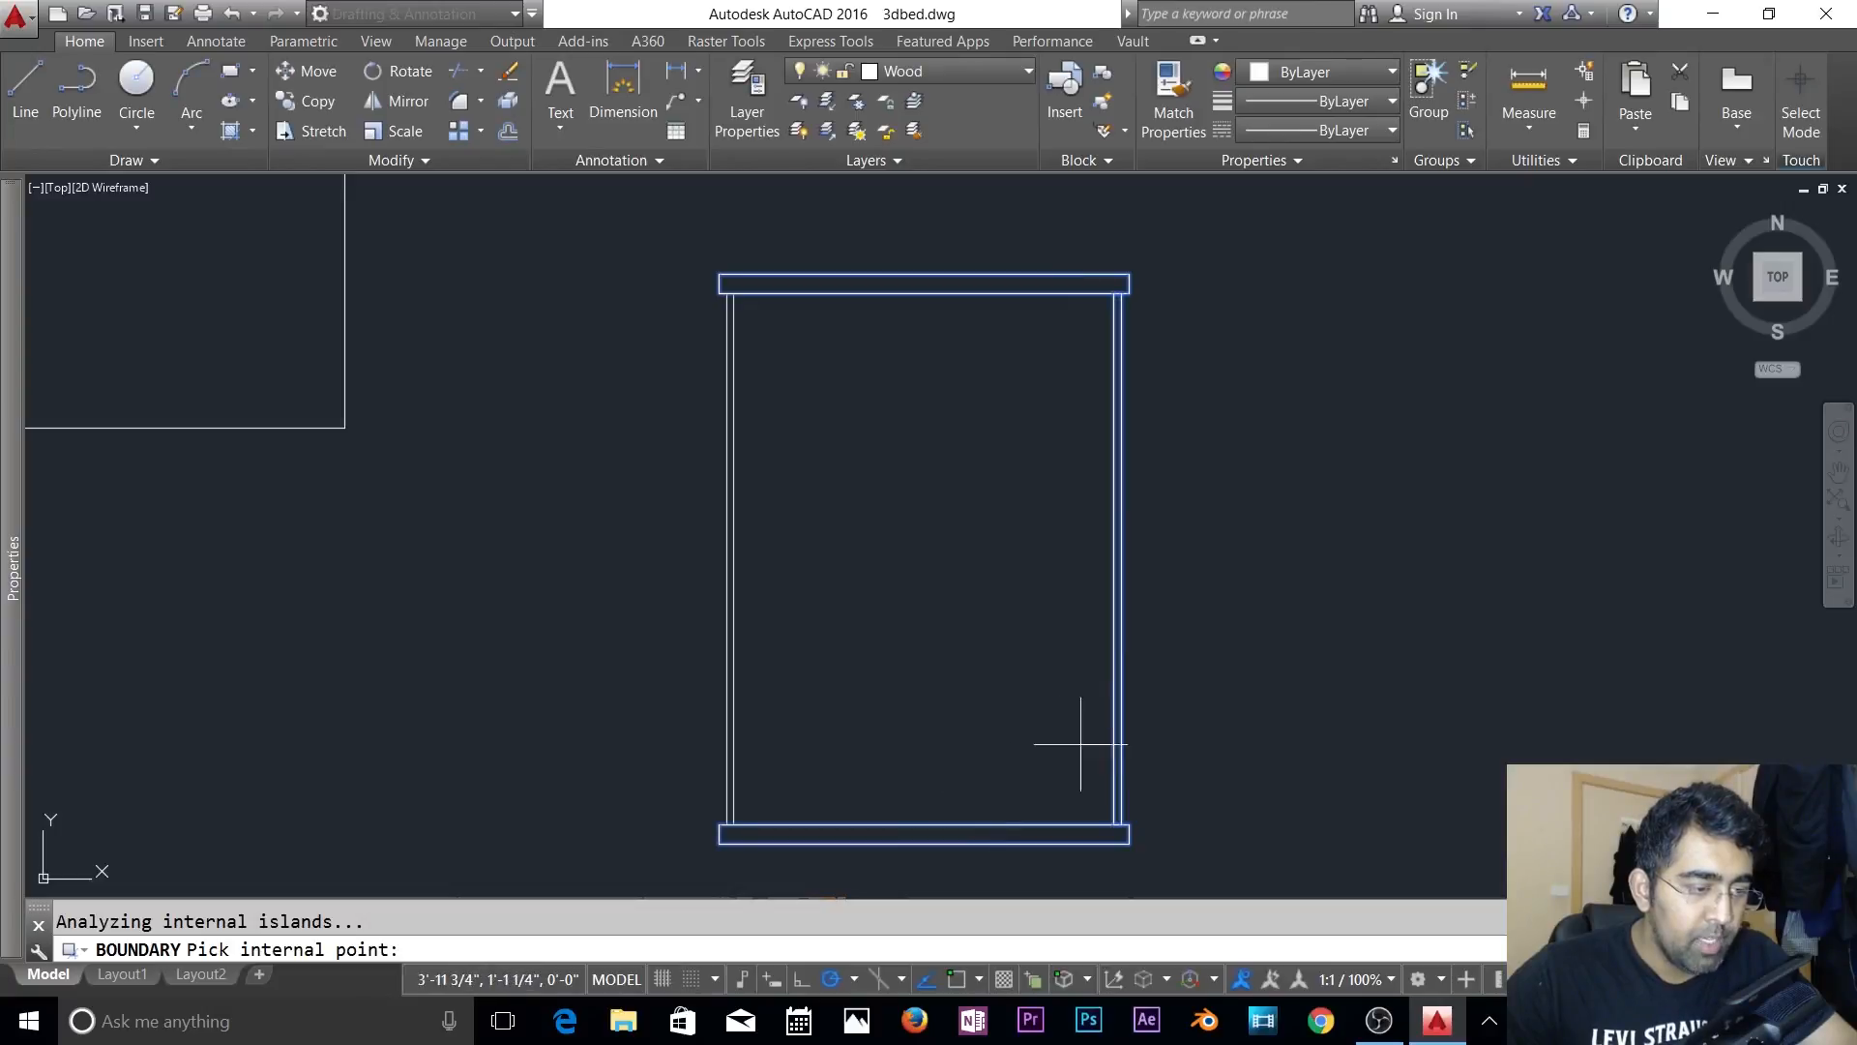
{"action": "left_click", "coordinate": [729, 738]}
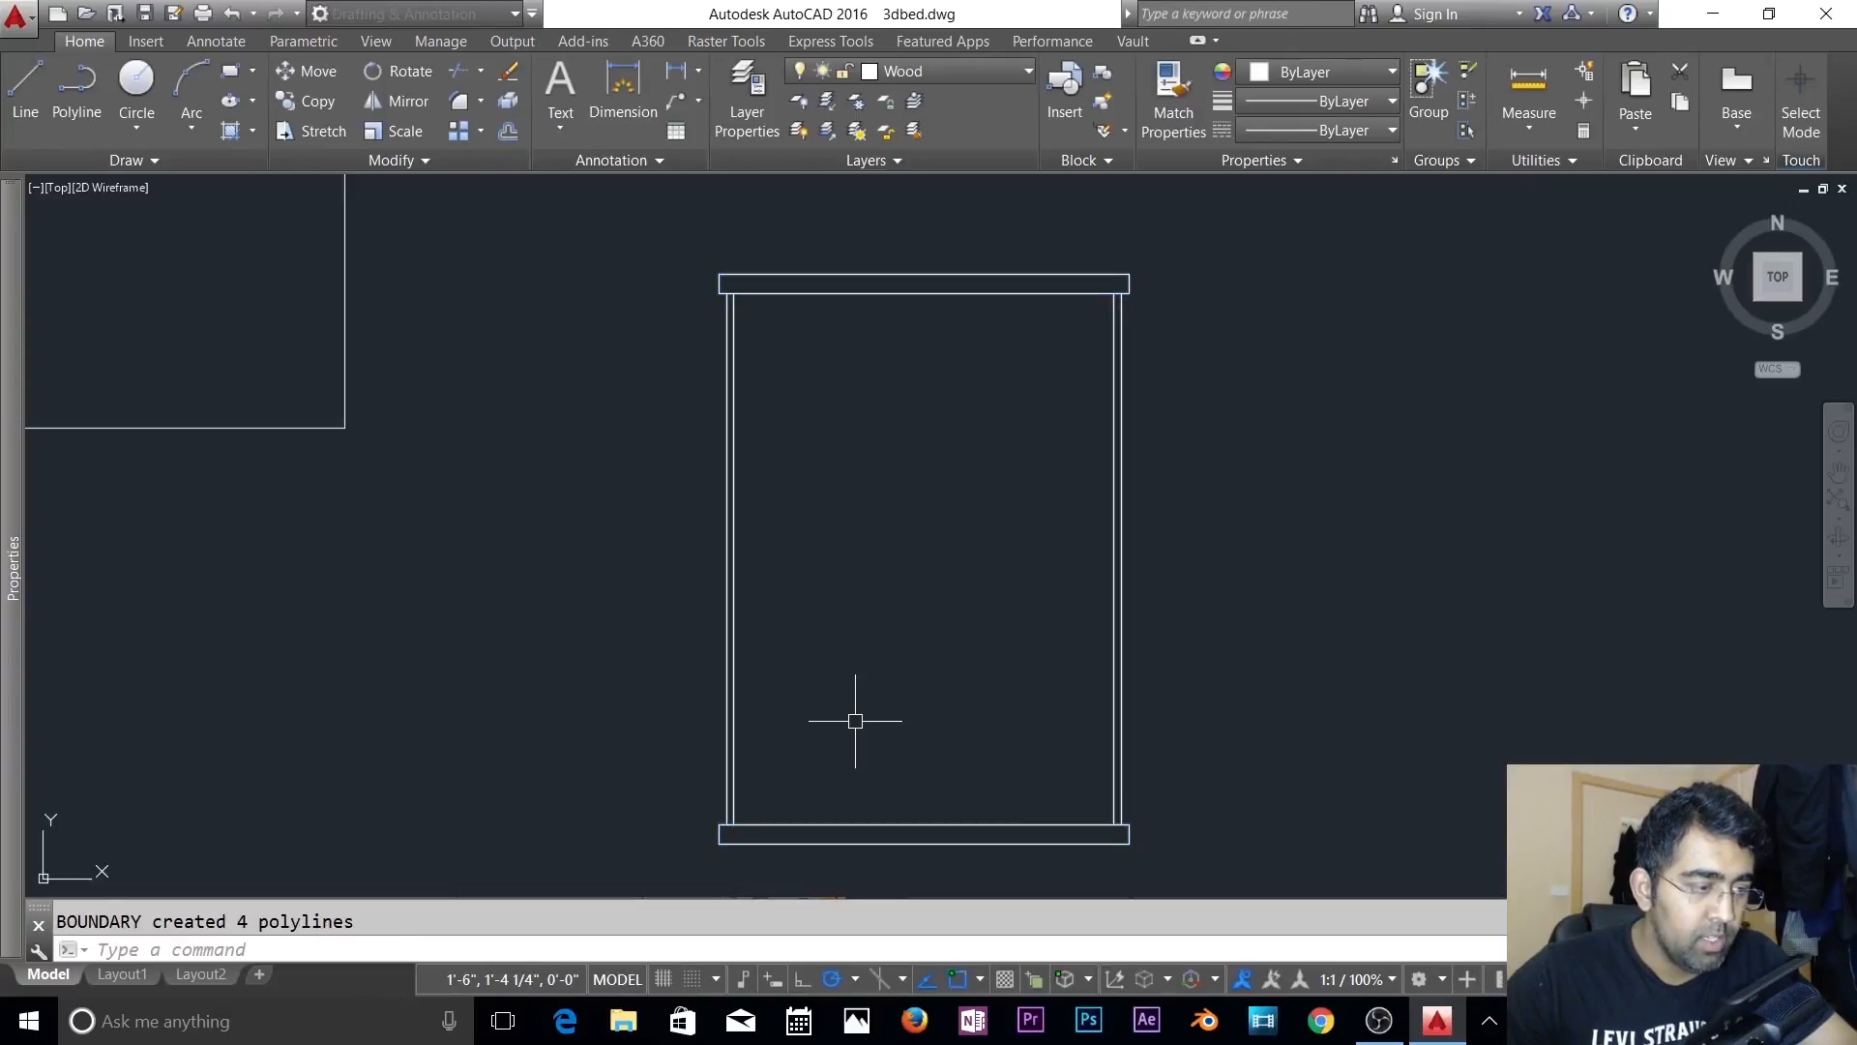
{"action": "key", "text": "Return"}
- Make layer 0 current and turn off the Wood layer
{"action": "left_click", "coordinate": [989, 83]}
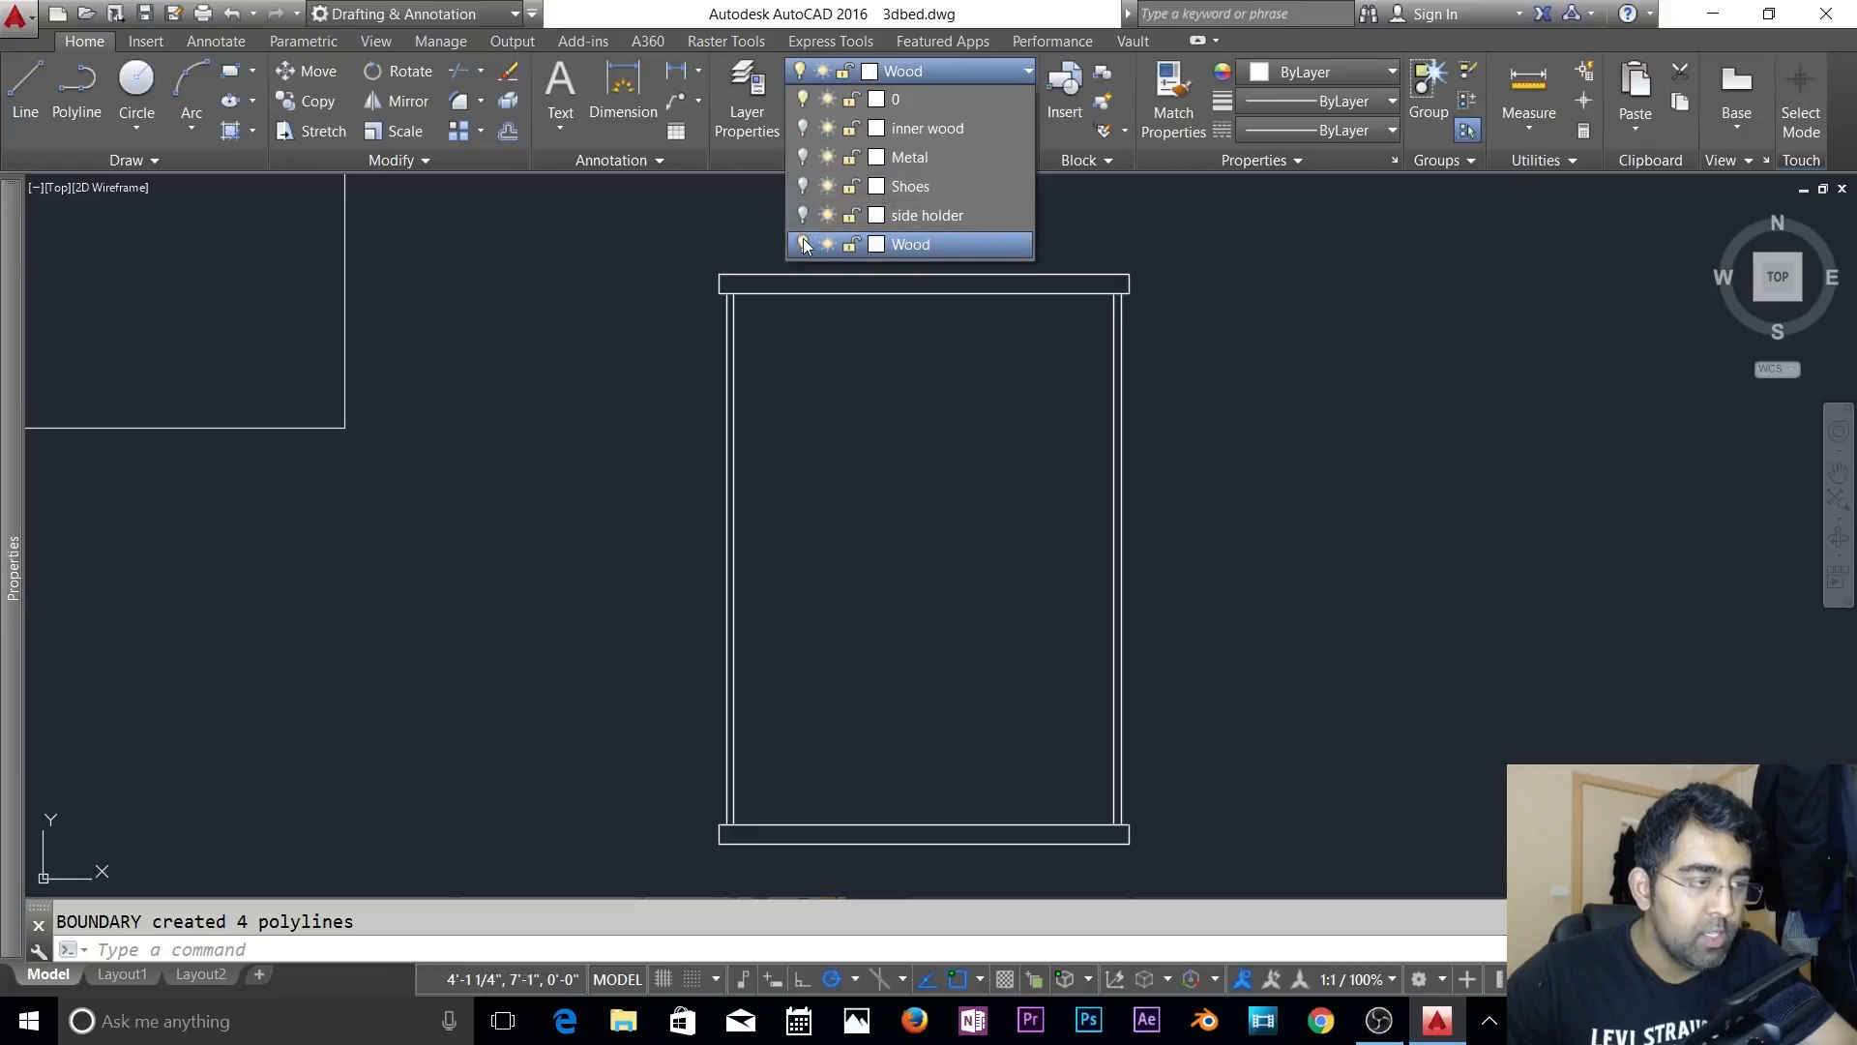
{"action": "left_click", "coordinate": [938, 101]}
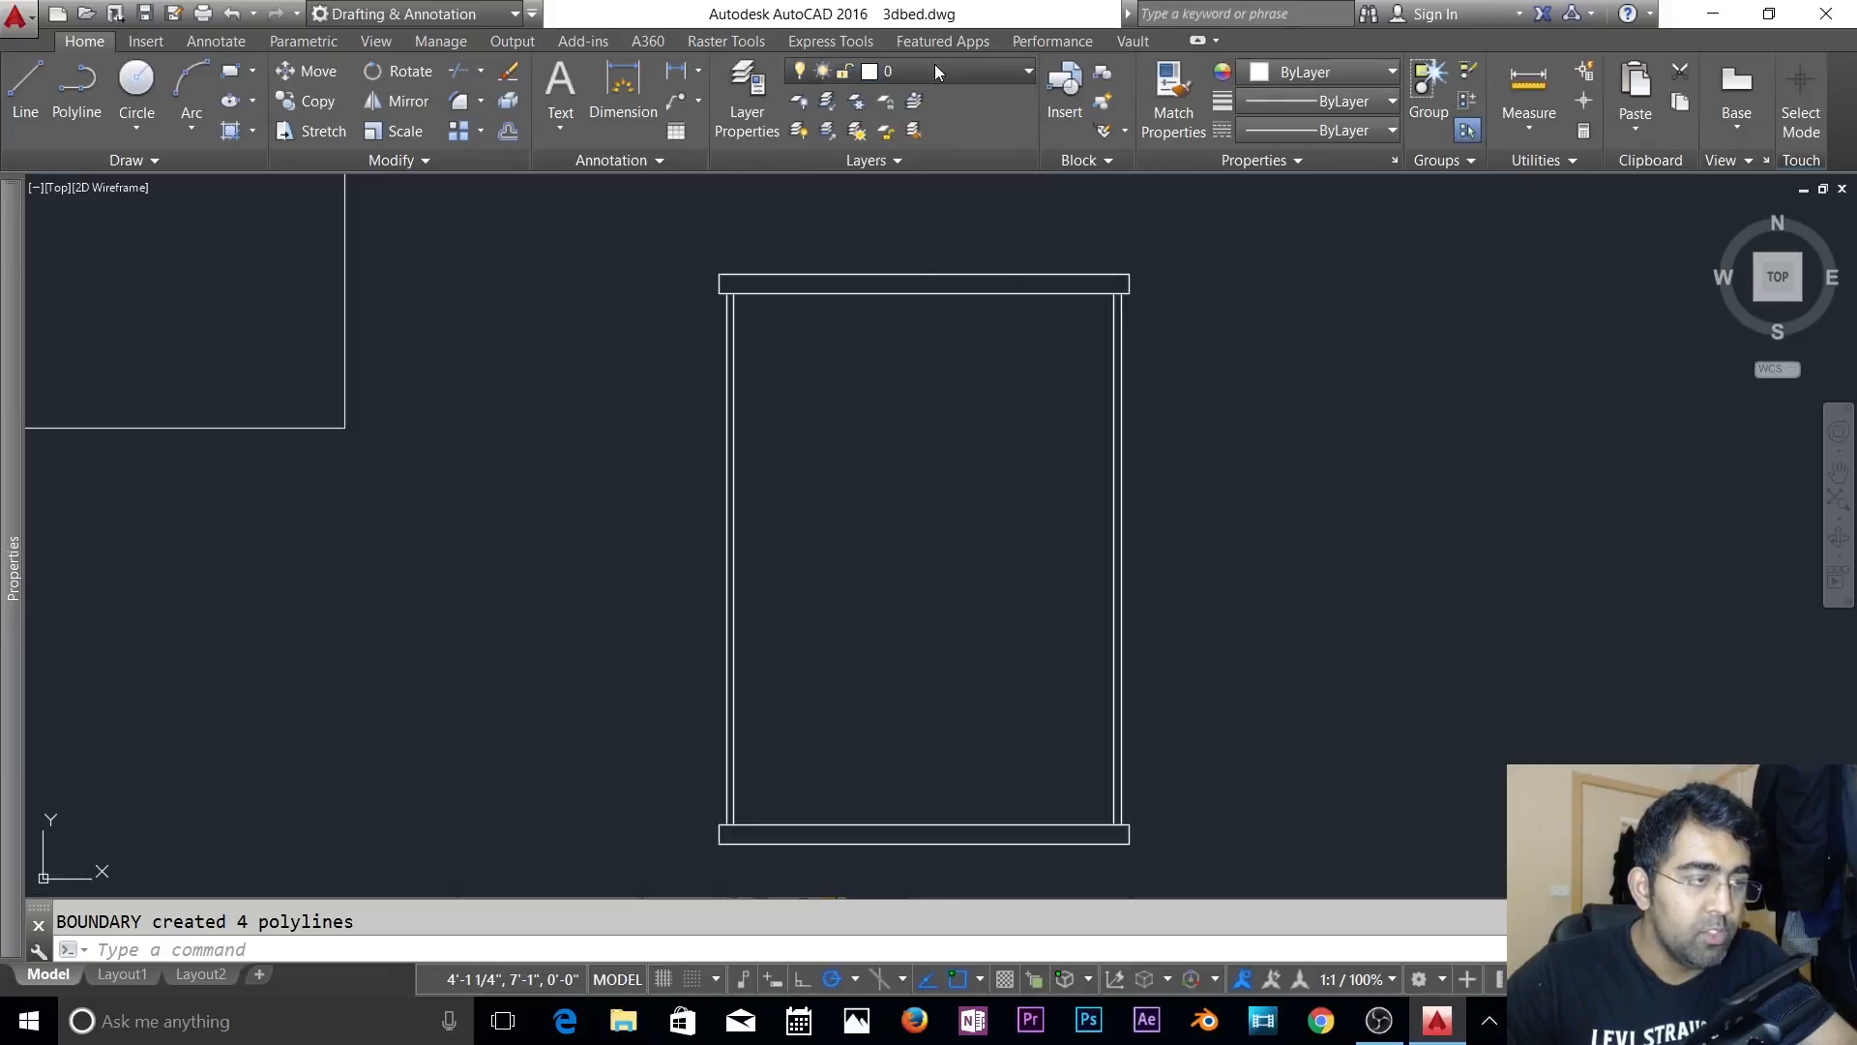
{"action": "left_click", "coordinate": [934, 67]}
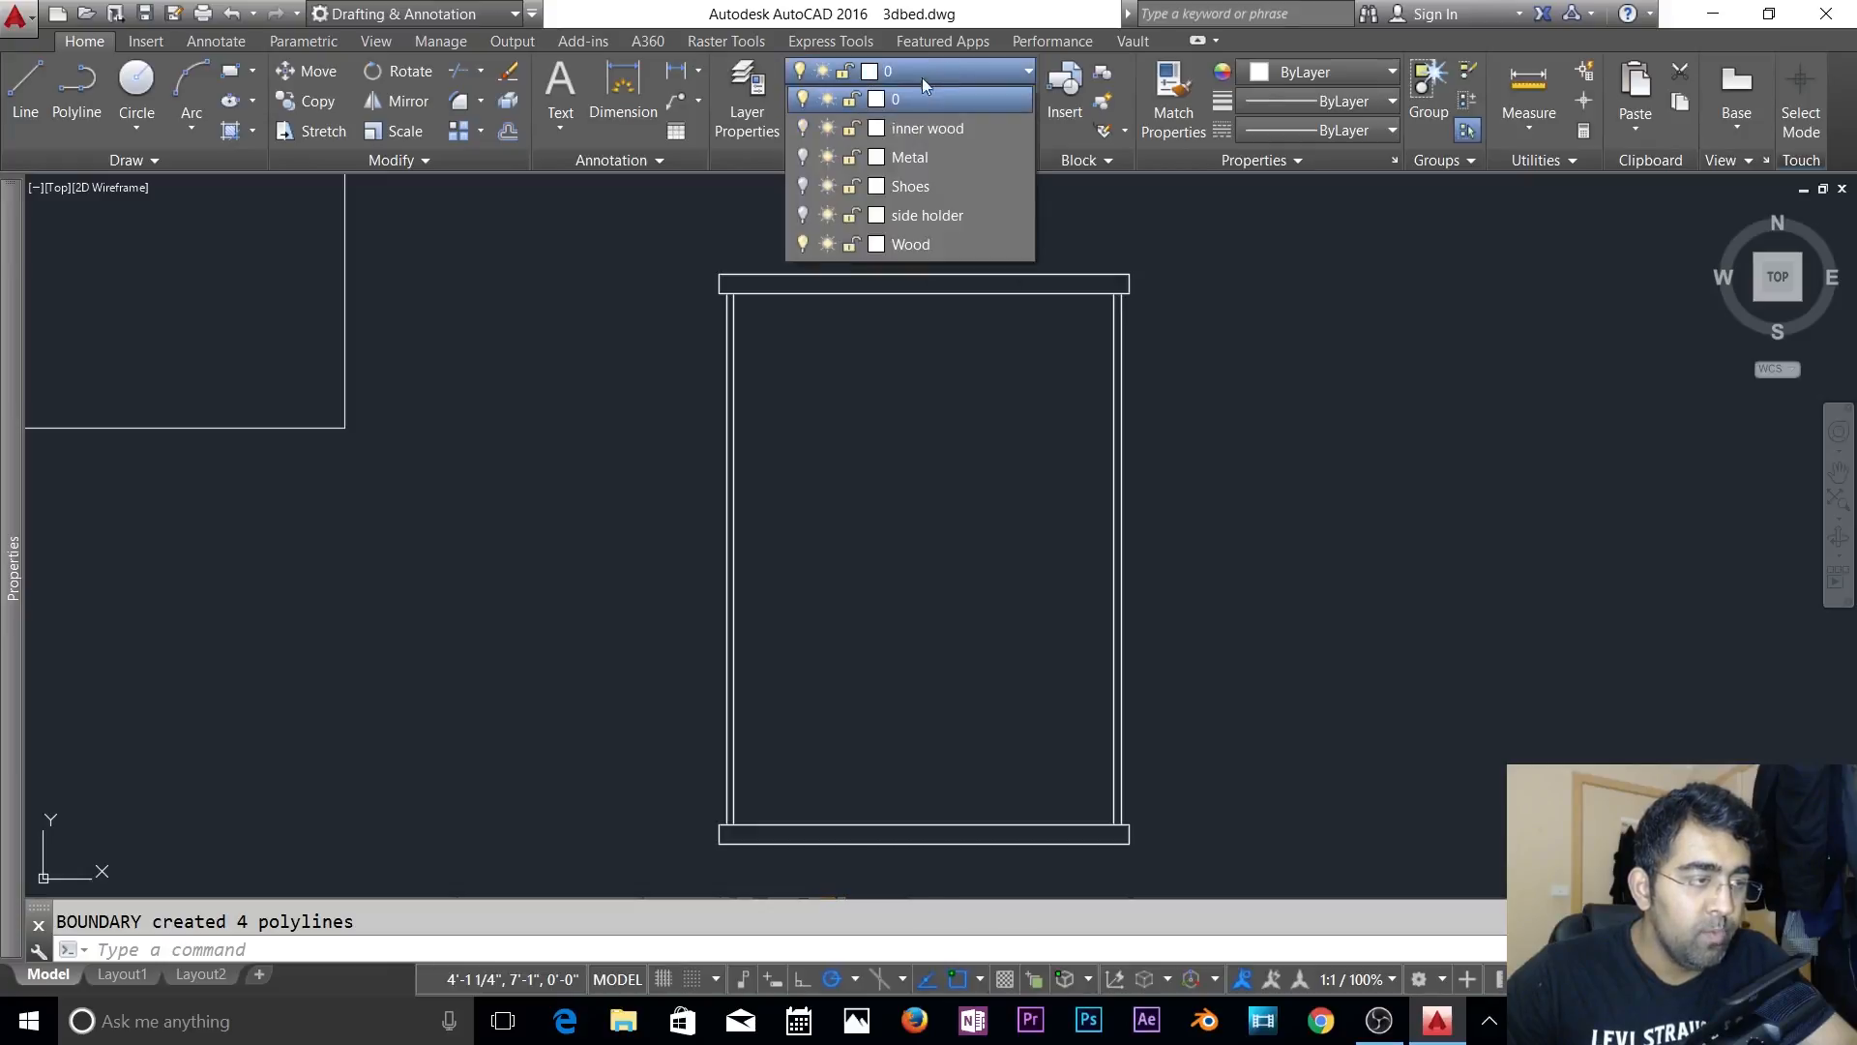
{"action": "left_click", "coordinate": [803, 244]}
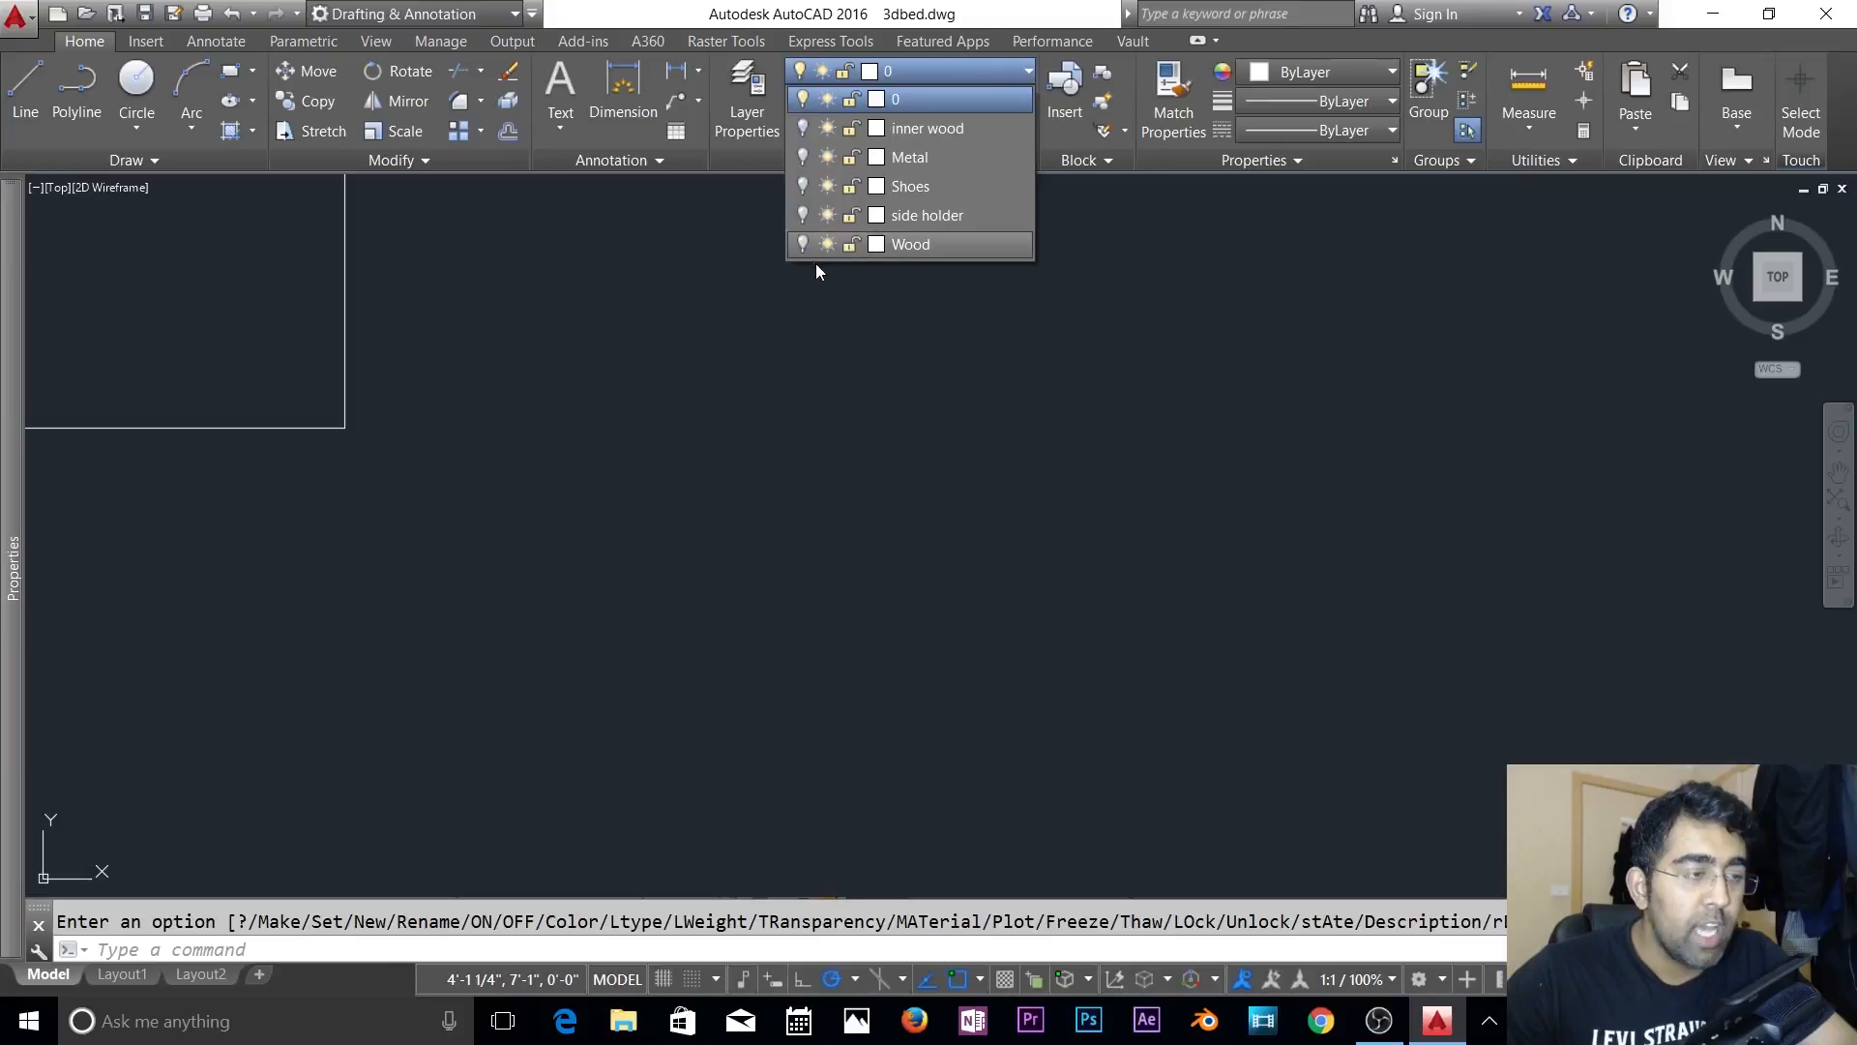
{"action": "left_click", "coordinate": [926, 101]}
{"action": "left_click", "coordinate": [824, 503]}
{"action": "left_click", "coordinate": [593, 402]}
{"action": "key", "text": "Escape"}
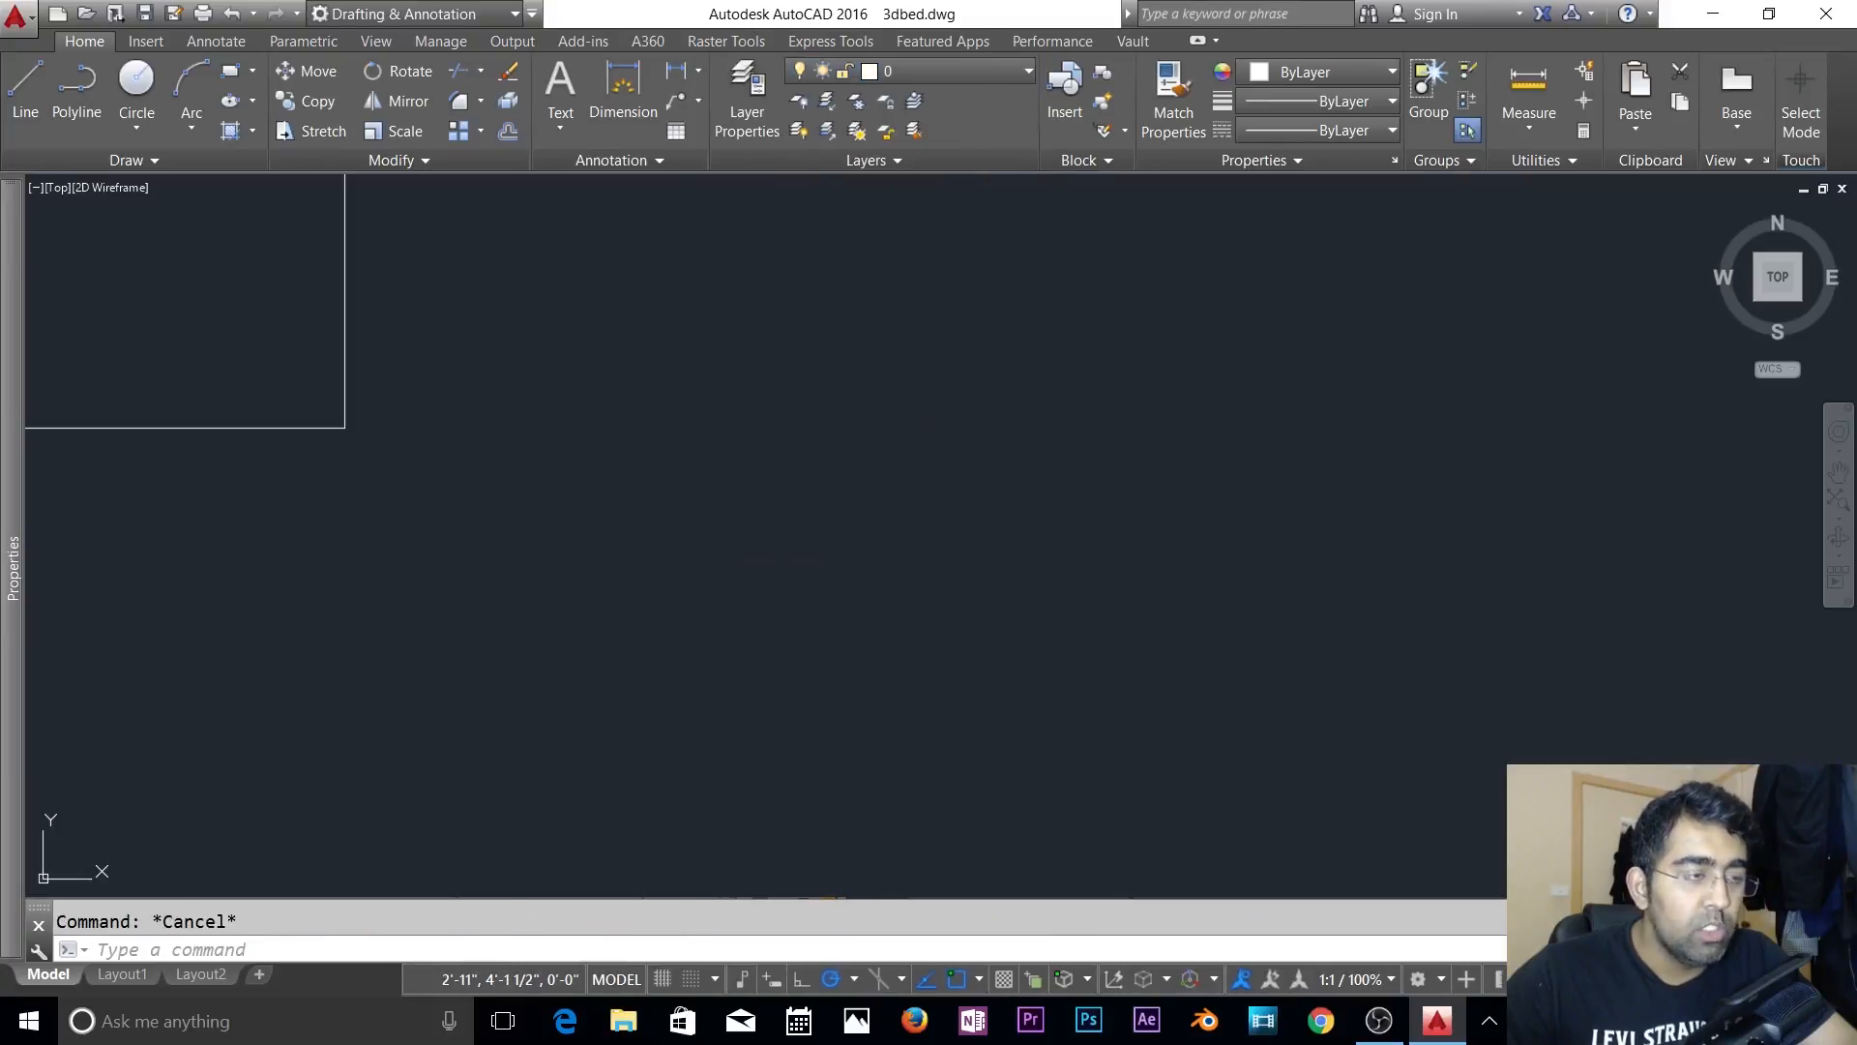
- Turn on the Wood layer
{"action": "left_click", "coordinate": [917, 64]}
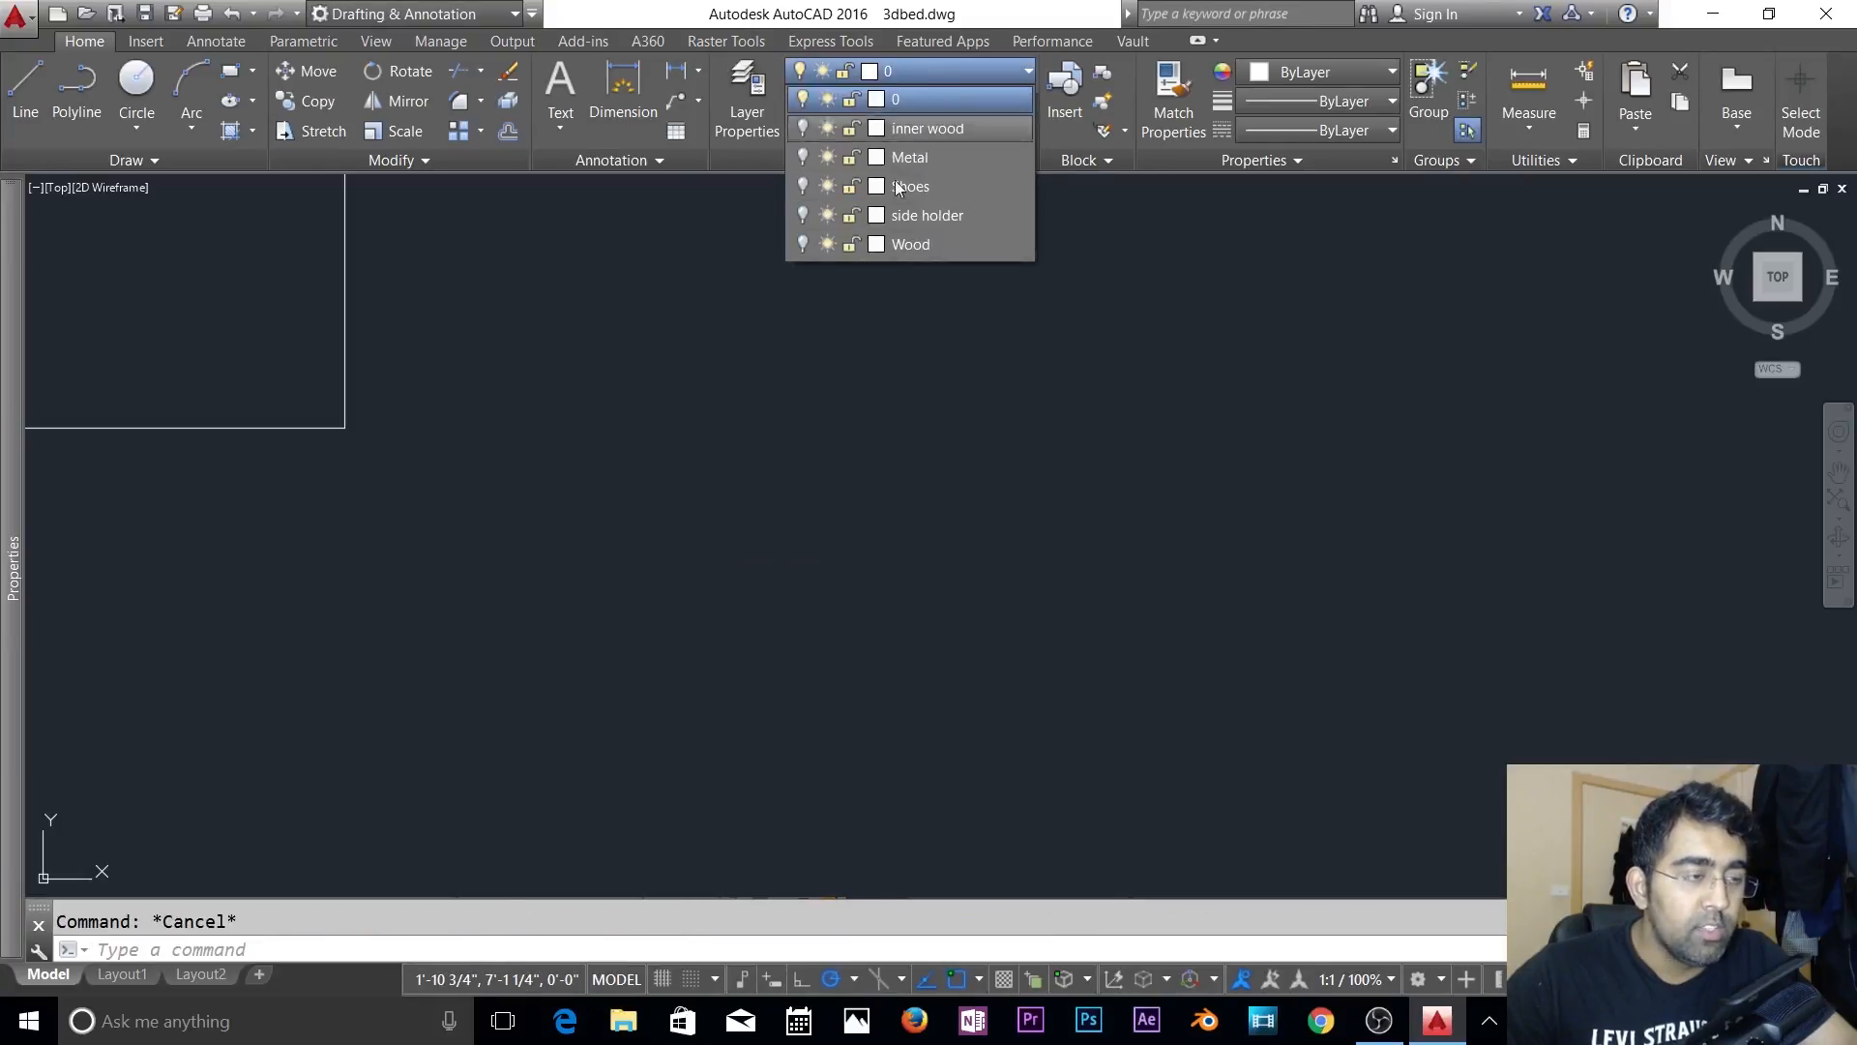
{"action": "left_click", "coordinate": [802, 244]}
{"action": "key", "text": "Escape"}
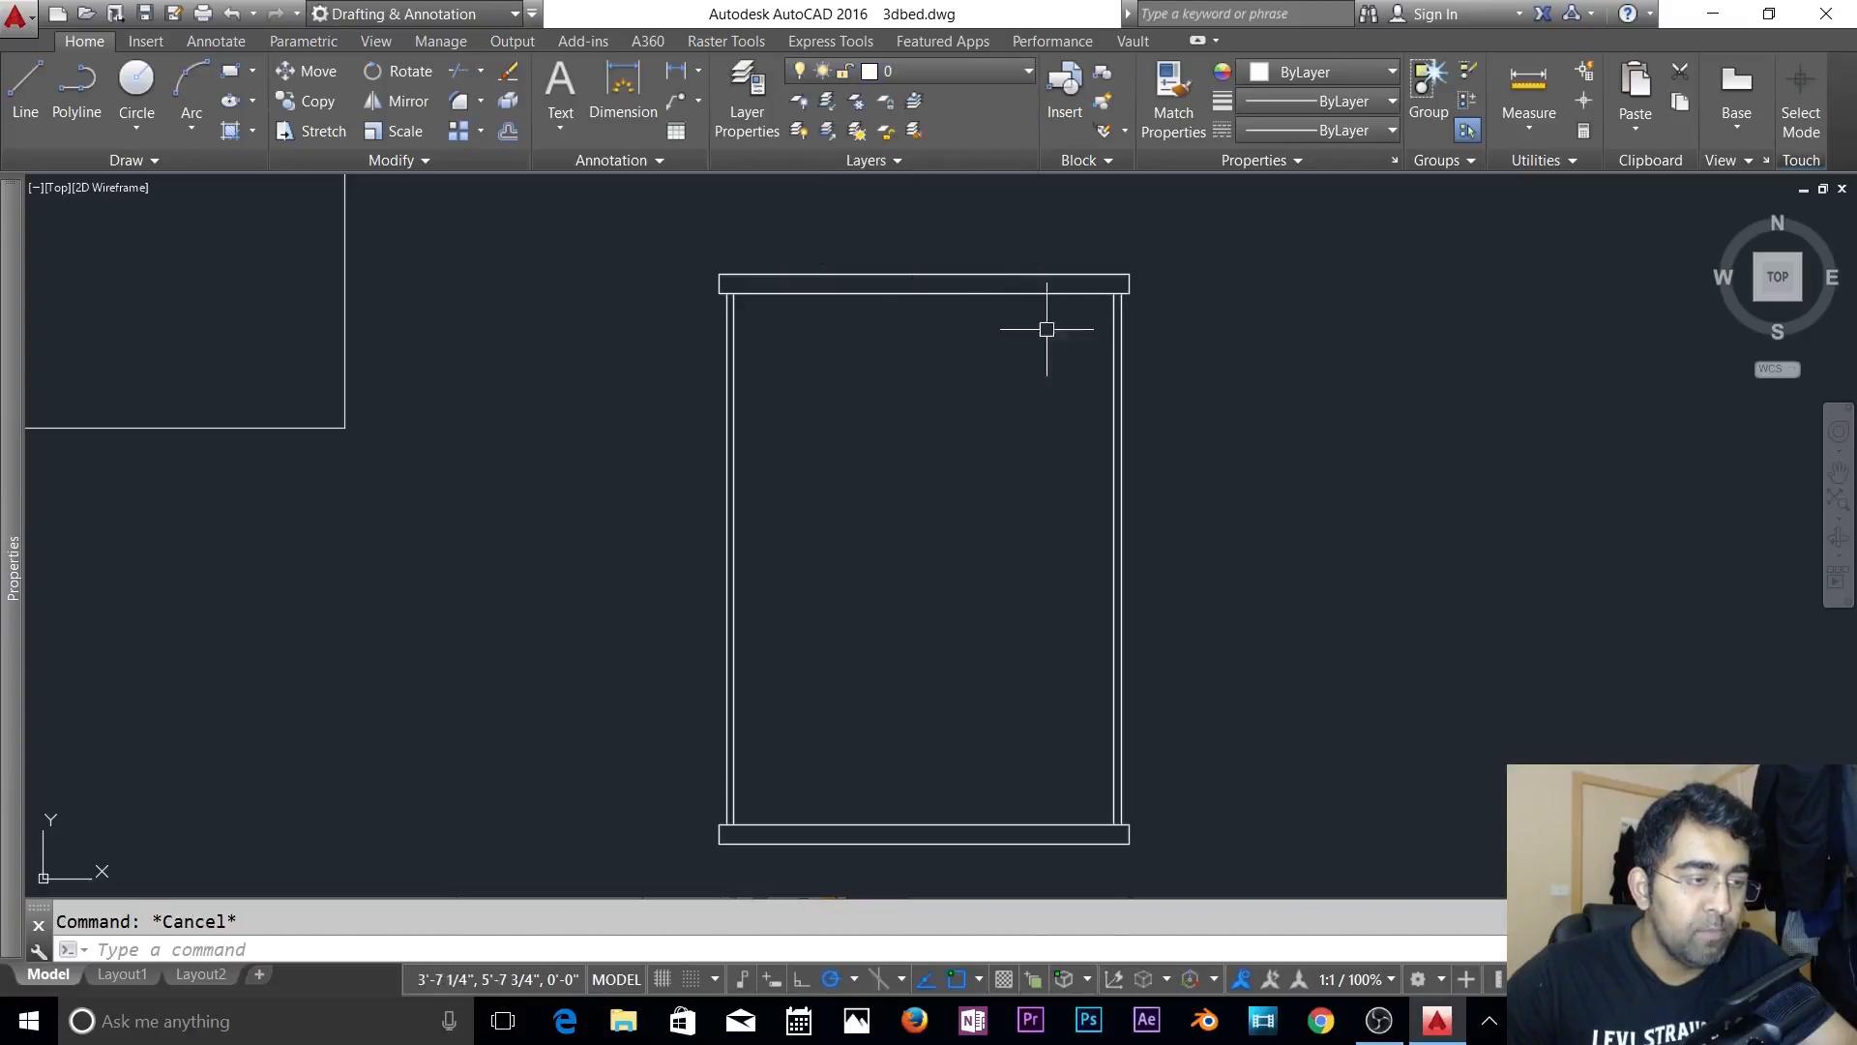
{"action": "left_click", "coordinate": [1109, 298]}
{"action": "key", "text": "Escape"}
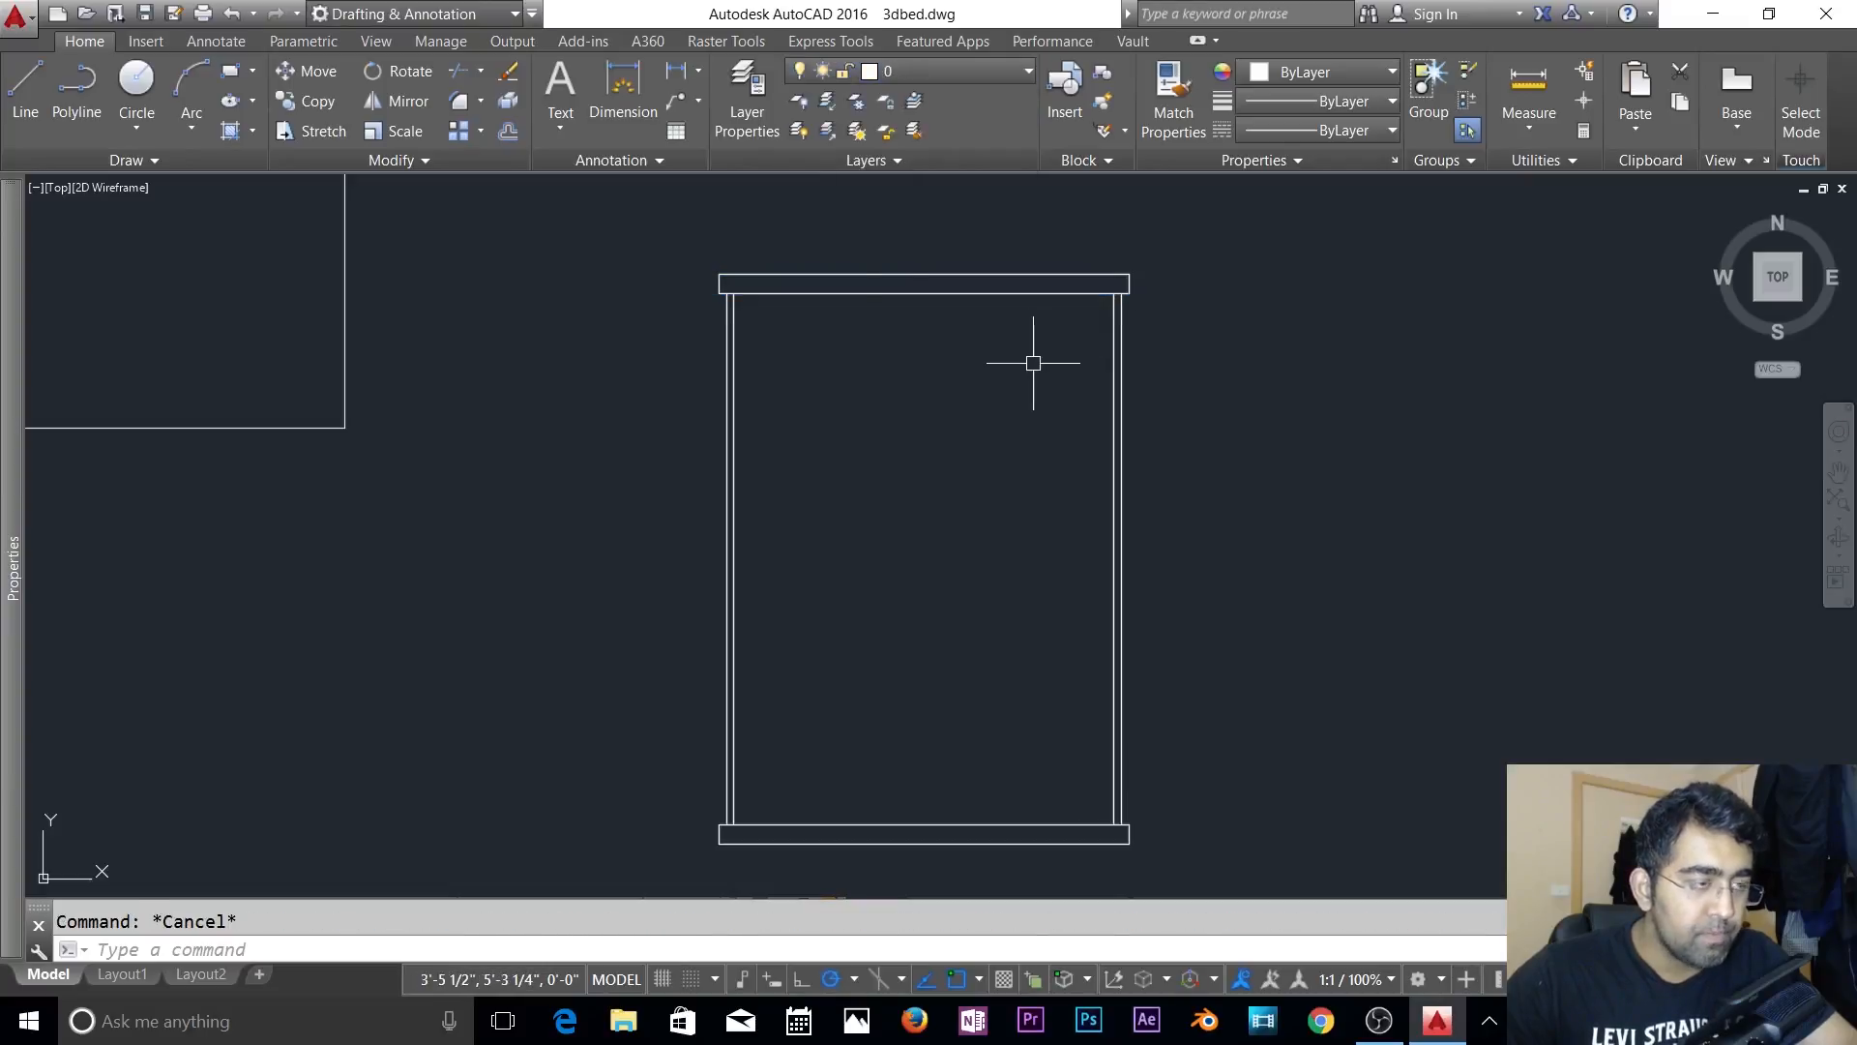
- Switch to the 3D Basics workspace and dock the command line below the drawing area
{"action": "left_click", "coordinate": [356, 17]}
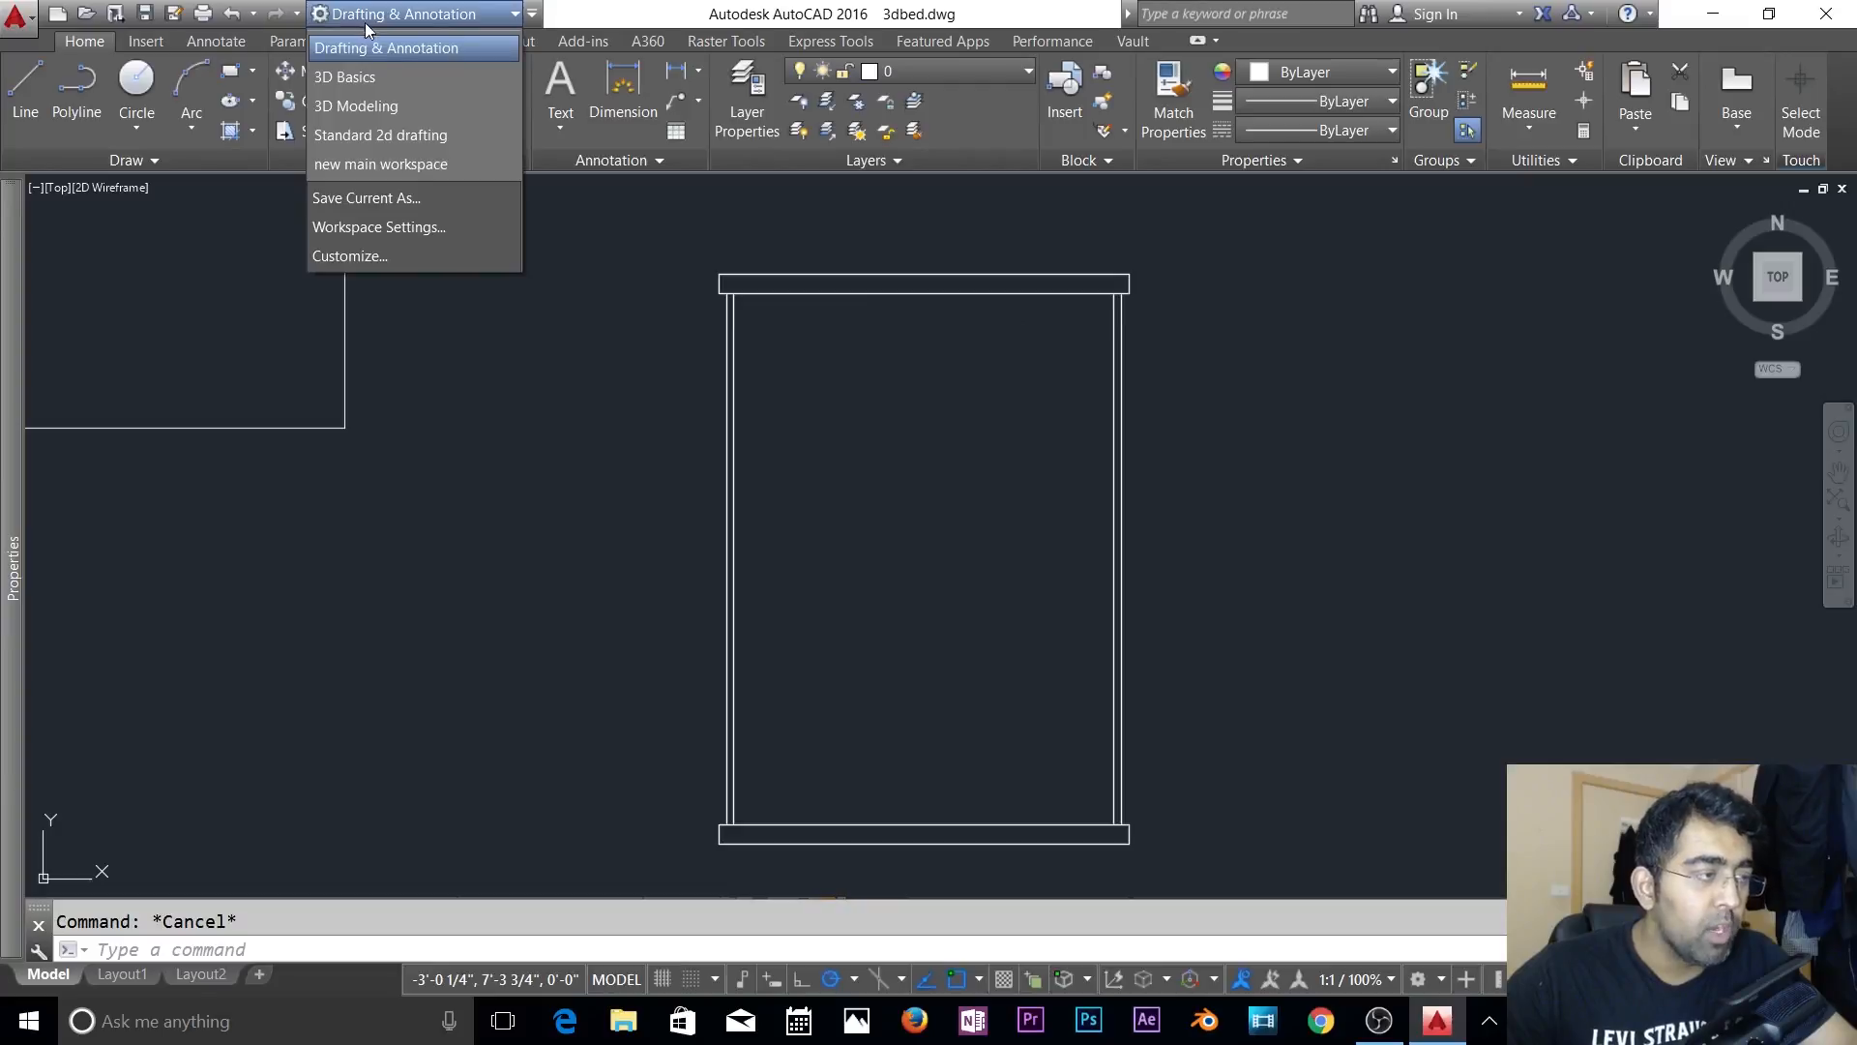
{"action": "left_click", "coordinate": [346, 78]}
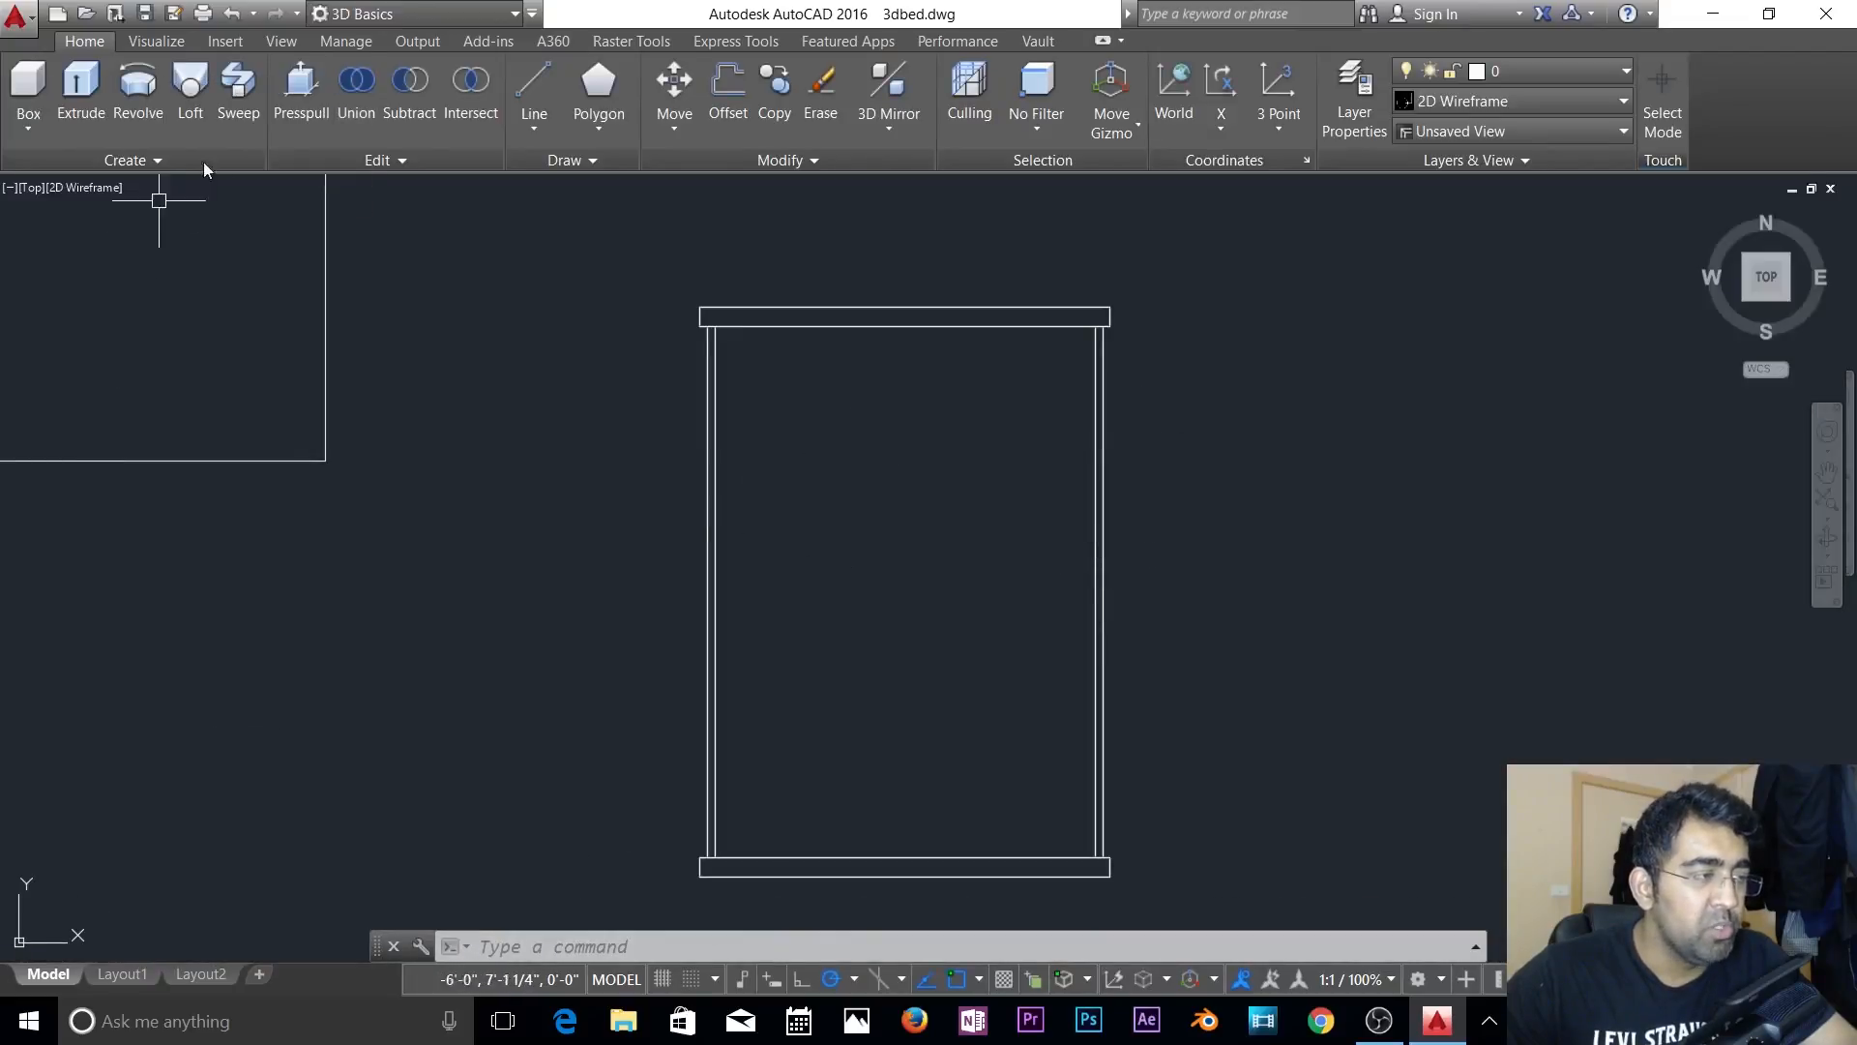
{"action": "left_click_drag", "start_coordinate": [374, 950], "coordinate": [368, 988]}
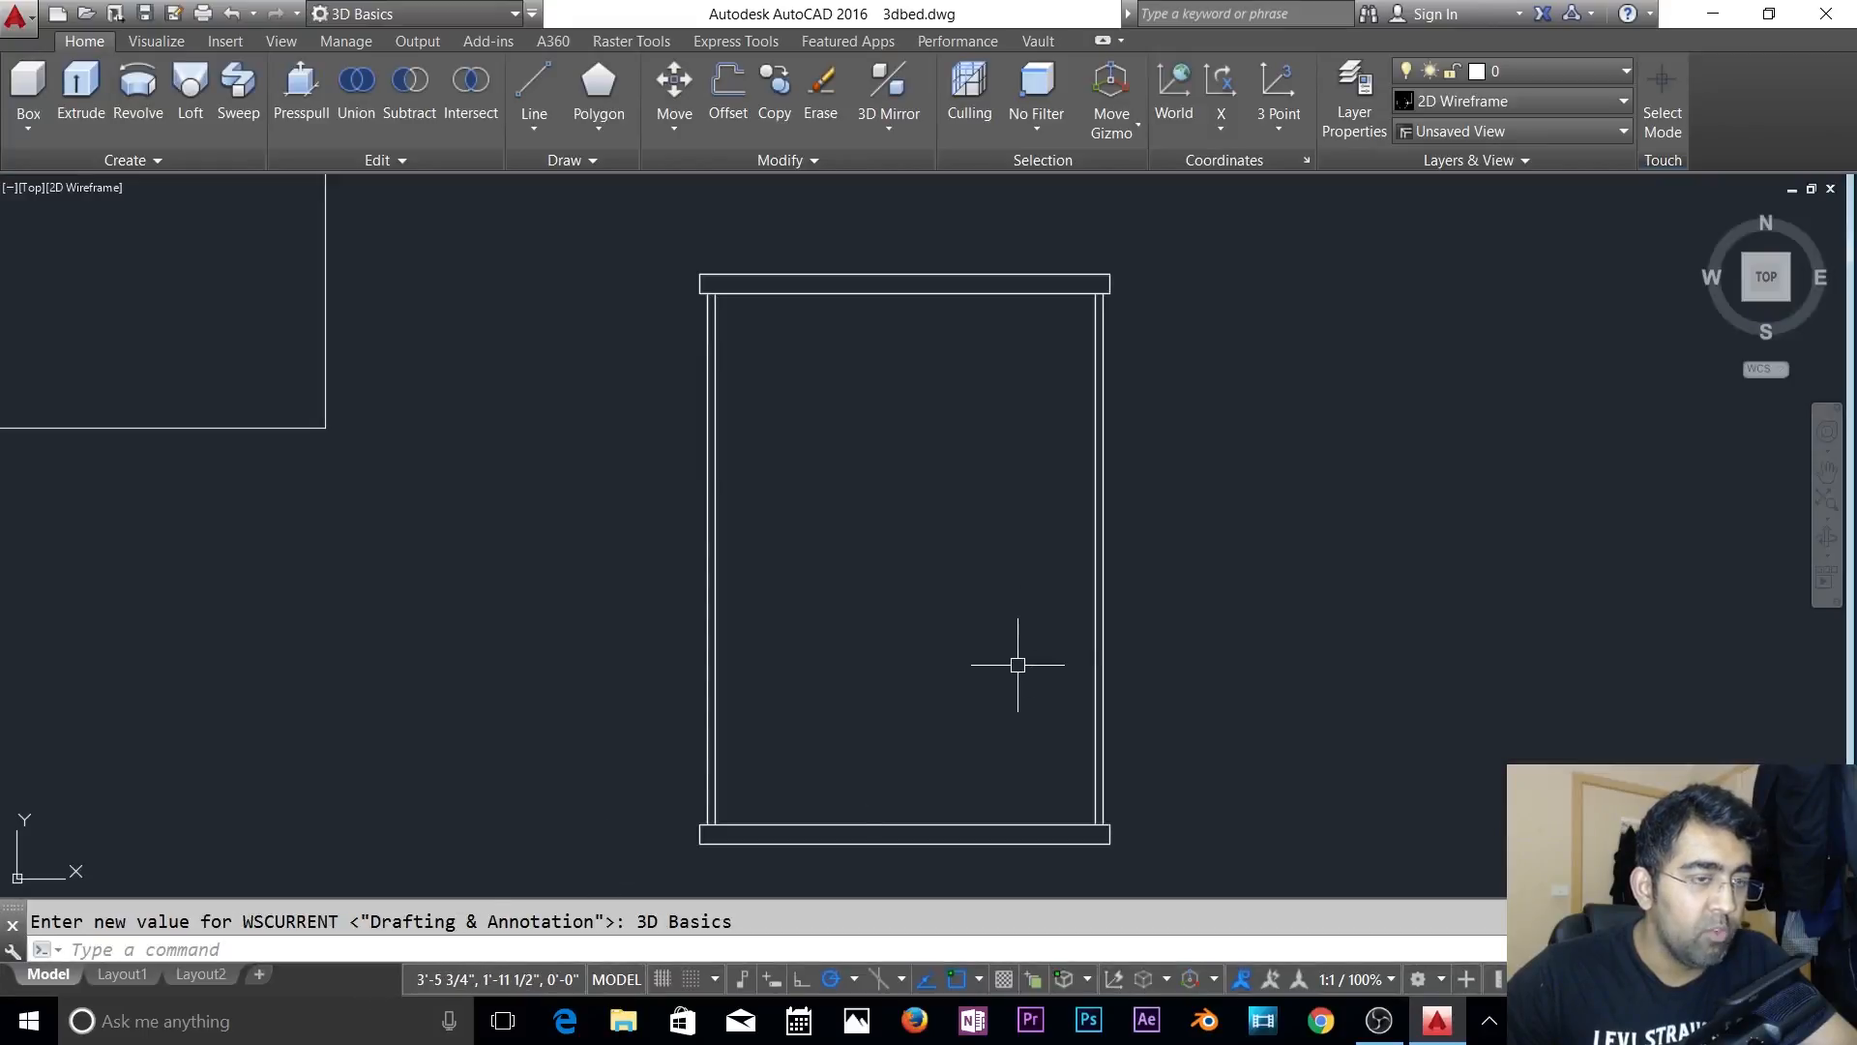
{"action": "key", "text": "Escape"}
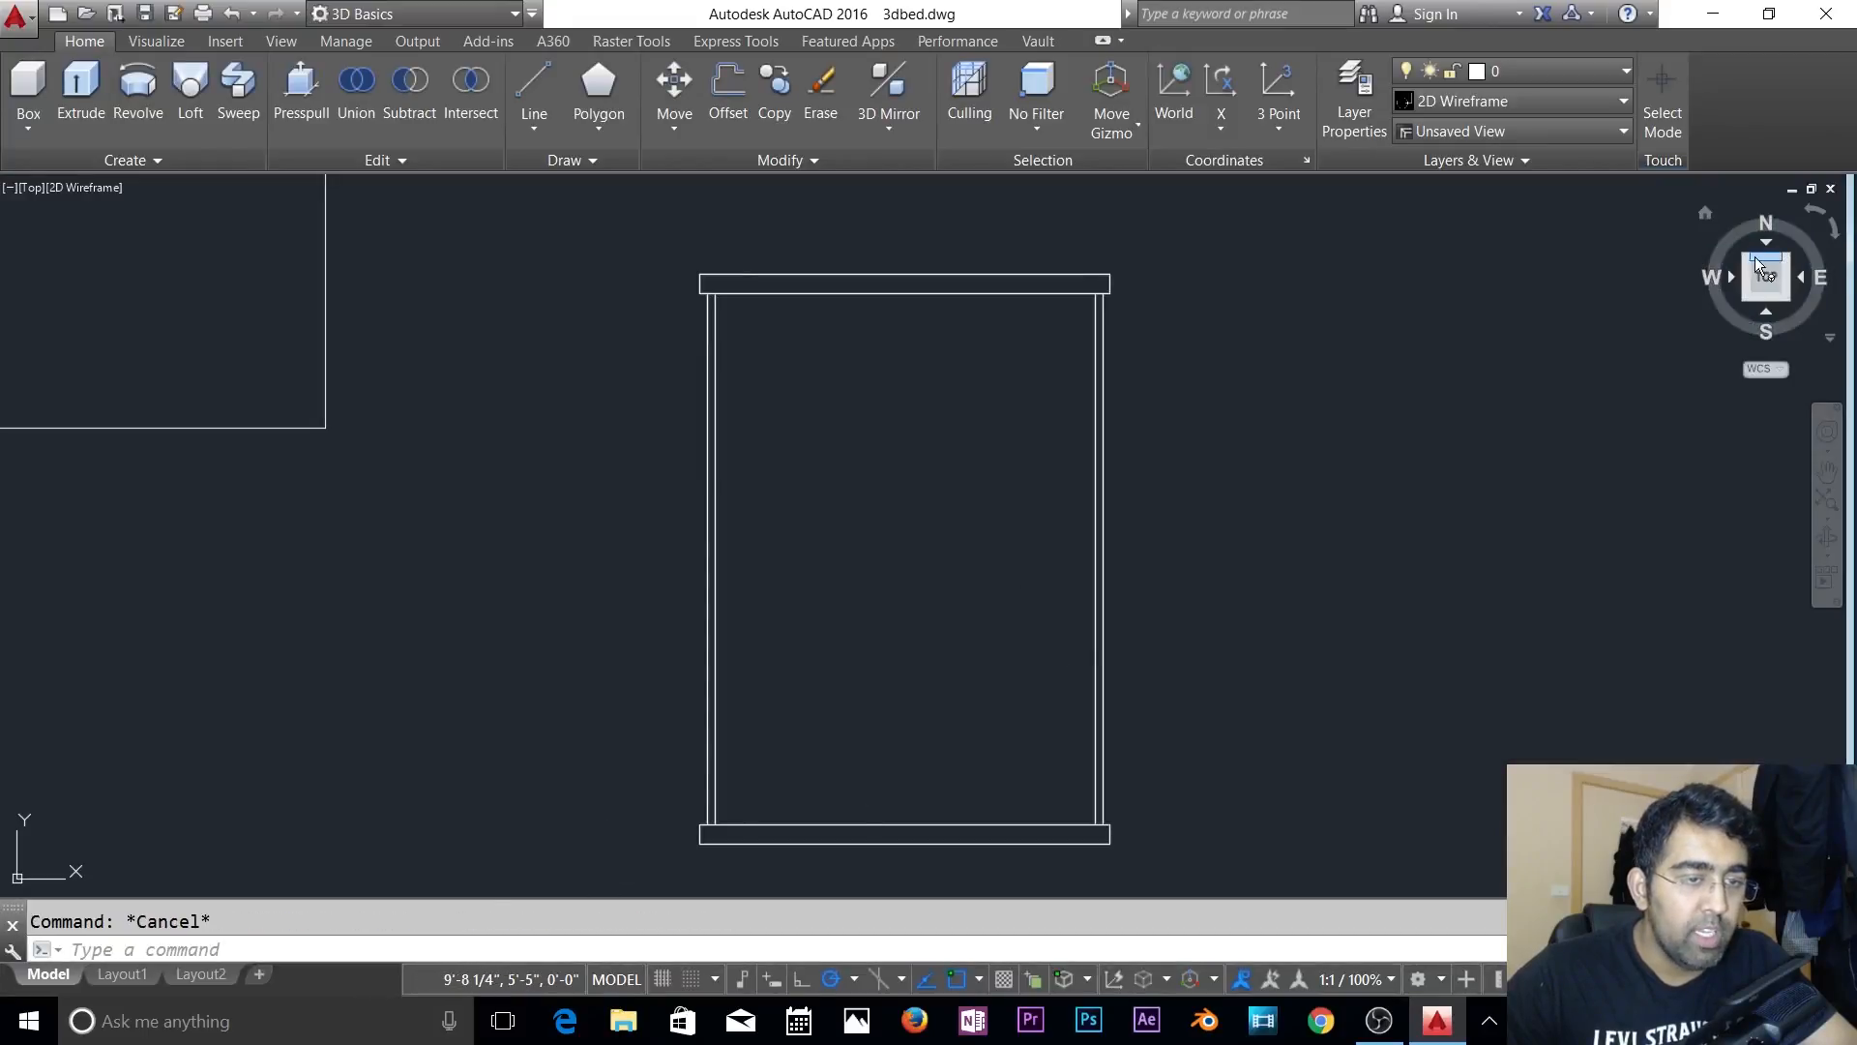
- Set the drawing view to SW Isometric with the bed frame outline centred
{"action": "left_click", "coordinate": [1747, 265]}
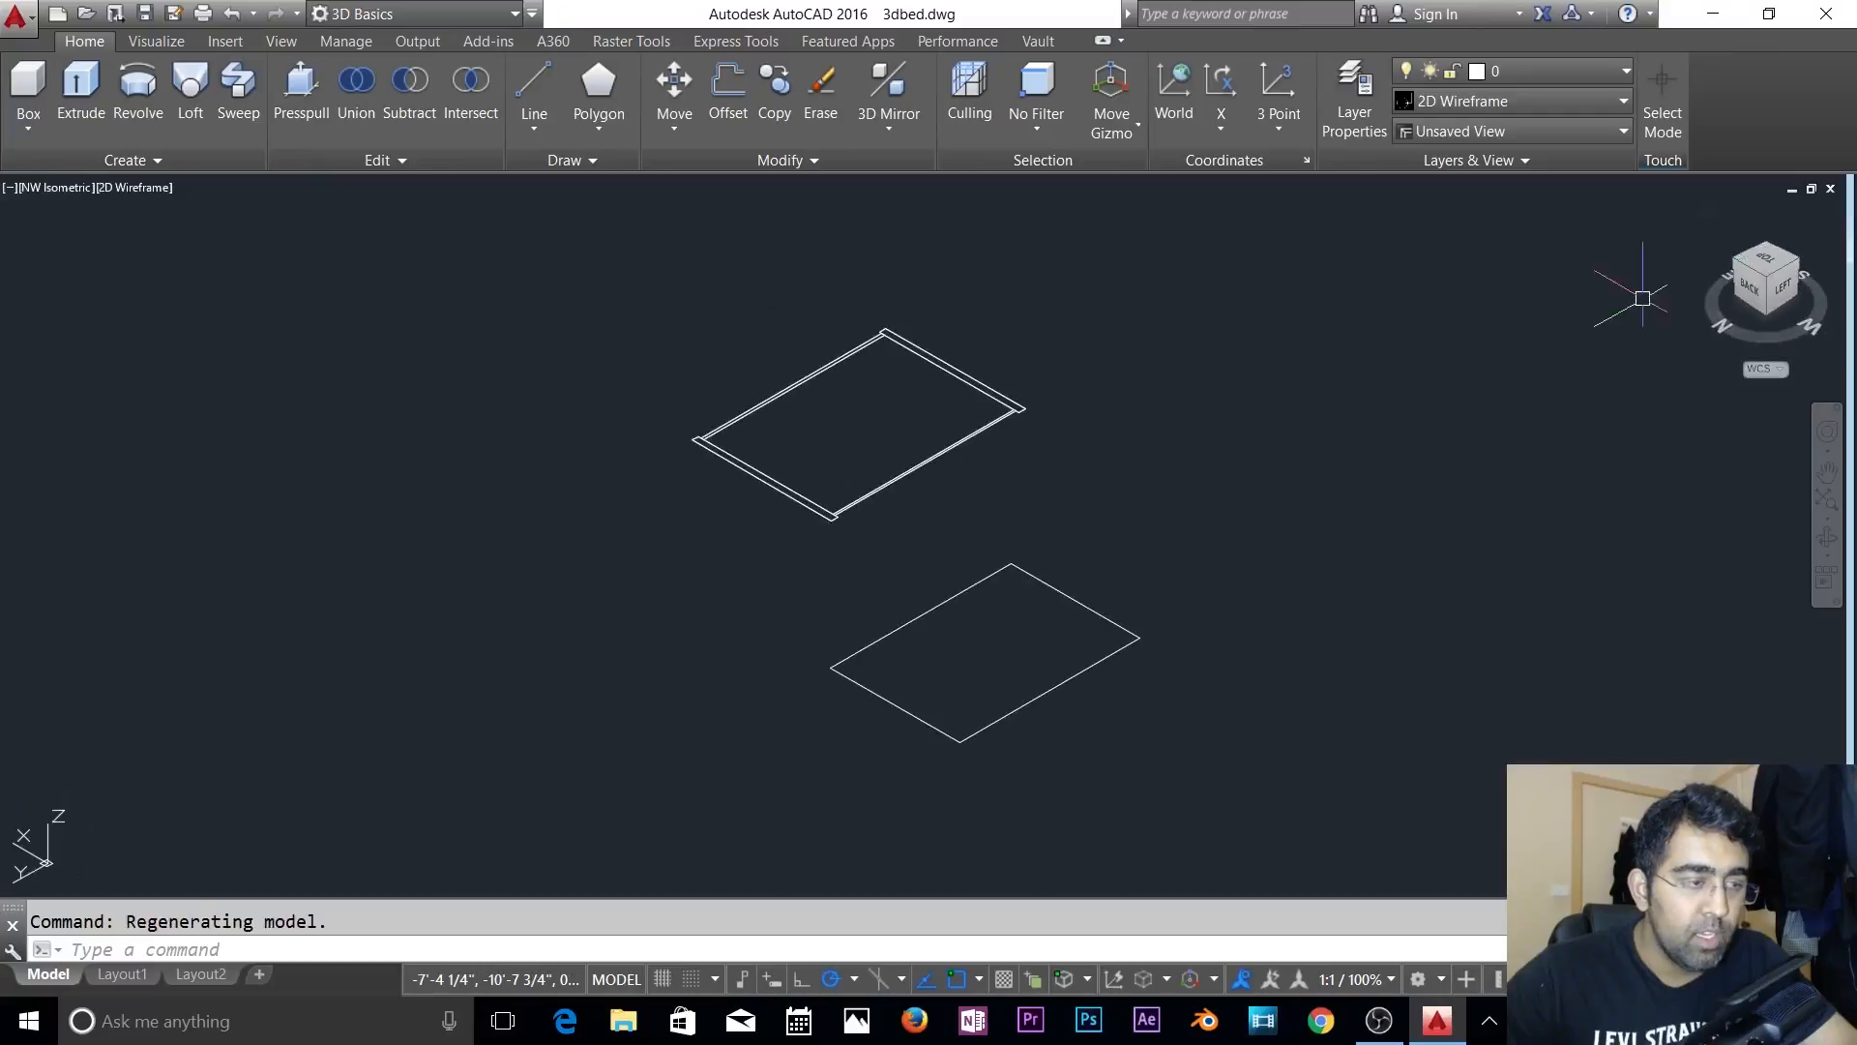
{"action": "scroll", "coordinate": [883, 415], "scroll_direction": "up", "scroll_amount": 4}
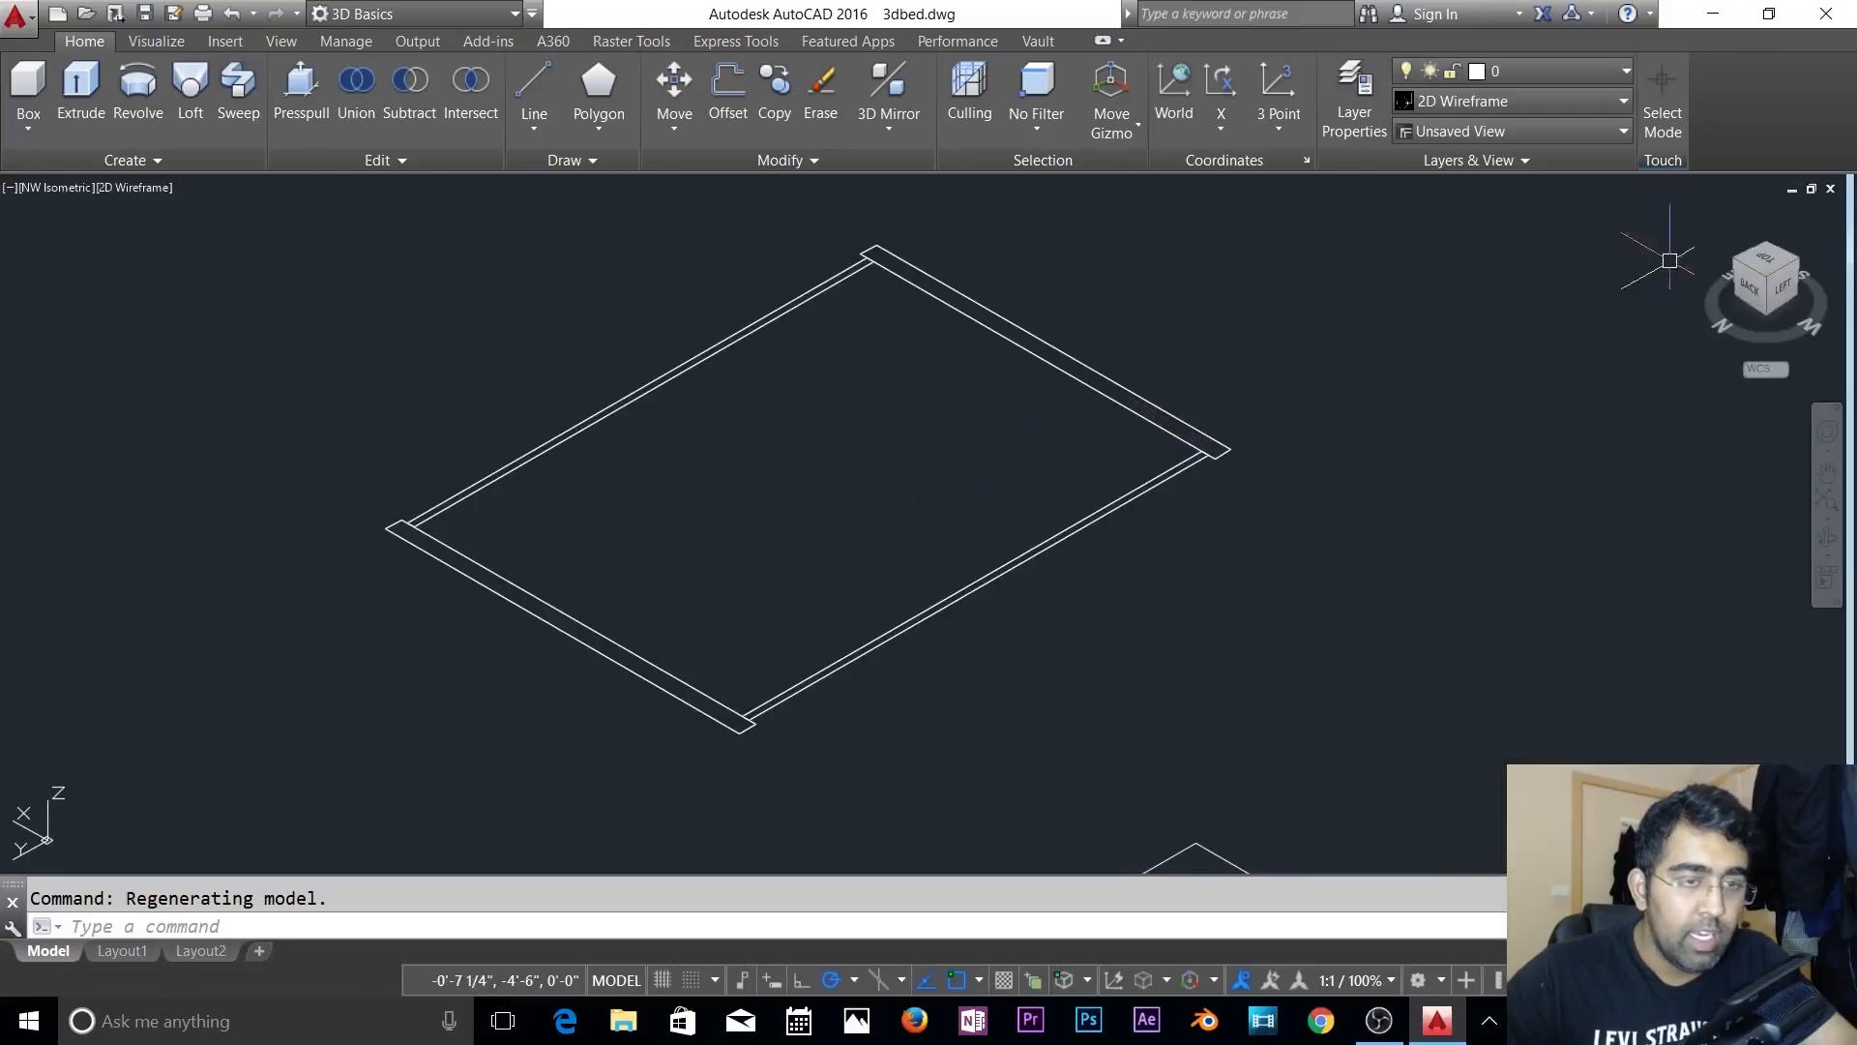
{"action": "left_click", "coordinate": [1797, 257]}
{"action": "scroll", "coordinate": [1251, 528], "scroll_direction": "up", "scroll_amount": 2}
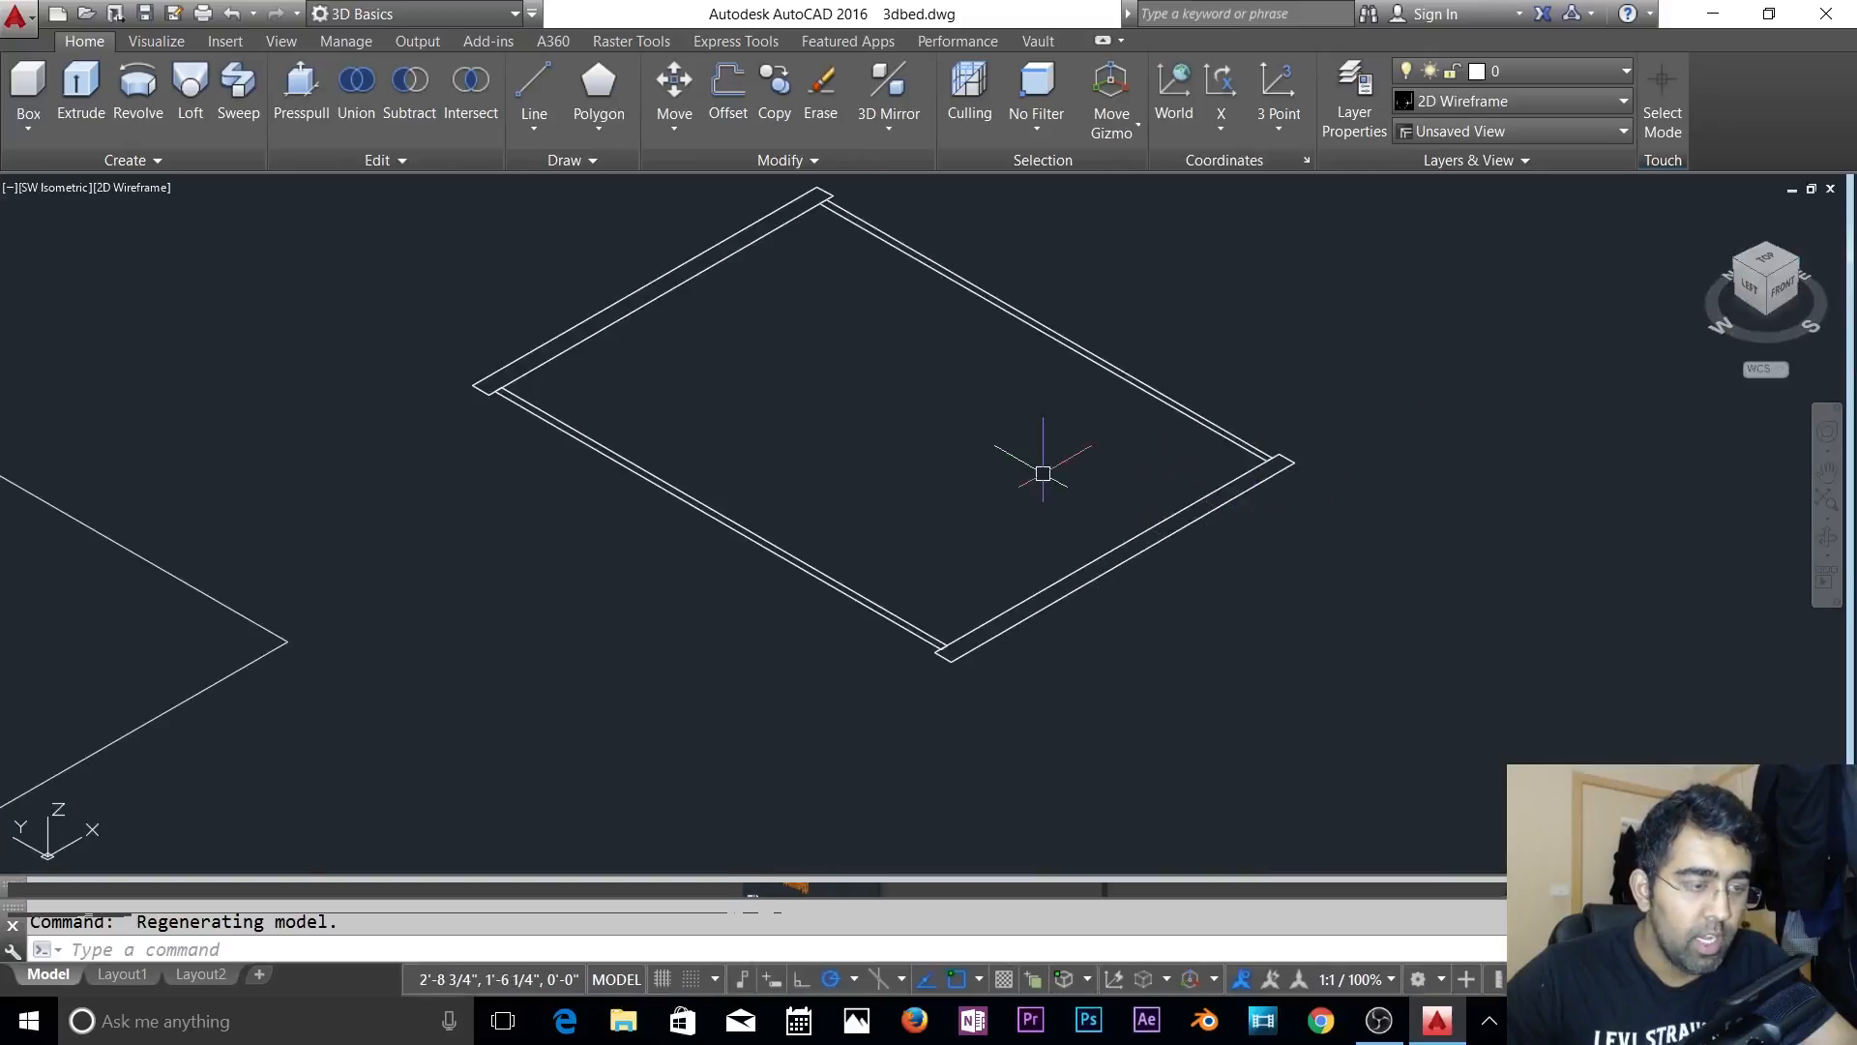
{"action": "middle_click_drag", "start_coordinate": [1017, 433], "coordinate": [1098, 535]}
{"action": "key", "text": "Escape"}
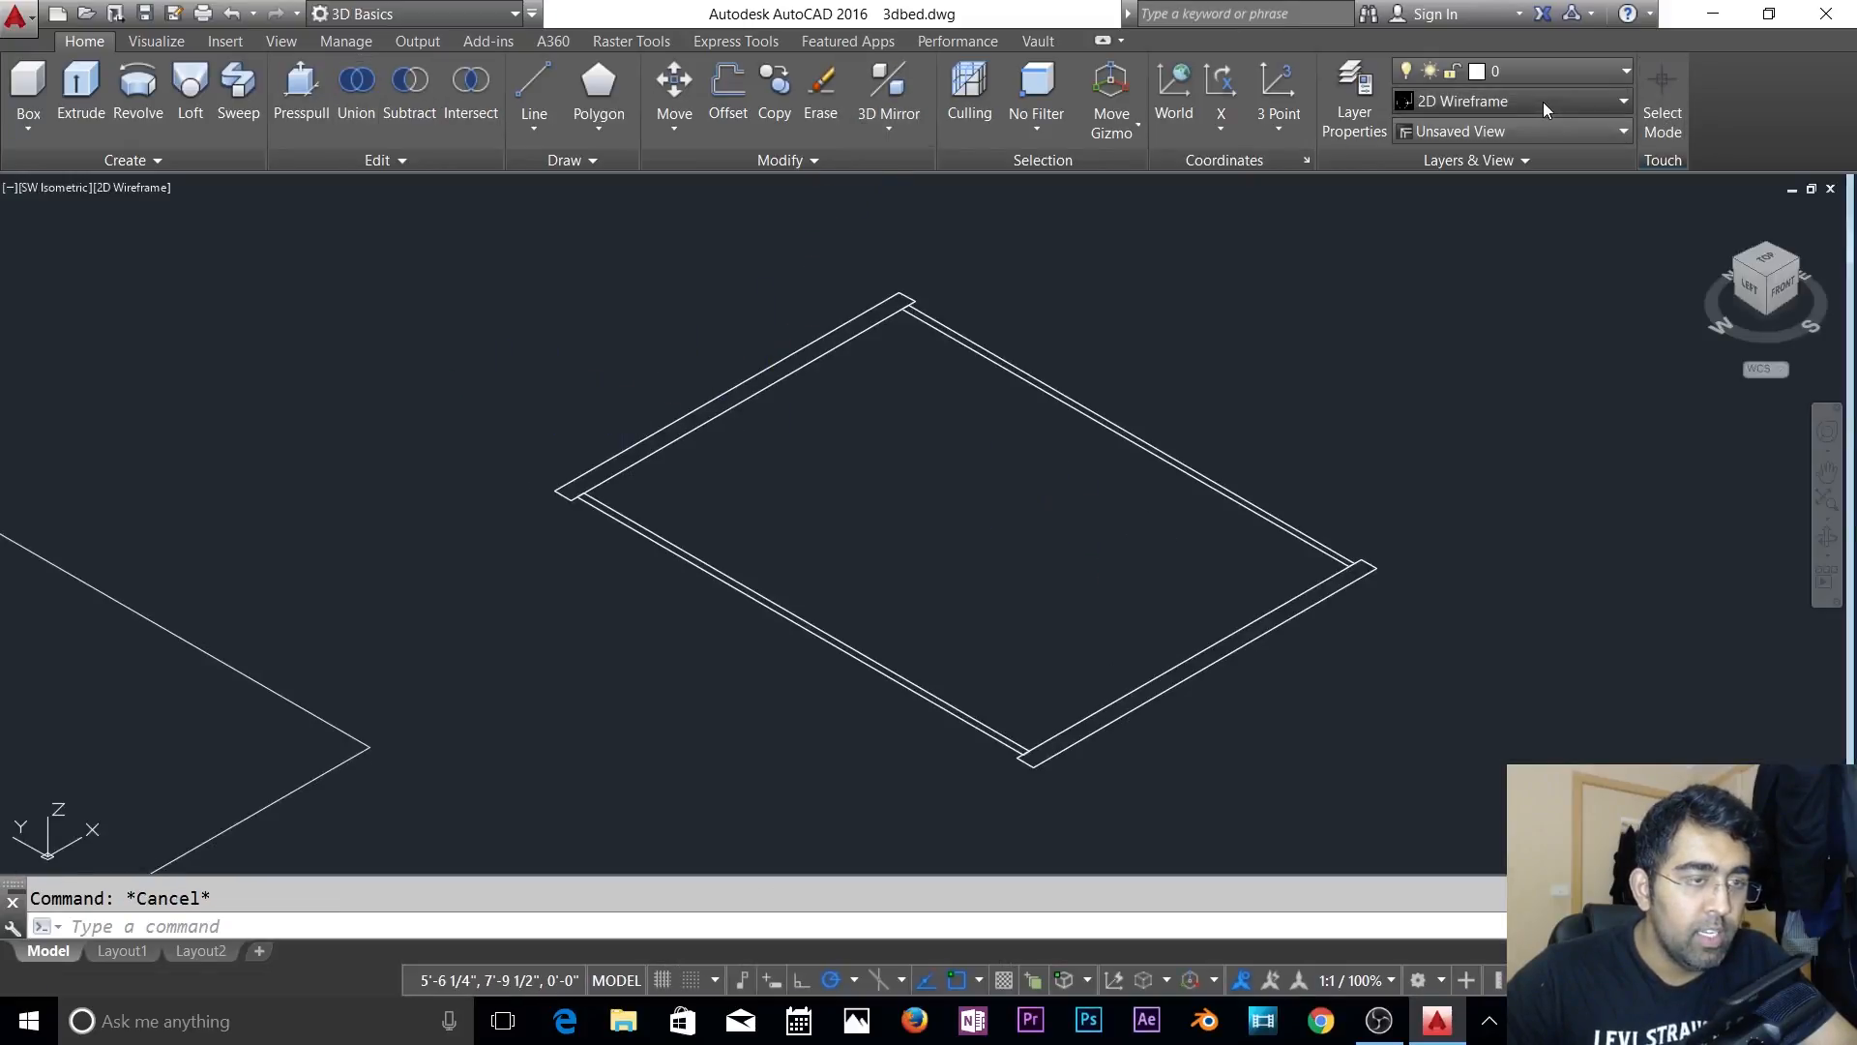
- Create a new layer named 3d wood
{"action": "left_click", "coordinate": [1558, 71]}
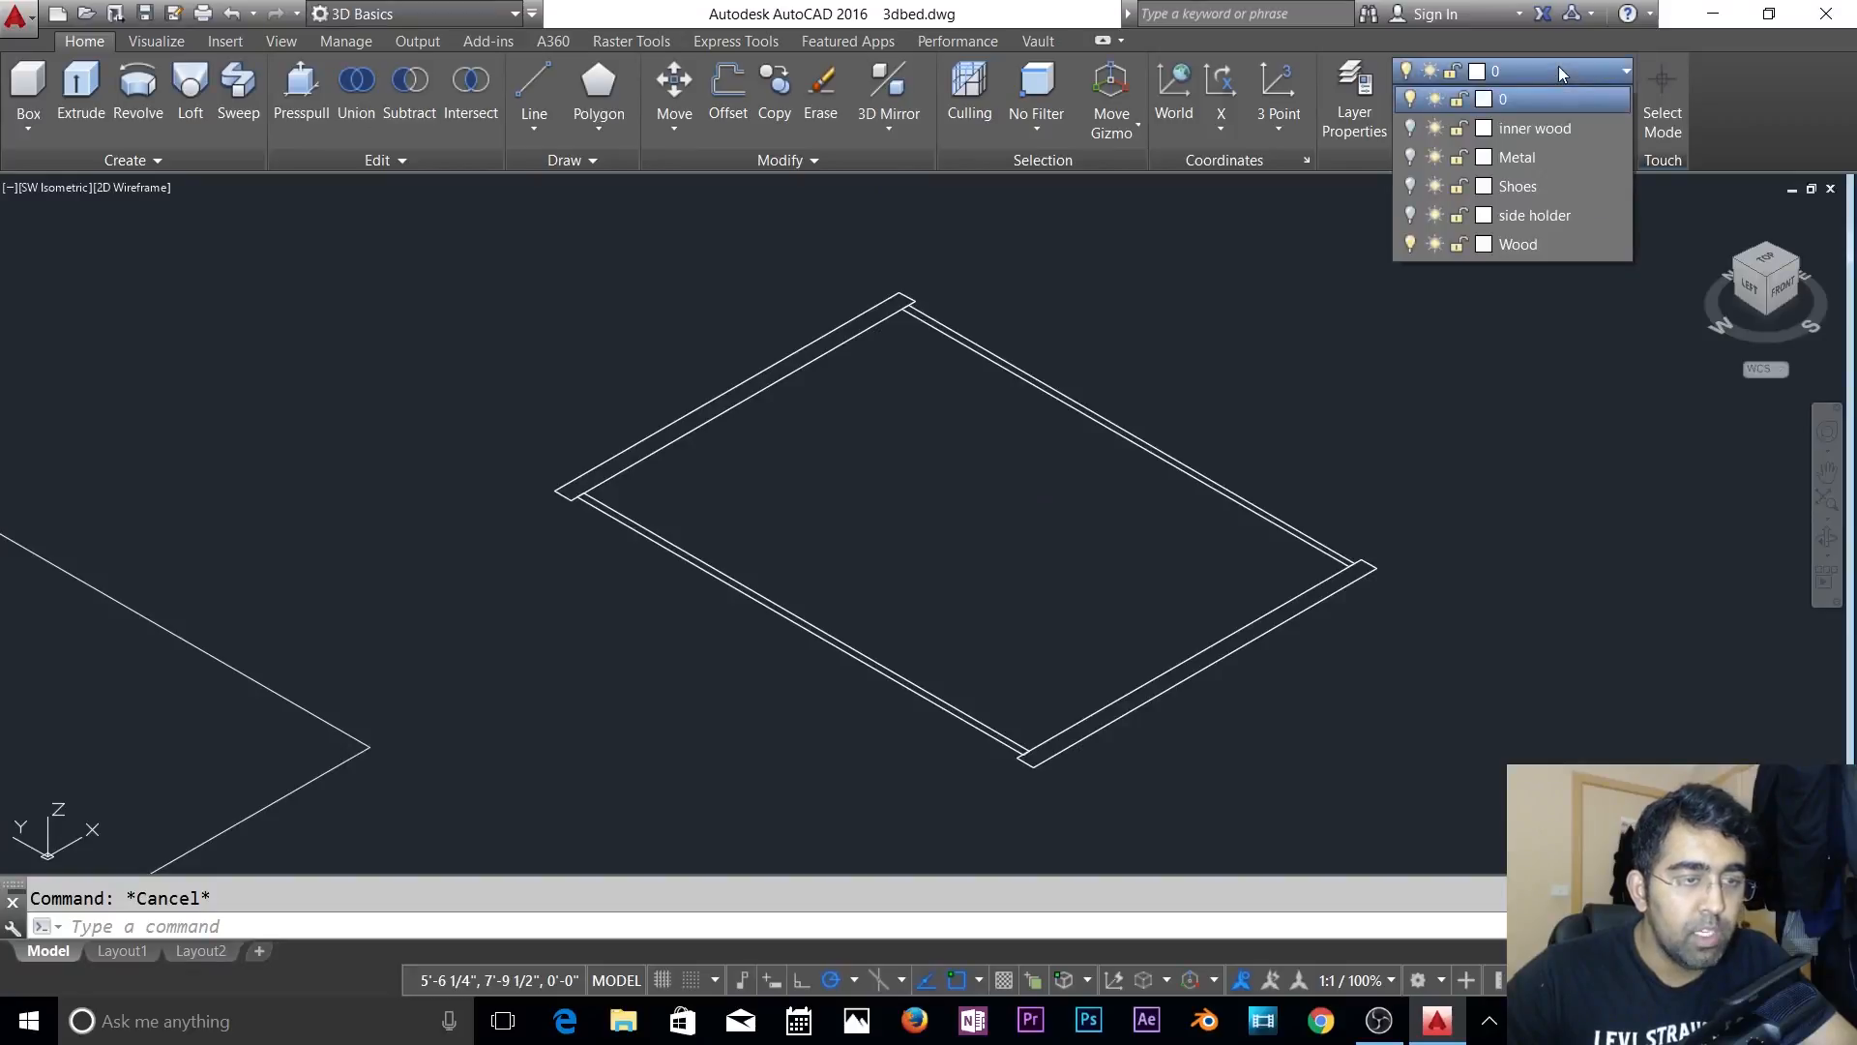
{"action": "left_click", "coordinate": [1517, 242]}
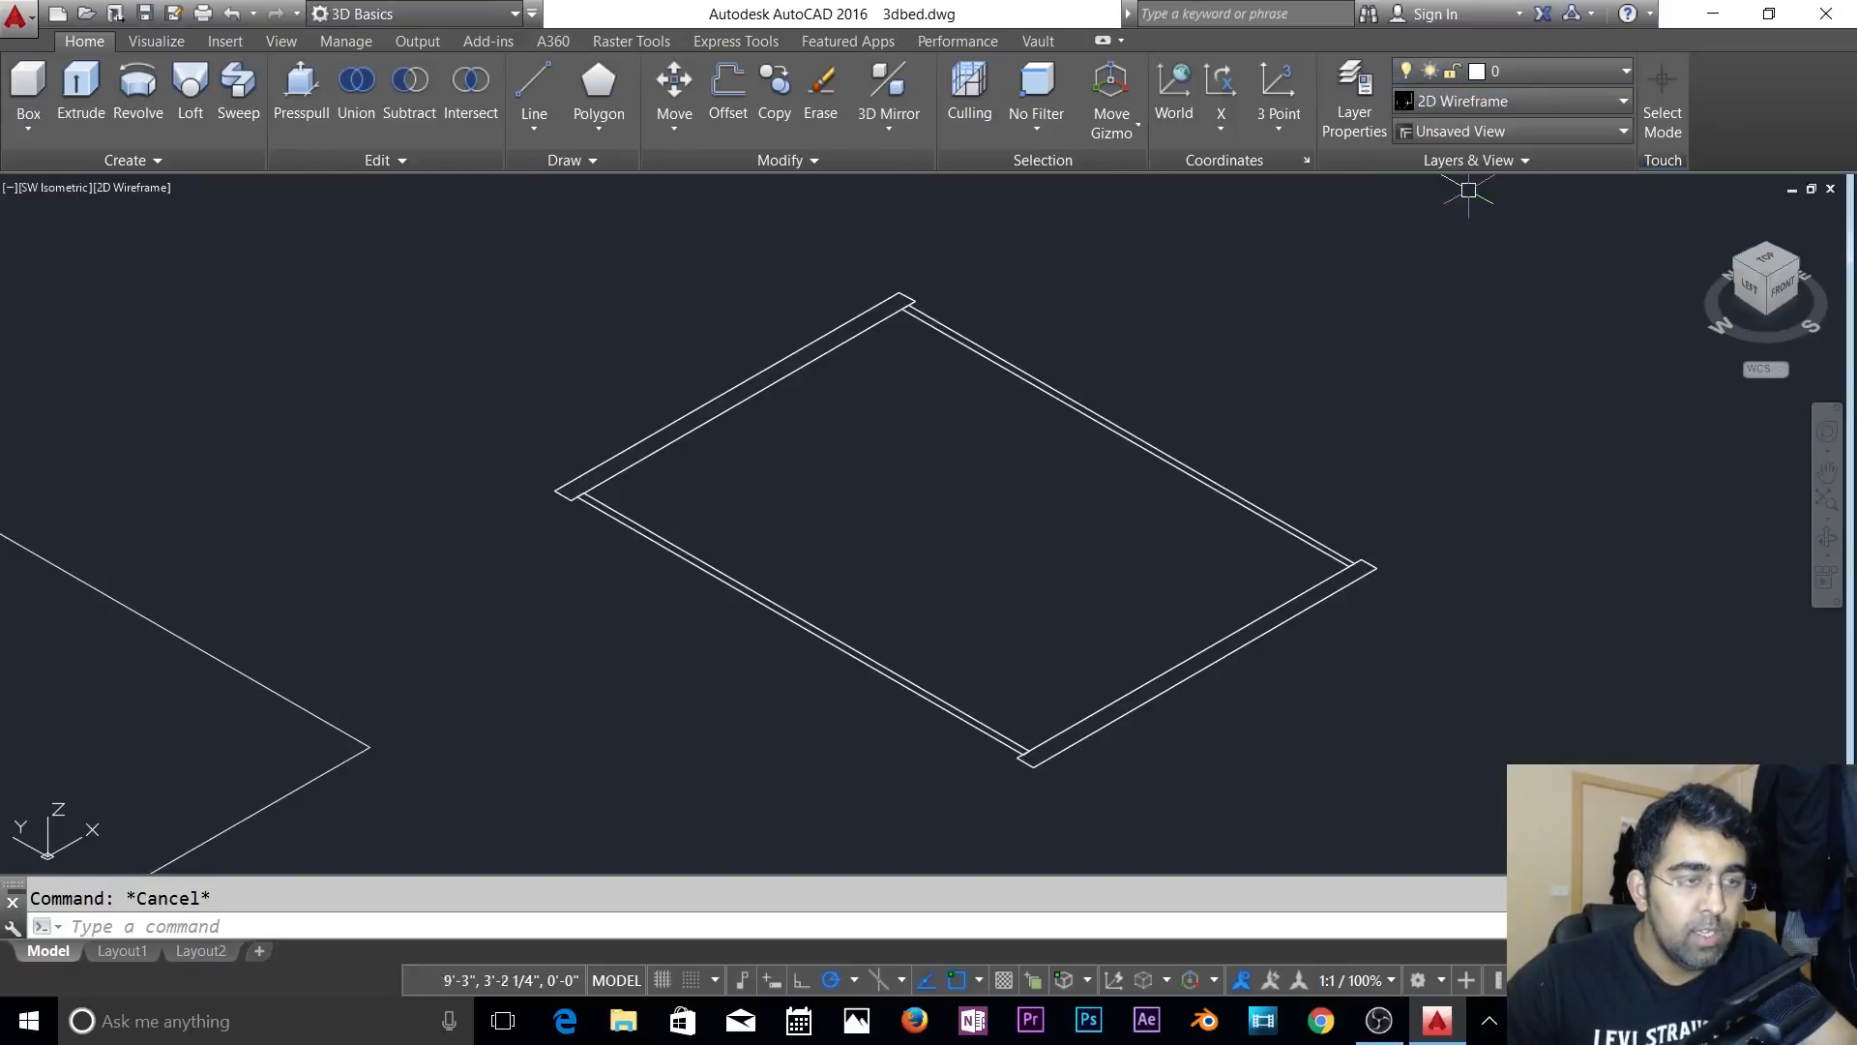
{"action": "left_click", "coordinate": [1376, 102]}
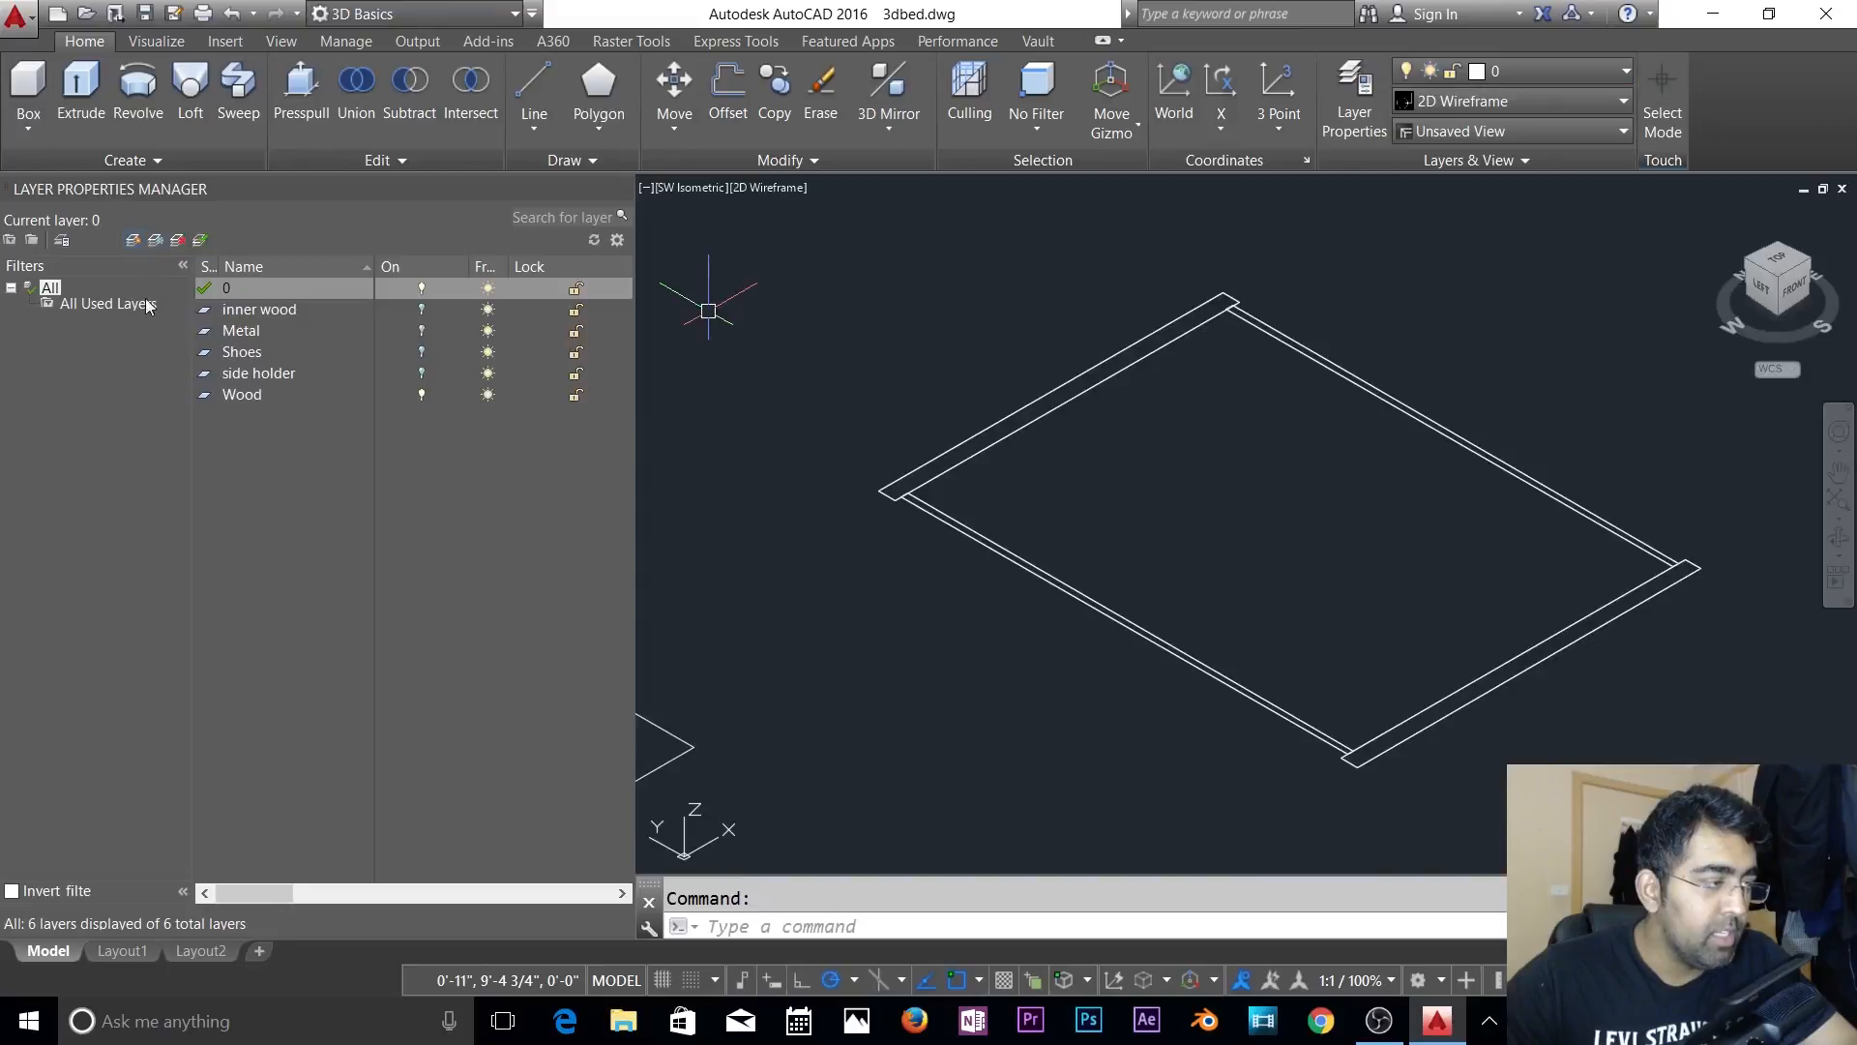
{"action": "left_click", "coordinate": [133, 240]}
{"action": "type", "text": "3d"}
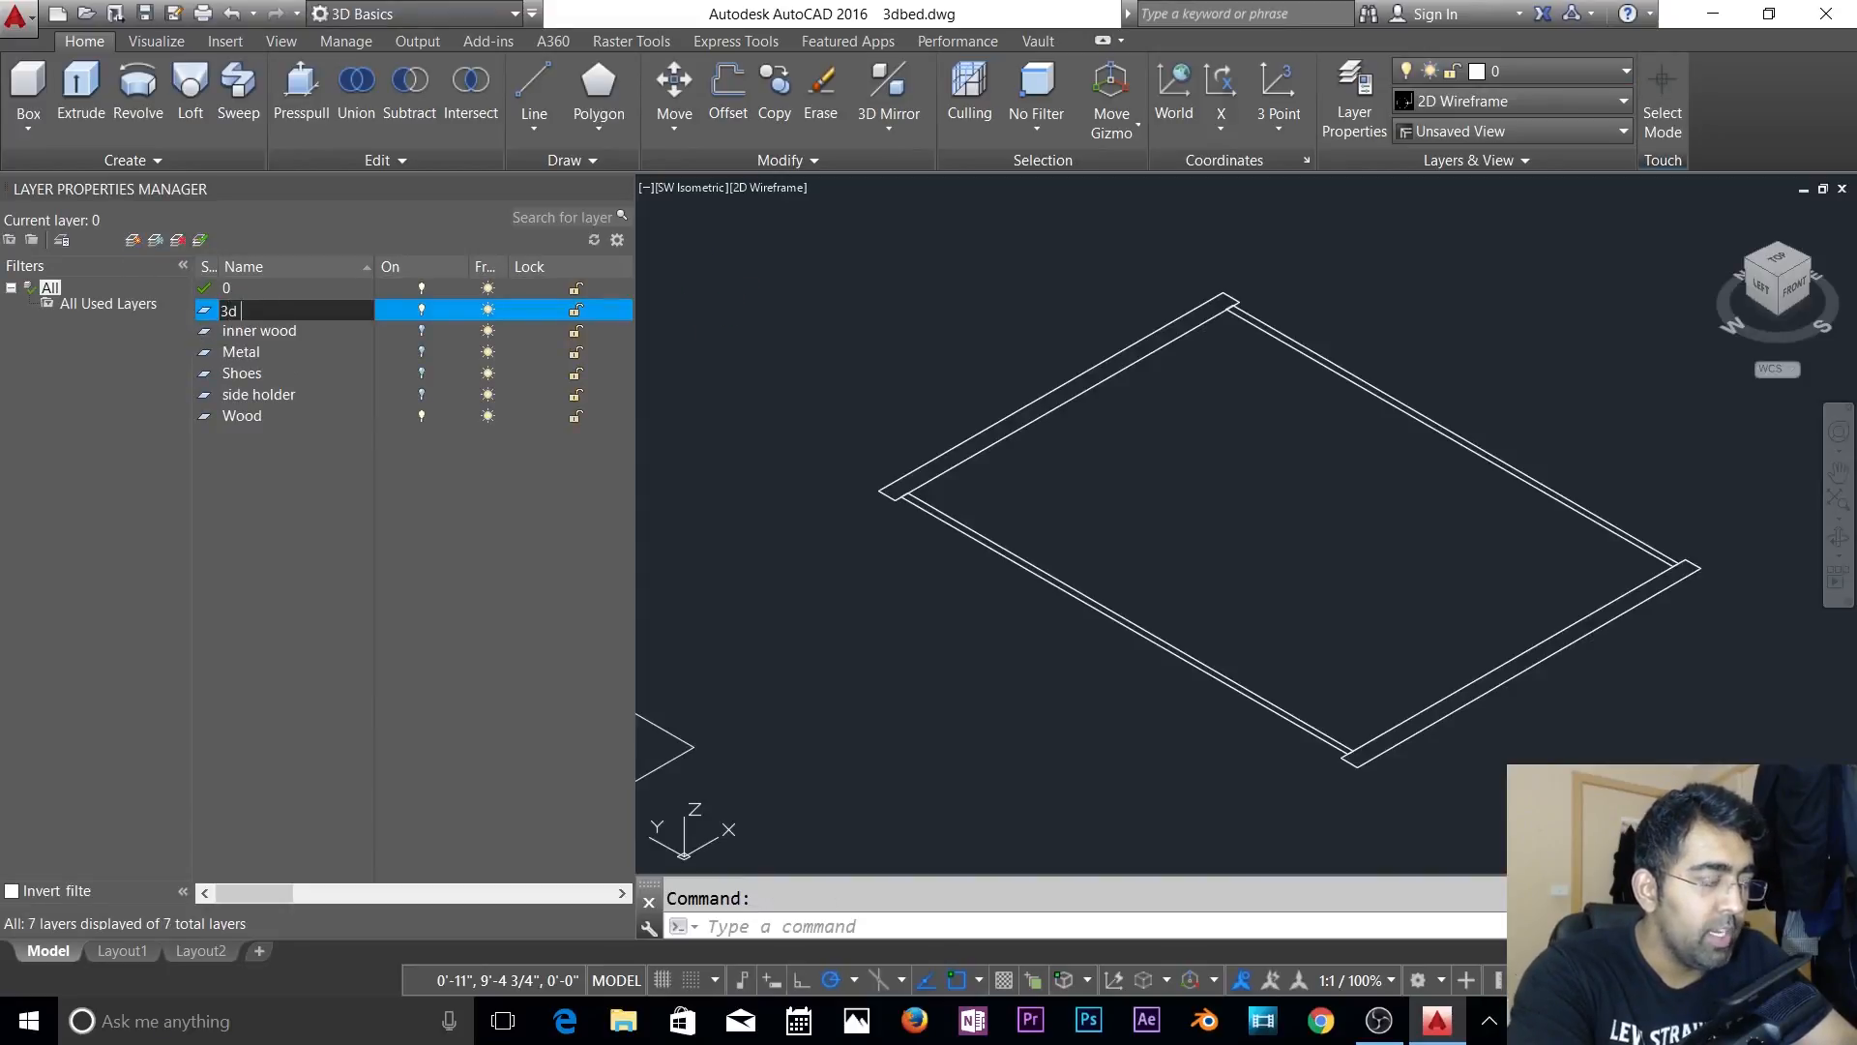
{"action": "type", "text": " wood"}
{"action": "key", "text": "Return"}
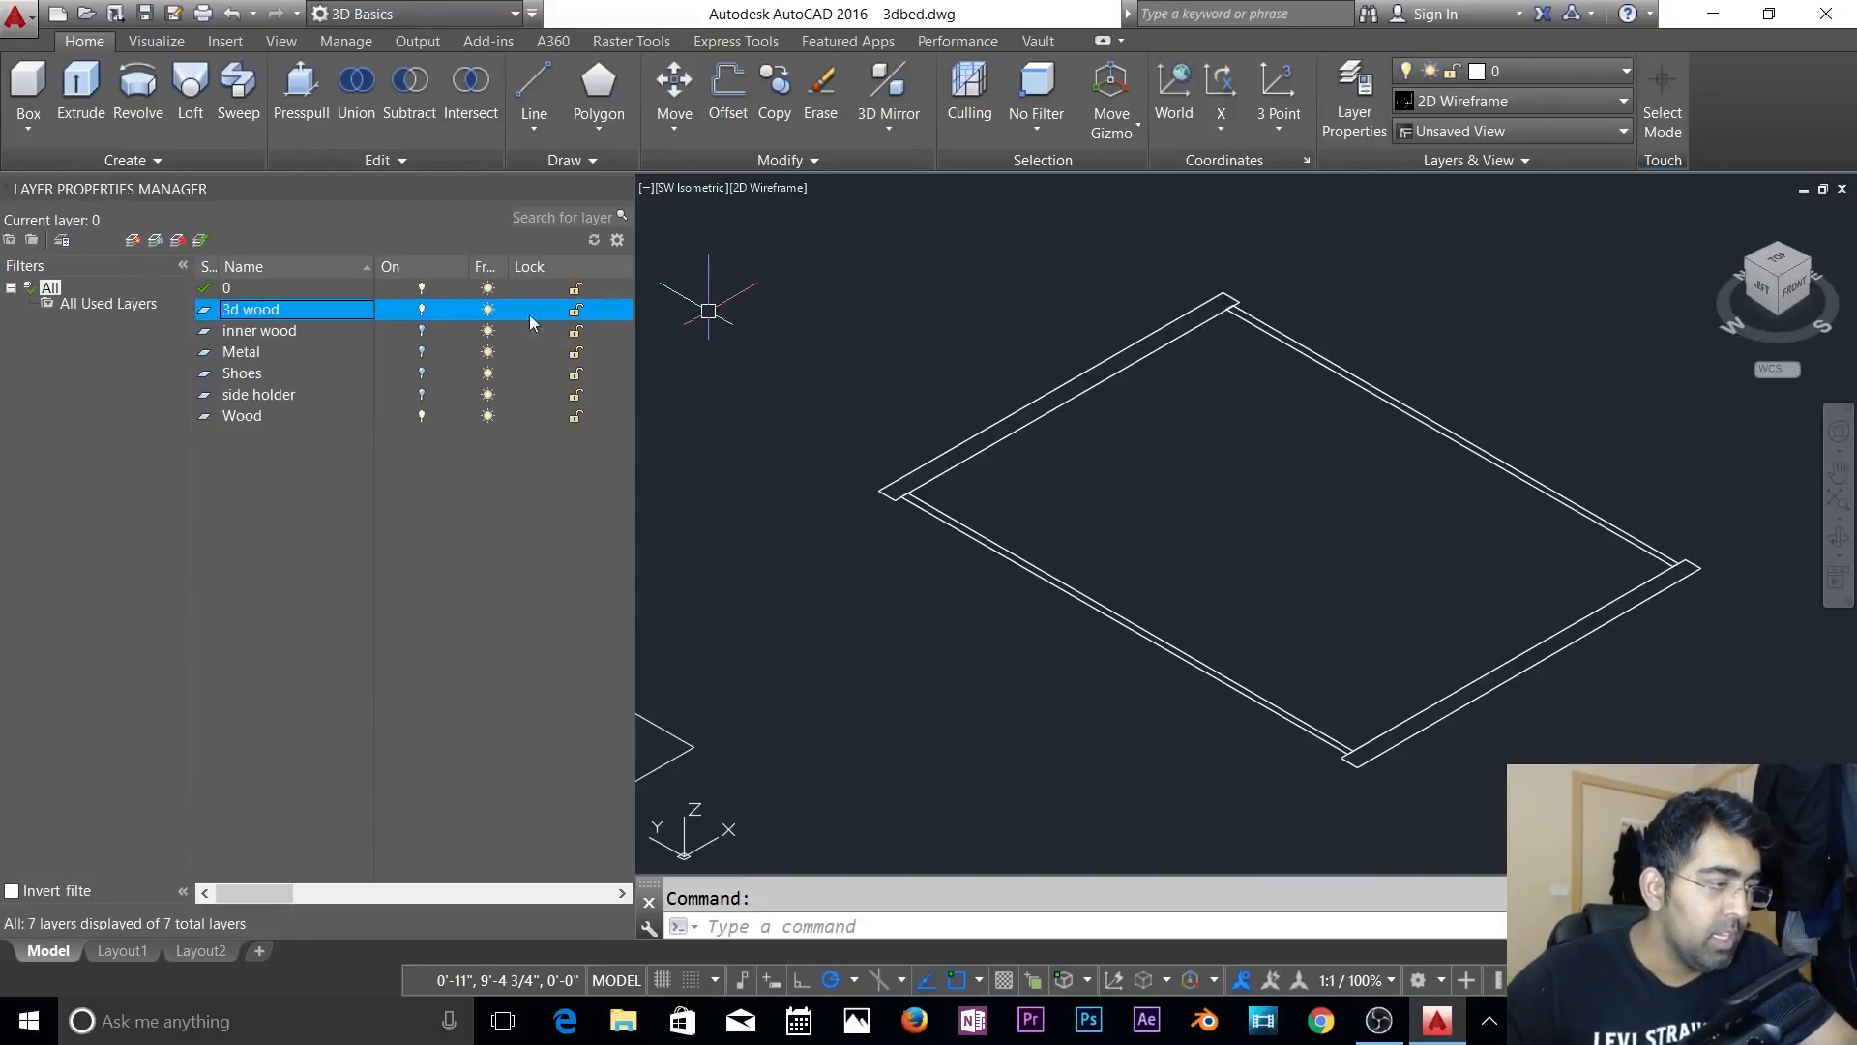
- Set the 3d wood layer's color to index 23 and put away the layer manager
{"action": "left_click_drag", "start_coordinate": [280, 896], "coordinate": [323, 892]}
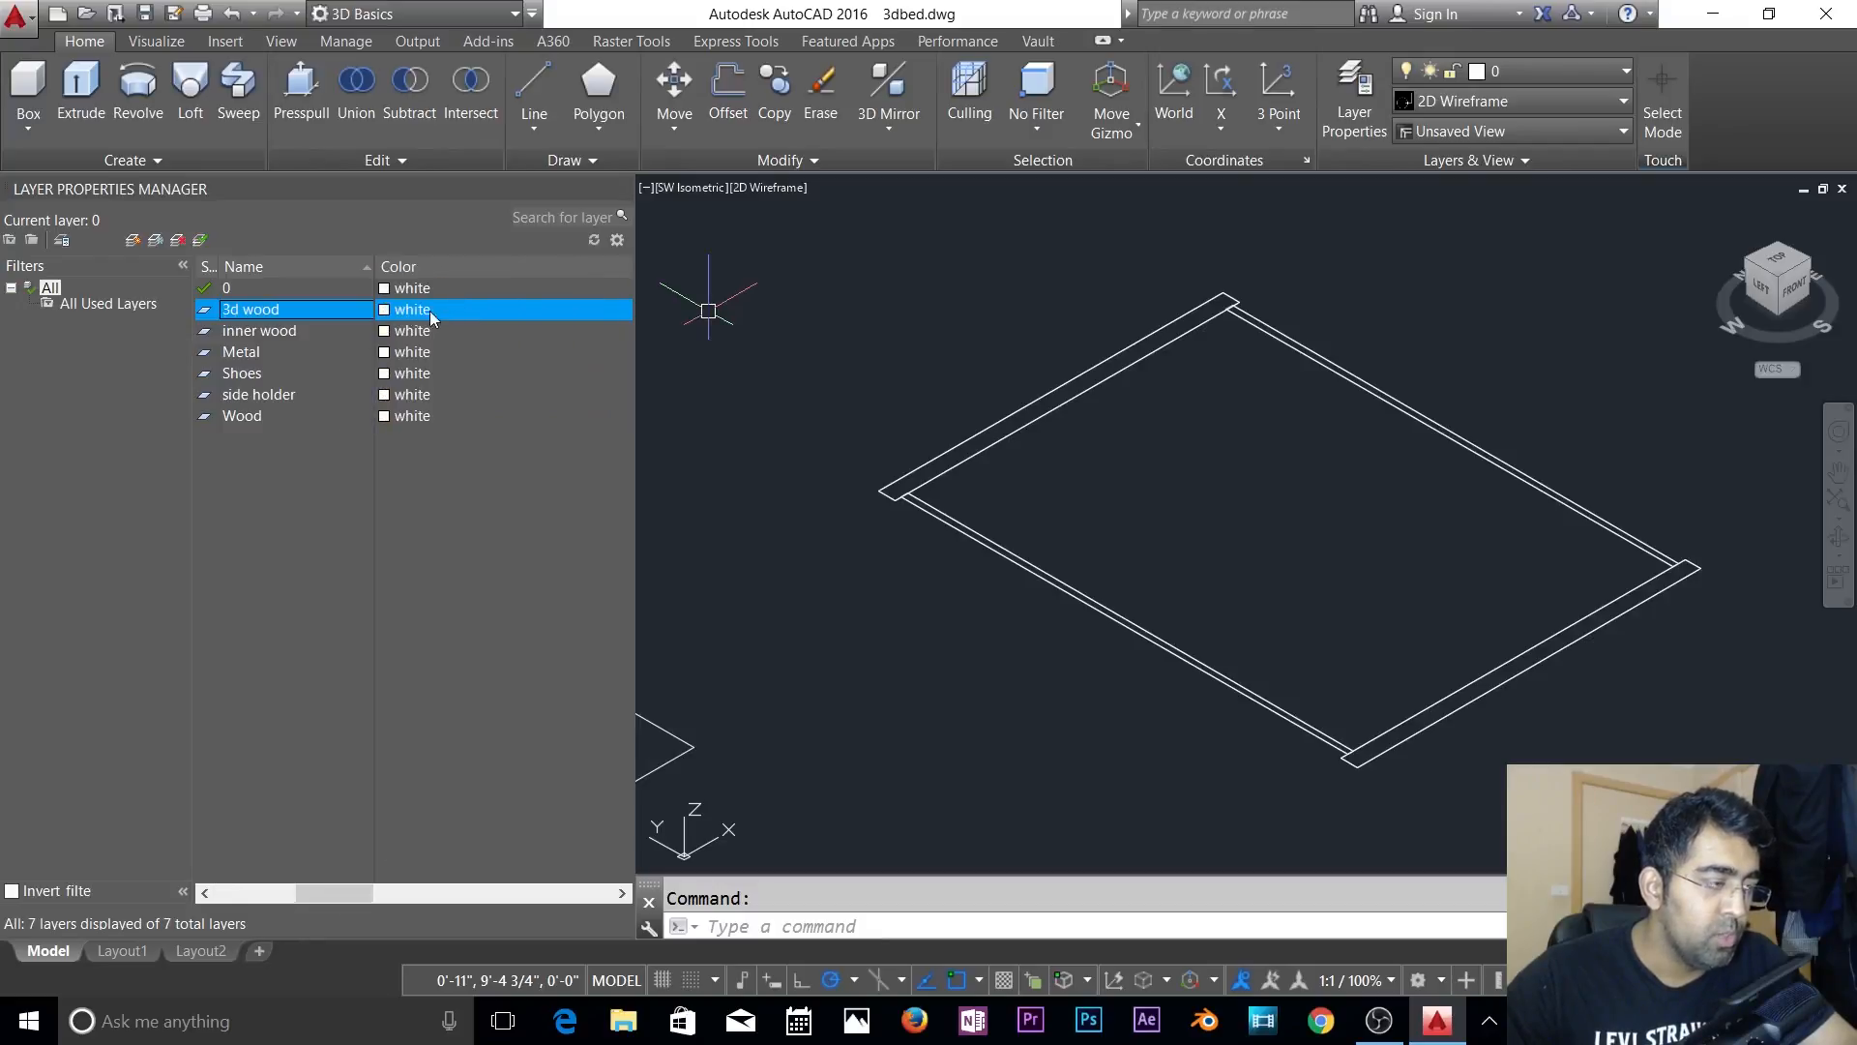
{"action": "left_click", "coordinate": [430, 310]}
{"action": "left_click", "coordinate": [756, 465]}
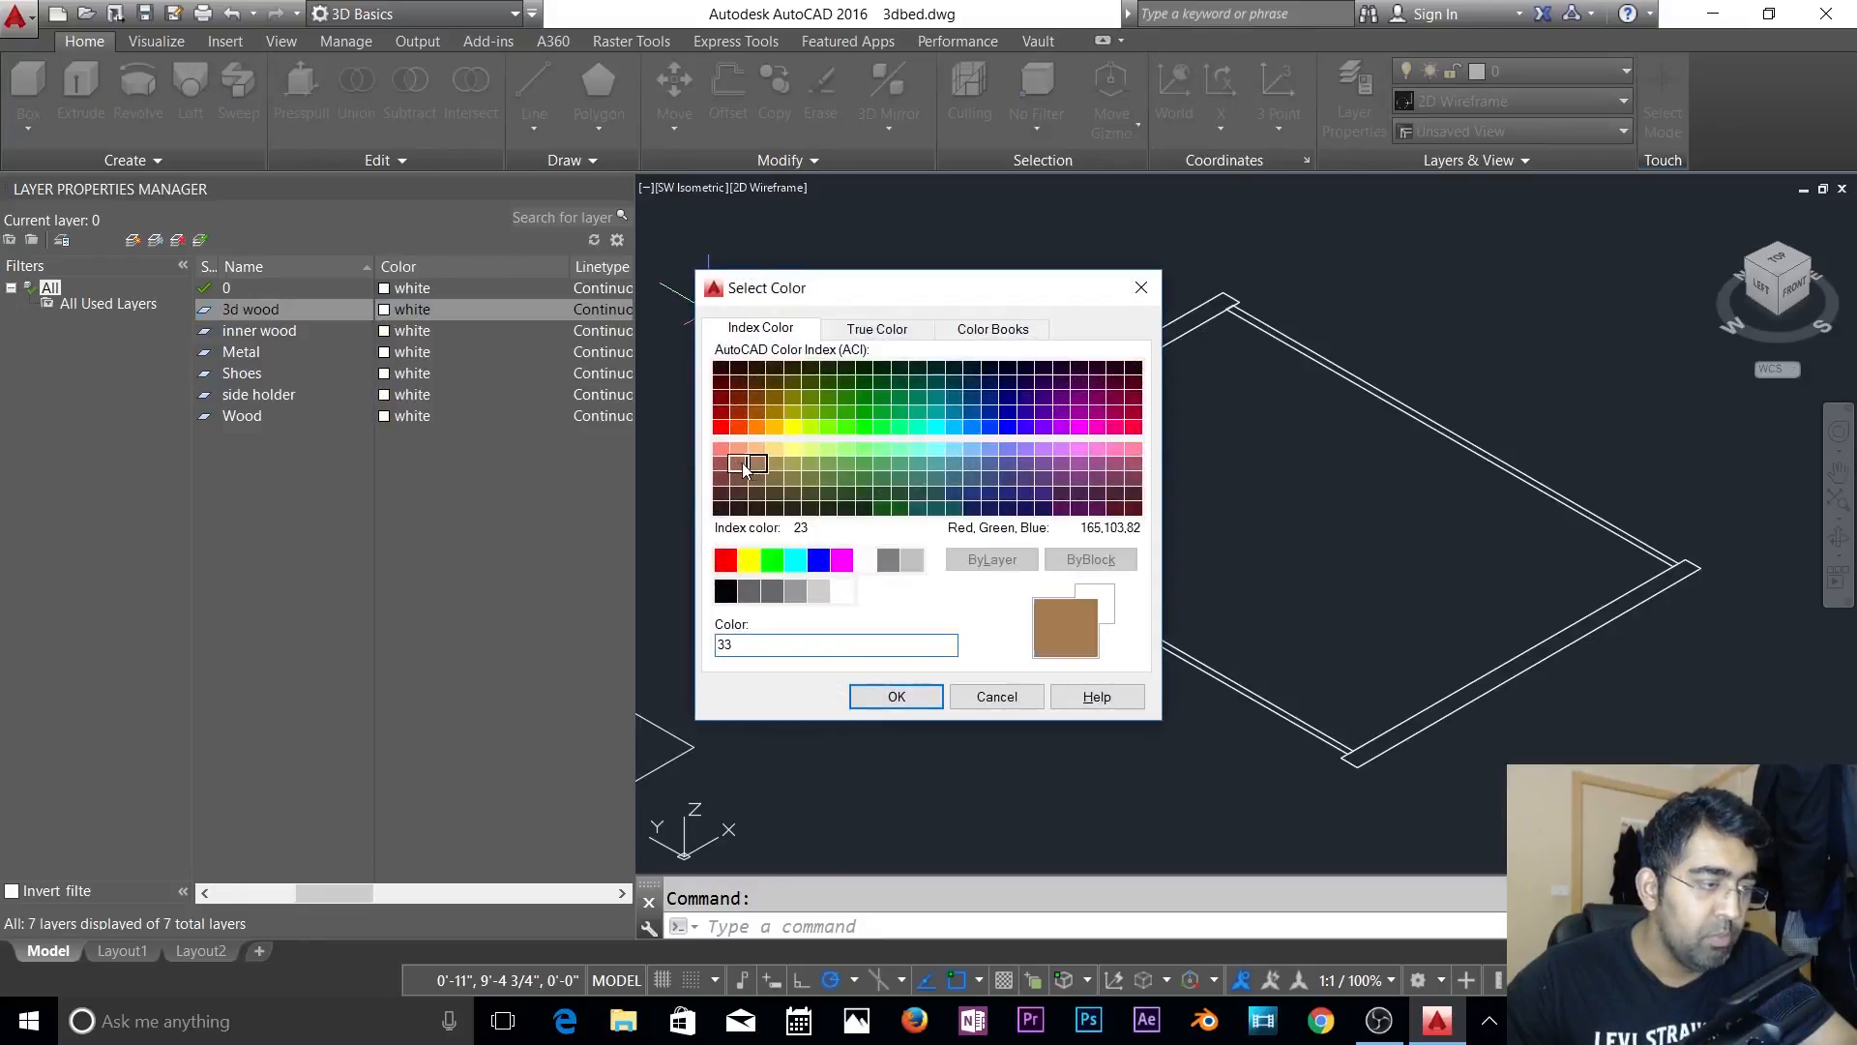
{"action": "left_click", "coordinate": [739, 465]}
{"action": "left_click", "coordinate": [899, 696]}
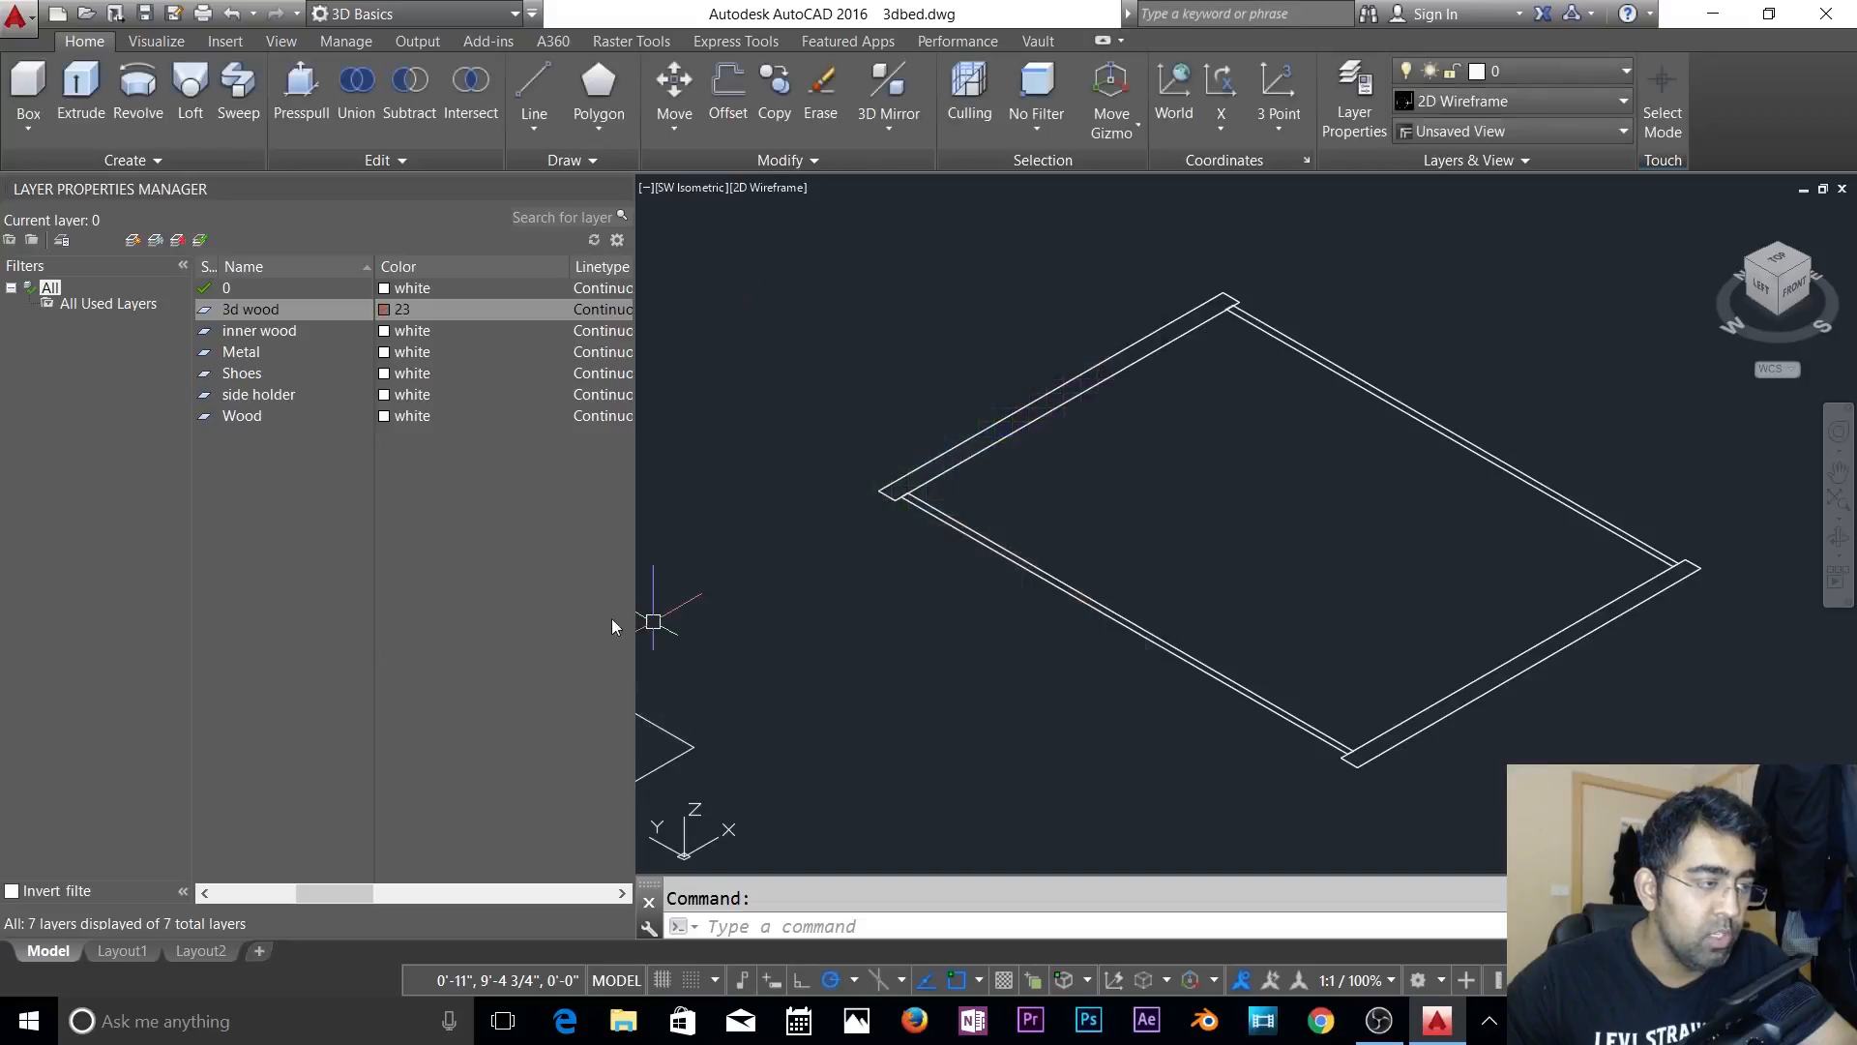
{"action": "left_click", "coordinate": [746, 415]}
{"action": "key", "text": "Escape"}
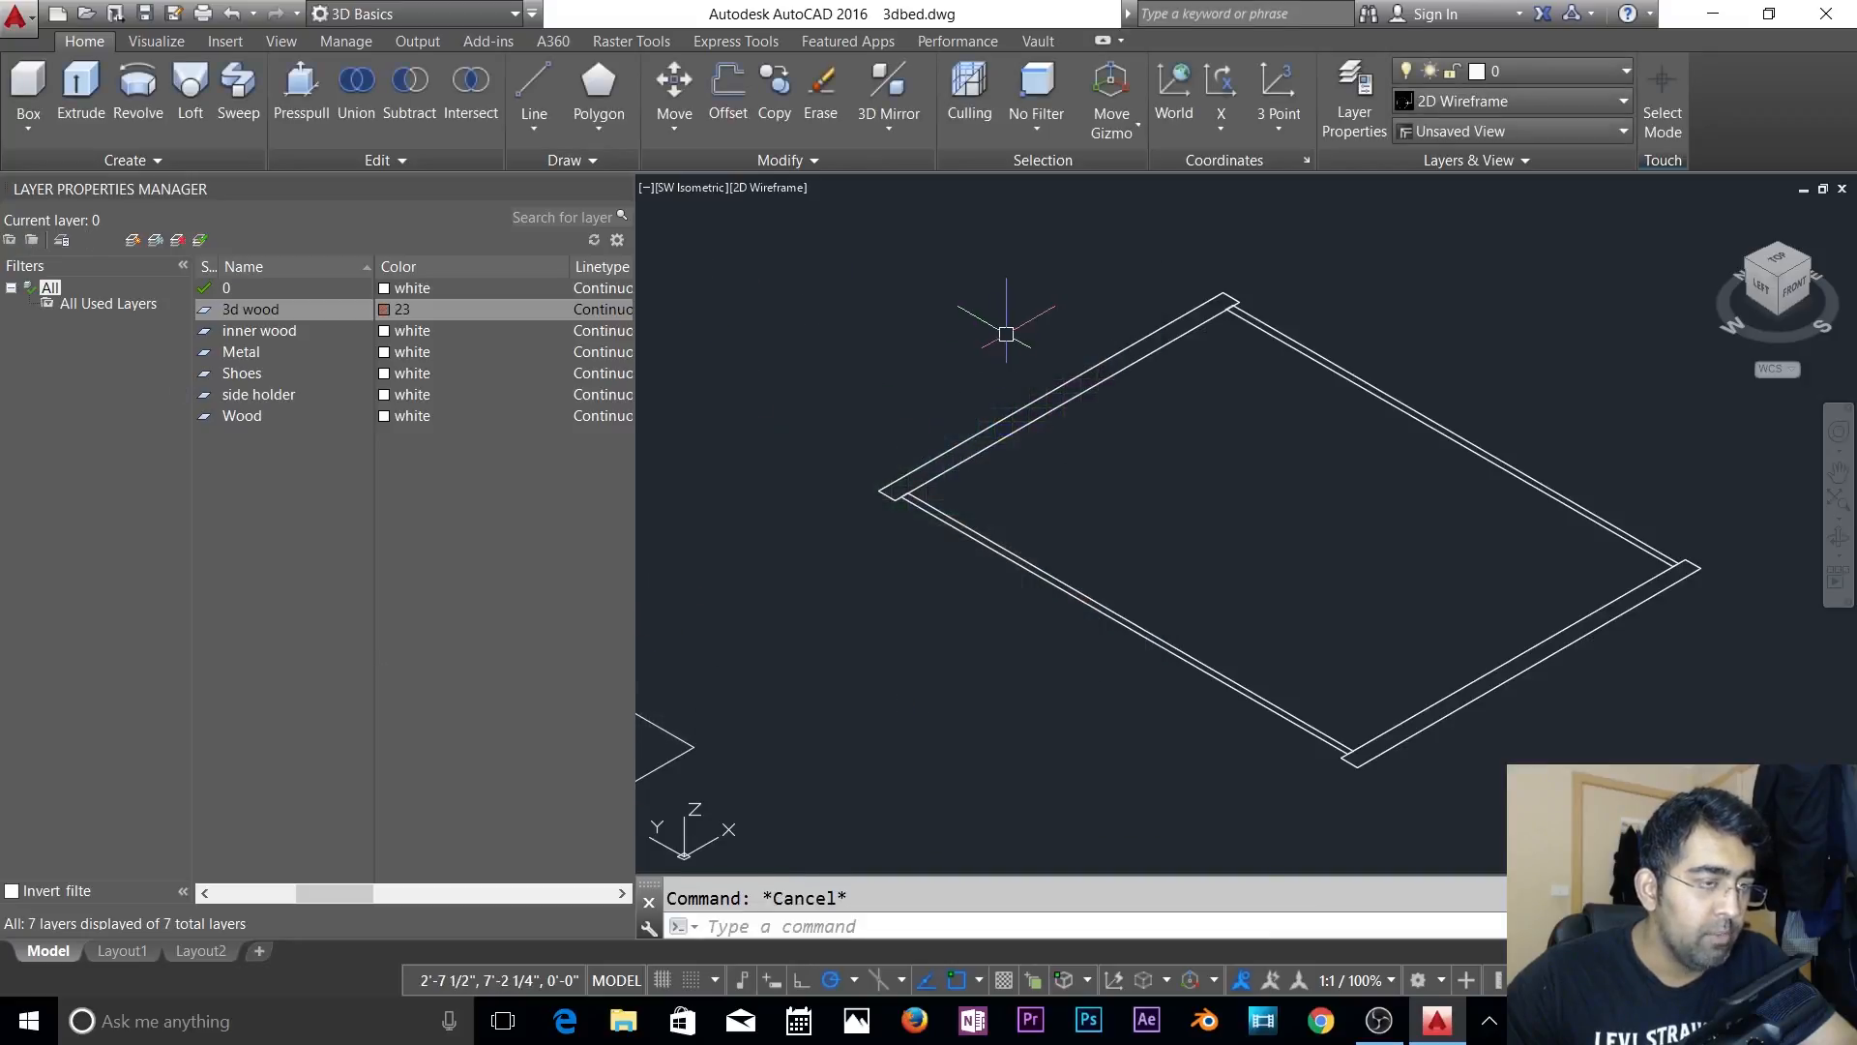
{"action": "left_click", "coordinate": [621, 187]}
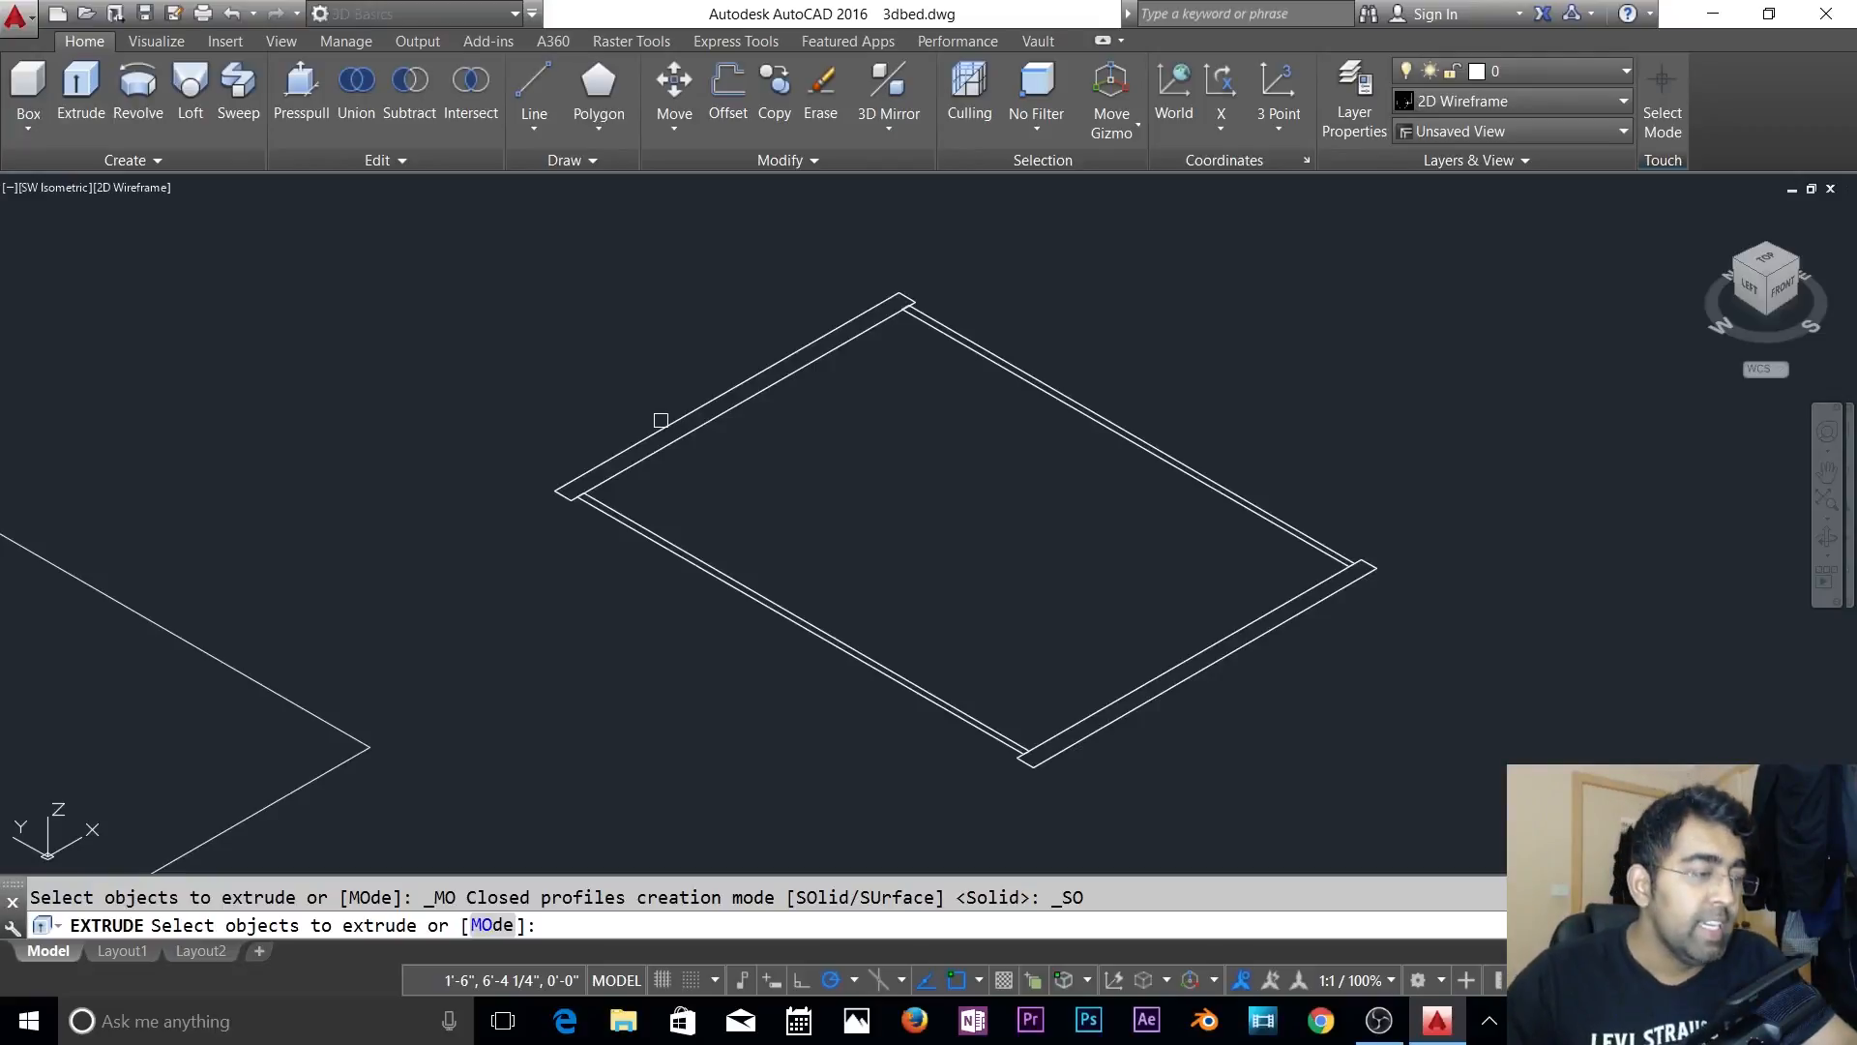
- Extrude the headboard rectangle at the far end of the bed outline to a height of 4'
{"action": "left_click", "coordinate": [669, 423]}
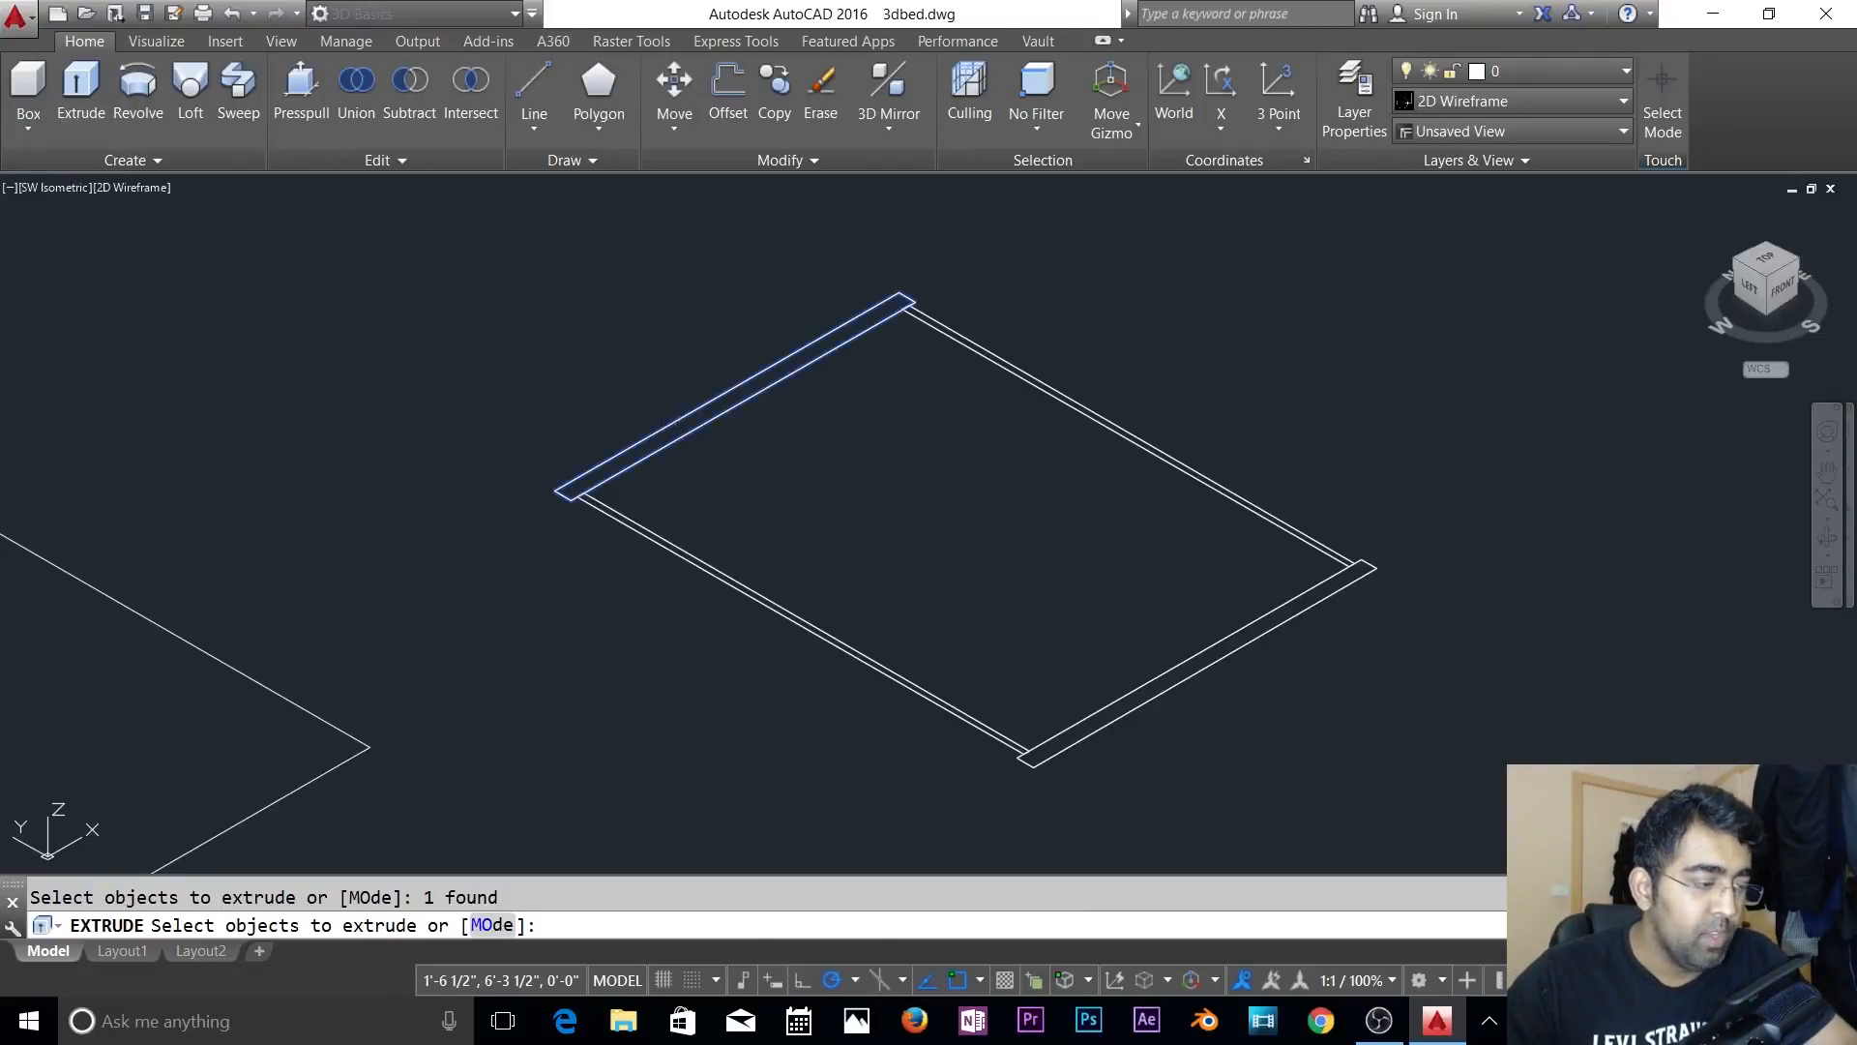
{"action": "key", "text": "Return"}
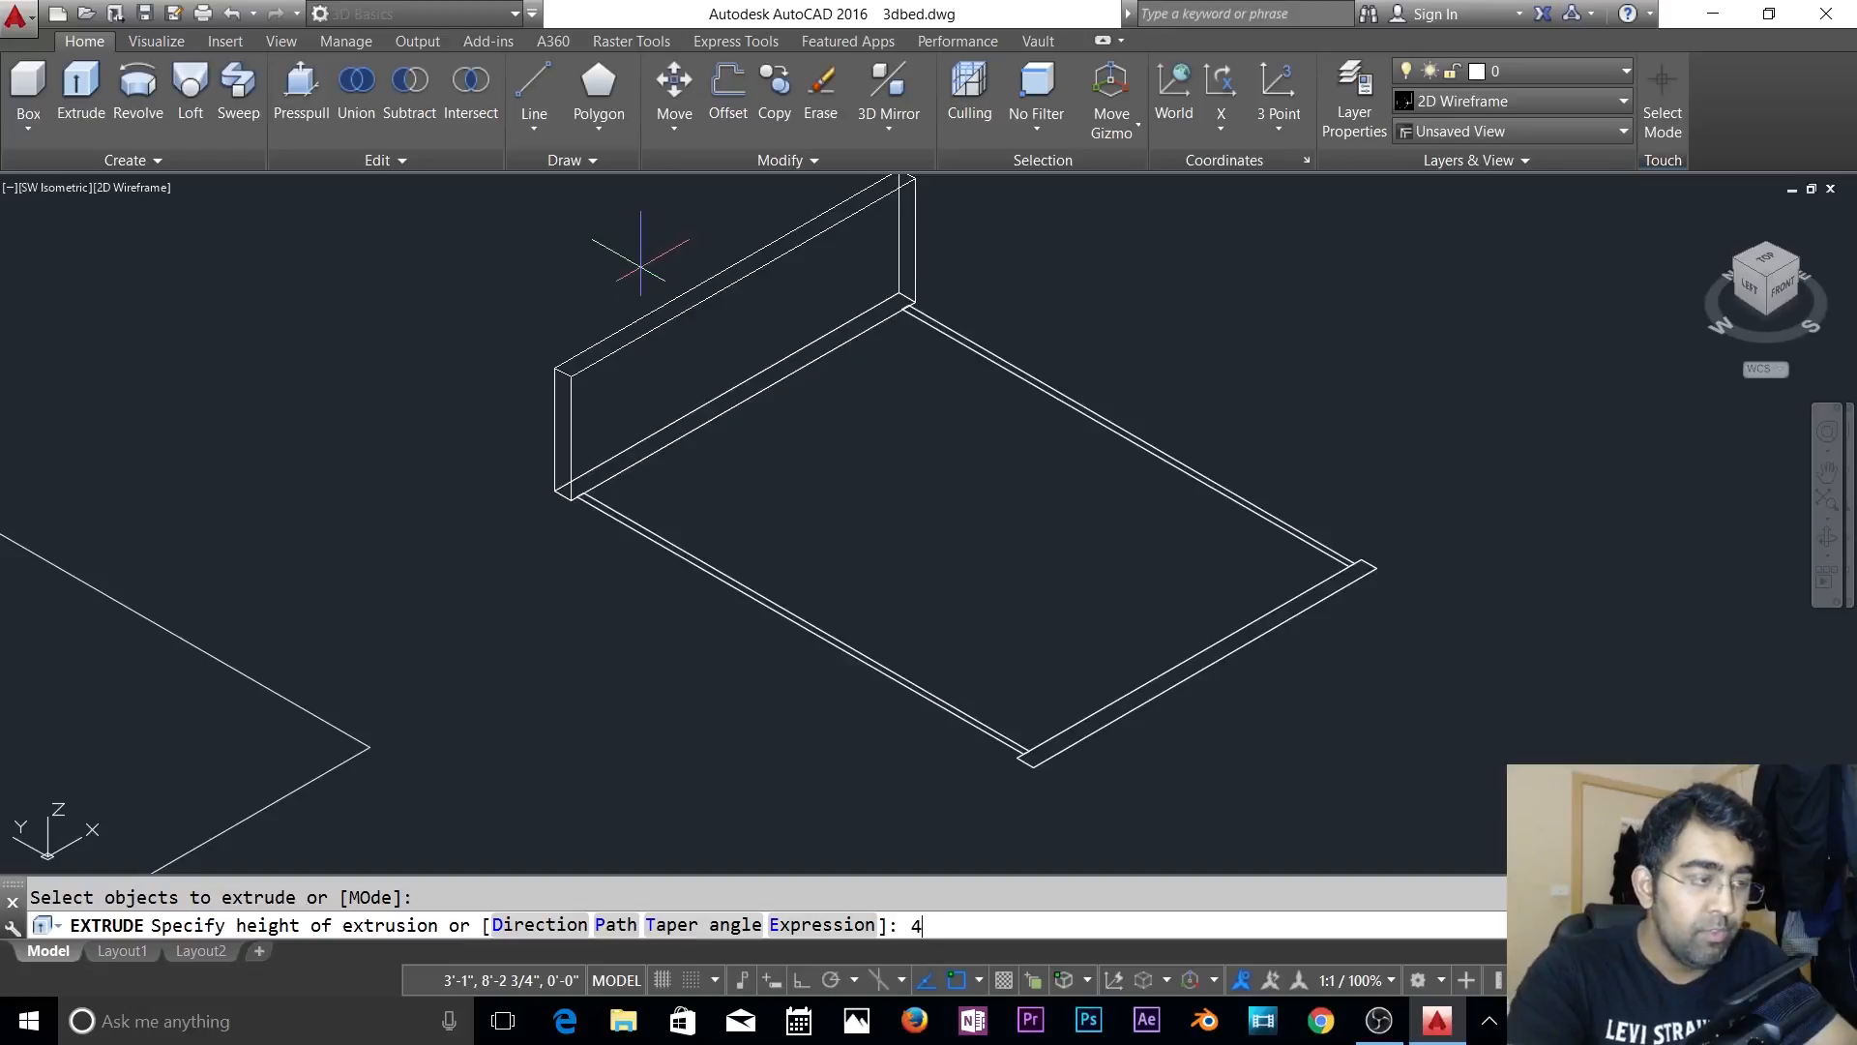
{"action": "key", "text": "Return"}
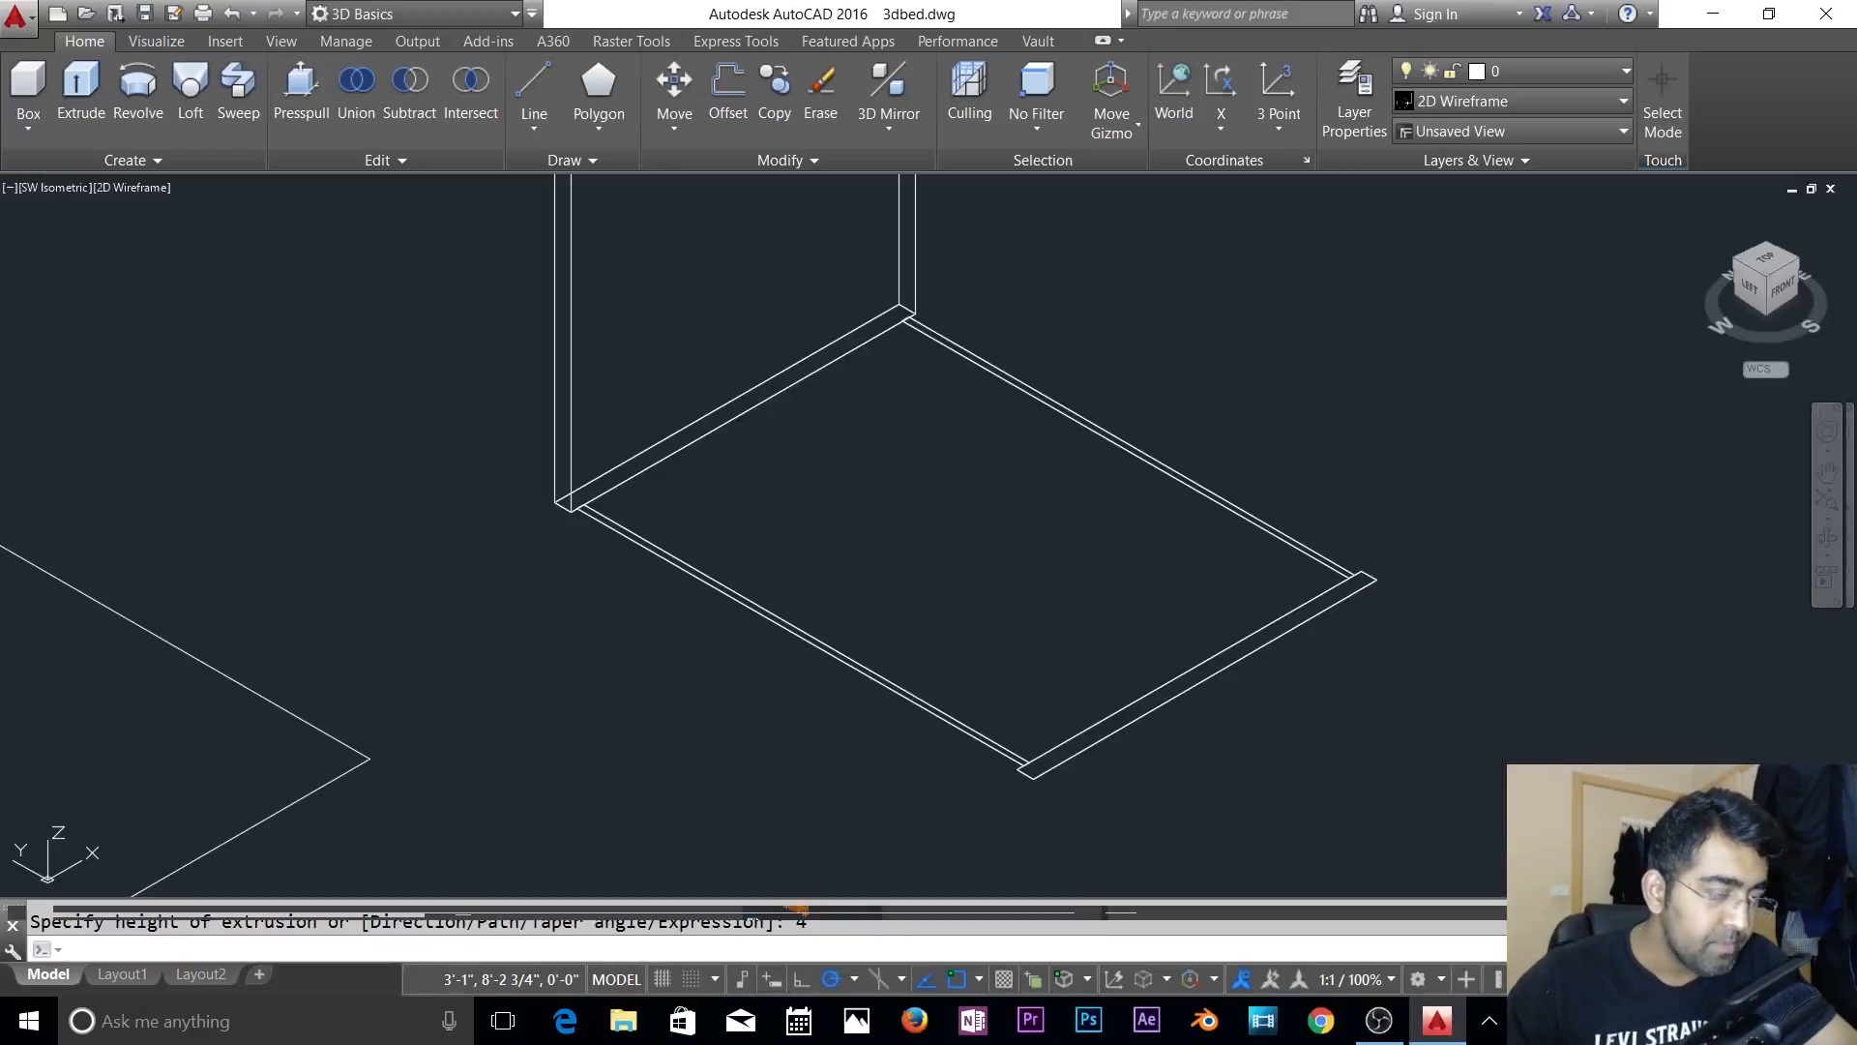
{"action": "scroll", "coordinate": [767, 490], "scroll_direction": "down", "scroll_amount": 3}
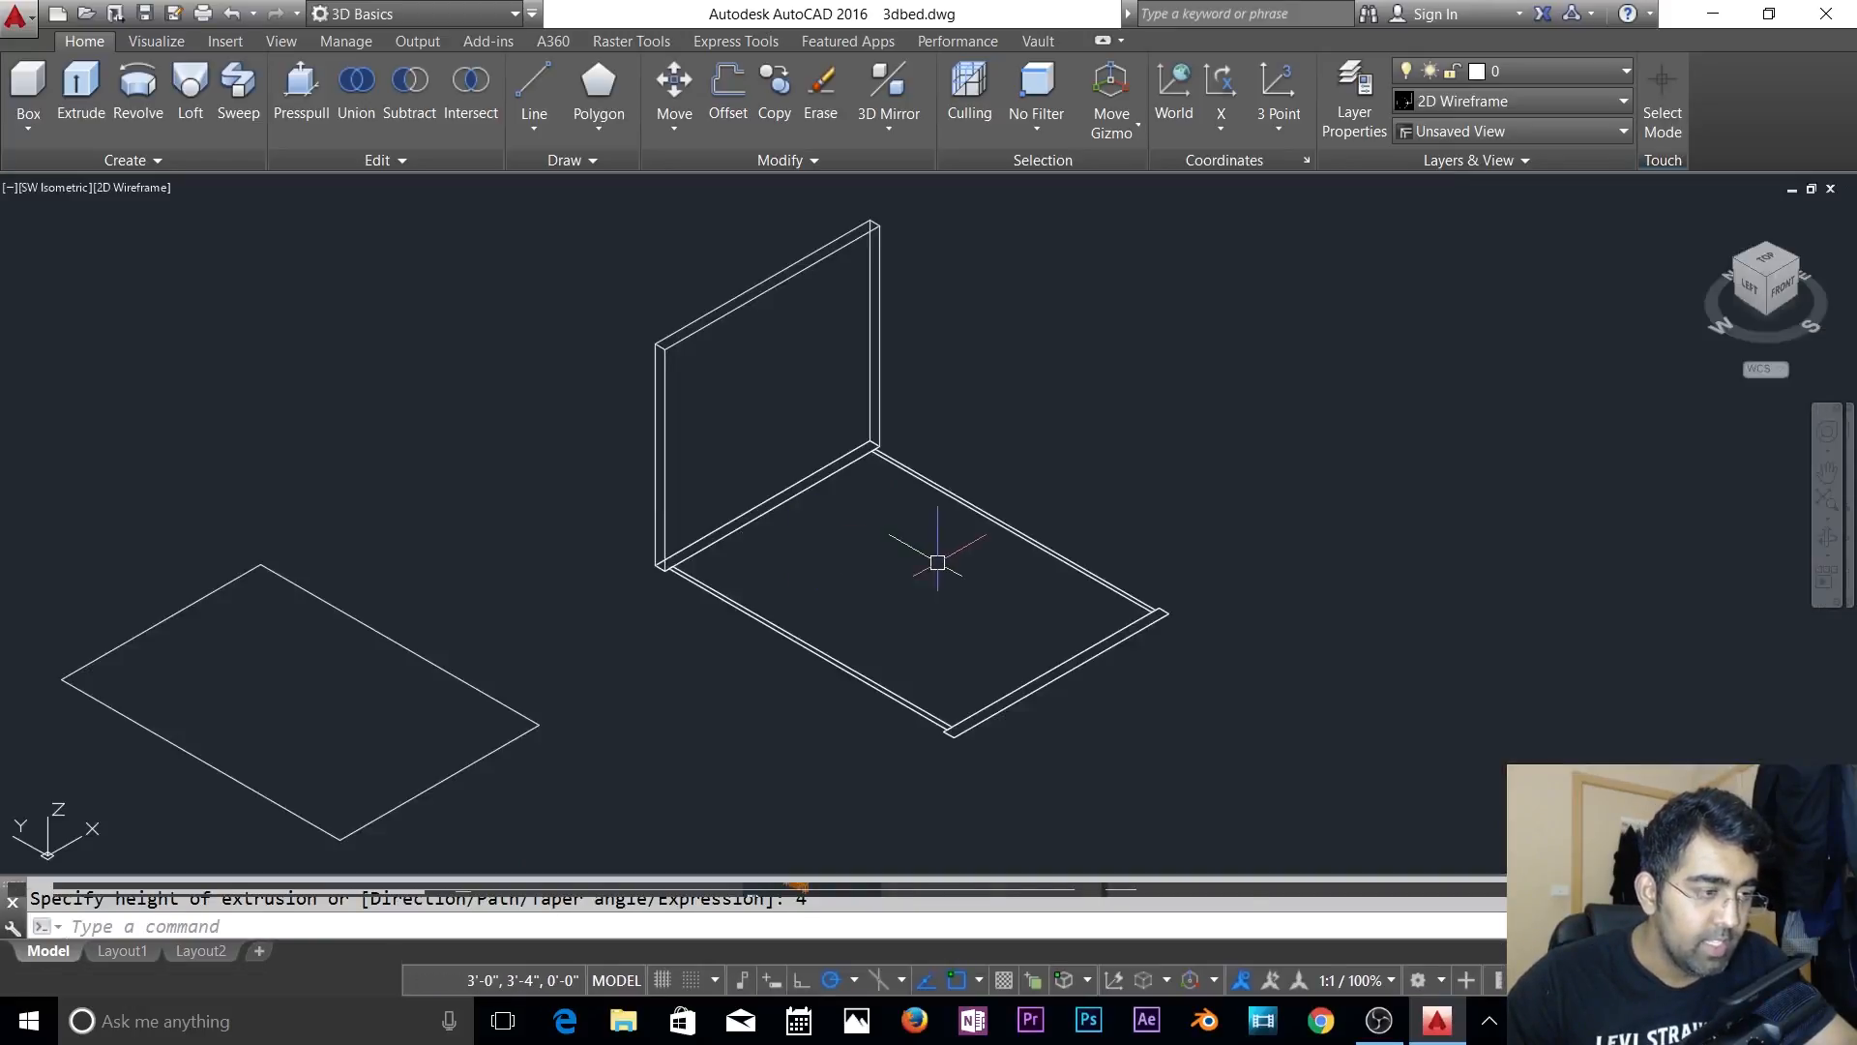
{"action": "scroll", "coordinate": [843, 650], "scroll_direction": "up", "scroll_amount": 2}
{"action": "key", "text": "Escape"}
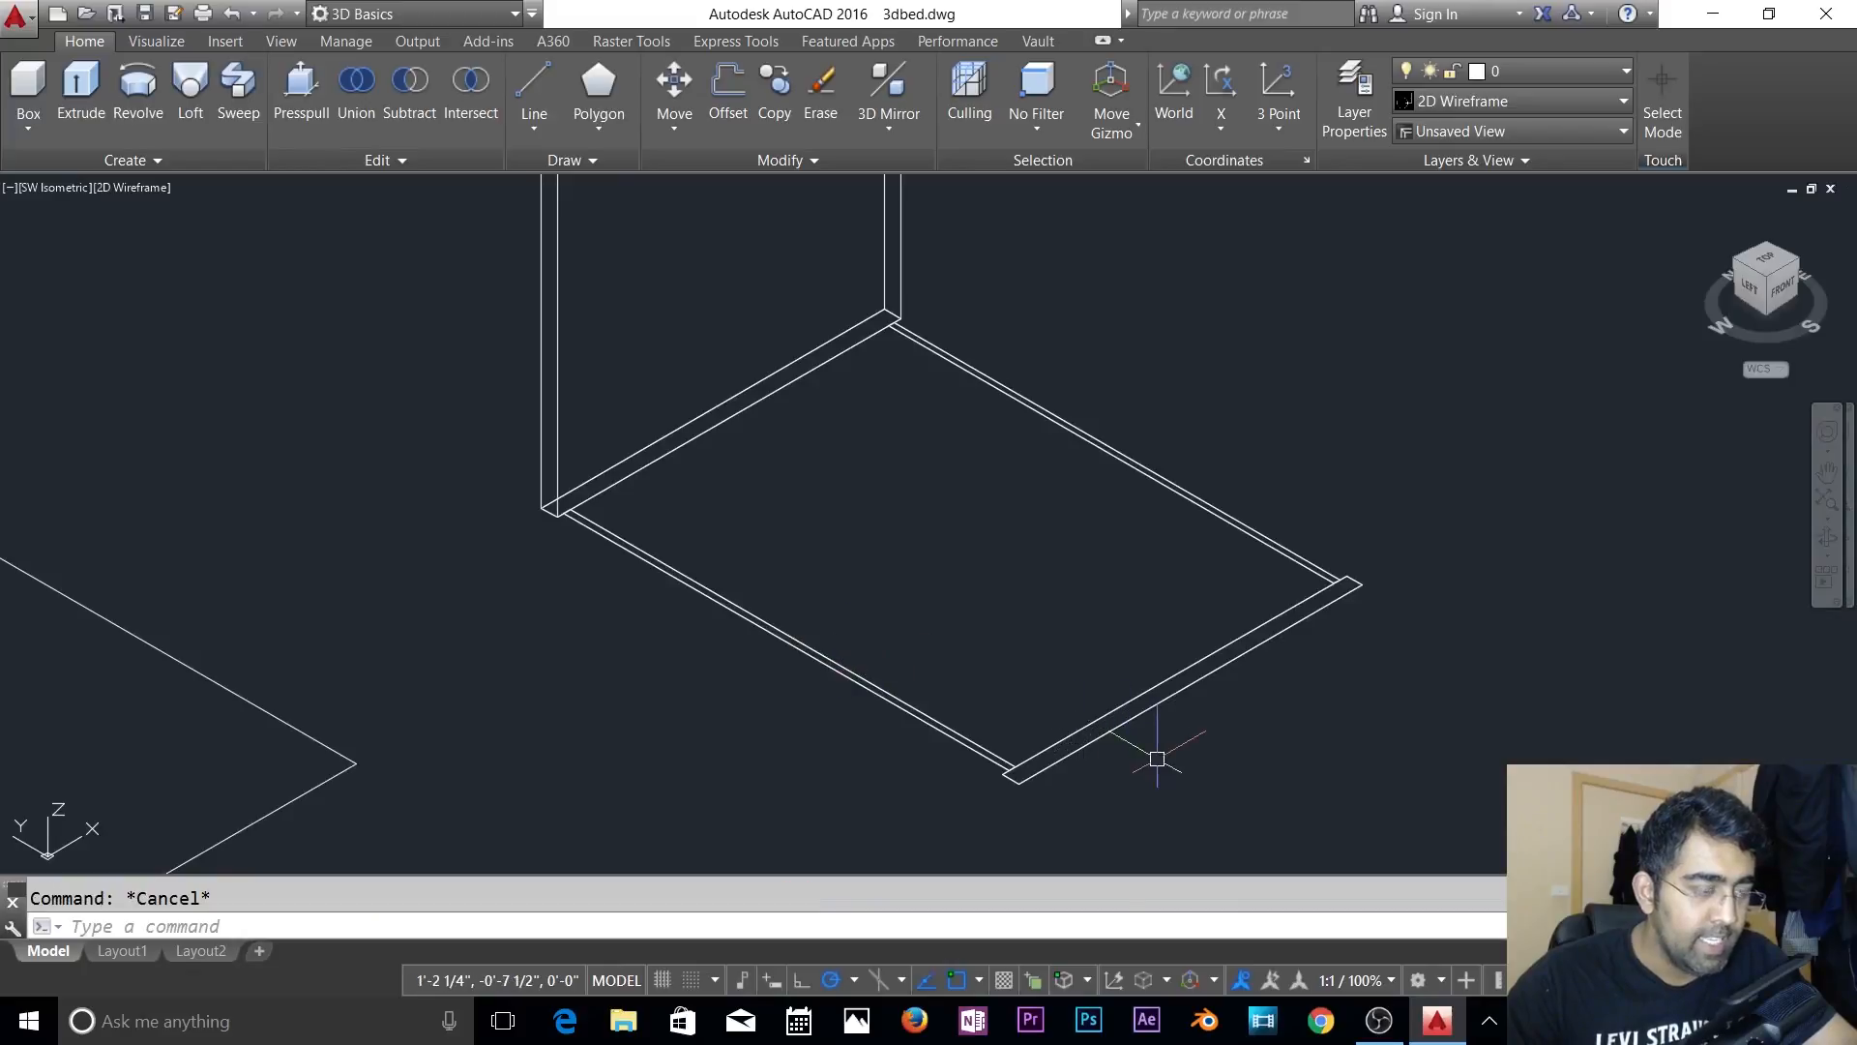
- Extrude the footboard rectangle at the near end of the bed outline to a height of 1.5'
{"action": "type", "text": "ext"}
{"action": "key", "text": "Return"}
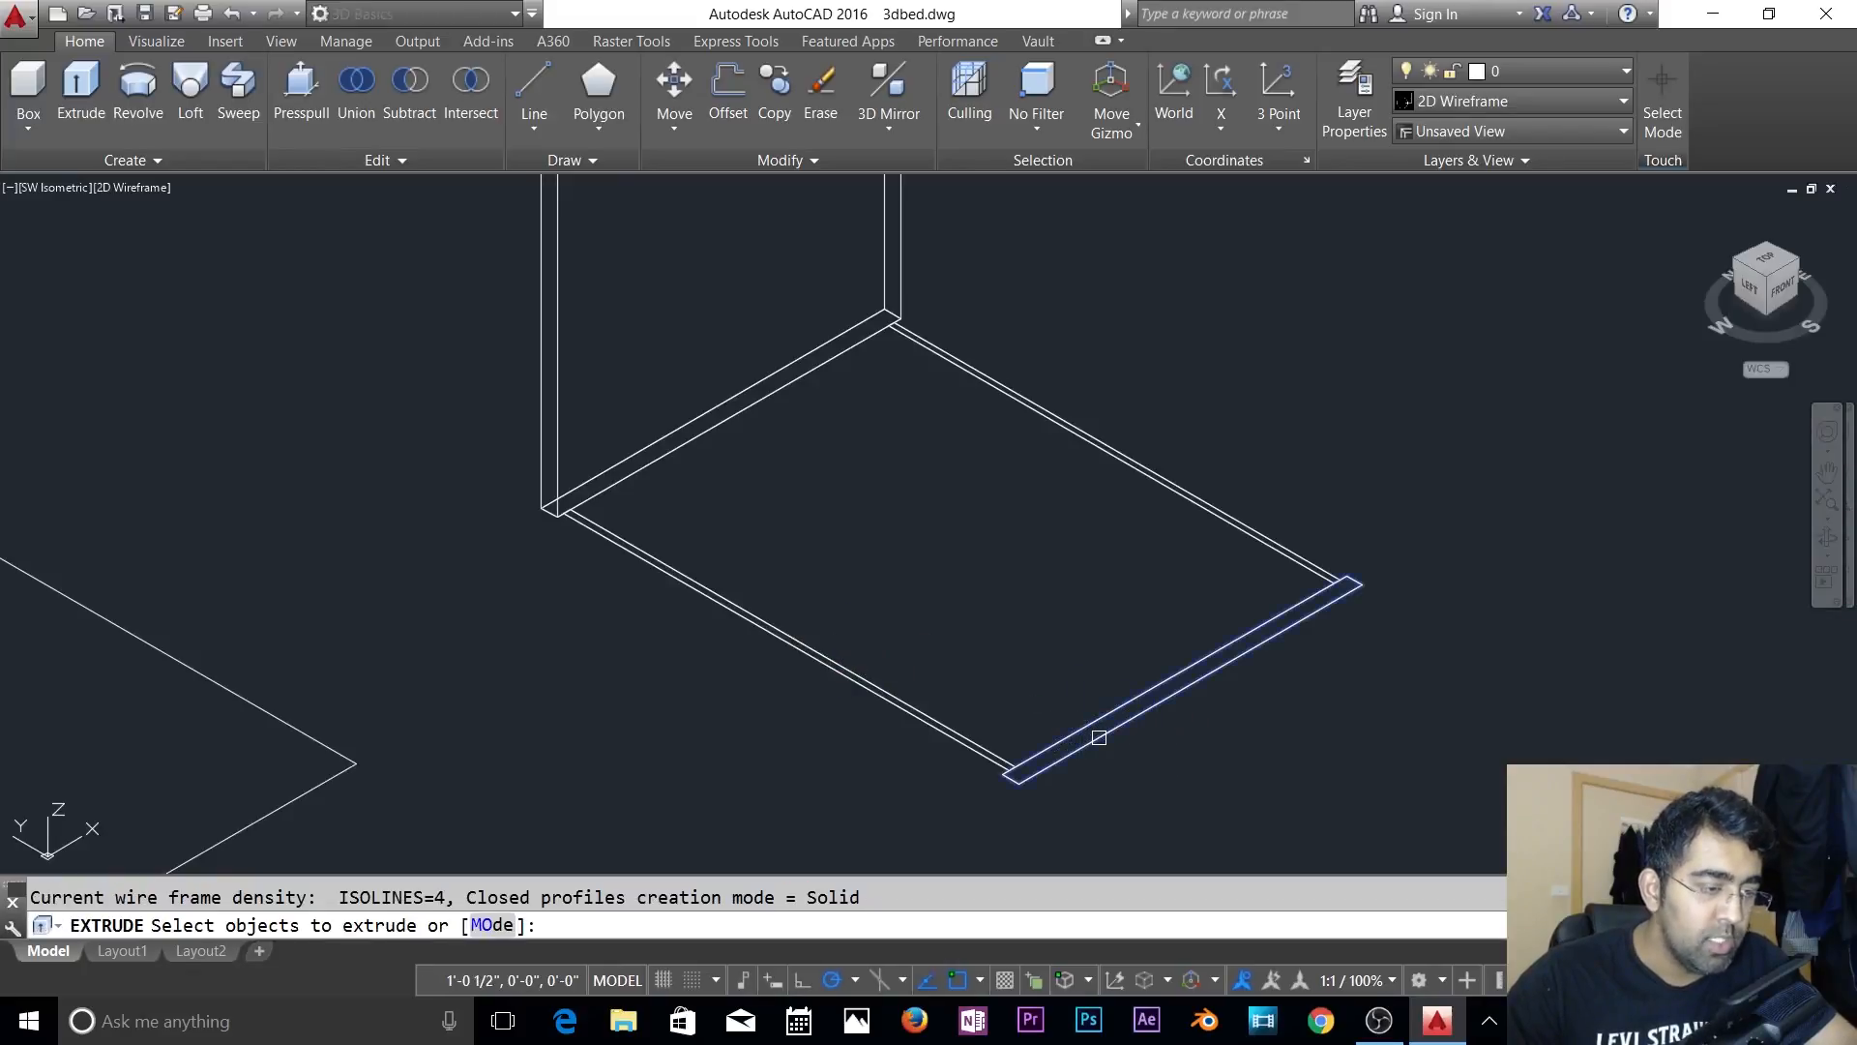
{"action": "left_click", "coordinate": [1099, 737]}
{"action": "key", "text": "Return"}
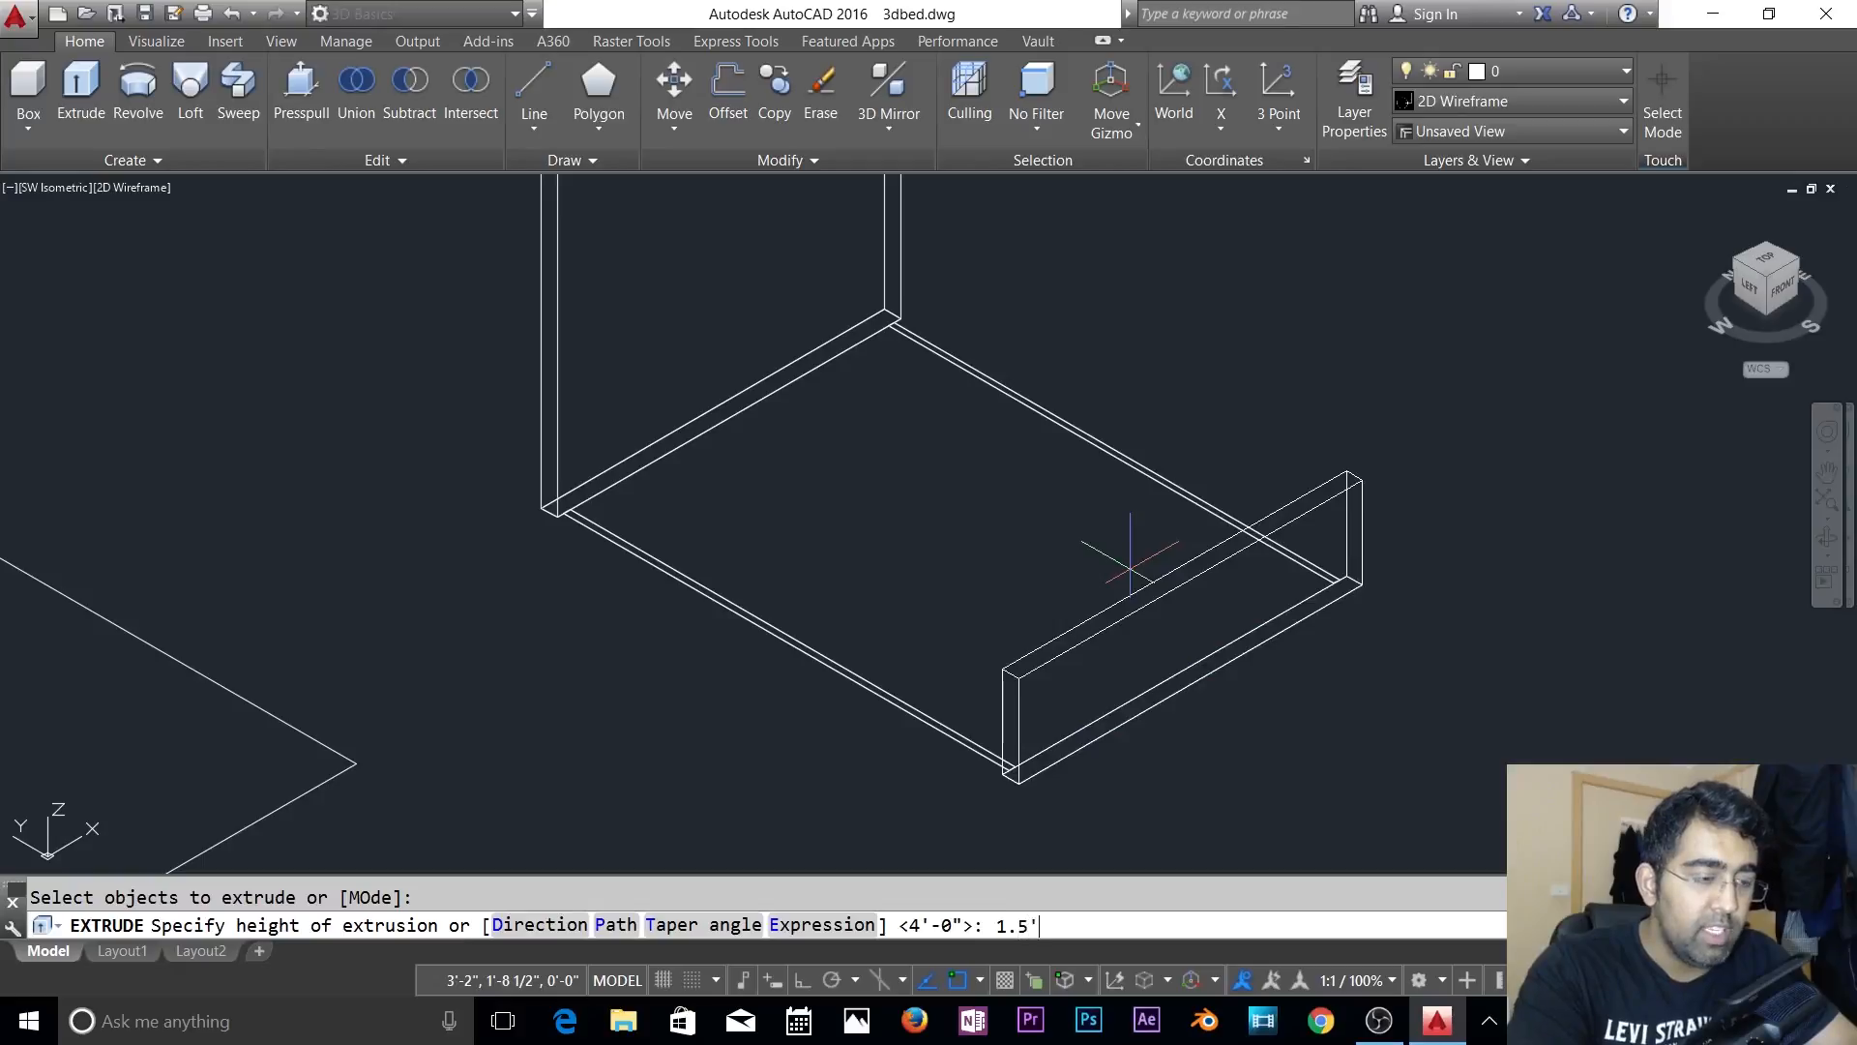
{"action": "key", "text": "Return"}
{"action": "key", "text": "Escape"}
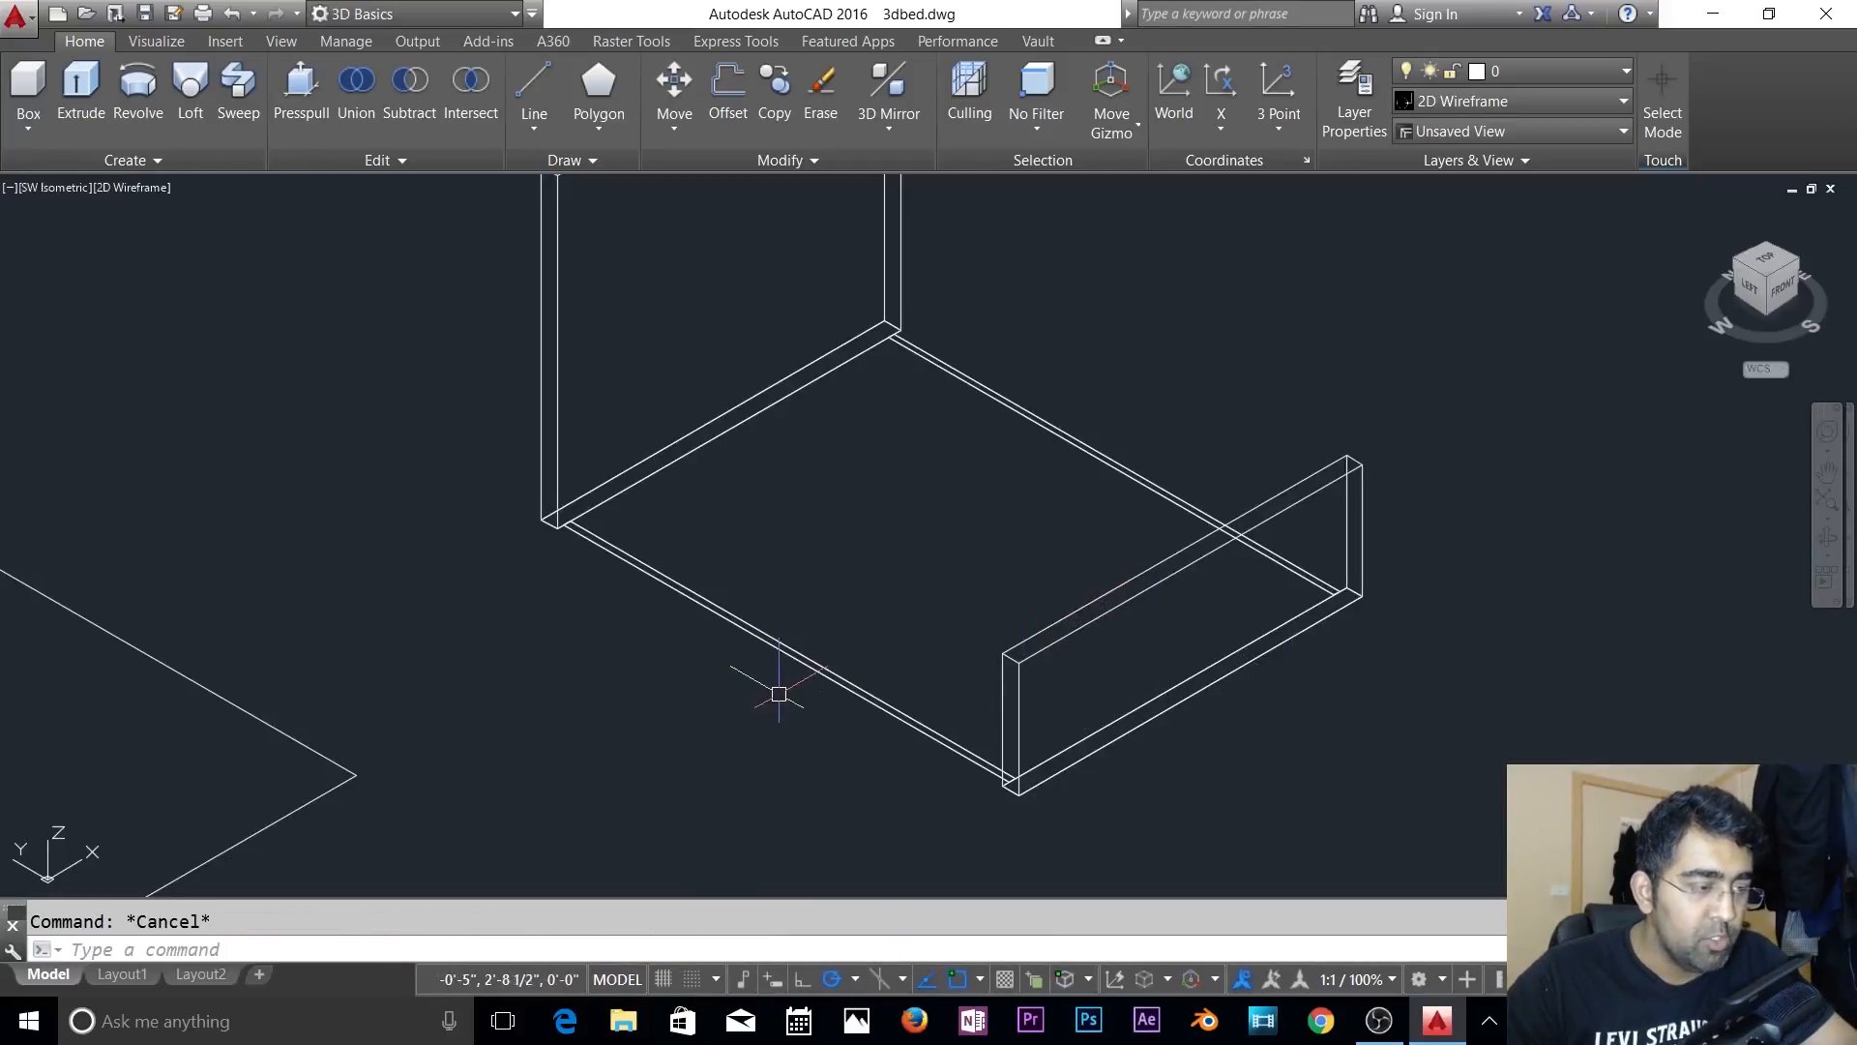
- Move the two long side-rail rectangles straight up with a displacement of 0,0,6
{"action": "type", "text": "m"}
{"action": "key", "text": "Return"}
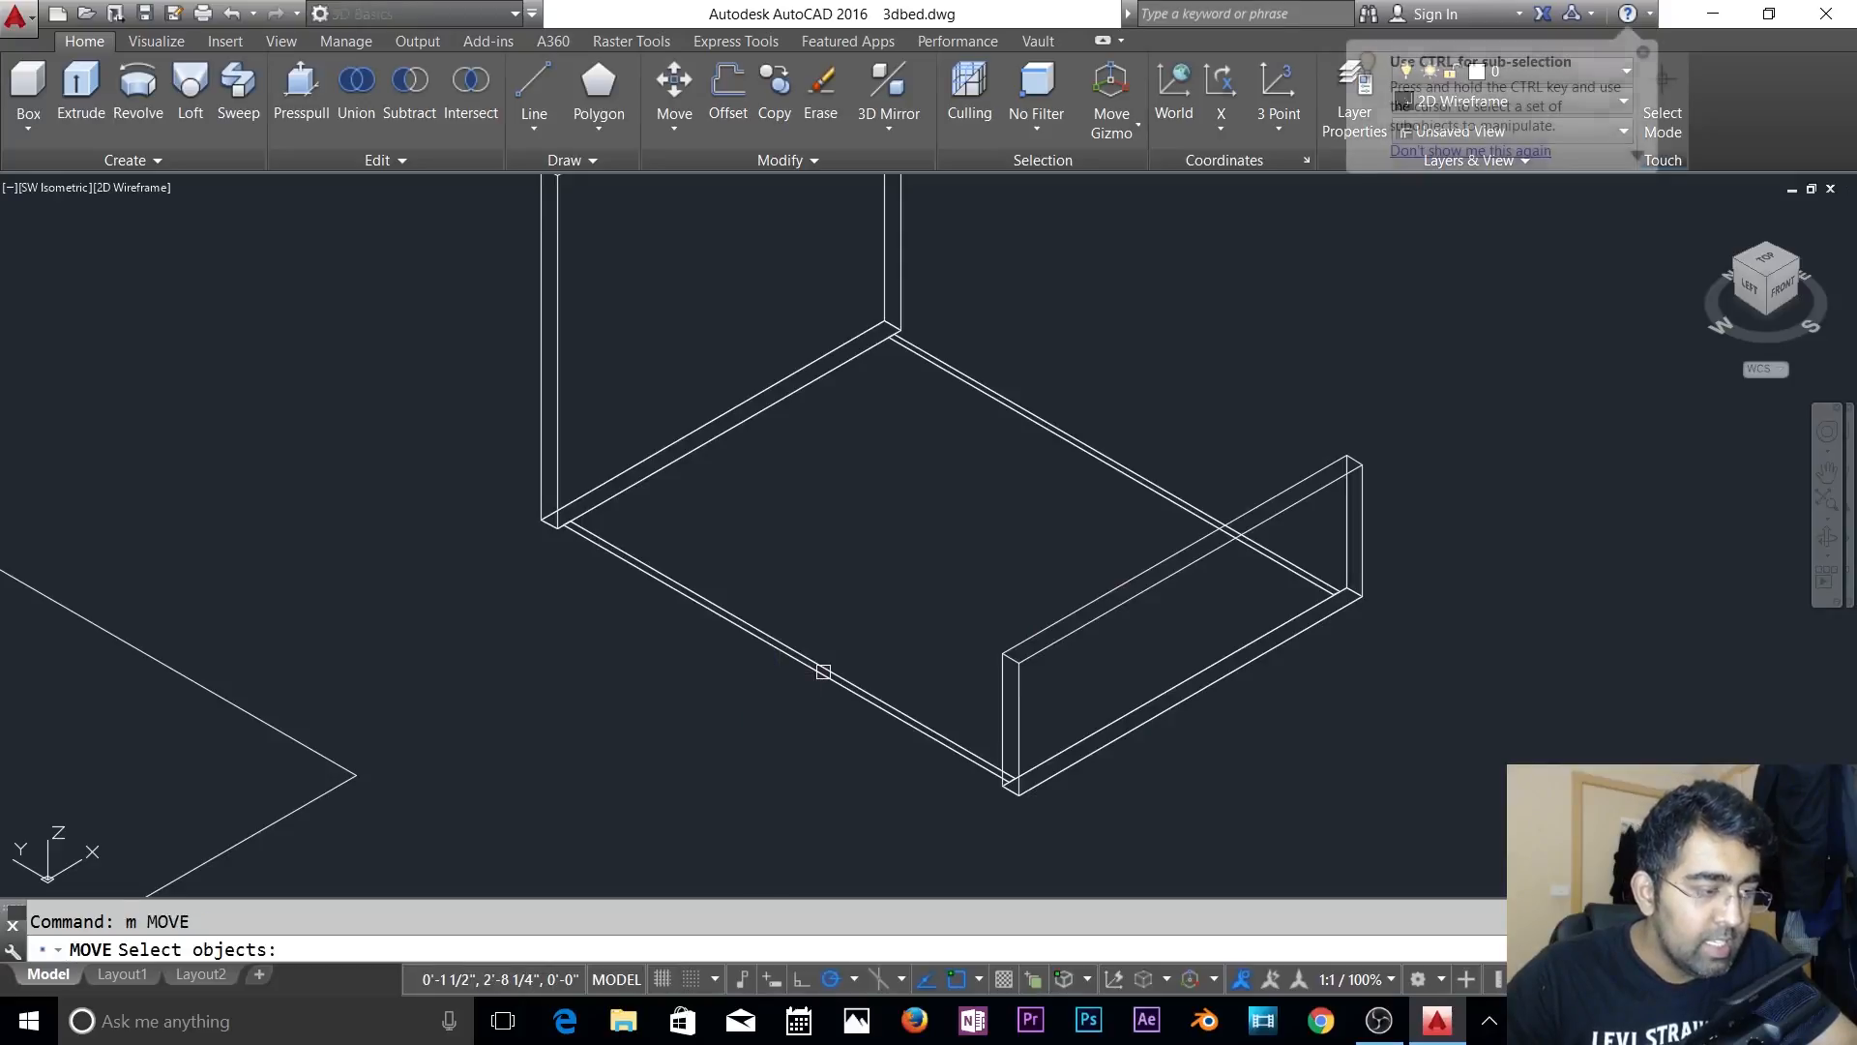
{"action": "left_click", "coordinate": [823, 672]}
{"action": "left_click", "coordinate": [1044, 423]}
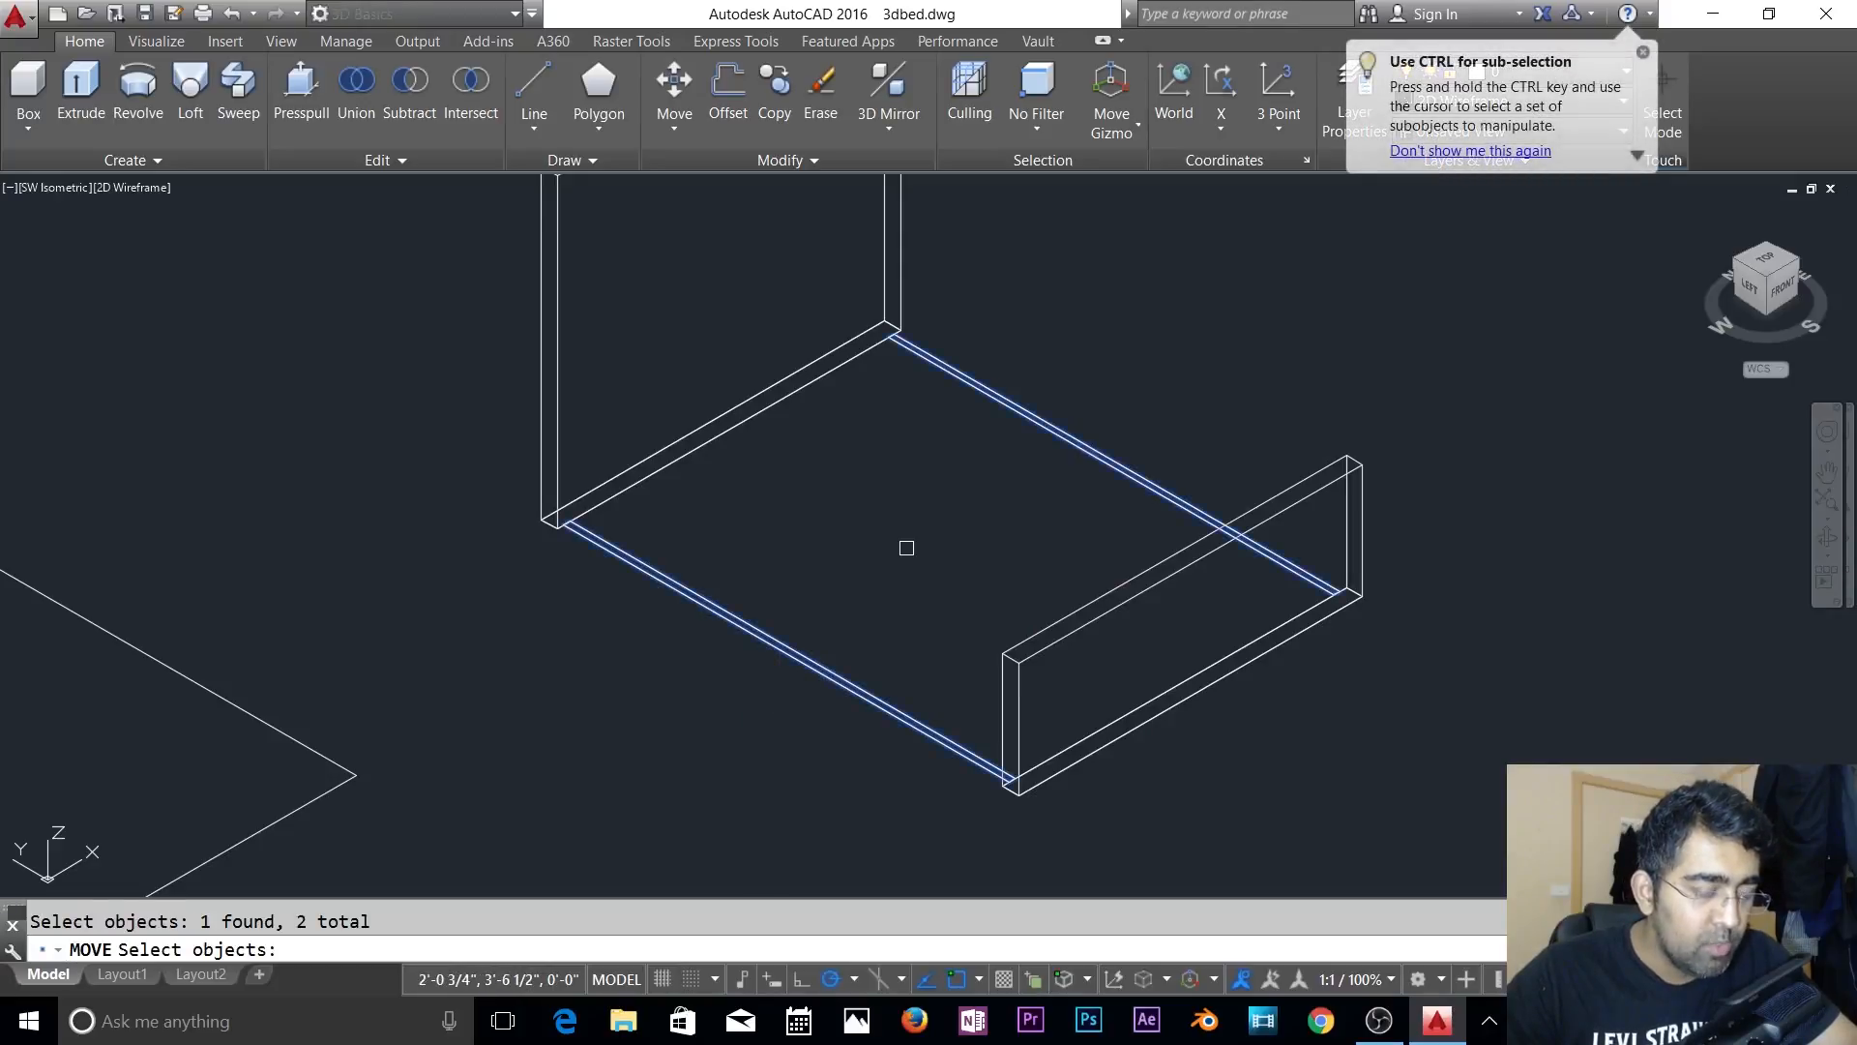
{"action": "key", "text": "Return"}
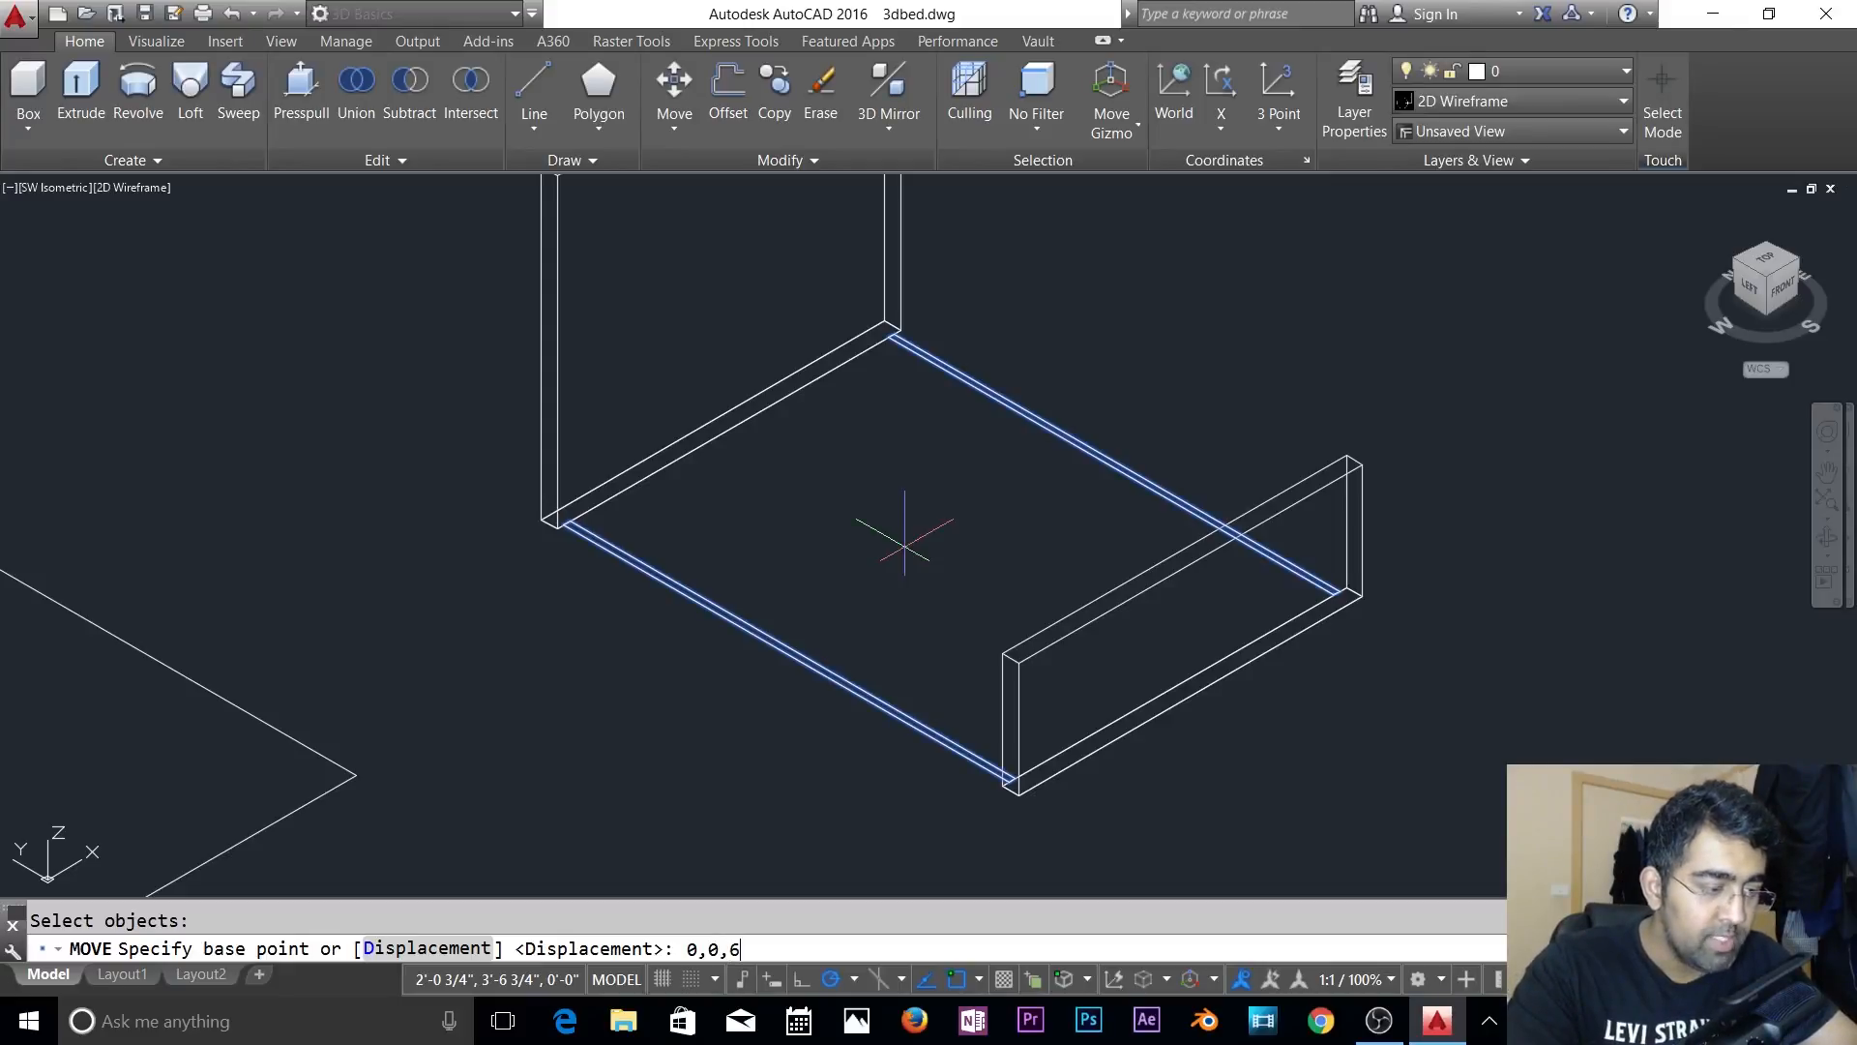
{"action": "key", "text": "Return"}
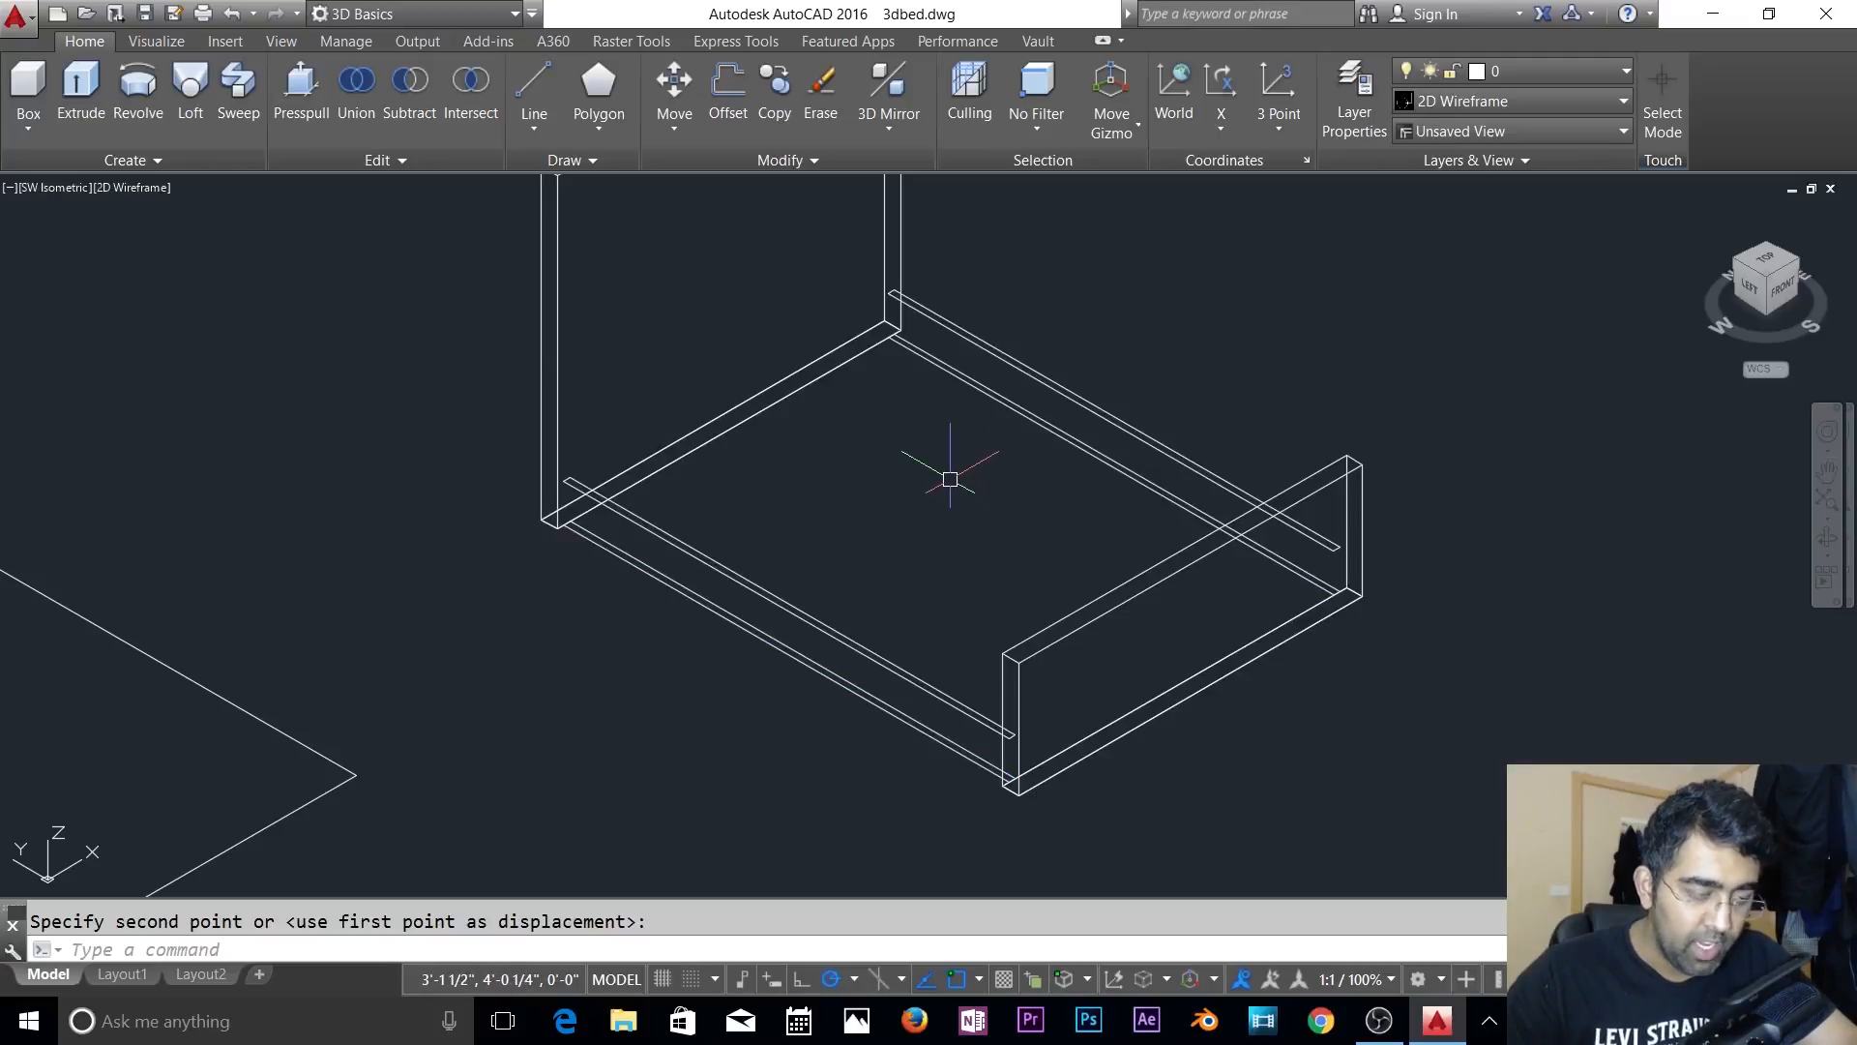
{"action": "key", "text": "Escape"}
- Erase the leftover floor-level 2D outline pieces beneath the raised near side rail, including the piece at the headboard end
{"action": "left_click", "coordinate": [816, 667]}
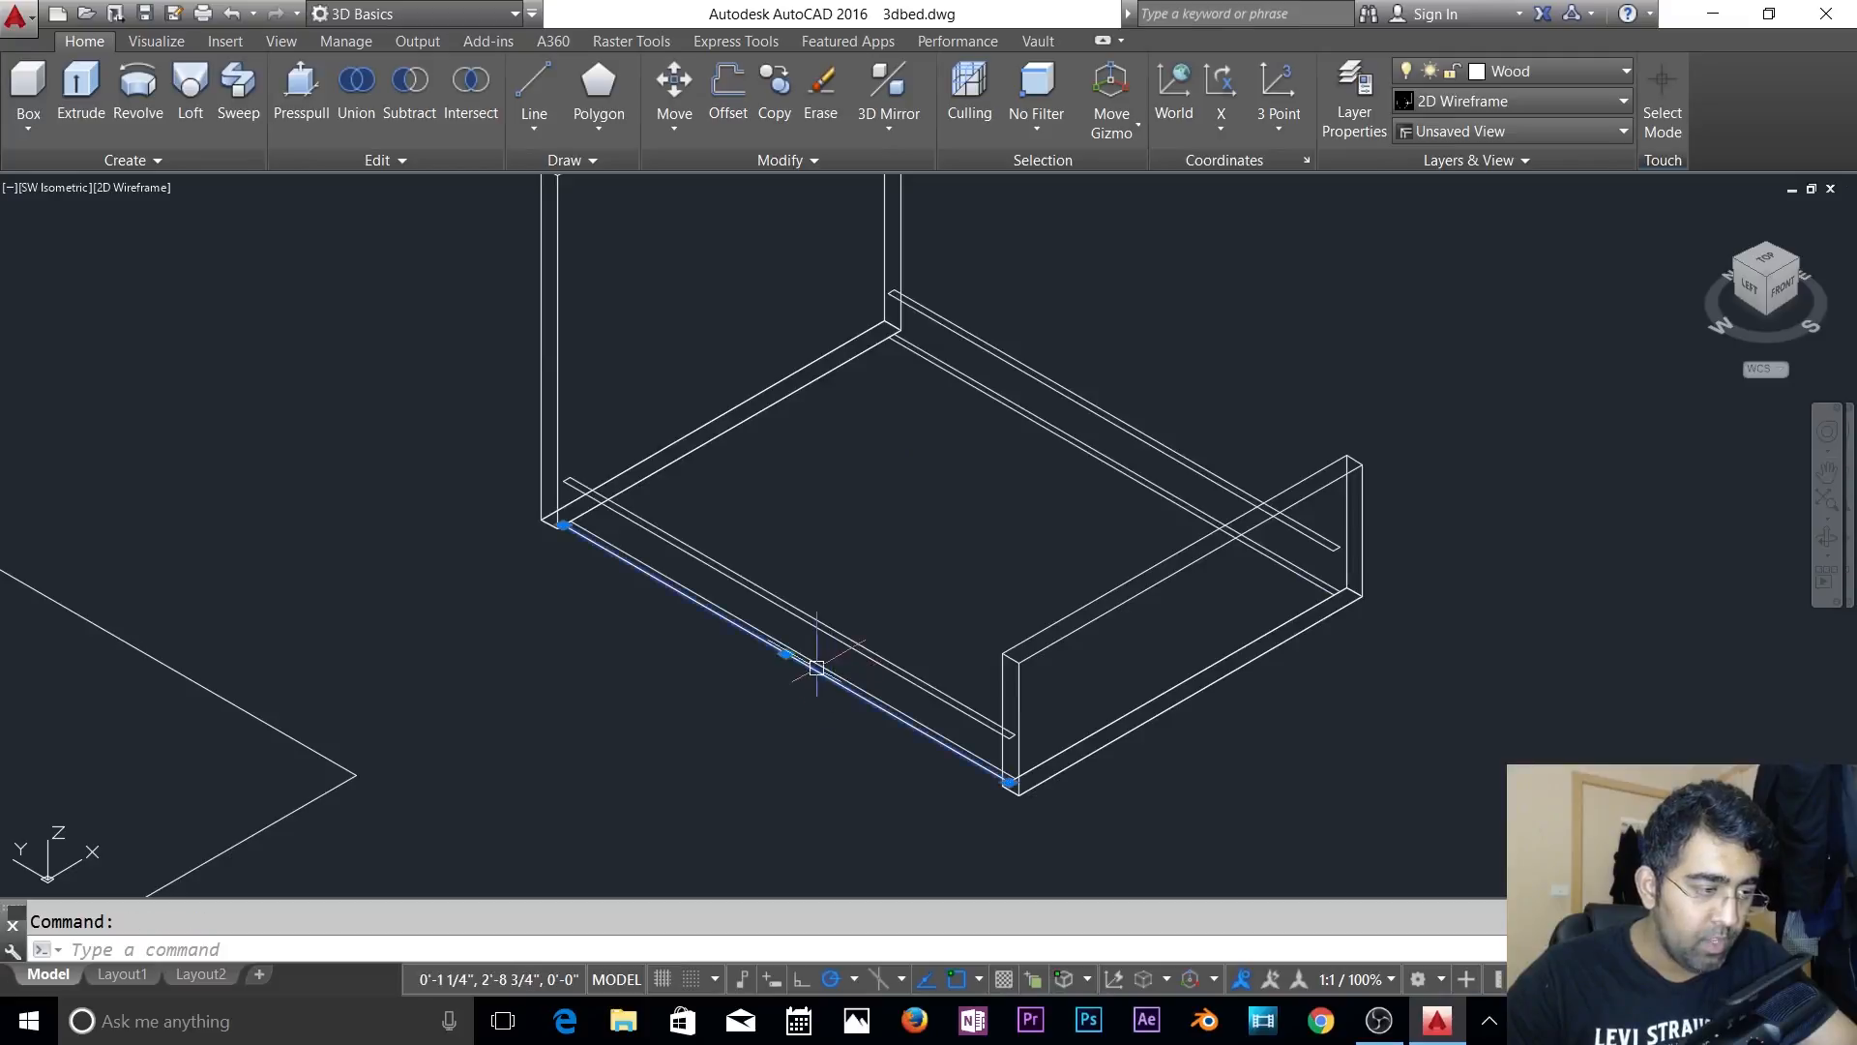
{"action": "left_click", "coordinate": [813, 662]}
{"action": "left_click", "coordinate": [782, 693]}
{"action": "left_click", "coordinate": [727, 685]}
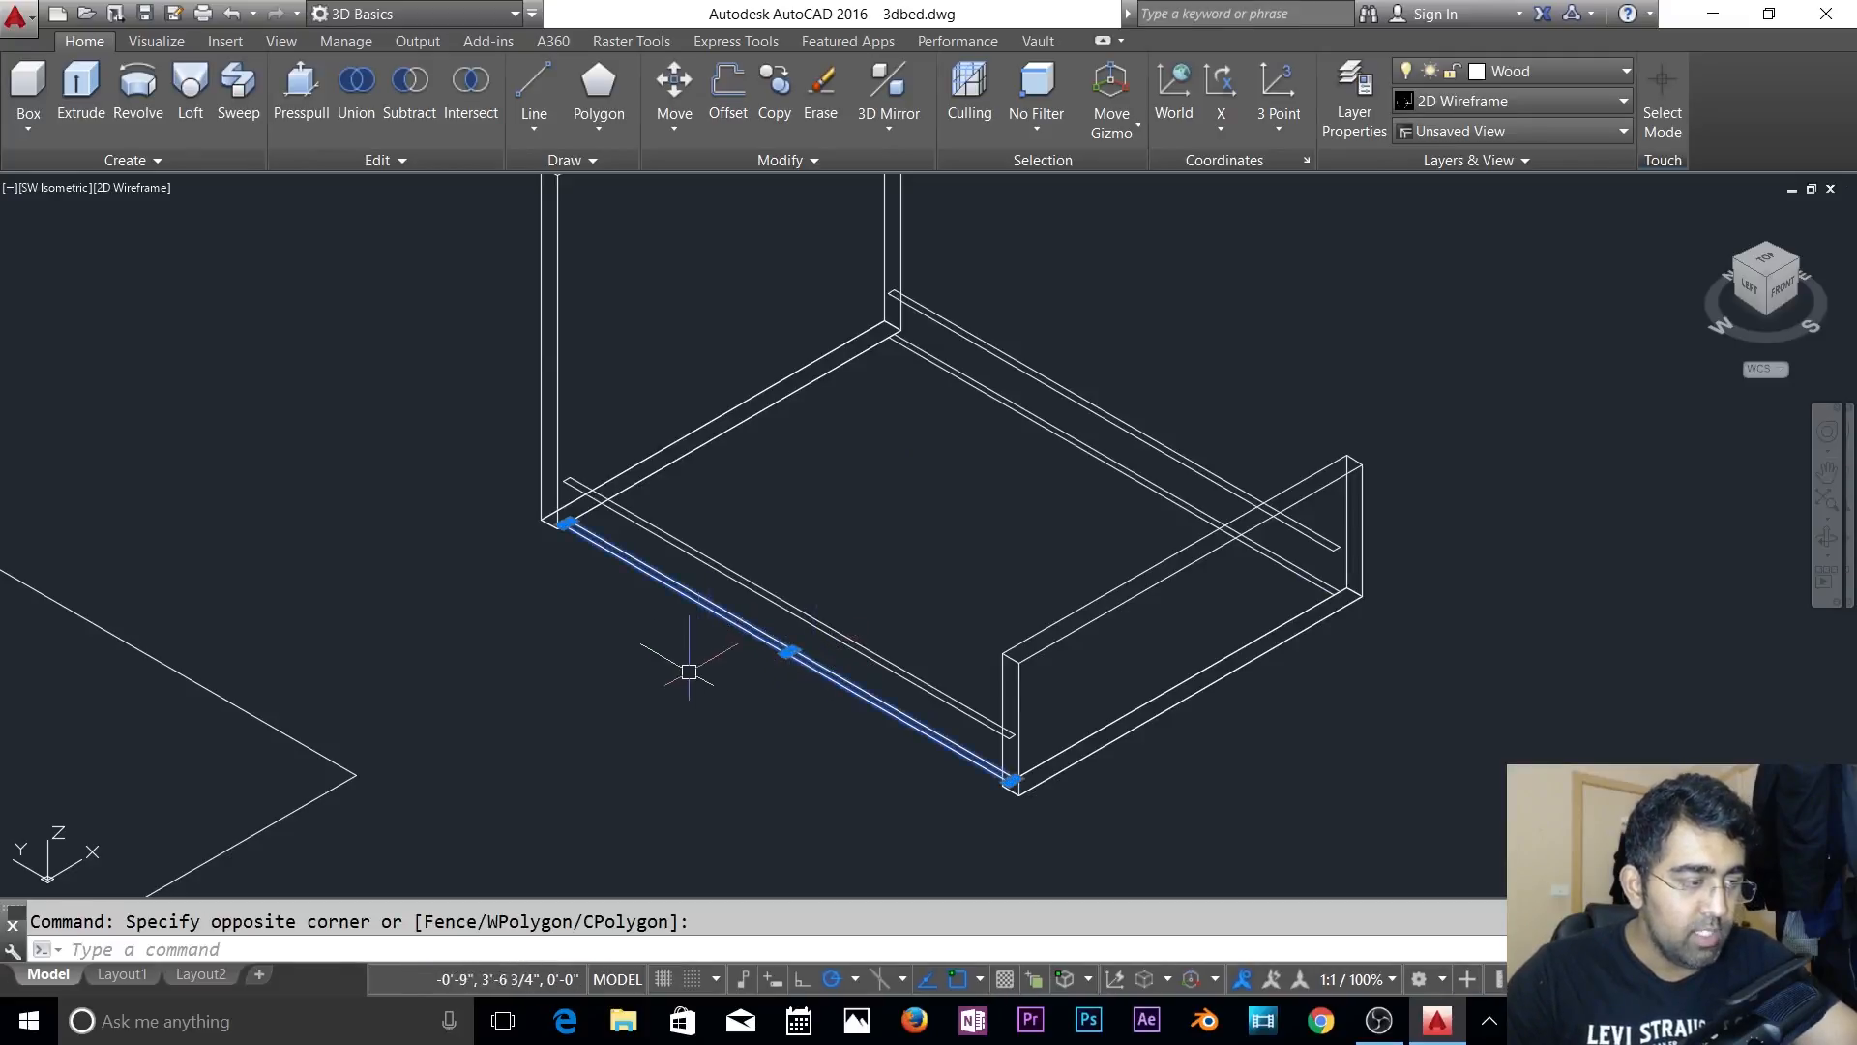
{"action": "key", "text": "Delete"}
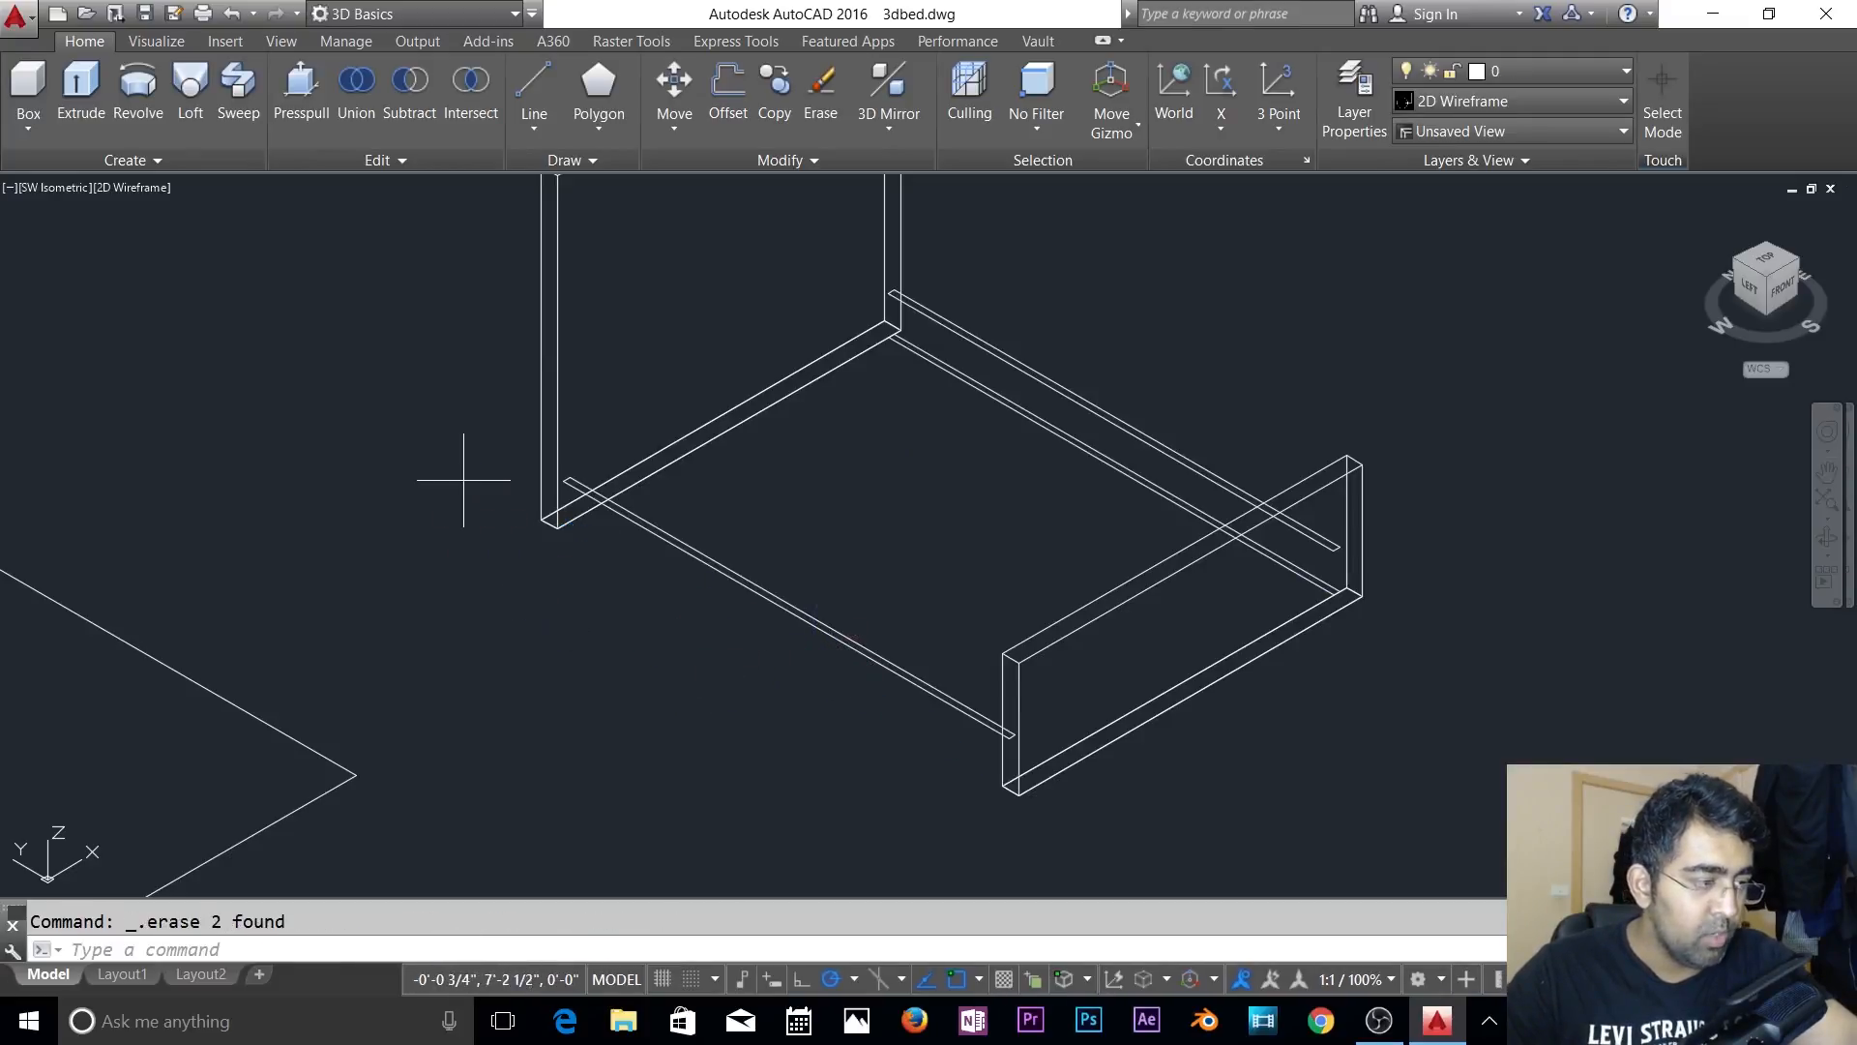
{"action": "left_click", "coordinate": [463, 480]}
{"action": "left_click", "coordinate": [678, 600]}
{"action": "key", "text": "Delete"}
{"action": "left_click", "coordinate": [765, 255]}
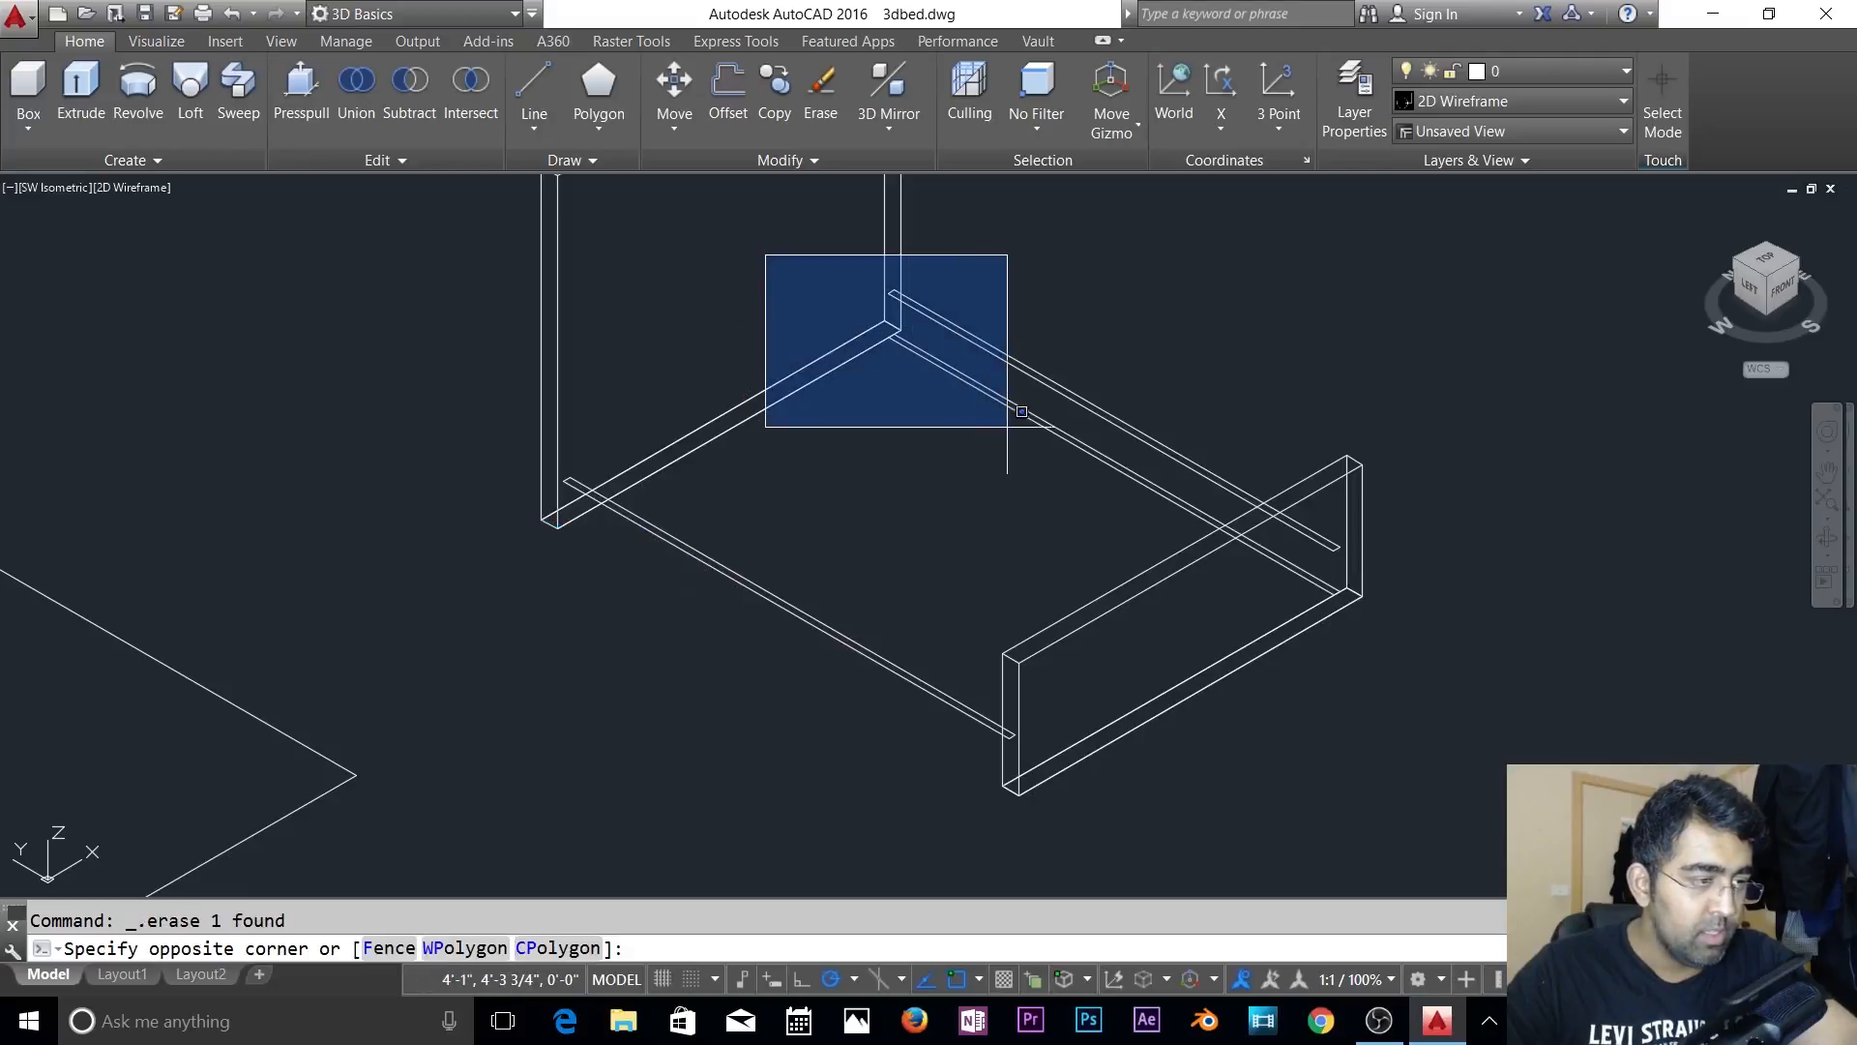
{"action": "left_click", "coordinate": [1007, 426]}
{"action": "left_click", "coordinate": [1309, 428]}
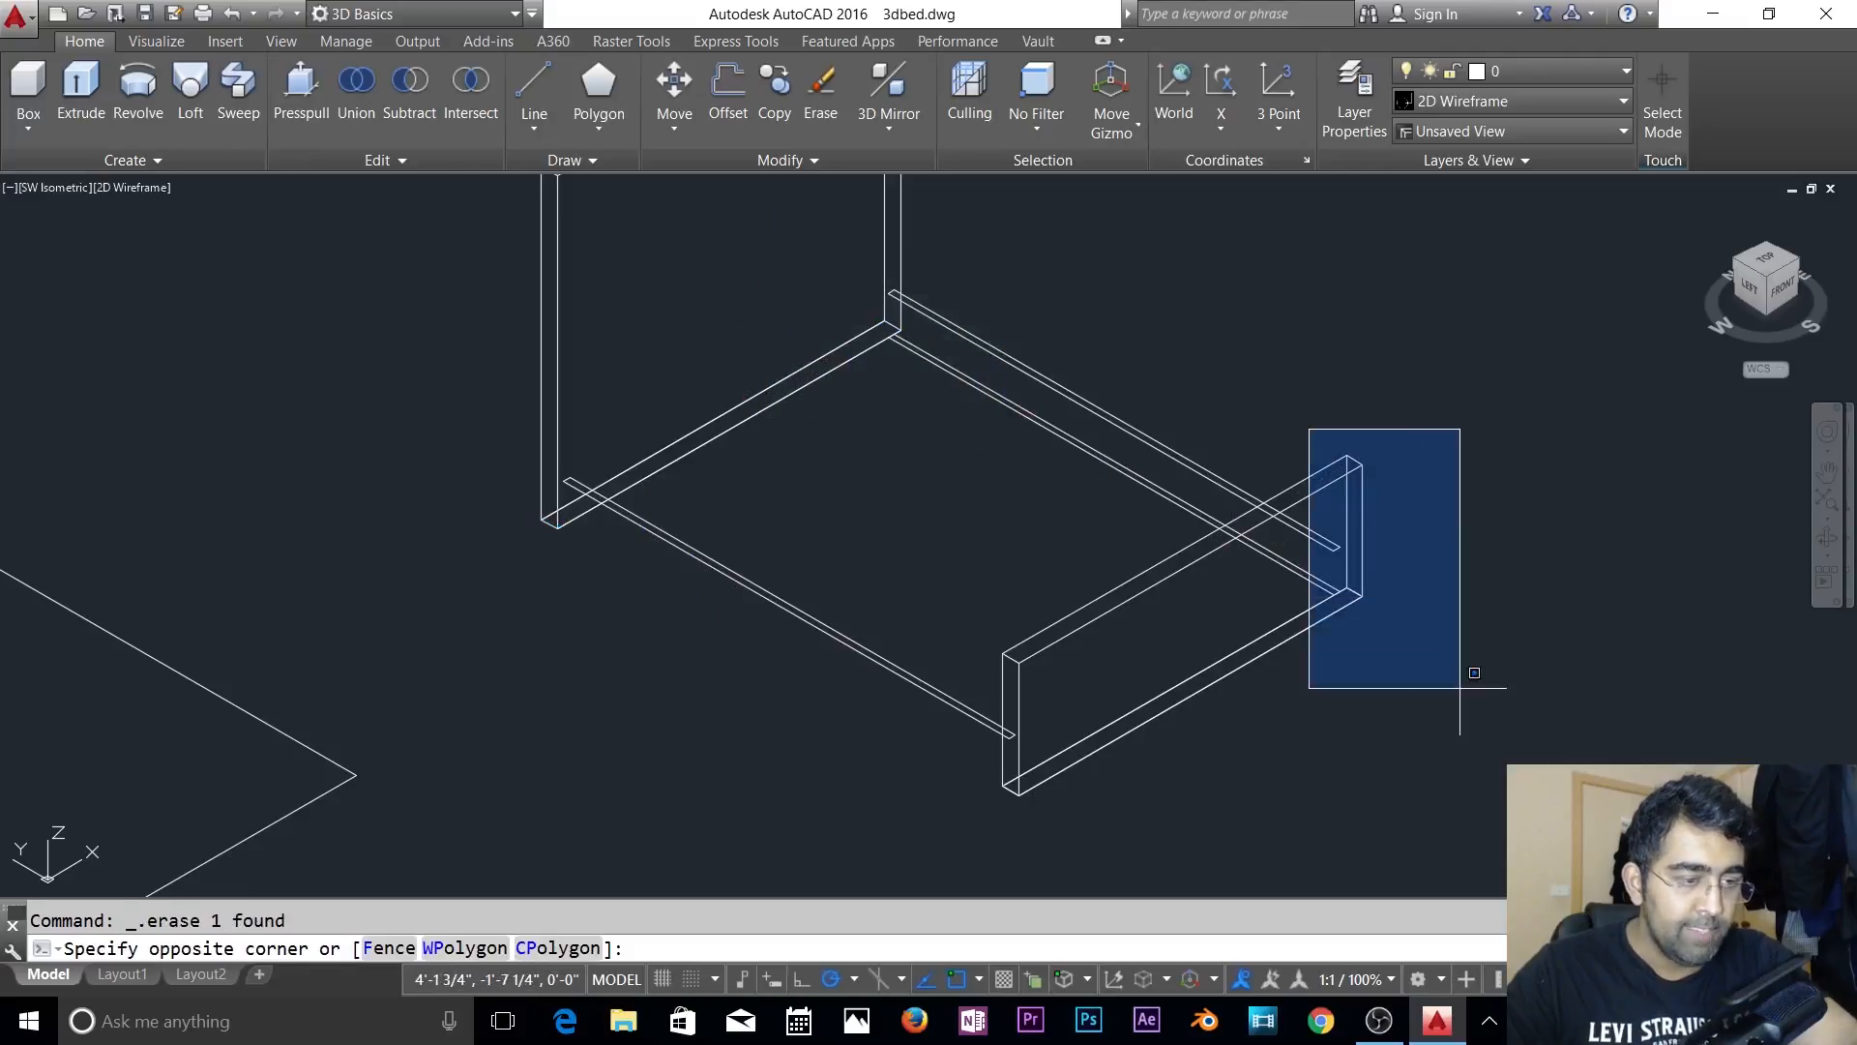
{"action": "left_click", "coordinate": [1460, 688]}
{"action": "left_click", "coordinate": [907, 612]}
{"action": "left_click", "coordinate": [1103, 825]}
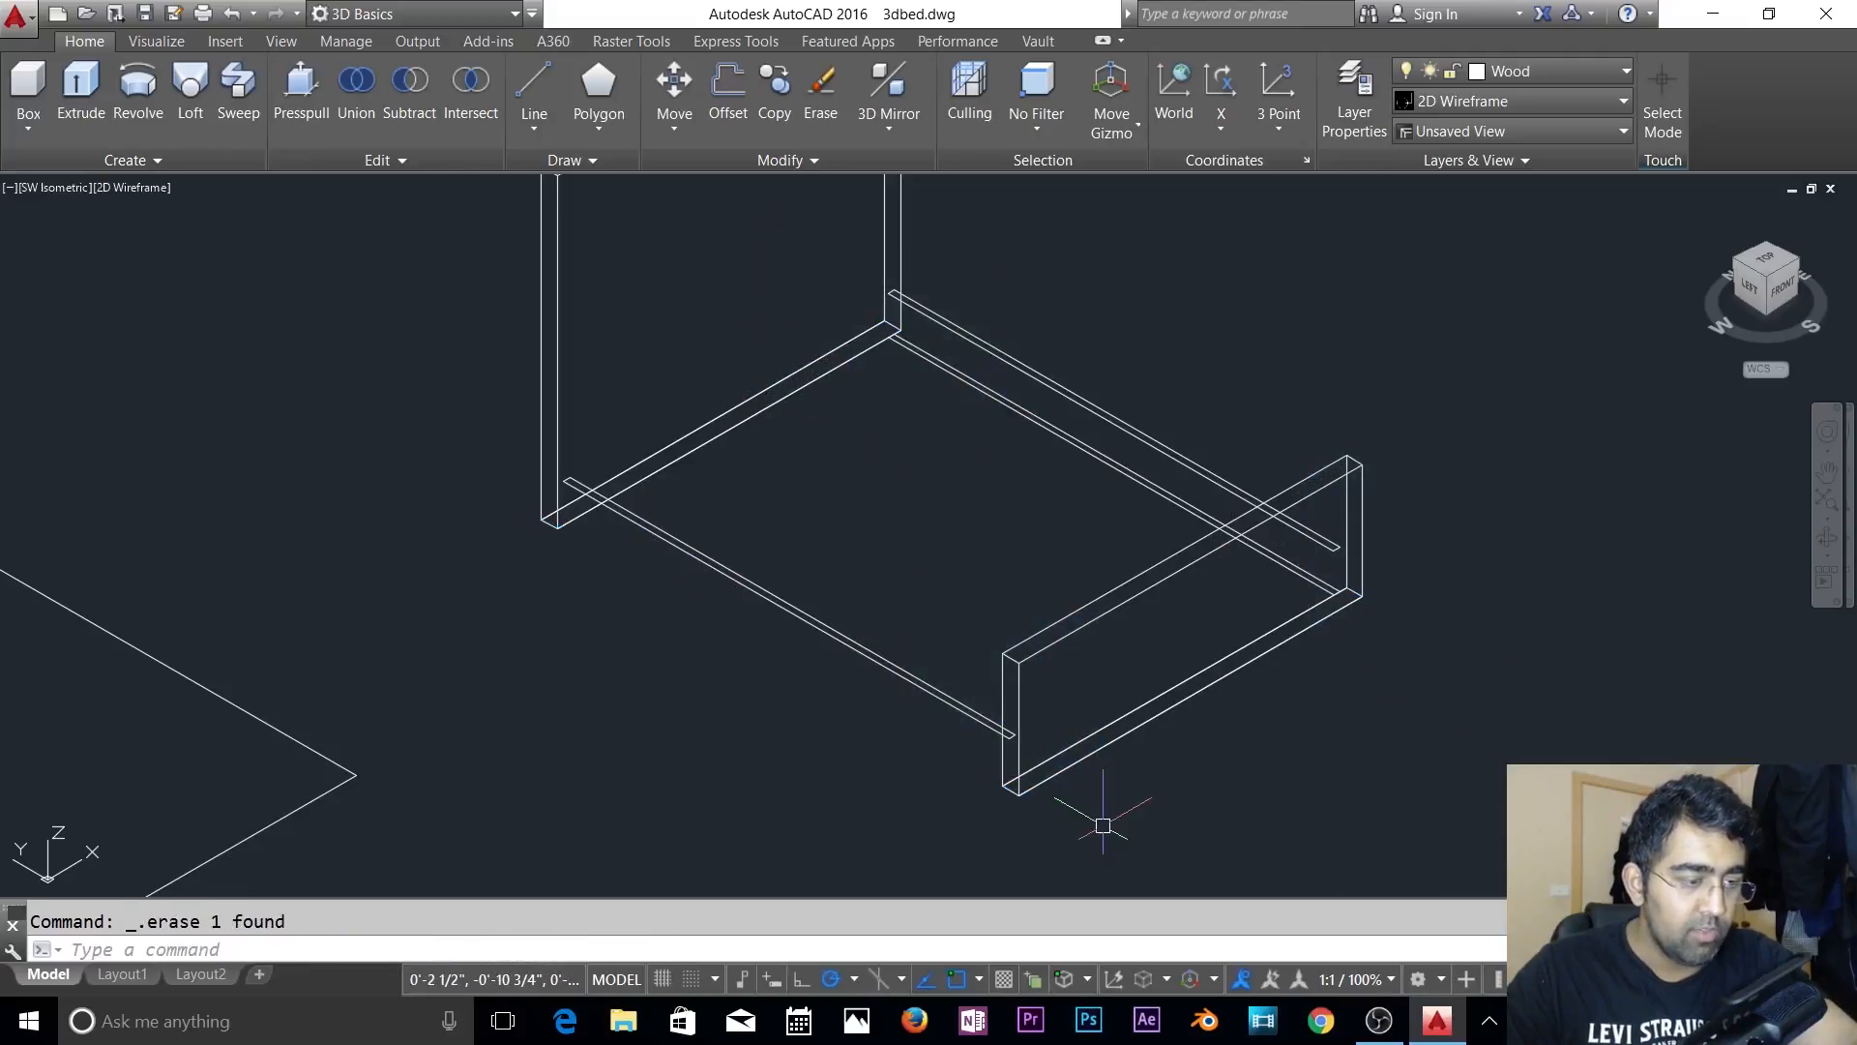
{"action": "key", "text": "Escape"}
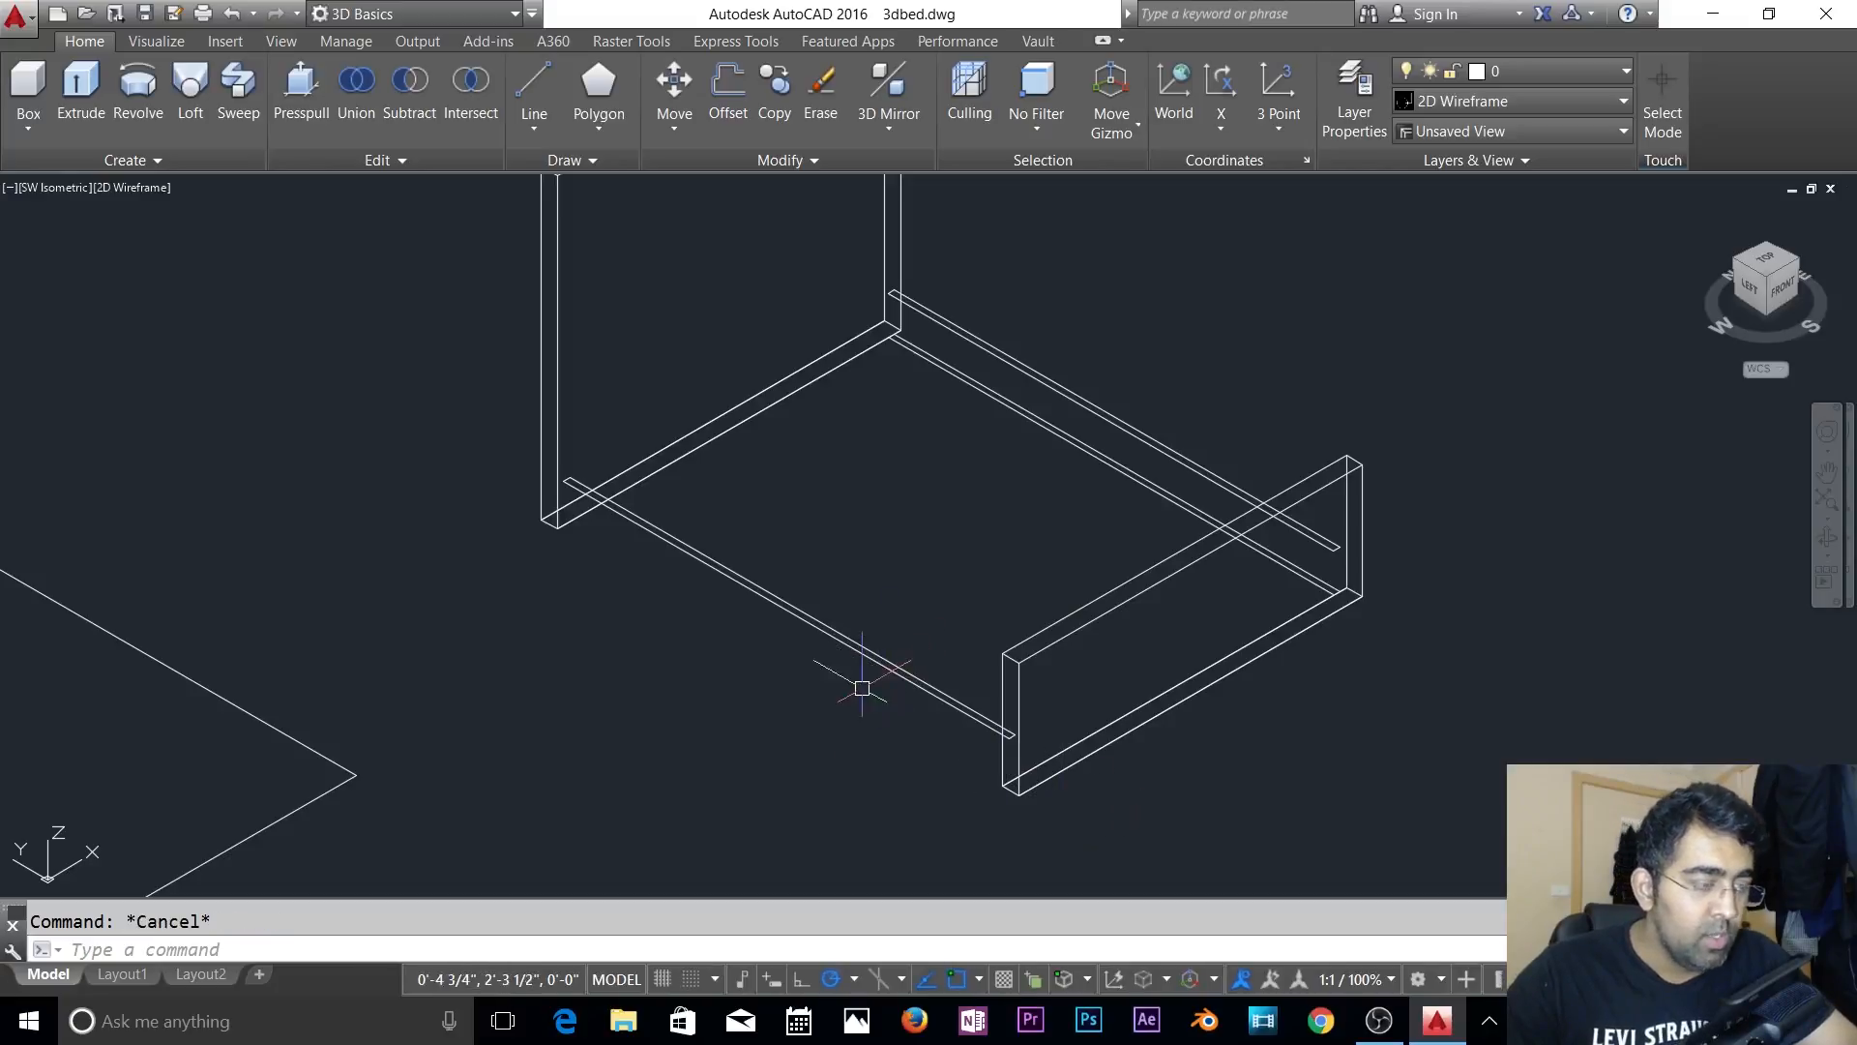
{"action": "type", "text": "ext"}
{"action": "key", "text": "Return"}
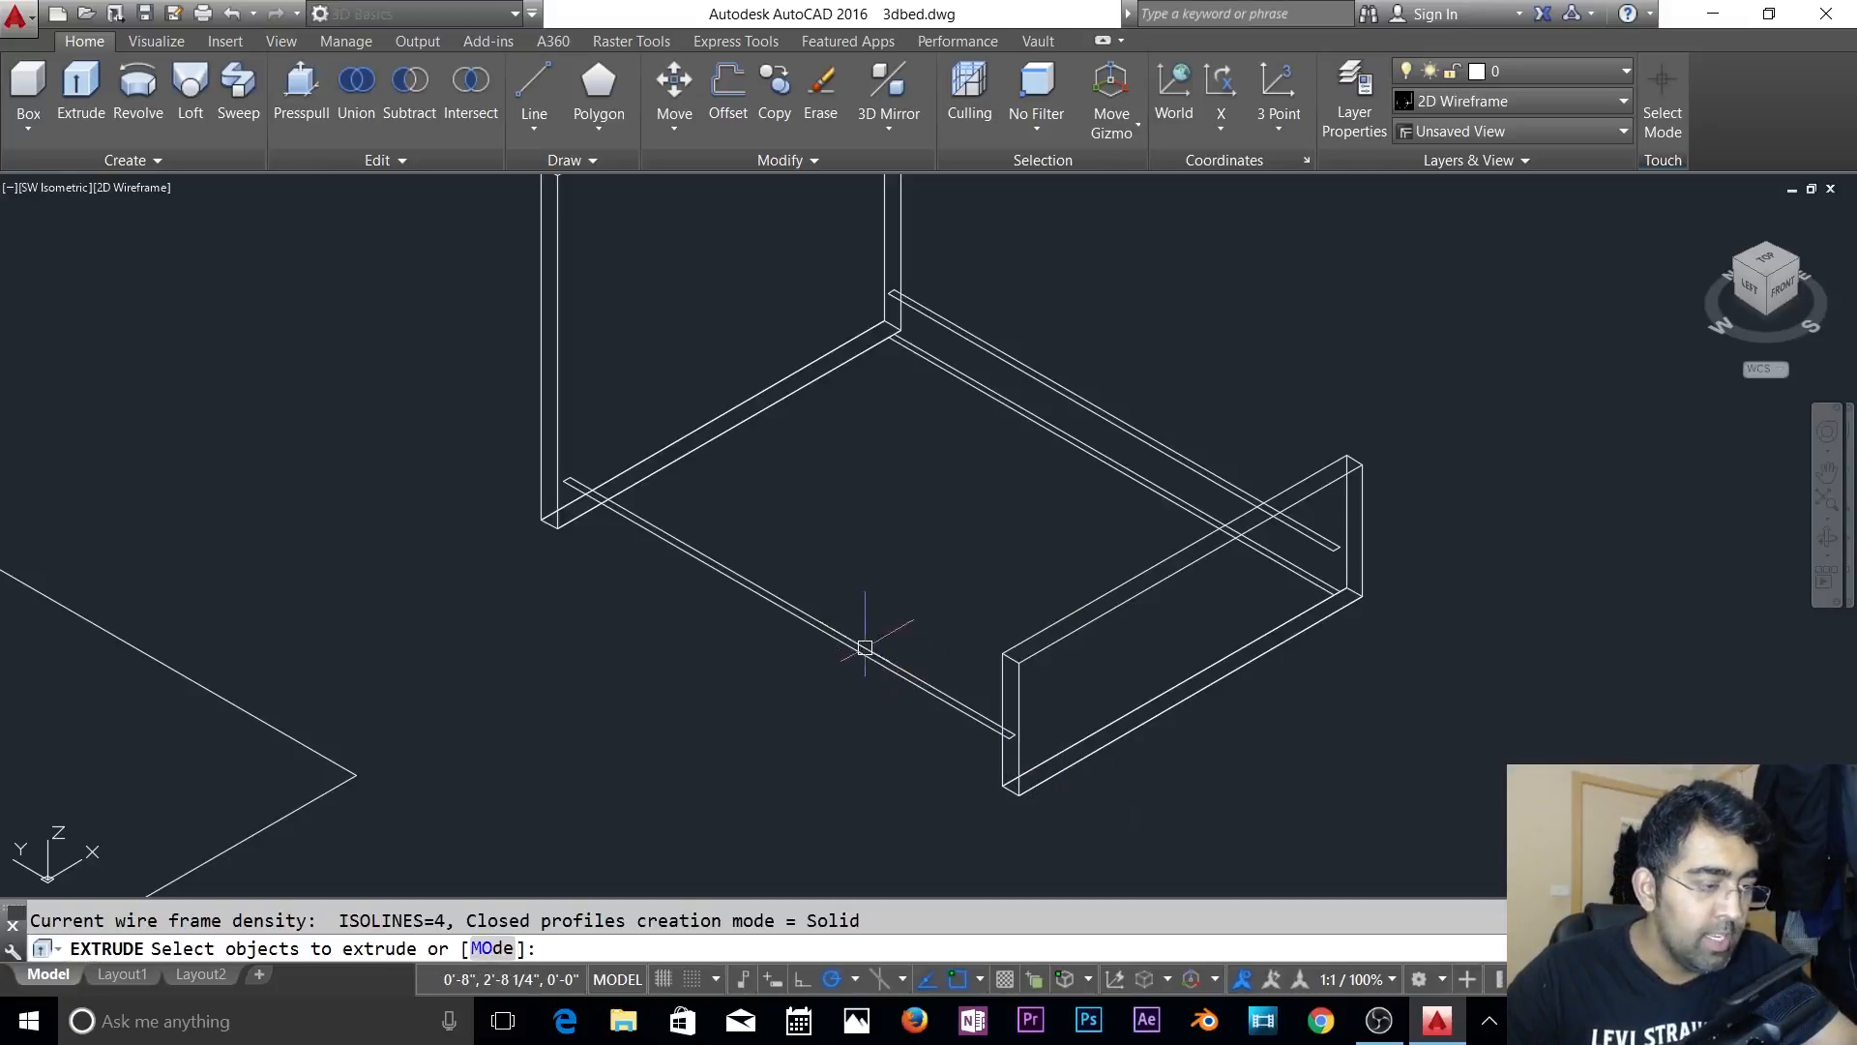
{"action": "key", "text": "Escape"}
{"action": "type", "text": "m"}
{"action": "key", "text": "Return"}
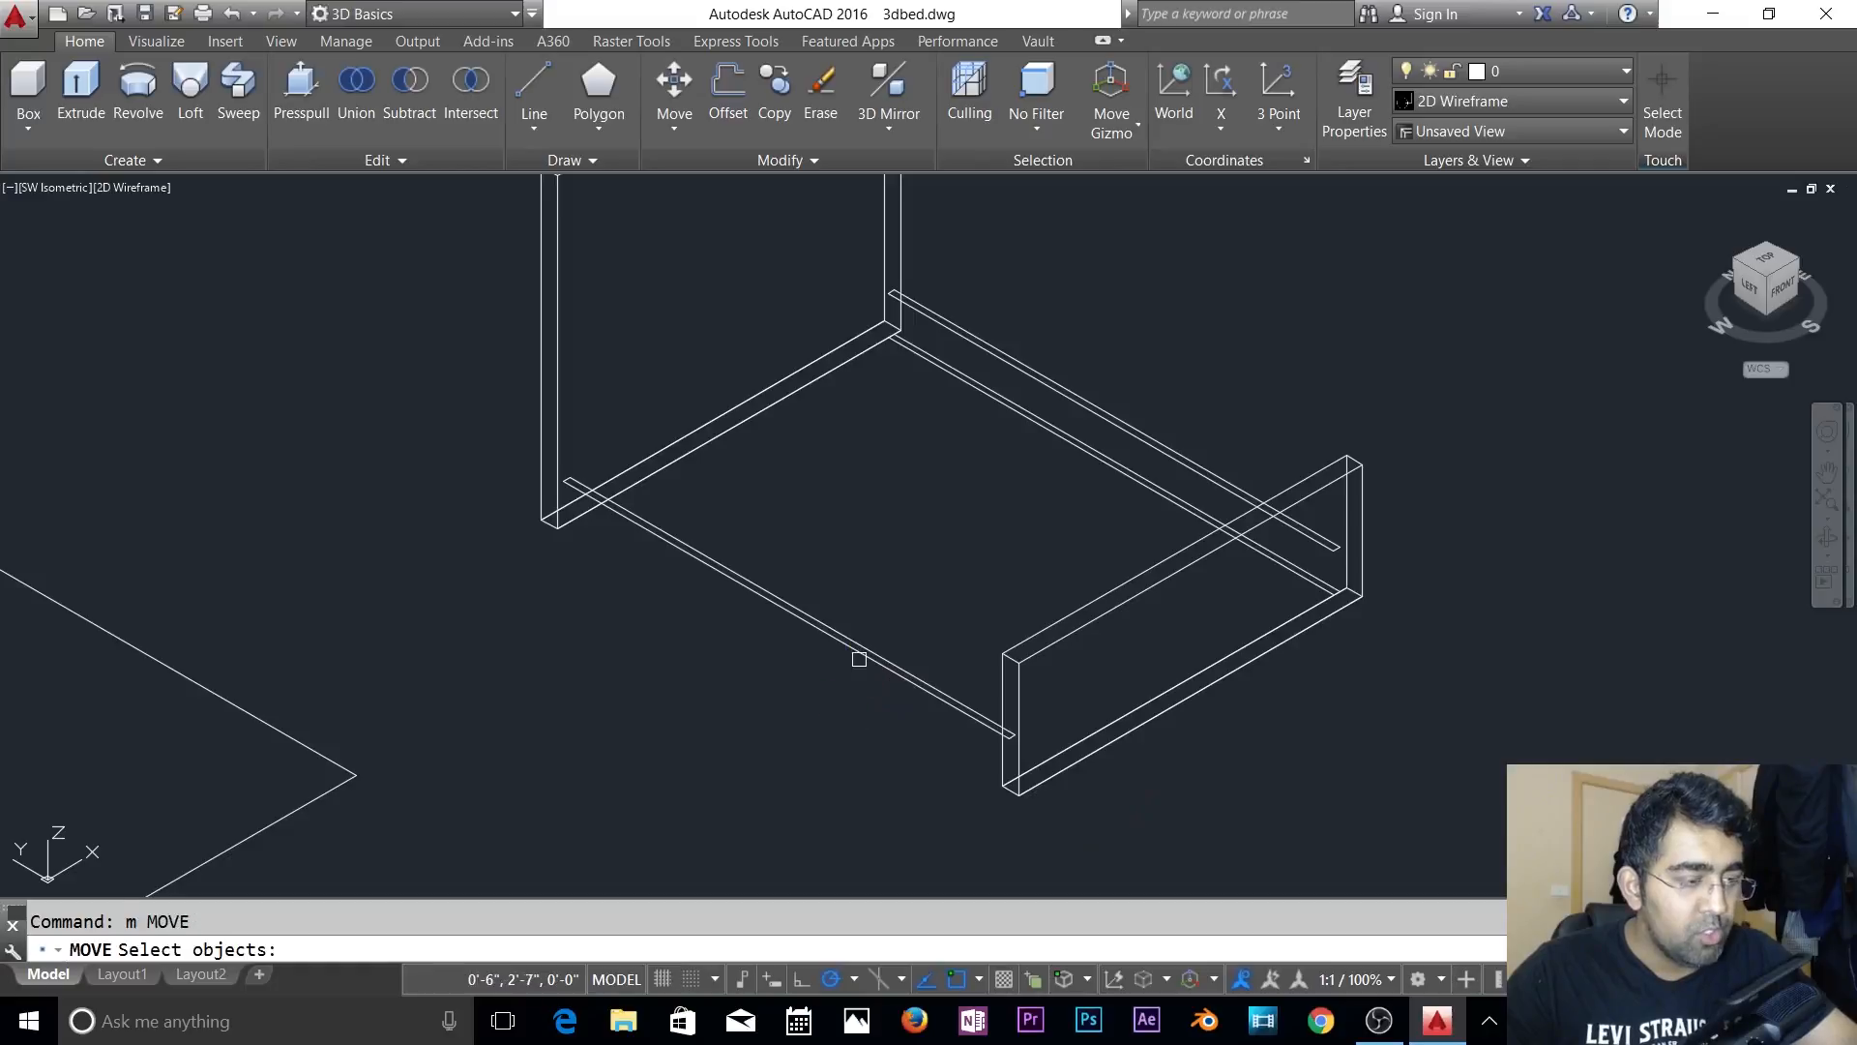
{"action": "left_click", "coordinate": [891, 611]}
{"action": "left_click", "coordinate": [845, 689]}
{"action": "key", "text": "Return"}
{"action": "key", "text": "Escape"}
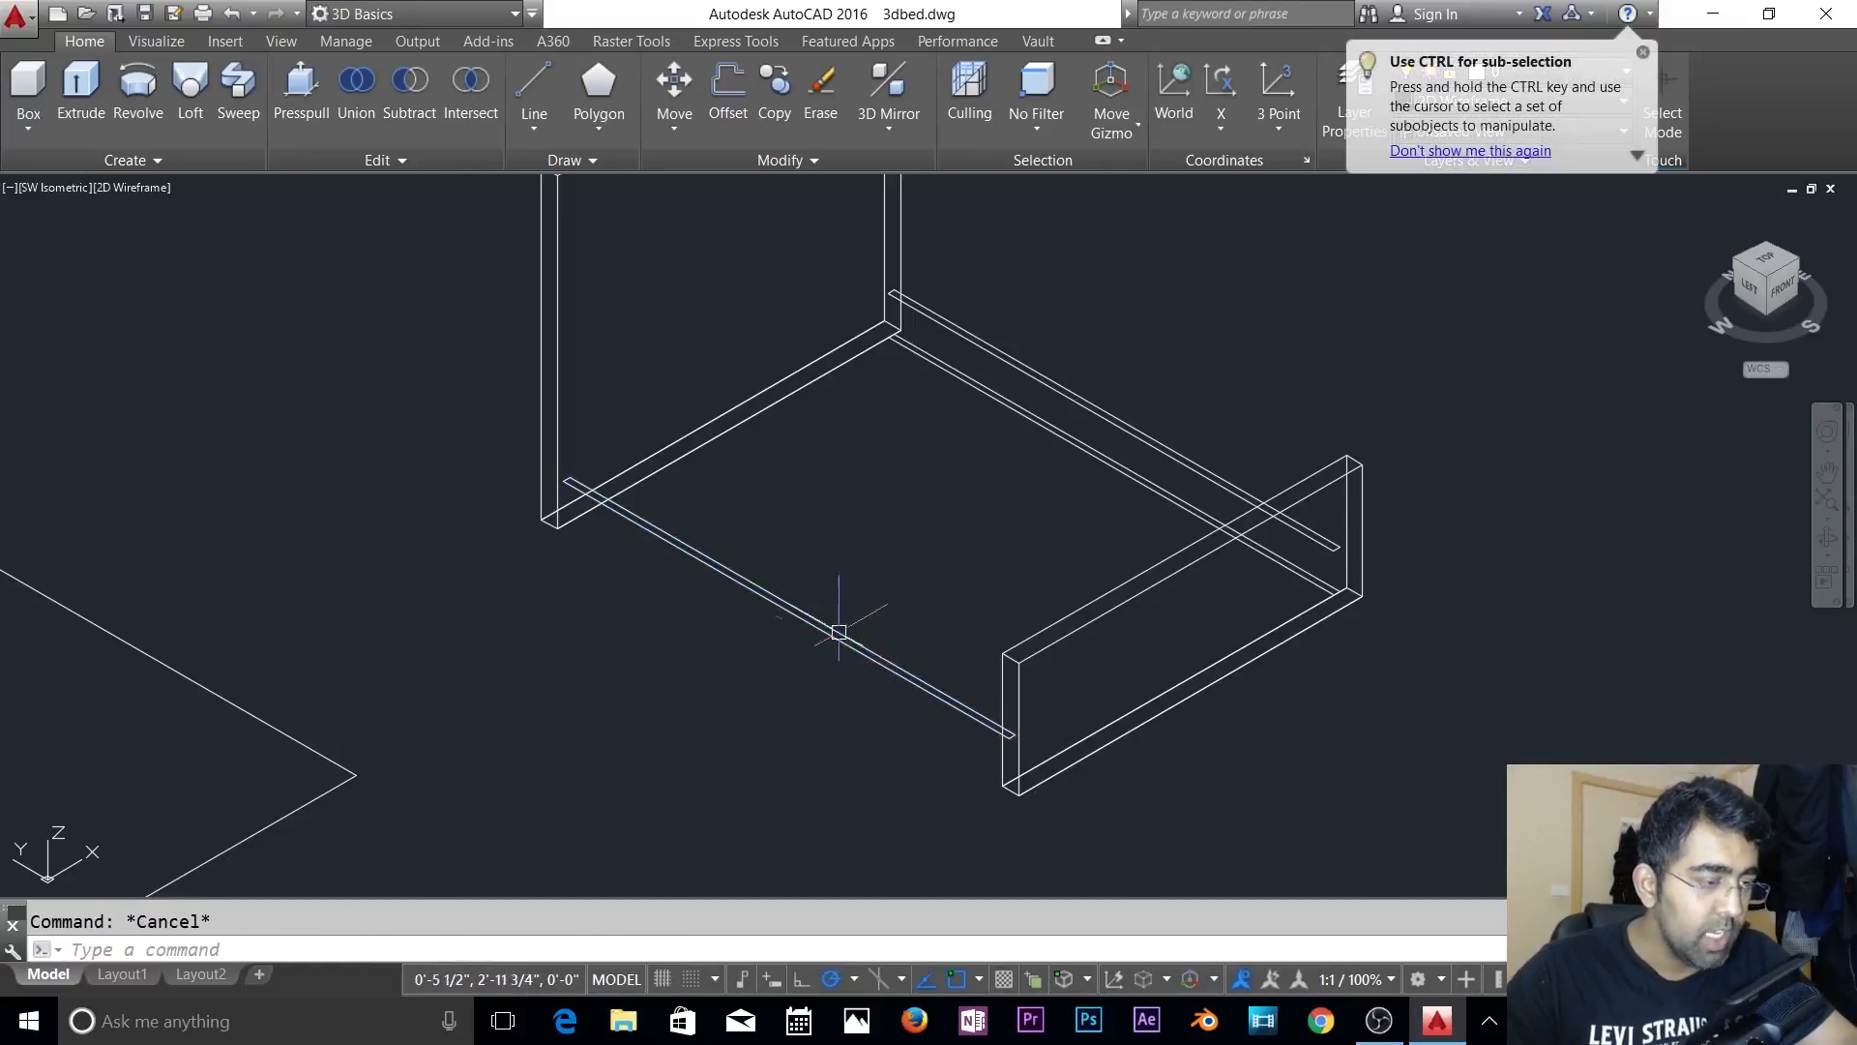
- Move both raised side-rail rectangles straight down with a displacement of 0,0,-2
{"action": "key", "text": "Return"}
{"action": "left_click", "coordinate": [908, 560]}
{"action": "left_click", "coordinate": [817, 673]}
{"action": "left_click", "coordinate": [1067, 350]}
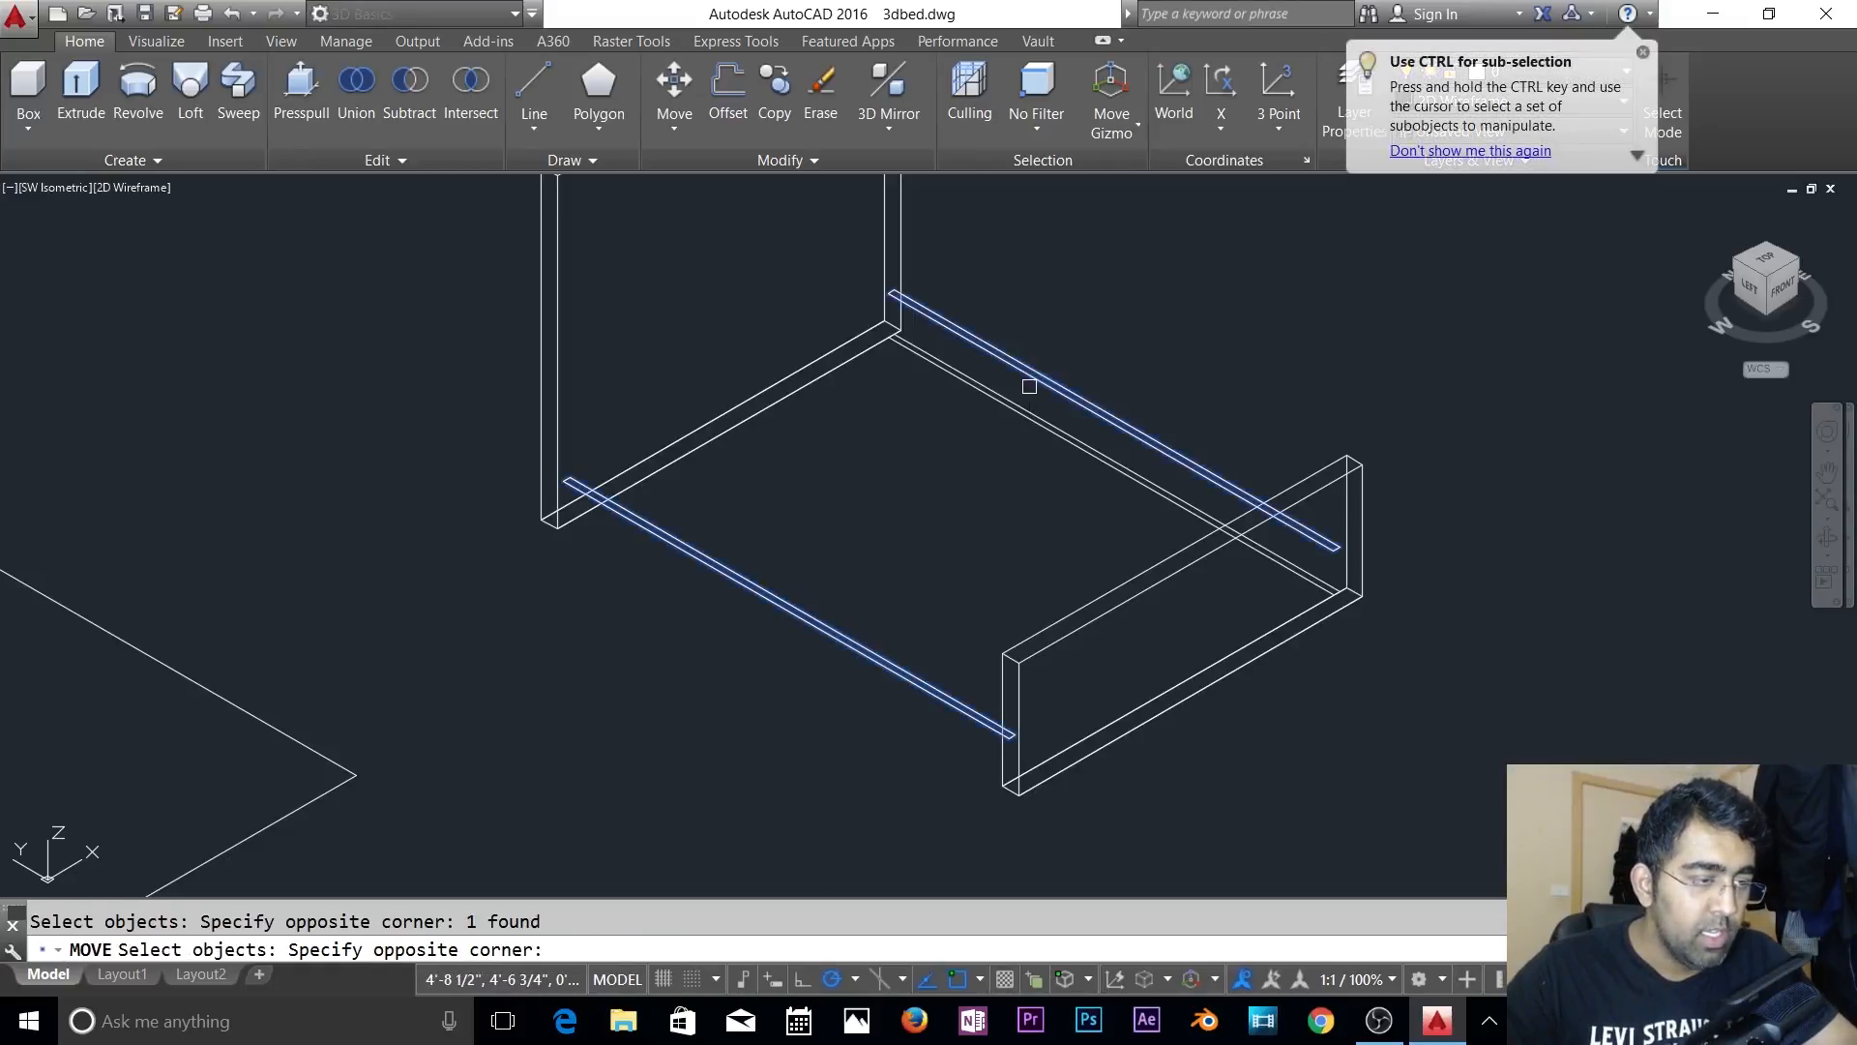
{"action": "left_click", "coordinate": [1021, 385]}
{"action": "key", "text": "Return"}
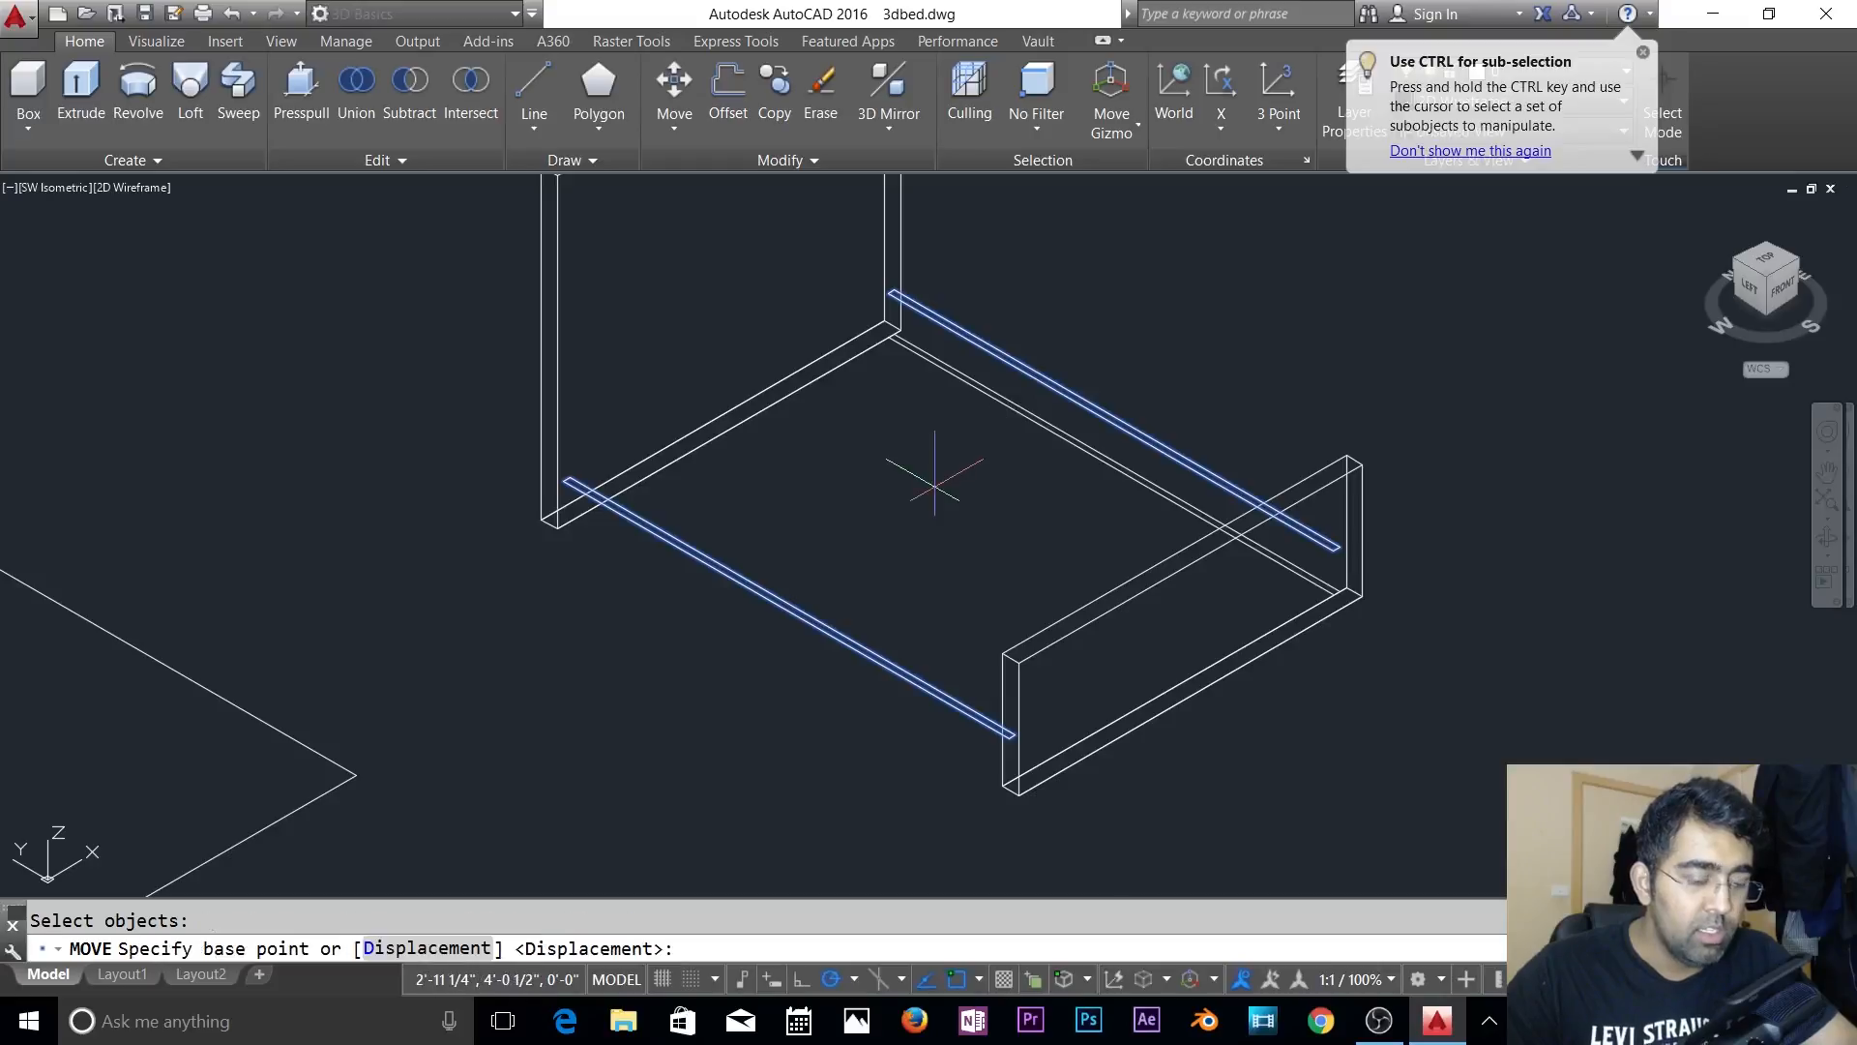
{"action": "type", "text": "0,0,-2"}
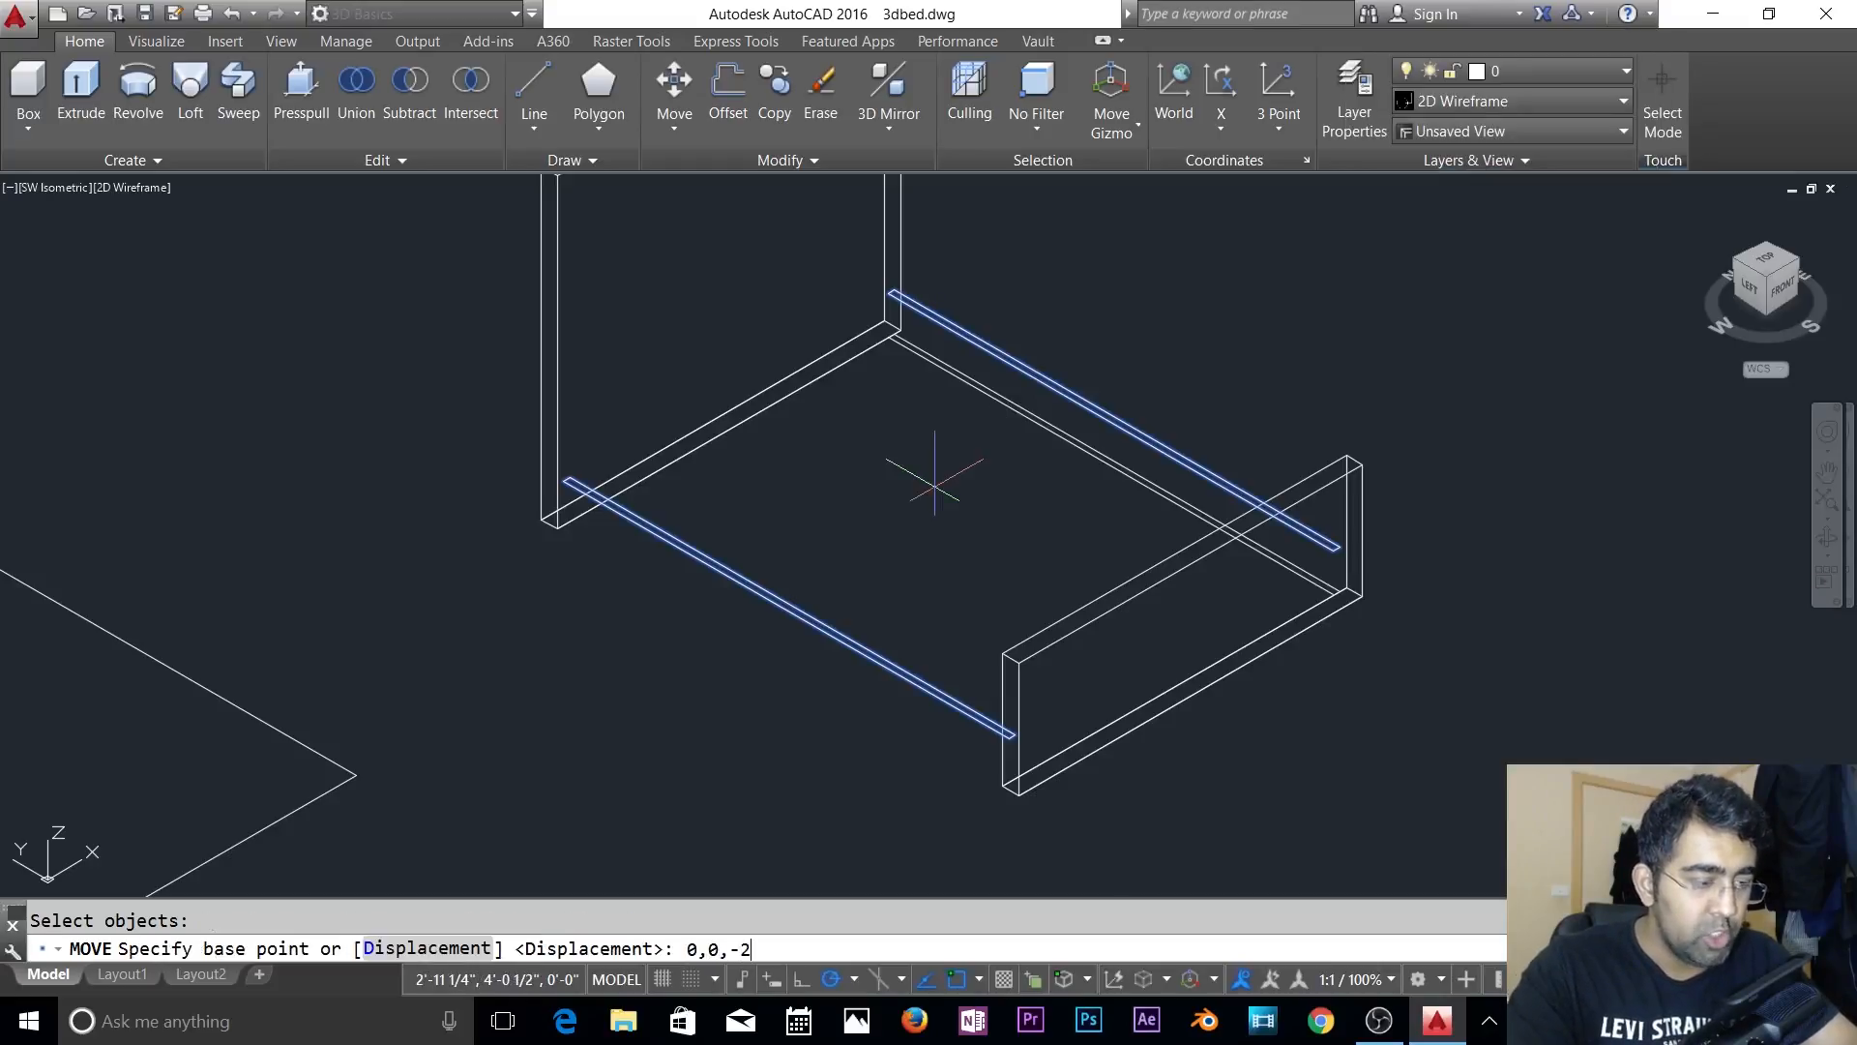
{"action": "key", "text": "Return"}
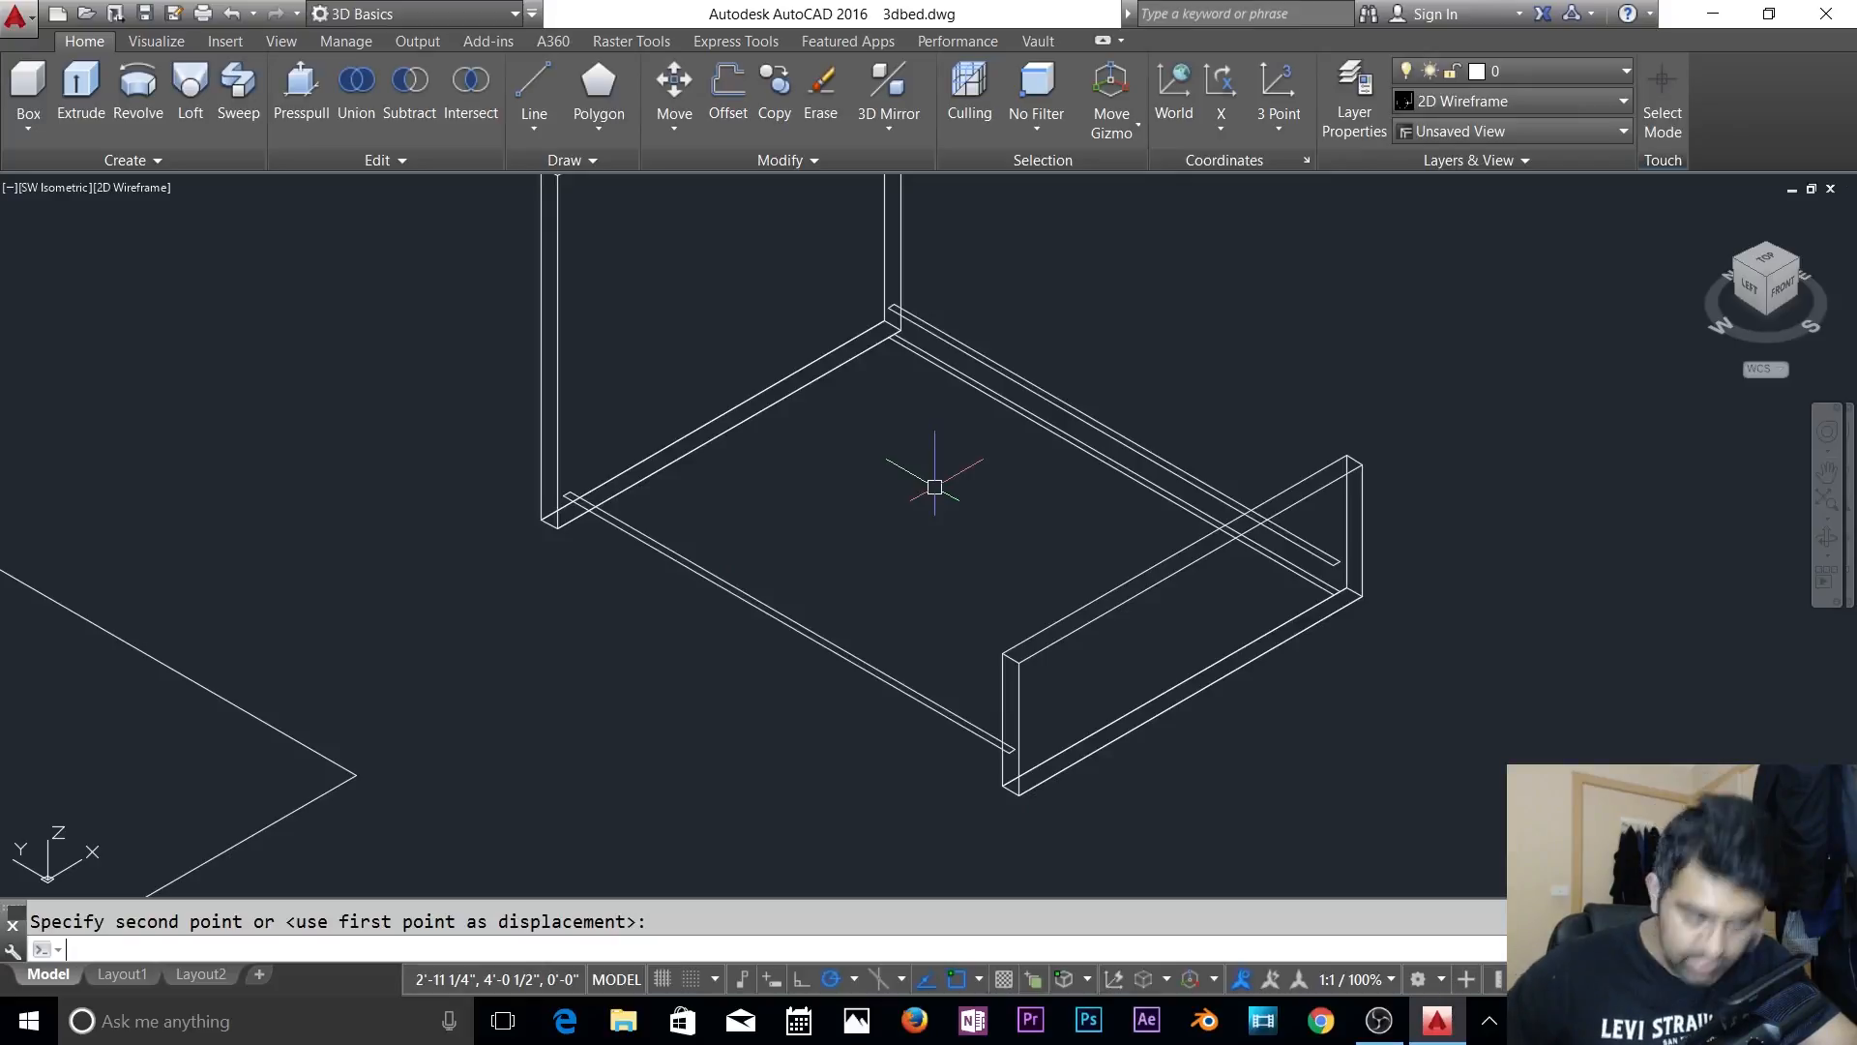
{"action": "key", "text": "Escape"}
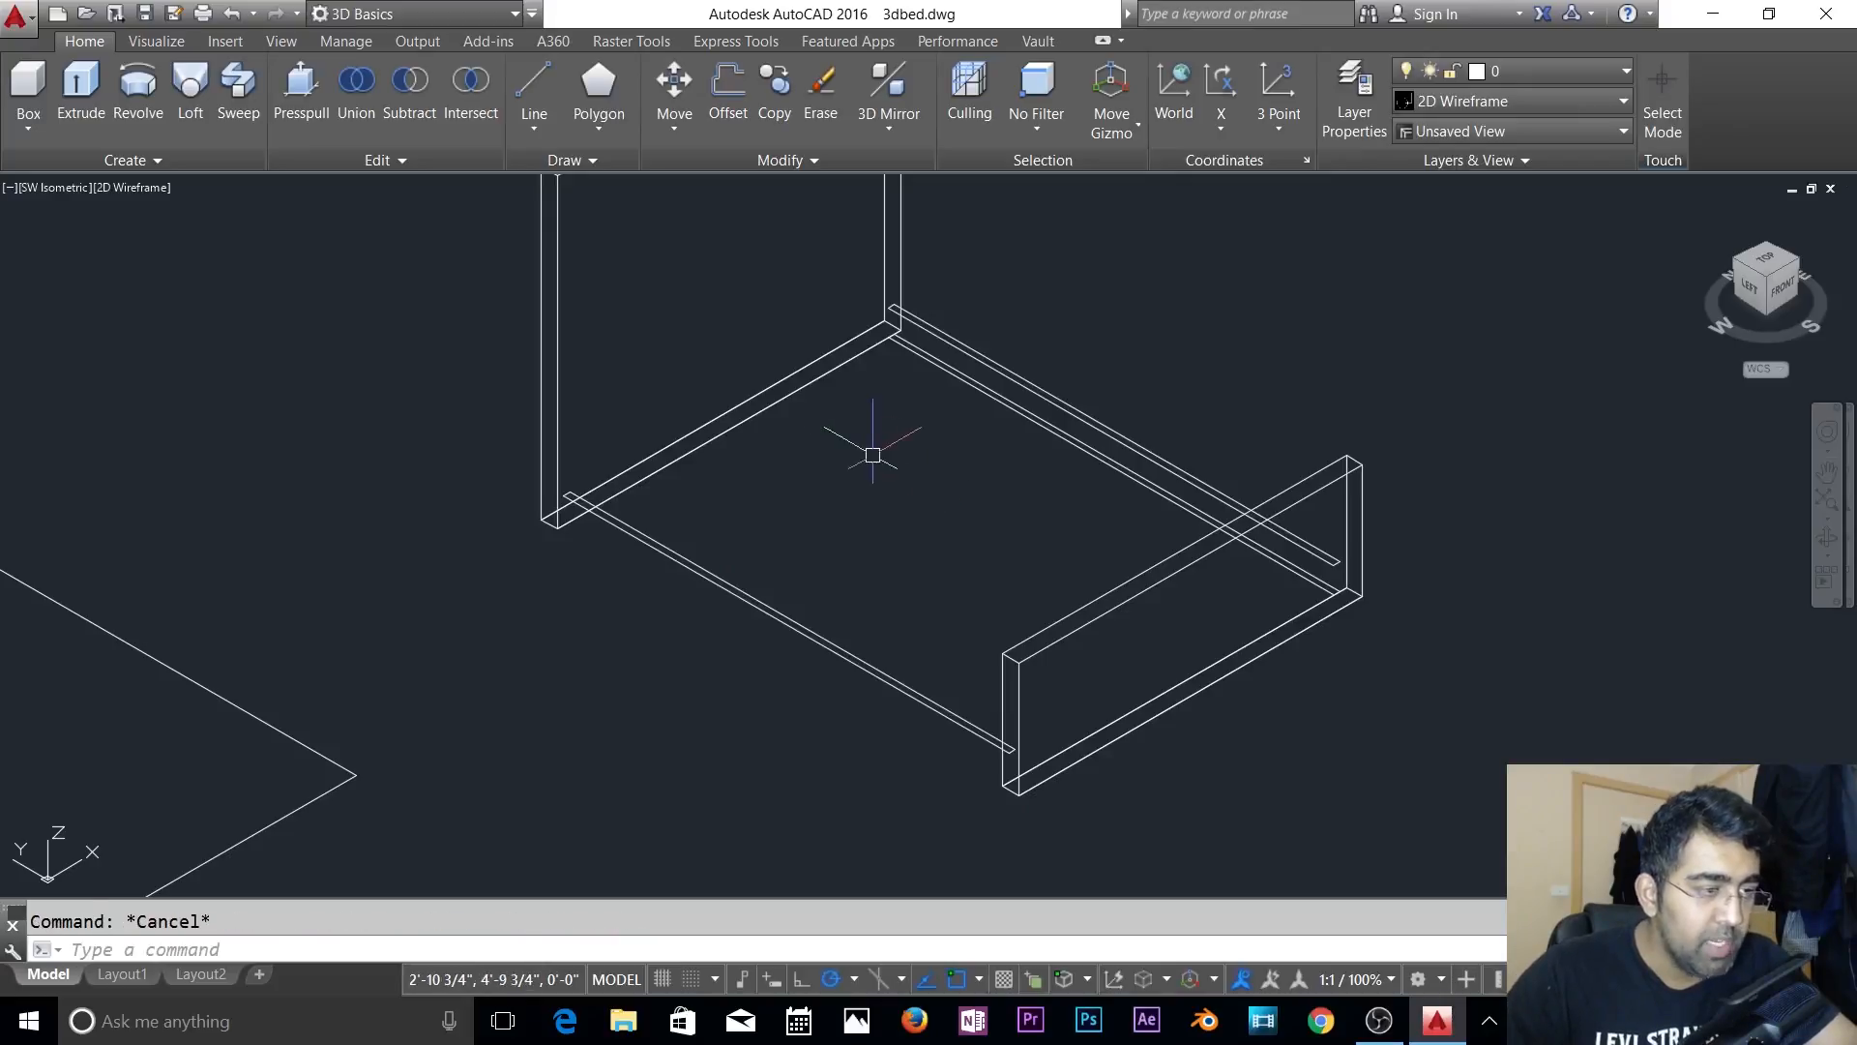
- Erase the leftover floor-level outline lines beneath the far side rail
{"action": "left_click", "coordinate": [971, 385]}
{"action": "key", "text": "Delete"}
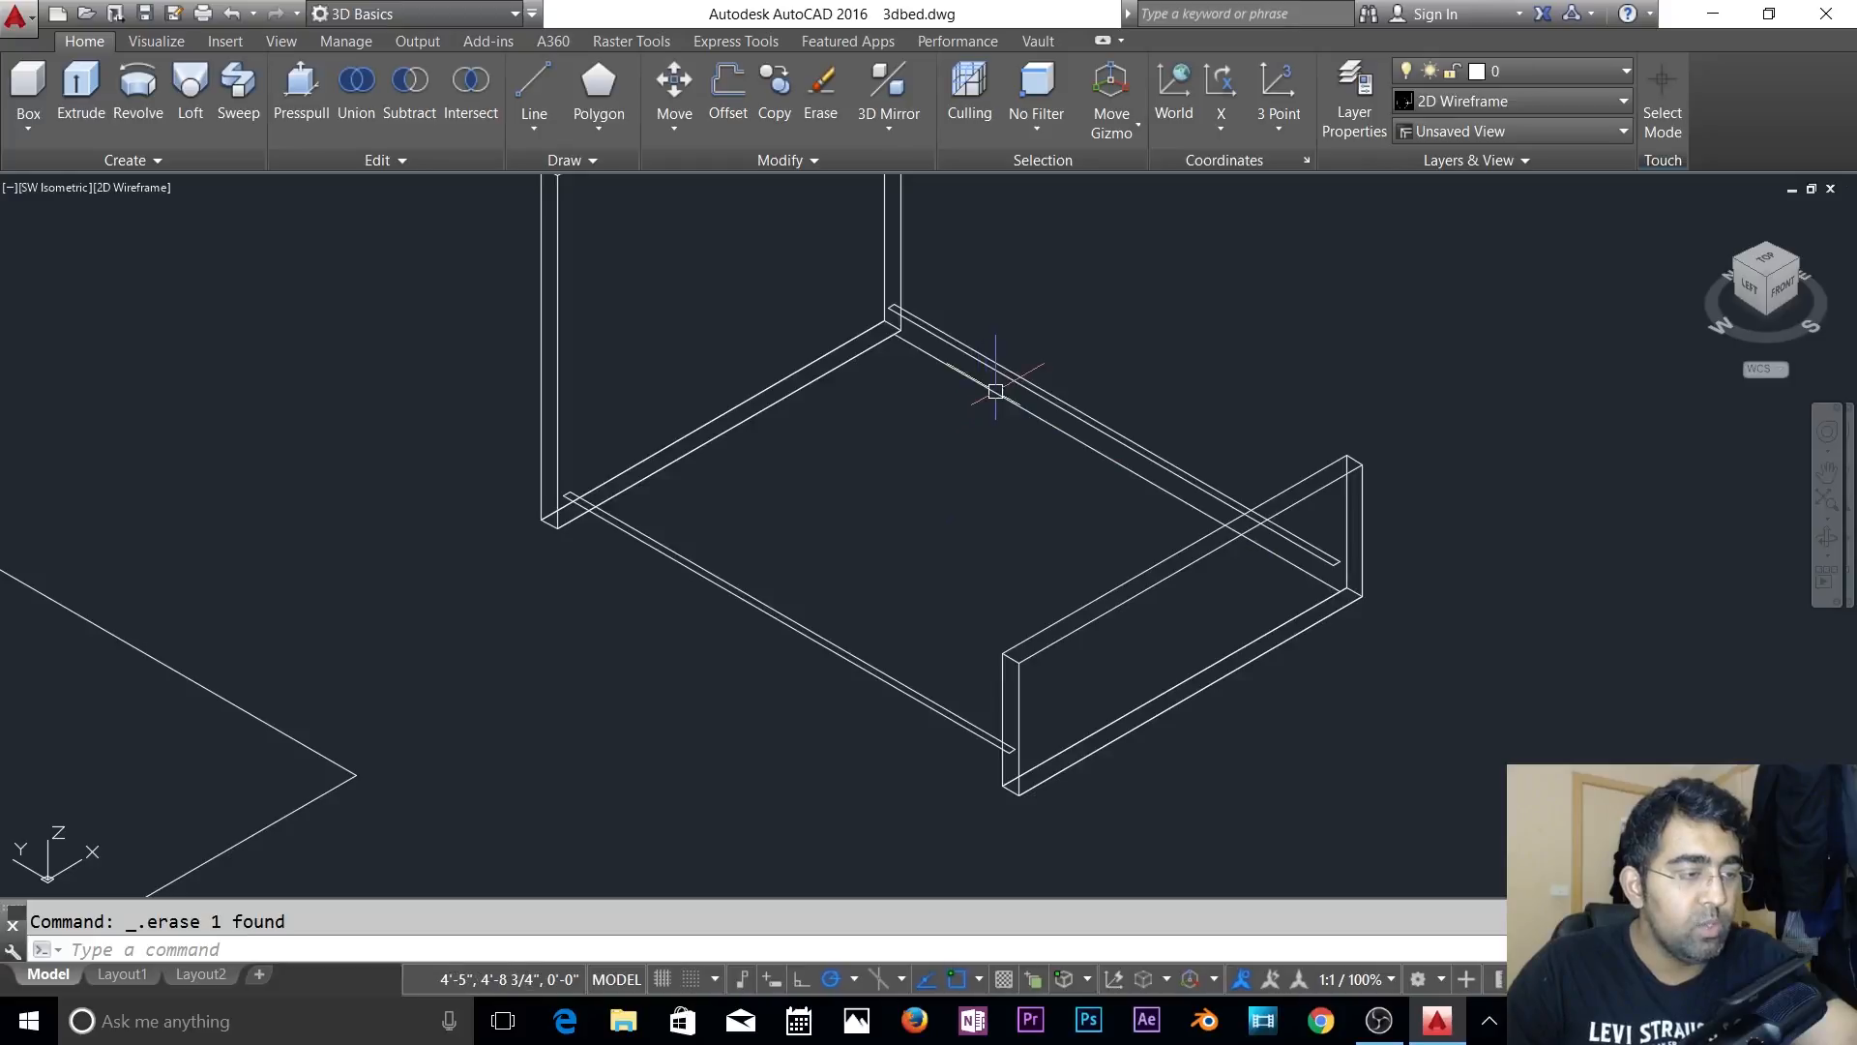
{"action": "key", "text": "Escape"}
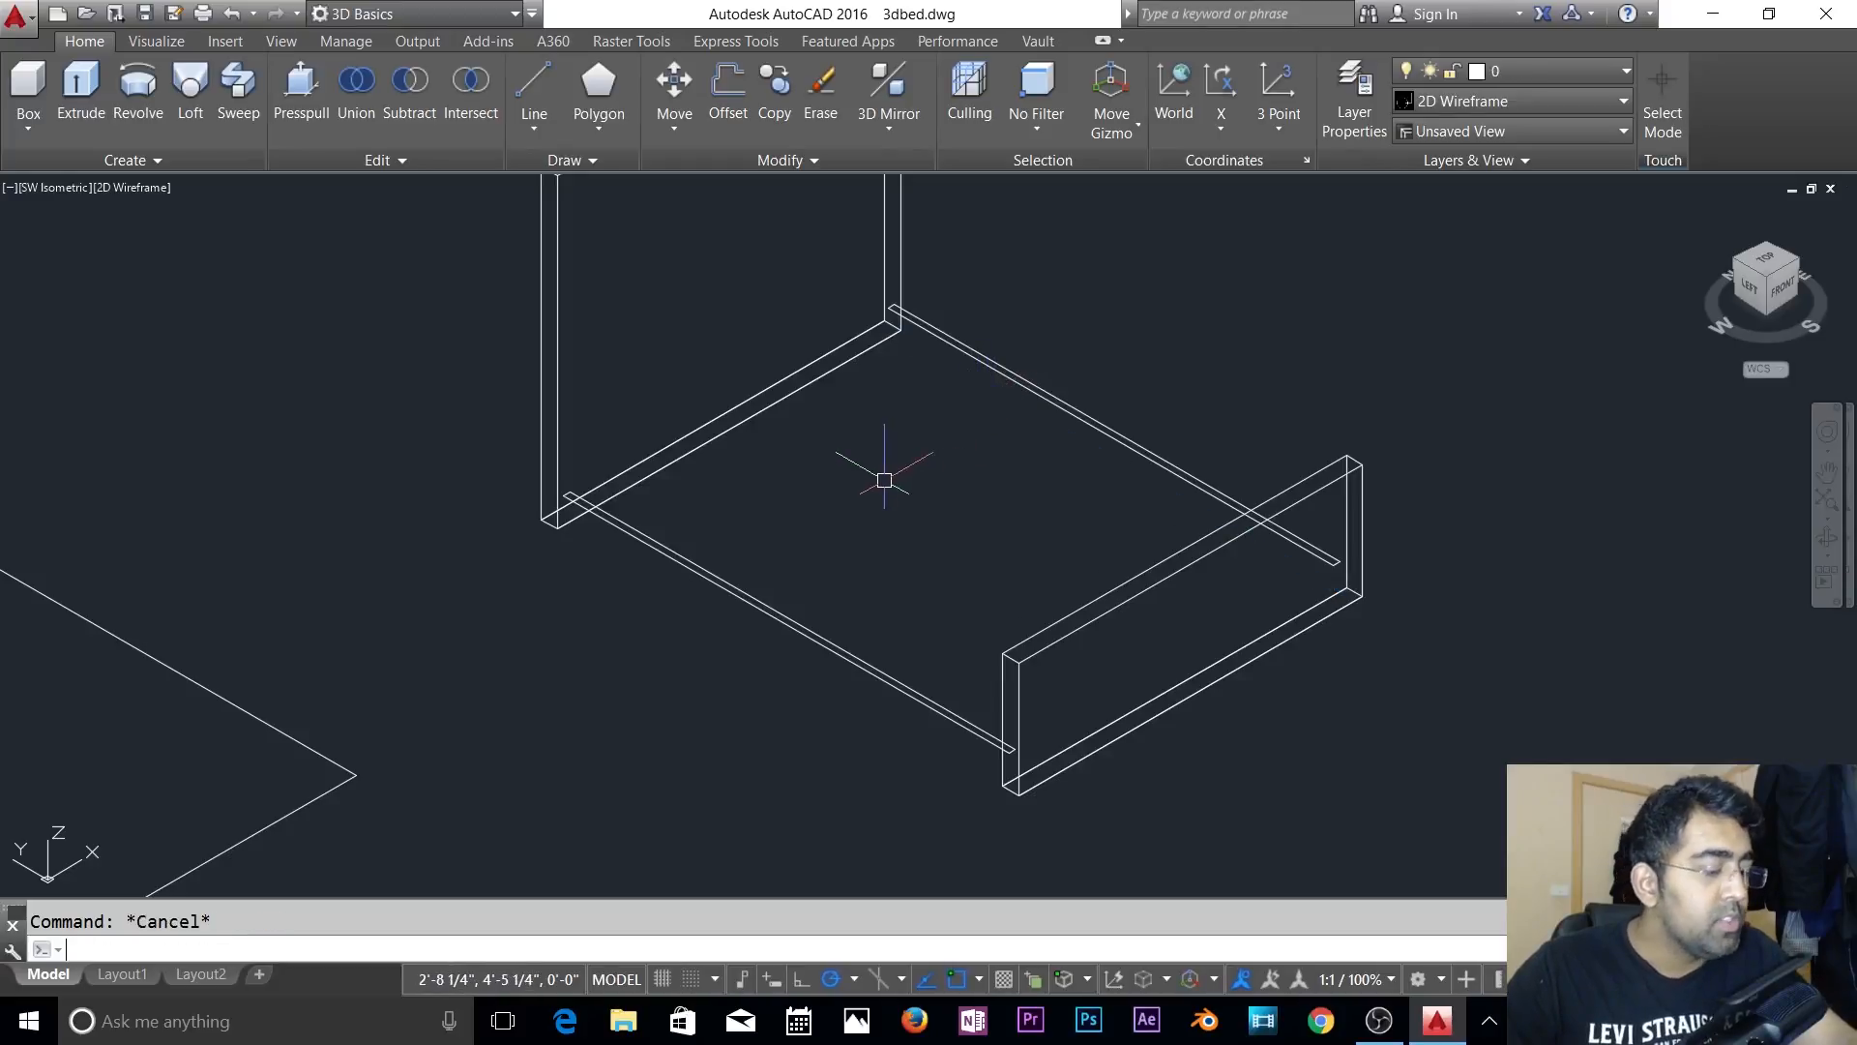
{"action": "type", "text": "ext"}
{"action": "key", "text": "Return"}
{"action": "left_click", "coordinate": [815, 583]}
{"action": "left_click", "coordinate": [711, 705]}
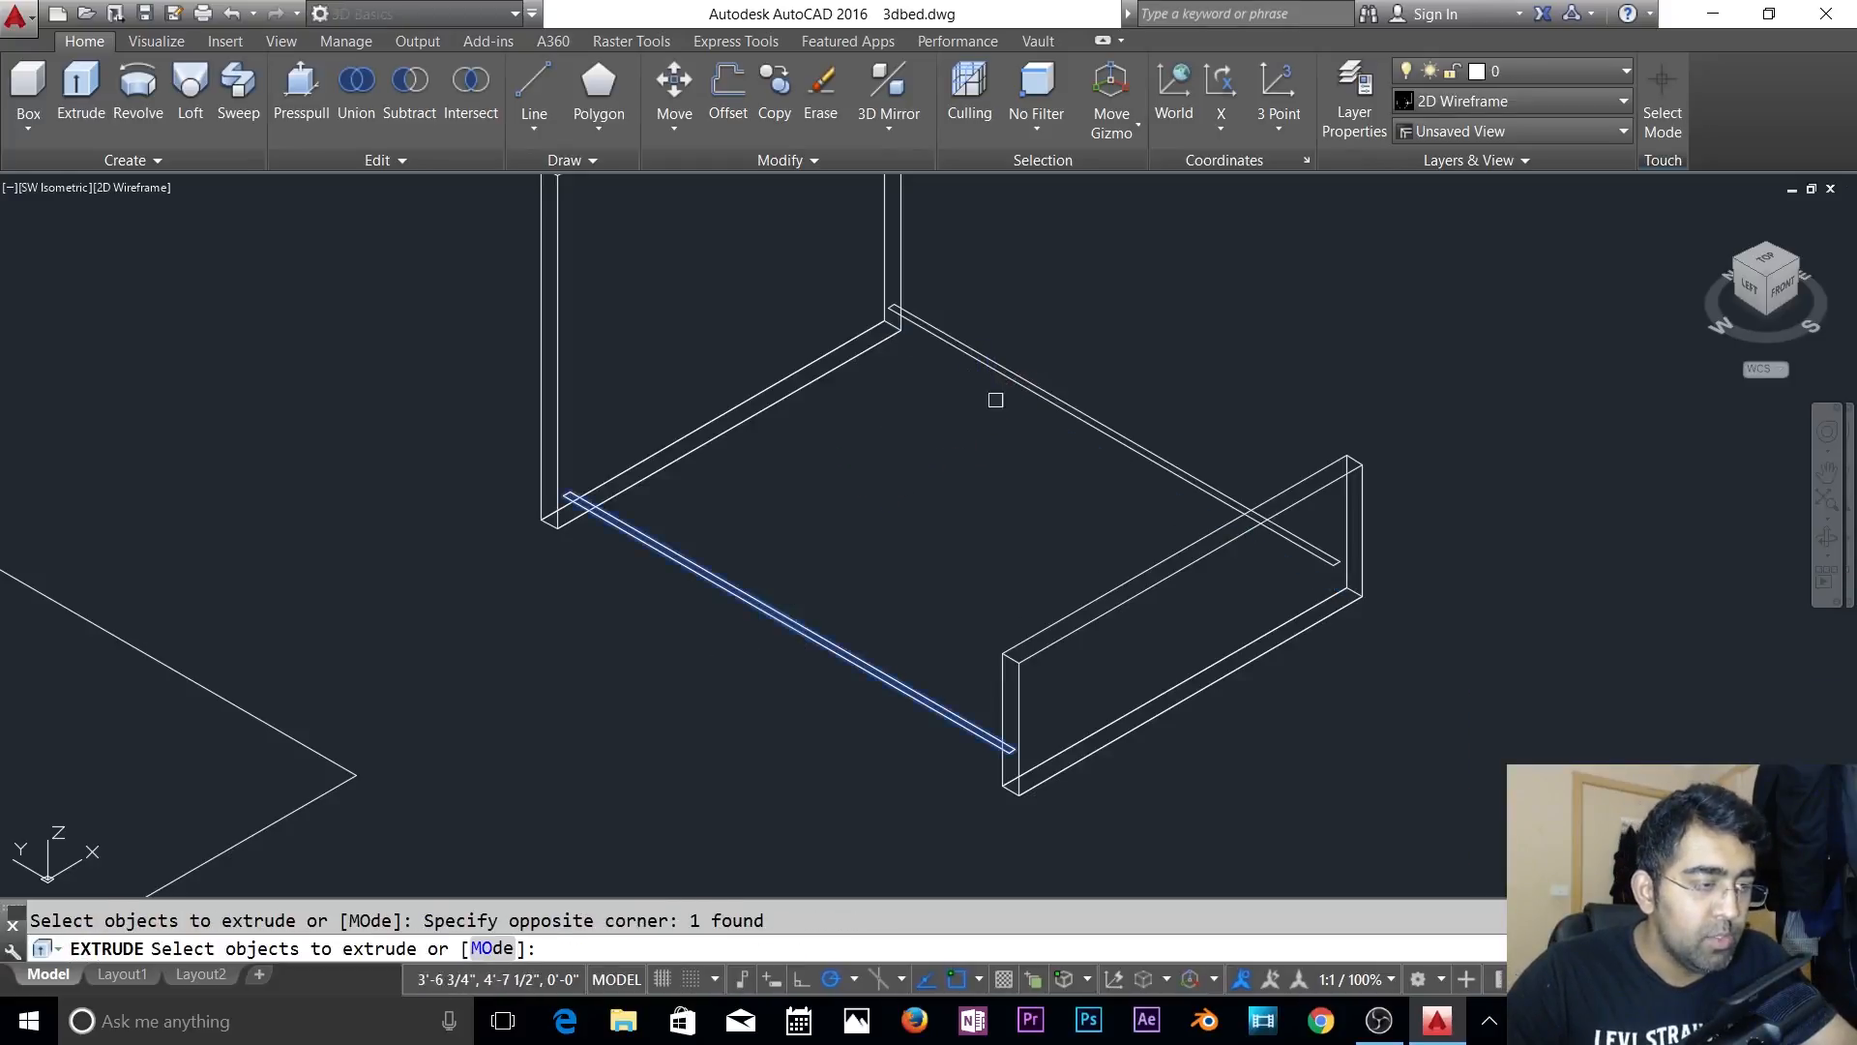
{"action": "left_click", "coordinate": [1072, 342]}
{"action": "left_click", "coordinate": [1016, 413]}
{"action": "key", "text": "Return"}
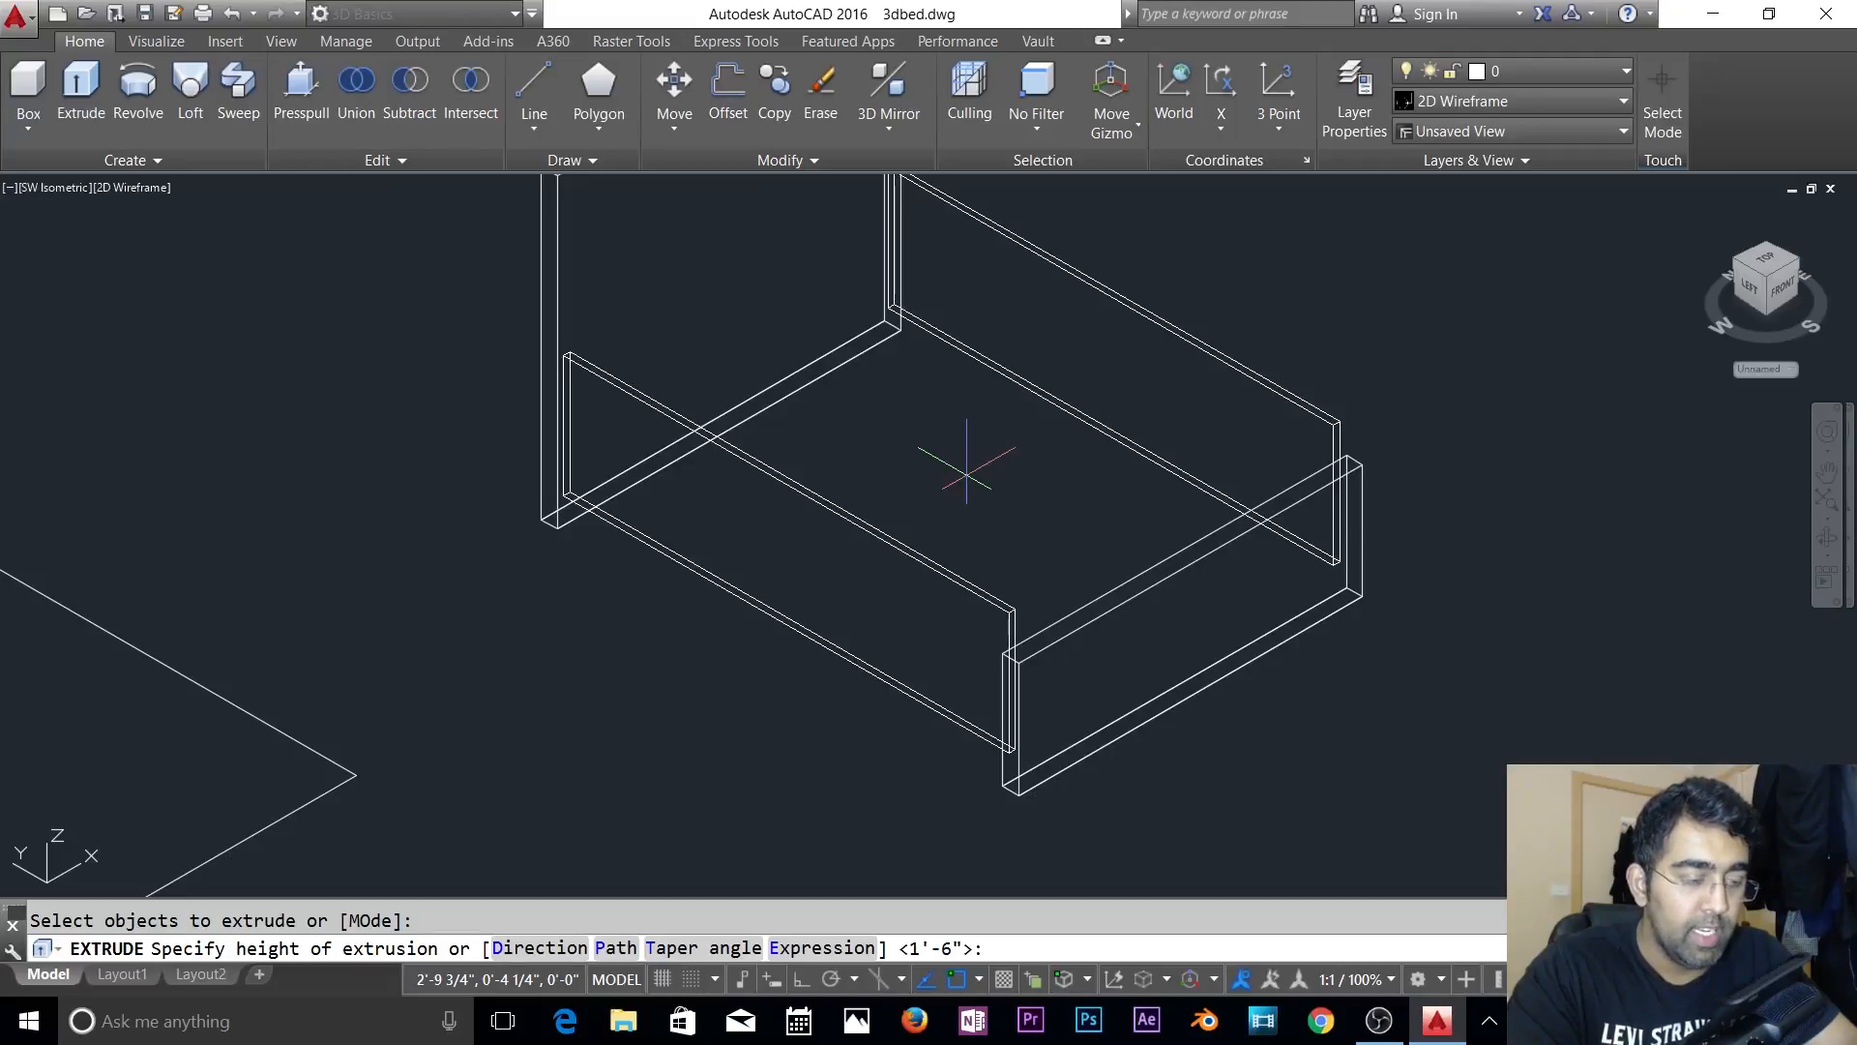
{"action": "key", "text": "Escape"}
- Measure the footboard's height along its near vertical edge, from the bottom corner to the top corner
{"action": "scroll", "coordinate": [997, 821], "scroll_direction": "up", "scroll_amount": 2}
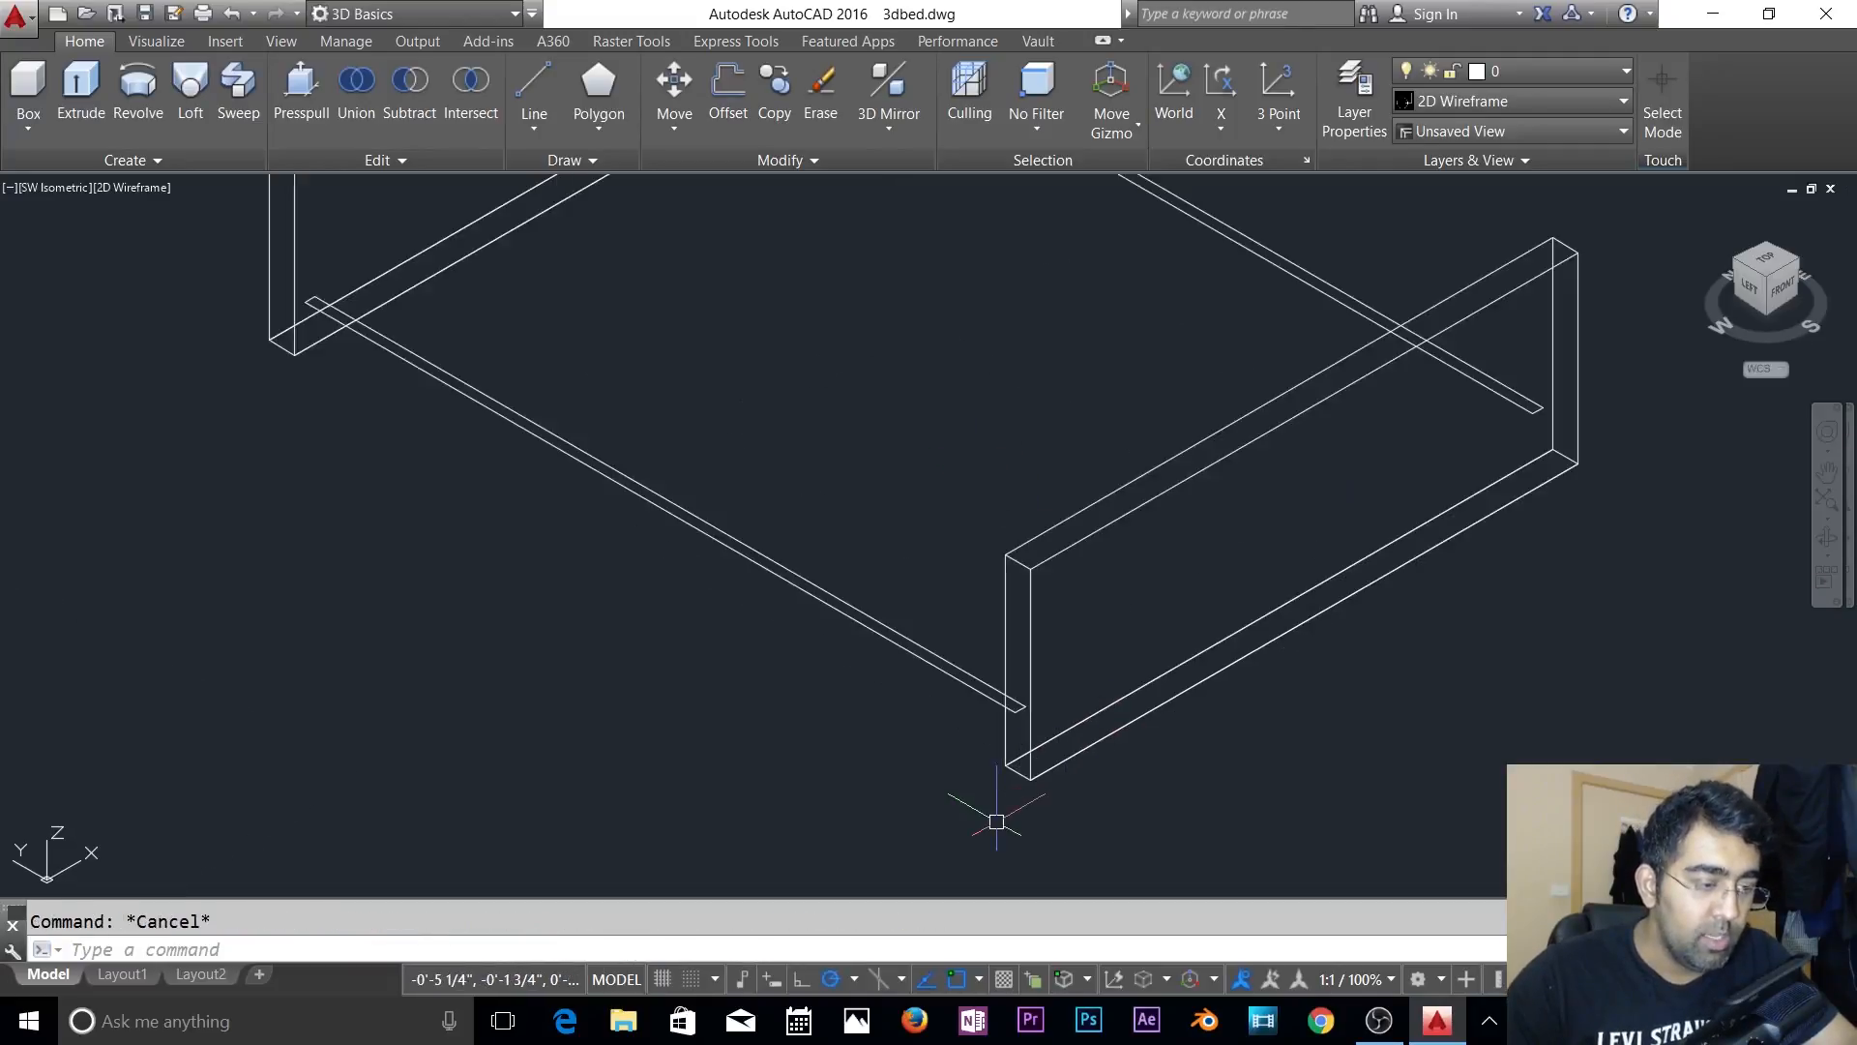
{"action": "type", "text": "di"}
{"action": "key", "text": "Return"}
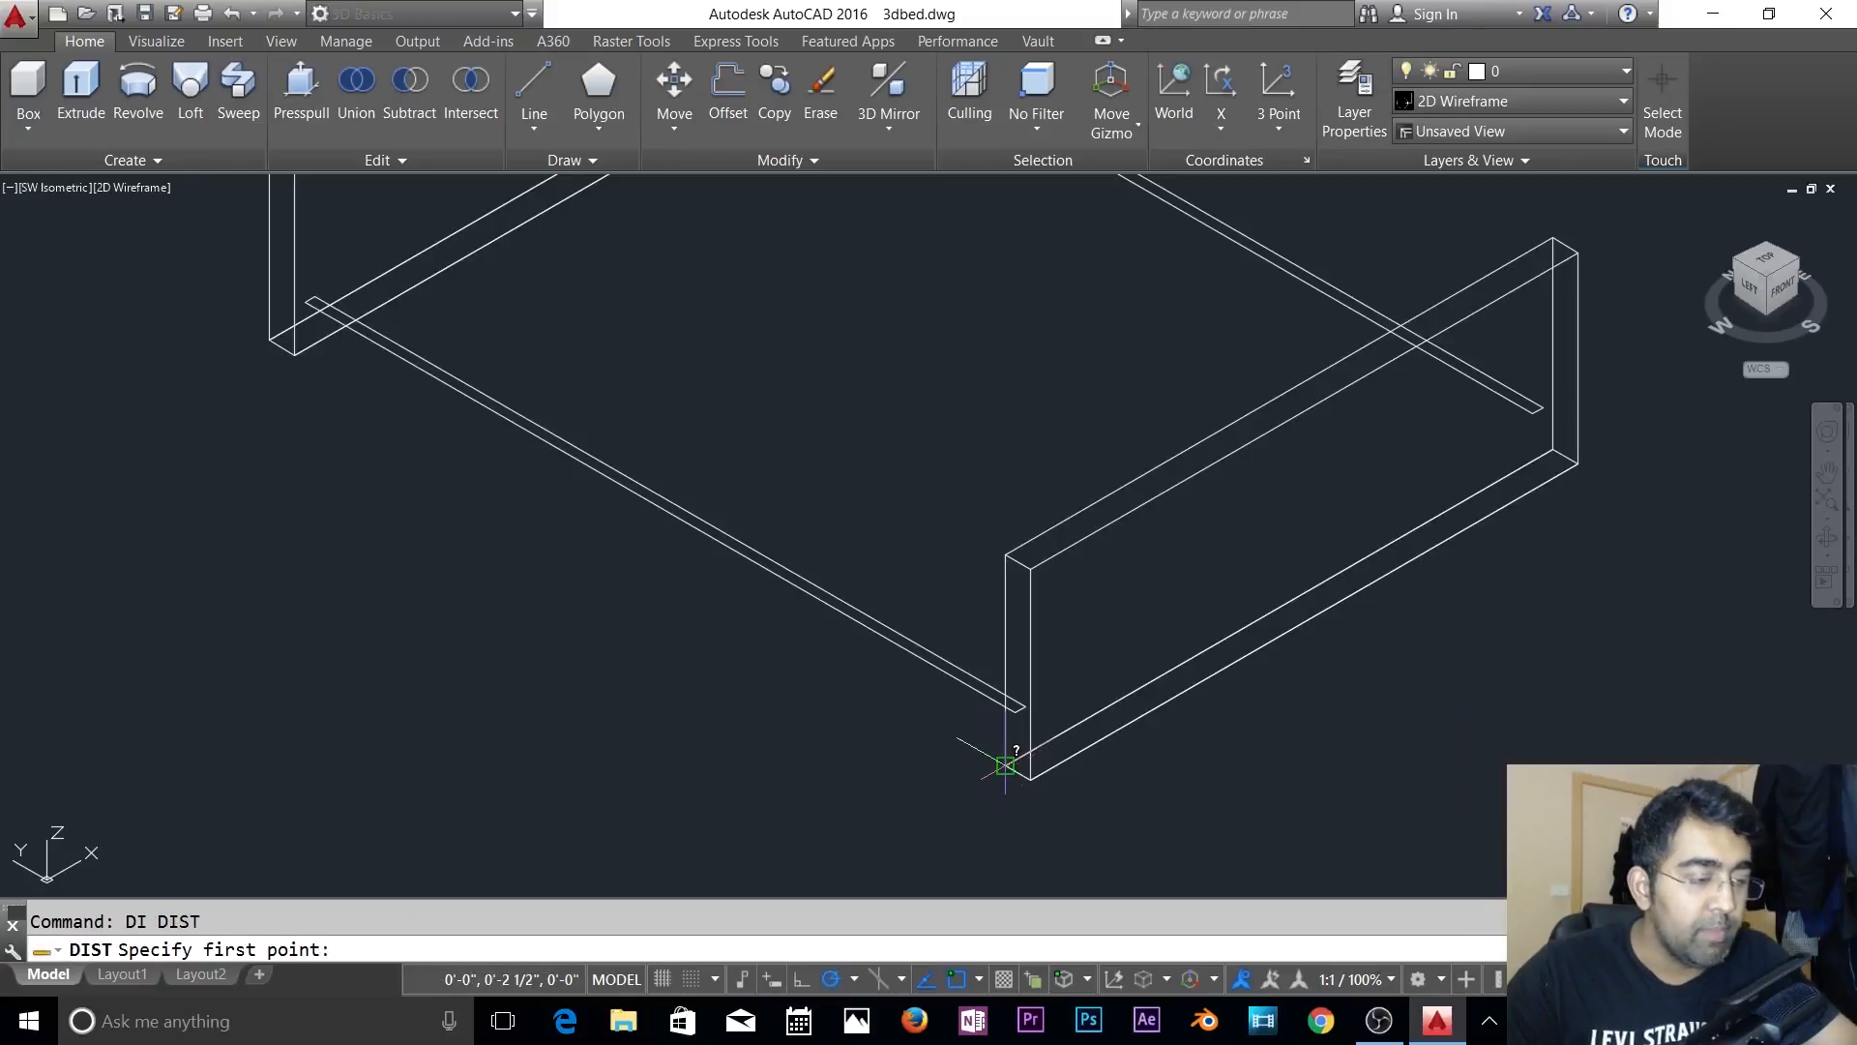
{"action": "left_click", "coordinate": [1006, 762]}
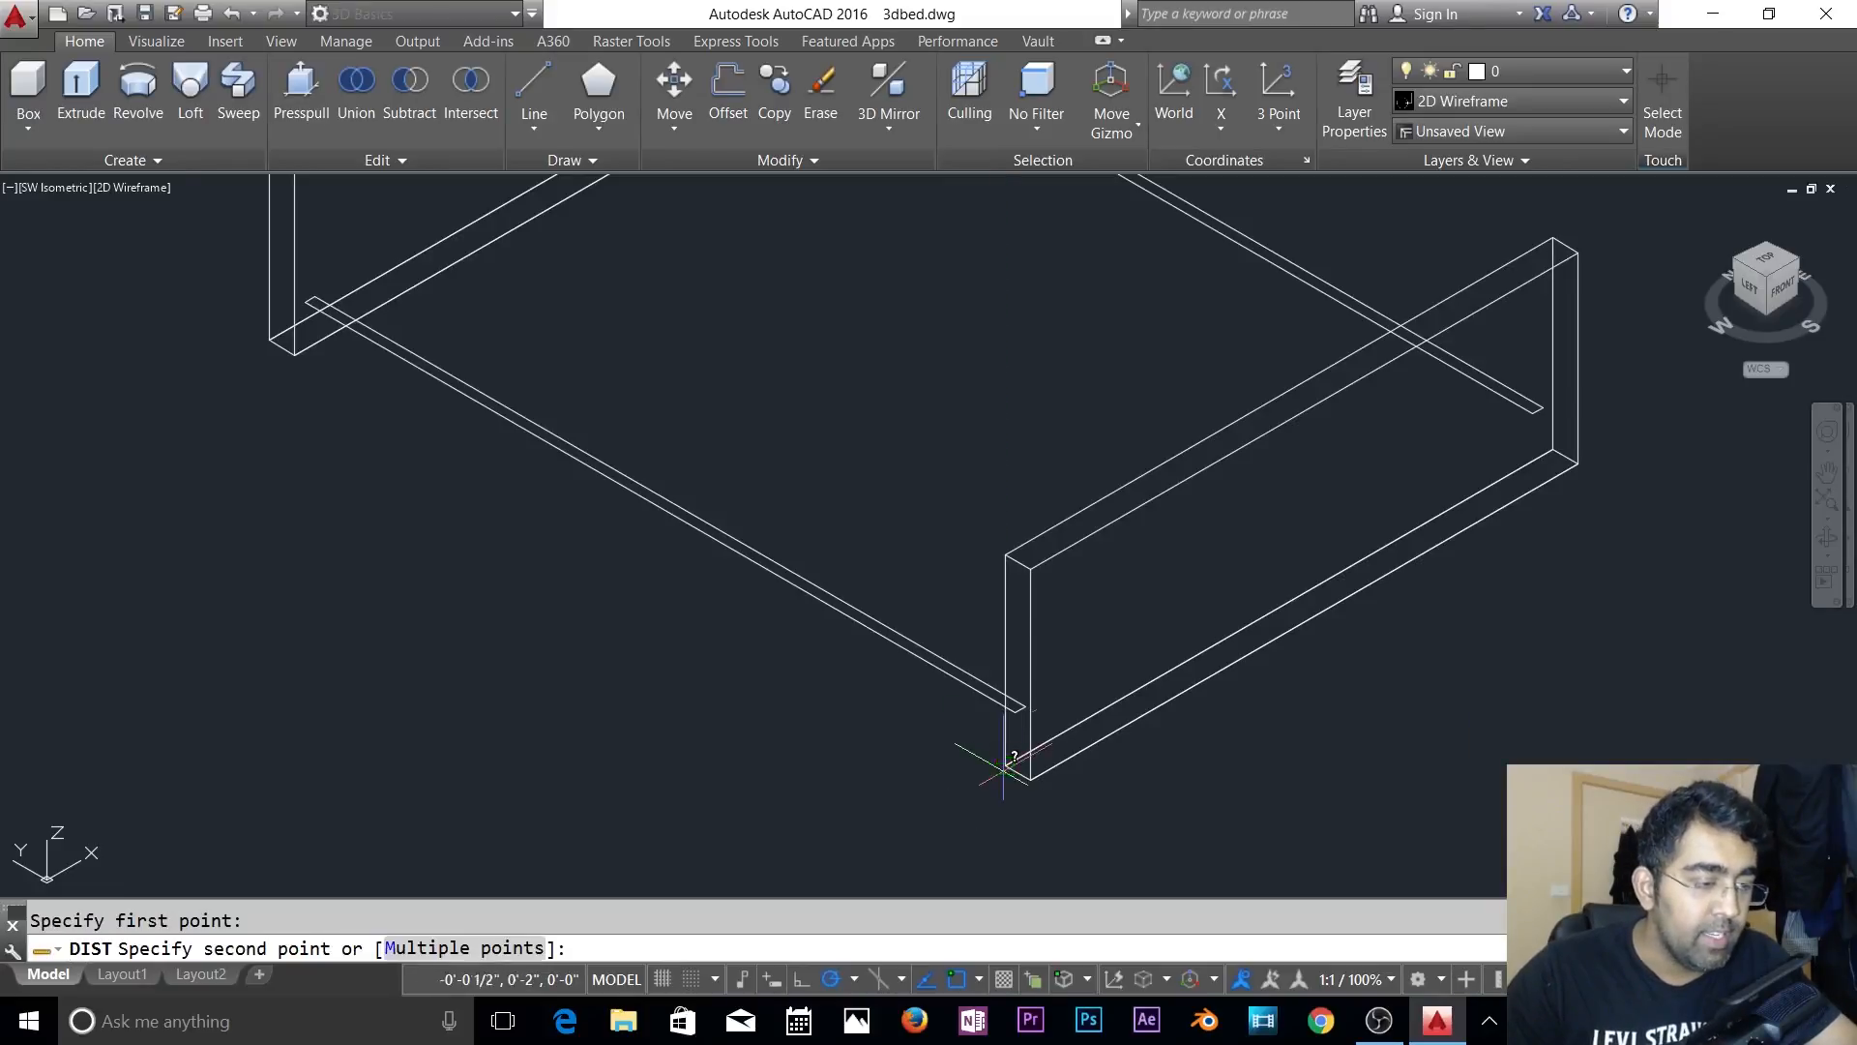
{"action": "left_click", "coordinate": [1011, 556]}
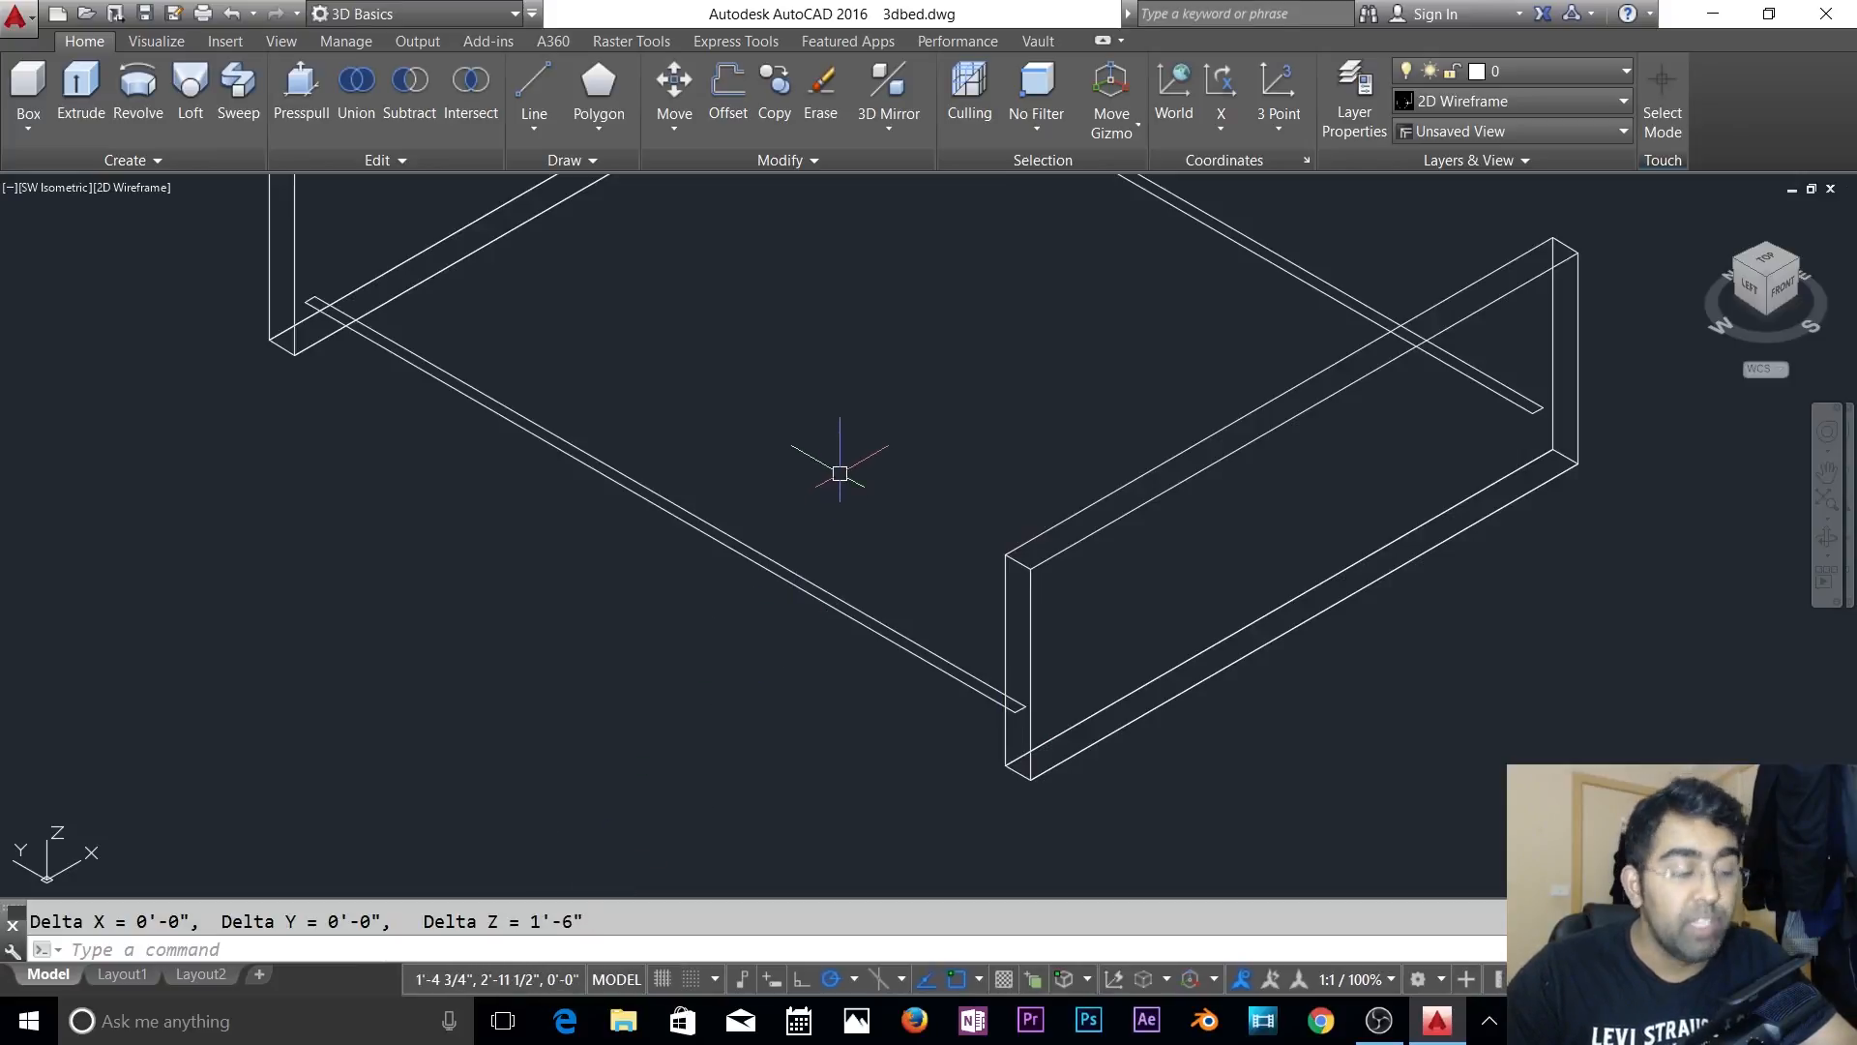
{"action": "key", "text": "Escape"}
- Extrude both side-rail rectangles upward to a height of 8
{"action": "left_click", "coordinate": [881, 576]}
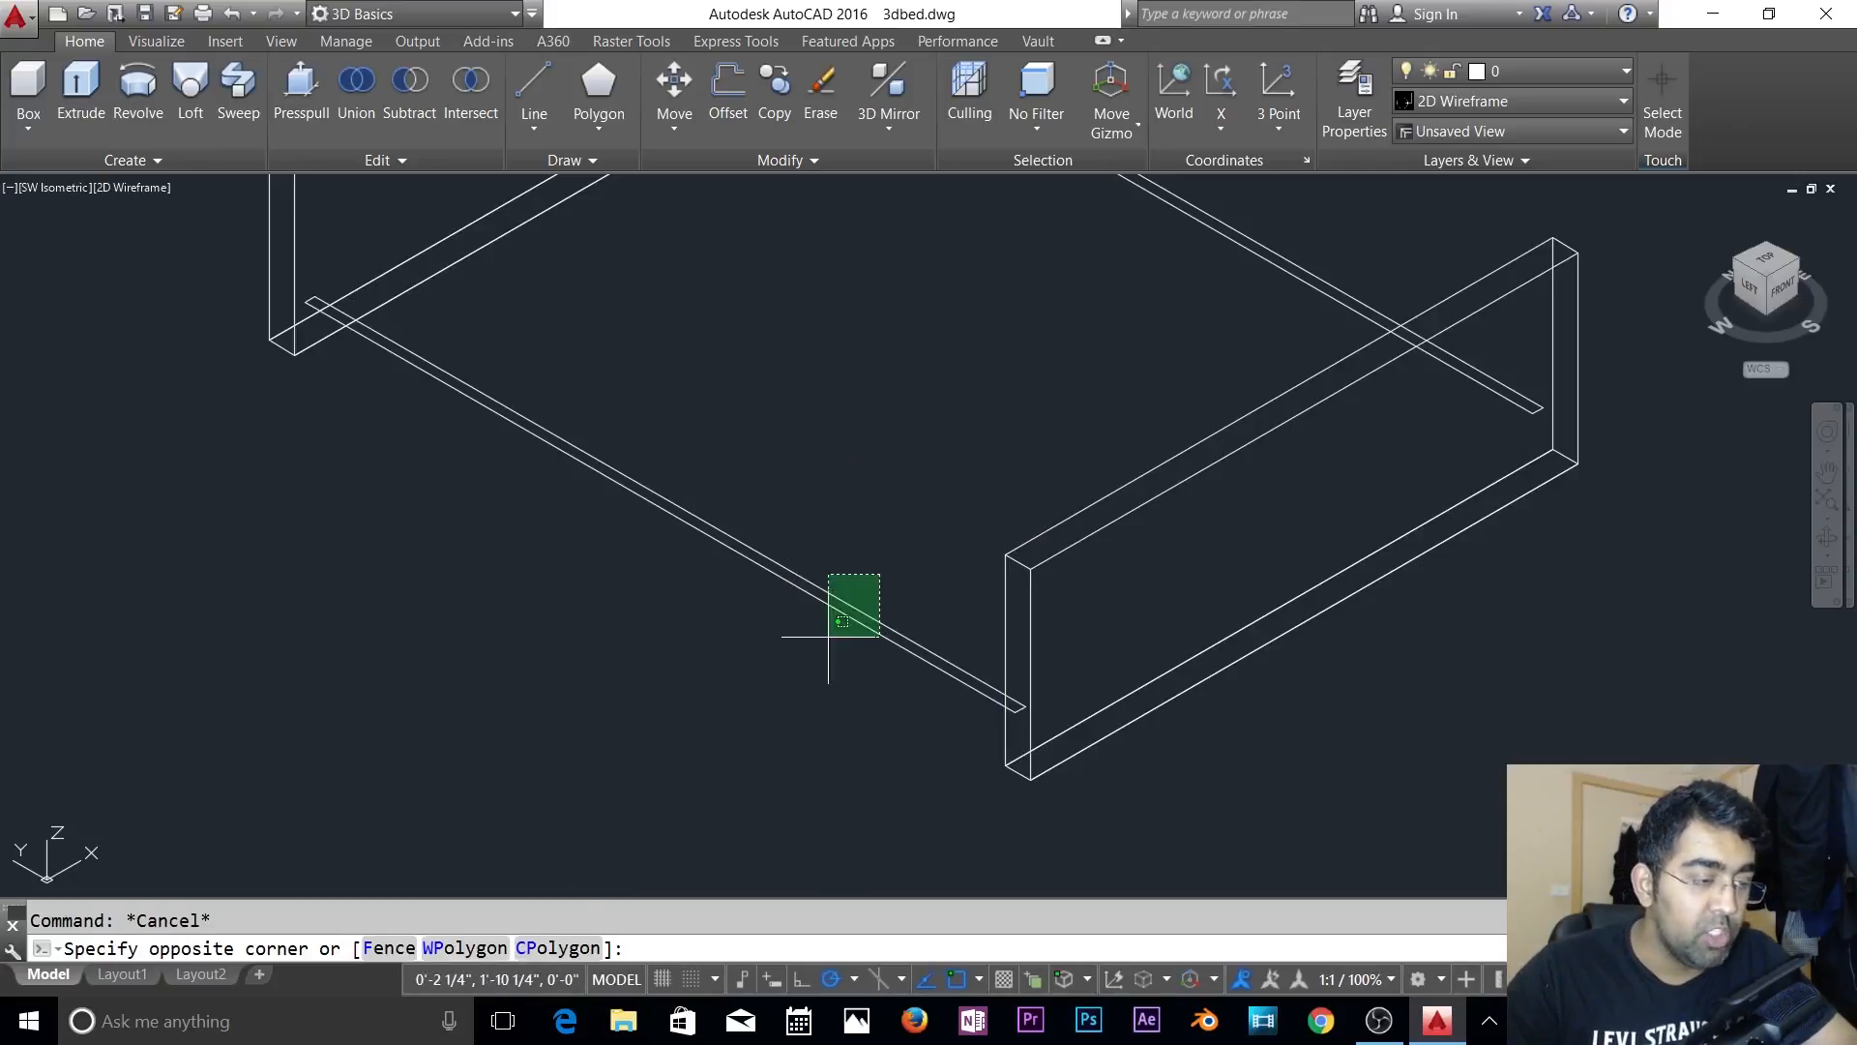
{"action": "left_click", "coordinate": [828, 636]}
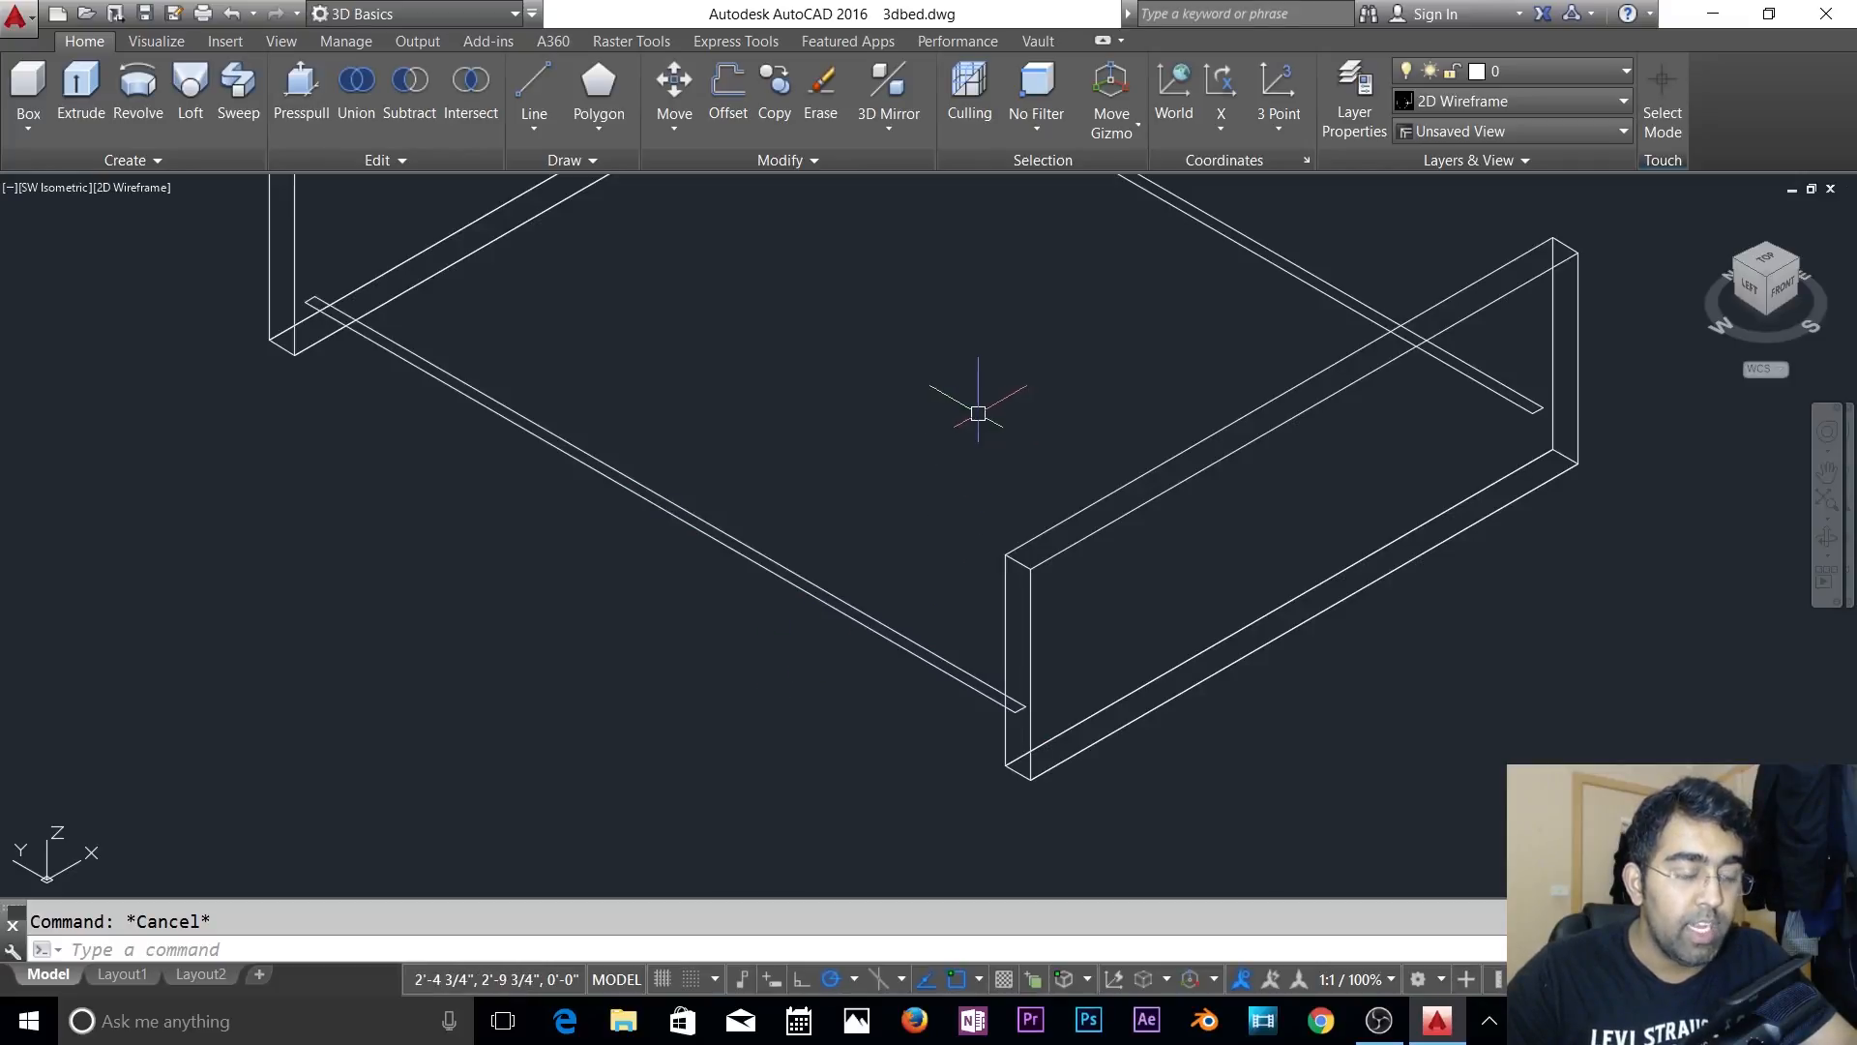
{"action": "type", "text": "ext"}
{"action": "key", "text": "Return"}
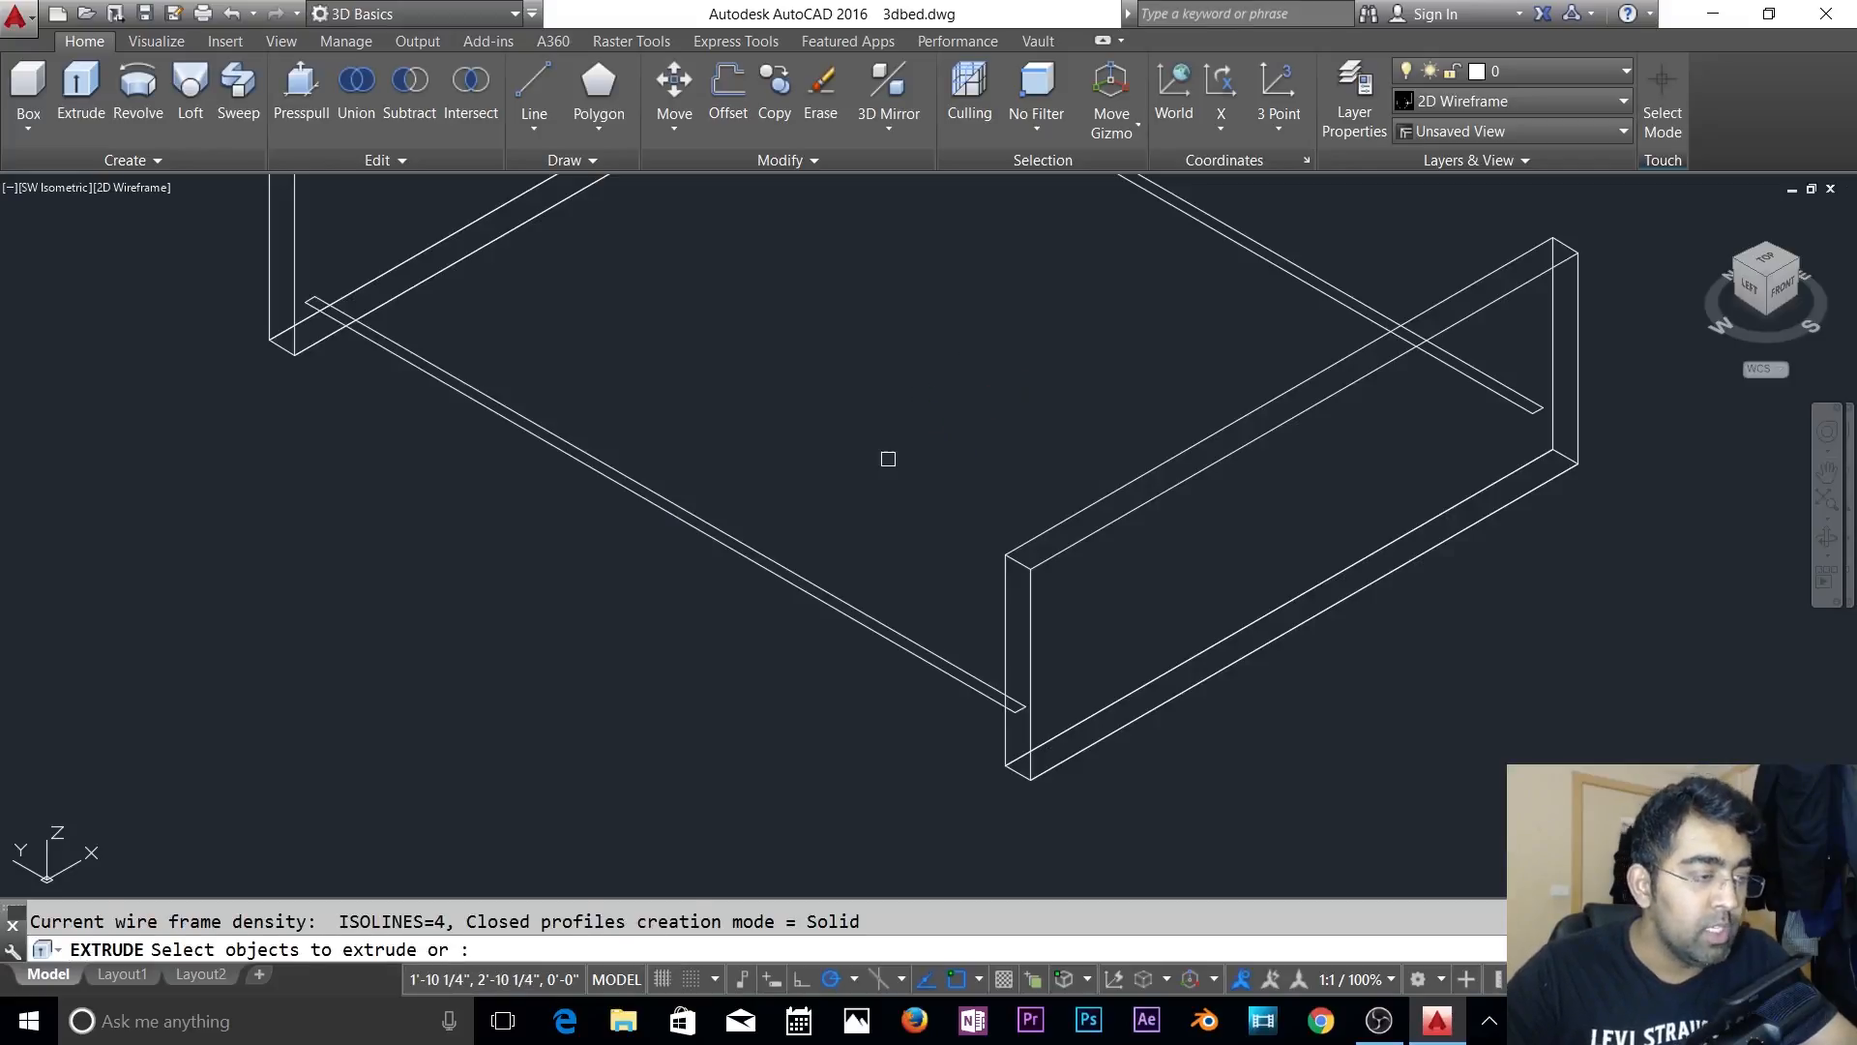
{"action": "left_click", "coordinate": [821, 461]}
{"action": "left_click", "coordinate": [678, 591]}
{"action": "left_click", "coordinate": [1268, 223]}
{"action": "left_click", "coordinate": [1181, 320]}
{"action": "key", "text": "Return"}
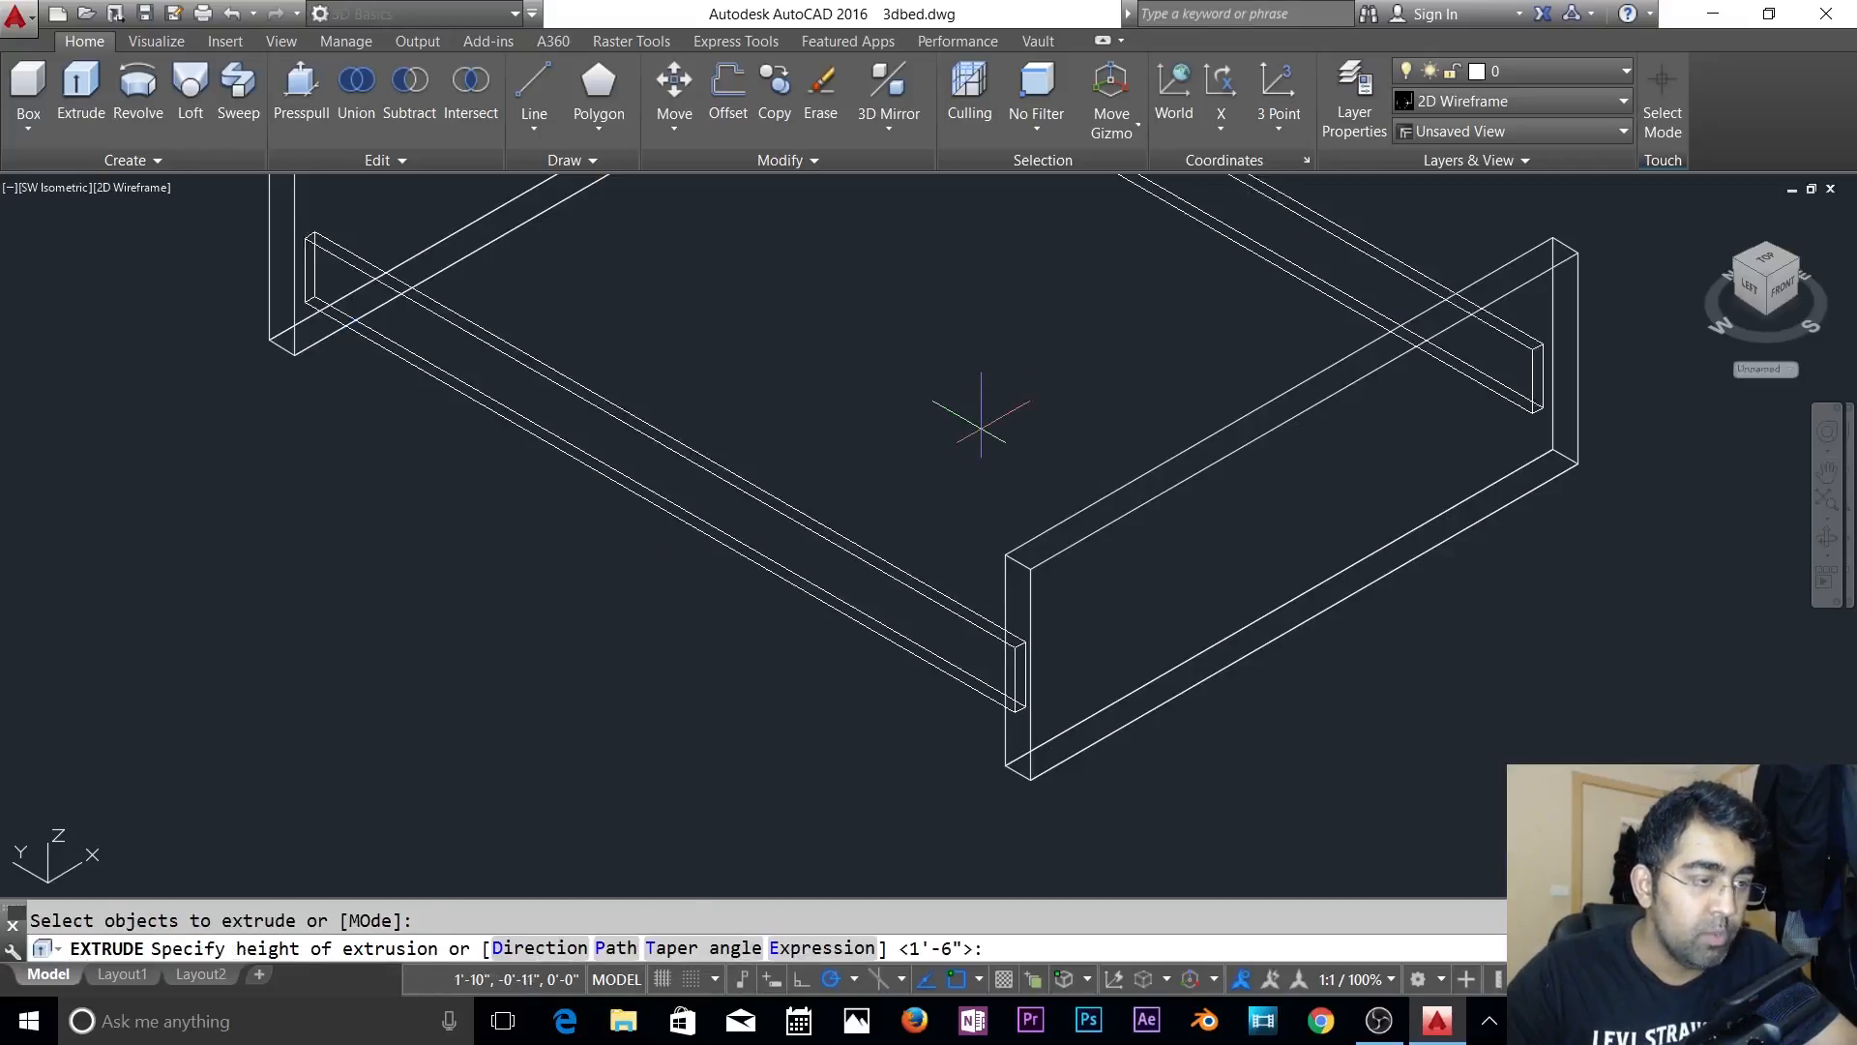
{"action": "type", "text": "8"}
{"action": "key", "text": "Return"}
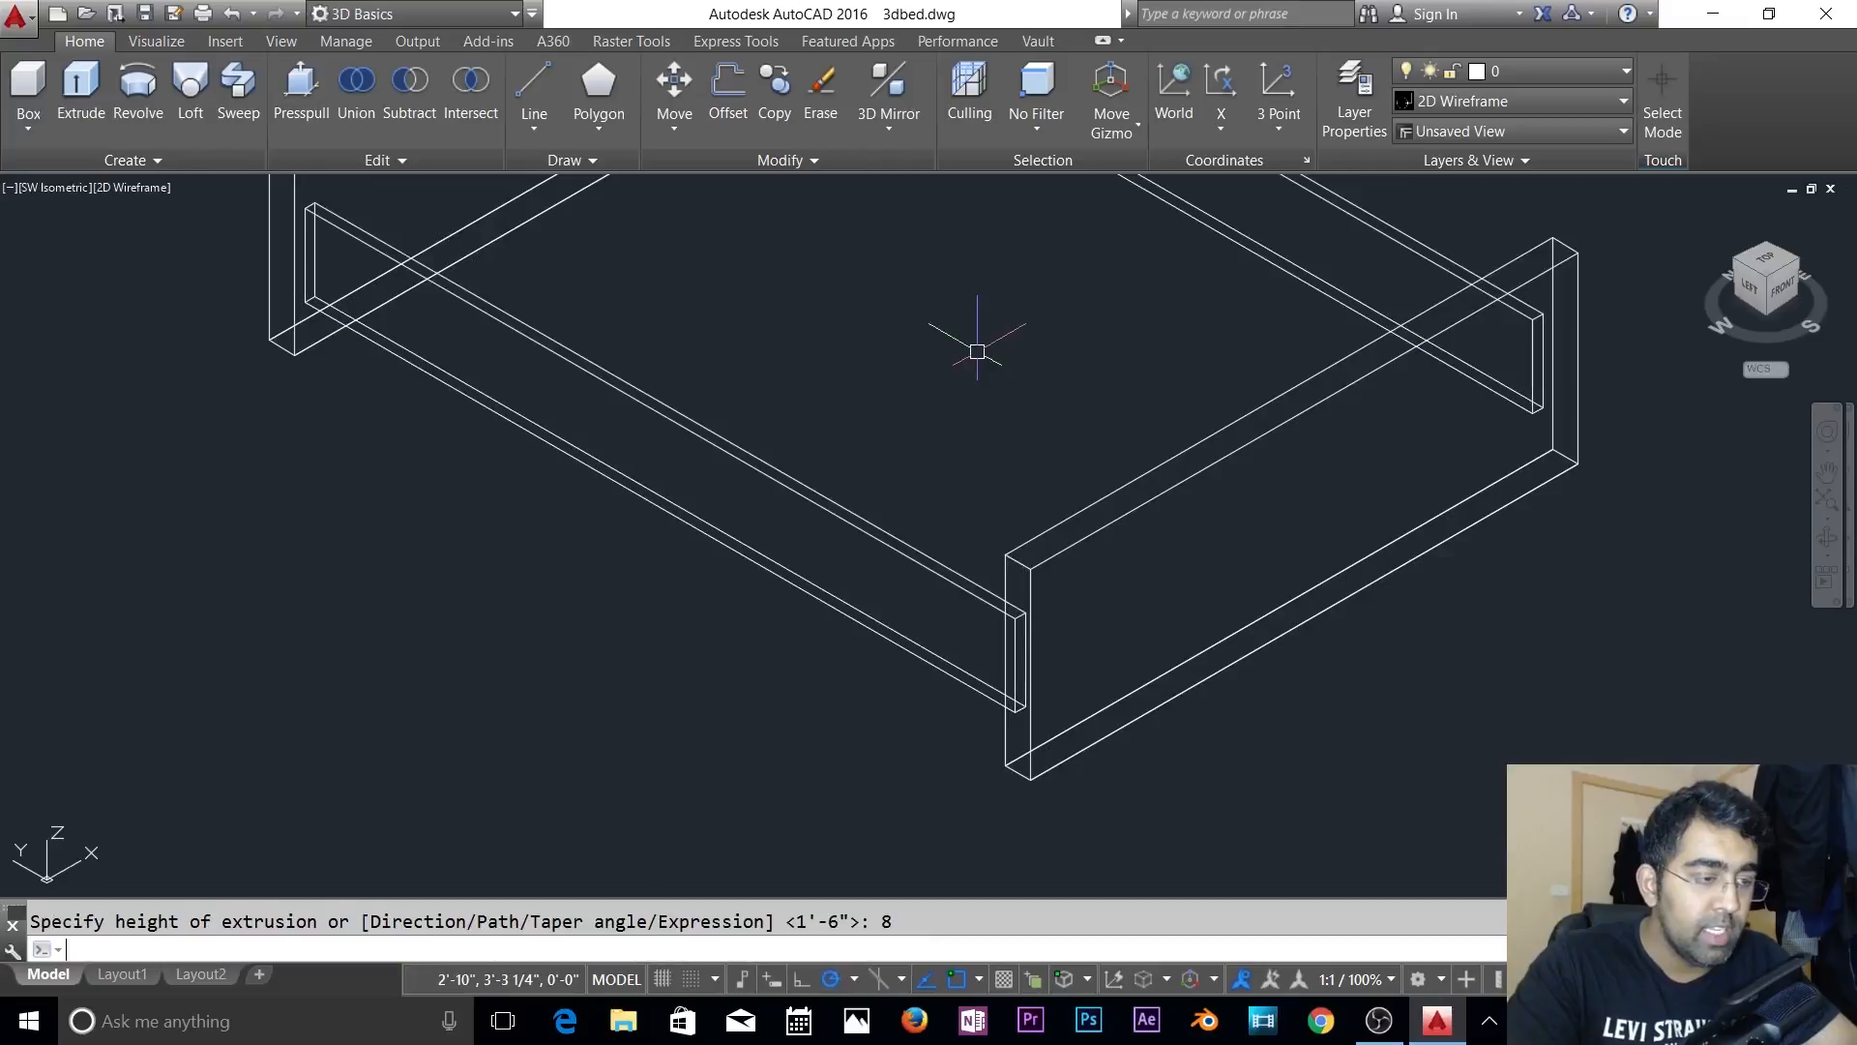
{"action": "key", "text": "Escape"}
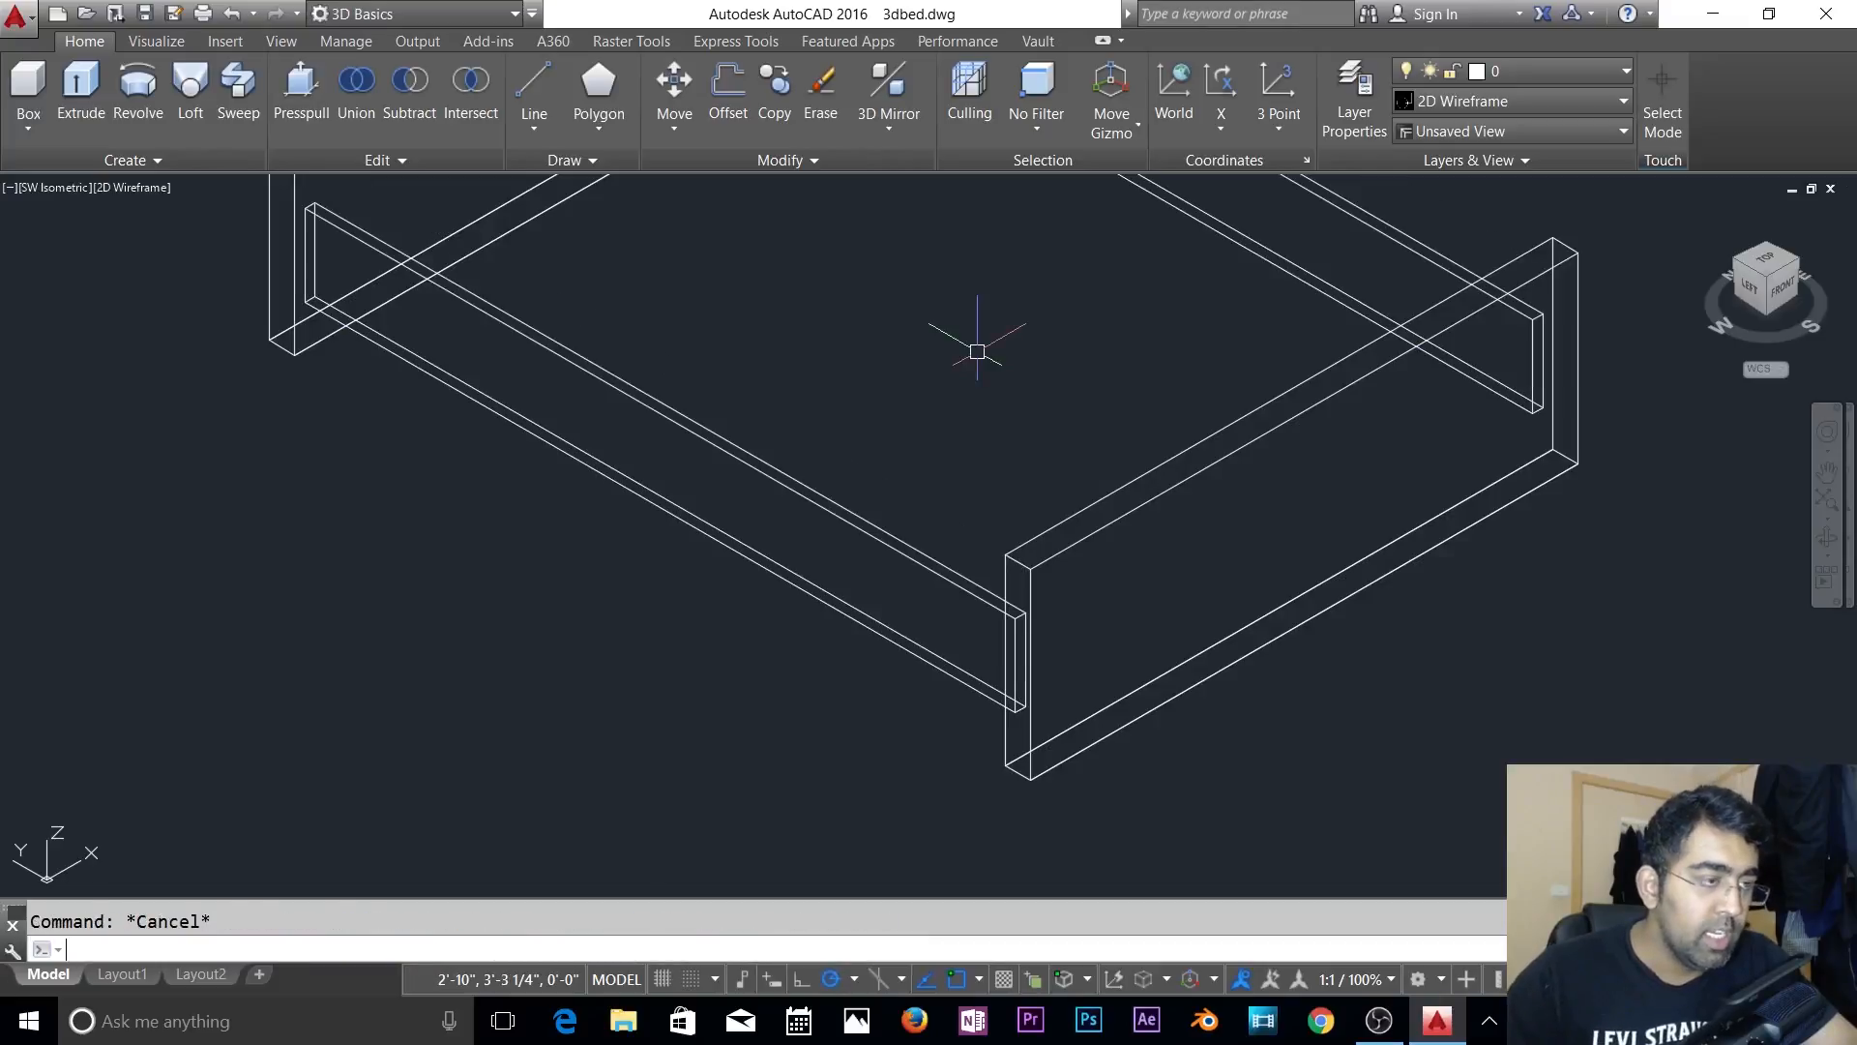
- Switch the visual style to Shaded and view the bed frame
{"action": "left_click", "coordinate": [1477, 103]}
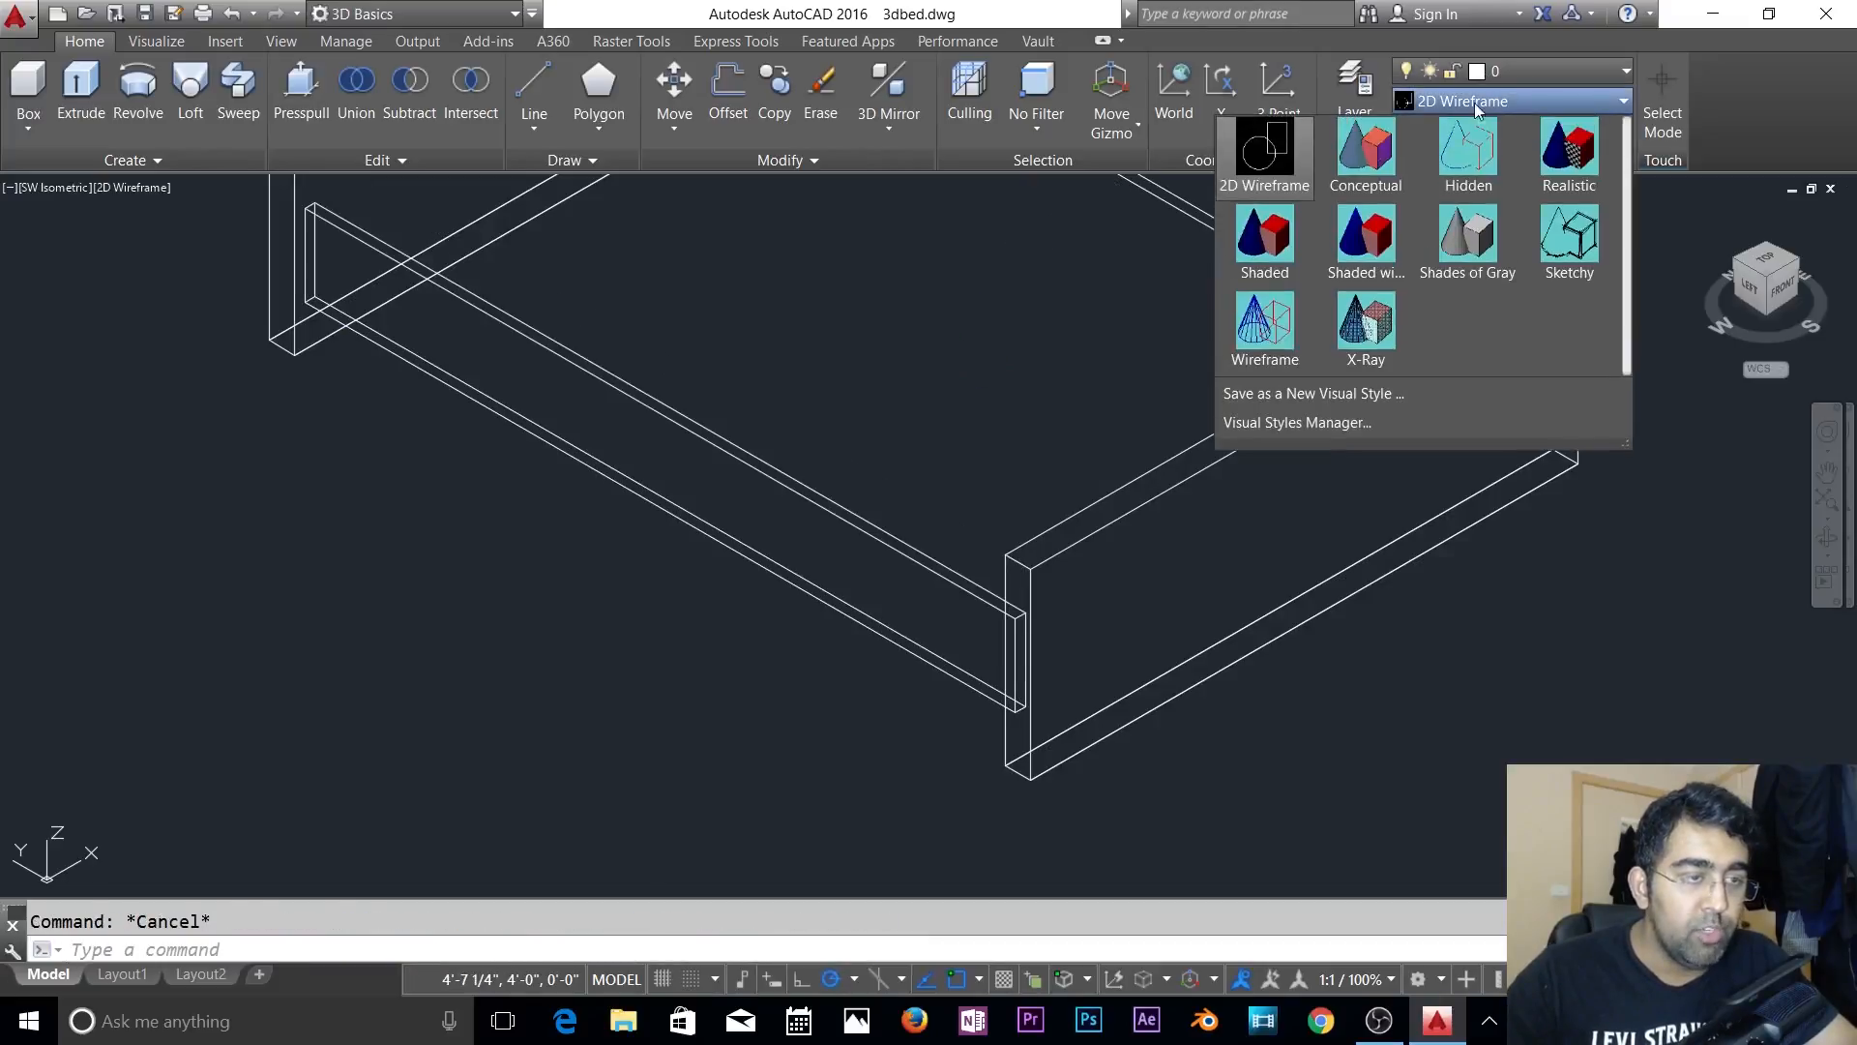
{"action": "left_click", "coordinate": [1269, 265]}
{"action": "mouse_move", "coordinate": [978, 502]}
{"action": "middle_mouse_down"}
{"action": "mouse_move", "coordinate": [1045, 589]}
{"action": "mouse_move", "coordinate": [1015, 751]}
{"action": "mouse_move", "coordinate": [1036, 493]}
{"action": "mouse_move", "coordinate": [1077, 469]}
{"action": "middle_mouse_up"}
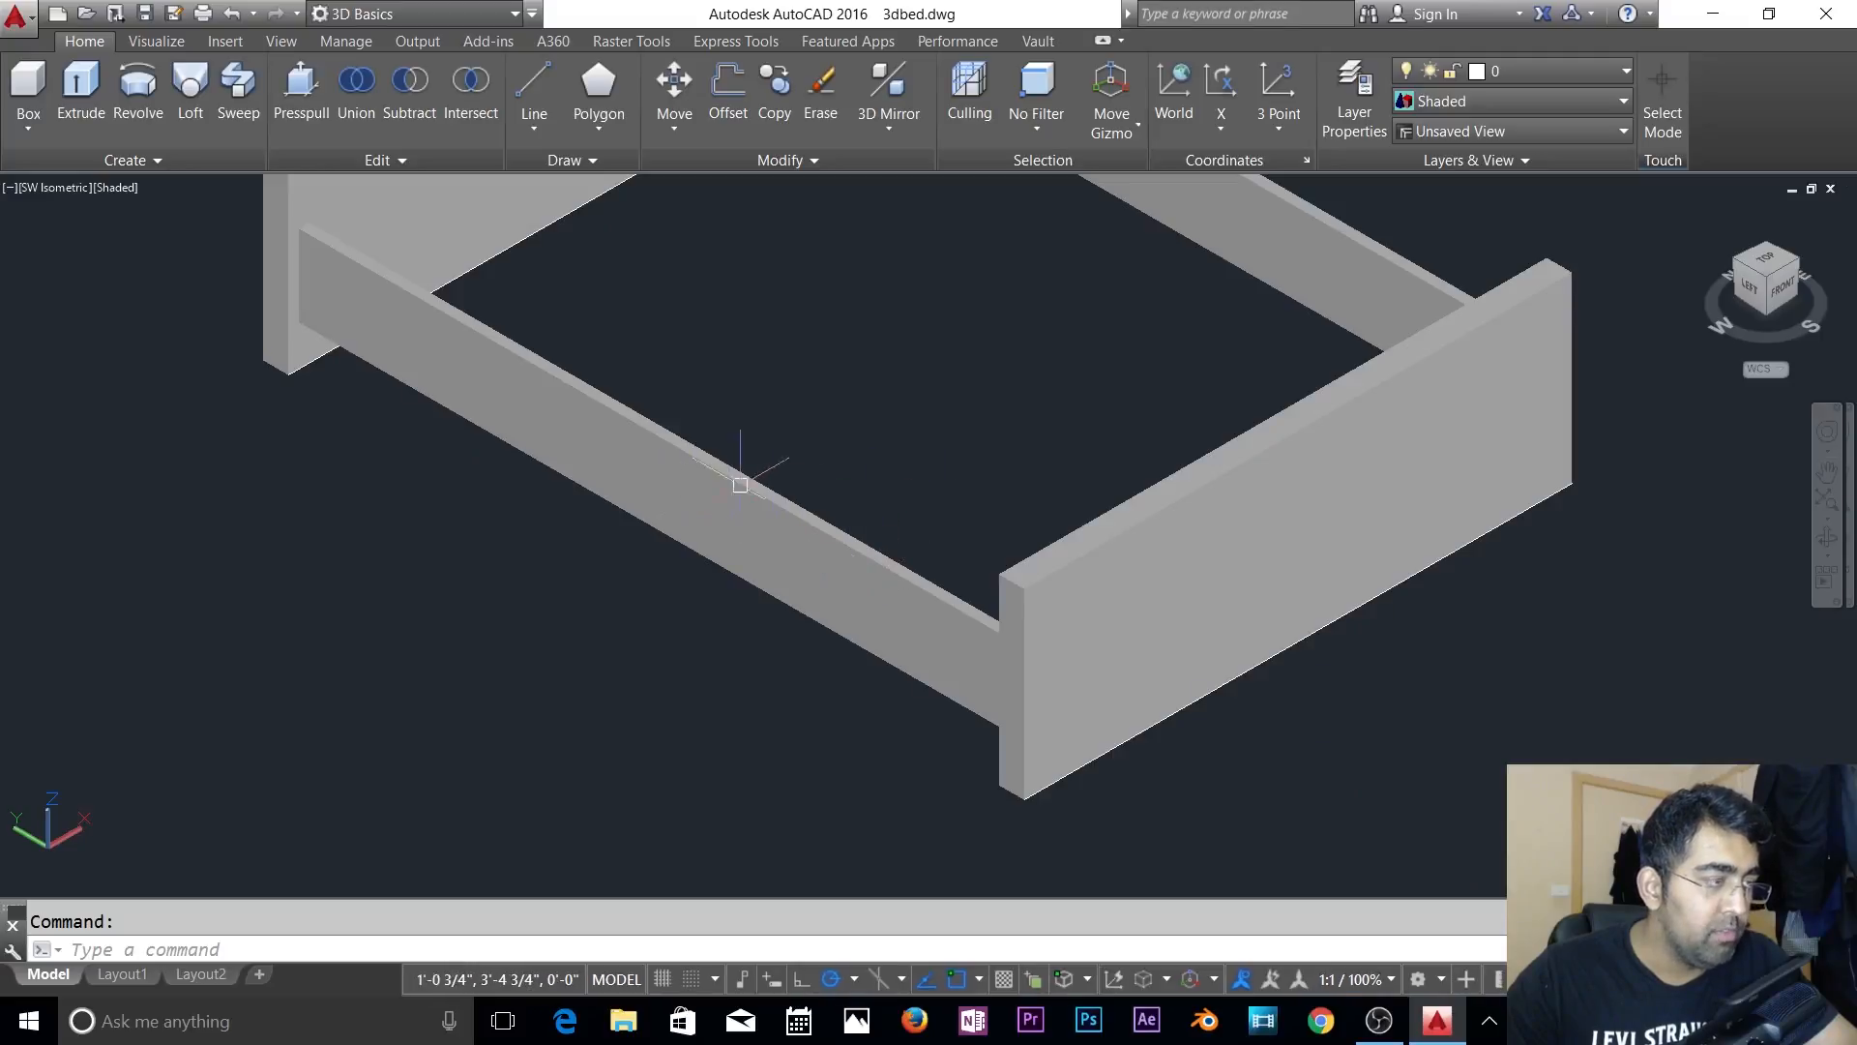
{"action": "key", "text": "Escape"}
{"action": "scroll", "coordinate": [850, 568], "scroll_direction": "up", "scroll_amount": 2}
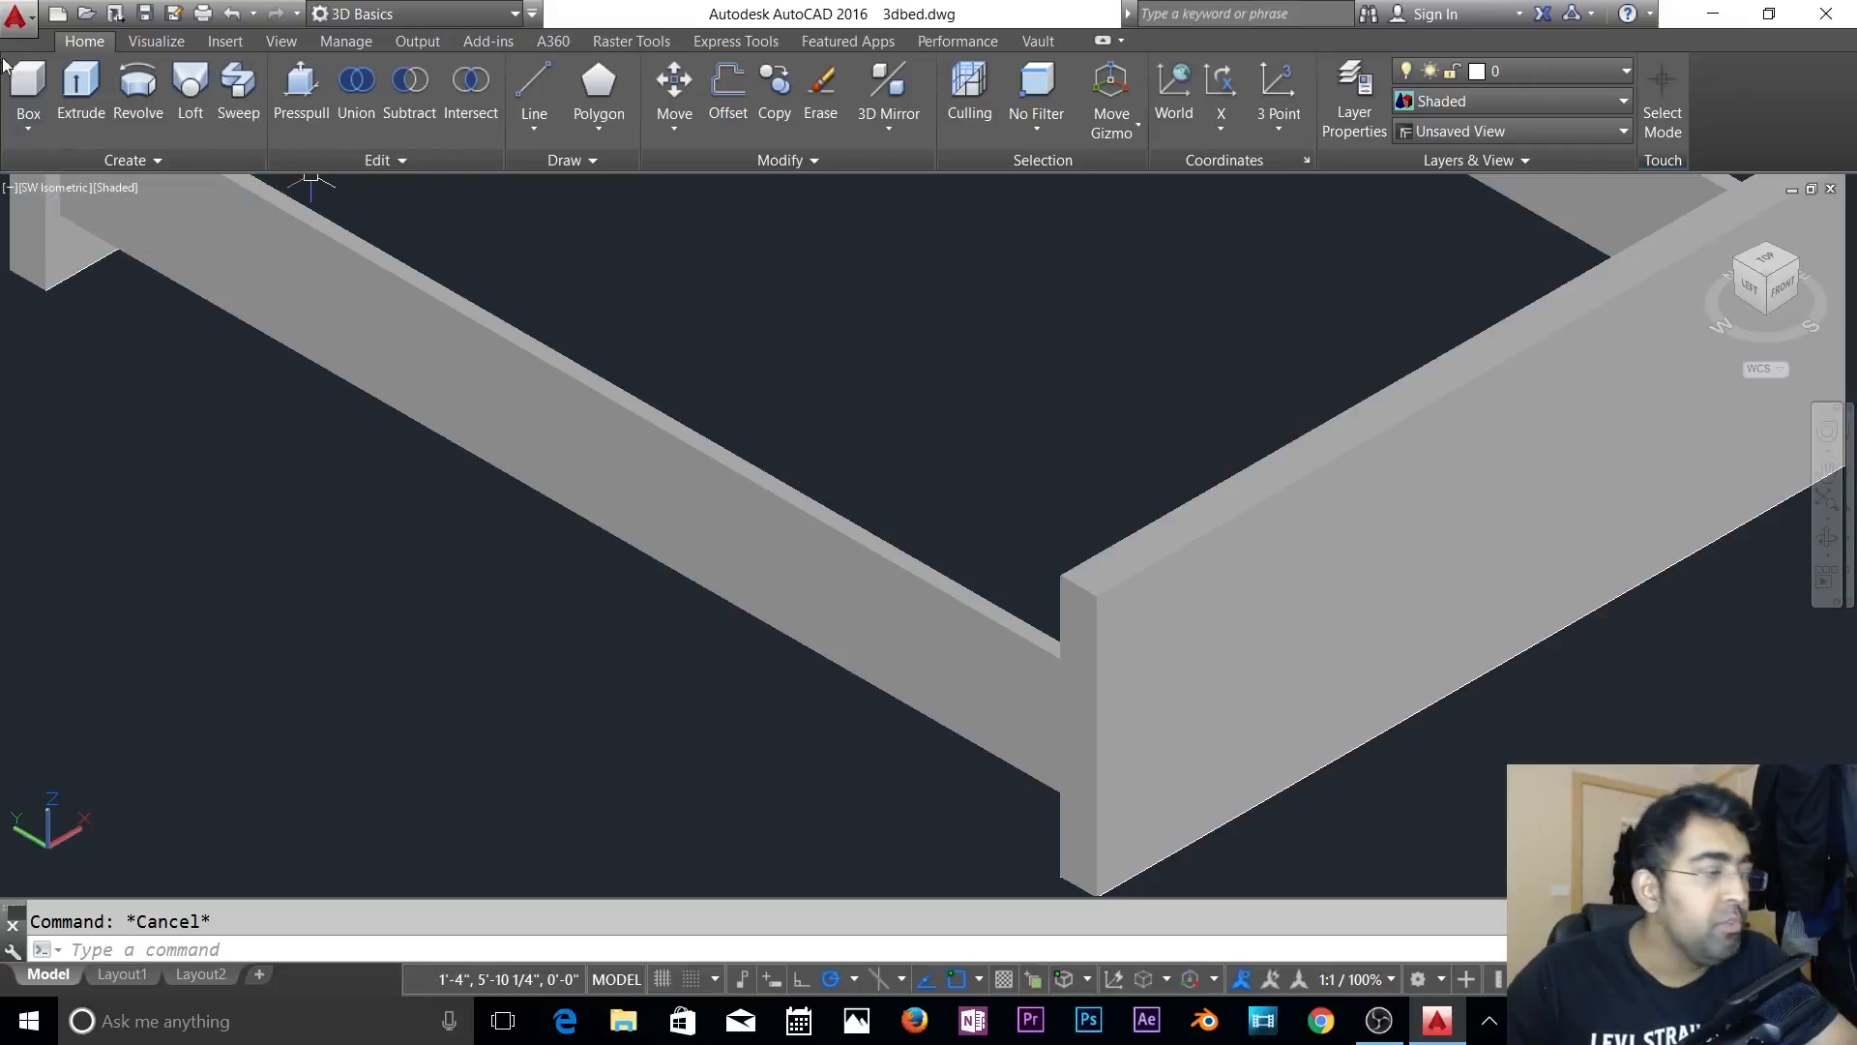
{"action": "left_click", "coordinate": [295, 97]}
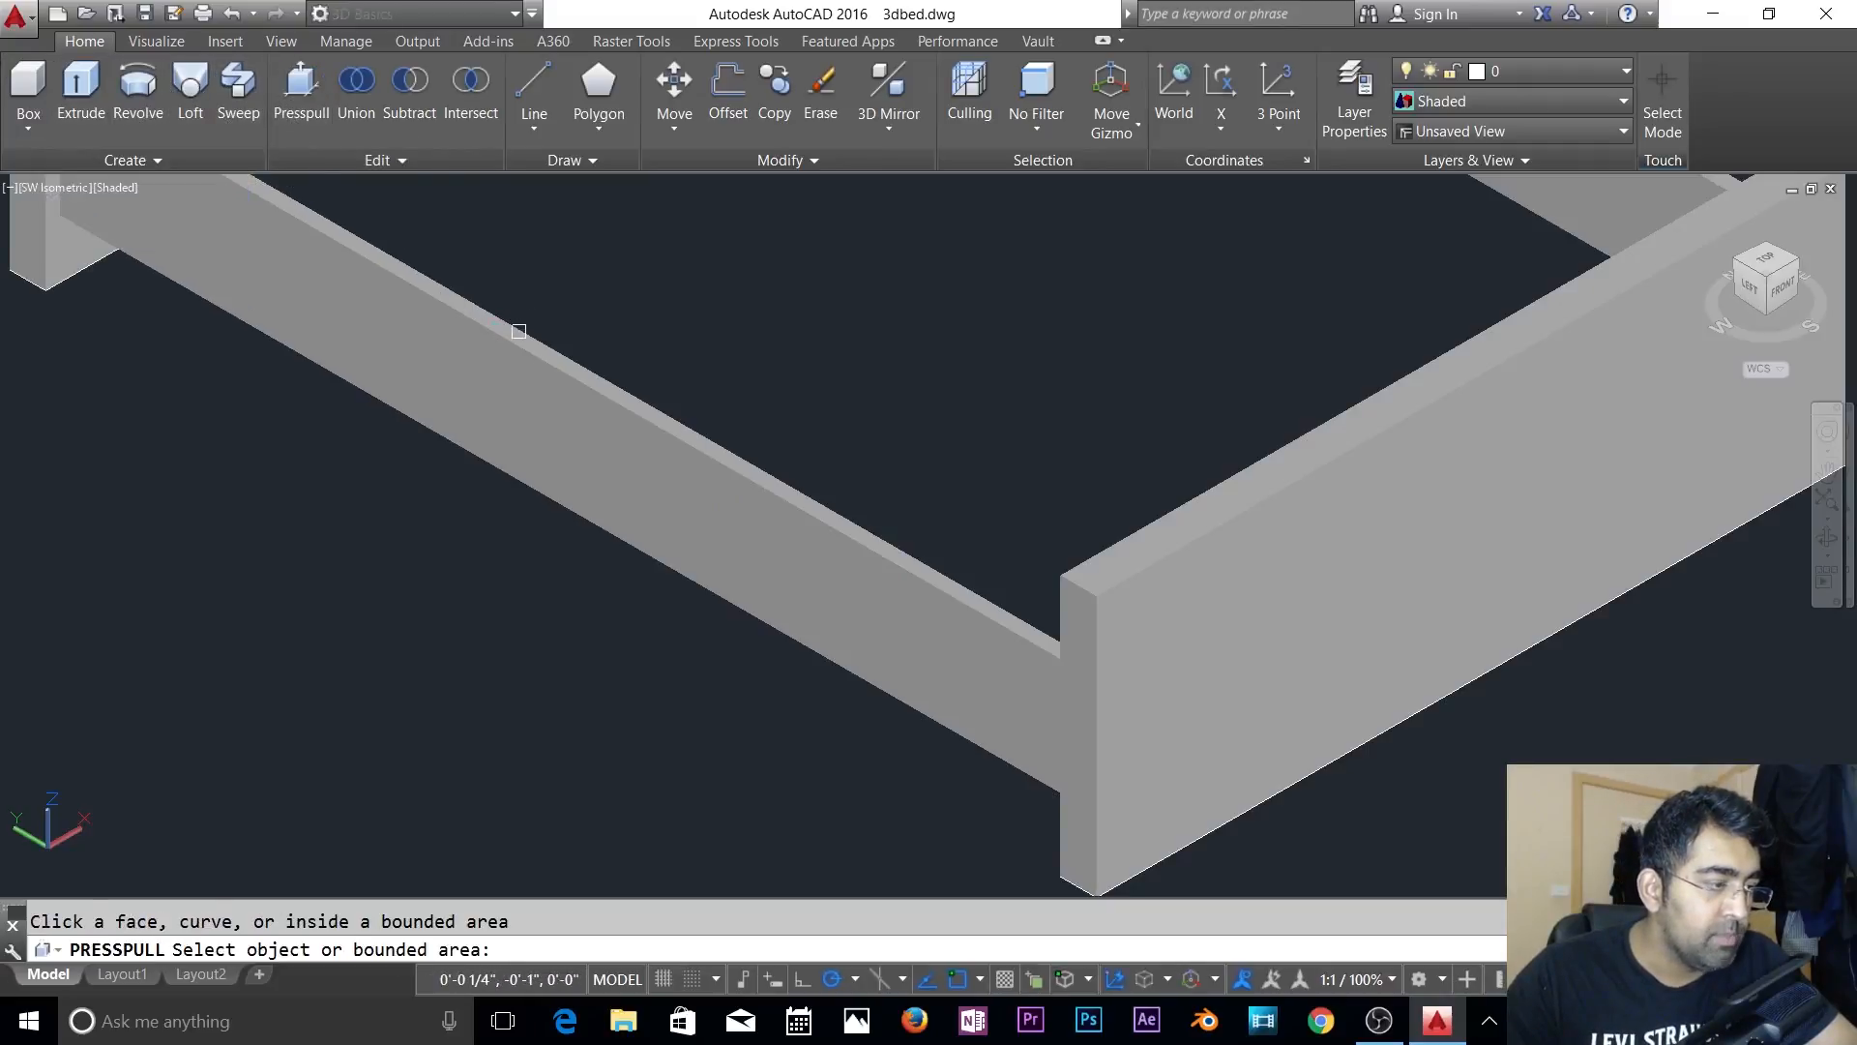
{"action": "key", "text": "Escape"}
{"action": "left_click", "coordinate": [553, 319]}
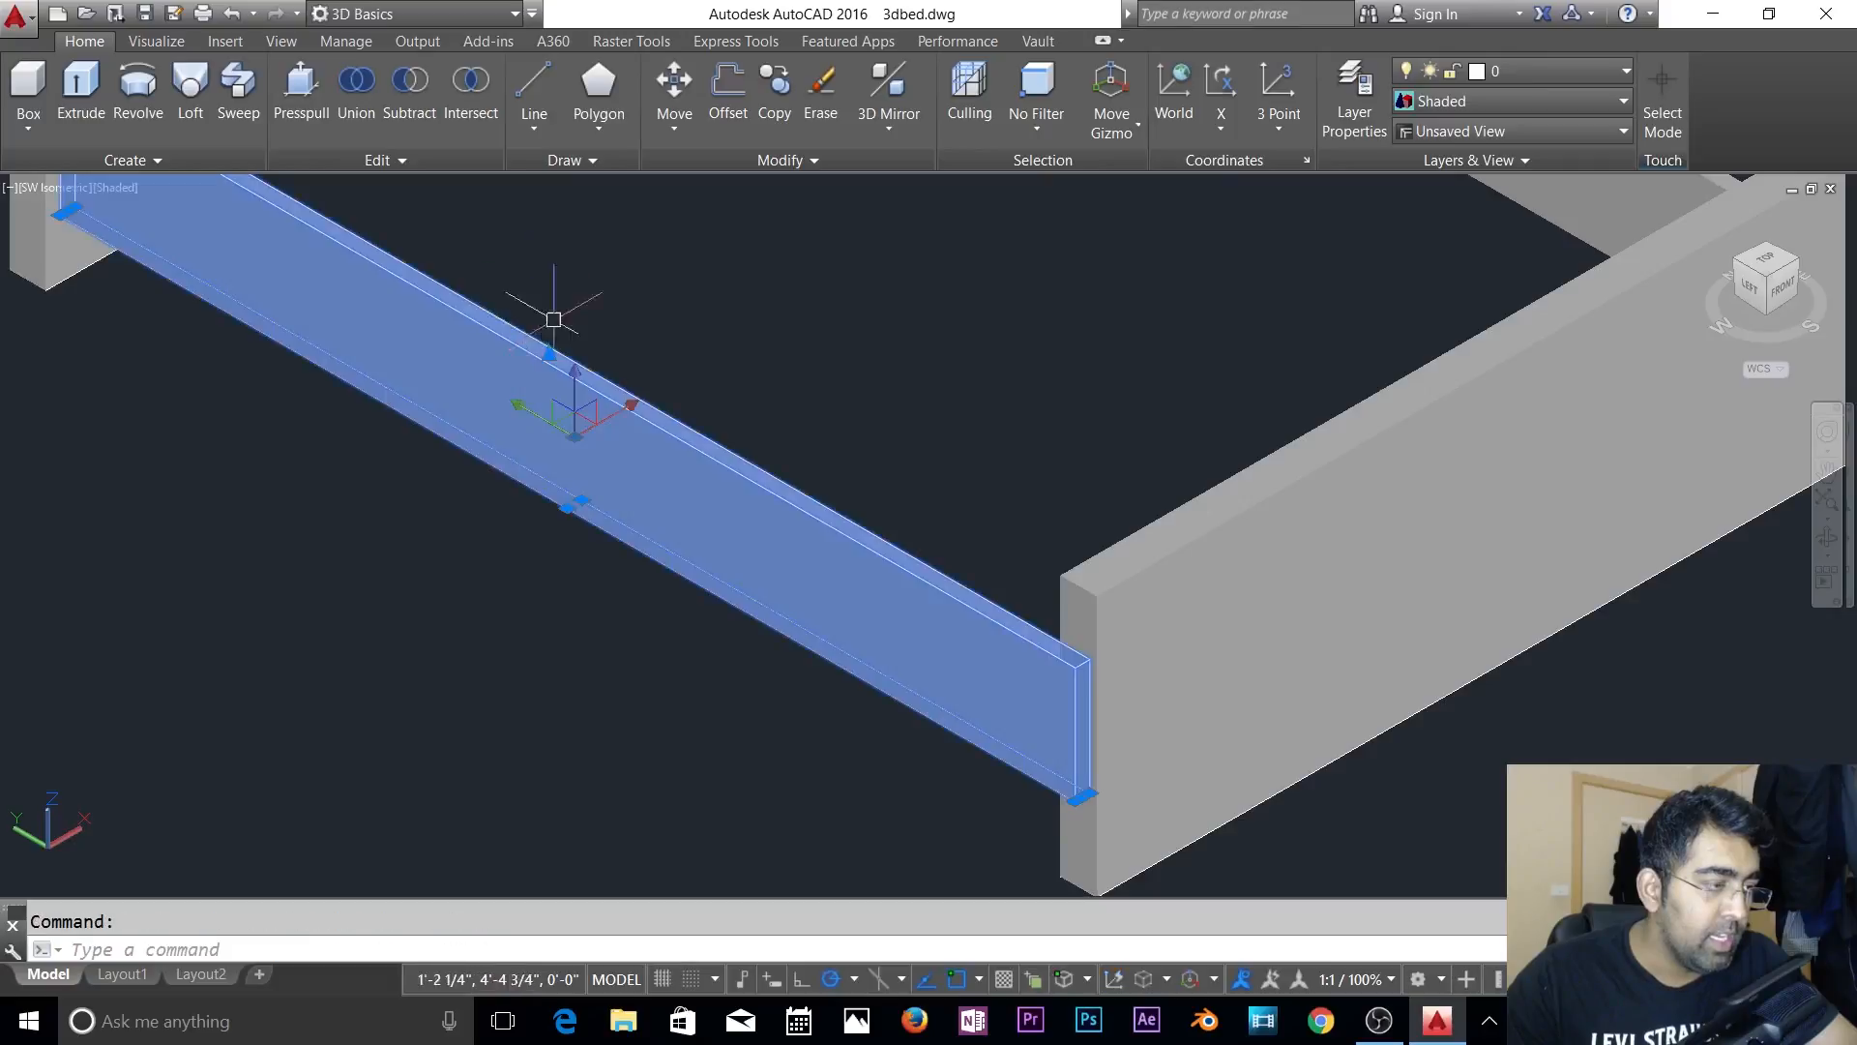
{"action": "key", "text": "Escape"}
- Switch the visual style of the bed frame from Shaded to Wireframe
{"action": "left_click", "coordinate": [1522, 102]}
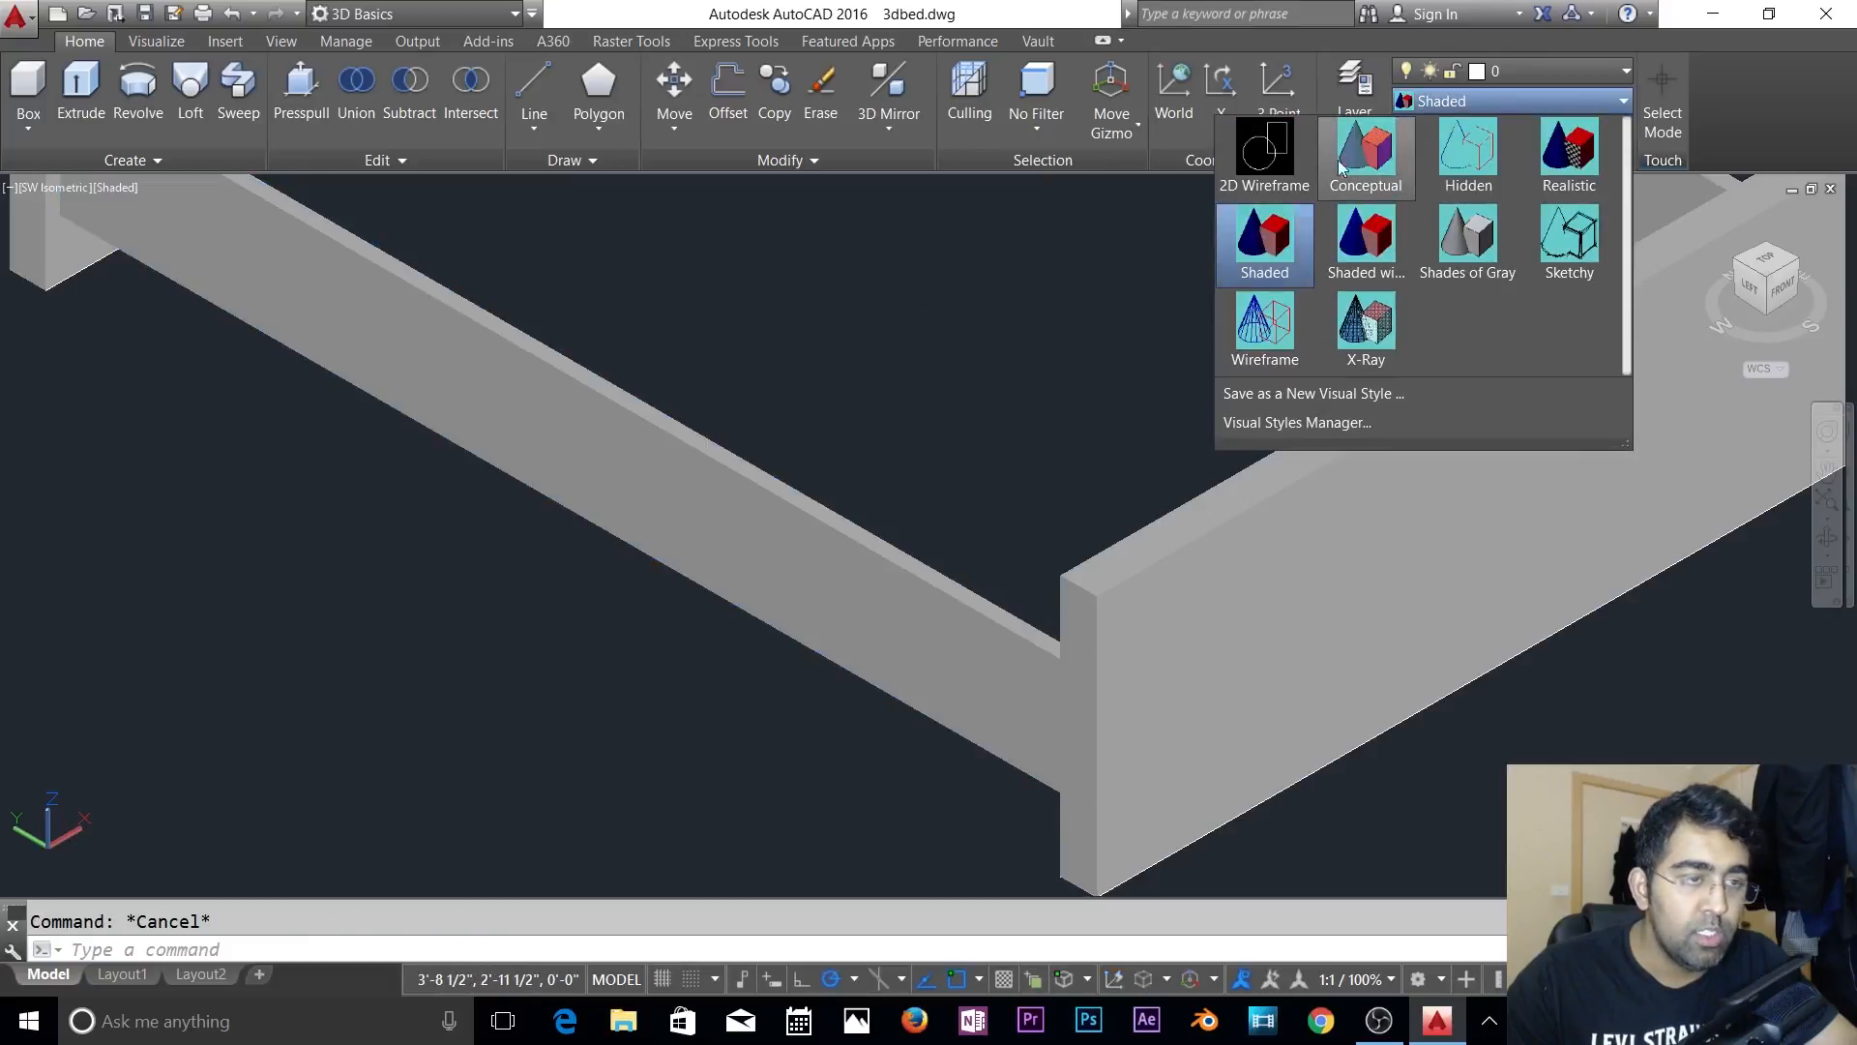
{"action": "left_click", "coordinate": [1267, 324]}
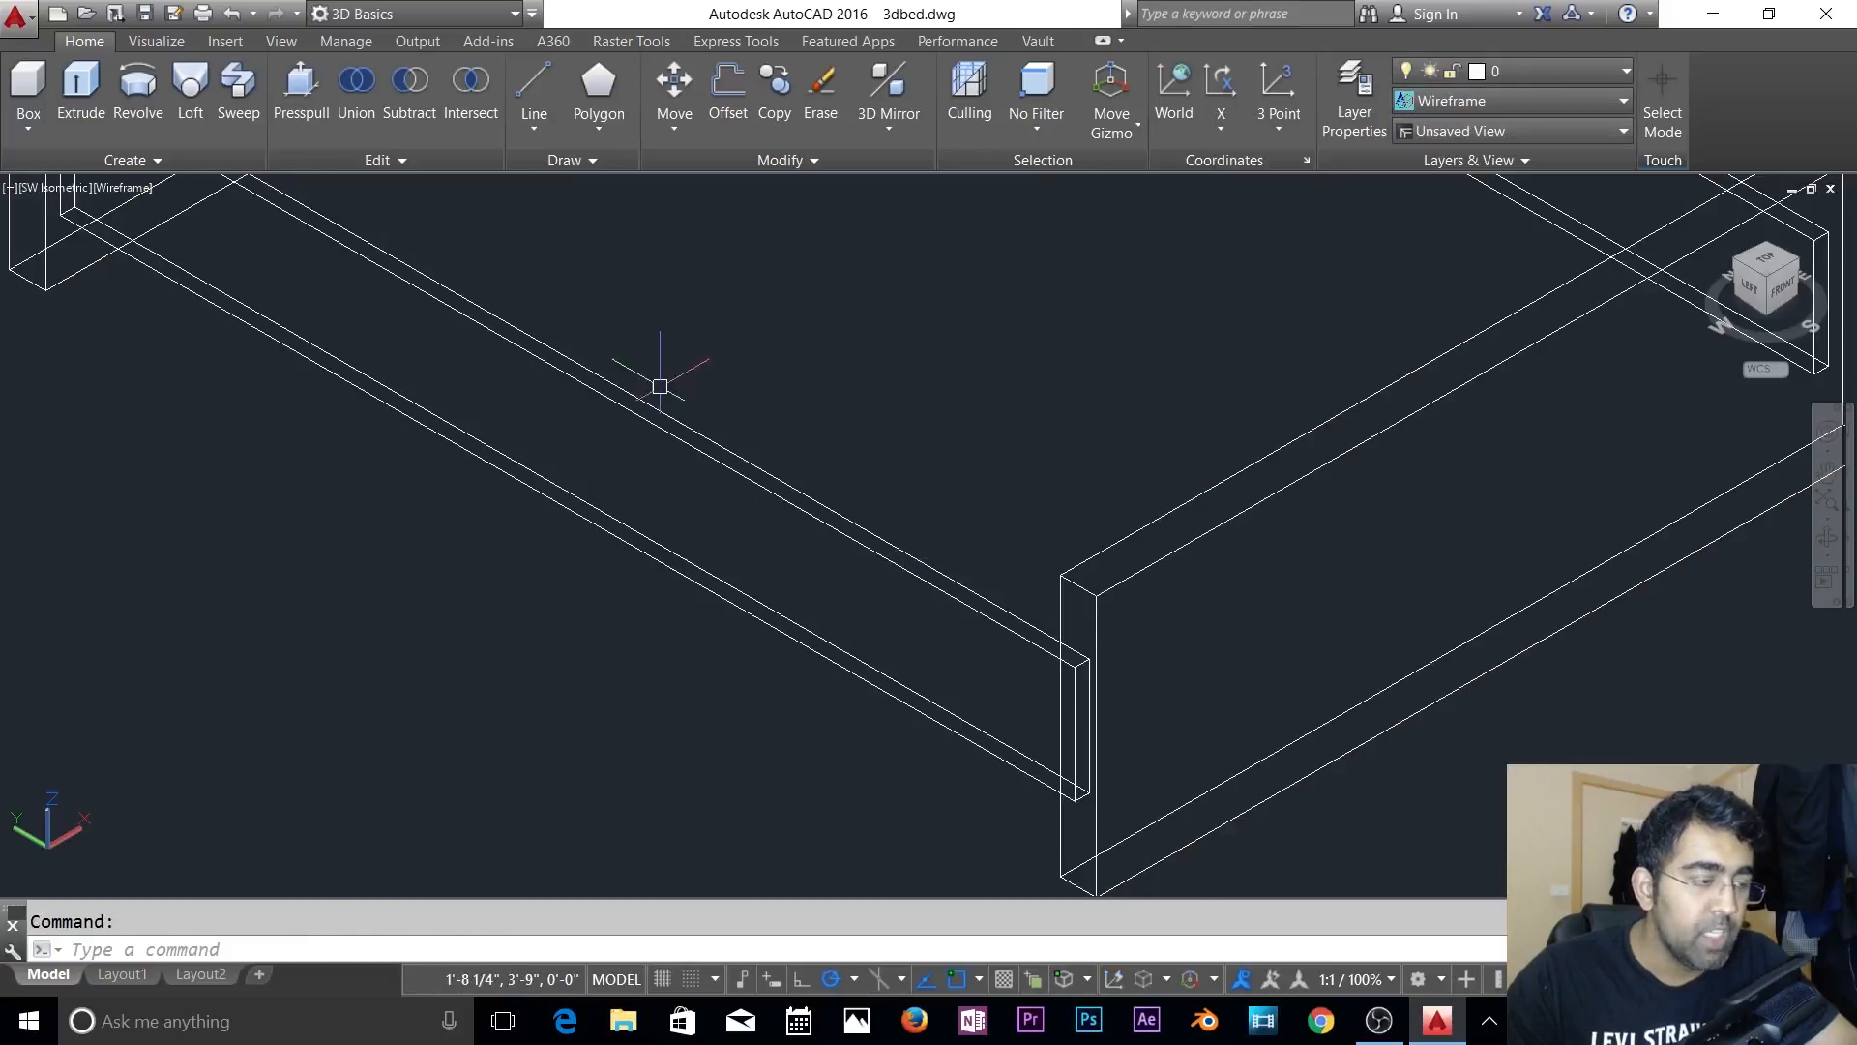
{"action": "key", "text": "Escape"}
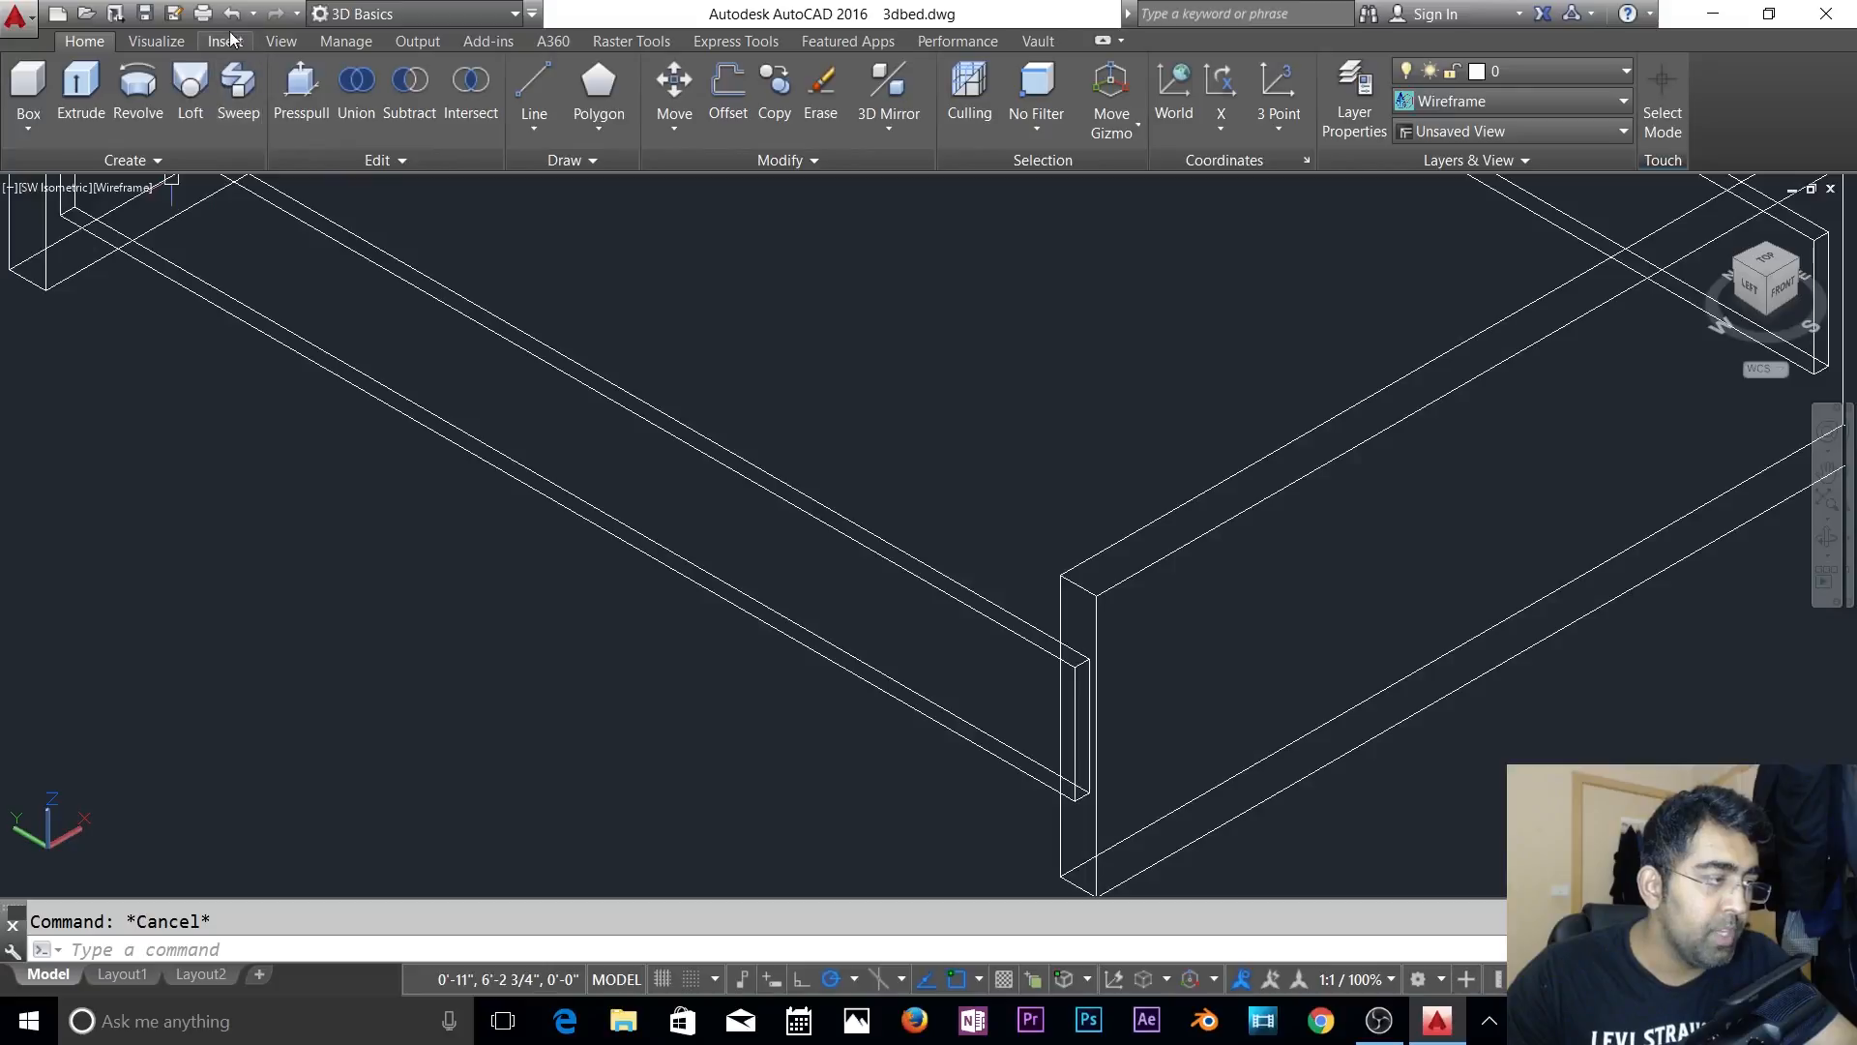
- Switch the workspace to 3D Modeling and back to 3D Basics
{"action": "left_click", "coordinate": [426, 13]}
{"action": "left_click", "coordinate": [387, 108]}
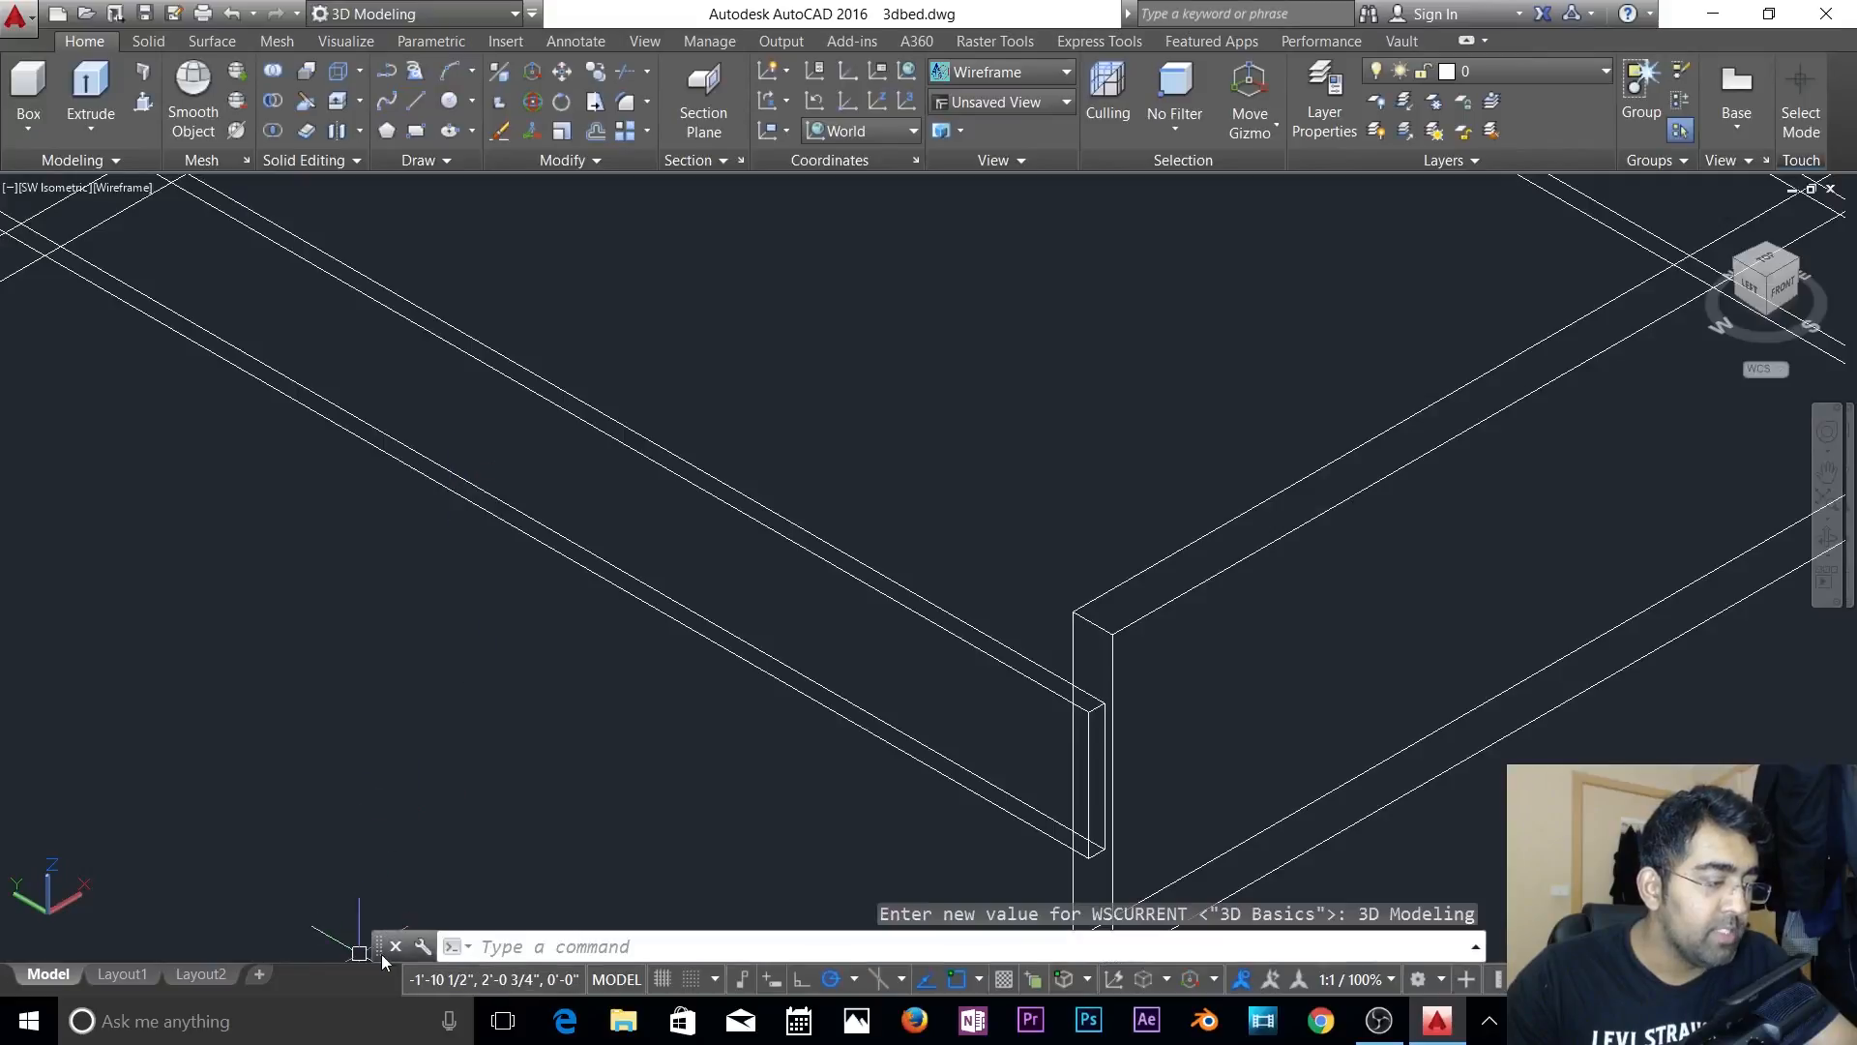
{"action": "left_click_drag", "start_coordinate": [381, 954], "coordinate": [366, 975]}
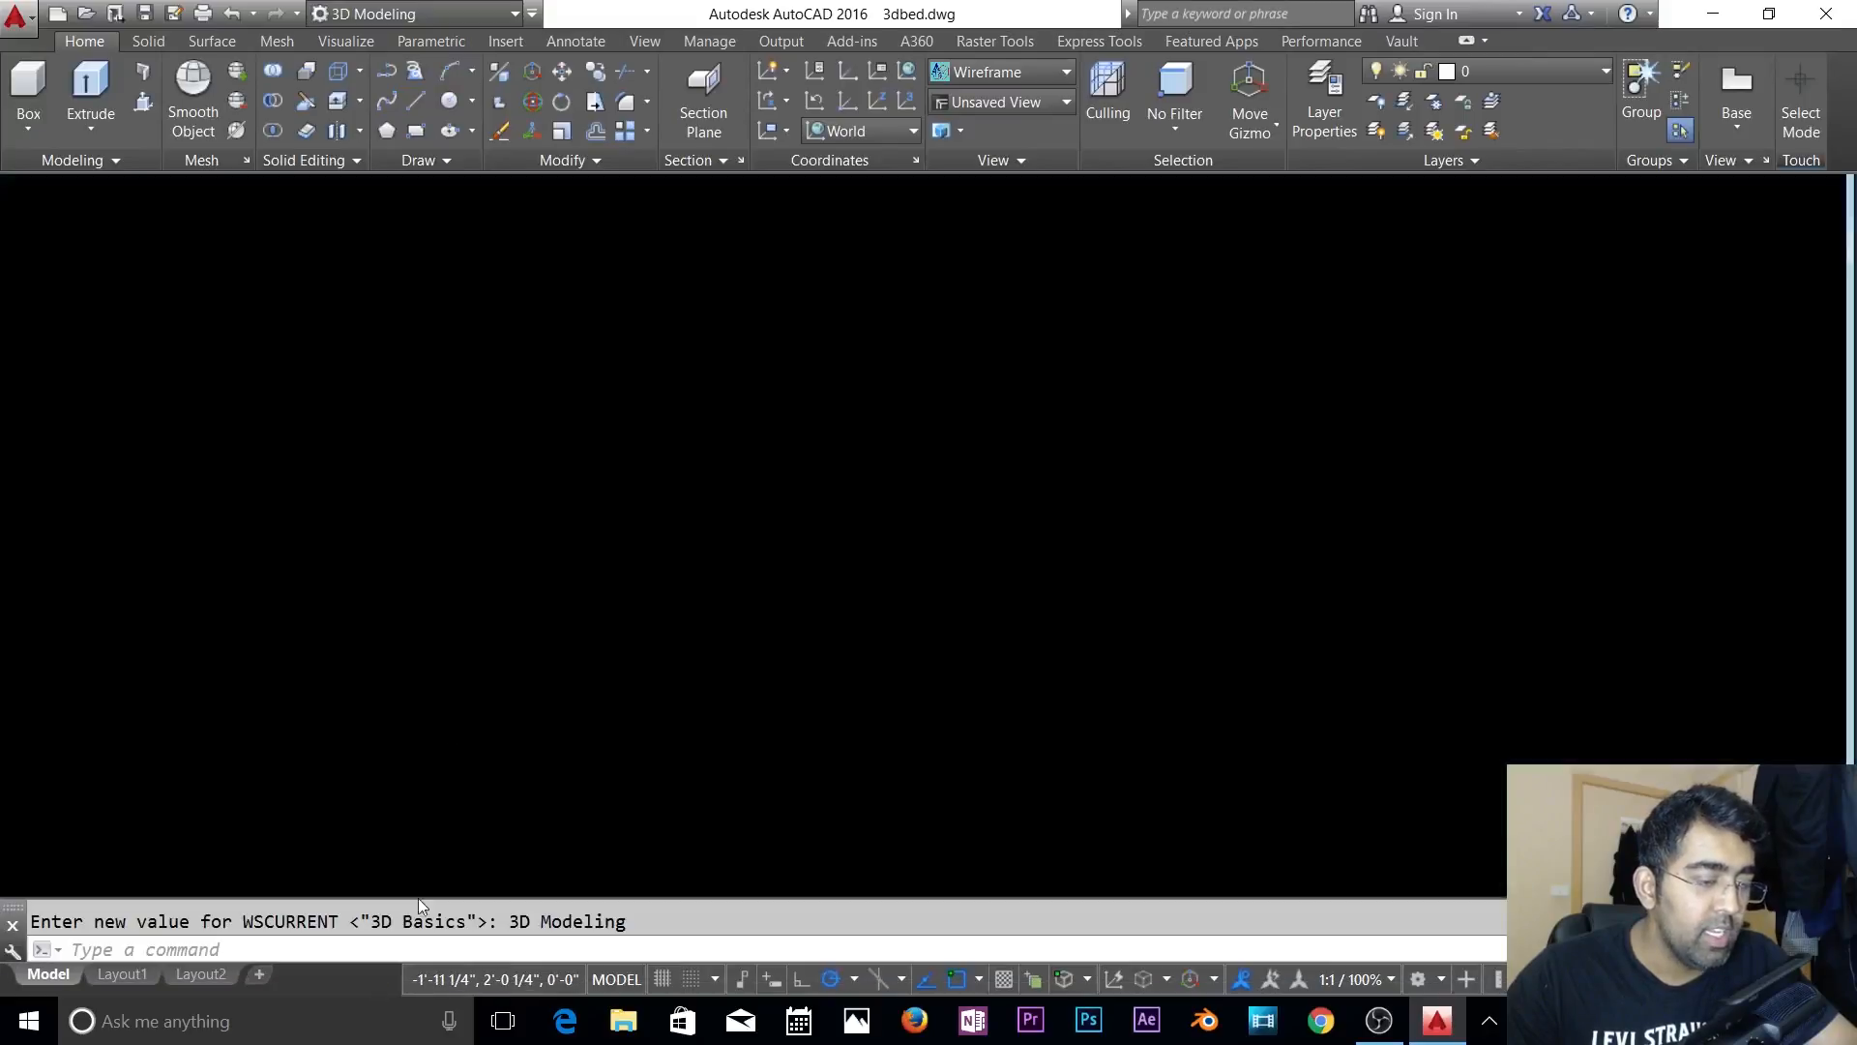
{"action": "left_click", "coordinate": [387, 14]}
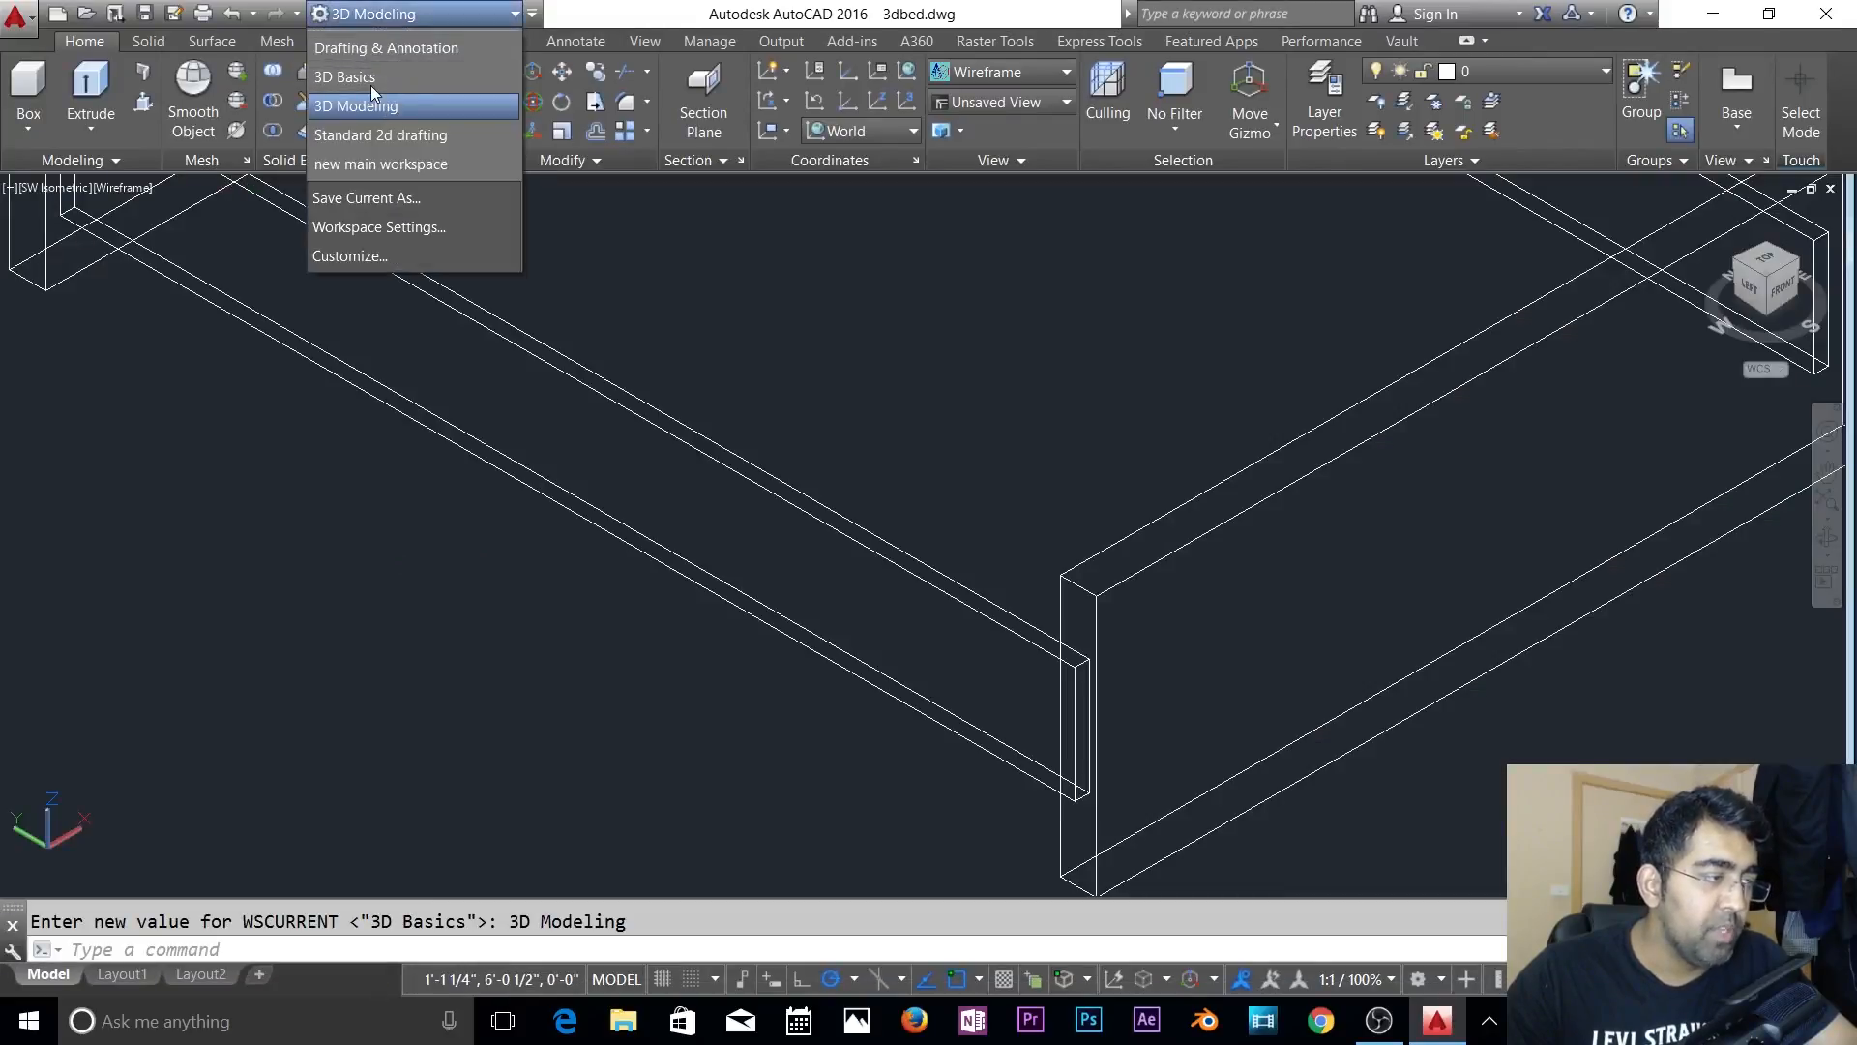
{"action": "left_click", "coordinate": [371, 84]}
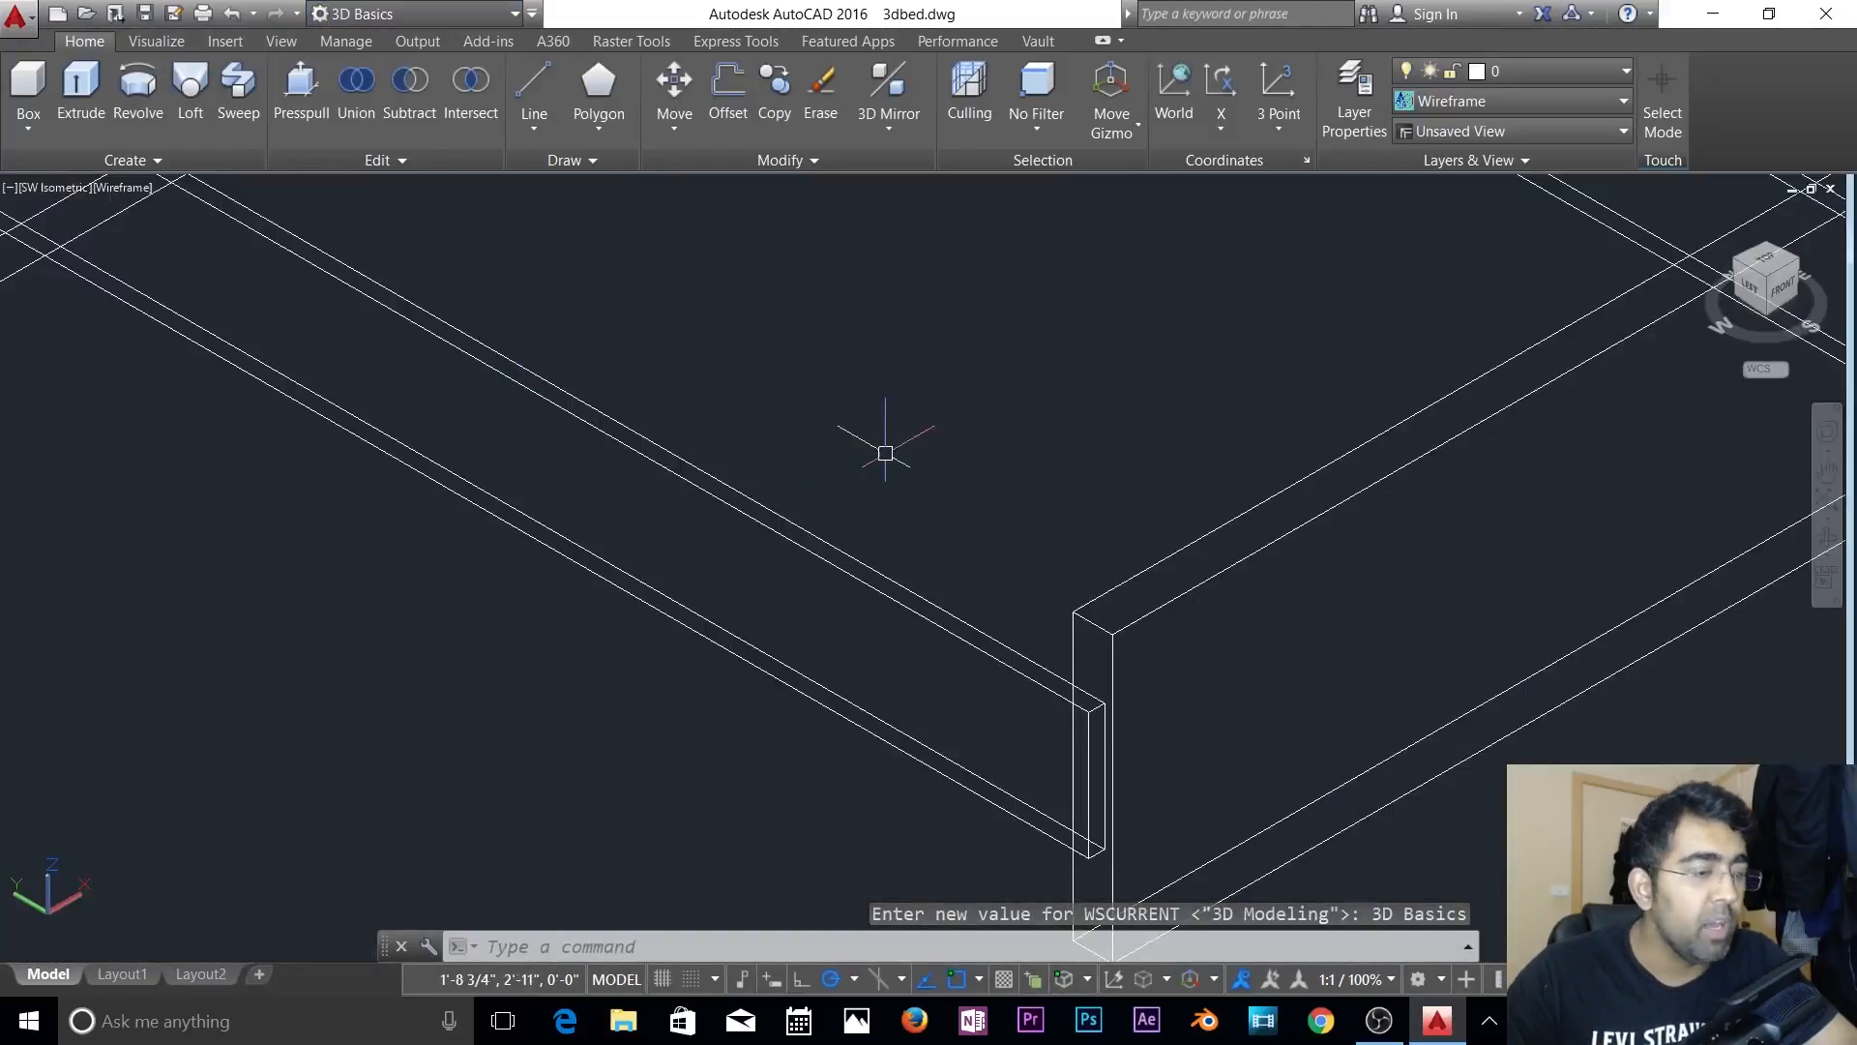
{"action": "key", "text": "Escape"}
{"action": "scroll", "coordinate": [885, 452], "scroll_direction": "down", "scroll_amount": 4}
{"action": "key", "text": "Escape"}
{"action": "key", "text": "Escape"}
{"action": "scroll", "coordinate": [879, 480], "scroll_direction": "up", "scroll_amount": 2}
{"action": "scroll", "coordinate": [823, 466], "scroll_direction": "up", "scroll_amount": 3}
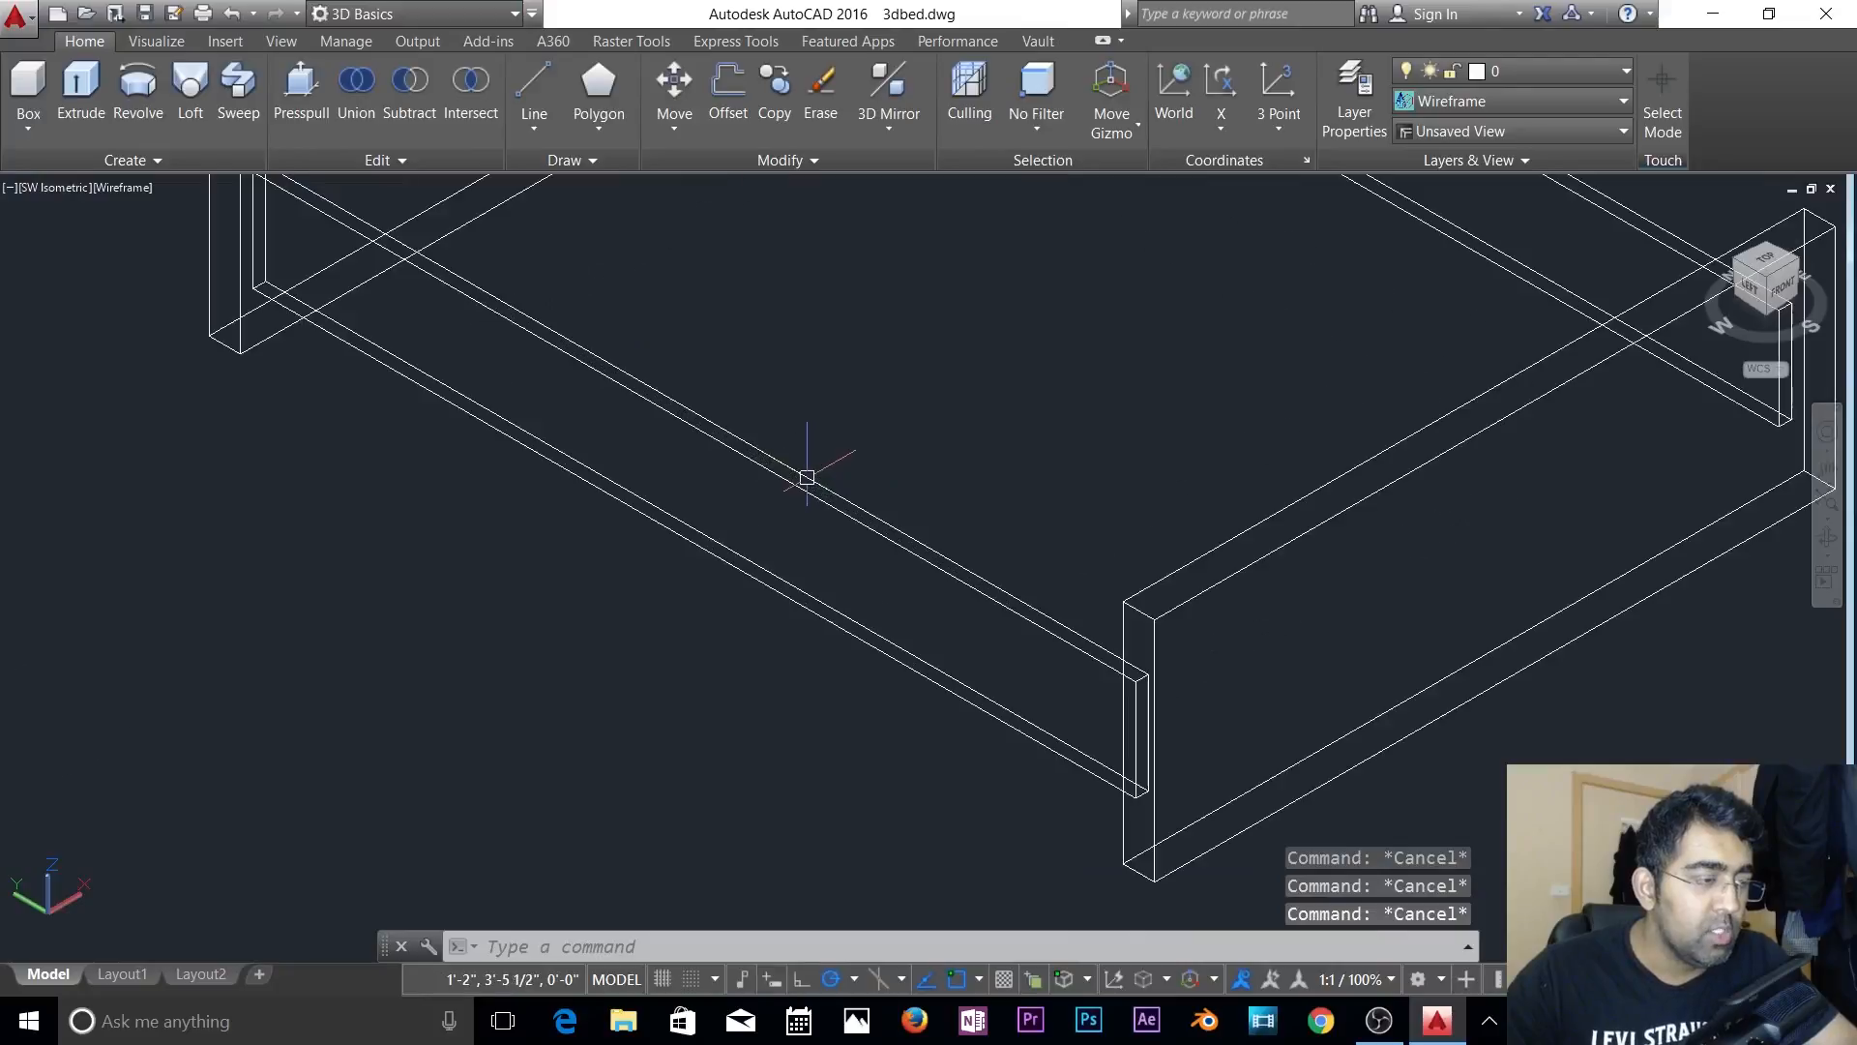
{"action": "left_click", "coordinate": [803, 477]}
{"action": "scroll", "coordinate": [653, 479], "scroll_direction": "up", "scroll_amount": 2}
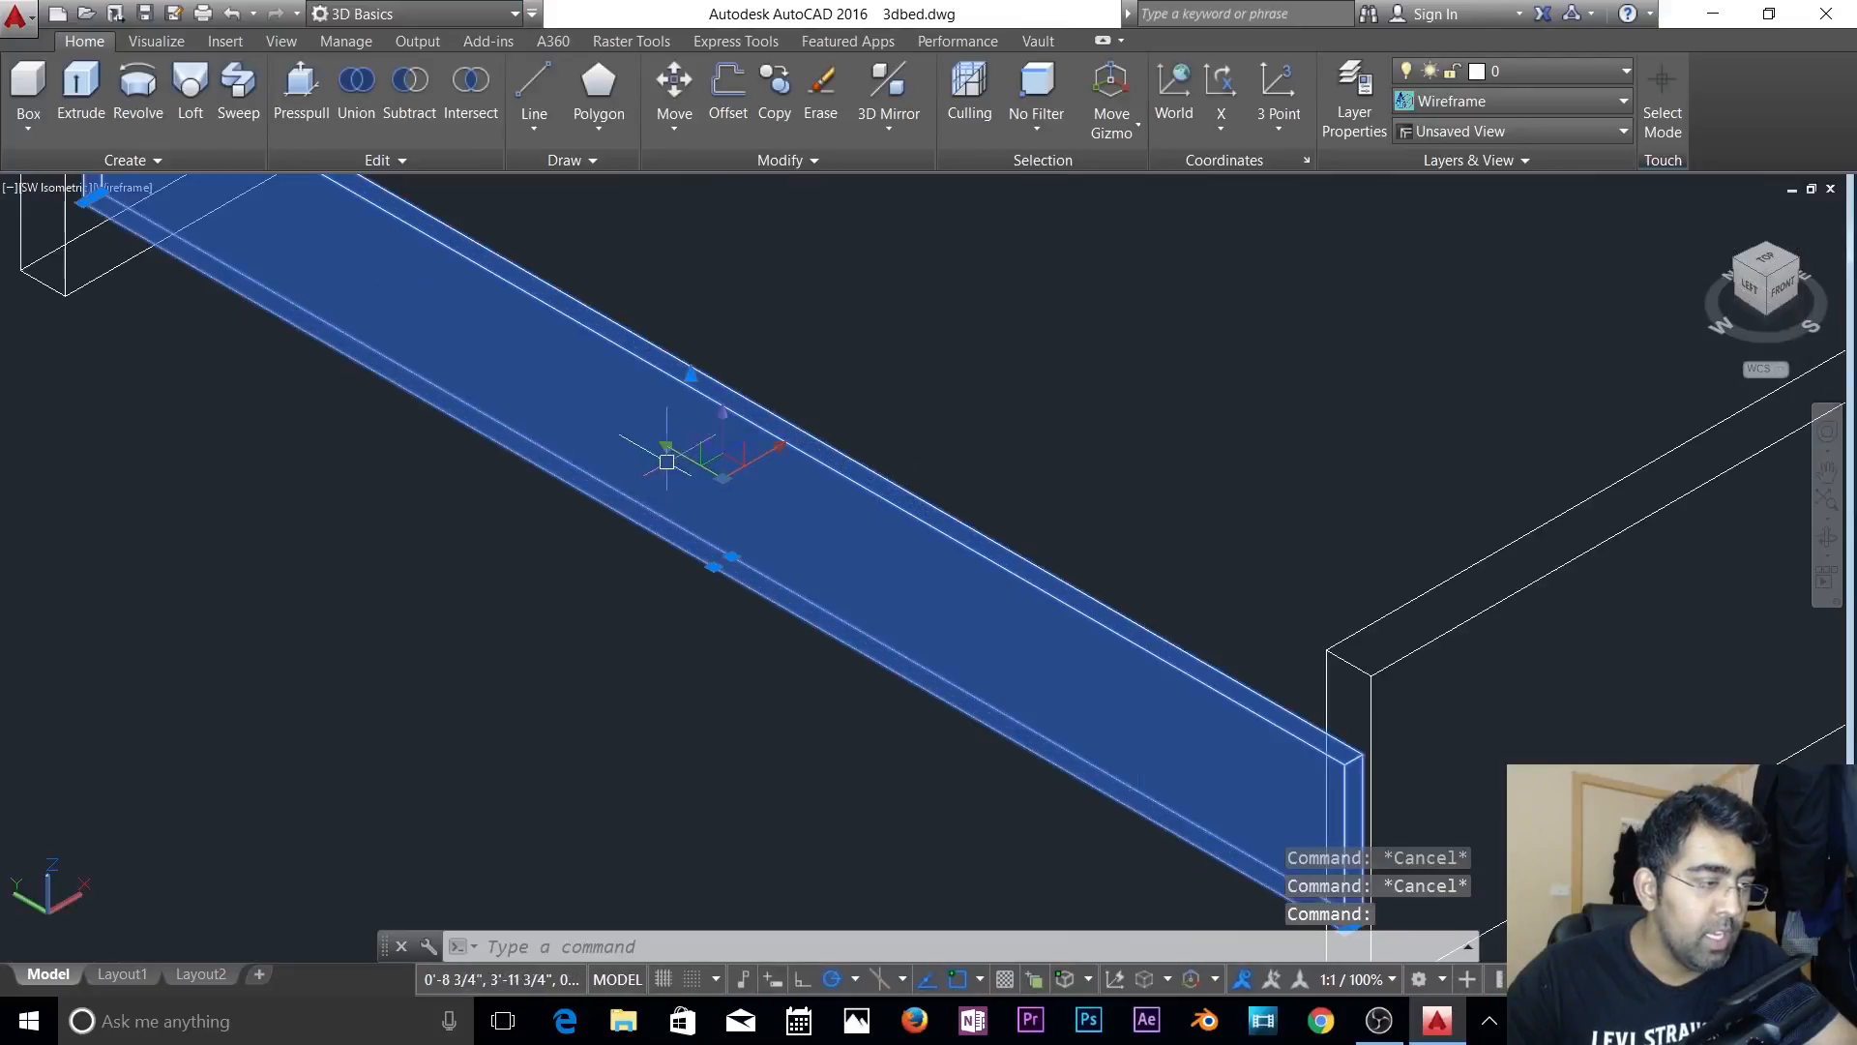
{"action": "left_click", "coordinate": [689, 373]}
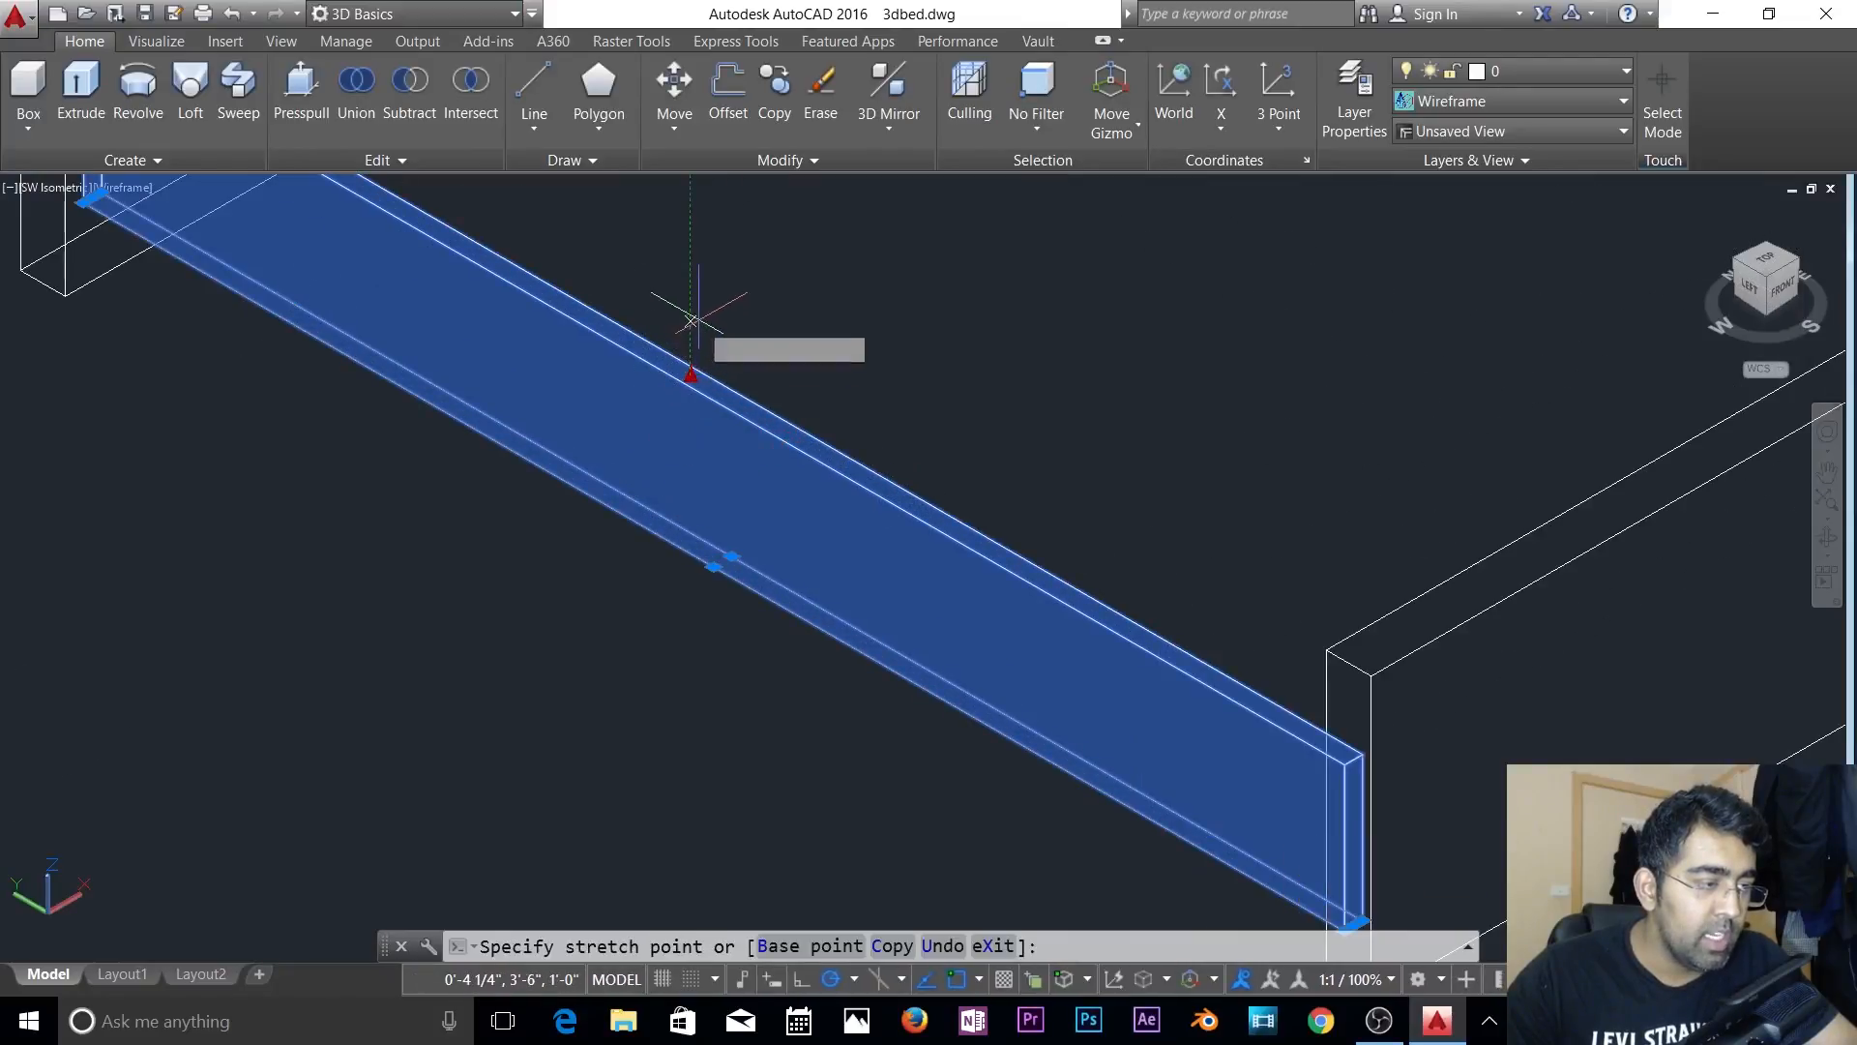
{"action": "key", "text": "Escape"}
{"action": "key", "text": "Escape"}
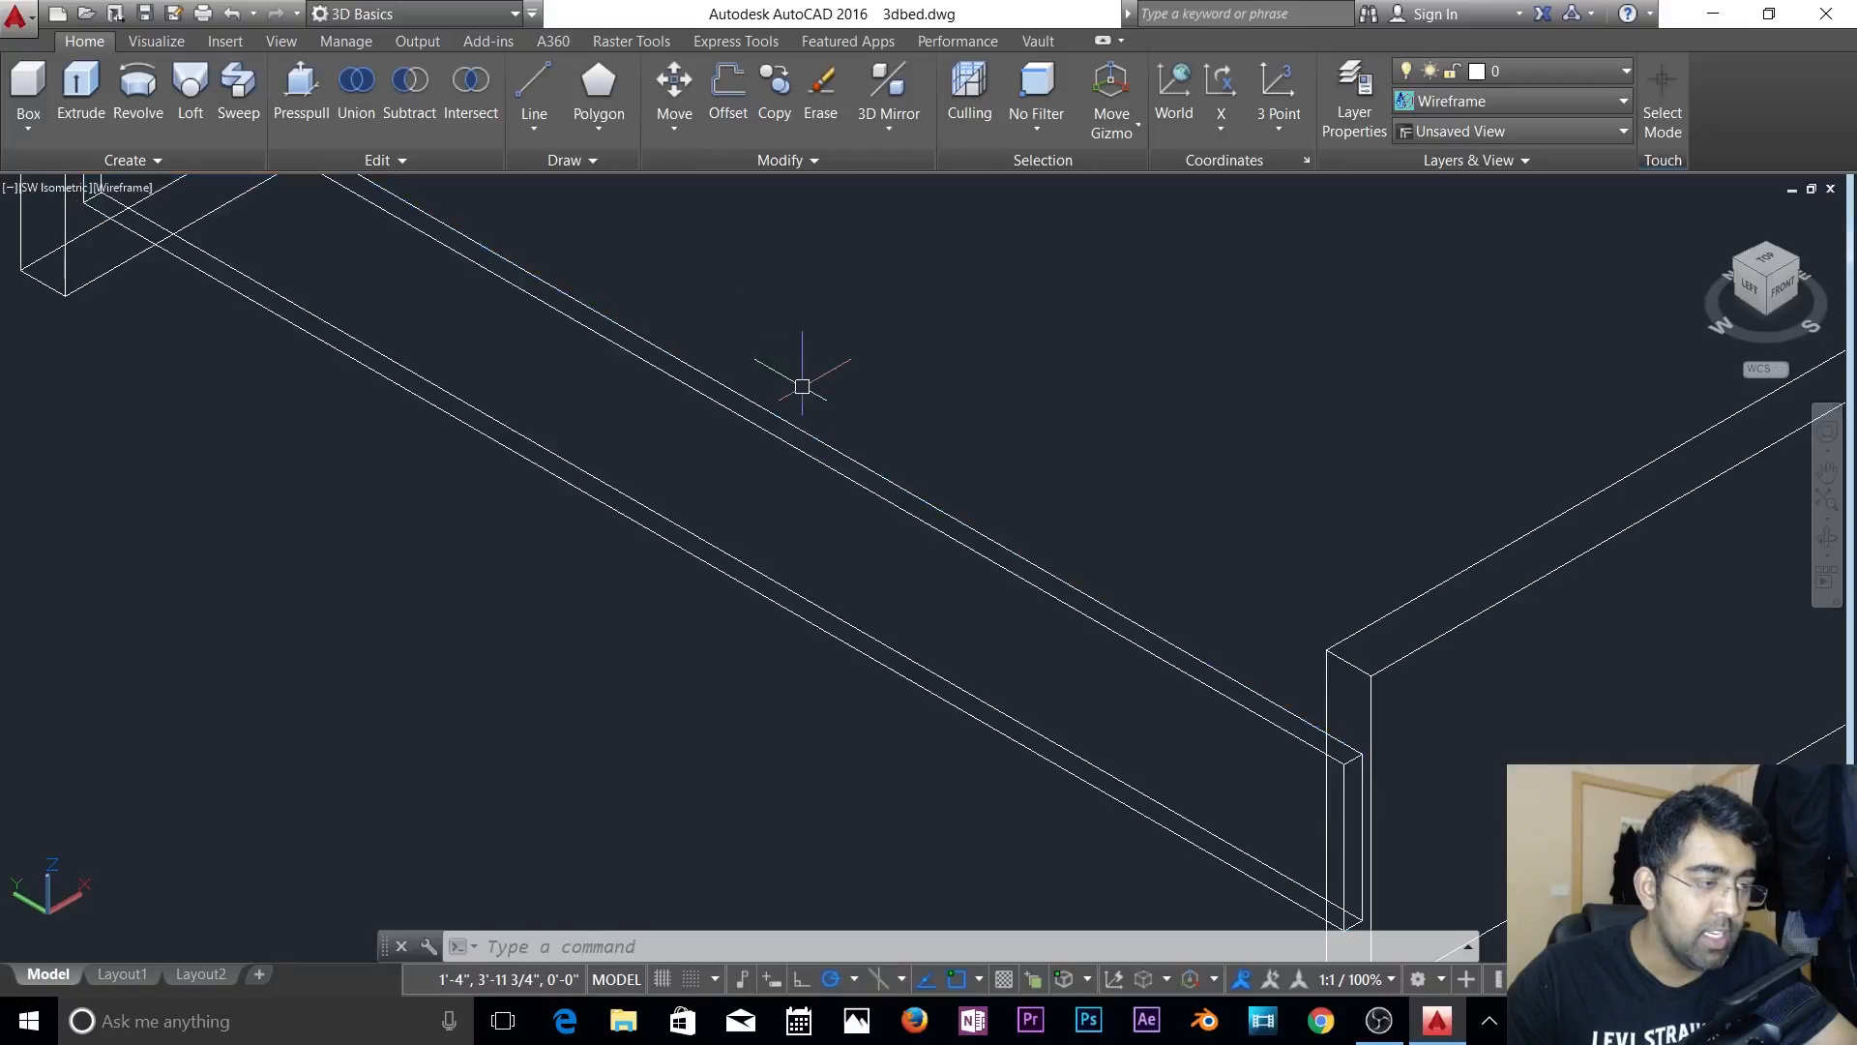
{"action": "left_click", "coordinate": [791, 443]}
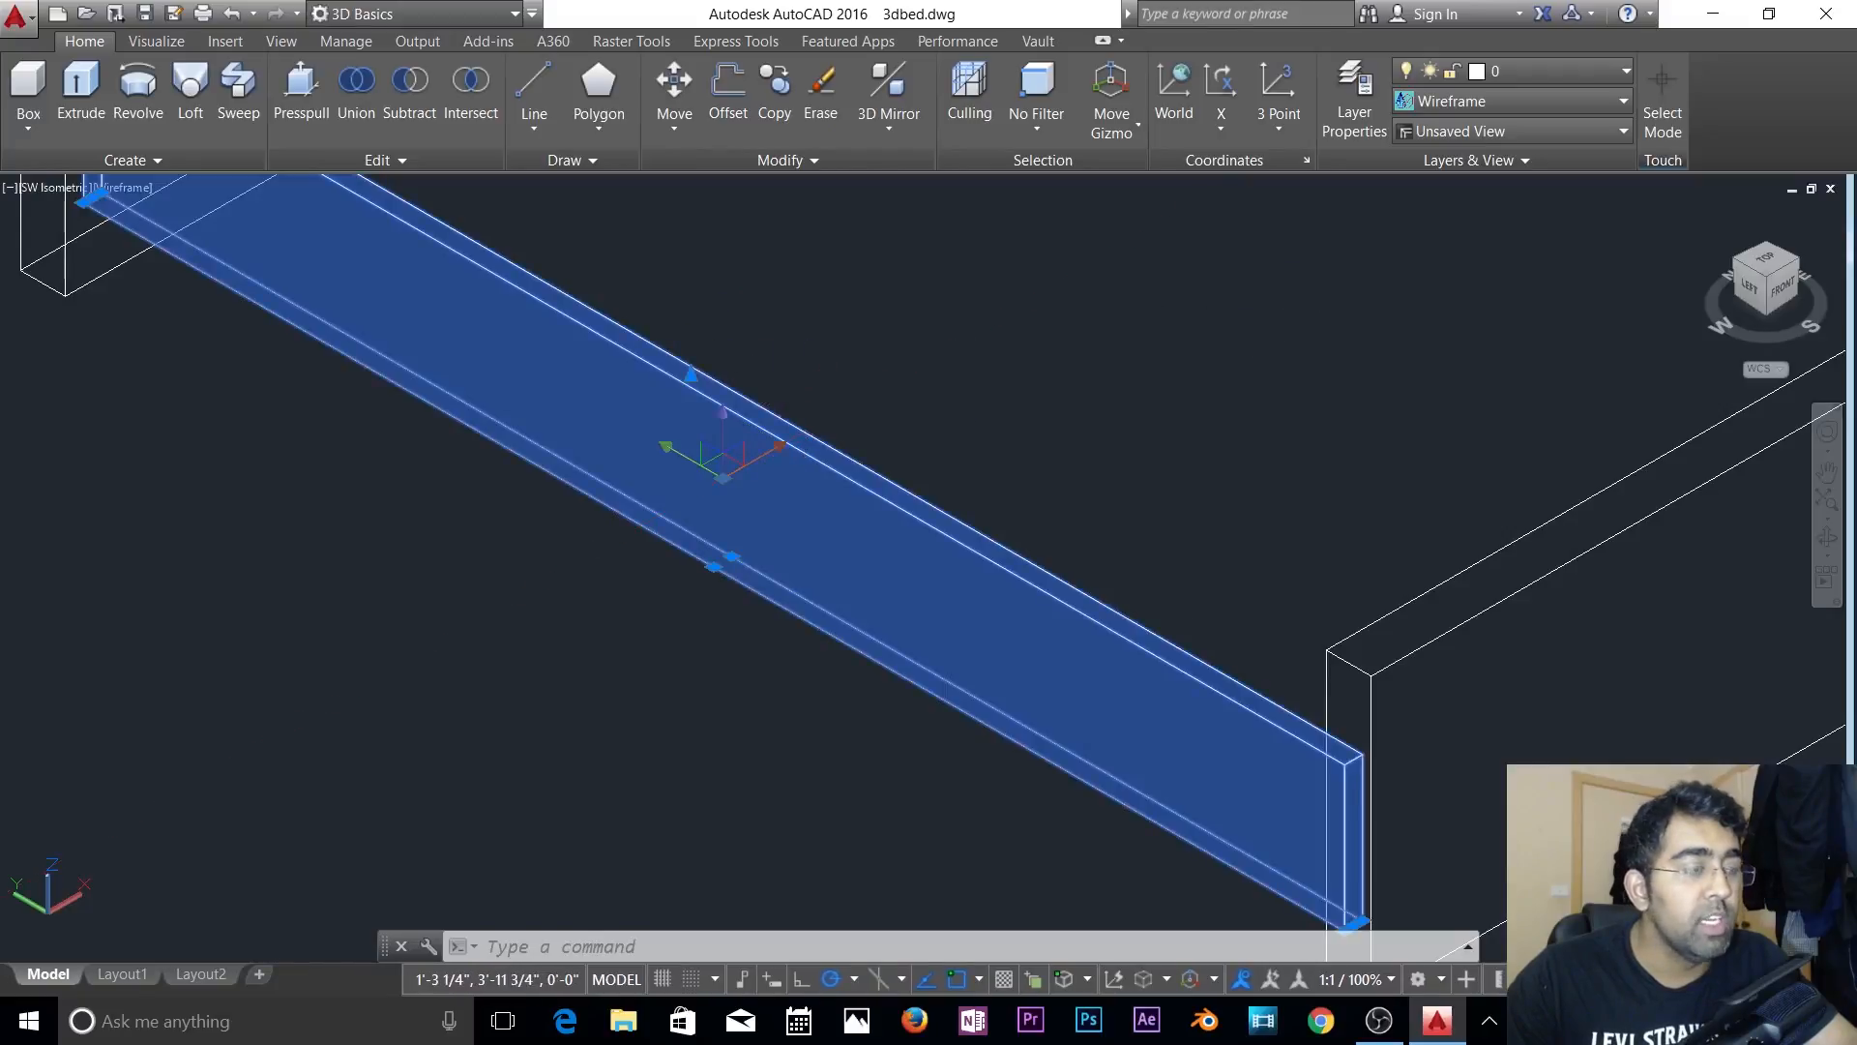
{"action": "key", "text": "Escape"}
{"action": "left_click", "coordinate": [770, 436]}
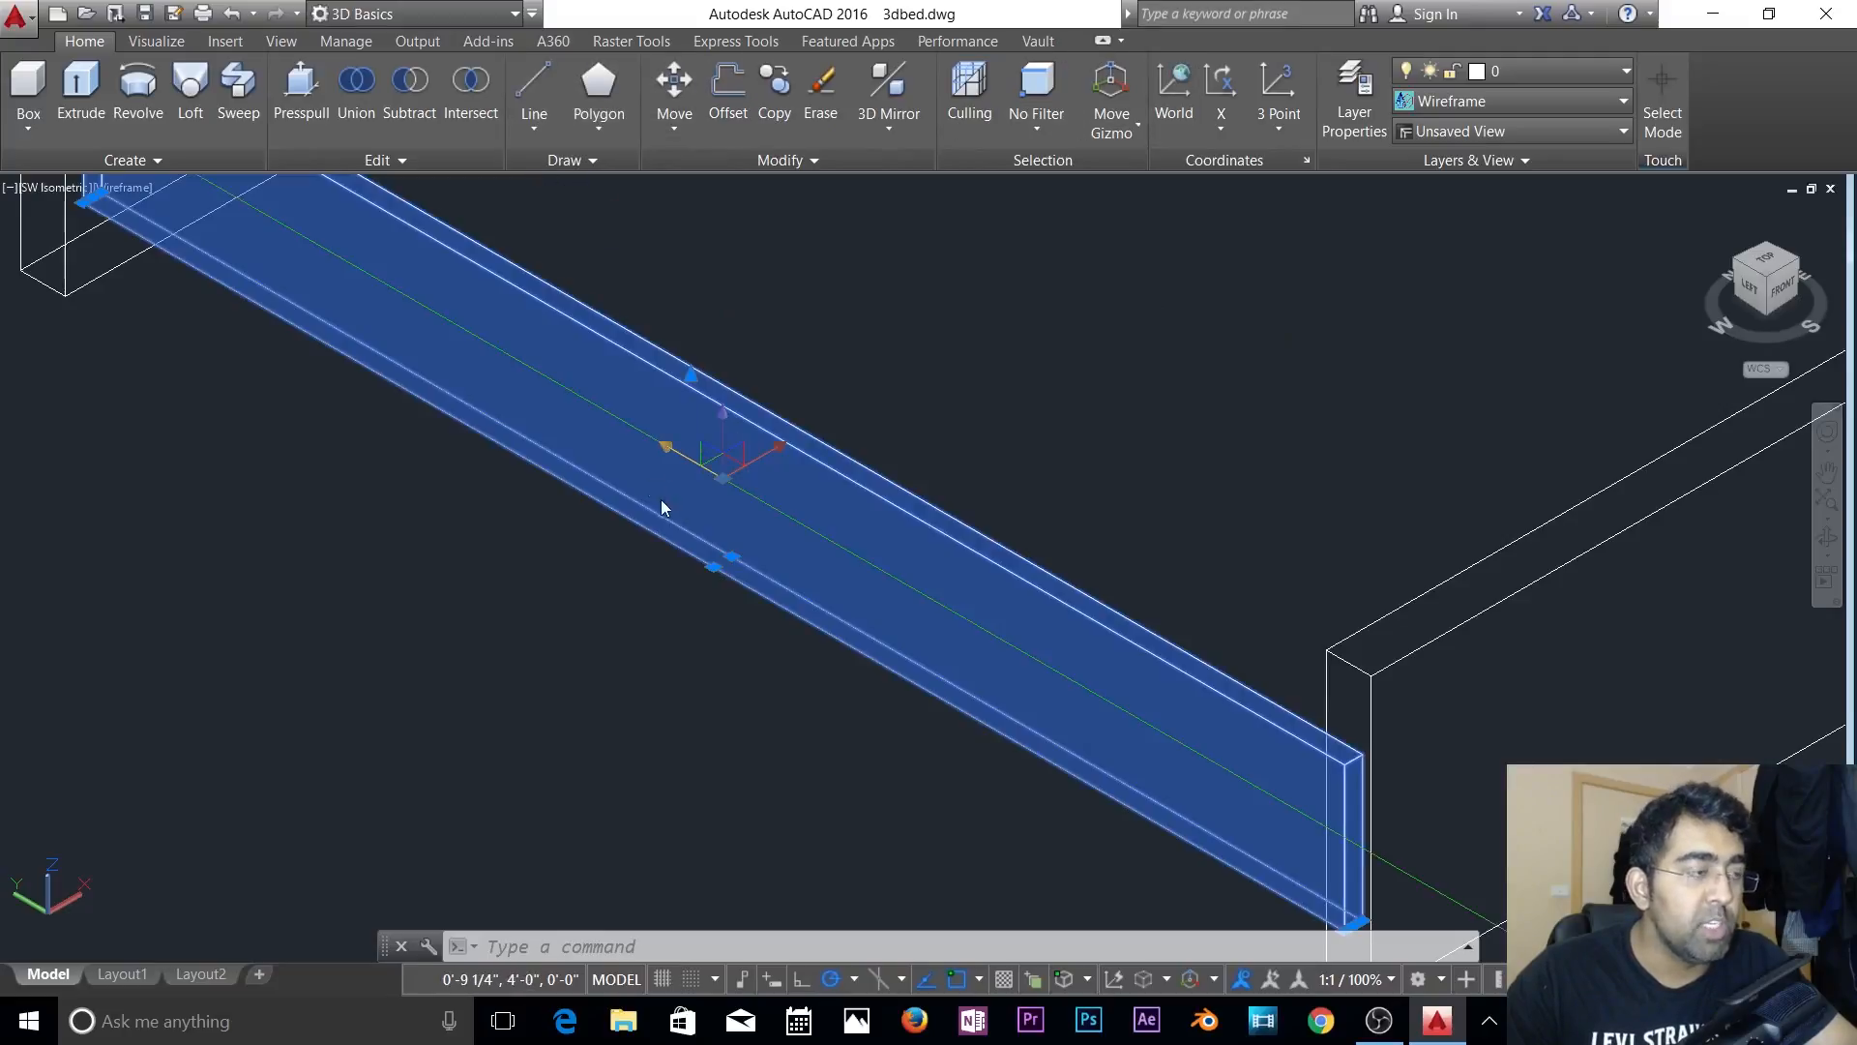
{"action": "key", "text": "Escape"}
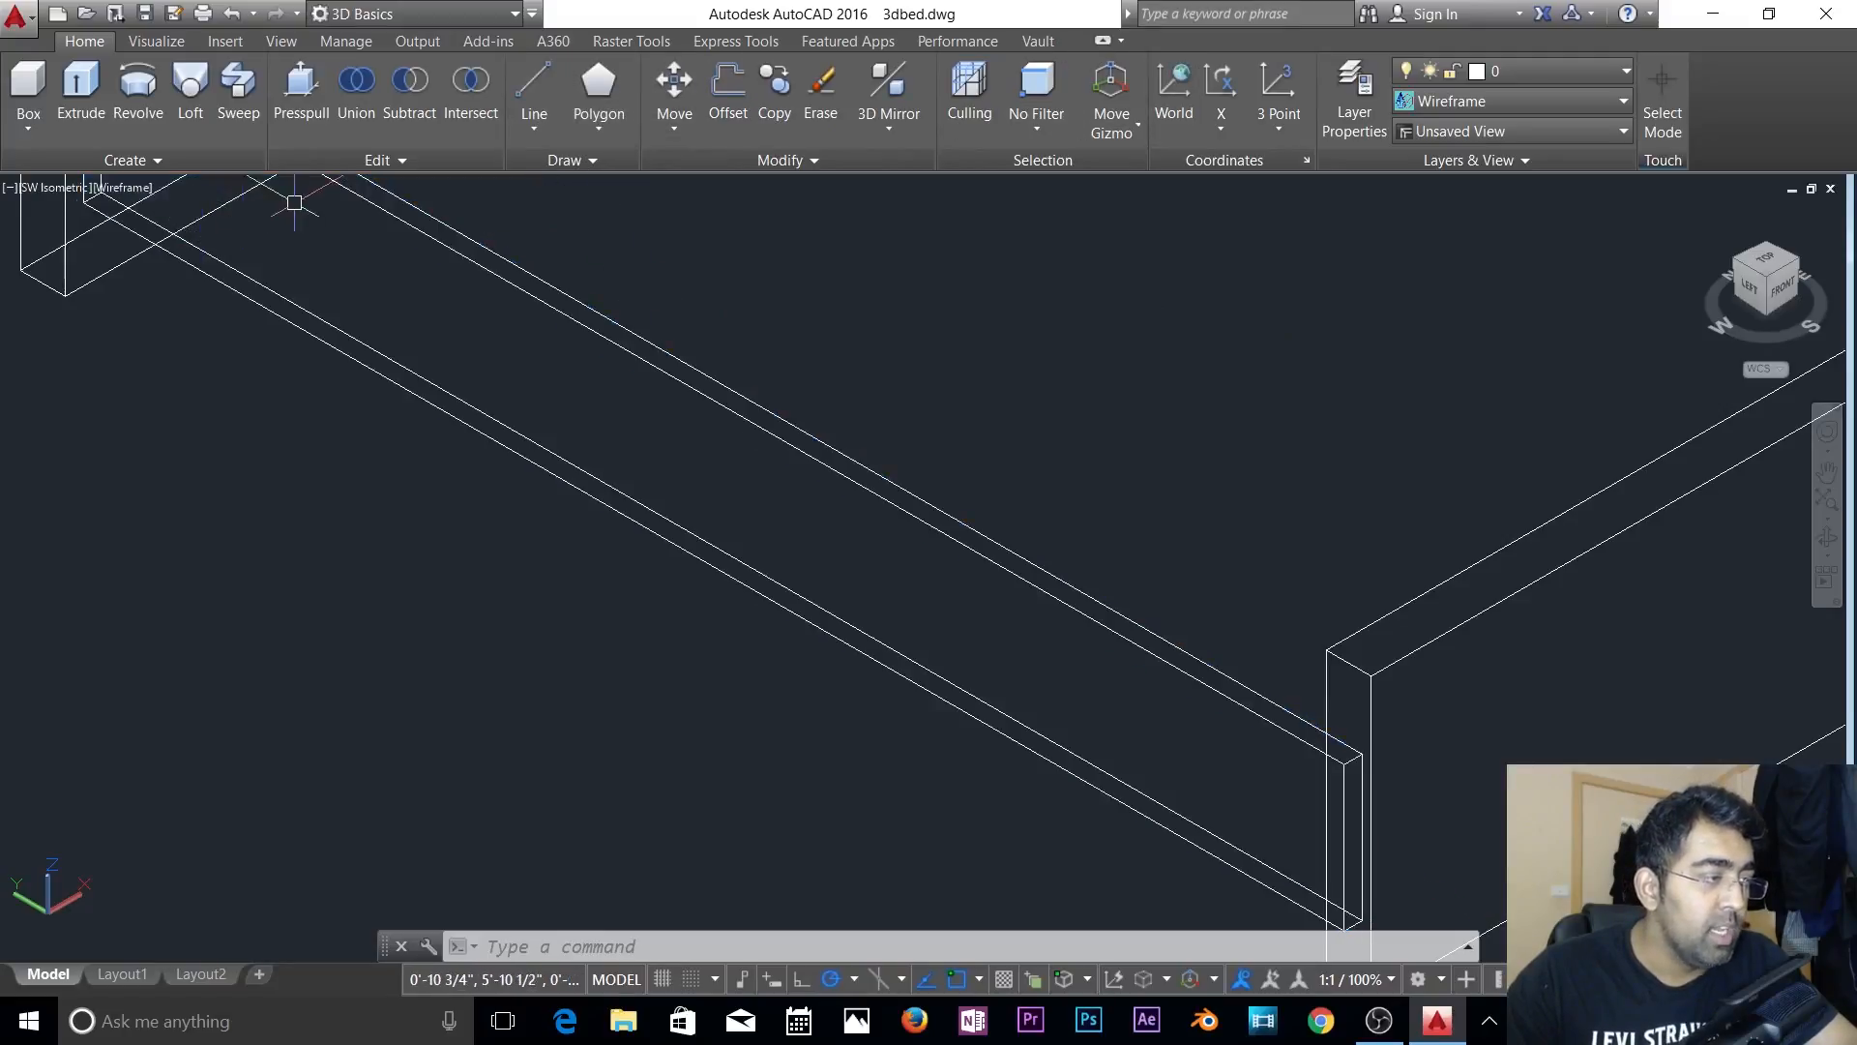
- Presspull the top face of the near side rail upward by 2
{"action": "left_click", "coordinate": [302, 87]}
{"action": "scroll", "coordinate": [766, 415], "scroll_direction": "up", "scroll_amount": 2}
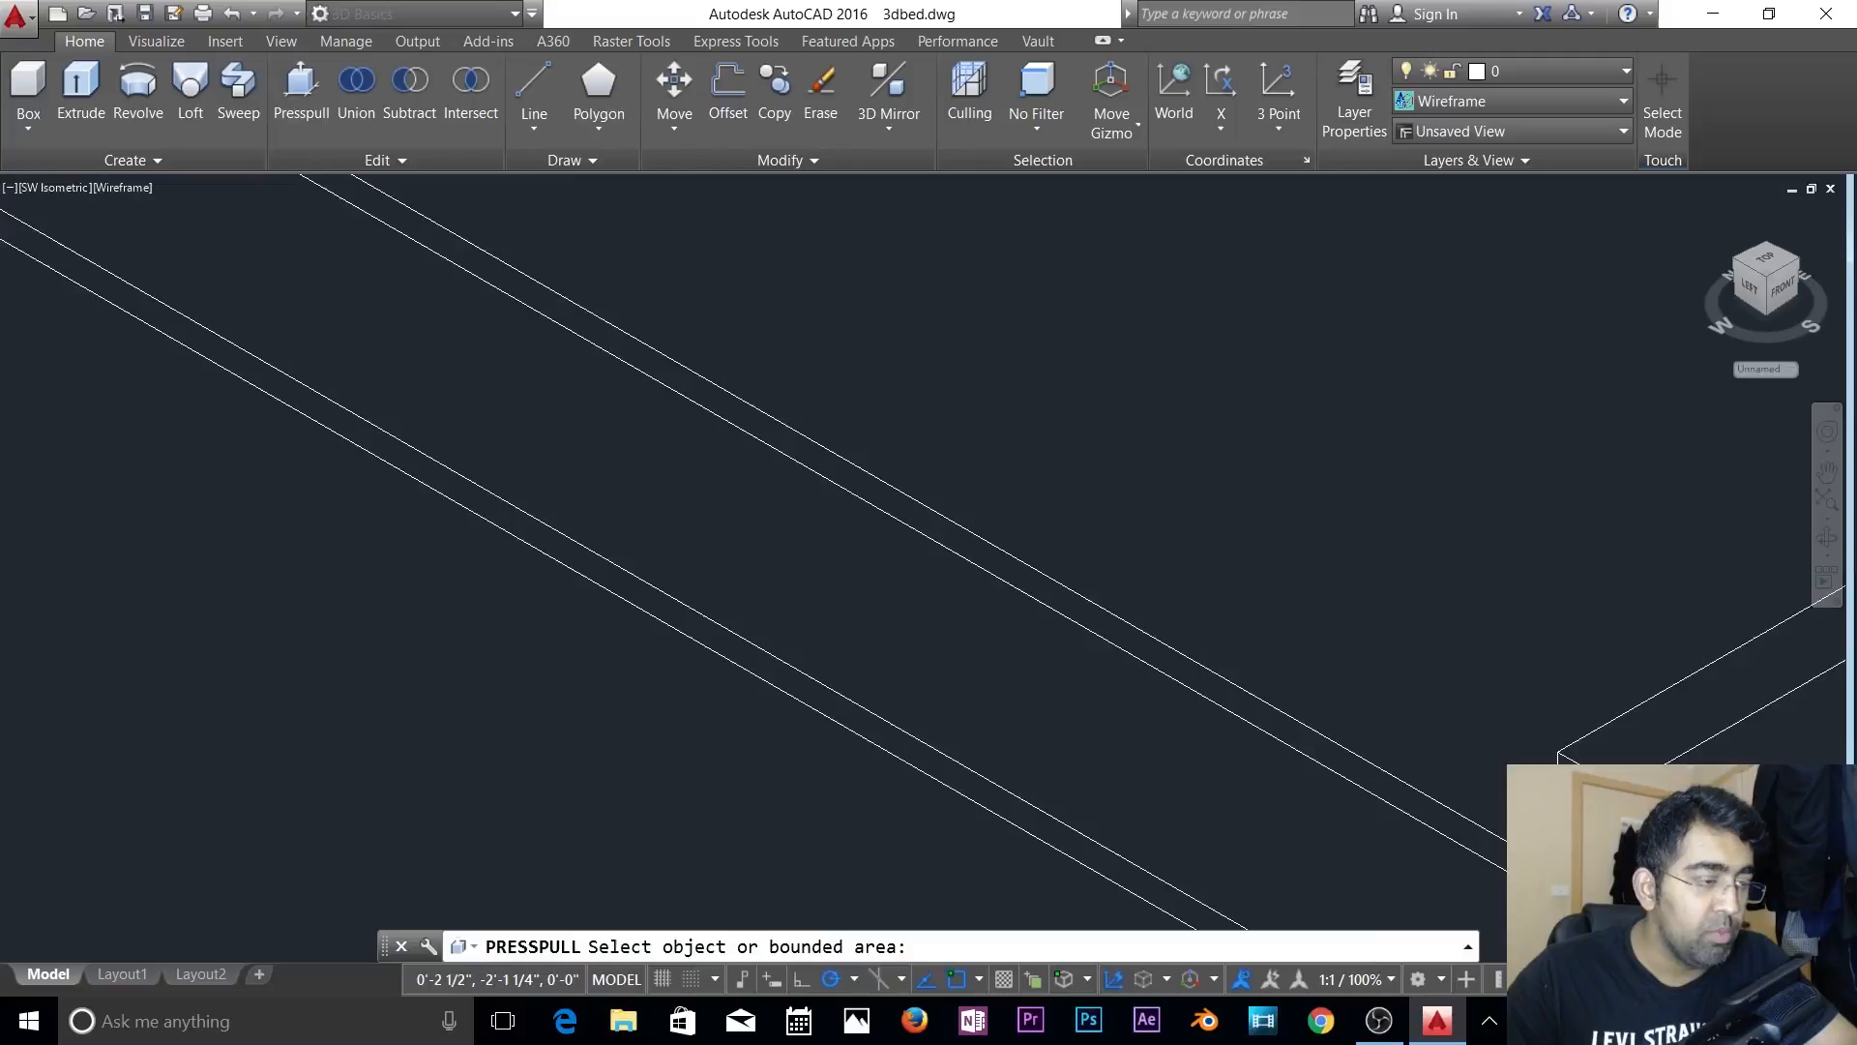
{"action": "left_click", "coordinate": [771, 424]}
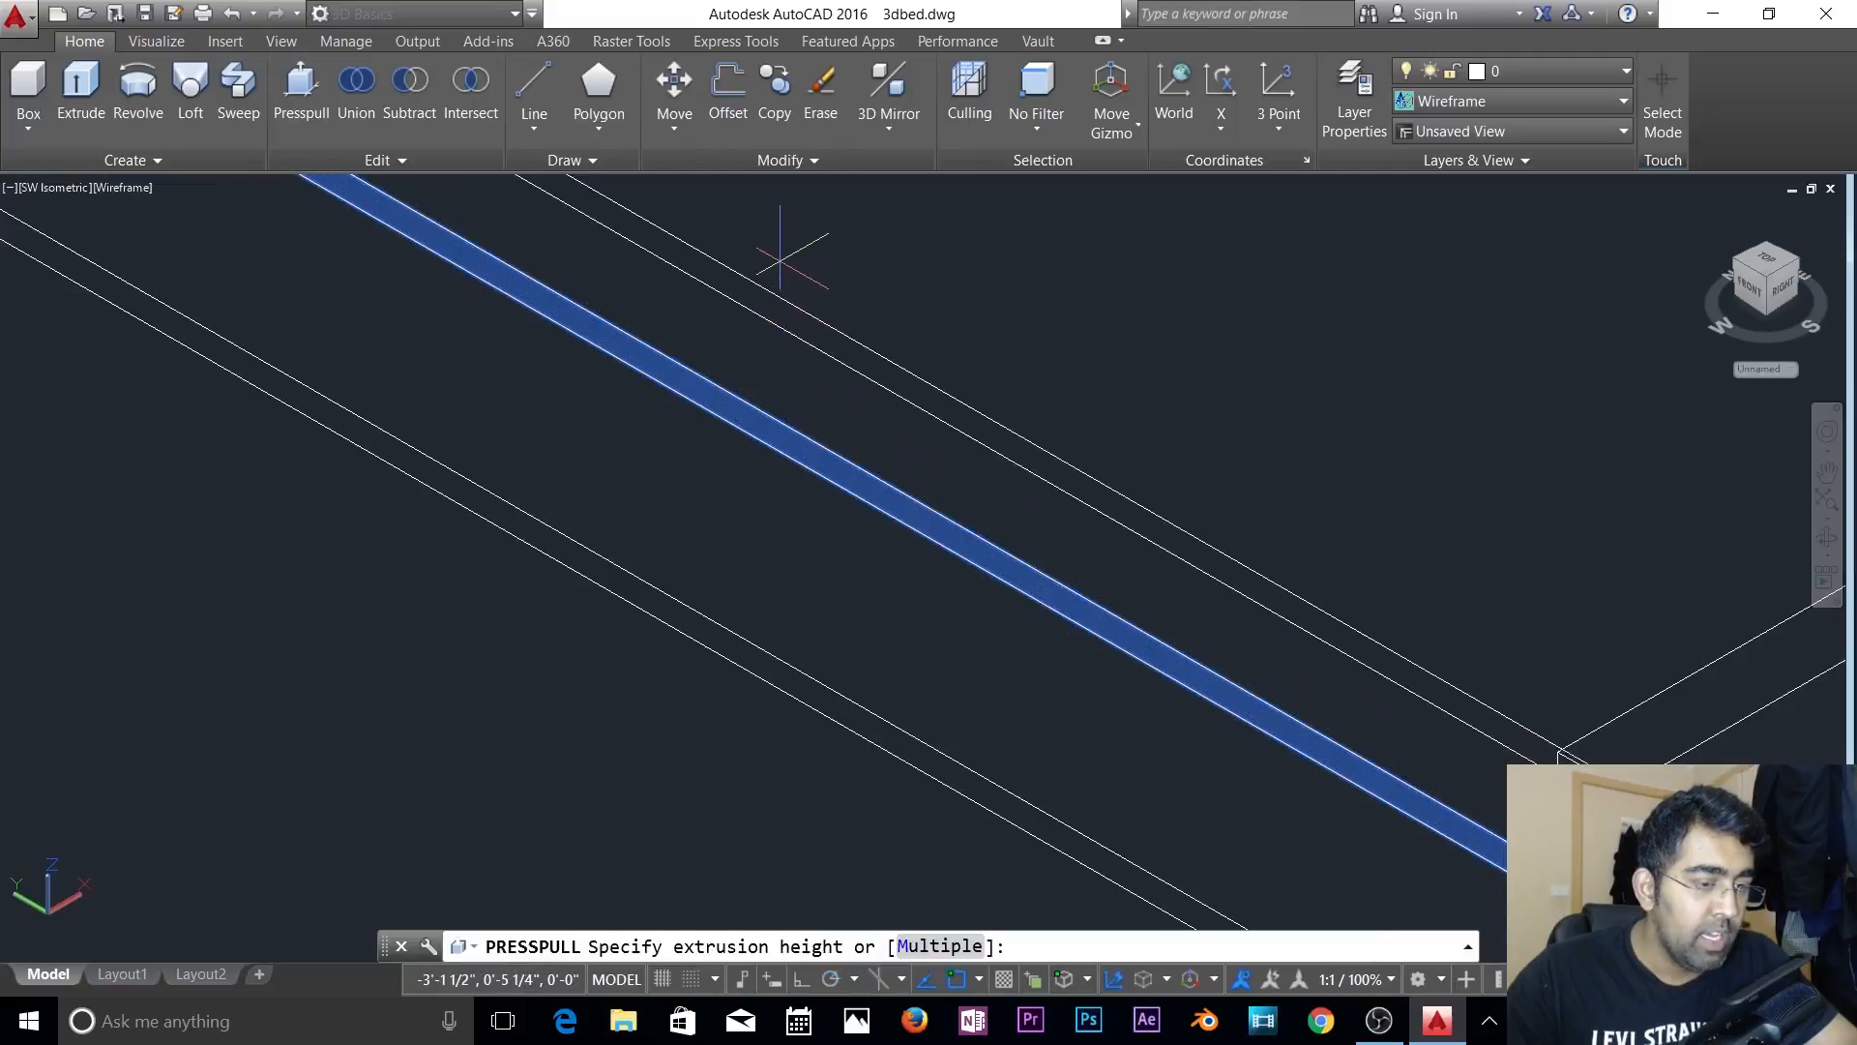
{"action": "type", "text": "2"}
{"action": "key", "text": "Return"}
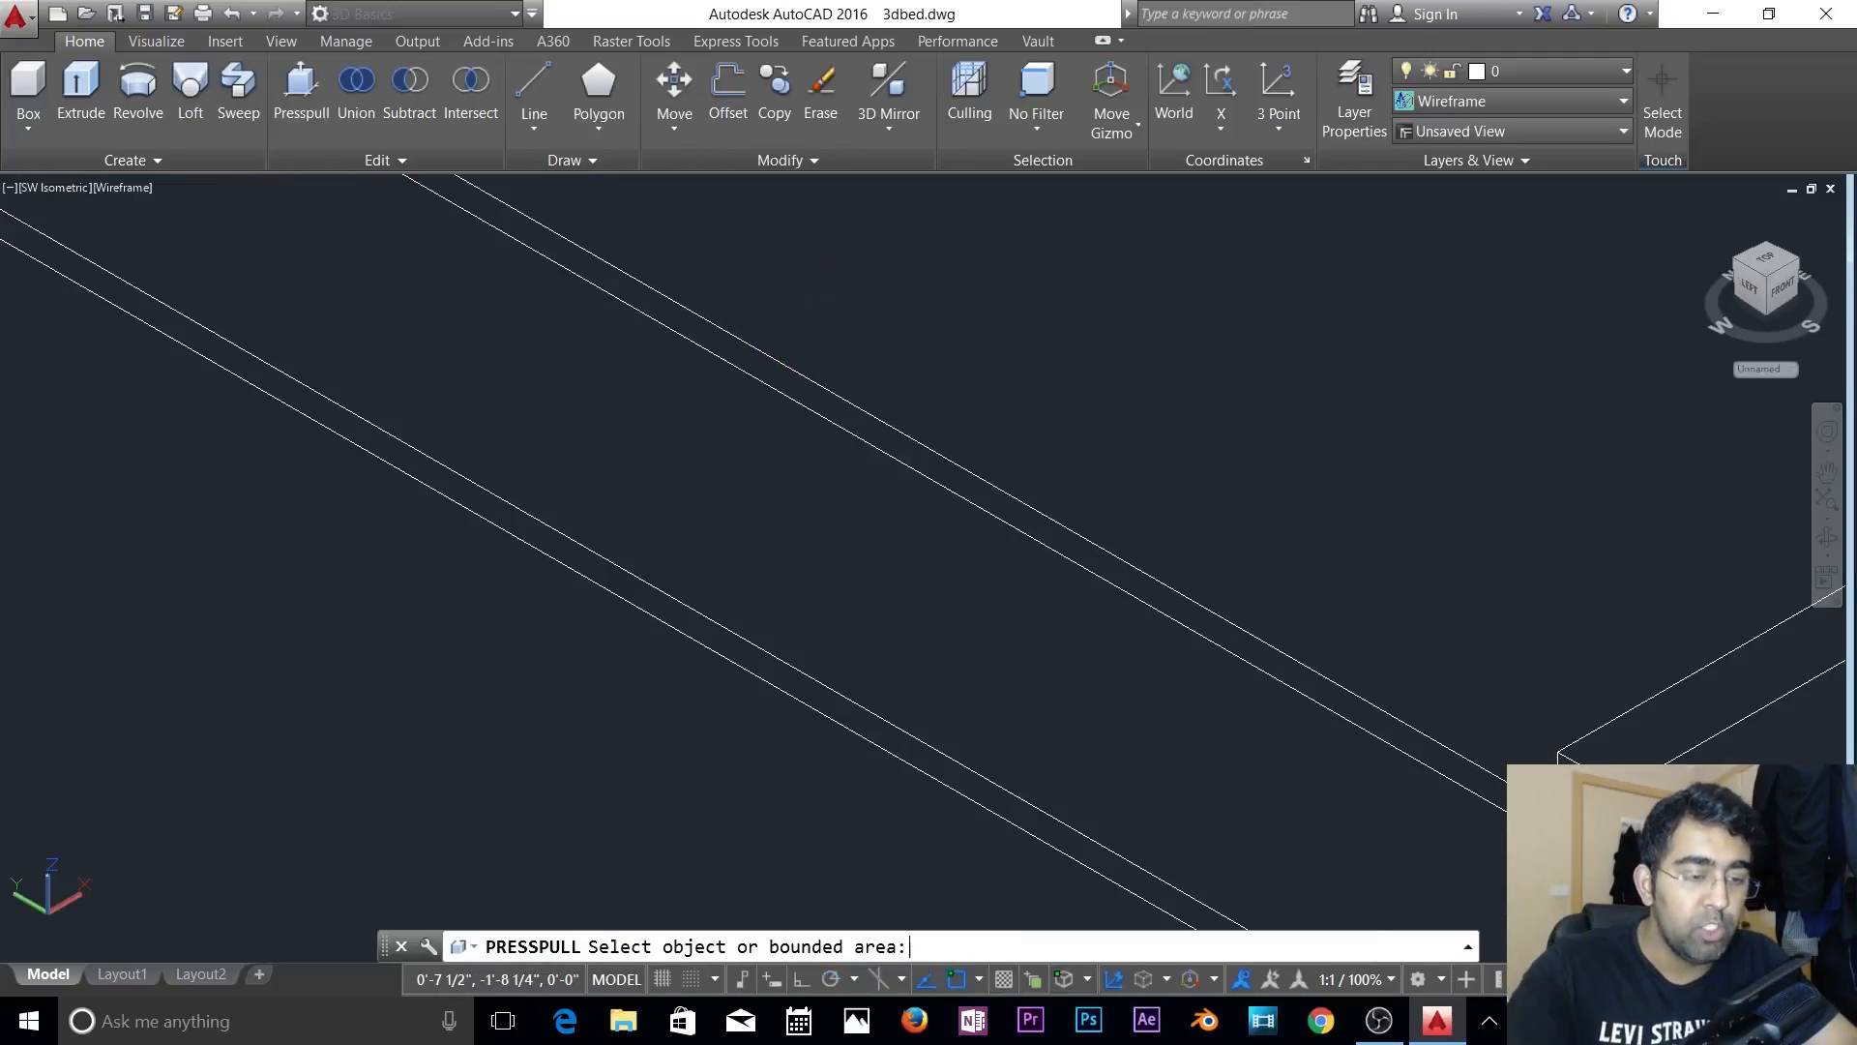
{"action": "scroll", "coordinate": [847, 311], "scroll_direction": "down", "scroll_amount": 5}
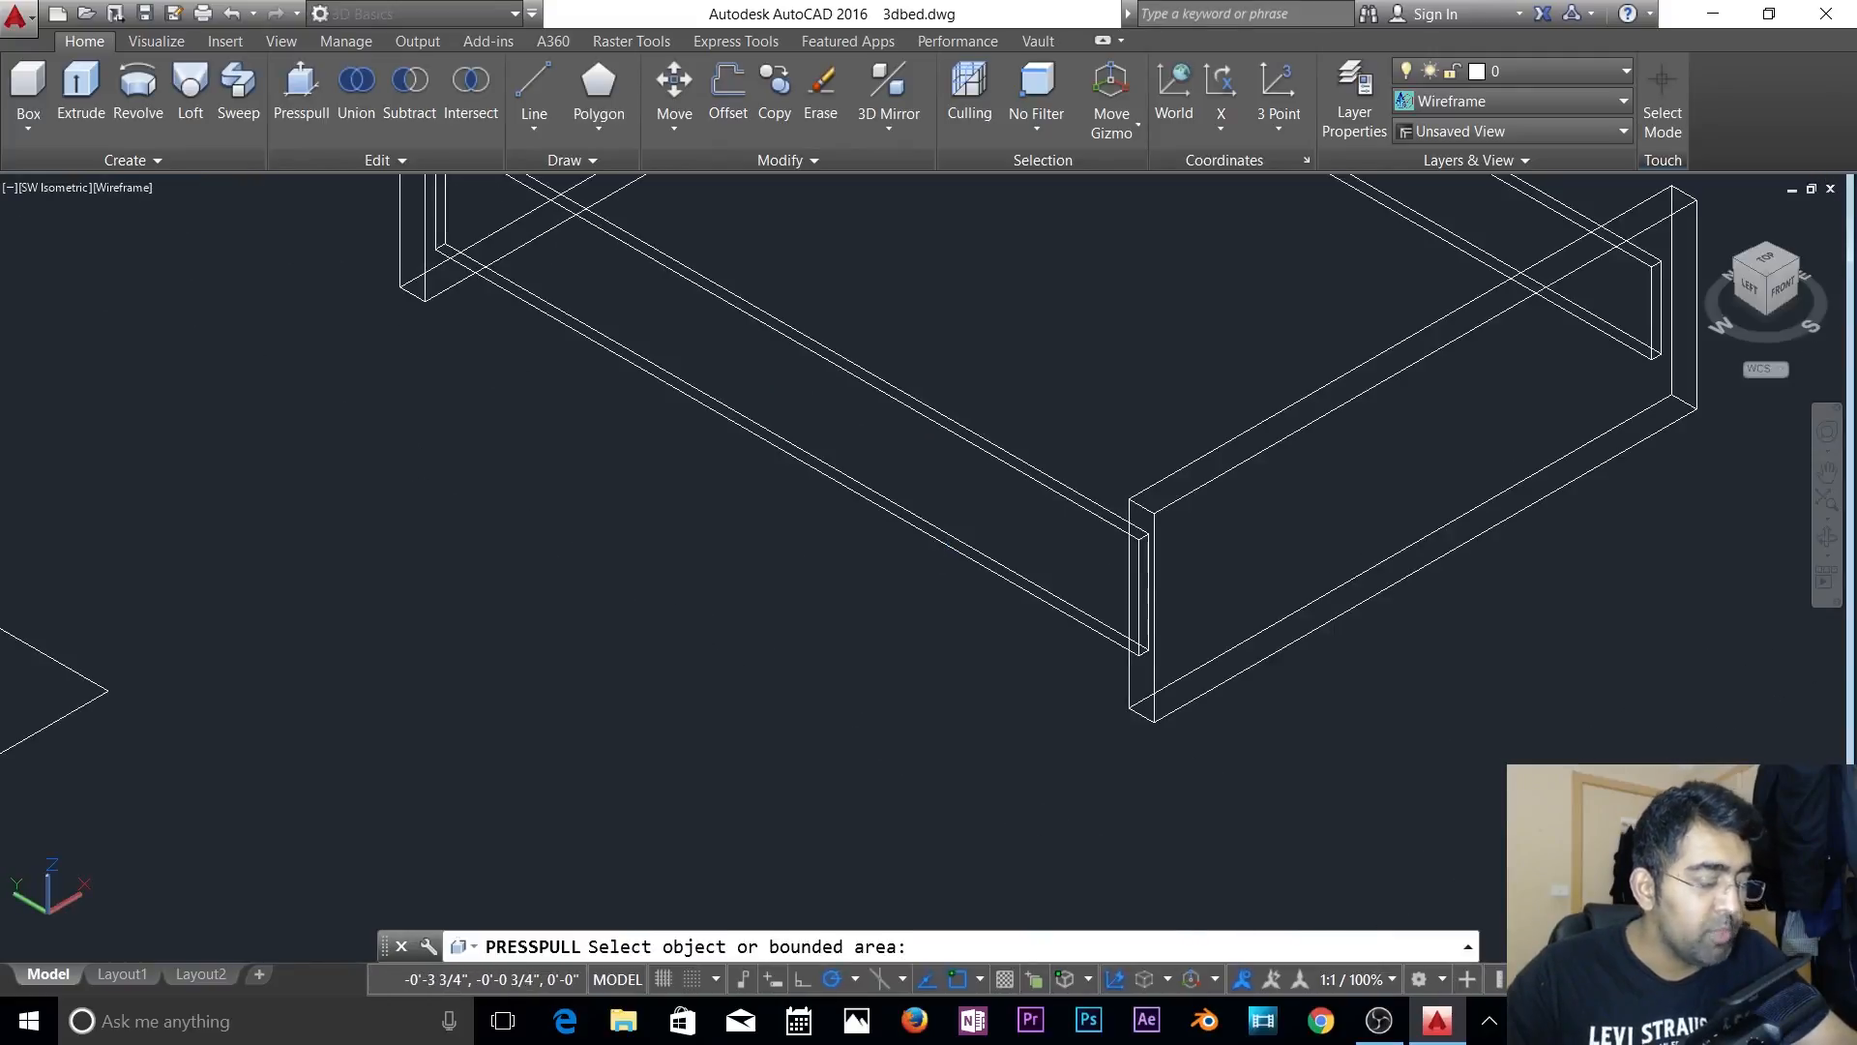
{"action": "key", "text": "Escape"}
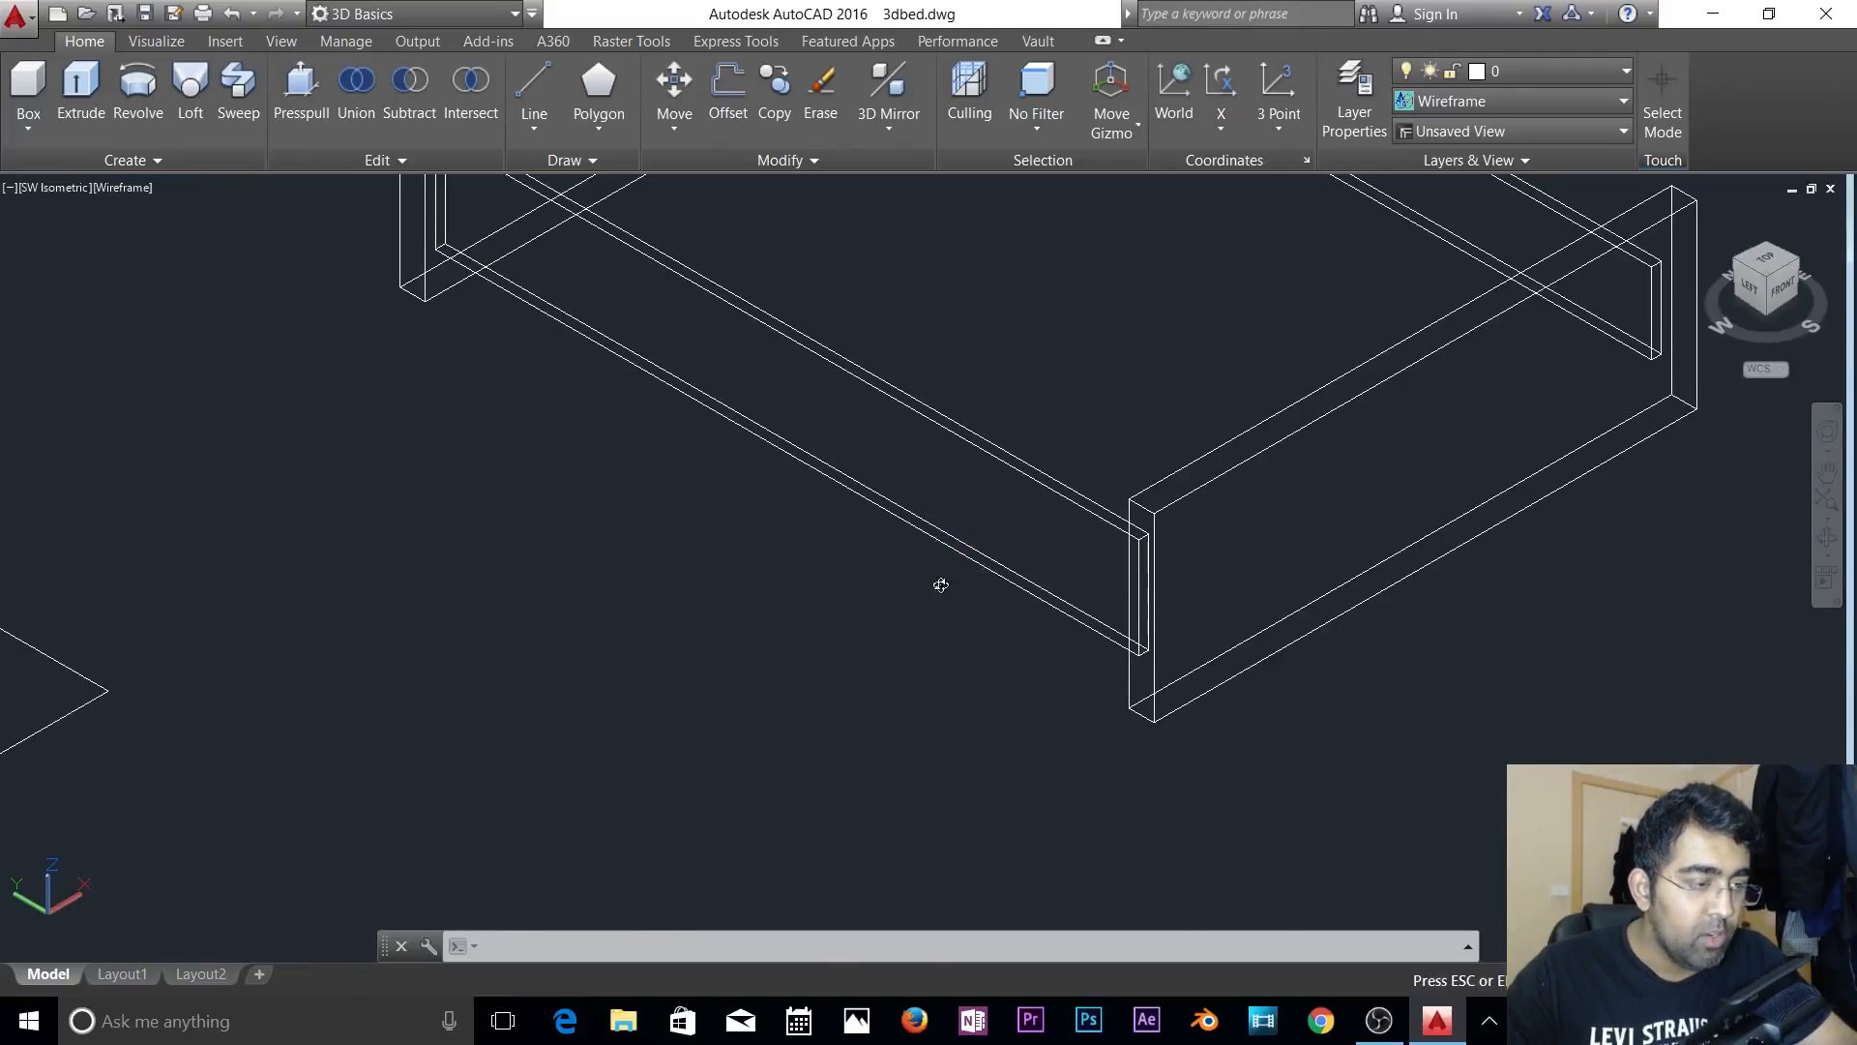
- Presspull the underside face of the near side rail downward by 2, working from a view below the bed
{"action": "middle_click_drag", "start_coordinate": [937, 580], "coordinate": [917, 332], "text": "shift"}
{"action": "scroll", "coordinate": [917, 332], "scroll_direction": "up", "scroll_amount": 3}
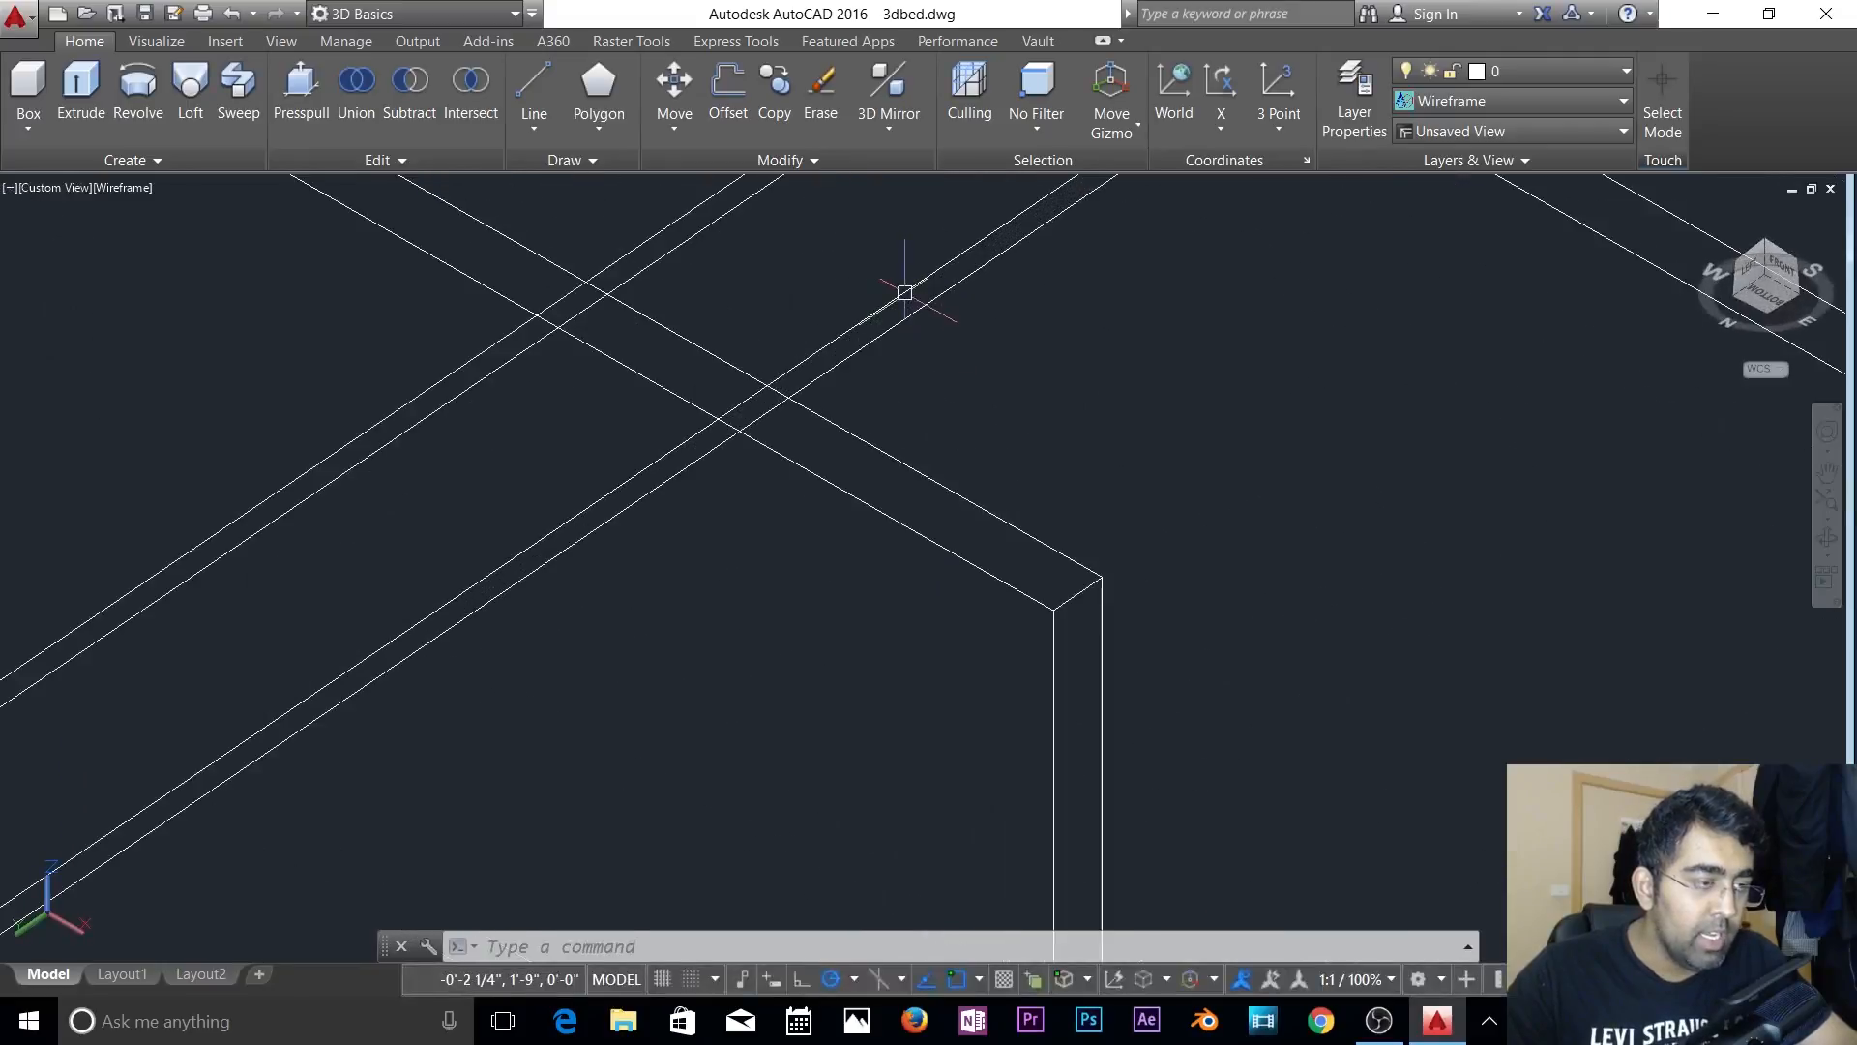
{"action": "left_click", "coordinate": [300, 86]}
{"action": "scroll", "coordinate": [916, 314], "scroll_direction": "up", "scroll_amount": 4}
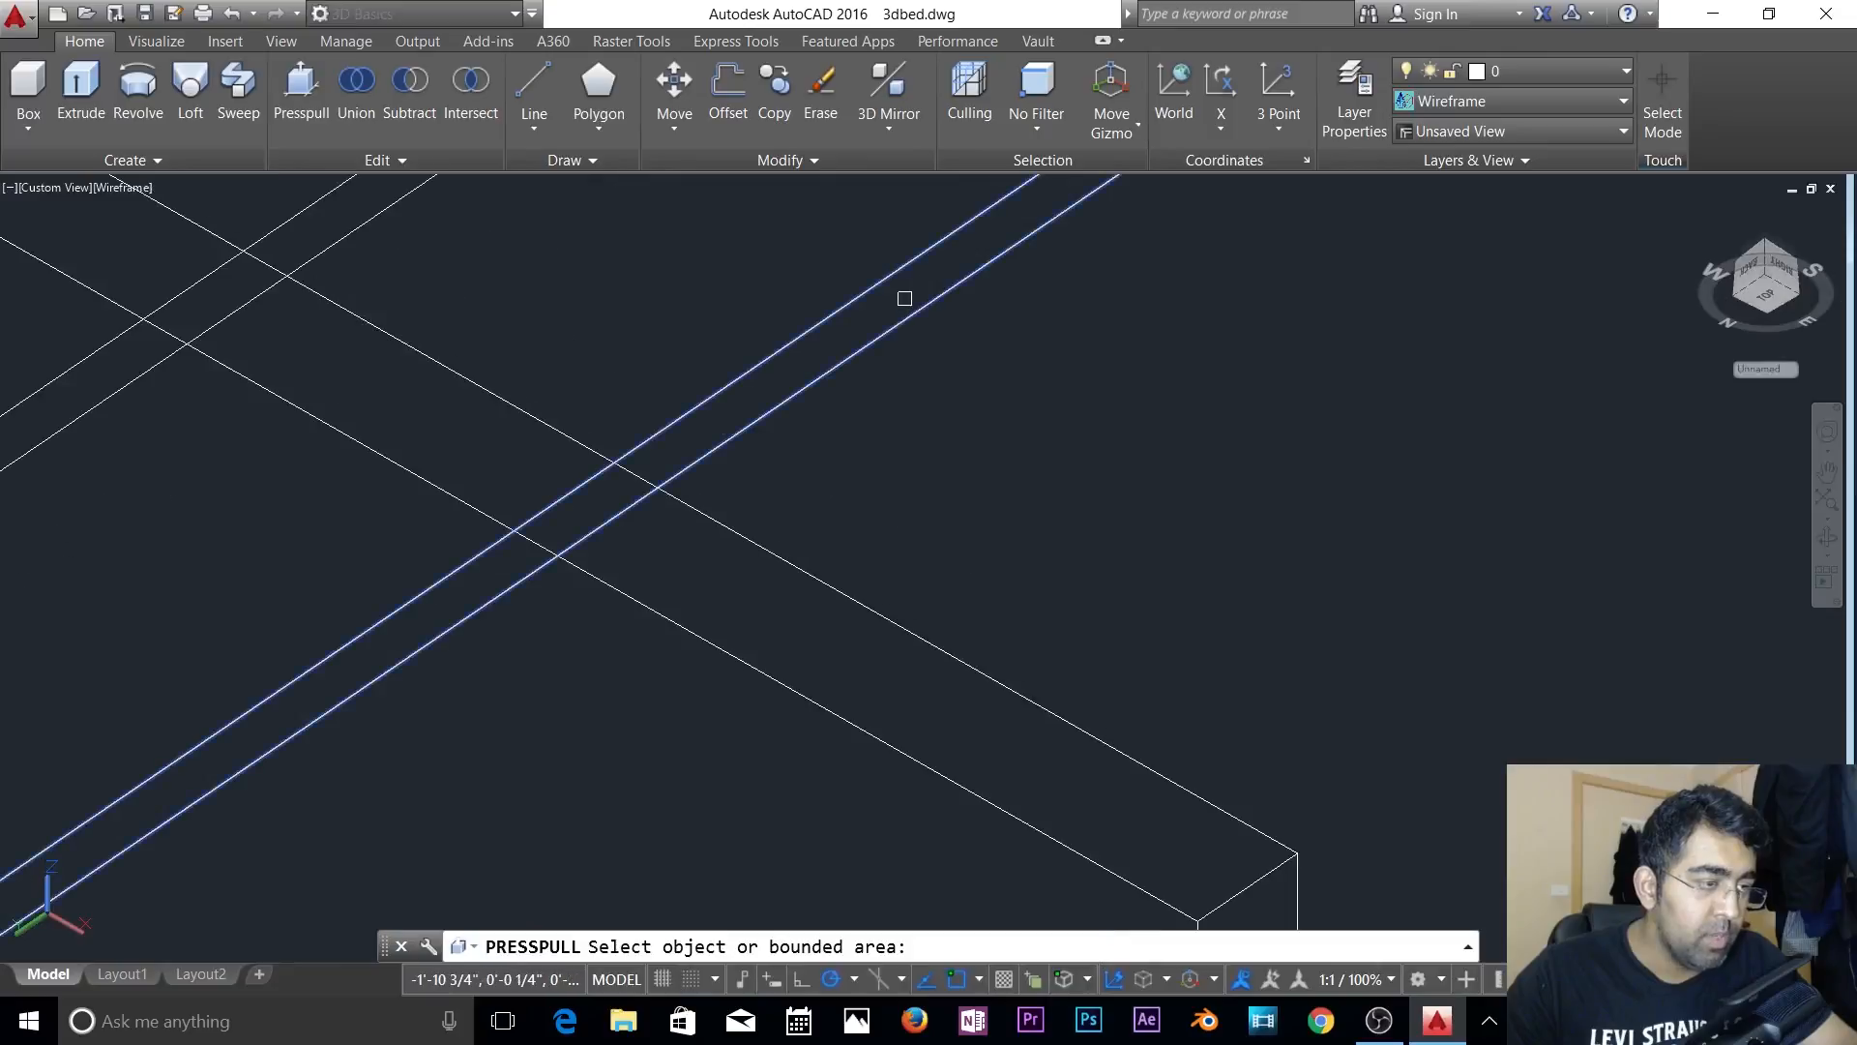
{"action": "left_click", "coordinate": [902, 300]}
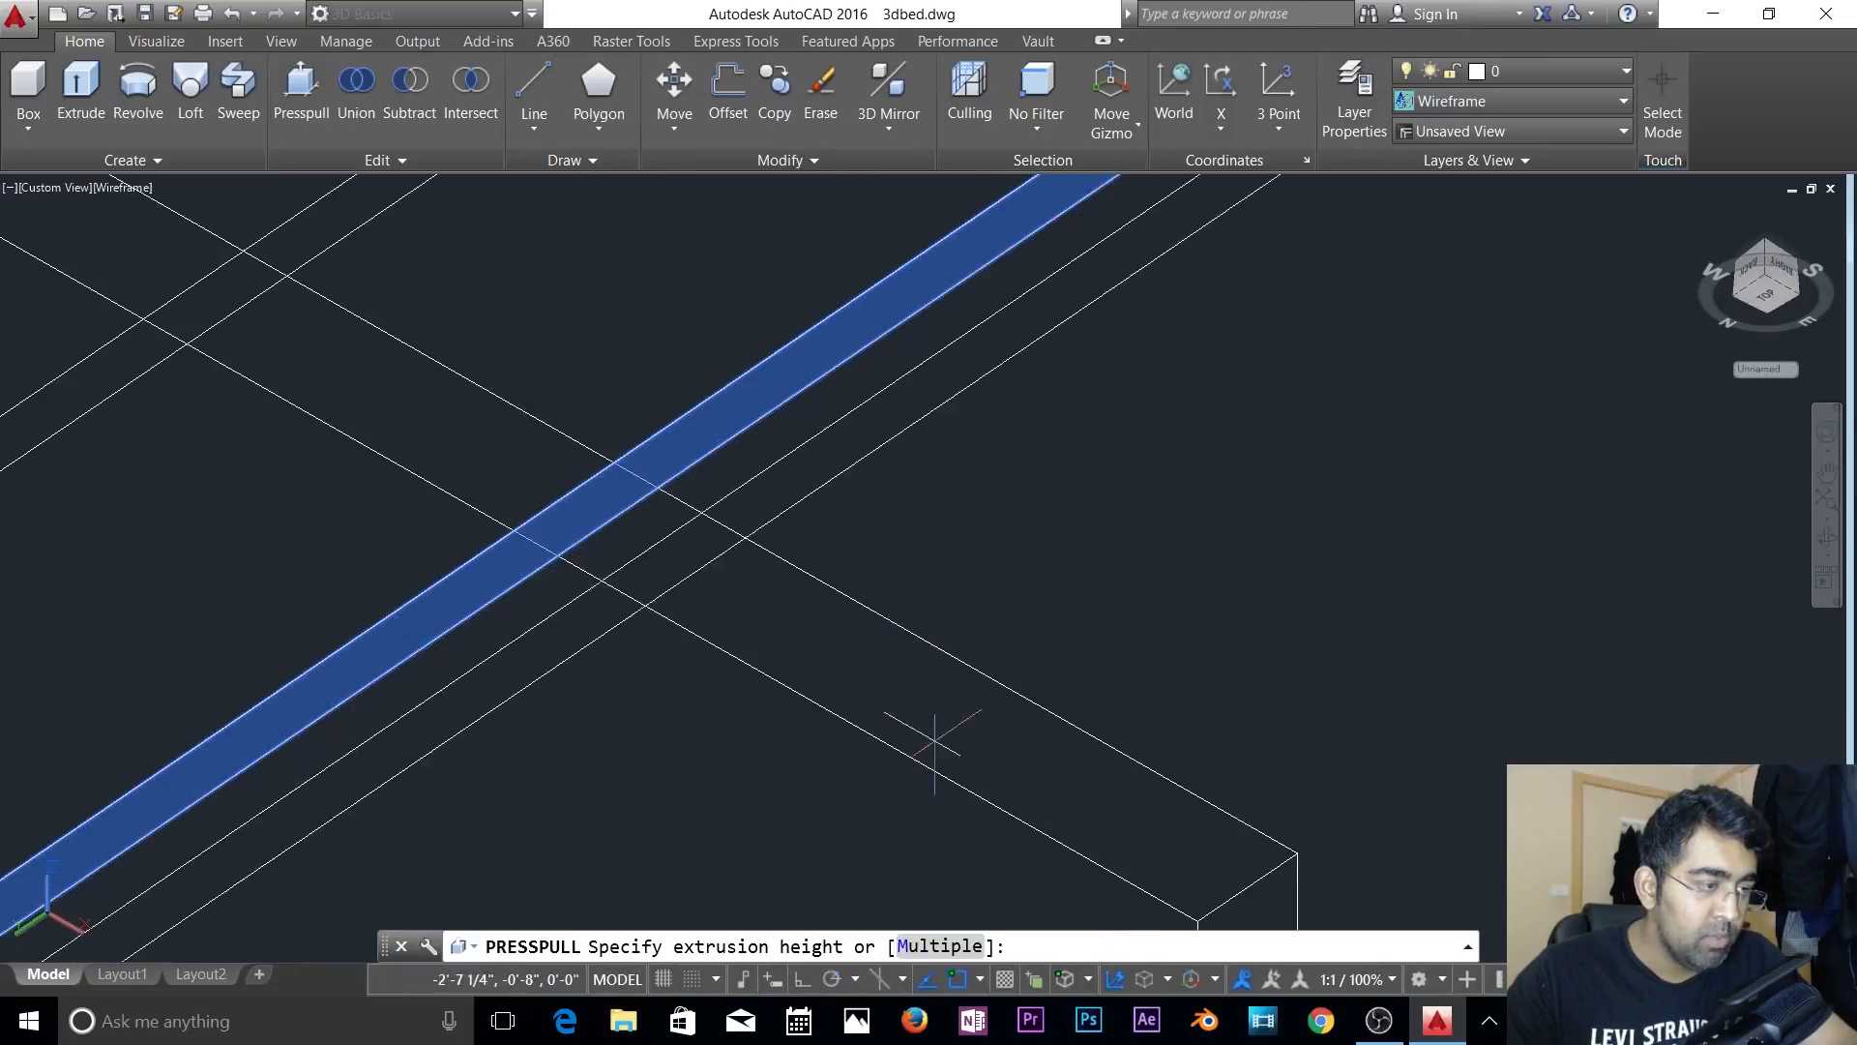
{"action": "type", "text": "2"}
{"action": "key", "text": "Return"}
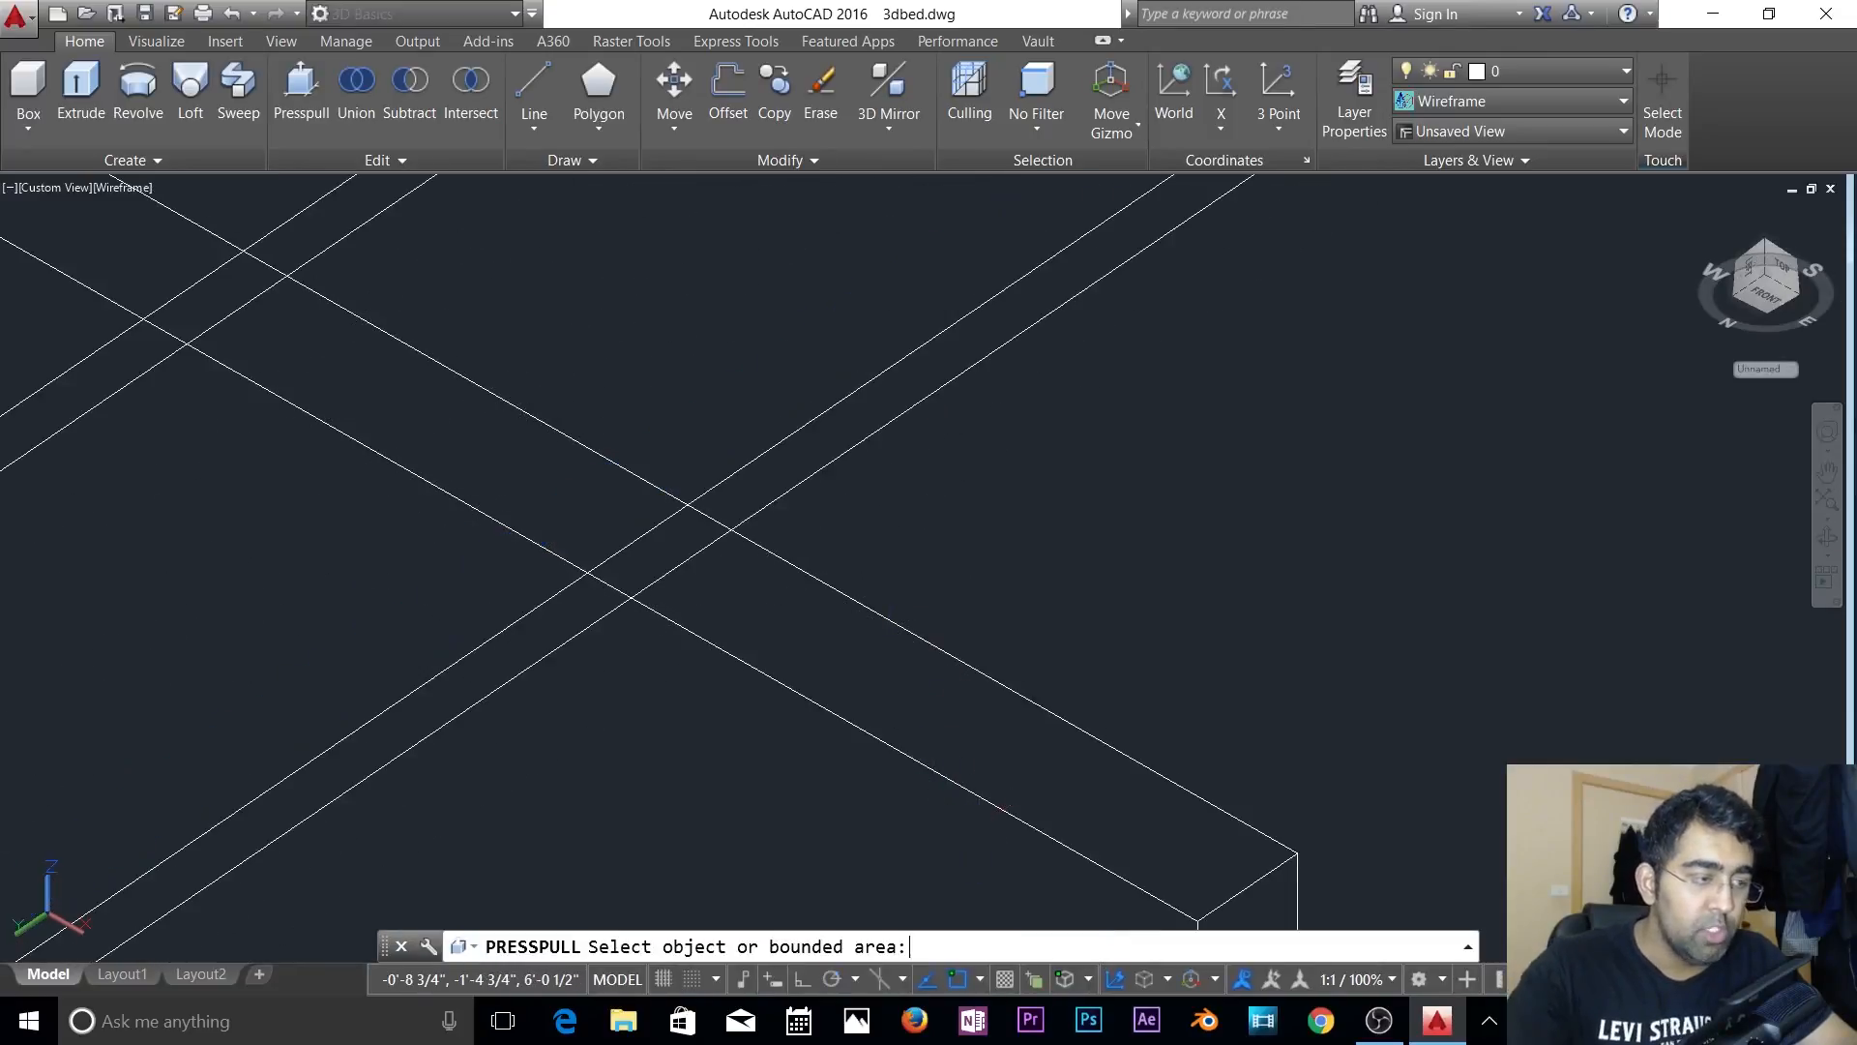
{"action": "key", "text": "Escape"}
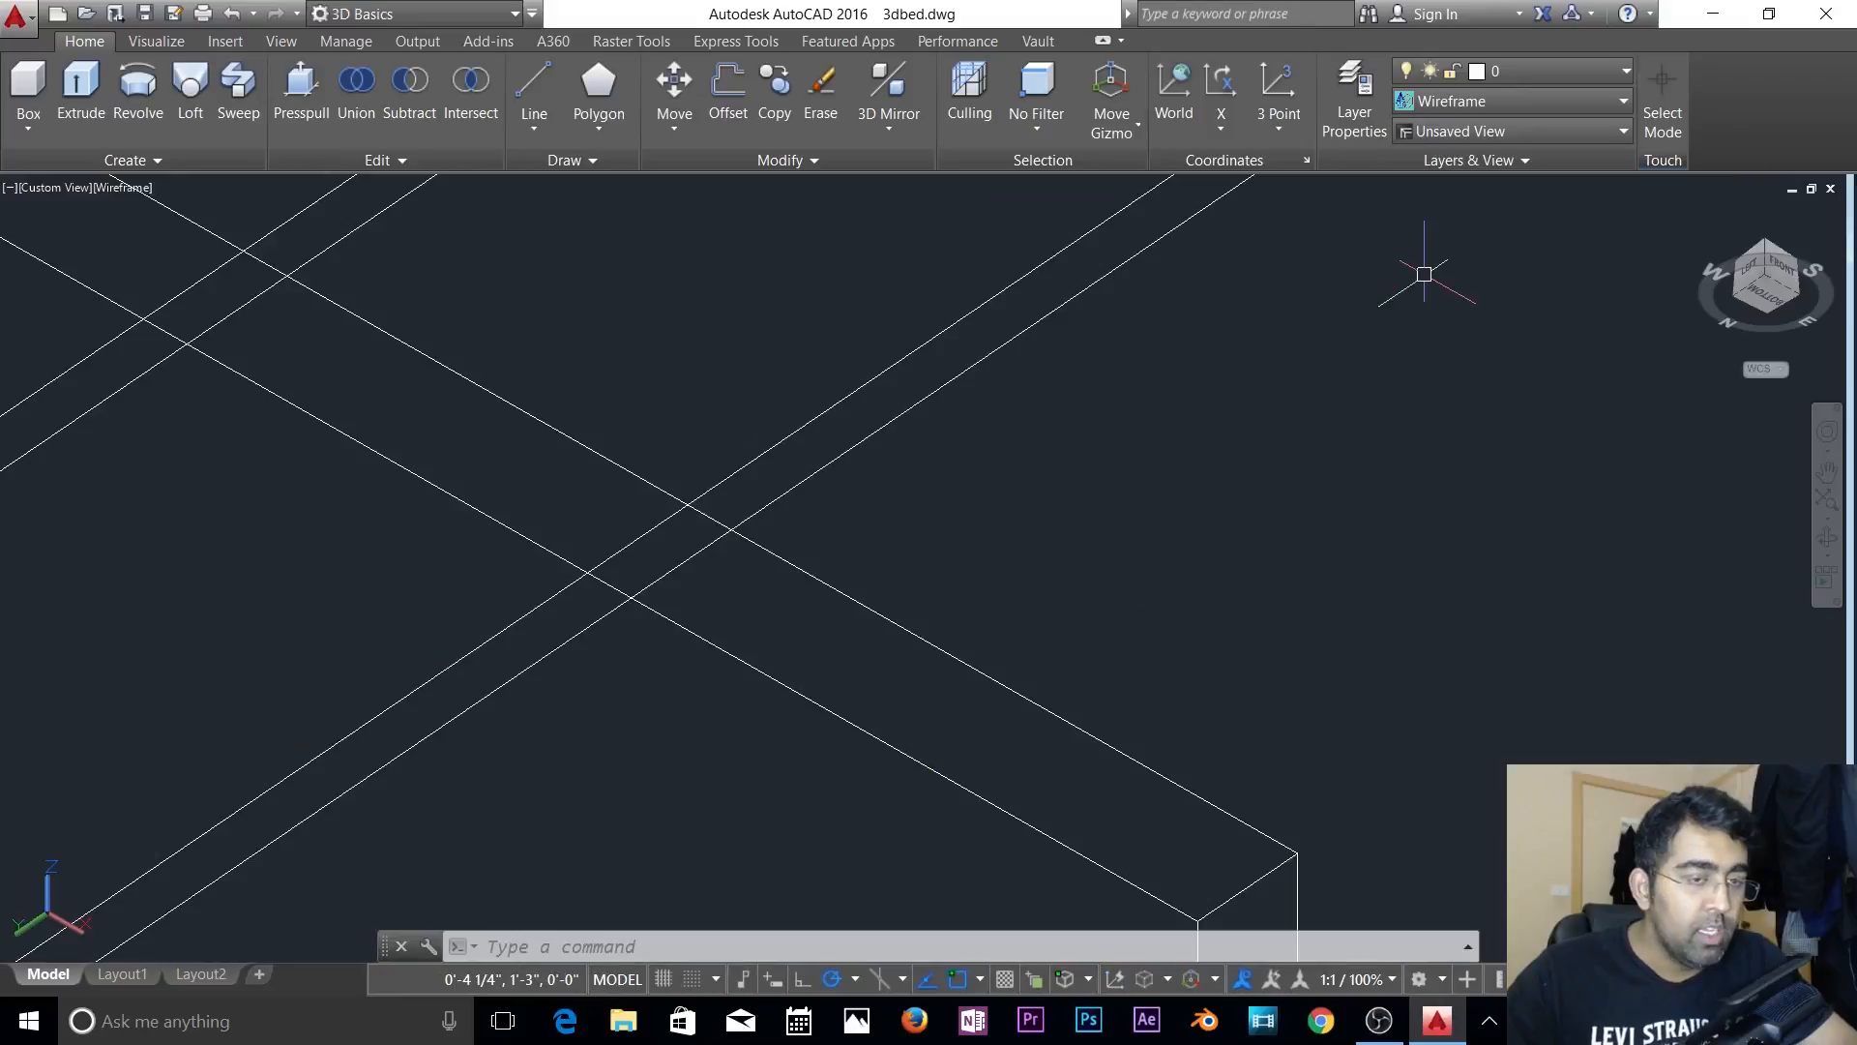
- Return to the SW Isometric view and inspect the deepened near side rail in the Shaded visual style
{"action": "left_click", "coordinate": [1767, 242]}
{"action": "scroll", "coordinate": [1148, 651], "scroll_direction": "up", "scroll_amount": 5}
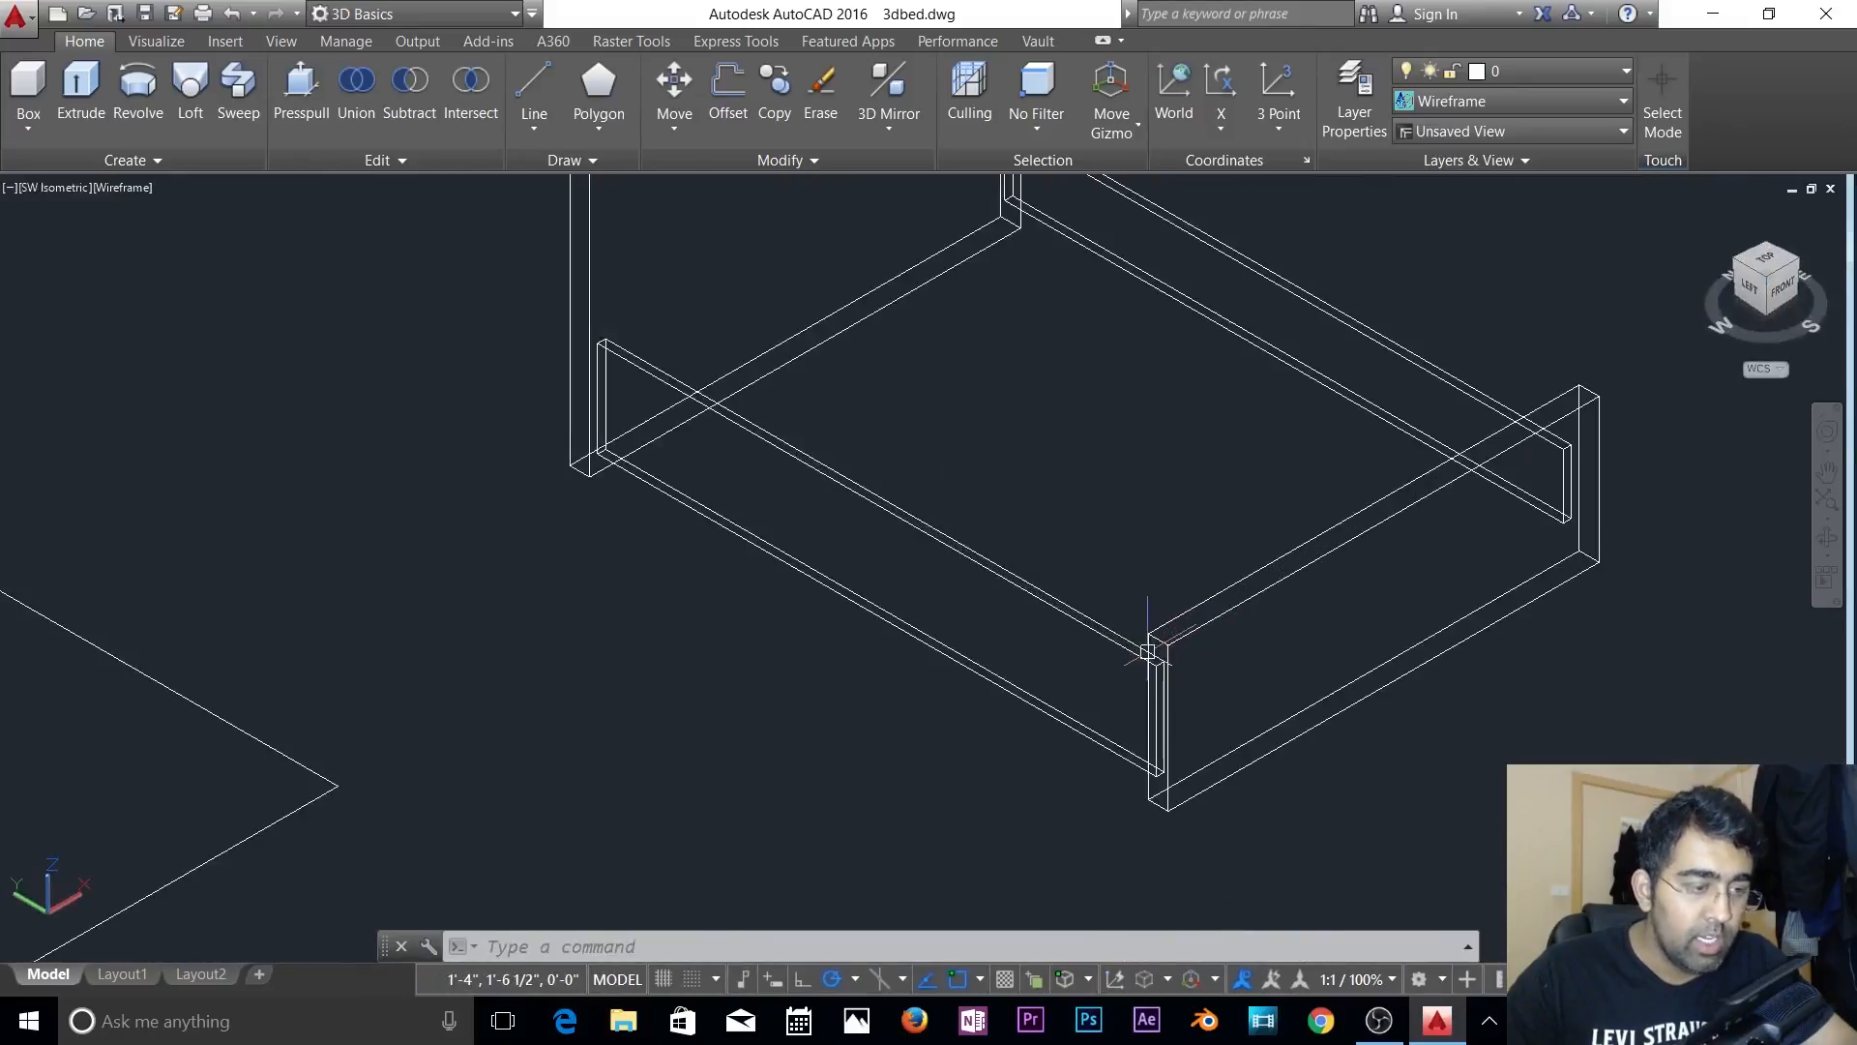
{"action": "scroll", "coordinate": [1110, 489], "scroll_direction": "up", "scroll_amount": 2}
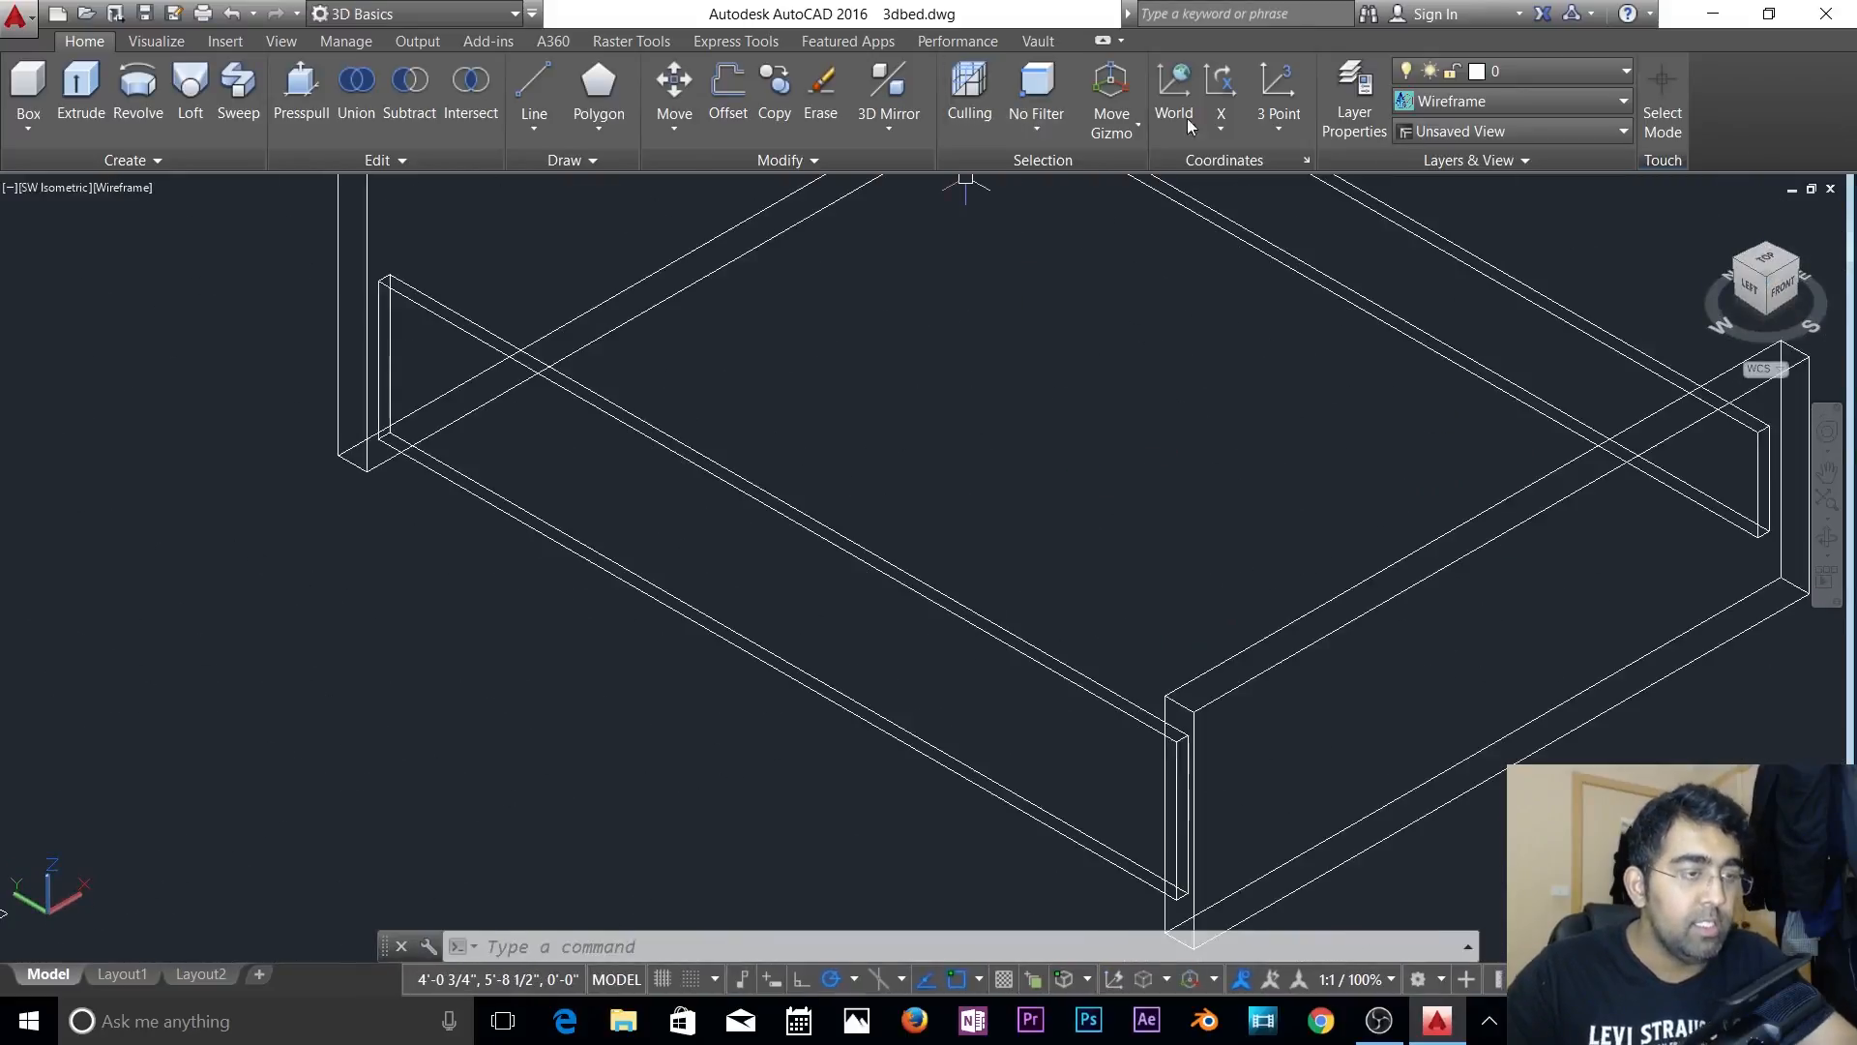
{"action": "left_click", "coordinate": [1511, 97]}
{"action": "left_click", "coordinate": [1265, 242]}
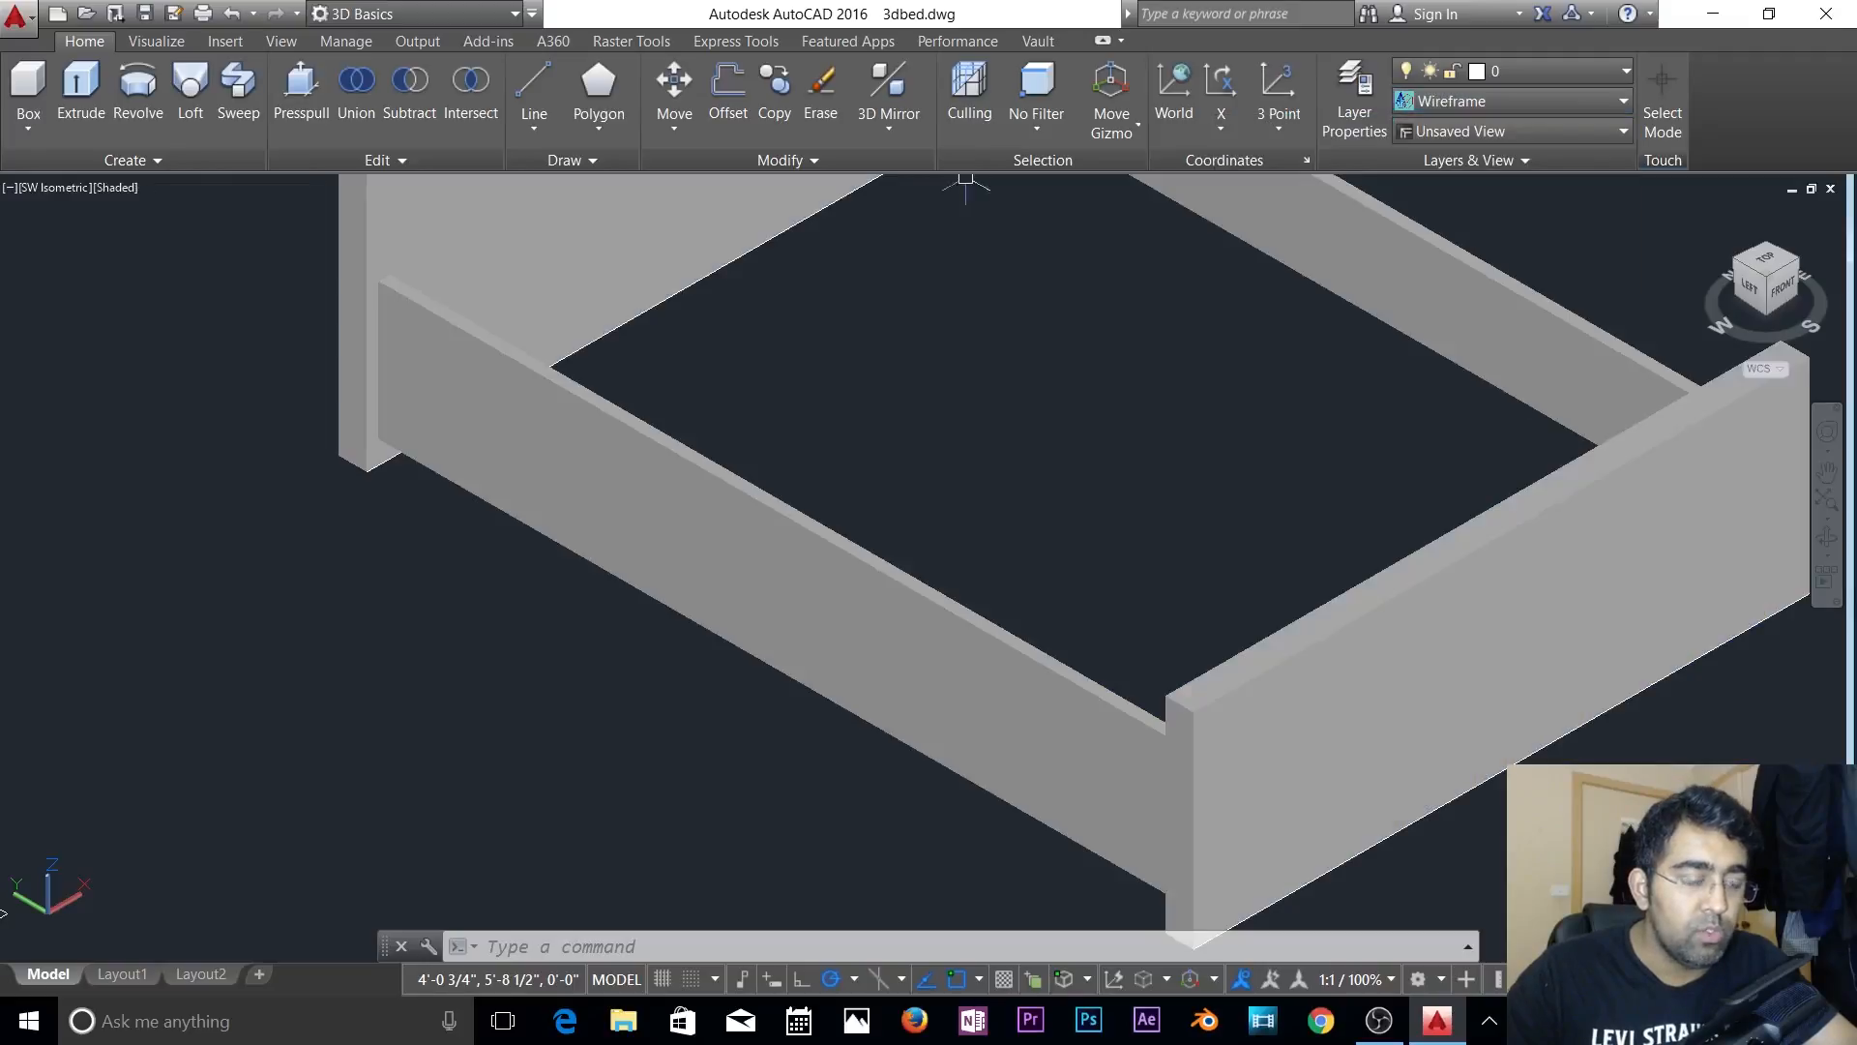
{"action": "scroll", "coordinate": [674, 592], "scroll_direction": "down", "scroll_amount": 2}
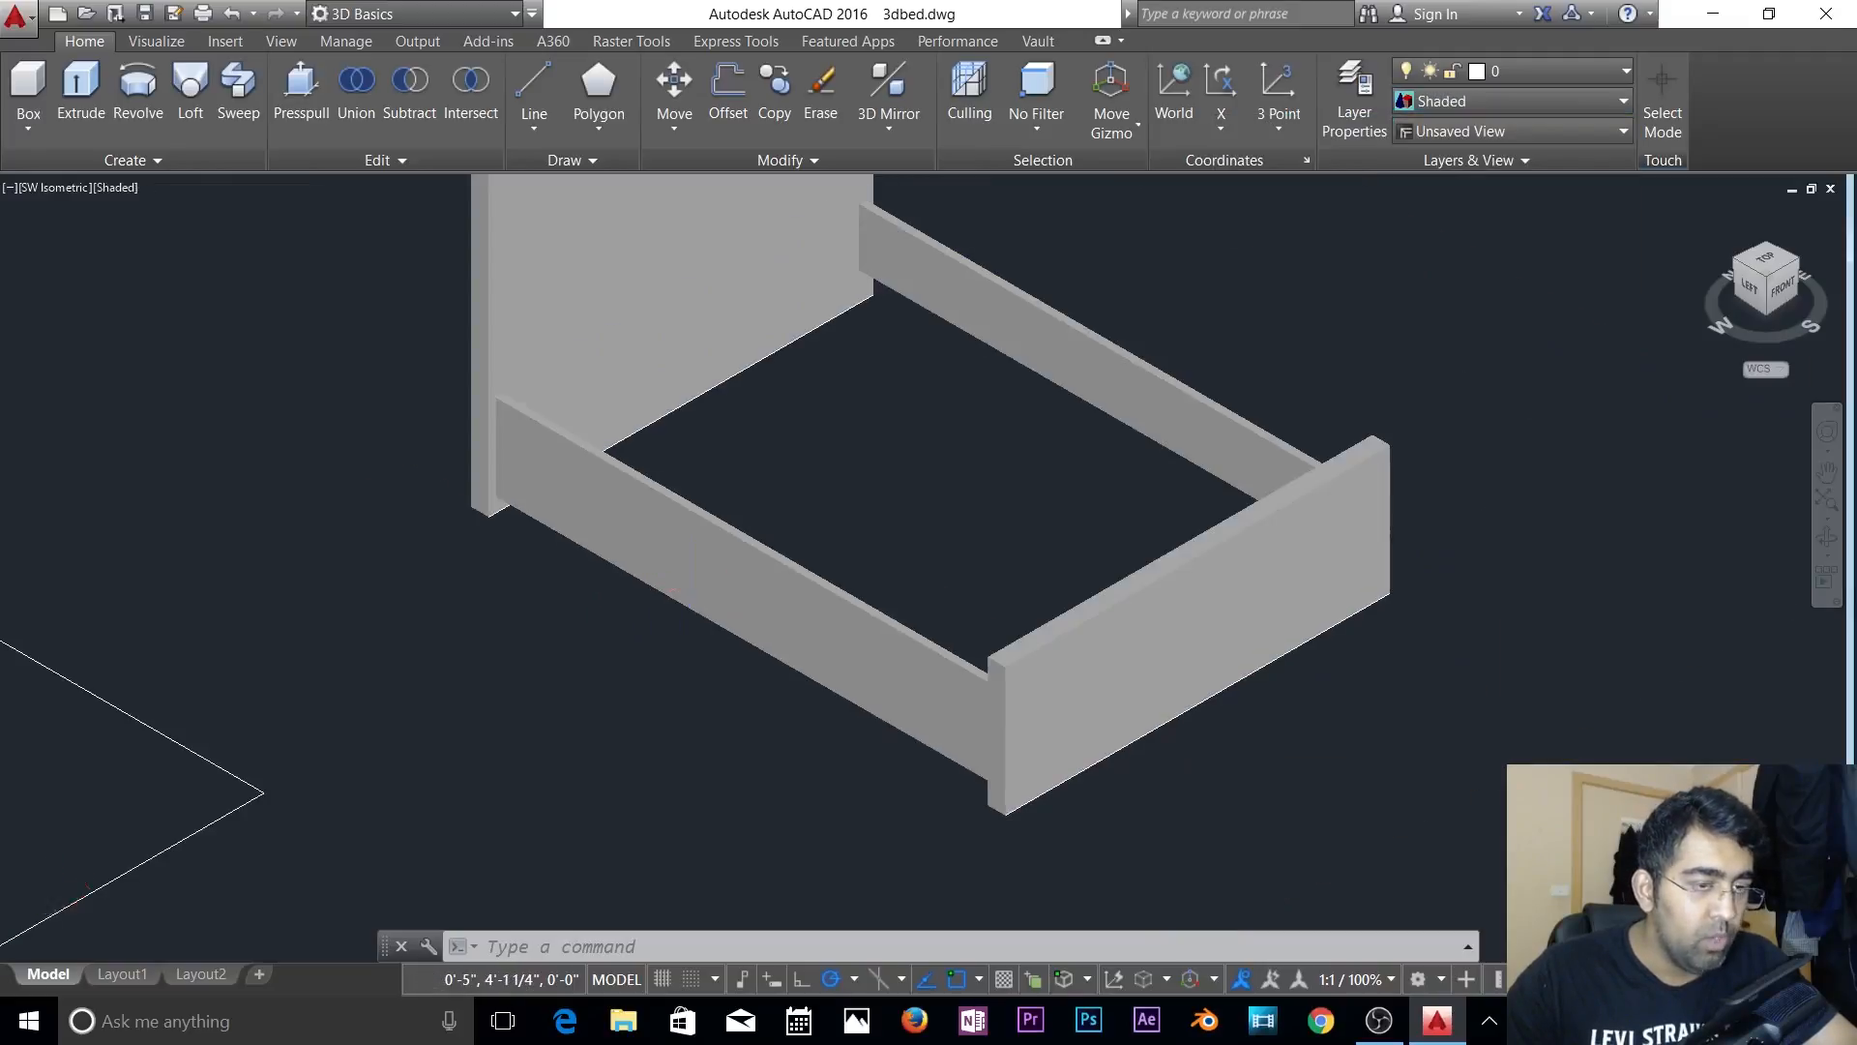
{"action": "scroll", "coordinate": [935, 655], "scroll_direction": "up", "scroll_amount": 2}
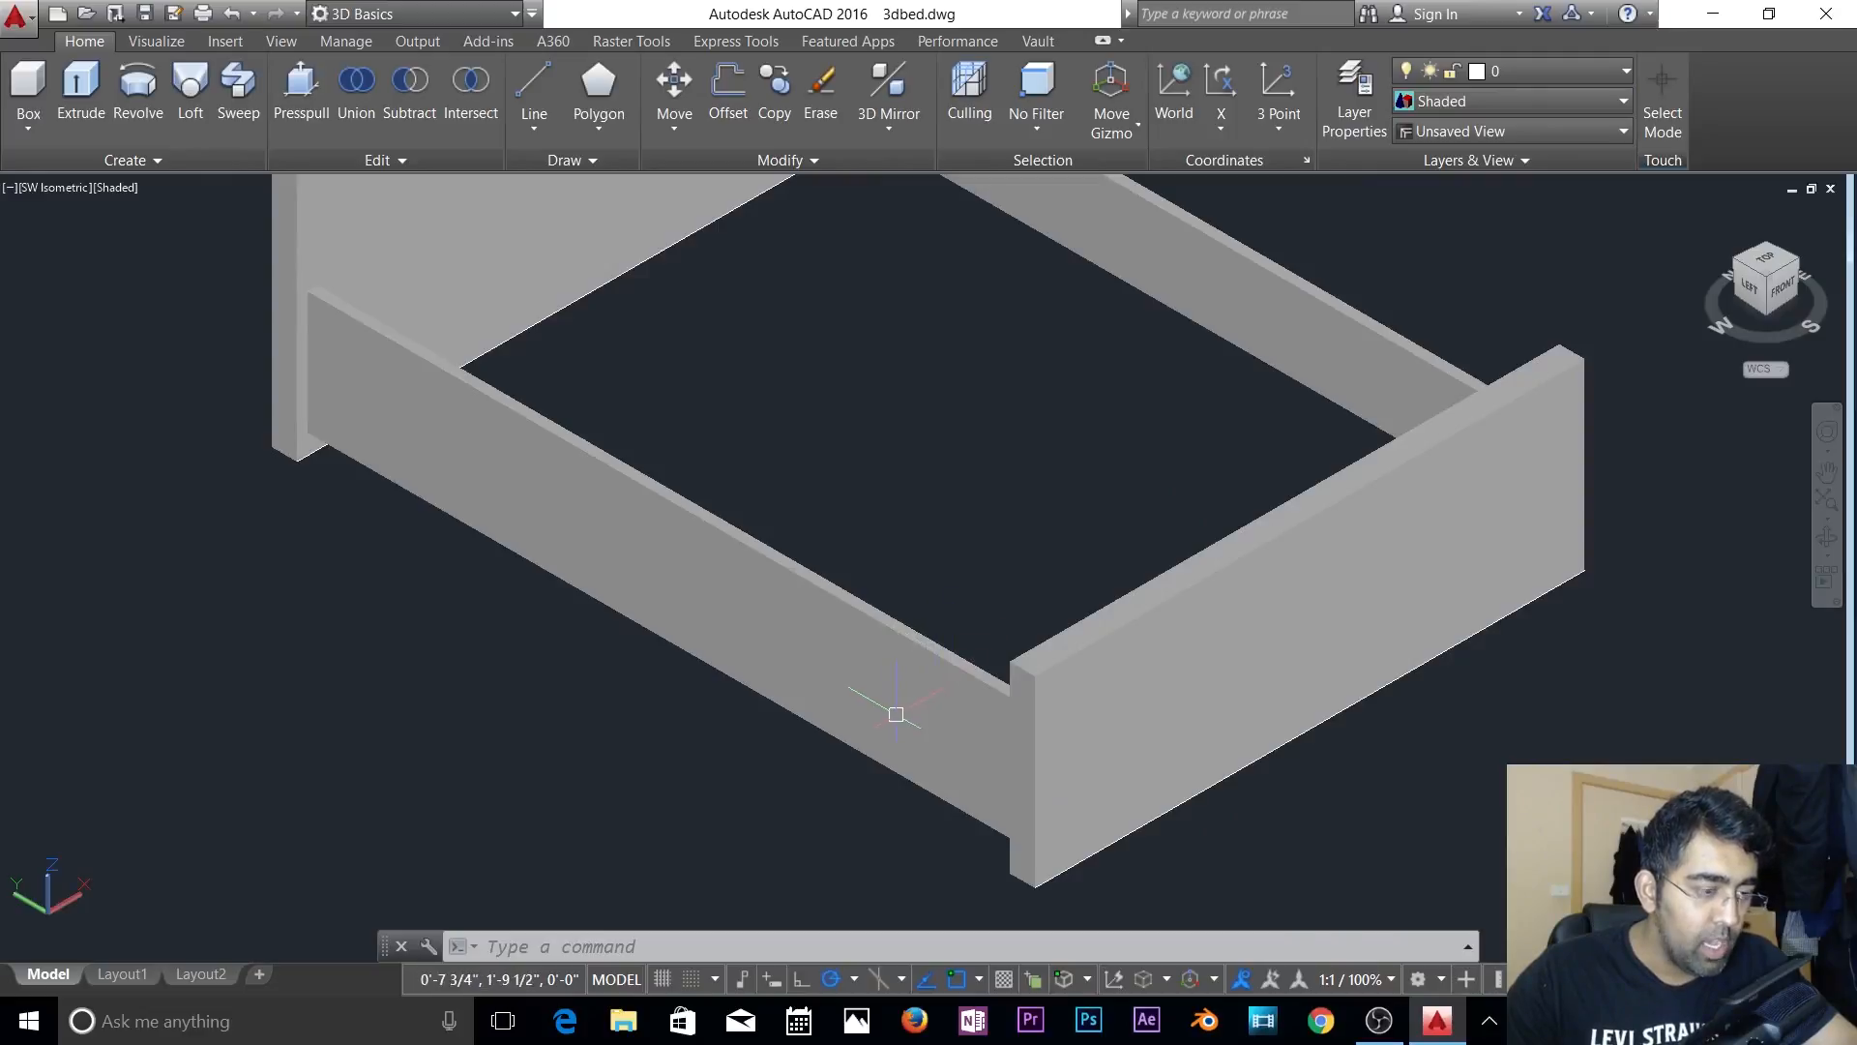
- Set the visual style back to Wireframe
{"action": "key", "text": "Escape"}
{"action": "key", "text": "Escape"}
{"action": "key", "text": "Escape"}
{"action": "left_click", "coordinate": [1528, 101]}
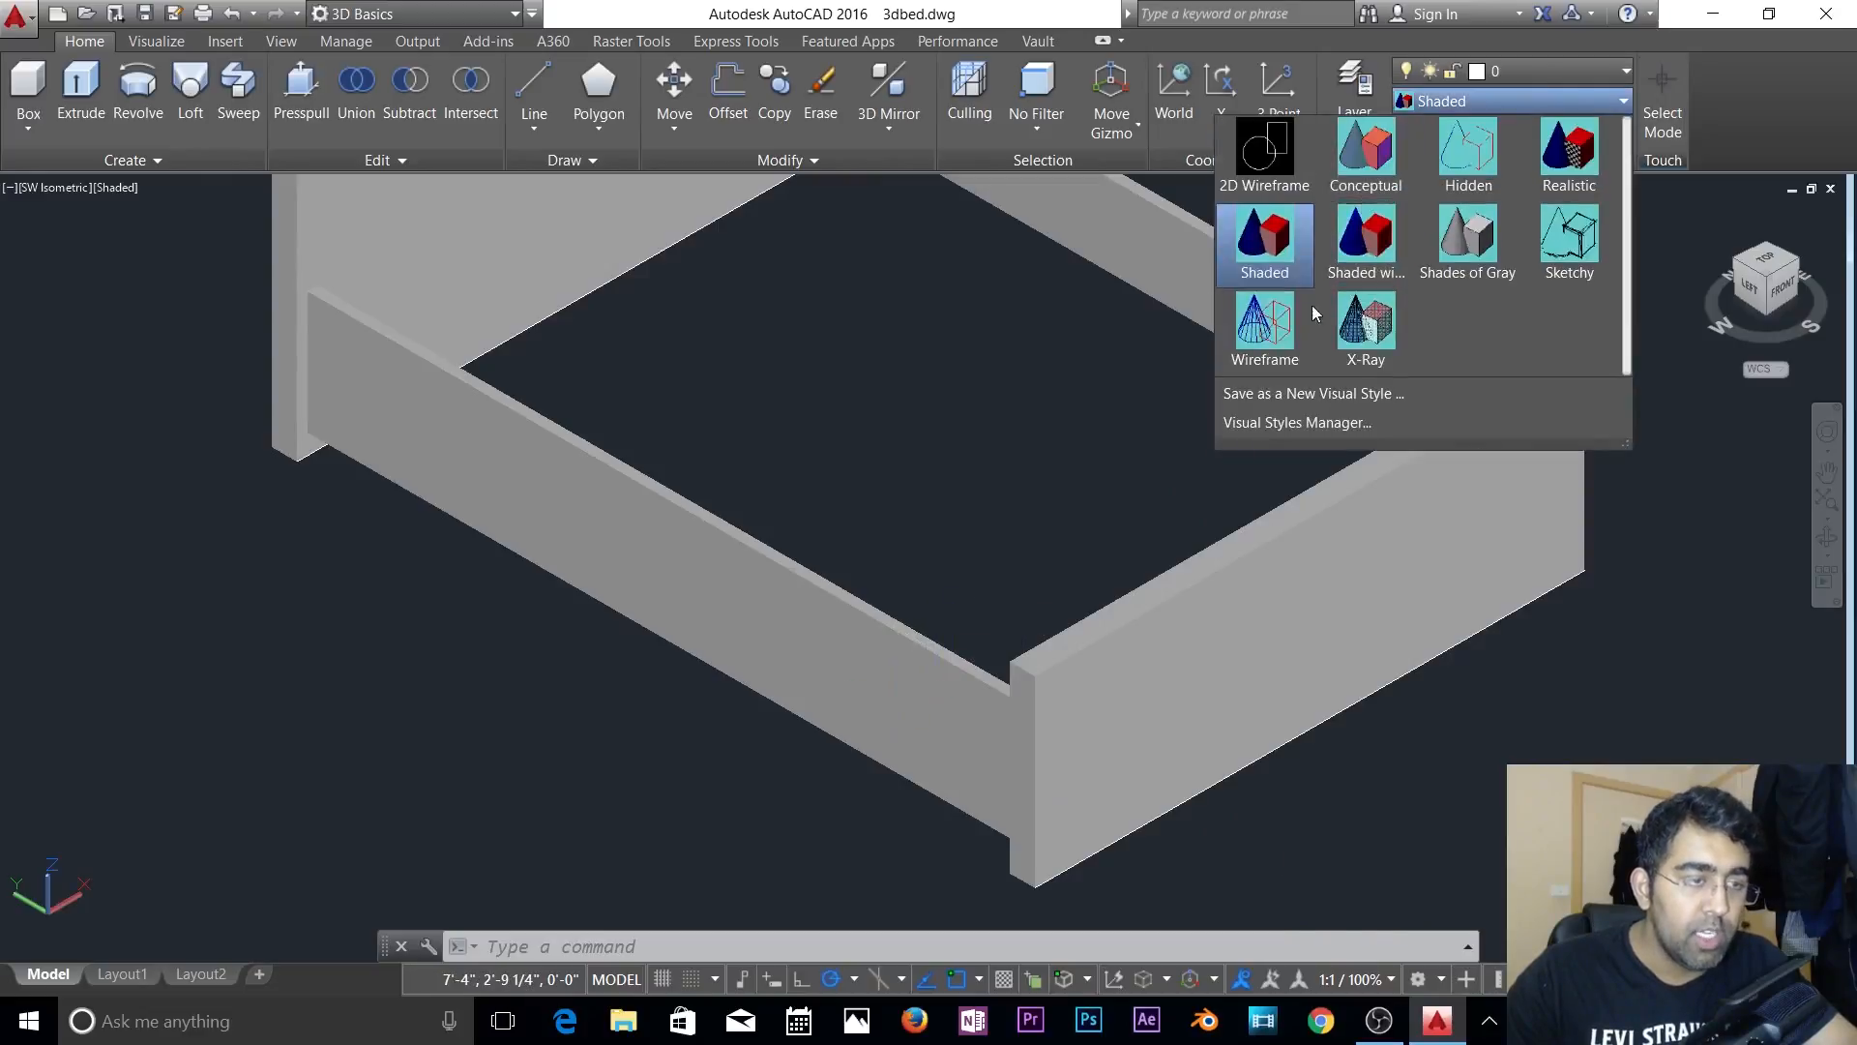
{"action": "left_click", "coordinate": [1265, 321]}
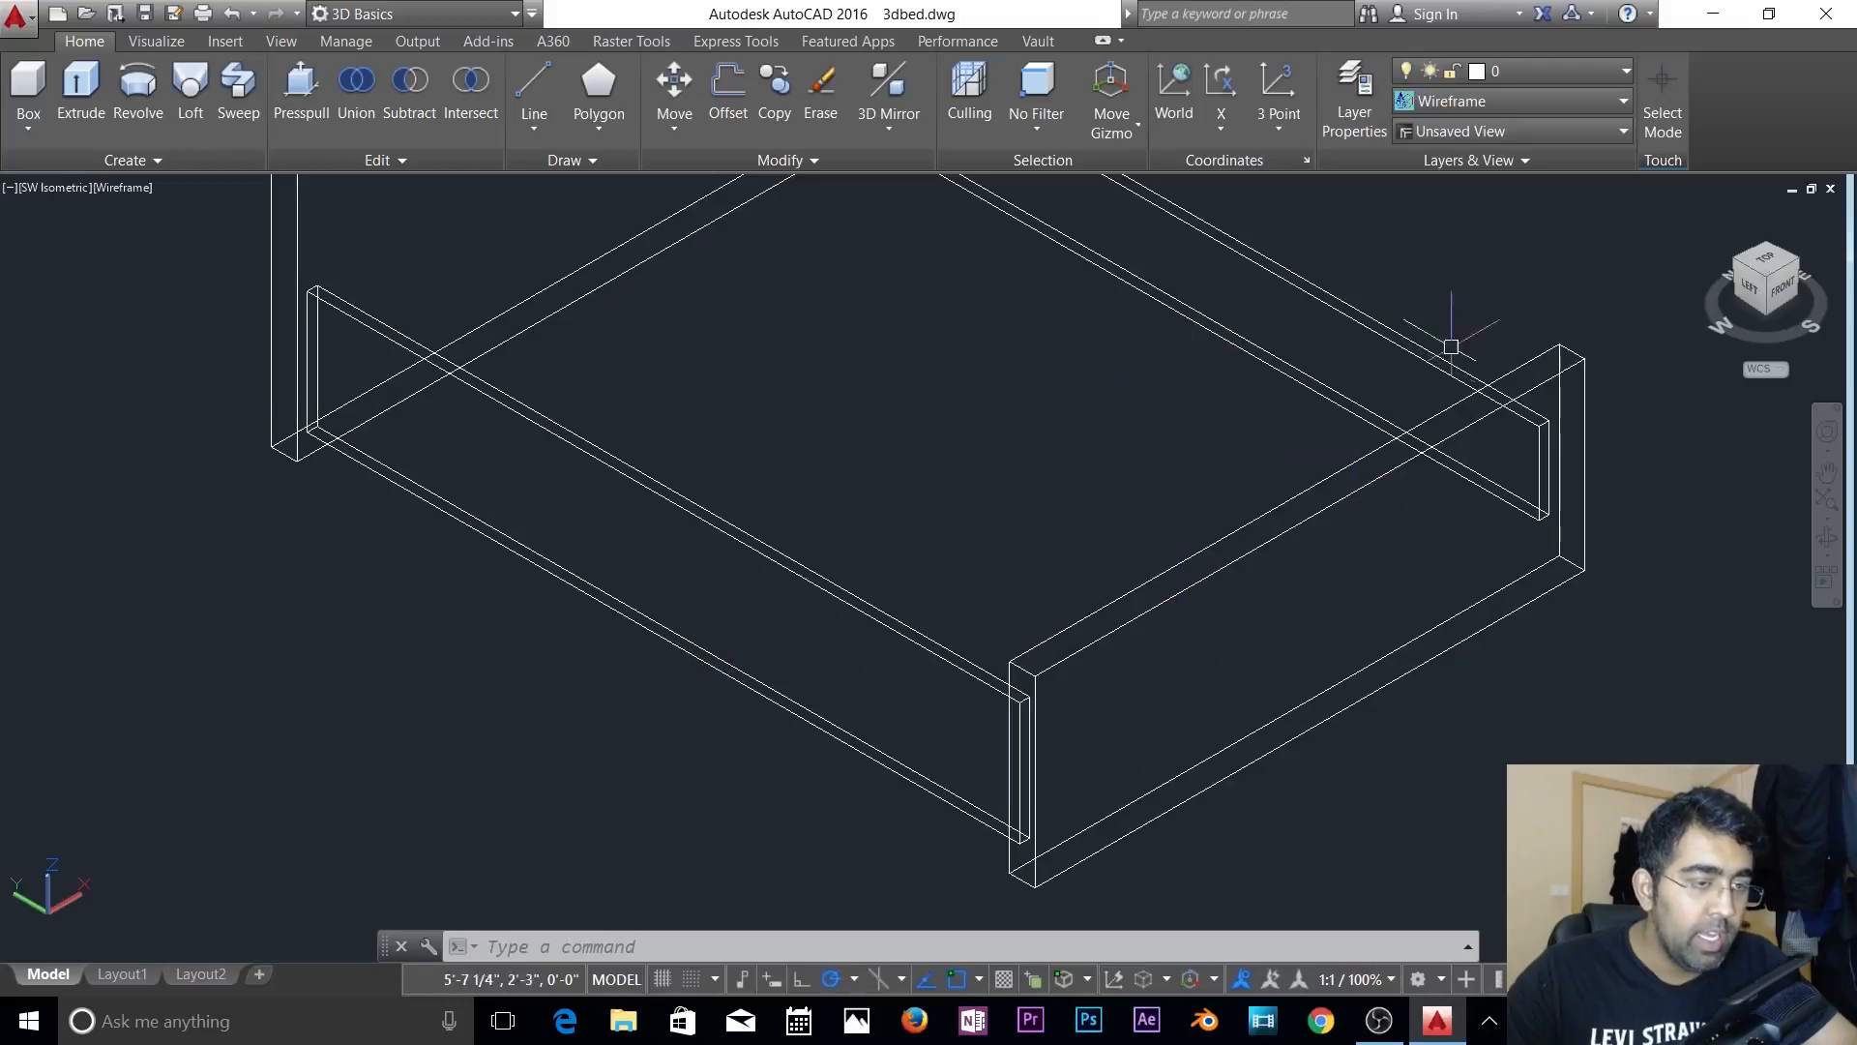
- Delete the shallower far side rail between the headboard and the footboard
{"action": "left_click", "coordinate": [1495, 307]}
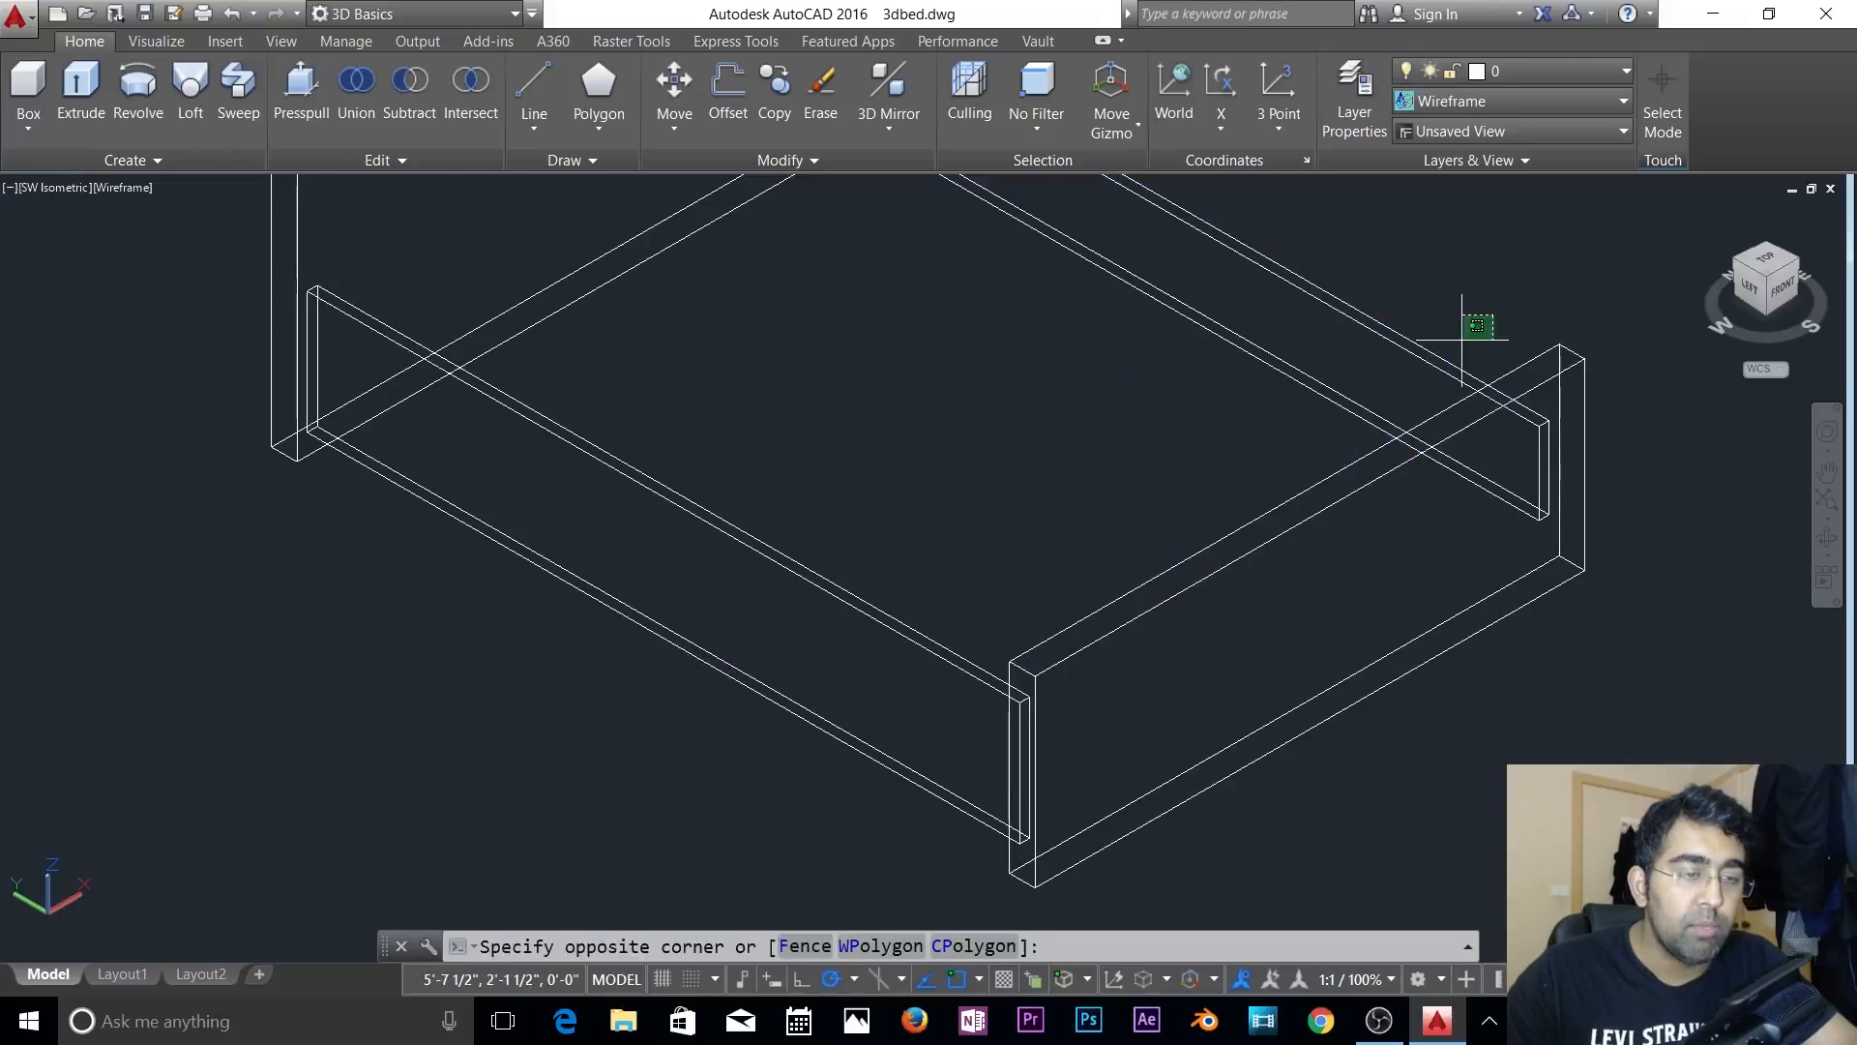
{"action": "left_click", "coordinate": [1373, 375]}
{"action": "key", "text": "Delete"}
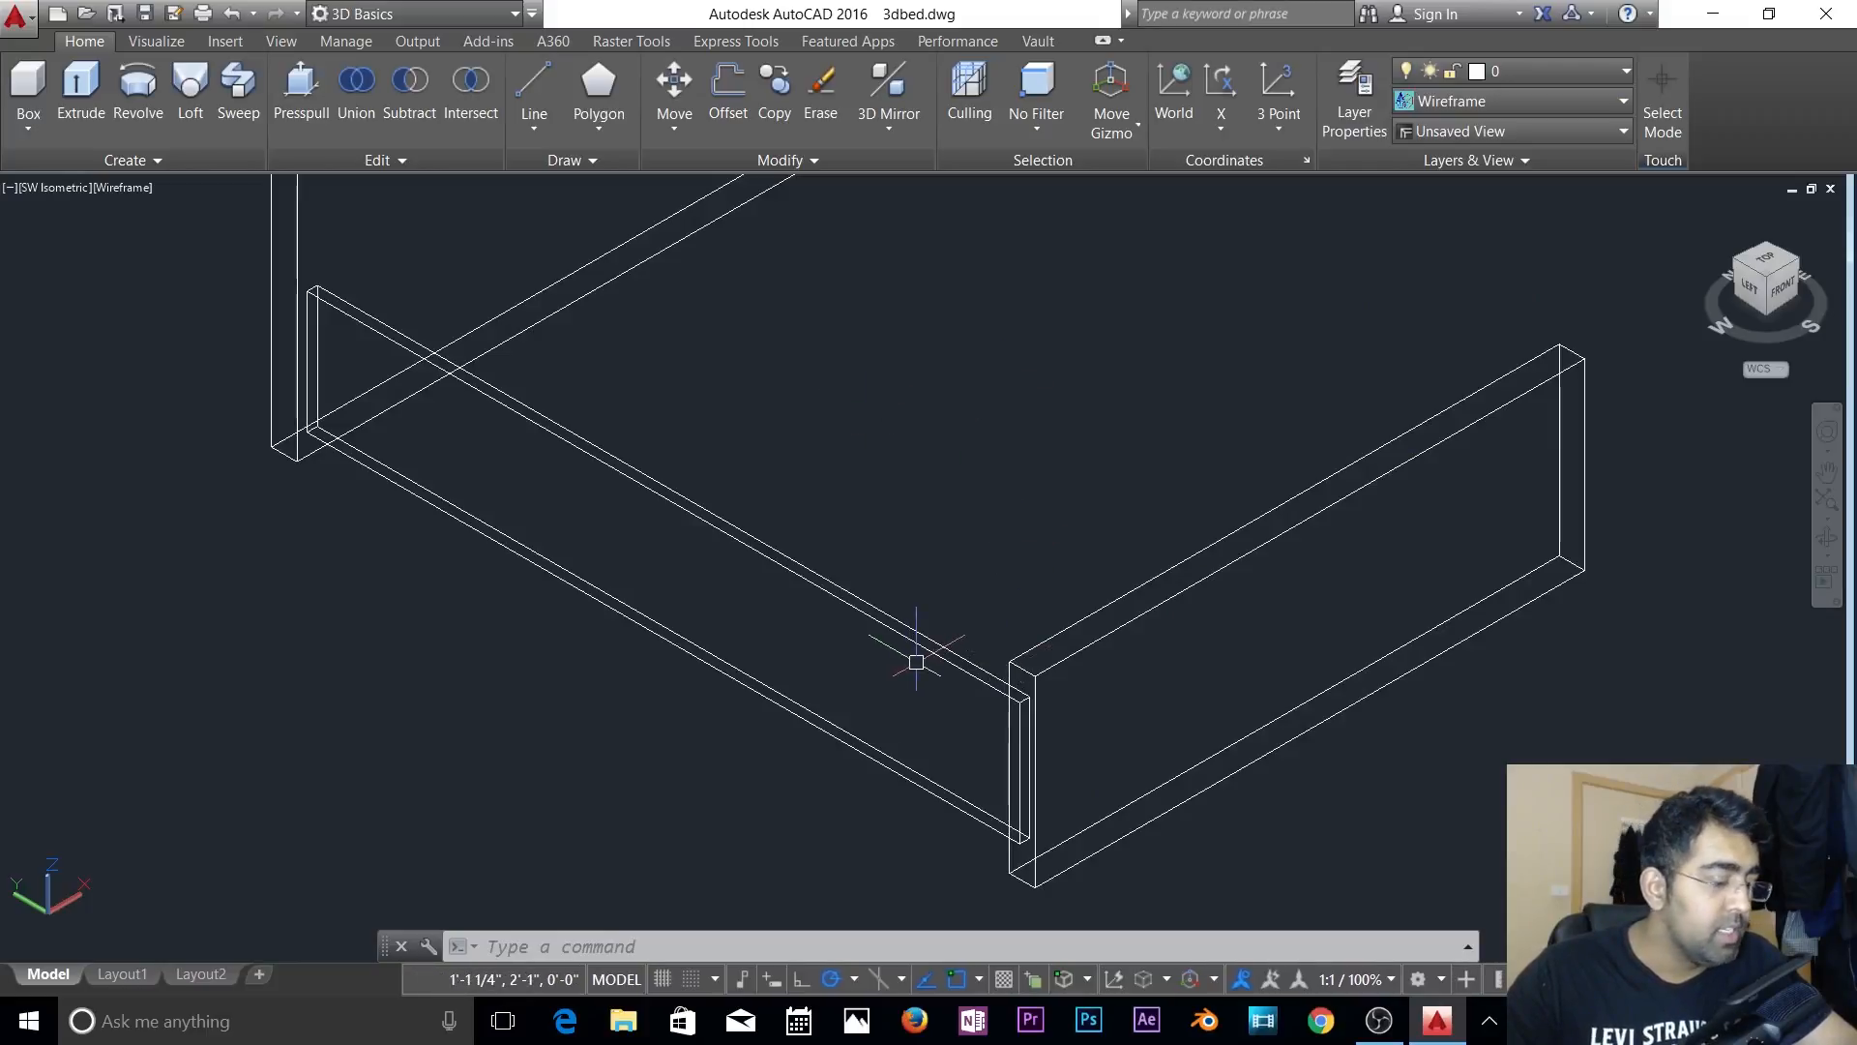
{"action": "type", "text": "c"}
{"action": "key", "text": "Return"}
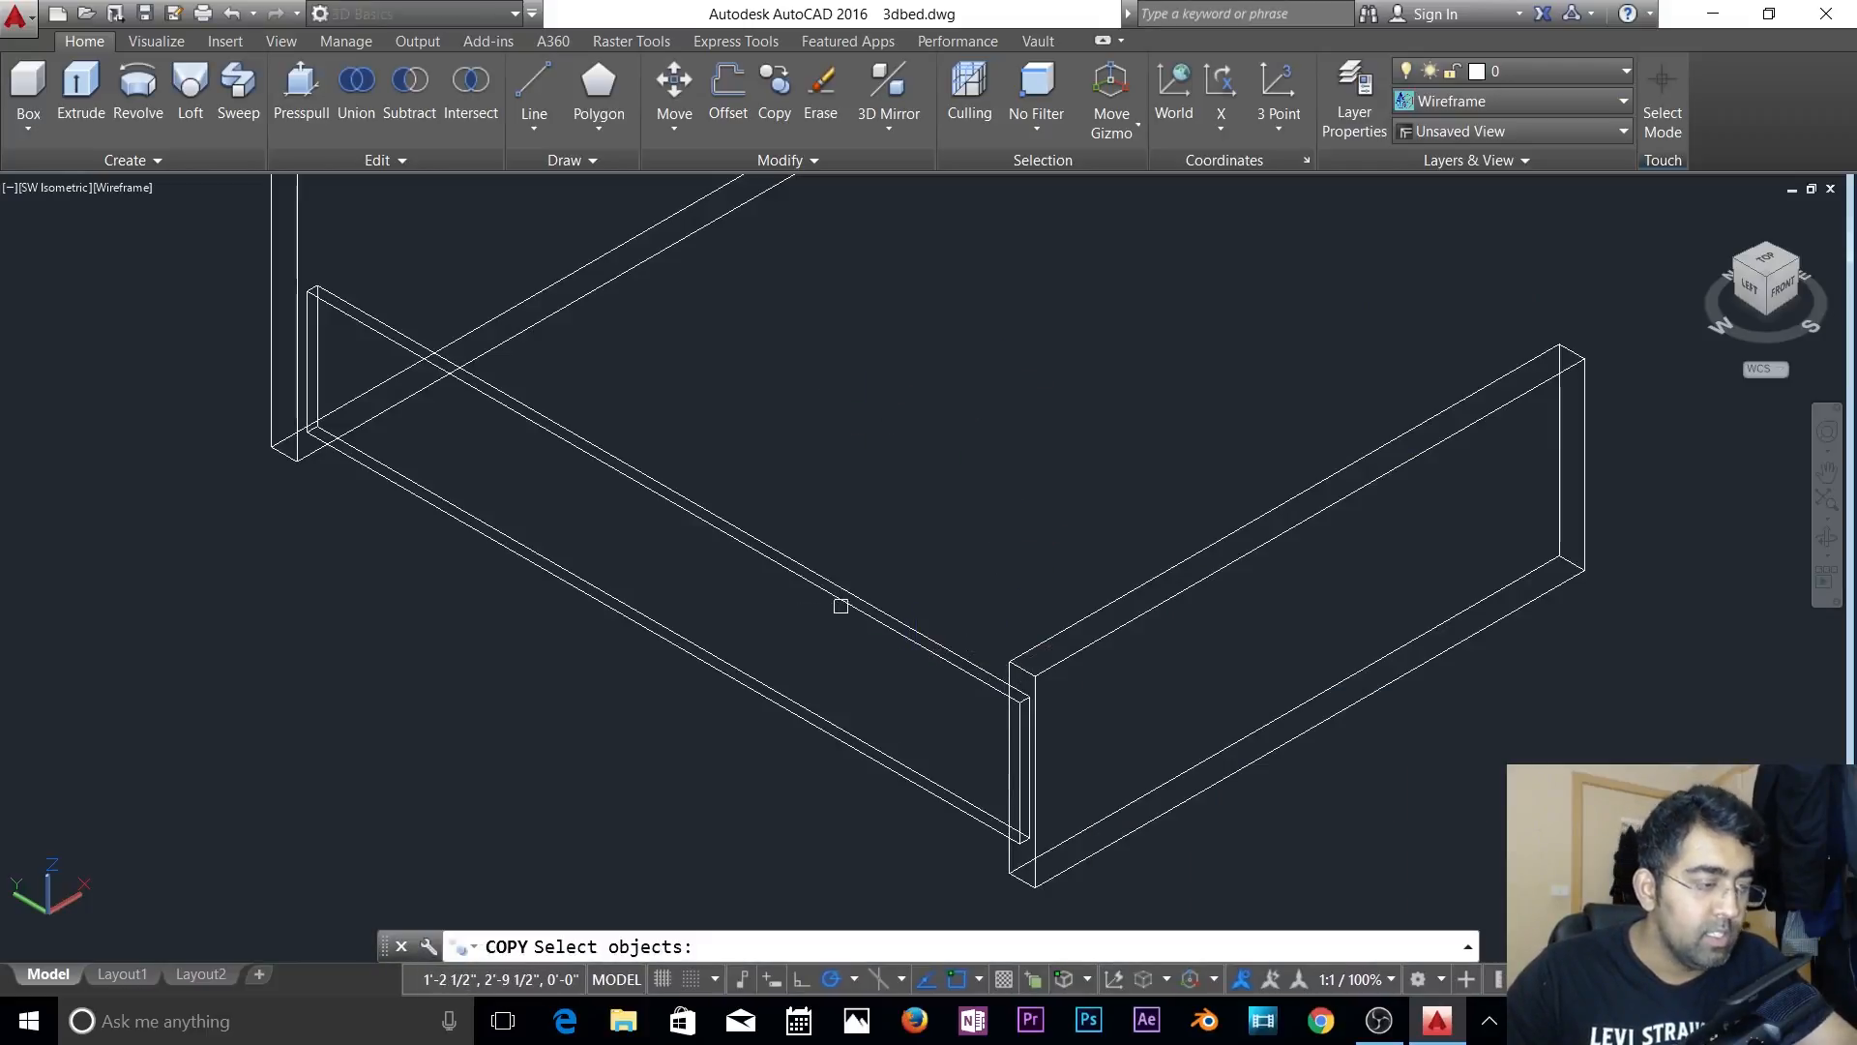
{"action": "left_click", "coordinate": [841, 606]}
{"action": "key", "text": "Return"}
{"action": "key", "text": "Escape"}
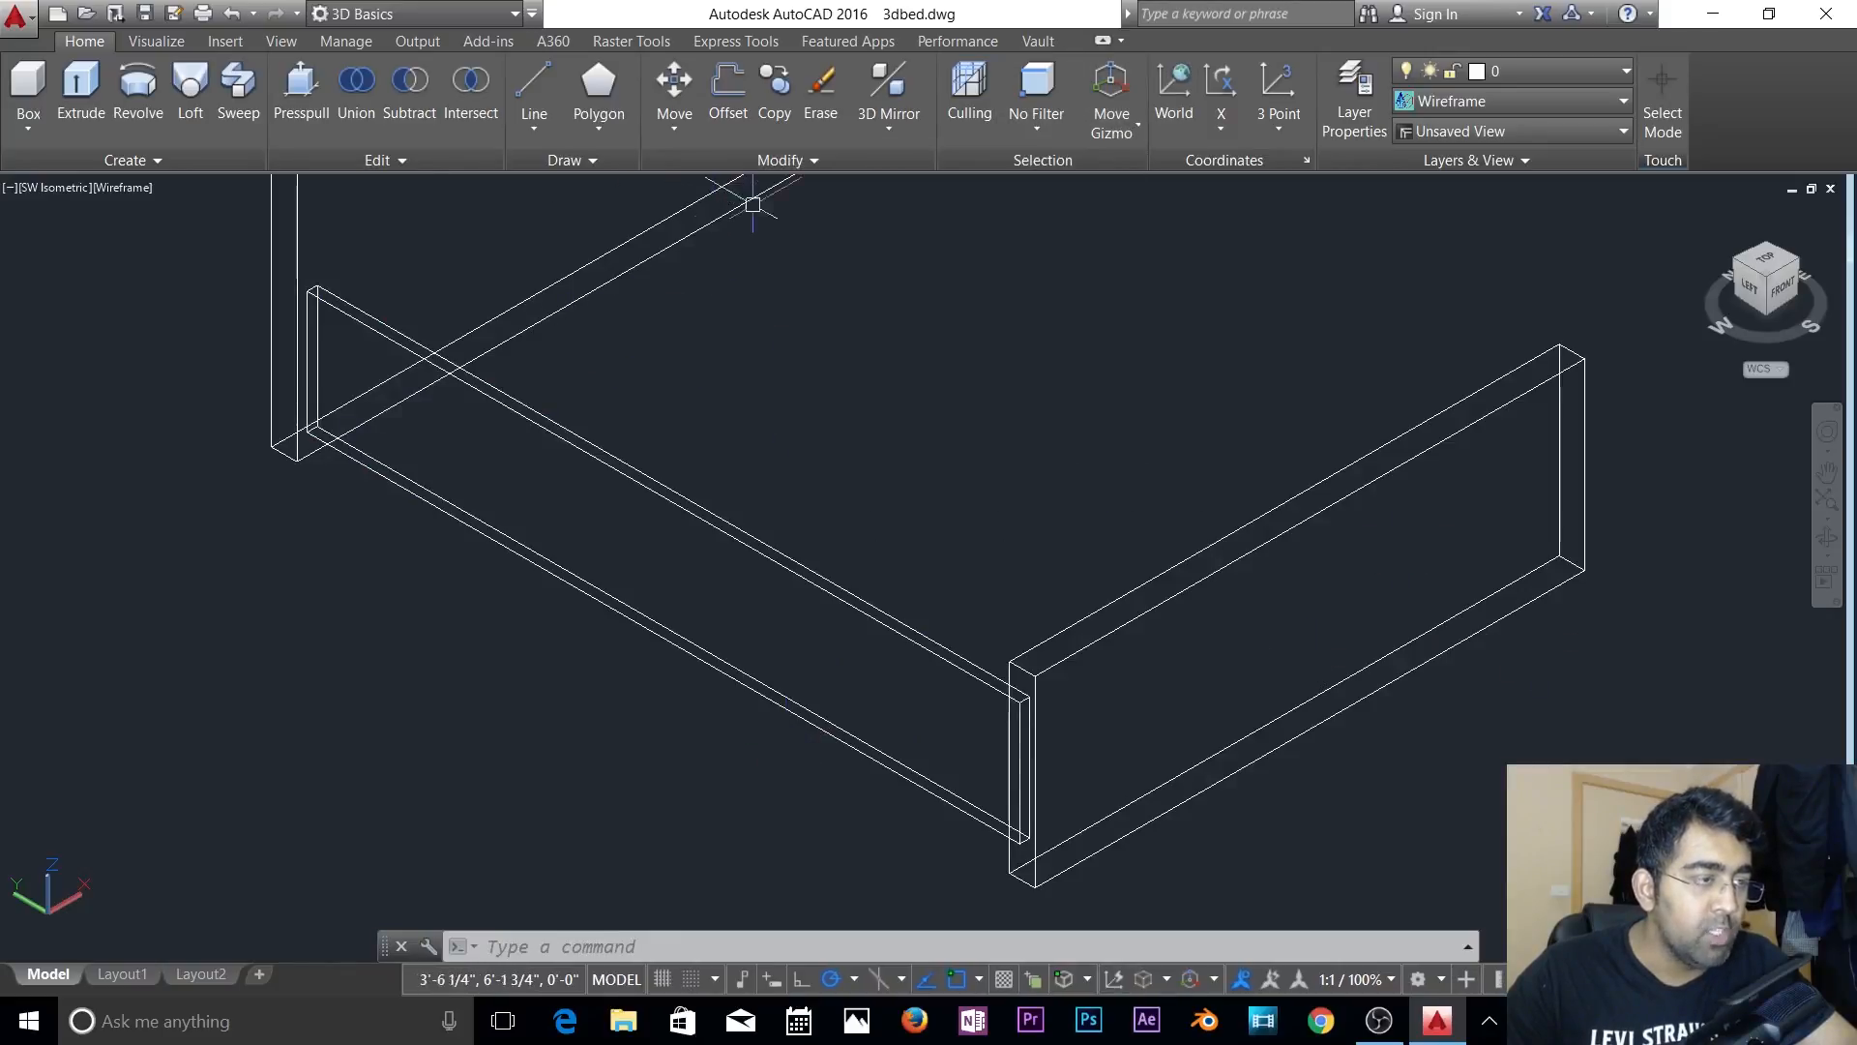
- Try to 3D-mirror the near side rail about a three-point plane: the footboard's lower and upper outer edge midpoints and its upper far corner
{"action": "left_click", "coordinate": [897, 118]}
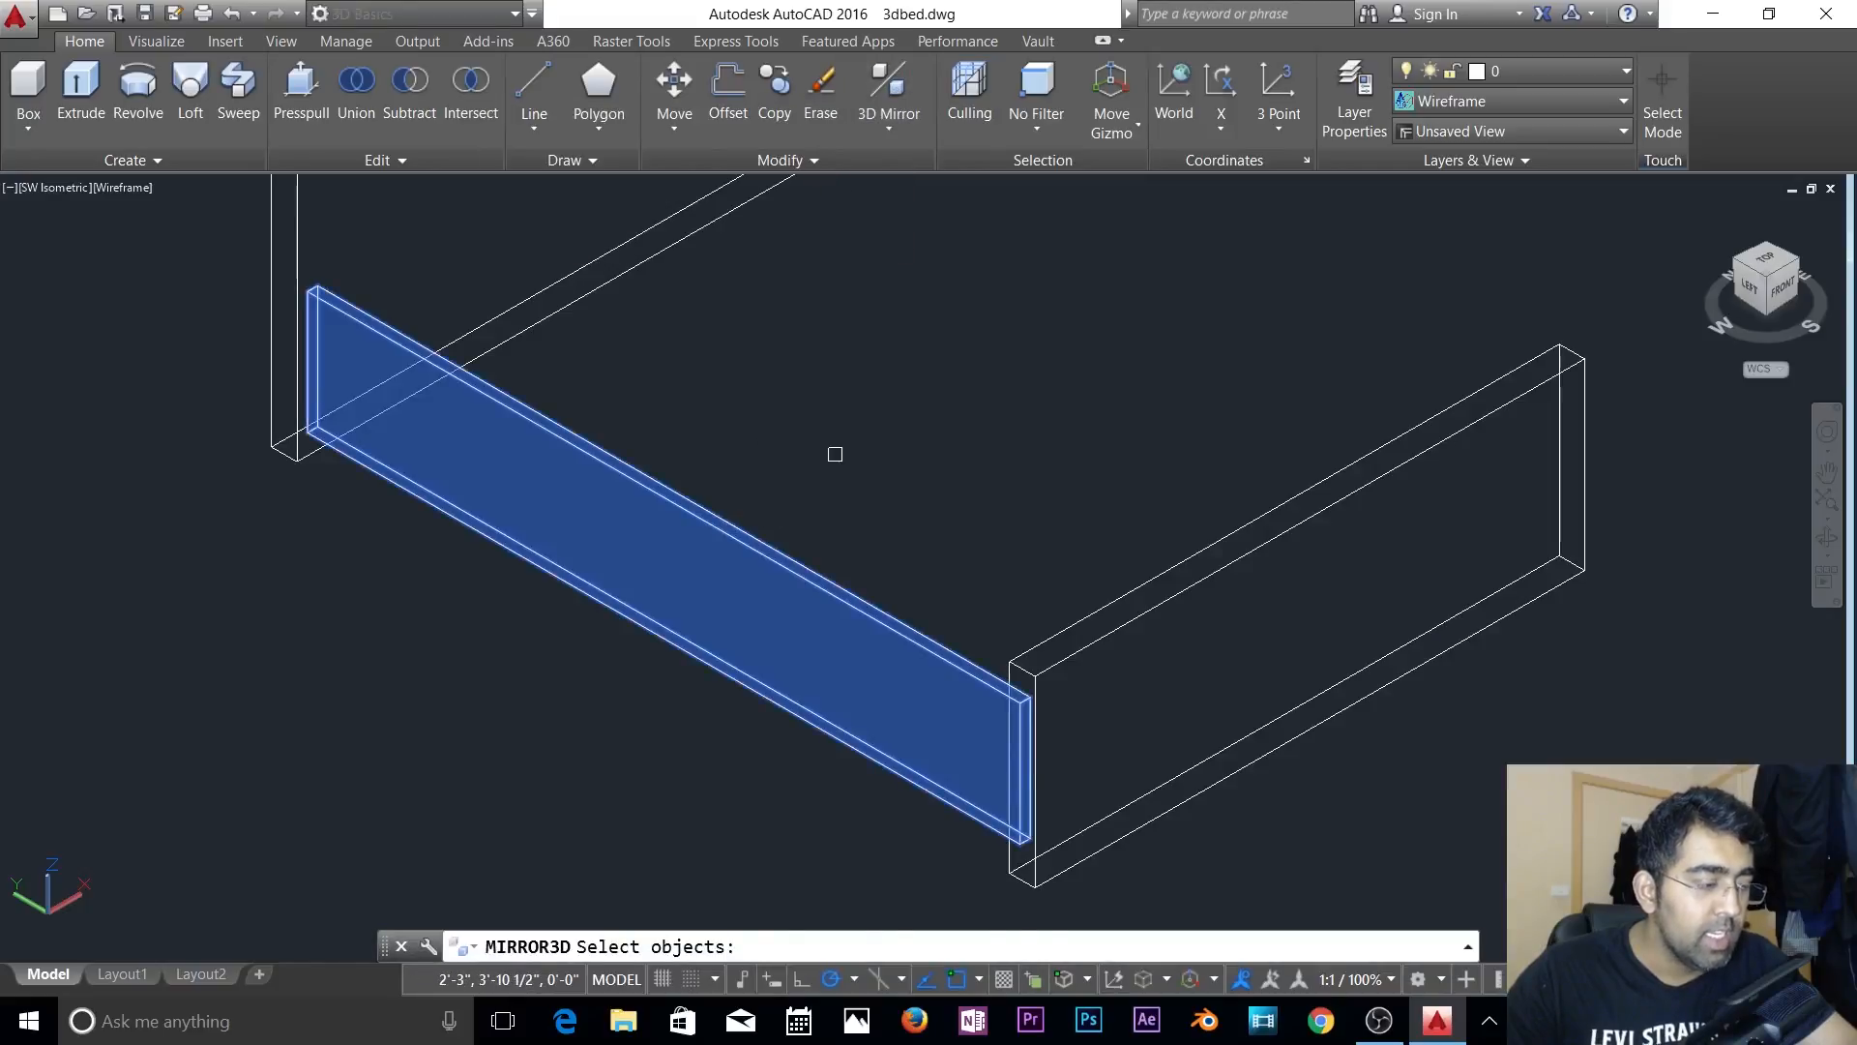
{"action": "key", "text": "Return"}
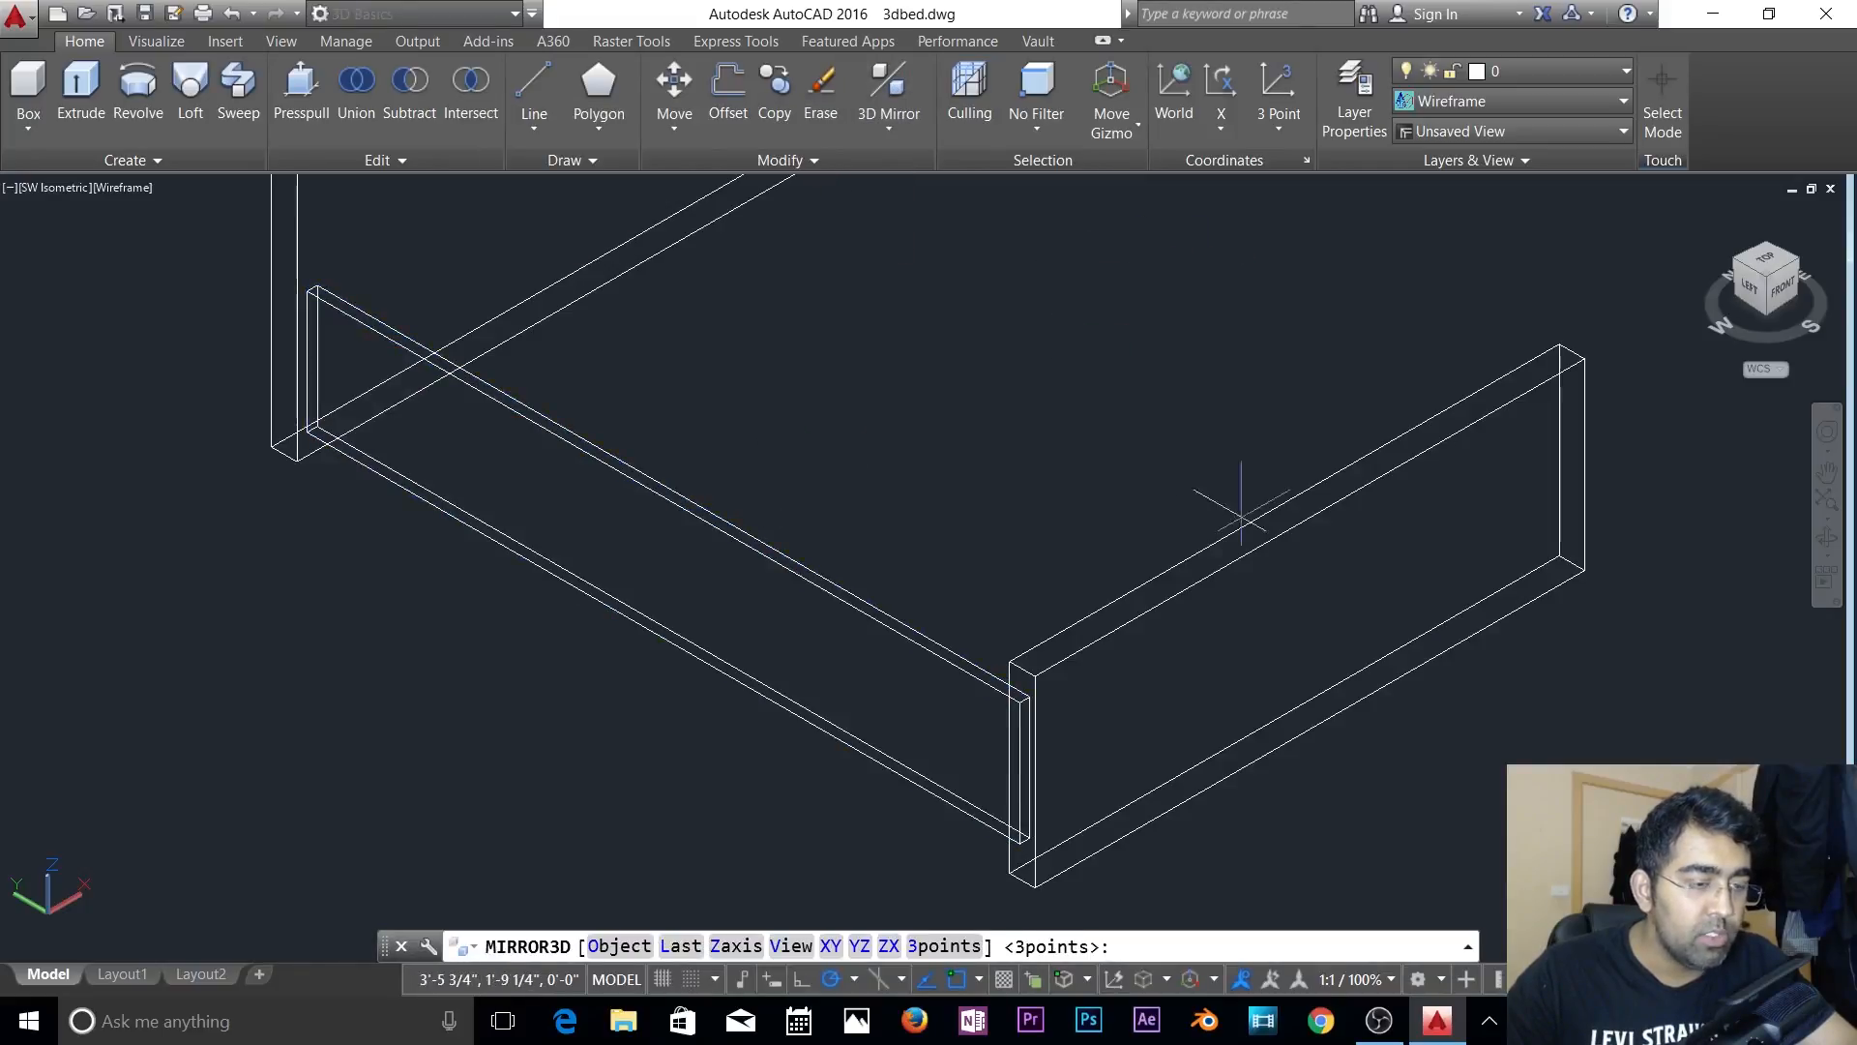
{"action": "left_click", "coordinate": [1308, 731]}
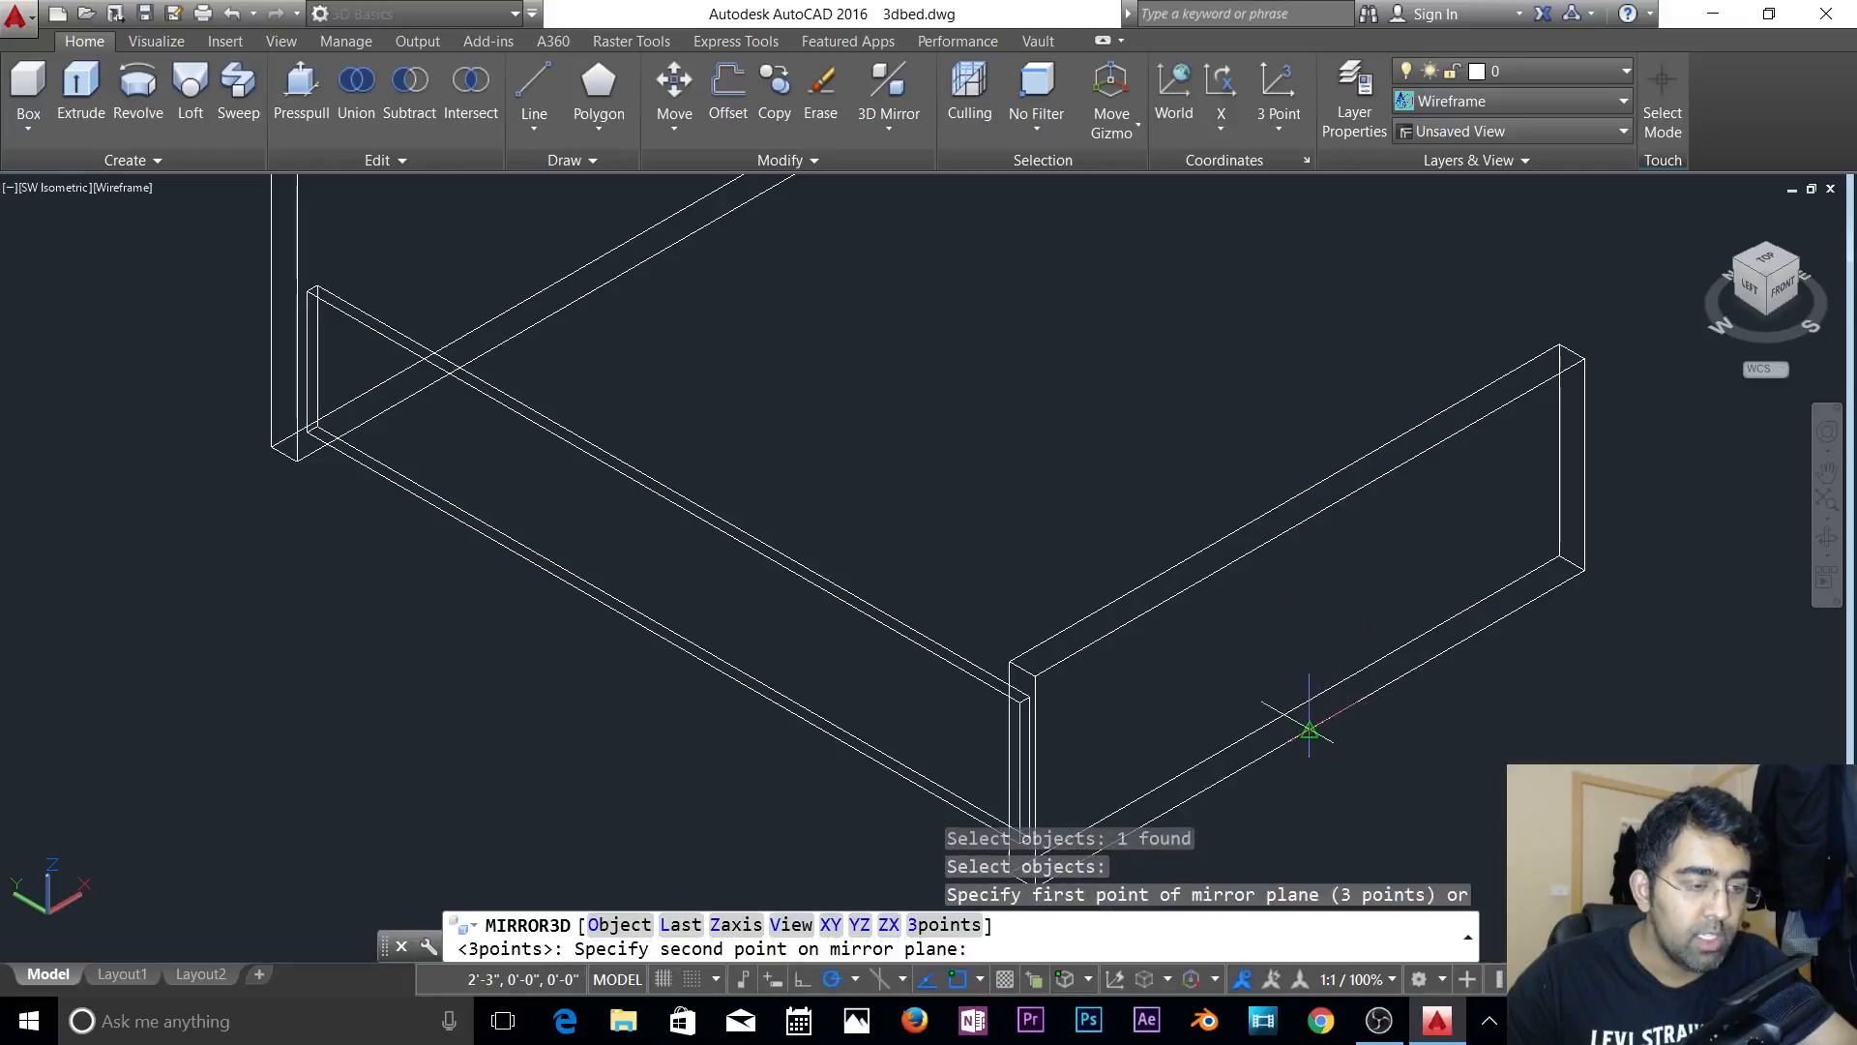
{"action": "left_click", "coordinate": [1309, 522]}
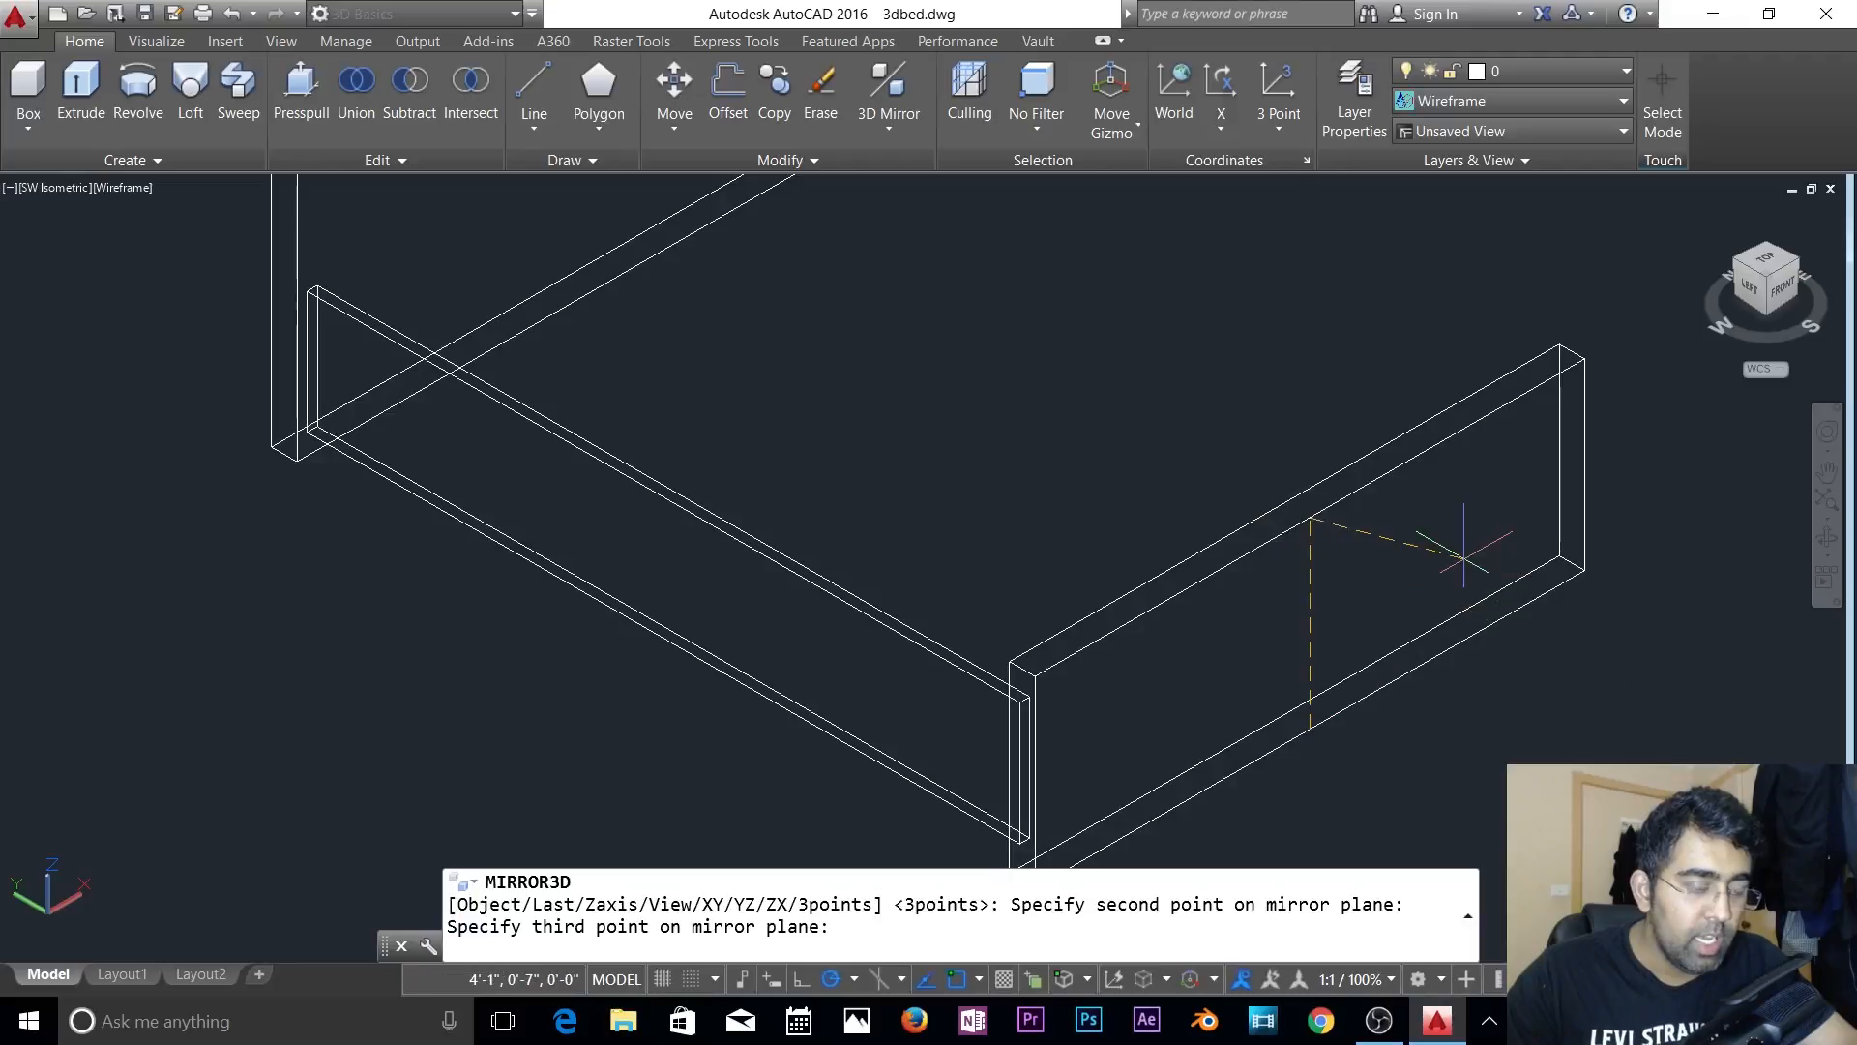
{"action": "left_click", "coordinate": [1584, 360]}
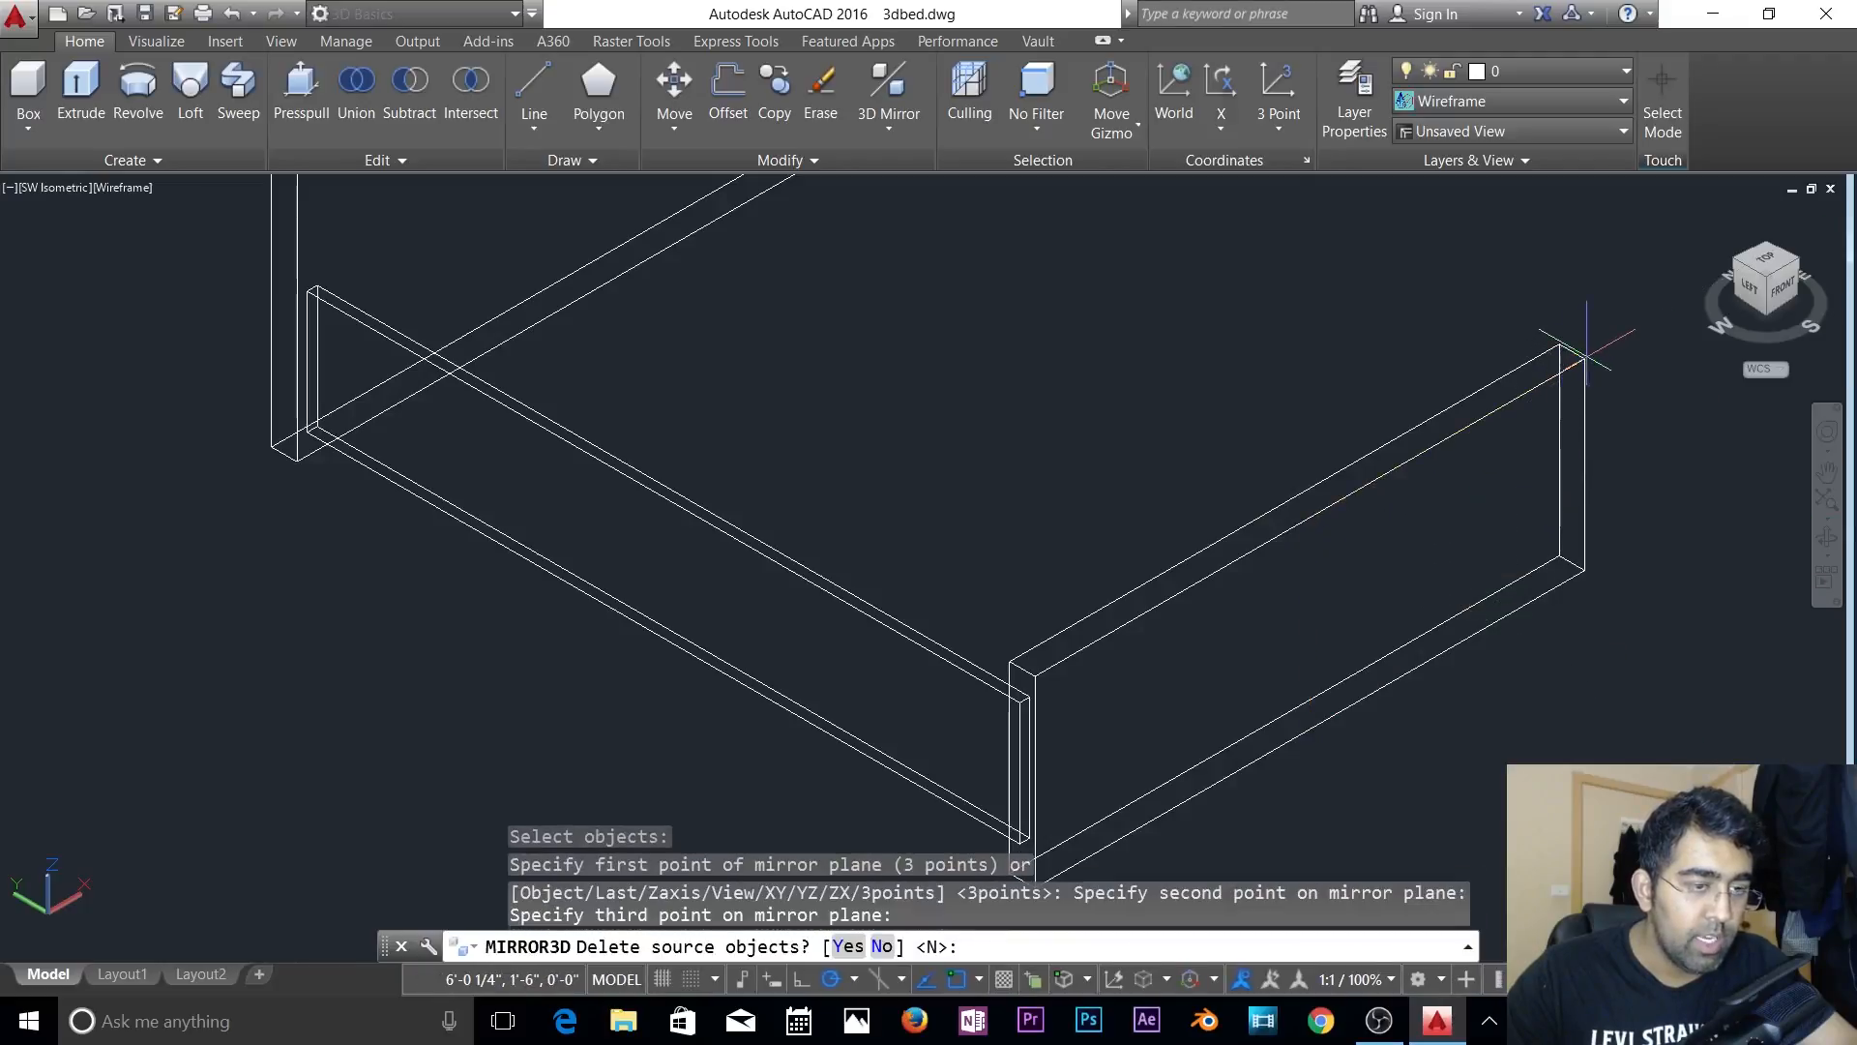
{"action": "key", "text": "Return"}
{"action": "scroll", "coordinate": [1405, 577], "scroll_direction": "down", "scroll_amount": 2}
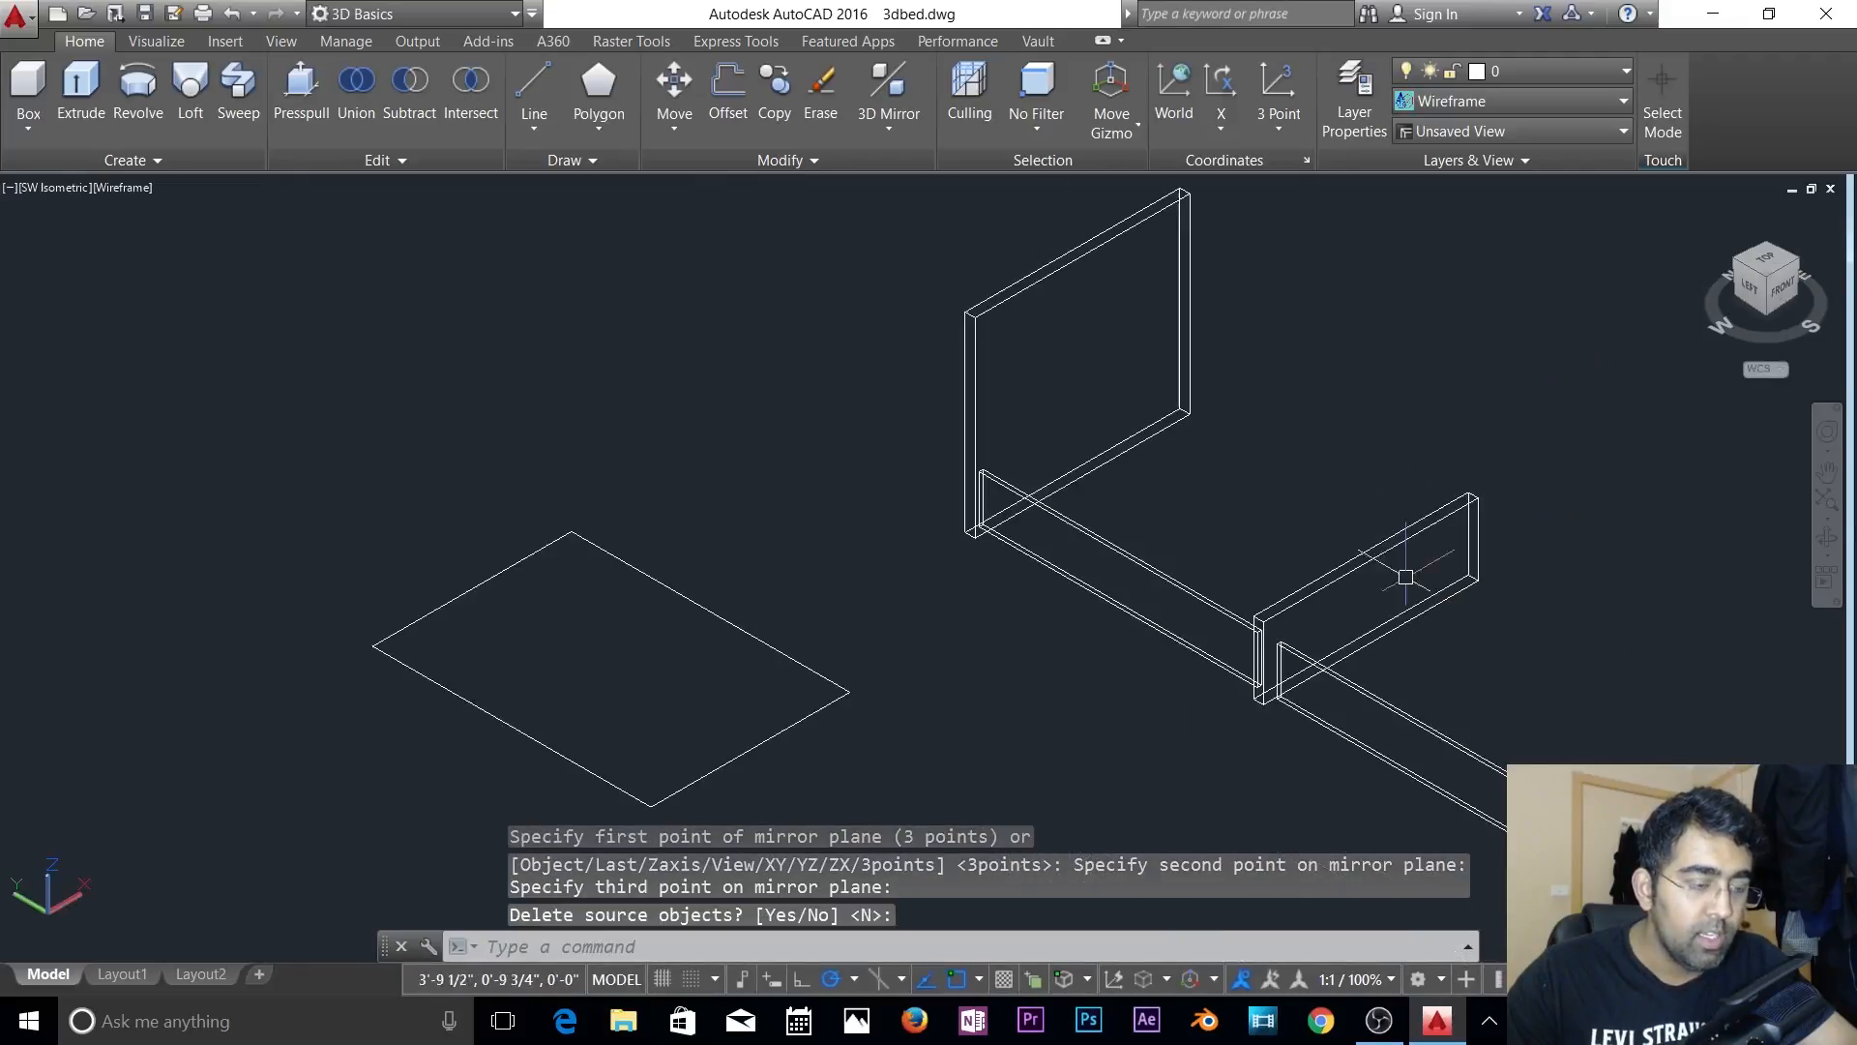
- Delete the misplaced mirrored rail extending beyond the footboard
{"action": "scroll", "coordinate": [1413, 655], "scroll_direction": "up", "scroll_amount": 2}
{"action": "key", "text": "Escape"}
{"action": "key", "text": "Escape"}
{"action": "left_click", "coordinate": [1430, 684]}
{"action": "left_click", "coordinate": [1375, 757]}
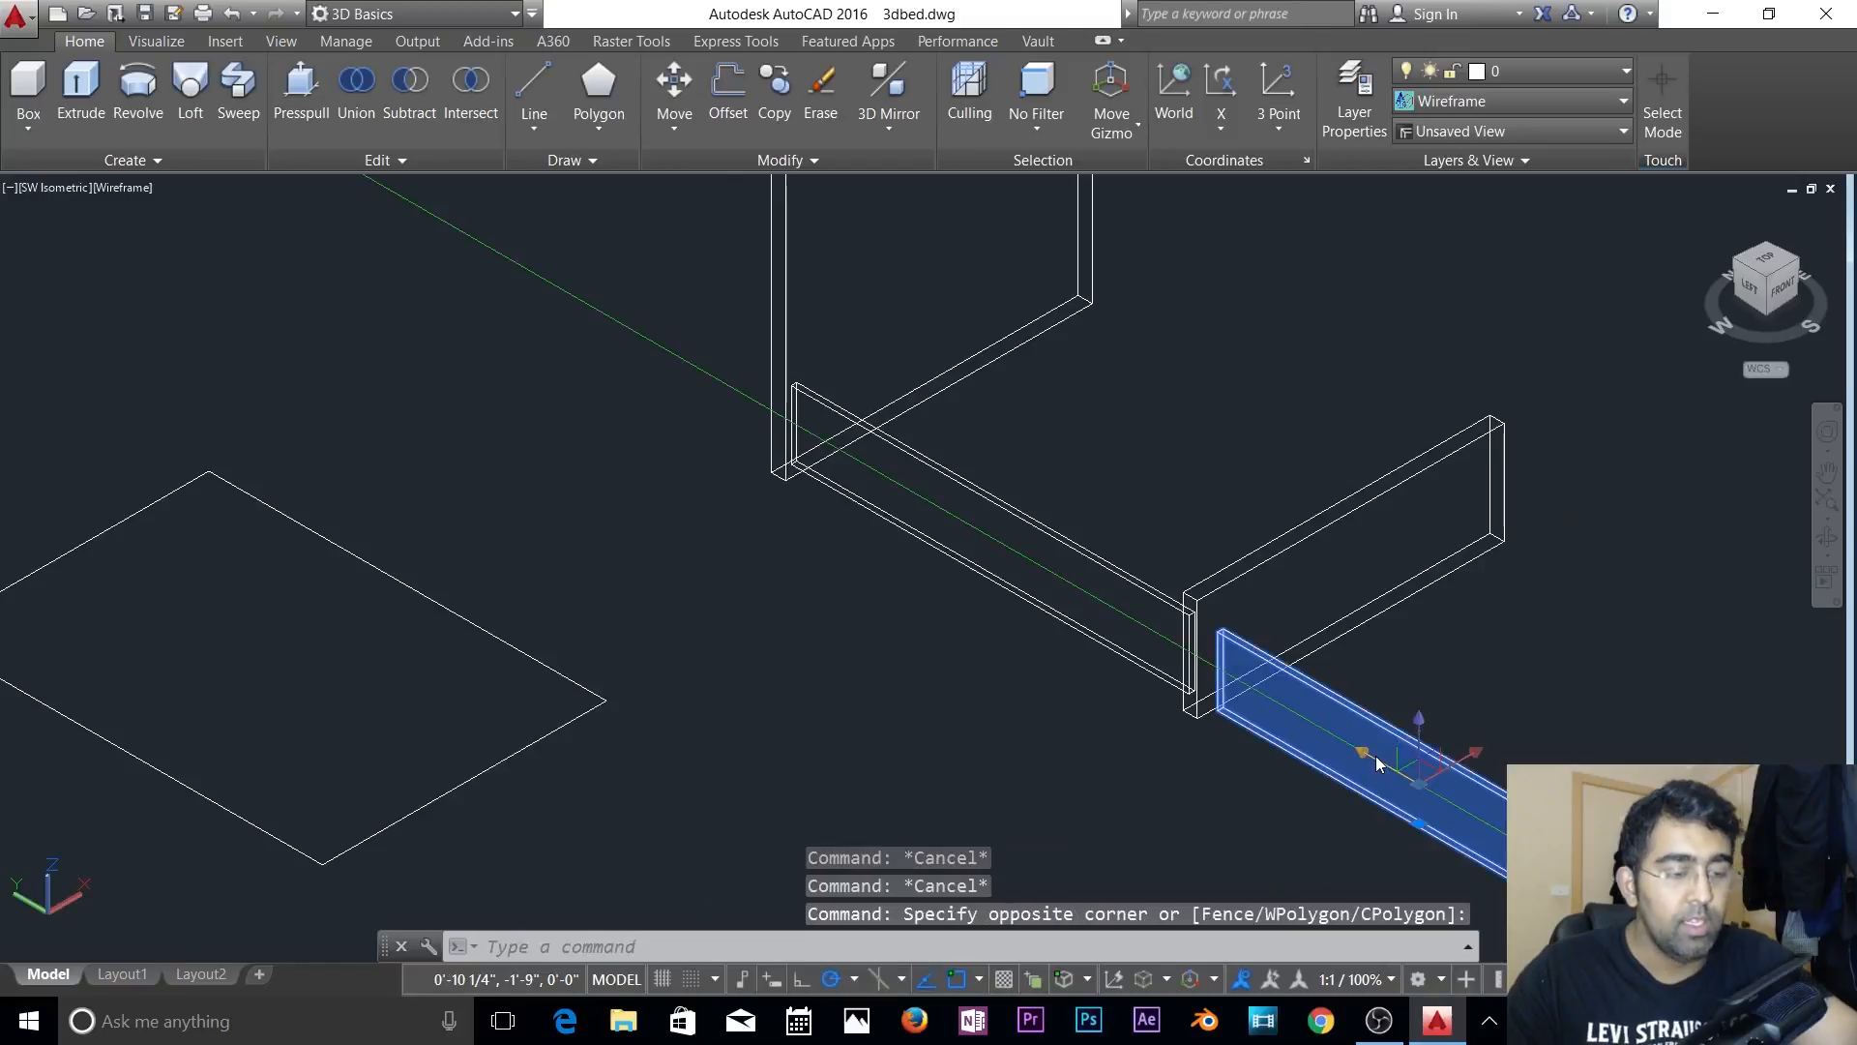
{"action": "key", "text": "Delete"}
{"action": "key", "text": "Escape"}
{"action": "key", "text": "Escape"}
{"action": "key", "text": "Escape"}
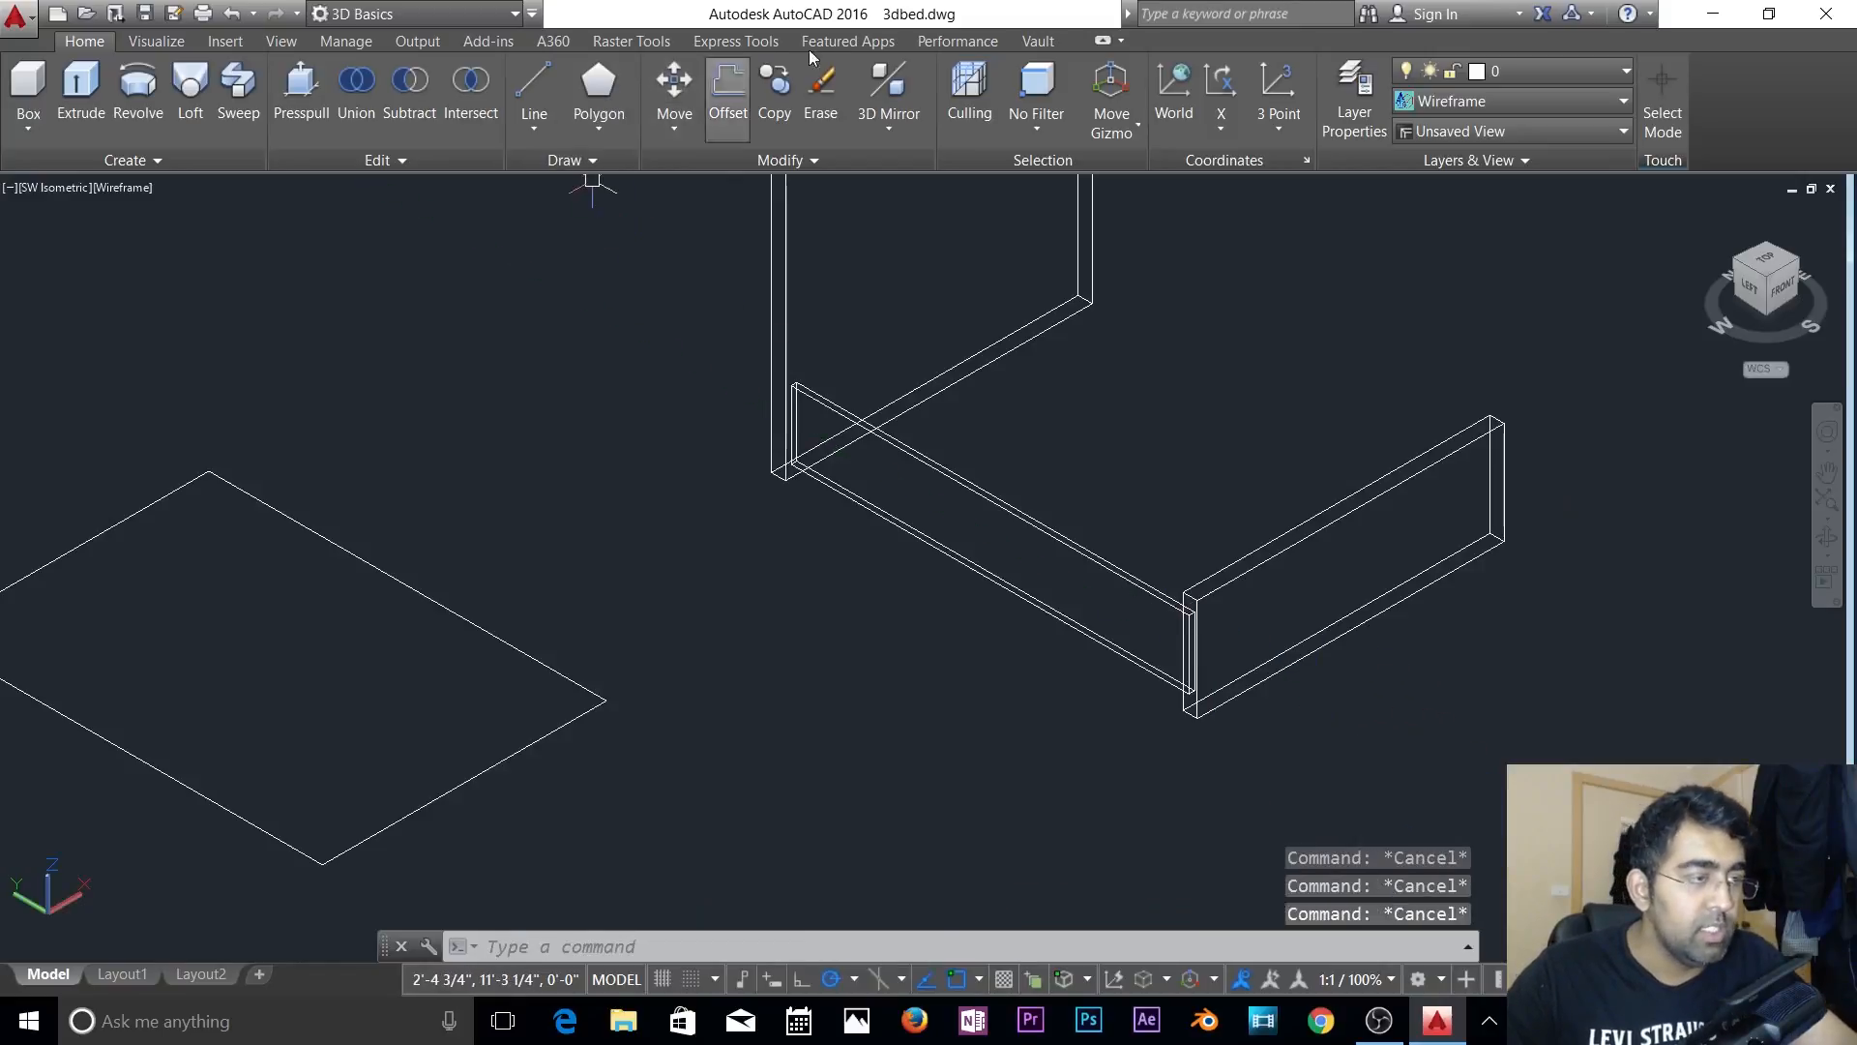
- Try to 3D-mirror the near side rail about the XY plane through the midpoint of the footboard's lower edge, keeping the source
{"action": "left_click", "coordinate": [884, 79]}
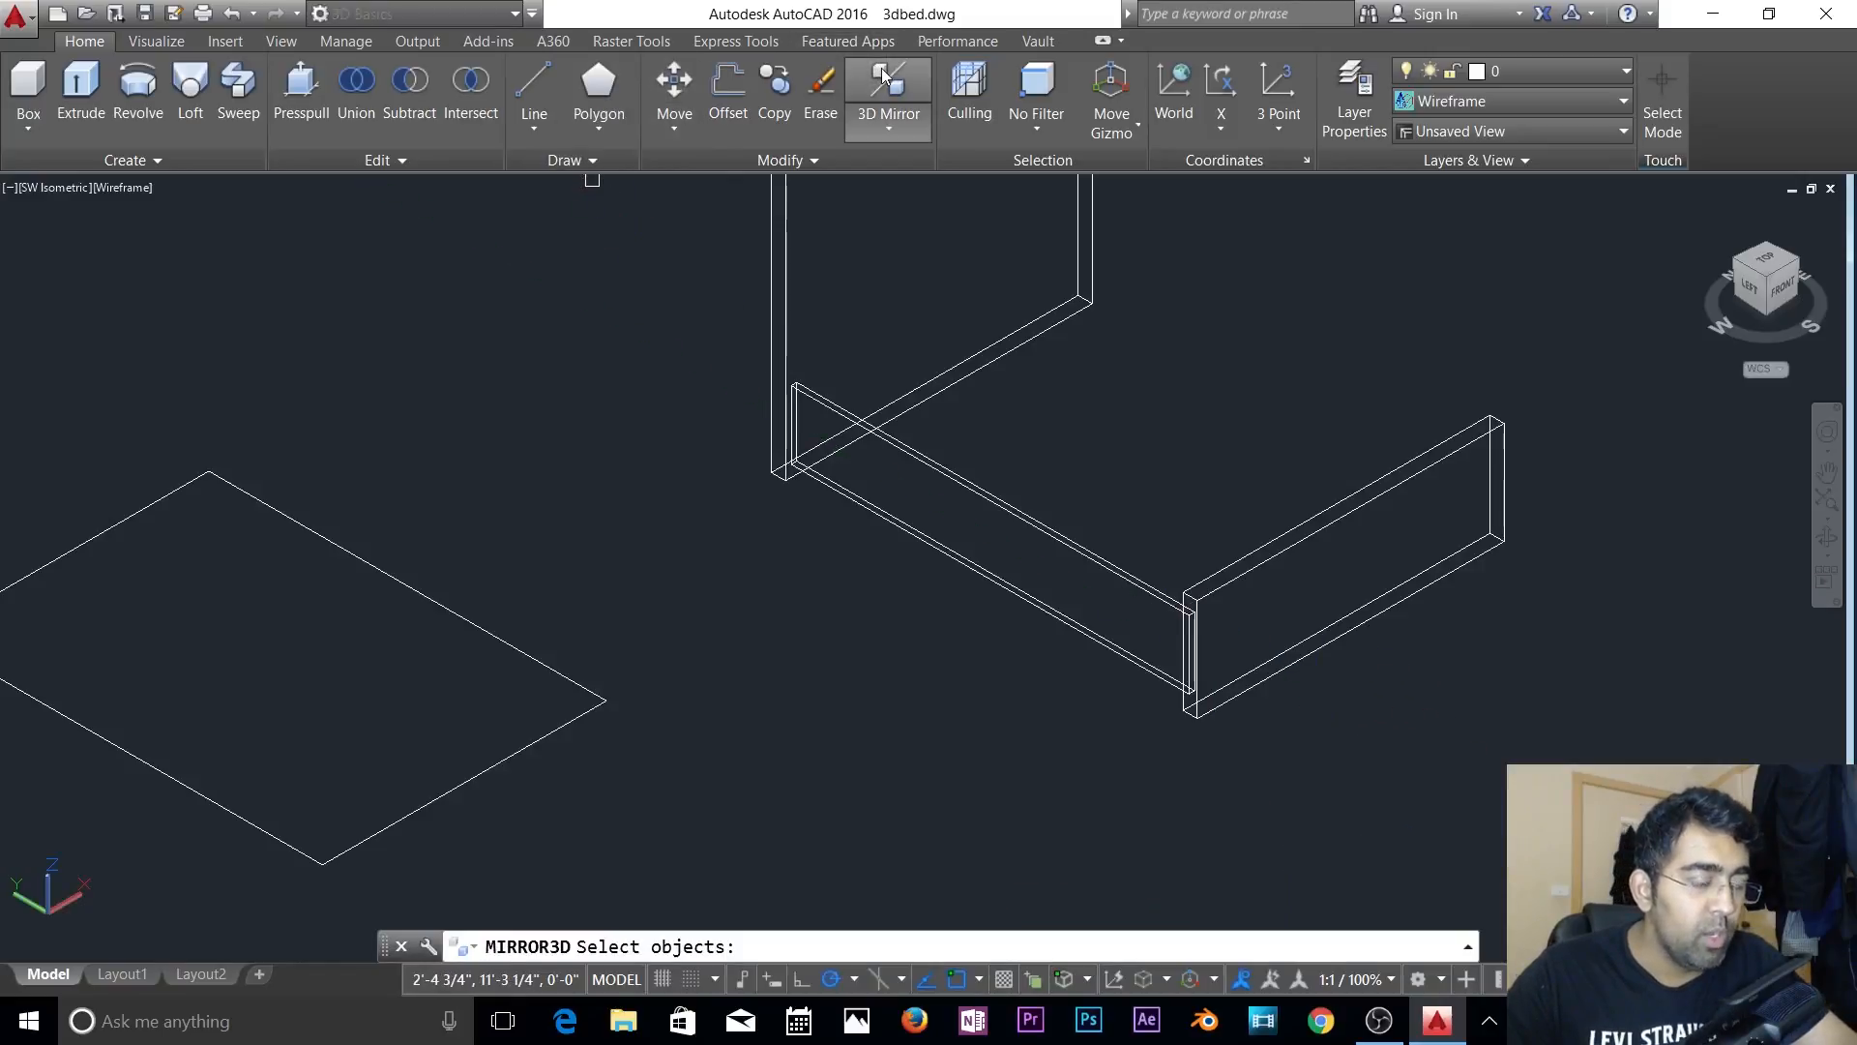
{"action": "left_click", "coordinate": [1133, 589]}
{"action": "key", "text": "Return"}
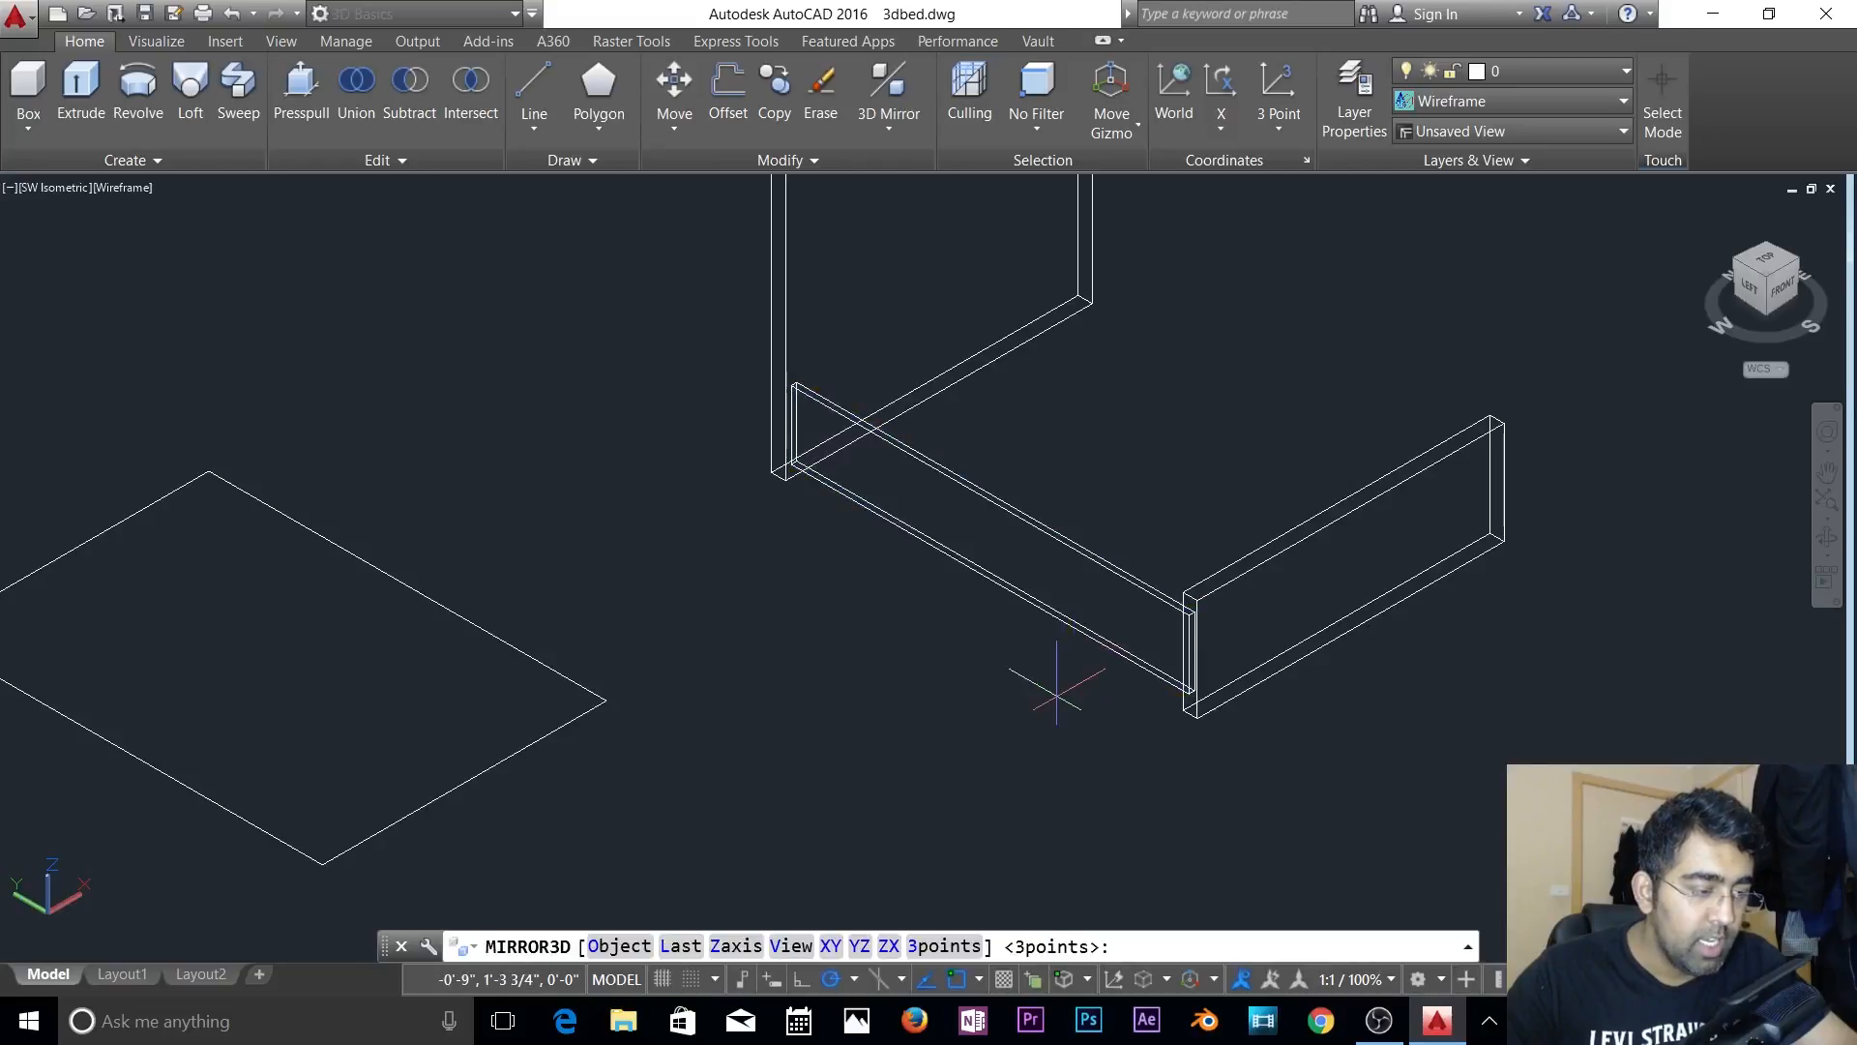
{"action": "left_click", "coordinate": [831, 947]}
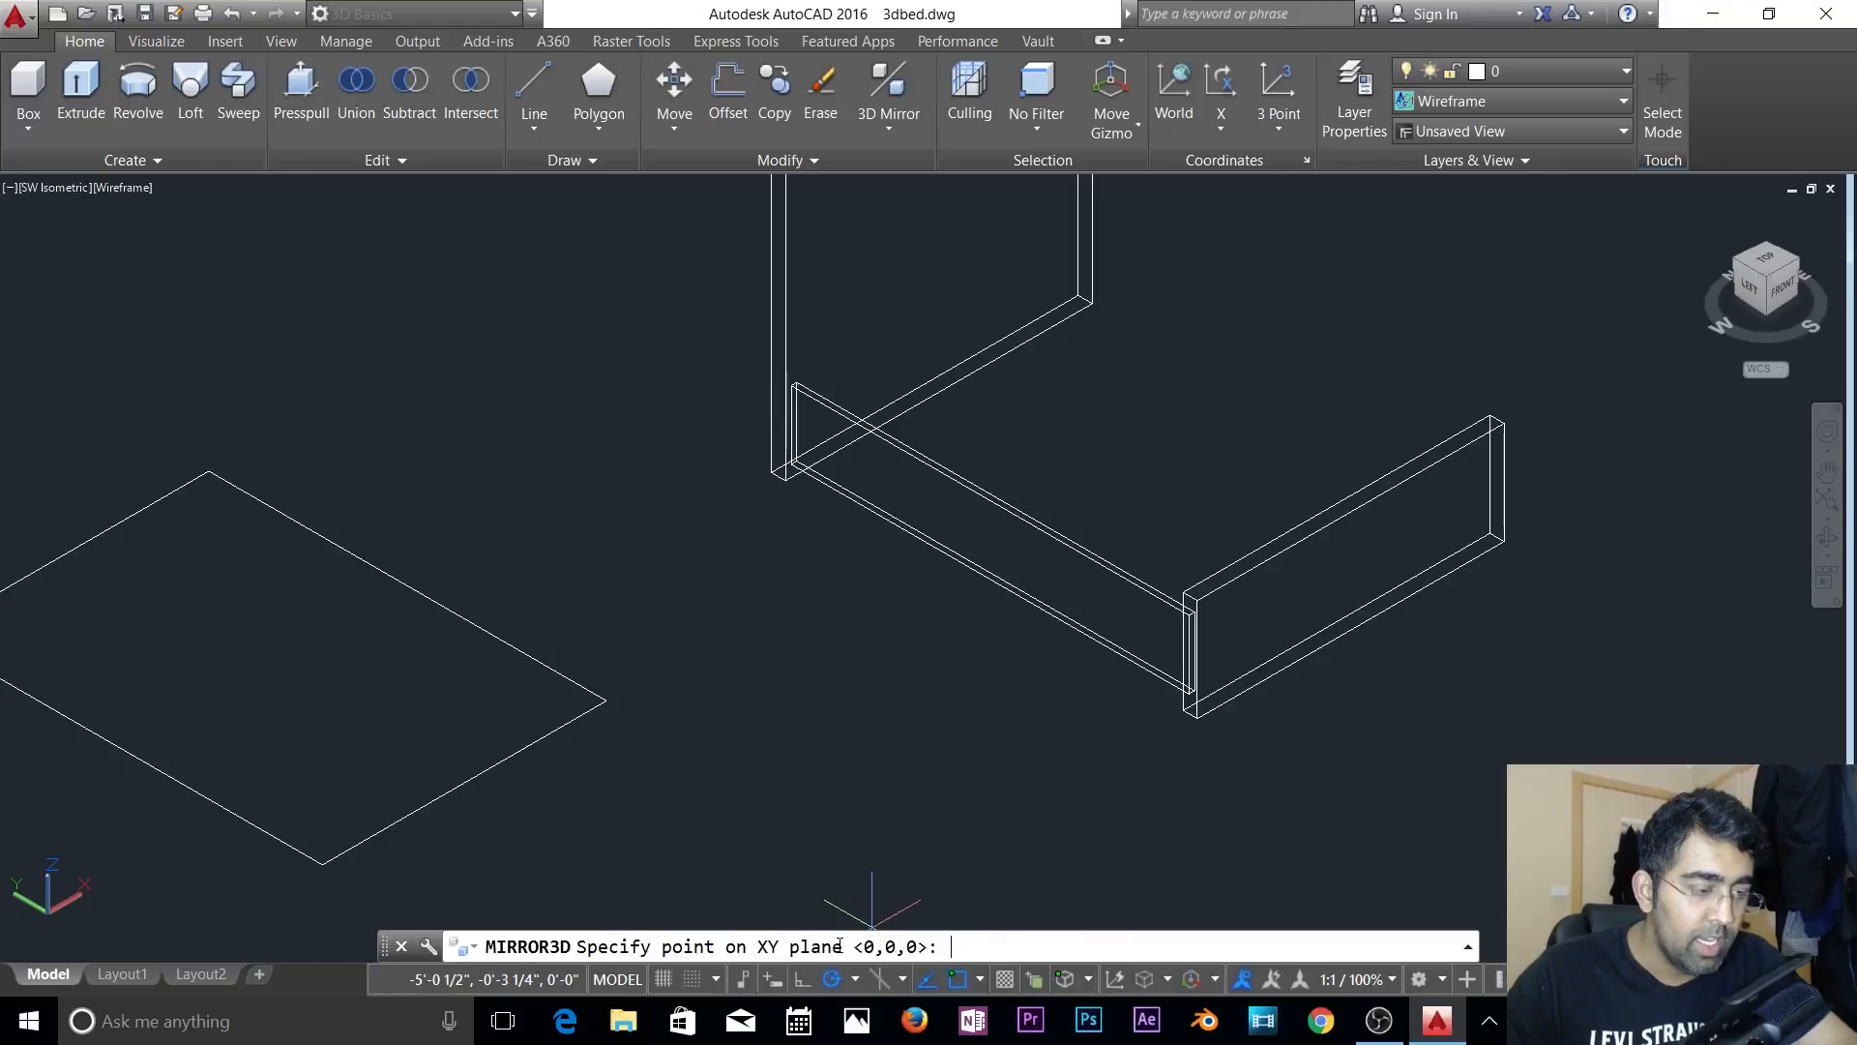
{"action": "left_click", "coordinate": [1354, 619]}
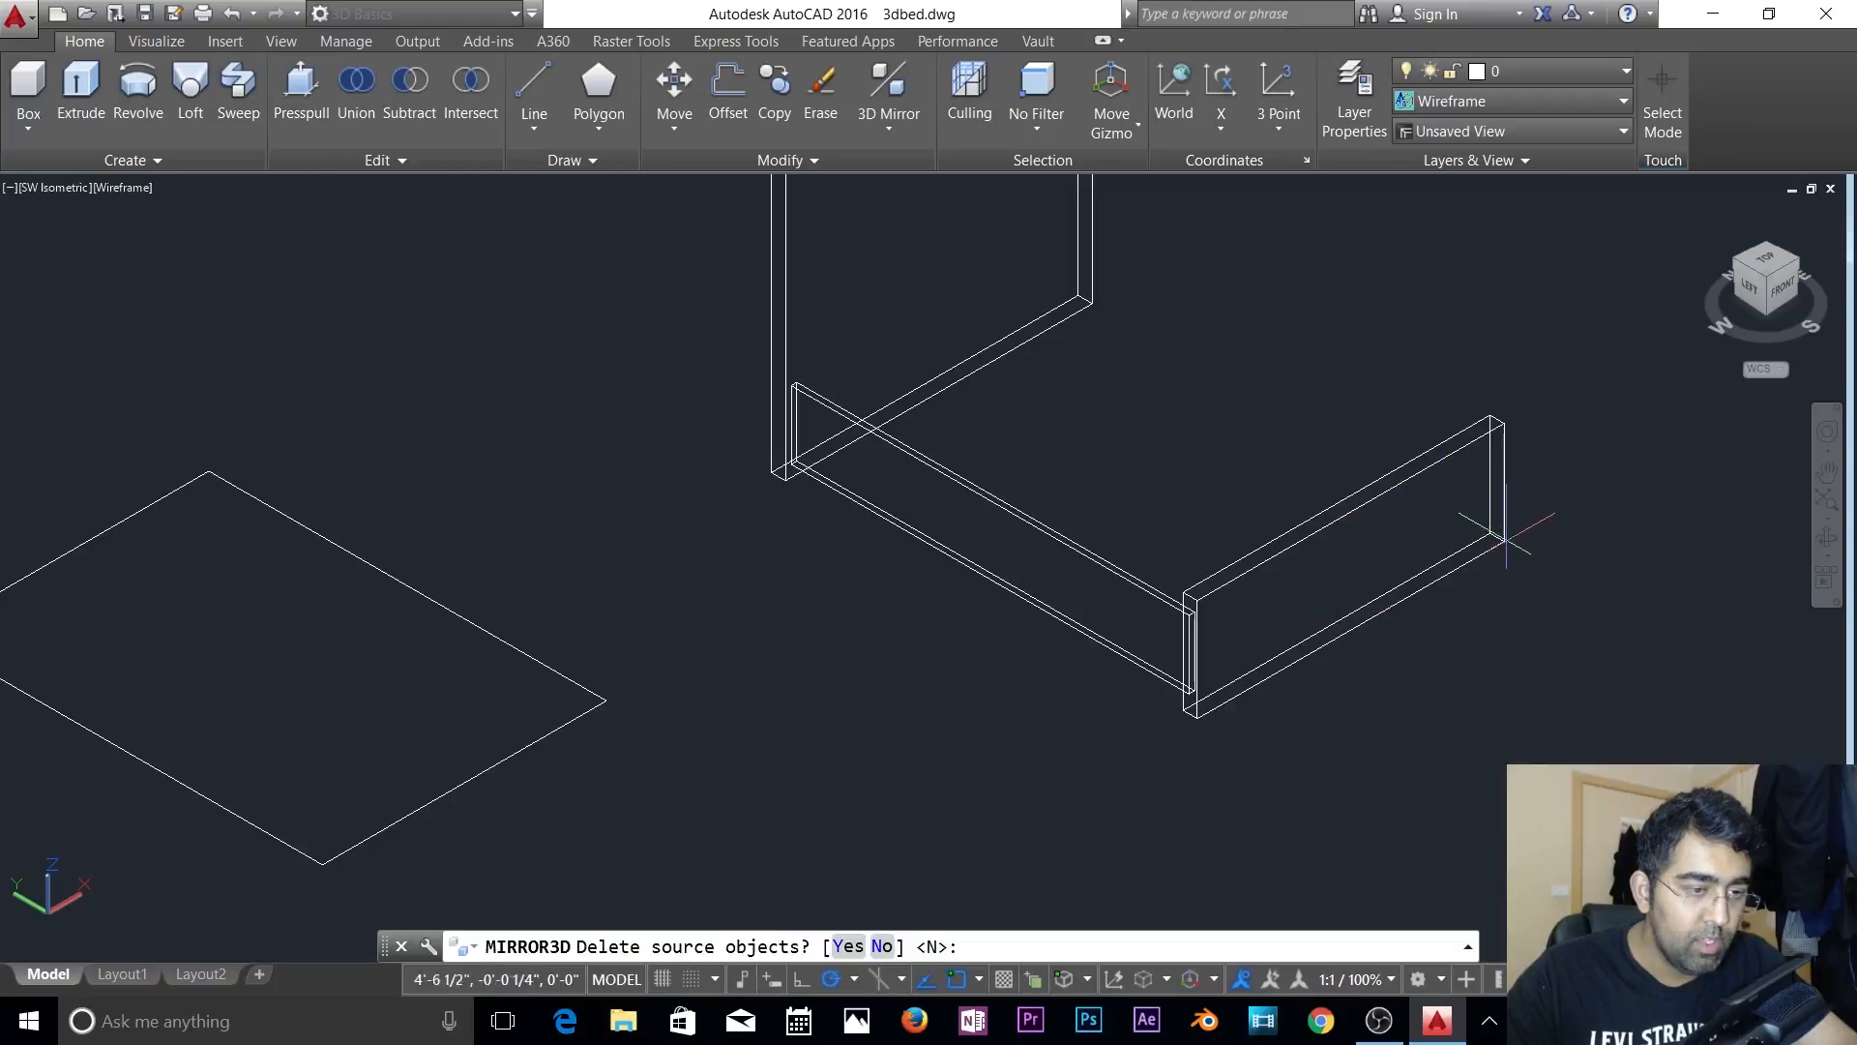
{"action": "key", "text": "Return"}
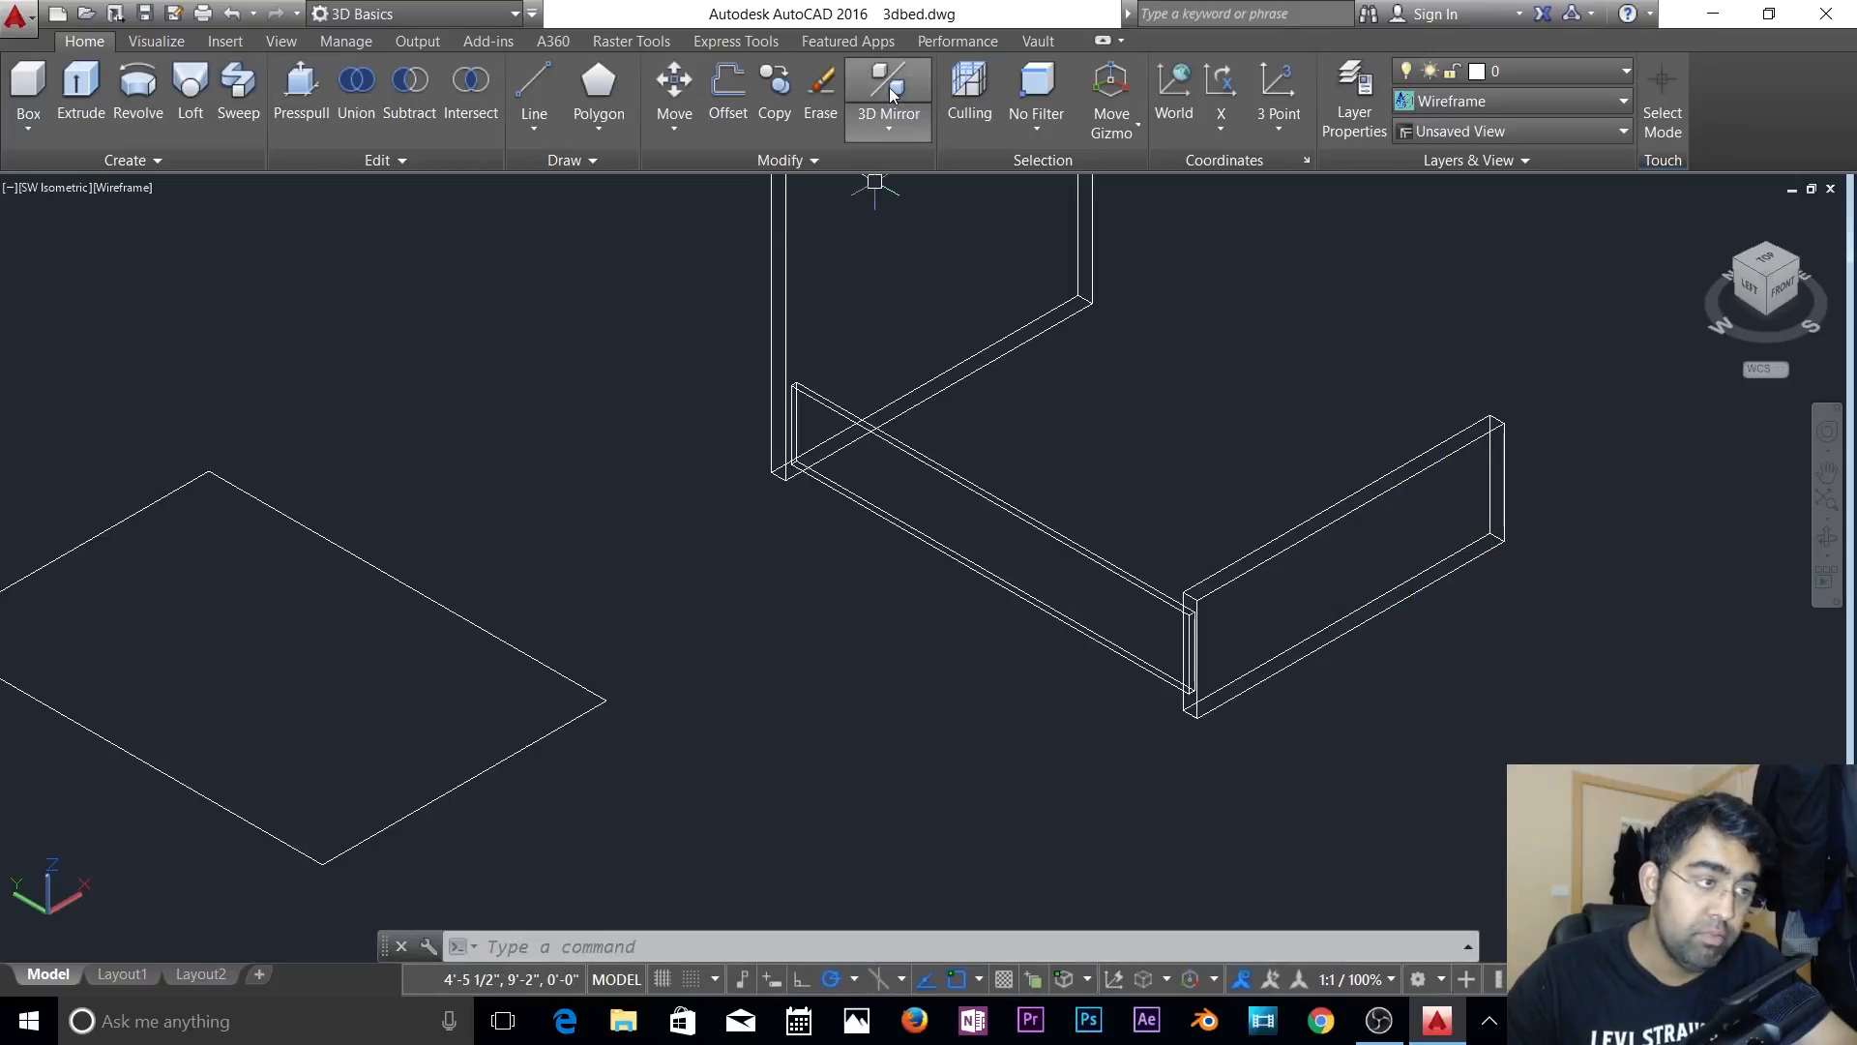
- 3D-mirror the near side rail about the YZ plane through the midpoint of the footboard's lower outer edge, keeping the source
{"action": "left_click", "coordinate": [891, 94]}
{"action": "left_click", "coordinate": [1073, 444]}
{"action": "left_click", "coordinate": [958, 595]}
{"action": "key", "text": "Return"}
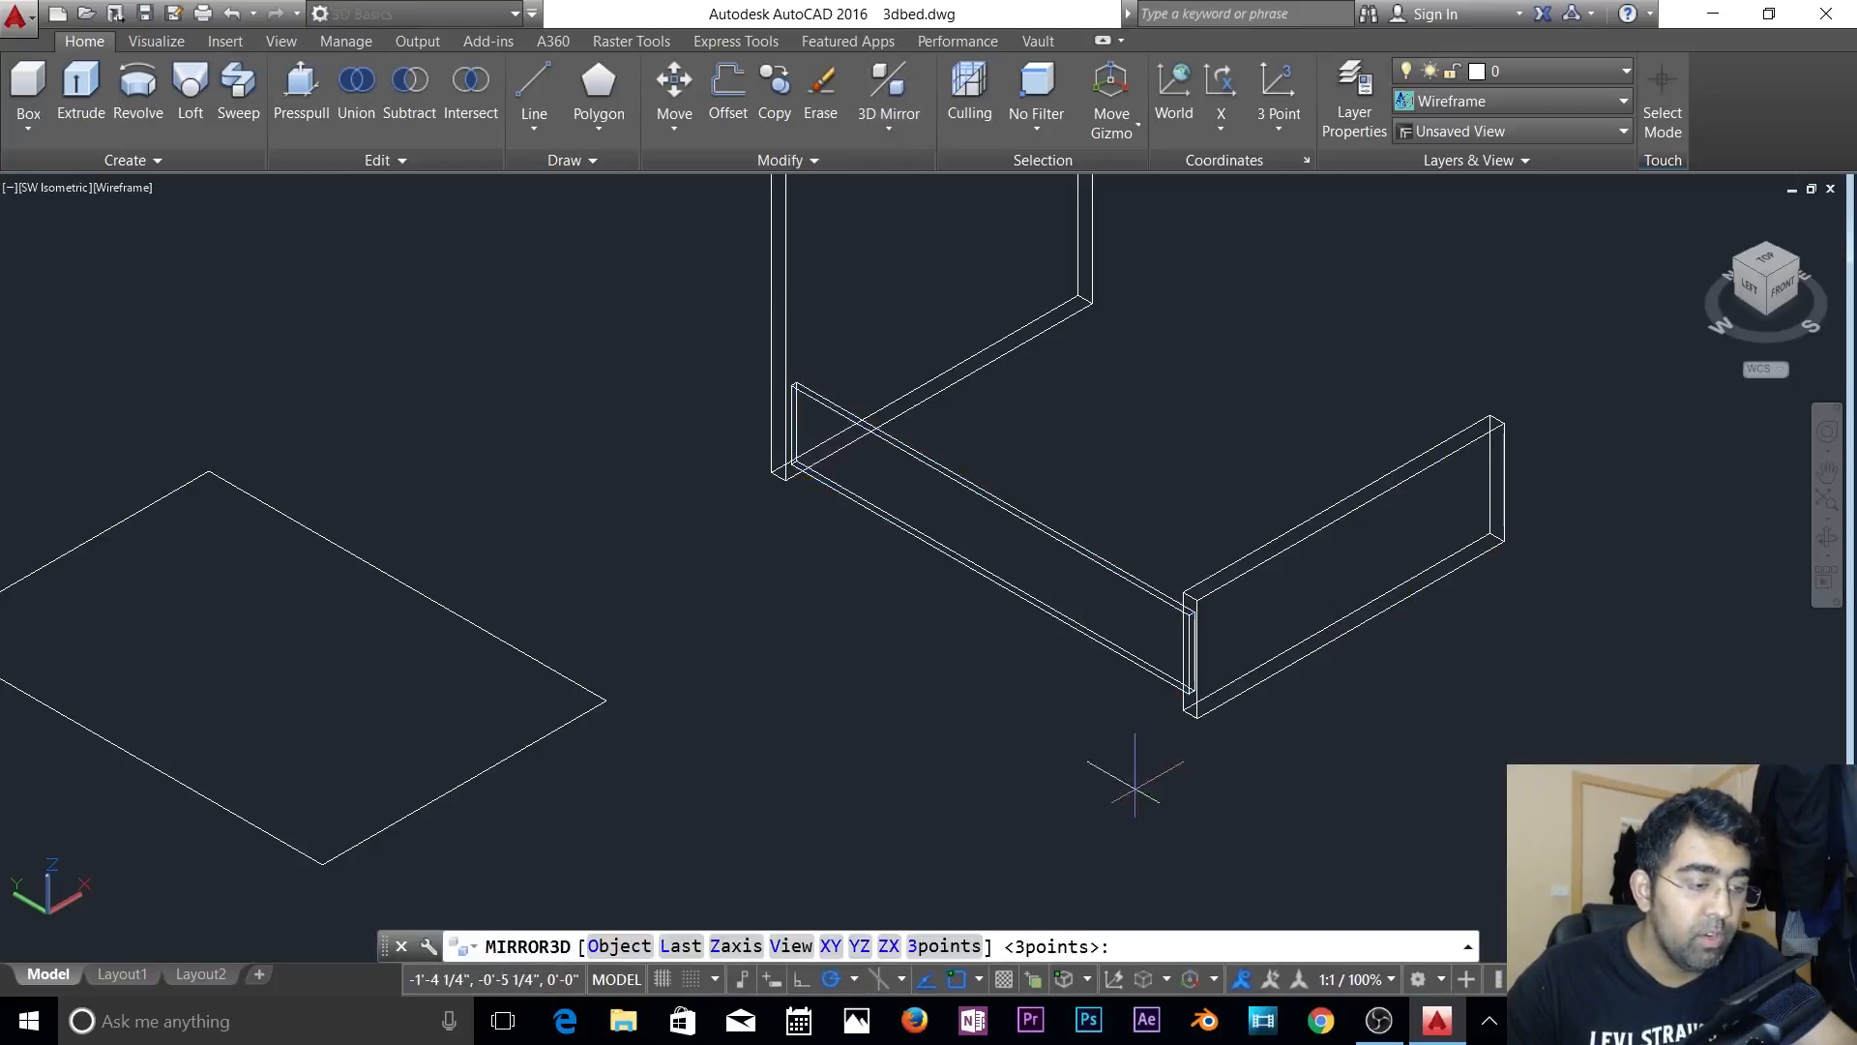
{"action": "left_click", "coordinate": [860, 947]}
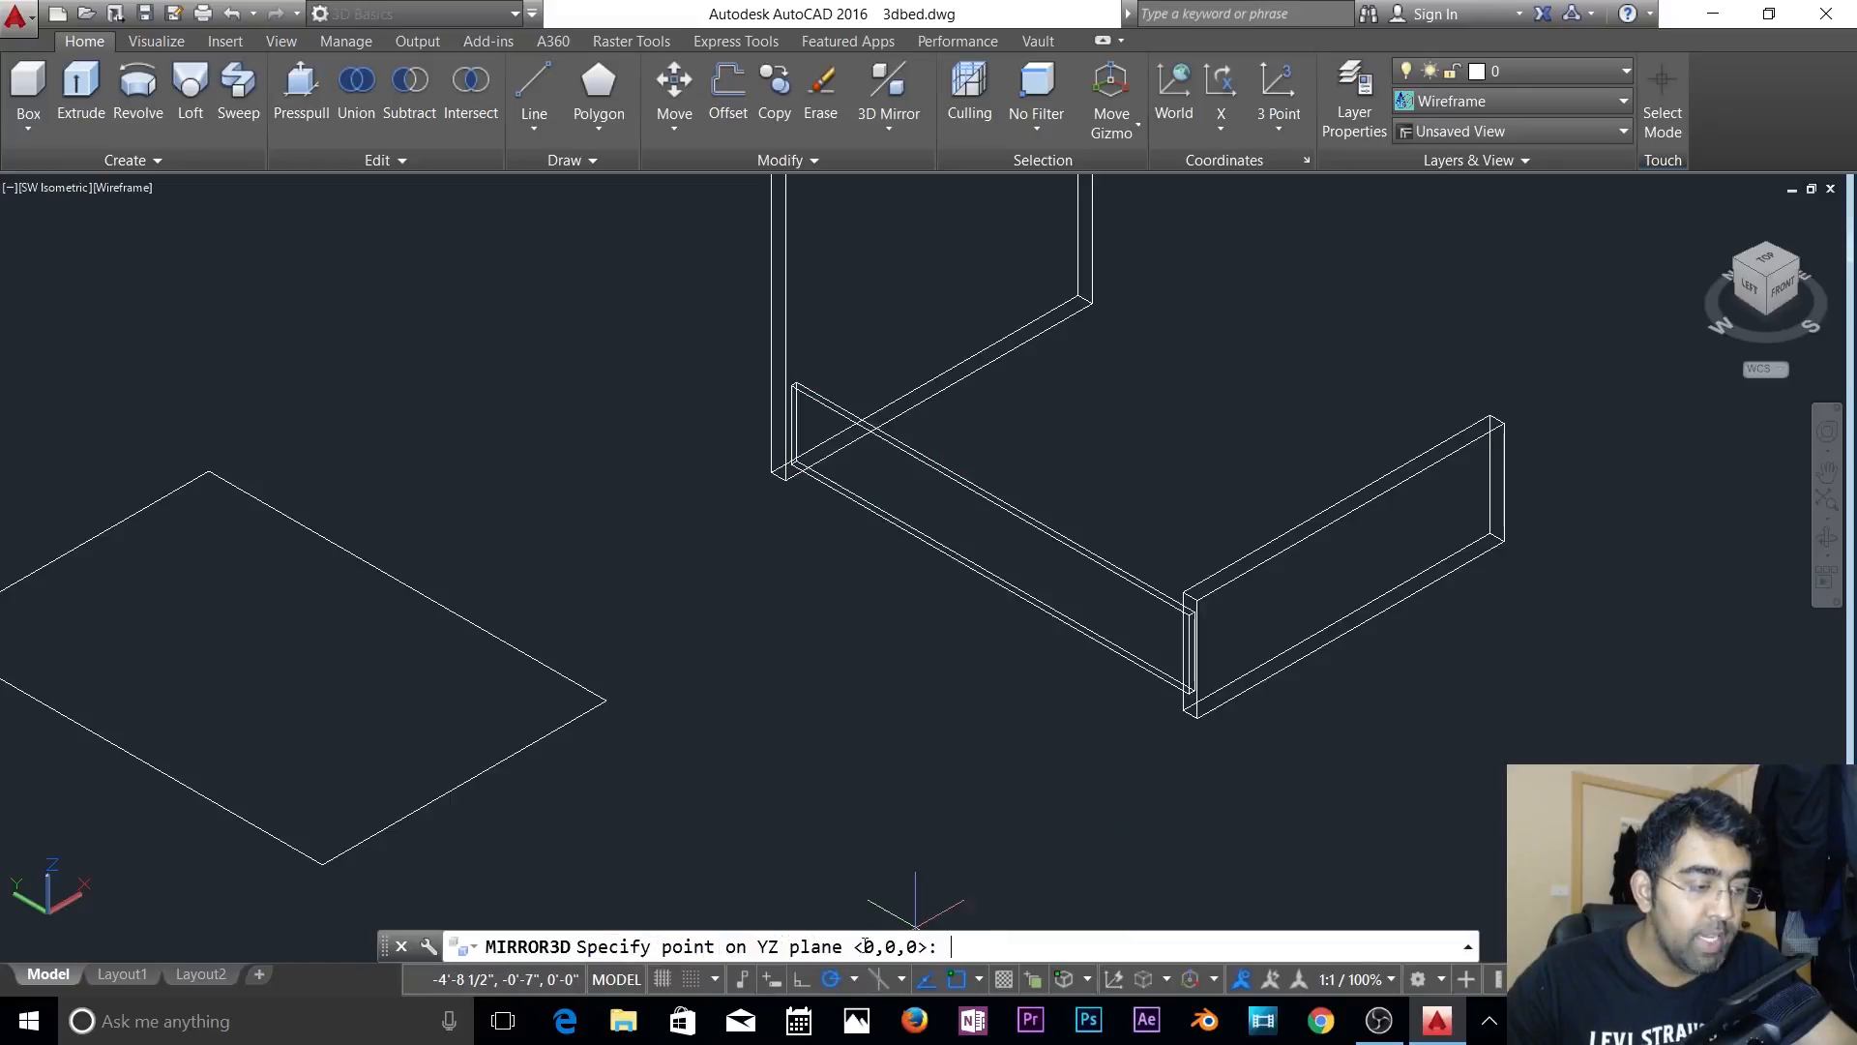
{"action": "left_click", "coordinate": [1351, 630]}
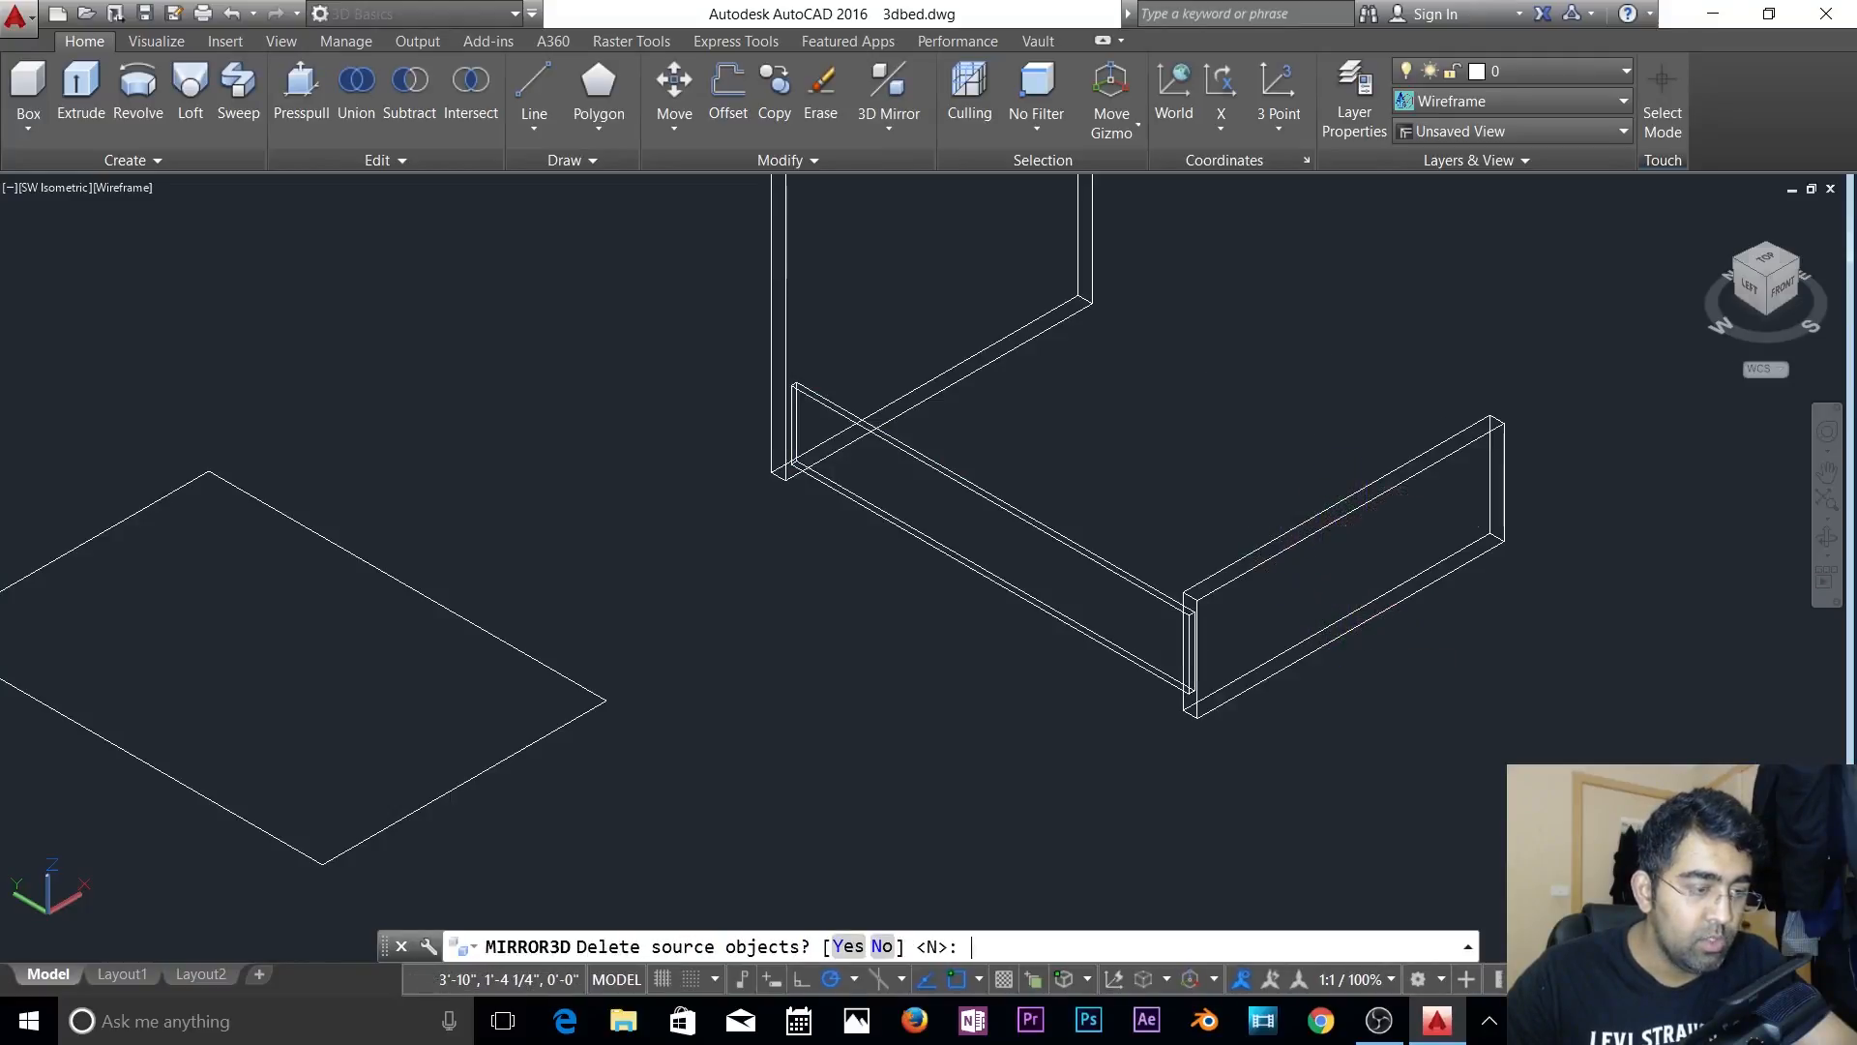
{"action": "key", "text": "Return"}
{"action": "key", "text": "Return"}
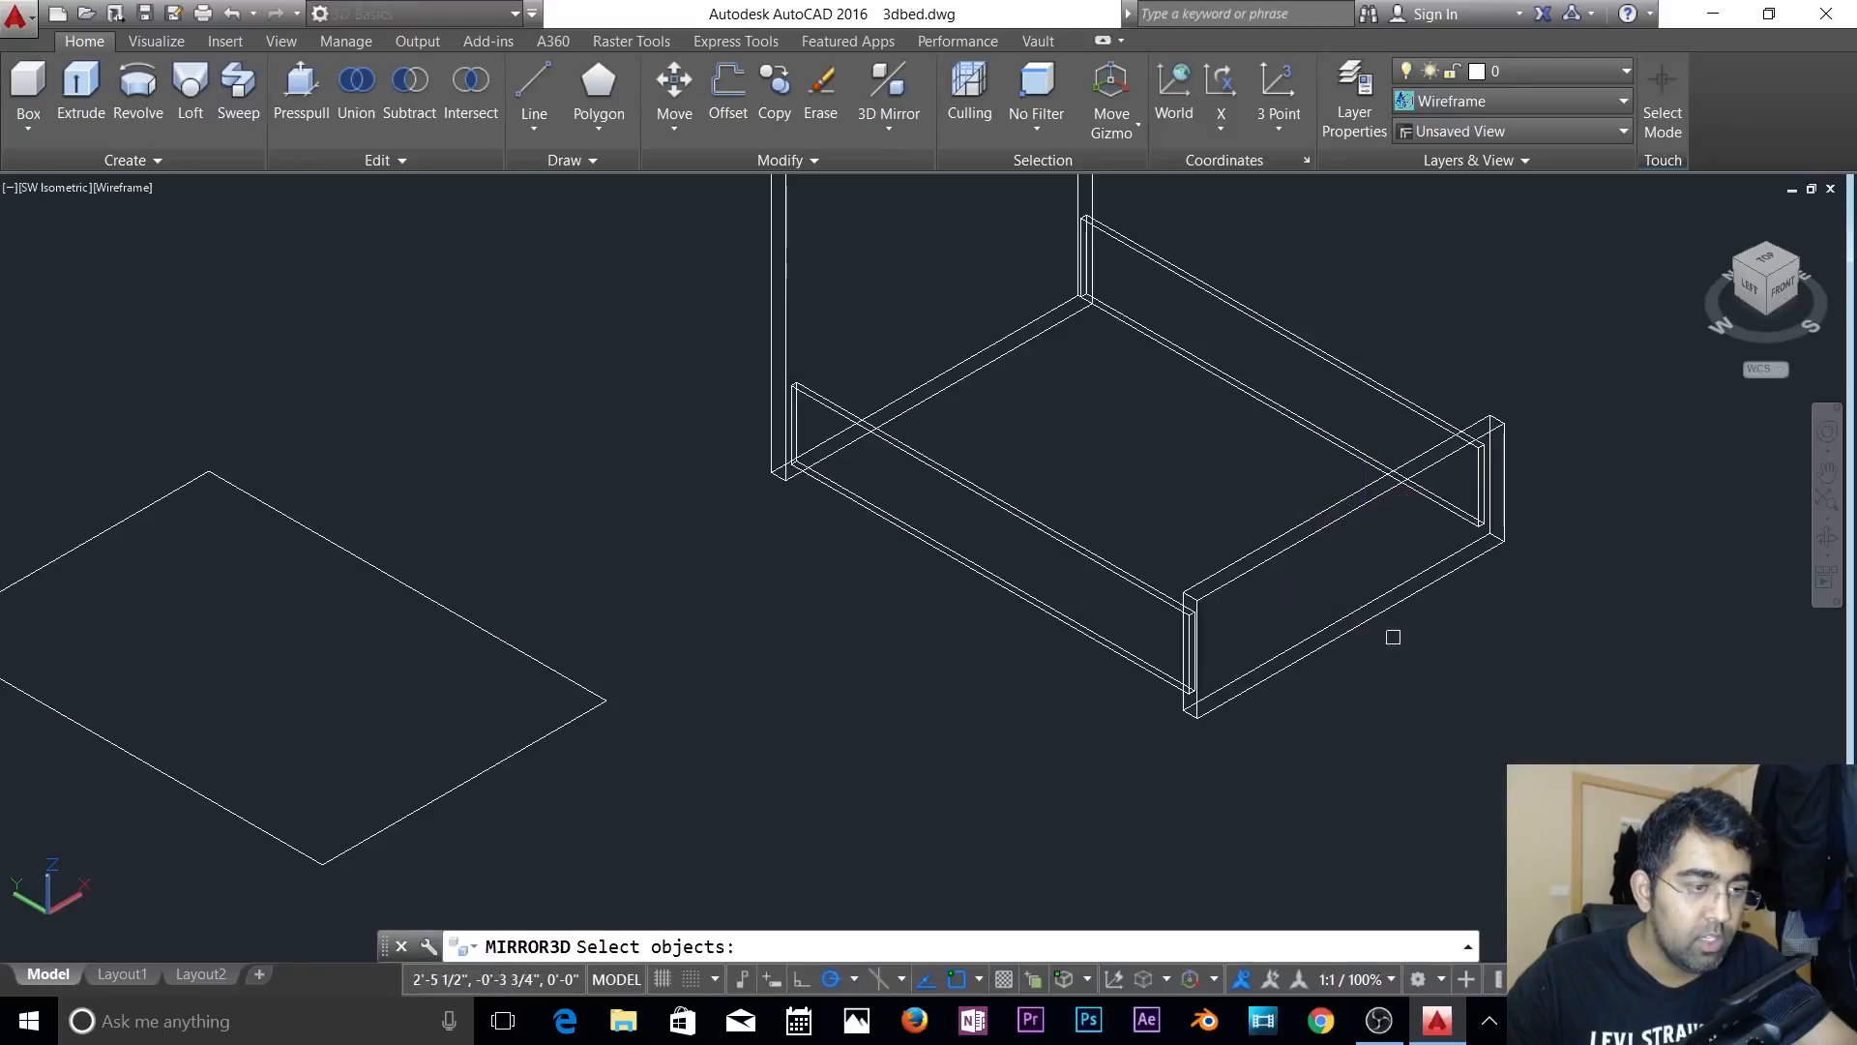
{"action": "key", "text": "Escape"}
- Dock the floating command line below the drawing area
{"action": "middle_click_drag", "start_coordinate": [1581, 483], "coordinate": [1485, 631]}
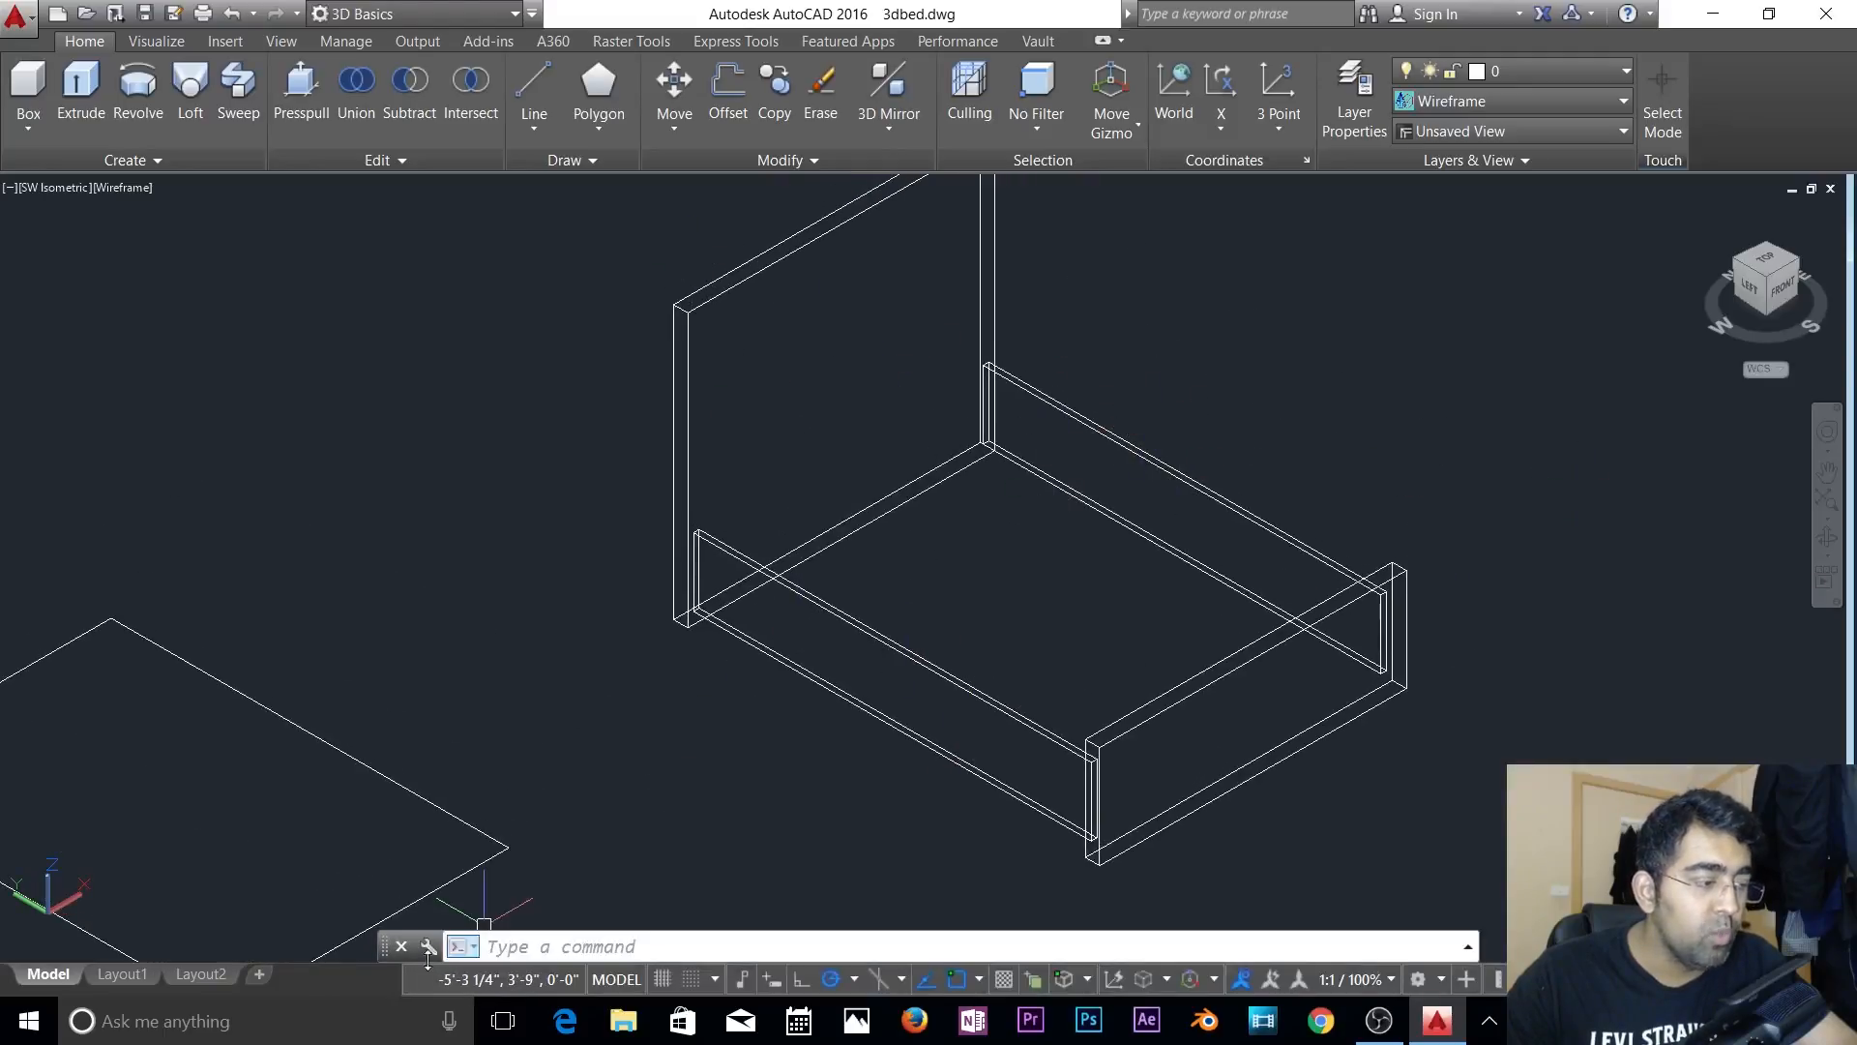
{"action": "mouse_move", "coordinate": [383, 946]}
{"action": "left_mouse_down"}
{"action": "mouse_move", "coordinate": [377, 990]}
{"action": "mouse_move", "coordinate": [424, 952]}
{"action": "left_mouse_up"}
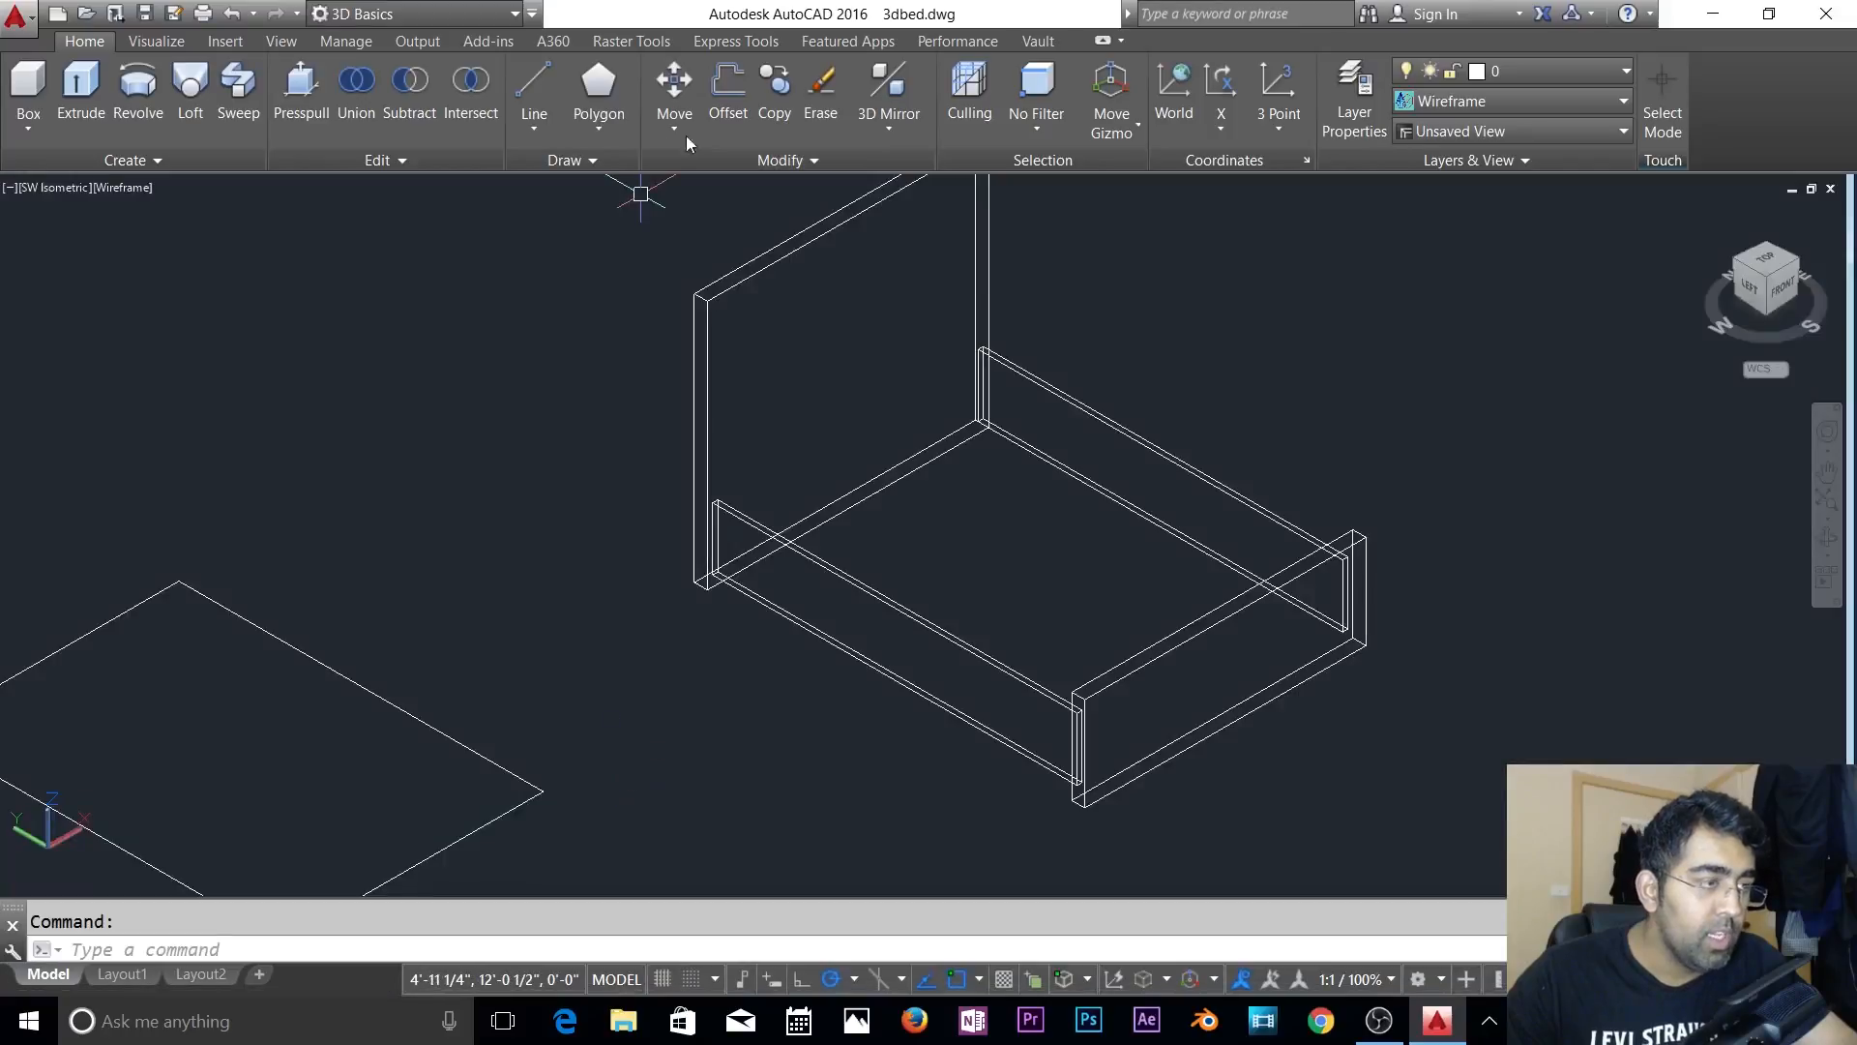
{"action": "left_click", "coordinate": [888, 92]}
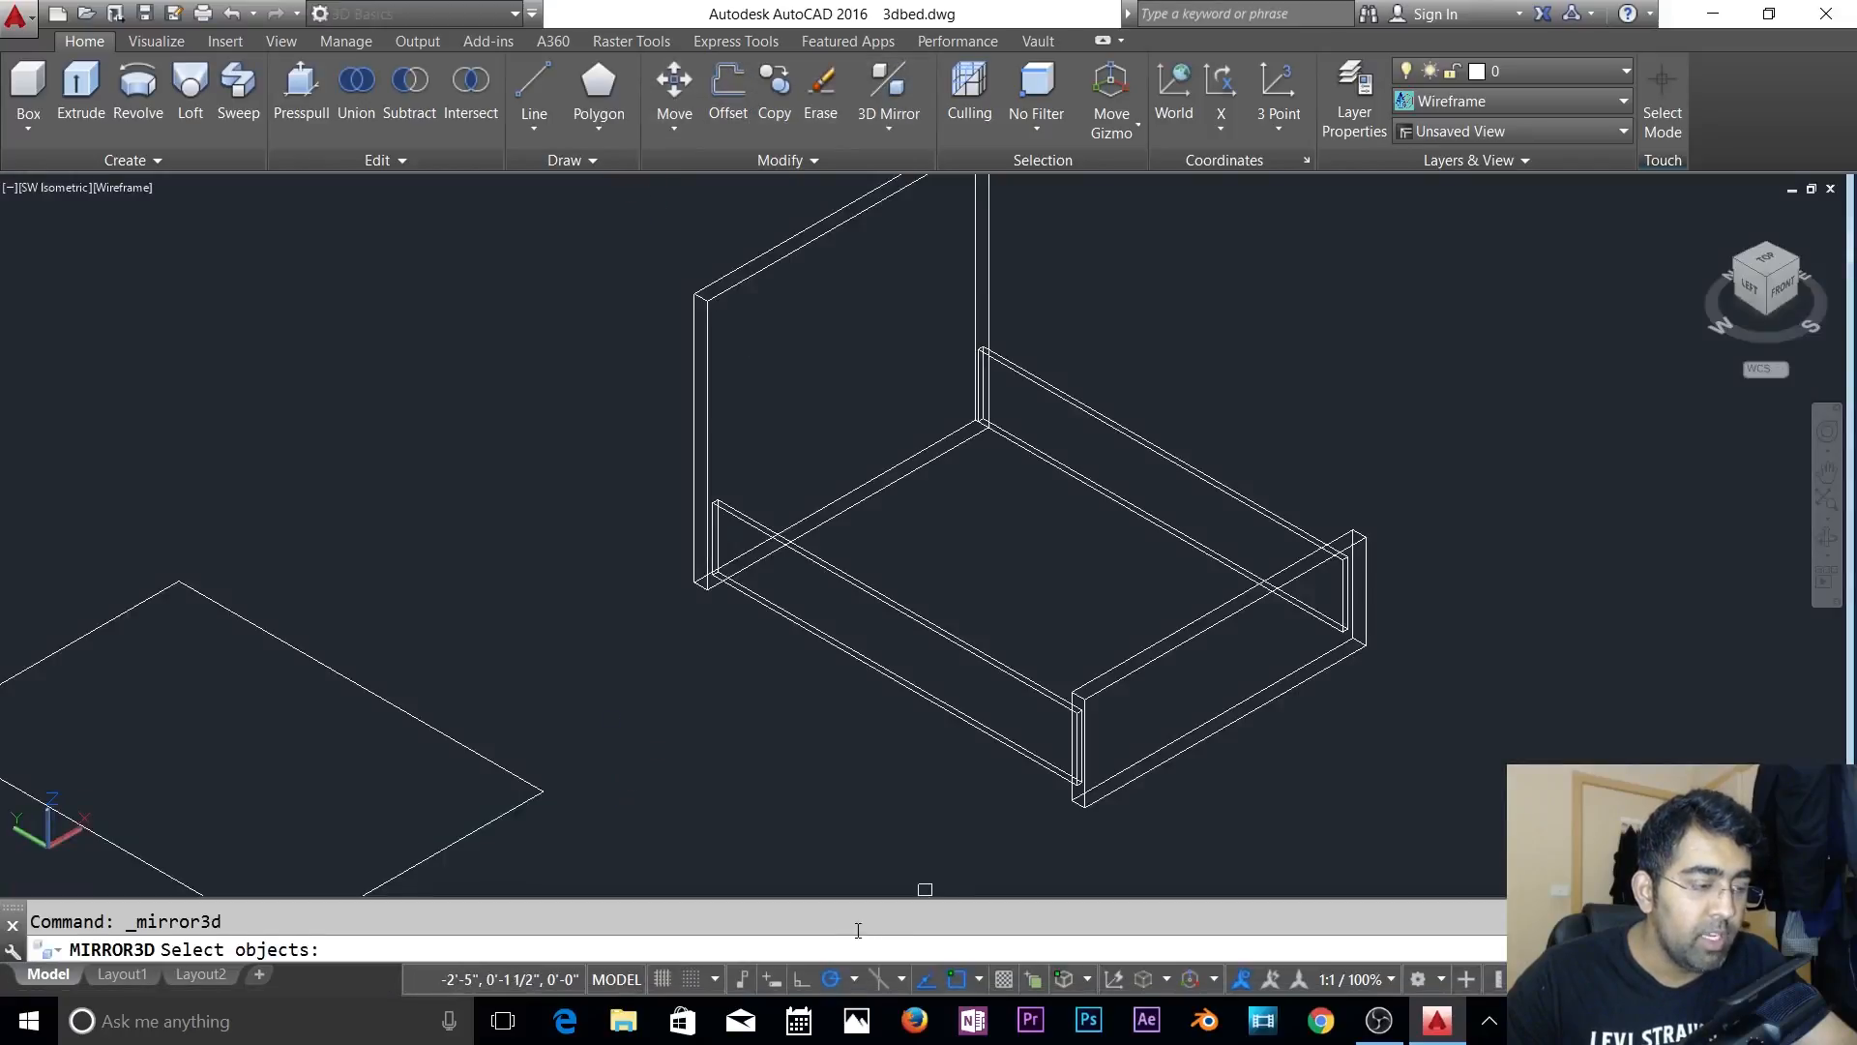
{"action": "left_click", "coordinate": [955, 630]}
{"action": "left_click", "coordinate": [956, 630]}
{"action": "left_click", "coordinate": [930, 645]}
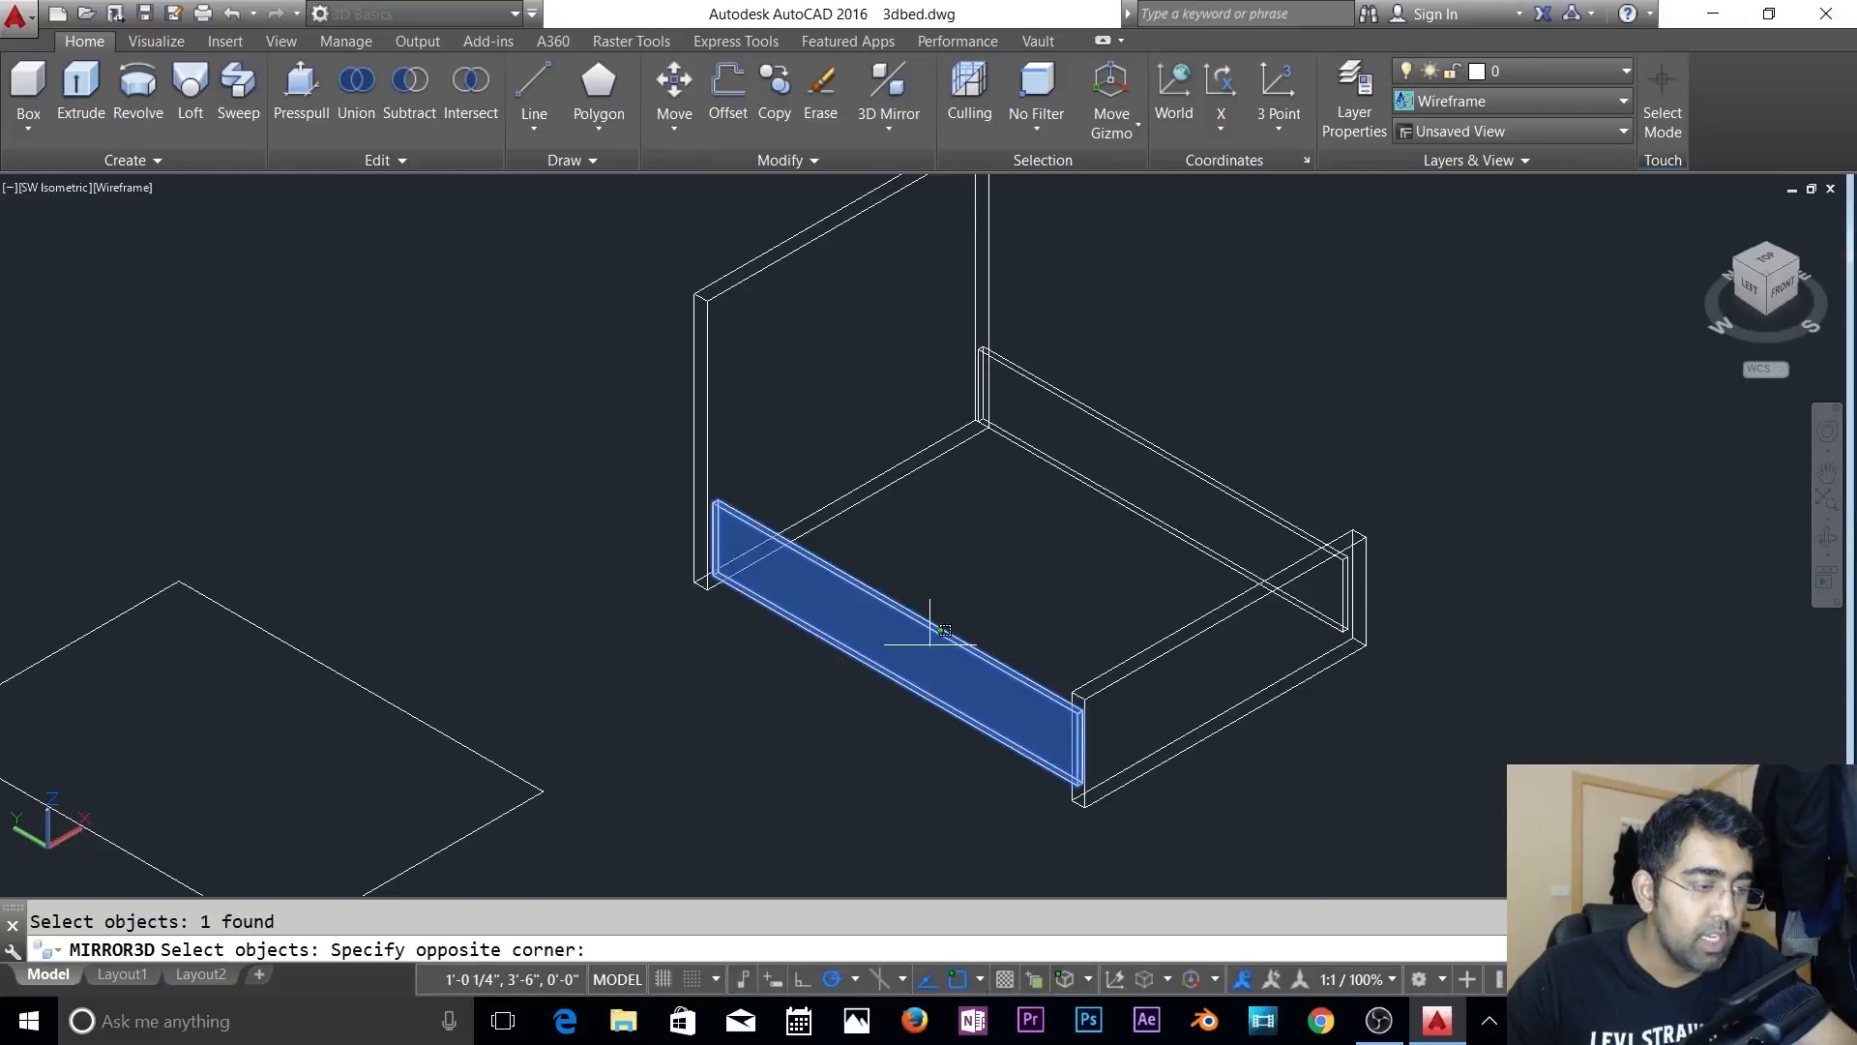
{"action": "left_click", "coordinate": [930, 645]}
{"action": "left_click", "coordinate": [856, 711]}
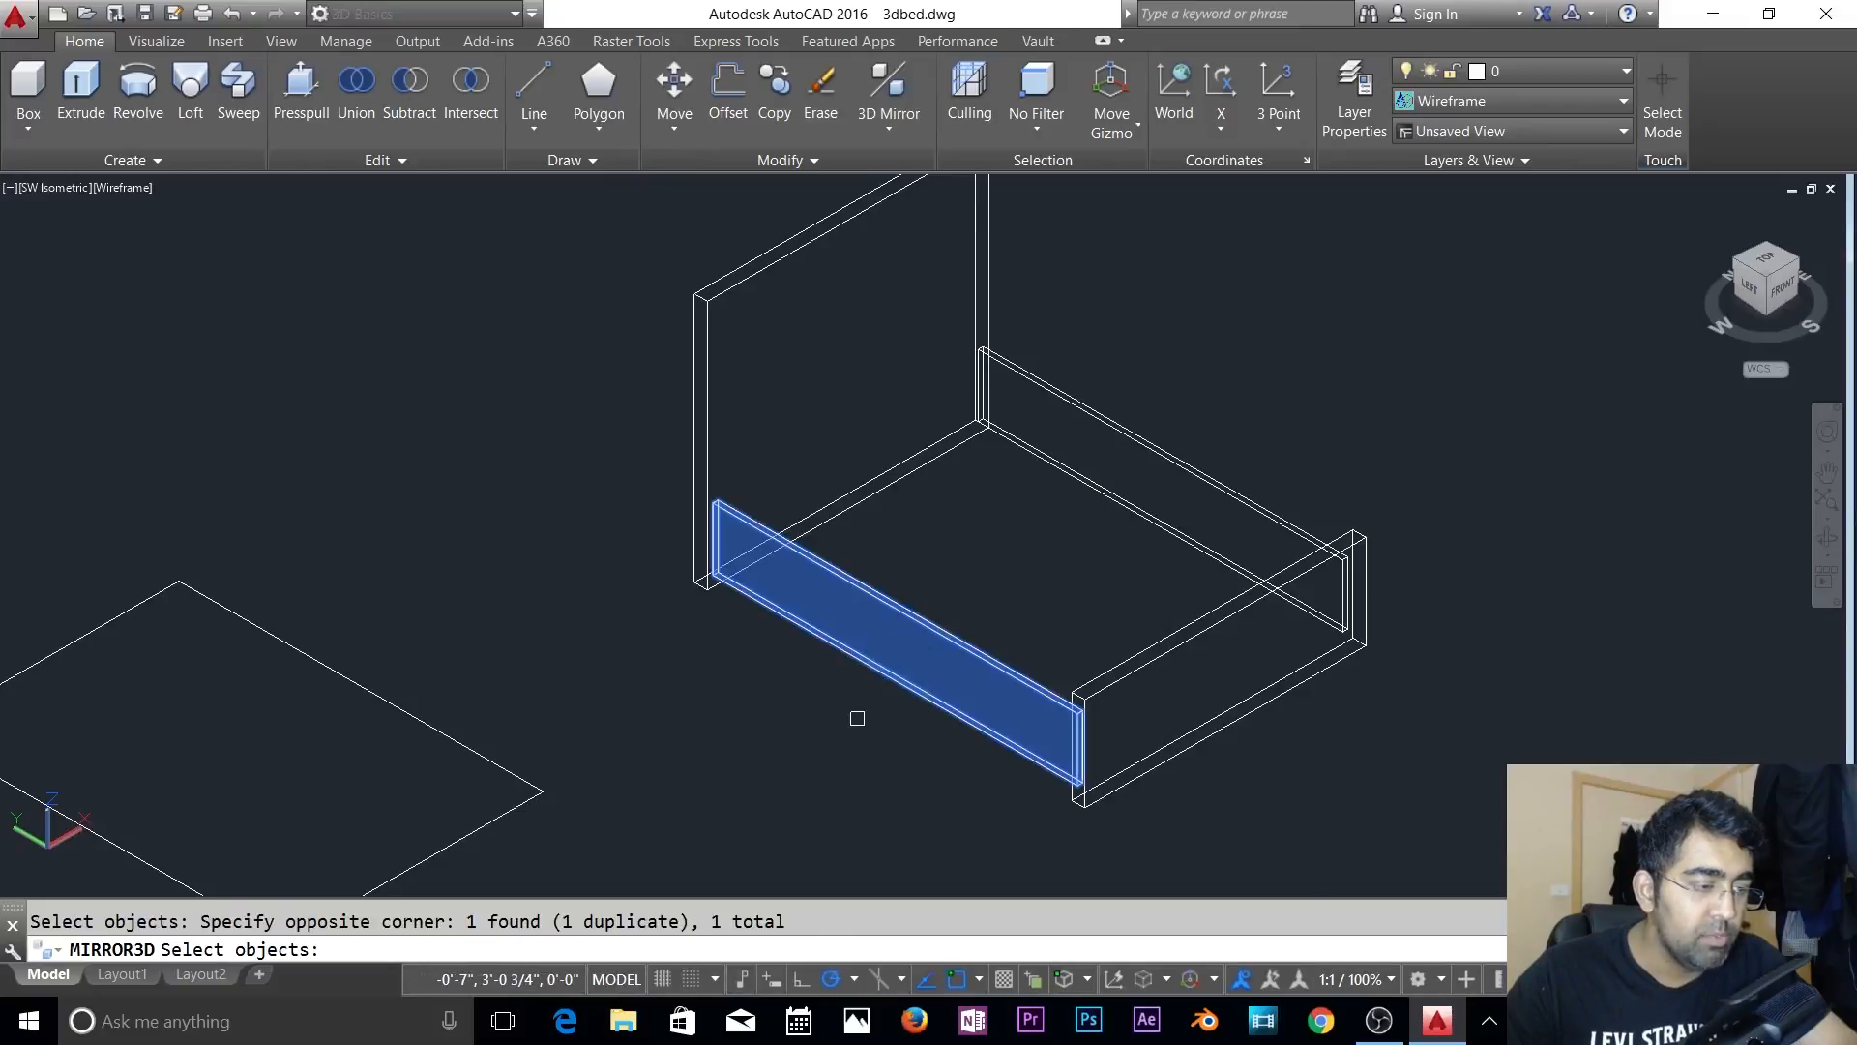
{"action": "key", "text": "Return"}
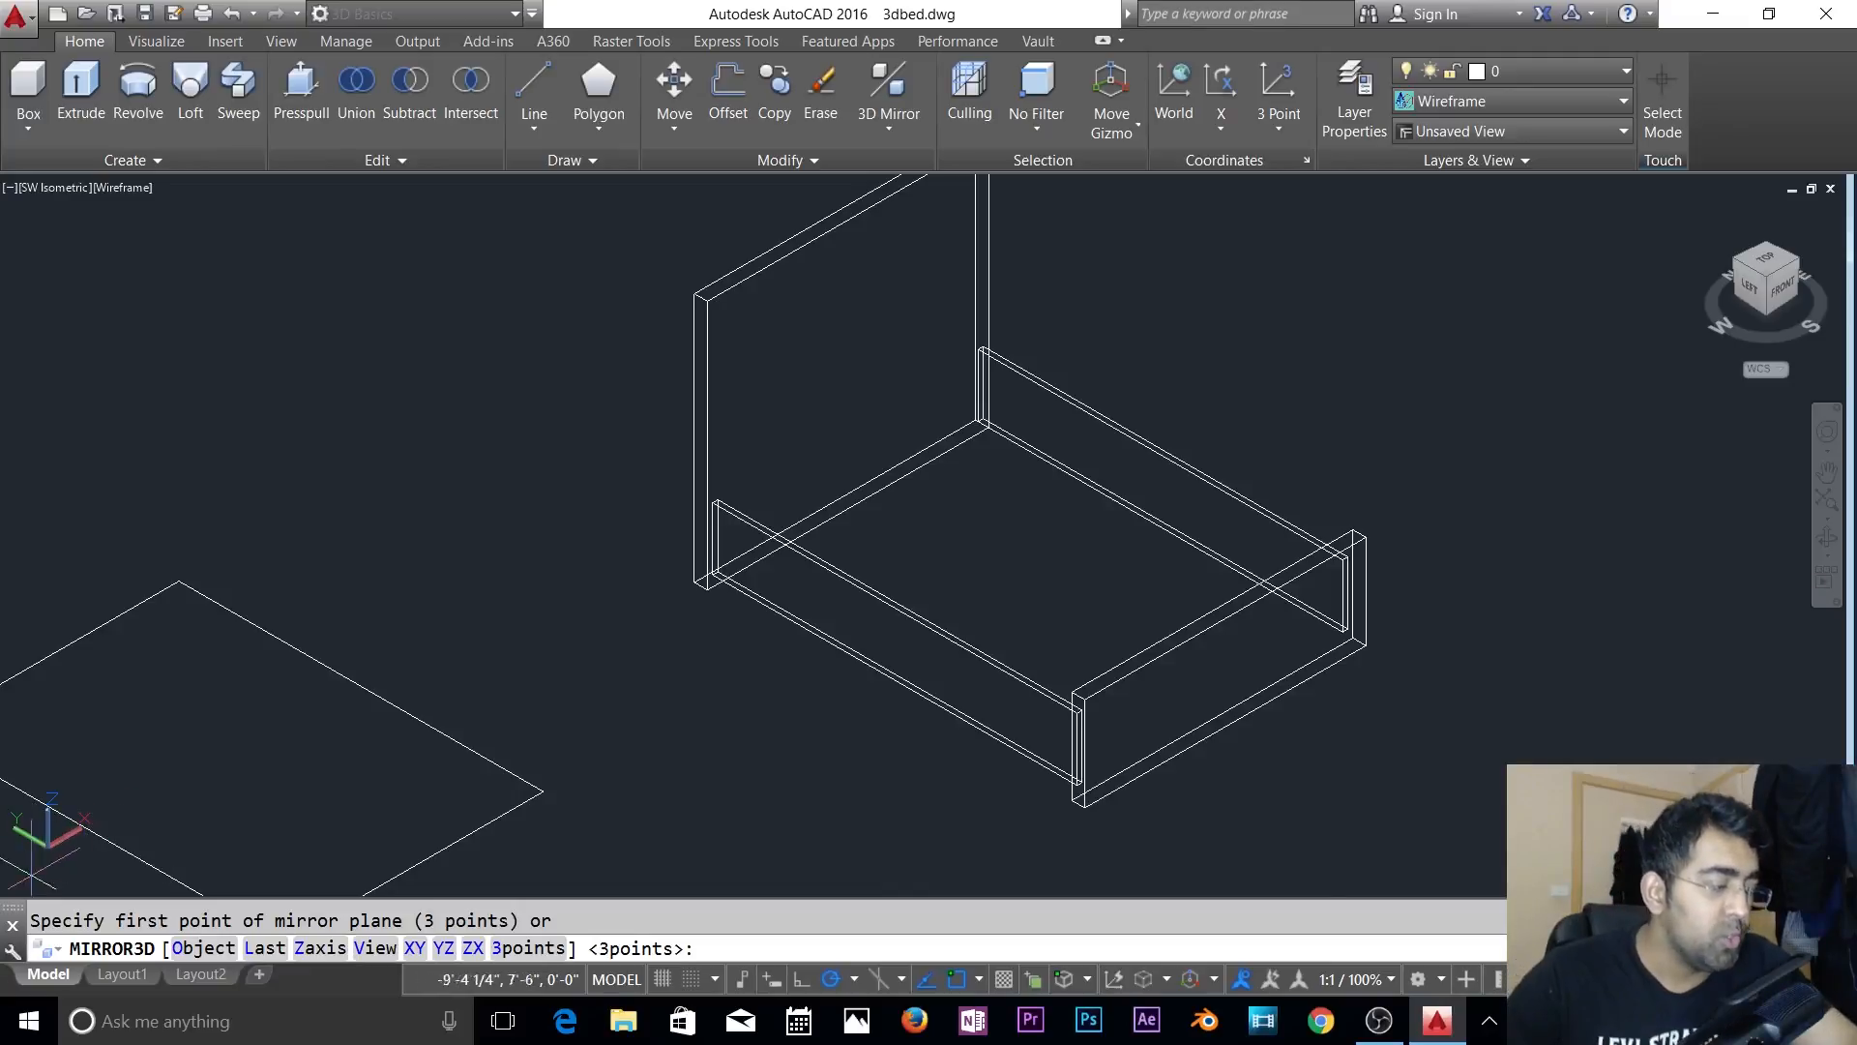
{"action": "key", "text": "Escape"}
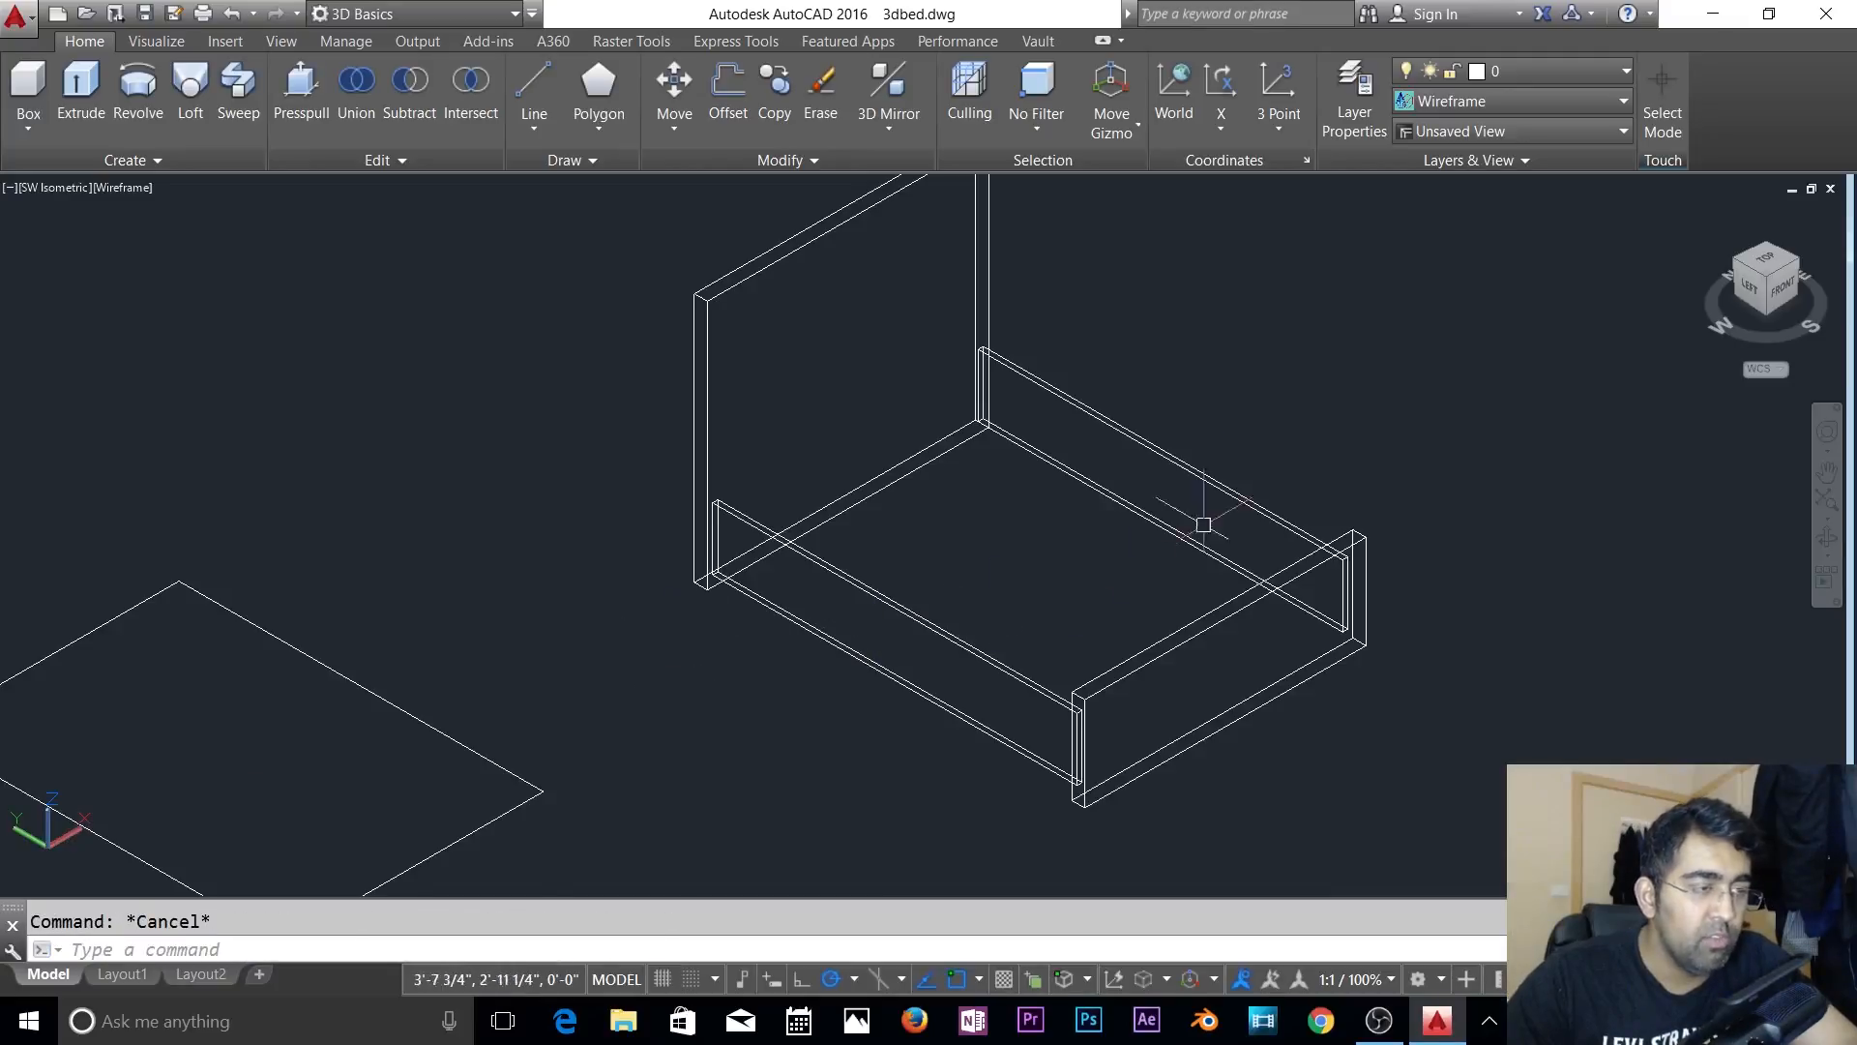
{"action": "middle_click_drag", "start_coordinate": [1202, 518], "coordinate": [1110, 595]}
{"action": "scroll", "coordinate": [1114, 640], "scroll_direction": "up", "scroll_amount": 1}
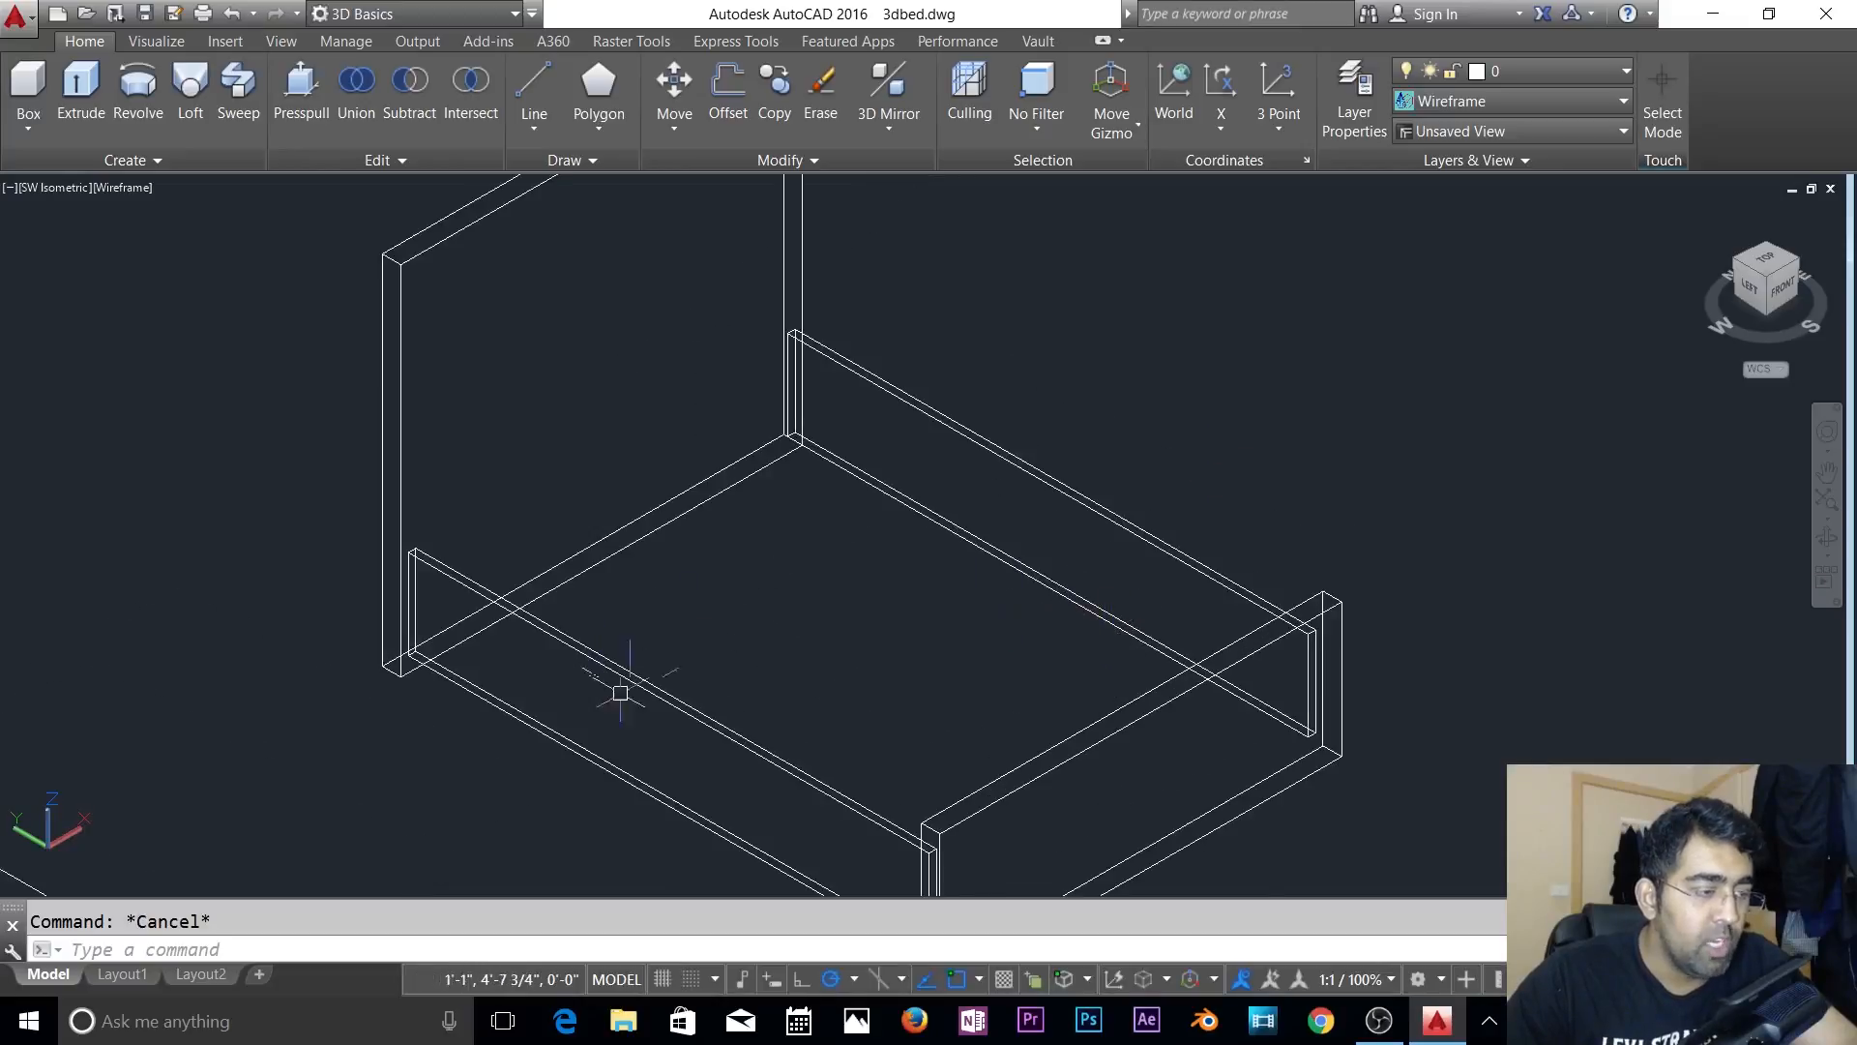
{"action": "scroll", "coordinate": [1049, 537], "scroll_direction": "down", "scroll_amount": 2}
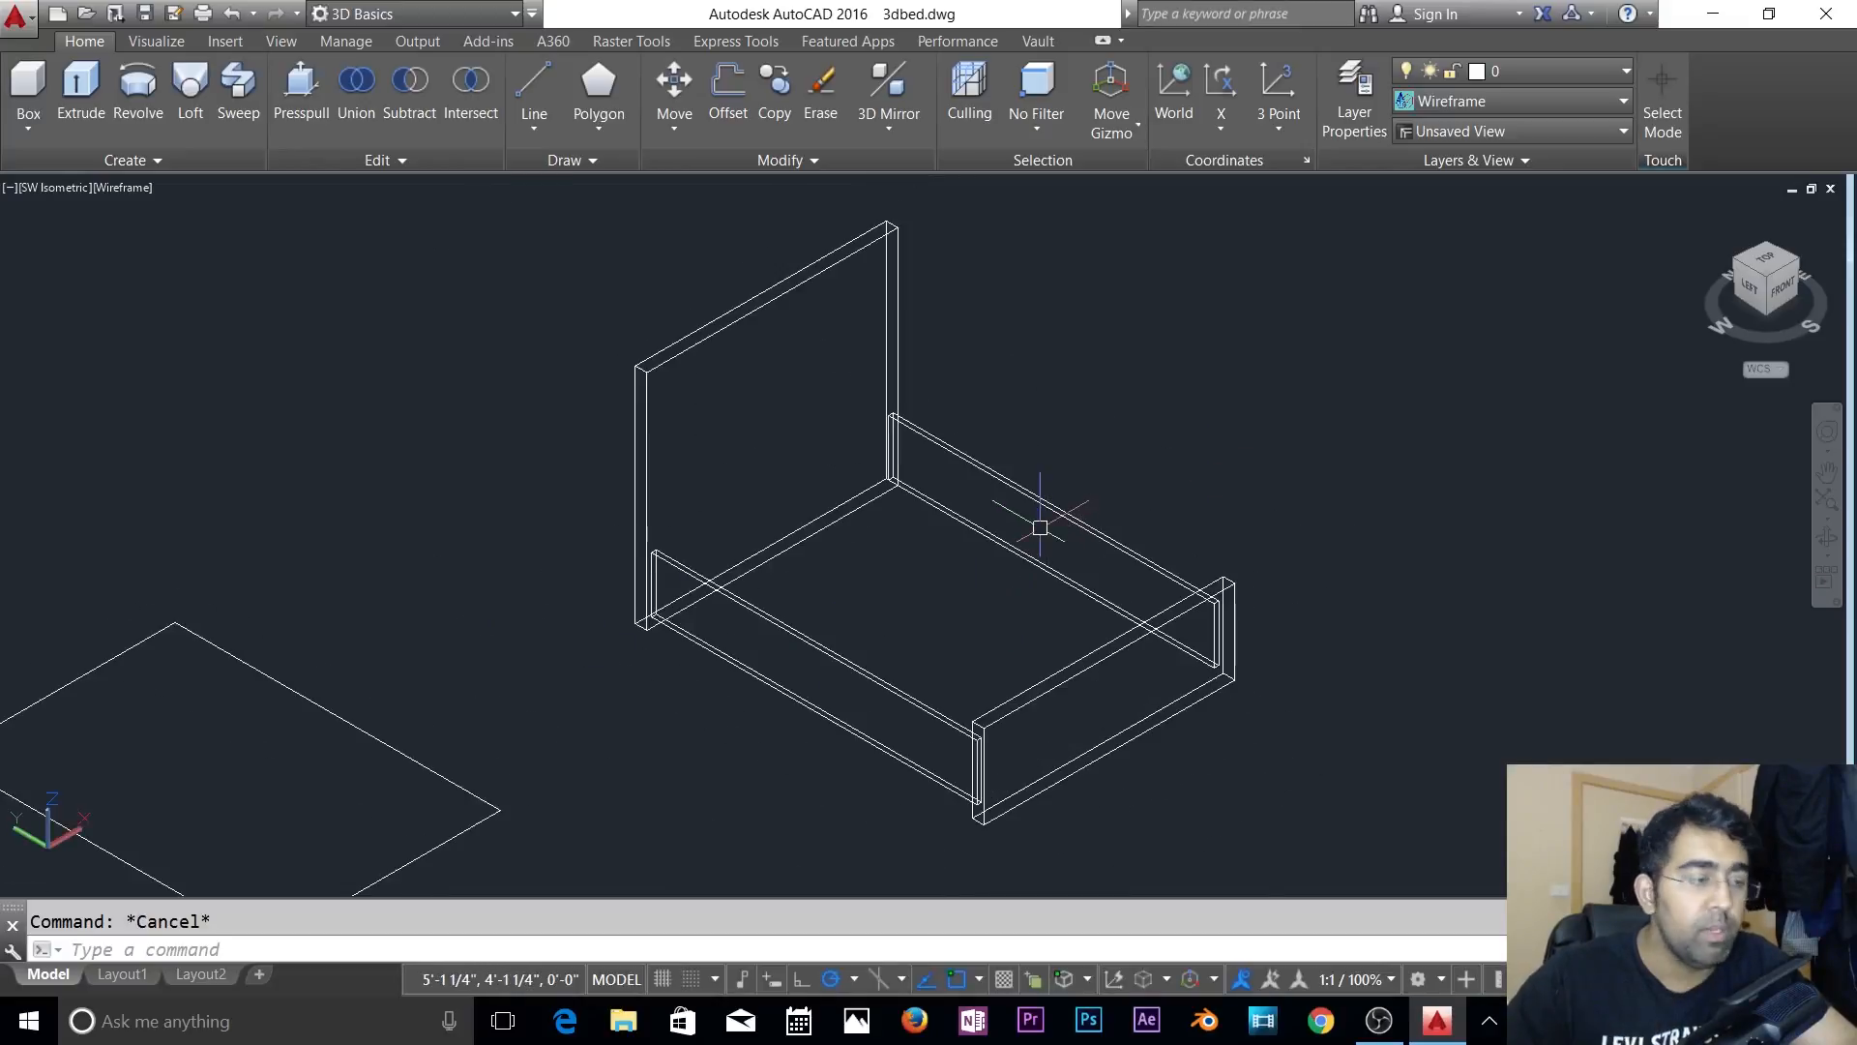
{"action": "scroll", "coordinate": [797, 565], "scroll_direction": "up", "scroll_amount": 2}
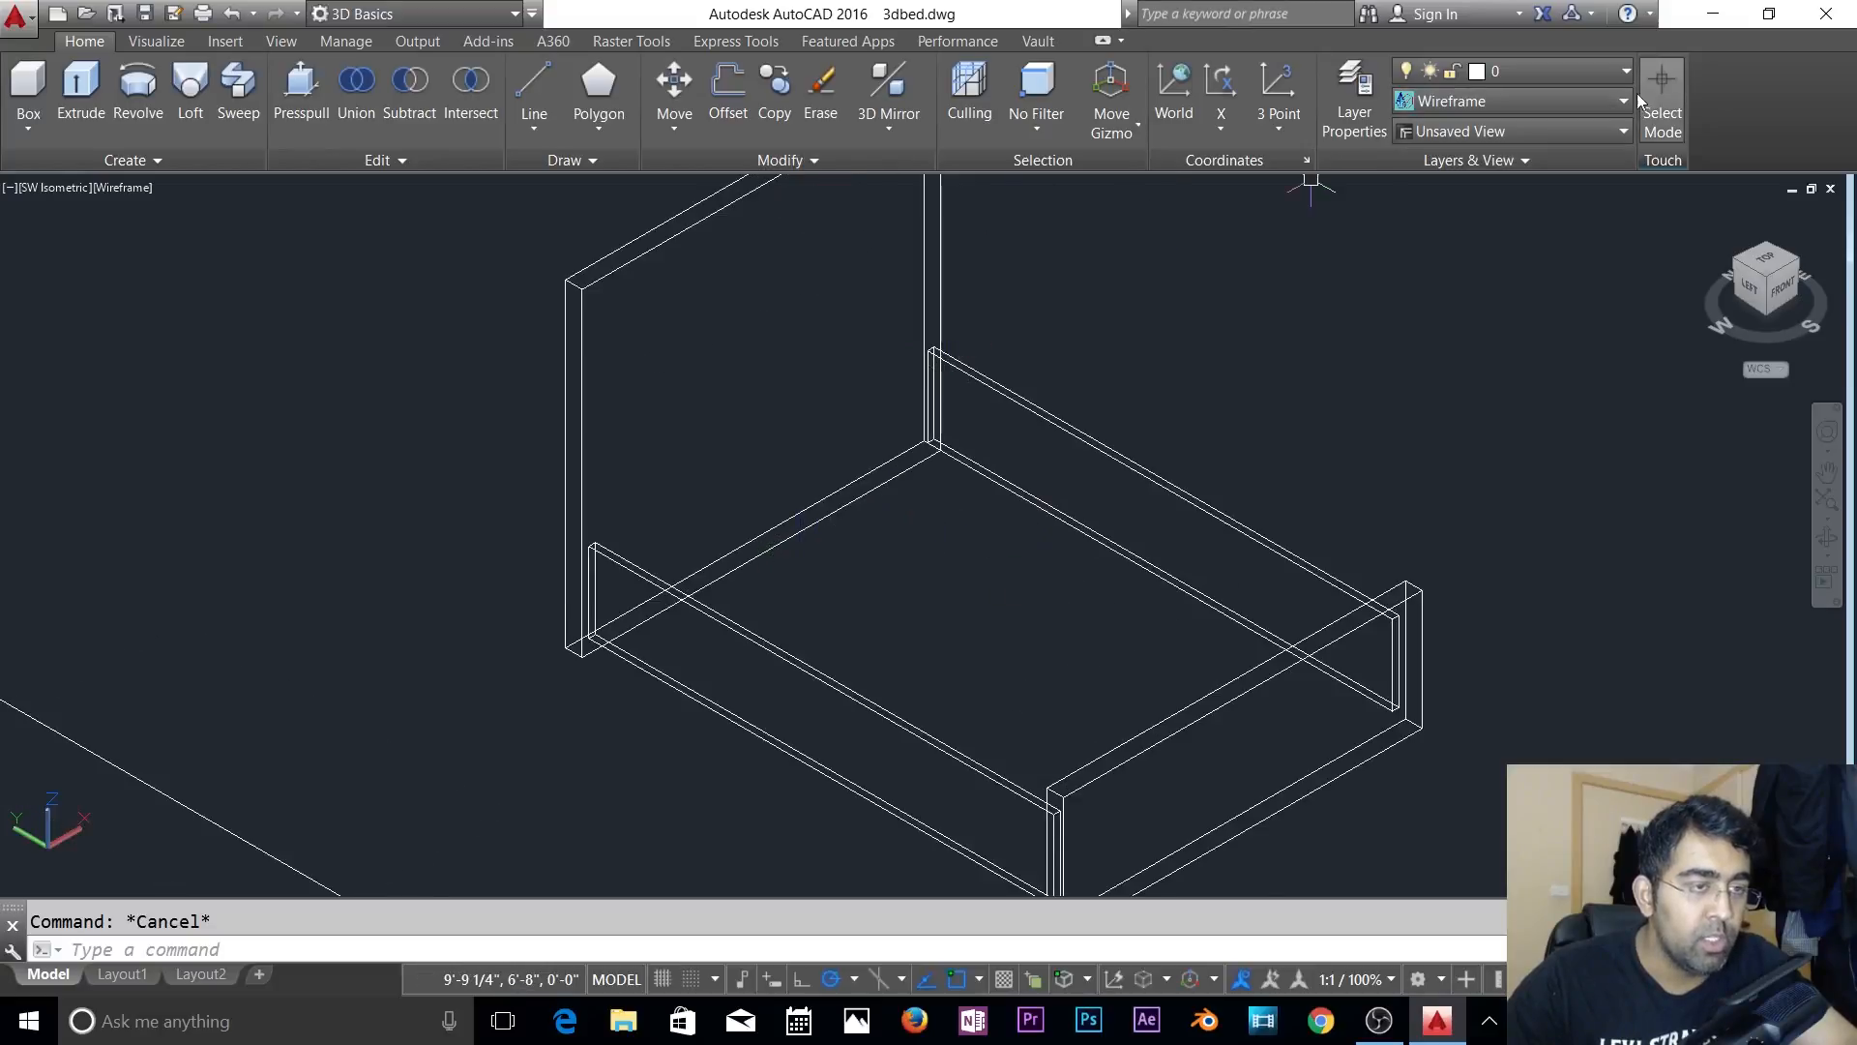
- Turn off the Wood and 3d wood layers
{"action": "left_click", "coordinate": [1766, 269]}
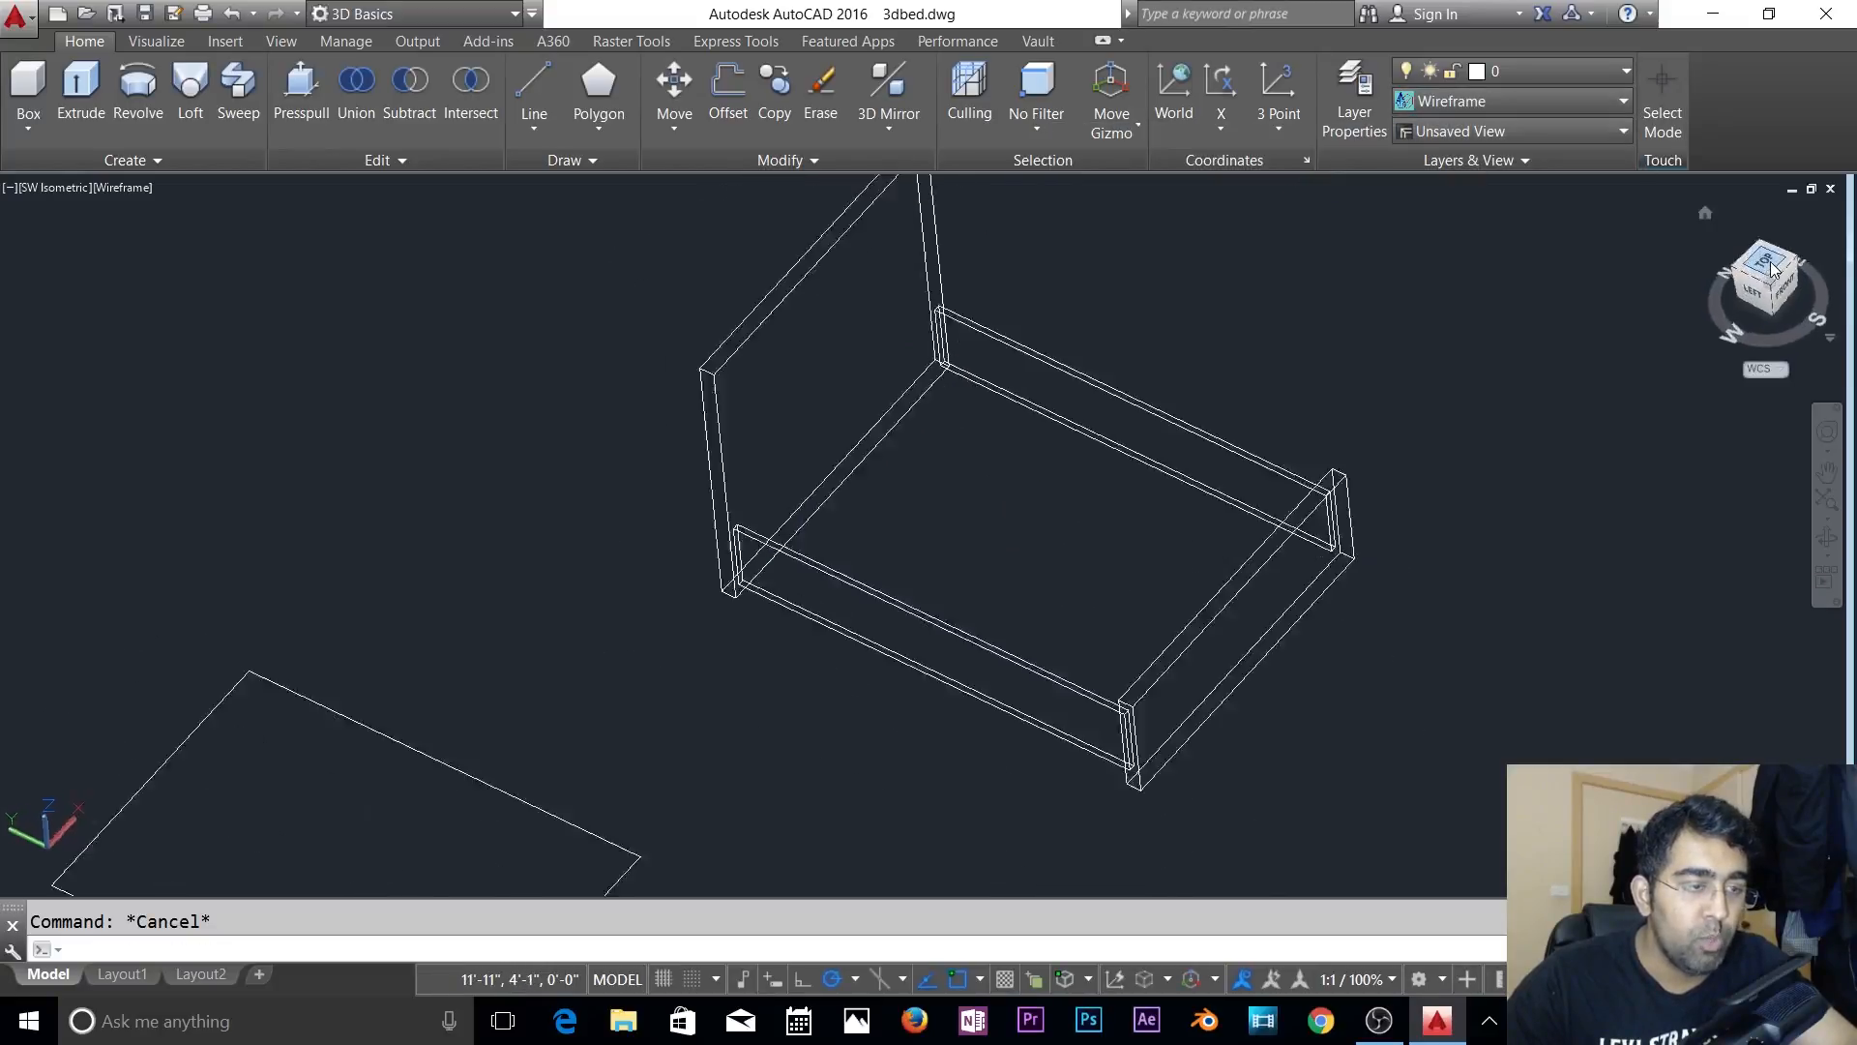
{"action": "scroll", "coordinate": [1044, 319], "scroll_direction": "up", "scroll_amount": 4}
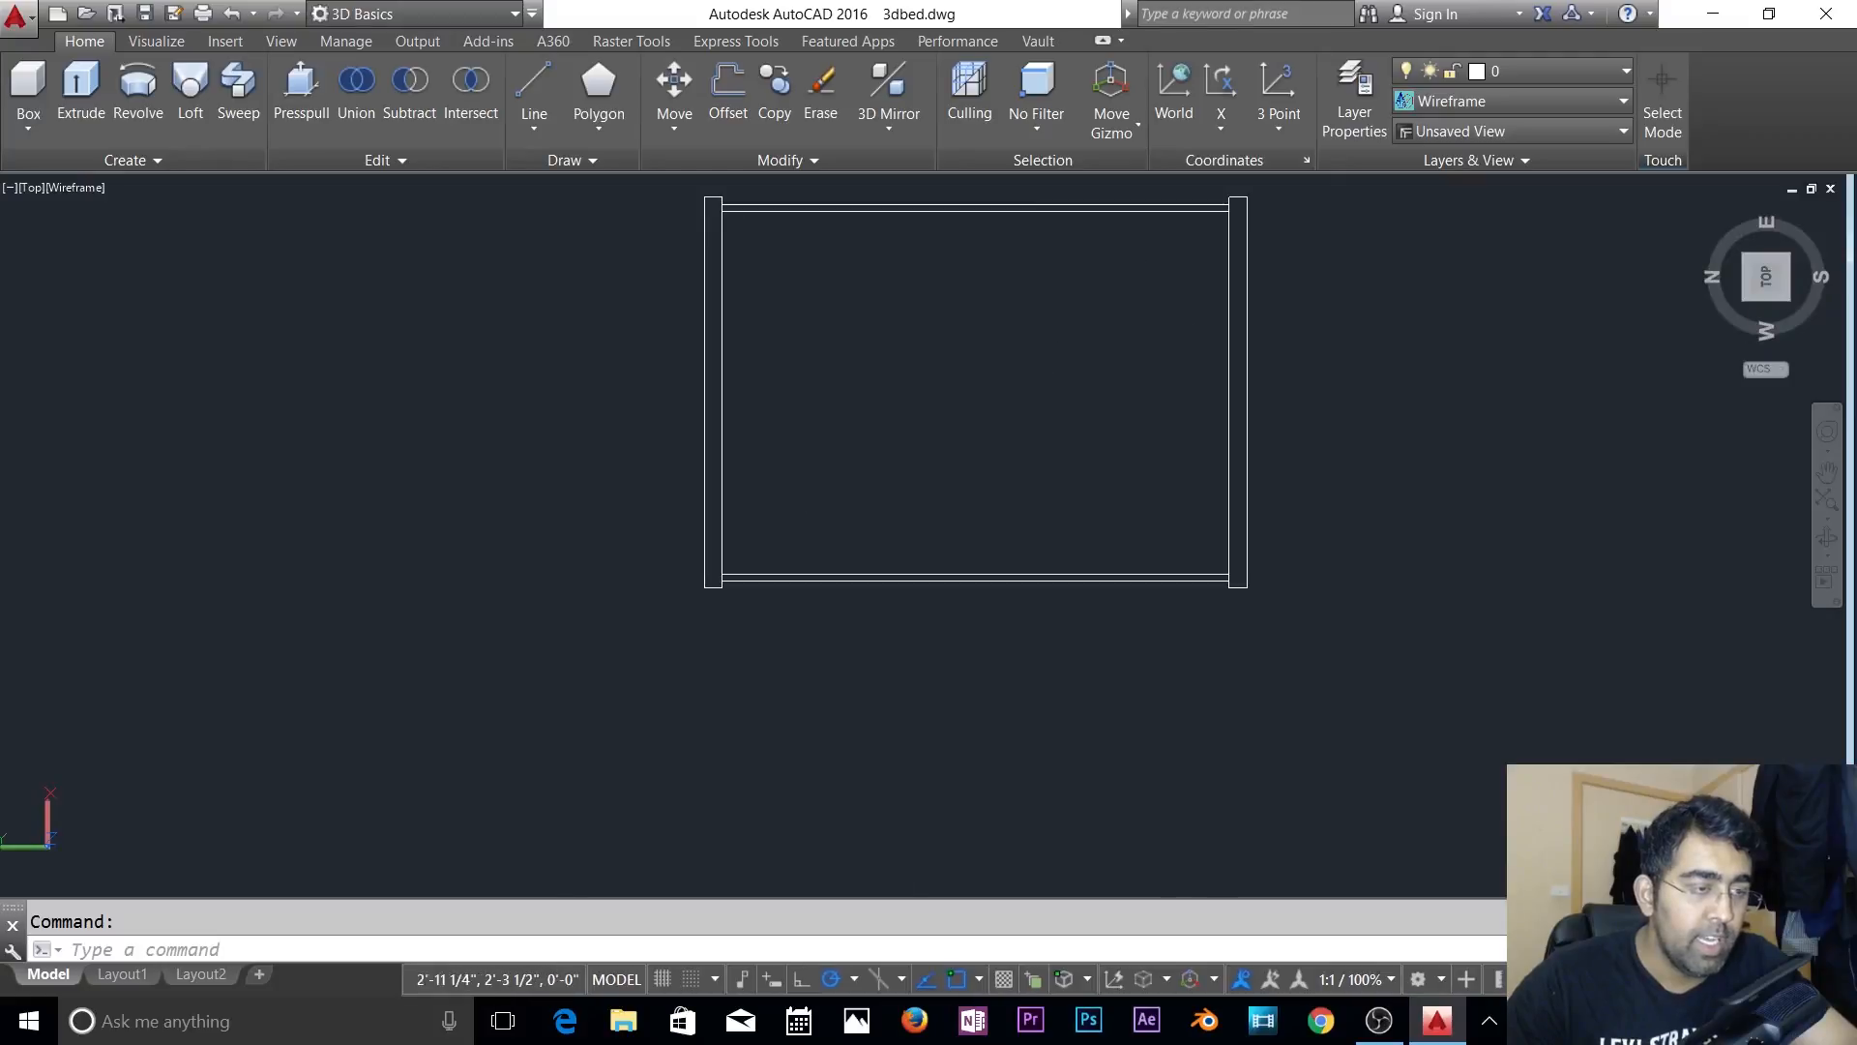
{"action": "key", "text": "Escape"}
{"action": "left_click", "coordinate": [1521, 73]}
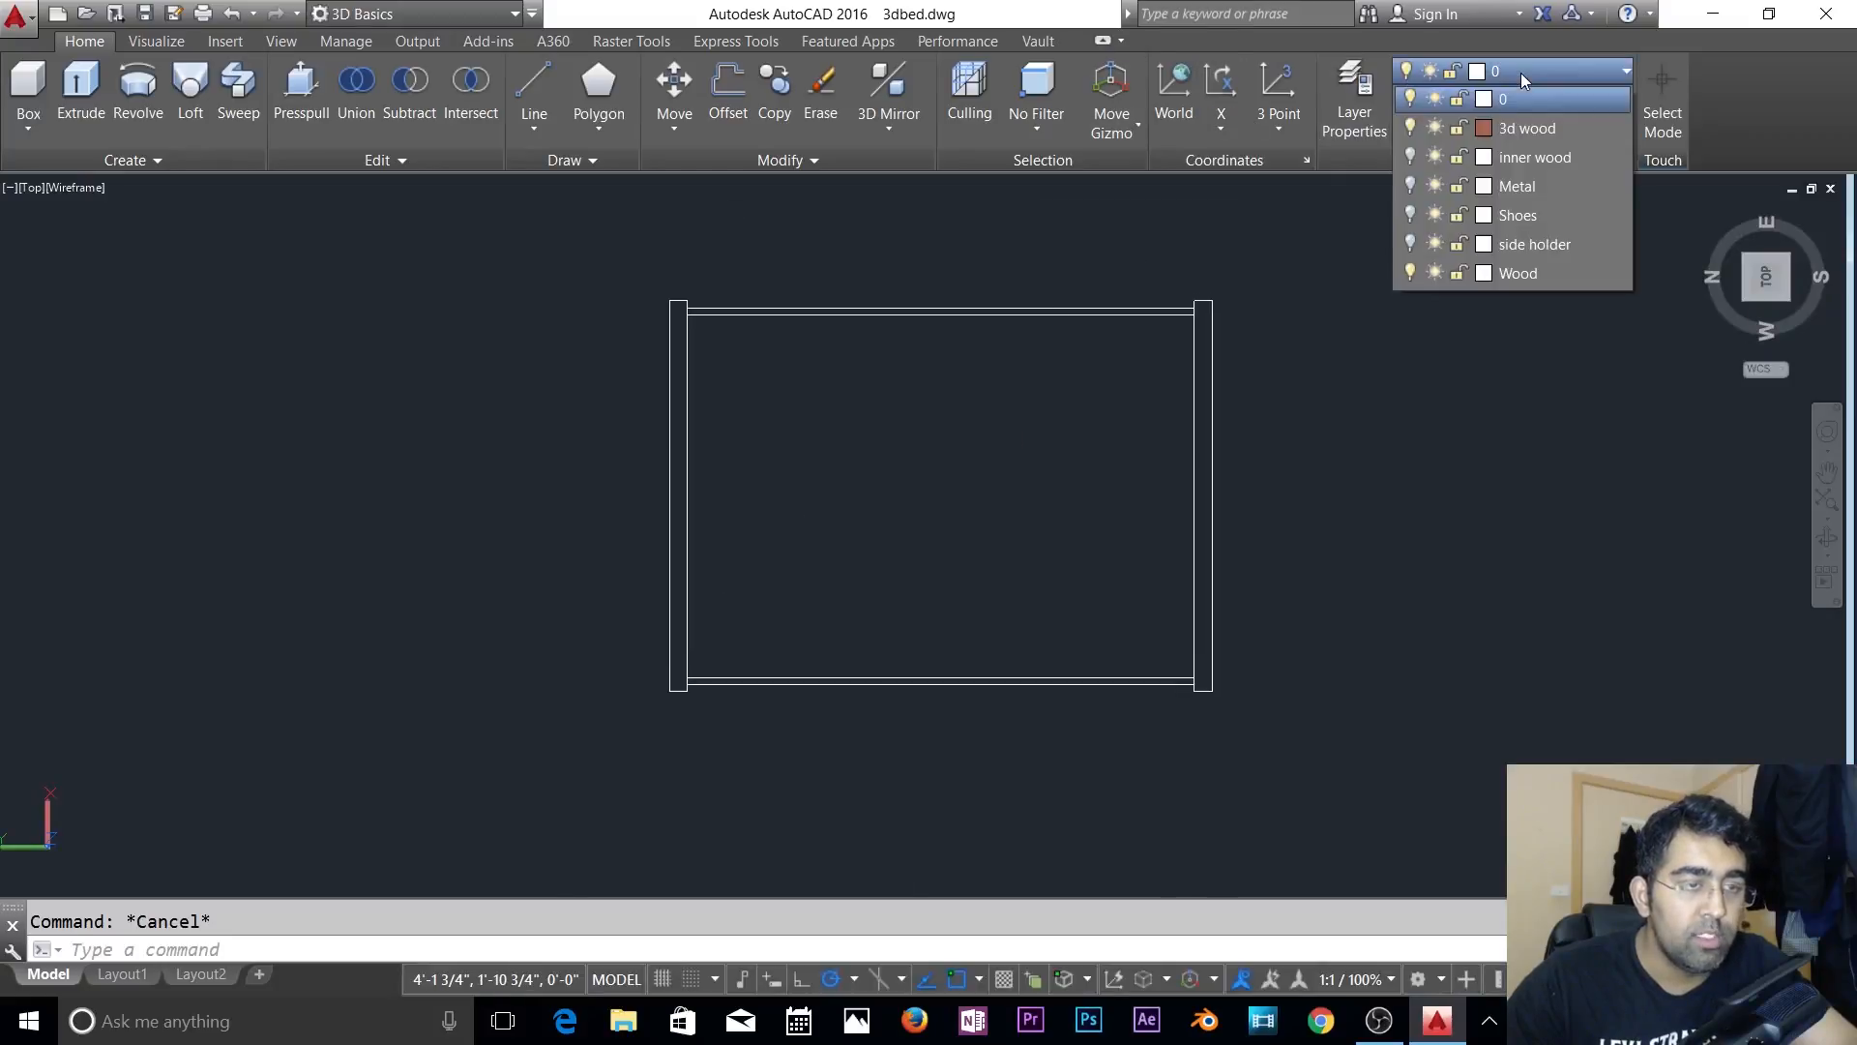
{"action": "left_click", "coordinate": [1411, 275]}
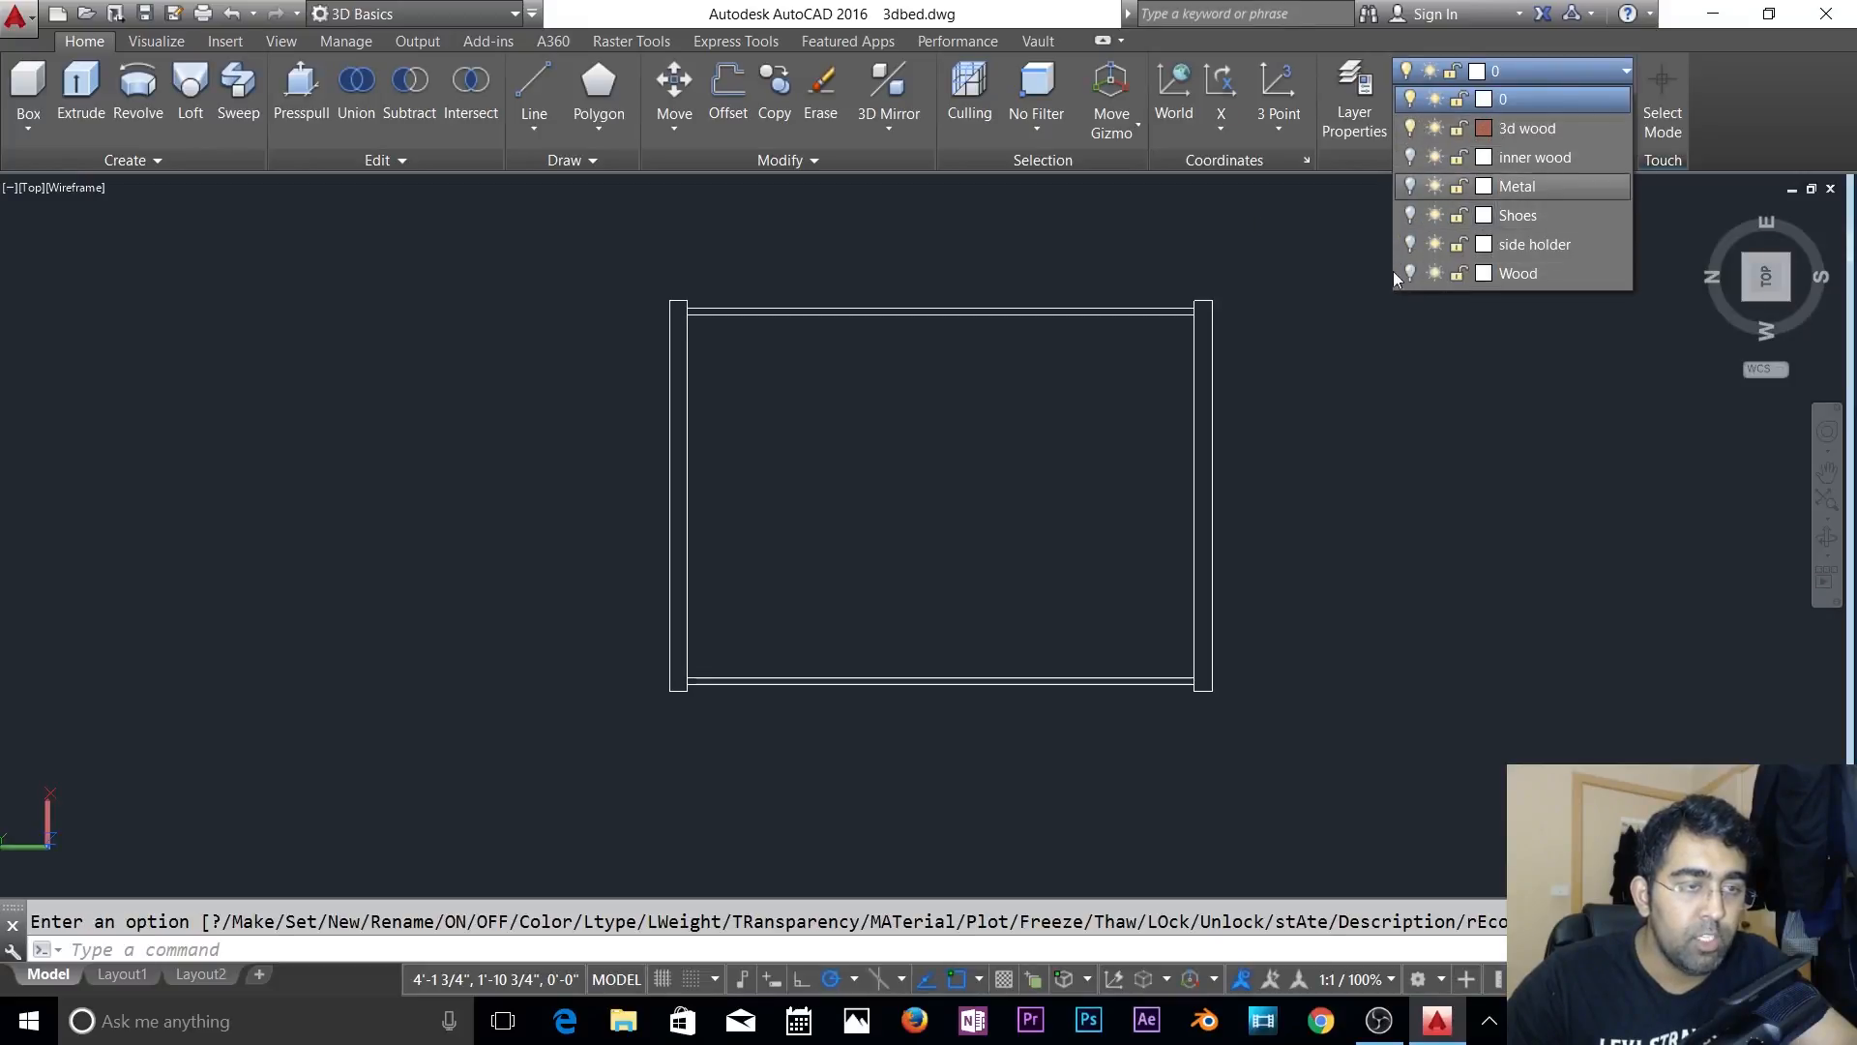
{"action": "left_click", "coordinate": [1409, 129]}
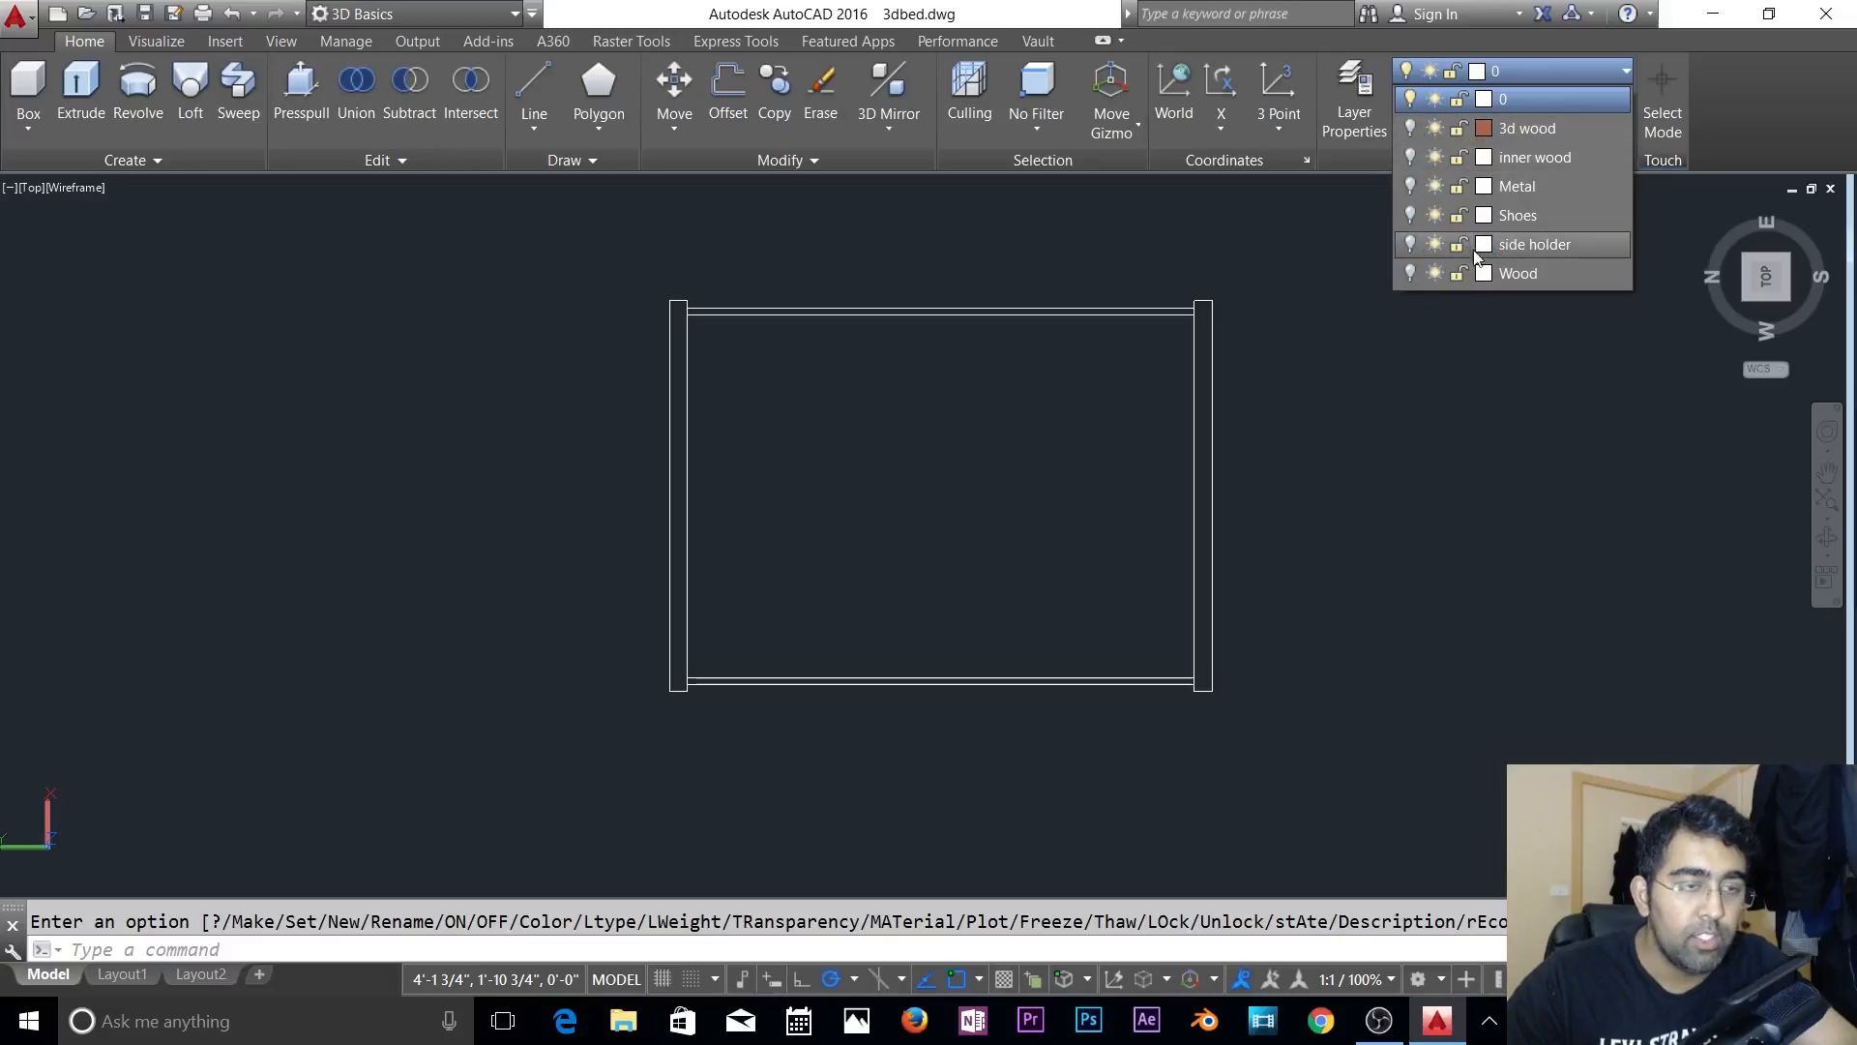
{"action": "key", "text": "Escape"}
- Clear the selection of the bed parts and return to the SW Isometric view of the bed and the flat outline
{"action": "left_click", "coordinate": [1375, 248]}
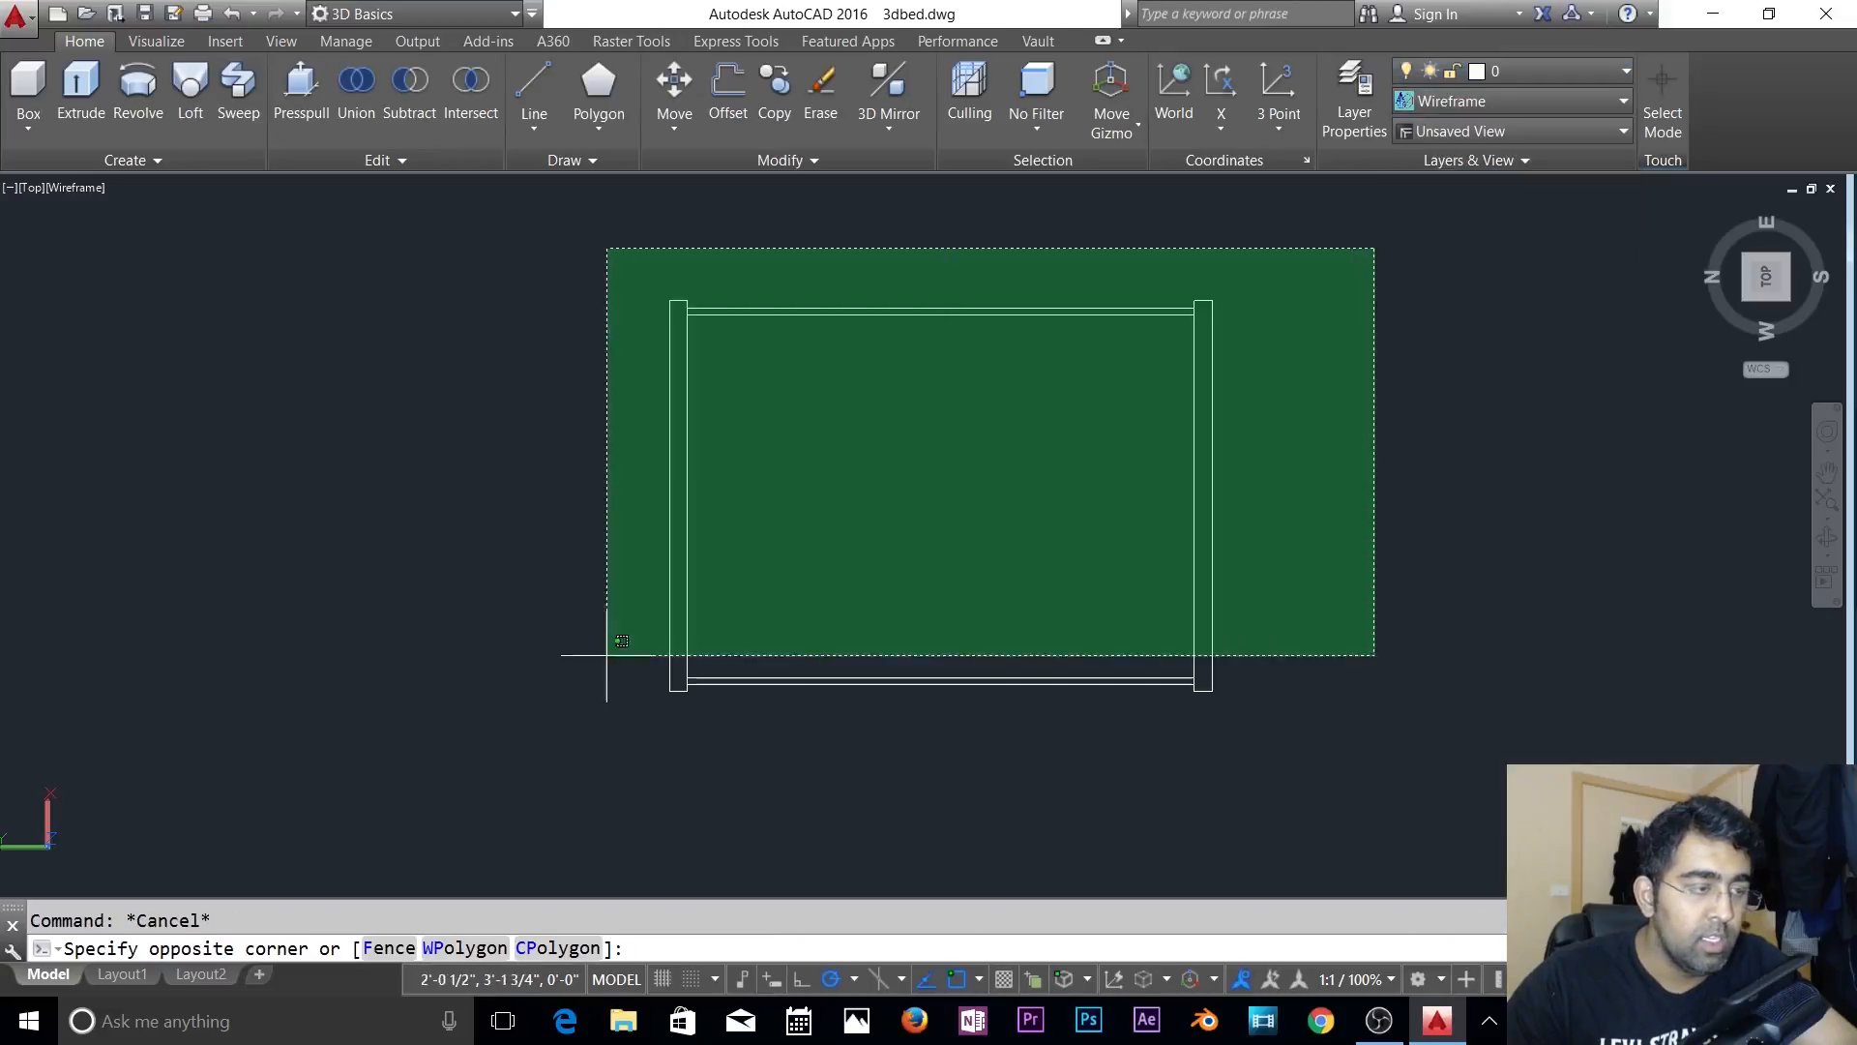
{"action": "left_click", "coordinate": [608, 655]}
{"action": "key", "text": "Escape"}
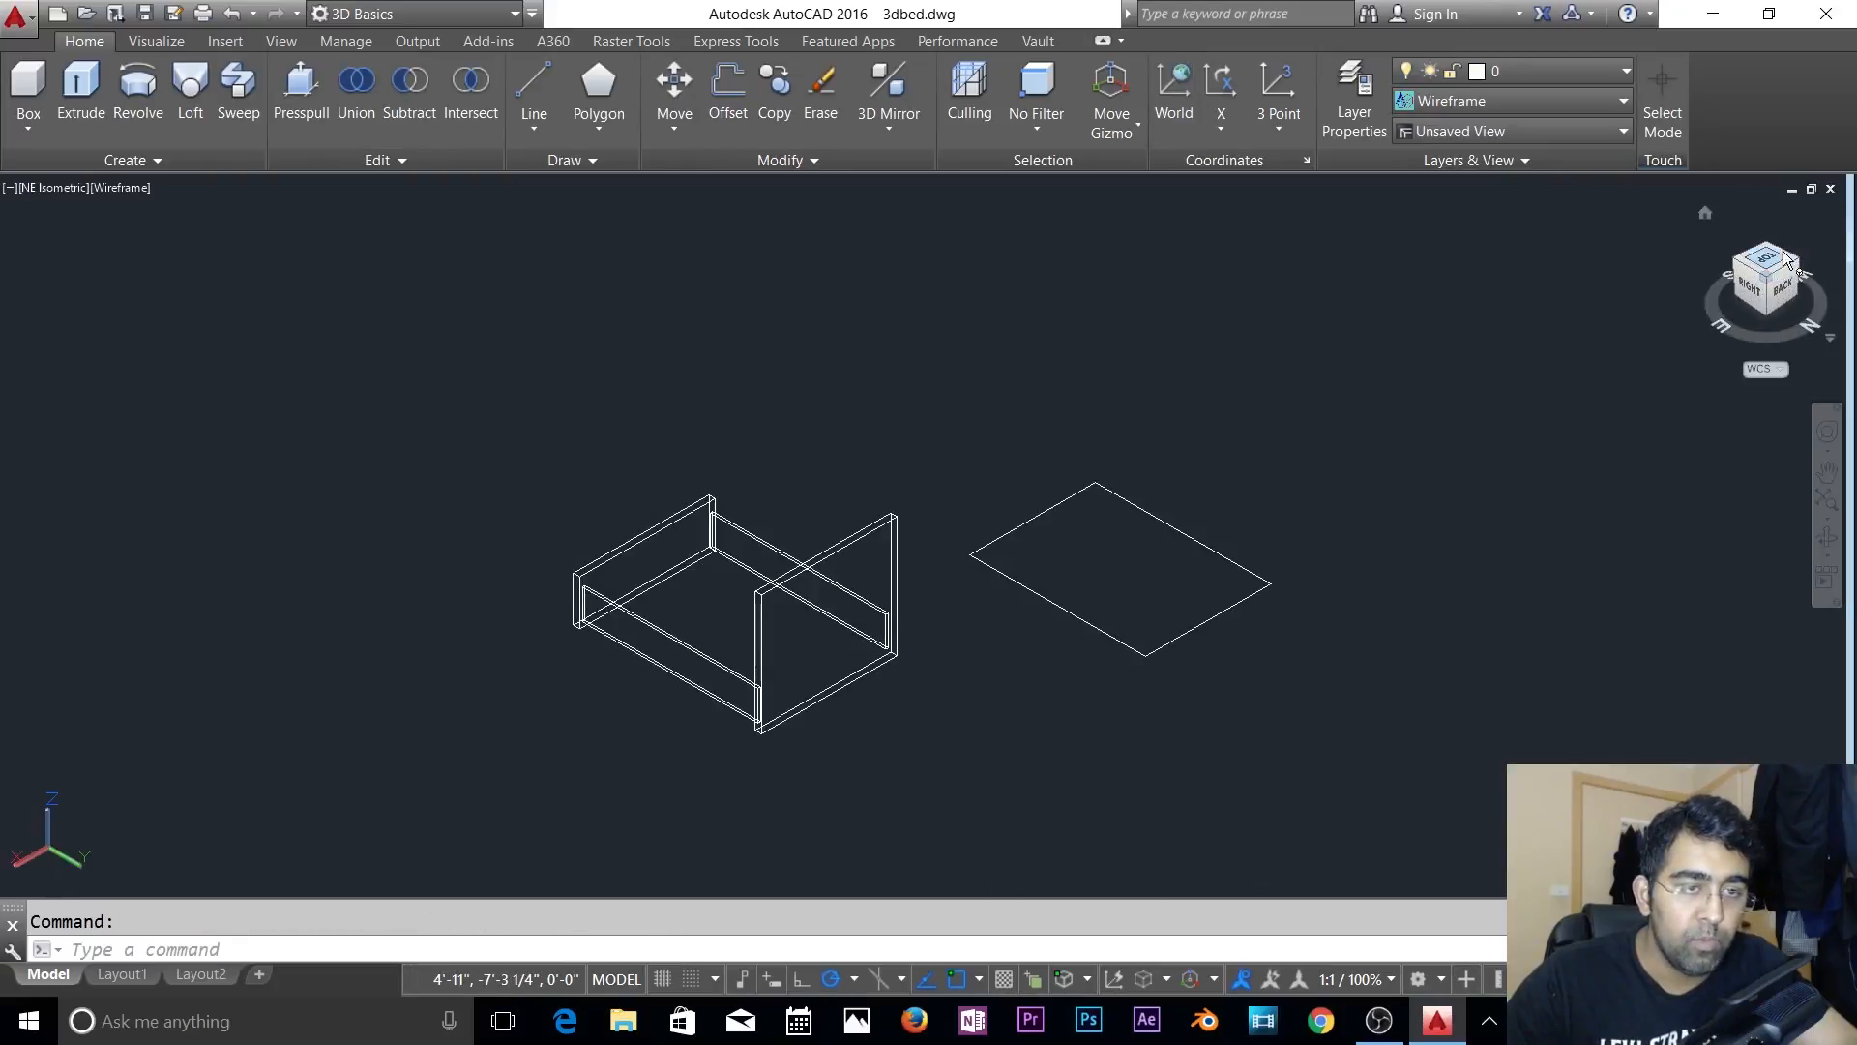
{"action": "left_click", "coordinate": [1768, 250]}
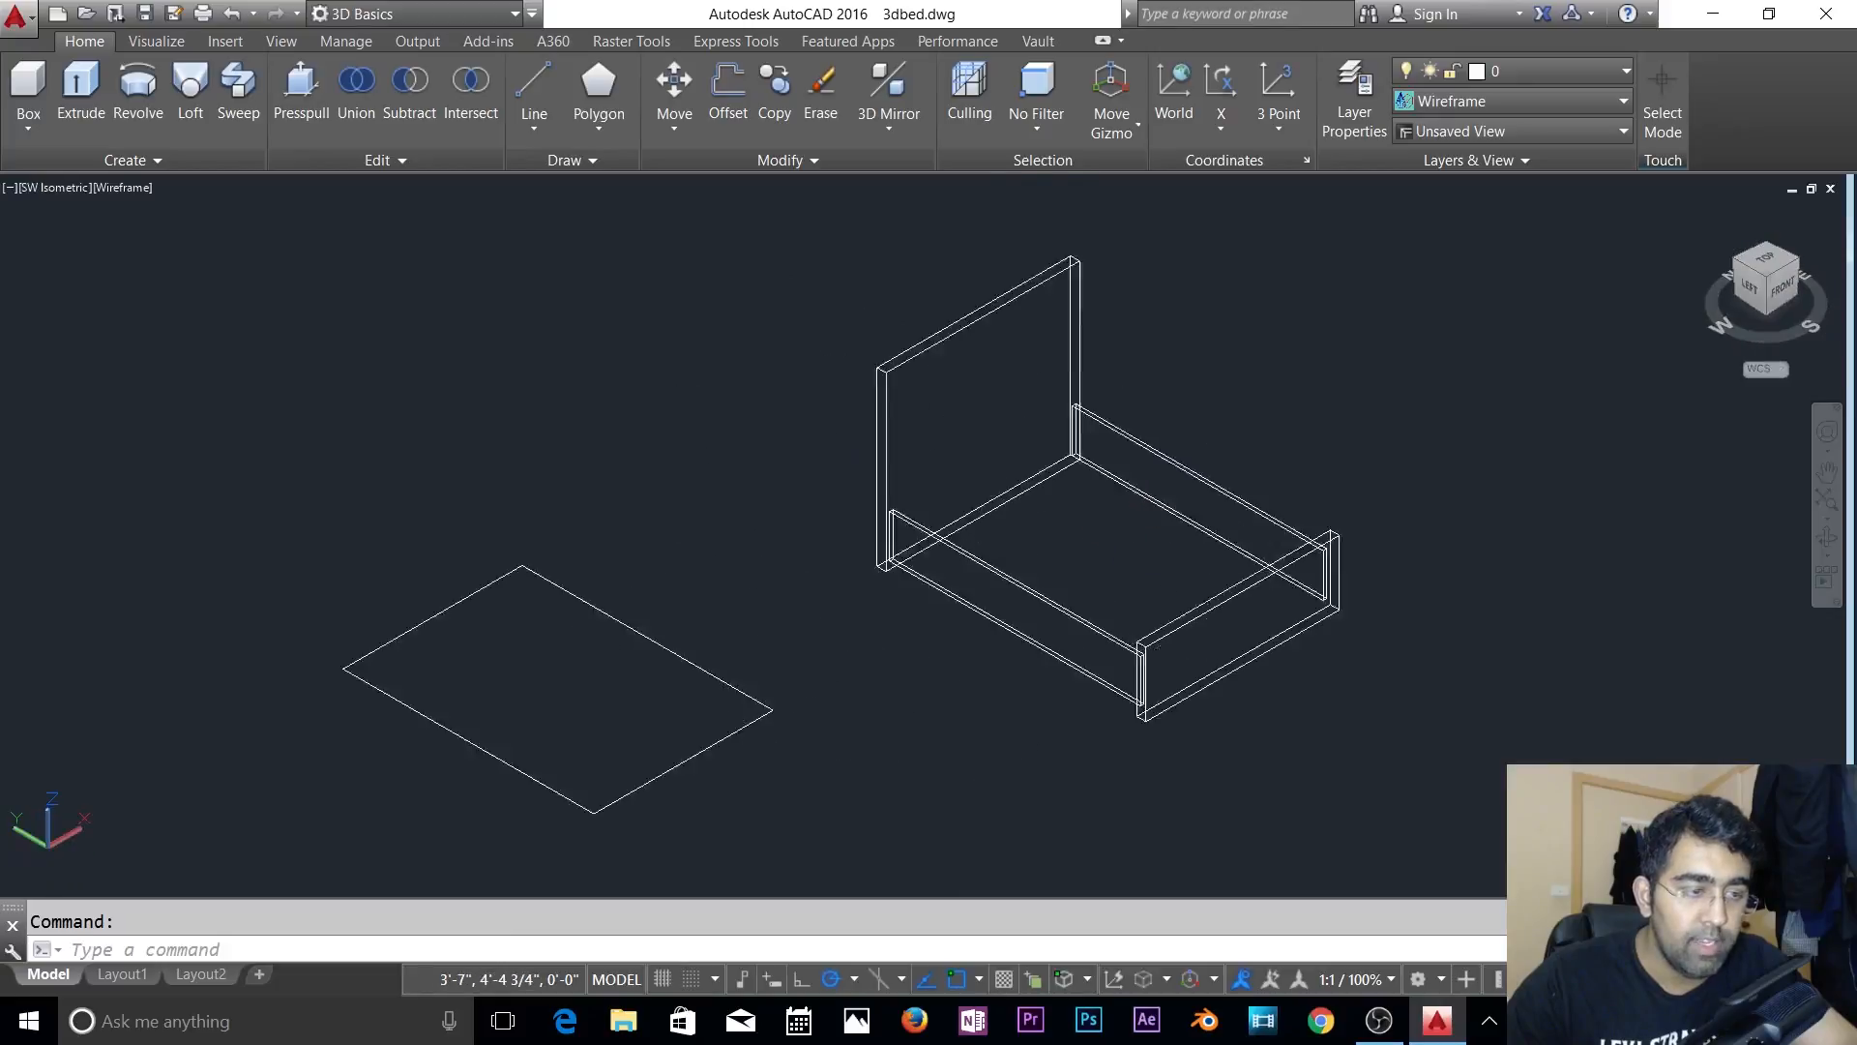
- Assign the headboard, footboard and both side rails to the 3d wood layer and dismiss the turned-off-layer notice
{"action": "left_click", "coordinate": [1435, 378]}
{"action": "left_click", "coordinate": [630, 613]}
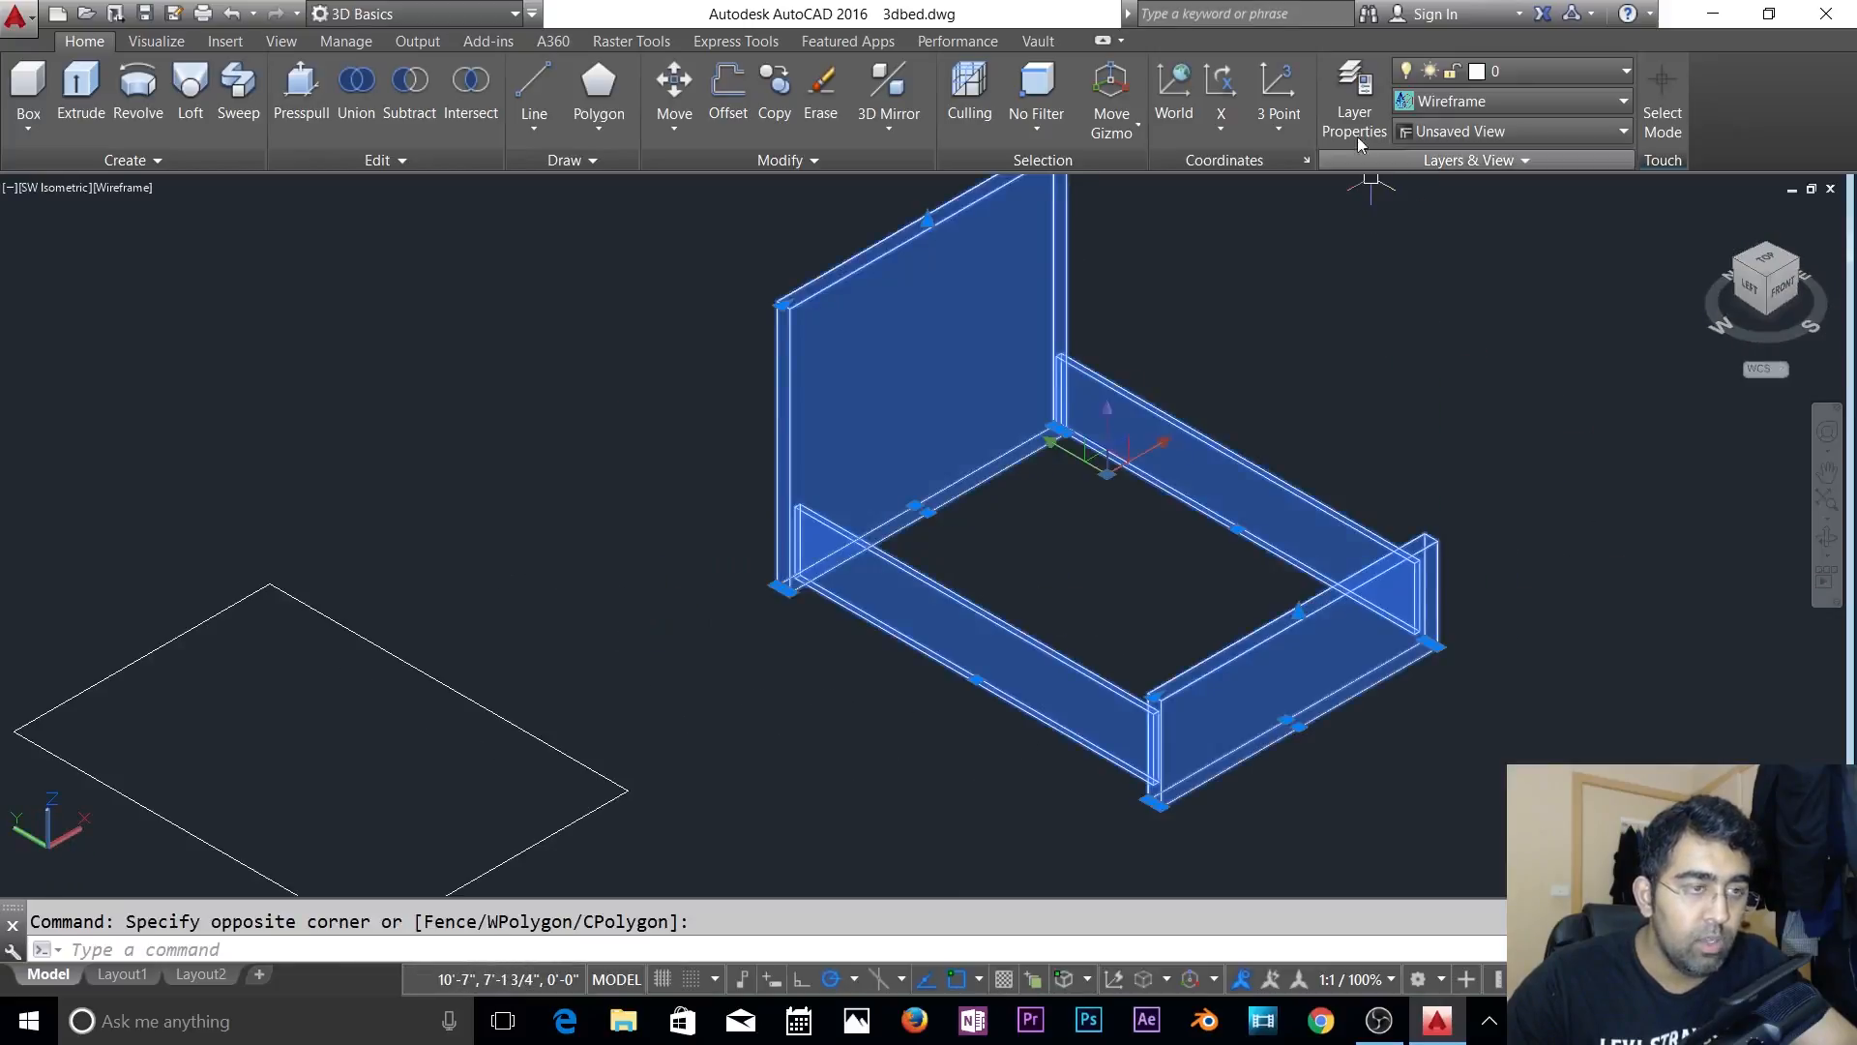
{"action": "left_click", "coordinate": [1424, 102]}
{"action": "left_click", "coordinate": [1497, 74]}
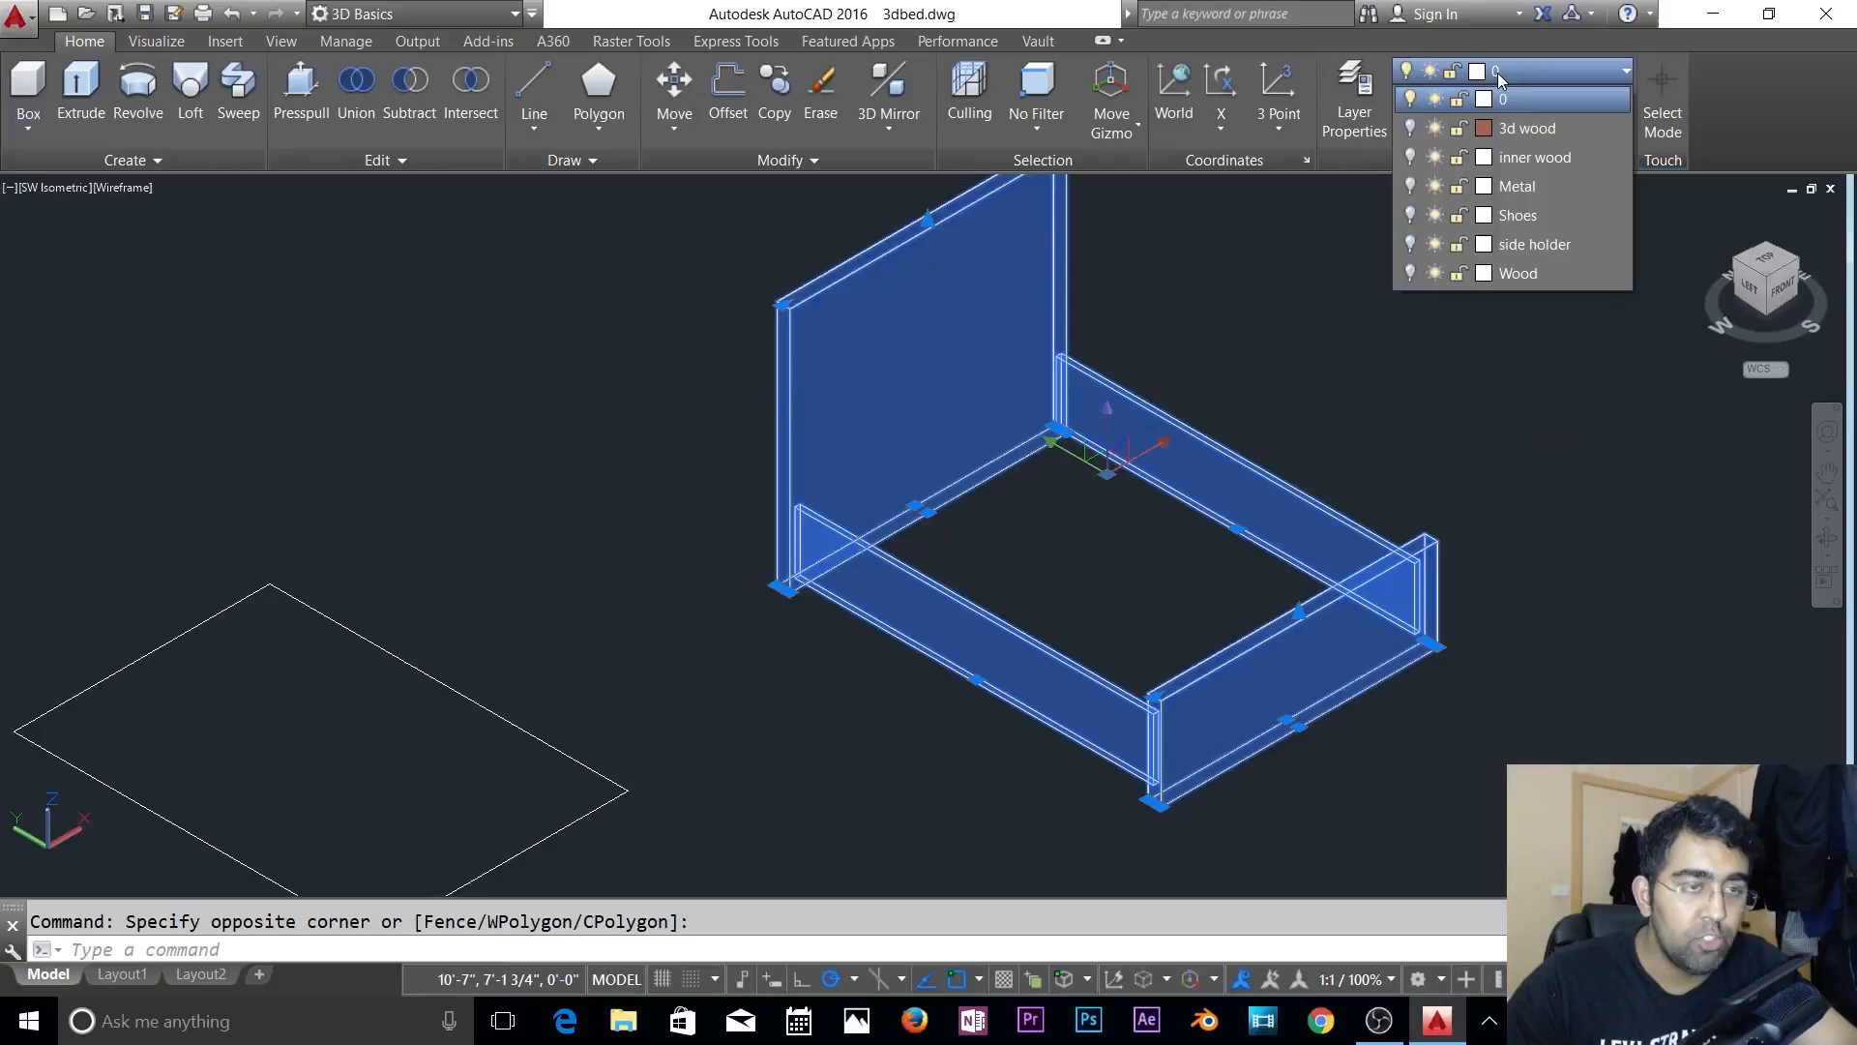
{"action": "left_click", "coordinate": [1506, 136]}
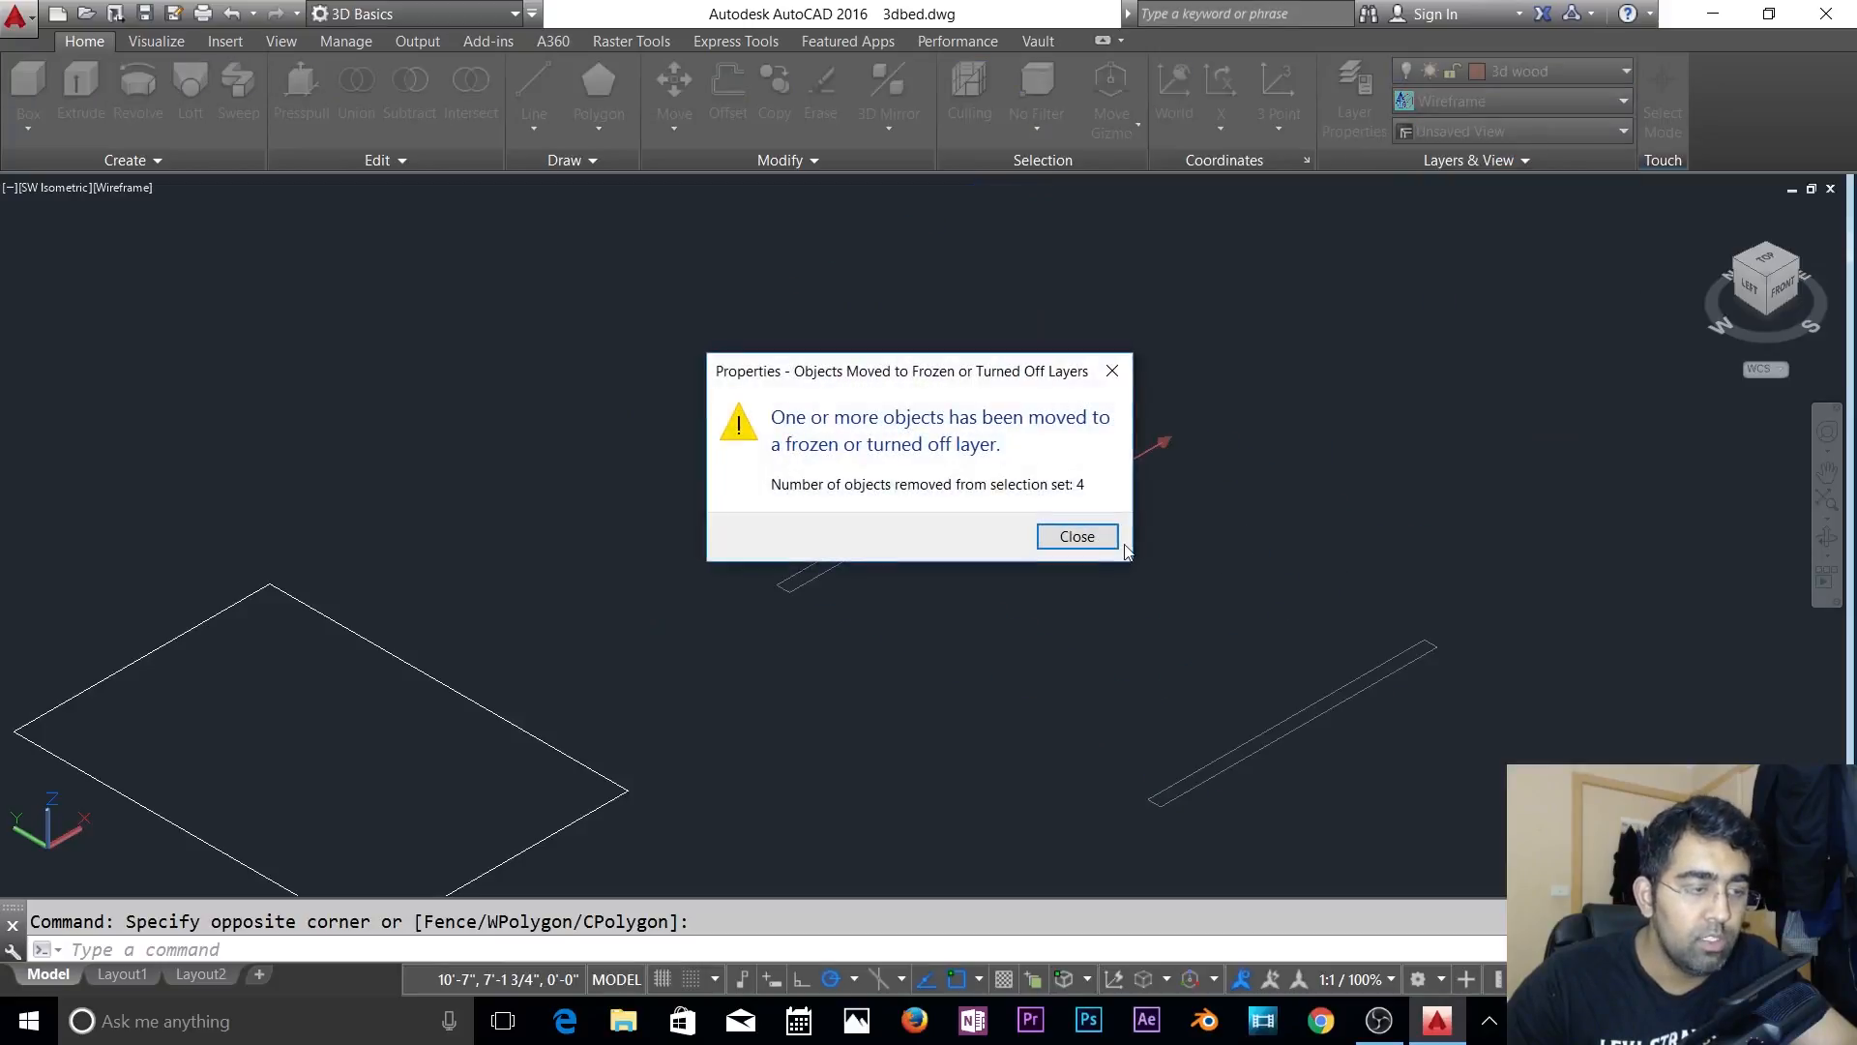
{"action": "left_click", "coordinate": [1112, 542]}
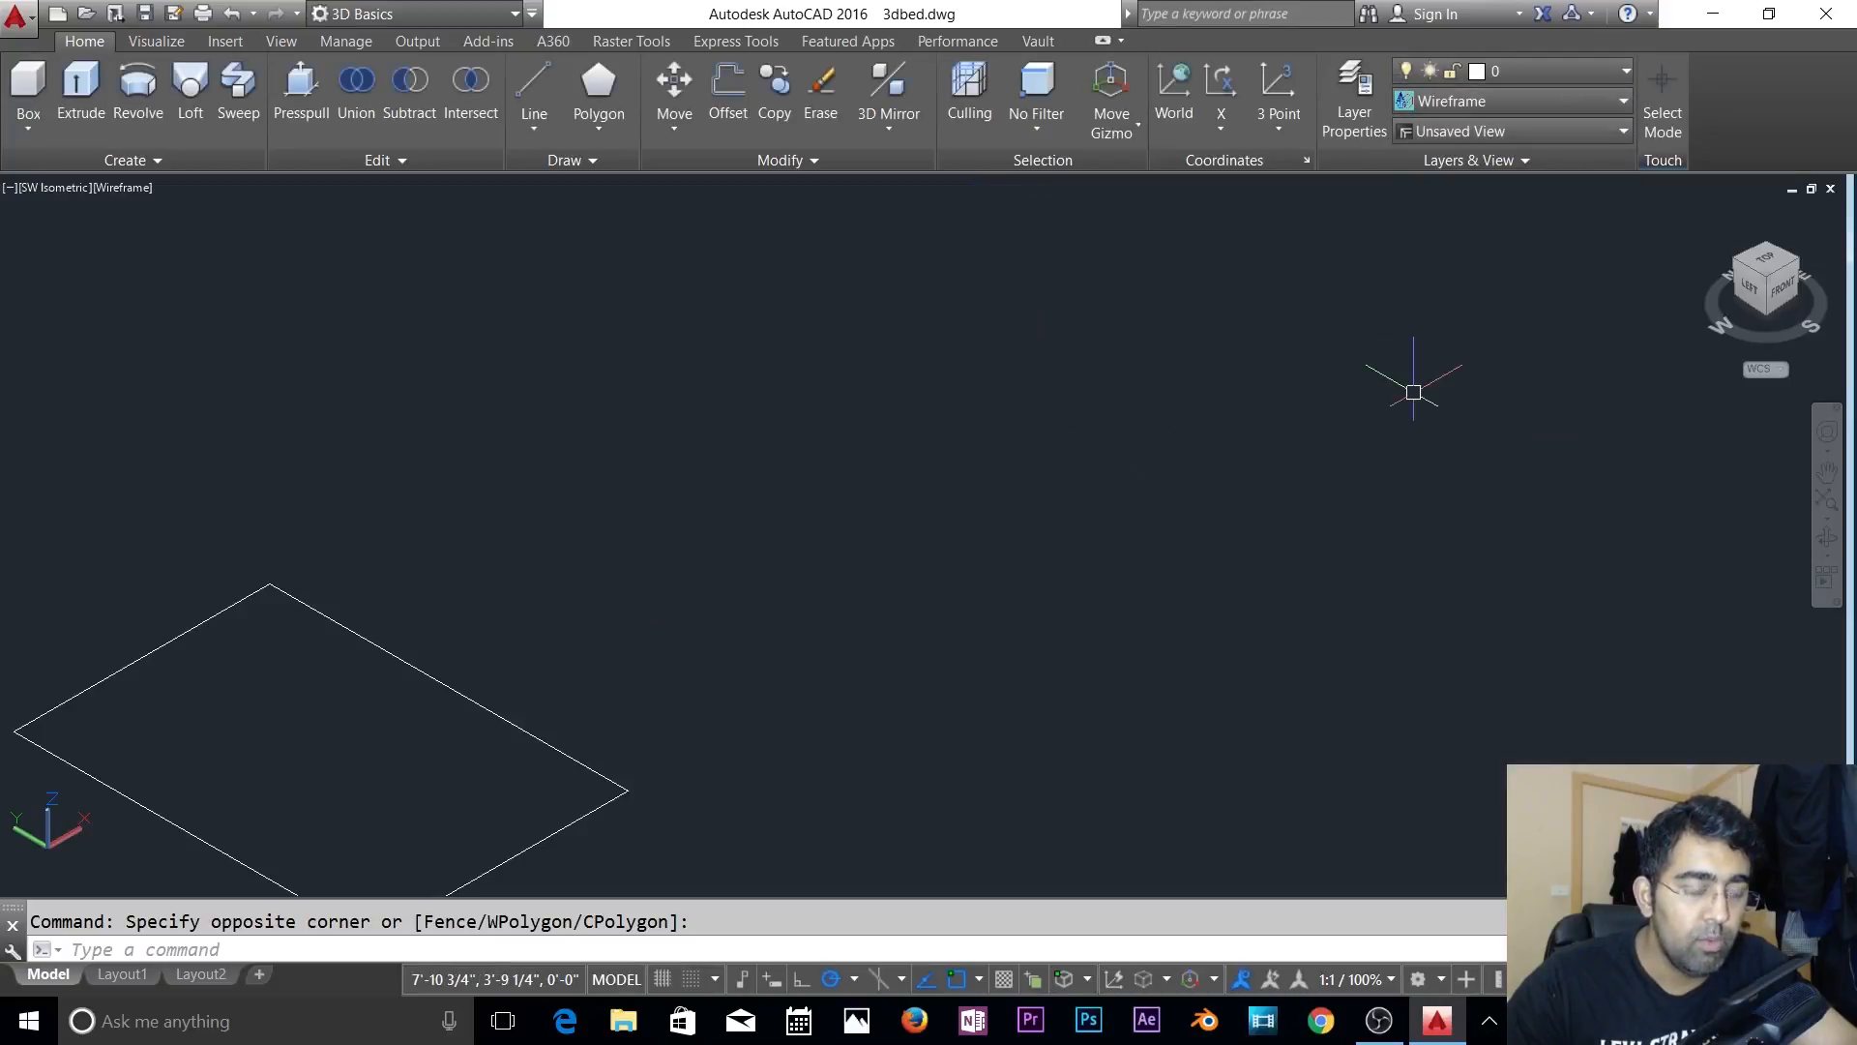
- Turn on the Wood layer and erase the leftover outline lines of the headboard and footboard
{"action": "left_click", "coordinate": [1534, 75]}
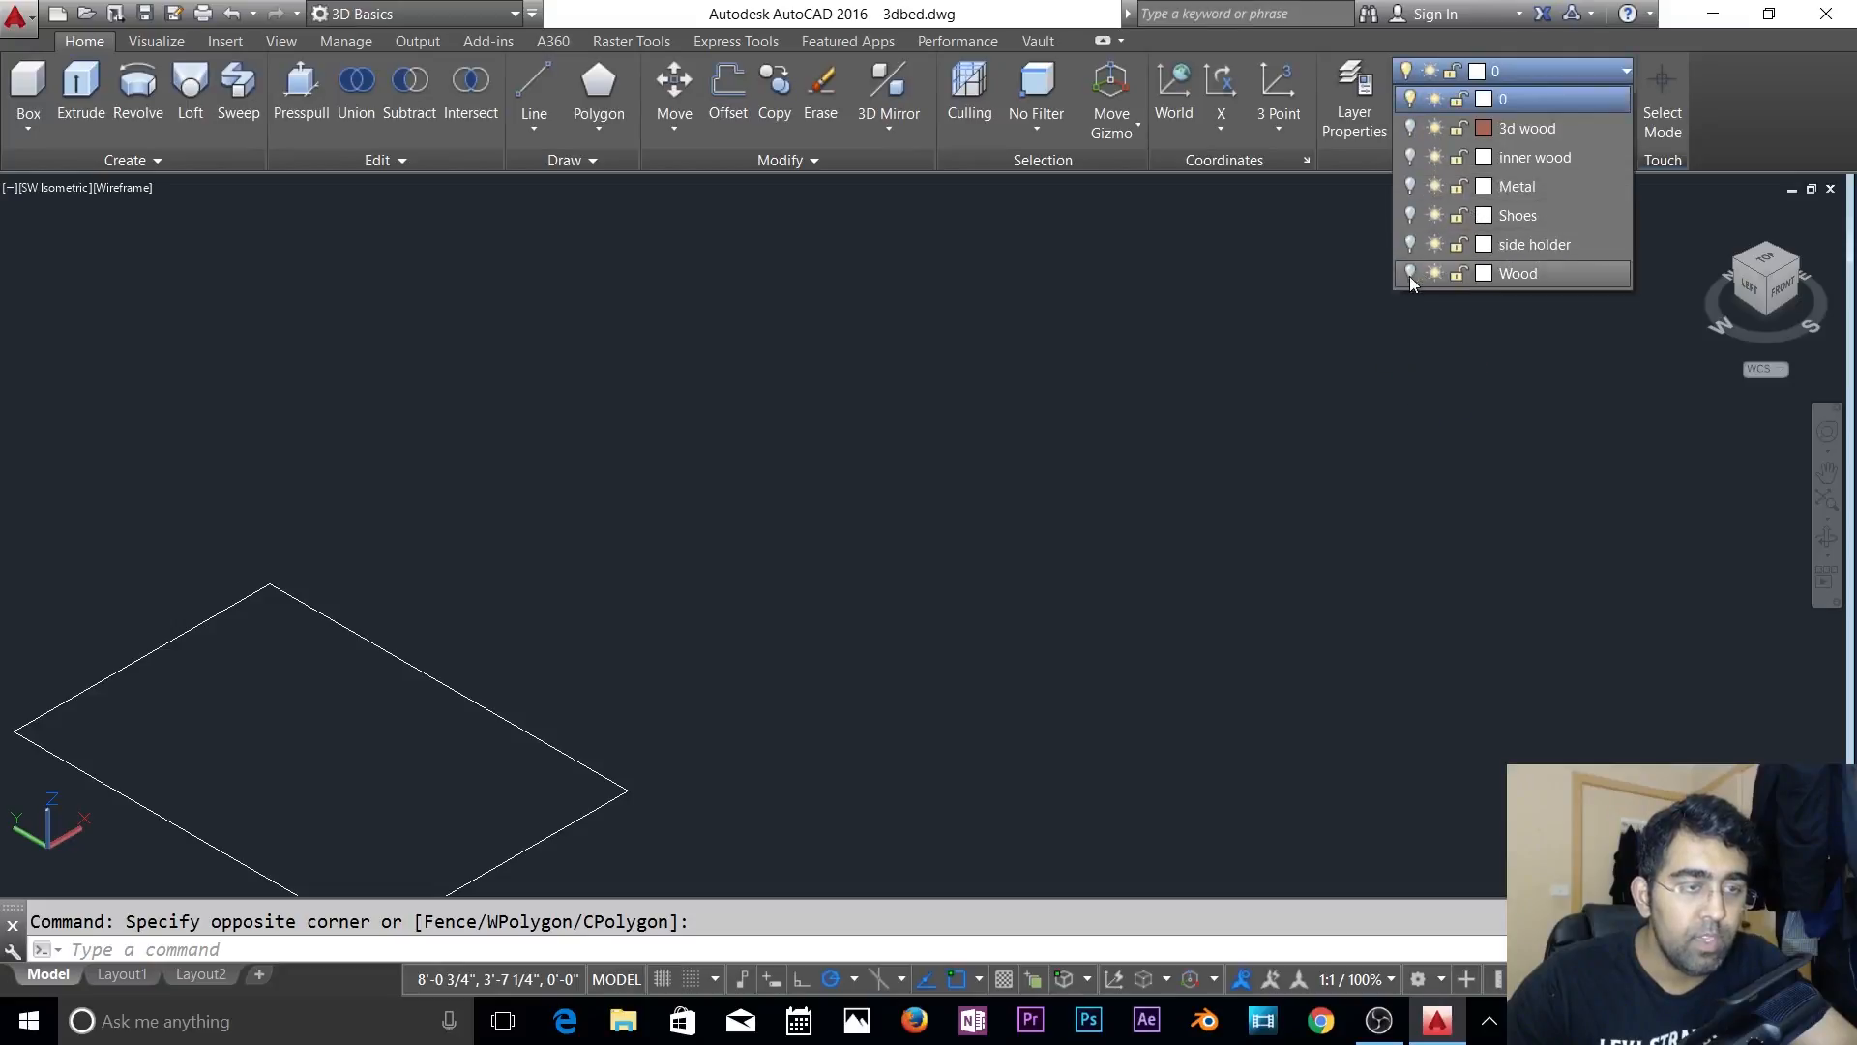
{"action": "left_click", "coordinate": [1410, 274]}
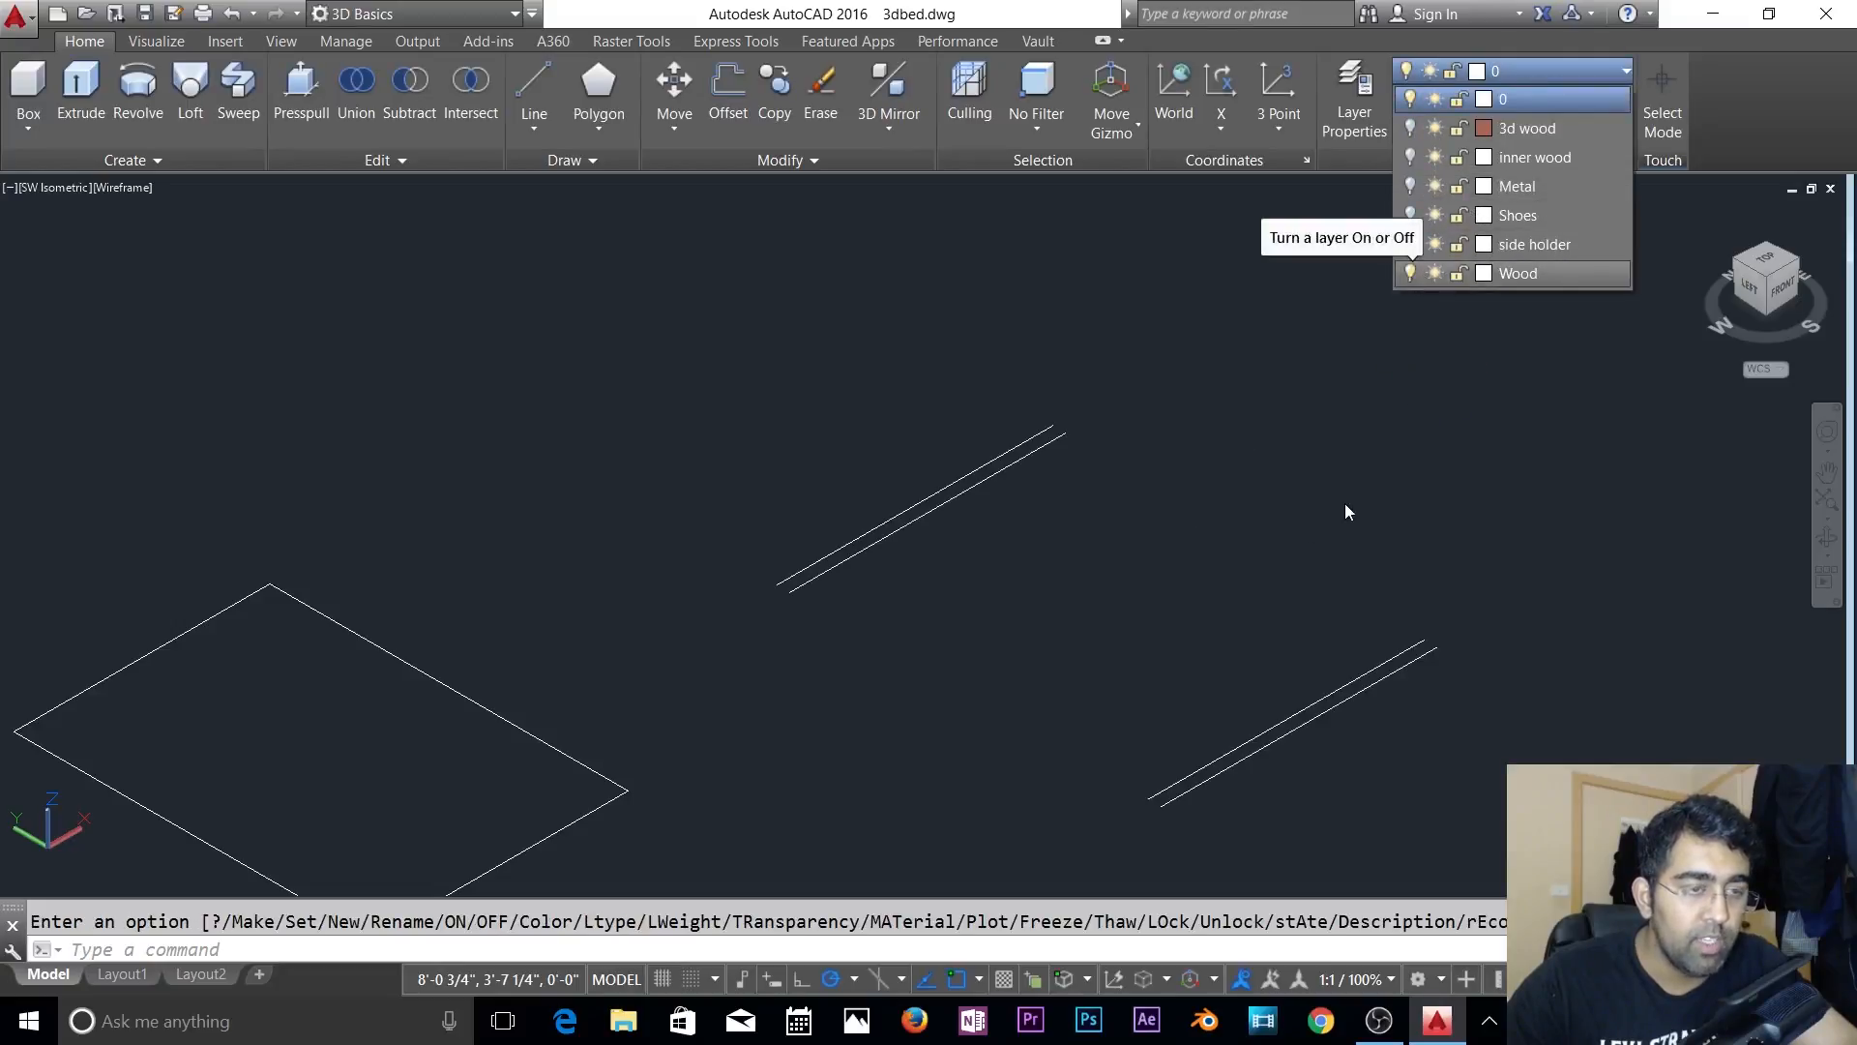
{"action": "left_click", "coordinate": [1584, 293]}
{"action": "left_click", "coordinate": [868, 614]}
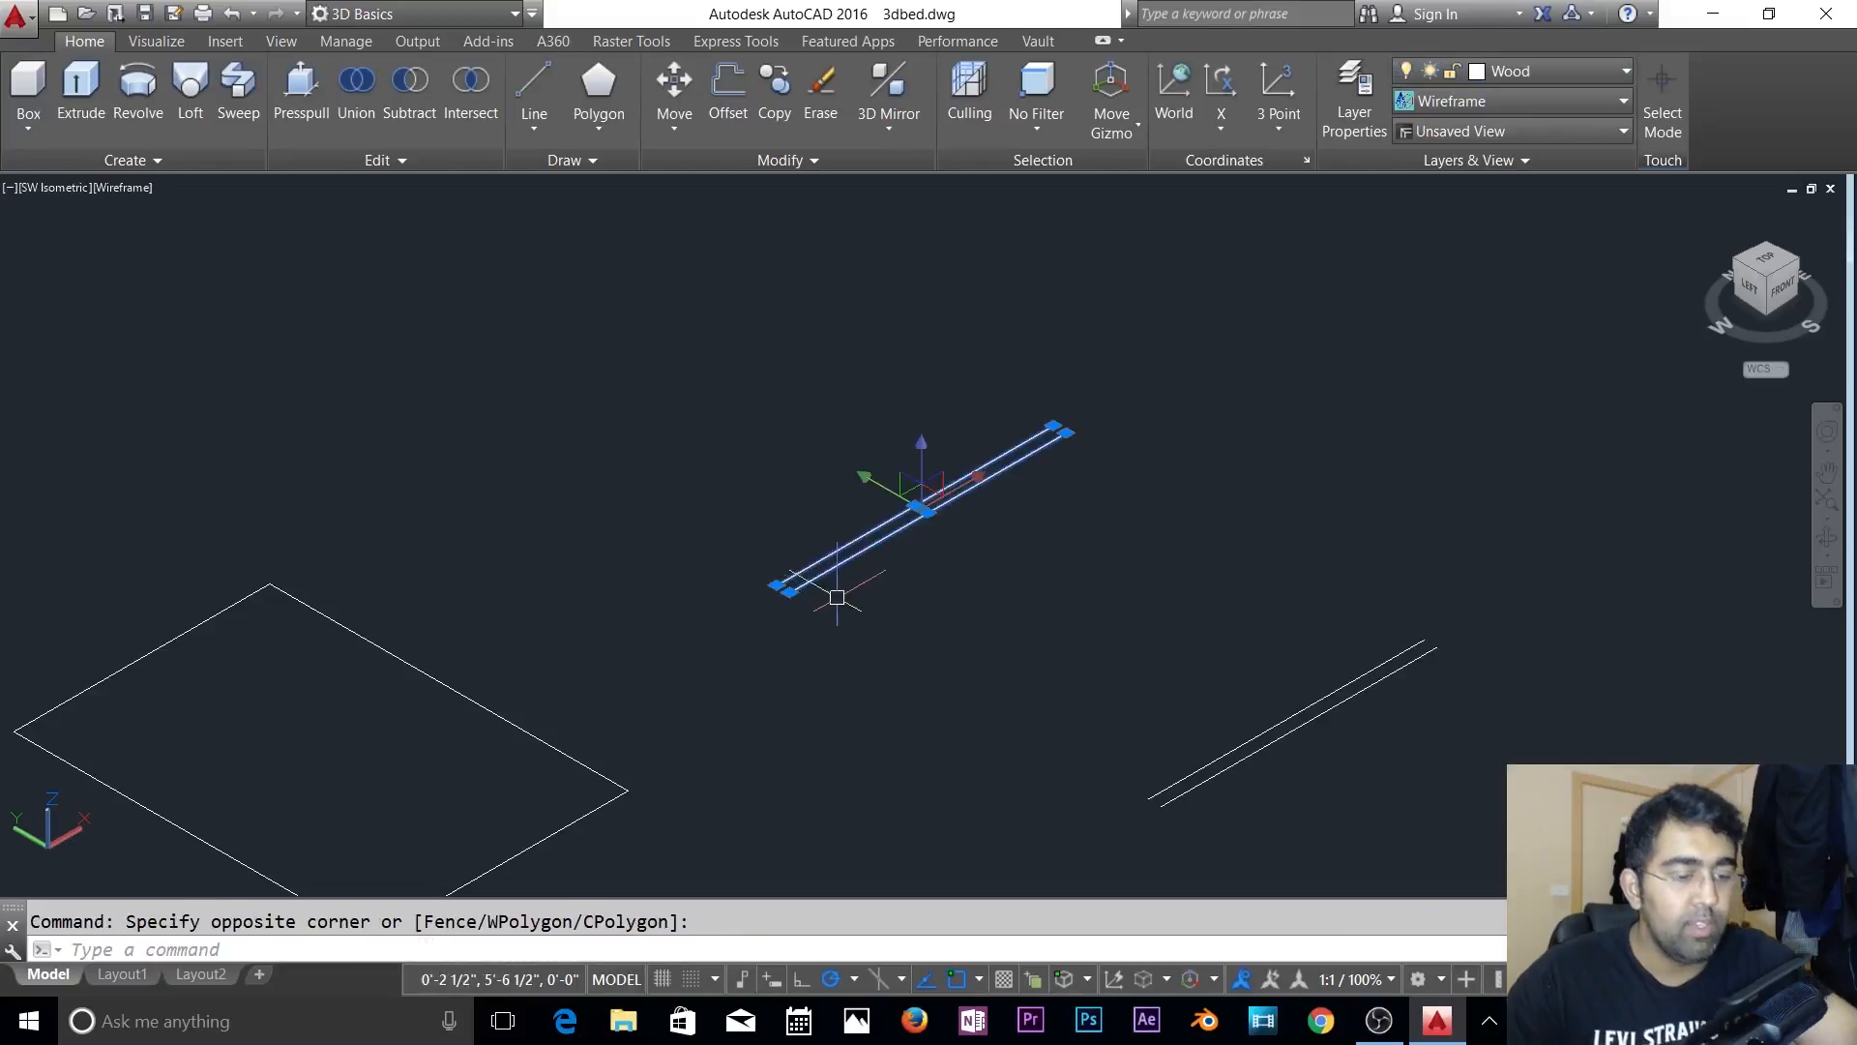
{"action": "key", "text": "Delete"}
{"action": "left_click", "coordinate": [1567, 539]}
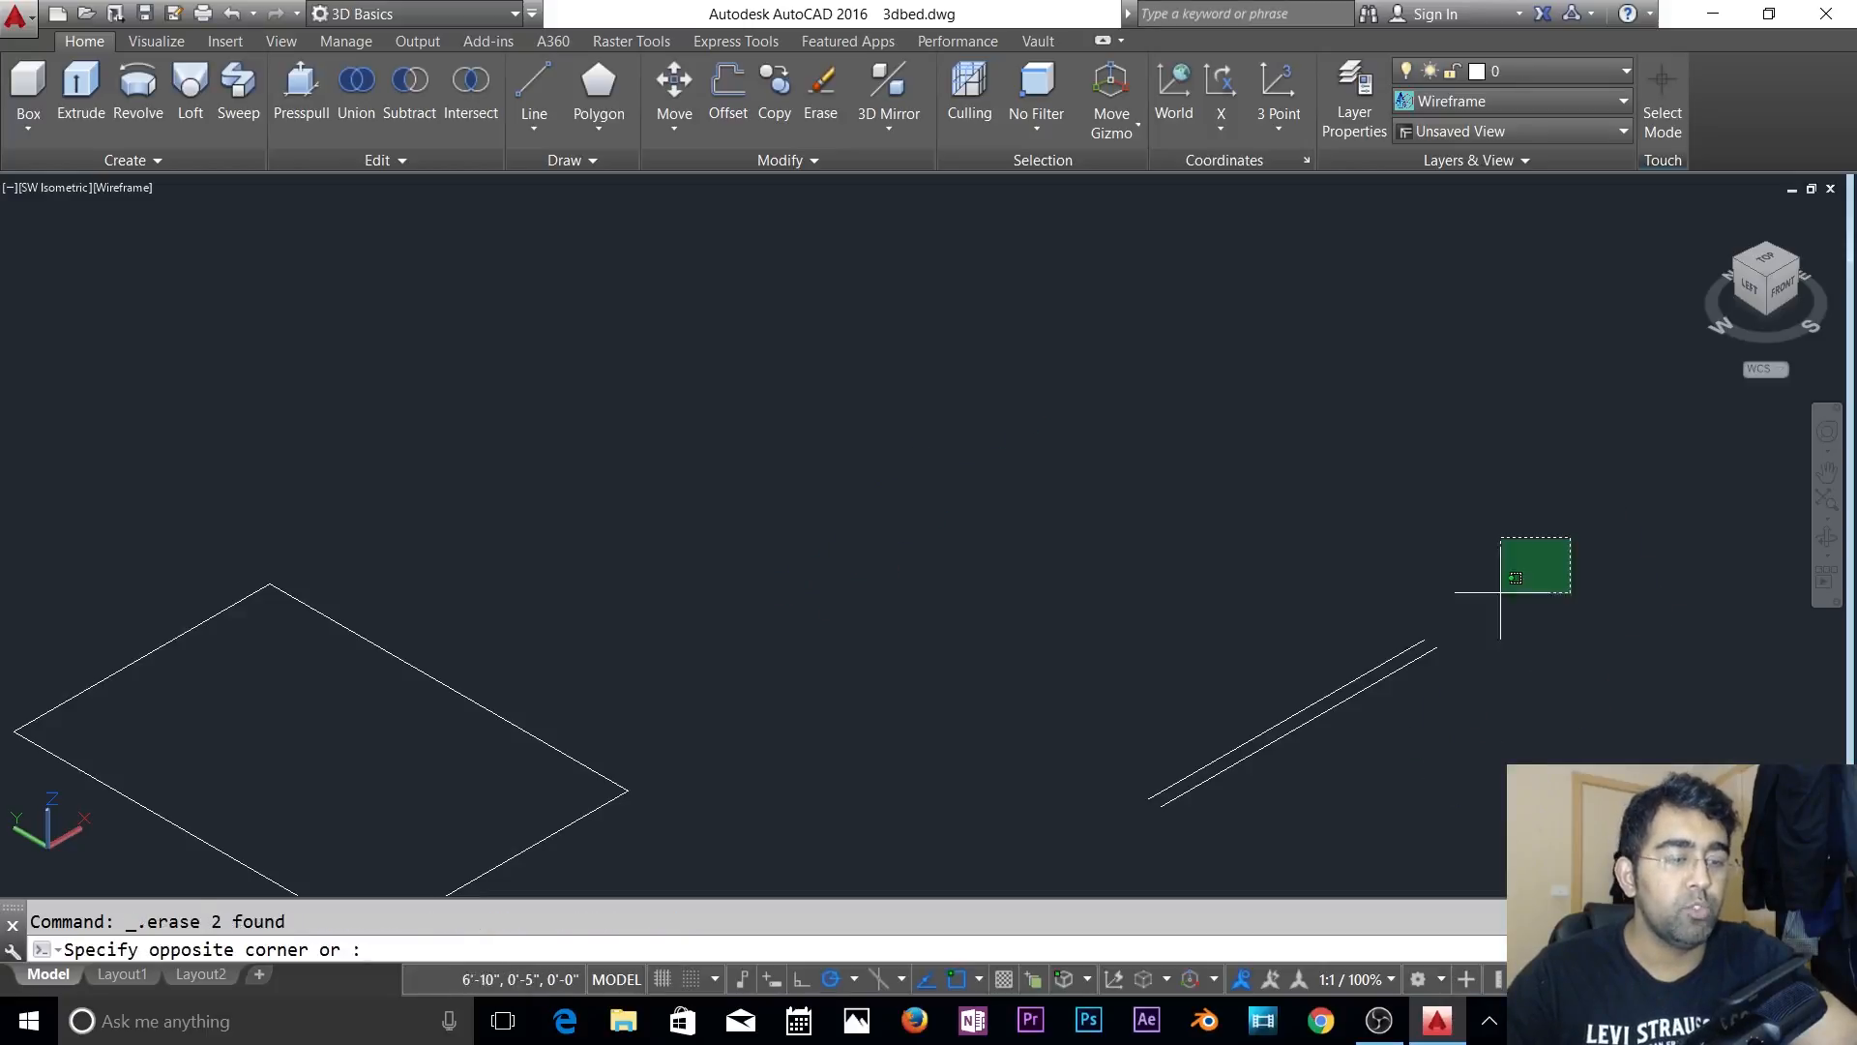
{"action": "left_click", "coordinate": [1244, 799]}
{"action": "key", "text": "Delete"}
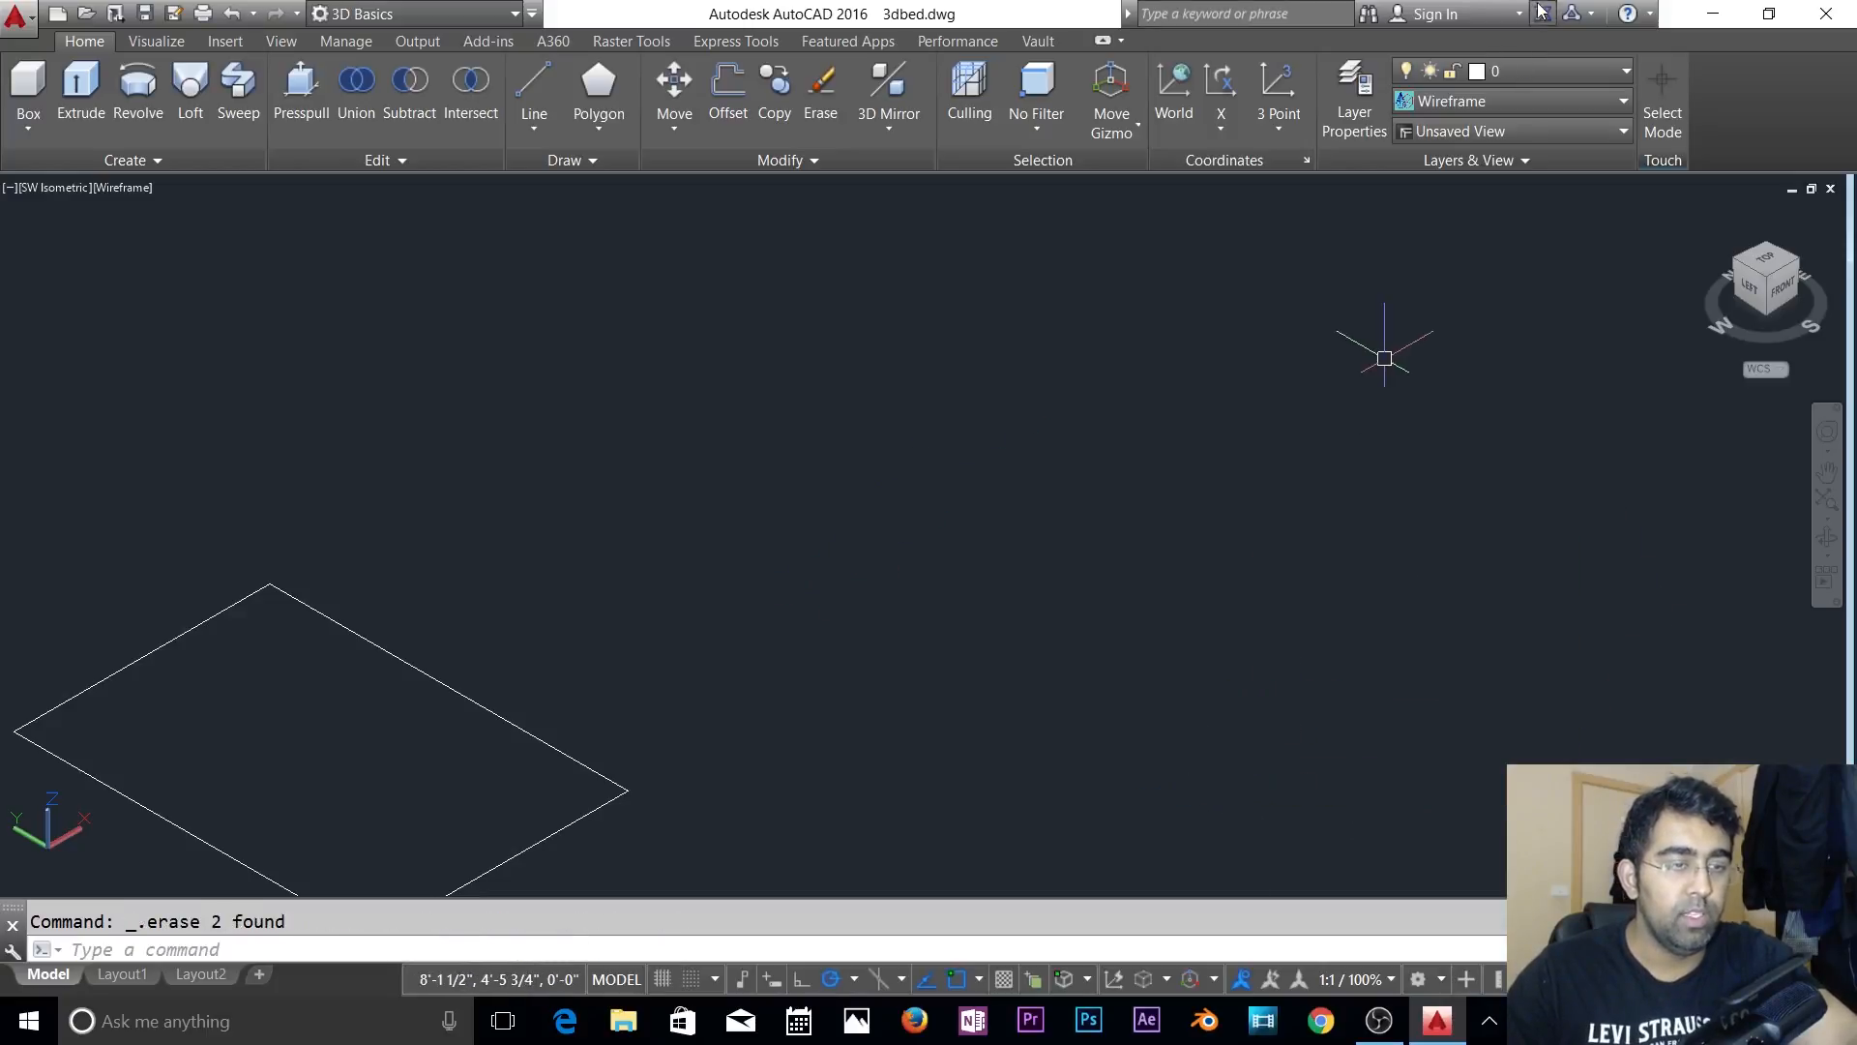
- Turn on the Metal layer to show the two long parallel lines of the central support
{"action": "left_click", "coordinate": [1514, 71]}
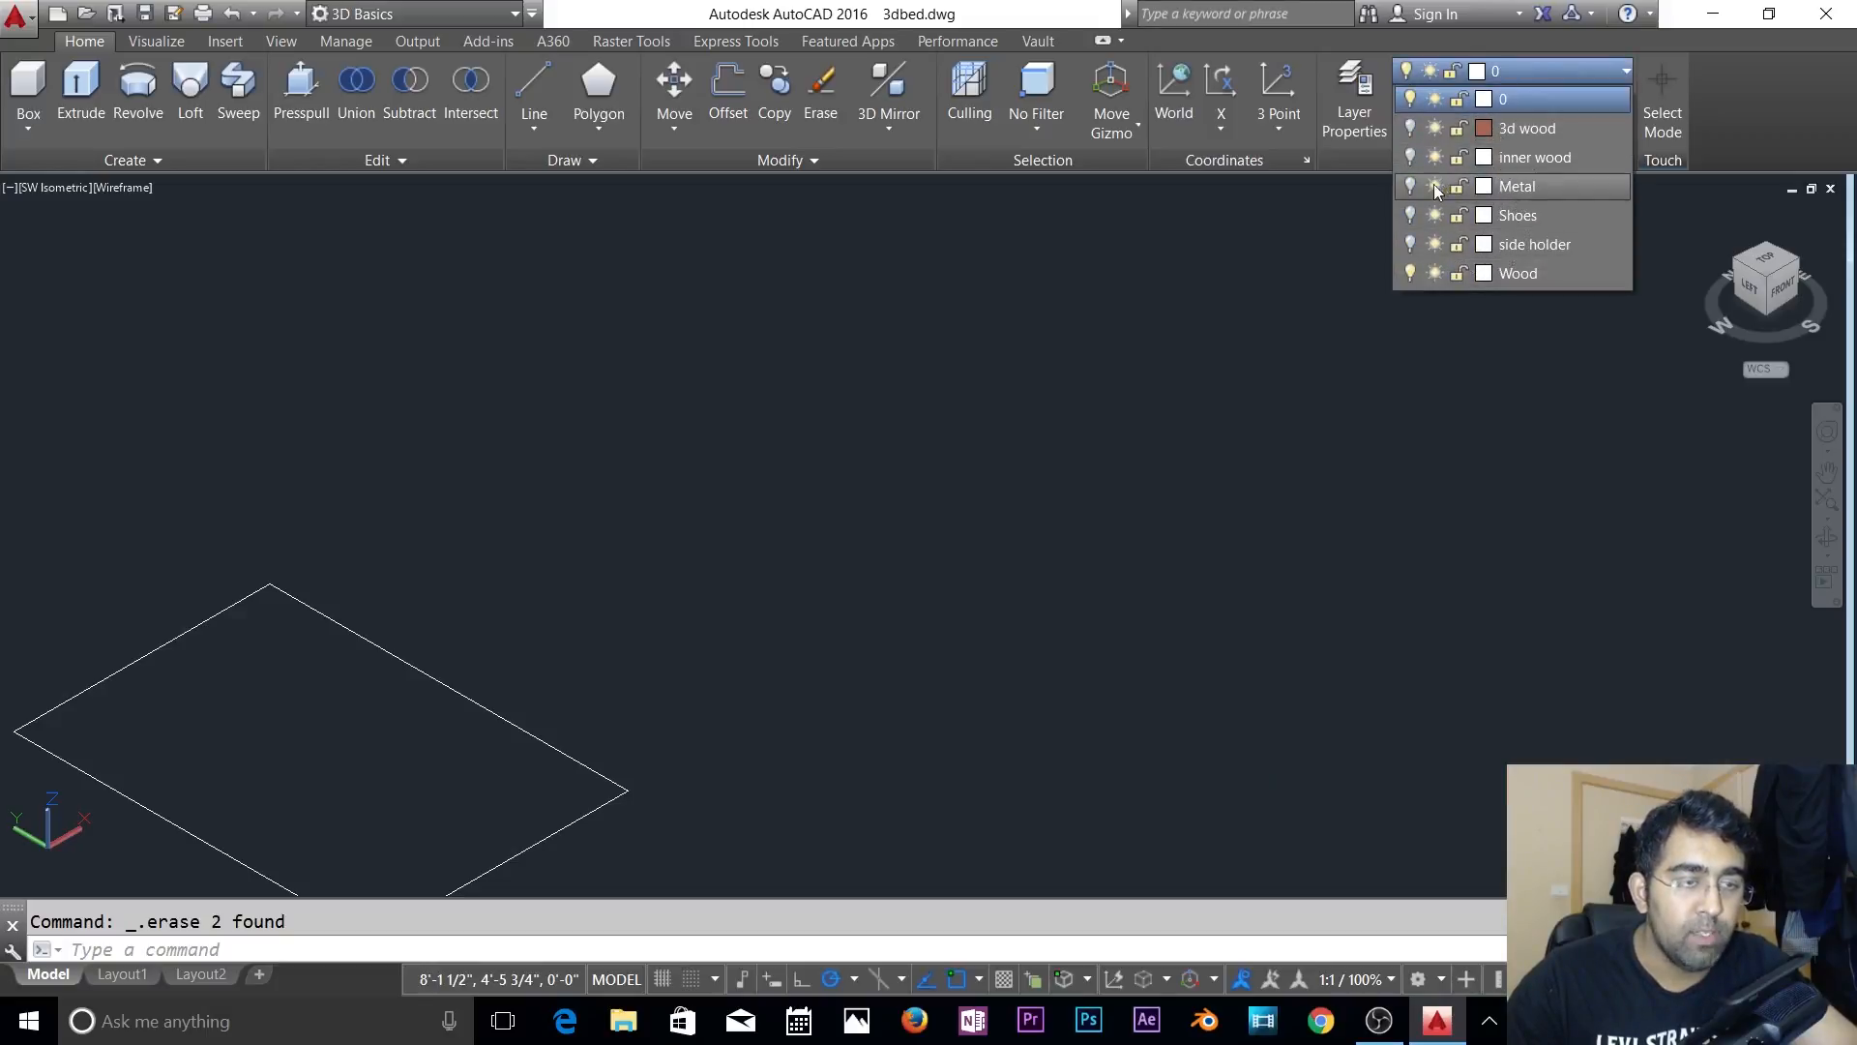
{"action": "left_click", "coordinate": [1437, 189]}
{"action": "left_click", "coordinate": [1117, 499]}
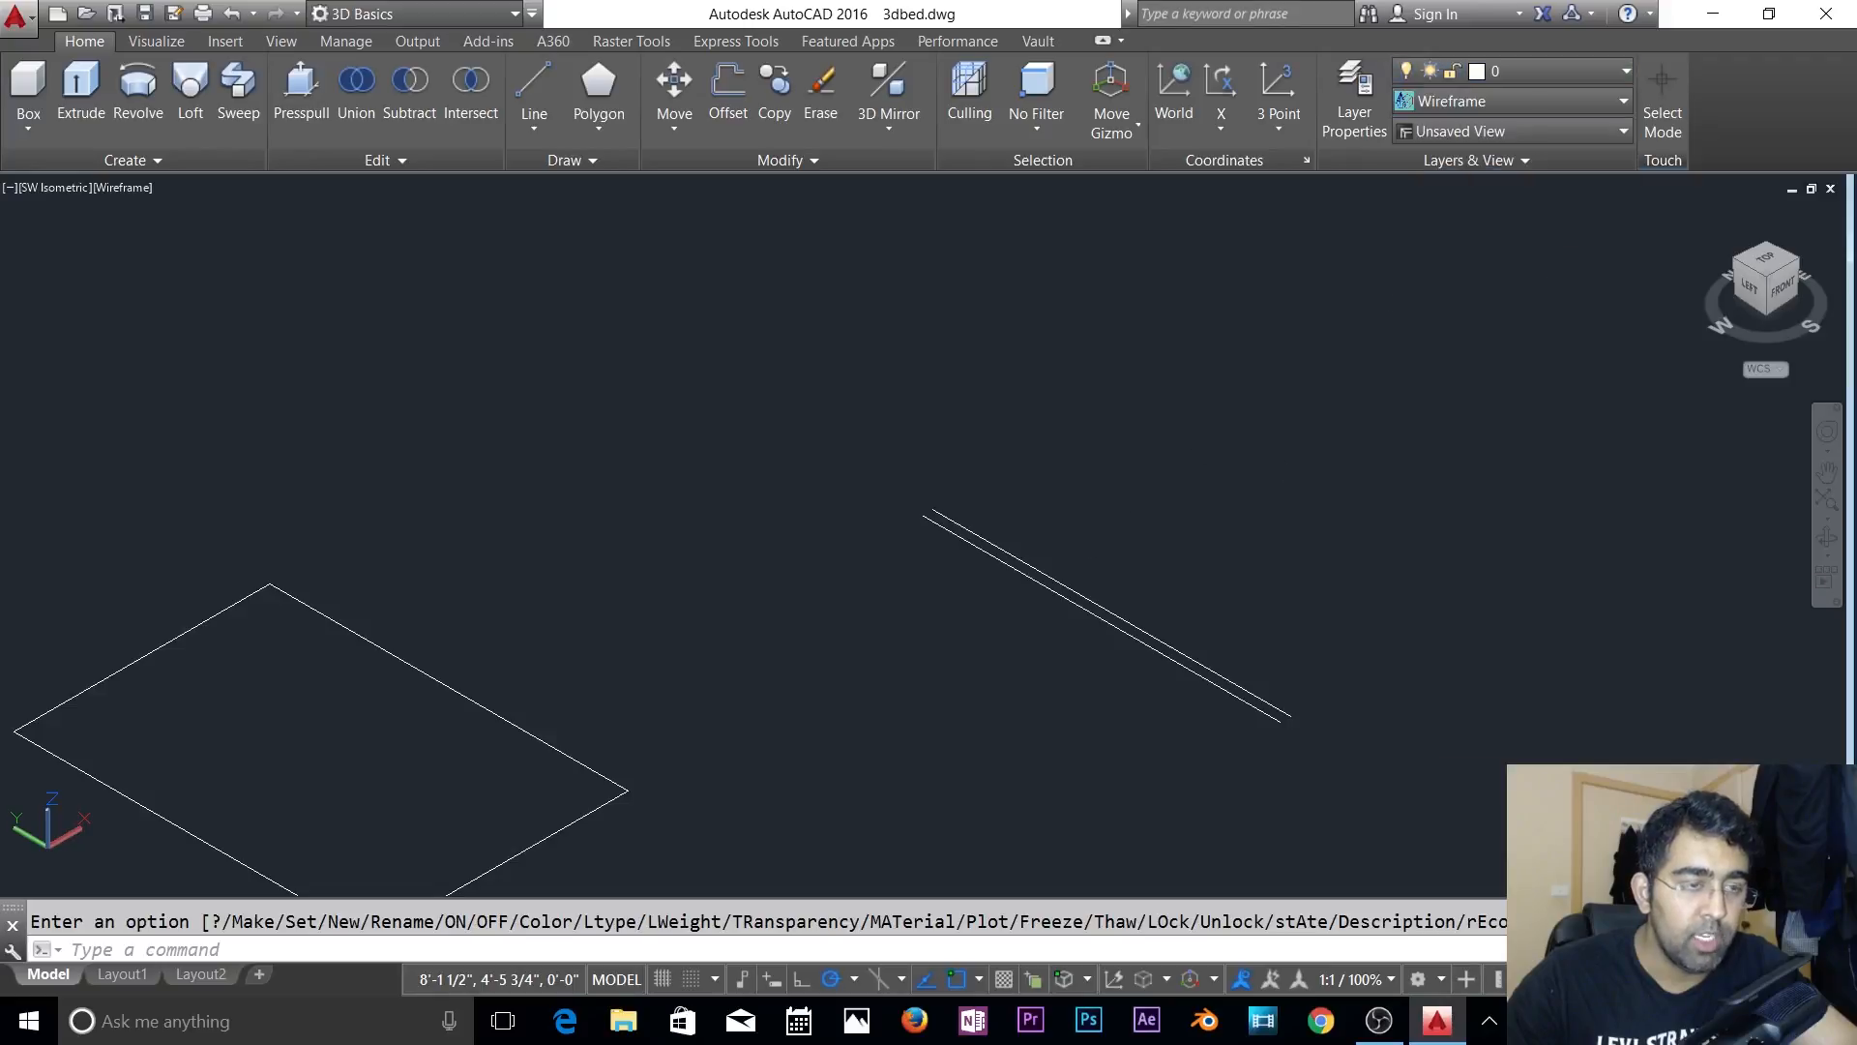
{"action": "left_click", "coordinate": [1119, 497]}
{"action": "key", "text": "Escape"}
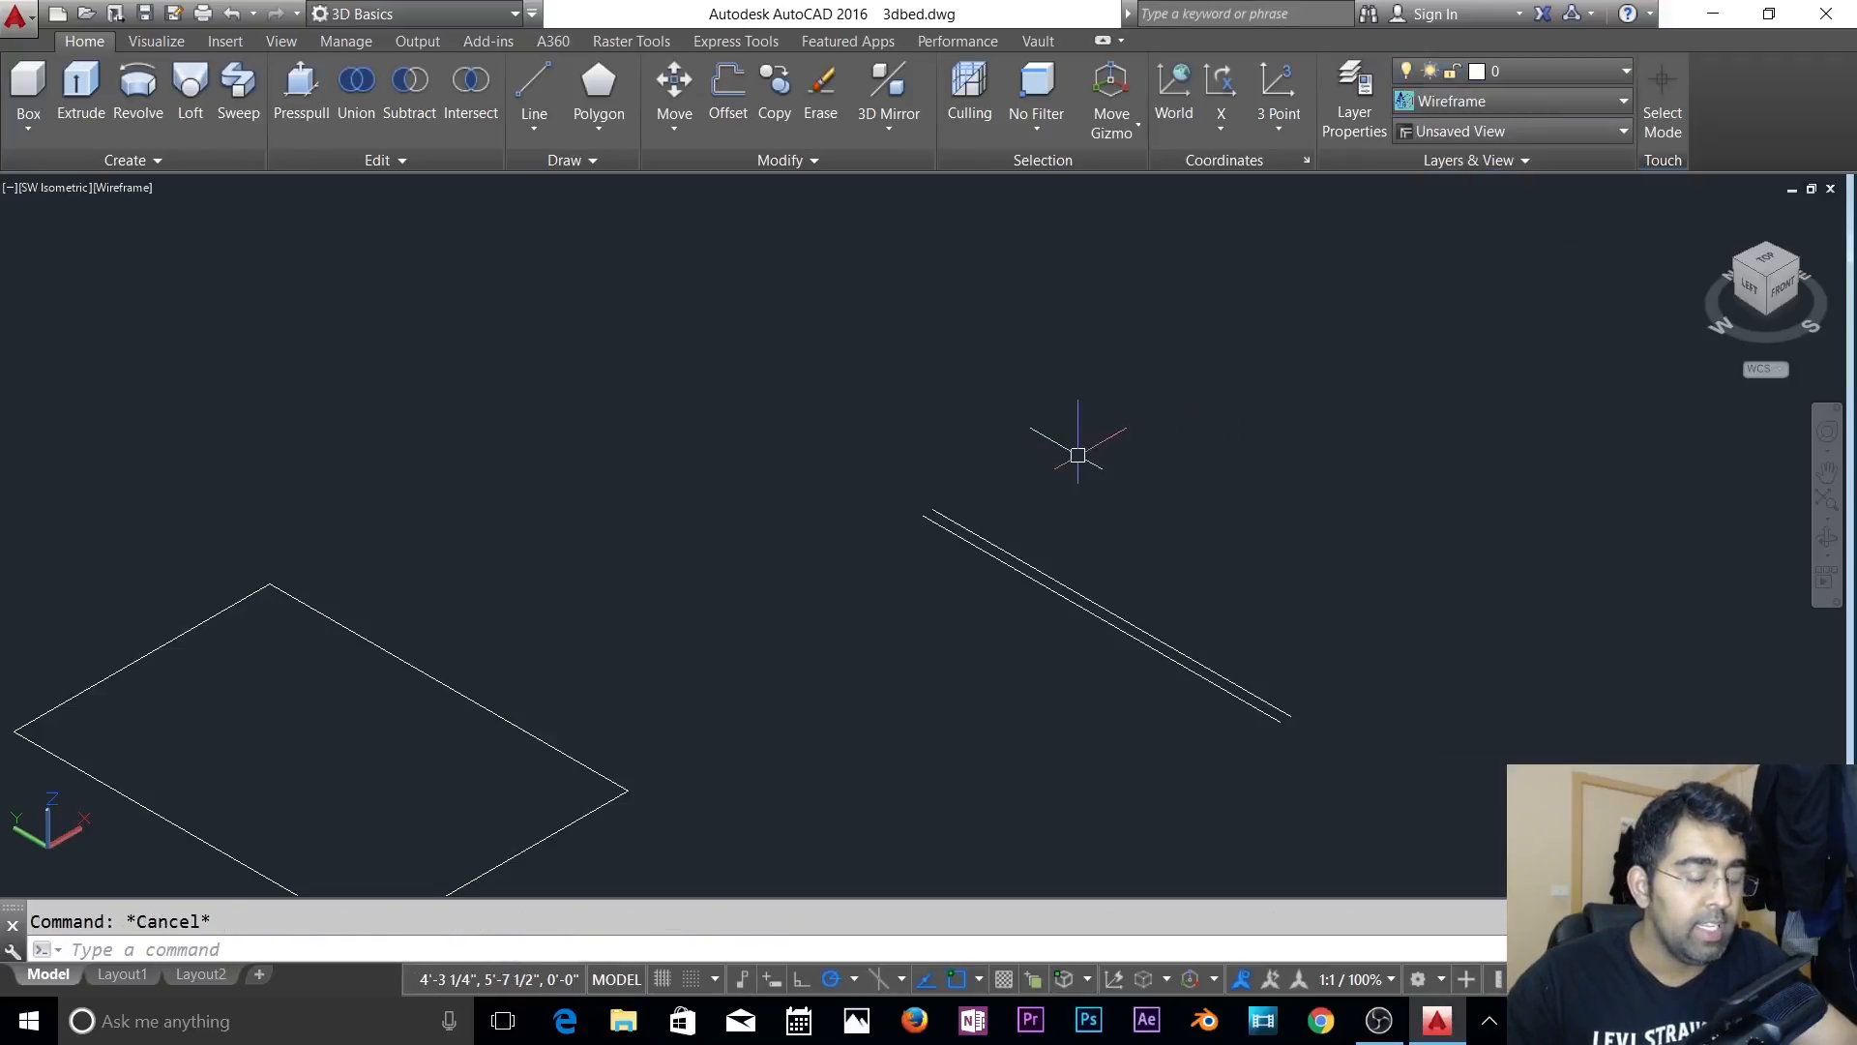
{"action": "type", "text": "m"}
{"action": "key", "text": "Return"}
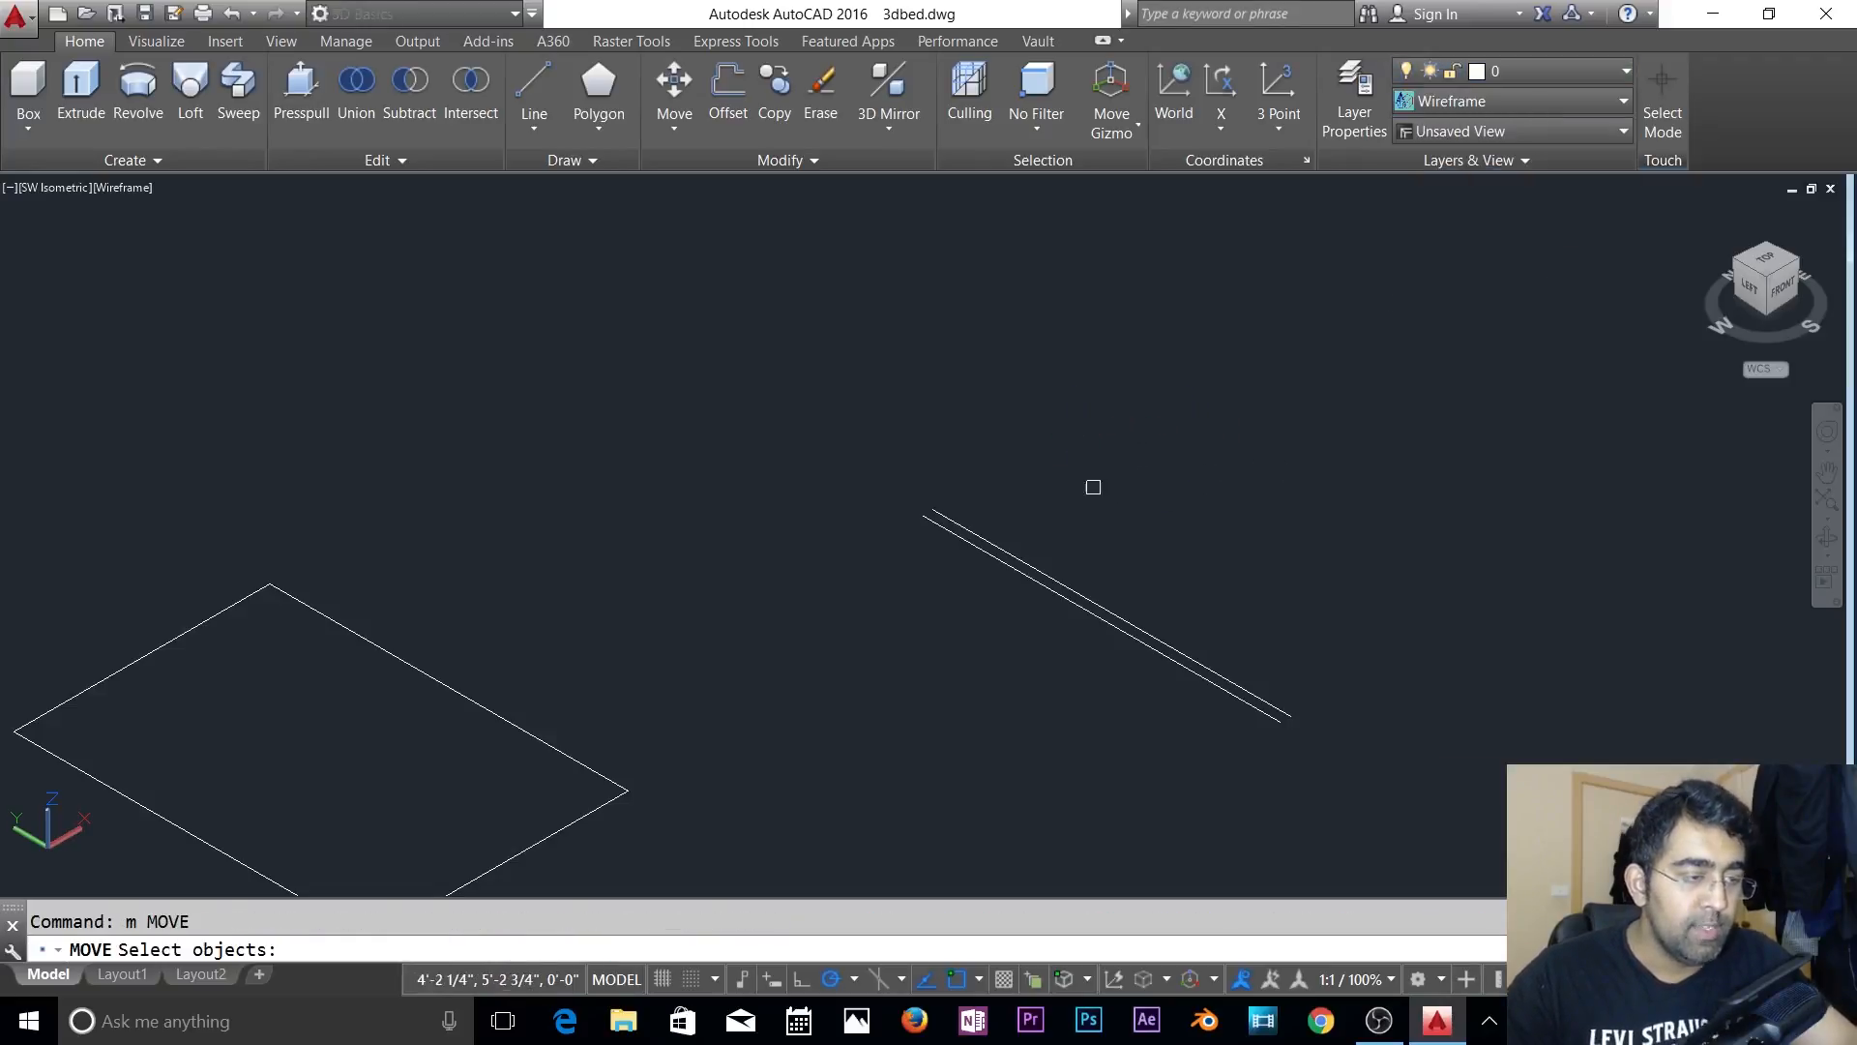
{"action": "key", "text": "Escape"}
{"action": "key", "text": "Escape"}
- Draw a short line joining the headboard-side endpoints of the two parallel metal lines
{"action": "type", "text": "l"}
{"action": "key", "text": "Return"}
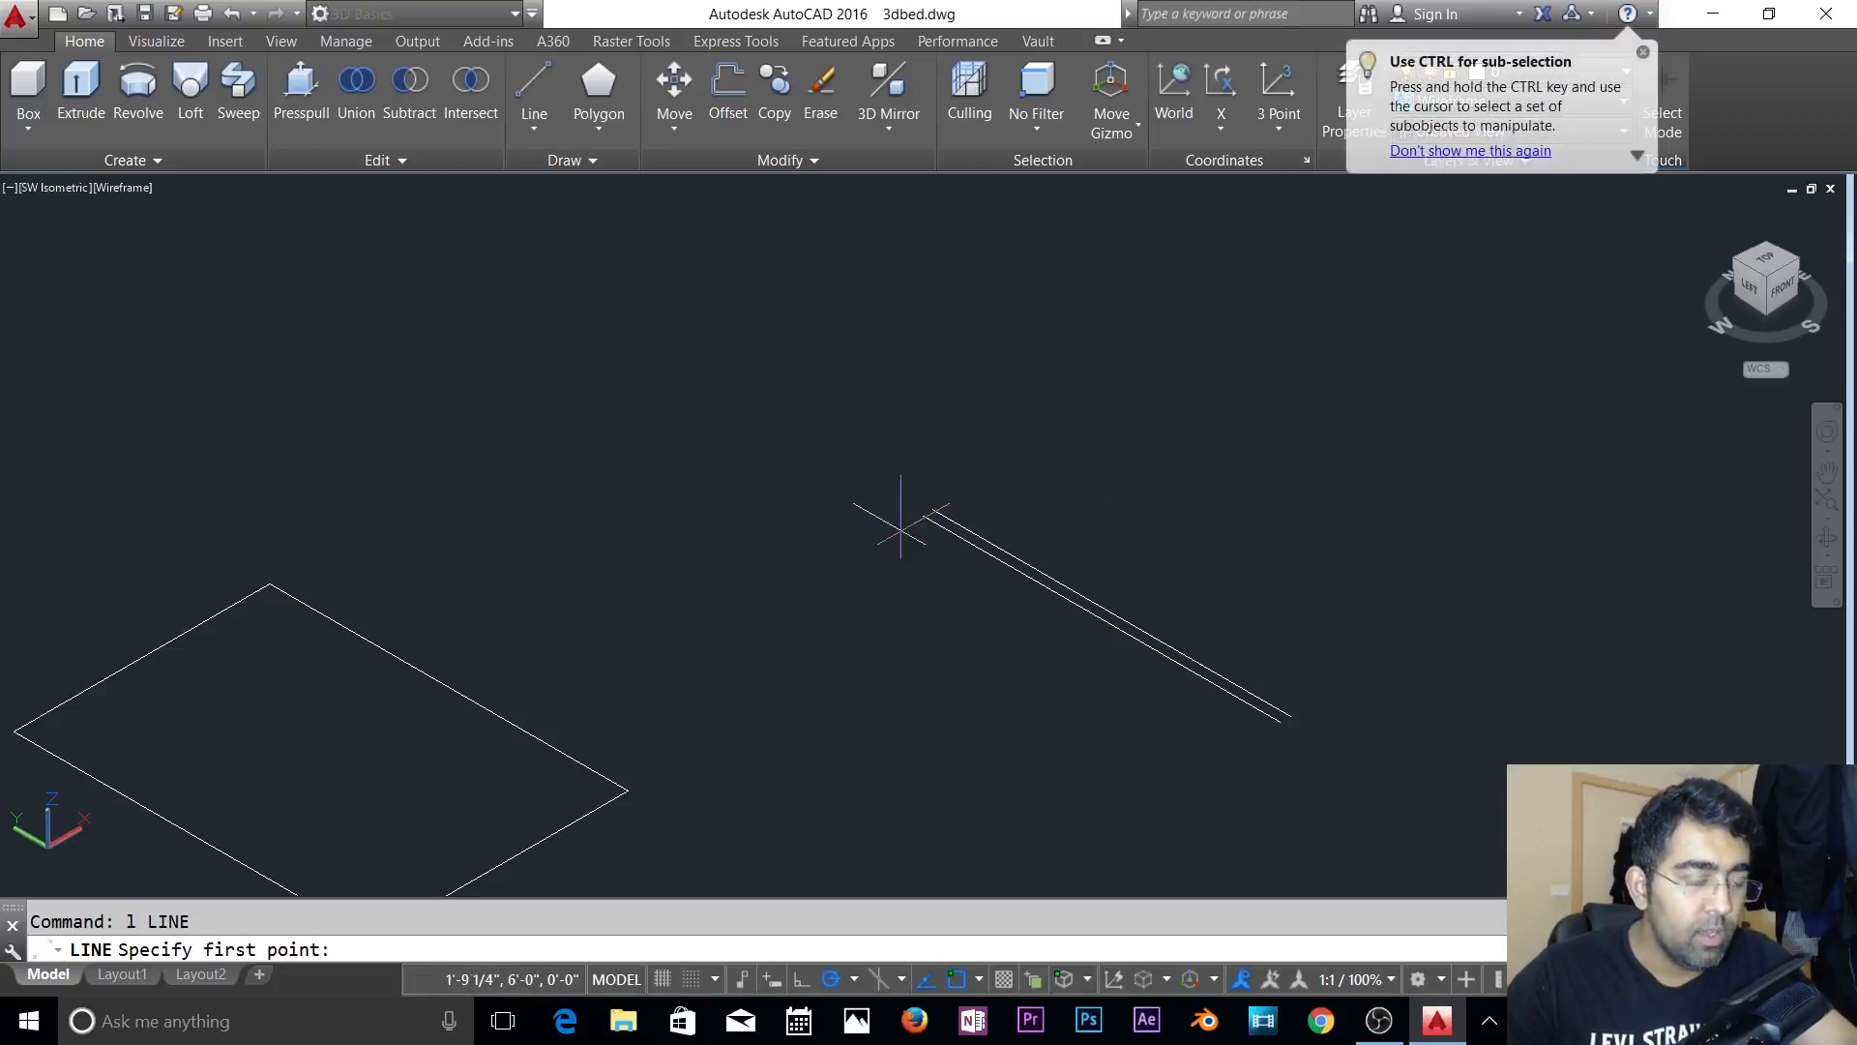
{"action": "scroll", "coordinate": [905, 518], "scroll_direction": "up", "scroll_amount": 2}
{"action": "left_click", "coordinate": [944, 498]}
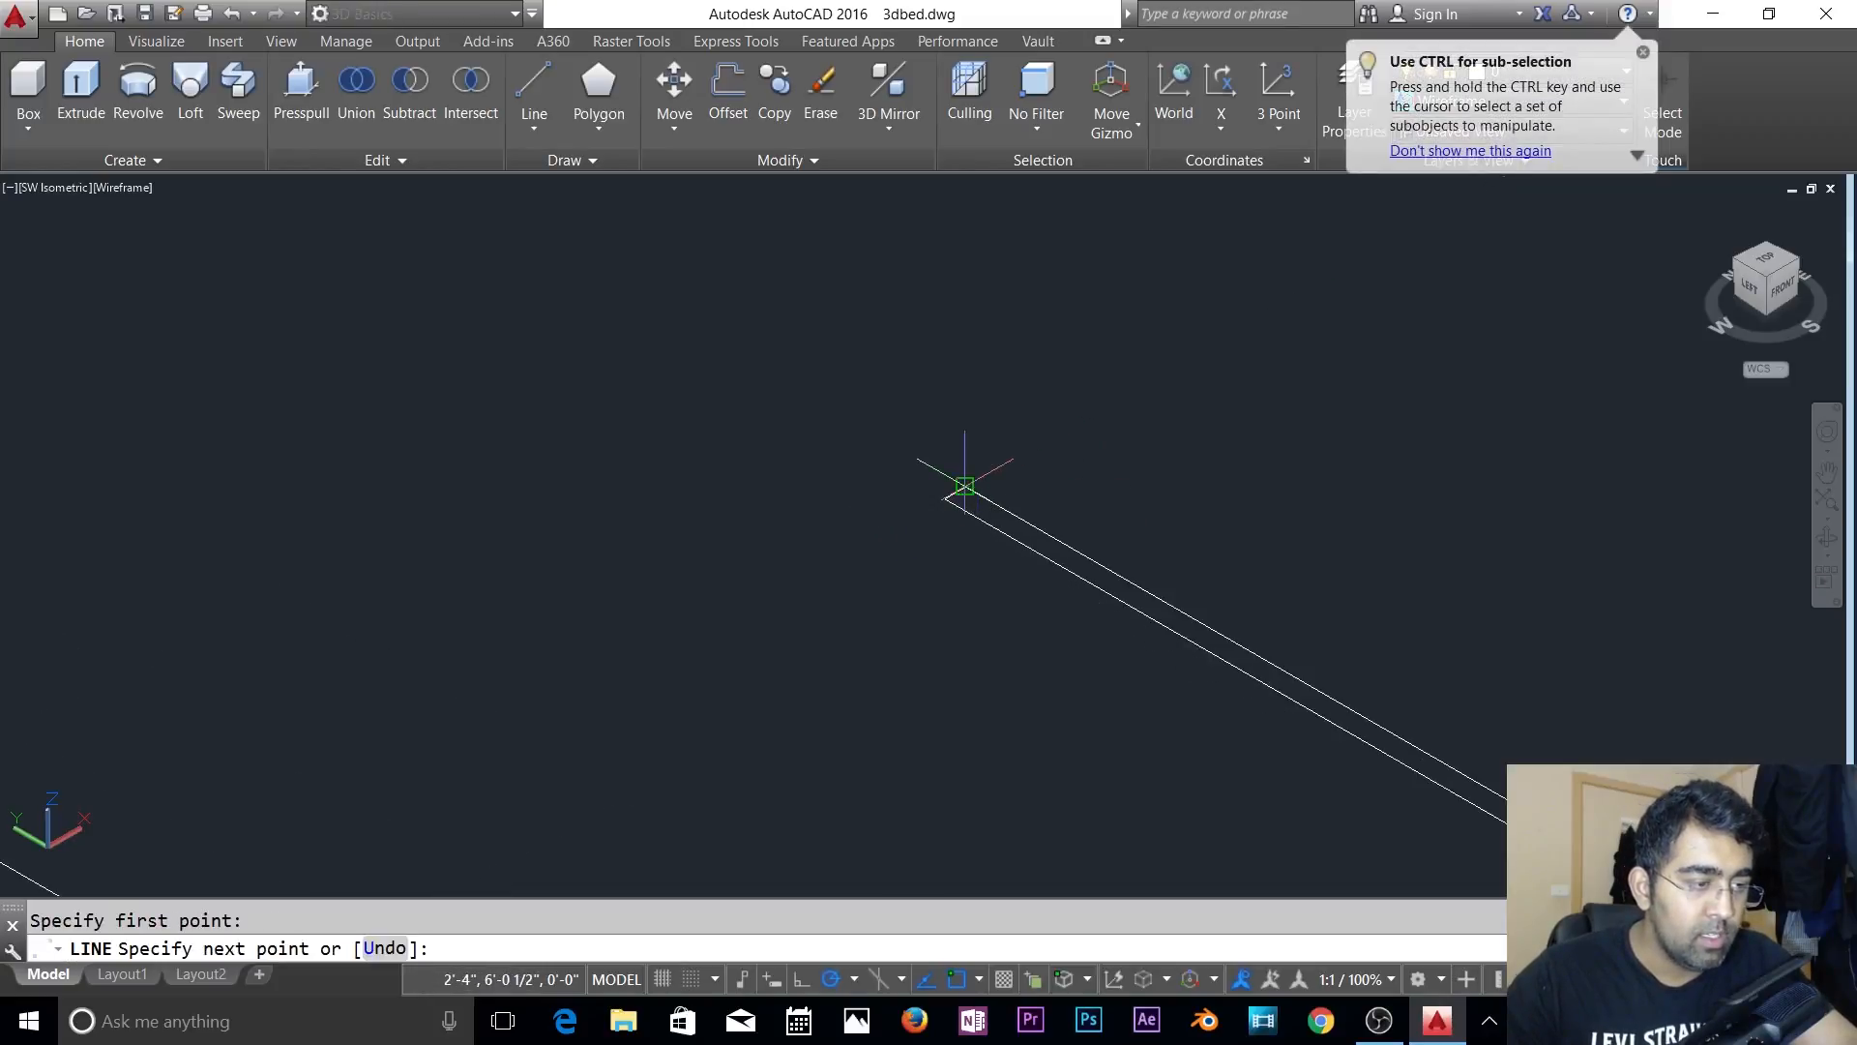
{"action": "left_click", "coordinate": [961, 485]}
{"action": "key", "text": "Return"}
- Draw a short line joining the footboard-side endpoints of the two metal lines to close the strip
{"action": "scroll", "coordinate": [1301, 581], "scroll_direction": "down", "scroll_amount": 3}
{"action": "scroll", "coordinate": [1166, 631], "scroll_direction": "up", "scroll_amount": 4}
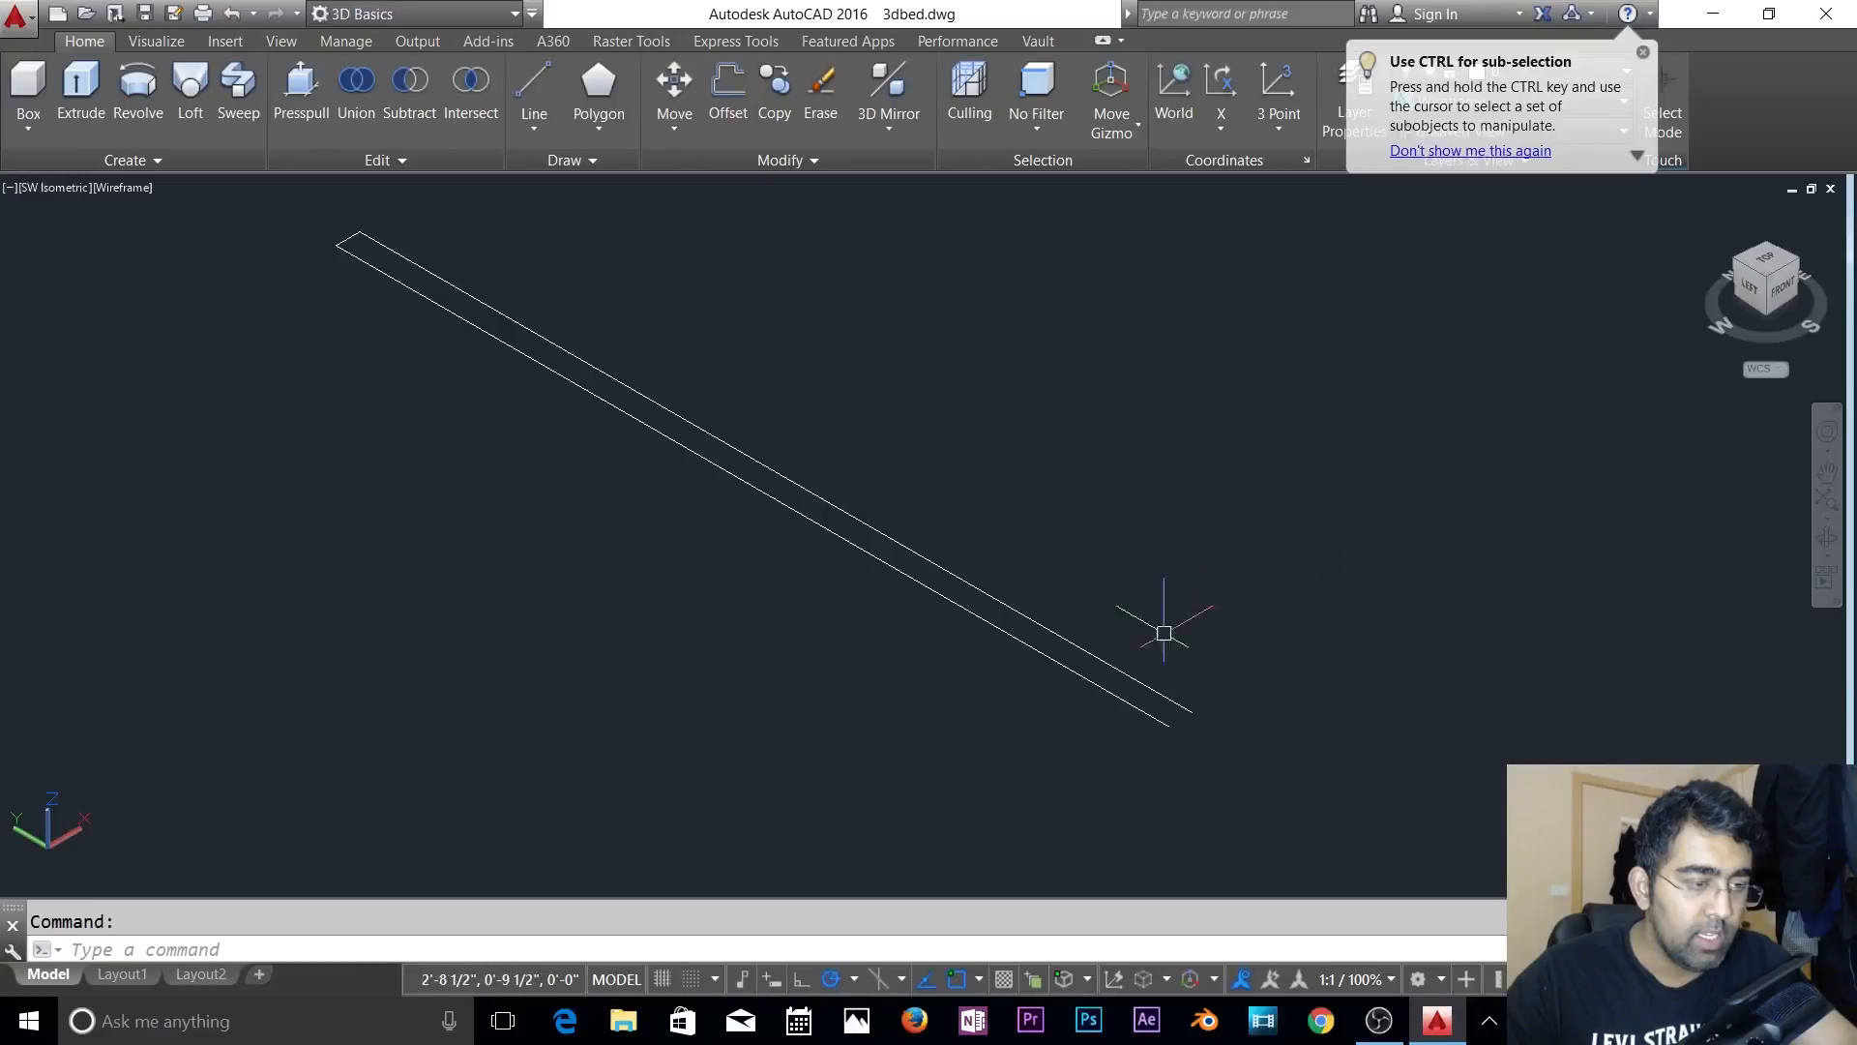
{"action": "type", "text": "l"}
{"action": "key", "text": "Return"}
{"action": "left_click", "coordinate": [1169, 725]}
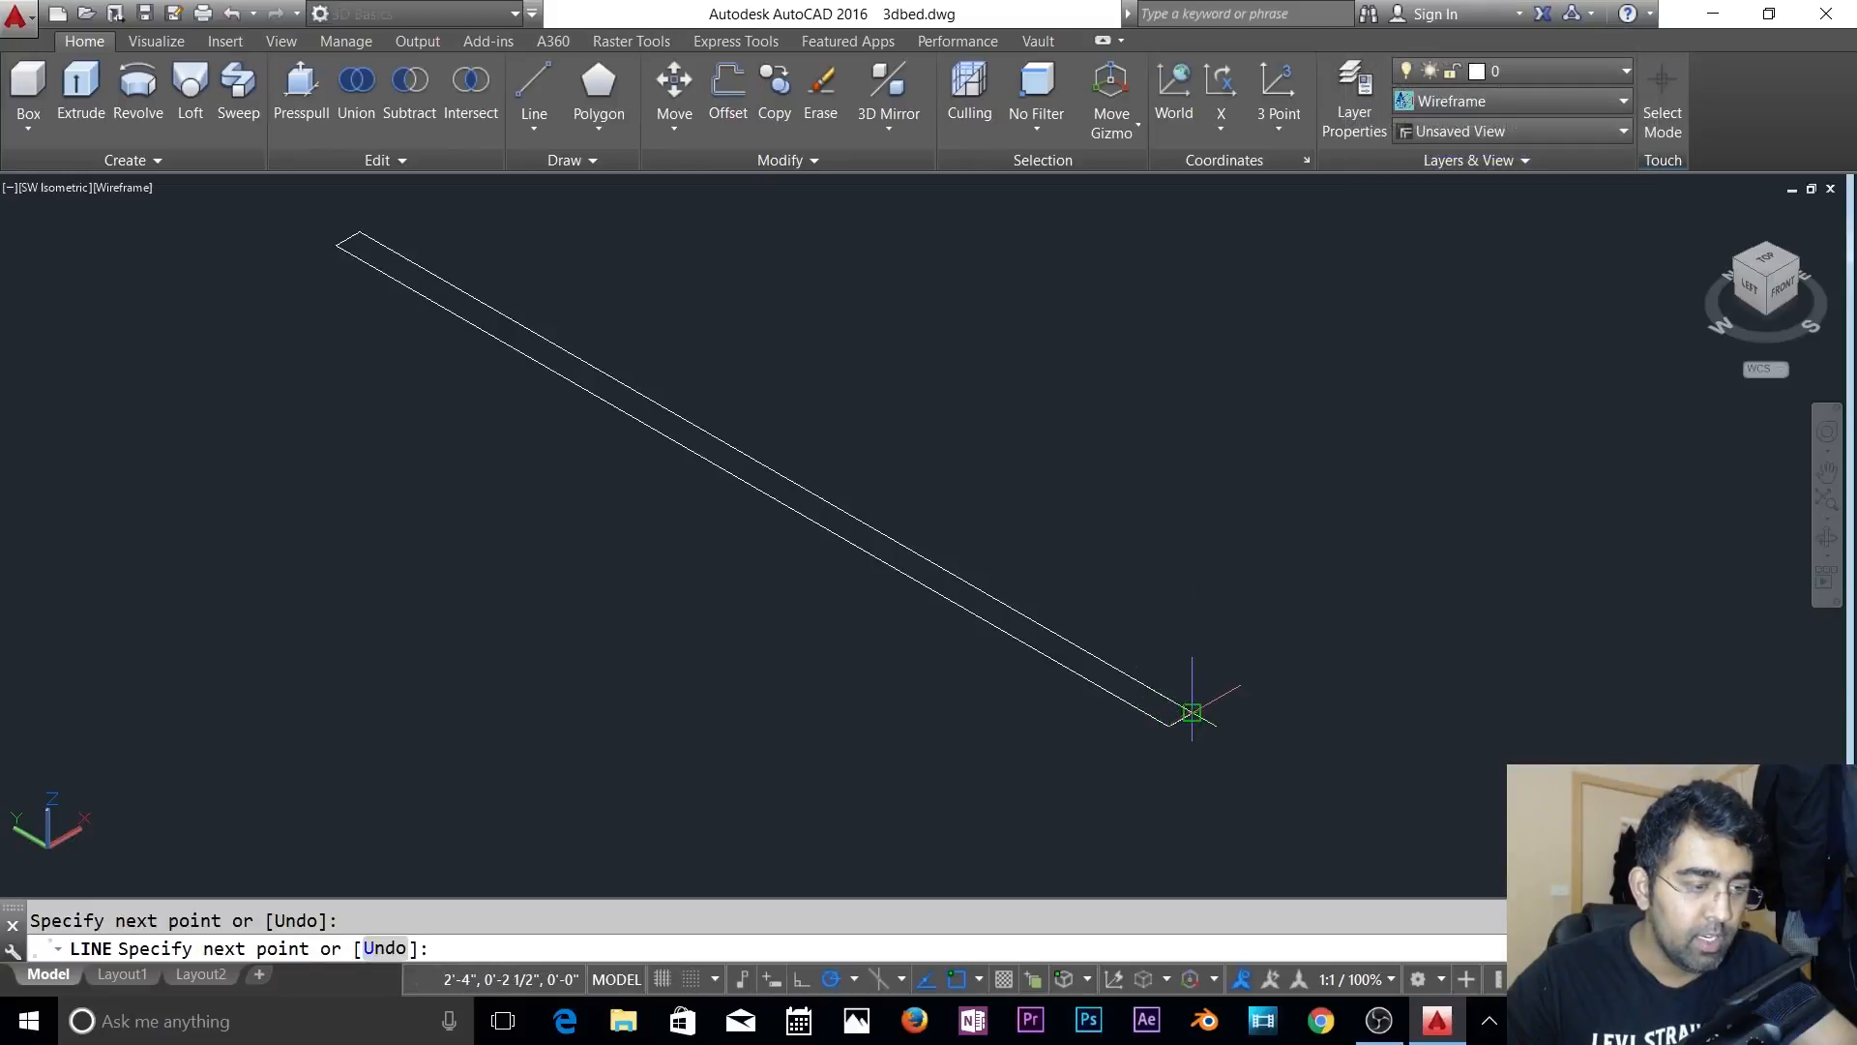
{"action": "key", "text": "Return"}
- Switch the visual style to 2D Wireframe and centre the closed metal strip in view
{"action": "left_click", "coordinate": [1509, 131]}
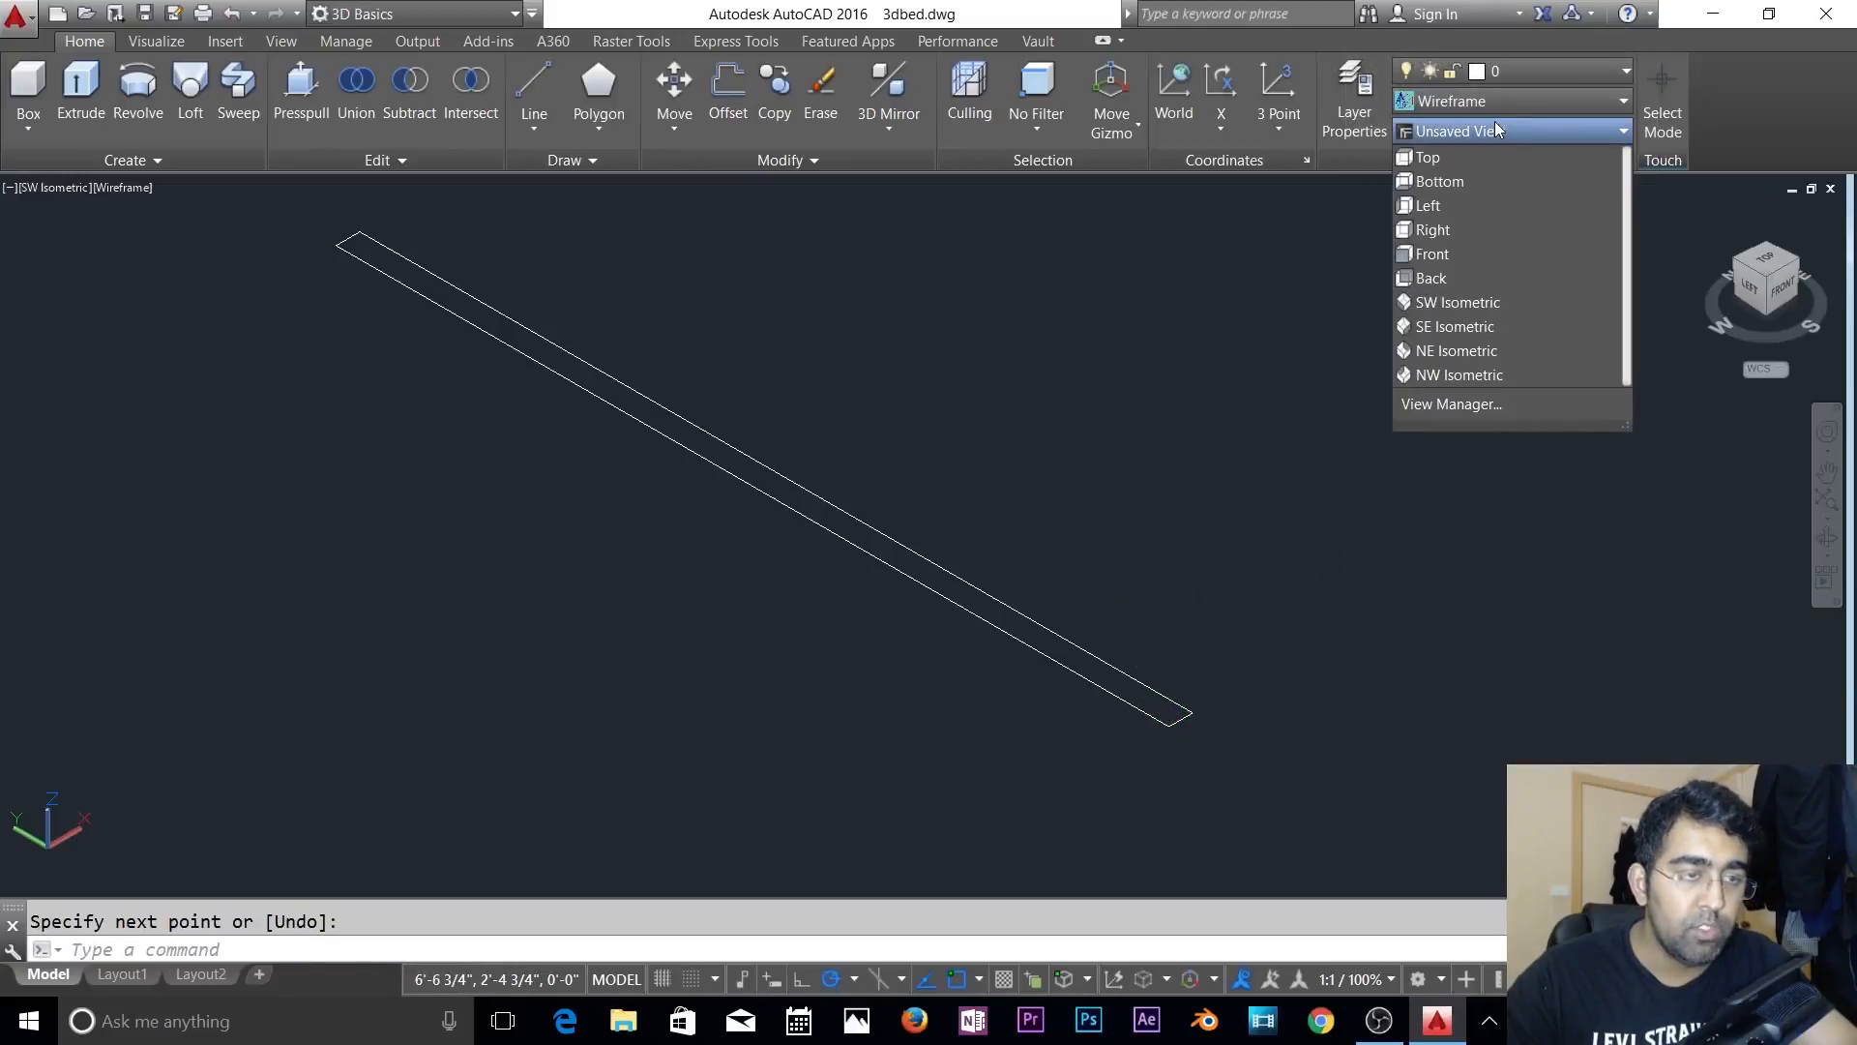
{"action": "left_click", "coordinate": [1497, 104]}
{"action": "left_click", "coordinate": [1498, 103]}
{"action": "left_click", "coordinate": [1268, 164]}
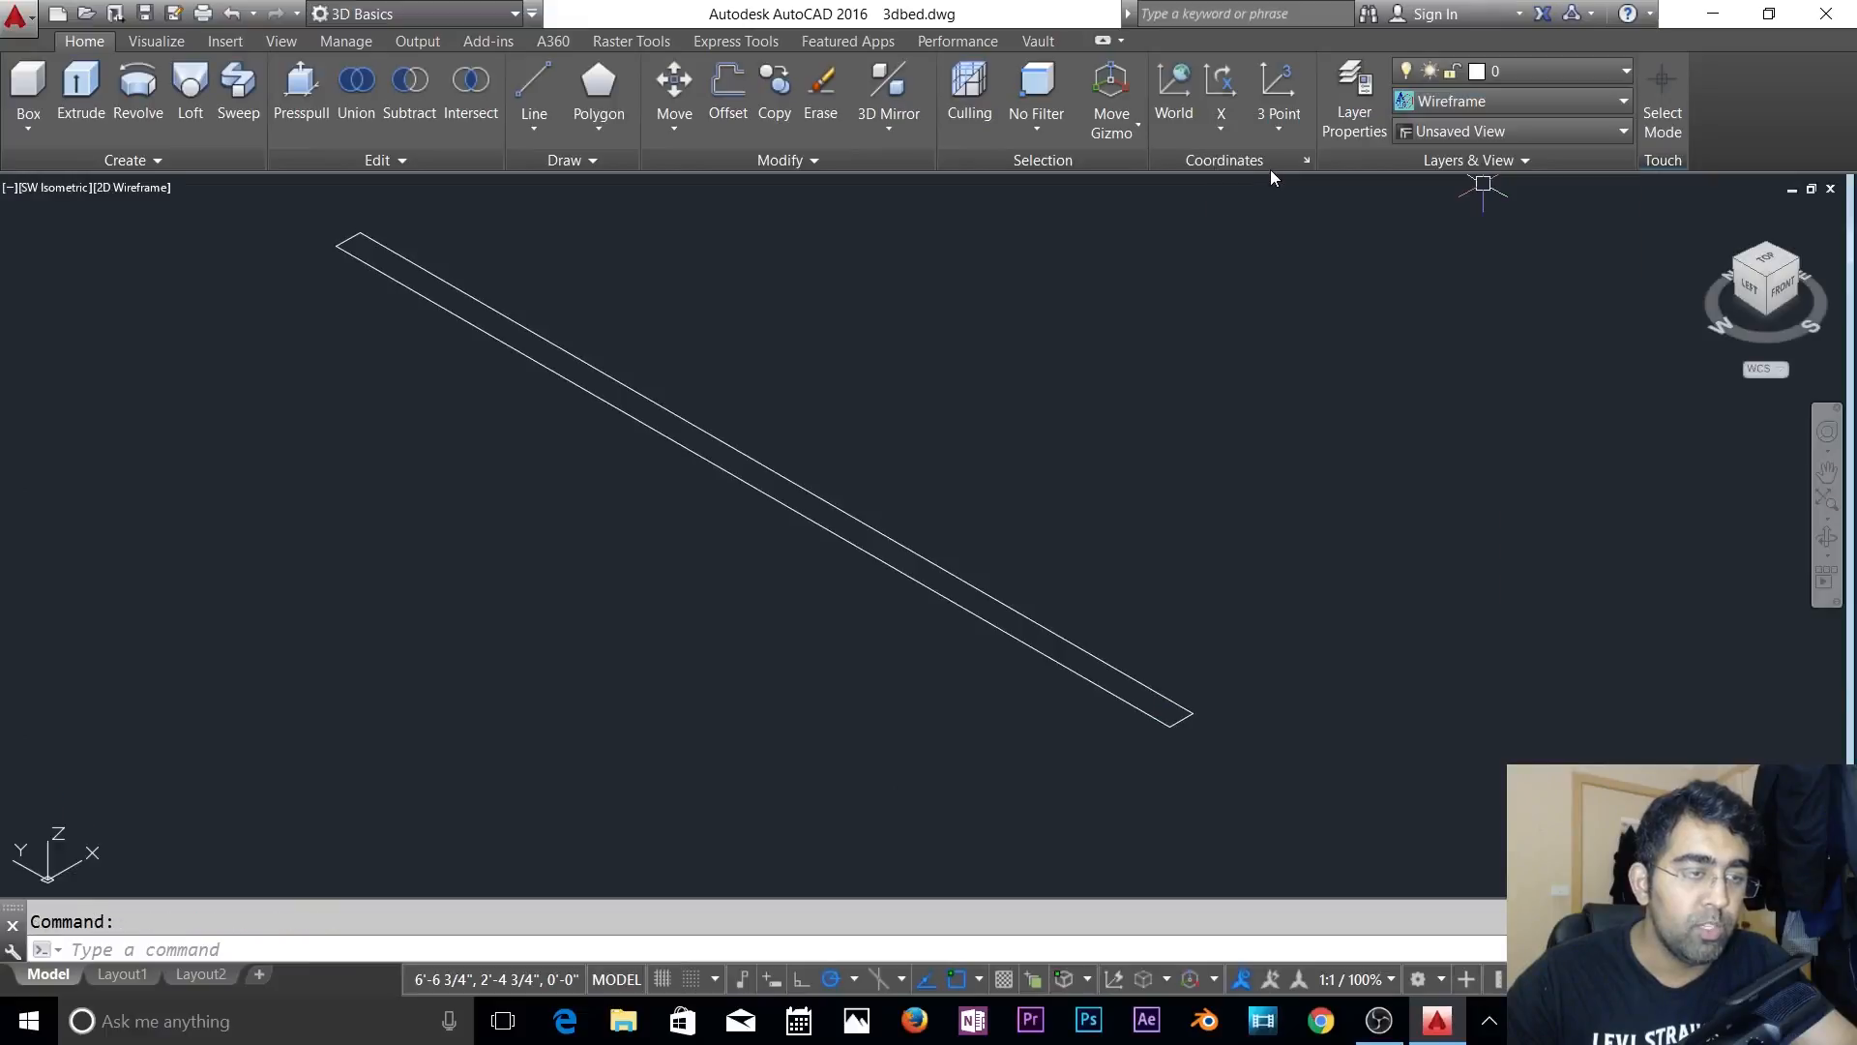
{"action": "mouse_move", "coordinate": [735, 508]}
{"action": "middle_mouse_down"}
{"action": "mouse_move", "coordinate": [954, 555]}
{"action": "mouse_move", "coordinate": [919, 542]}
{"action": "middle_mouse_up"}
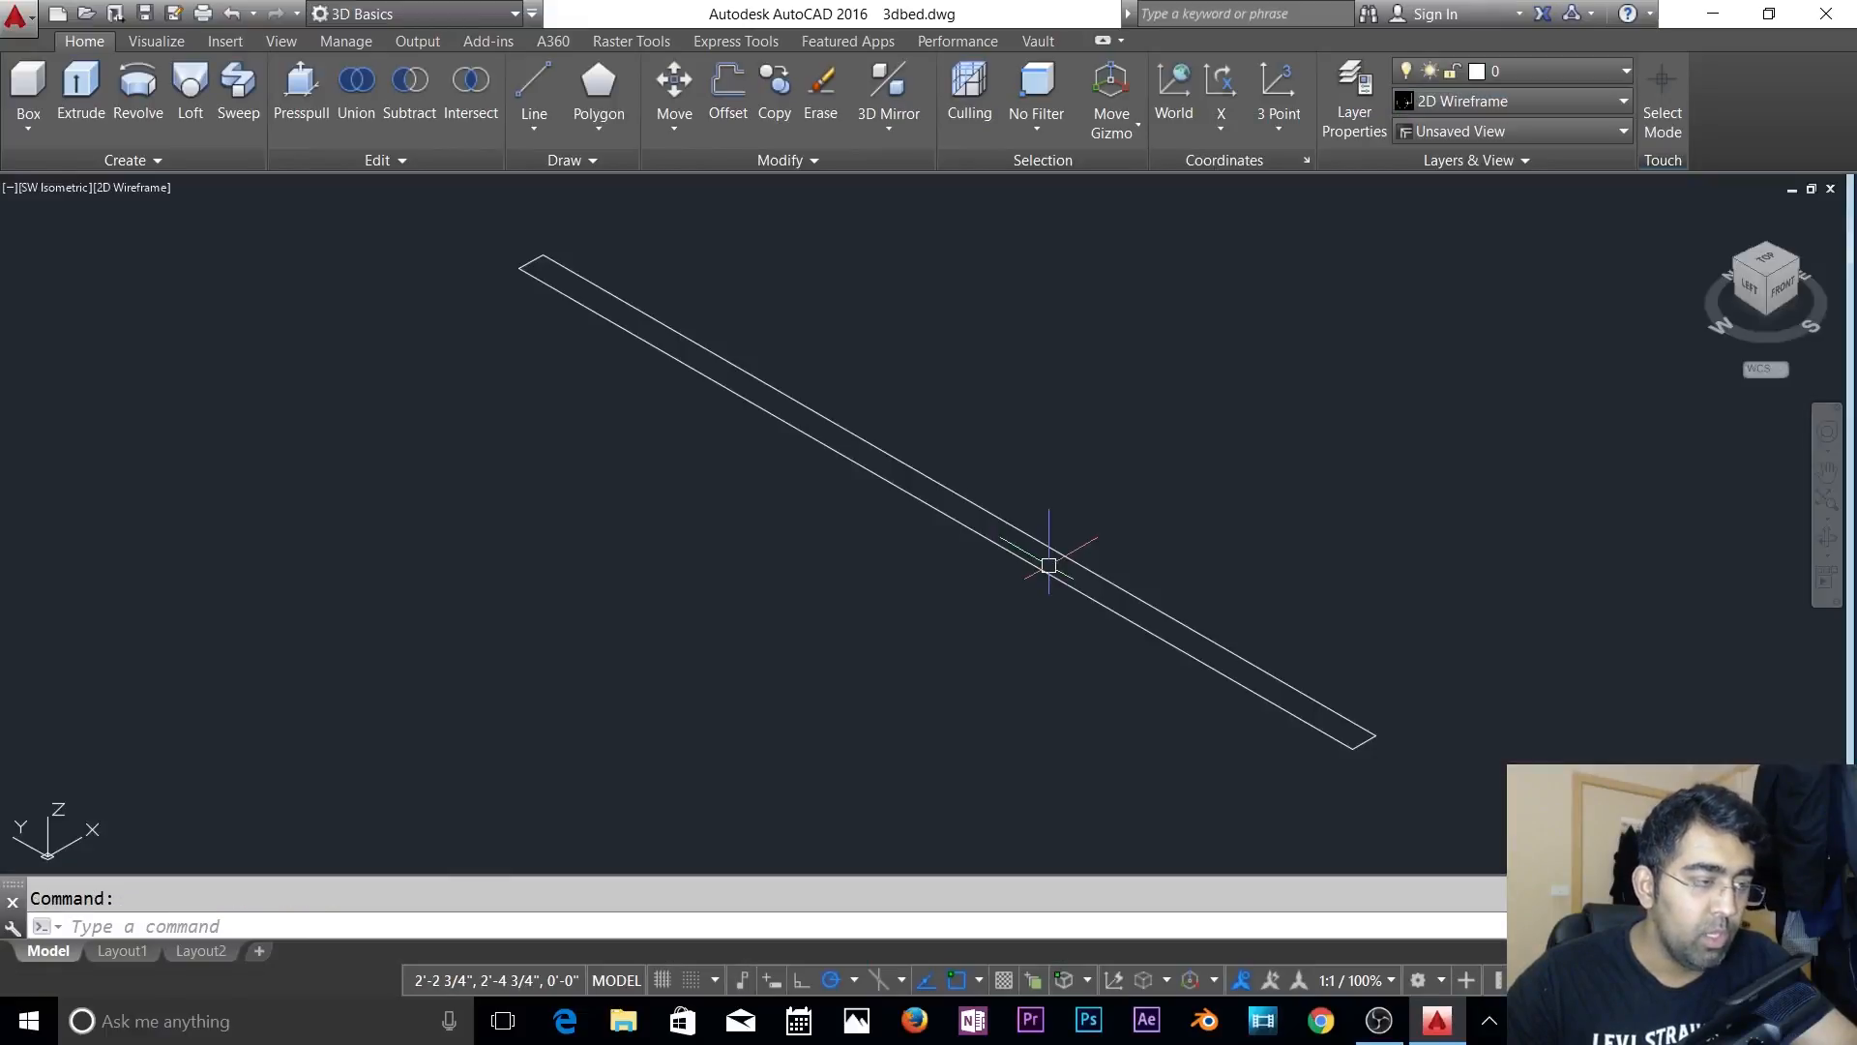
- Create a boundary polyline from an internal point of the closed metal strip
{"action": "type", "text": "b"}
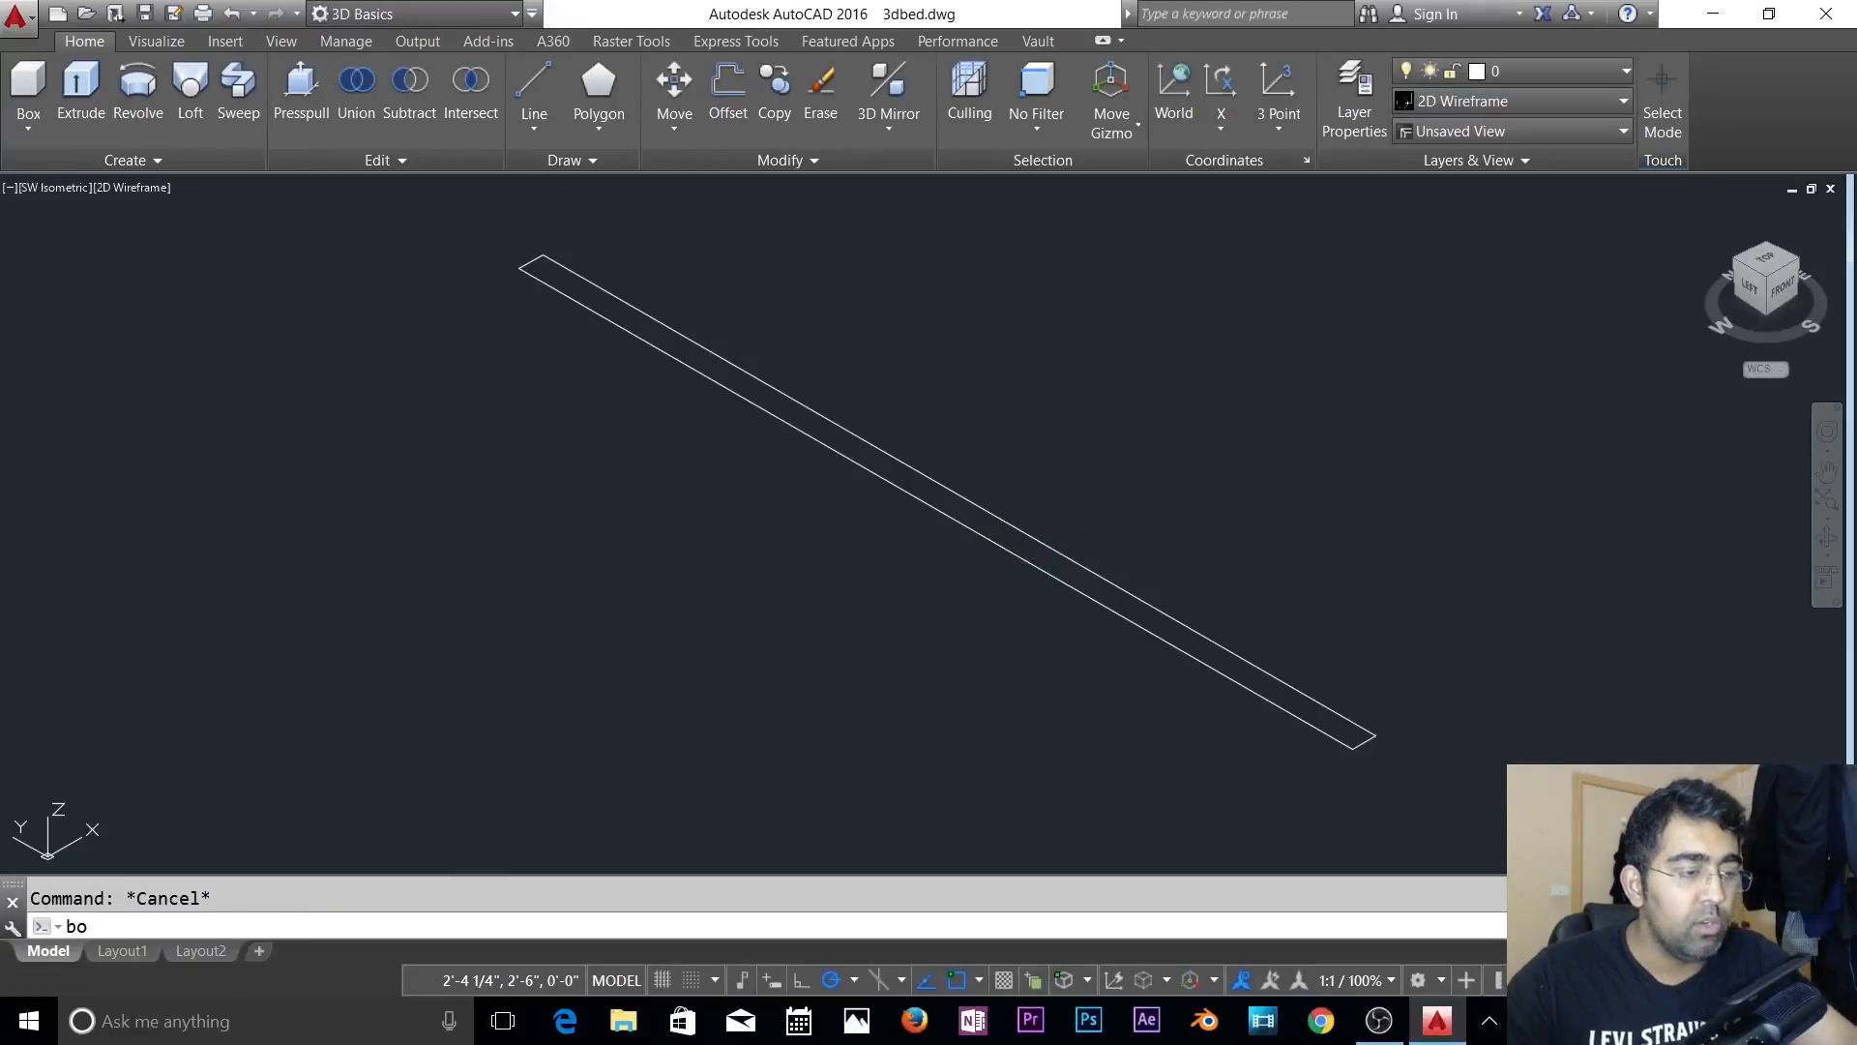
{"action": "type", "text": "o"}
{"action": "key", "text": "Return"}
{"action": "left_click", "coordinate": [1115, 389]}
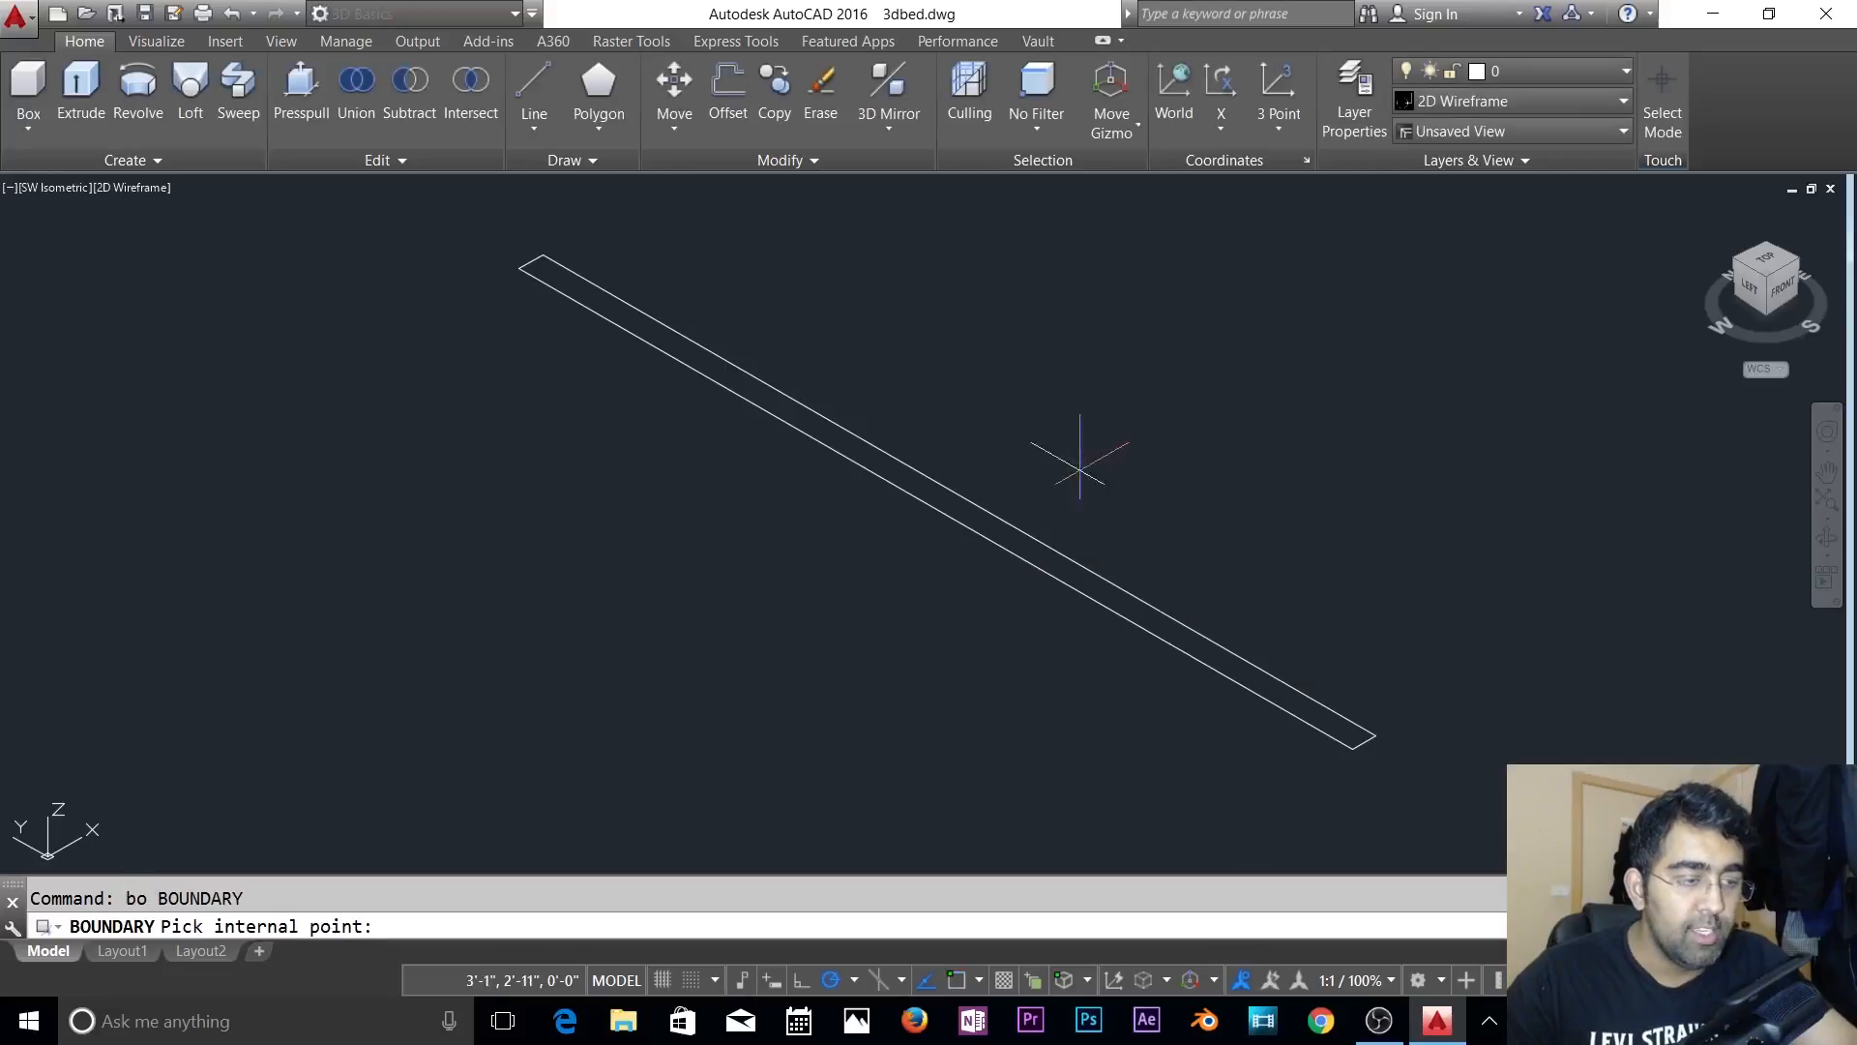
{"action": "left_click", "coordinate": [1039, 553]}
{"action": "key", "text": "Return"}
{"action": "key", "text": "Escape"}
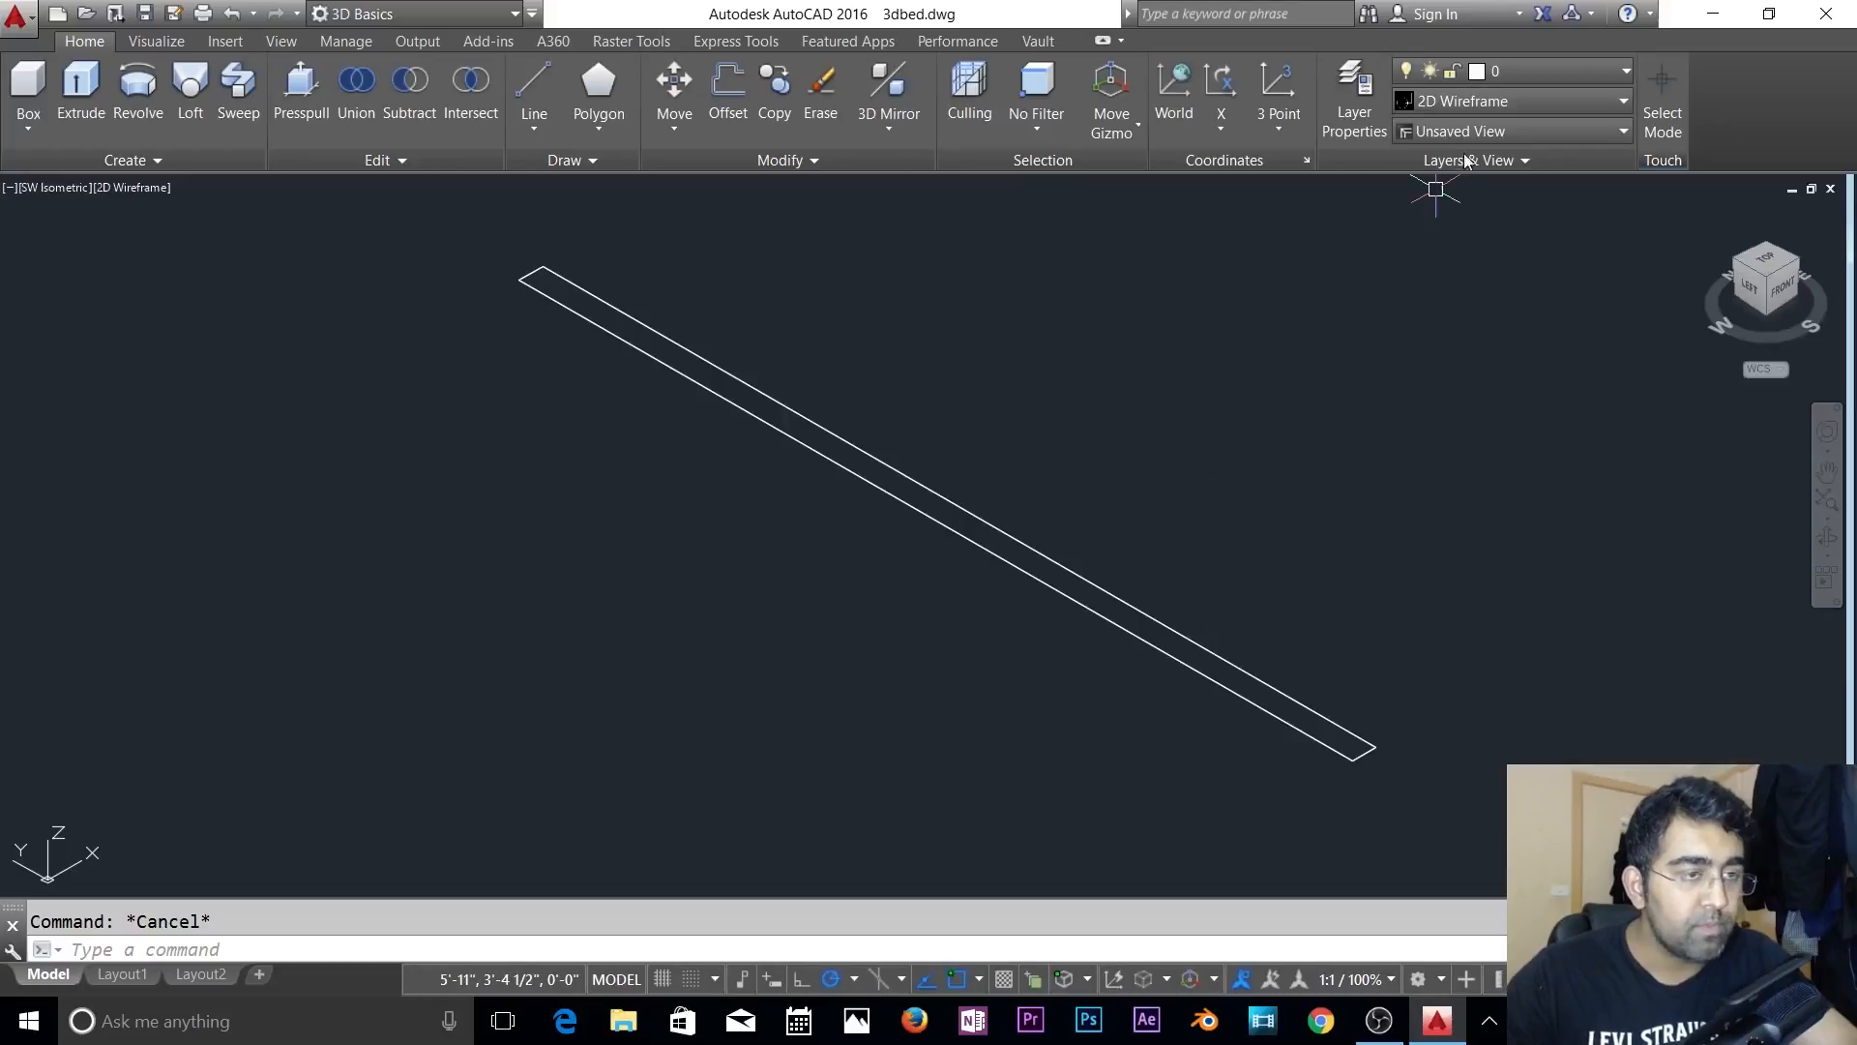
- Turn on the 3d wood layer to show the bed frame around the metal strip
{"action": "left_click", "coordinate": [1523, 71]}
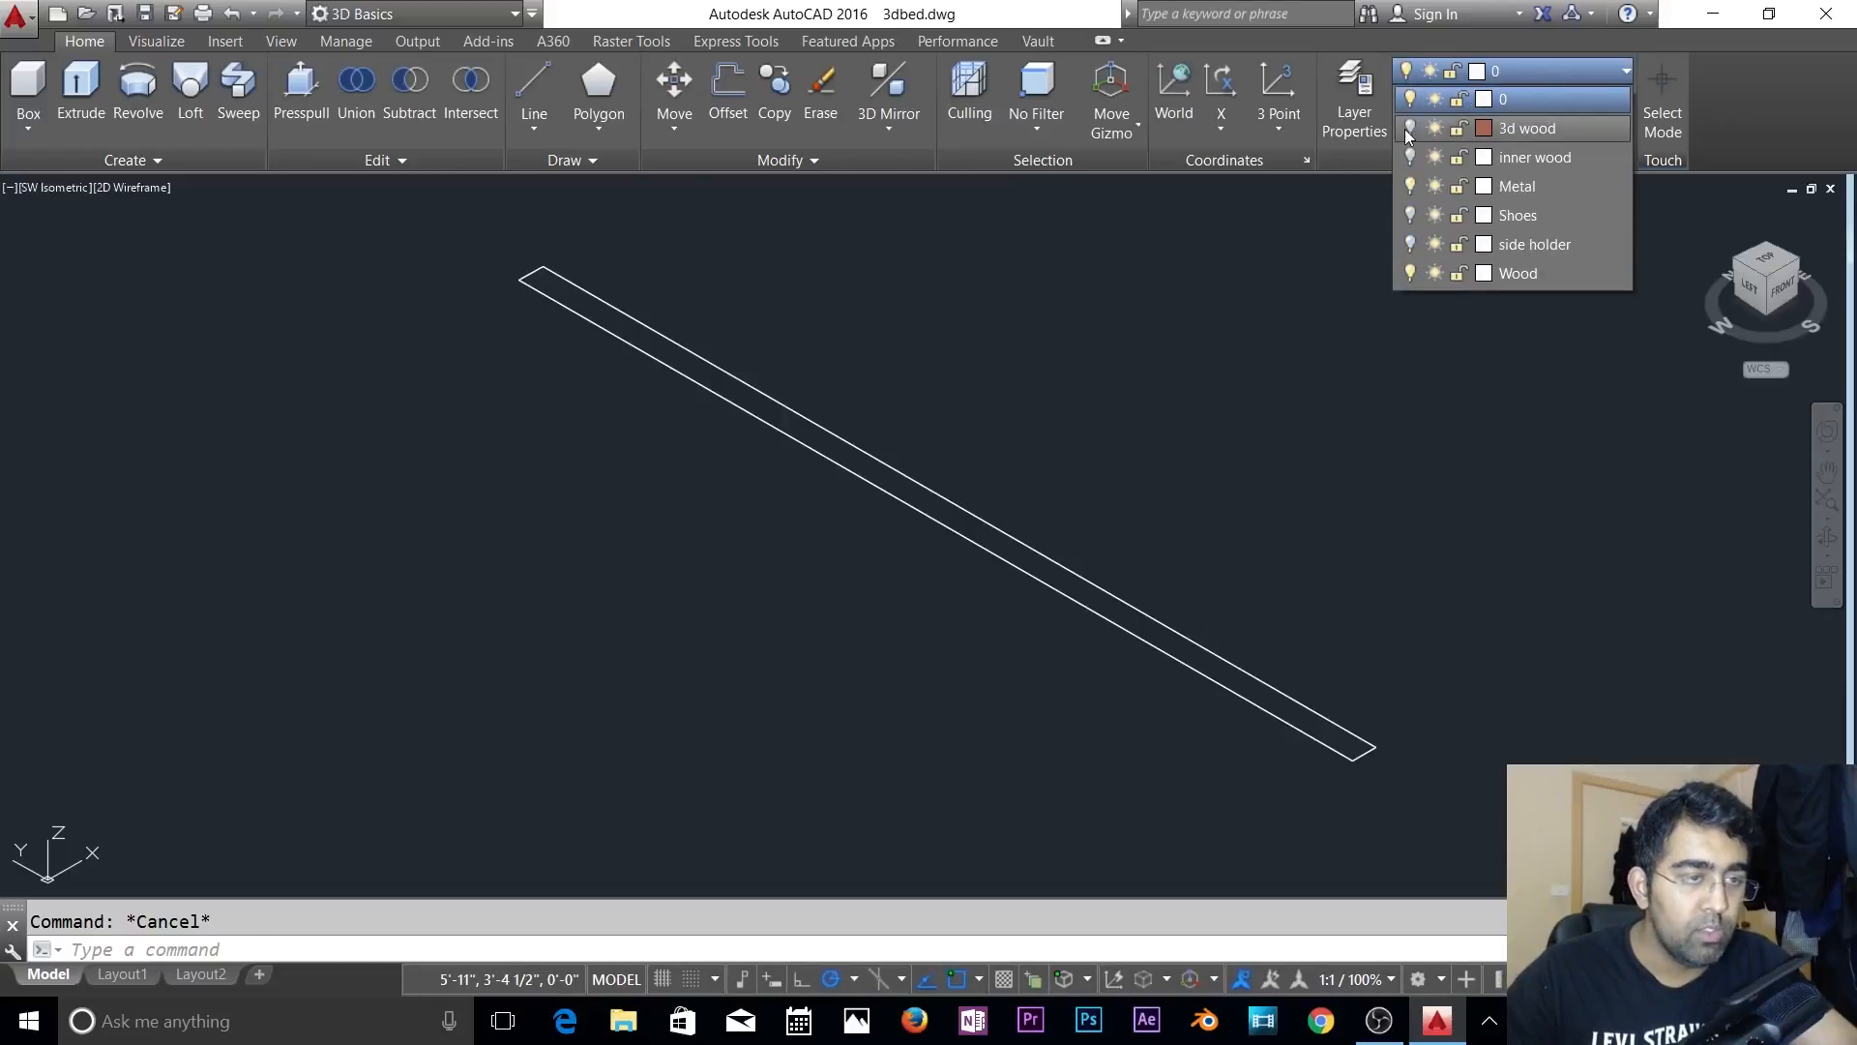
{"action": "left_click", "coordinate": [1409, 130]}
{"action": "left_click", "coordinate": [921, 571]}
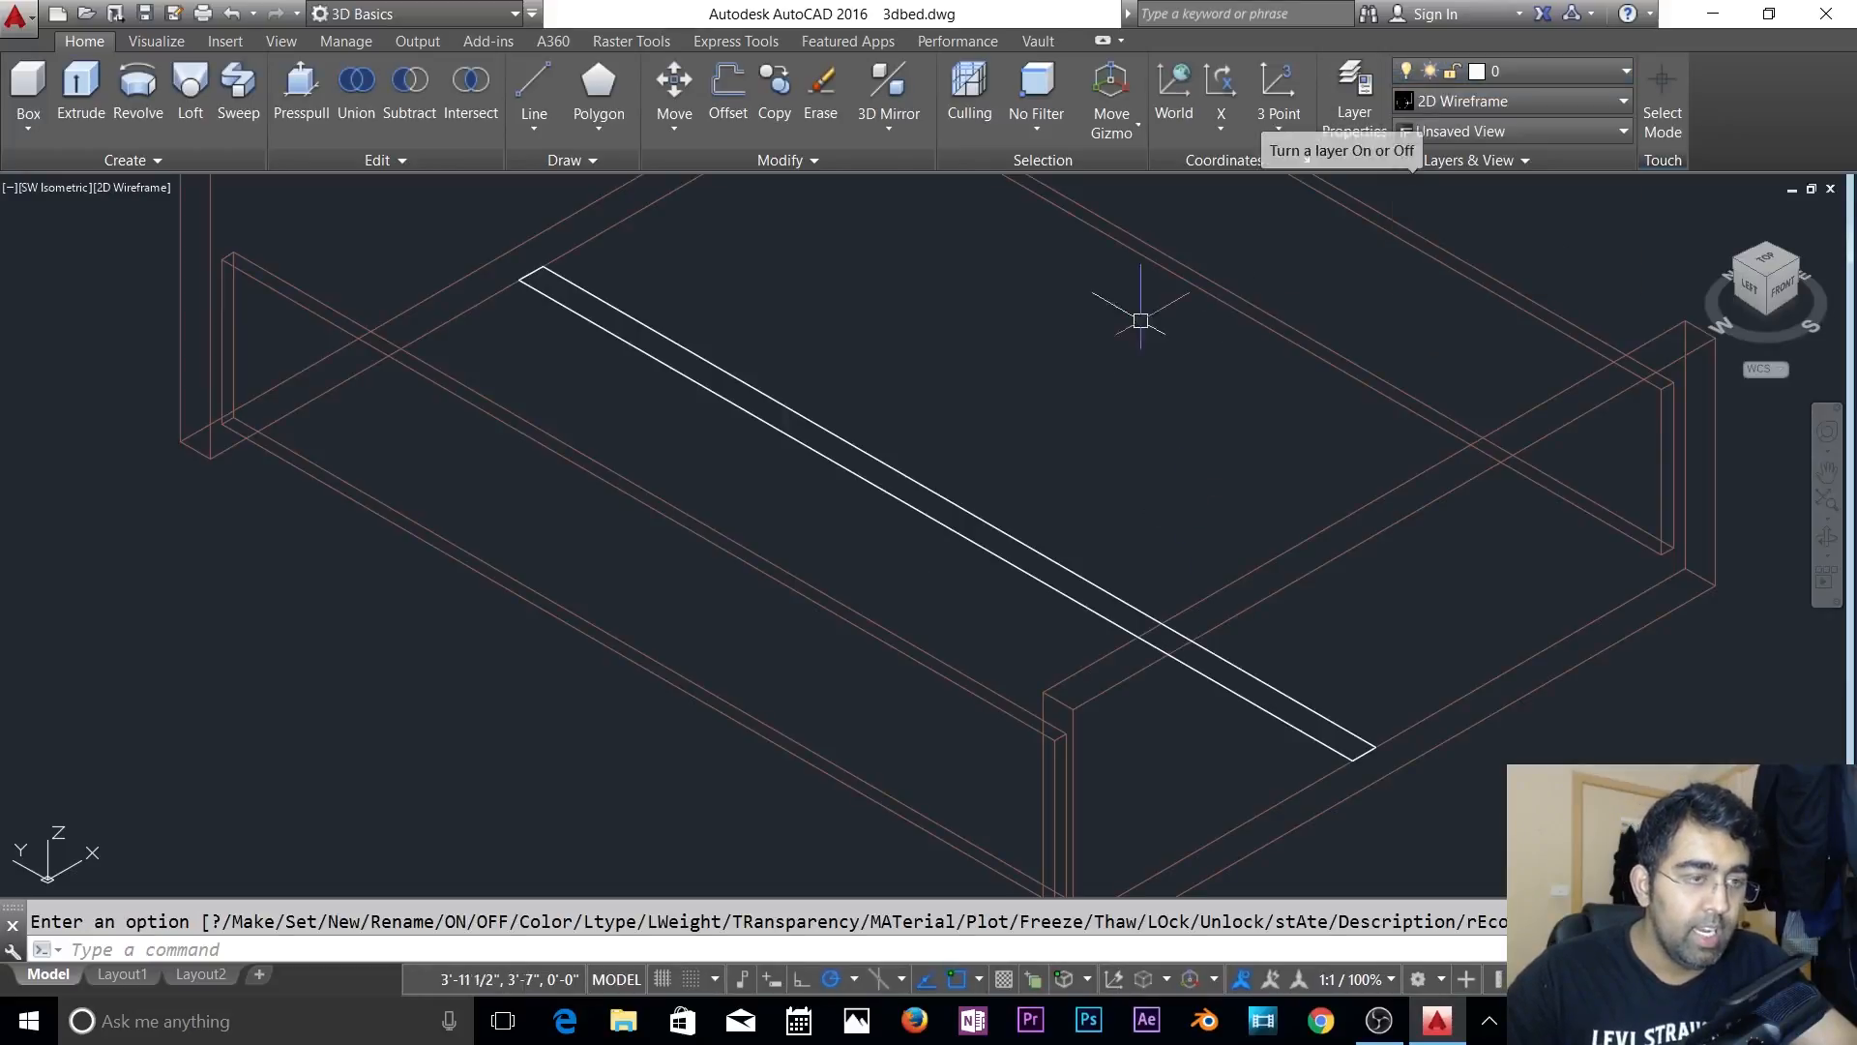
{"action": "key", "text": "Escape"}
{"action": "left_click", "coordinate": [1536, 68]}
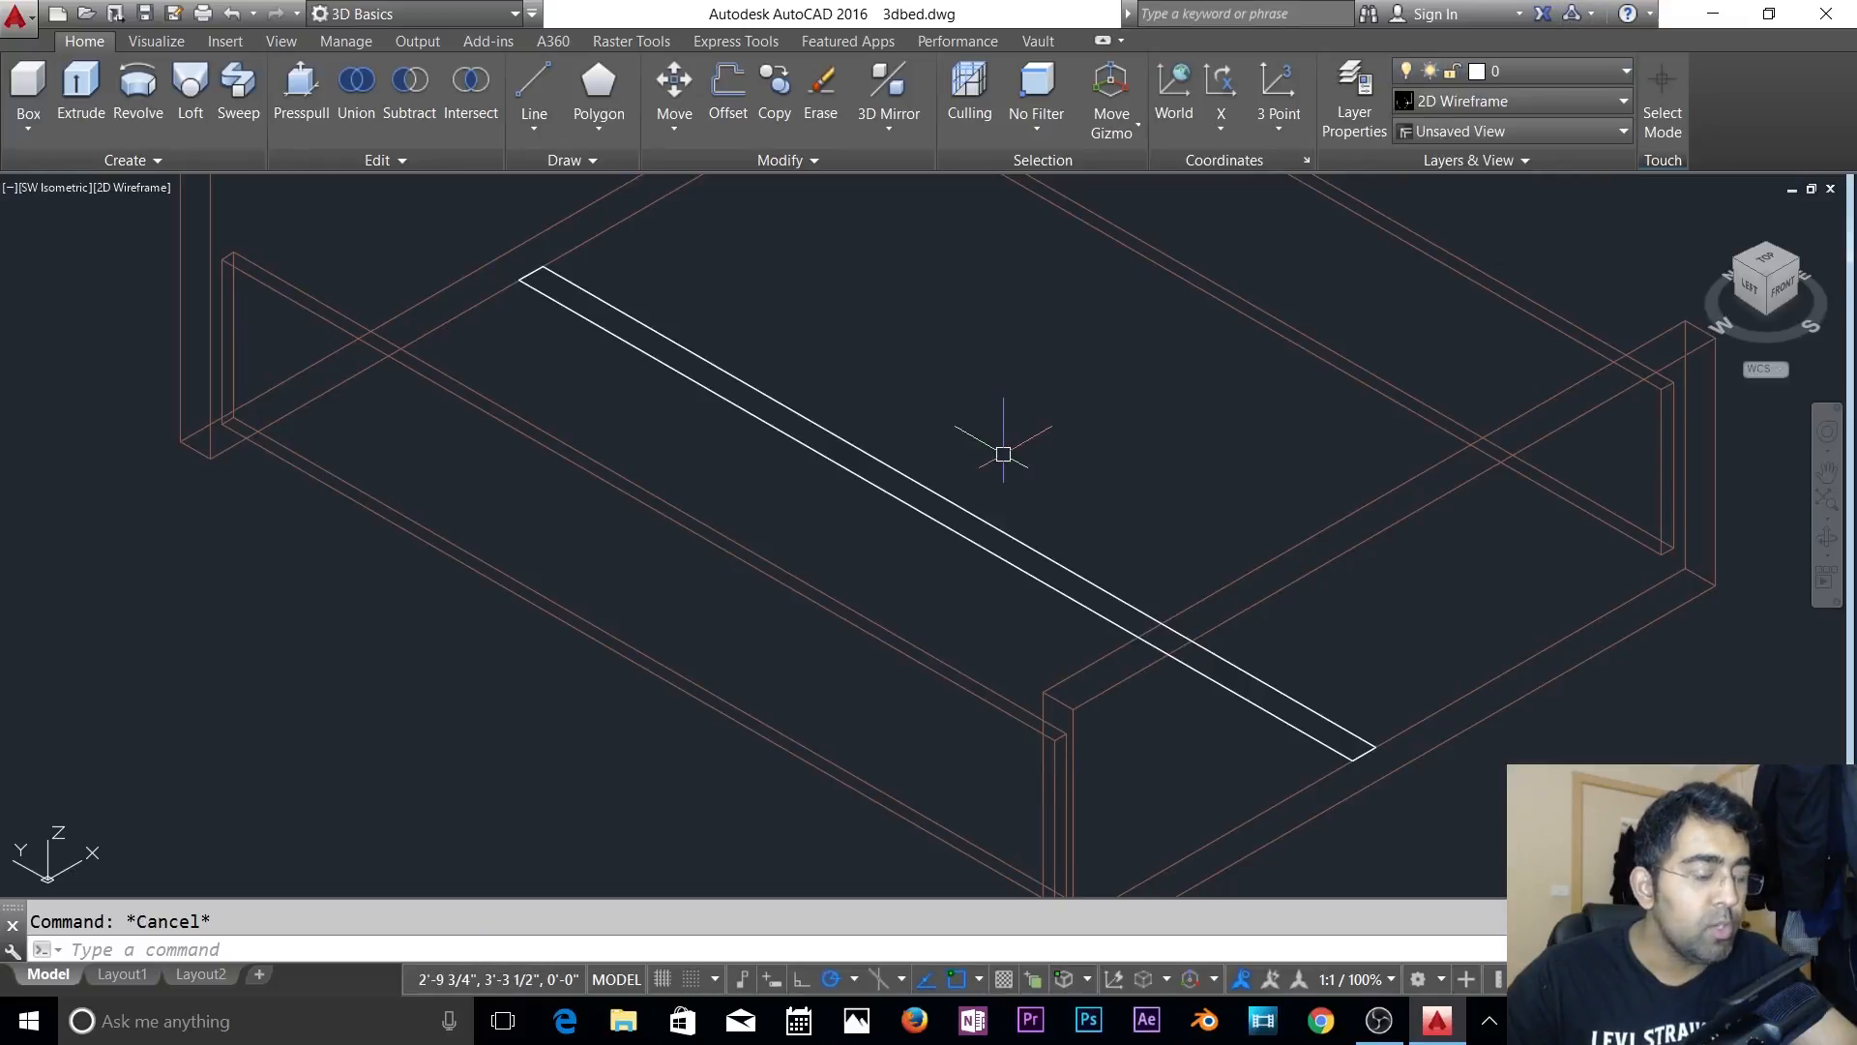
- Move the metal strip's boundary polyline straight up along Z by a displacement with 0 in X and Y
{"action": "type", "text": "m"}
{"action": "key", "text": "Return"}
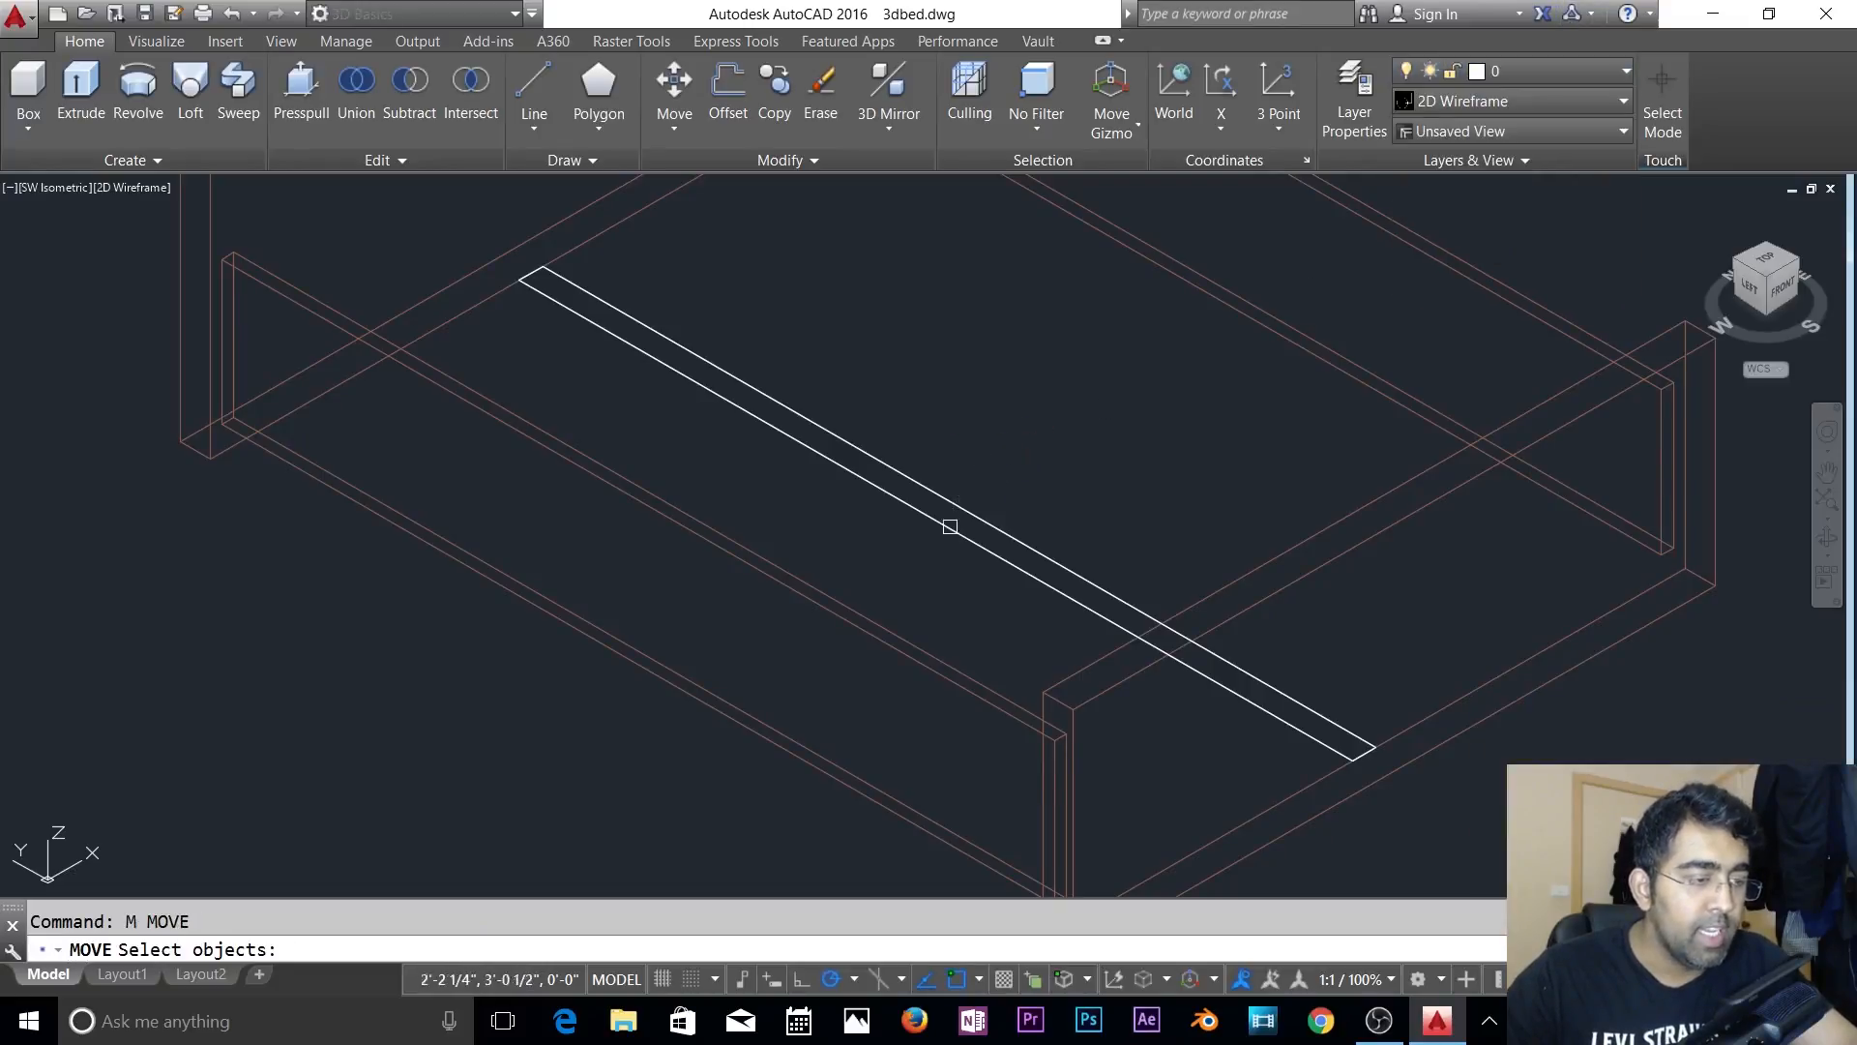
{"action": "left_click", "coordinate": [951, 526]}
{"action": "key", "text": "Return"}
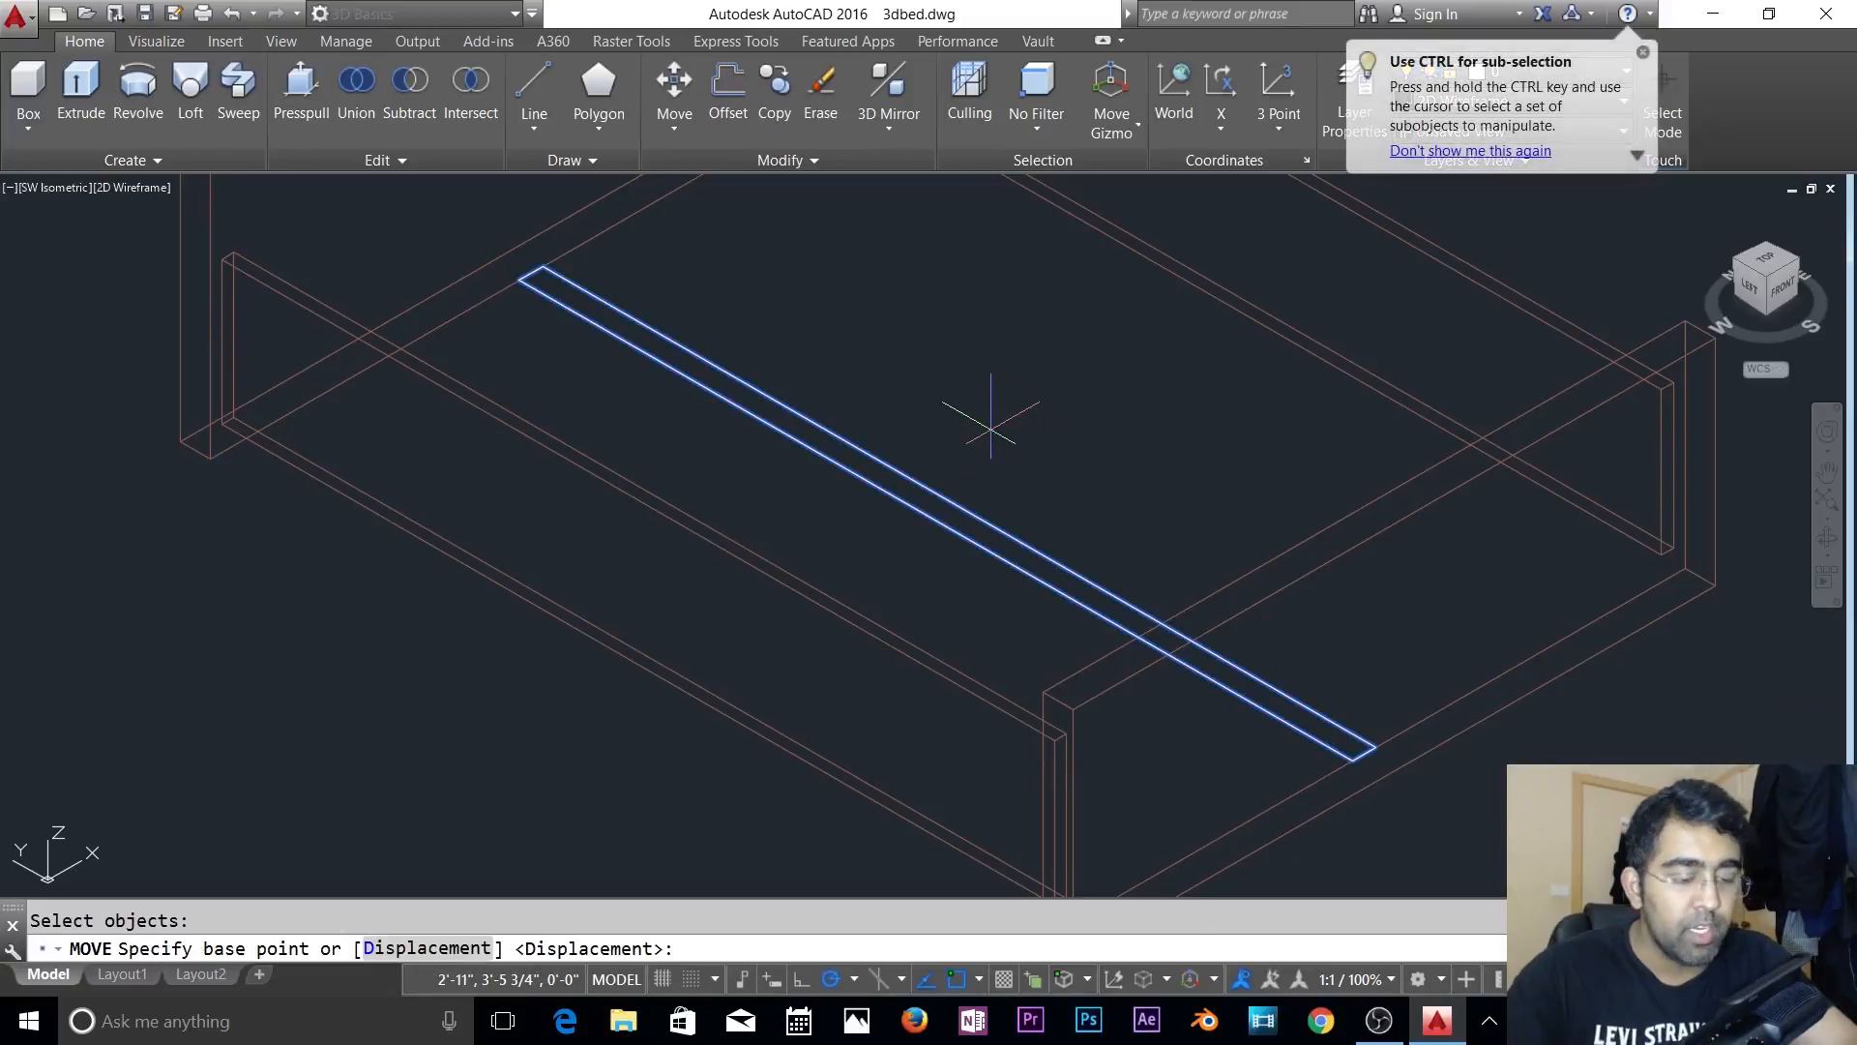
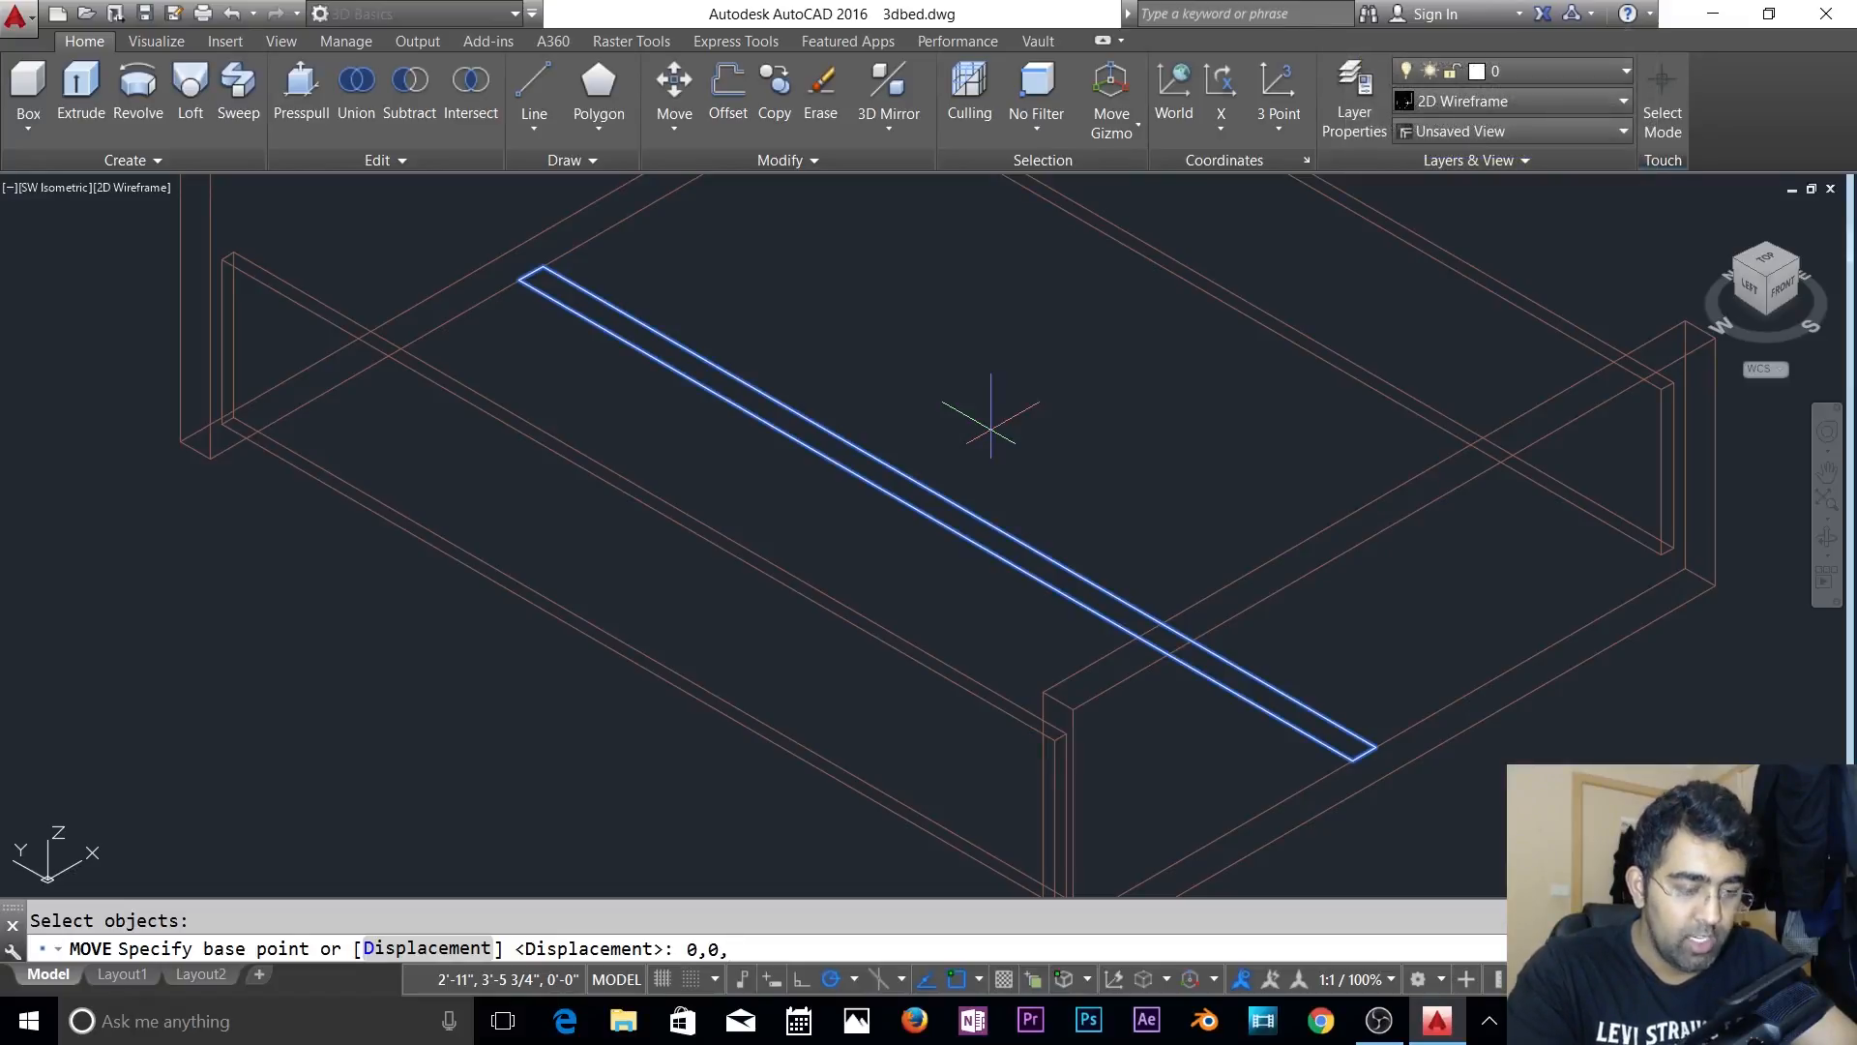
{"action": "key", "text": "Return"}
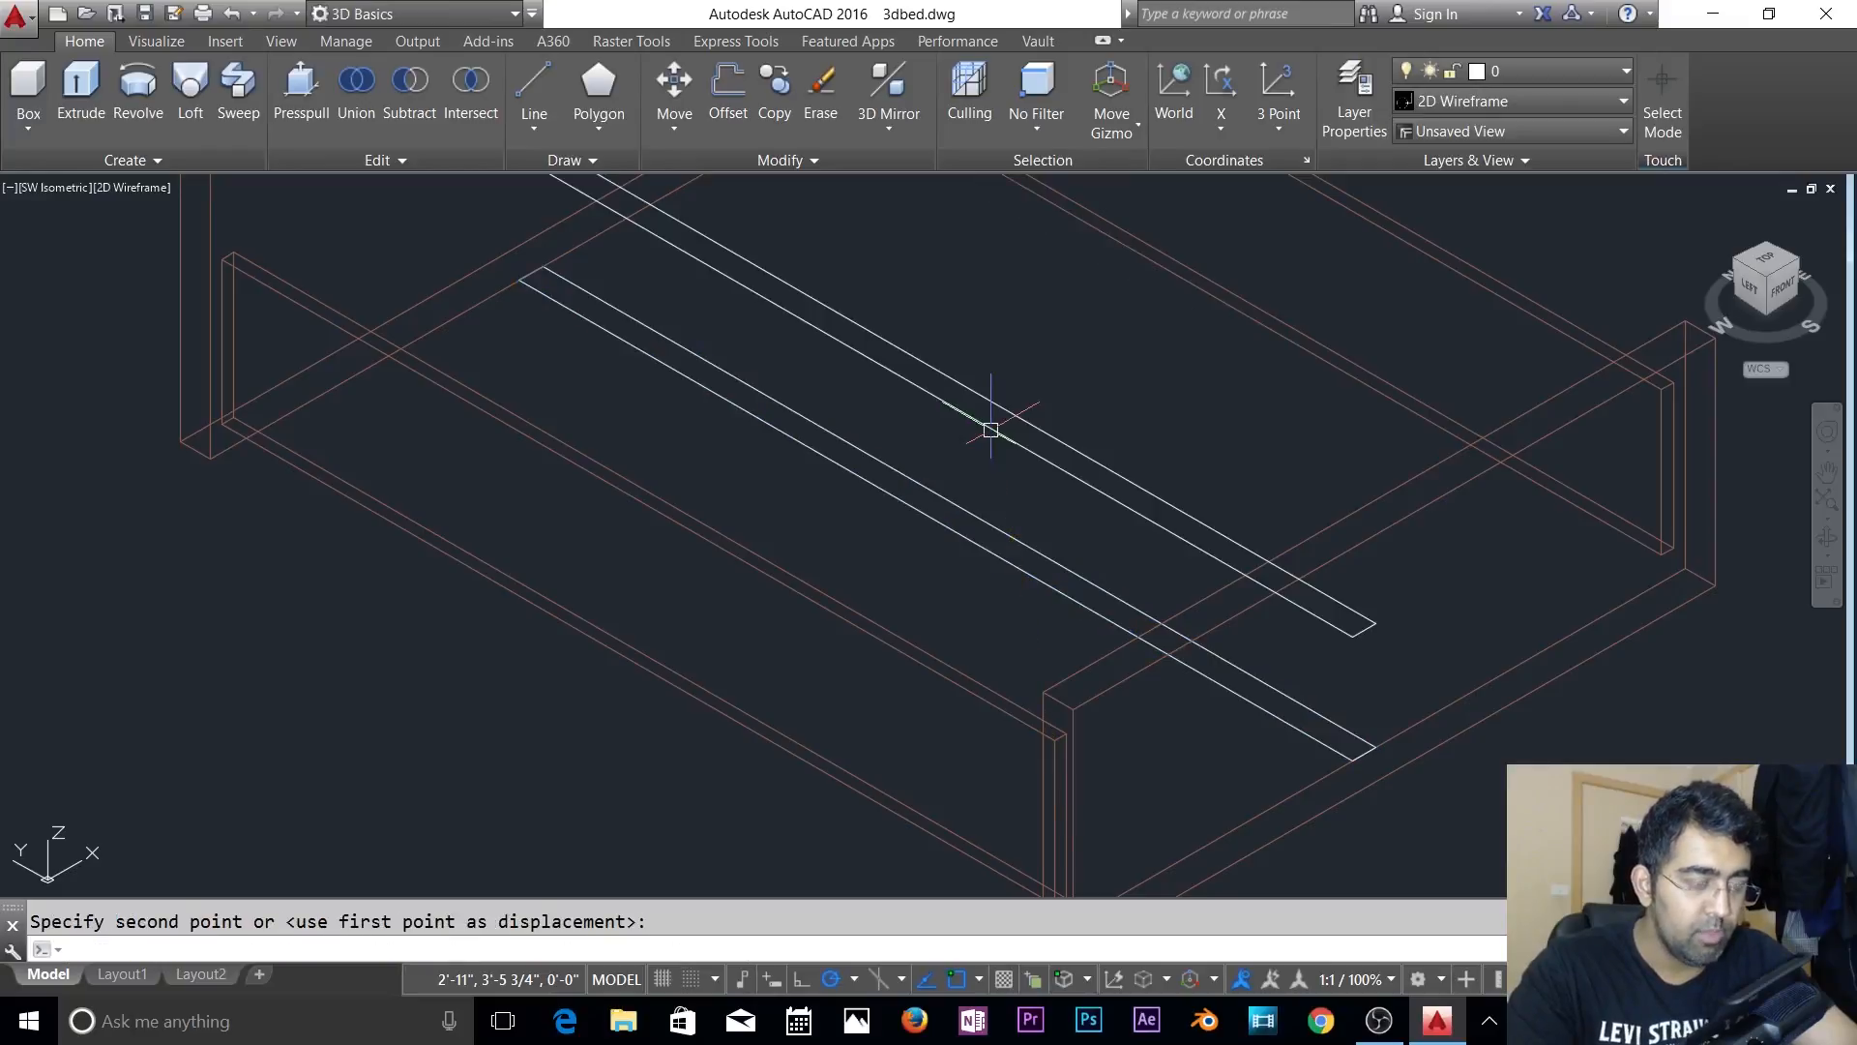
{"action": "key", "text": "Escape"}
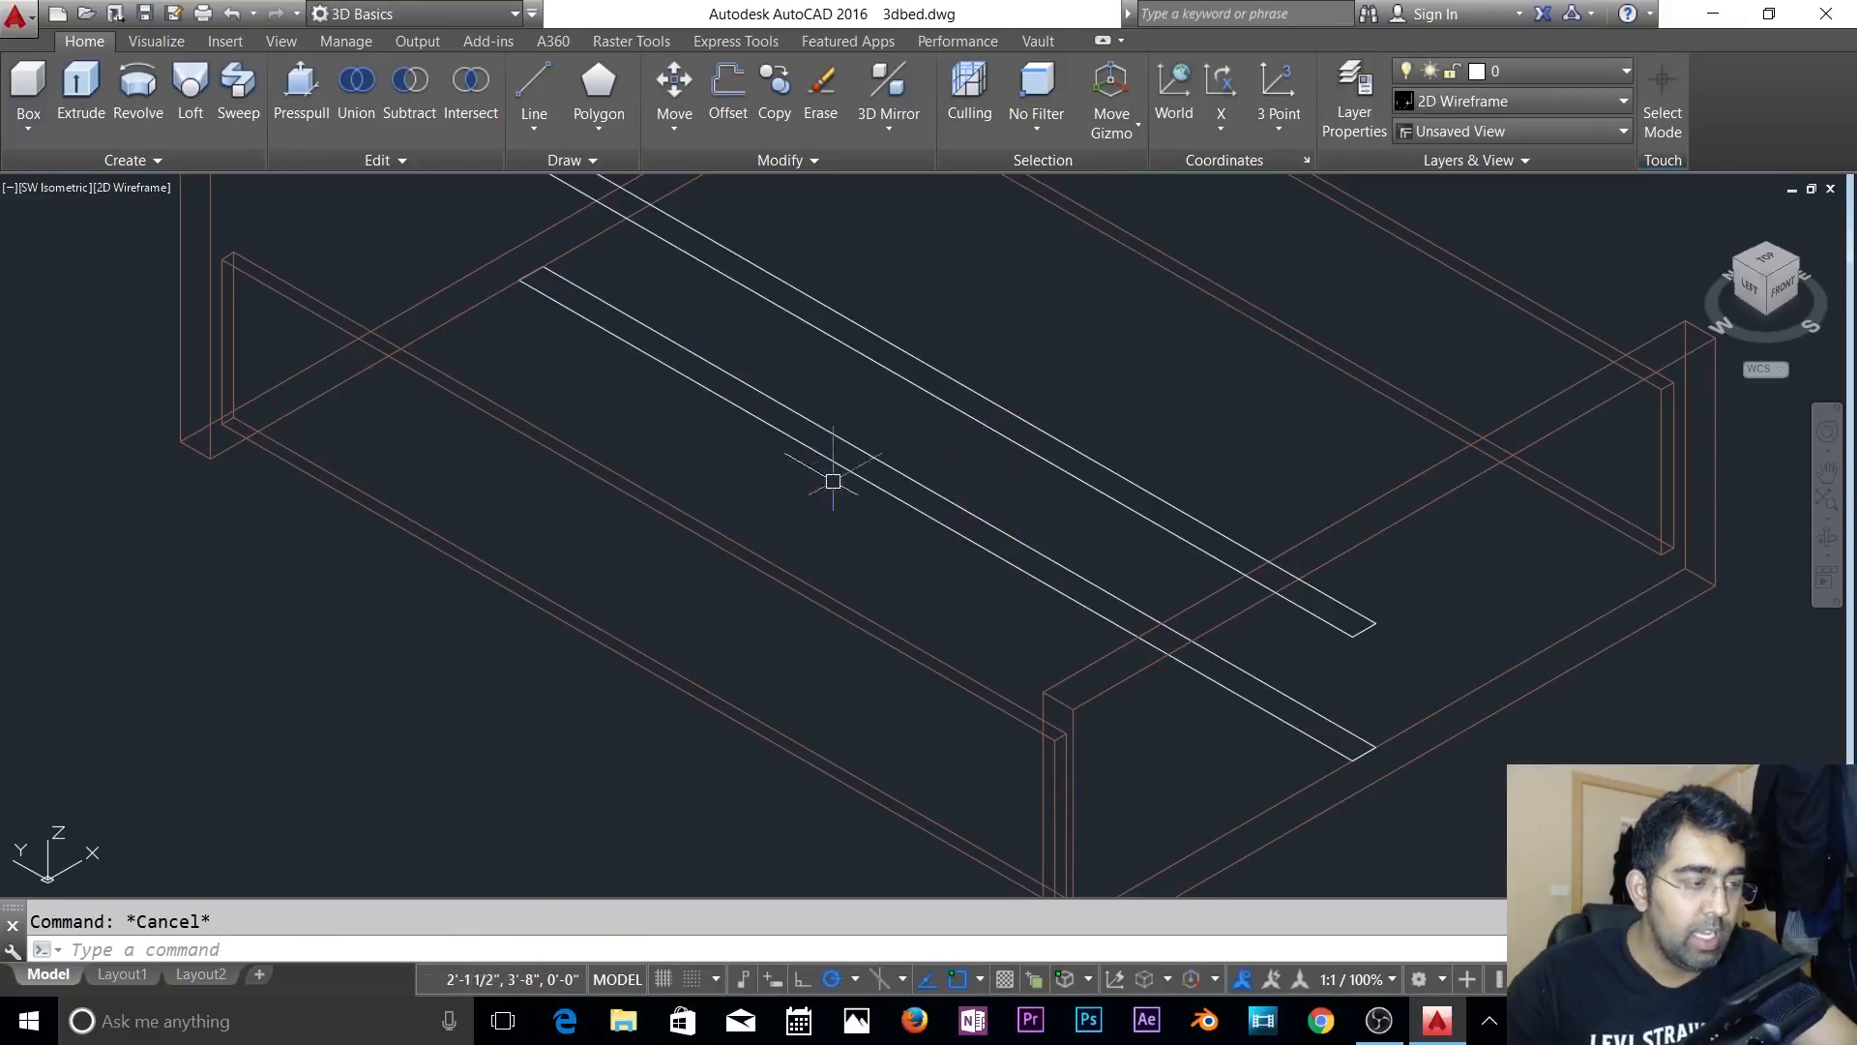
- Erase the leftover floor-level outline of the metal strip, including its short end segments, keeping only the raised polyline
{"action": "left_click", "coordinate": [654, 450]}
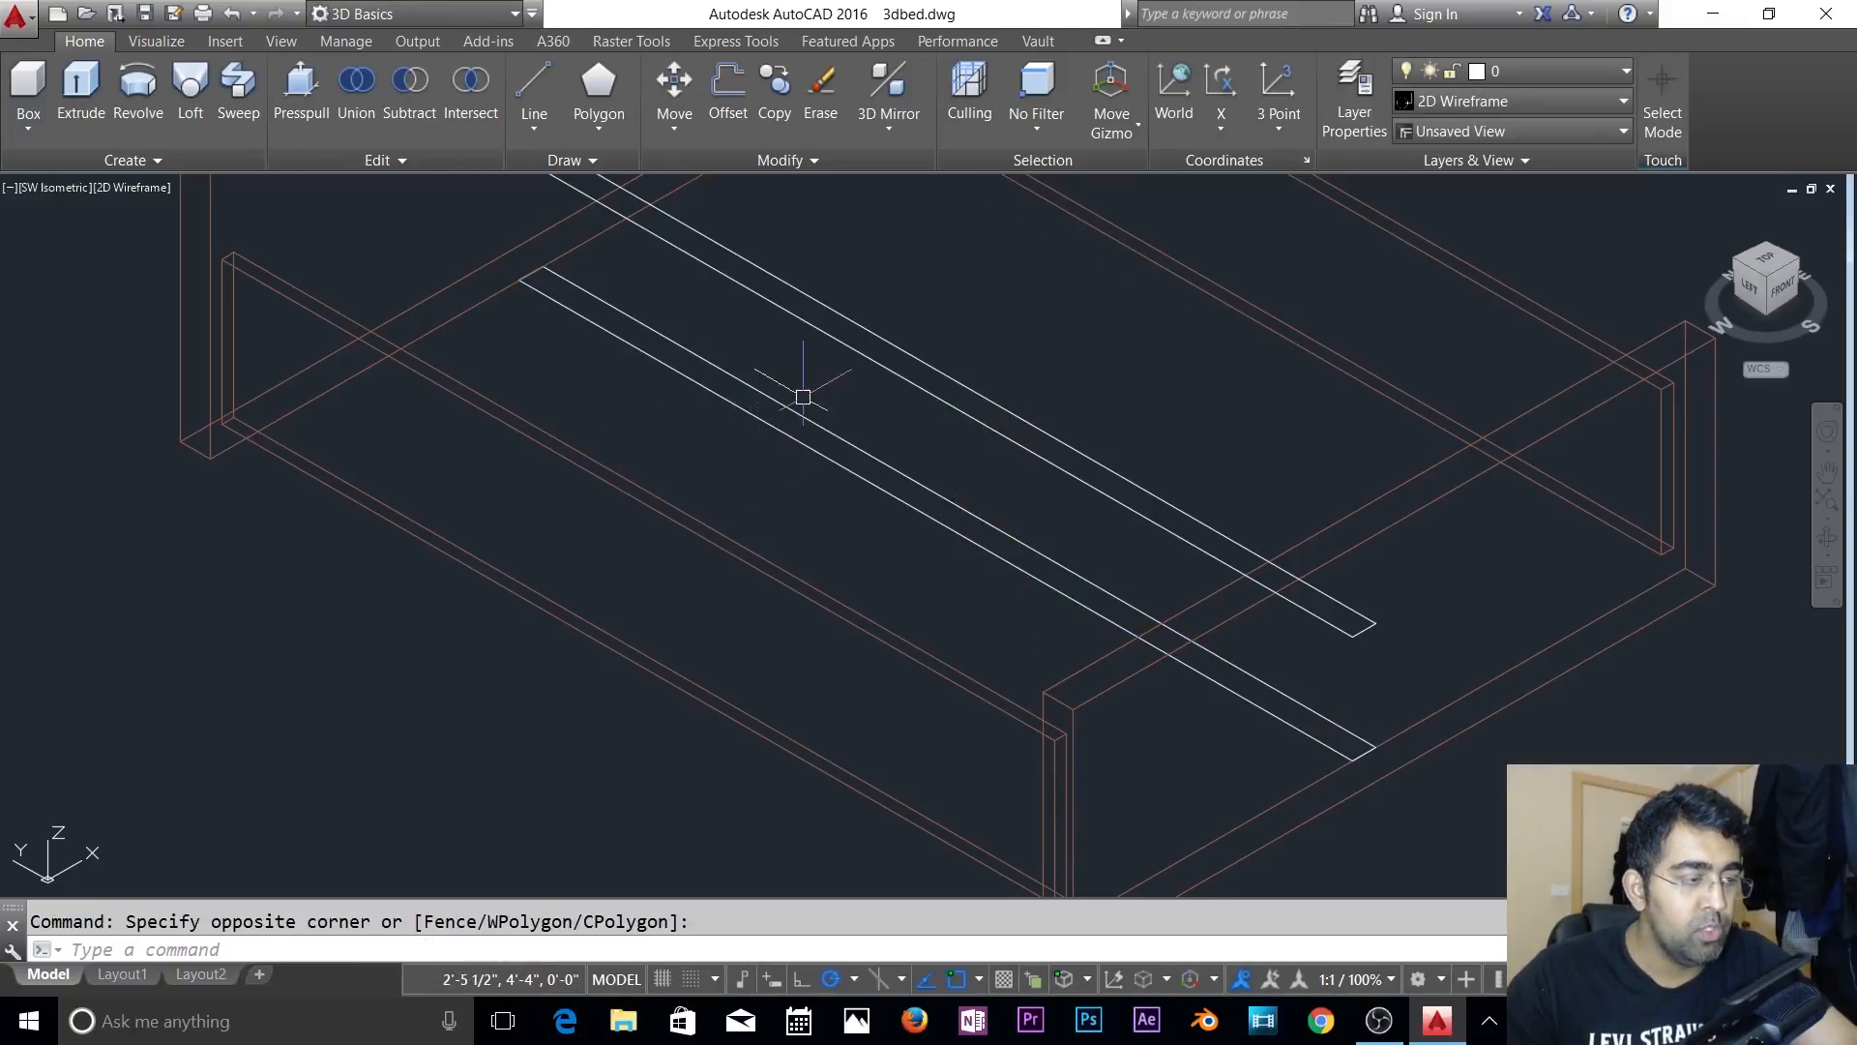
{"action": "left_click", "coordinate": [729, 448]}
{"action": "key", "text": "Delete"}
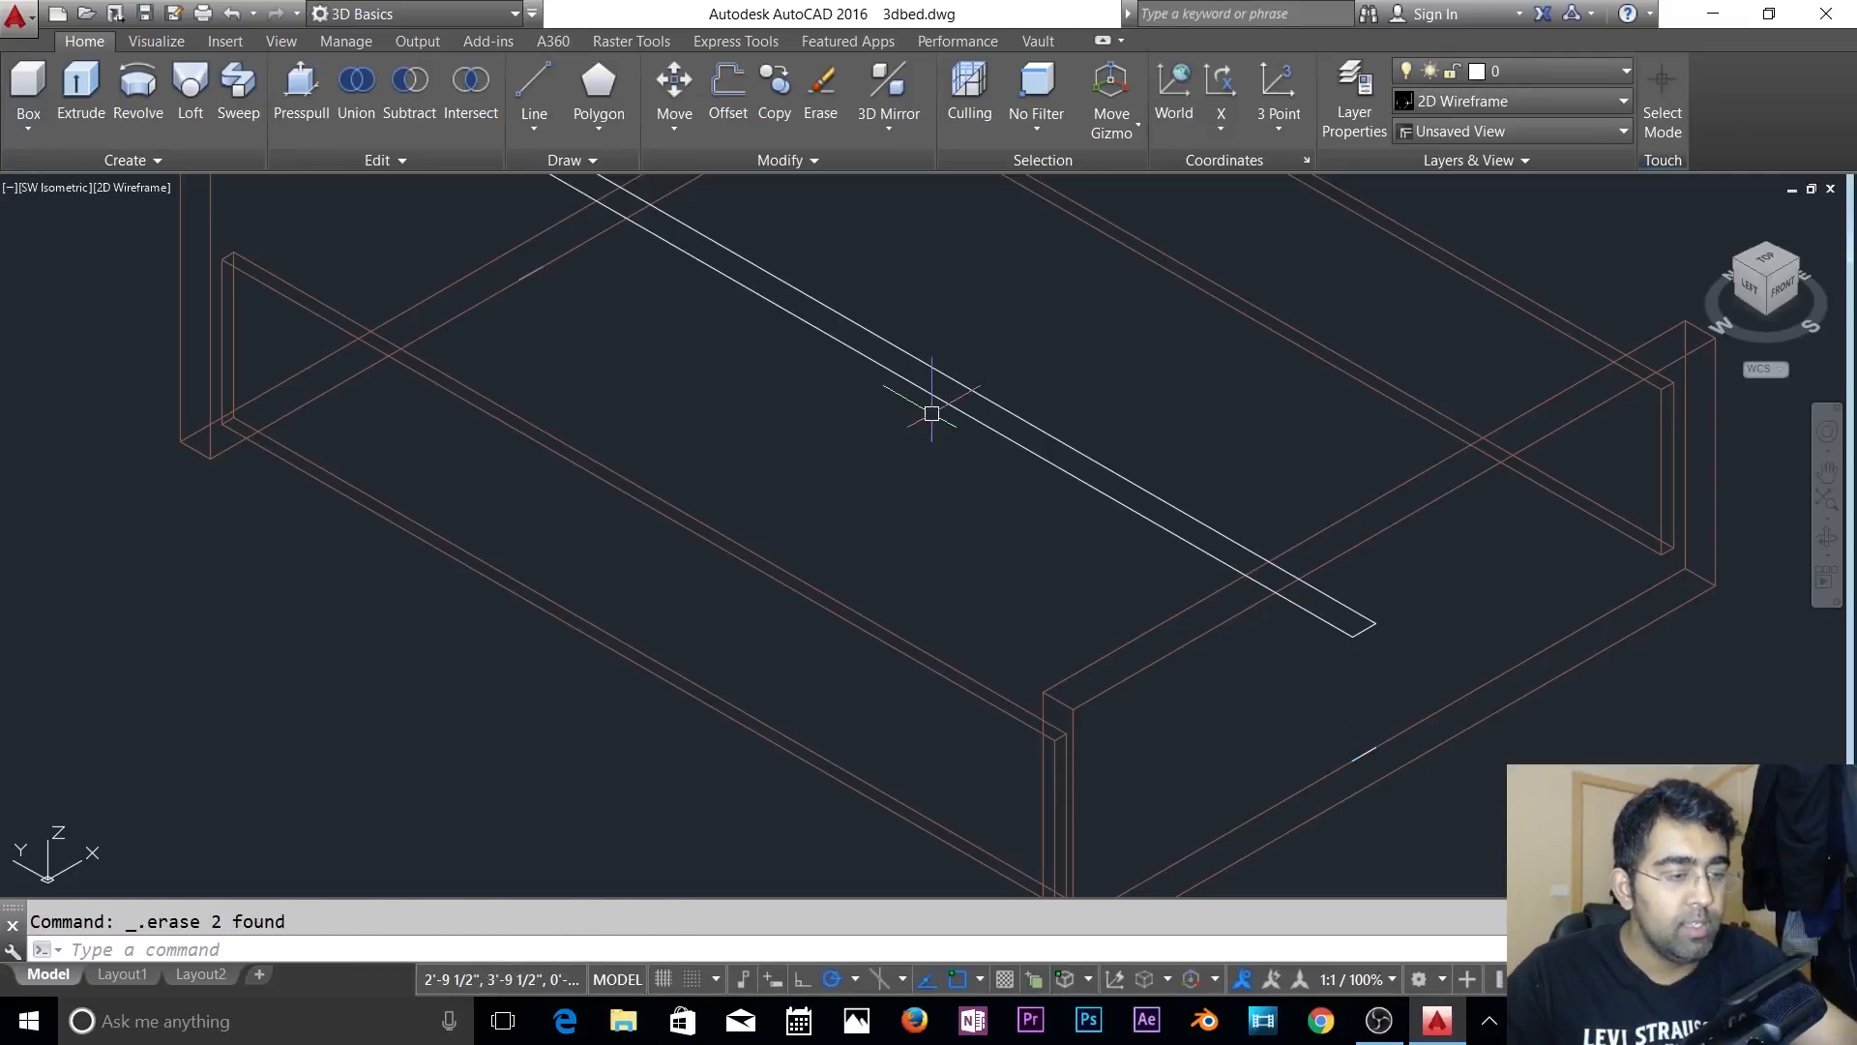
{"action": "key", "text": "Escape"}
{"action": "left_click", "coordinate": [1319, 693]}
{"action": "left_click", "coordinate": [1422, 775]}
{"action": "key", "text": "Delete"}
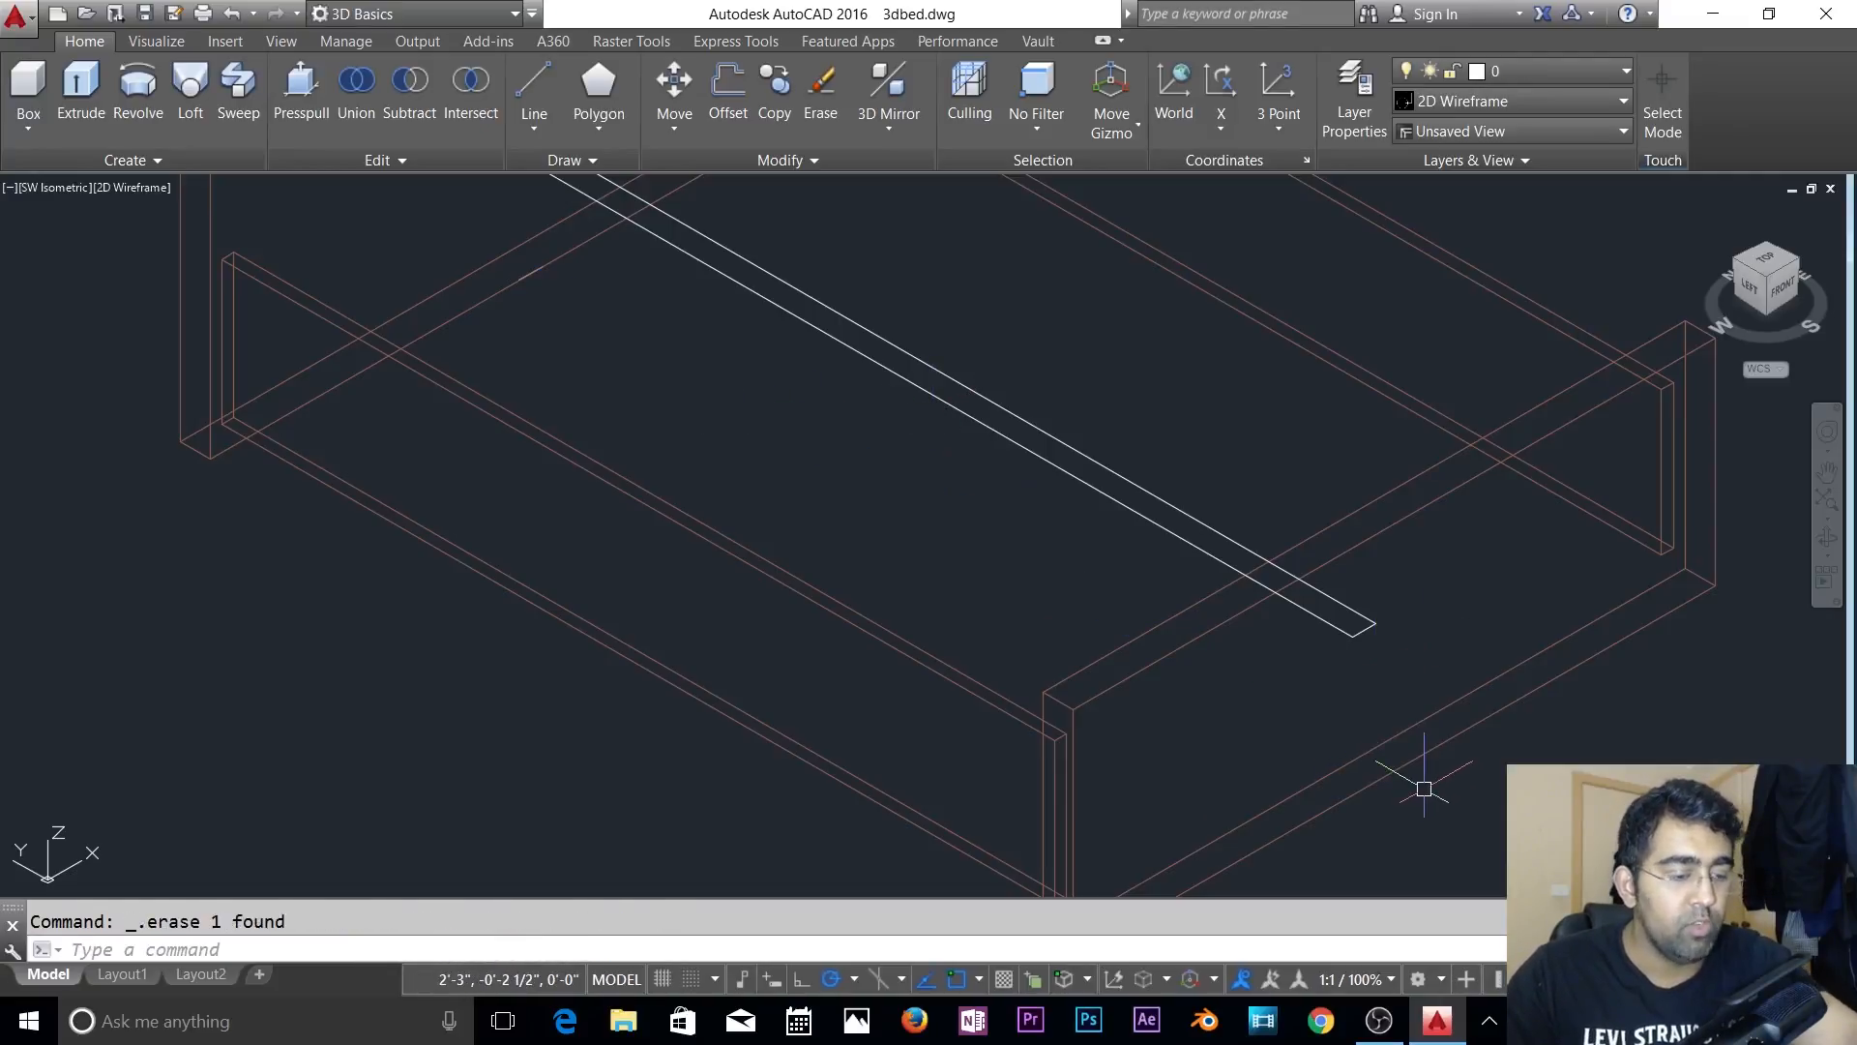
{"action": "left_click", "coordinate": [435, 236]}
{"action": "left_click", "coordinate": [599, 339]}
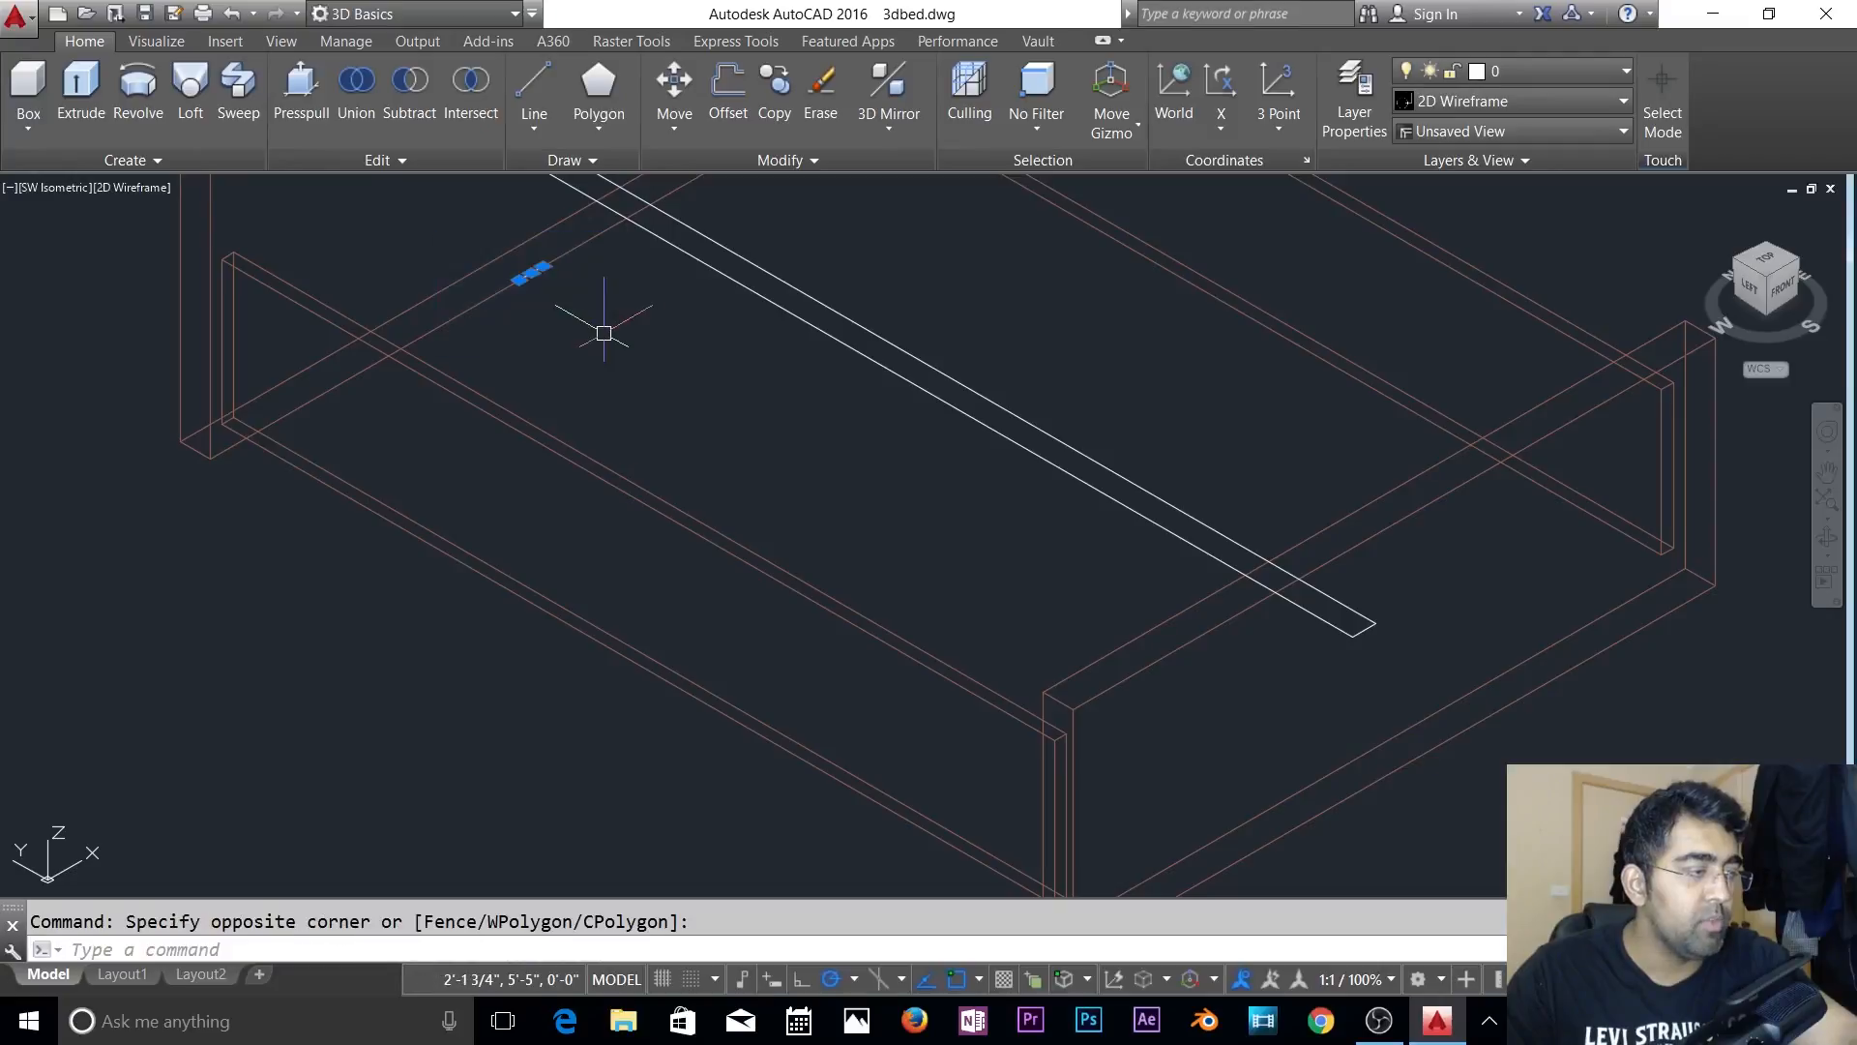
{"action": "key", "text": "Delete"}
{"action": "key", "text": "Escape"}
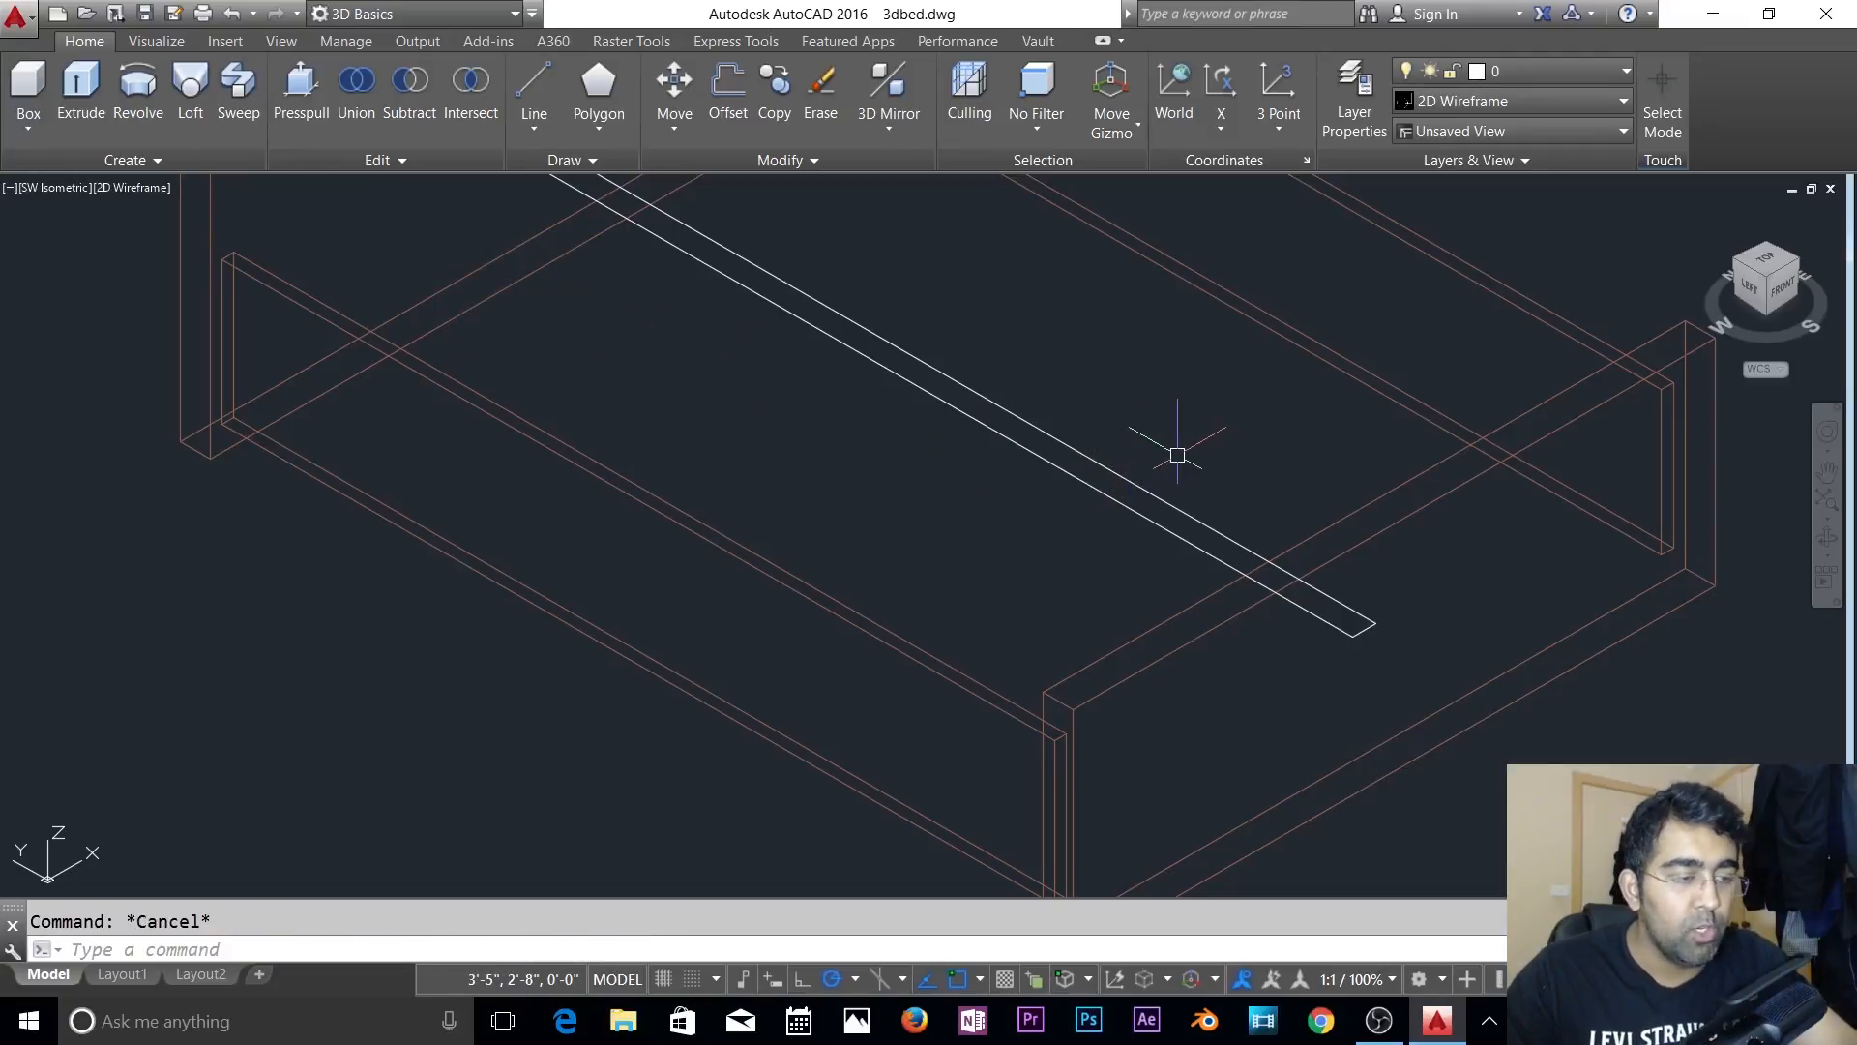
- Move the raised metal strip polyline down along Z by a displacement of 0,0,-1
{"action": "type", "text": "m"}
{"action": "key", "text": "space"}
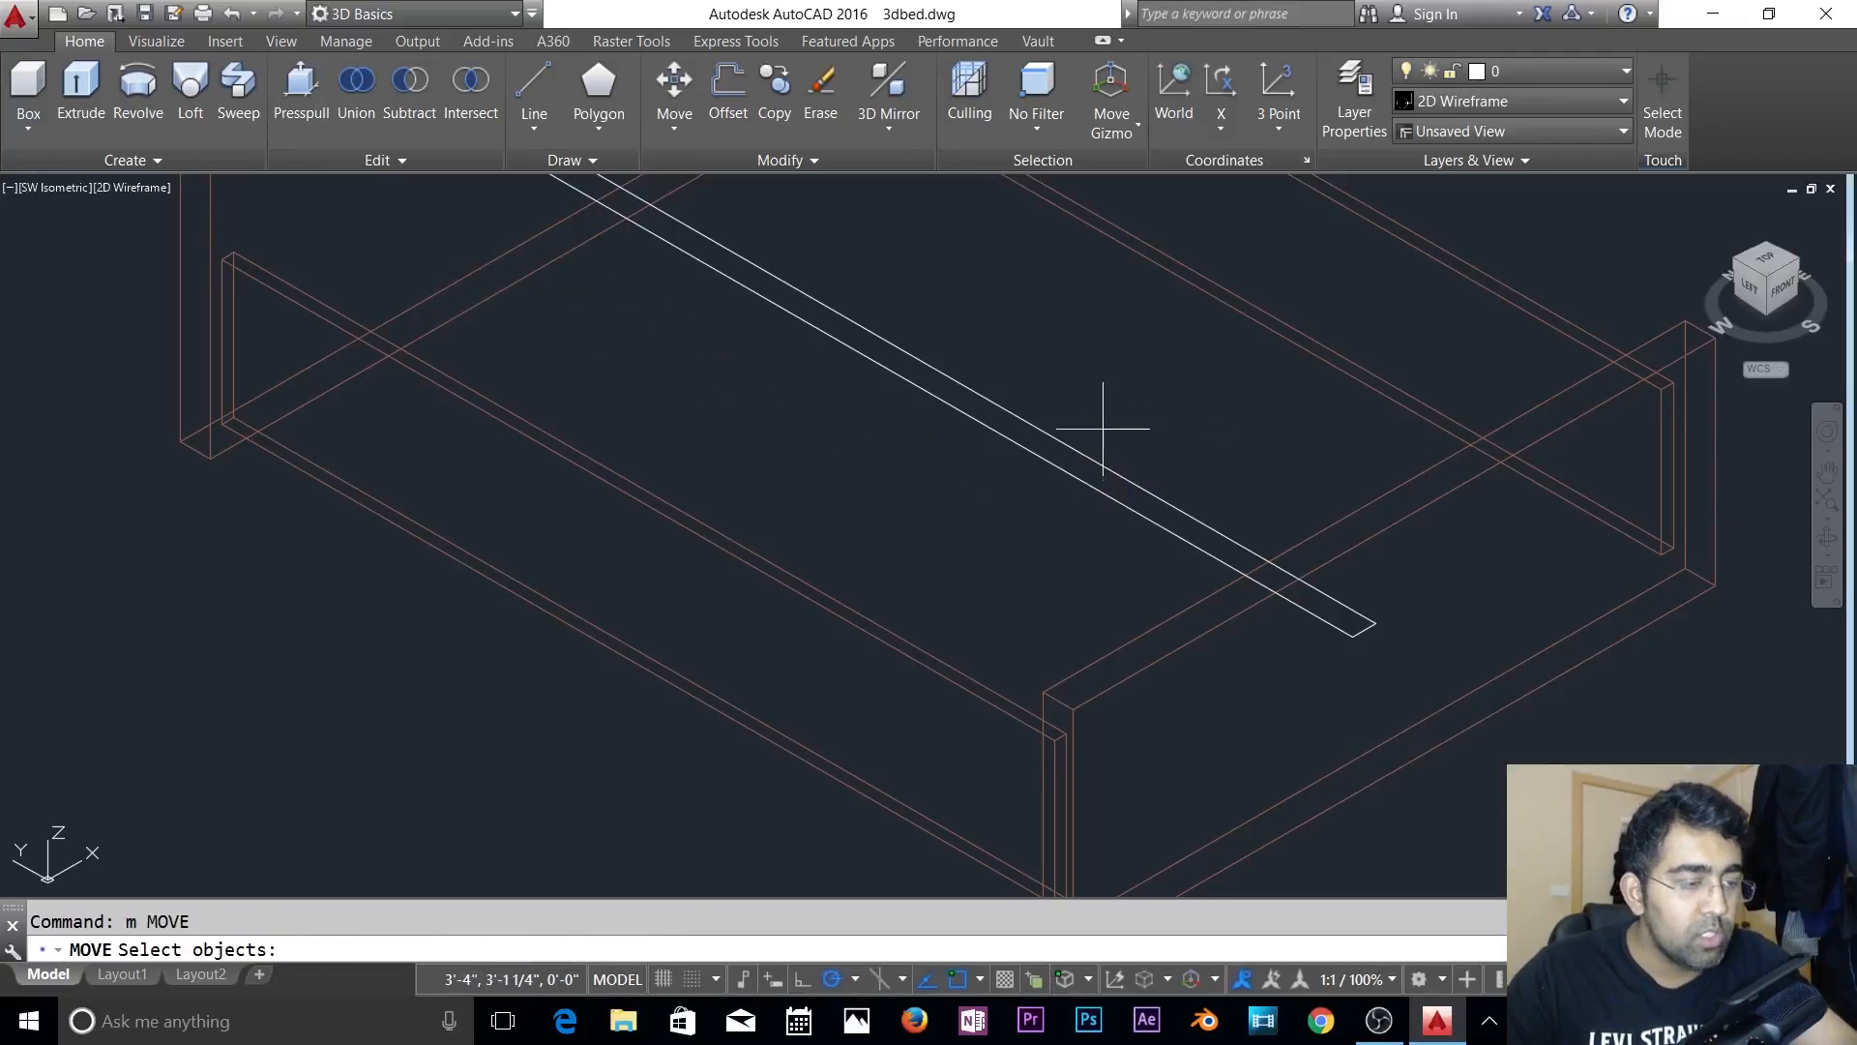
{"action": "left_click", "coordinate": [1099, 414]}
{"action": "left_click", "coordinate": [1033, 506]}
{"action": "key", "text": "Return"}
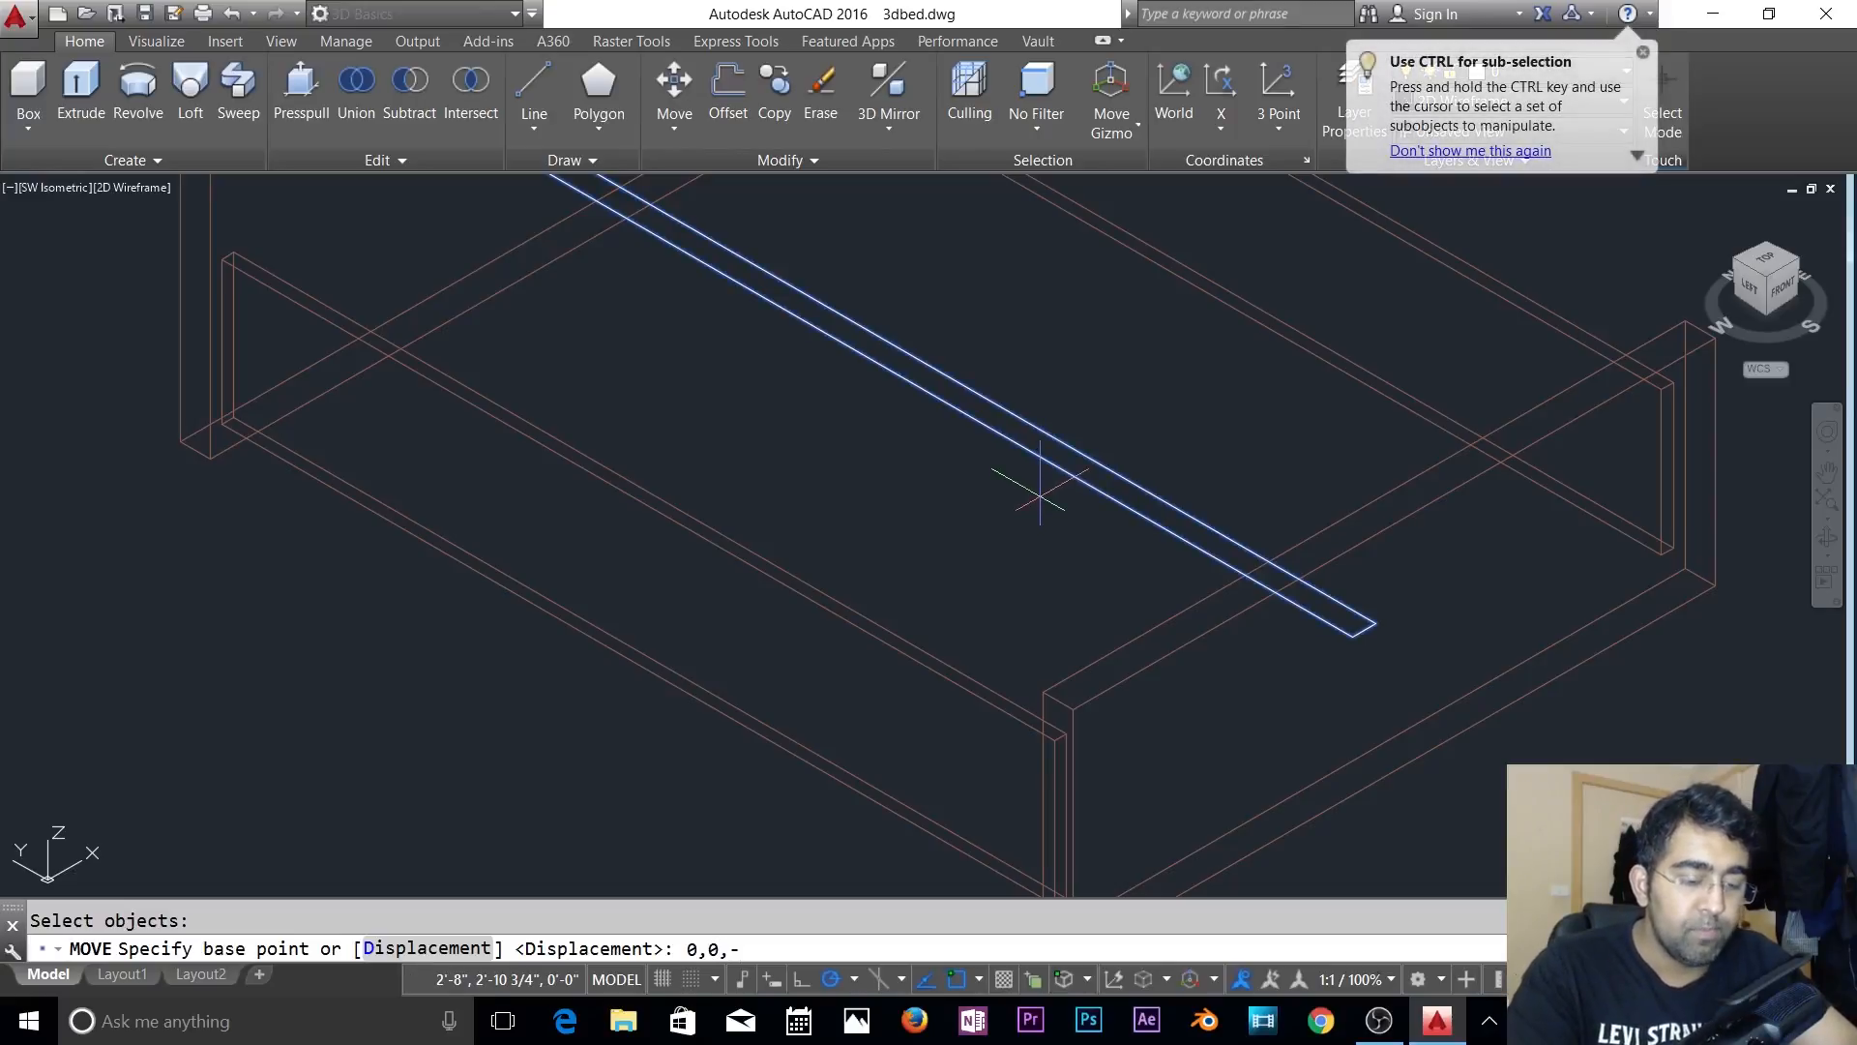
{"action": "type", "text": "0,0,-1"}
{"action": "key", "text": "Return"}
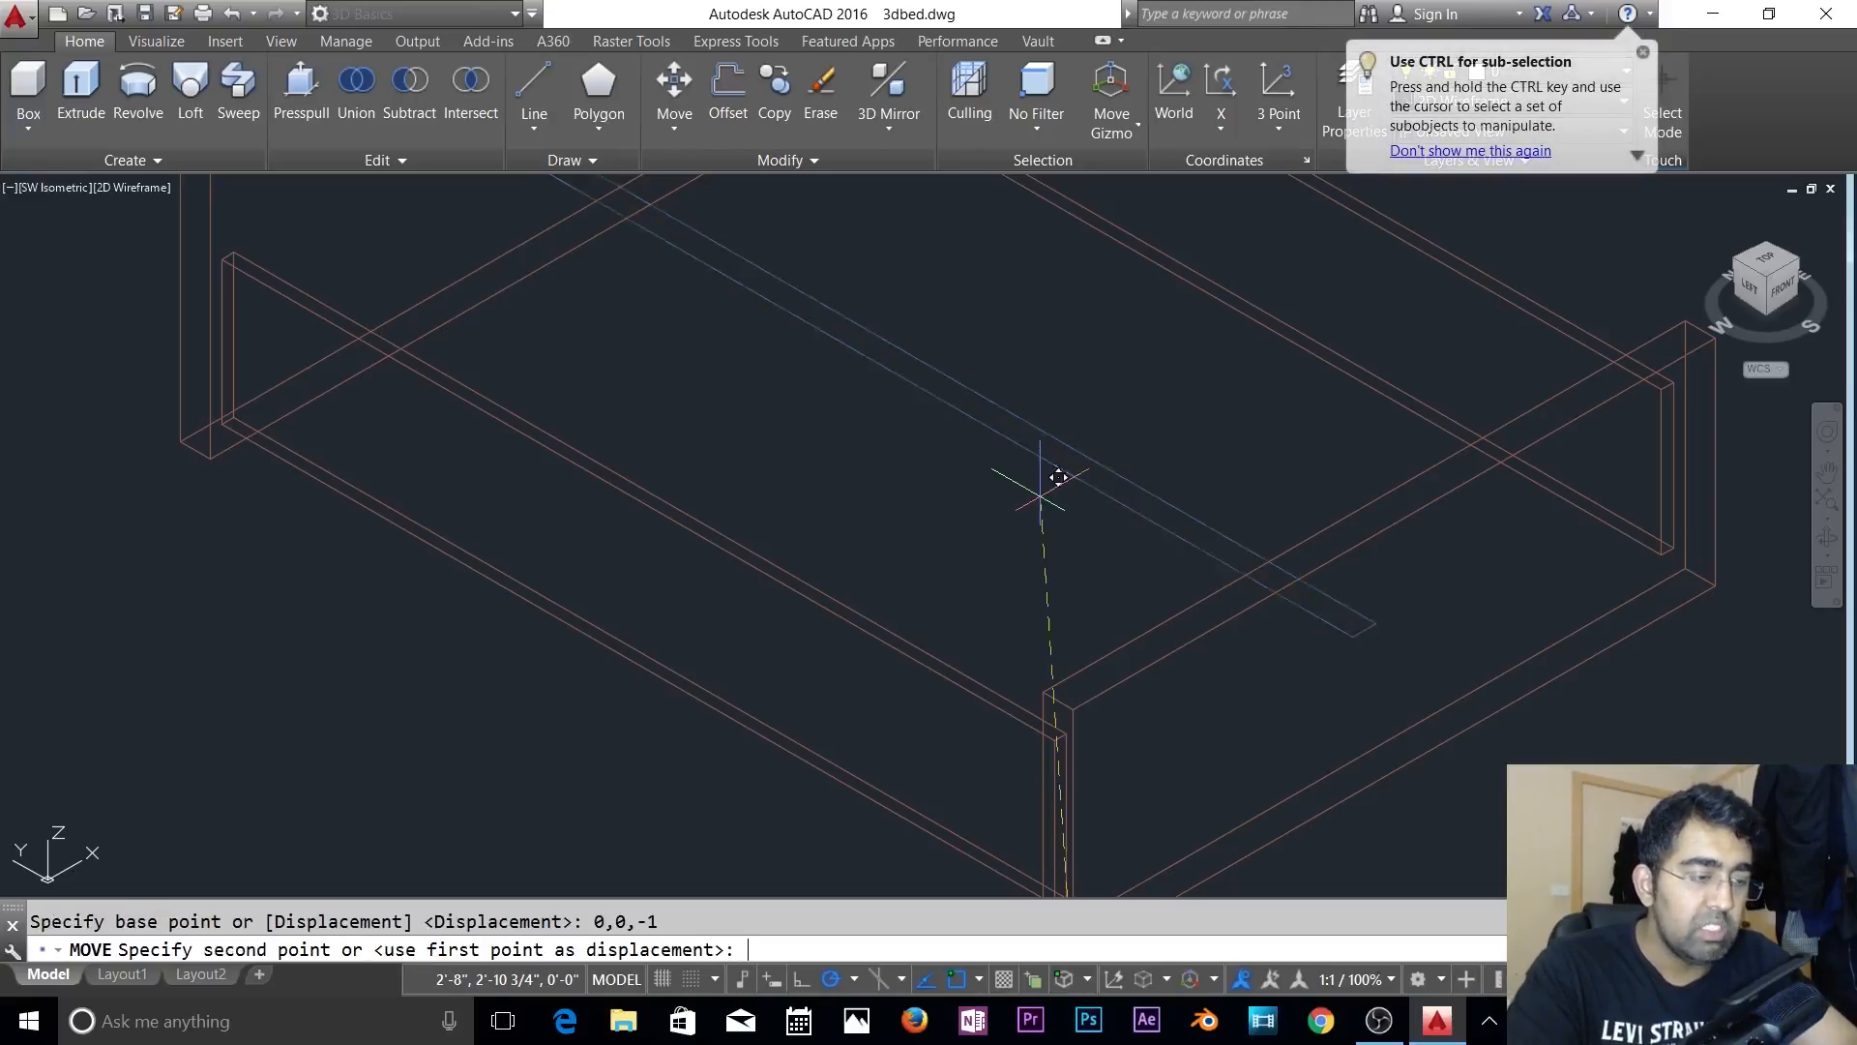
{"action": "key", "text": "Return"}
{"action": "key", "text": "Escape"}
- Extrude the metal strip polyline upward by 2 inches to form the central support bar
{"action": "type", "text": "ext"}
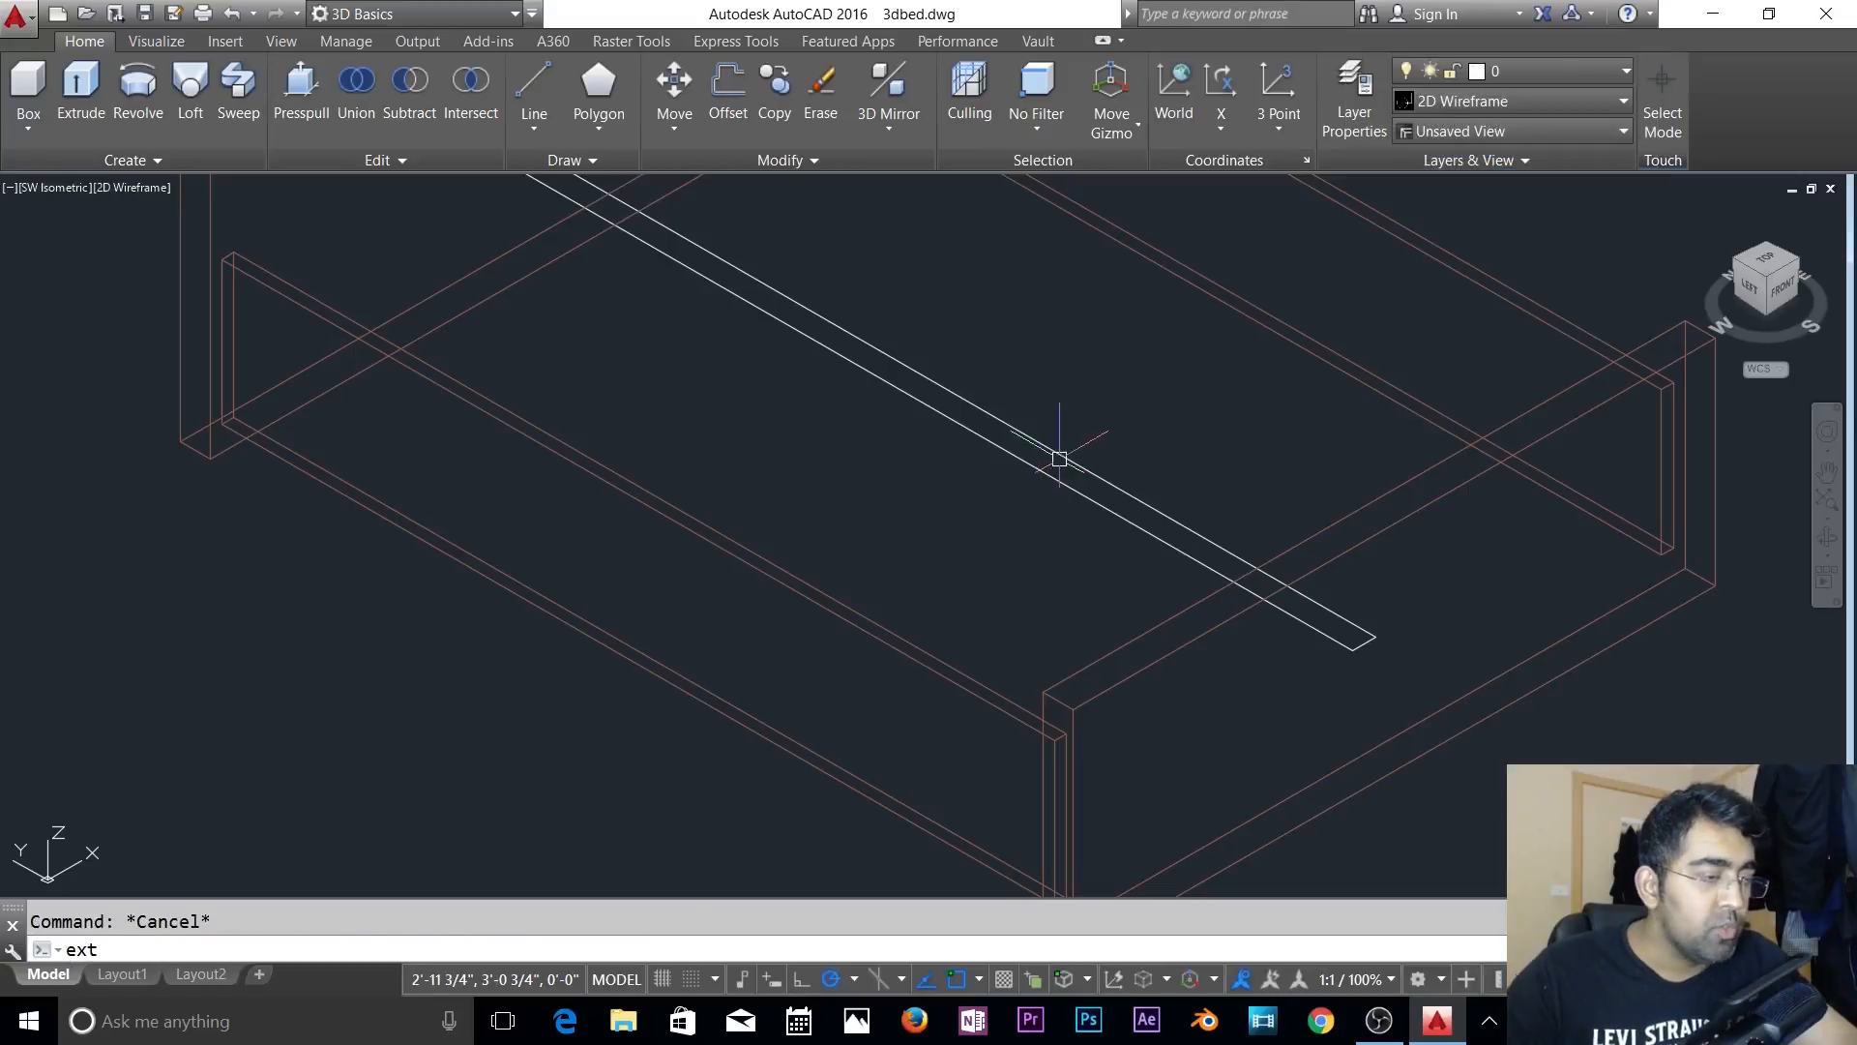
{"action": "key", "text": "Return"}
{"action": "left_click", "coordinate": [1085, 493]}
{"action": "key", "text": "Return"}
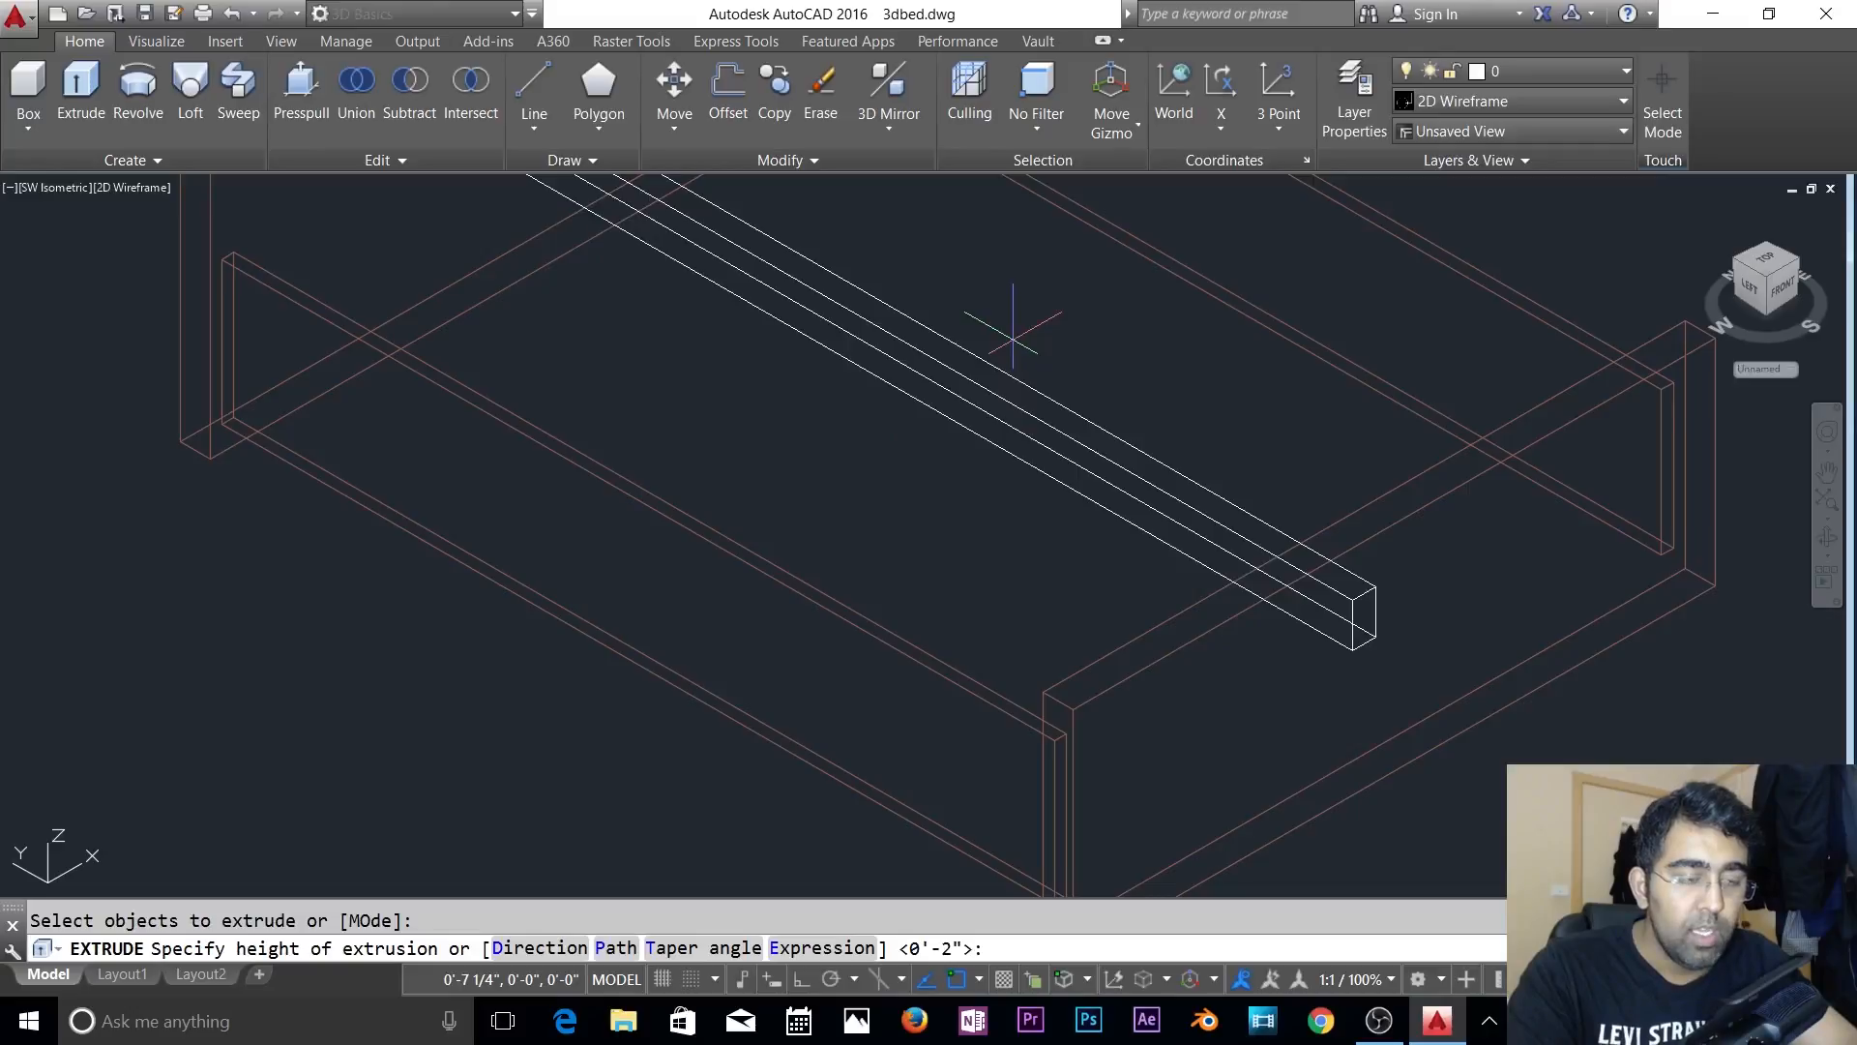
{"action": "type", "text": "2"}
{"action": "key", "text": "Return"}
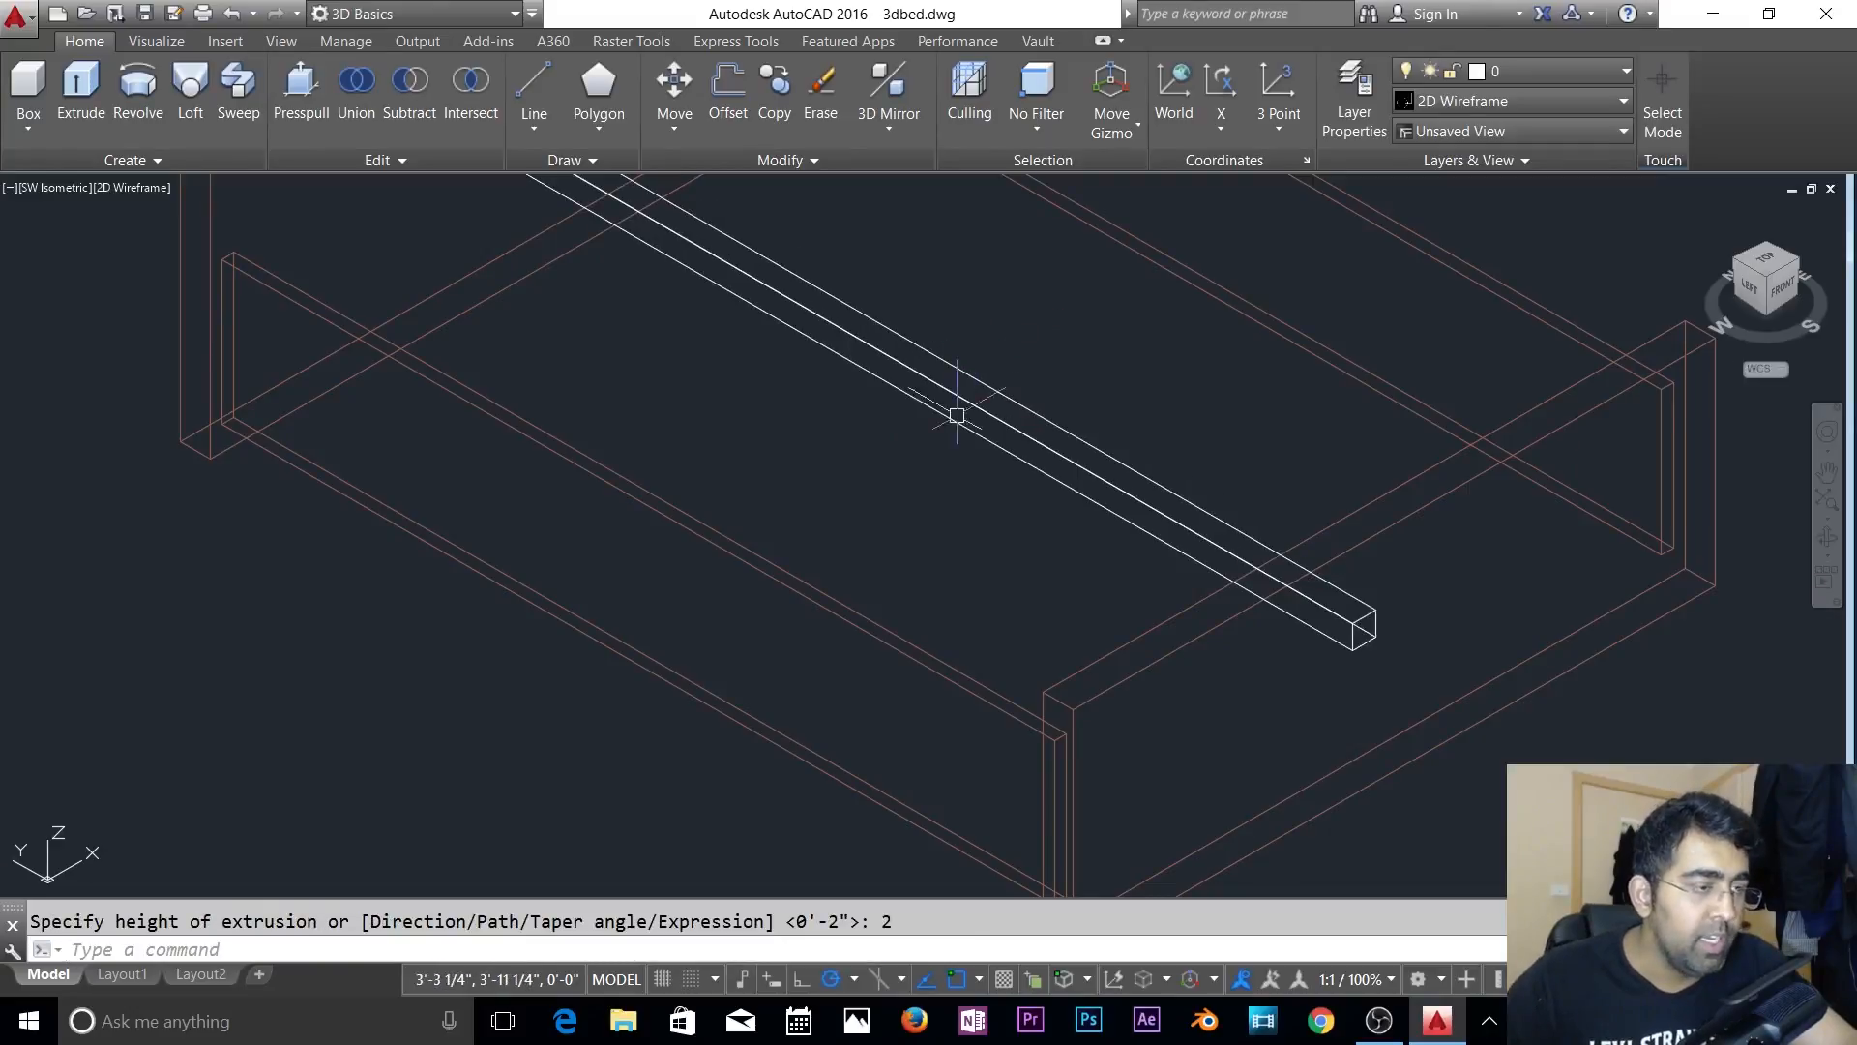
{"action": "scroll", "coordinate": [958, 455], "scroll_direction": "down", "scroll_amount": 2}
{"action": "key", "text": "Escape"}
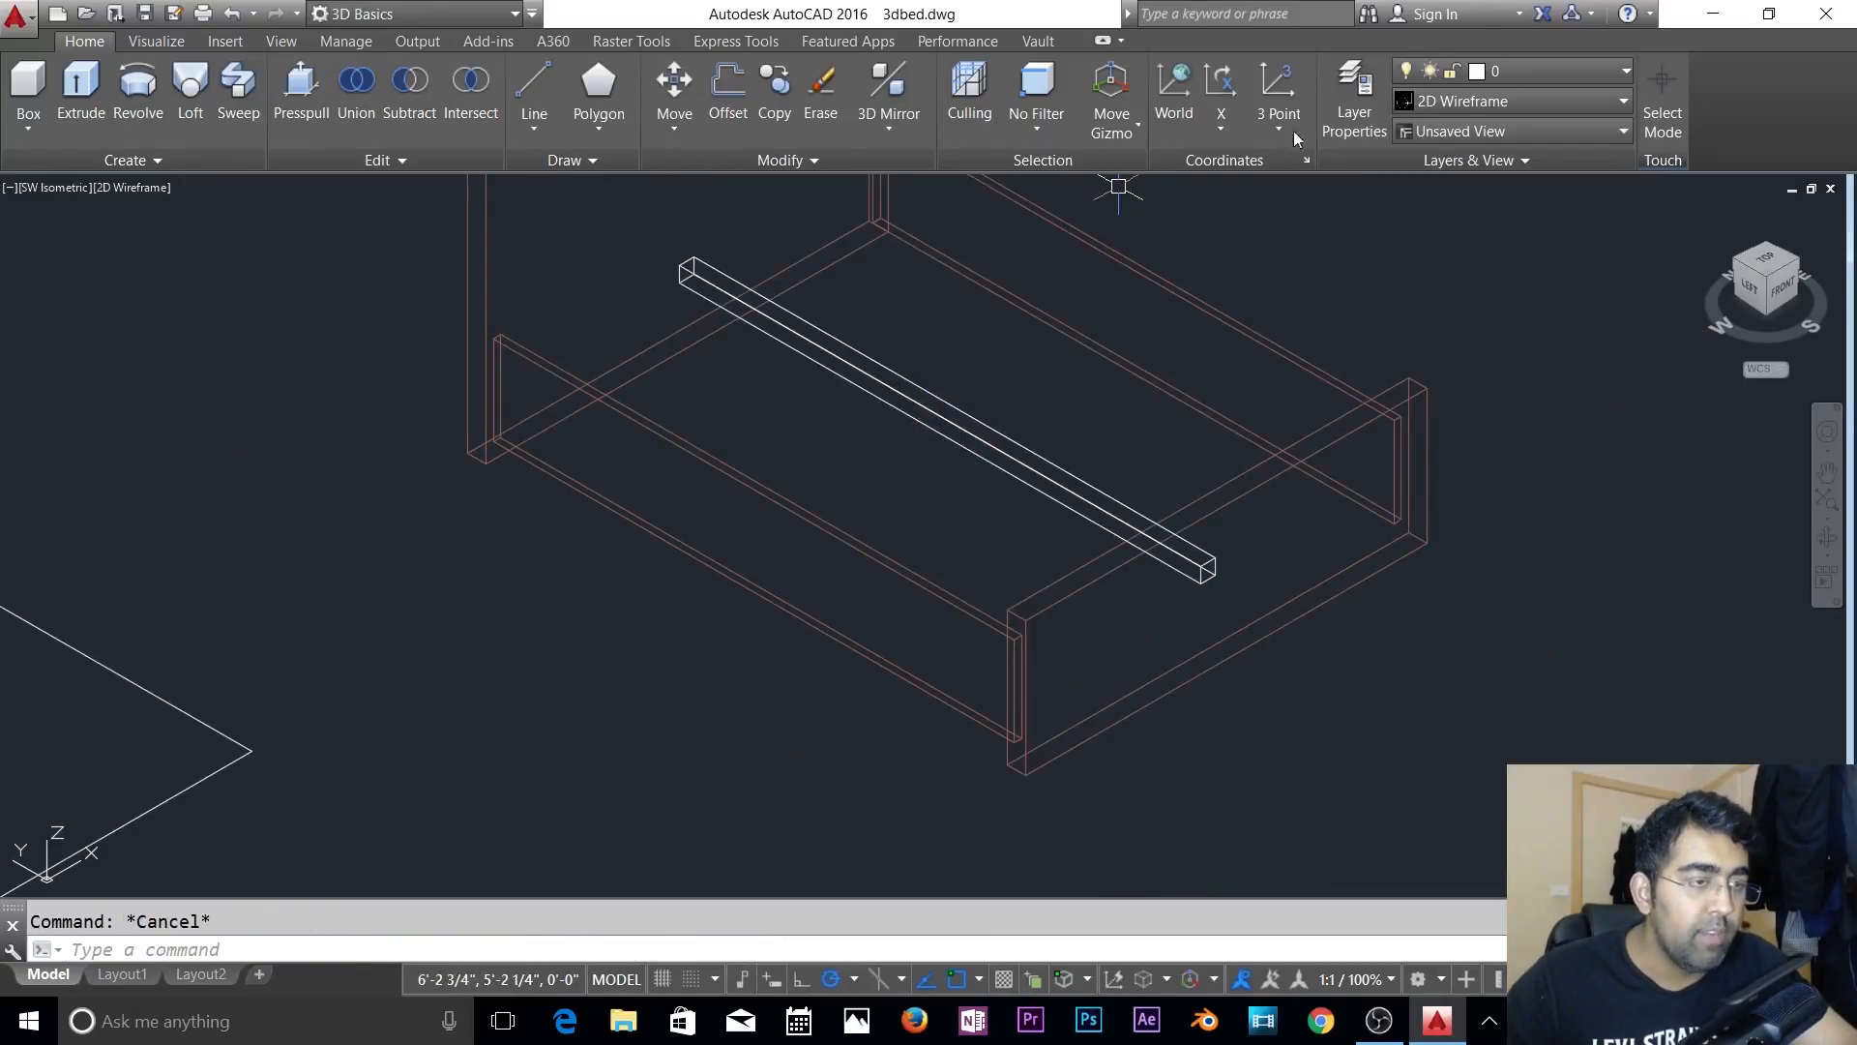
- Check the bed and support bar in the Shaded visual style, and return to 2D Wireframe
{"action": "left_click", "coordinate": [1490, 101]}
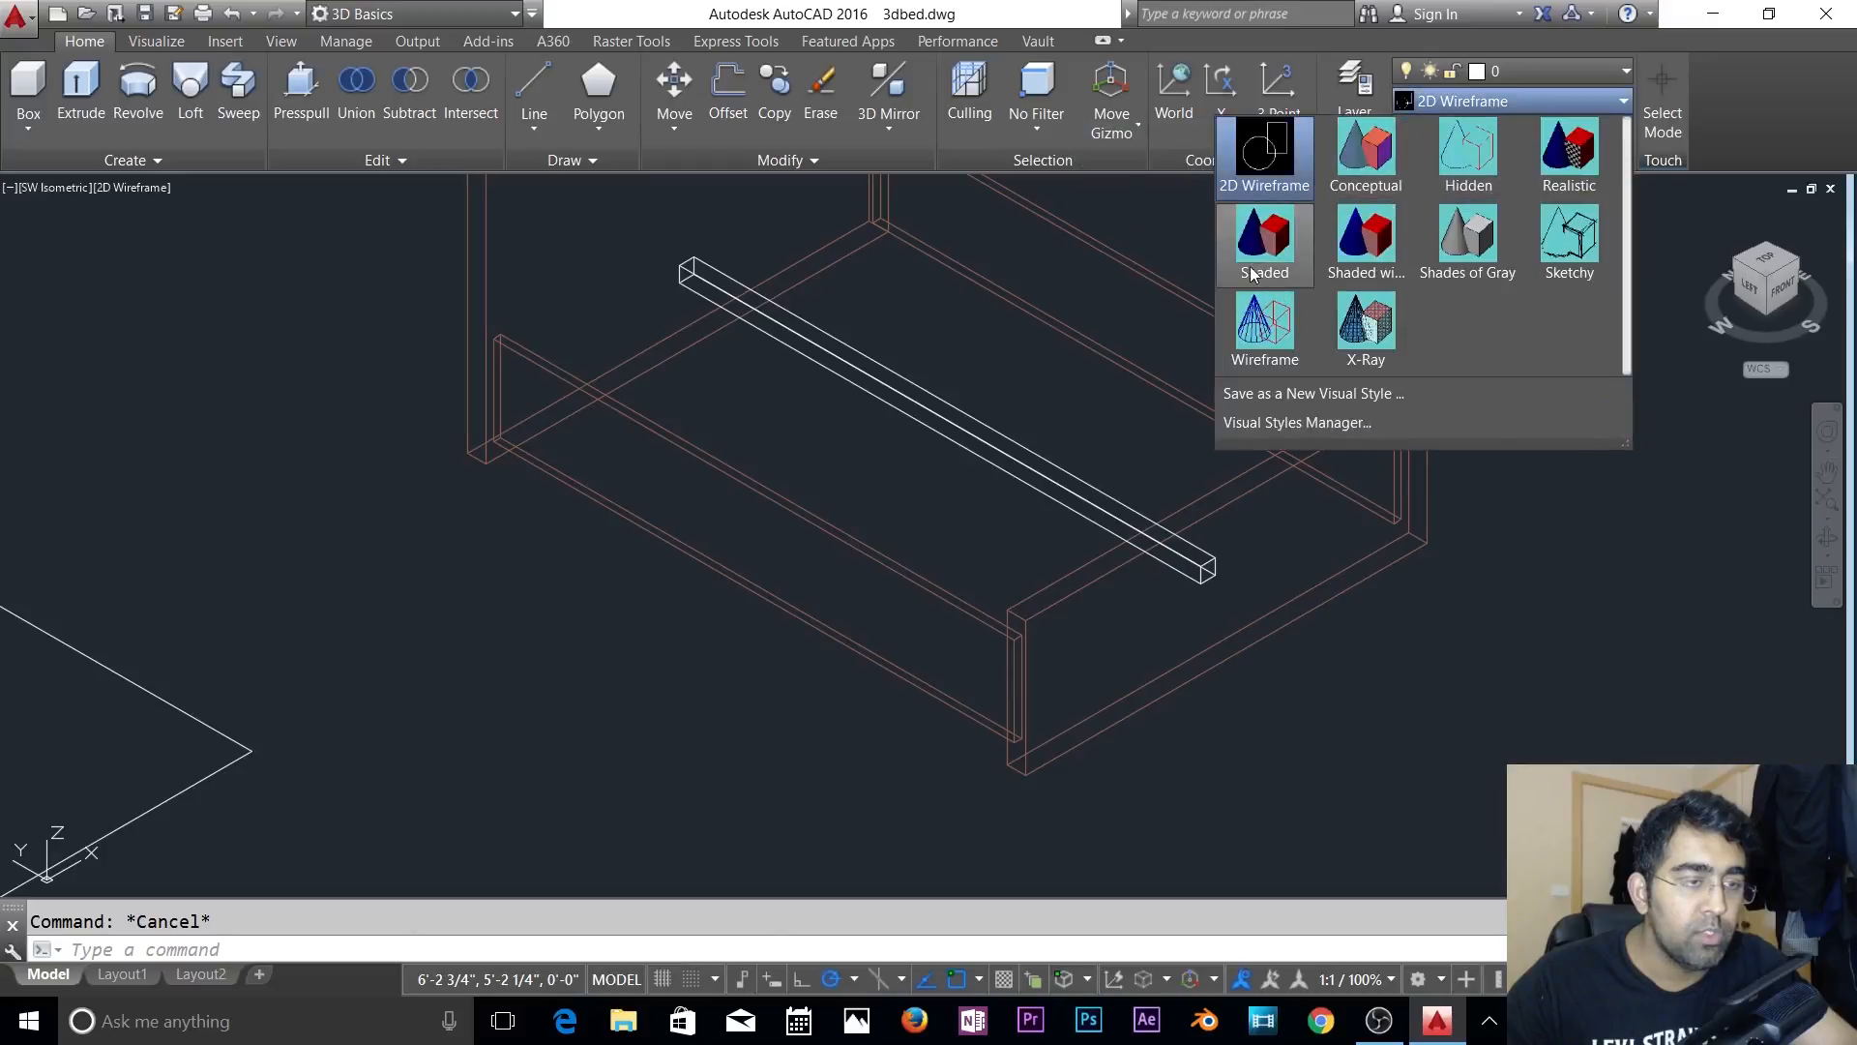
{"action": "left_click", "coordinate": [1264, 237]}
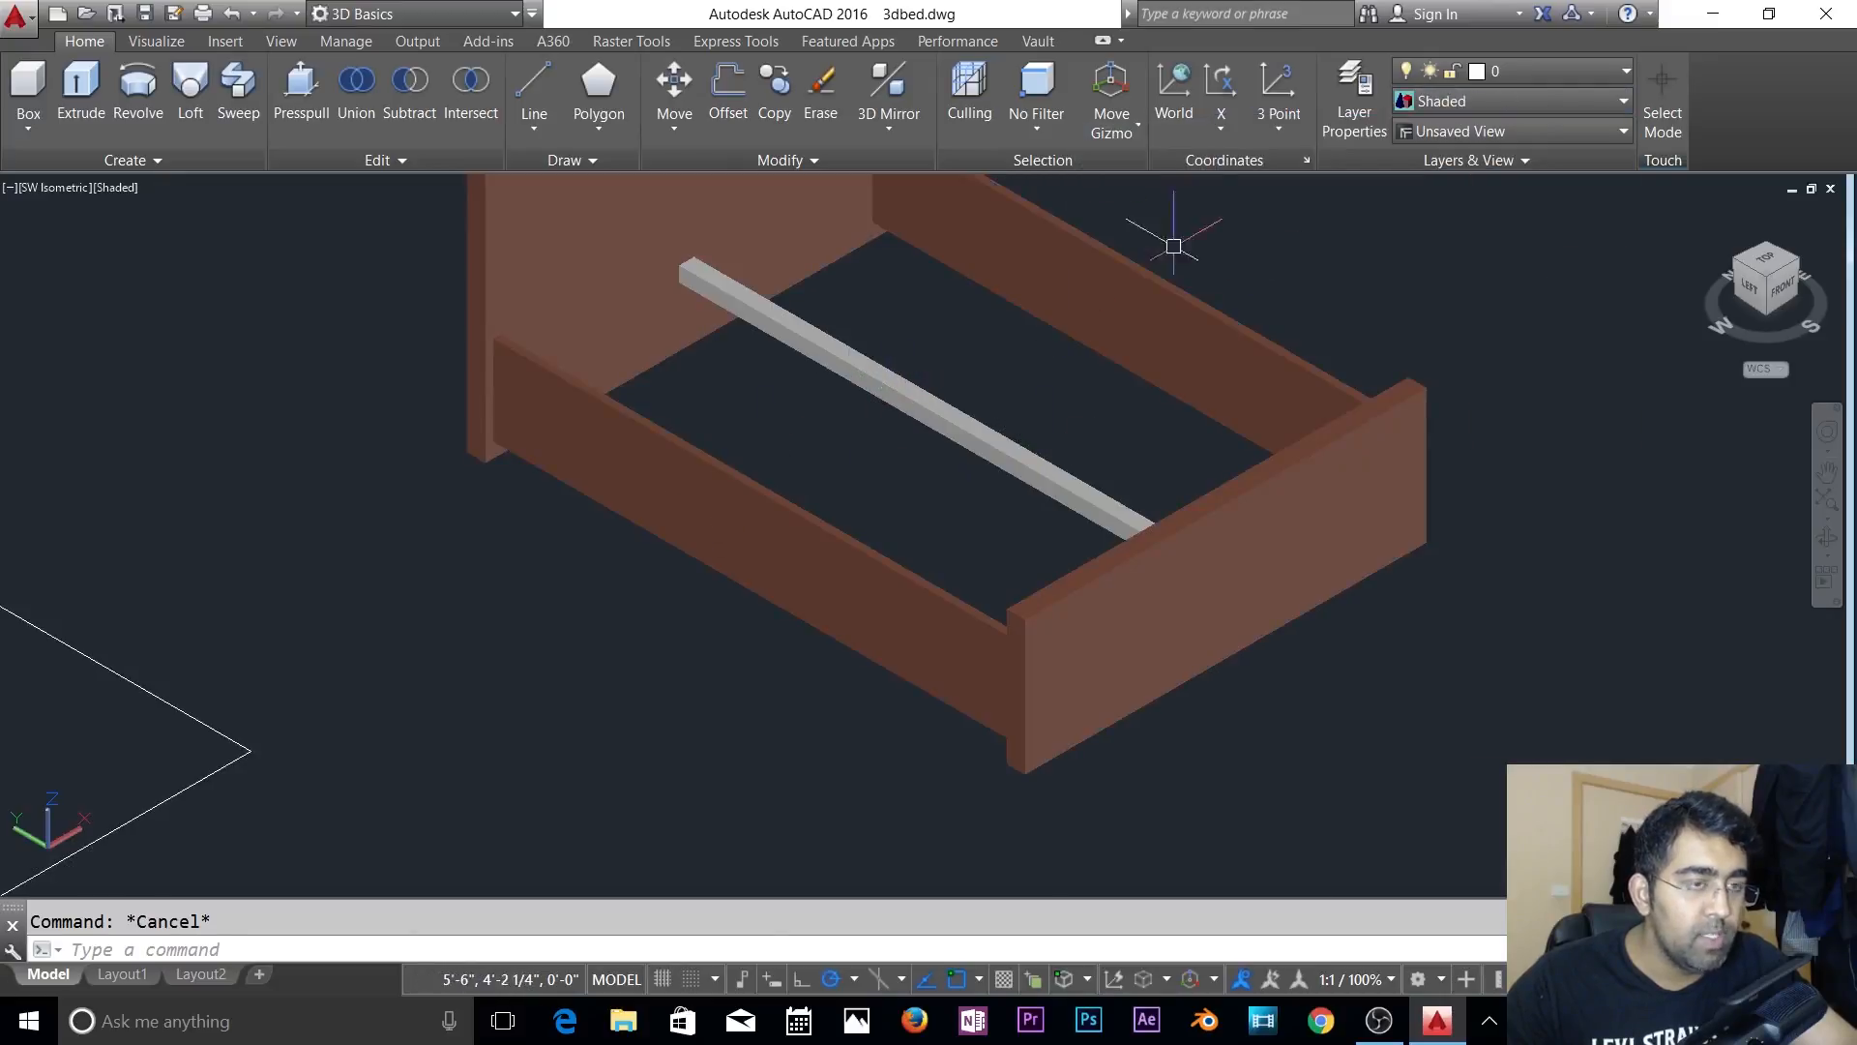
{"action": "left_click", "coordinate": [1469, 103]}
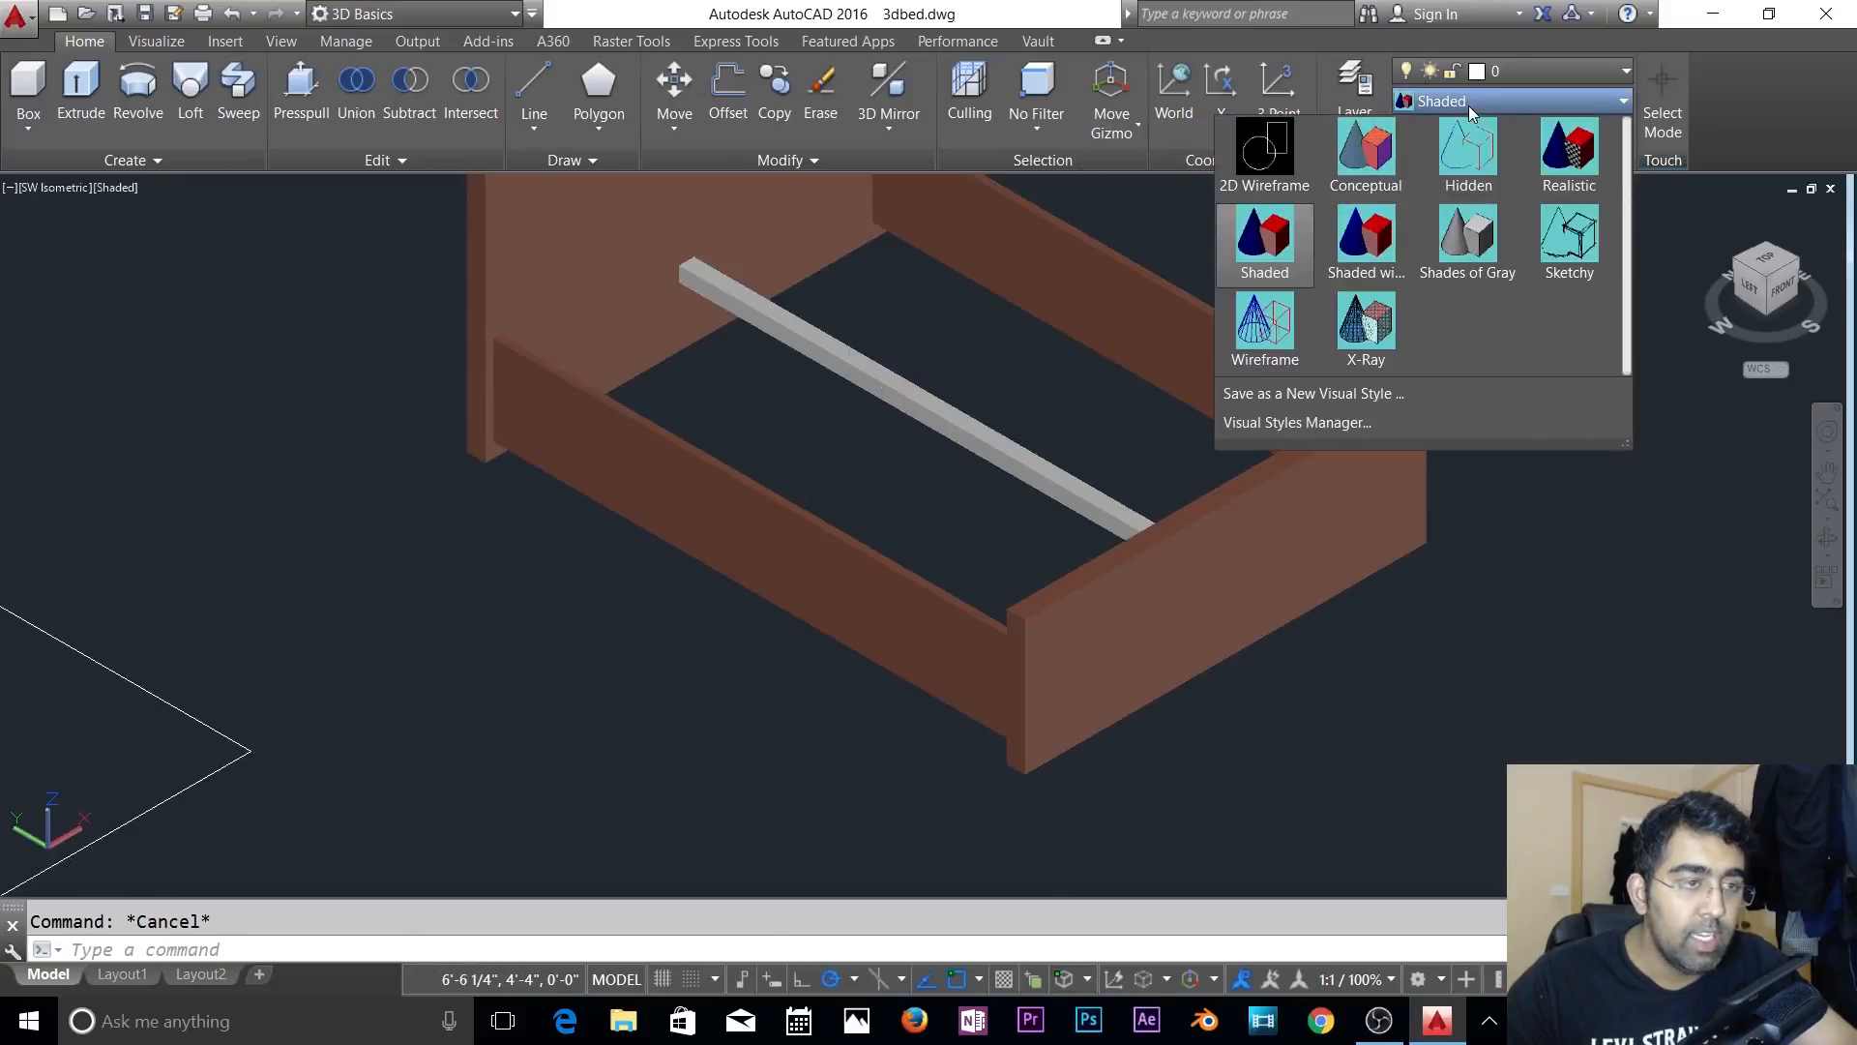
{"action": "left_click", "coordinate": [1267, 159]}
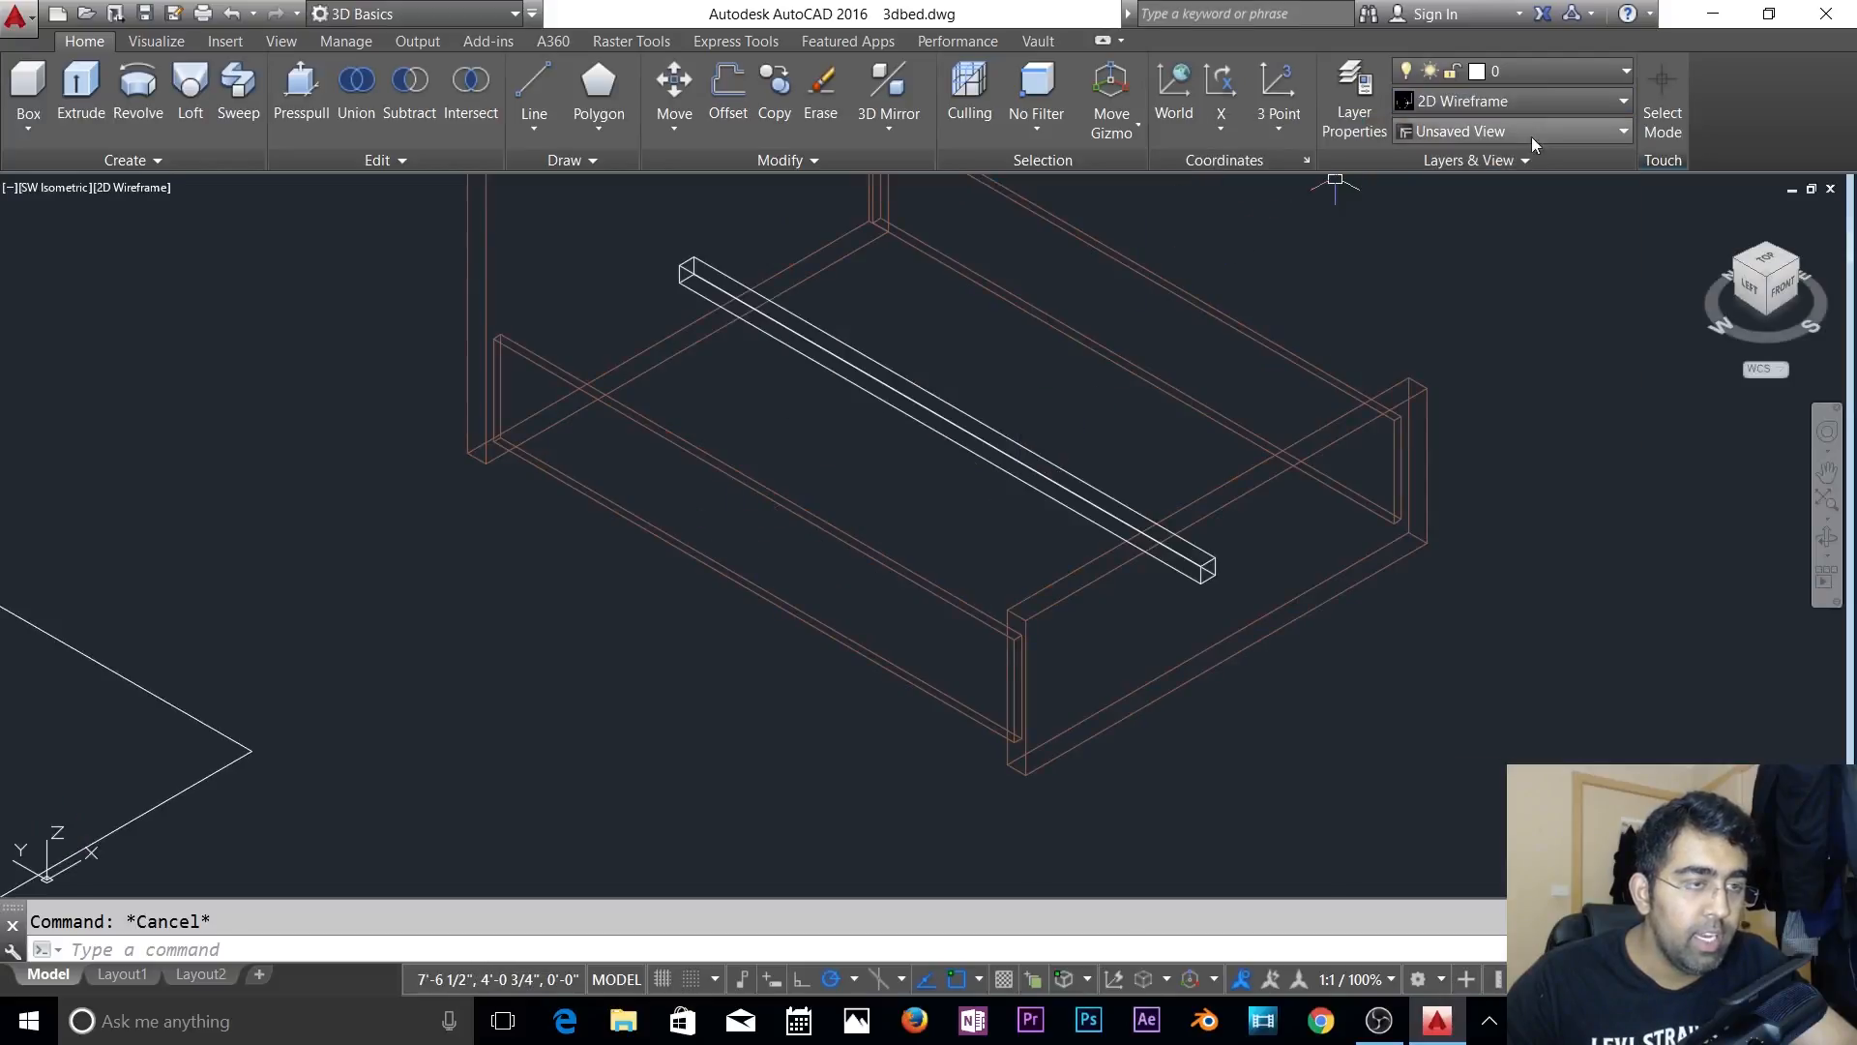
- Turn off the Metal layer and assign the extruded central support bar to it
{"action": "left_click", "coordinate": [1550, 73]}
{"action": "left_click", "coordinate": [1411, 186]}
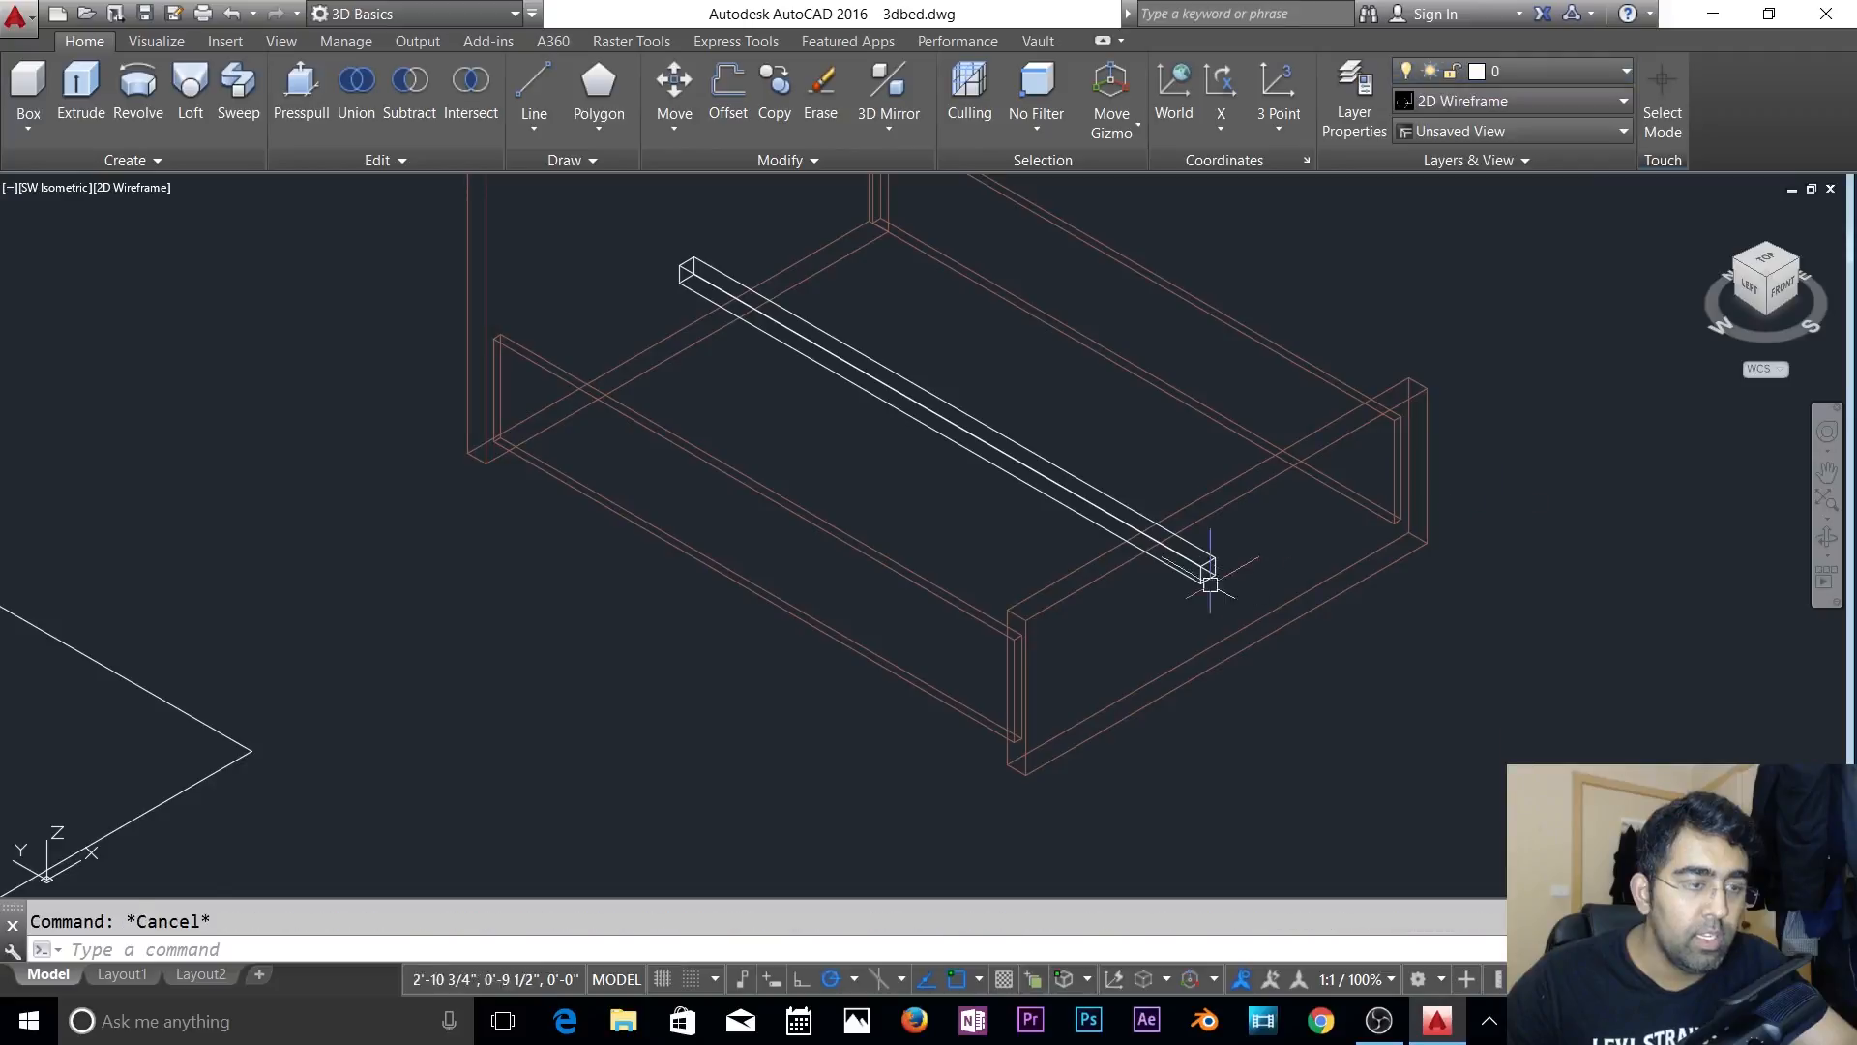
{"action": "left_click", "coordinate": [1209, 582]}
{"action": "left_click", "coordinate": [1467, 79]}
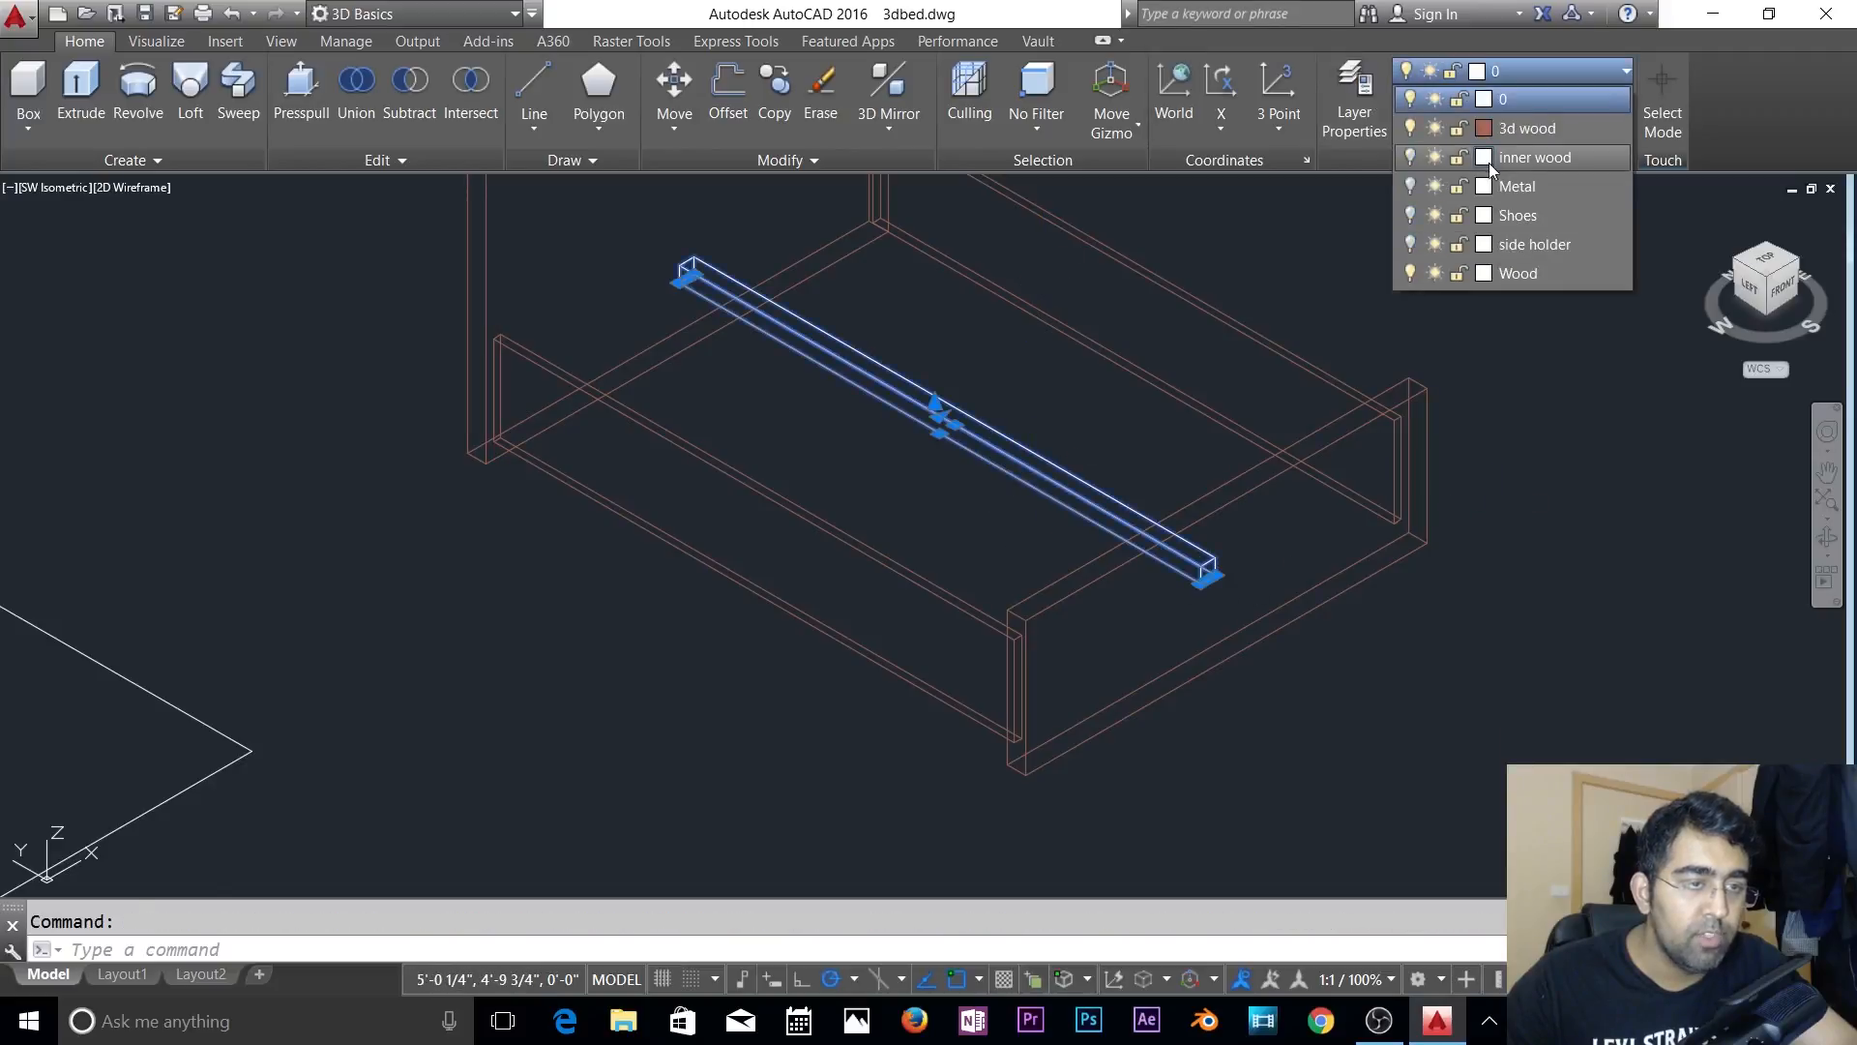
{"action": "left_click", "coordinate": [1502, 187]}
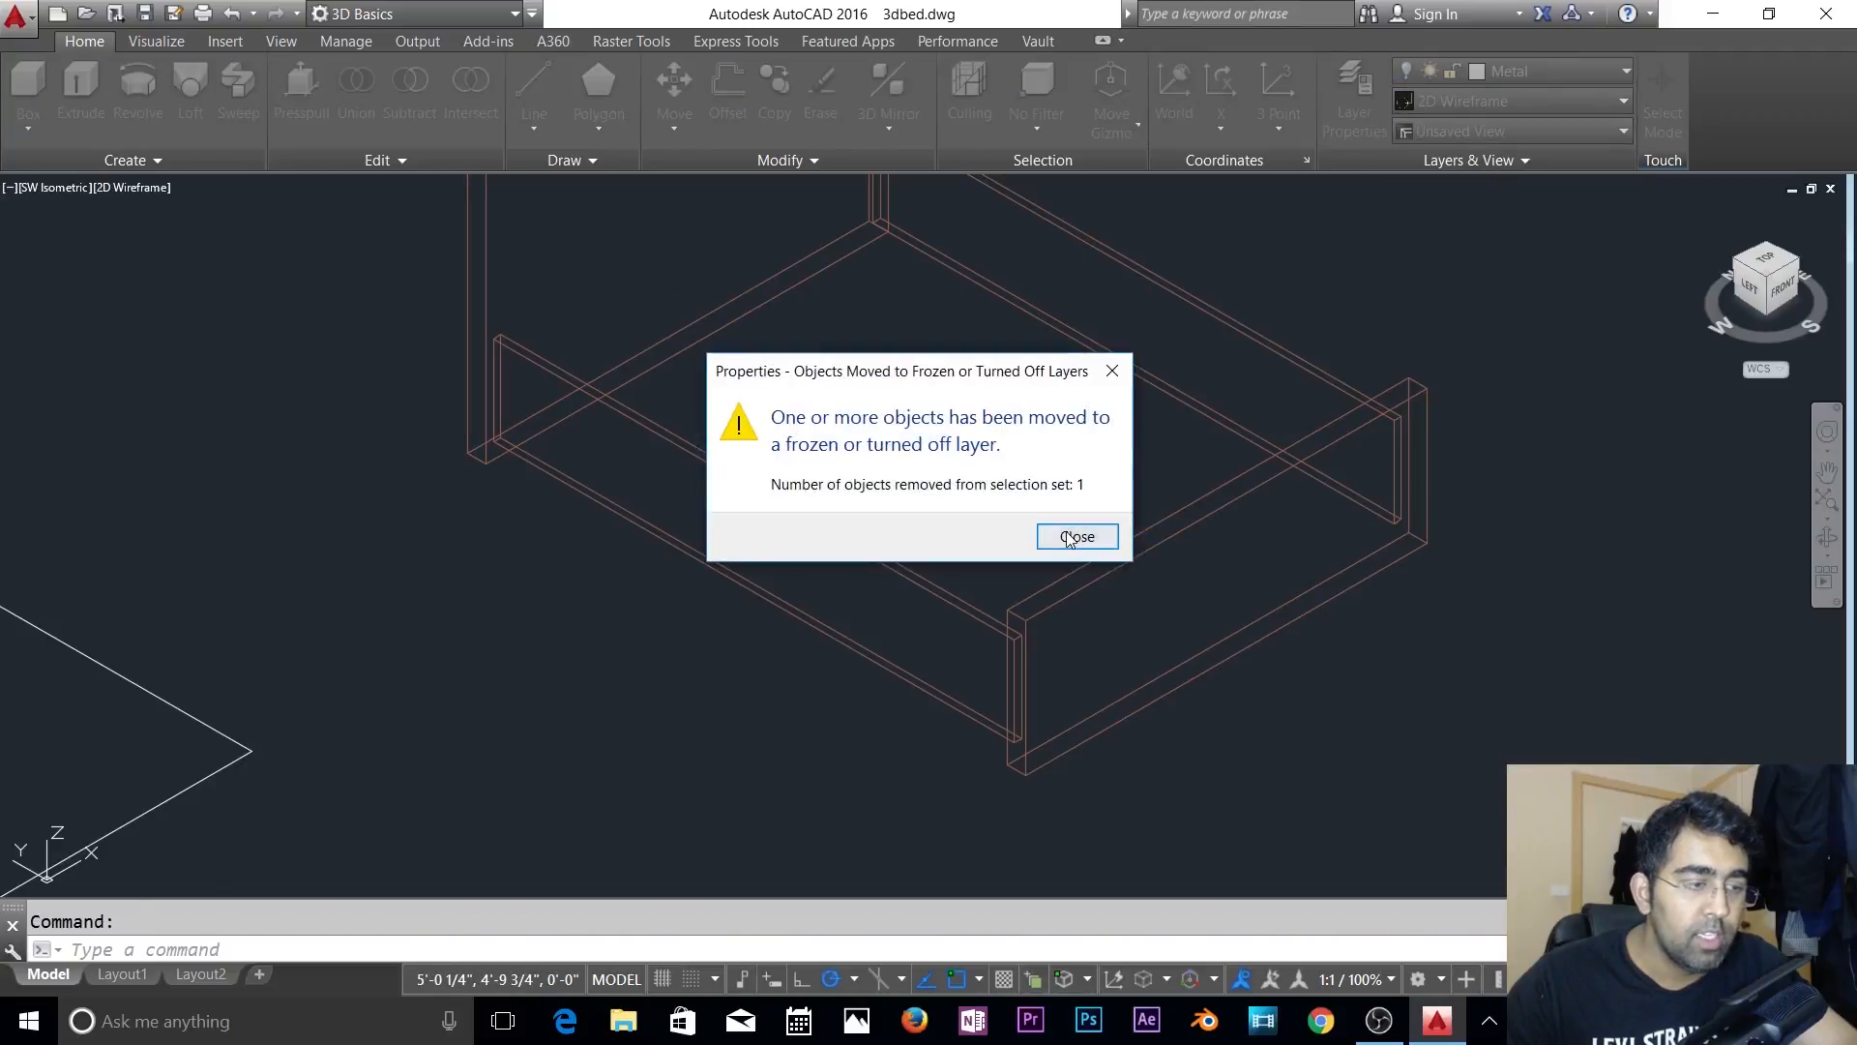
{"action": "left_click", "coordinate": [1070, 537]}
- Turn on the side holder layer to show the two strips along the side rails
{"action": "left_click", "coordinate": [1529, 67]}
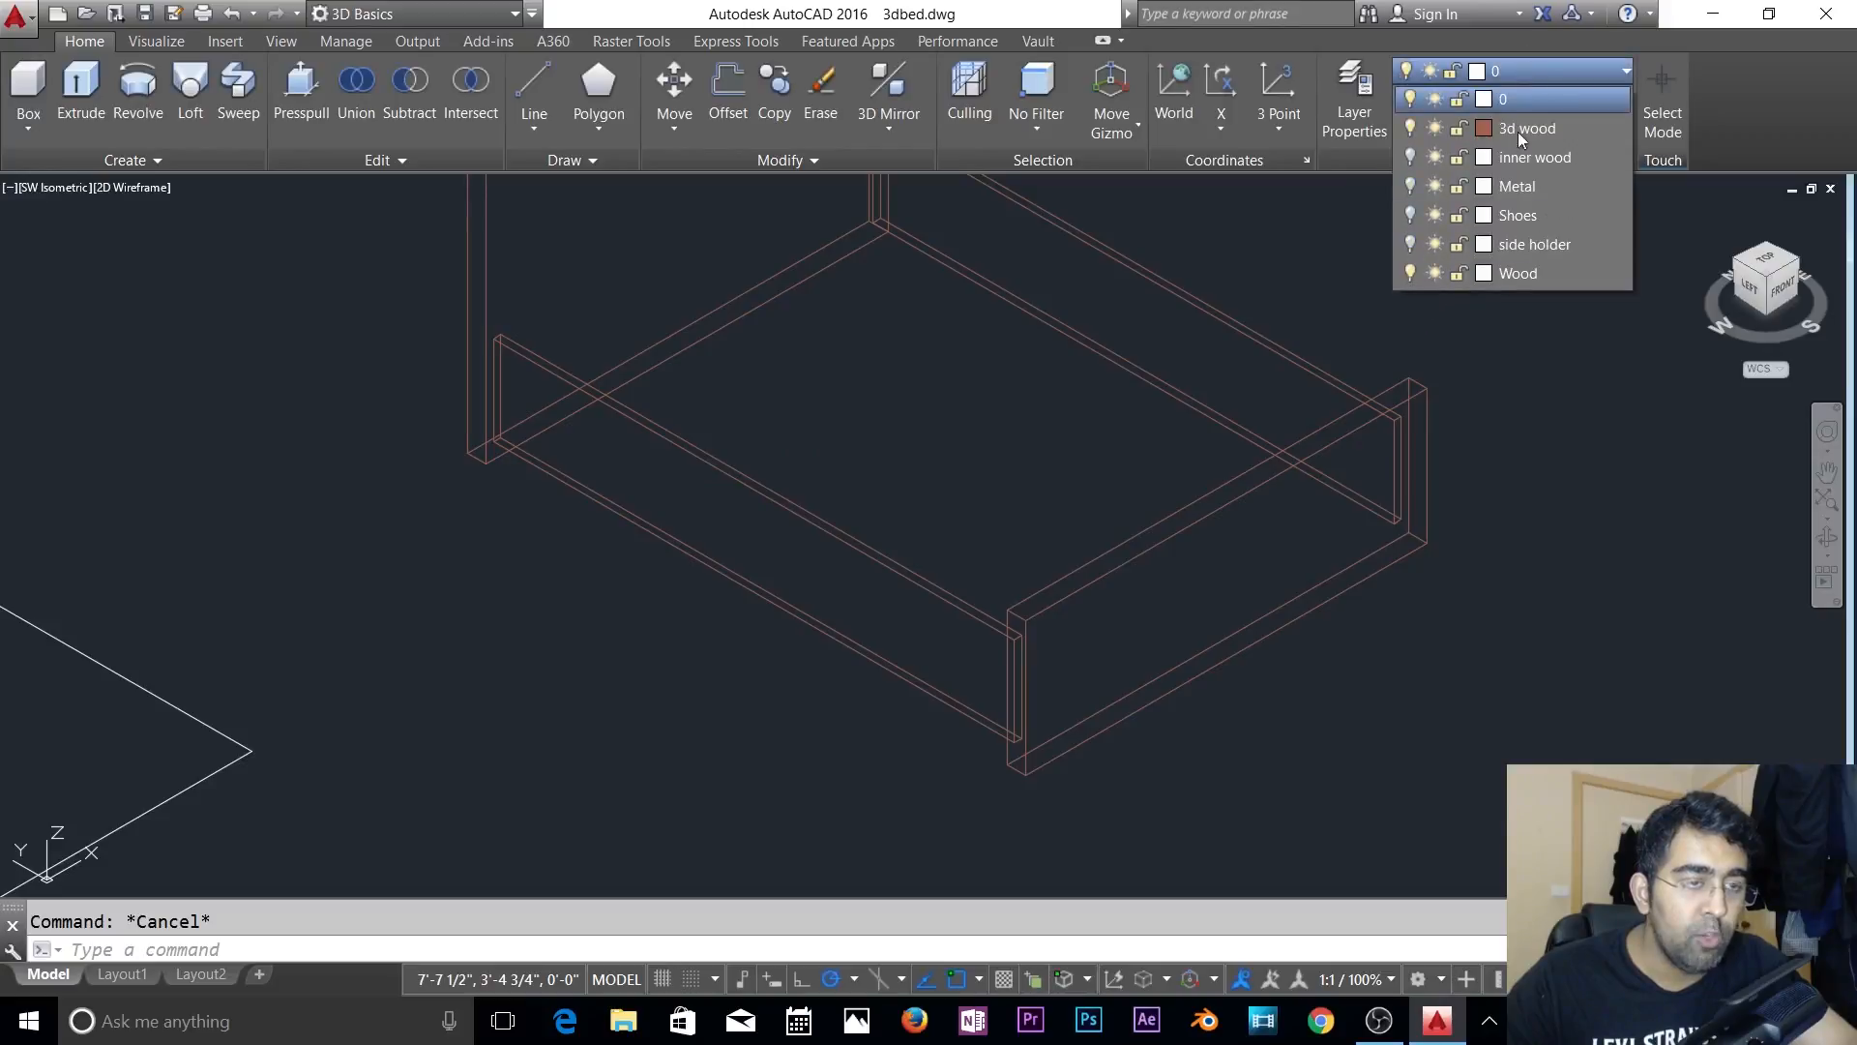
{"action": "left_click", "coordinate": [1410, 244]}
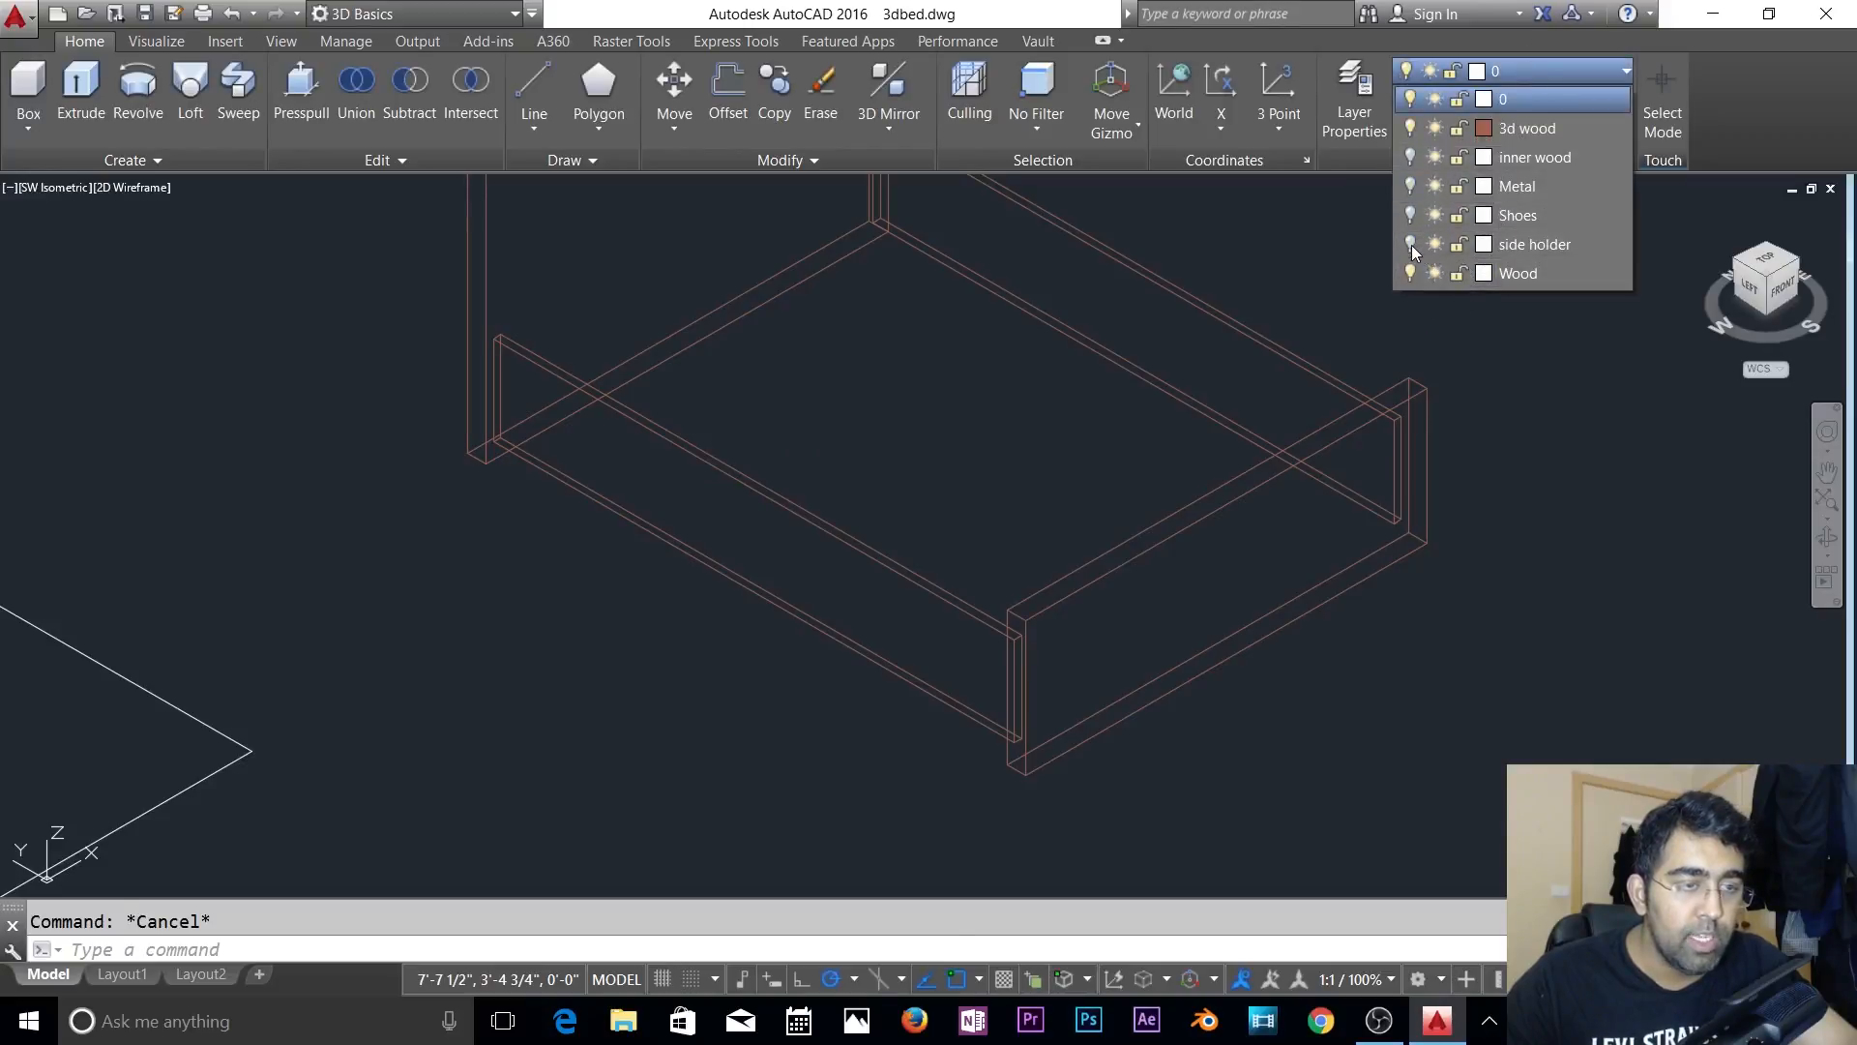
{"action": "left_click", "coordinate": [1504, 578]}
{"action": "key", "text": "Escape"}
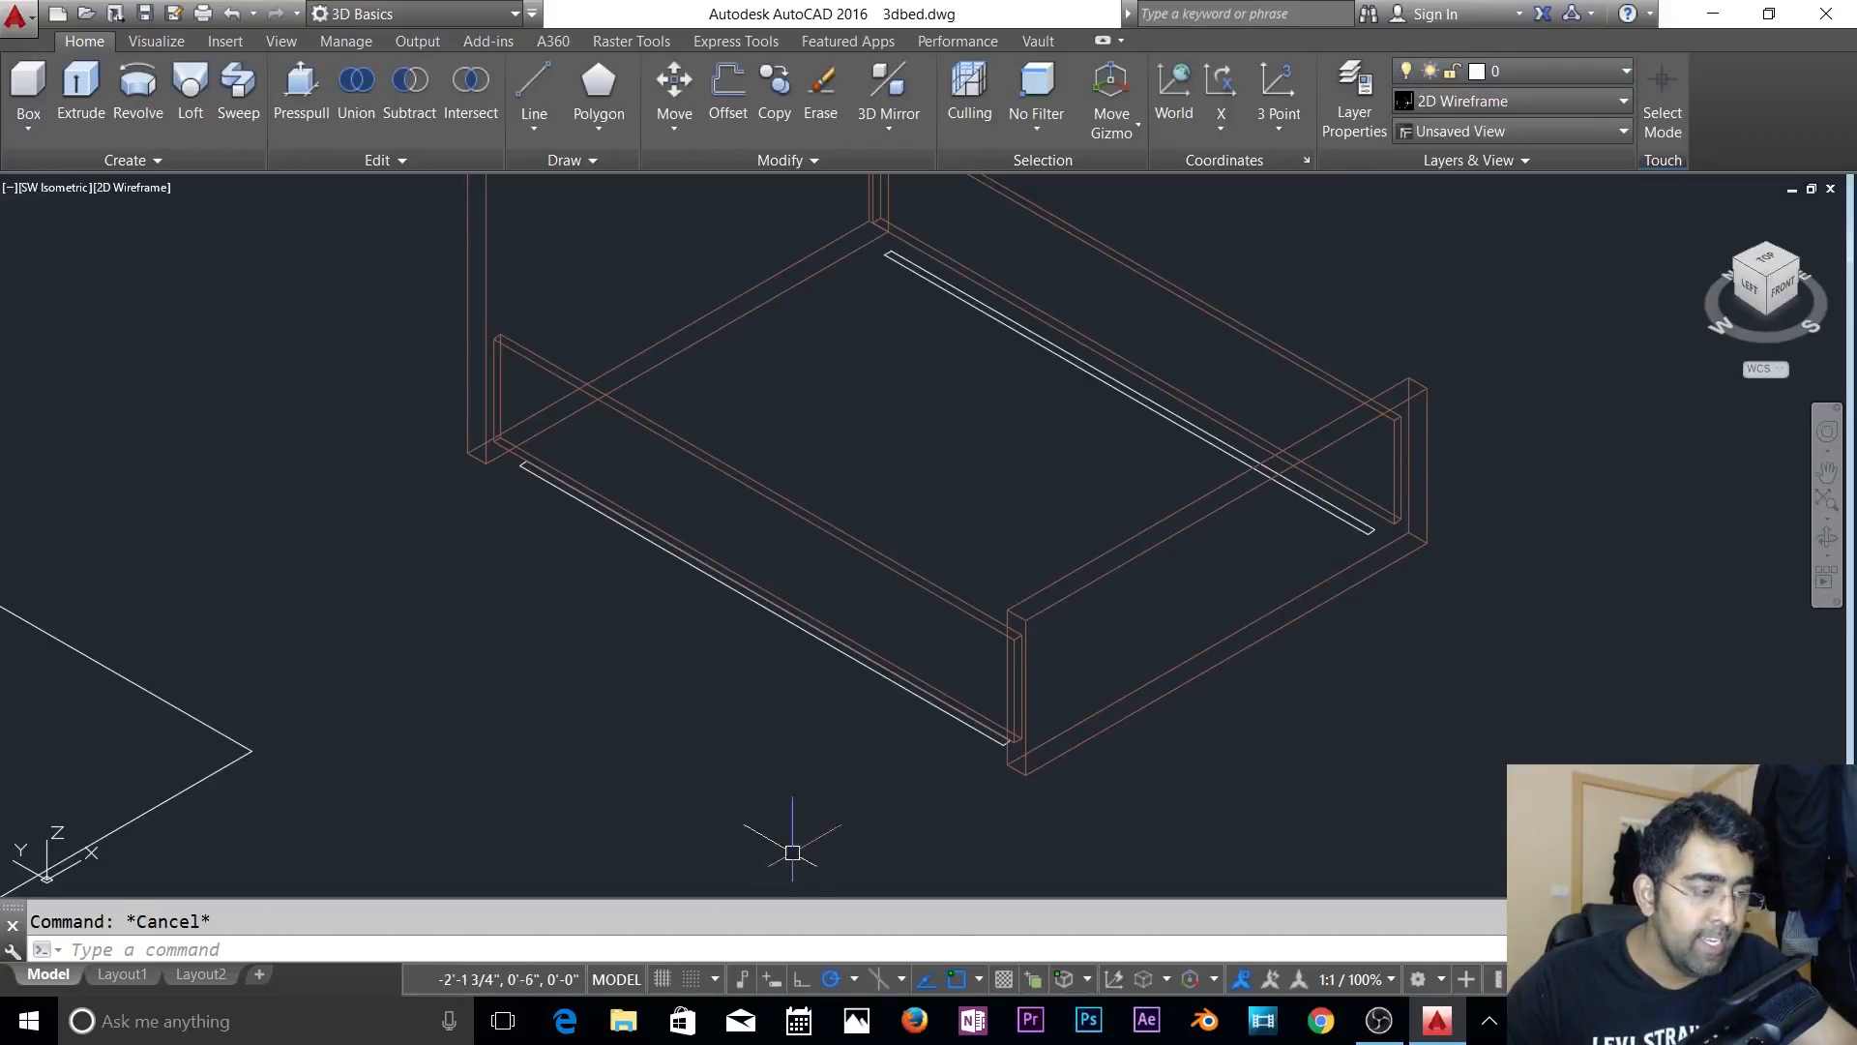
- Try to move both side holder strips by entering only 8 as the displacement, and undo that move
{"action": "scroll", "coordinate": [820, 807], "scroll_direction": "up", "scroll_amount": 2}
{"action": "type", "text": "m"}
{"action": "key", "text": "Return"}
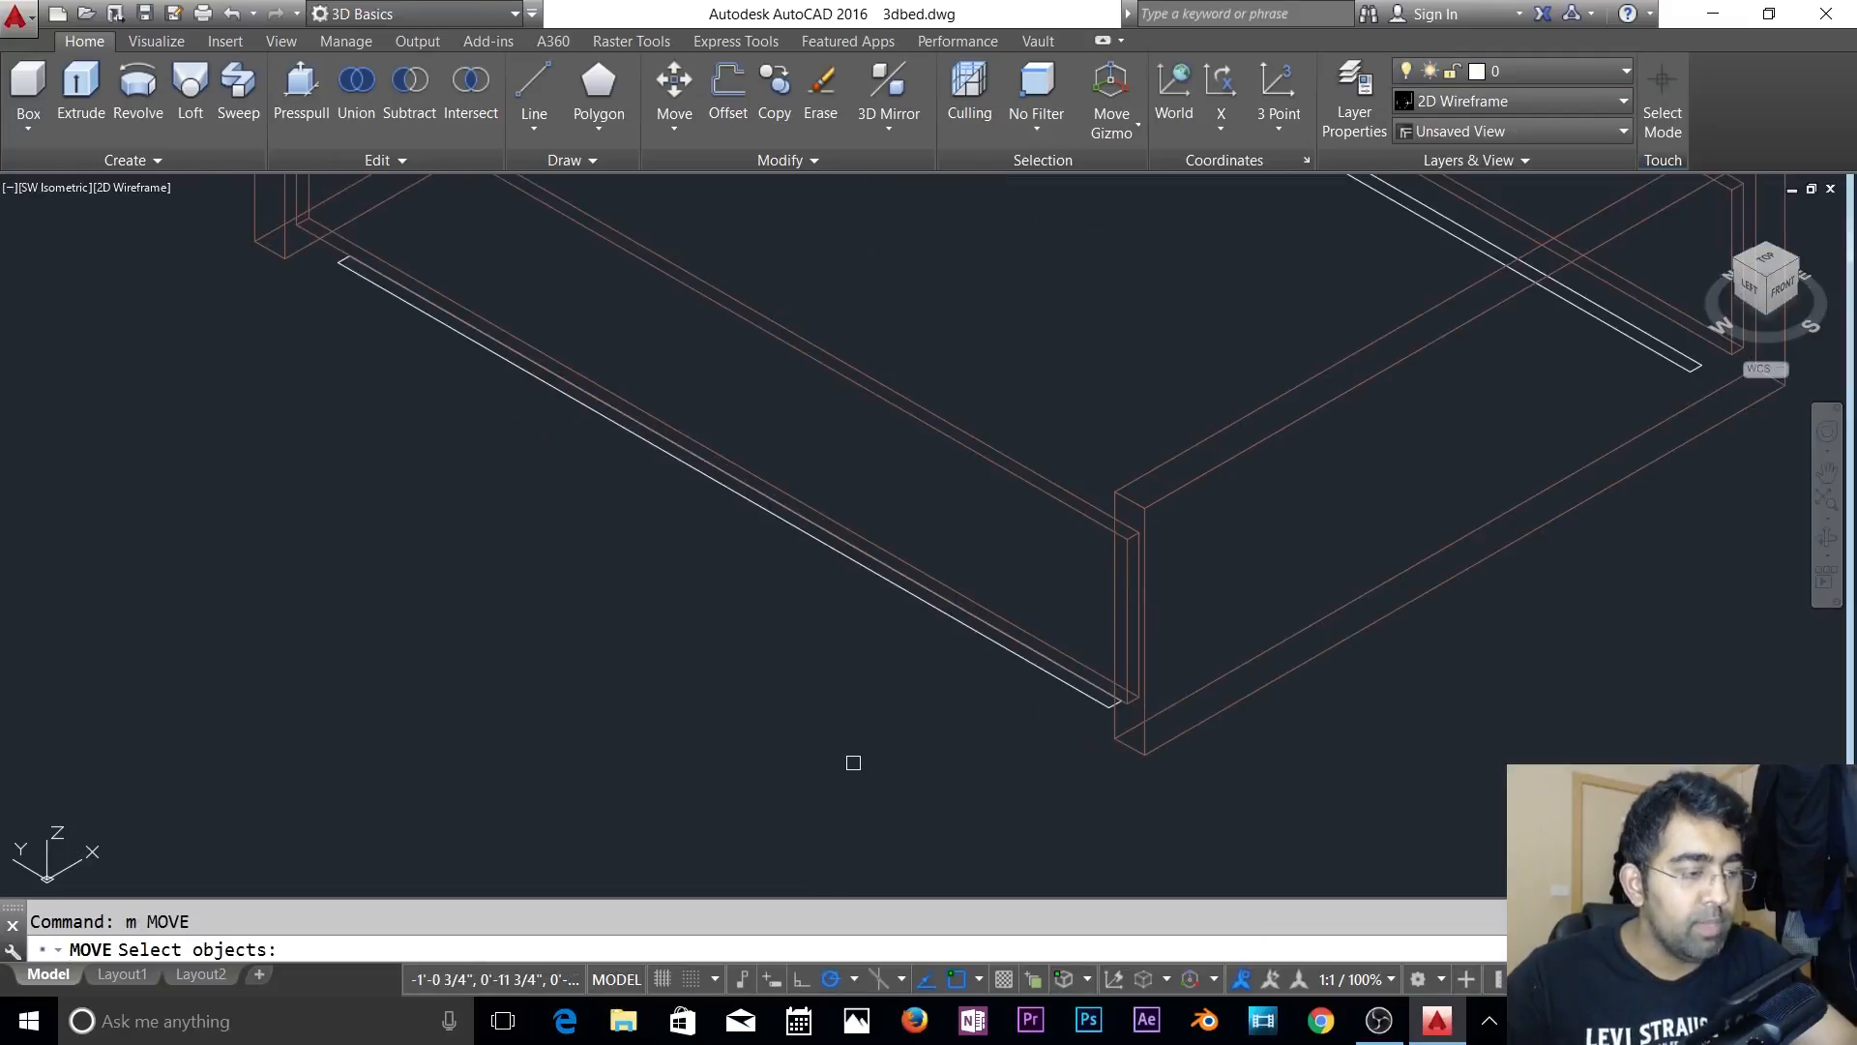
{"action": "left_click", "coordinate": [1046, 686]}
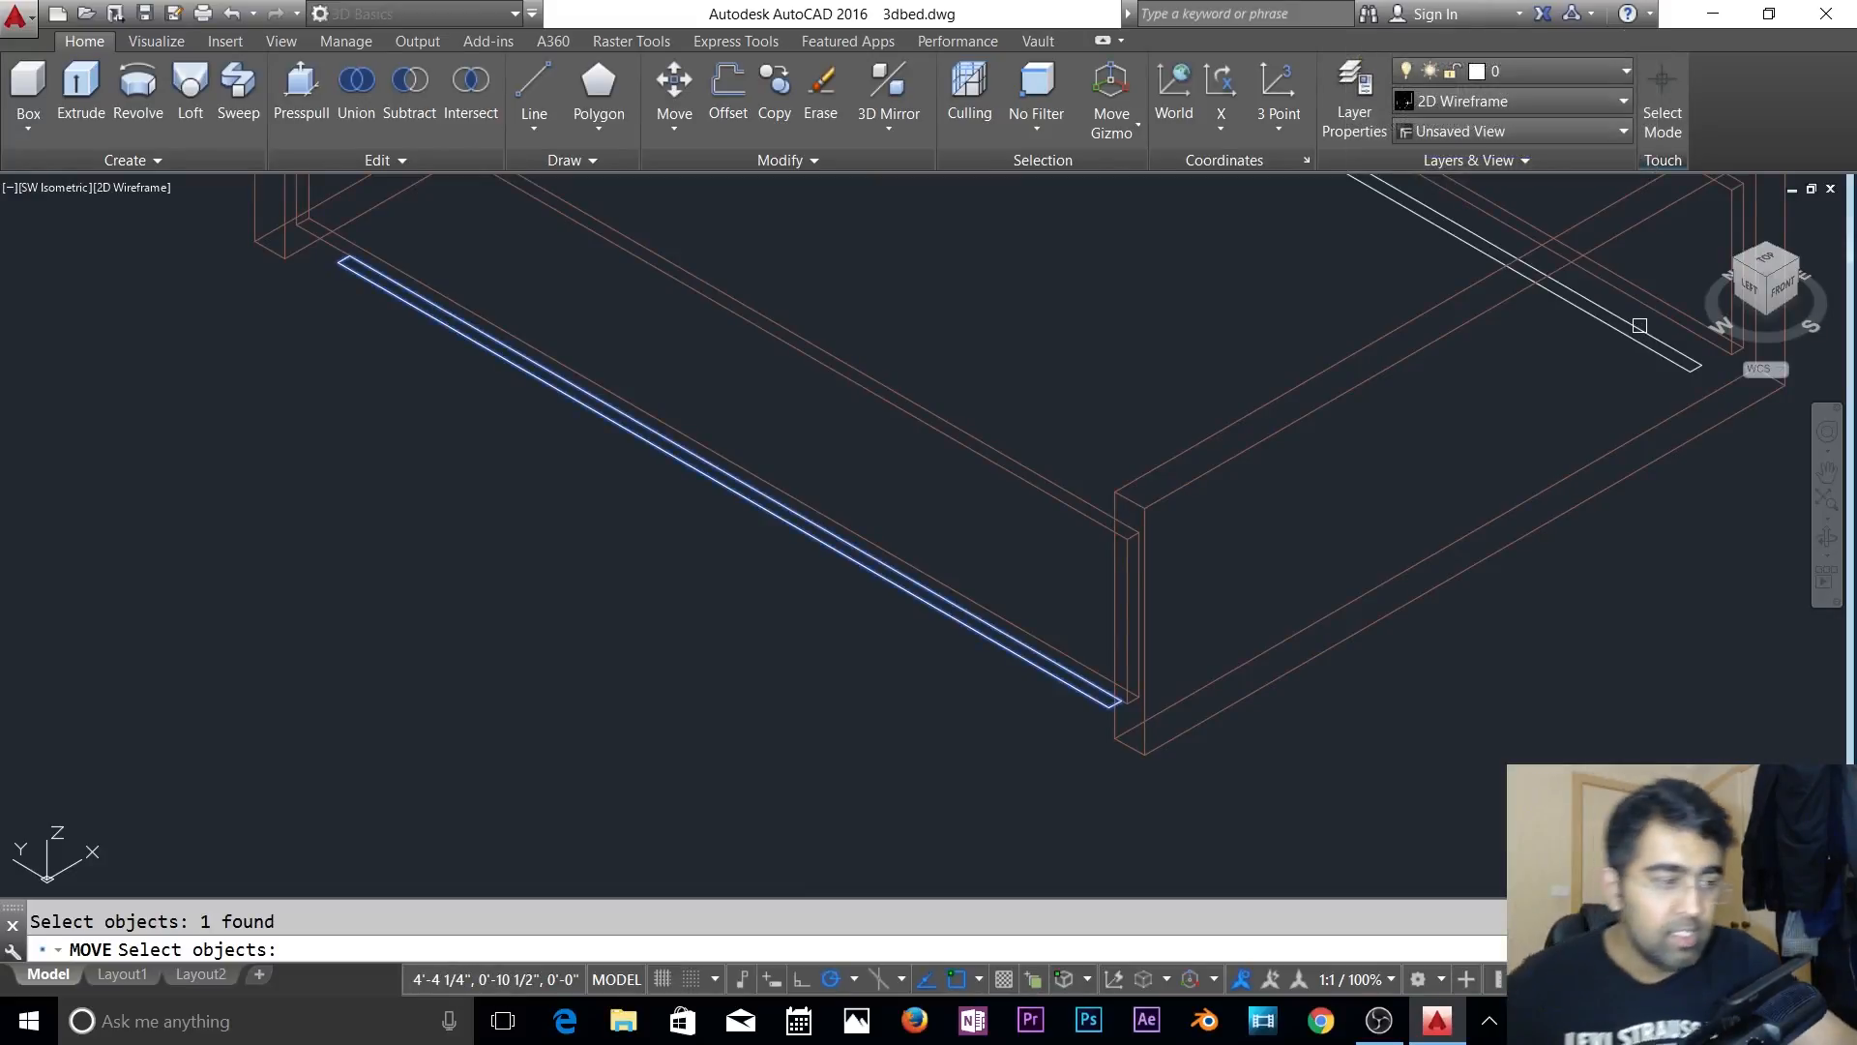
{"action": "left_click", "coordinate": [1690, 366]}
{"action": "key", "text": "Return"}
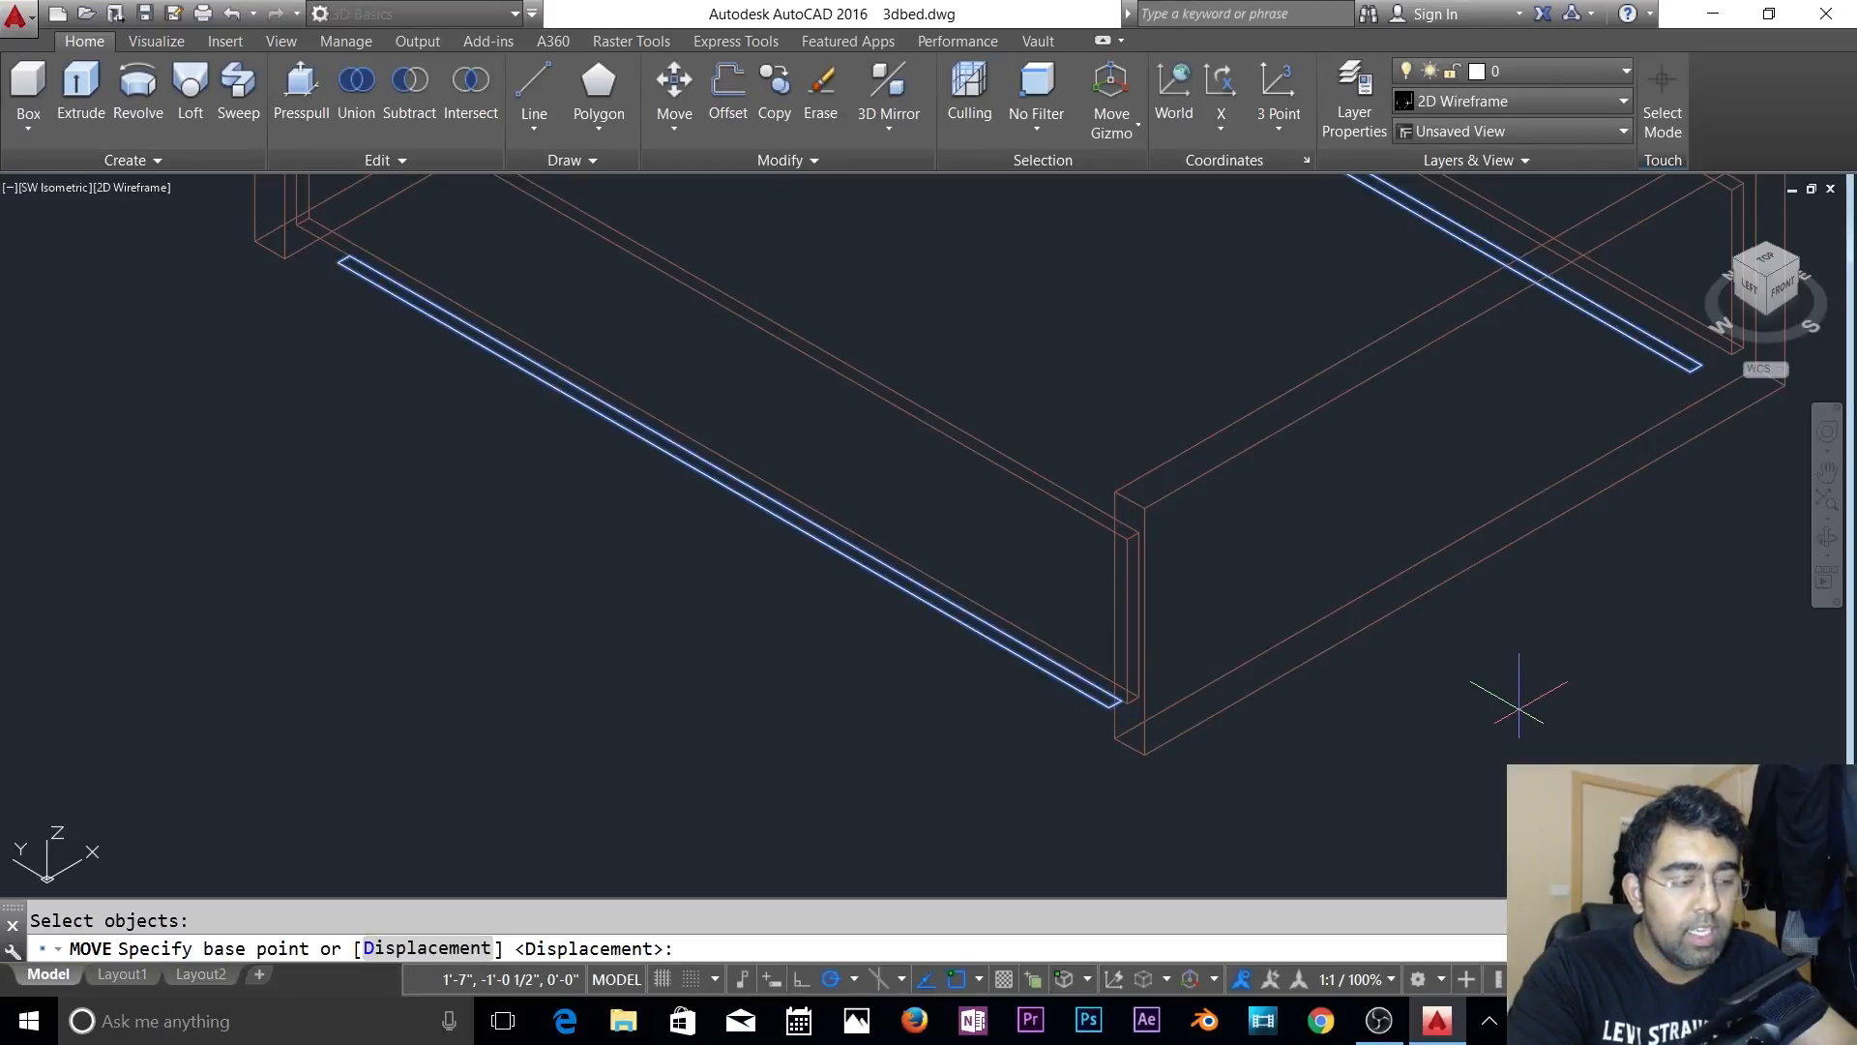
{"action": "type", "text": "8"}
{"action": "key", "text": "Return"}
{"action": "key", "text": "Escape"}
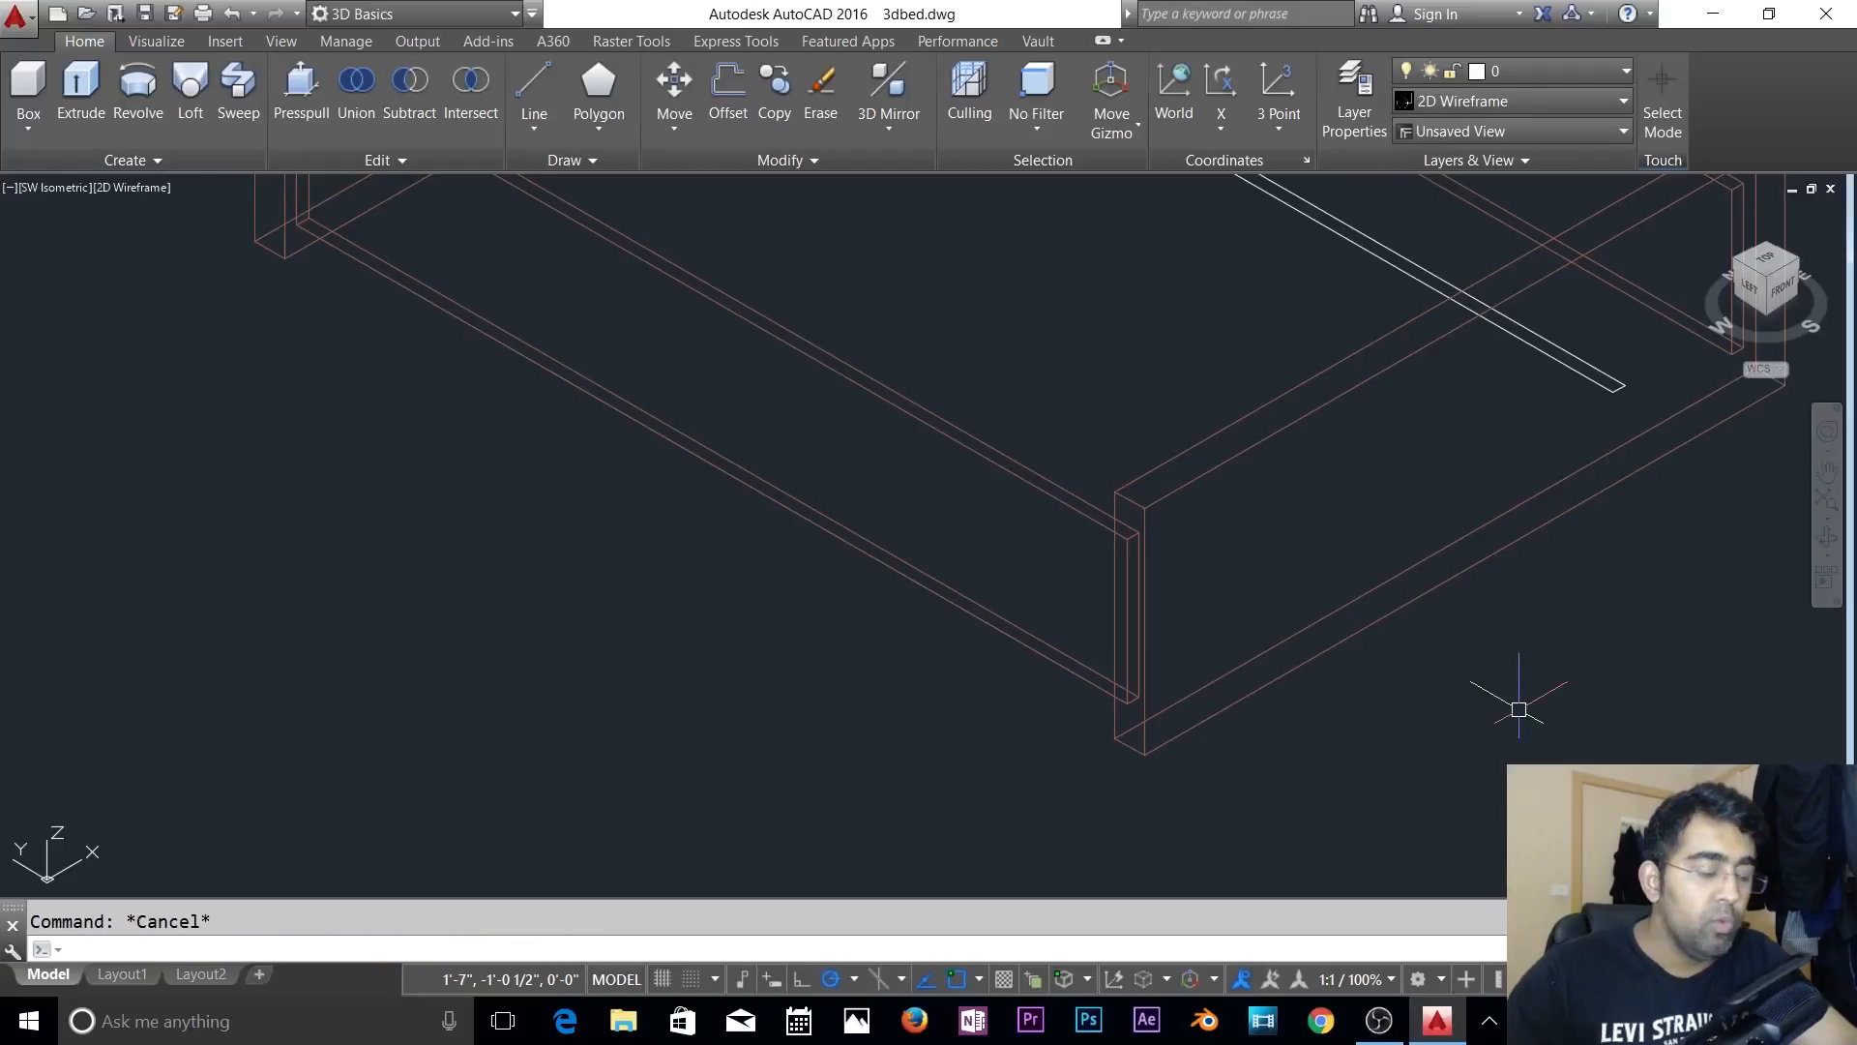
{"action": "key", "text": "ctrl+z"}
{"action": "key", "text": "Escape"}
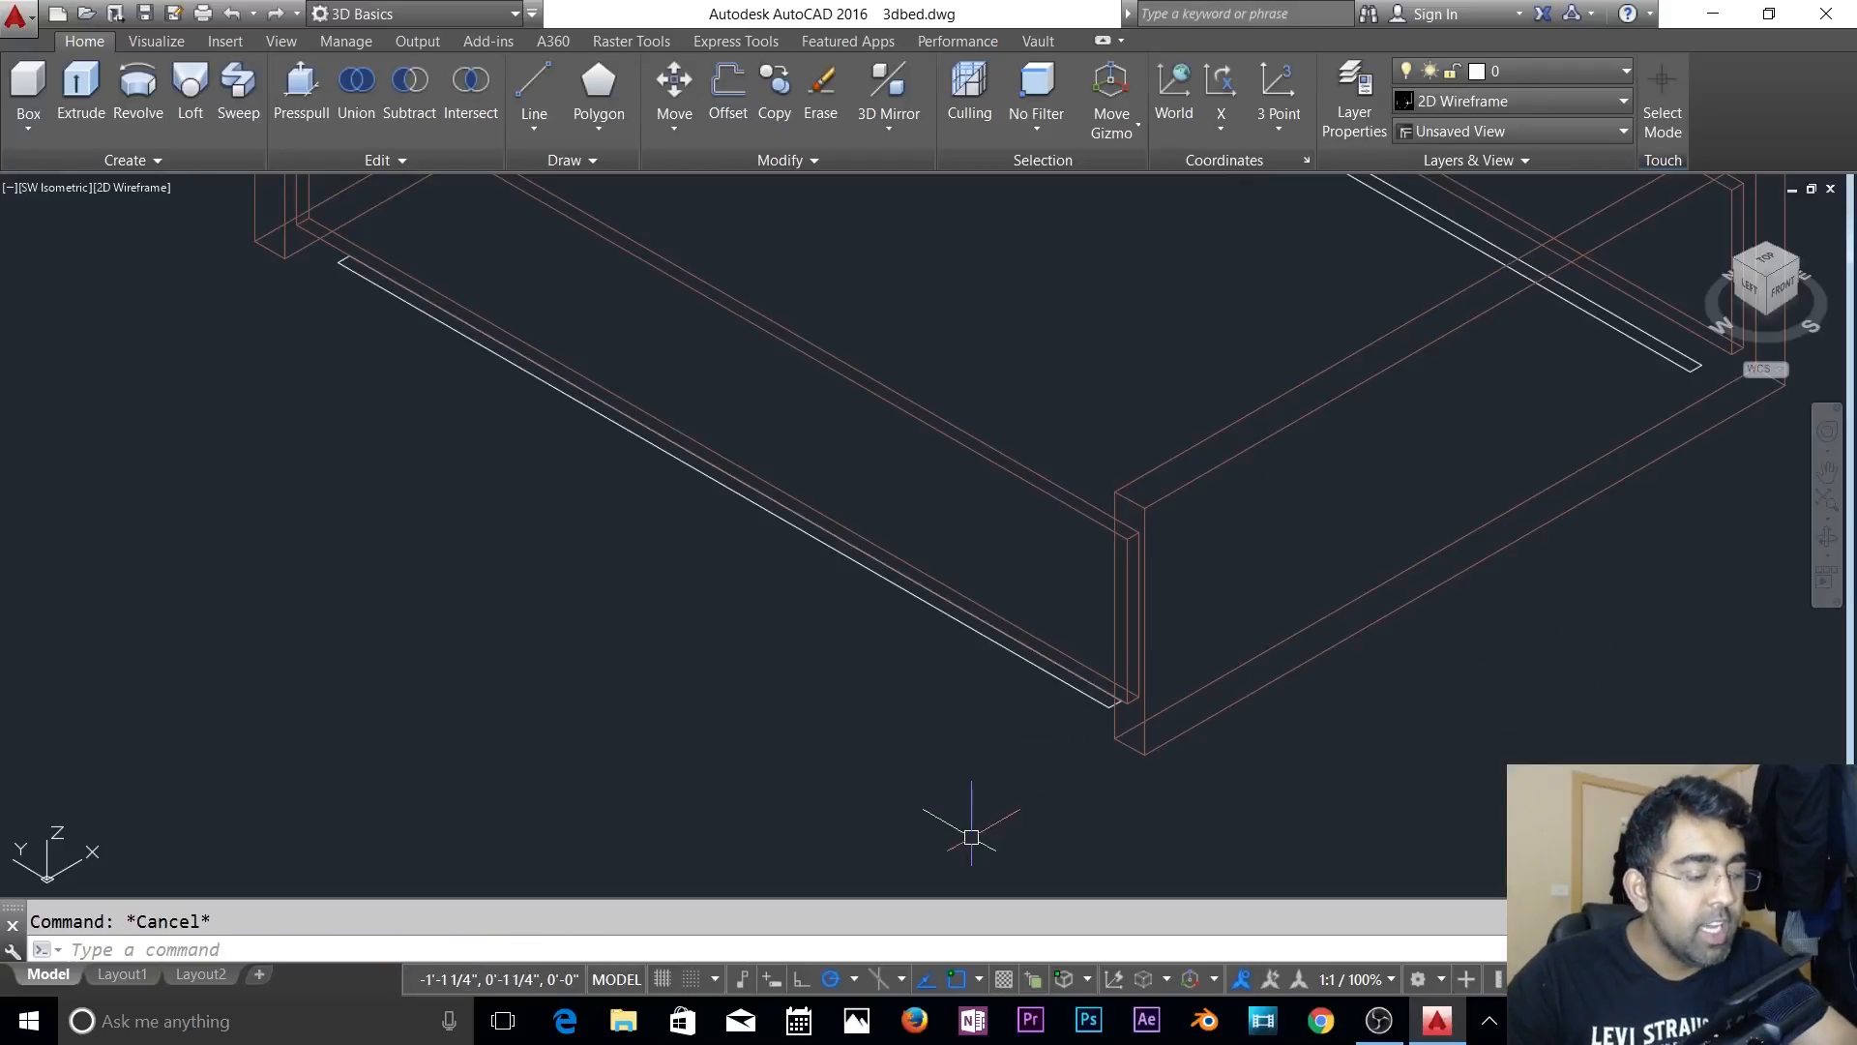
- Move both side holder strips straight up along Z by a displacement of 0,0,8
{"action": "type", "text": "m"}
{"action": "key", "text": "Return"}
{"action": "left_click", "coordinate": [1090, 693]}
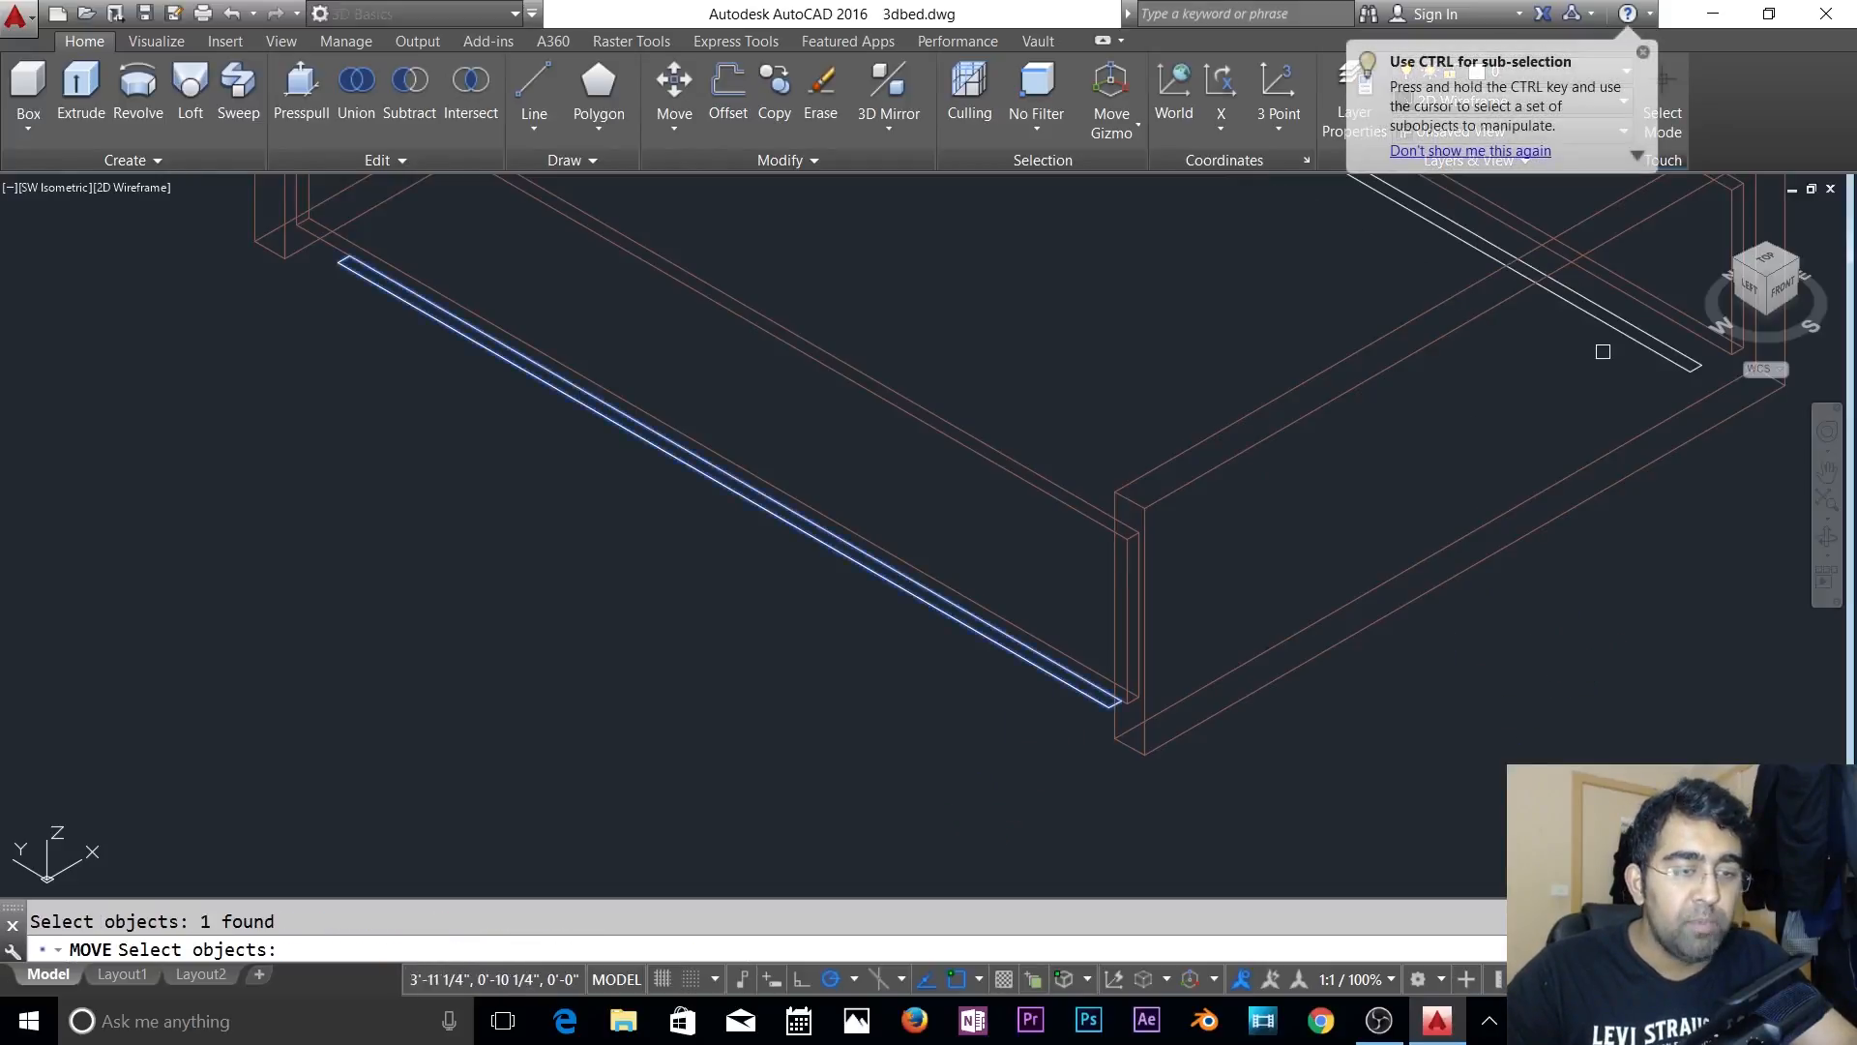
{"action": "key", "text": "Return"}
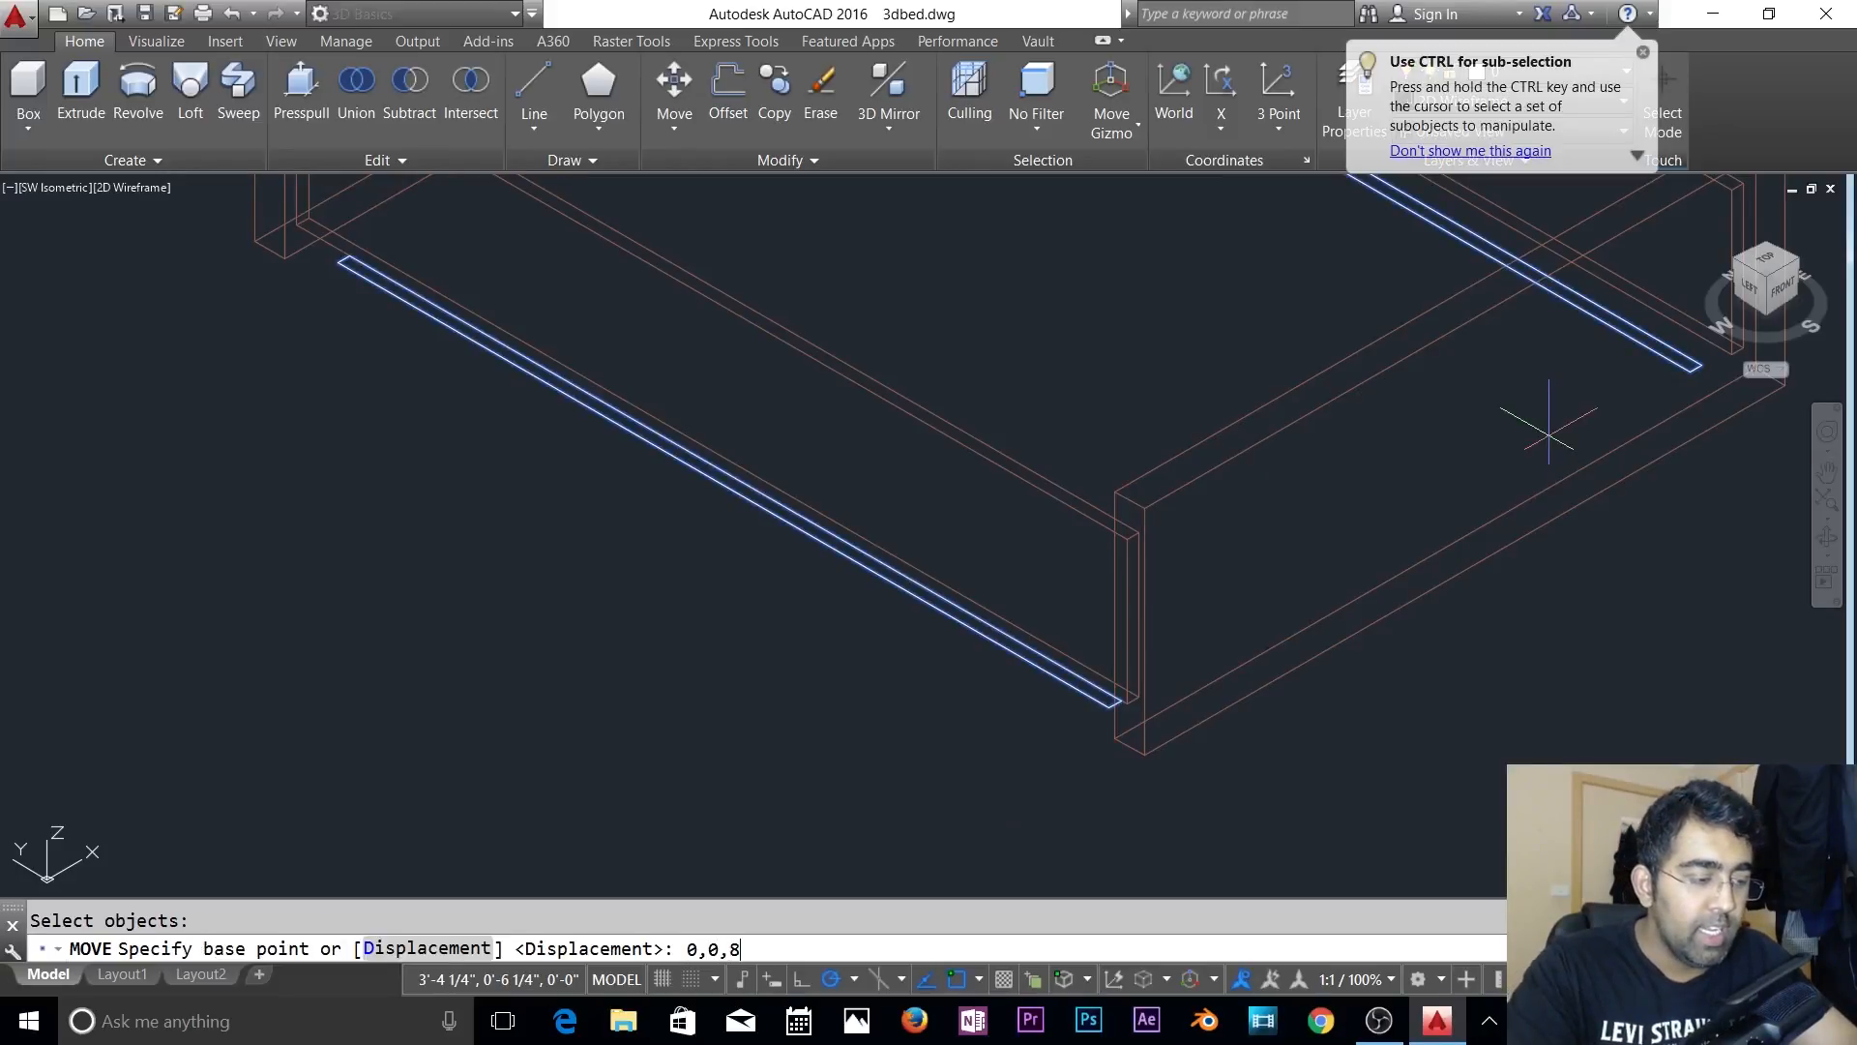
{"action": "type", "text": "0,0,8"}
{"action": "key", "text": "Return"}
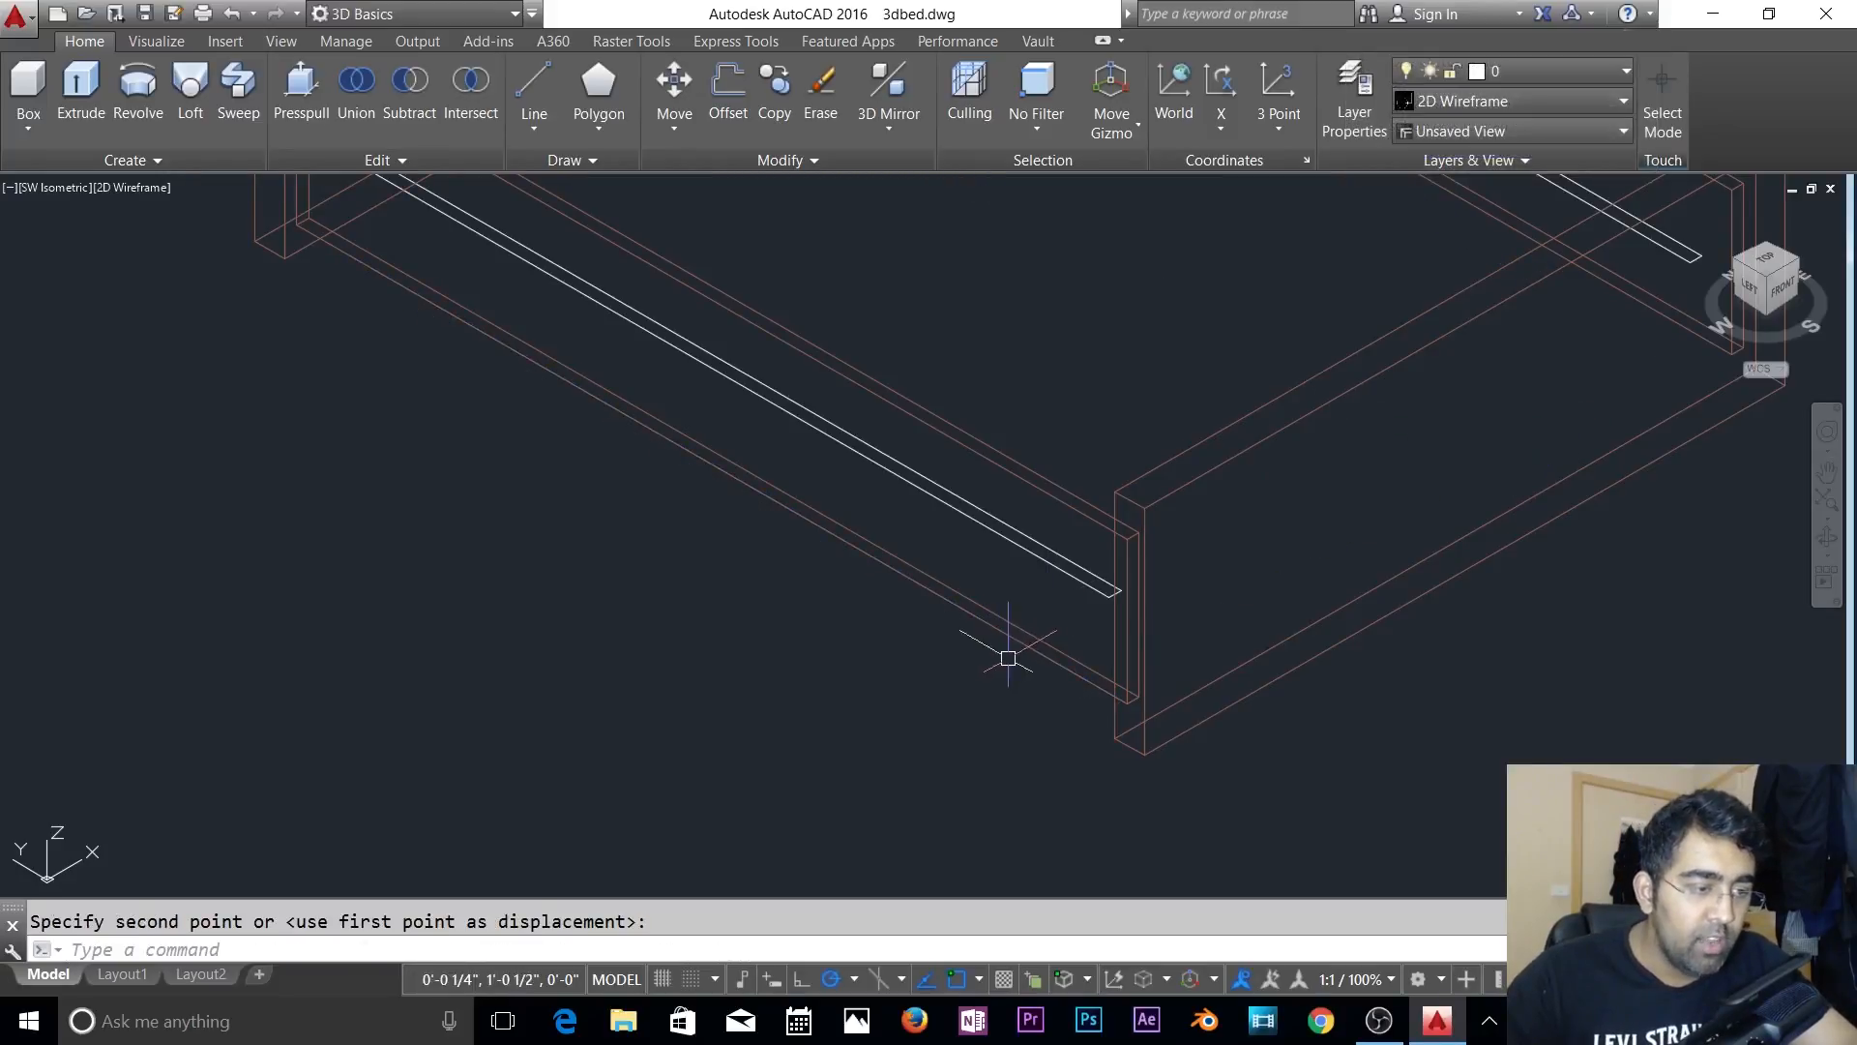
{"action": "key", "text": "Escape"}
- Turn on the Metal layer to show the central support bar beside the side holder strips
{"action": "left_click", "coordinate": [1483, 73]}
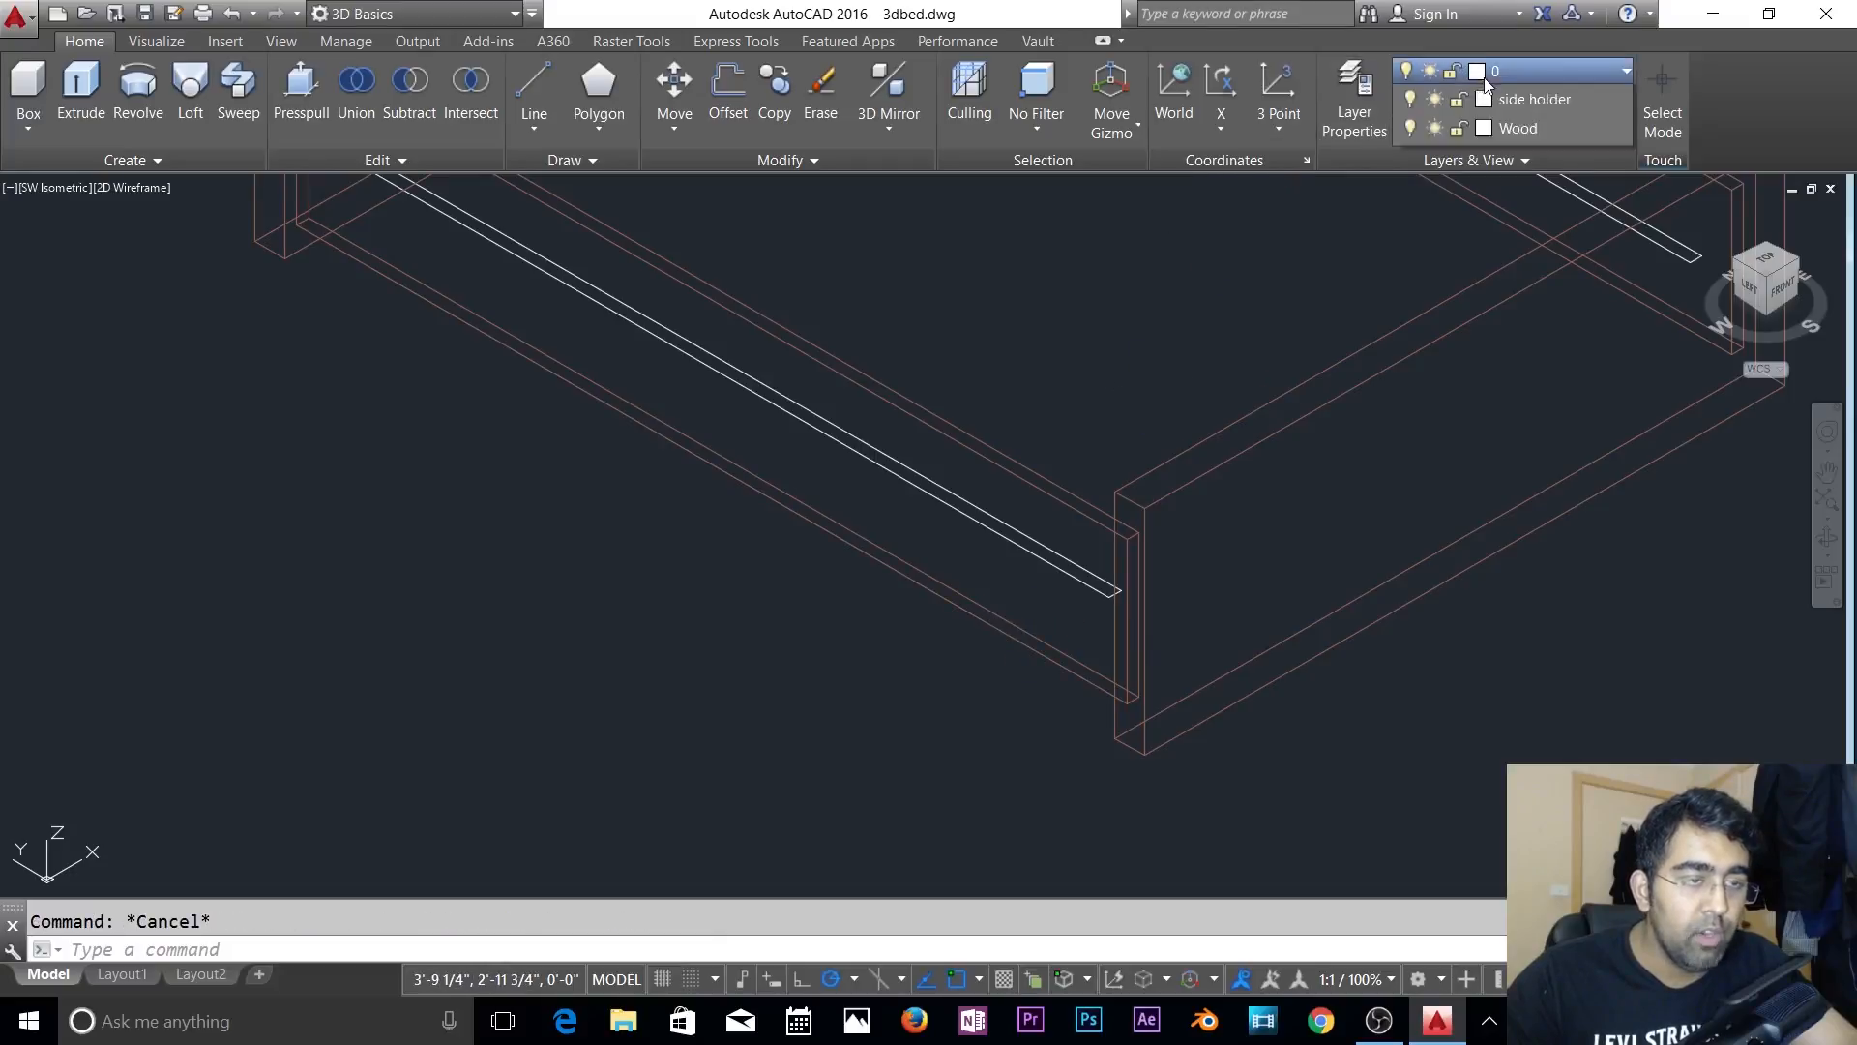
{"action": "left_click", "coordinate": [1411, 187]}
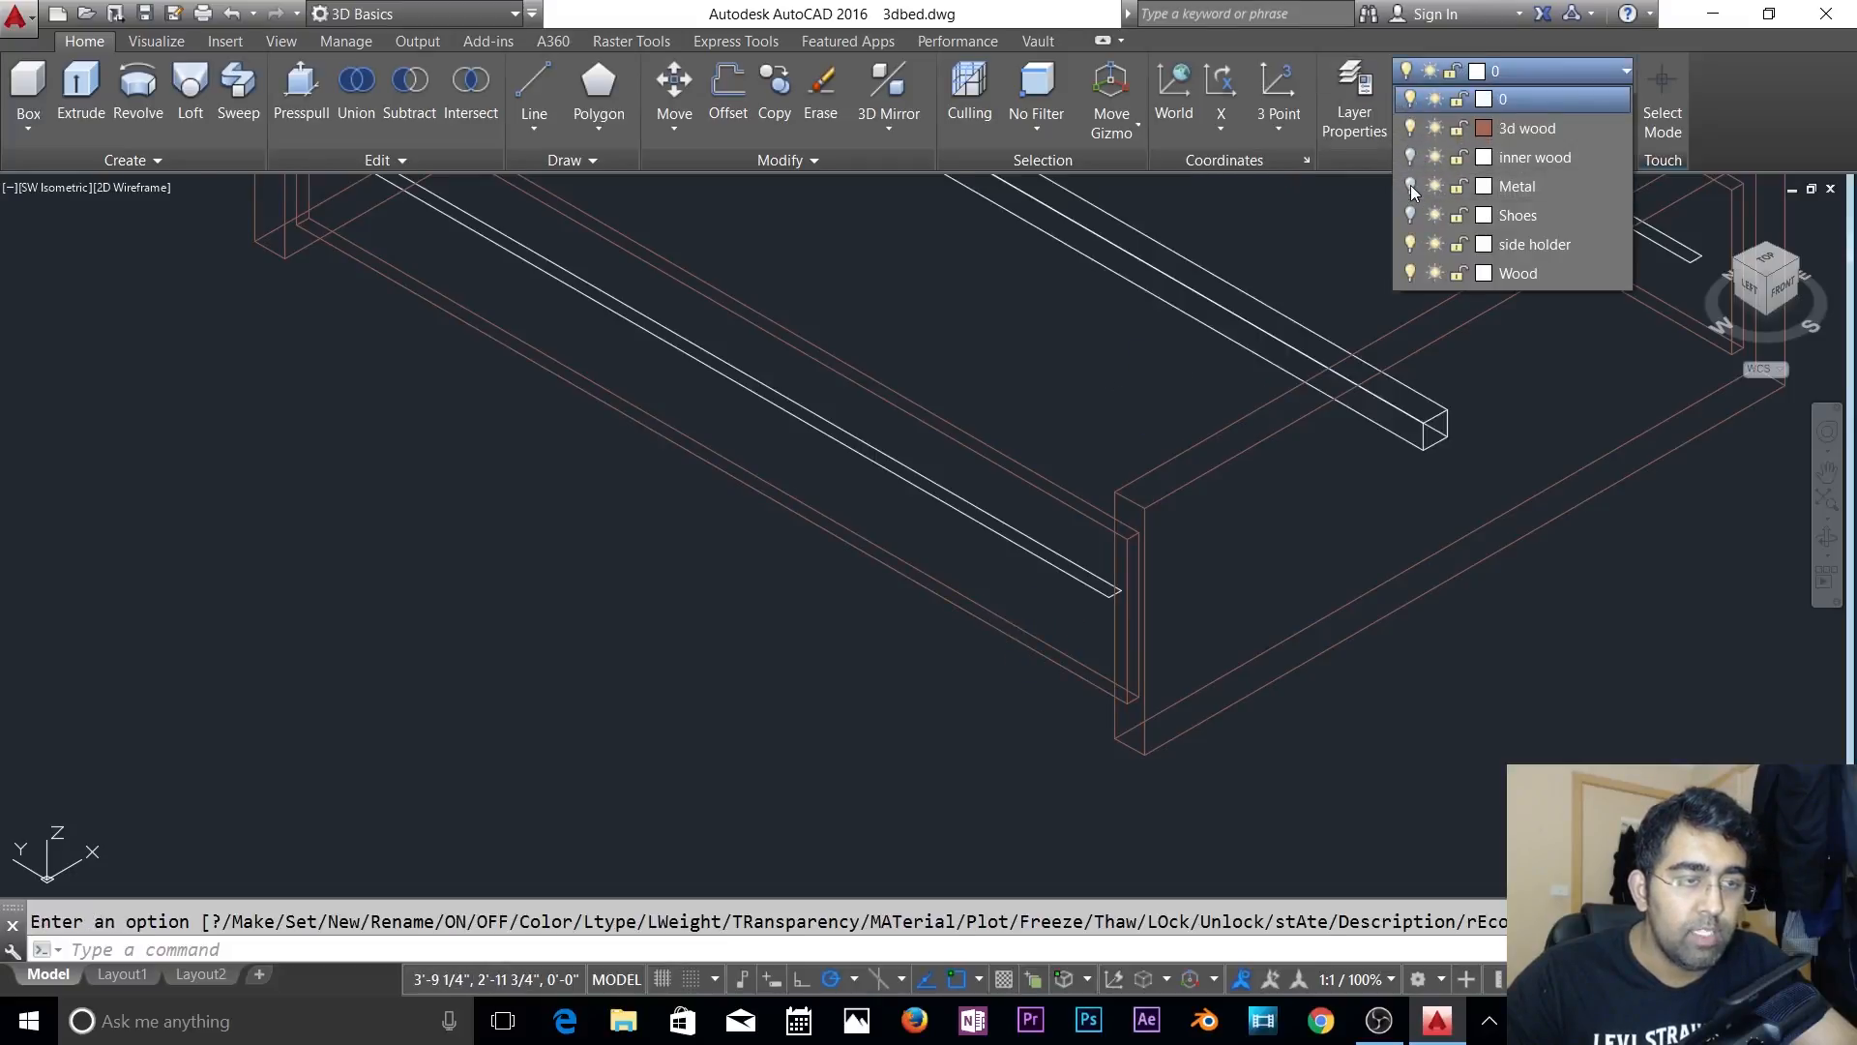
{"action": "key", "text": "Escape"}
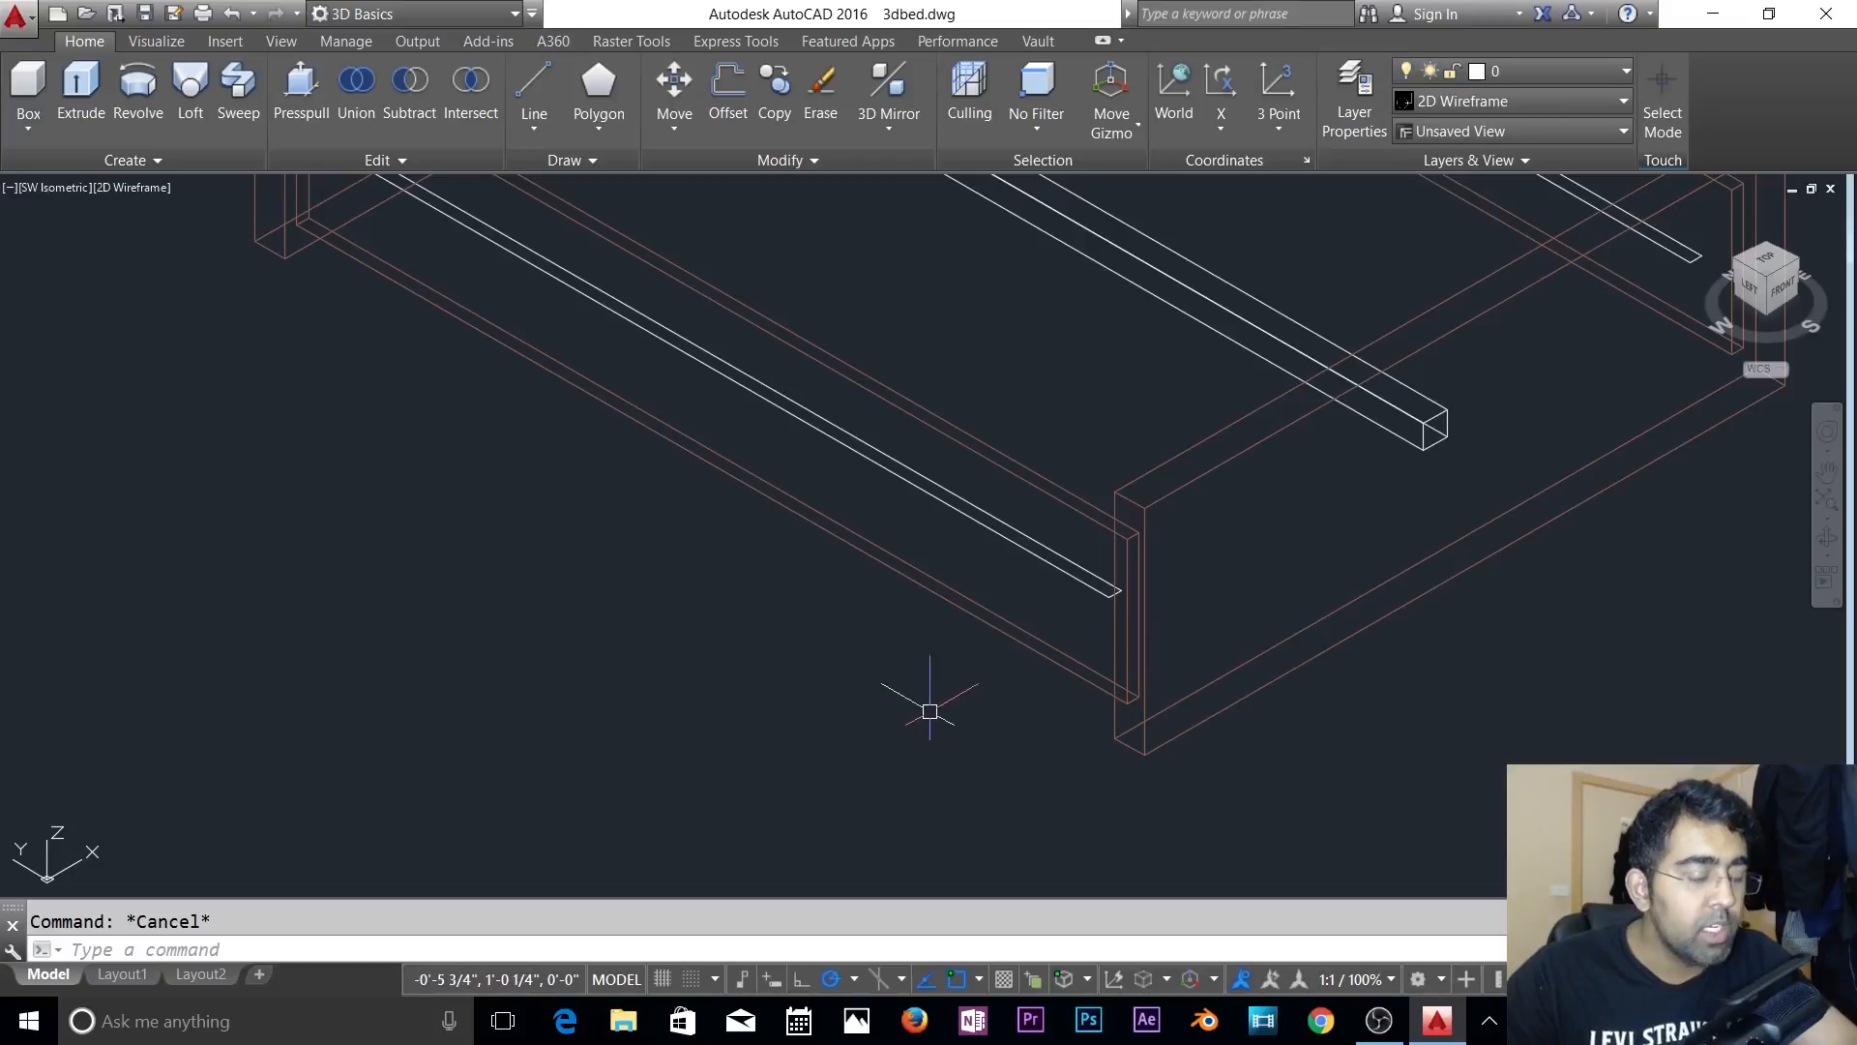
{"action": "type", "text": "m"}
{"action": "key", "text": "Return"}
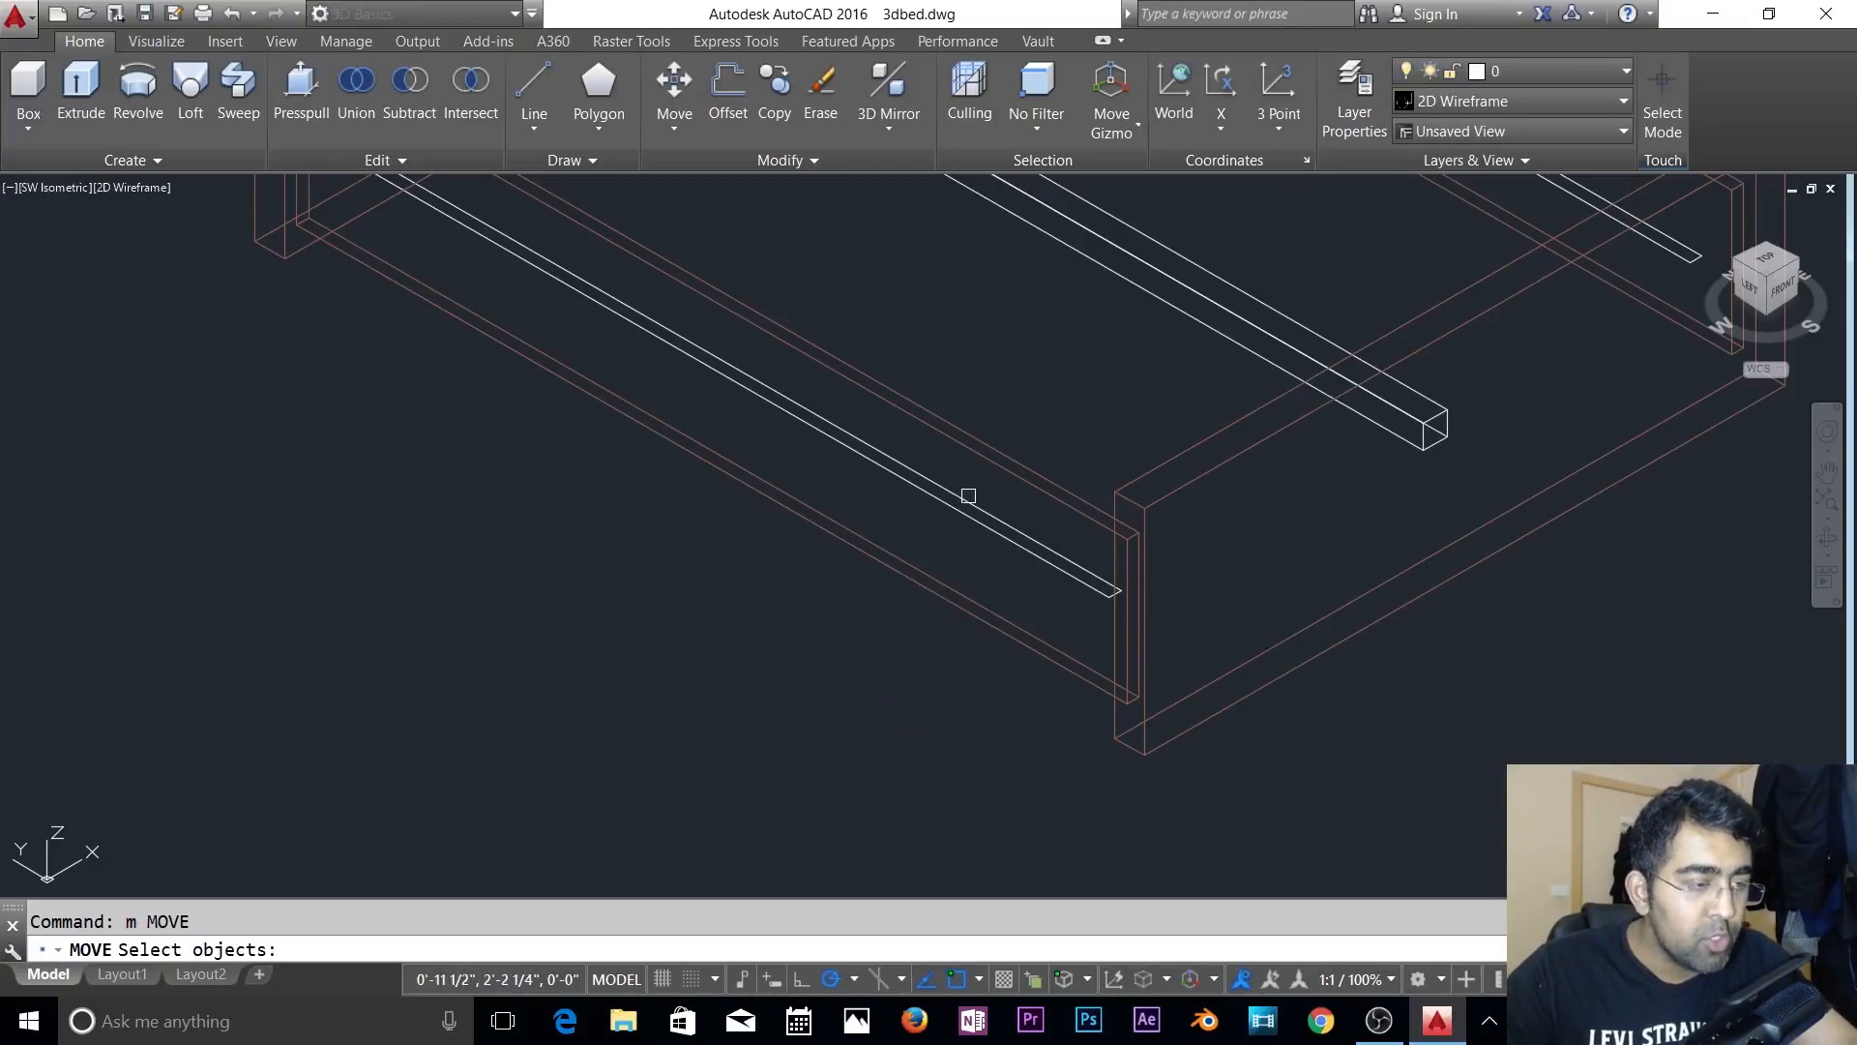
{"action": "left_click", "coordinate": [968, 495]}
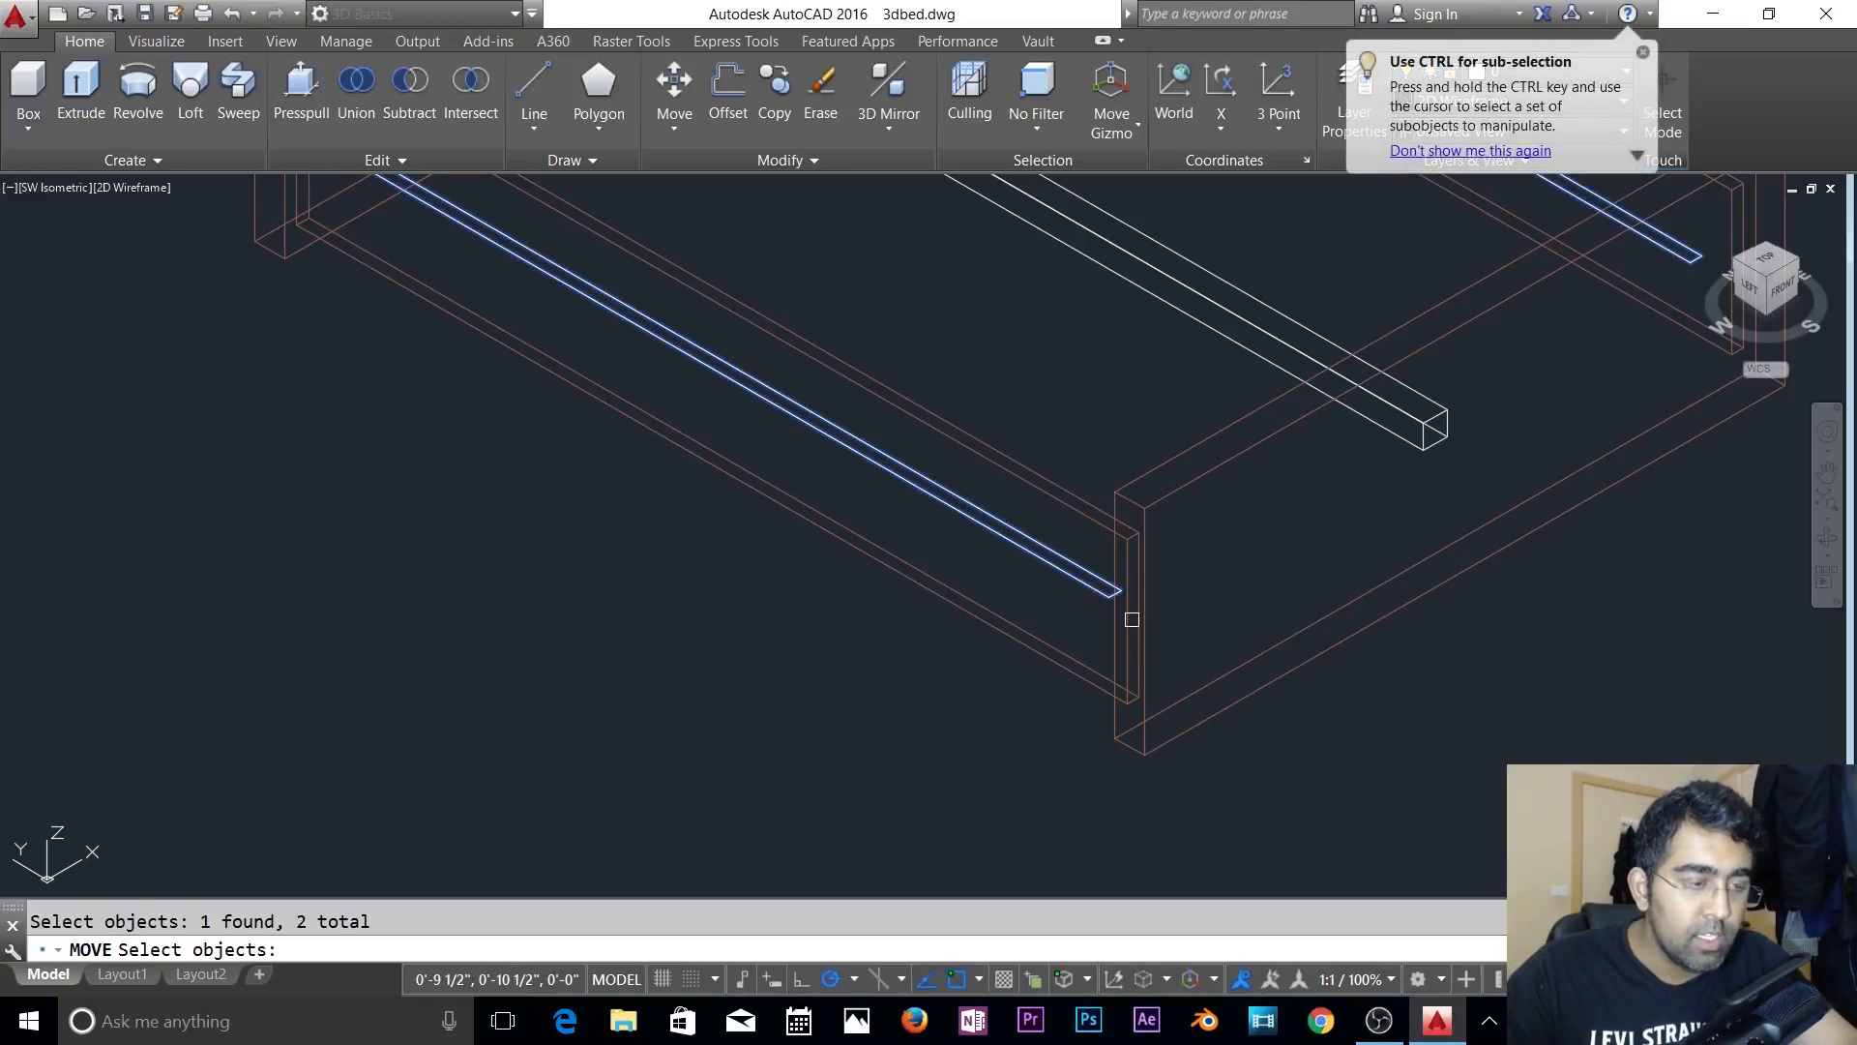
{"action": "key", "text": "Escape"}
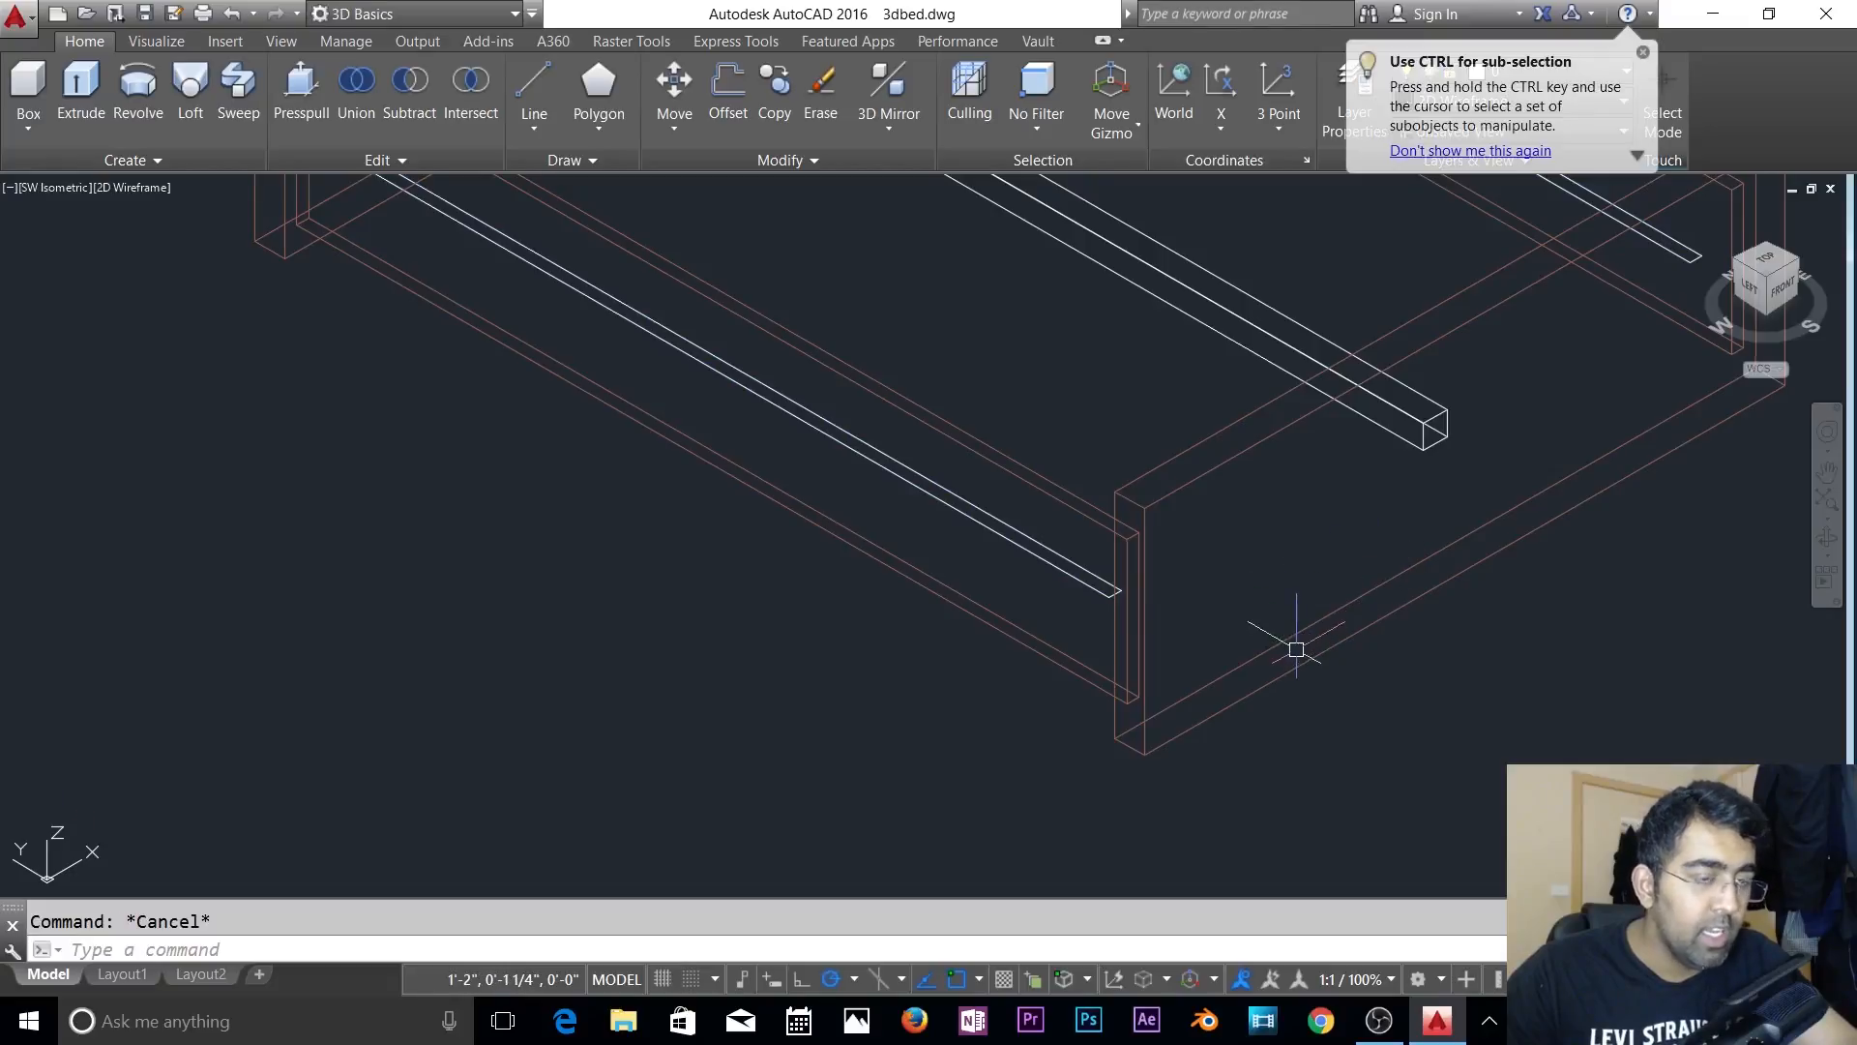
- Measure the vertical distance from the end corner of the central metal bar straight down to the floor level
{"action": "mouse_move", "coordinate": [1297, 649]}
{"action": "middle_mouse_down", "text": "shift"}
{"action": "mouse_move", "coordinate": [1475, 536]}
{"action": "mouse_move", "coordinate": [1448, 528]}
{"action": "mouse_move", "coordinate": [1355, 576]}
{"action": "mouse_move", "coordinate": [1323, 618]}
{"action": "mouse_move", "coordinate": [1329, 647]}
{"action": "middle_mouse_up", "text": "shift"}
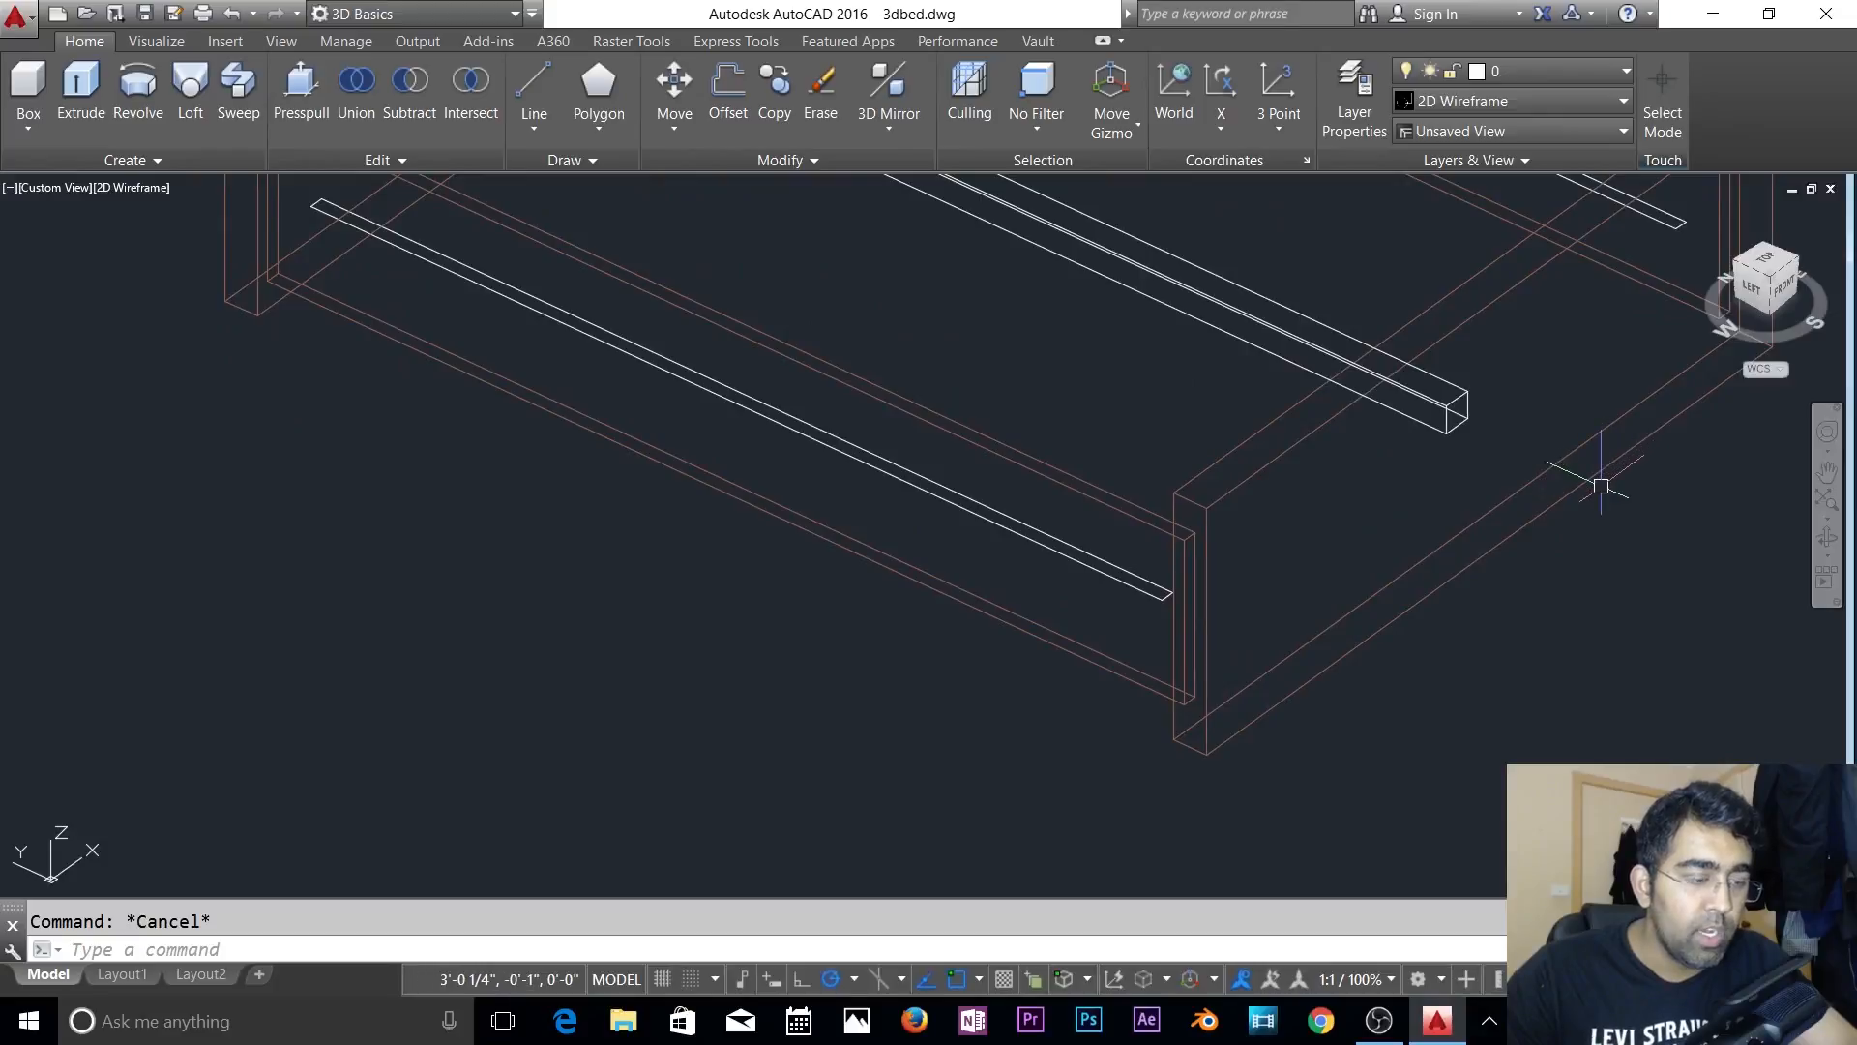
{"action": "type", "text": "di"}
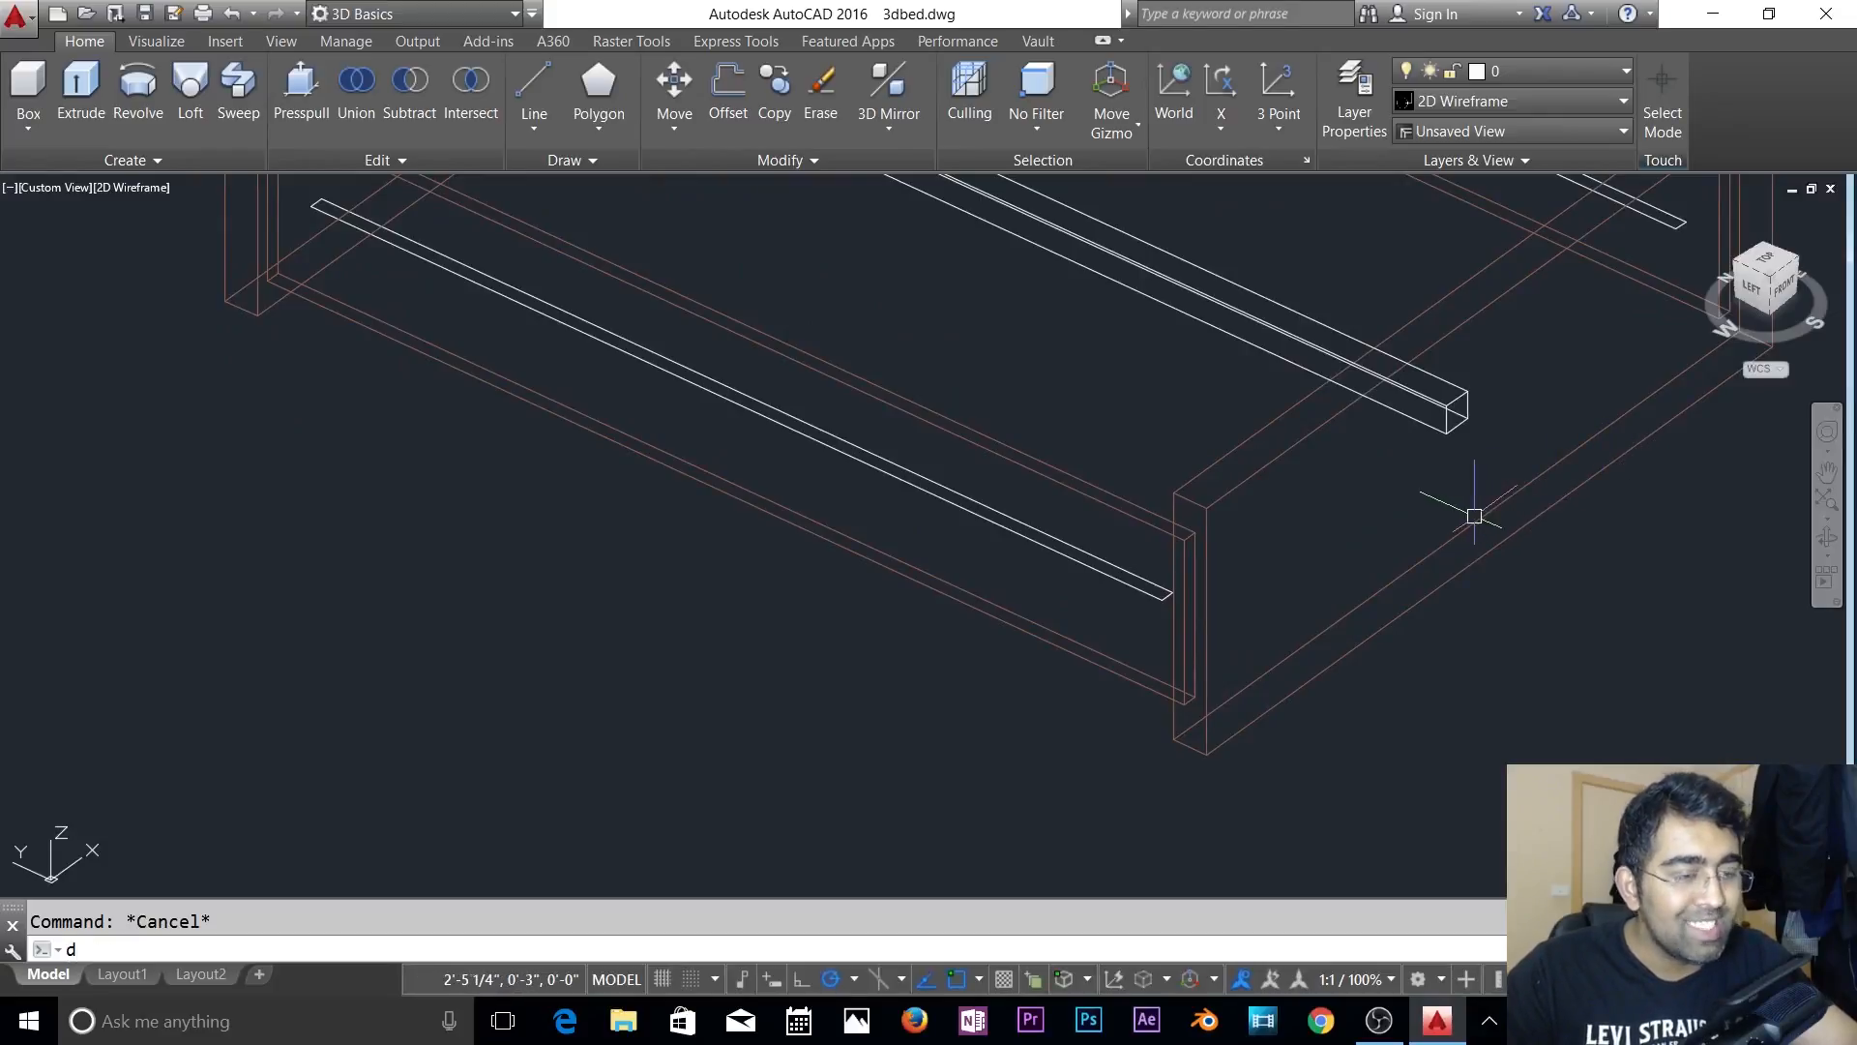
{"action": "key", "text": "Return"}
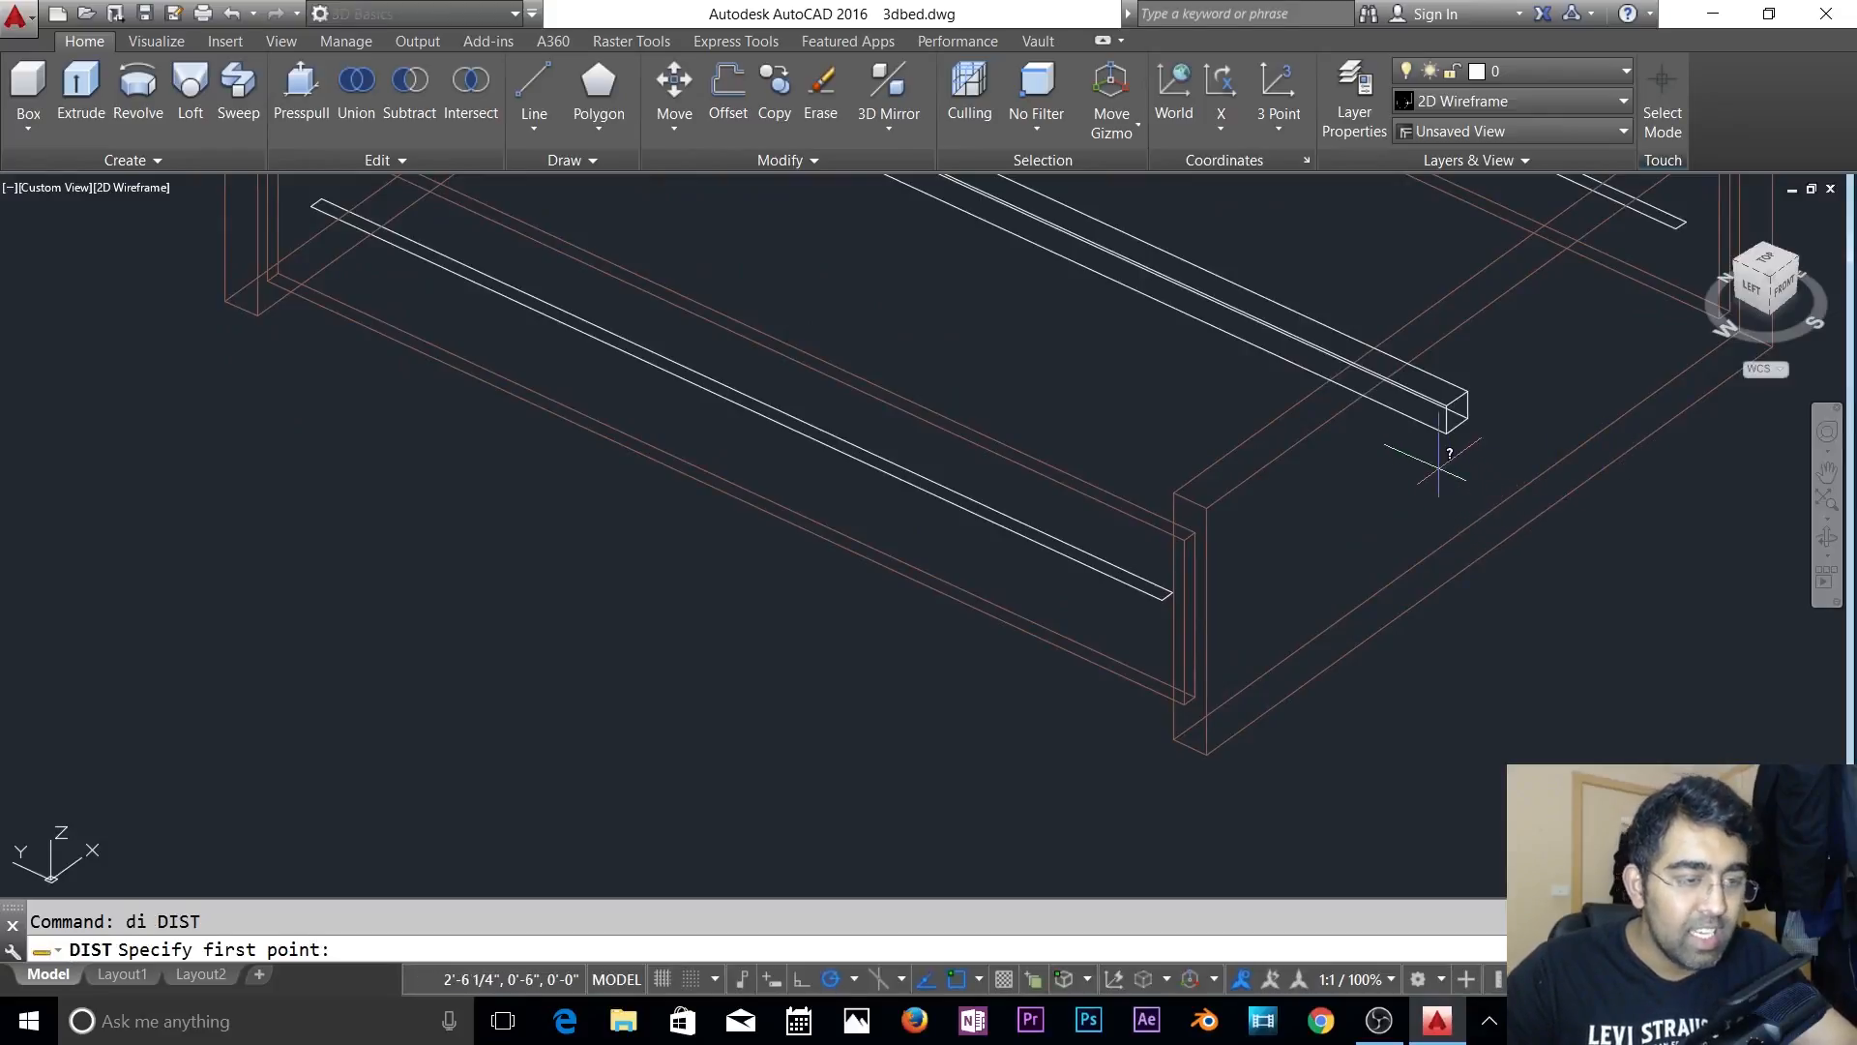
{"action": "left_click", "coordinate": [1447, 414]}
{"action": "left_click", "coordinate": [1447, 543]}
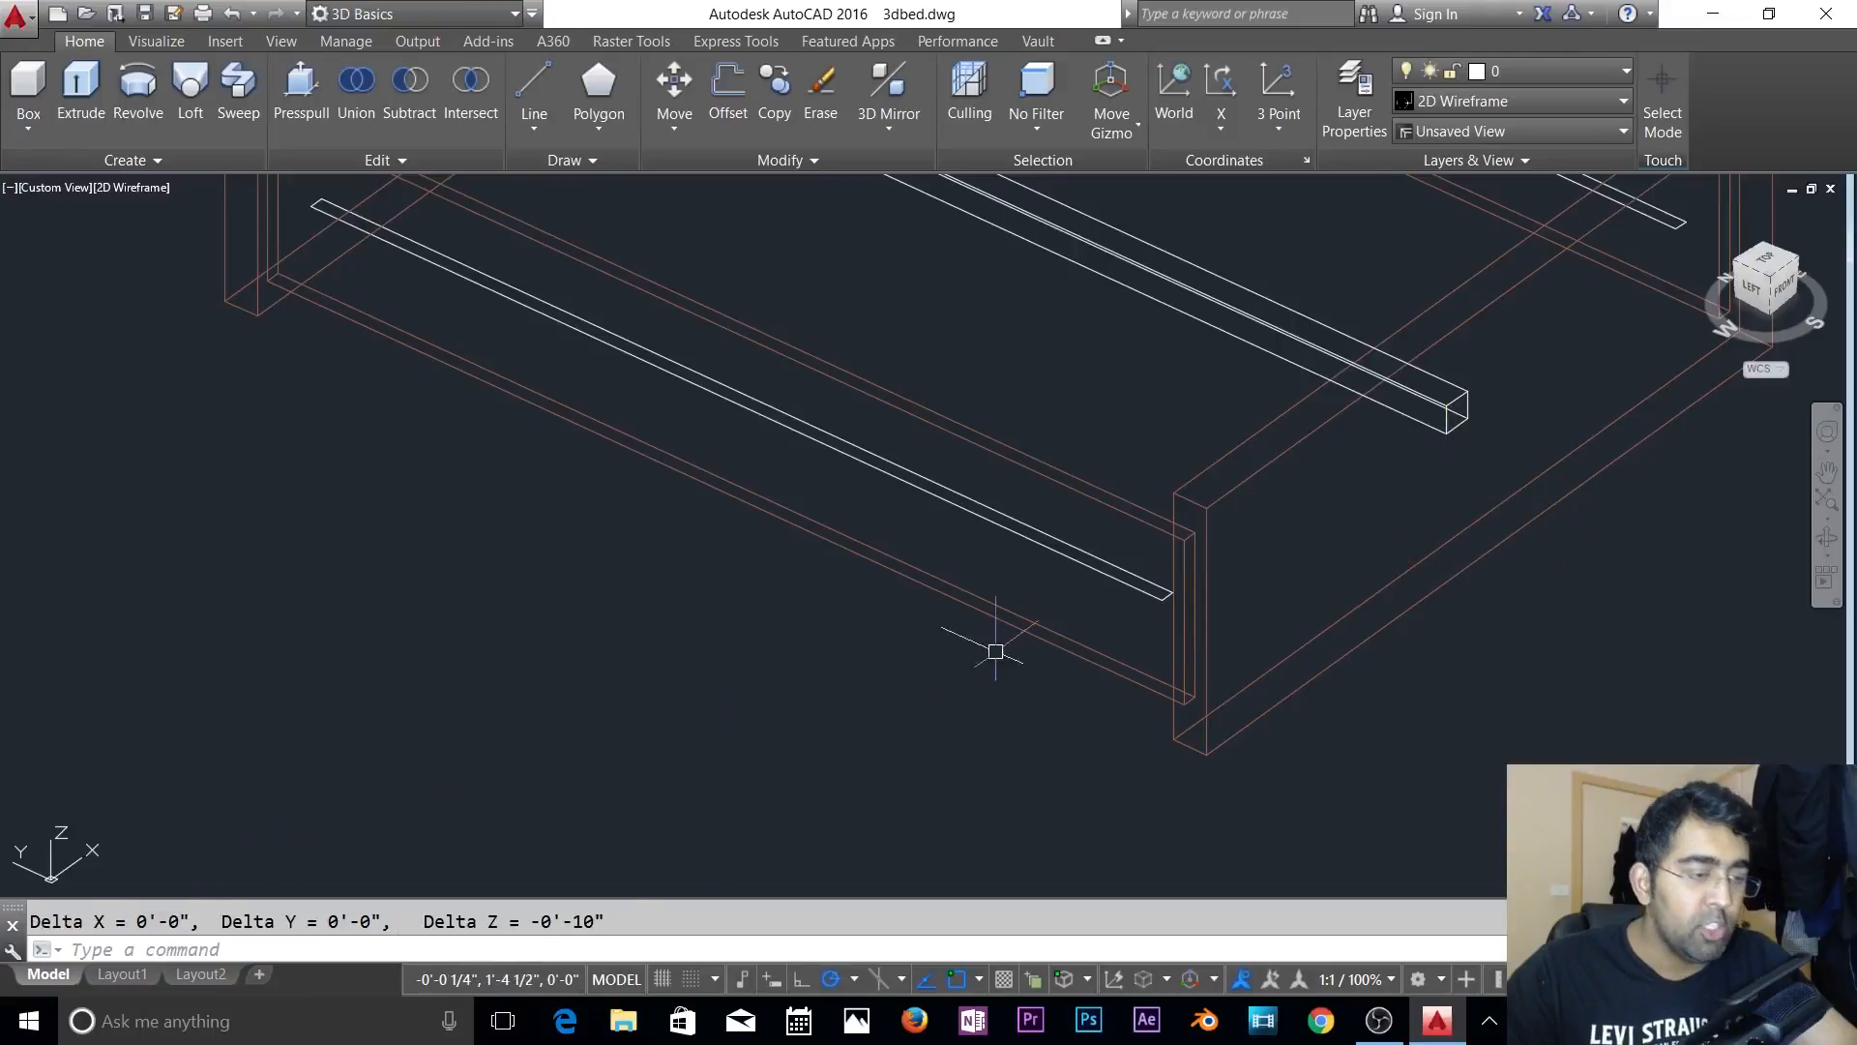
{"action": "key", "text": "Escape"}
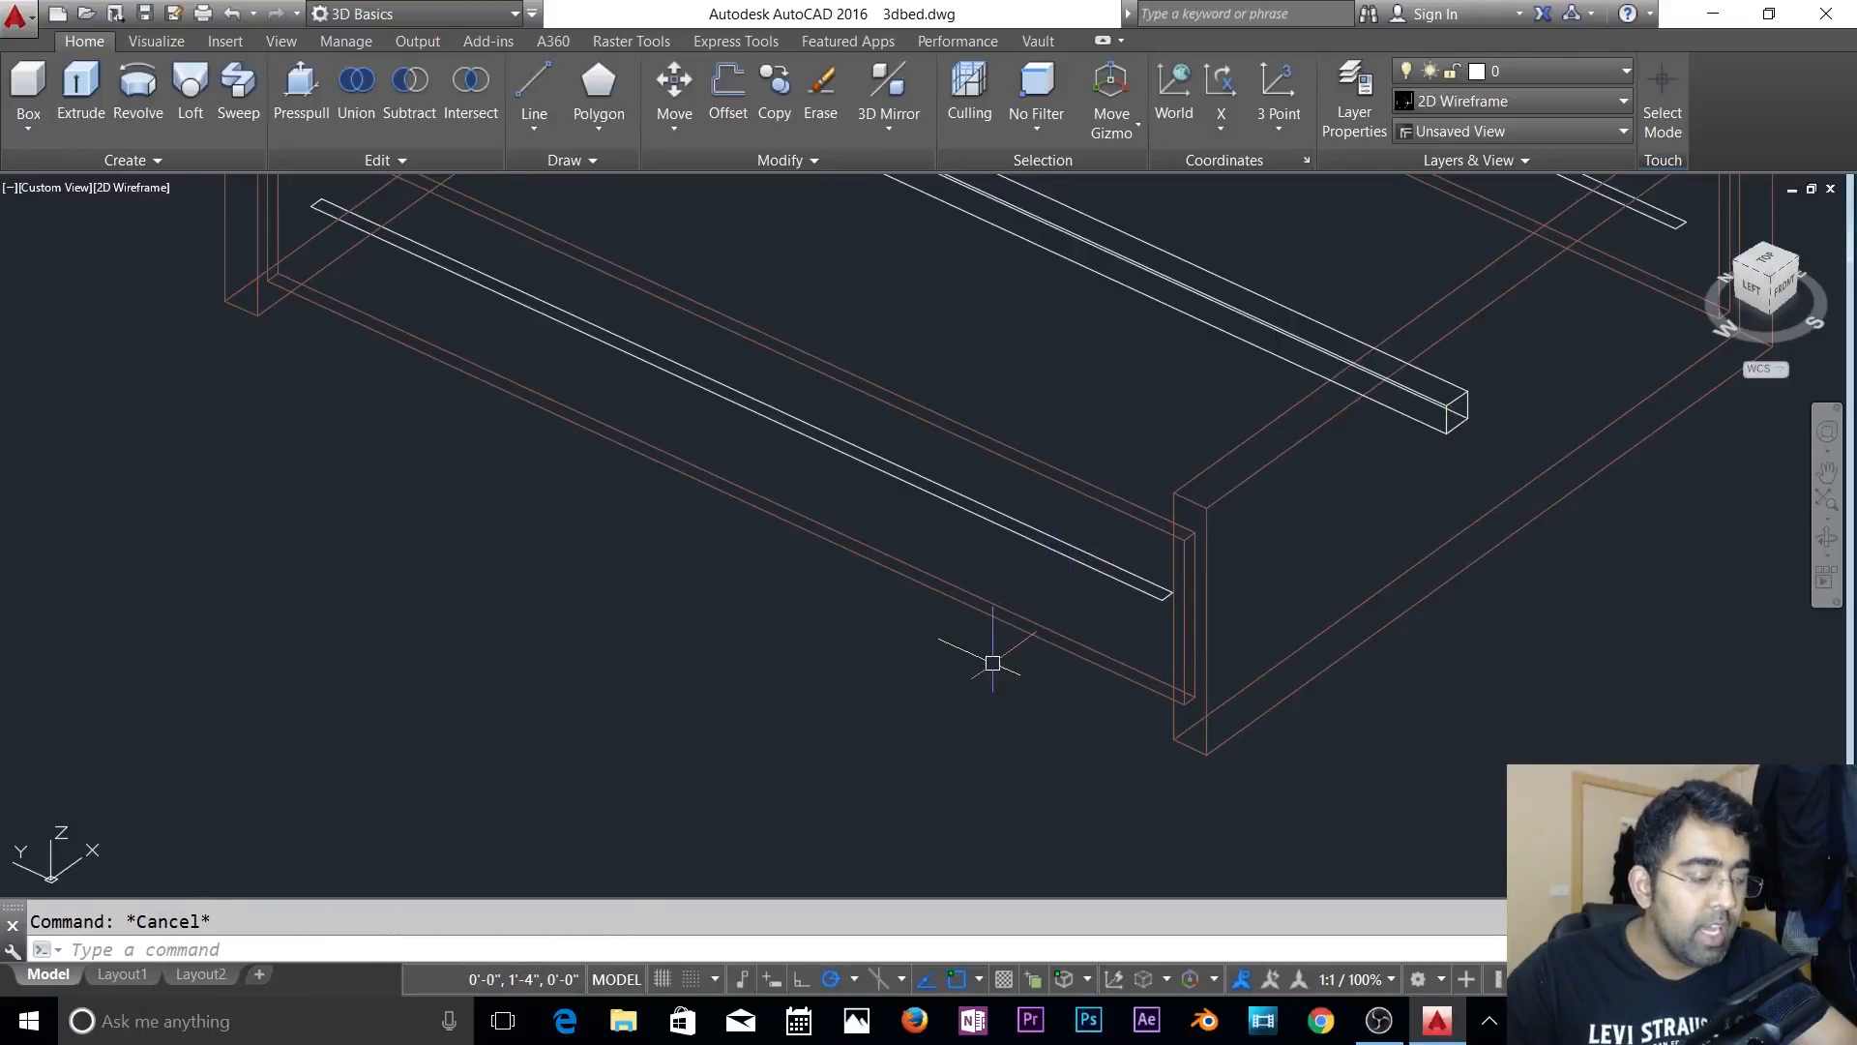
- Undo the recent changes back through the 0,0,8 move of the two side holder strips
{"action": "type", "text": "u"}
{"action": "key", "text": "Return"}
{"action": "type", "text": "m"}
{"action": "key", "text": "Return"}
{"action": "key", "text": "Return"}
{"action": "key", "text": "Return"}
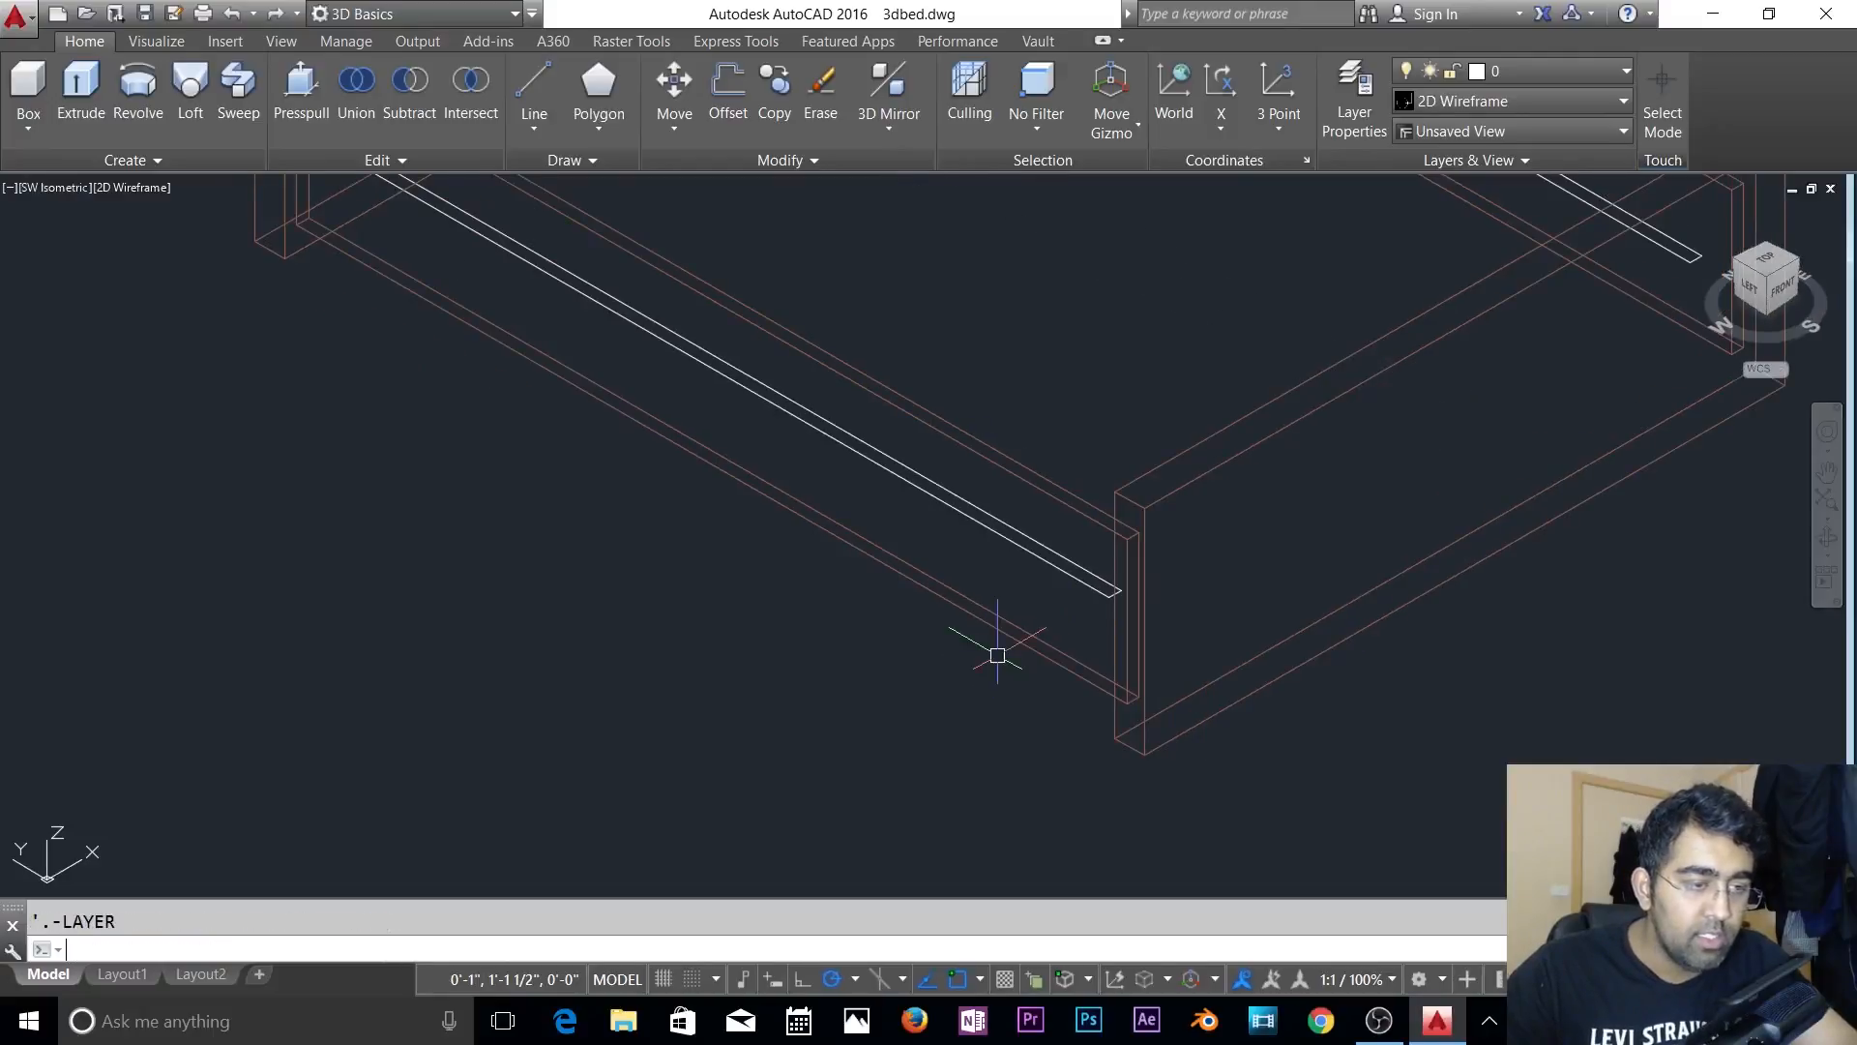
{"action": "key", "text": "Escape"}
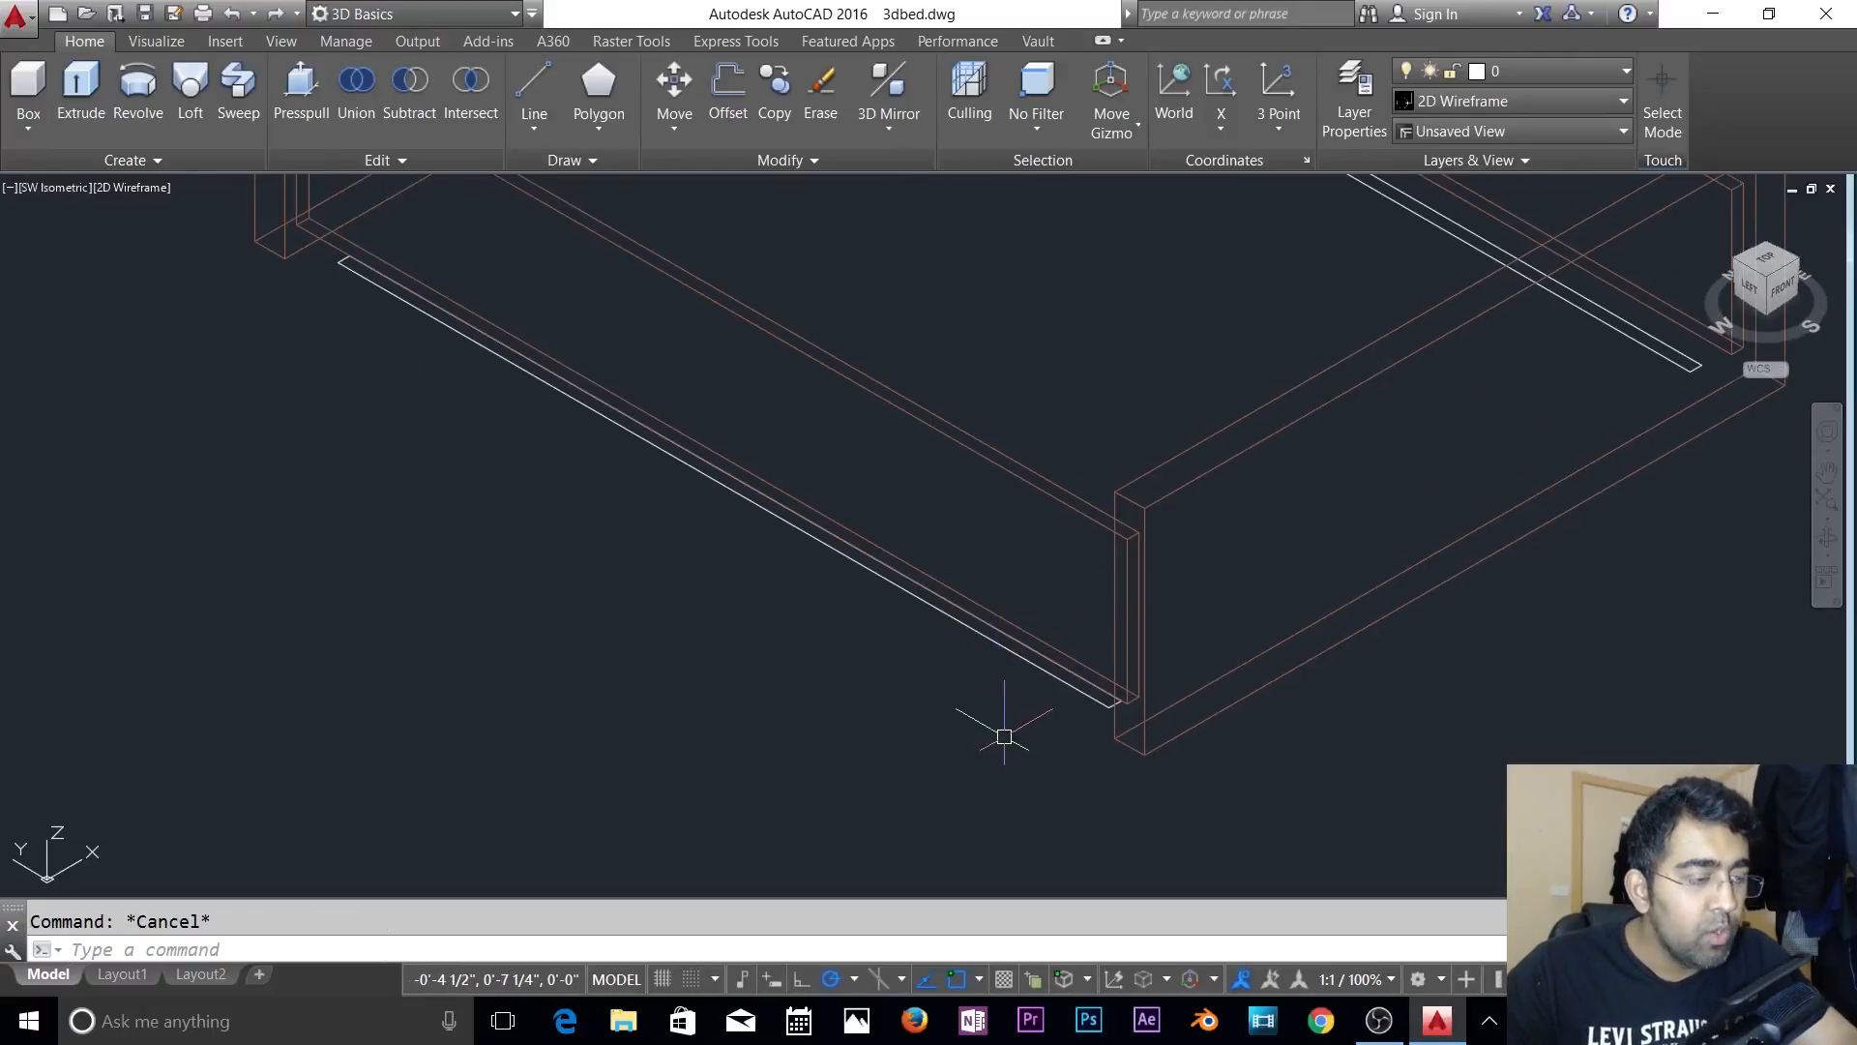
- Move both side holder strips straight up along Z by a displacement of 0,0,10
{"action": "type", "text": "m"}
{"action": "key", "text": "Return"}
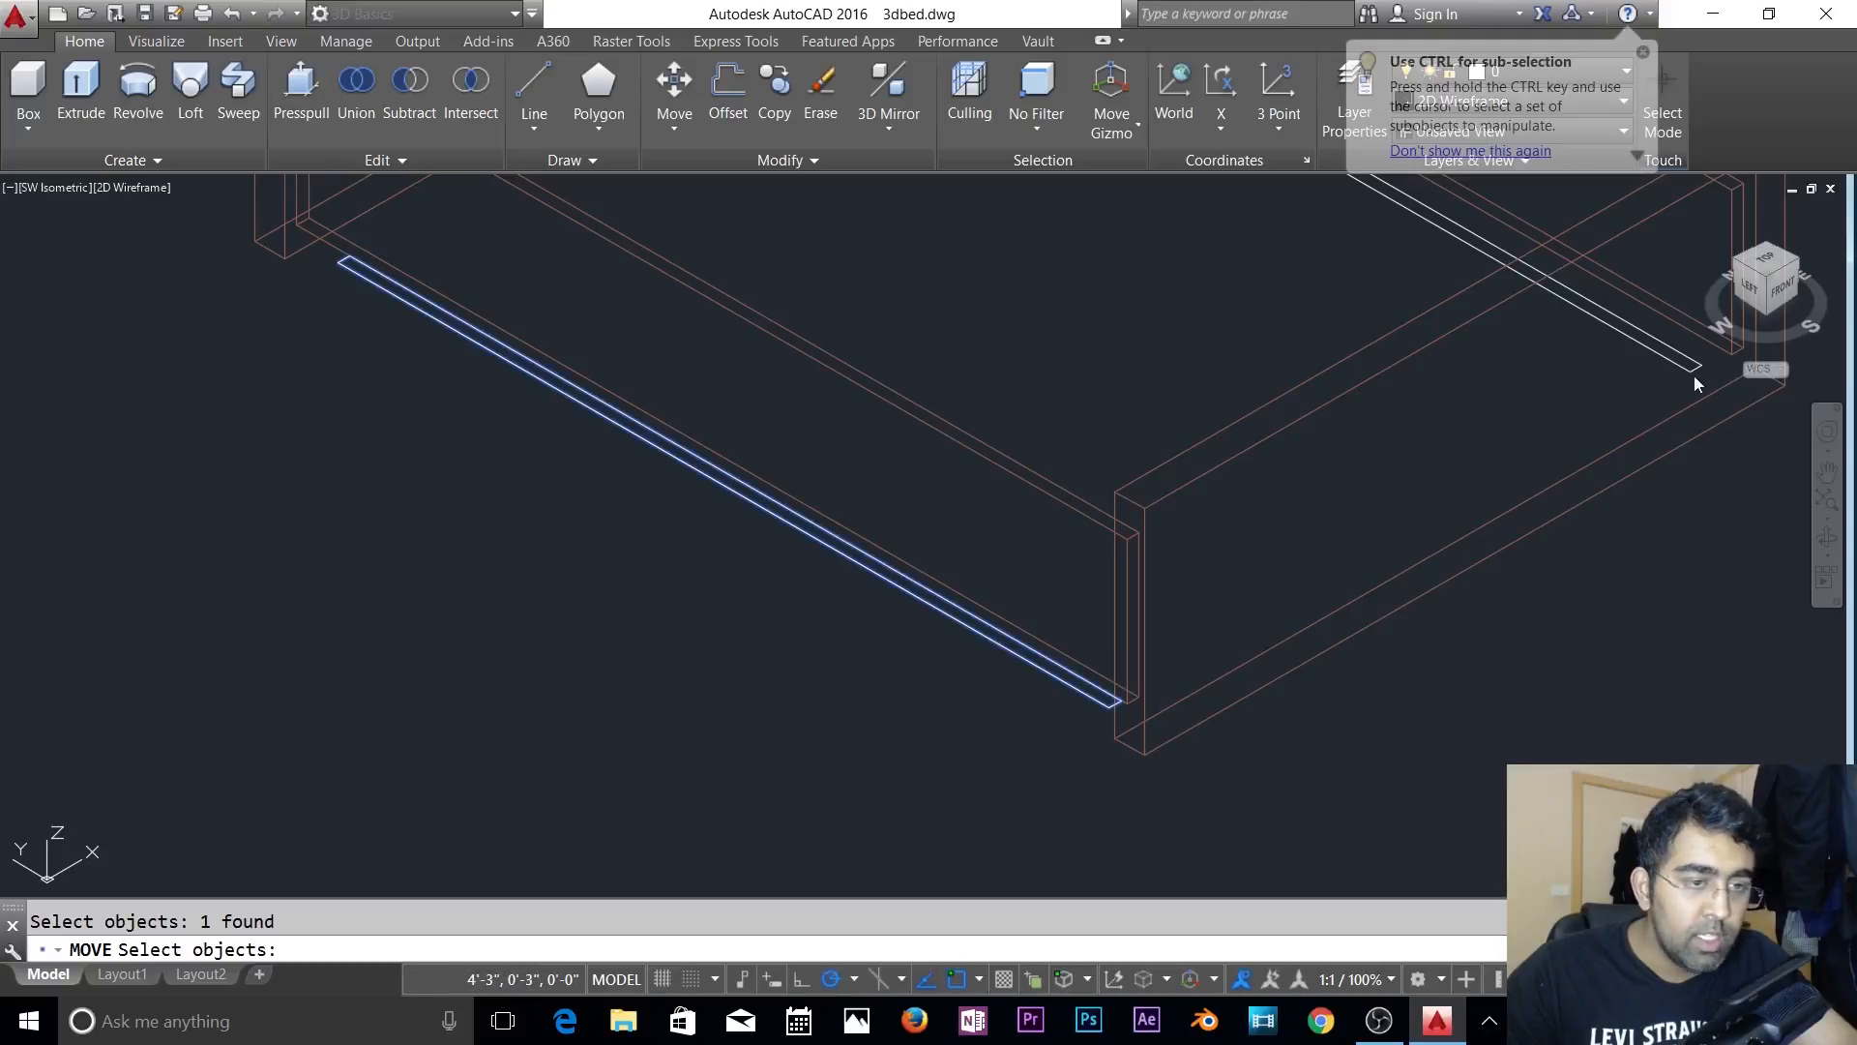
{"action": "left_click", "coordinate": [1695, 384]}
{"action": "key", "text": "Return"}
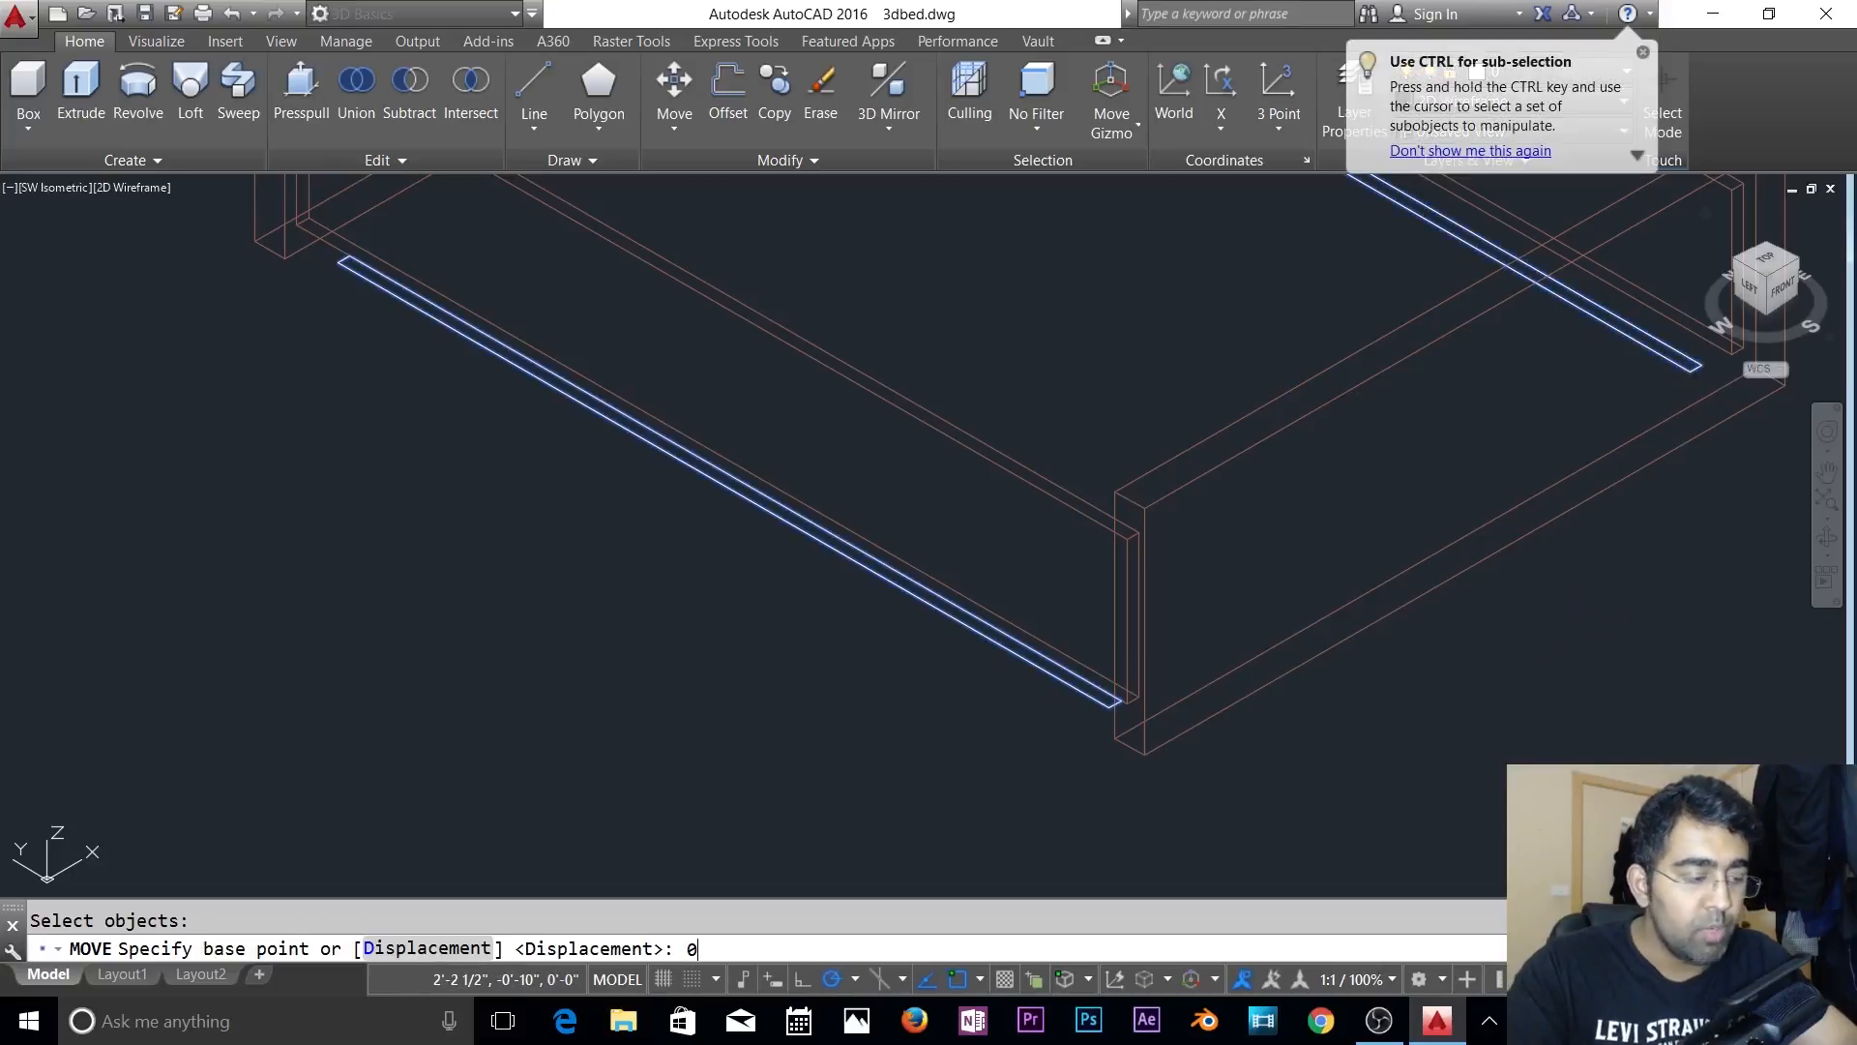
{"action": "type", "text": "0,0,10"}
{"action": "key", "text": "Return"}
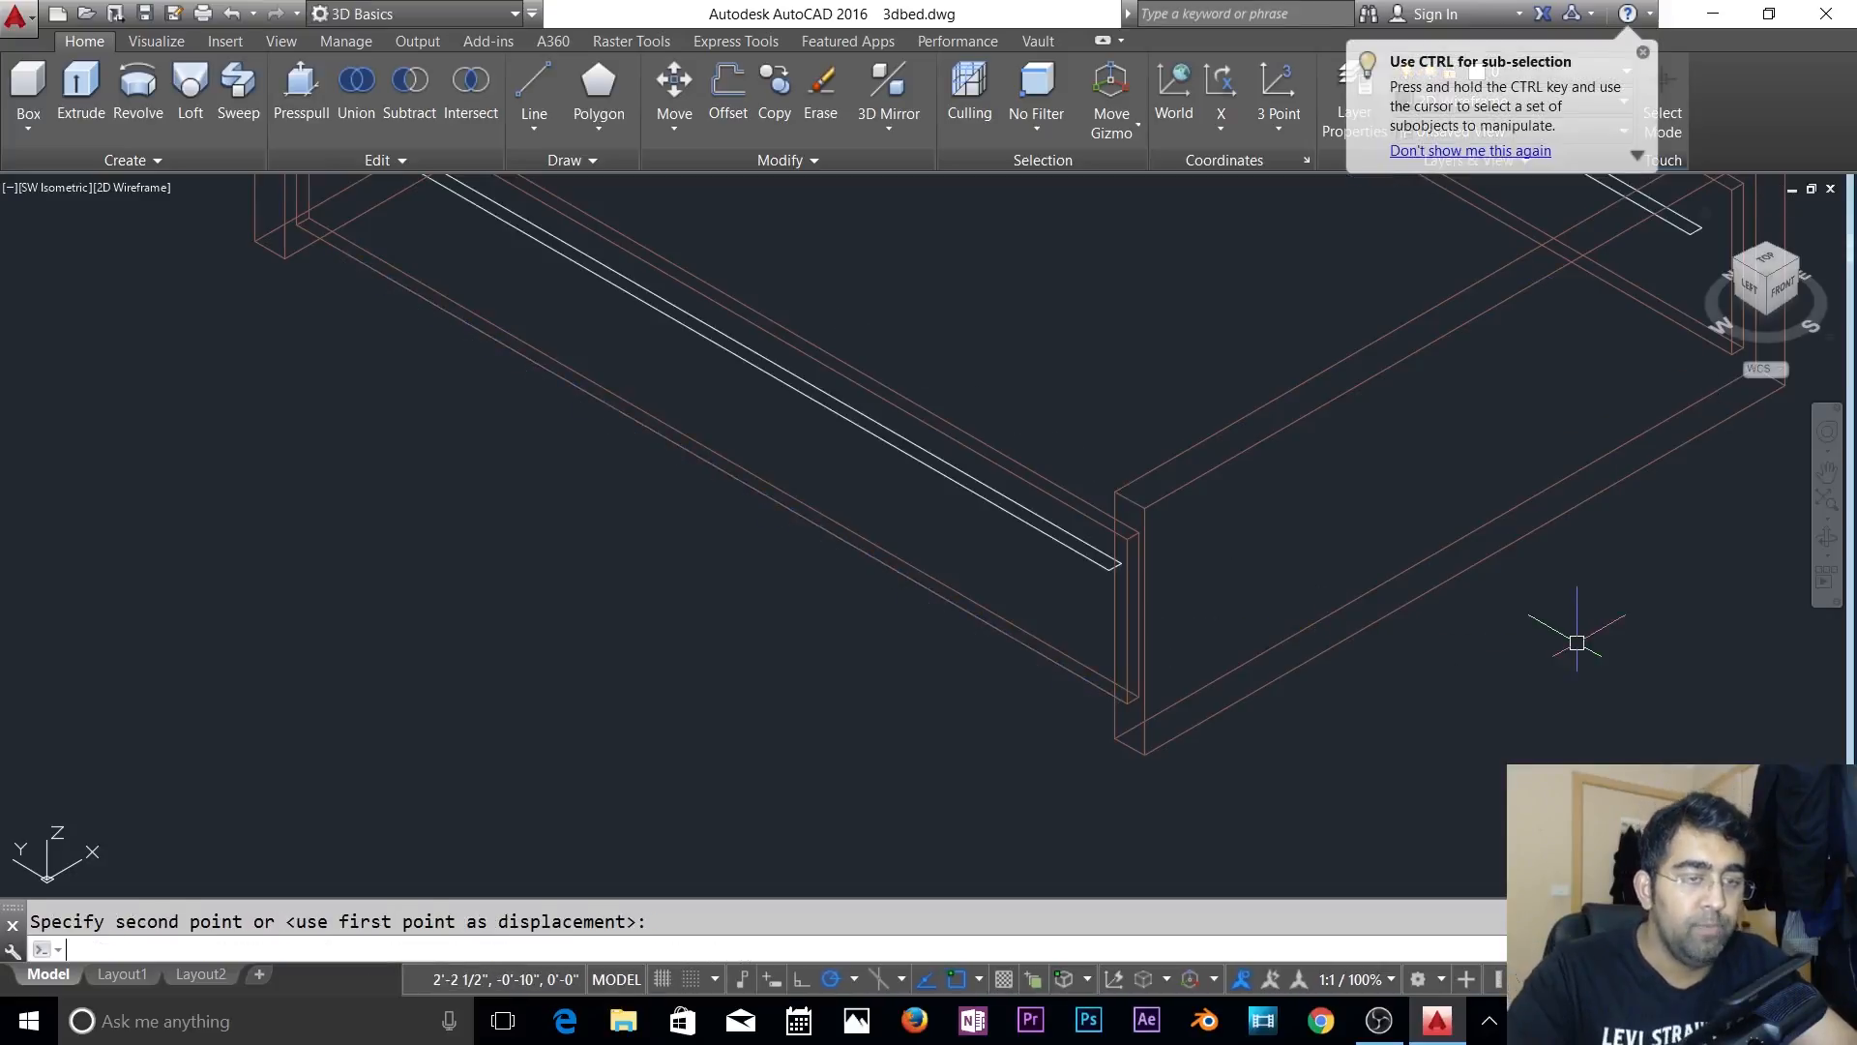
{"action": "key", "text": "Escape"}
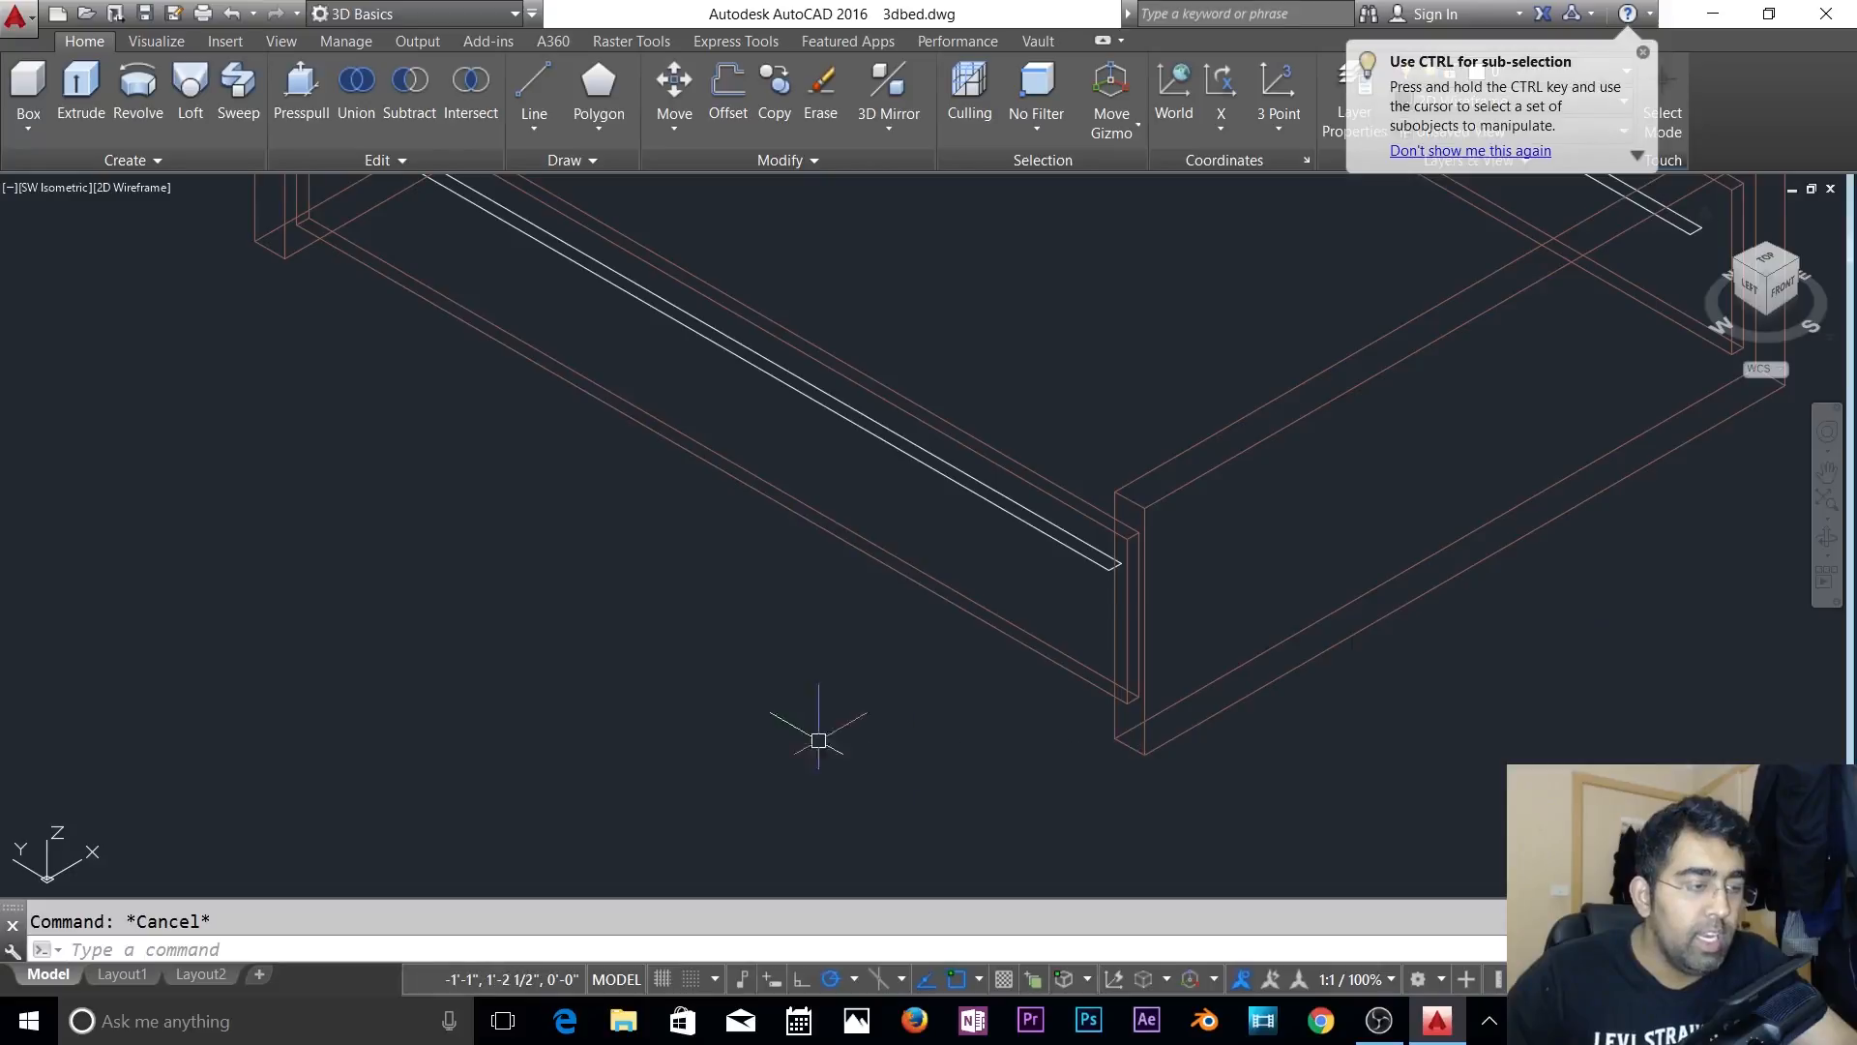
- Turn on the Metal layer to compare the central support bar with the raised side holder strips
{"action": "left_click", "coordinate": [1643, 53]}
{"action": "left_click", "coordinate": [1530, 72]}
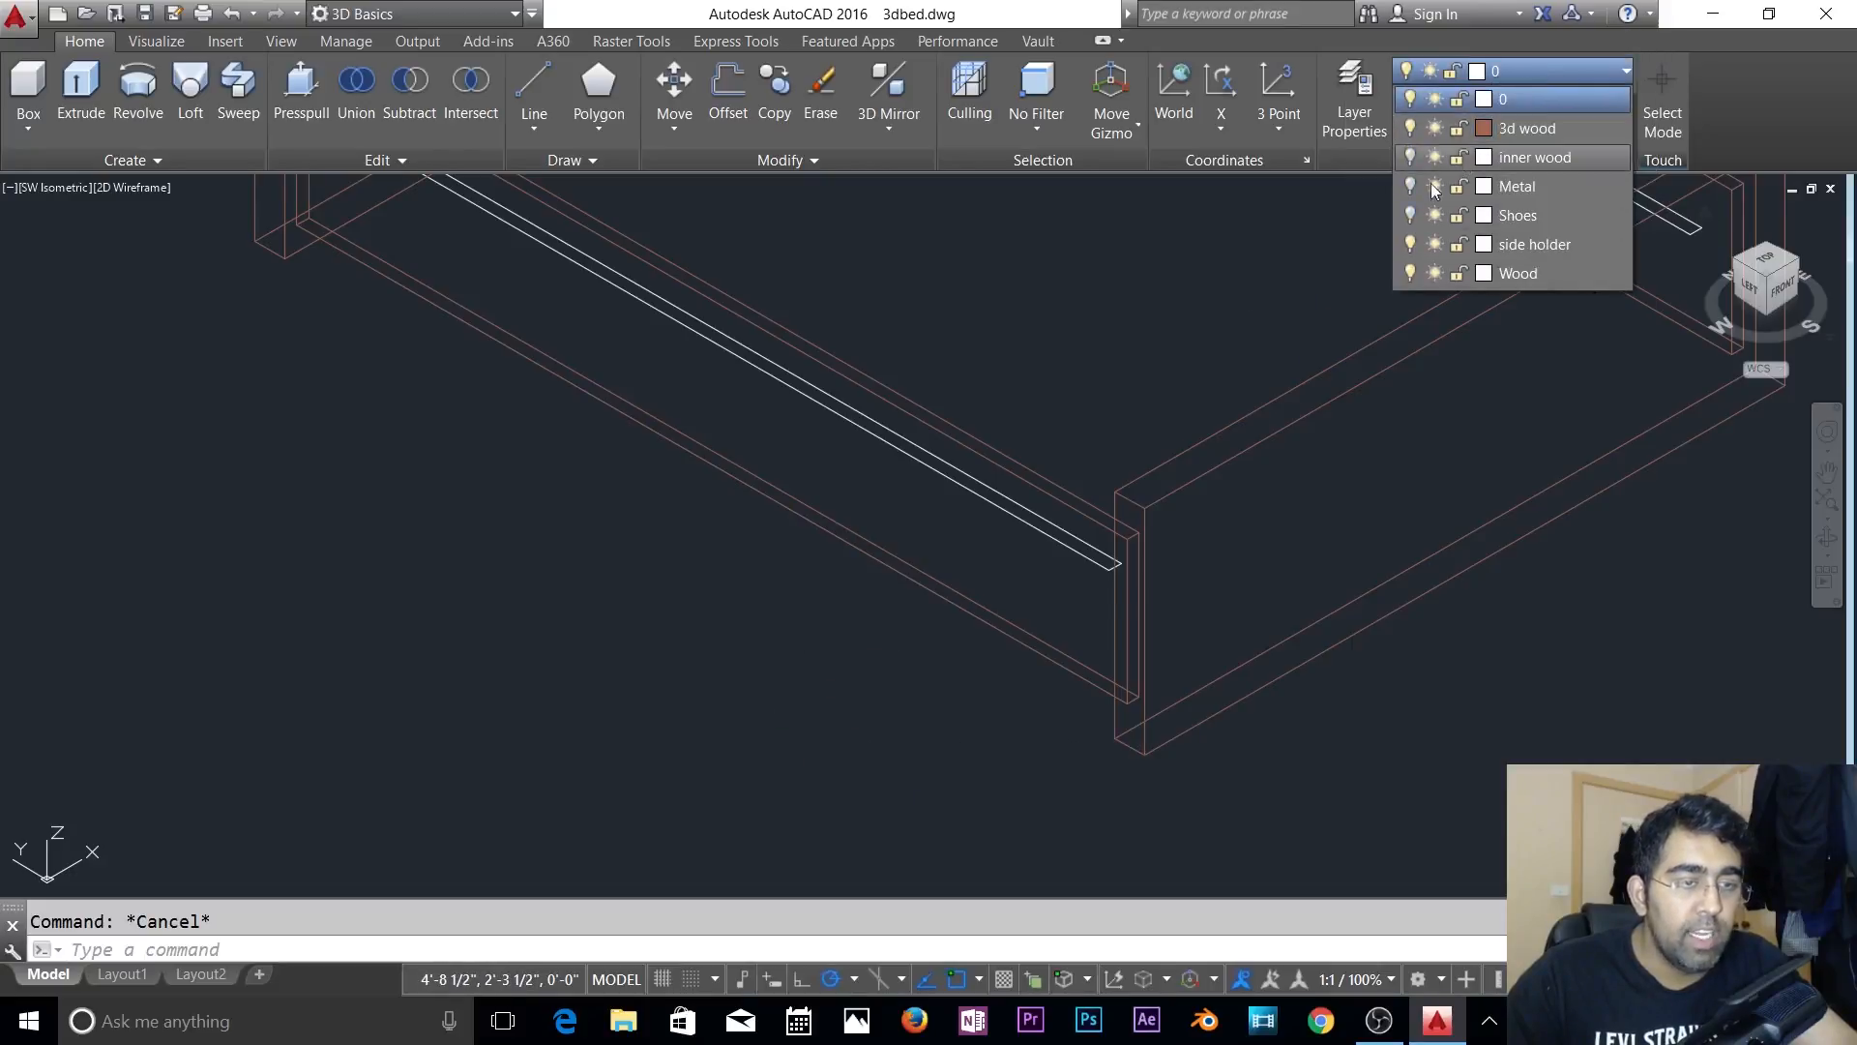
{"action": "left_click", "coordinate": [1410, 186]}
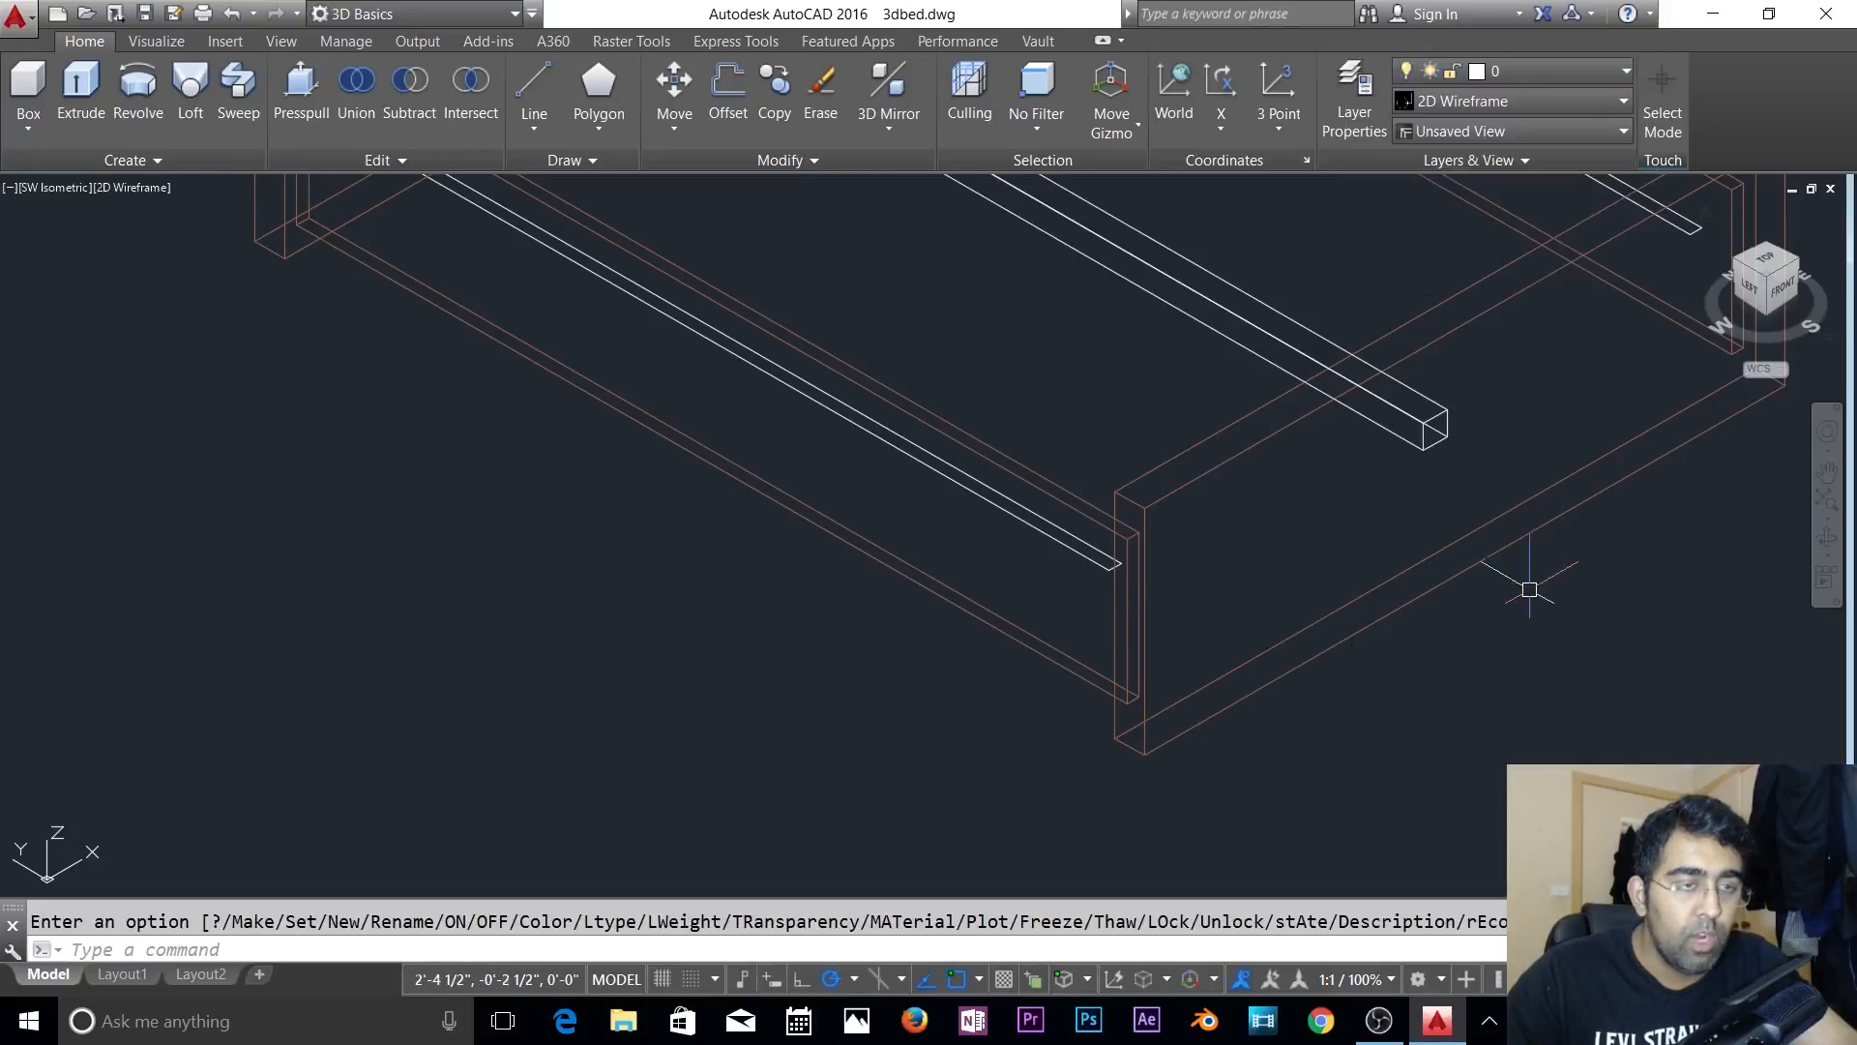
{"action": "key", "text": "Escape"}
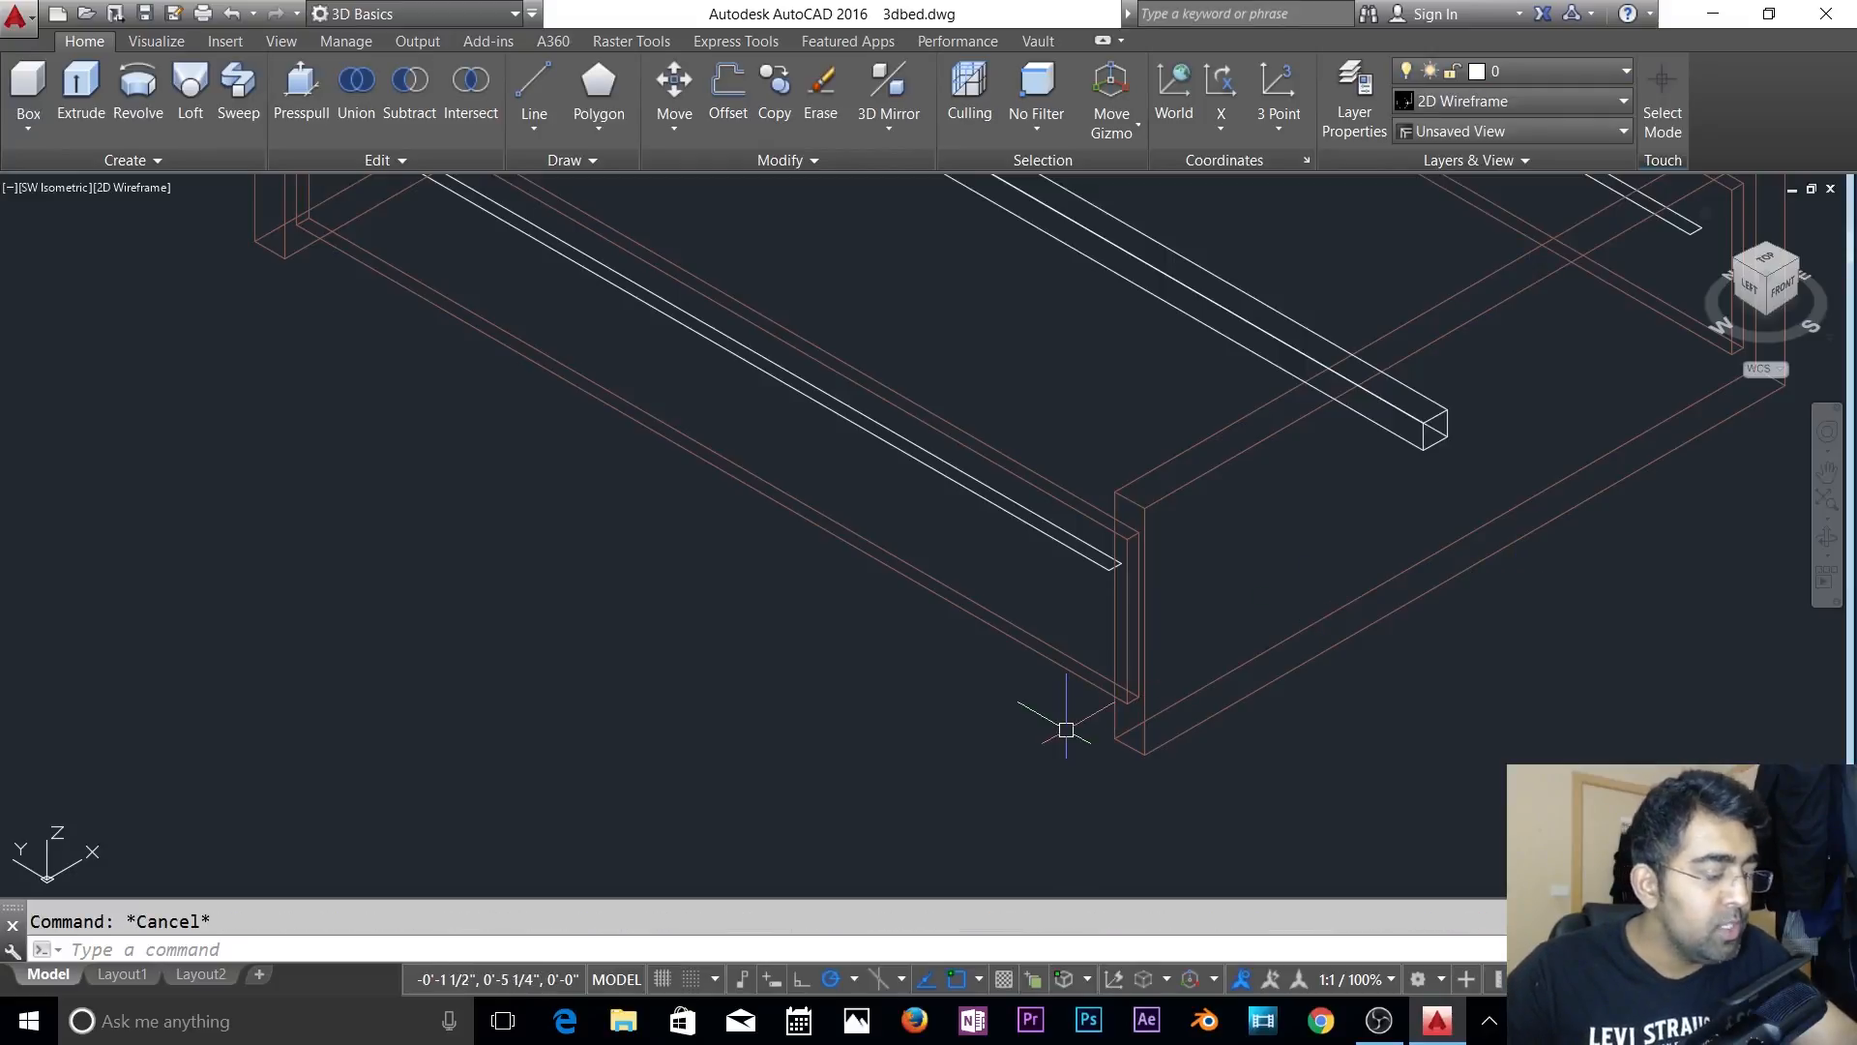
- Try extruding both side holder strips upward by 1 inch, inspect them against the metal bar, and undo the extrusion
{"action": "type", "text": "EXt"}
{"action": "key", "text": "Return"}
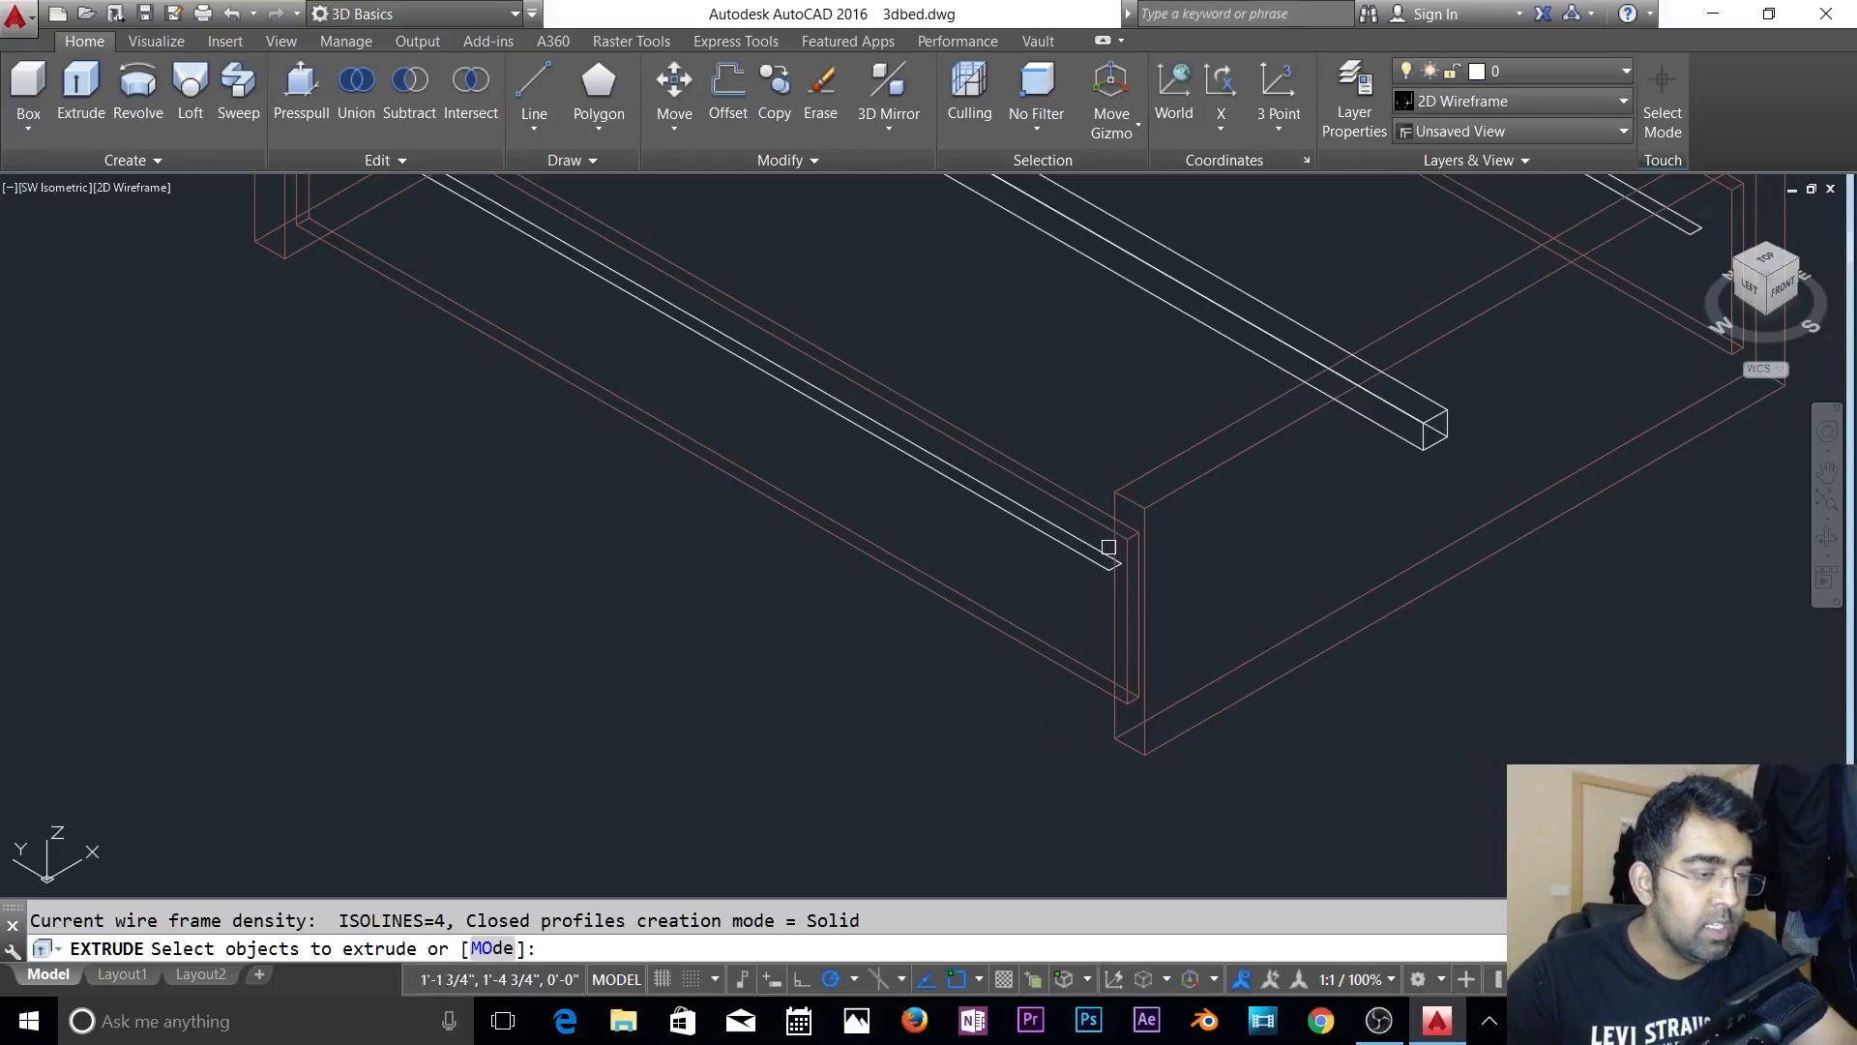
{"action": "left_click", "coordinate": [1074, 544]}
{"action": "scroll", "coordinate": [1204, 609], "scroll_direction": "down", "scroll_amount": 2}
{"action": "middle_click_drag", "start_coordinate": [1204, 609], "coordinate": [1051, 773]}
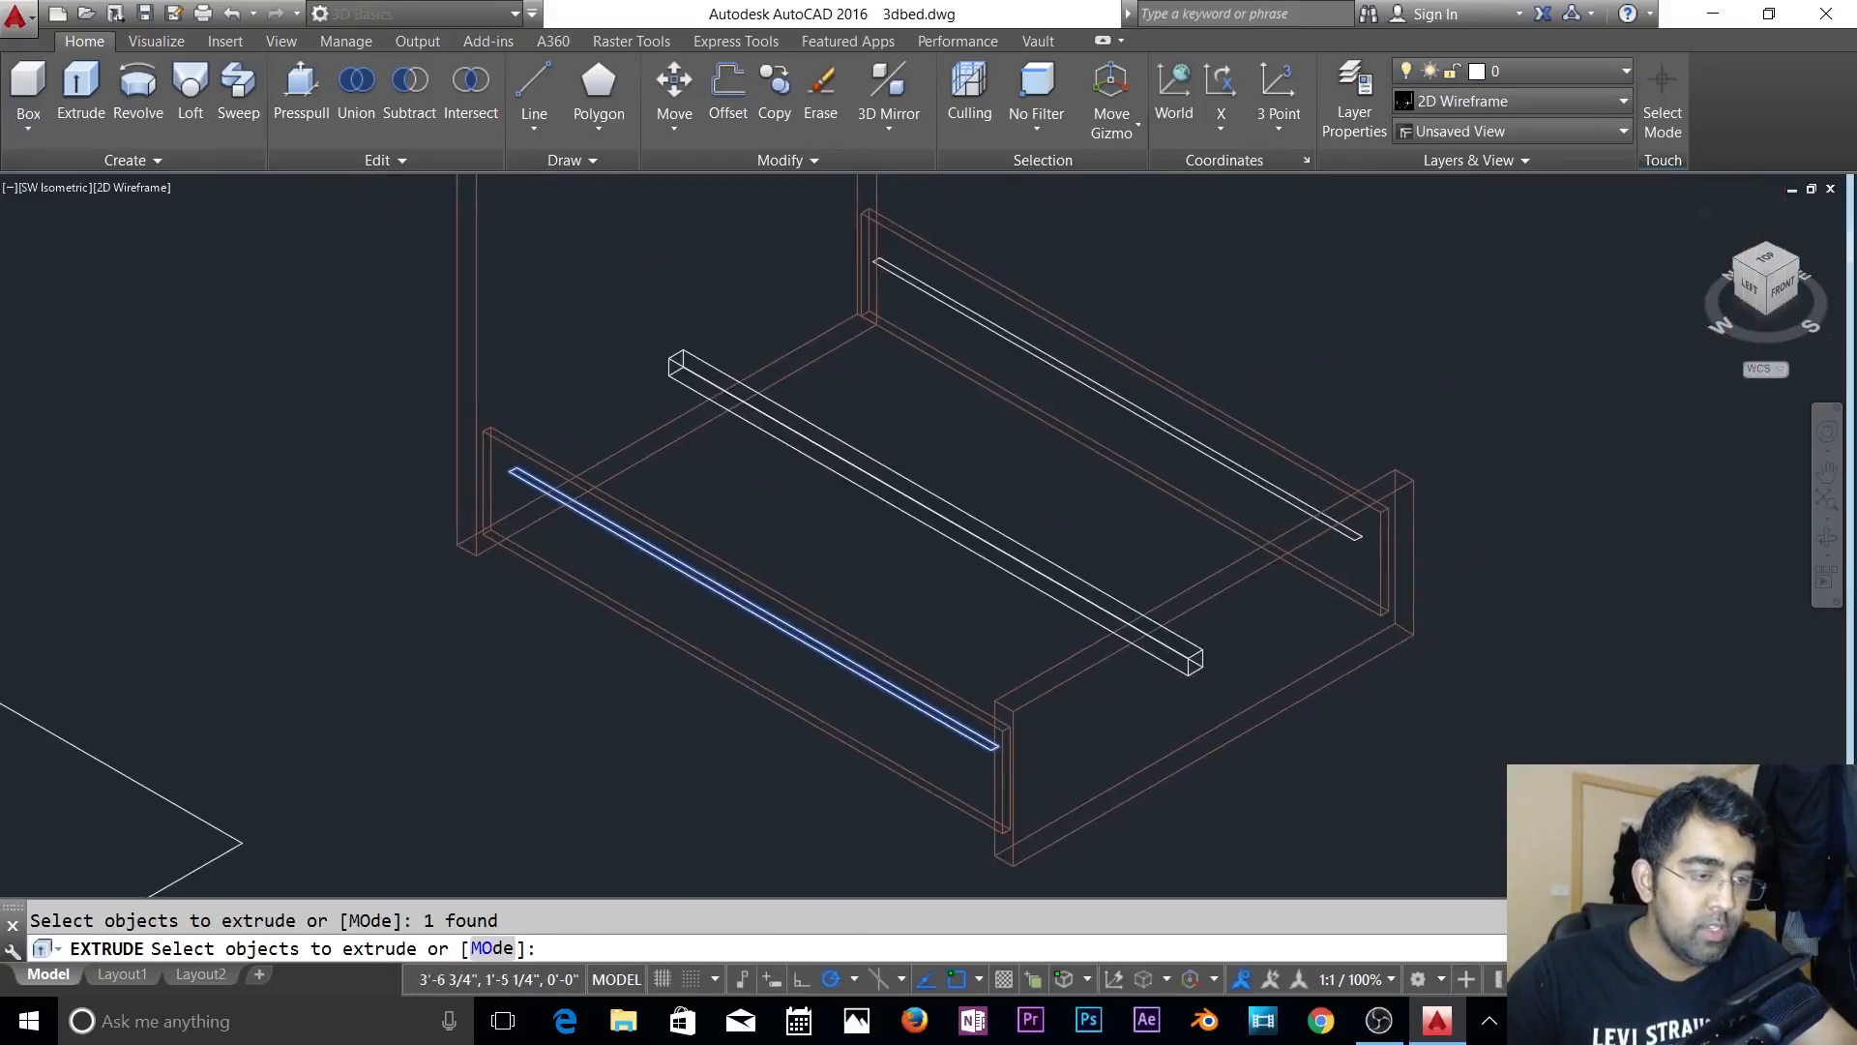
{"action": "left_click", "coordinate": [1245, 474]}
{"action": "key", "text": "Return"}
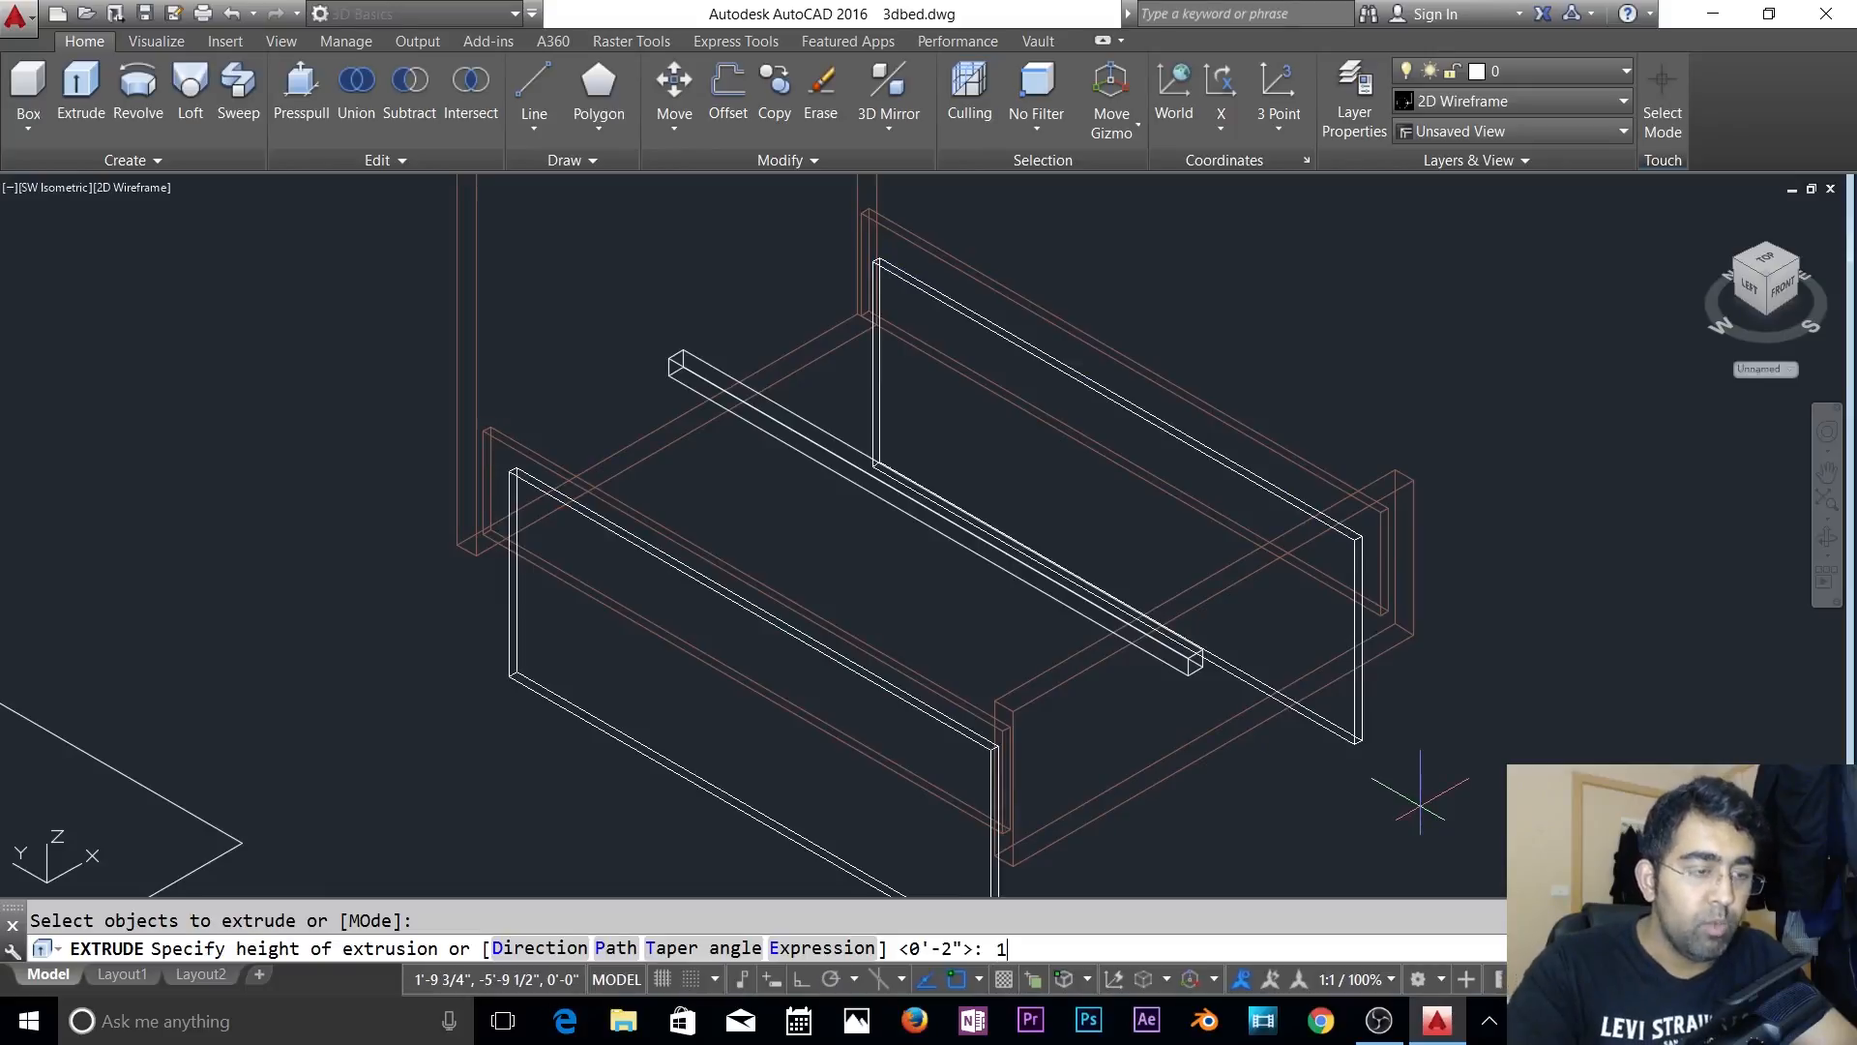
{"action": "type", "text": "1"}
{"action": "key", "text": "Return"}
{"action": "key", "text": "Escape"}
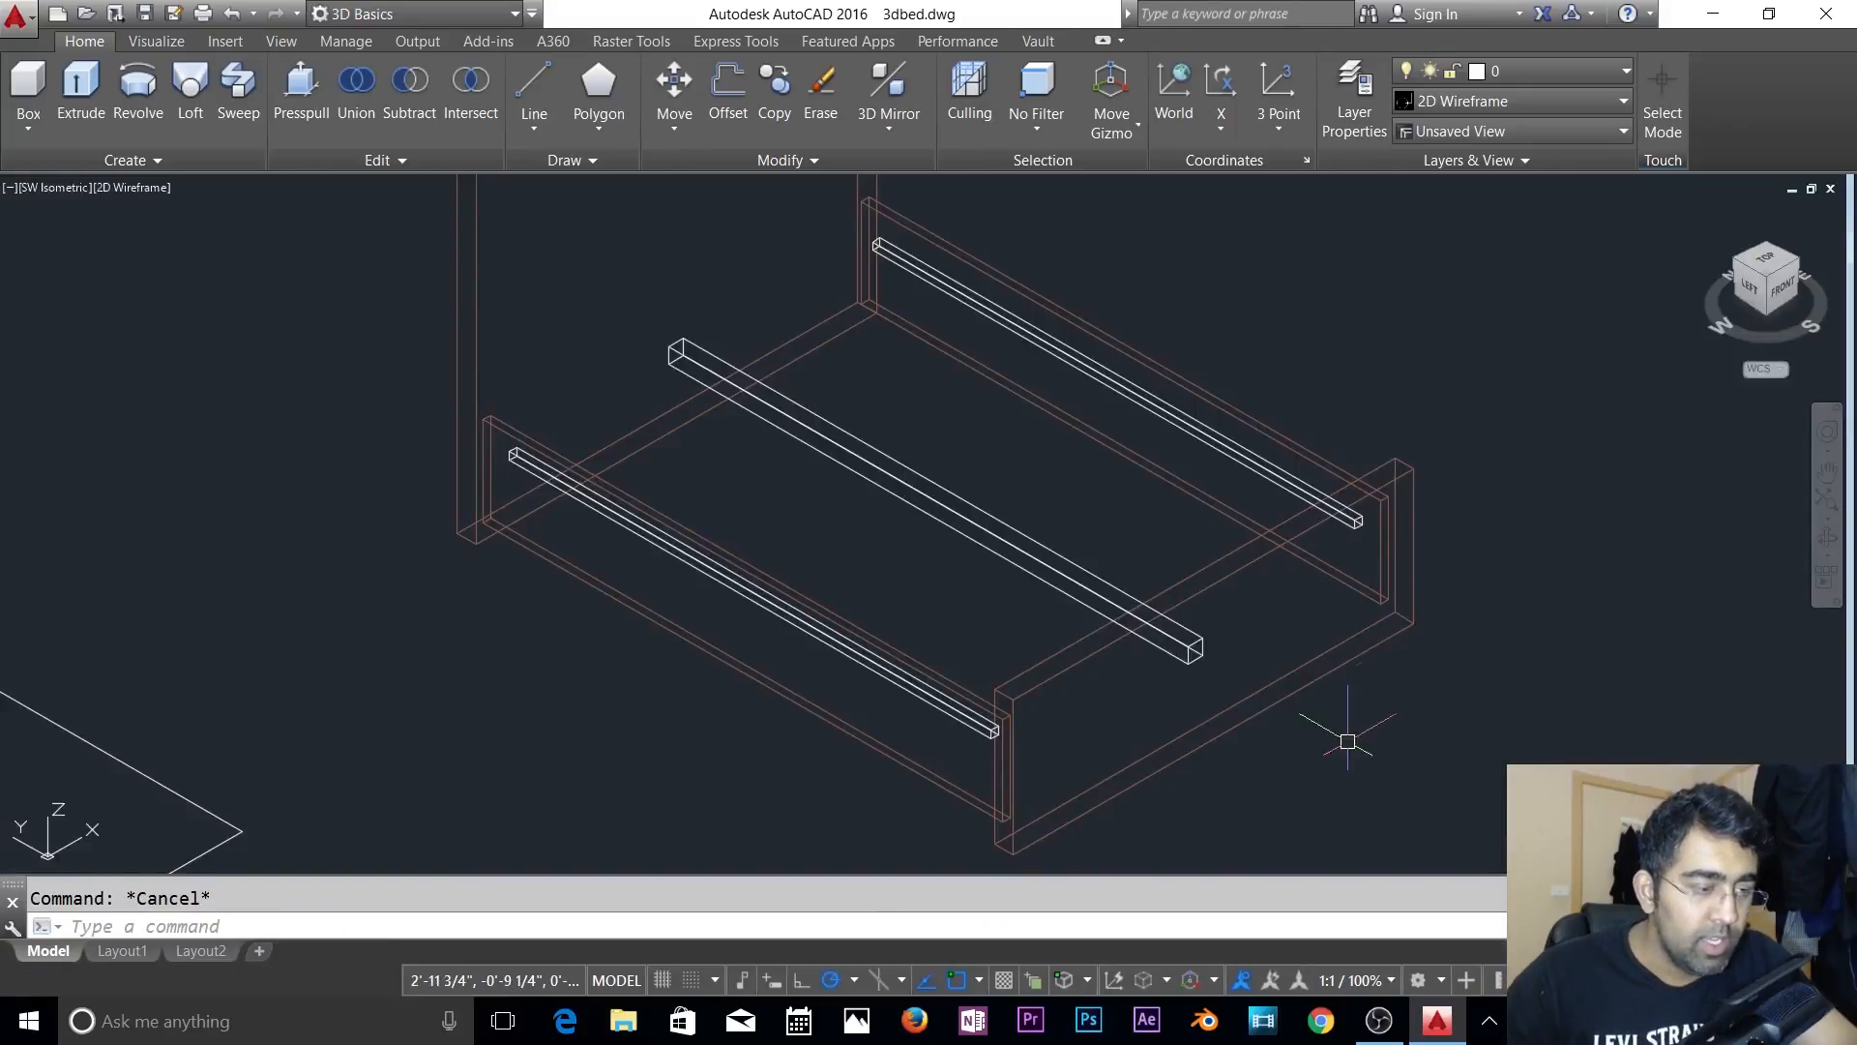
{"action": "scroll", "coordinate": [978, 684], "scroll_direction": "up", "scroll_amount": 3}
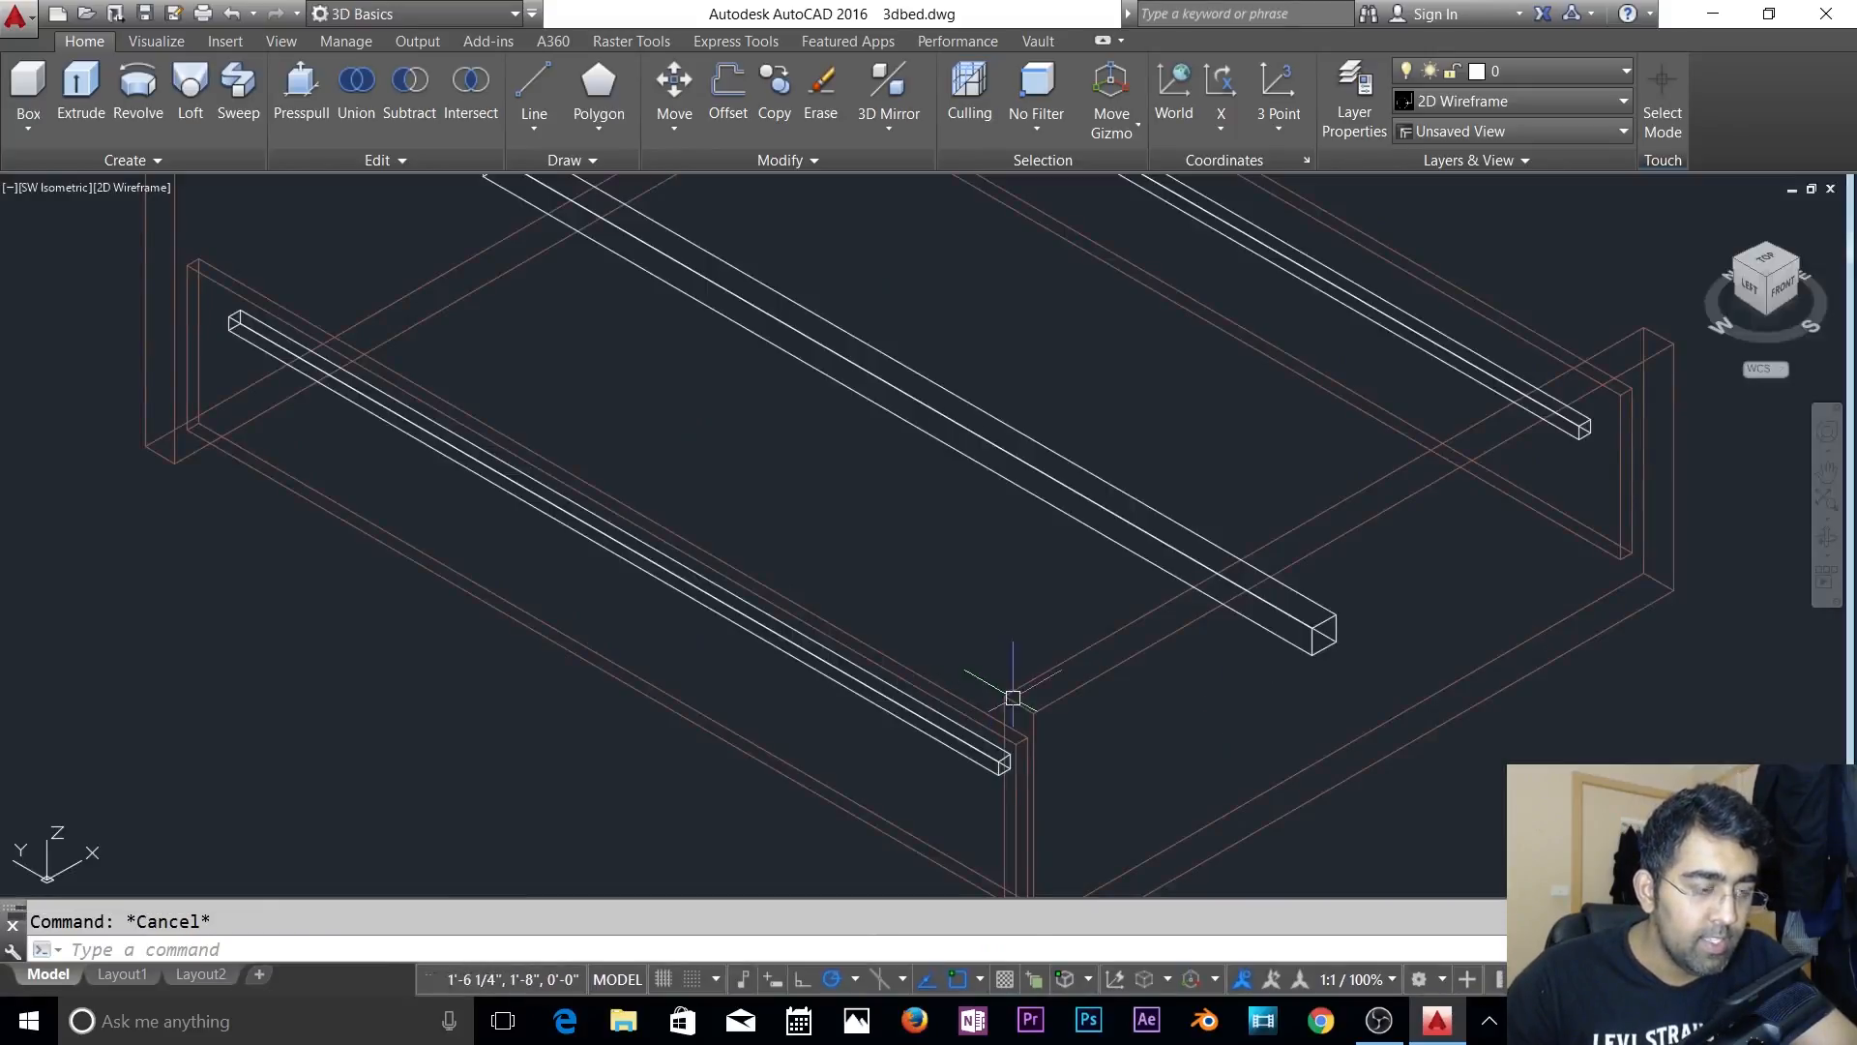
{"action": "scroll", "coordinate": [1451, 646], "scroll_direction": "down", "scroll_amount": 2}
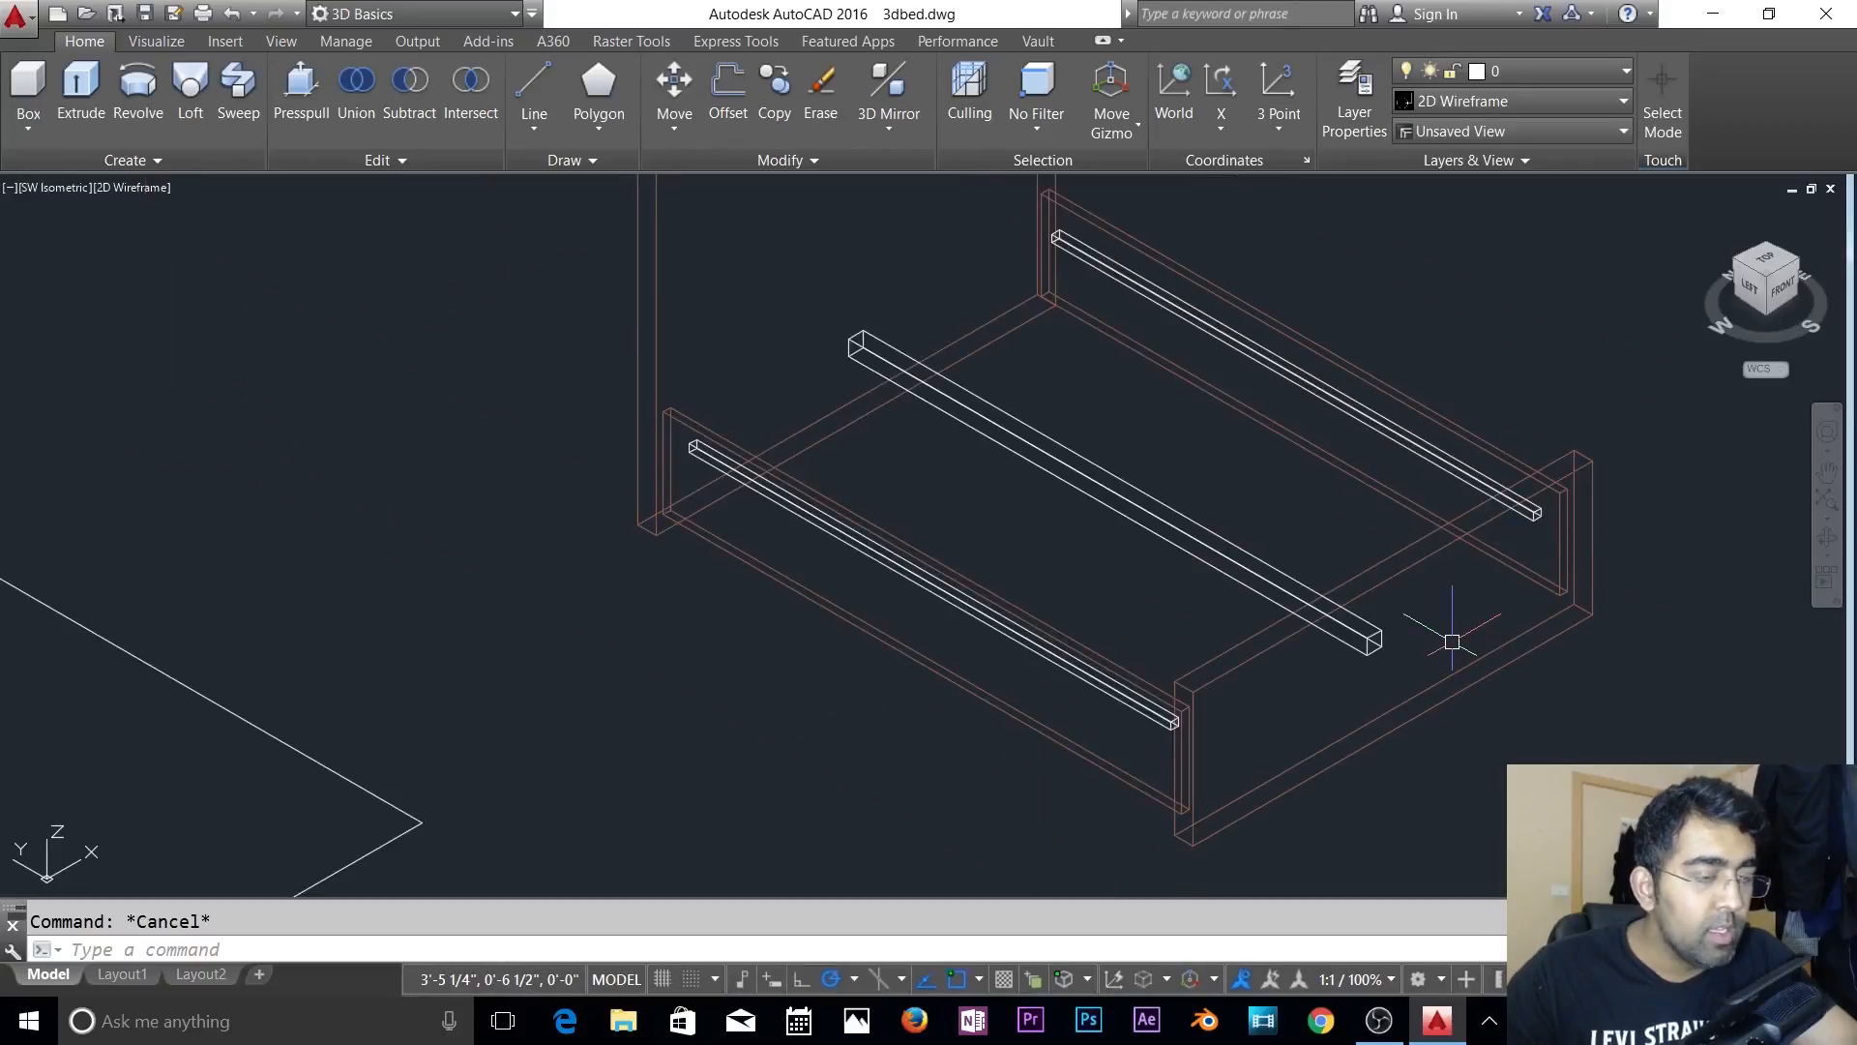
{"action": "scroll", "coordinate": [1451, 642], "scroll_direction": "up", "scroll_amount": 4}
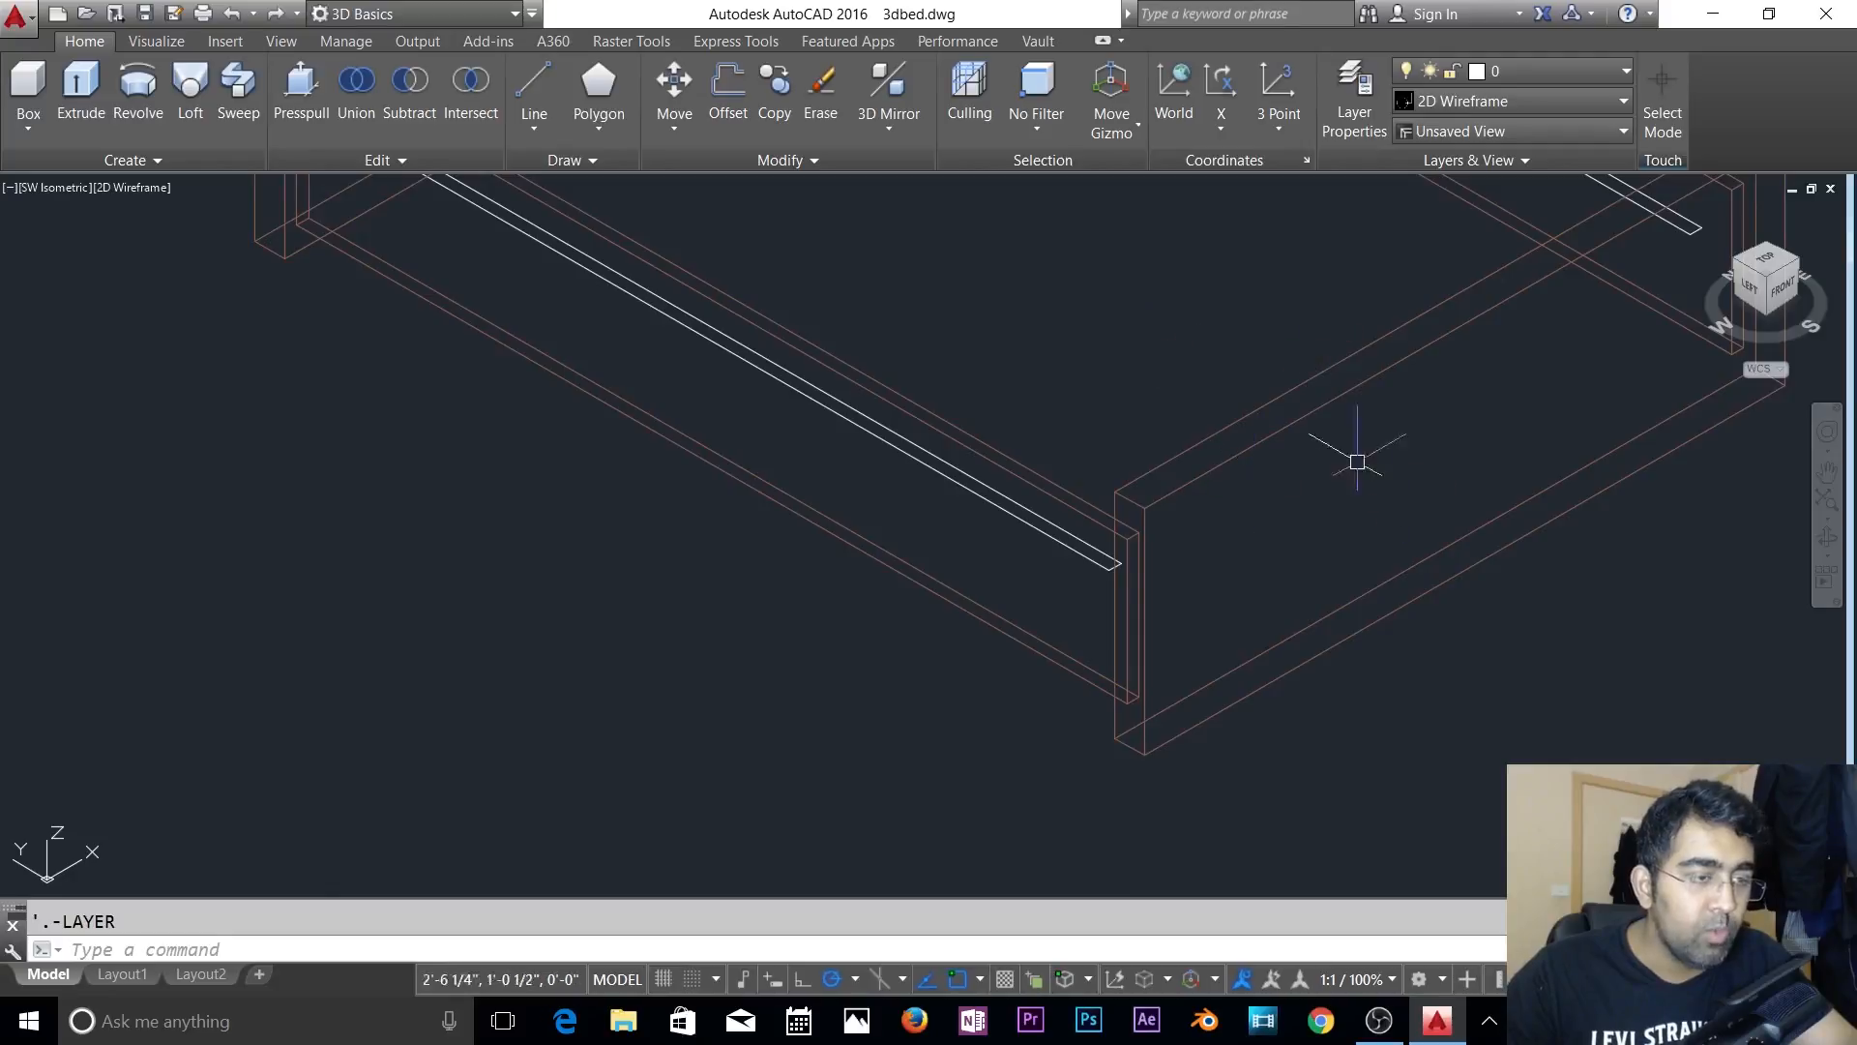
- Turn on the Shoes layer to show the square outlines at the bed's corners
{"action": "left_click", "coordinate": [1482, 73]}
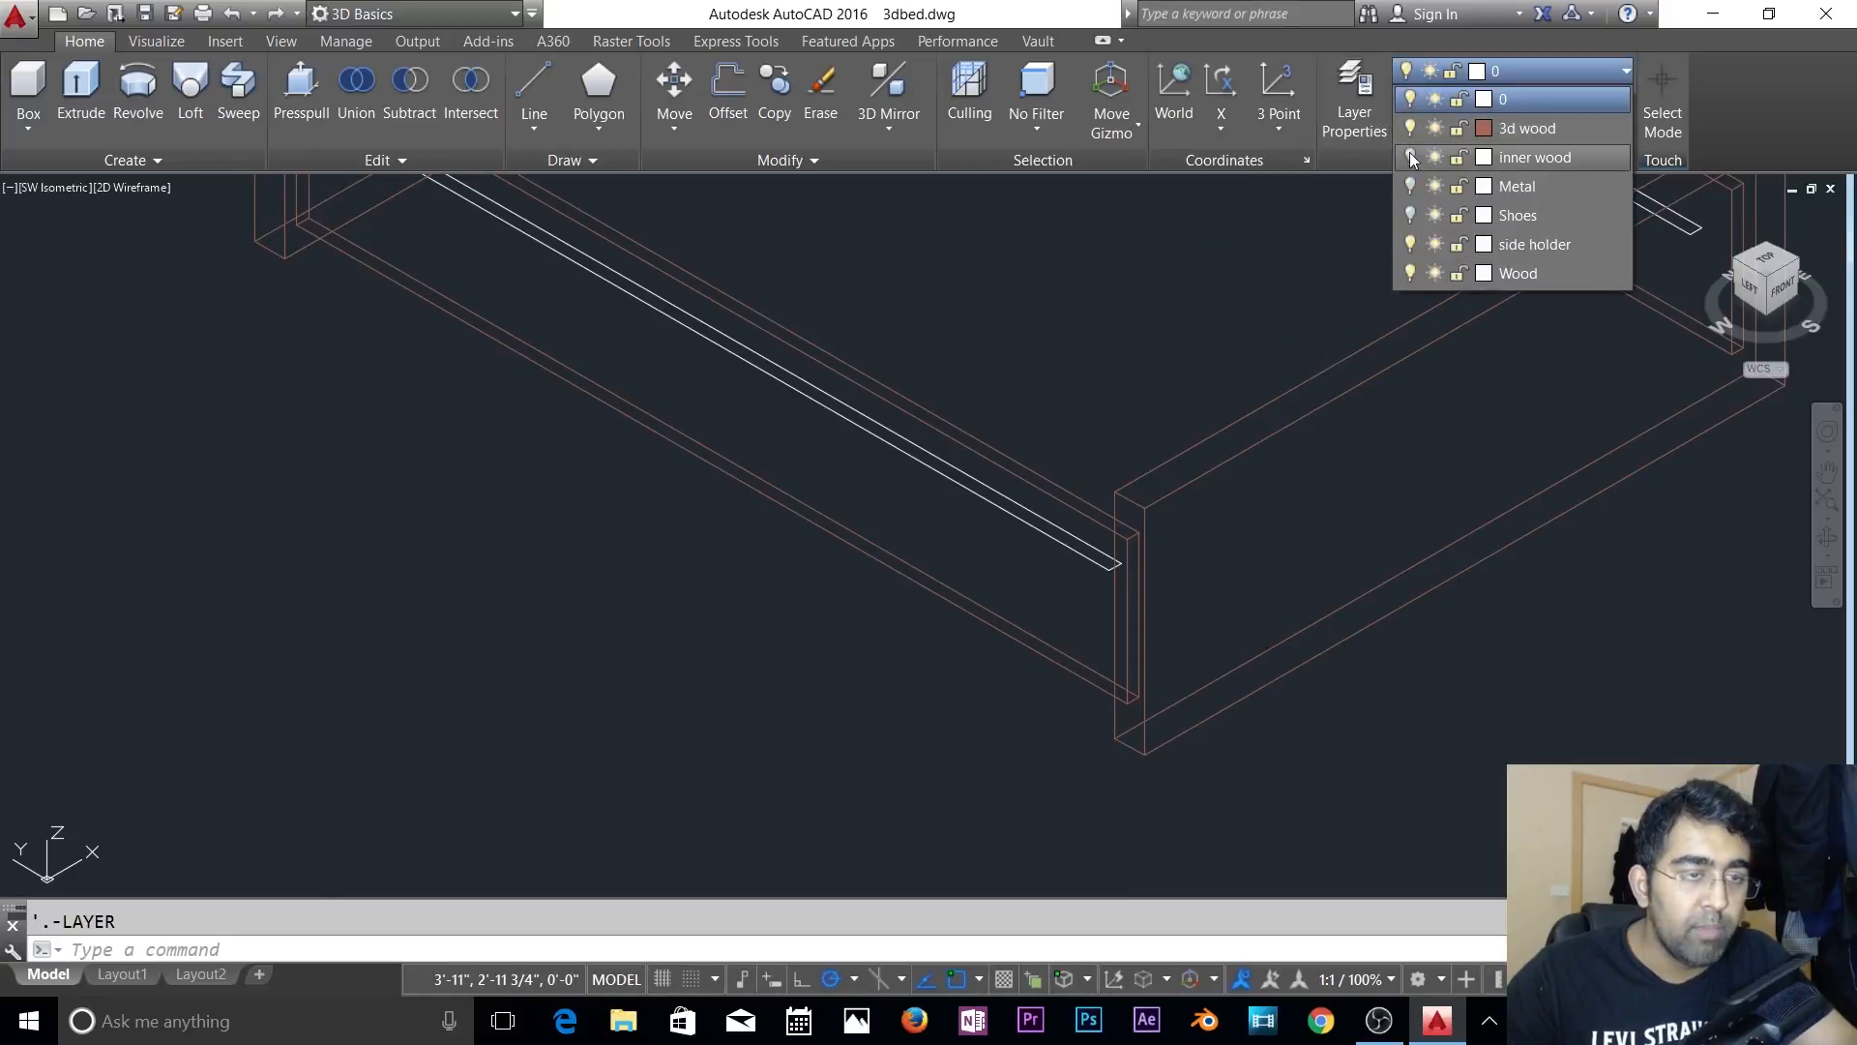
{"action": "left_click", "coordinate": [1412, 215]}
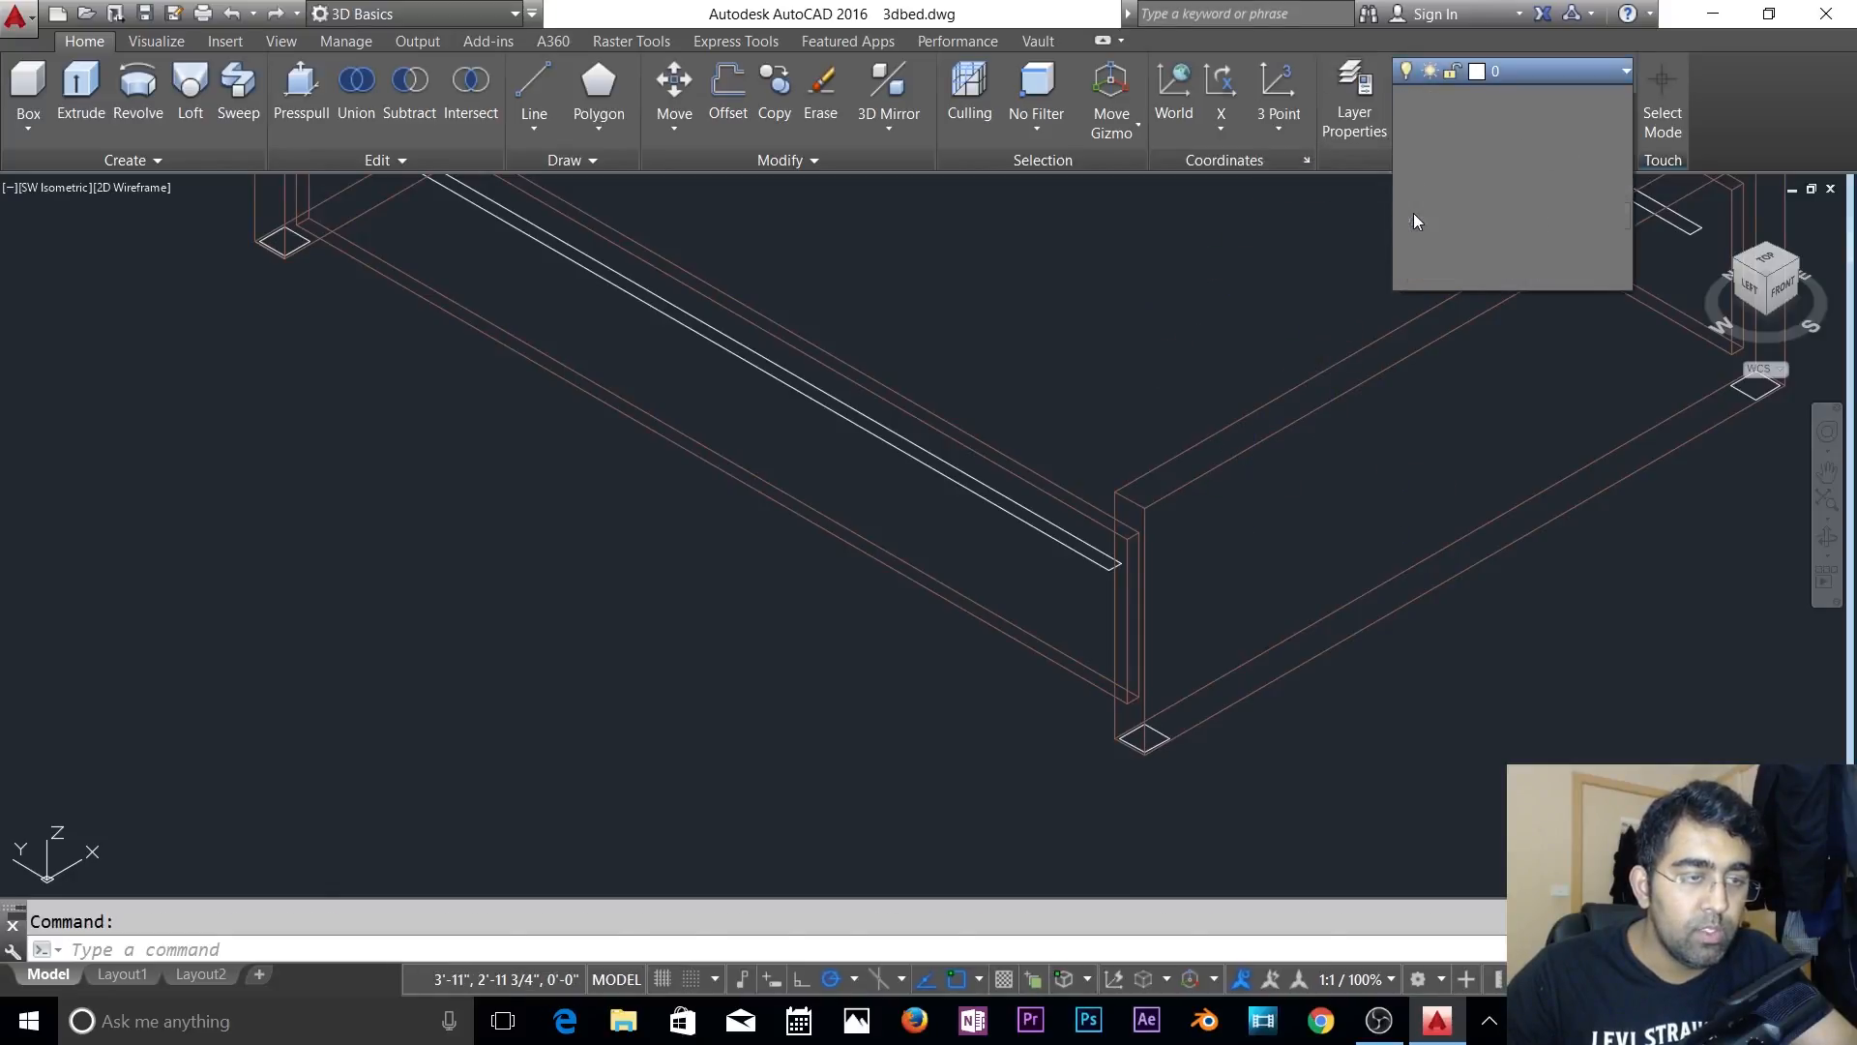
{"action": "left_click", "coordinate": [1515, 87]}
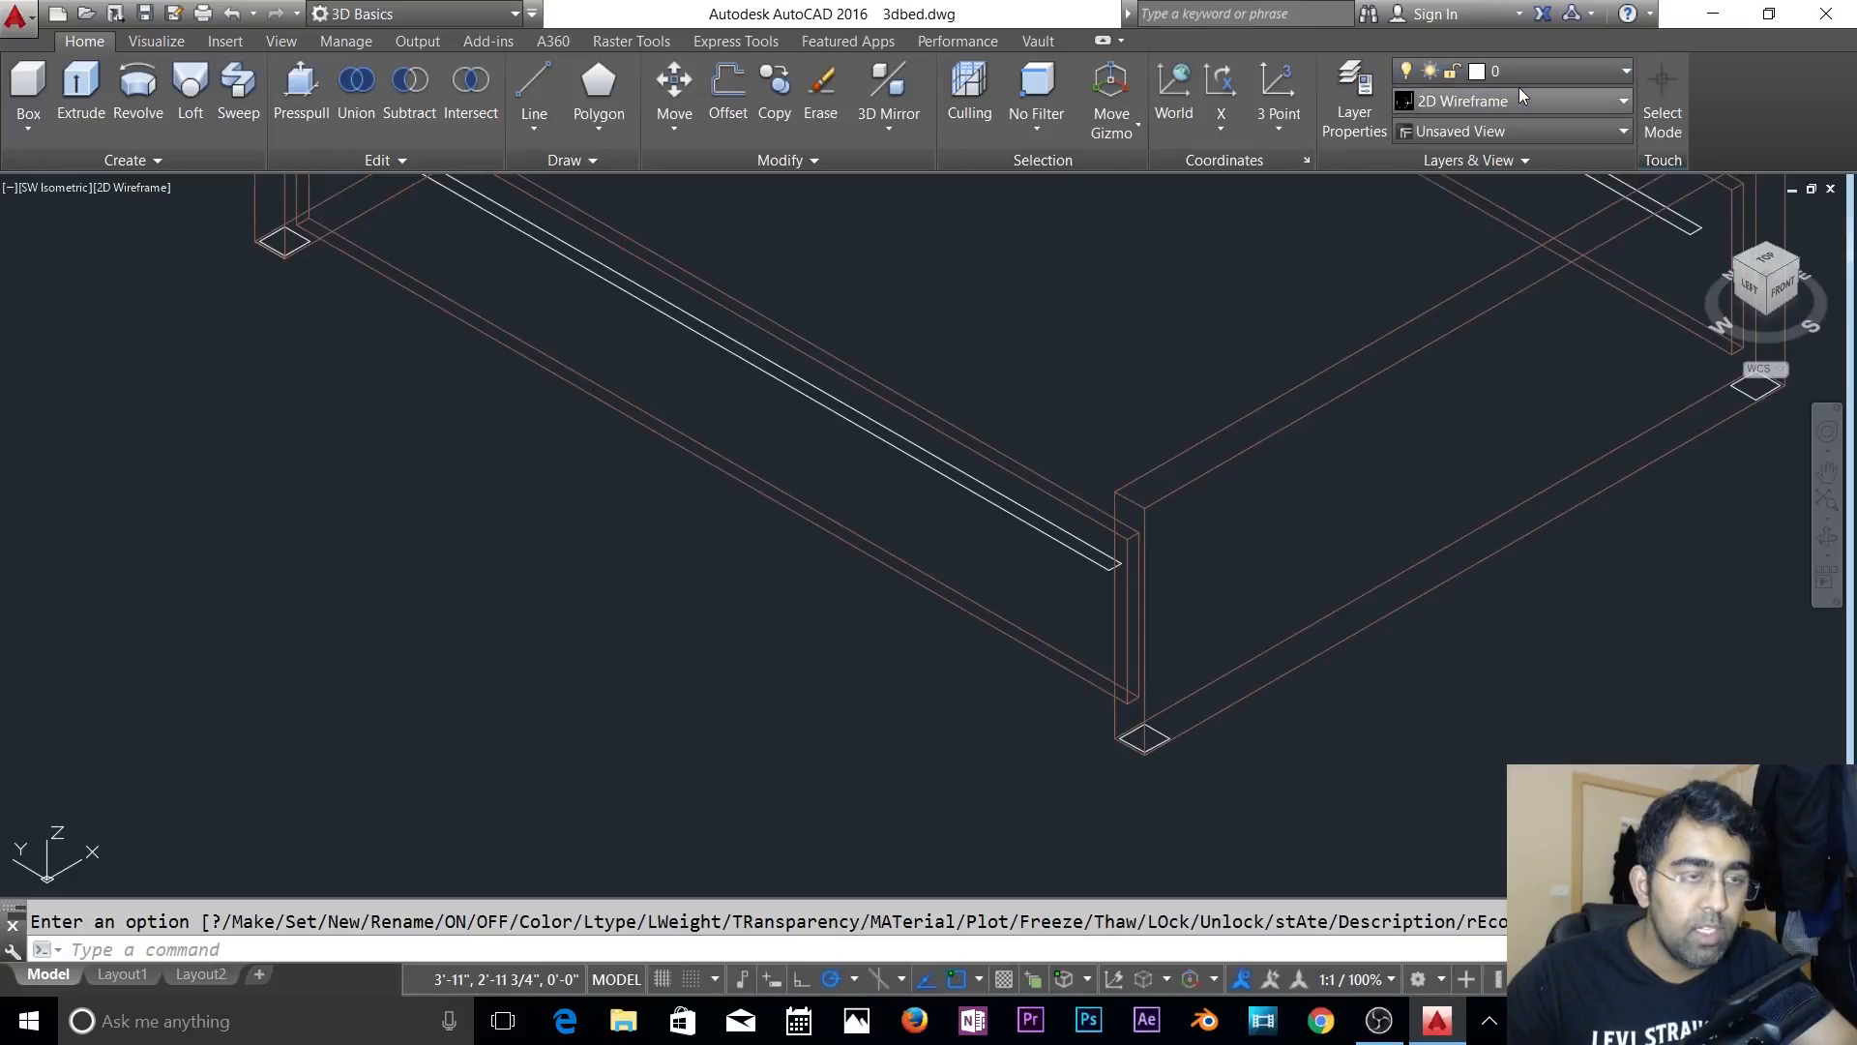
- Turn off the Shoes layer and turn on the Metal layer to show the central support bar
{"action": "left_click", "coordinate": [1521, 65]}
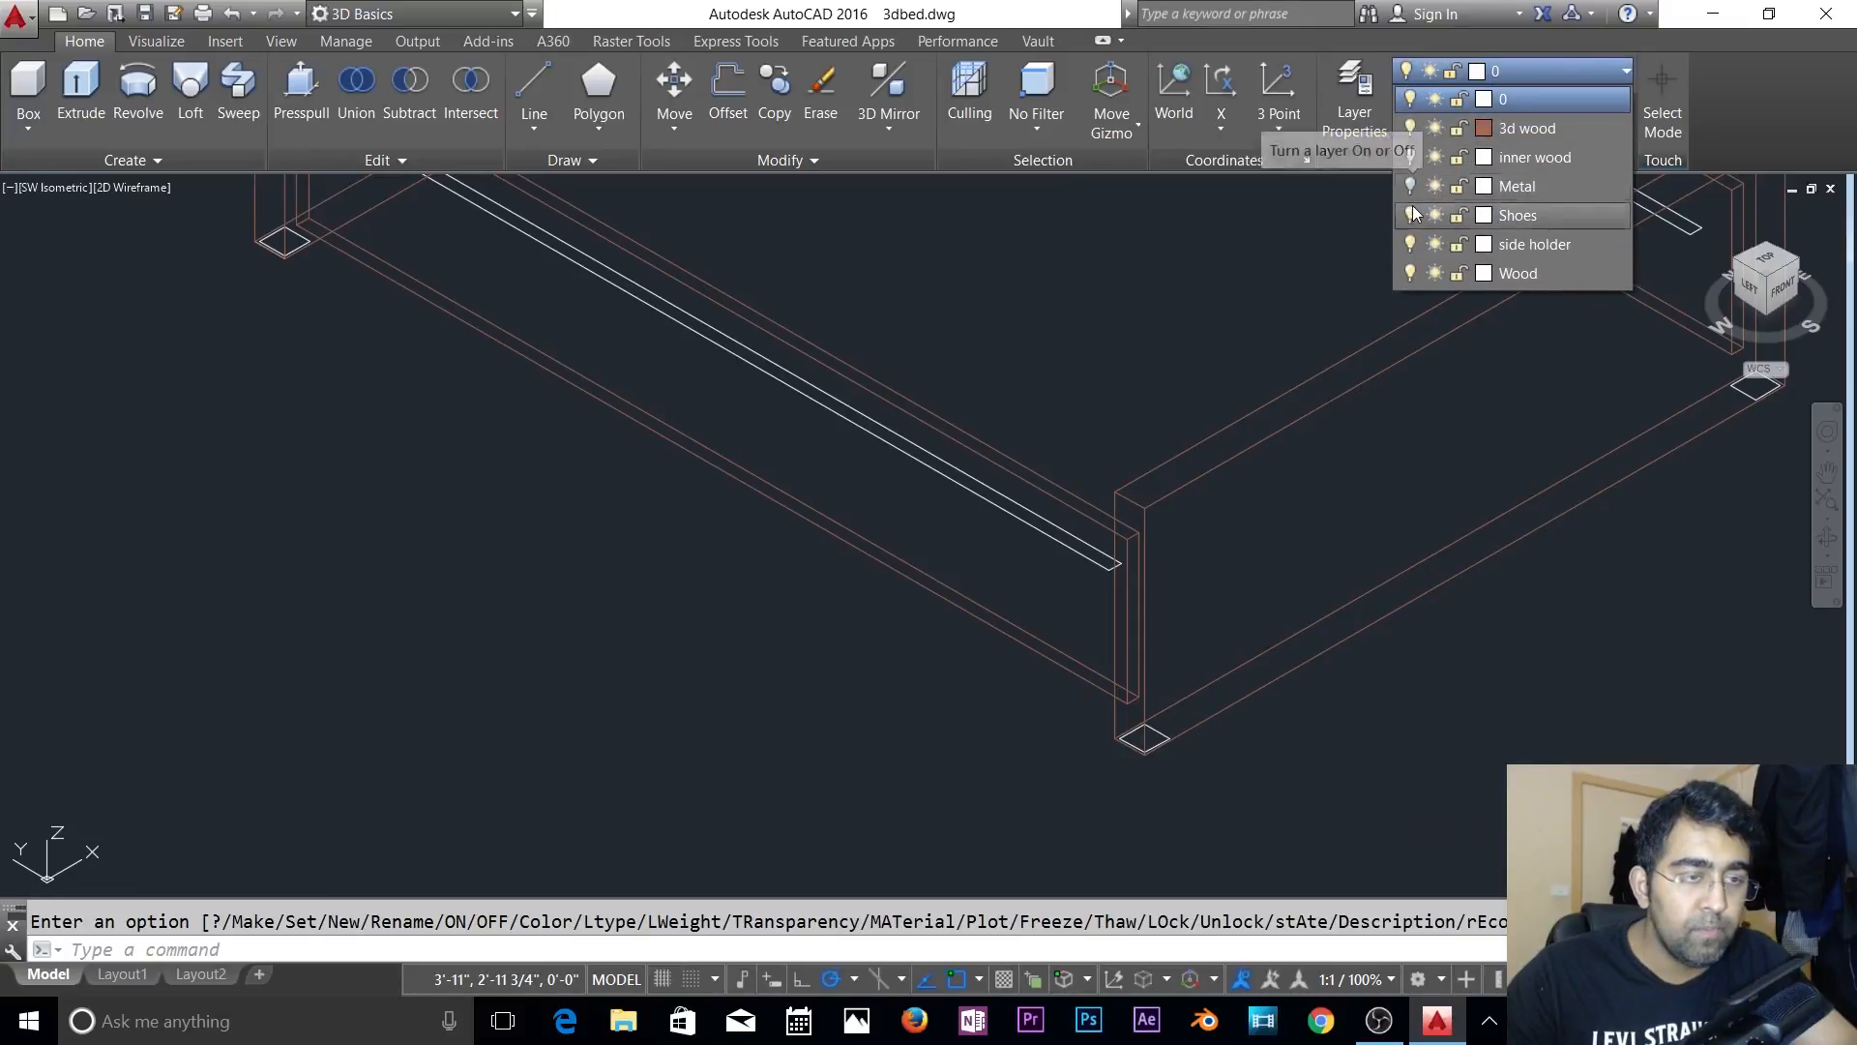
{"action": "left_click", "coordinate": [1410, 215]}
{"action": "left_click", "coordinate": [1410, 186]}
{"action": "left_click", "coordinate": [1582, 671]}
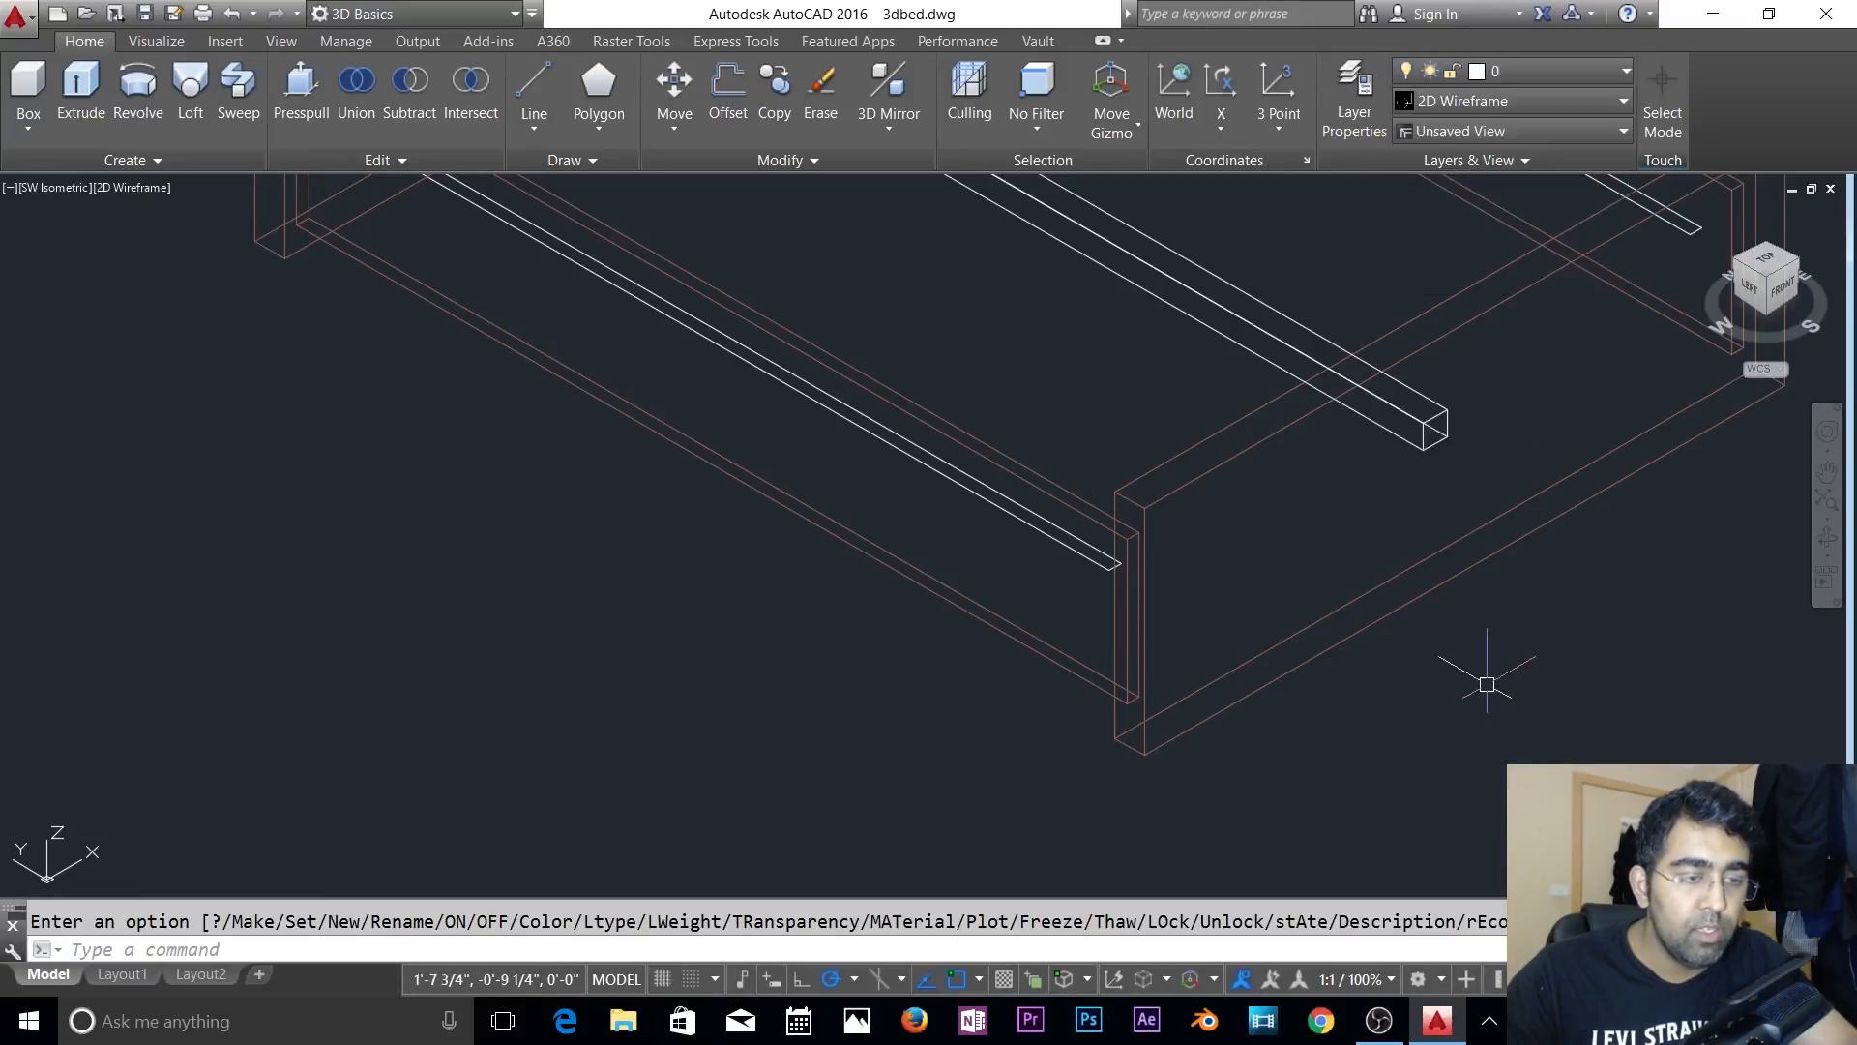
{"action": "left_click", "coordinate": [1470, 691]}
{"action": "key", "text": "Escape"}
- Extrude both side holder strips along the side rails upward by 2 inches
{"action": "type", "text": "ext"}
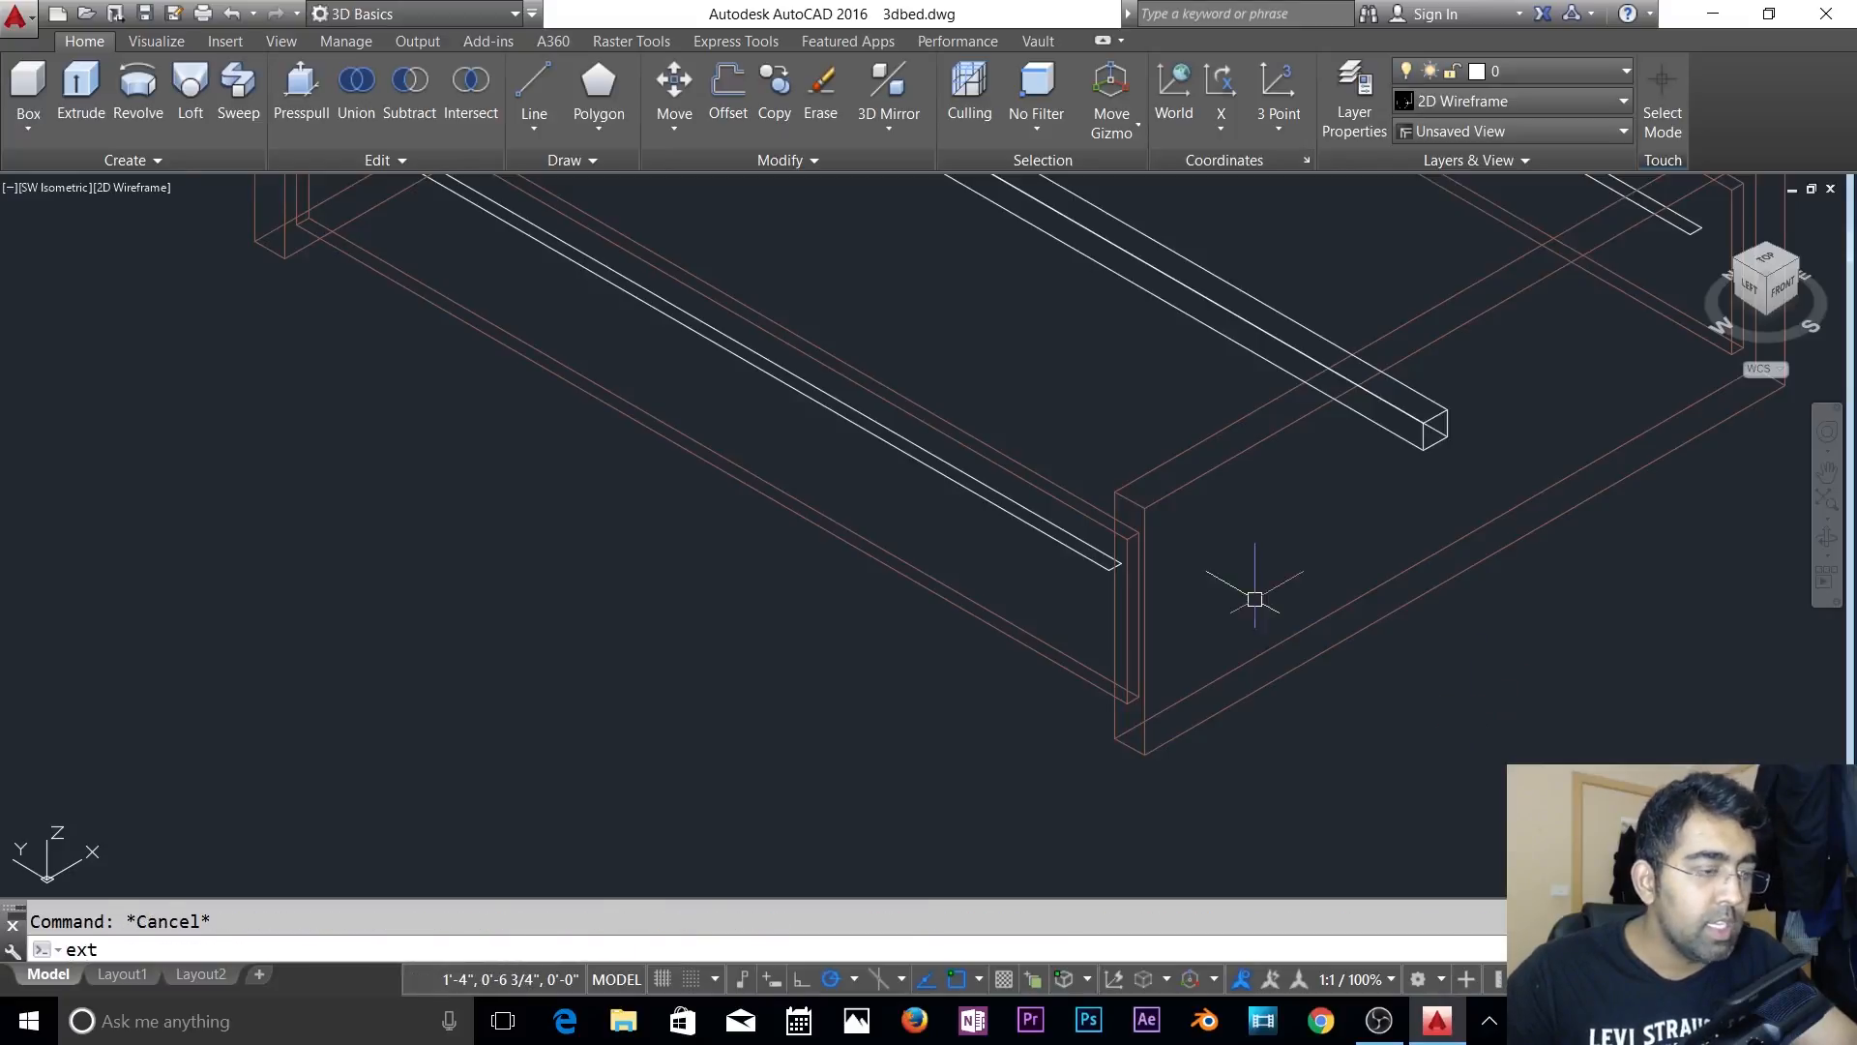
{"action": "key", "text": "Return"}
{"action": "left_click", "coordinate": [1007, 511]}
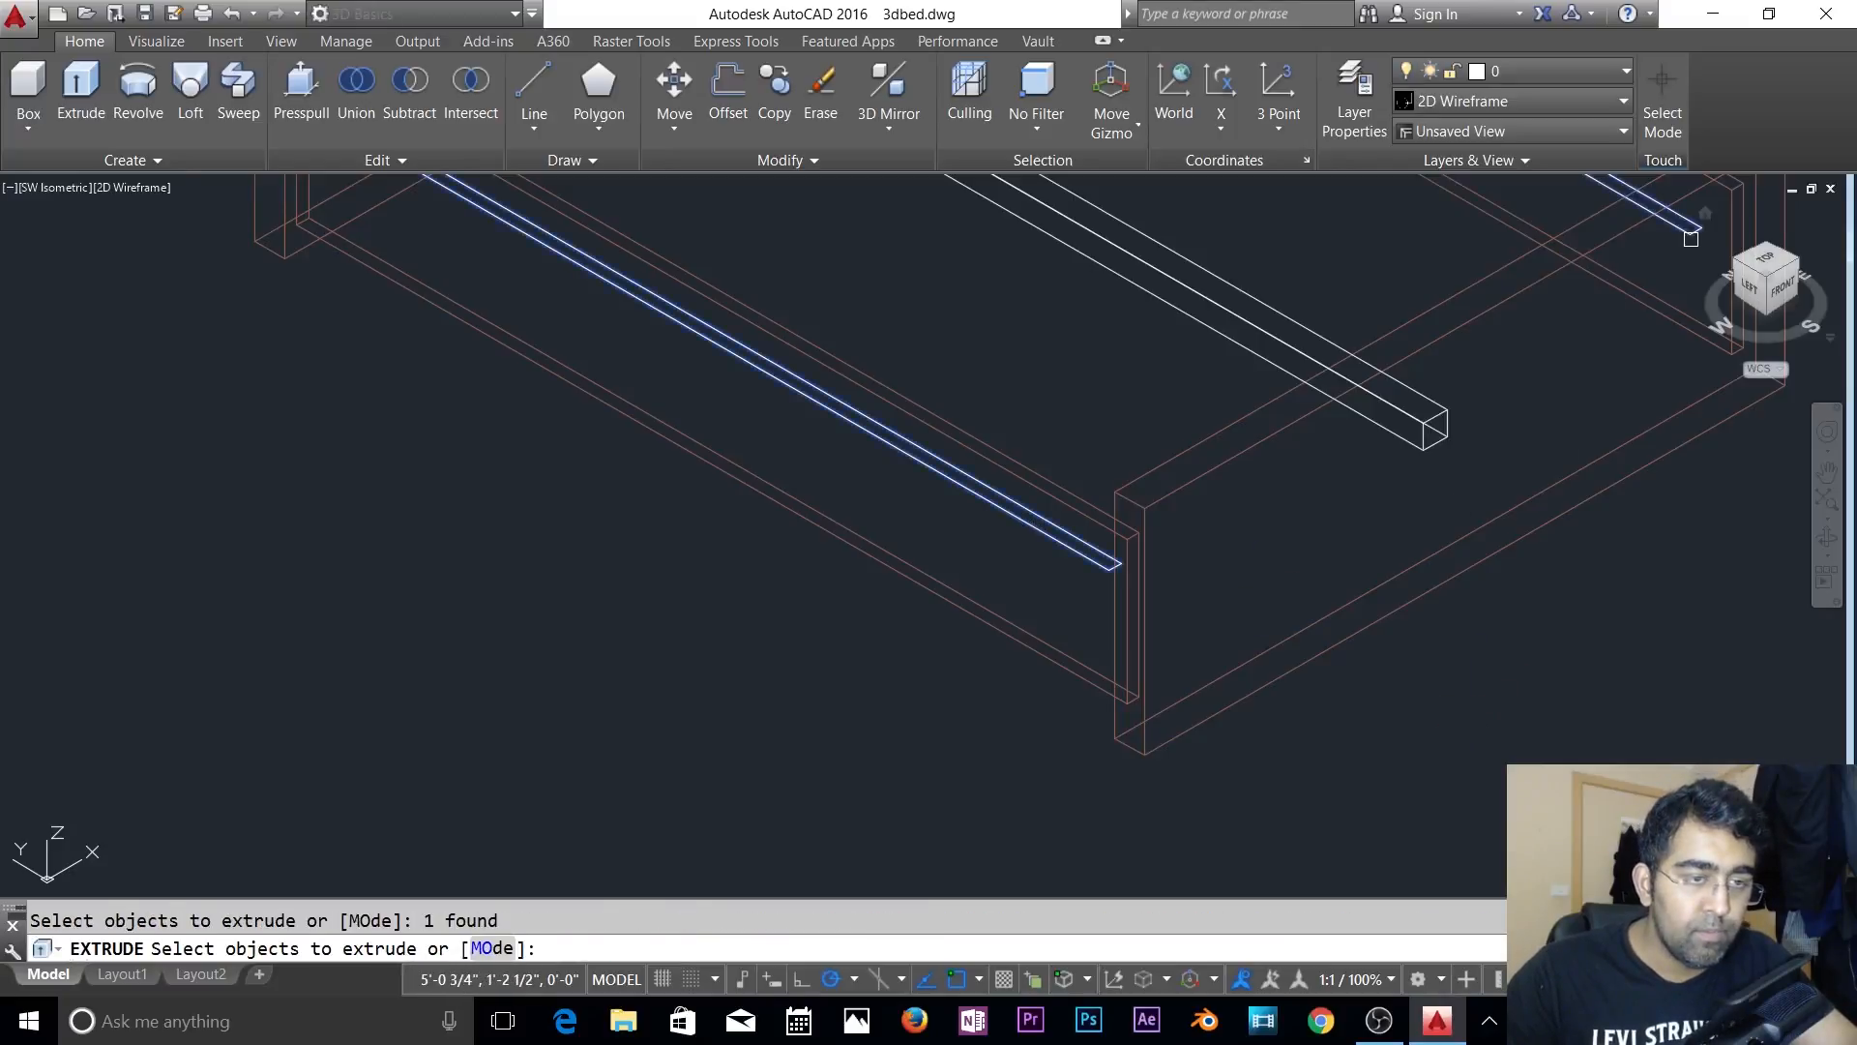
{"action": "left_click", "coordinate": [1662, 220]}
{"action": "key", "text": "Return"}
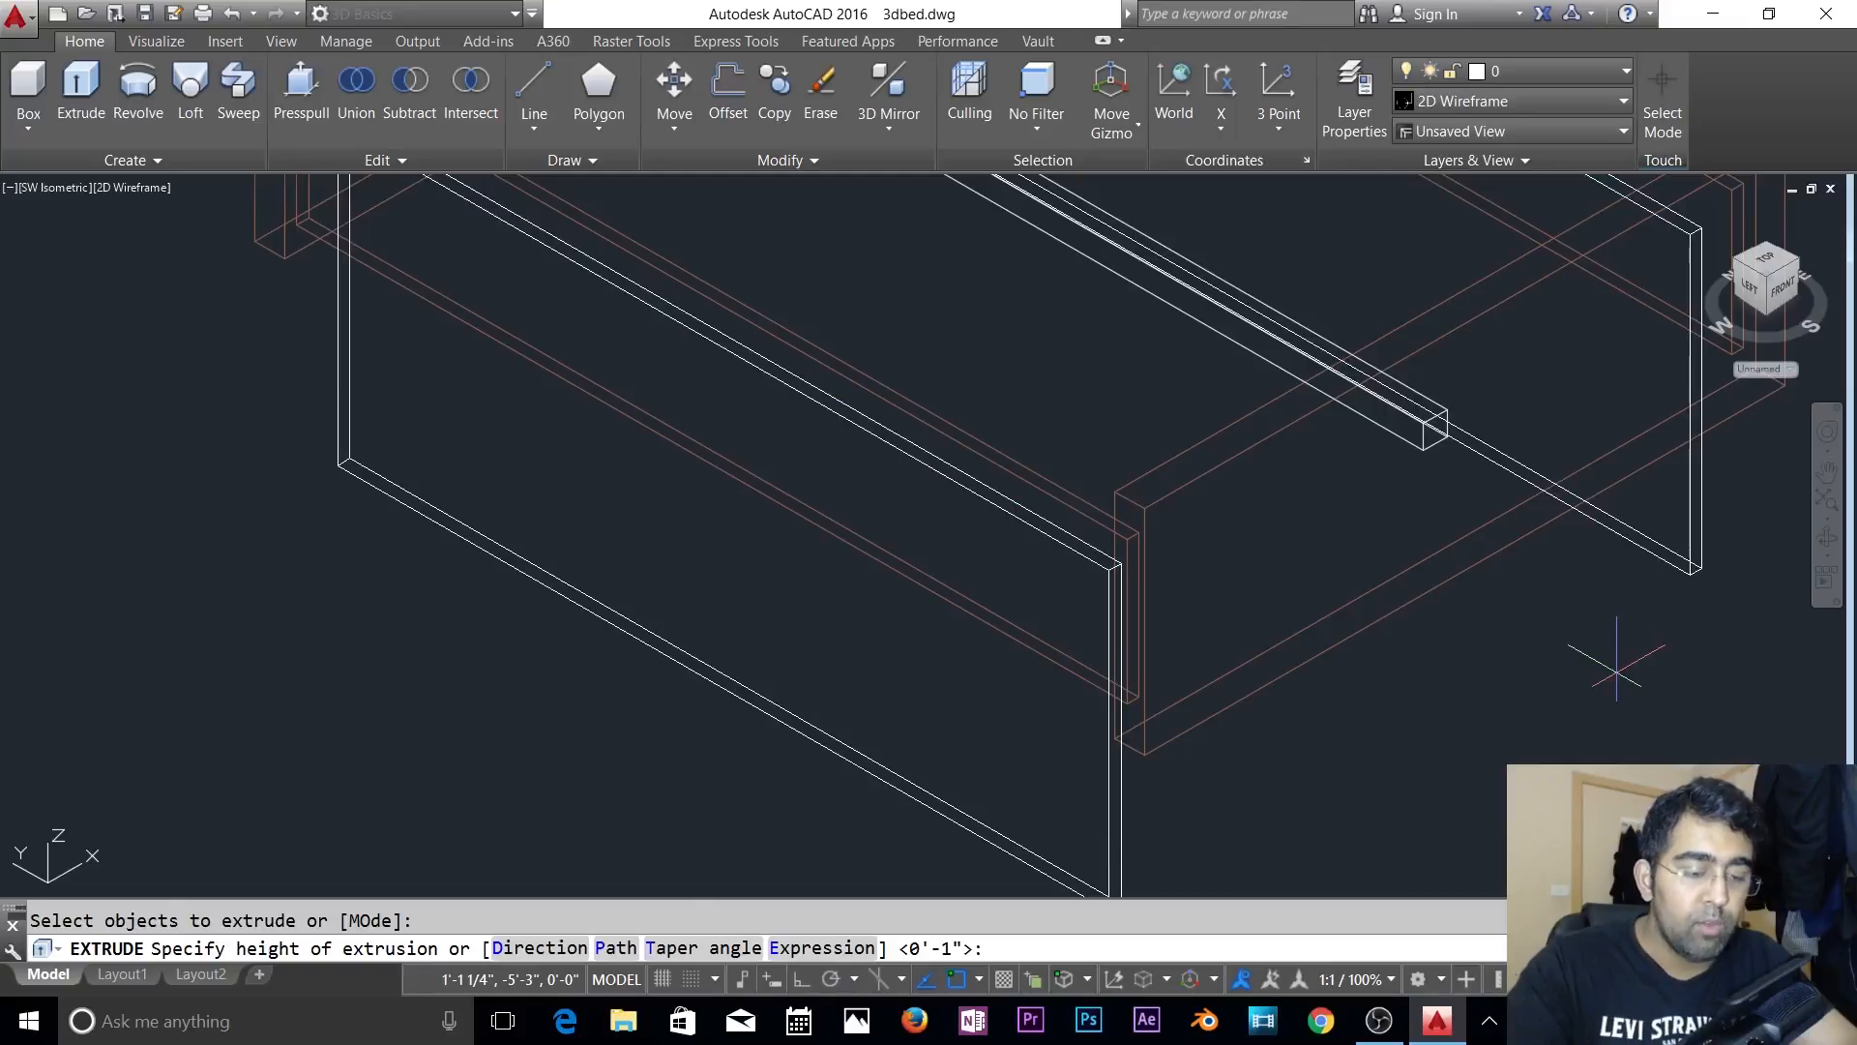
{"action": "type", "text": "2"}
{"action": "key", "text": "Return"}
{"action": "key", "text": "Escape"}
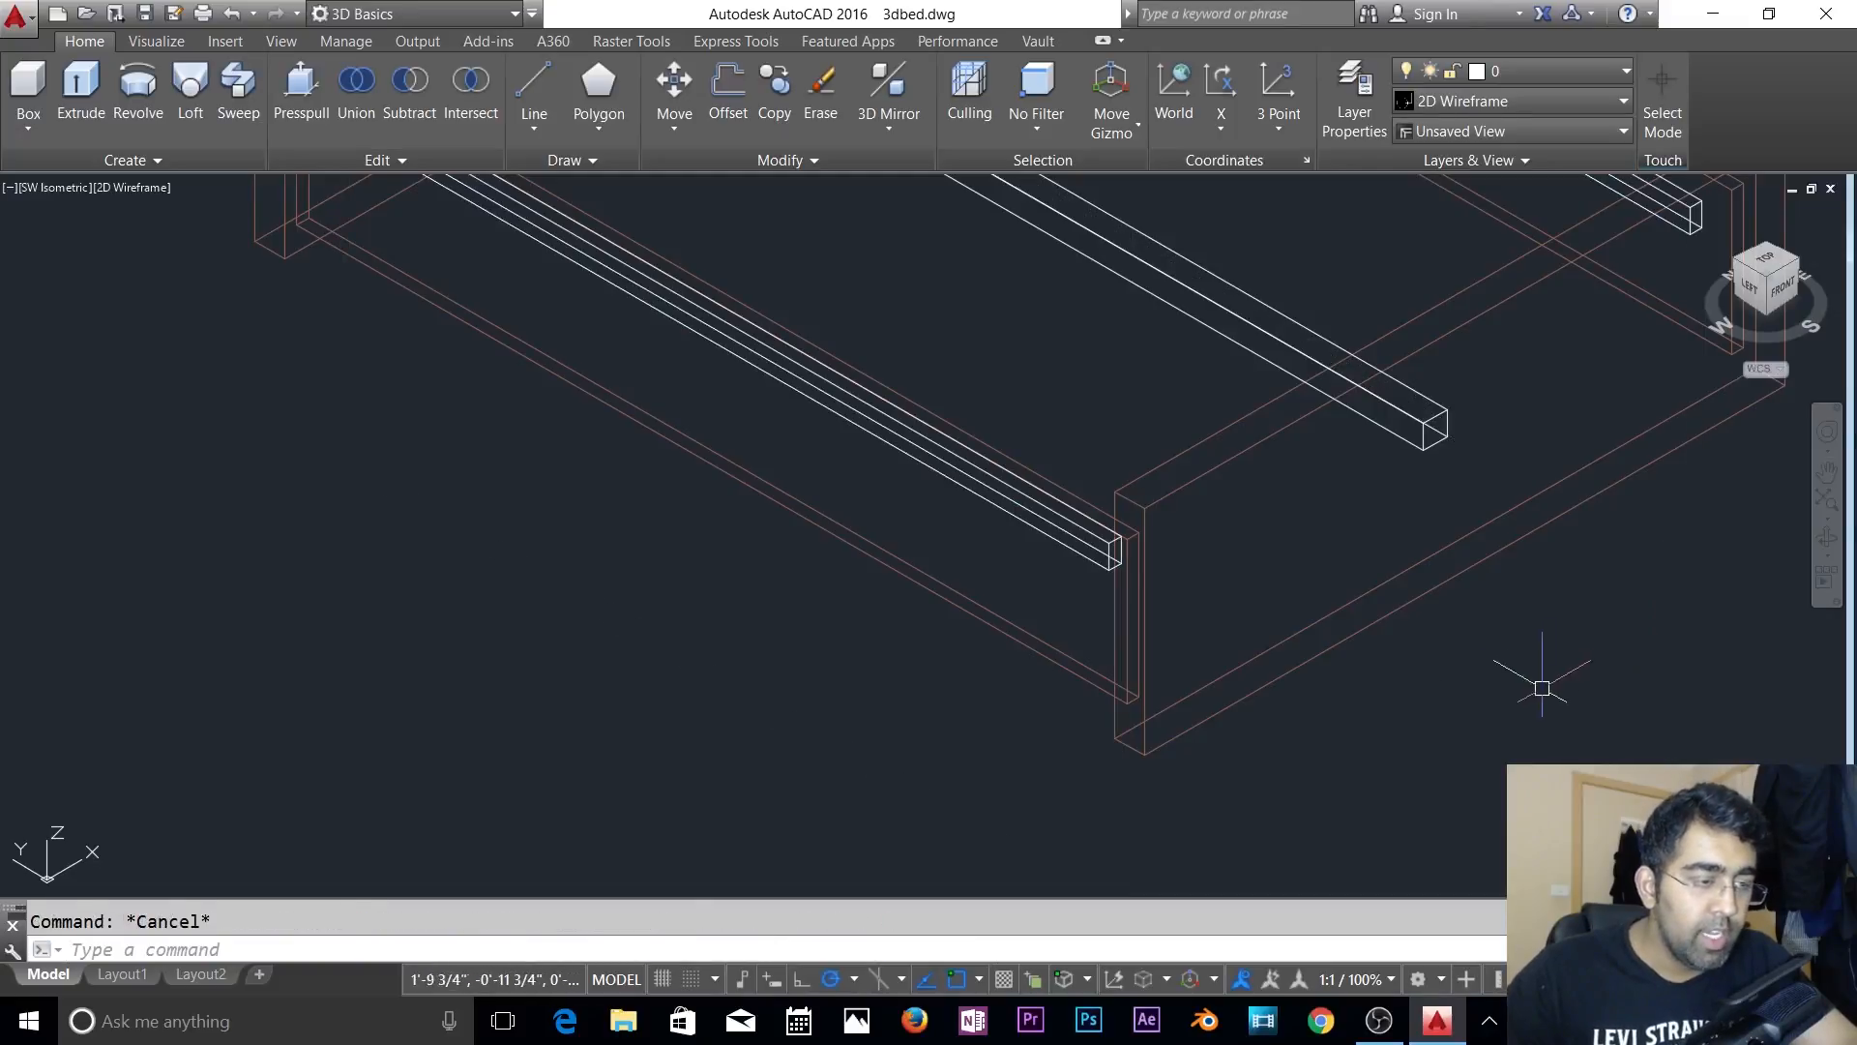
- Assign both extruded side holders to the side holder layer and check the layer of the central metal bar
{"action": "scroll", "coordinate": [1422, 726], "scroll_direction": "down", "scroll_amount": 5}
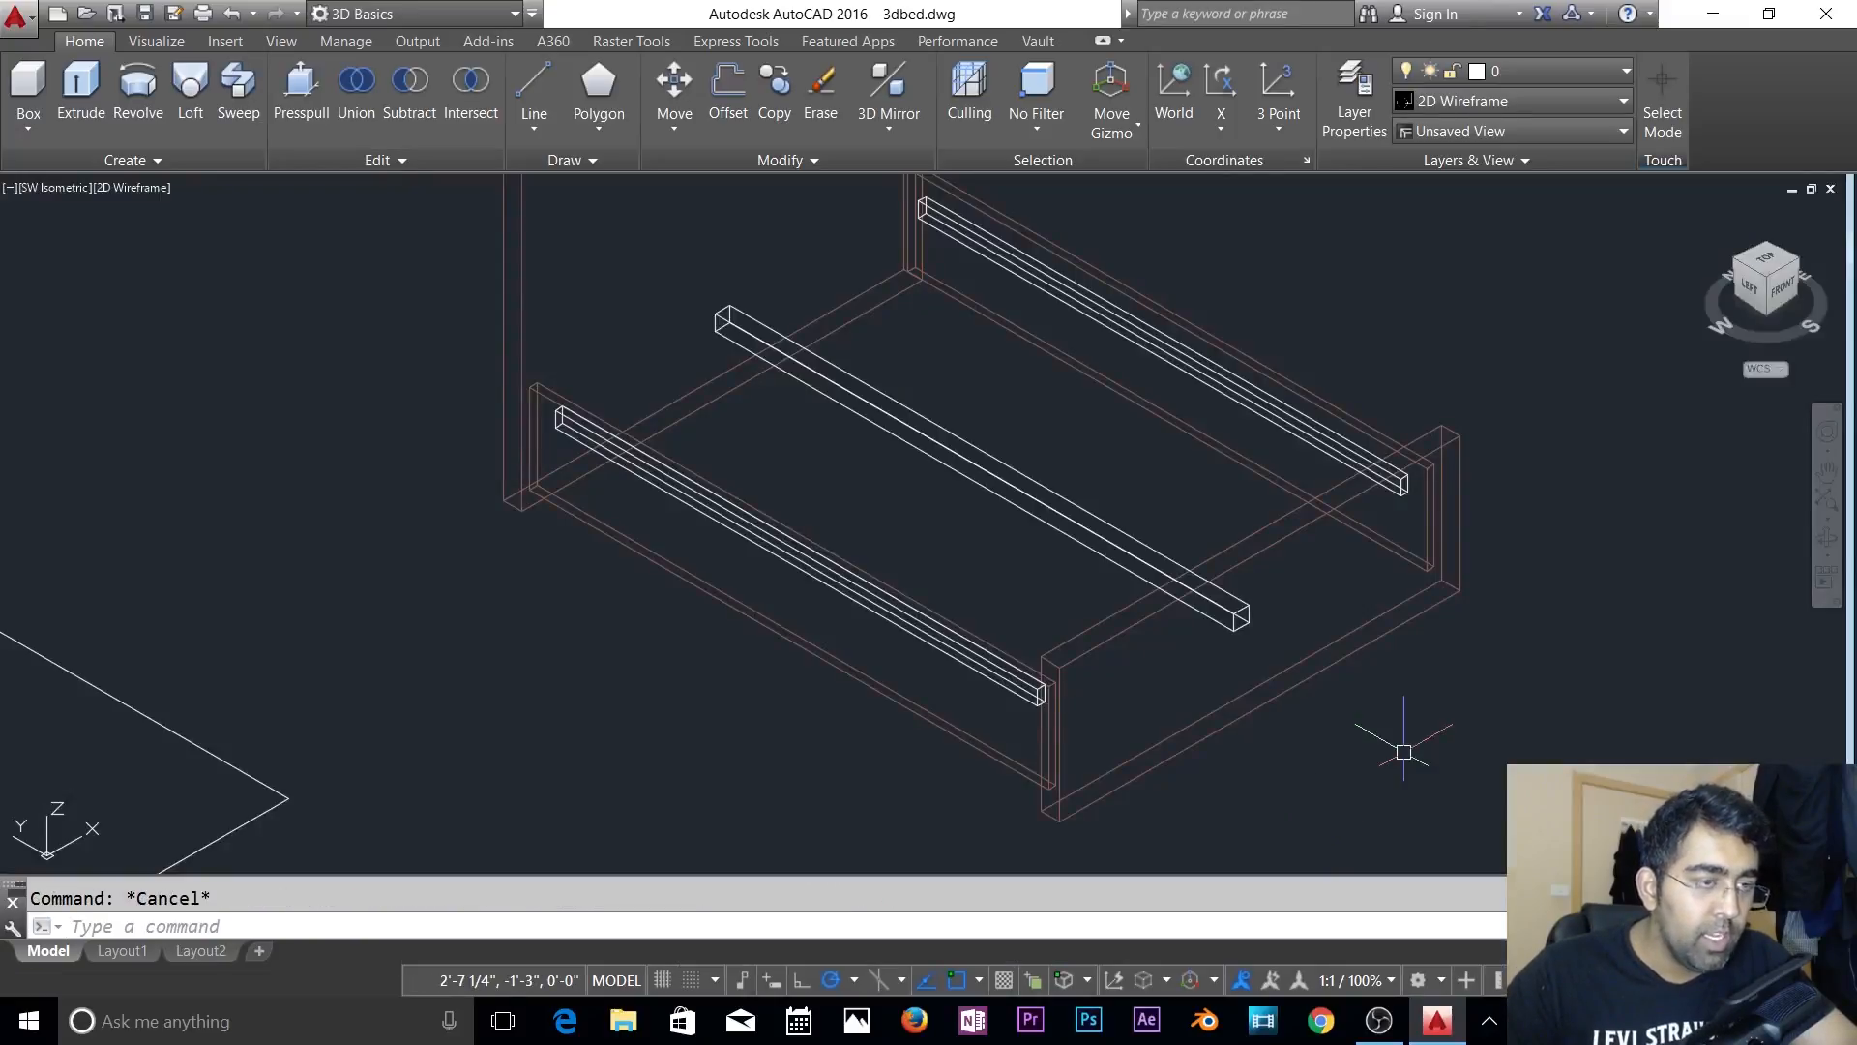
{"action": "left_click", "coordinate": [1317, 448]}
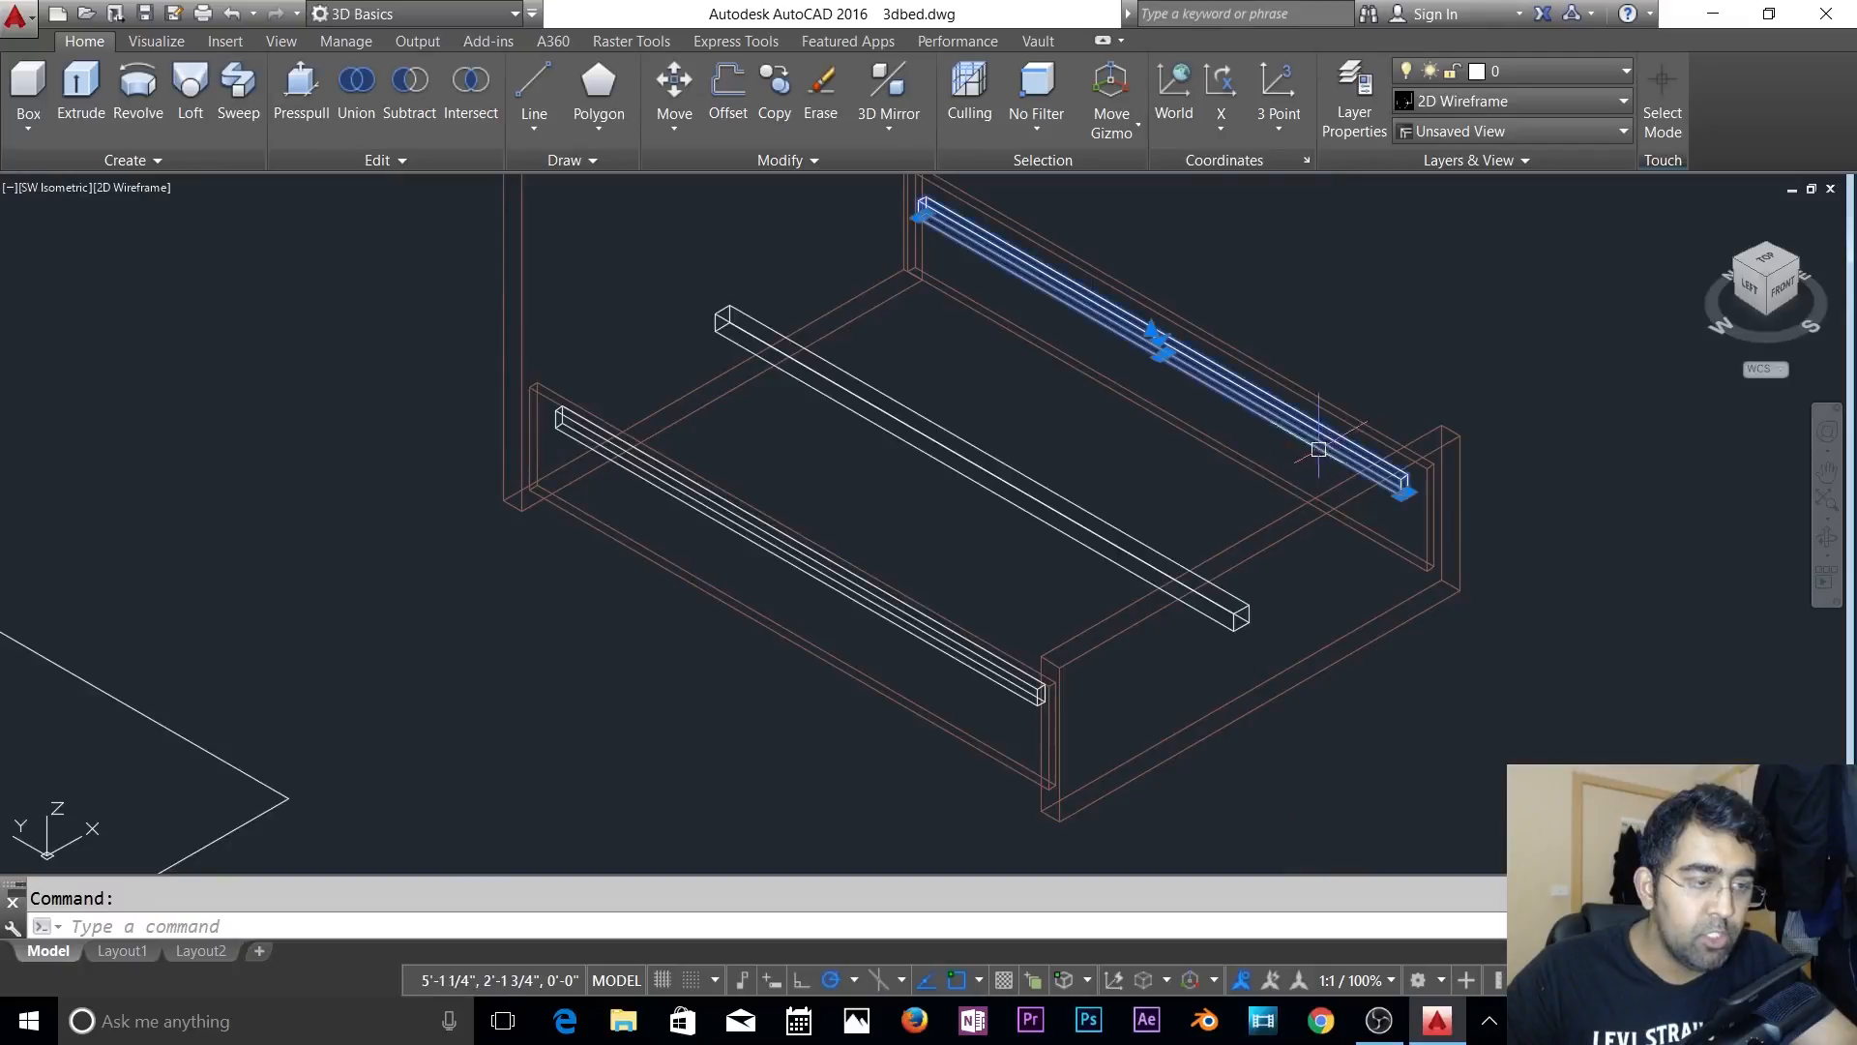
{"action": "left_click", "coordinate": [850, 590]}
{"action": "left_click", "coordinate": [1542, 75]}
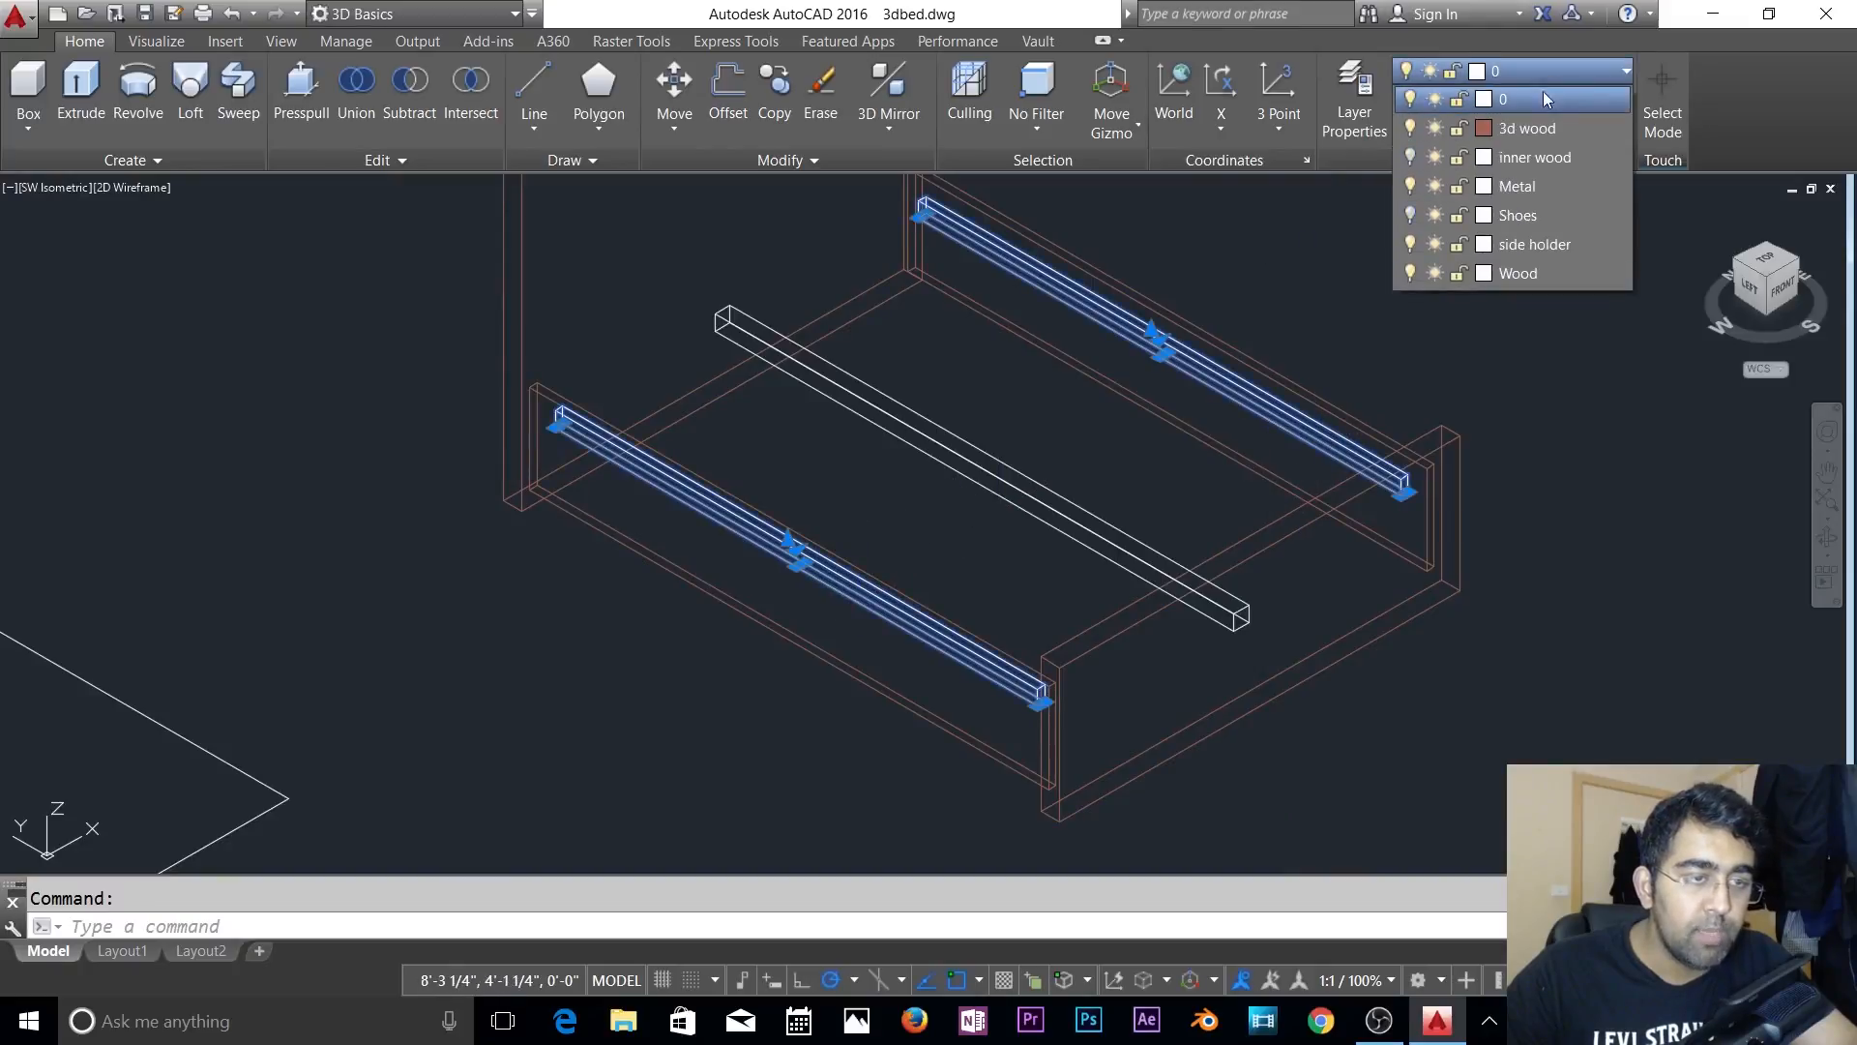
{"action": "left_click", "coordinate": [1507, 241]}
{"action": "left_click", "coordinate": [1507, 241]}
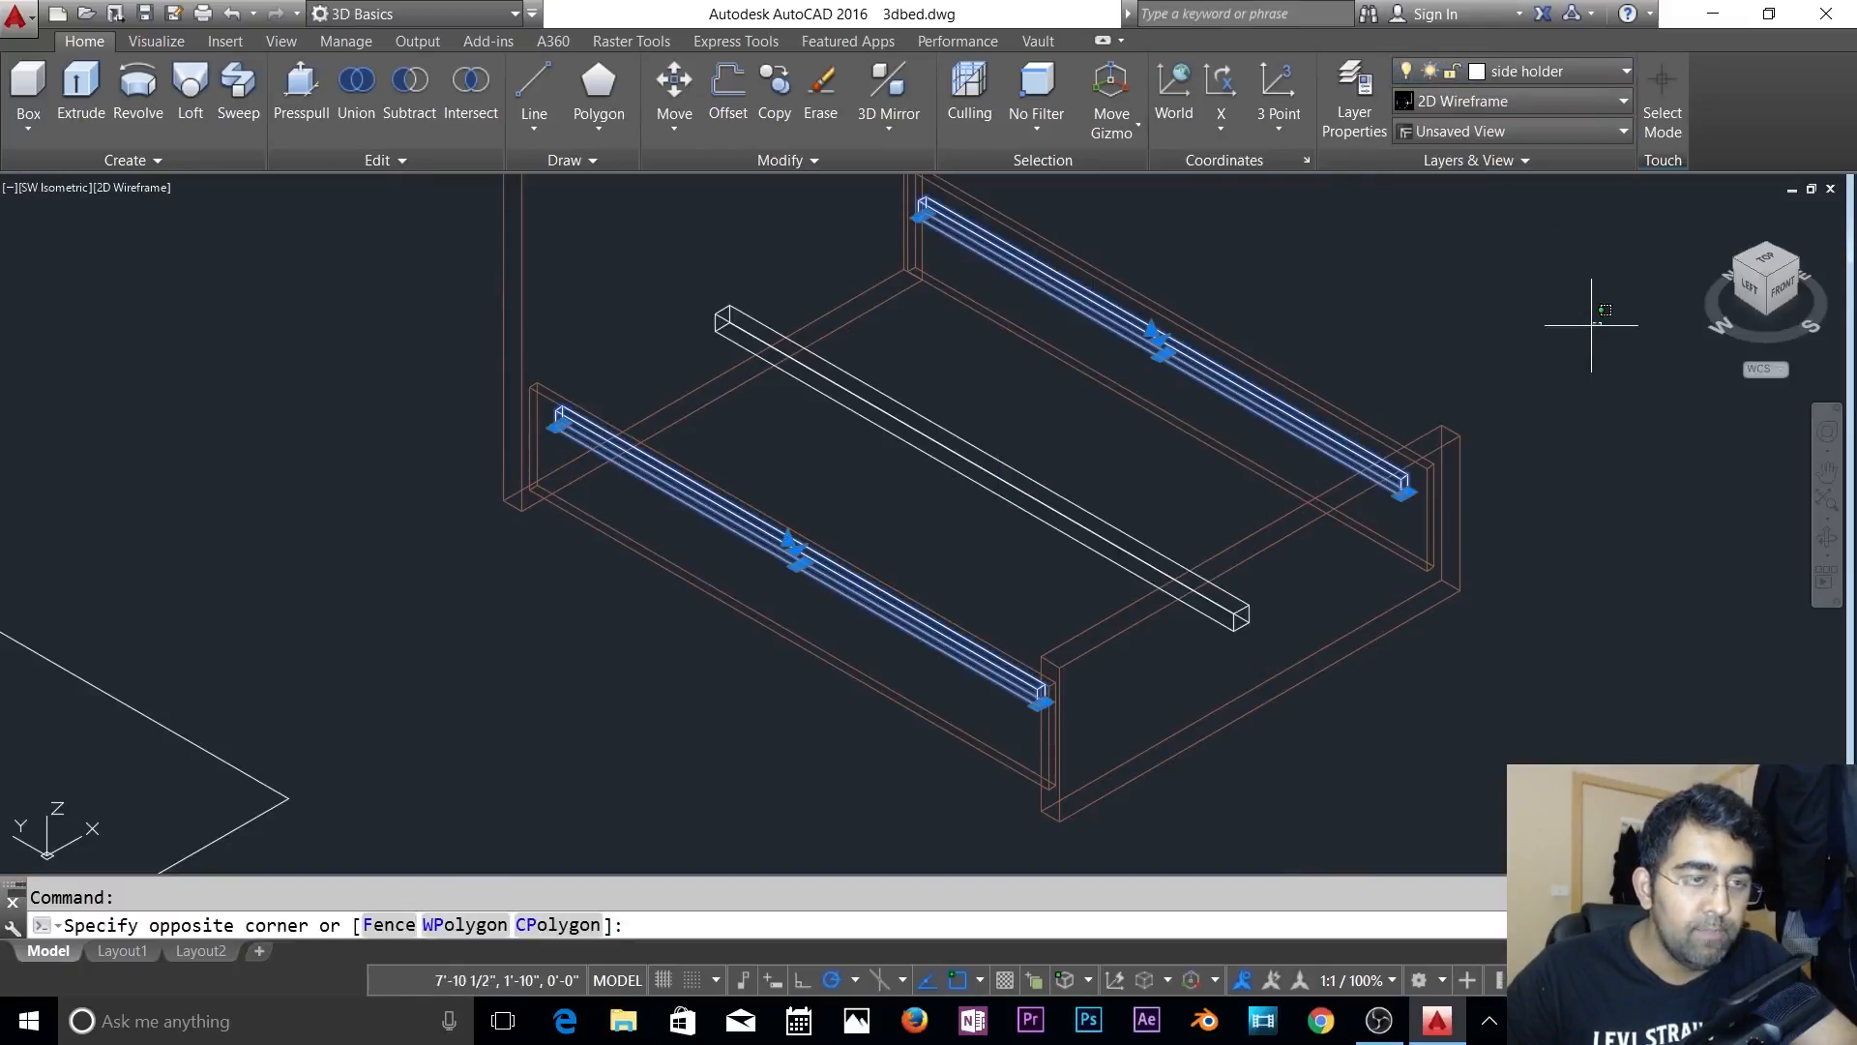
{"action": "key", "text": "Escape"}
{"action": "left_click", "coordinate": [945, 447]}
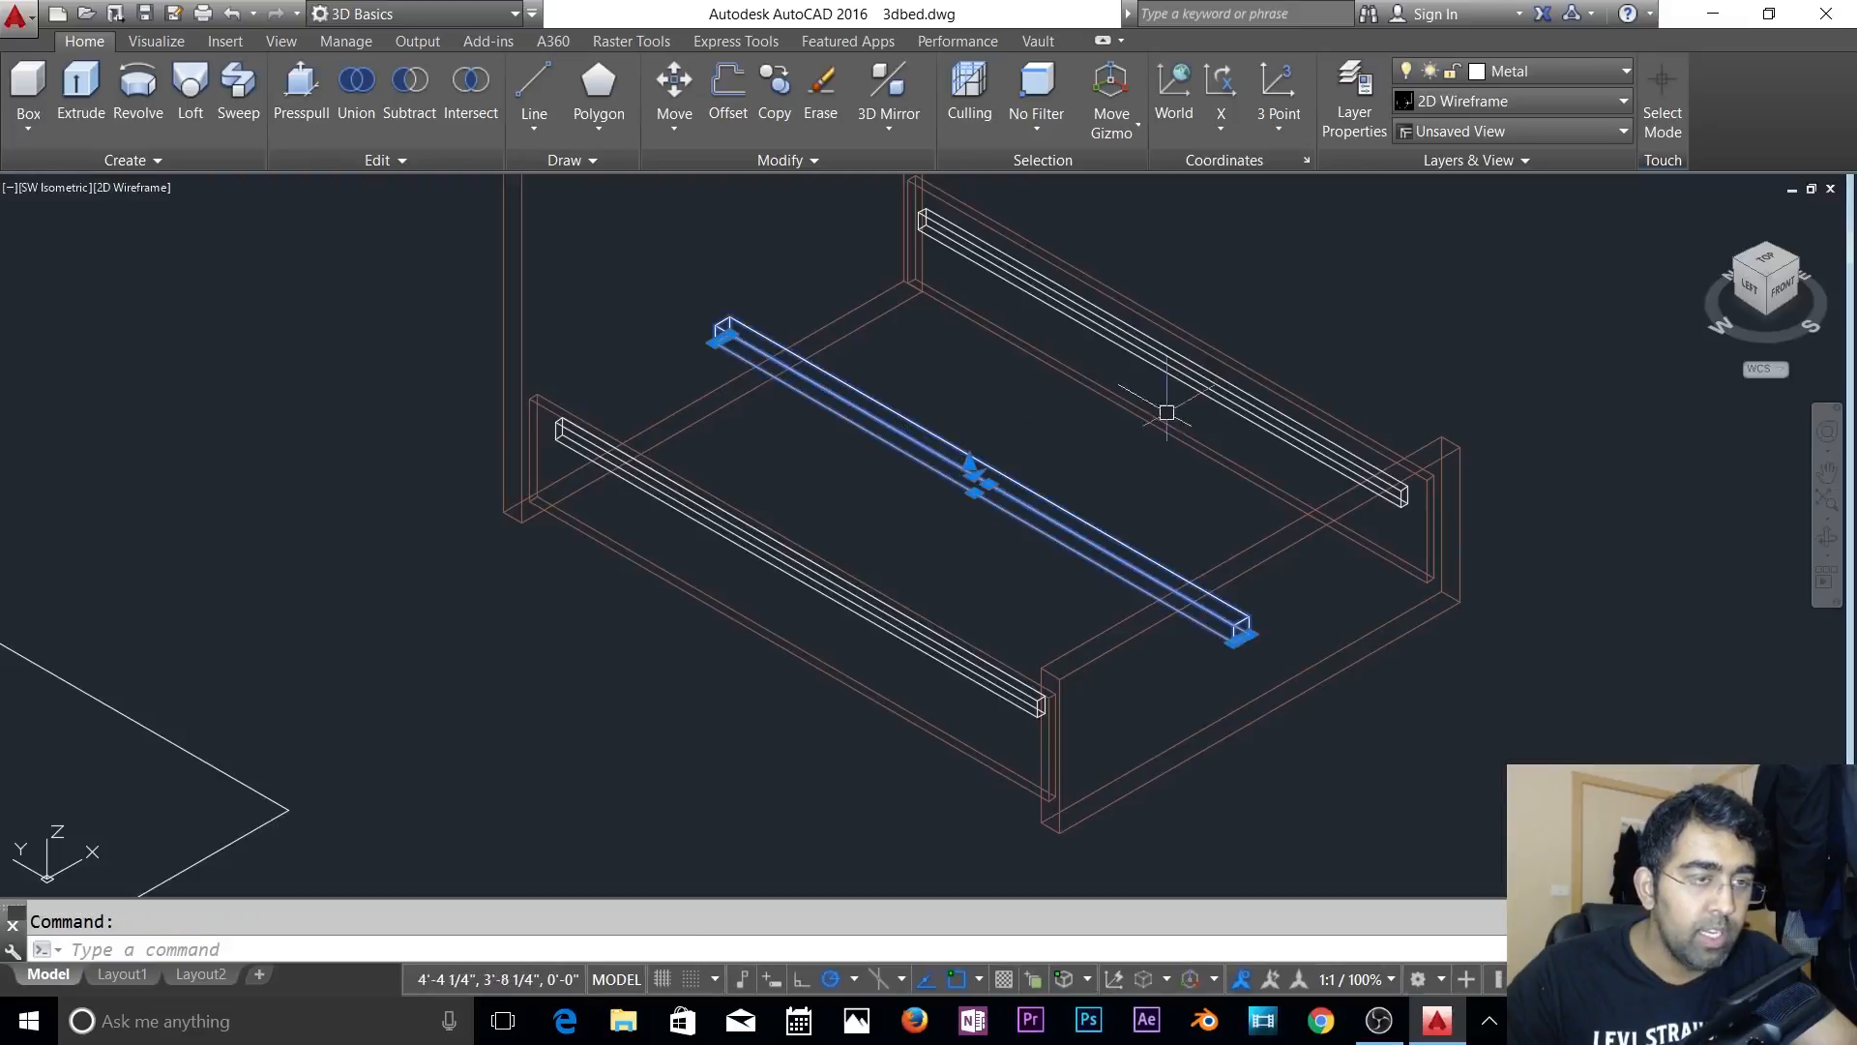
{"action": "key", "text": "Escape"}
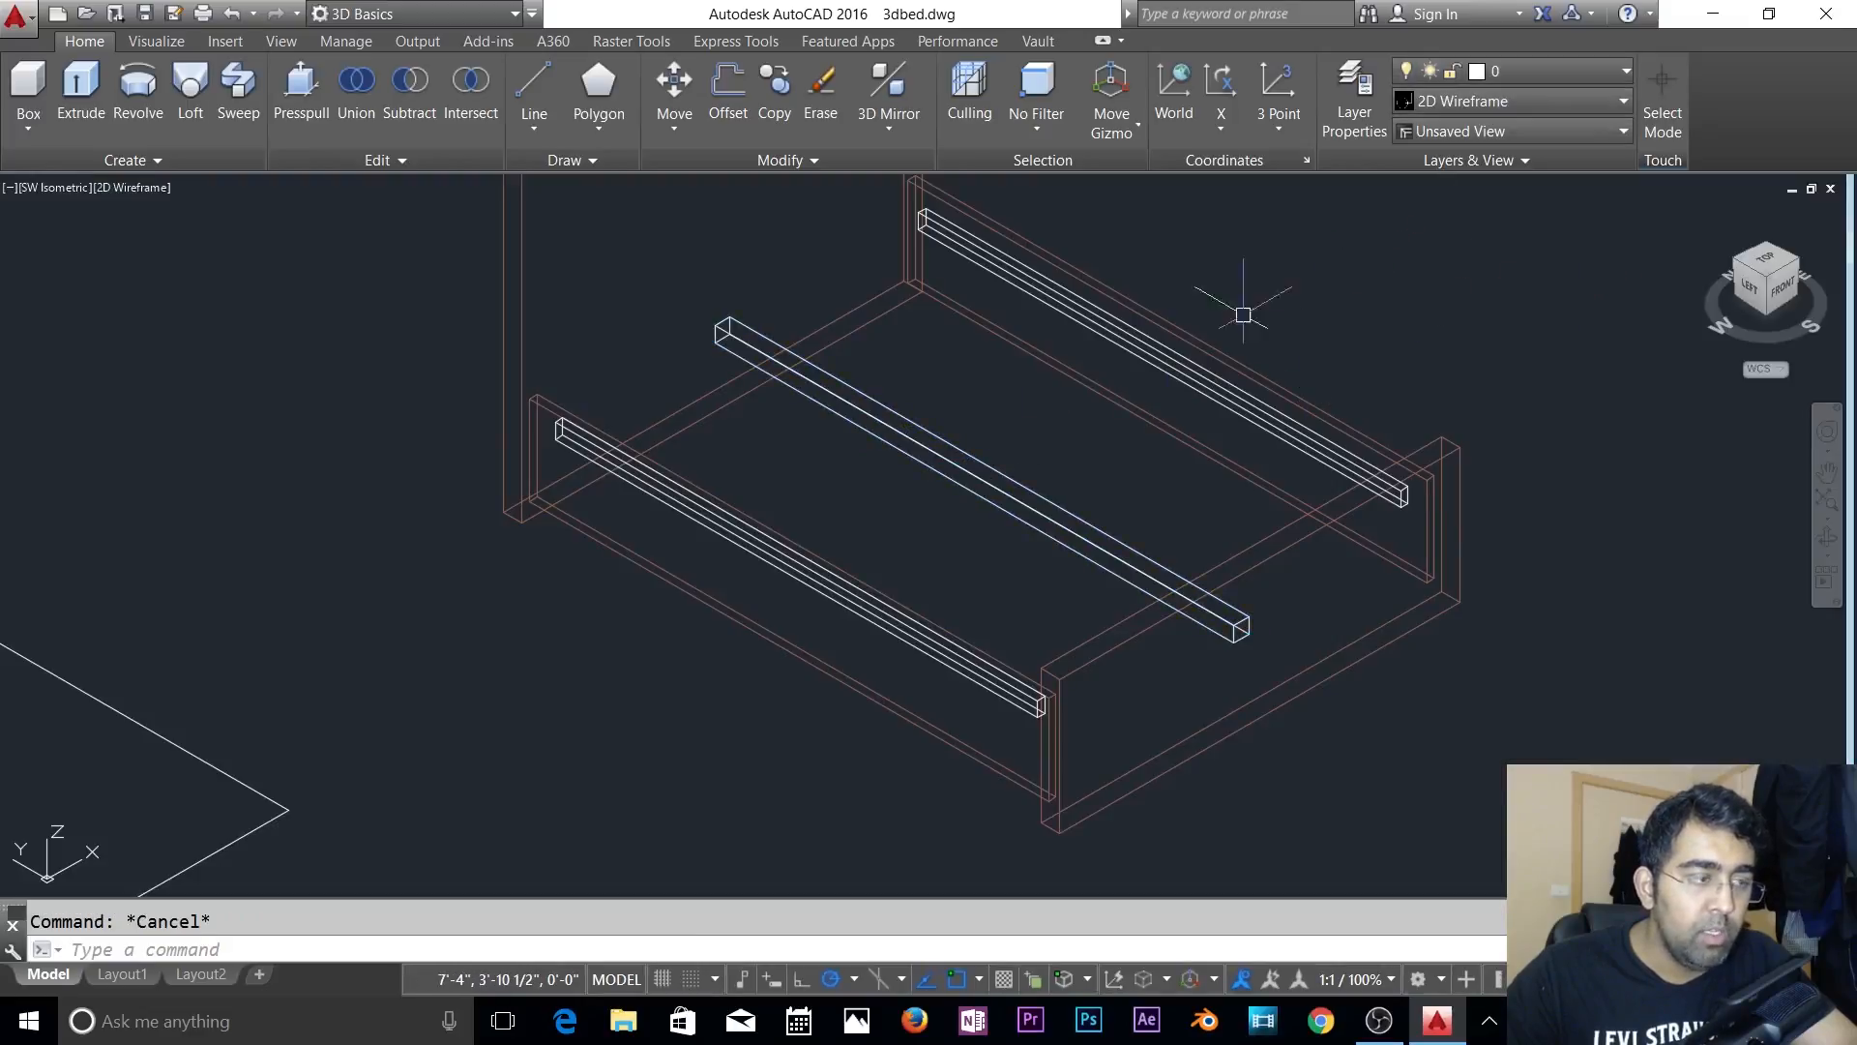
- Turn on the inner wood layer to show the slat lines across the bed base
{"action": "left_click", "coordinate": [1538, 72]}
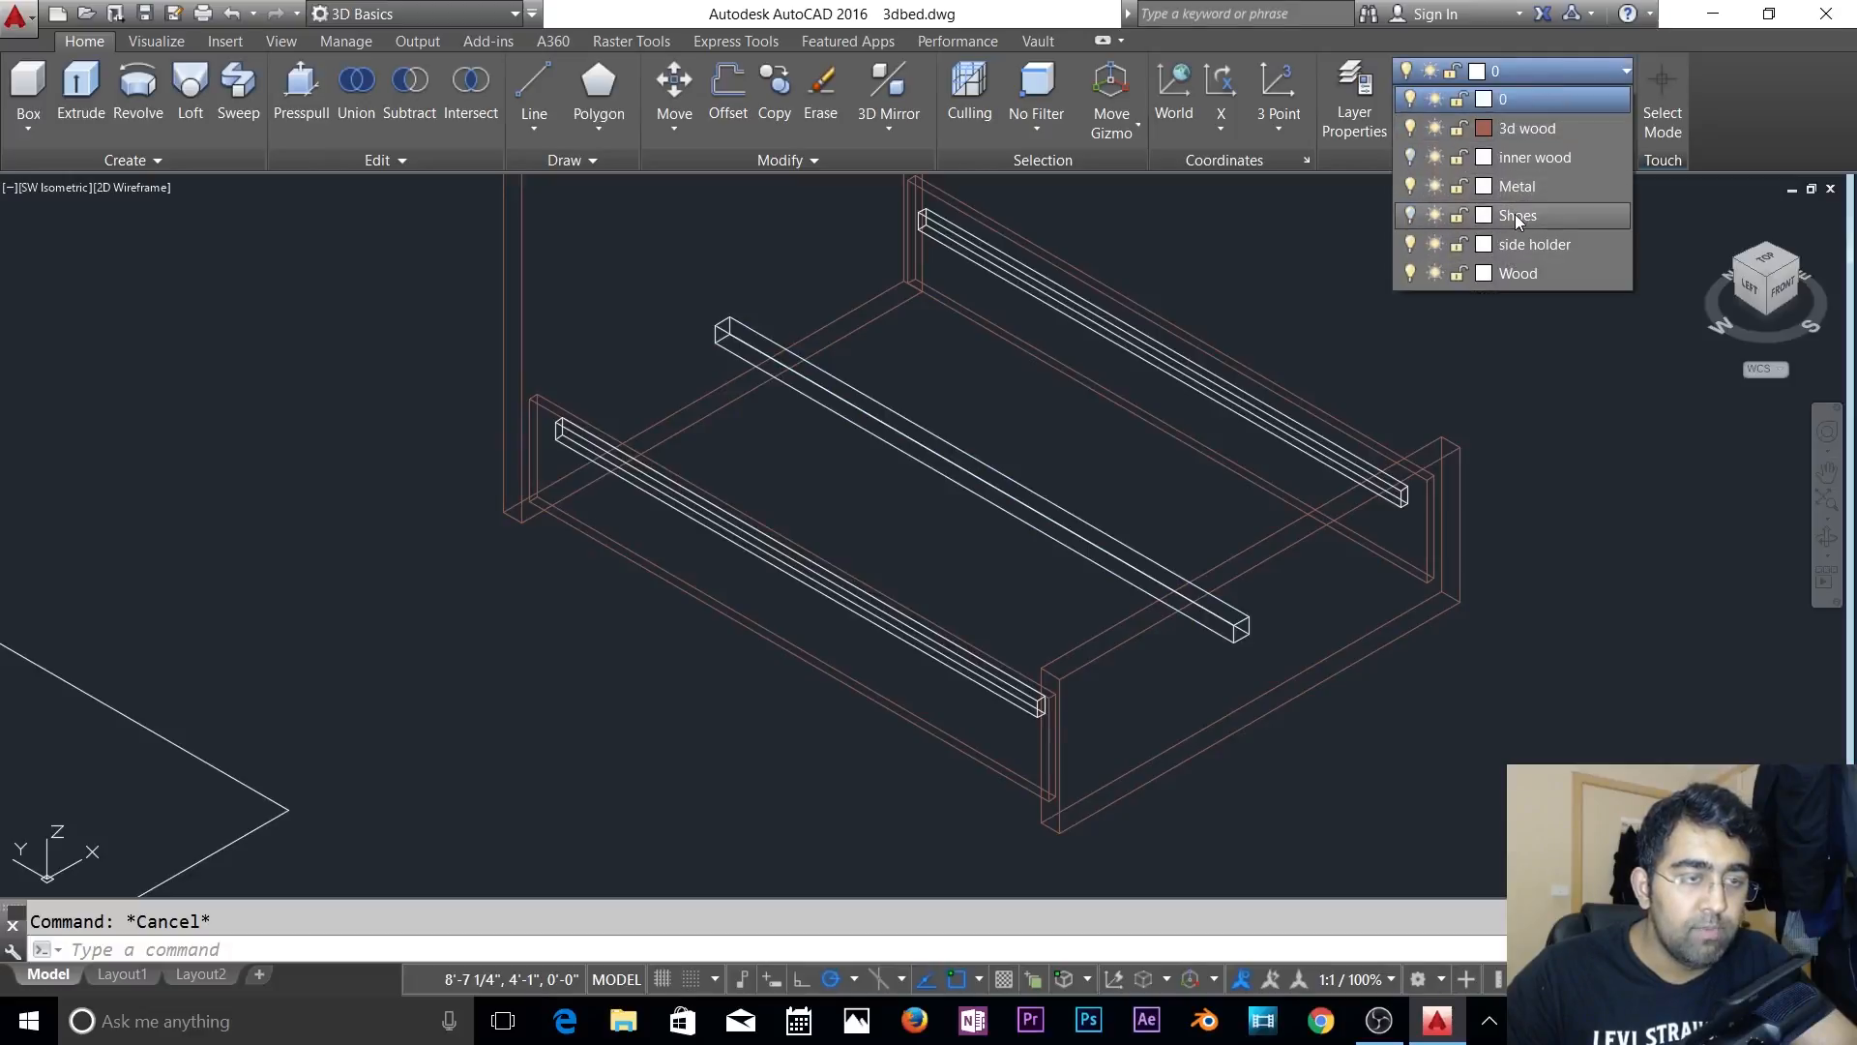
{"action": "left_click", "coordinate": [1412, 158]}
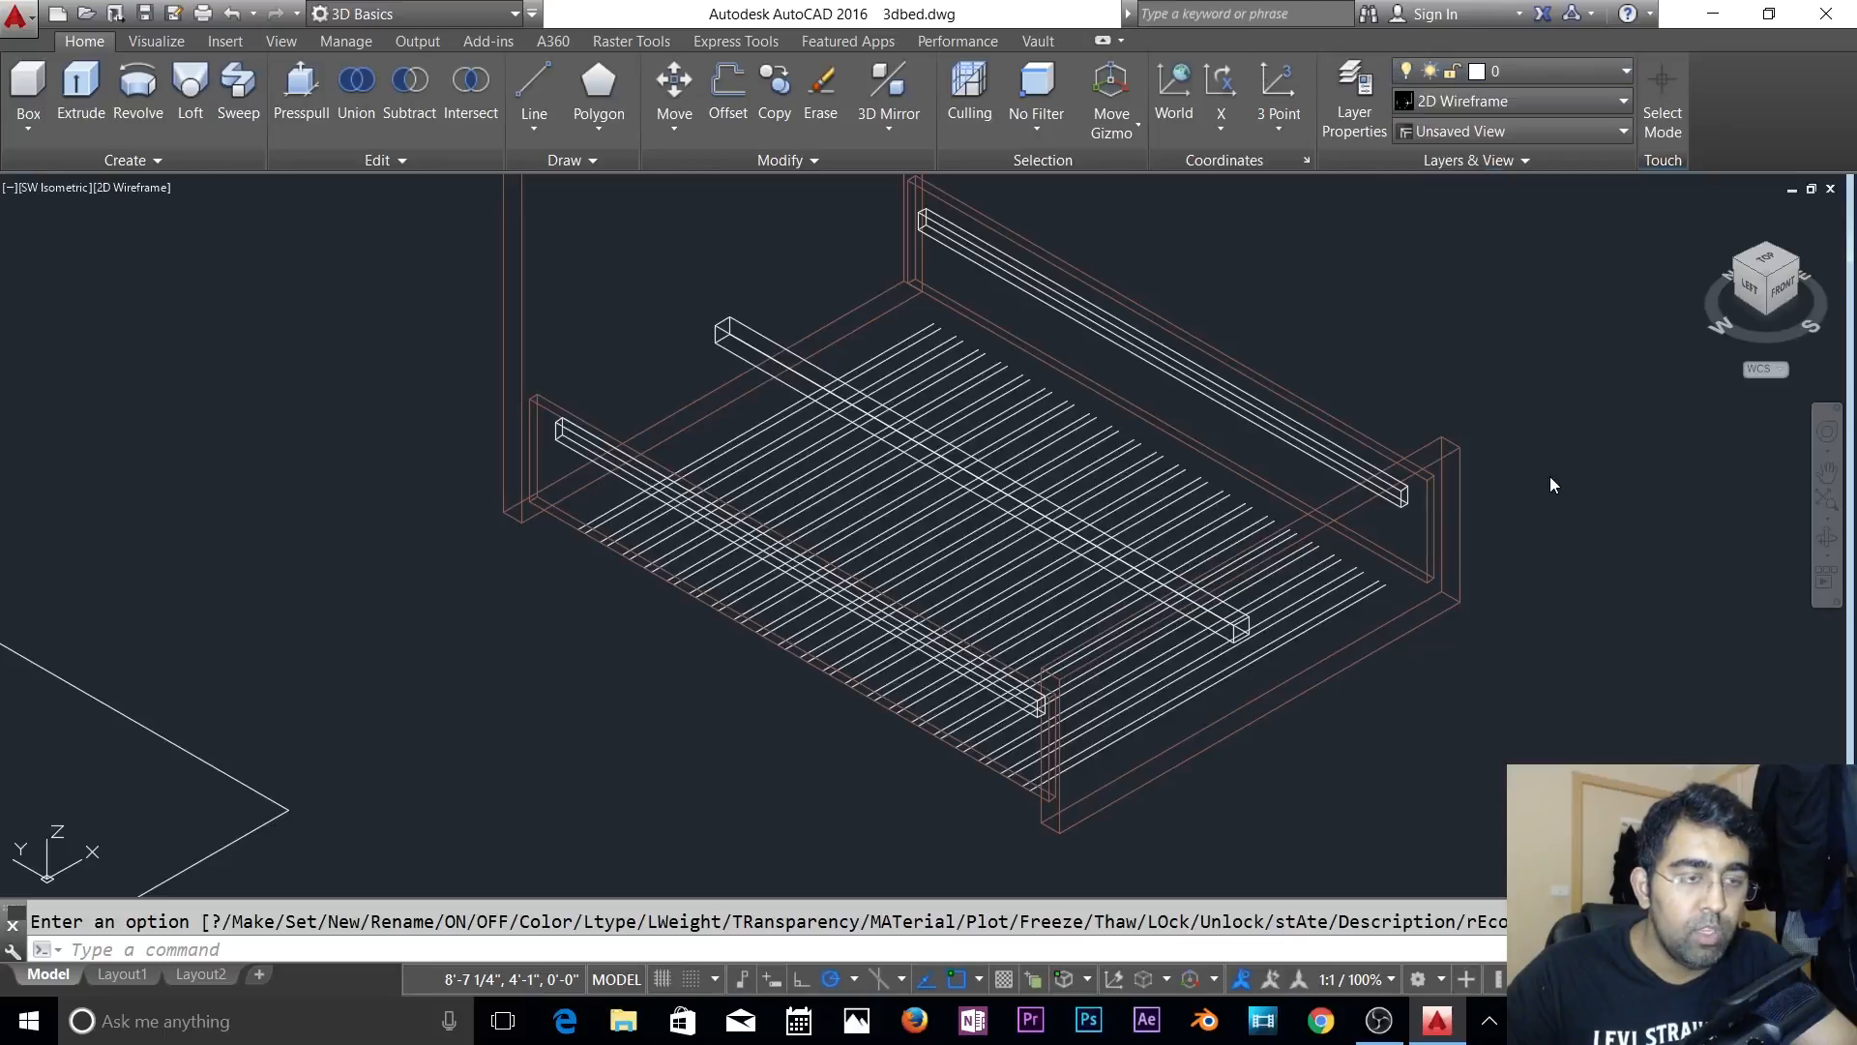
{"action": "key", "text": "Escape"}
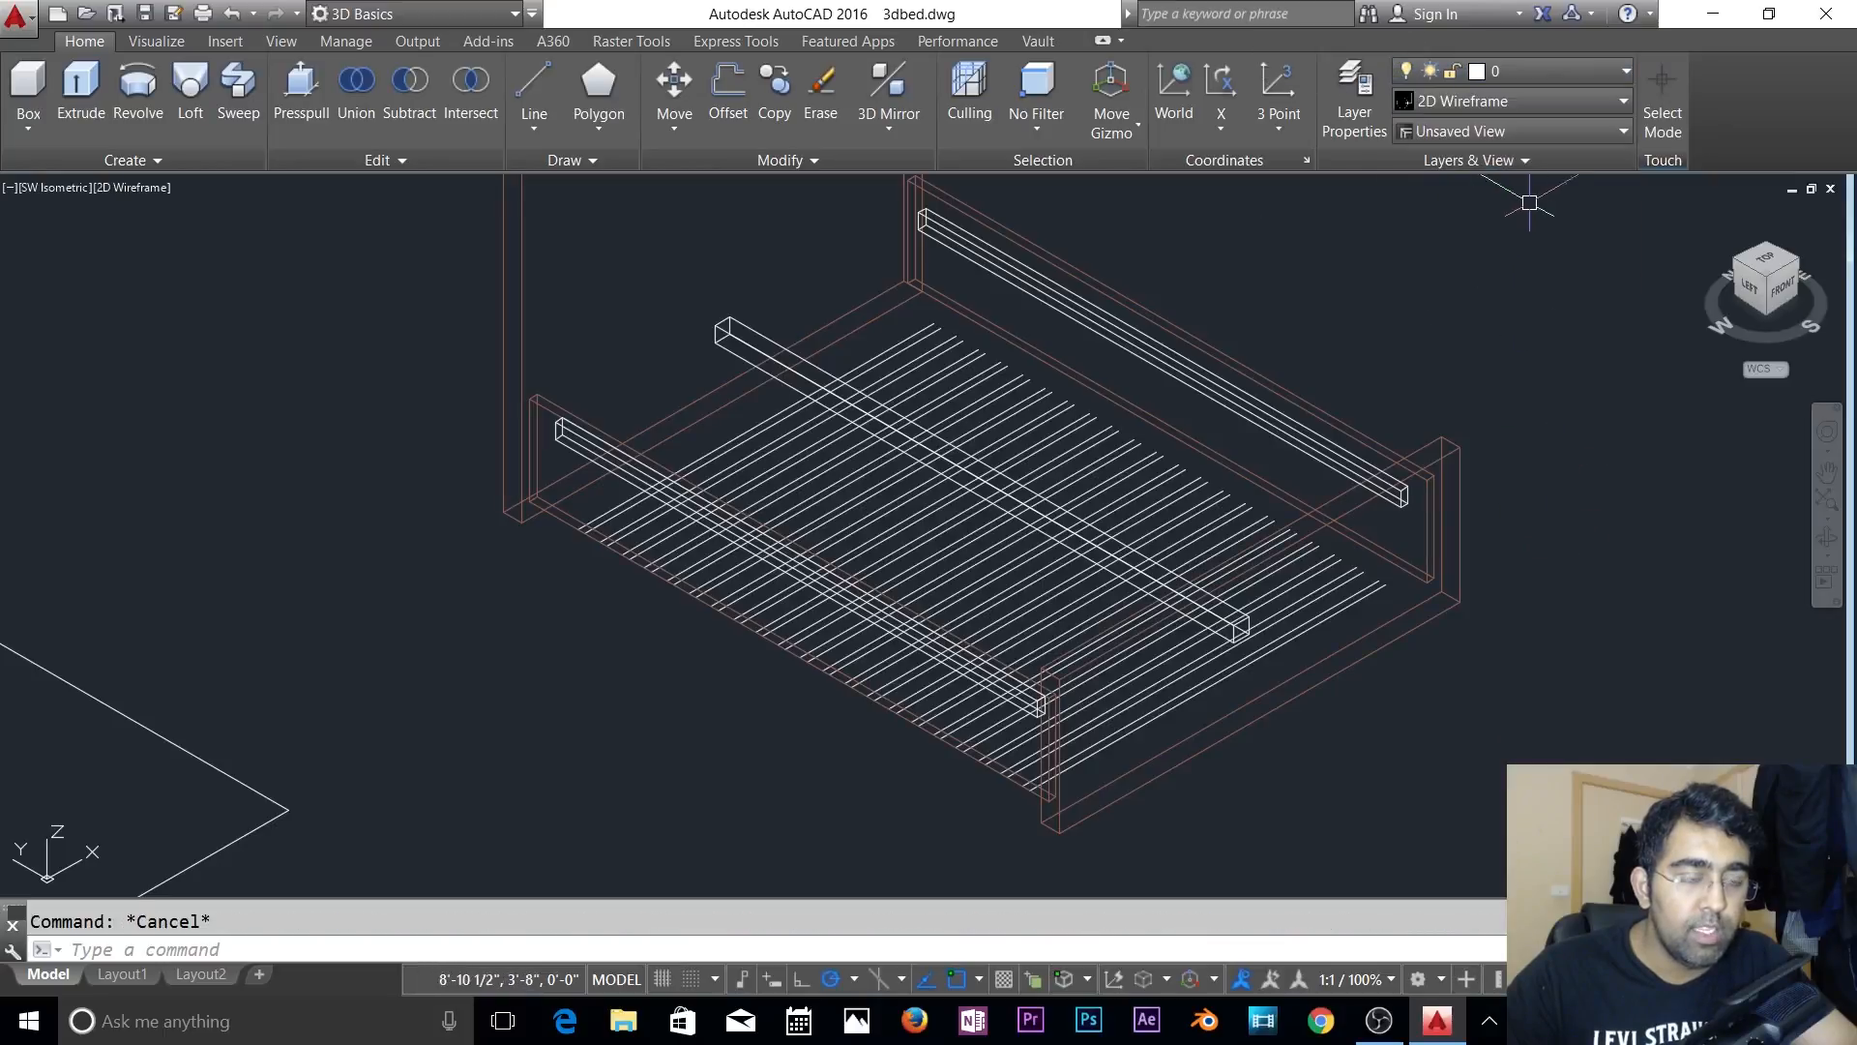
- Turn off the Wood, side holder, Metal and 3d wood layers, keeping the inner wood layer on to isolate the slat lines
{"action": "left_click", "coordinate": [1559, 70]}
{"action": "left_click", "coordinate": [1411, 273]}
{"action": "left_click", "coordinate": [1410, 244]}
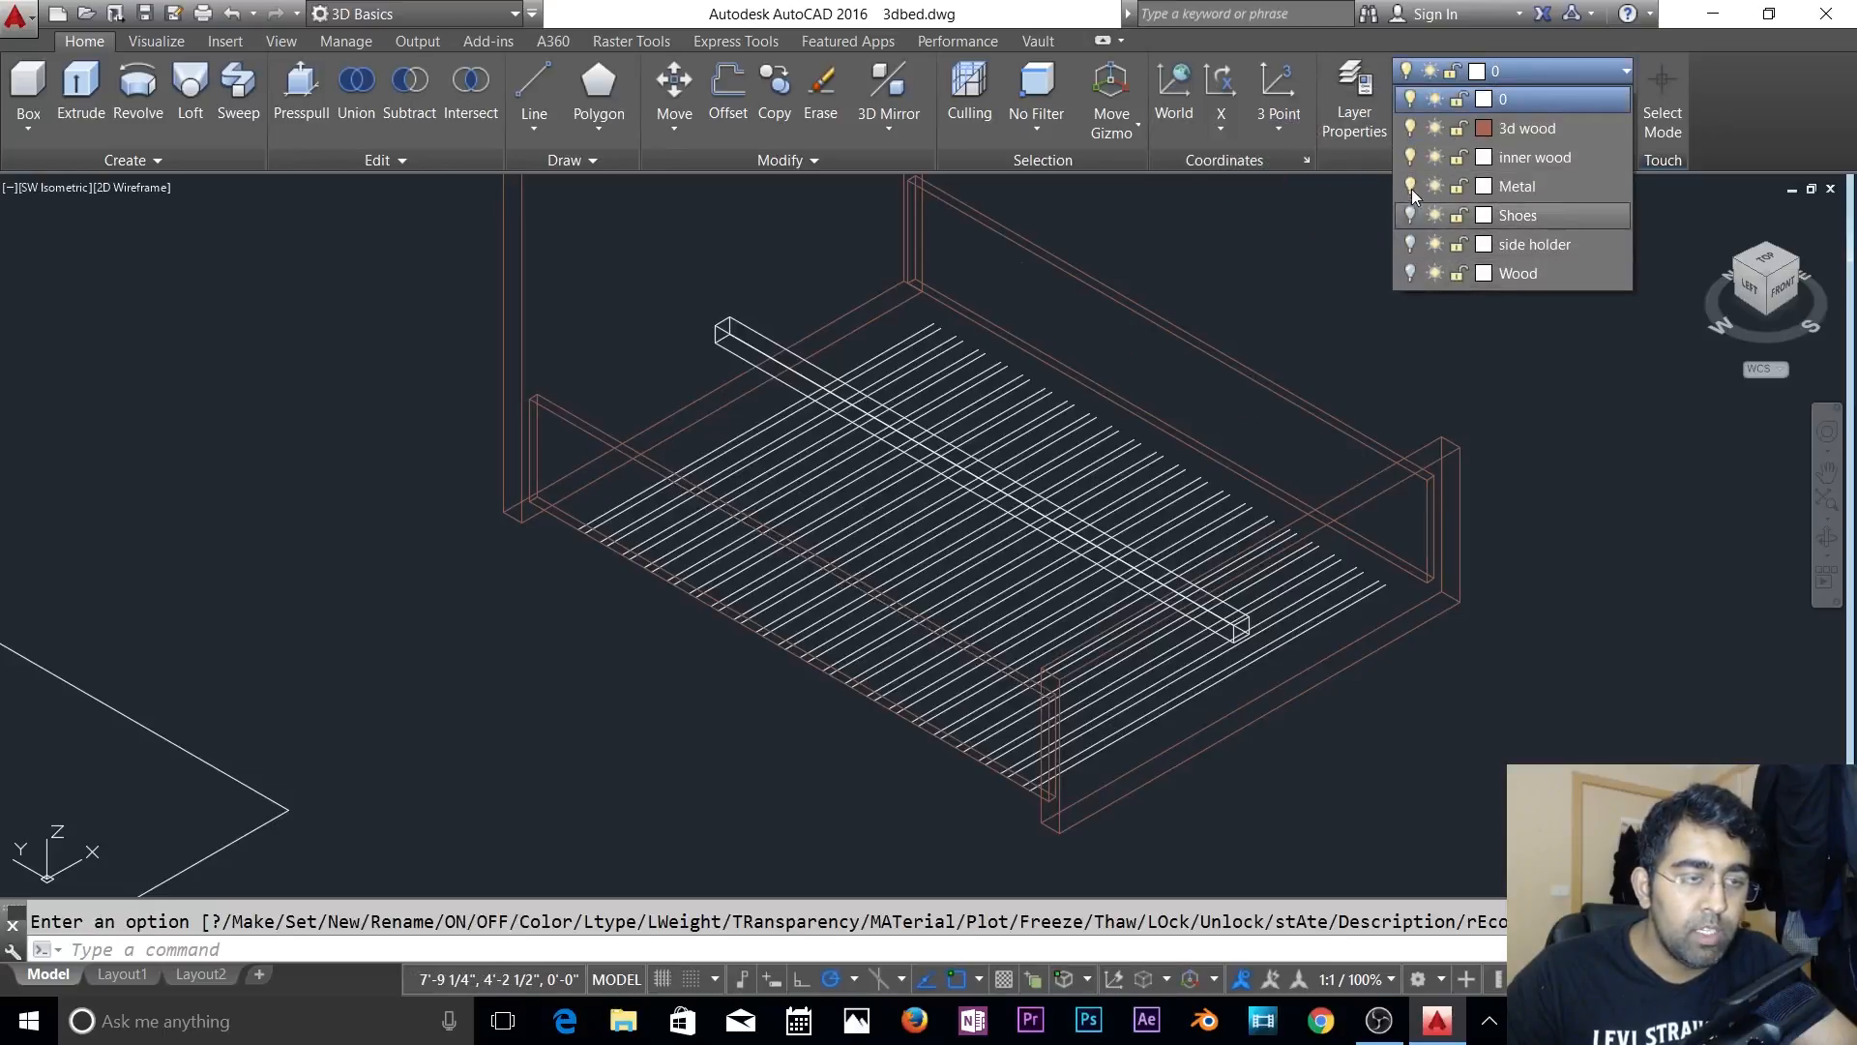
{"action": "left_click", "coordinate": [1411, 157]}
{"action": "left_click", "coordinate": [1410, 127]}
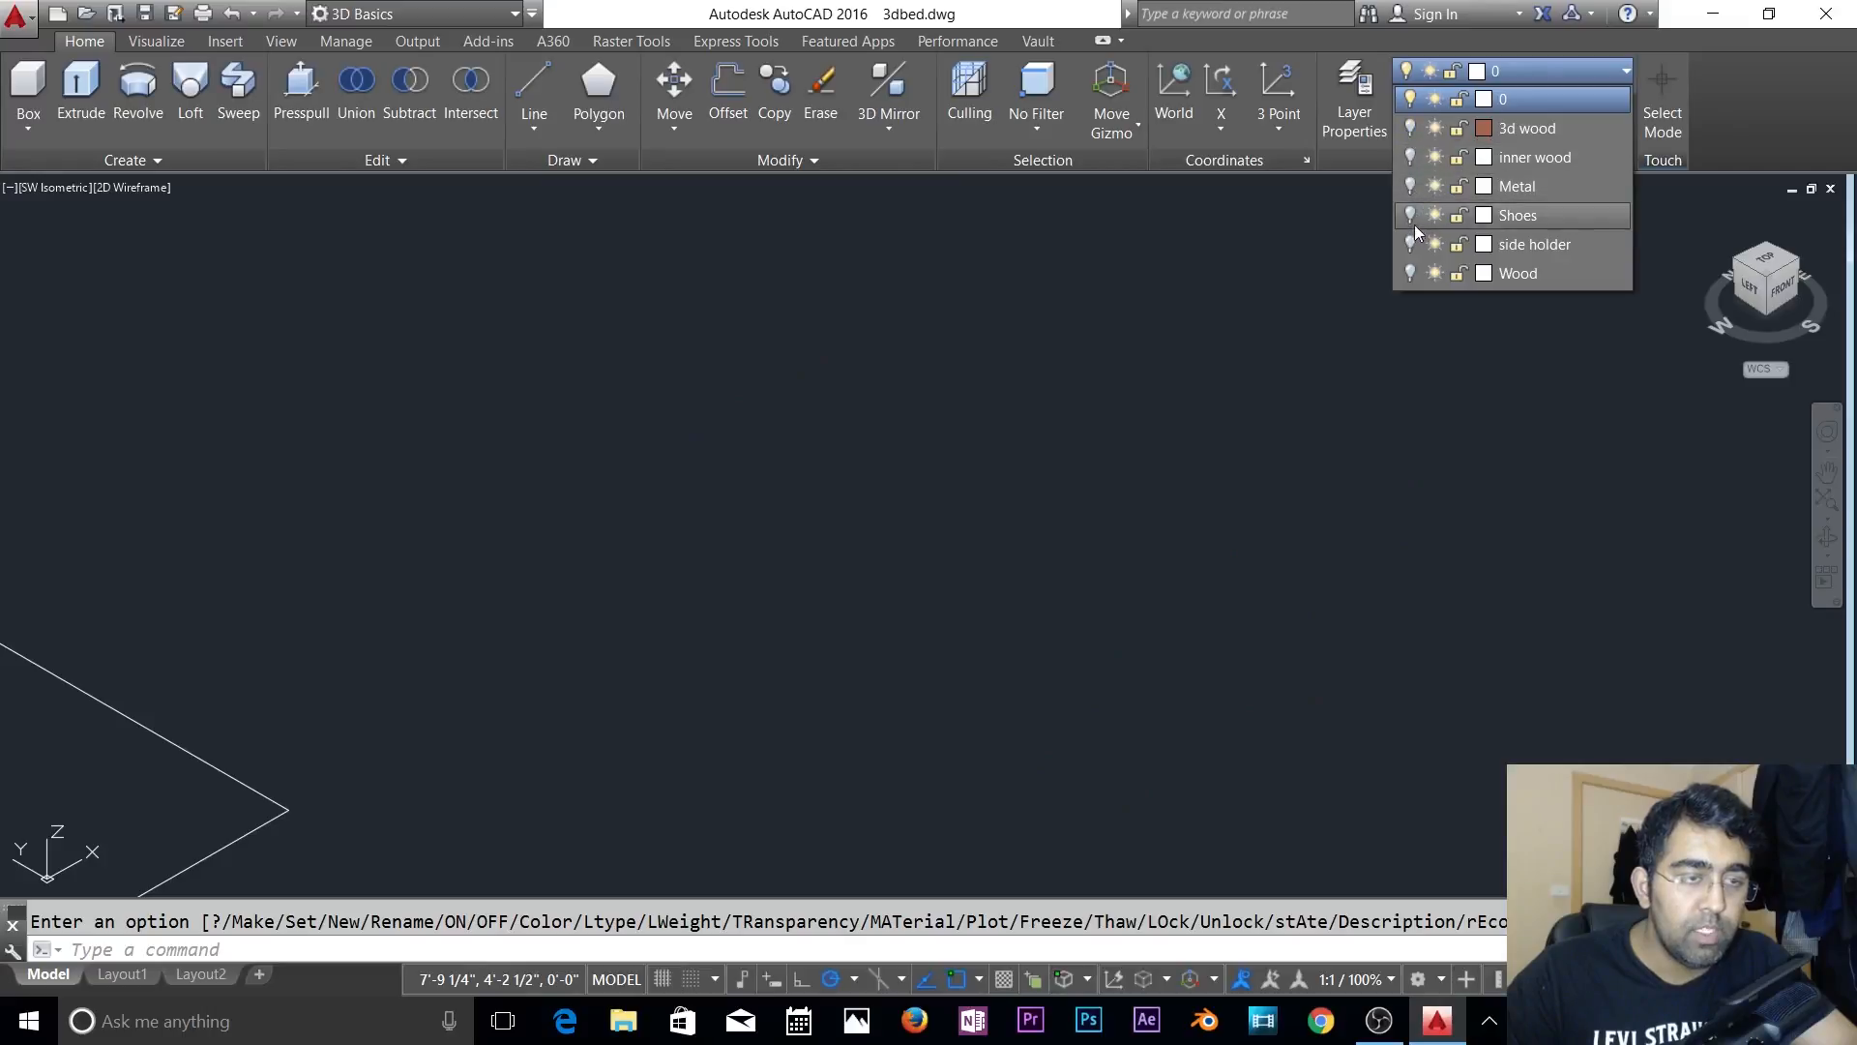
{"action": "left_click", "coordinate": [1411, 157]}
{"action": "left_click", "coordinate": [1422, 532]}
{"action": "key", "text": "Escape"}
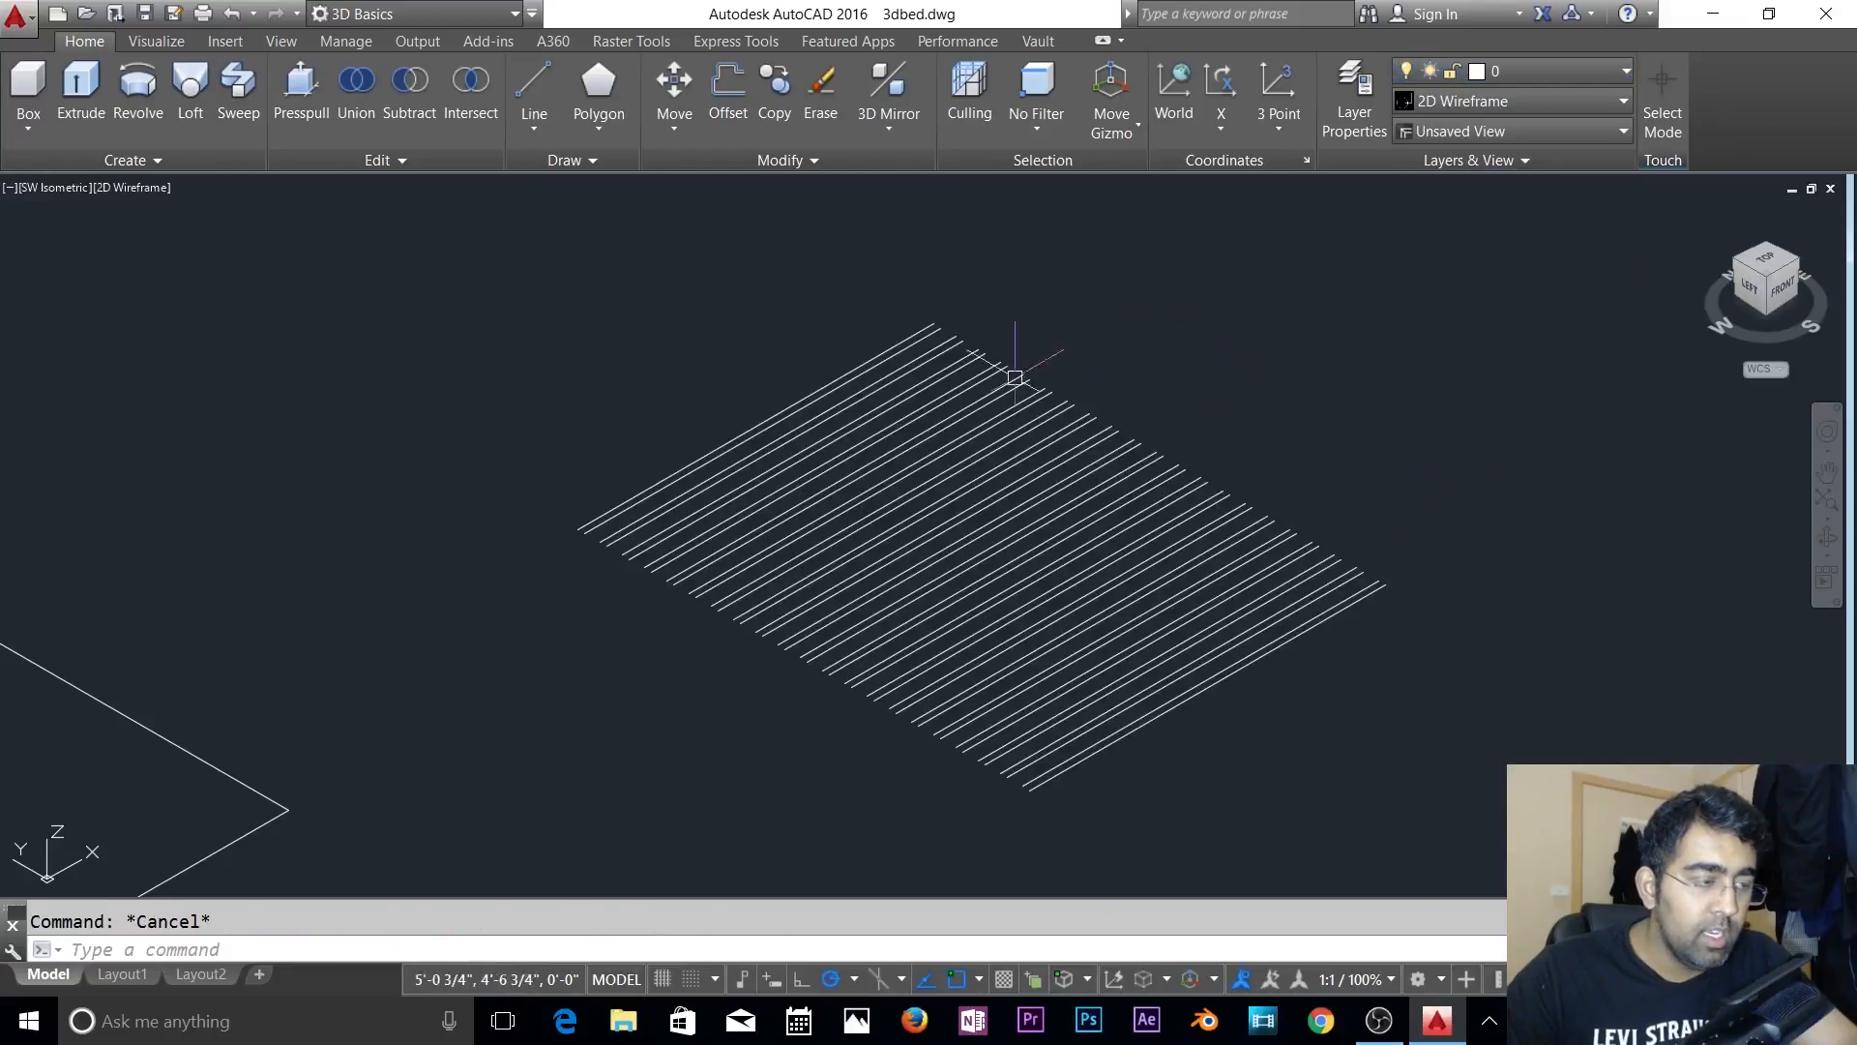
- Draw a line joining the slat line ends along the far long side of the bed, from first slat to last
{"action": "type", "text": "l"}
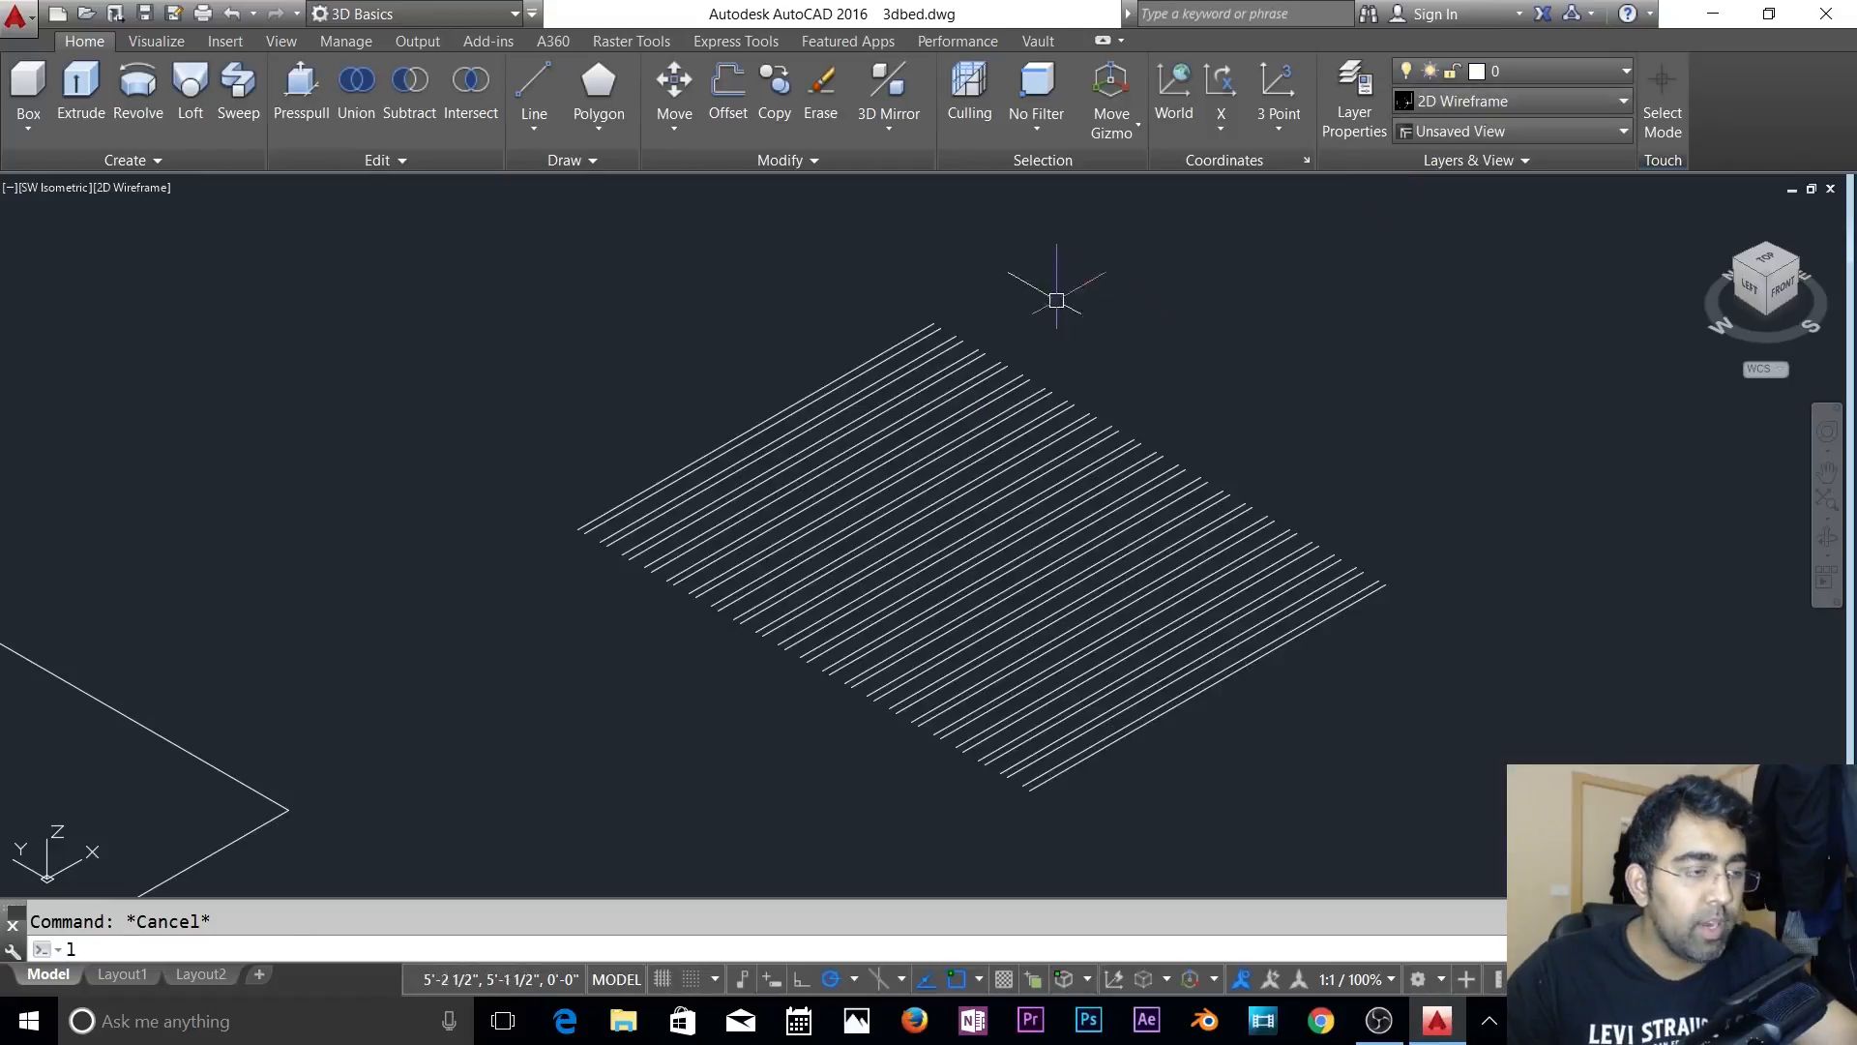
{"action": "key", "text": "Return"}
{"action": "scroll", "coordinate": [921, 311], "scroll_direction": "up", "scroll_amount": 2}
{"action": "left_click", "coordinate": [918, 333]}
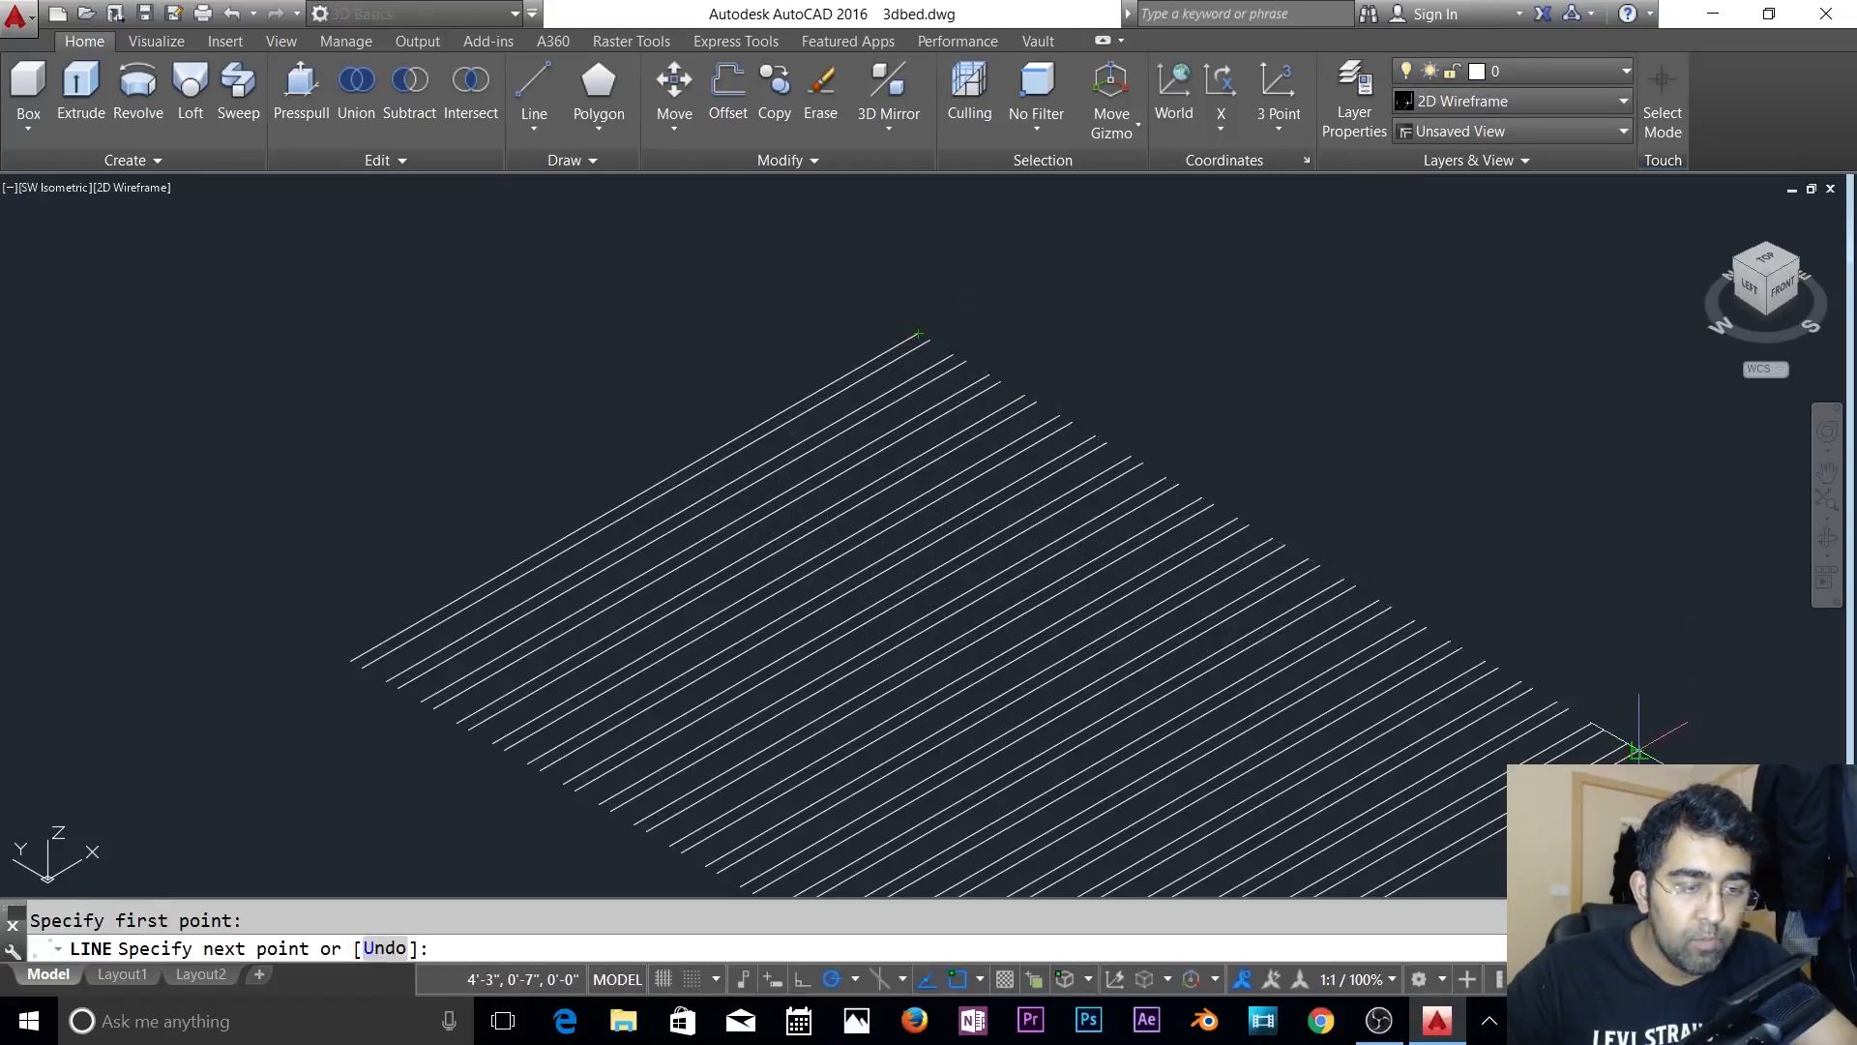
{"action": "left_click", "coordinate": [1639, 750]}
{"action": "key", "text": "Return"}
- Draw a second line joining the slat line ends along the near long side of the bed
{"action": "middle_click_drag", "start_coordinate": [525, 614], "coordinate": [904, 414]}
{"action": "key", "text": "Return"}
{"action": "left_click", "coordinate": [730, 460]}
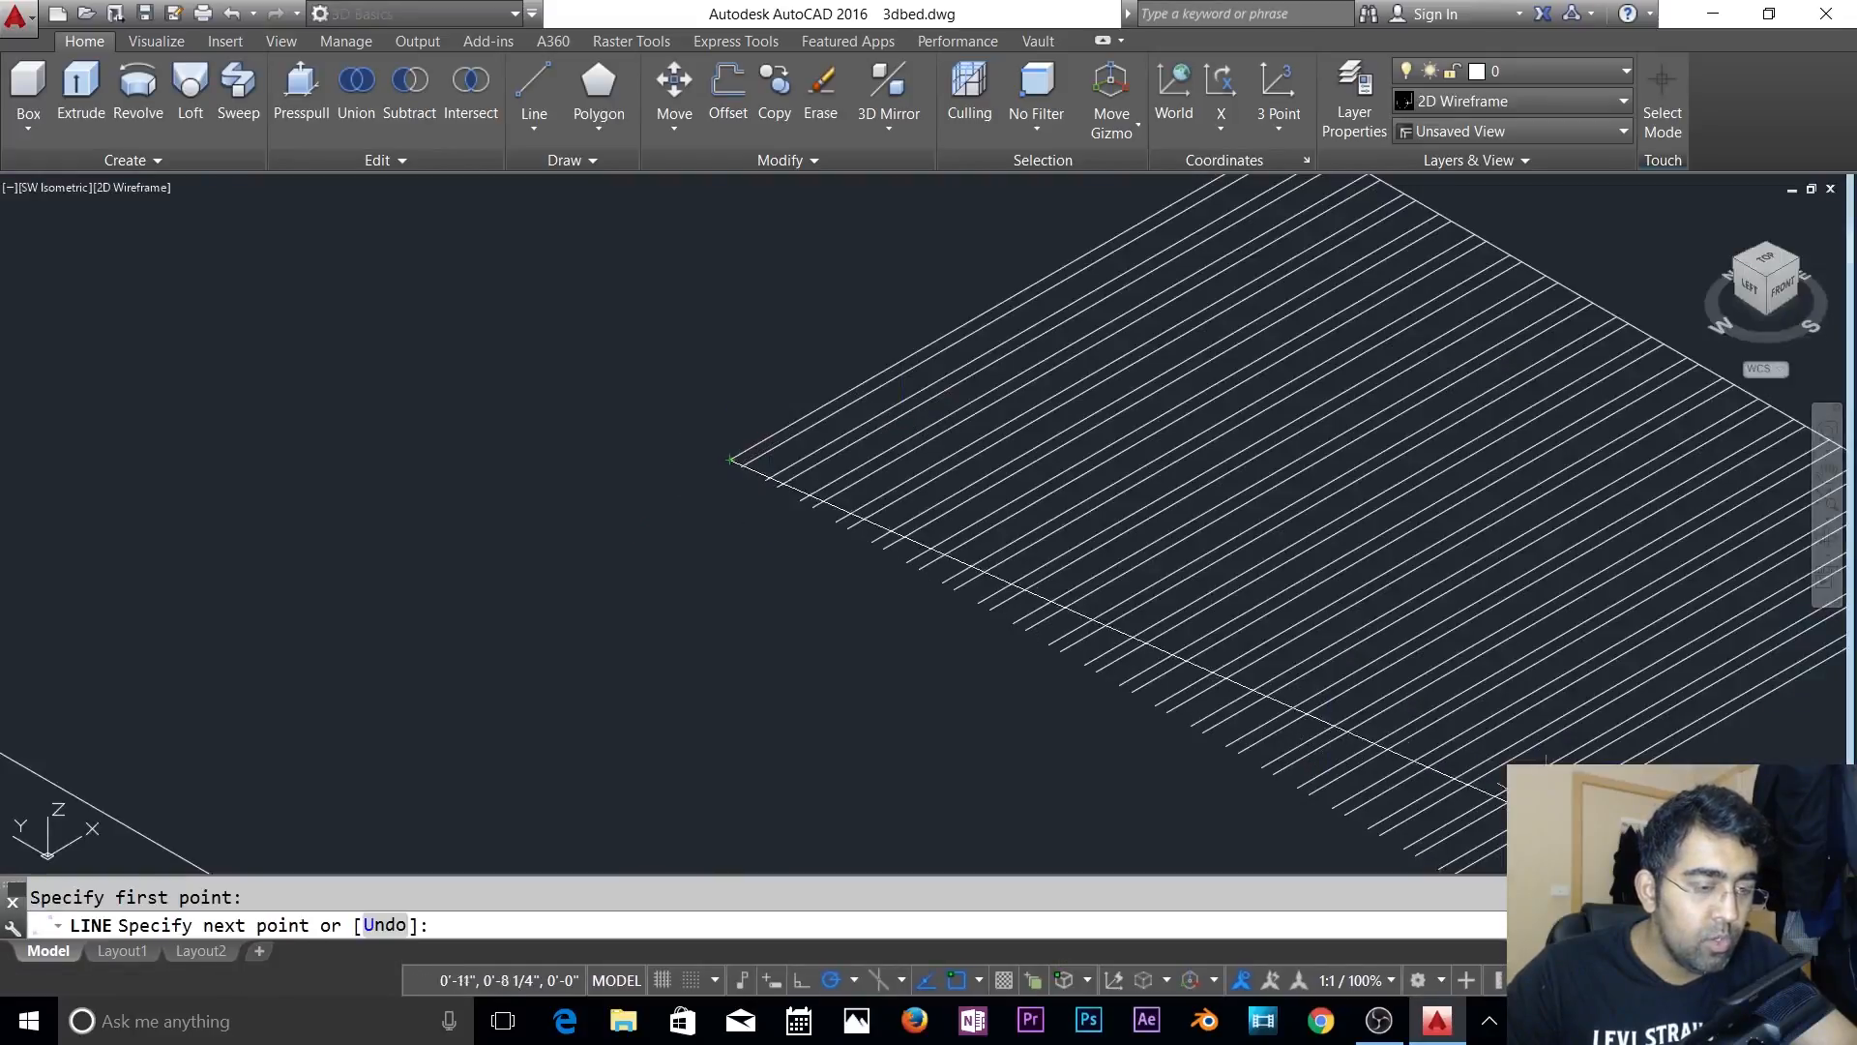
{"action": "middle_click_drag", "start_coordinate": [1415, 849], "coordinate": [1170, 642]}
{"action": "left_click", "coordinate": [1206, 666]}
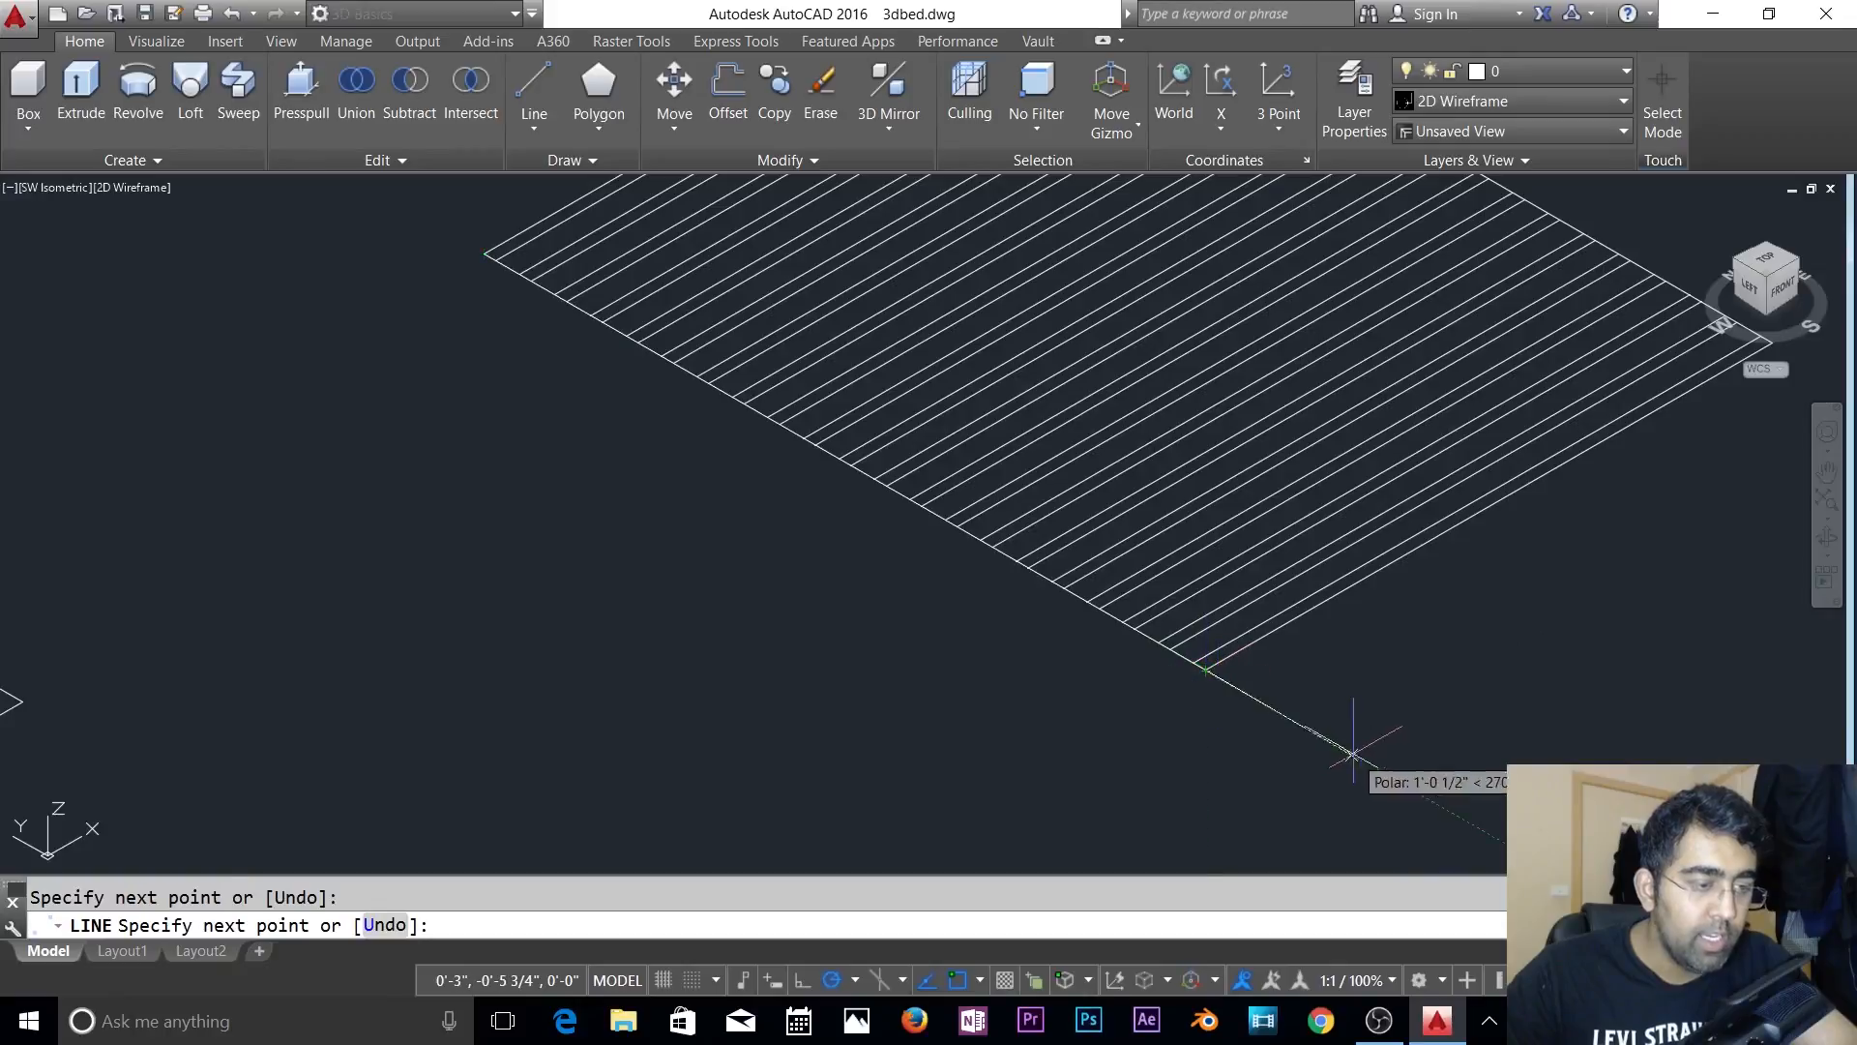
{"action": "key", "text": "Escape"}
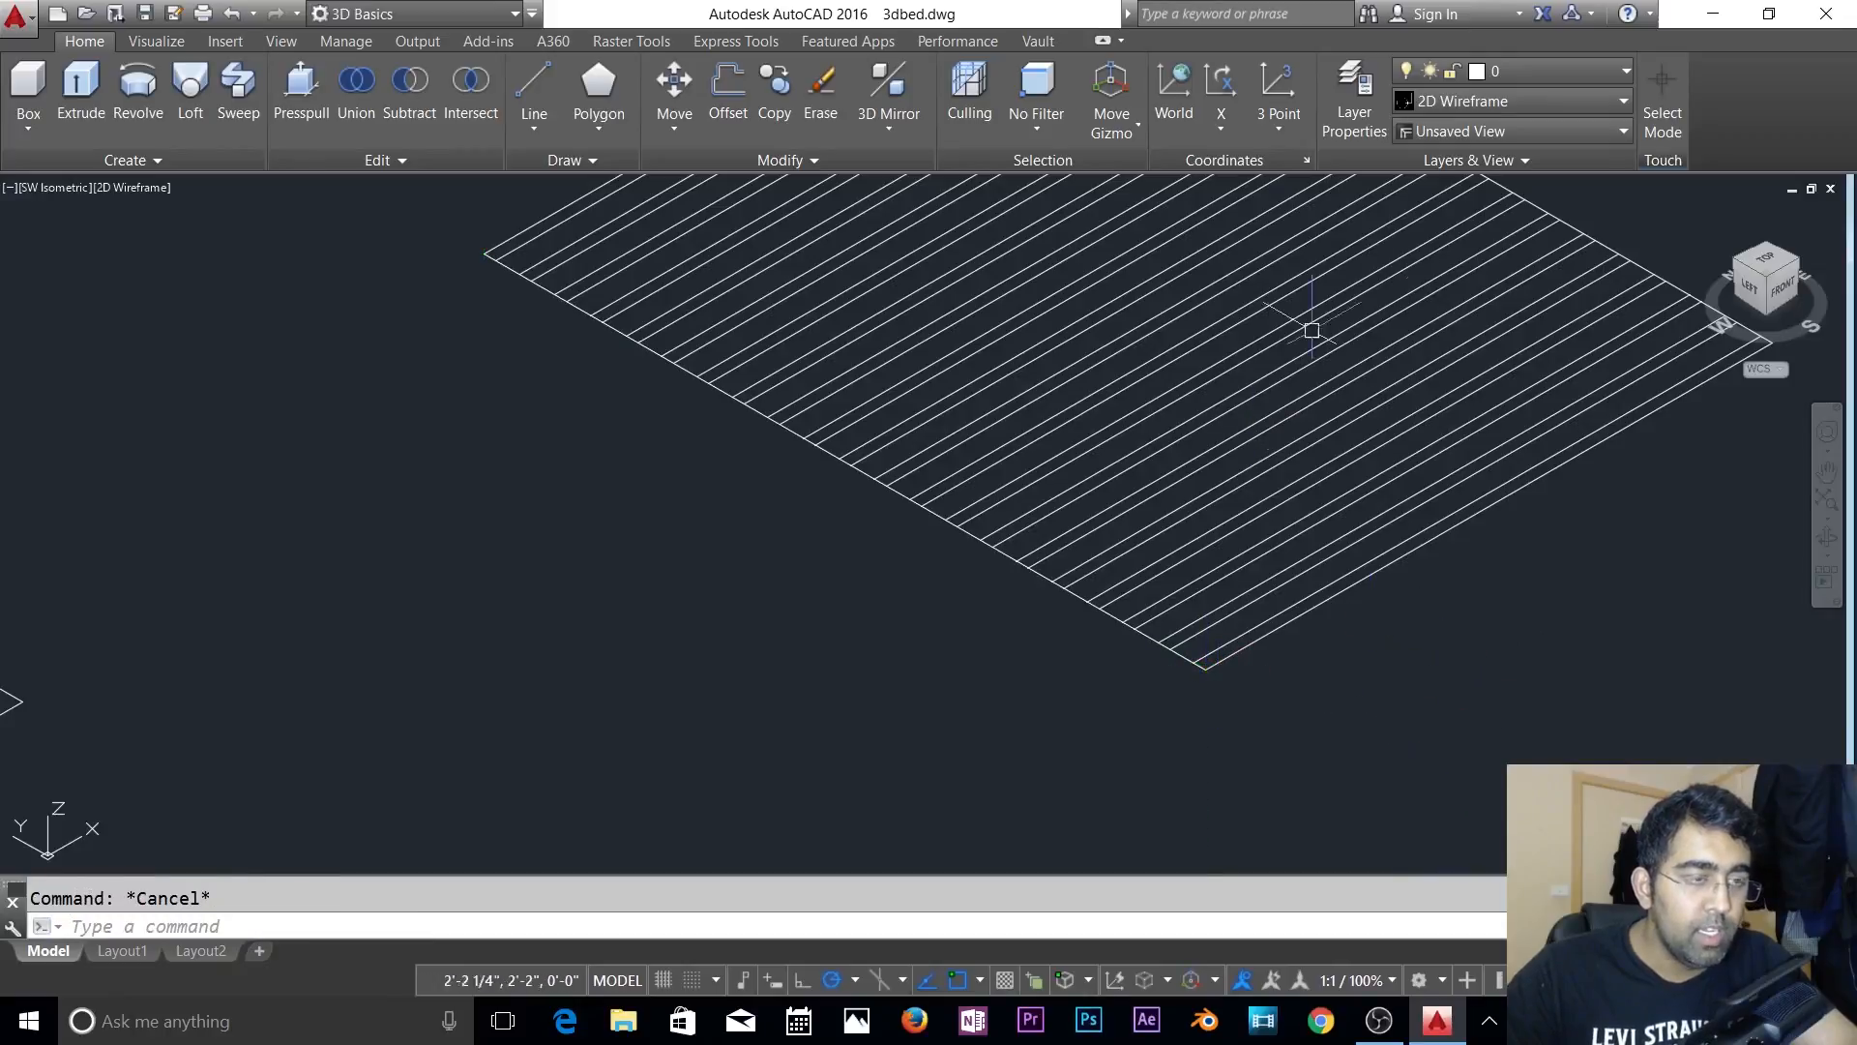
- Switch to the top view of the slat lines
{"action": "left_click", "coordinate": [1765, 260]}
{"action": "scroll", "coordinate": [1144, 643], "scroll_direction": "up", "scroll_amount": 4}
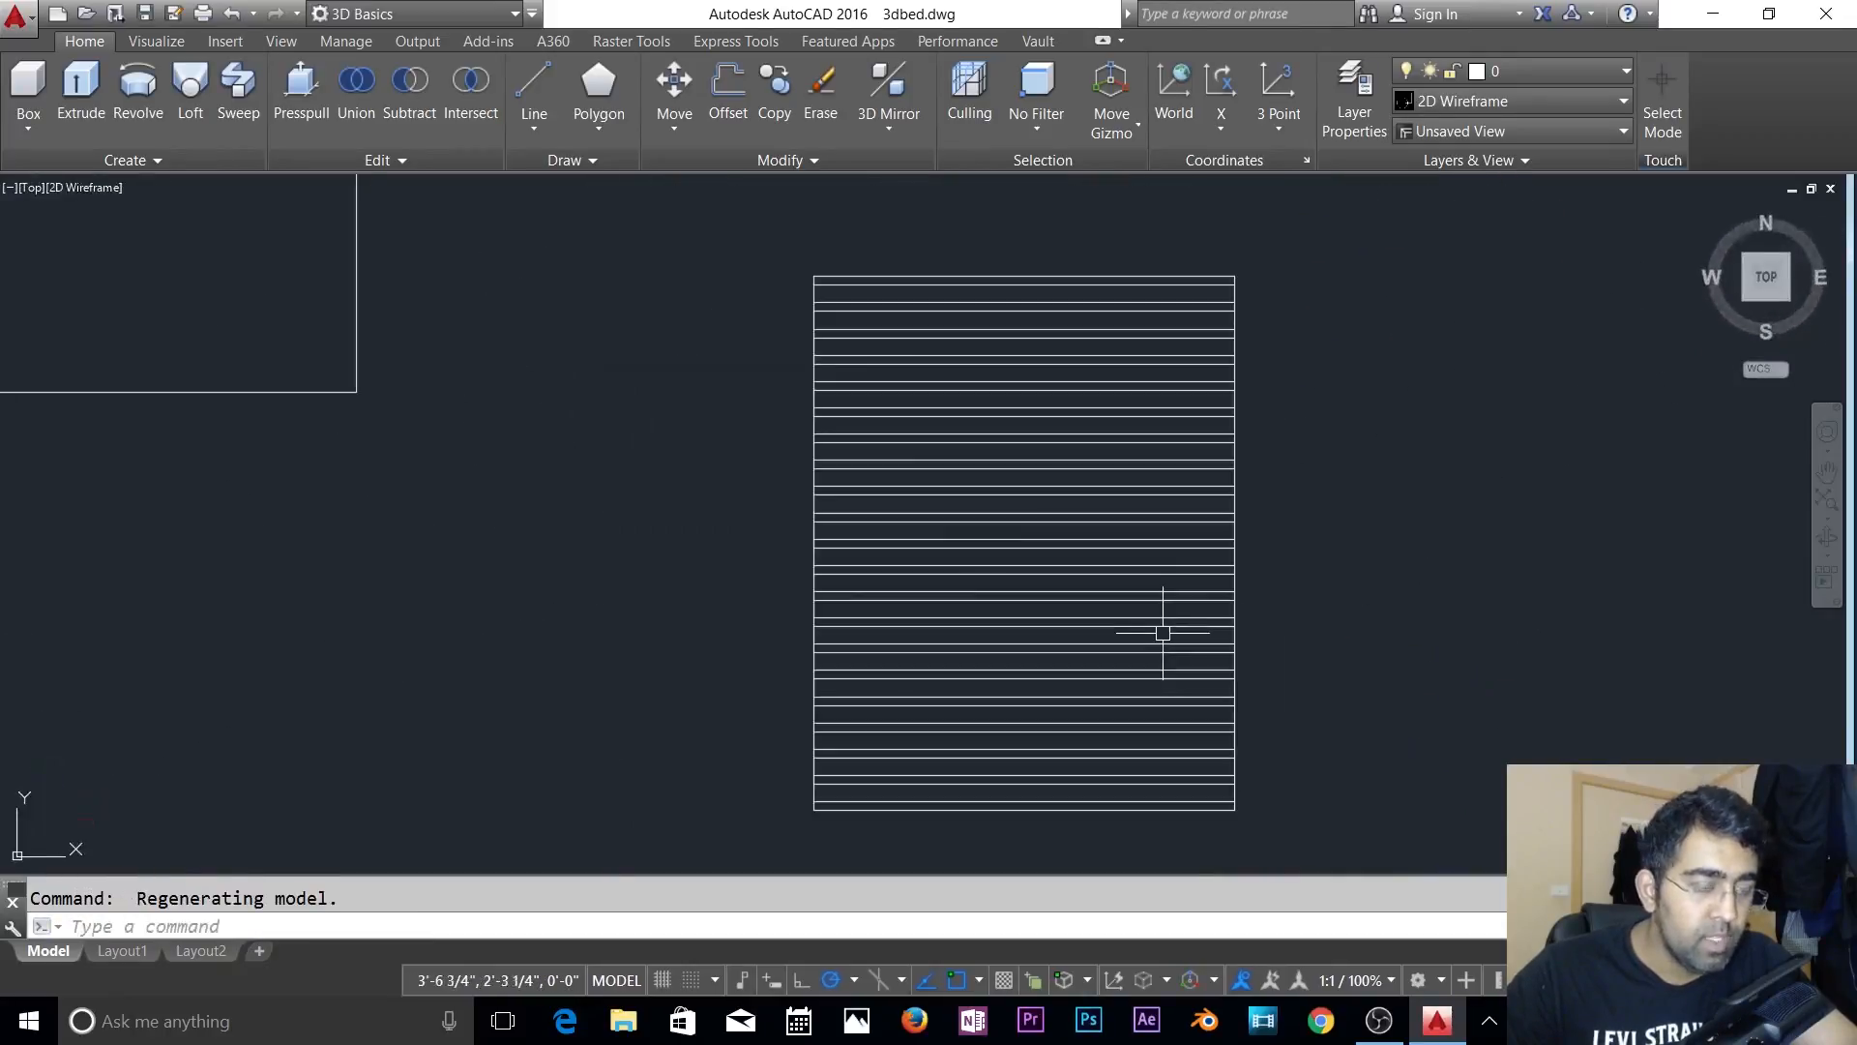
{"action": "key", "text": "Escape"}
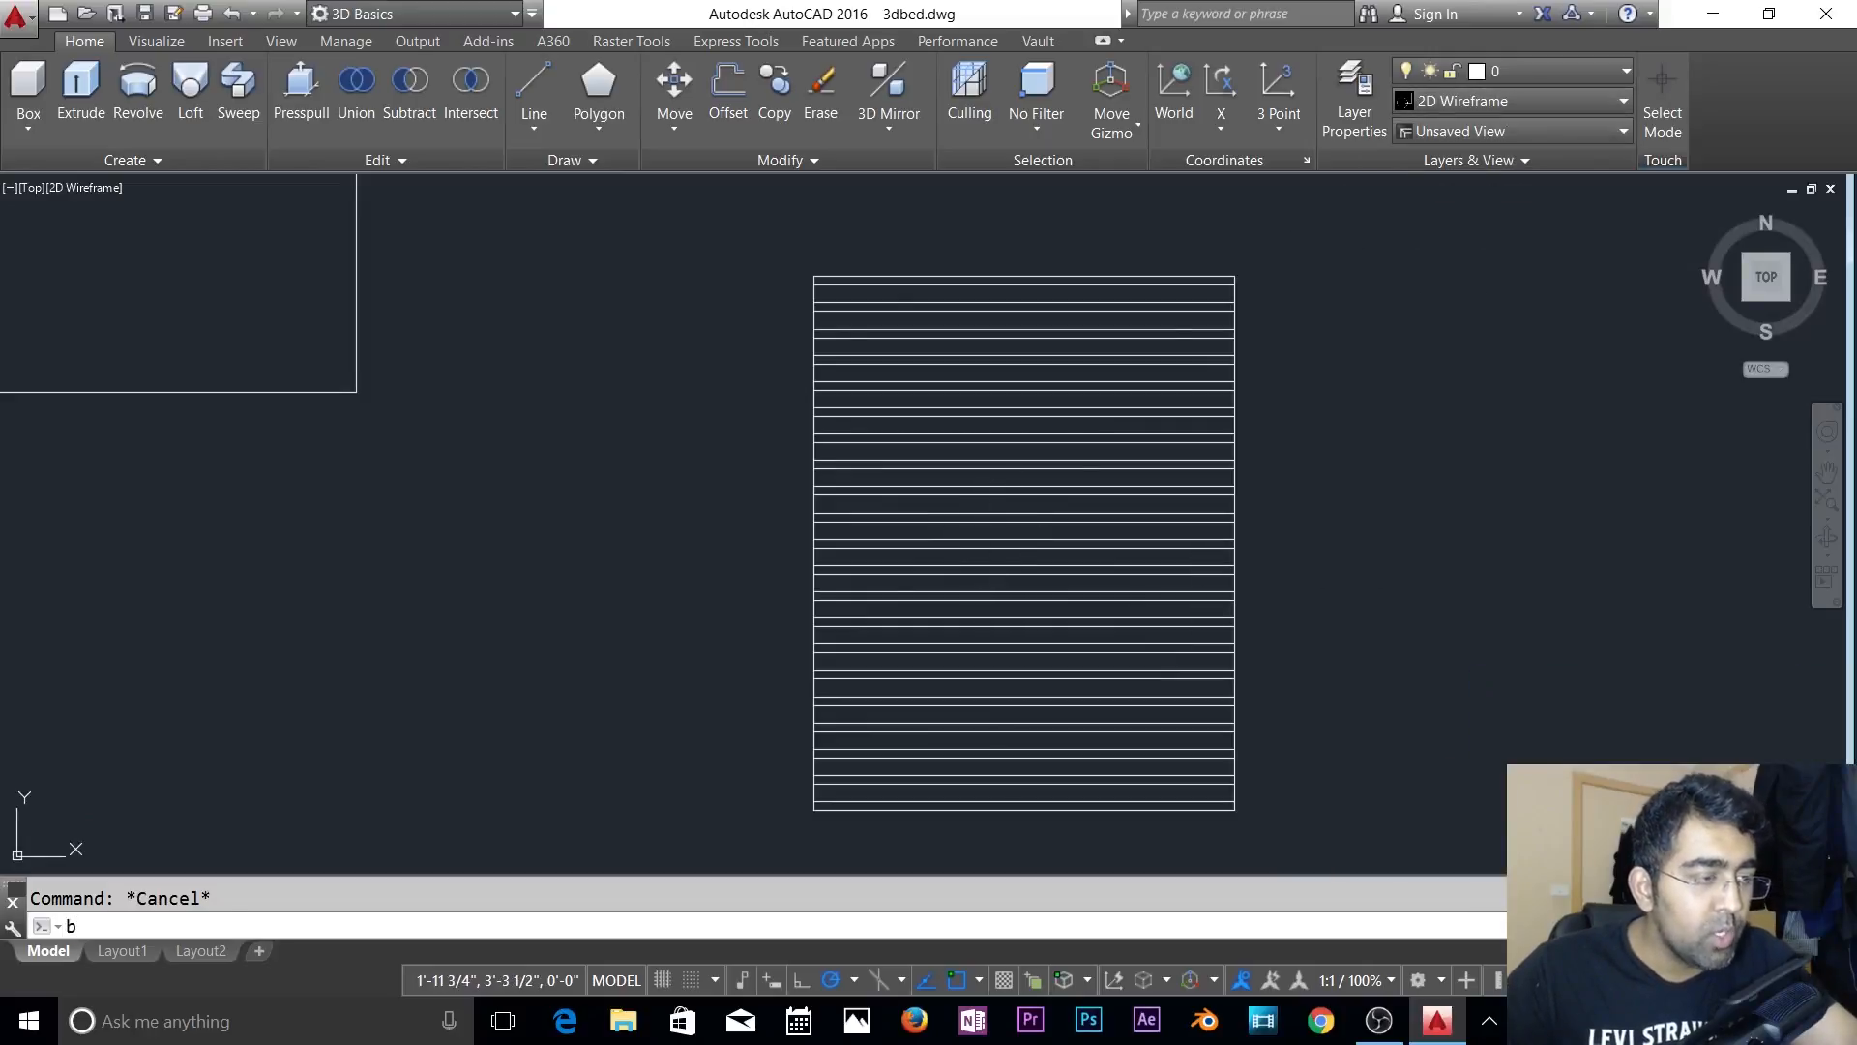
{"action": "key", "text": "Return"}
{"action": "key", "text": "Escape"}
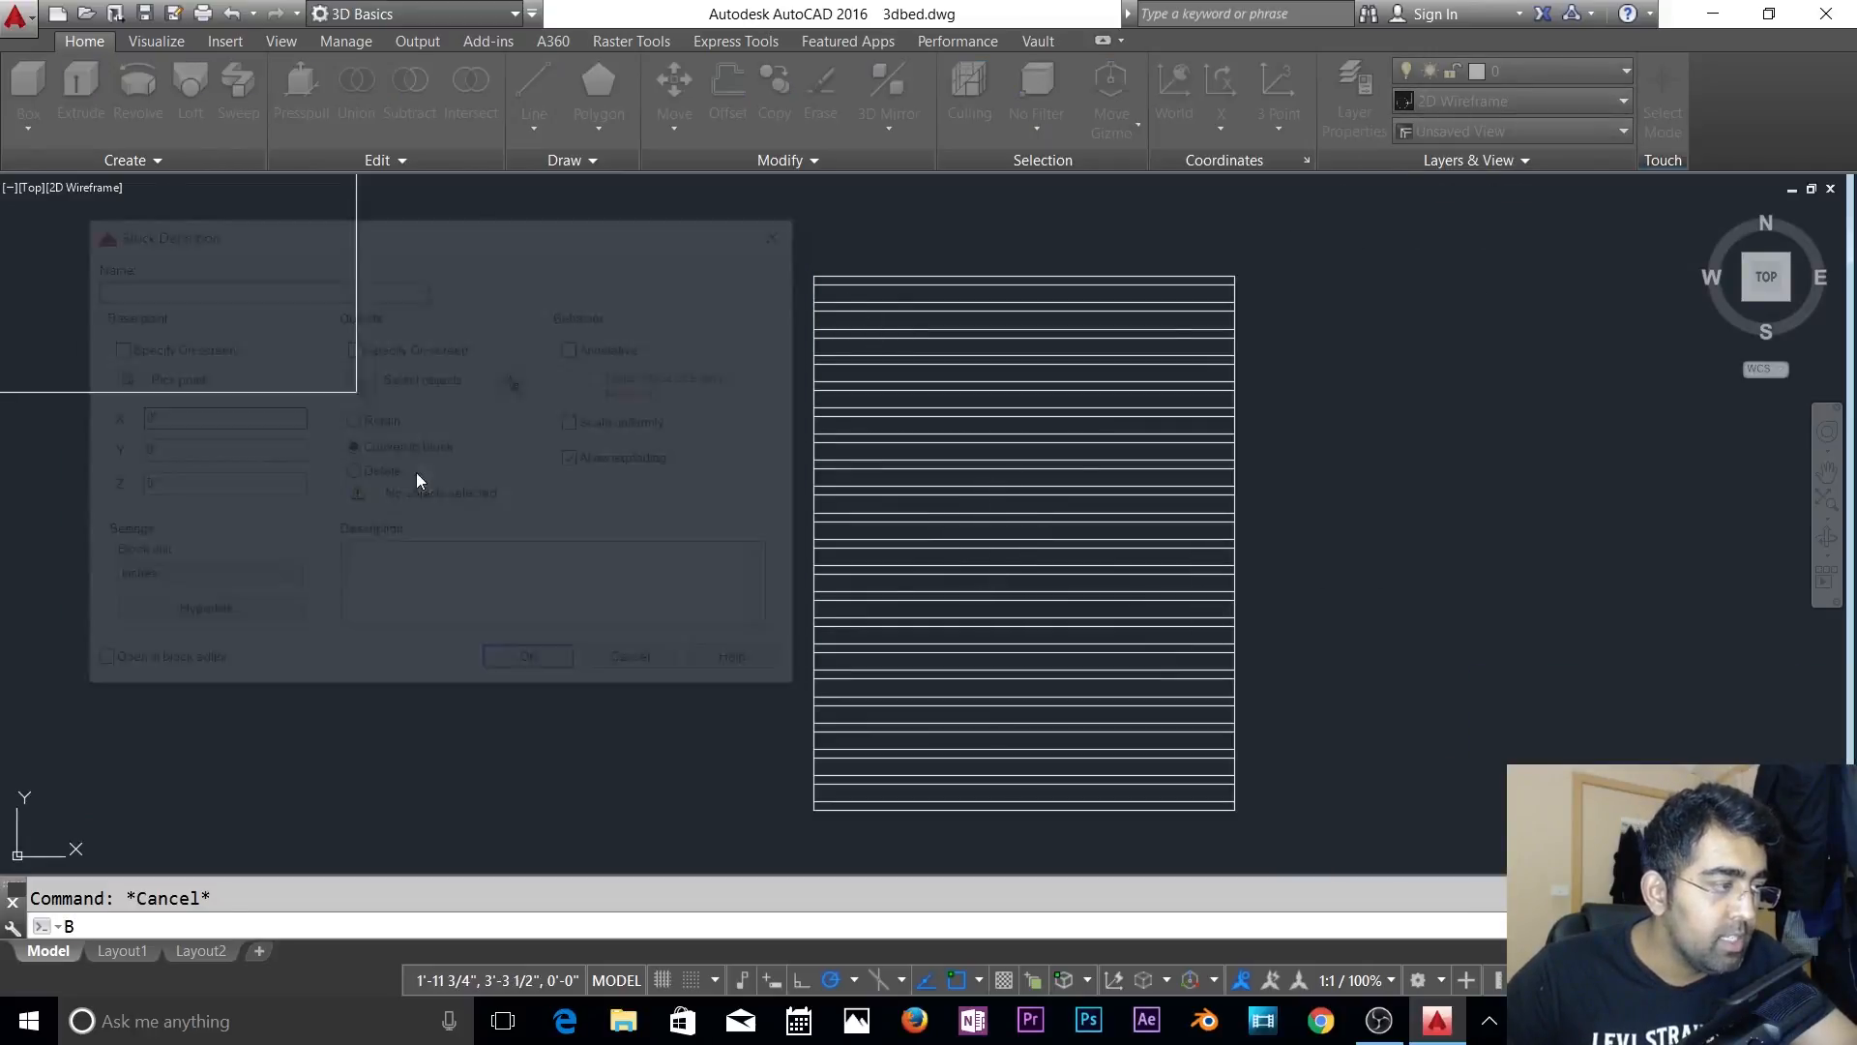
{"action": "key", "text": "Escape"}
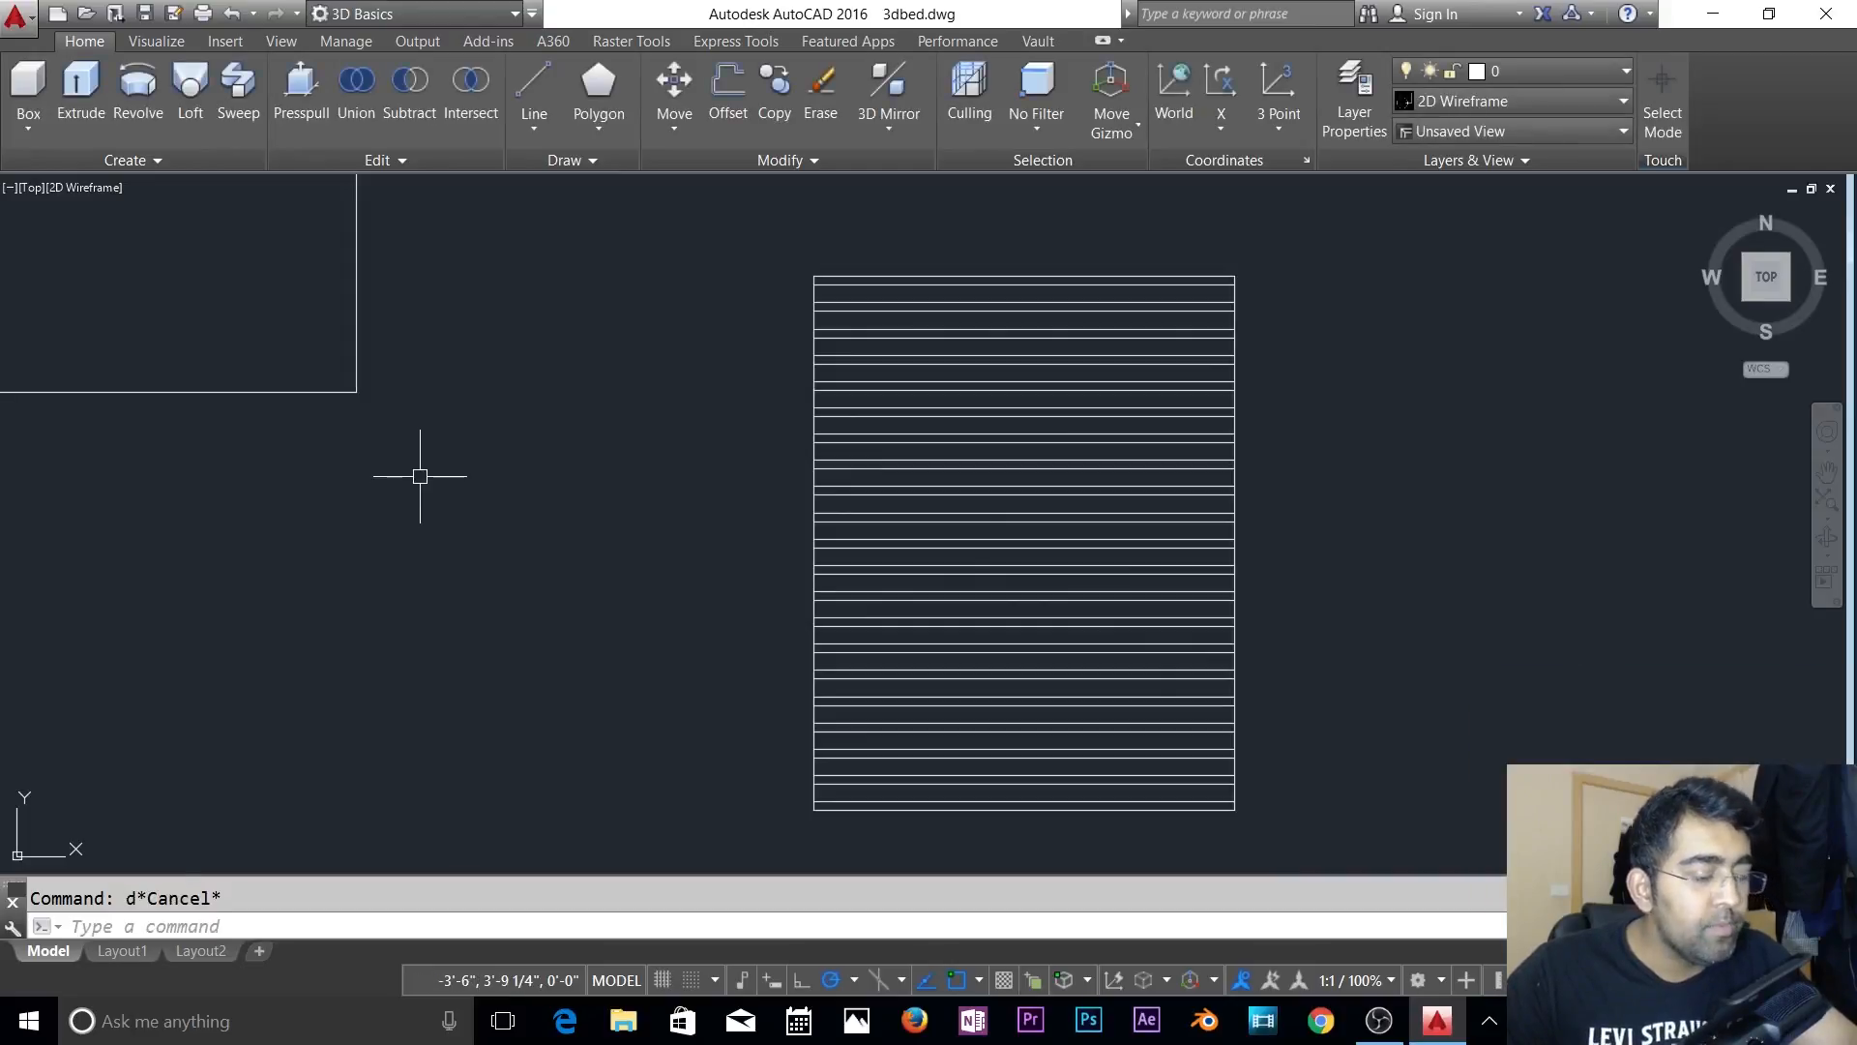
- Create closed polyline boundaries with the Boundary command by picking inside each narrow slat strip from the head end to the foot end
{"action": "type", "text": "bo"}
{"action": "key", "text": "Return"}
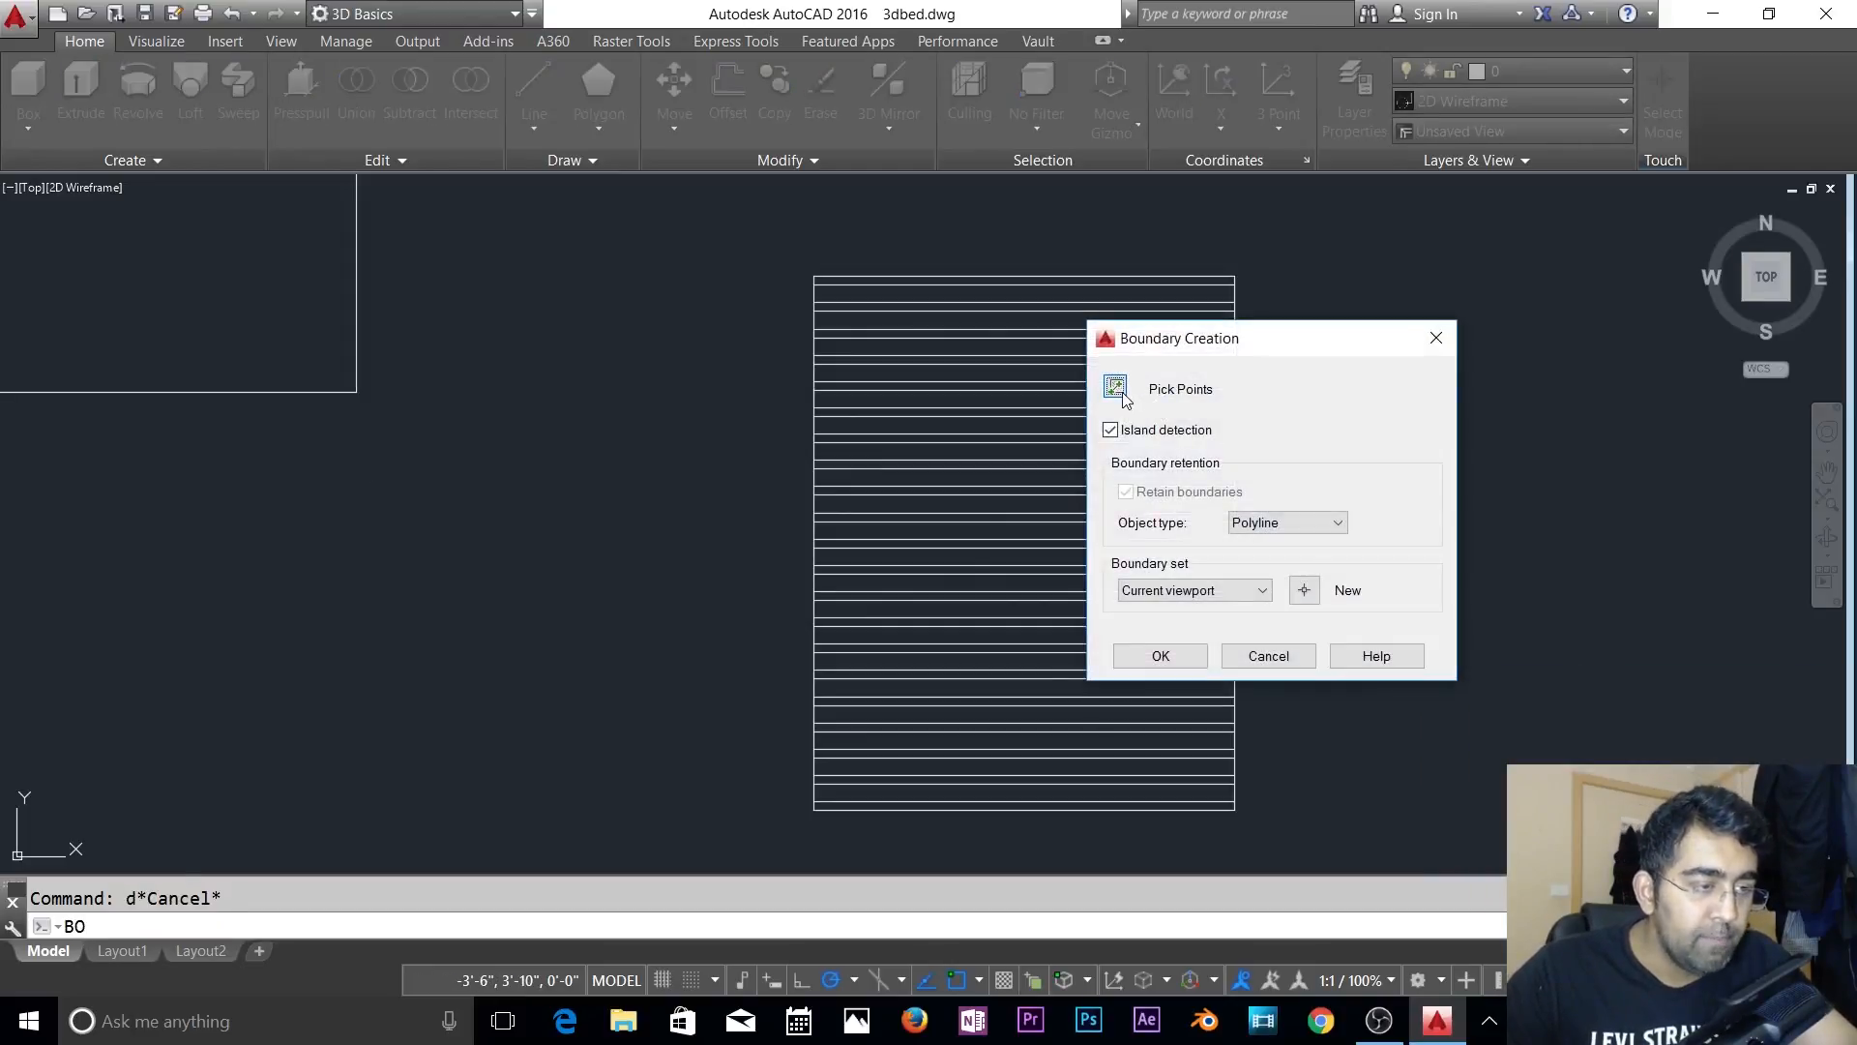
{"action": "left_click", "coordinate": [1115, 388]}
{"action": "left_click", "coordinate": [1170, 281]}
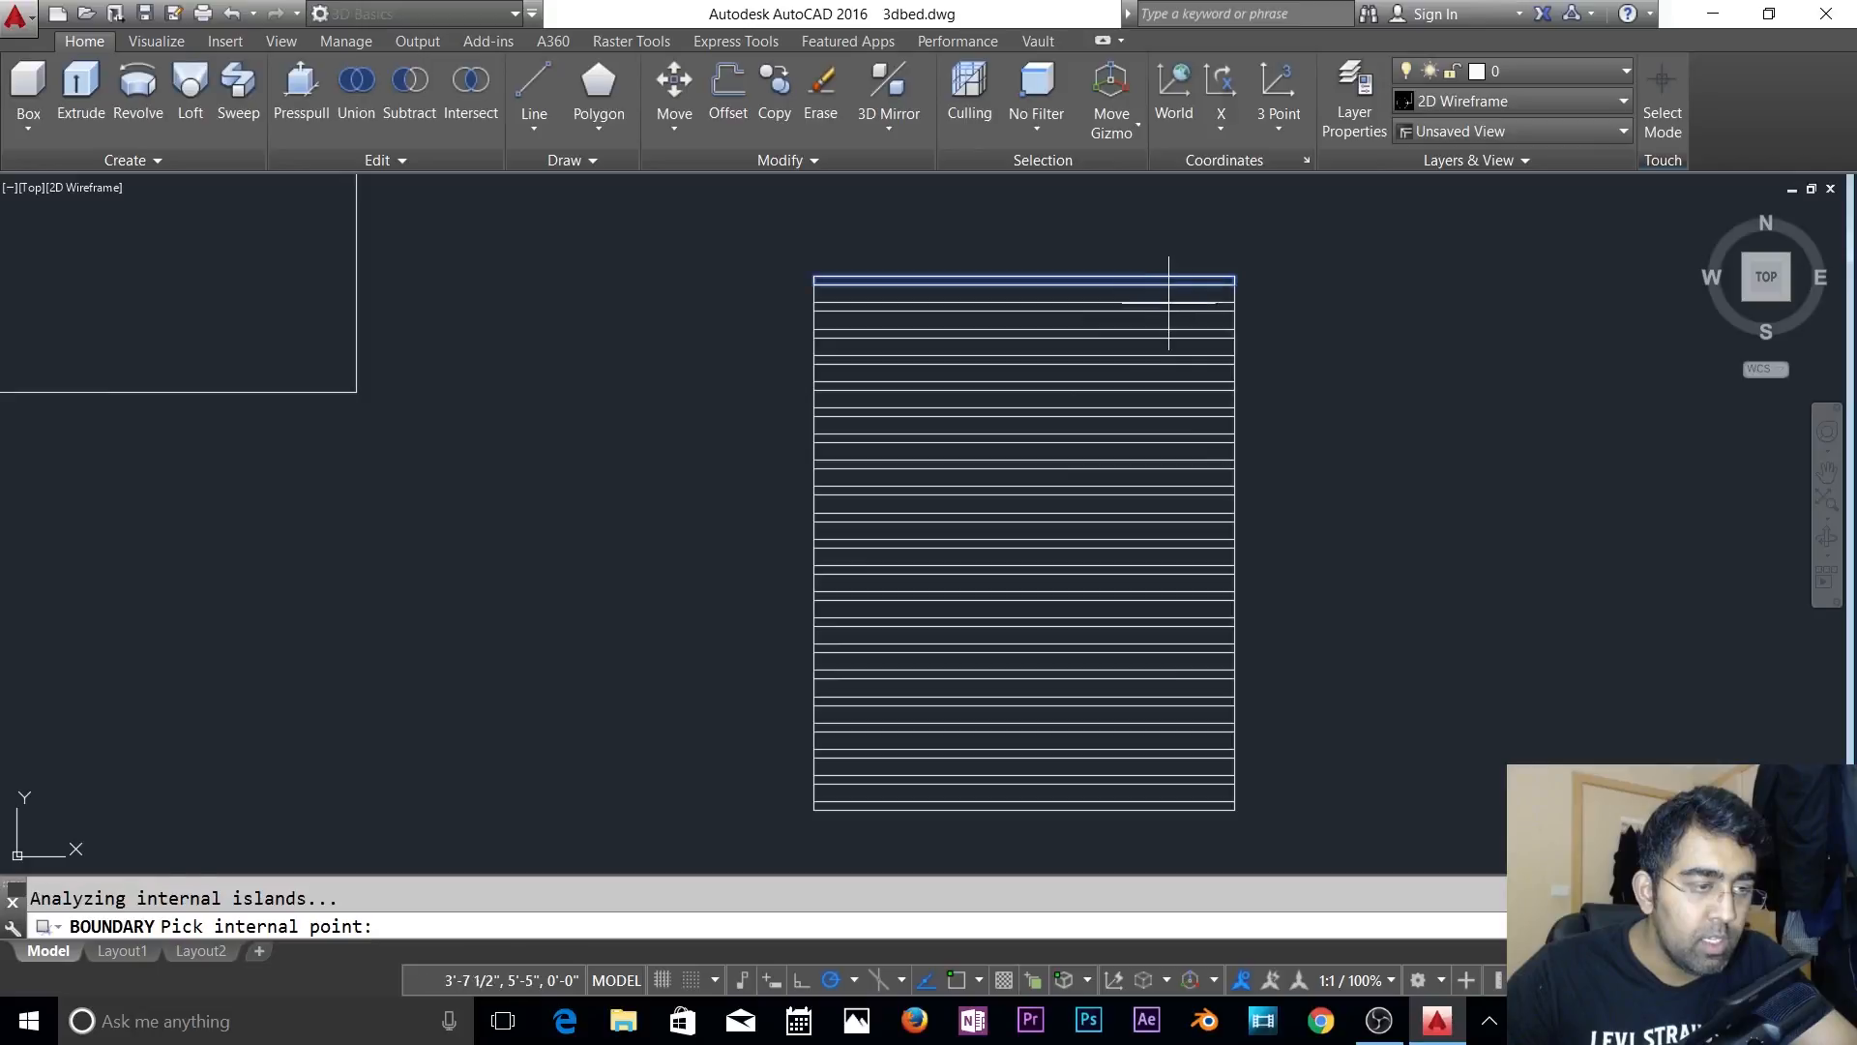
{"action": "left_click", "coordinate": [1168, 306]}
{"action": "left_click", "coordinate": [1180, 332]}
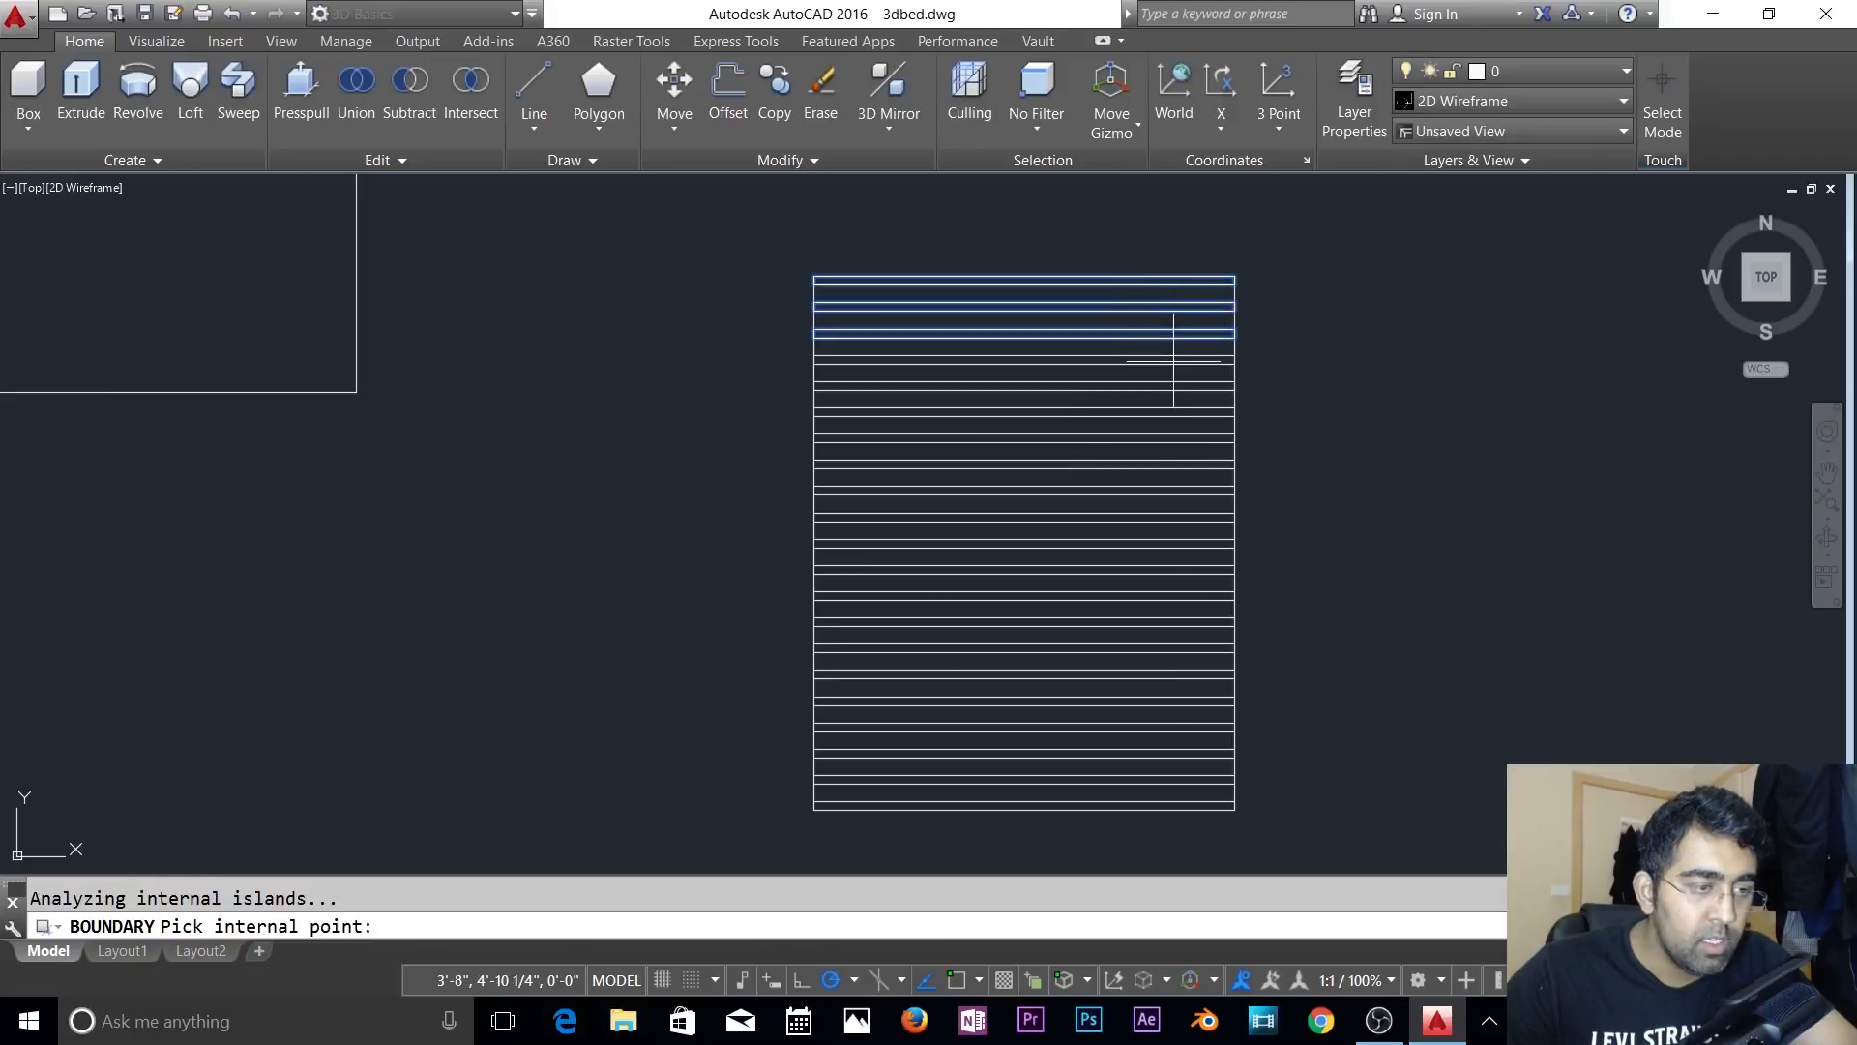
{"action": "left_click", "coordinate": [1174, 359]}
{"action": "left_click", "coordinate": [1171, 385]}
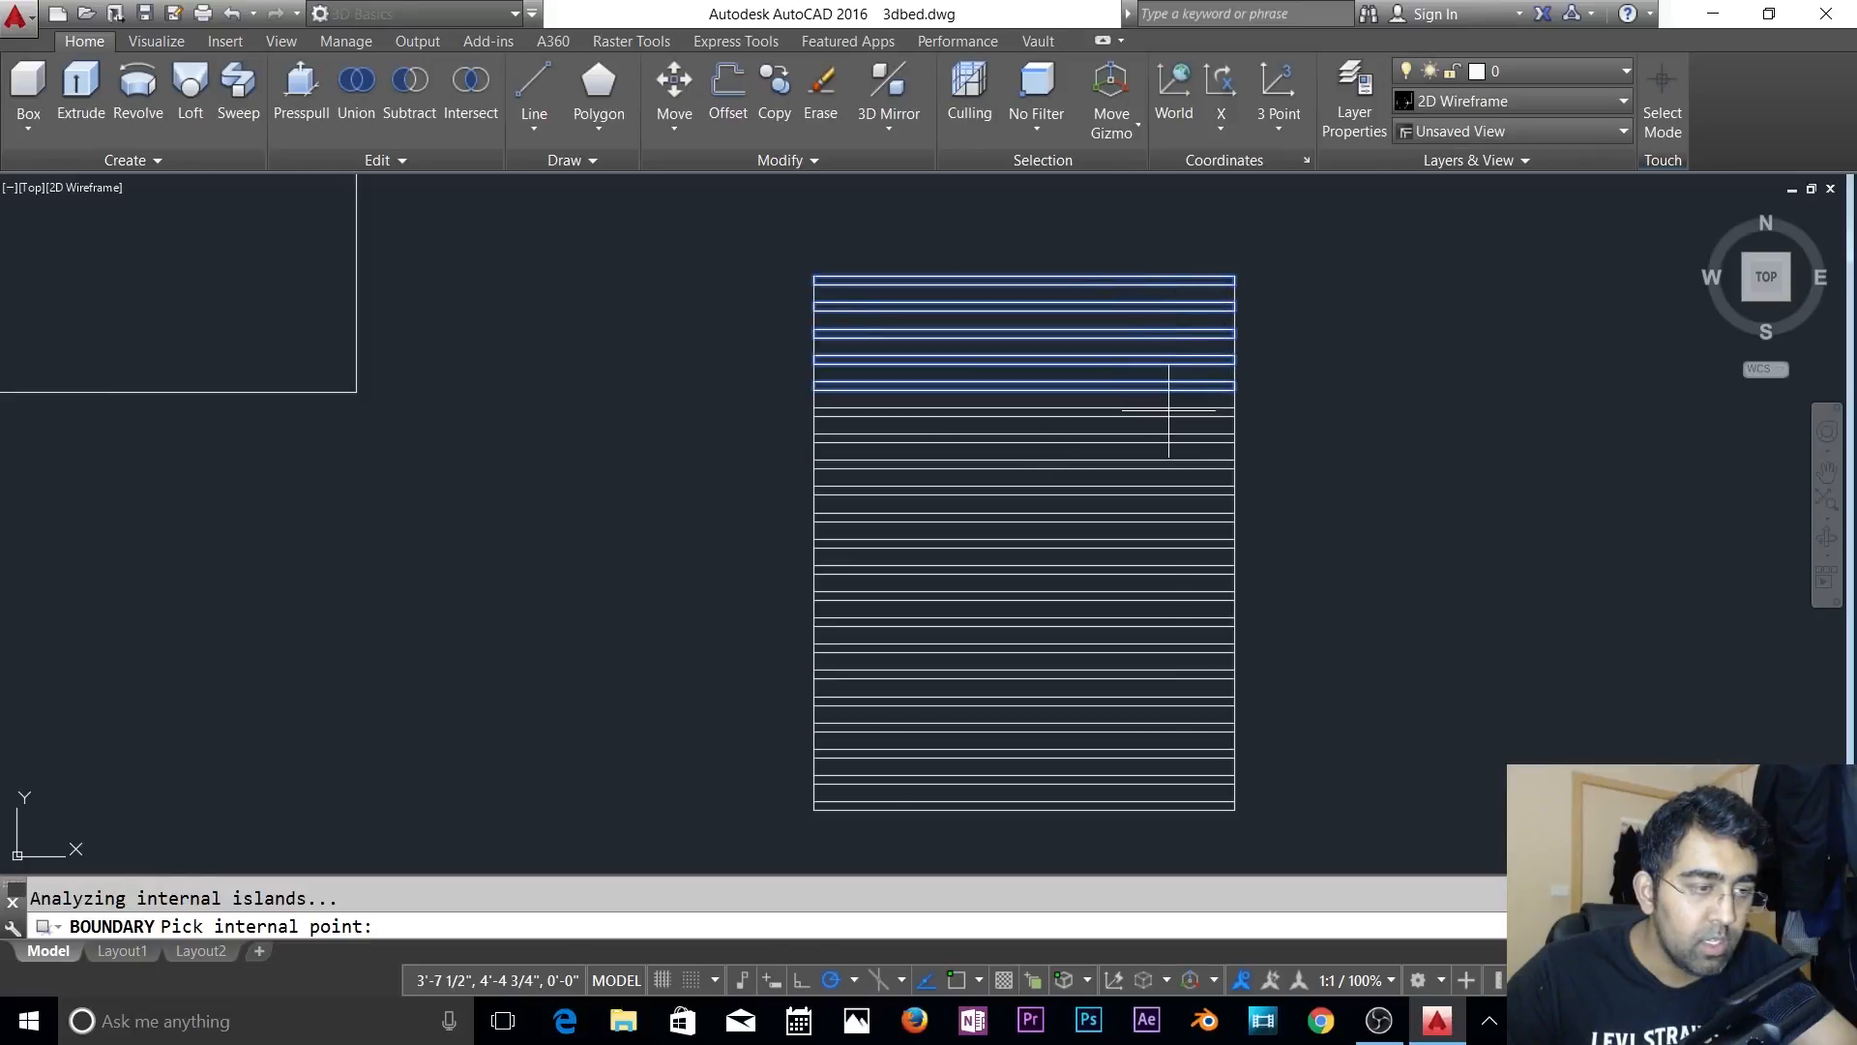
{"action": "left_click", "coordinate": [1169, 411]}
{"action": "left_click", "coordinate": [1170, 438]}
{"action": "left_click", "coordinate": [1170, 464]}
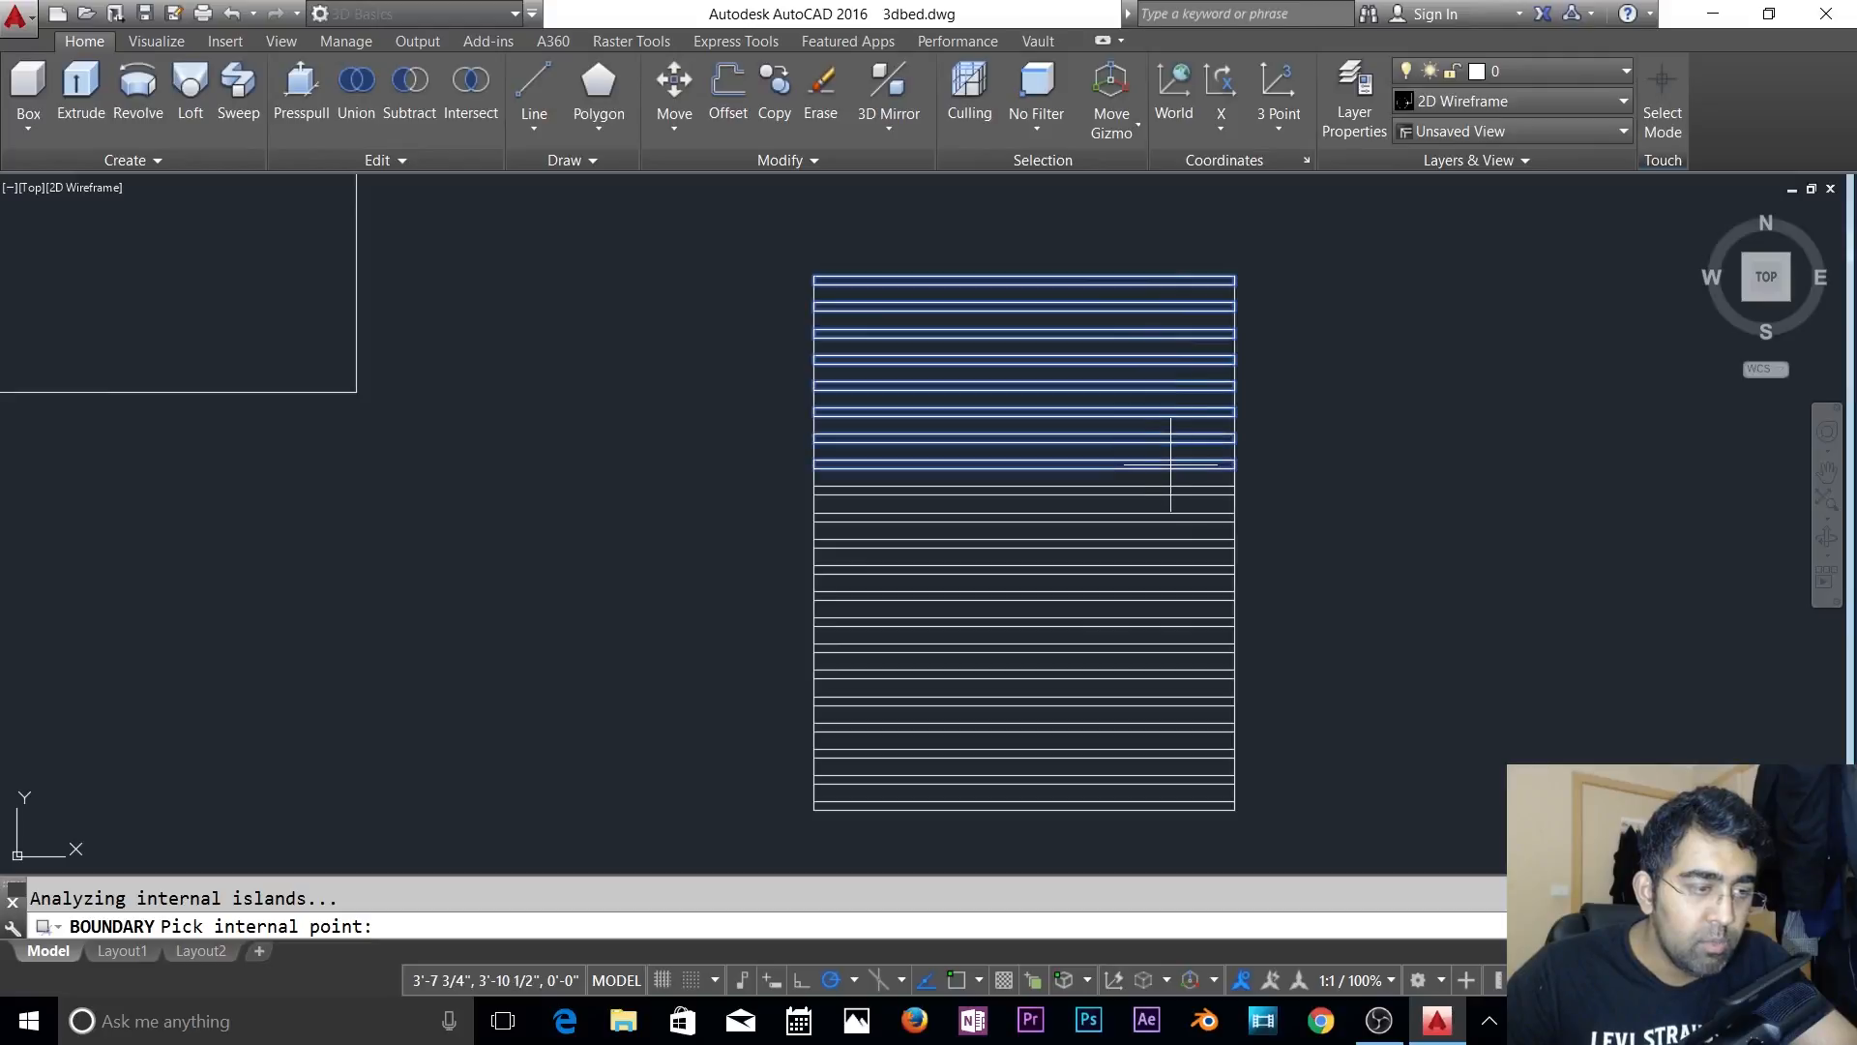
{"action": "left_click", "coordinate": [1168, 490]}
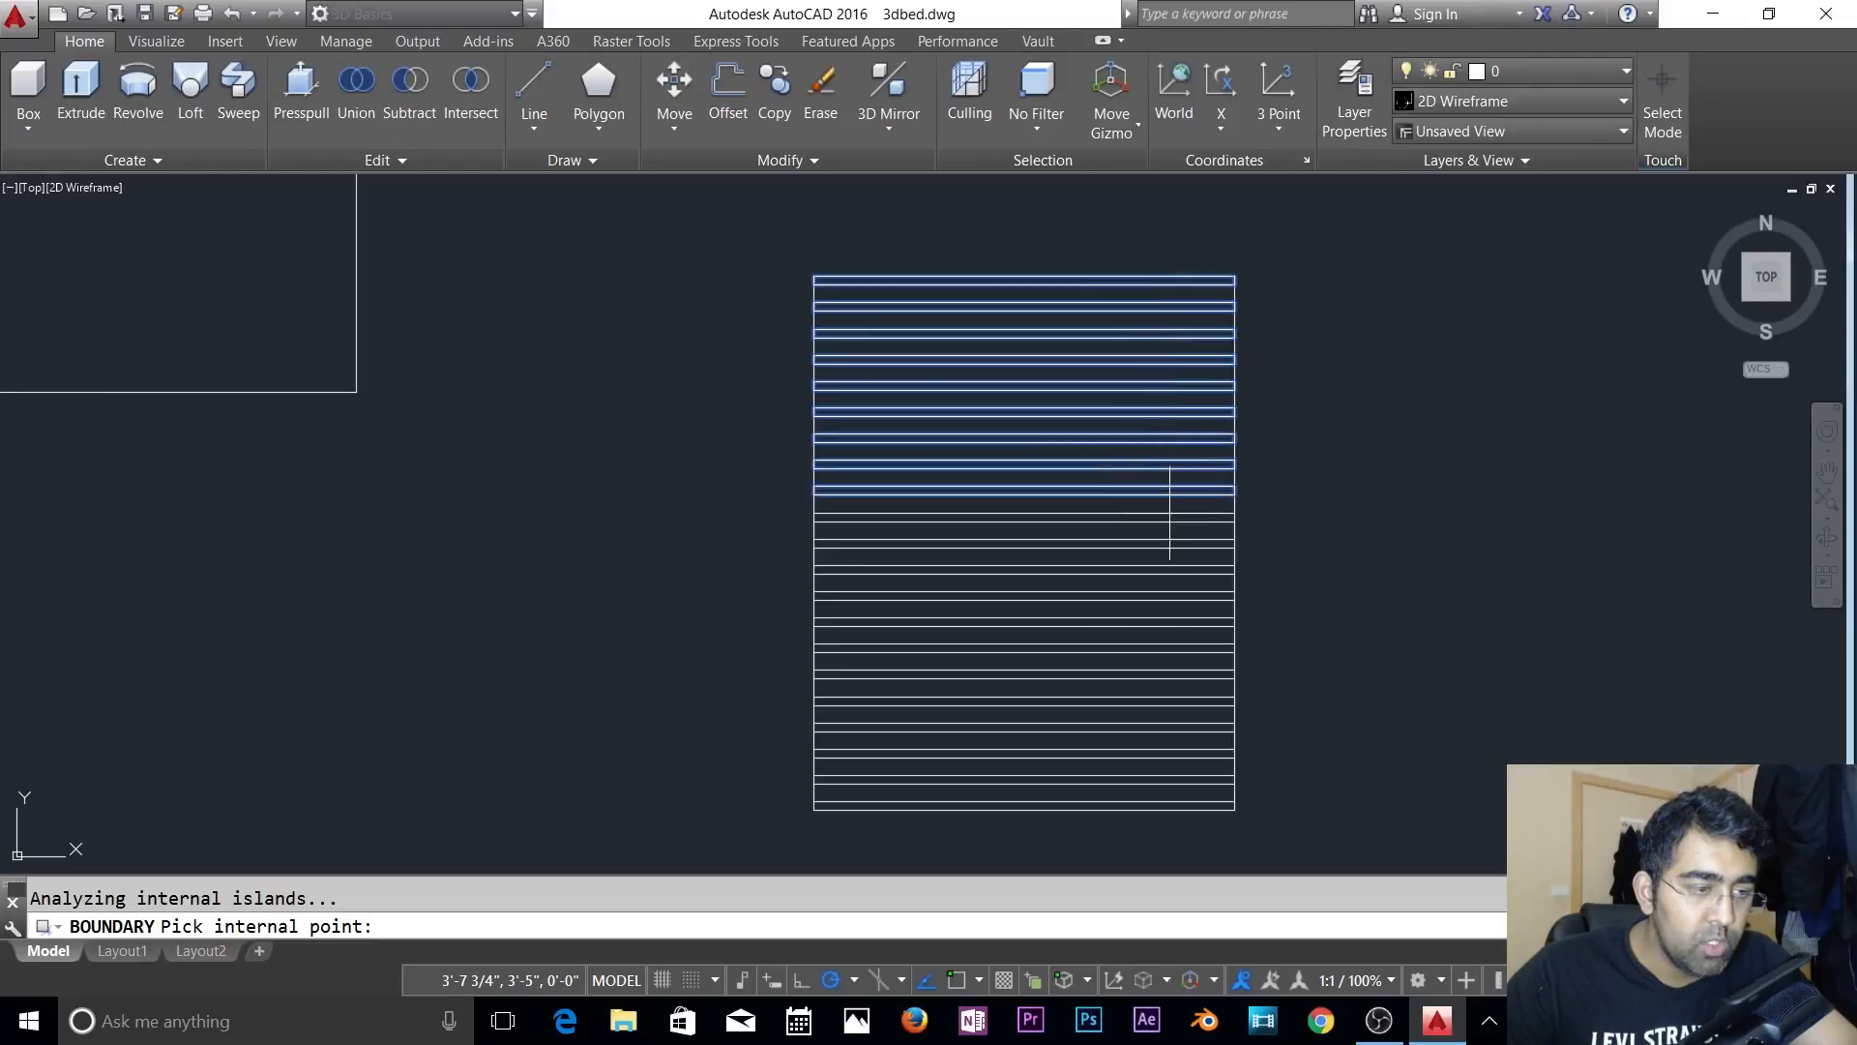
{"action": "left_click", "coordinate": [1169, 516]}
{"action": "left_click", "coordinate": [1166, 541]}
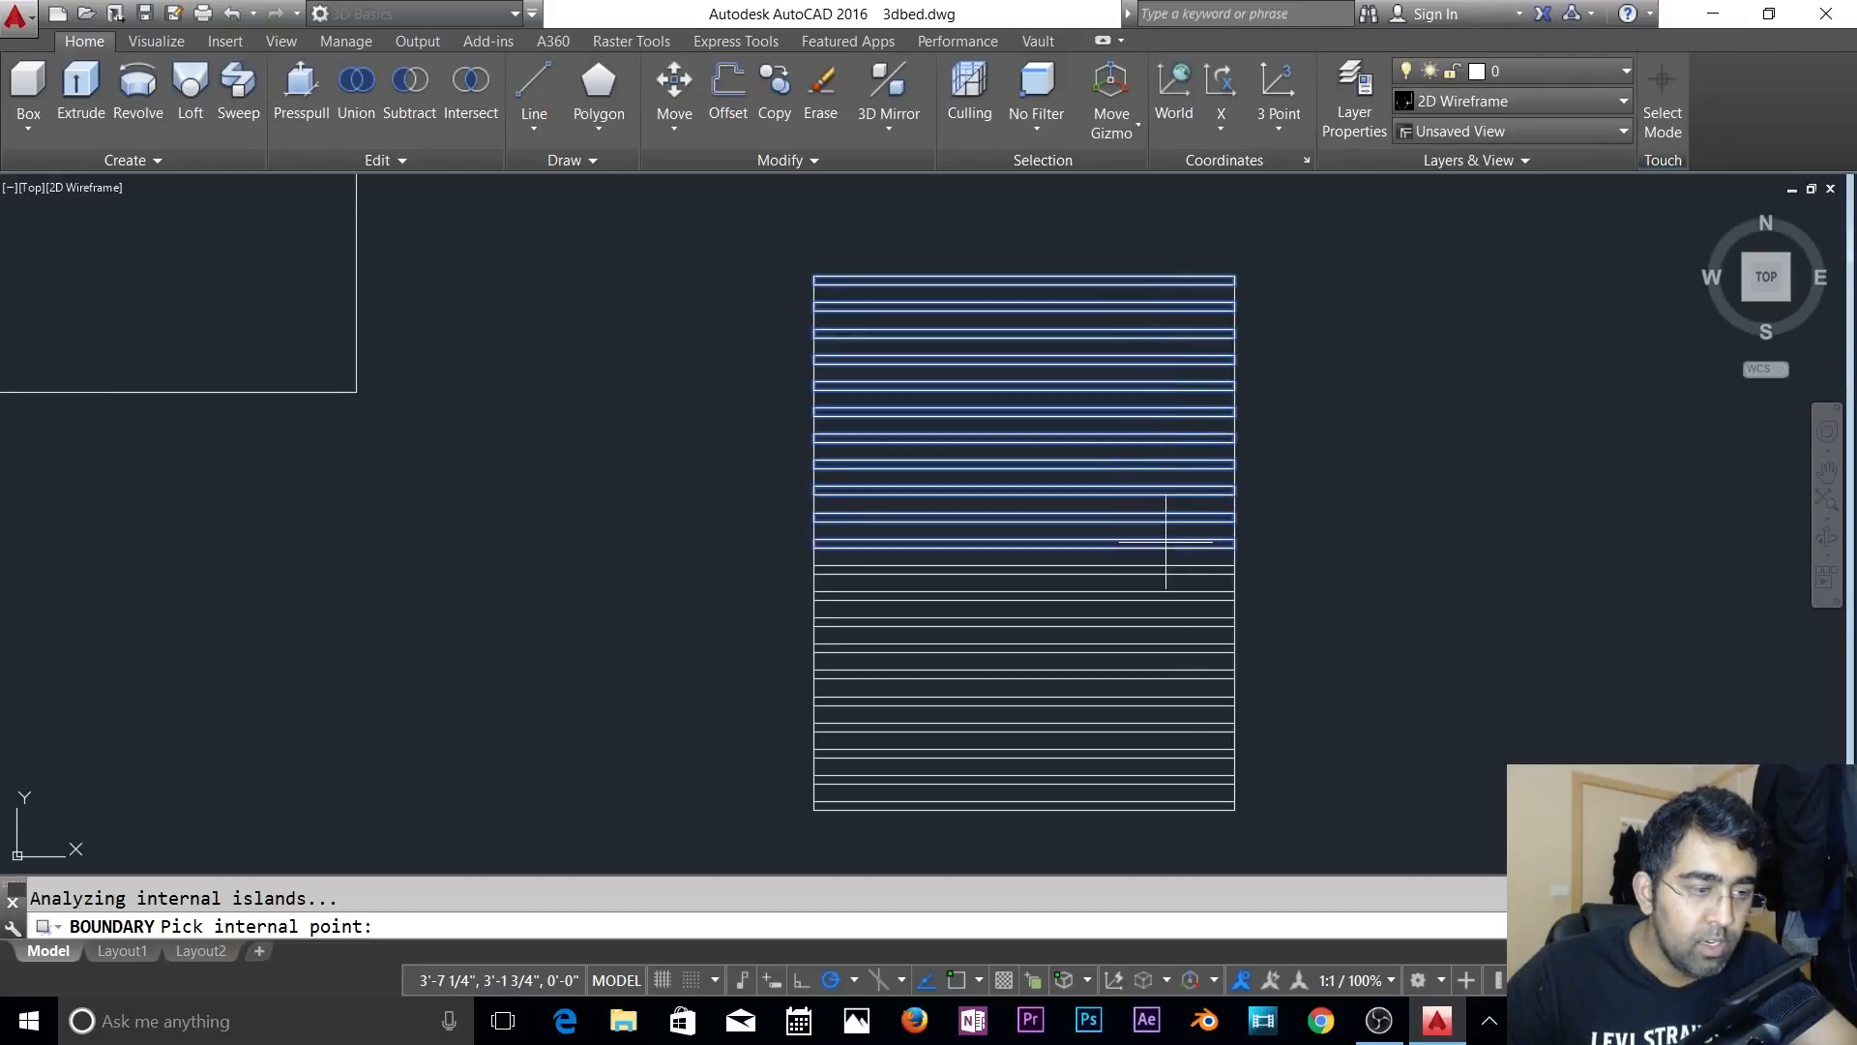
{"action": "left_click", "coordinate": [1154, 569]}
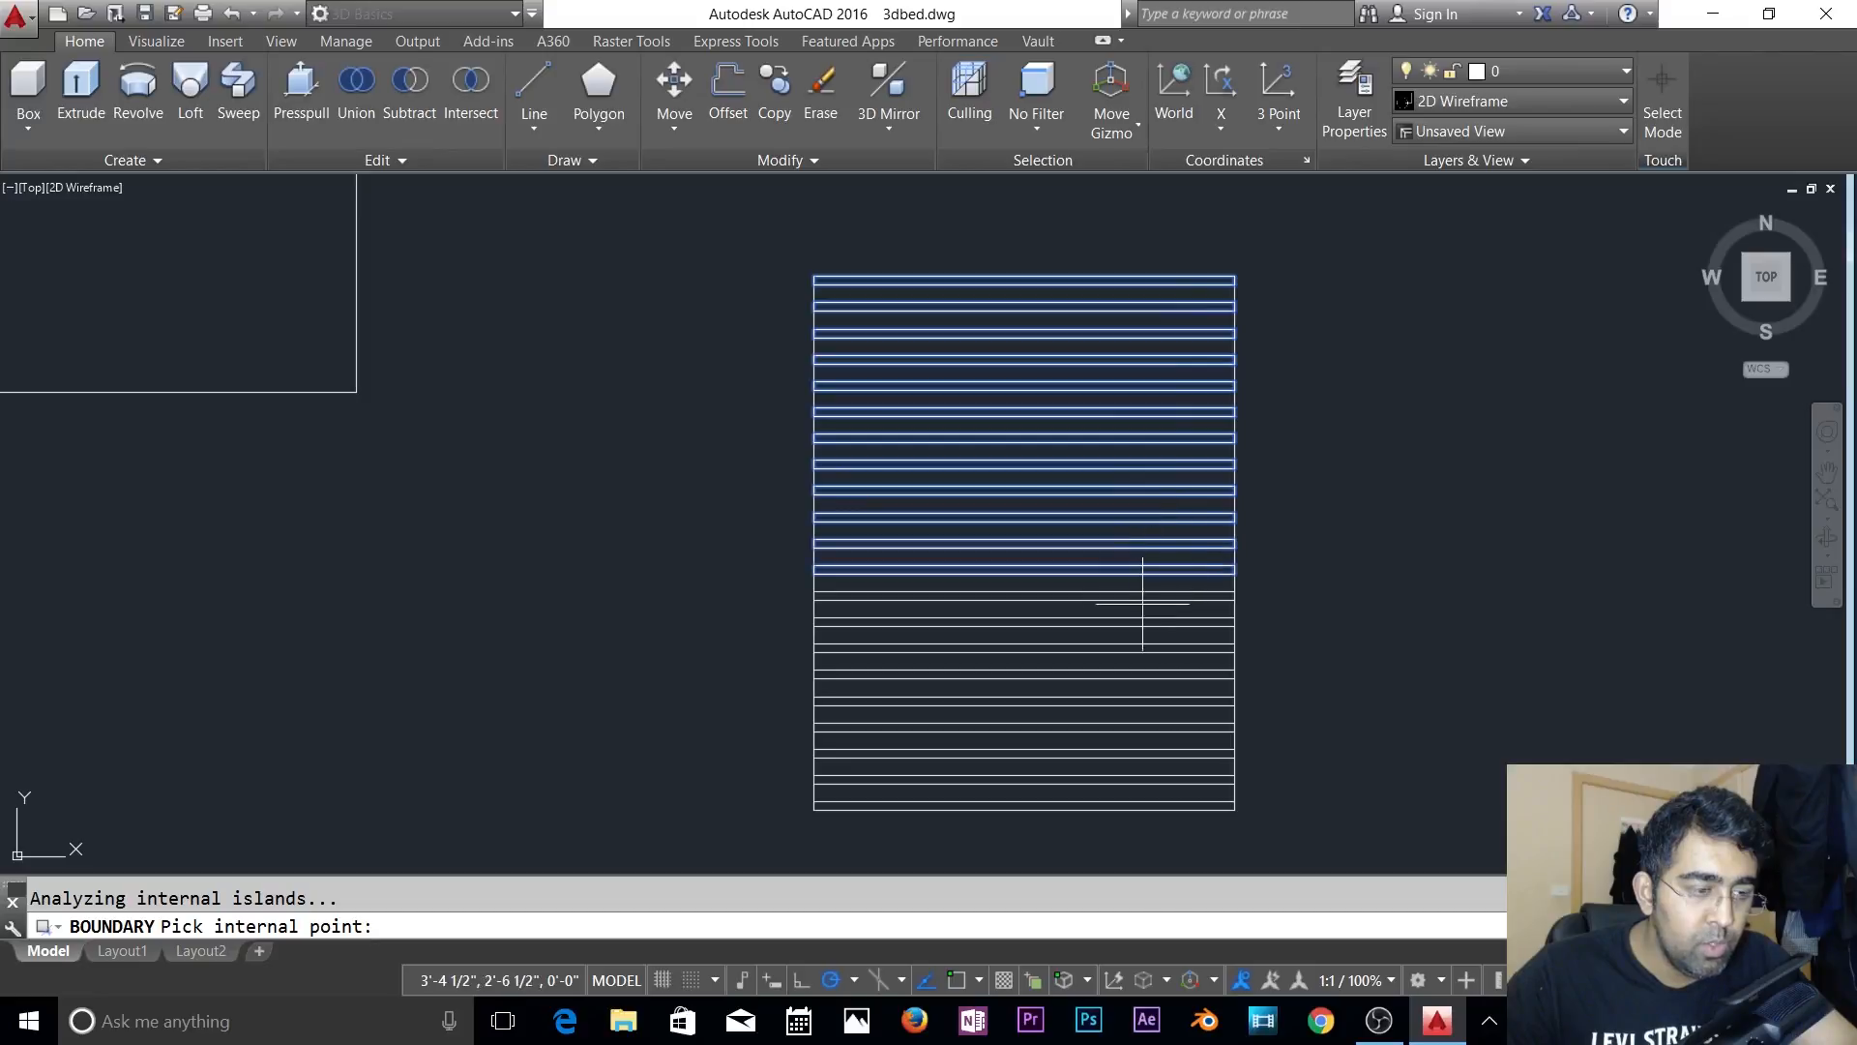
{"action": "left_click", "coordinate": [1141, 594]}
{"action": "left_click", "coordinate": [1143, 624]}
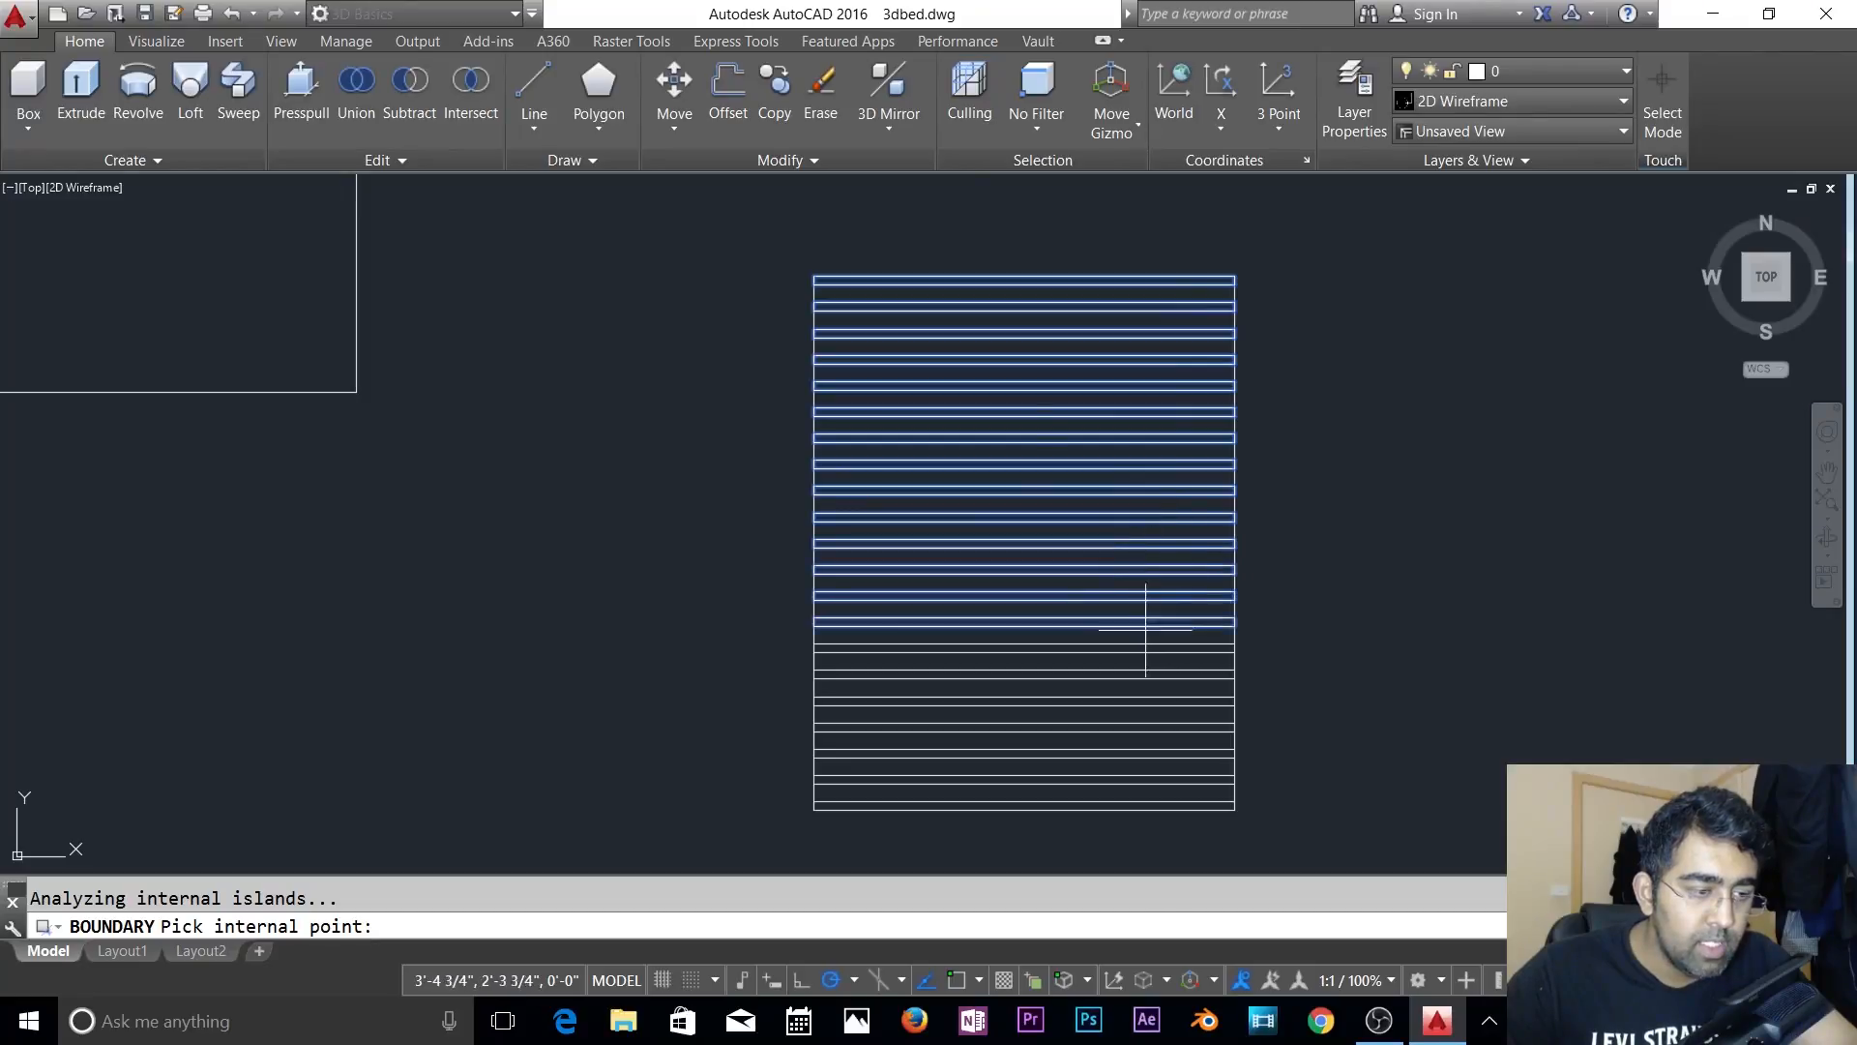
{"action": "left_click", "coordinate": [1144, 650]}
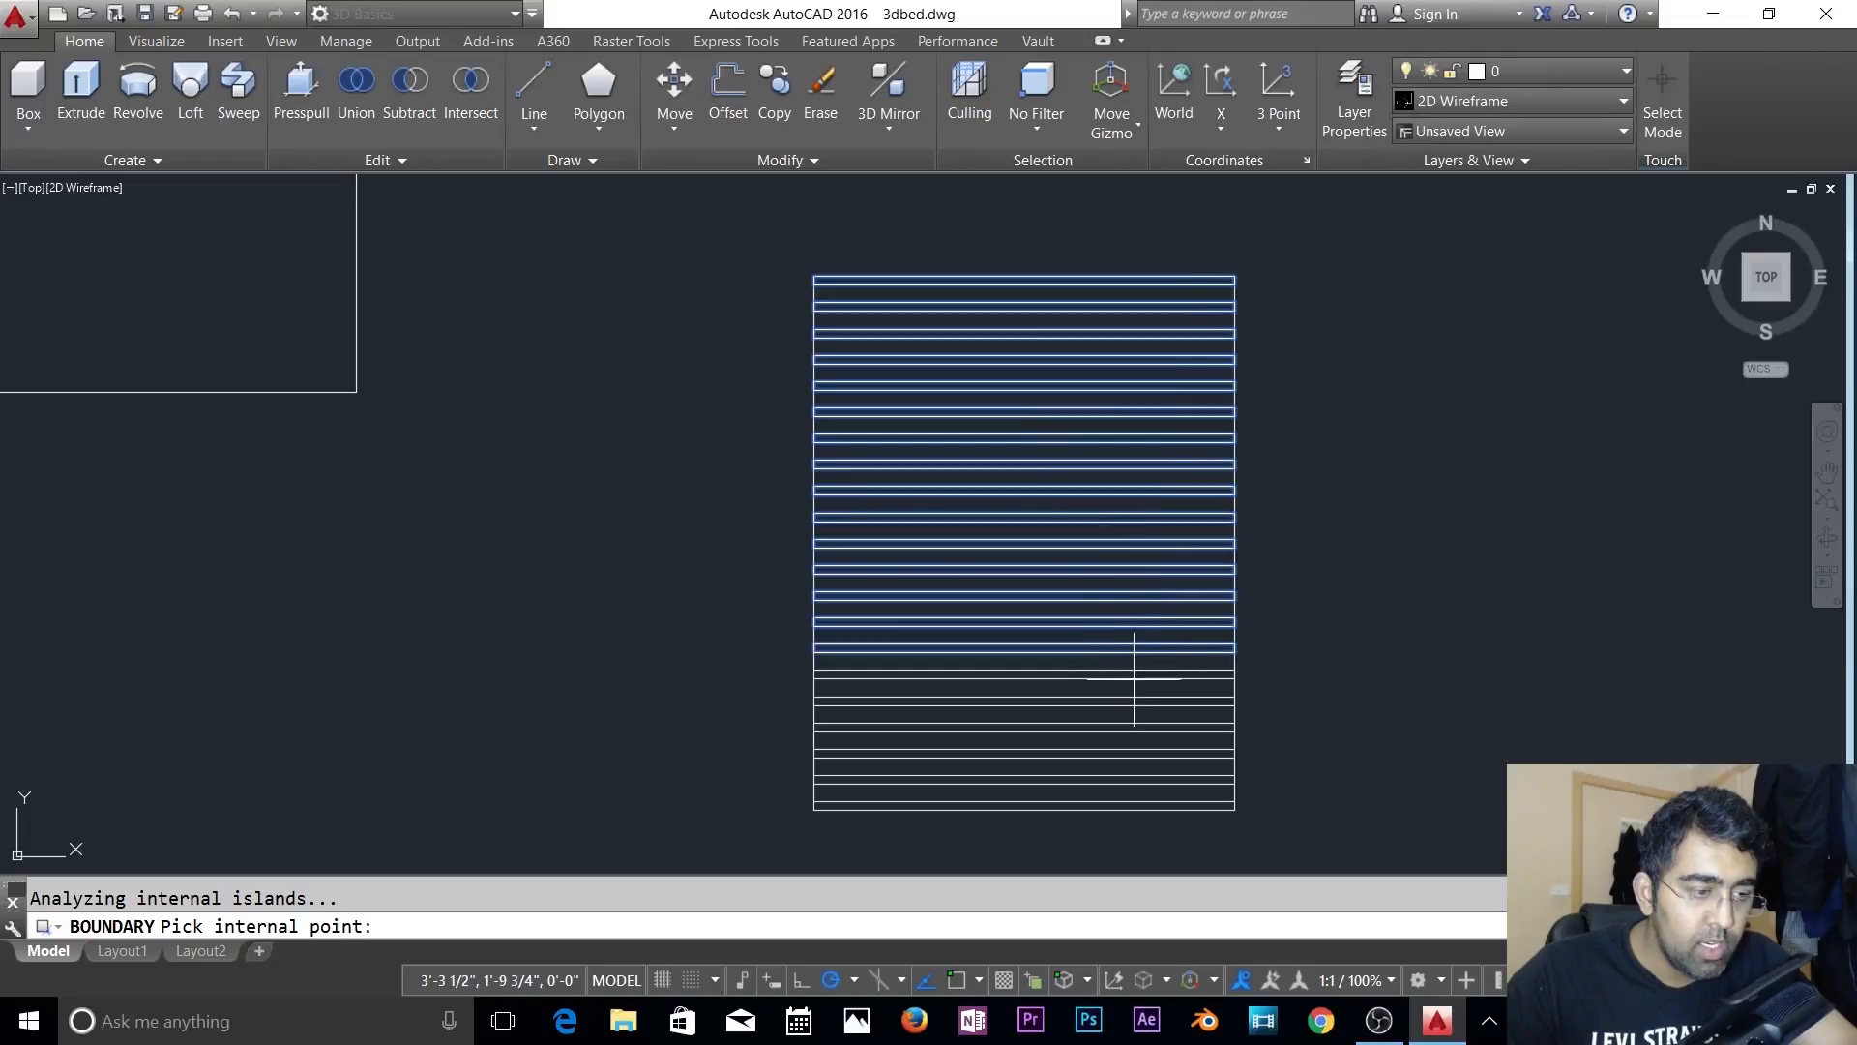
{"action": "left_click", "coordinate": [1139, 674]}
{"action": "left_click", "coordinate": [1142, 698]}
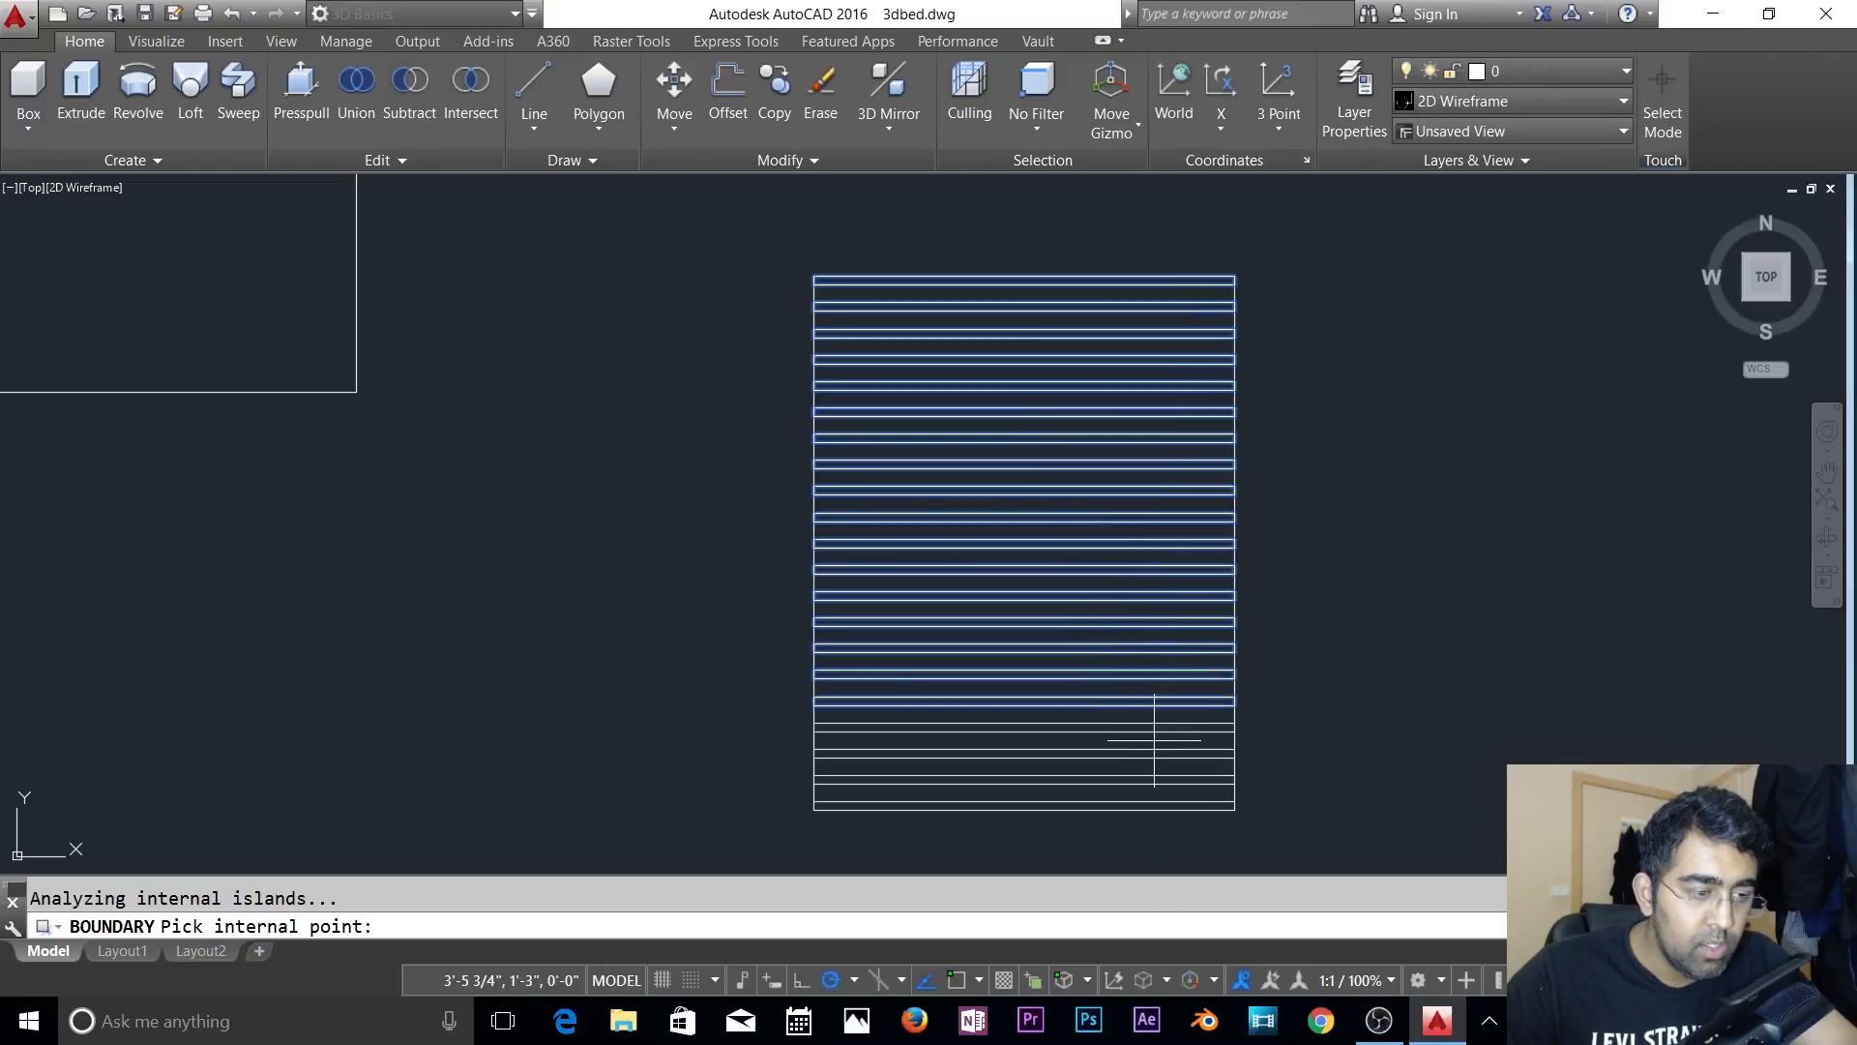
{"action": "left_click", "coordinate": [1156, 726]}
{"action": "left_click", "coordinate": [1150, 751]}
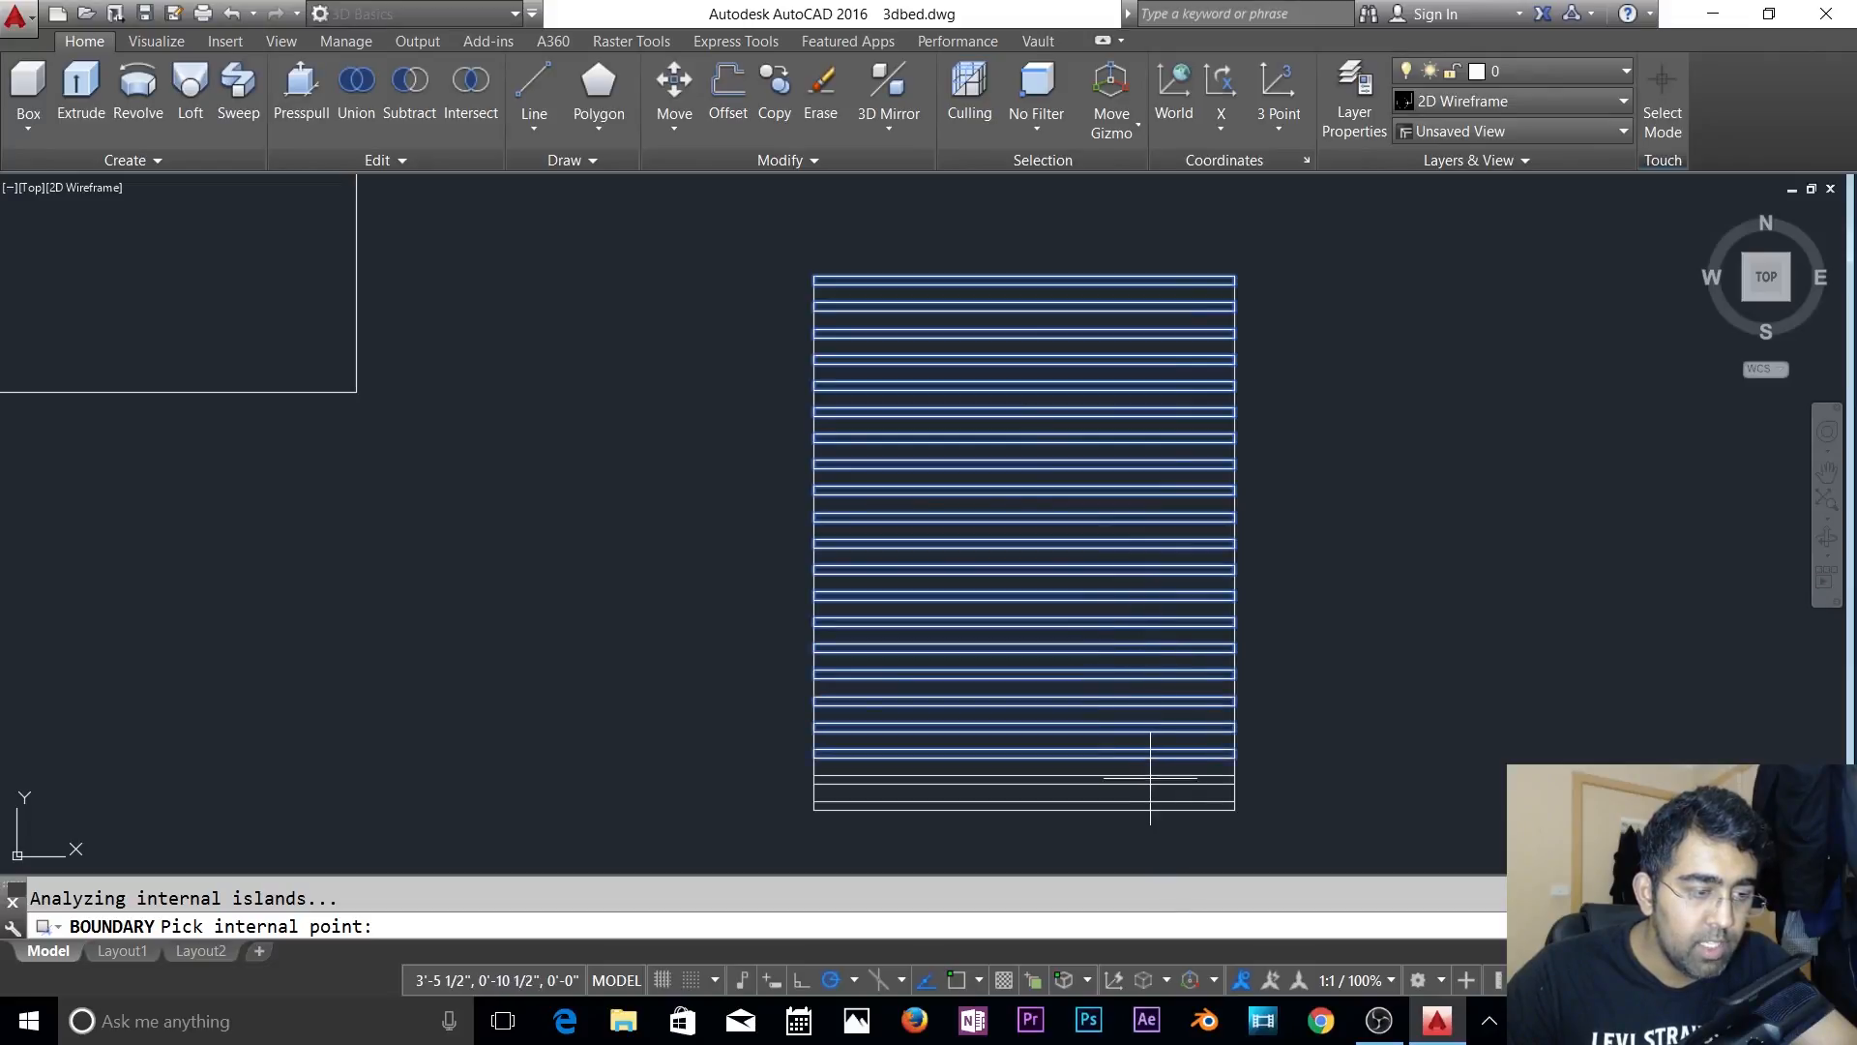
{"action": "left_click", "coordinate": [1150, 778]}
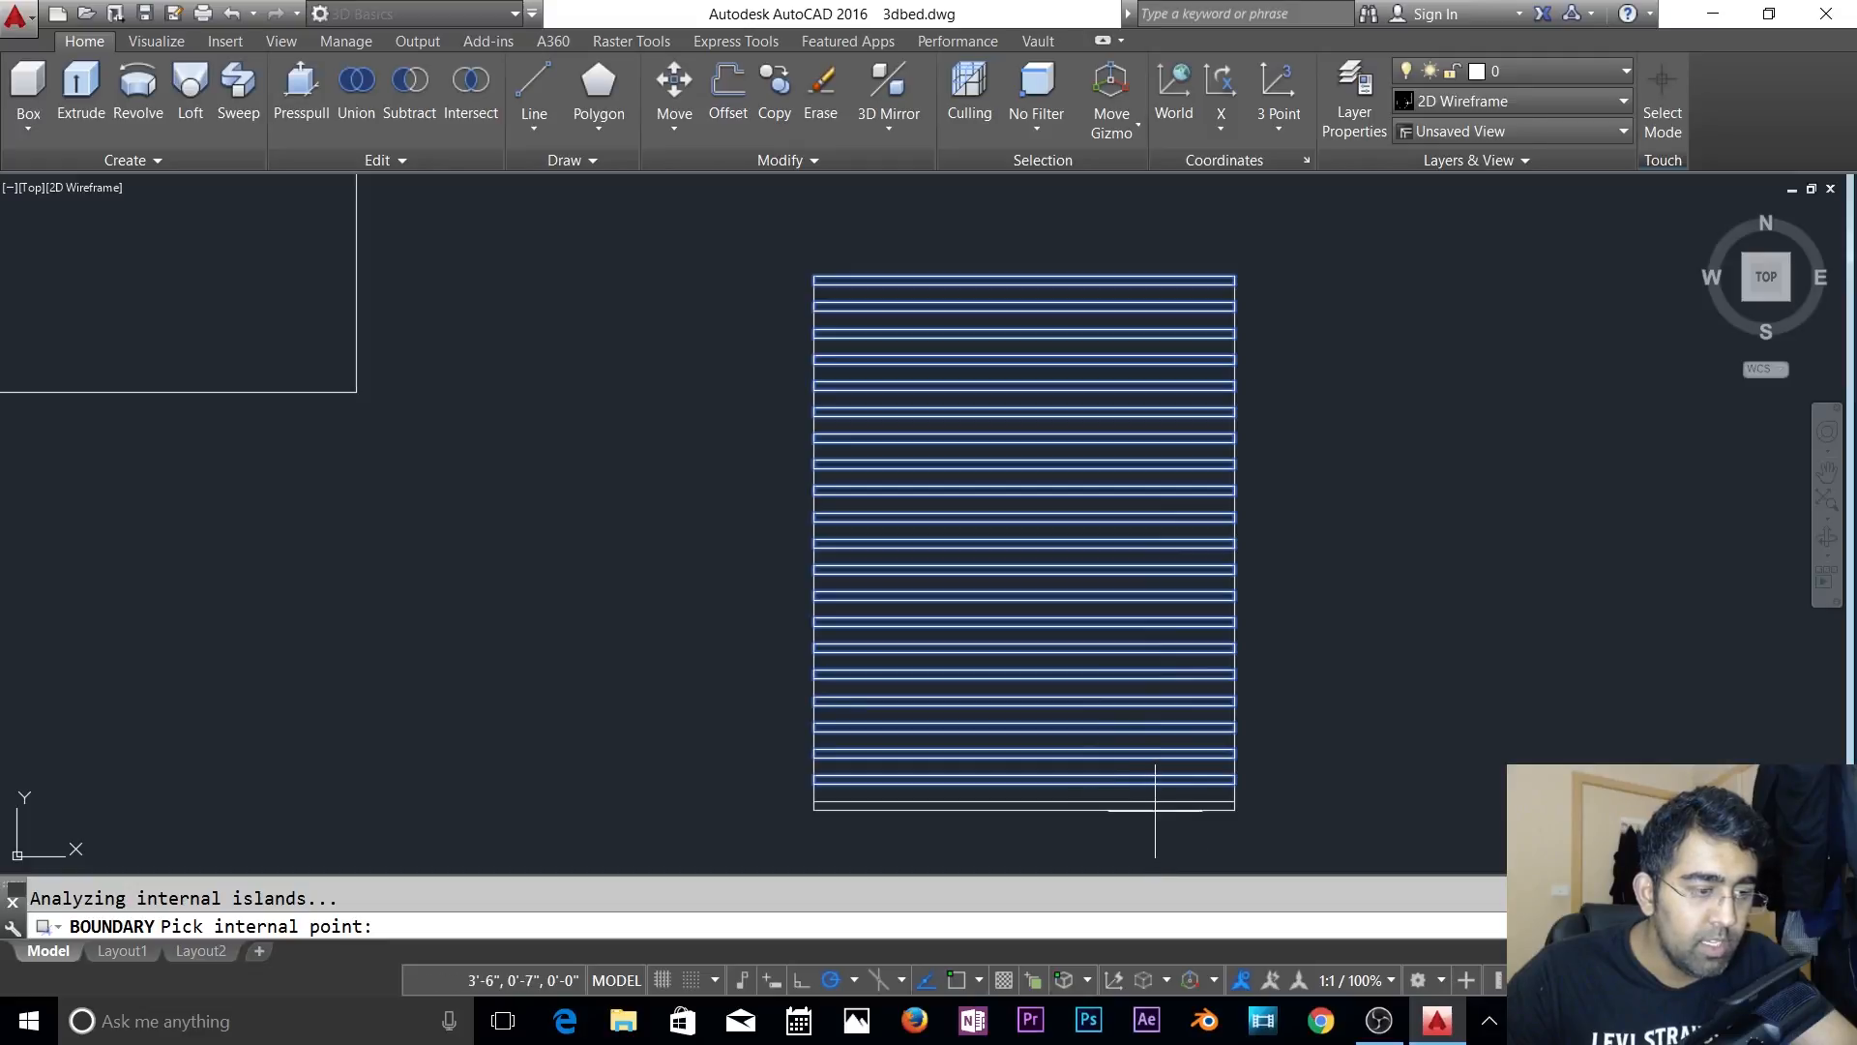
{"action": "left_click", "coordinate": [1153, 807]}
{"action": "key", "text": "Return"}
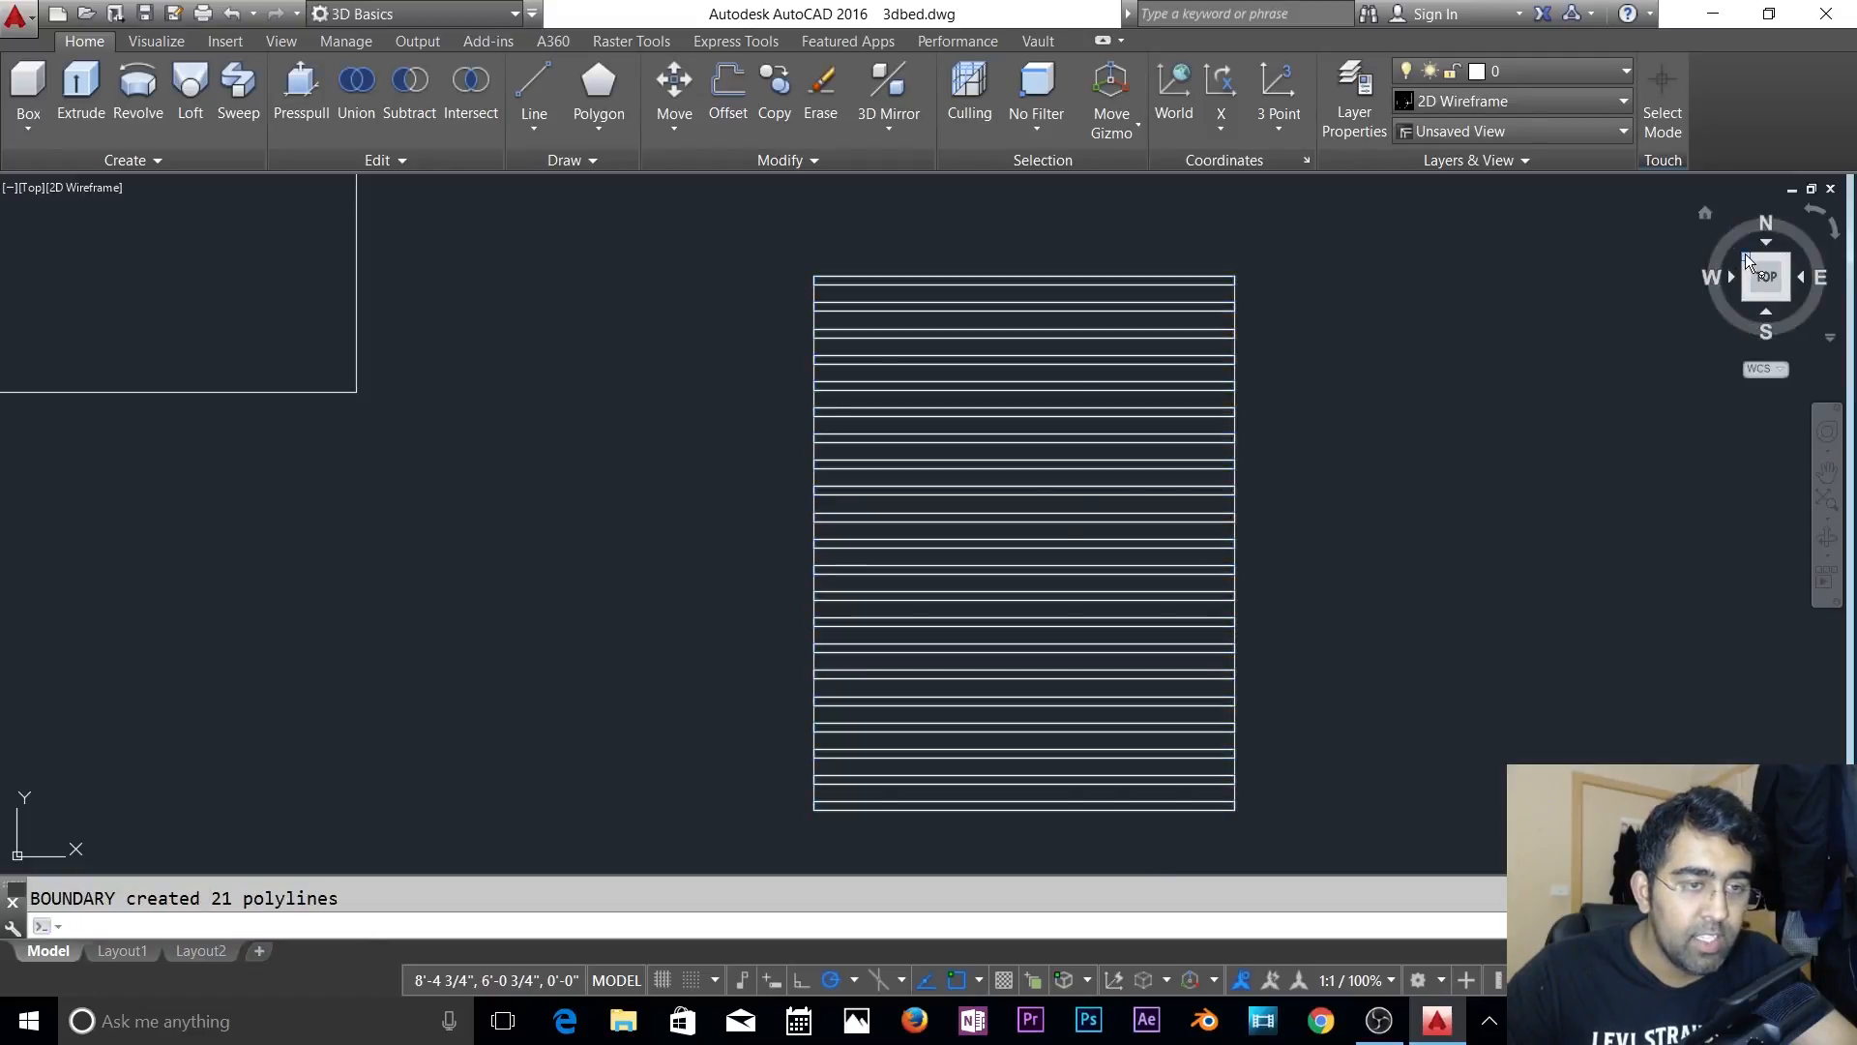
- Move all the closed slat outlines up by a displacement of 0,0,10, leaving the original construction lines in place
{"action": "left_click", "coordinate": [1747, 263]}
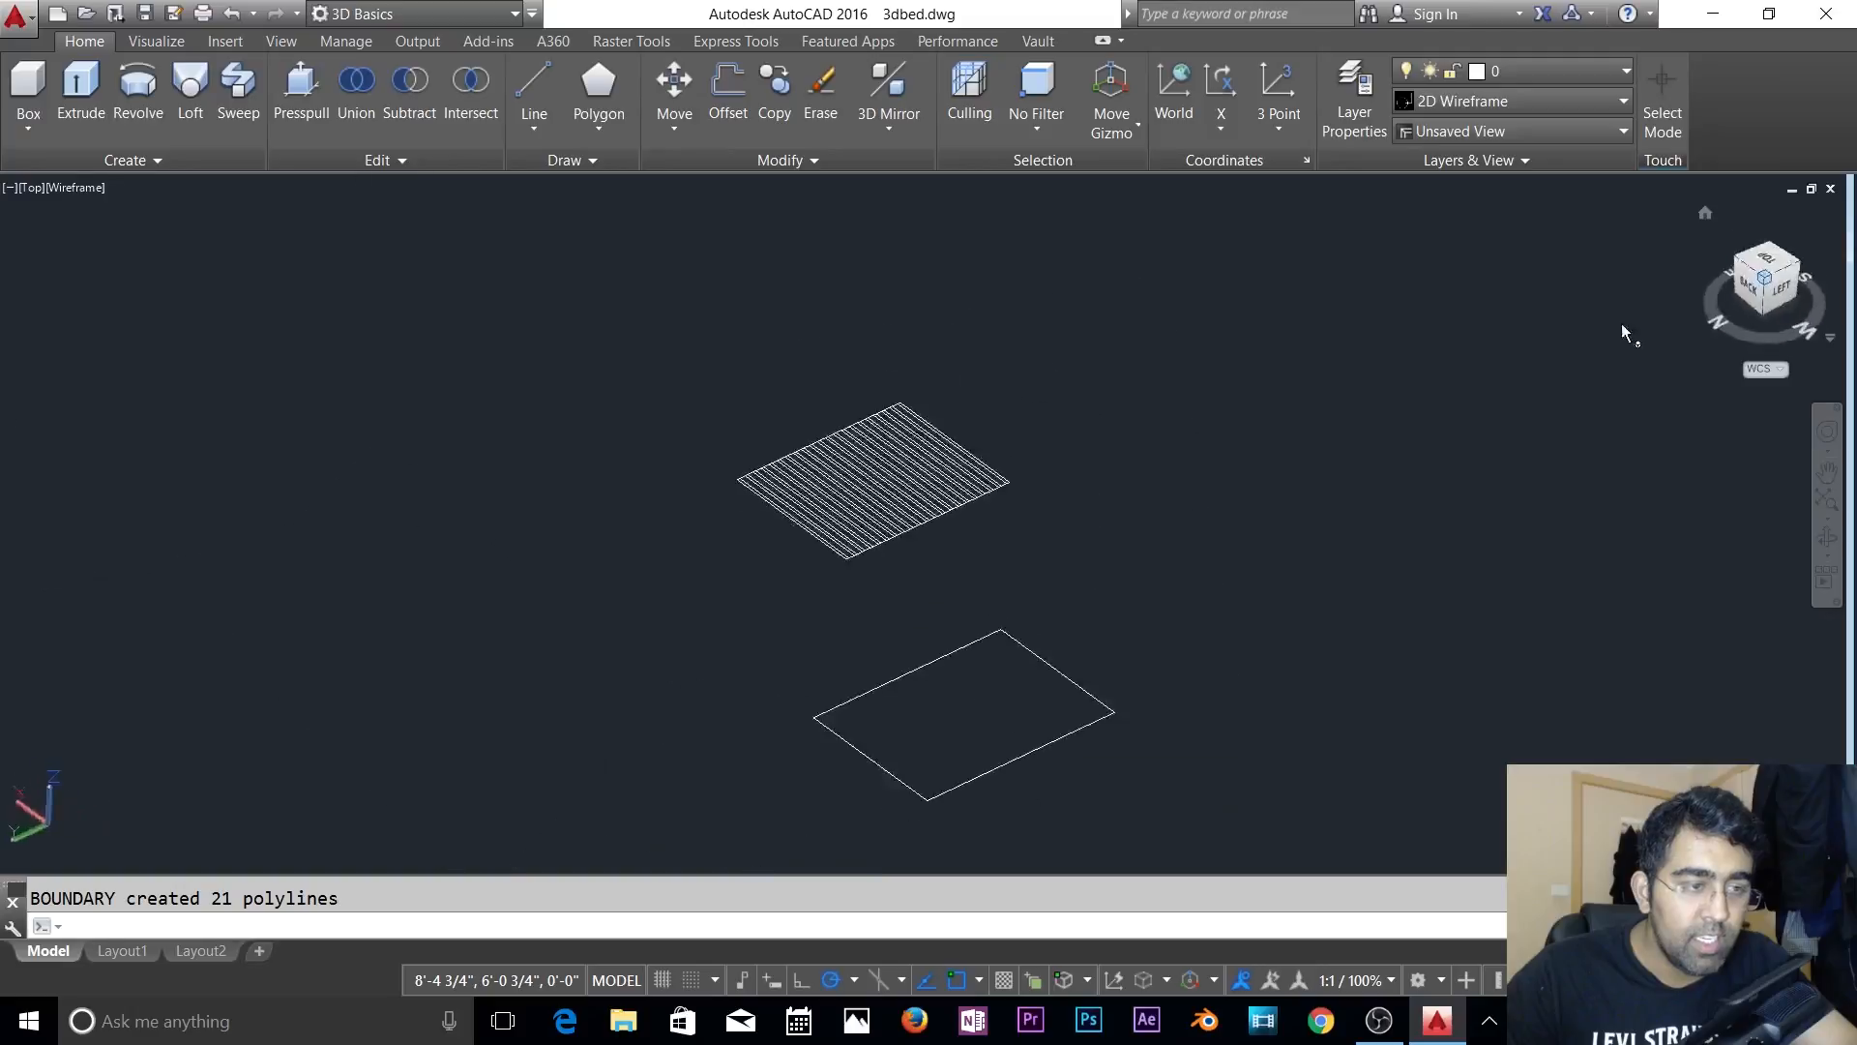
{"action": "left_click", "coordinate": [1799, 263]}
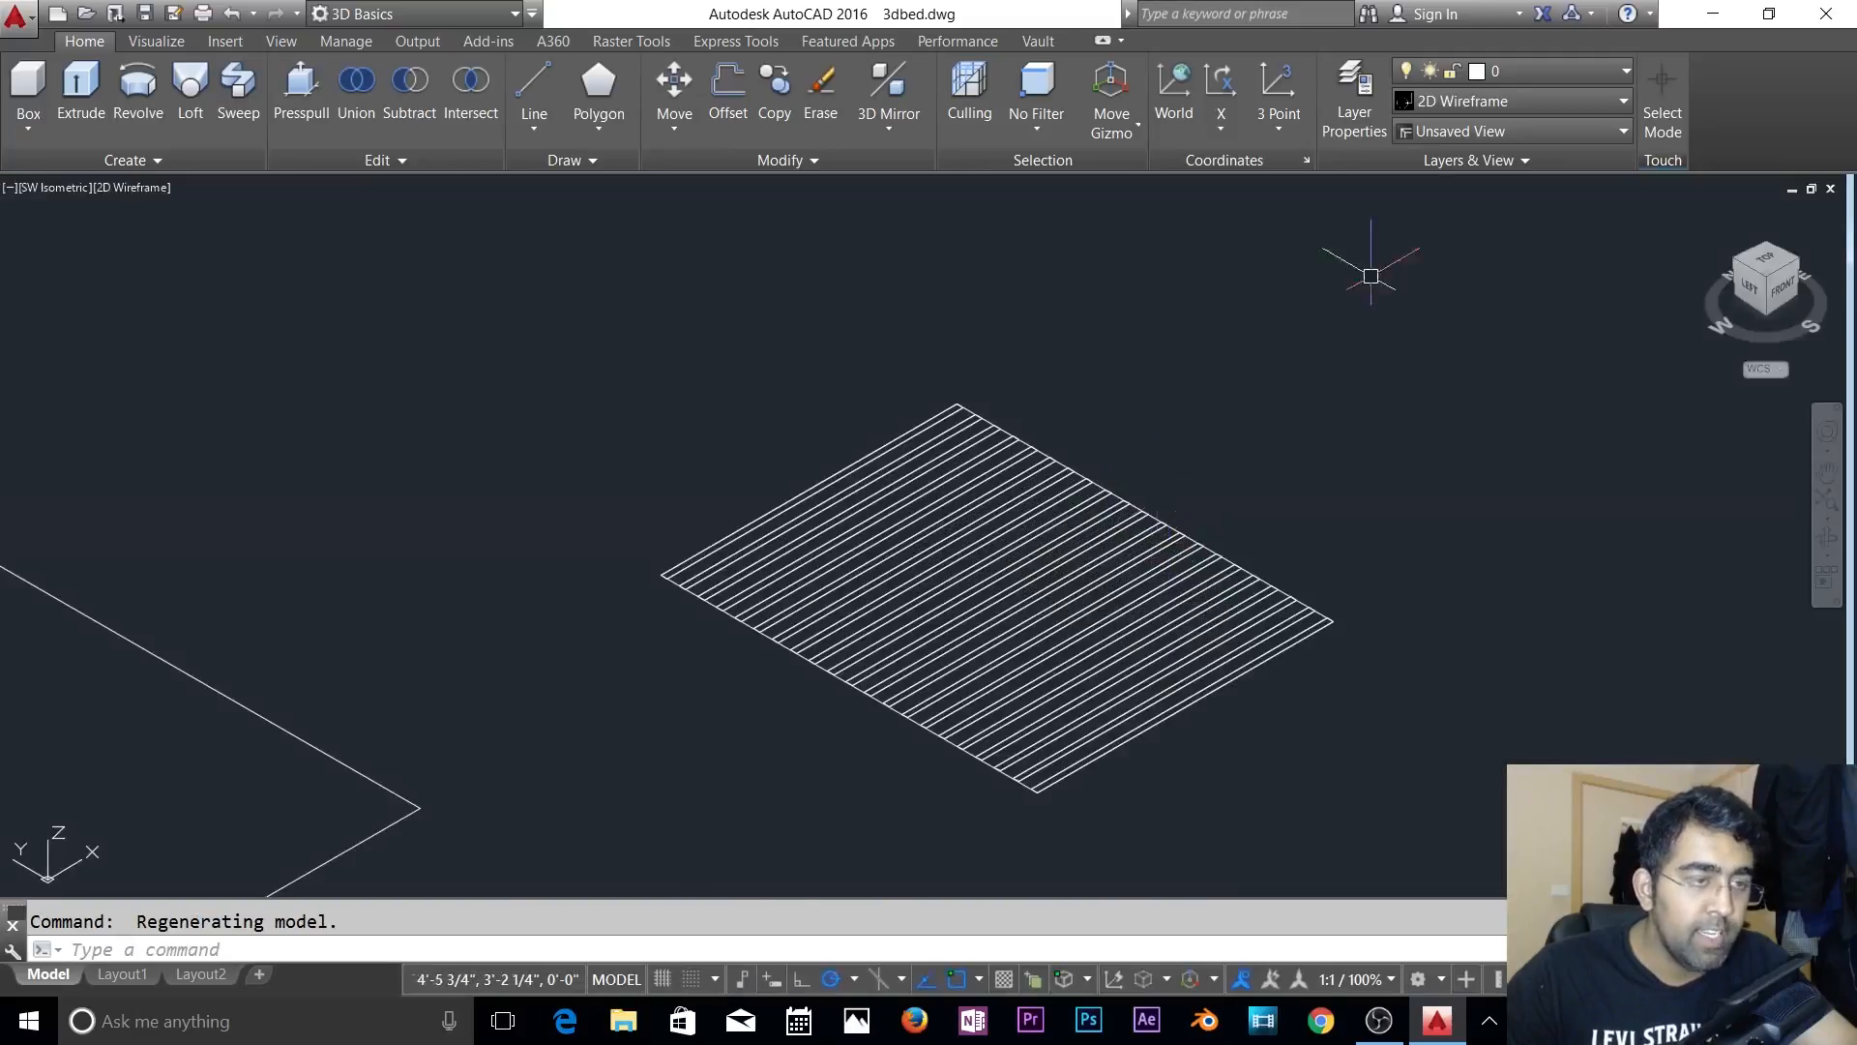
{"action": "key", "text": "Escape"}
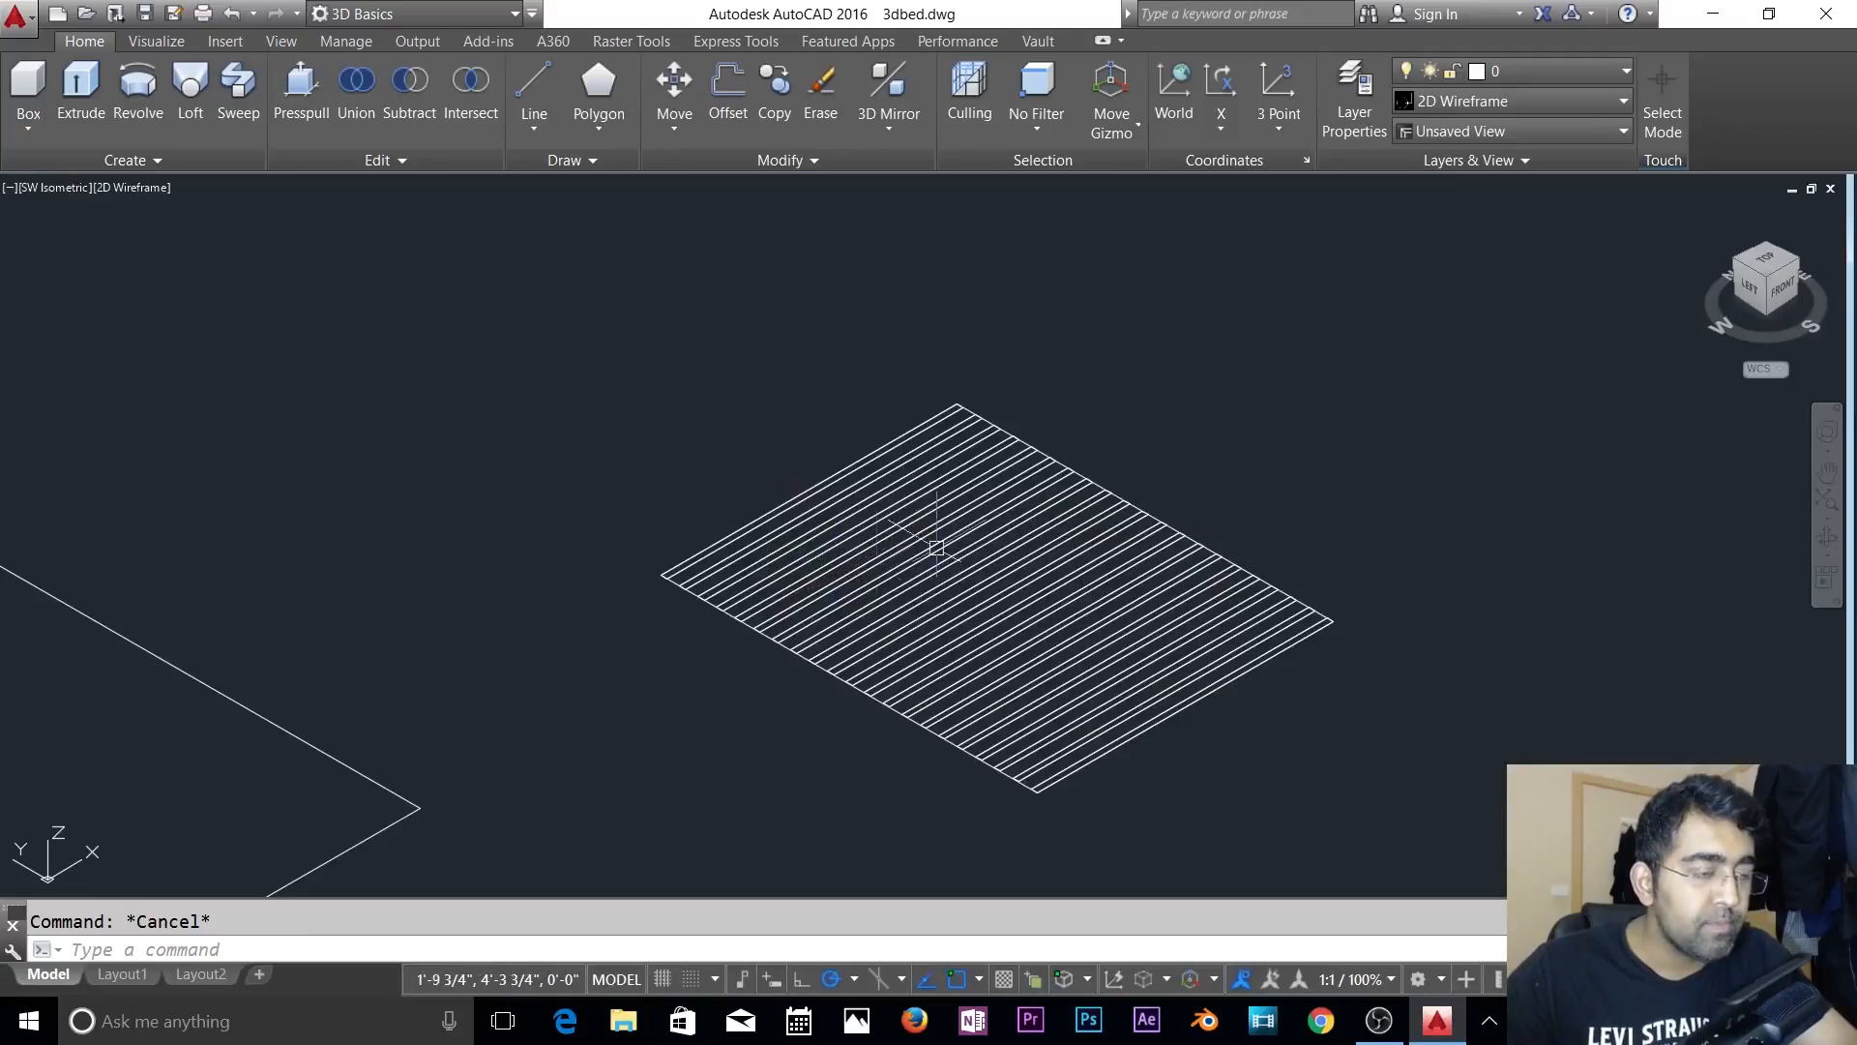
{"action": "type", "text": "m"}
{"action": "key", "text": "Return"}
{"action": "left_click", "coordinate": [870, 449]}
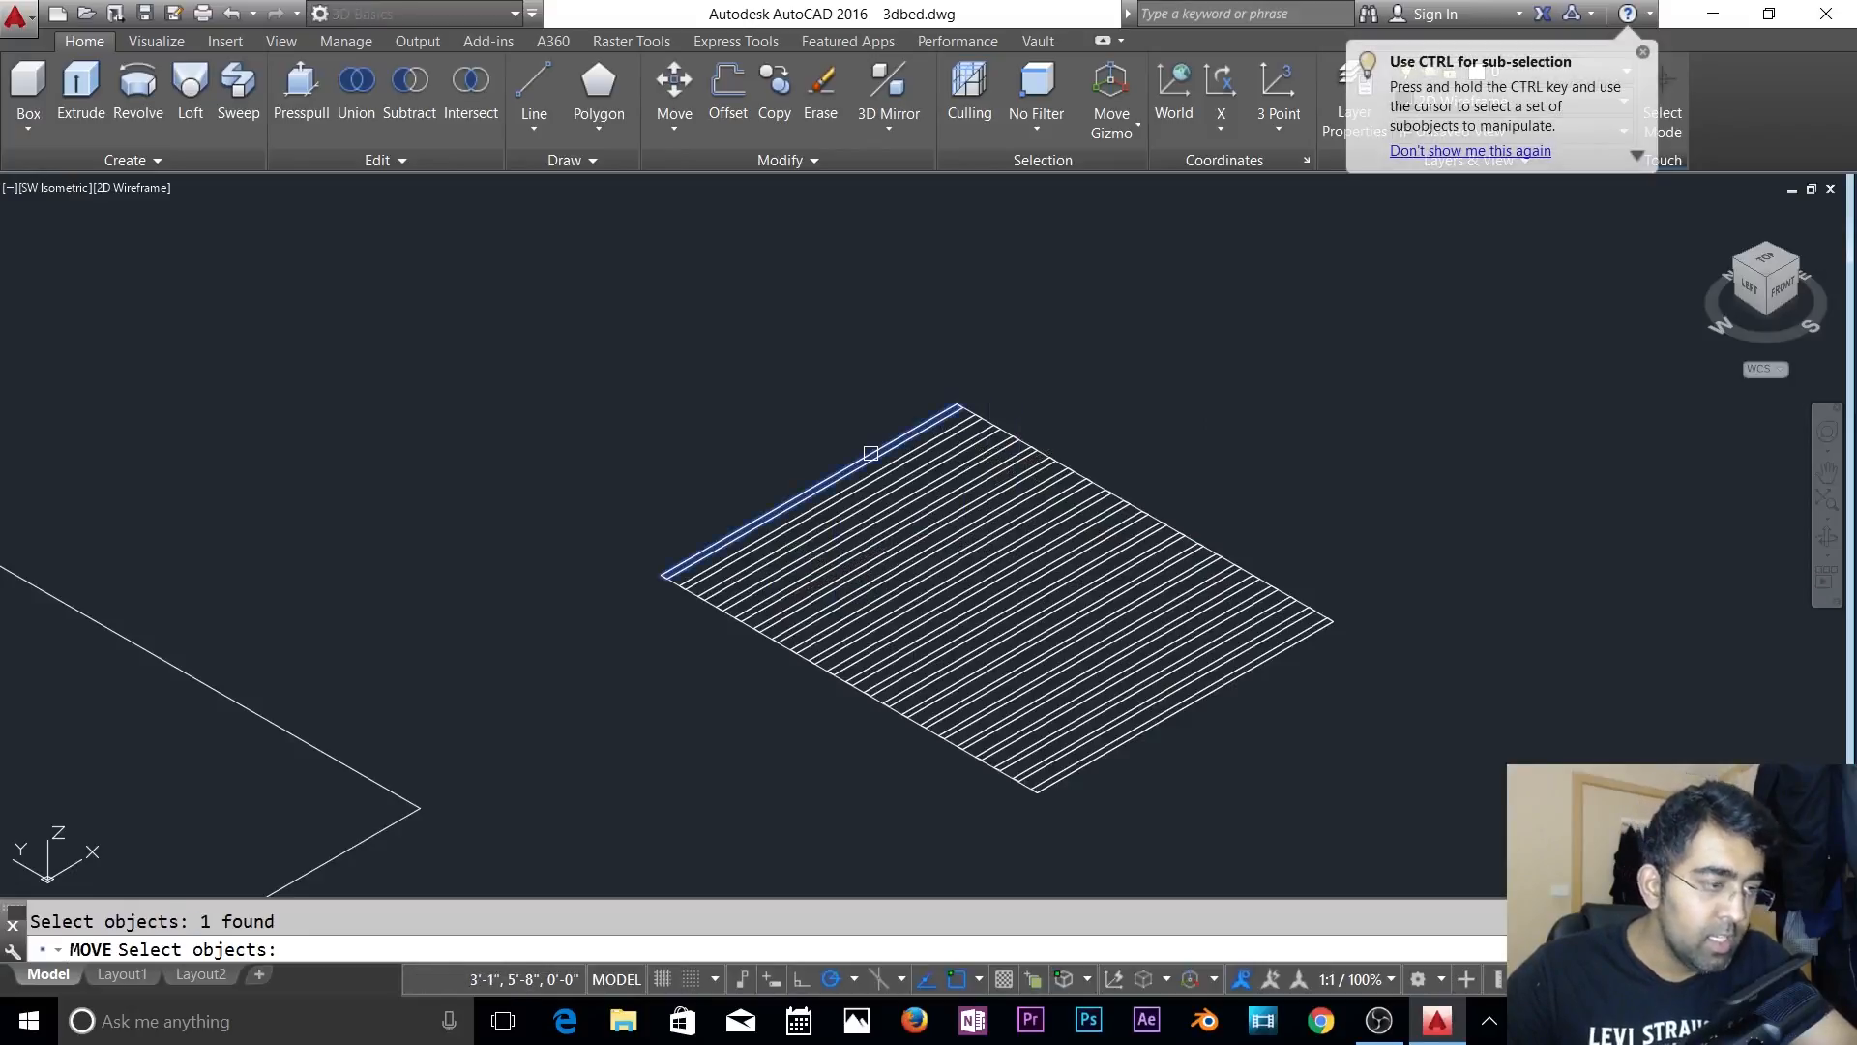
{"action": "left_click", "coordinate": [883, 464]}
{"action": "left_click", "coordinate": [908, 481]}
{"action": "left_click", "coordinate": [924, 490]}
{"action": "left_click", "coordinate": [945, 499]}
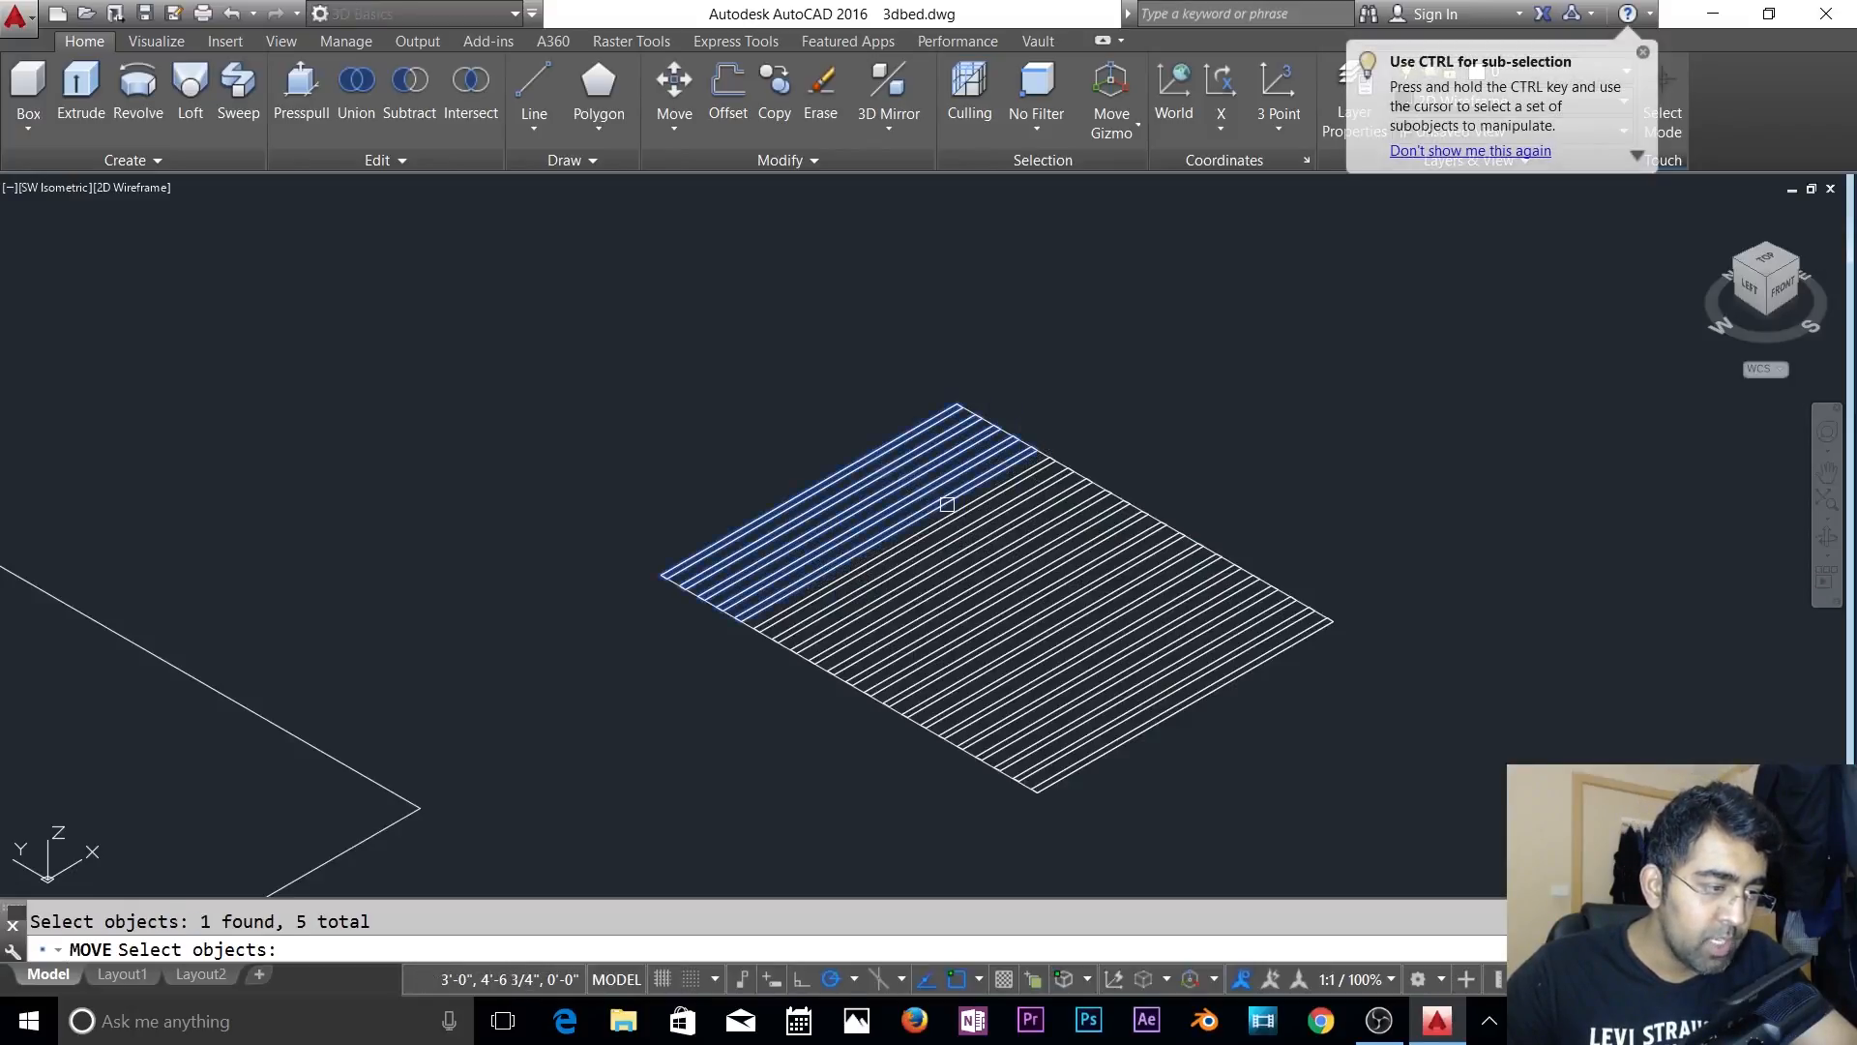
{"action": "left_click", "coordinate": [962, 514]}
{"action": "left_click", "coordinate": [976, 531]}
{"action": "left_click", "coordinate": [985, 538]}
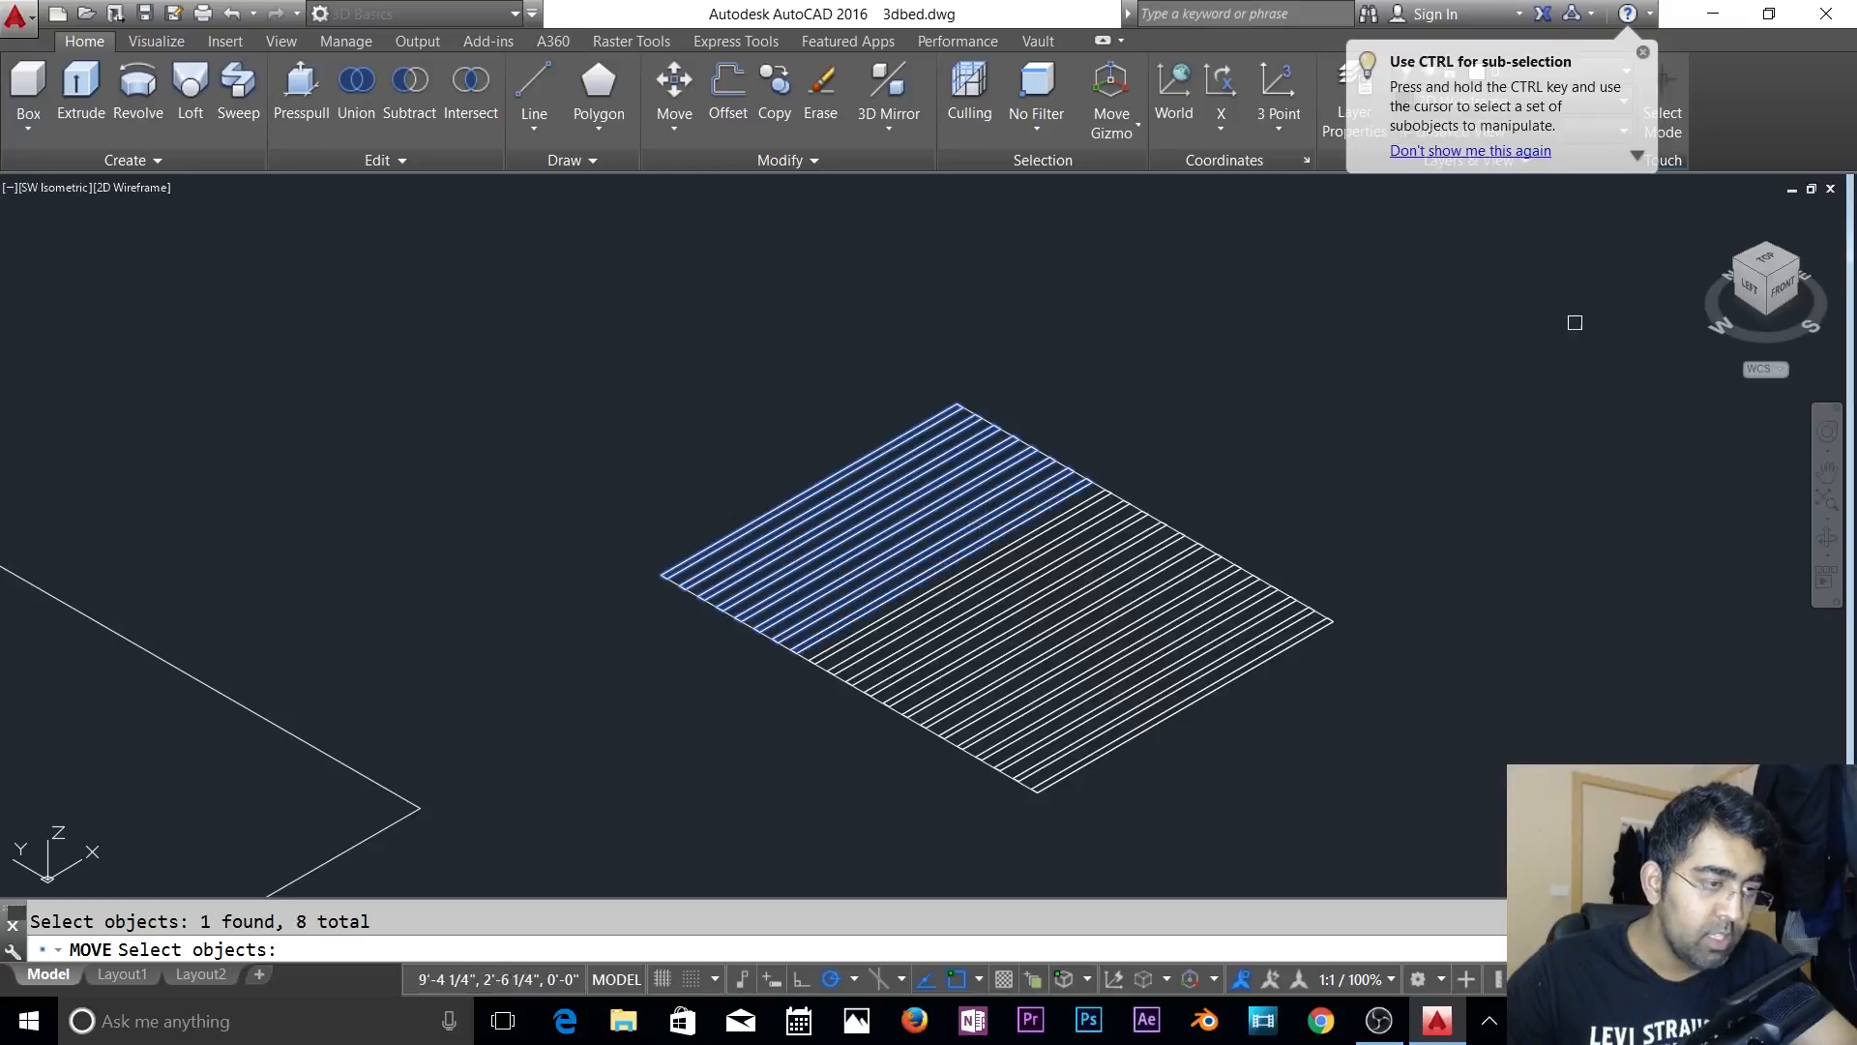
{"action": "left_click", "coordinate": [982, 576]}
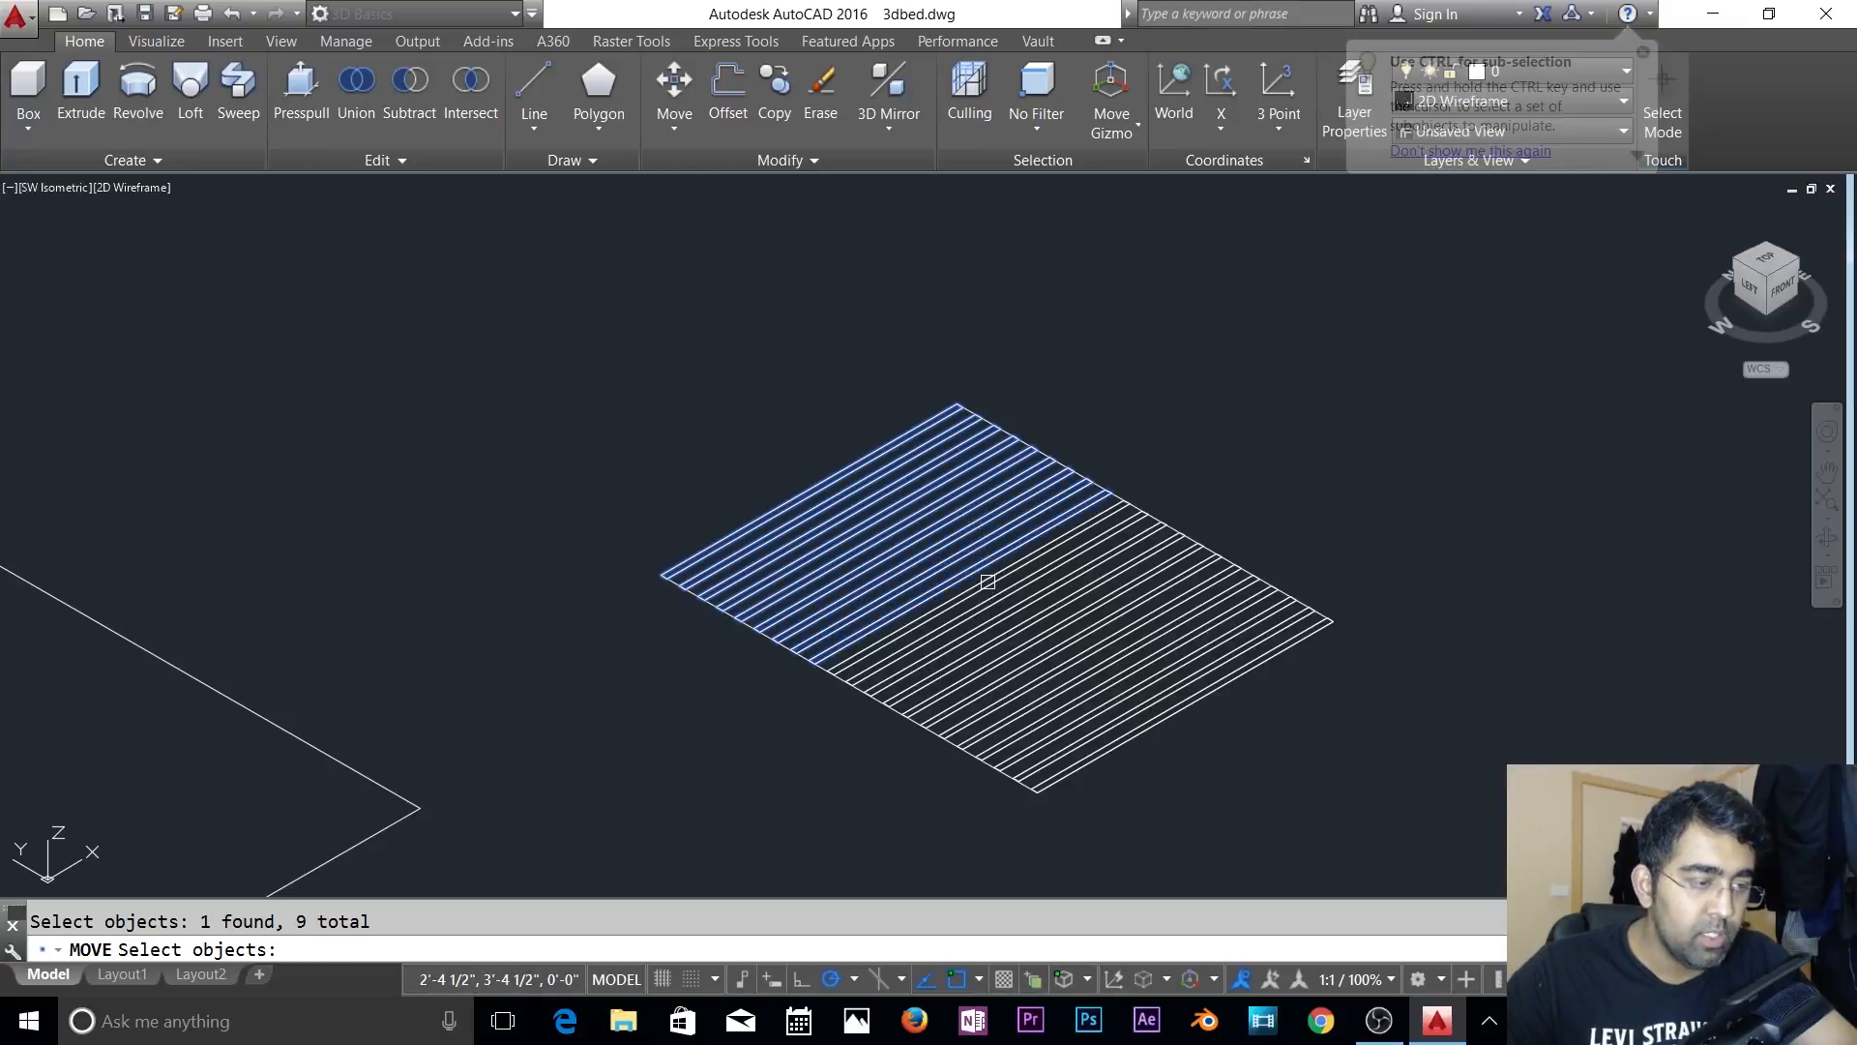
{"action": "left_click", "coordinate": [988, 587]}
{"action": "left_click", "coordinate": [1003, 597]}
{"action": "left_click", "coordinate": [1018, 608]}
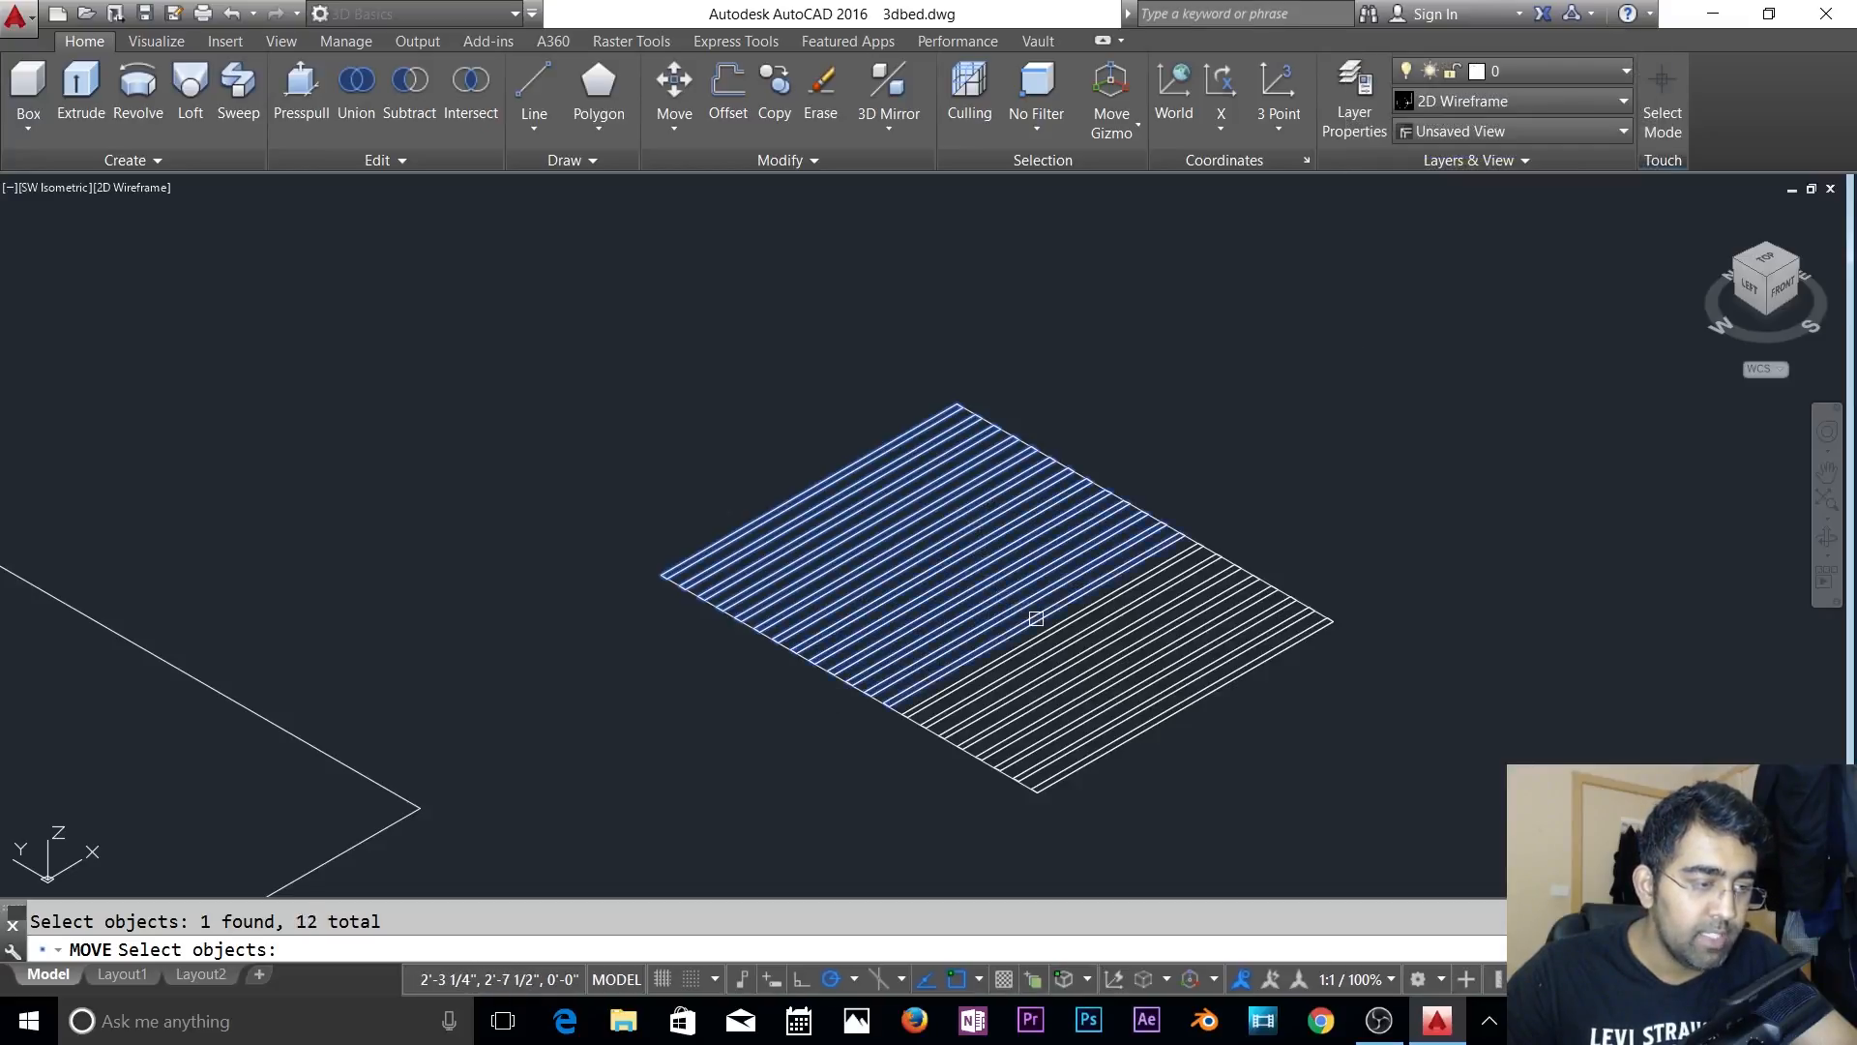
{"action": "left_click", "coordinate": [1058, 634]}
{"action": "left_click", "coordinate": [1065, 639]}
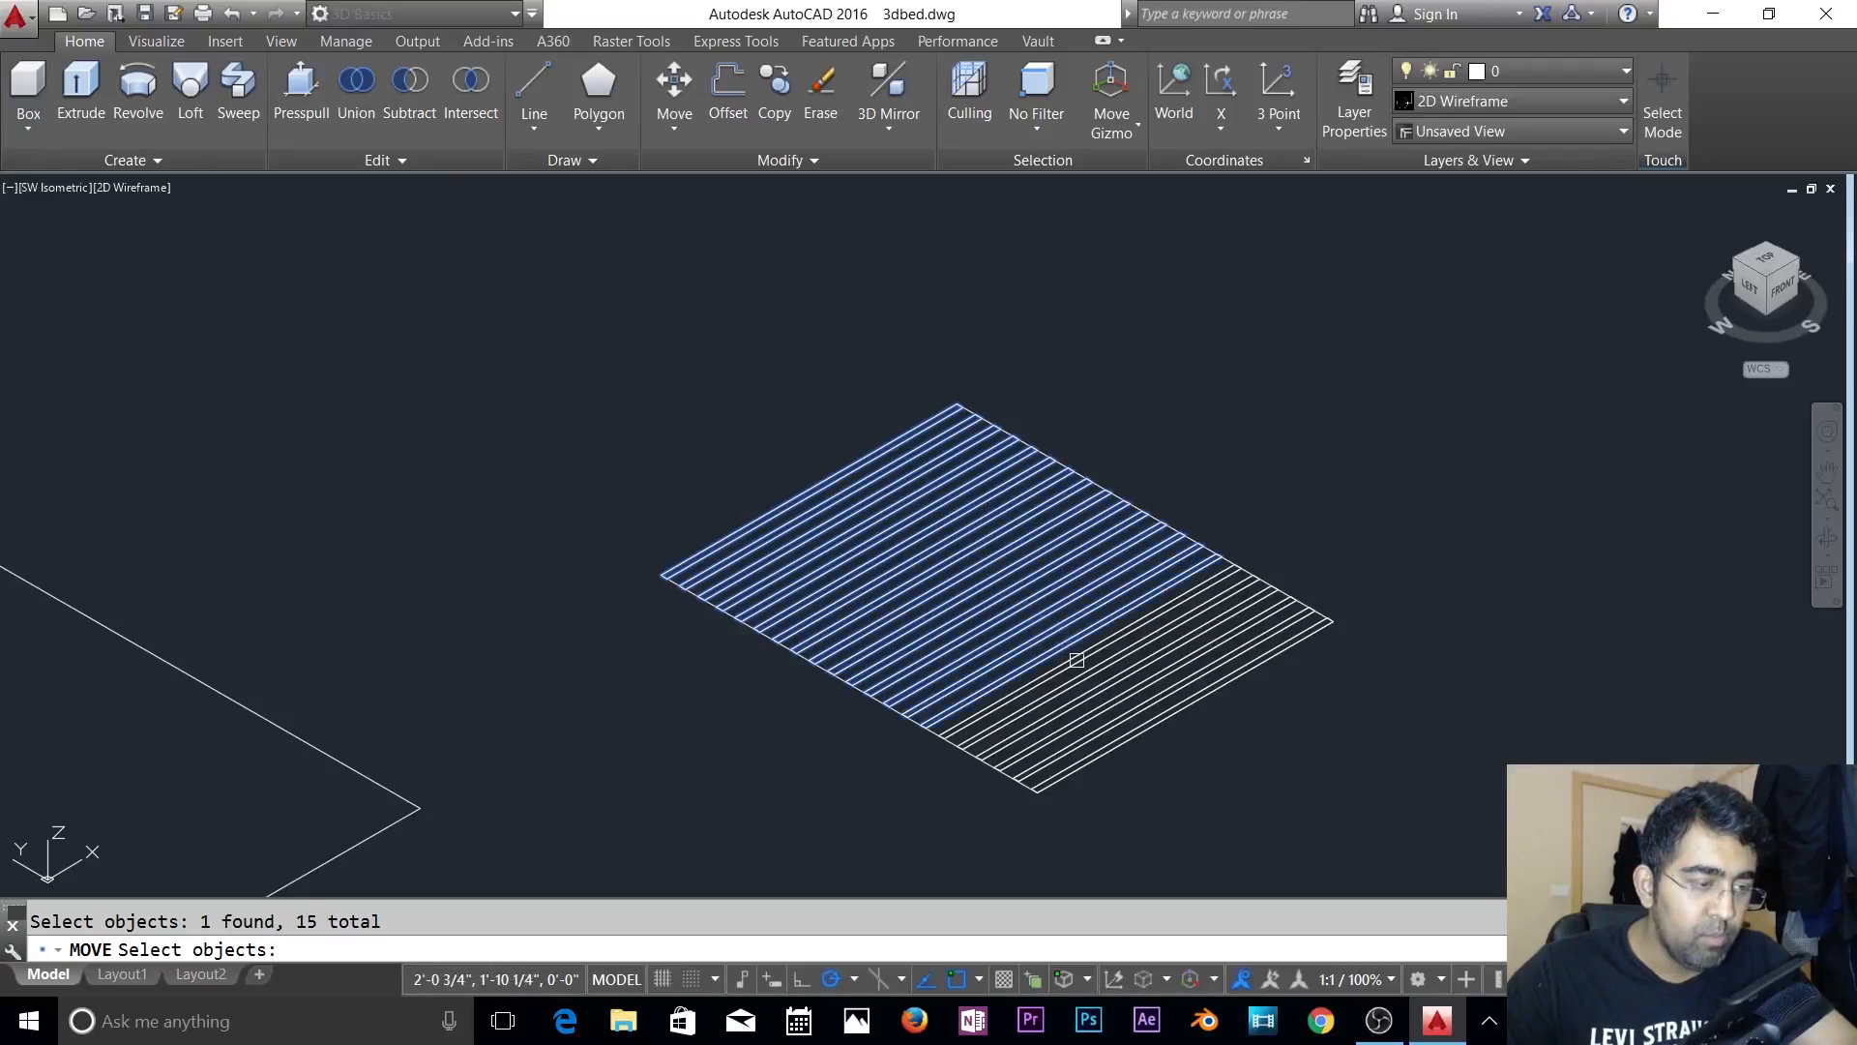
{"action": "left_click", "coordinate": [1076, 662]}
{"action": "left_click", "coordinate": [1082, 676]}
{"action": "left_click", "coordinate": [1090, 690]}
{"action": "left_click", "coordinate": [1103, 713]}
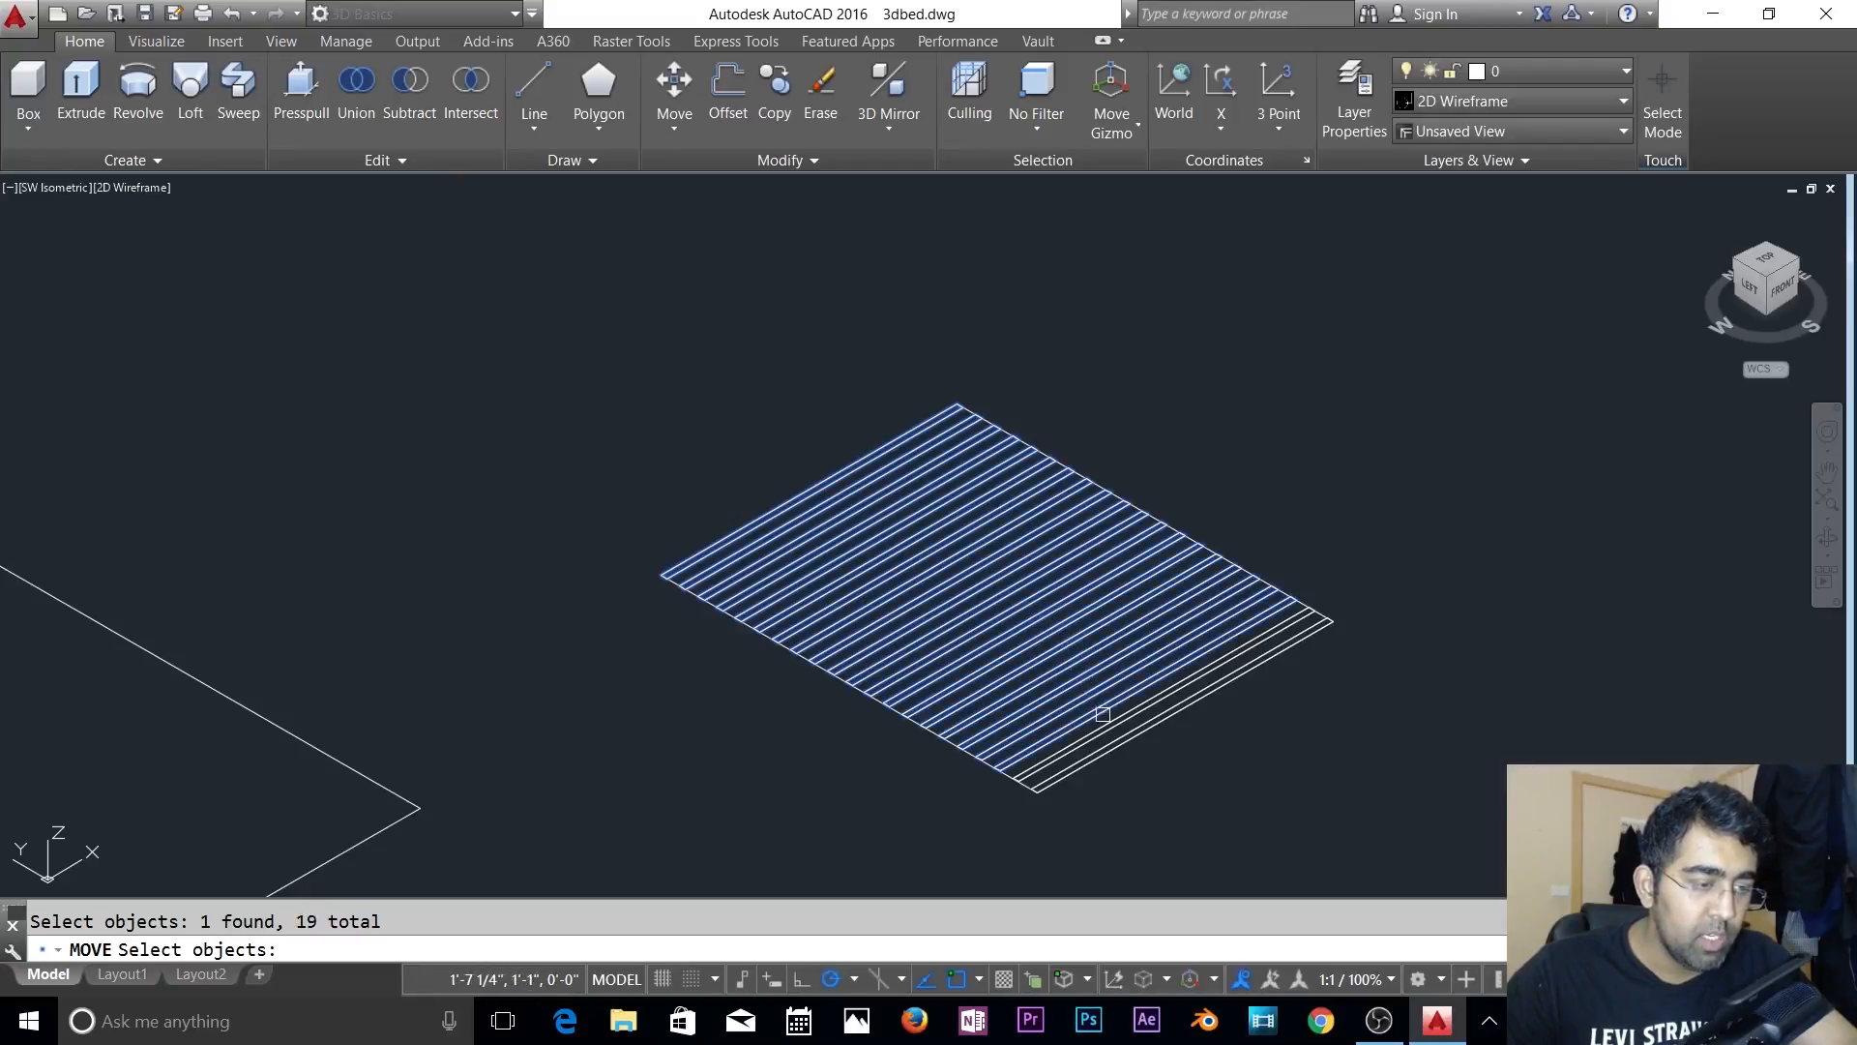
{"action": "left_click", "coordinate": [1109, 727]}
{"action": "left_click", "coordinate": [1117, 739]}
{"action": "key", "text": "Return"}
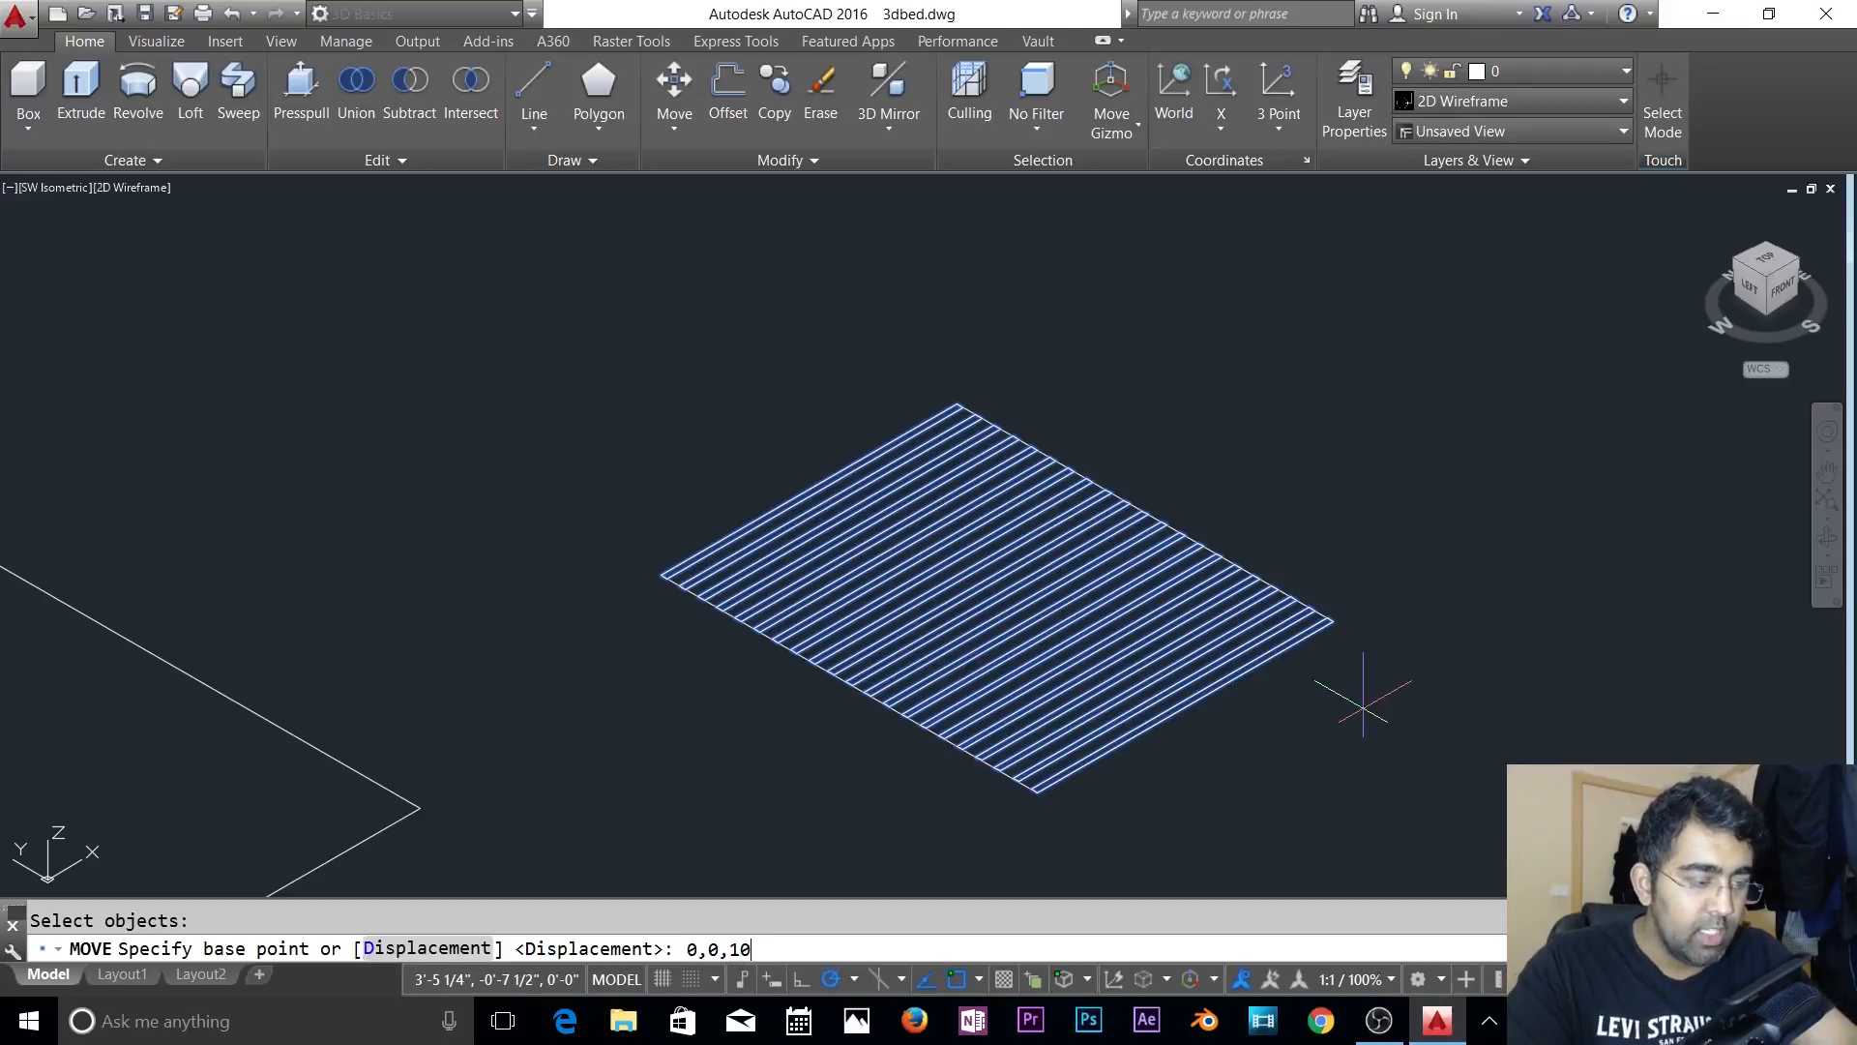
{"action": "left_click", "coordinate": [1363, 706]}
{"action": "key", "text": "Escape"}
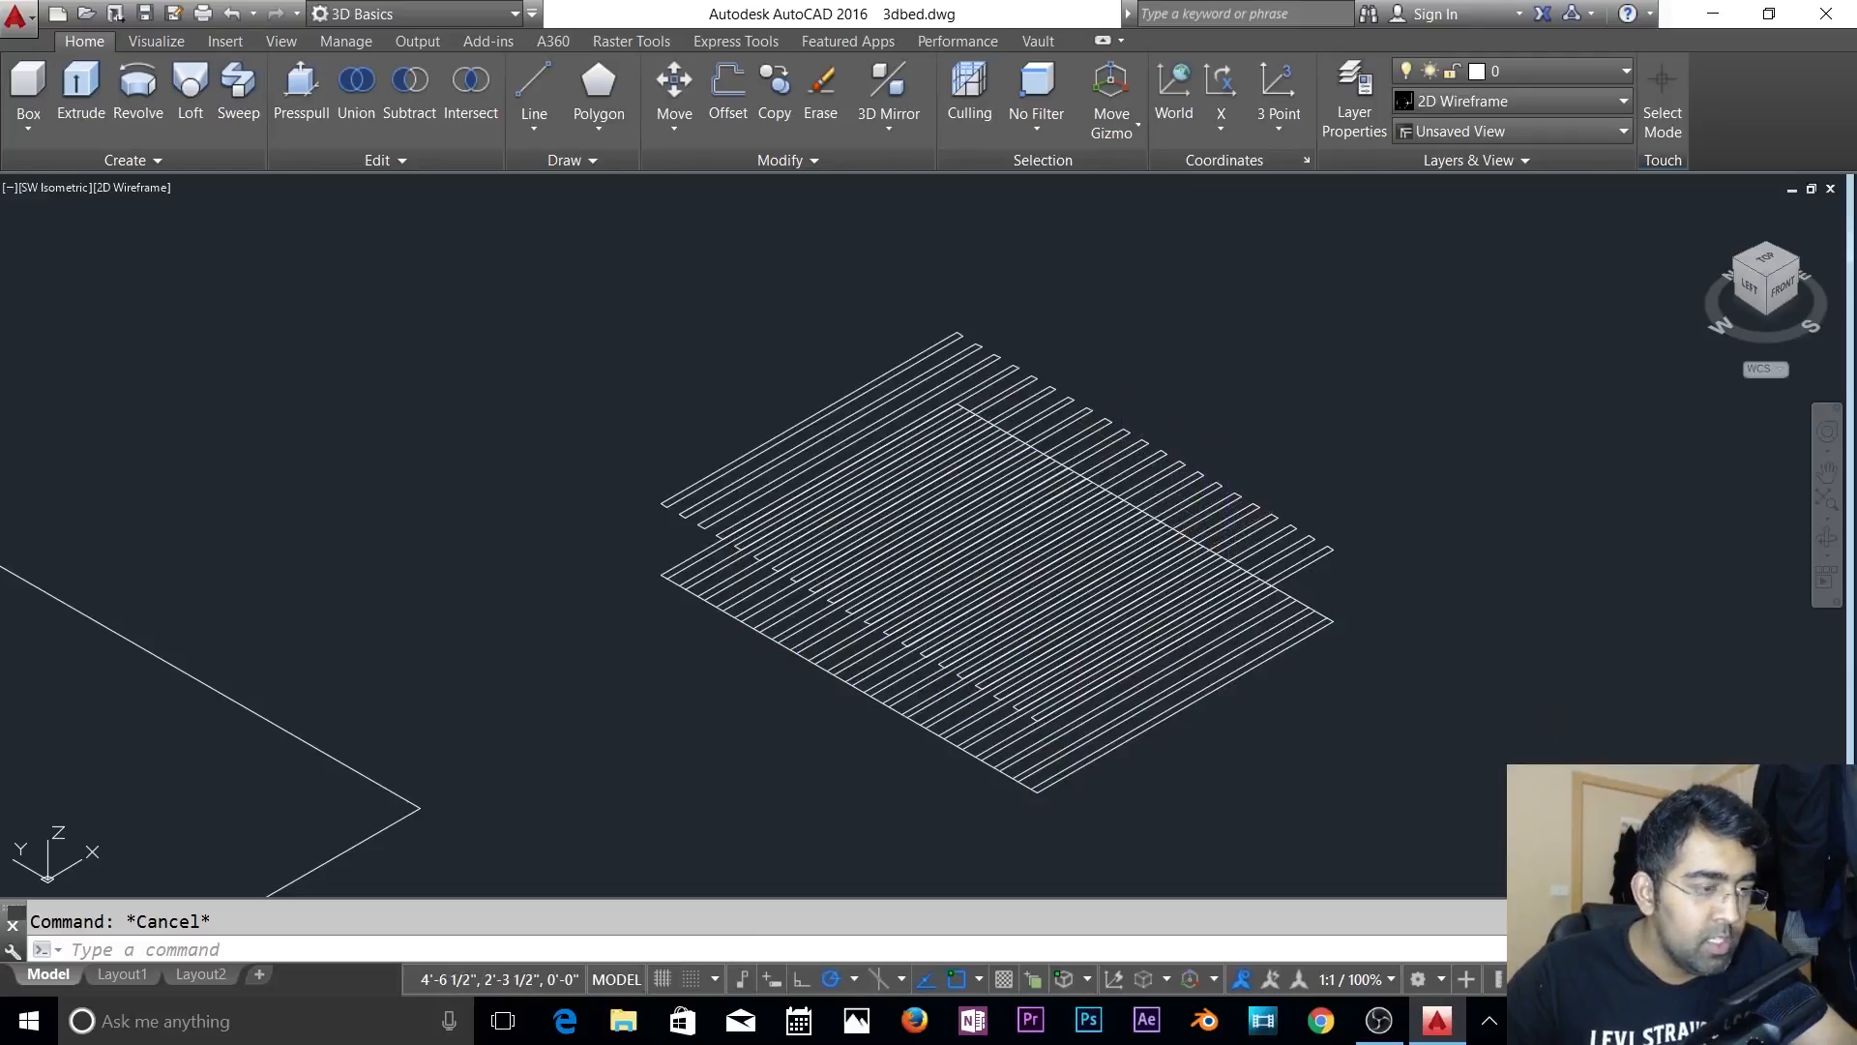
- Assign the raised slat outlines to the inner wood layer
{"action": "middle_click_drag", "start_coordinate": [1228, 529], "coordinate": [1105, 424], "text": "shift"}
{"action": "left_click", "coordinate": [1345, 367]}
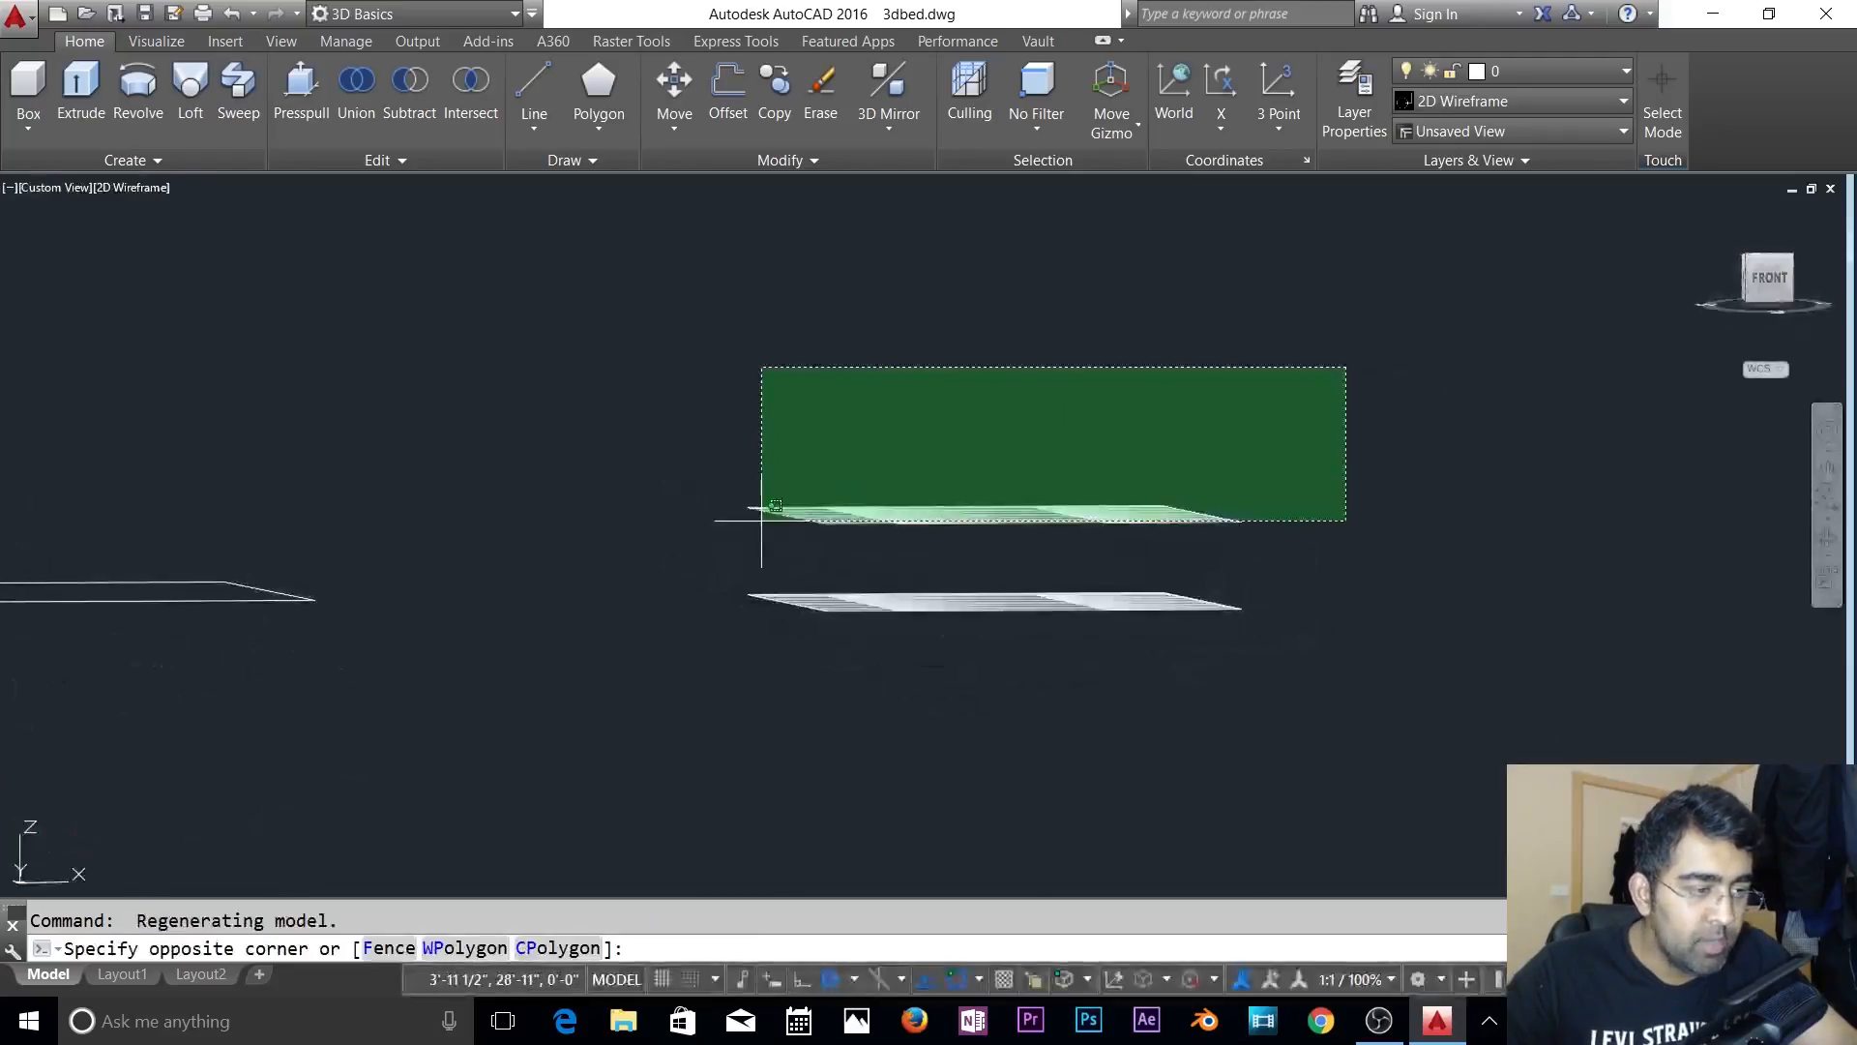
{"action": "left_click", "coordinate": [713, 539]}
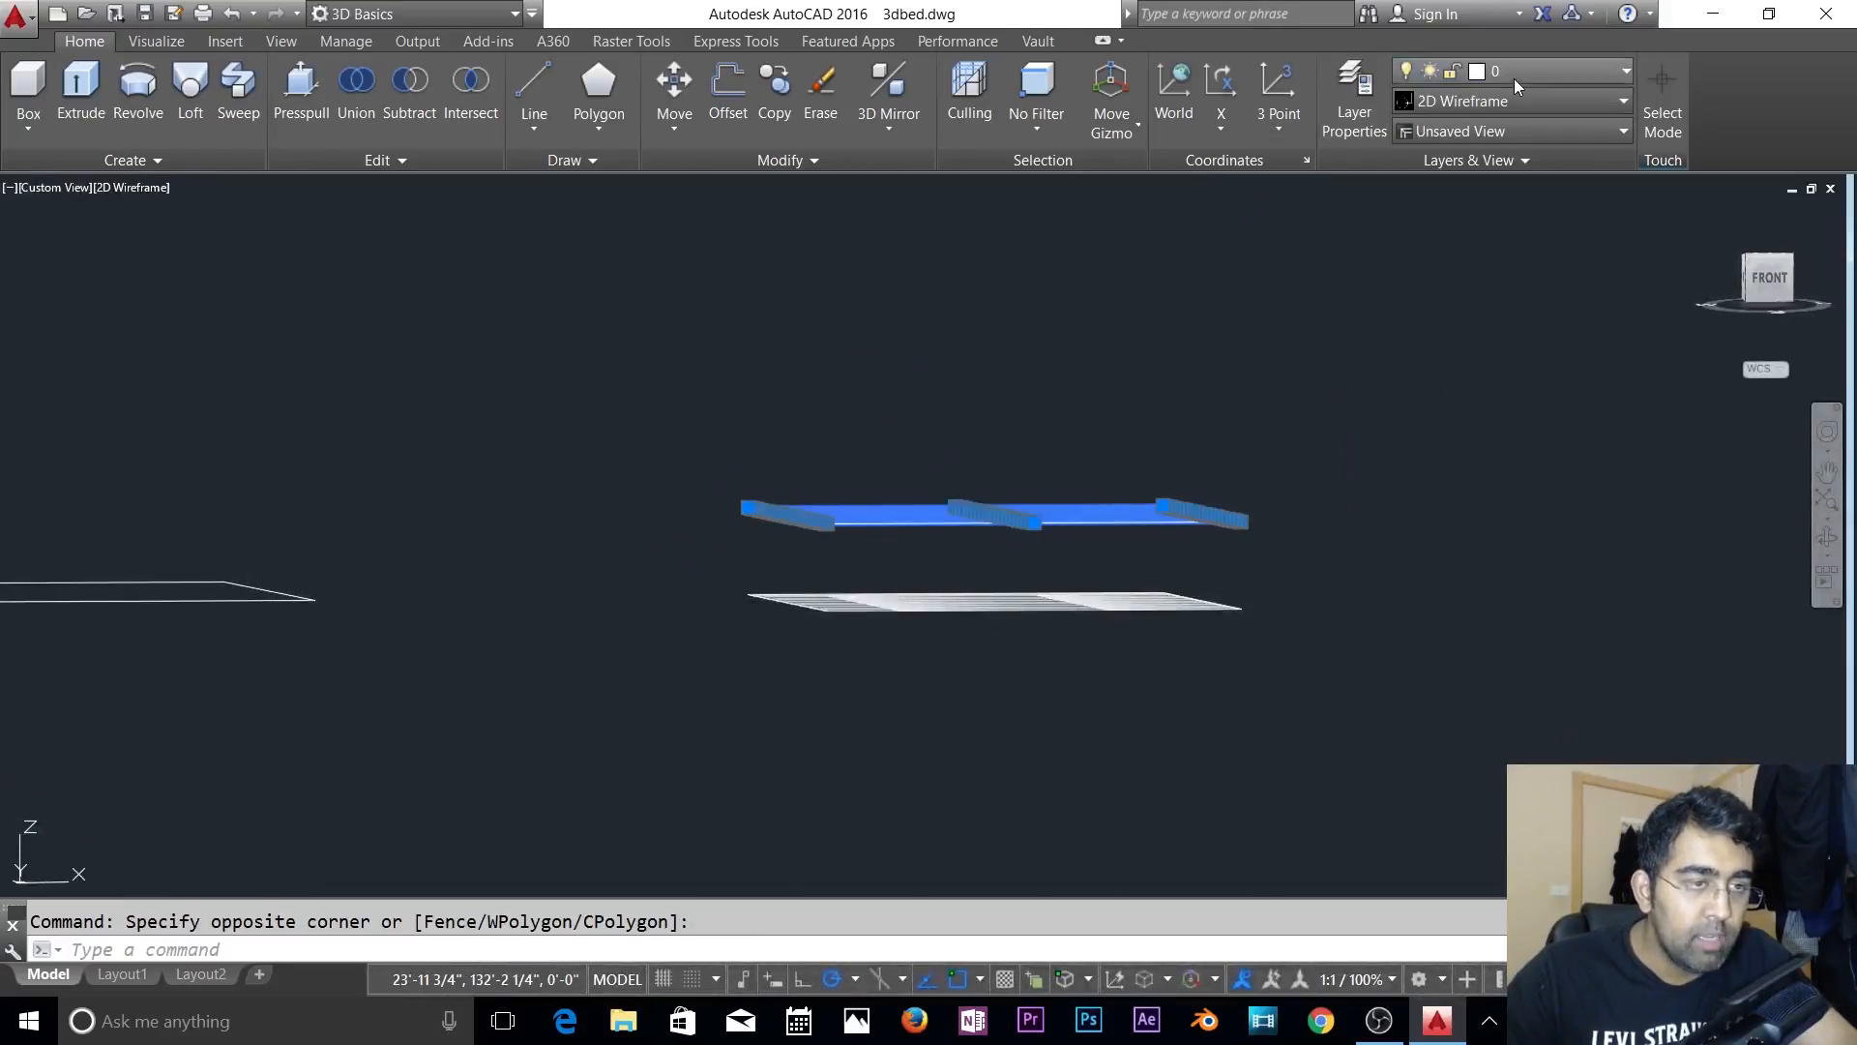
{"action": "left_click", "coordinate": [1513, 78]}
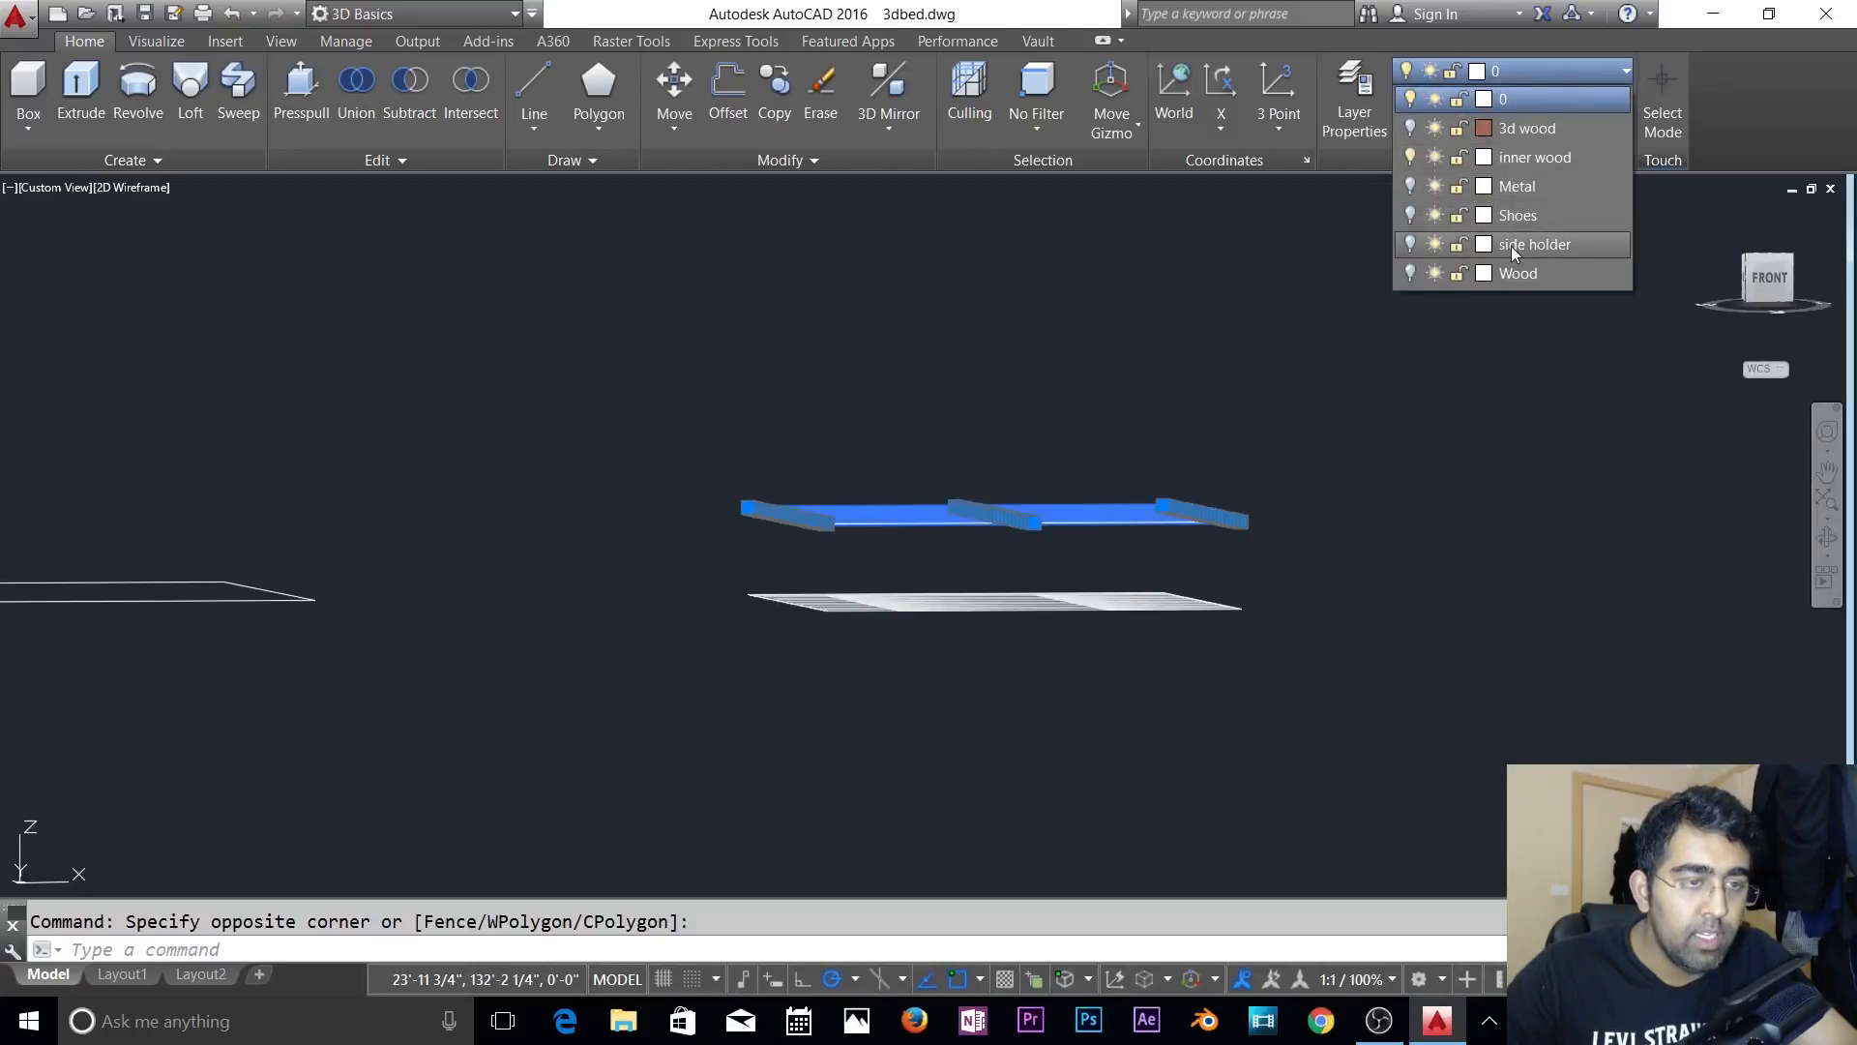
{"action": "left_click", "coordinate": [1523, 156]}
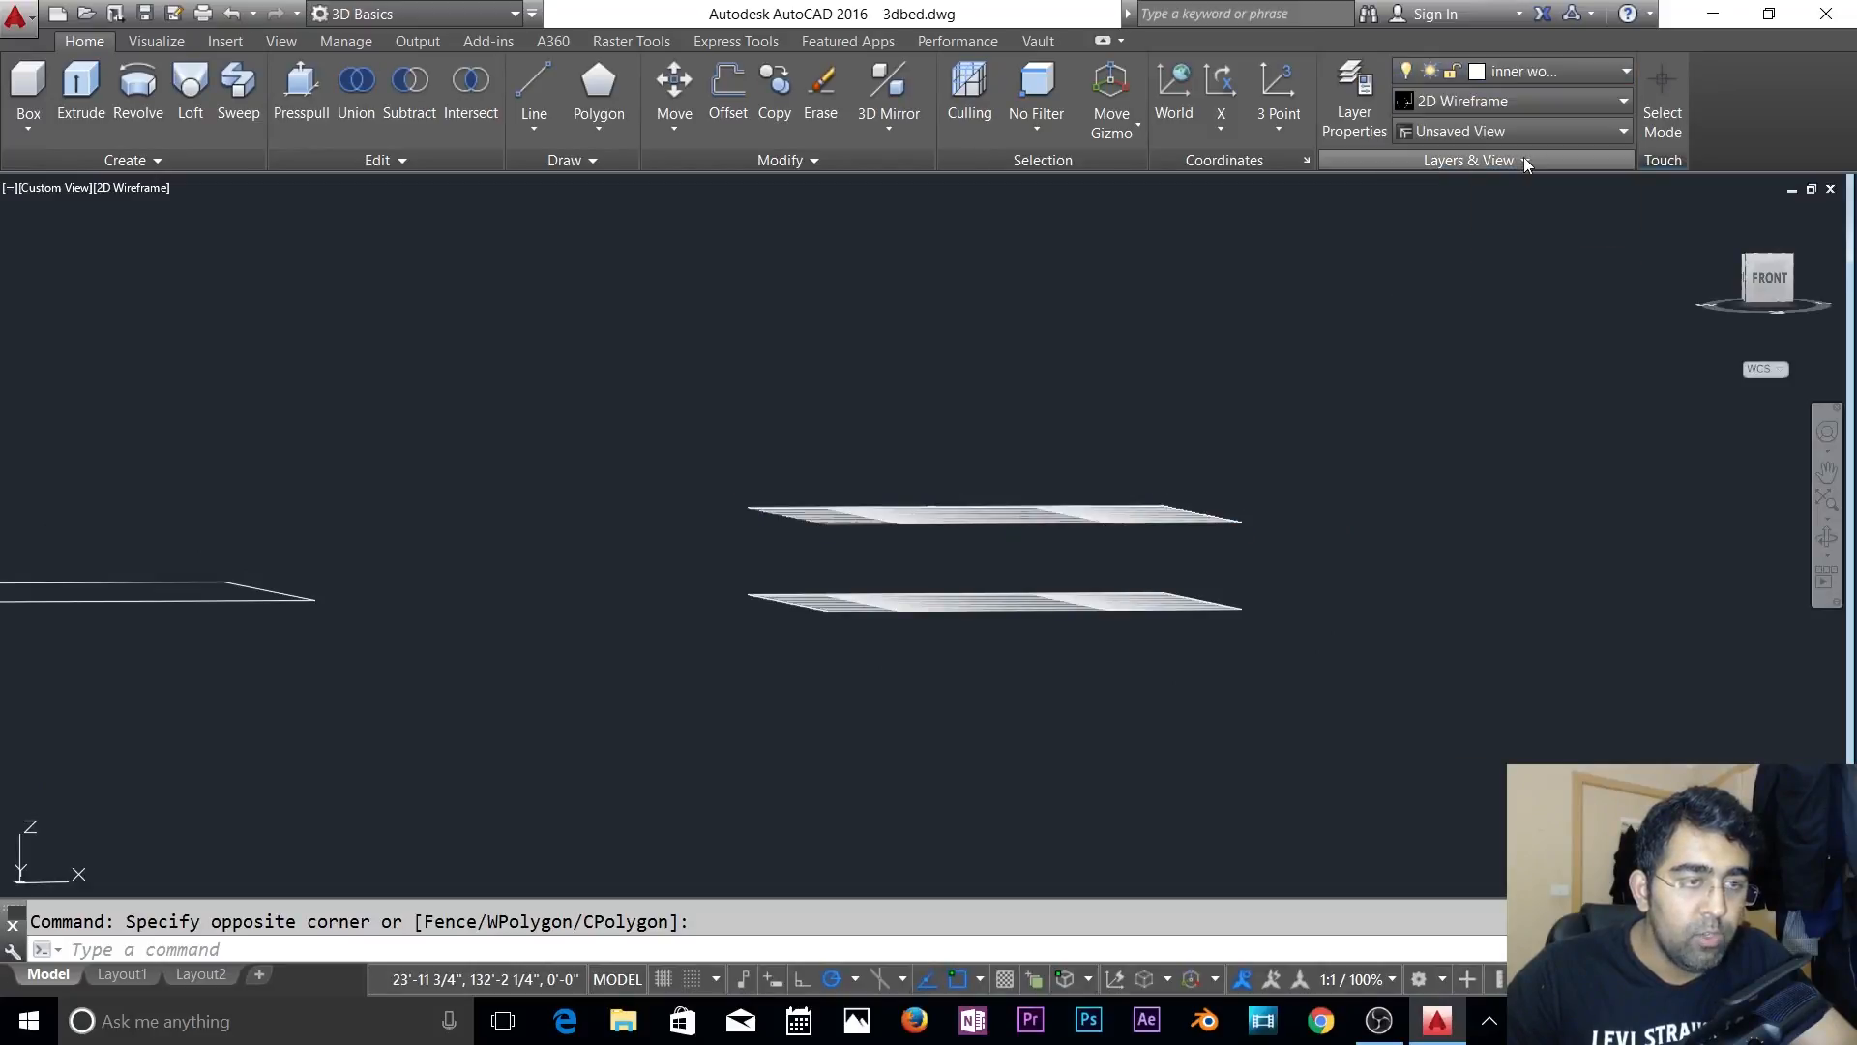
{"action": "left_click", "coordinate": [1431, 445]}
{"action": "key", "text": "Escape"}
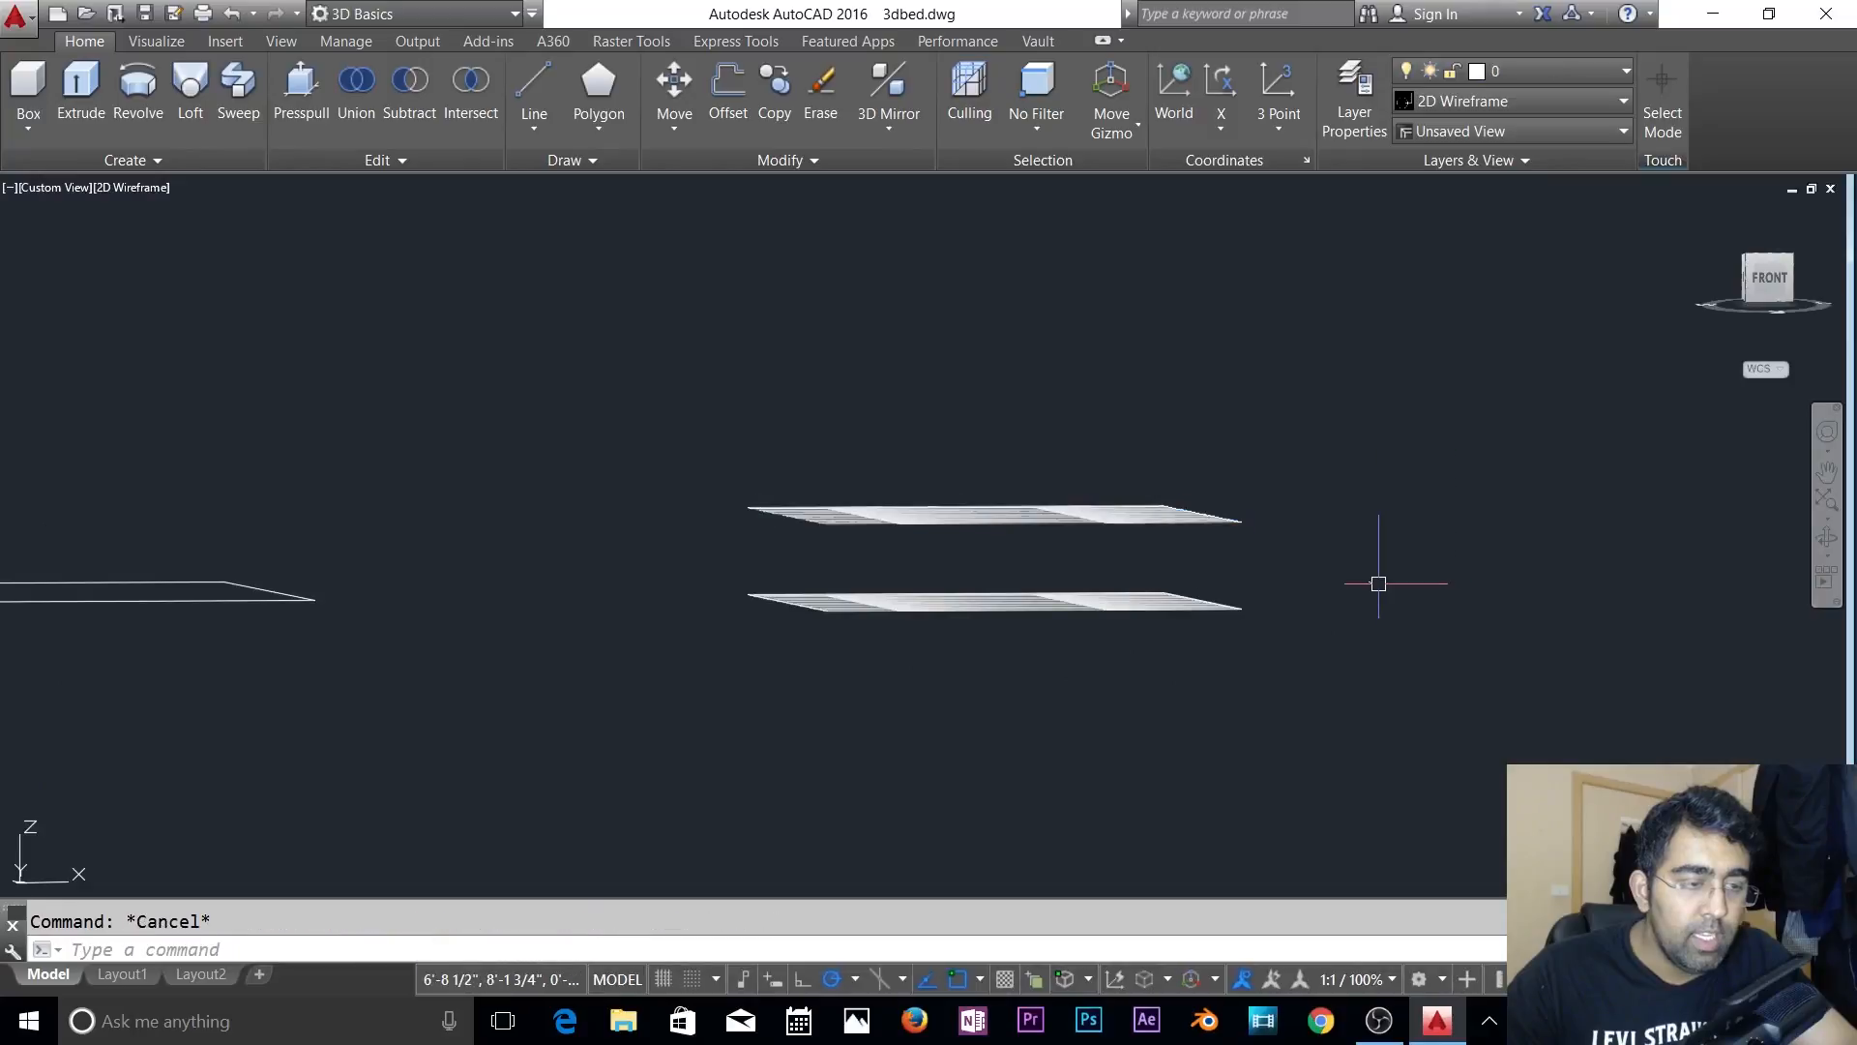
{"action": "left_click", "coordinate": [1199, 507]}
{"action": "key", "text": "Escape"}
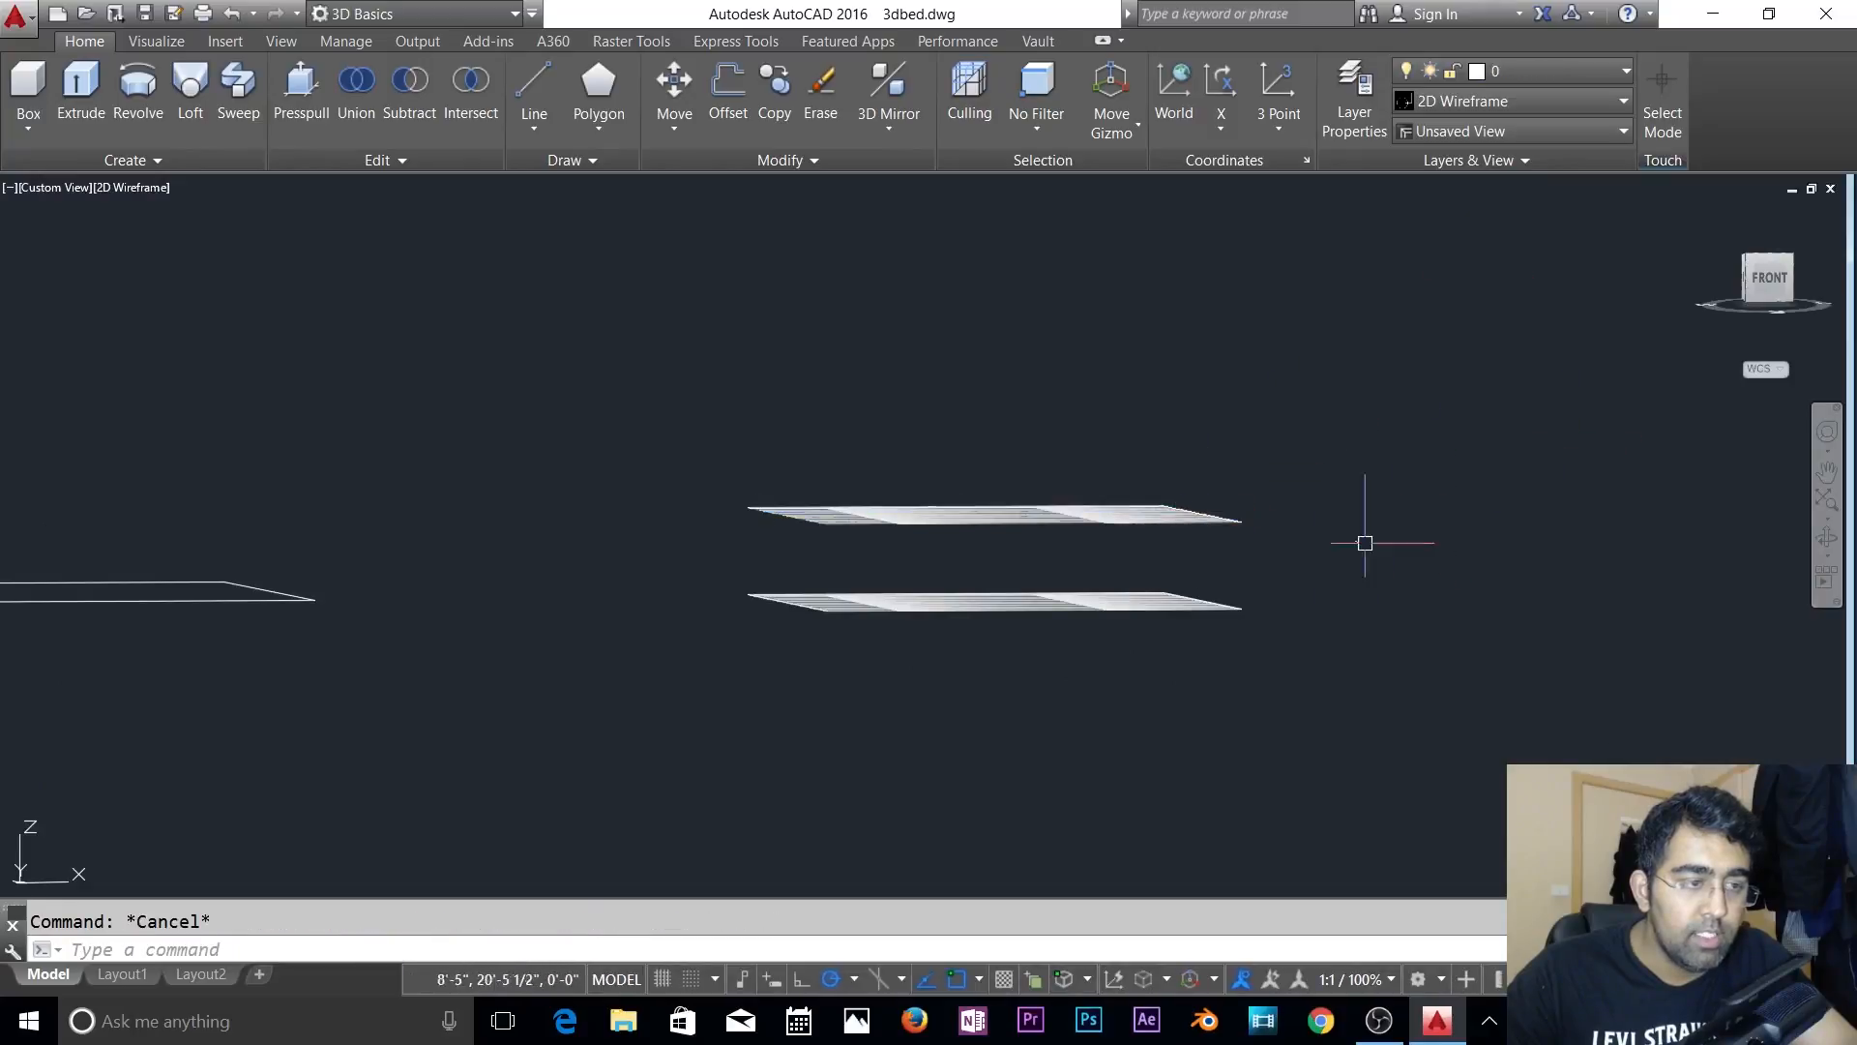
- Erase the original slat construction lines beneath the raised outlines
{"action": "left_click", "coordinate": [1323, 578]}
{"action": "left_click", "coordinate": [664, 735]}
{"action": "key", "text": "Delete"}
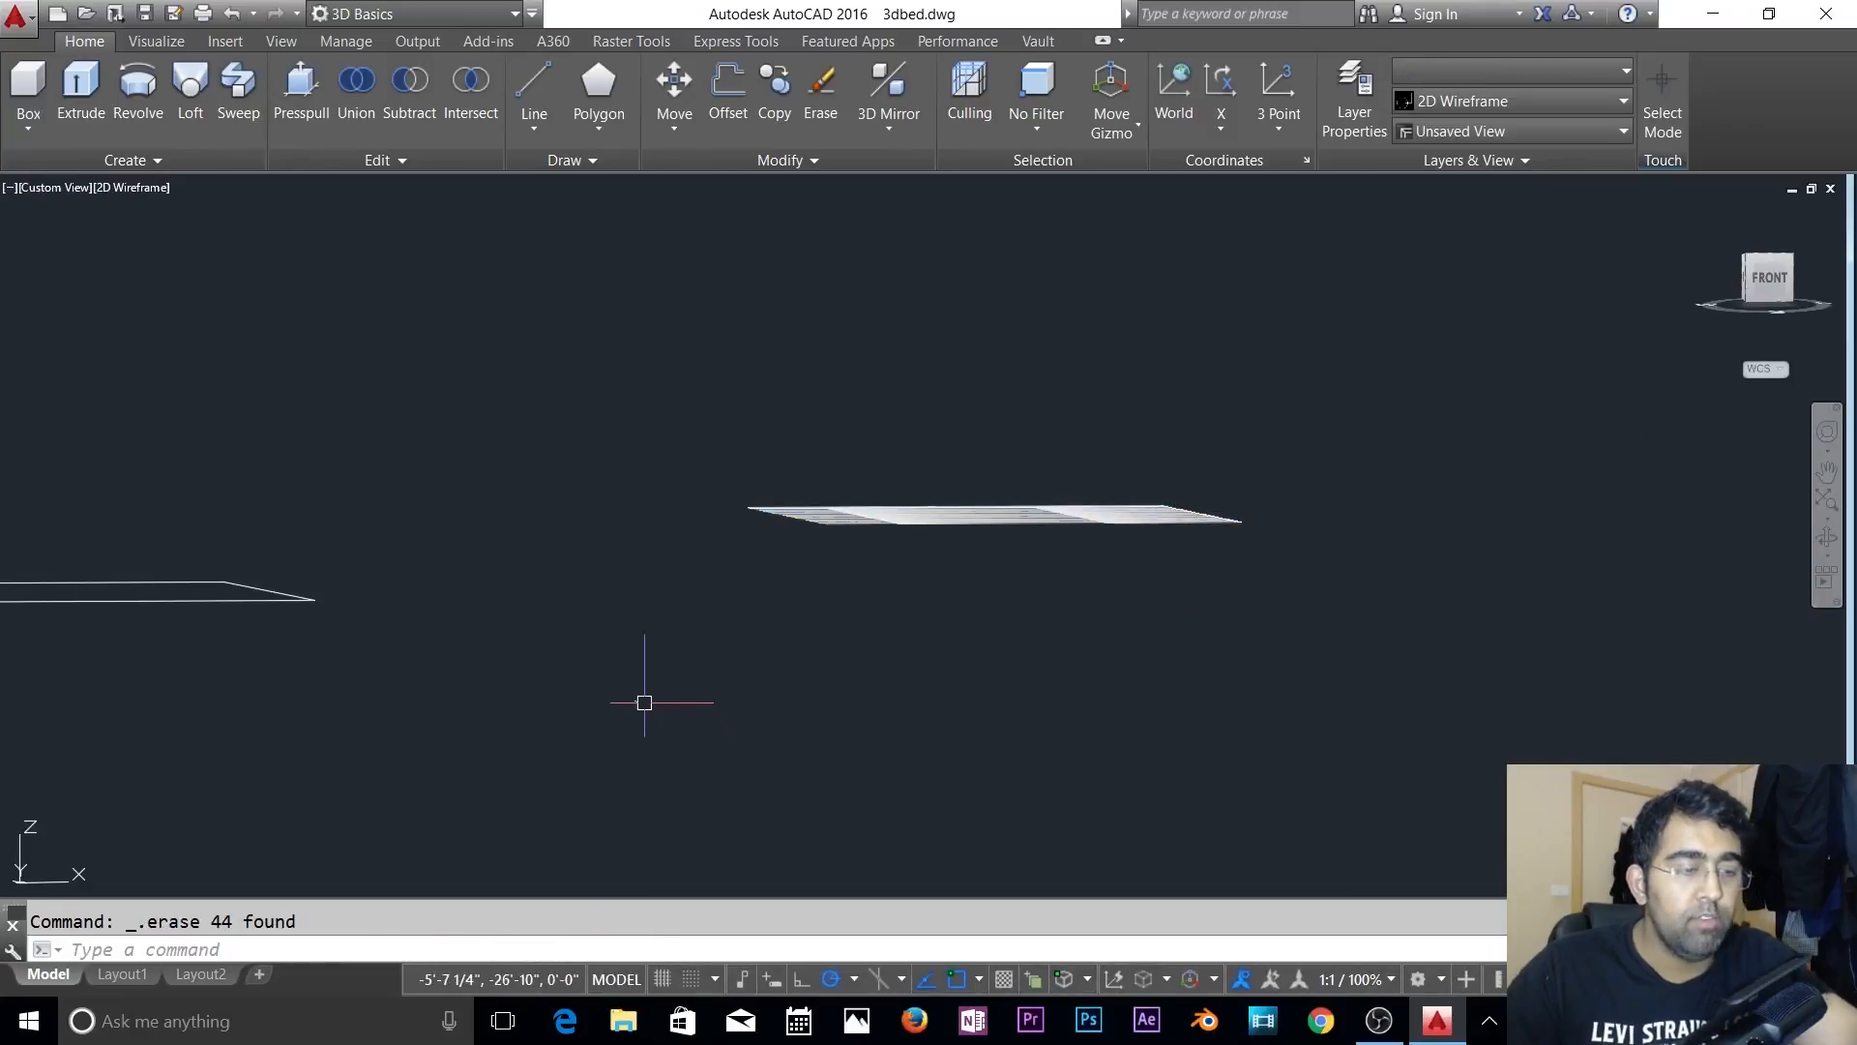
{"action": "key", "text": "Escape"}
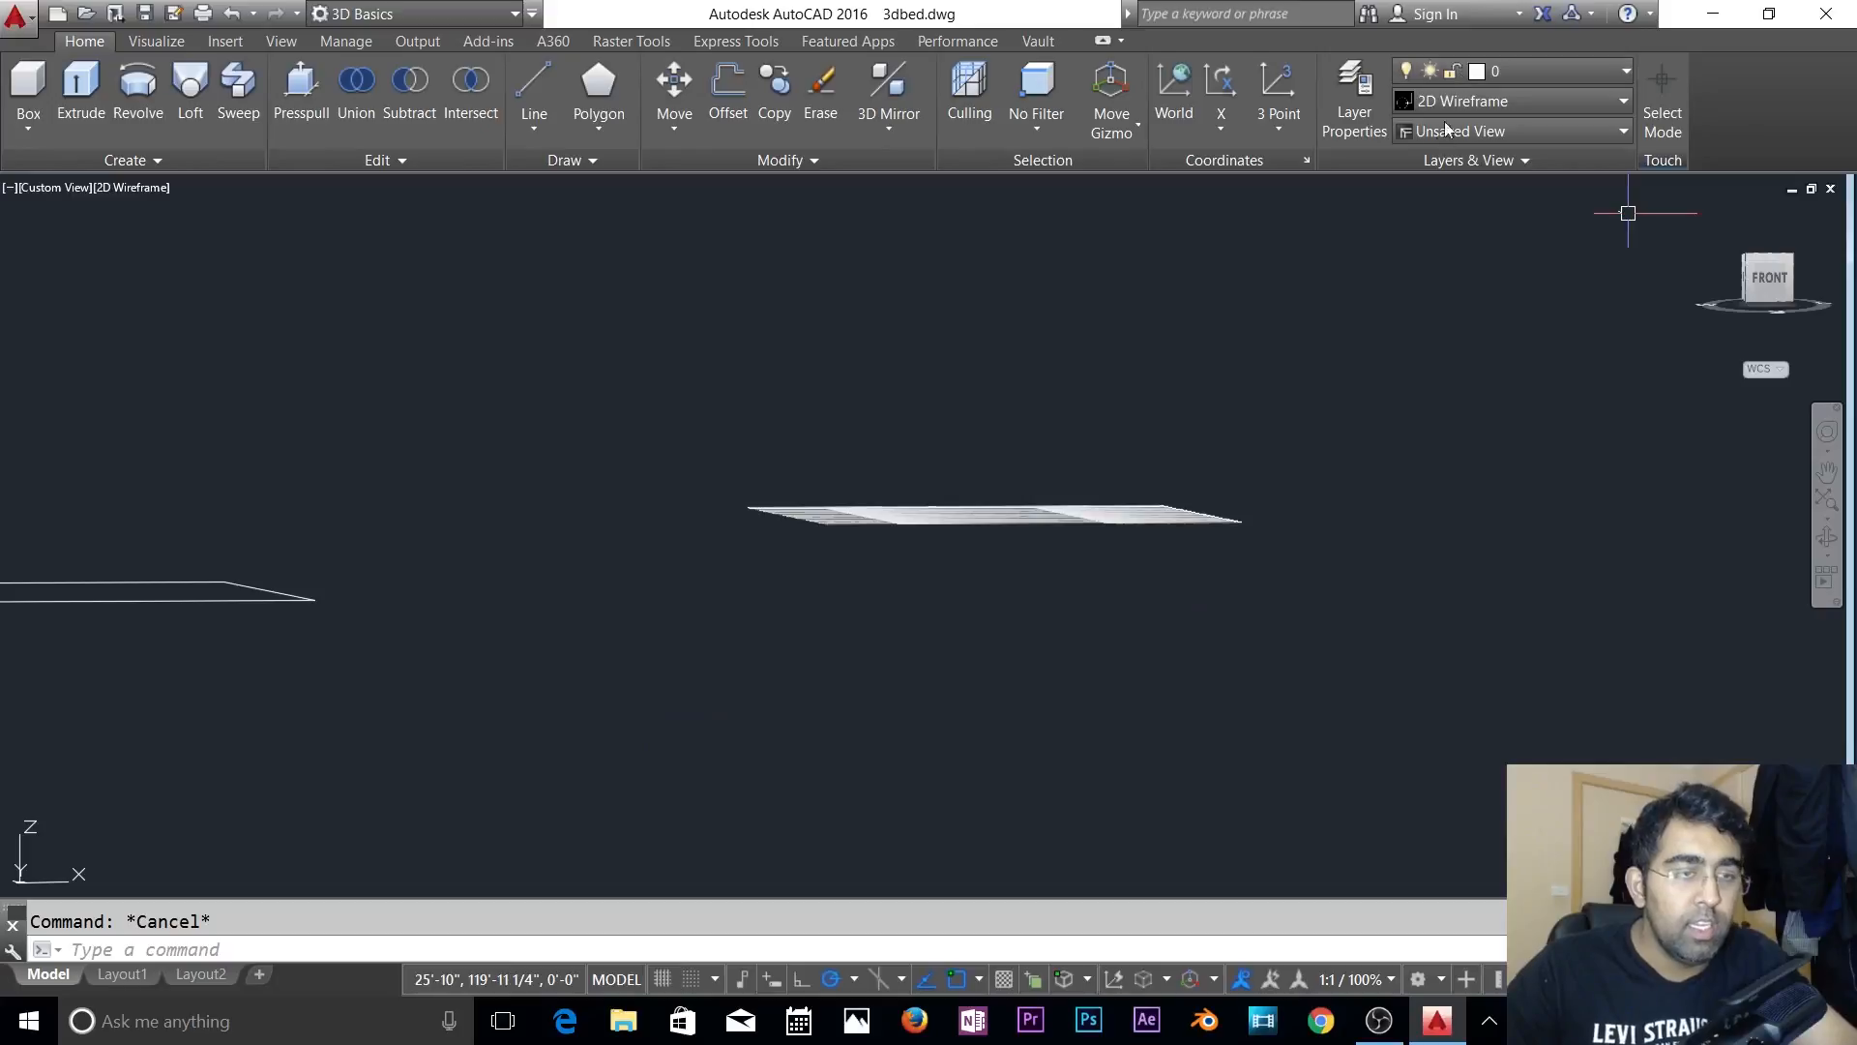
- Turn on the Wood, side holder, Shoes, Metal and 3d wood layers in the southwest isometric view
{"action": "left_click", "coordinate": [1749, 268]}
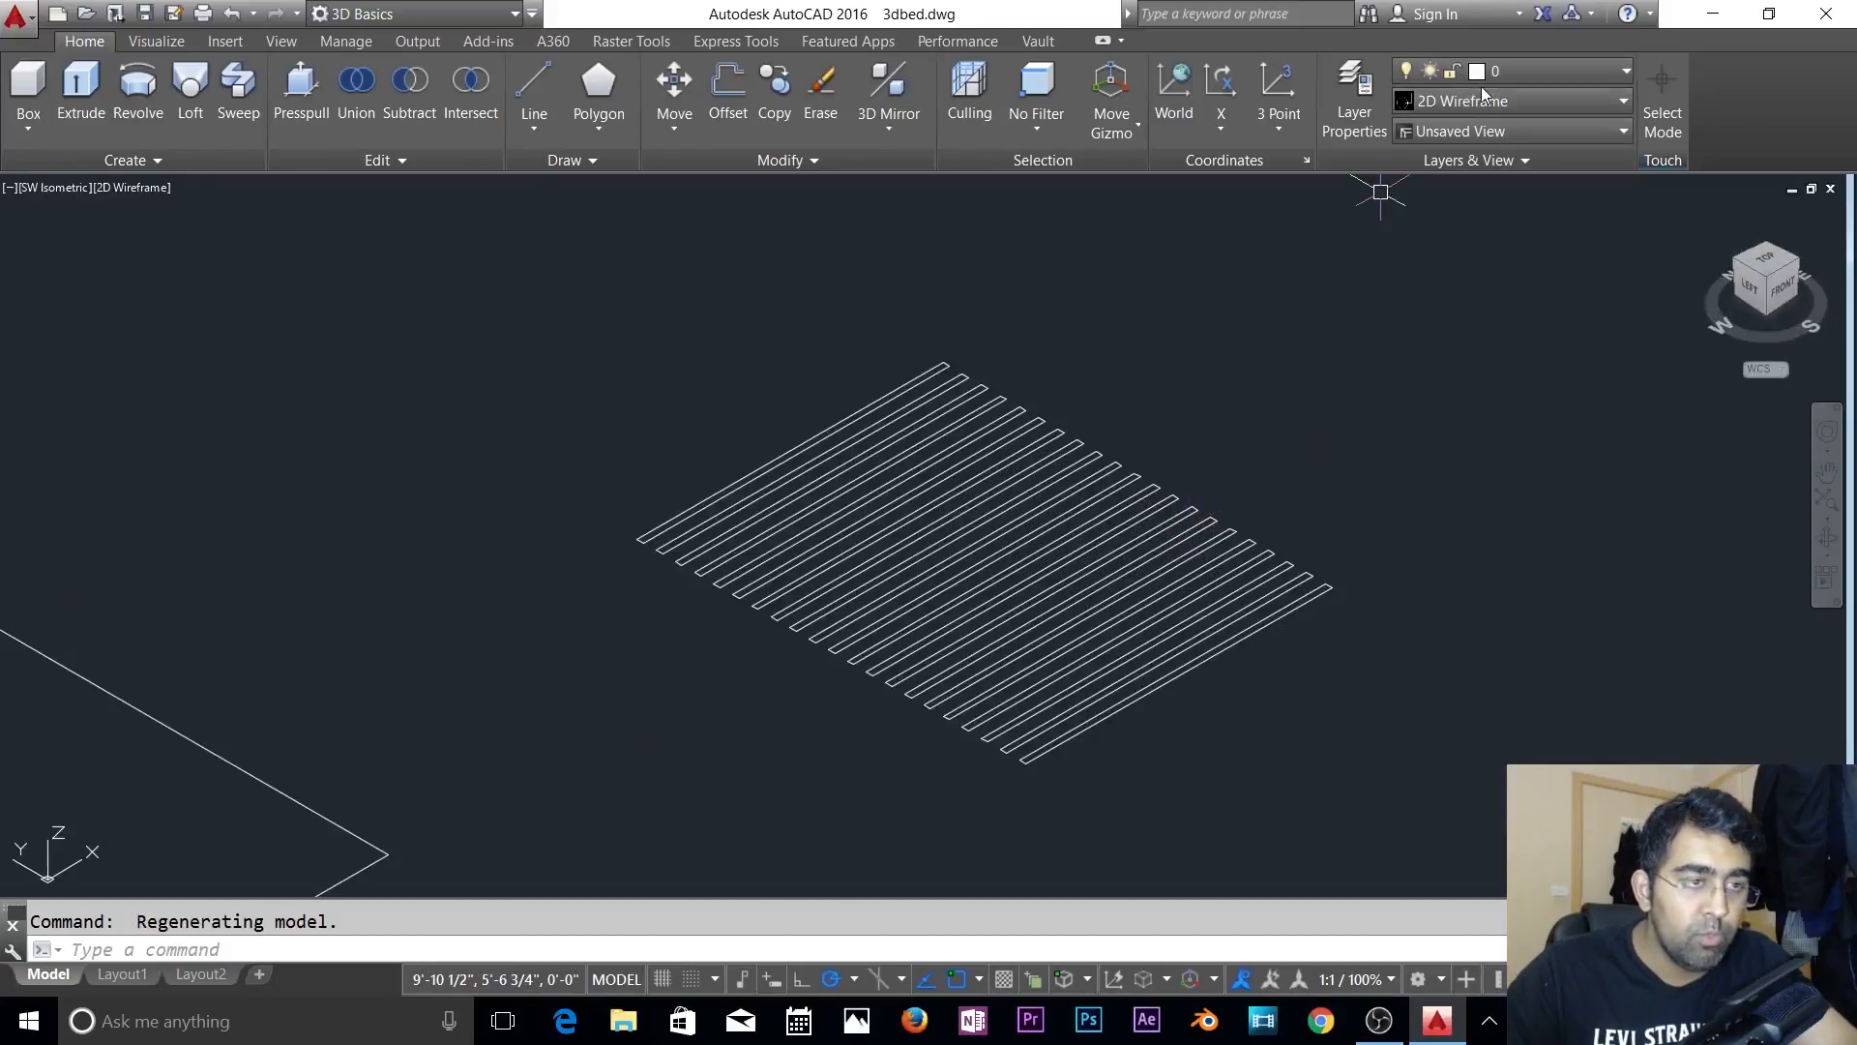
{"action": "left_click", "coordinate": [1535, 72]}
{"action": "left_click", "coordinate": [1409, 275]}
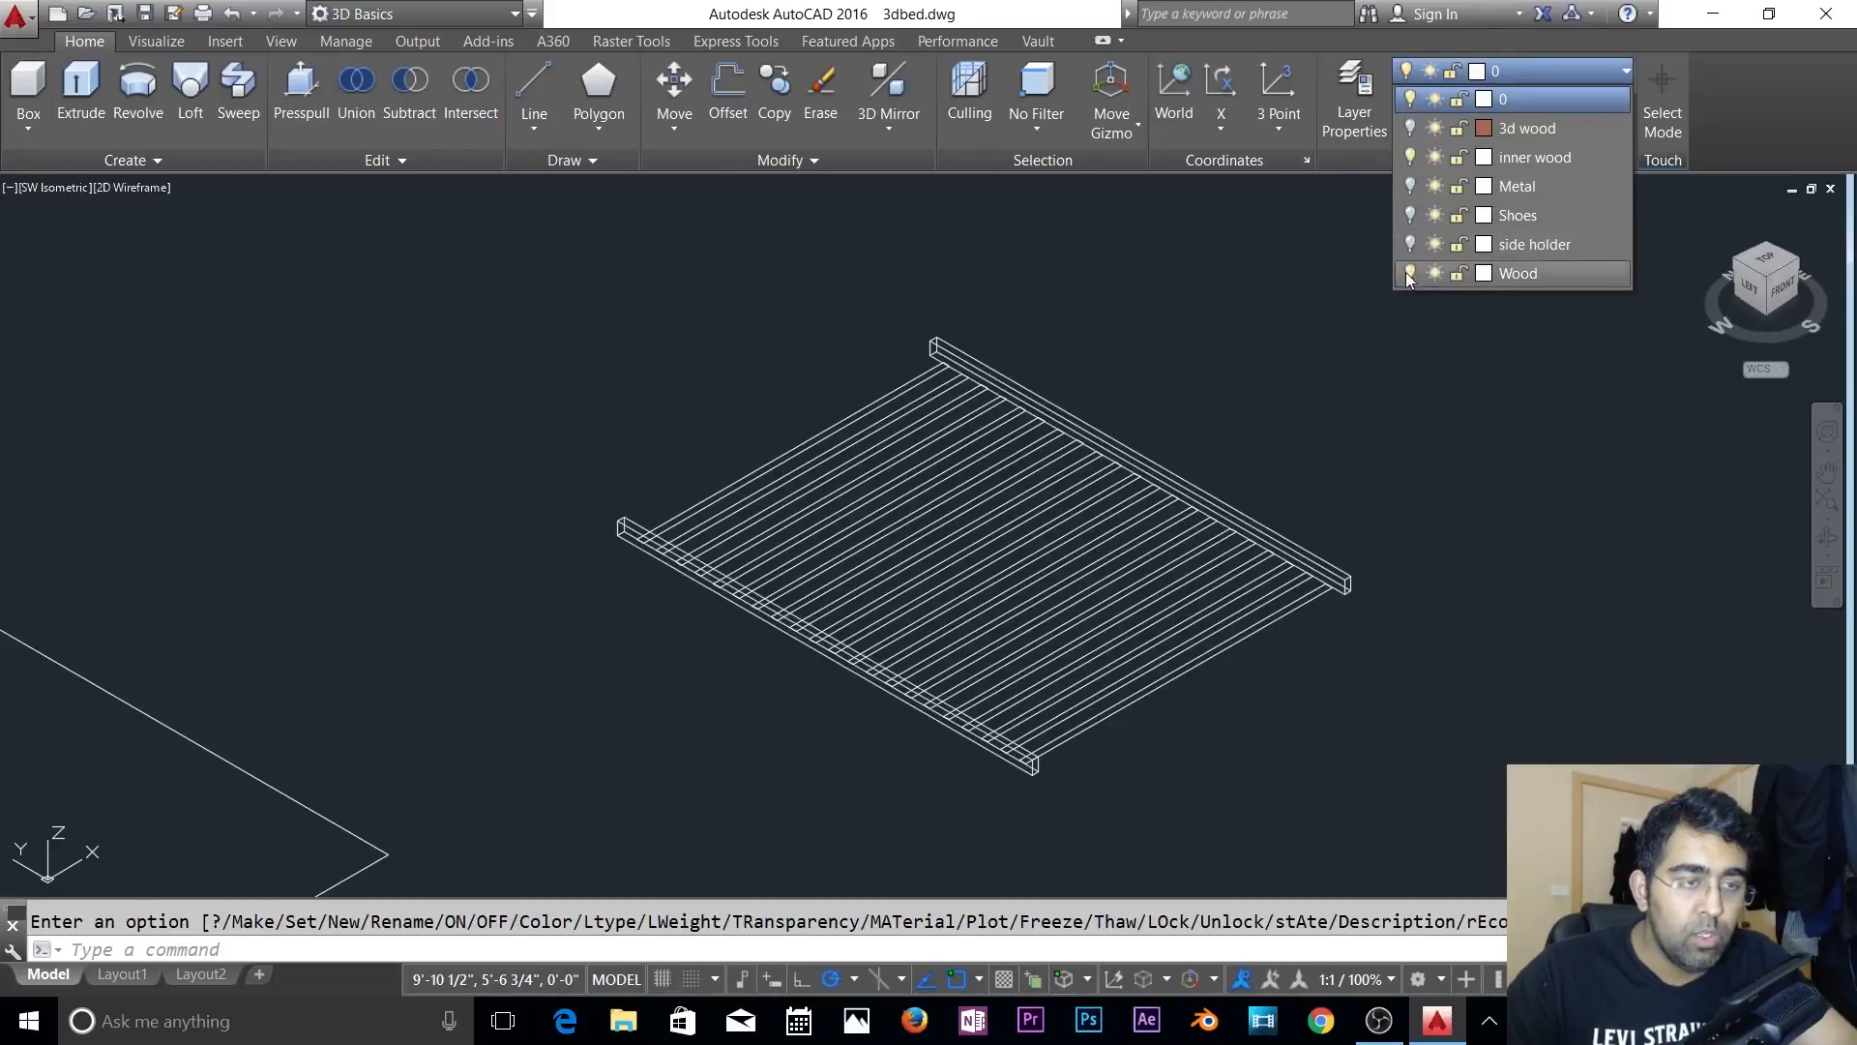
{"action": "left_click", "coordinate": [1409, 244]}
{"action": "left_click", "coordinate": [1410, 215]}
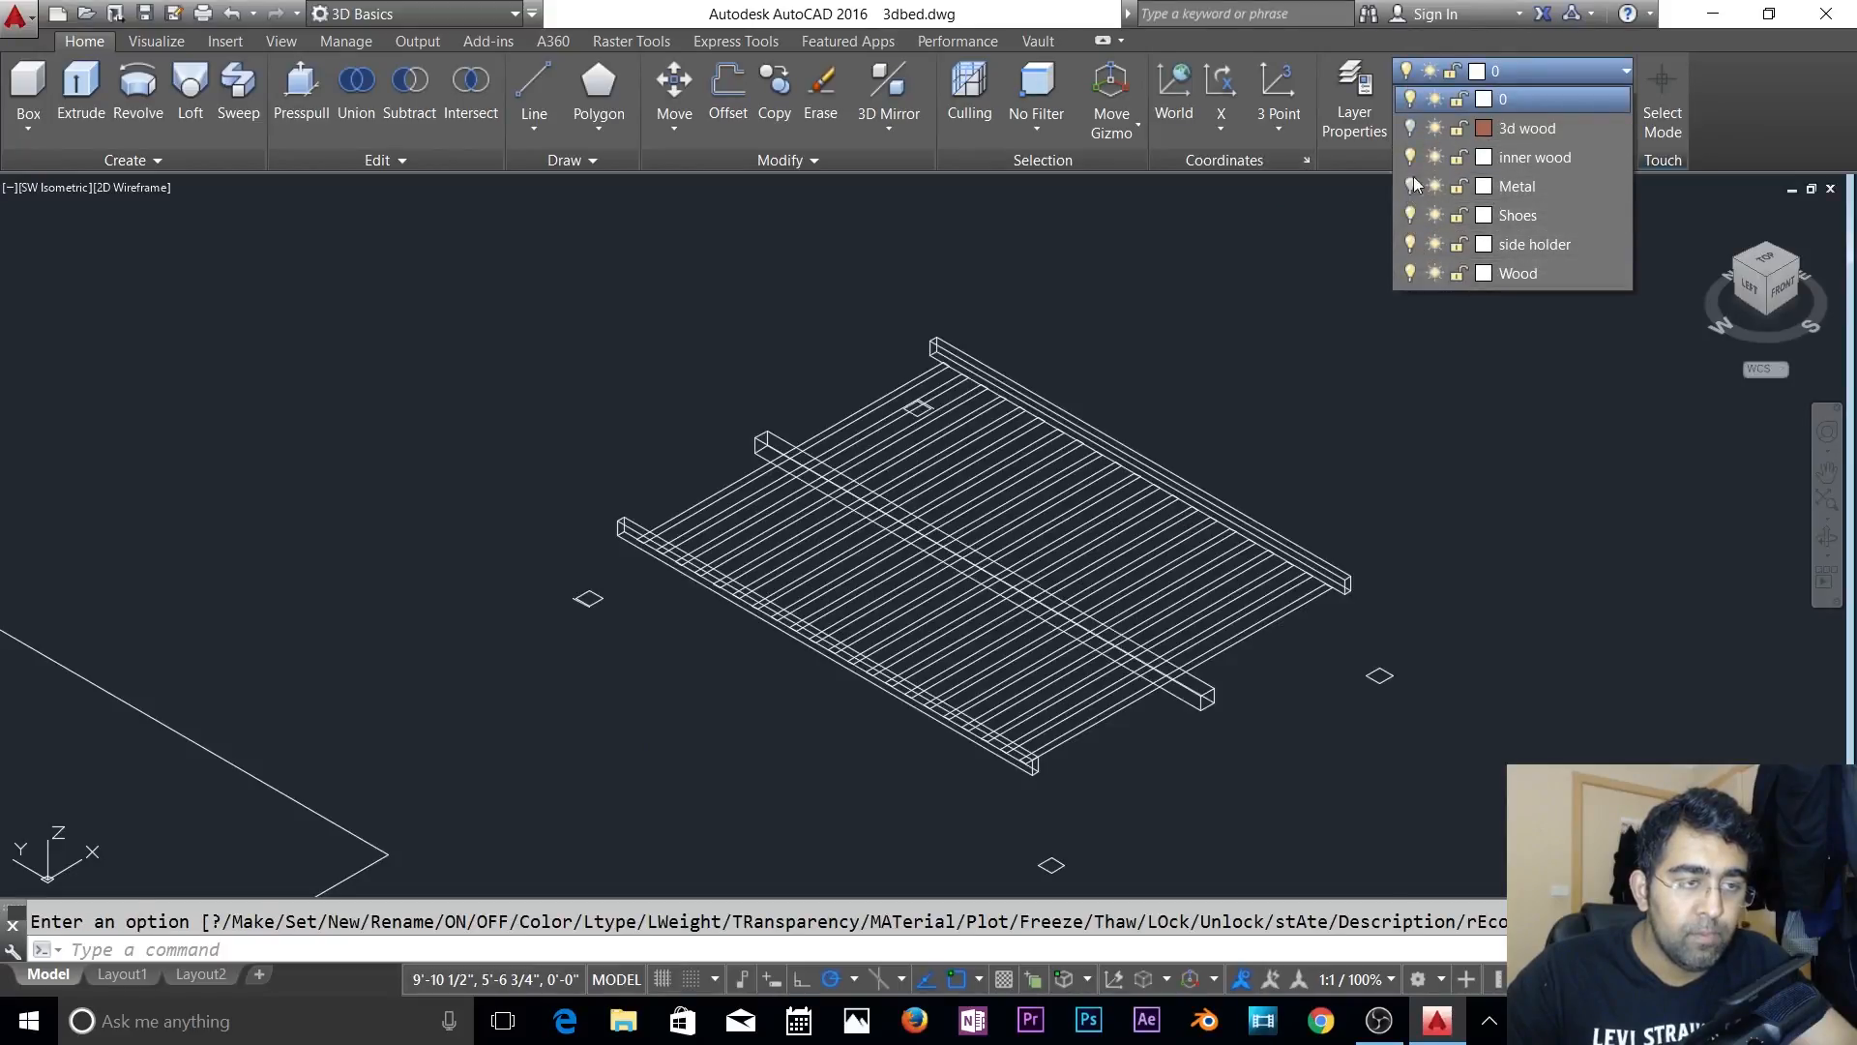
{"action": "left_click", "coordinate": [1410, 185]}
{"action": "left_click", "coordinate": [1472, 434]}
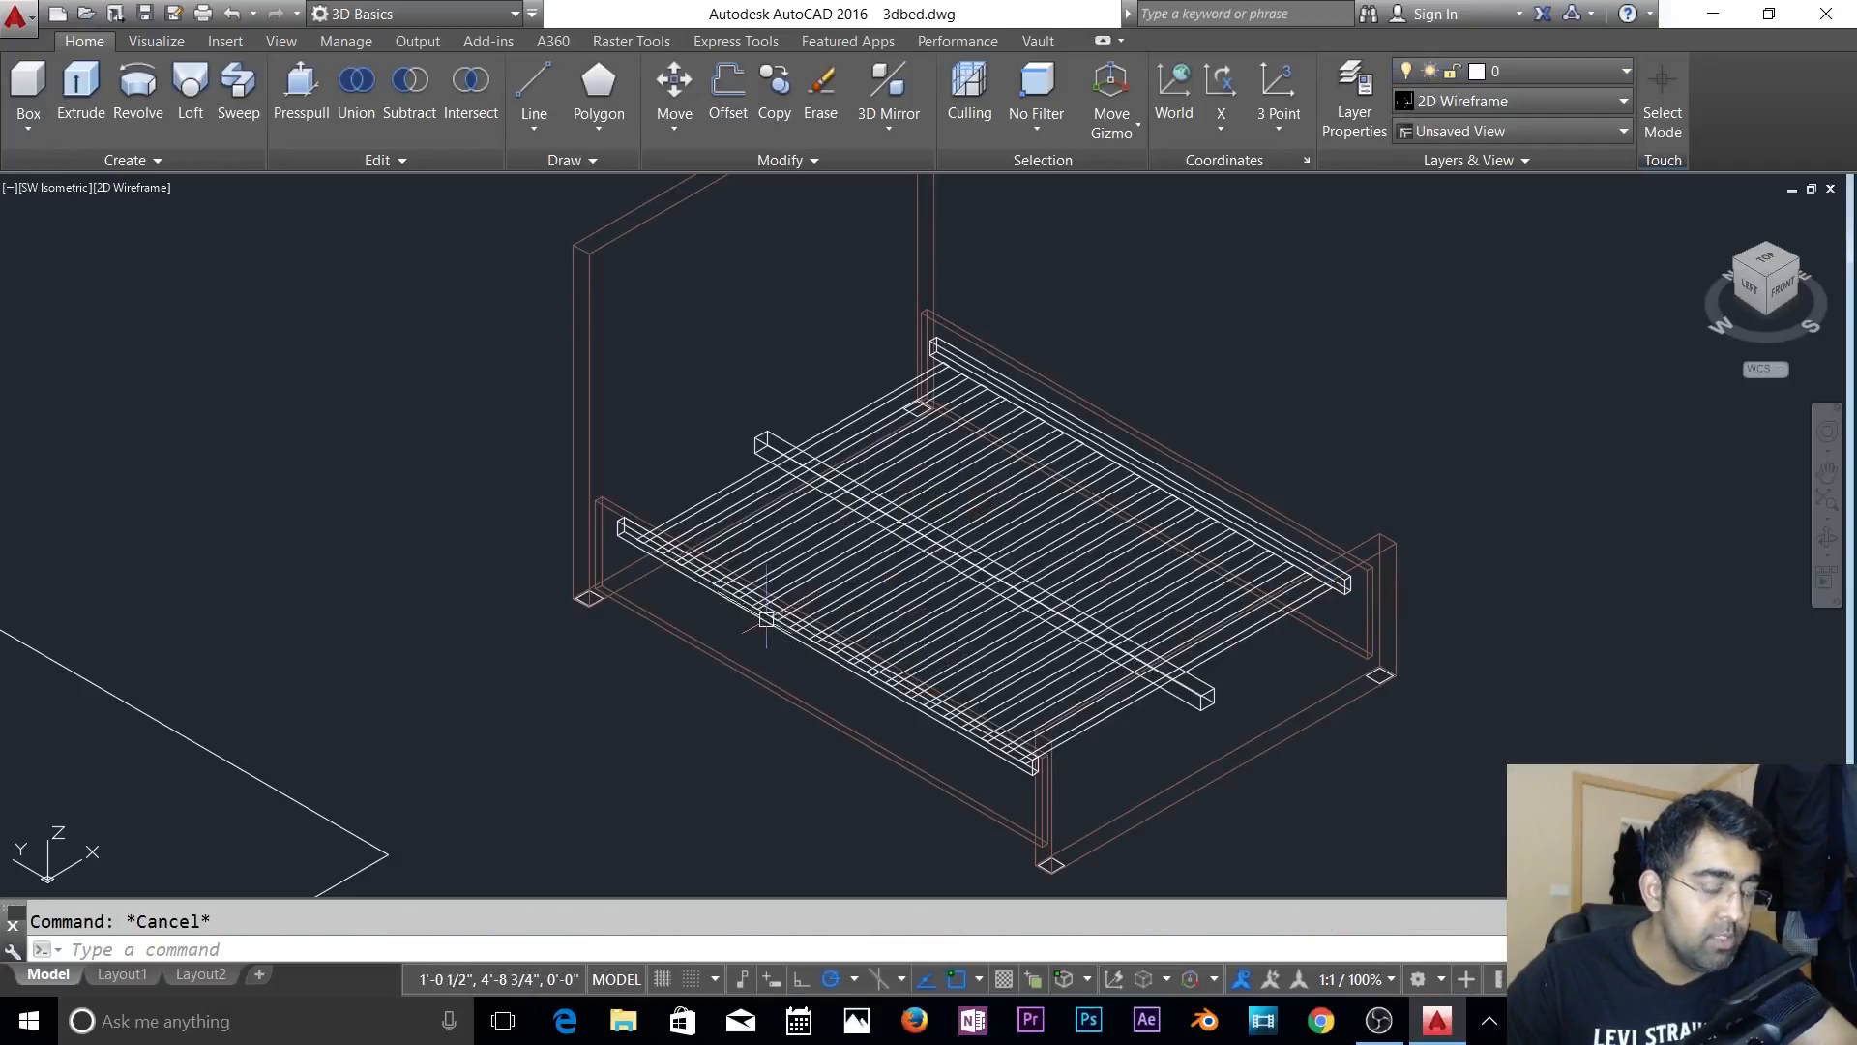
{"action": "type", "text": "ex"}
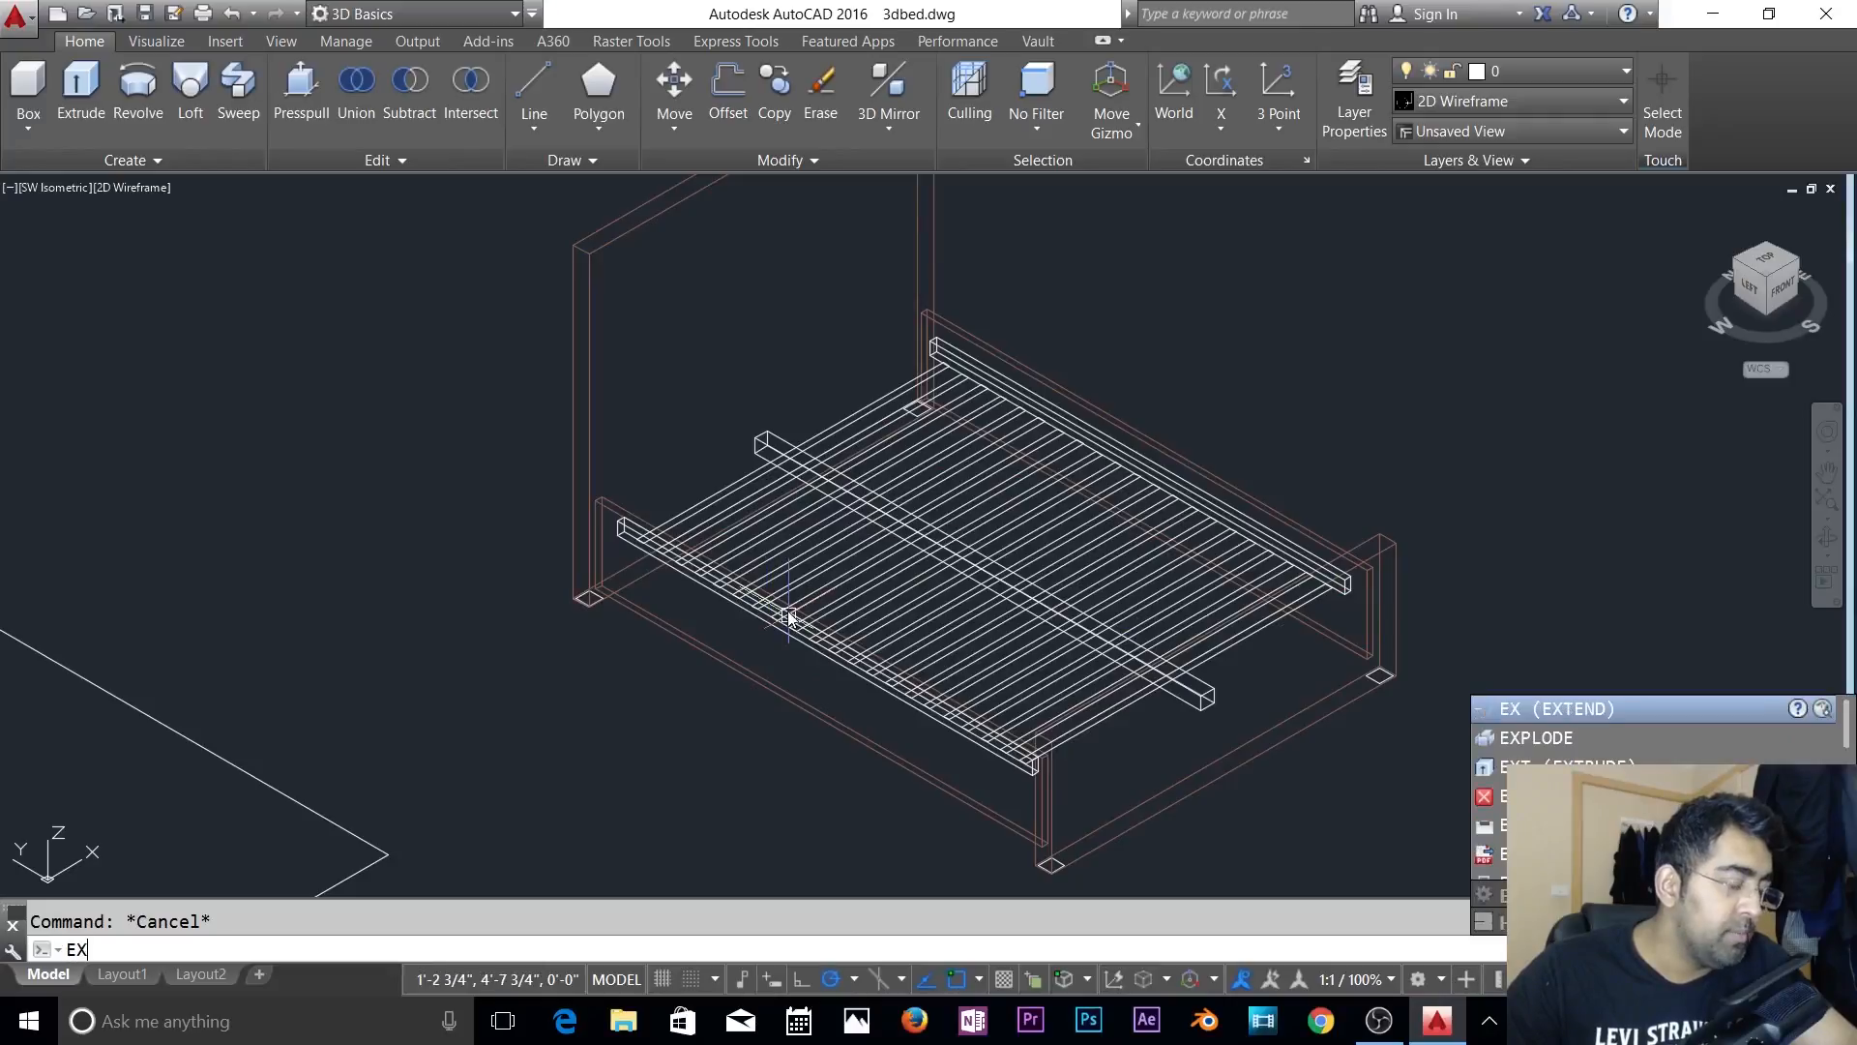
{"action": "key", "text": "Escape"}
{"action": "middle_click_drag", "start_coordinate": [1368, 645], "coordinate": [1310, 600], "text": "shift"}
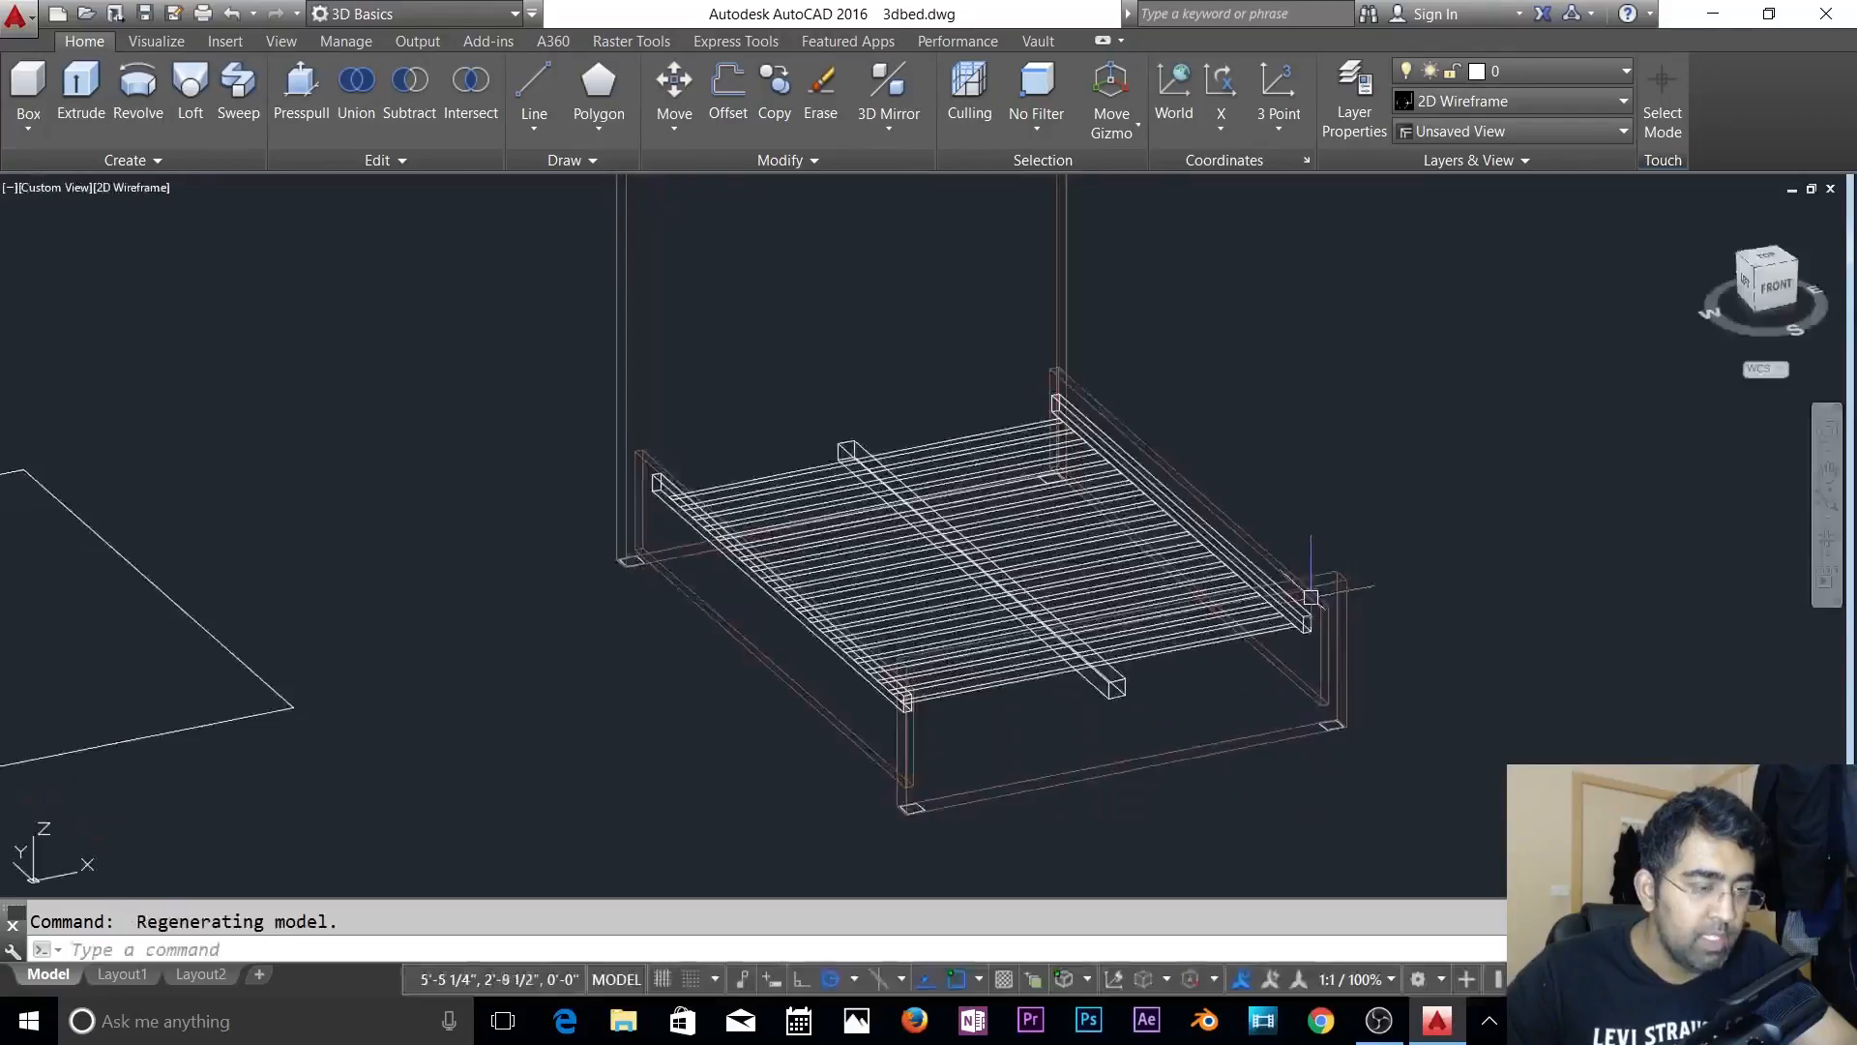
{"action": "type", "text": "m"}
{"action": "key", "text": "Return"}
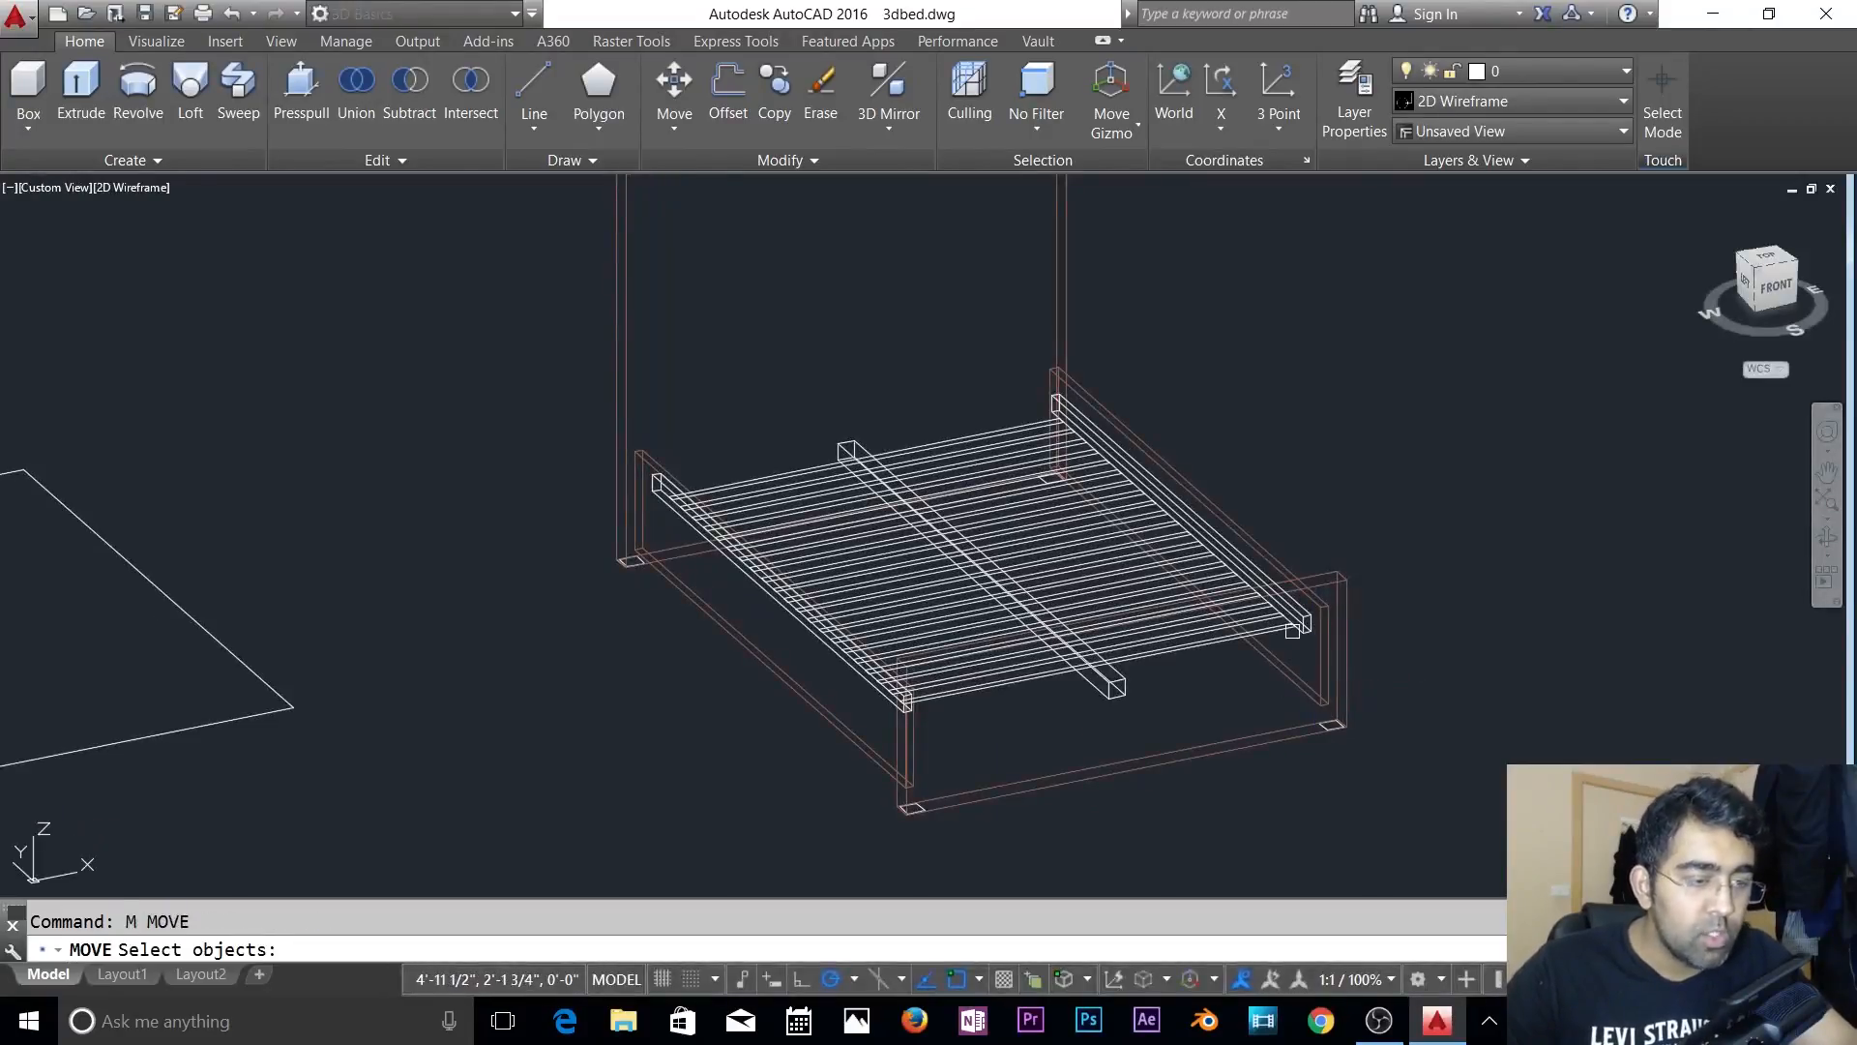
{"action": "left_click", "coordinate": [1296, 631]}
{"action": "scroll", "coordinate": [1292, 664], "scroll_direction": "up", "scroll_amount": 4}
{"action": "key", "text": "Escape"}
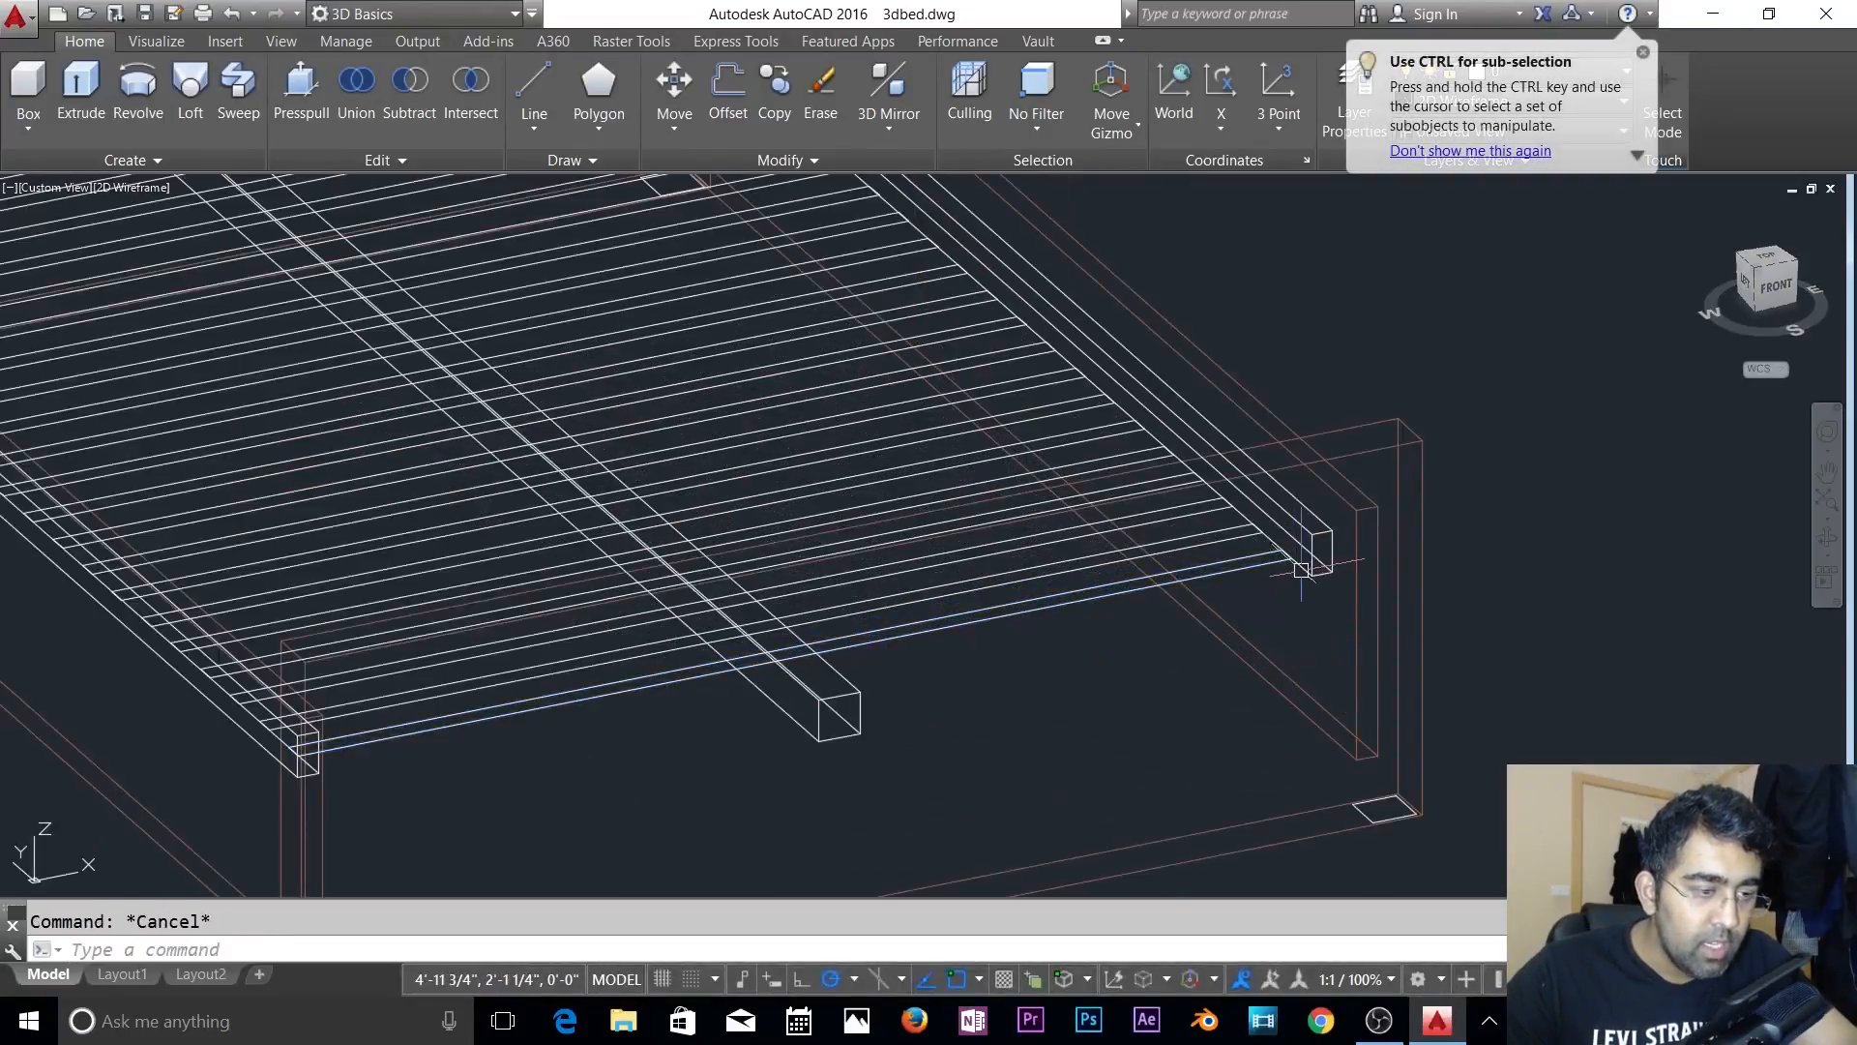
- Move both side holders down together by a displacement of 0,0,-2
{"action": "key", "text": "Return"}
{"action": "left_click", "coordinate": [1312, 566]}
{"action": "middle_click_drag", "start_coordinate": [1171, 677], "coordinate": [1592, 515]}
{"action": "scroll", "coordinate": [1592, 515], "scroll_direction": "down", "scroll_amount": 1}
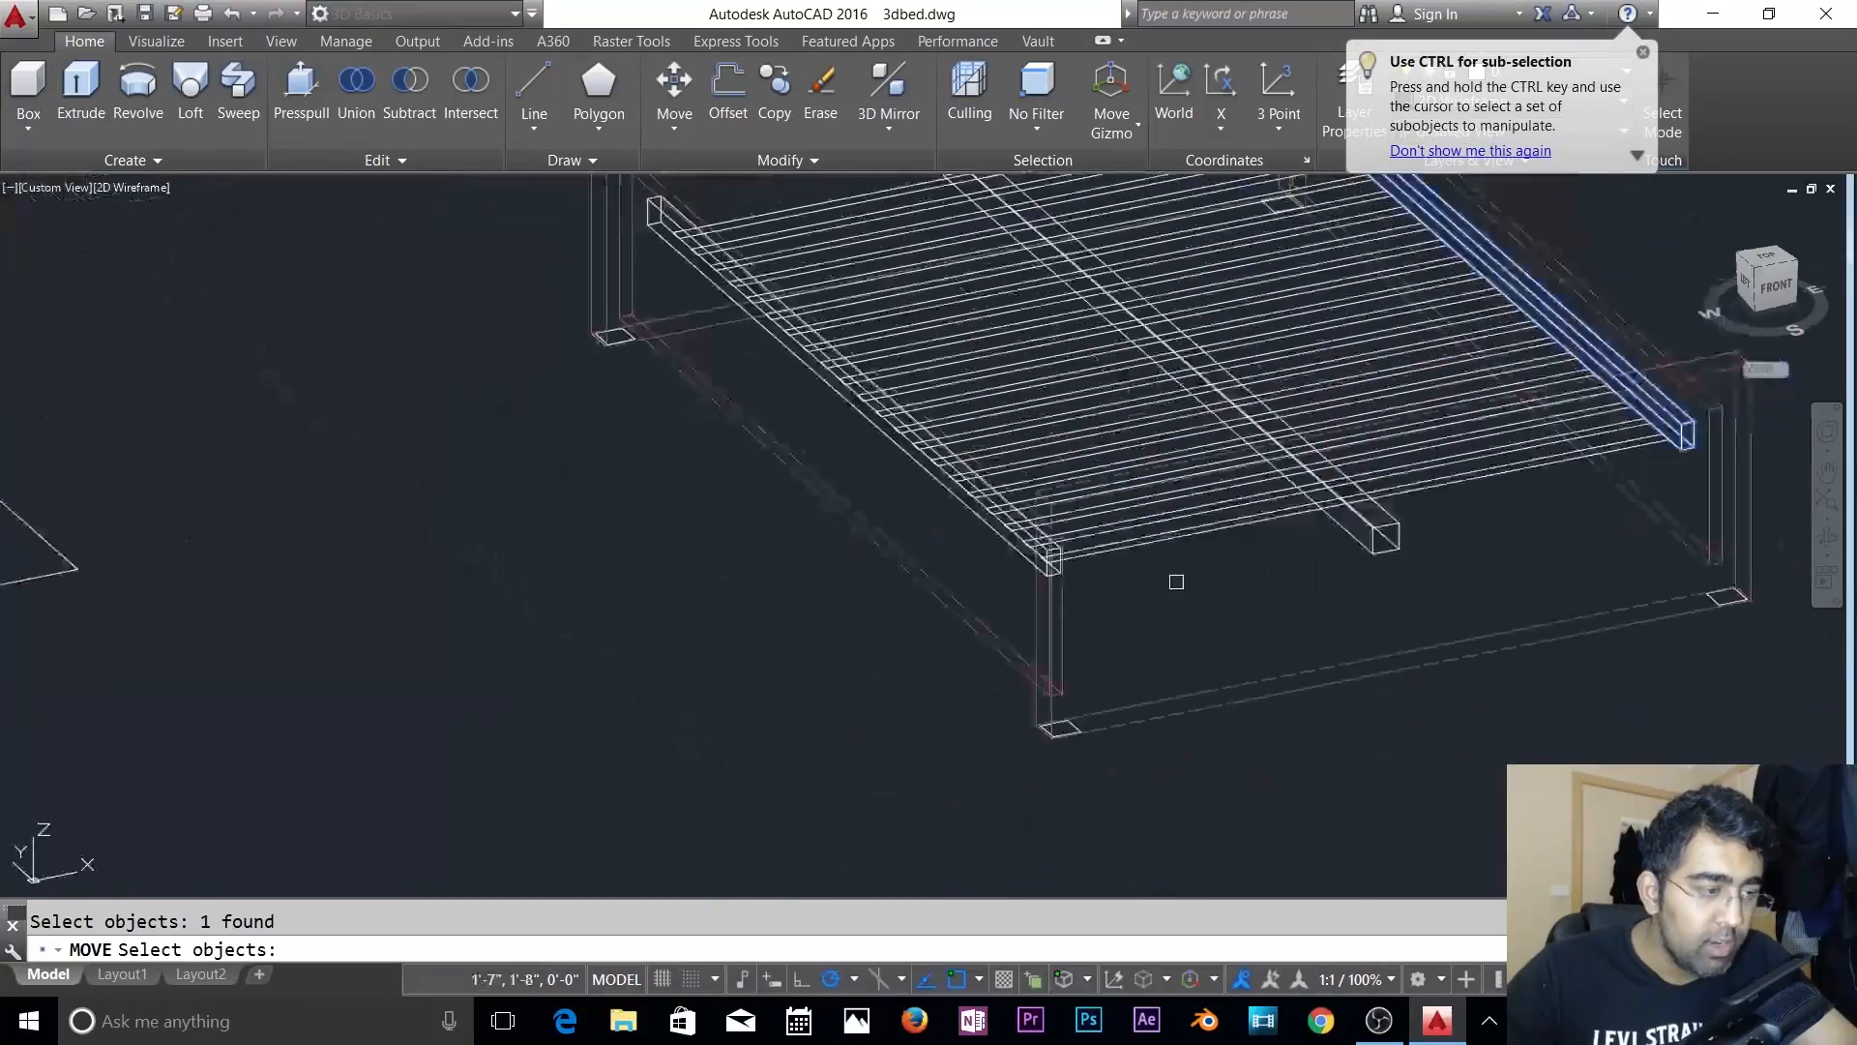
{"action": "scroll", "coordinate": [1031, 577], "scroll_direction": "up", "scroll_amount": 3}
{"action": "left_click", "coordinate": [1037, 567]}
{"action": "key", "text": "Return"}
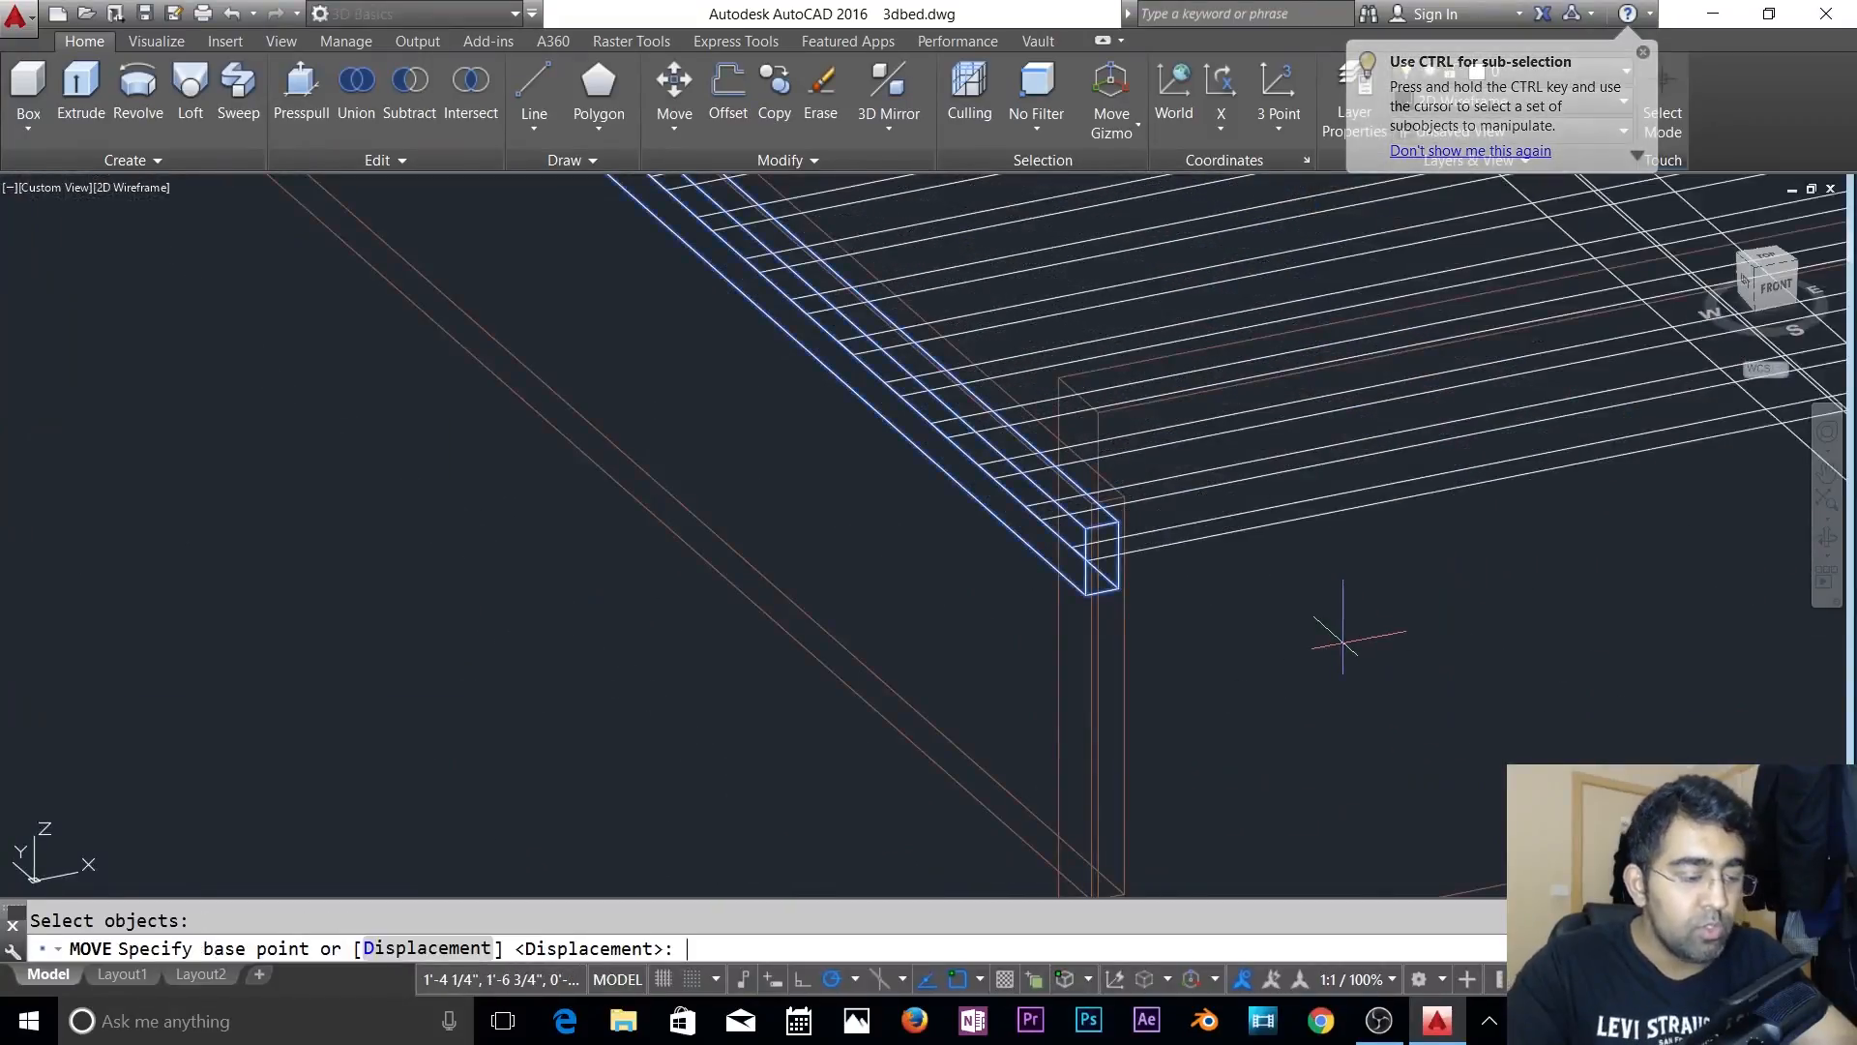
{"action": "type", "text": "0,0,"}
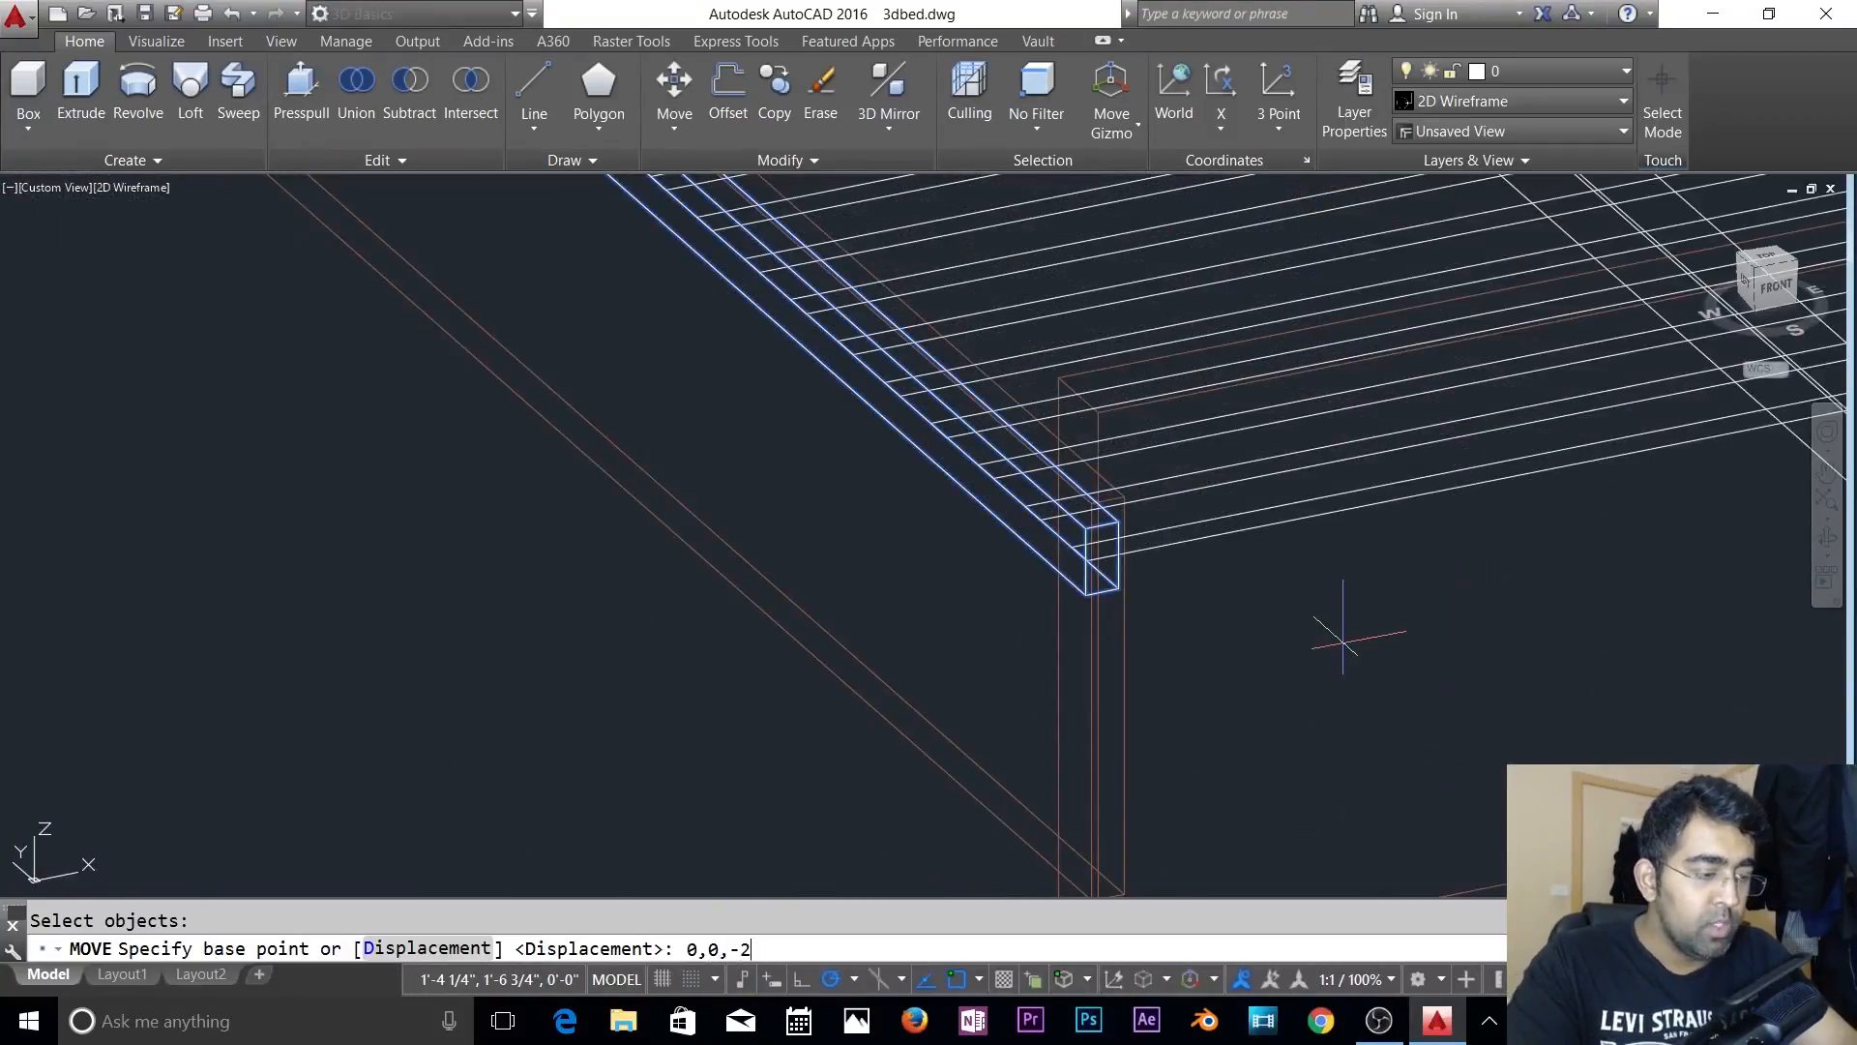
{"action": "type", "text": "-2"}
{"action": "key", "text": "Return"}
{"action": "key", "text": "Escape"}
{"action": "scroll", "coordinate": [1268, 591], "scroll_direction": "down", "scroll_amount": 1}
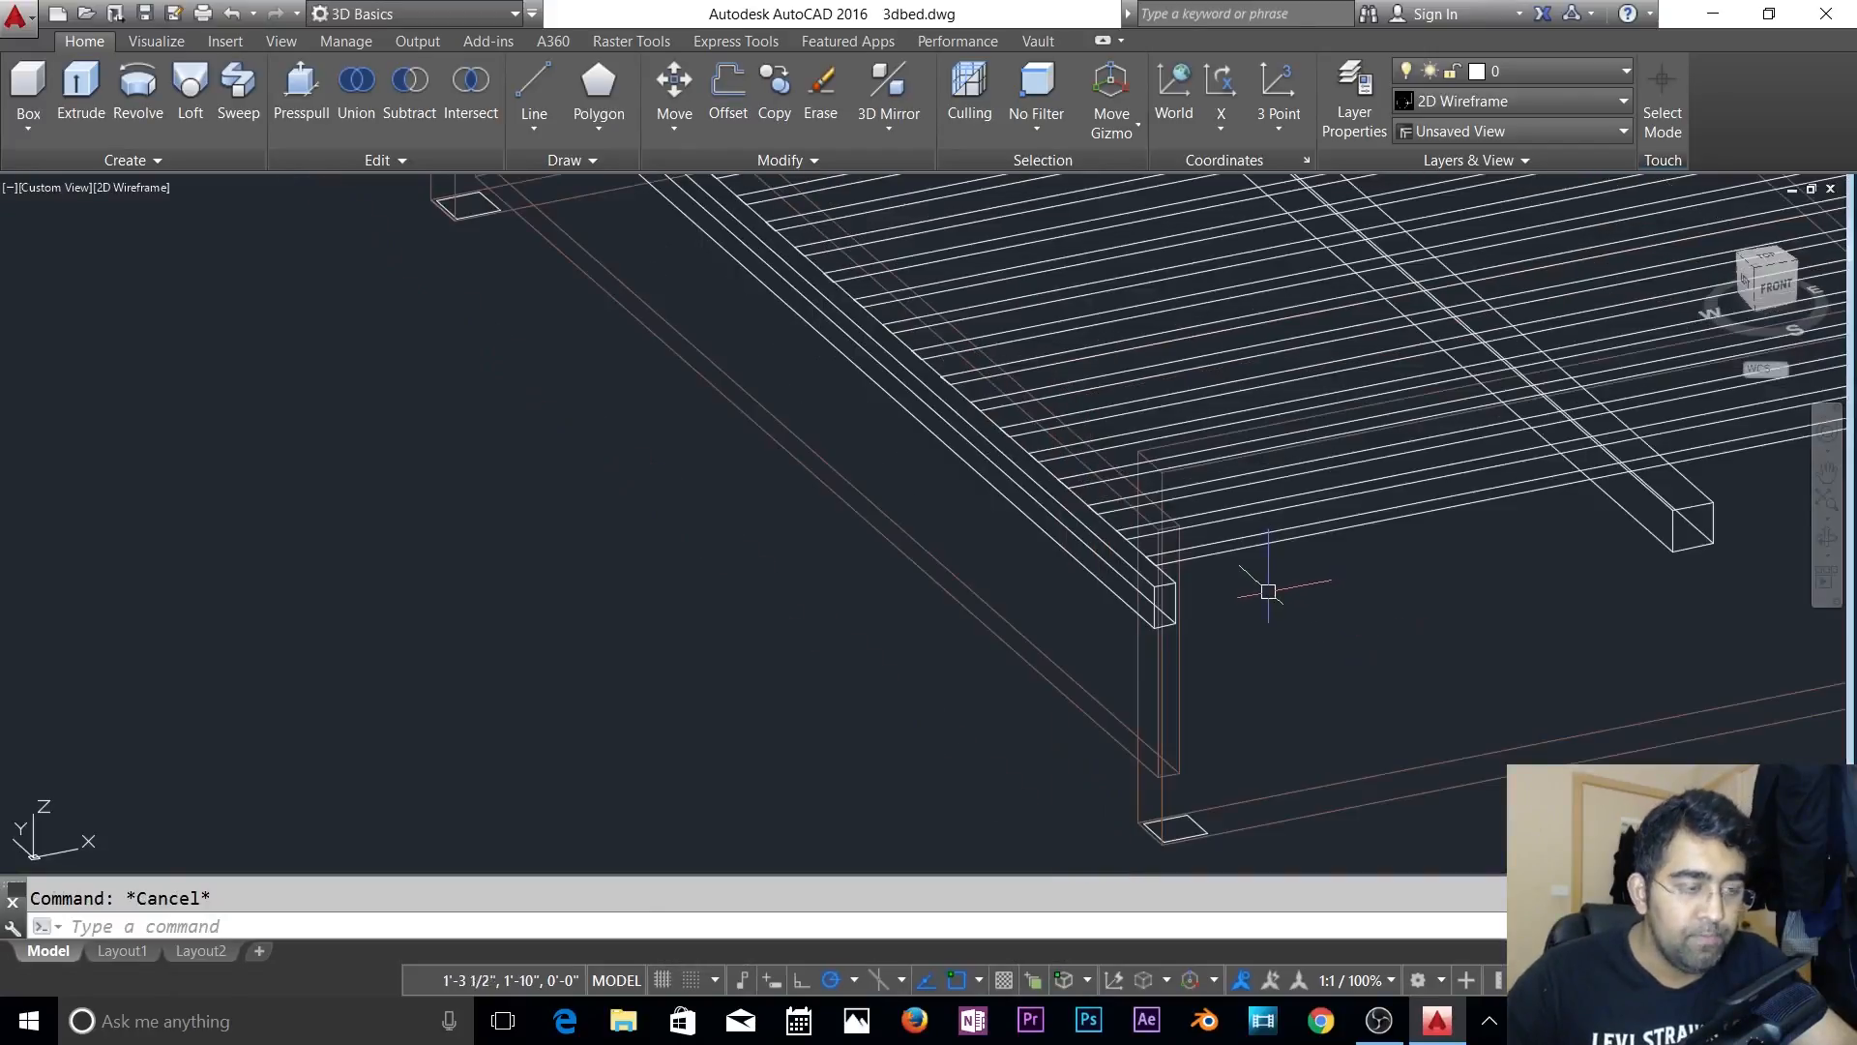
{"action": "scroll", "coordinate": [1268, 591], "scroll_direction": "down", "scroll_amount": 4}
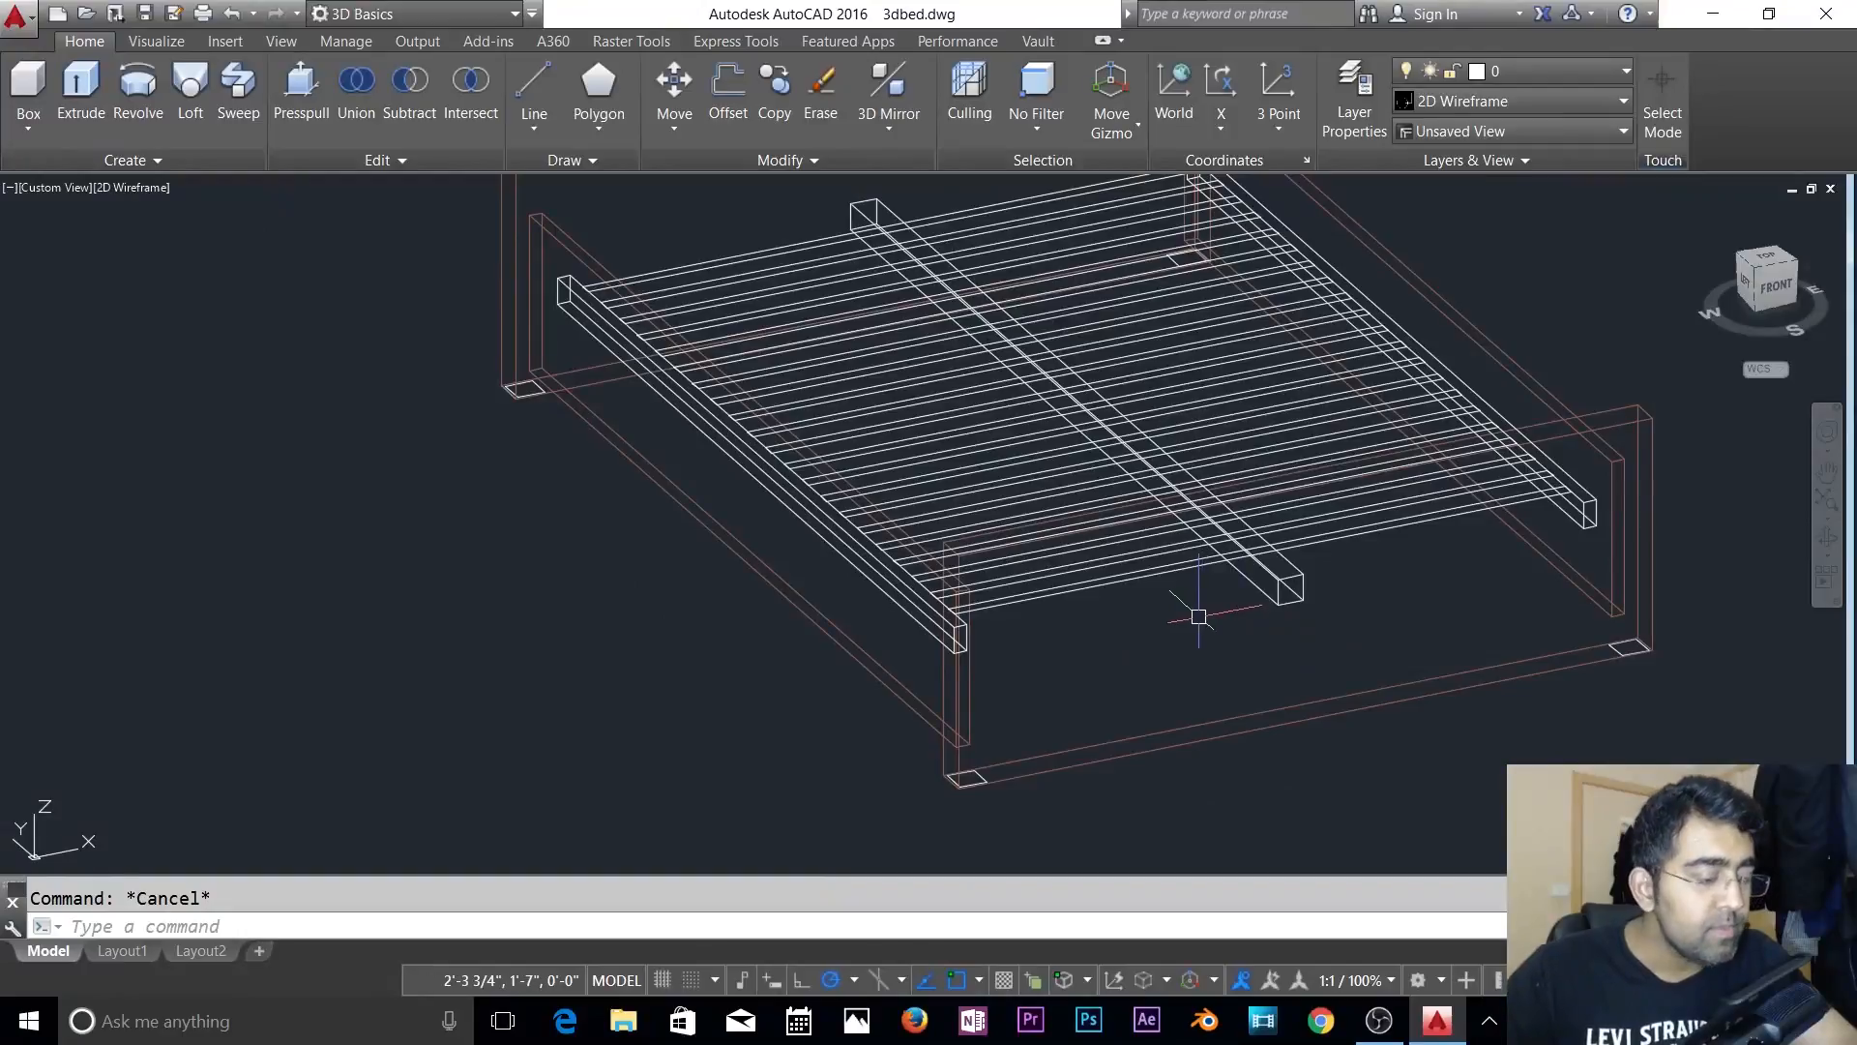
{"action": "type", "text": "ext"}
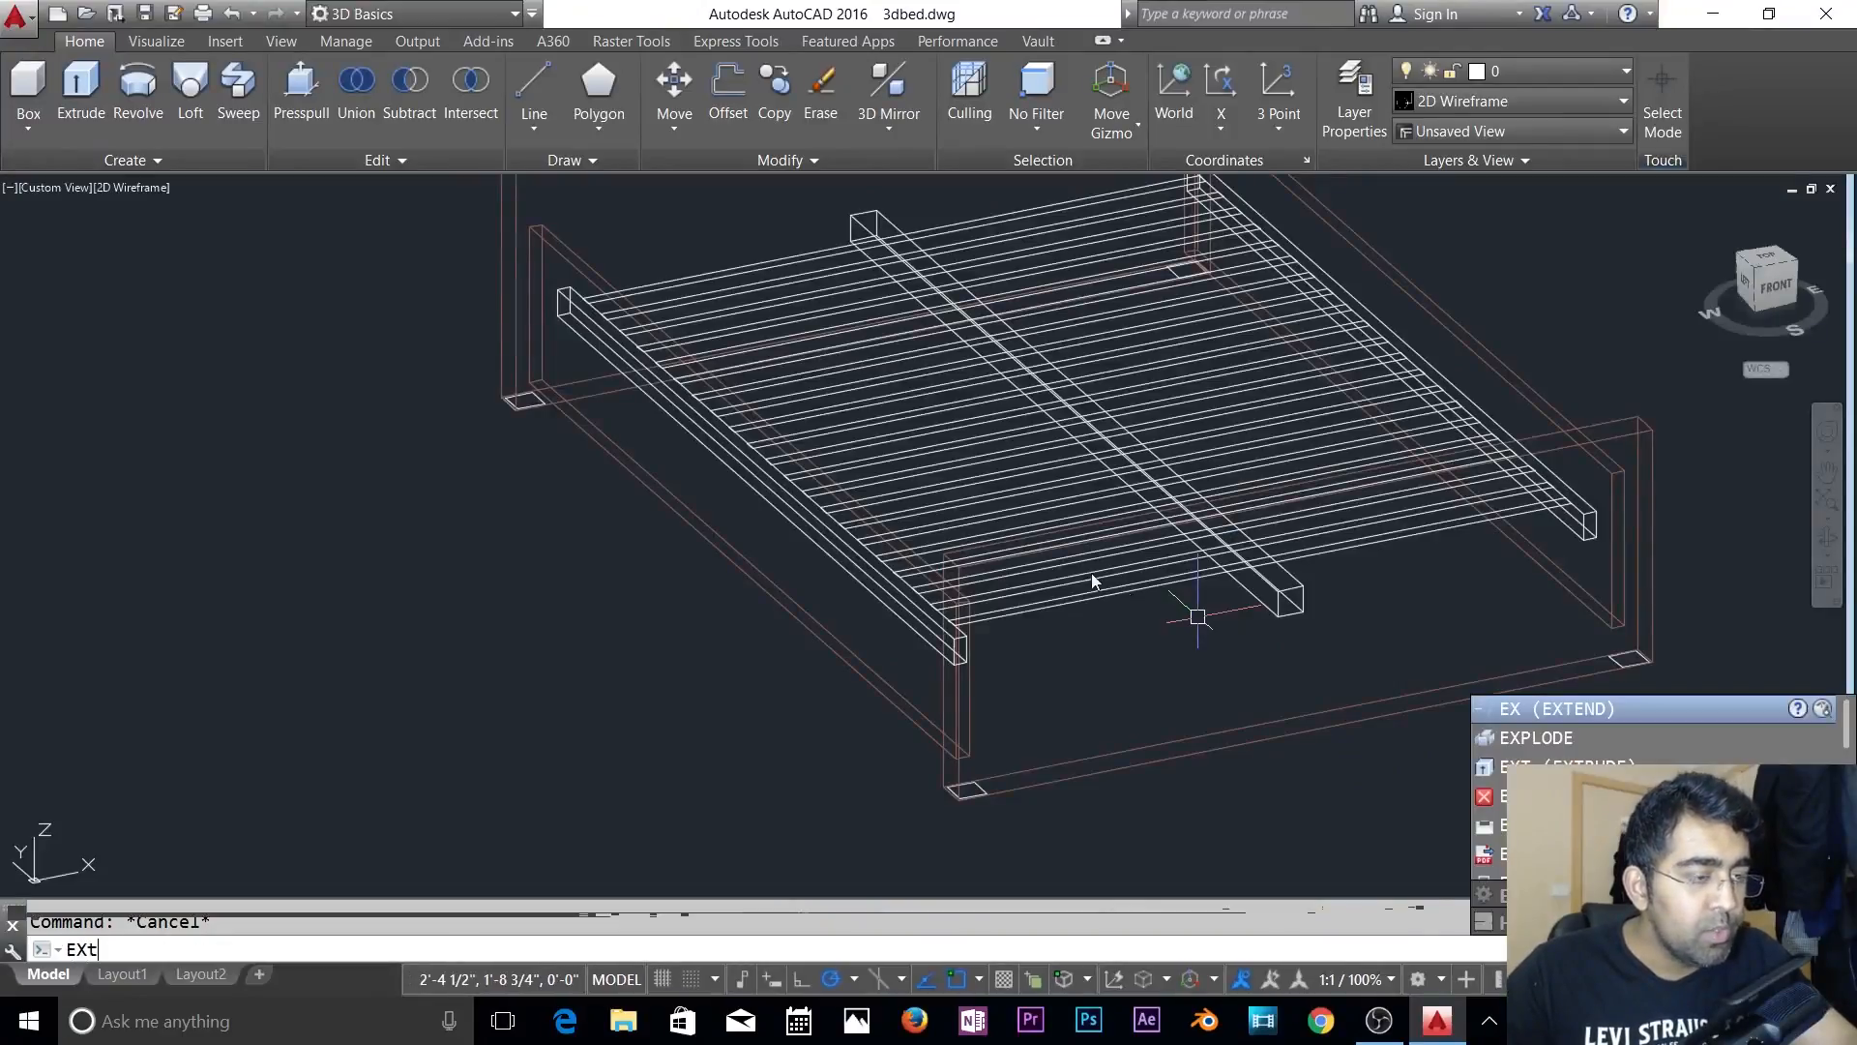
{"action": "key", "text": "Return"}
{"action": "middle_click_drag", "start_coordinate": [1072, 542], "coordinate": [1300, 233], "text": "shift"}
{"action": "key", "text": "Escape"}
- Turn off the 3d wood and Metal layers to isolate the slats and side holders
{"action": "left_click", "coordinate": [1542, 70]}
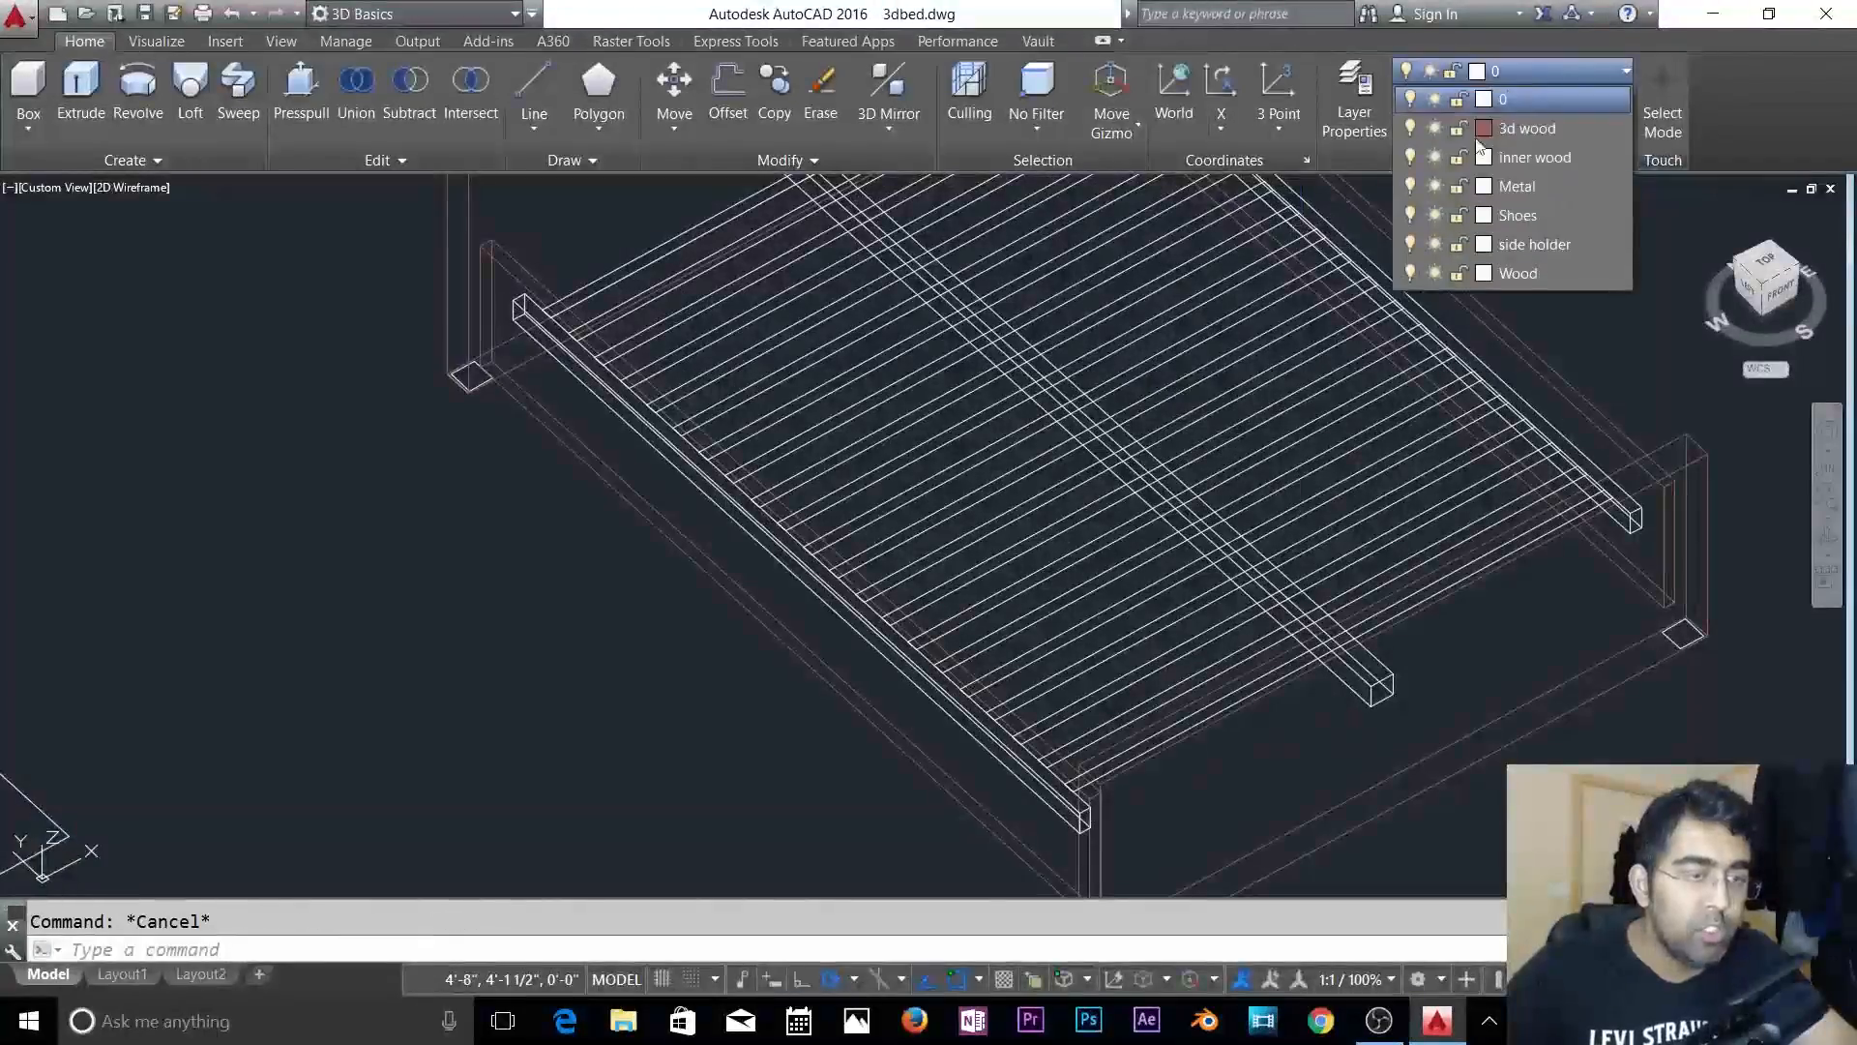
{"action": "left_click", "coordinate": [1411, 130]}
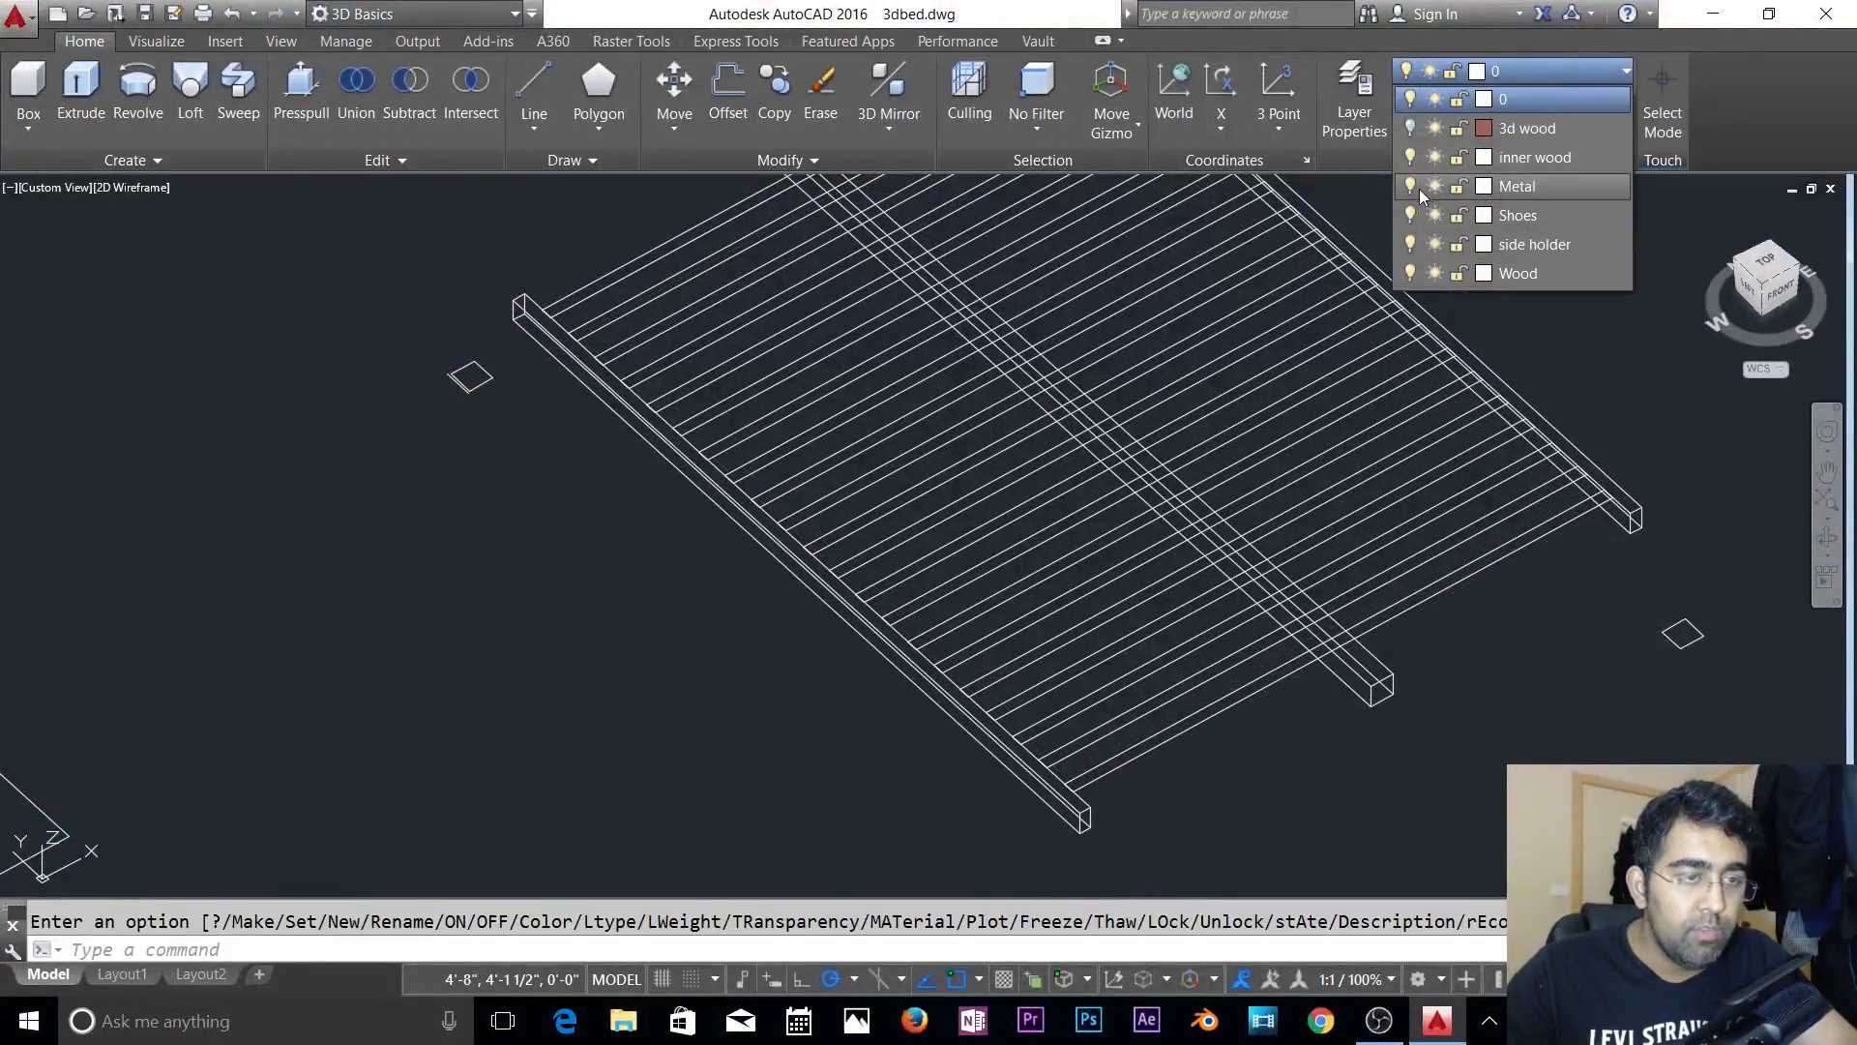
{"action": "left_click", "coordinate": [1412, 187]}
{"action": "key", "text": "Escape"}
{"action": "scroll", "coordinate": [1519, 630], "scroll_direction": "down", "scroll_amount": 3}
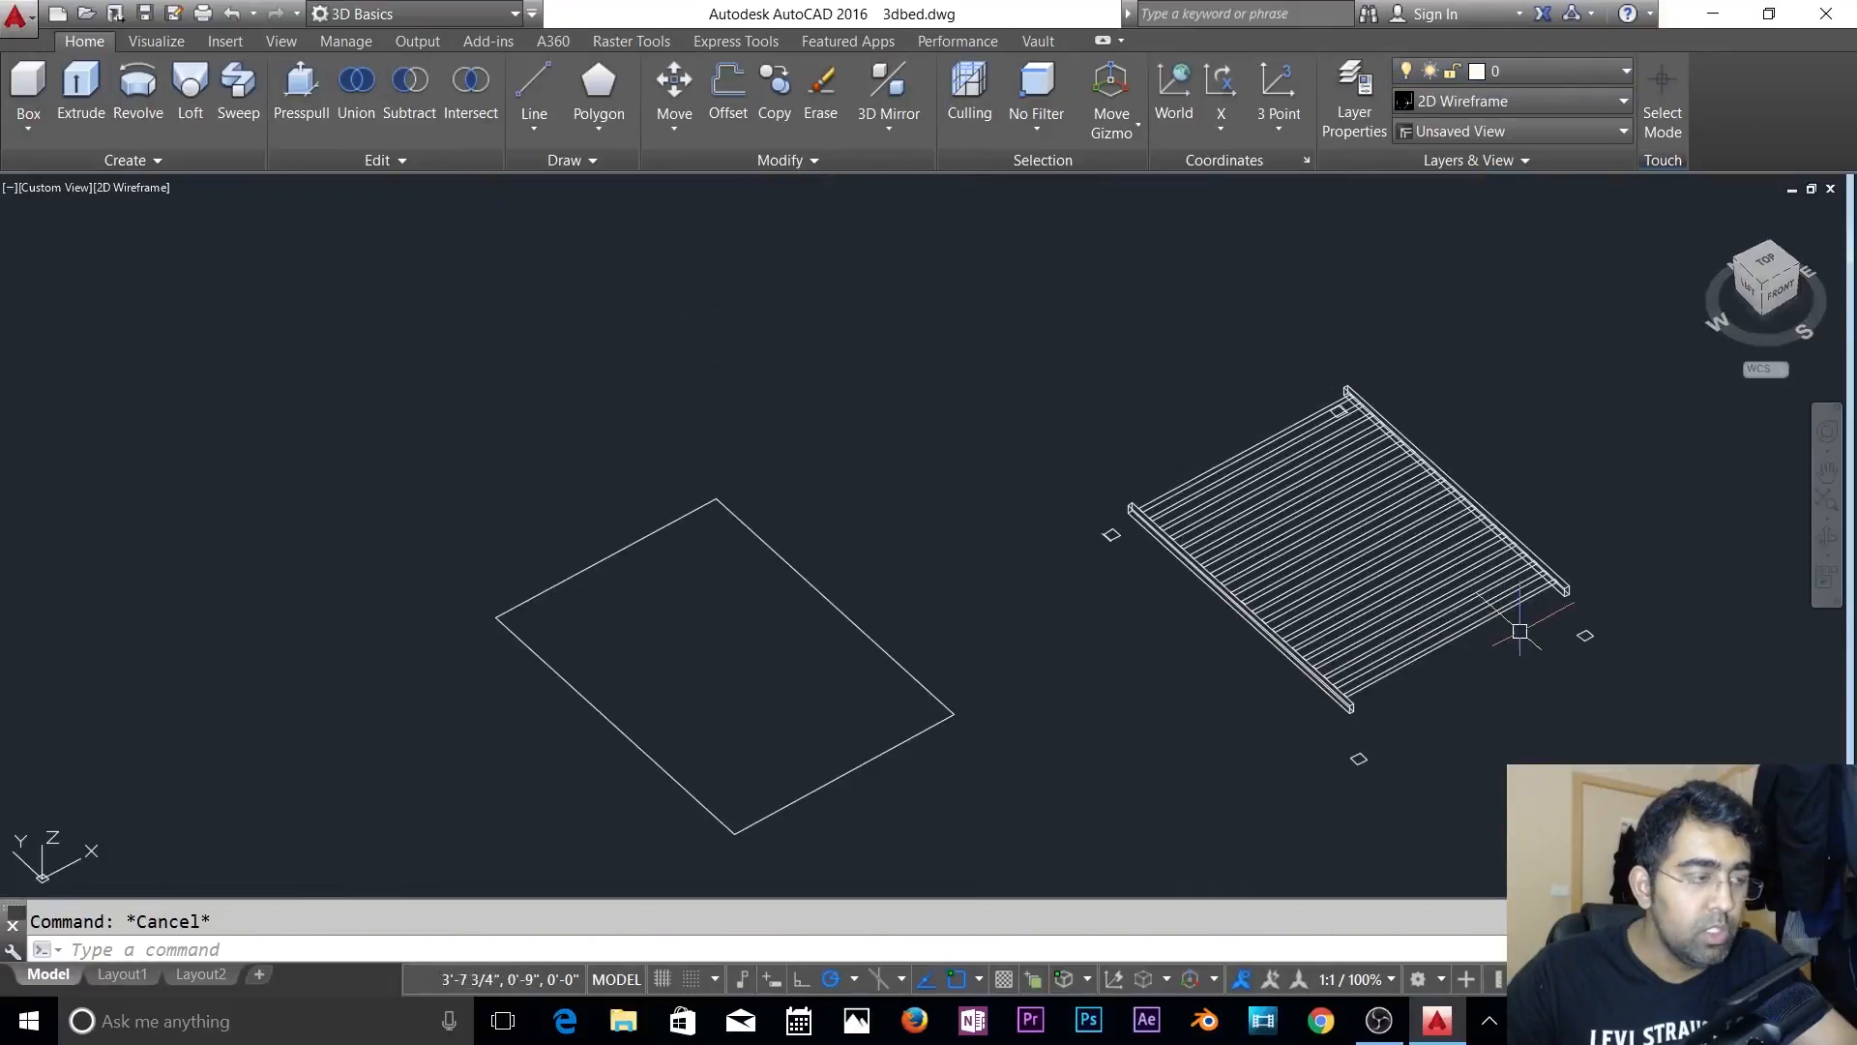
- Extrude all the inner wood slat outlines between the side holders to a height of 1 inch
{"action": "scroll", "coordinate": [1546, 656], "scroll_direction": "up", "scroll_amount": 2}
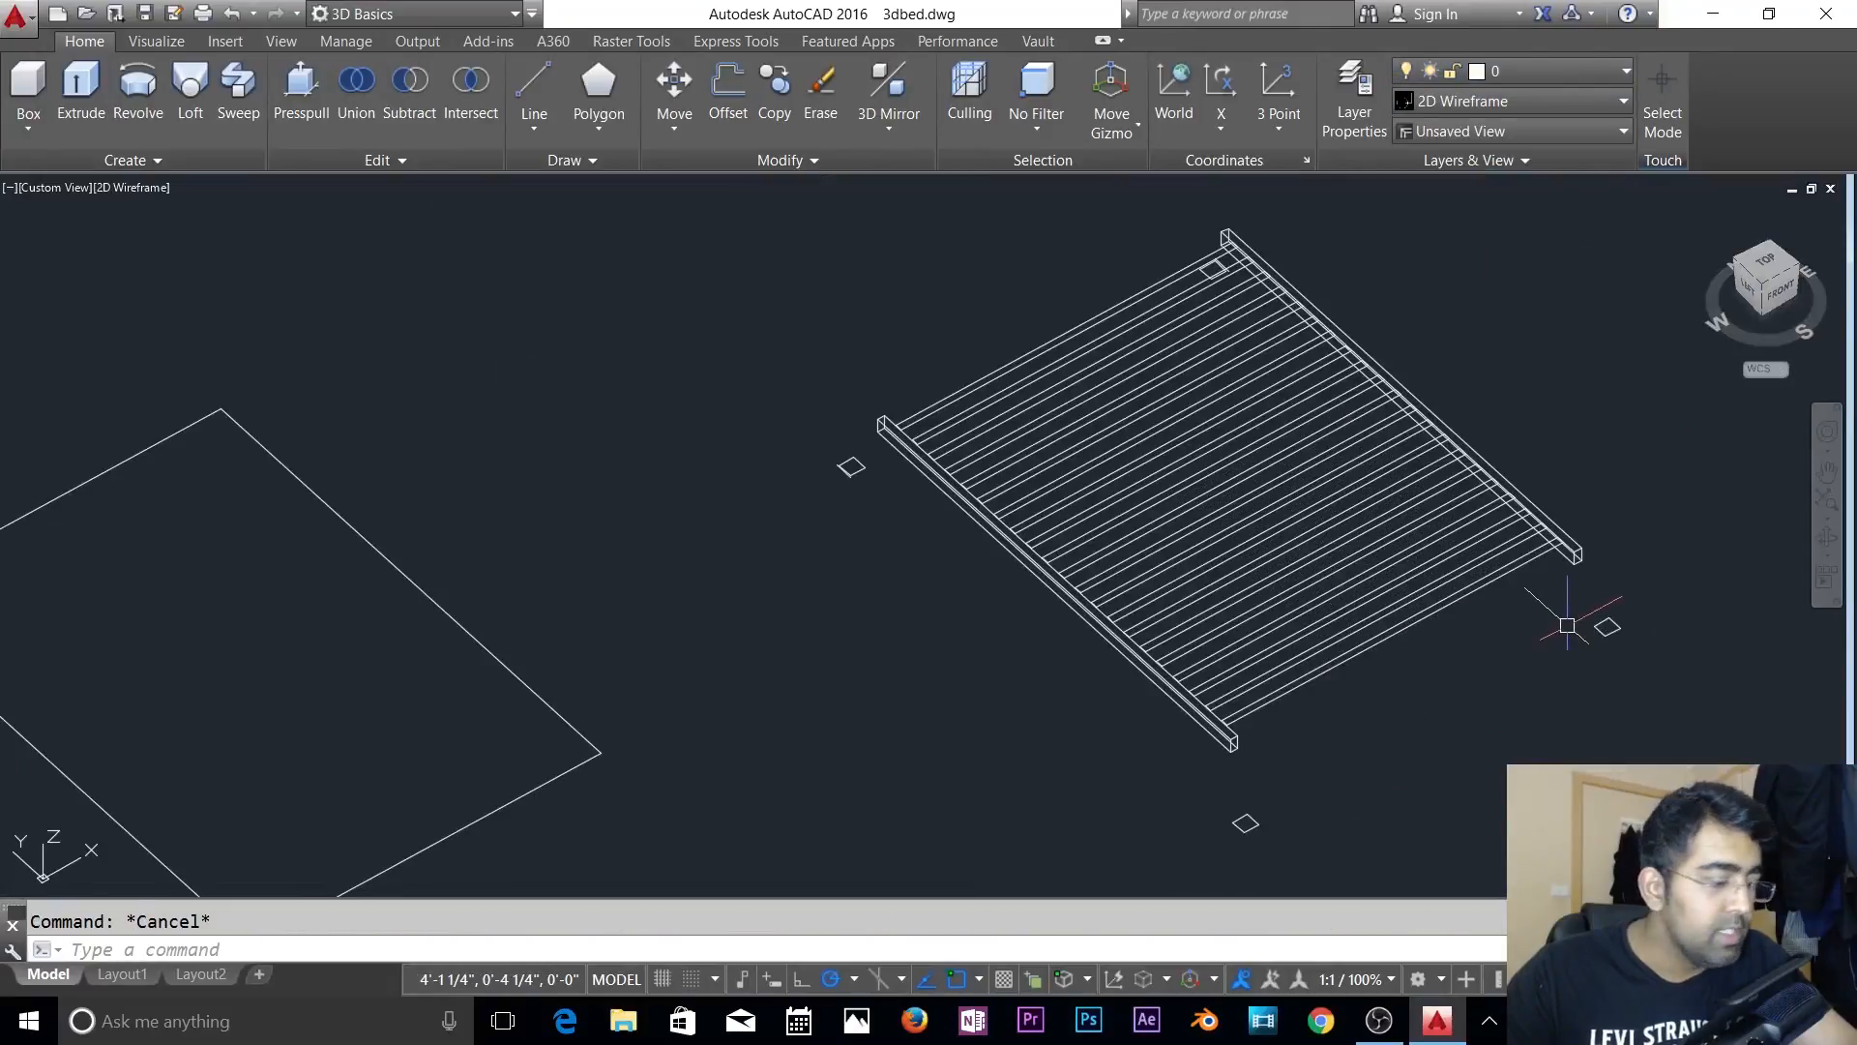
{"action": "key", "text": "Return"}
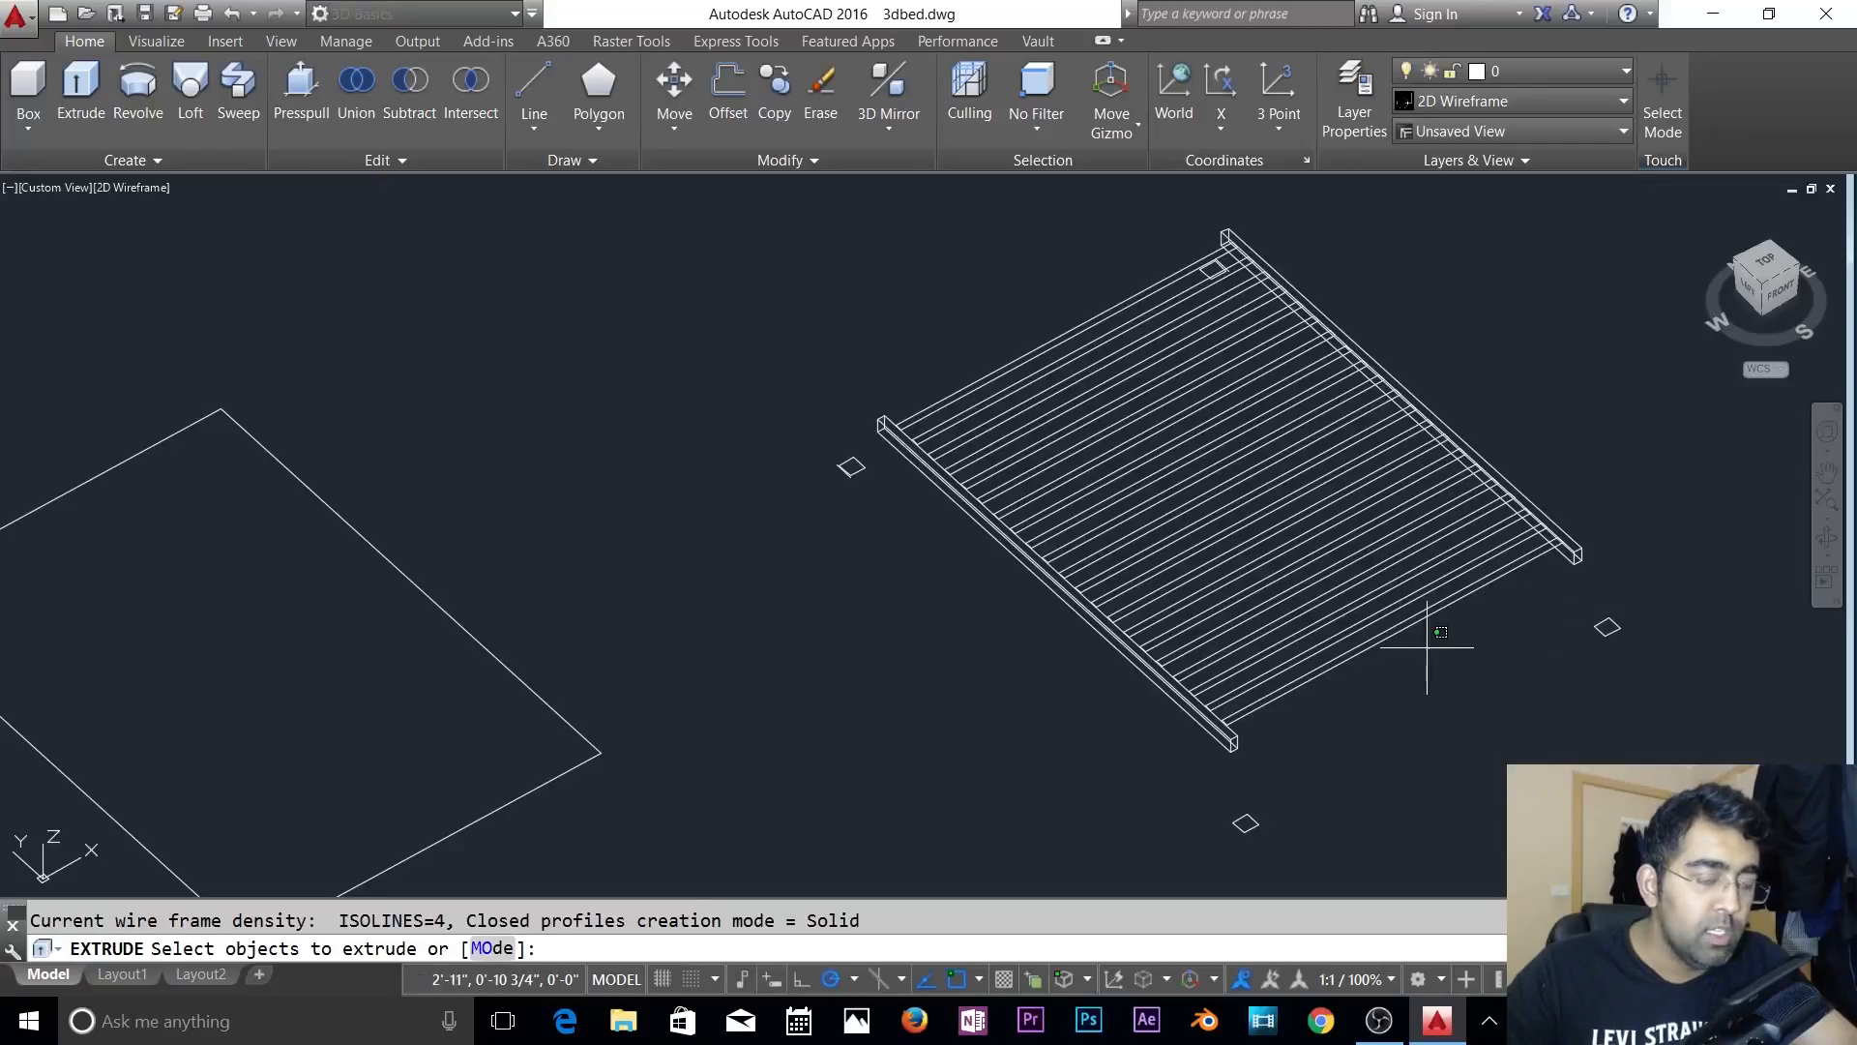
{"action": "left_click", "coordinate": [1432, 646]}
{"action": "left_click", "coordinate": [1176, 440]}
{"action": "left_click", "coordinate": [1028, 414]}
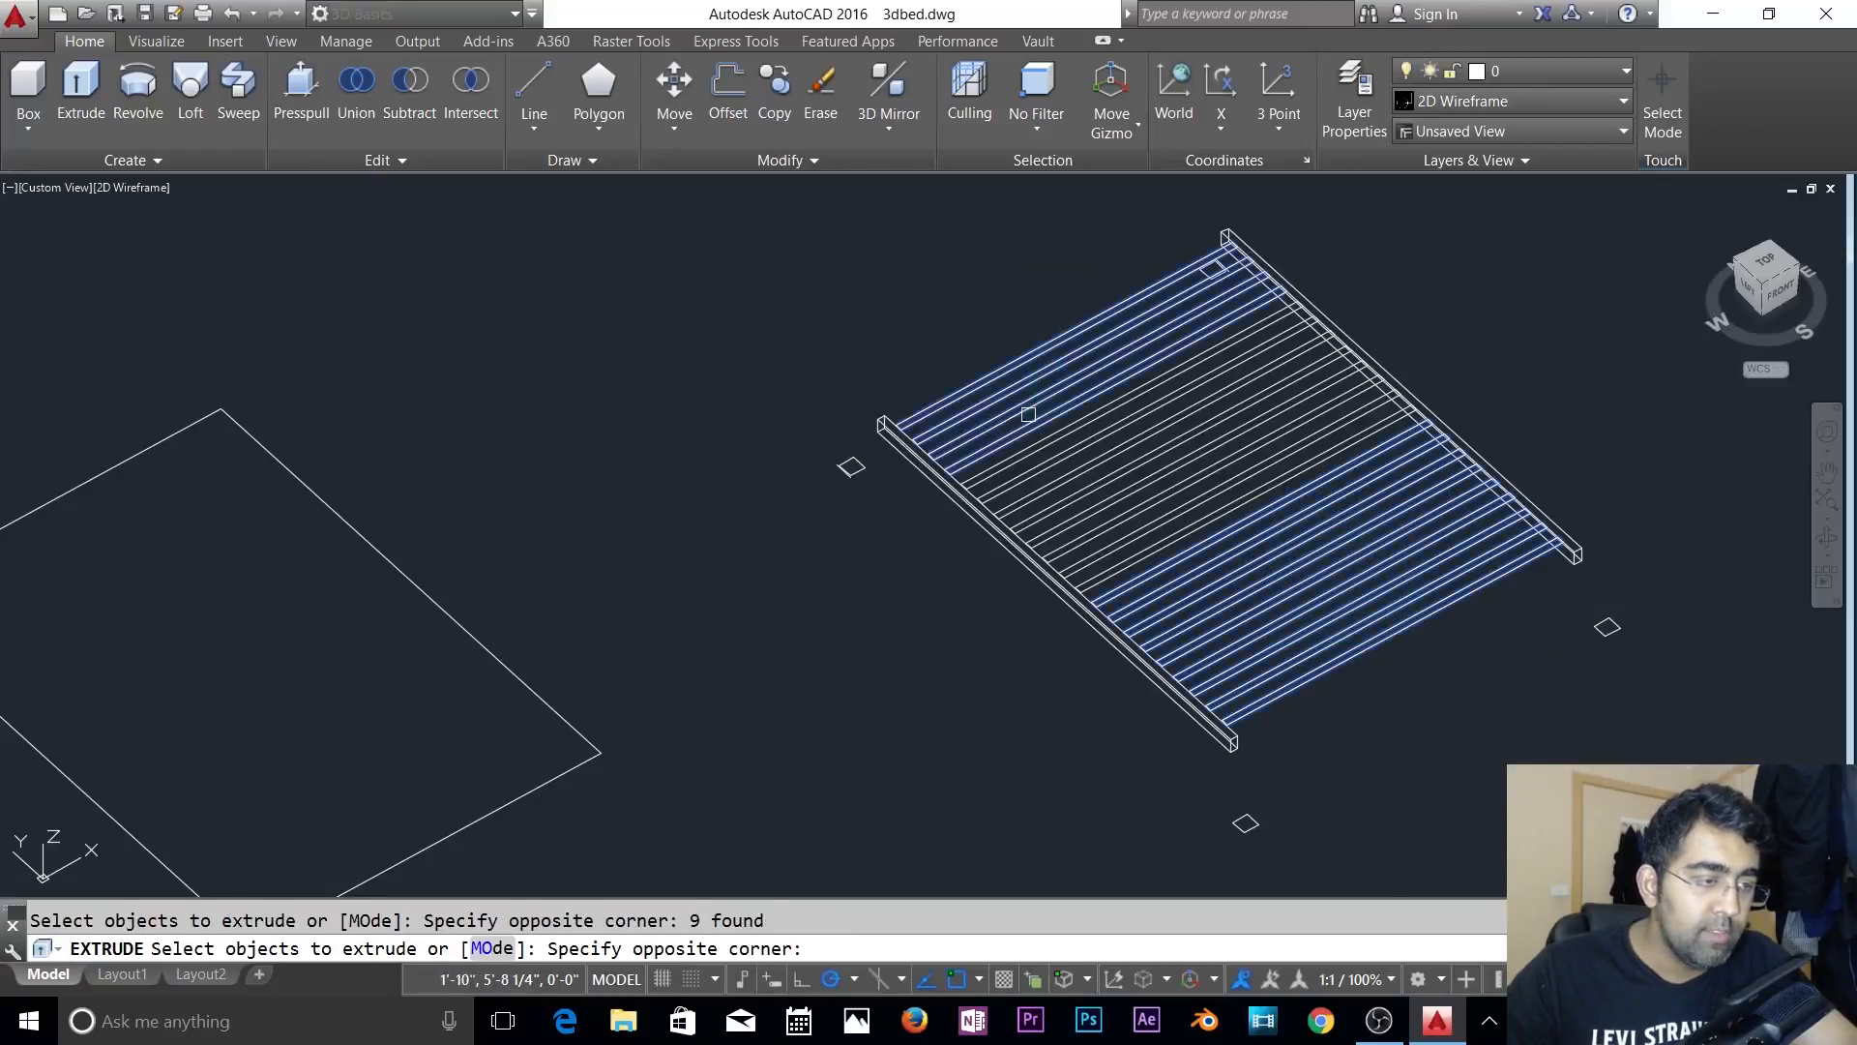
{"action": "left_click", "coordinate": [1219, 442]}
{"action": "left_click", "coordinate": [1193, 400]}
{"action": "left_click", "coordinate": [1187, 389]}
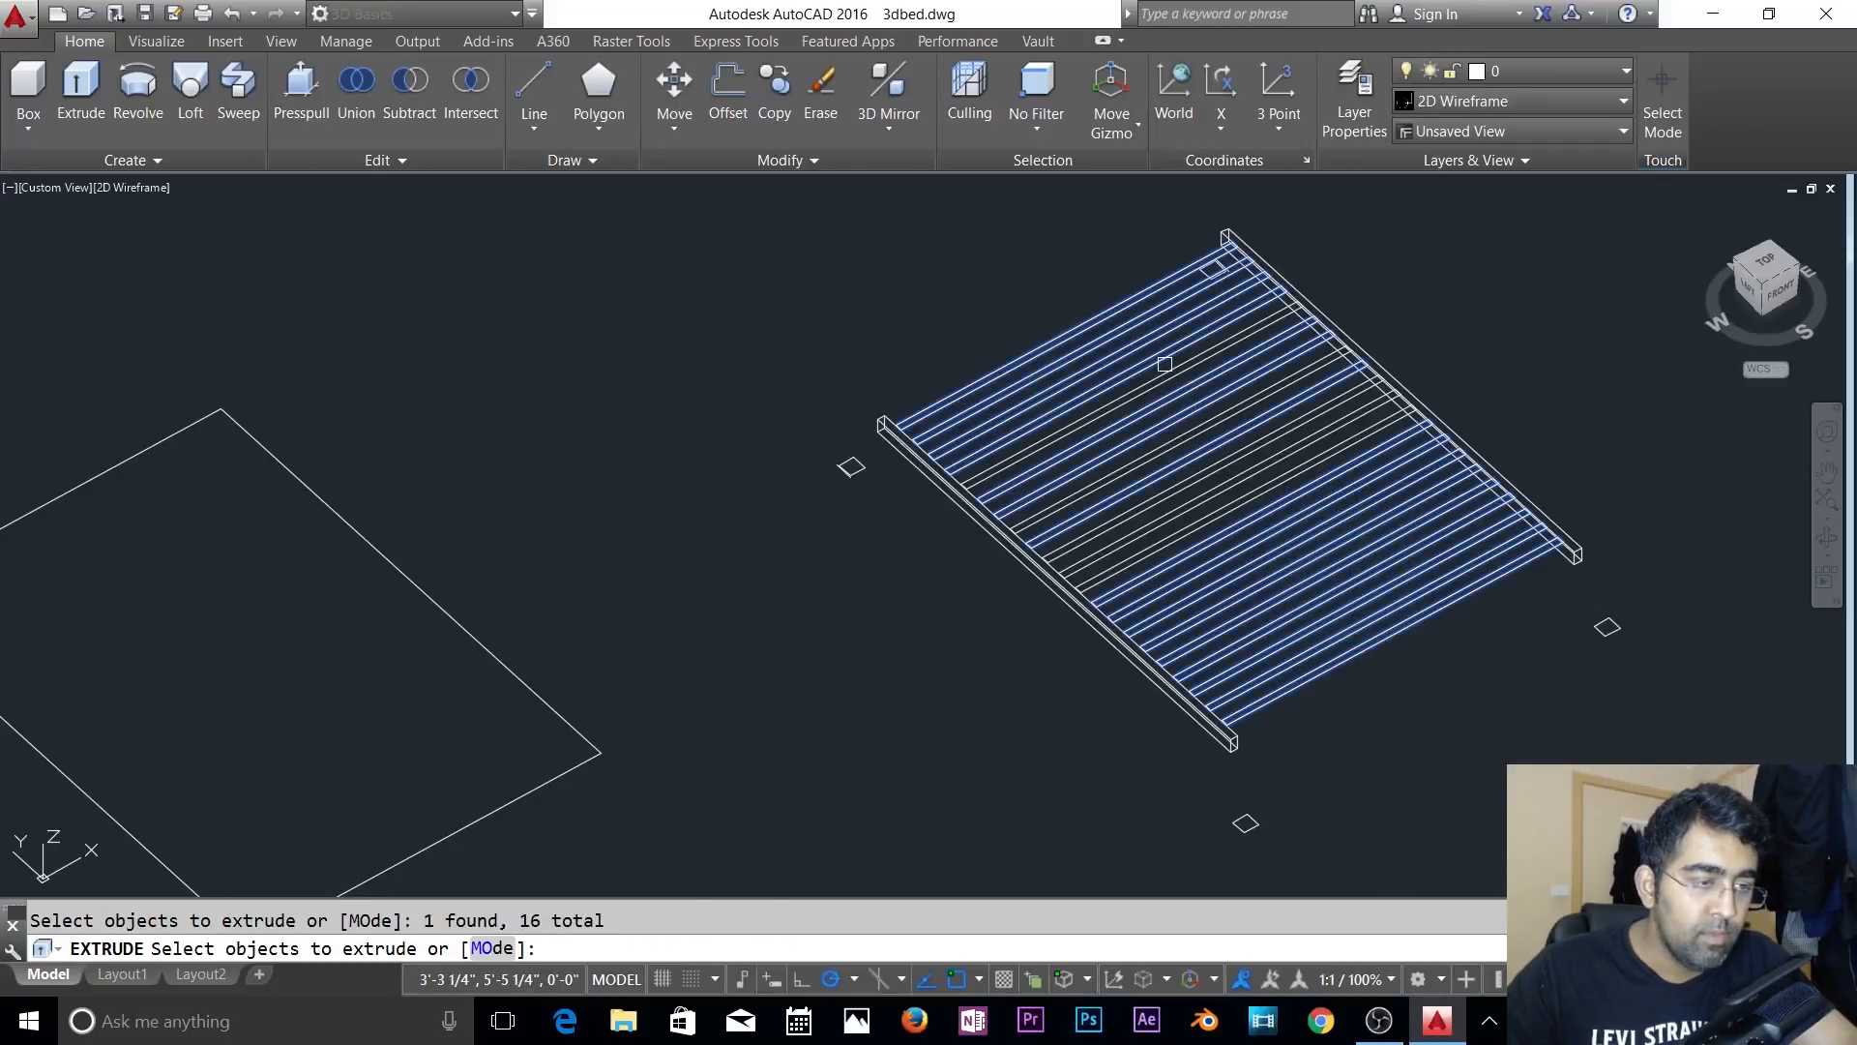
{"action": "left_click", "coordinate": [1165, 364]}
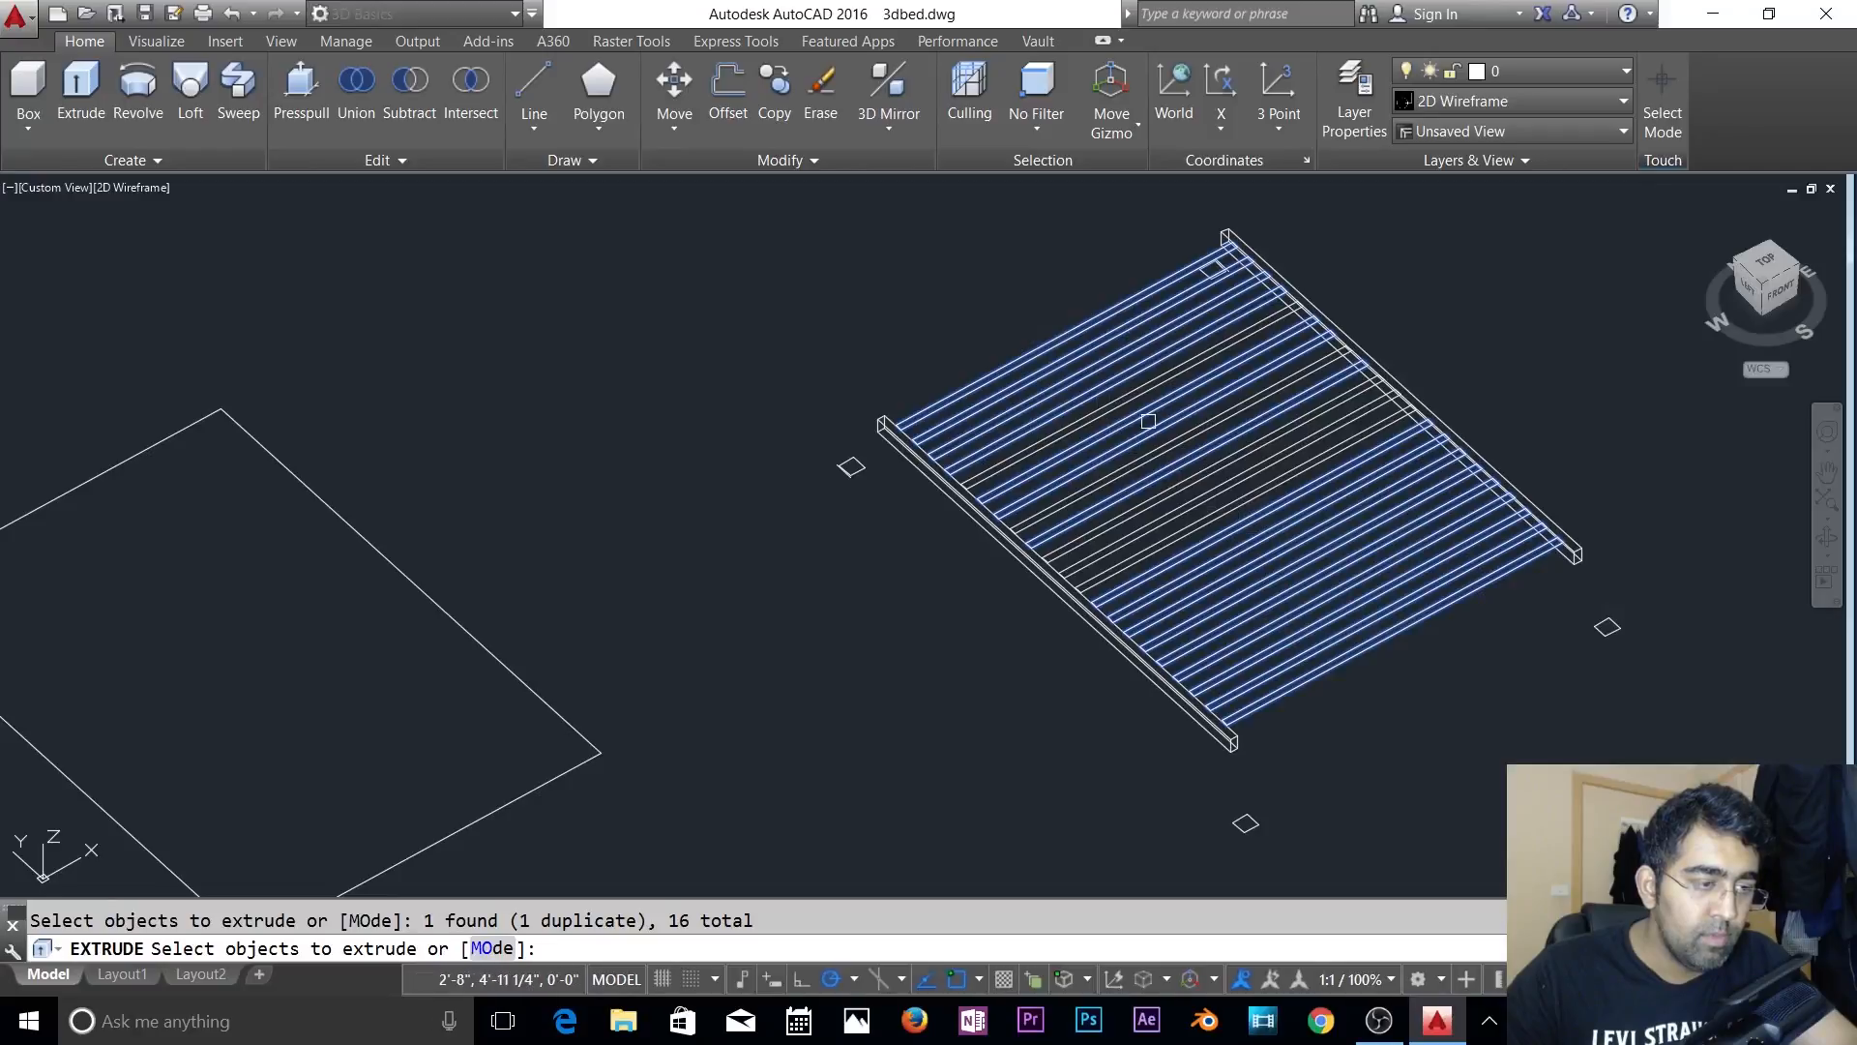
{"action": "left_click", "coordinate": [1137, 397]}
{"action": "left_click", "coordinate": [1214, 465]}
{"action": "left_click", "coordinate": [1228, 480]}
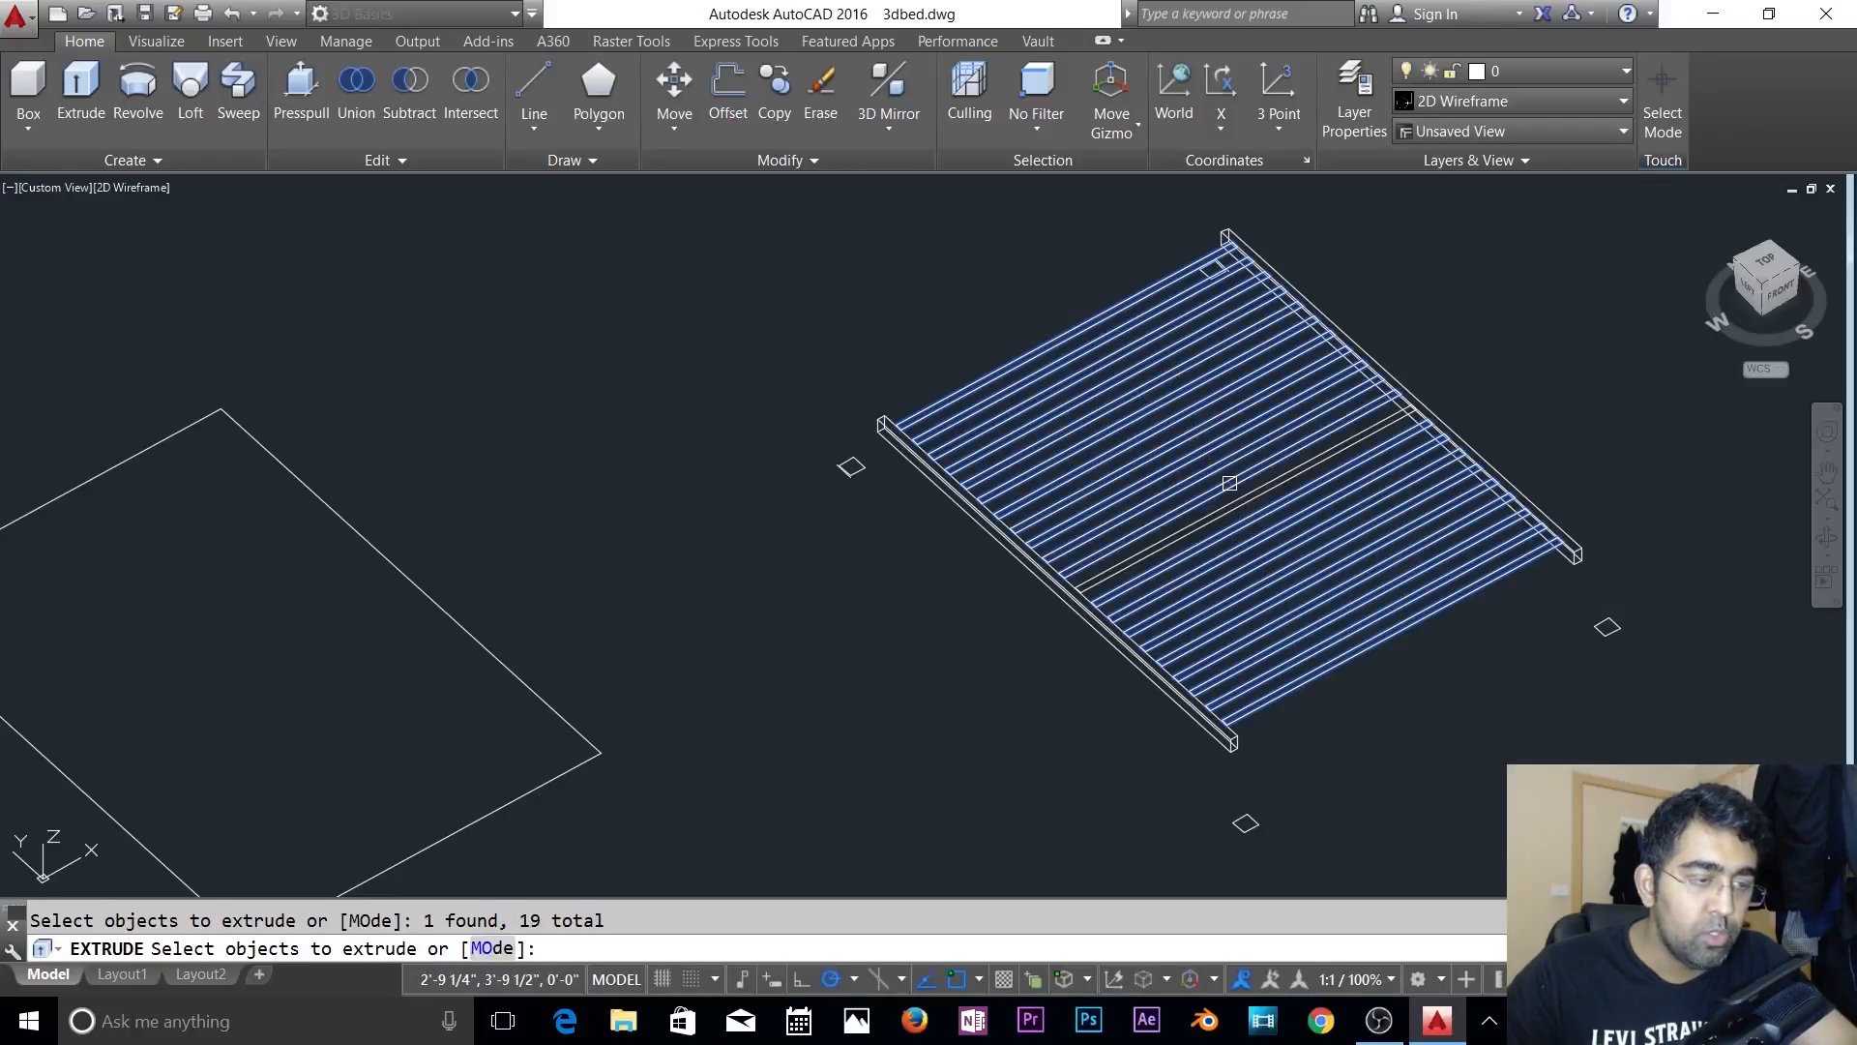
{"action": "left_click", "coordinate": [1238, 489]}
{"action": "left_click", "coordinate": [1247, 495]}
{"action": "key", "text": "Return"}
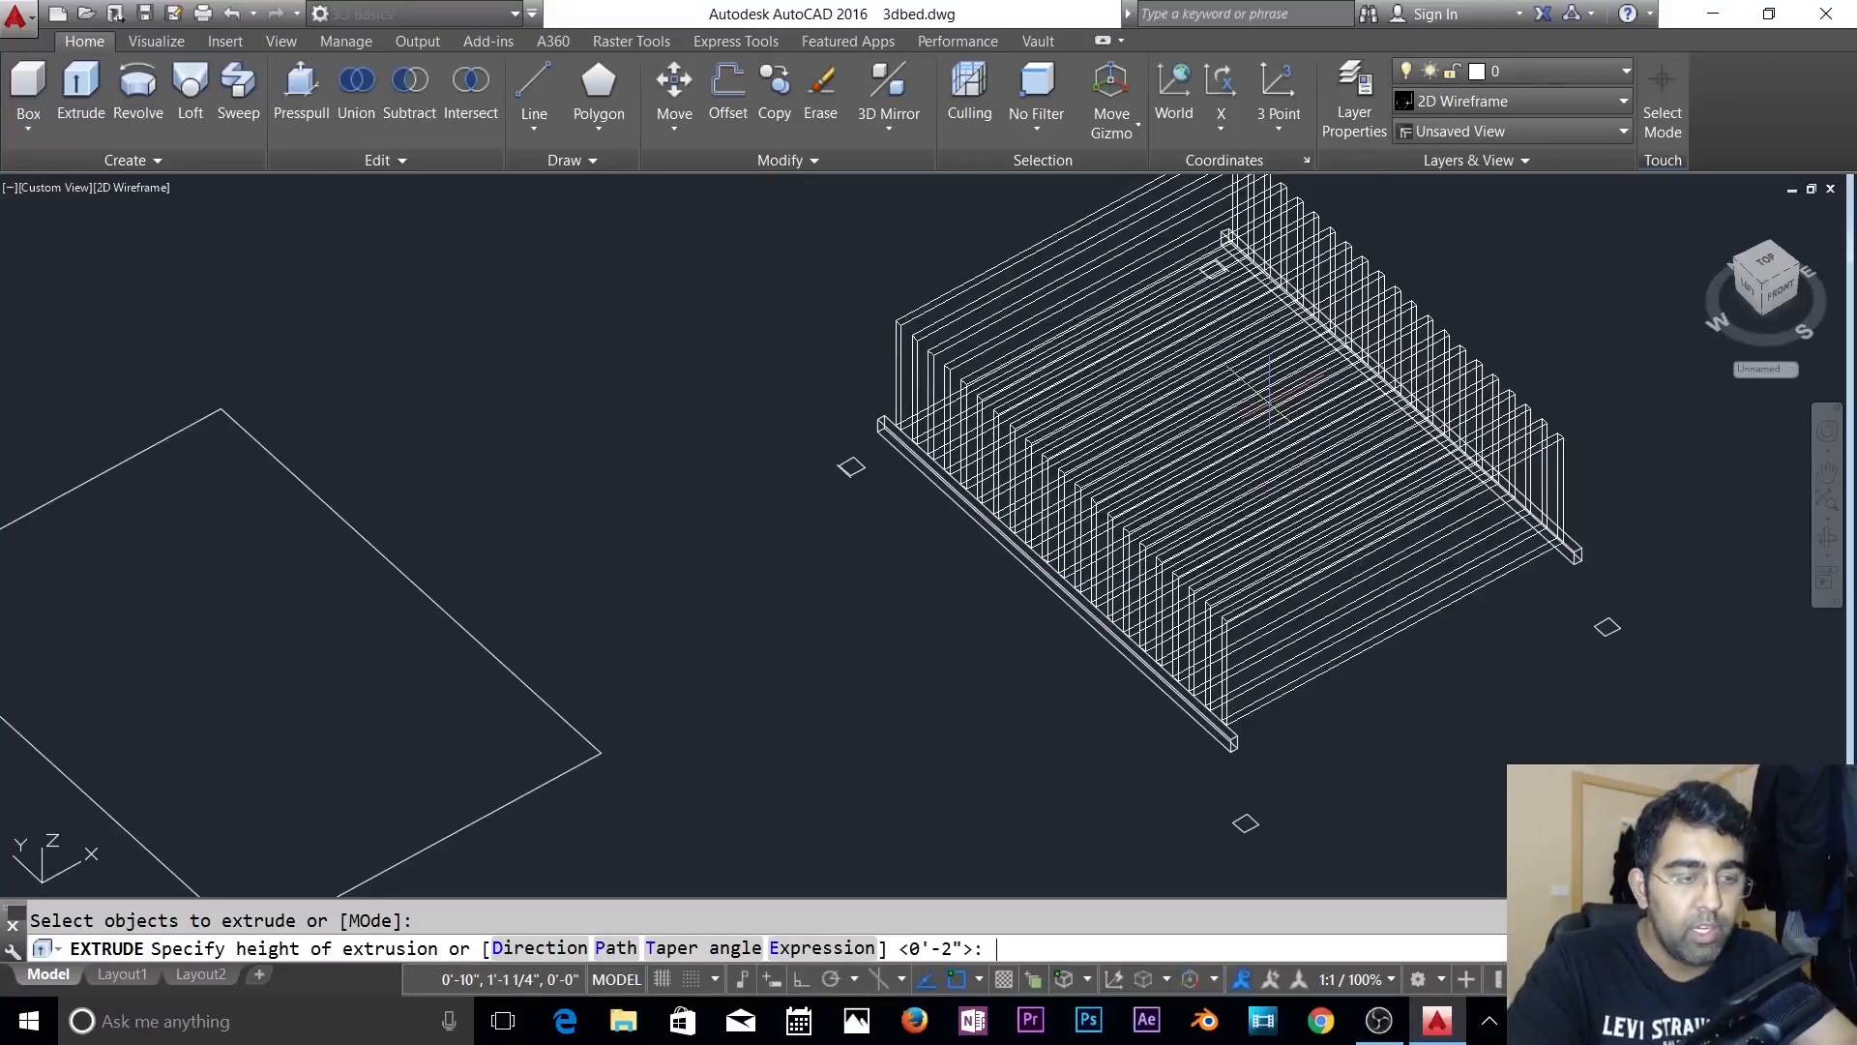
{"action": "type", "text": "1"}
{"action": "key", "text": "Return"}
{"action": "key", "text": "Return"}
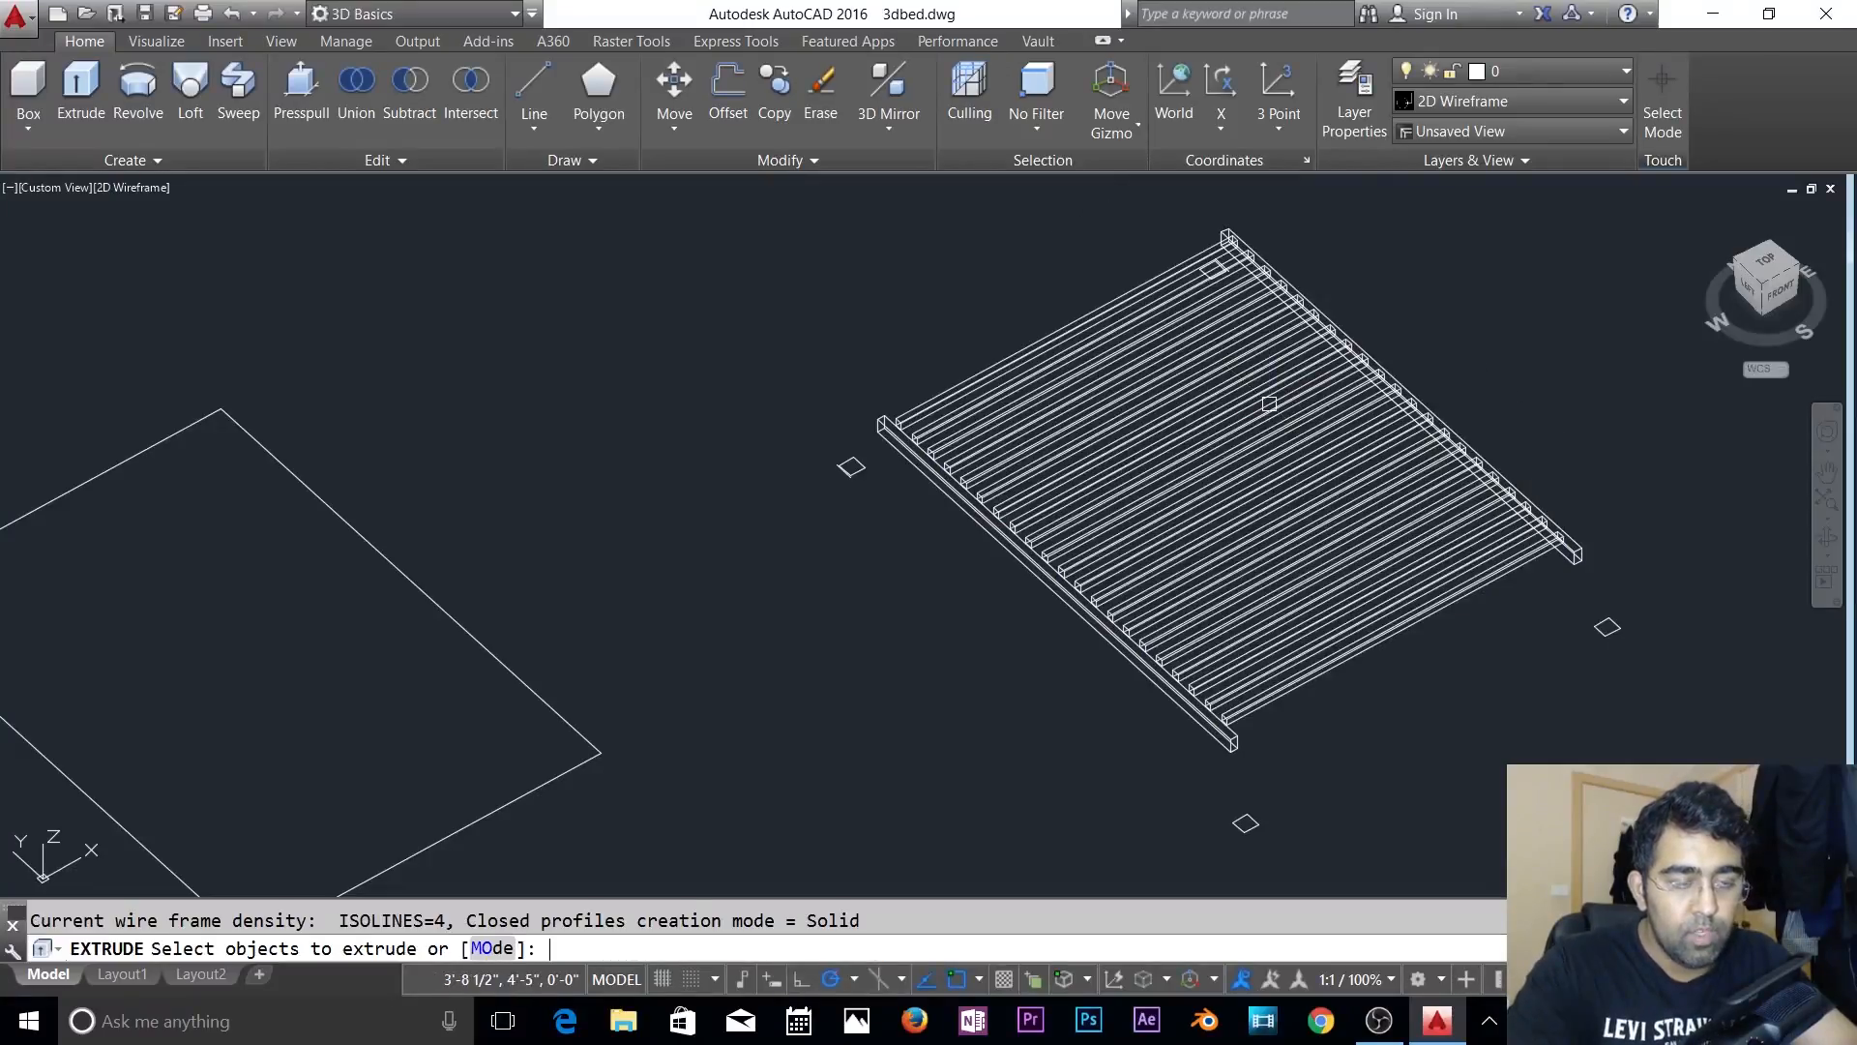
{"action": "key", "text": "Escape"}
- Move all the extruded slats down between the side holders by a displacement of 0,0,-1
{"action": "scroll", "coordinate": [1475, 633], "scroll_direction": "up", "scroll_amount": 4}
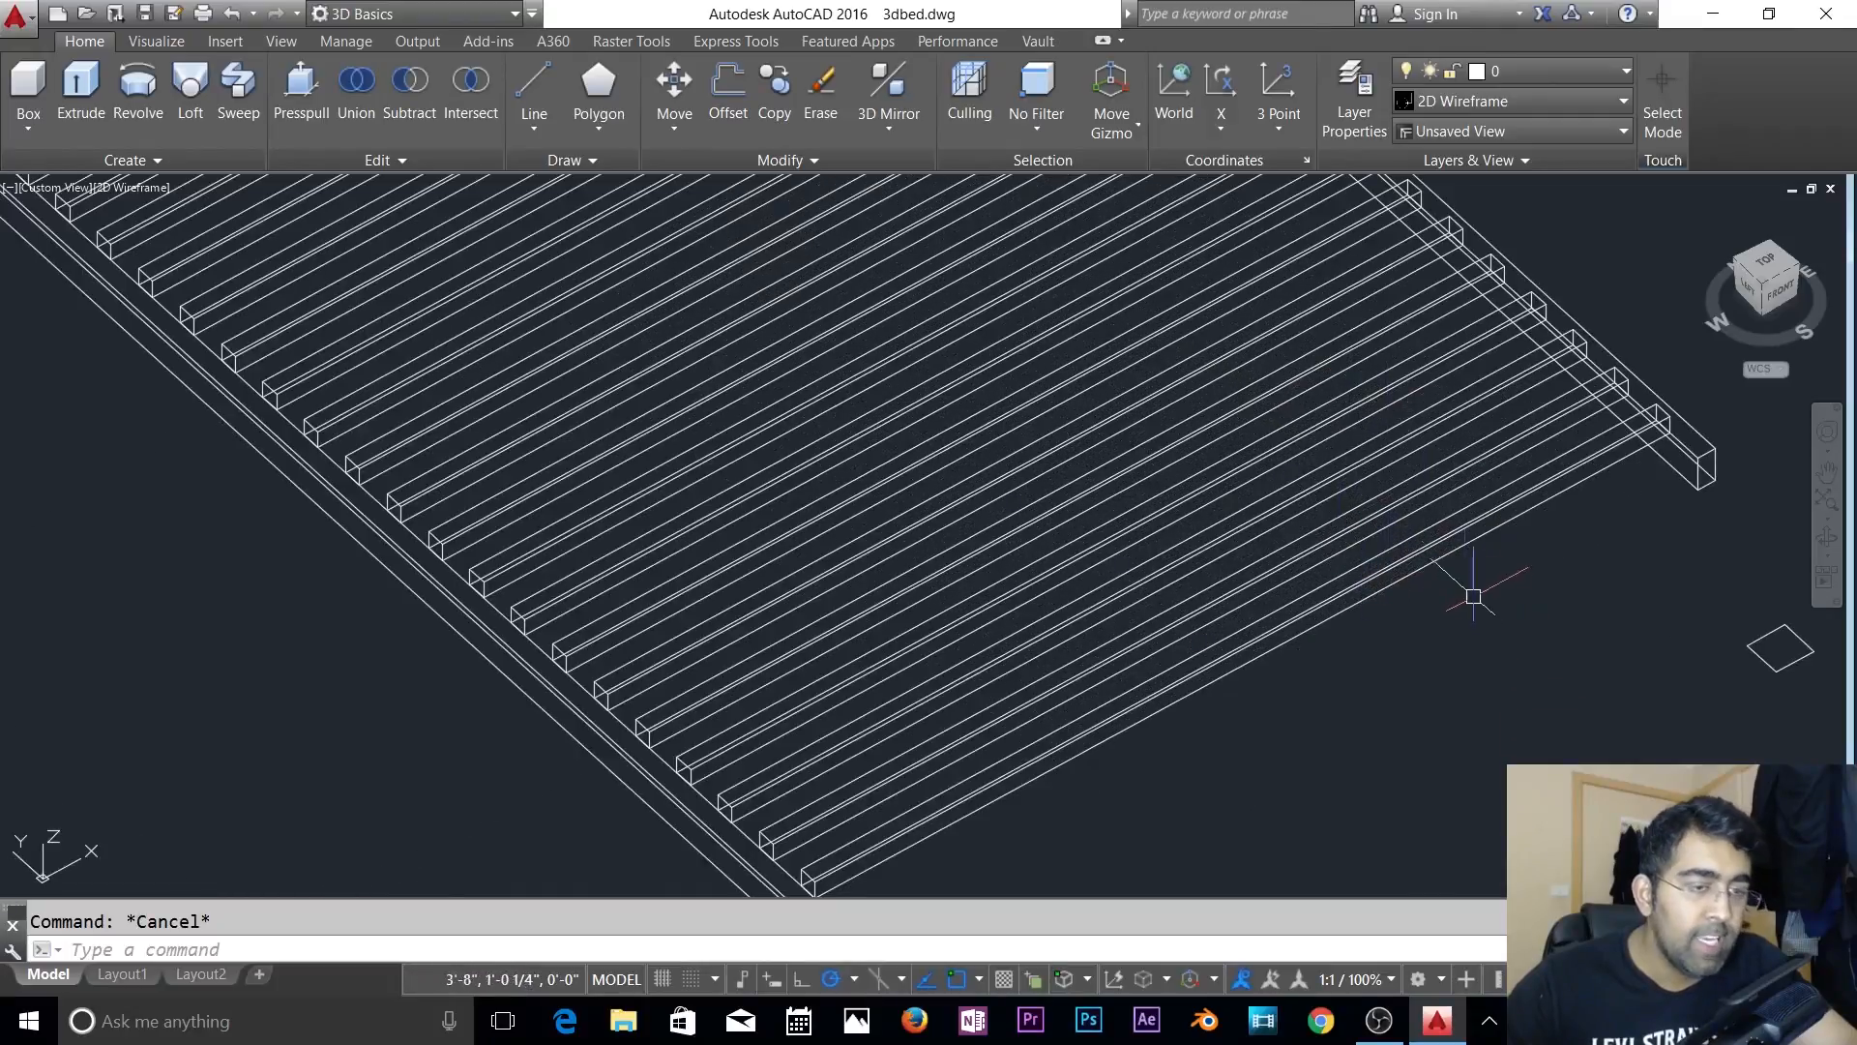
{"action": "middle_click_drag", "start_coordinate": [1396, 580], "coordinate": [1298, 456], "text": "shift"}
{"action": "type", "text": "m"}
{"action": "key", "text": "Return"}
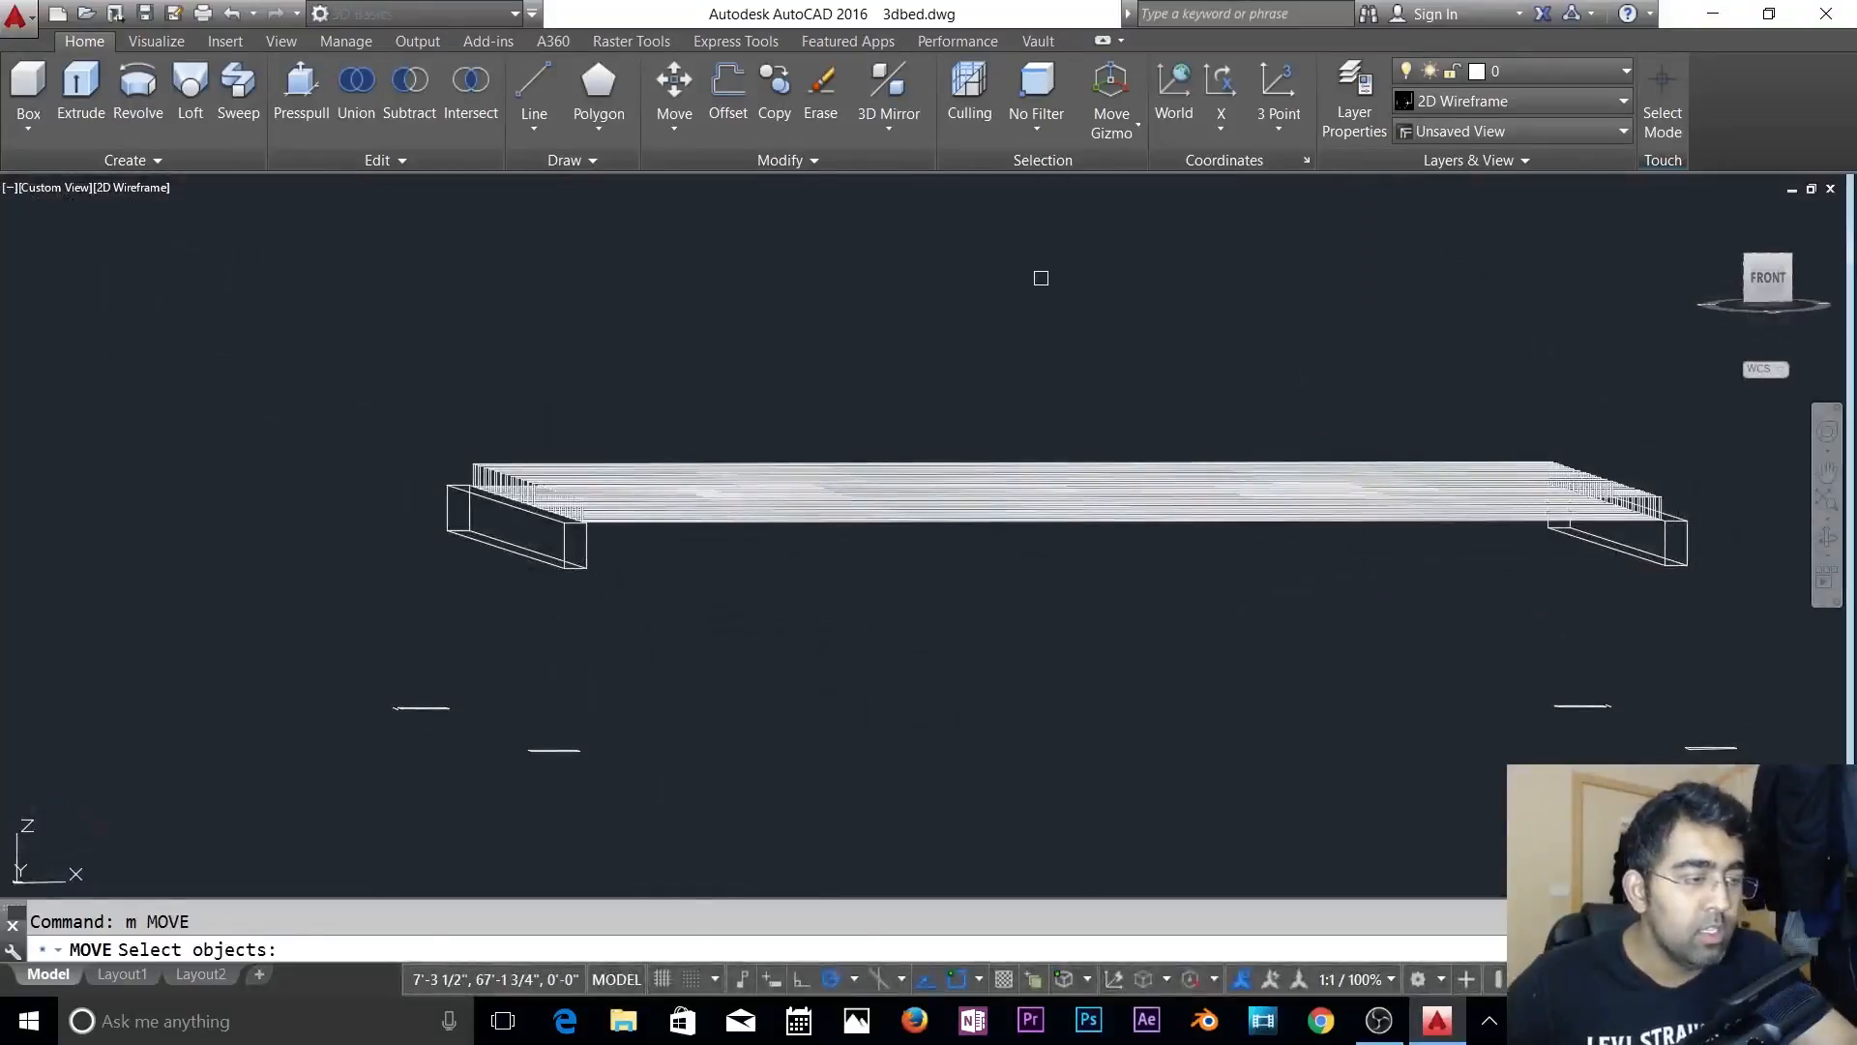
{"action": "left_click", "coordinate": [1042, 277]}
{"action": "left_click", "coordinate": [956, 557]}
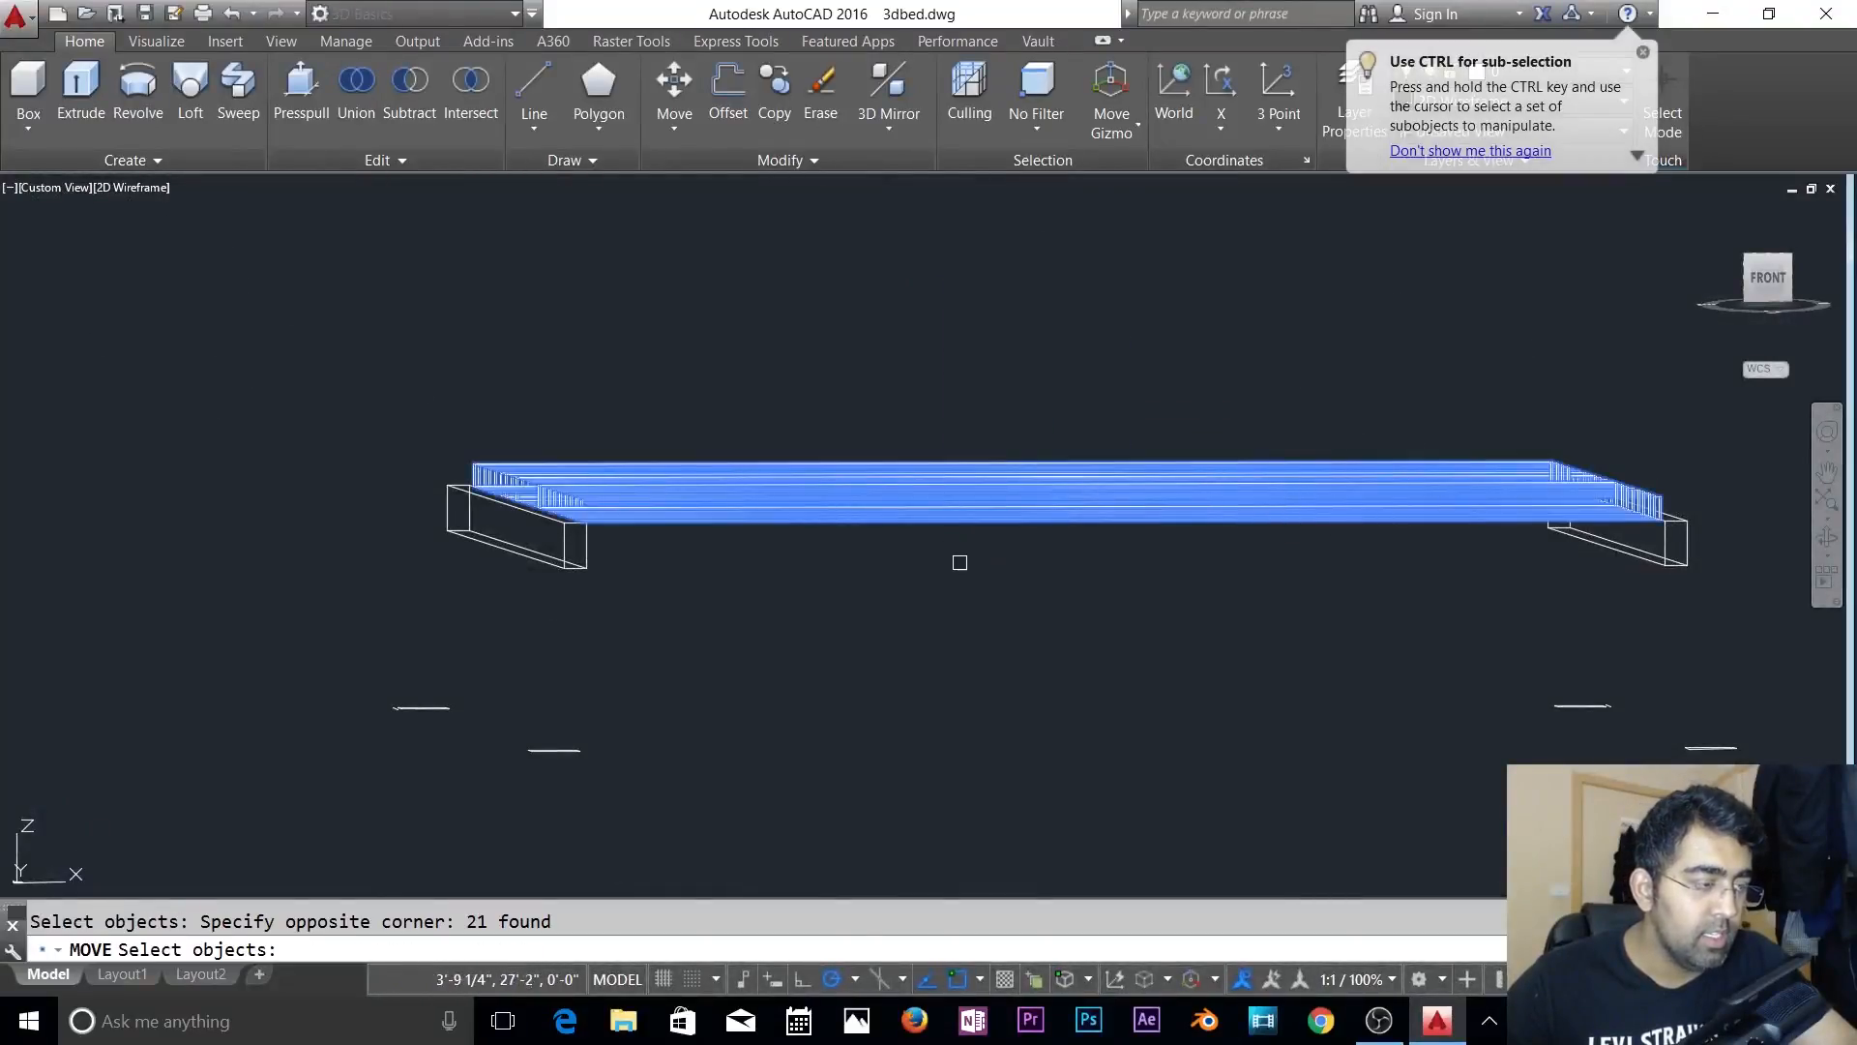
{"action": "key", "text": "Return"}
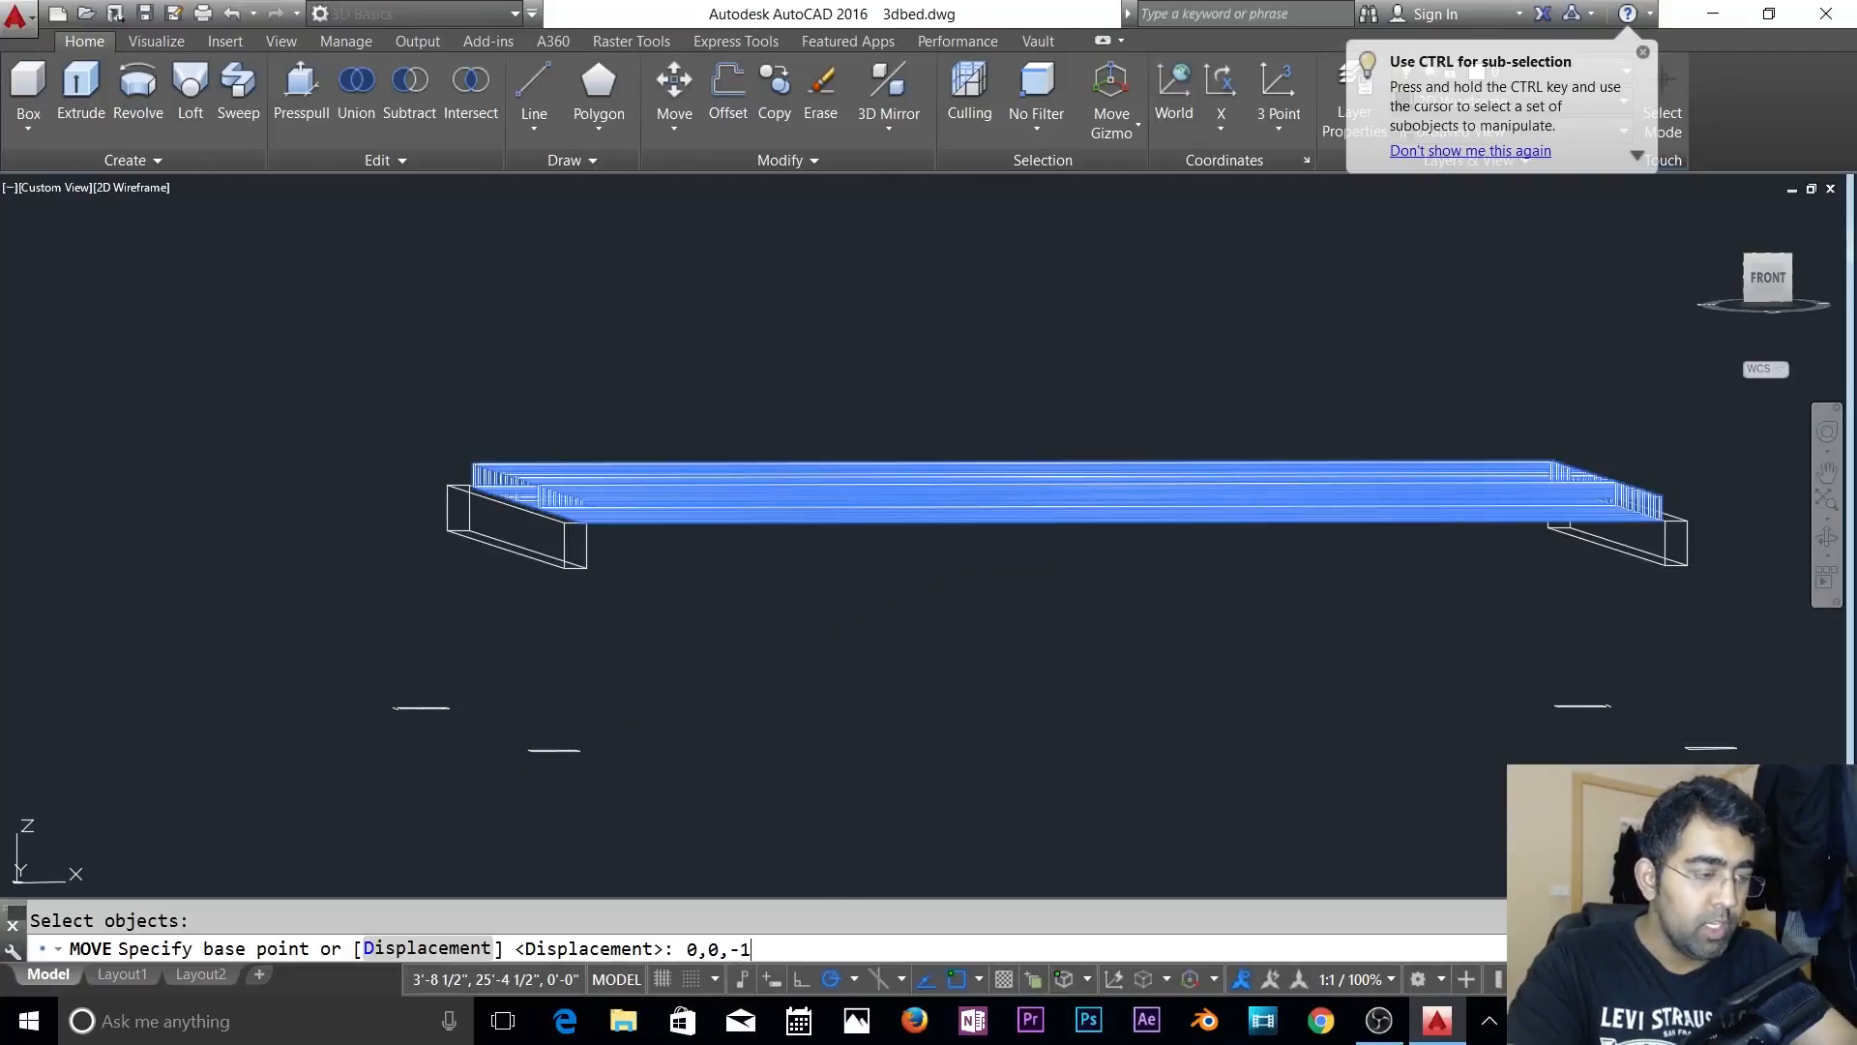
{"action": "key", "text": "Return"}
{"action": "key", "text": "Return"}
{"action": "key", "text": "Escape"}
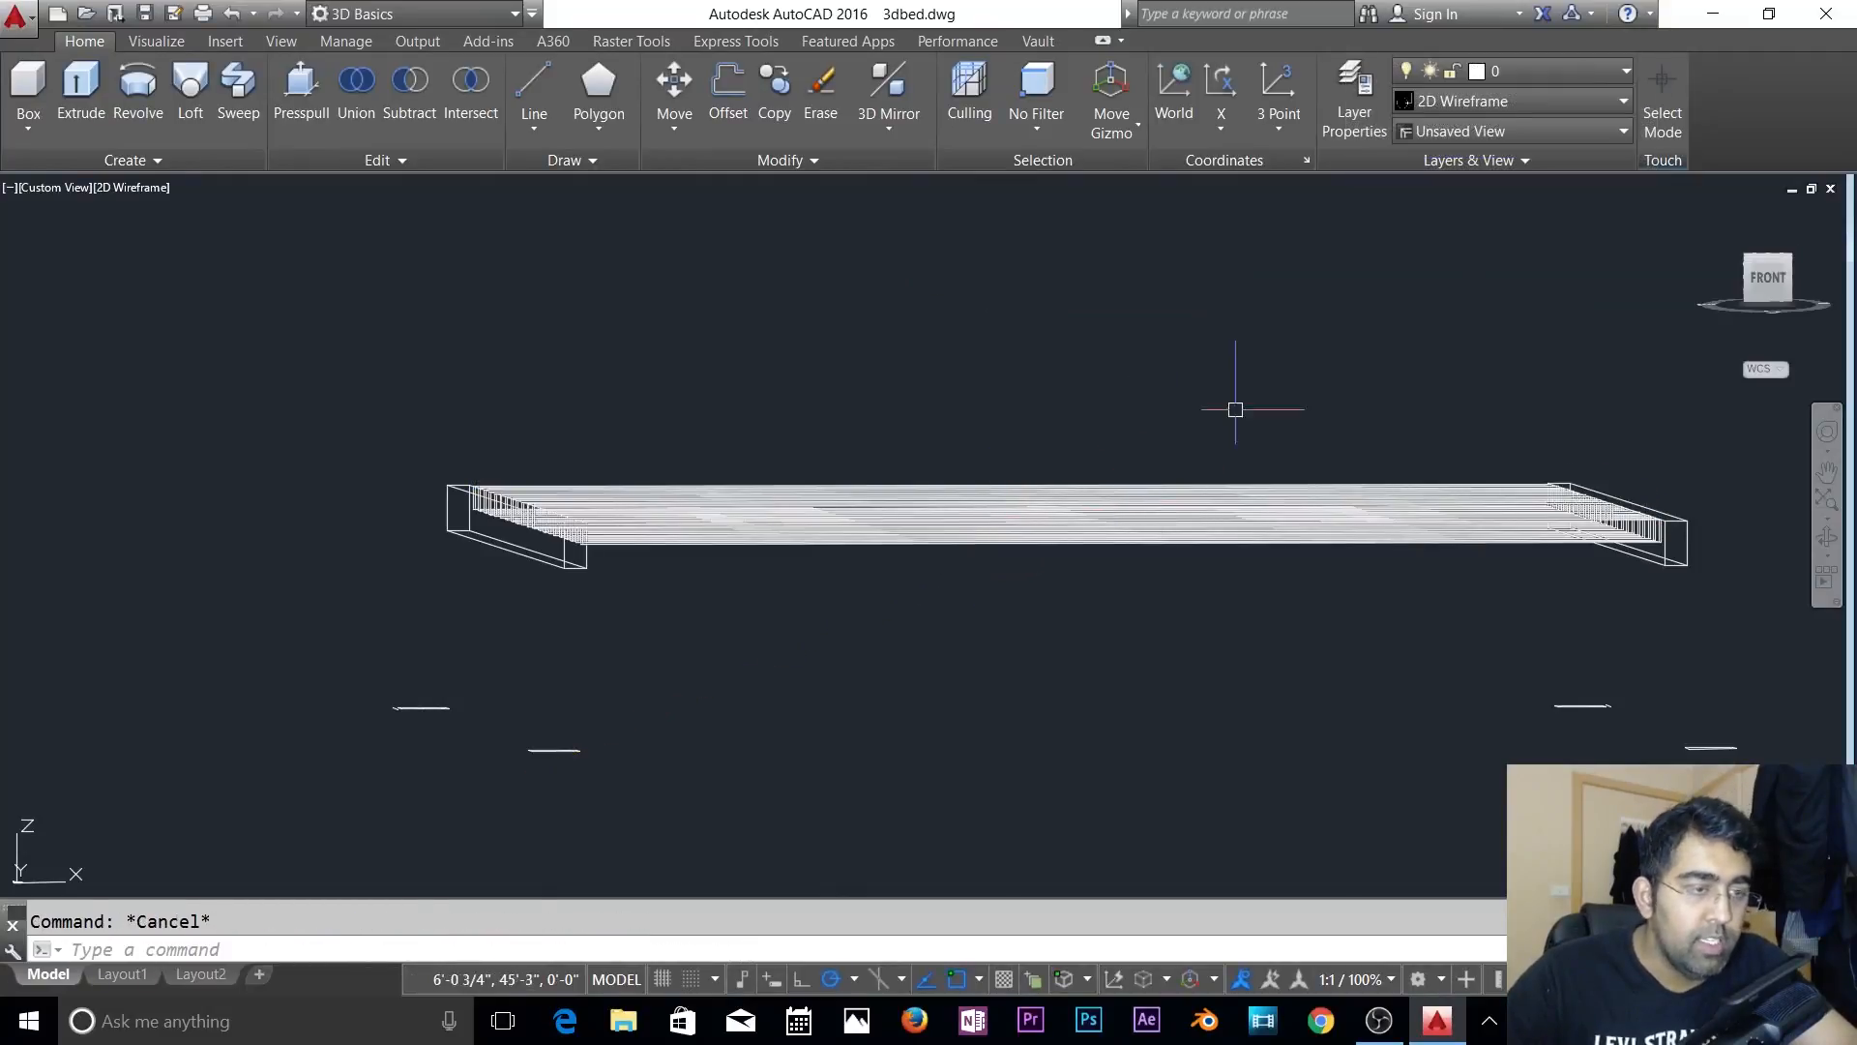
- Assign the extruded slats to the inner wood layer
{"action": "left_click", "coordinate": [1283, 375]}
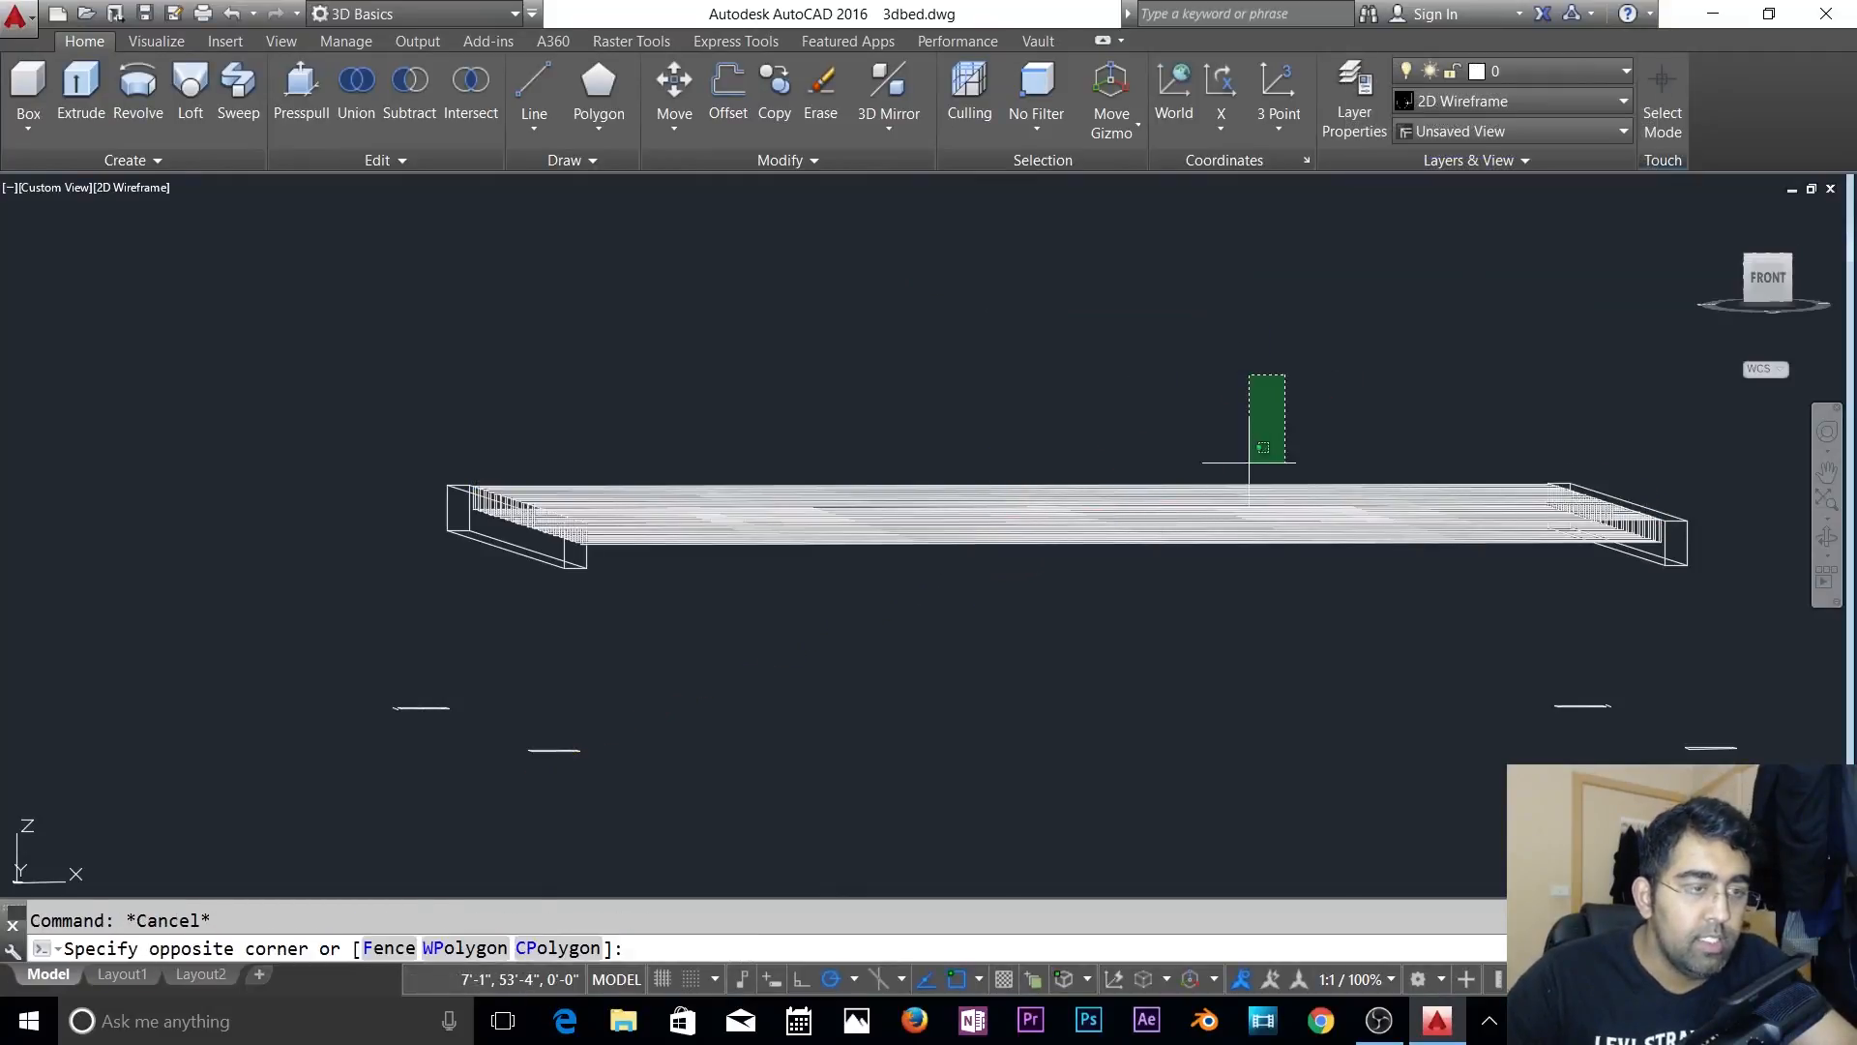
{"action": "left_click", "coordinate": [1547, 79]}
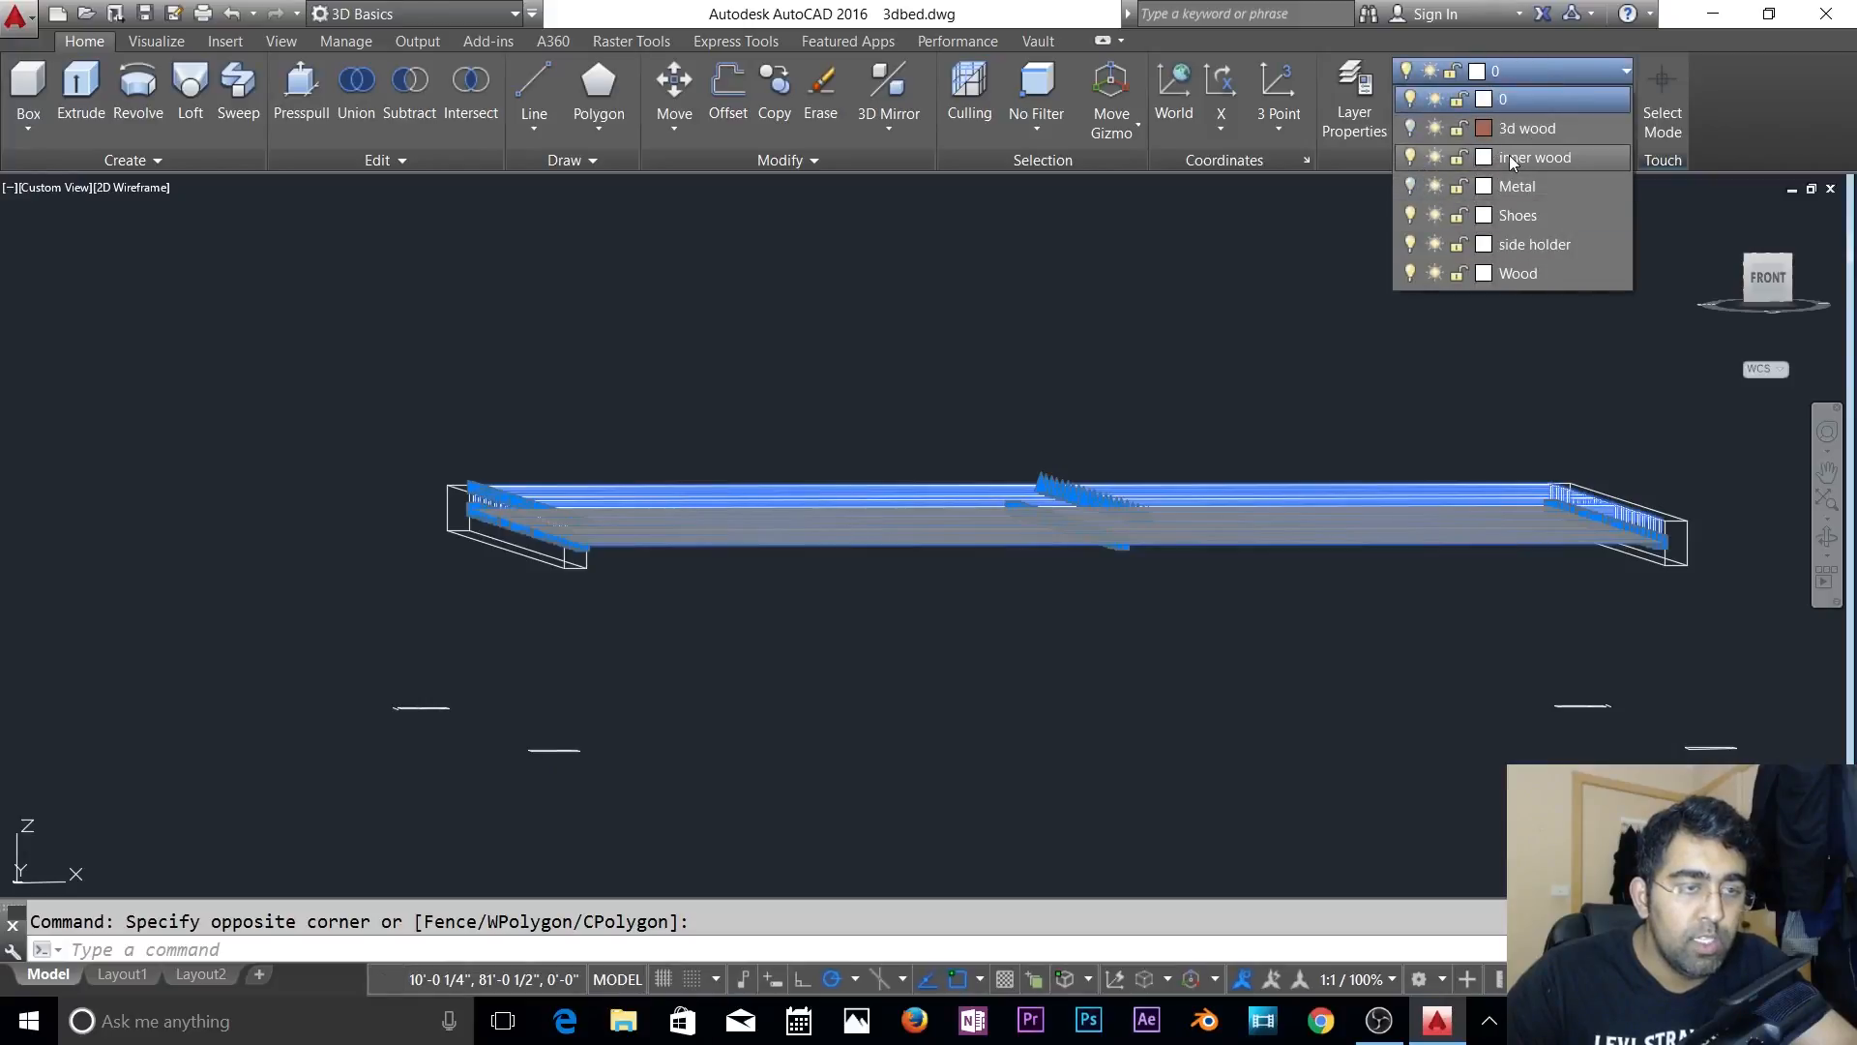
{"action": "key", "text": "Escape"}
{"action": "key", "text": "Escape"}
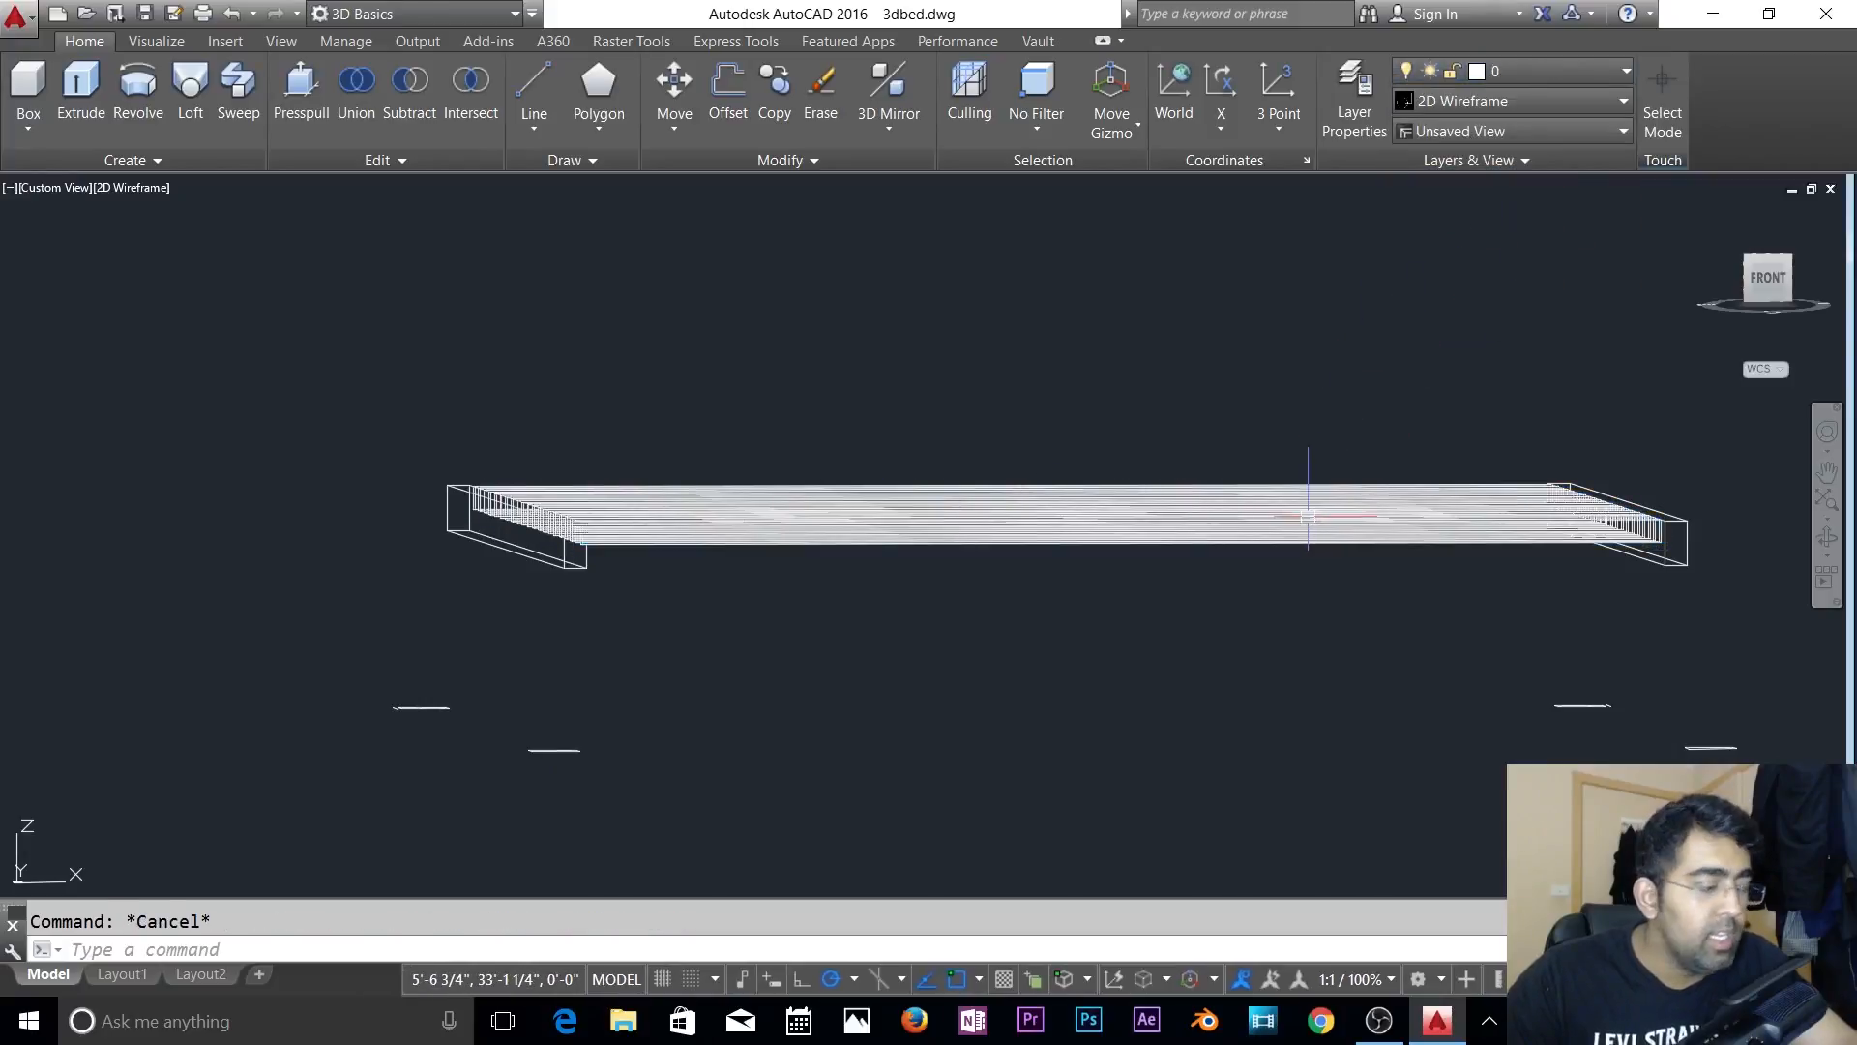
- Turn the Metal and 3d wood layers back on in an angled view of the bed
{"action": "middle_click_drag", "start_coordinate": [1307, 517], "coordinate": [1521, 192], "text": "shift"}
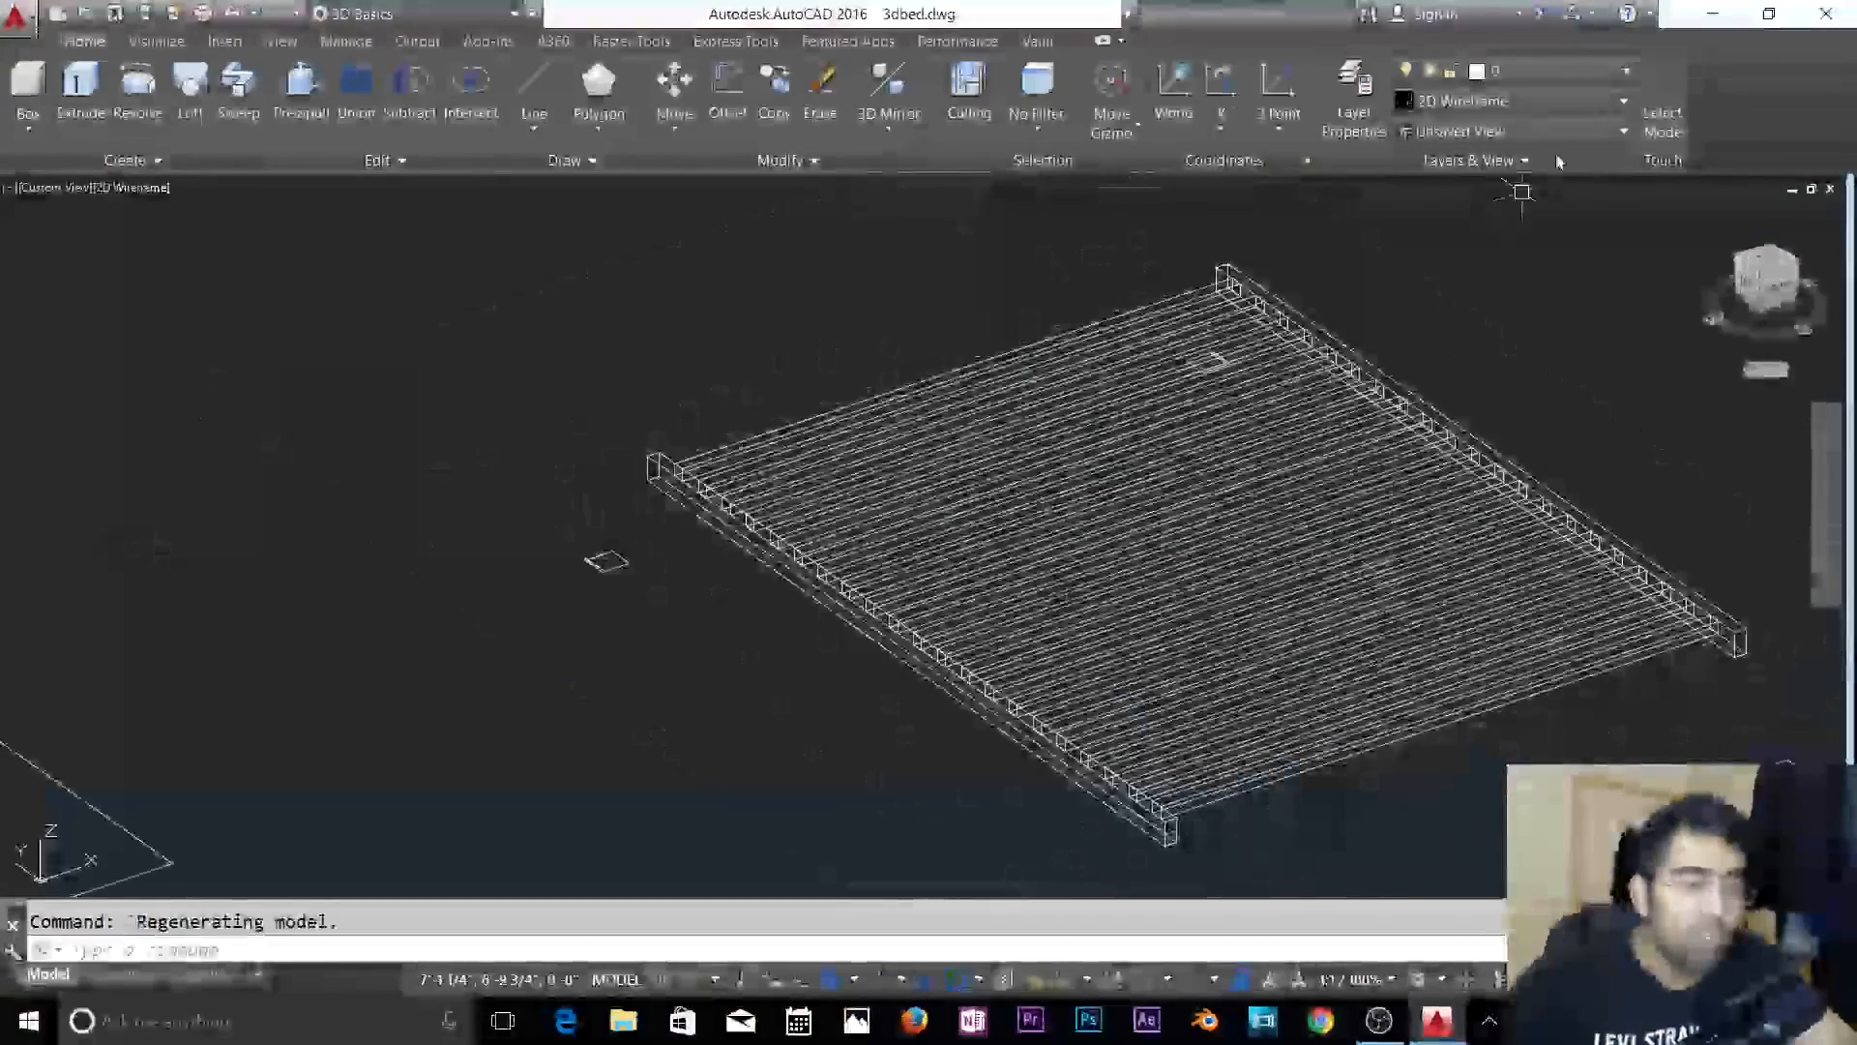
{"action": "left_click", "coordinate": [1549, 78]}
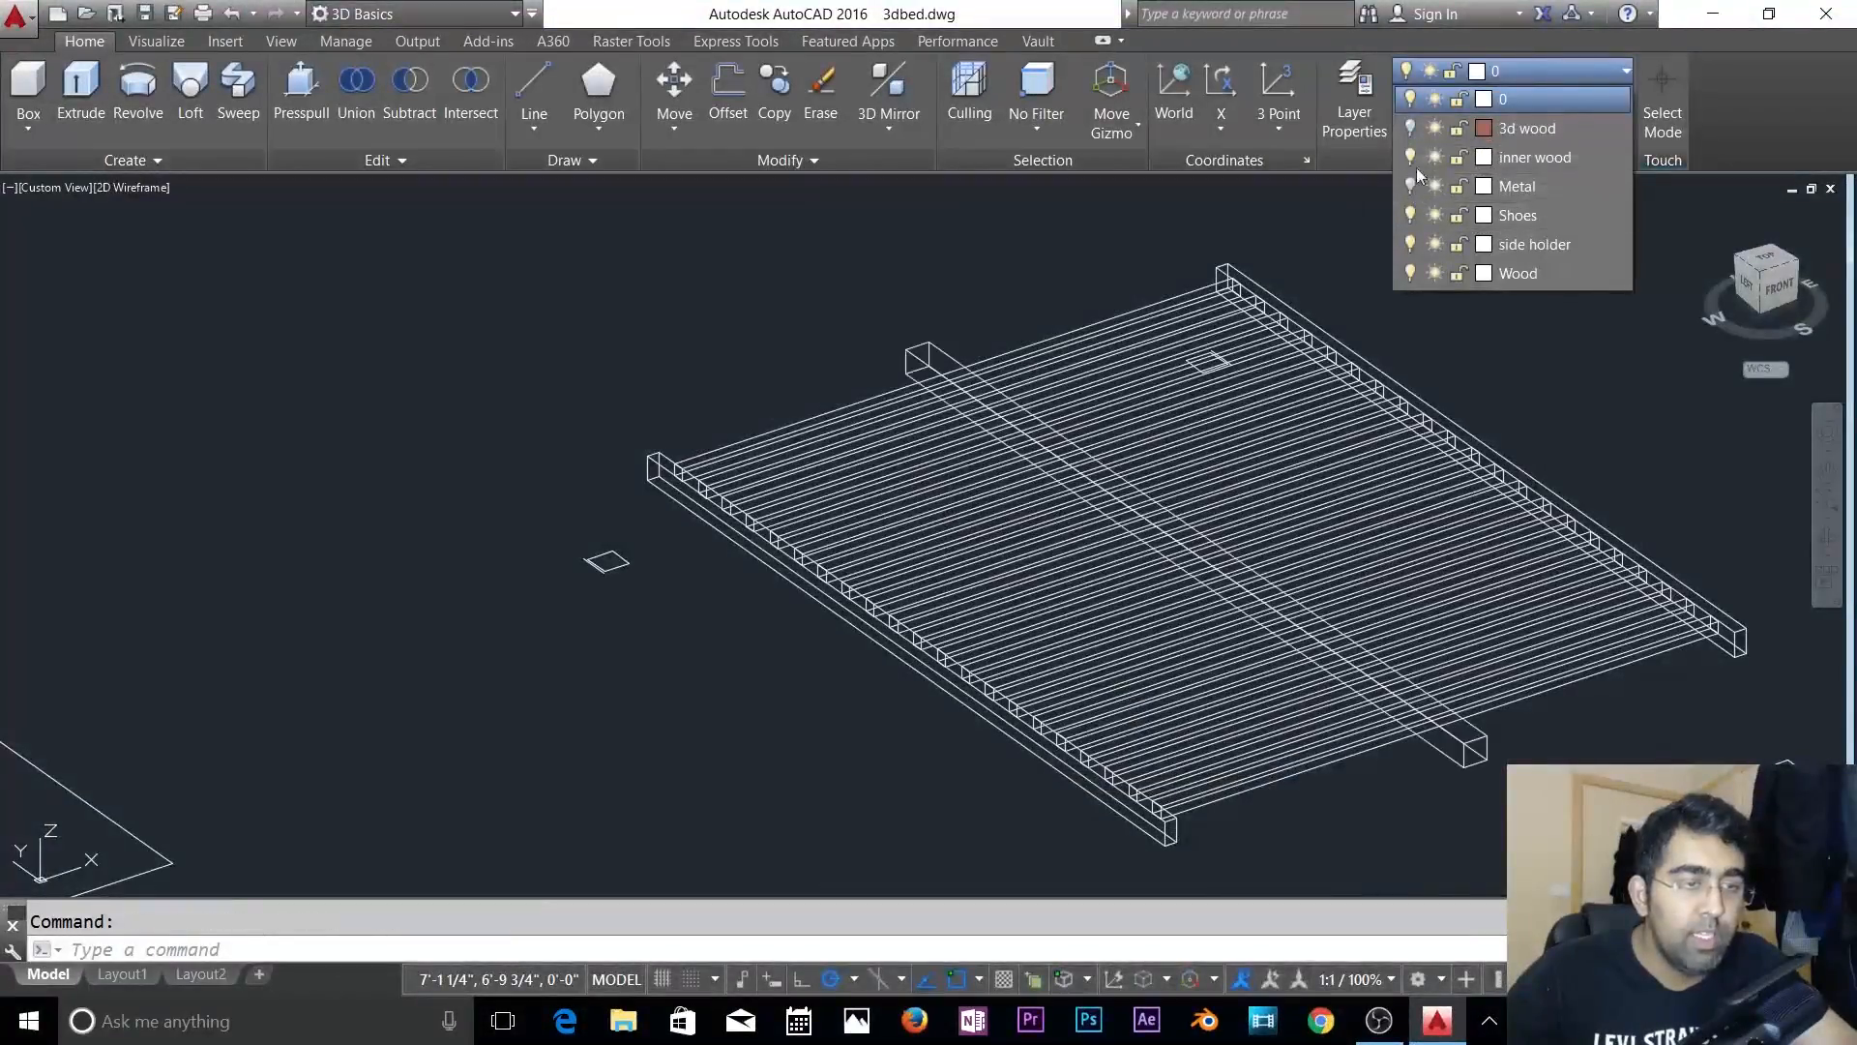
{"action": "left_click", "coordinate": [1410, 128]}
{"action": "left_click", "coordinate": [1212, 349]}
{"action": "key", "text": "Escape"}
{"action": "scroll", "coordinate": [1104, 390], "scroll_direction": "down", "scroll_amount": 1}
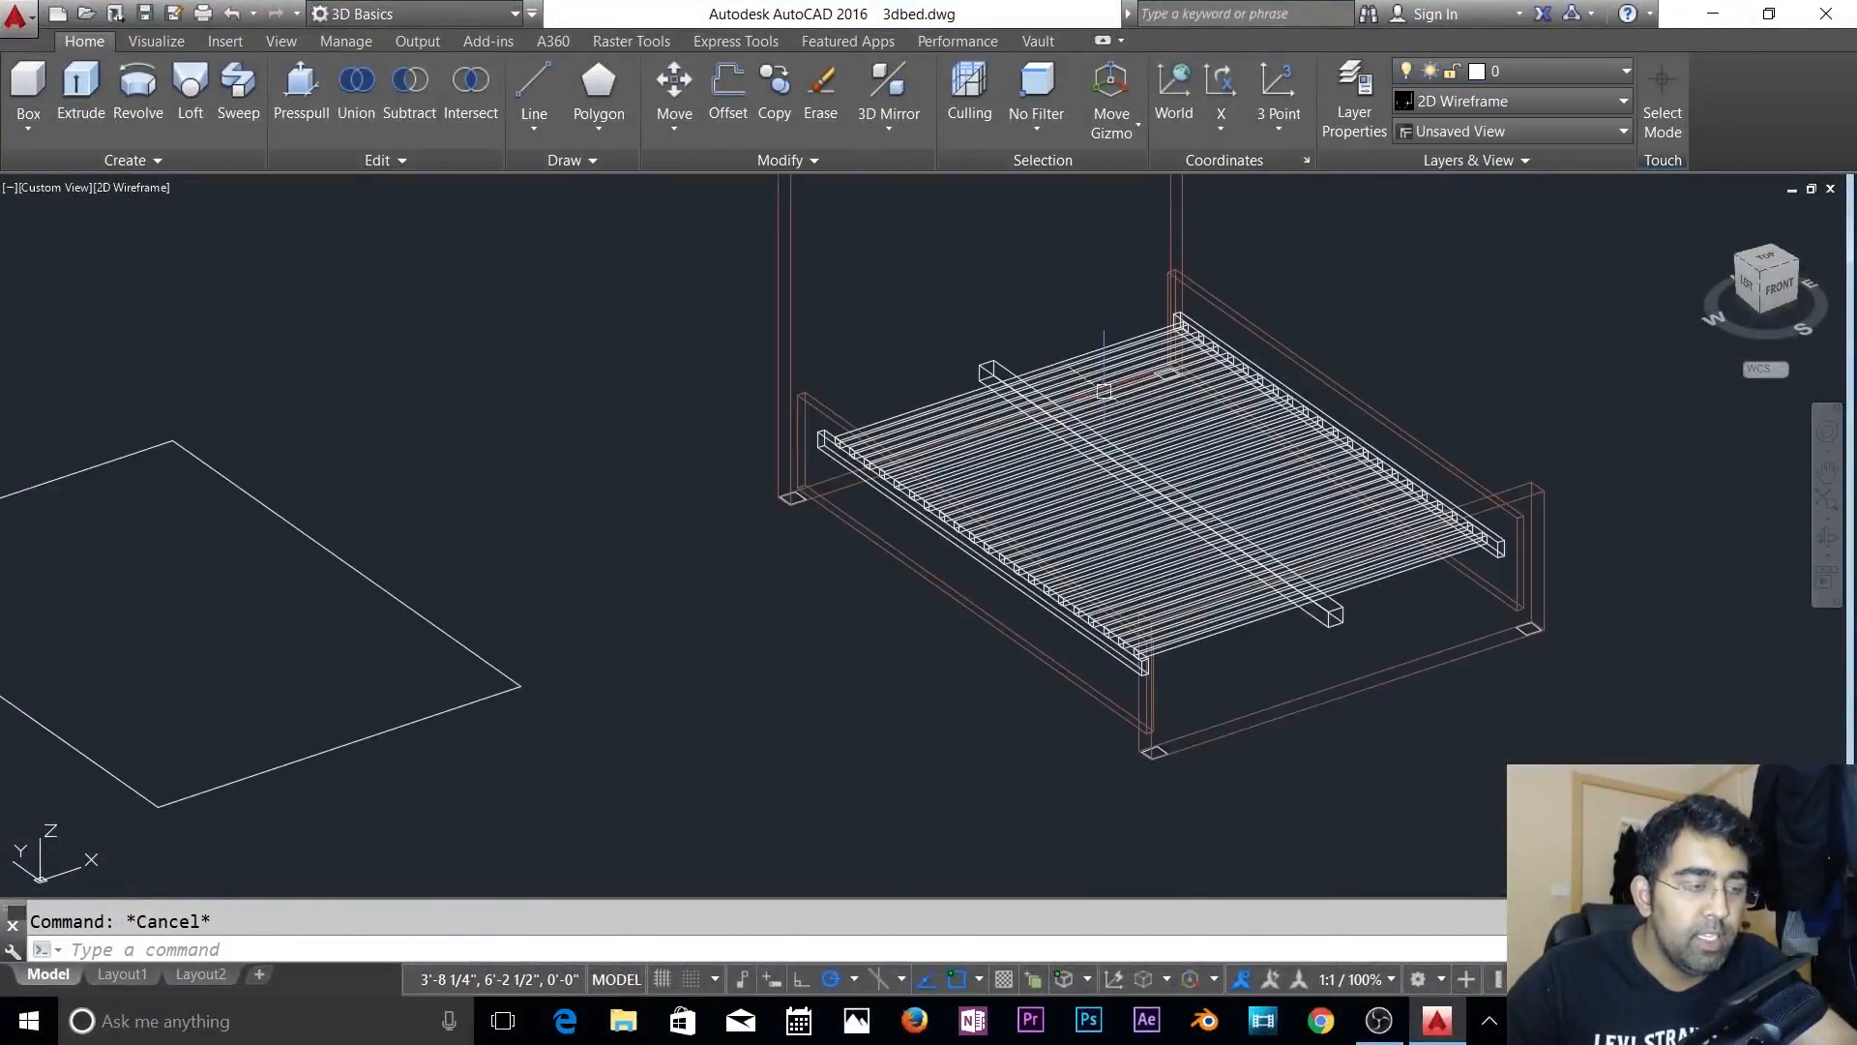
- Switch to the Shaded visual style and examine how the slats, metal support and side holders fit inside the bed frame
{"action": "left_click", "coordinate": [1472, 102]}
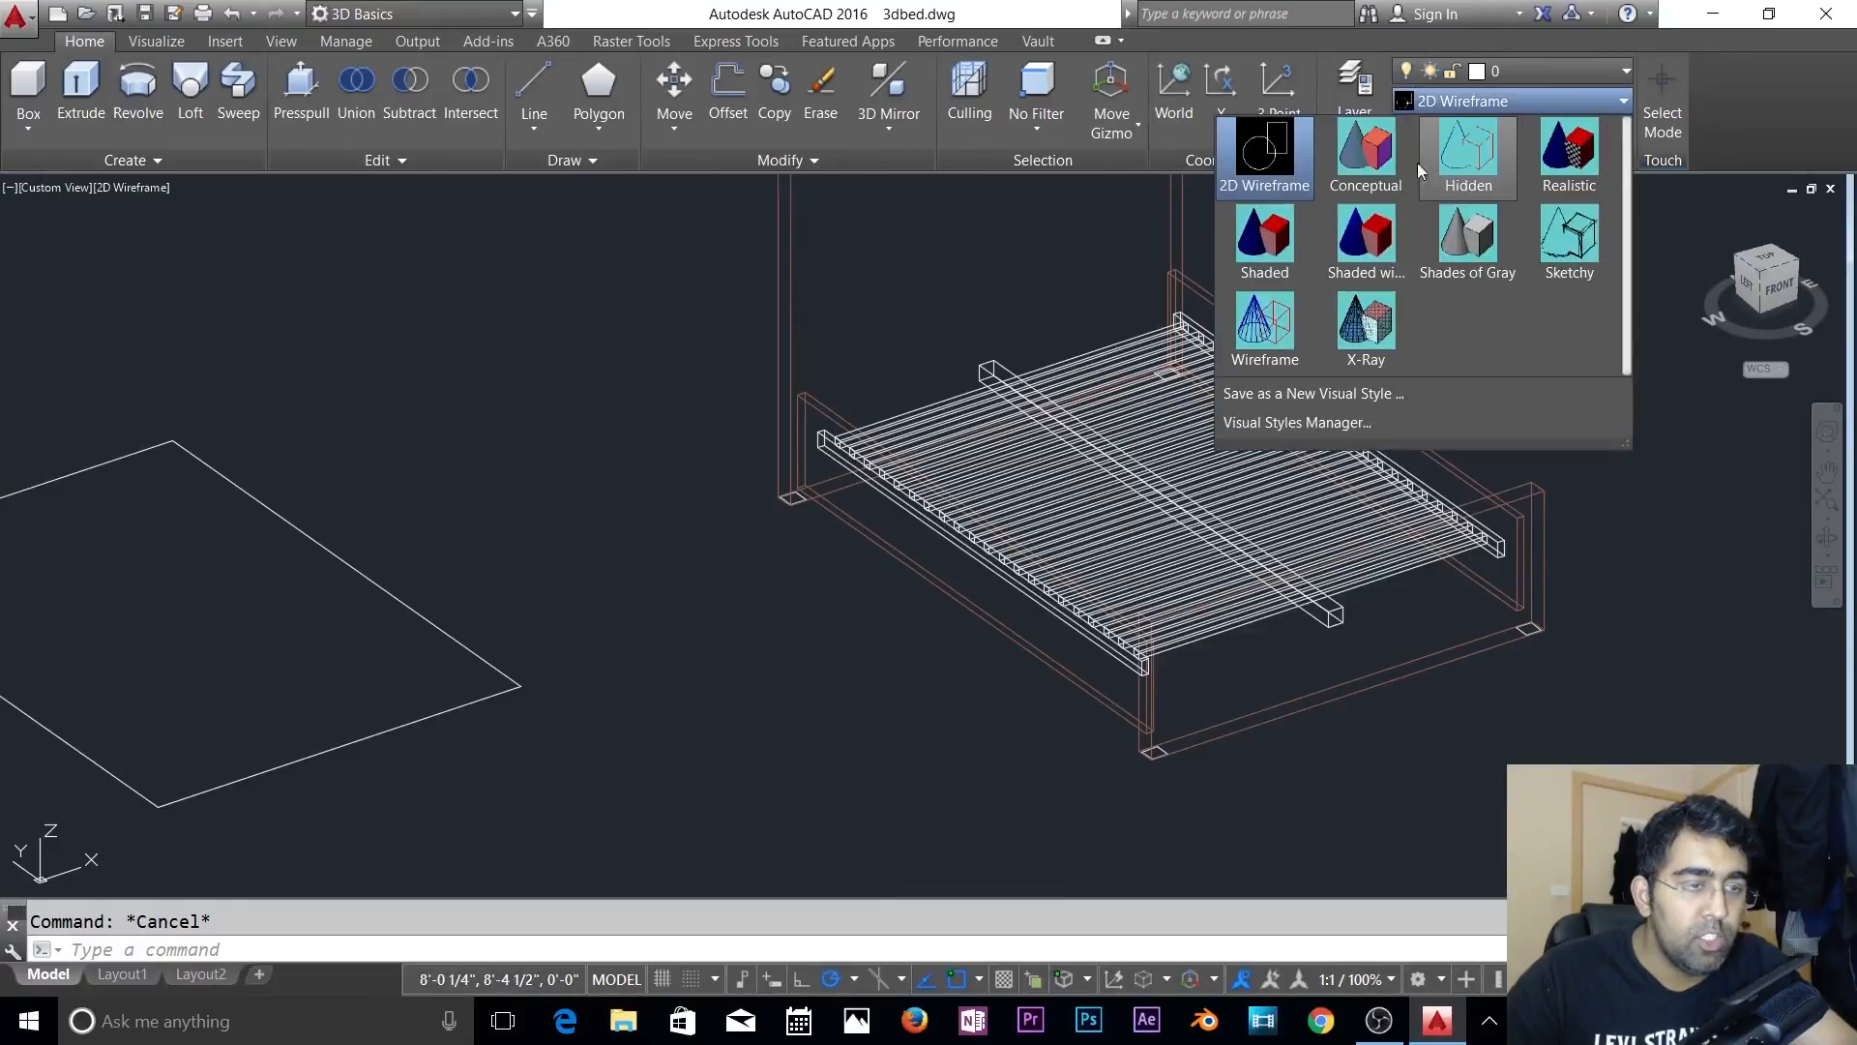
{"action": "left_click", "coordinate": [1269, 240]}
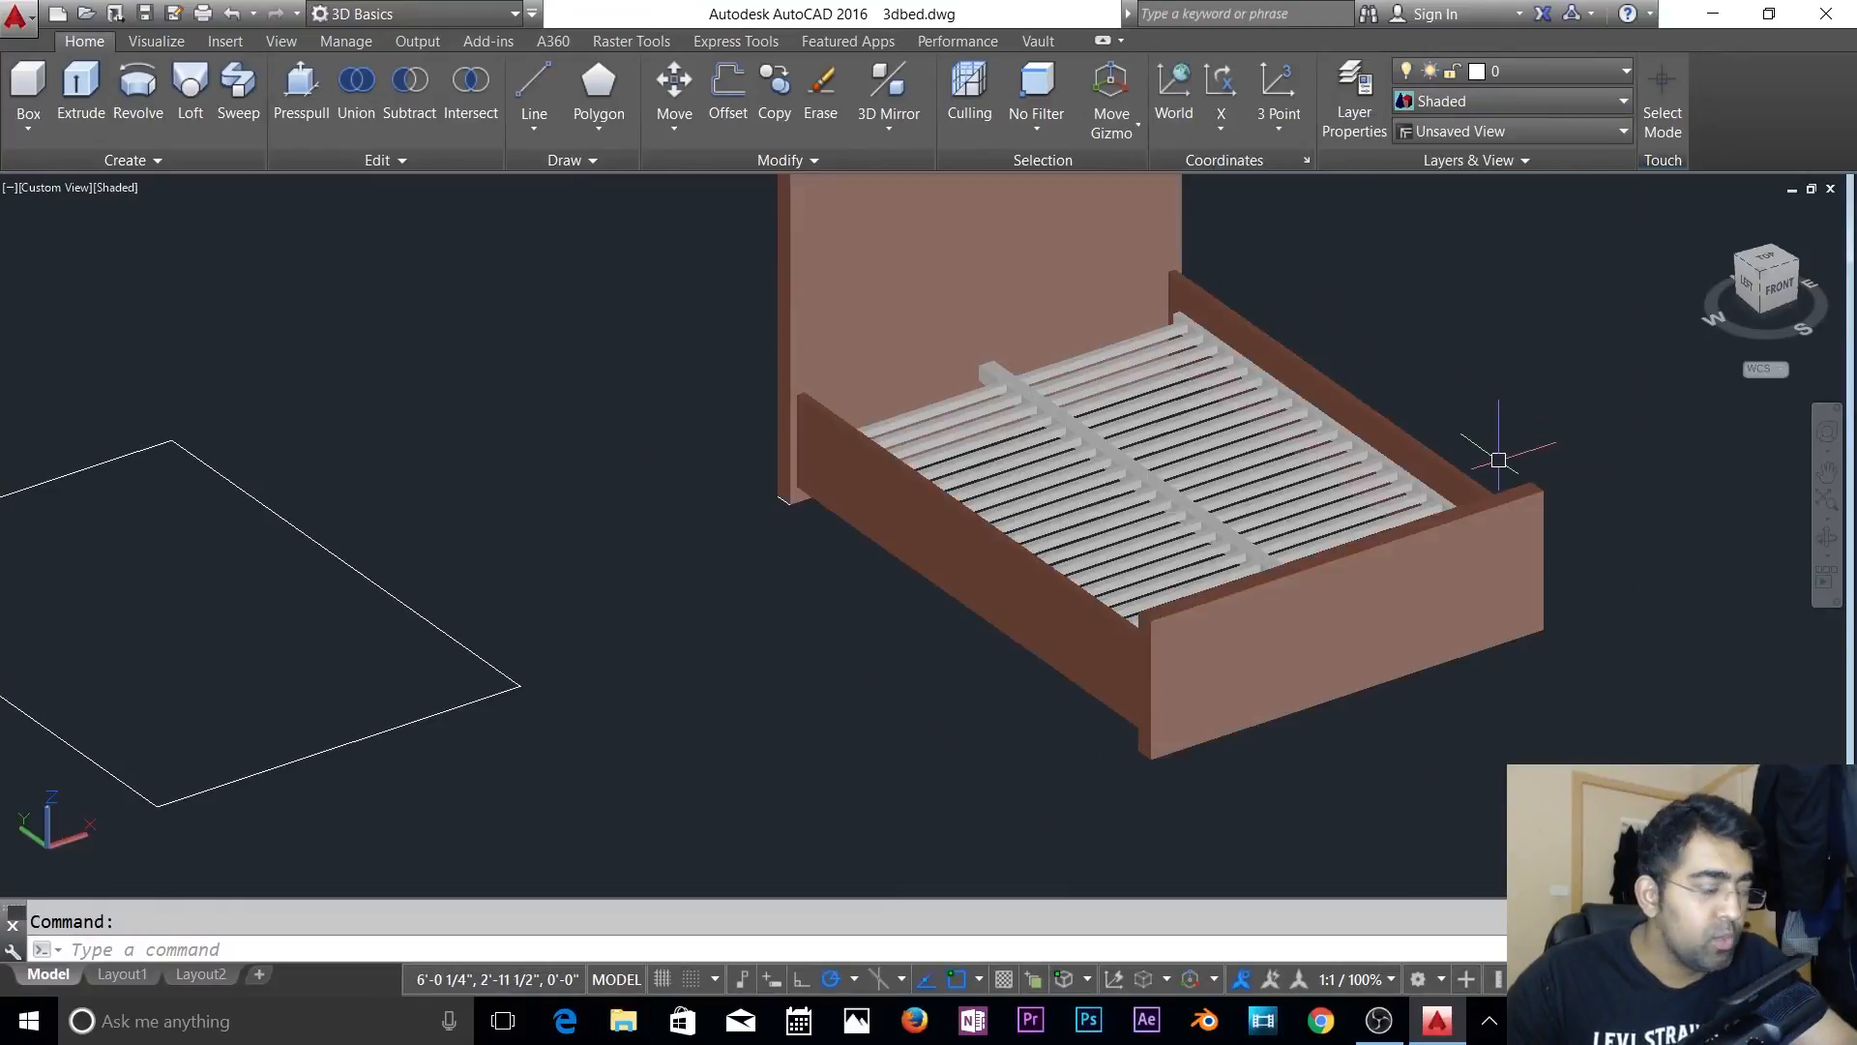
{"action": "middle_click_drag", "start_coordinate": [1436, 462], "coordinate": [1085, 513], "text": "shift"}
{"action": "scroll", "coordinate": [1068, 508], "scroll_direction": "up", "scroll_amount": 6}
{"action": "scroll", "coordinate": [1068, 508], "scroll_direction": "up", "scroll_amount": 3}
{"action": "scroll", "coordinate": [1086, 512], "scroll_direction": "down", "scroll_amount": 4}
{"action": "middle_click_drag", "start_coordinate": [1155, 572], "coordinate": [1631, 537], "text": "shift"}
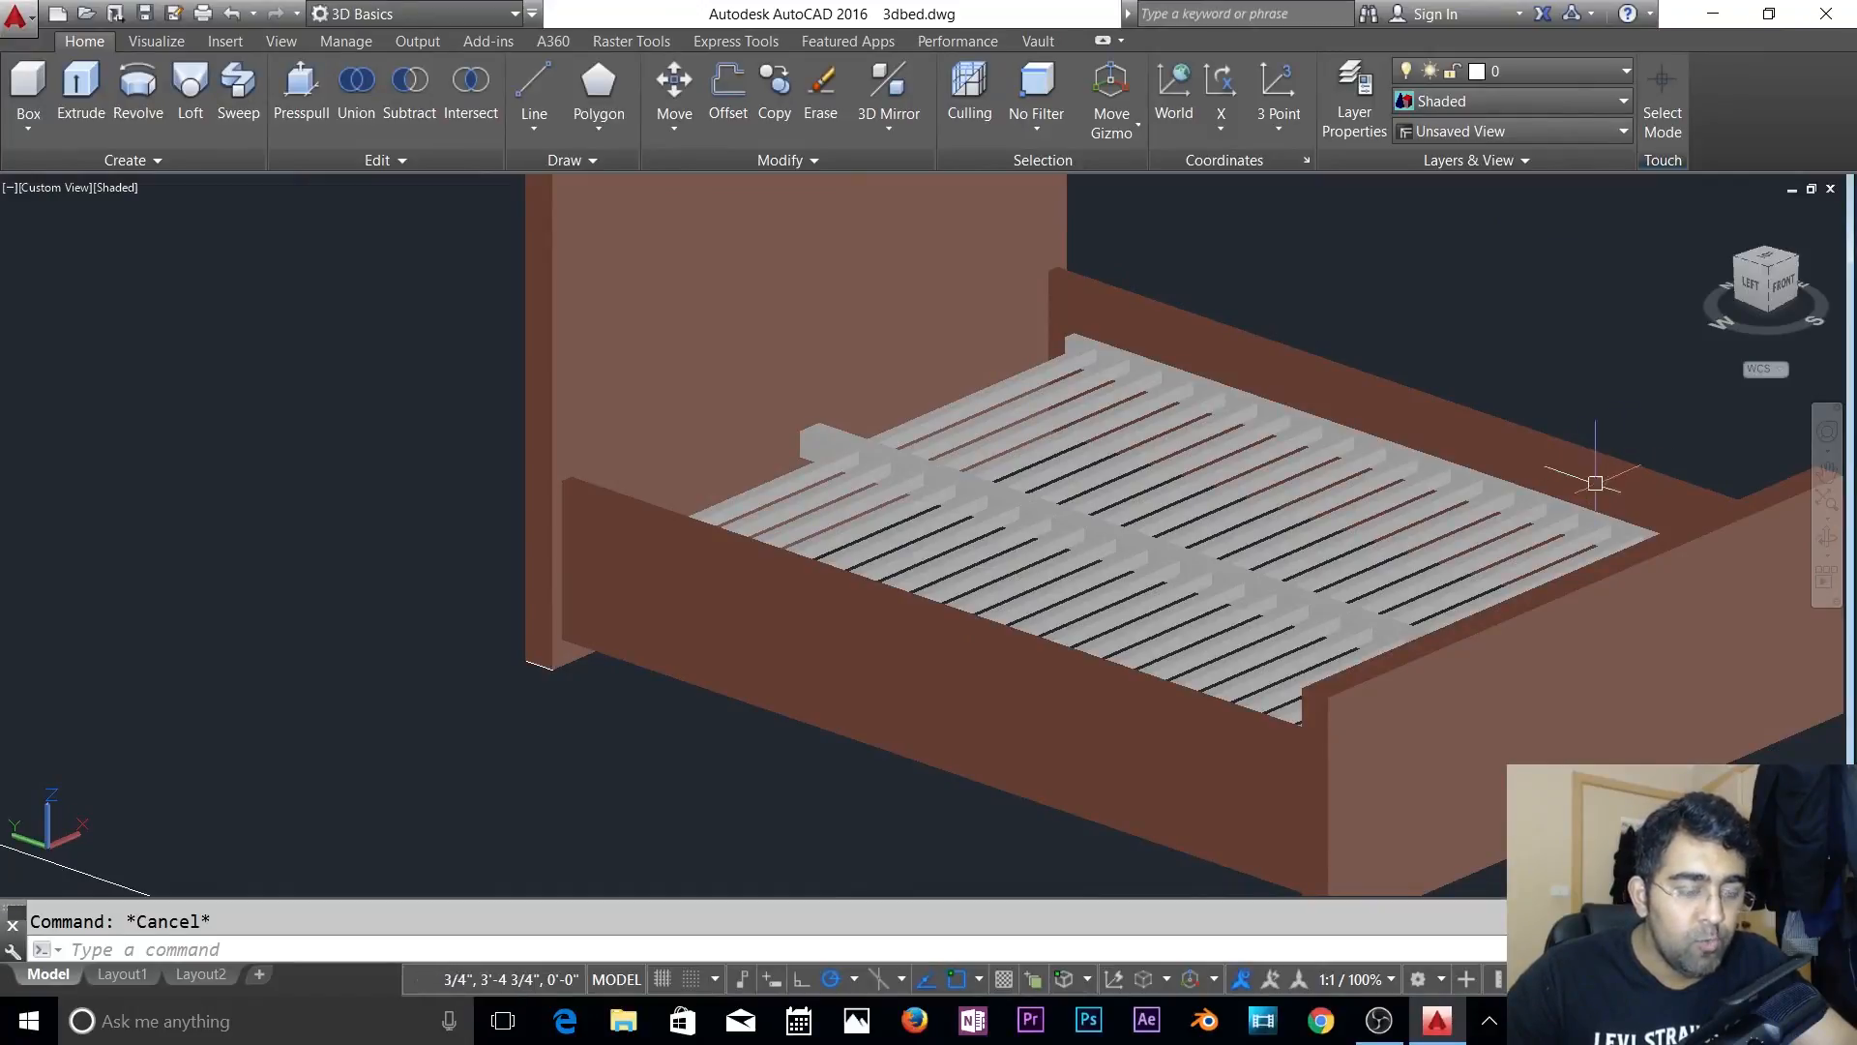
{"action": "scroll", "coordinate": [1523, 527], "scroll_direction": "down", "scroll_amount": 3}
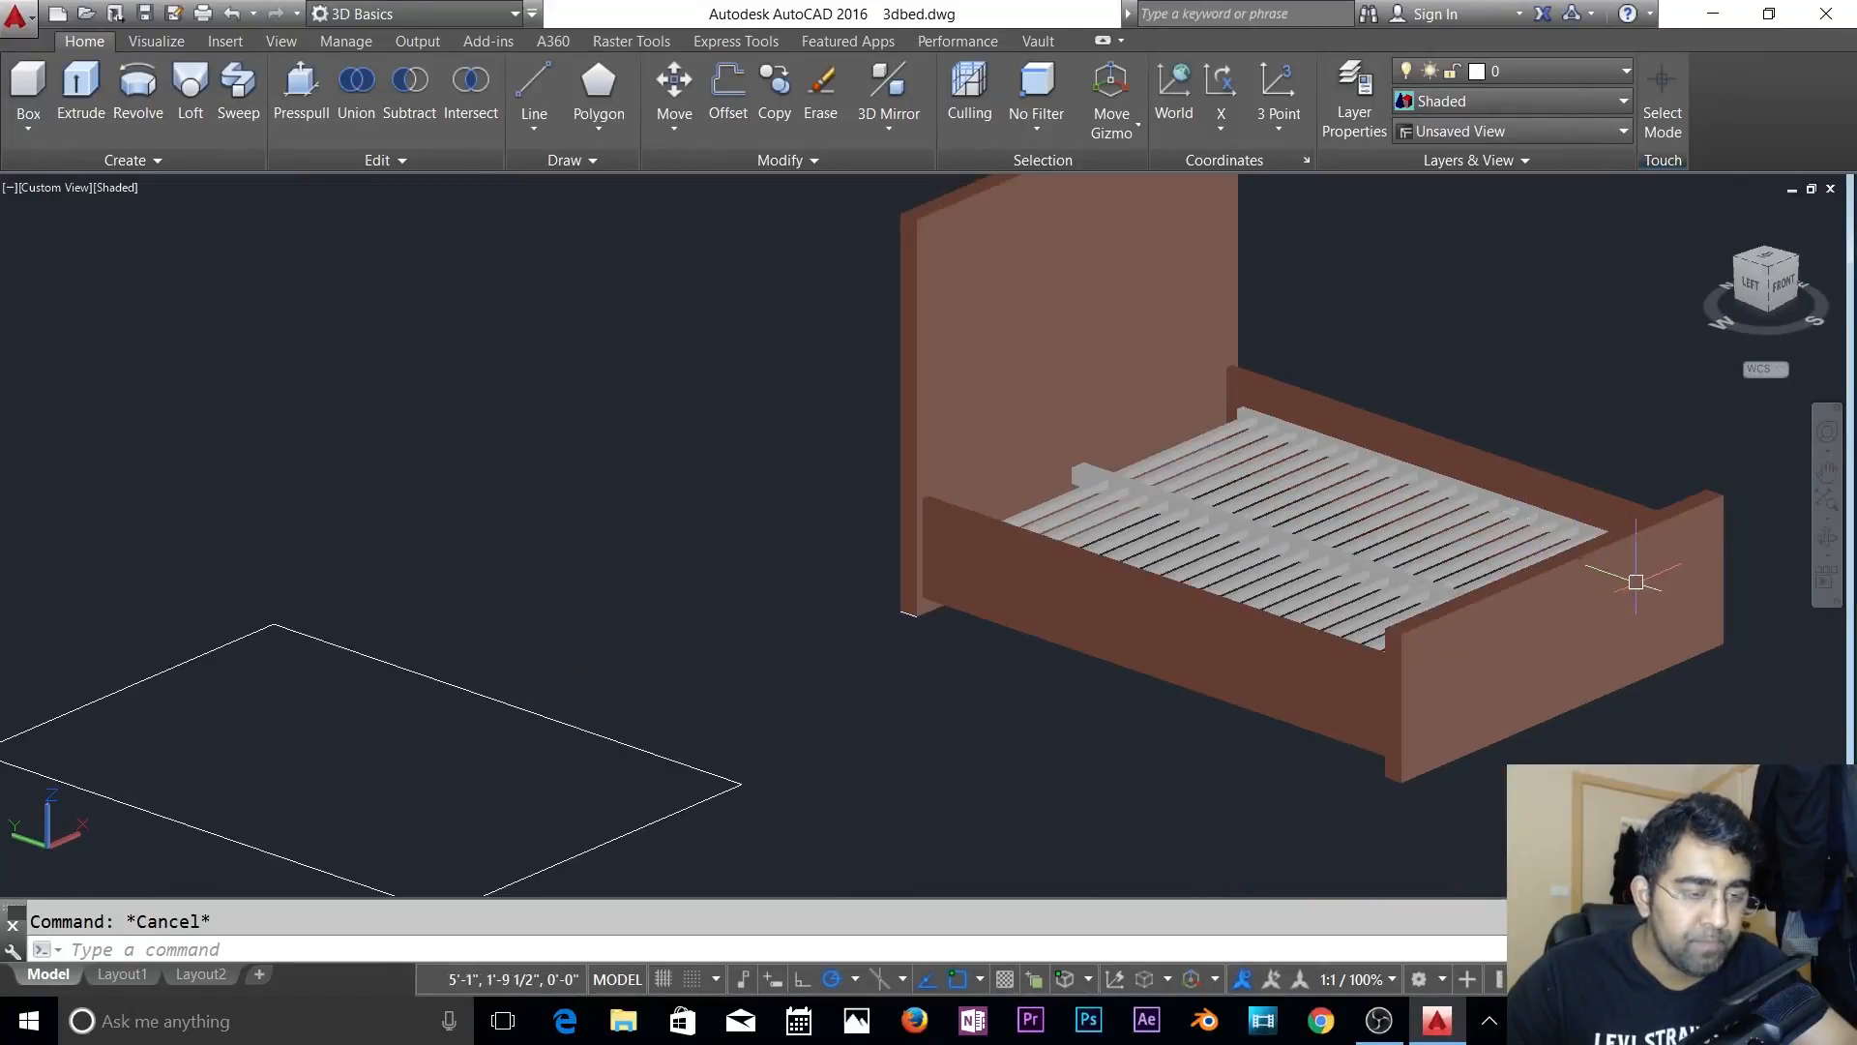
- Turn off the Wood, Shoes and 3d wood layers, leaving the slats, metal support and side holders on
{"action": "left_click", "coordinate": [1451, 71]}
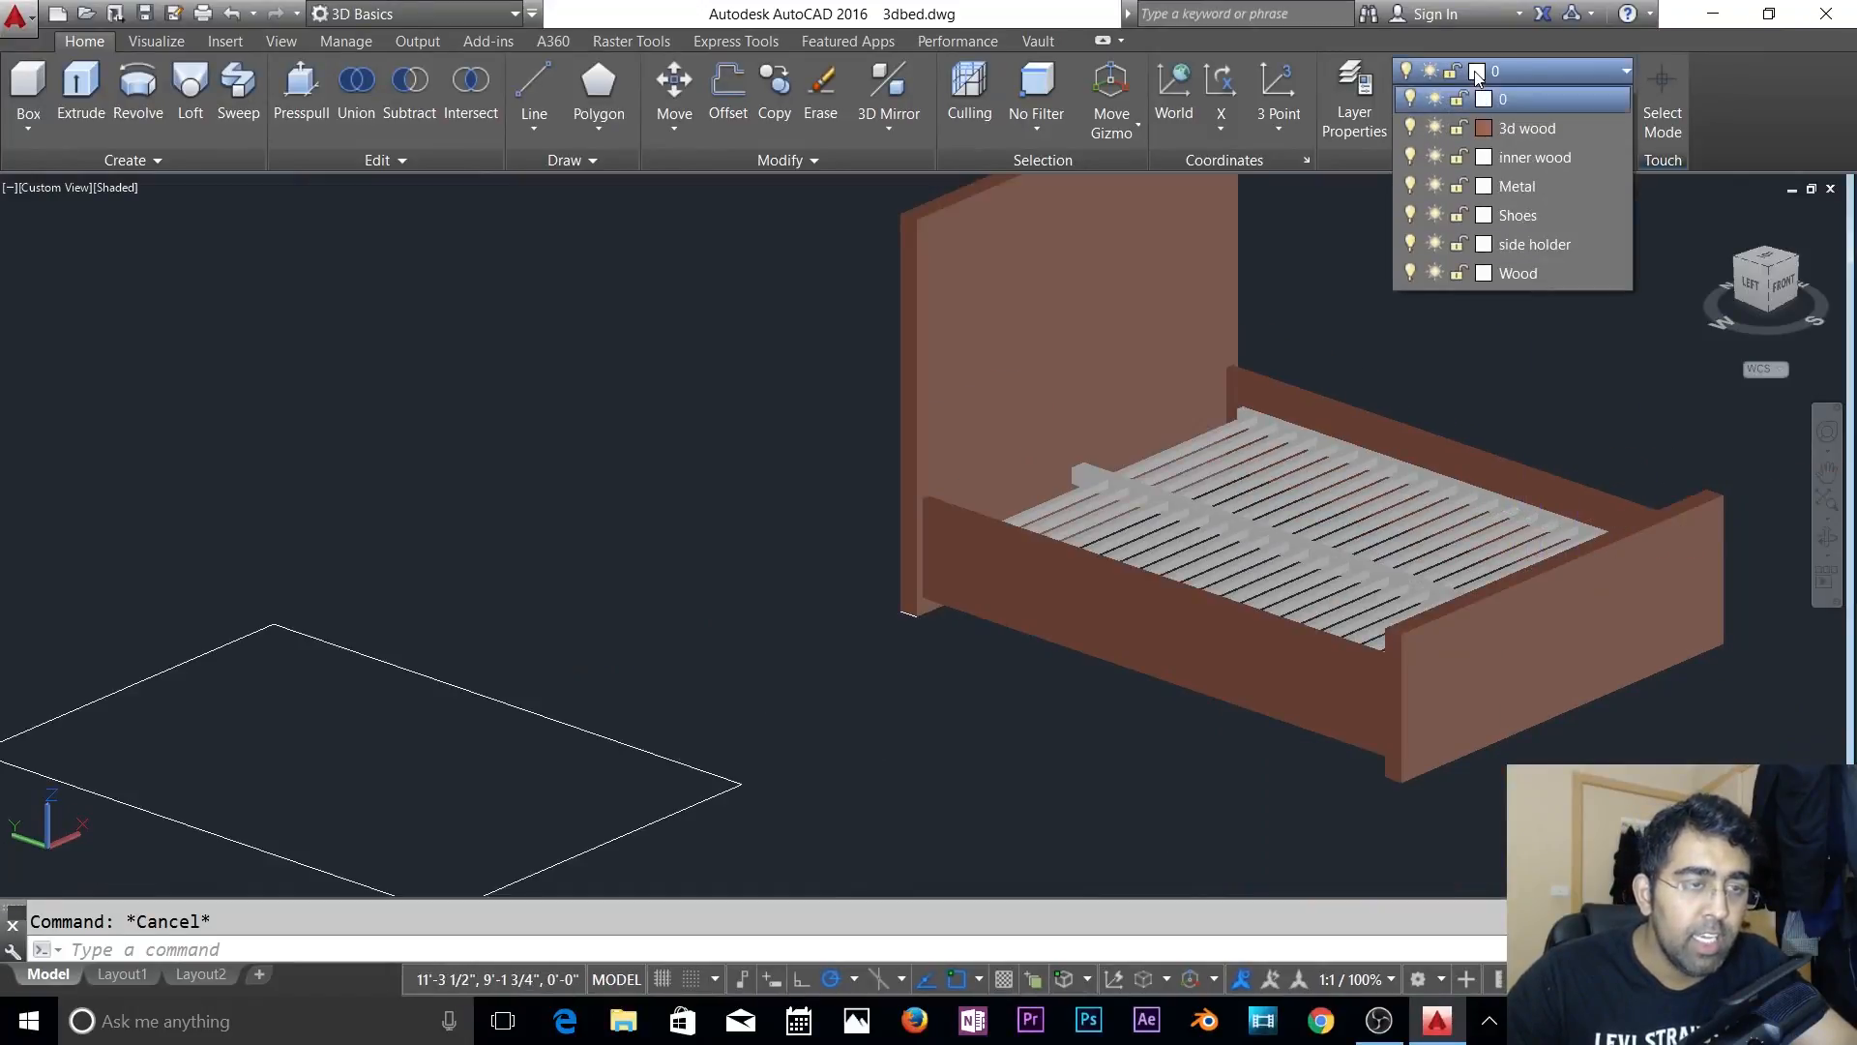
{"action": "left_click", "coordinate": [1411, 273]}
{"action": "left_click", "coordinate": [1411, 244]}
{"action": "left_click", "coordinate": [1411, 214]}
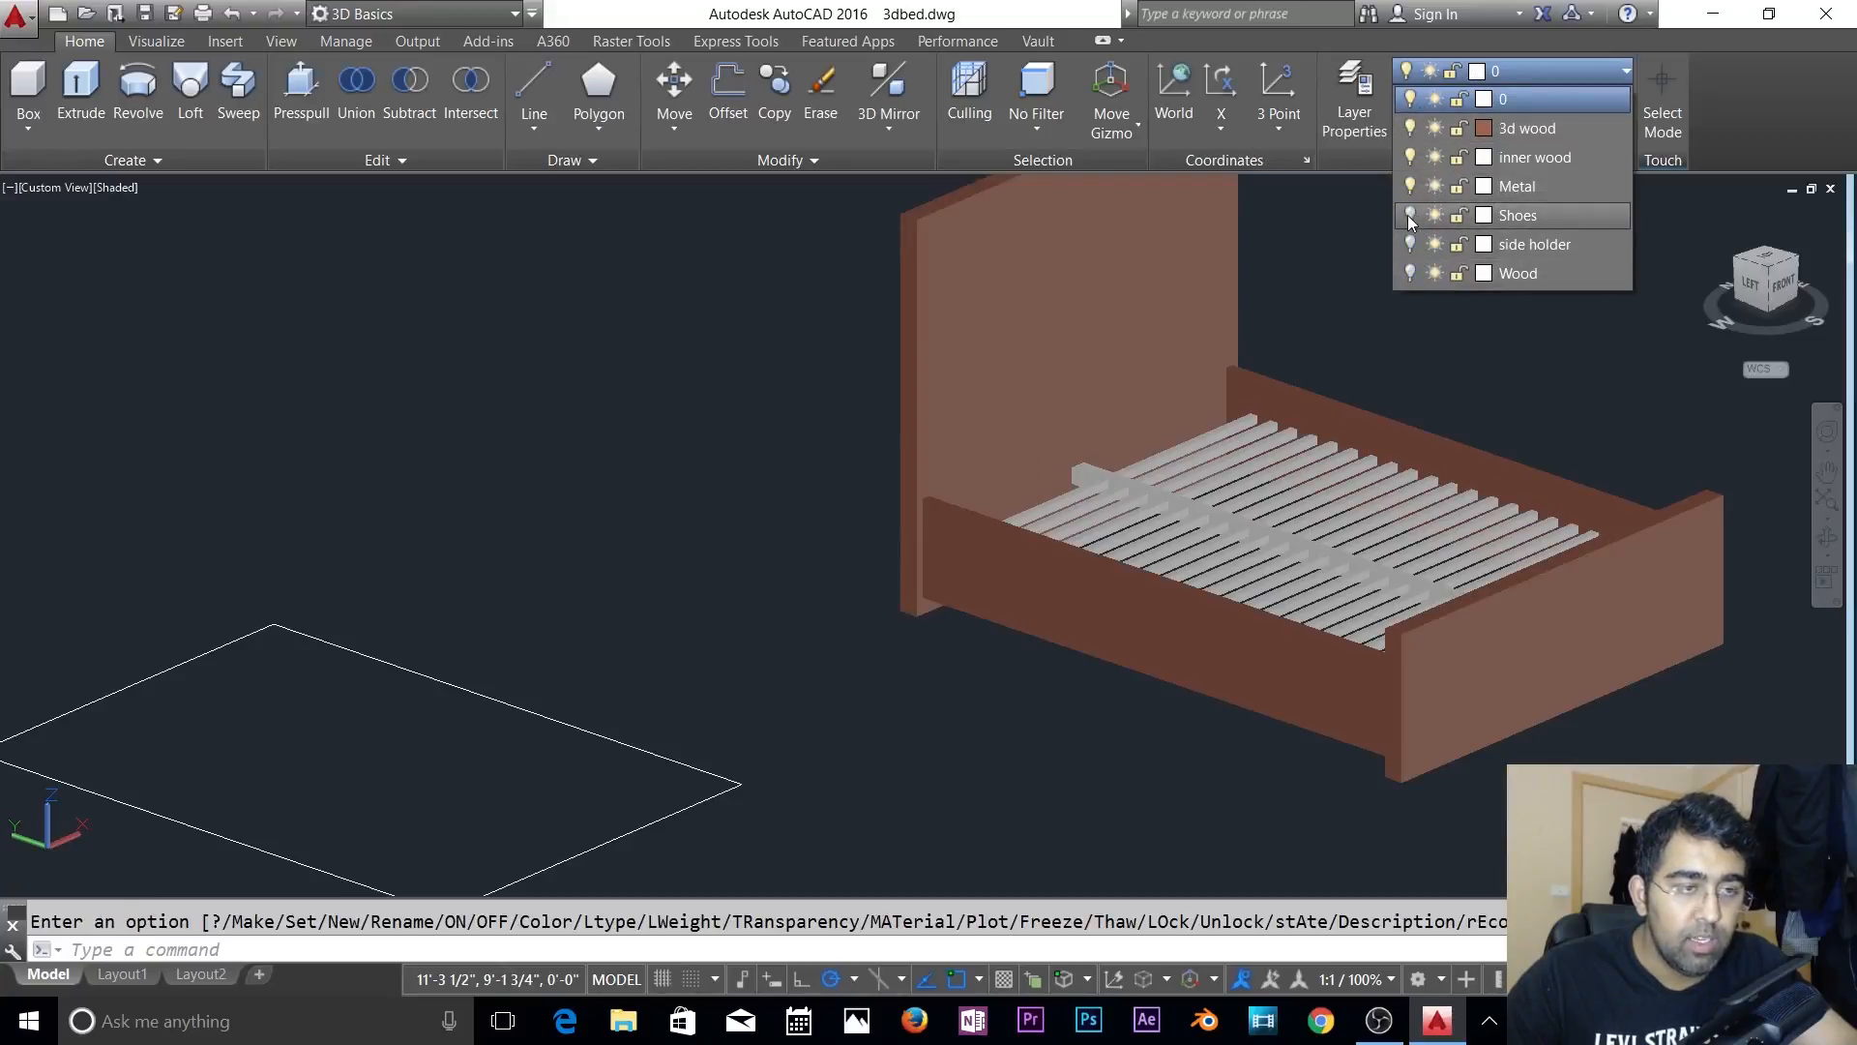
{"action": "left_click", "coordinate": [1411, 246]}
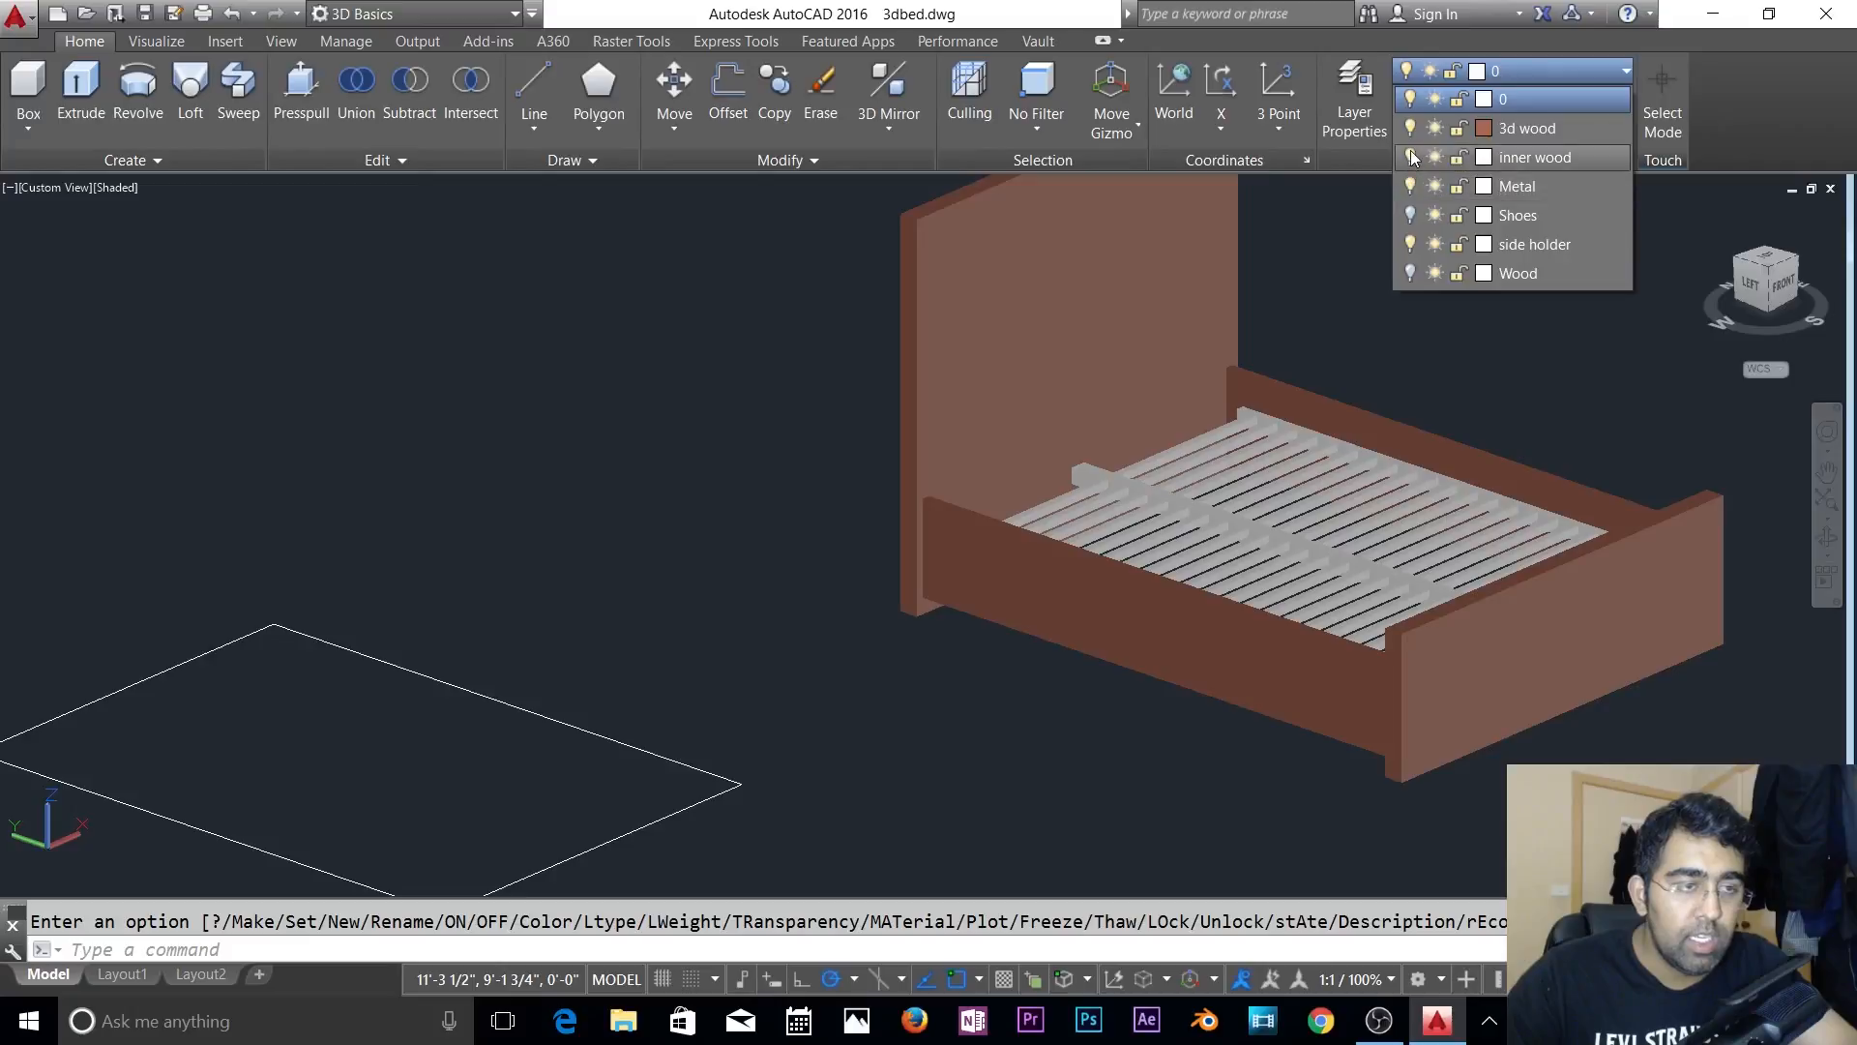
{"action": "left_click", "coordinate": [1411, 130]}
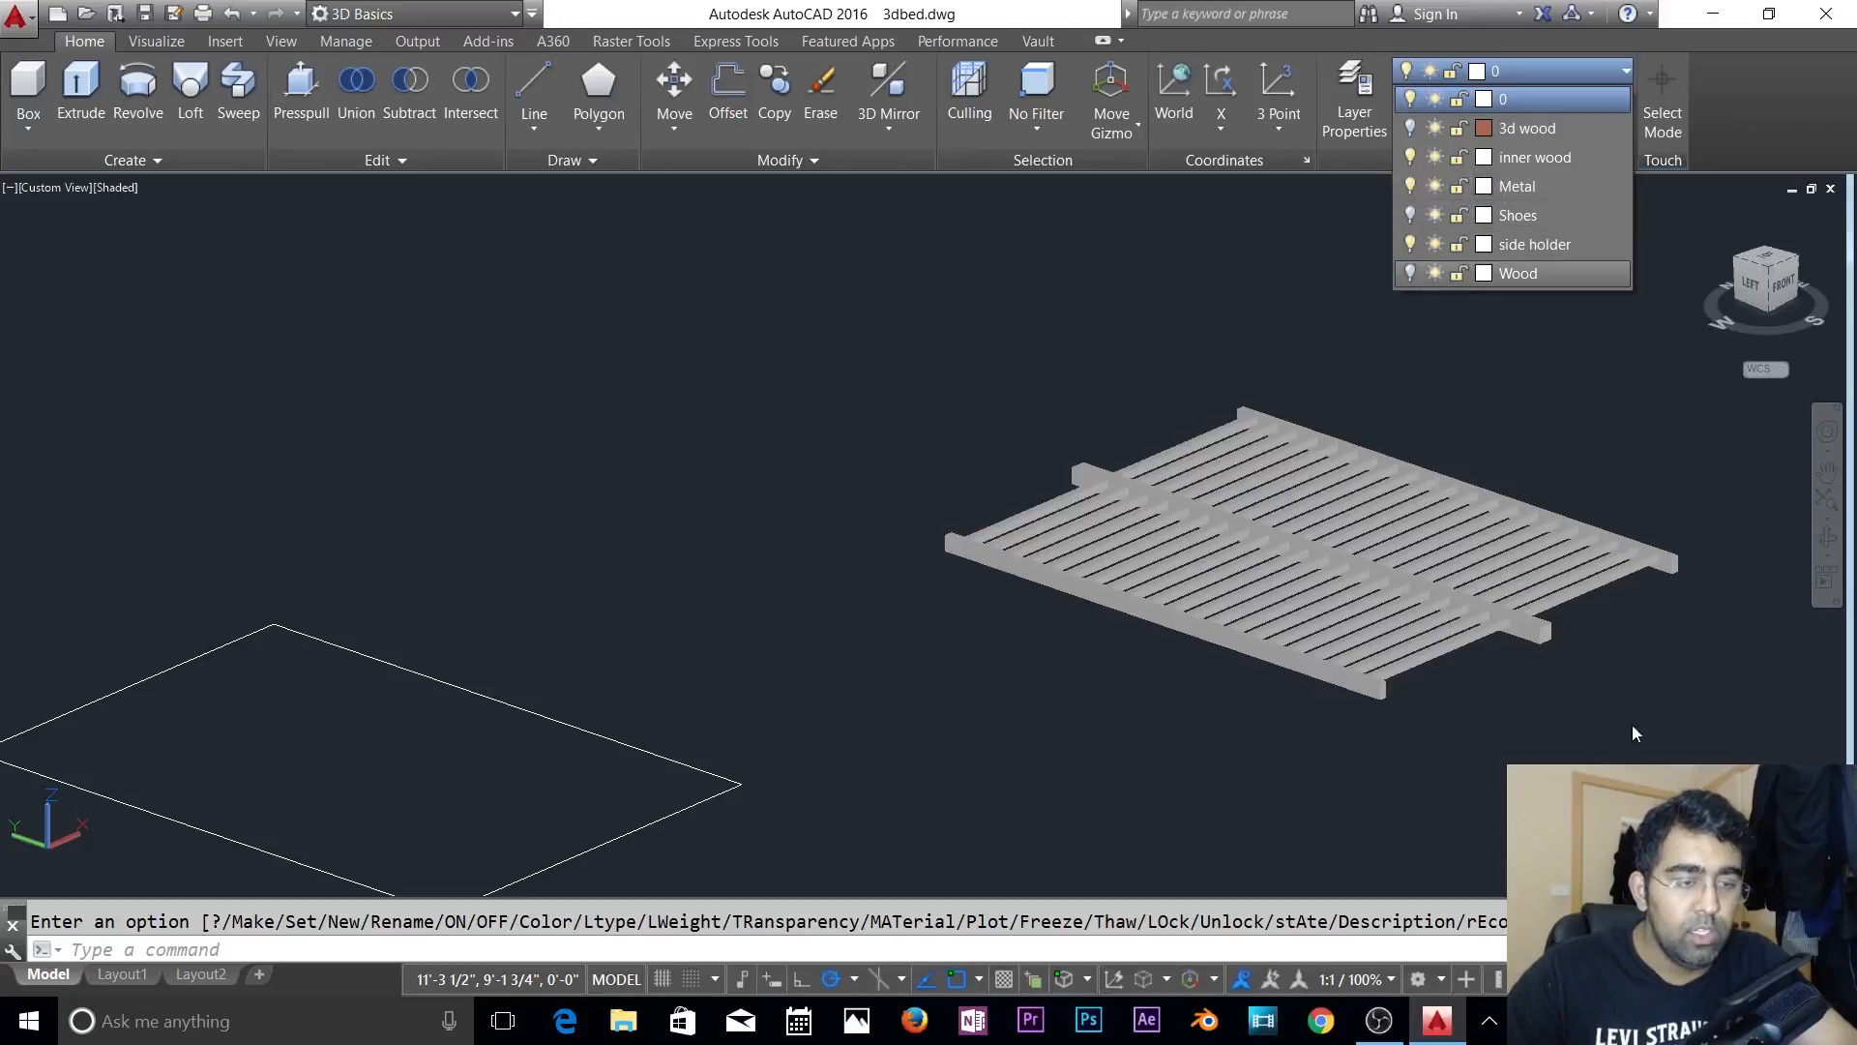
{"action": "key", "text": "Escape"}
- Erase the line running between the end of the side holder and the end of the metal support
{"action": "scroll", "coordinate": [1495, 655], "scroll_direction": "up", "scroll_amount": 5}
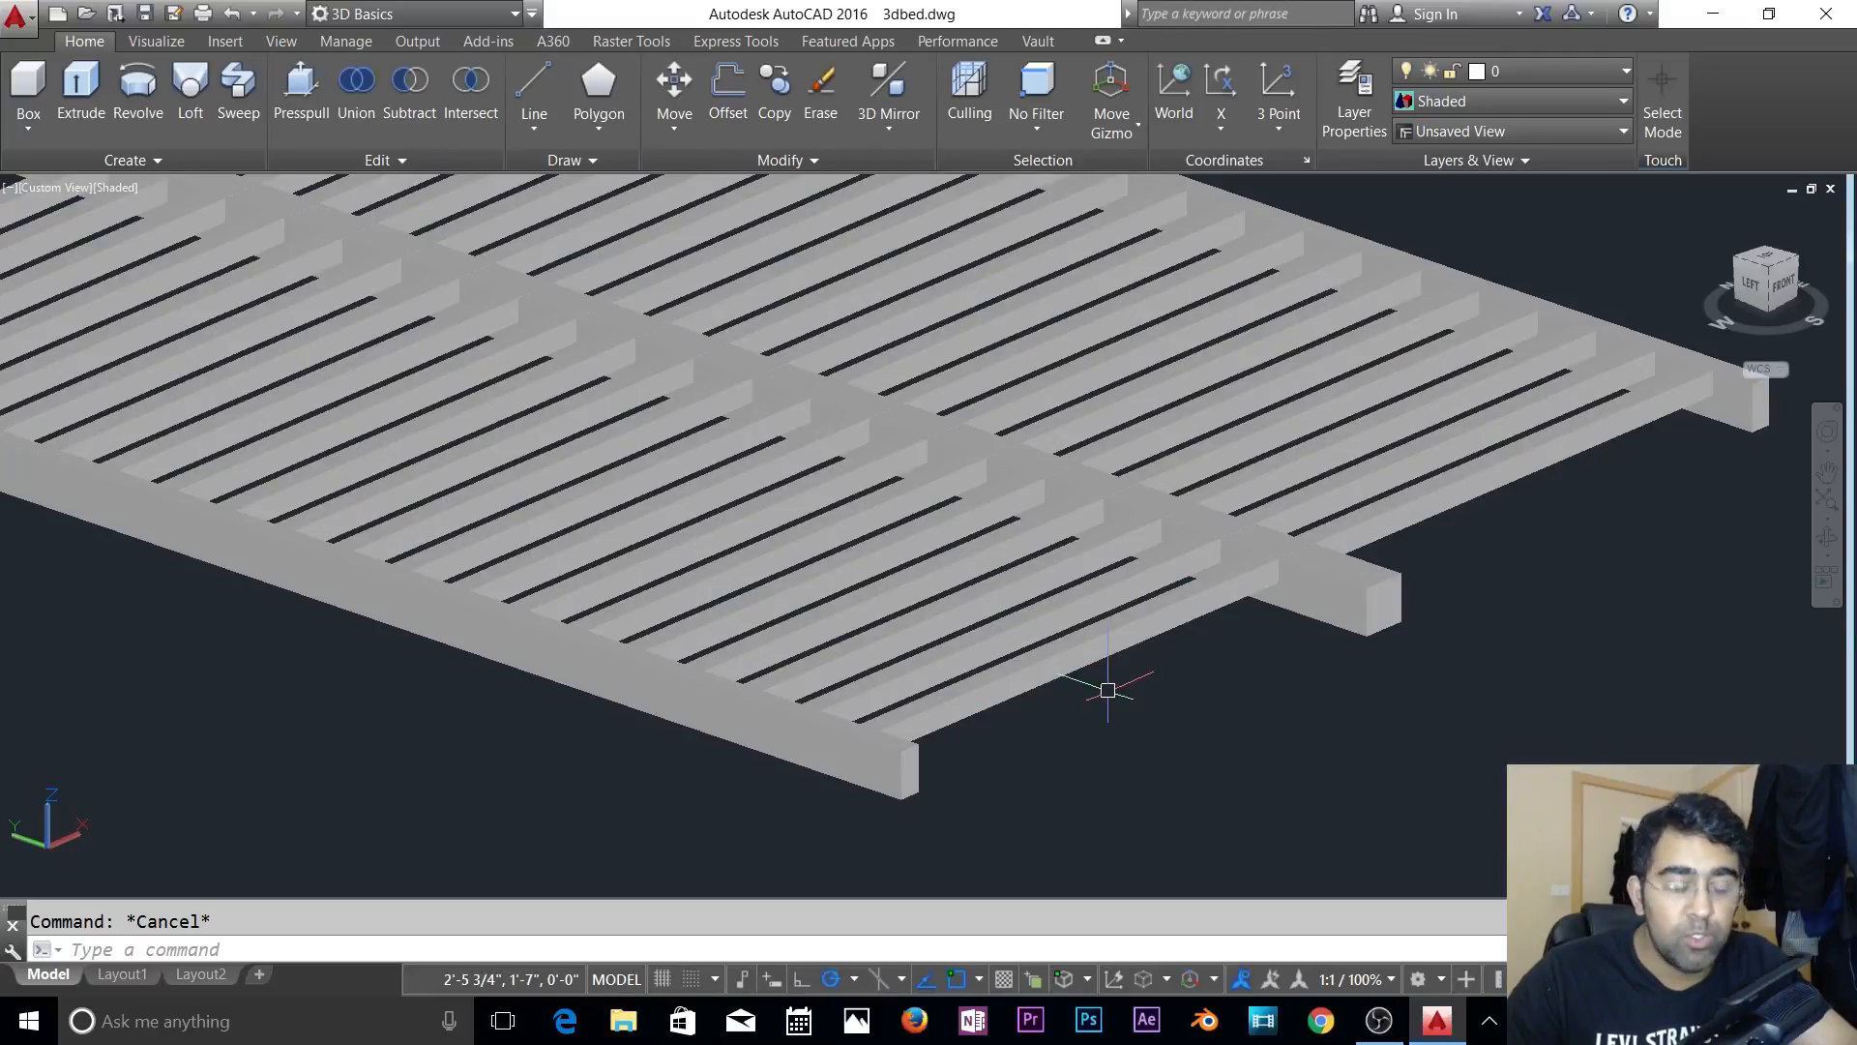
{"action": "left_click", "coordinate": [1020, 538]}
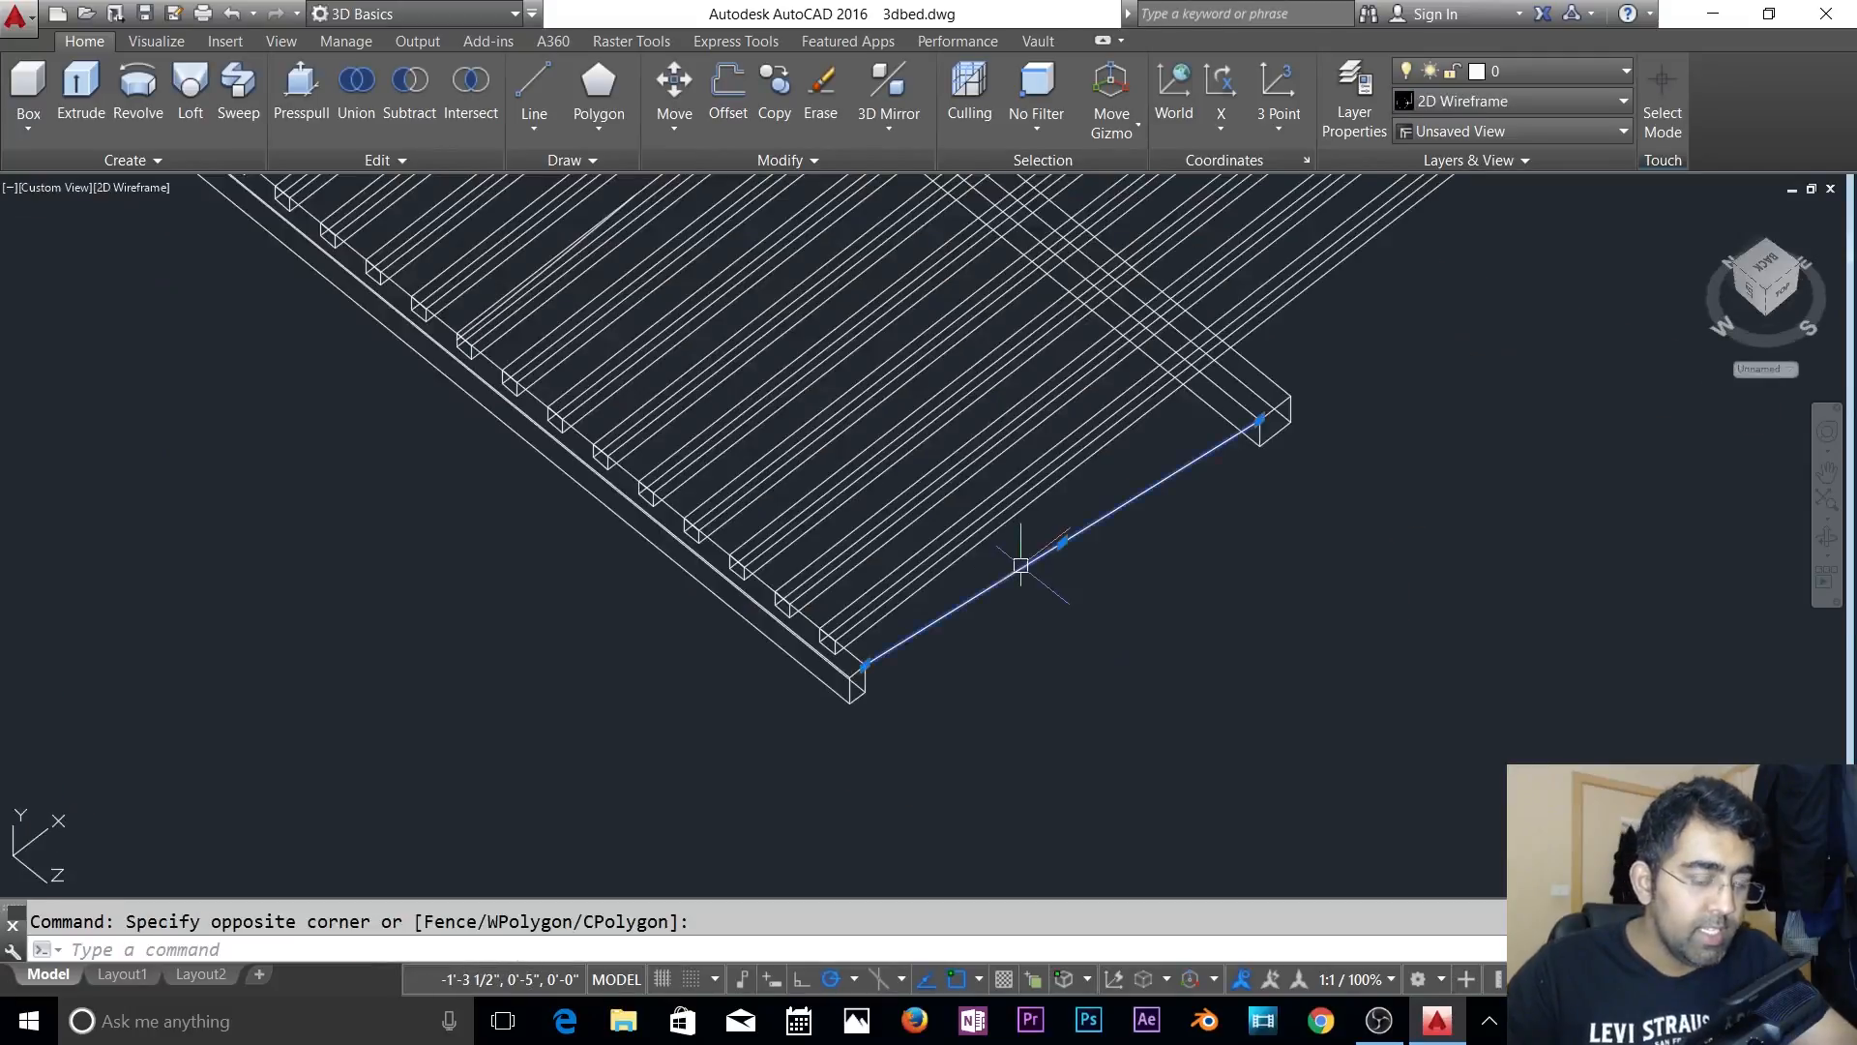
{"action": "left_click", "coordinate": [1028, 560]}
{"action": "key", "text": "Delete"}
{"action": "key", "text": "Escape"}
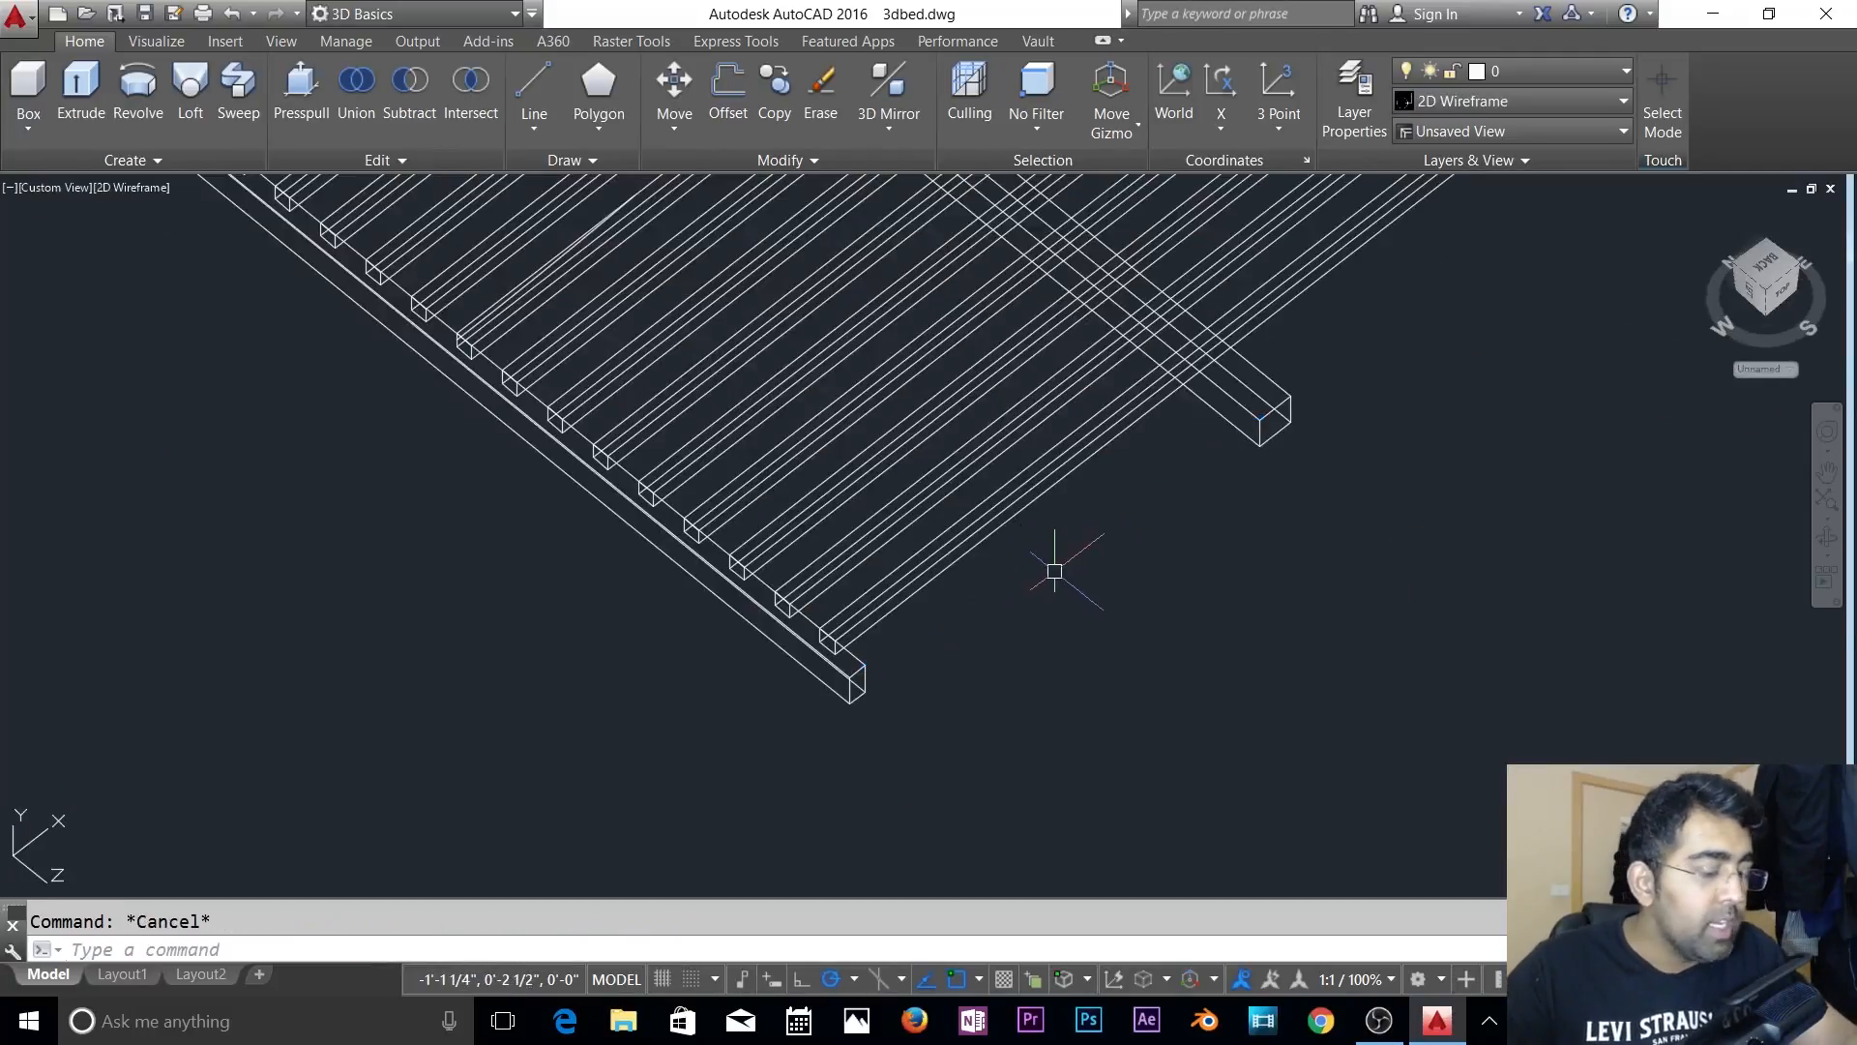
- Start a copy of the central metal support, using the lower corner of its end as the base point
{"action": "type", "text": "co"}
{"action": "key", "text": "Return"}
{"action": "left_click", "coordinate": [1228, 419]}
{"action": "key", "text": "Return"}
{"action": "left_click", "coordinate": [1260, 444]}
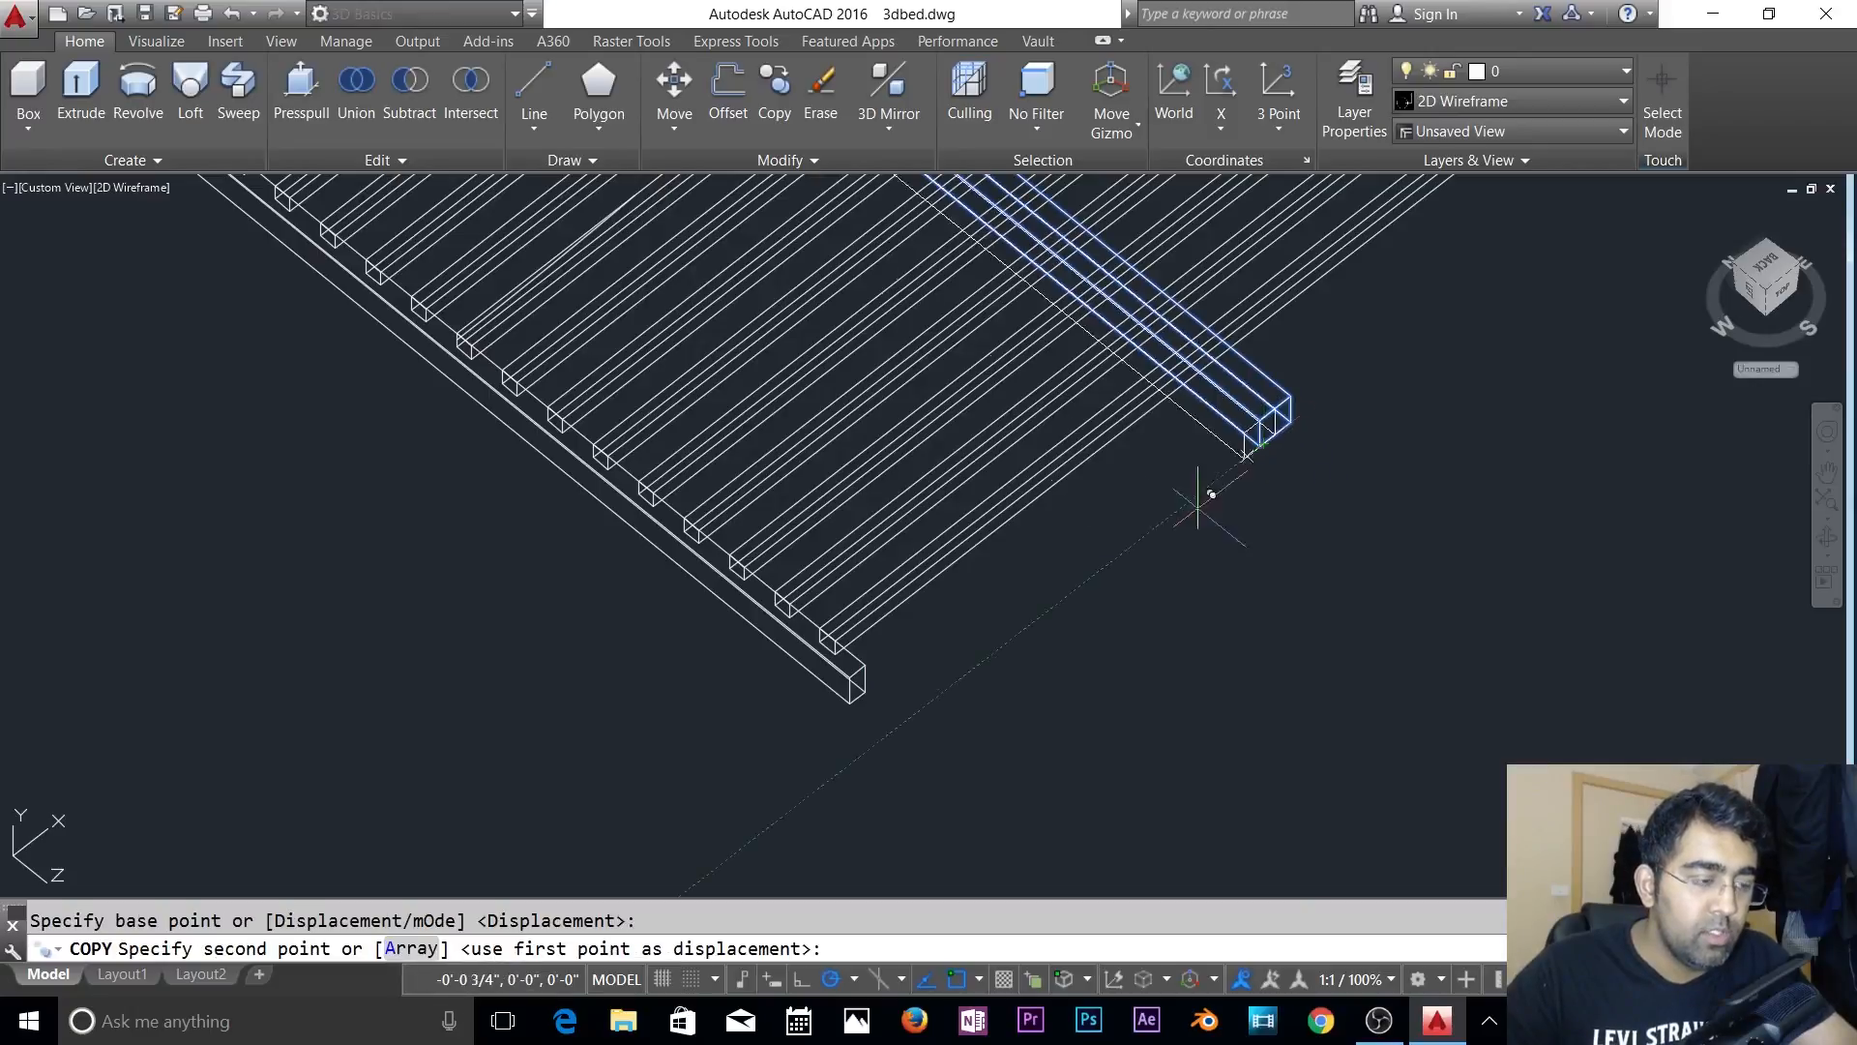
- Place the centre beam's copy against the outer side rail with Ortho on, and switch to the 3D Modeling workspace
{"action": "key", "text": "F8"}
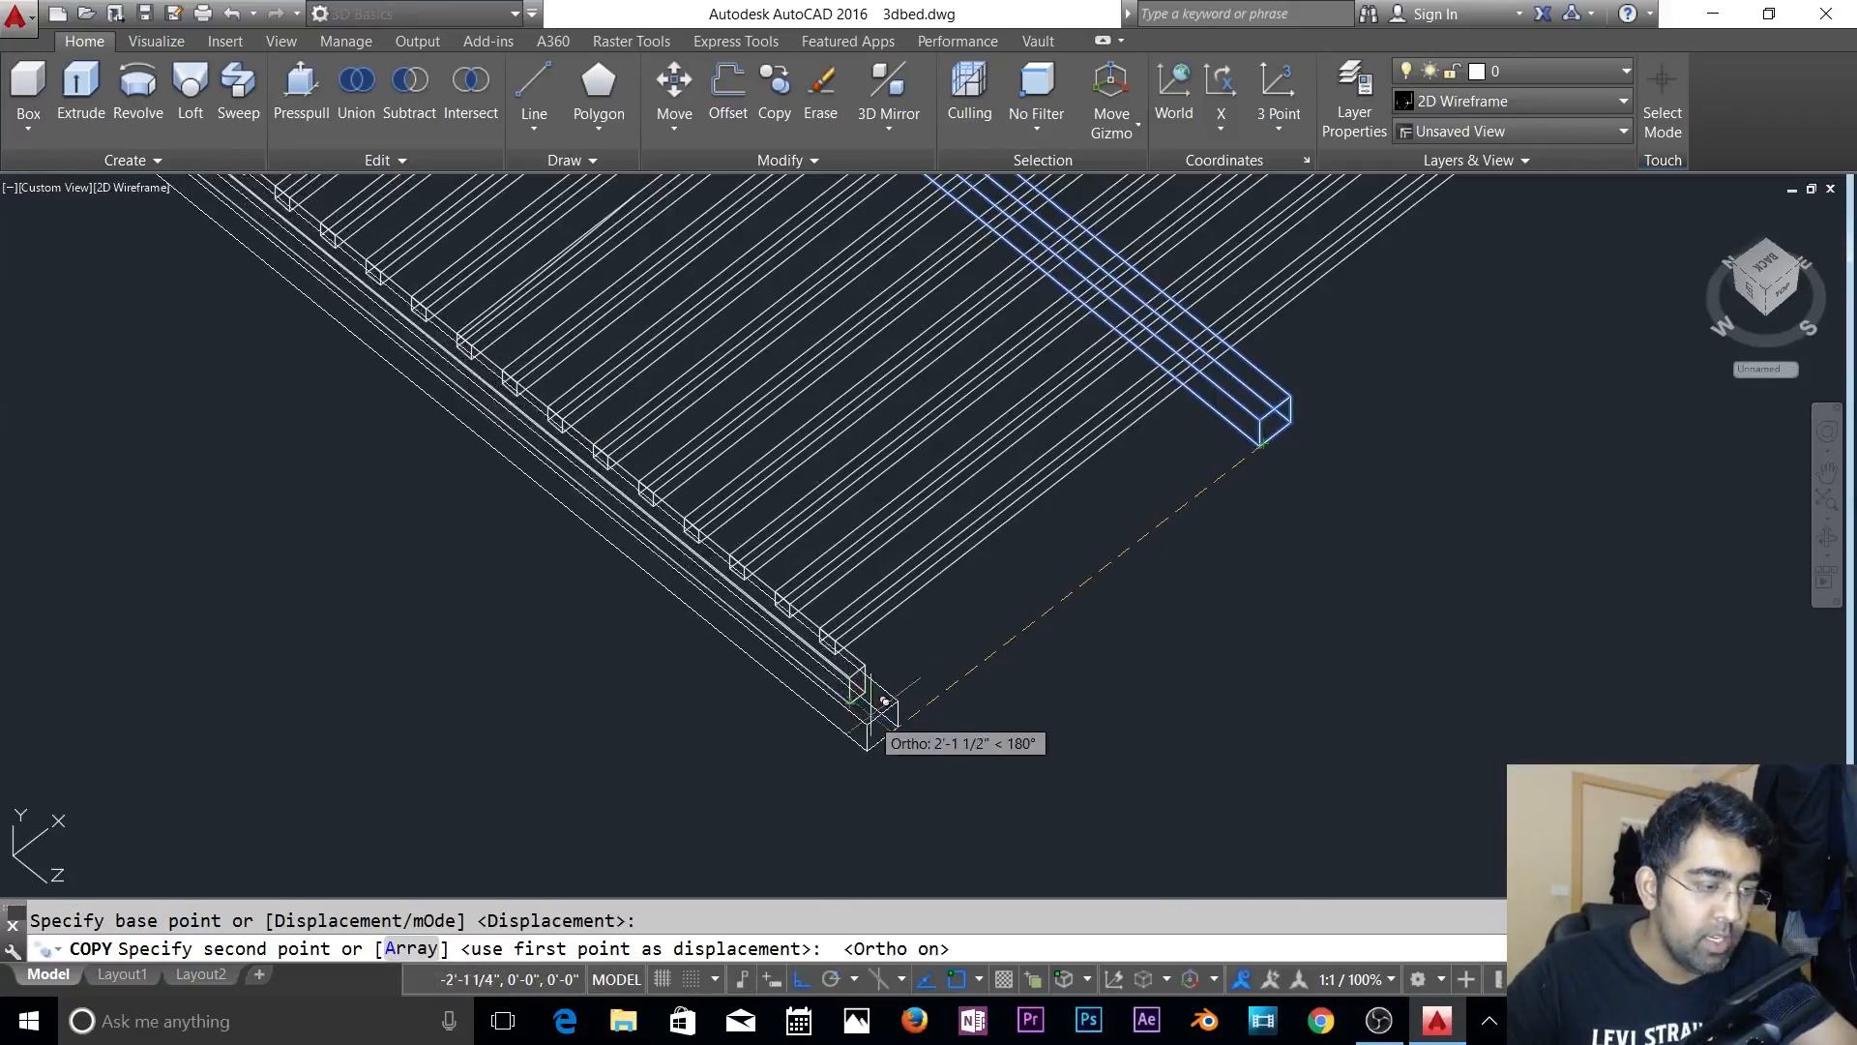
{"action": "left_click", "coordinate": [894, 743]}
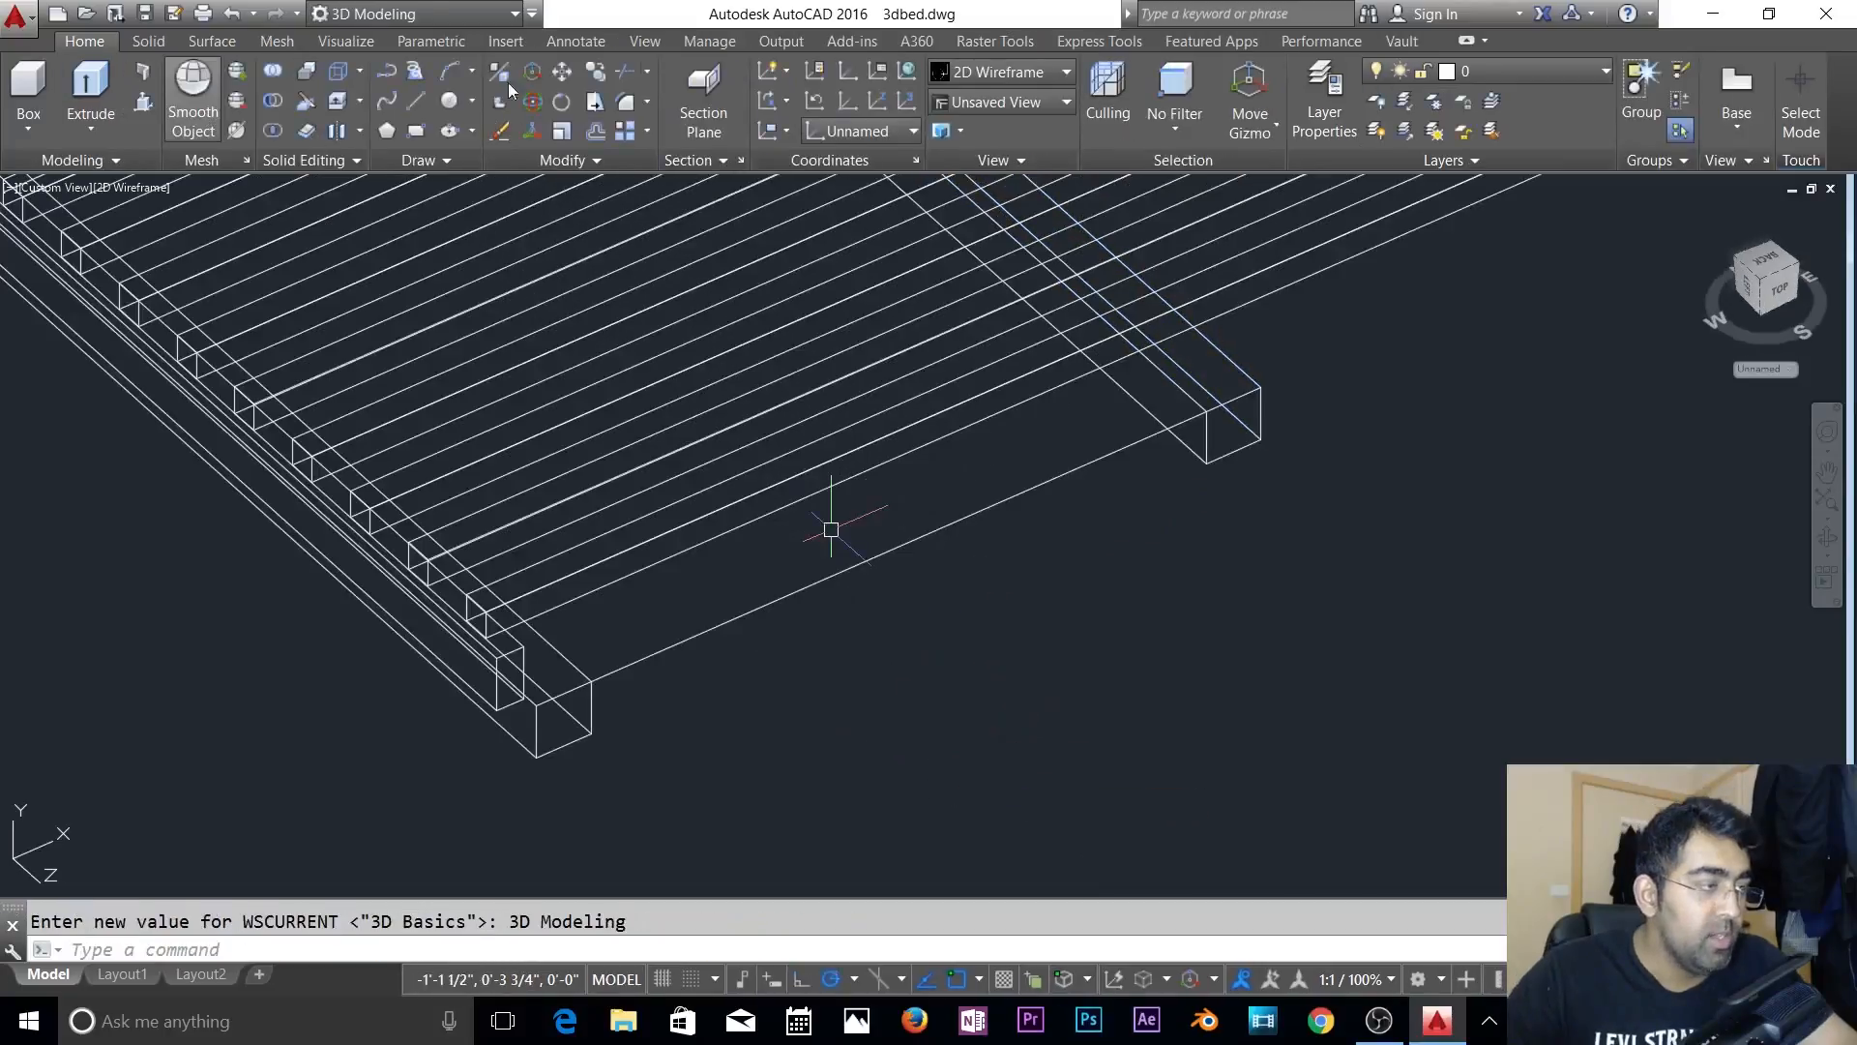
{"action": "left_click", "coordinate": [415, 14]}
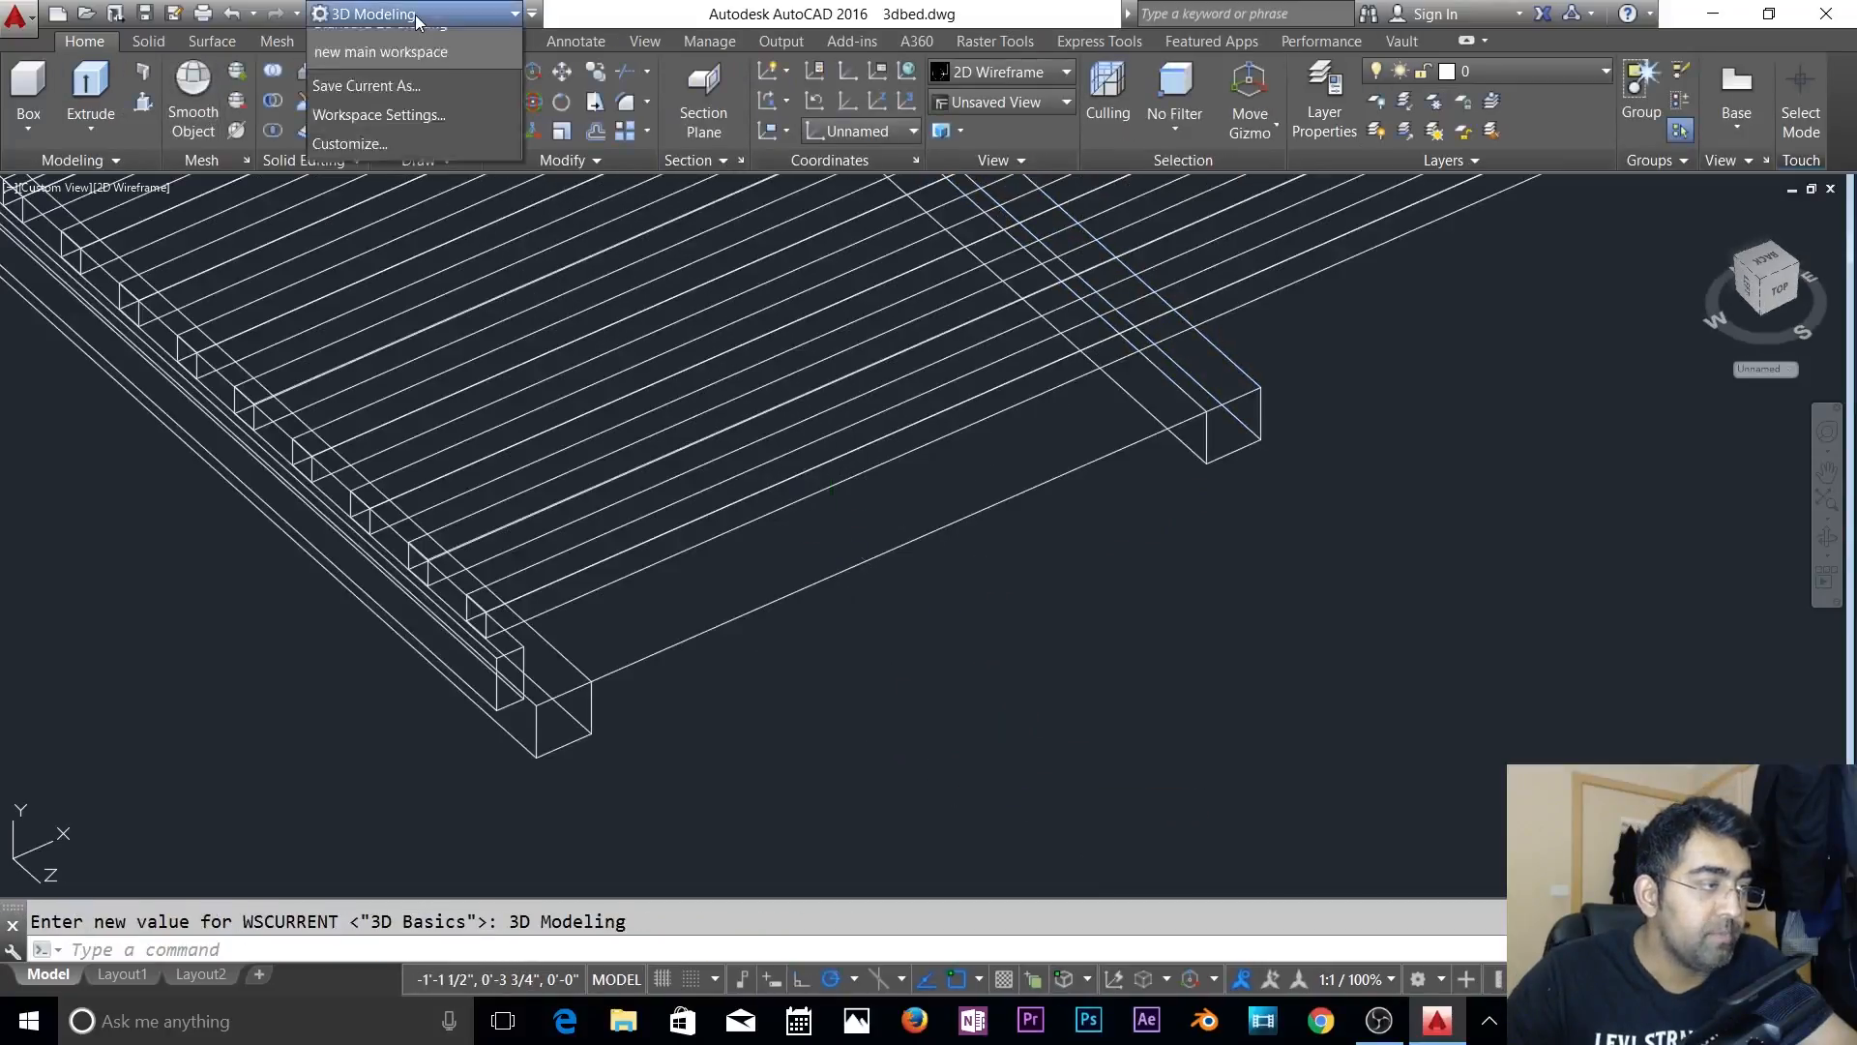
{"action": "left_click", "coordinate": [415, 15]}
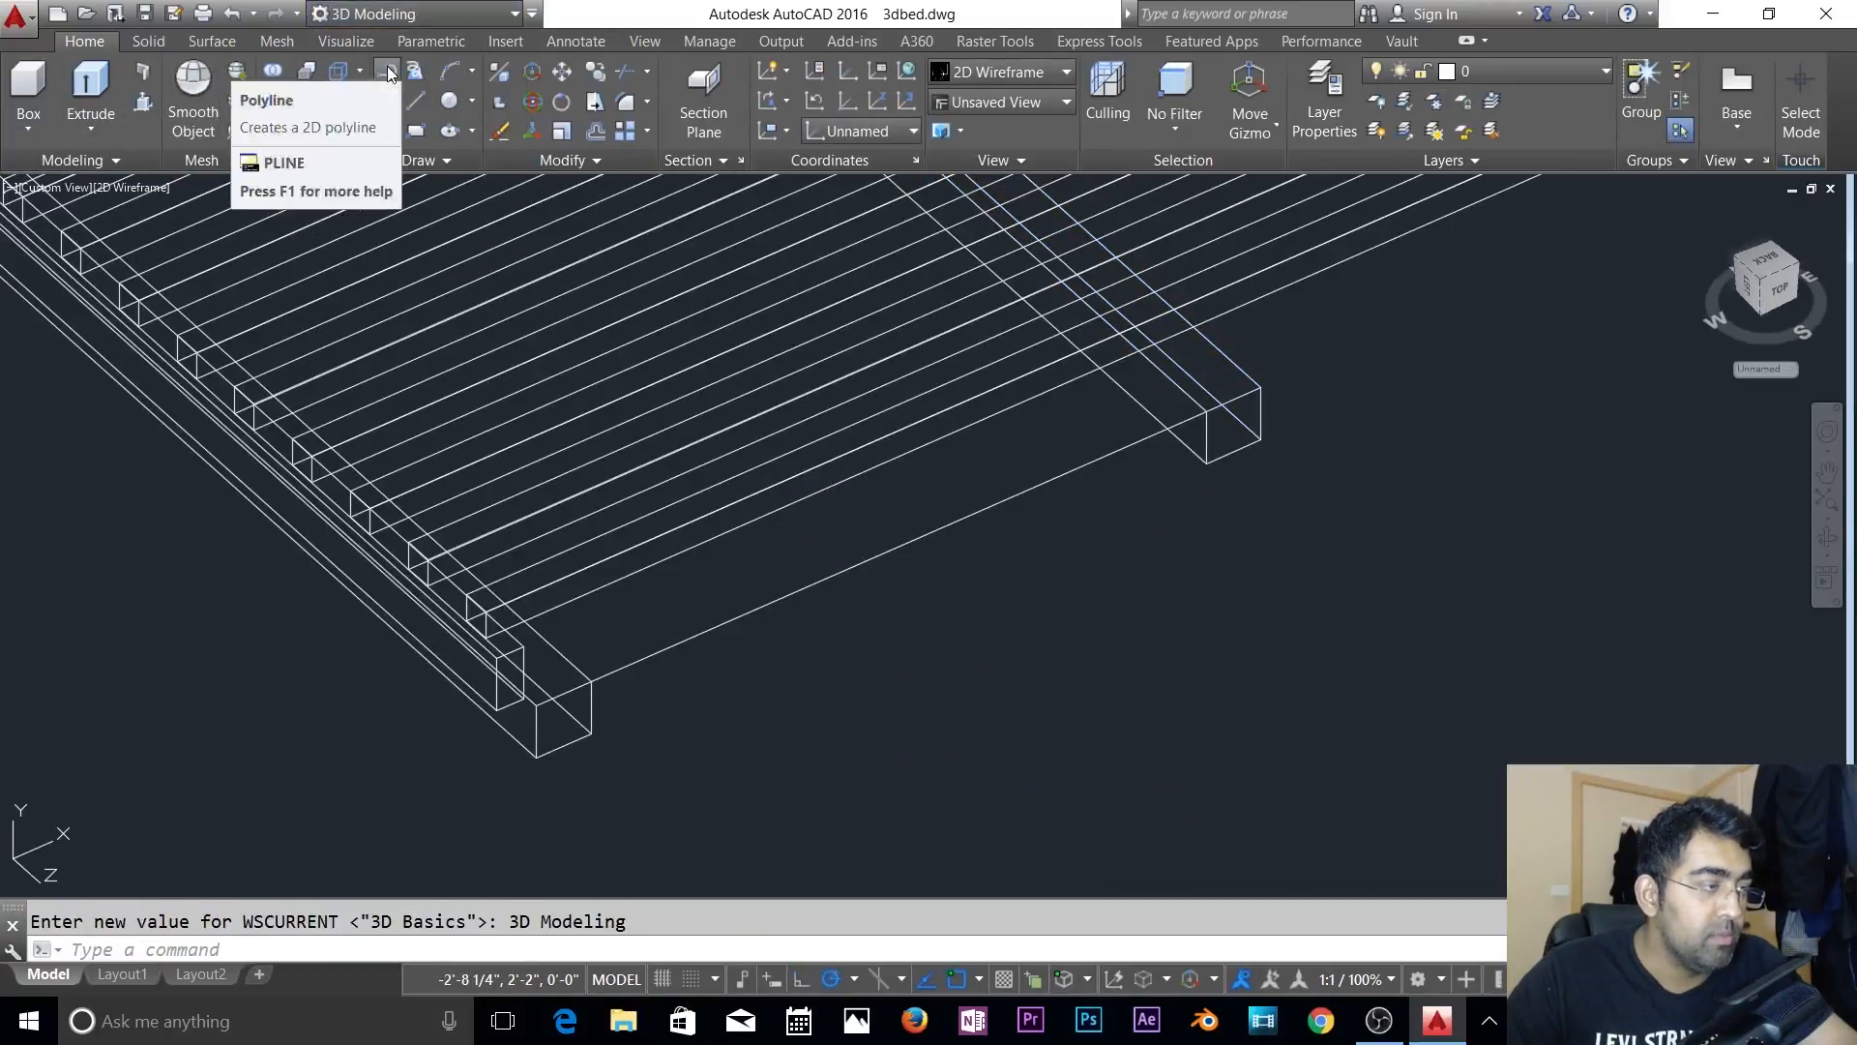
- Draw a closed polyline between the two beam ends, from edge midpoint over a raised middle vertex to the other midpoint, returning along the bottom corners
{"action": "left_click", "coordinate": [388, 73]}
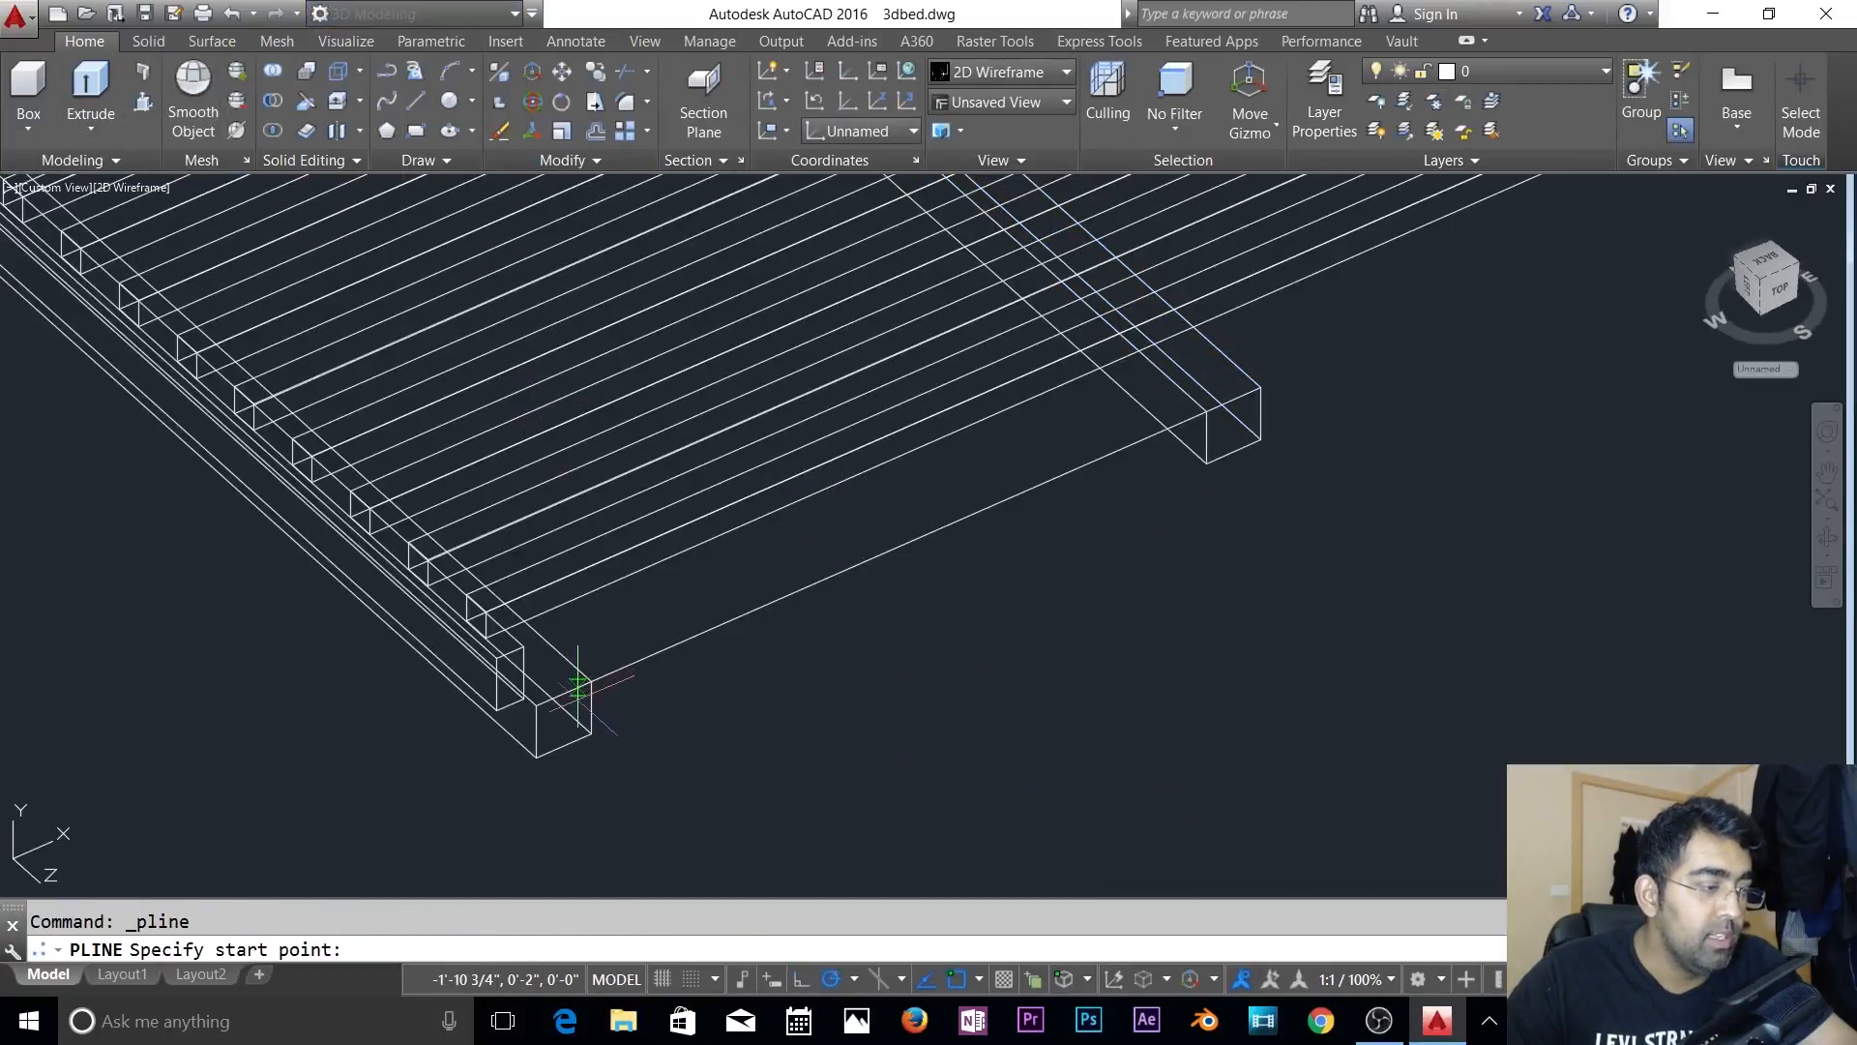
{"action": "left_click", "coordinate": [980, 978]}
{"action": "left_click", "coordinate": [586, 712]}
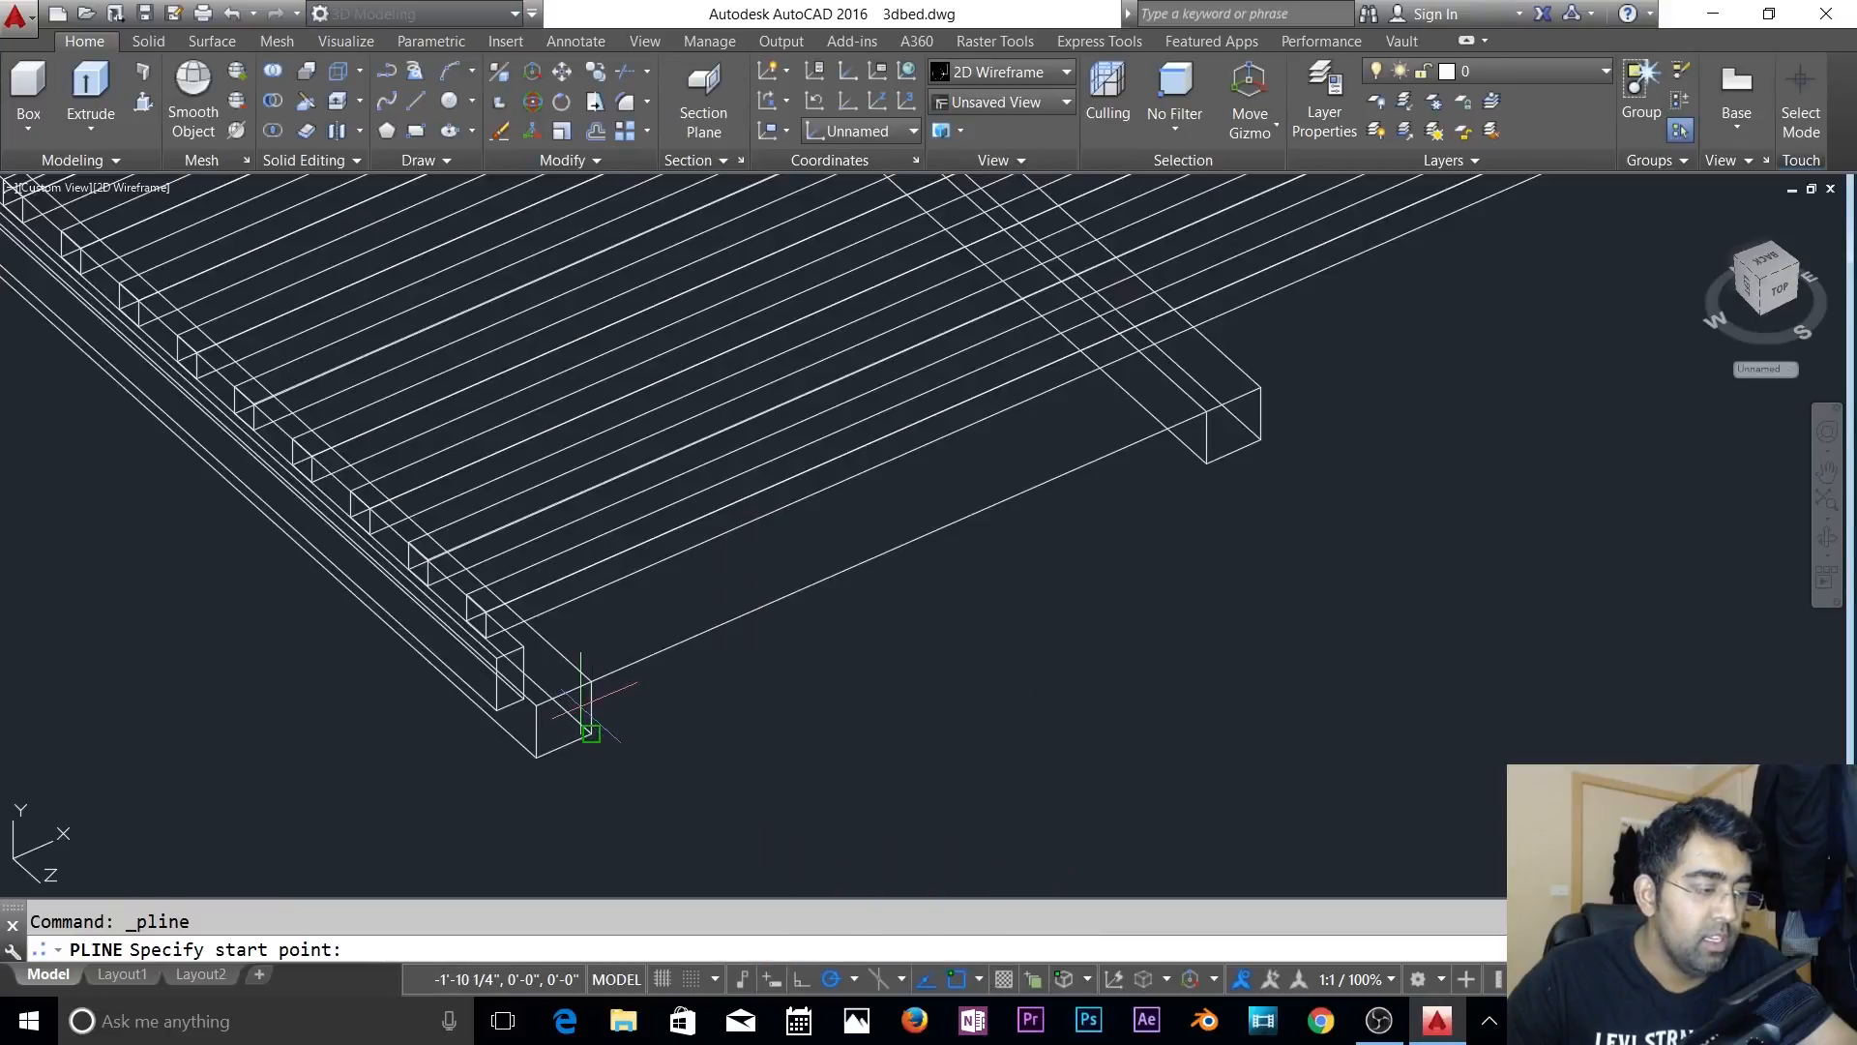
{"action": "left_click", "coordinate": [587, 711]}
{"action": "left_click", "coordinate": [907, 548]}
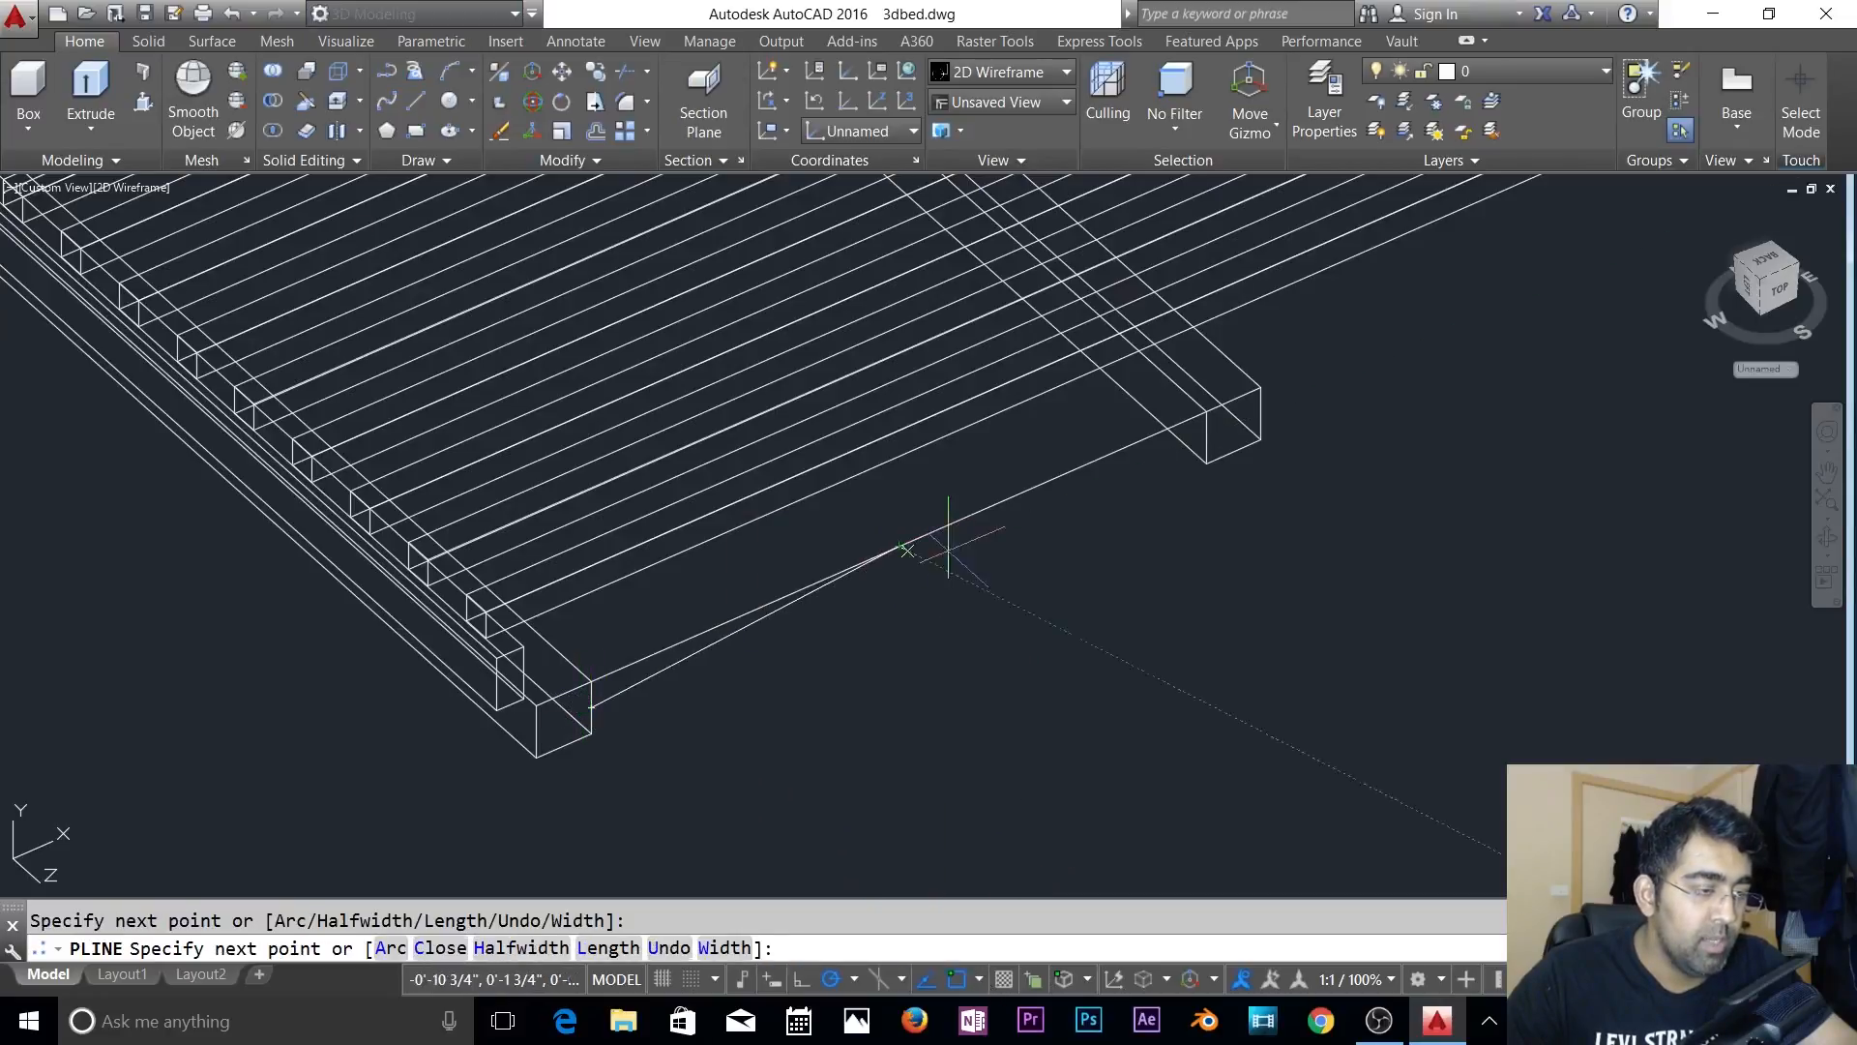
{"action": "left_click", "coordinate": [1205, 438]}
{"action": "scroll", "coordinate": [1261, 463], "scroll_direction": "up", "scroll_amount": 4}
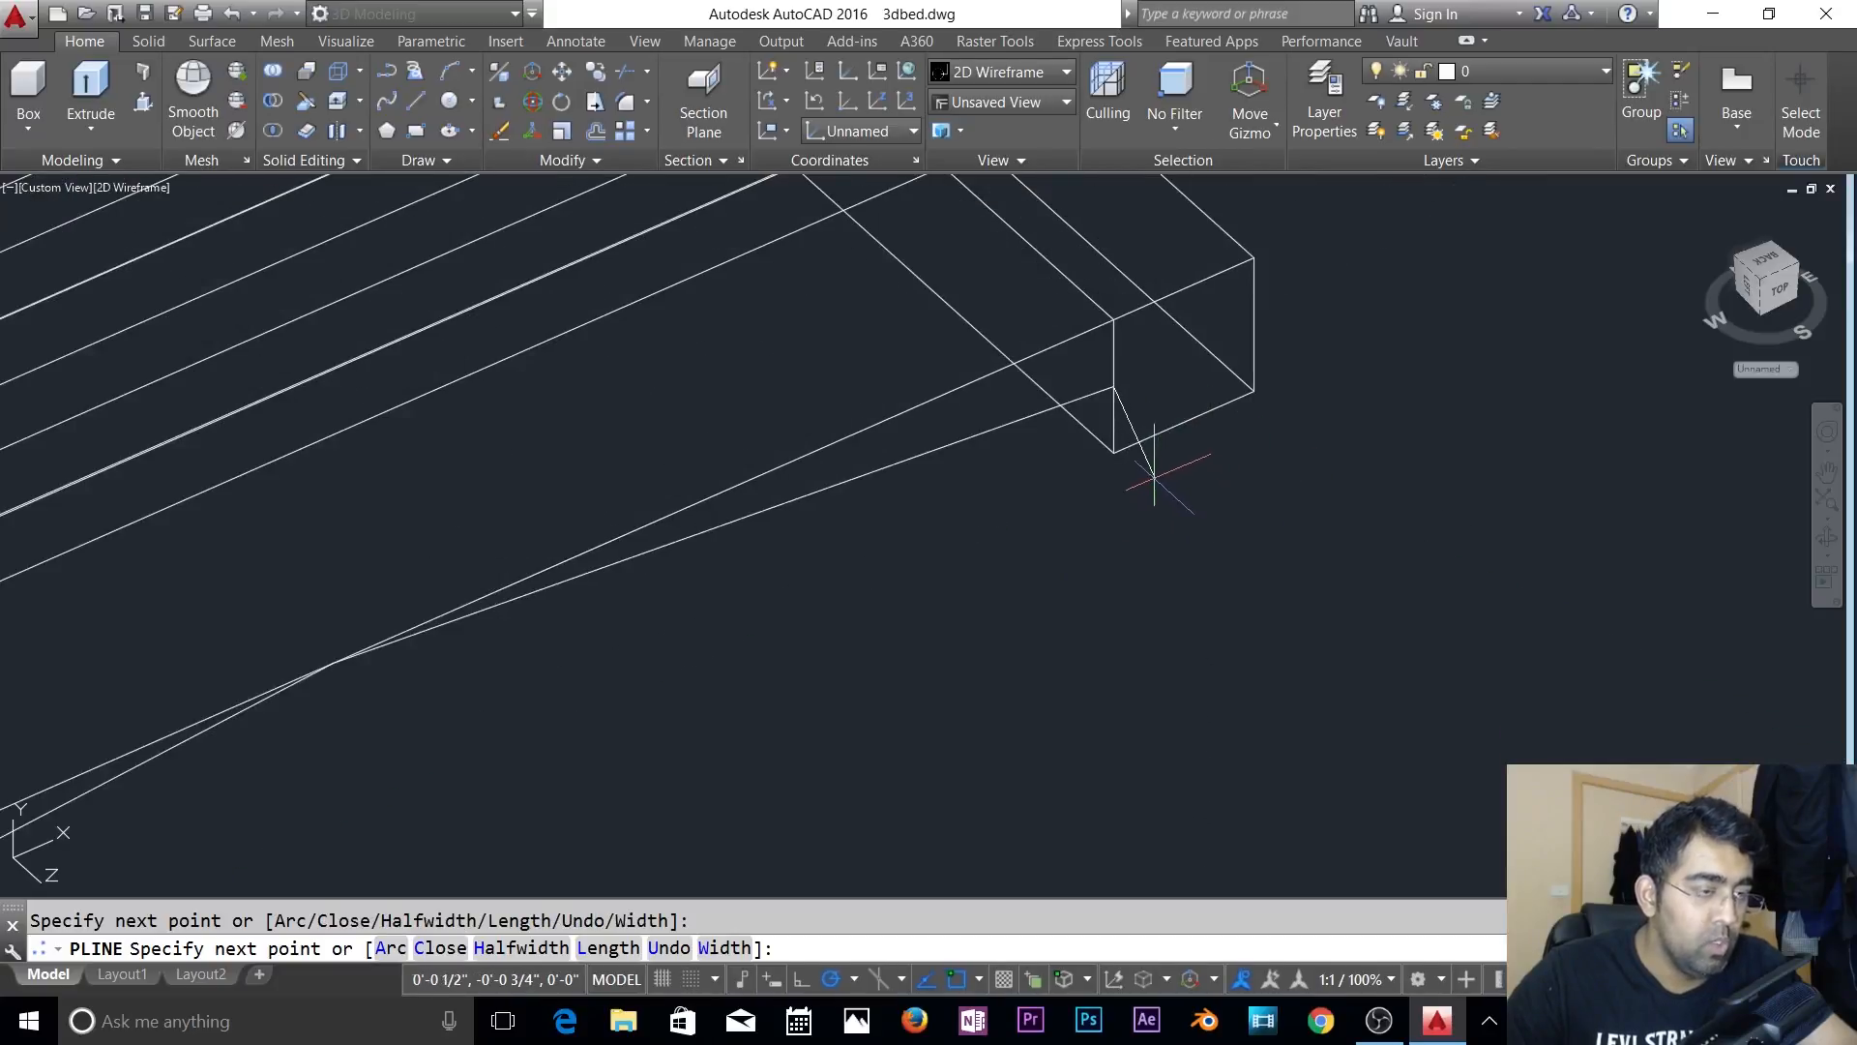
{"action": "scroll", "coordinate": [1108, 447], "scroll_direction": "down", "scroll_amount": 4}
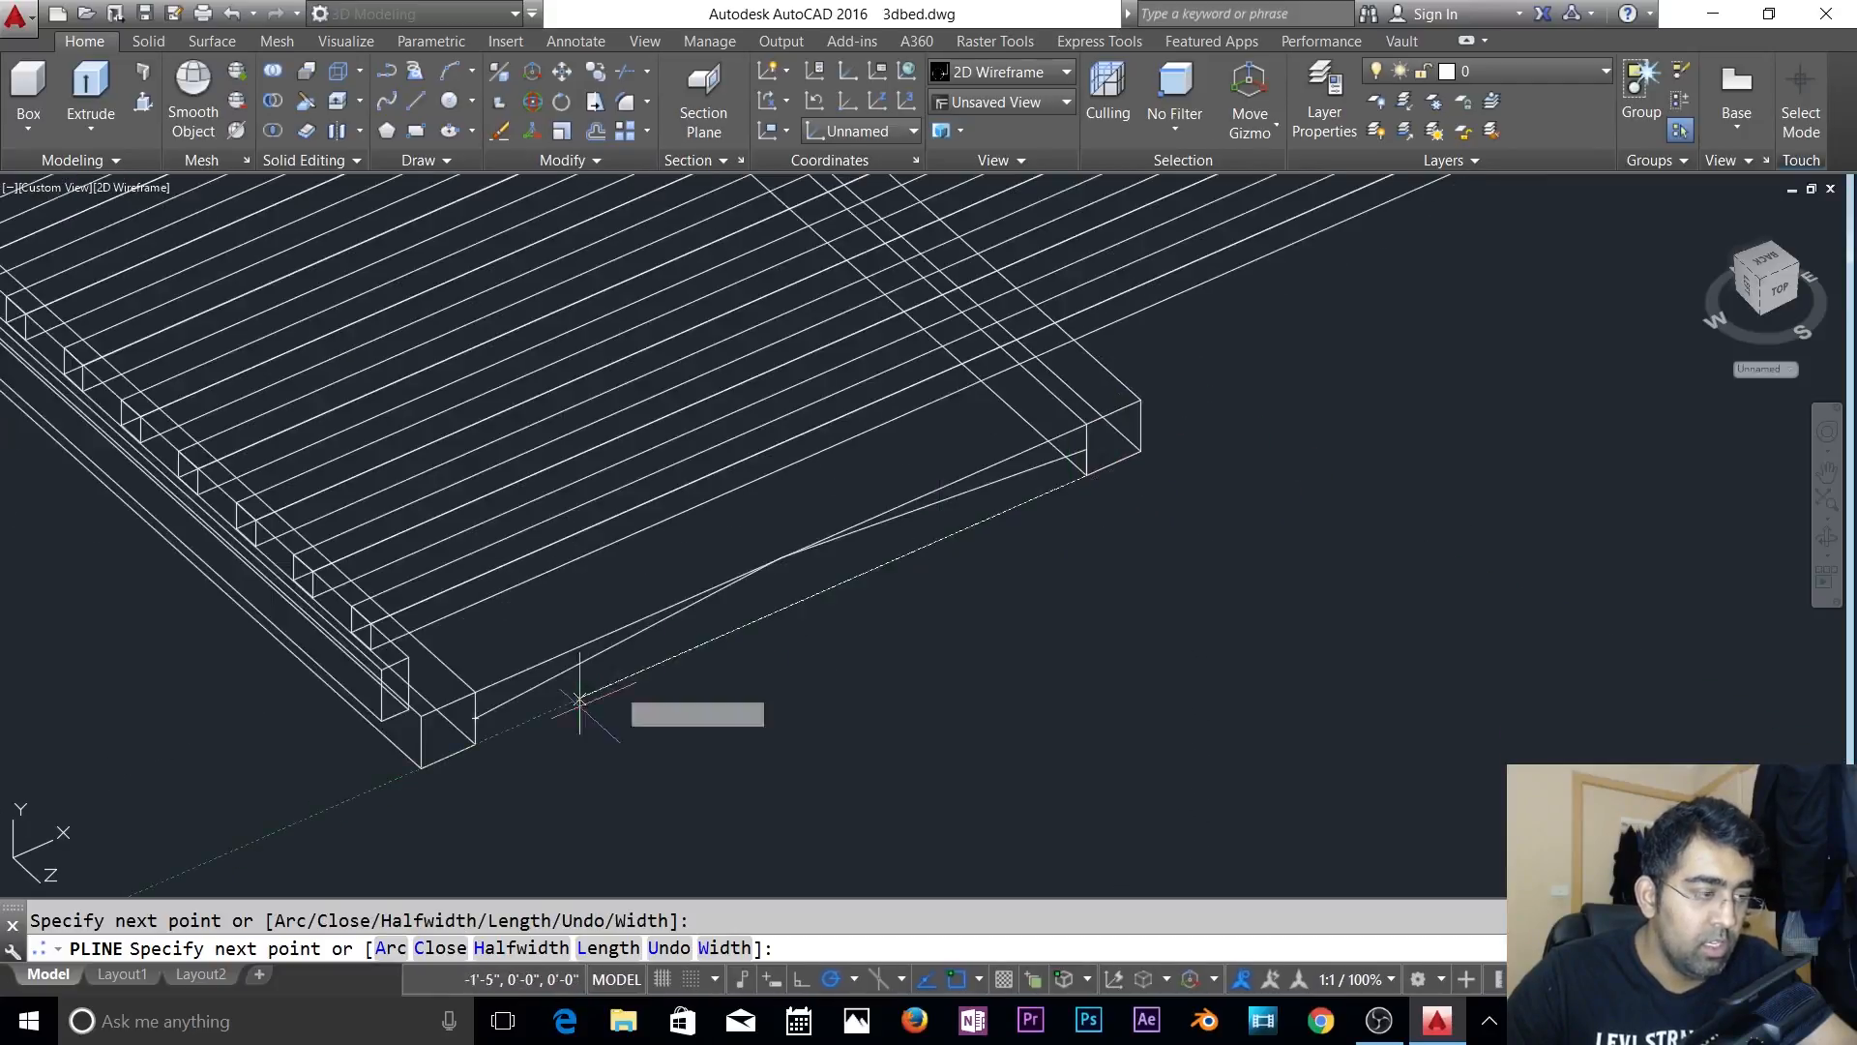
{"action": "left_click", "coordinate": [475, 718]}
{"action": "type", "text": "c"}
{"action": "key", "text": "Return"}
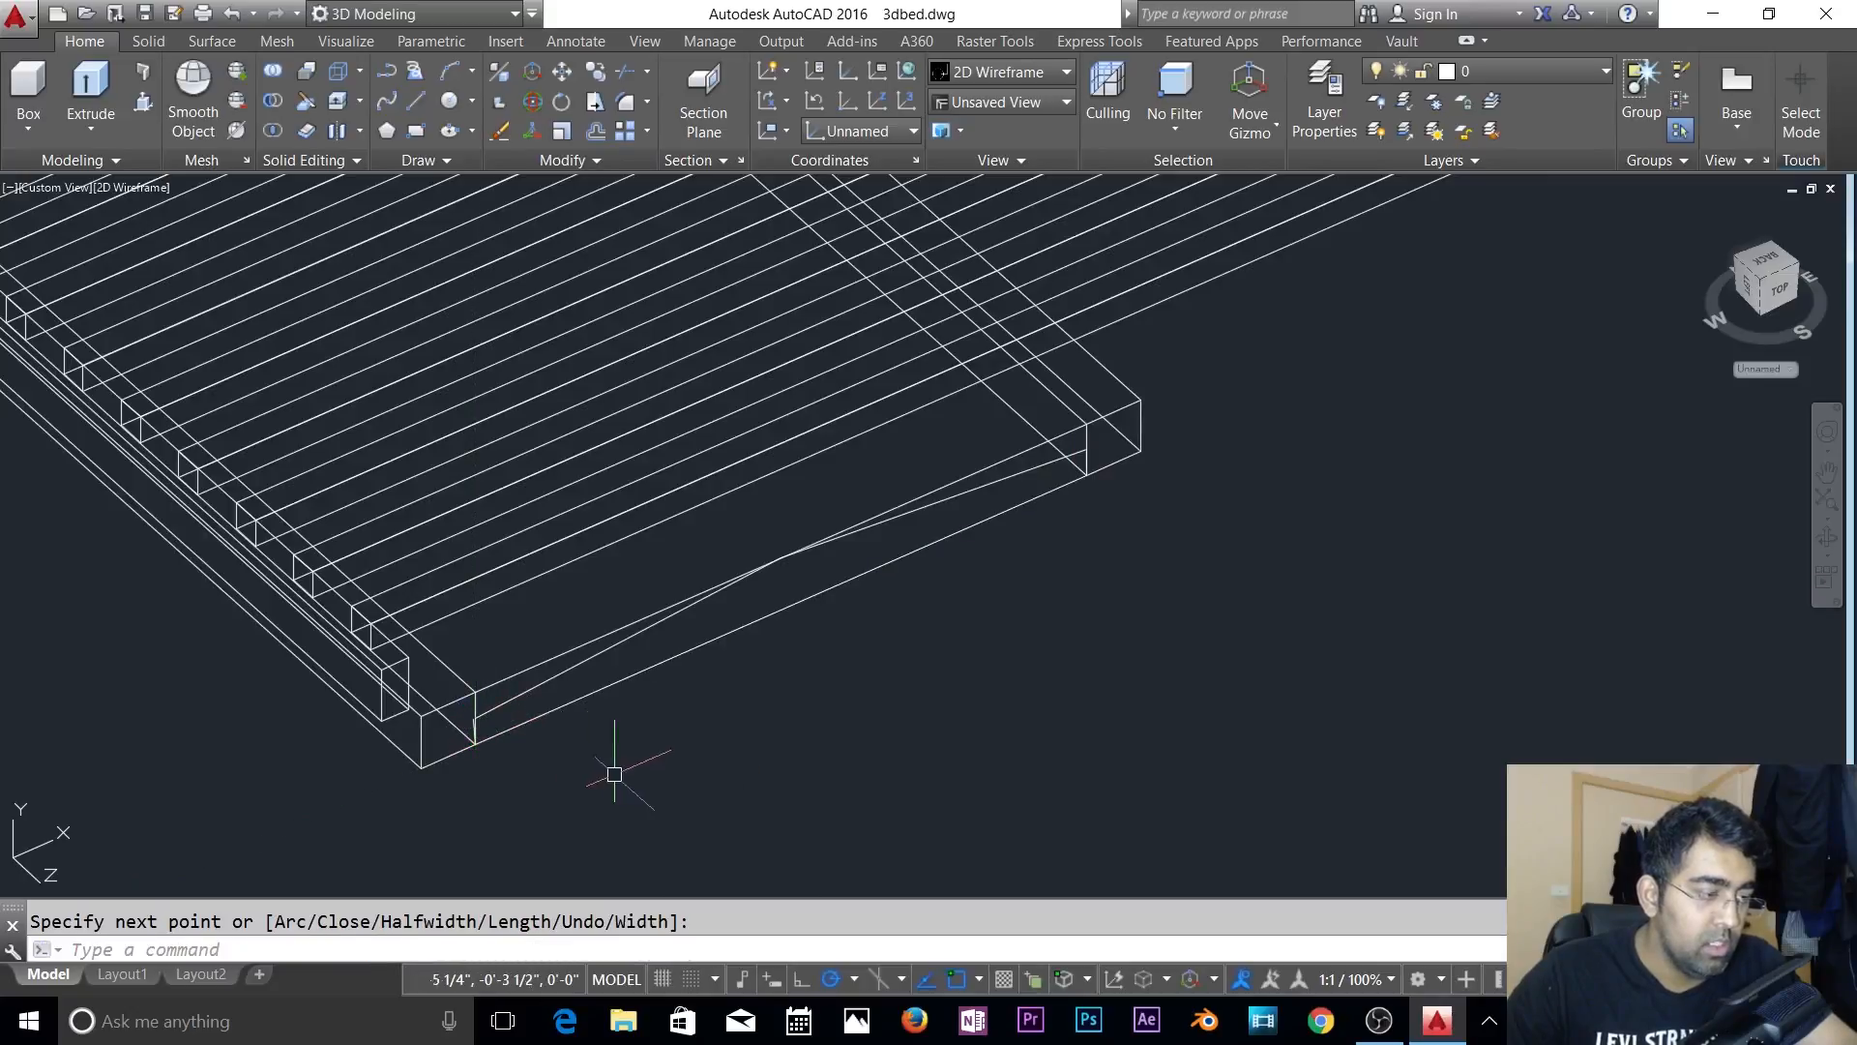
{"action": "scroll", "coordinate": [613, 771], "scroll_direction": "up", "scroll_amount": 2}
{"action": "left_click", "coordinate": [560, 642]}
{"action": "left_click", "coordinate": [537, 600]}
{"action": "mouse_move", "coordinate": [919, 431]}
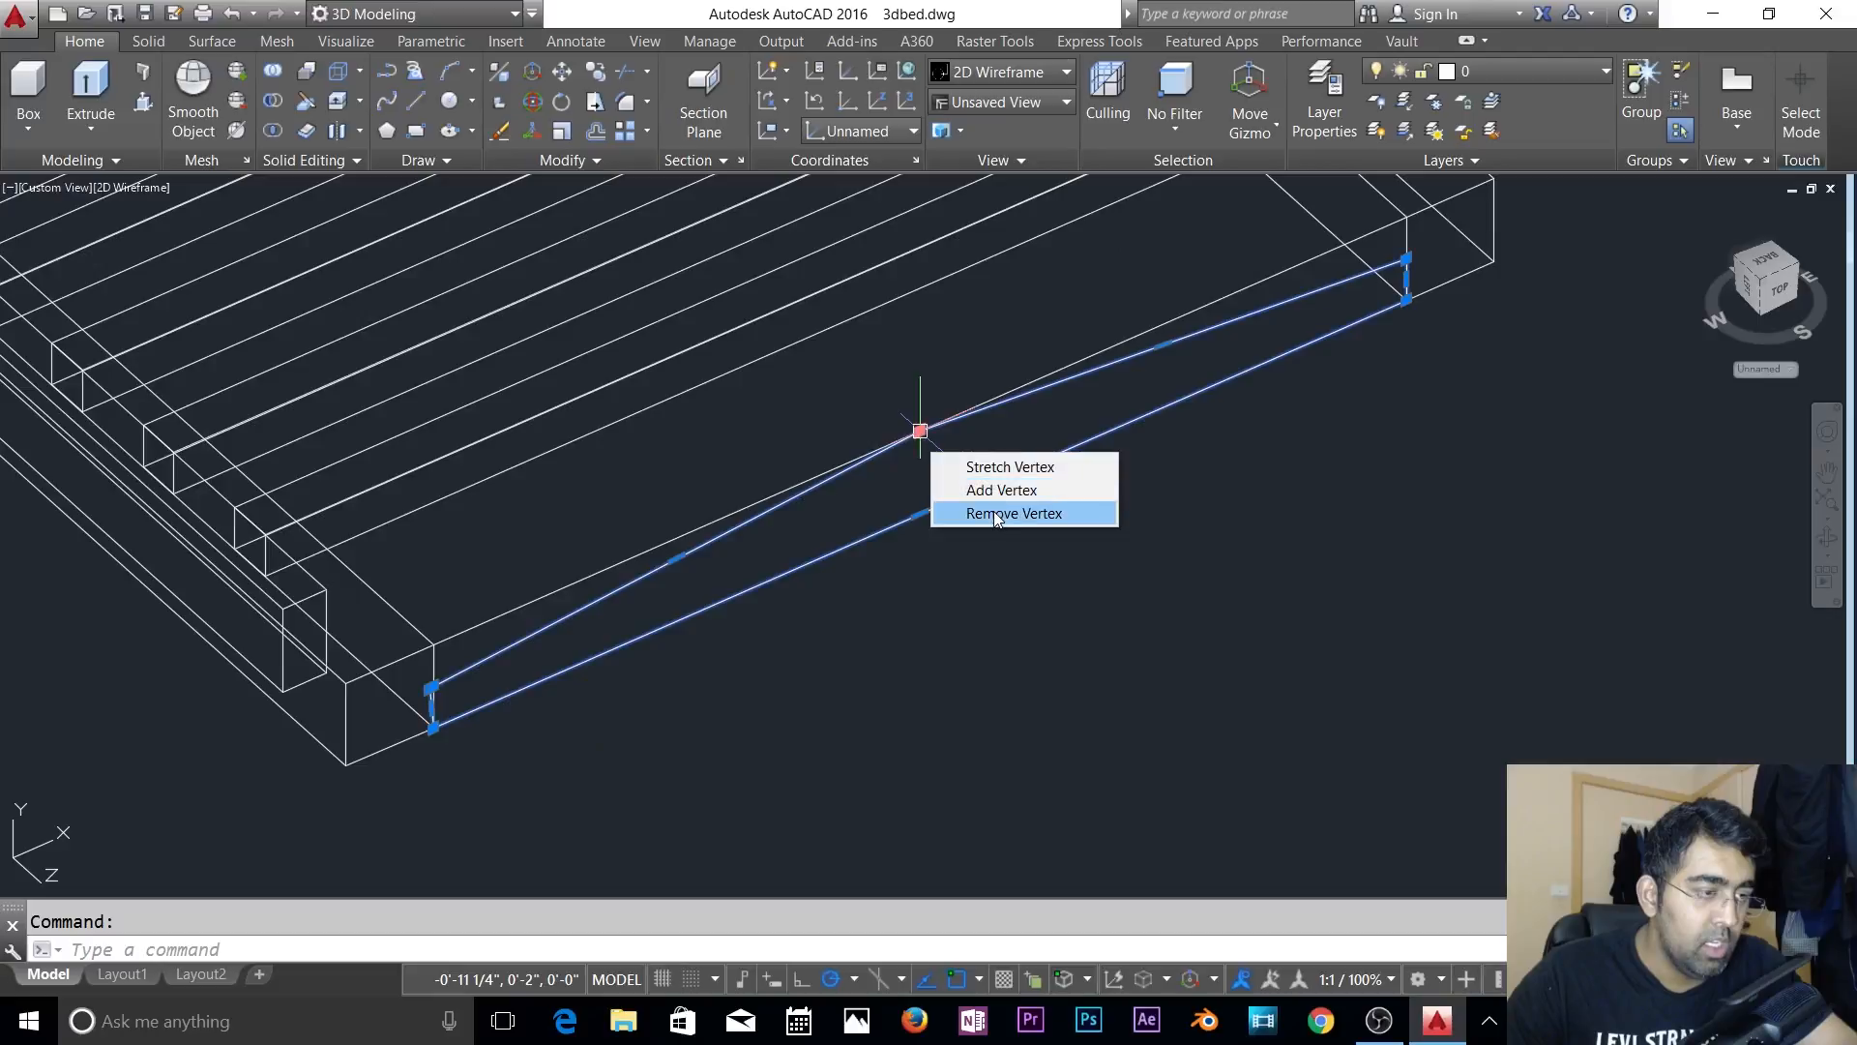
{"action": "left_click", "coordinate": [1006, 466]}
{"action": "key", "text": "Escape"}
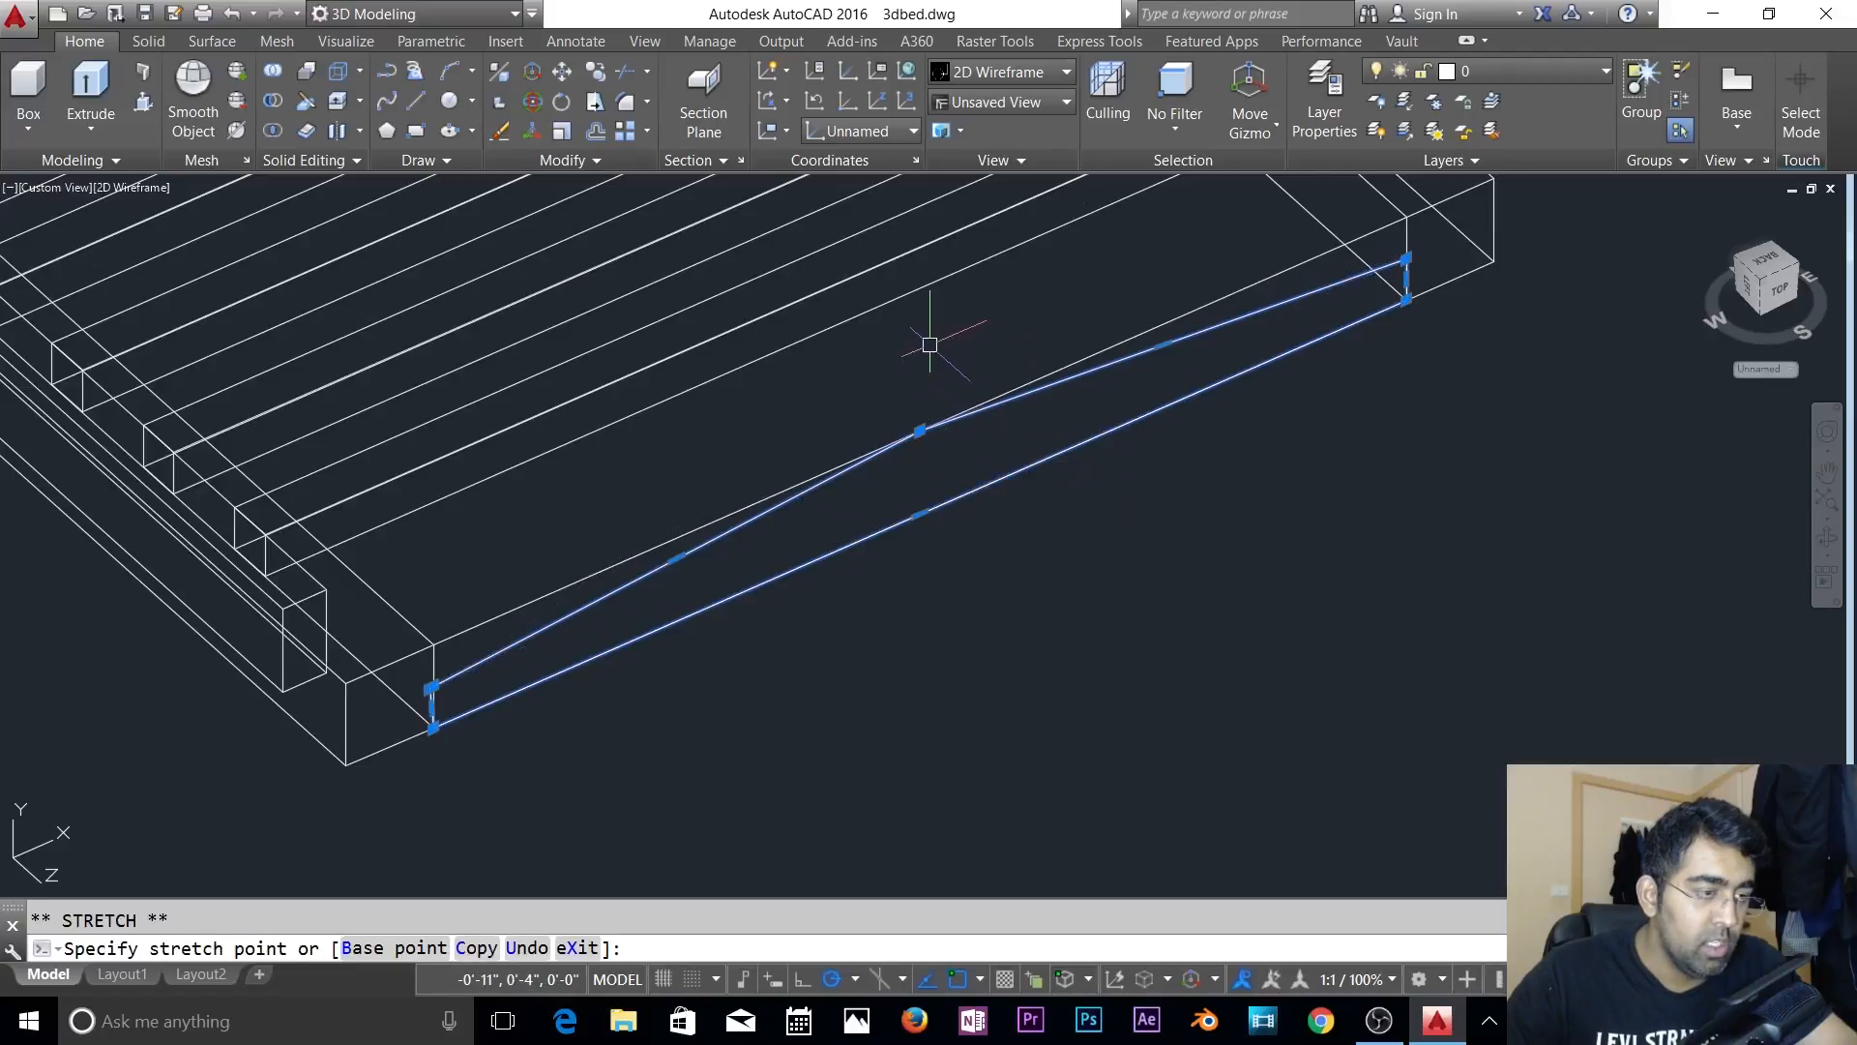
{"action": "mouse_move", "coordinate": [919, 514]}
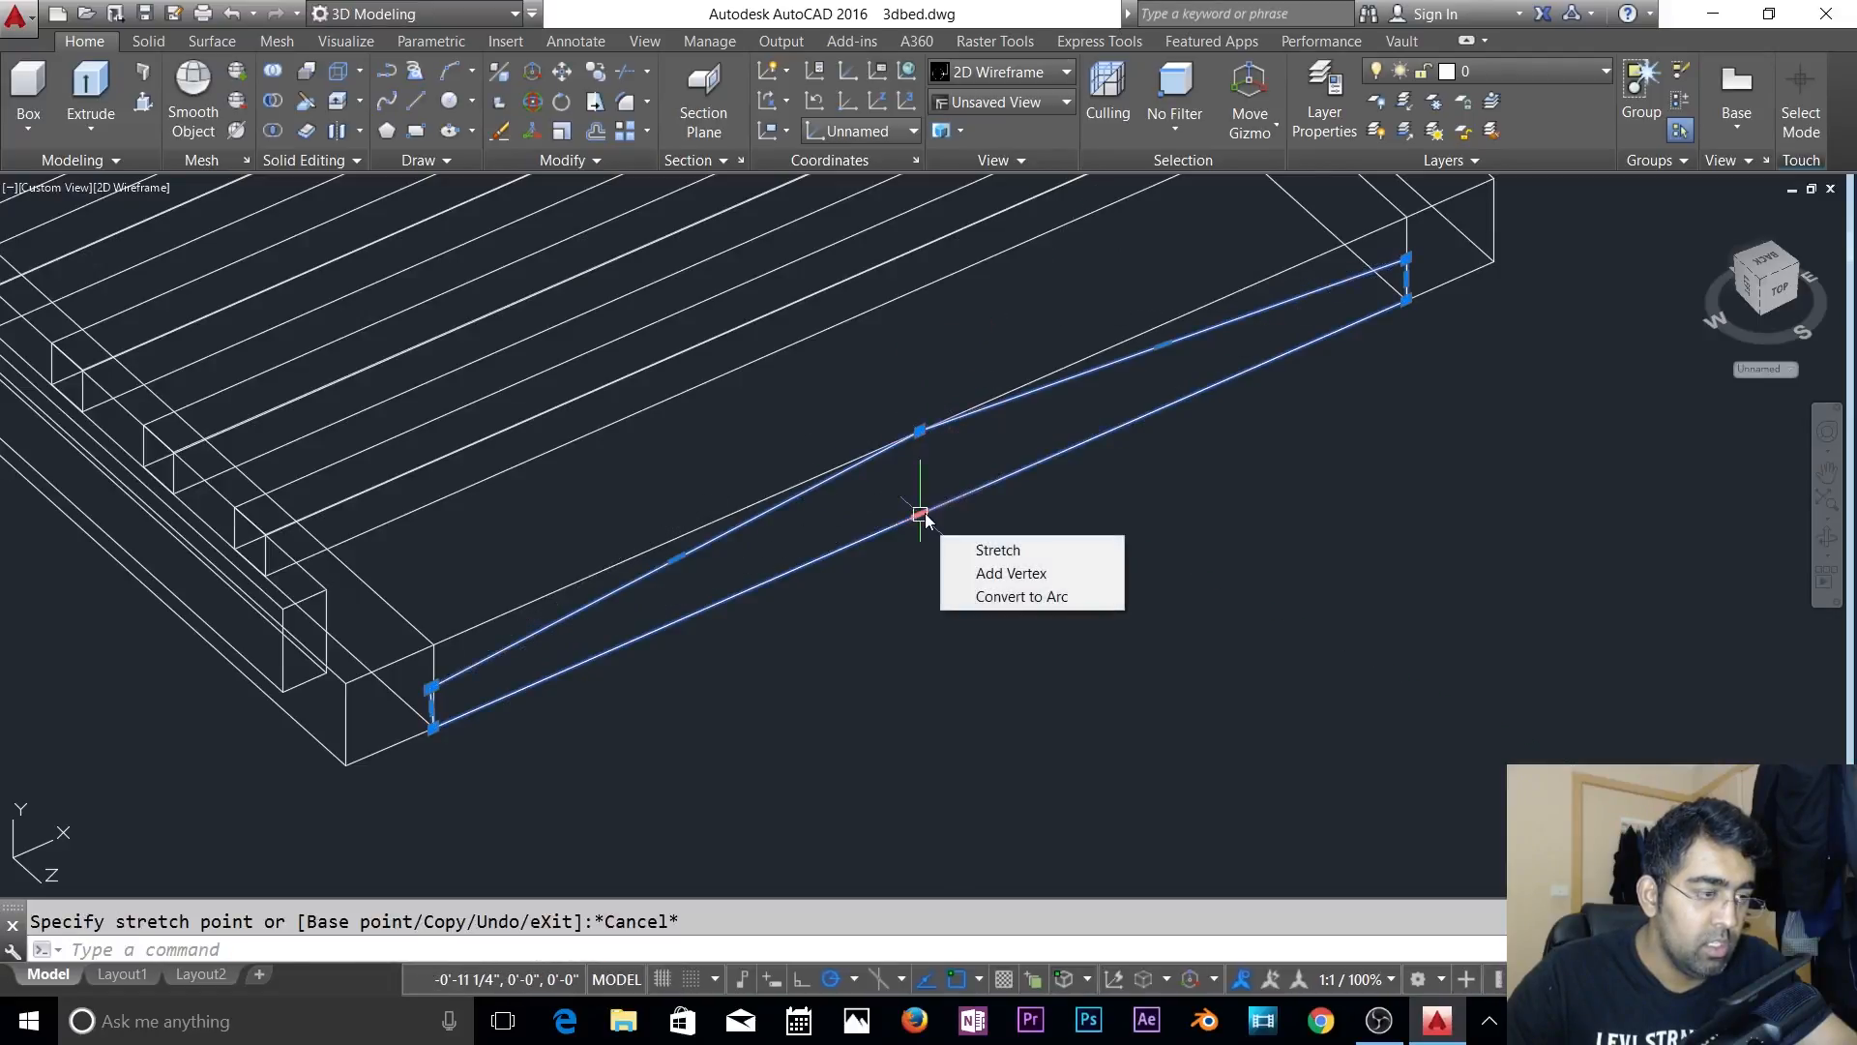
{"action": "key", "text": "Escape"}
{"action": "left_click", "coordinate": [846, 474]}
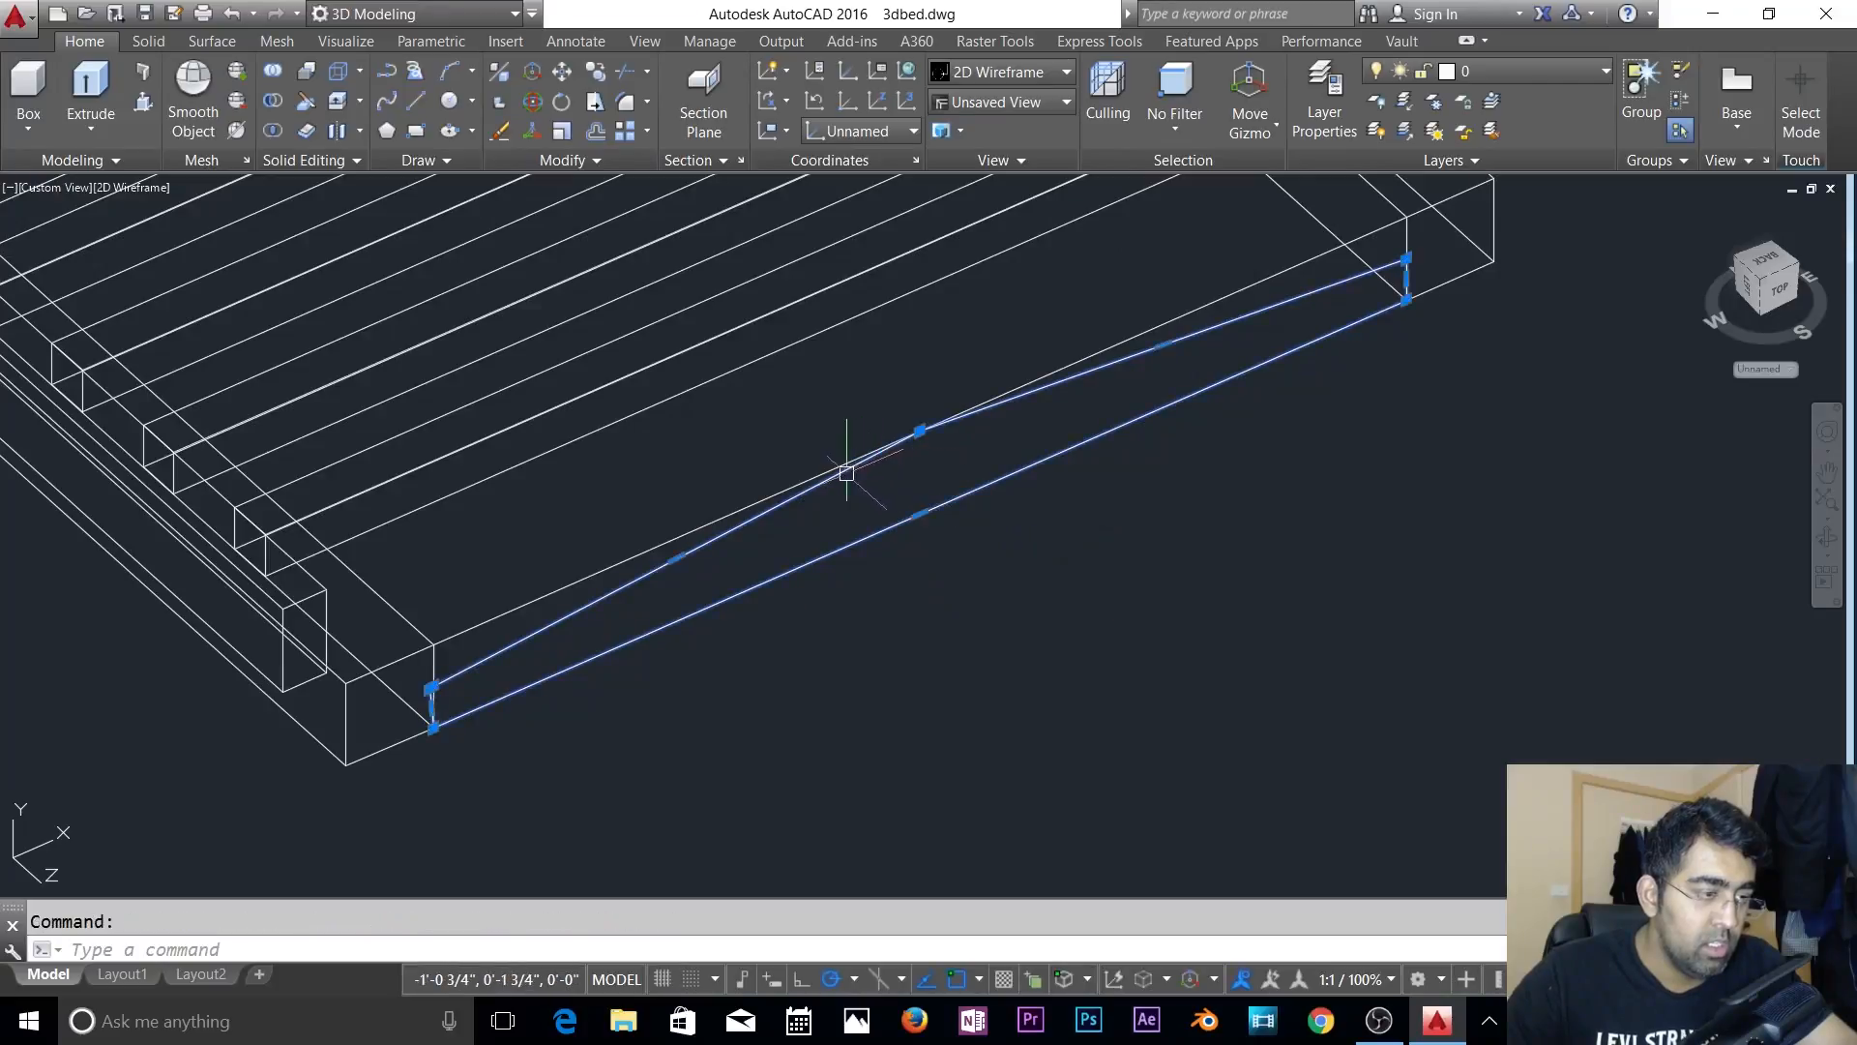
{"action": "key", "text": "space"}
{"action": "key", "text": "Escape"}
- Remove the polyline's raised middle vertex and convert its upper edge to an arc that peaks at the beams' top level
{"action": "left_click", "coordinate": [833, 480]}
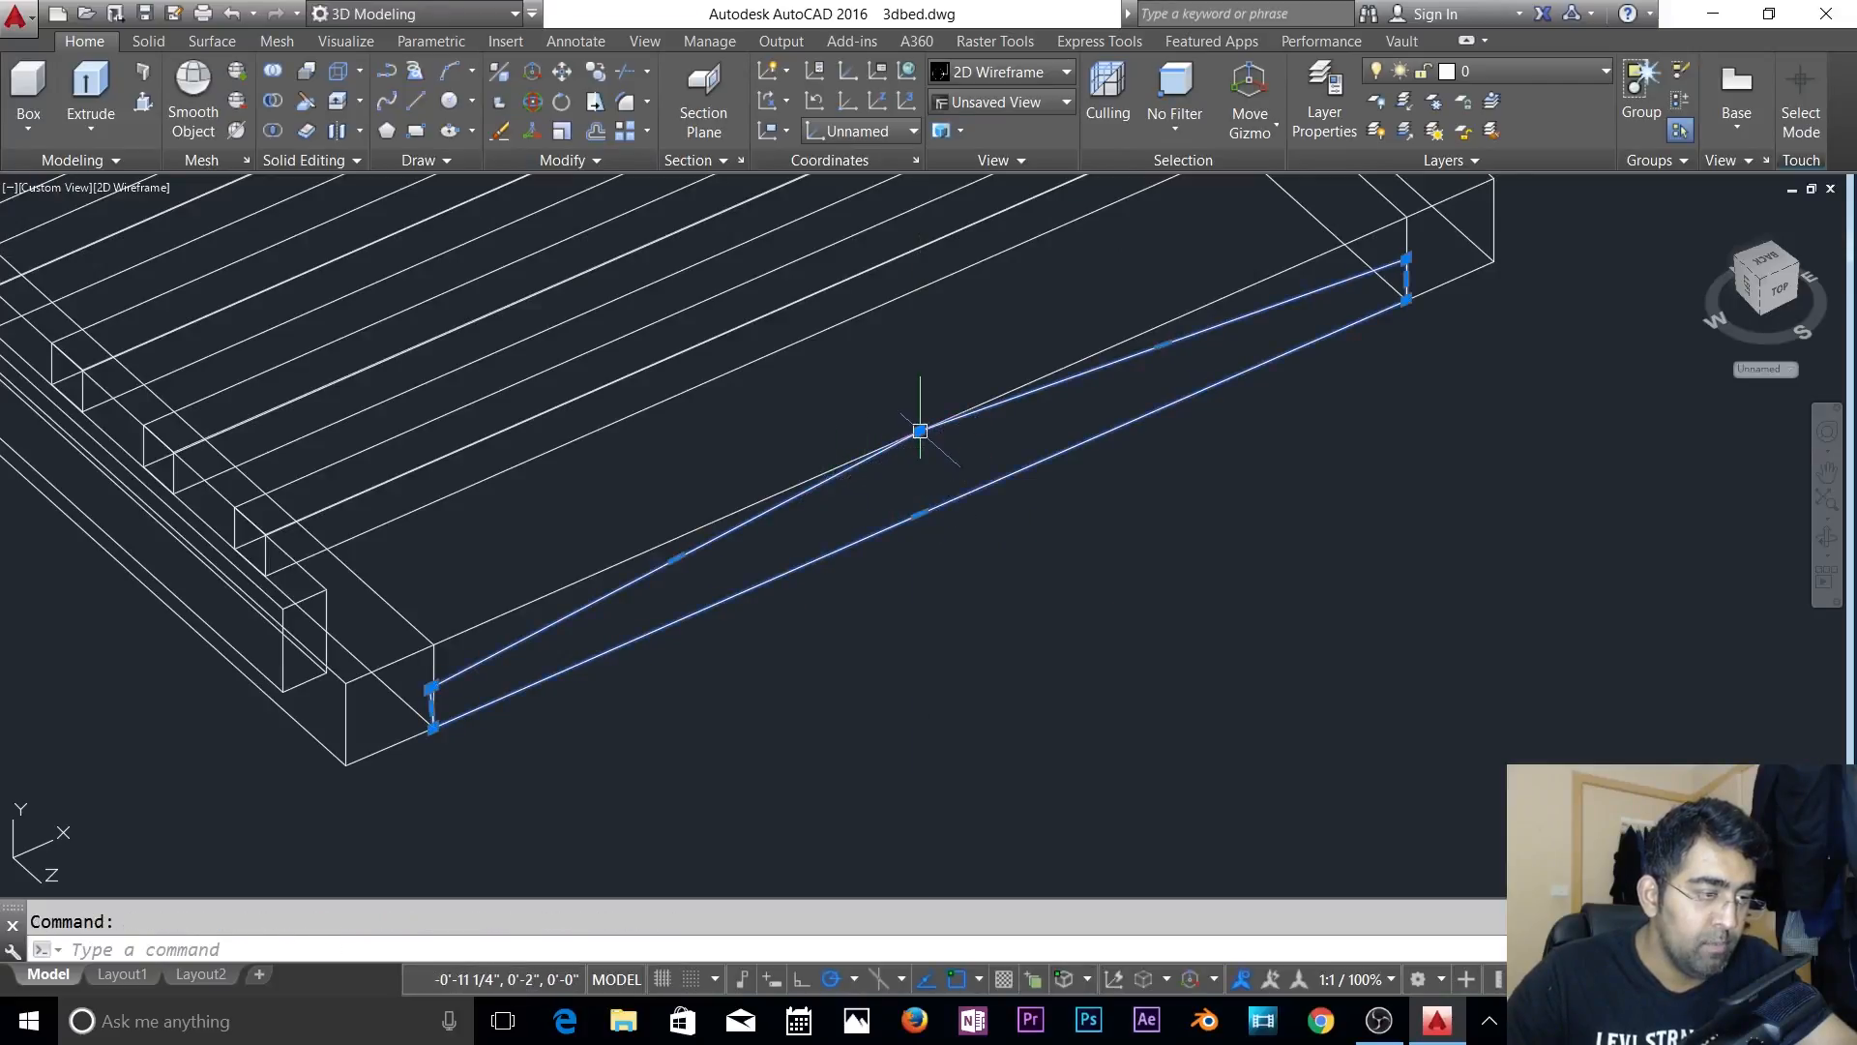
{"action": "mouse_move", "coordinate": [919, 430]}
{"action": "left_click", "coordinate": [970, 516]}
{"action": "mouse_move", "coordinate": [920, 472]}
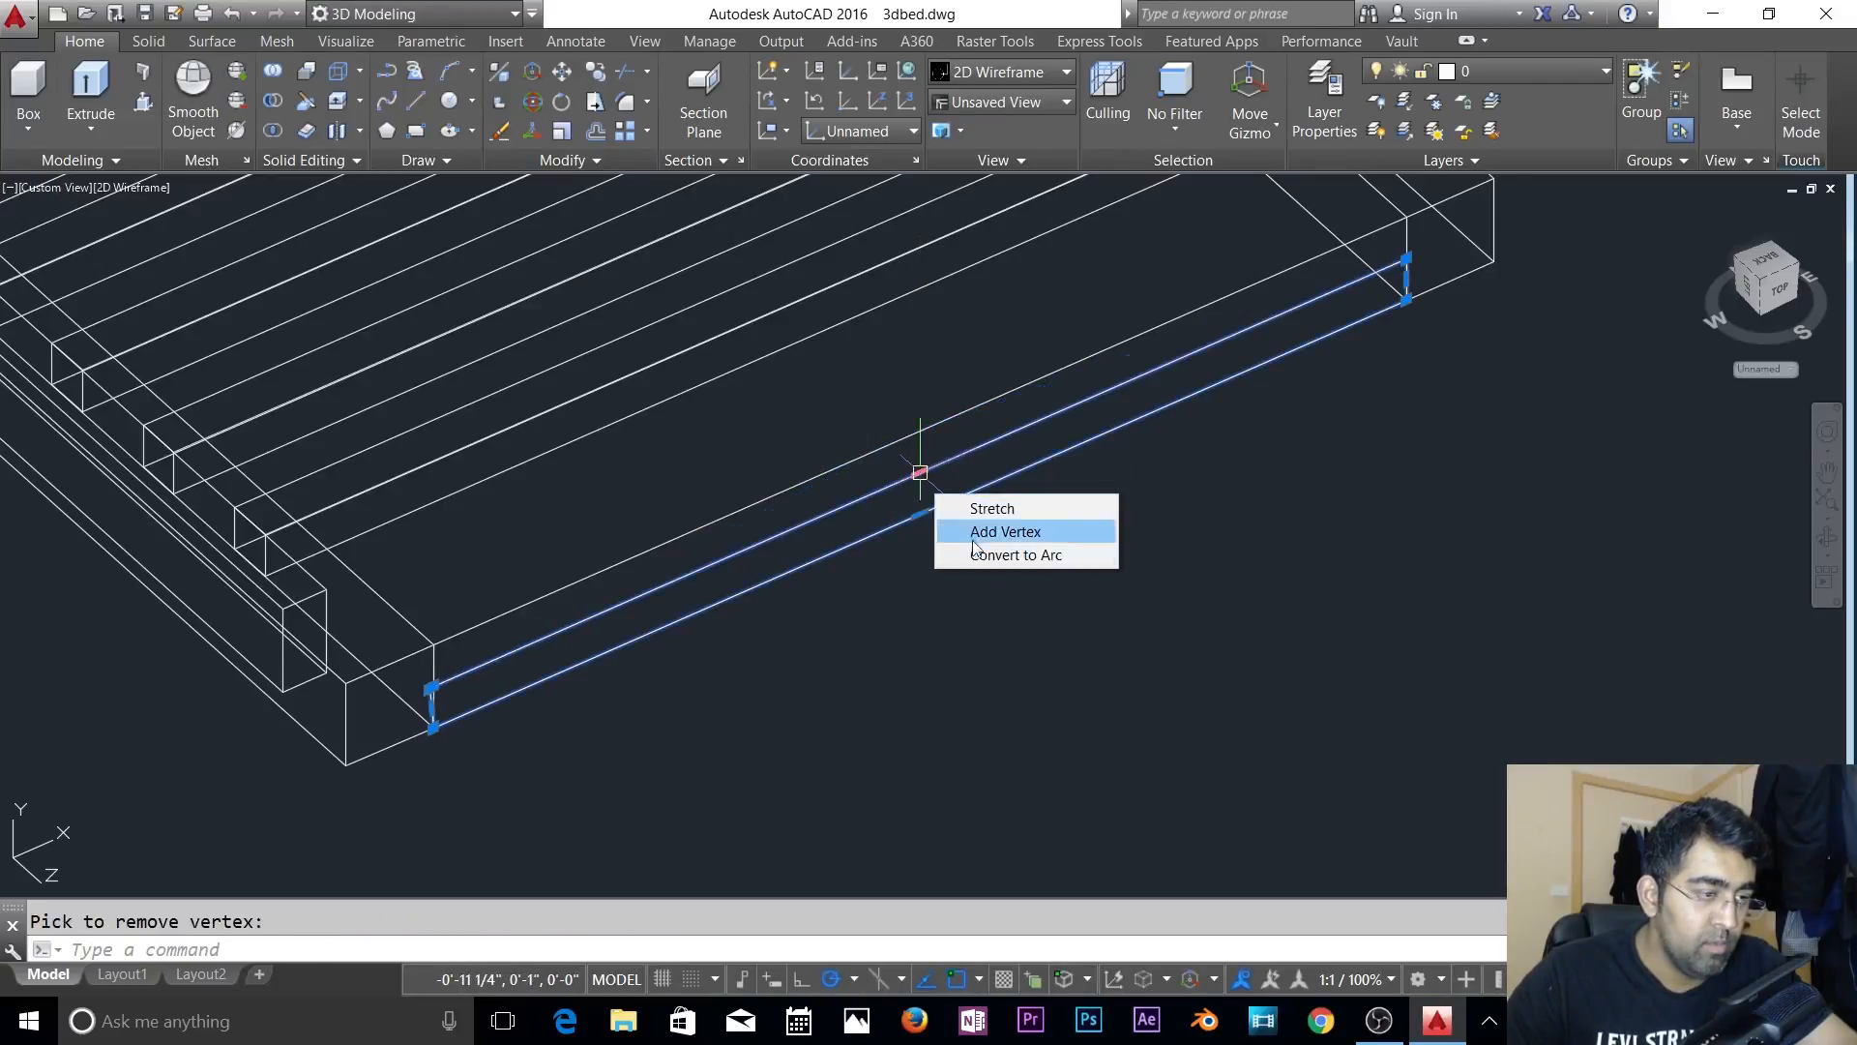
{"action": "left_click", "coordinate": [1006, 554]}
{"action": "key", "text": "Escape"}
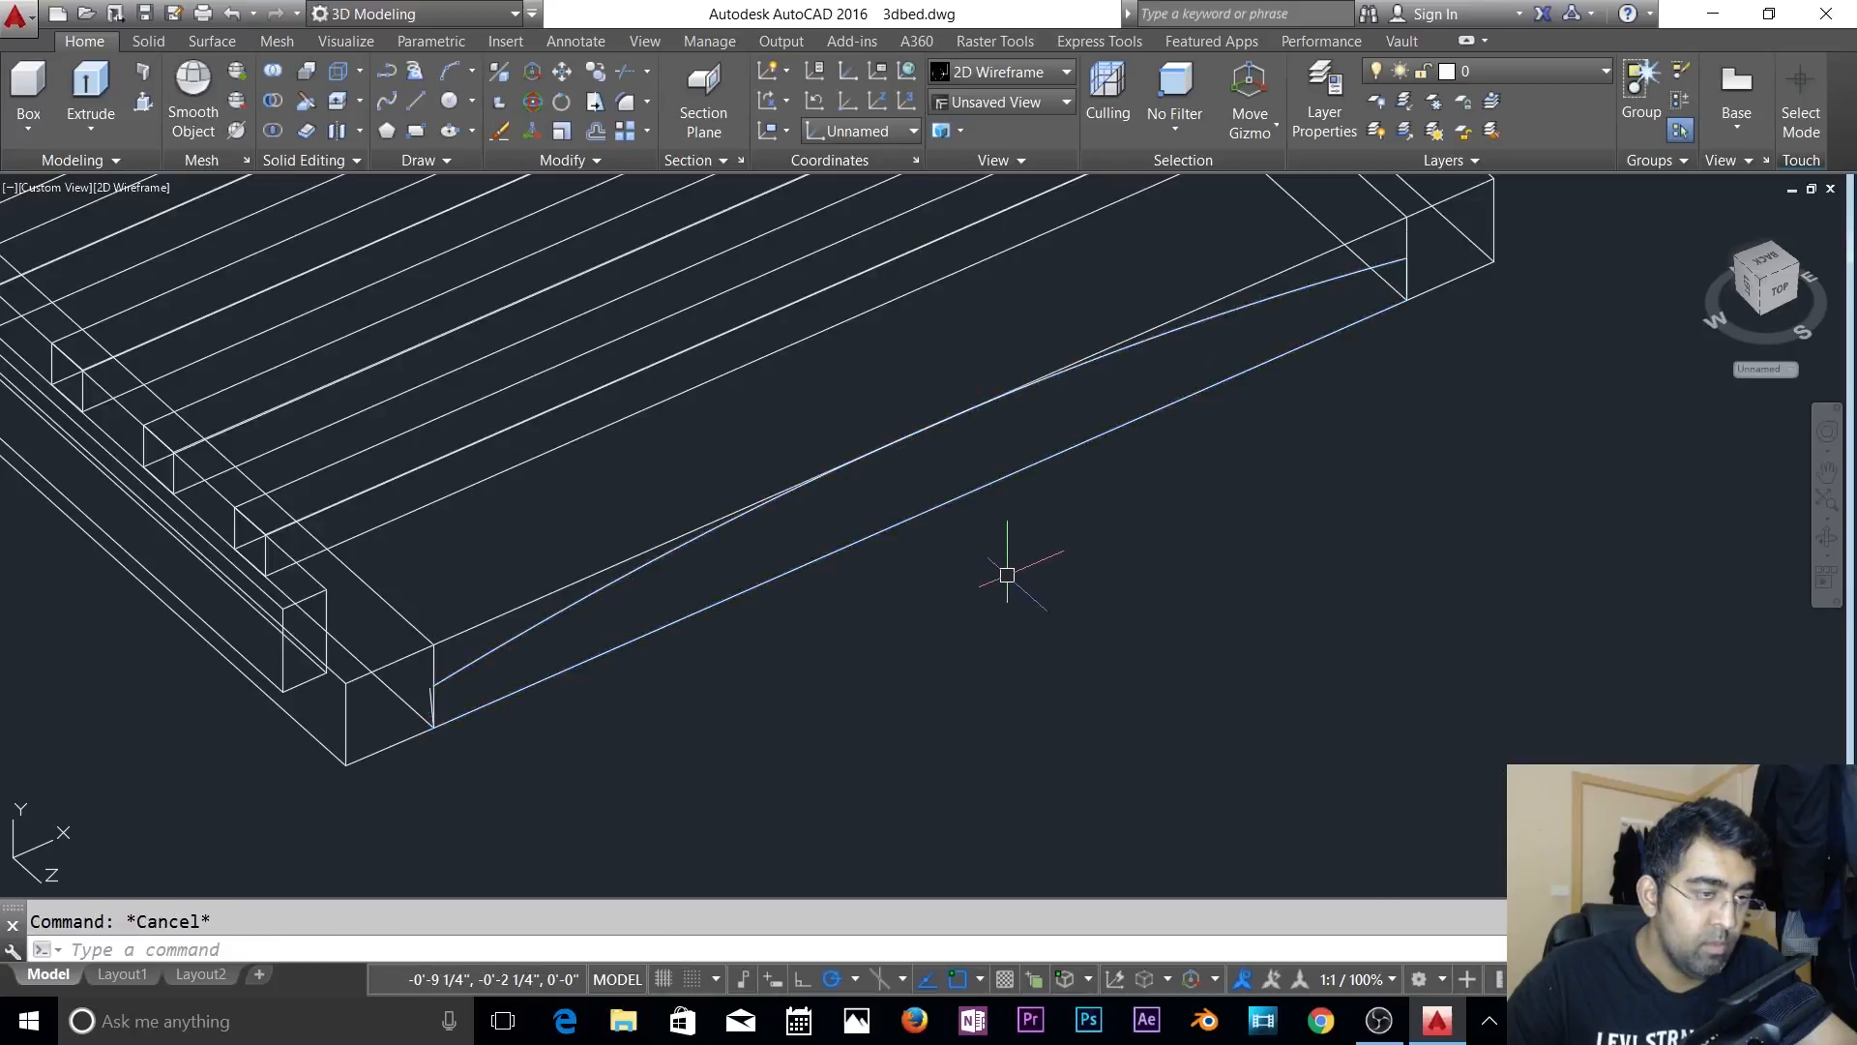
{"action": "left_click", "coordinate": [1168, 405]}
{"action": "left_click", "coordinate": [920, 515]}
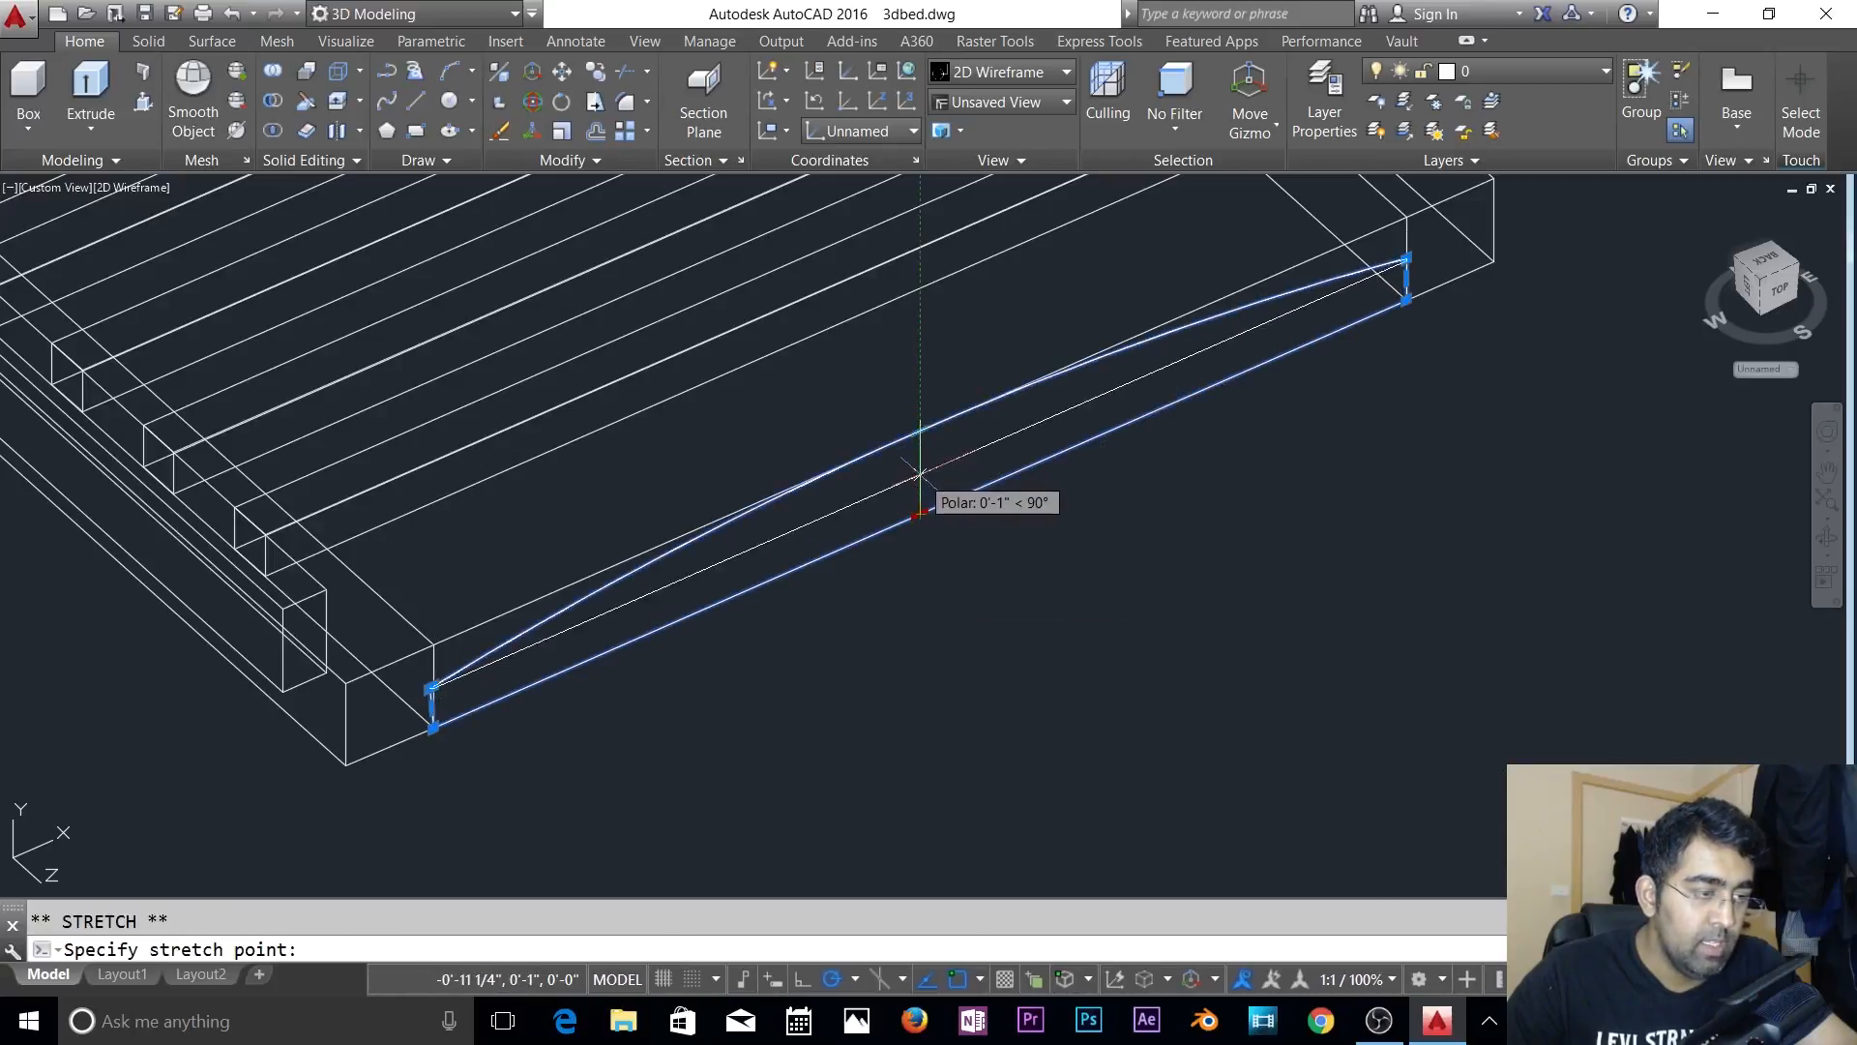
{"action": "key", "text": "Escape"}
{"action": "key", "text": "Escape"}
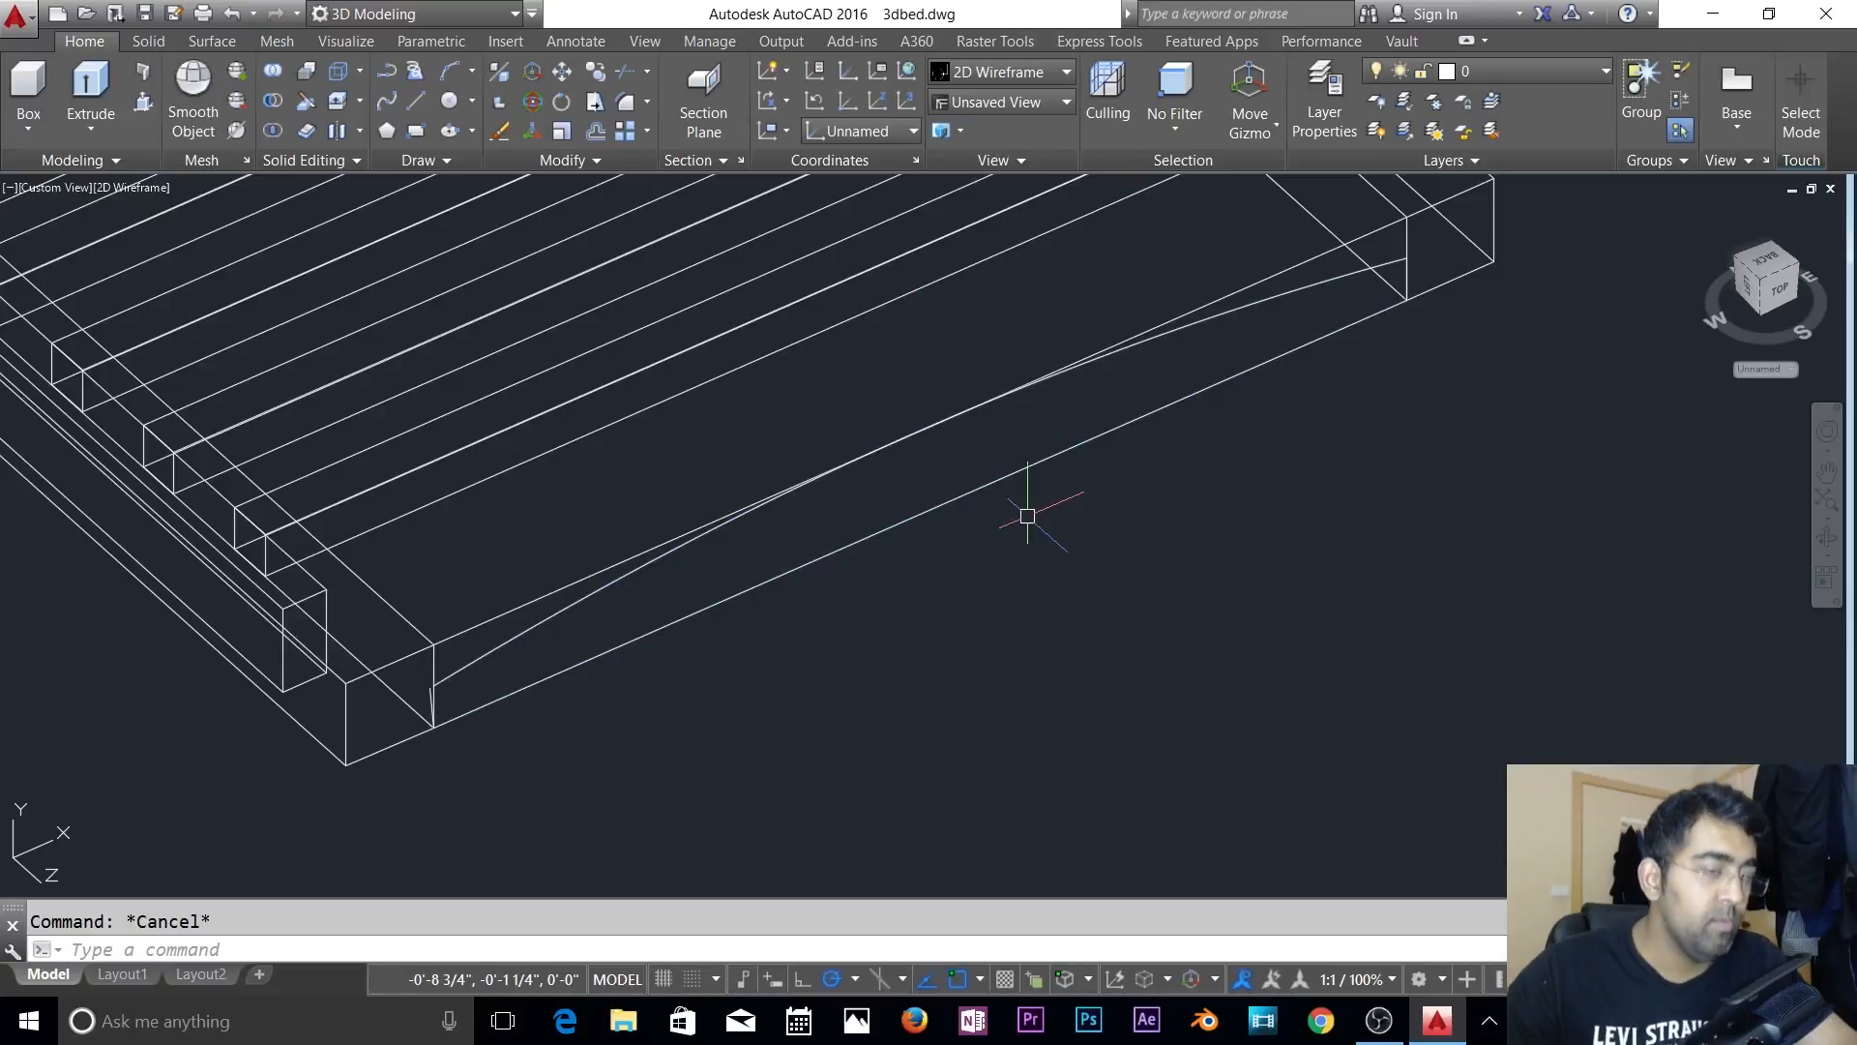
- Stretch the polyline's loose end vertex at the outer beam onto the arc's start point to close the gap
{"action": "middle_click_drag", "start_coordinate": [1152, 671], "coordinate": [1047, 586], "text": "shift"}
{"action": "scroll", "coordinate": [333, 544], "scroll_direction": "up", "scroll_amount": 2}
{"action": "left_click", "coordinate": [344, 510]}
{"action": "scroll", "coordinate": [314, 578], "scroll_direction": "up", "scroll_amount": 5}
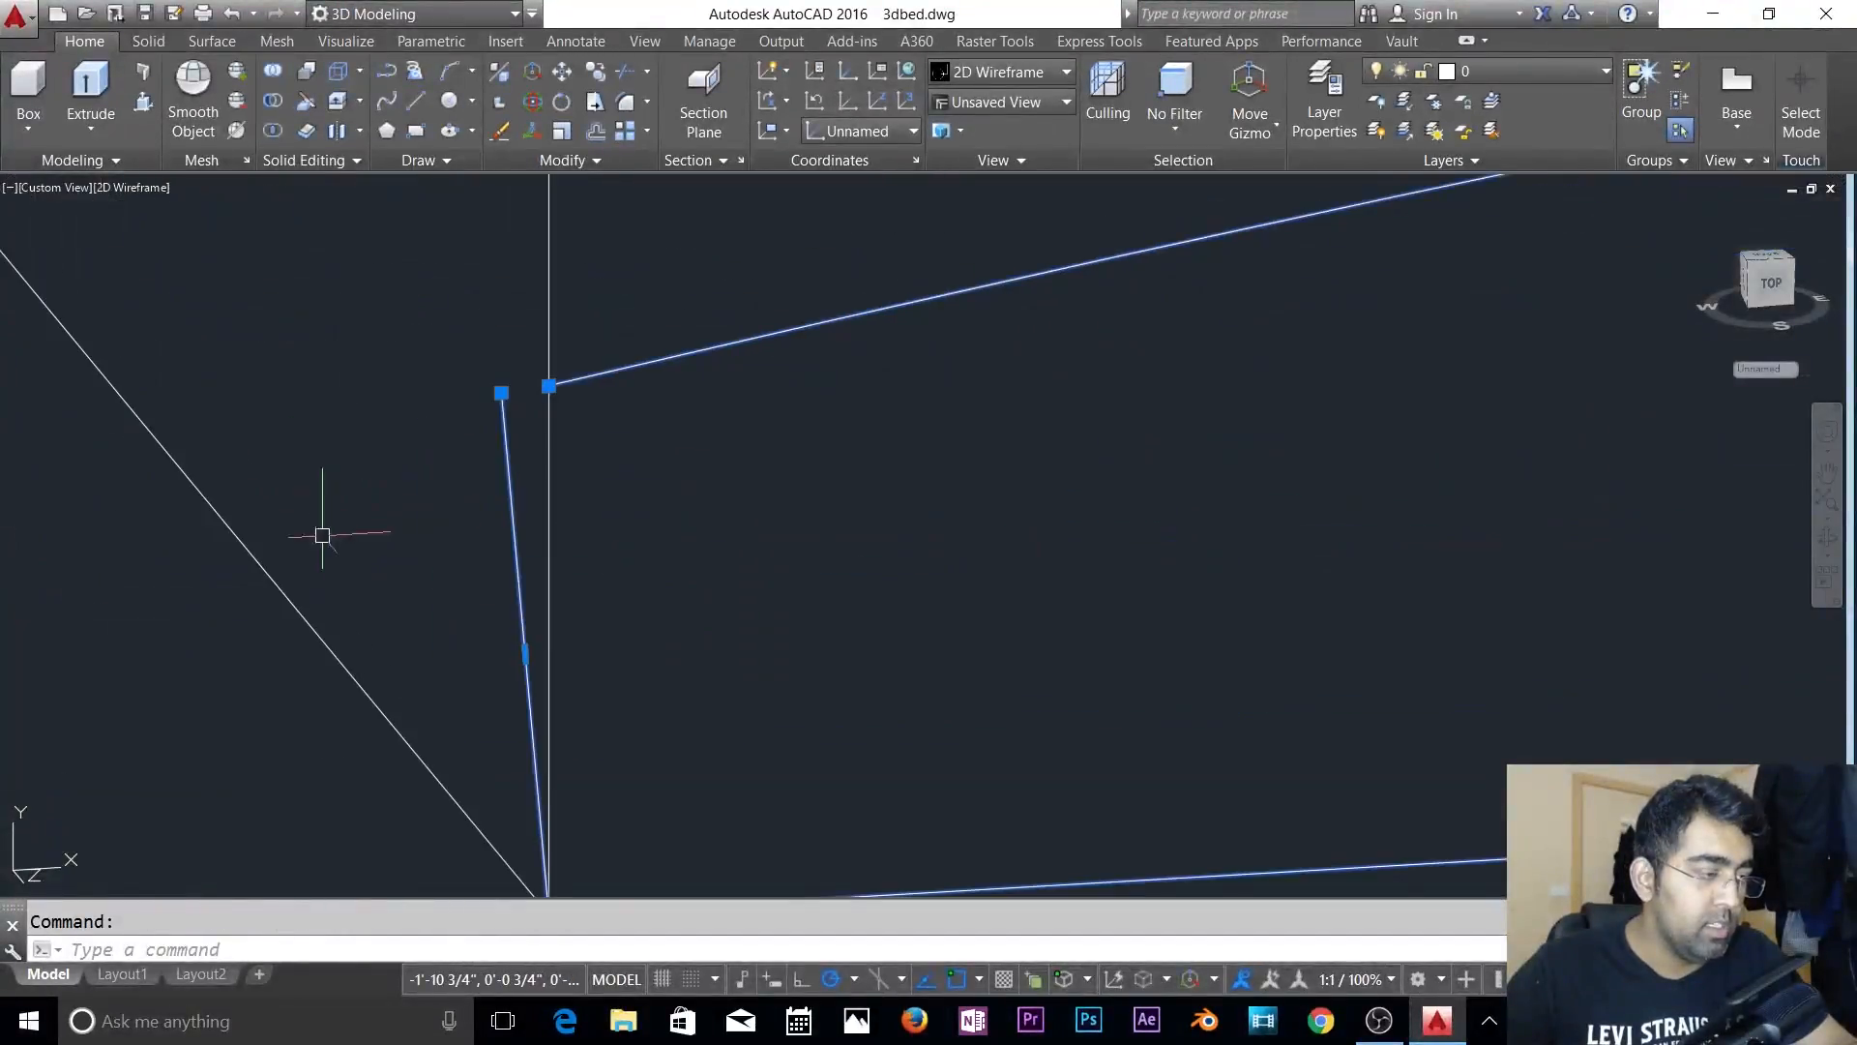
{"action": "left_click", "coordinate": [538, 493]}
{"action": "left_click", "coordinate": [585, 485]}
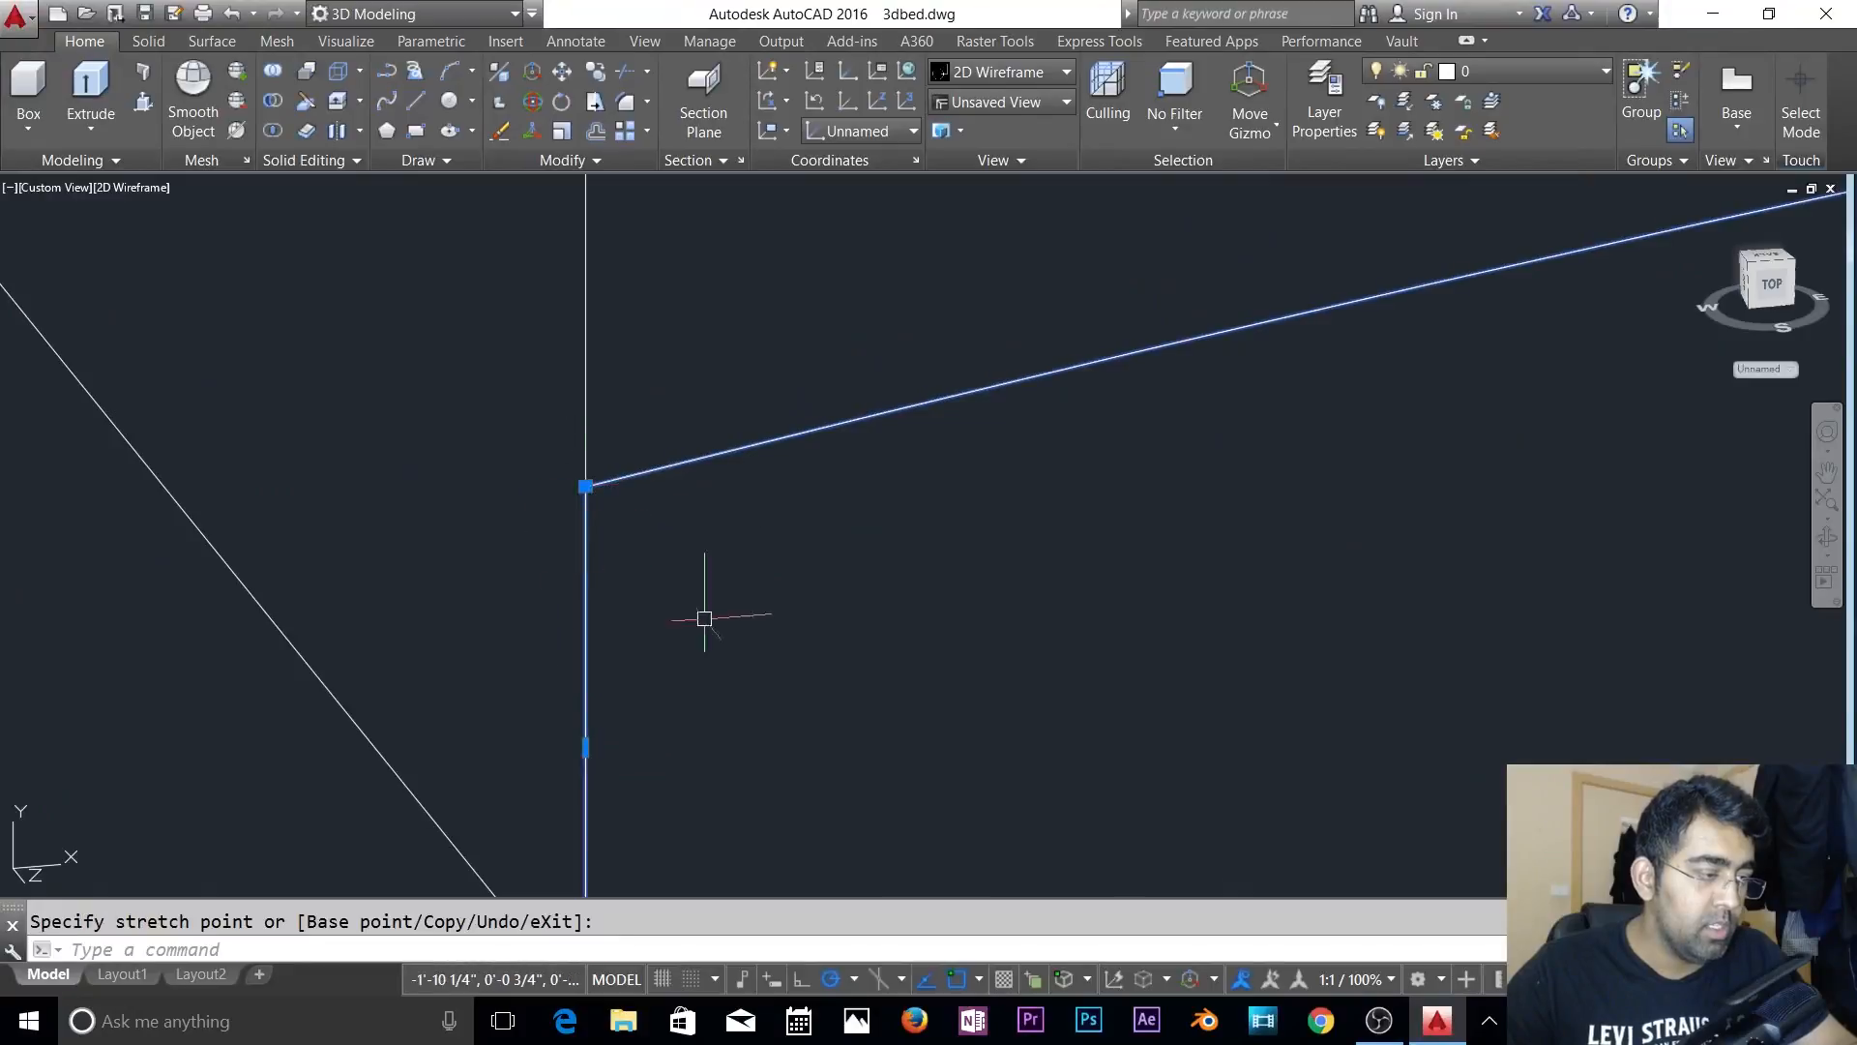
{"action": "key", "text": "Escape"}
{"action": "left_click", "coordinate": [705, 451]}
{"action": "key", "text": "Escape"}
{"action": "scroll", "coordinate": [721, 507], "scroll_direction": "down", "scroll_amount": 5}
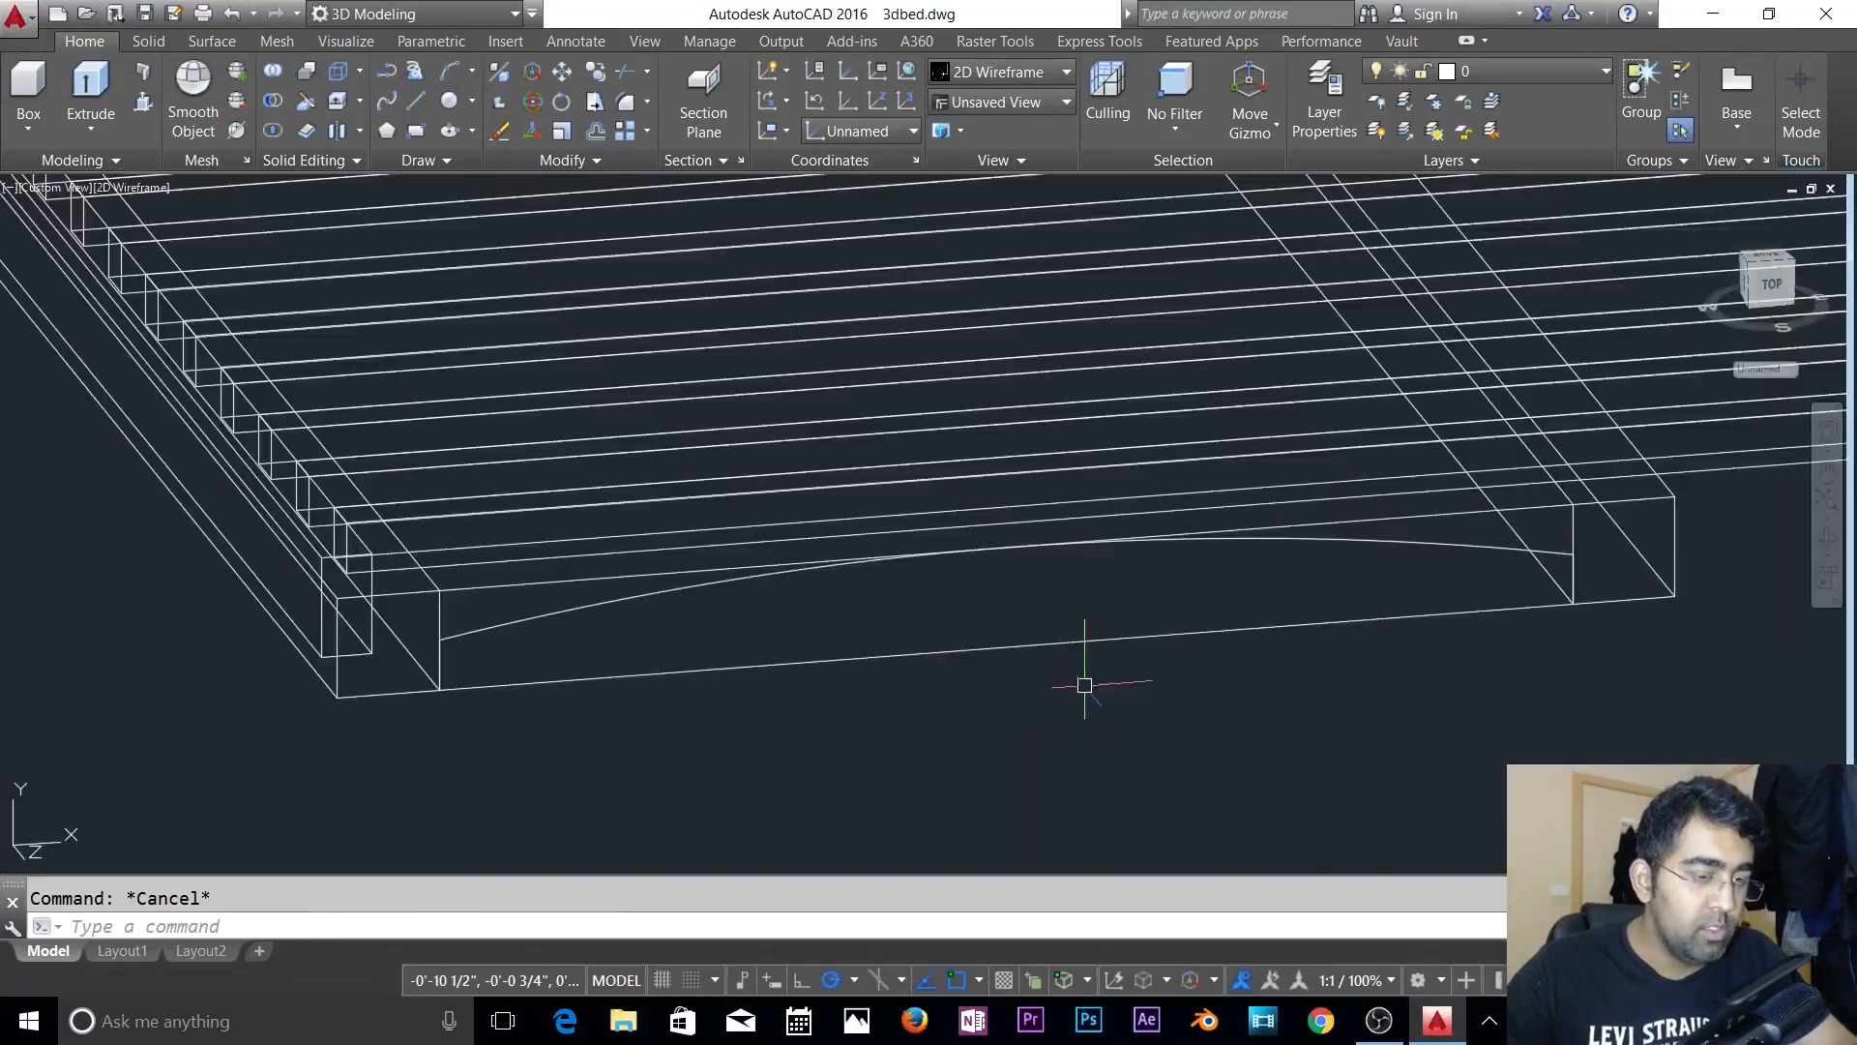
- Move the arched profile straight up from the centre beam's bottom corner to the midpoint of its end edge
{"action": "type", "text": "m"}
{"action": "key", "text": "Return"}
{"action": "left_click", "coordinate": [1432, 626]}
{"action": "key", "text": "Return"}
{"action": "left_click", "coordinate": [1571, 616]}
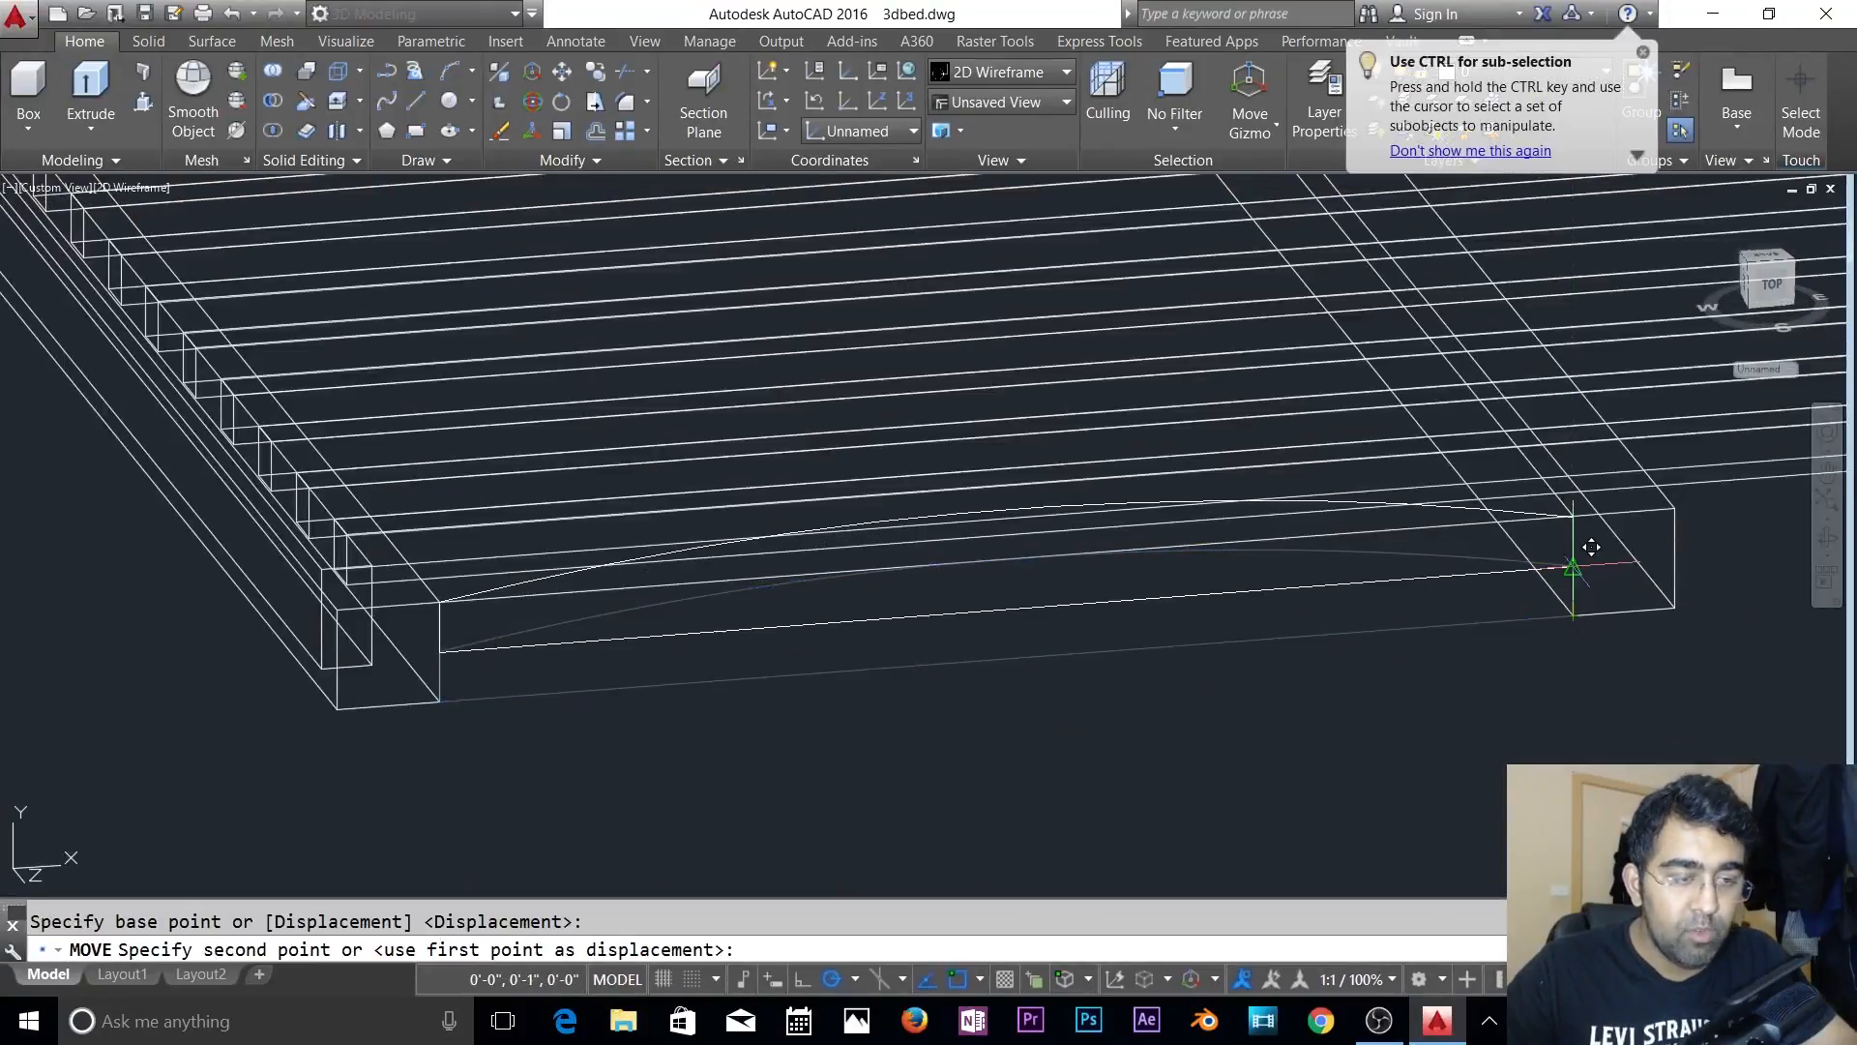
{"action": "left_click", "coordinate": [1573, 518]}
{"action": "key", "text": "Escape"}
- Switch to the front view and delete the leftover curve running across the slats below the arched profile
{"action": "left_click", "coordinate": [1769, 281]}
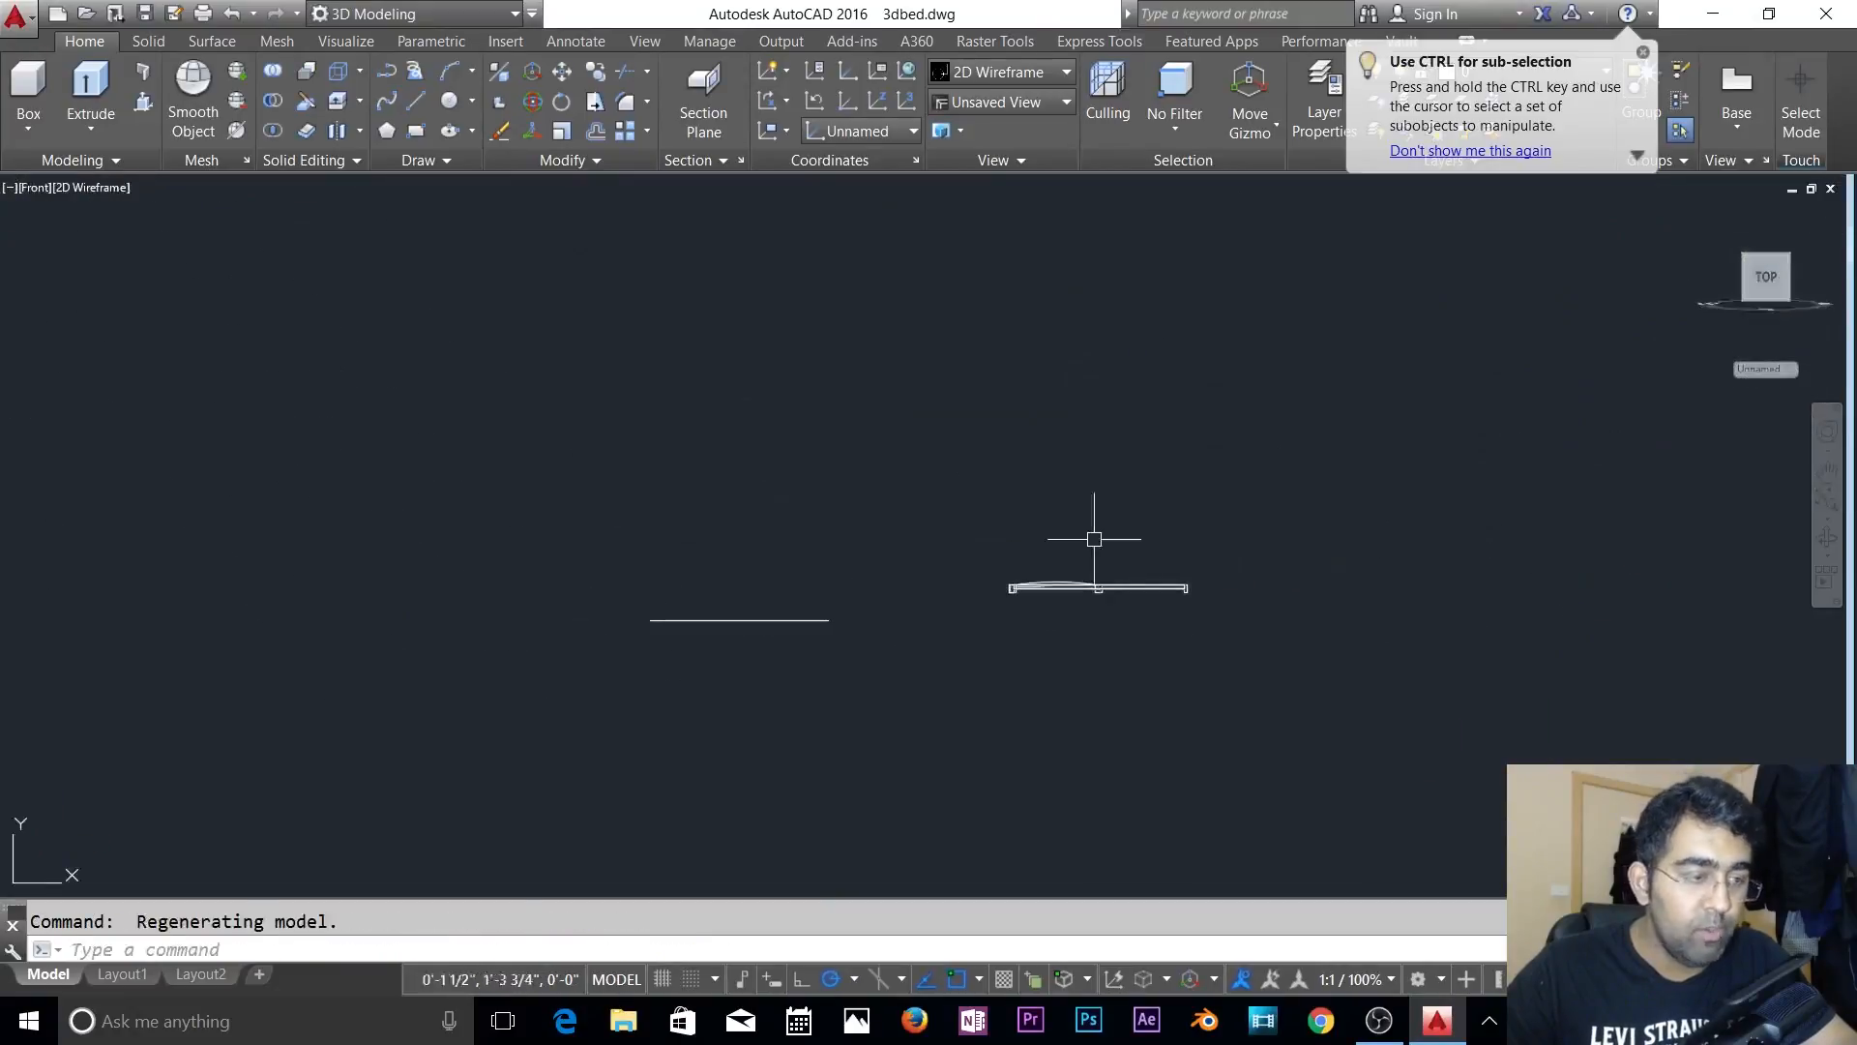
{"action": "scroll", "coordinate": [738, 514], "scroll_direction": "up", "scroll_amount": 5}
{"action": "scroll", "coordinate": [1103, 710], "scroll_direction": "up", "scroll_amount": 3}
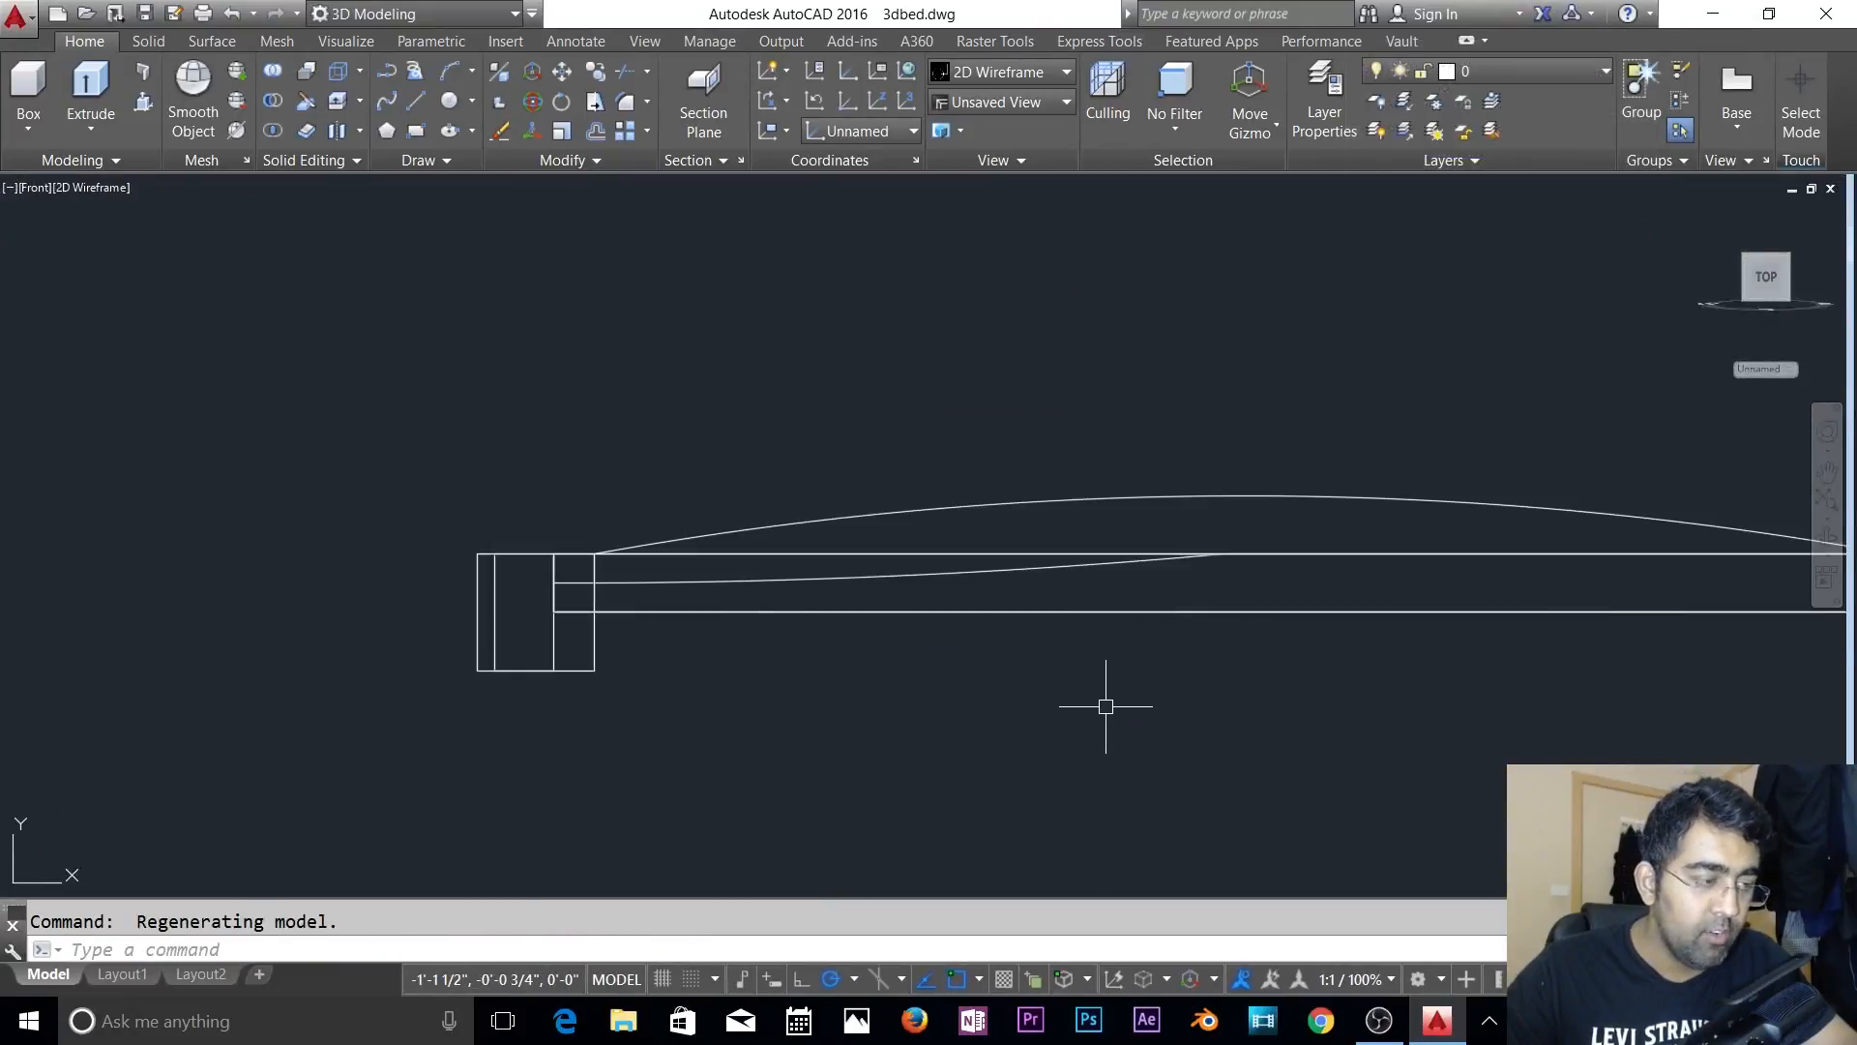
{"action": "key", "text": "Escape"}
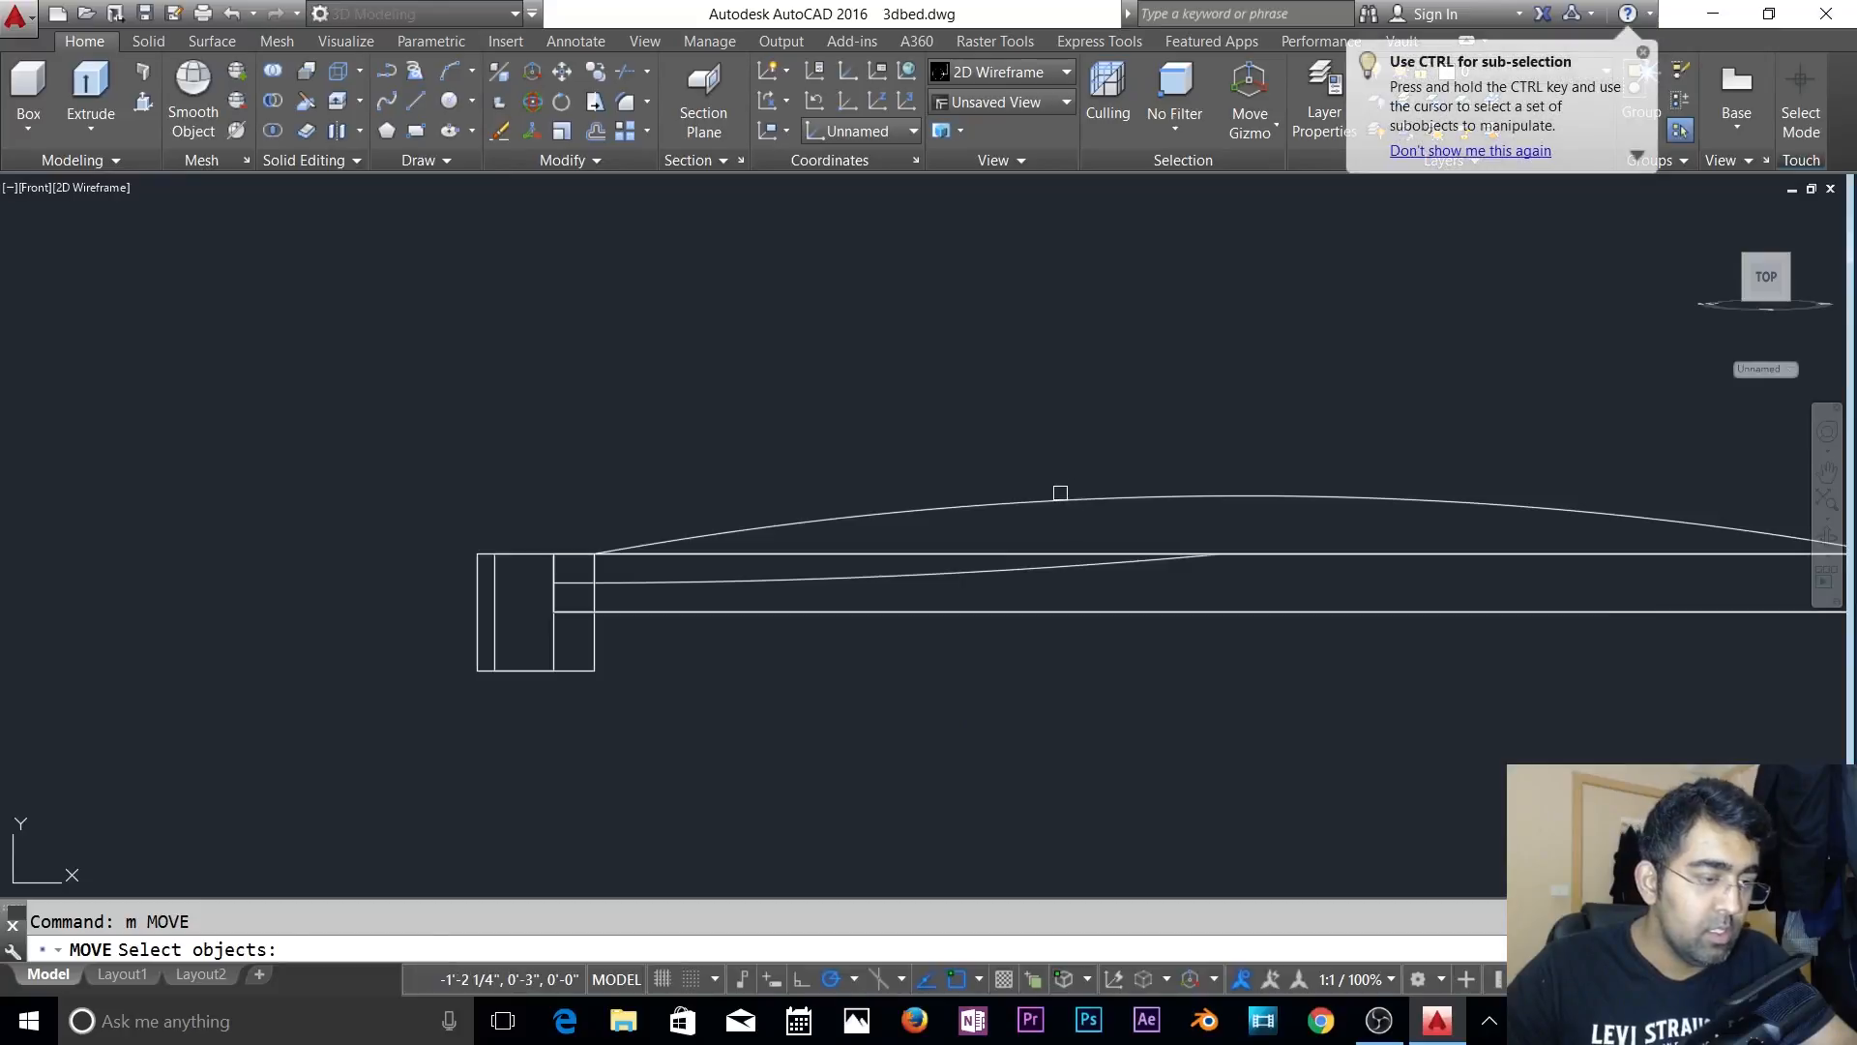
{"action": "left_click", "coordinate": [1060, 492]}
{"action": "key", "text": "Escape"}
{"action": "key", "text": "Escape"}
{"action": "left_click", "coordinate": [925, 576]}
{"action": "key", "text": "Delete"}
{"action": "key", "text": "Escape"}
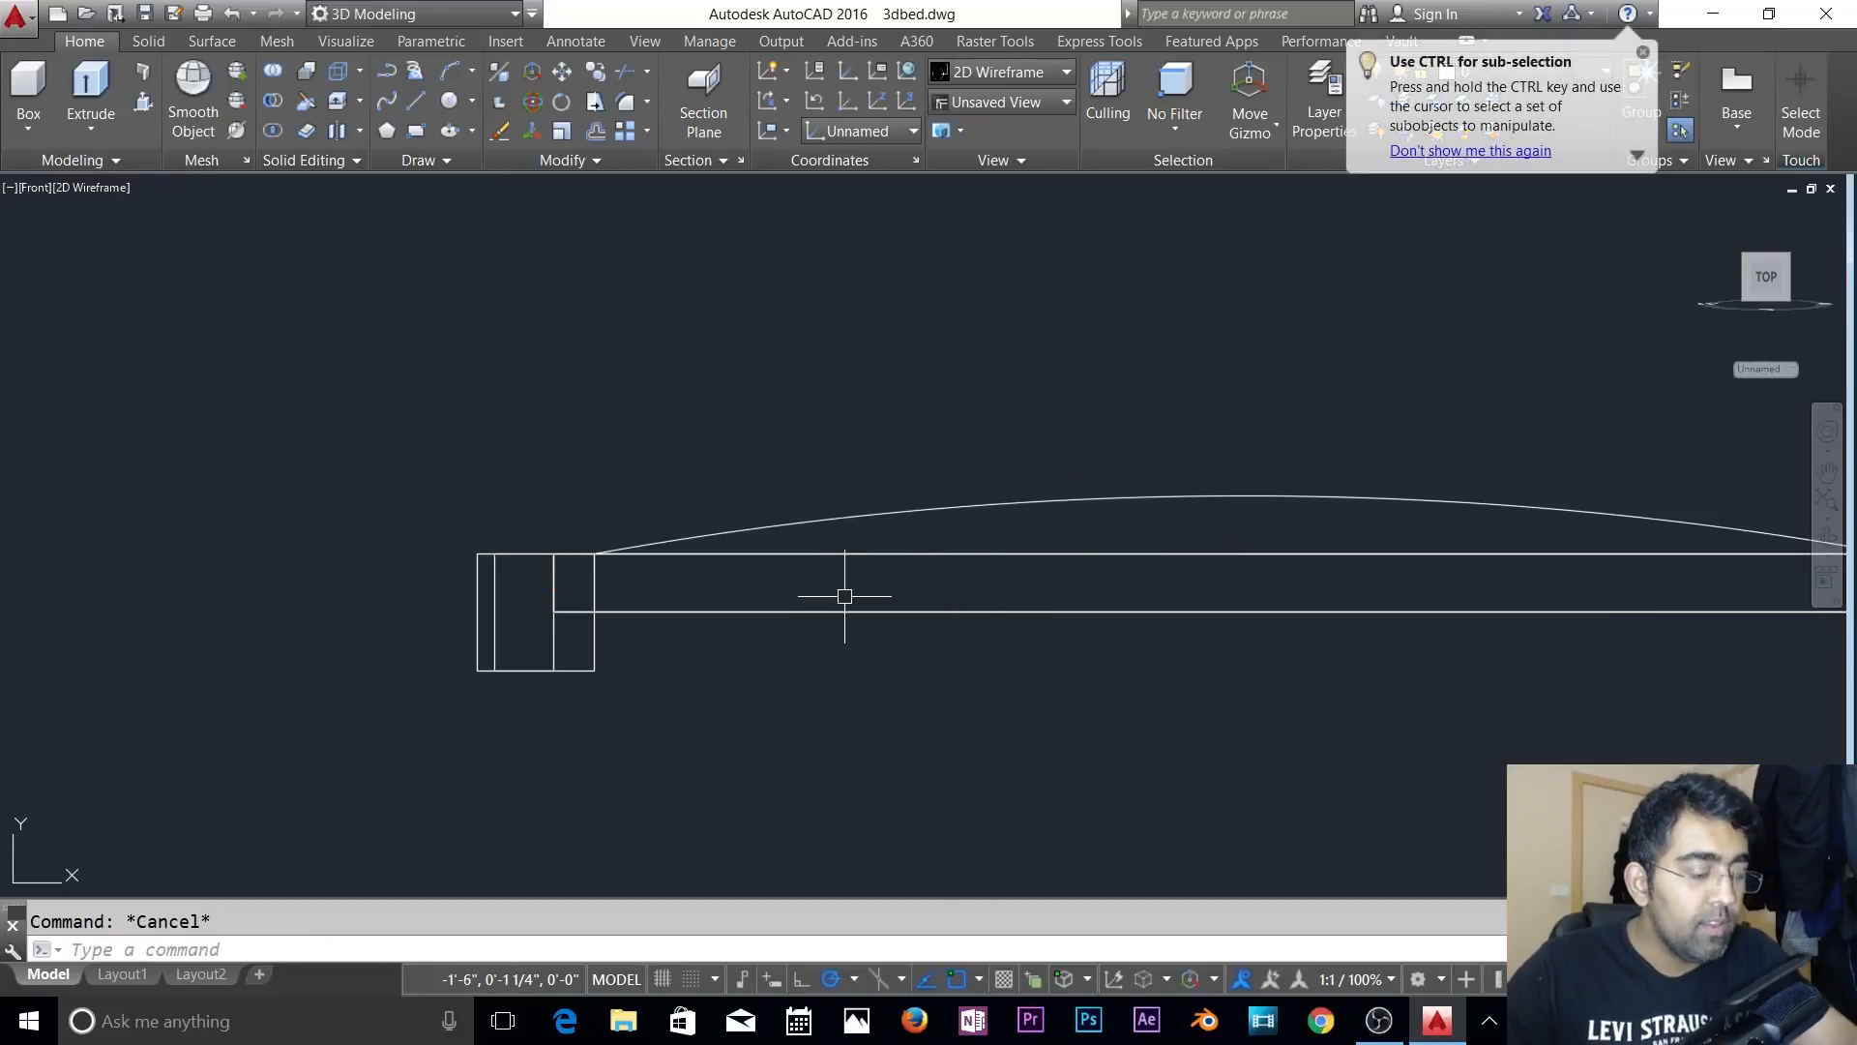
- Move the arched profile straight down so that its base lines up with the outer beam's bottom corner
{"action": "type", "text": "m"}
{"action": "key", "text": "Return"}
{"action": "left_click", "coordinate": [779, 523]}
{"action": "key", "text": "Return"}
{"action": "left_click", "coordinate": [593, 612]}
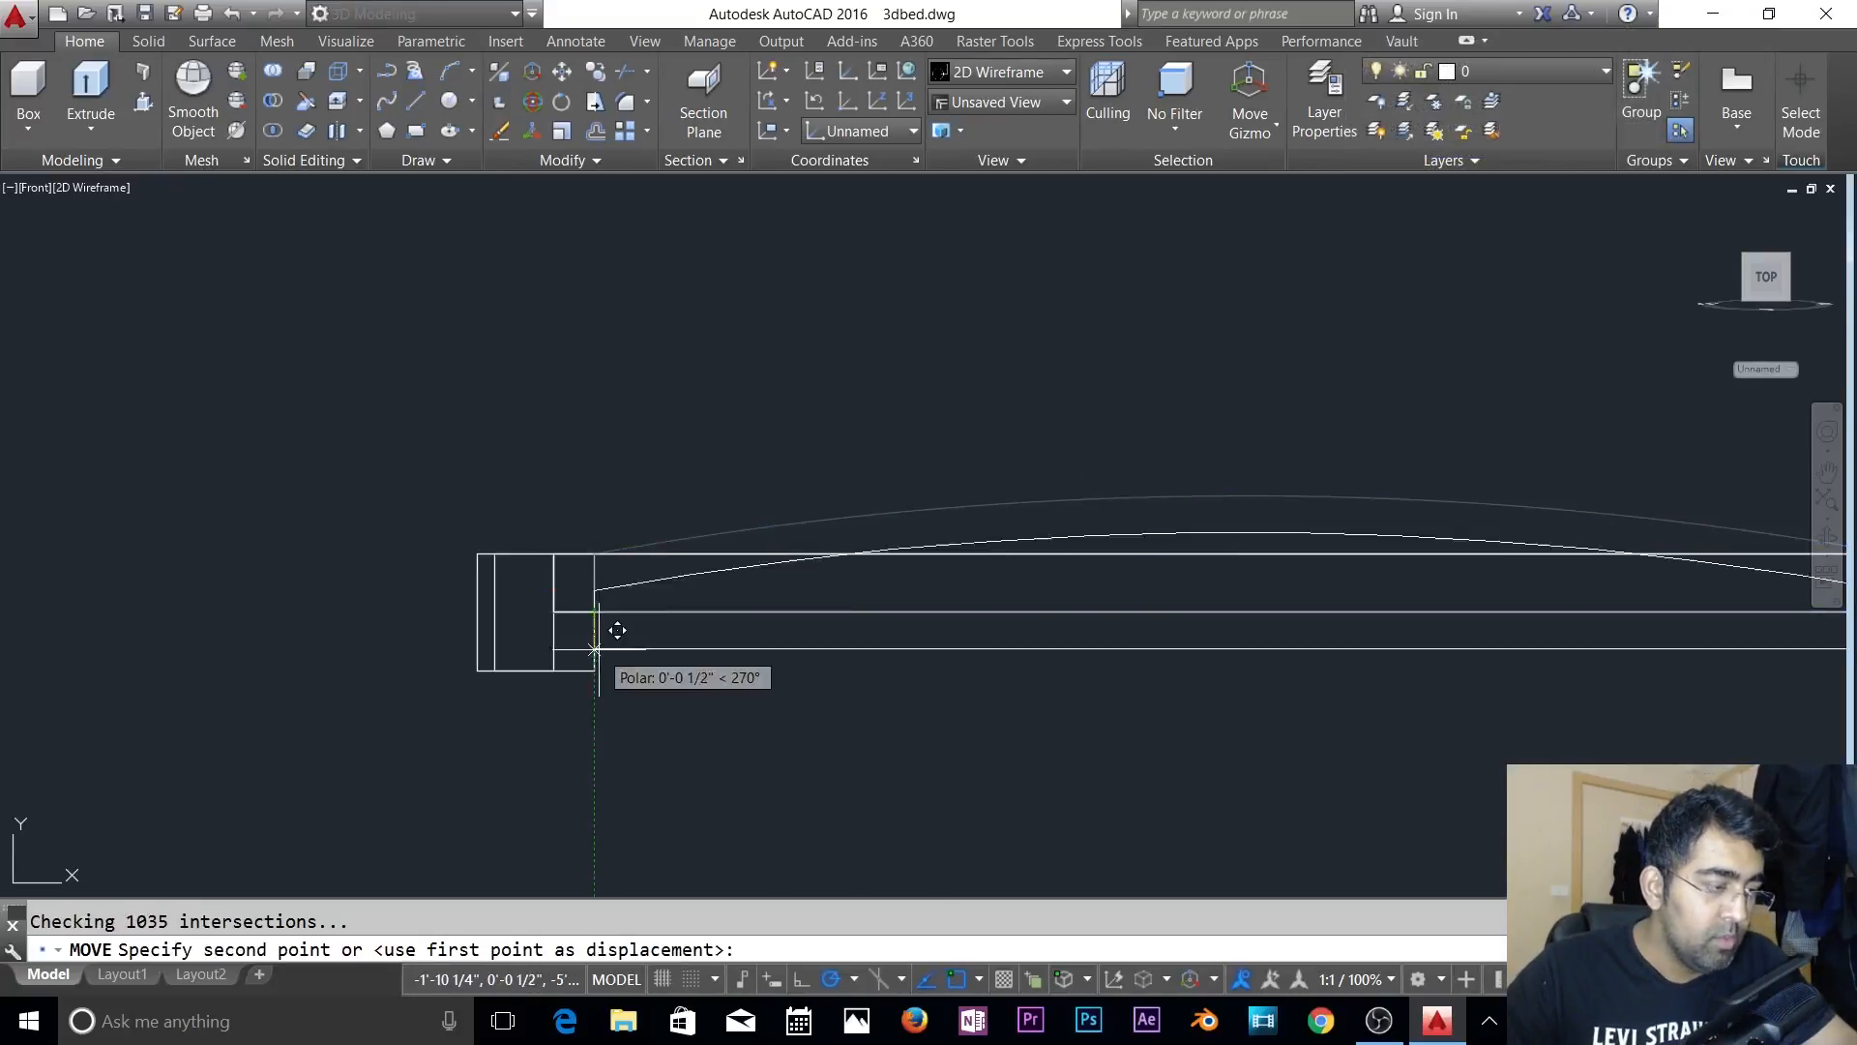
{"action": "left_click", "coordinate": [593, 669]}
{"action": "key", "text": "Escape"}
- Lower the crest of the profile's arc by 1/2 inch
{"action": "left_click", "coordinate": [900, 573]}
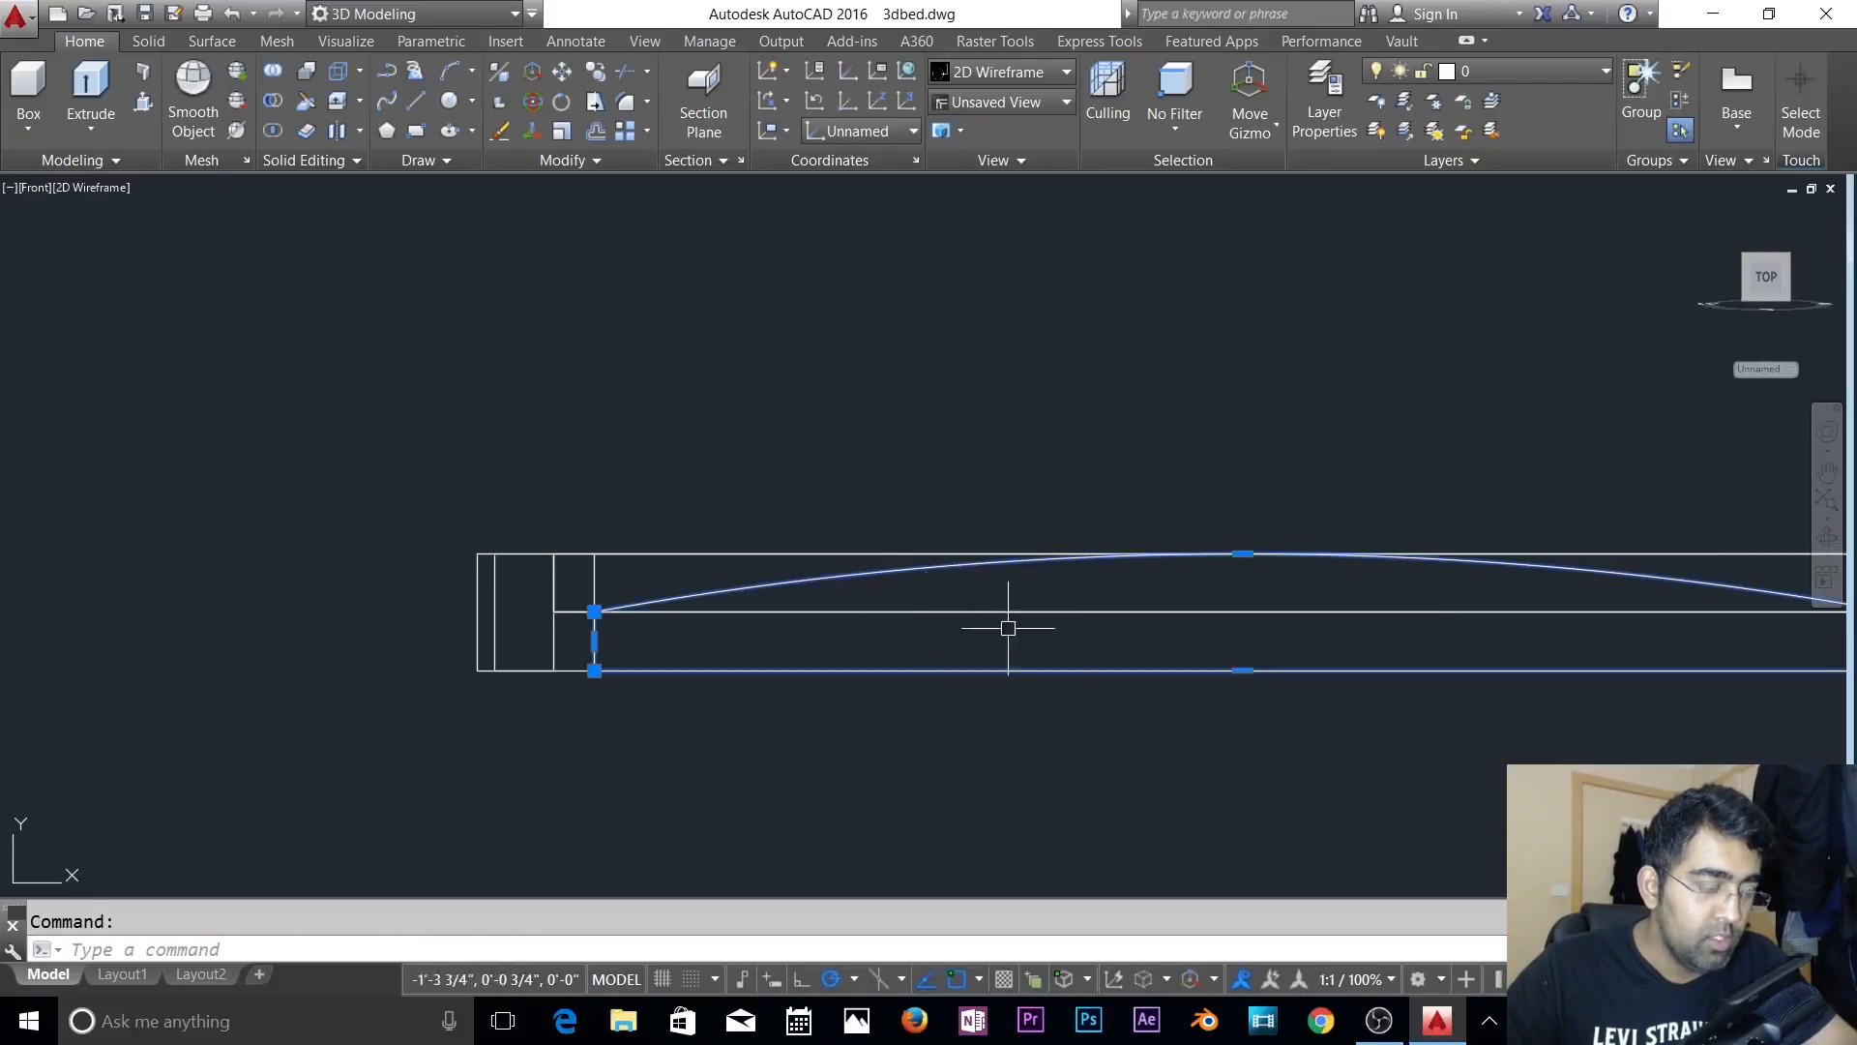
{"action": "left_click", "coordinate": [1243, 553]}
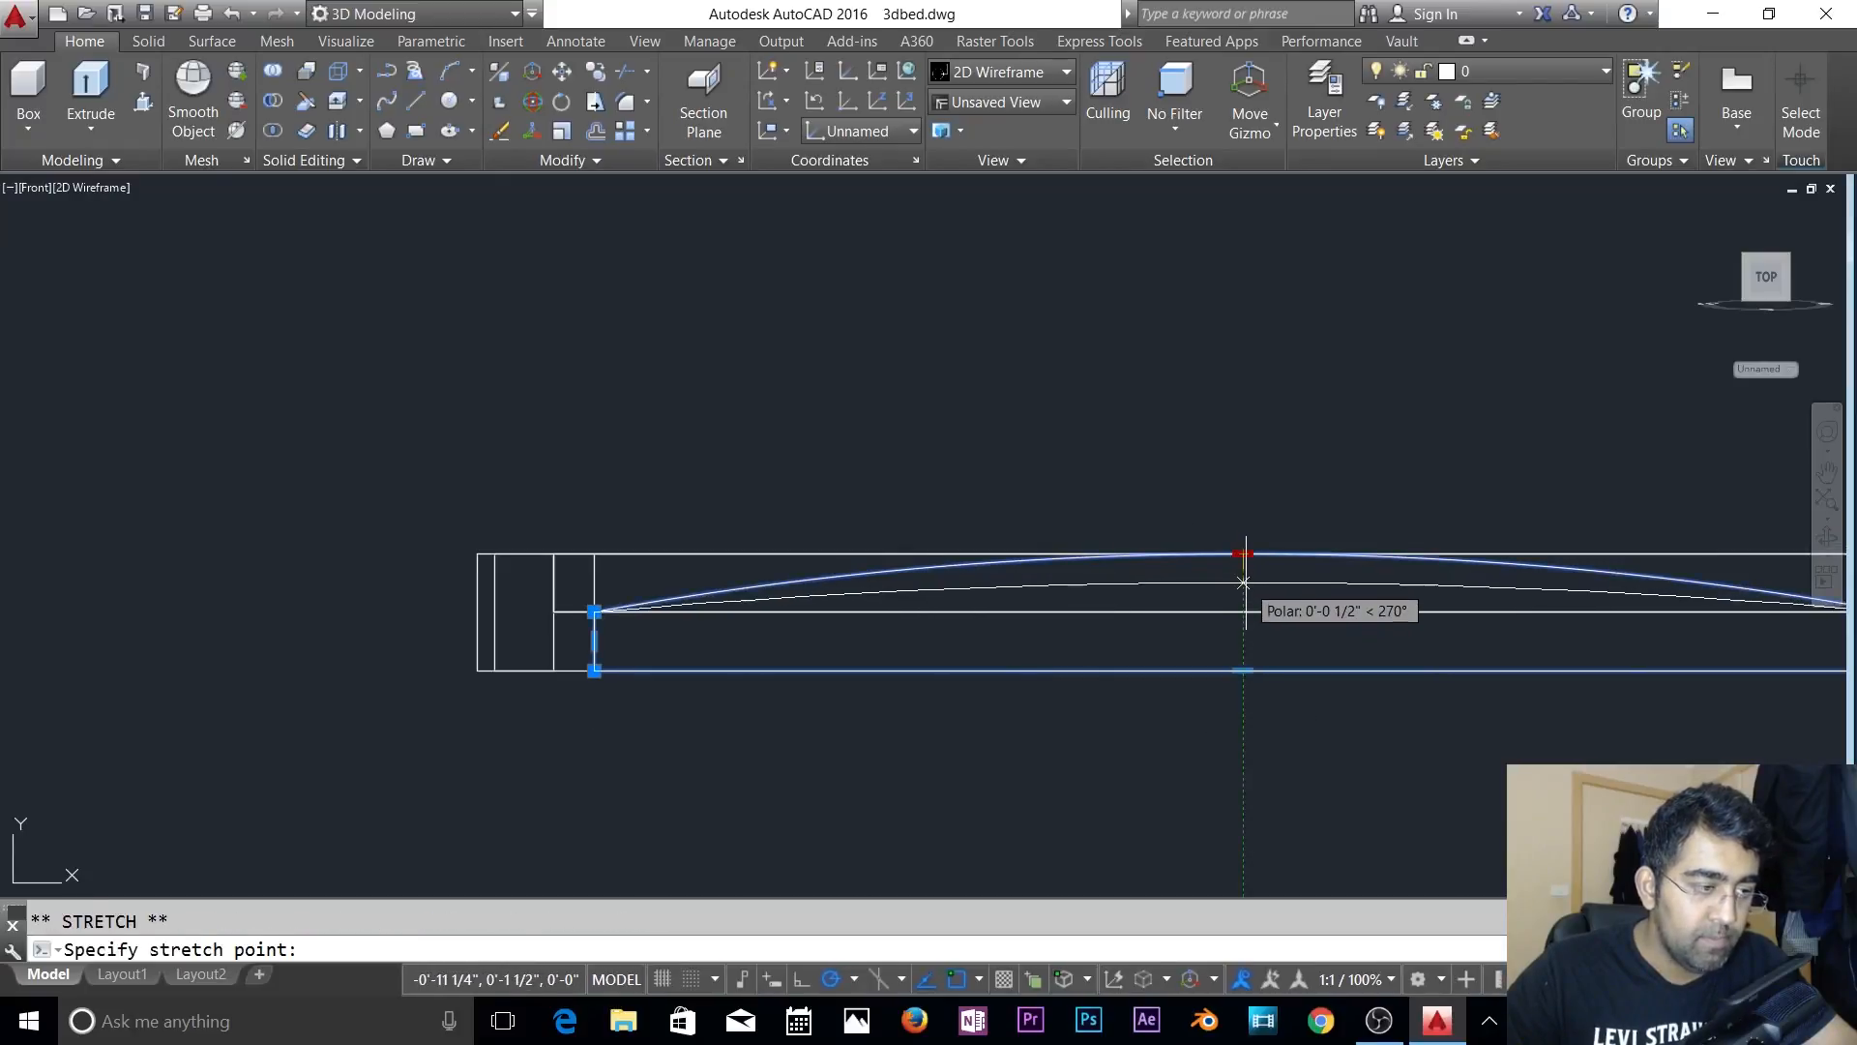
{"action": "key", "text": "Escape"}
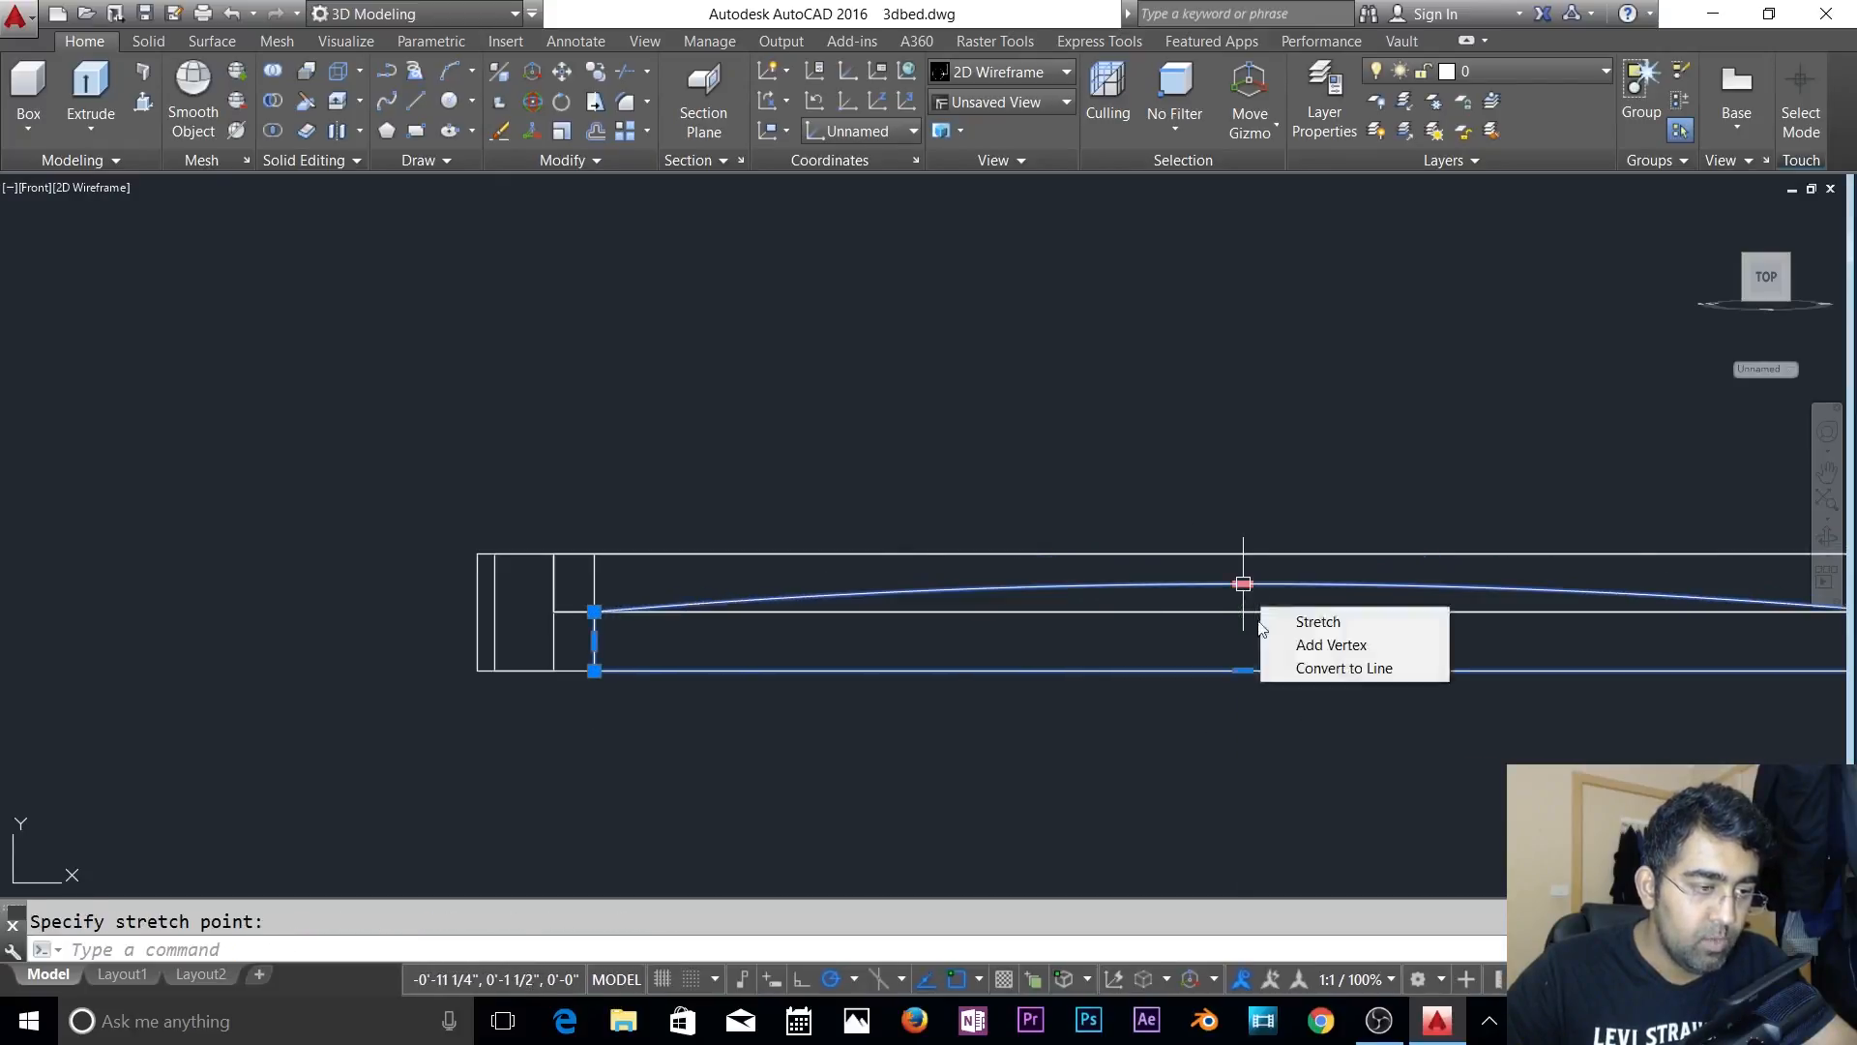
{"action": "key", "text": "Escape"}
- Extrude the arched profile lengthwise between the two beams, past the far end of the bed frame
{"action": "middle_click_drag", "start_coordinate": [840, 798], "coordinate": [1191, 829], "text": "shift"}
{"action": "key", "text": "Escape"}
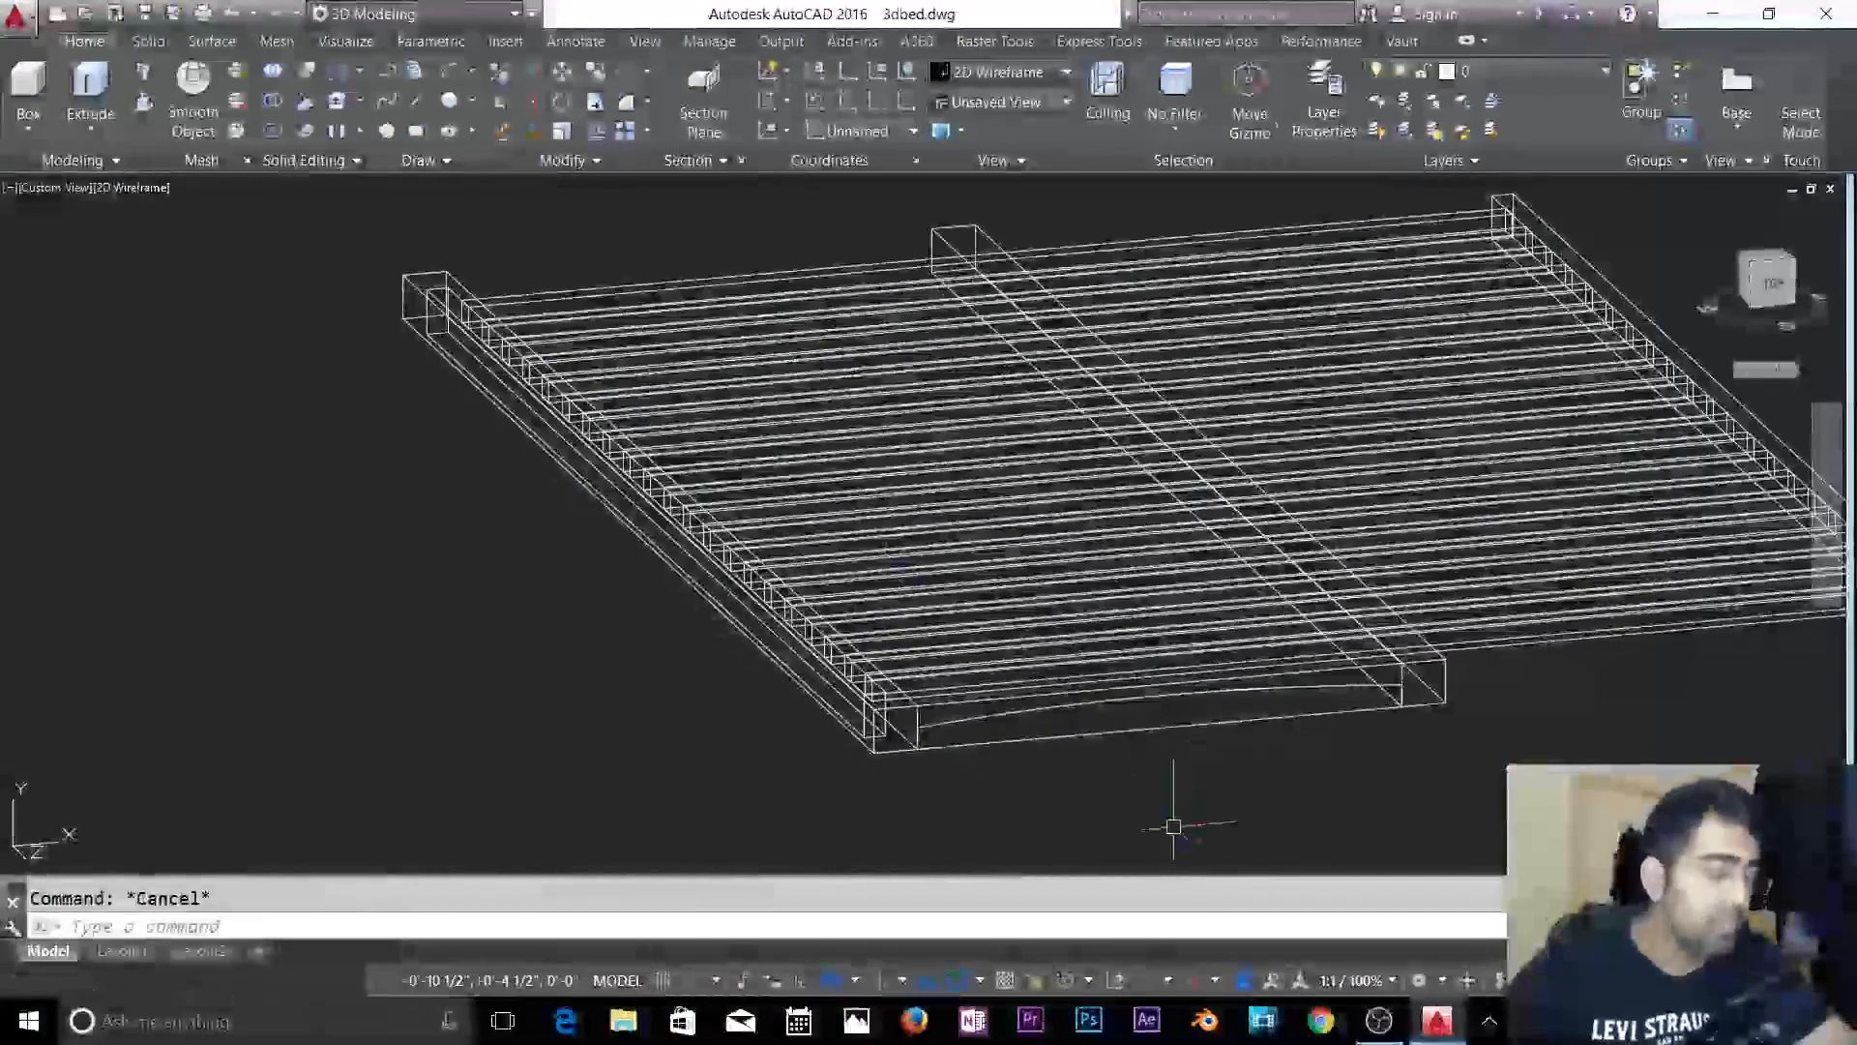
{"action": "type", "text": "ext"}
{"action": "key", "text": "Return"}
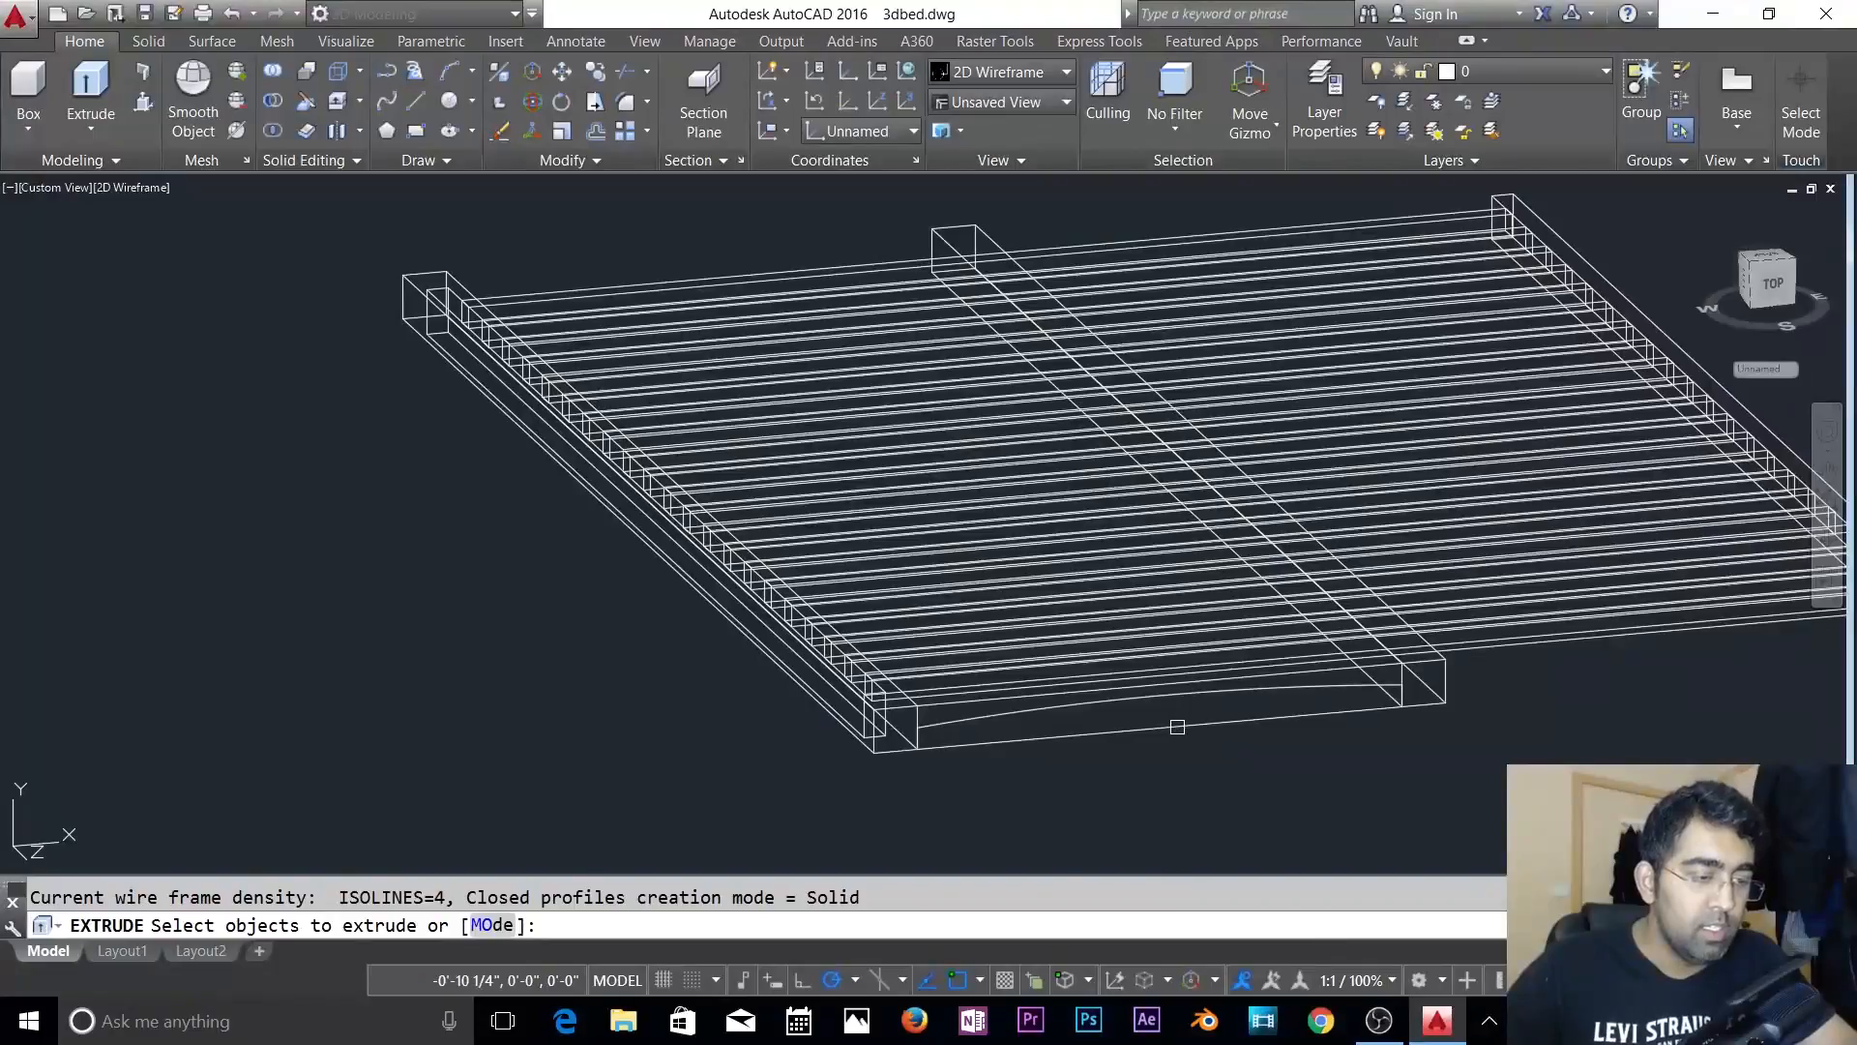
{"action": "left_click", "coordinate": [1177, 727]}
{"action": "key", "text": "Return"}
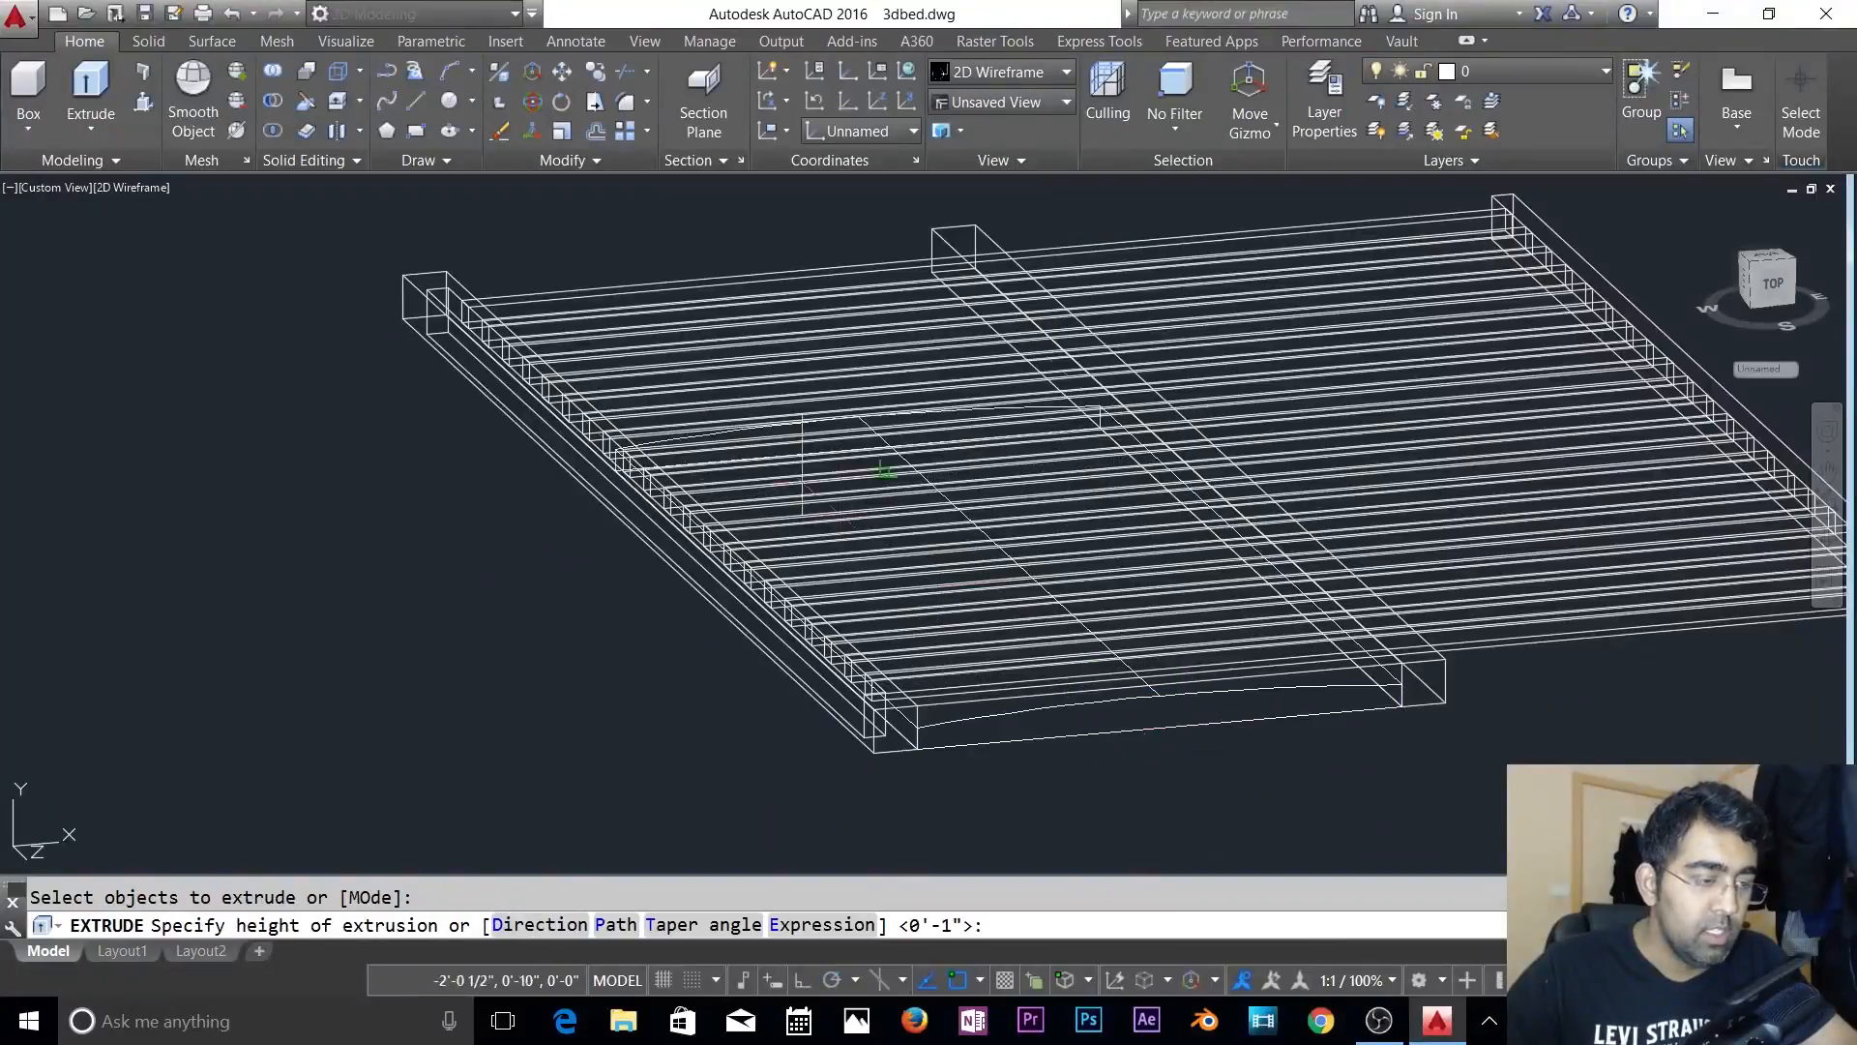
{"action": "left_click", "coordinate": [547, 262]}
{"action": "key", "text": "Escape"}
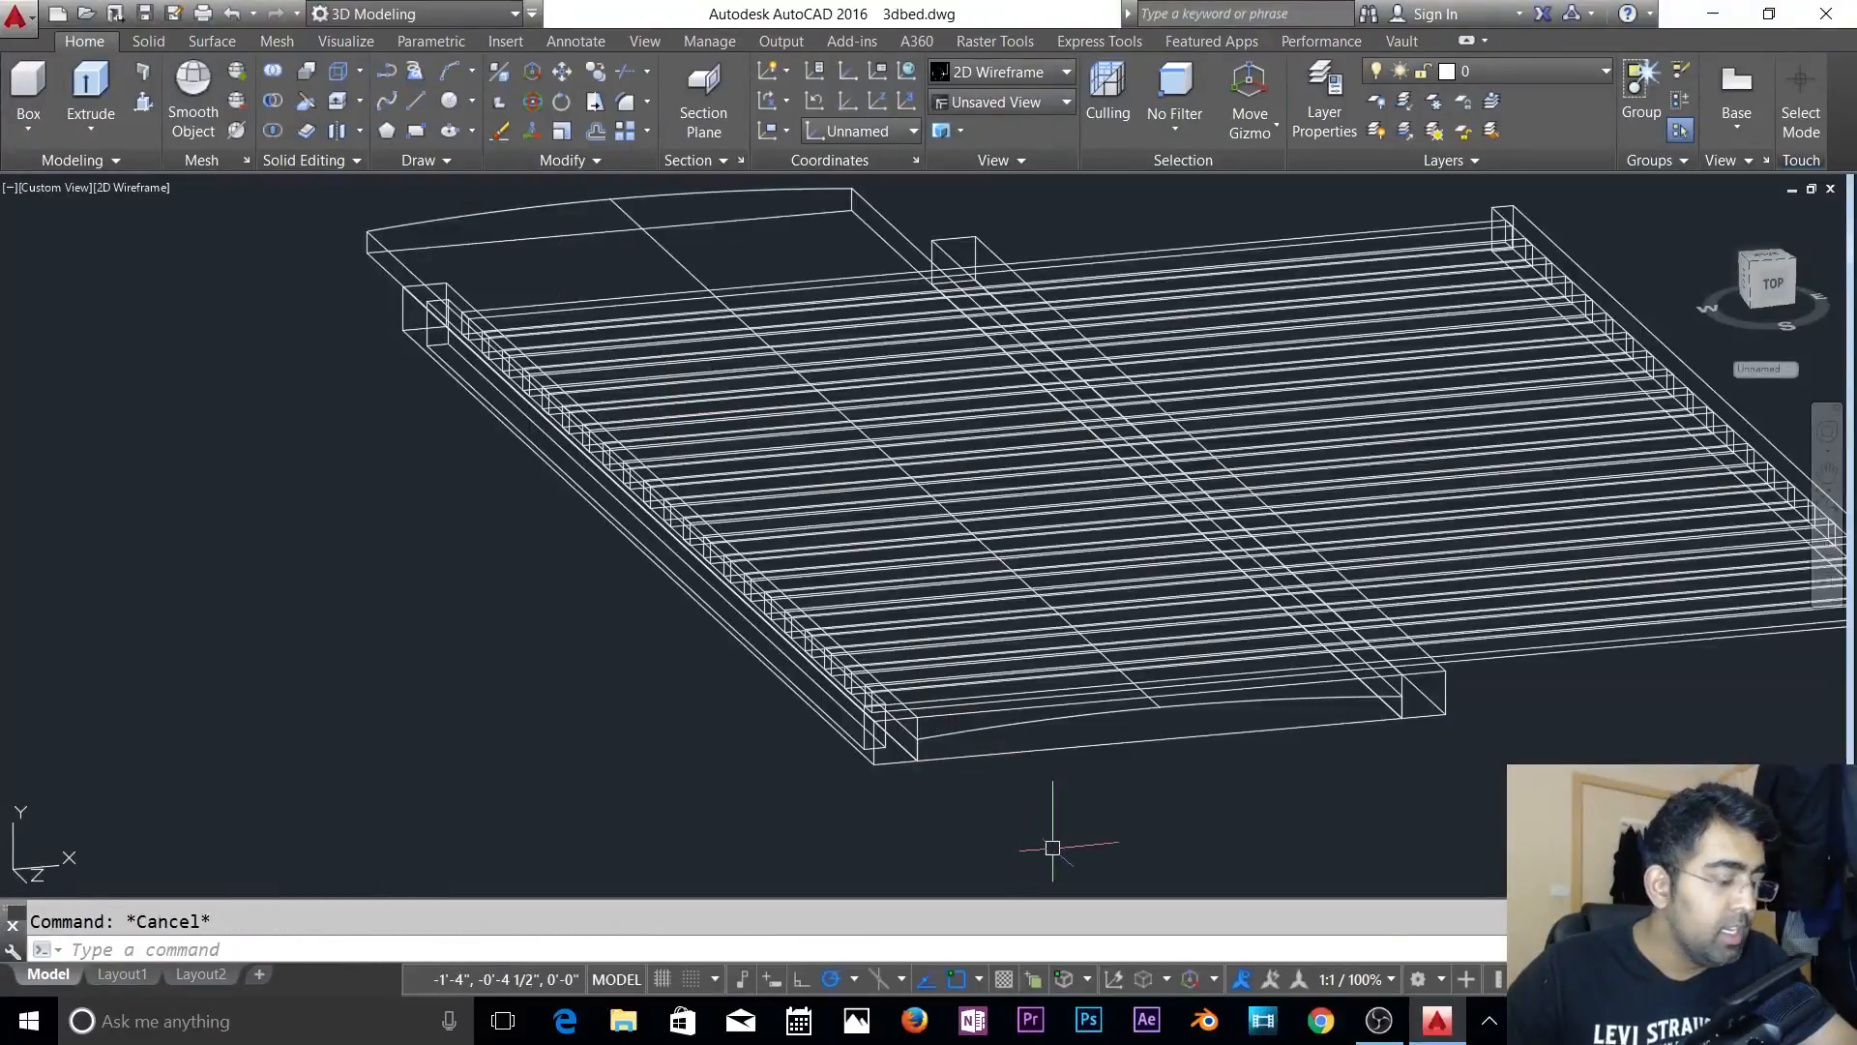
- Copy the arched solid from its bottom outer corner to the centre beam's far bottom corner, filling the second bay
{"action": "type", "text": "Co"}
{"action": "key", "text": "Return"}
{"action": "left_click", "coordinate": [677, 263]}
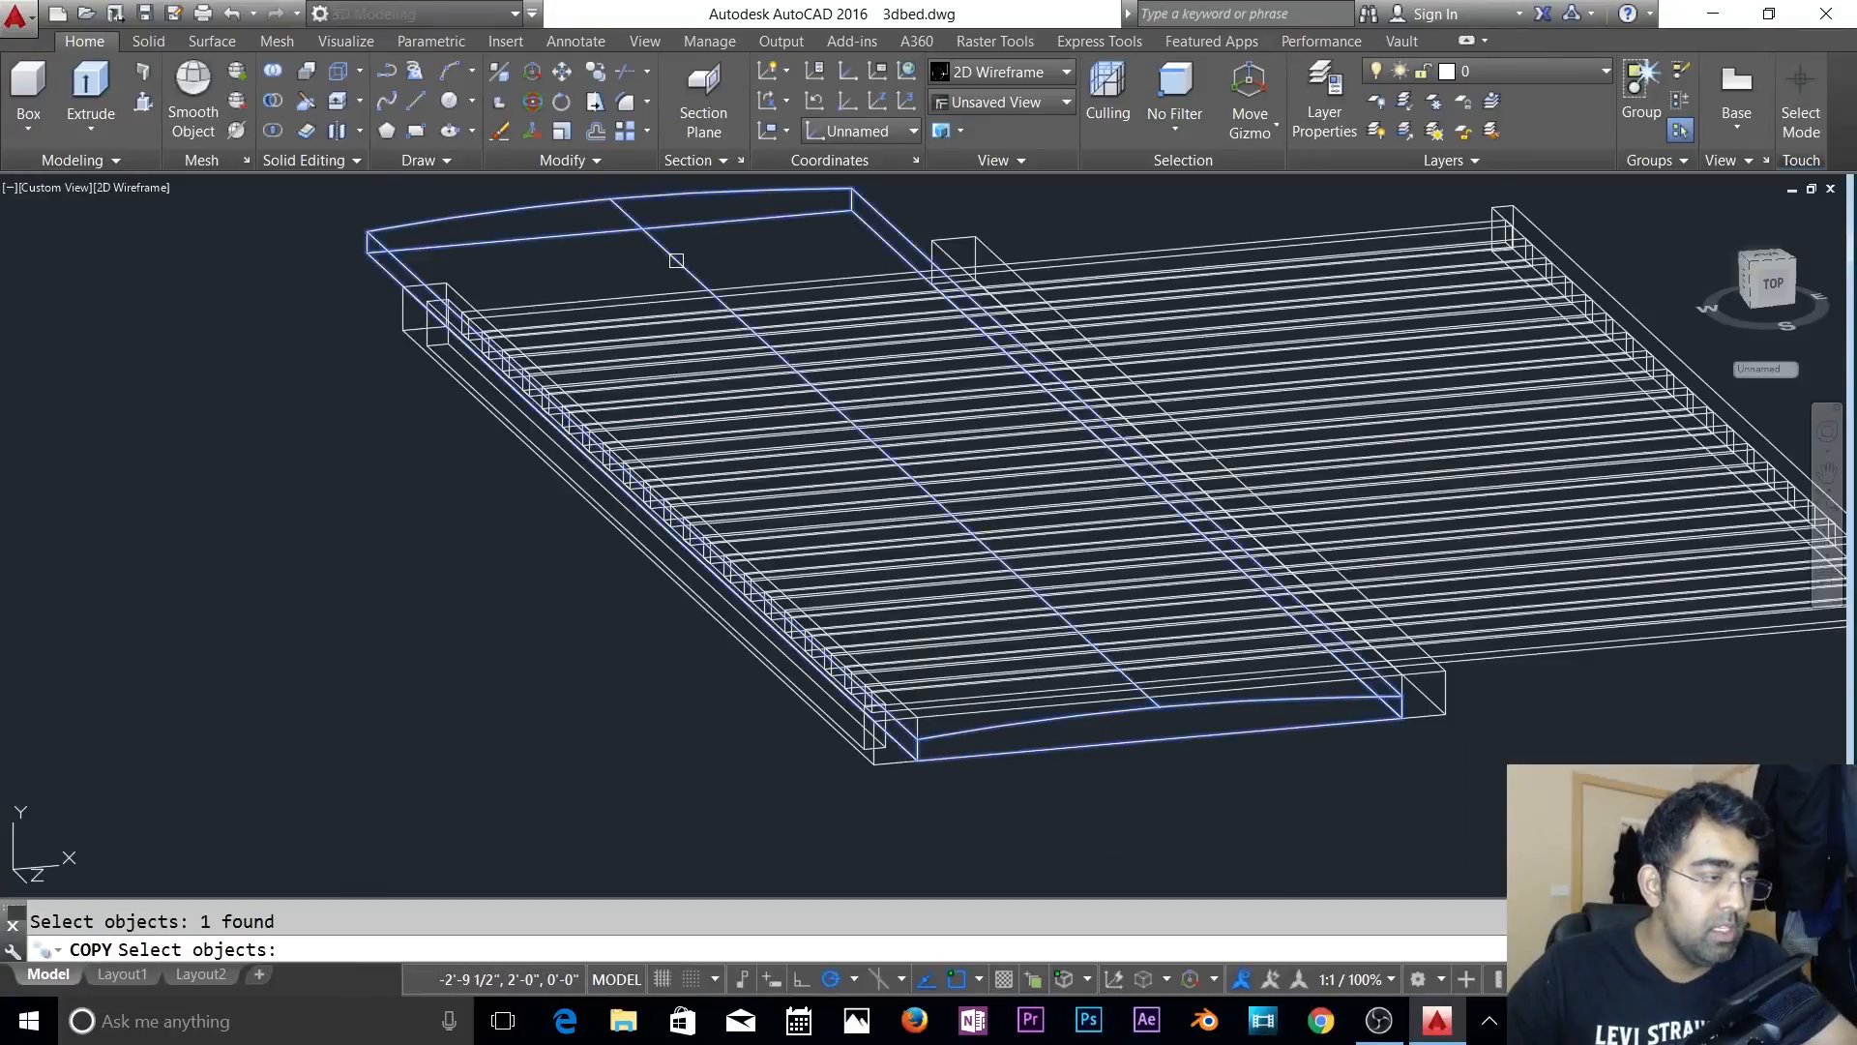
{"action": "key", "text": "Return"}
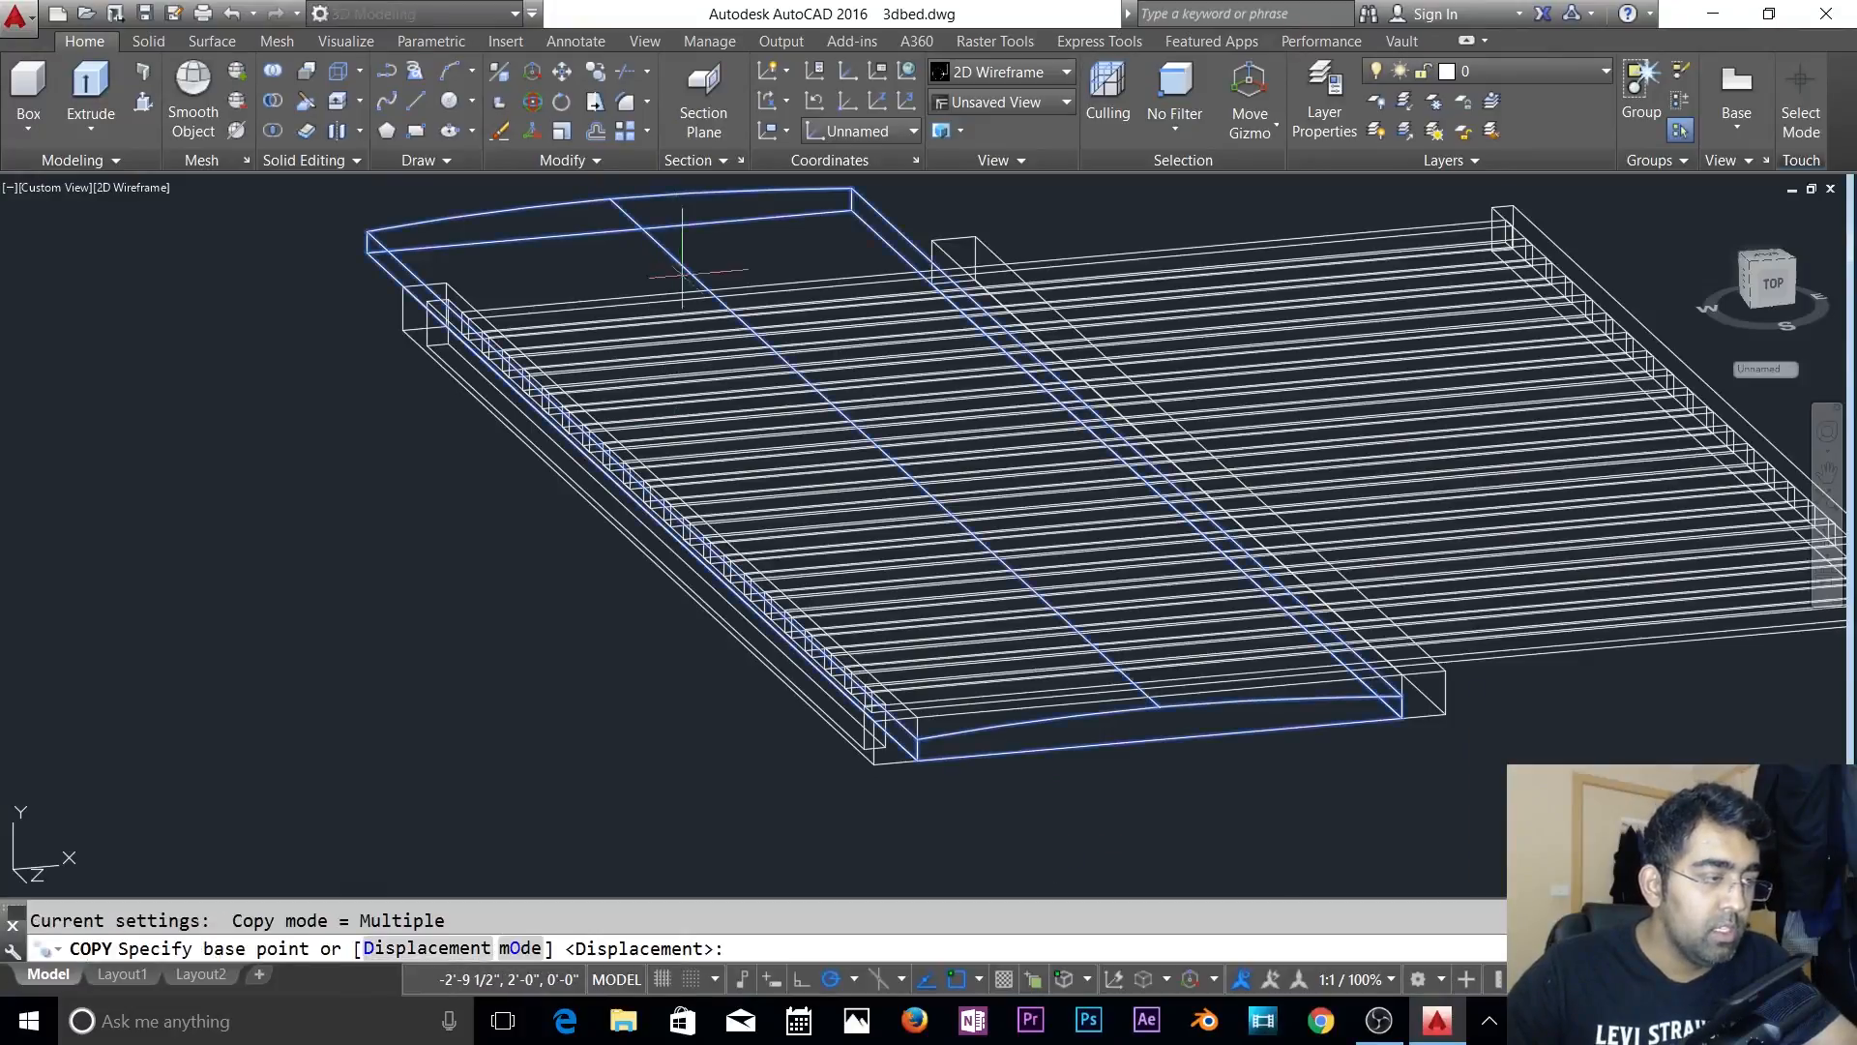
{"action": "left_click", "coordinate": [917, 759]}
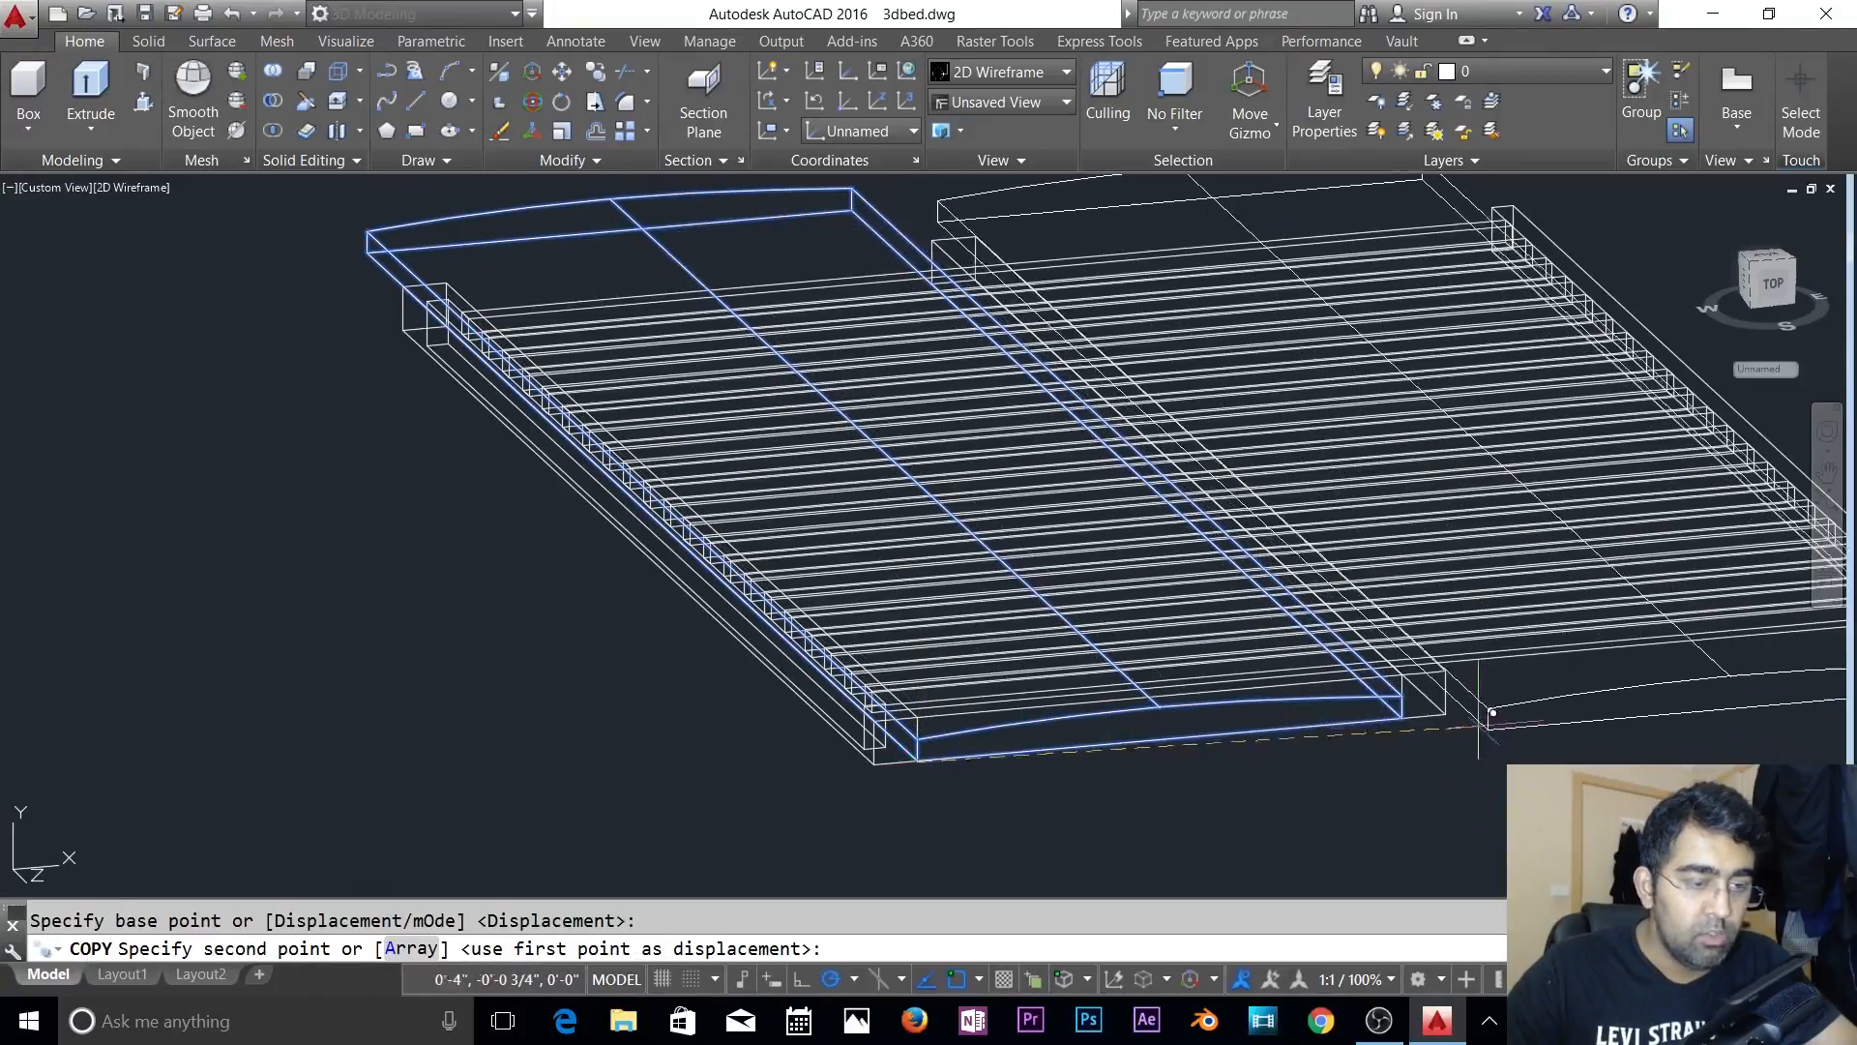
{"action": "left_click", "coordinate": [1445, 713]}
{"action": "key", "text": "Return"}
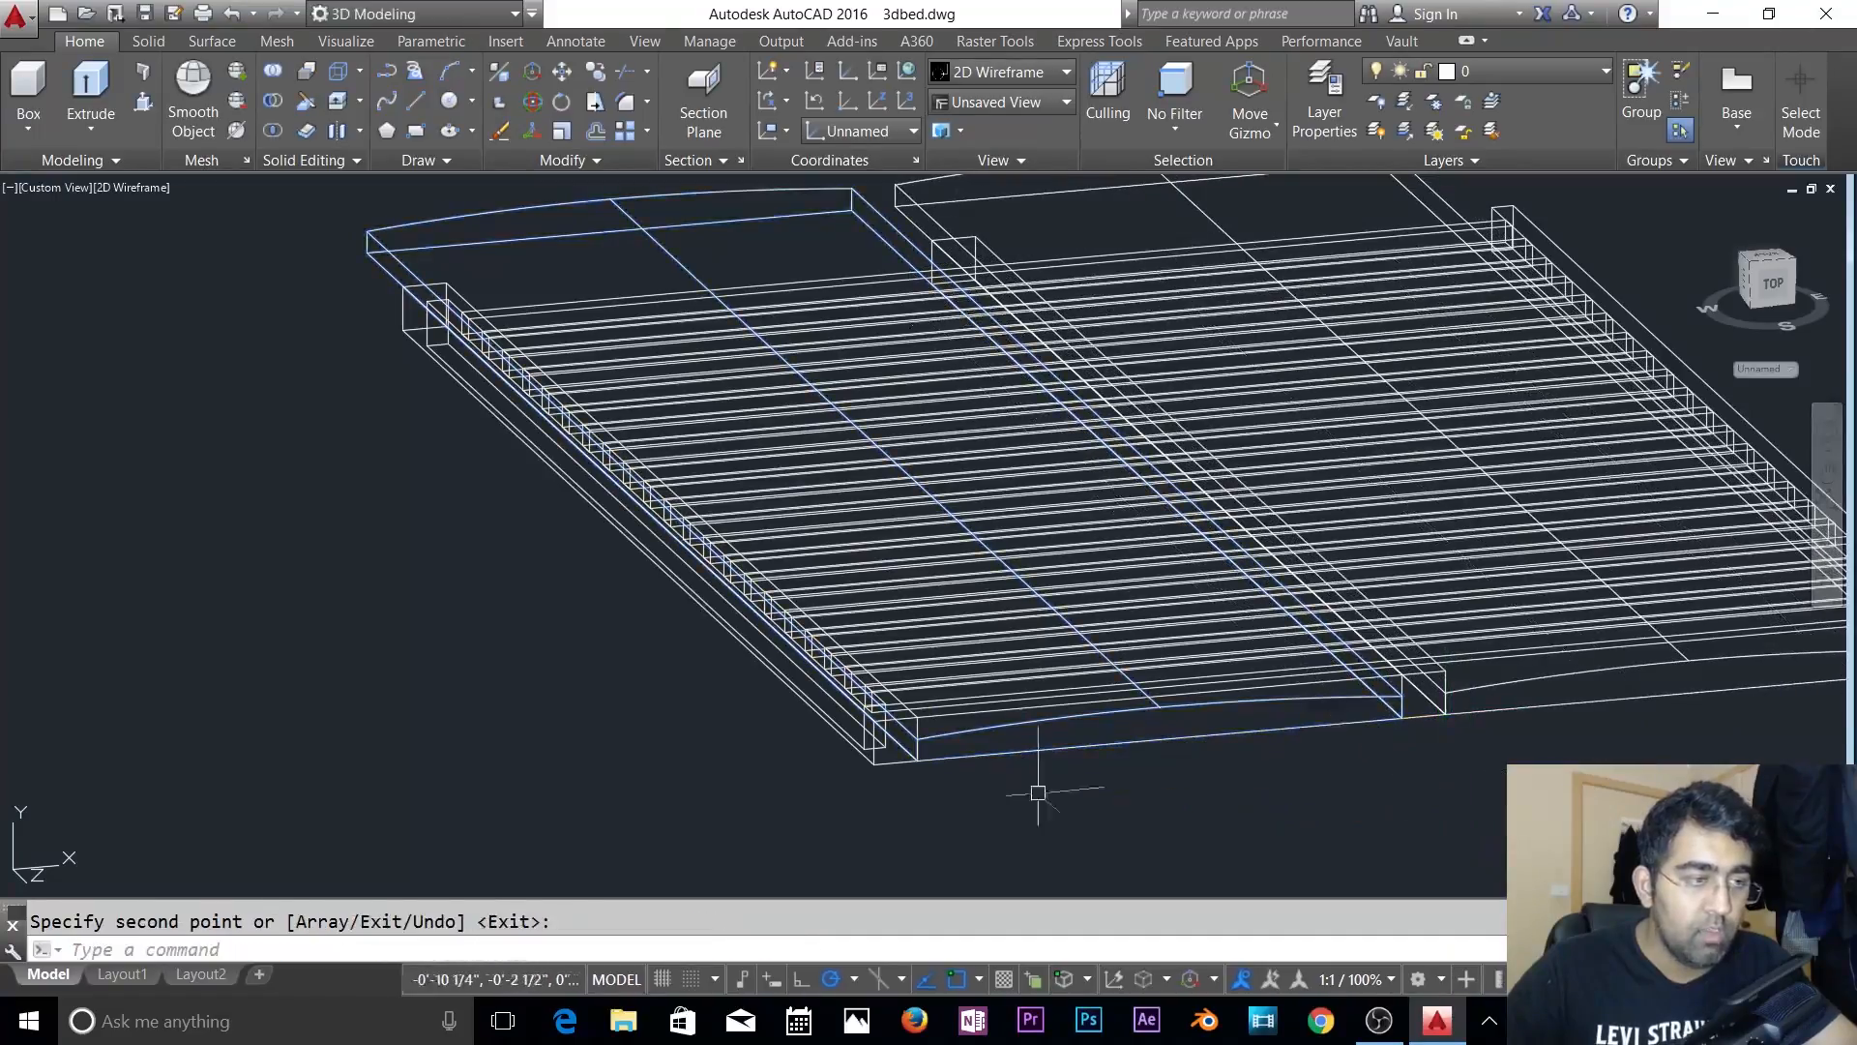
{"action": "key", "text": "Escape"}
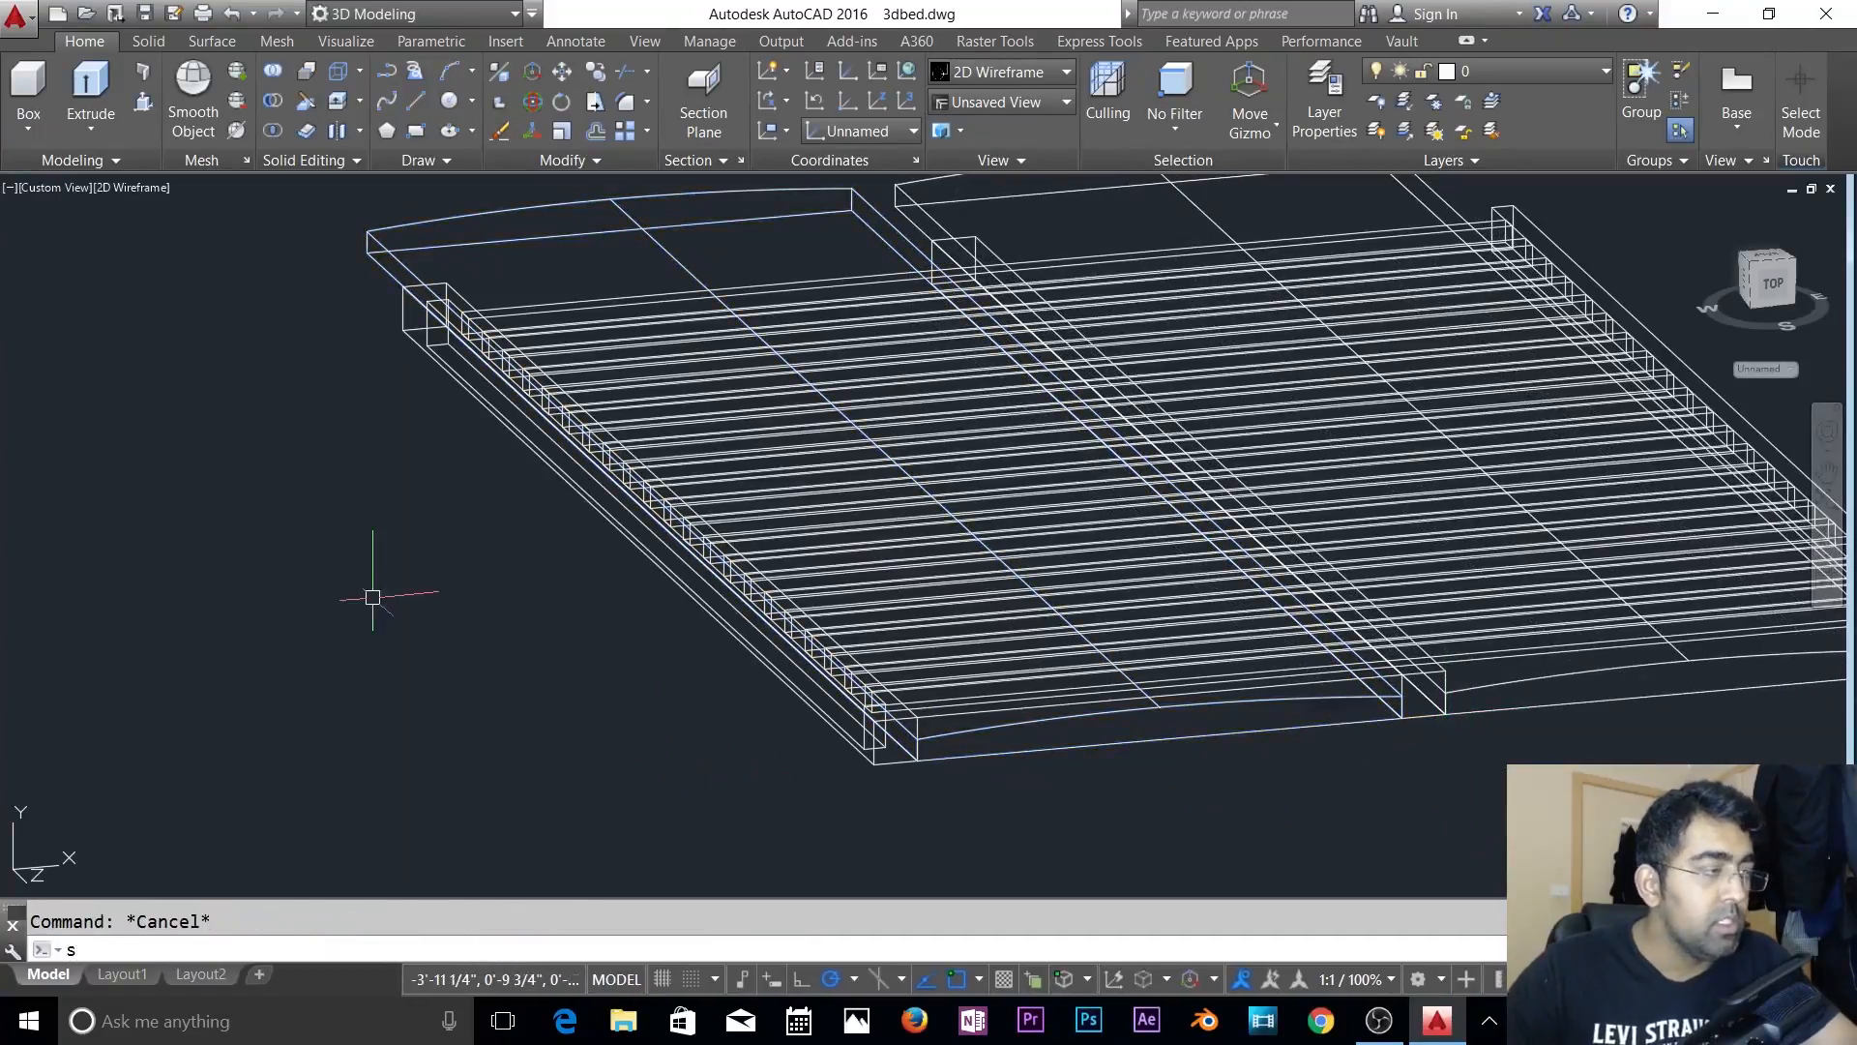
- Delete the outermost beam running along the outside of the slat ends beside the first arched solid
{"action": "key", "text": "BackSpace"}
{"action": "left_click", "coordinate": [274, 102]}
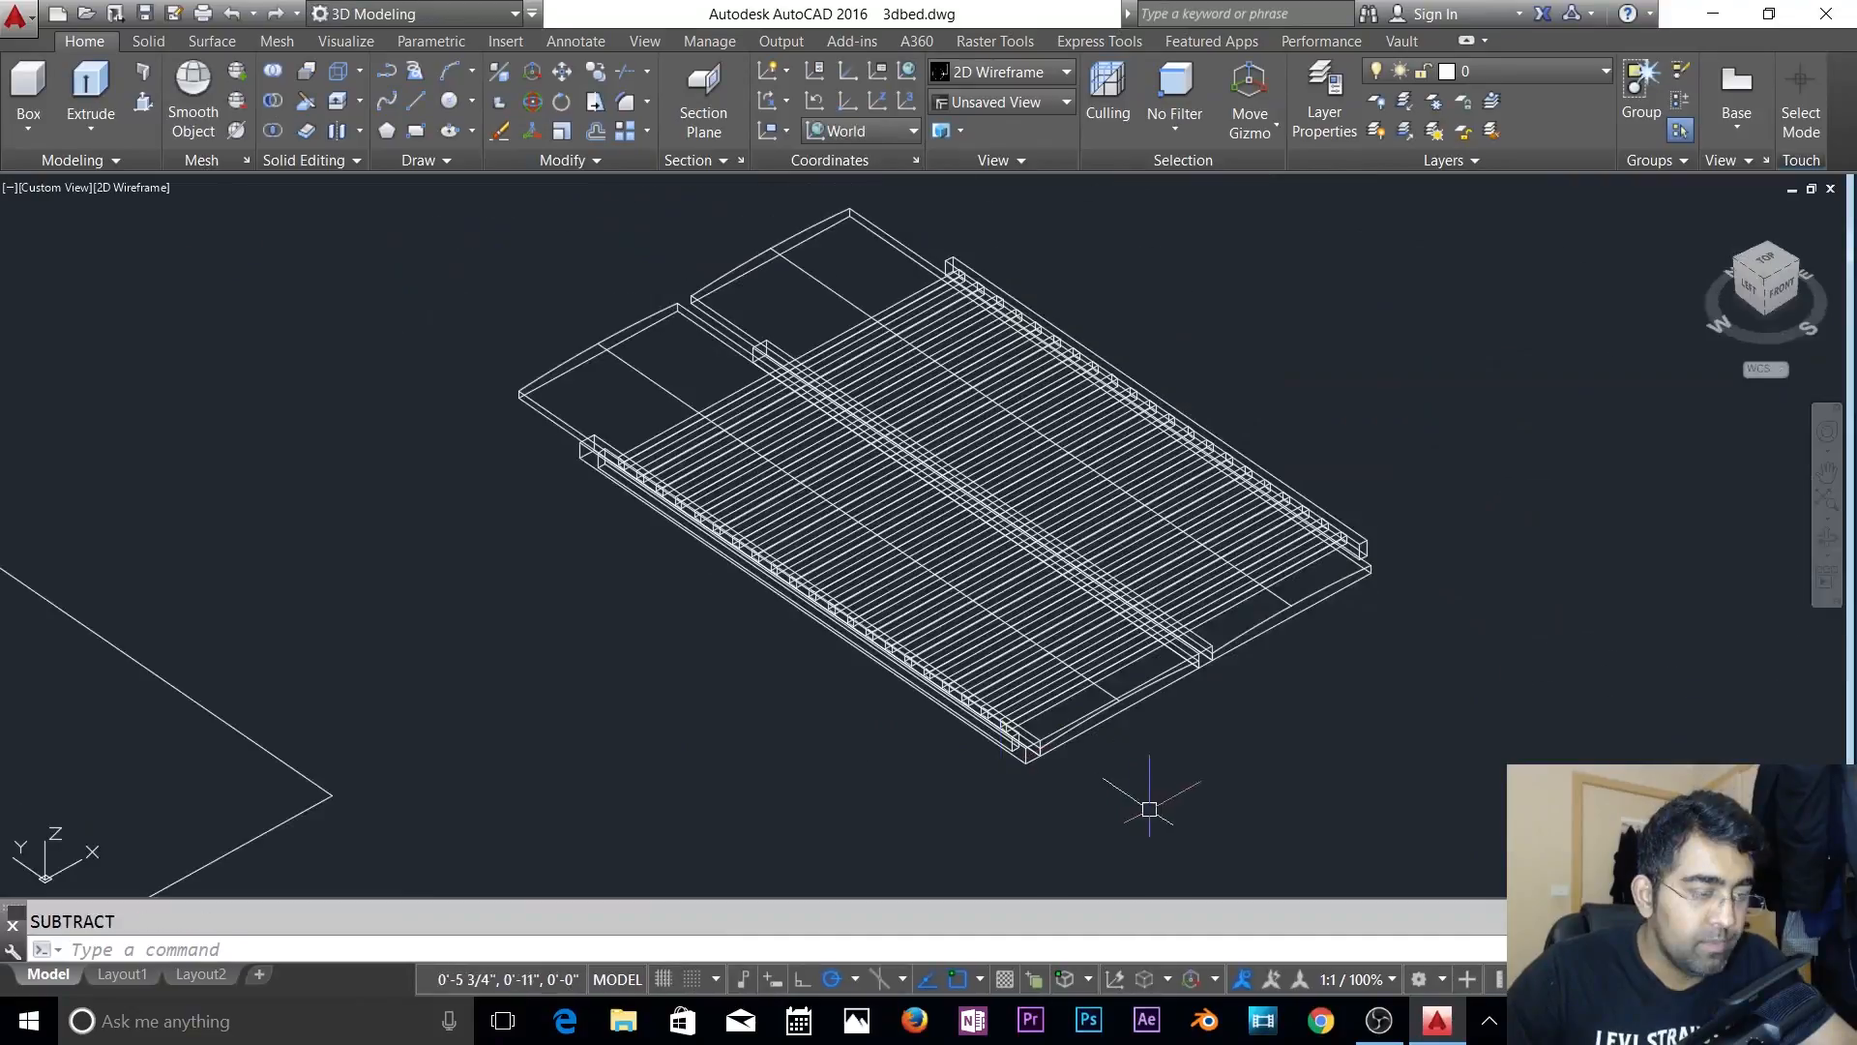
{"action": "scroll", "coordinate": [1096, 775], "scroll_direction": "up", "scroll_amount": 3}
{"action": "left_click", "coordinate": [761, 716]}
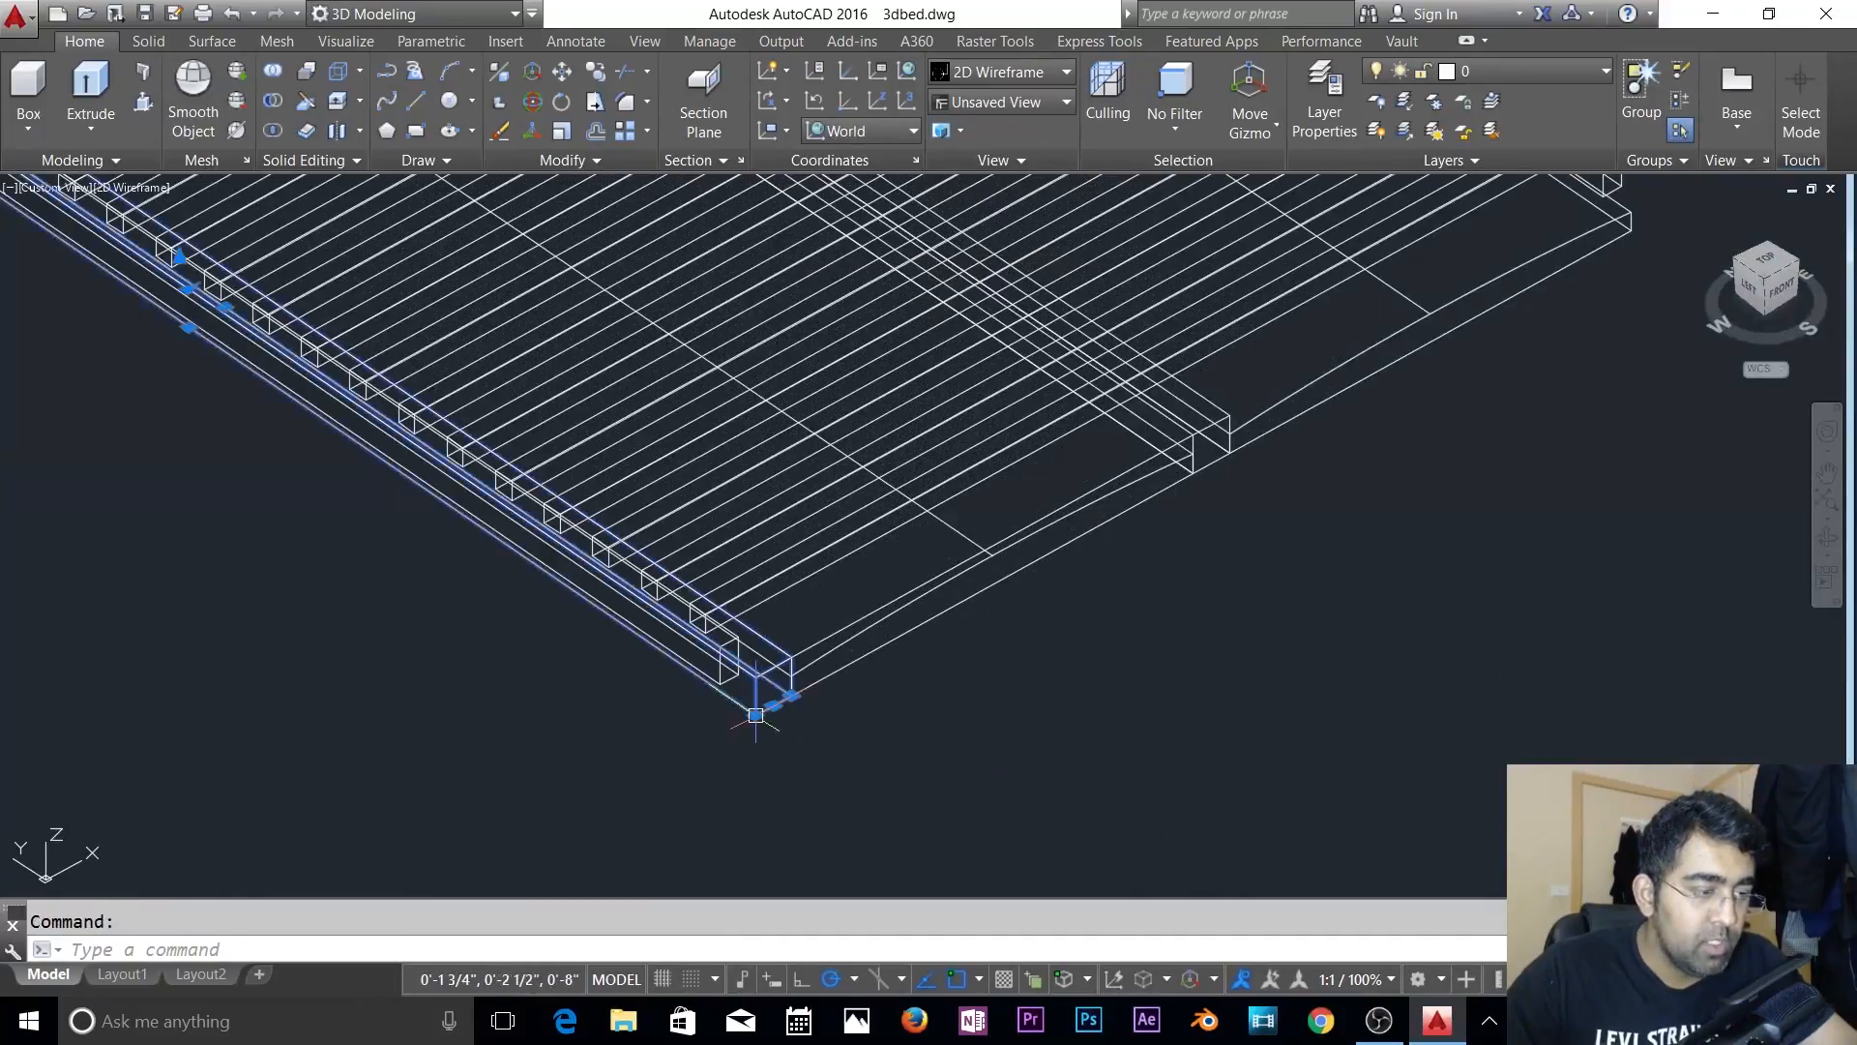
{"action": "key", "text": "Delete"}
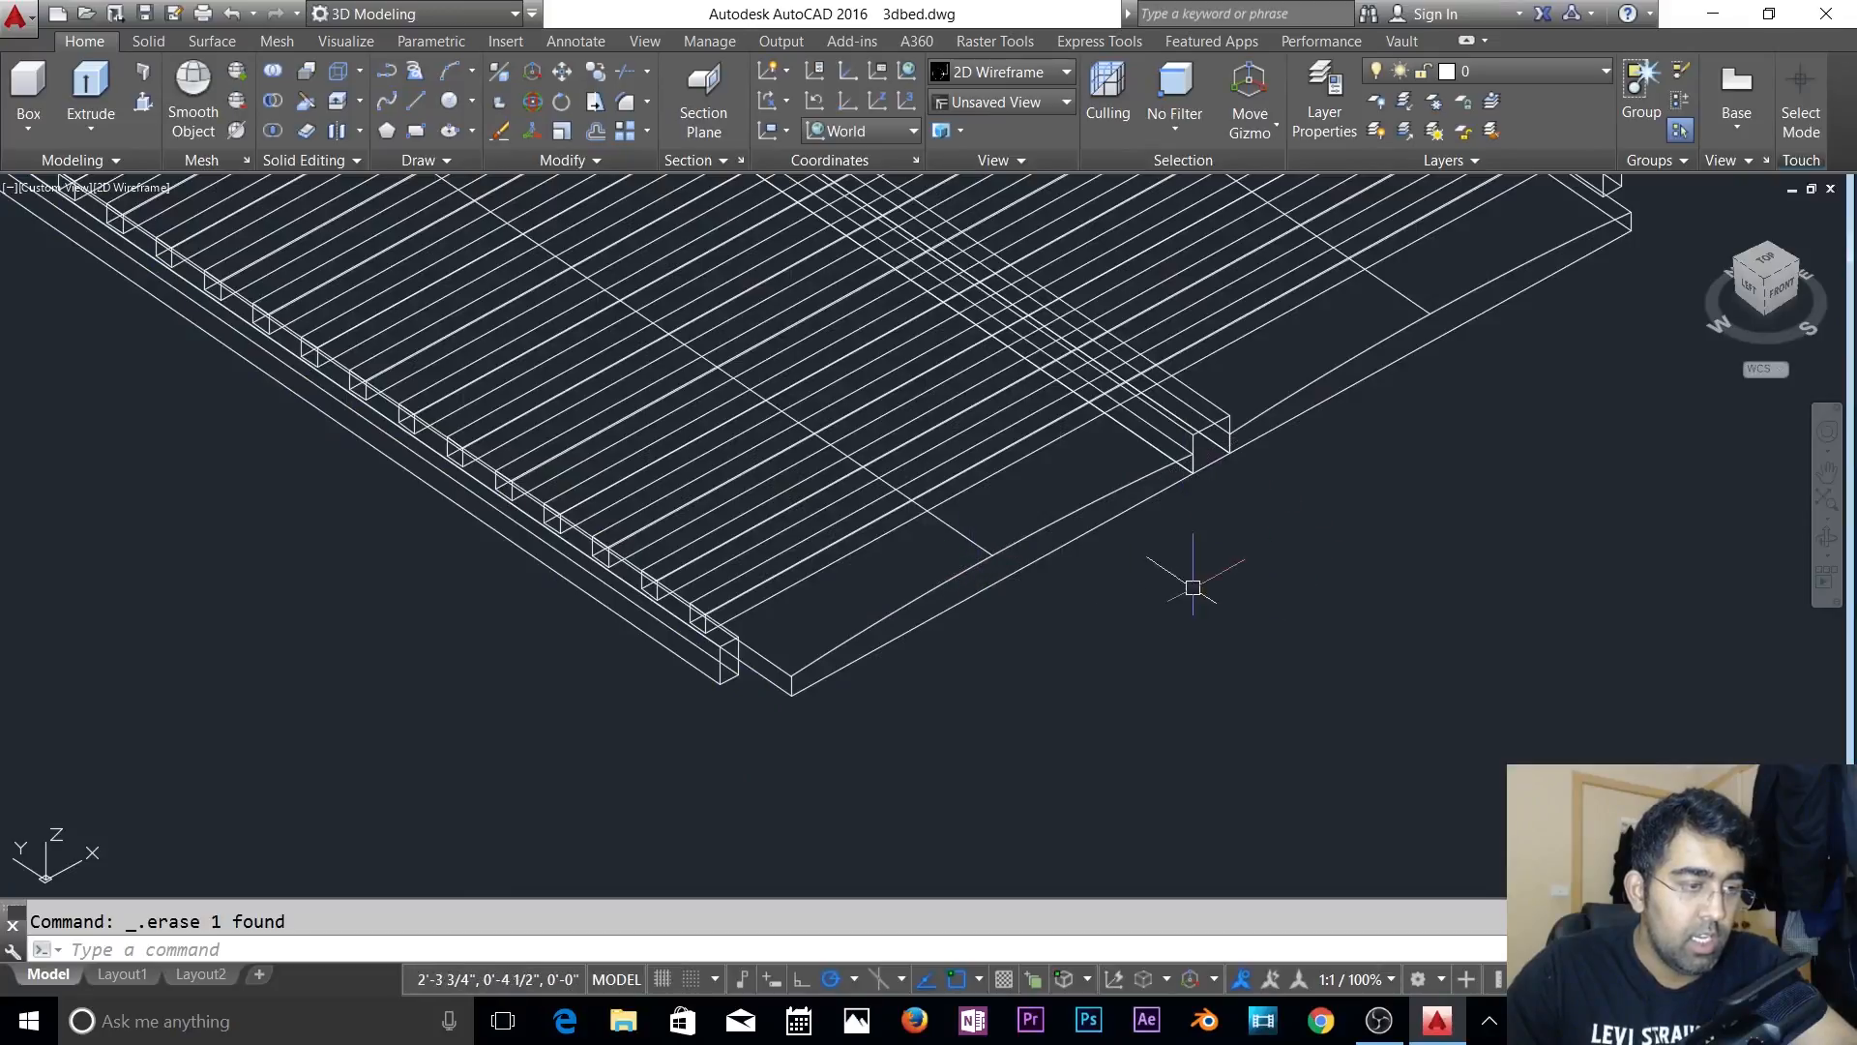
{"action": "left_click", "coordinate": [1132, 605]}
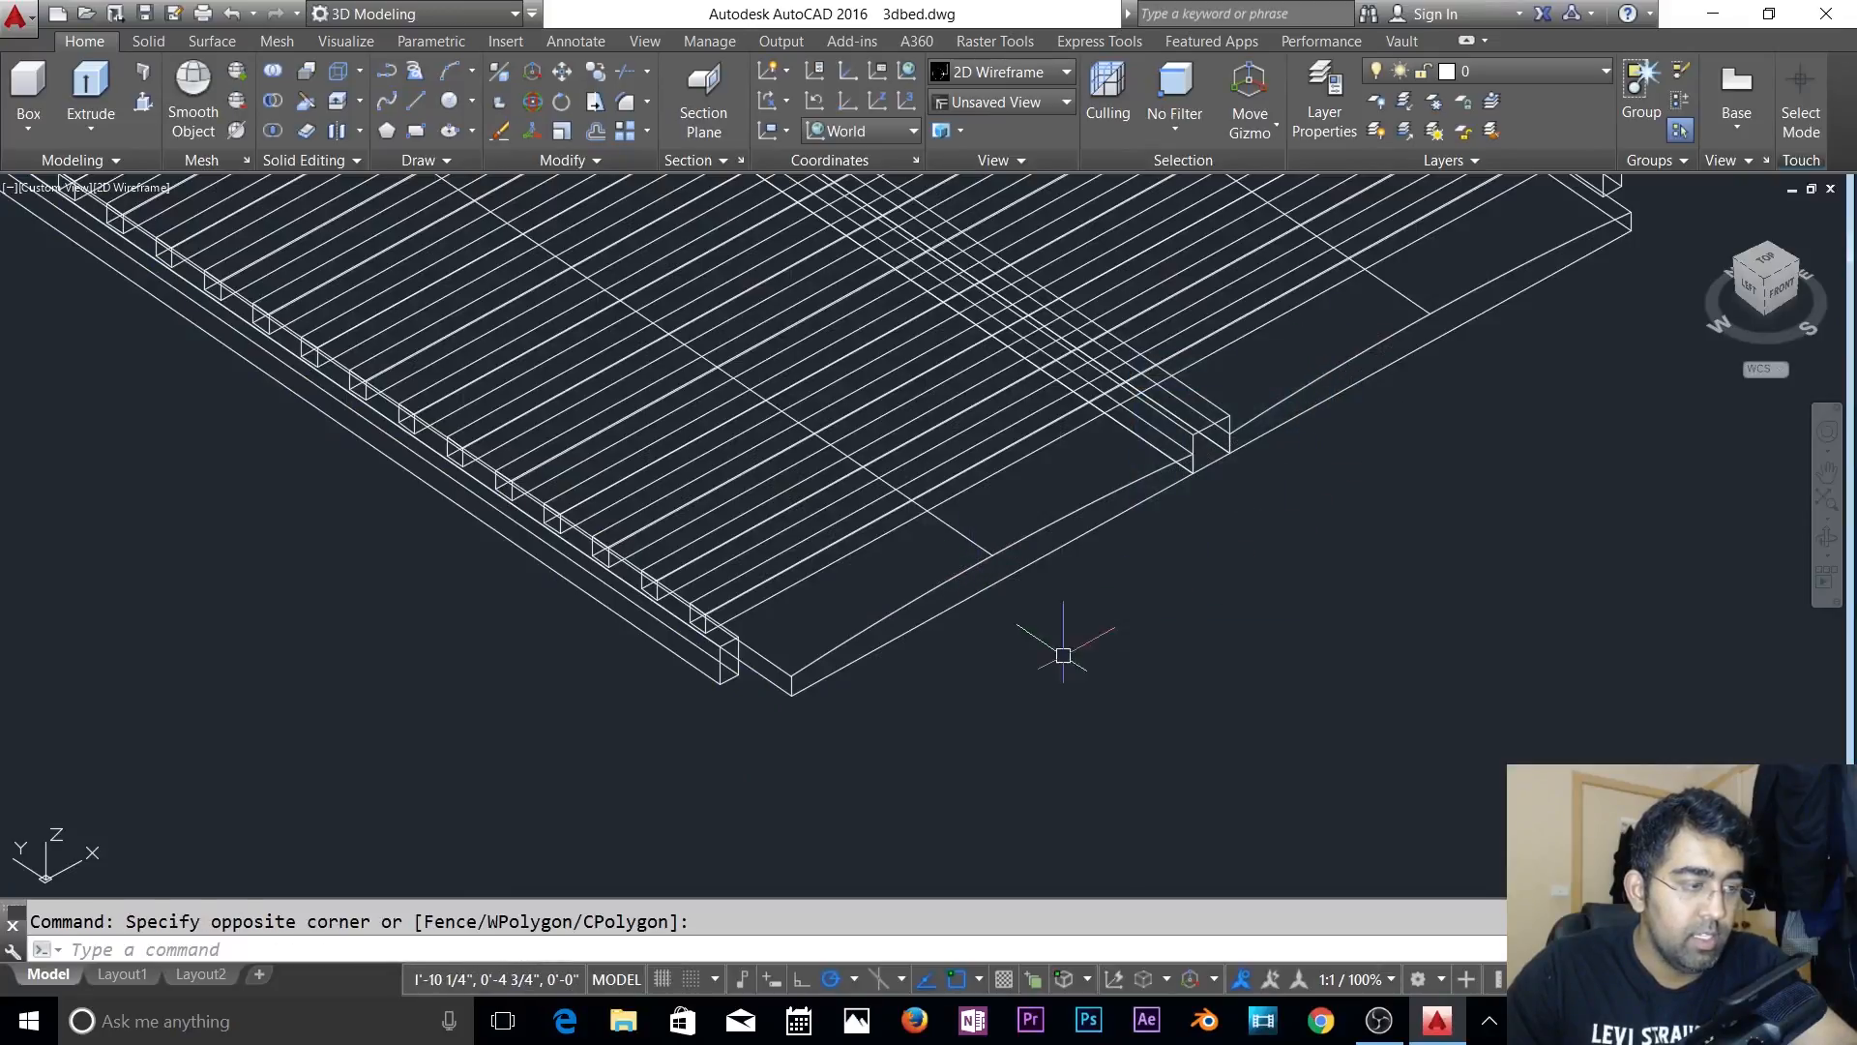
{"action": "scroll", "coordinate": [1327, 705], "scroll_direction": "up", "scroll_amount": 2}
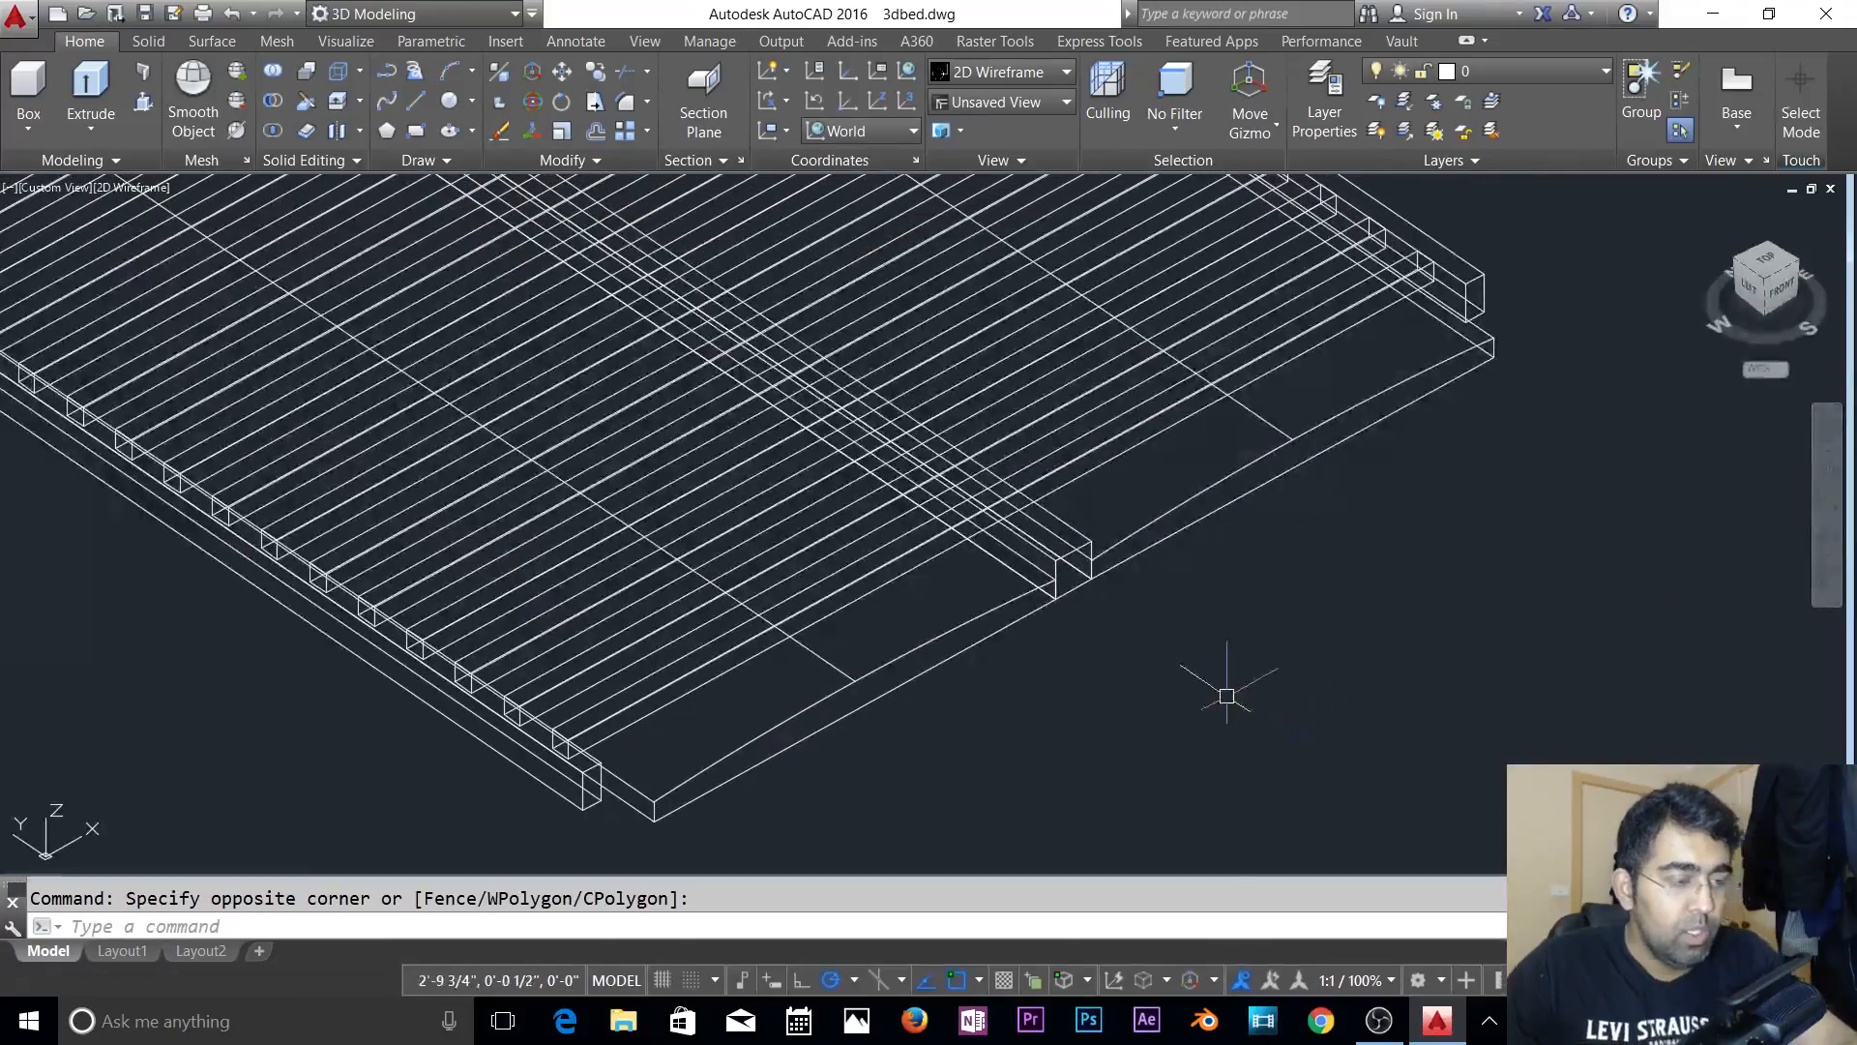
{"action": "key", "text": "Escape"}
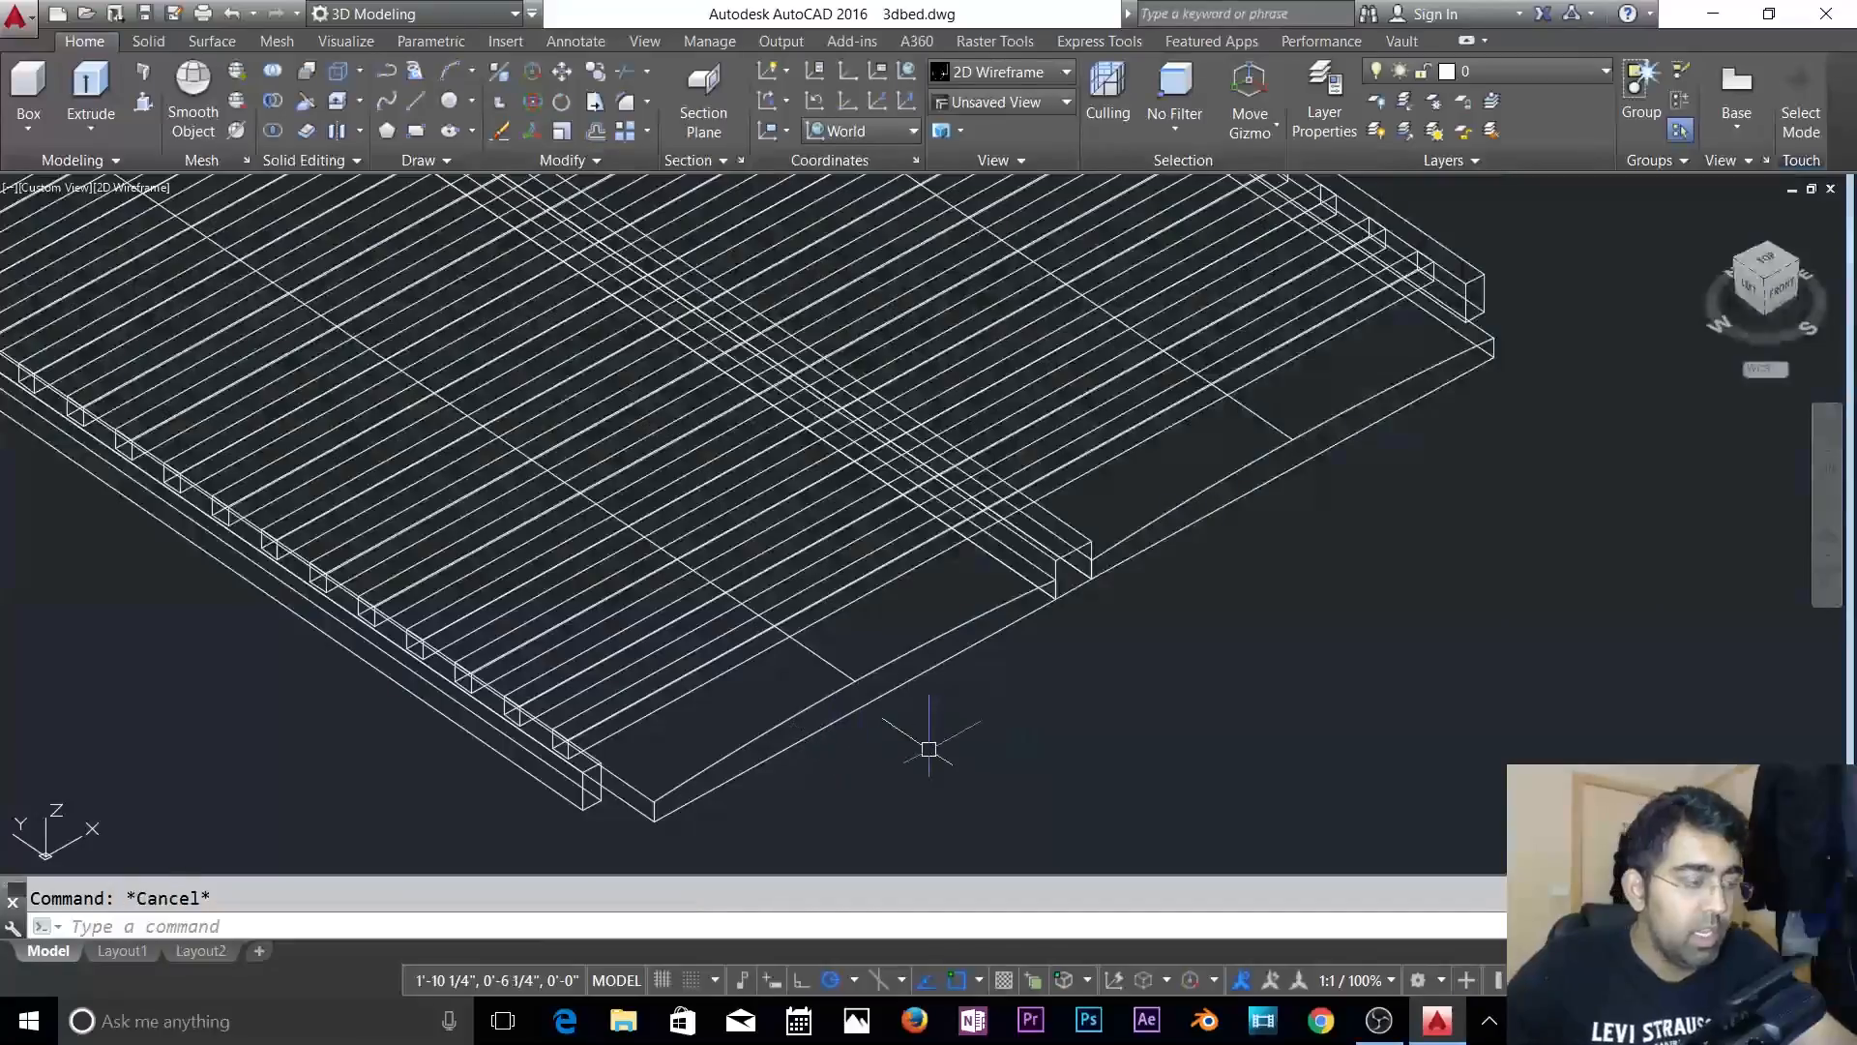
- Identify the centre beam's layer and turn off the Metal layer to hide the beam
{"action": "left_click", "coordinate": [1056, 577]}
{"action": "key", "text": "Escape"}
{"action": "scroll", "coordinate": [1092, 559], "scroll_direction": "up", "scroll_amount": 3}
{"action": "left_click", "coordinate": [964, 554]}
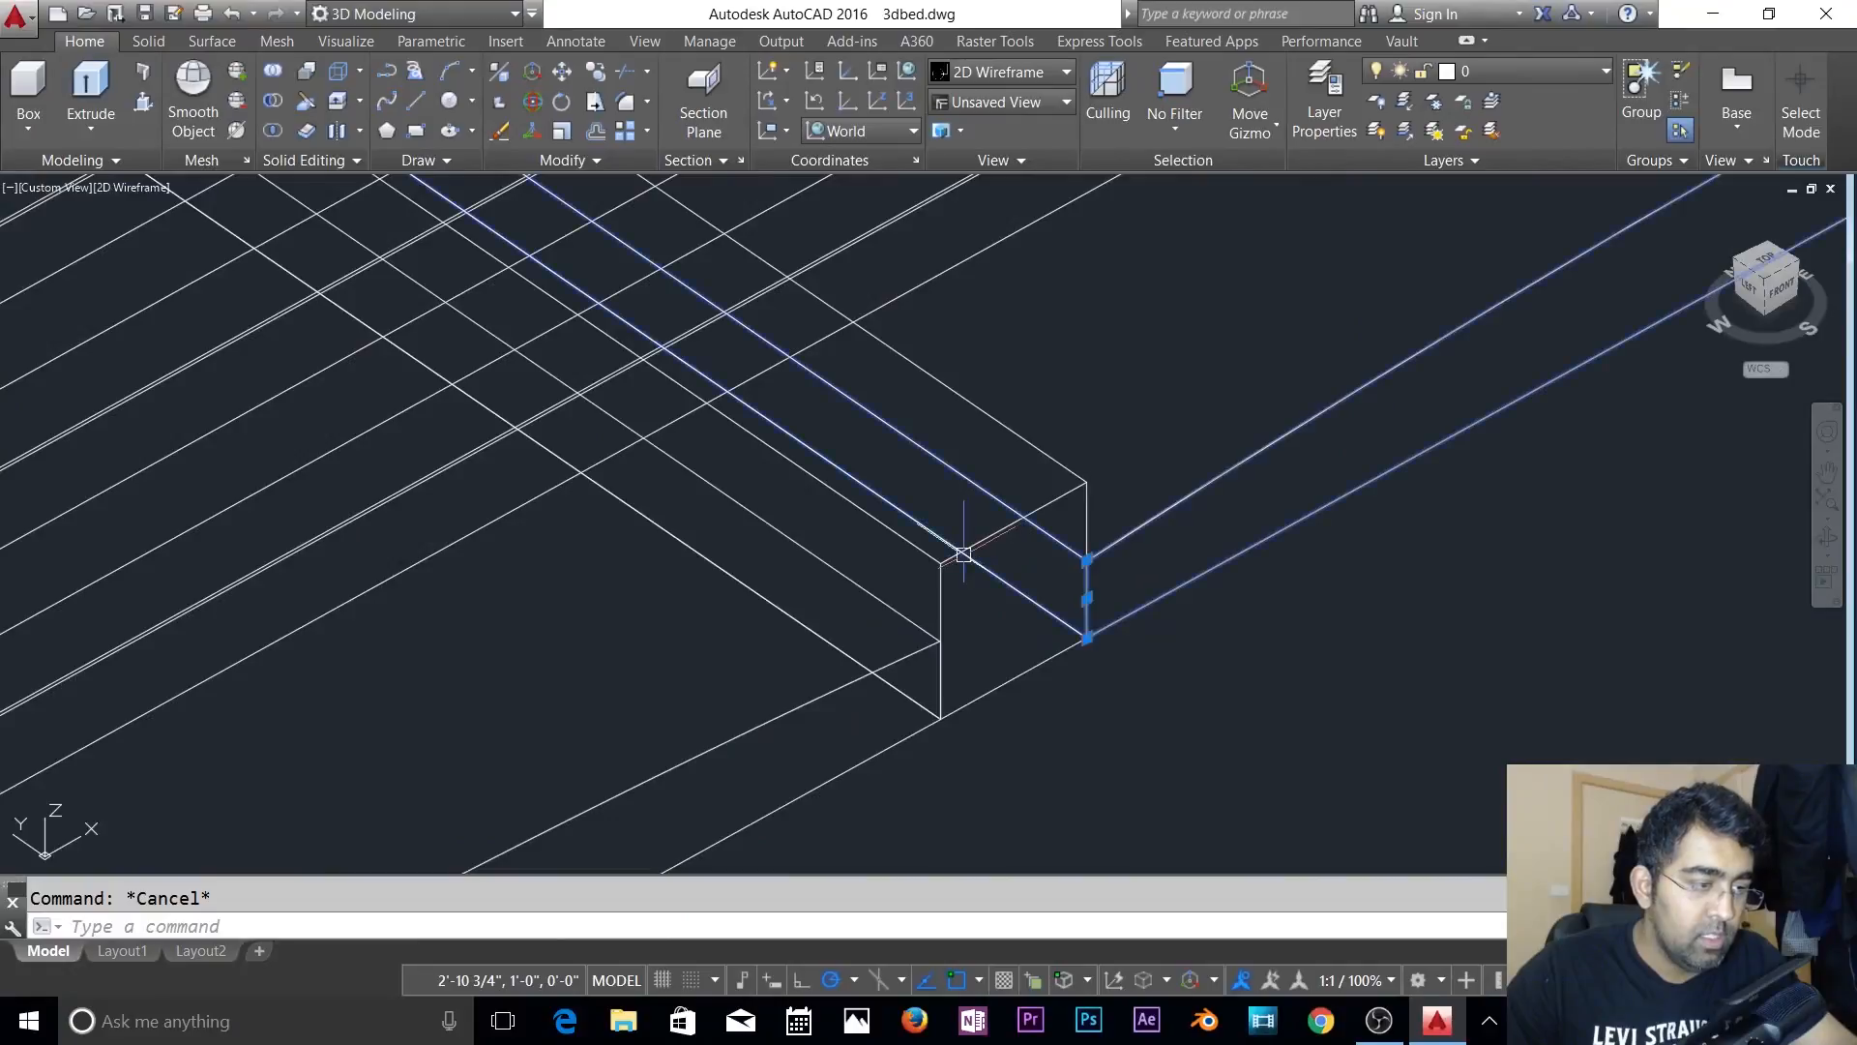
{"action": "key", "text": "Escape"}
{"action": "left_click", "coordinate": [946, 544]}
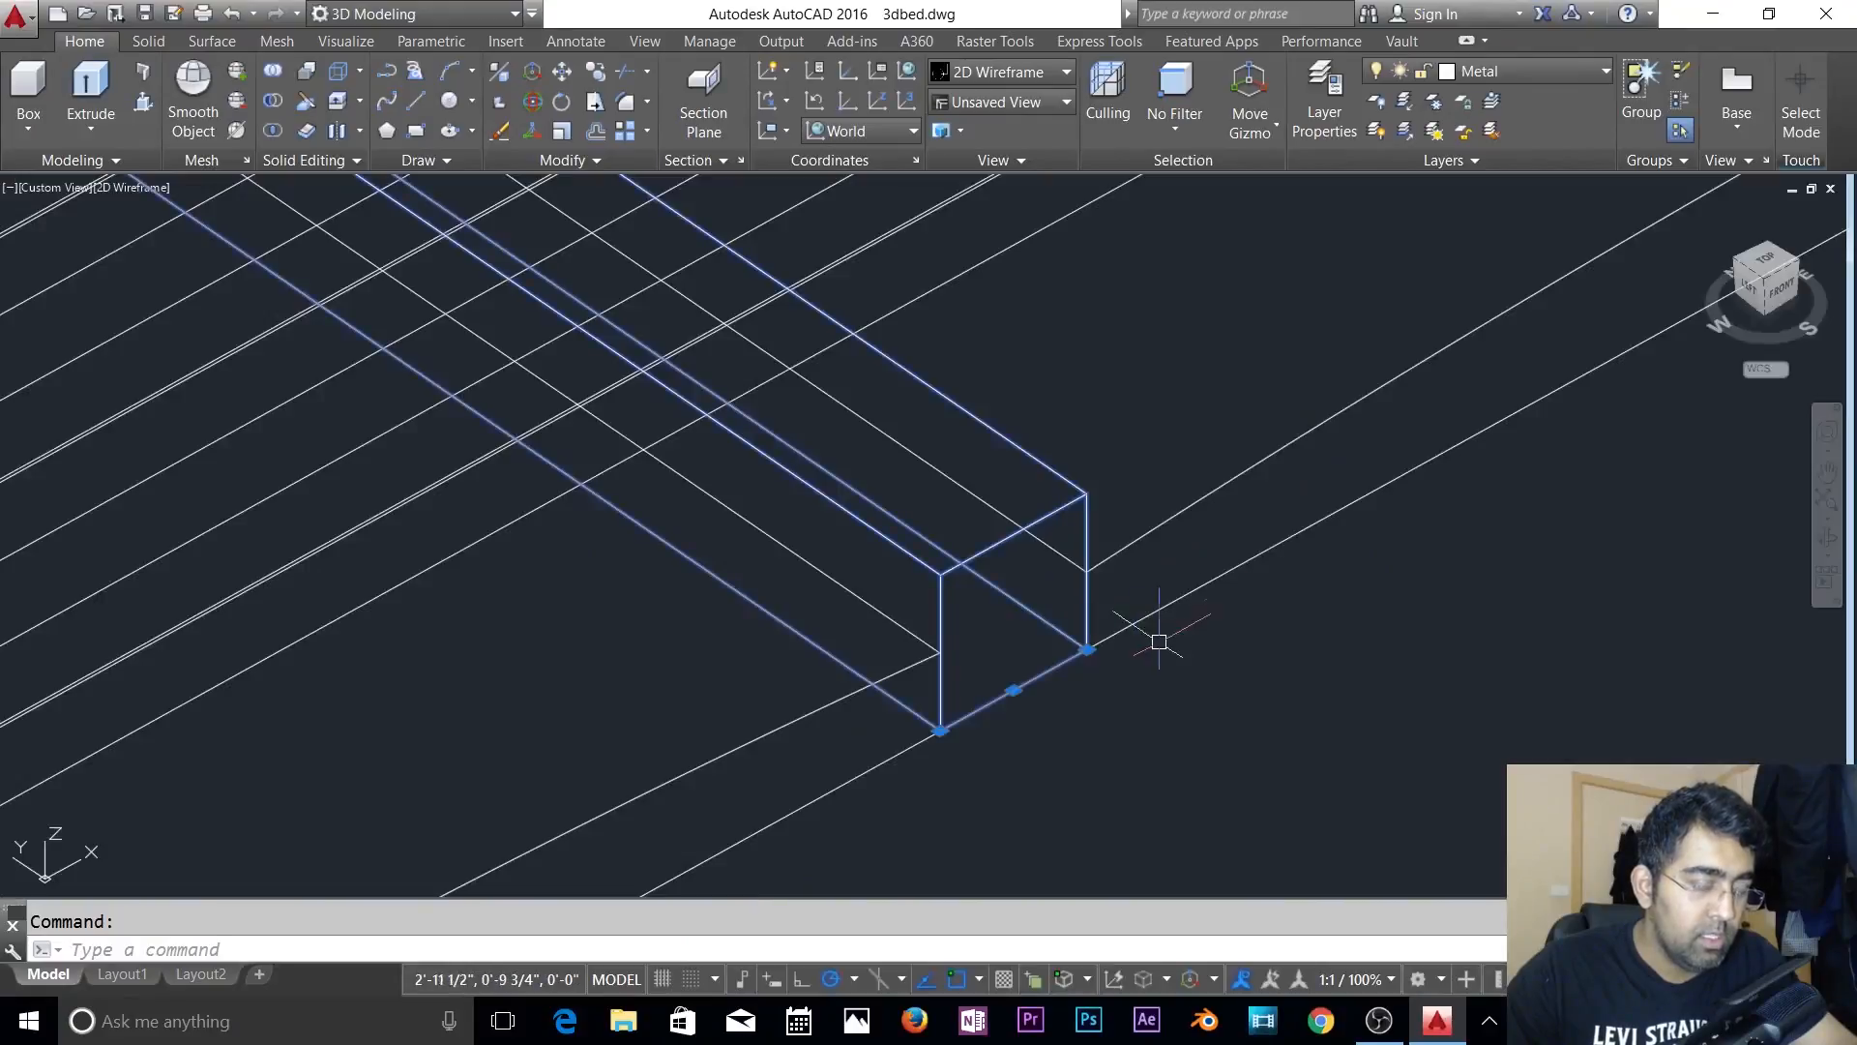
{"action": "left_click", "coordinate": [1511, 76]}
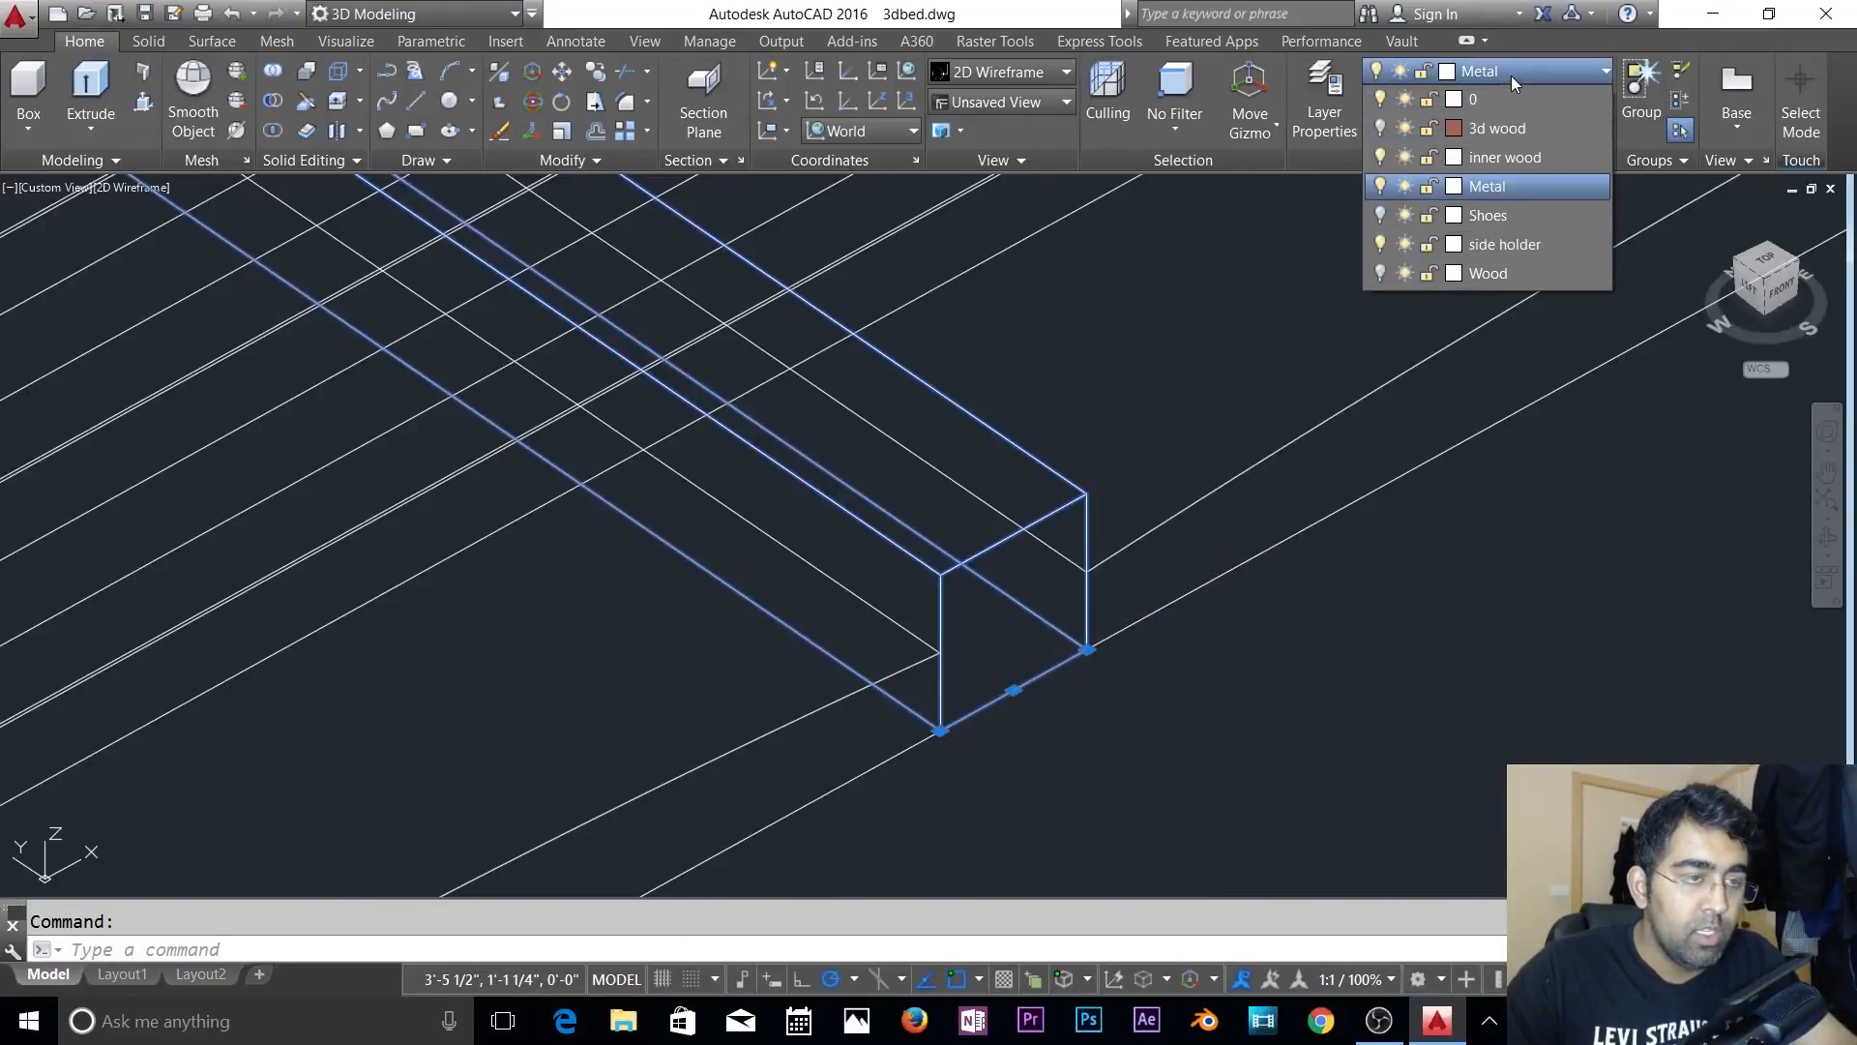
{"action": "left_click", "coordinate": [1511, 75]}
{"action": "left_click", "coordinate": [1517, 73]}
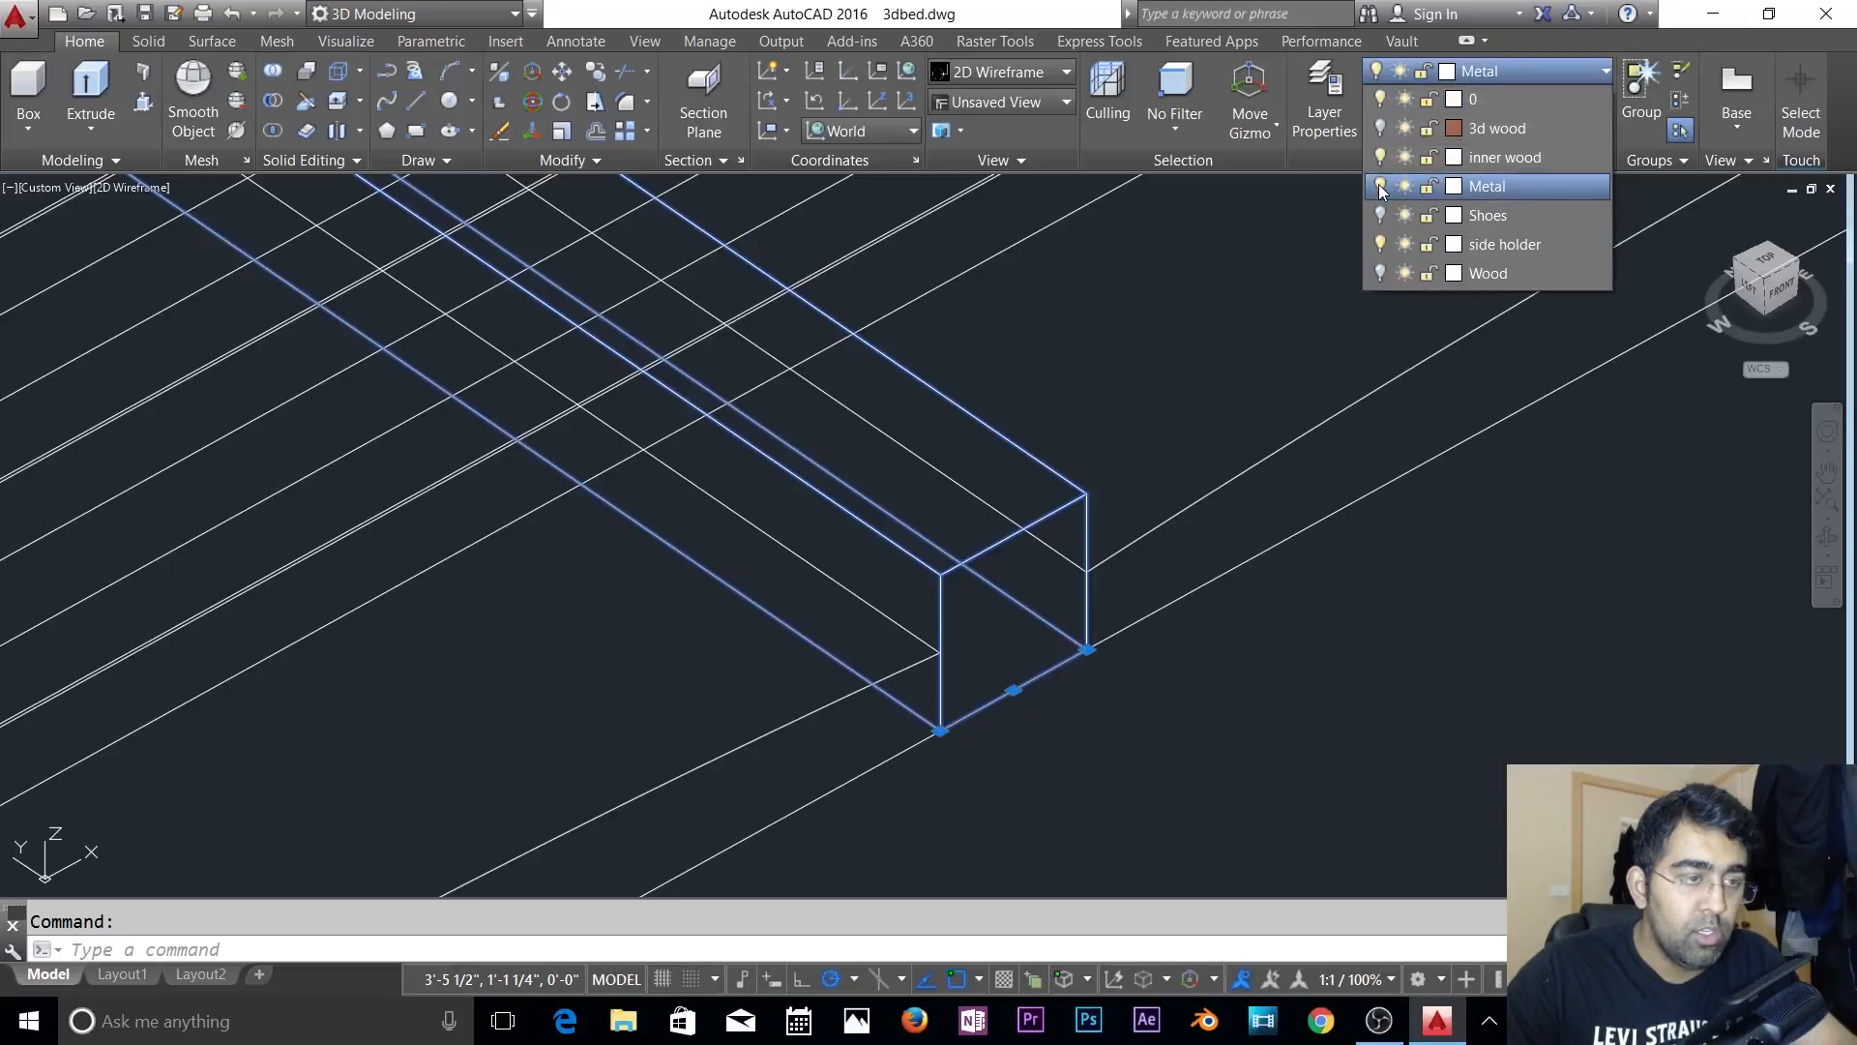
{"action": "left_click", "coordinate": [1379, 184]}
{"action": "key", "text": "Escape"}
{"action": "scroll", "coordinate": [1302, 635], "scroll_direction": "down", "scroll_amount": 5}
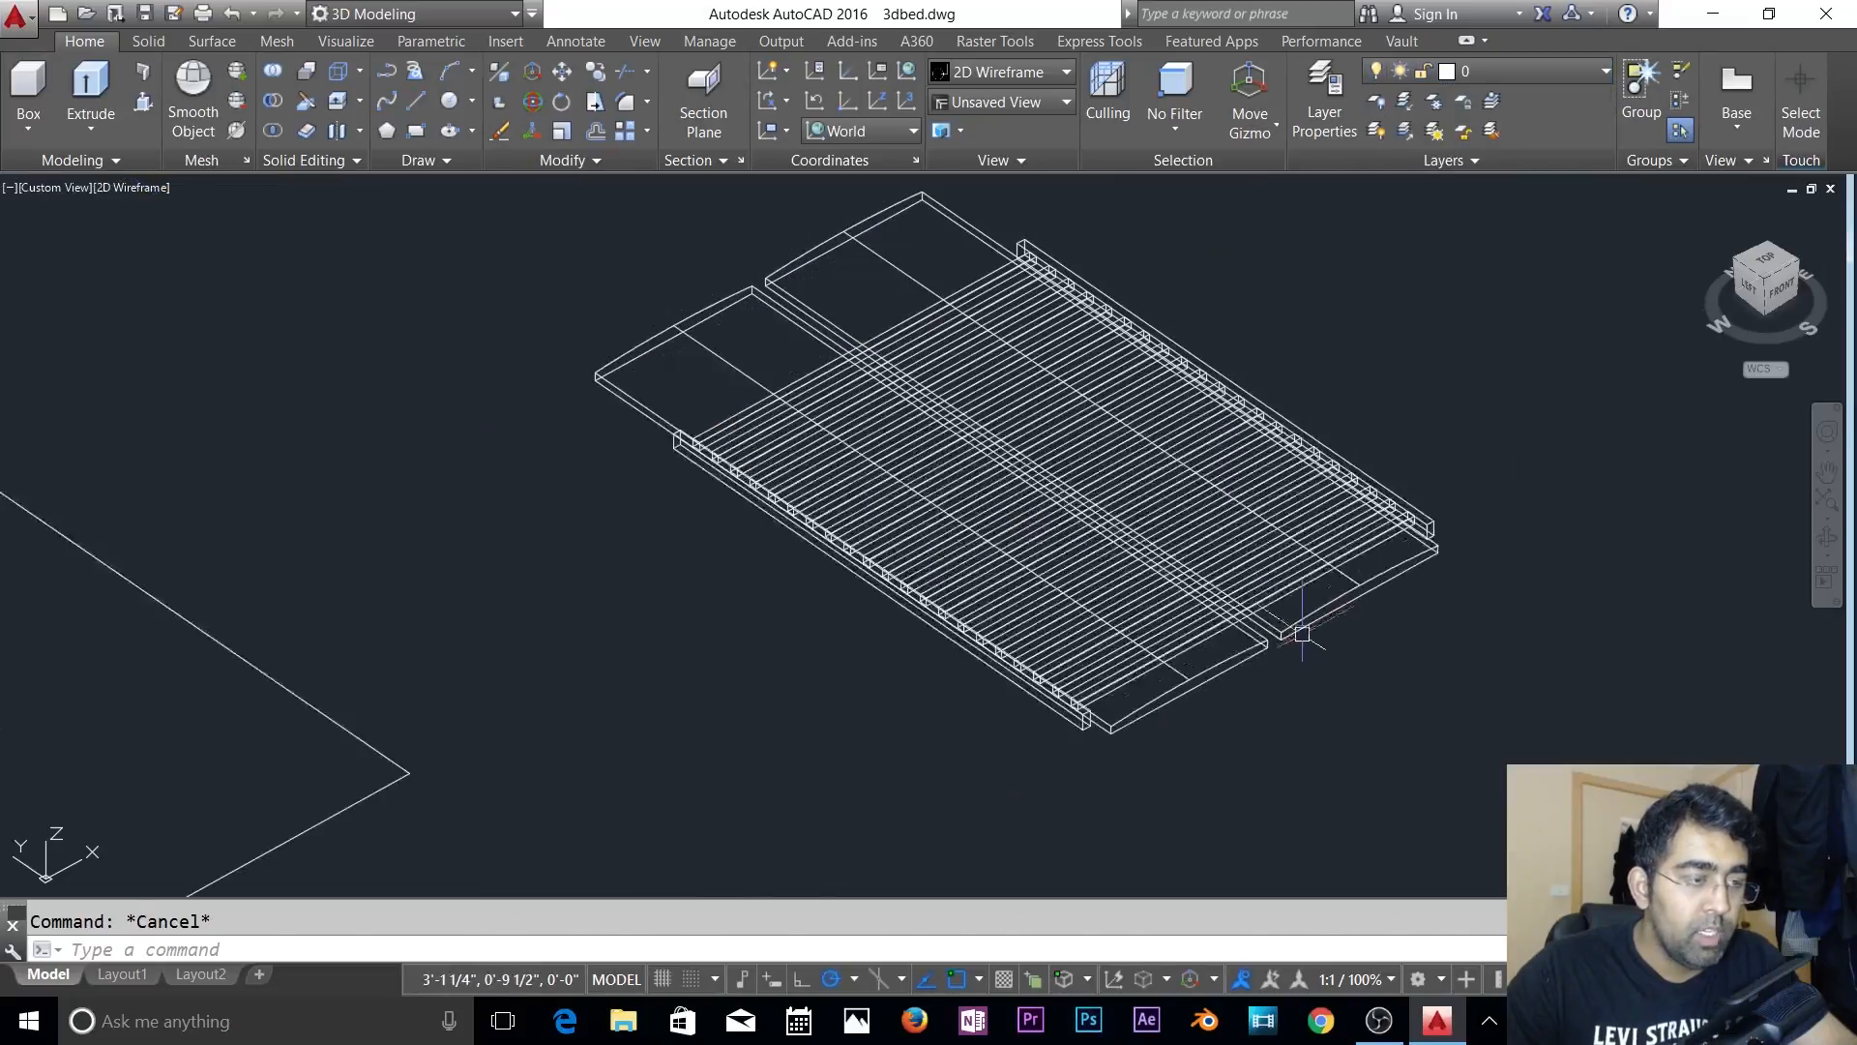
- Identify the remaining side beam's layer and turn off the side holder layer
{"action": "scroll", "coordinate": [1422, 682], "scroll_direction": "up", "scroll_amount": 5}
{"action": "scroll", "coordinate": [1196, 670], "scroll_direction": "down", "scroll_amount": 6}
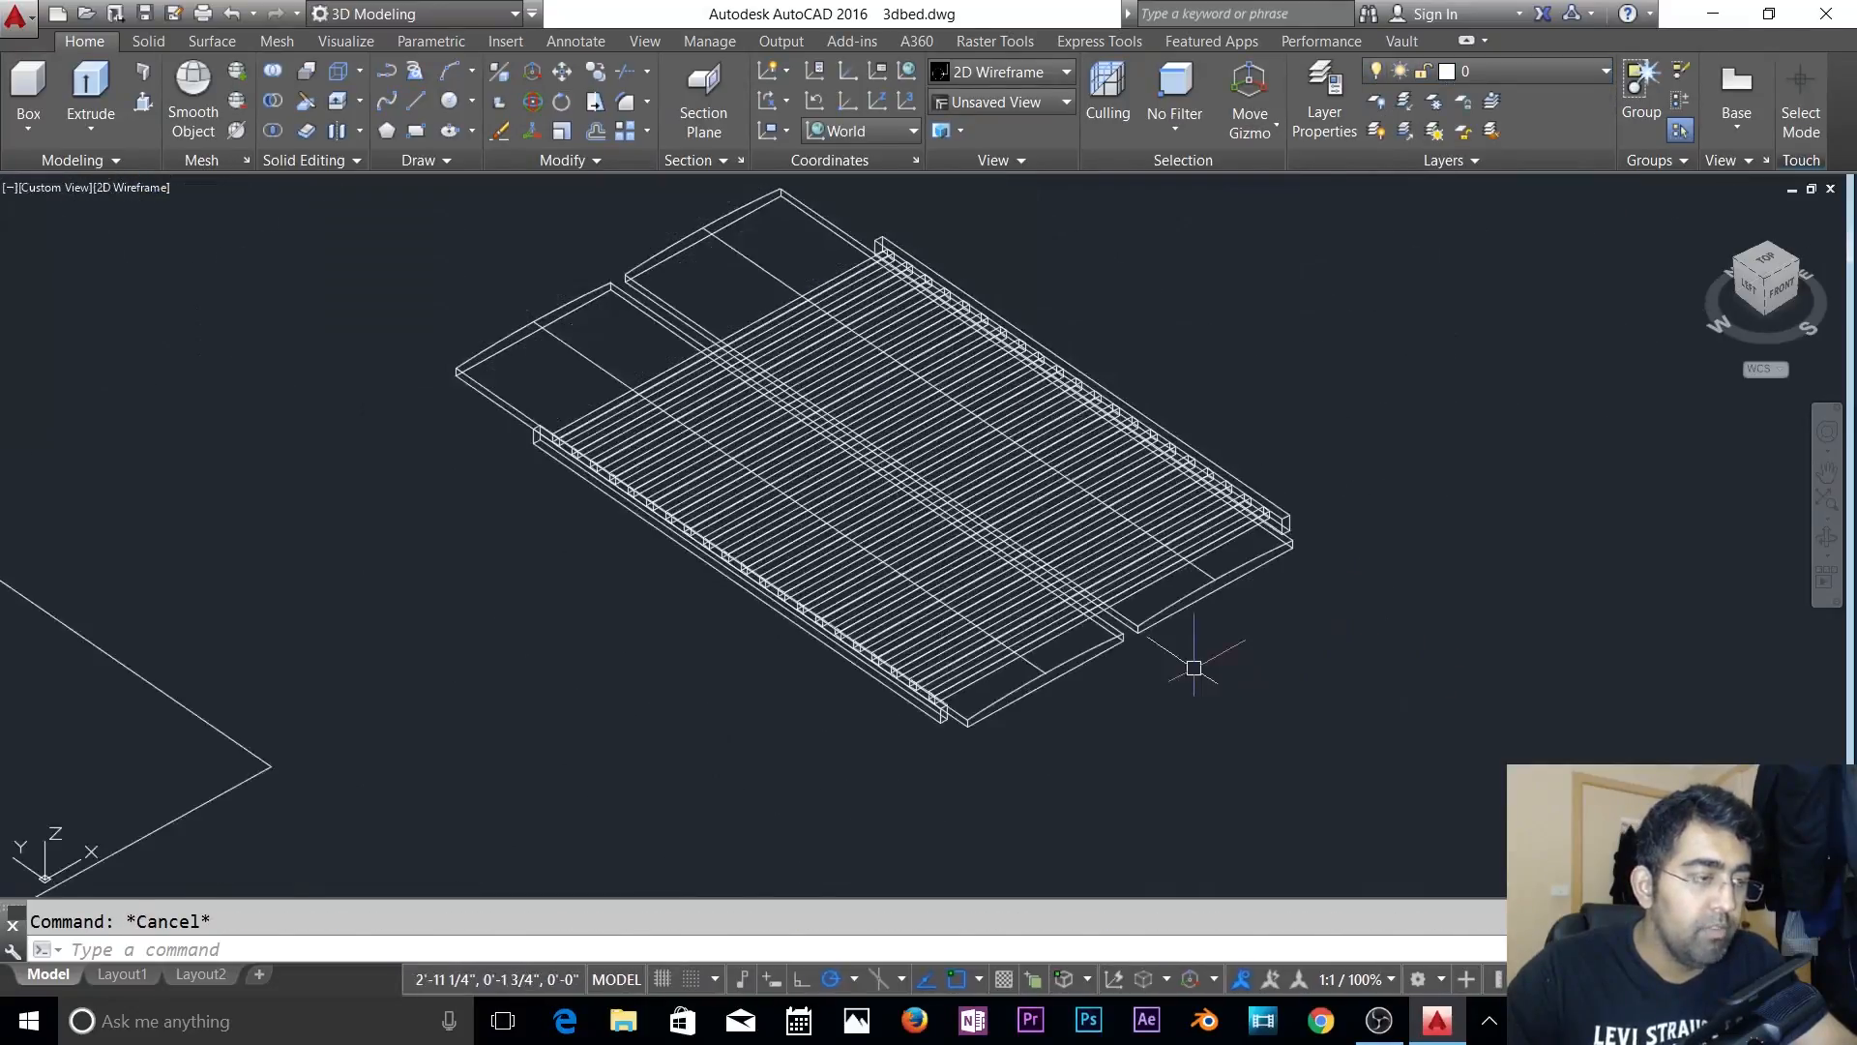
{"action": "left_click", "coordinate": [1295, 516]}
{"action": "left_click", "coordinate": [1529, 83]}
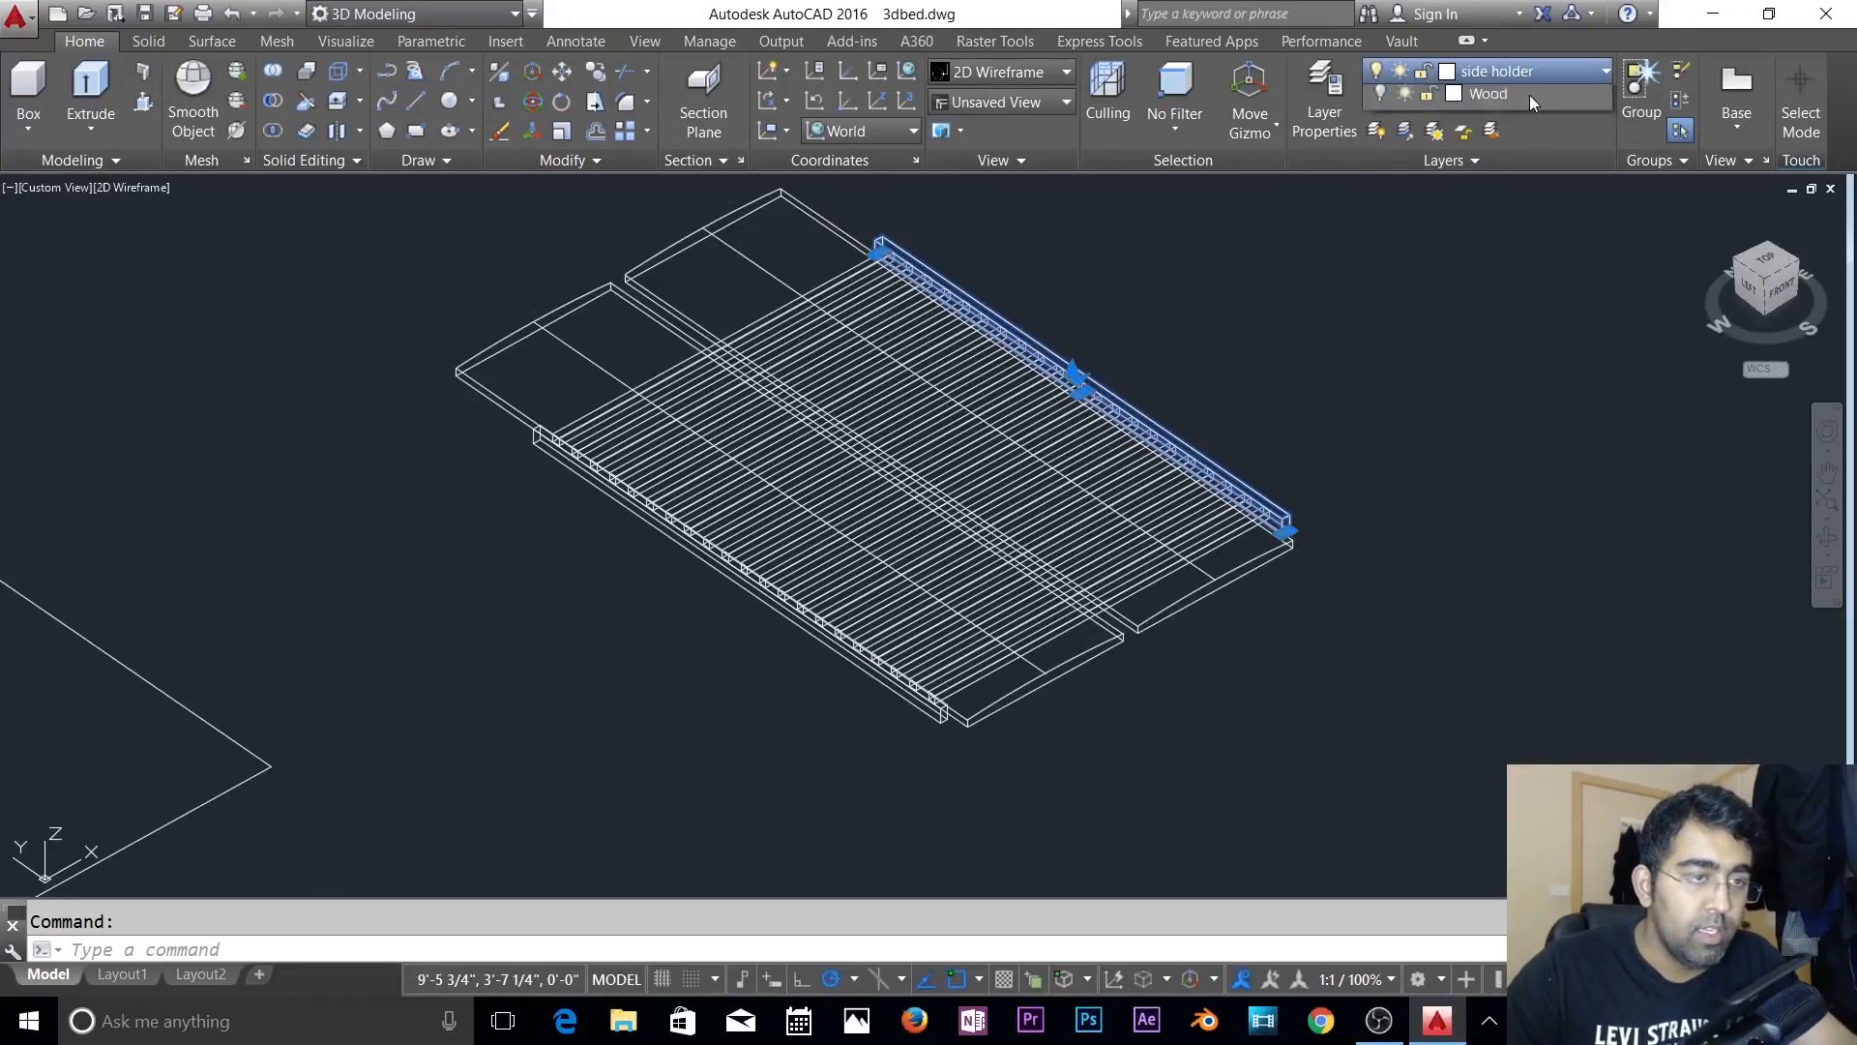
{"action": "left_click", "coordinate": [1380, 245]}
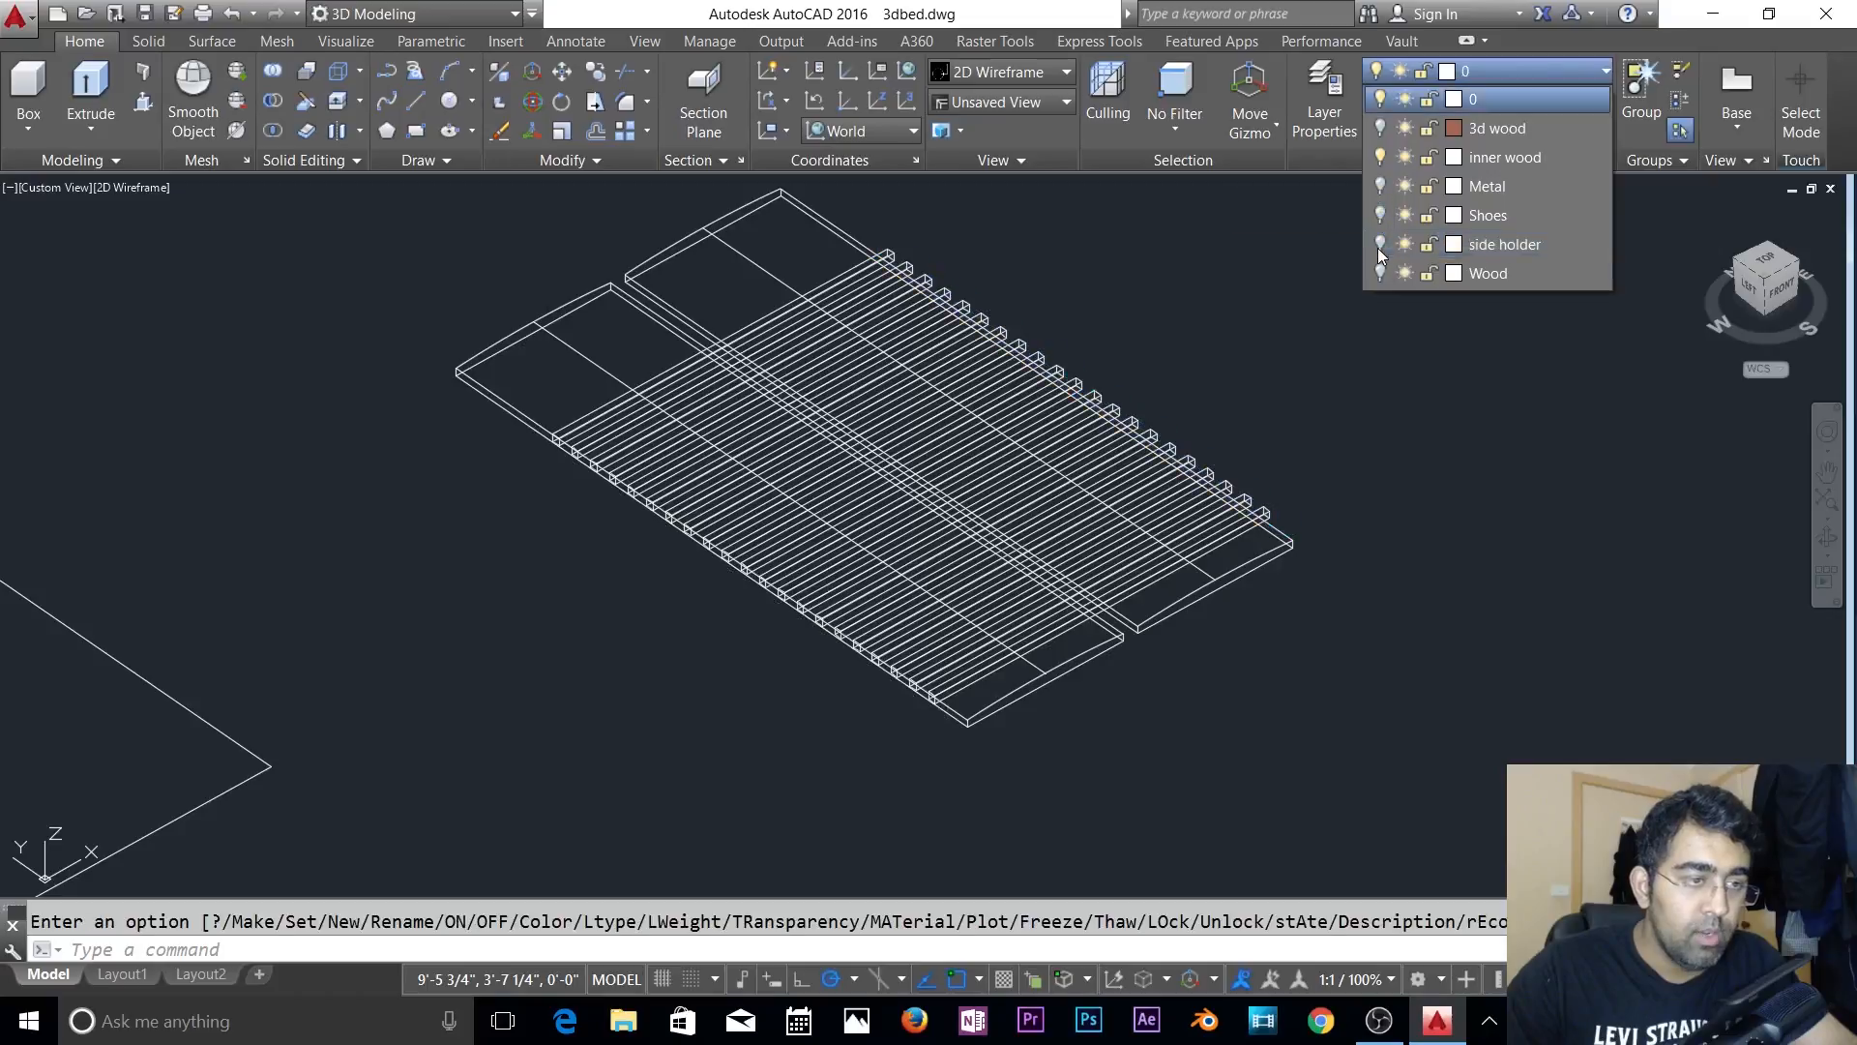
{"action": "key", "text": "Escape"}
{"action": "key", "text": "Escape"}
- Subtract both arched solids from all the slats, leaving each slat with two arched spans
{"action": "type", "text": "su"}
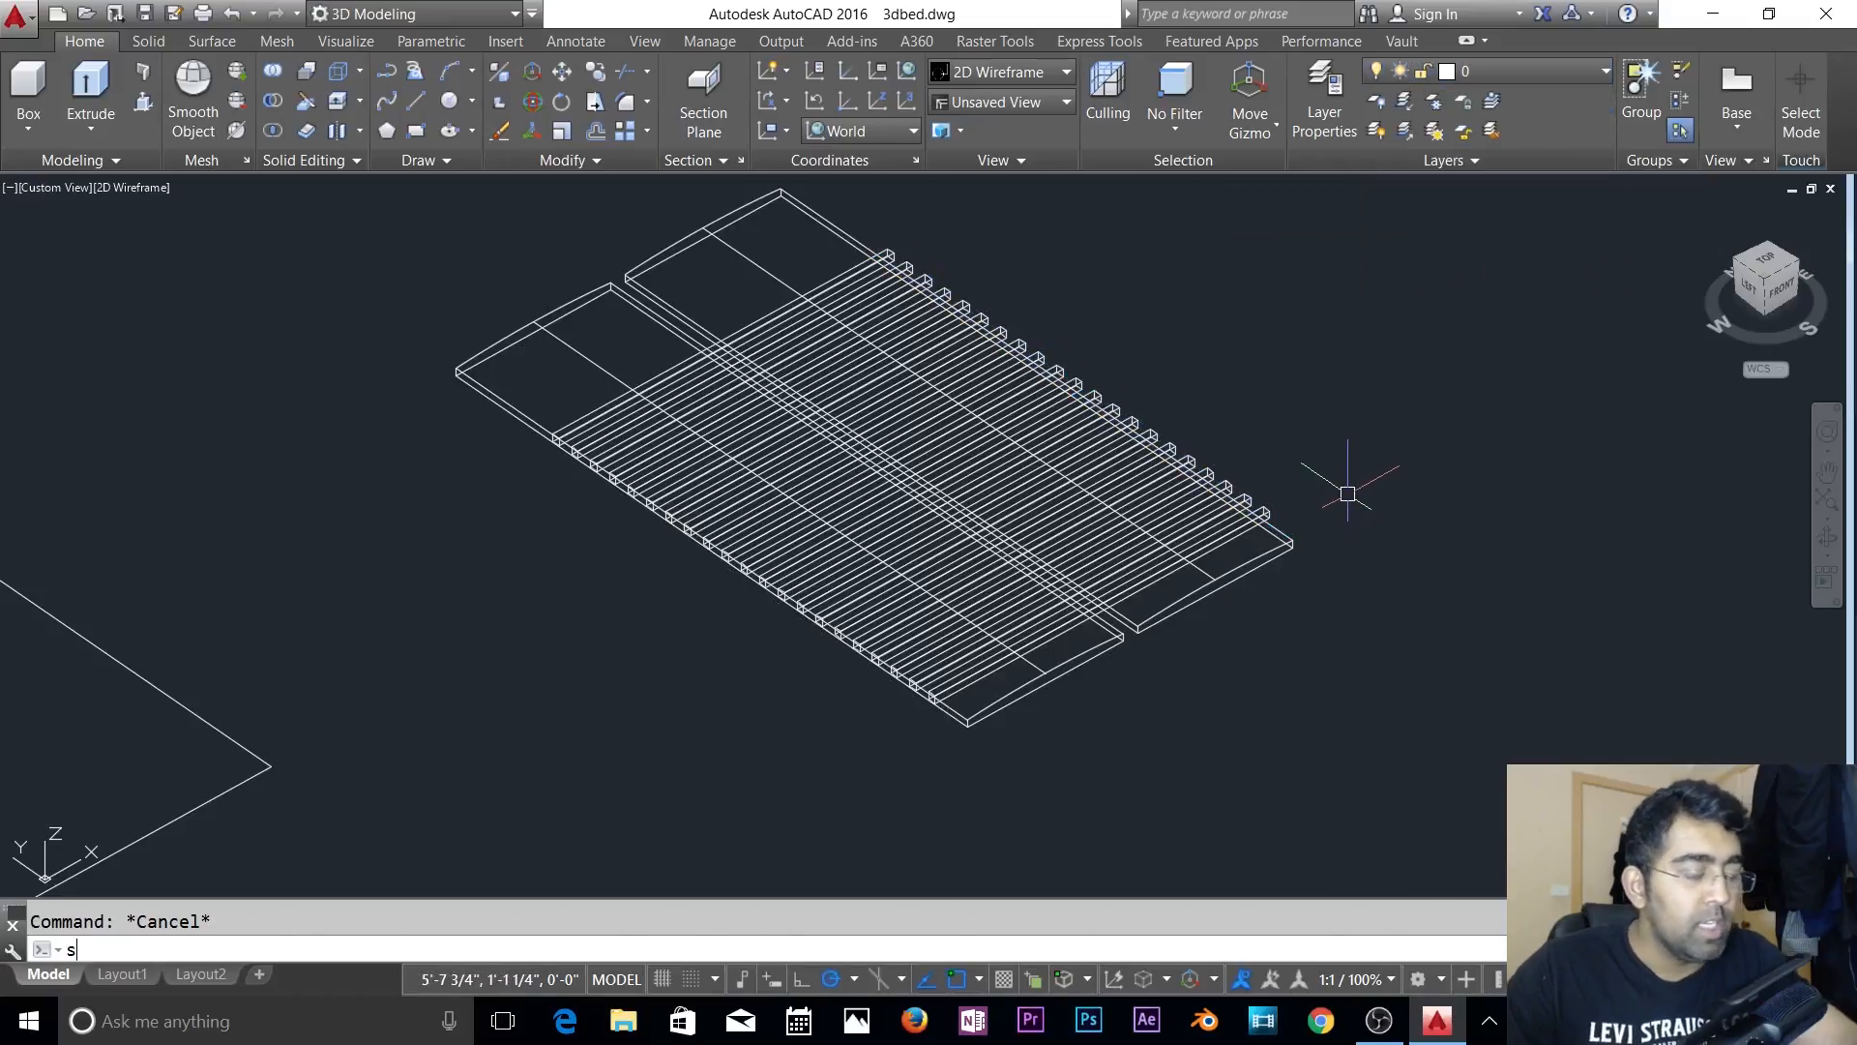
{"action": "key", "text": "Return"}
{"action": "left_click", "coordinate": [369, 232]}
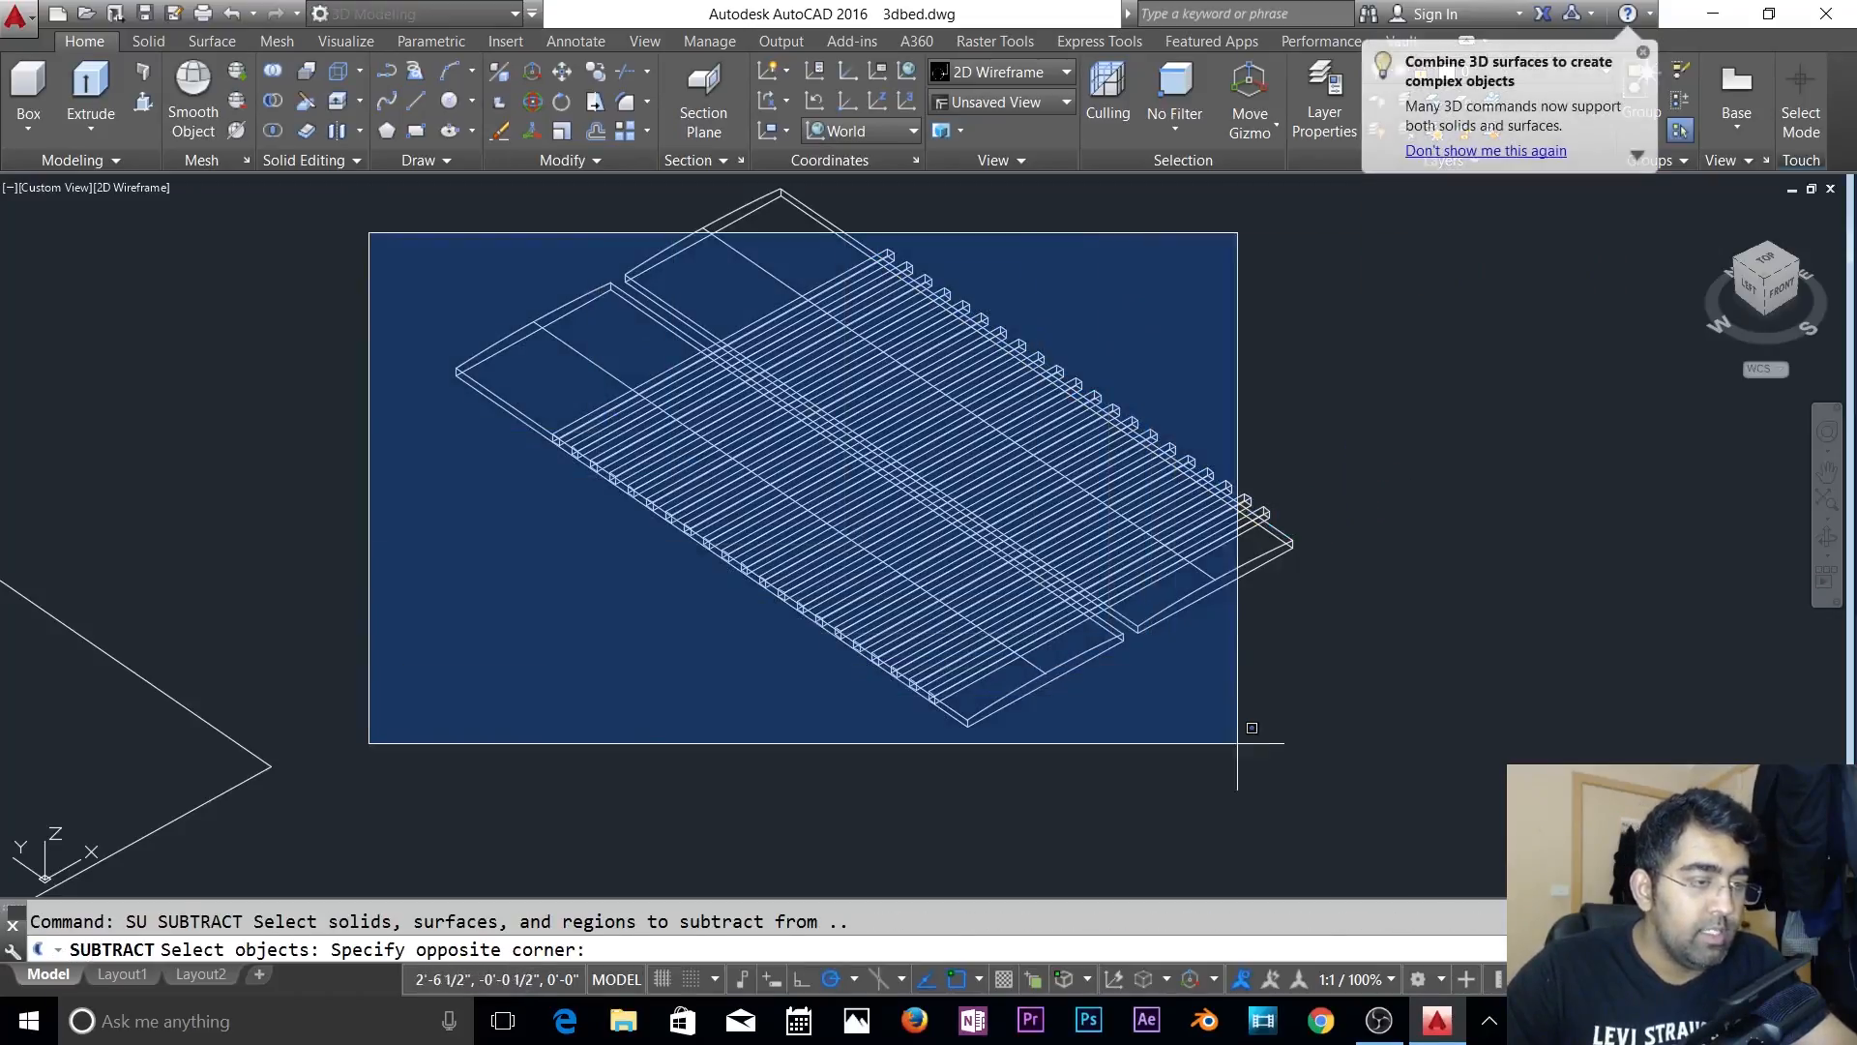
{"action": "left_click", "coordinate": [1285, 748]}
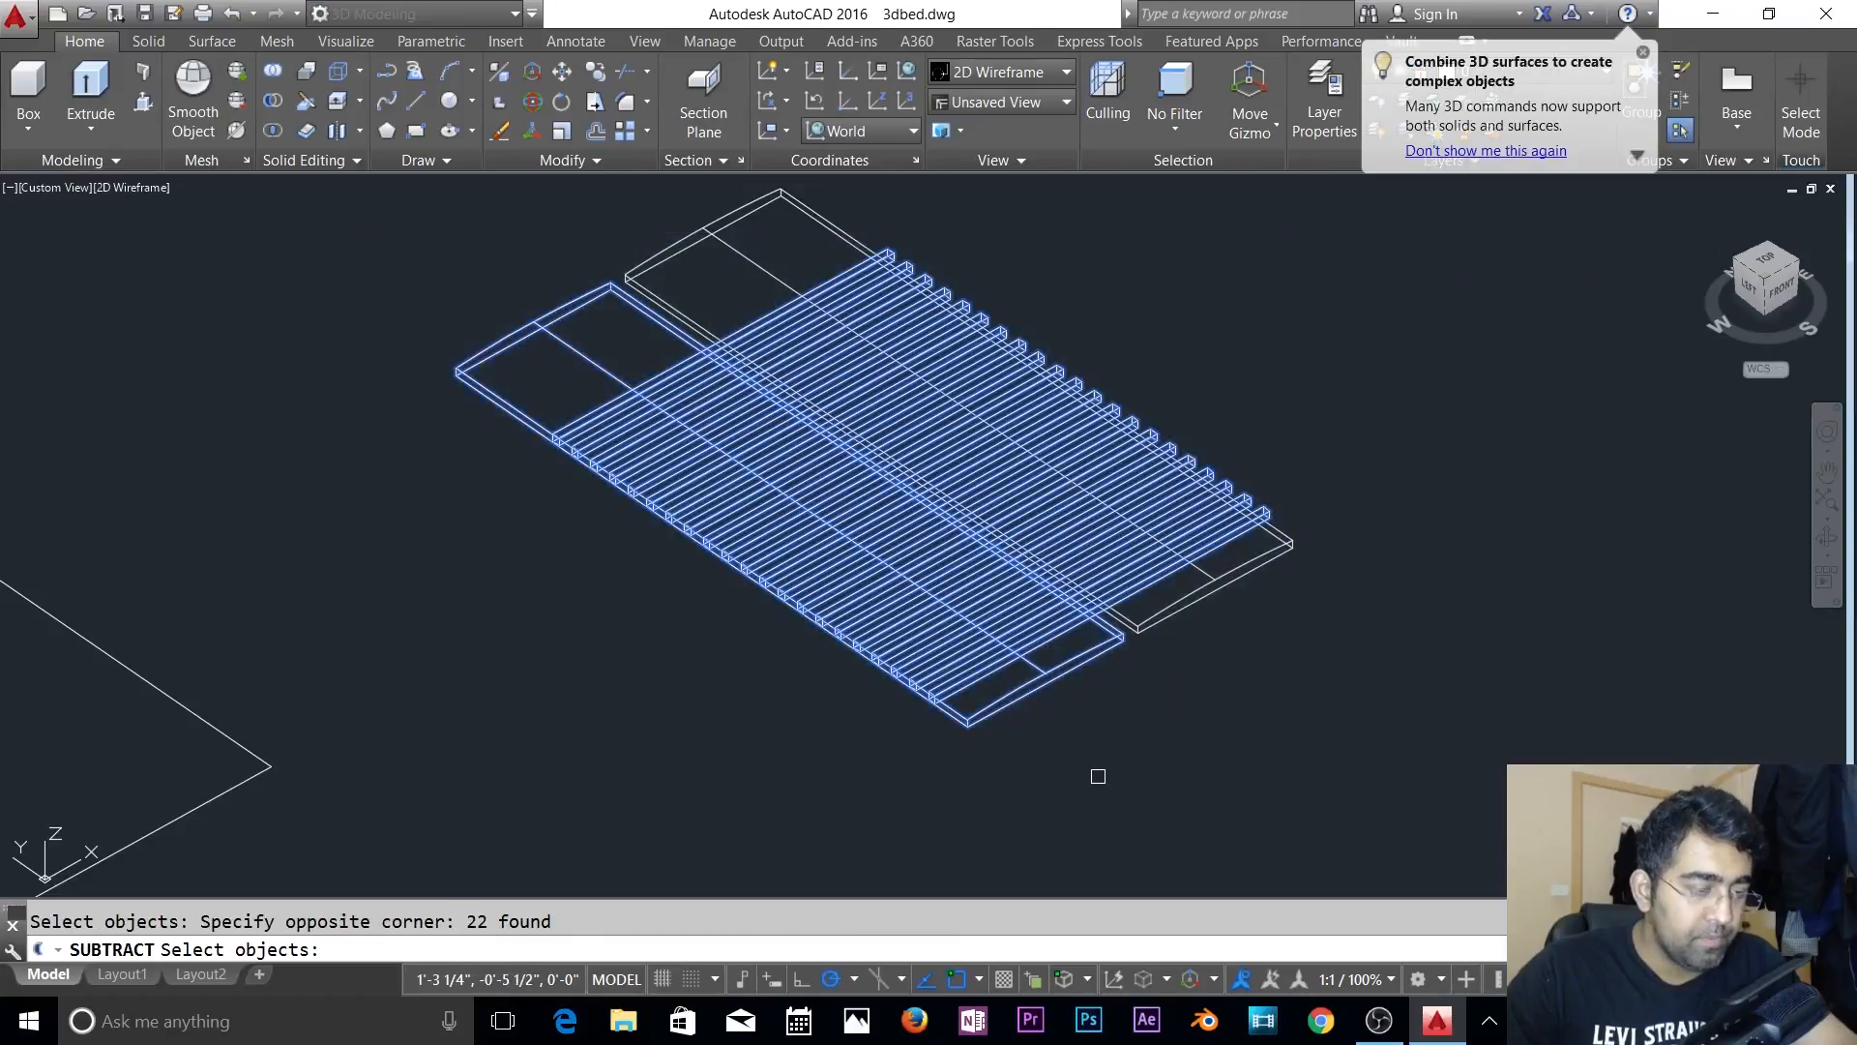
{"action": "left_click", "coordinate": [490, 354], "text": "shift"}
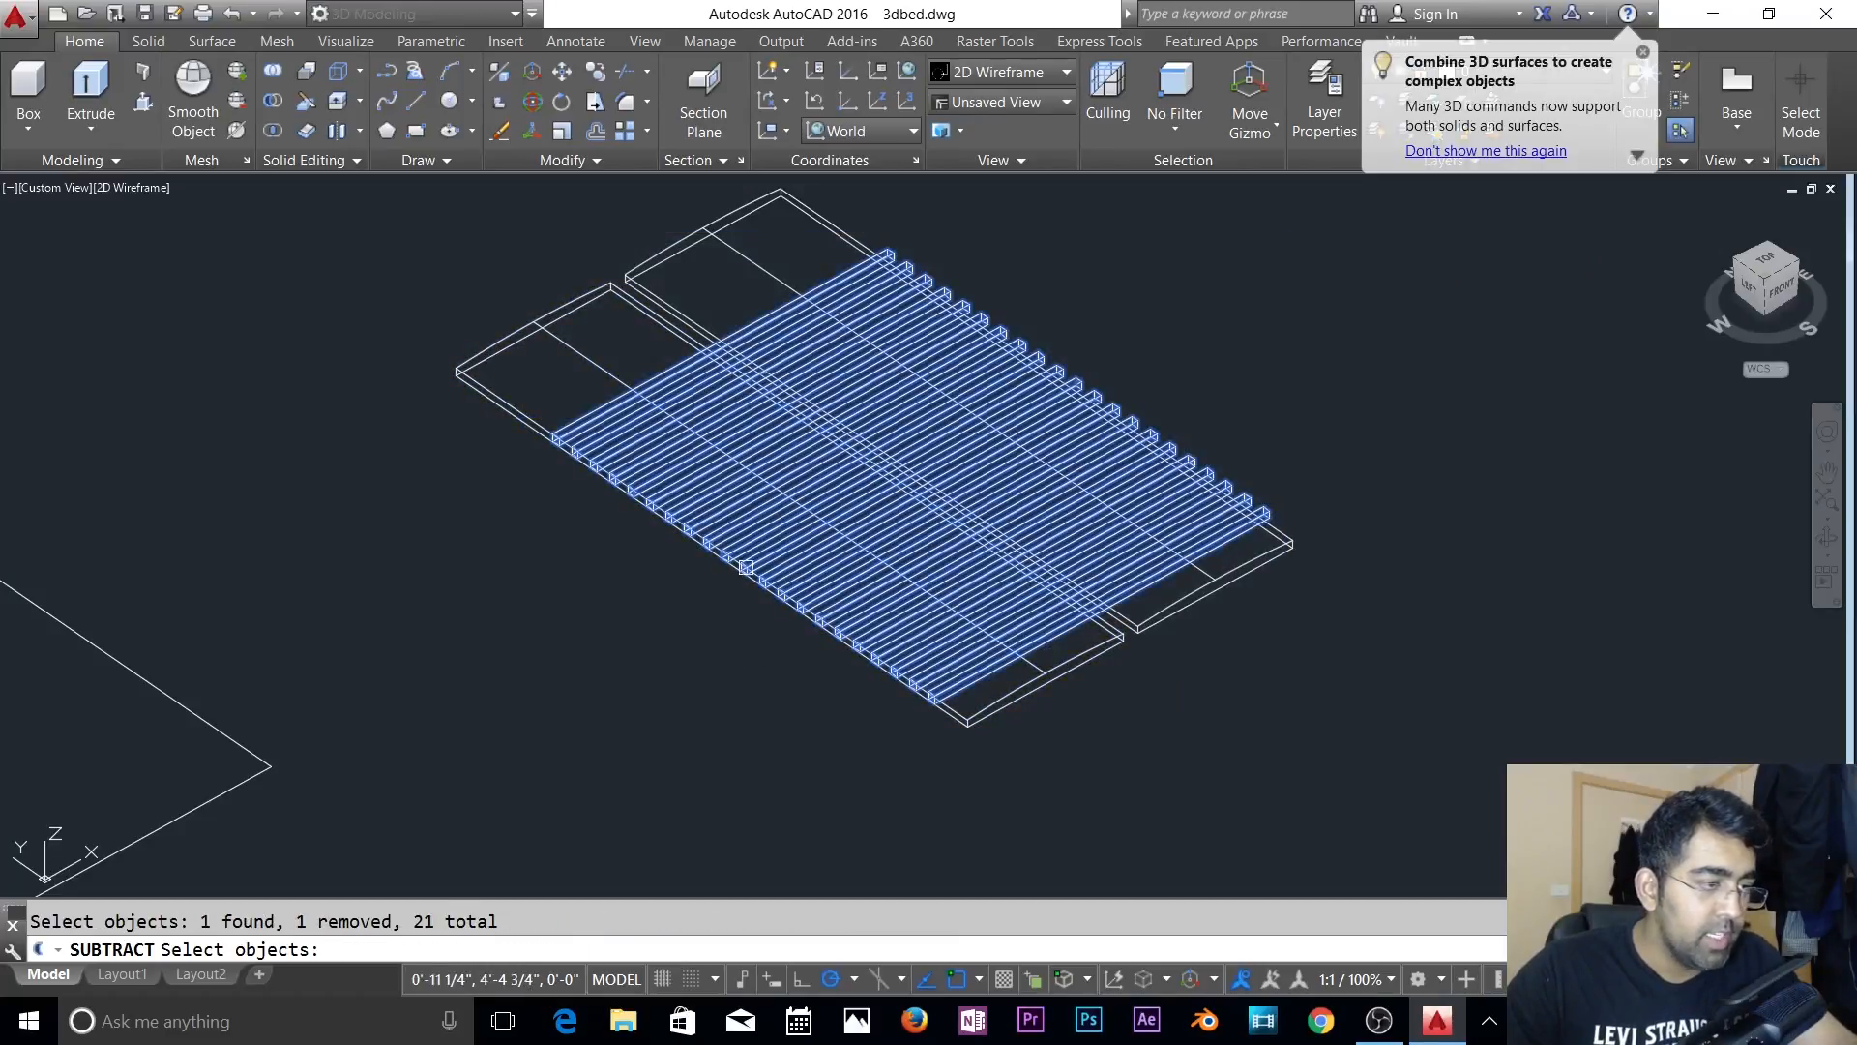
{"action": "key", "text": "Return"}
{"action": "left_click", "coordinate": [1098, 647]}
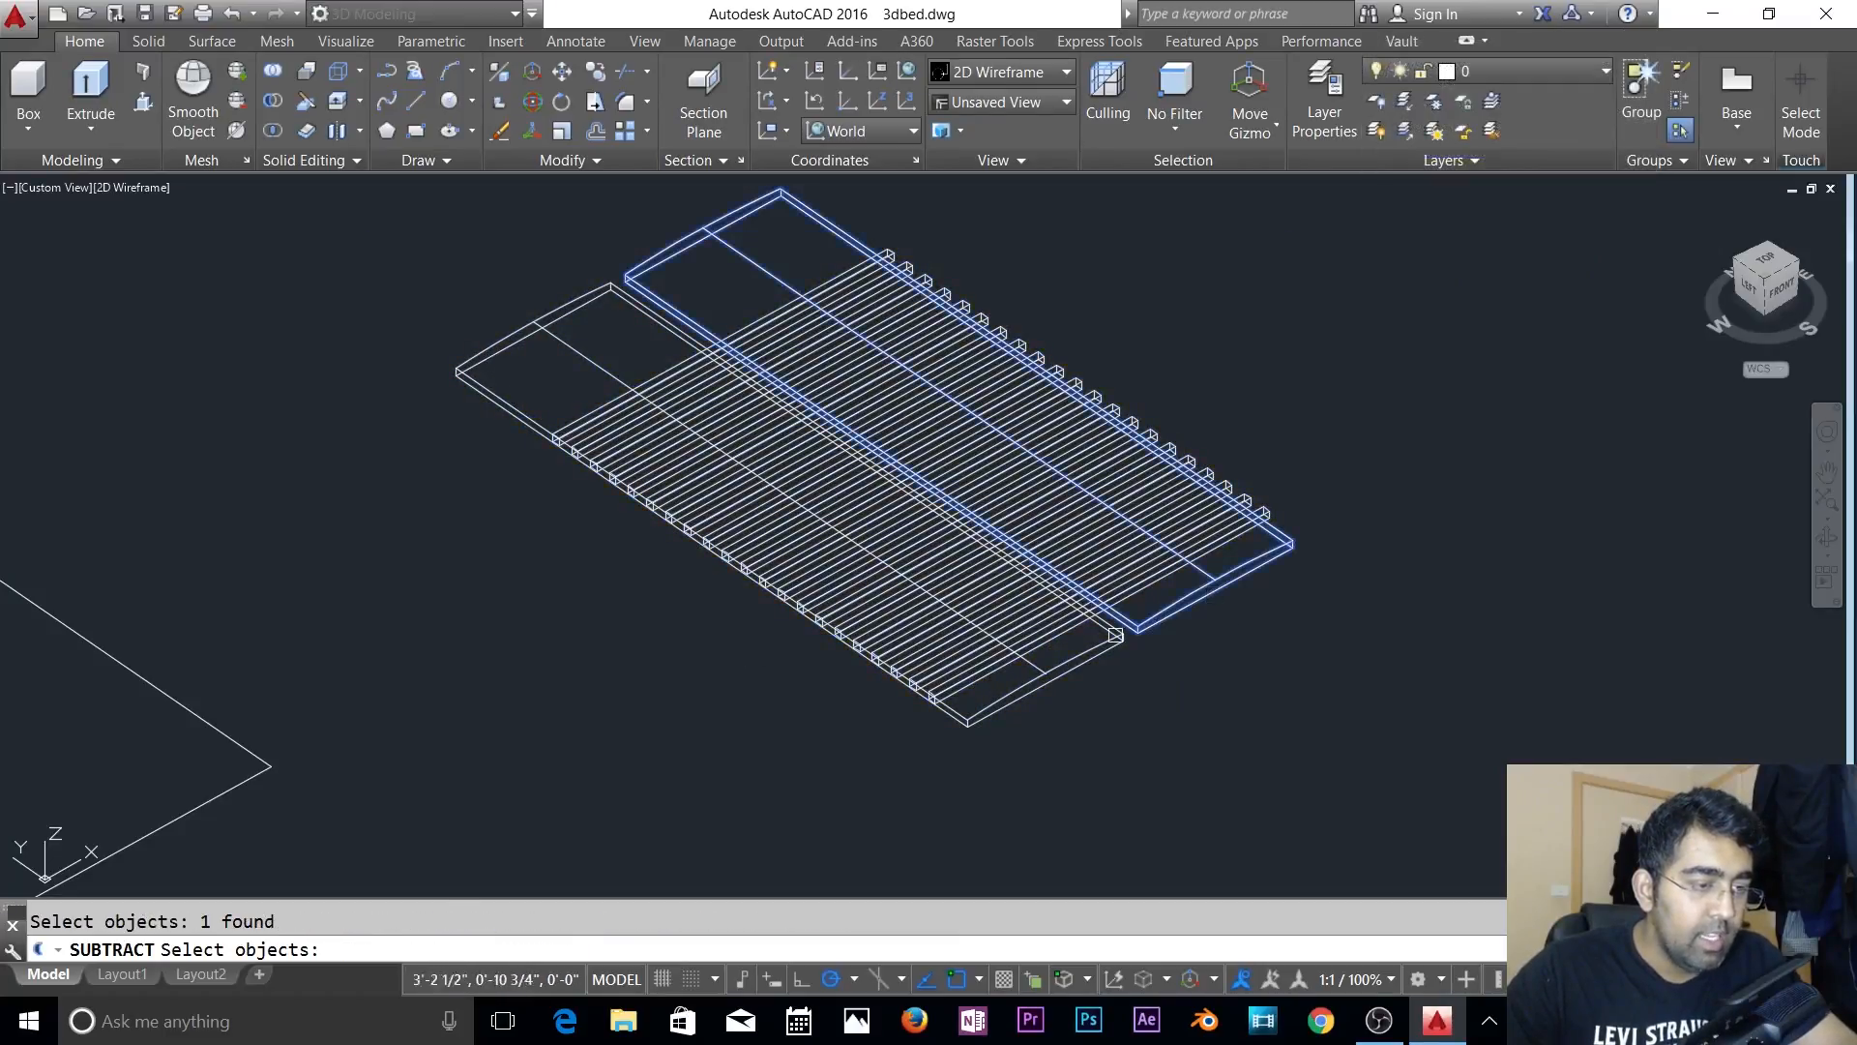
{"action": "key", "text": "Return"}
{"action": "scroll", "coordinate": [1199, 648], "scroll_direction": "up", "scroll_amount": 5}
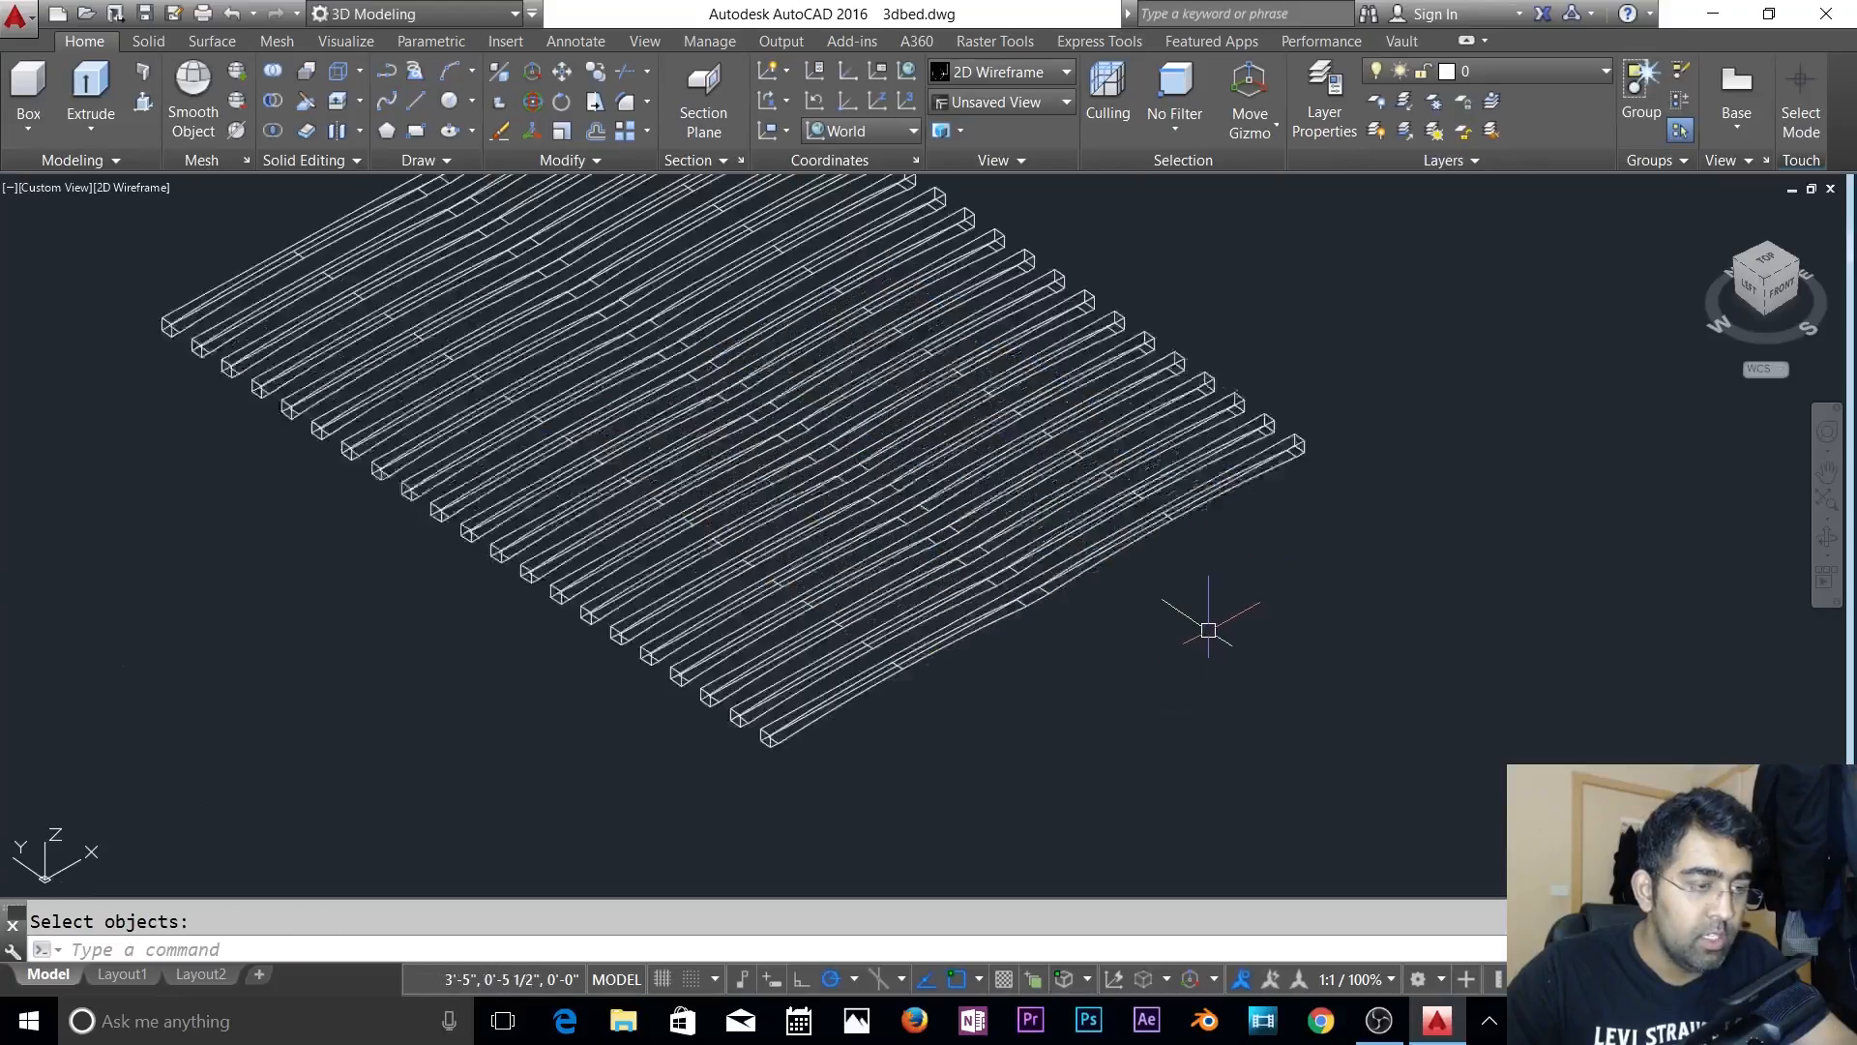
{"action": "middle_click_drag", "start_coordinate": [1168, 648], "coordinate": [1081, 588], "text": "shift"}
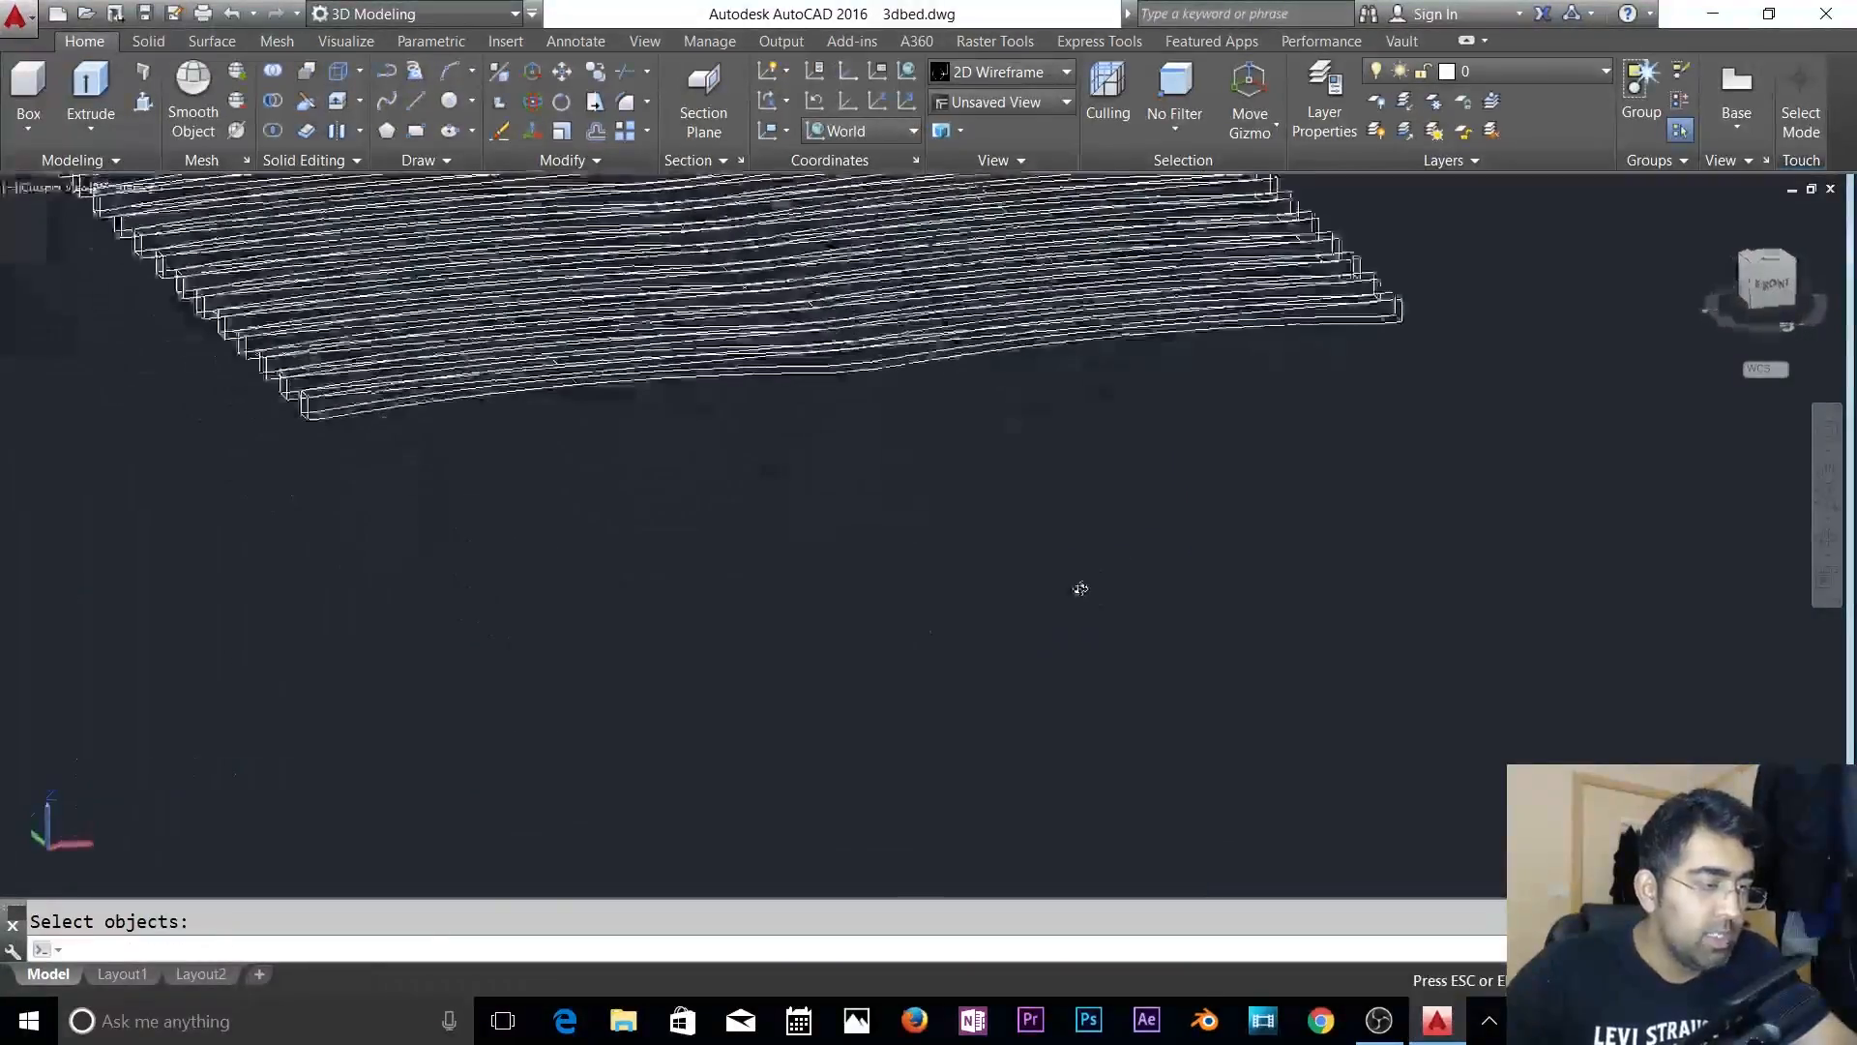
{"action": "left_click", "coordinate": [734, 446]}
{"action": "key", "text": "Escape"}
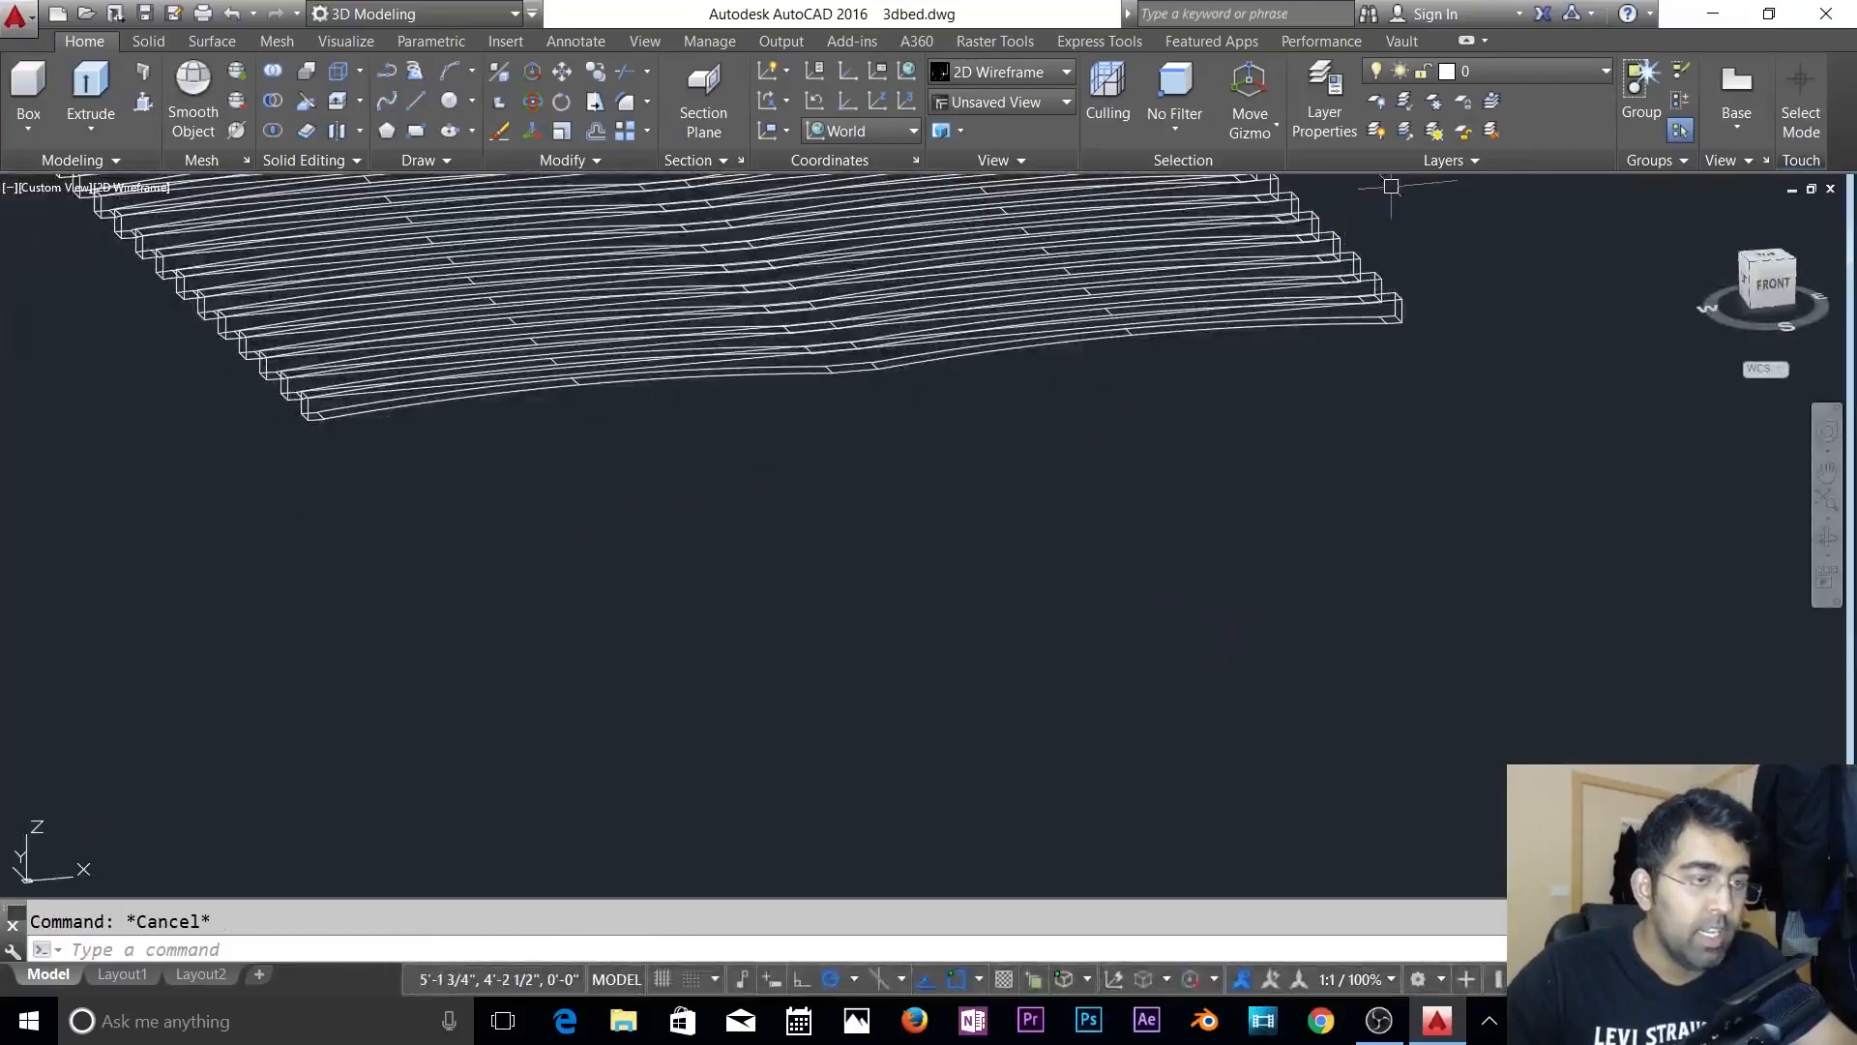
- Turn the Wood, side holder, Shoes, Metal and 3d wood layers back on
{"action": "left_click", "coordinate": [1513, 71]}
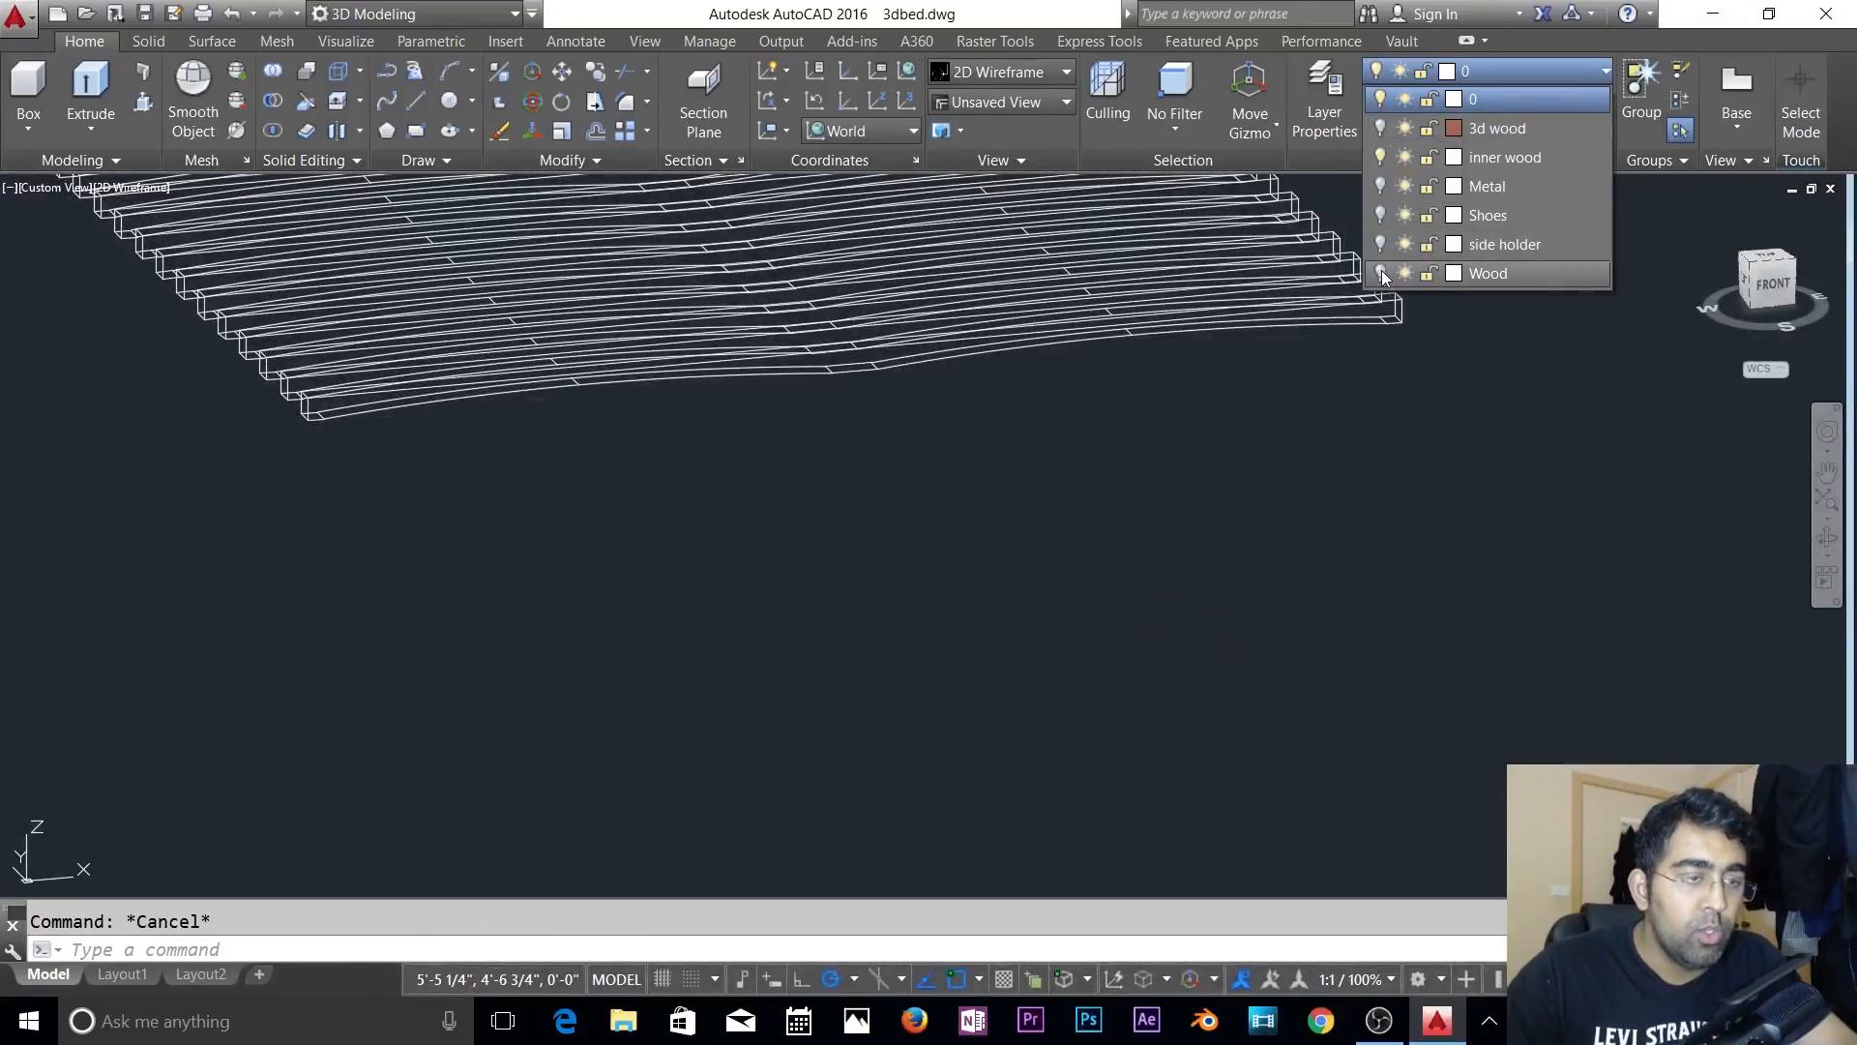
{"action": "left_click", "coordinate": [1381, 237]}
{"action": "left_click", "coordinate": [1380, 215]}
{"action": "left_click", "coordinate": [1380, 186]}
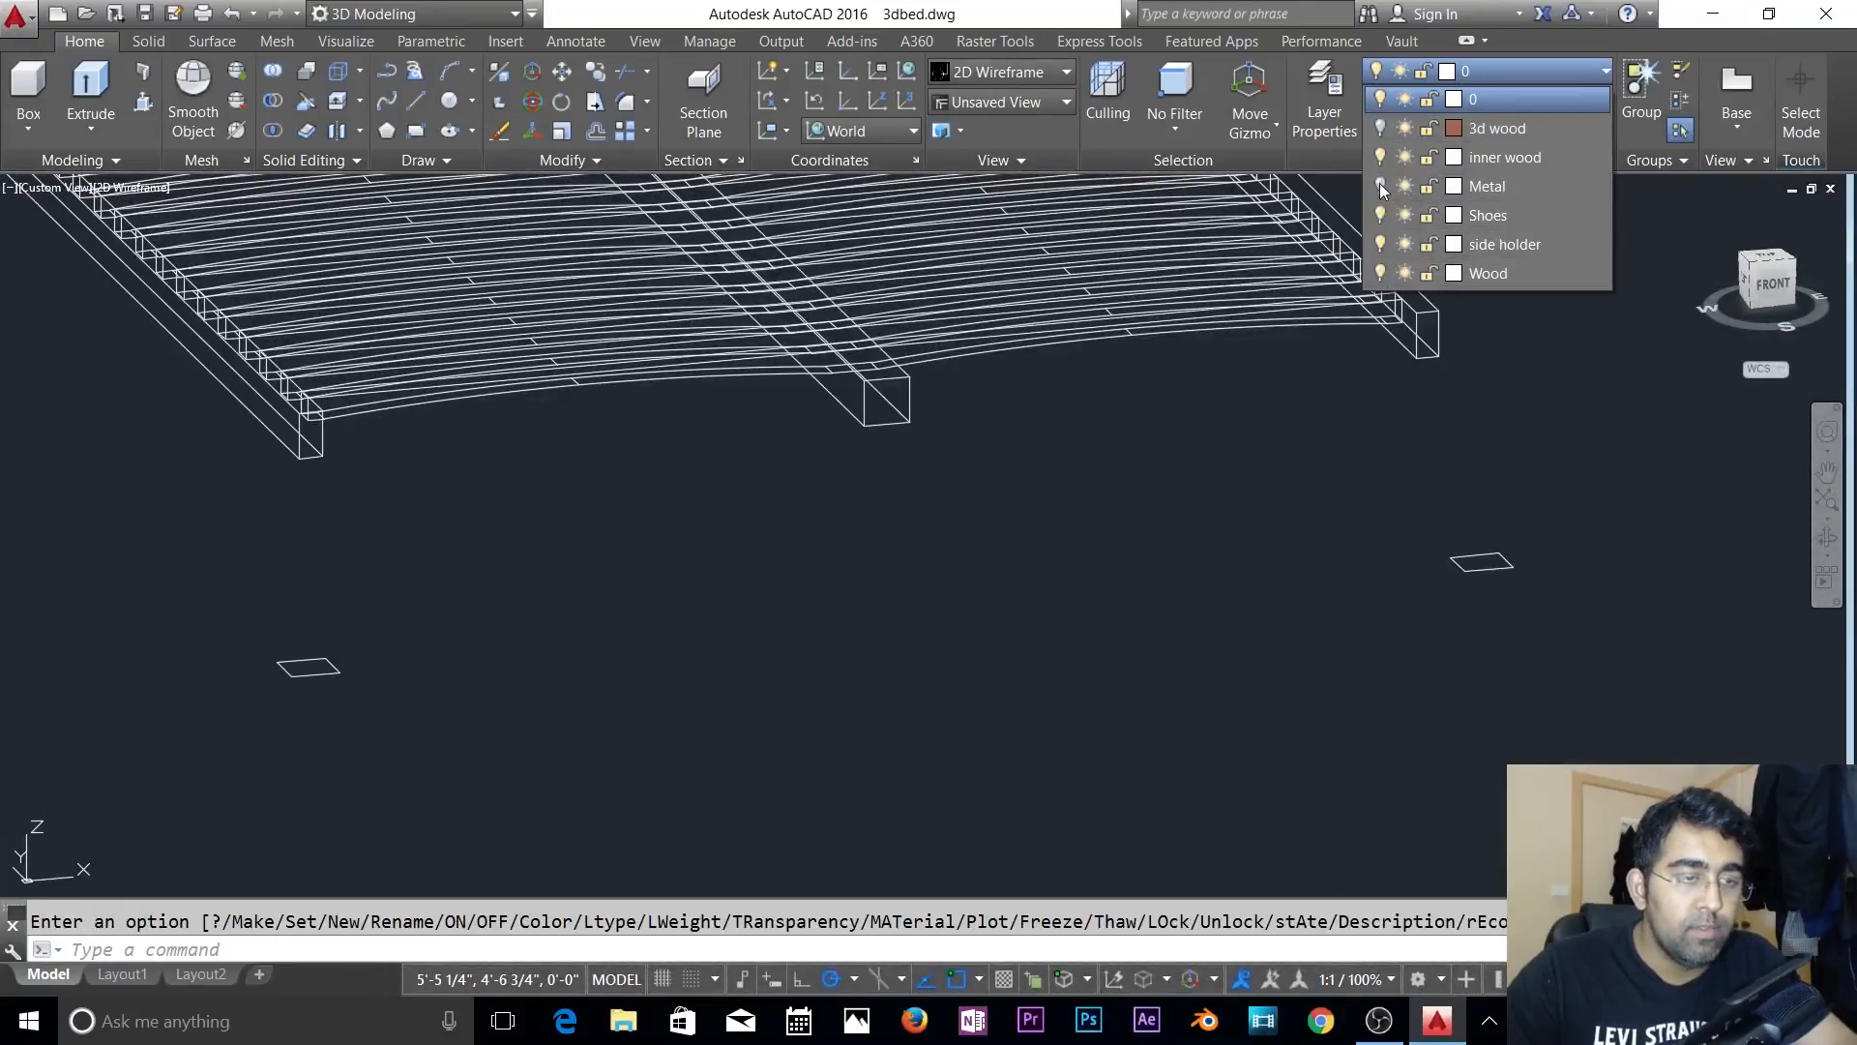
{"action": "left_click", "coordinate": [1379, 128]}
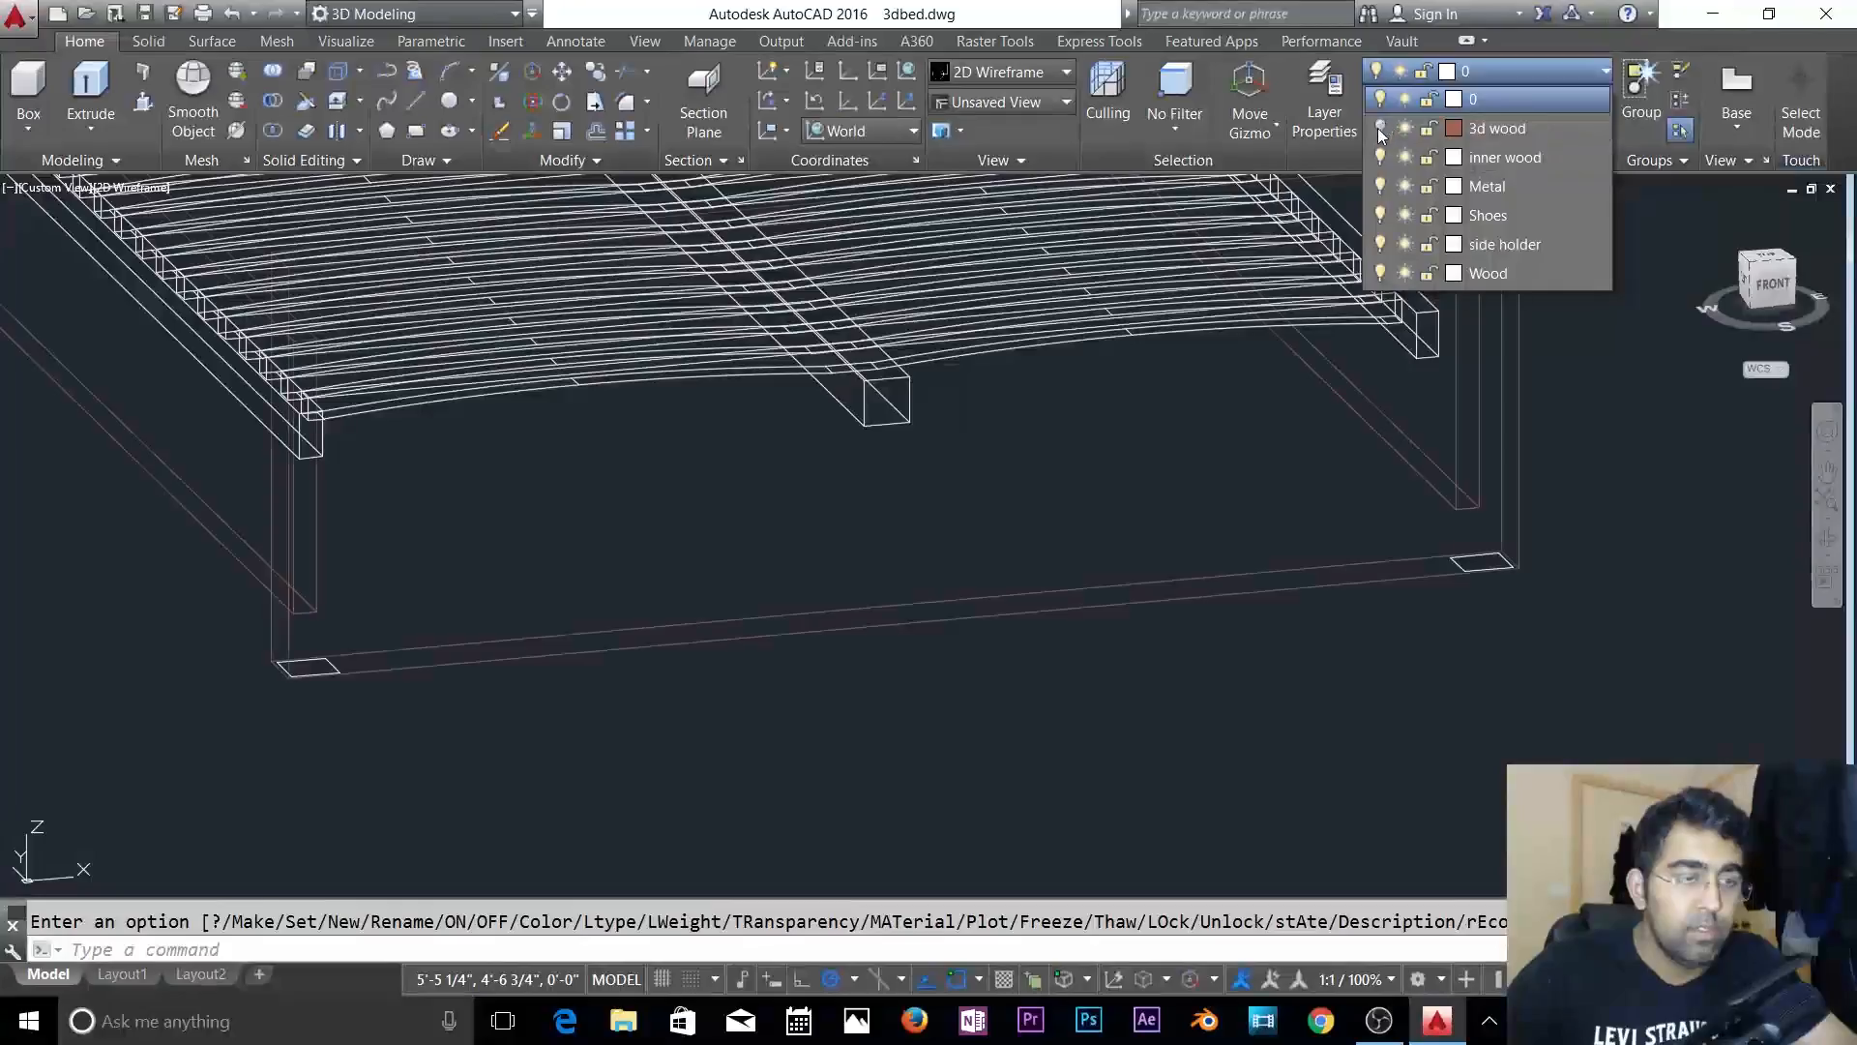
{"action": "left_click", "coordinate": [1425, 708]}
{"action": "key", "text": "Escape"}
- Display the whole bed in the Shaded visual style and examine the curved slats up close
{"action": "scroll", "coordinate": [1329, 731], "scroll_direction": "down", "scroll_amount": 2}
{"action": "middle_click_drag", "start_coordinate": [1338, 753], "coordinate": [1362, 265], "text": "shift"}
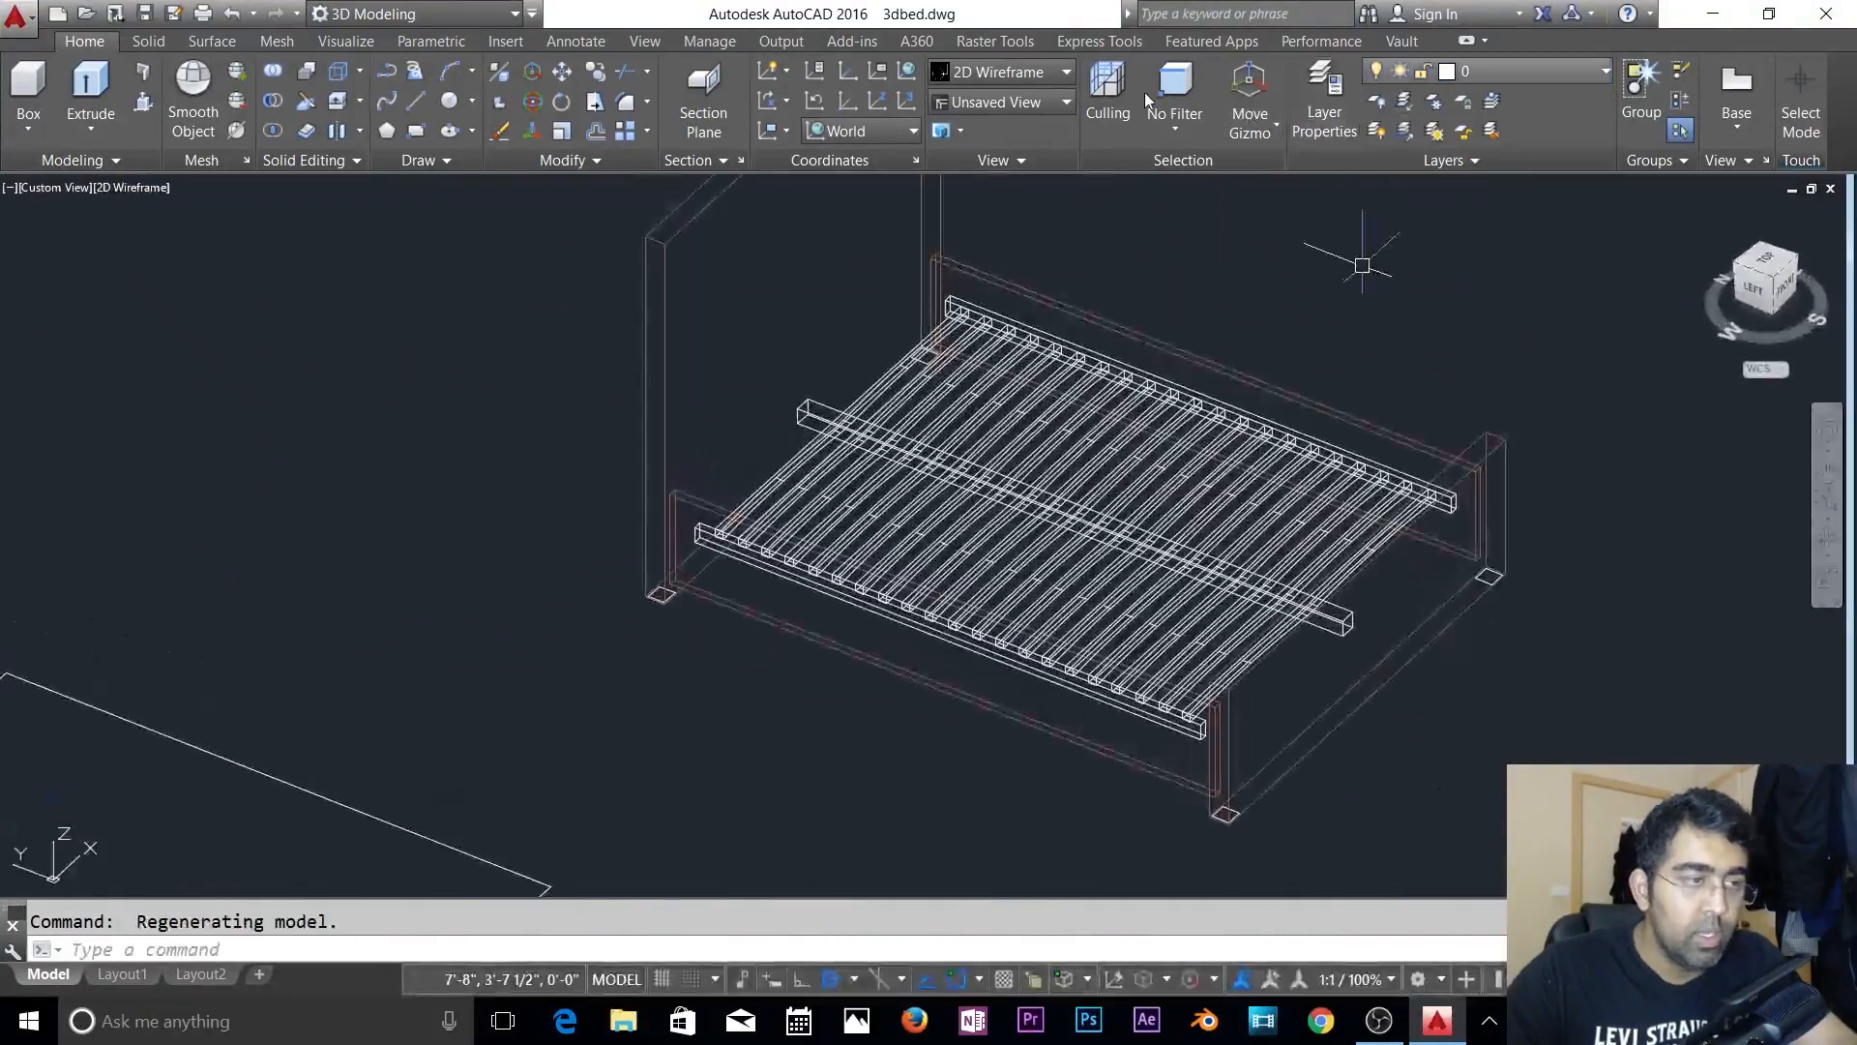
{"action": "left_click", "coordinate": [995, 72]}
{"action": "left_click", "coordinate": [719, 223]}
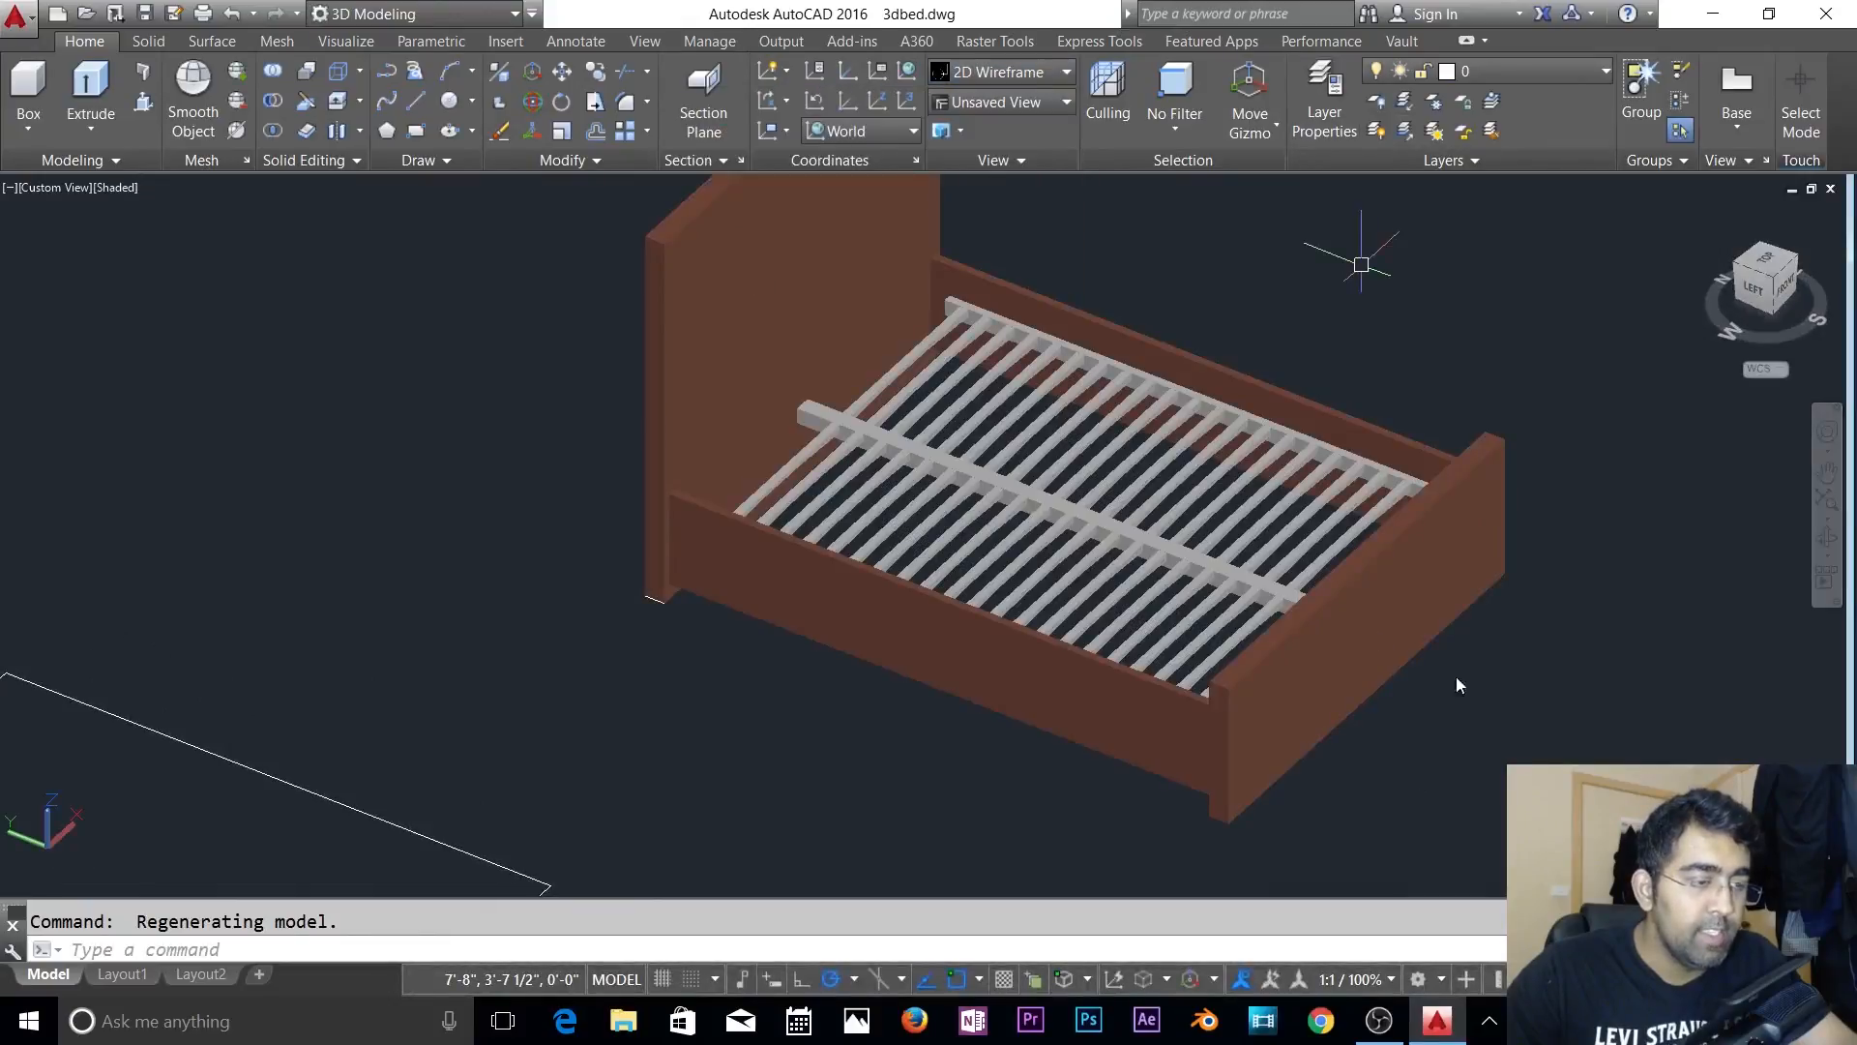
{"action": "scroll", "coordinate": [929, 483], "scroll_direction": "up", "scroll_amount": 8}
{"action": "middle_click_drag", "start_coordinate": [836, 519], "coordinate": [795, 454], "text": "shift"}
{"action": "middle_click_drag", "start_coordinate": [767, 563], "coordinate": [822, 597], "text": "shift"}
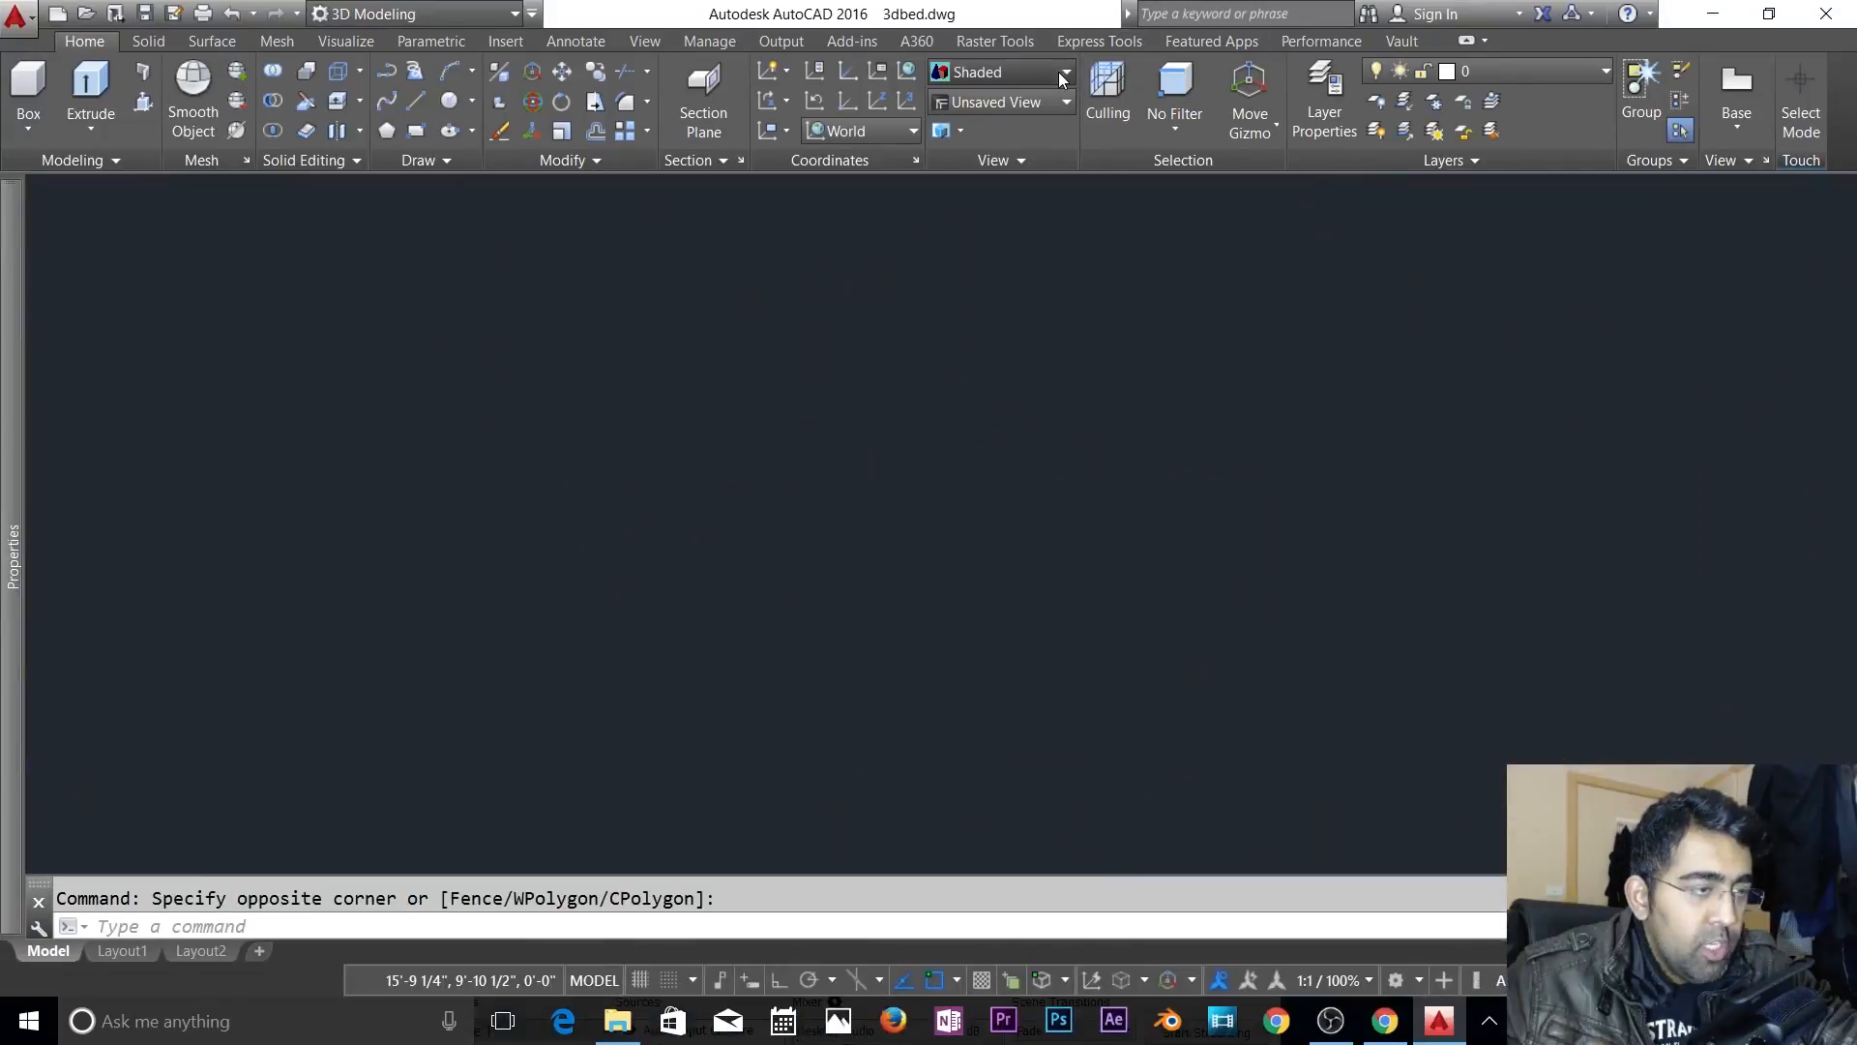
- Set the visual style back to 2D Wireframe
{"action": "left_click", "coordinate": [1064, 72]}
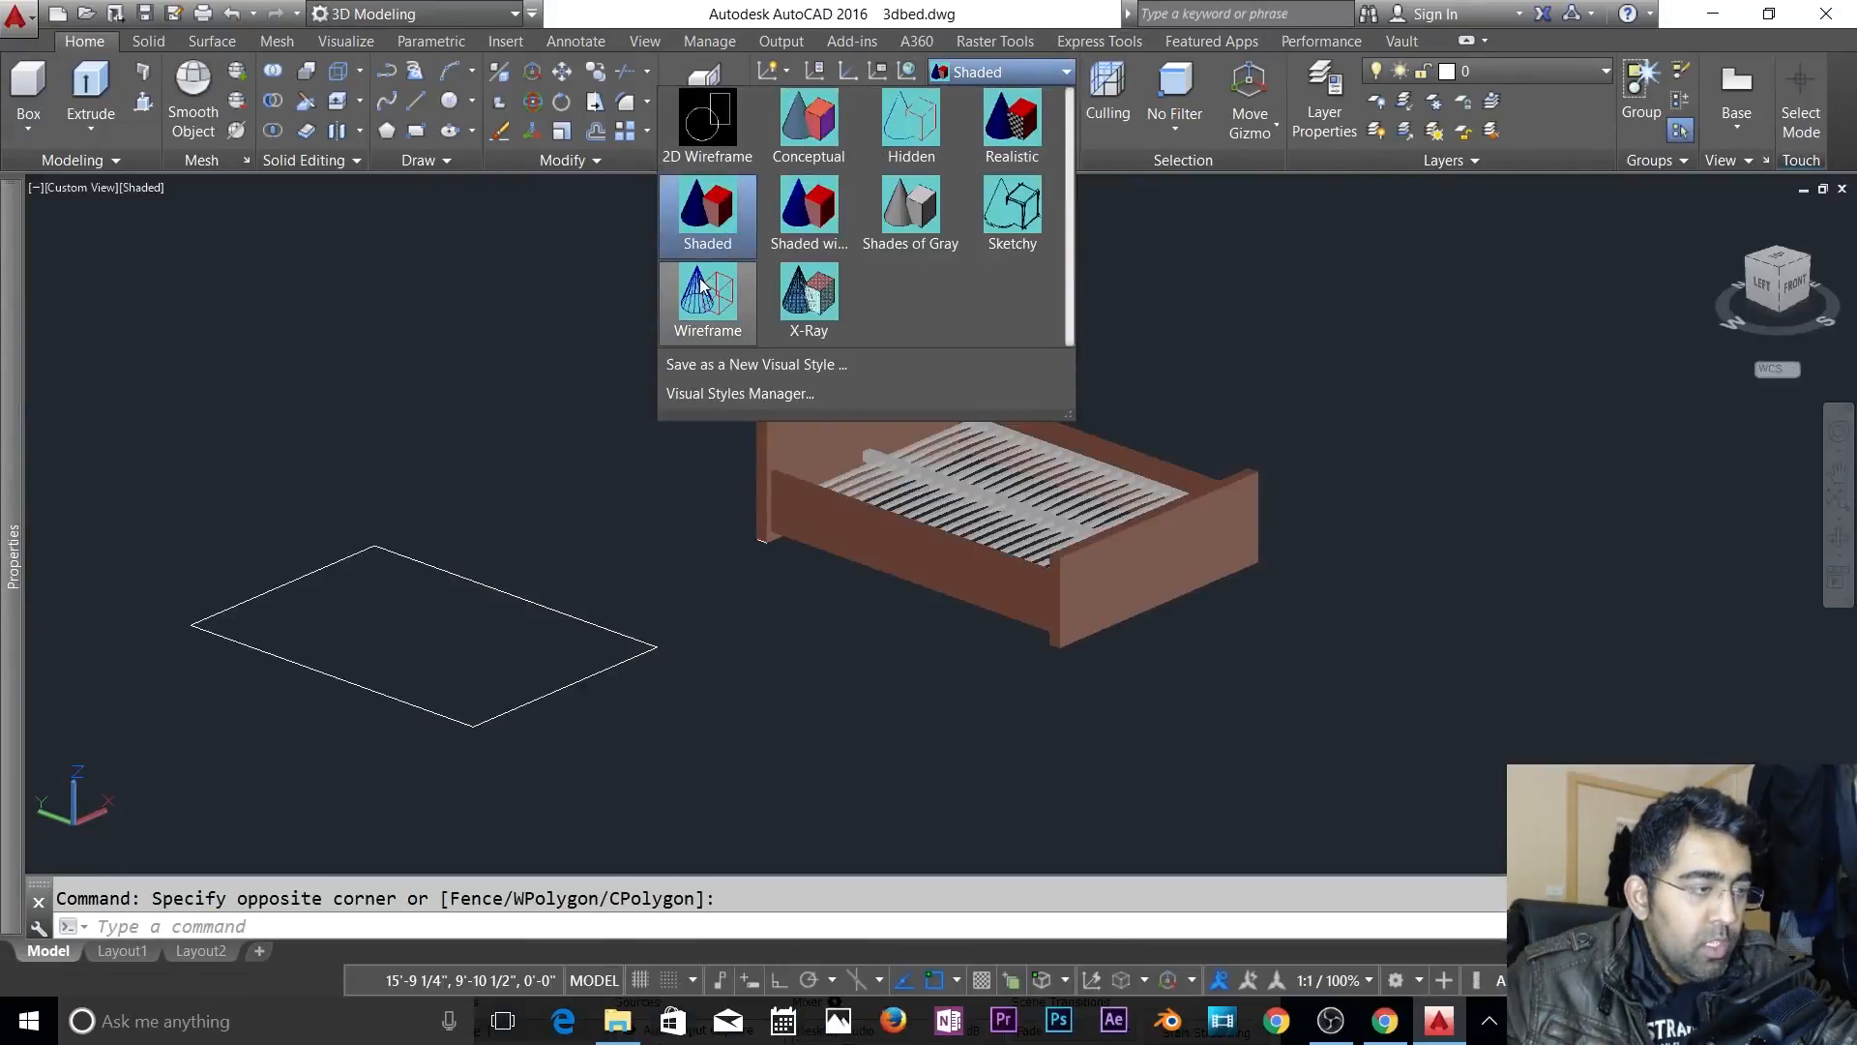
{"action": "left_click", "coordinate": [698, 147]}
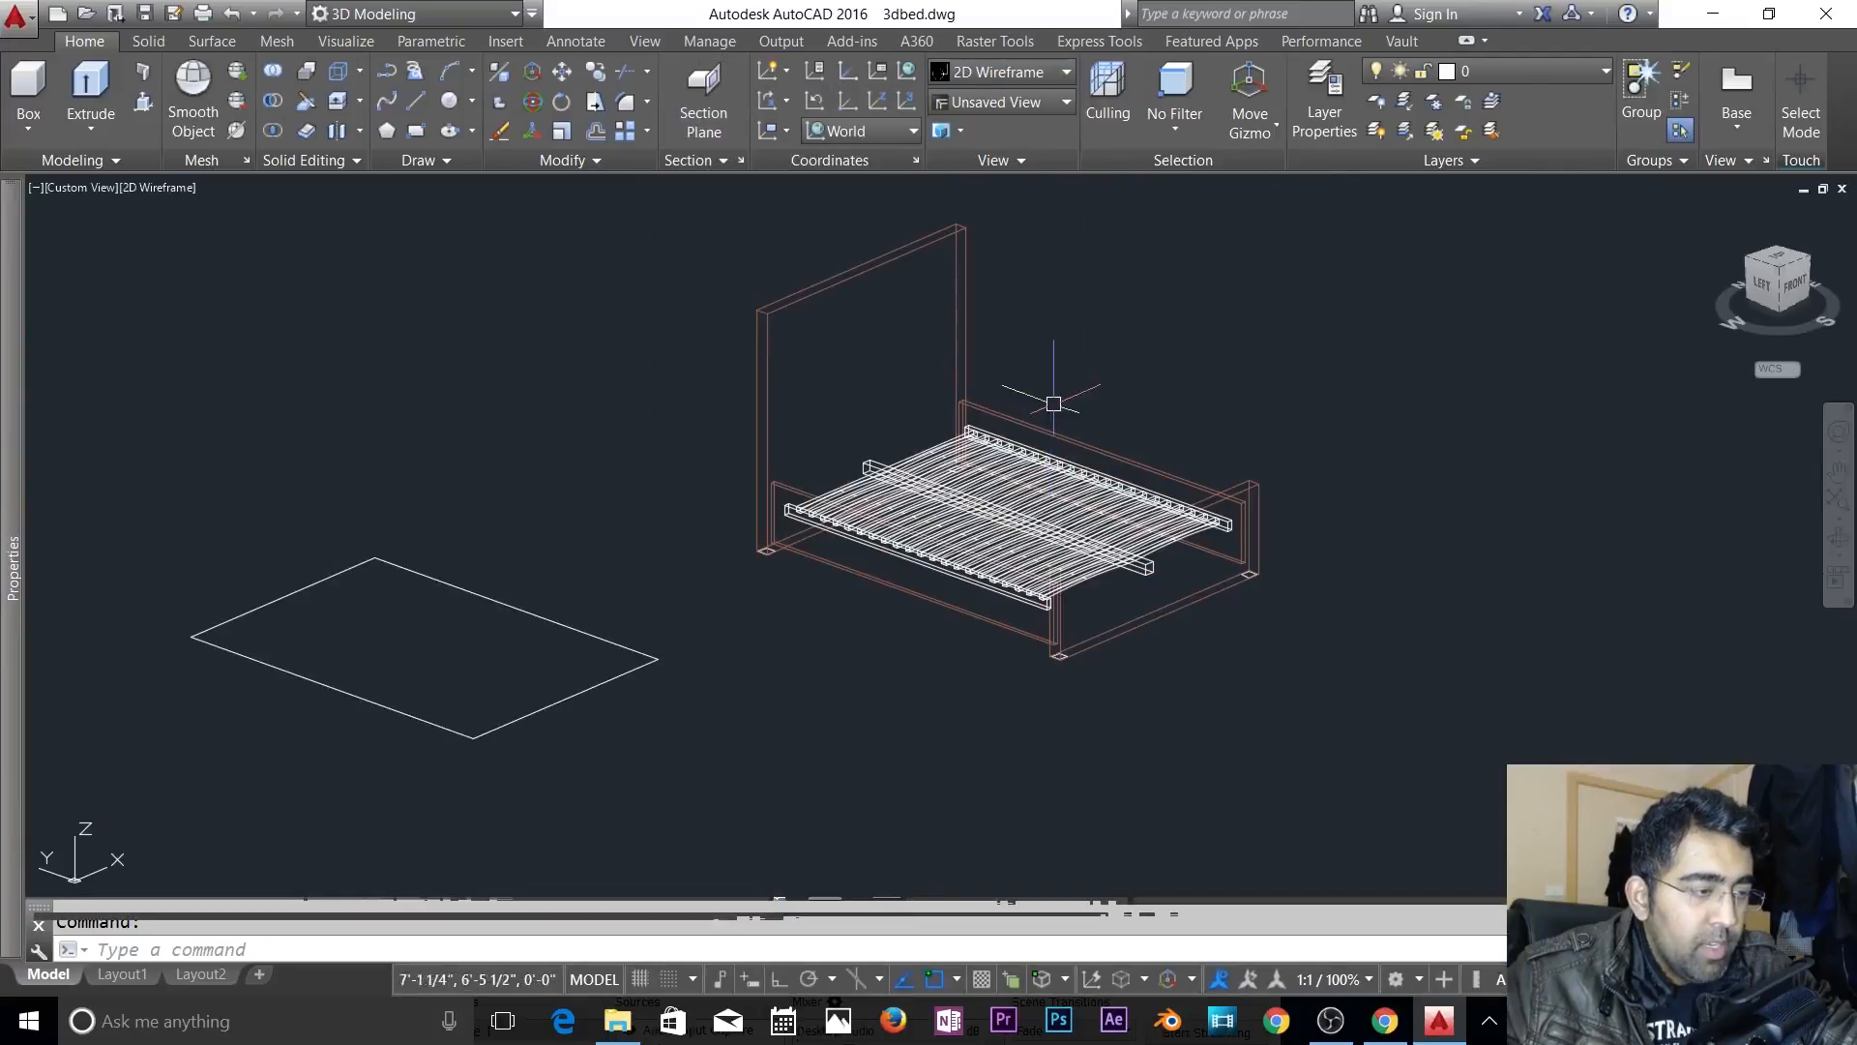
- Draw a rectangle between opposite inner top corners of the two wooden side boards, covering the slatted area
{"action": "scroll", "coordinate": [1052, 402], "scroll_direction": "up", "scroll_amount": 4}
{"action": "key", "text": "Escape"}
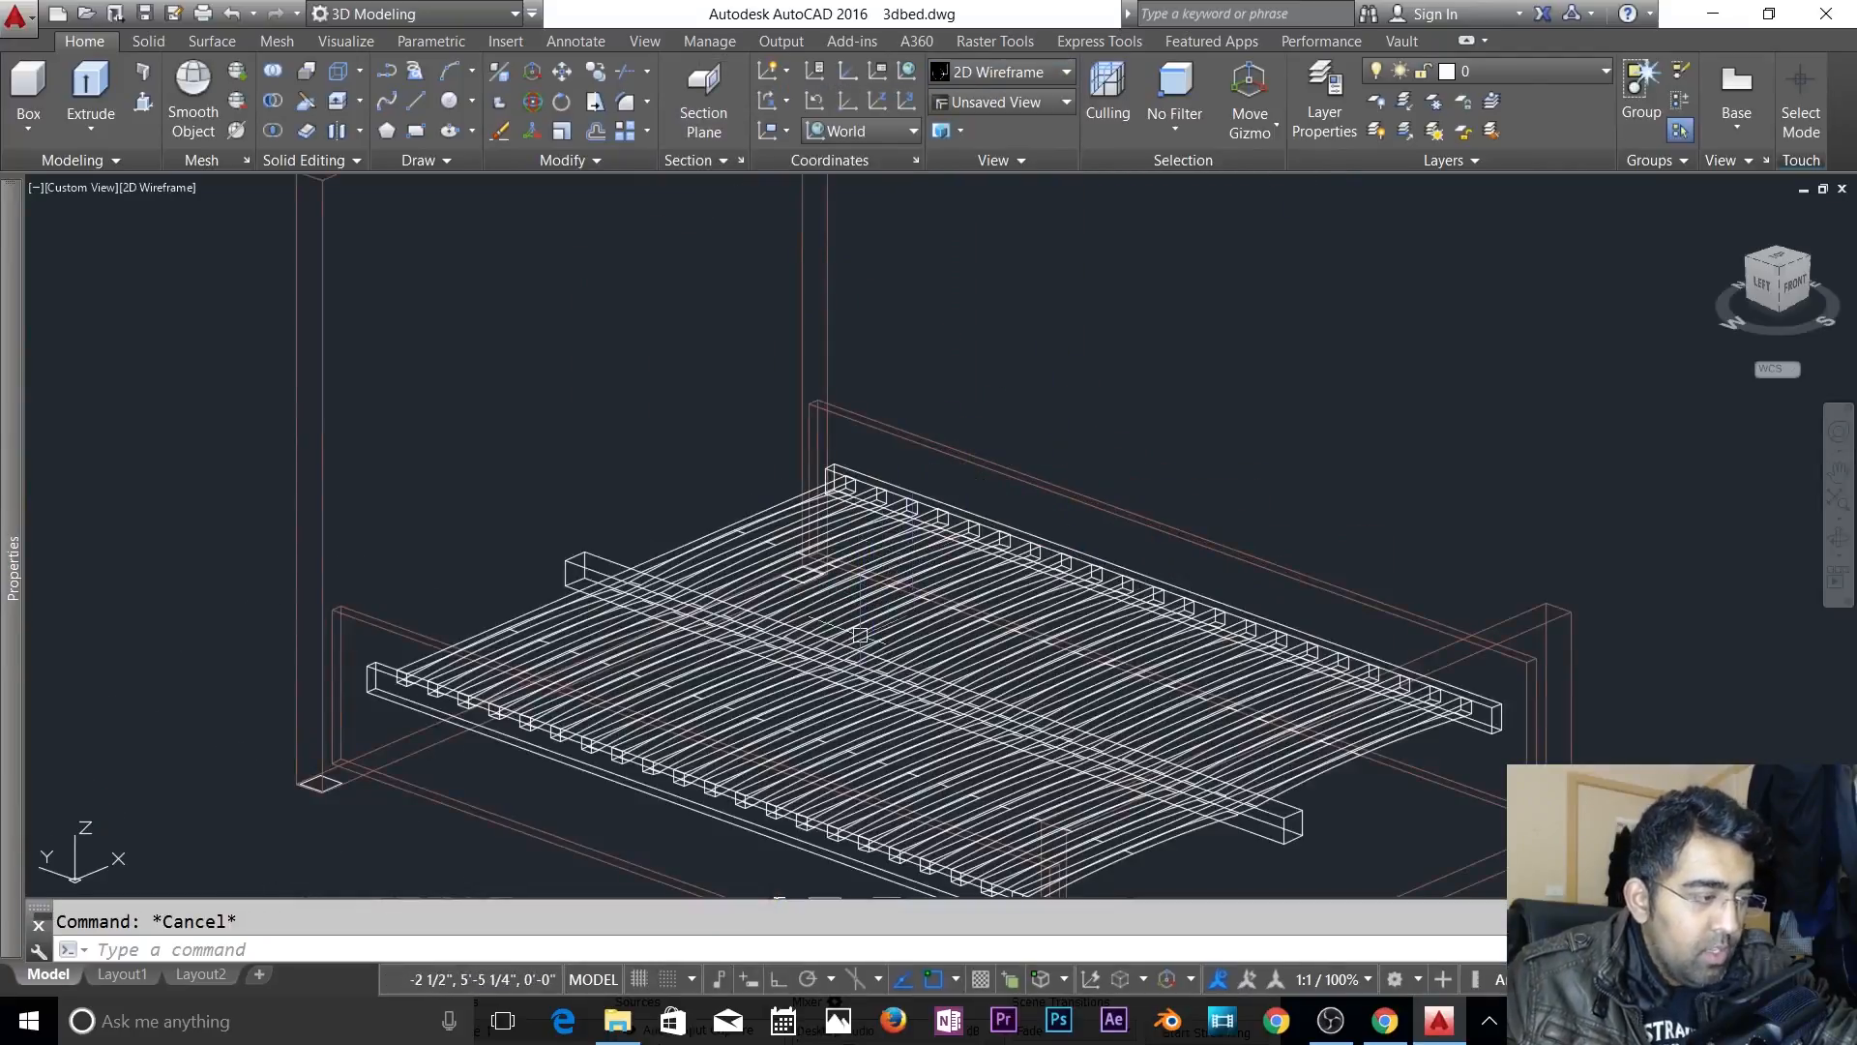
{"action": "middle_click_drag", "start_coordinate": [832, 676], "coordinate": [916, 576]}
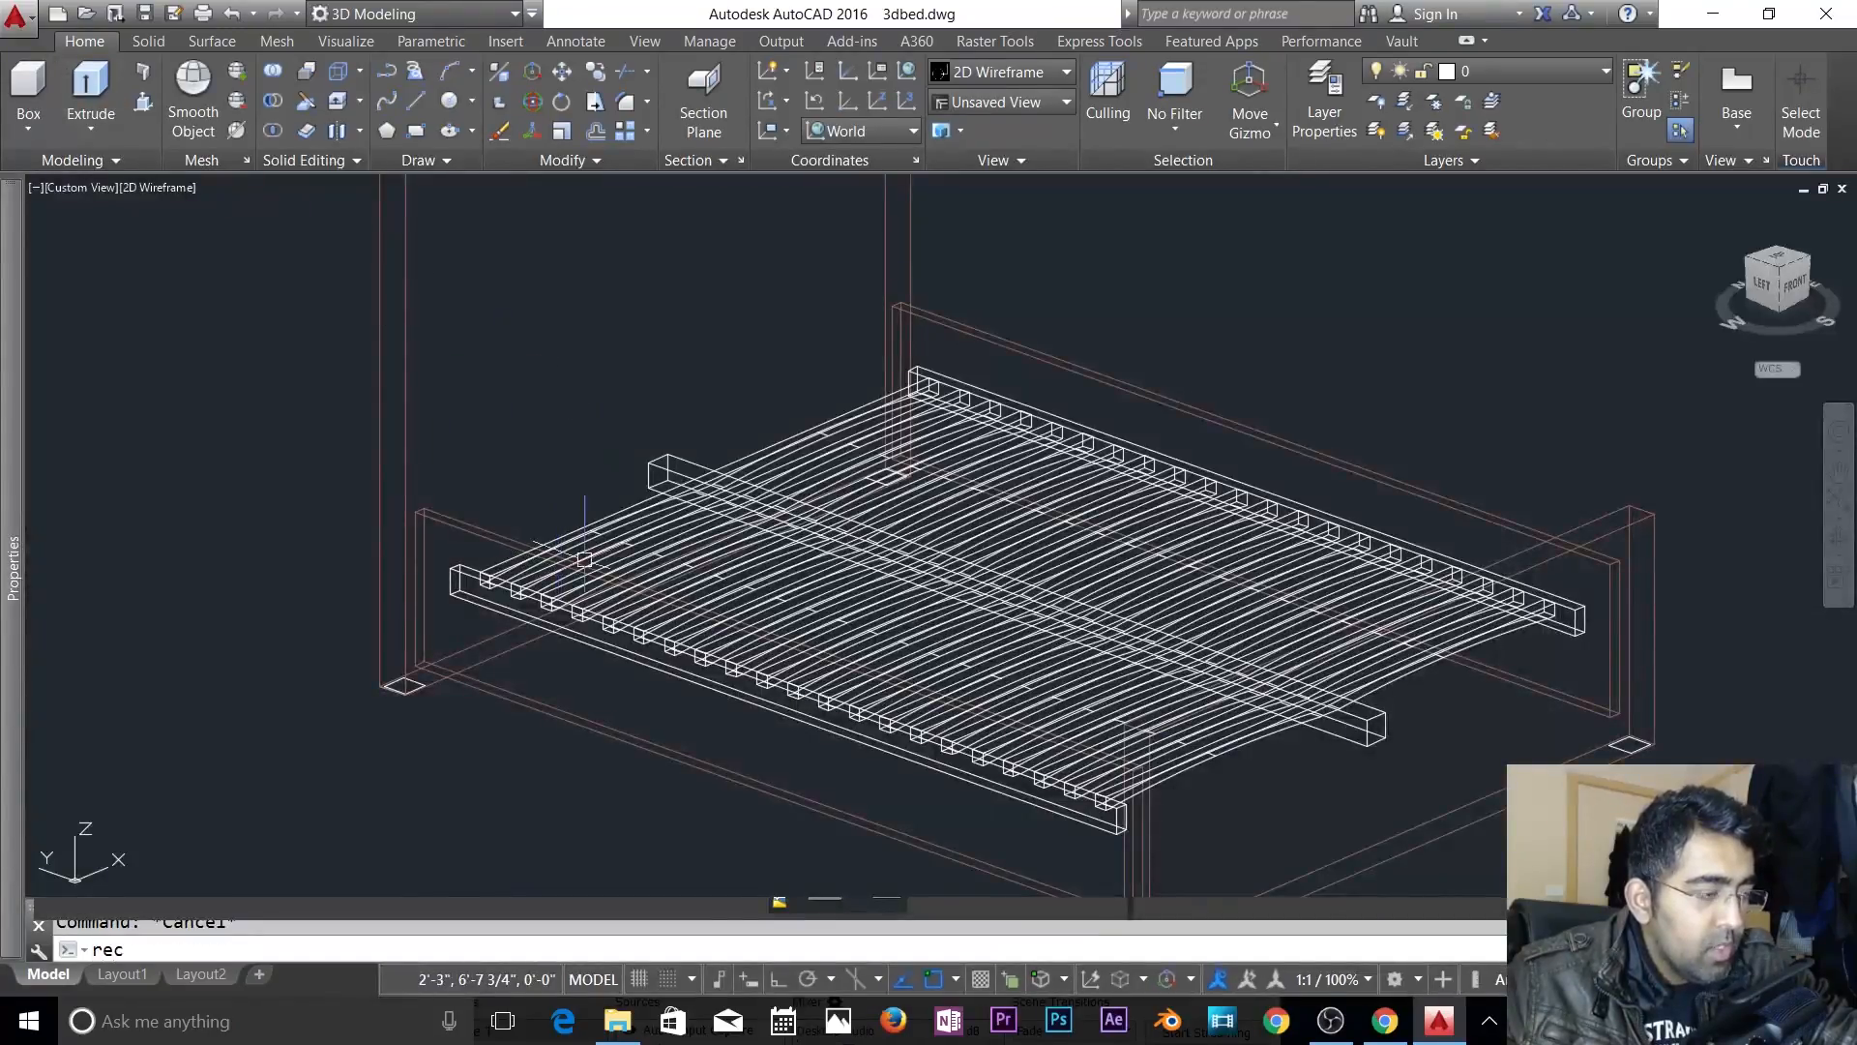
{"action": "key", "text": "Return"}
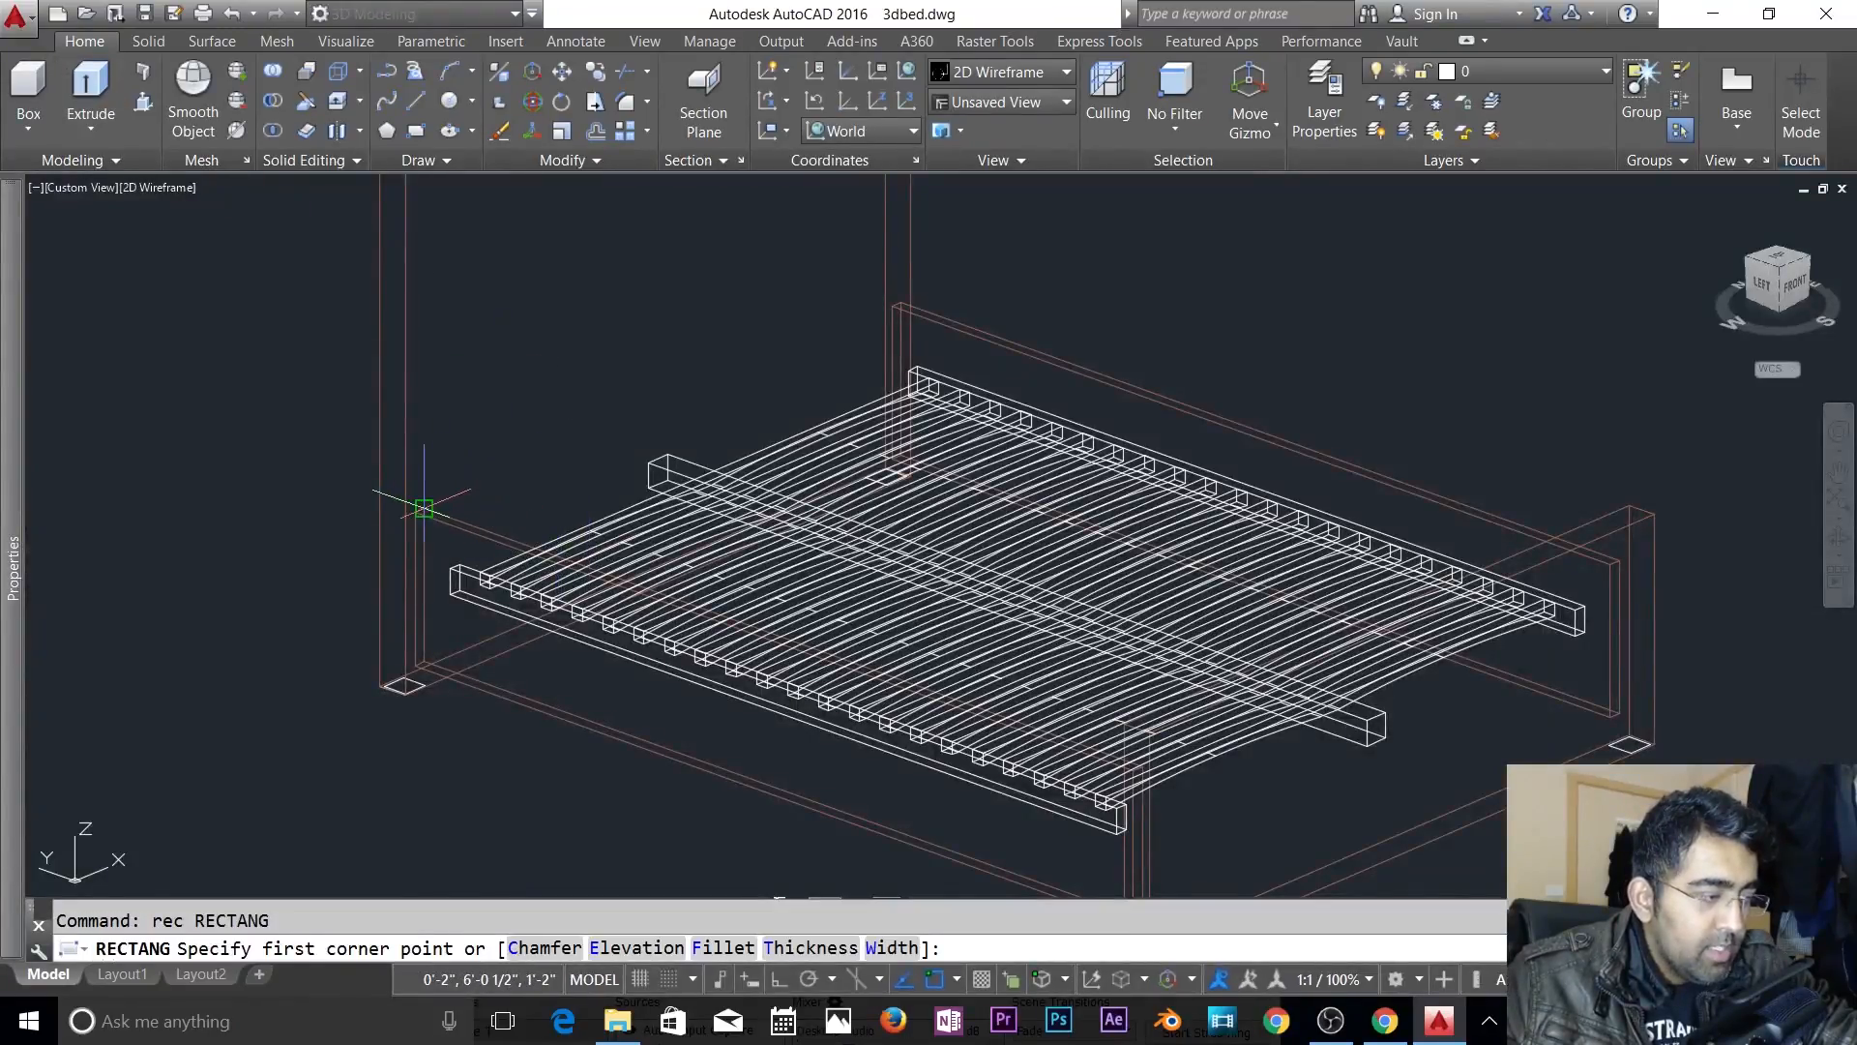
{"action": "left_click", "coordinate": [424, 507]}
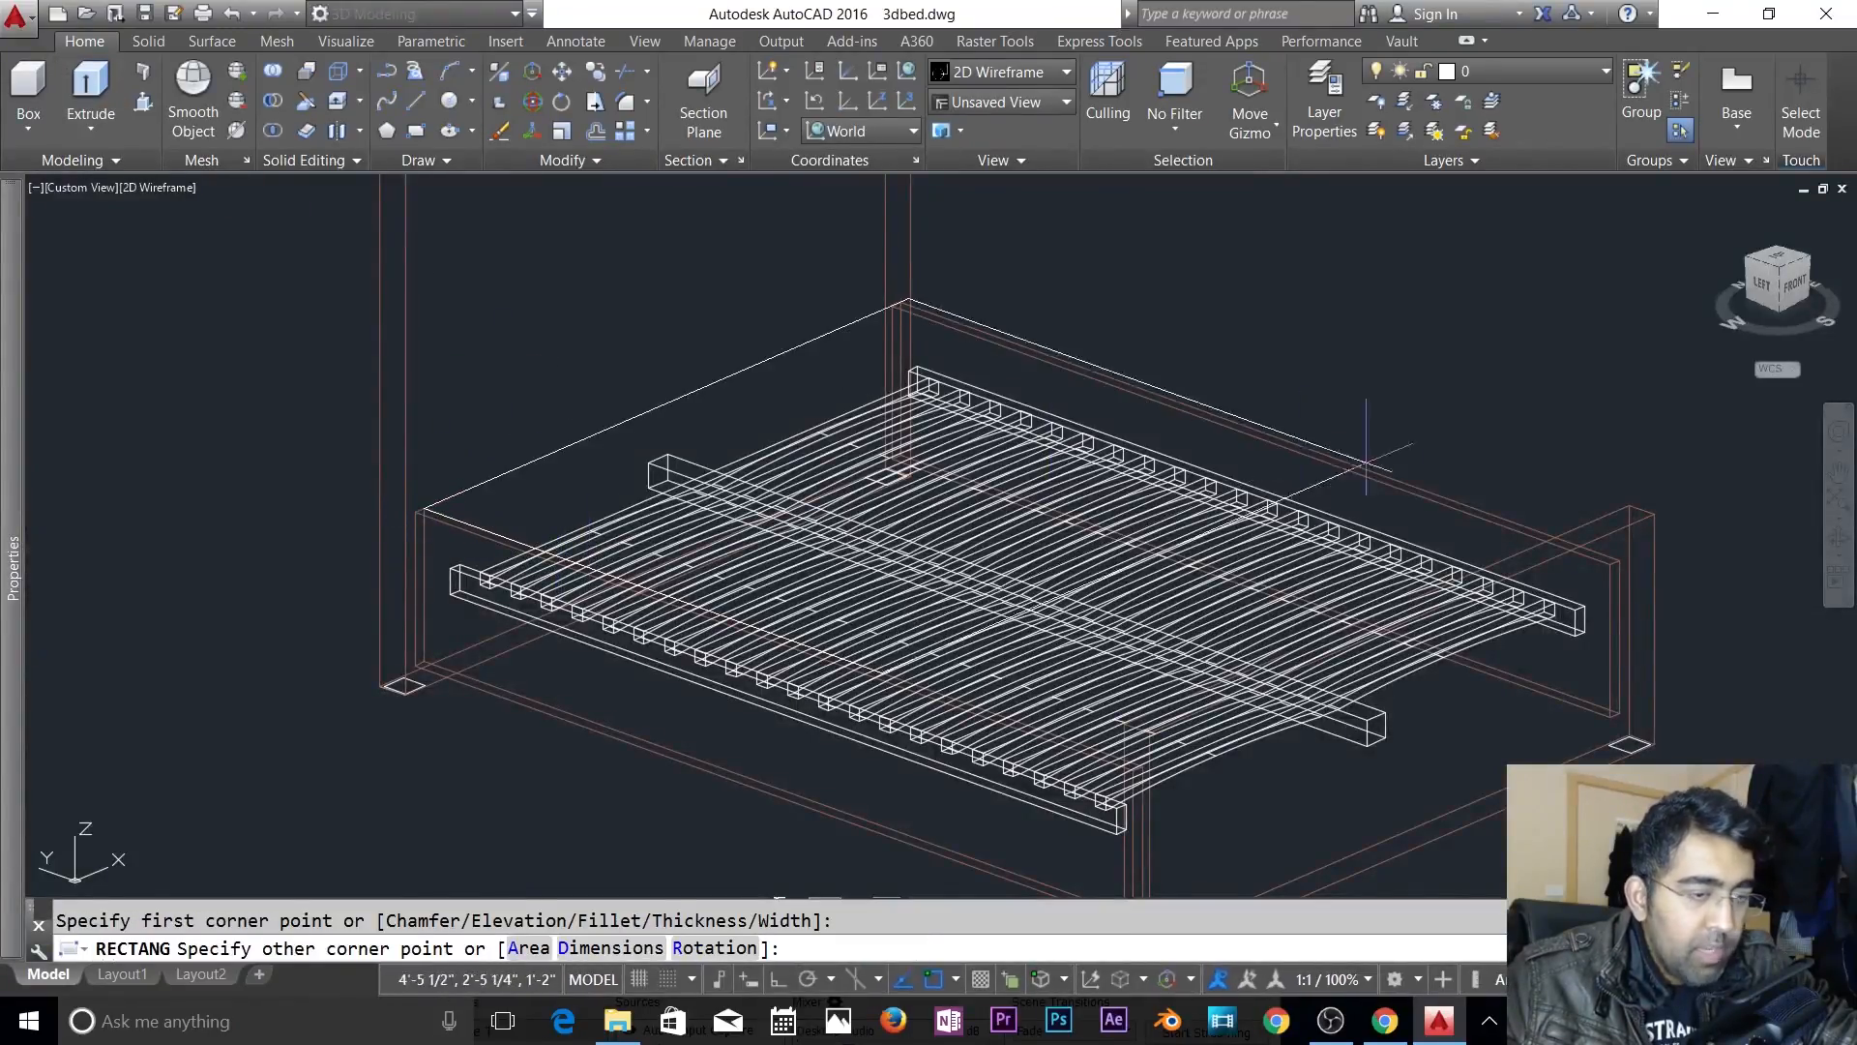
{"action": "left_click", "coordinate": [1610, 564]}
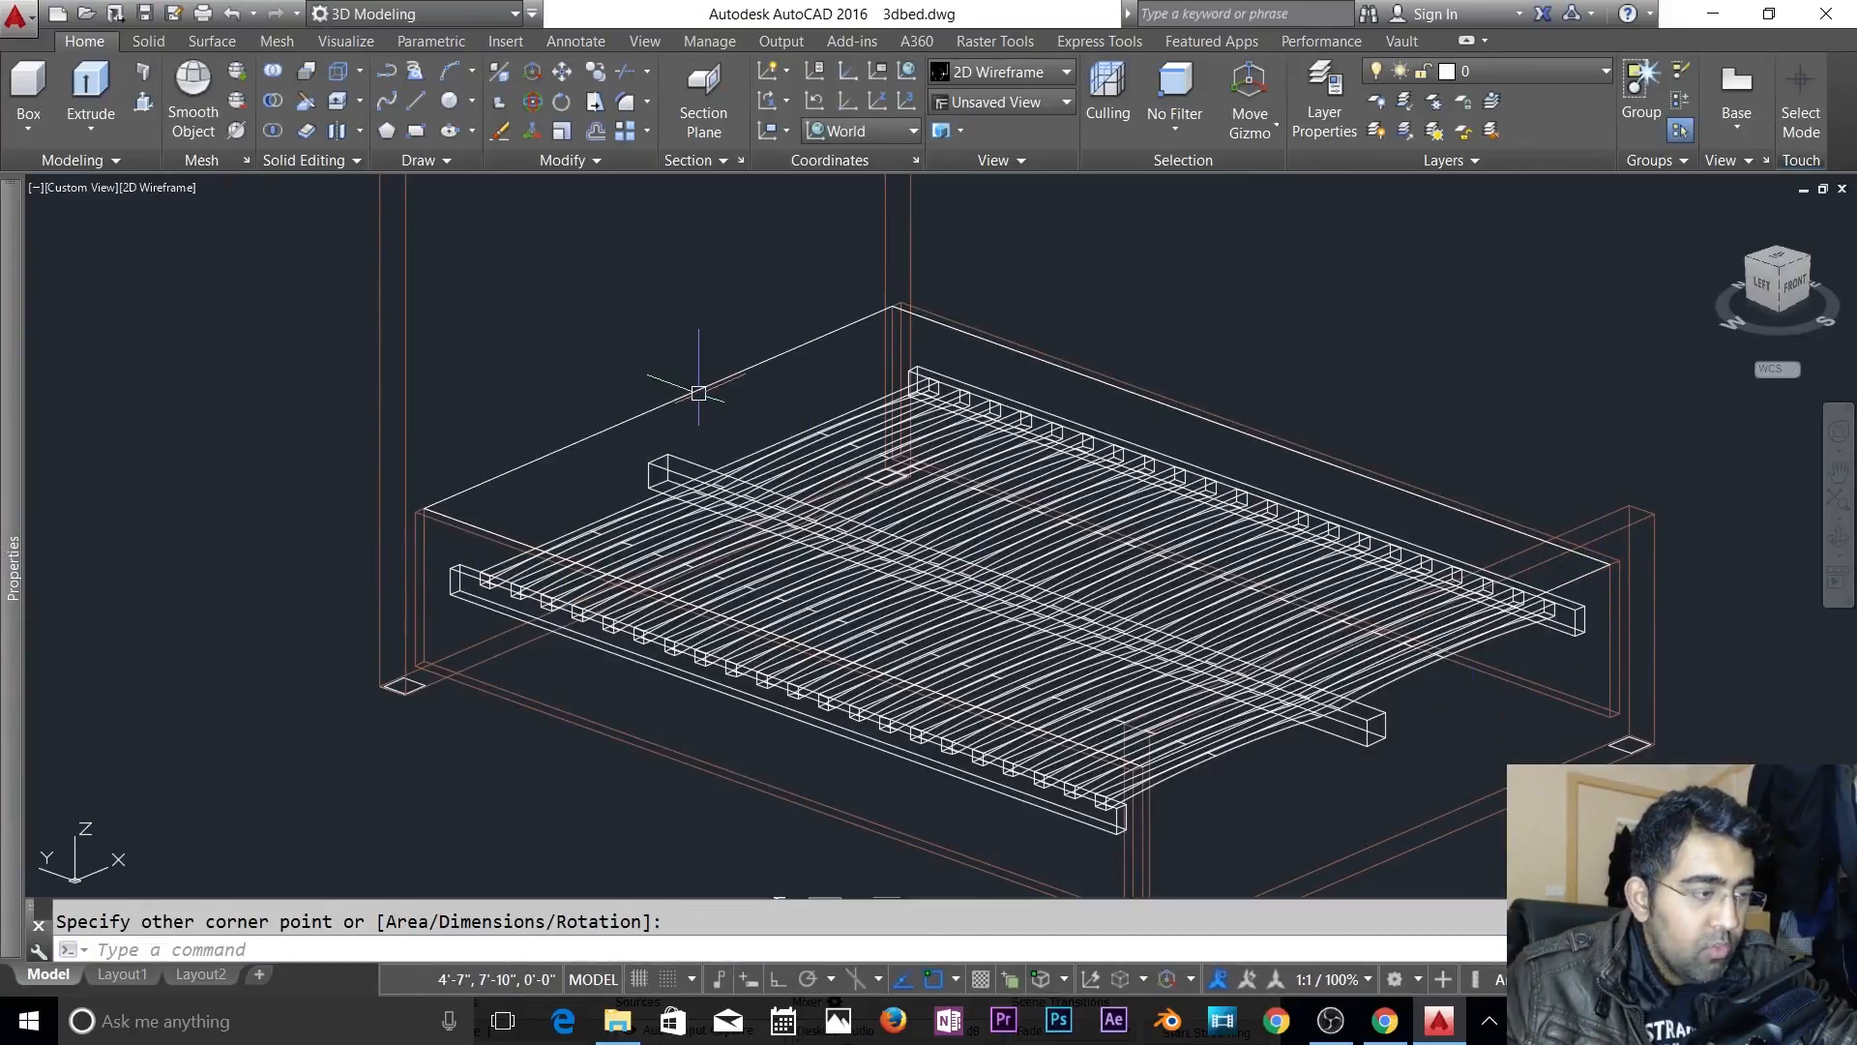
{"action": "key", "text": "Escape"}
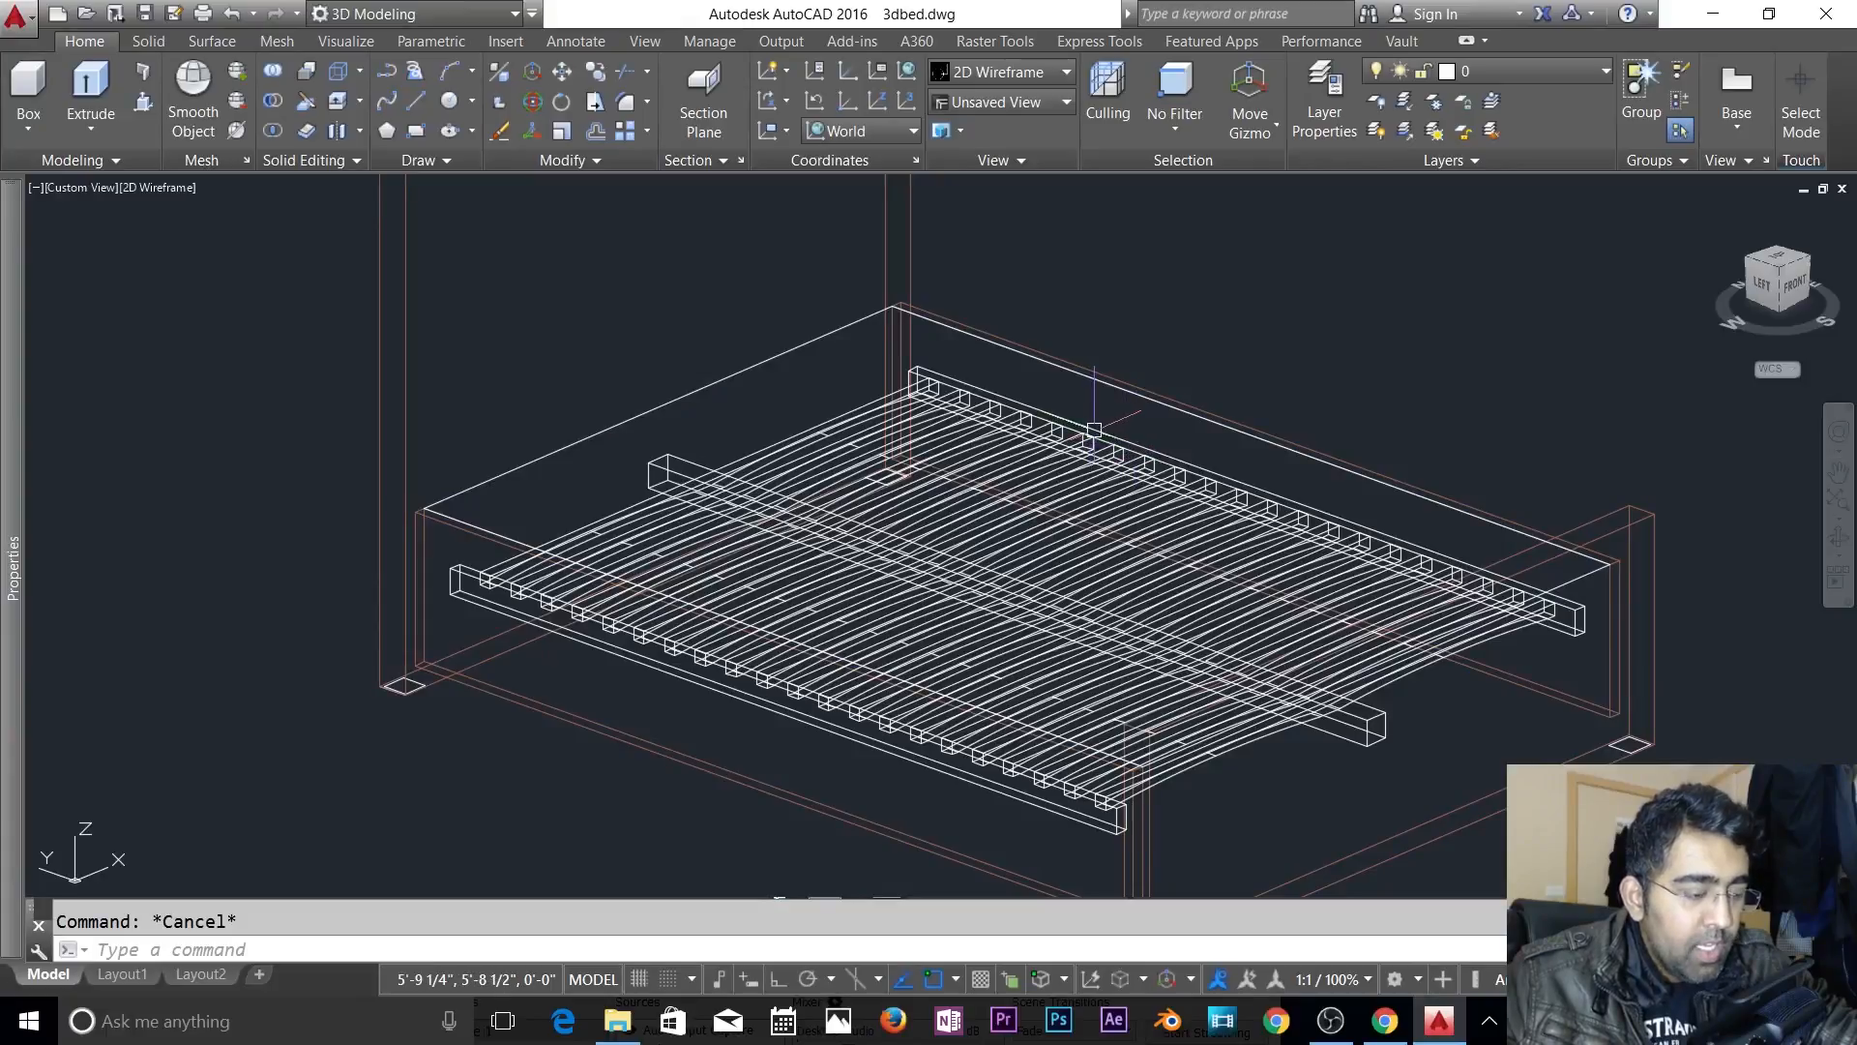
- Move the new rectangle straight down from the side boards' top edge to the level of the slat-holding side beams' top
{"action": "type", "text": "m"}
{"action": "key", "text": "Return"}
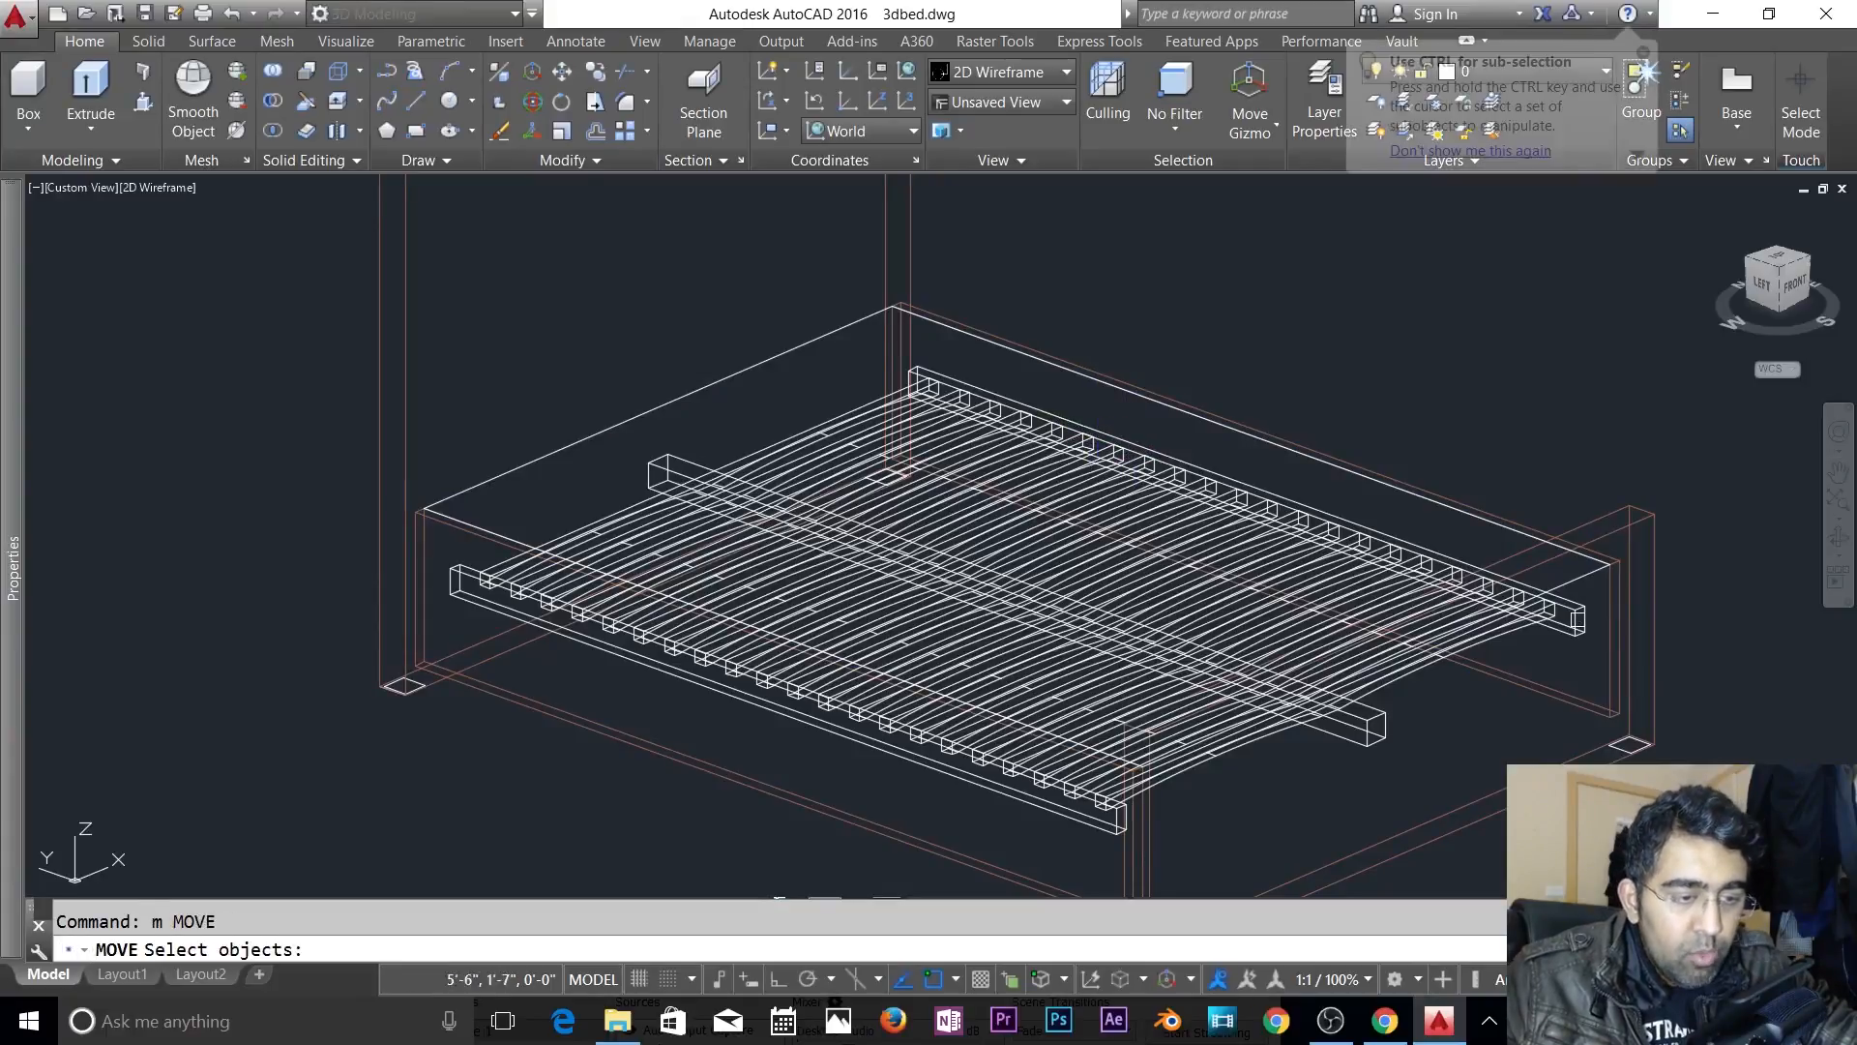
{"action": "scroll", "coordinate": [1587, 570], "scroll_direction": "up", "scroll_amount": 5}
{"action": "left_click", "coordinate": [1557, 545]}
{"action": "key", "text": "Return"}
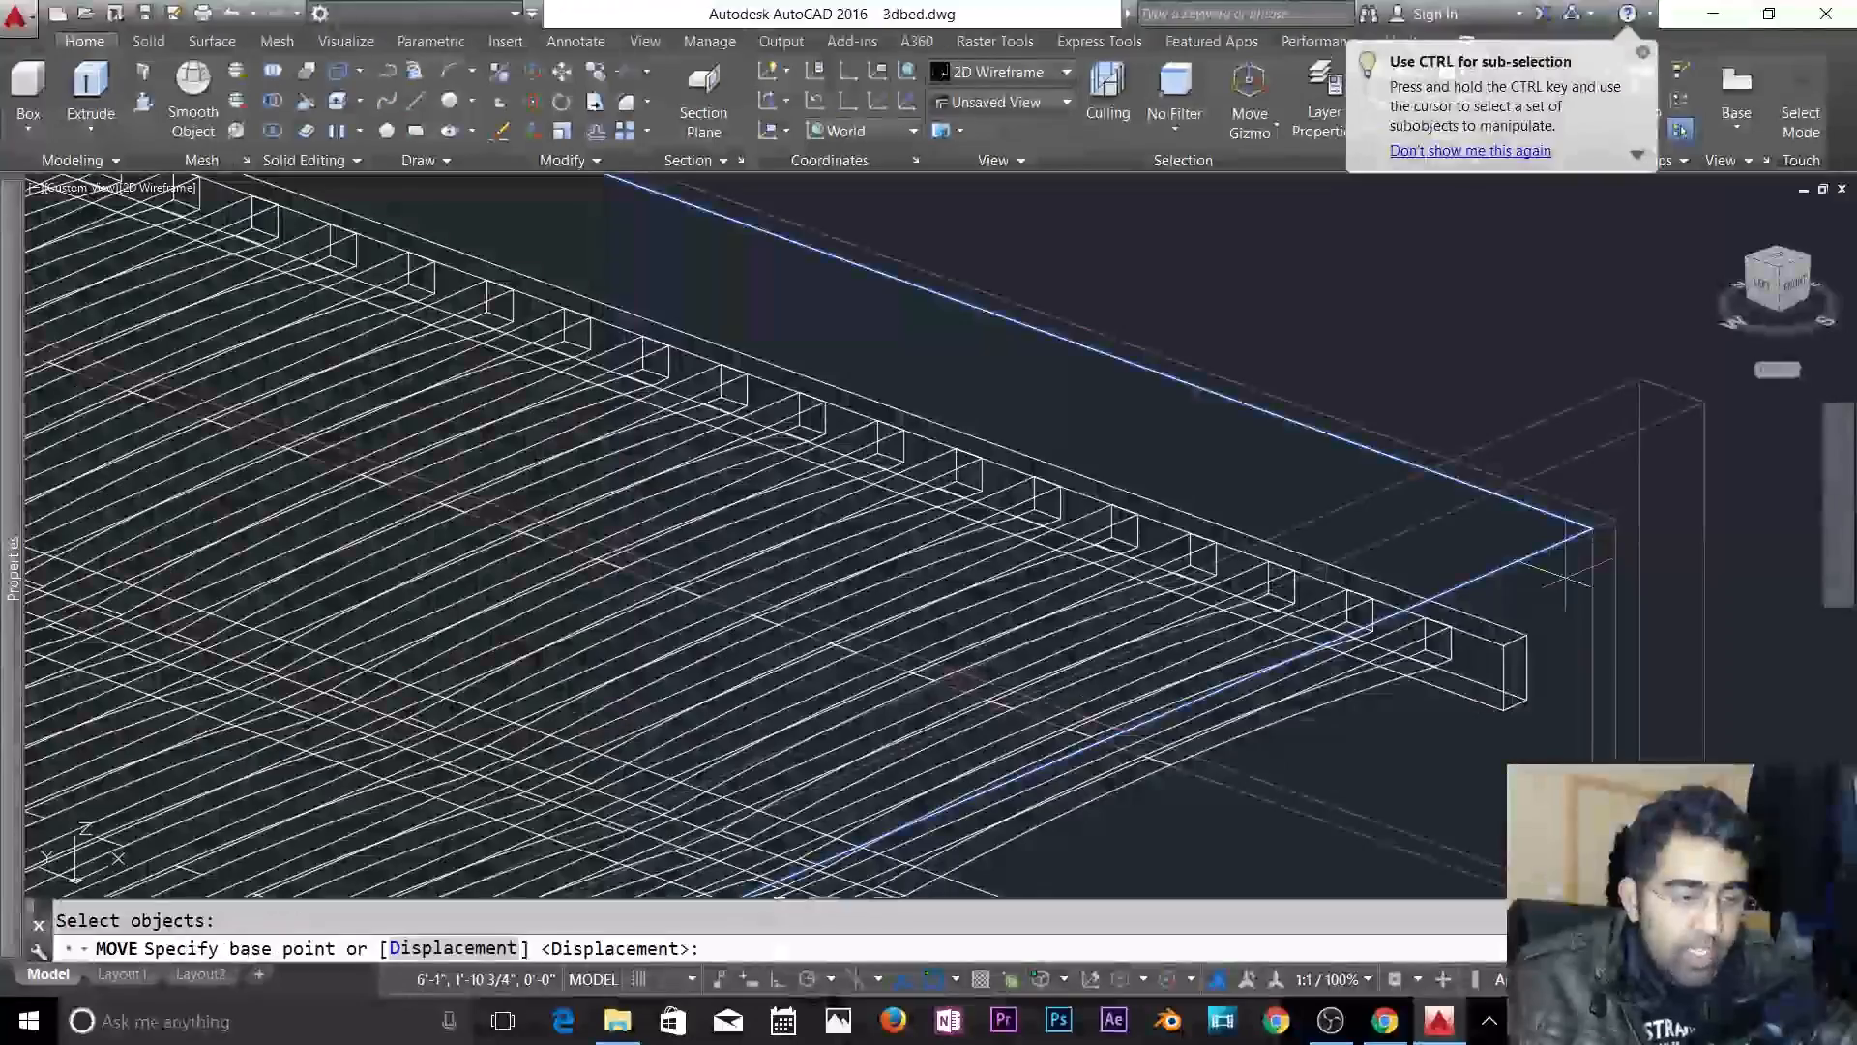
{"action": "left_click", "coordinate": [1592, 529]}
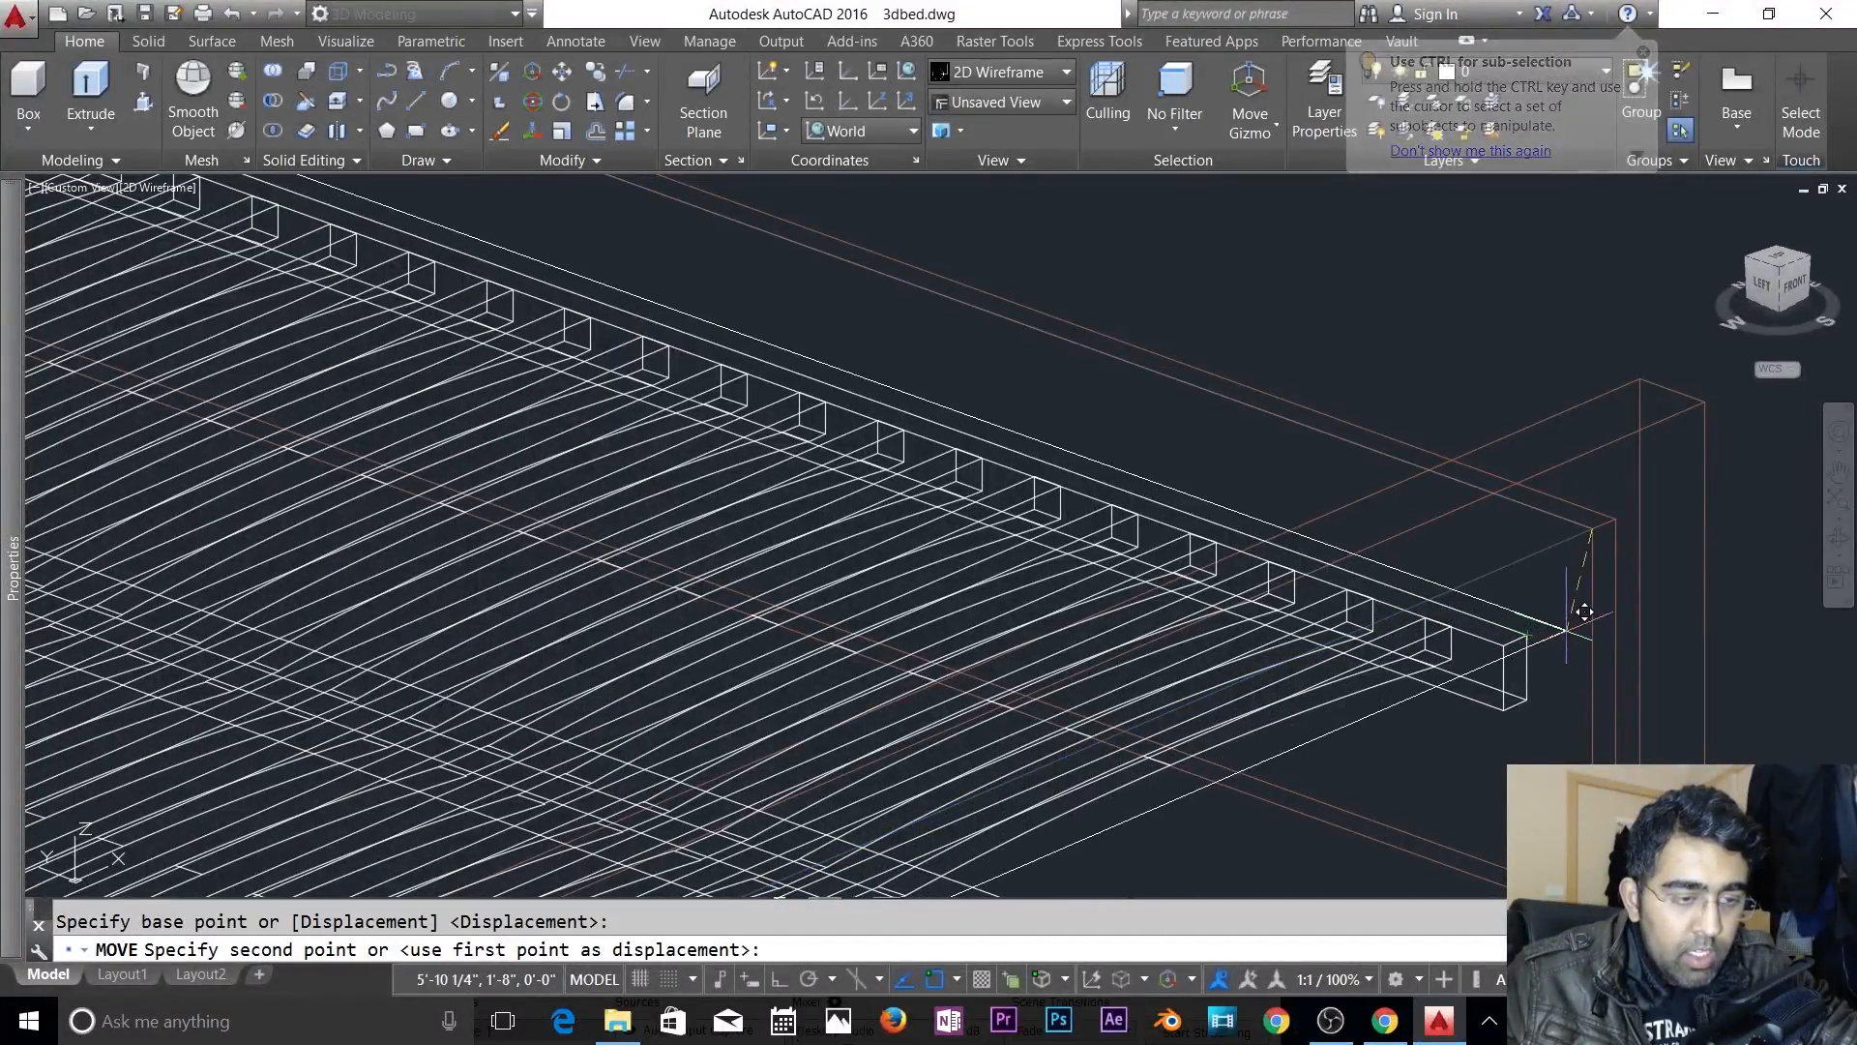
{"action": "left_click", "coordinate": [1592, 628]}
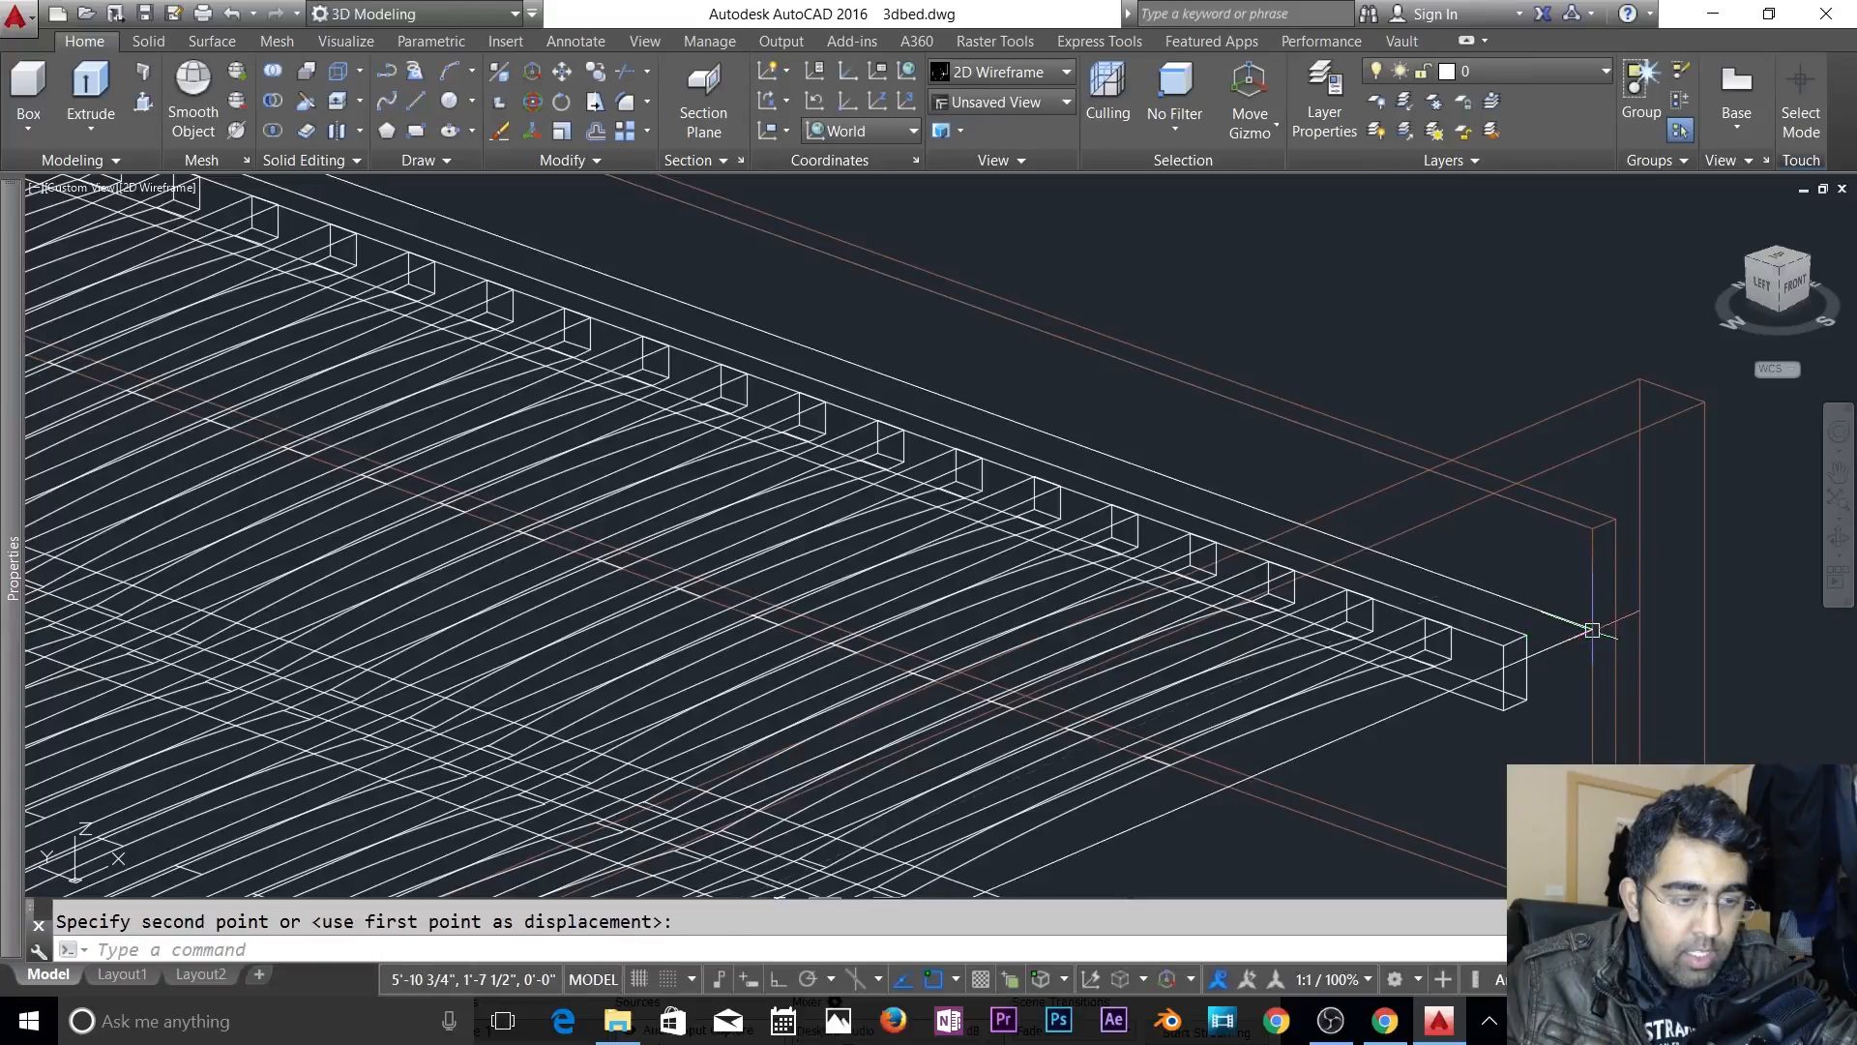
{"action": "key", "text": "Escape"}
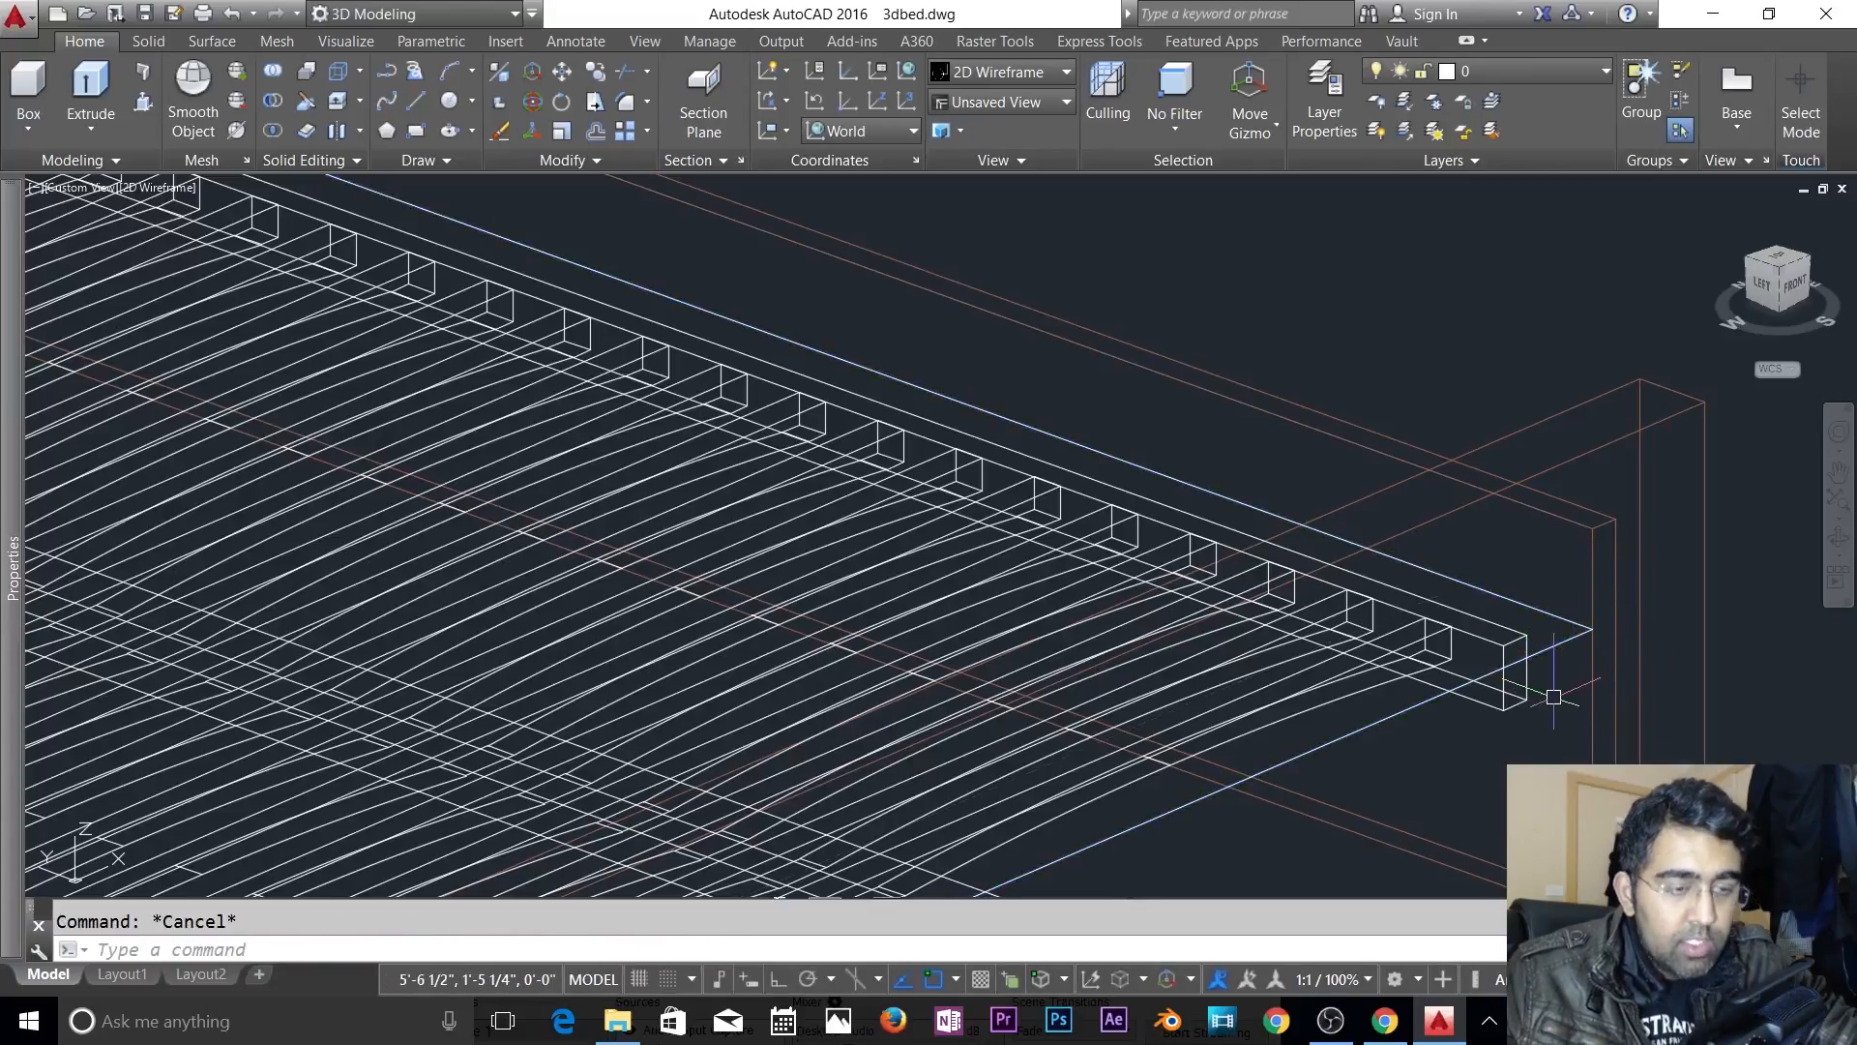
- Copy the lowered rectangle from its corner to the empty area beside the bed, near the old rectangle
{"action": "type", "text": "c"}
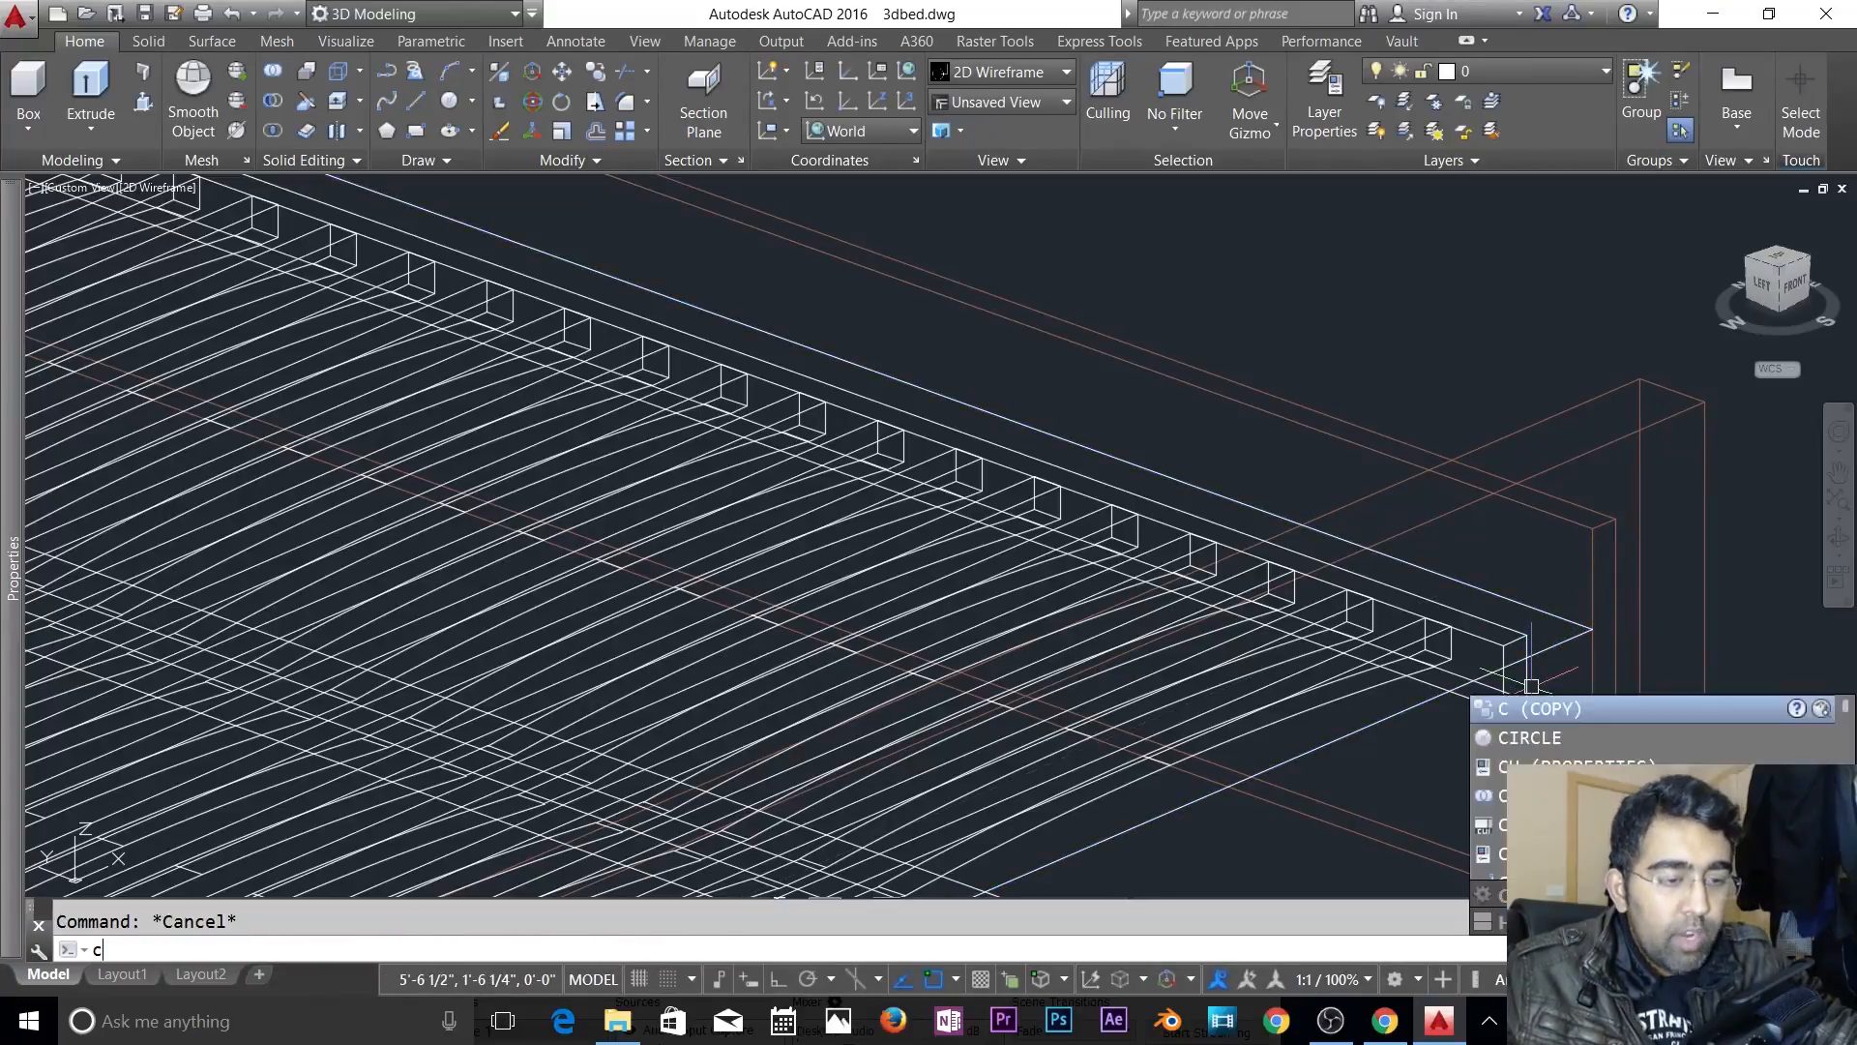
{"action": "key", "text": "Return"}
{"action": "left_click", "coordinate": [1563, 639]}
{"action": "key", "text": "Return"}
{"action": "left_click", "coordinate": [1592, 628]}
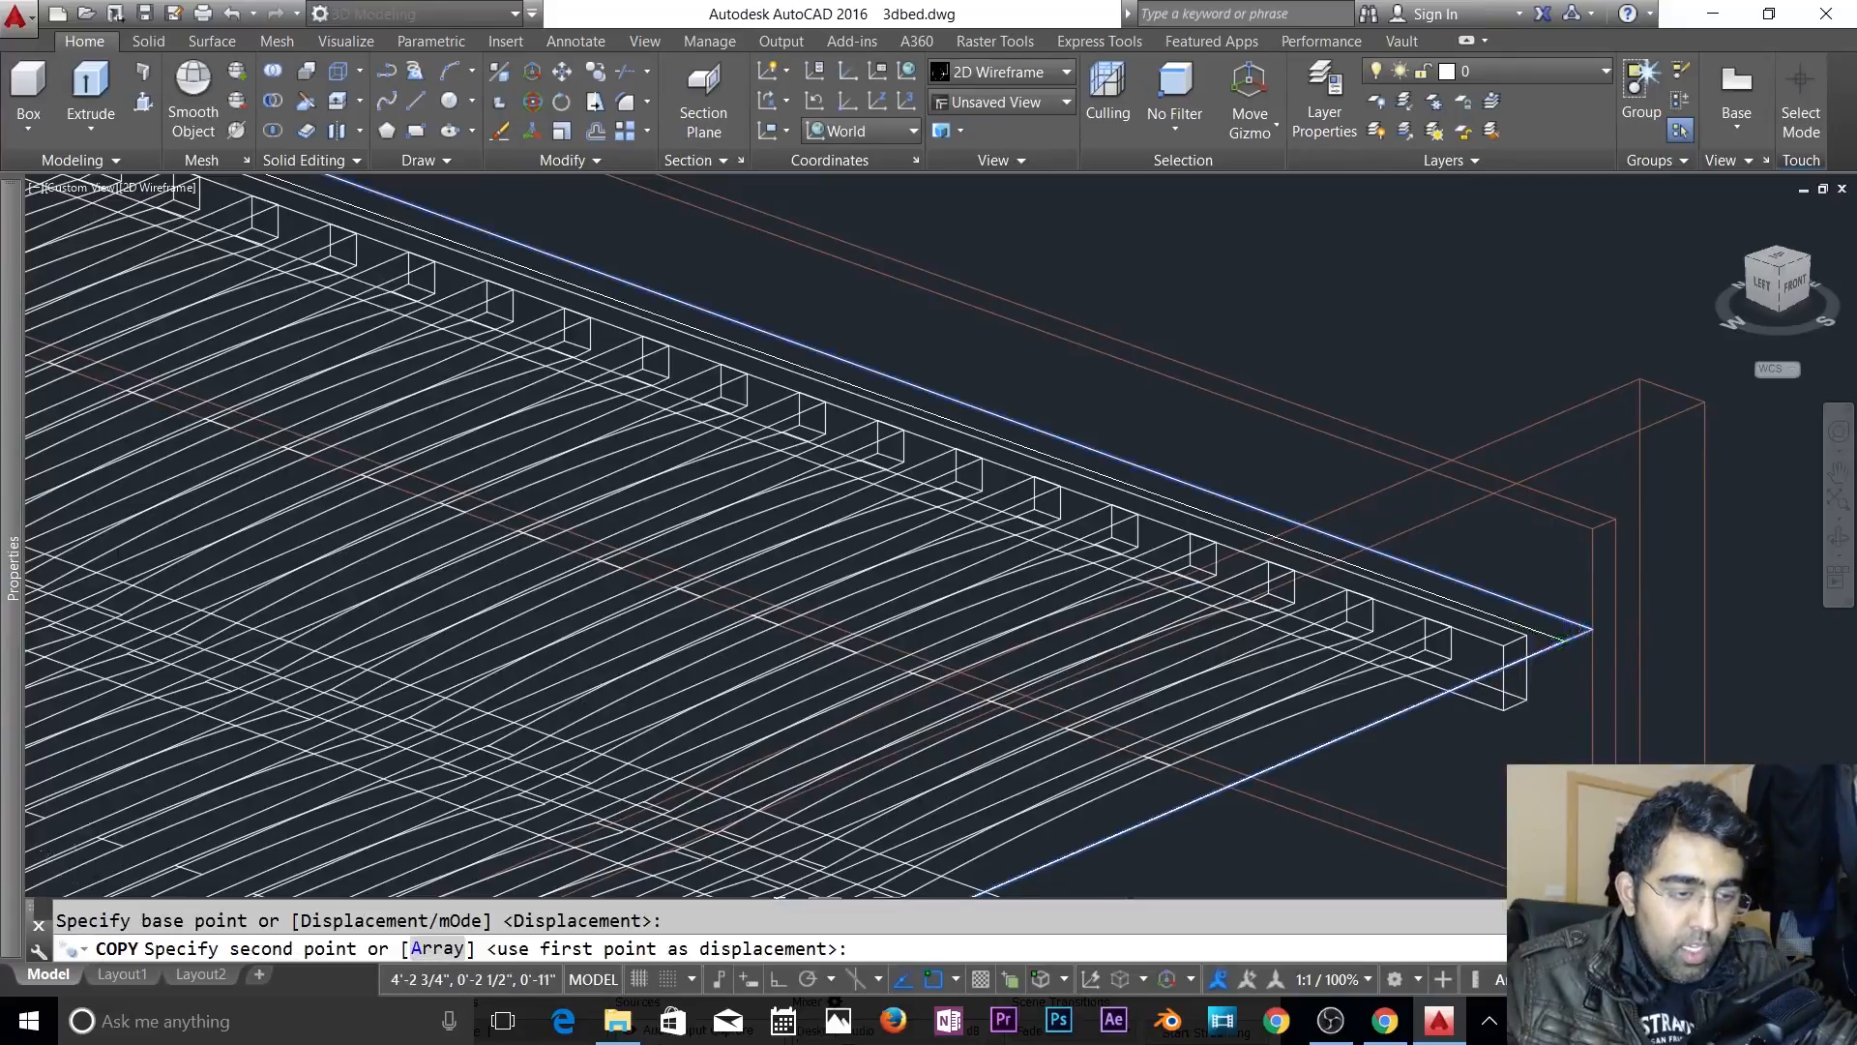
{"action": "scroll", "coordinate": [1475, 648], "scroll_direction": "down", "scroll_amount": 5}
{"action": "middle_click_drag", "start_coordinate": [1022, 736], "coordinate": [1386, 478]}
{"action": "left_click", "coordinate": [984, 656]}
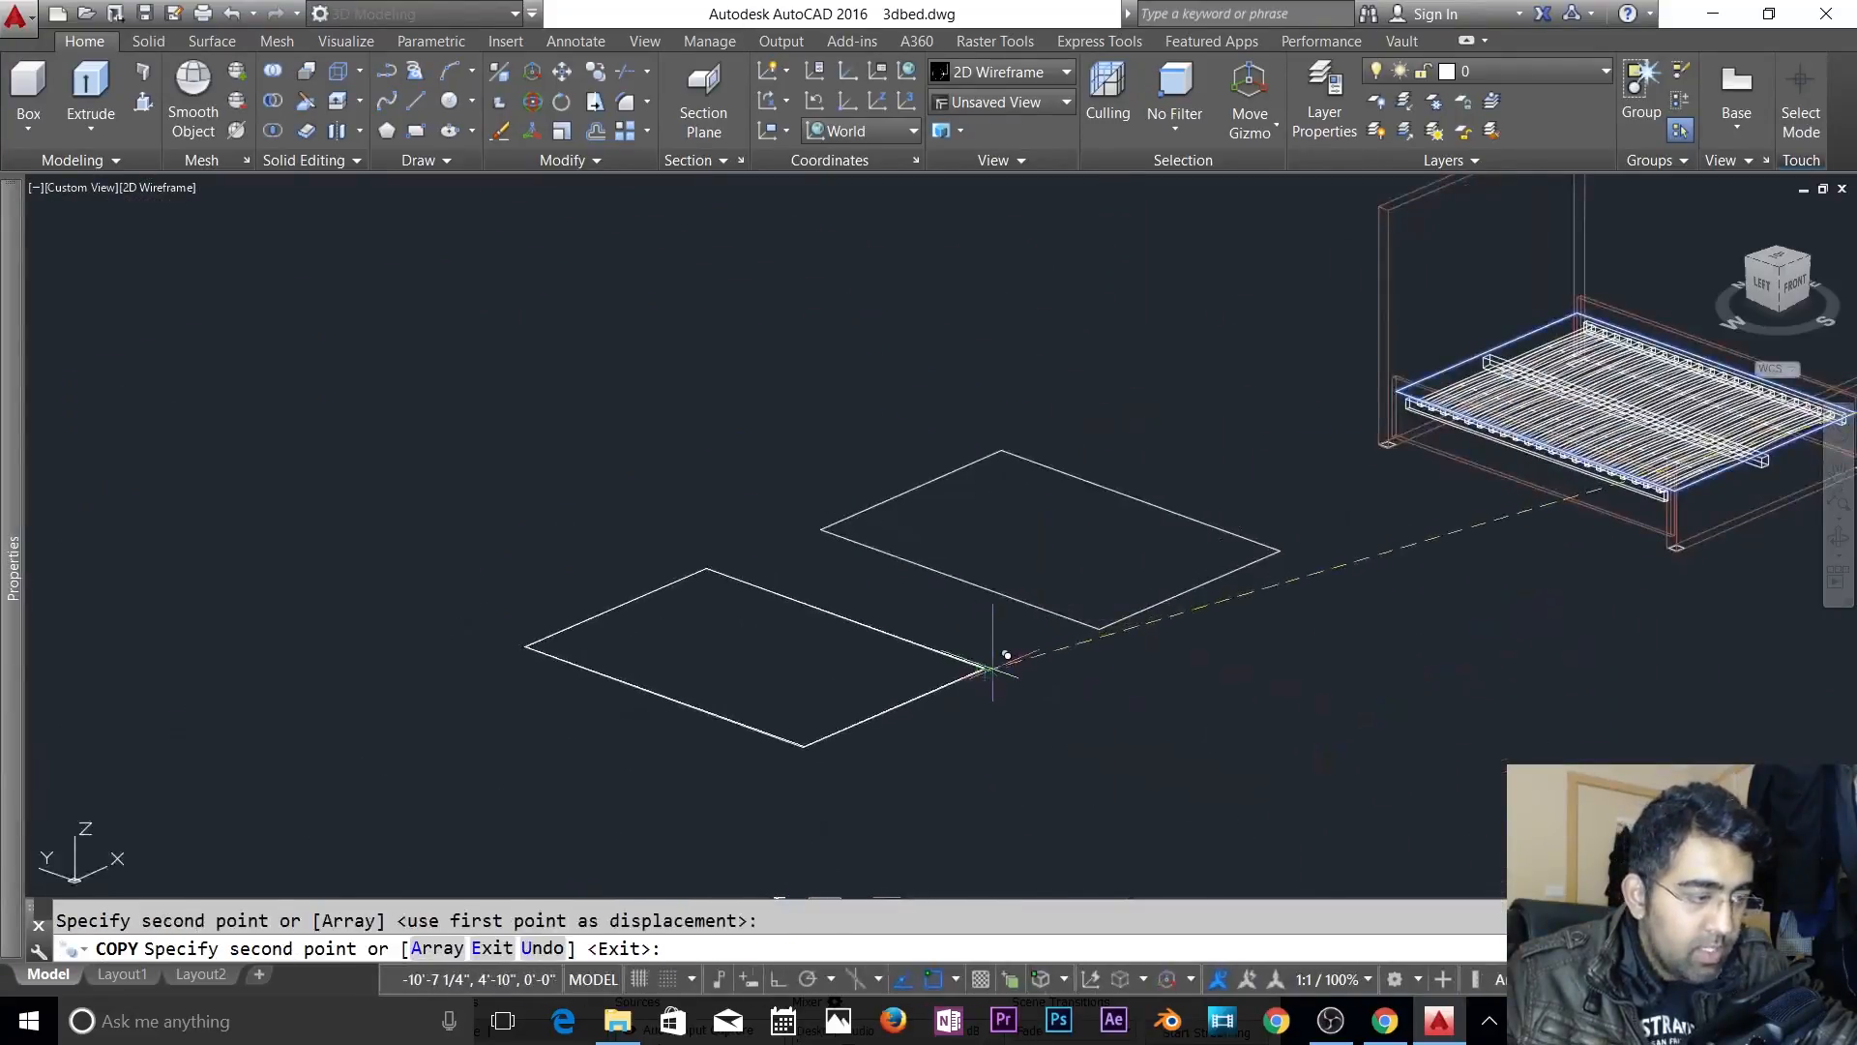
{"action": "key", "text": "Escape"}
- Delete the old rectangle beside the bed, keeping the newly copied one
{"action": "left_click", "coordinate": [1213, 629]}
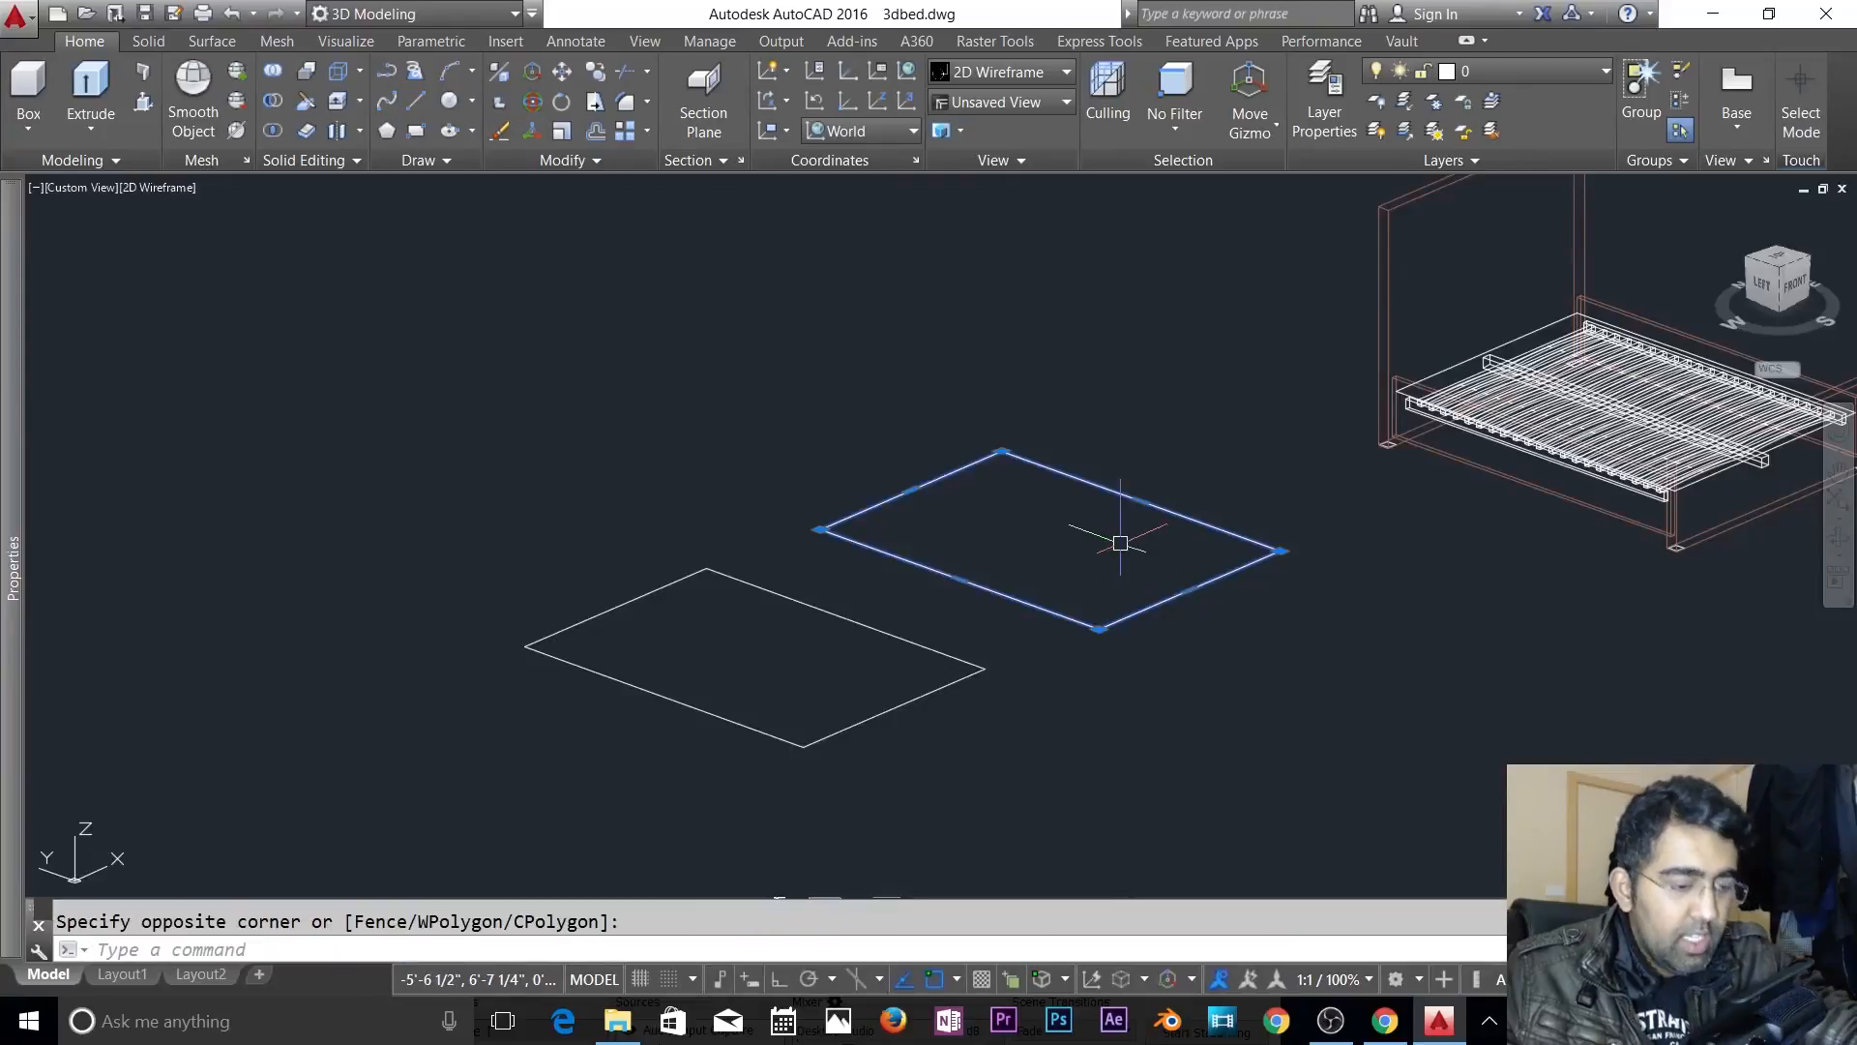
{"action": "left_click", "coordinate": [1119, 539]}
{"action": "key", "text": "Delete"}
{"action": "key", "text": "Escape"}
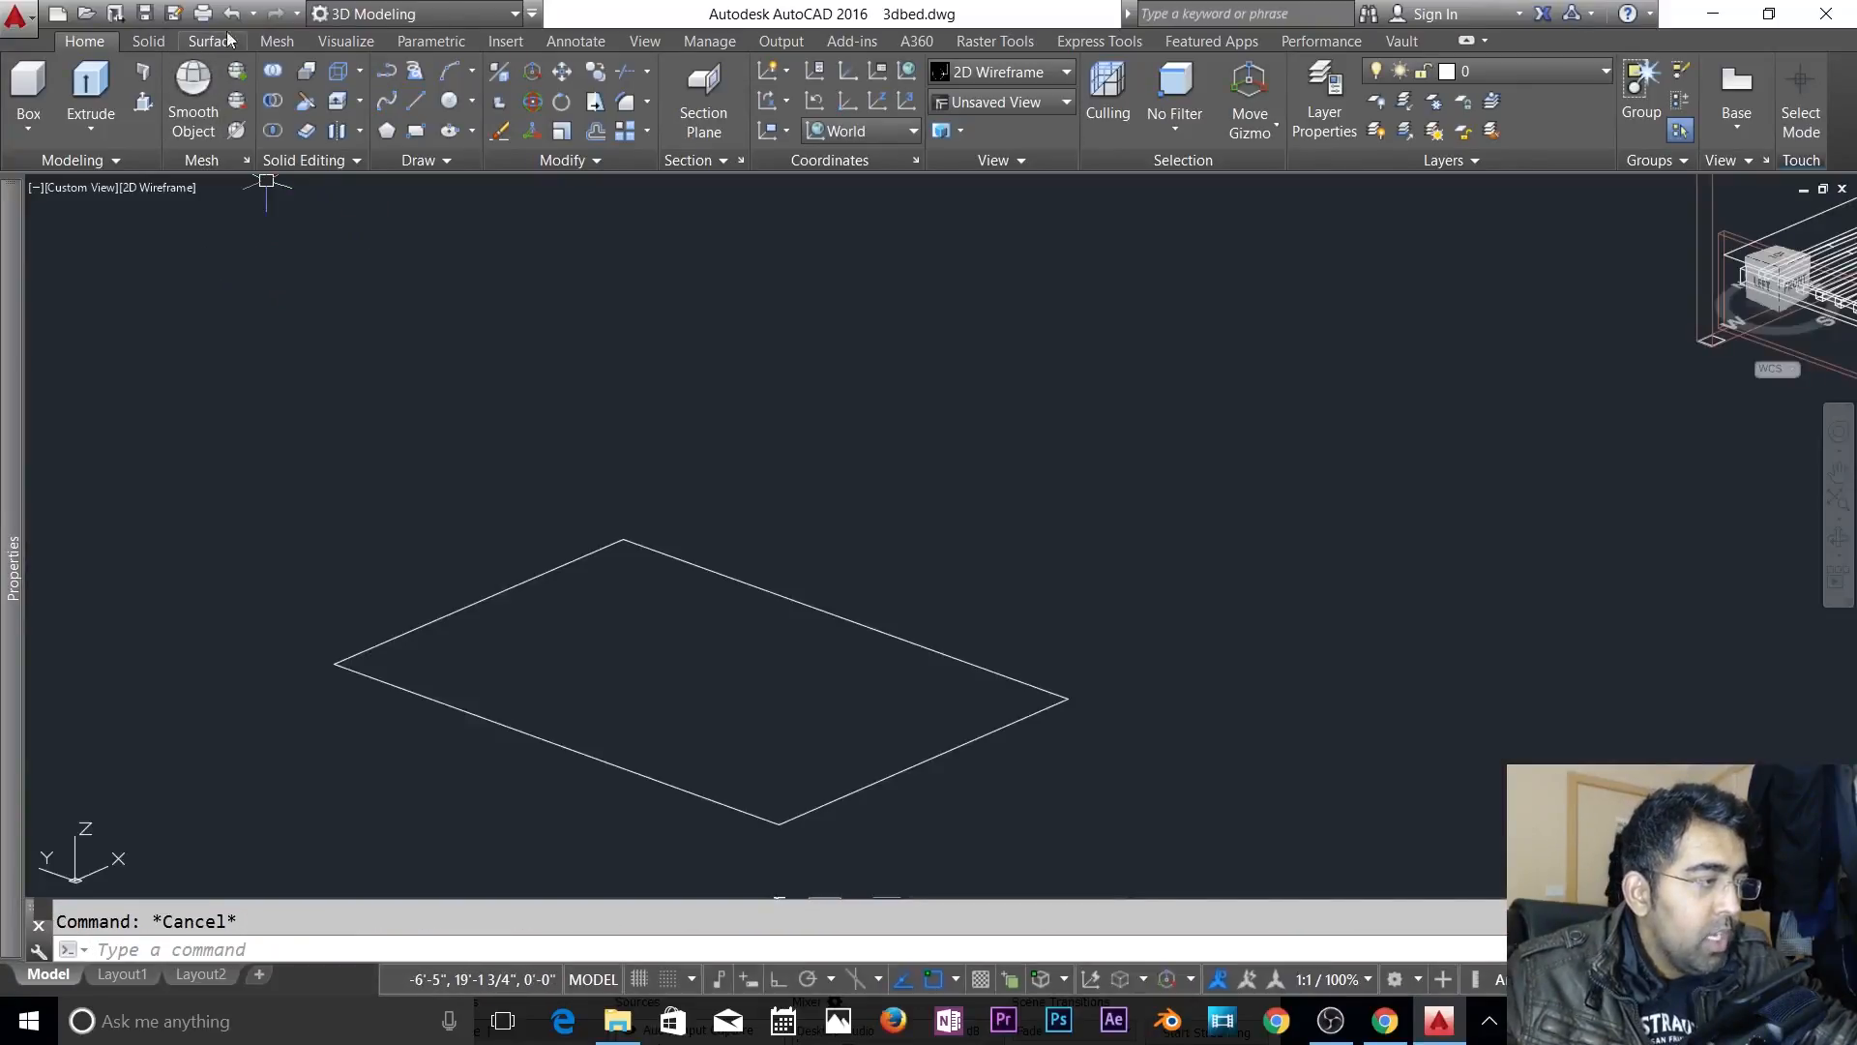
- Create a mesh box over the copied rectangle from corner to opposite corner, about 10 1/2" high
{"action": "left_click", "coordinate": [278, 40]}
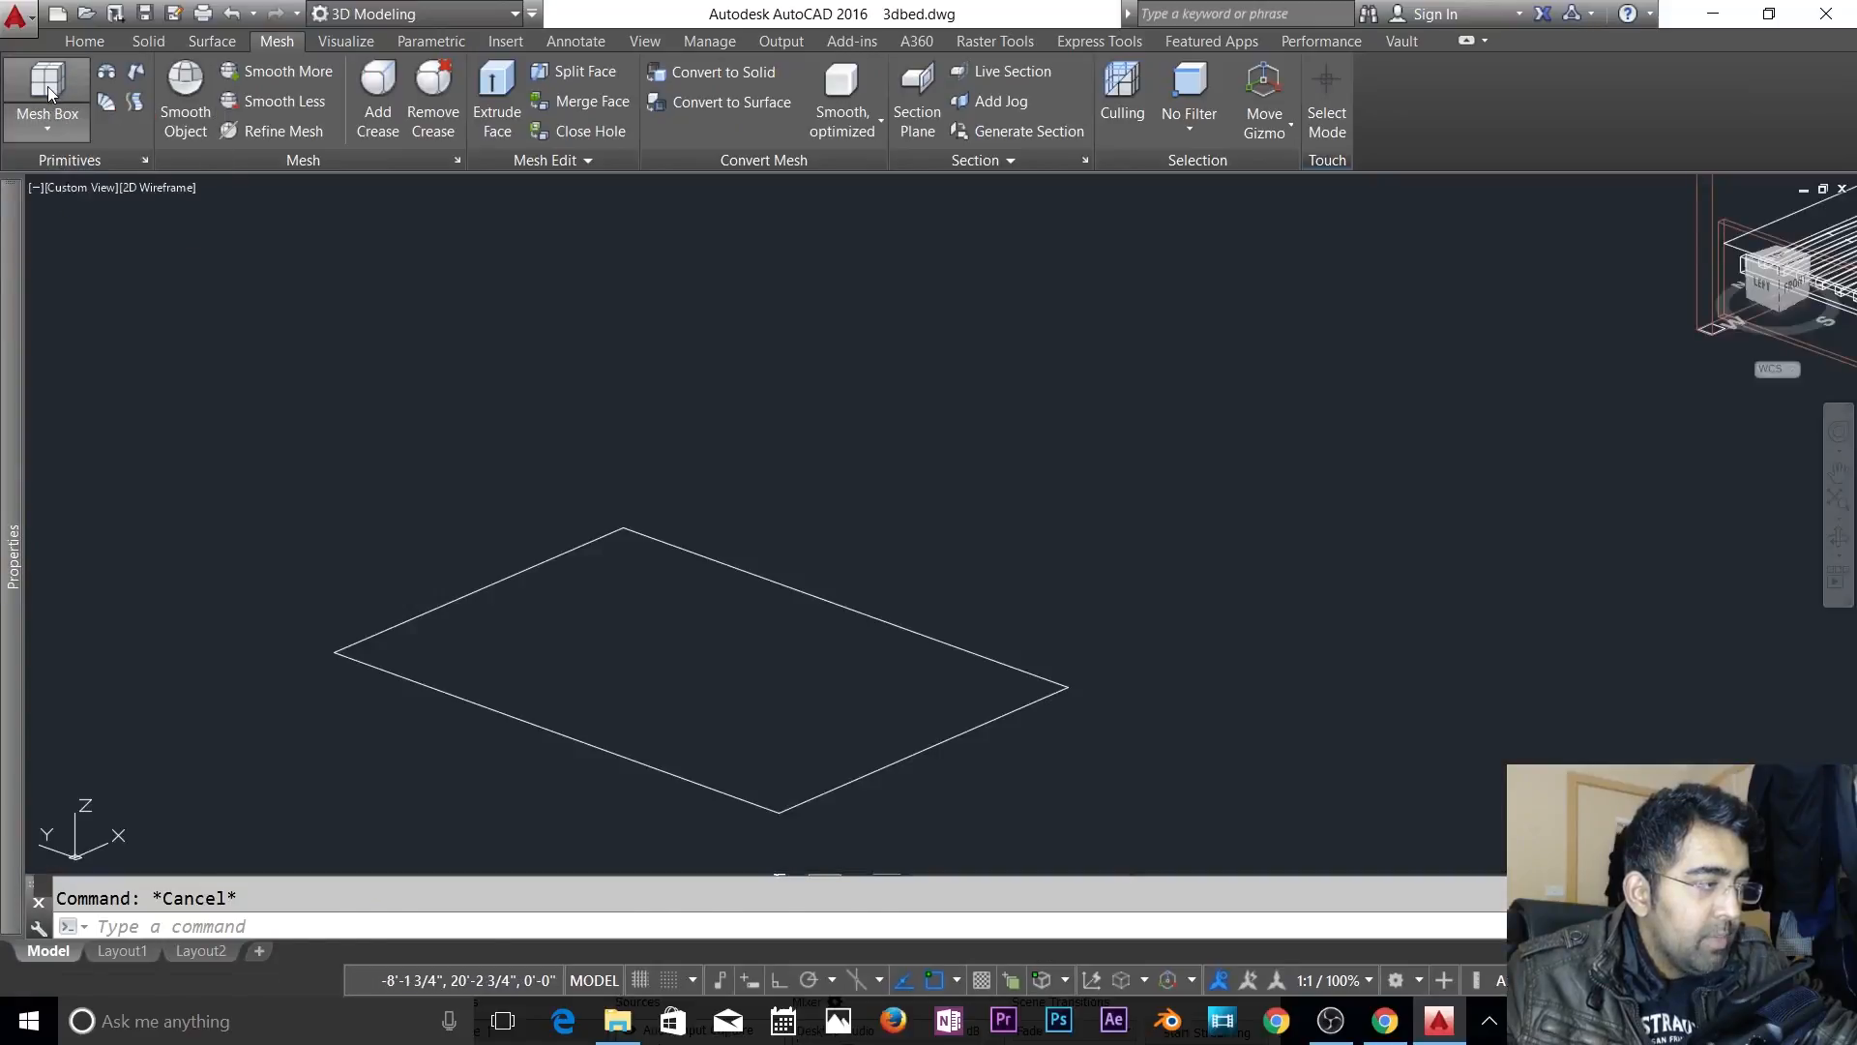
{"action": "left_click", "coordinate": [49, 85]}
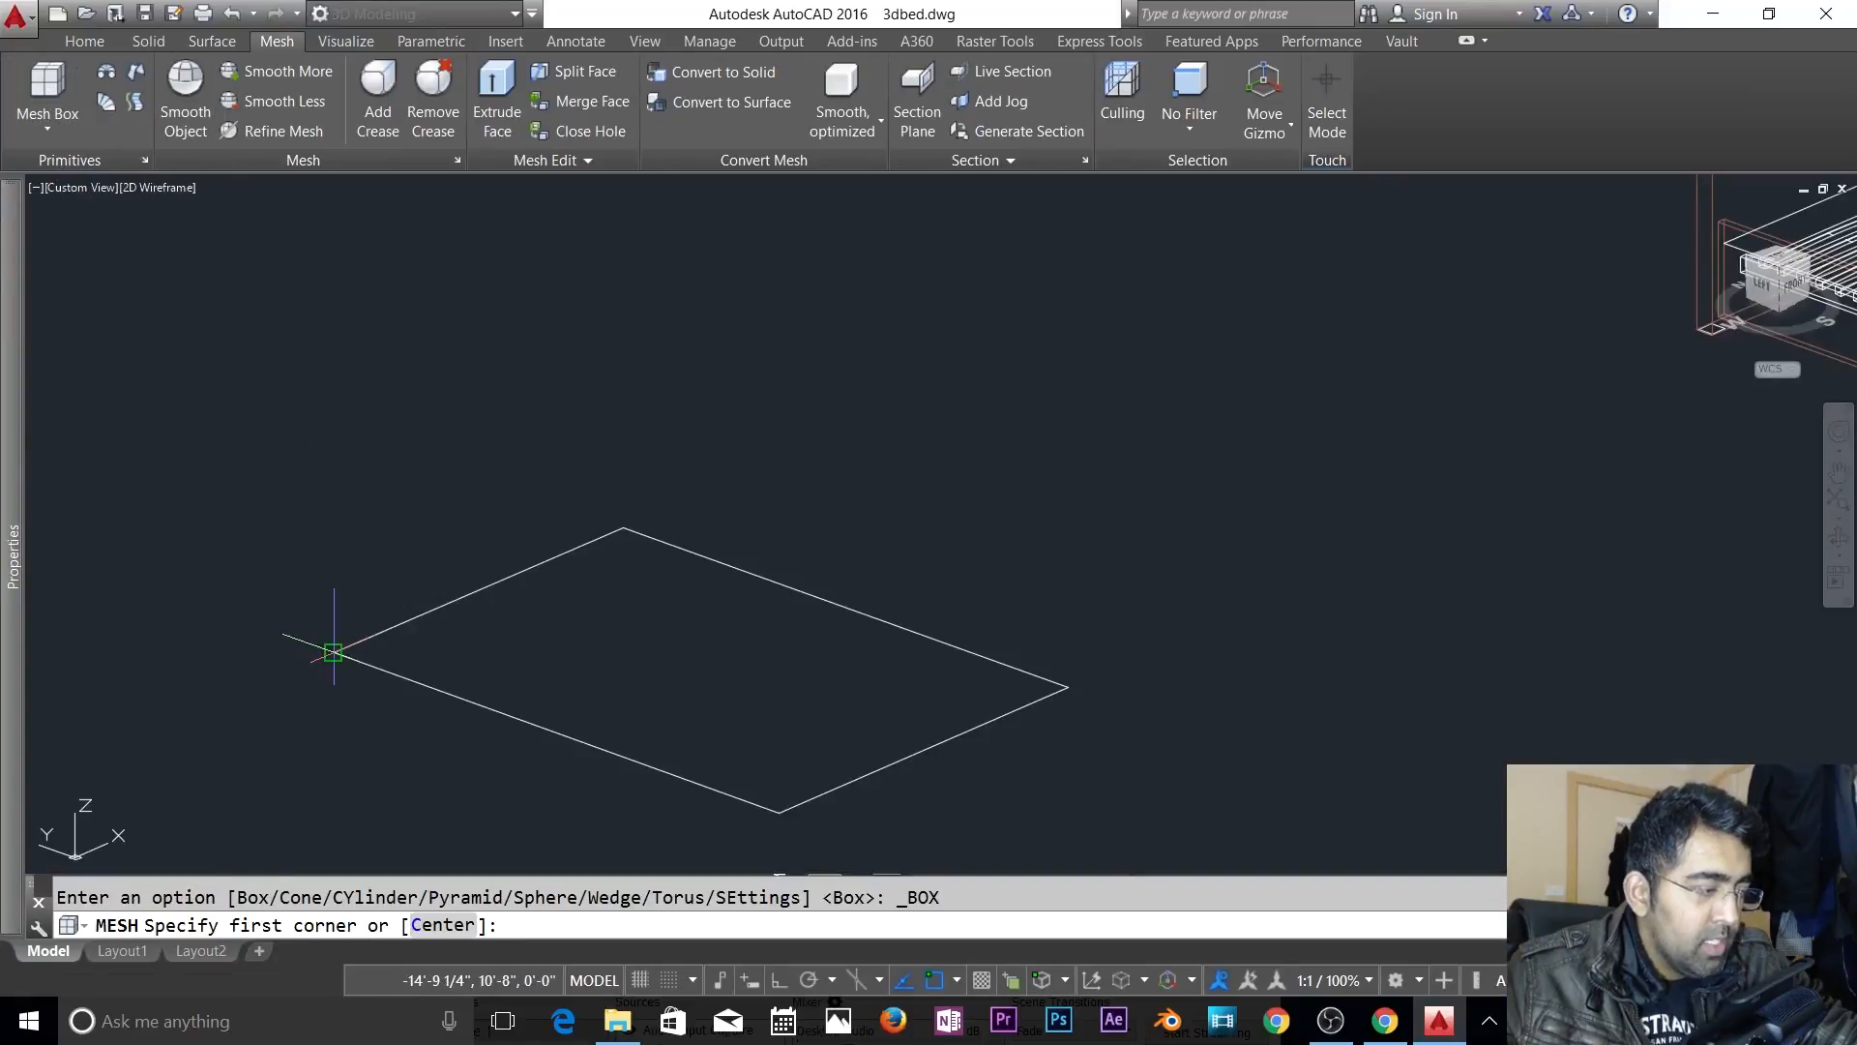
{"action": "left_click", "coordinate": [333, 653]}
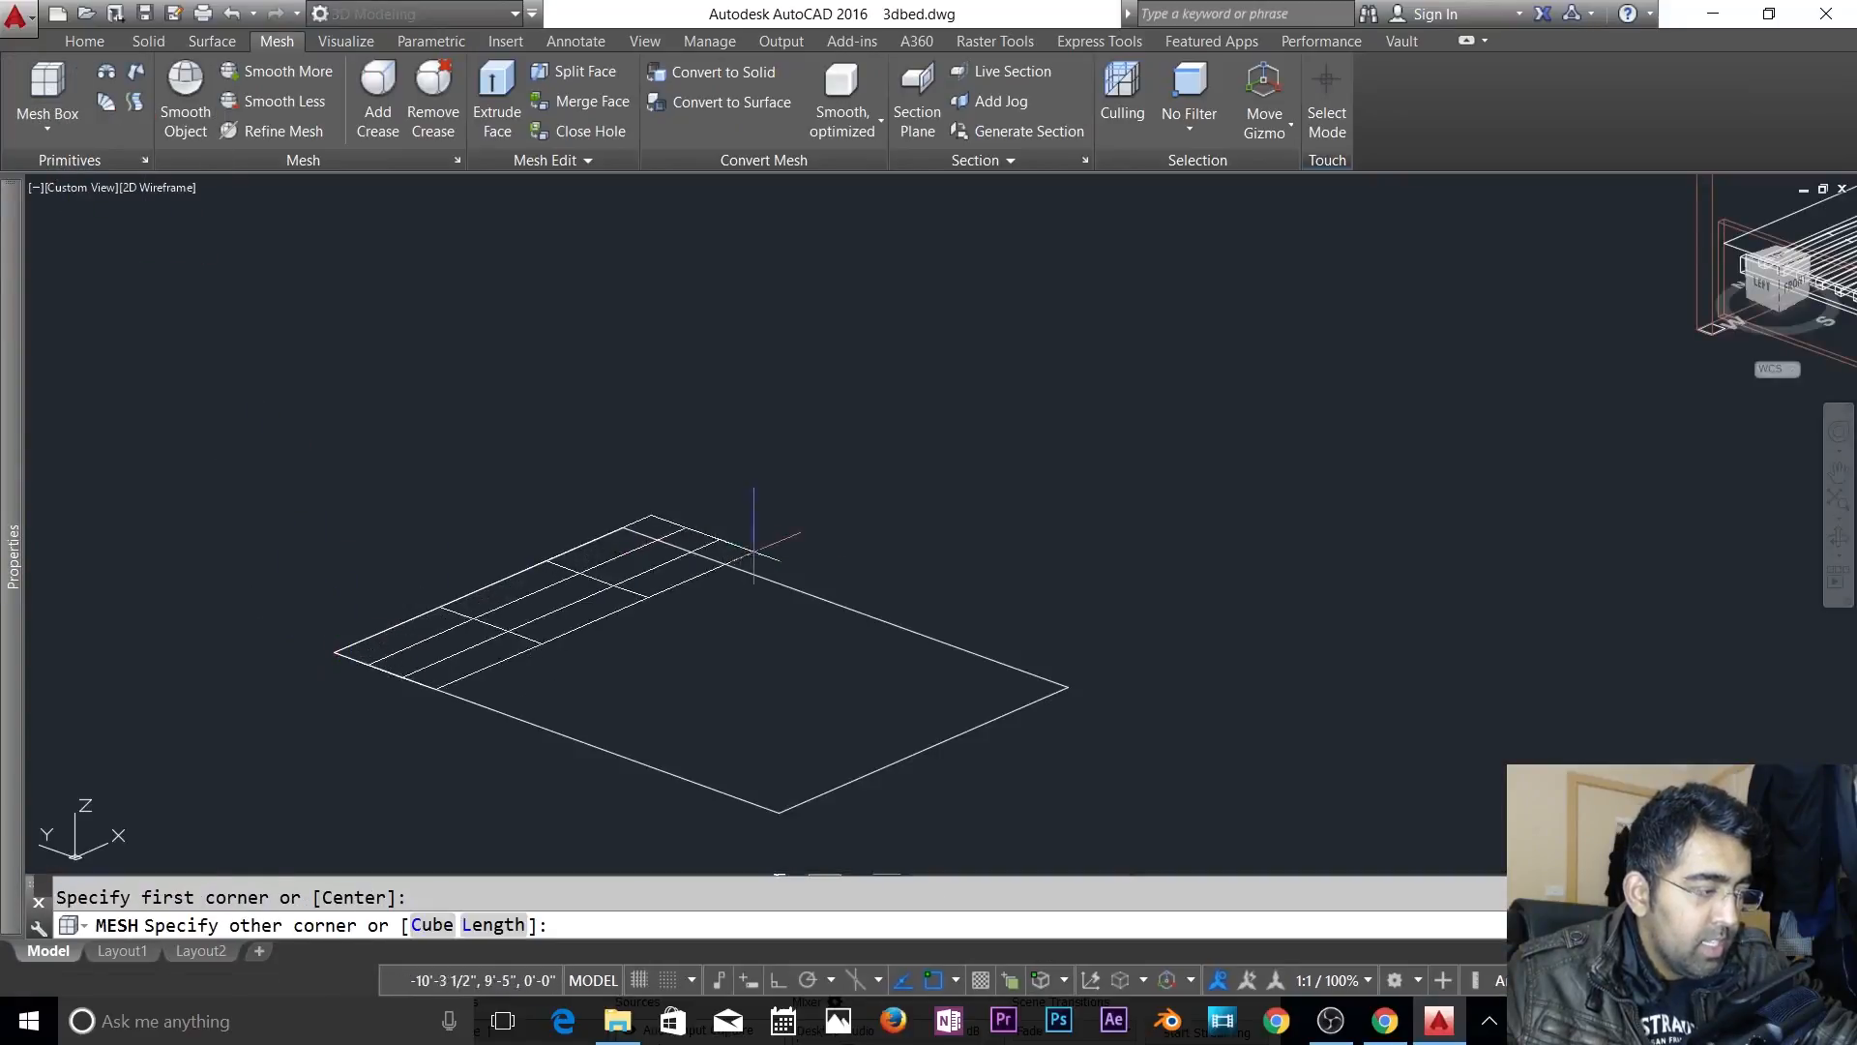
{"action": "left_click", "coordinate": [1068, 687]}
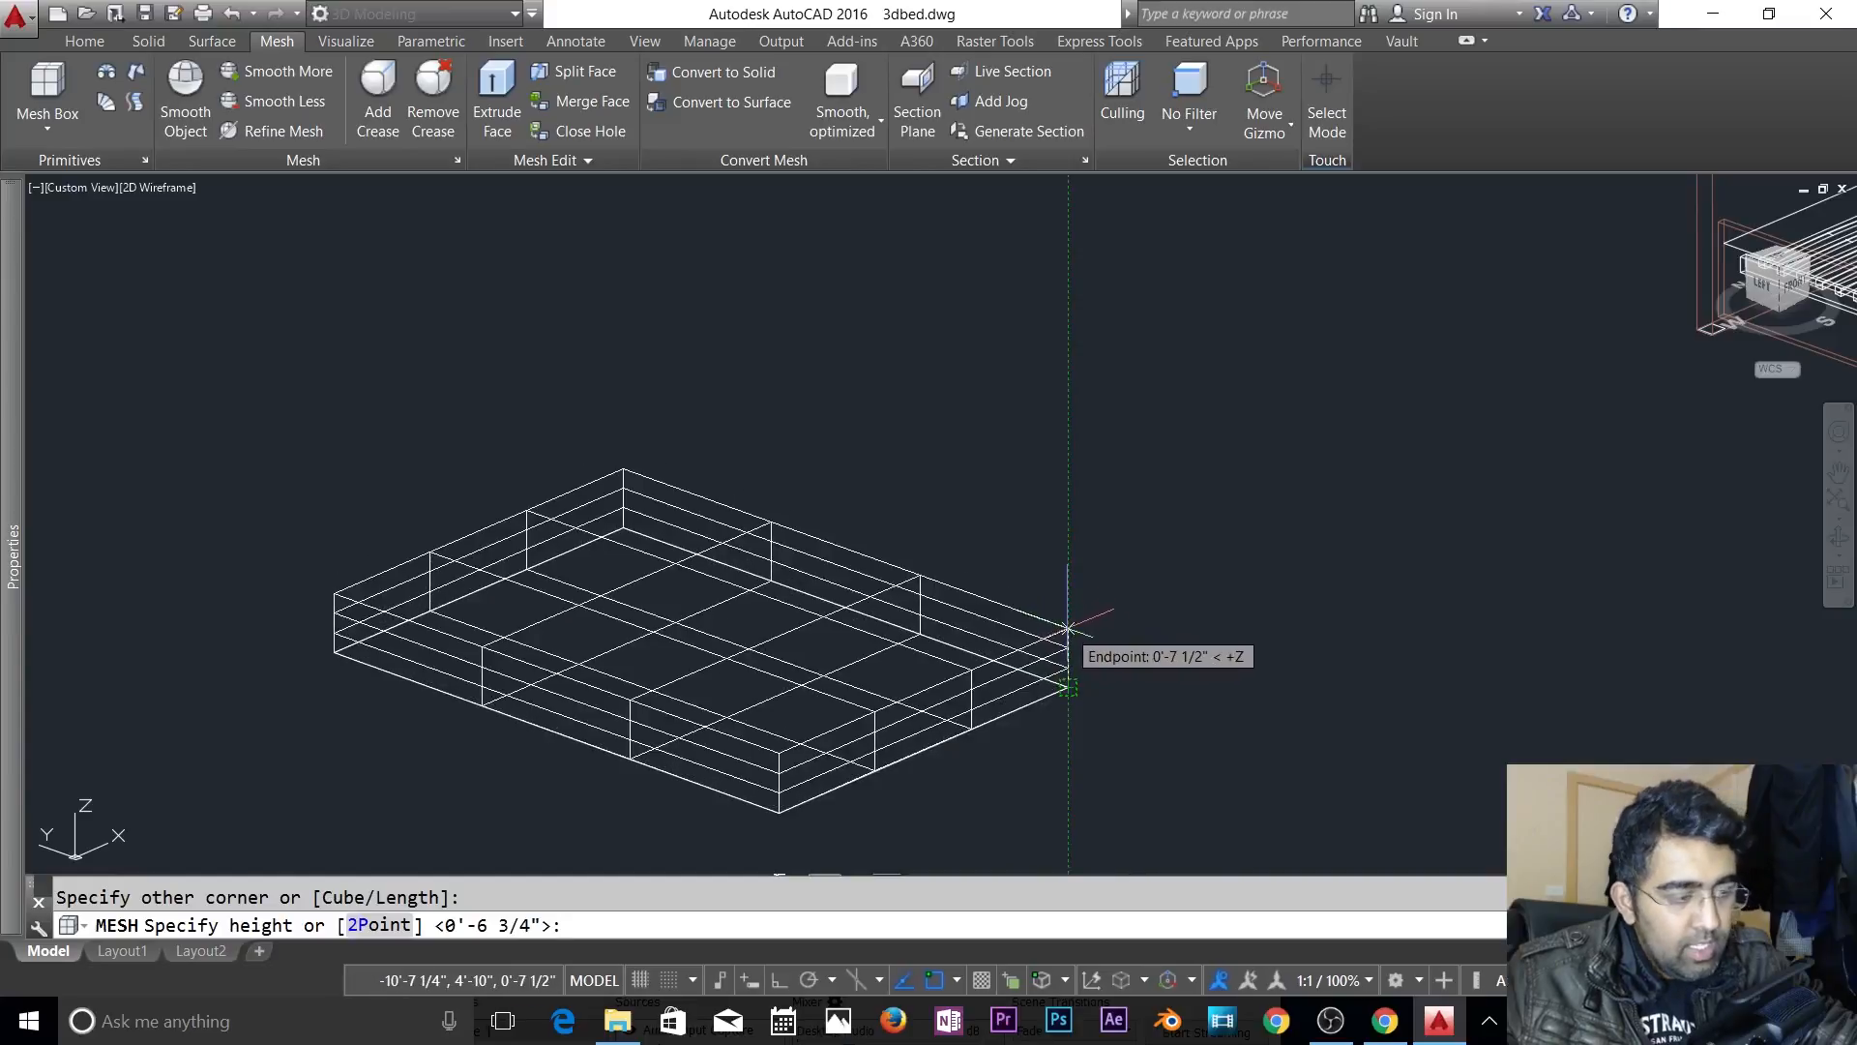
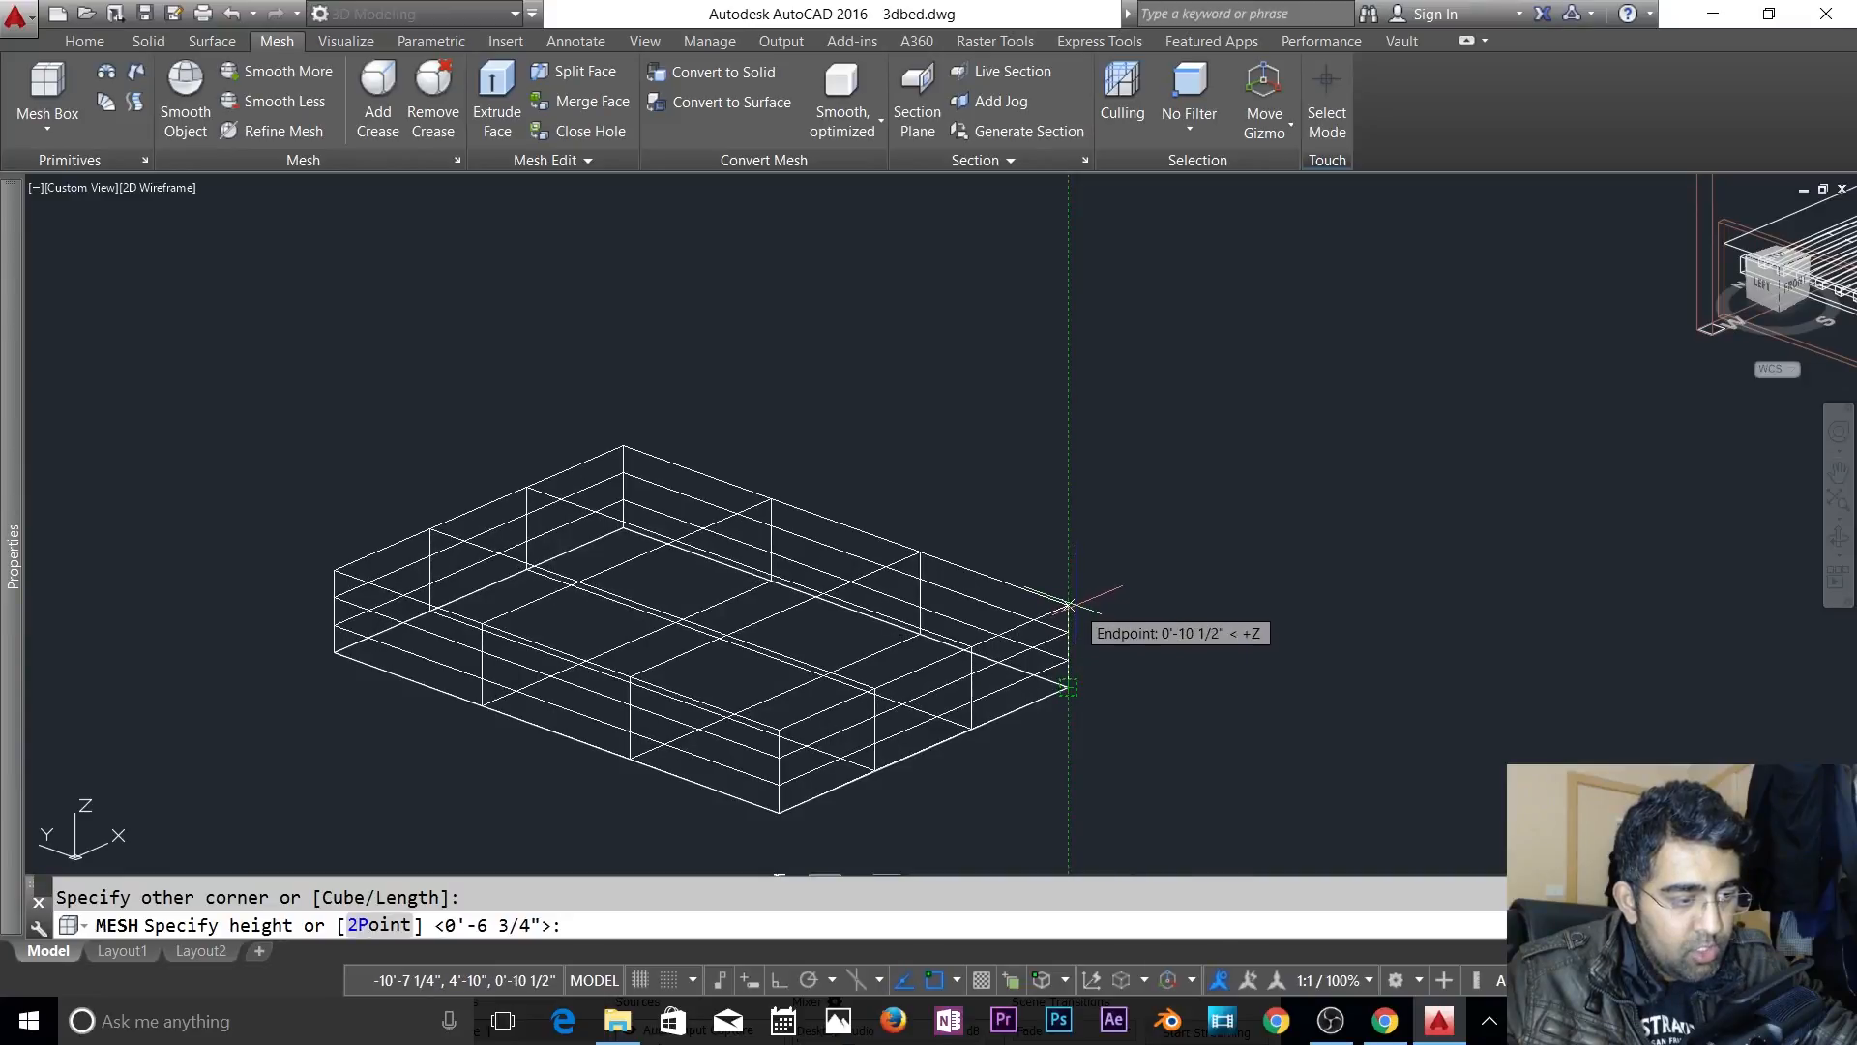
{"action": "left_click", "coordinate": [1069, 607]}
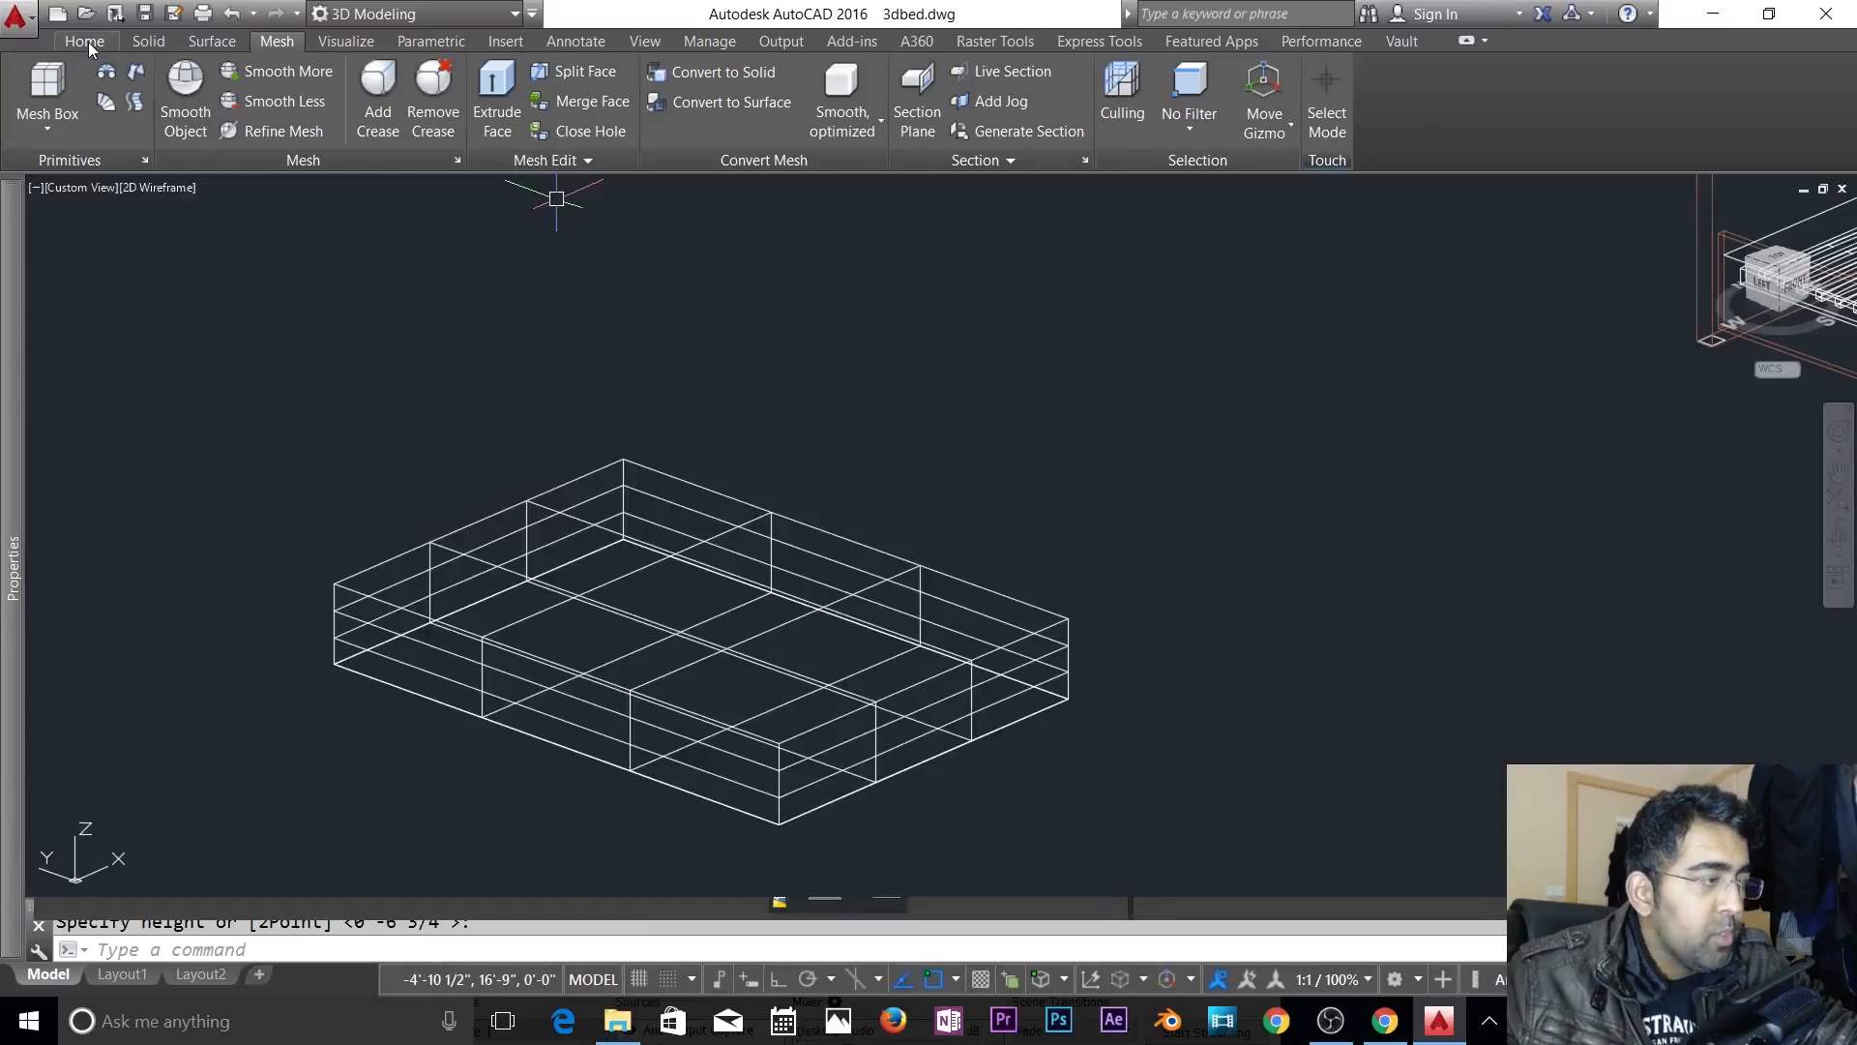
- Display the model in the Shaded visual style and check the mesh box by selecting it
{"action": "left_click", "coordinate": [87, 42]}
{"action": "left_click", "coordinate": [1030, 77]}
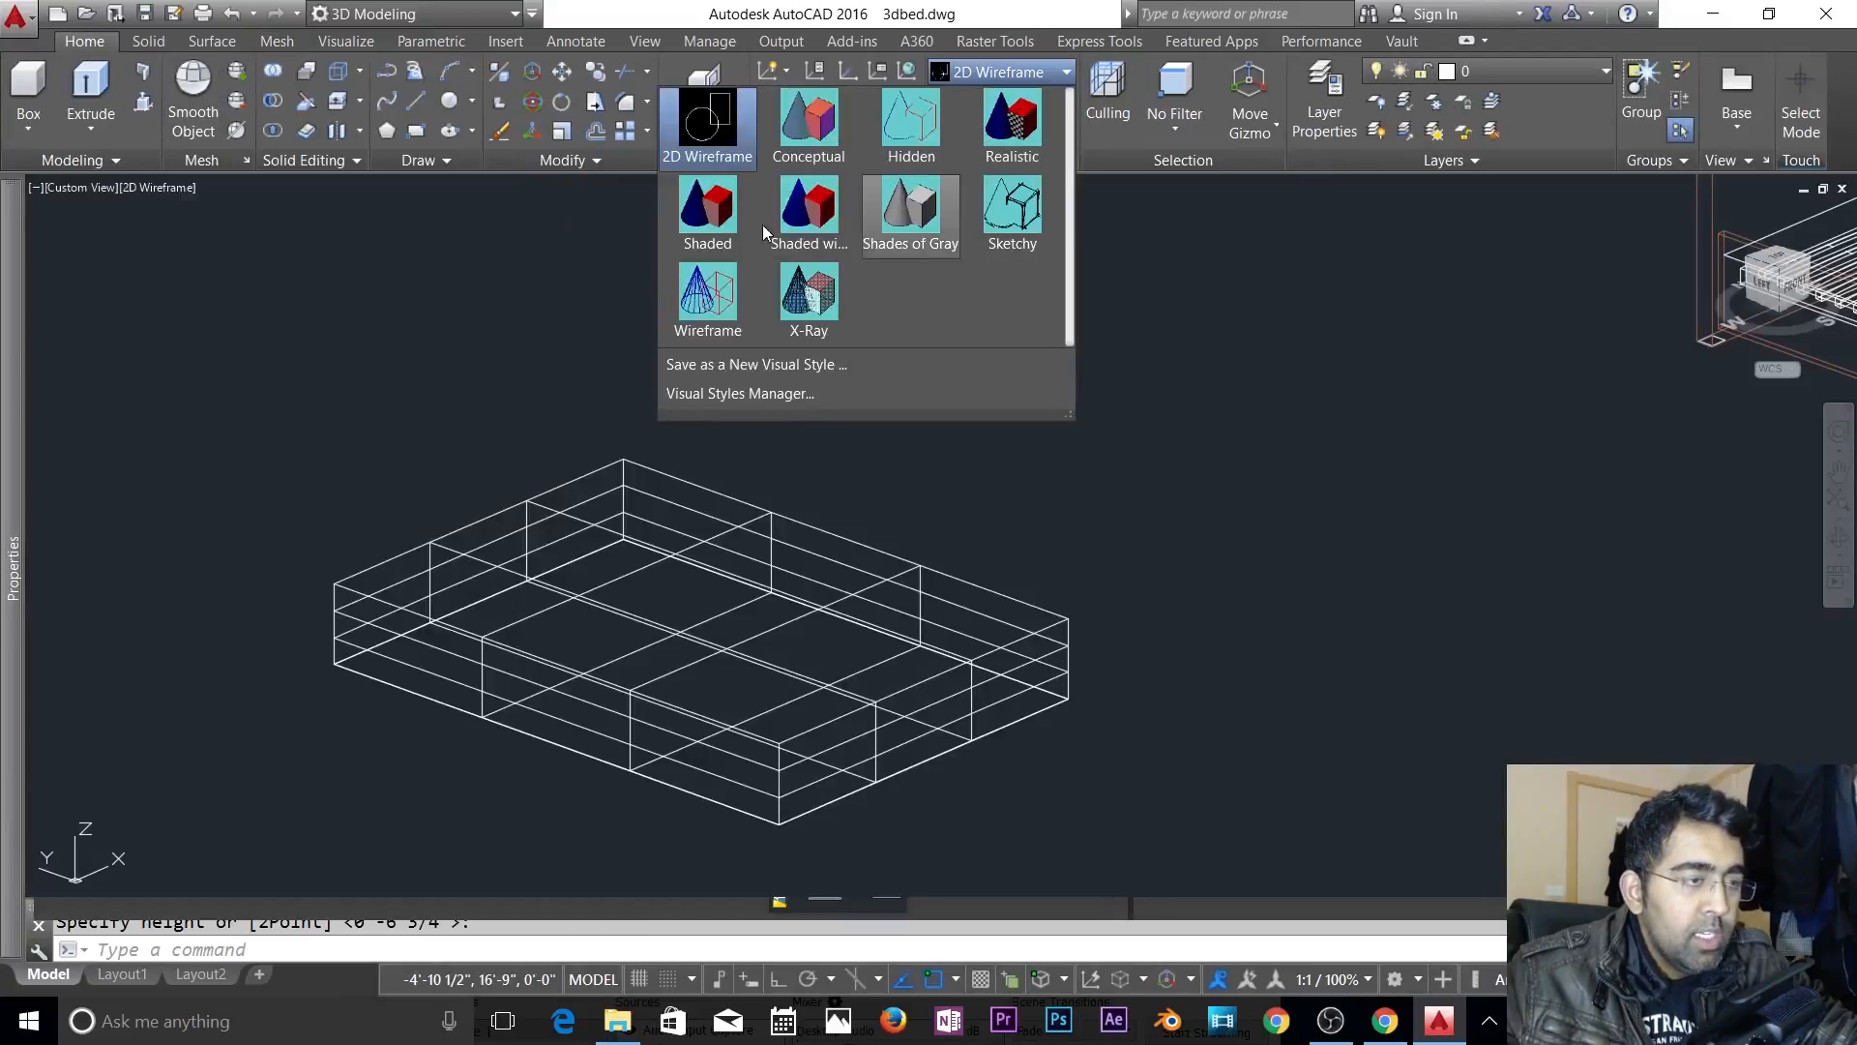
{"action": "left_click", "coordinate": [713, 220]}
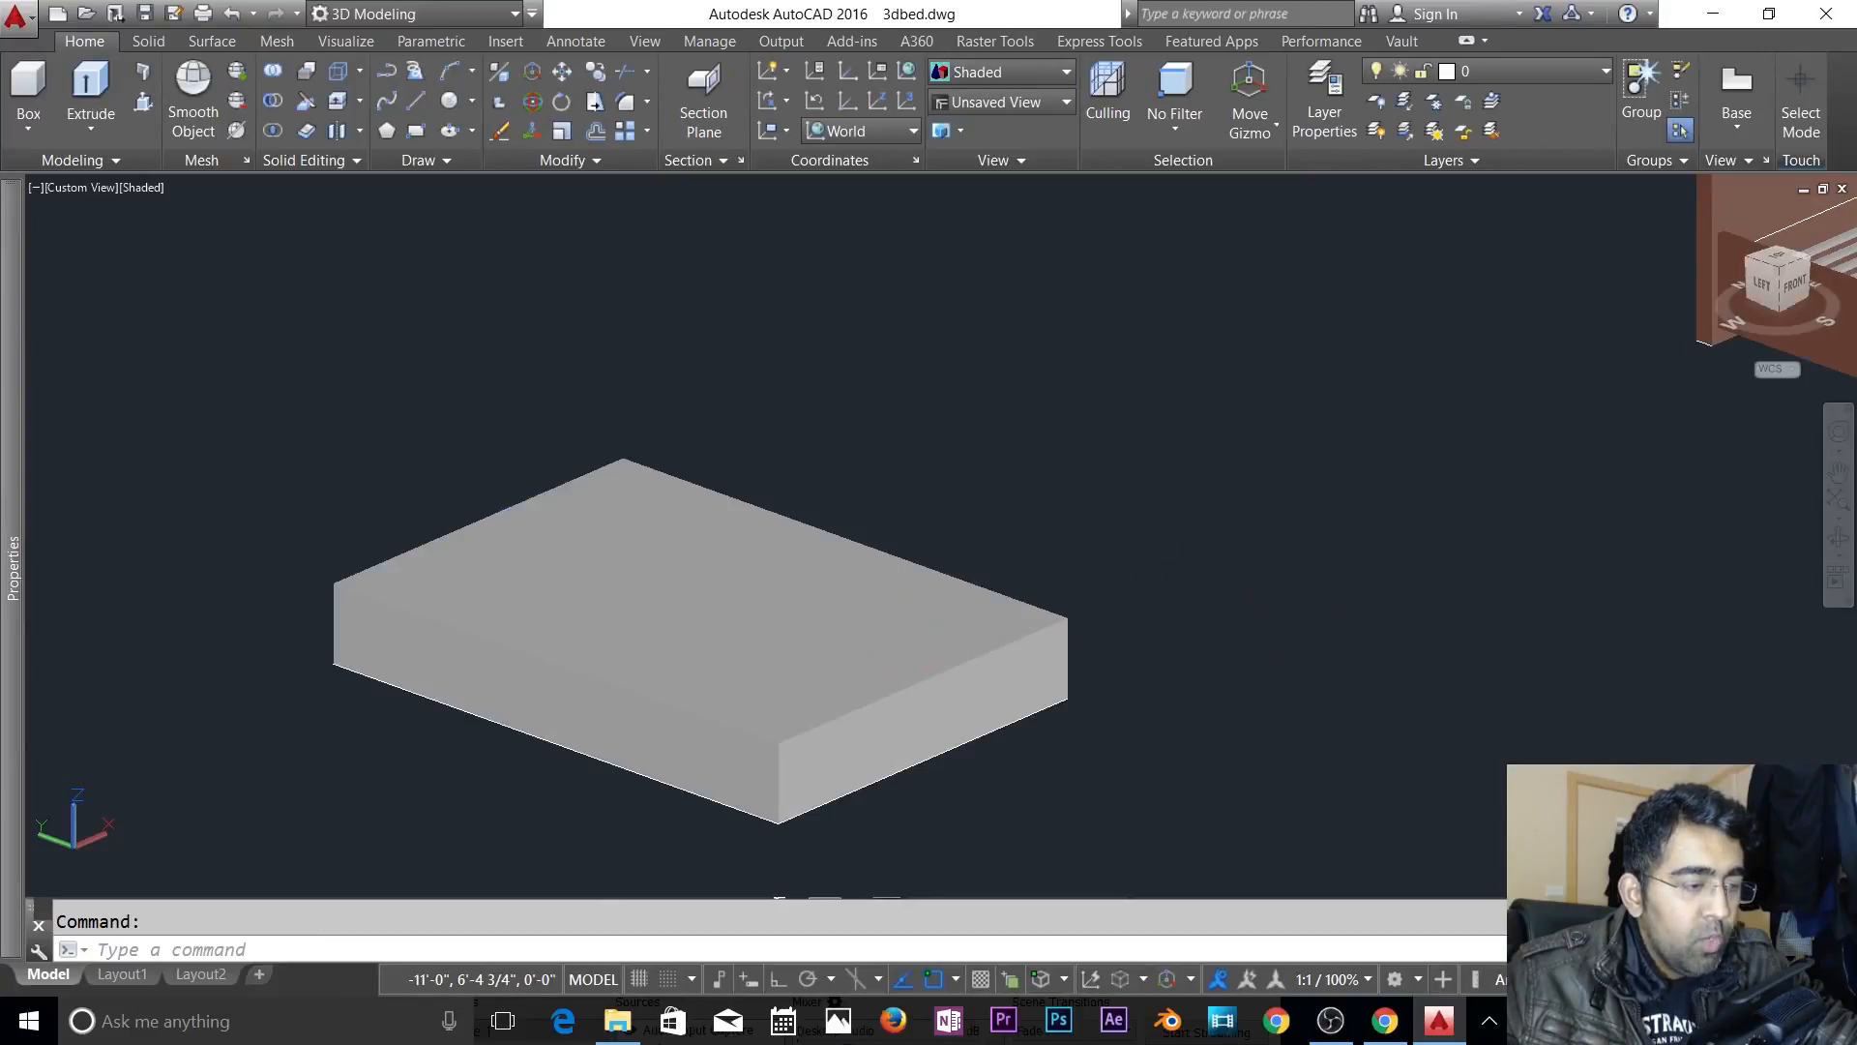
{"action": "left_click", "coordinate": [919, 667]}
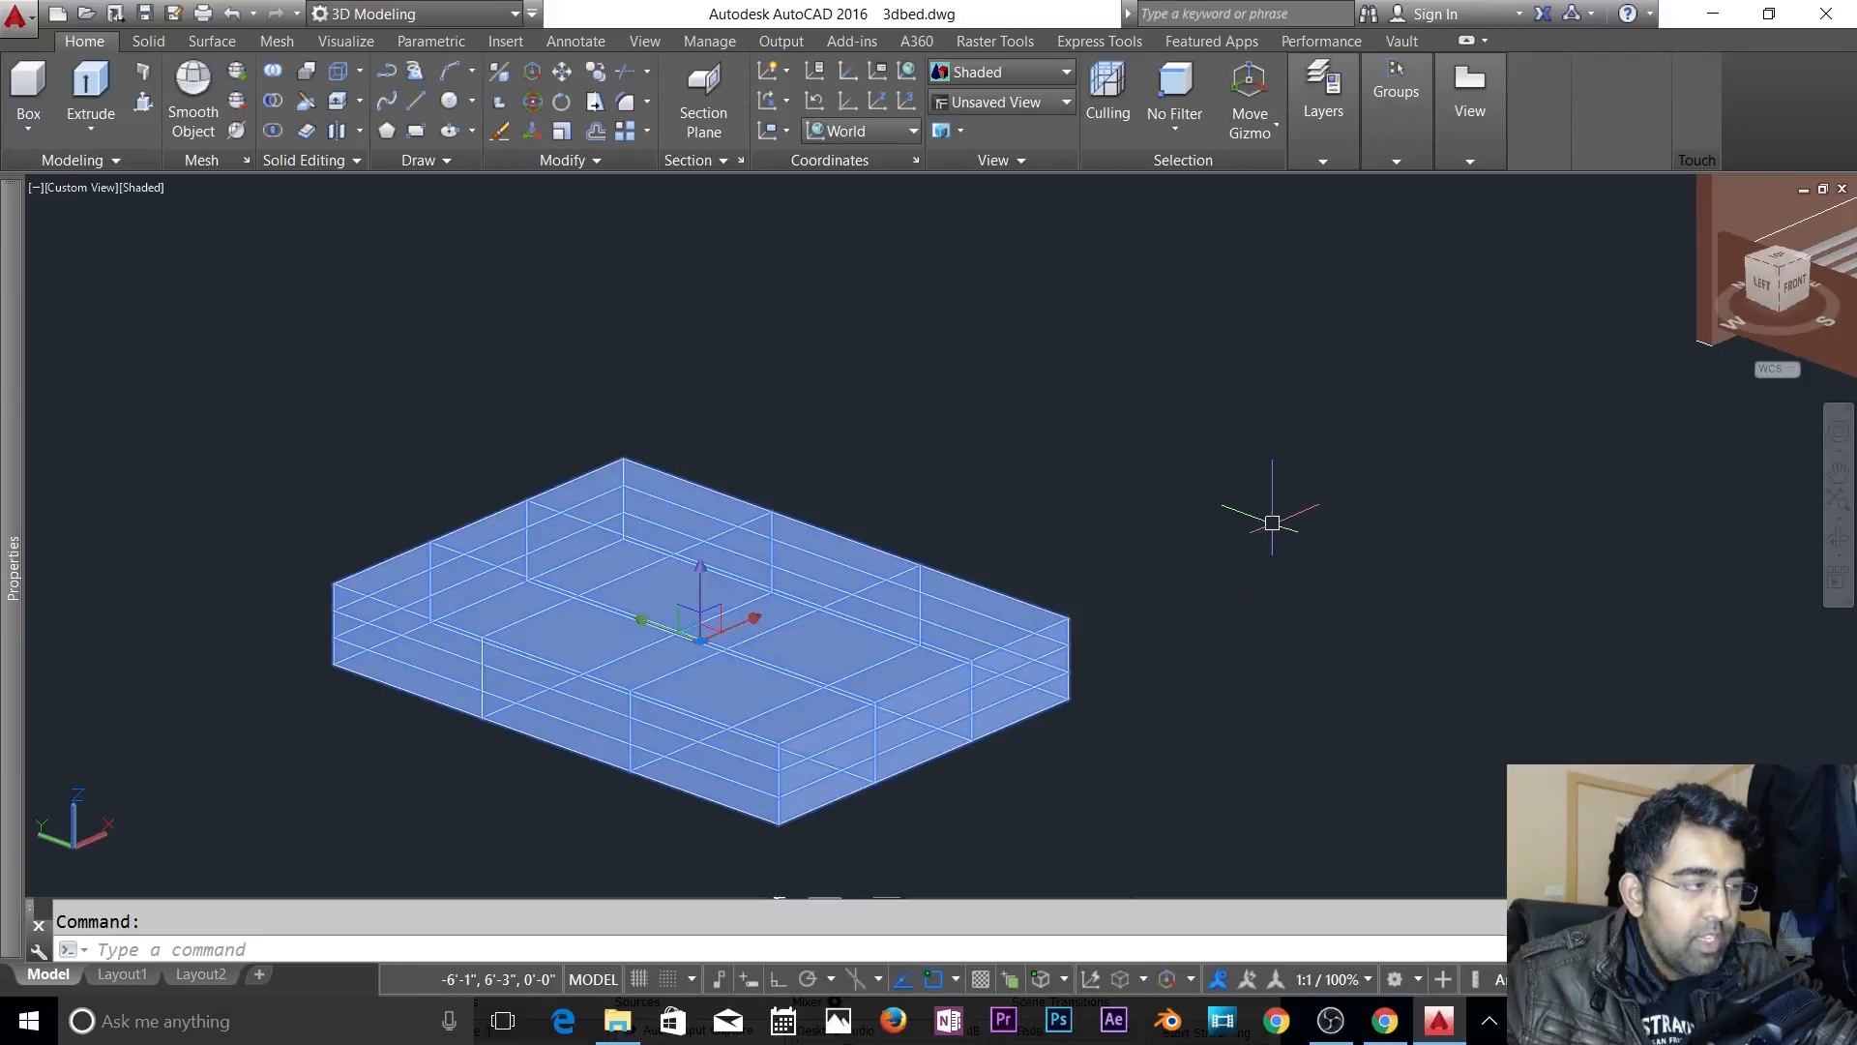
{"action": "key", "text": "Escape"}
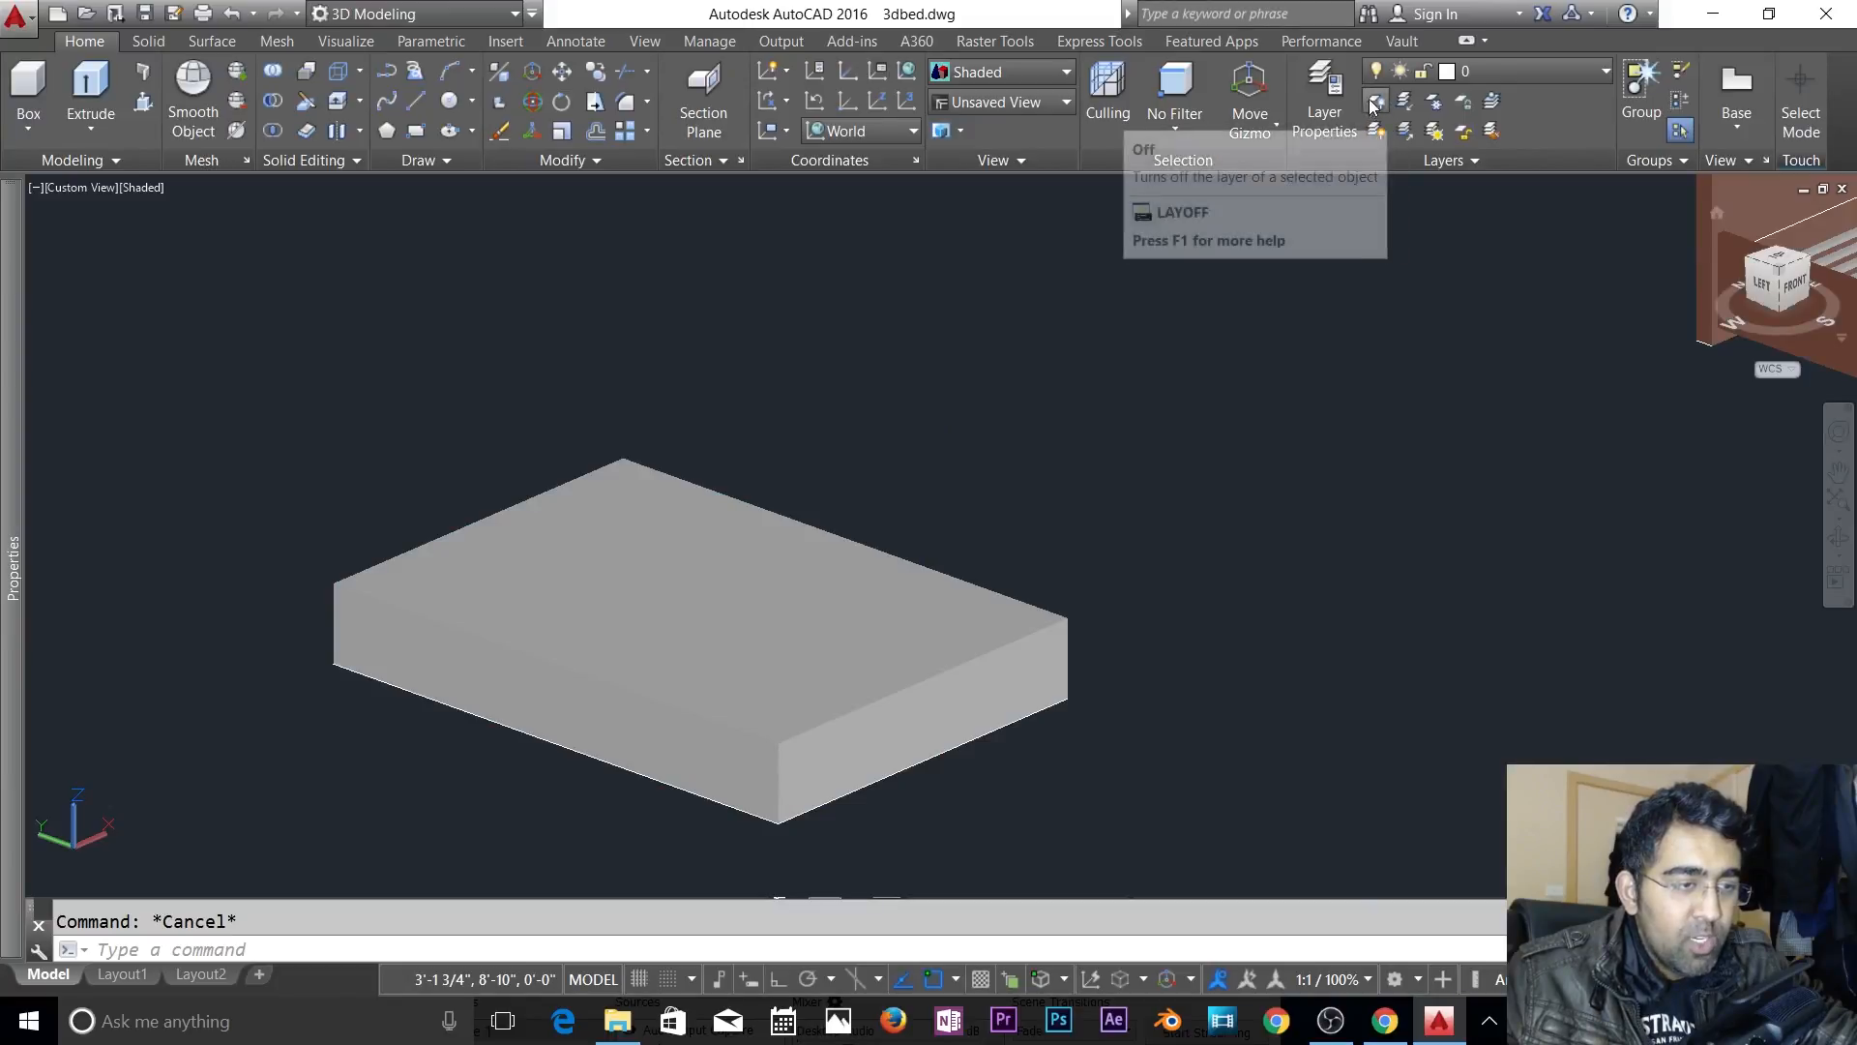
{"action": "left_click", "coordinate": [1377, 102]}
{"action": "left_click", "coordinate": [967, 597]}
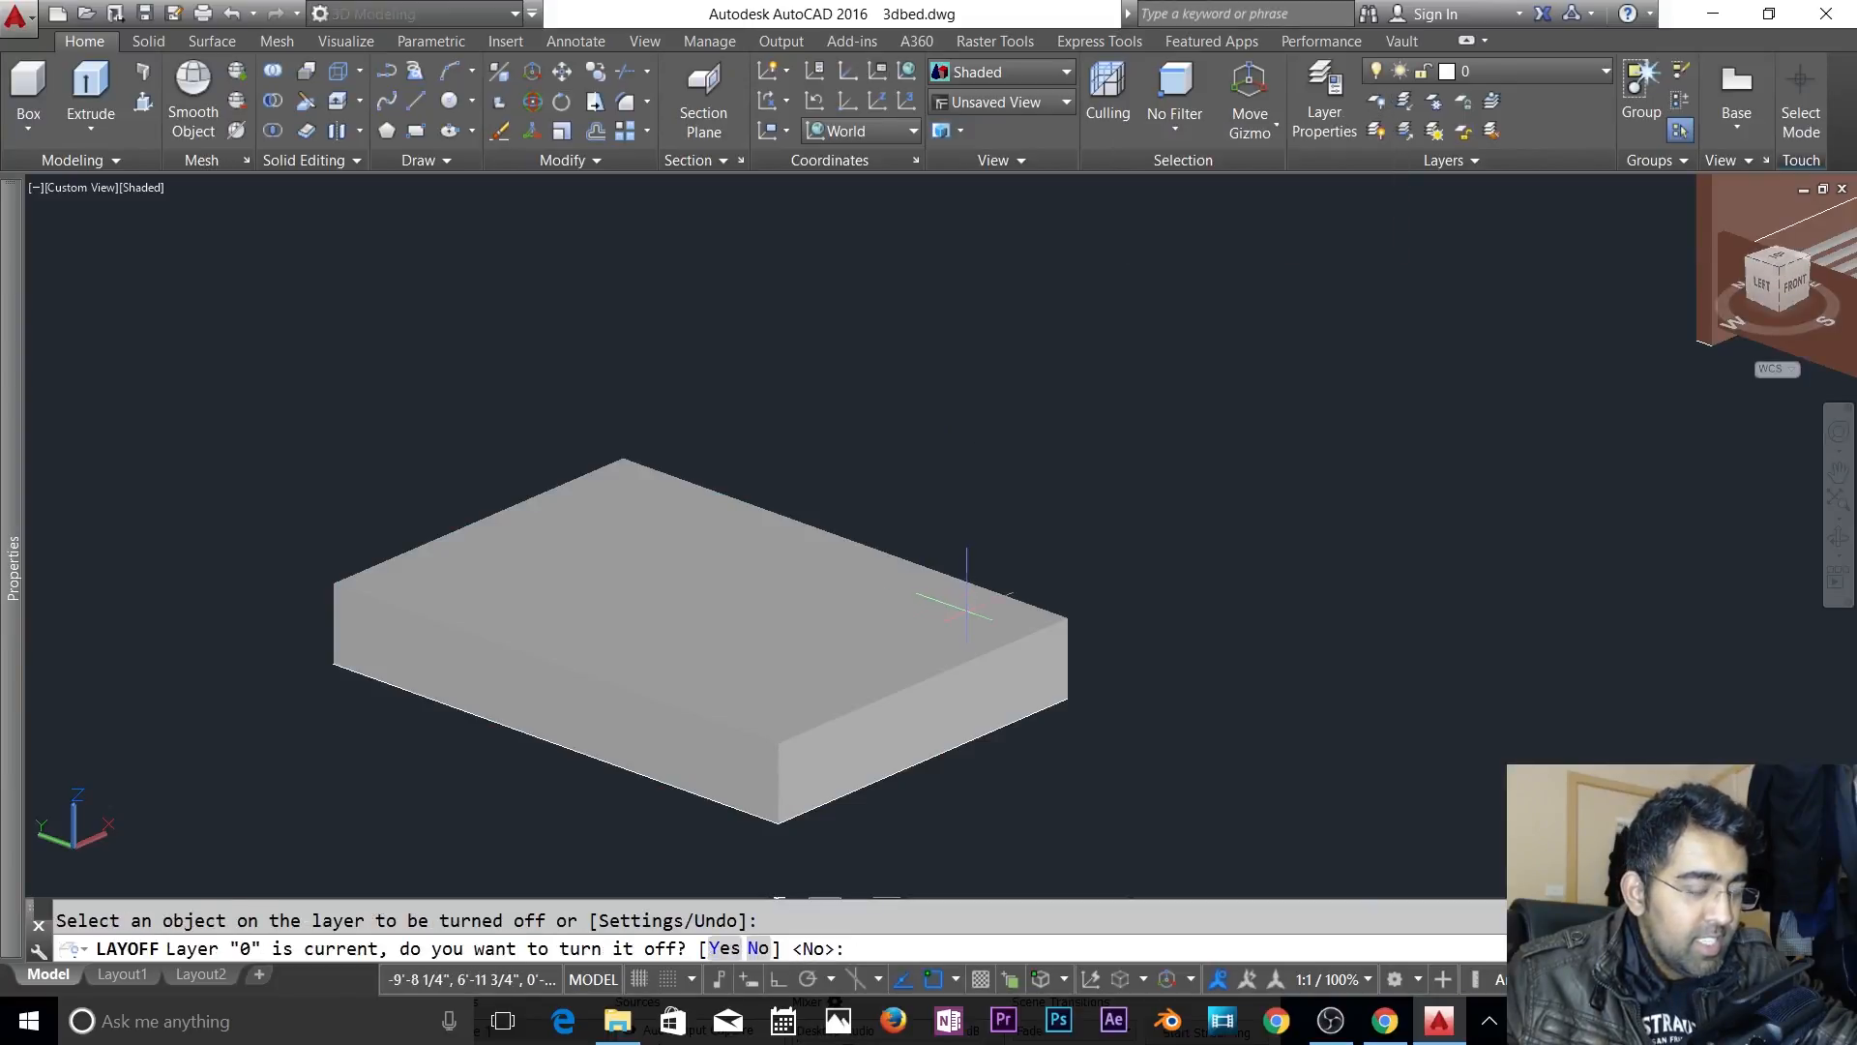
{"action": "key", "text": "Escape"}
{"action": "key", "text": "Escape"}
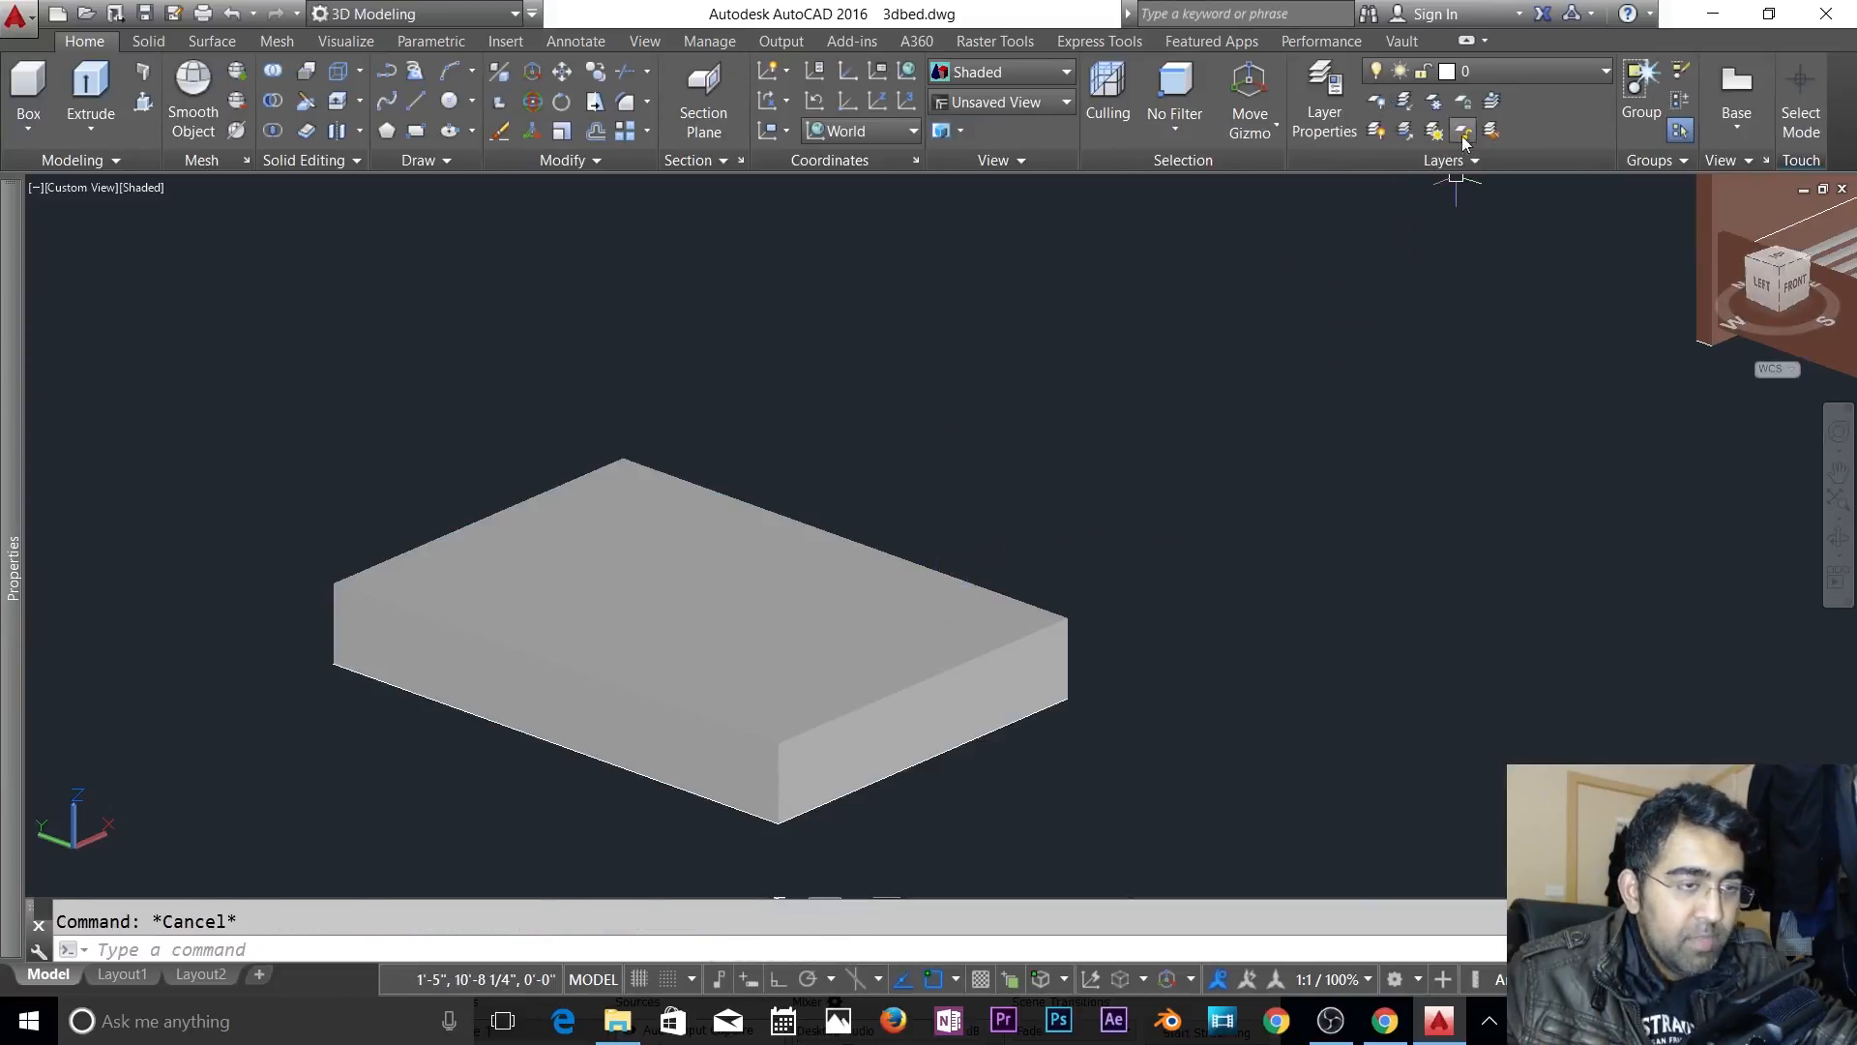
- Isolate the layer of the mesh box so that the wooden frame's layers are hidden
{"action": "left_click", "coordinate": [1409, 102]}
{"action": "left_click", "coordinate": [954, 685]}
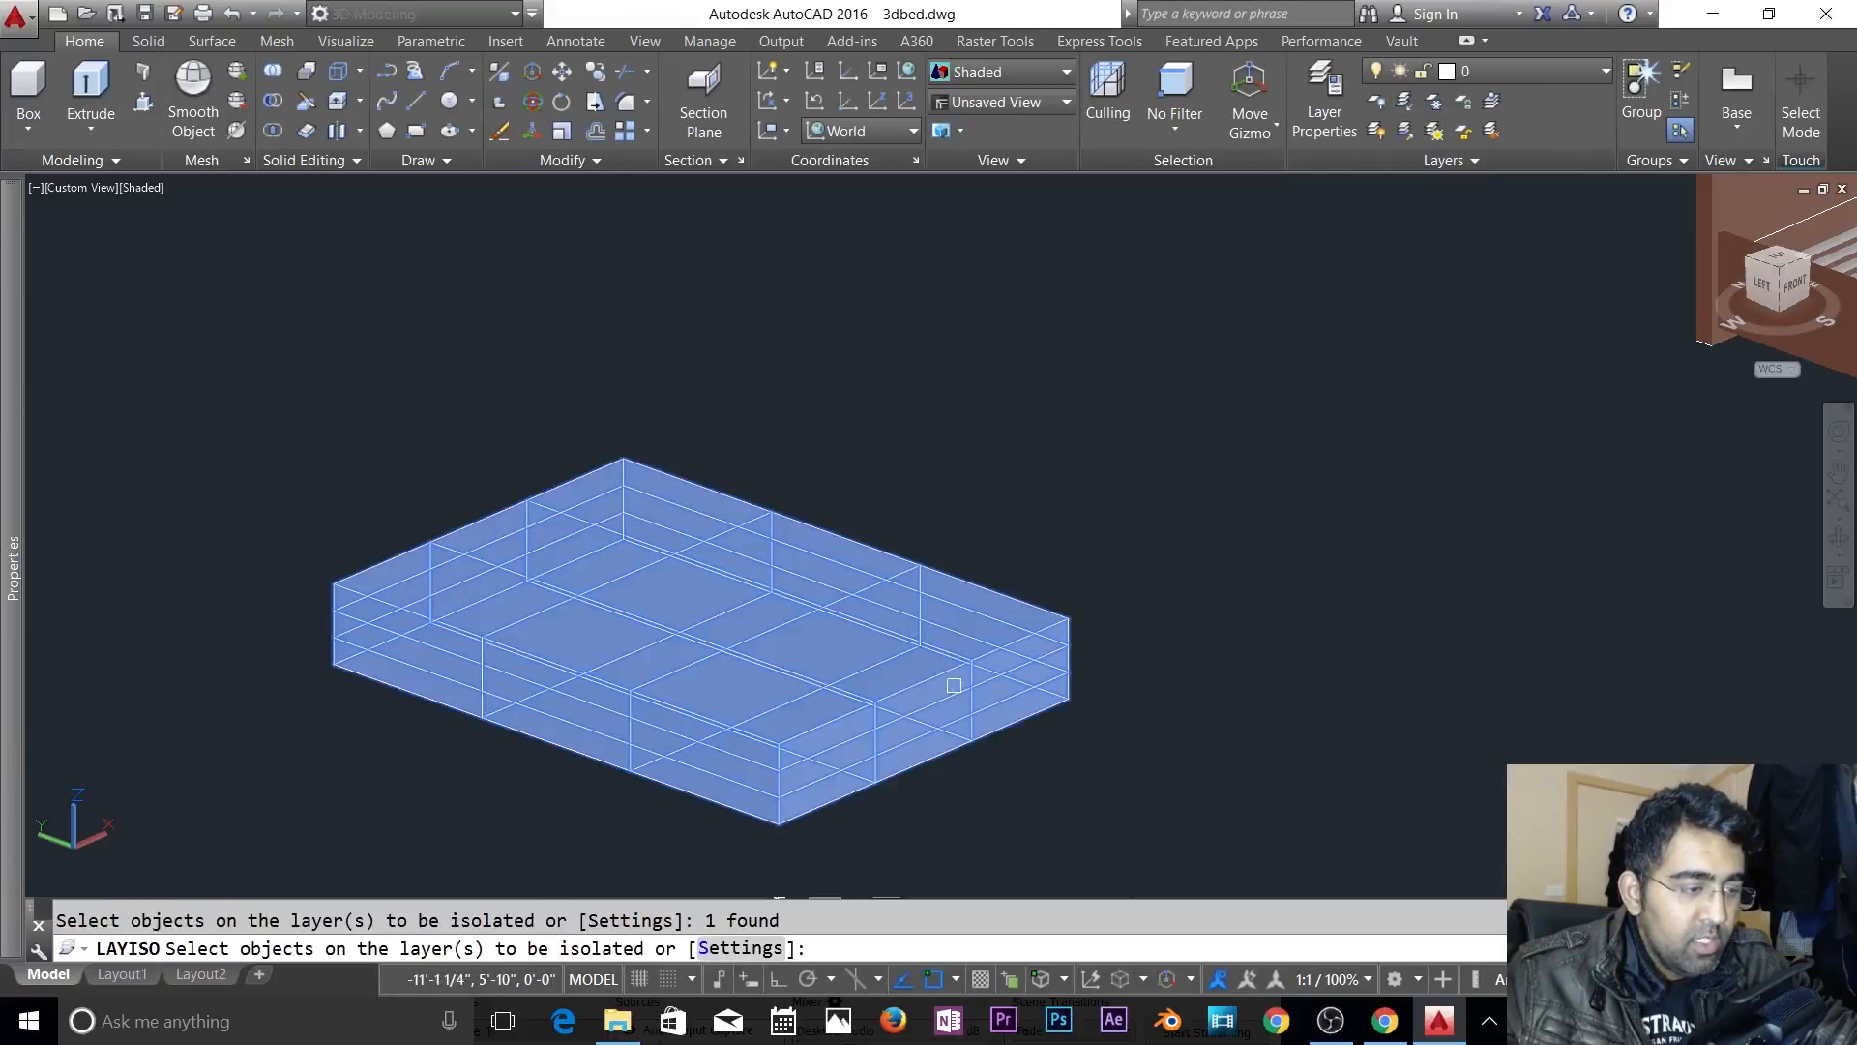
{"action": "key", "text": "Return"}
{"action": "left_click", "coordinate": [893, 672]}
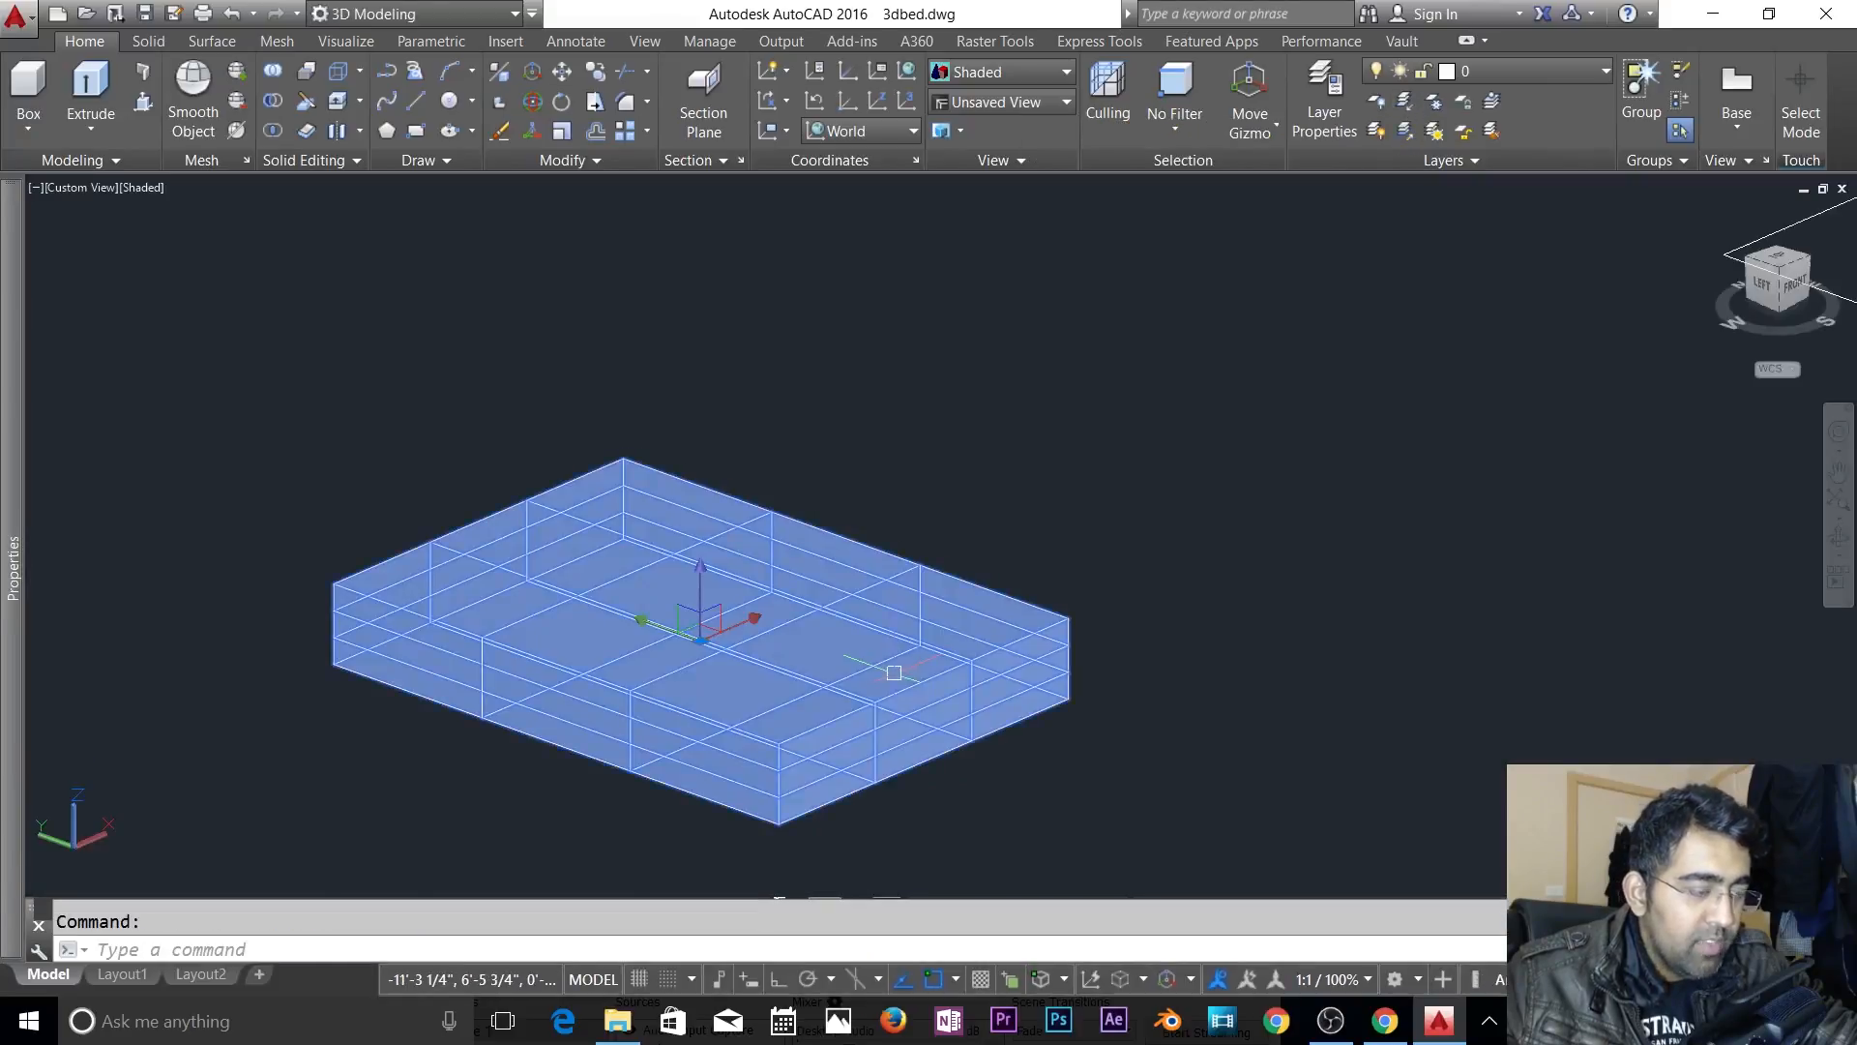
{"action": "key", "text": "Escape"}
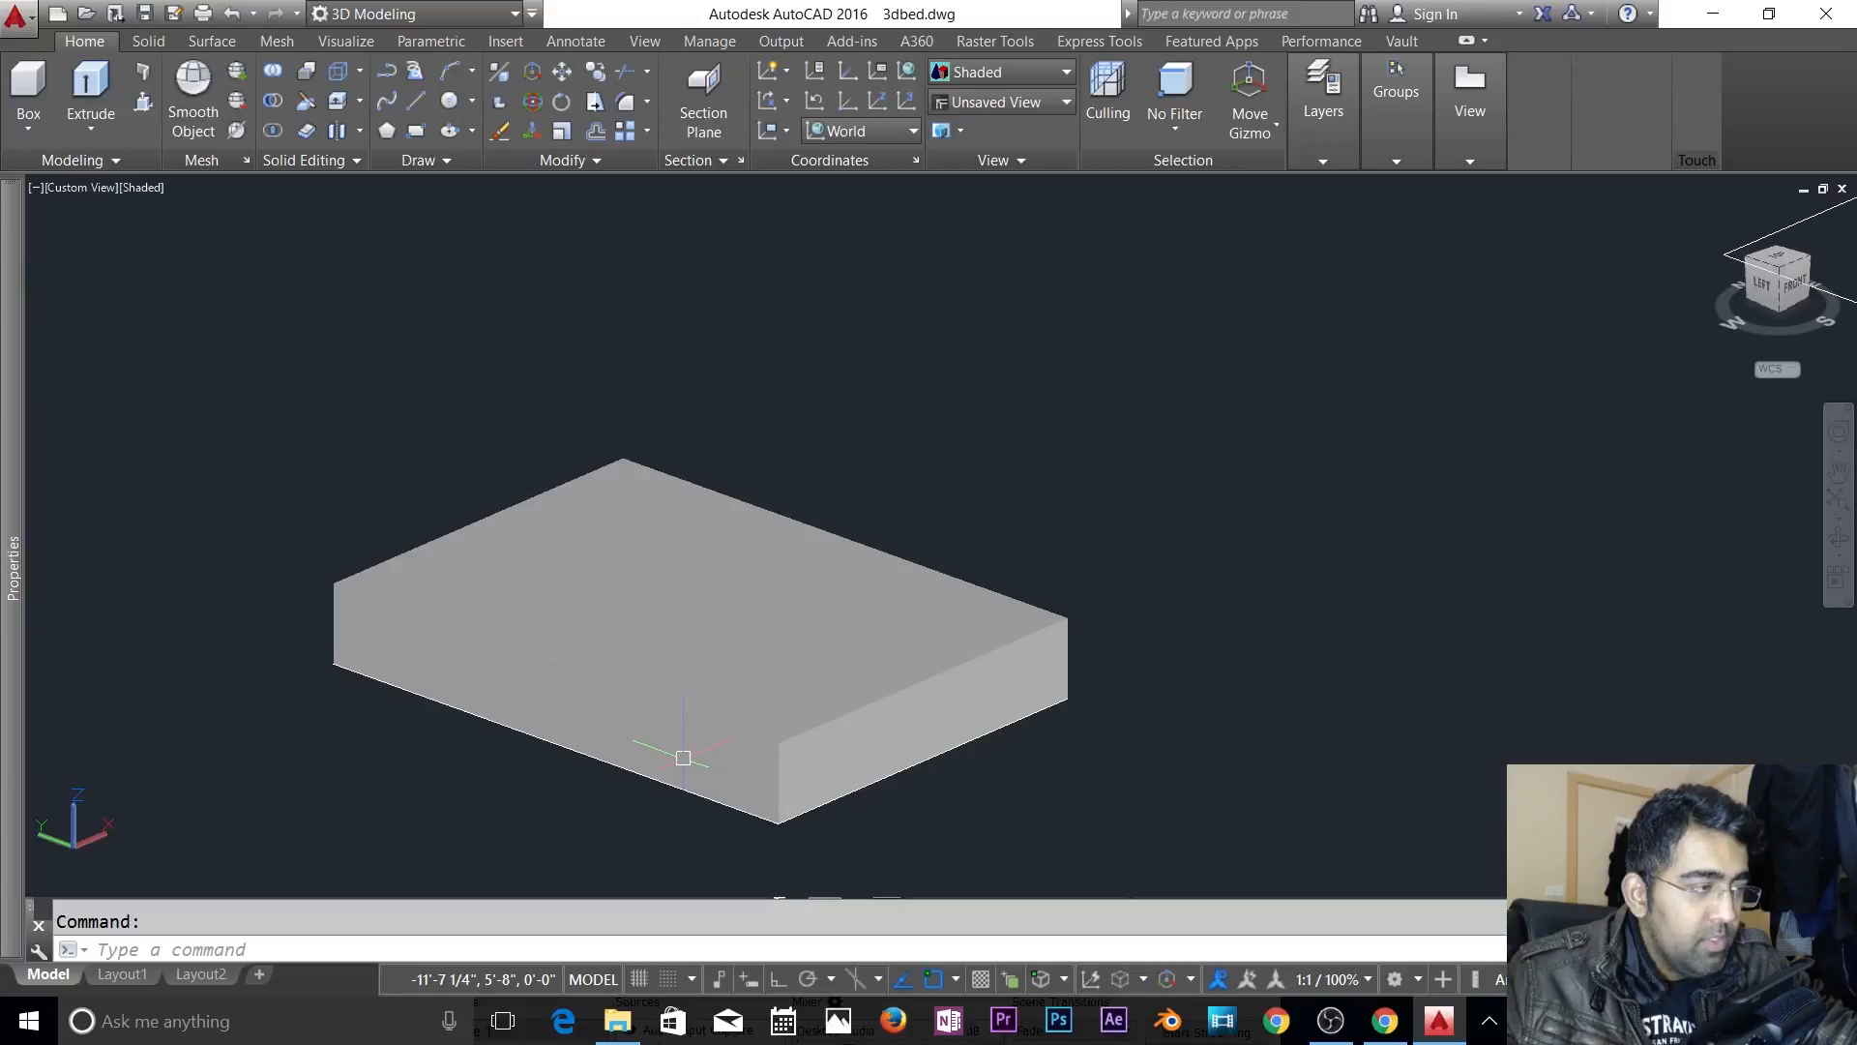
{"action": "key", "text": "Escape"}
- Smooth the mesh box by one level to round its edges, and view it from a higher angle
{"action": "left_click", "coordinate": [271, 42]}
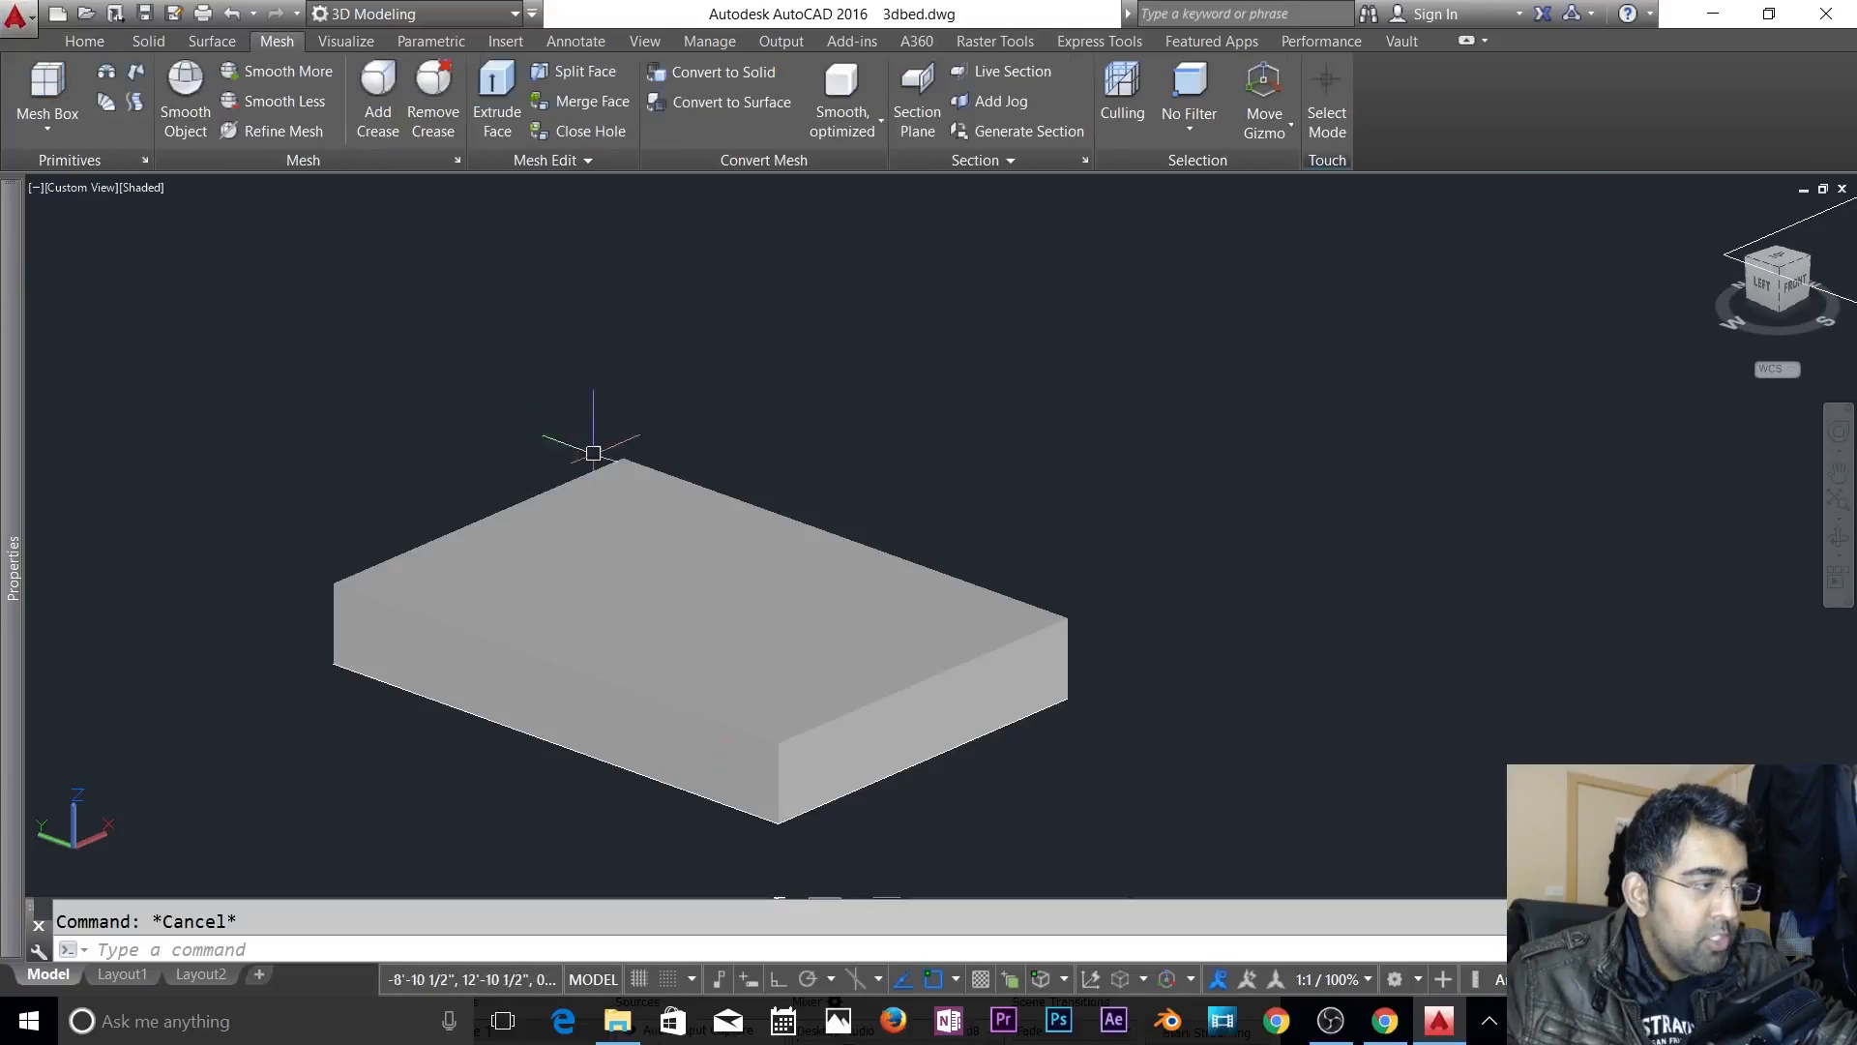
{"action": "left_click", "coordinate": [631, 657]}
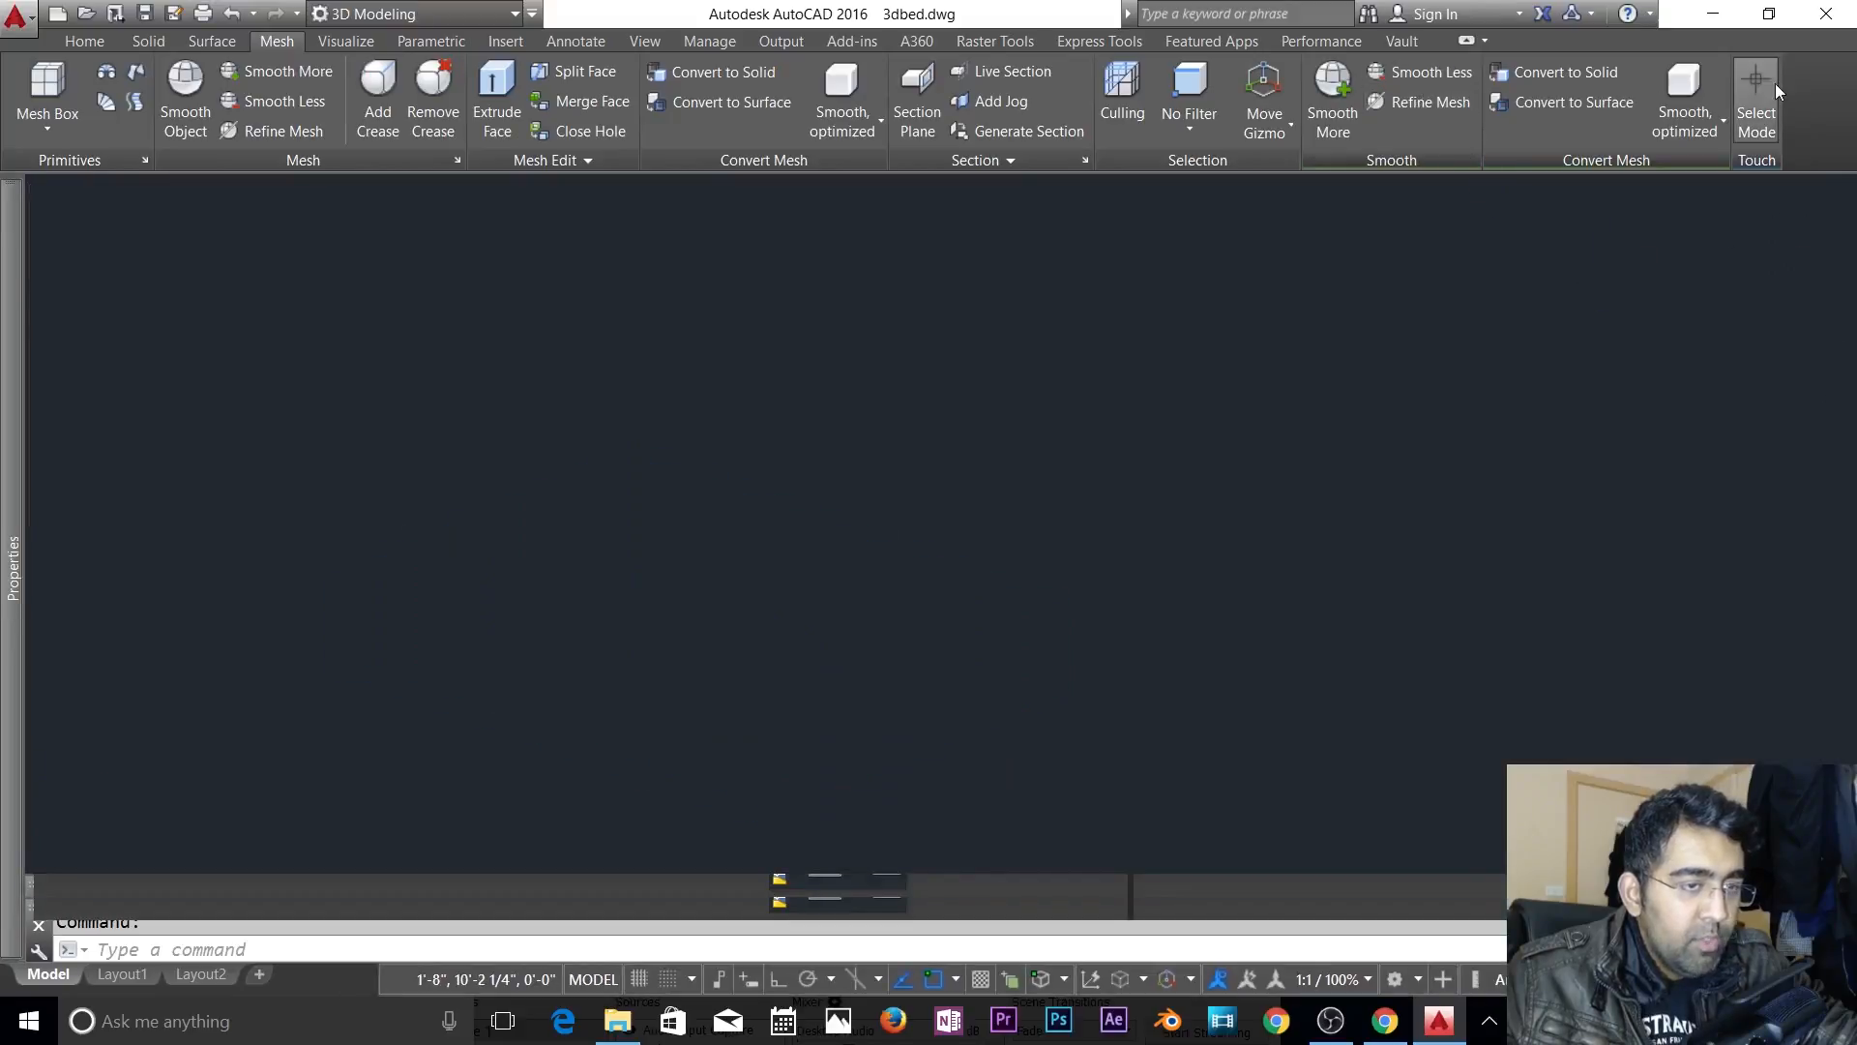
{"action": "left_click", "coordinate": [1337, 113]}
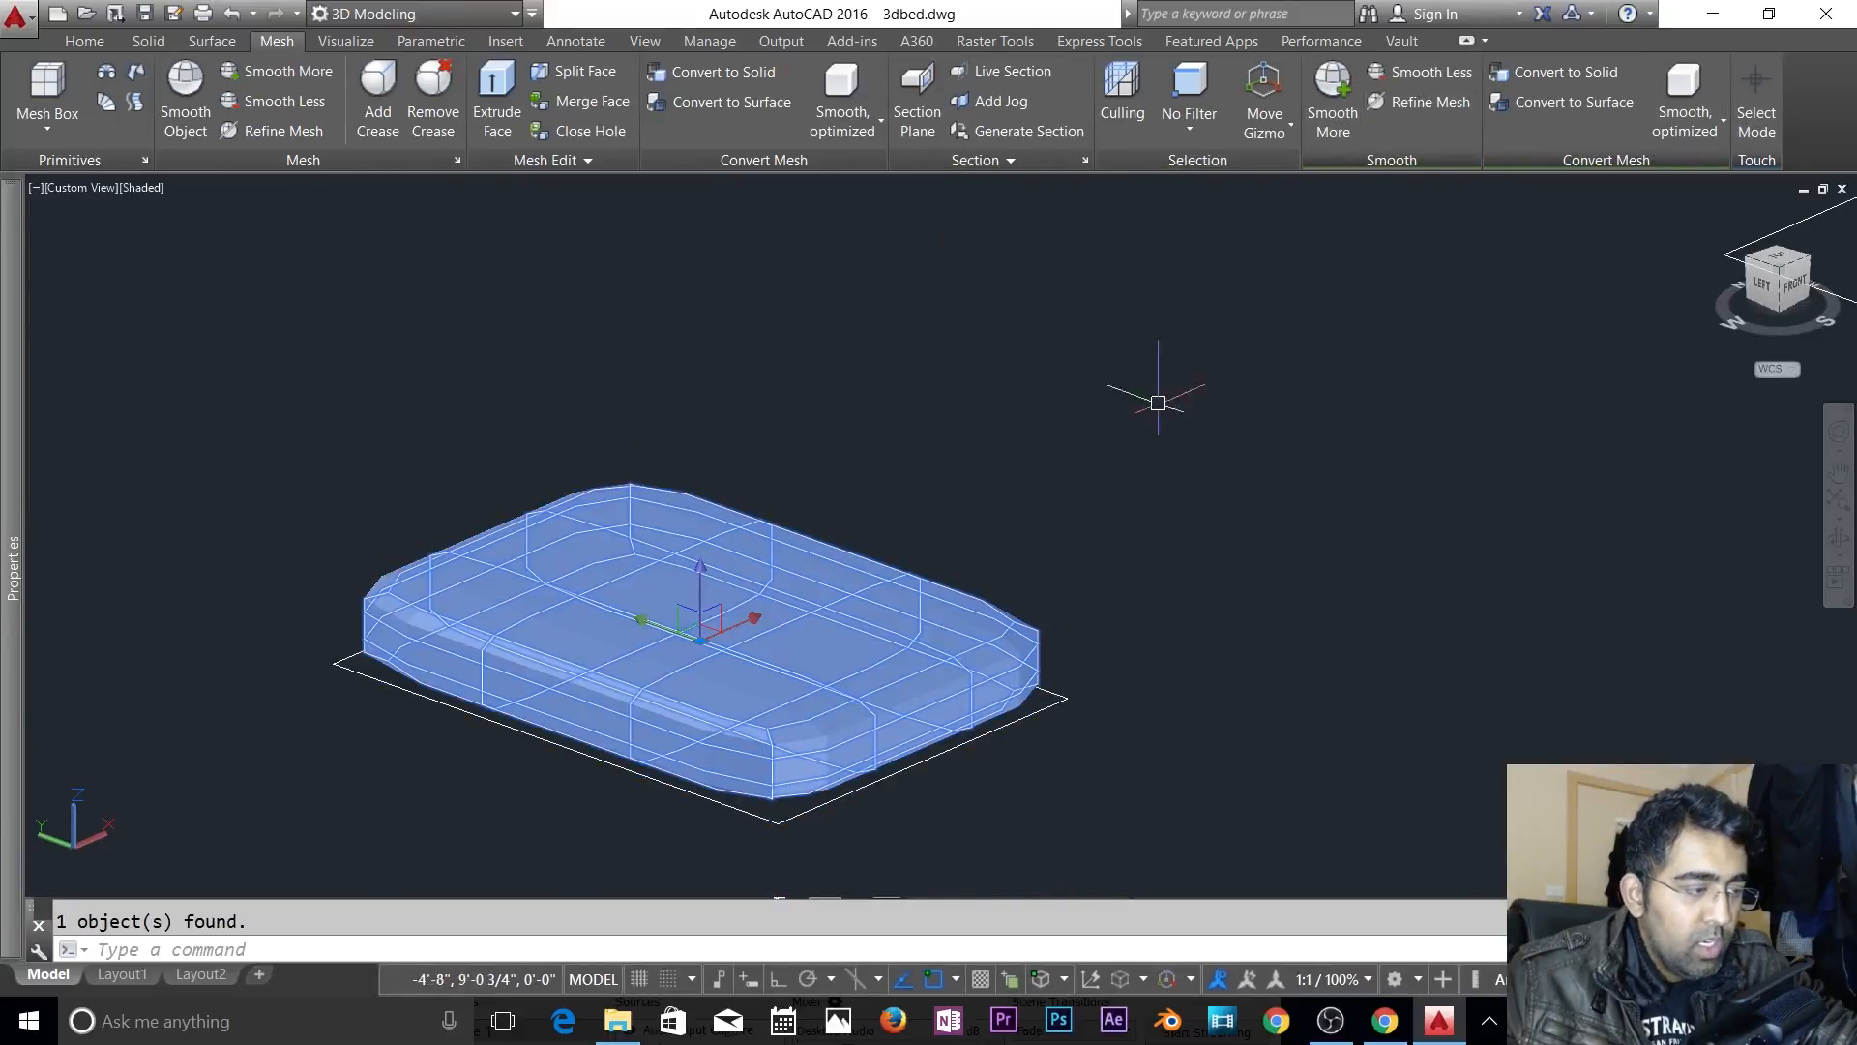
{"action": "middle_click_drag", "start_coordinate": [810, 714], "coordinate": [896, 871], "text": "shift"}
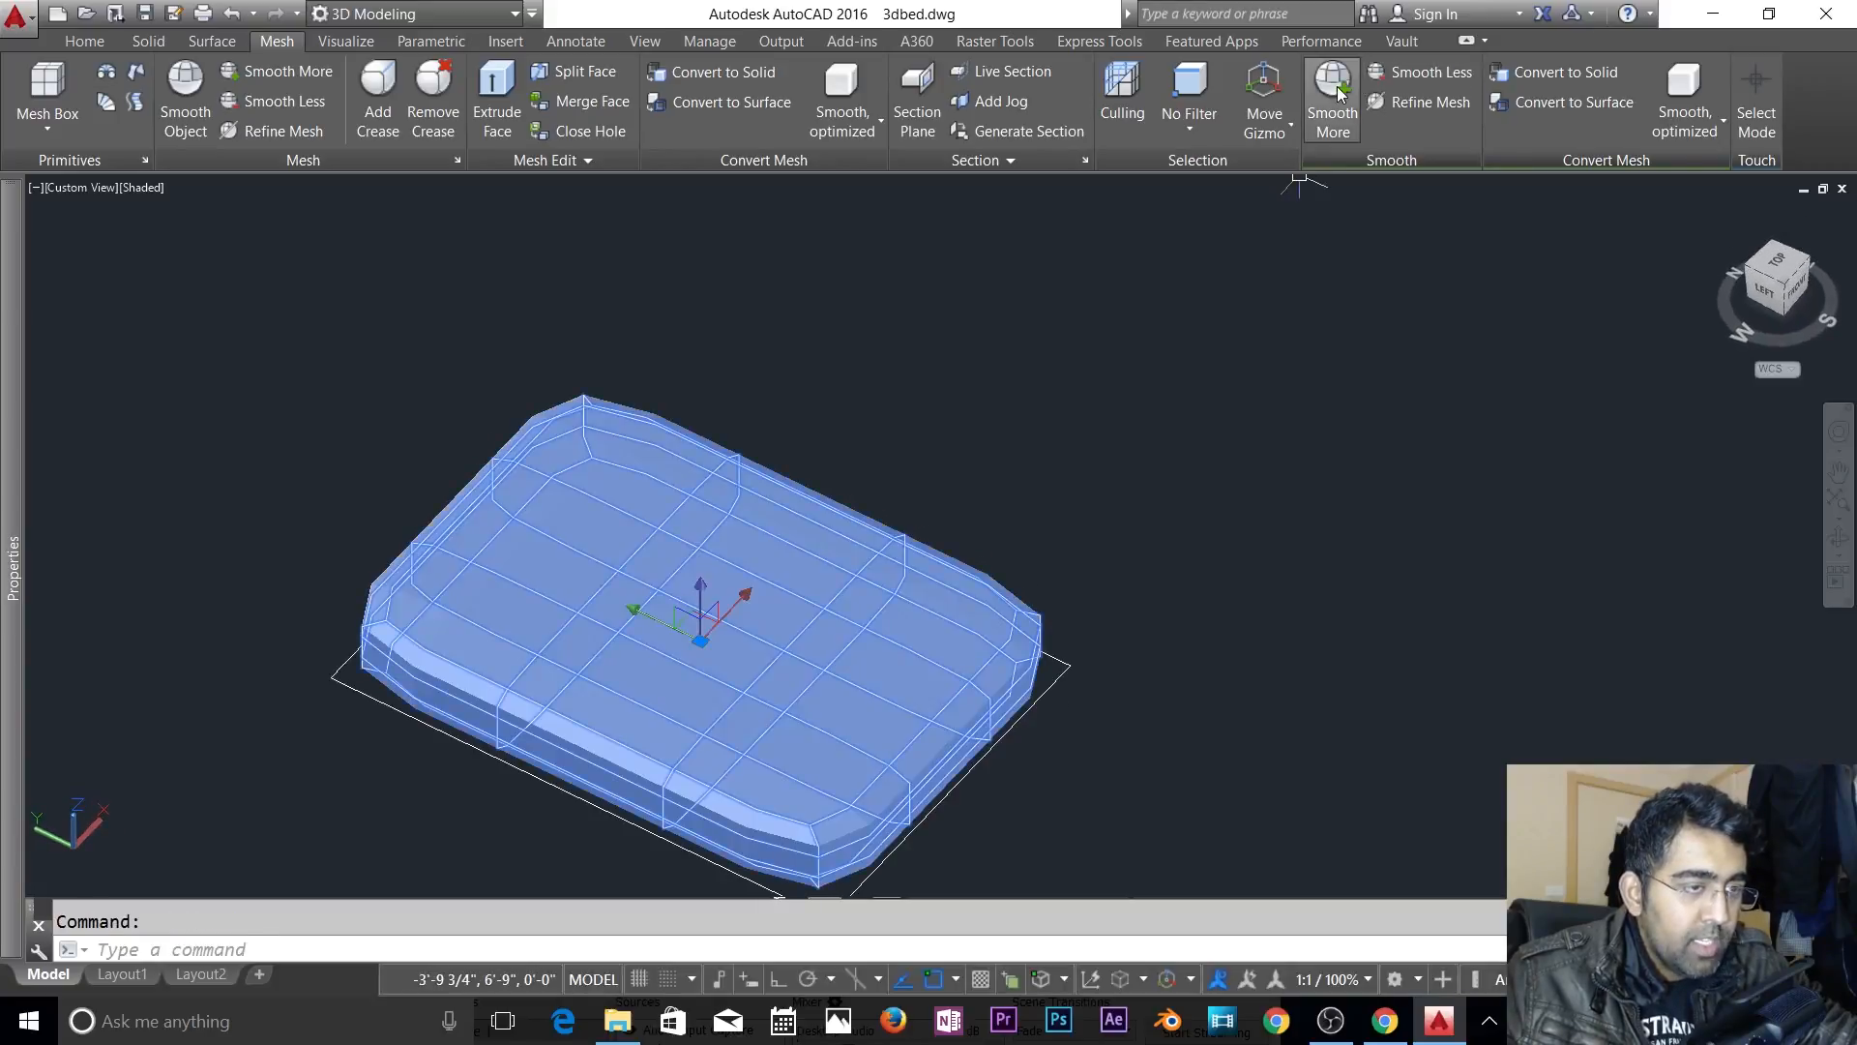
- Smooth the mesh box by two more levels to round its corners and edges further
{"action": "left_click", "coordinate": [1340, 93]}
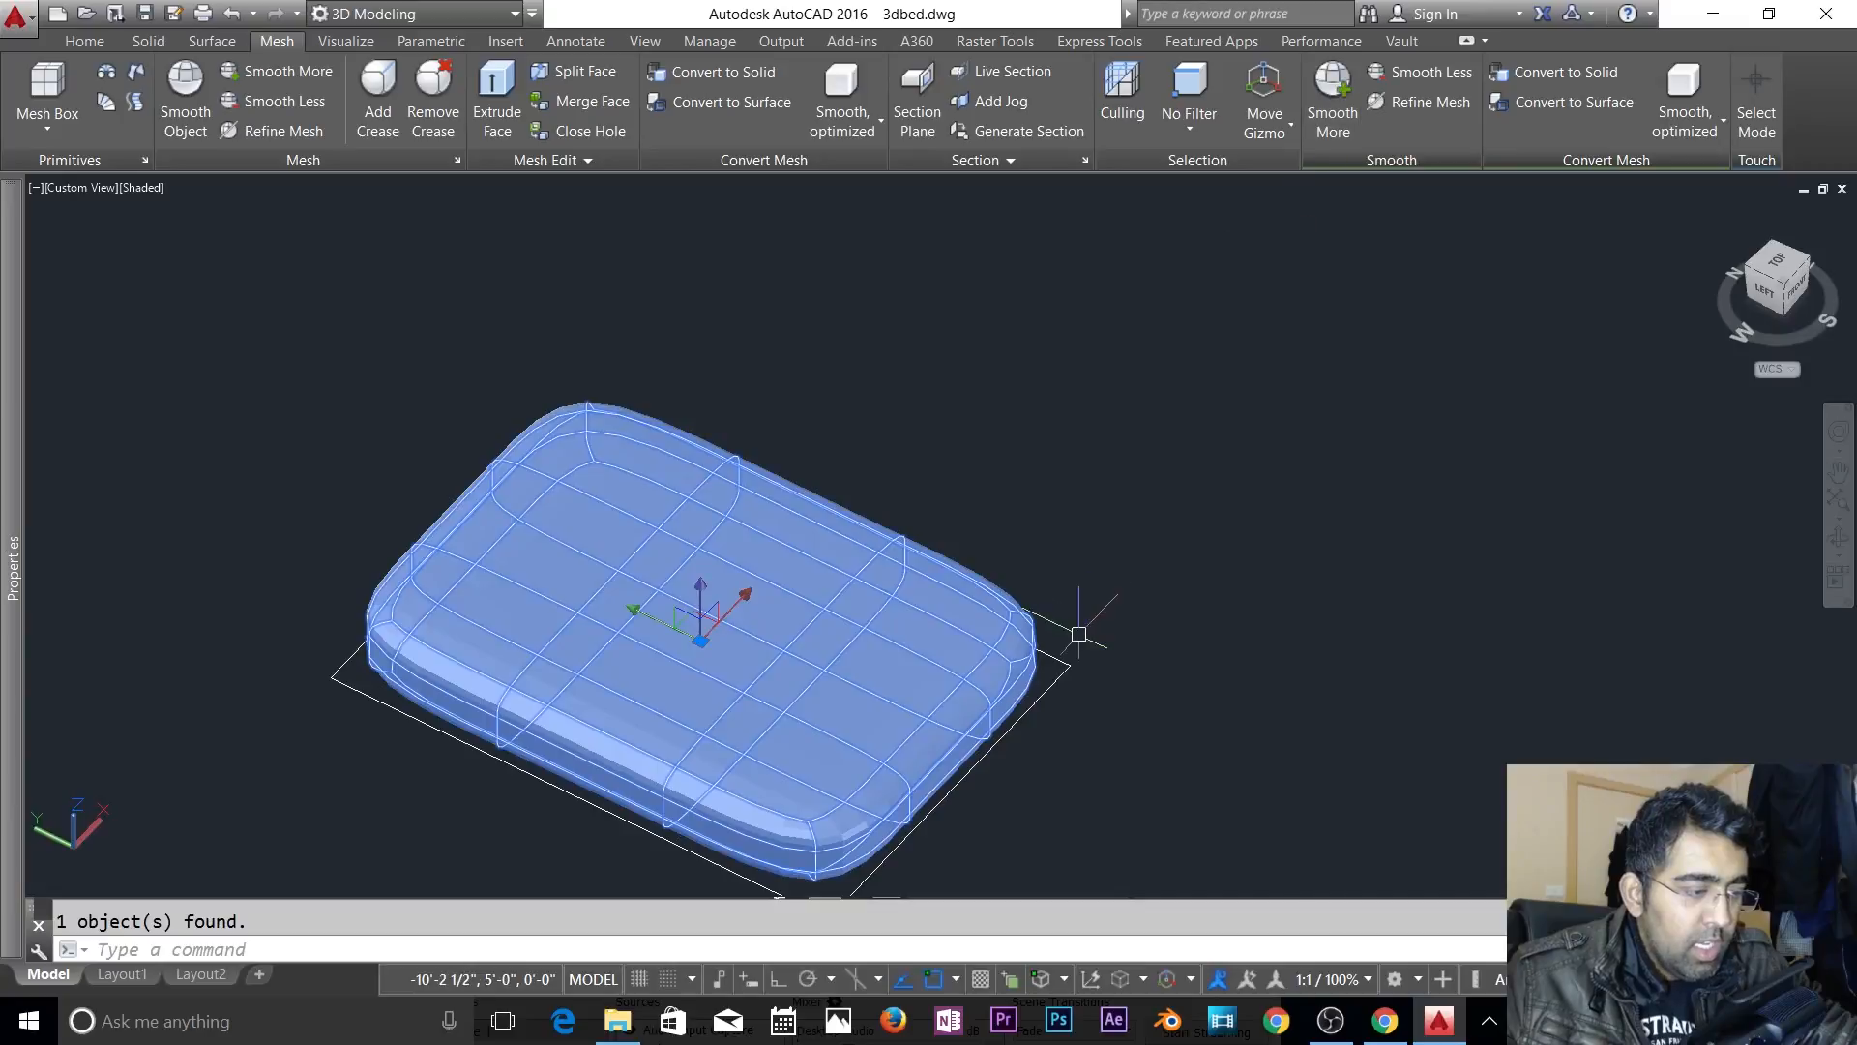
{"action": "middle_click_drag", "start_coordinate": [1077, 634], "coordinate": [1078, 552], "text": "shift"}
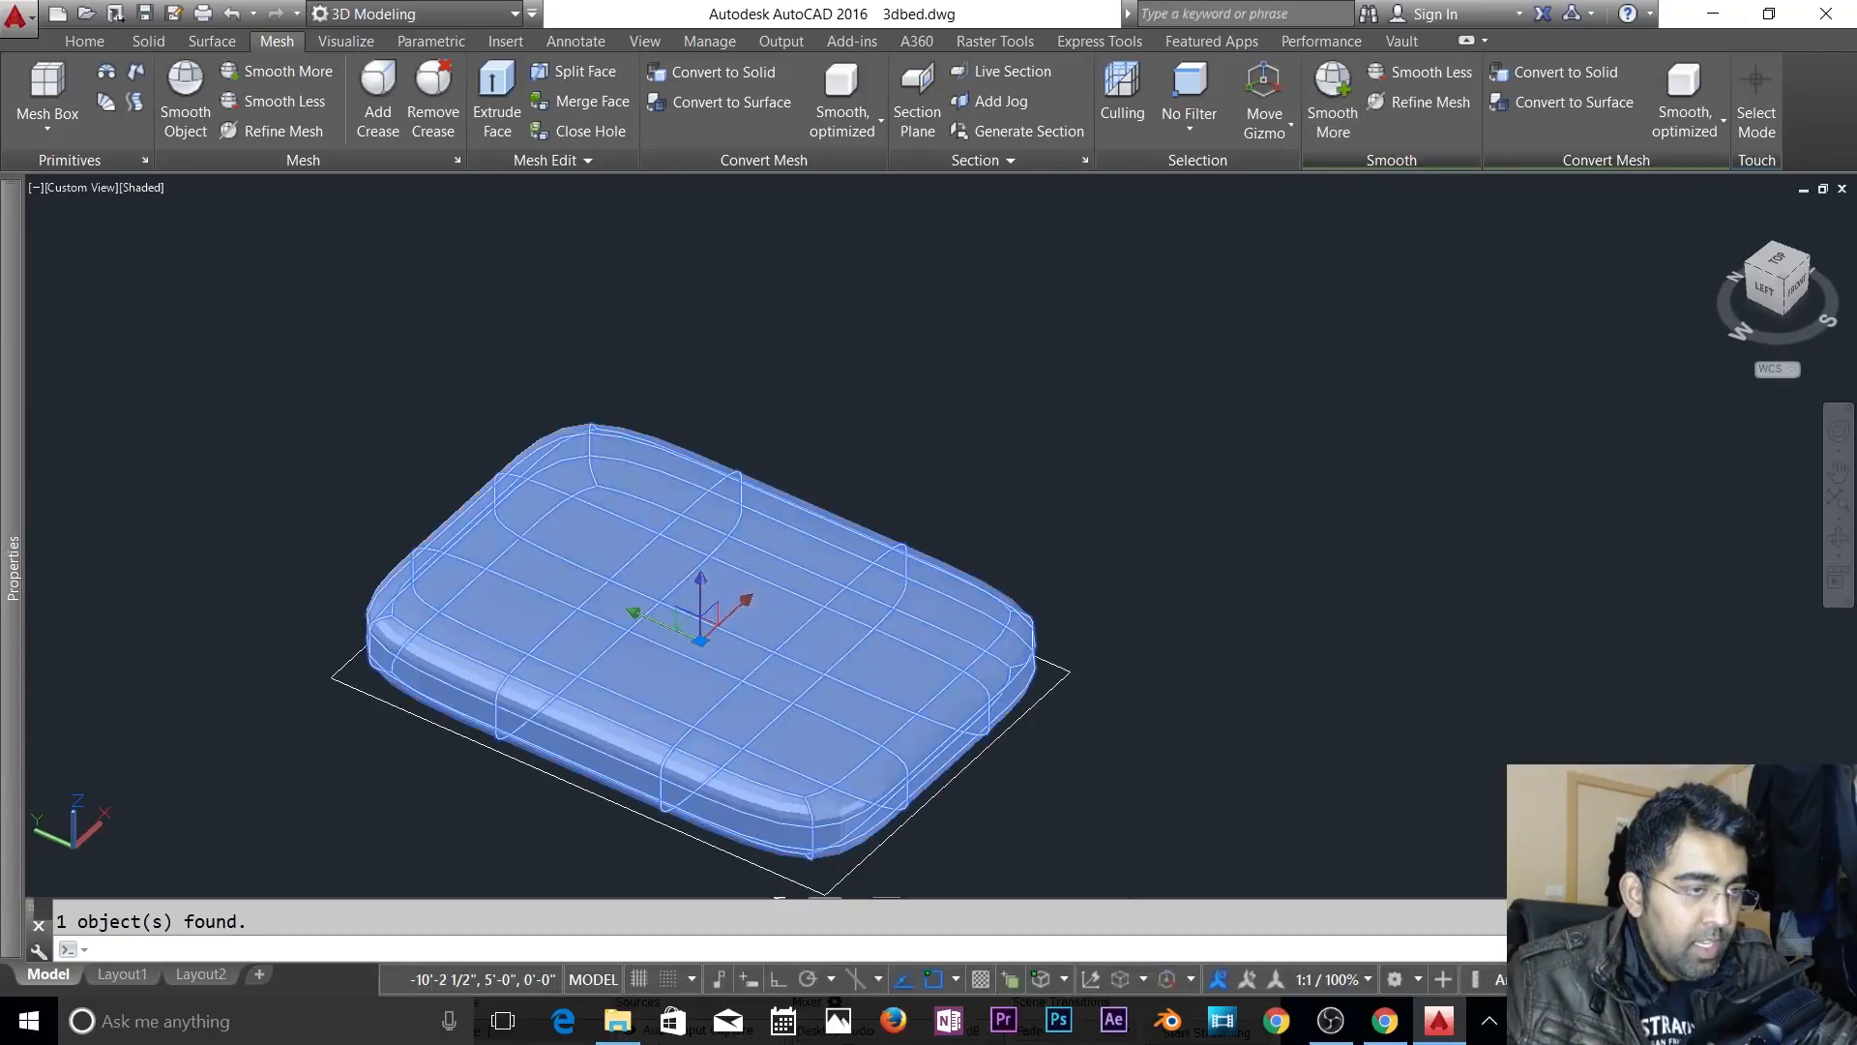
{"action": "left_click", "coordinate": [1336, 114]}
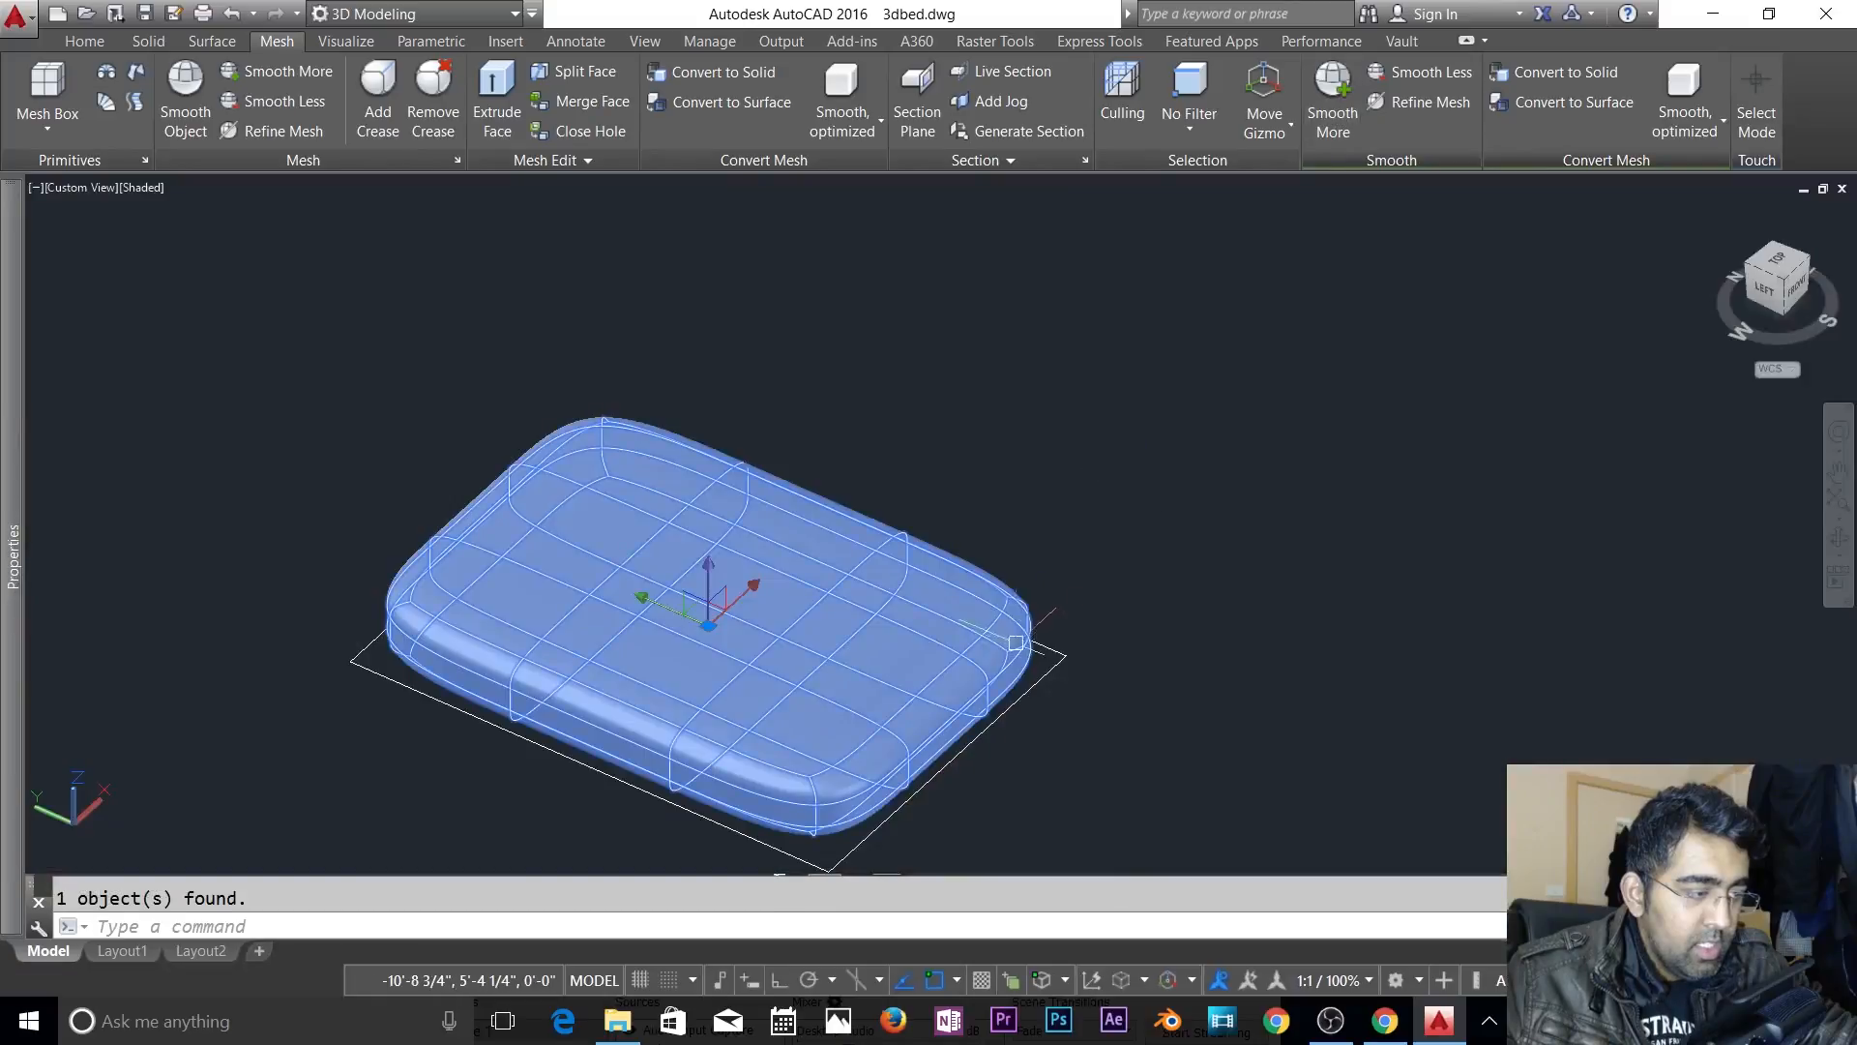
{"action": "middle_click_drag", "start_coordinate": [1015, 642], "coordinate": [1083, 627], "text": "shift"}
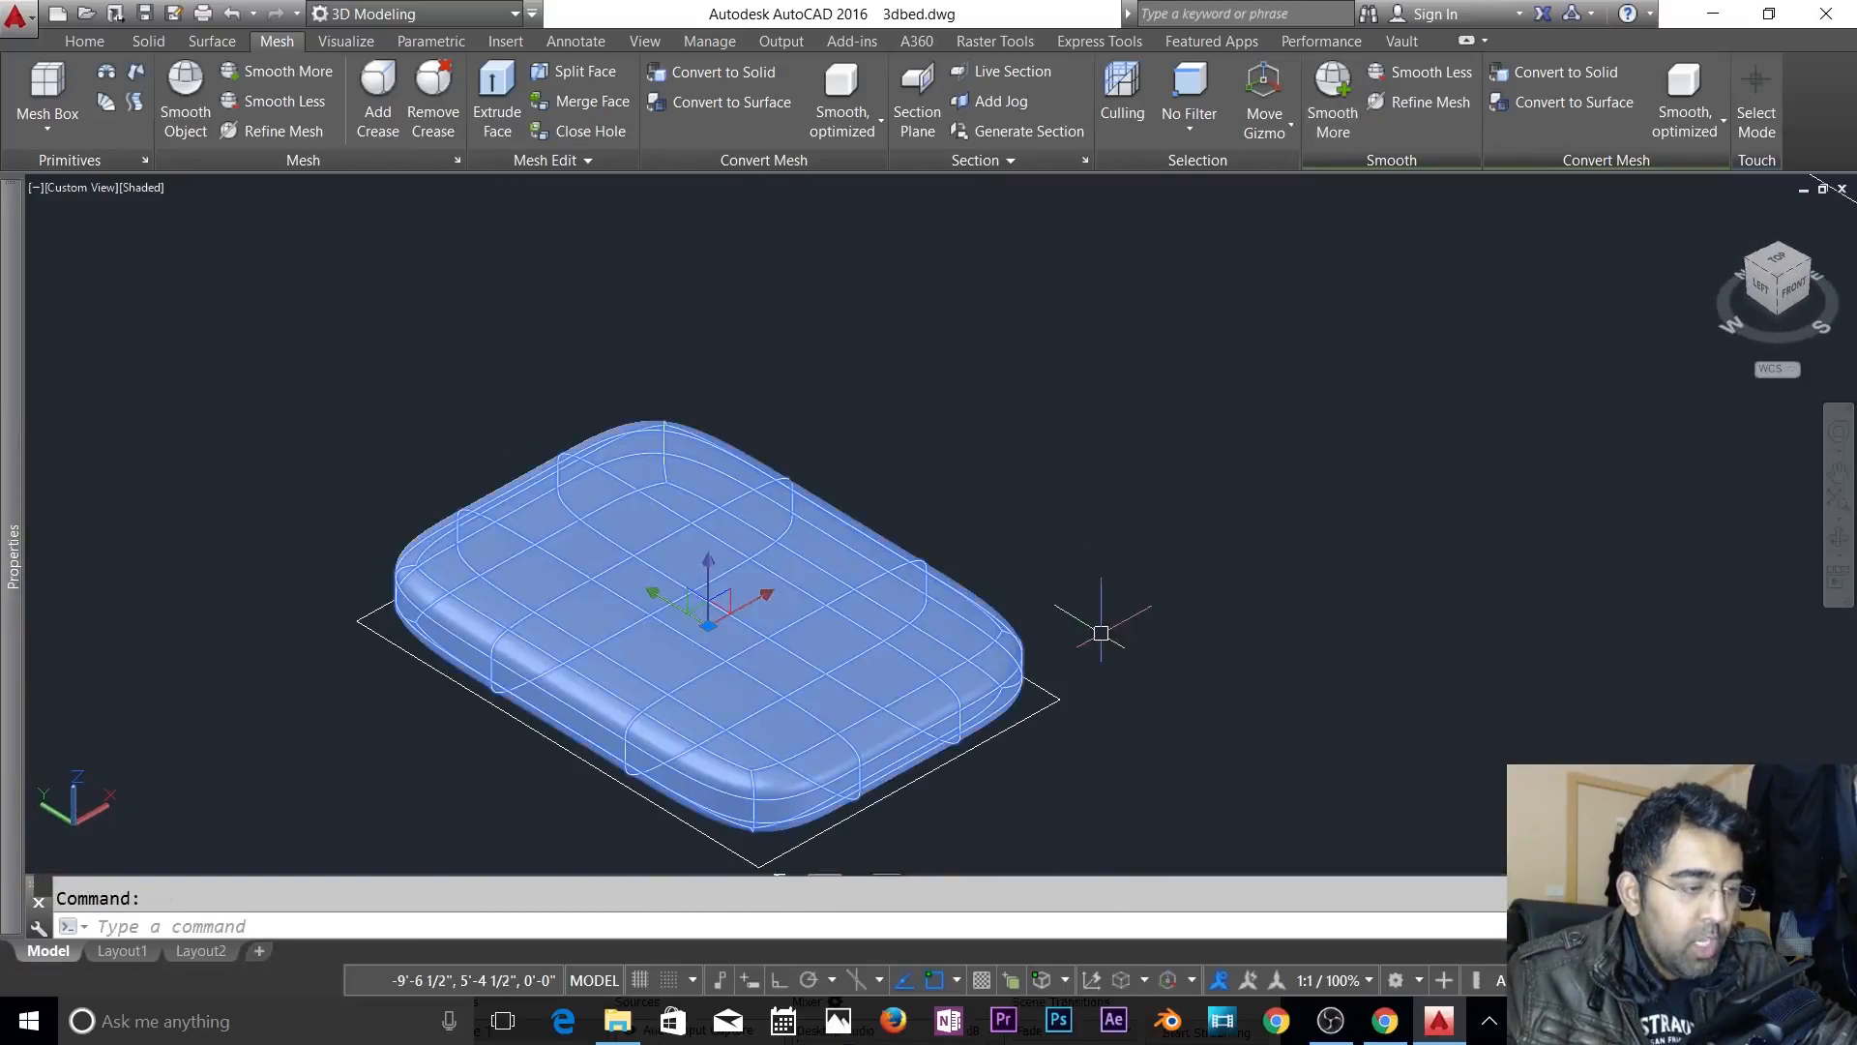
{"action": "key", "text": "Escape"}
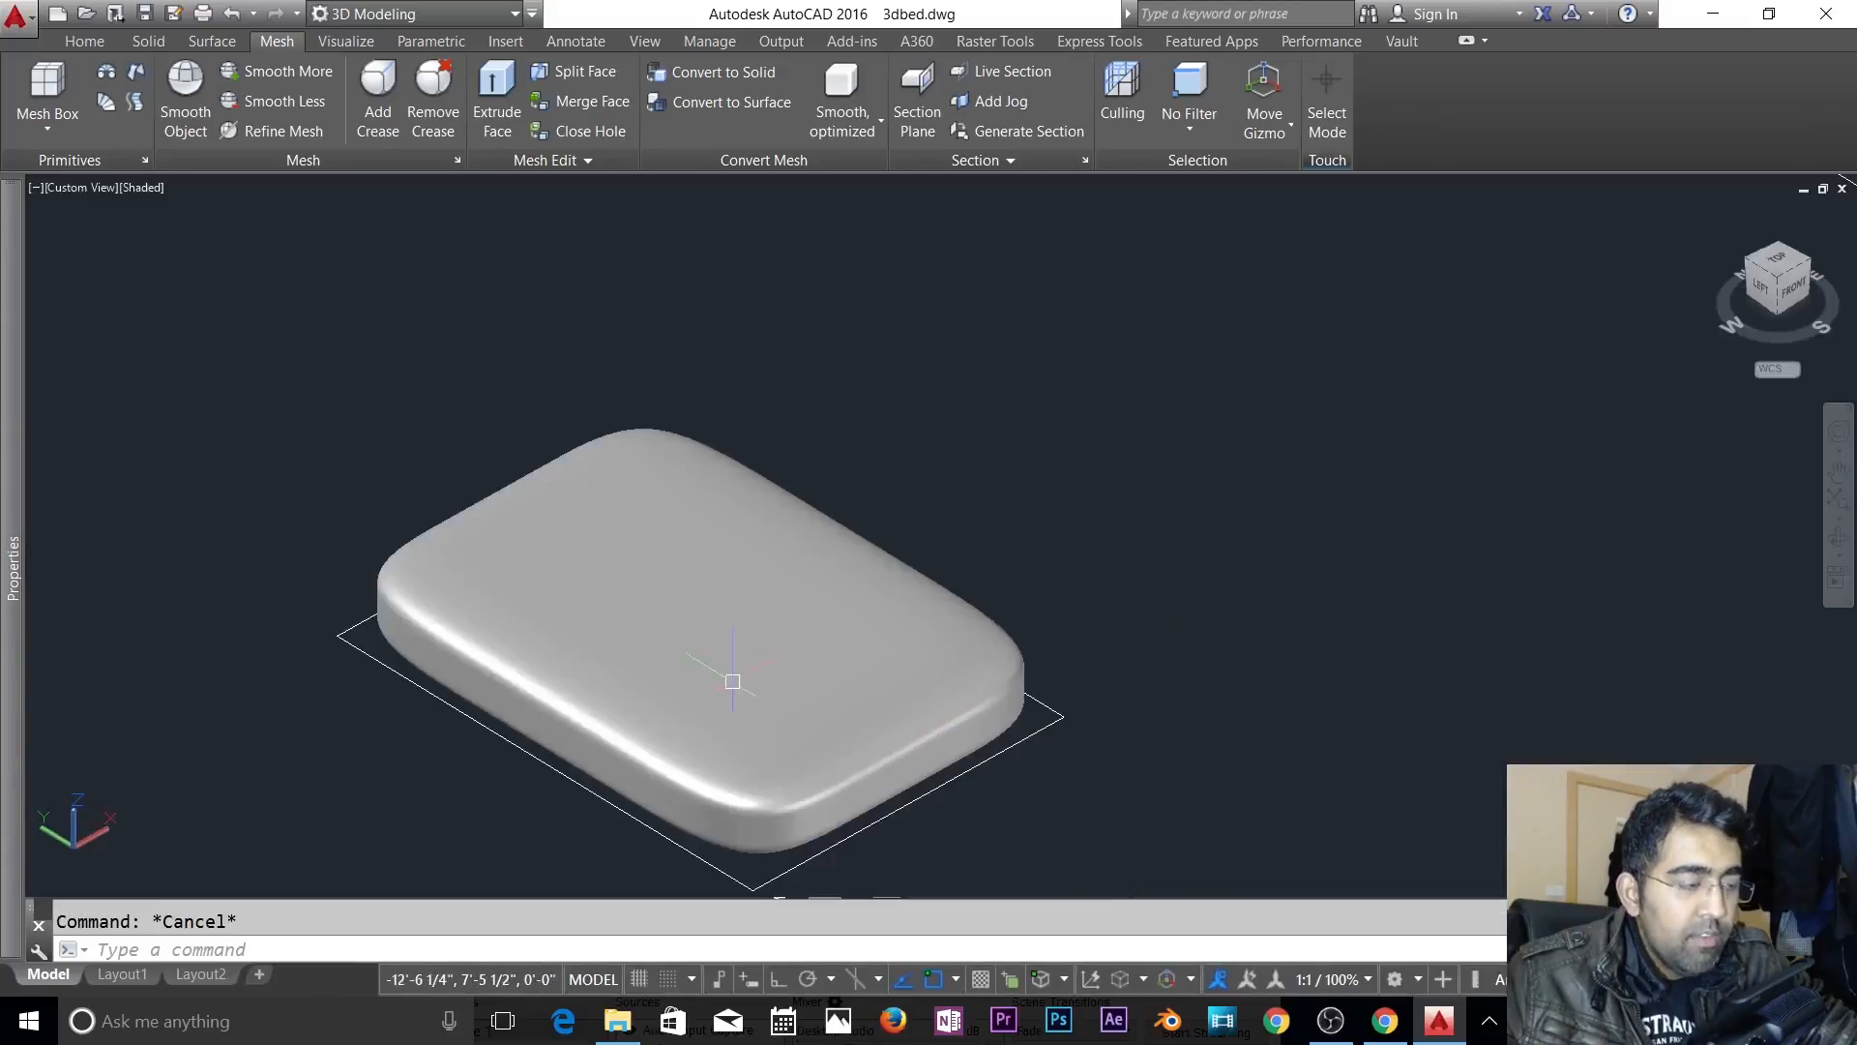
- Convert the smoothed mesh box to a surface
{"action": "left_click", "coordinate": [732, 681]}
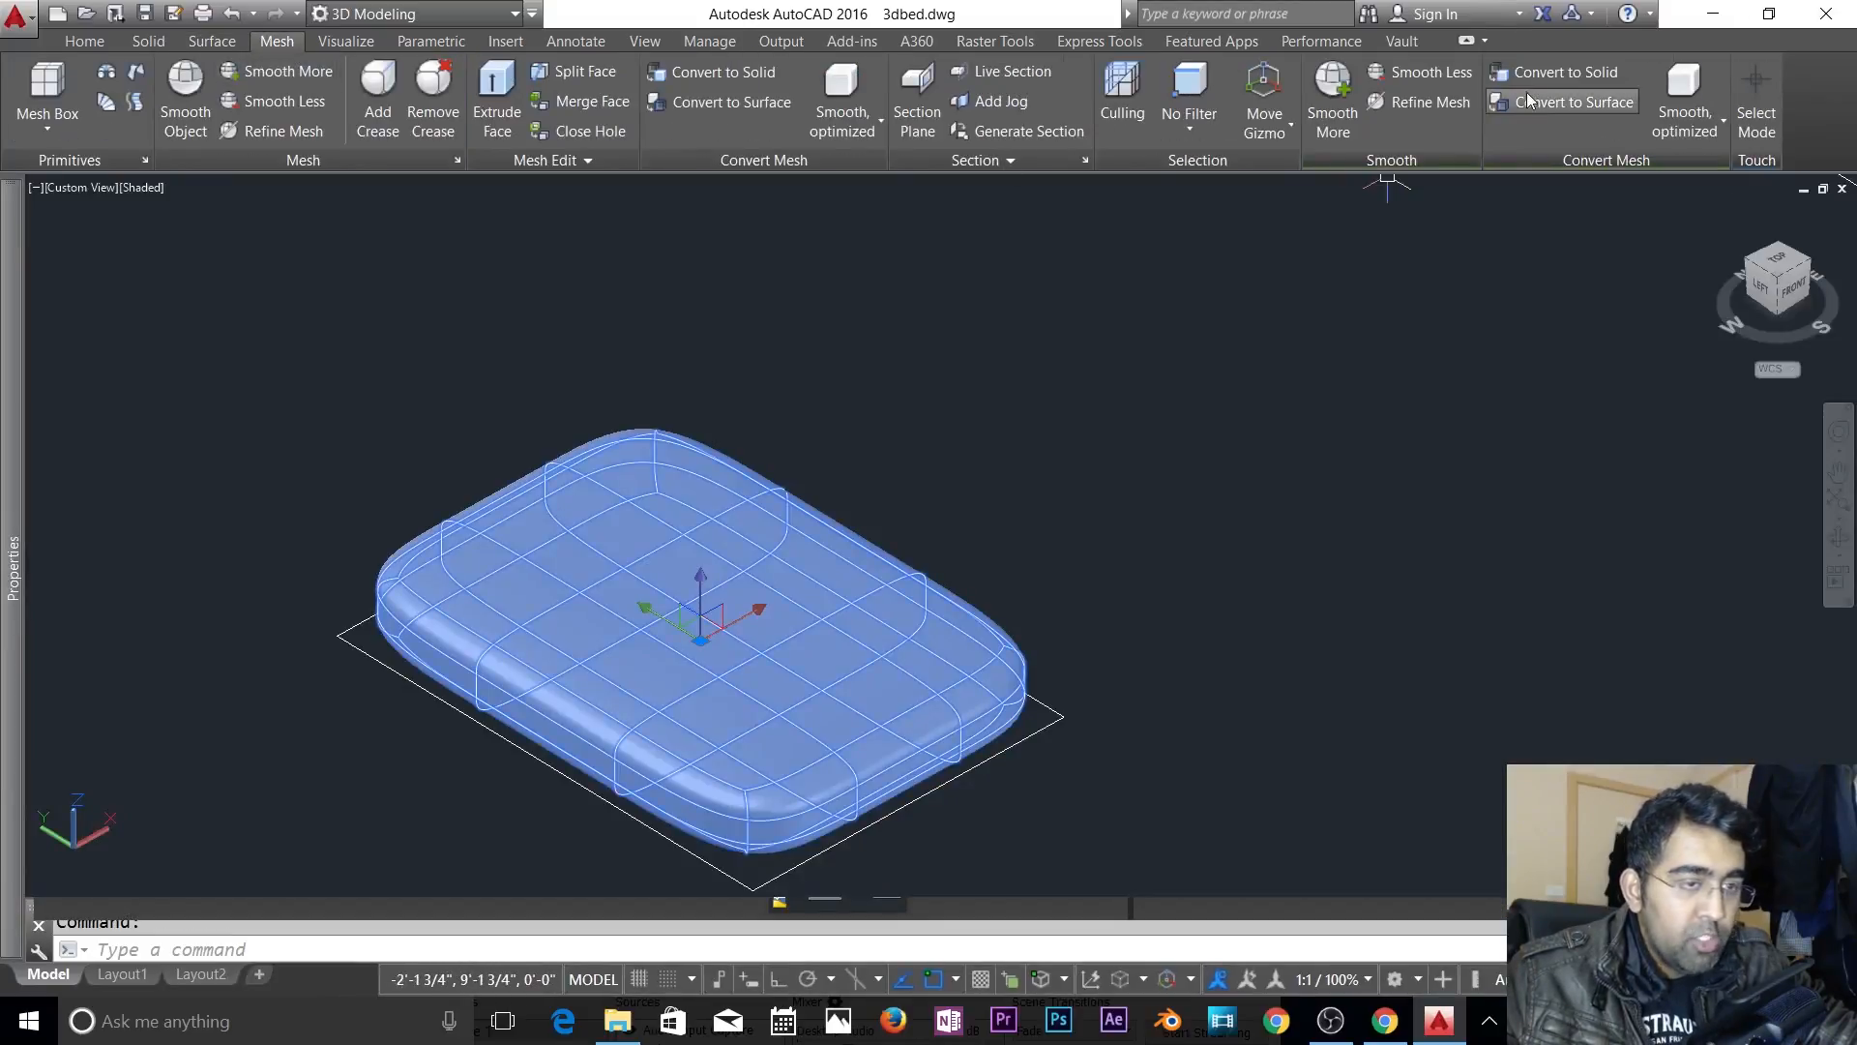
{"action": "left_click", "coordinate": [1546, 104]}
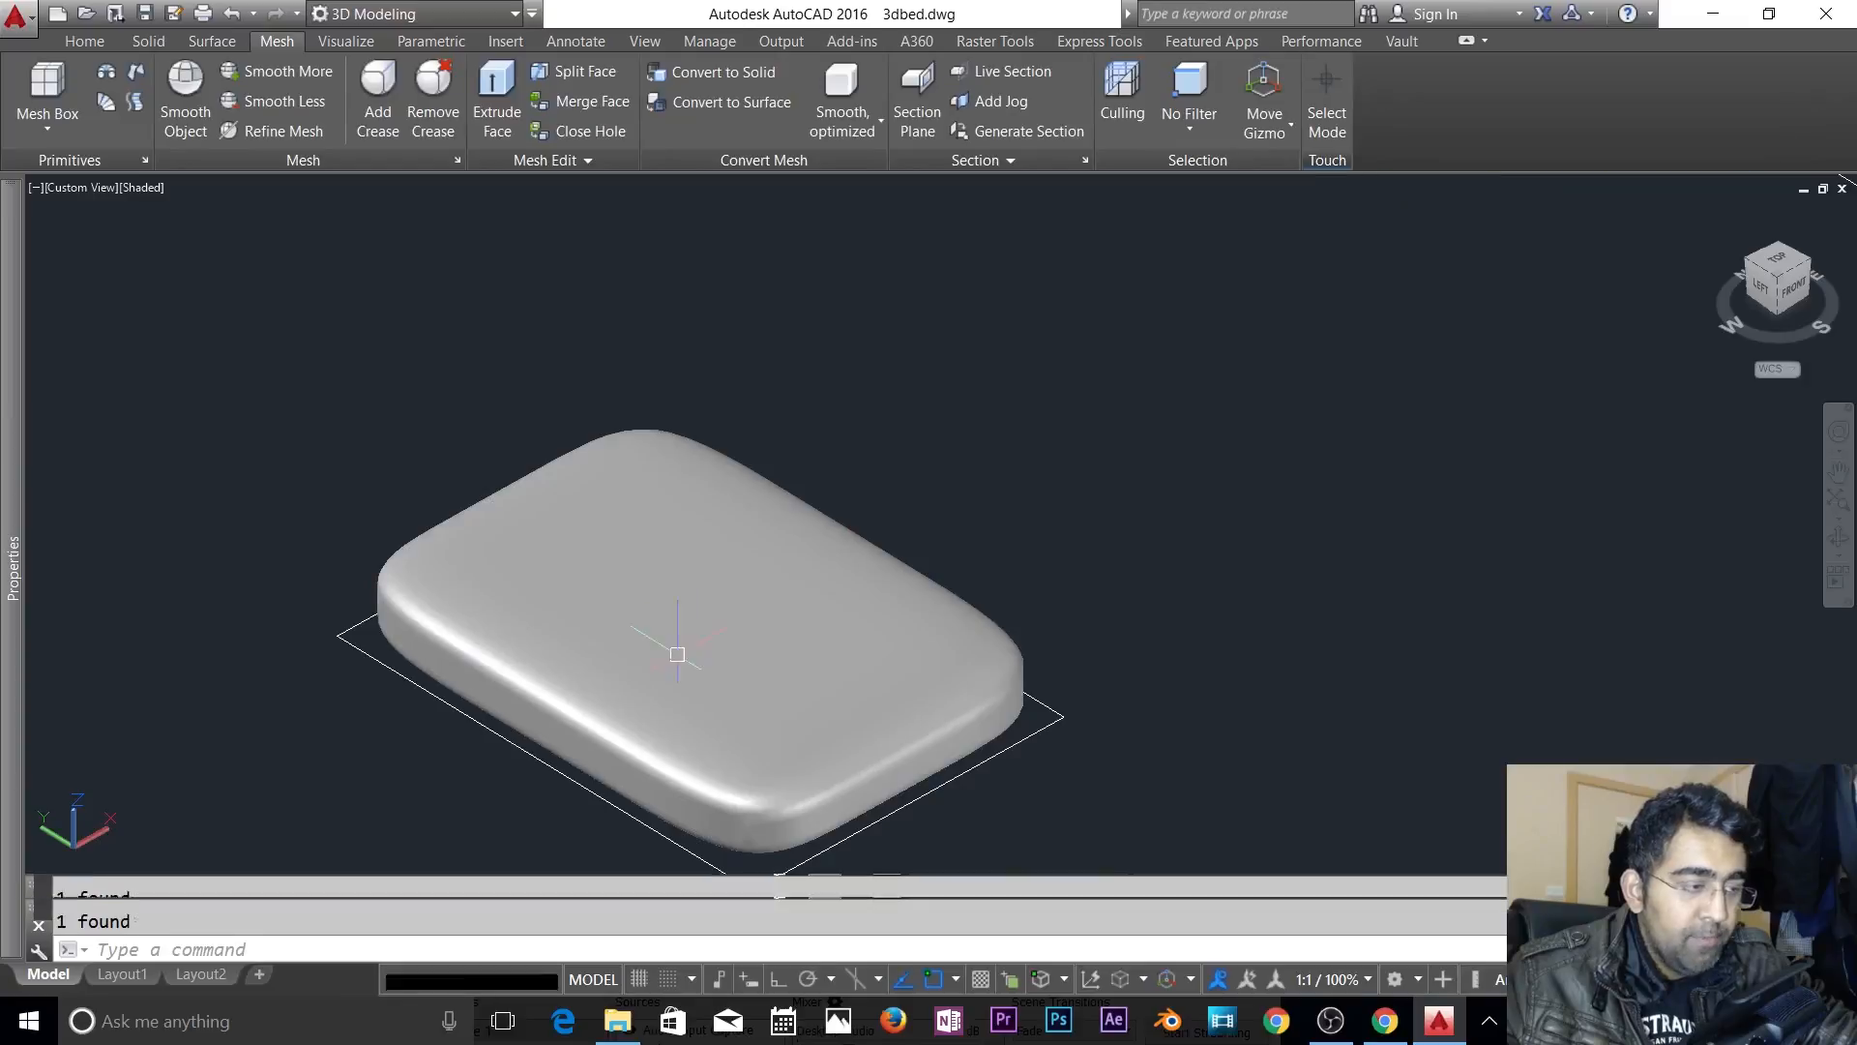
{"action": "left_click", "coordinate": [723, 611]}
{"action": "key", "text": "Escape"}
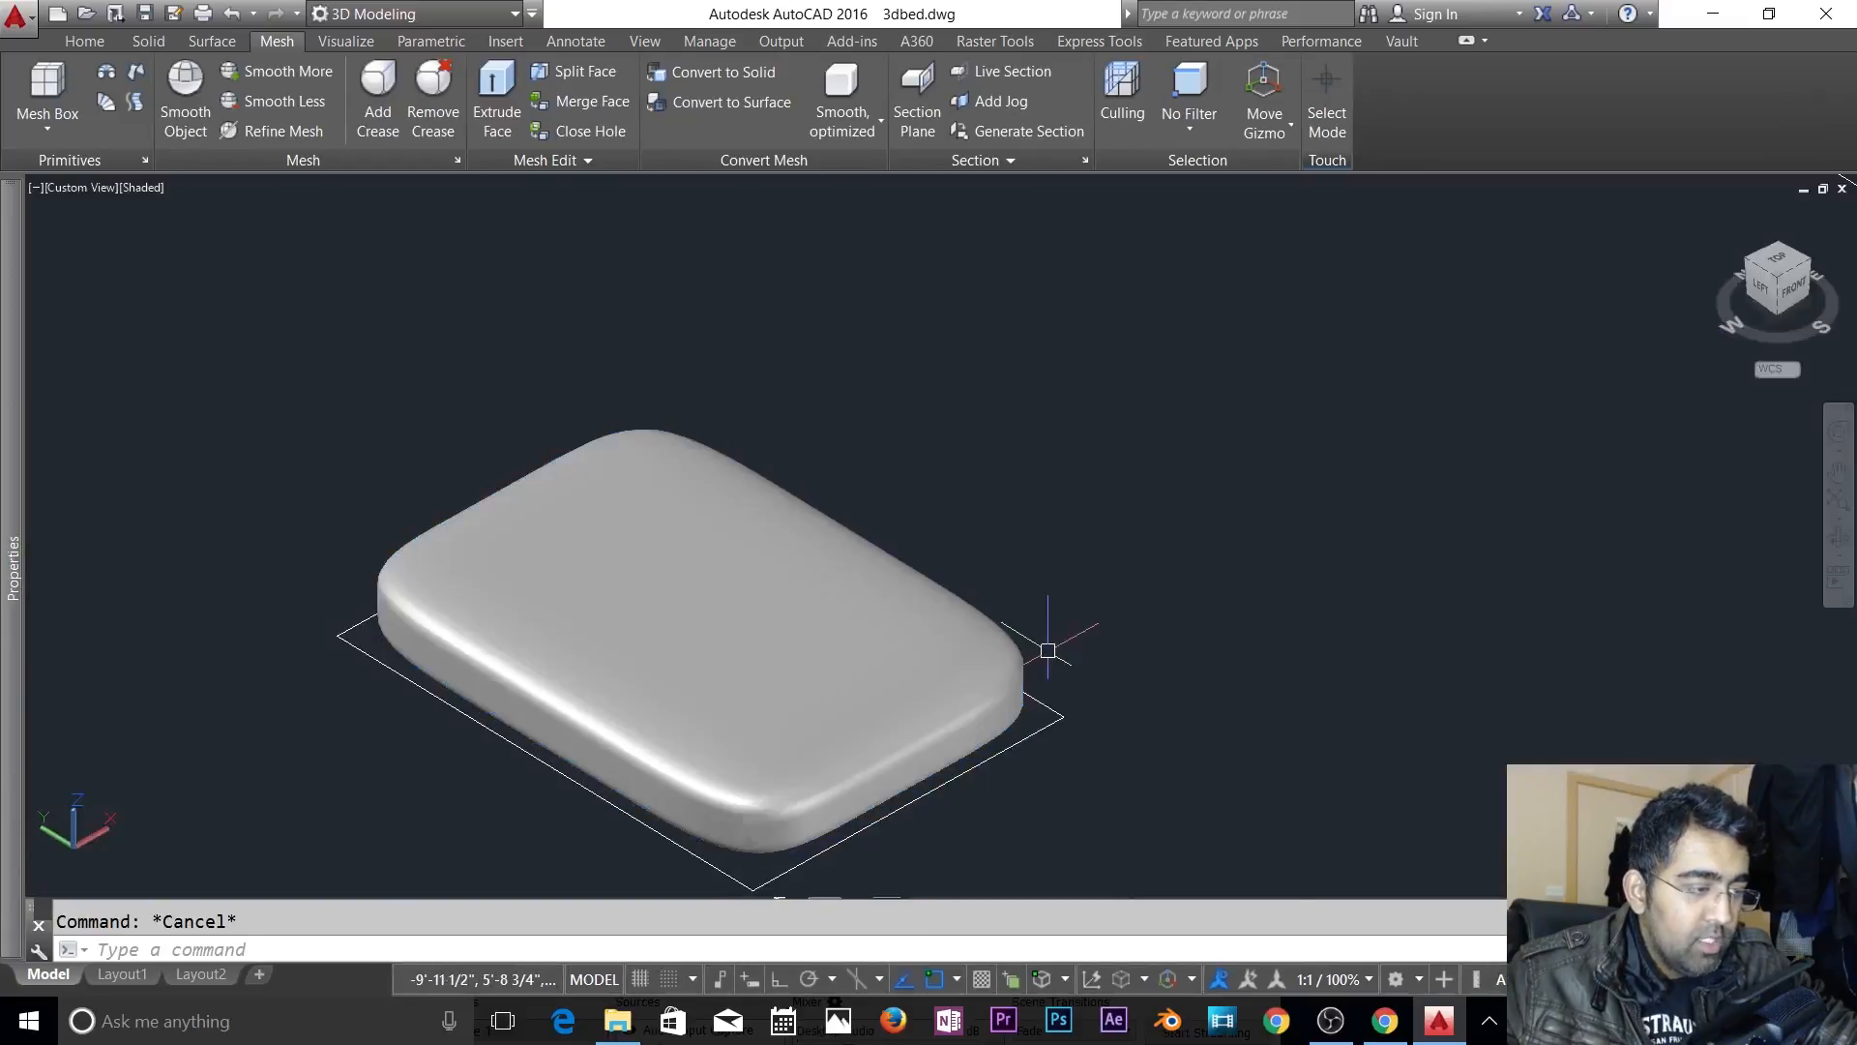
- Try to display the control vertices of the converted mattress surface
{"action": "left_click", "coordinate": [695, 686]}
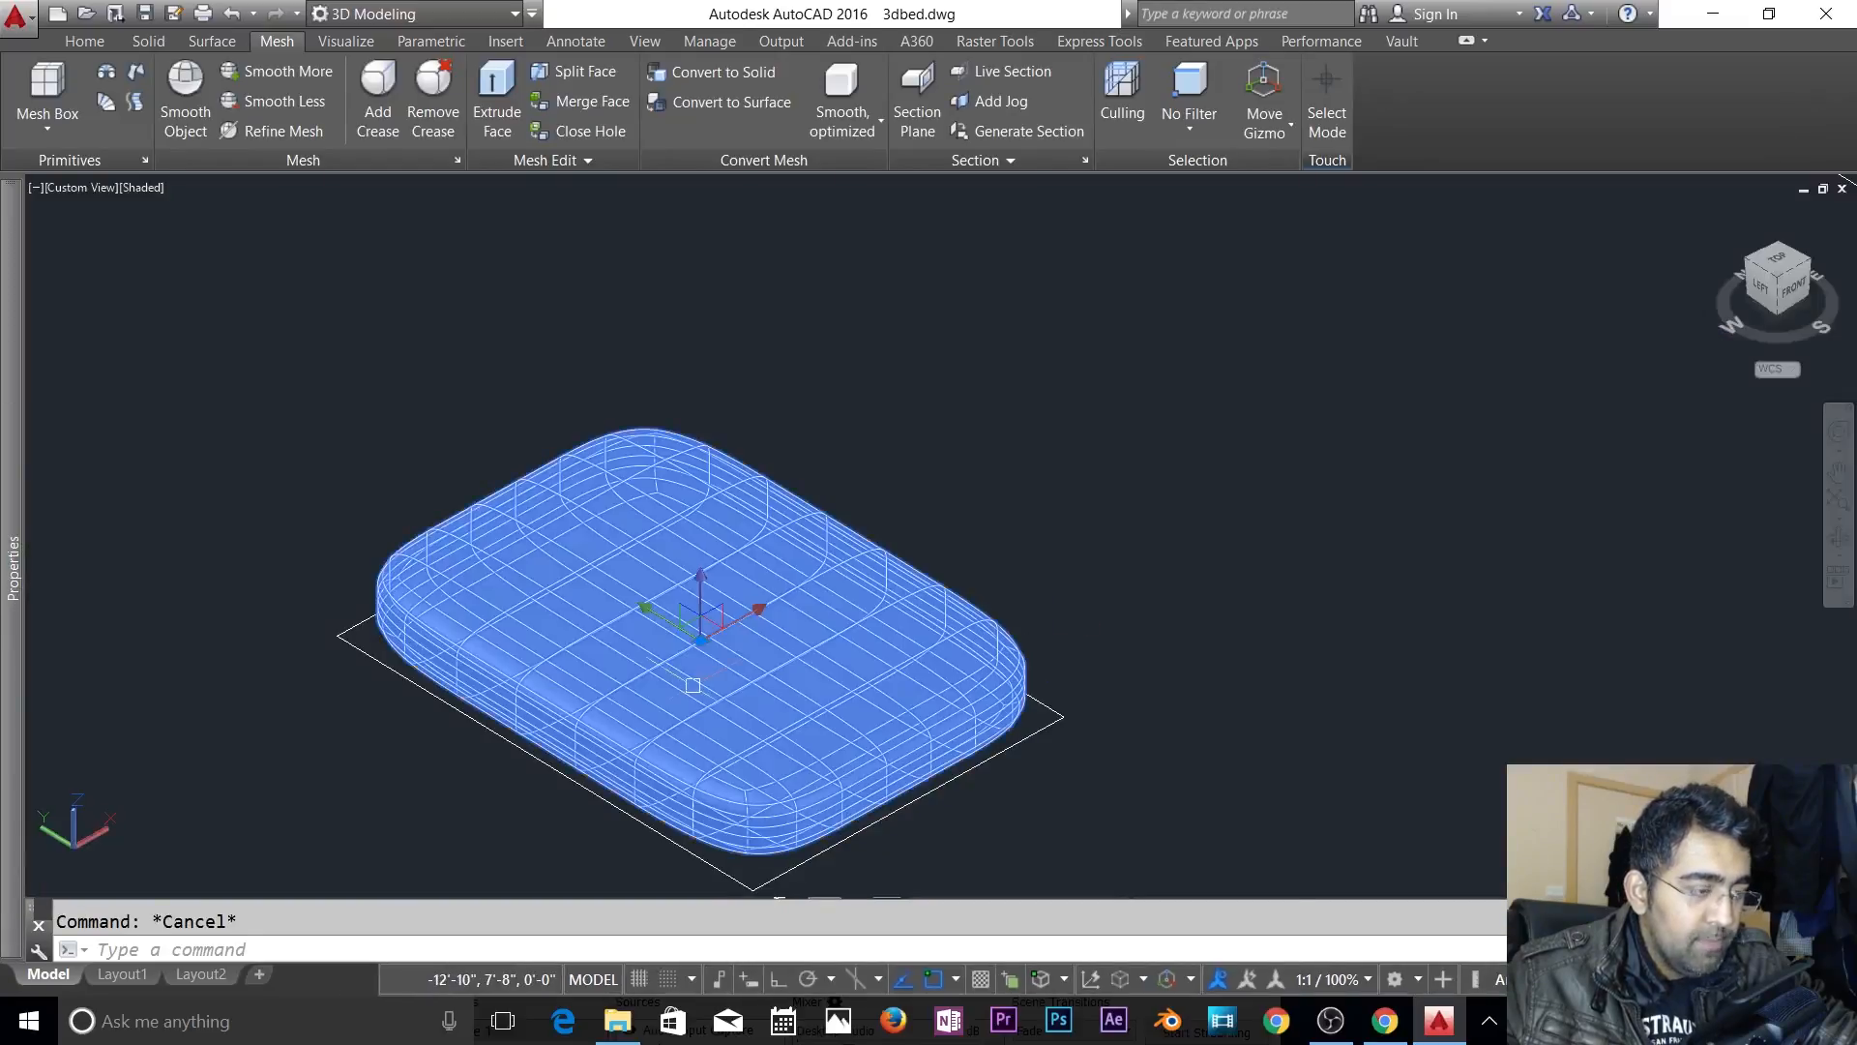
{"action": "left_click", "coordinate": [224, 43]}
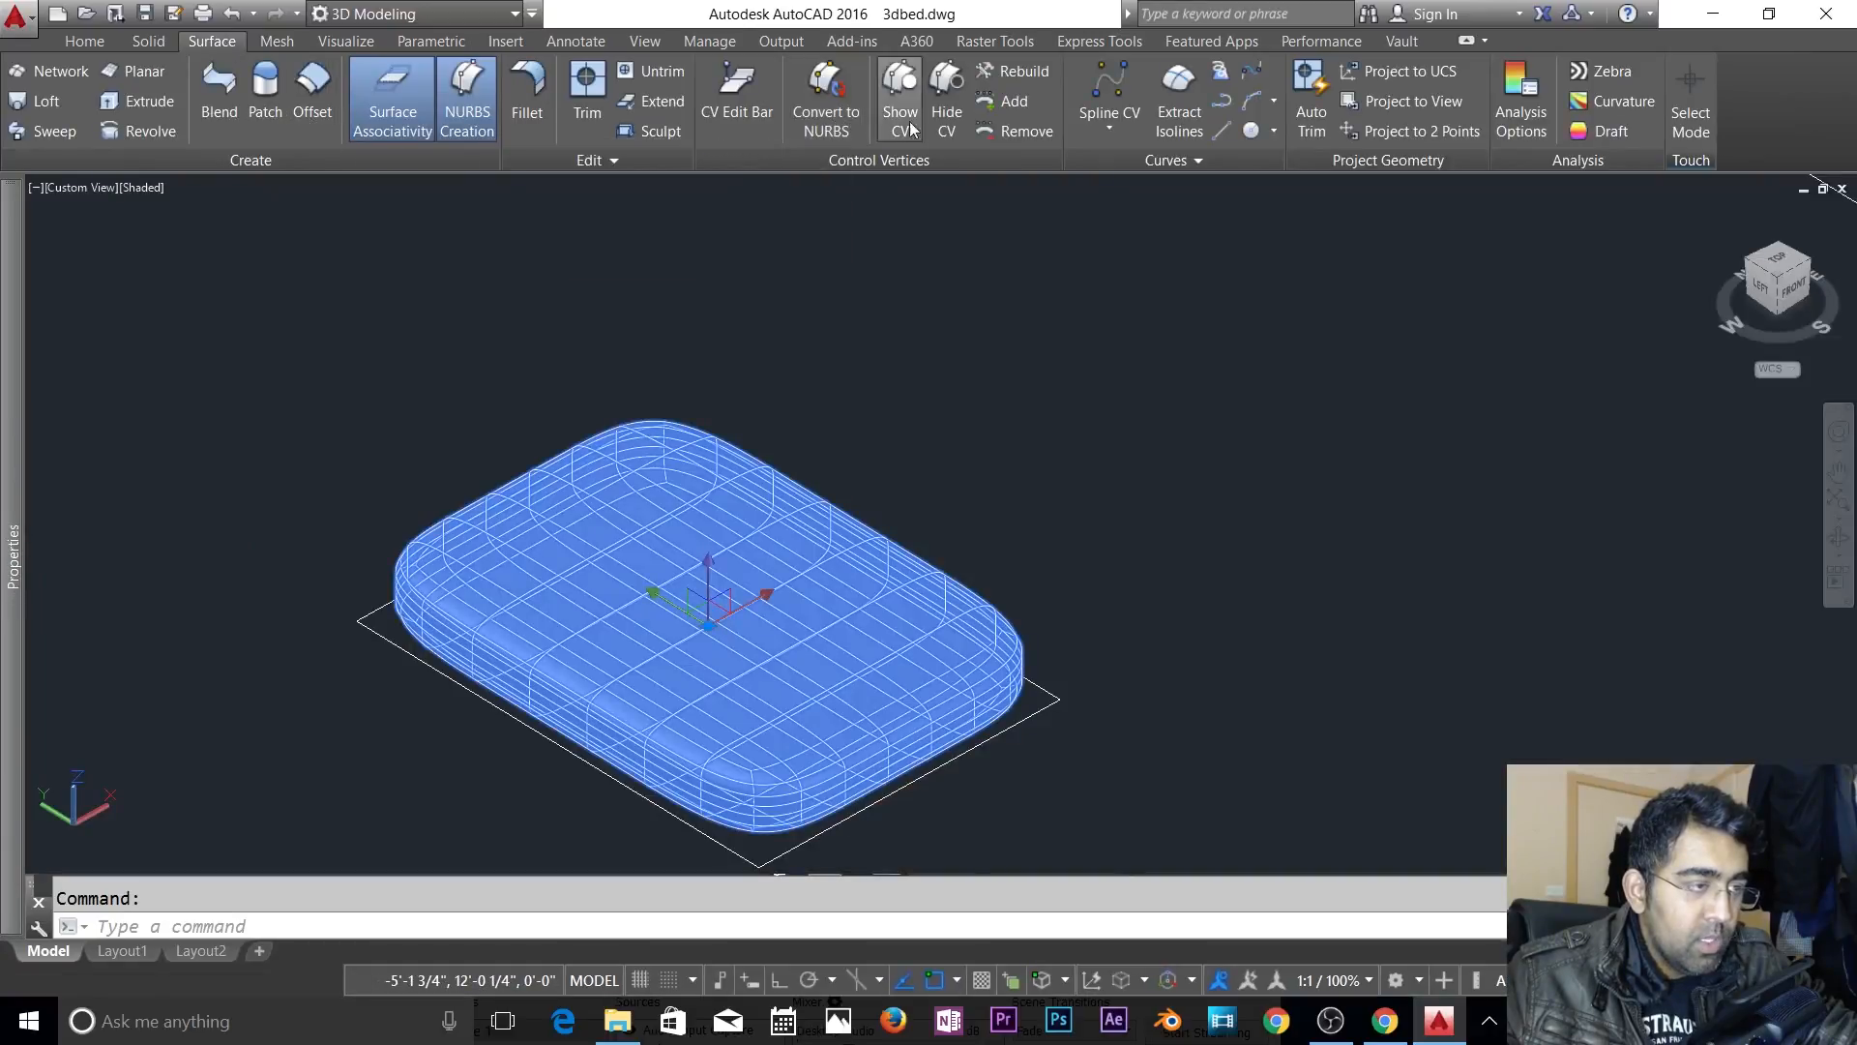
{"action": "left_click", "coordinate": [907, 121]}
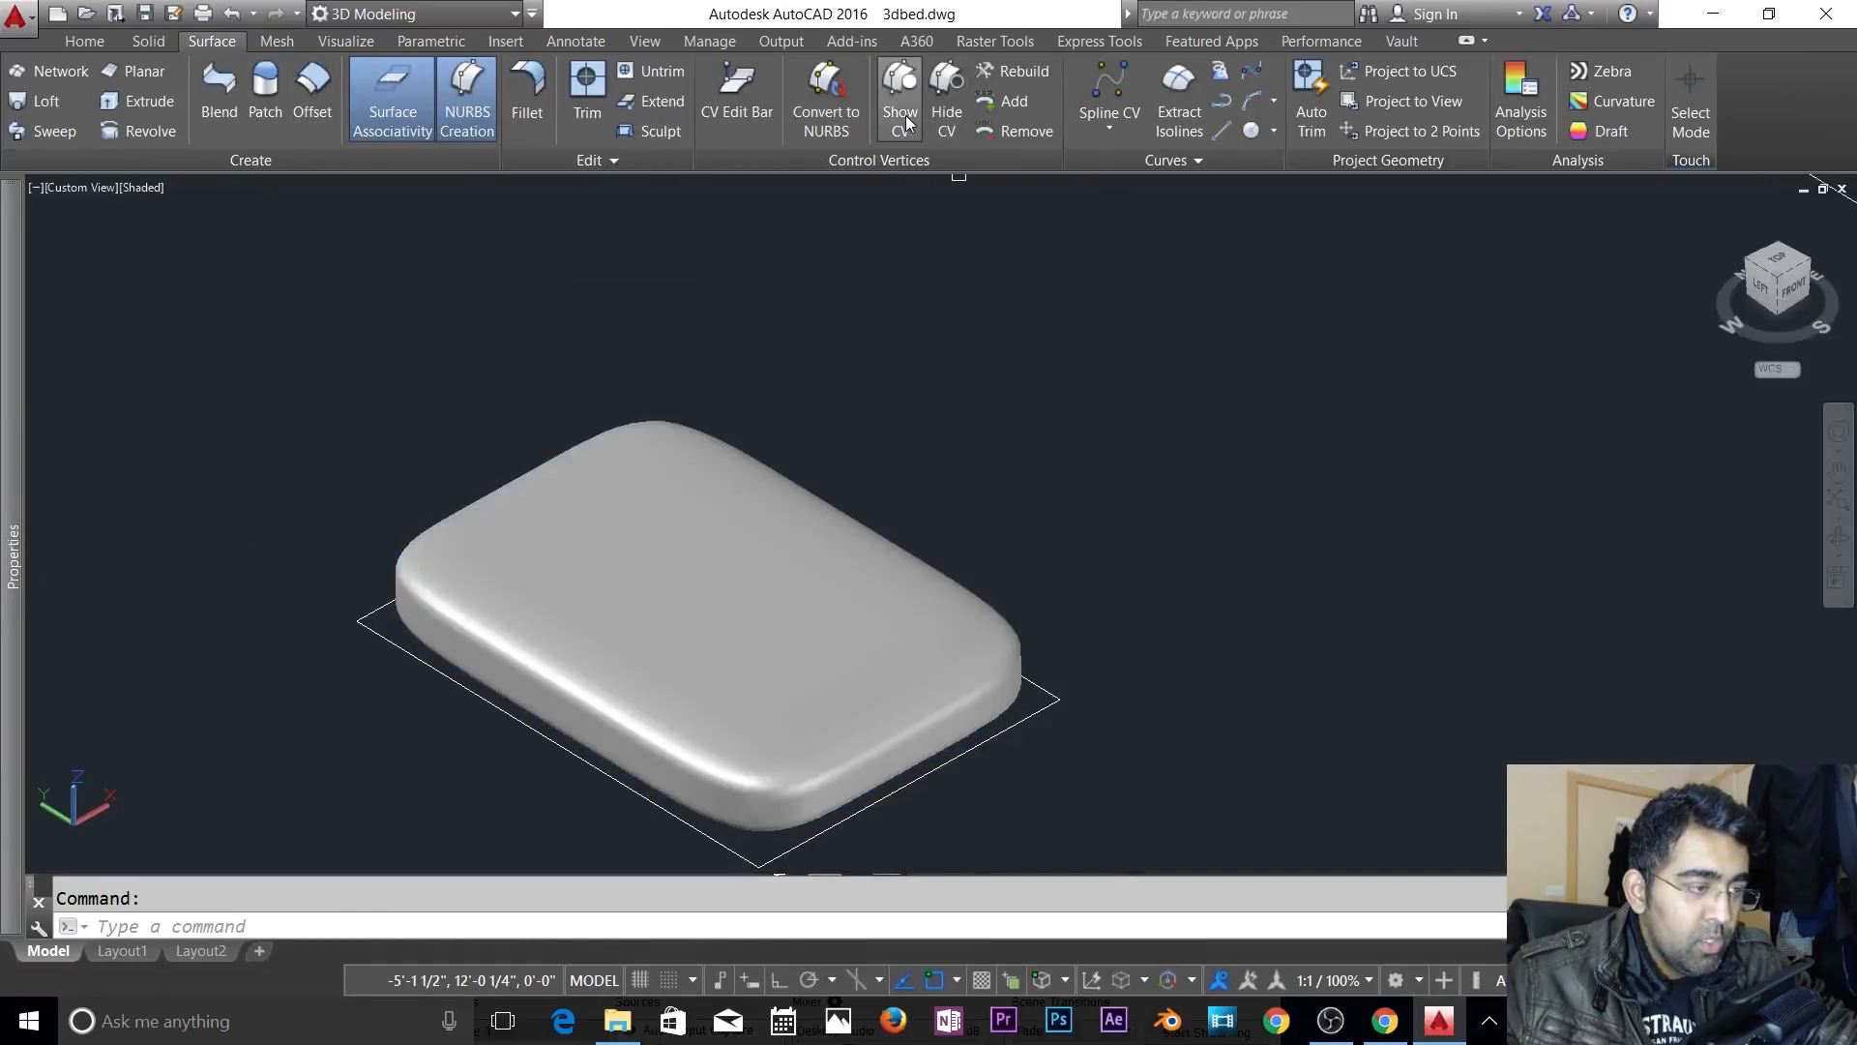
{"action": "left_click", "coordinate": [699, 631]}
{"action": "key", "text": "Return"}
{"action": "left_click", "coordinate": [725, 628]}
{"action": "key", "text": "Return"}
{"action": "key", "text": "Escape"}
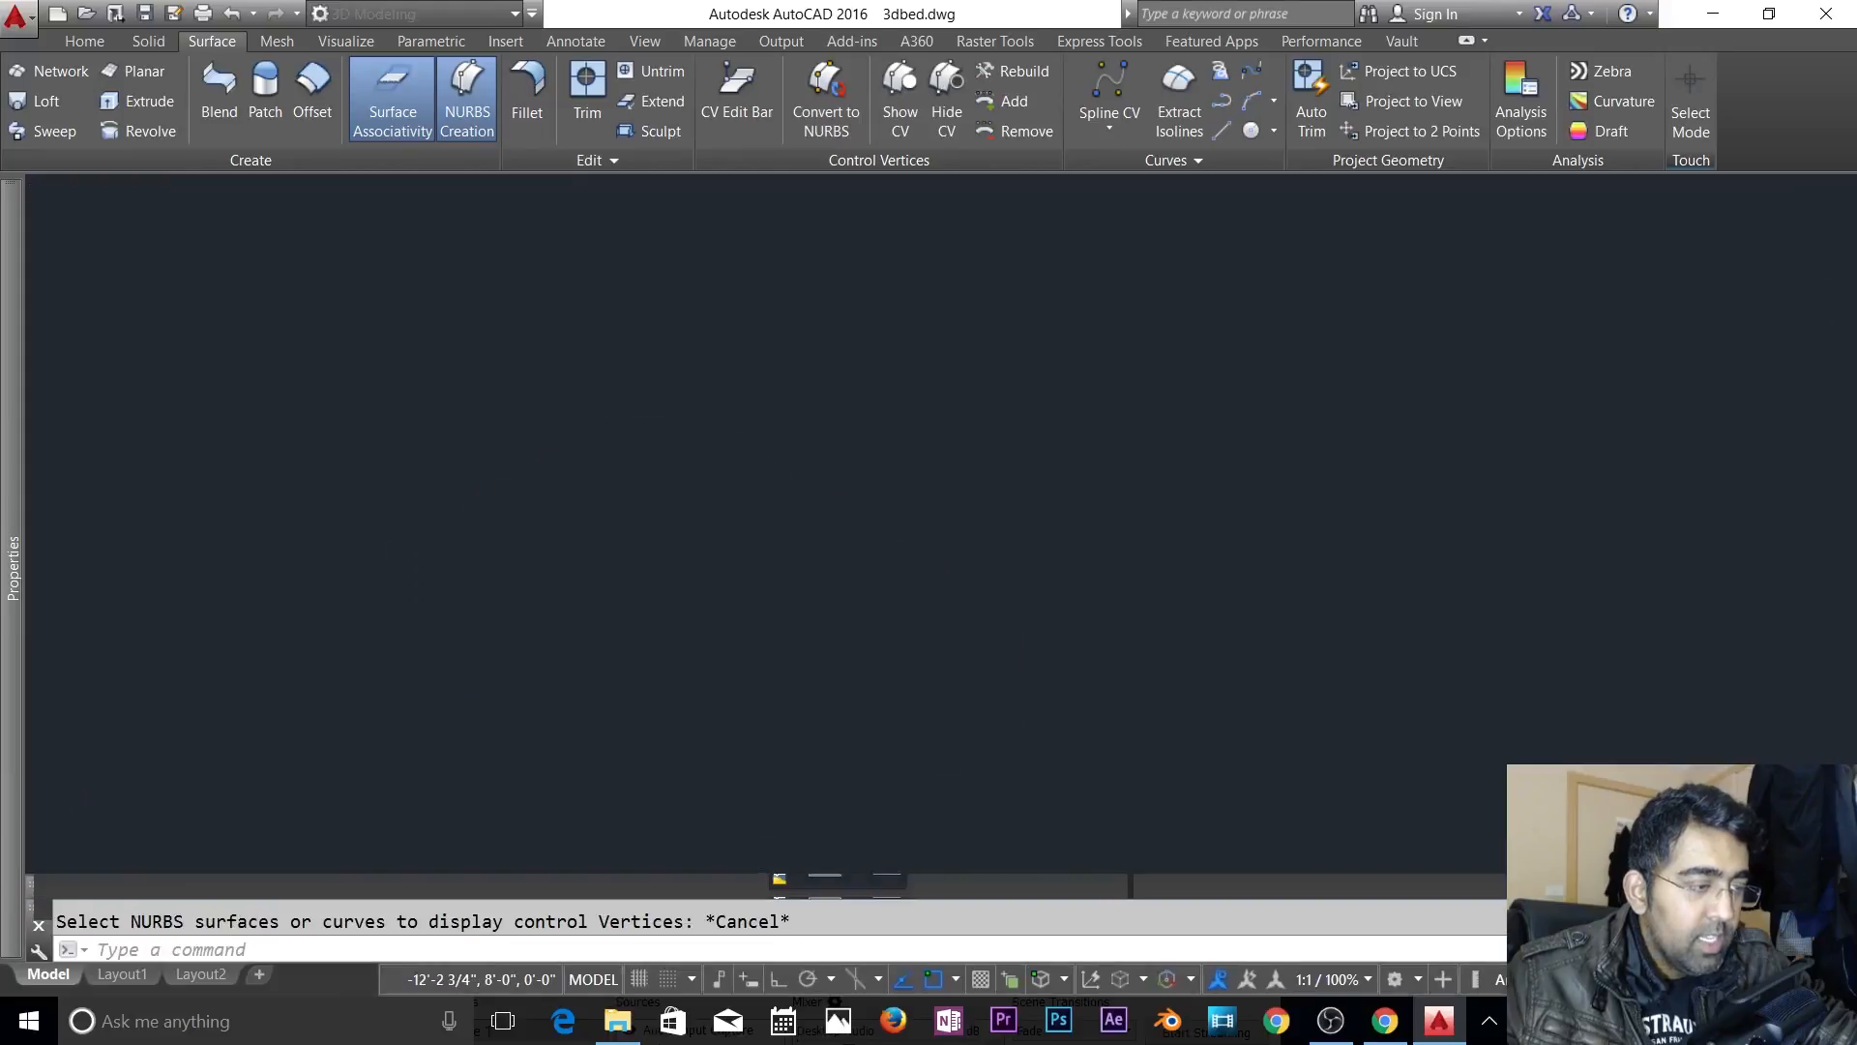
- Convert the mattress surface to NURBS and check its top face by selecting it
{"action": "left_click", "coordinate": [727, 622]}
{"action": "left_click", "coordinate": [826, 108]}
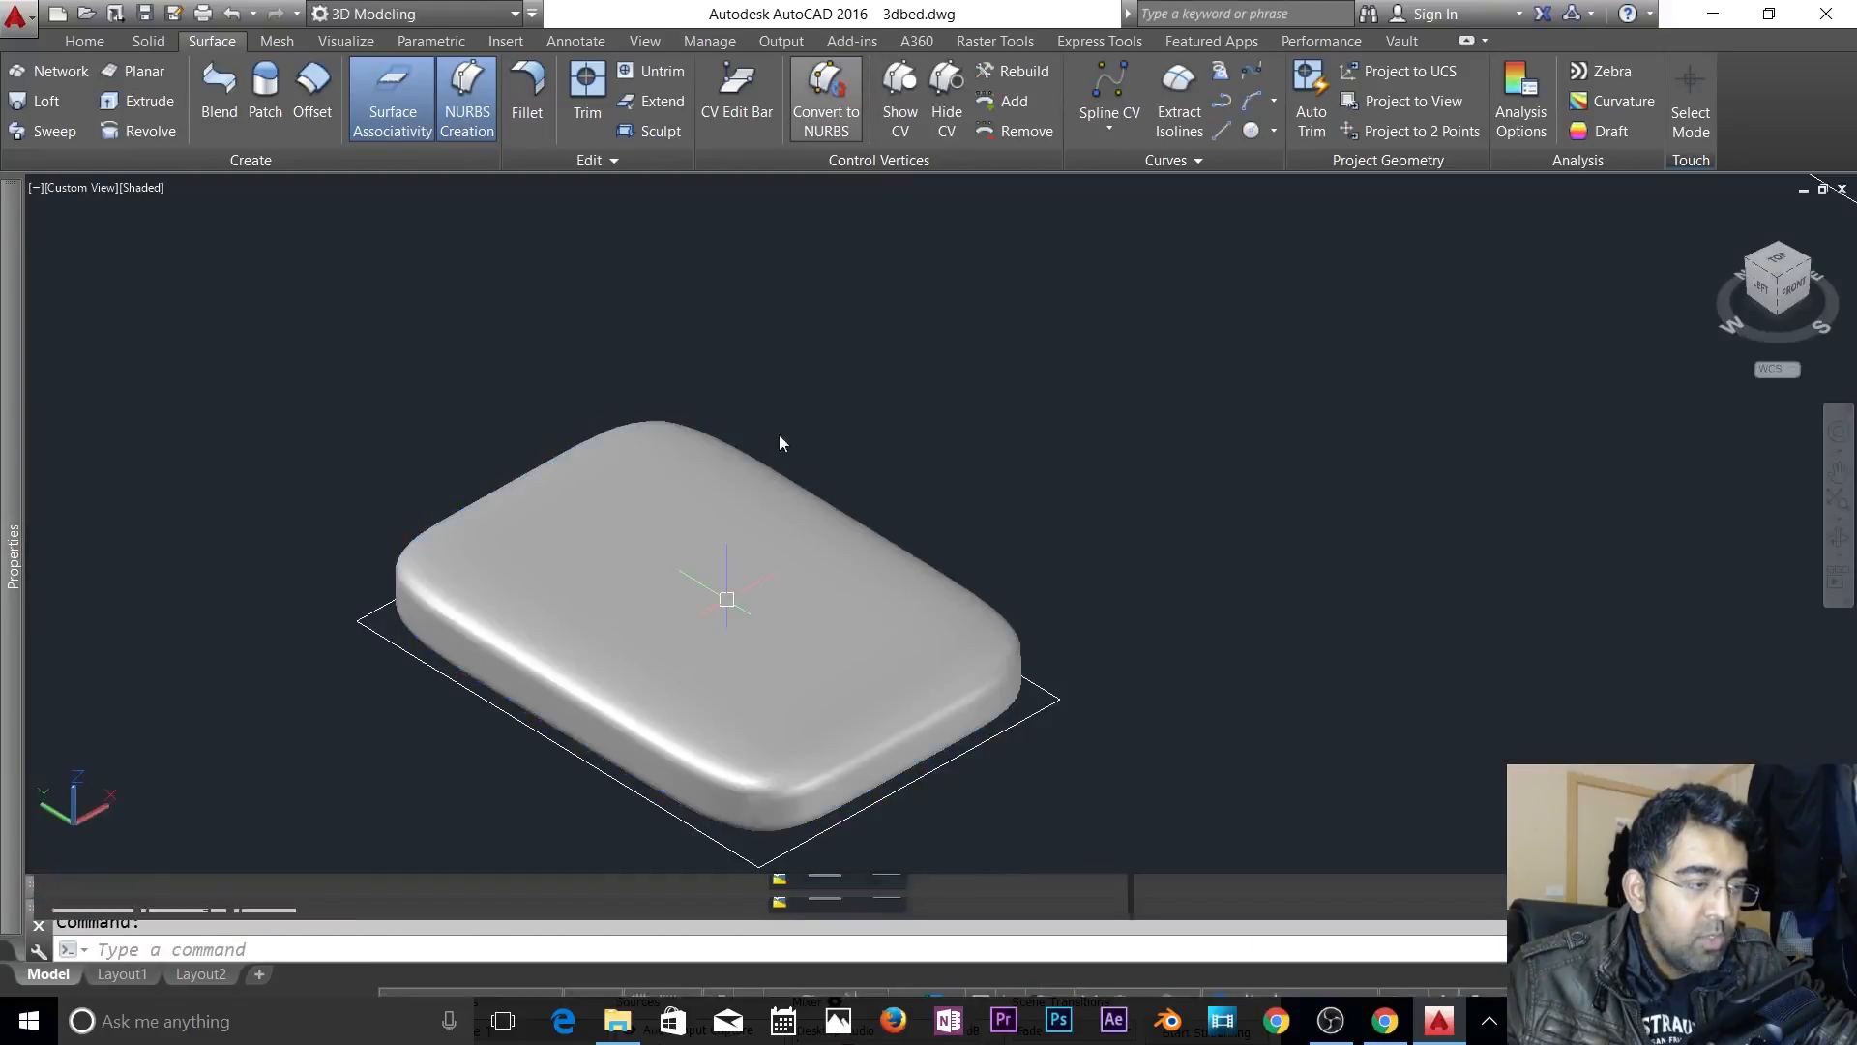
{"action": "left_click", "coordinate": [726, 577]}
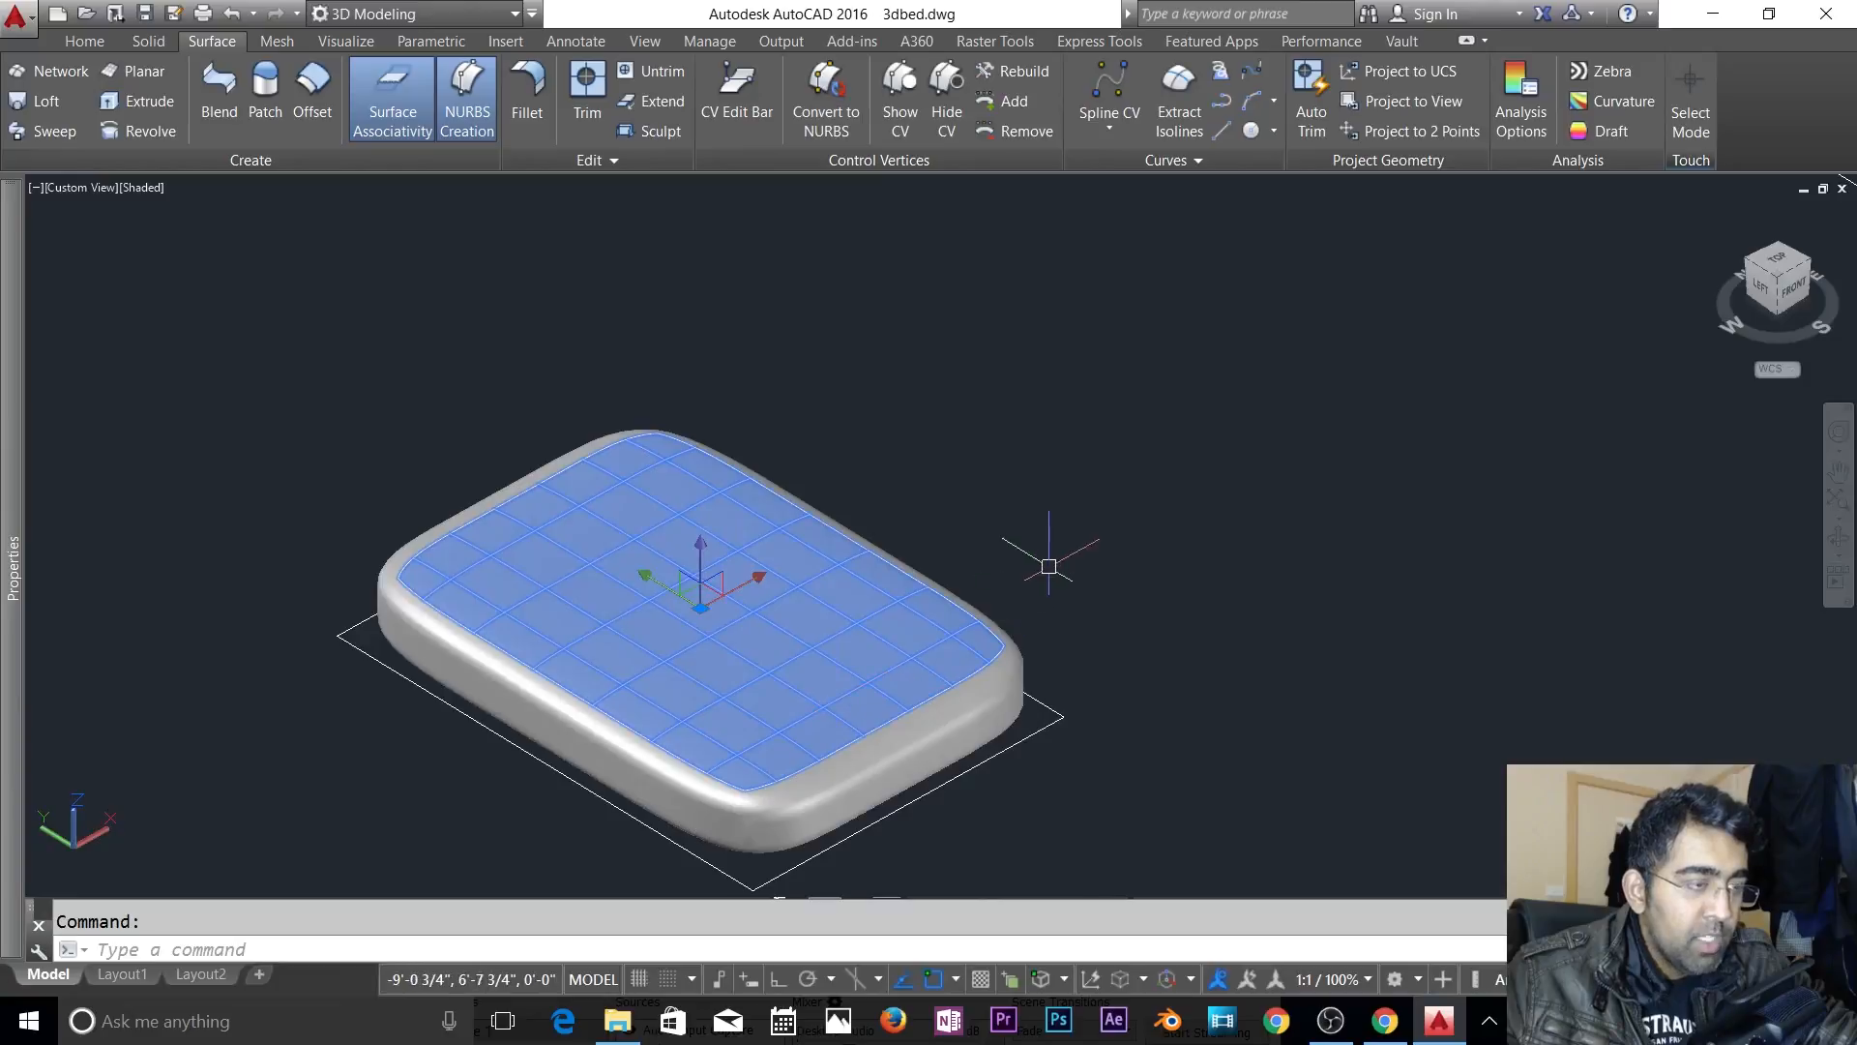
{"action": "middle_click_drag", "start_coordinate": [1087, 622], "coordinate": [1162, 605], "text": "shift"}
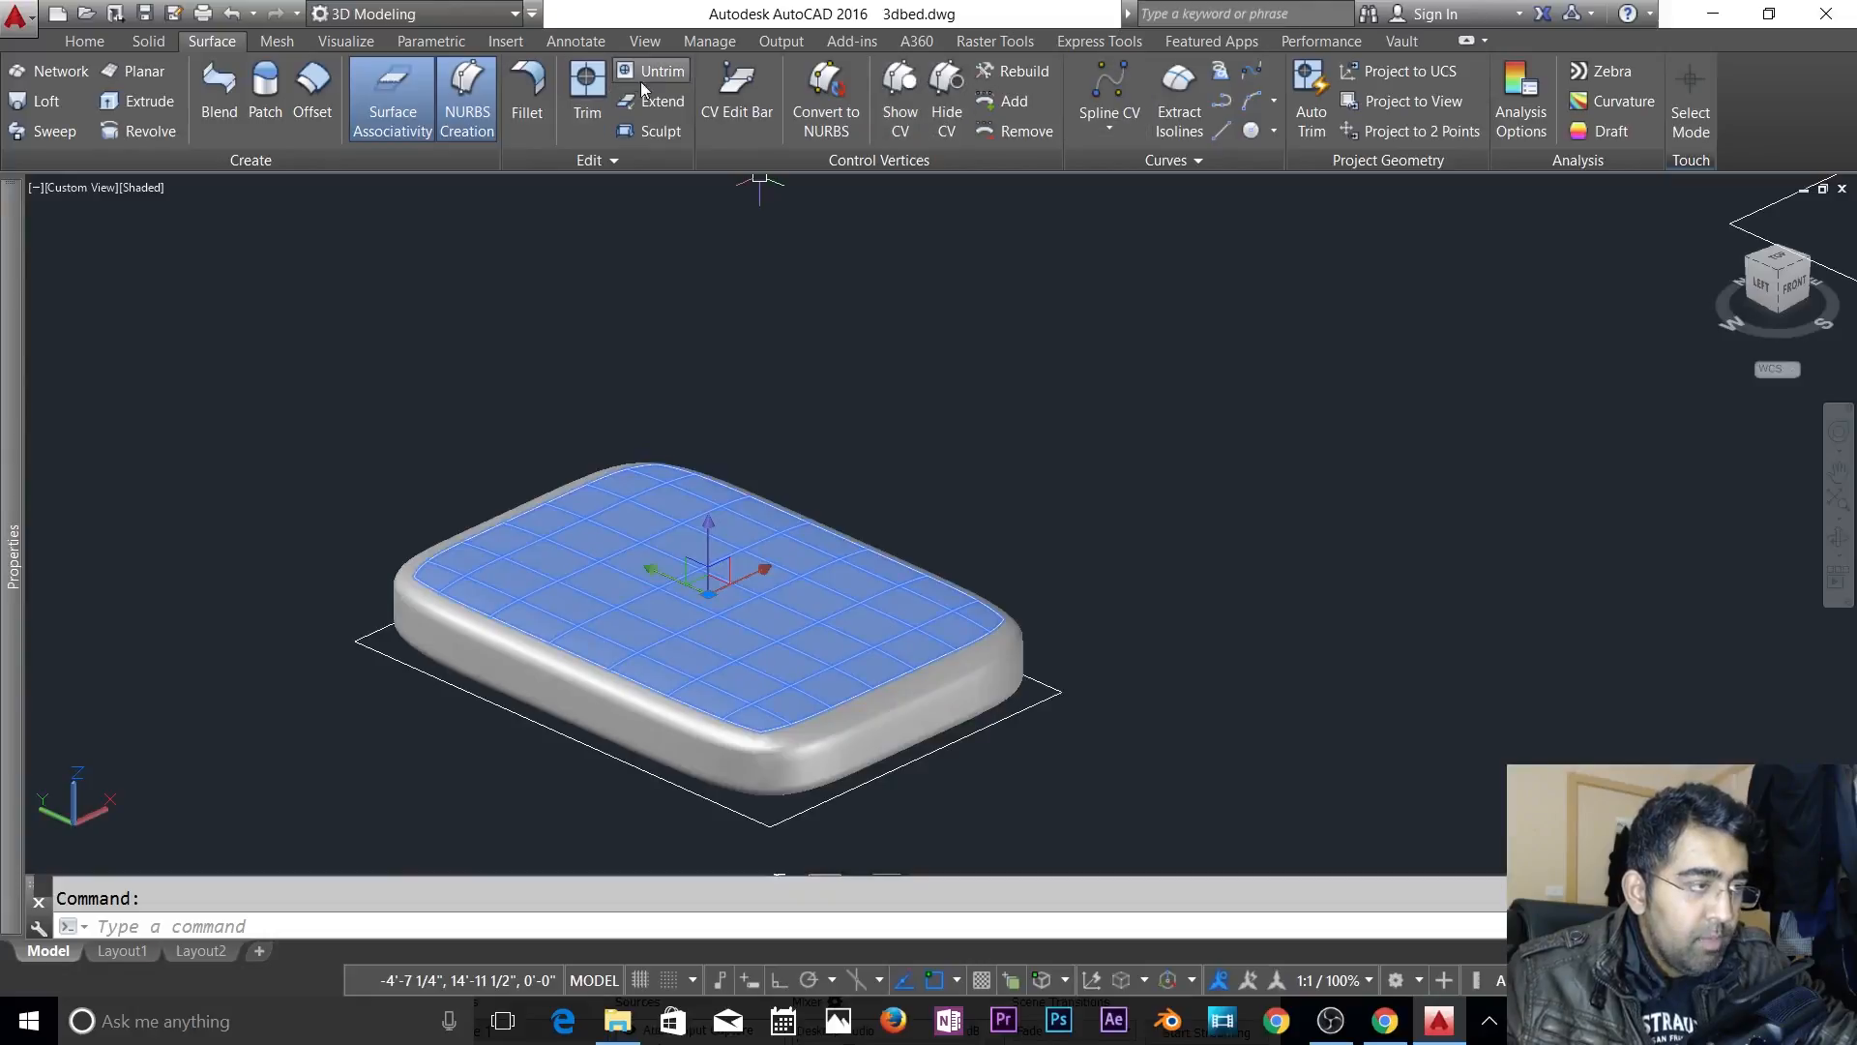
- Display the model in the Conceptual visual style and check the mattress's top NURBS surface by selecting it
{"action": "left_click", "coordinate": [144, 42]}
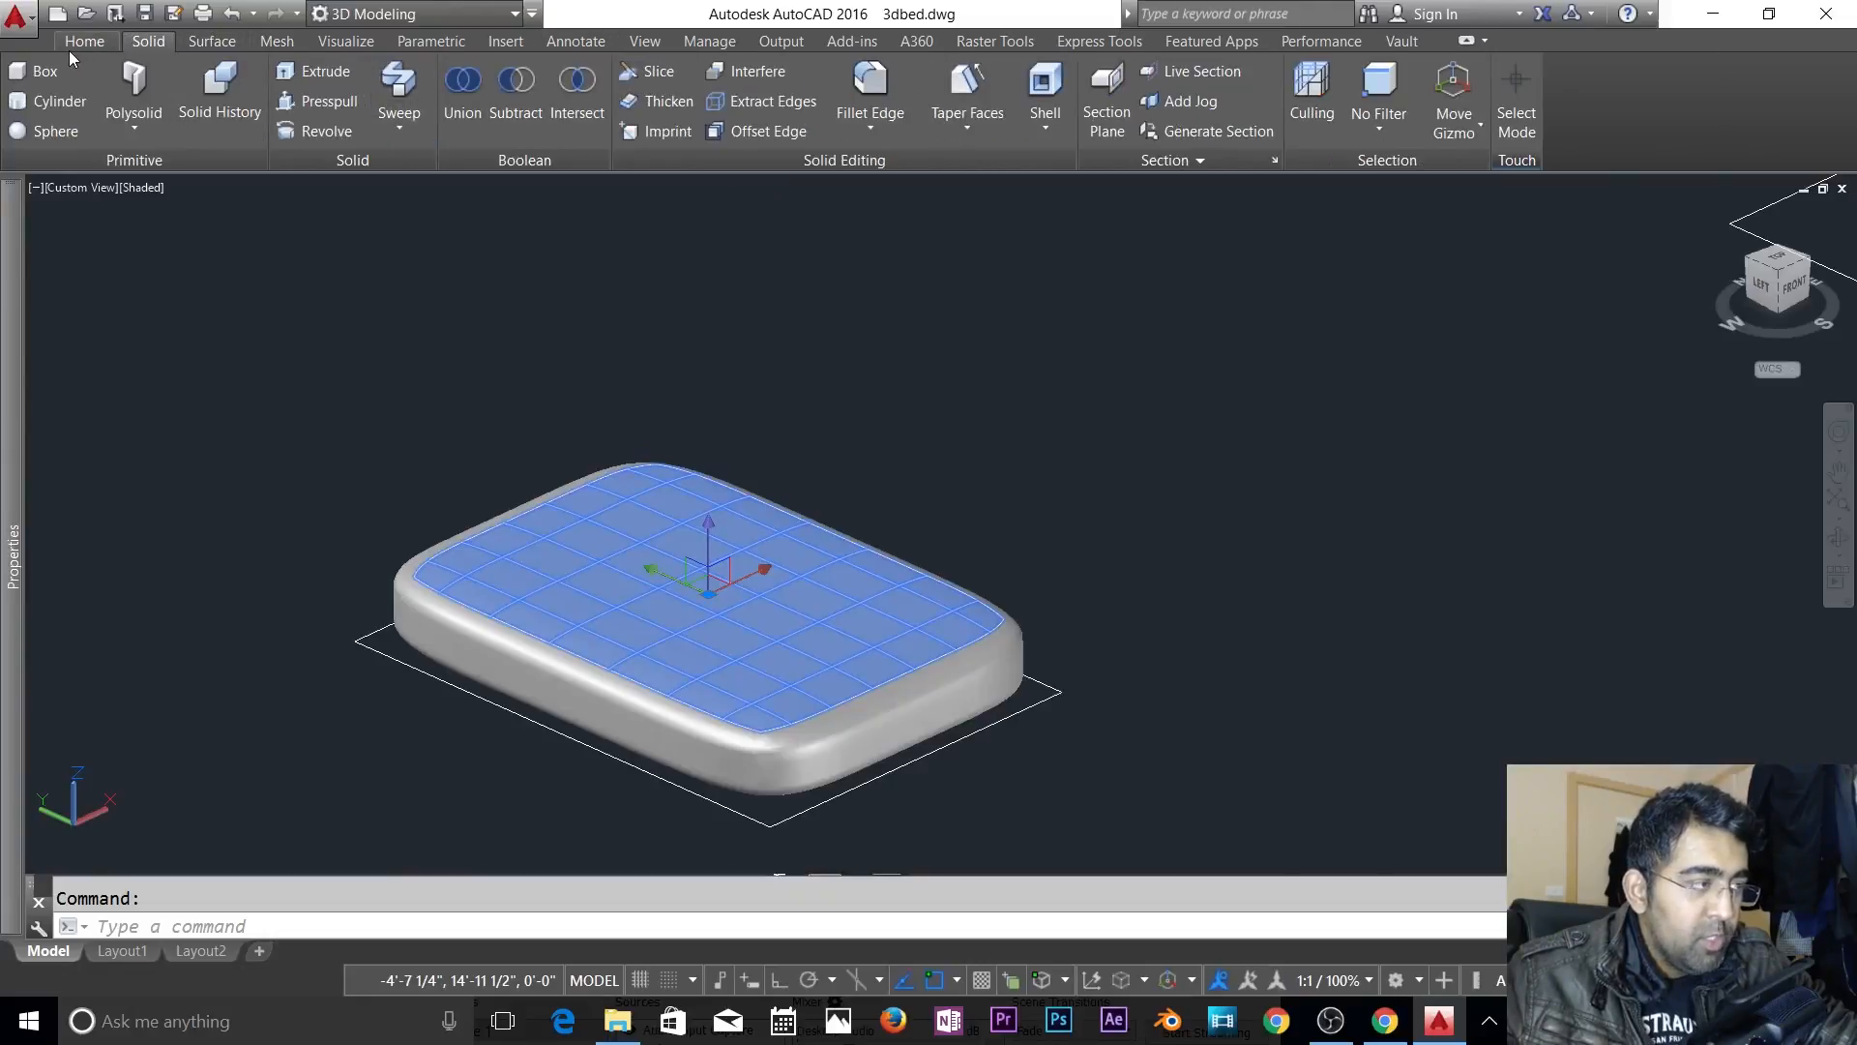
{"action": "left_click", "coordinate": [1014, 77]}
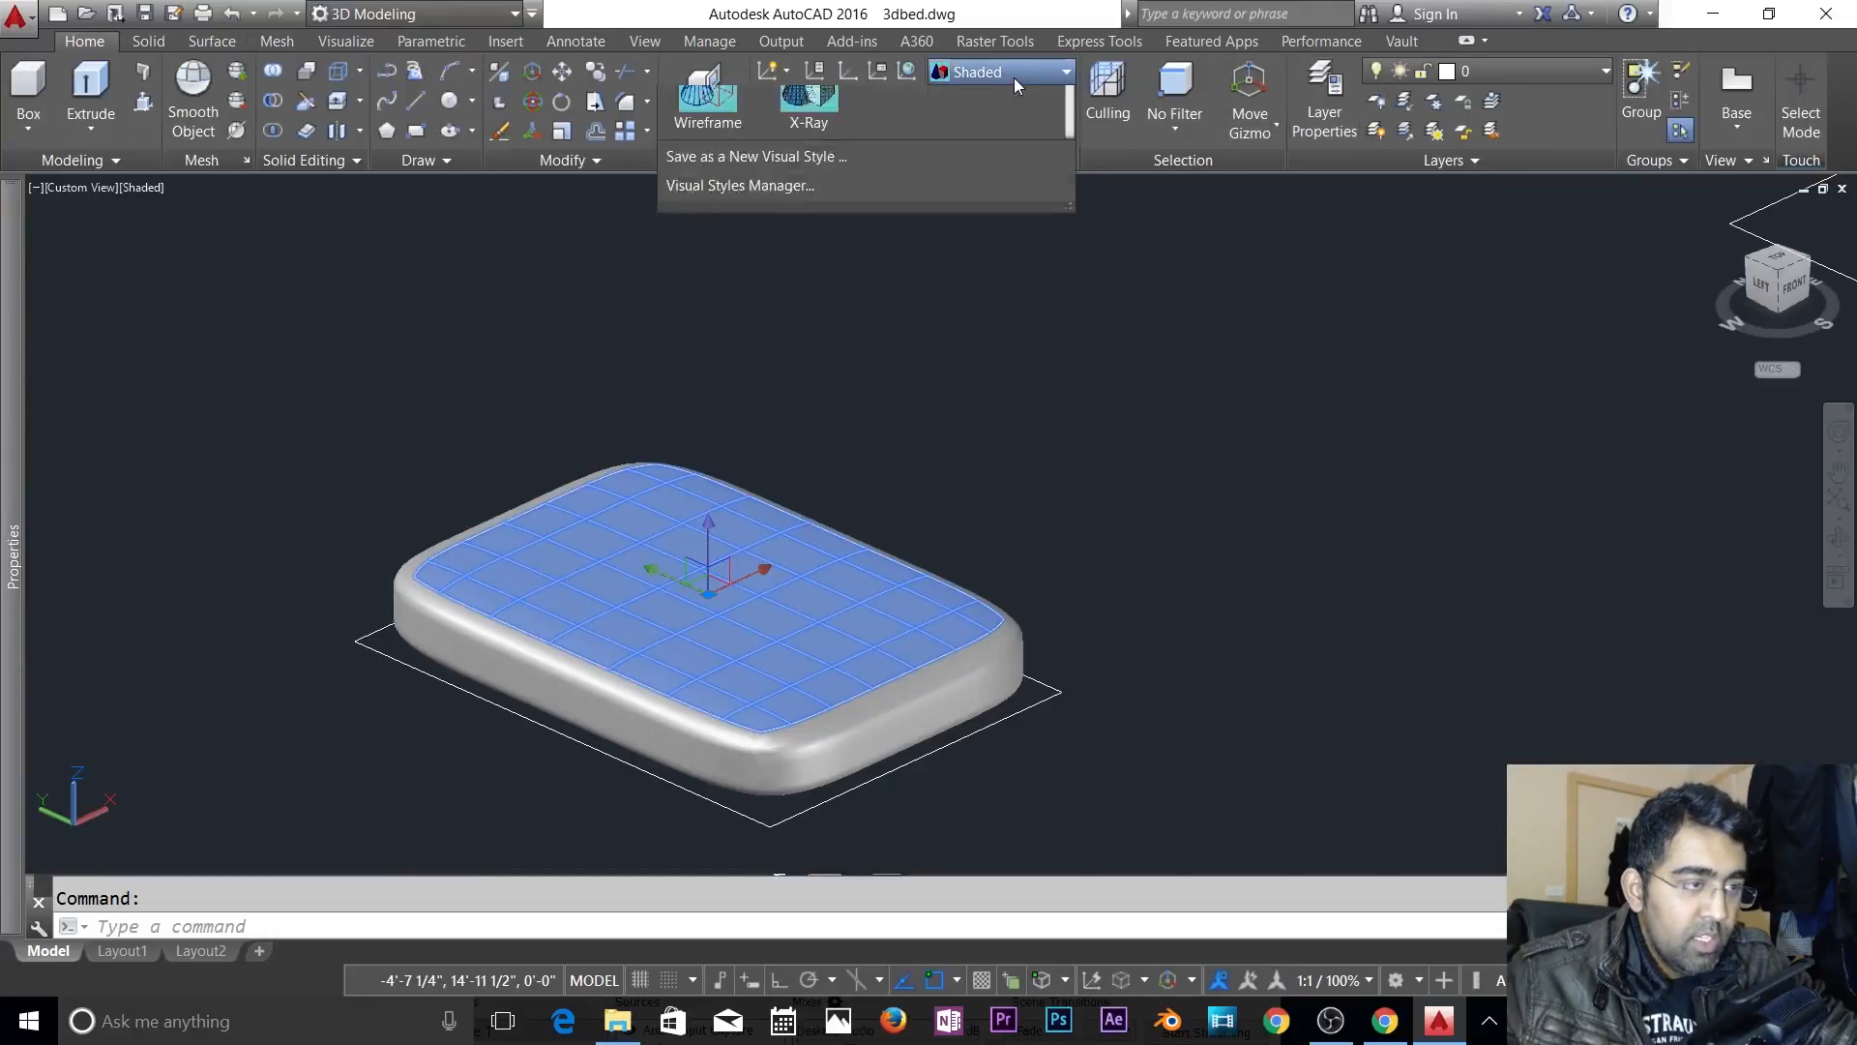
{"action": "left_click", "coordinate": [1020, 77]}
{"action": "left_click", "coordinate": [1008, 80]}
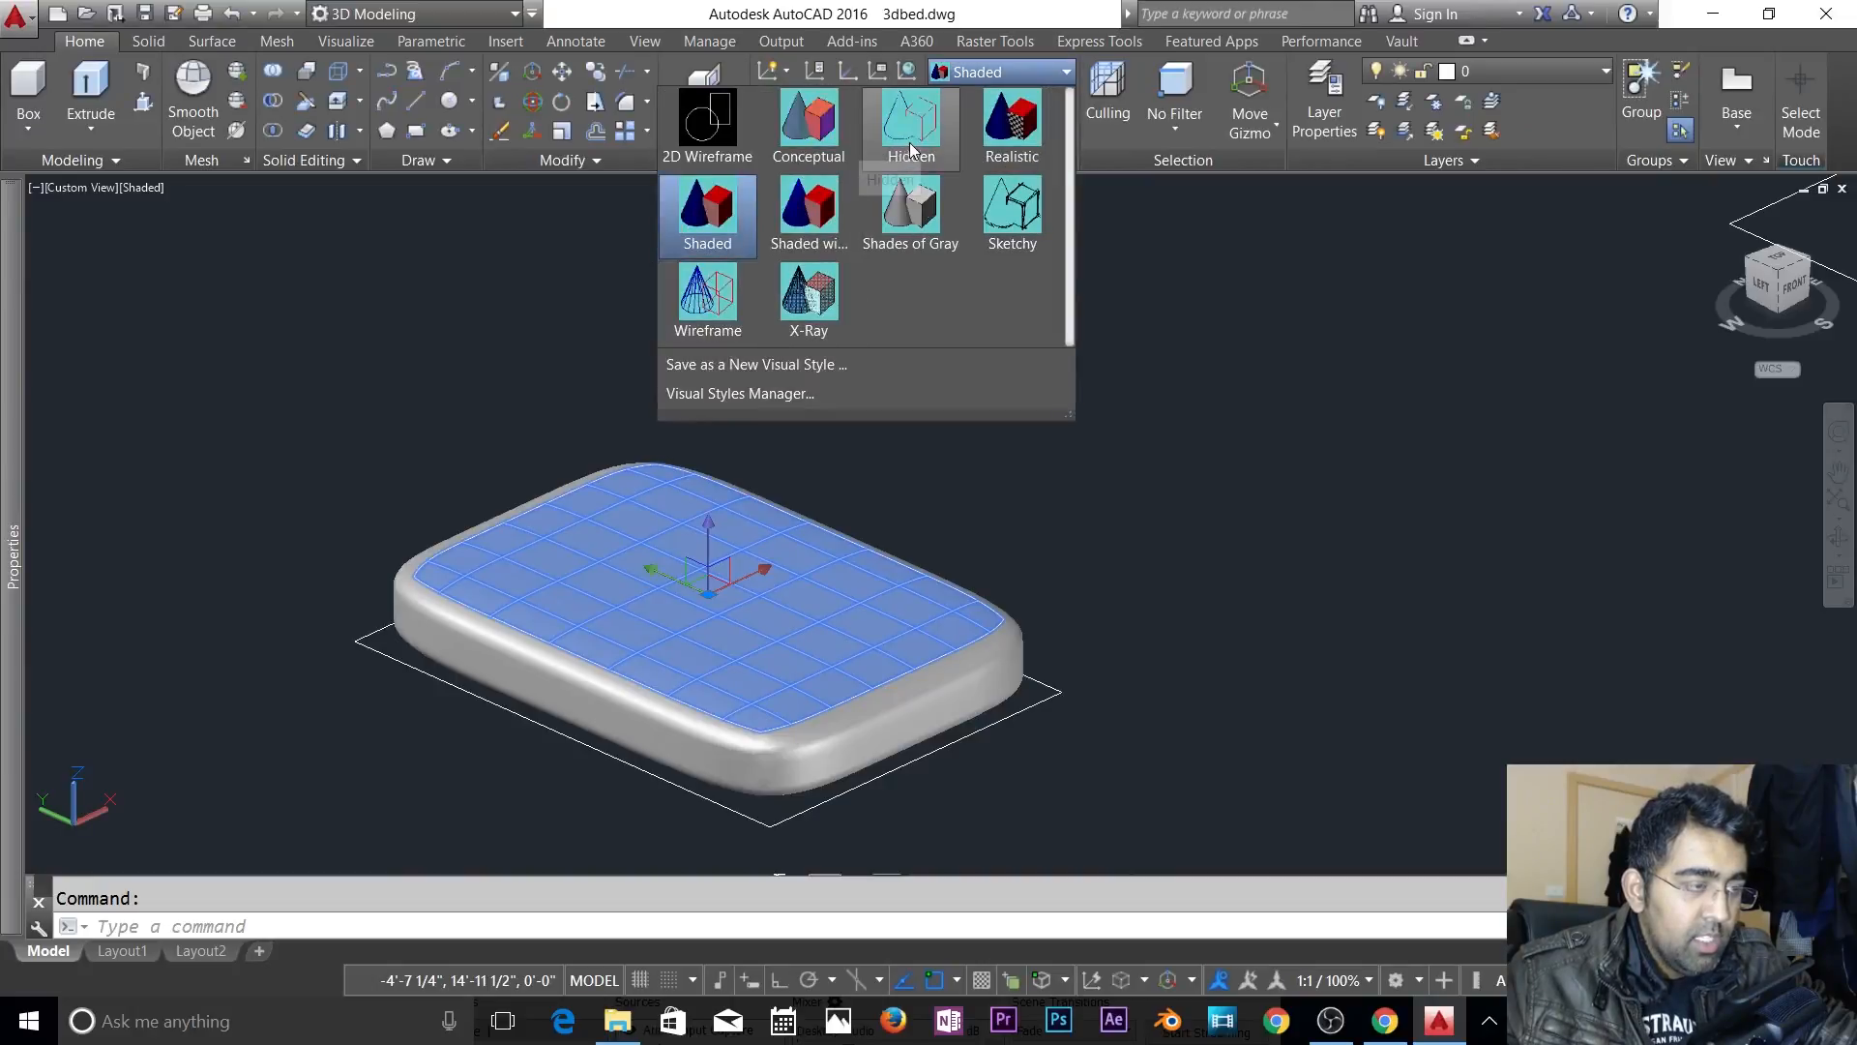
{"action": "left_click", "coordinate": [824, 140]}
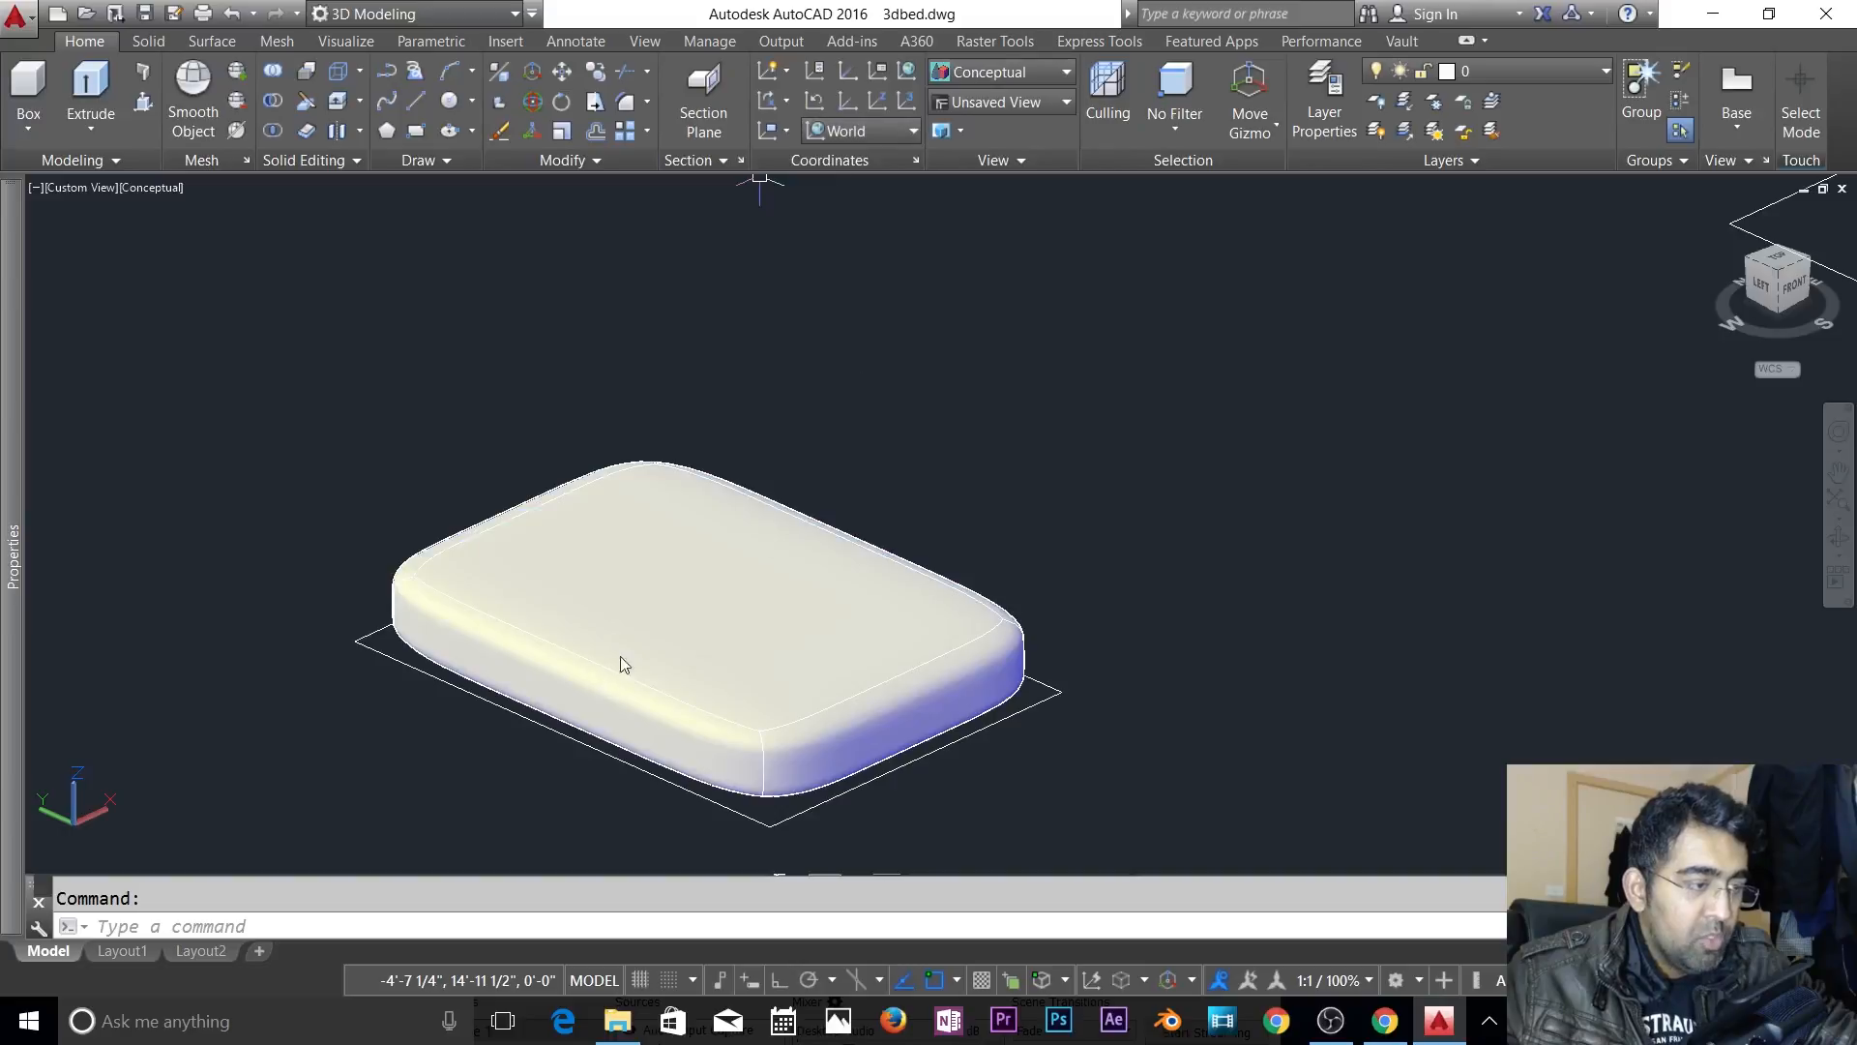
{"action": "left_click", "coordinate": [687, 622]}
{"action": "key", "text": "Escape"}
{"action": "left_click", "coordinate": [739, 642]}
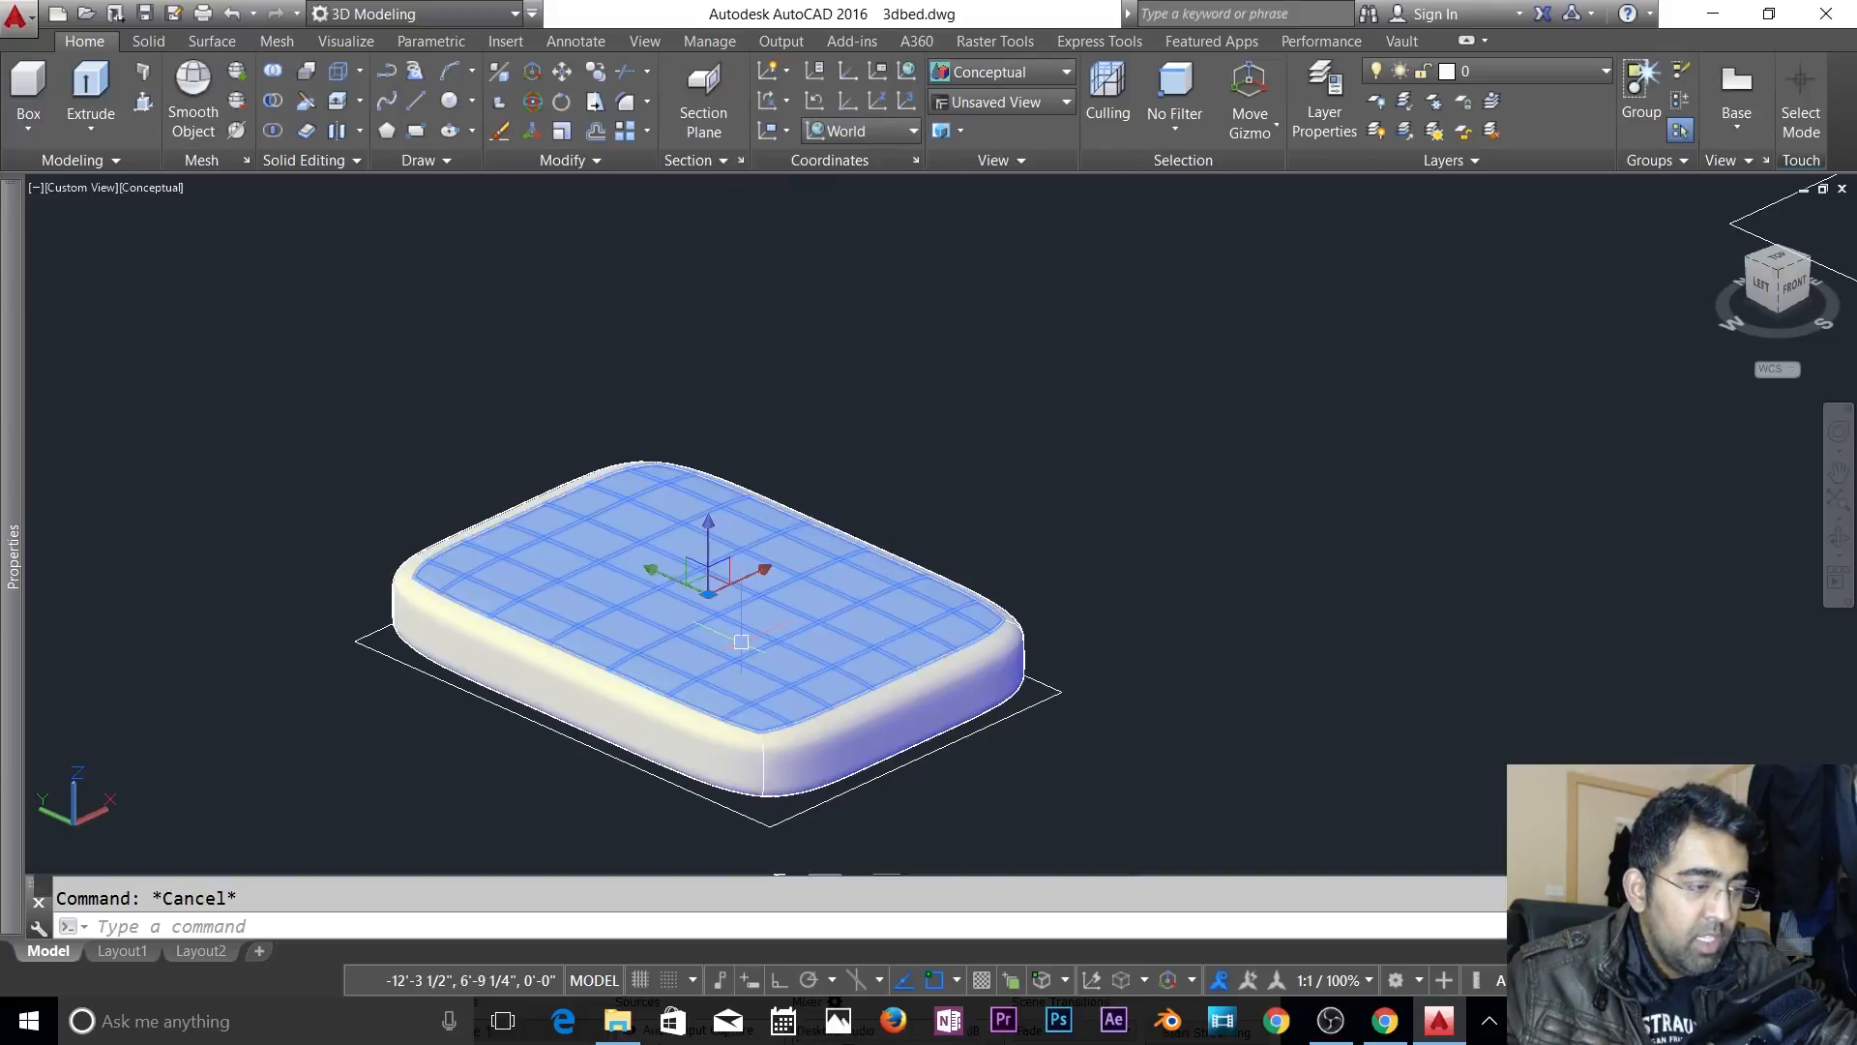
{"action": "scroll", "coordinate": [723, 670], "scroll_direction": "up", "scroll_amount": 2}
{"action": "middle_click_drag", "start_coordinate": [850, 545], "coordinate": [1056, 514]}
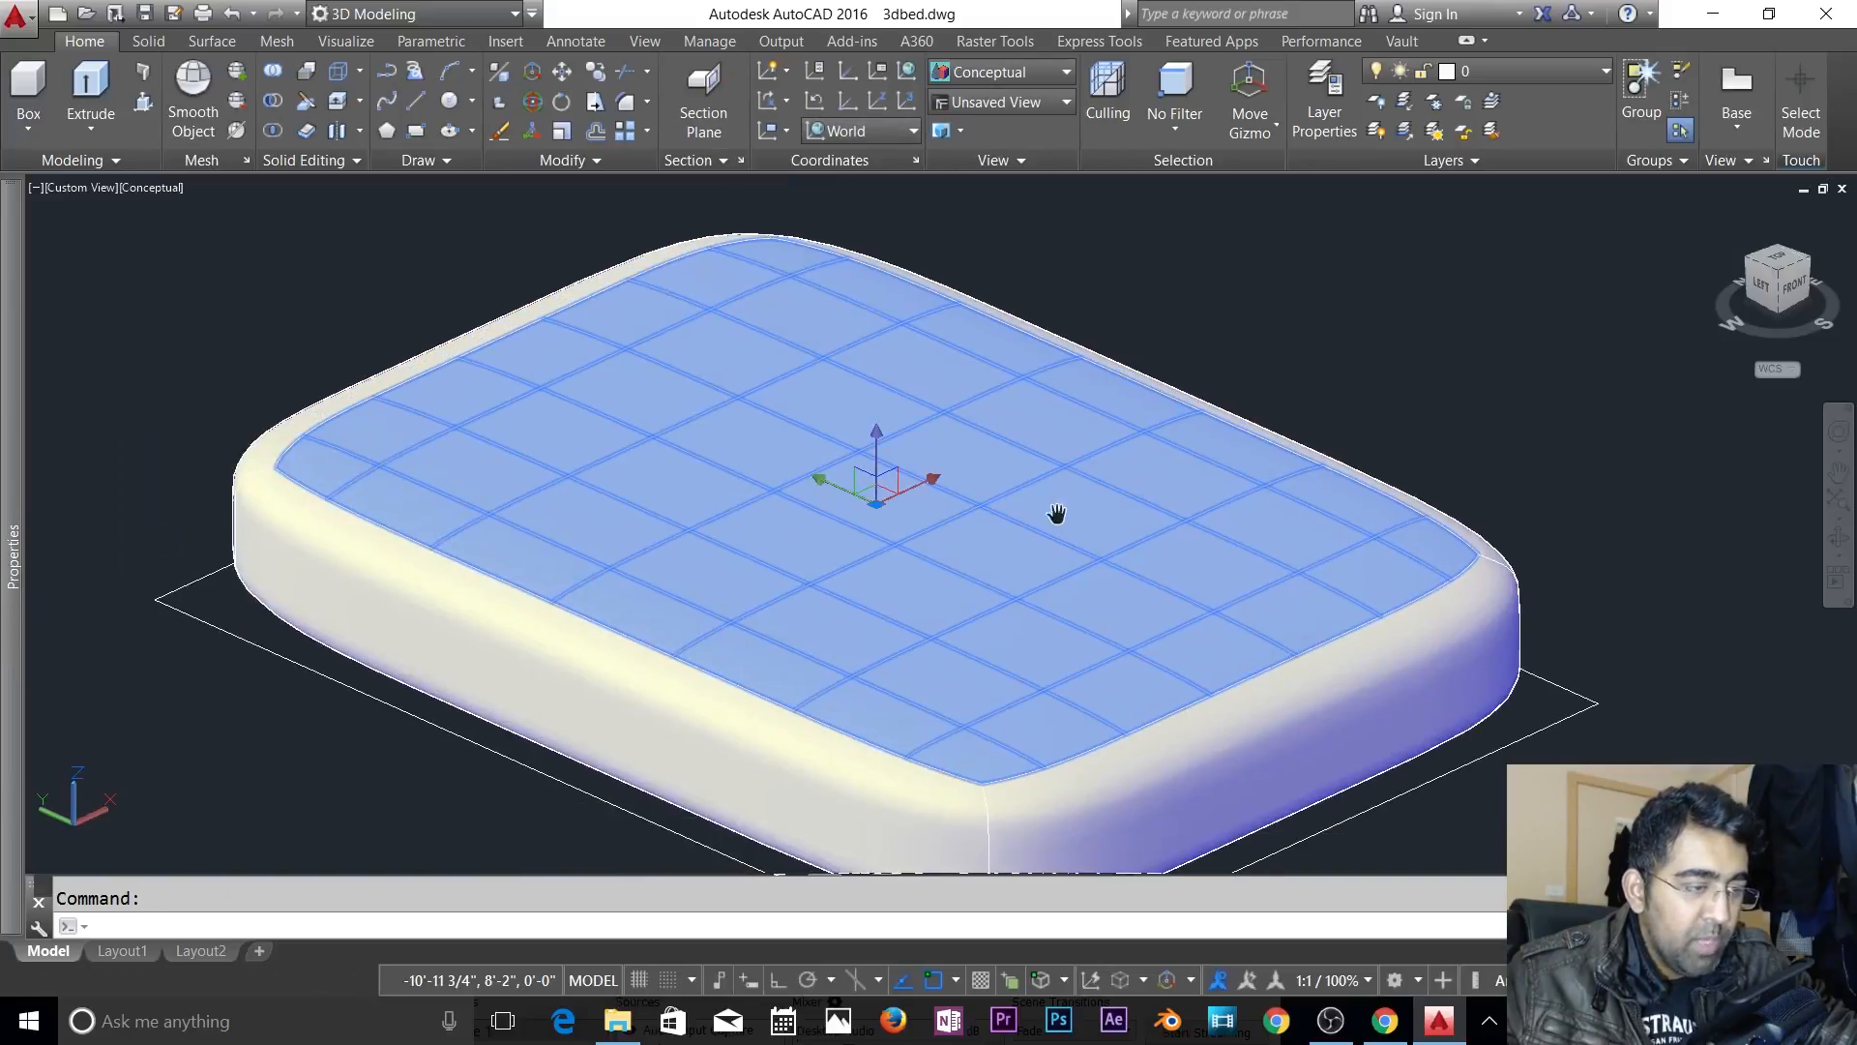
{"action": "key", "text": "Escape"}
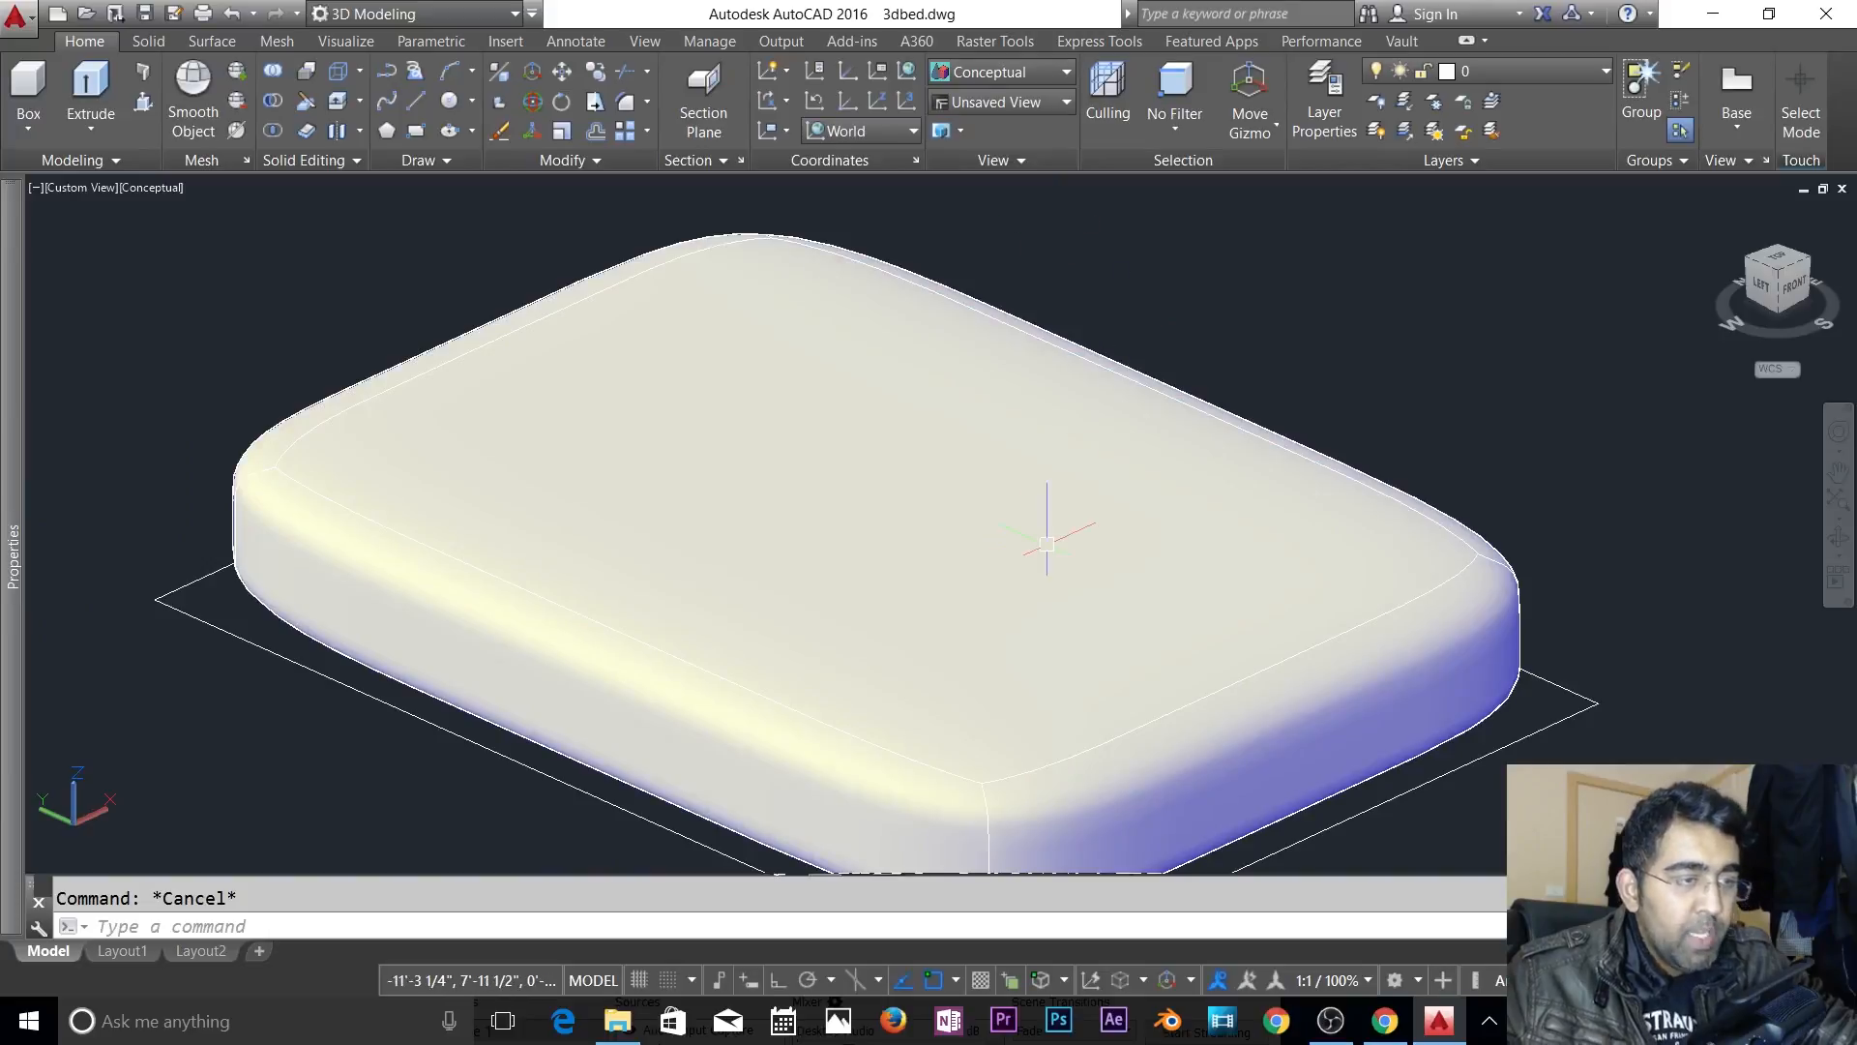
- Show the control vertices of the mattress's top surface and move one of its inner vertices
{"action": "left_click", "coordinate": [227, 43]}
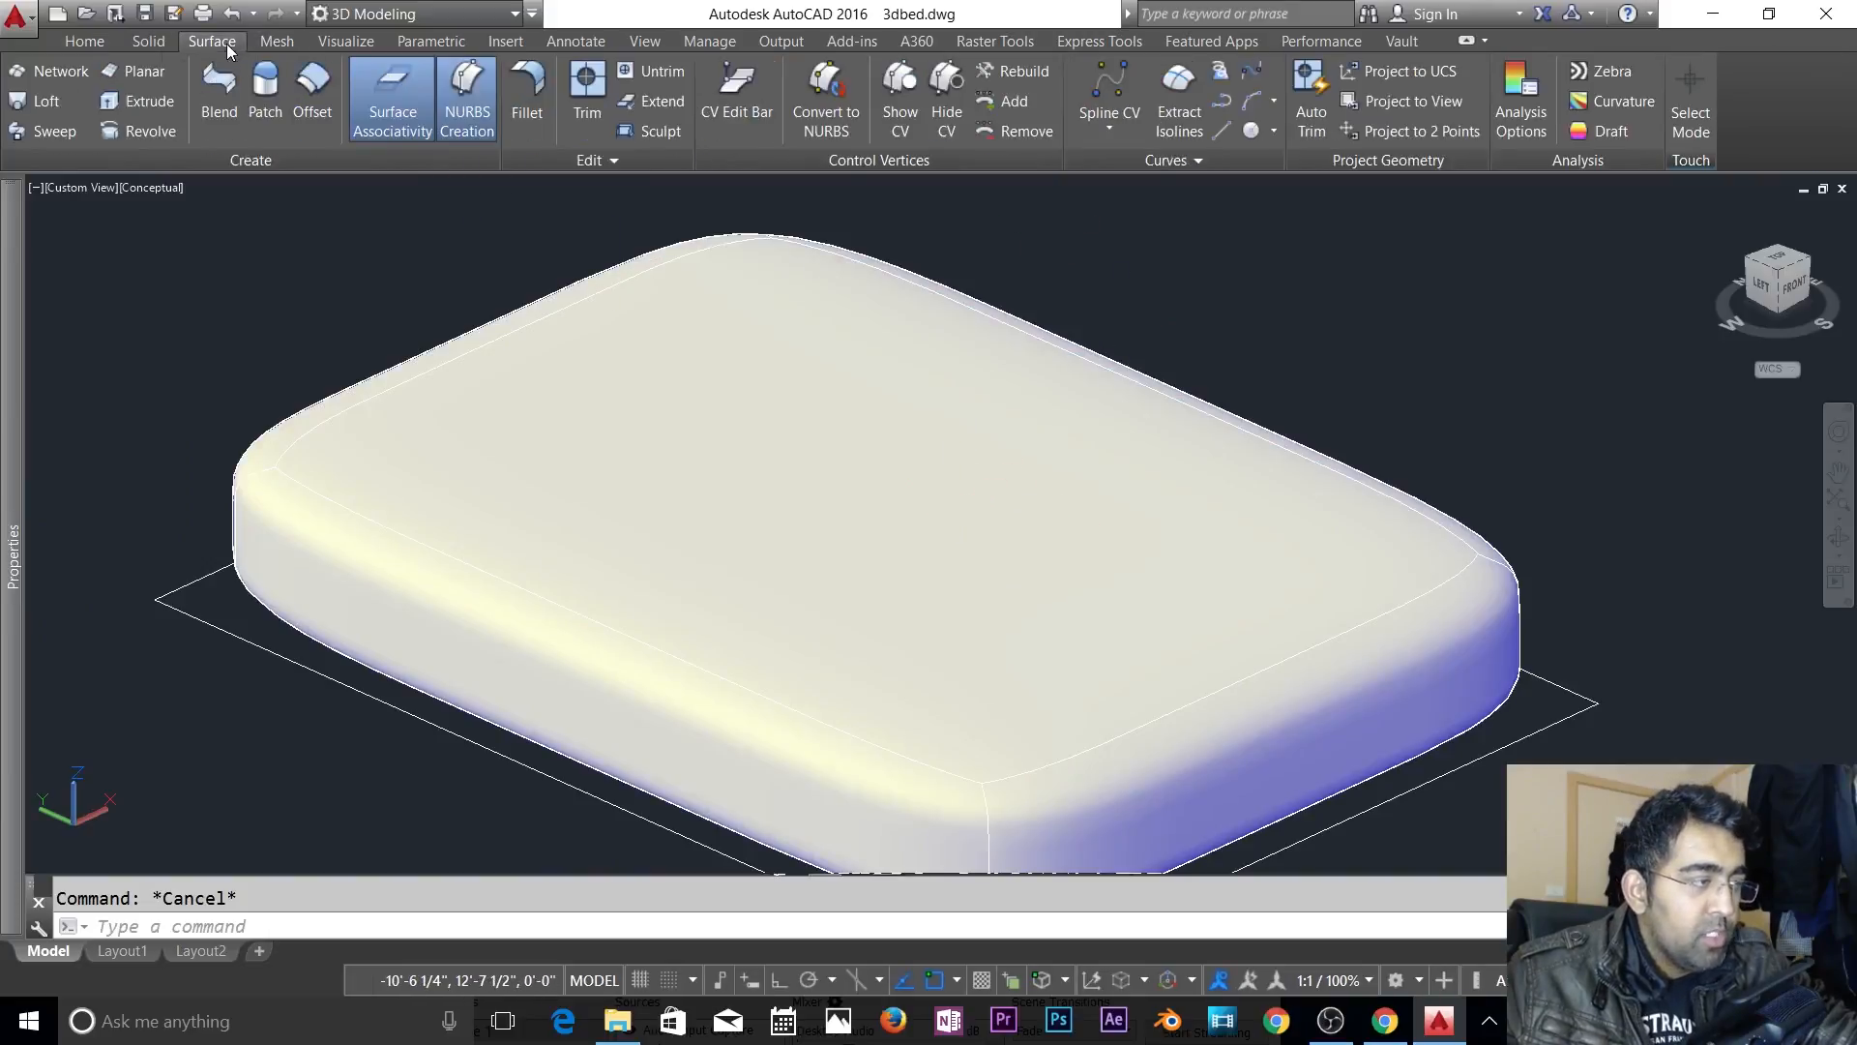
{"action": "left_click", "coordinate": [873, 479]}
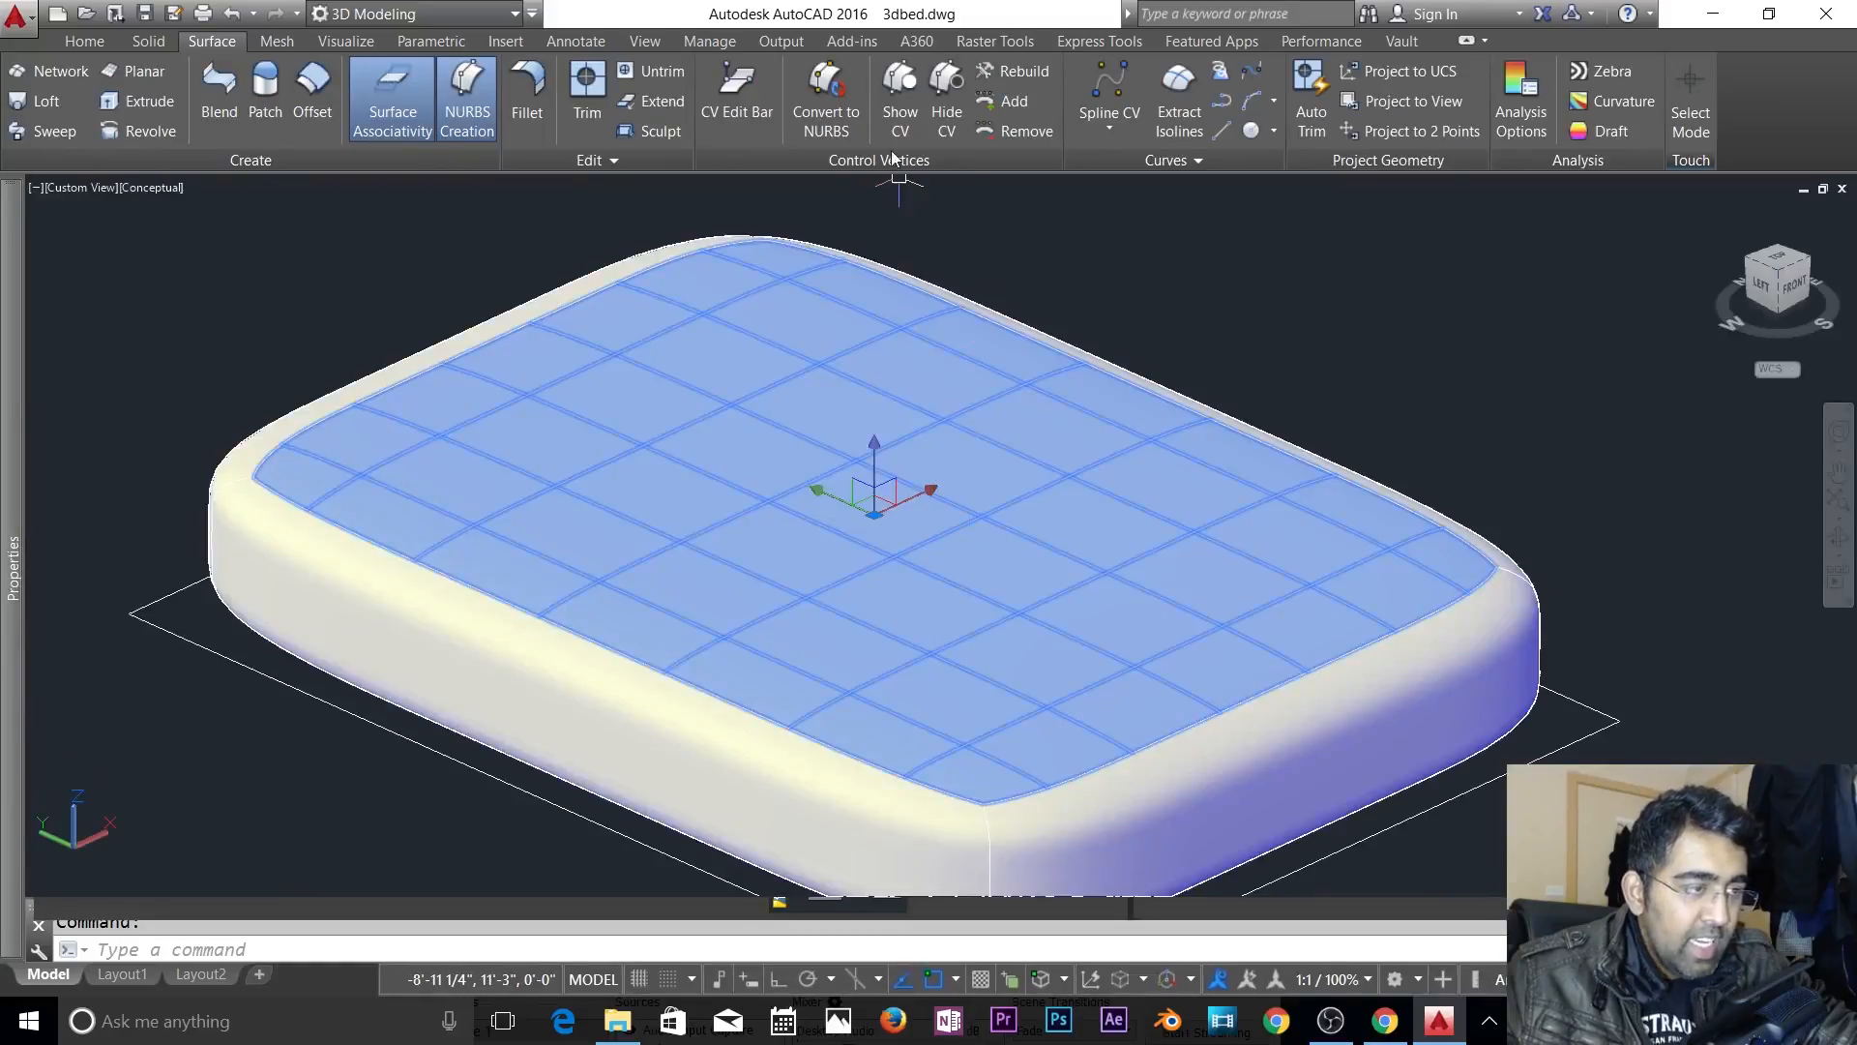
{"action": "left_click", "coordinate": [896, 124]}
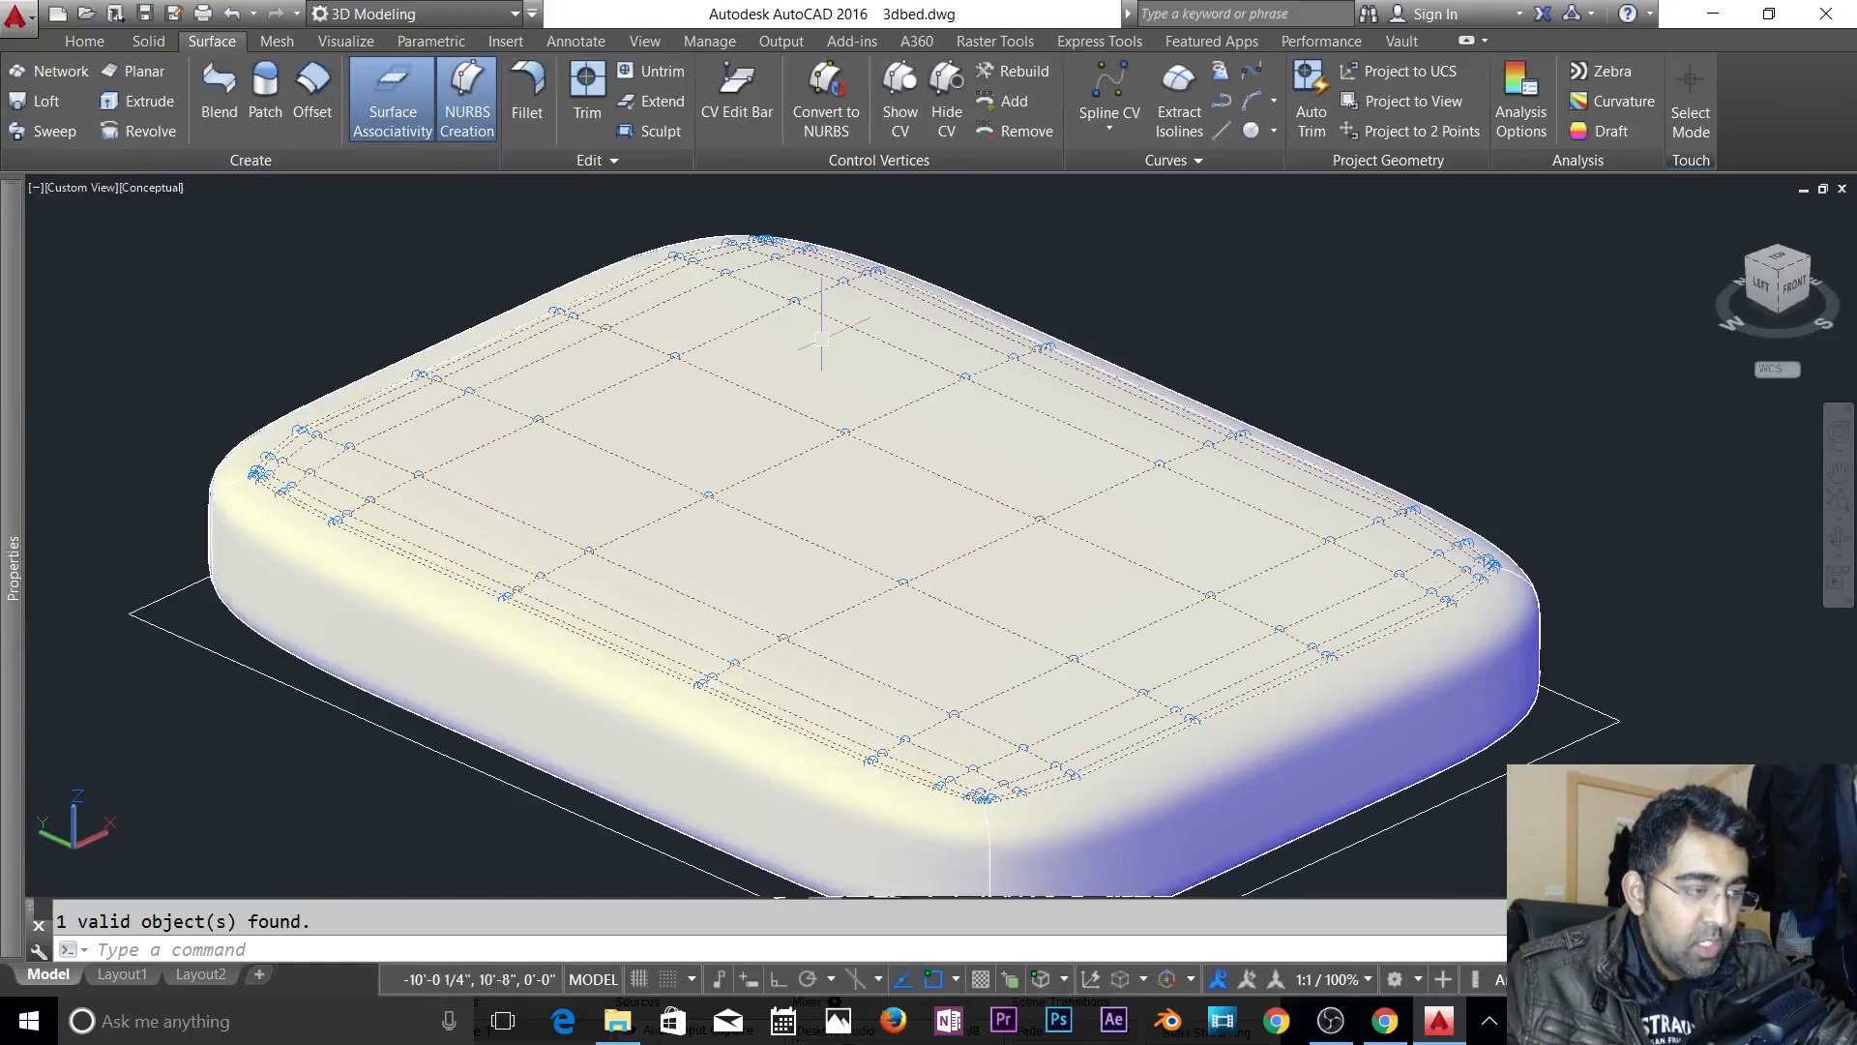
{"action": "left_click", "coordinate": [851, 426]}
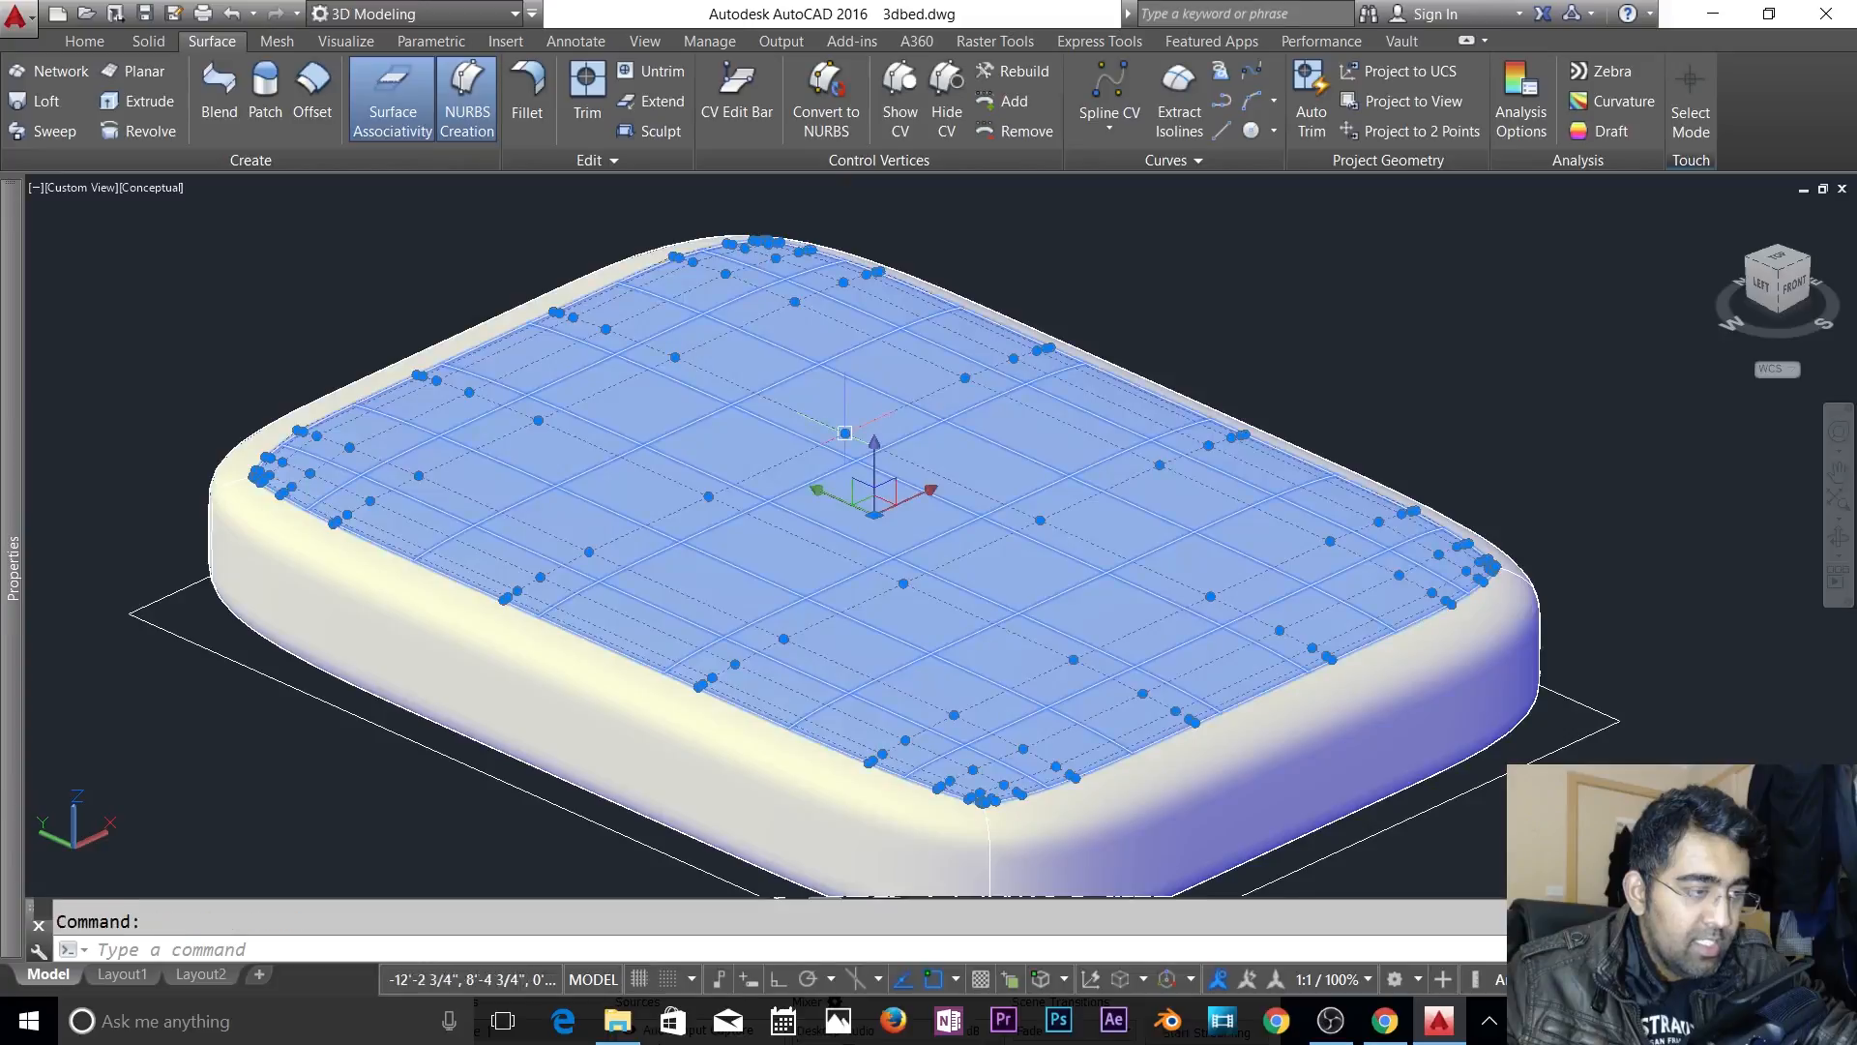
{"action": "key", "text": "Escape"}
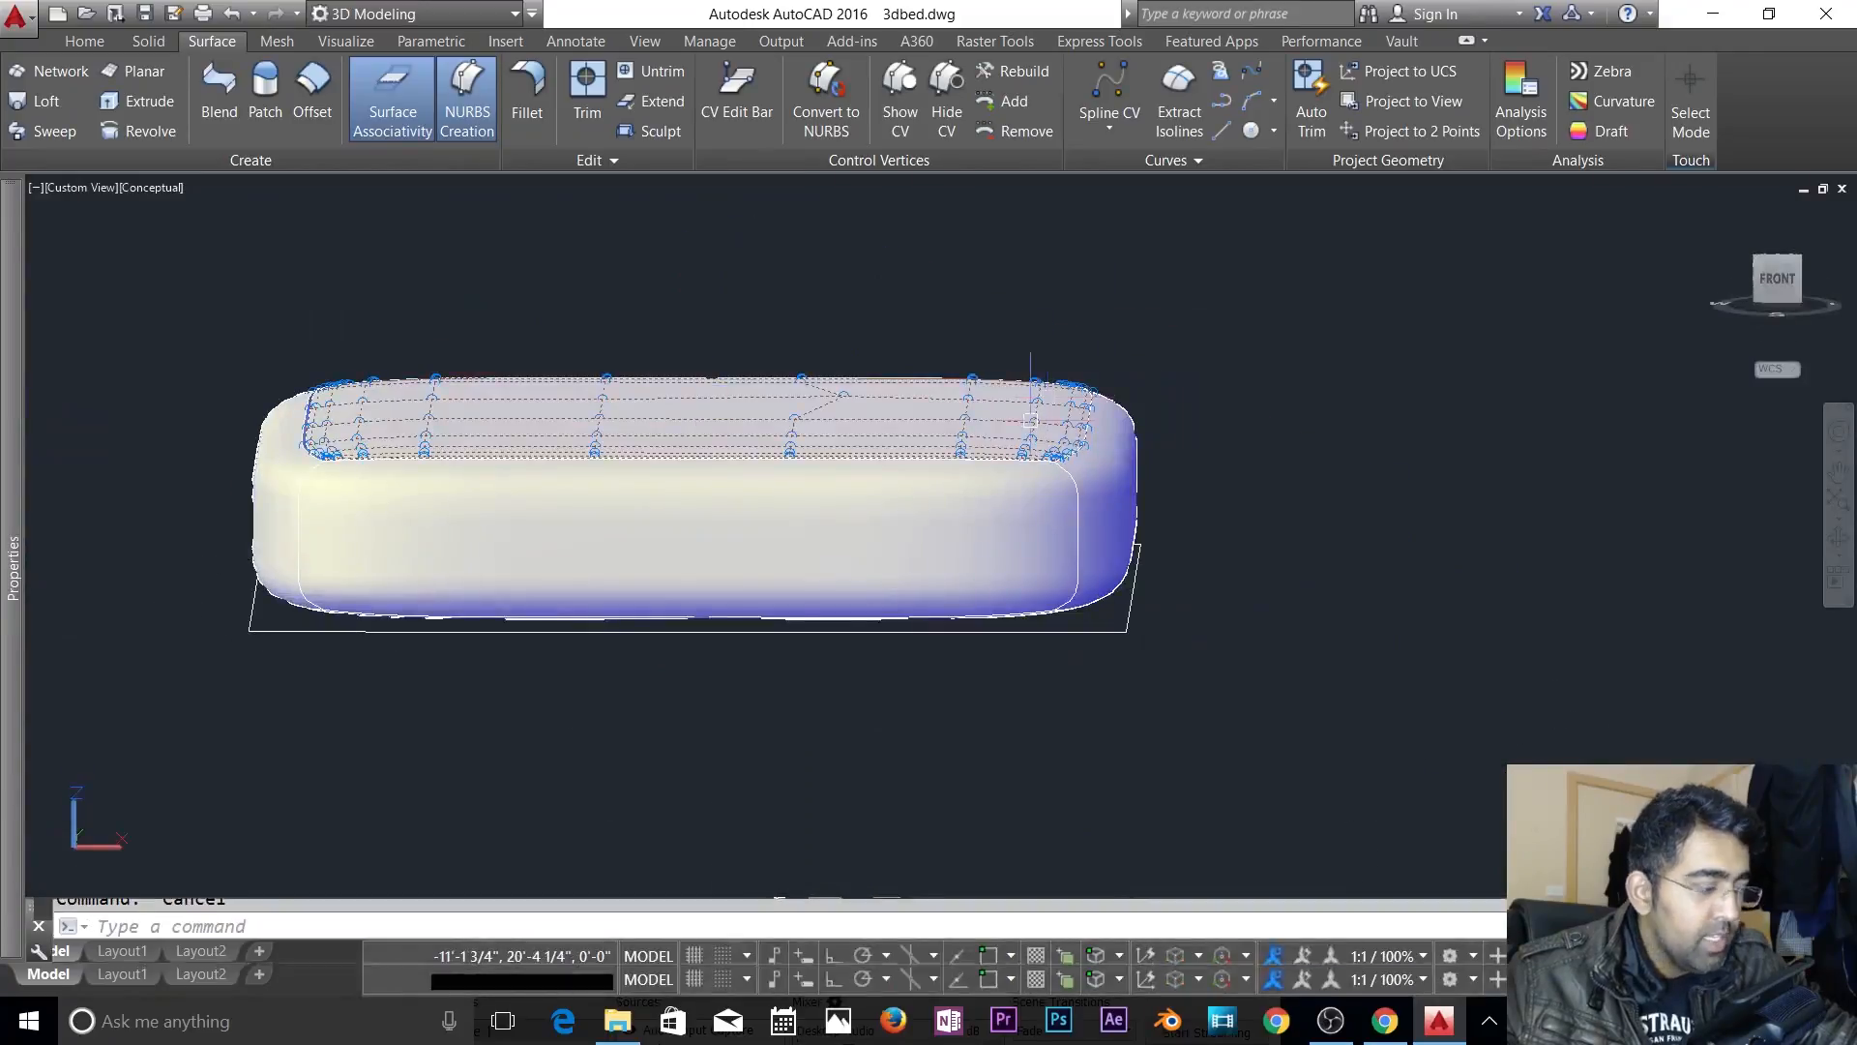
- Isolate the mattress's top surface so that the side surfaces and the base rectangle are hidden
{"action": "middle_click_drag", "start_coordinate": [1032, 365], "coordinate": [991, 691], "text": "shift"}
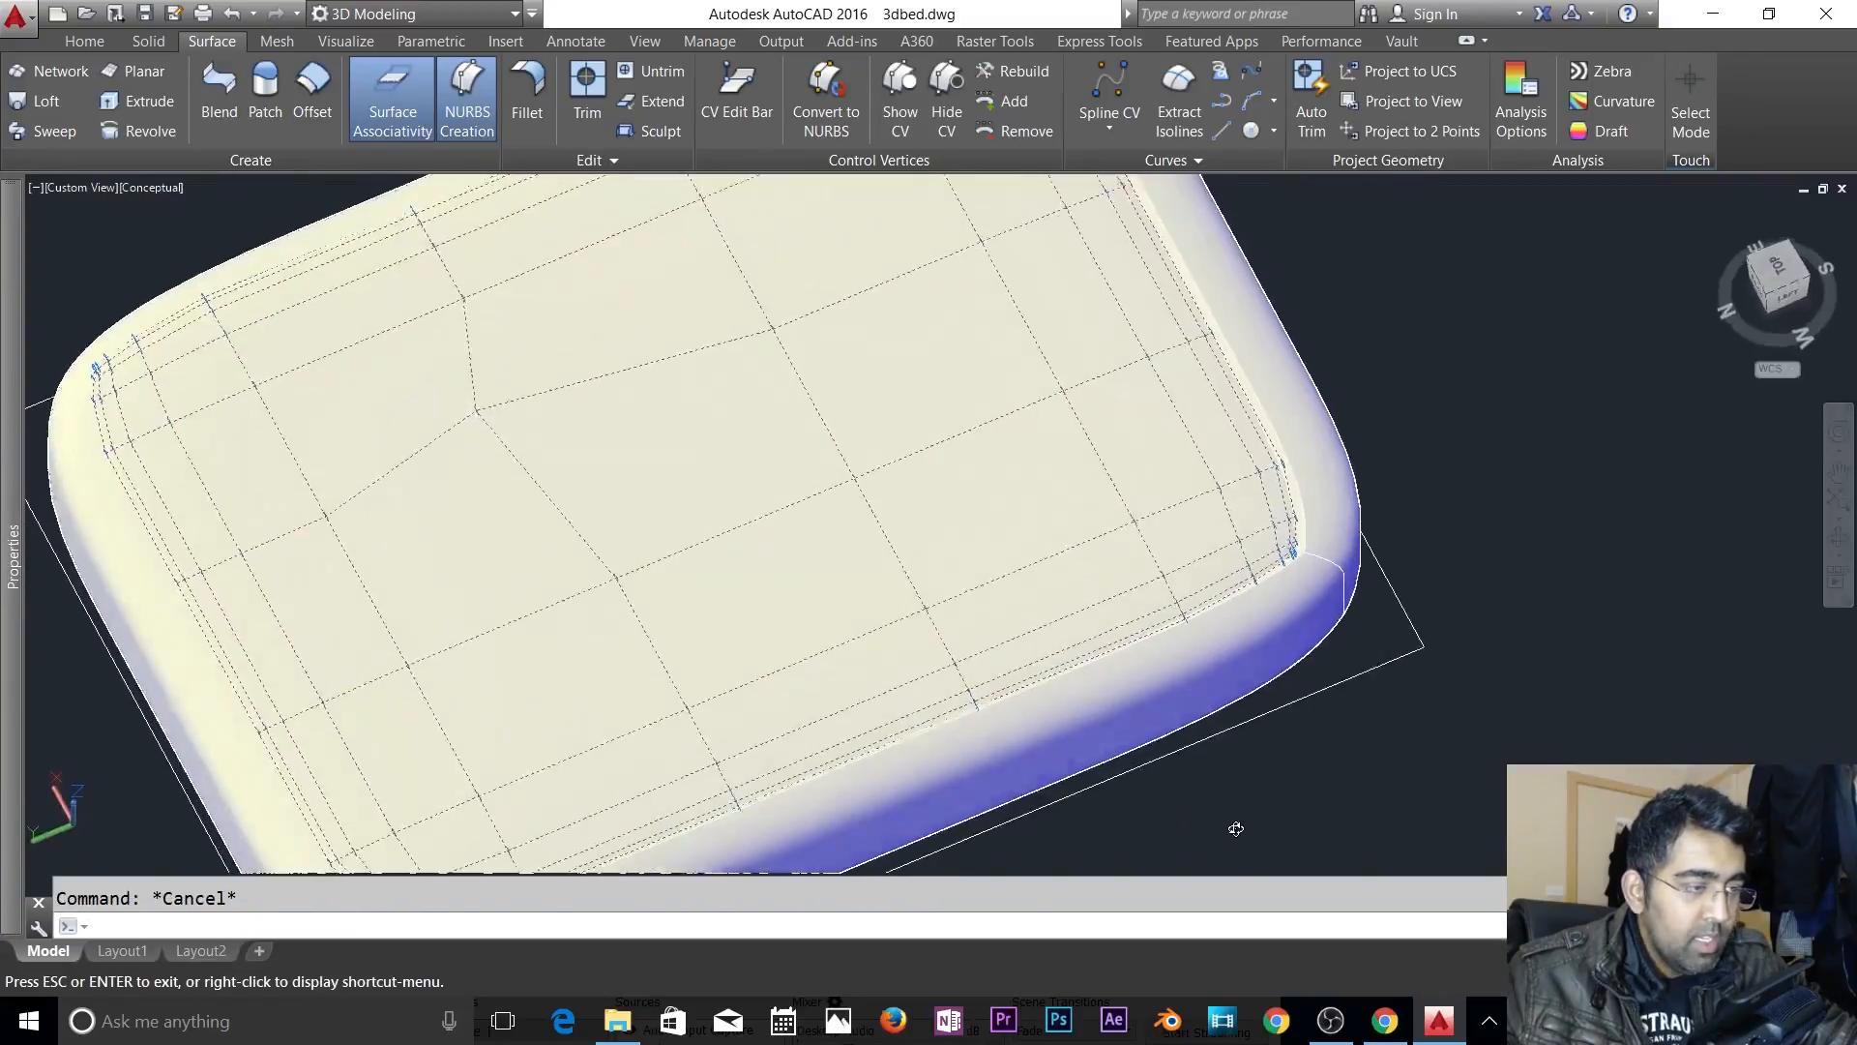
{"action": "scroll", "coordinate": [953, 643], "scroll_direction": "up", "scroll_amount": 3}
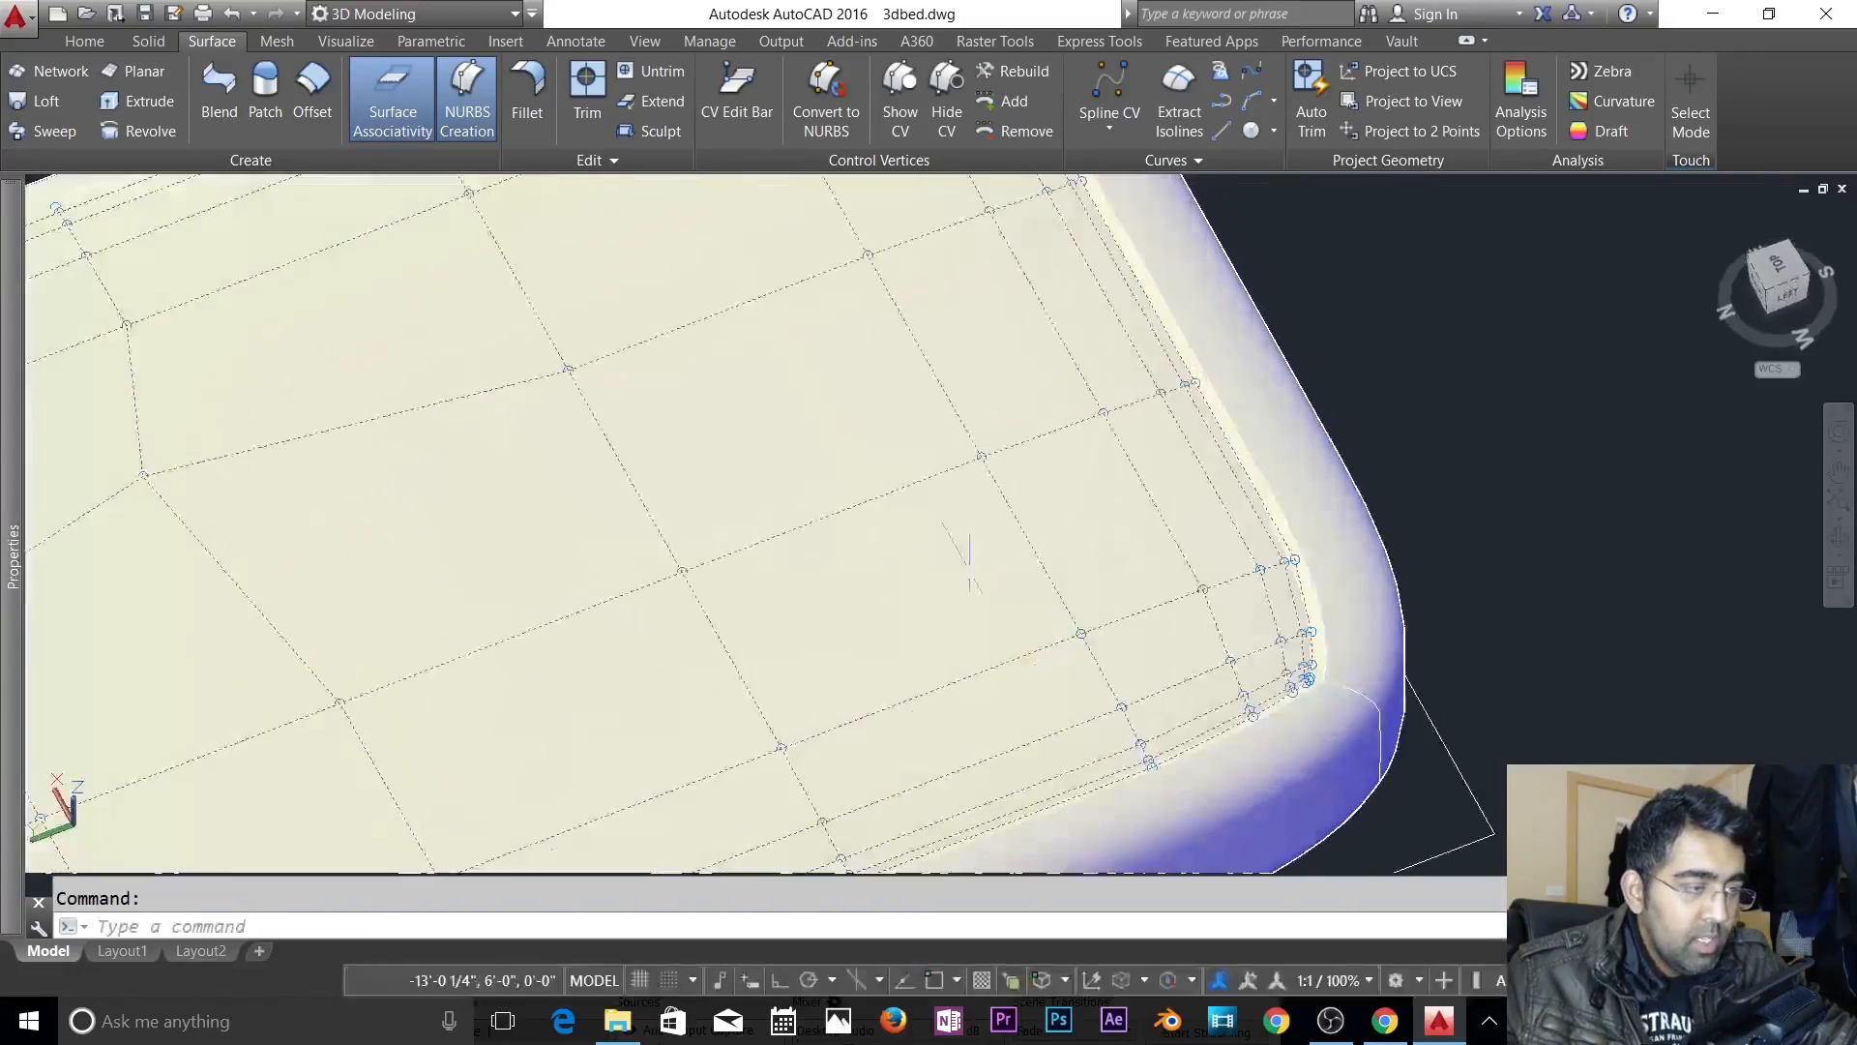
{"action": "left_click", "coordinate": [931, 540]}
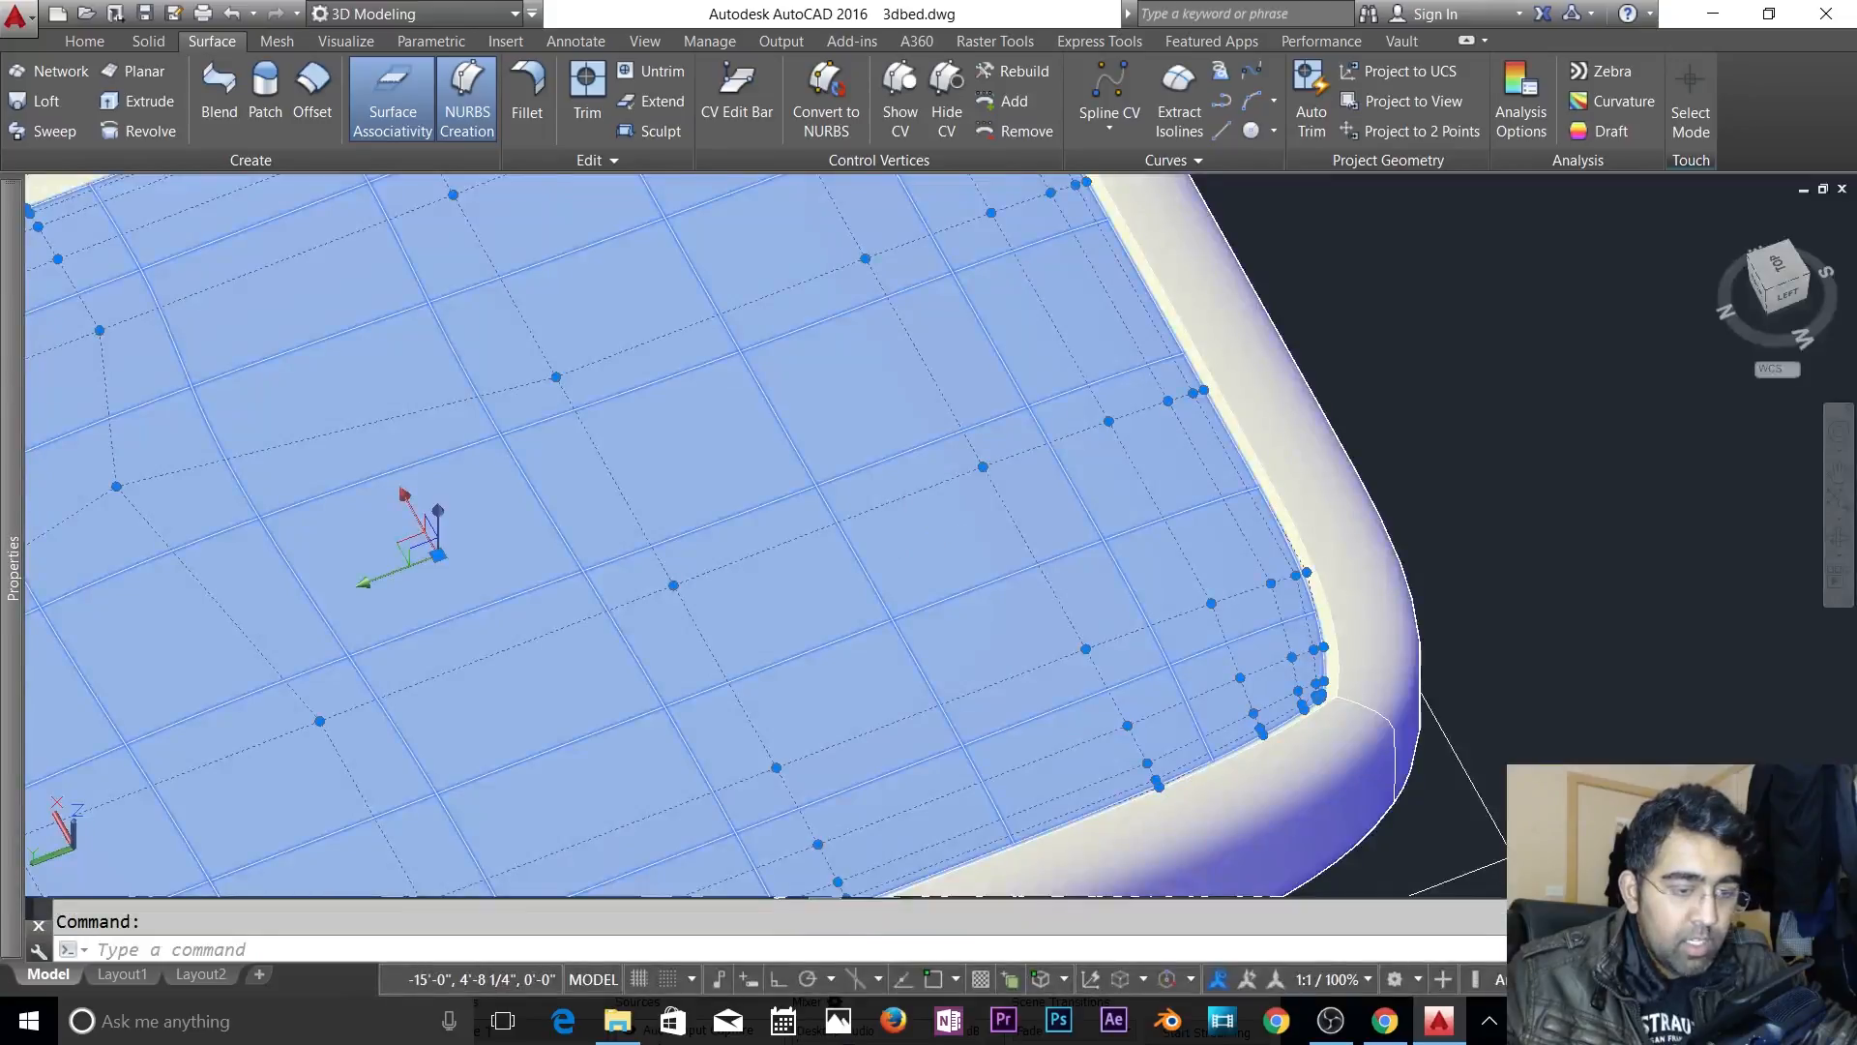
{"action": "key", "text": "Escape"}
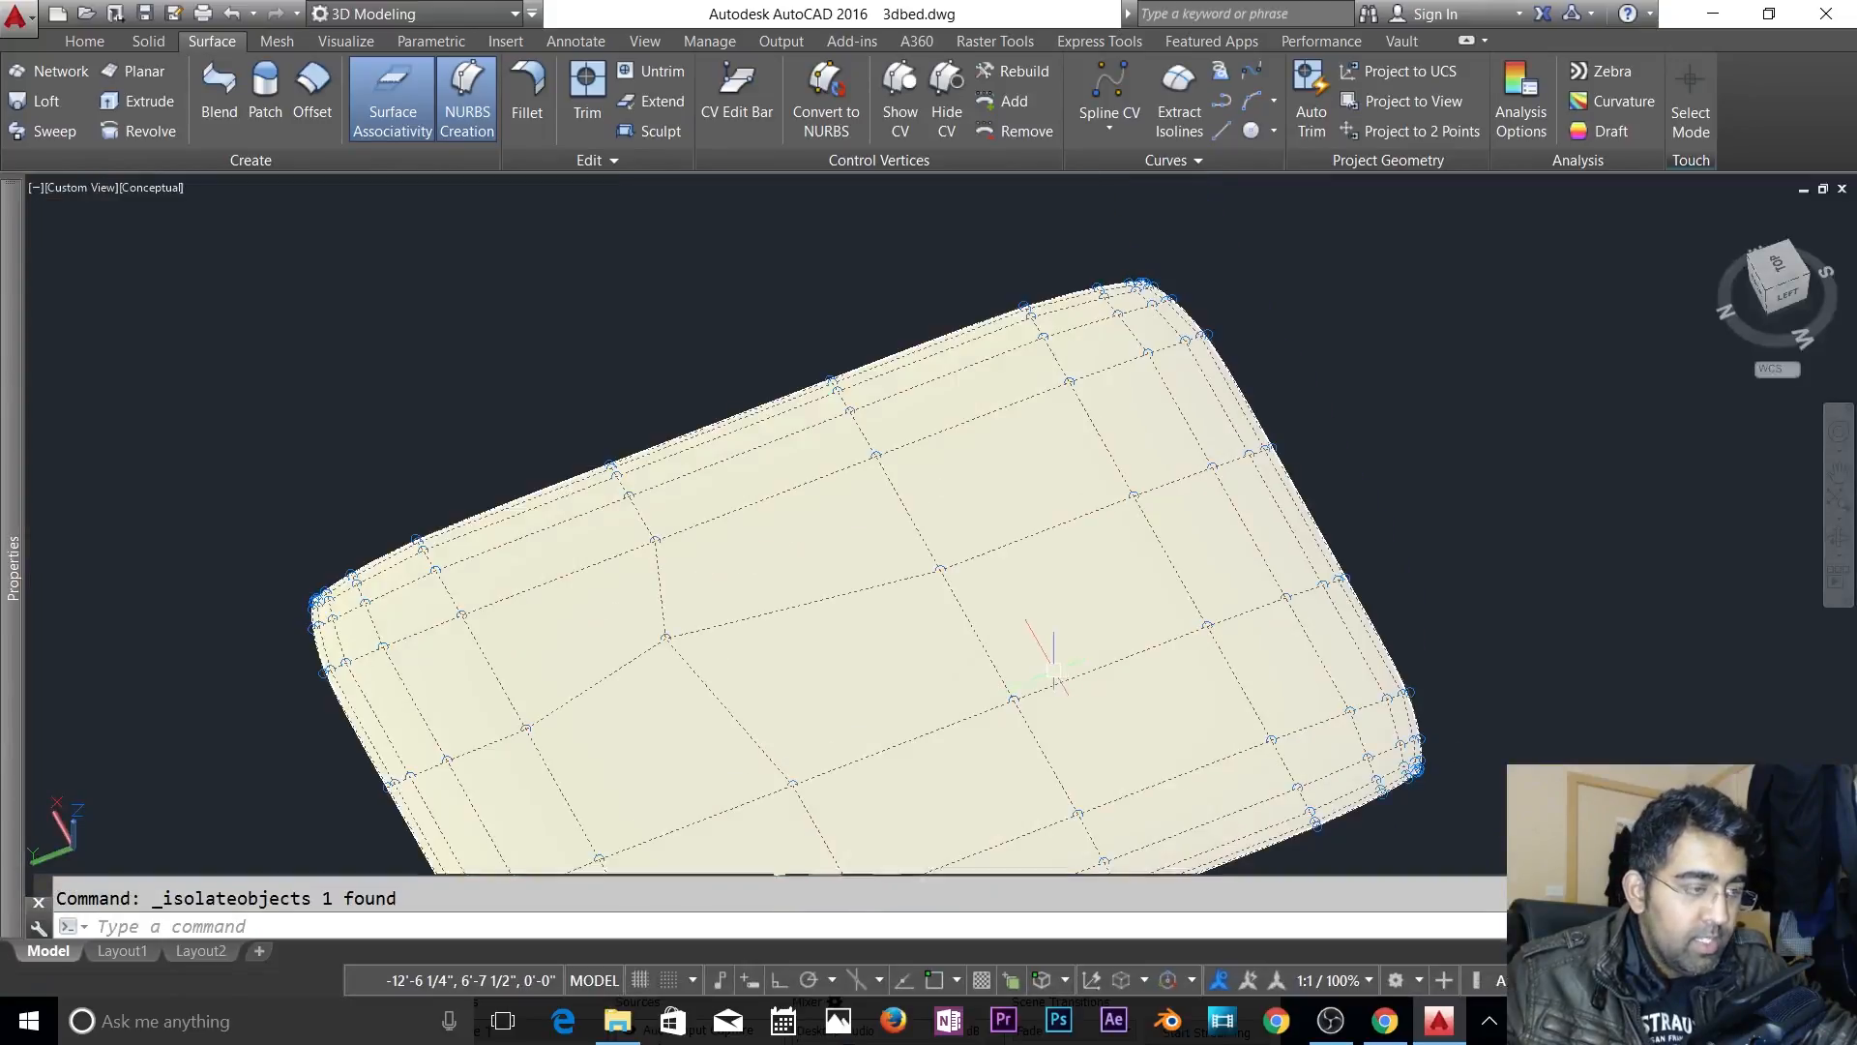
{"action": "middle_click_drag", "start_coordinate": [1045, 651], "coordinate": [804, 535], "text": "shift"}
- Rebuild the isolated top surface with 15 control vertices in the U direction and an increased count in V, keeping the original geometry
{"action": "left_click", "coordinate": [825, 686]}
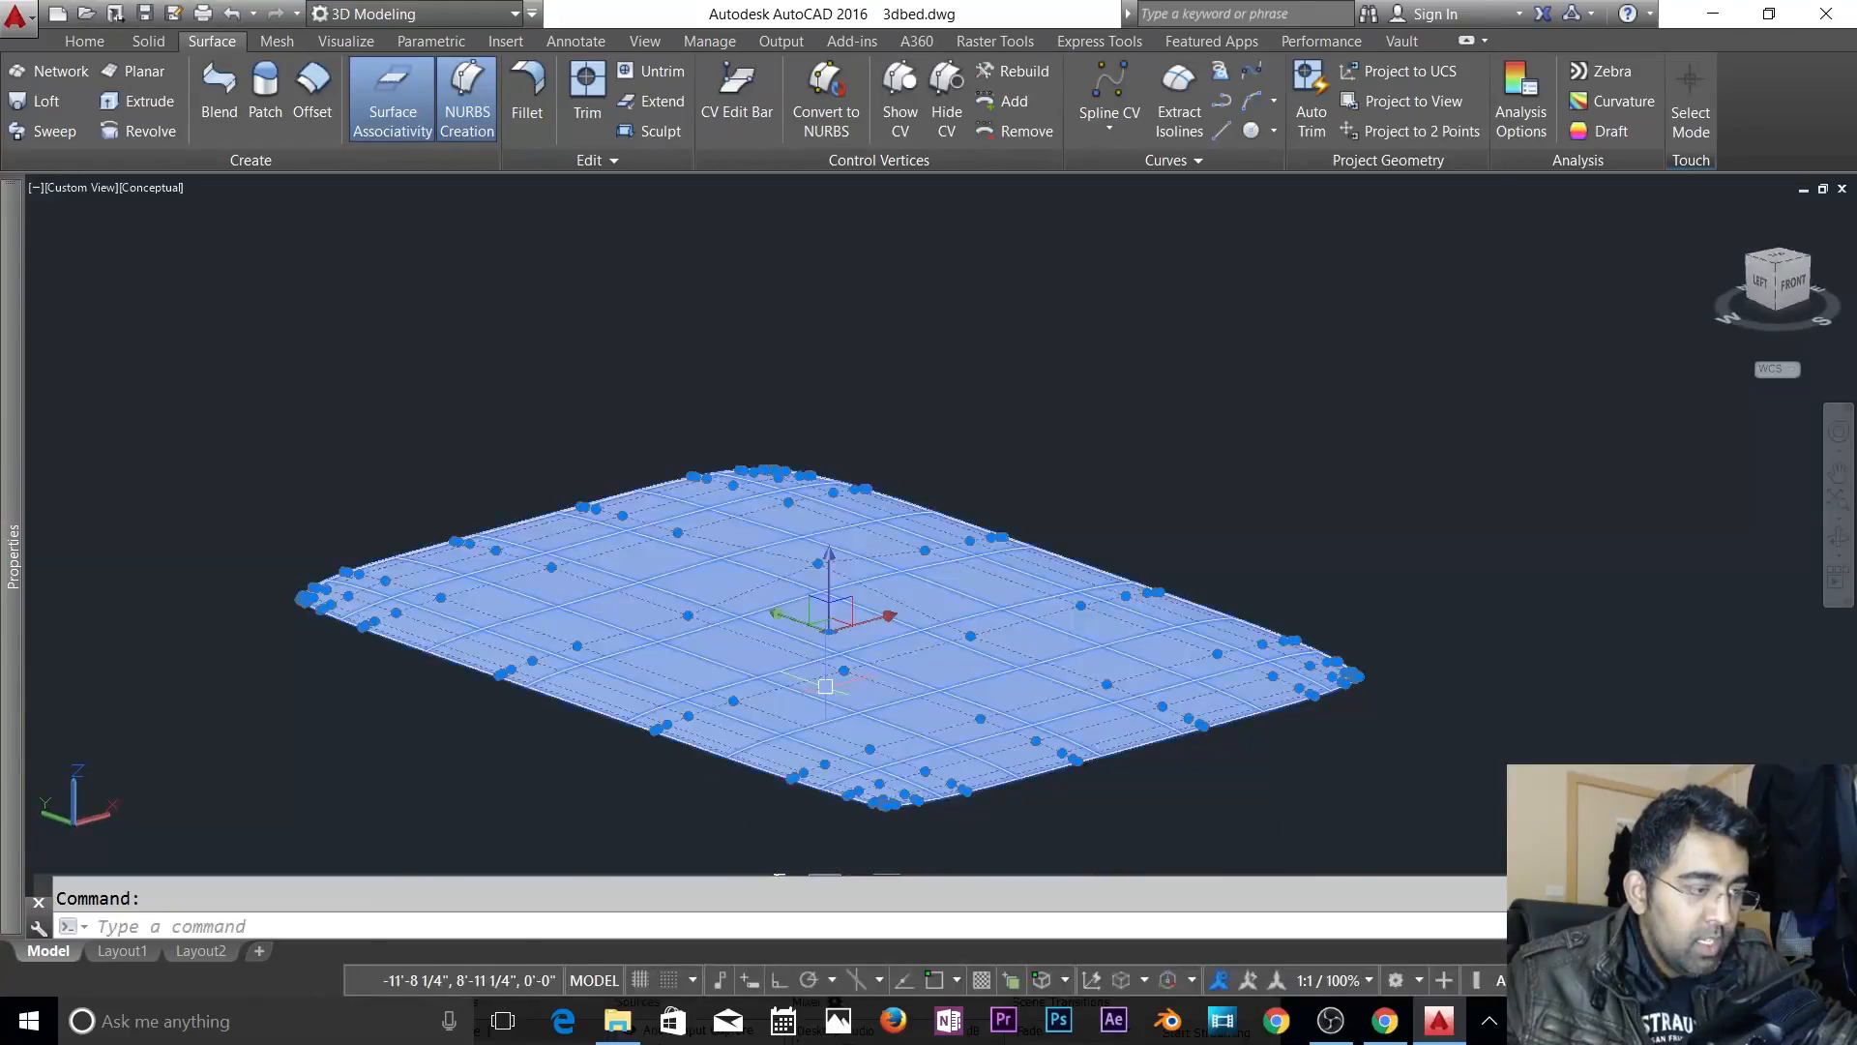
{"action": "left_click", "coordinate": [1023, 72]}
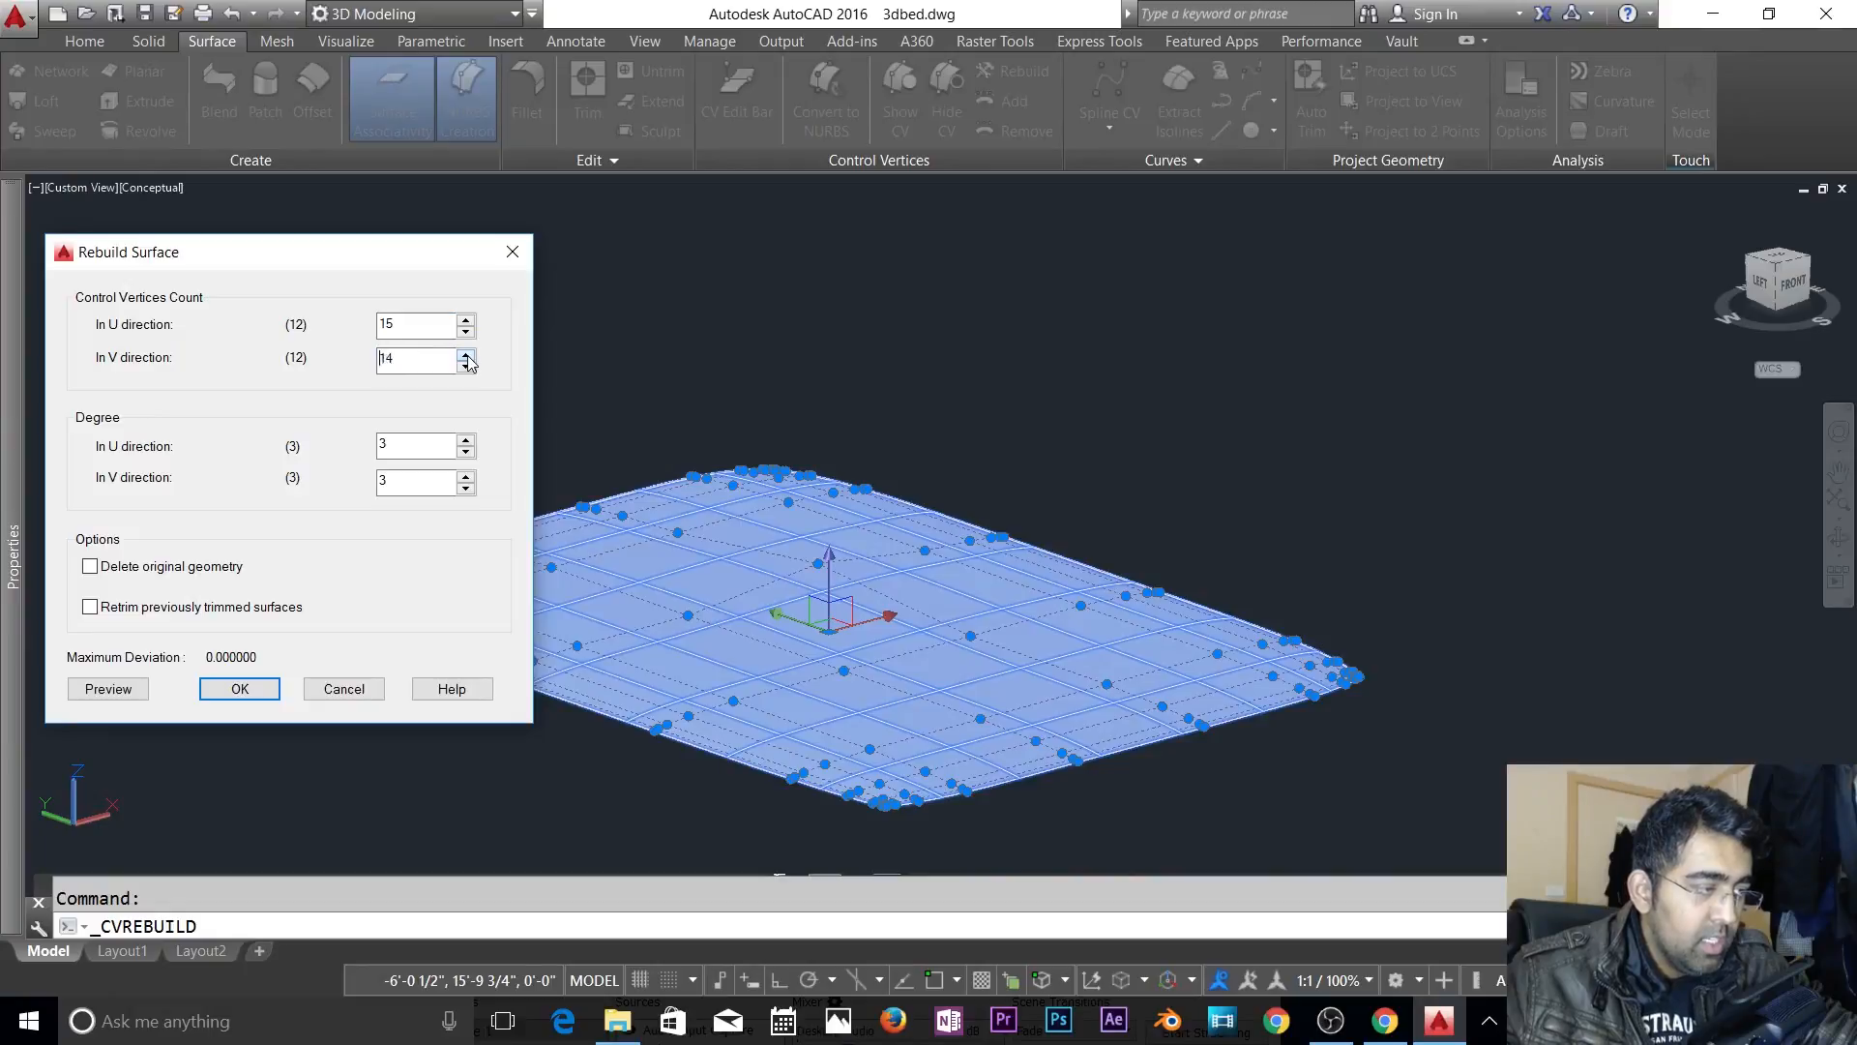
{"action": "left_click", "coordinate": [241, 689]}
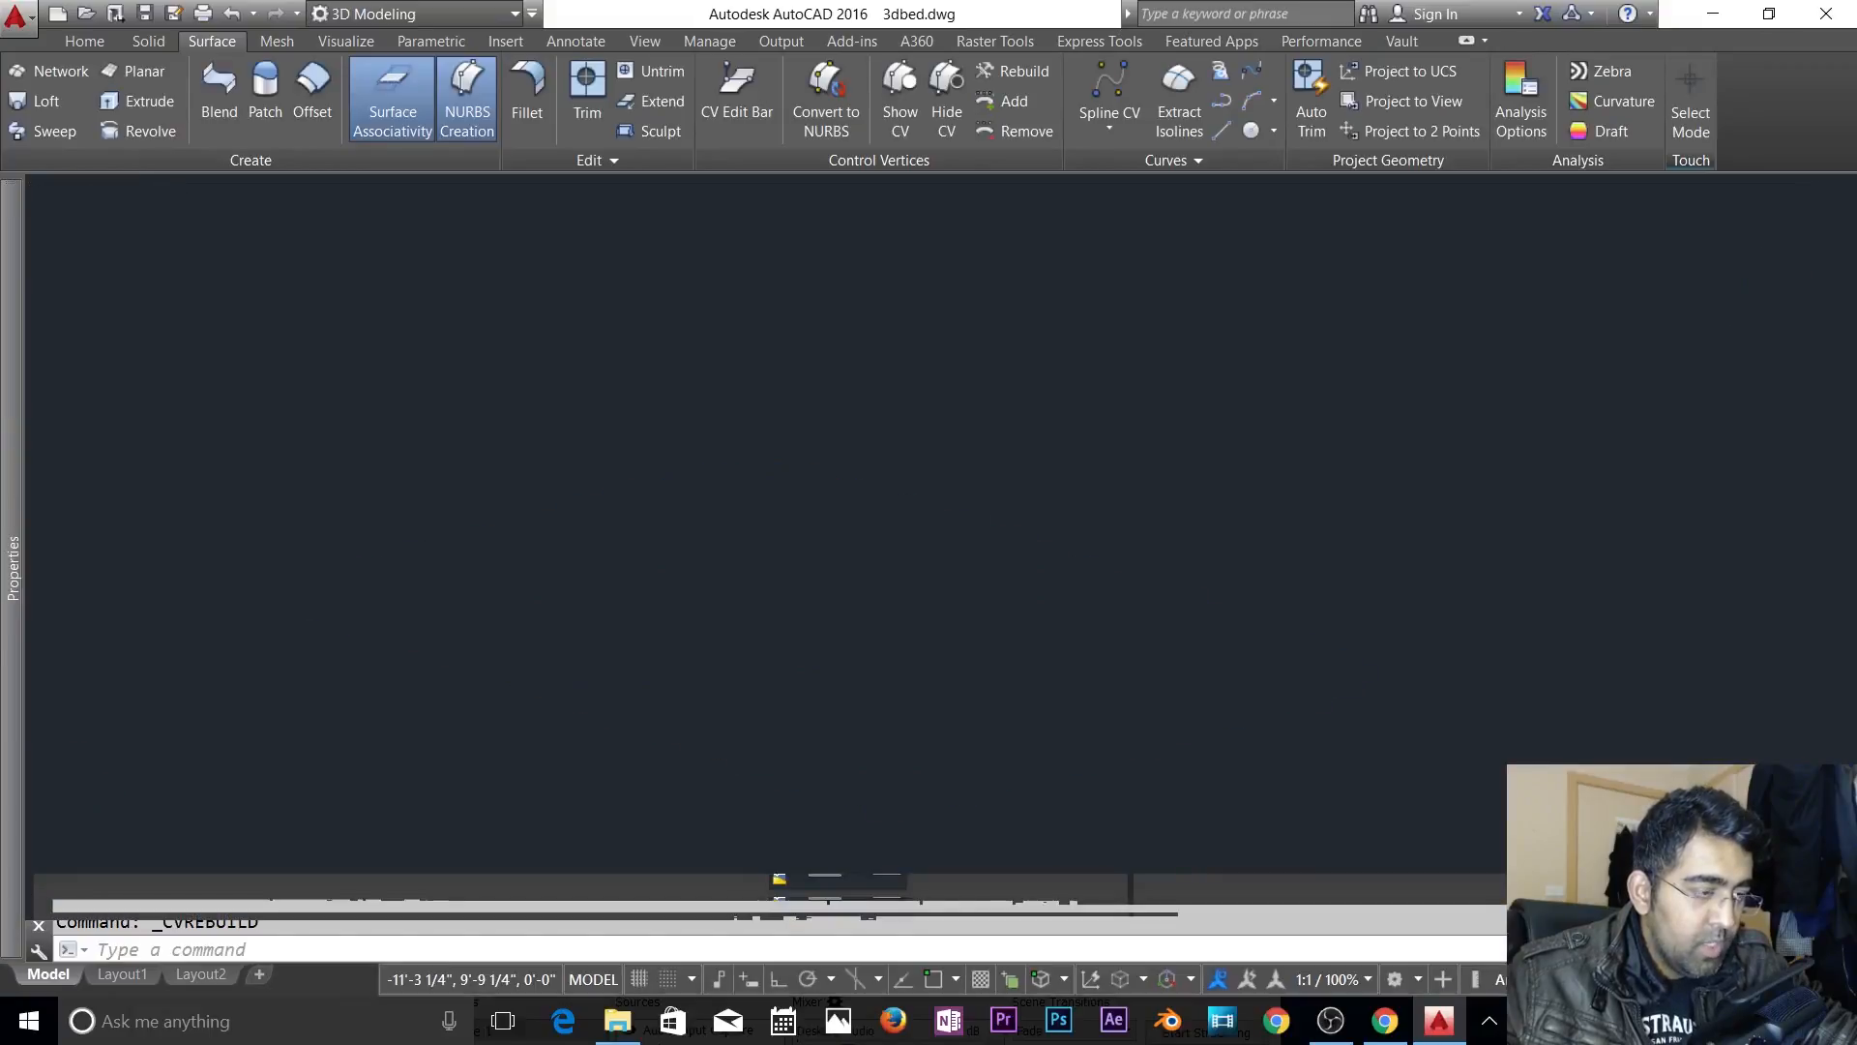
{"action": "left_click", "coordinate": [781, 659]}
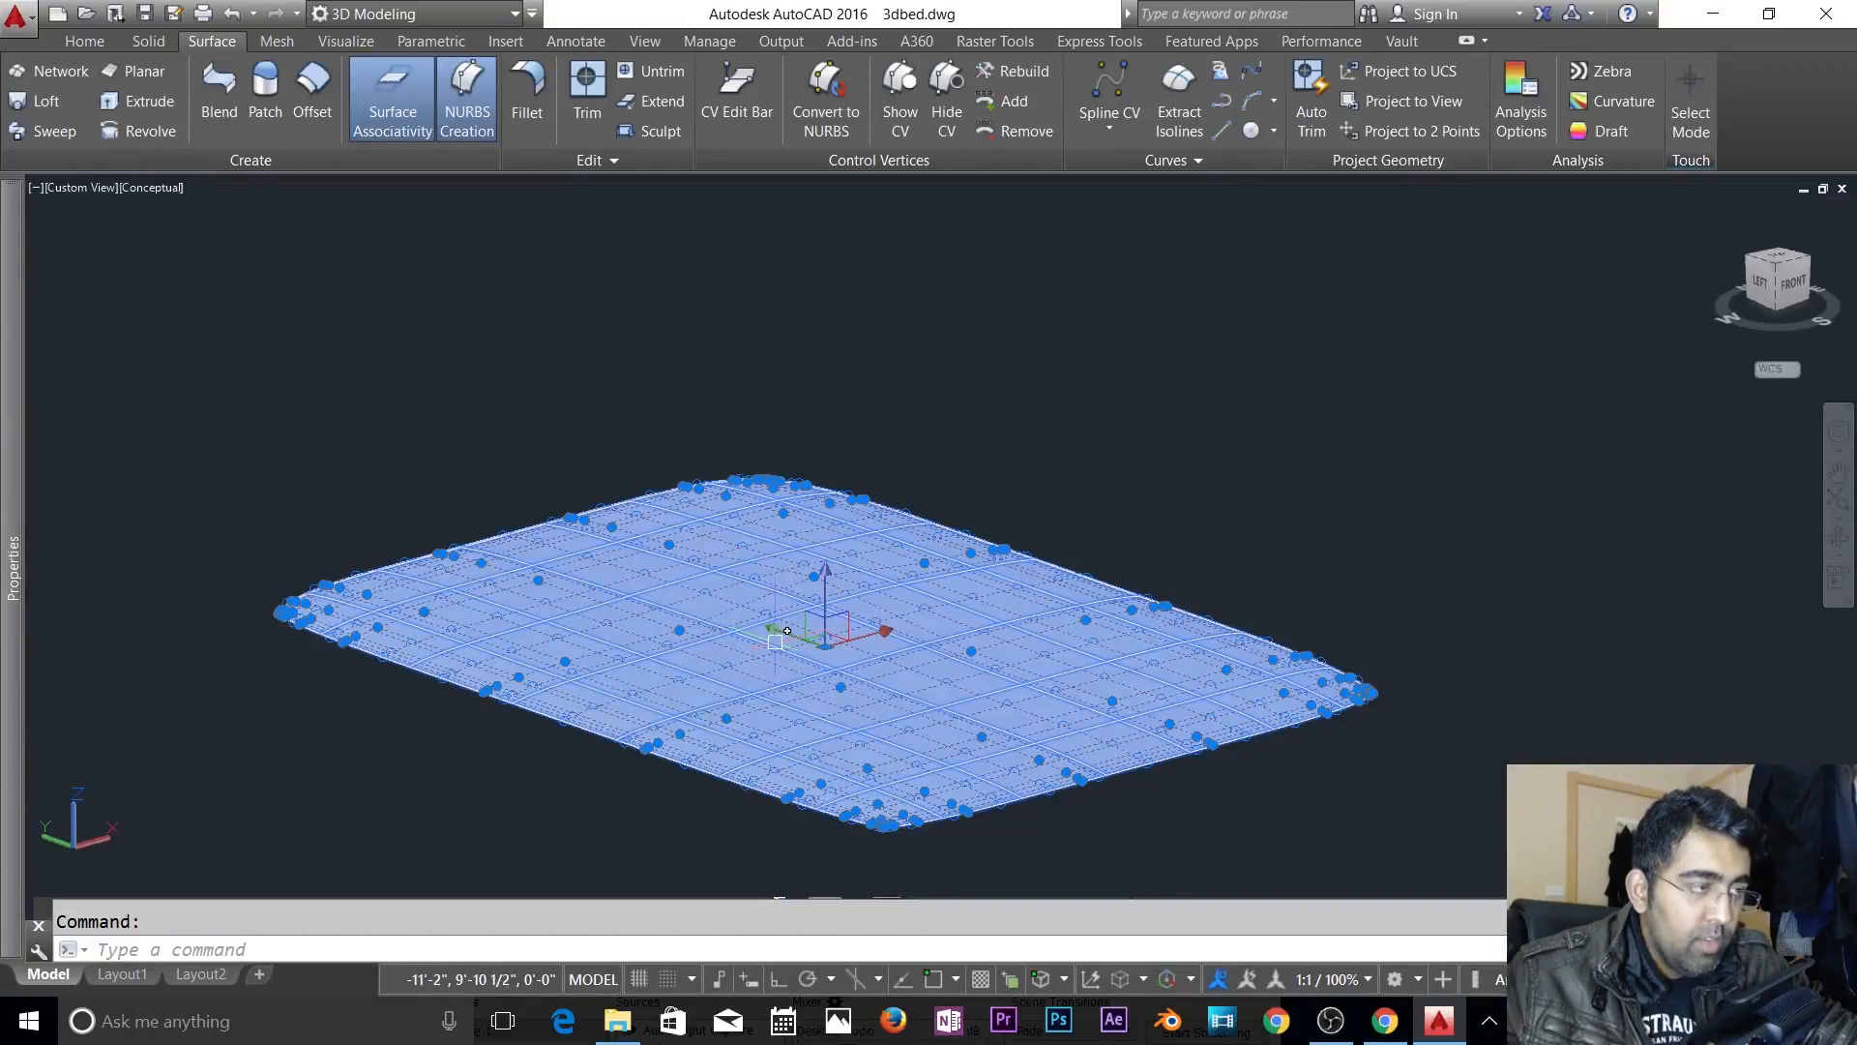
- Turn off surface associativity and, with Ortho on, raise an inner control vertex of the mattress's top surface vertically
{"action": "left_click", "coordinate": [404, 118]}
{"action": "left_click", "coordinate": [782, 637]}
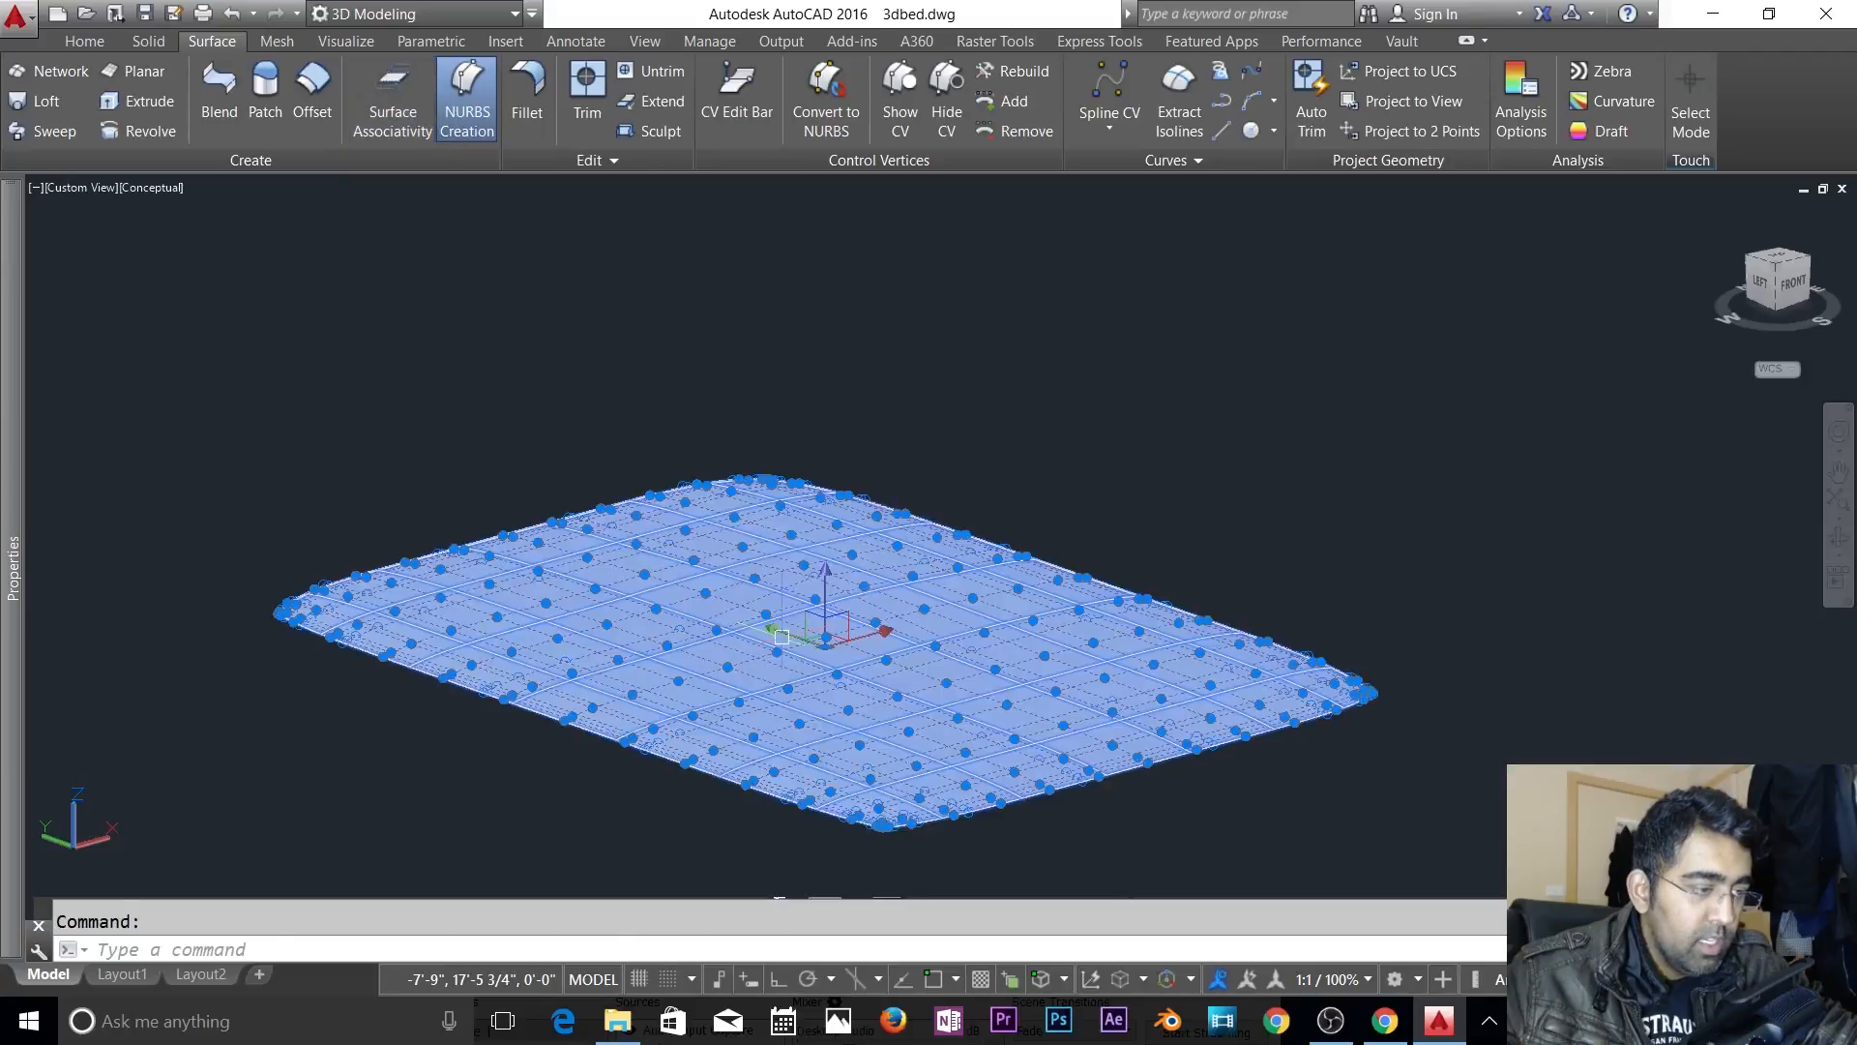
{"action": "left_click", "coordinate": [727, 668]}
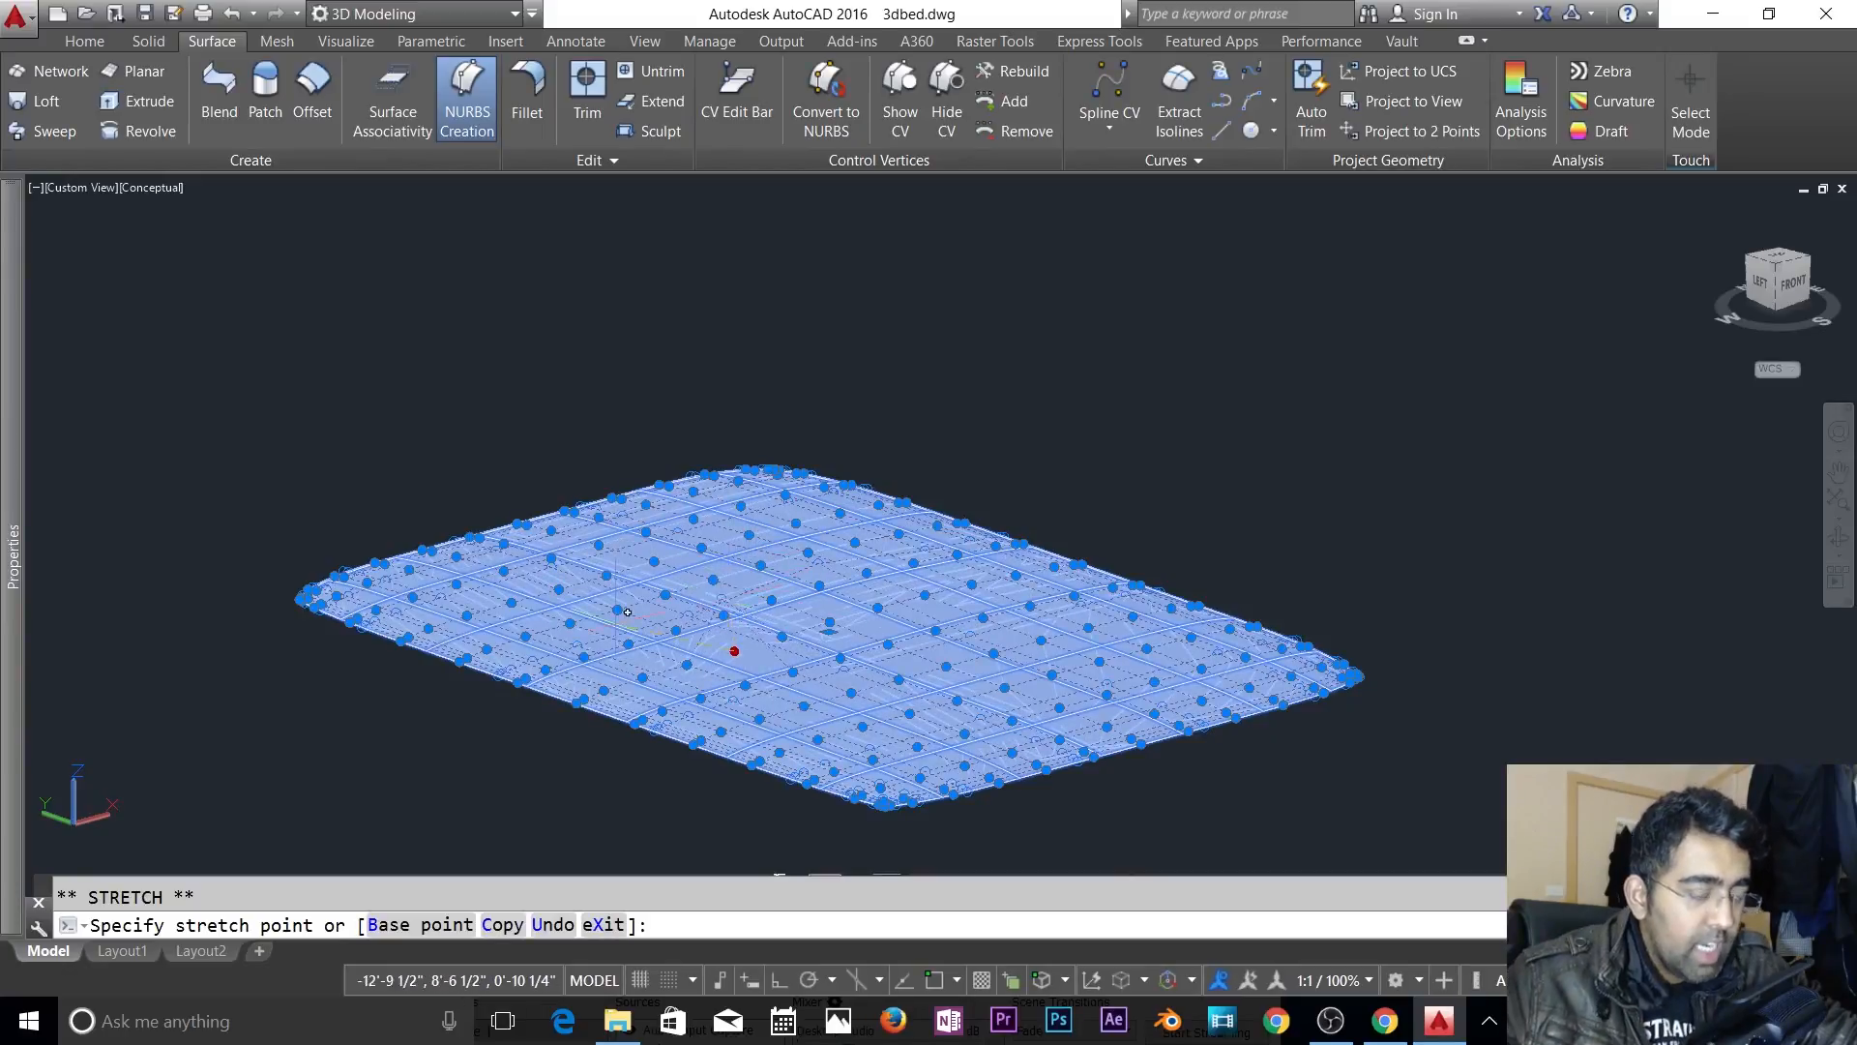
{"action": "left_click", "coordinate": [781, 981]}
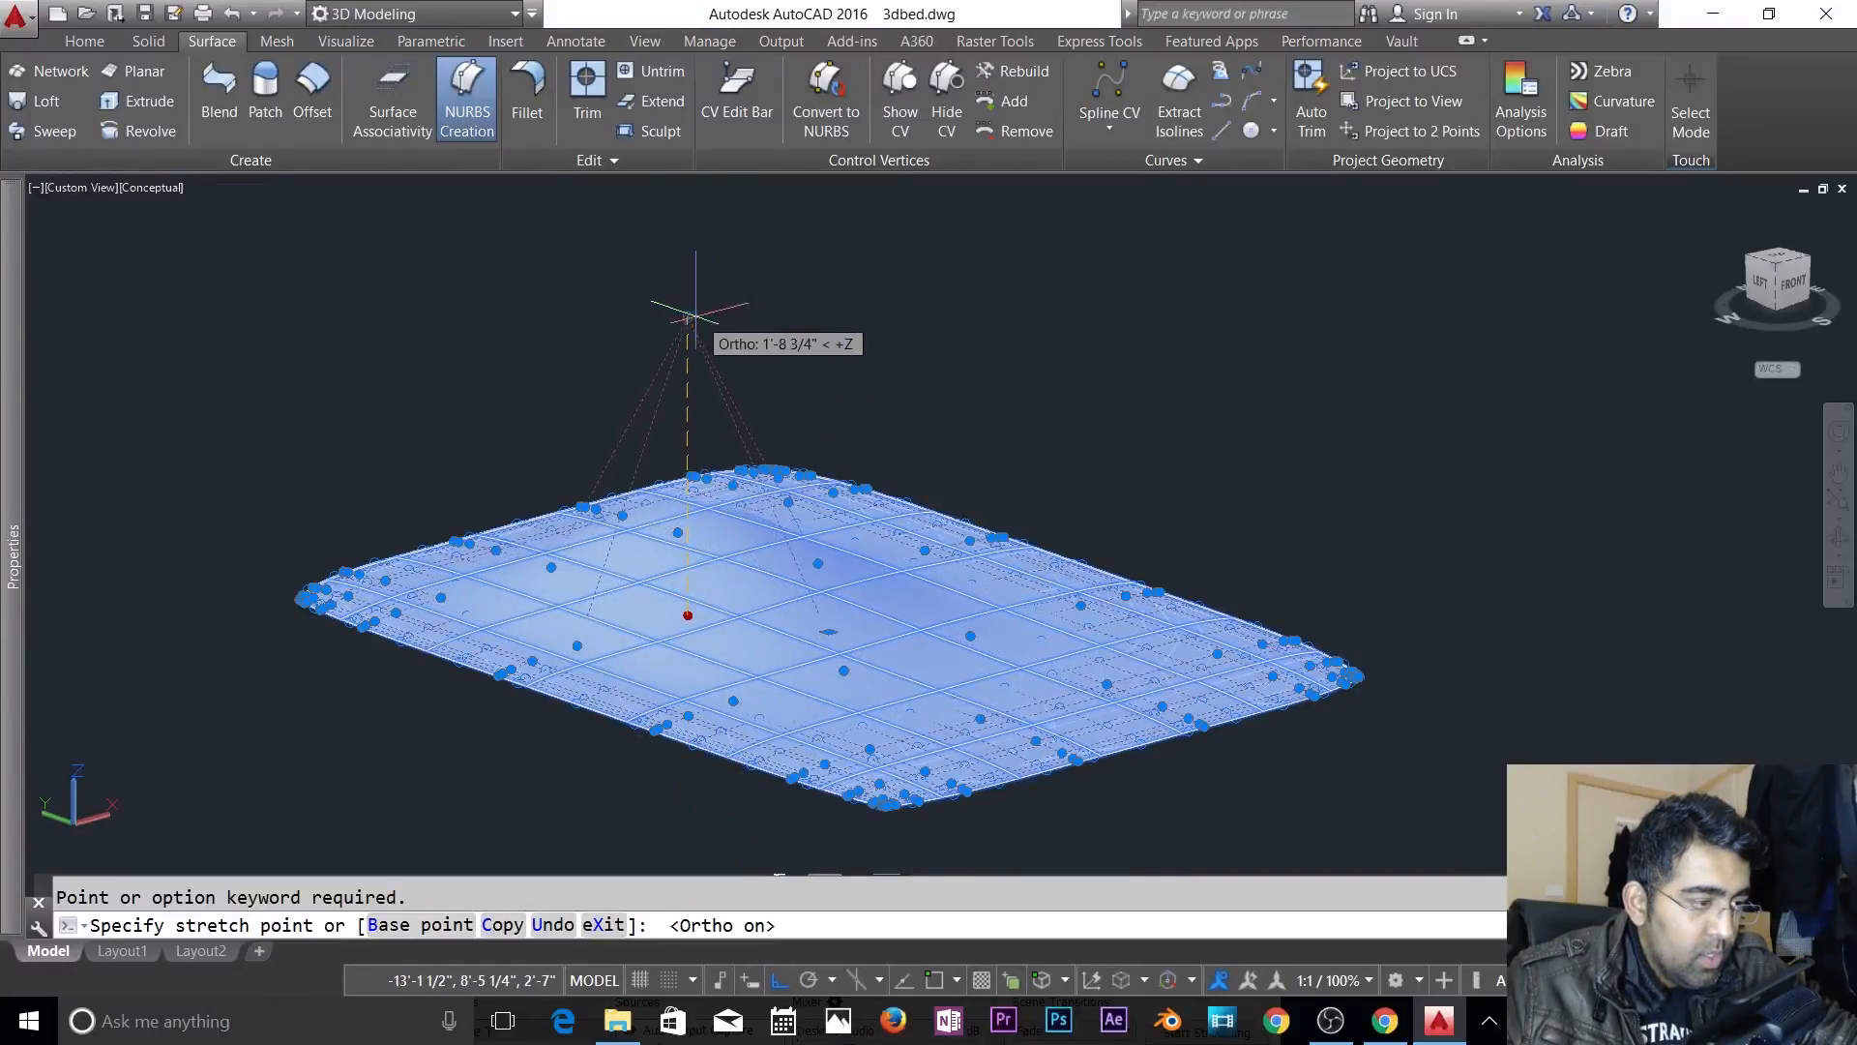
{"action": "left_click", "coordinate": [669, 404]}
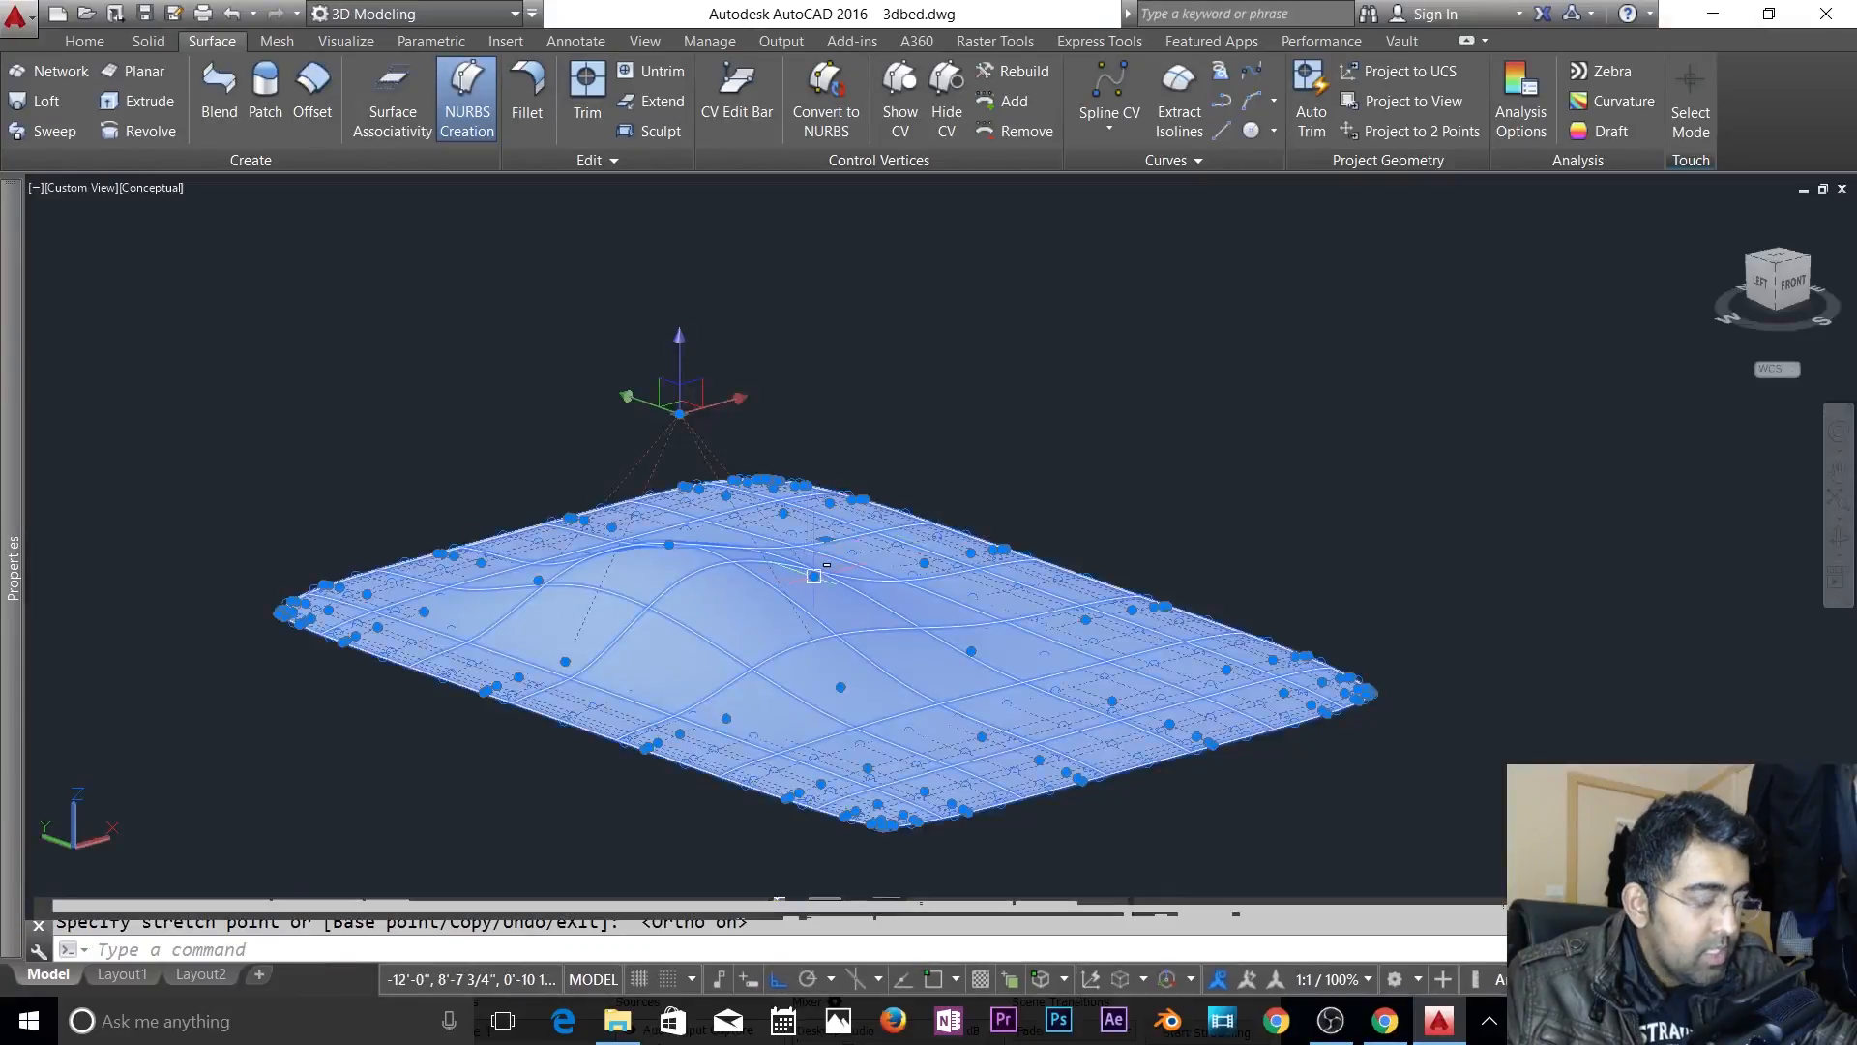
- Lower the raised control vertex along the Z axis in two moves to flatten the bump into a gentle swell
{"action": "middle_click_drag", "start_coordinate": [814, 576], "coordinate": [605, 502], "text": "shift"}
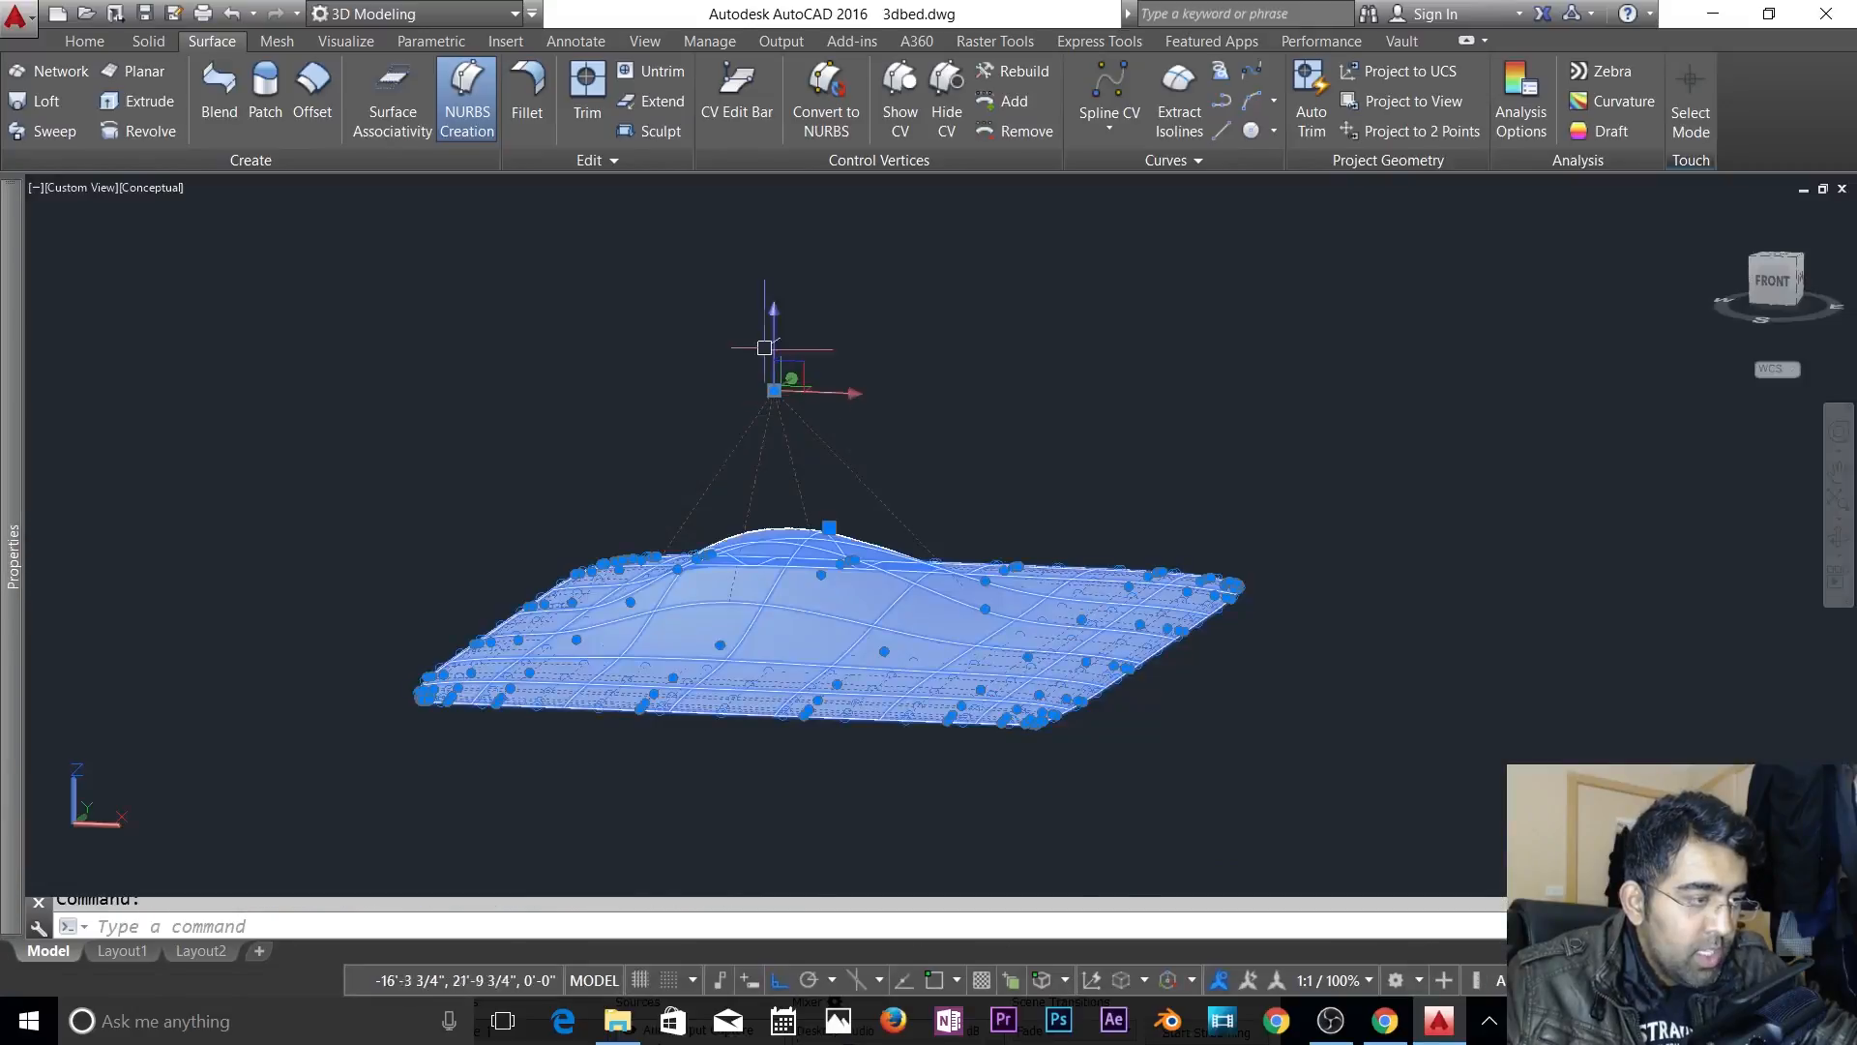
{"action": "left_click", "coordinate": [773, 327]}
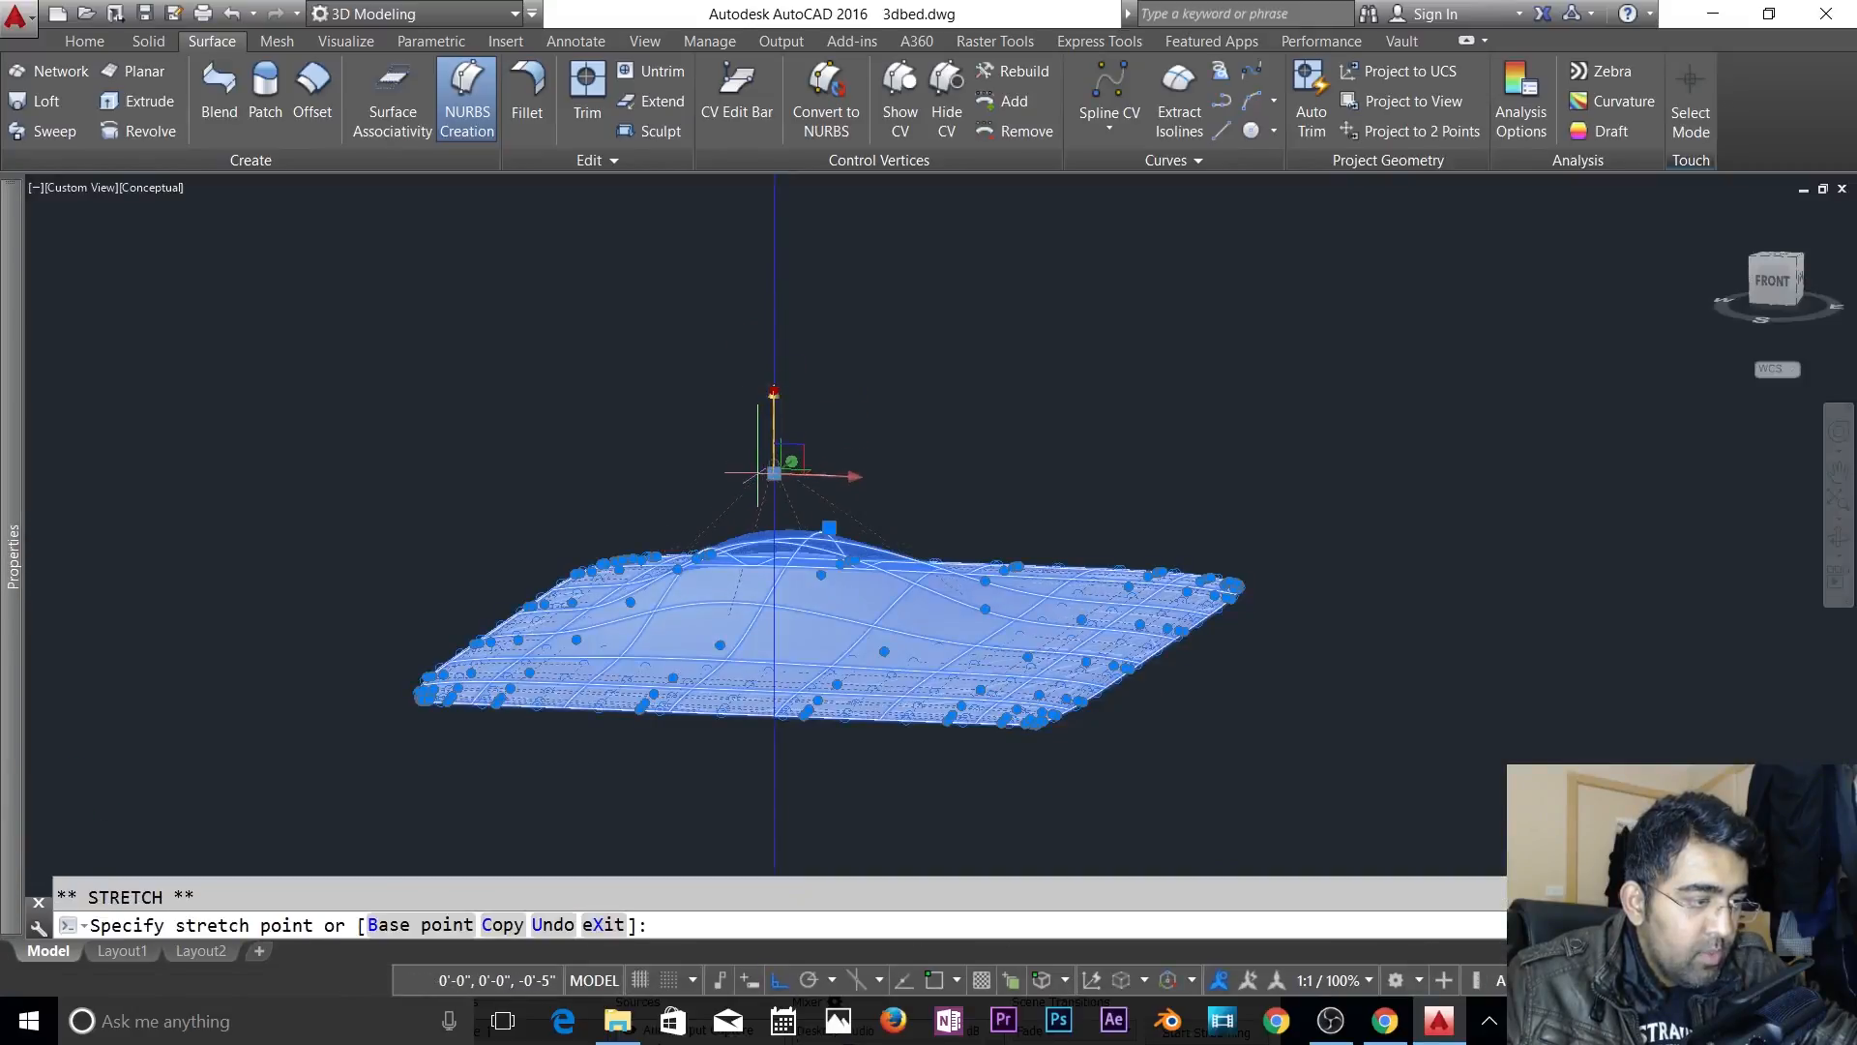
{"action": "left_click", "coordinate": [774, 392]}
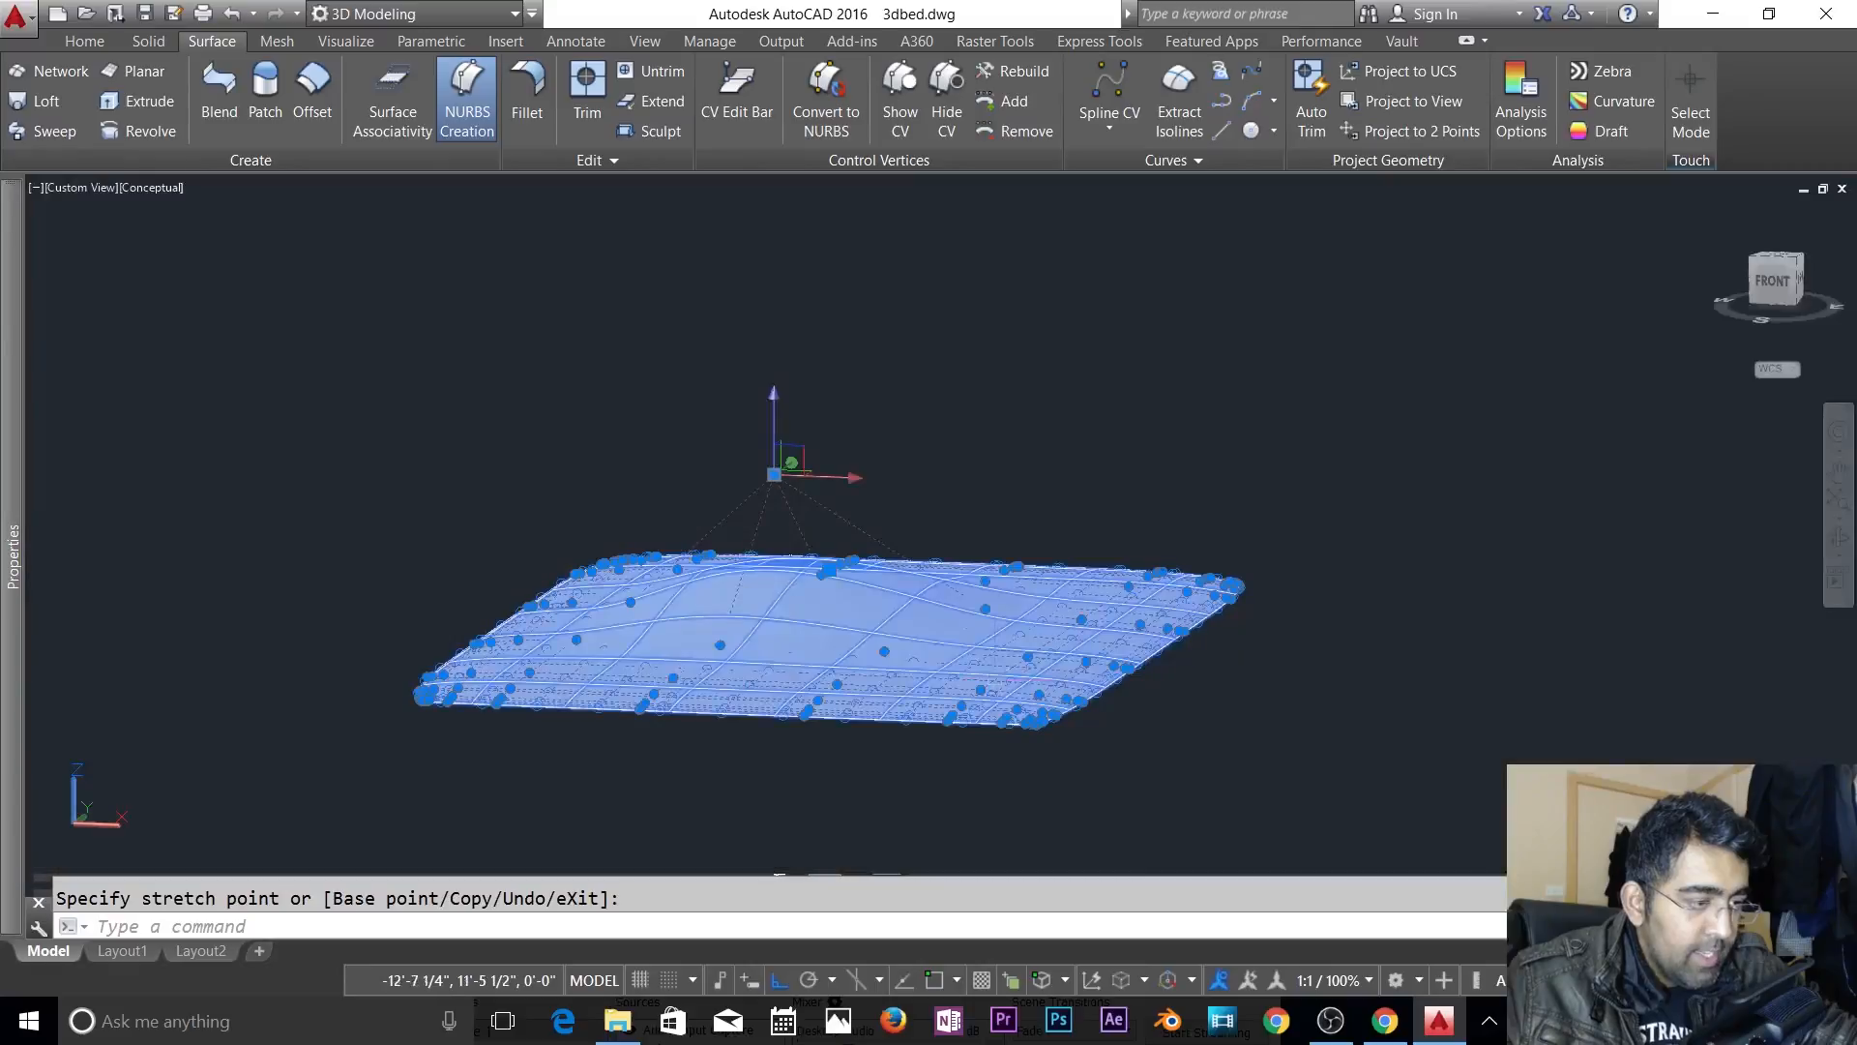
{"action": "middle_click_drag", "start_coordinate": [1168, 720], "coordinate": [1280, 672], "text": "shift"}
{"action": "key", "text": "Escape"}
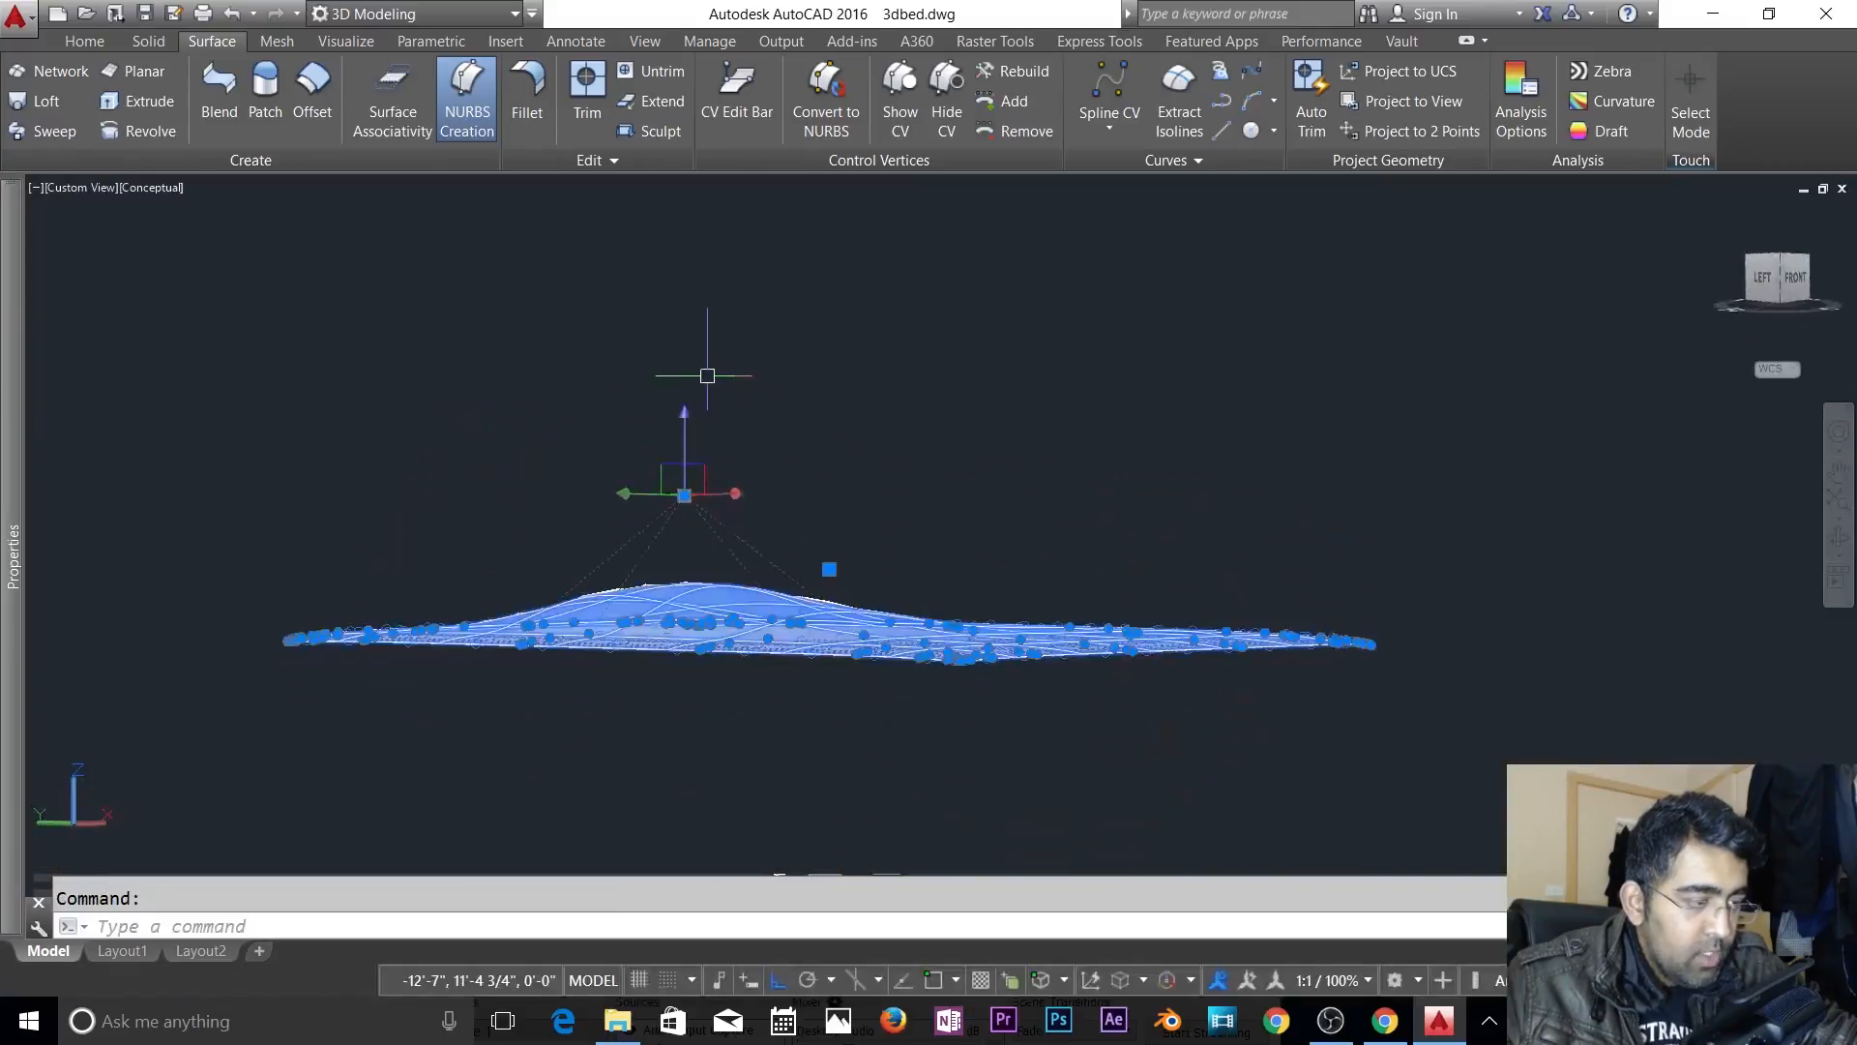
{"action": "left_click", "coordinate": [686, 440]}
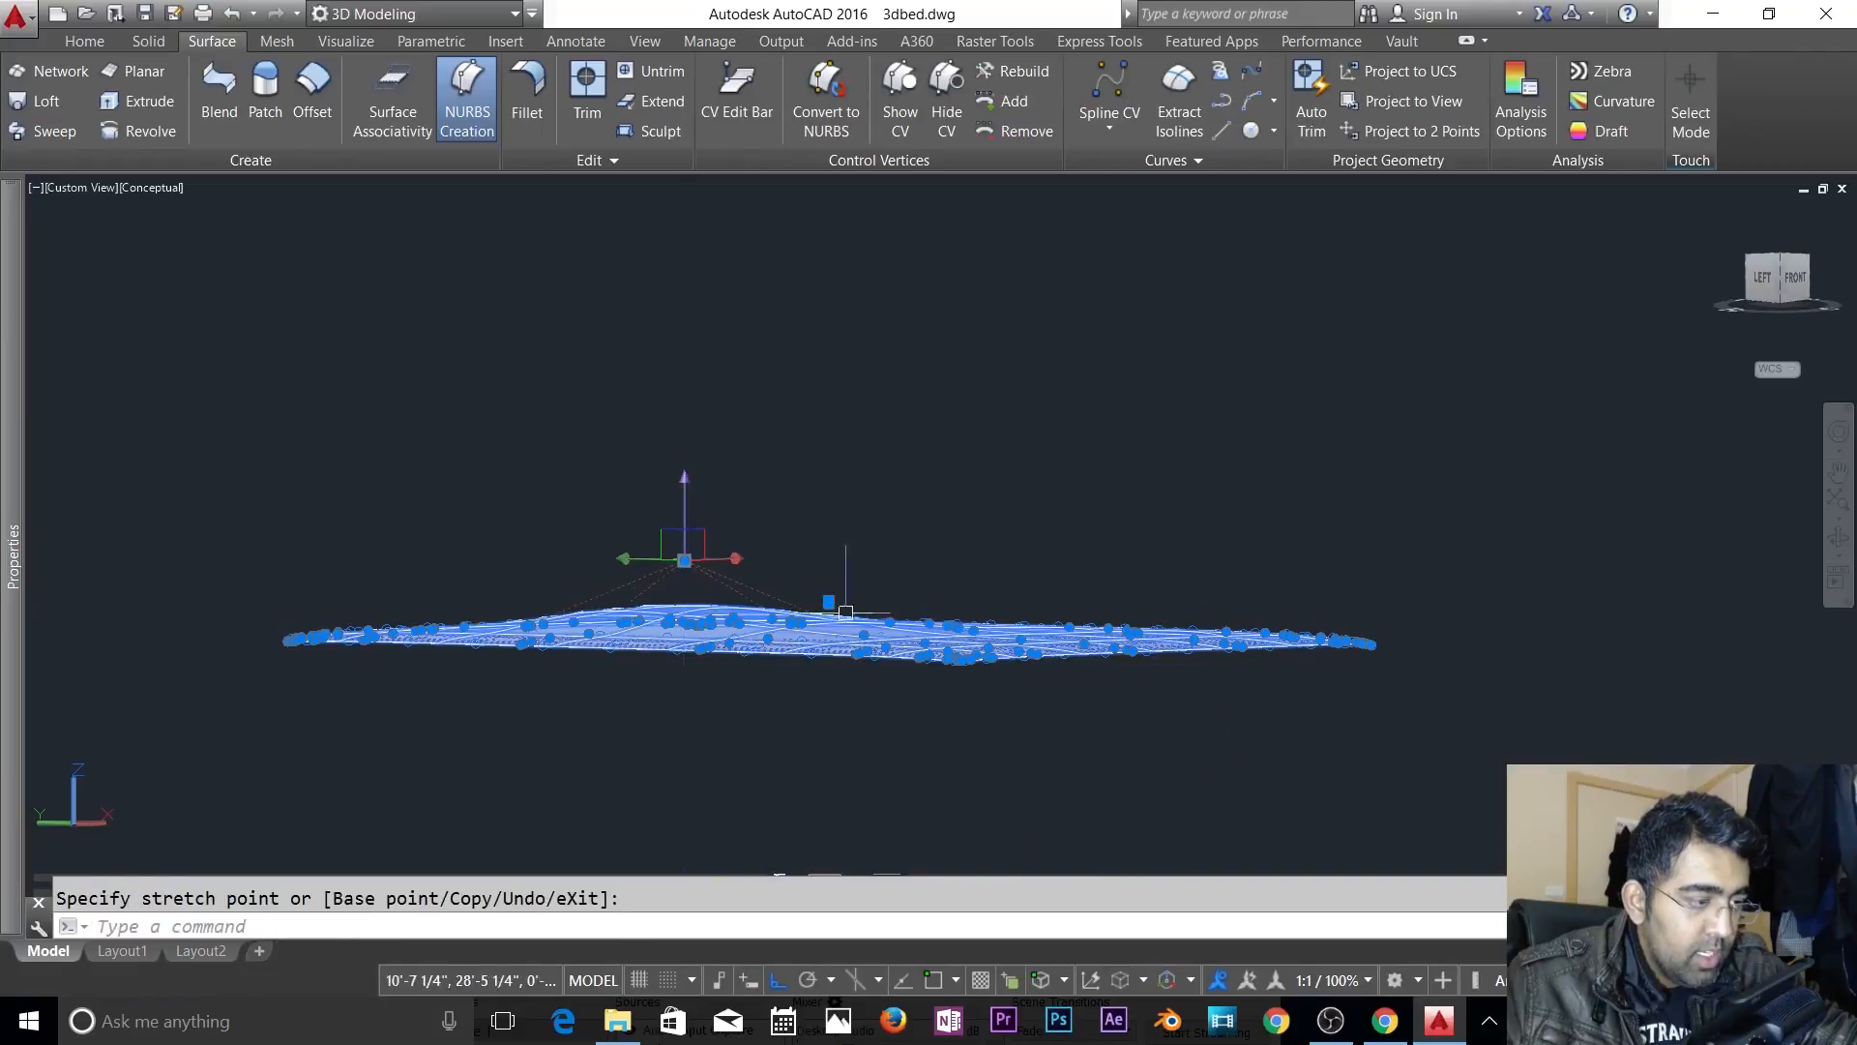
{"action": "middle_click_drag", "start_coordinate": [1160, 767], "coordinate": [1162, 664], "text": "shift"}
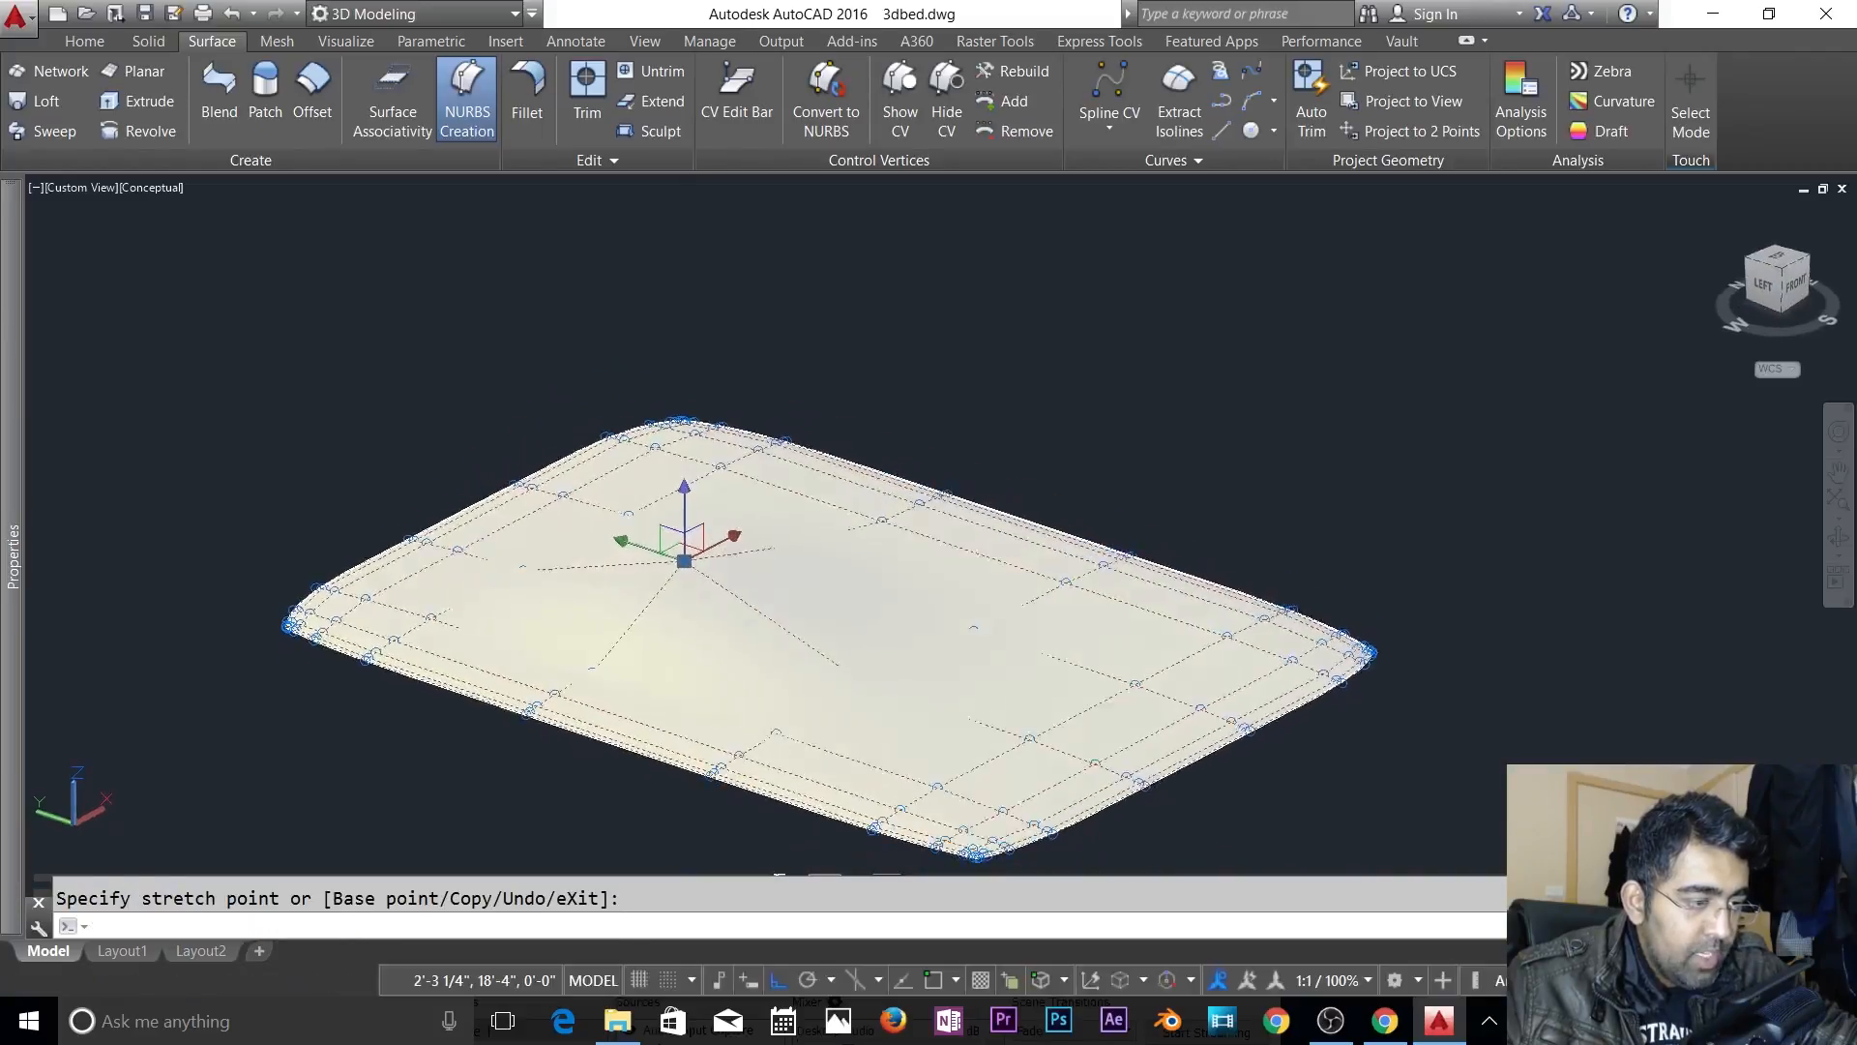
{"action": "key", "text": "Escape"}
- Raise a second inner control vertex vertically near the opposite end of the mattress's top surface, using Ortho
{"action": "left_click", "coordinate": [1136, 684]}
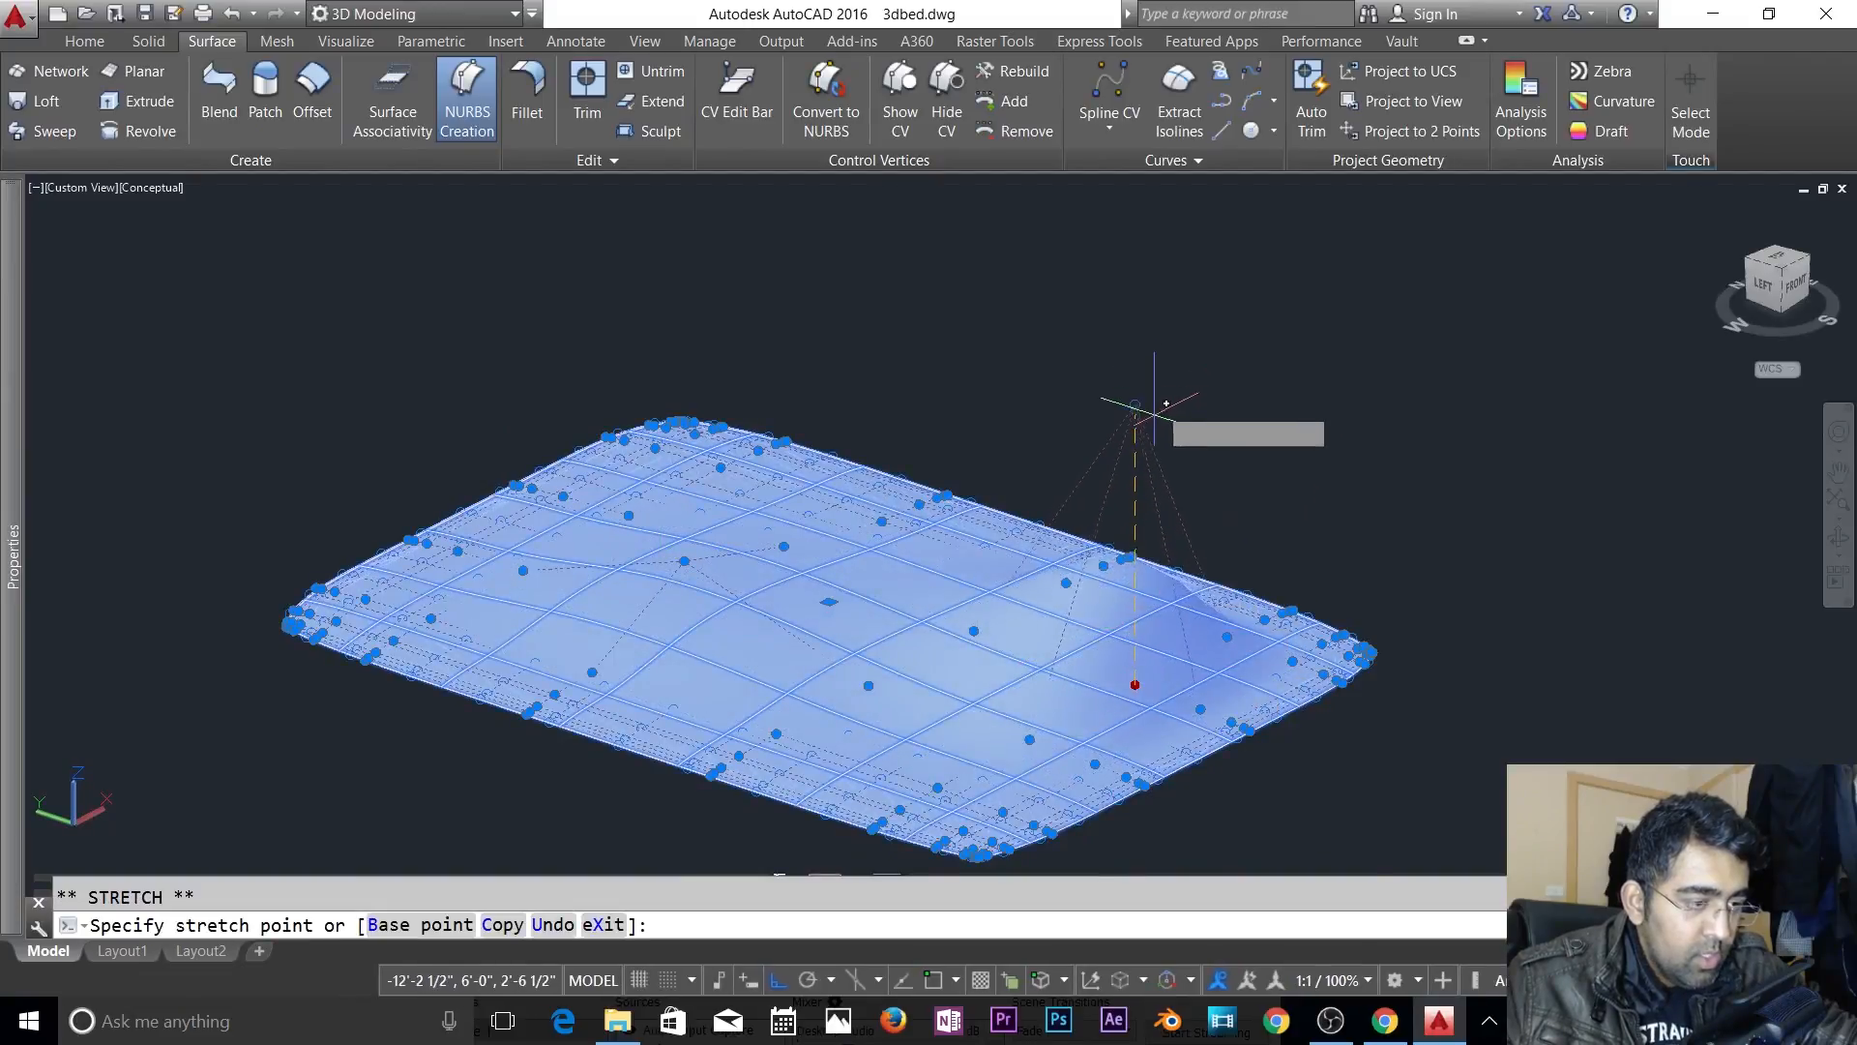
{"action": "middle_click_drag", "start_coordinate": [1173, 510], "coordinate": [983, 453], "text": "shift"}
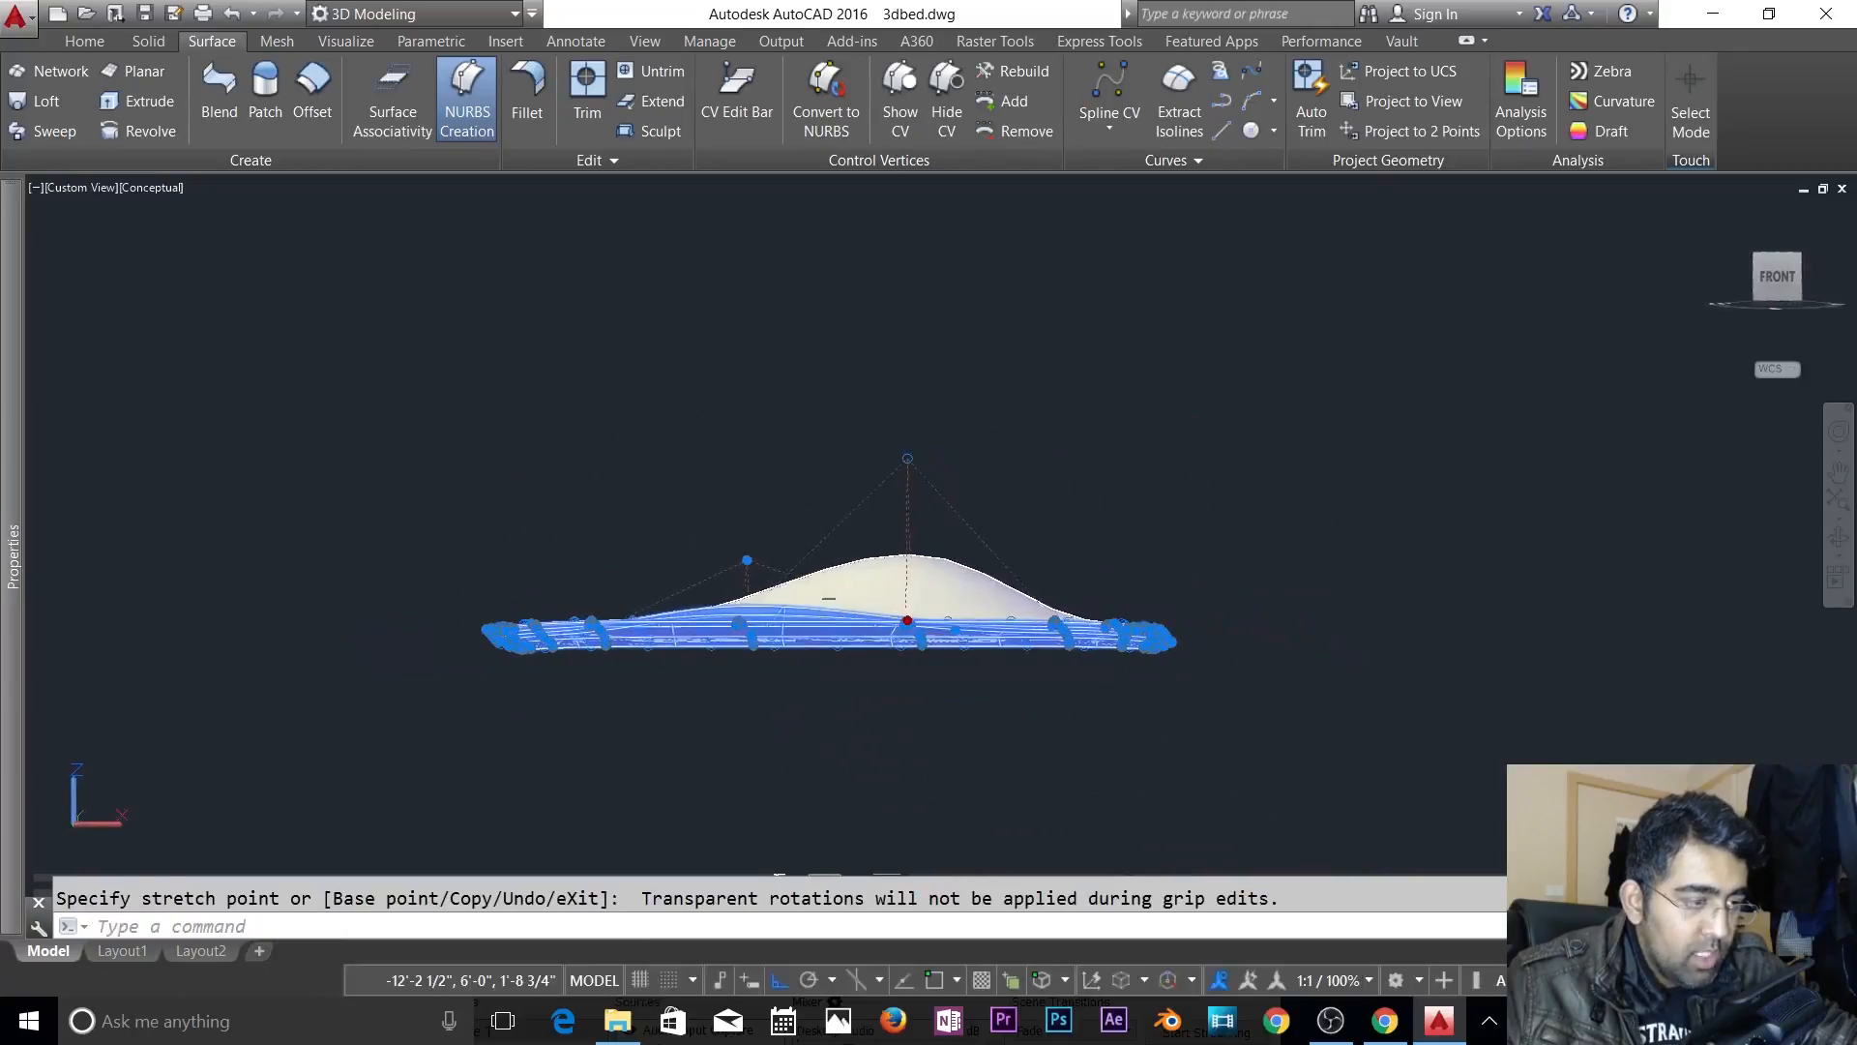
{"action": "middle_click_drag", "start_coordinate": [1010, 527], "coordinate": [839, 450], "text": "shift"}
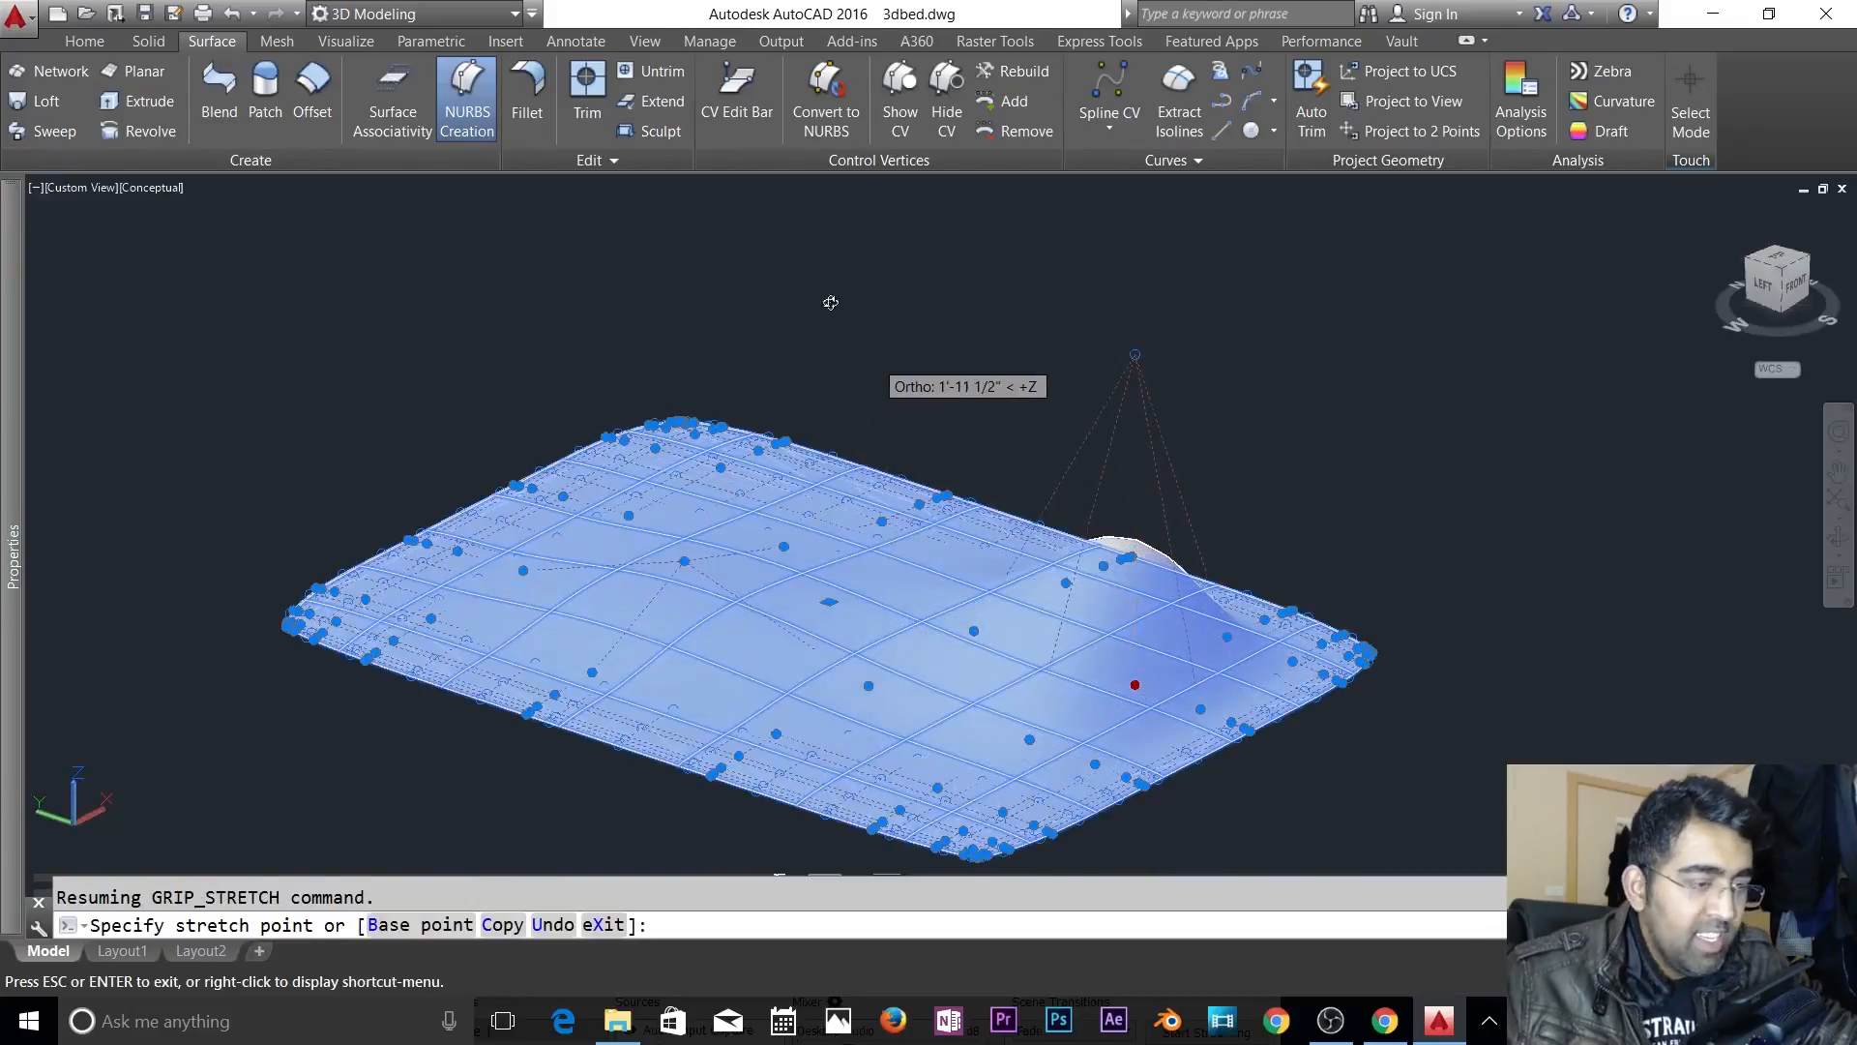
{"action": "middle_click_drag", "start_coordinate": [829, 299], "coordinate": [712, 282], "text": "shift"}
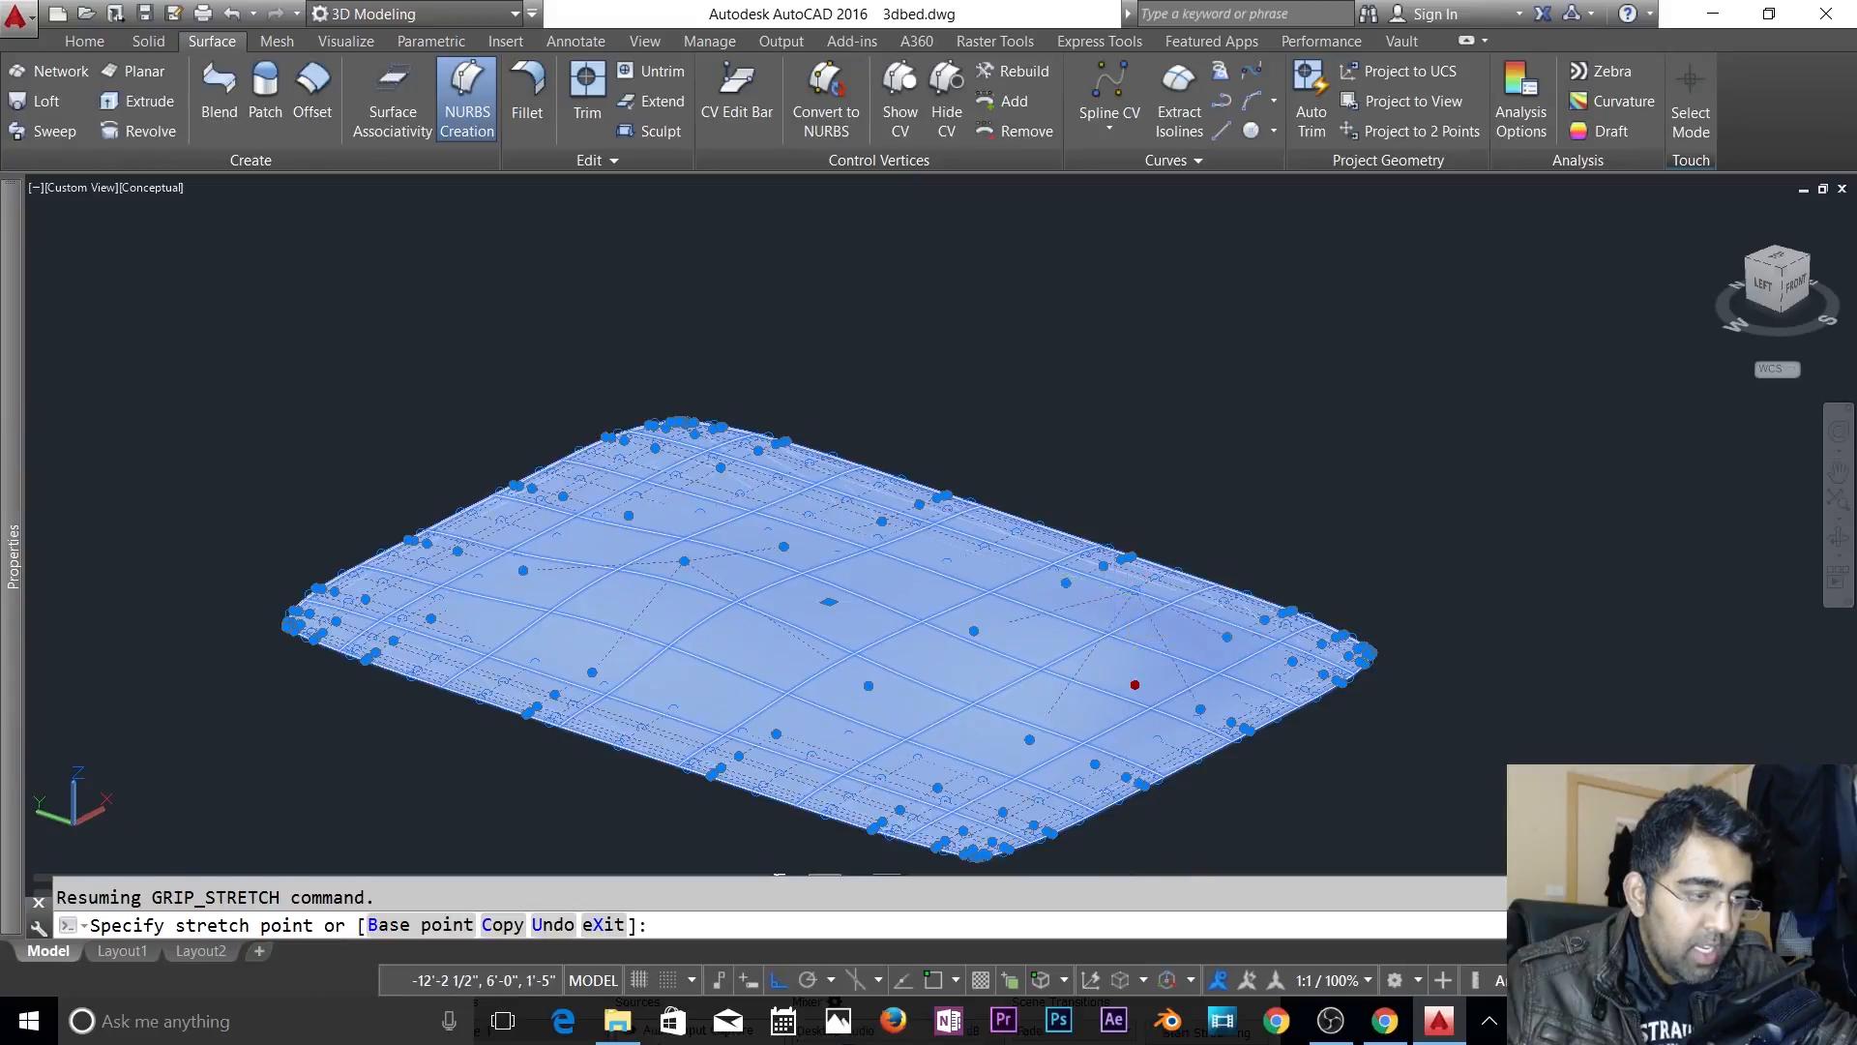
{"action": "left_click", "coordinate": [1114, 570]}
{"action": "left_click", "coordinate": [1241, 498]}
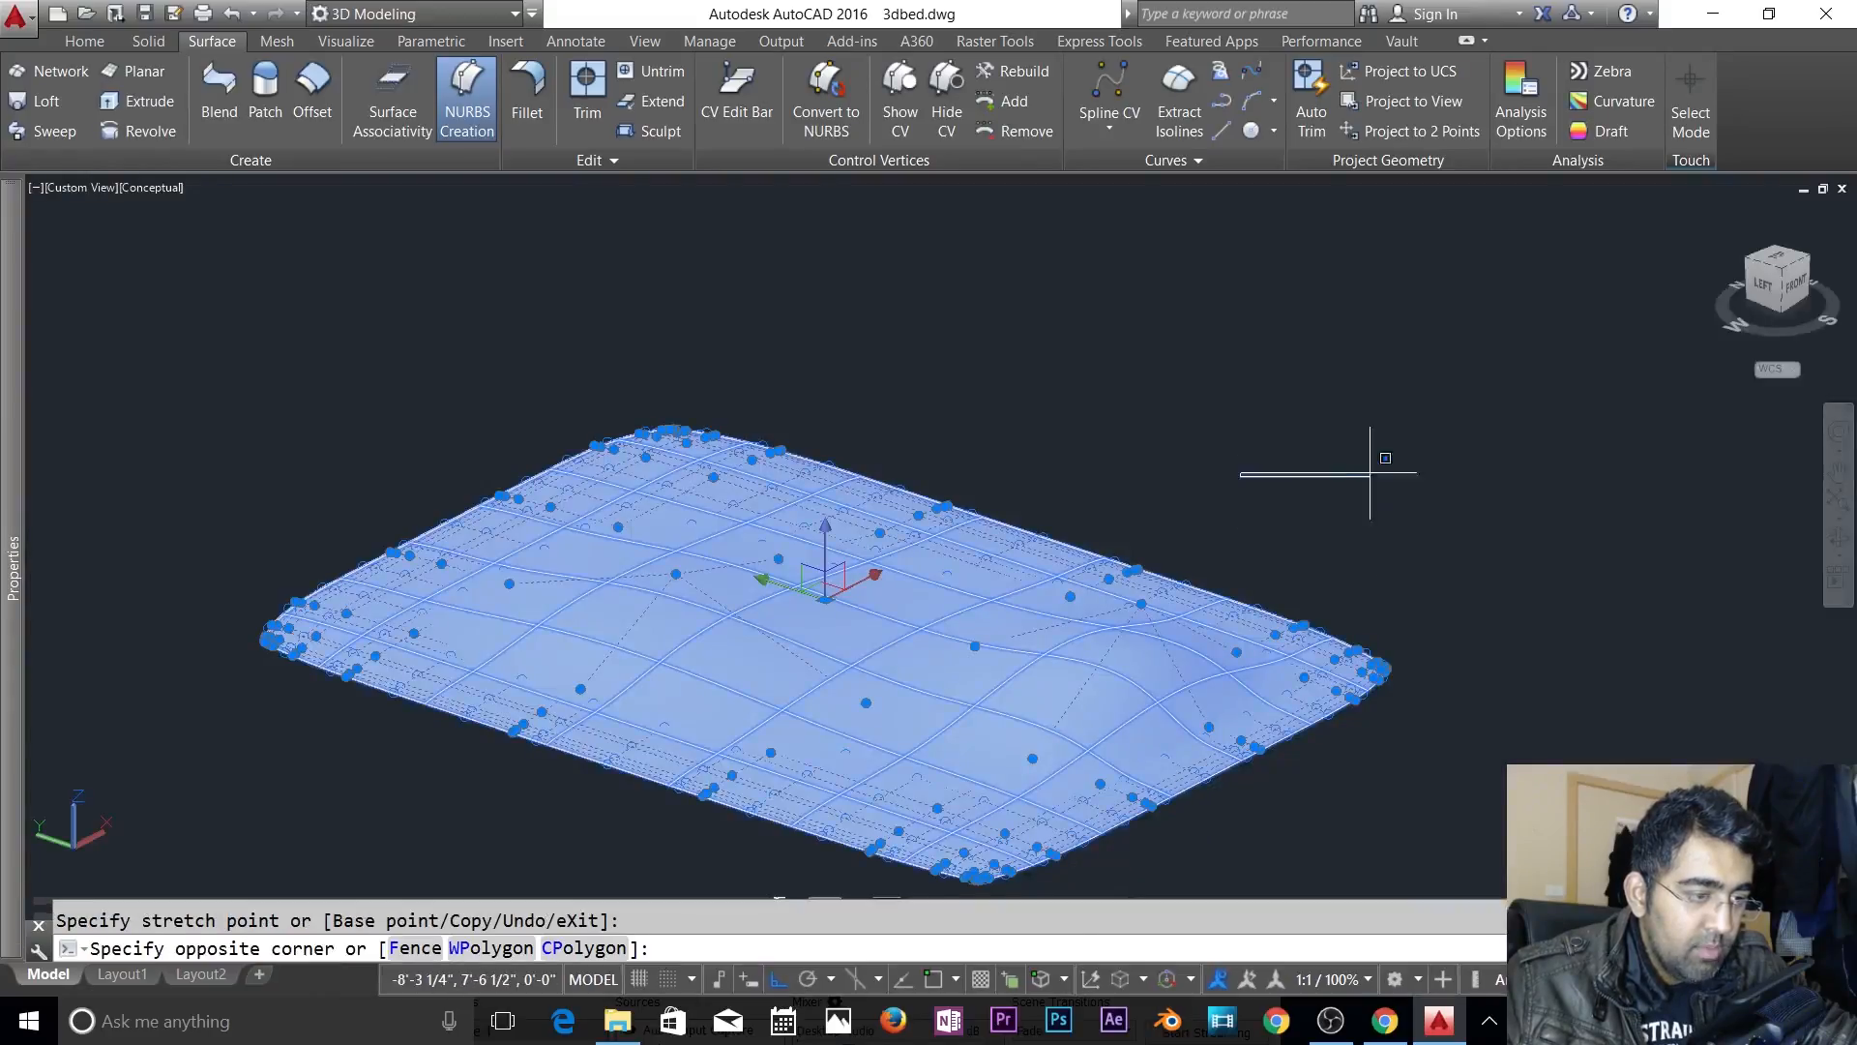
{"action": "key", "text": "Escape"}
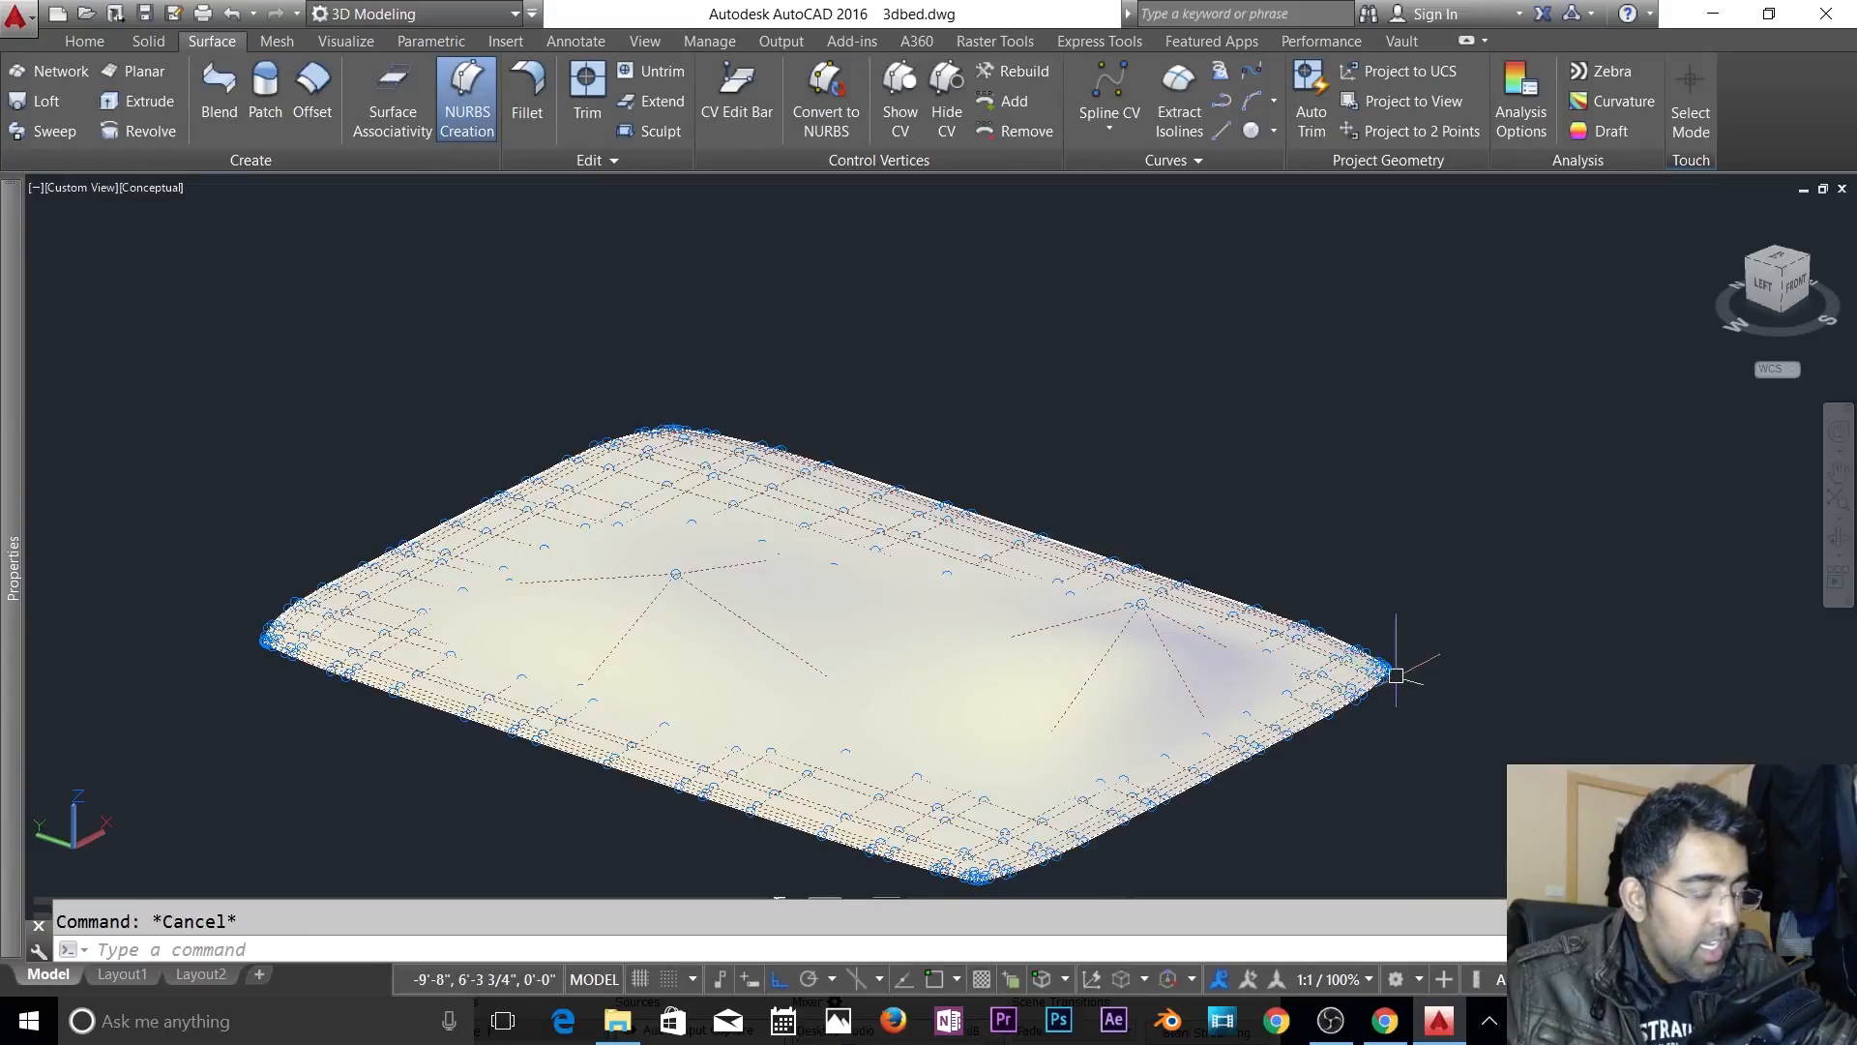
- End the object isolation to bring back the mattress's side surfaces and base rectangle, and view the whole mattress
{"action": "middle_click_drag", "start_coordinate": [1397, 655], "coordinate": [1199, 556], "text": "shift"}
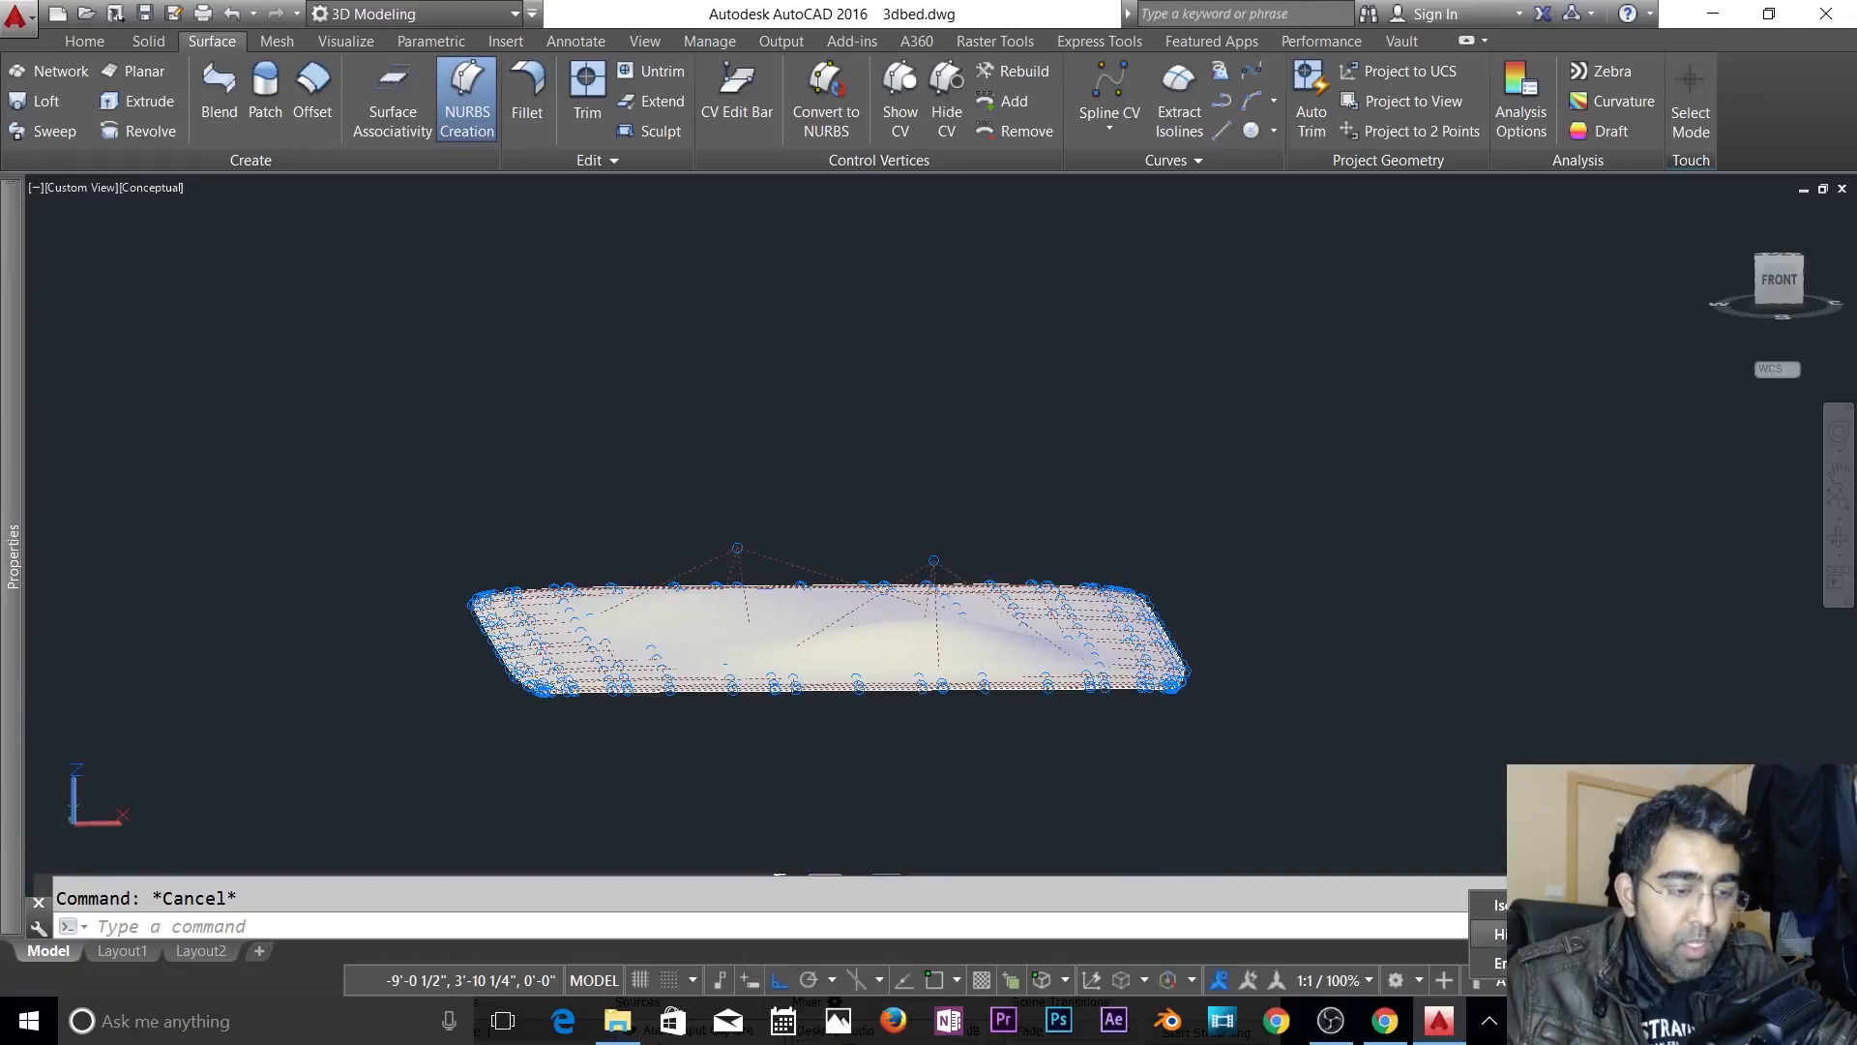
{"action": "left_click", "coordinate": [1494, 962]}
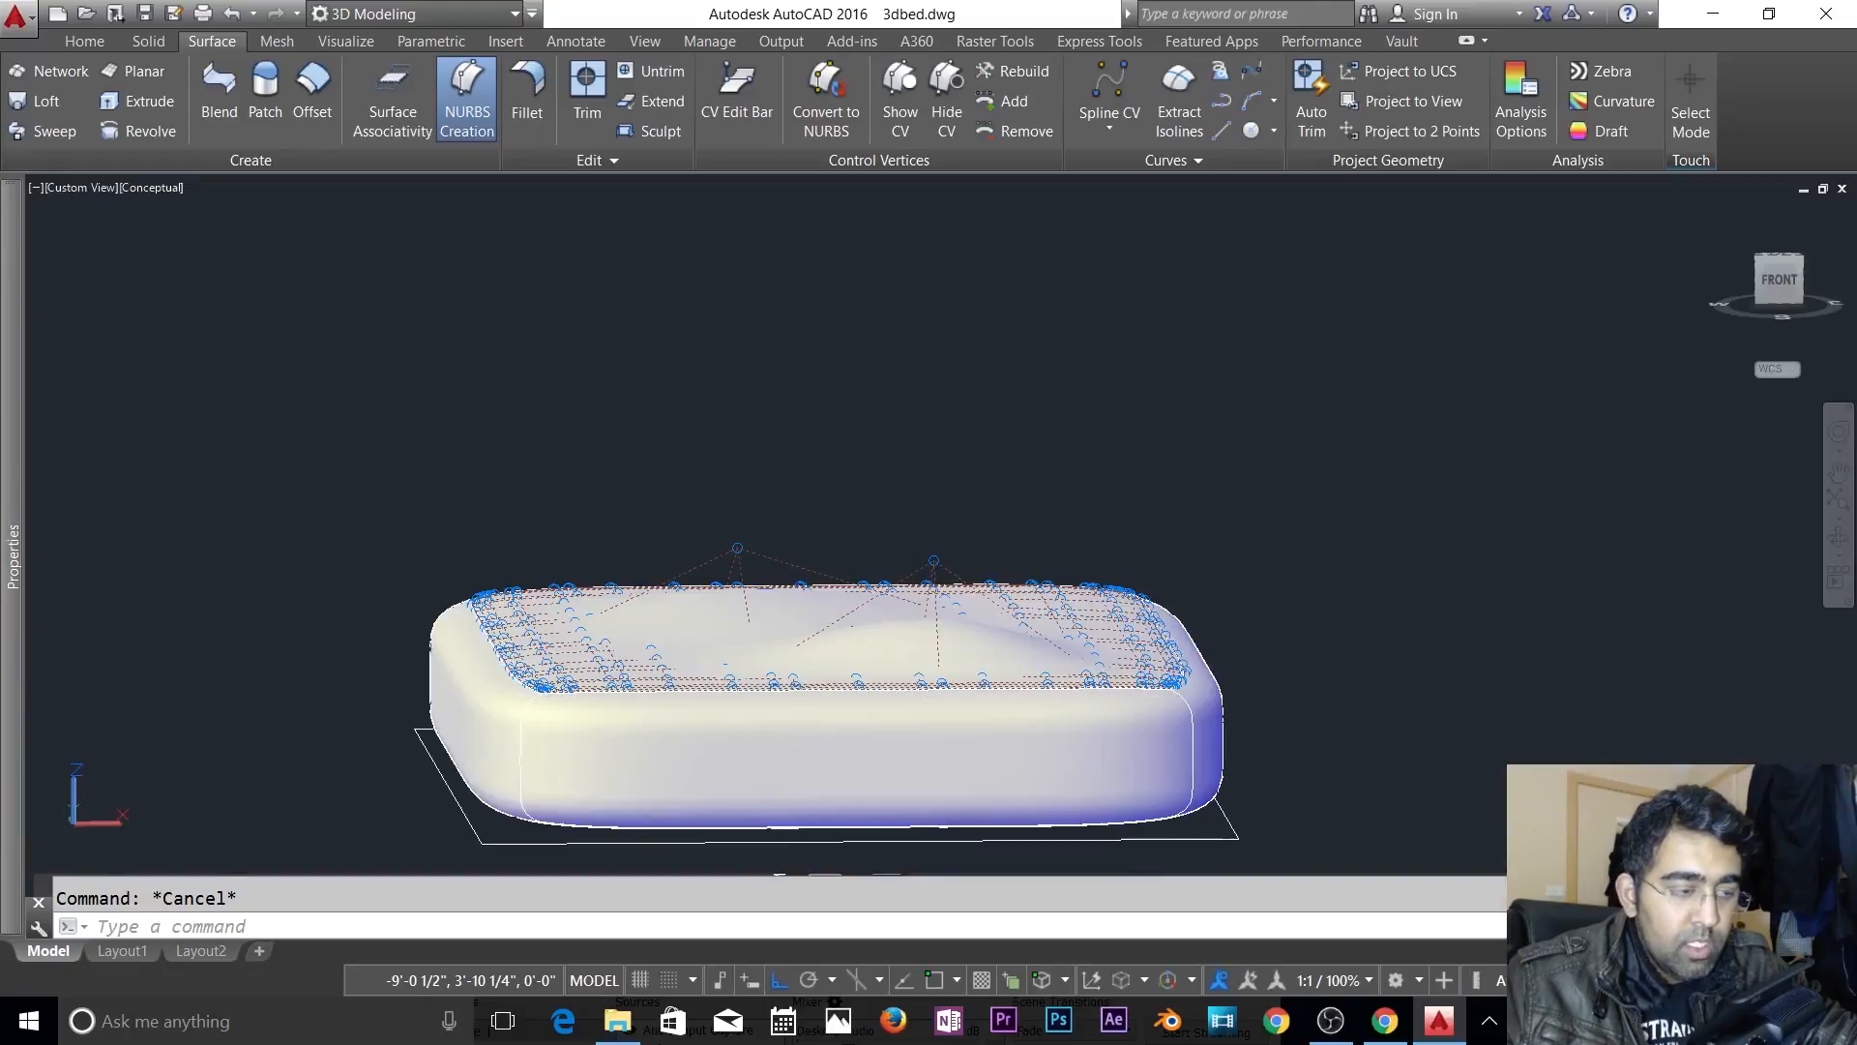
{"action": "left_click", "coordinate": [1391, 669]}
{"action": "key", "text": "Escape"}
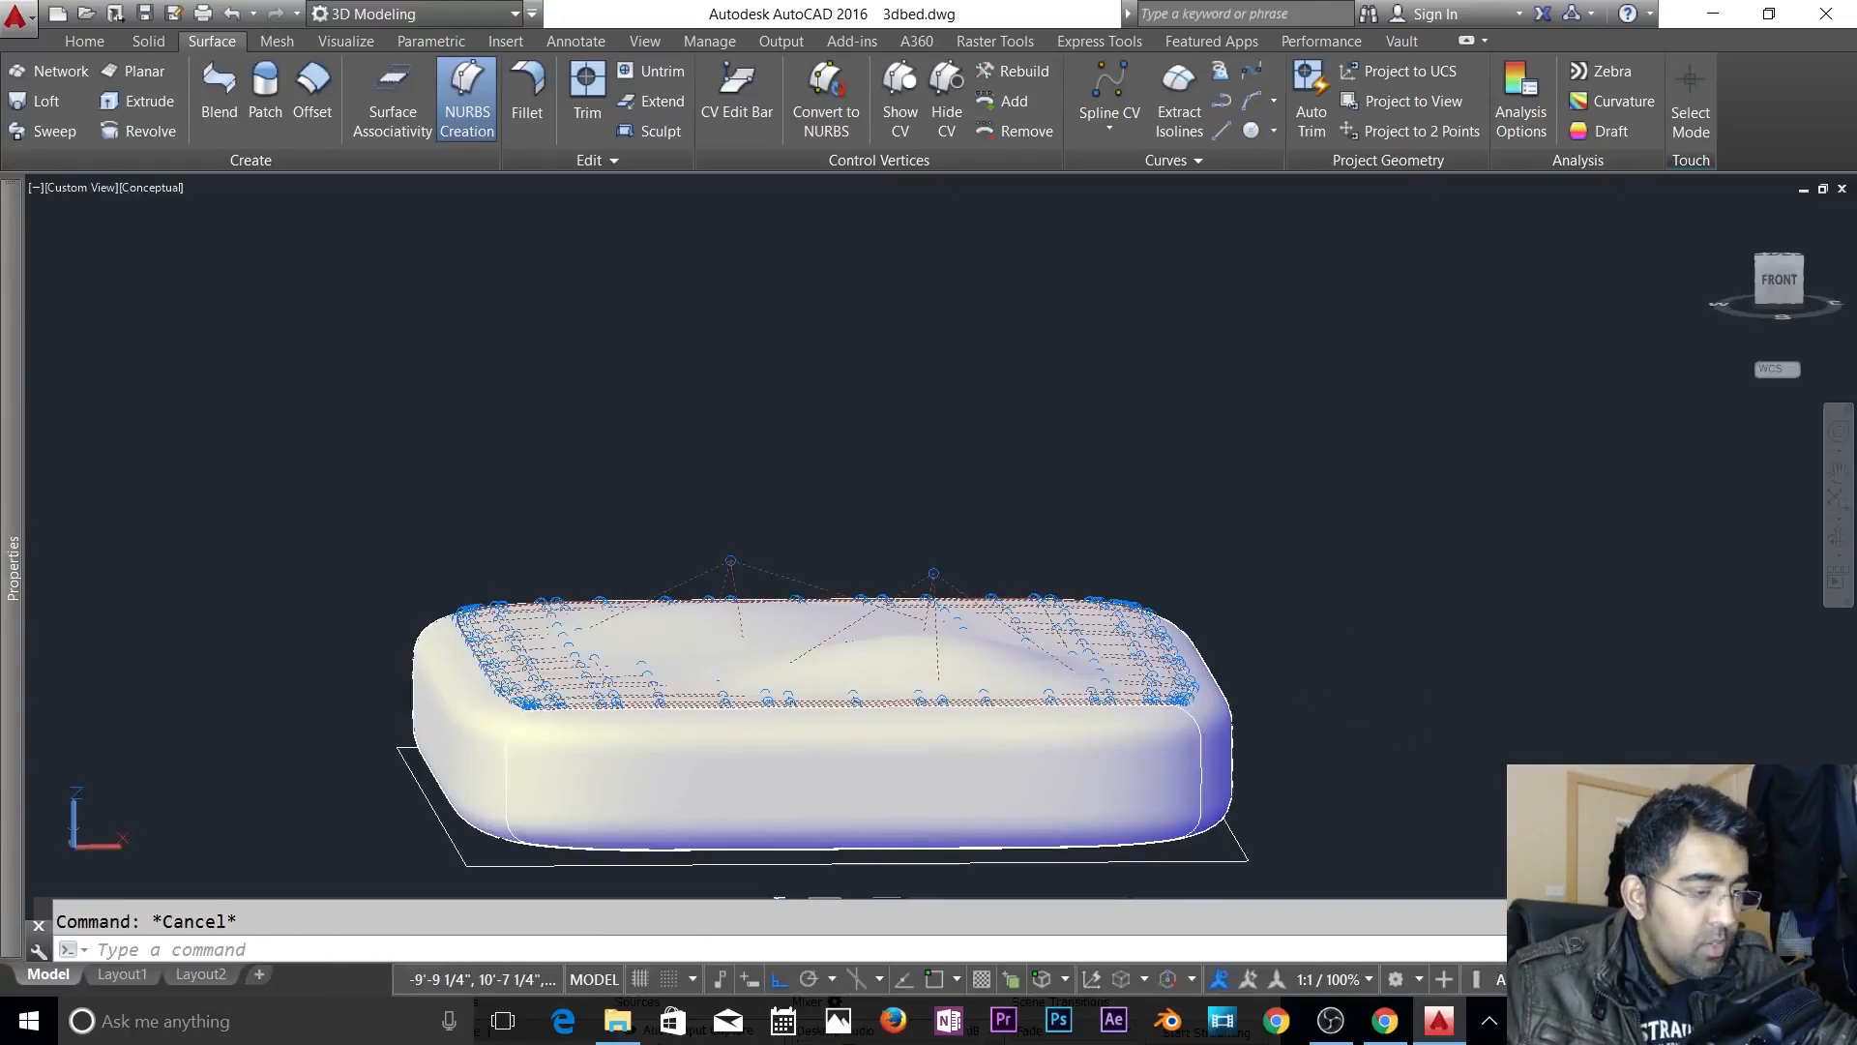
{"action": "middle_click_drag", "start_coordinate": [1384, 746], "coordinate": [1549, 759], "text": "shift"}
{"action": "key", "text": "Escape"}
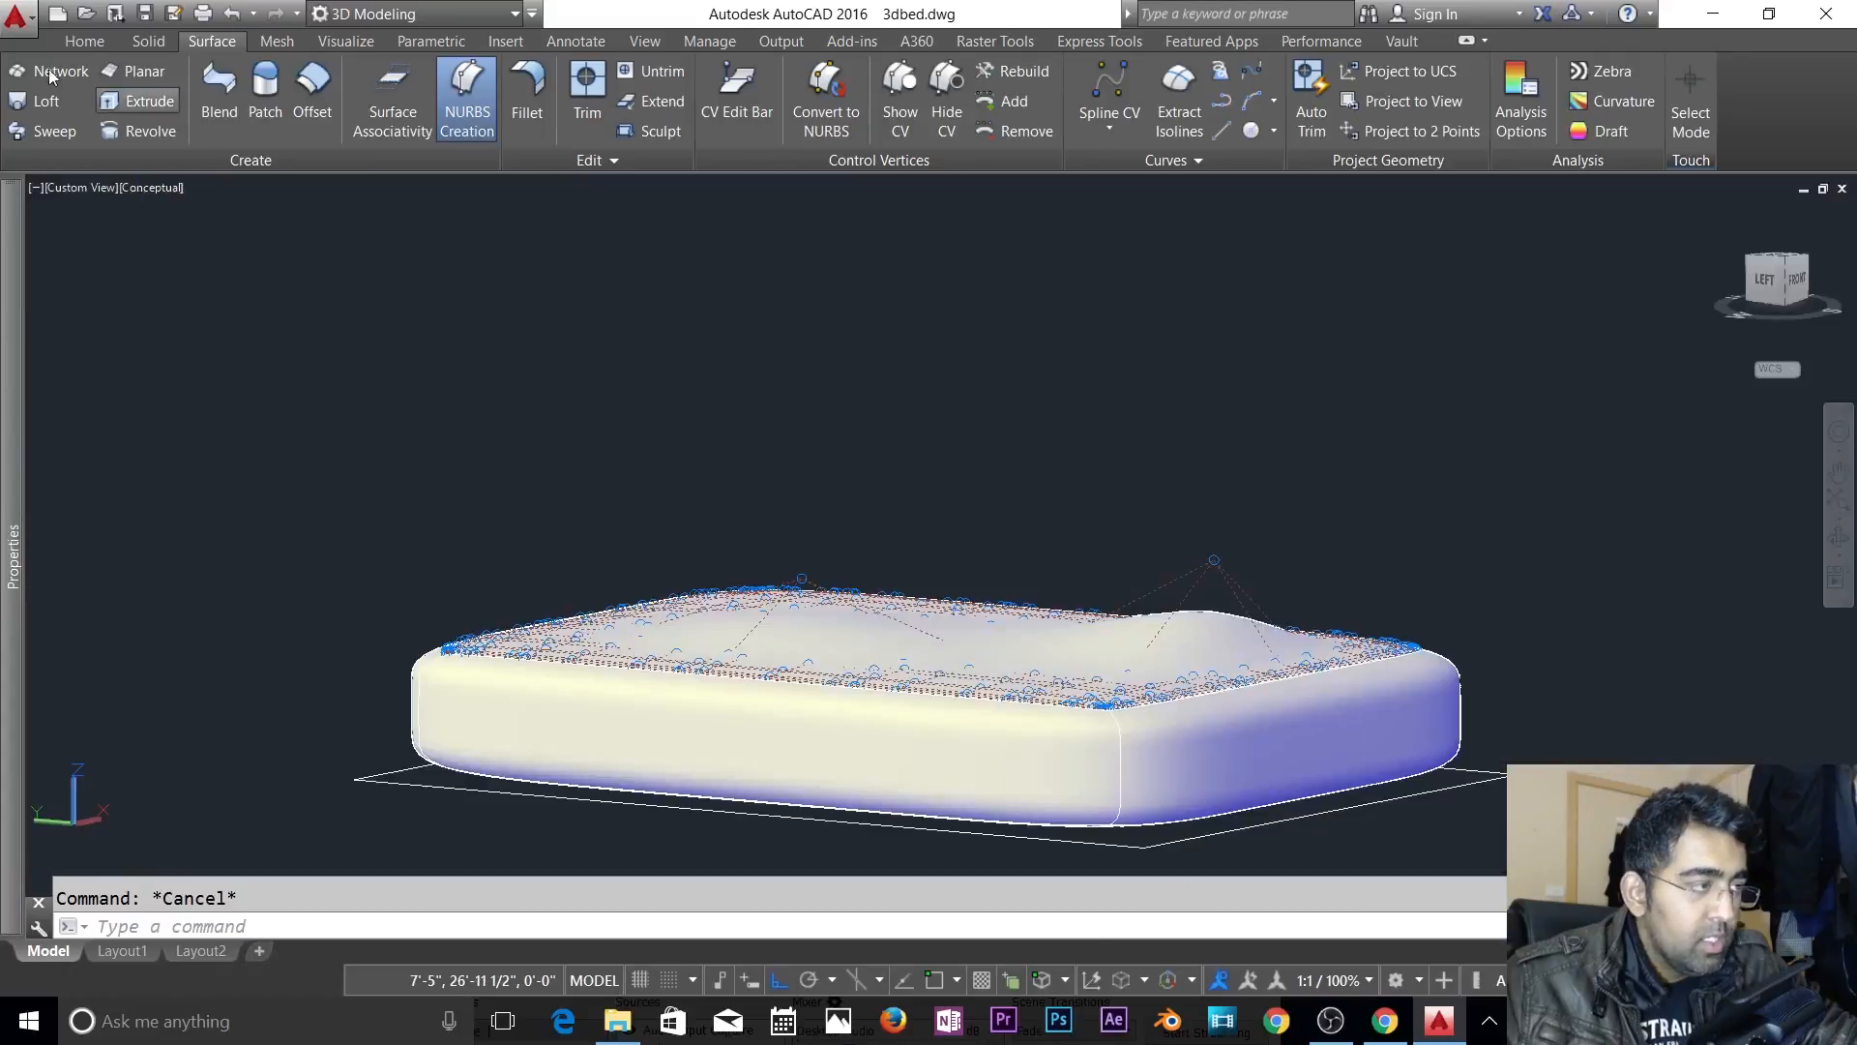
- Display the model in the 2D Wireframe visual style
{"action": "left_click", "coordinate": [83, 40]}
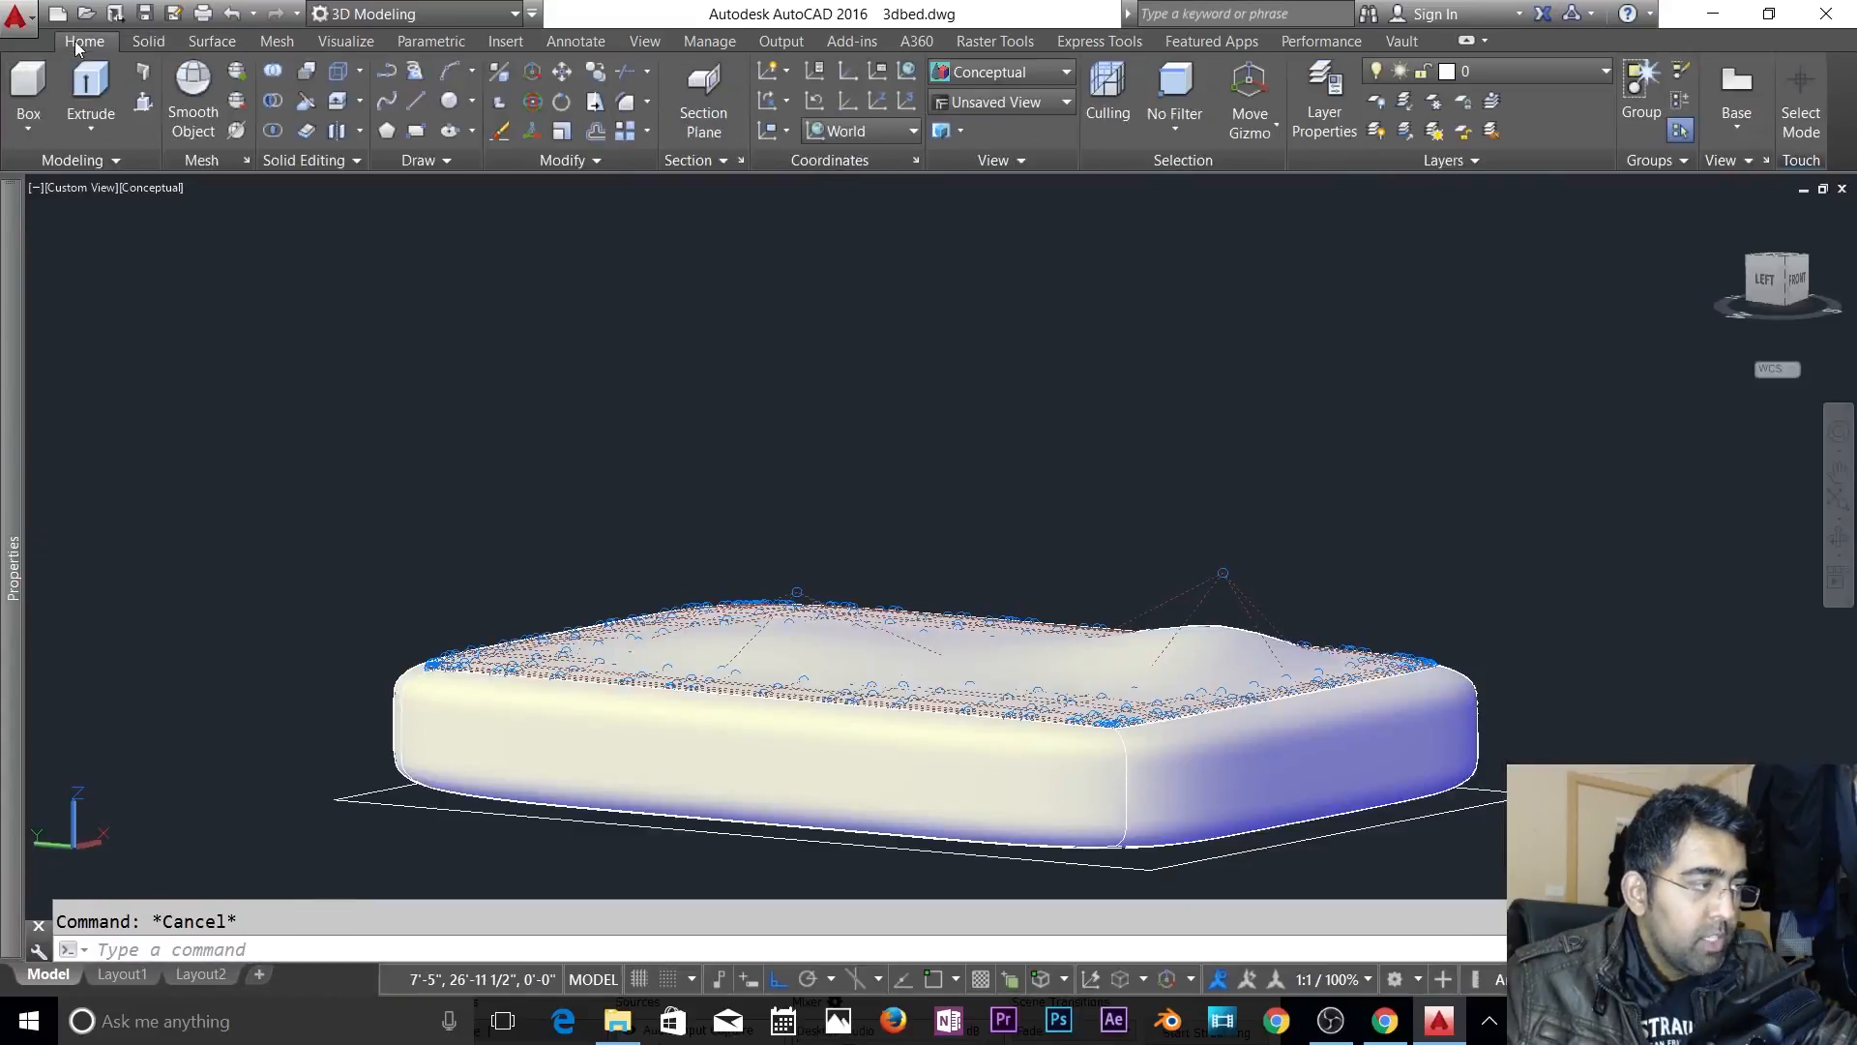
{"action": "left_click", "coordinate": [1012, 100]}
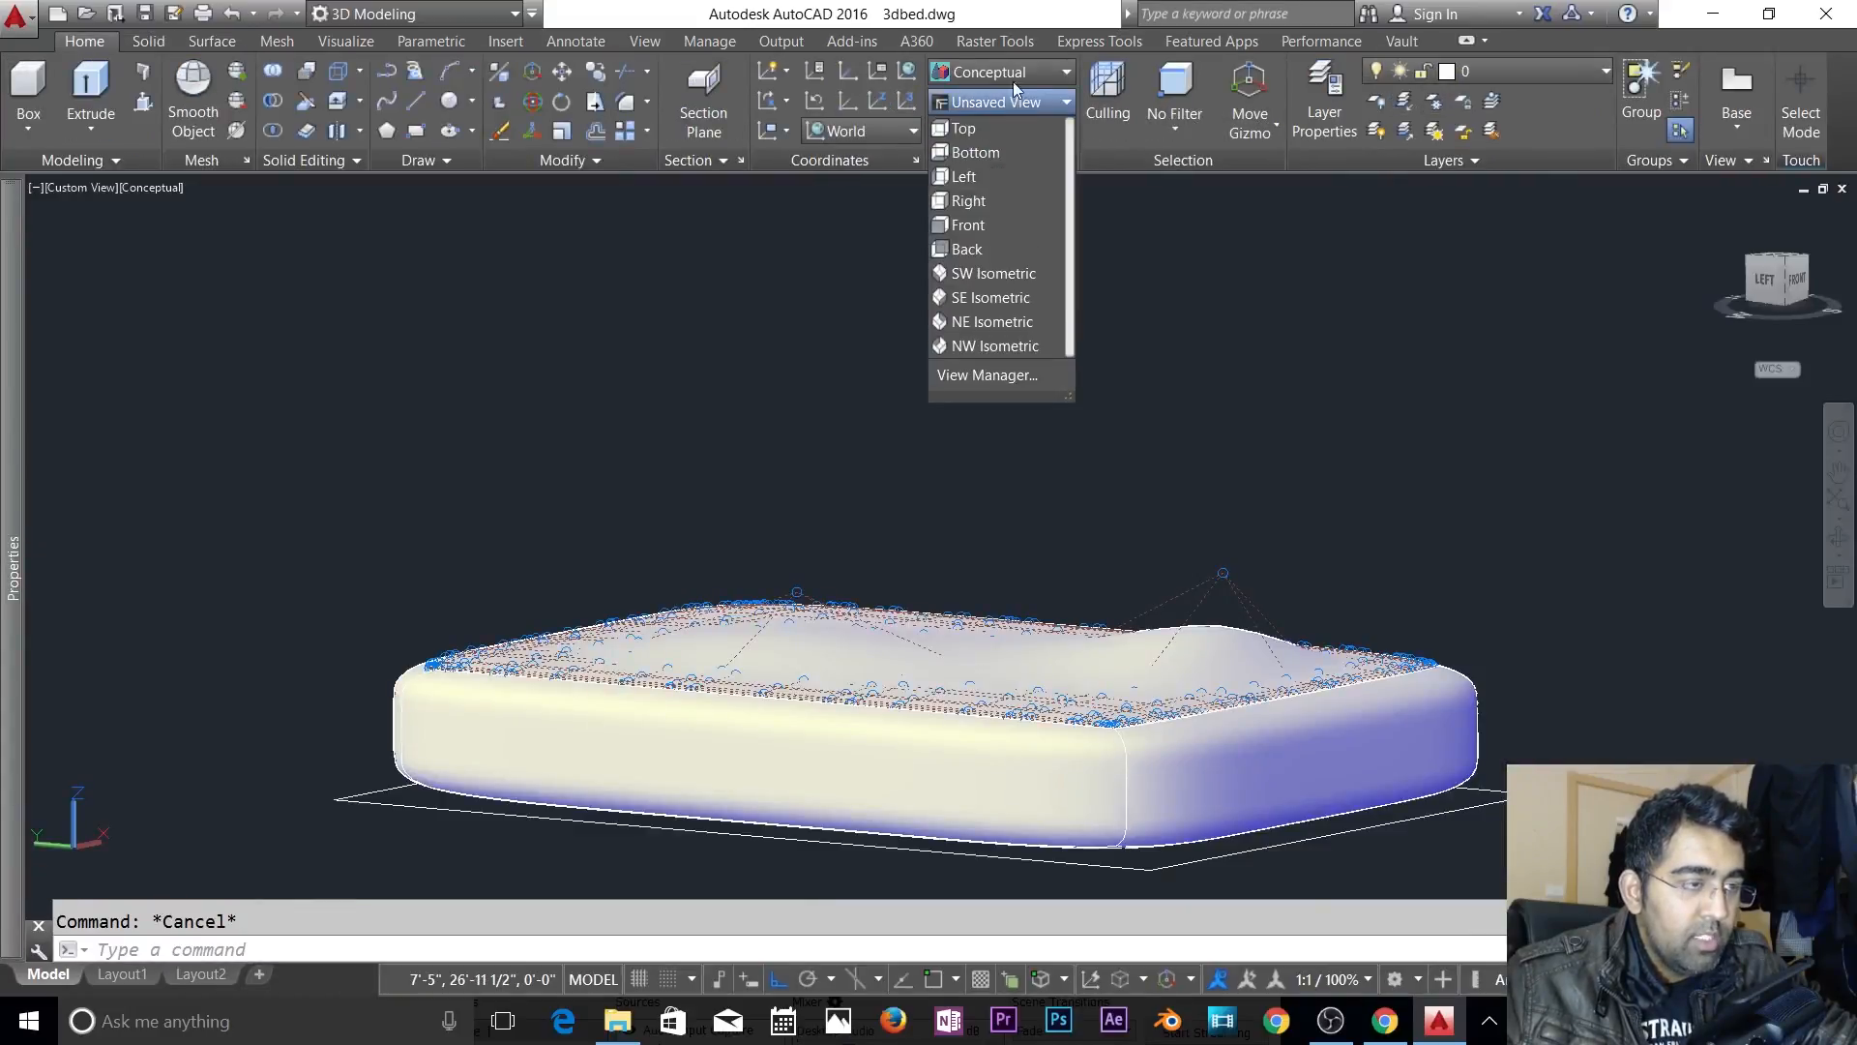
{"action": "left_click", "coordinate": [1013, 81]}
{"action": "left_click", "coordinate": [1006, 71]}
{"action": "left_click", "coordinate": [712, 155]}
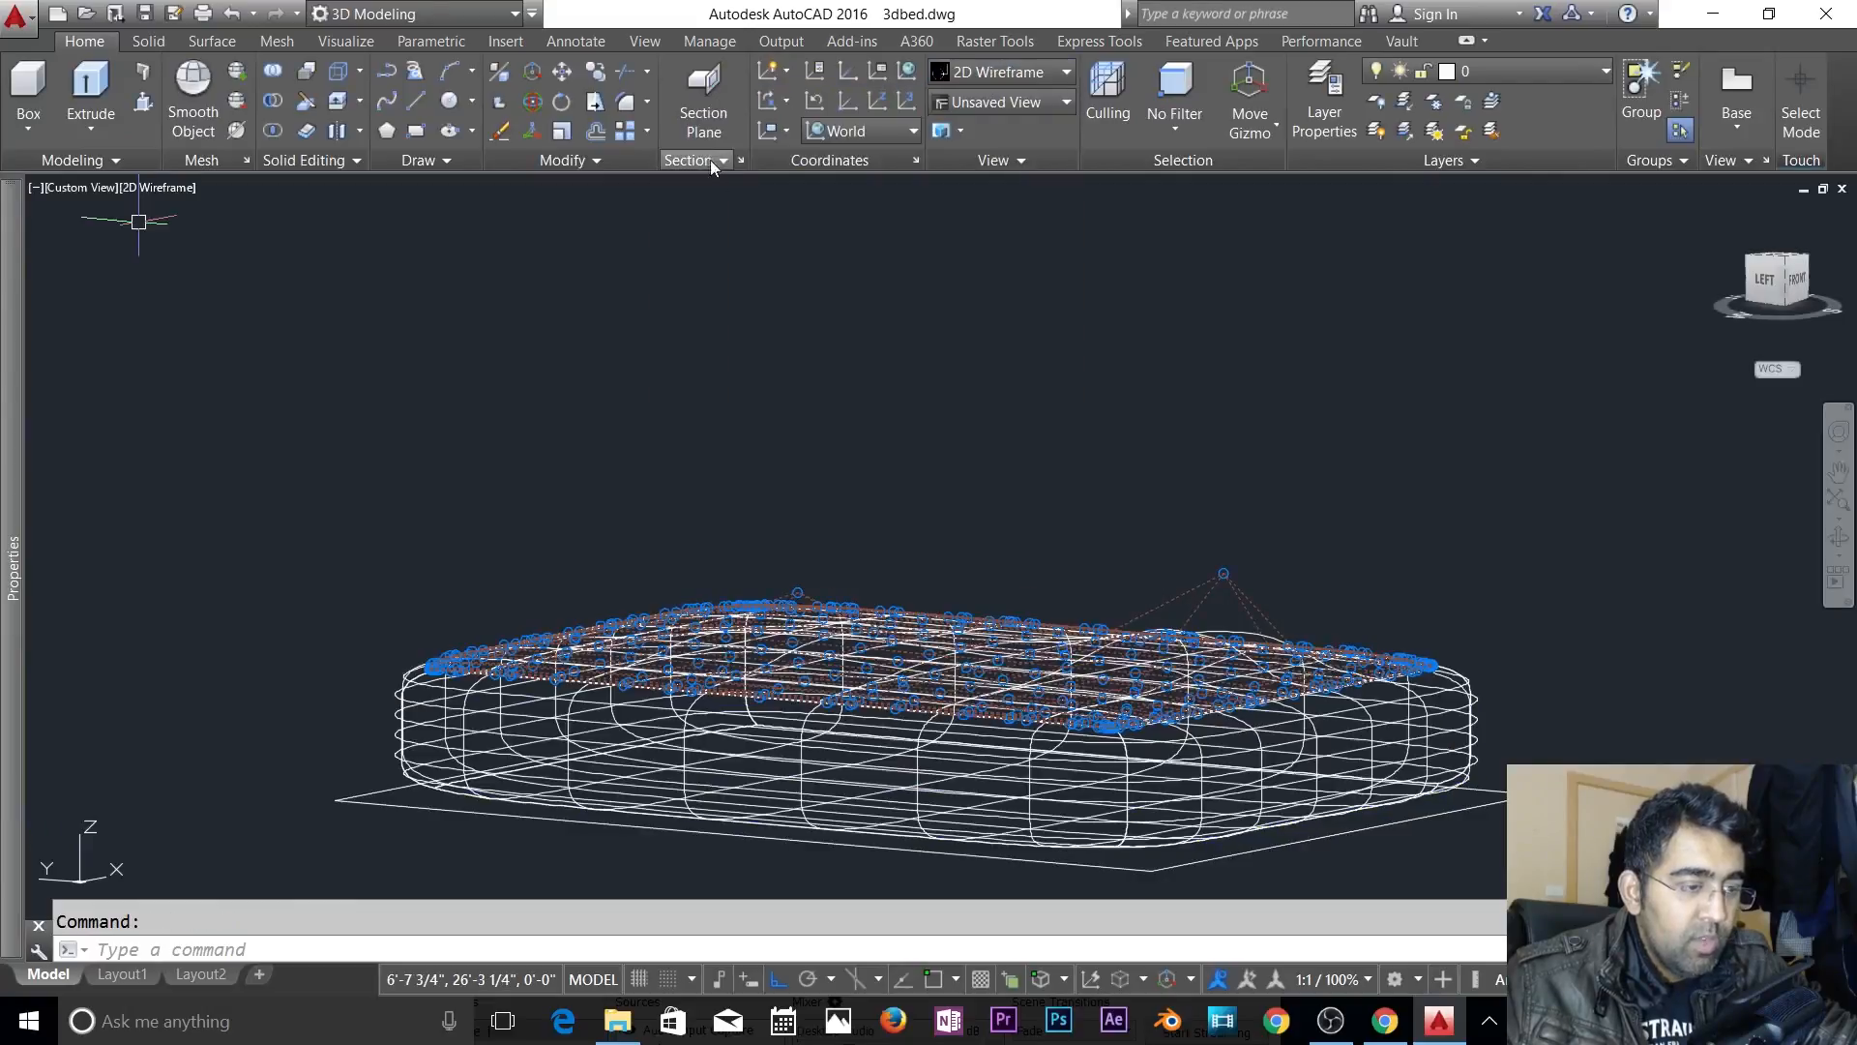
{"action": "middle_click_drag", "start_coordinate": [1471, 572], "coordinate": [1441, 661], "text": "shift"}
{"action": "scroll", "coordinate": [1441, 662], "scroll_direction": "down", "scroll_amount": 2}
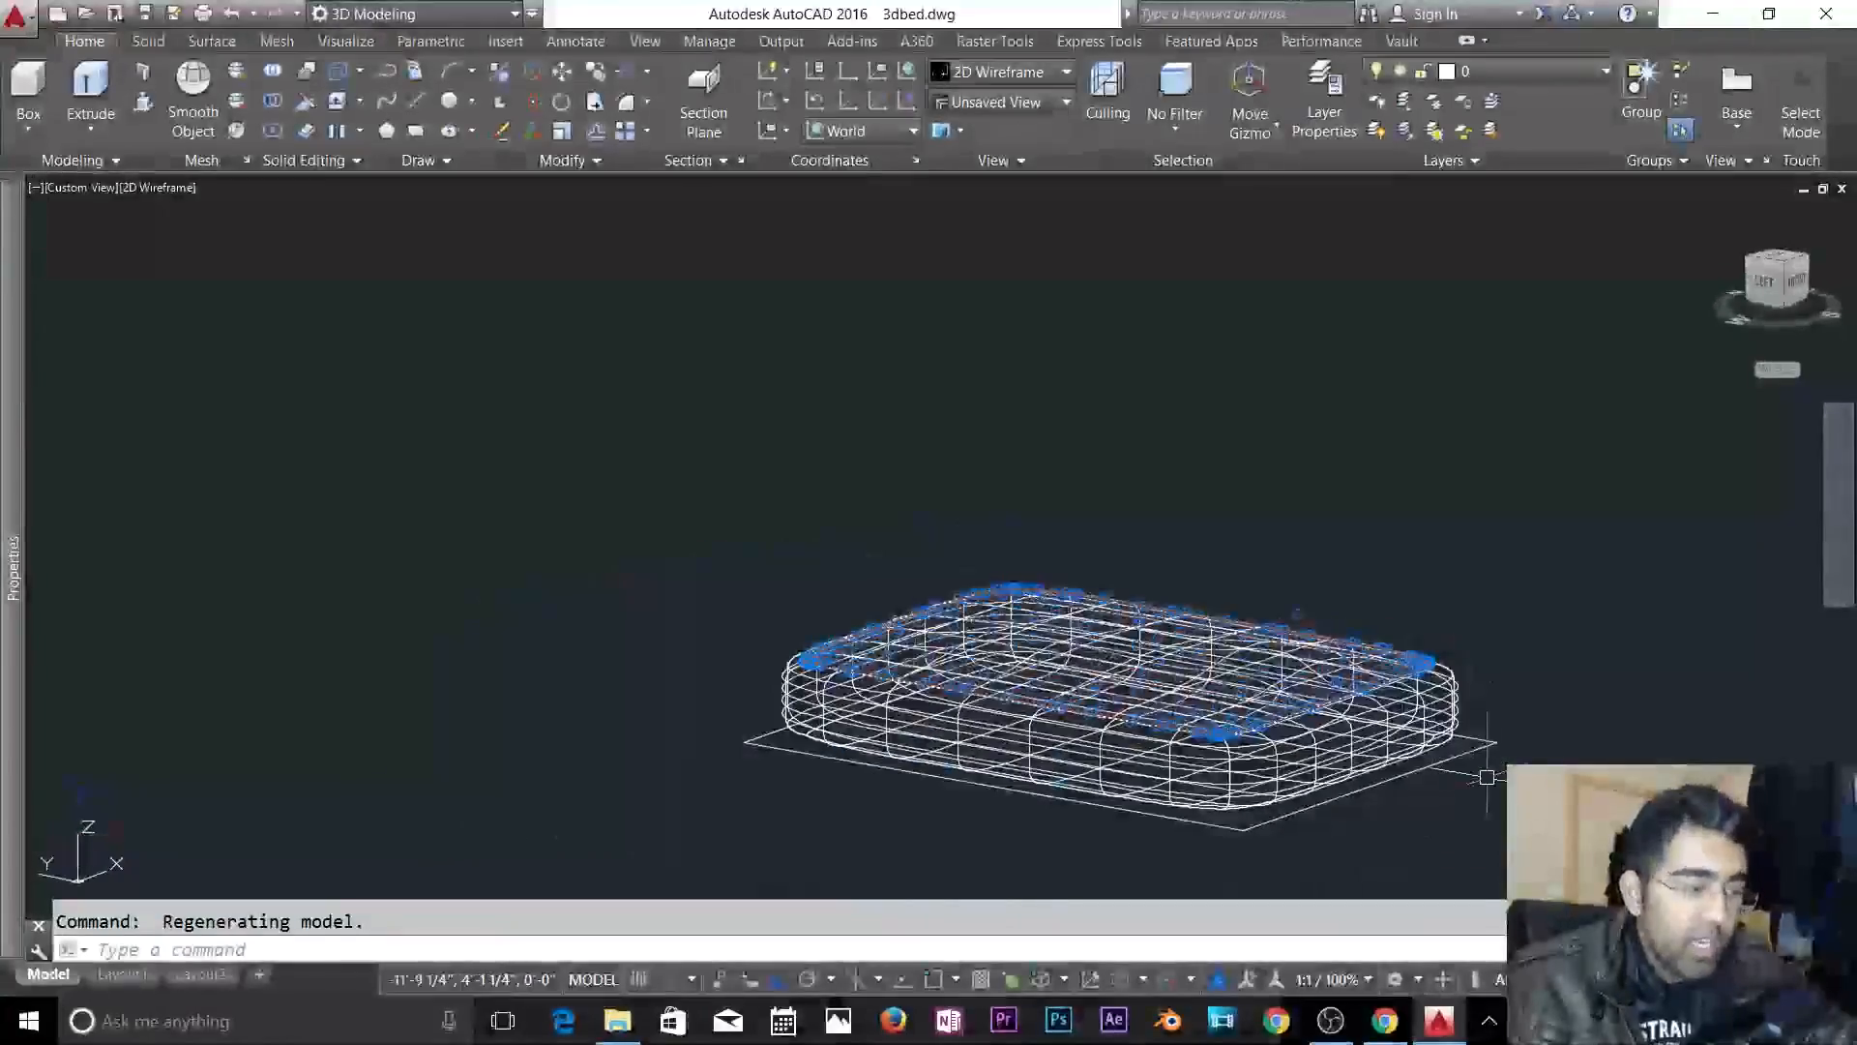
{"action": "type", "text": "c"}
{"action": "key", "text": "Return"}
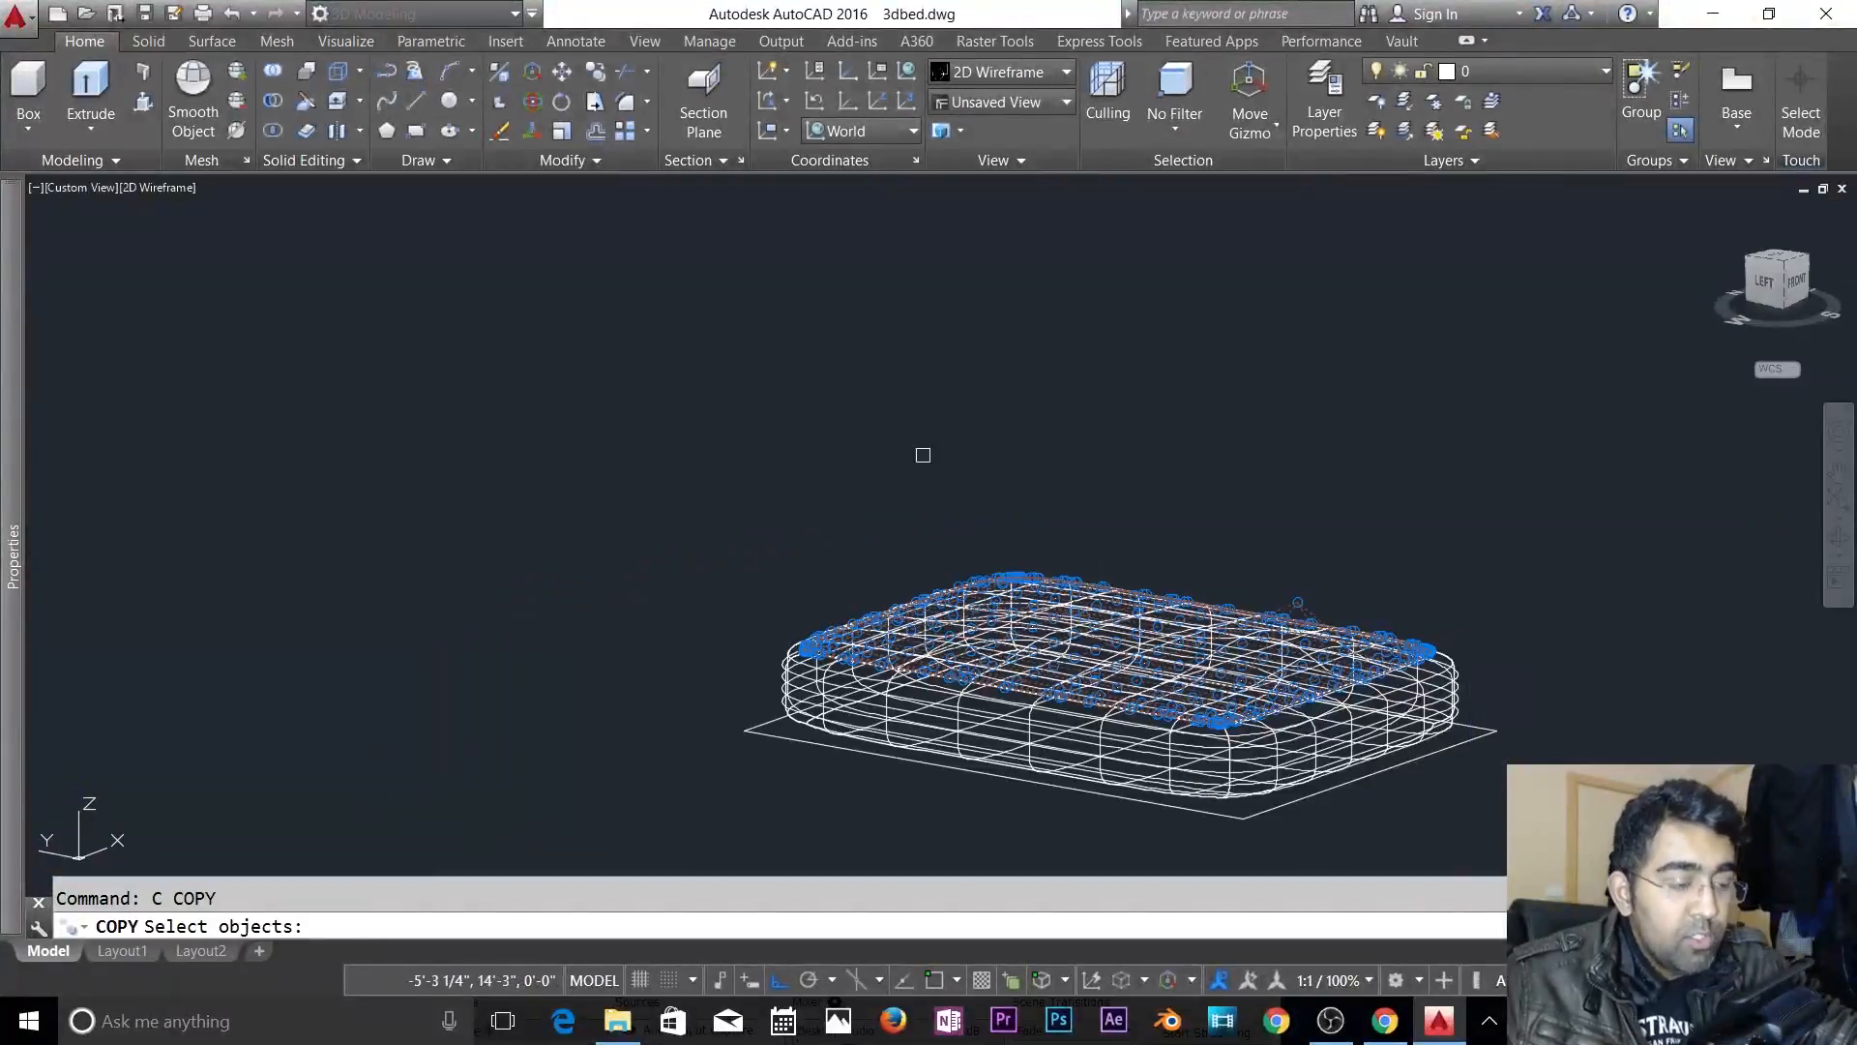
{"action": "left_click", "coordinate": [765, 432]}
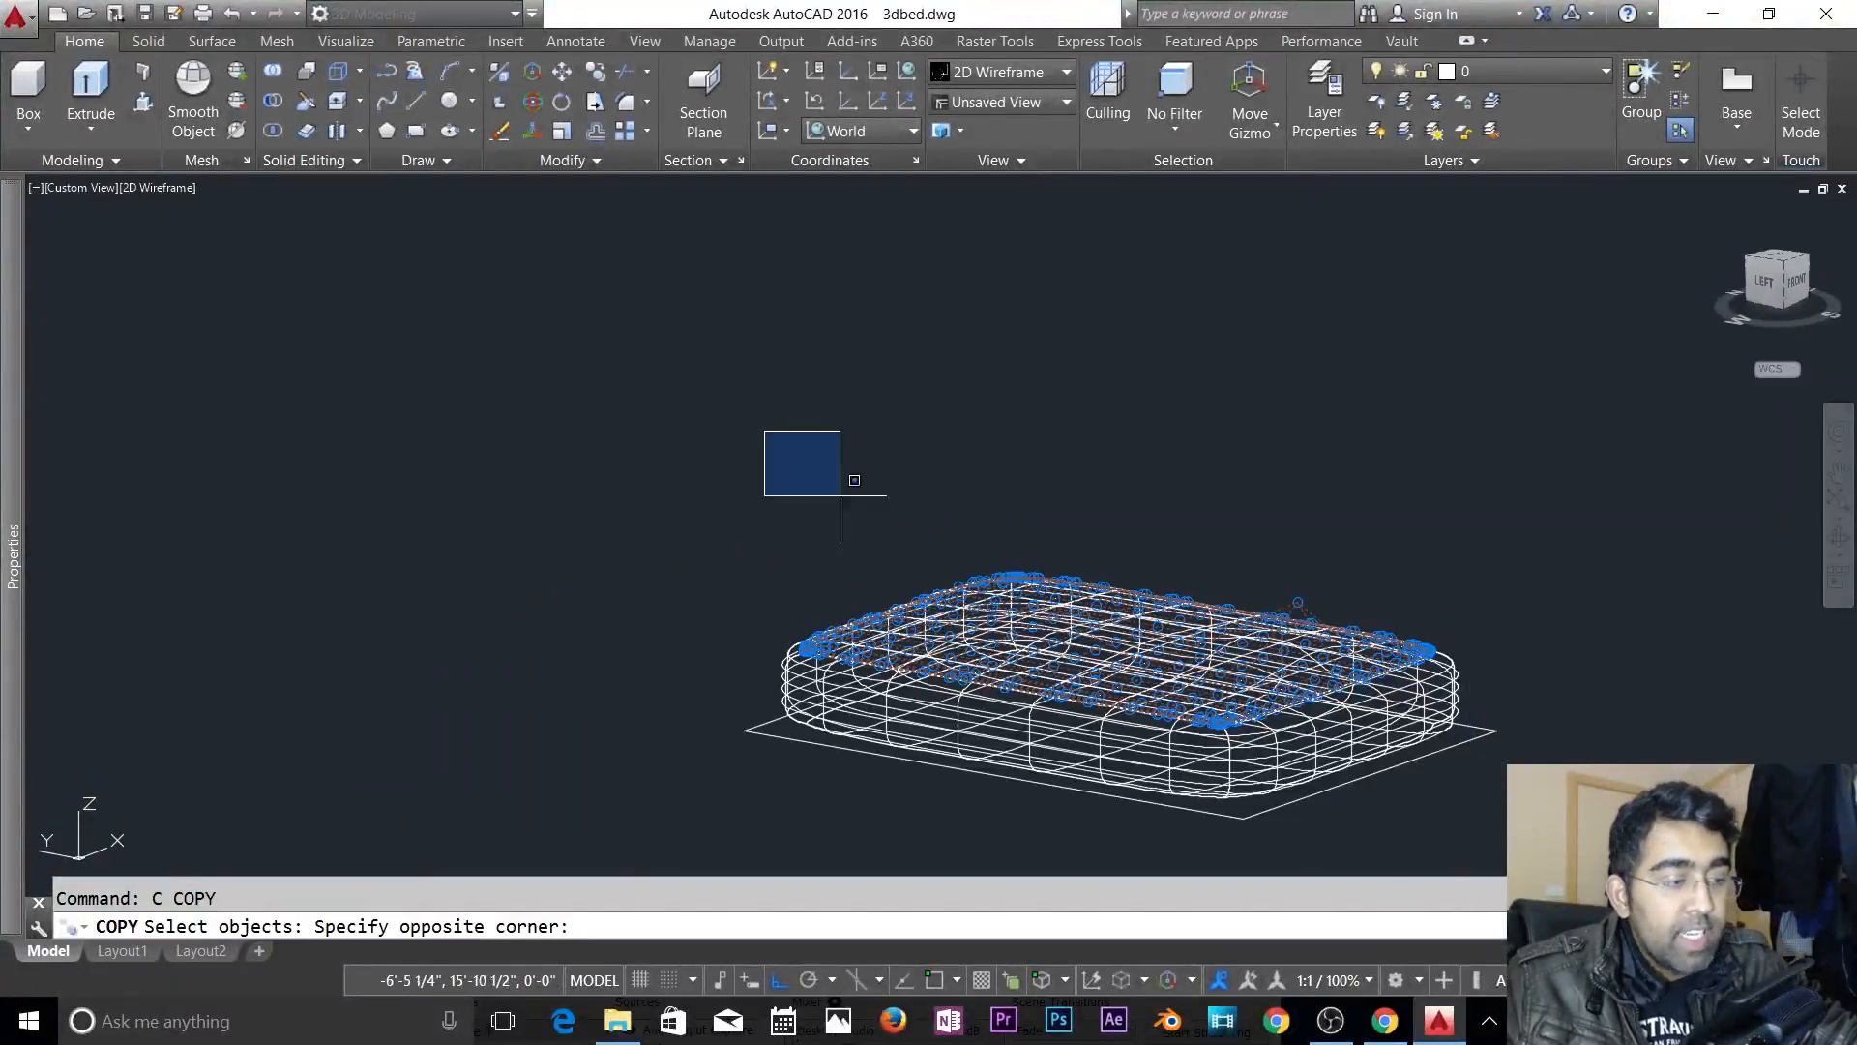
{"action": "left_click", "coordinate": [1478, 824]}
{"action": "key", "text": "Return"}
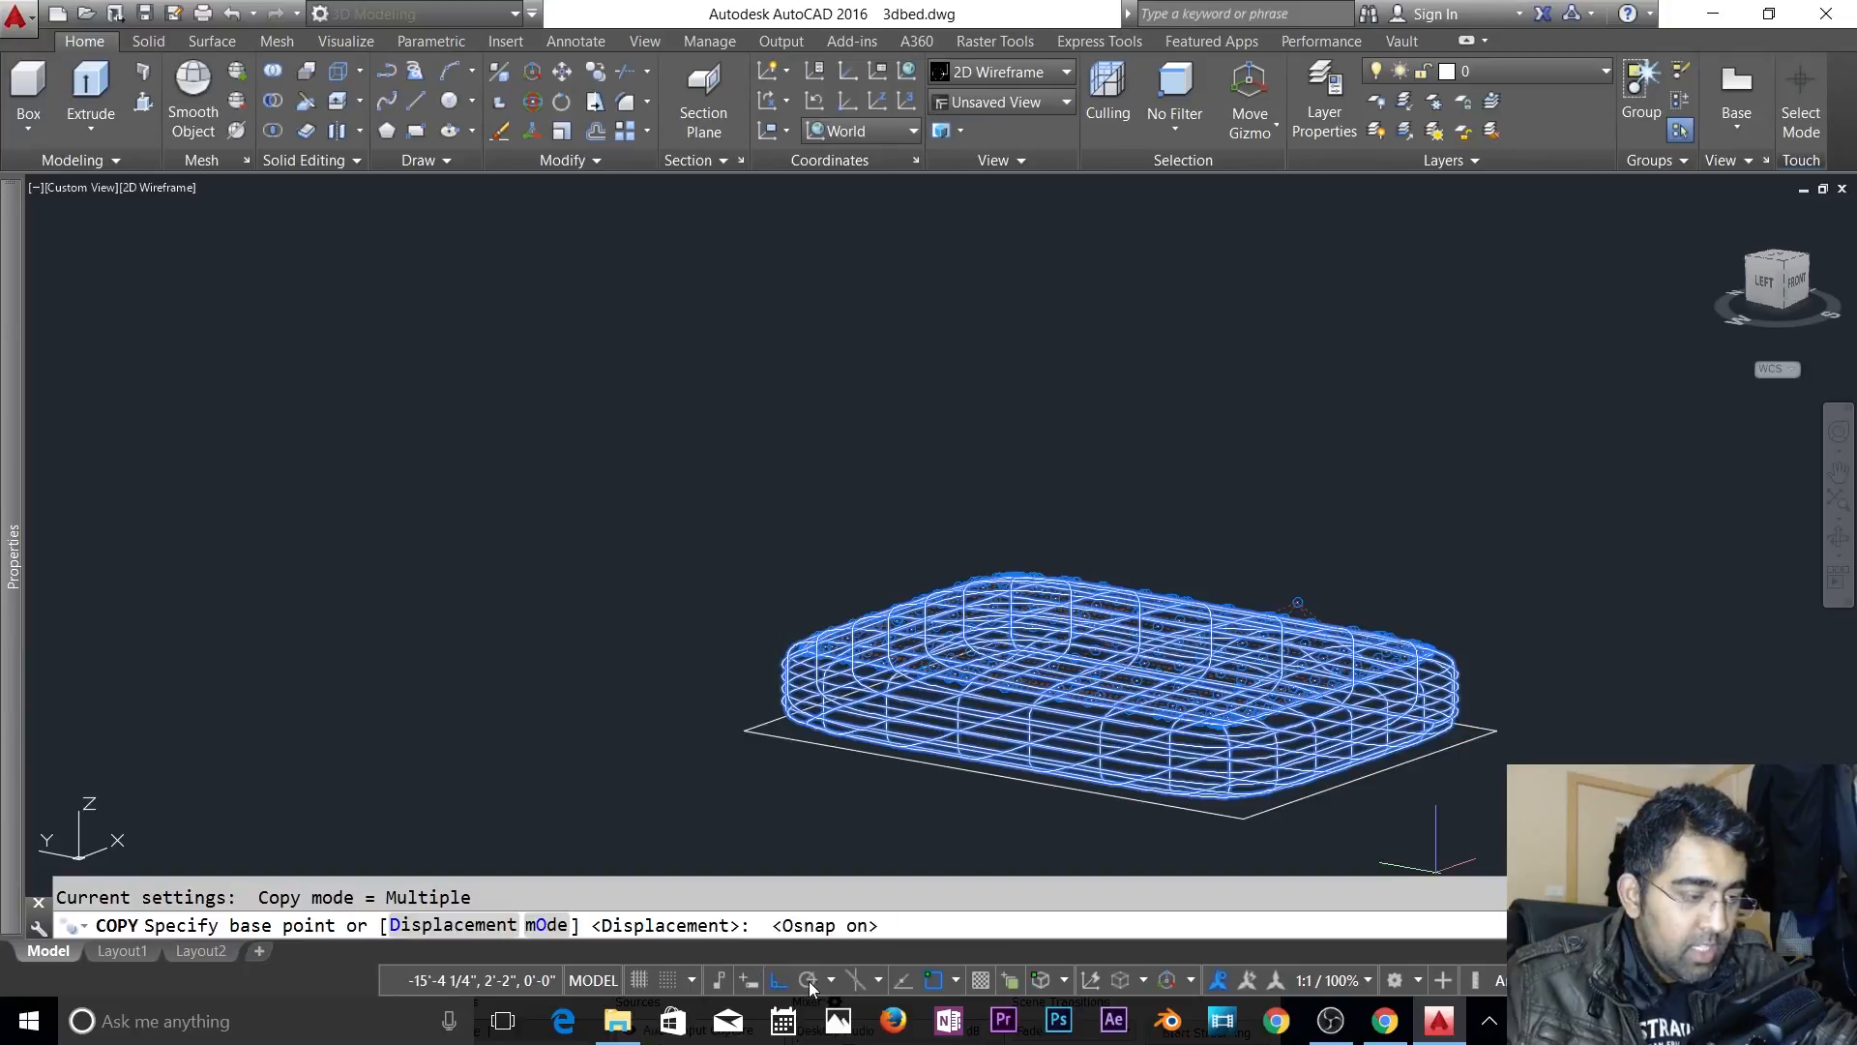
{"action": "left_click", "coordinate": [1497, 731]}
{"action": "scroll", "coordinate": [1525, 734], "scroll_direction": "down", "scroll_amount": 2}
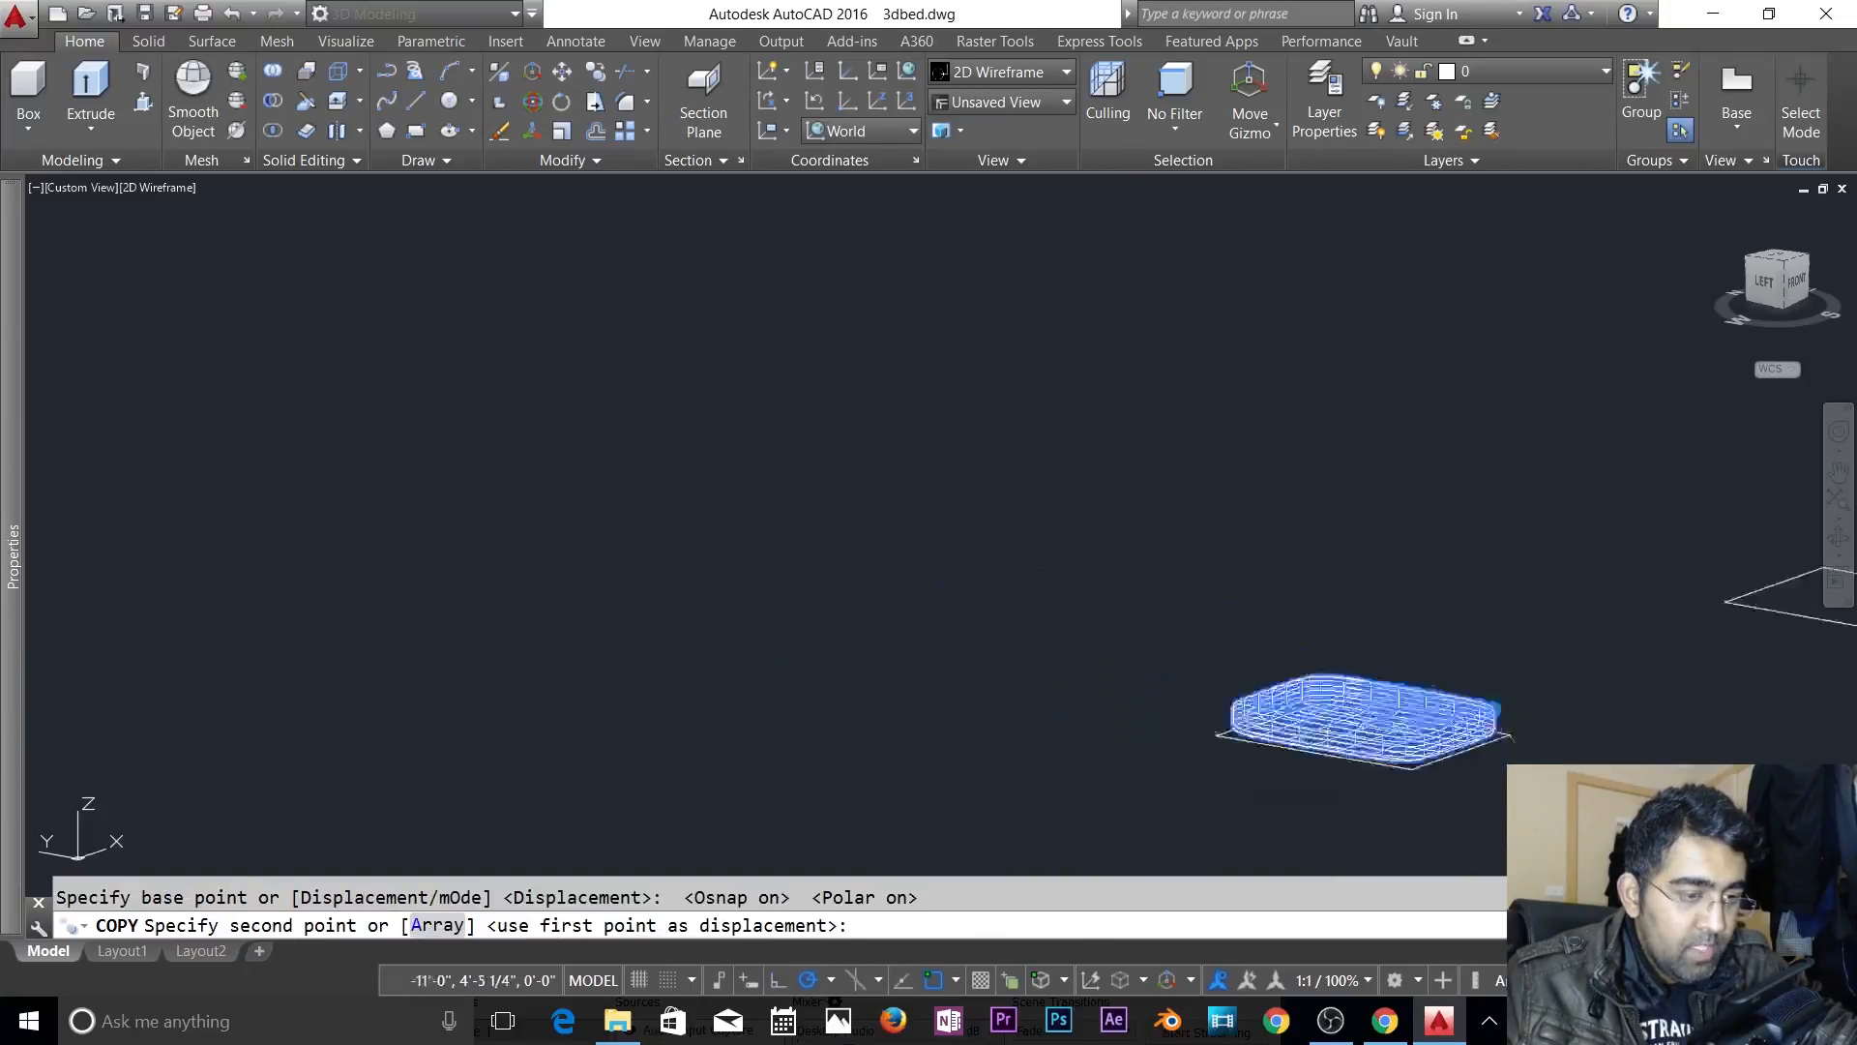
{"action": "middle_click_drag", "start_coordinate": [1570, 714], "coordinate": [668, 796]}
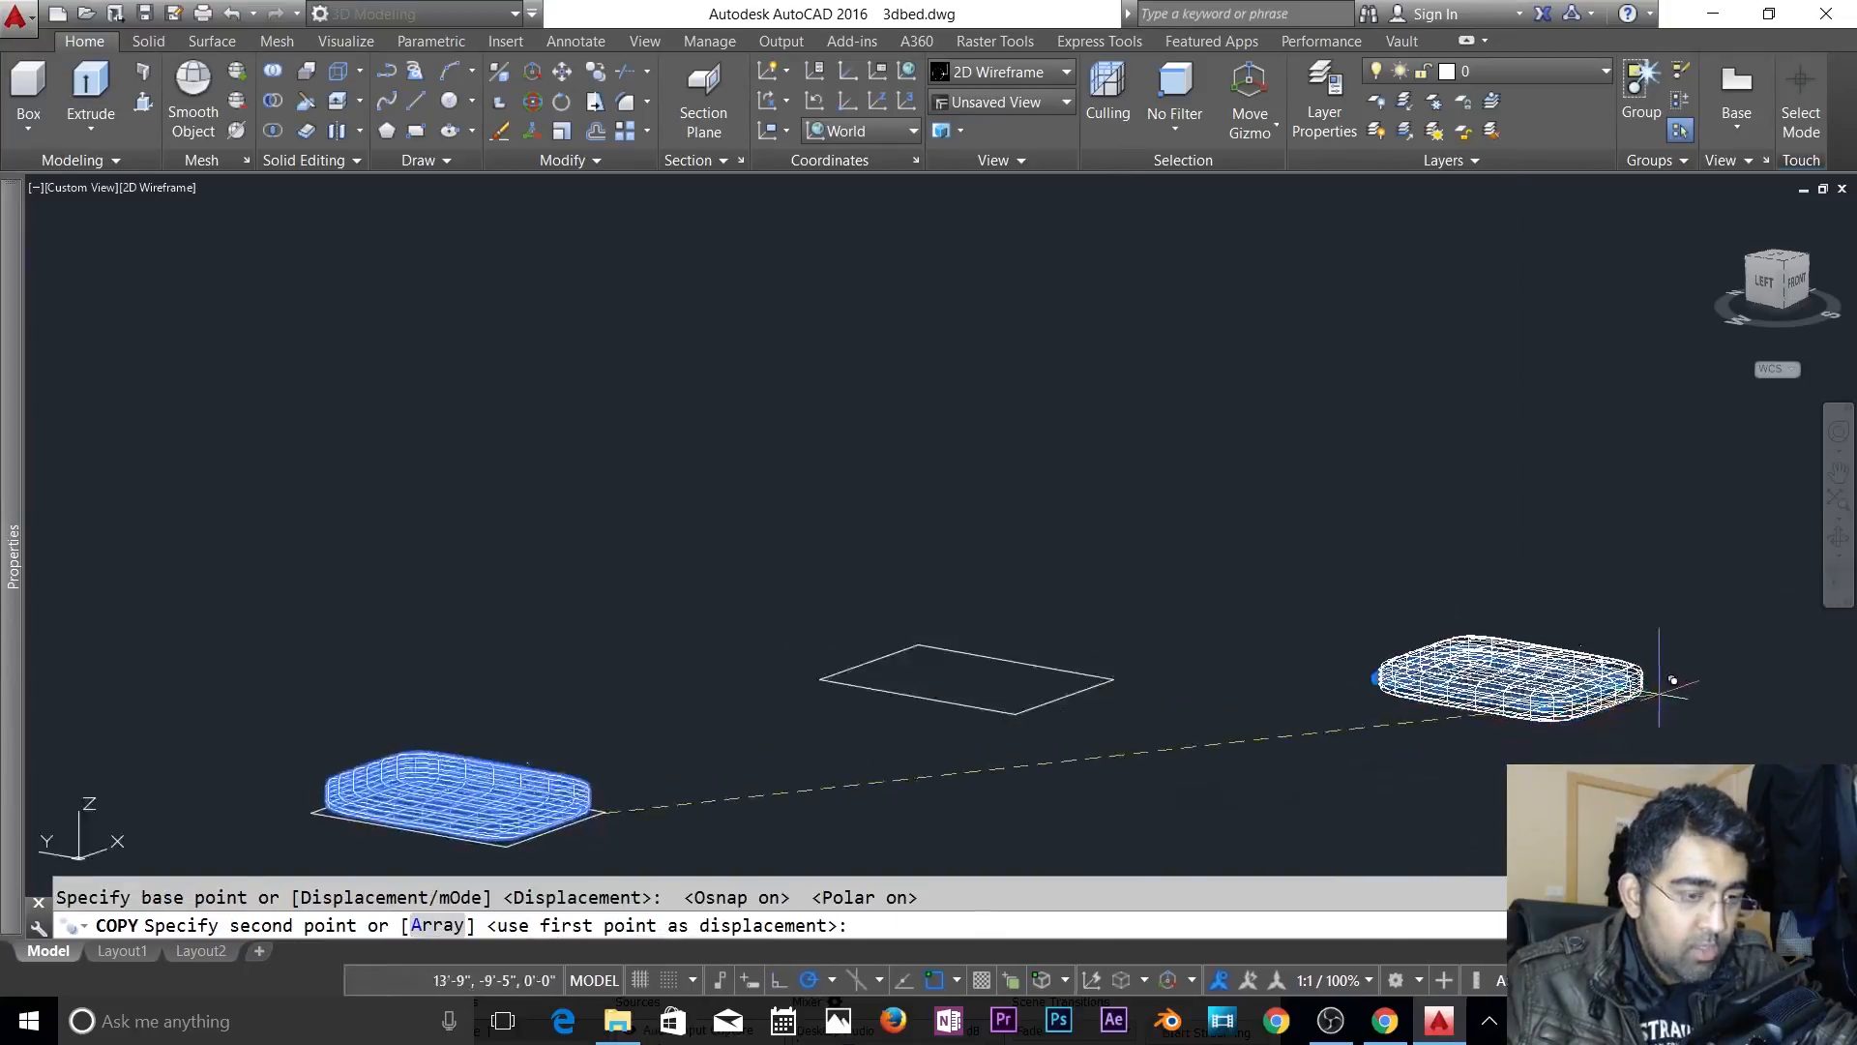
{"action": "key", "text": "Escape"}
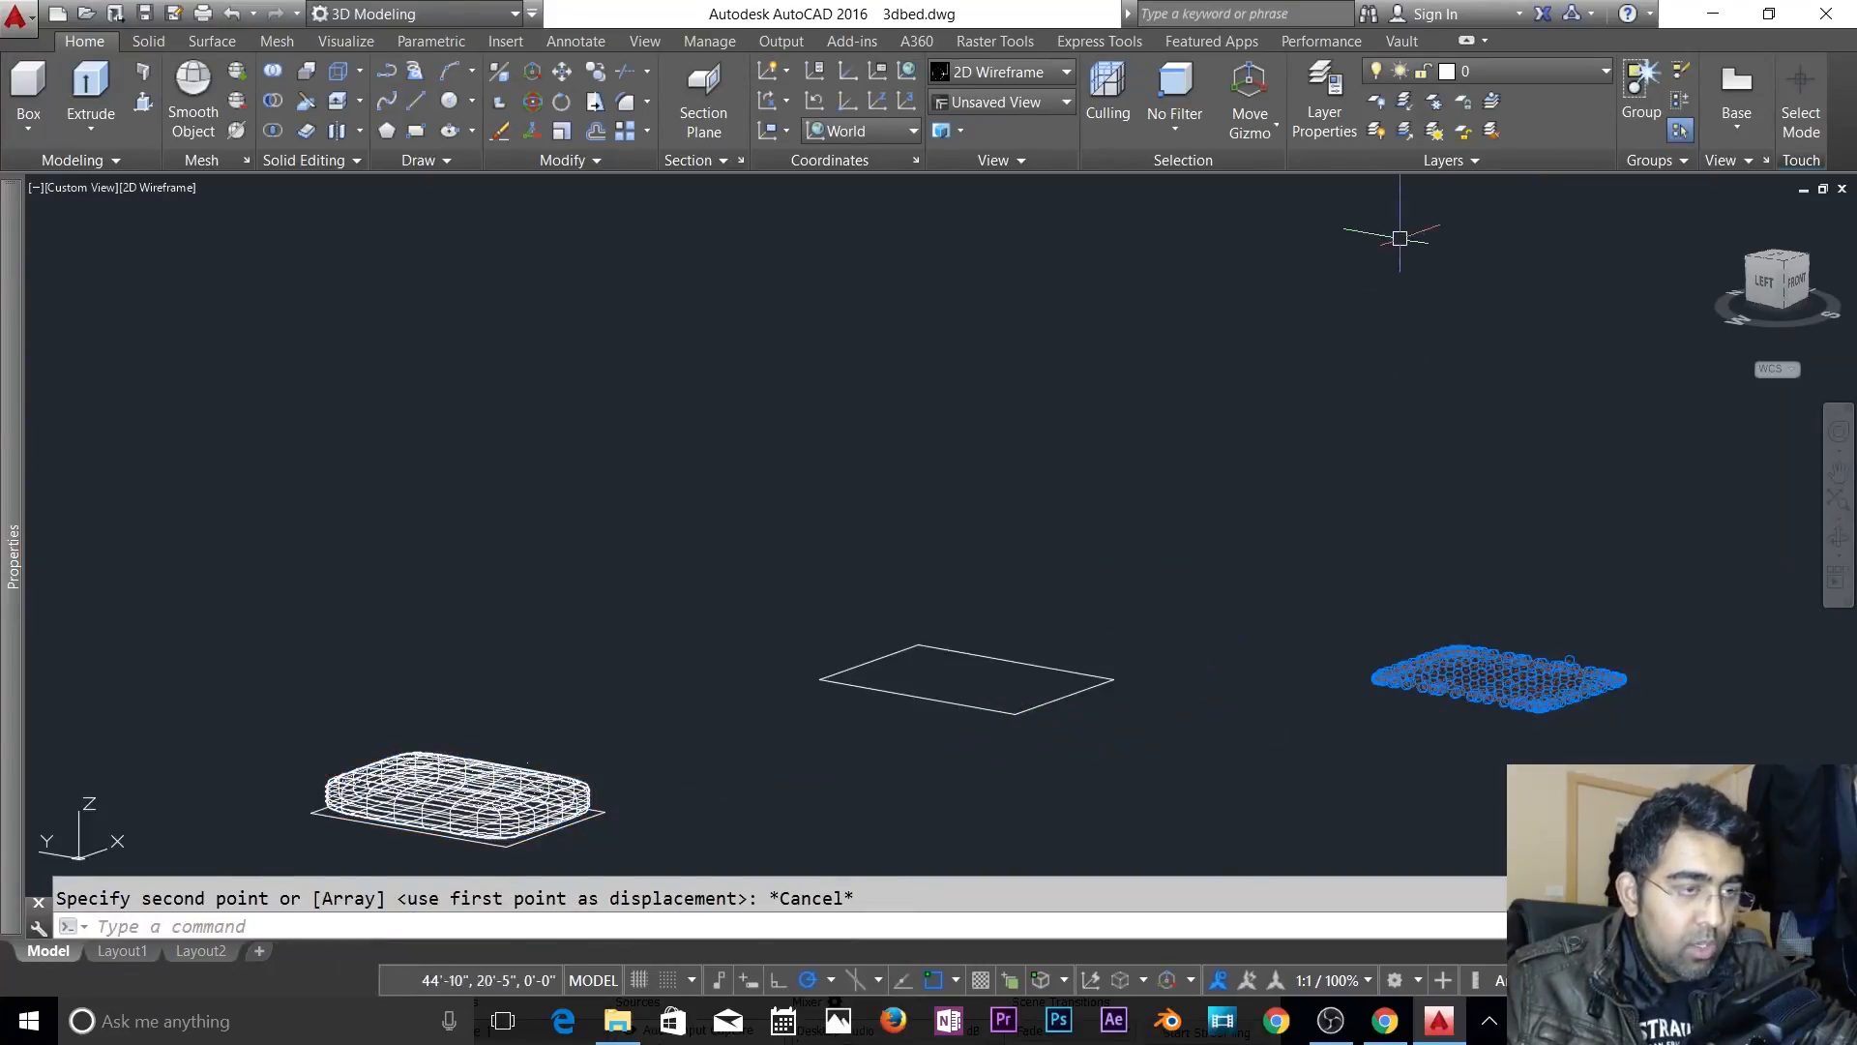
{"action": "key", "text": "Escape"}
- Turn on all layers of the drawing to display the complete bed frame with its slats
{"action": "left_click", "coordinate": [1471, 73]}
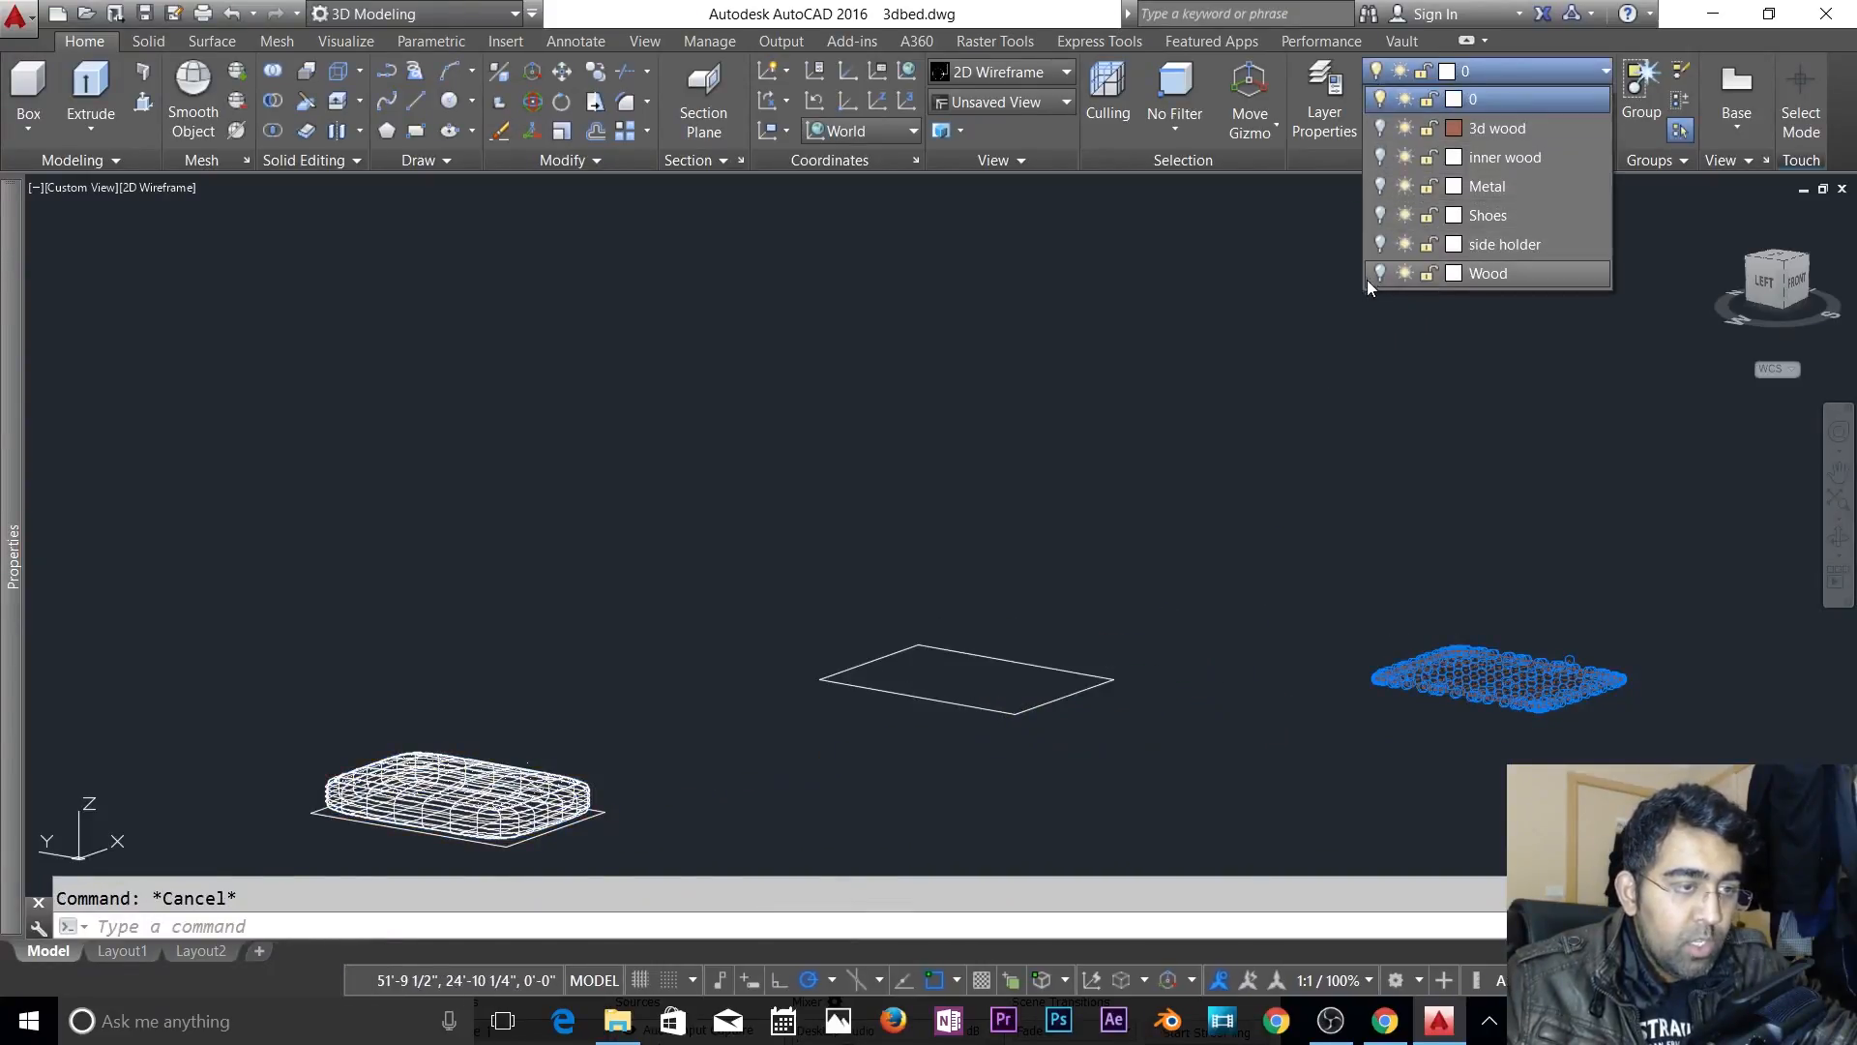
{"action": "left_click", "coordinate": [1378, 215]}
{"action": "left_click", "coordinate": [1401, 305]}
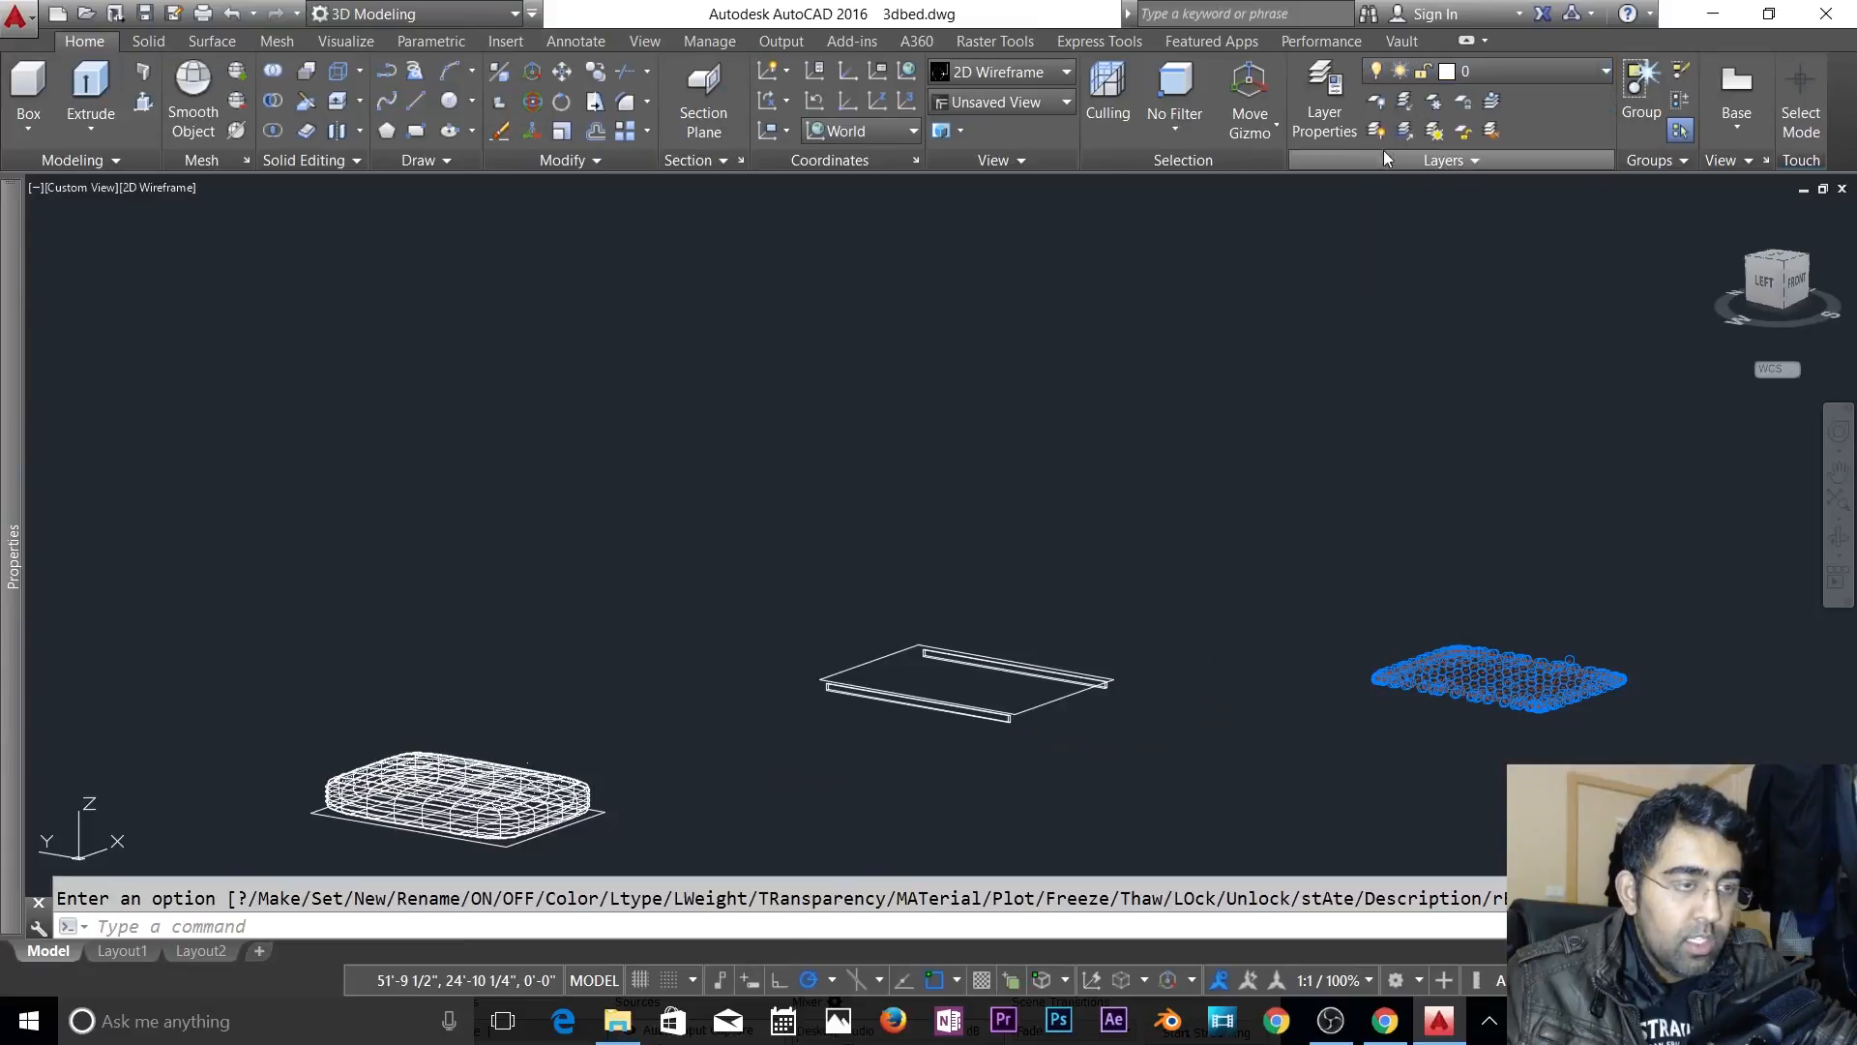
{"action": "left_click", "coordinate": [1377, 132]}
- Move the mattress's side surfaces from the corner of their base rectangle to the matching corner of the rectangle above the bed slats
{"action": "scroll", "coordinate": [528, 811], "scroll_direction": "up", "scroll_amount": 2}
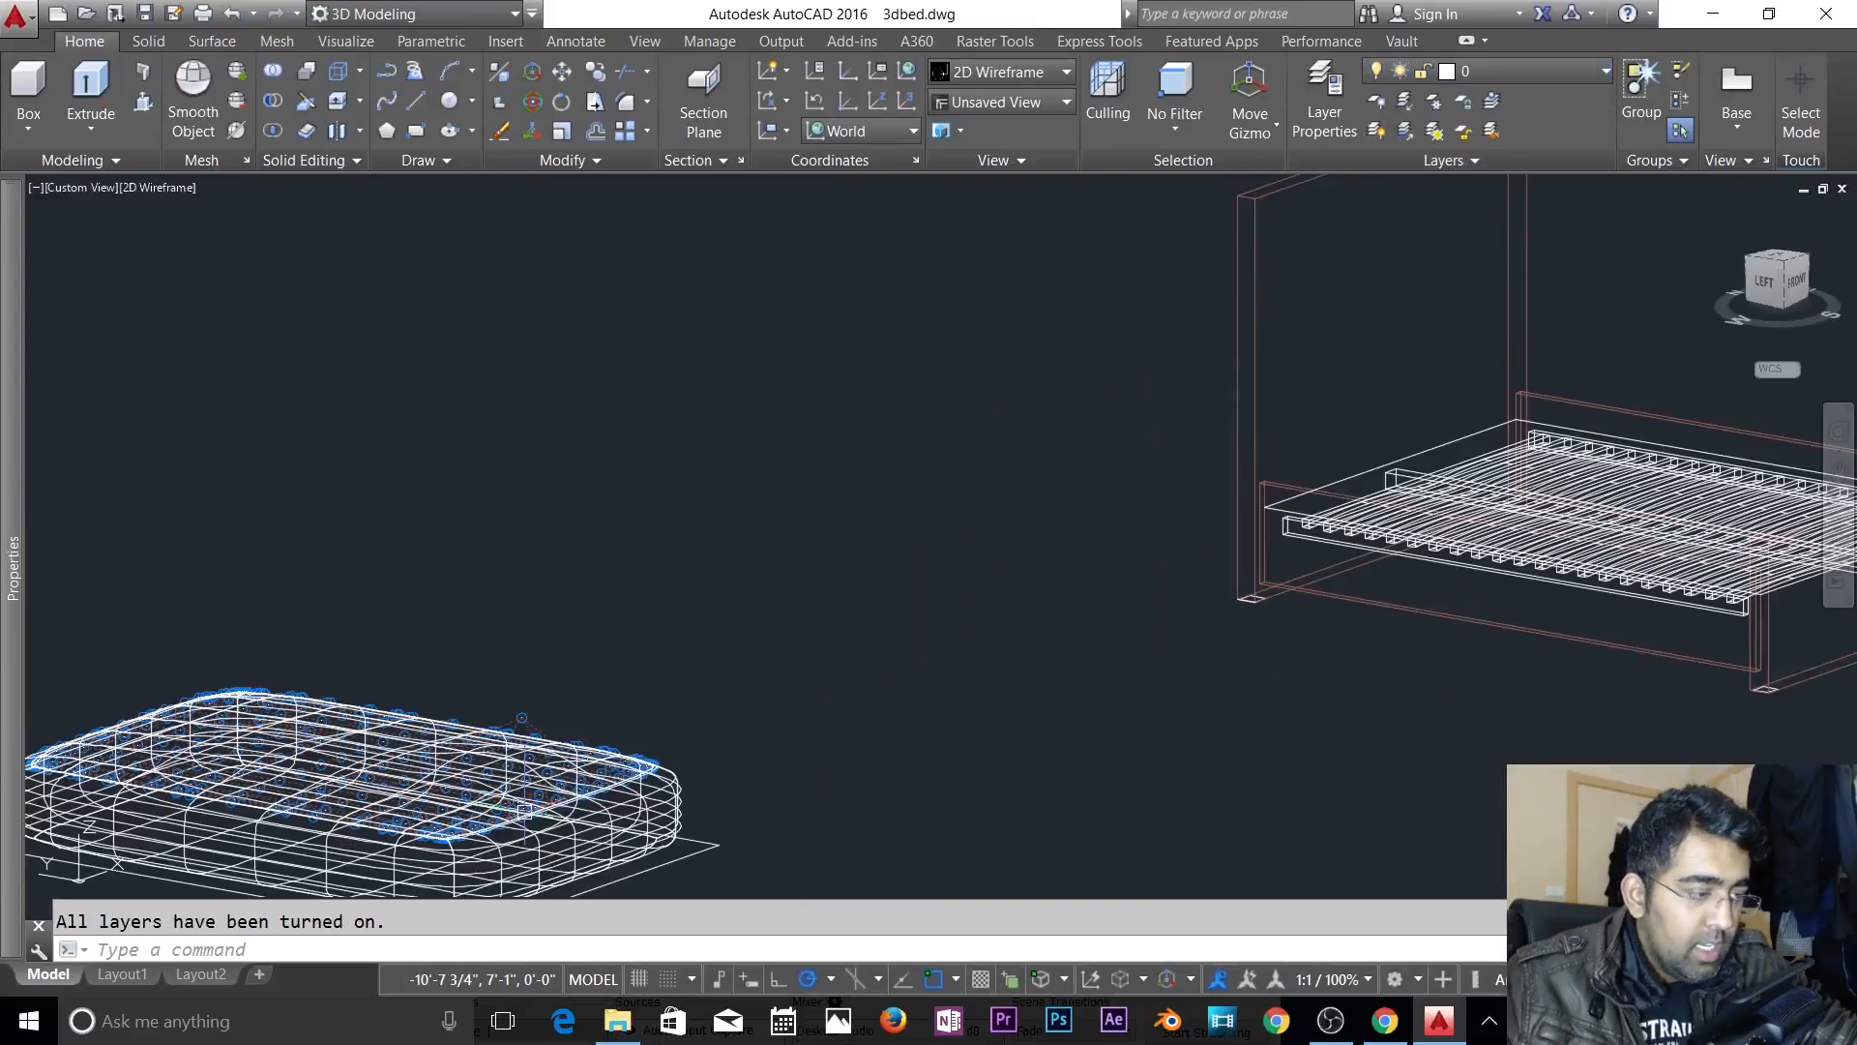
{"action": "middle_click_drag", "start_coordinate": [503, 822], "coordinate": [808, 571]}
{"action": "type", "text": "c"}
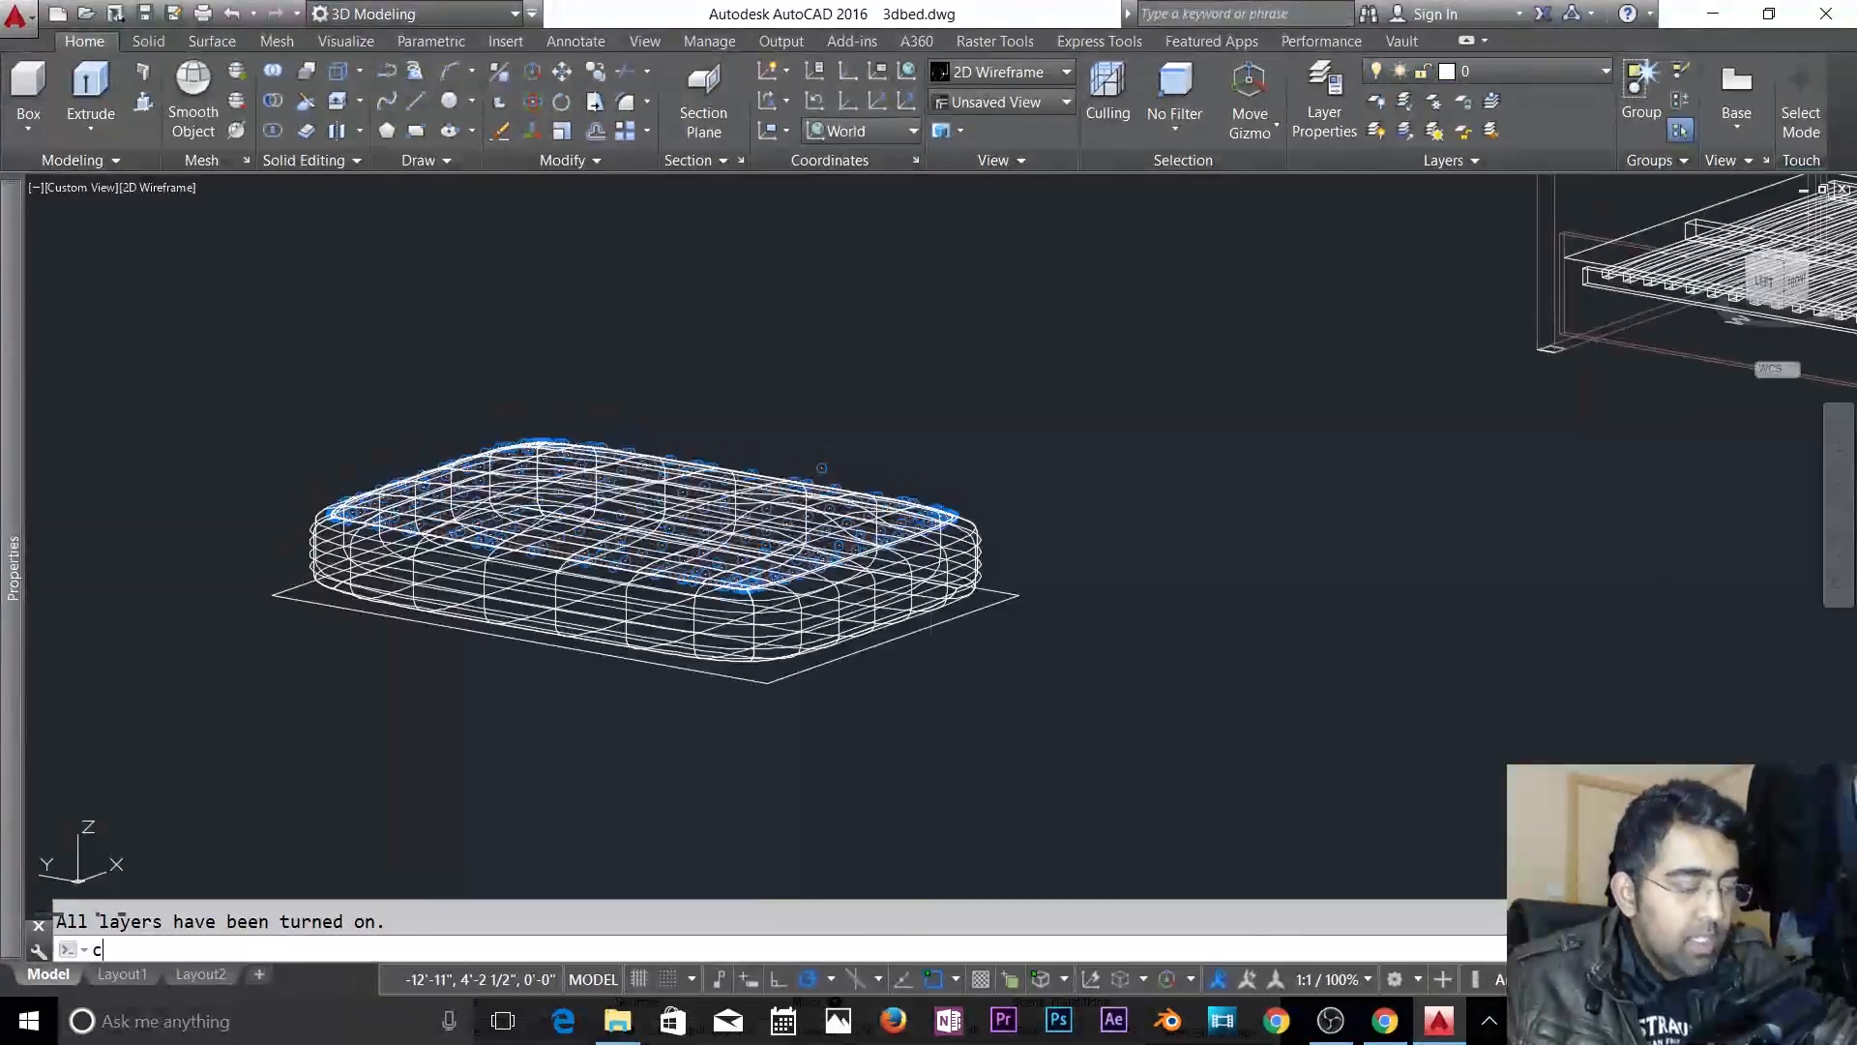
{"action": "key", "text": "Escape"}
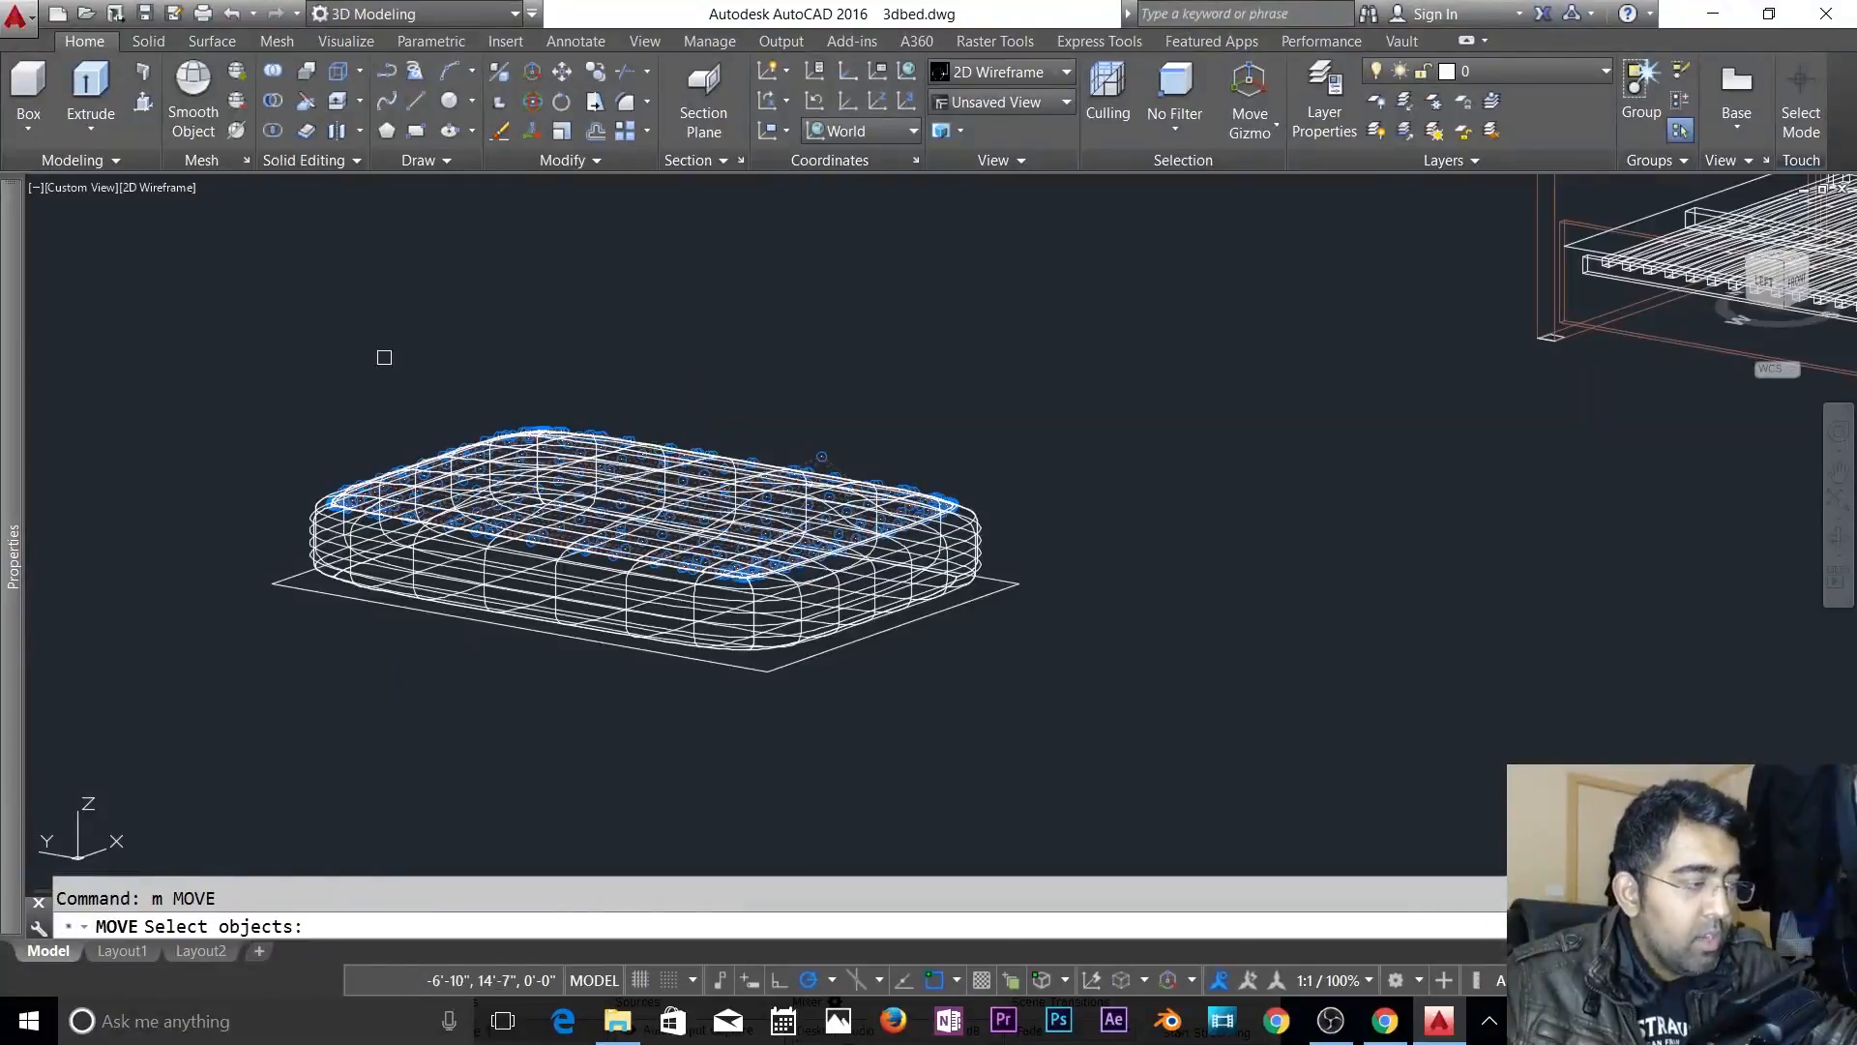
{"action": "left_click", "coordinate": [357, 339]}
{"action": "left_click", "coordinate": [1010, 700]}
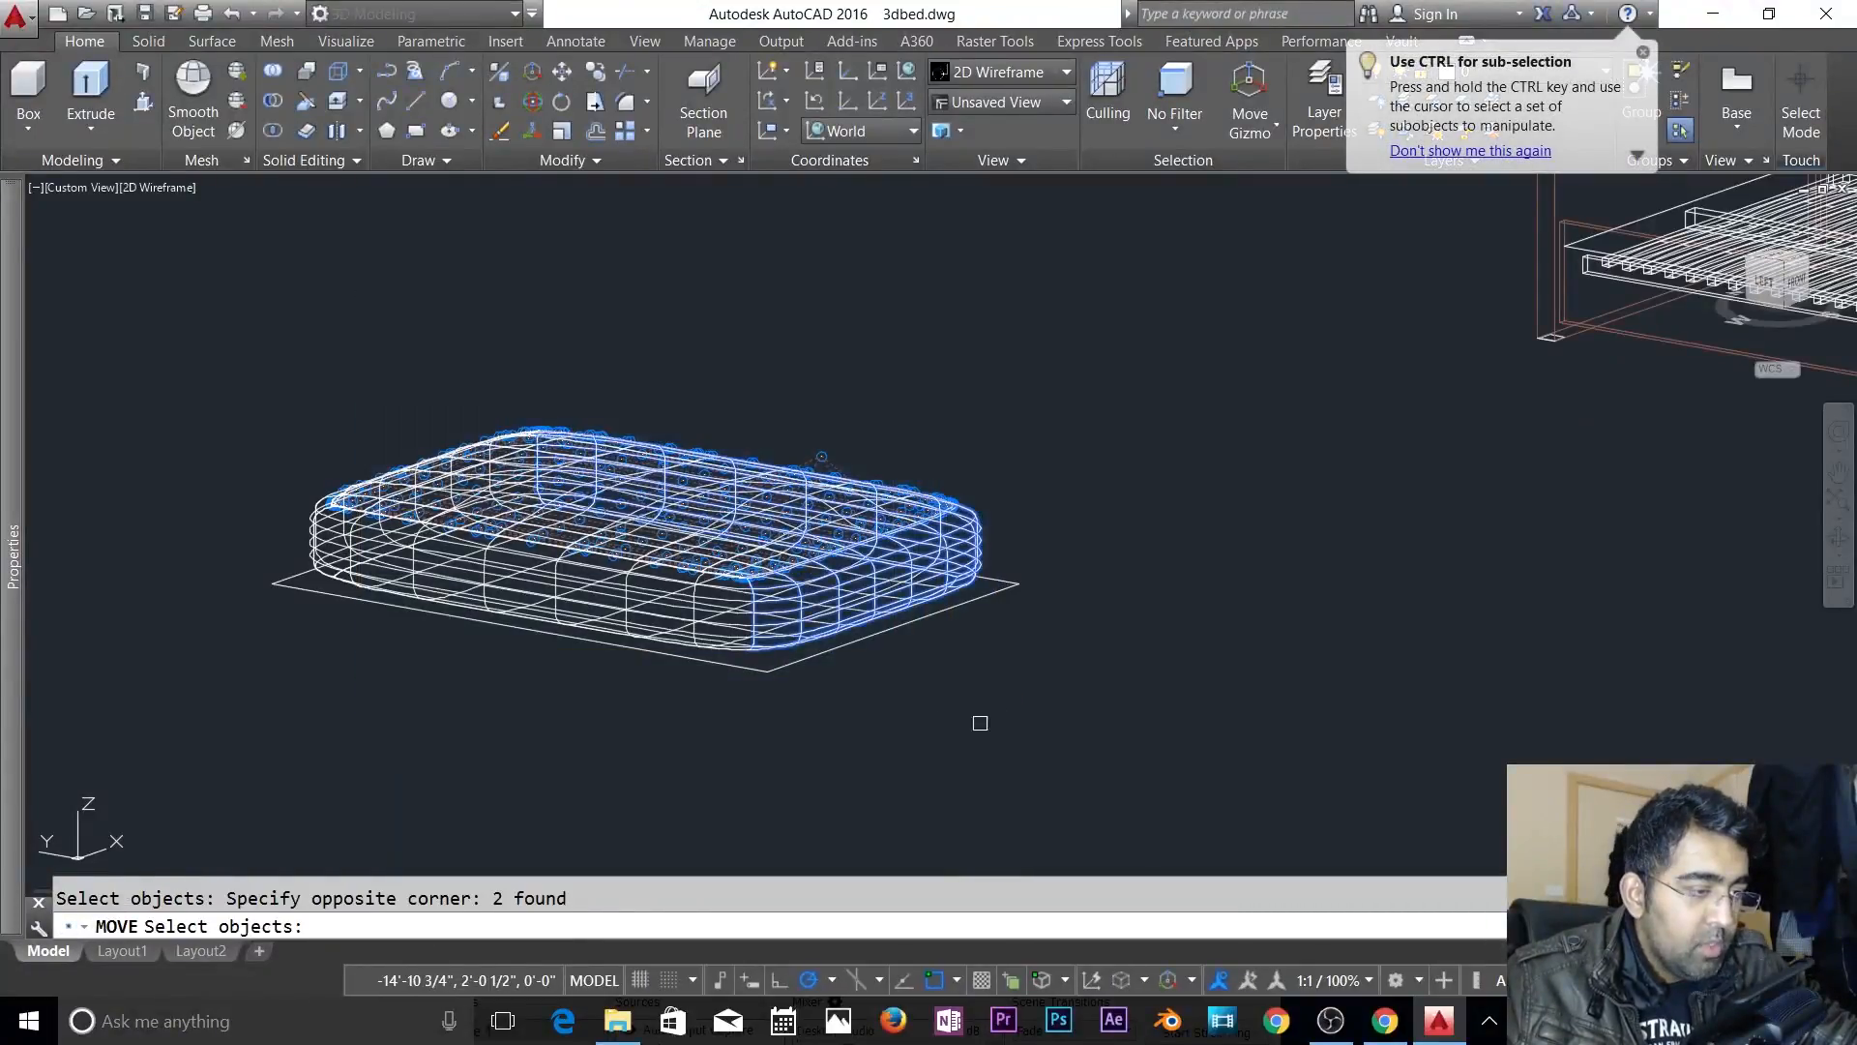
{"action": "left_click", "coordinate": [200, 302]}
{"action": "left_click", "coordinate": [858, 771]}
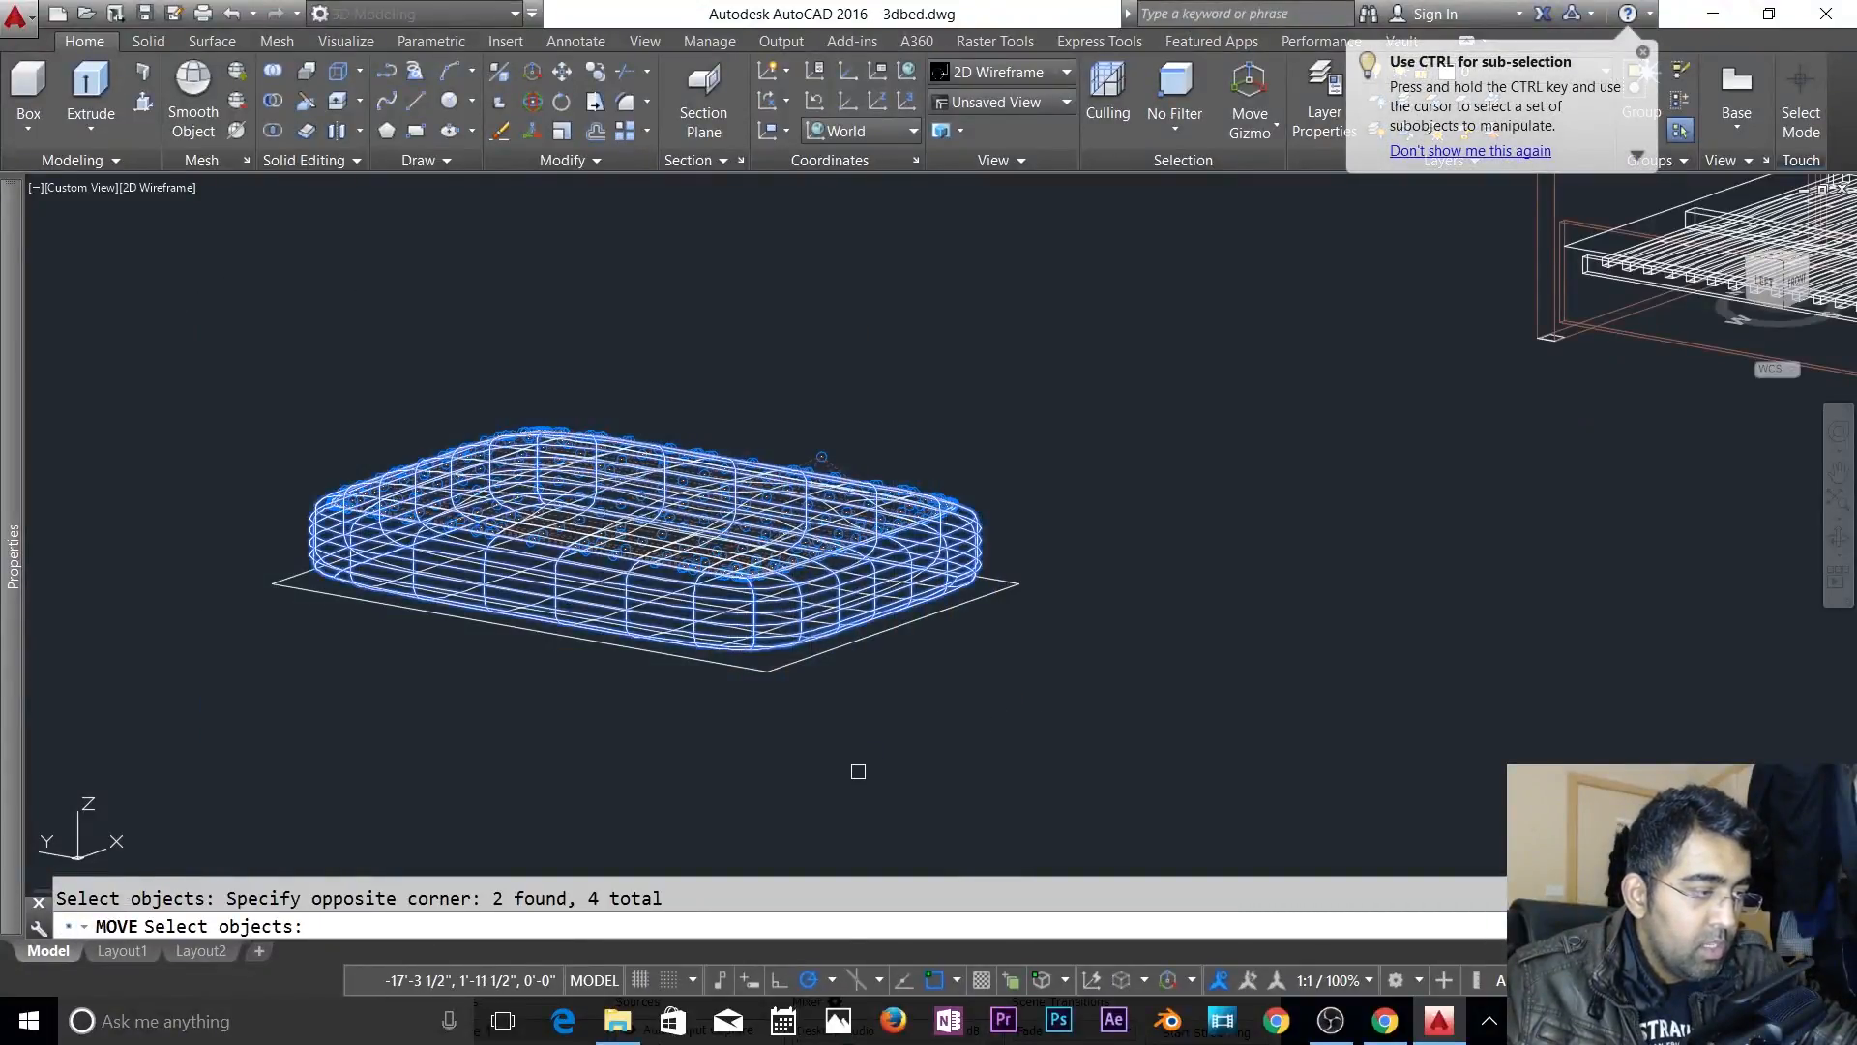
{"action": "left_click", "coordinate": [333, 293]}
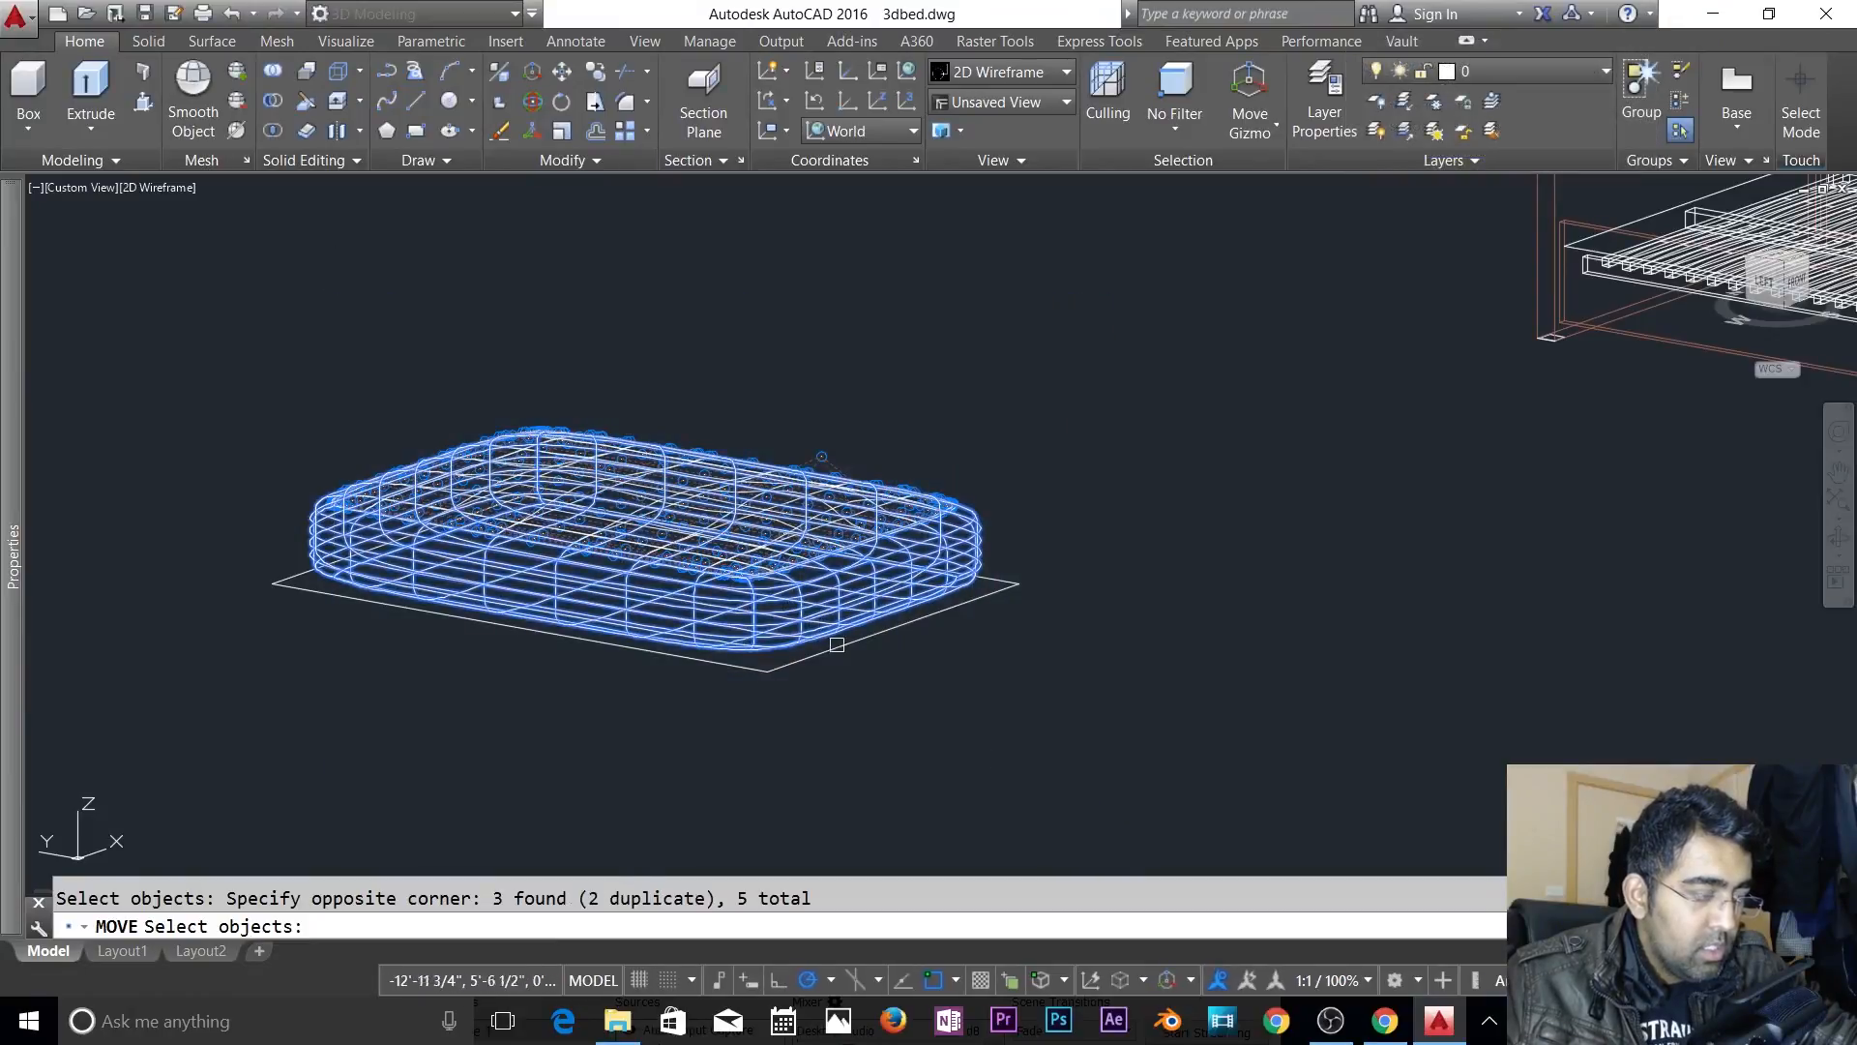
{"action": "key", "text": "Return"}
{"action": "left_click", "coordinate": [1016, 580]}
{"action": "scroll", "coordinate": [1190, 648], "scroll_direction": "down", "scroll_amount": 5}
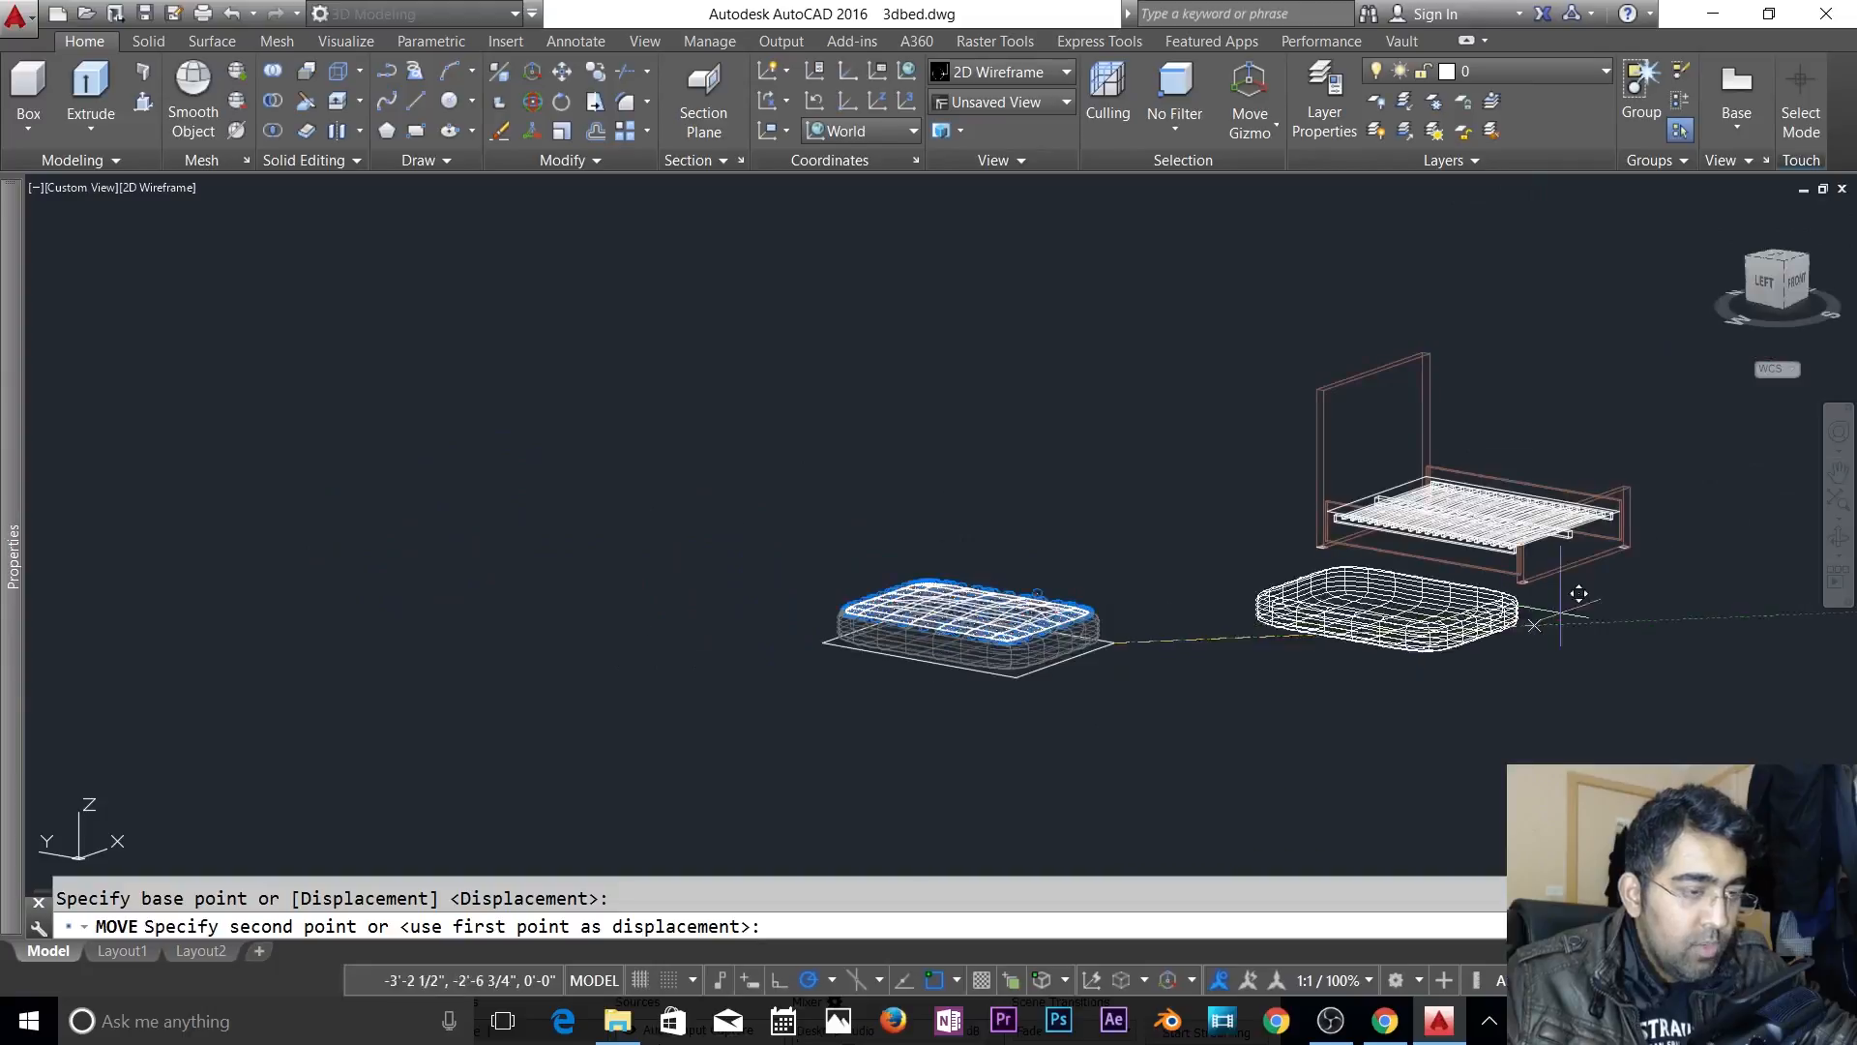
{"action": "scroll", "coordinate": [1586, 580], "scroll_direction": "up", "scroll_amount": 6}
{"action": "scroll", "coordinate": [1680, 494], "scroll_direction": "up", "scroll_amount": 5}
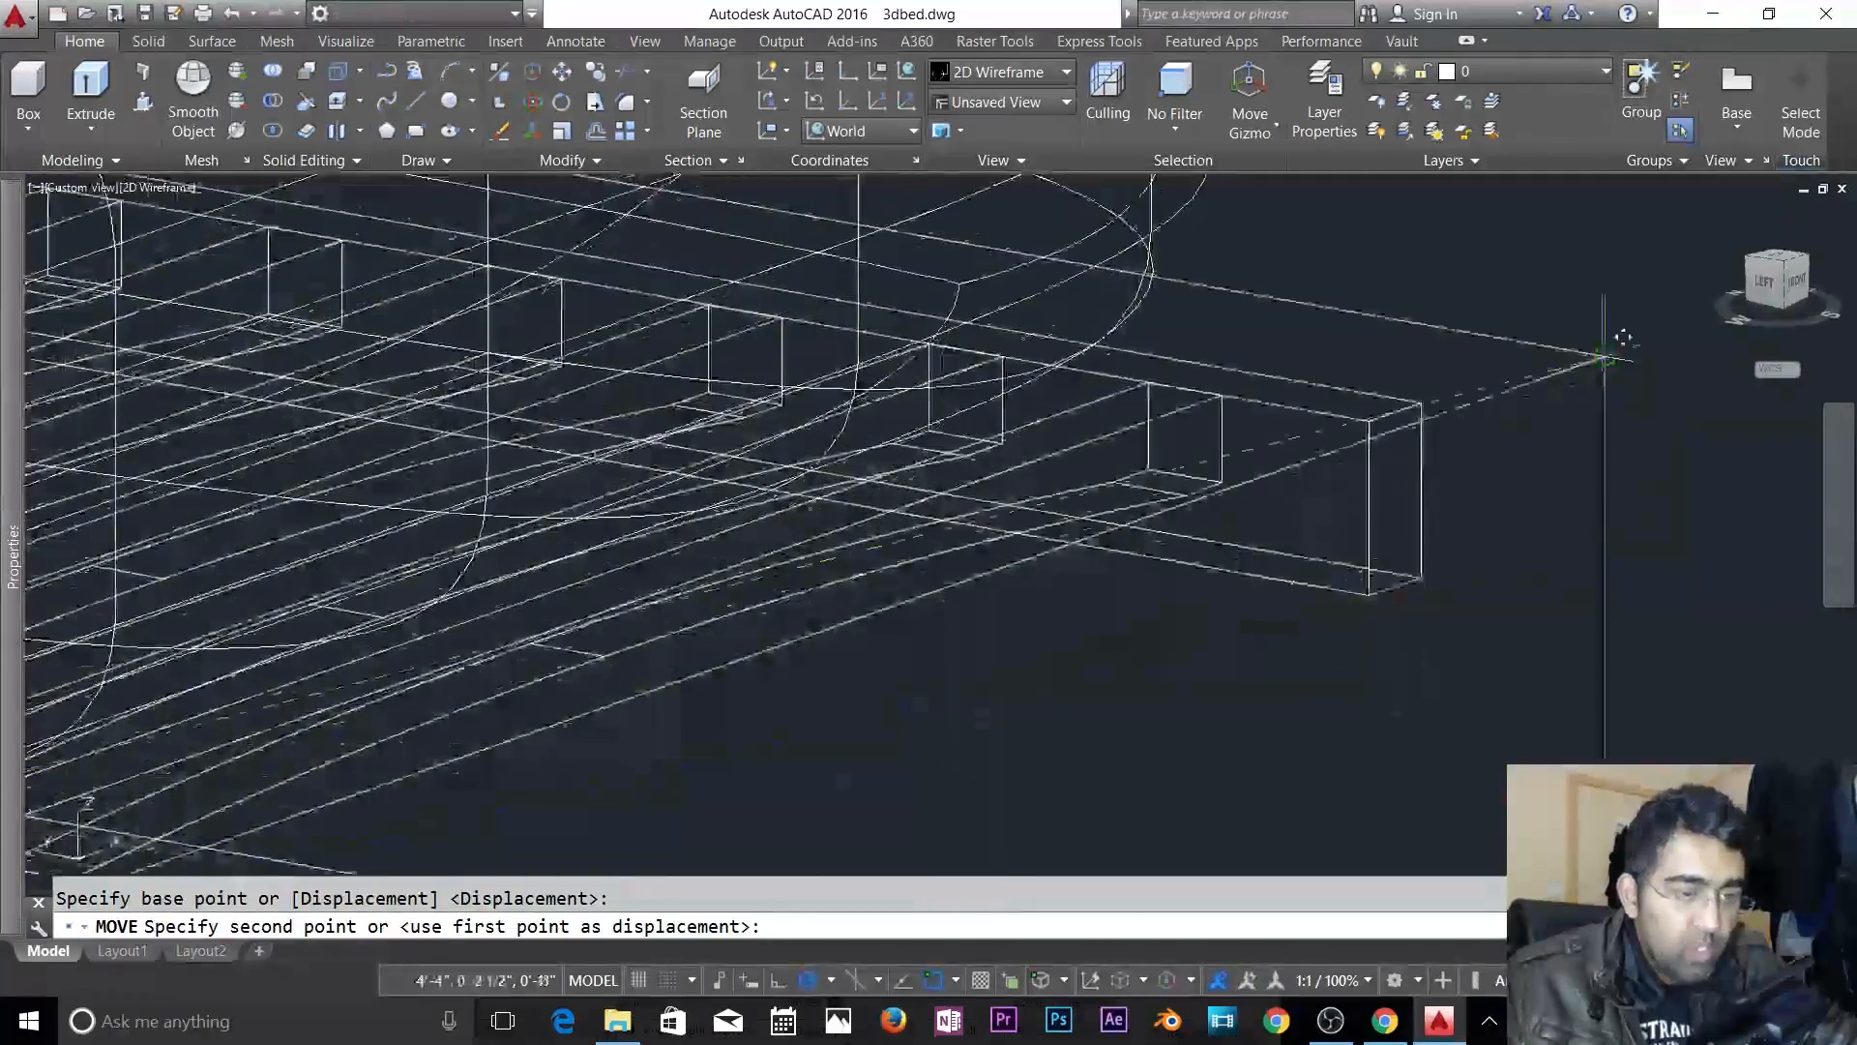
{"action": "left_click", "coordinate": [1605, 355]}
{"action": "left_click", "coordinate": [1545, 411]}
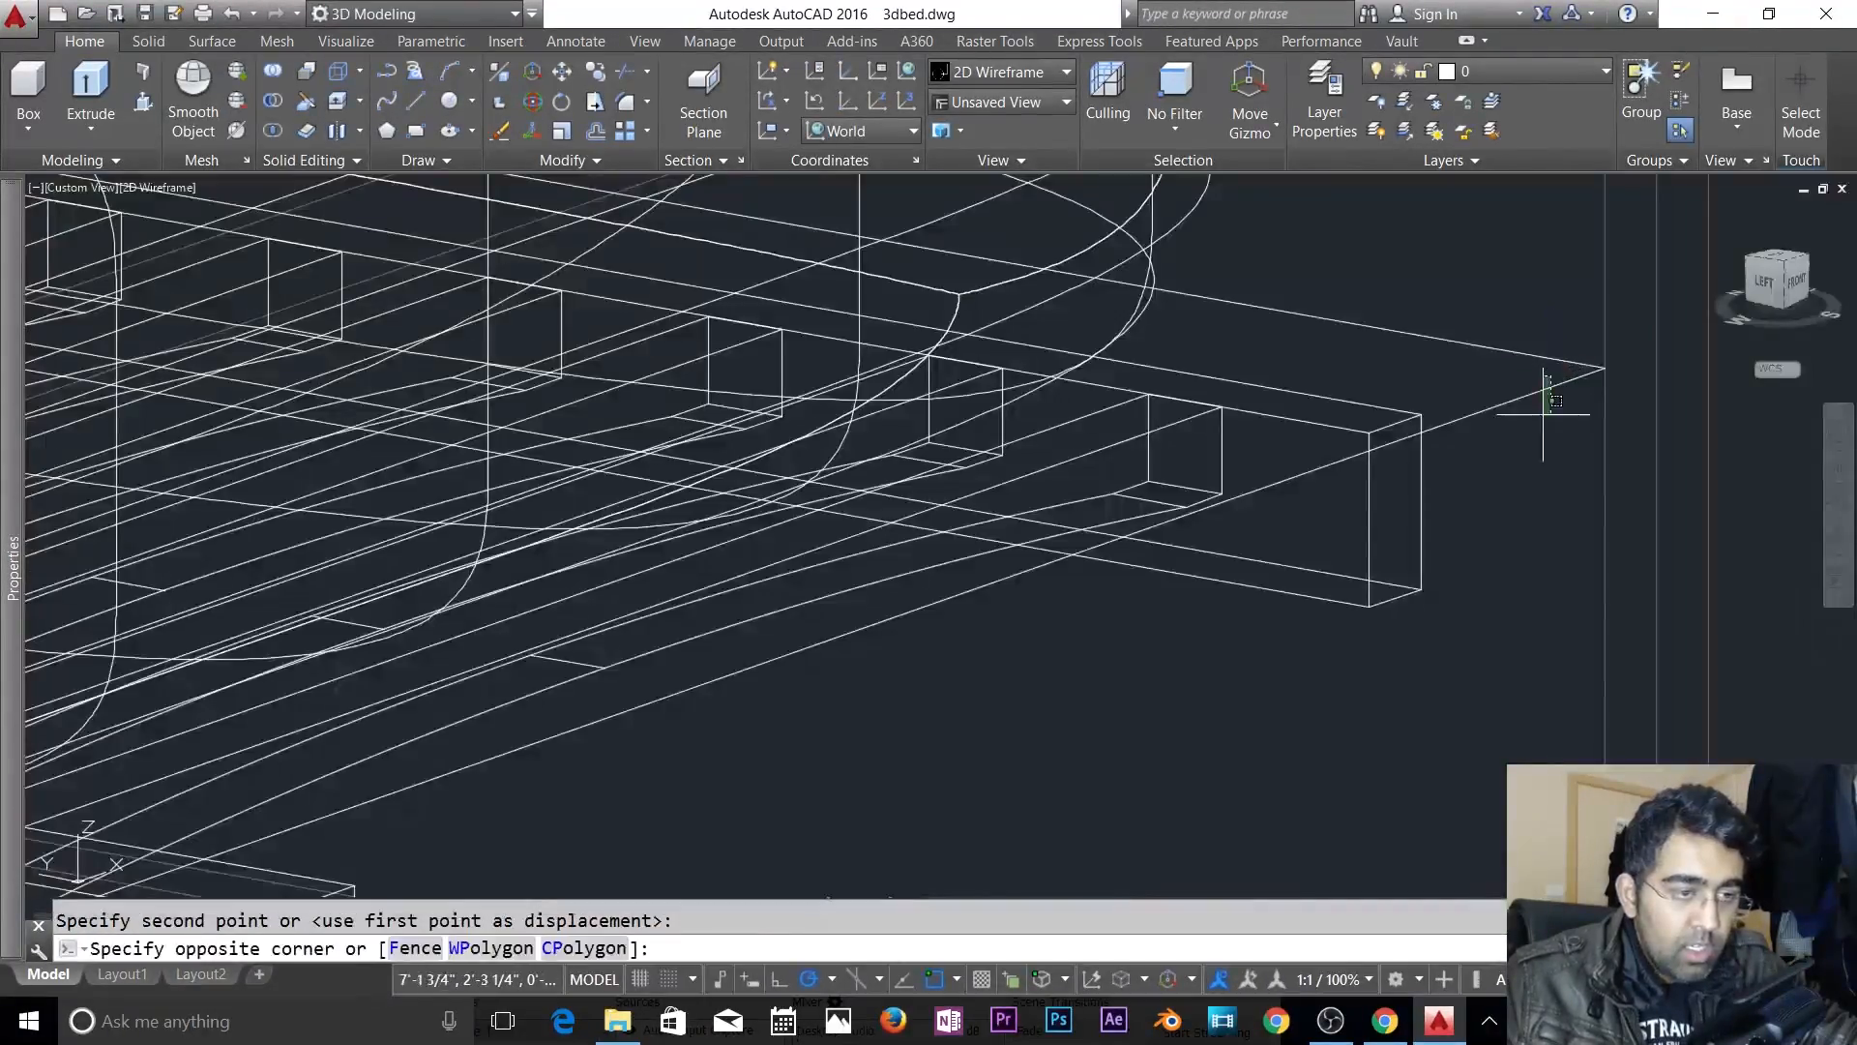
{"action": "key", "text": "Escape"}
{"action": "key", "text": "Escape"}
- Display the model in the Shaded visual style and view the open mattress on the bed frame from above
{"action": "scroll", "coordinate": [1435, 616], "scroll_direction": "down", "scroll_amount": 2}
{"action": "scroll", "coordinate": [1435, 616], "scroll_direction": "down", "scroll_amount": 3}
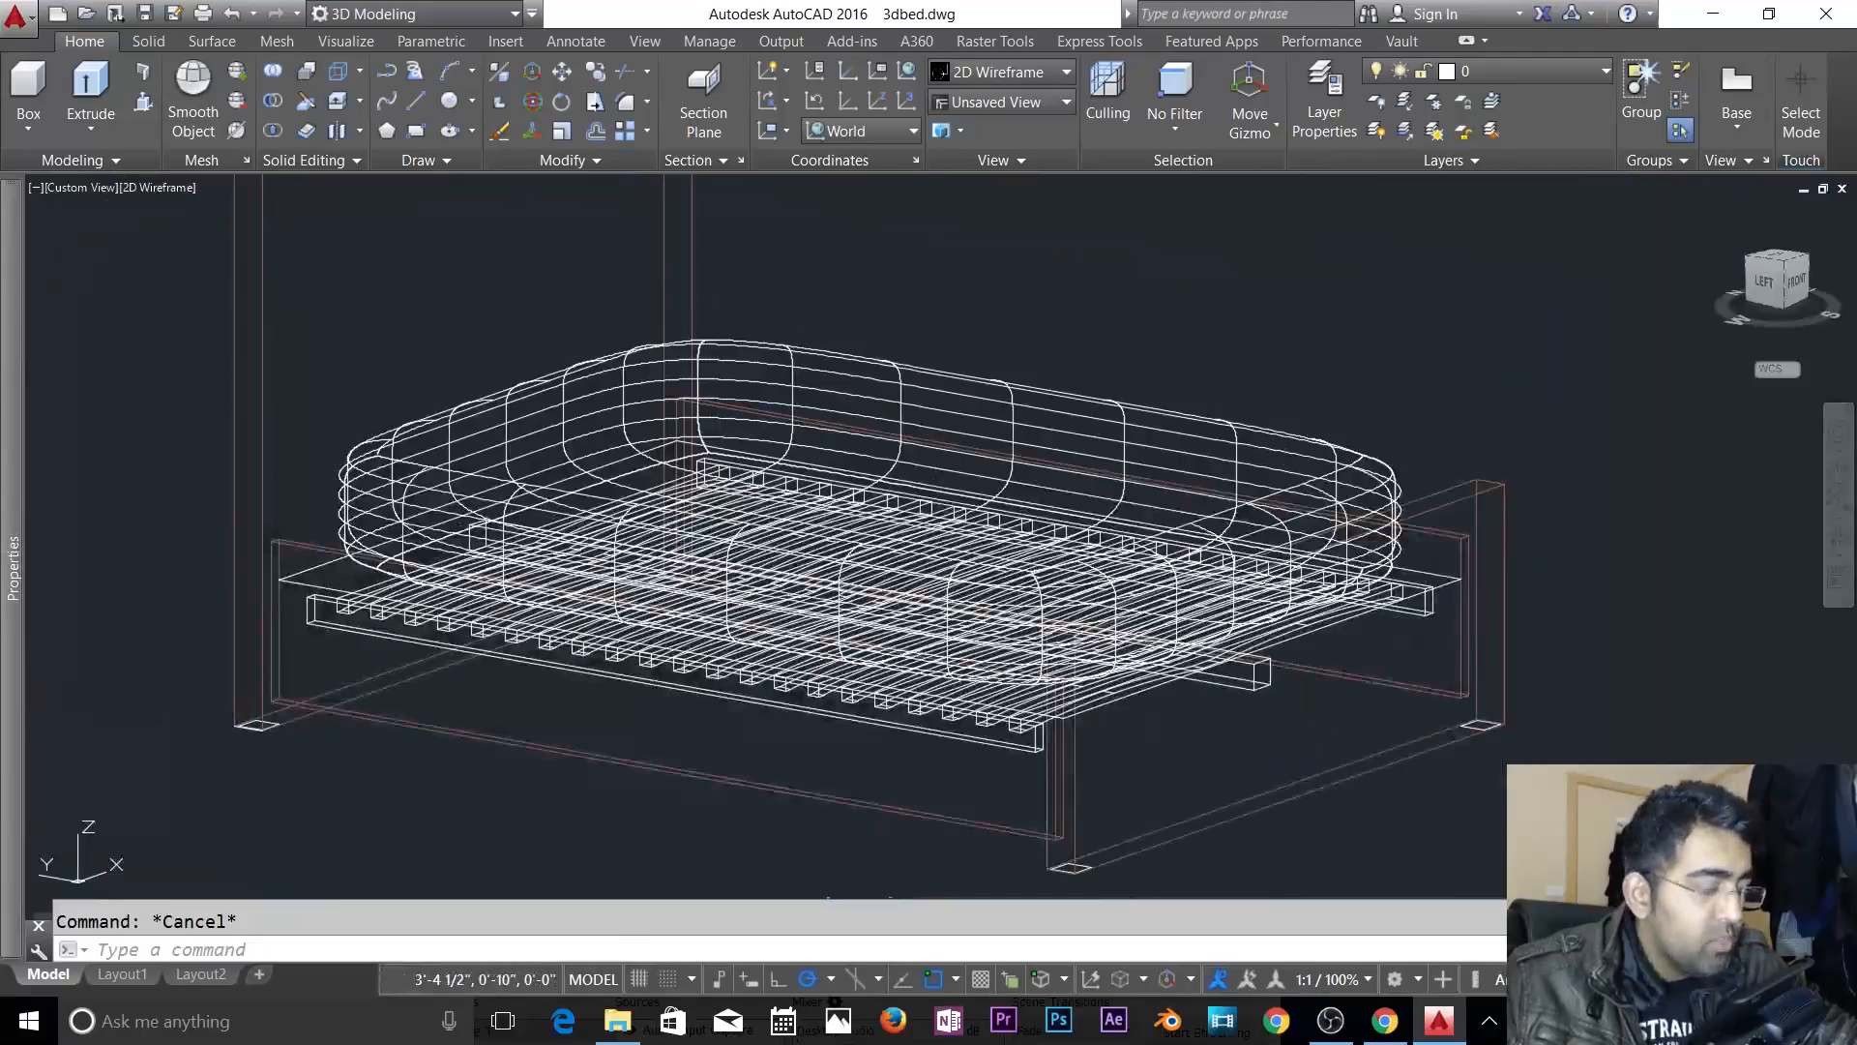
{"action": "middle_click_drag", "start_coordinate": [1072, 870], "coordinate": [609, 736], "text": "shift"}
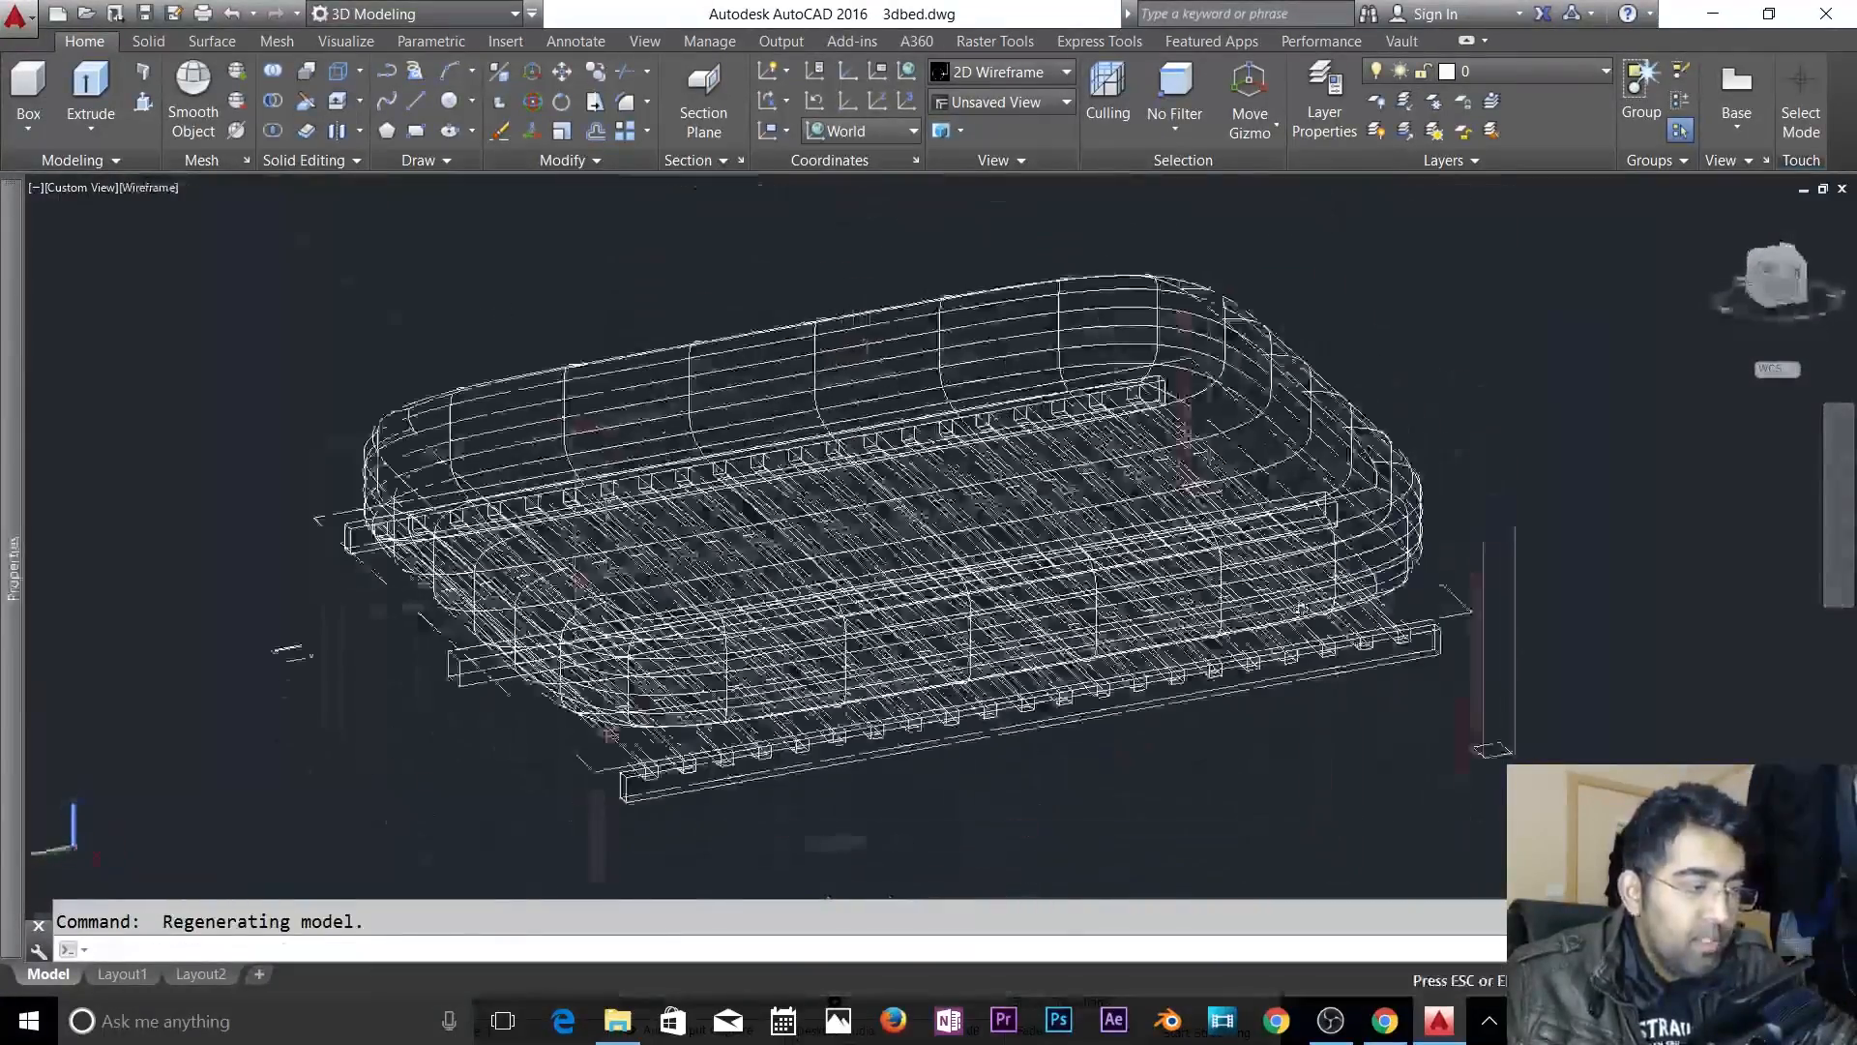
{"action": "middle_click_drag", "start_coordinate": [1301, 610], "coordinate": [1374, 585], "text": "shift"}
{"action": "scroll", "coordinate": [1373, 585], "scroll_direction": "down", "scroll_amount": 3}
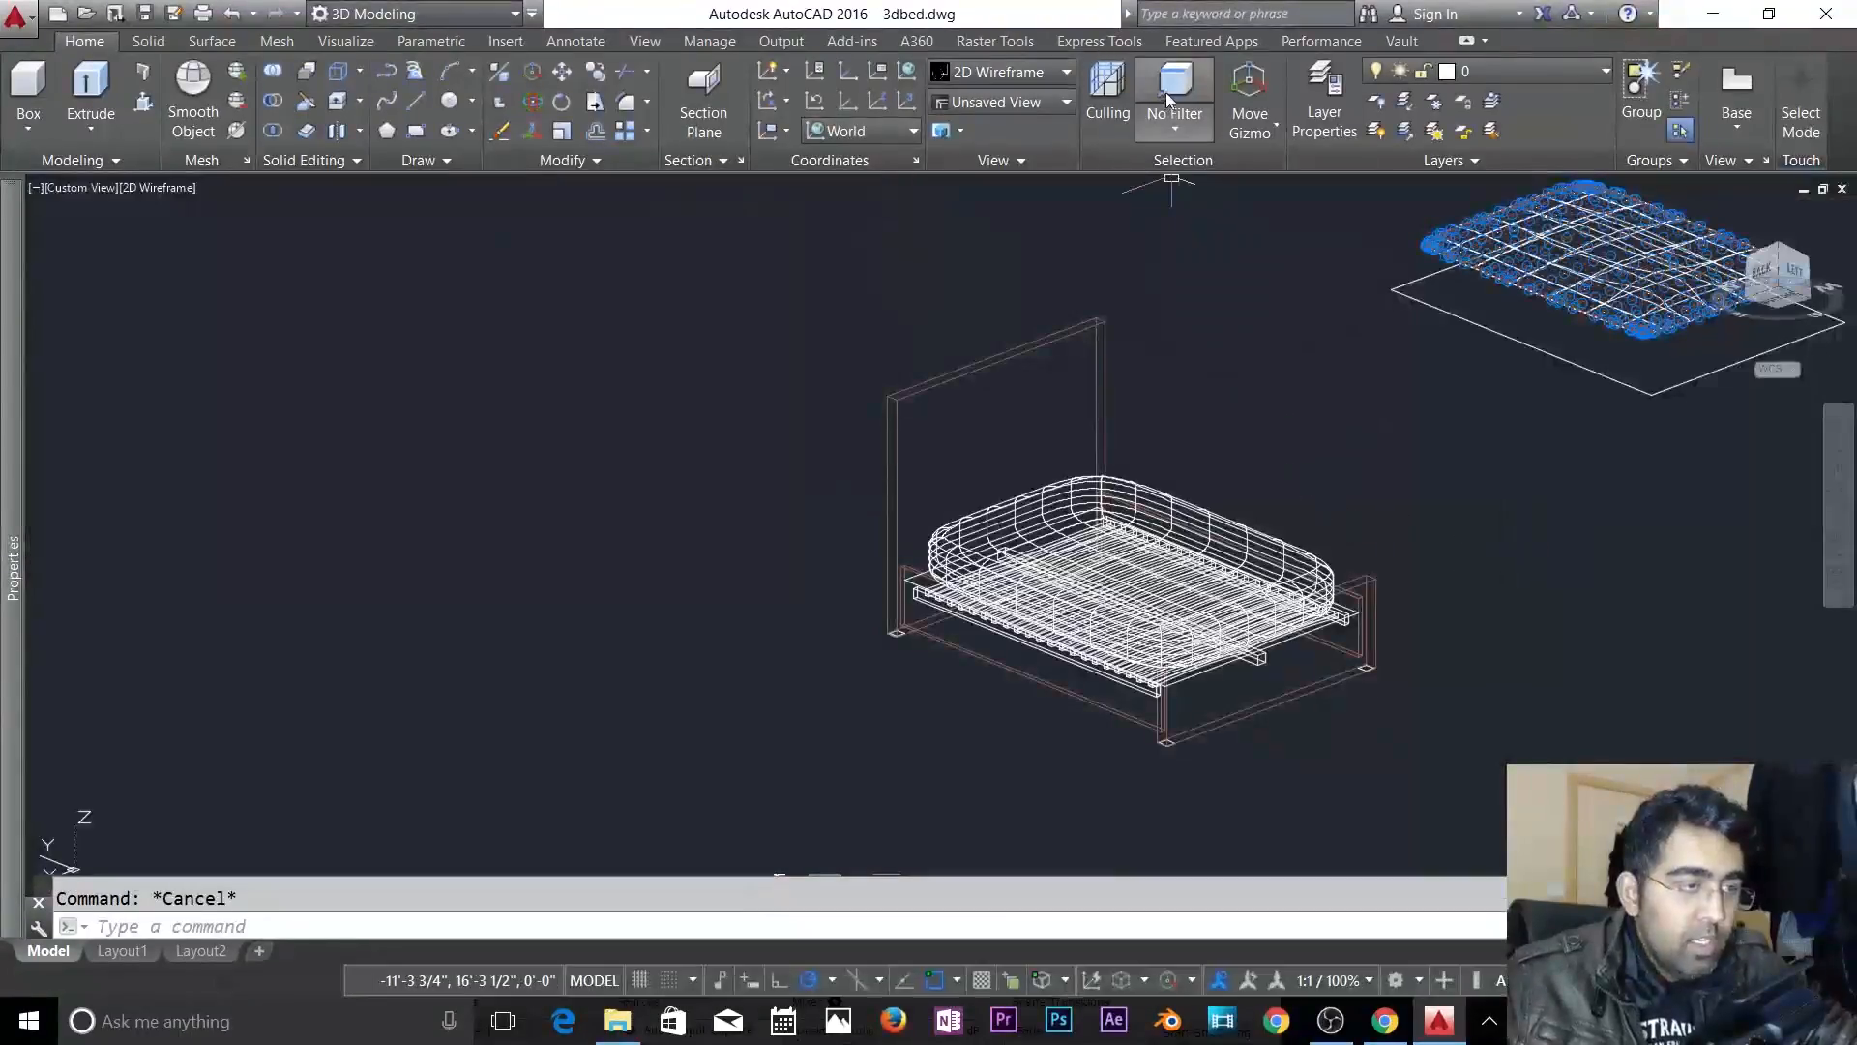
{"action": "left_click", "coordinate": [1007, 77]}
{"action": "left_click", "coordinate": [685, 213]}
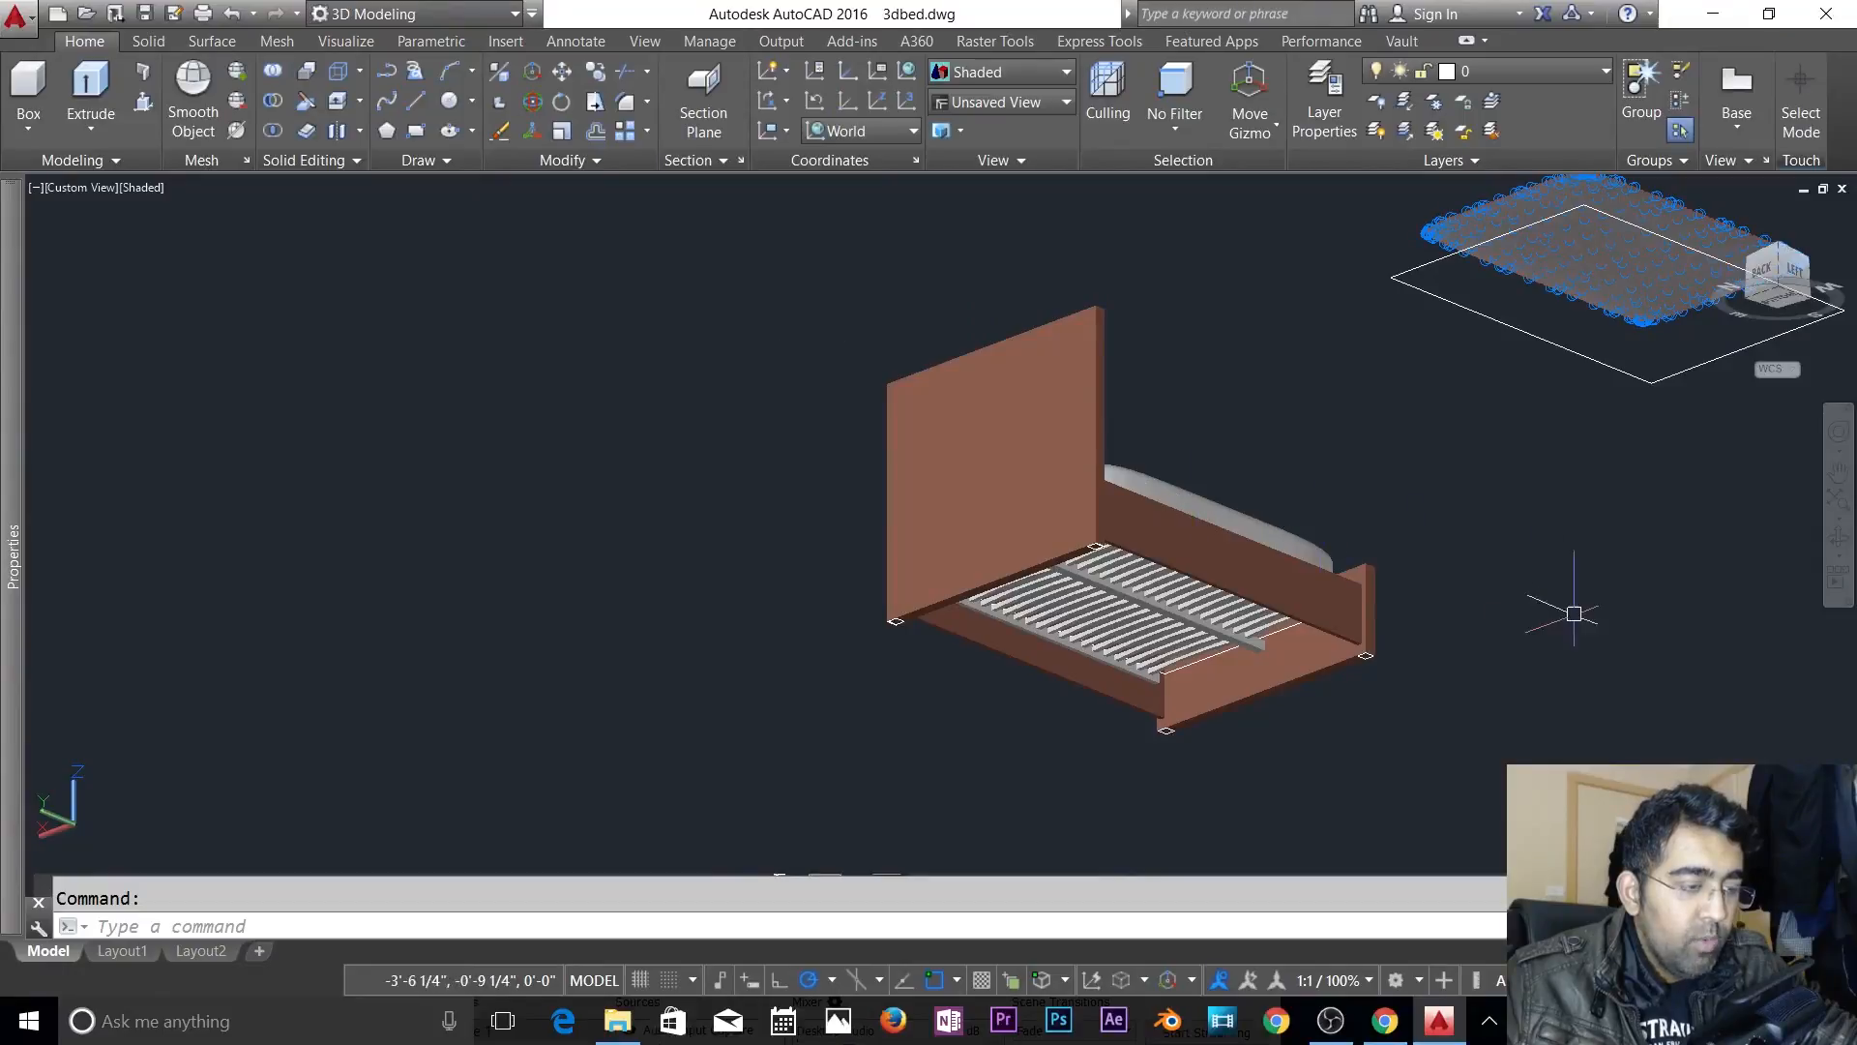
{"action": "middle_click_drag", "start_coordinate": [1494, 673], "coordinate": [1347, 593], "text": "shift"}
{"action": "scroll", "coordinate": [1230, 544], "scroll_direction": "up", "scroll_amount": 4}
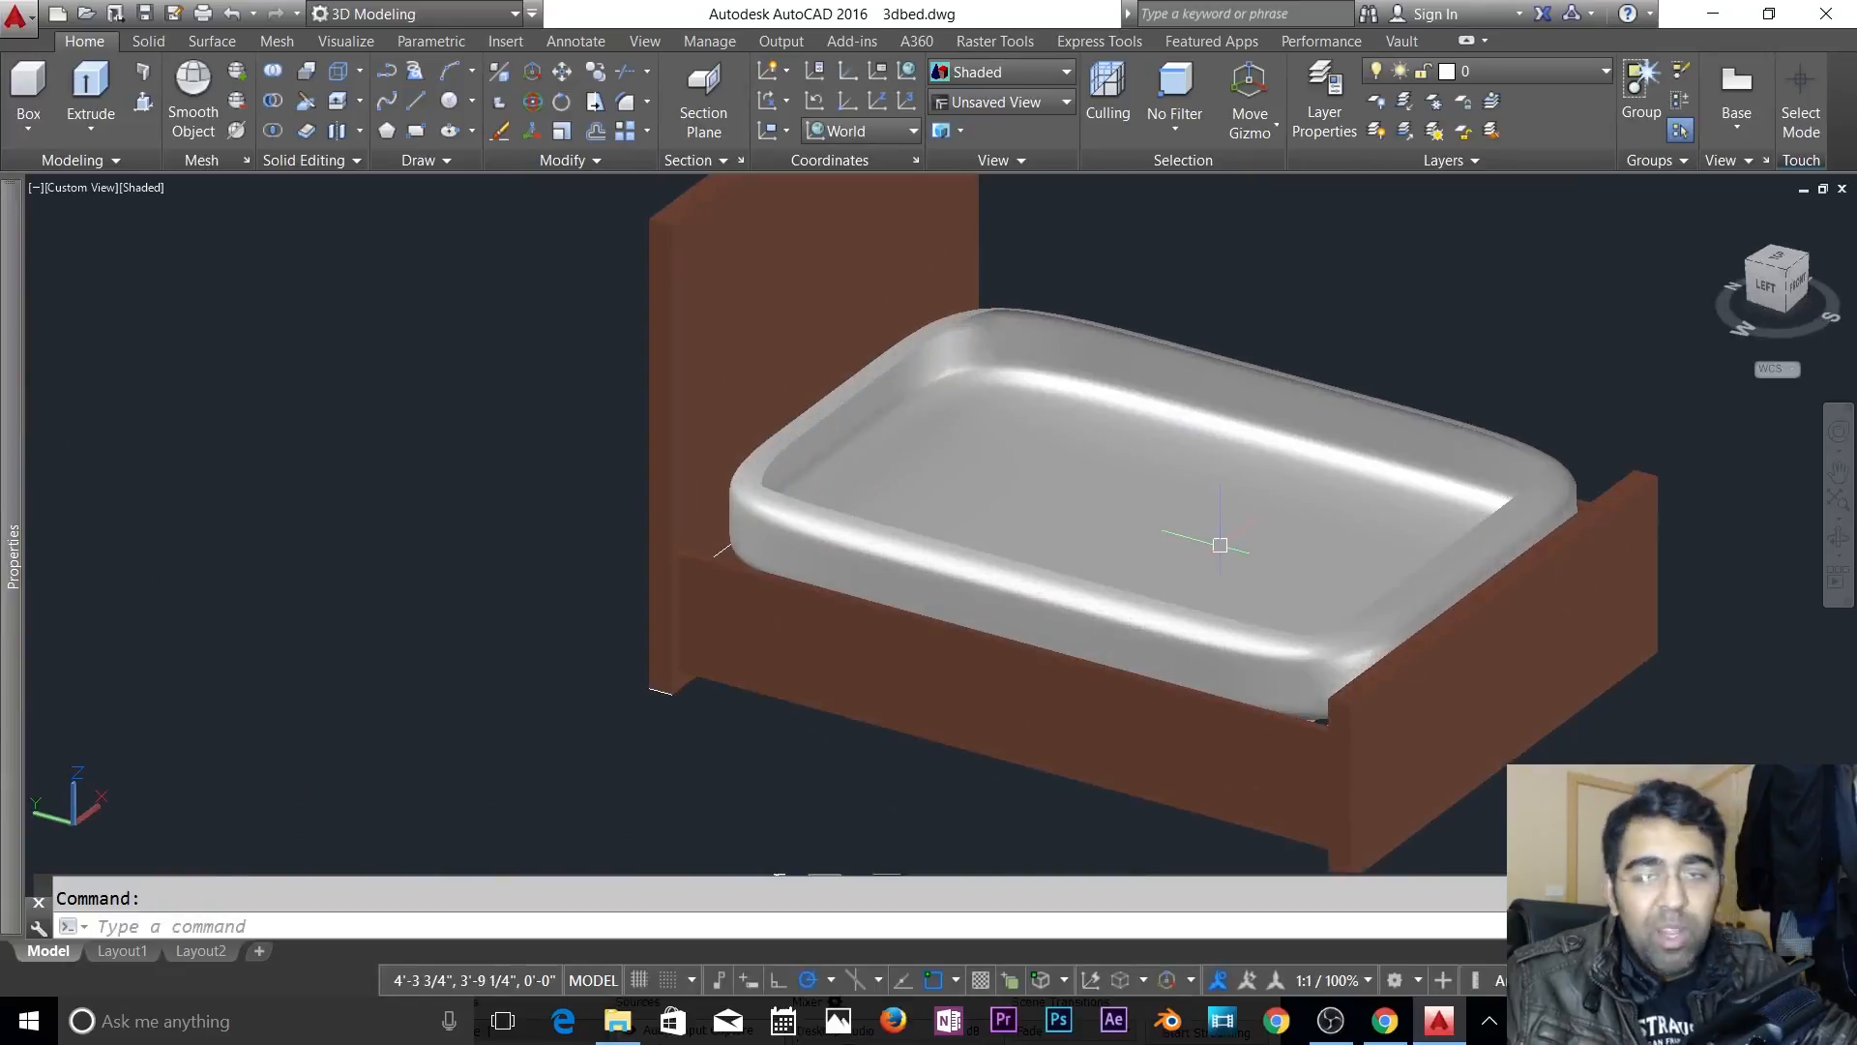
- Move the sculpted top surface by its corner endpoint onto the matching corner of the mattress's side surfaces on the bed
{"action": "scroll", "coordinate": [1220, 545], "scroll_direction": "down", "scroll_amount": 6}
{"action": "scroll", "coordinate": [784, 769], "scroll_direction": "up", "scroll_amount": 6}
{"action": "key", "text": "Escape"}
{"action": "type", "text": "m"}
{"action": "key", "text": "Return"}
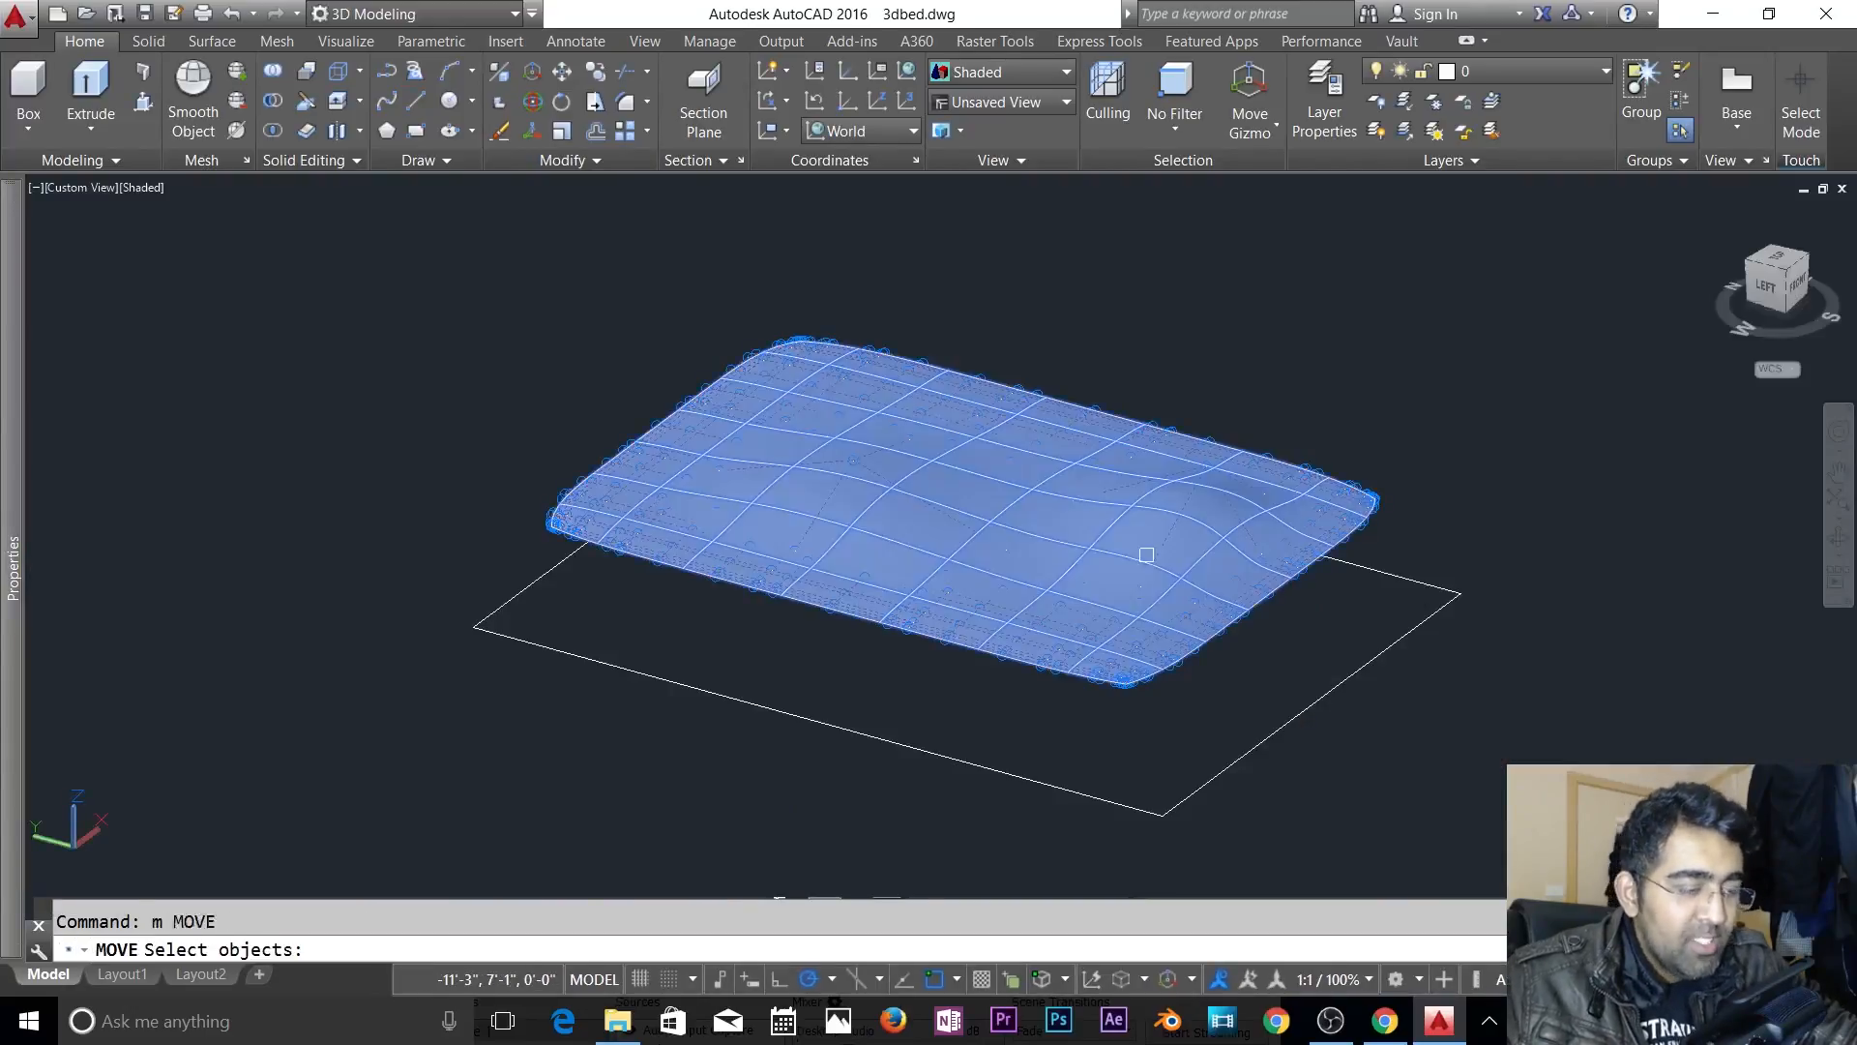
{"action": "left_click", "coordinate": [1146, 554]}
{"action": "key", "text": "Return"}
{"action": "scroll", "coordinate": [1340, 498], "scroll_direction": "up", "scroll_amount": 6}
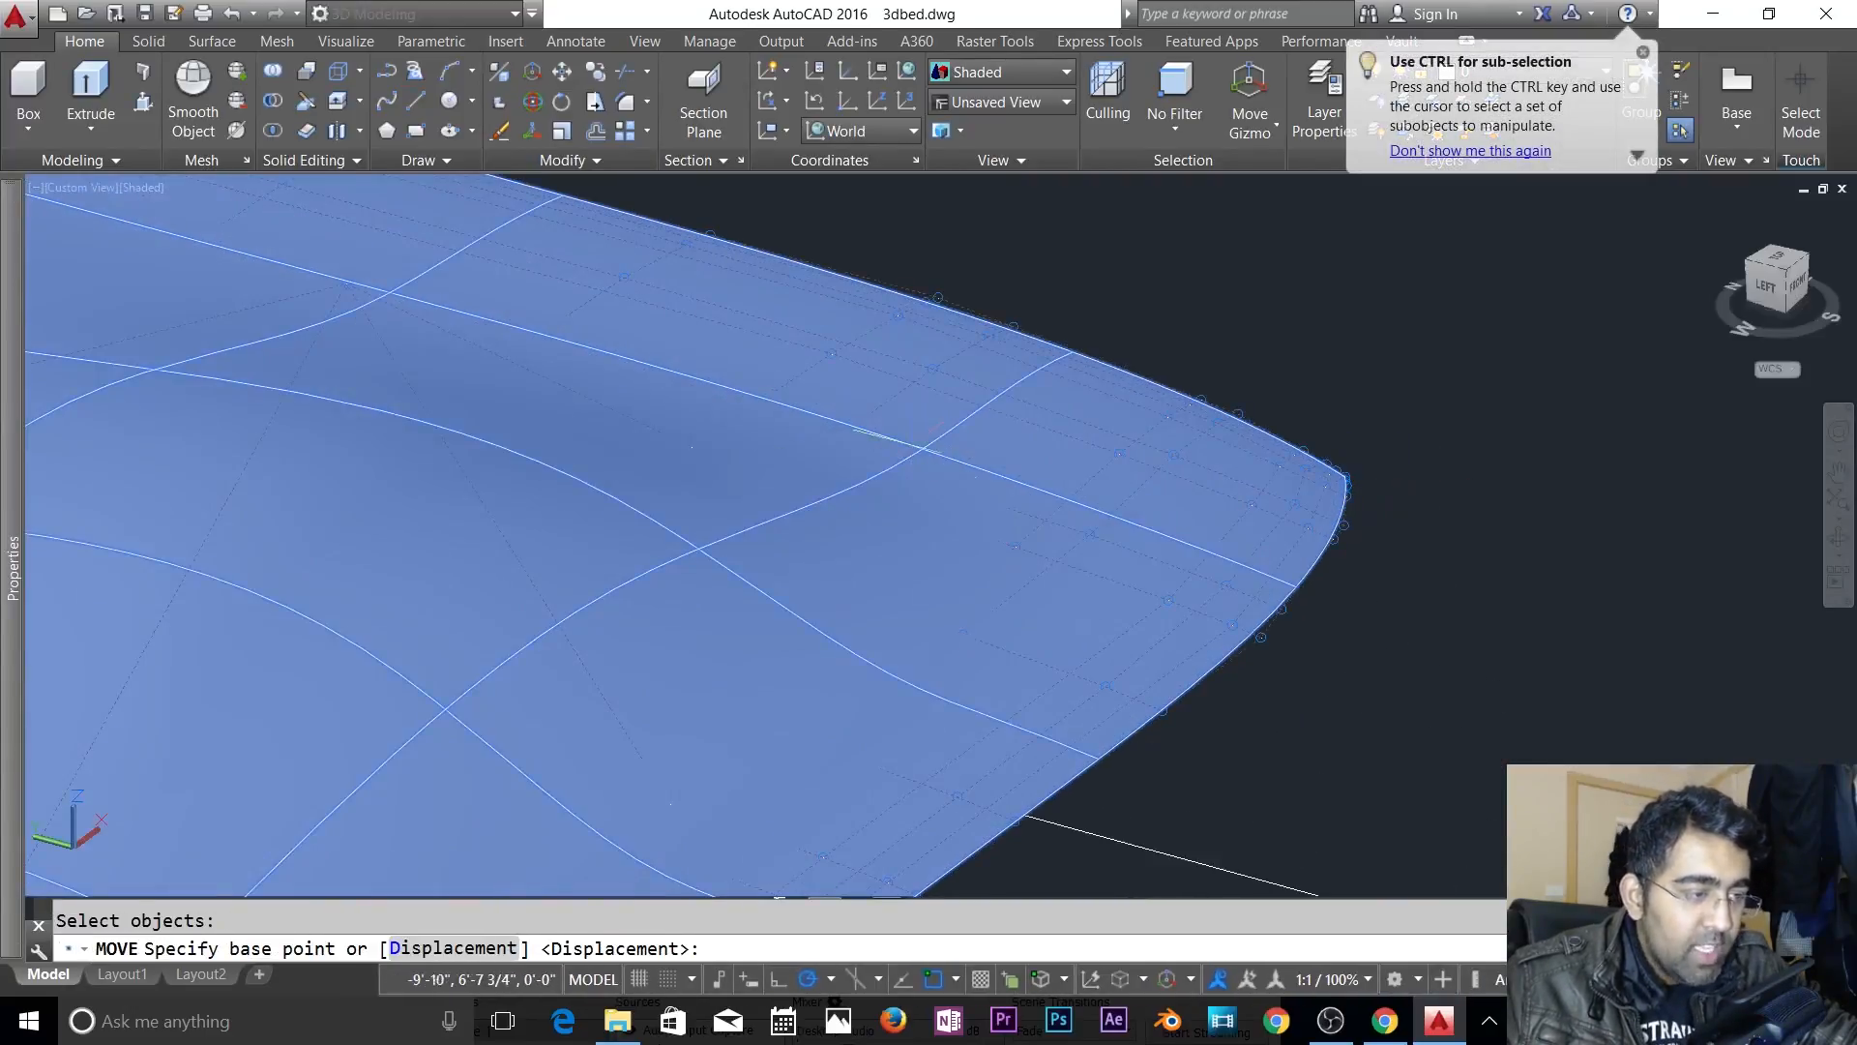
{"action": "scroll", "coordinate": [1376, 479], "scroll_direction": "up", "scroll_amount": 3}
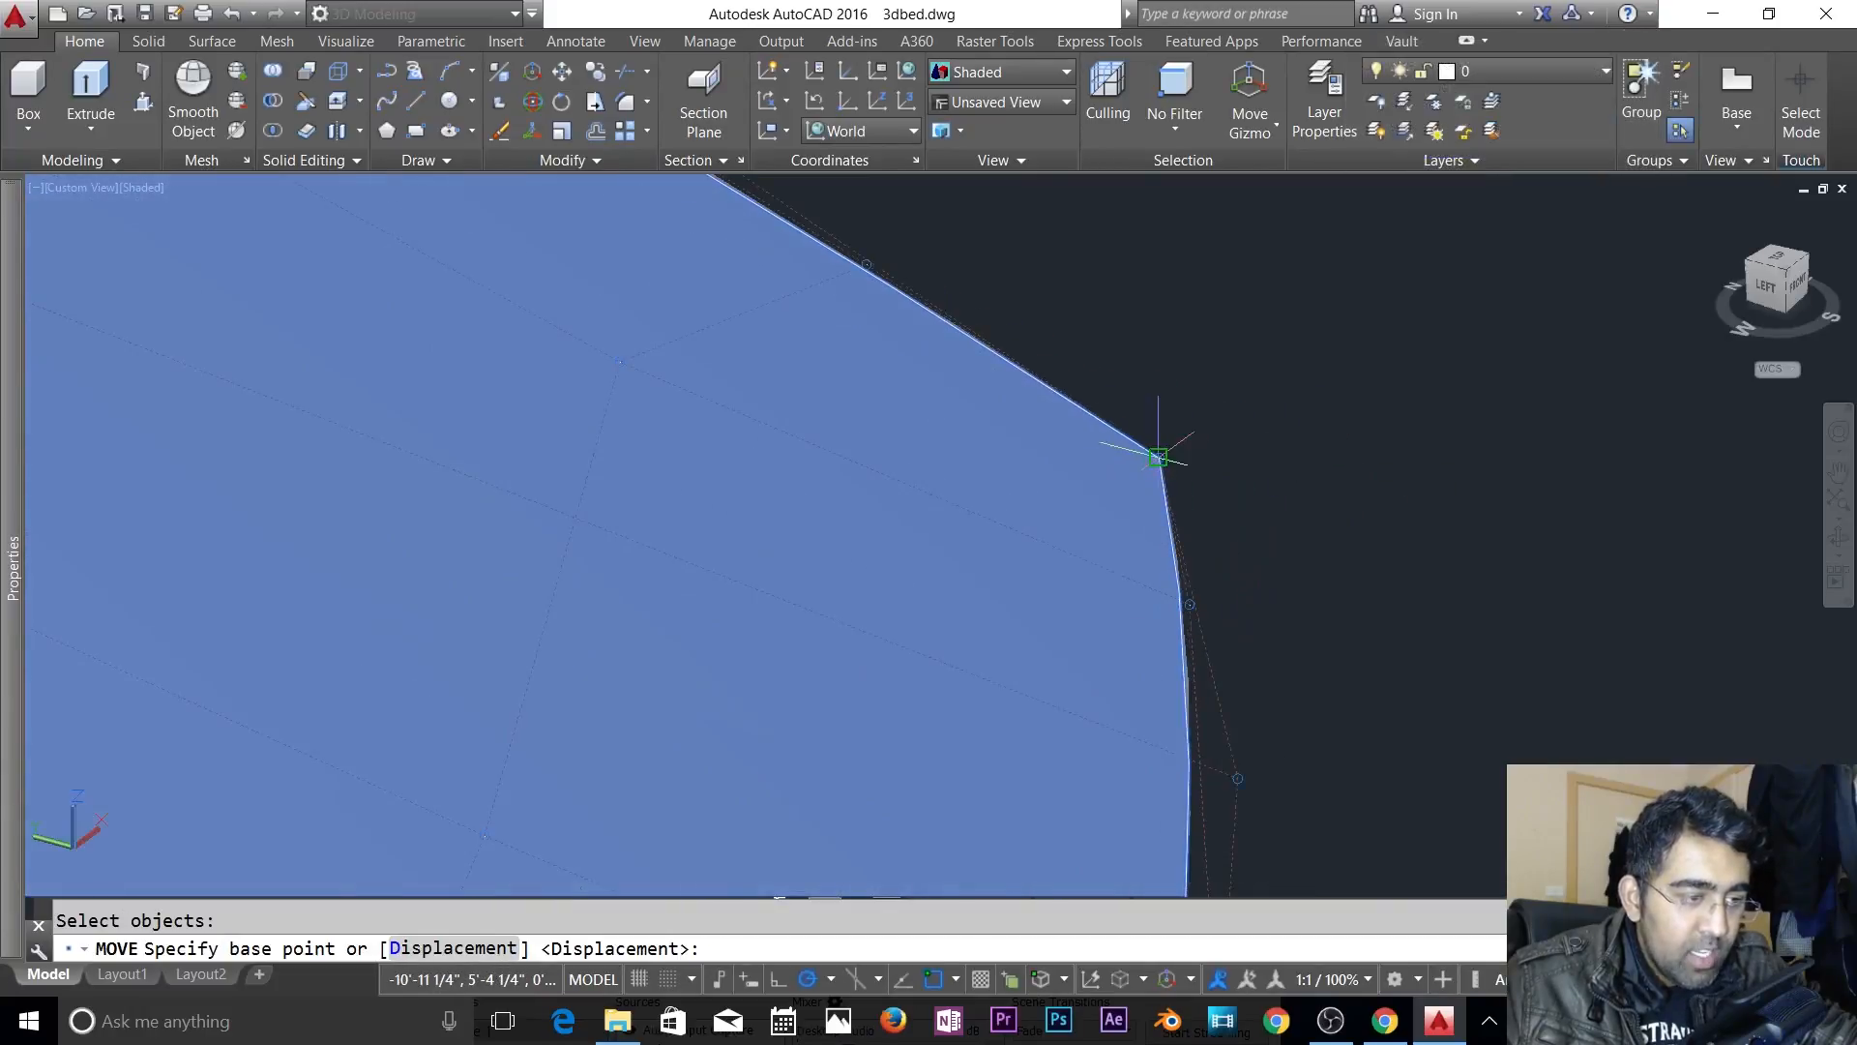
{"action": "left_click", "coordinate": [1160, 455]}
{"action": "scroll", "coordinate": [1165, 477], "scroll_direction": "down", "scroll_amount": 8}
{"action": "scroll", "coordinate": [1604, 267], "scroll_direction": "up", "scroll_amount": 8}
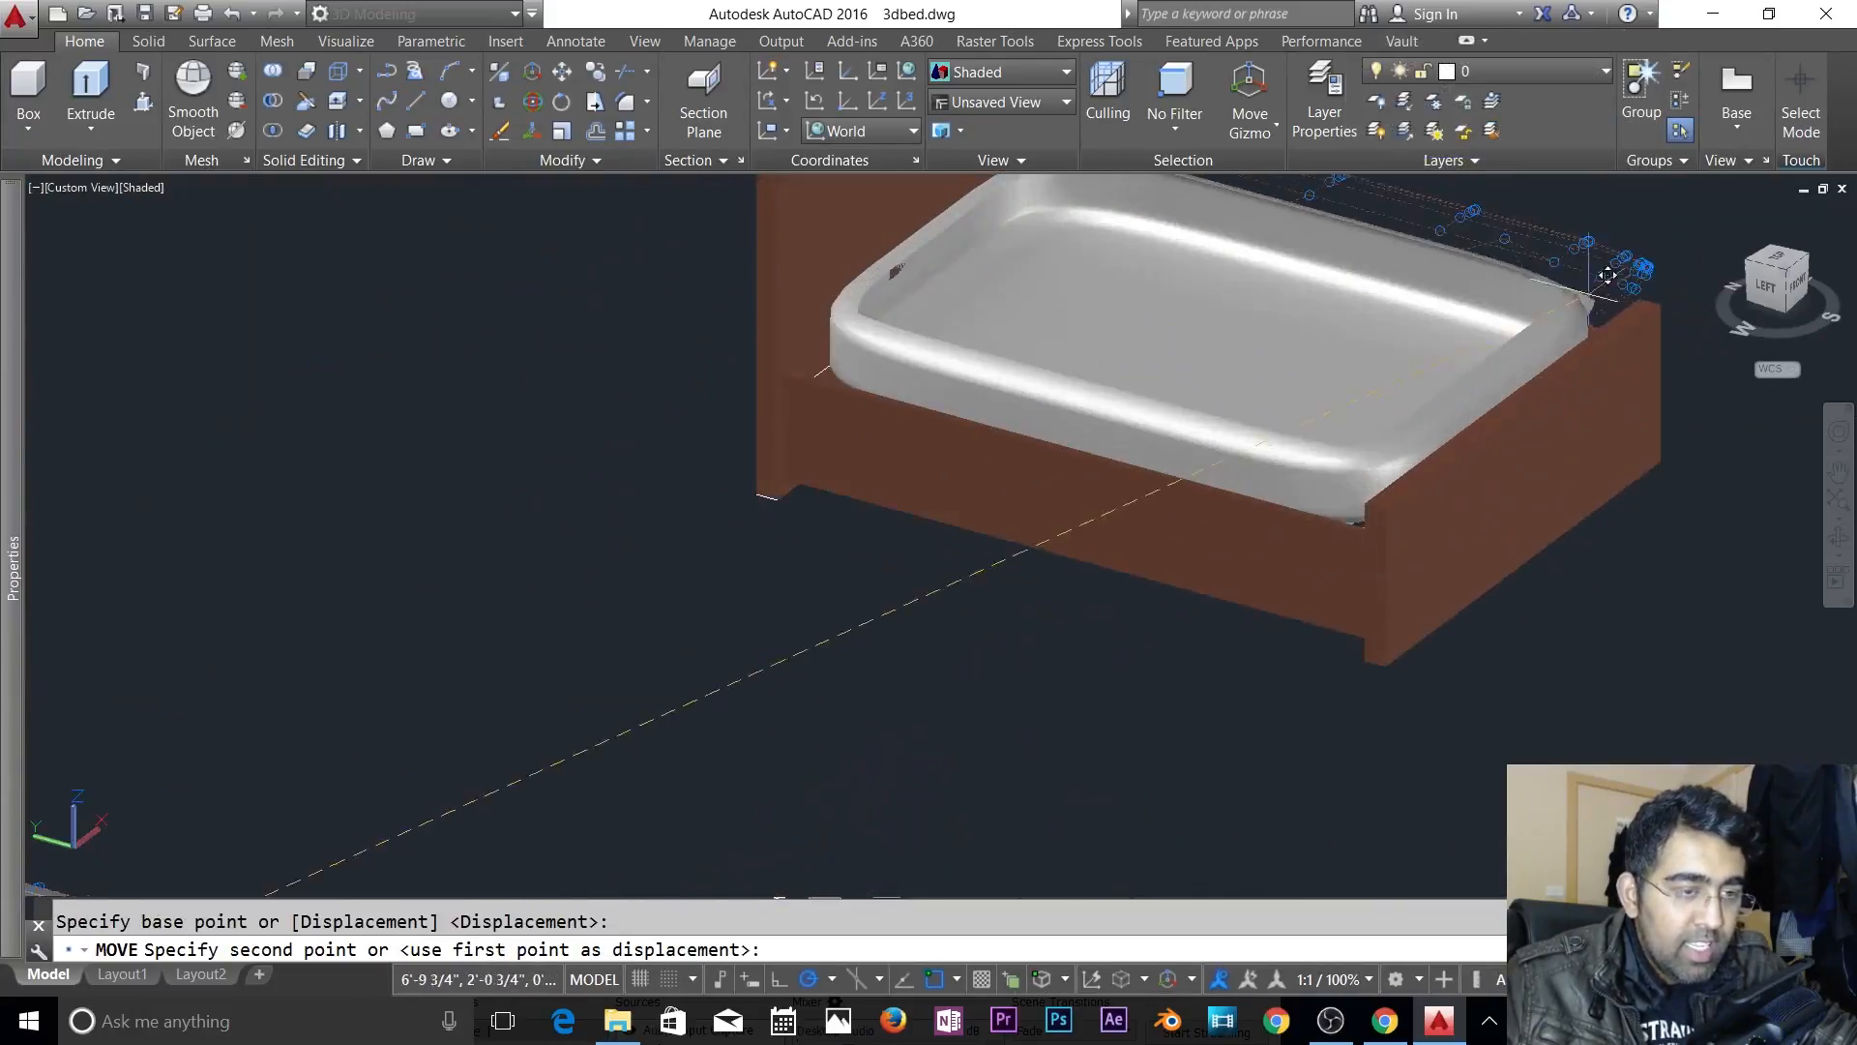
{"action": "left_click", "coordinate": [1455, 308]}
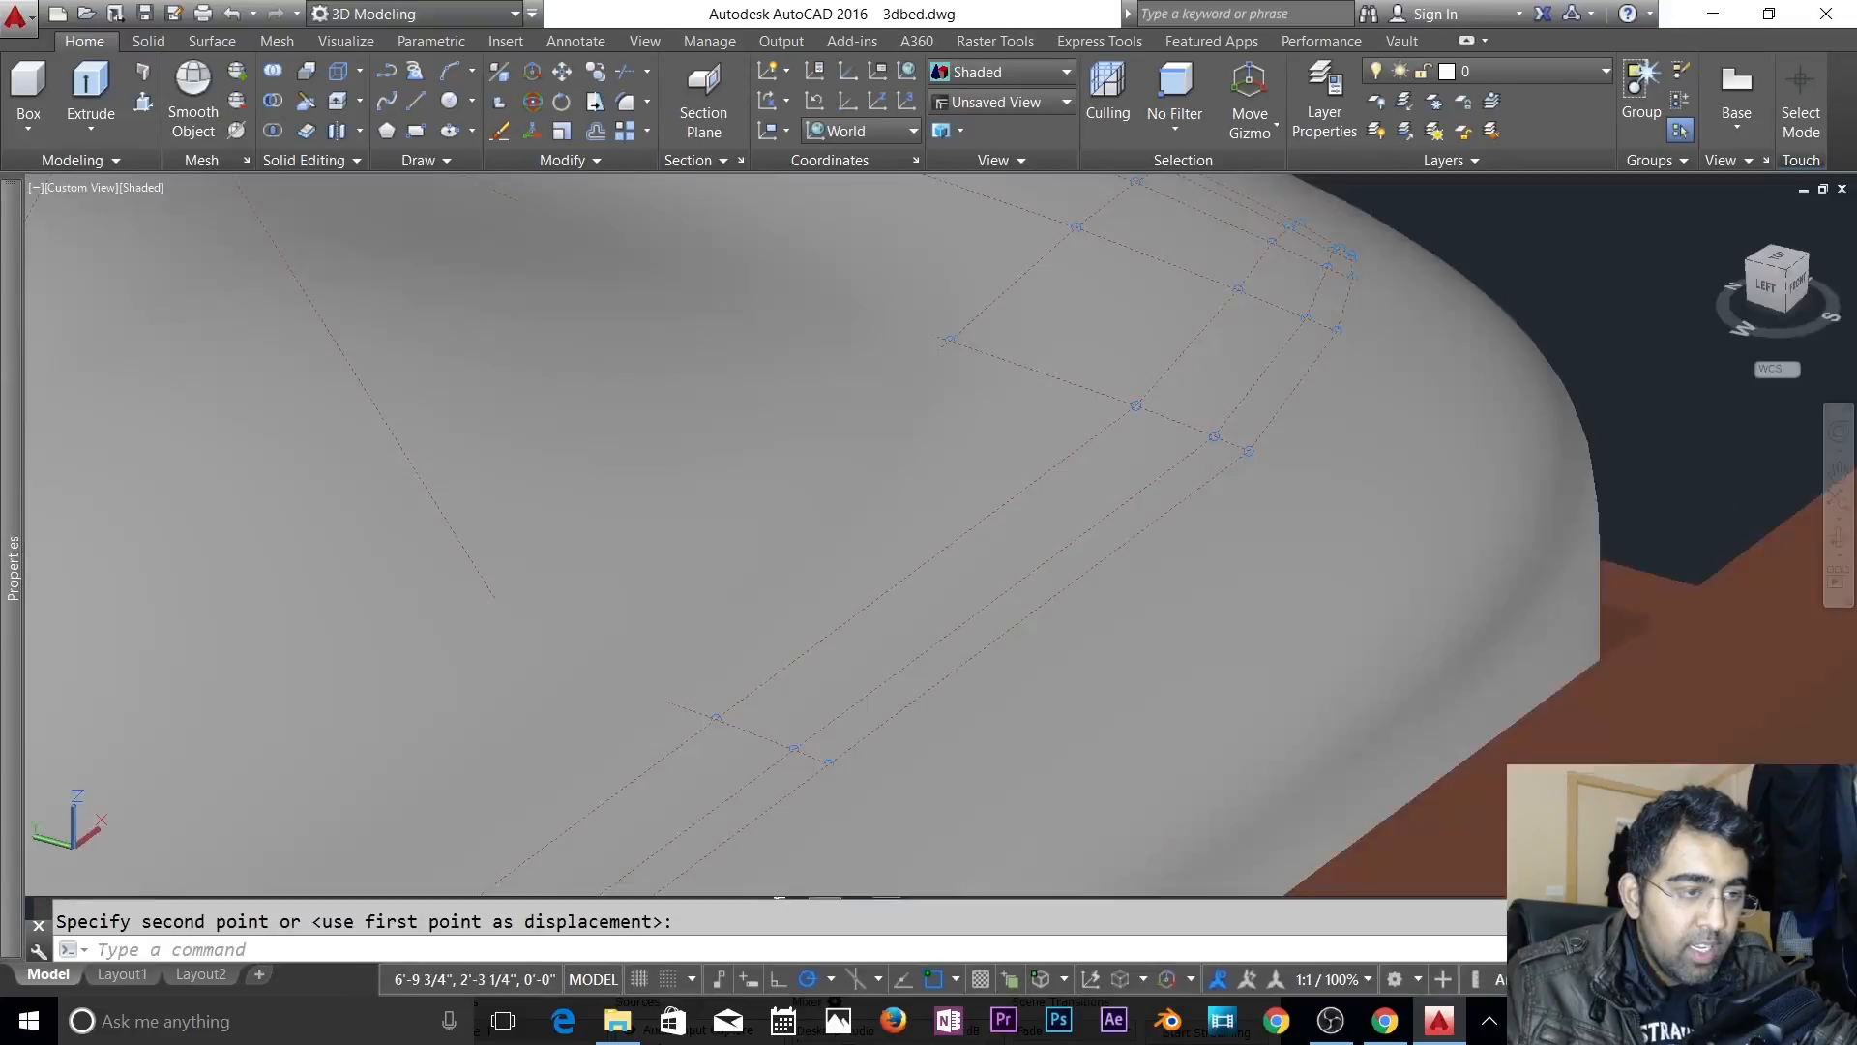
{"action": "scroll", "coordinate": [1456, 308], "scroll_direction": "down", "scroll_amount": 8}
{"action": "left_click", "coordinate": [1389, 643]}
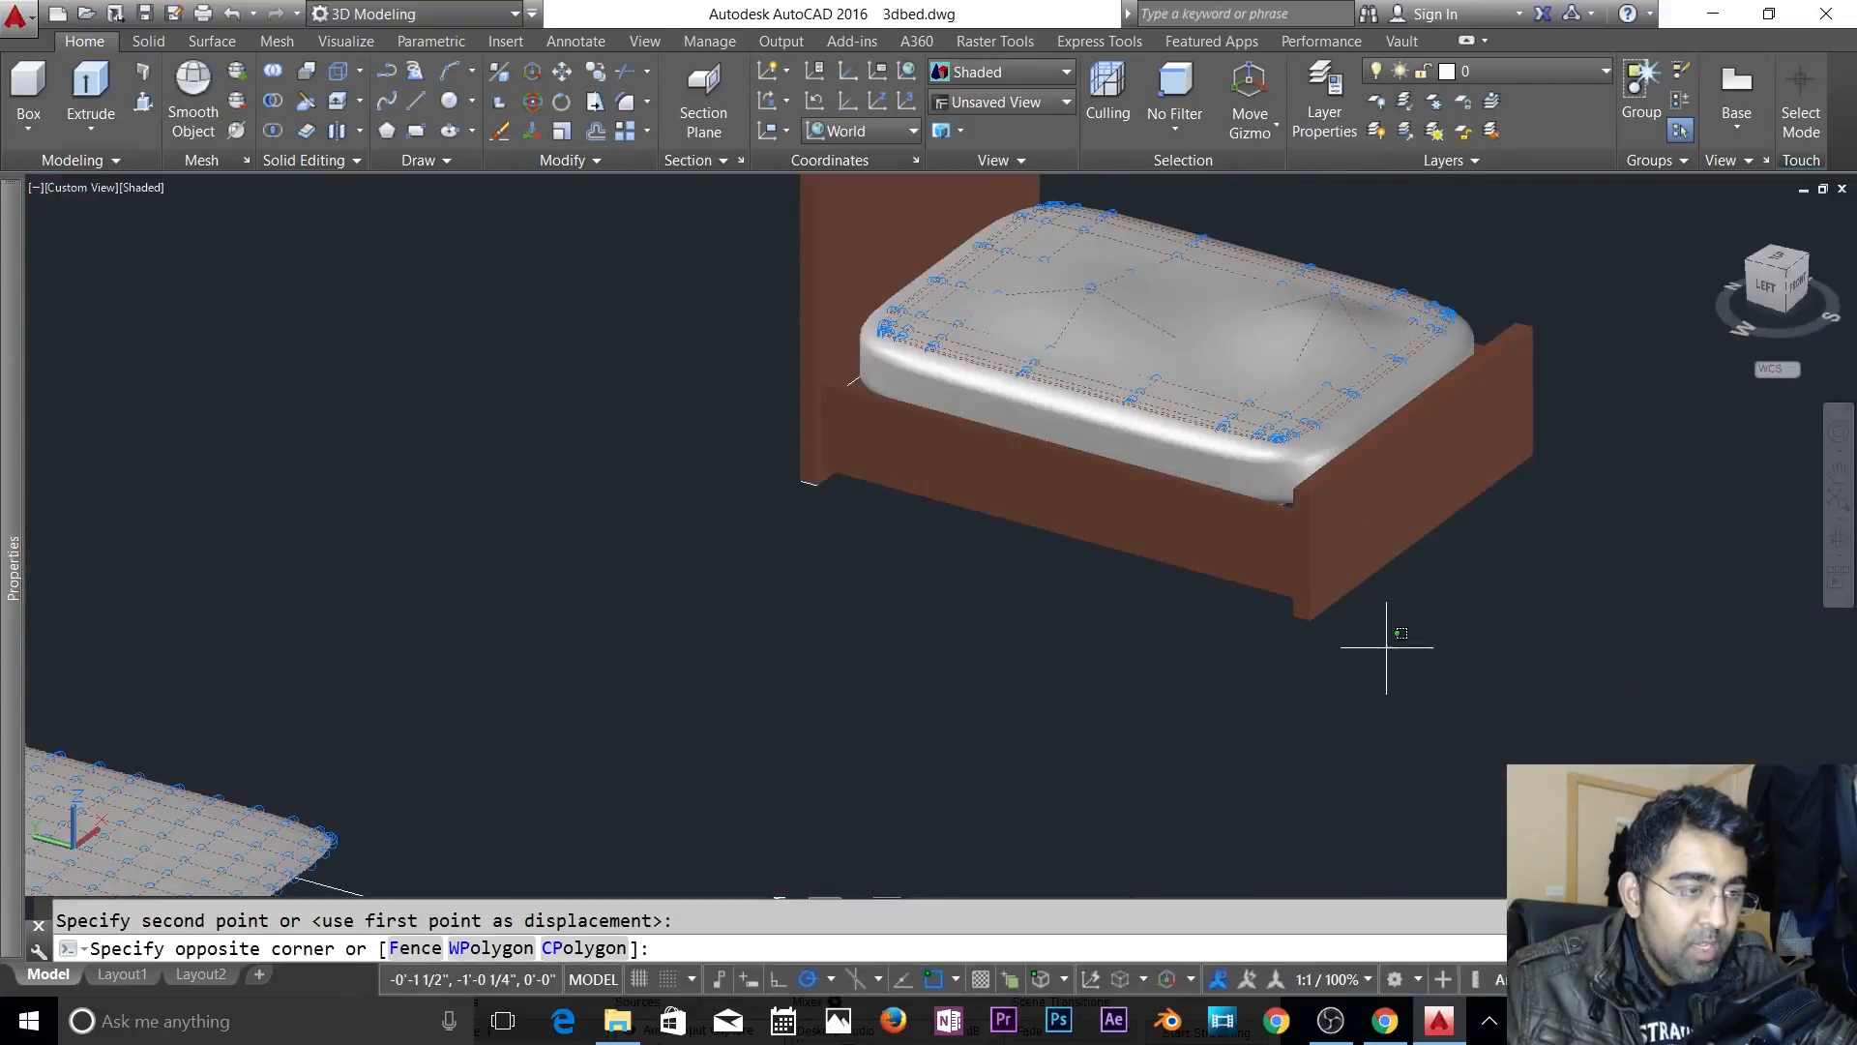
{"action": "middle_click_drag", "start_coordinate": [1360, 642], "coordinate": [1161, 596], "text": "shift"}
{"action": "key", "text": "Escape"}
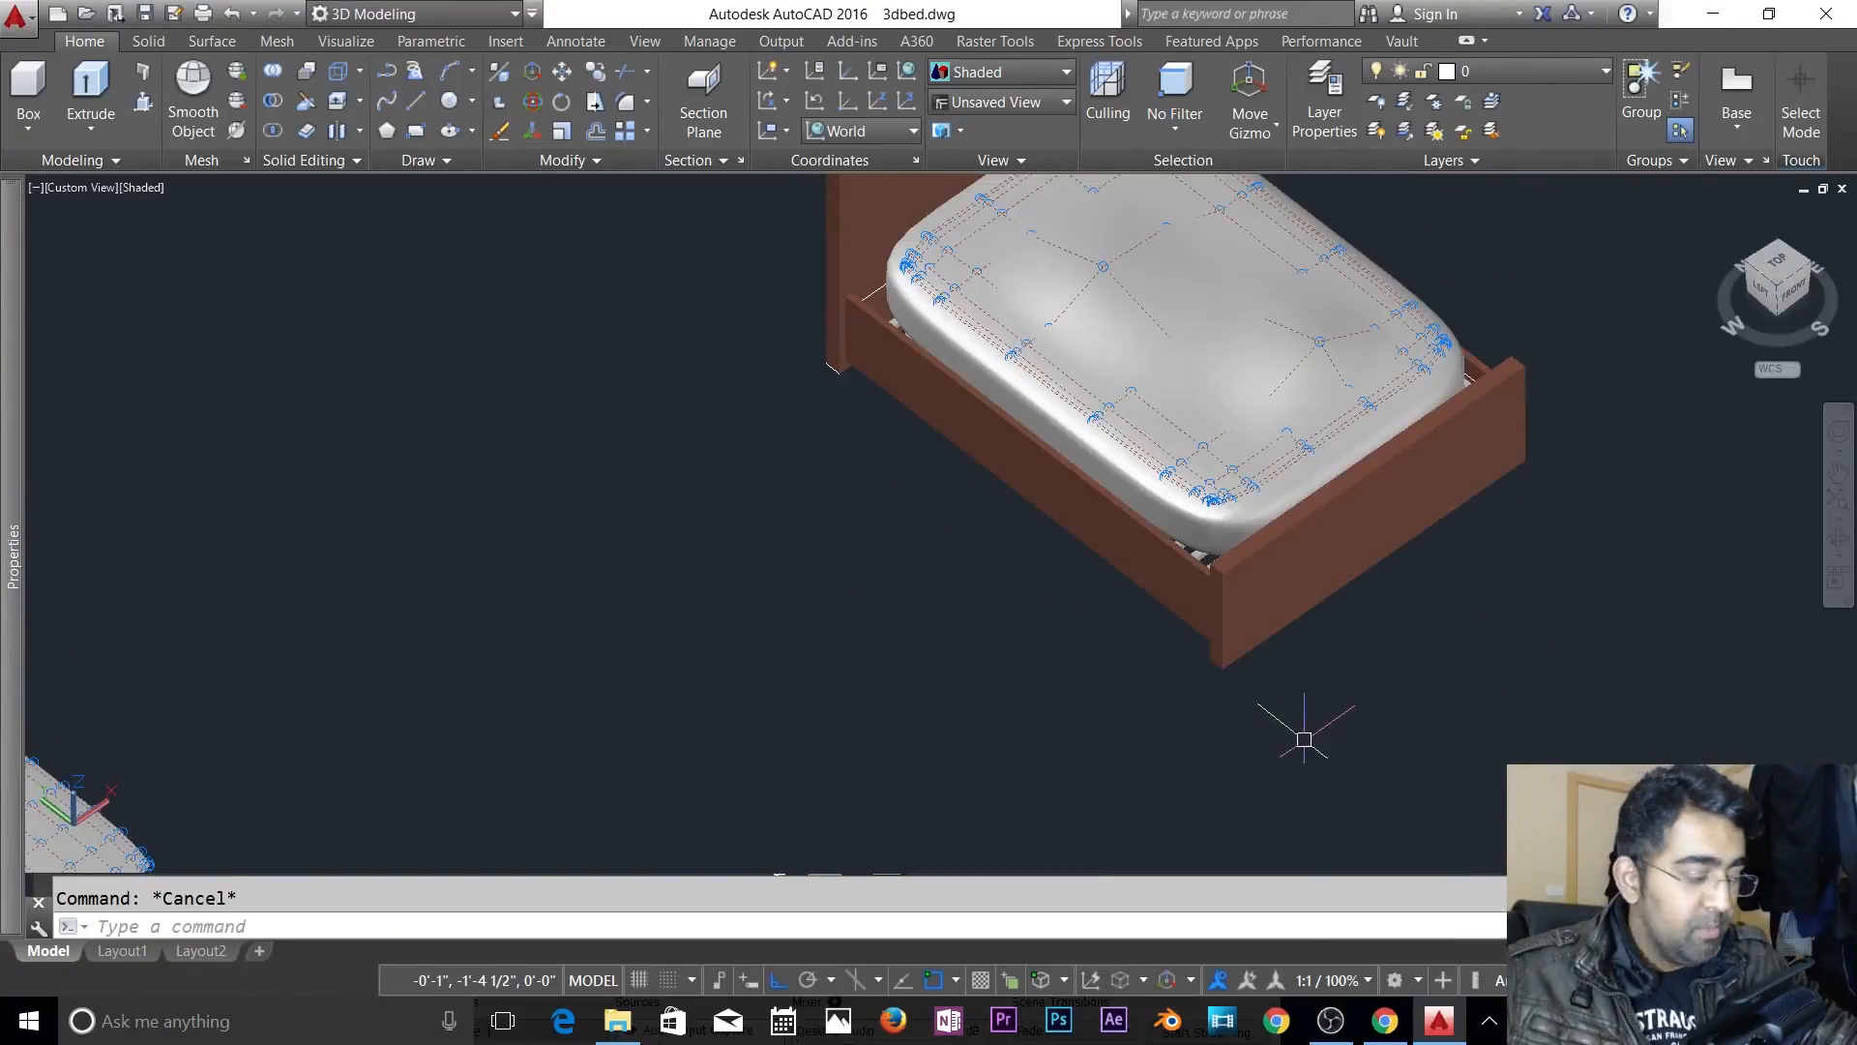
- Turn off the 3d wood layer to uncover the small rectangle under the bed's leg
{"action": "middle_click_drag", "start_coordinate": [1304, 739], "coordinate": [1356, 295], "text": "shift"}
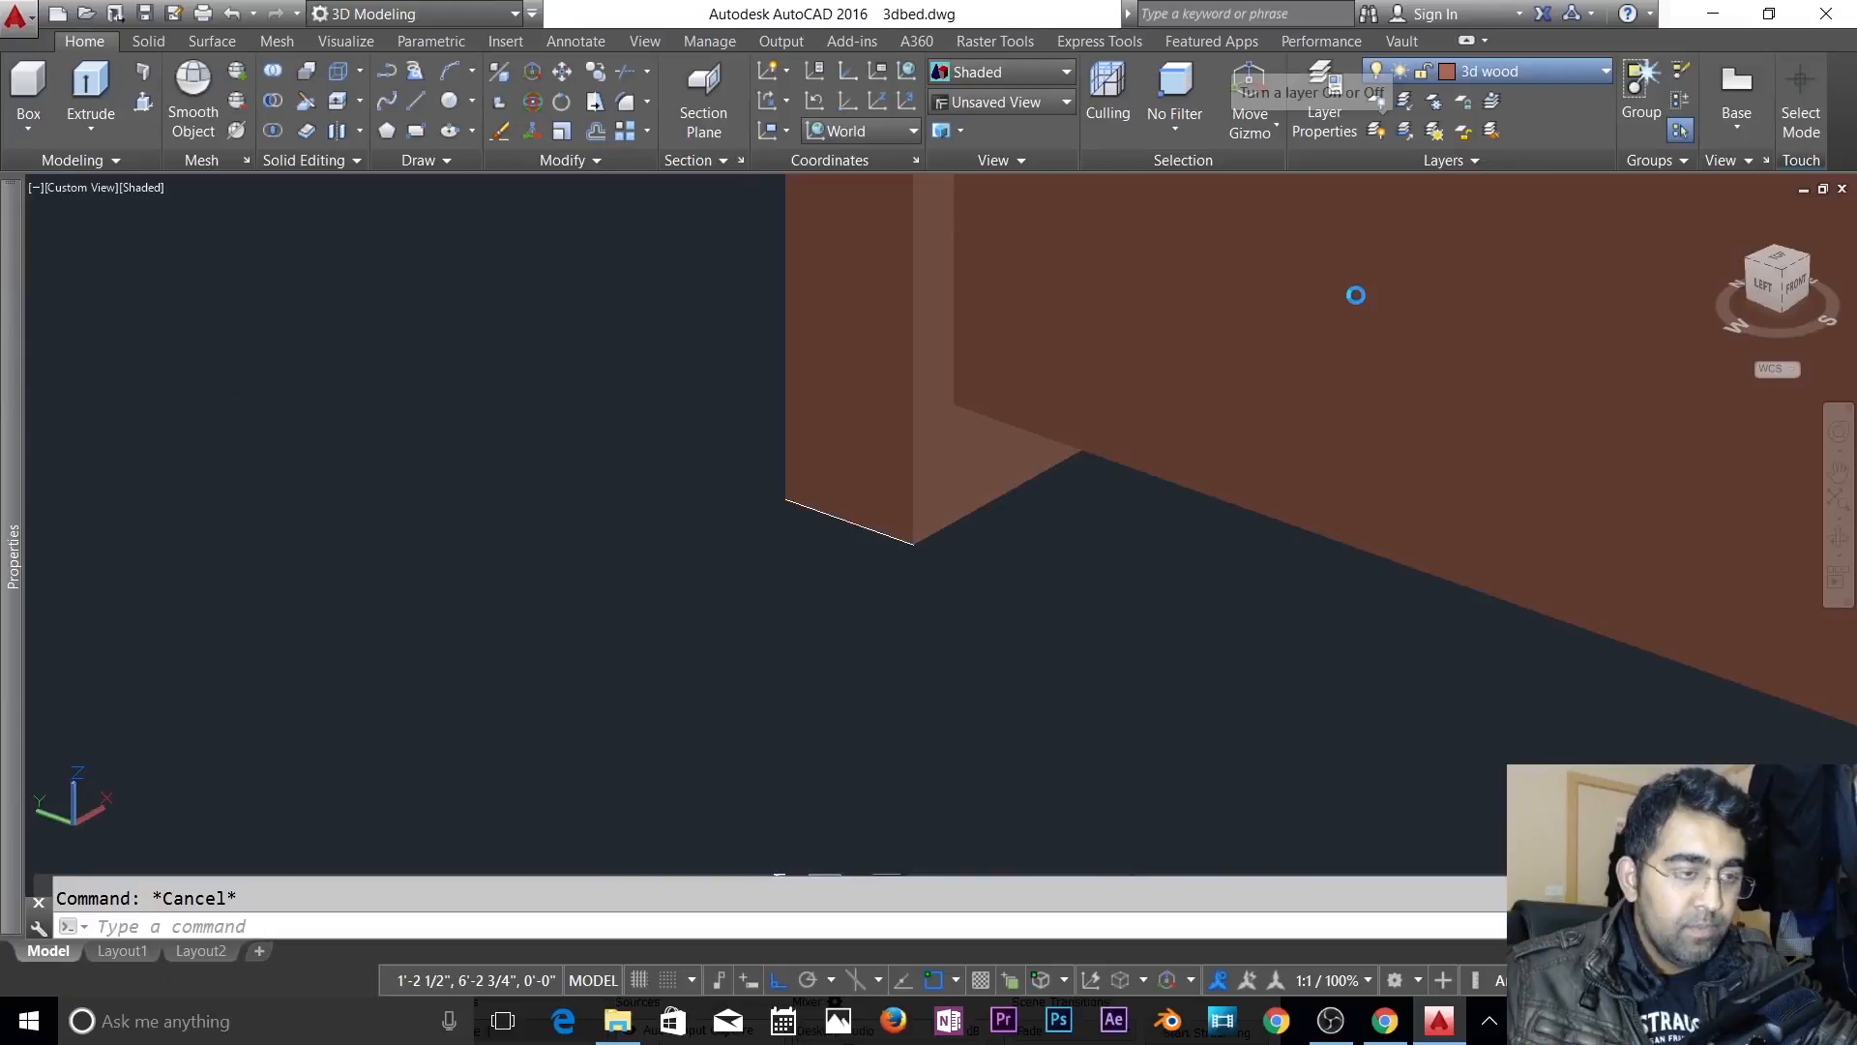
{"action": "left_click", "coordinate": [715, 488]}
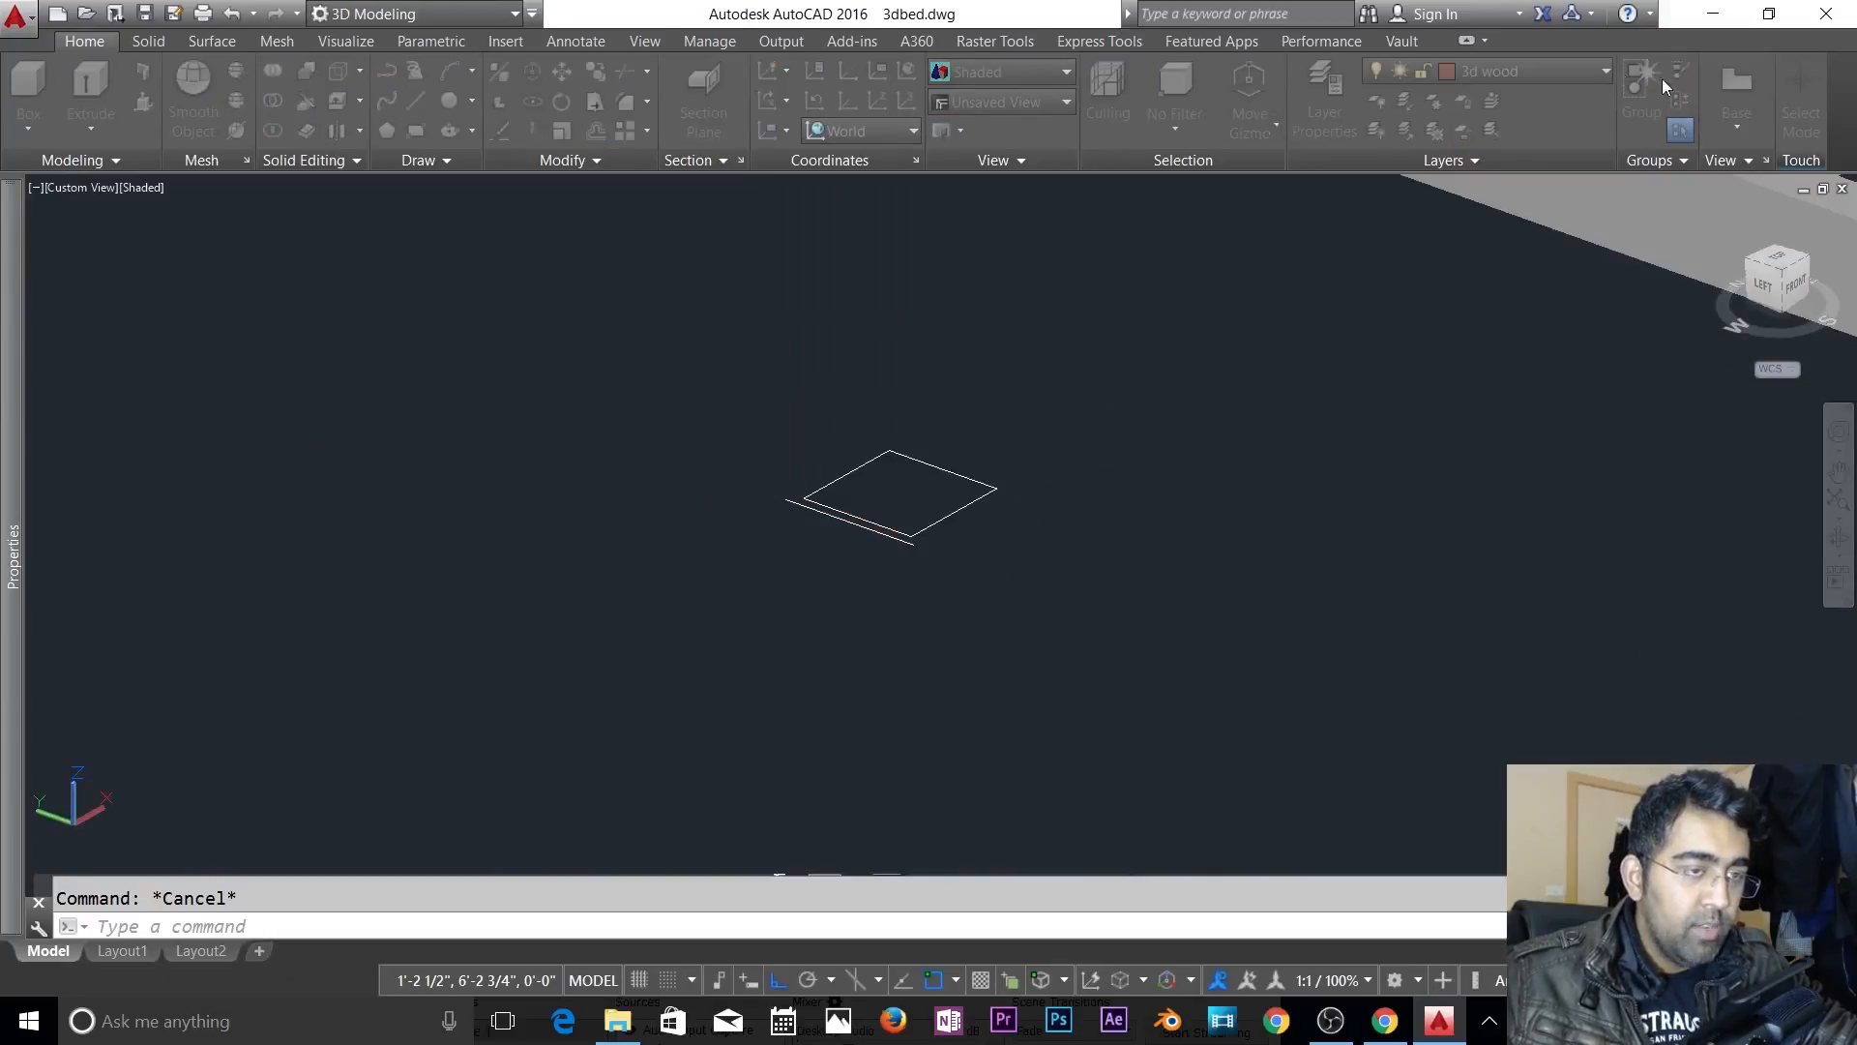
{"action": "left_click", "coordinate": [1219, 335]}
{"action": "key", "text": "Escape"}
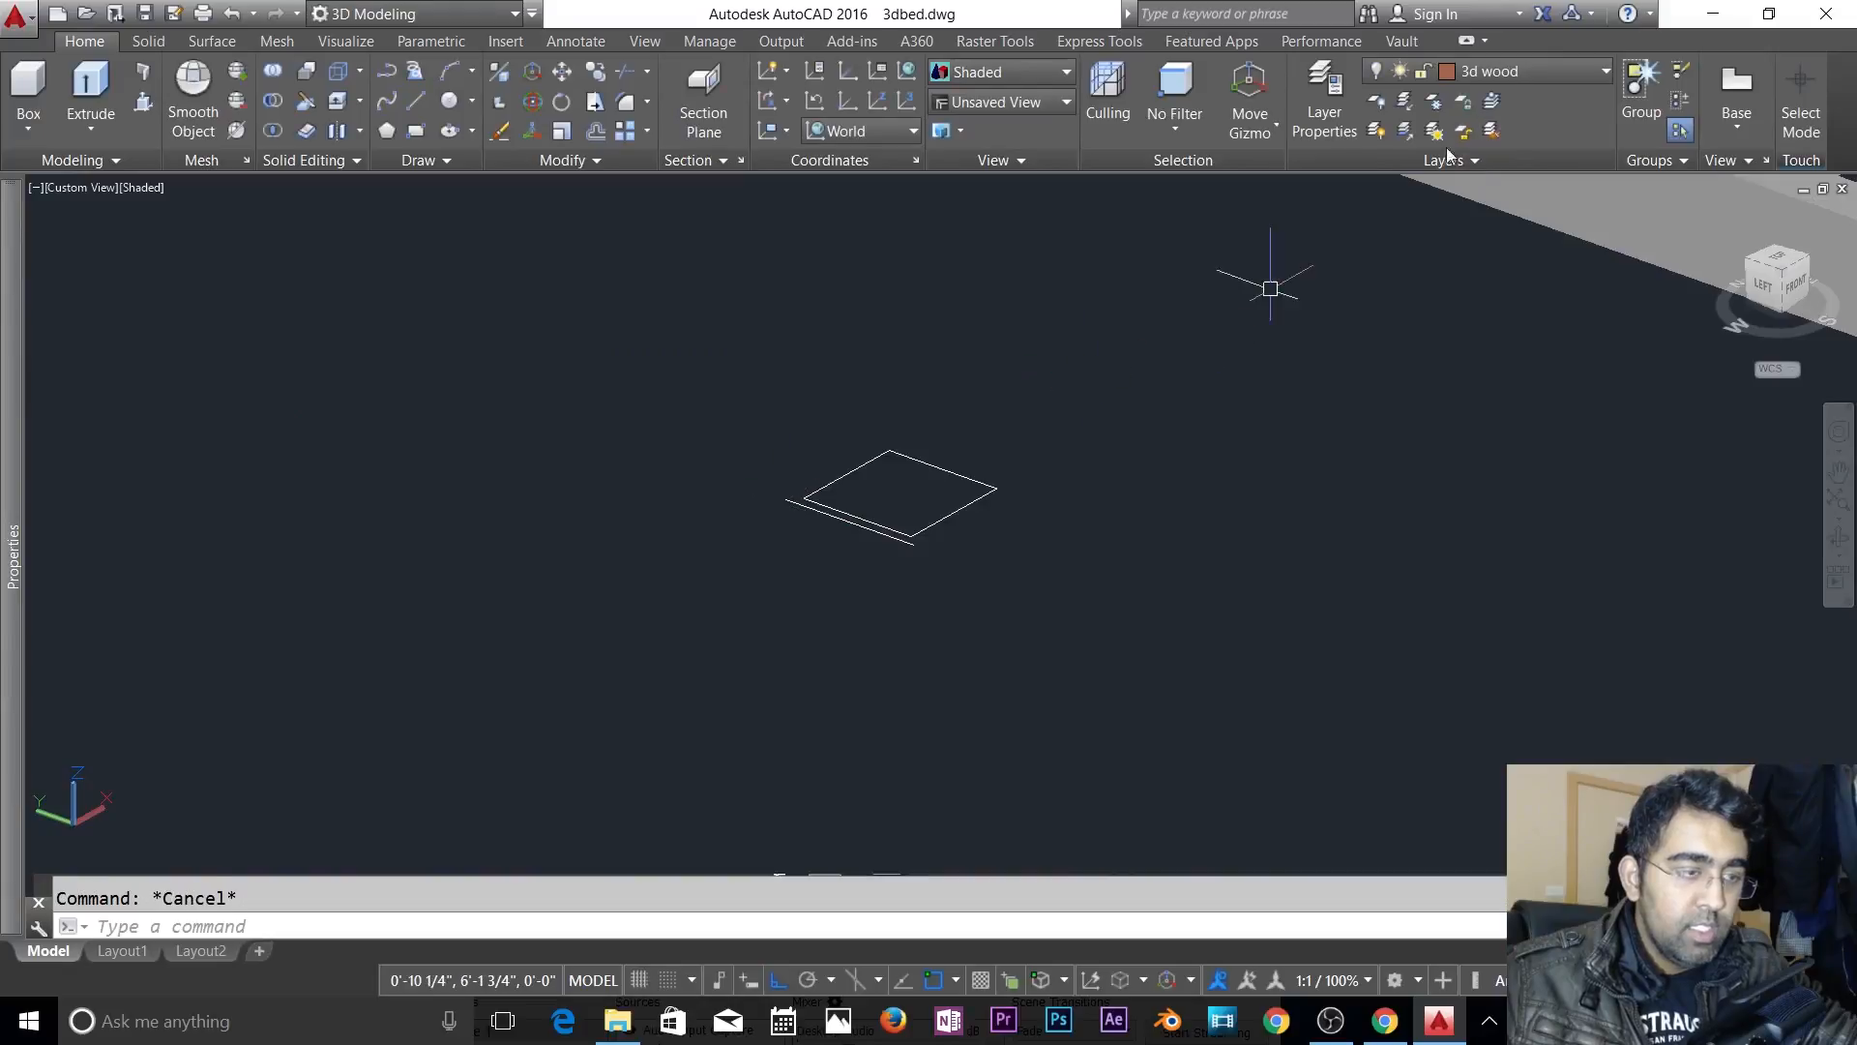
- Isolate the layer of the small rectangle under the bed's leg
{"action": "left_click", "coordinate": [1530, 74]}
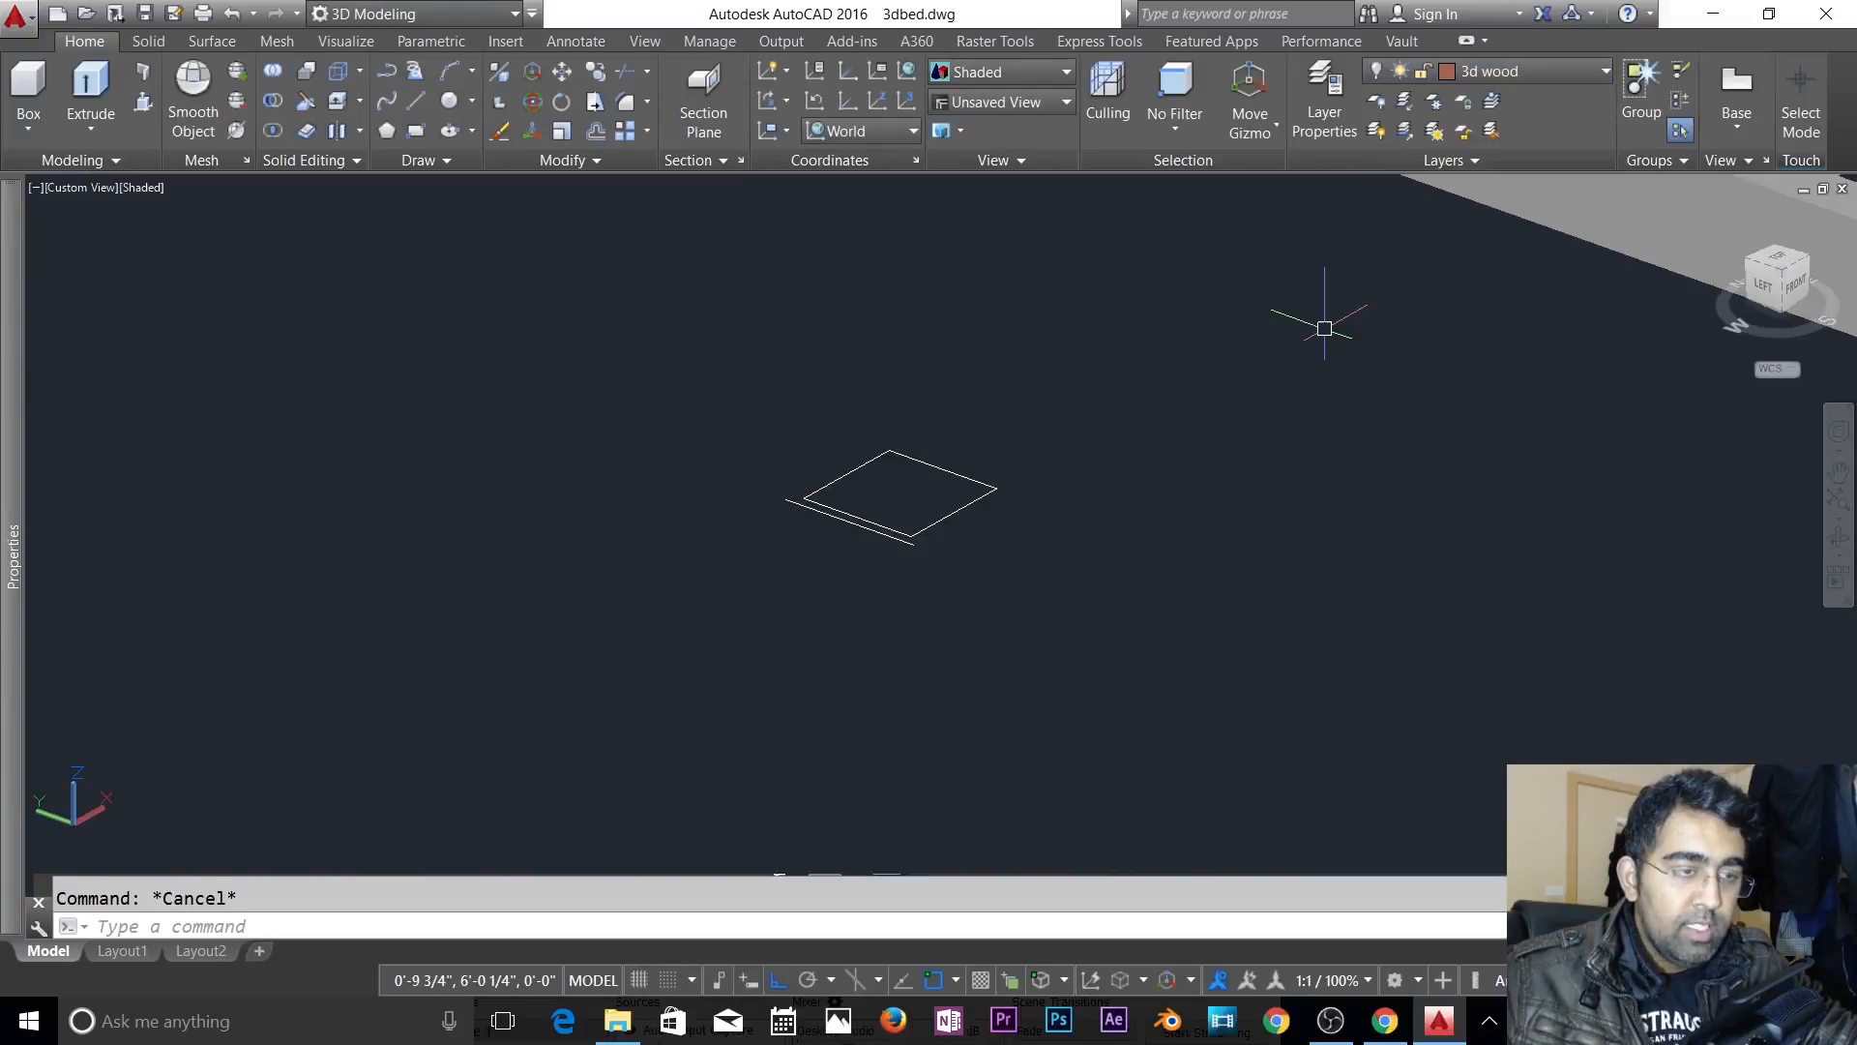
{"action": "left_click", "coordinate": [1402, 104]}
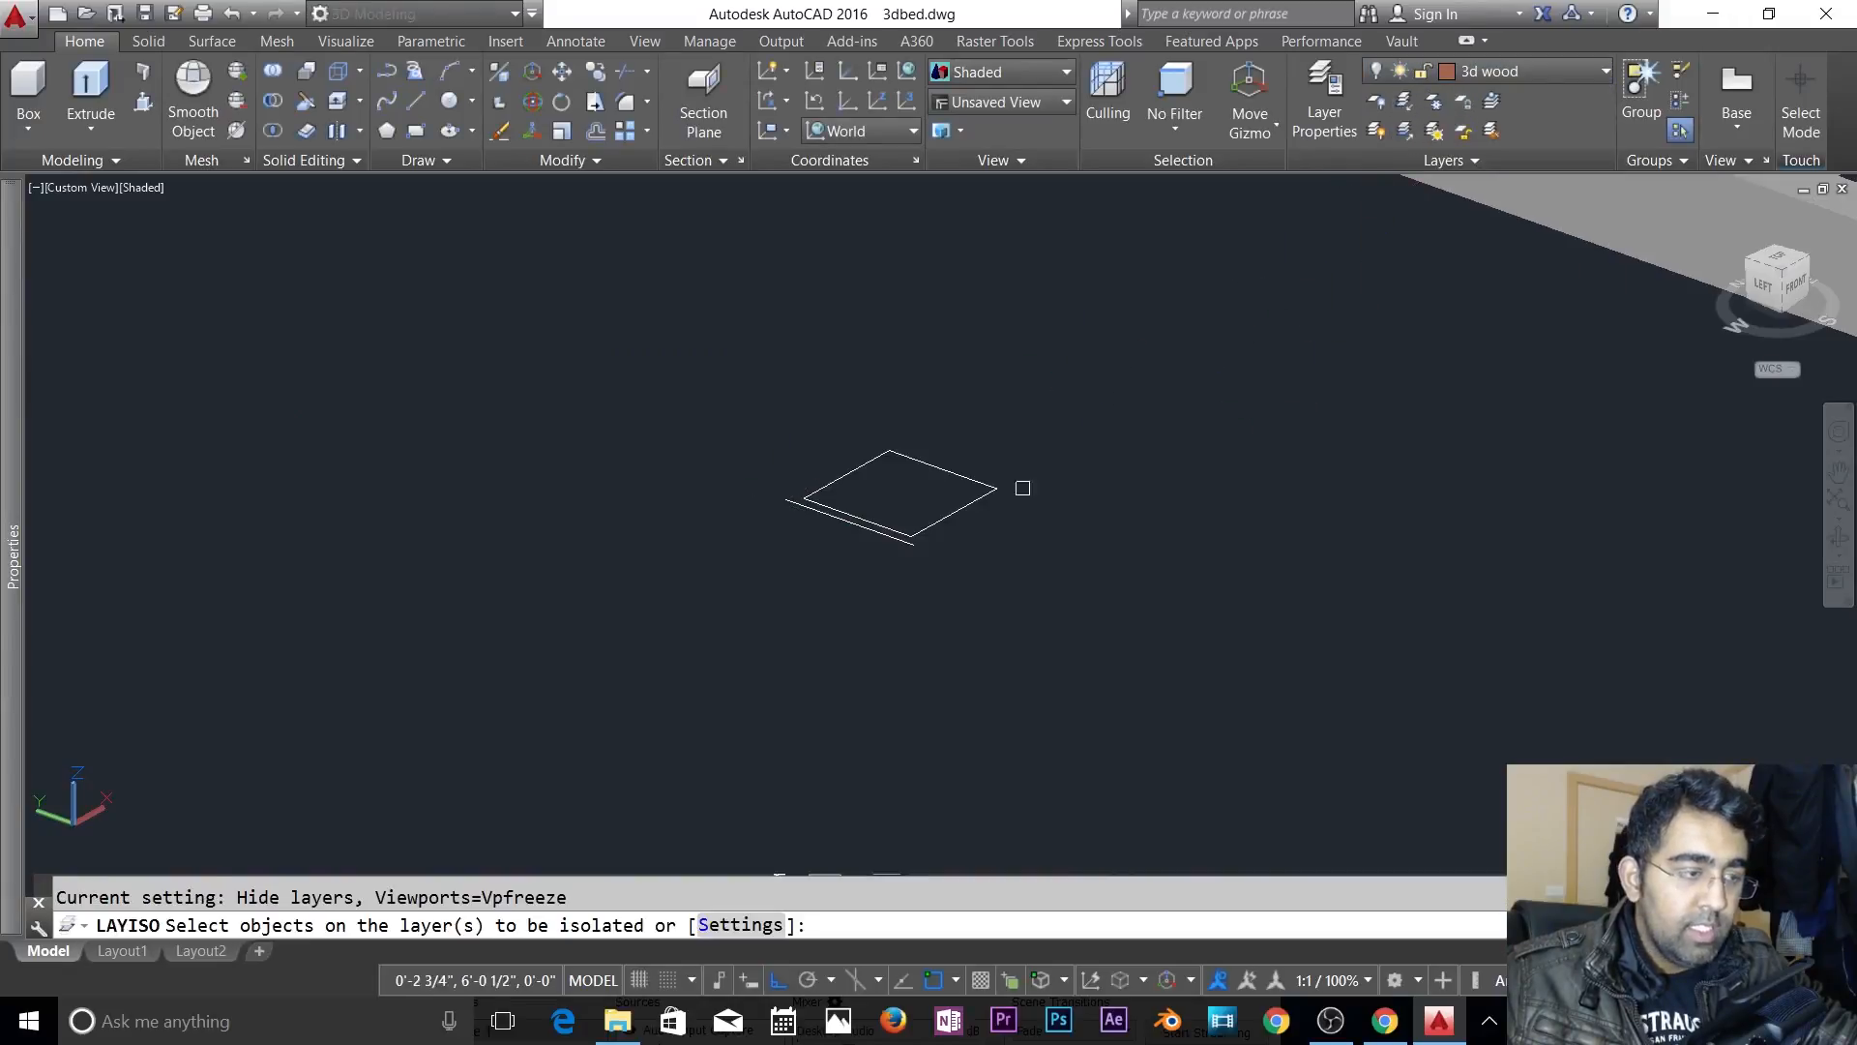
{"action": "left_click", "coordinate": [965, 507]}
{"action": "key", "text": "Return"}
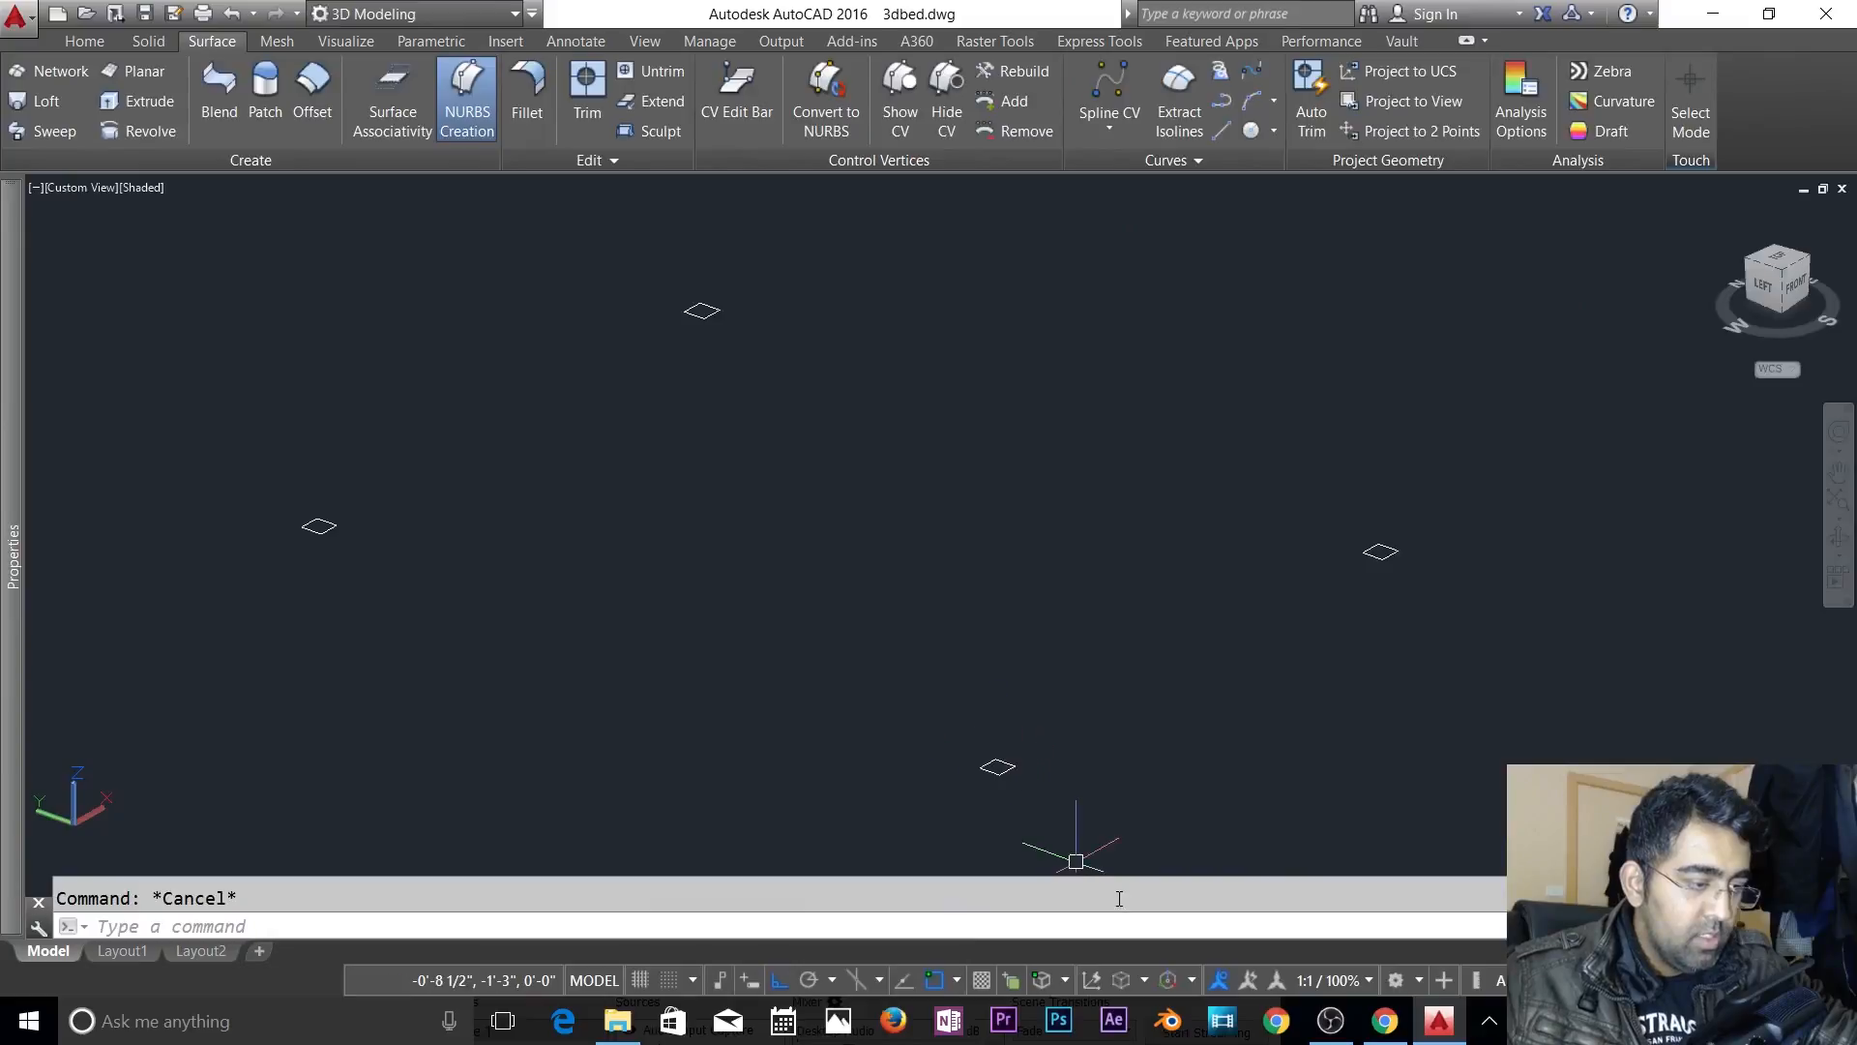
- Extrude the four small rectangles at the bed's feet to a height of 2 inches
{"action": "type", "text": "ext"}
{"action": "key", "text": "Return"}
{"action": "left_click", "coordinate": [809, 239]}
{"action": "left_click", "coordinate": [604, 409]}
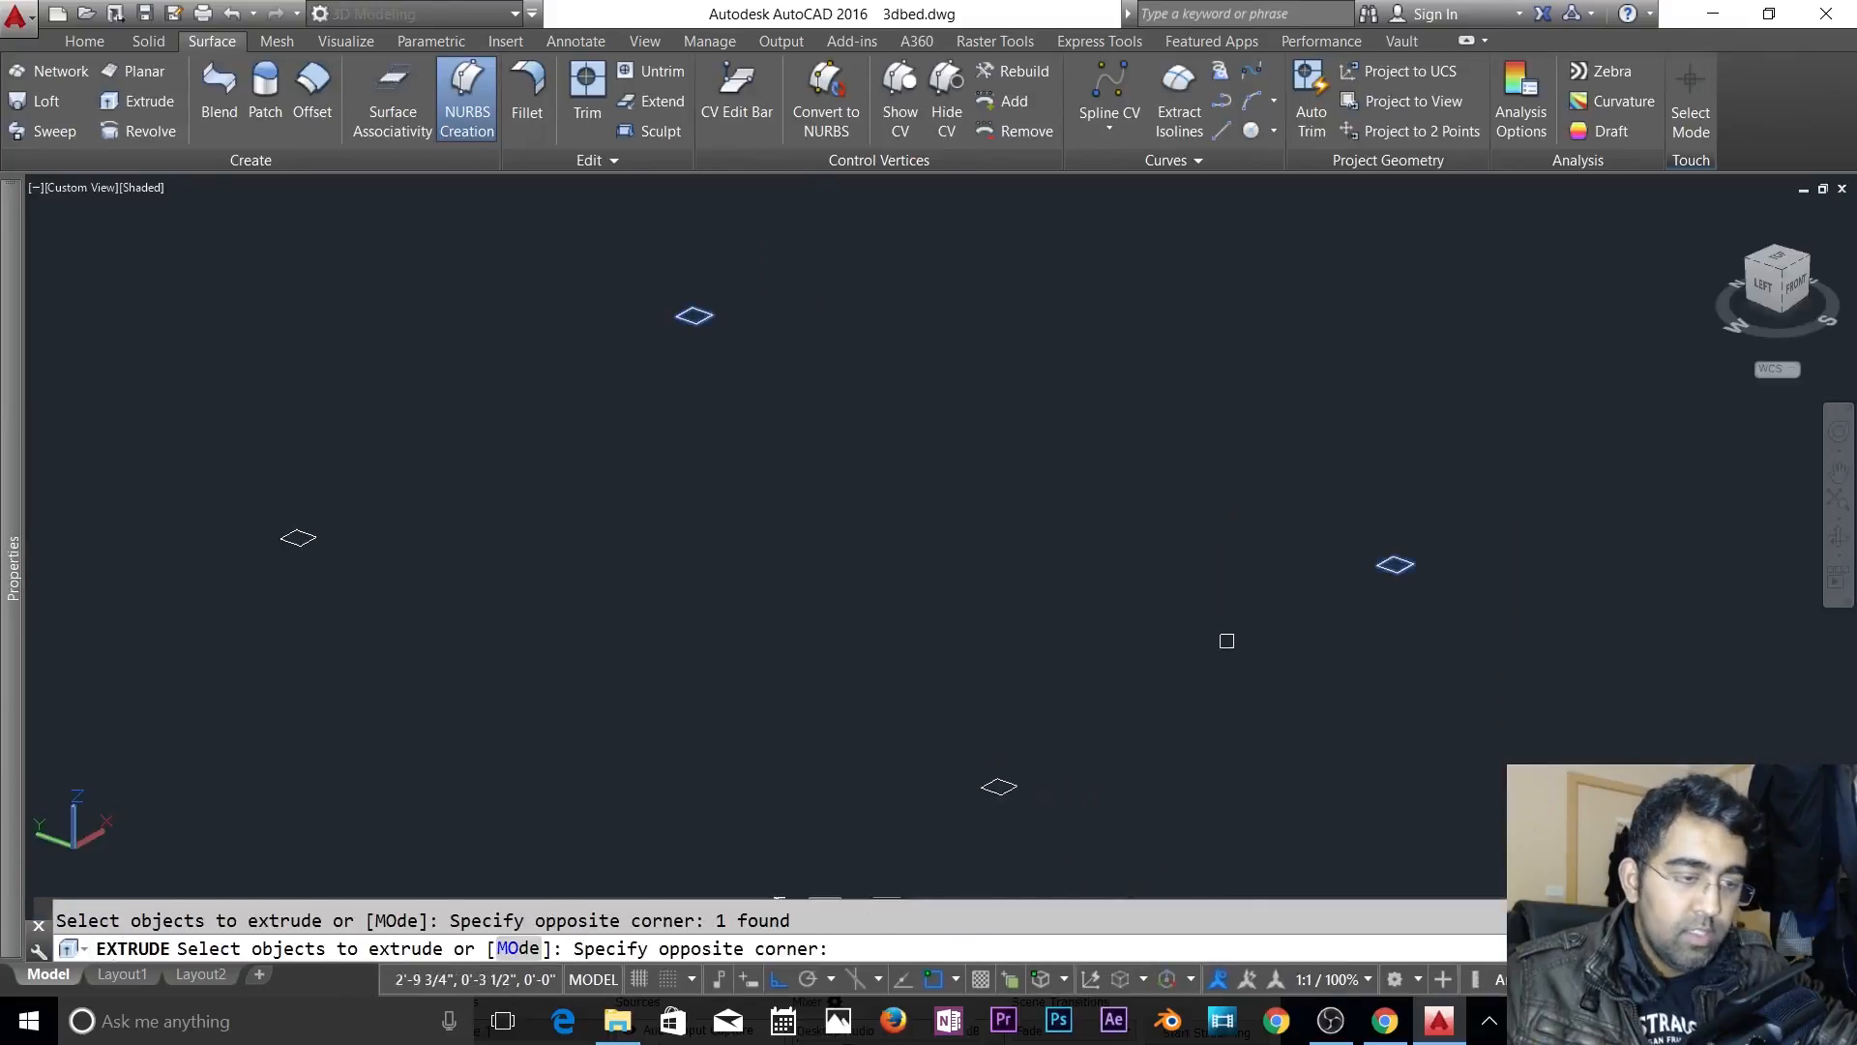
{"action": "left_click", "coordinate": [456, 468]}
{"action": "left_click", "coordinate": [186, 584]}
{"action": "left_click", "coordinate": [1052, 693]}
{"action": "left_click", "coordinate": [870, 895]}
{"action": "key", "text": "Return"}
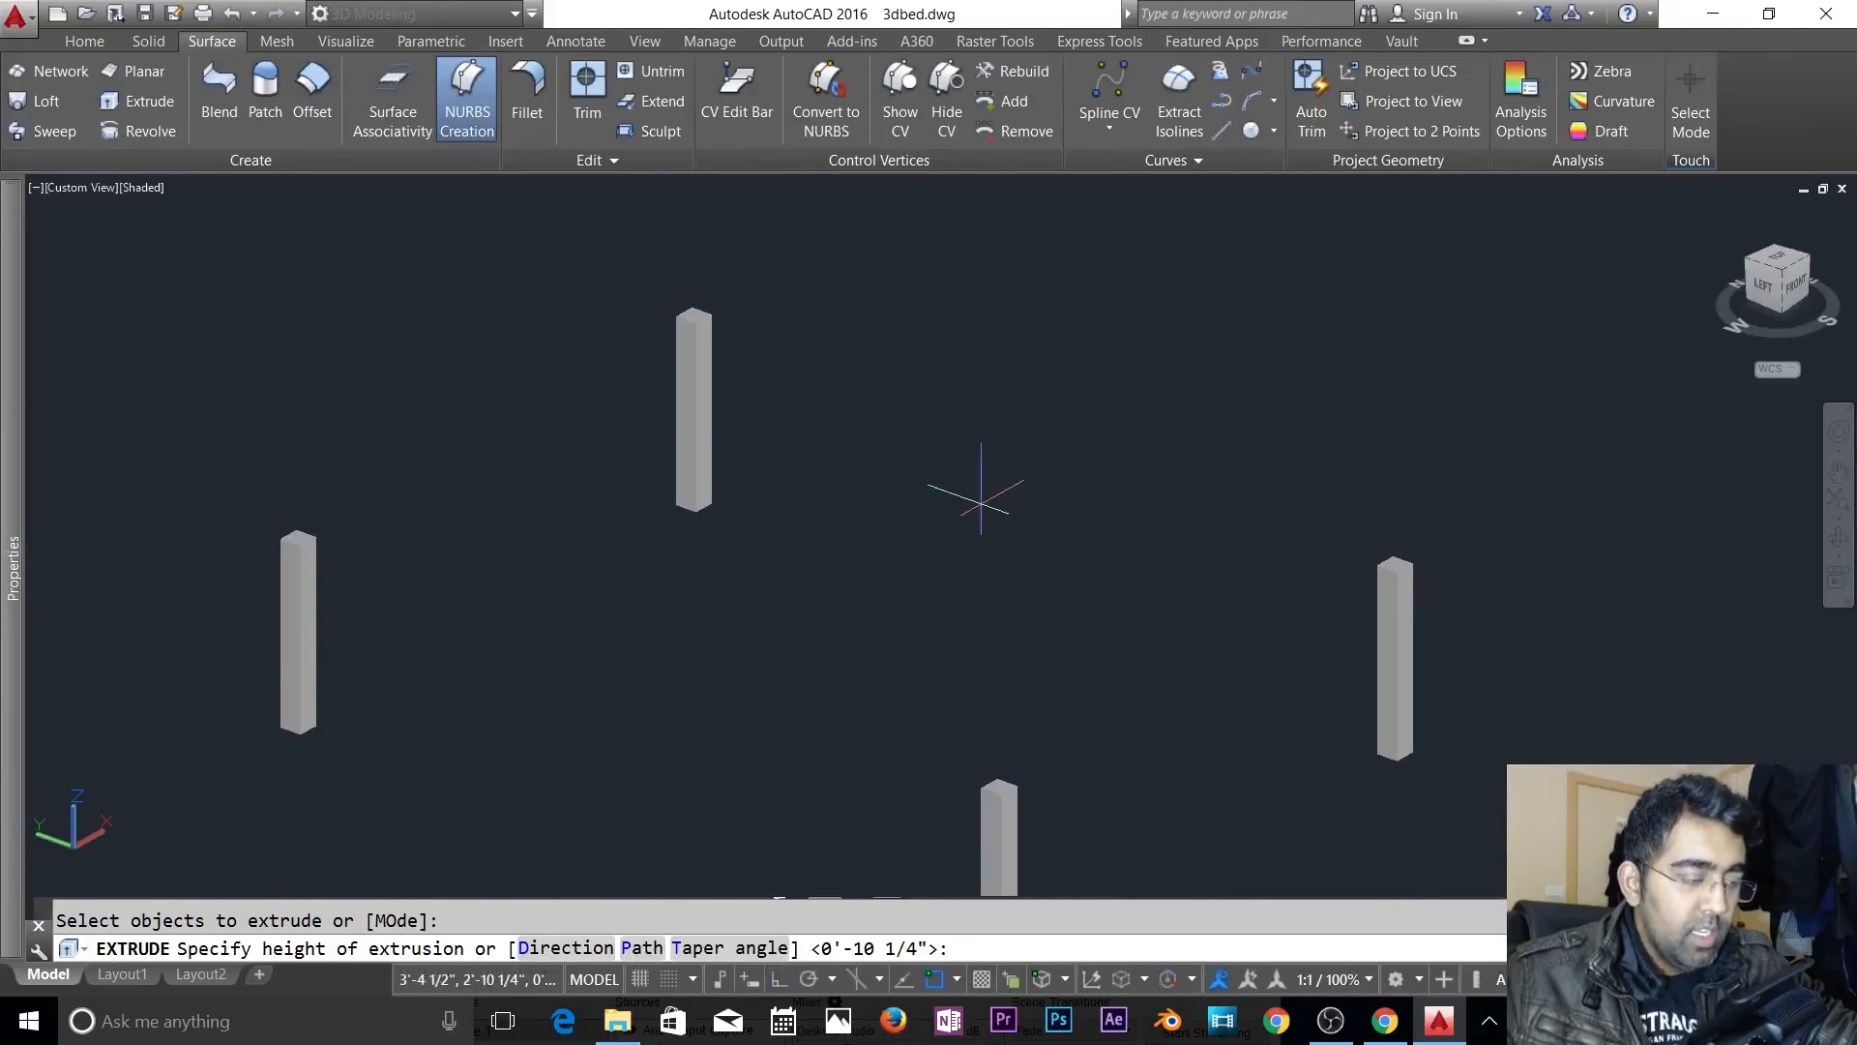
{"action": "key", "text": "Escape"}
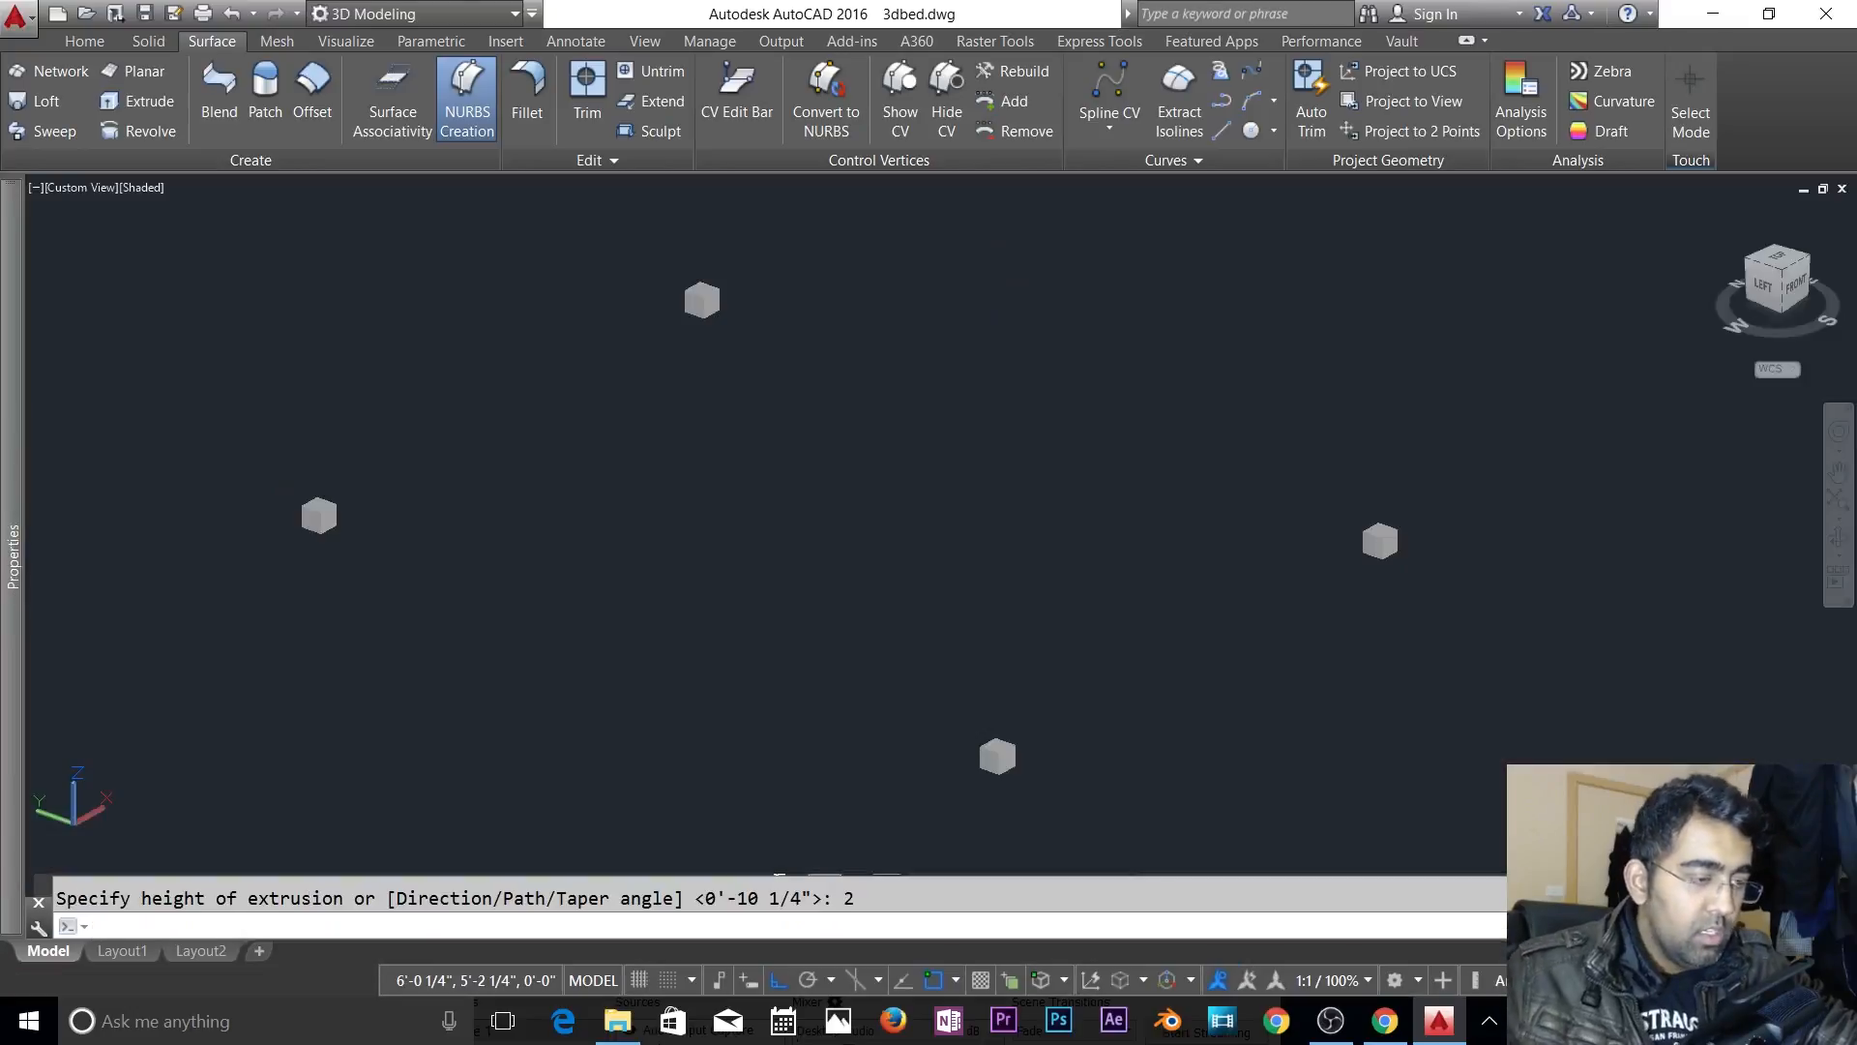
- Display the foot blocks in the Wireframe visual style, closing in on one of them
{"action": "left_click", "coordinate": [141, 43]}
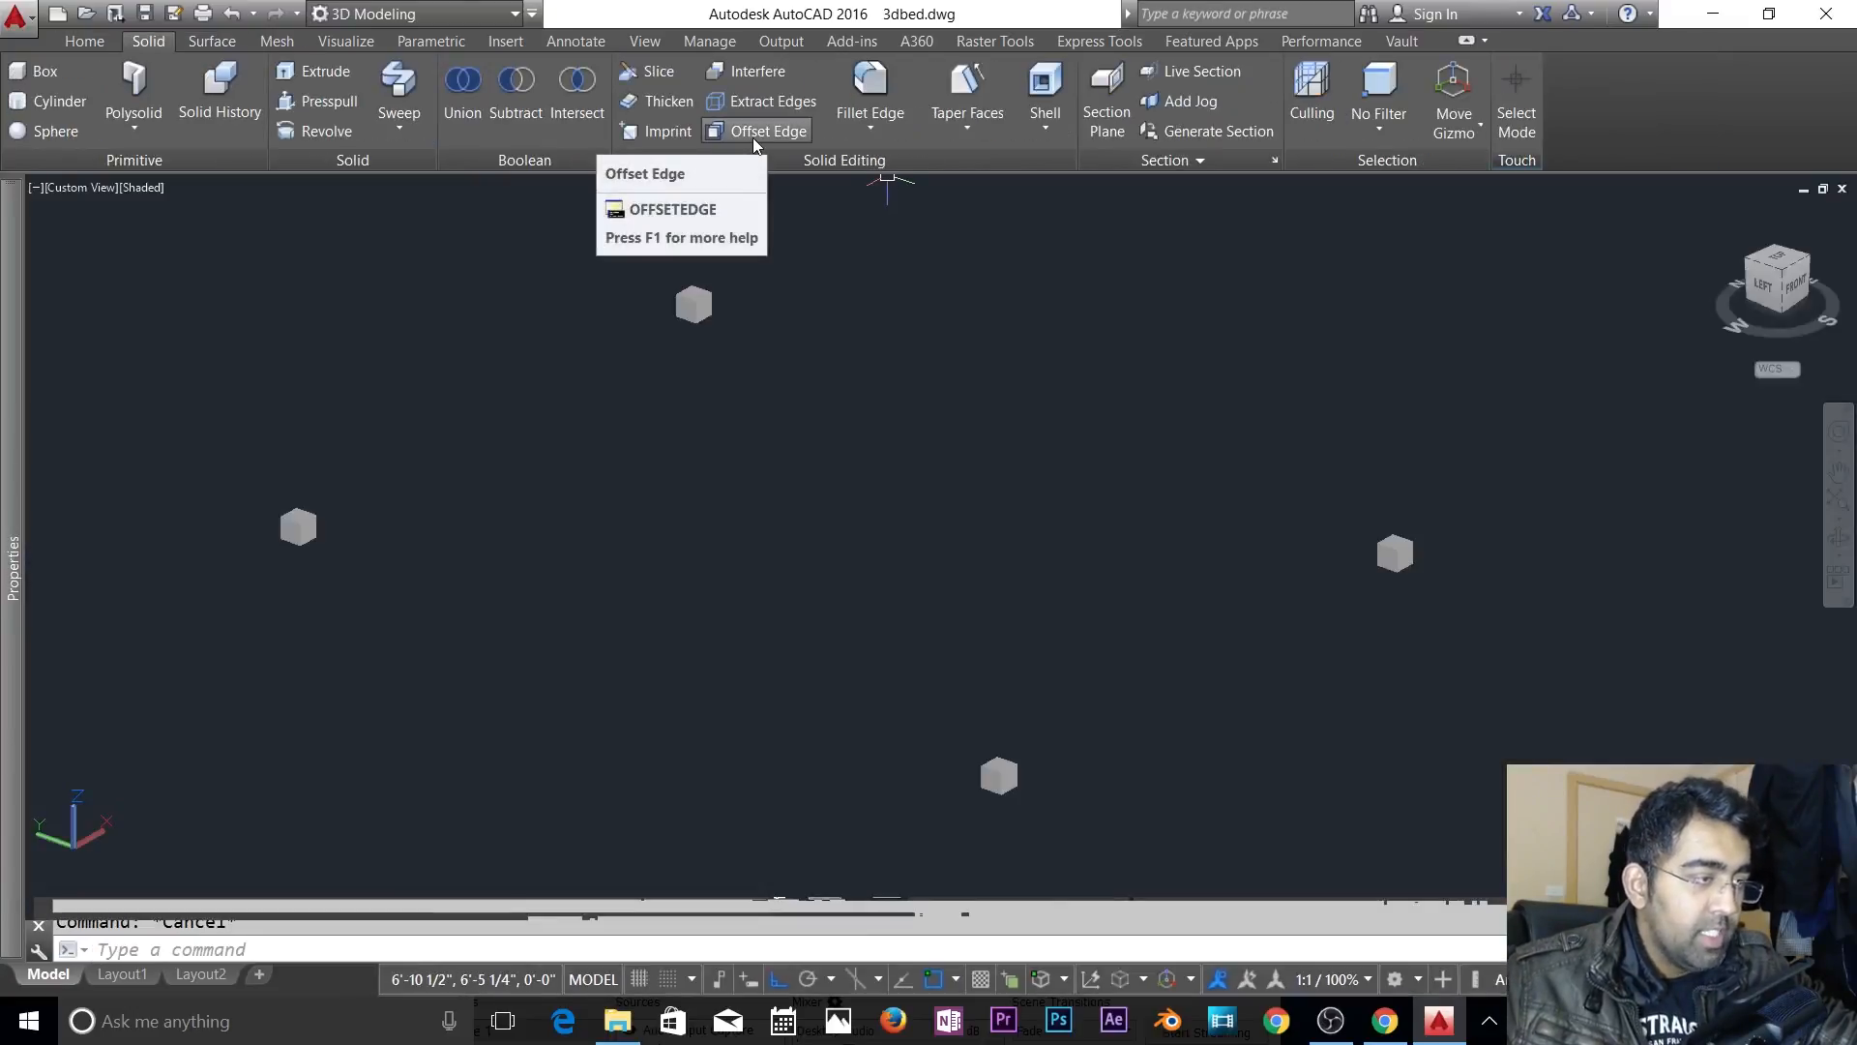
{"action": "scroll", "coordinate": [1004, 783], "scroll_direction": "up", "scroll_amount": 5}
{"action": "scroll", "coordinate": [1250, 332], "scroll_direction": "up", "scroll_amount": 2}
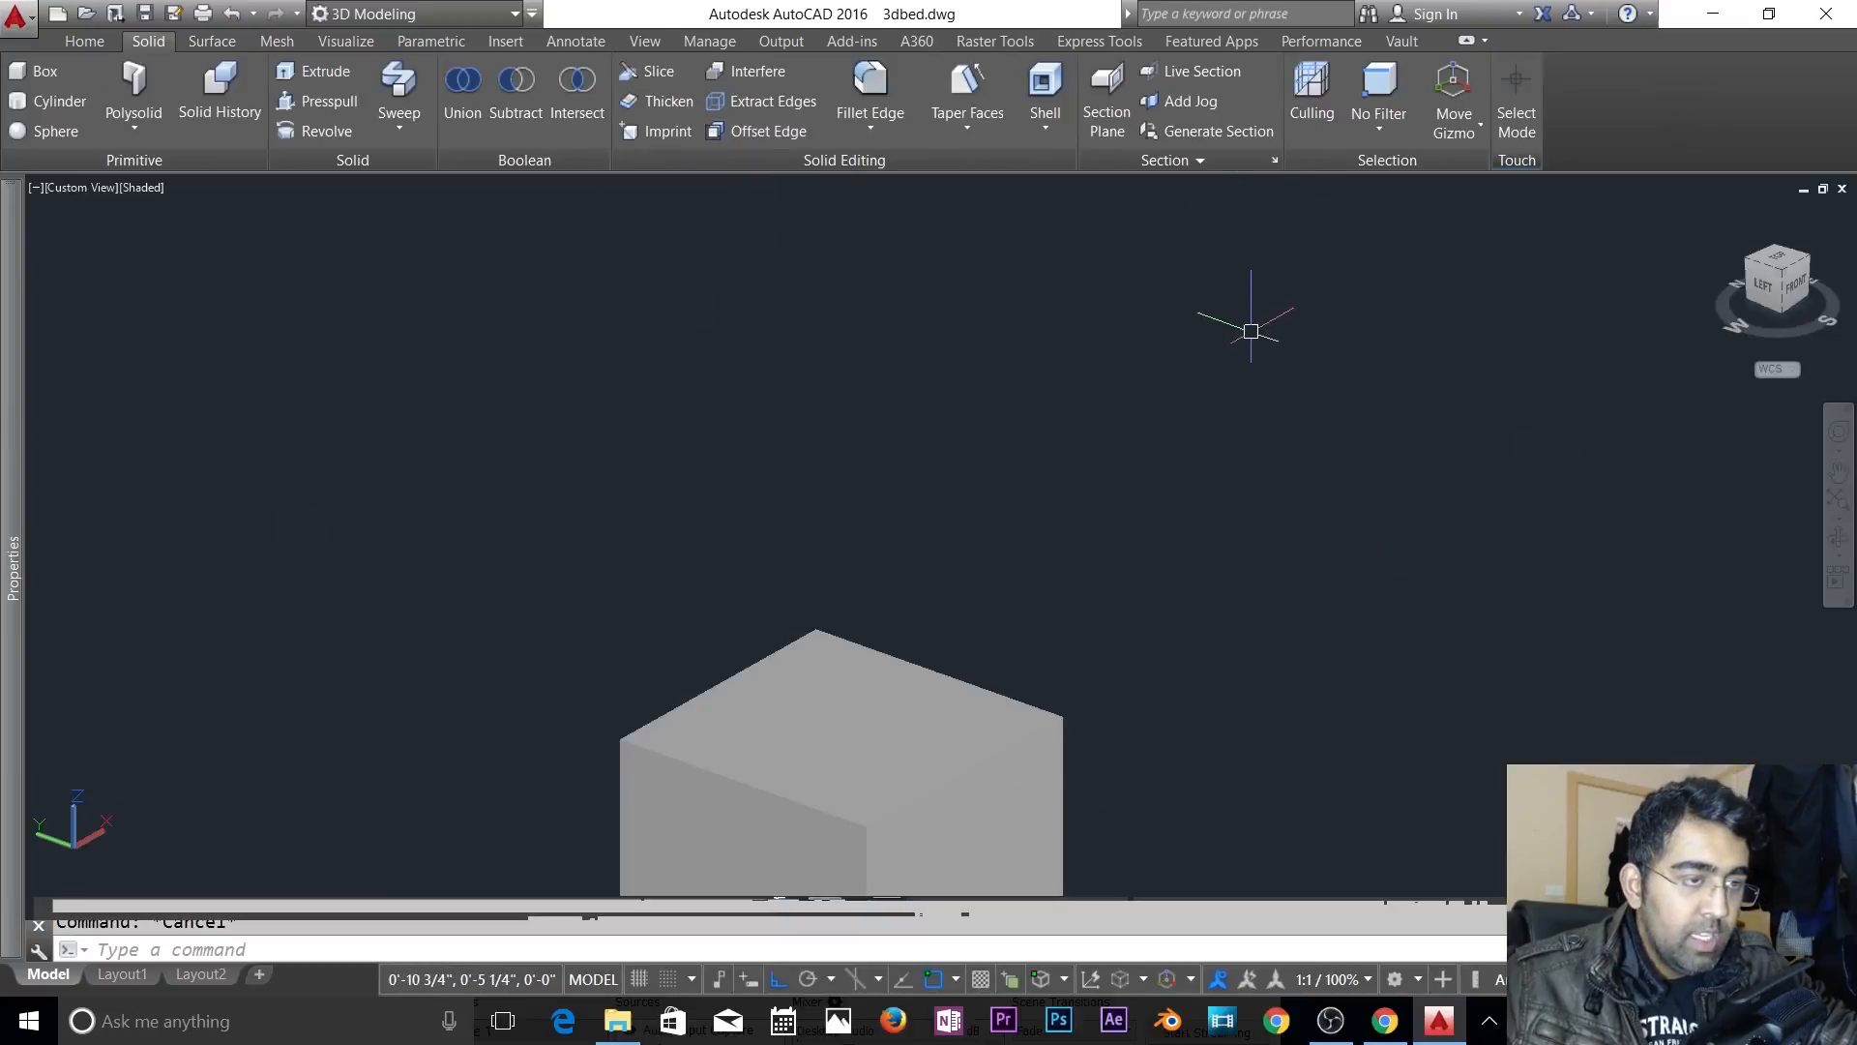
{"action": "middle_click_drag", "start_coordinate": [918, 672], "coordinate": [1032, 455]}
{"action": "left_click", "coordinate": [85, 42]}
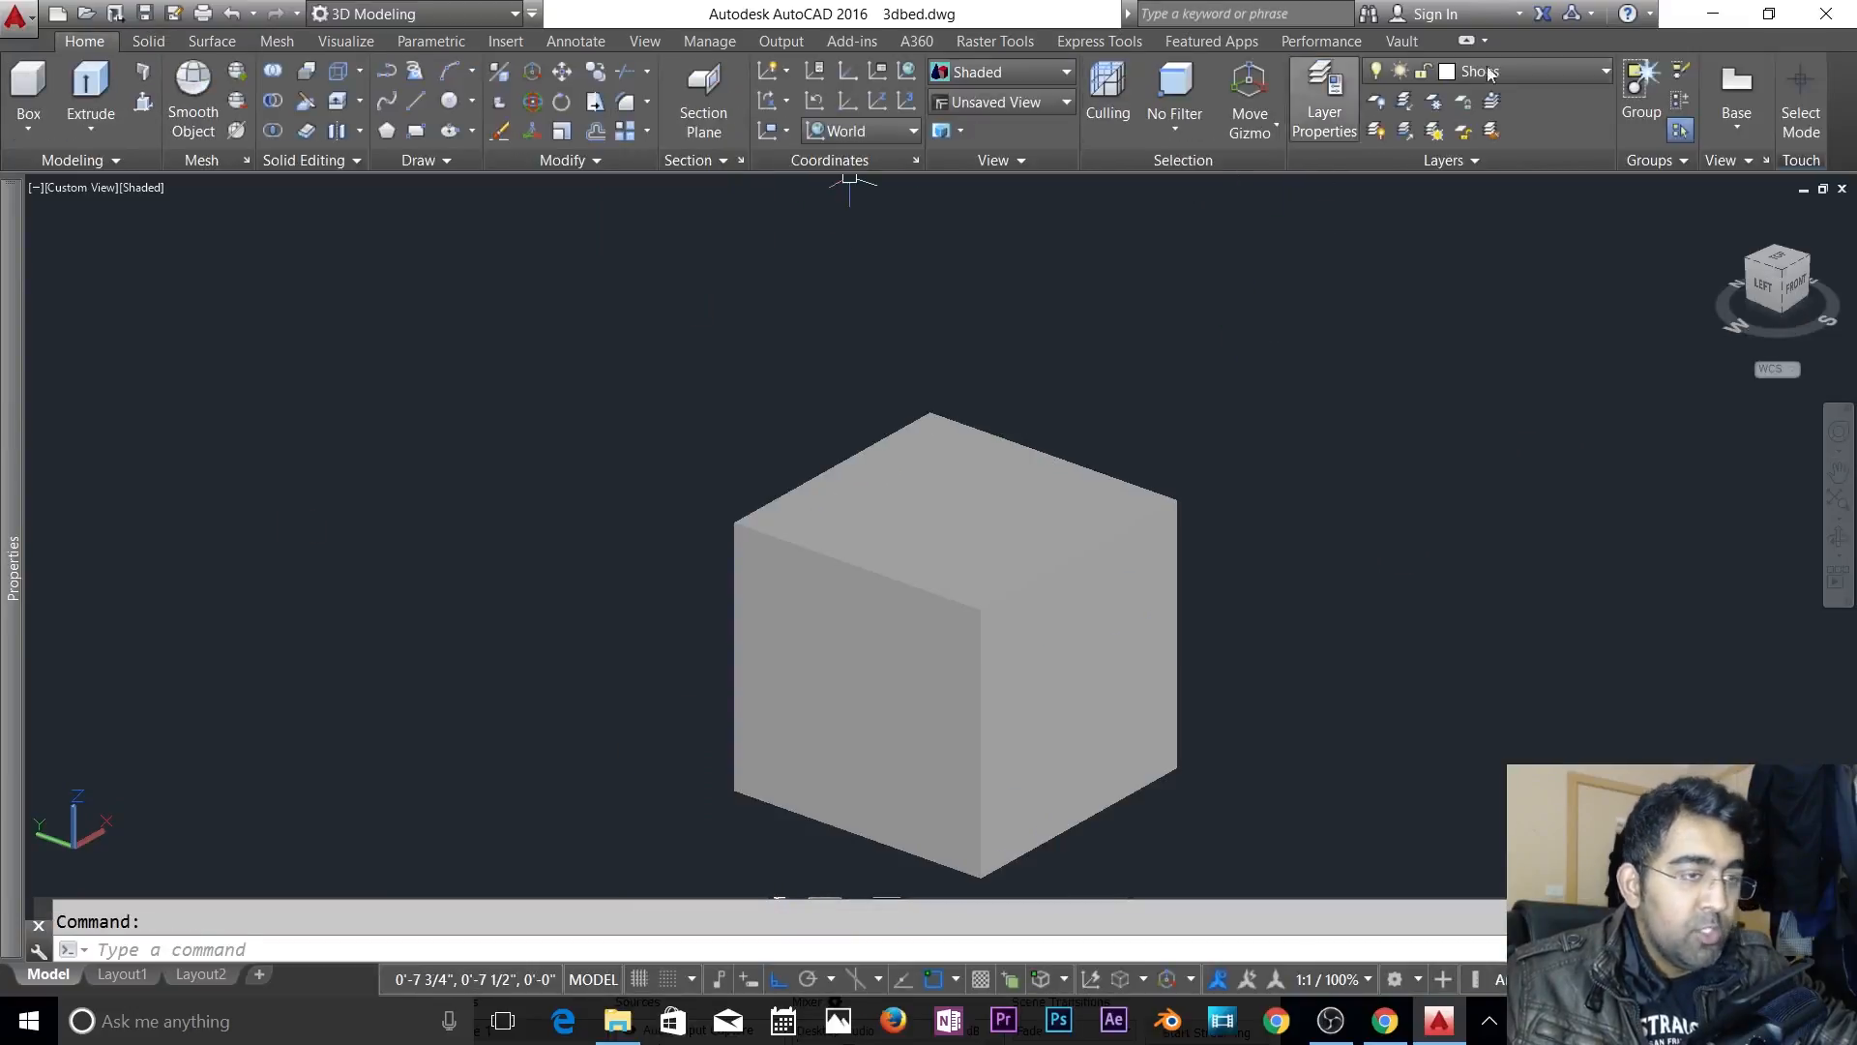
{"action": "left_click", "coordinate": [1065, 71]}
{"action": "left_click", "coordinate": [705, 295]}
- Restrict selection to faces, select the foot block's top face, and switch to the Scale gizmo
{"action": "left_click", "coordinate": [1041, 458]}
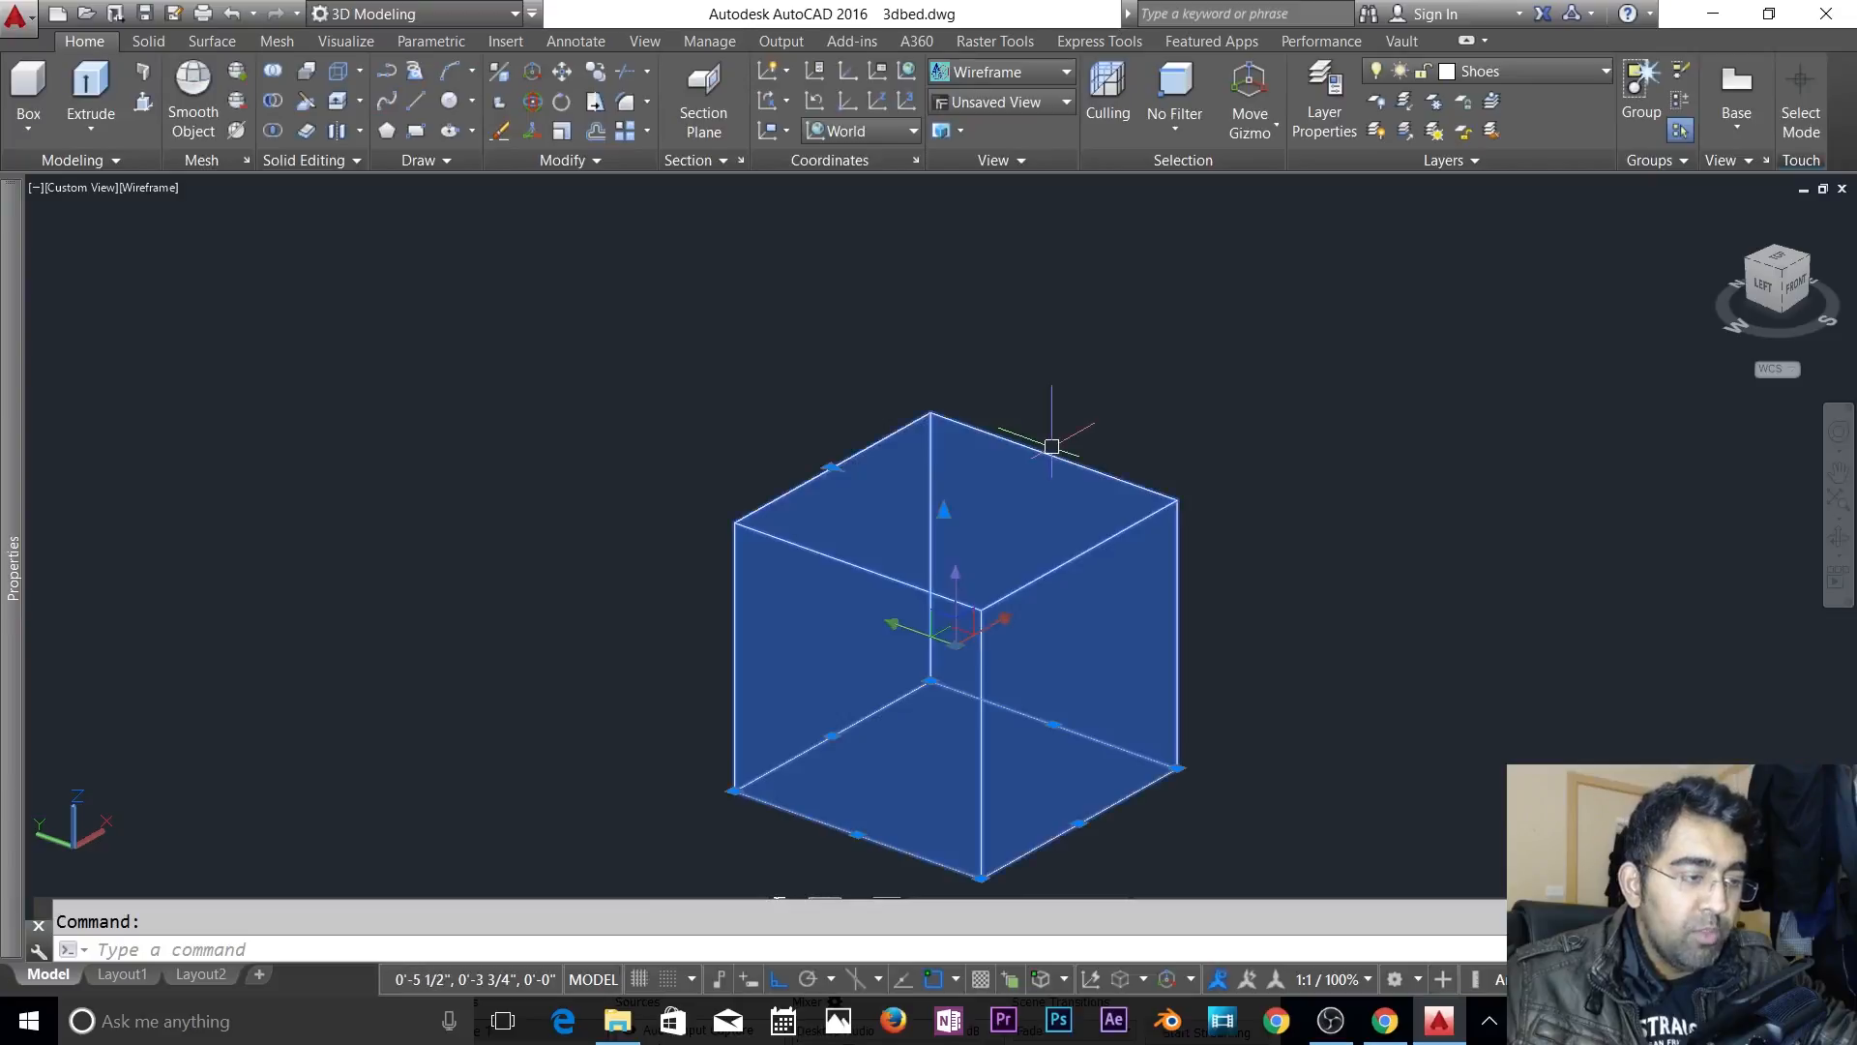
{"action": "key", "text": "Escape"}
{"action": "left_click", "coordinate": [1137, 520]}
{"action": "left_click", "coordinate": [1176, 131]}
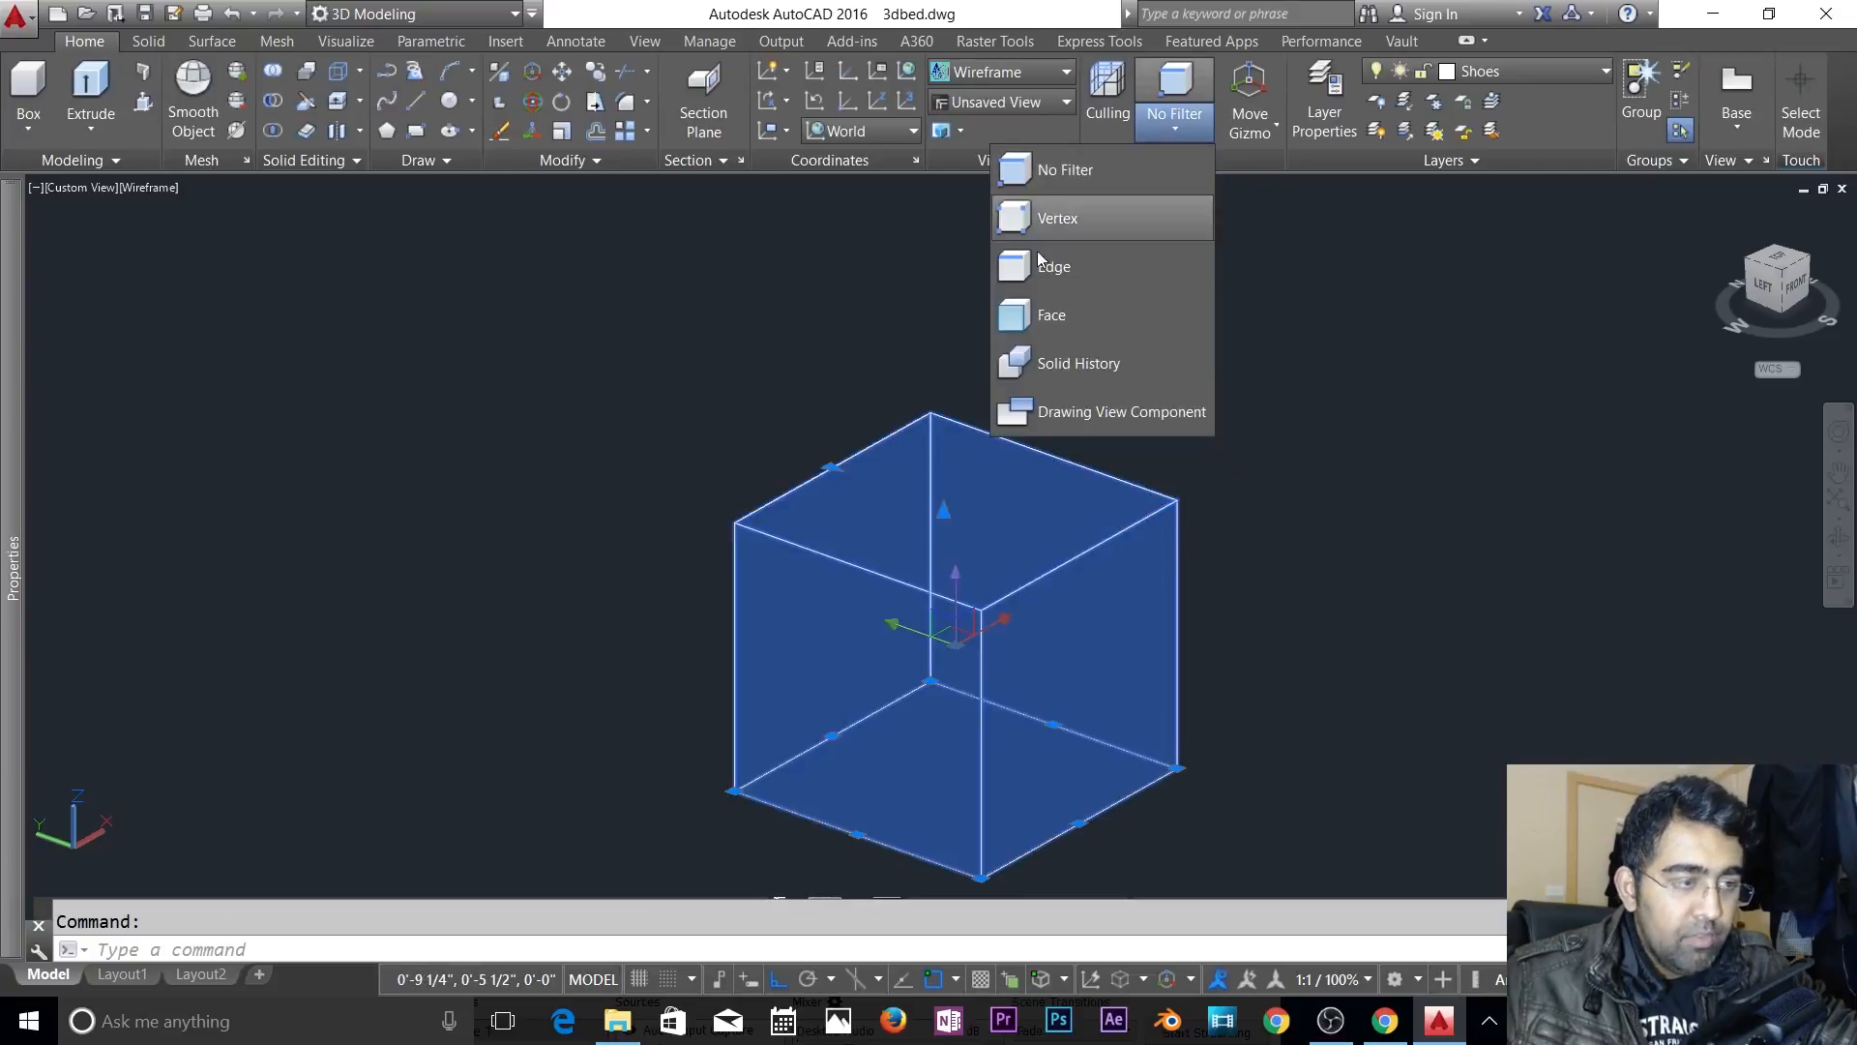
{"action": "left_click", "coordinate": [1048, 315]}
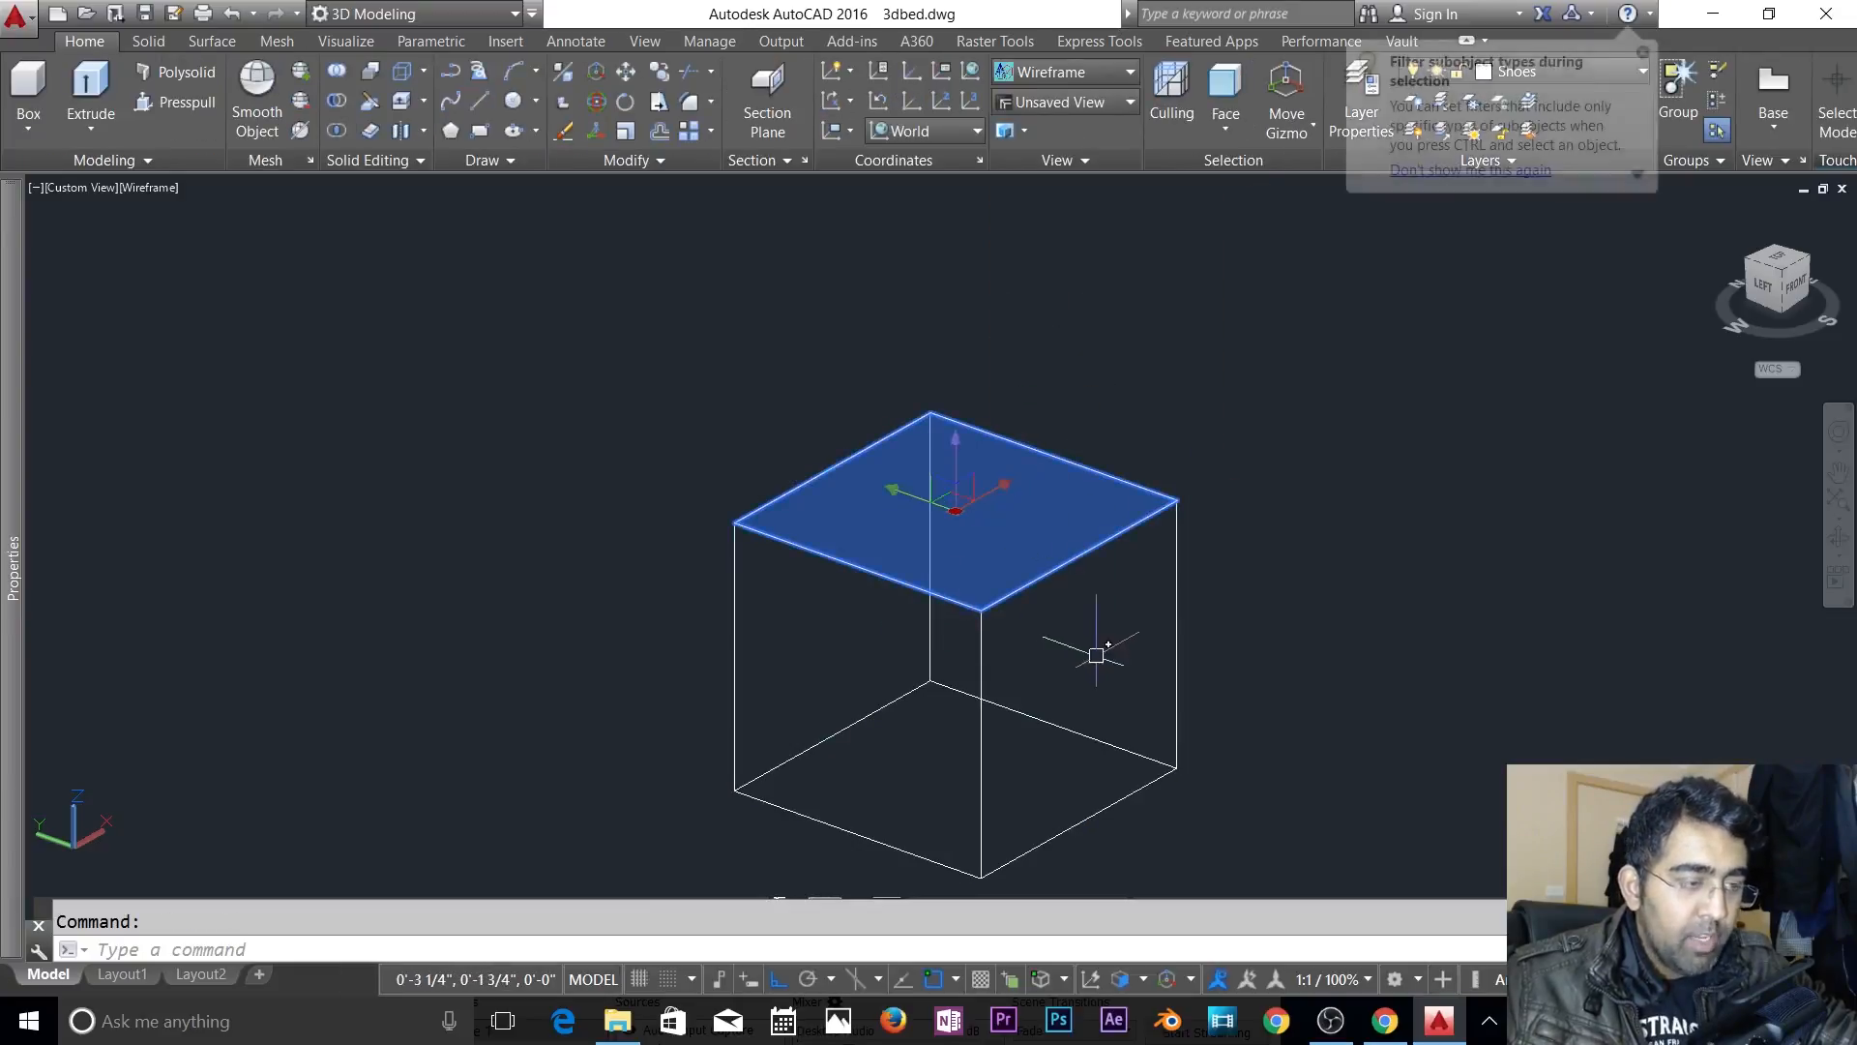
{"action": "left_click", "coordinate": [1287, 124]}
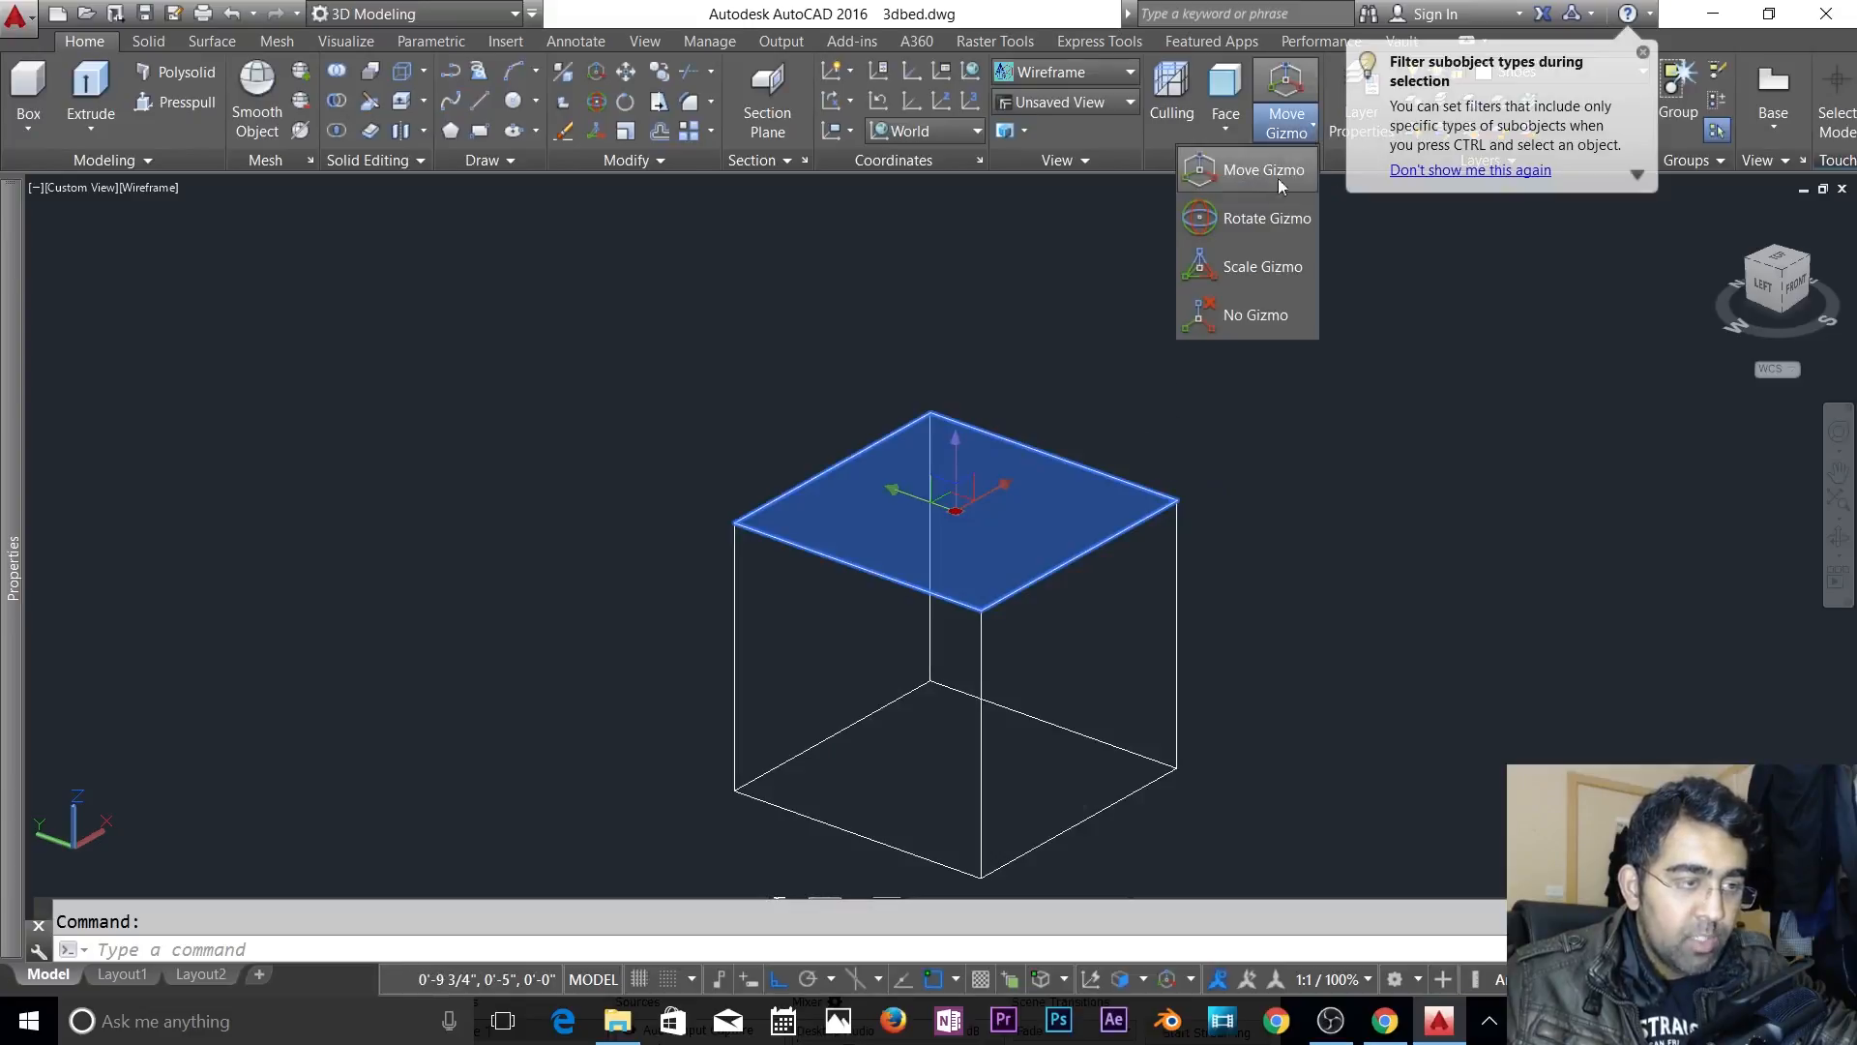
{"action": "left_click", "coordinate": [1252, 263]}
- Scale the foot block's top face down uniformly with Ortho off, tapering the block towards its top
{"action": "middle_click_drag", "start_coordinate": [1023, 477], "coordinate": [569, 547], "text": "shift"}
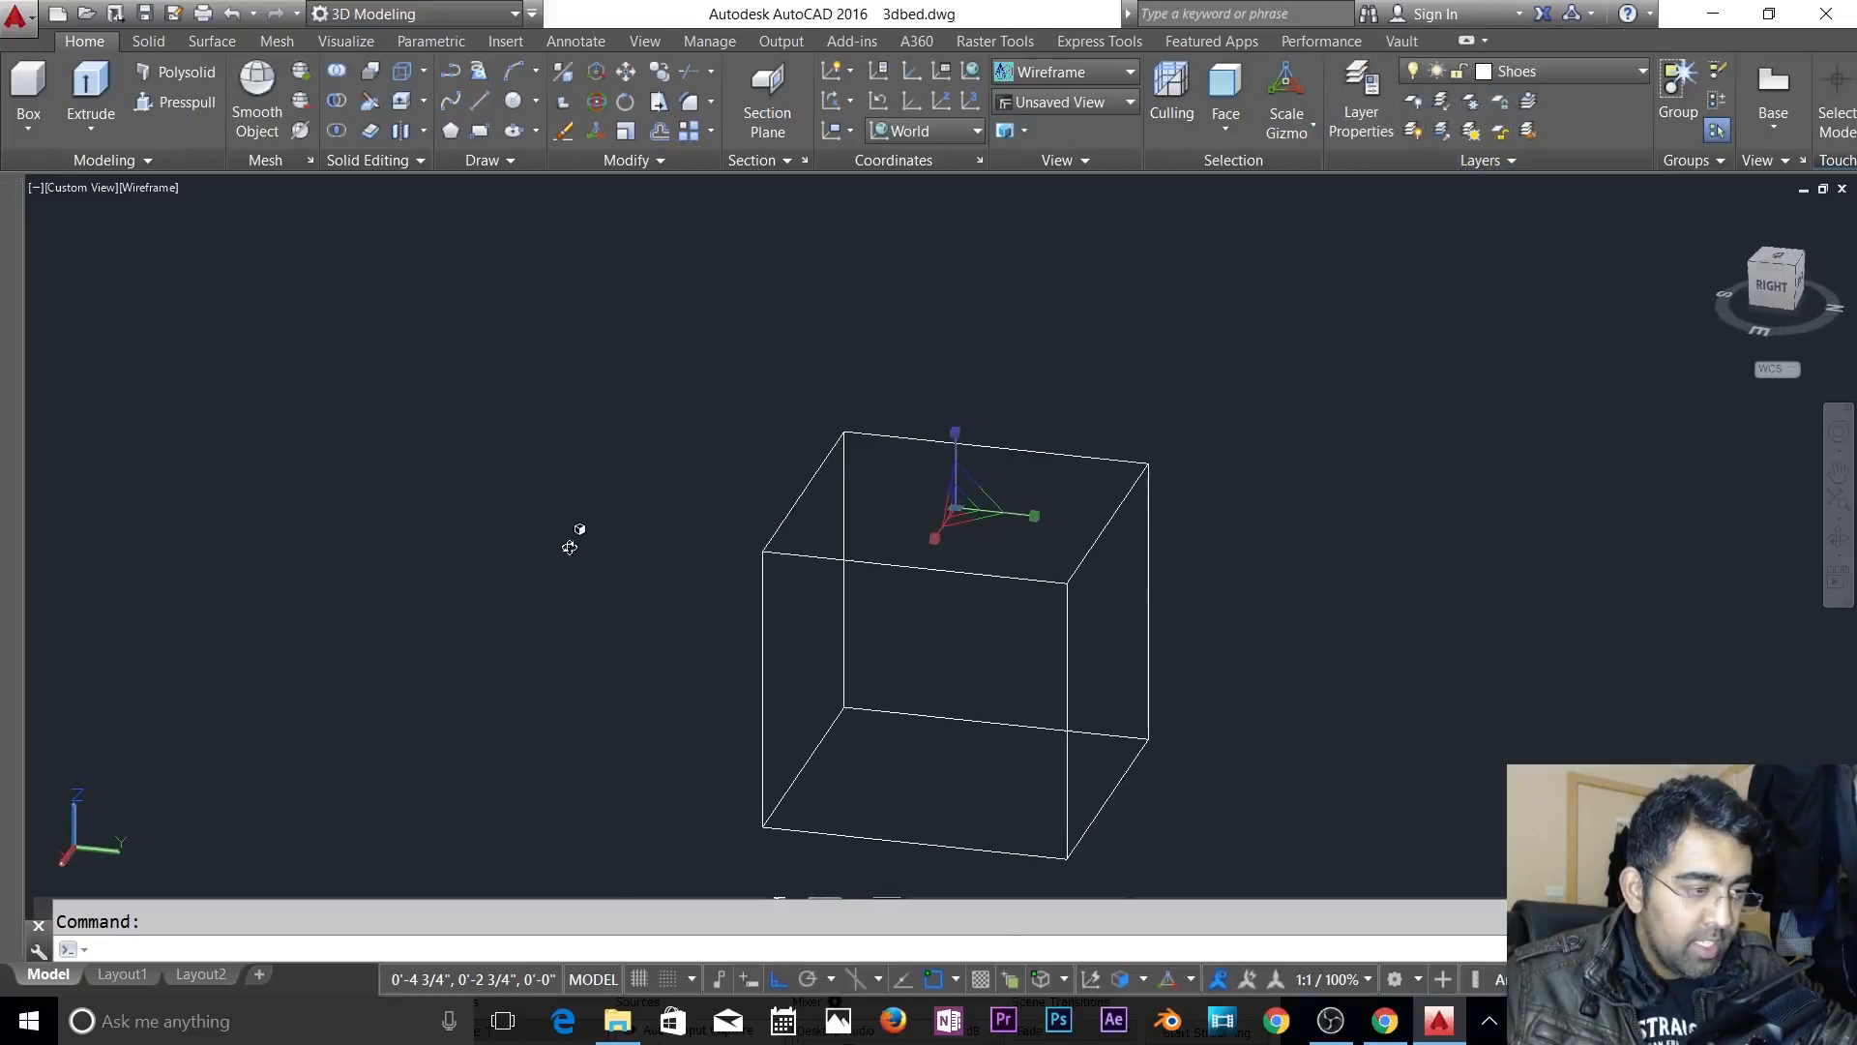
{"action": "left_click", "coordinate": [970, 493]}
{"action": "key", "text": "Escape"}
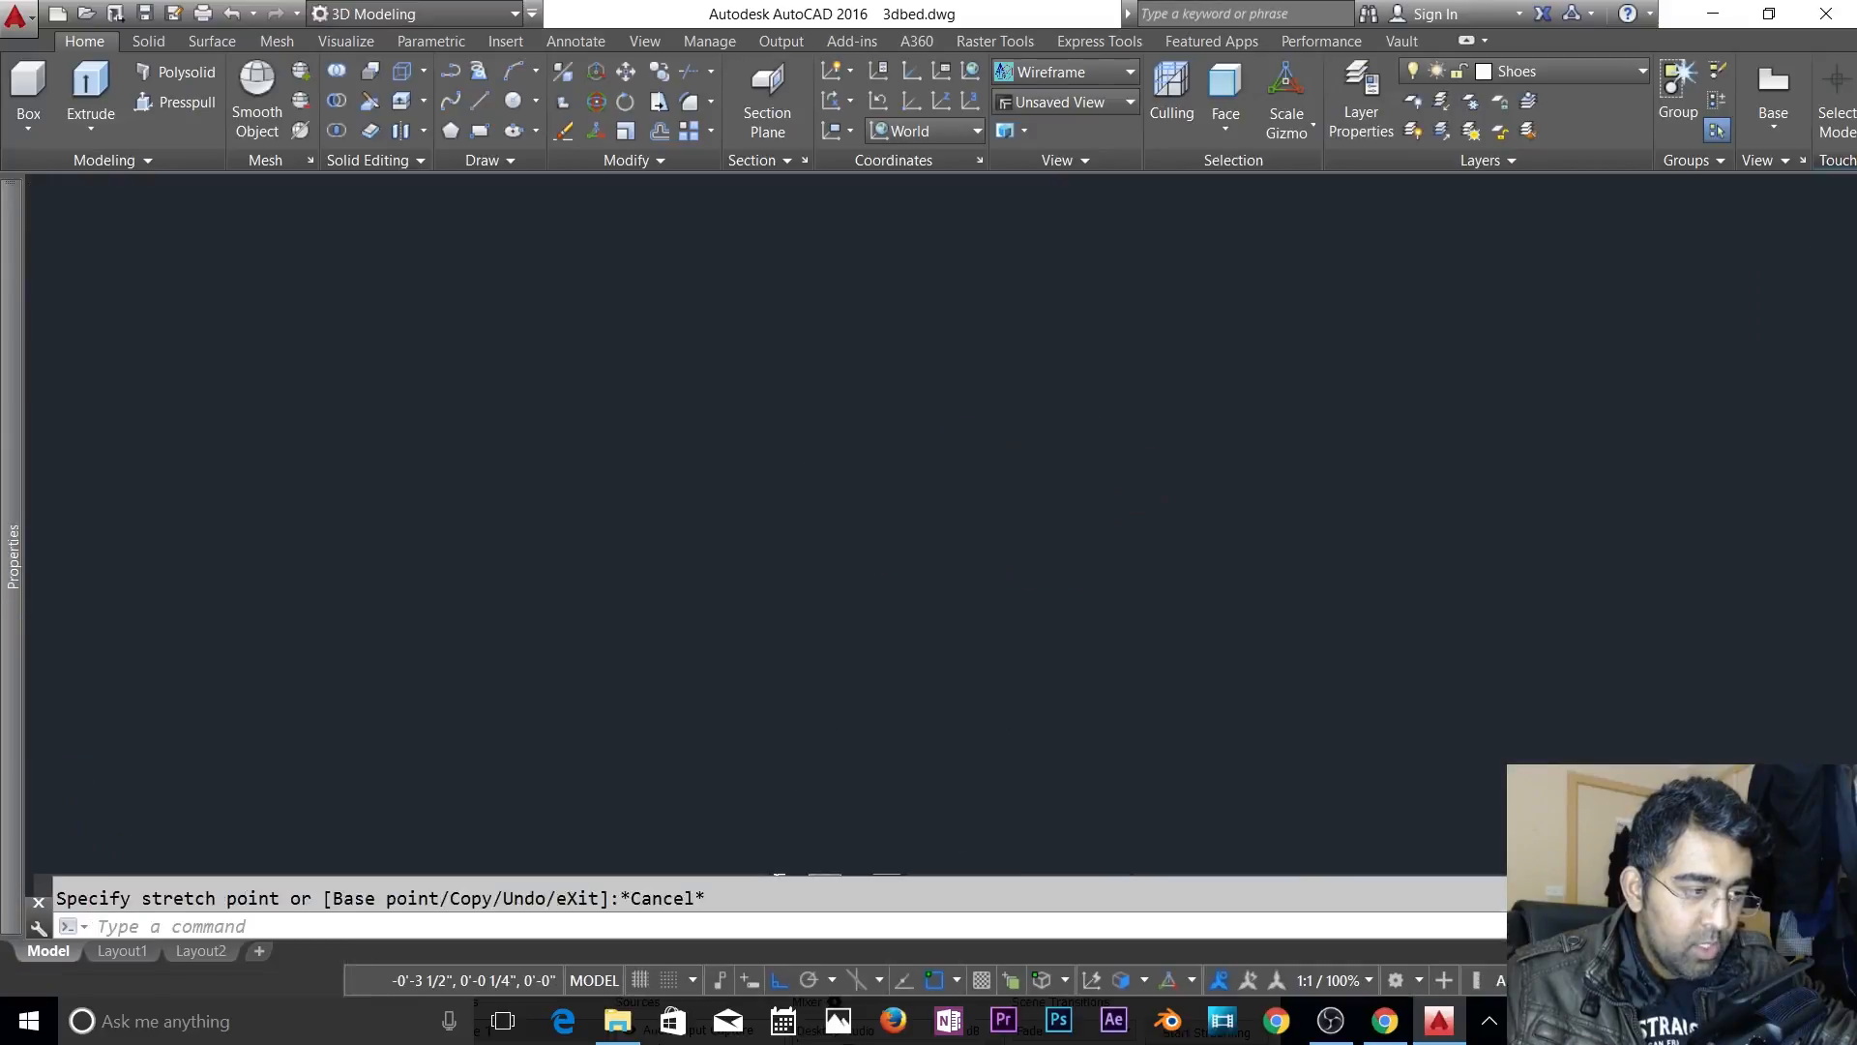
{"action": "left_click", "coordinate": [1036, 520]}
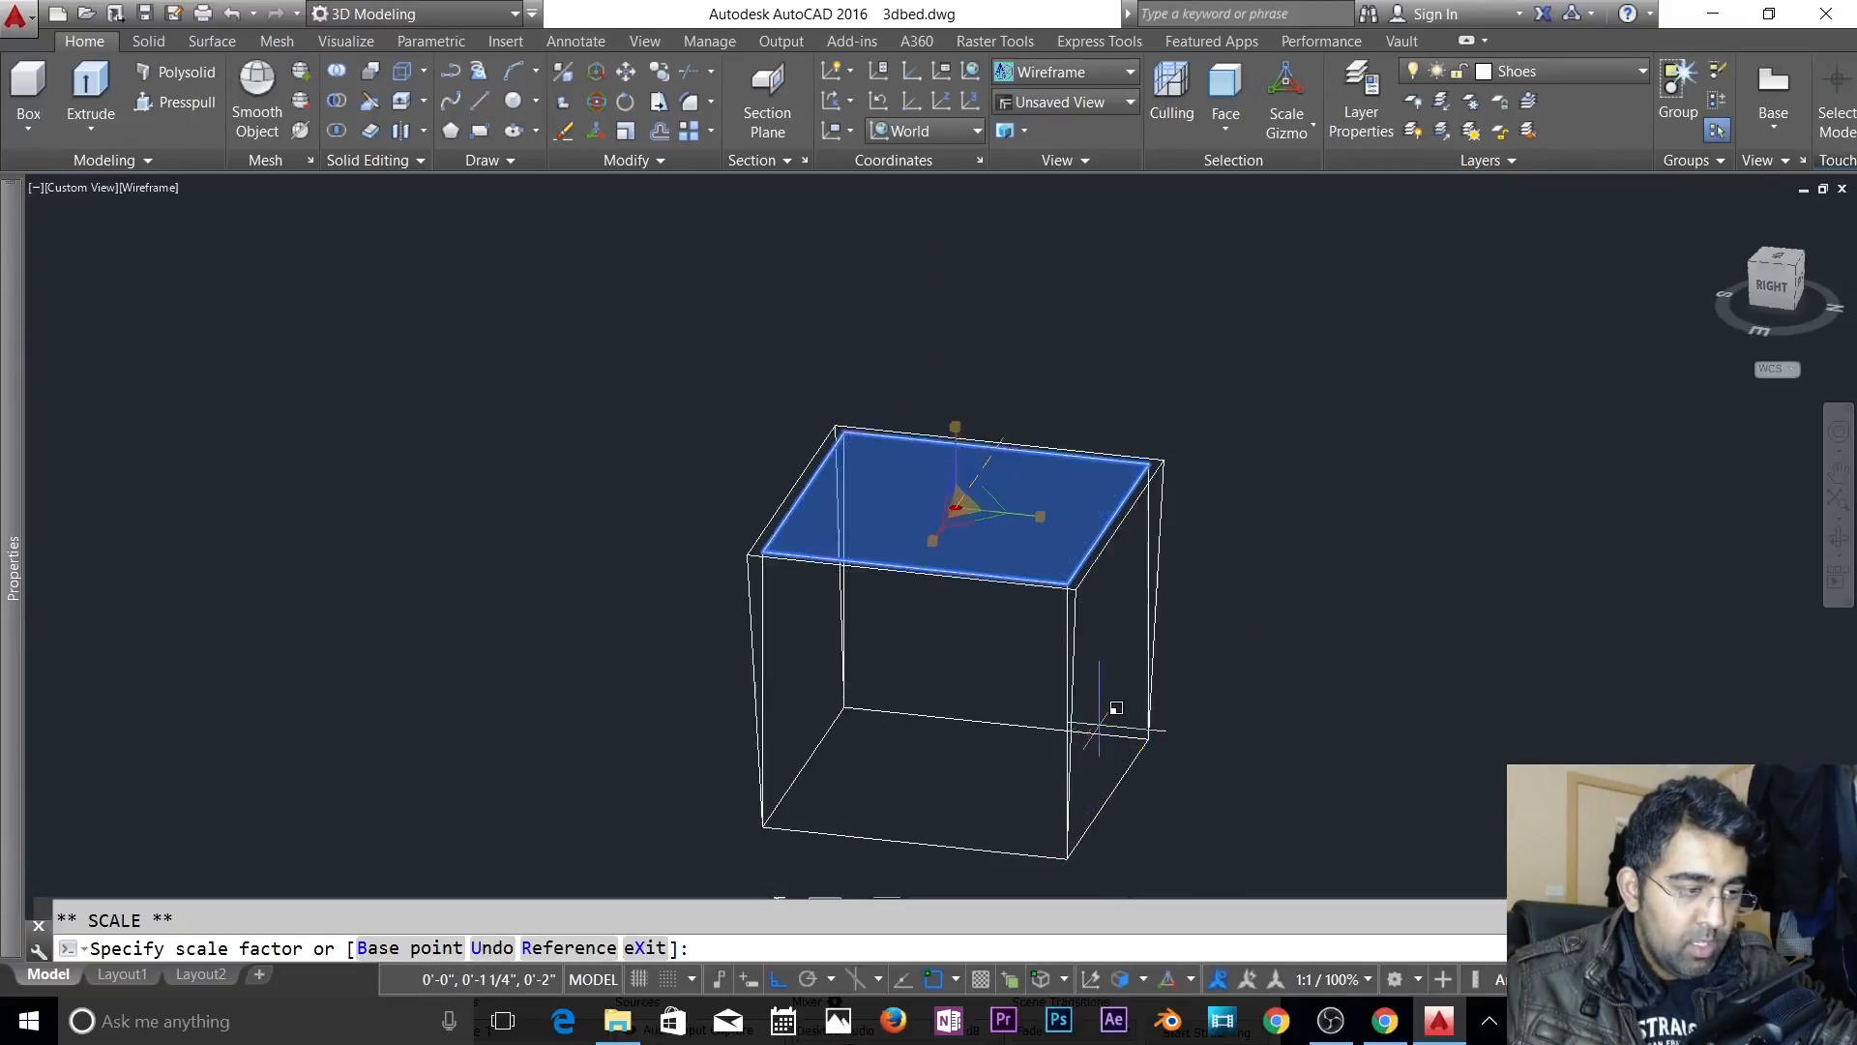
{"action": "scroll", "coordinate": [1161, 778], "scroll_direction": "down", "scroll_amount": 3}
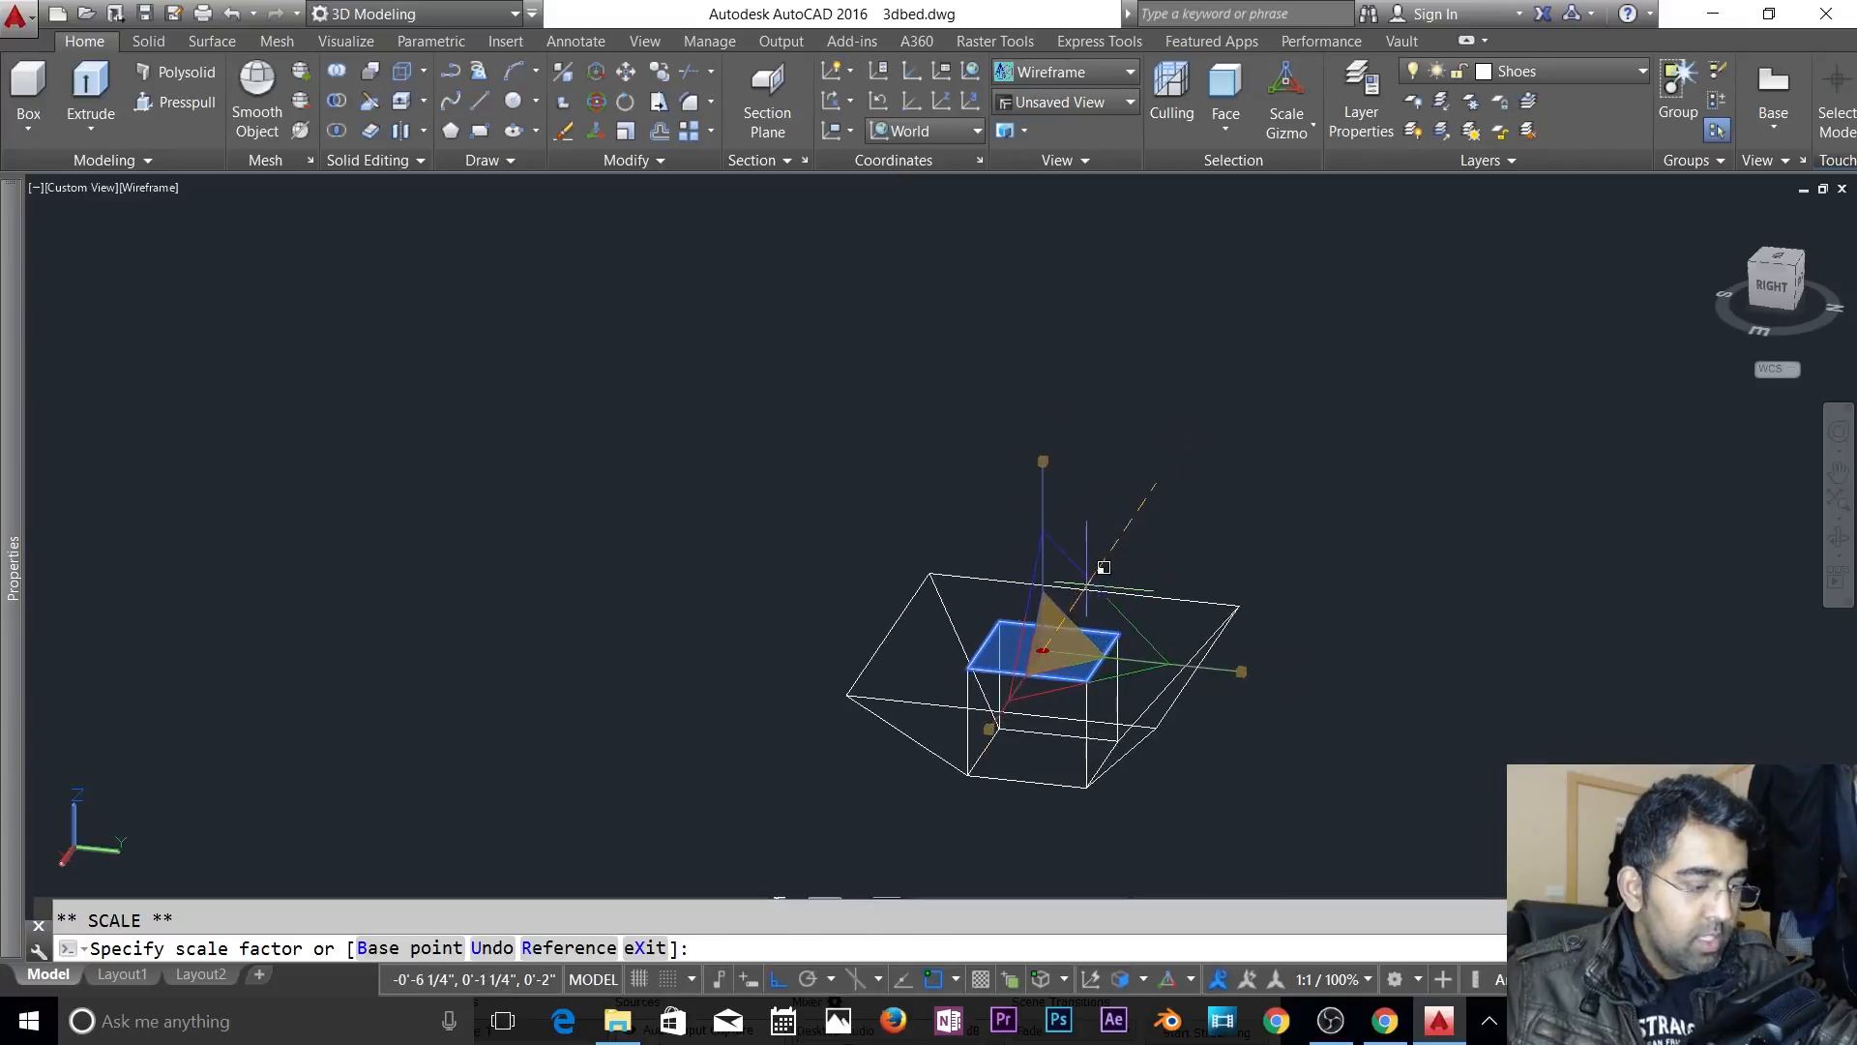
{"action": "key", "text": "F8"}
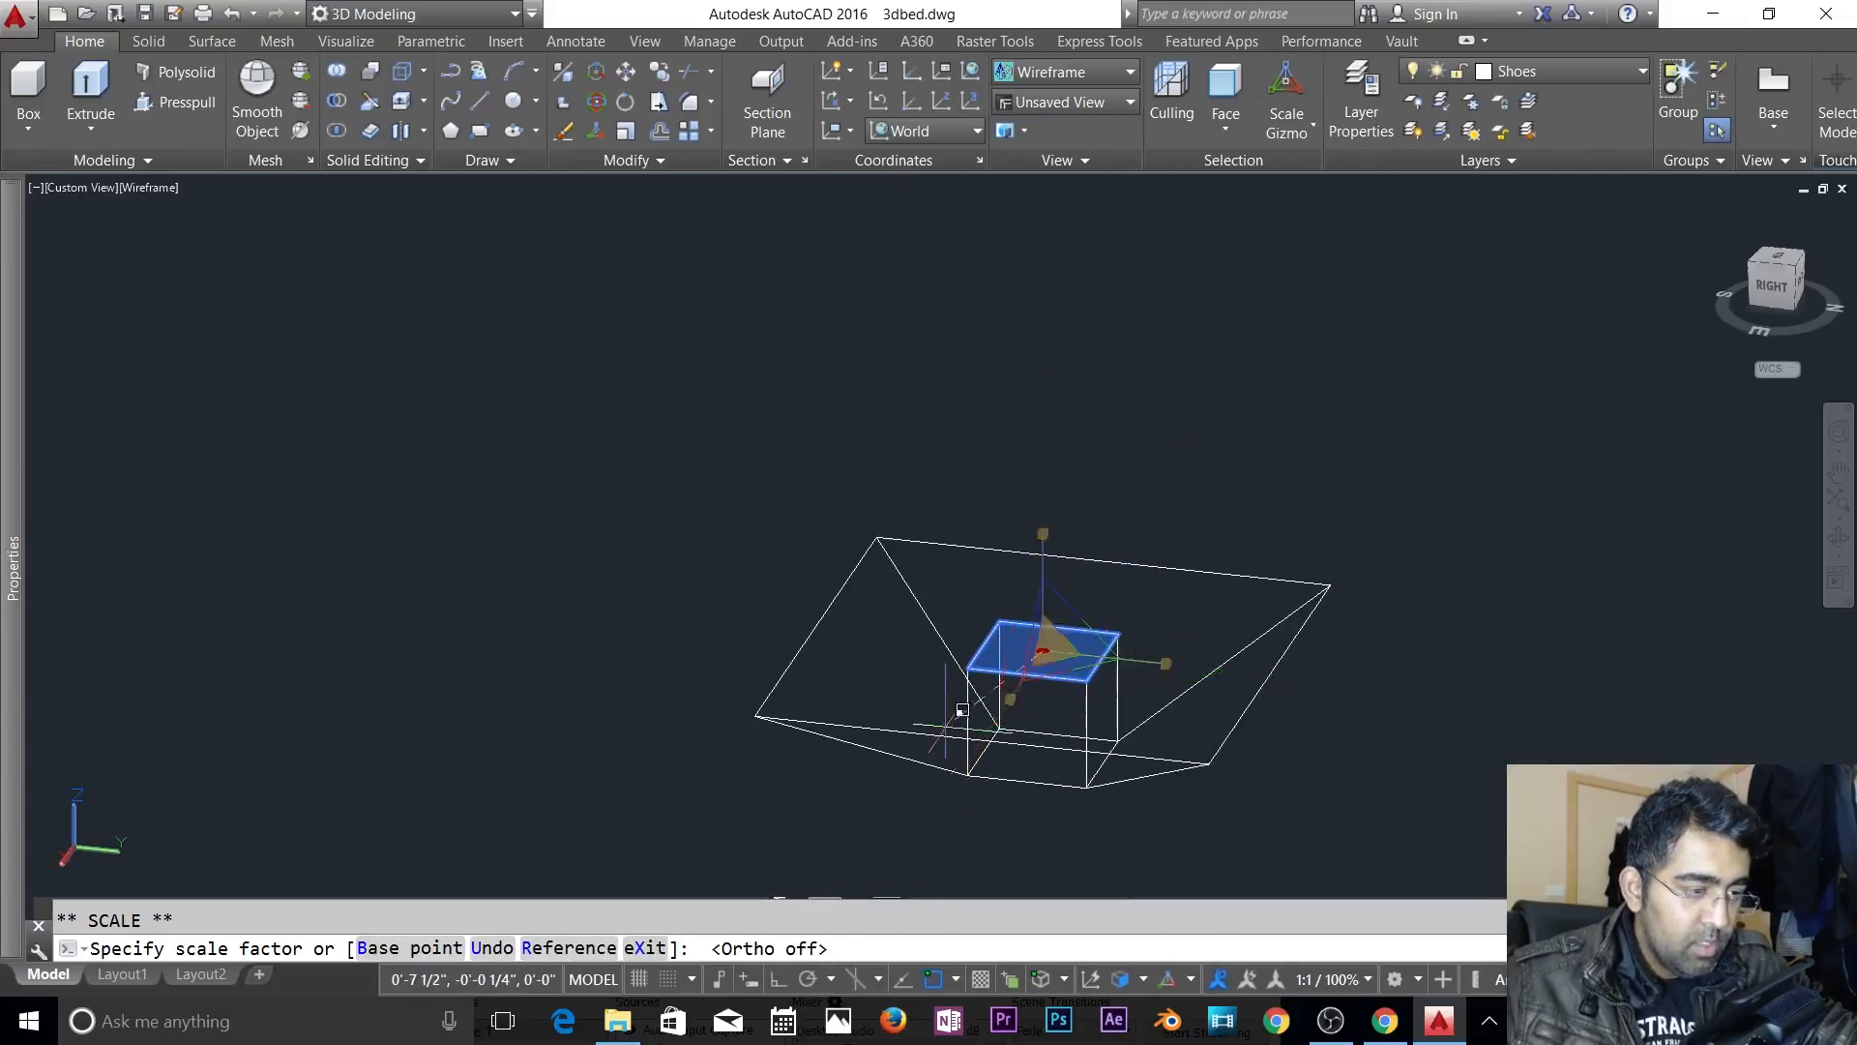
{"action": "scroll", "coordinate": [1033, 616], "scroll_direction": "up", "scroll_amount": 4}
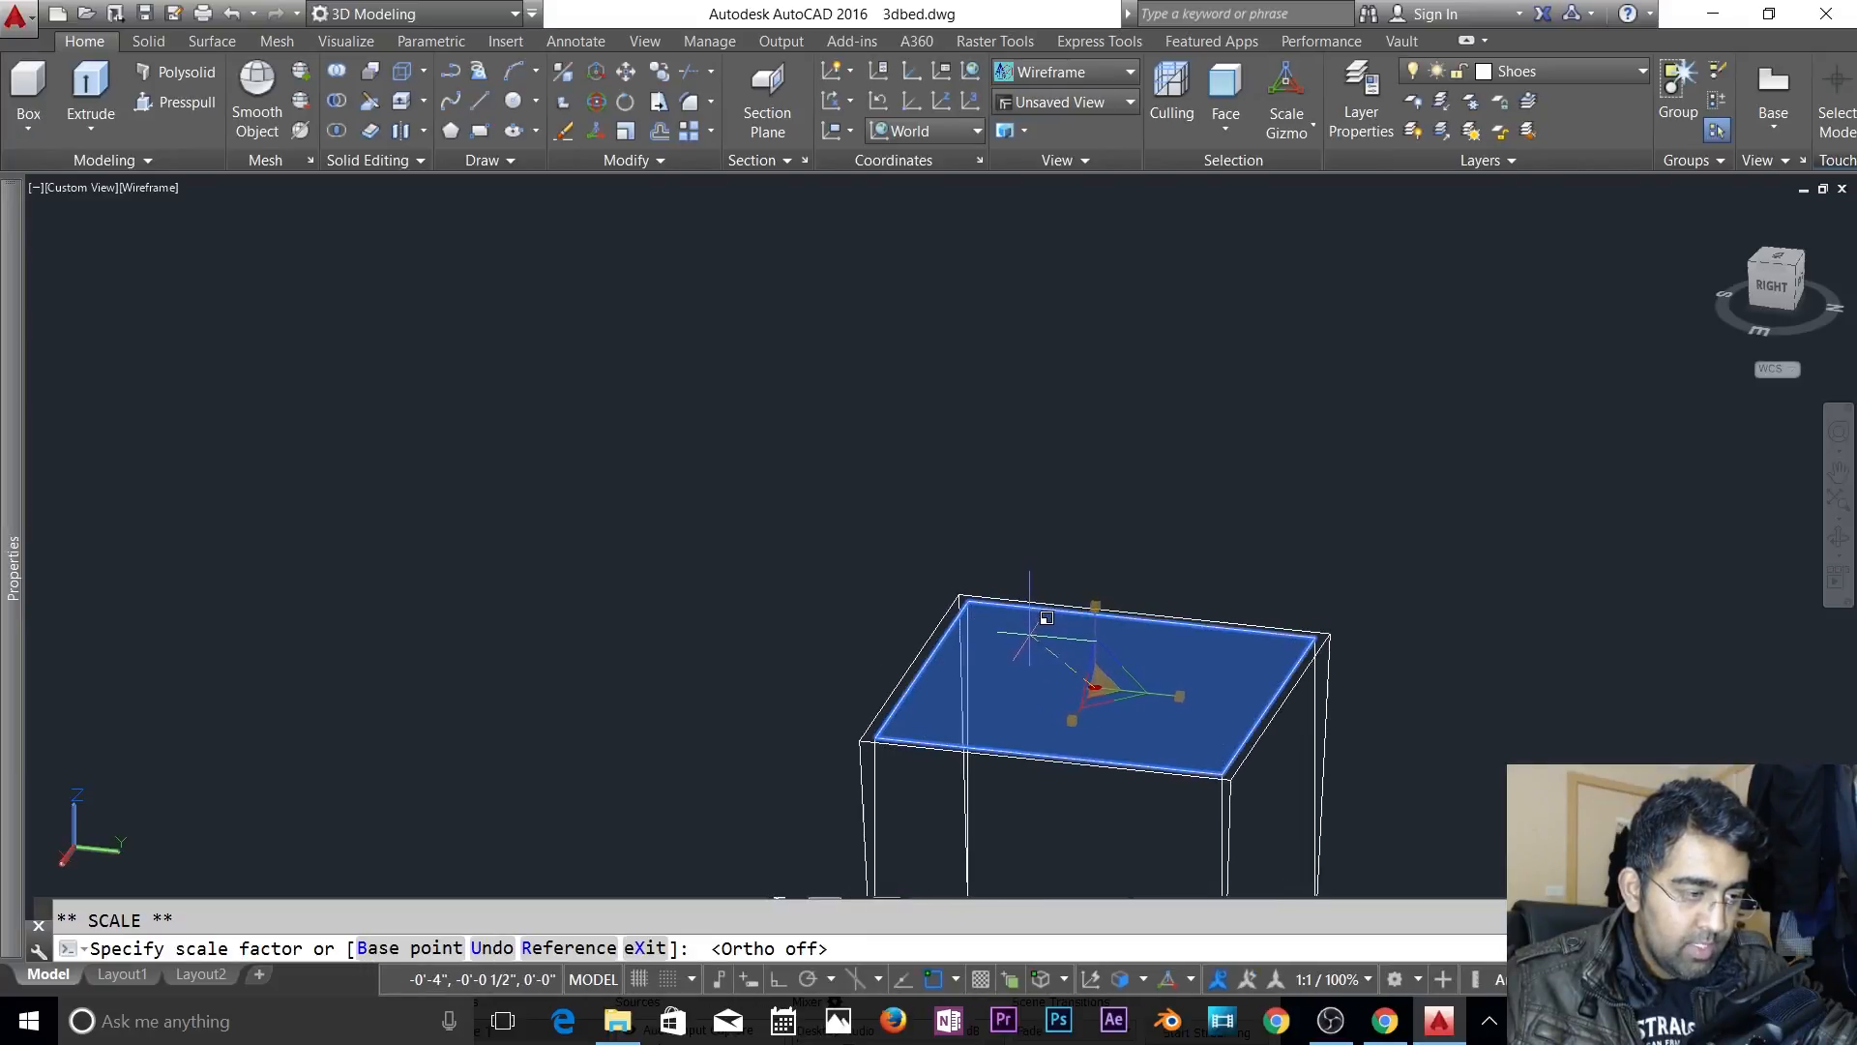
{"action": "left_click", "coordinate": [1036, 675]}
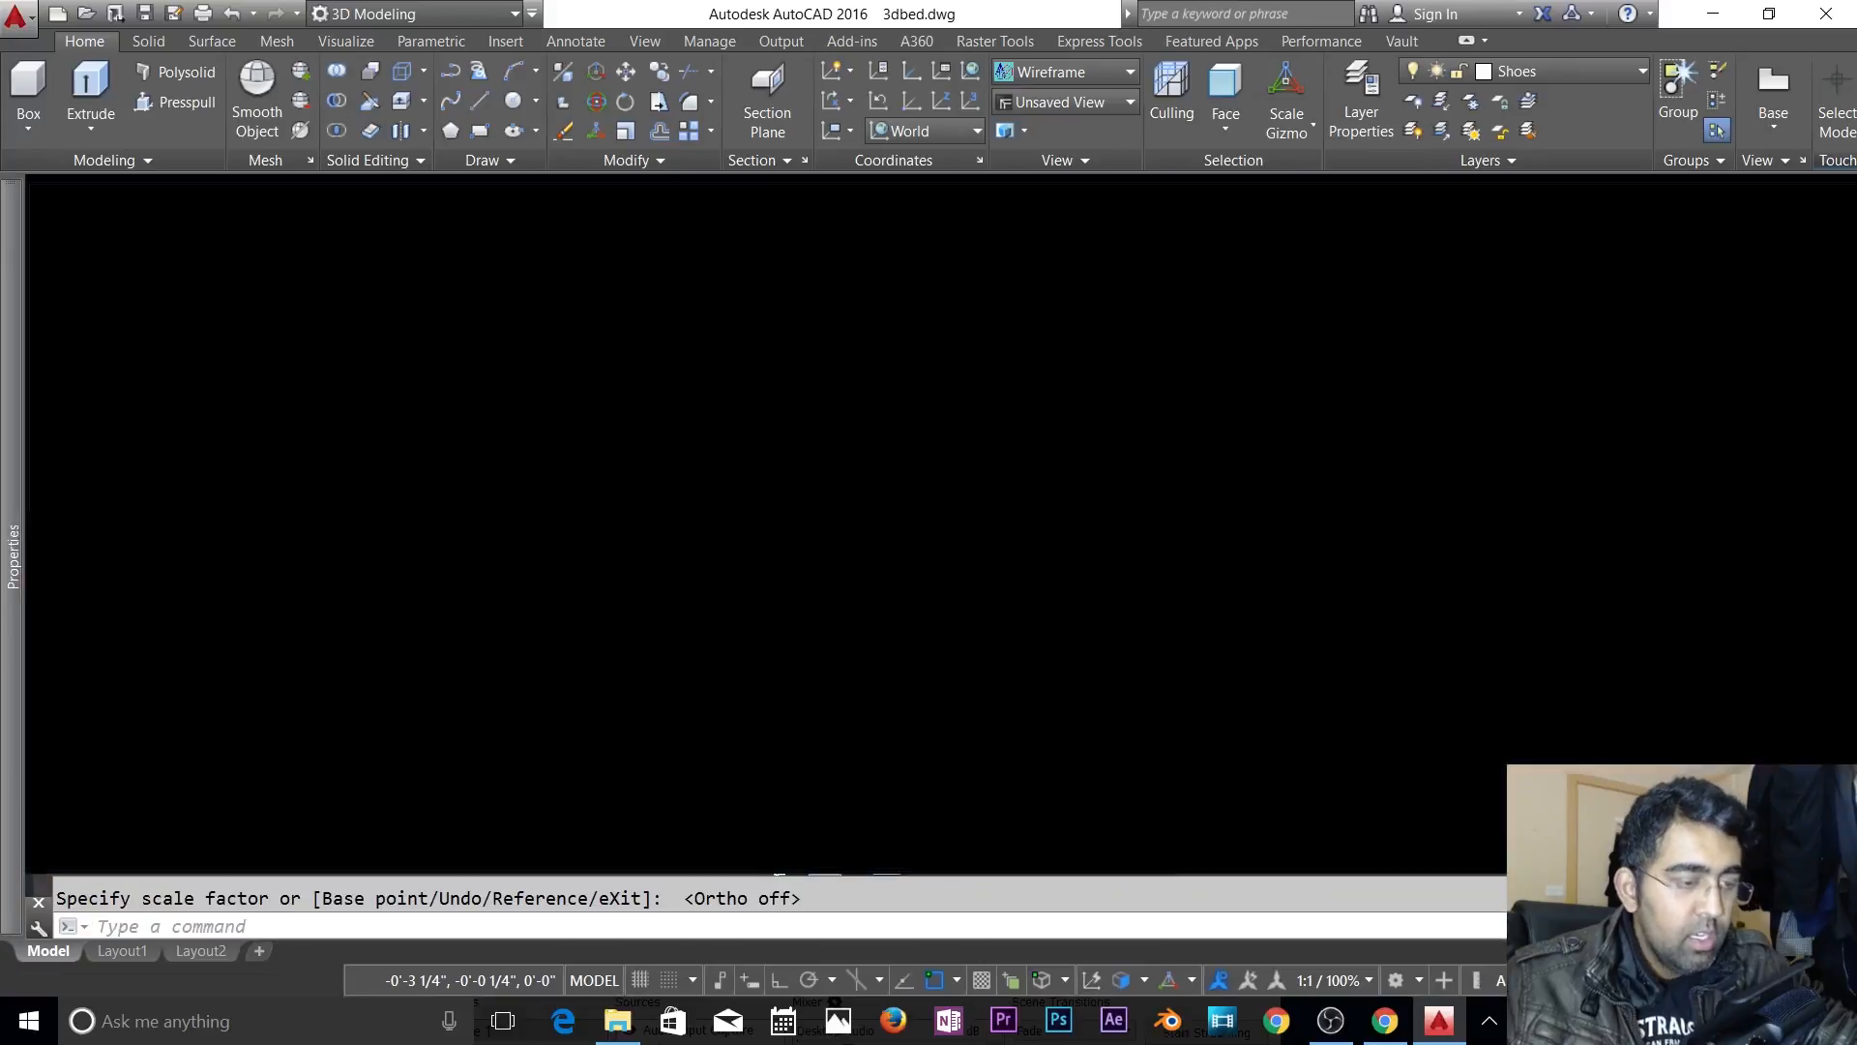
{"action": "key", "text": "Escape"}
- Copy the tapered foot by its base corner onto the matching corner of the neighbouring block along the X direction
{"action": "scroll", "coordinate": [1222, 606], "scroll_direction": "down", "scroll_amount": 4}
{"action": "middle_click_drag", "start_coordinate": [1422, 731], "coordinate": [1296, 744], "text": "shift"}
{"action": "scroll", "coordinate": [1194, 696], "scroll_direction": "down", "scroll_amount": 1}
{"action": "scroll", "coordinate": [1140, 810], "scroll_direction": "up", "scroll_amount": 2}
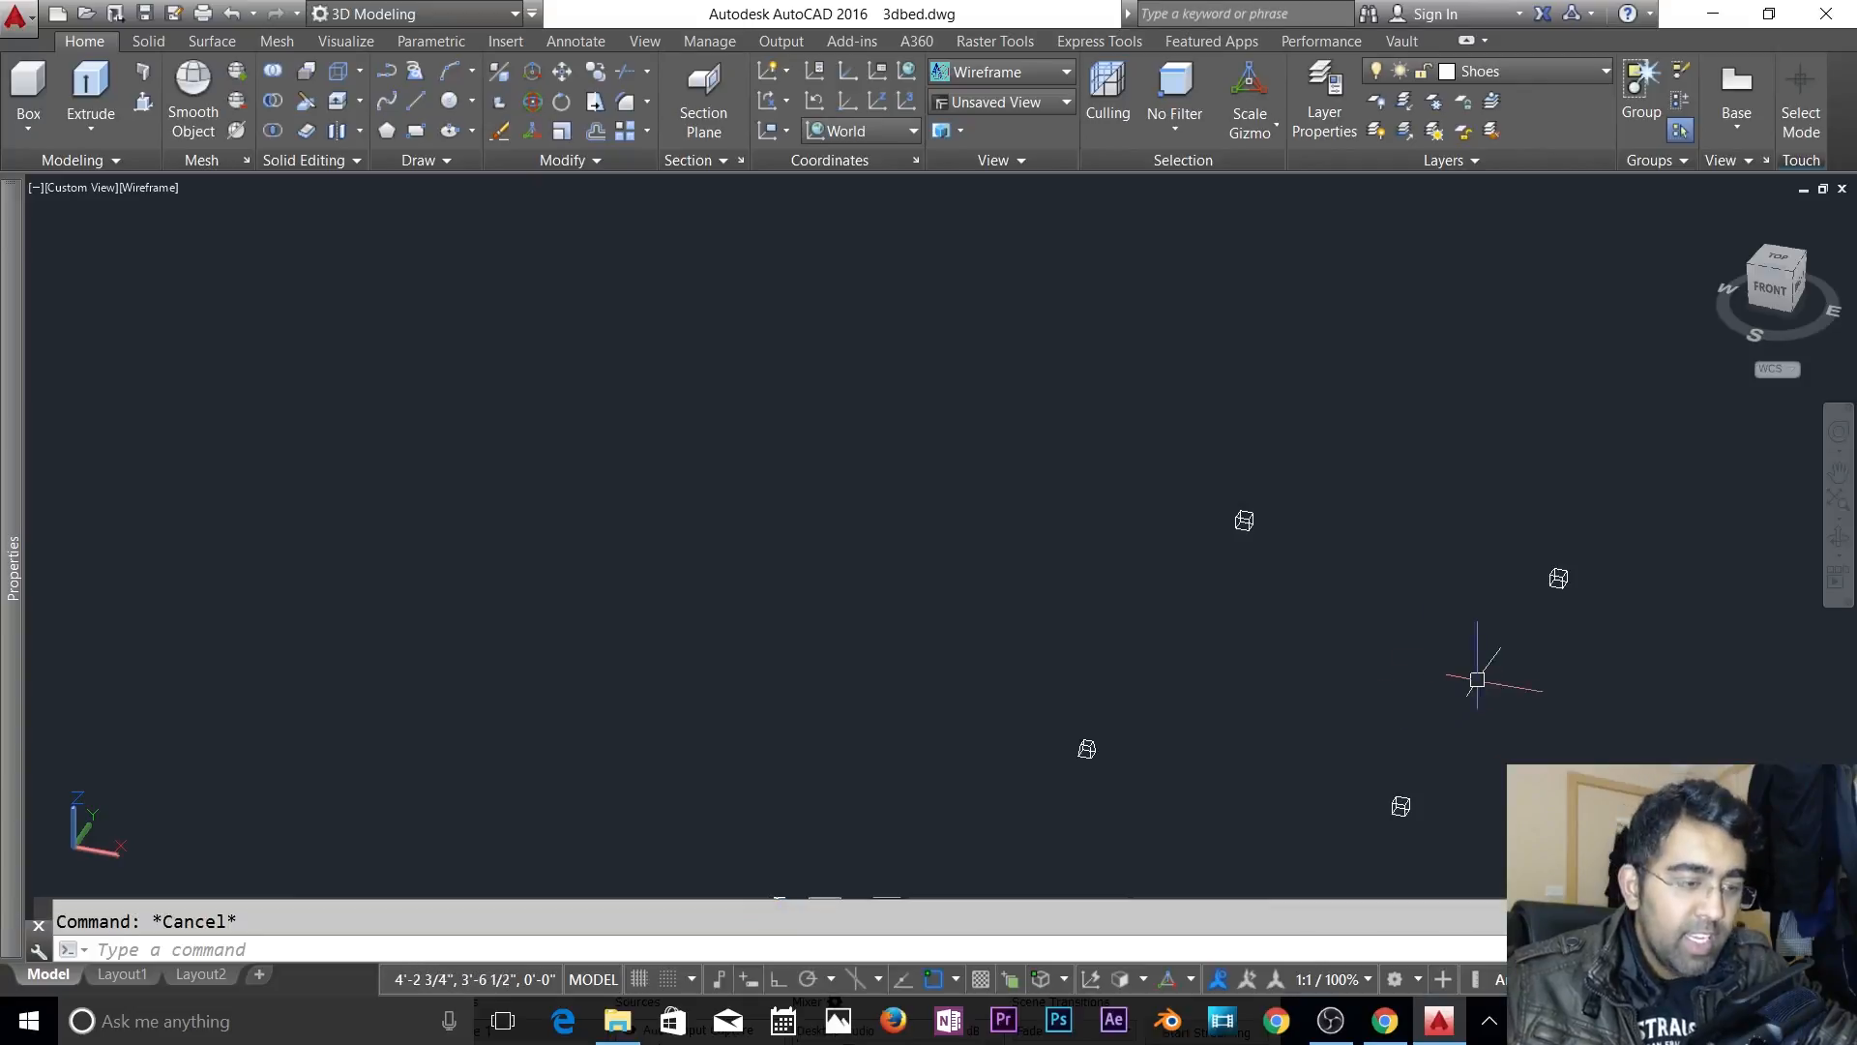
{"action": "key", "text": "Return"}
{"action": "scroll", "coordinate": [1092, 778], "scroll_direction": "up", "scroll_amount": 2}
{"action": "key", "text": "Return"}
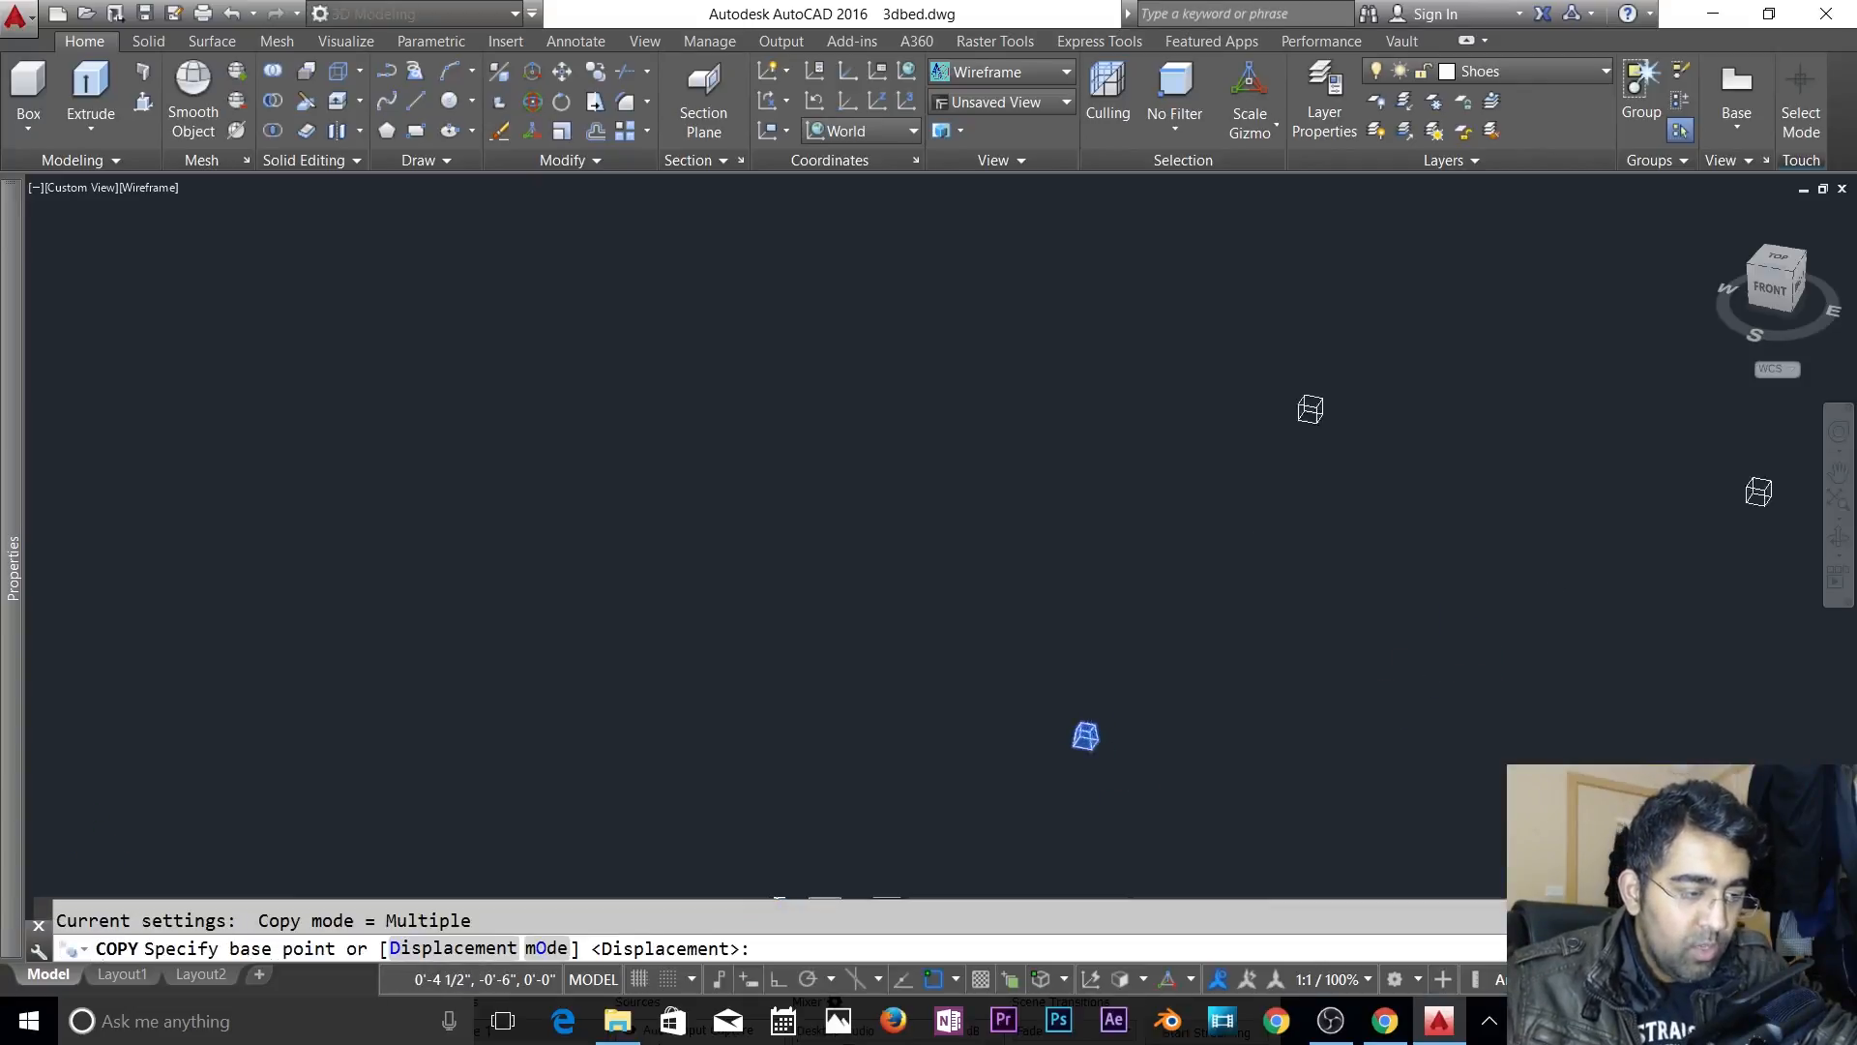
{"action": "left_click", "coordinate": [1091, 726]}
{"action": "scroll", "coordinate": [1086, 743], "scroll_direction": "down", "scroll_amount": 4}
{"action": "scroll", "coordinate": [1451, 812], "scroll_direction": "up", "scroll_amount": 5}
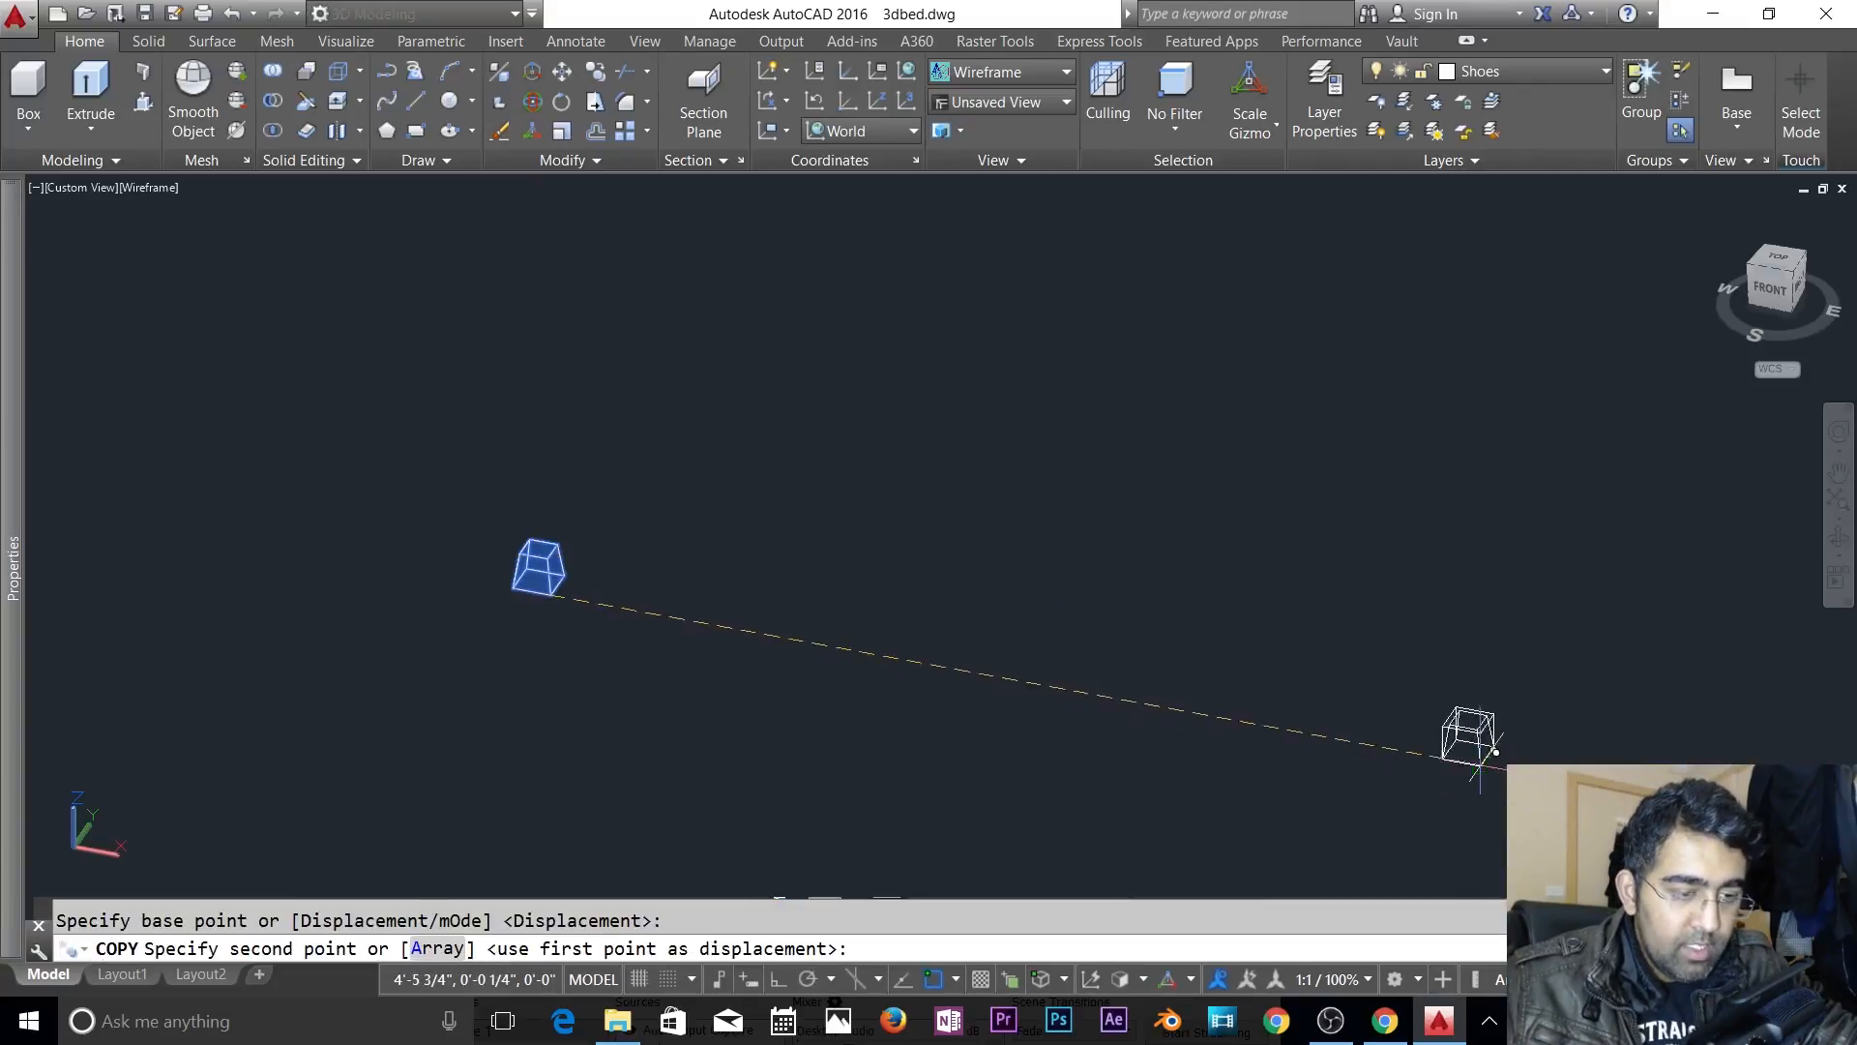
{"action": "left_click", "coordinate": [1496, 753]}
- Place two more copies of the tapered foot on the matching base corners of the remaining two blocks
{"action": "scroll", "coordinate": [1451, 759], "scroll_direction": "down", "scroll_amount": 5}
{"action": "scroll", "coordinate": [1570, 614], "scroll_direction": "up", "scroll_amount": 3}
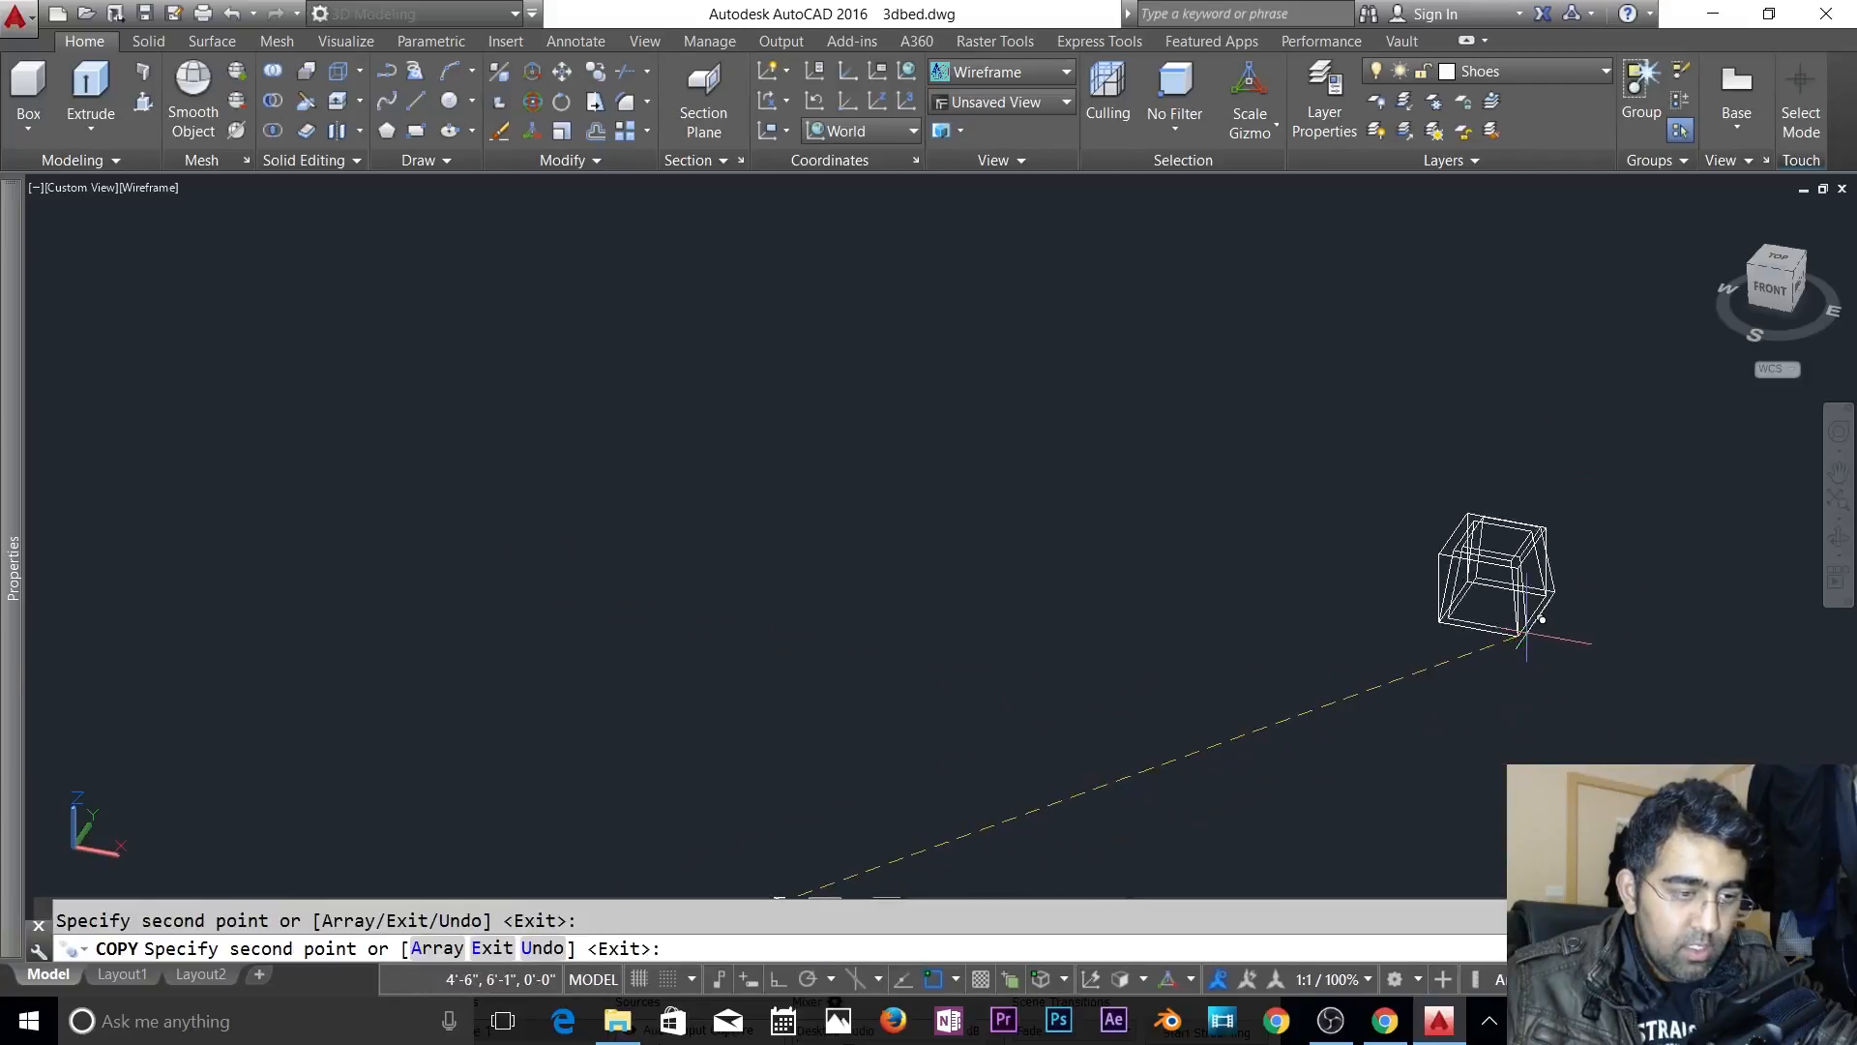
{"action": "middle_click_drag", "start_coordinate": [292, 452], "coordinate": [996, 682]}
{"action": "scroll", "coordinate": [320, 544], "scroll_direction": "down", "scroll_amount": 4}
{"action": "scroll", "coordinate": [288, 541], "scroll_direction": "up", "scroll_amount": 4}
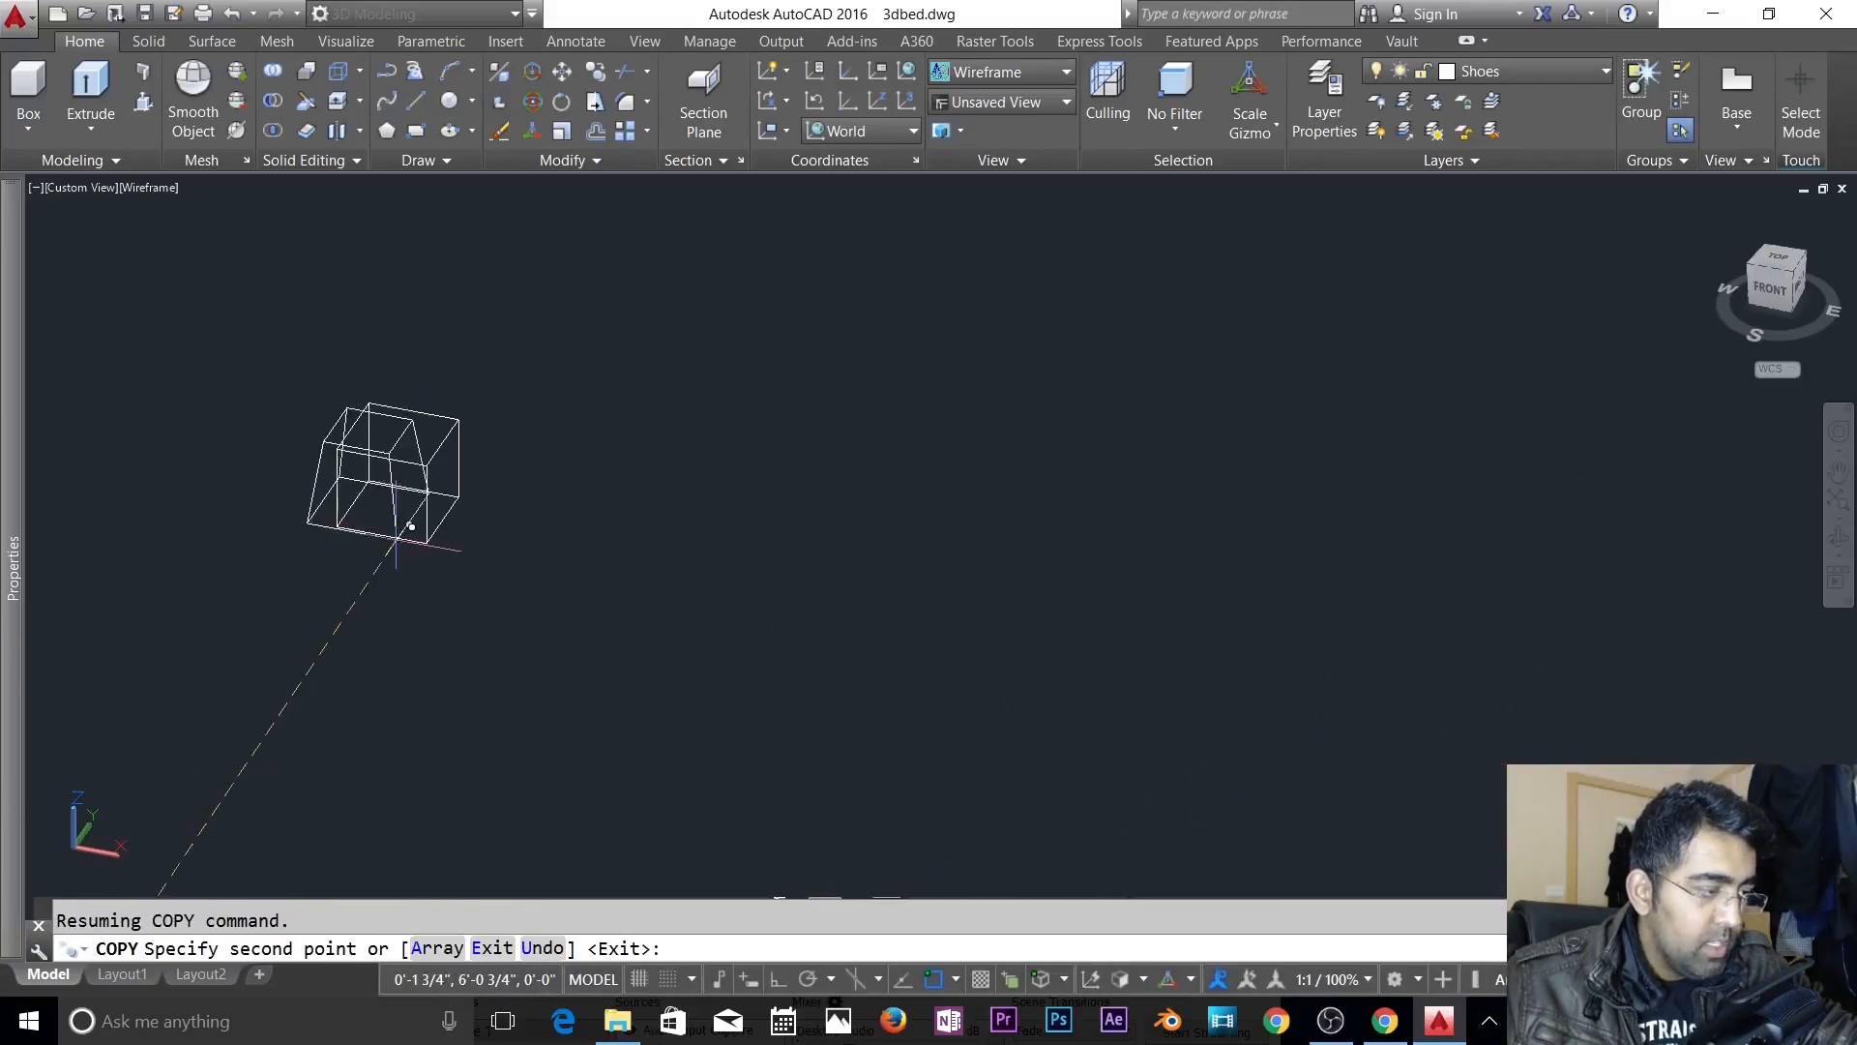
{"action": "left_click", "coordinate": [425, 543]}
{"action": "key", "text": "Return"}
- Delete the three straight-sided blocks that overlap the tapered copies
{"action": "left_click", "coordinate": [337, 448]}
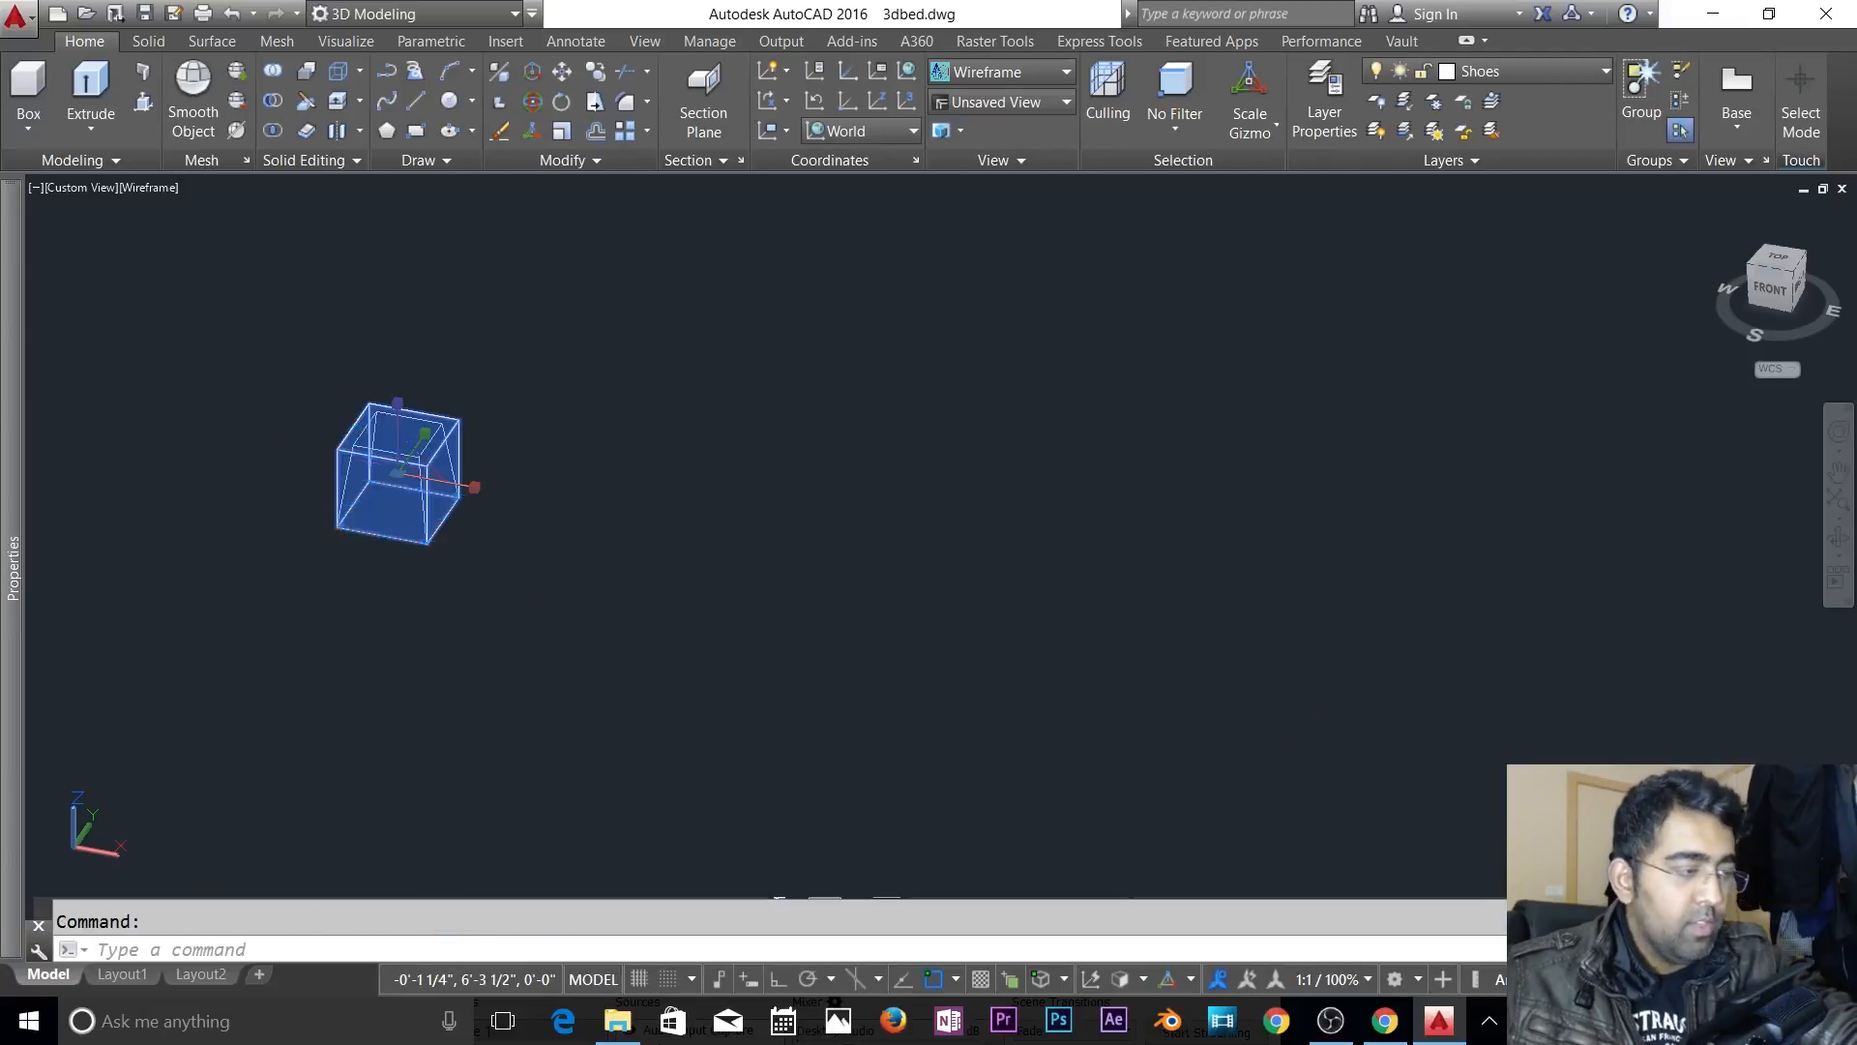
{"action": "key", "text": "Delete"}
{"action": "scroll", "coordinate": [455, 544], "scroll_direction": "down", "scroll_amount": 2}
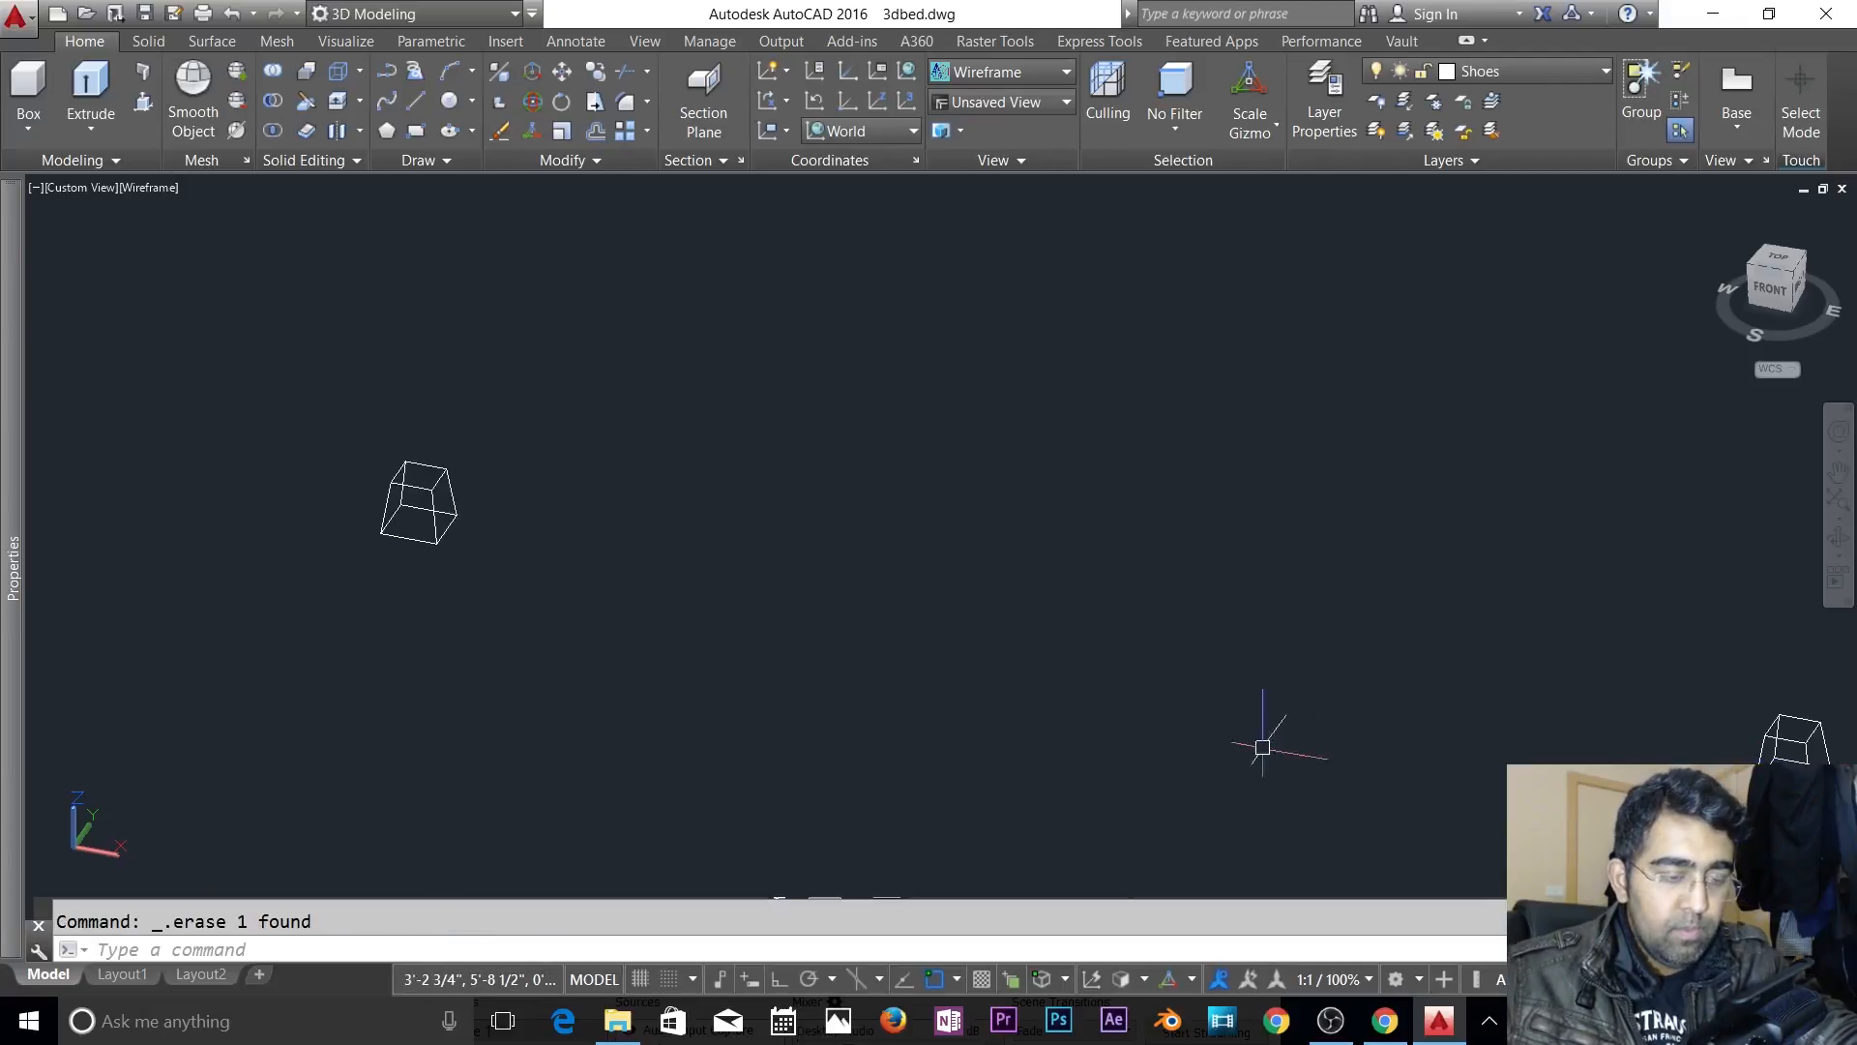
{"action": "scroll", "coordinate": [1263, 747], "scroll_direction": "down", "scroll_amount": 1}
{"action": "middle_click_drag", "start_coordinate": [842, 746], "coordinate": [1073, 410]}
{"action": "scroll", "coordinate": [900, 495], "scroll_direction": "down", "scroll_amount": 1}
{"action": "middle_click_drag", "start_coordinate": [899, 495], "coordinate": [1217, 270]}
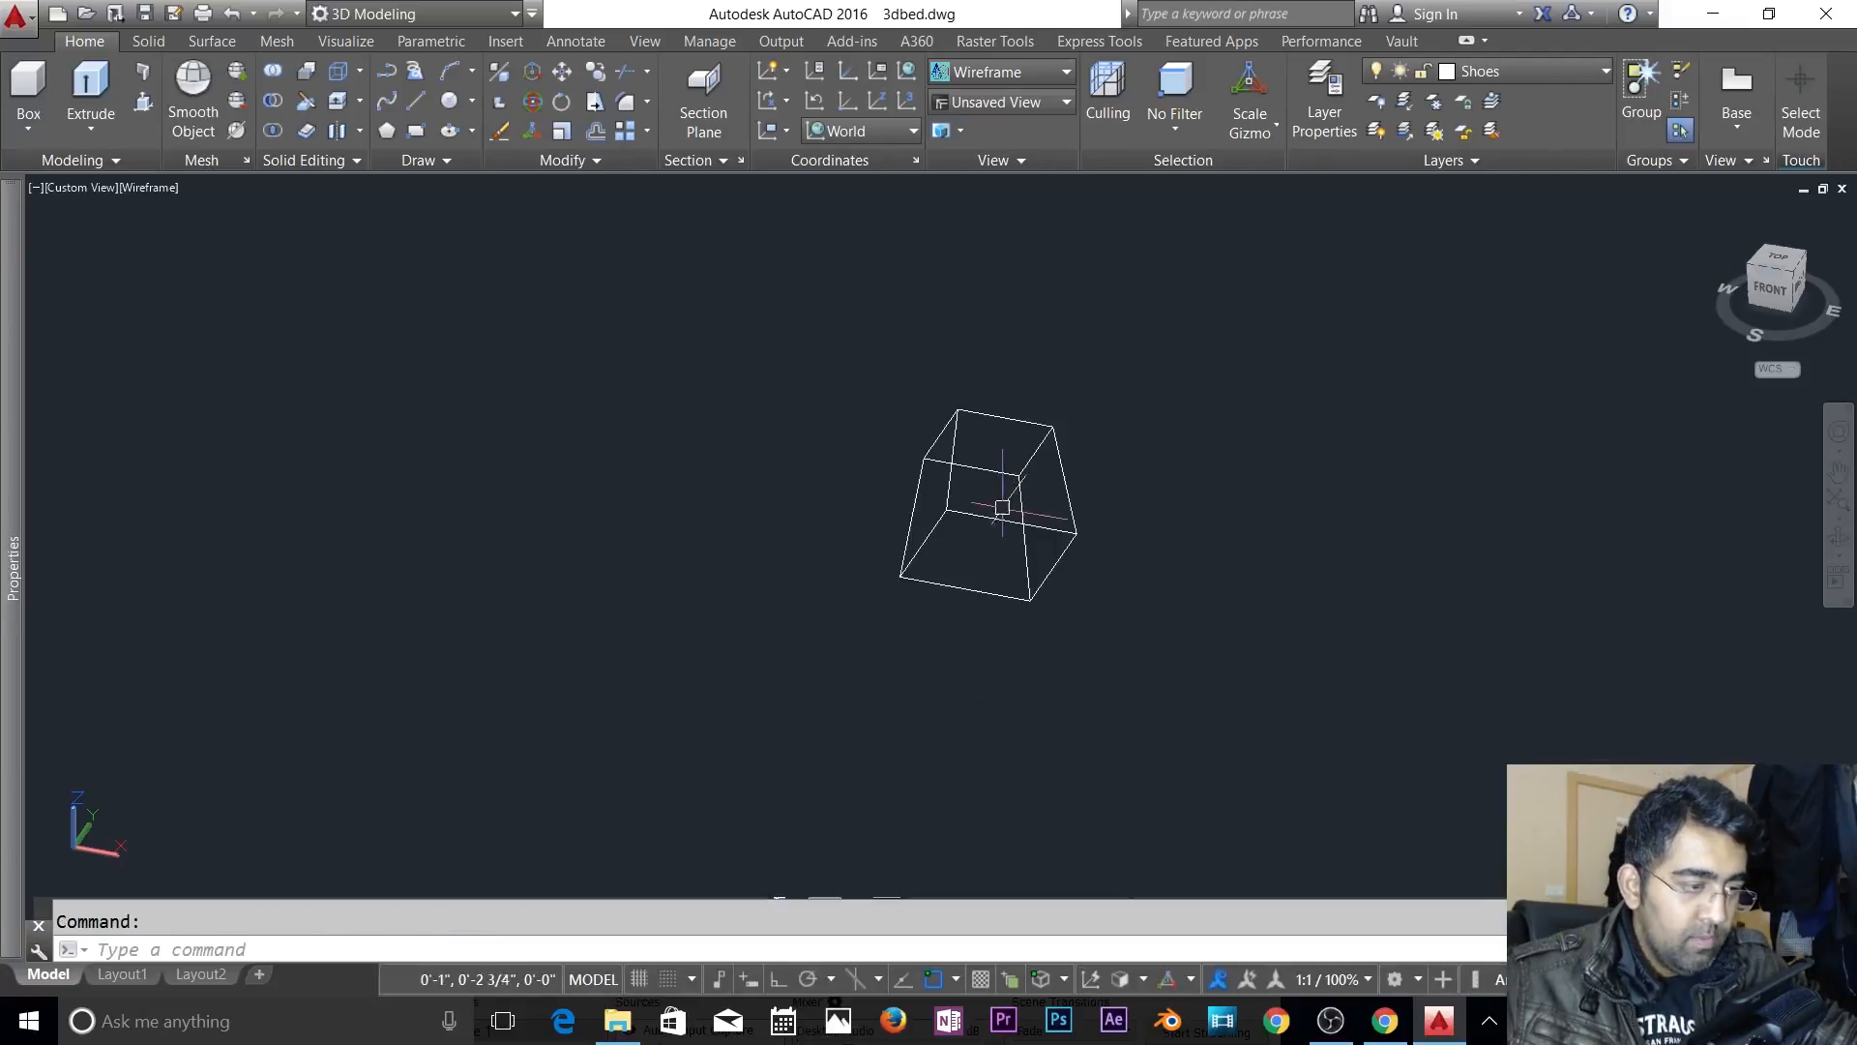
{"action": "scroll", "coordinate": [739, 491], "scroll_direction": "down", "scroll_amount": 2}
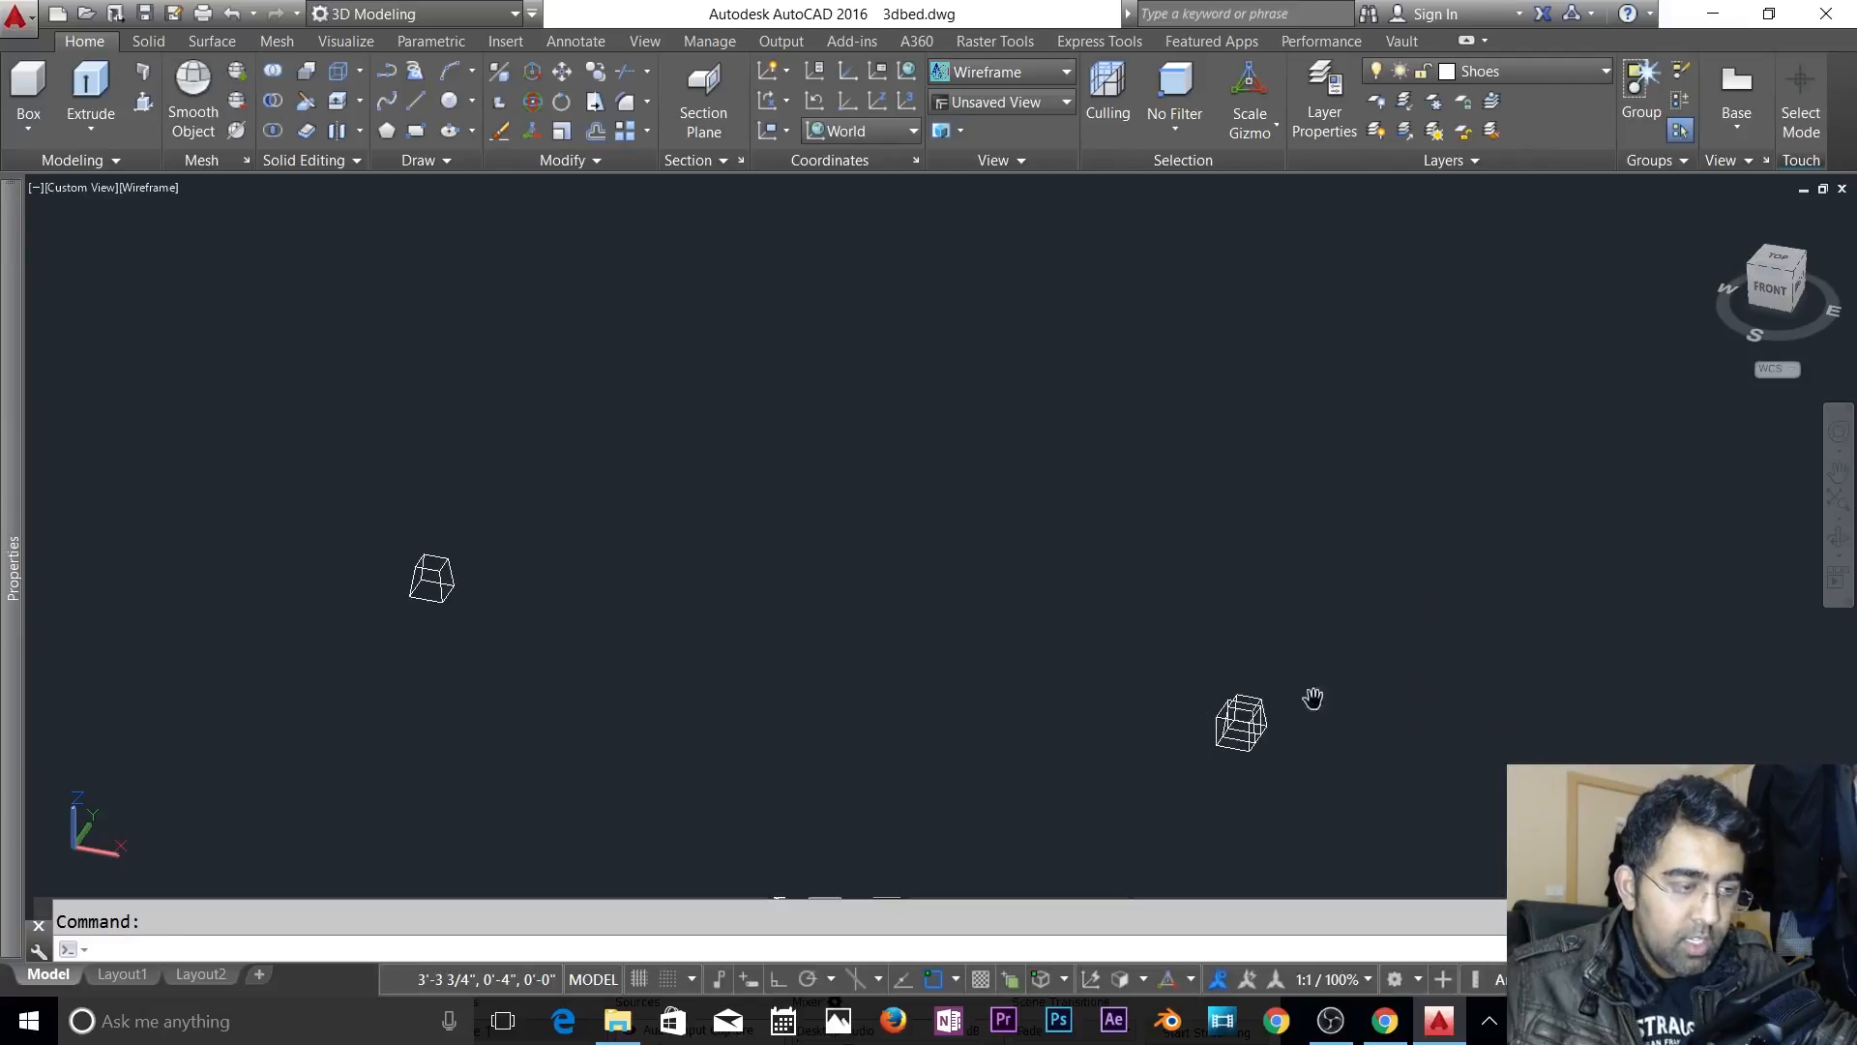
{"action": "scroll", "coordinate": [1310, 739], "scroll_direction": "up", "scroll_amount": 2}
{"action": "key", "text": "Delete"}
{"action": "scroll", "coordinate": [1268, 691], "scroll_direction": "down", "scroll_amount": 3}
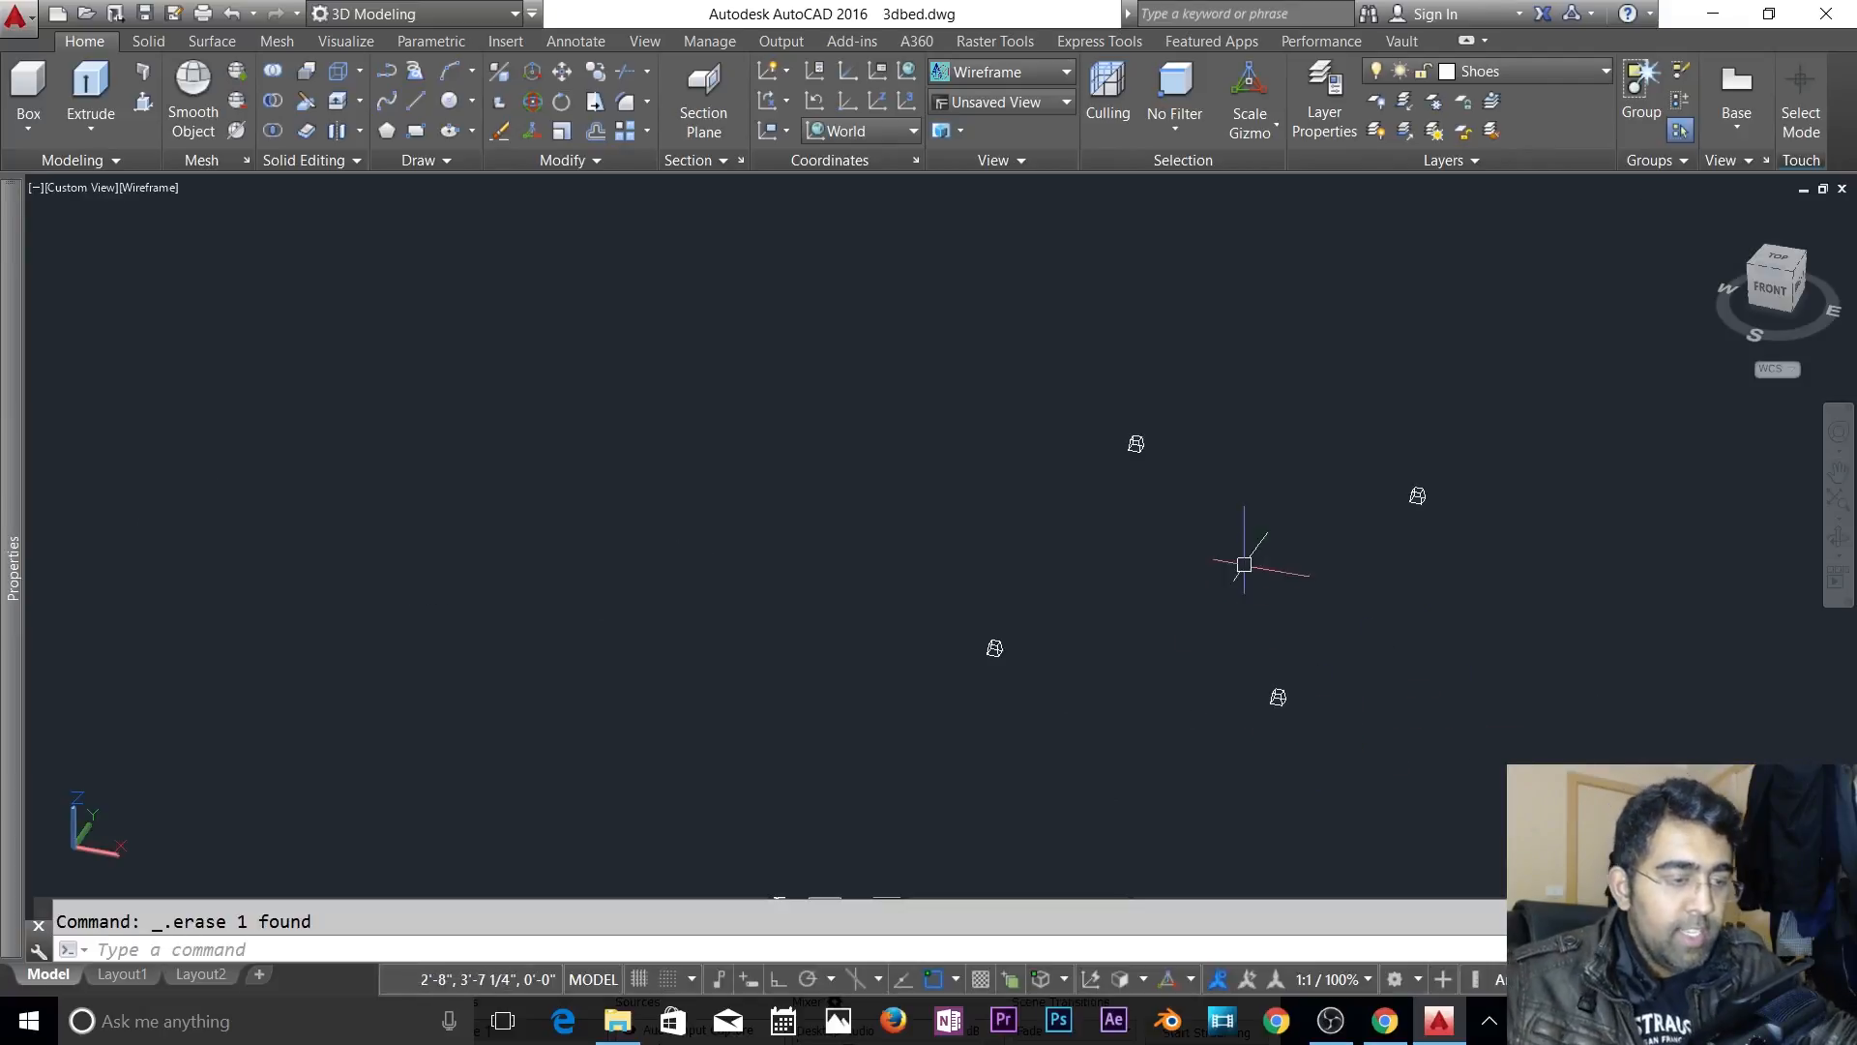
- Turn off the Shoes layer and turn on the 0, 3d wood, inner wood, Metal, side holder and Wood layers
{"action": "left_click", "coordinate": [1477, 79]}
{"action": "left_click", "coordinate": [1380, 215]}
{"action": "left_click", "coordinate": [1497, 69]}
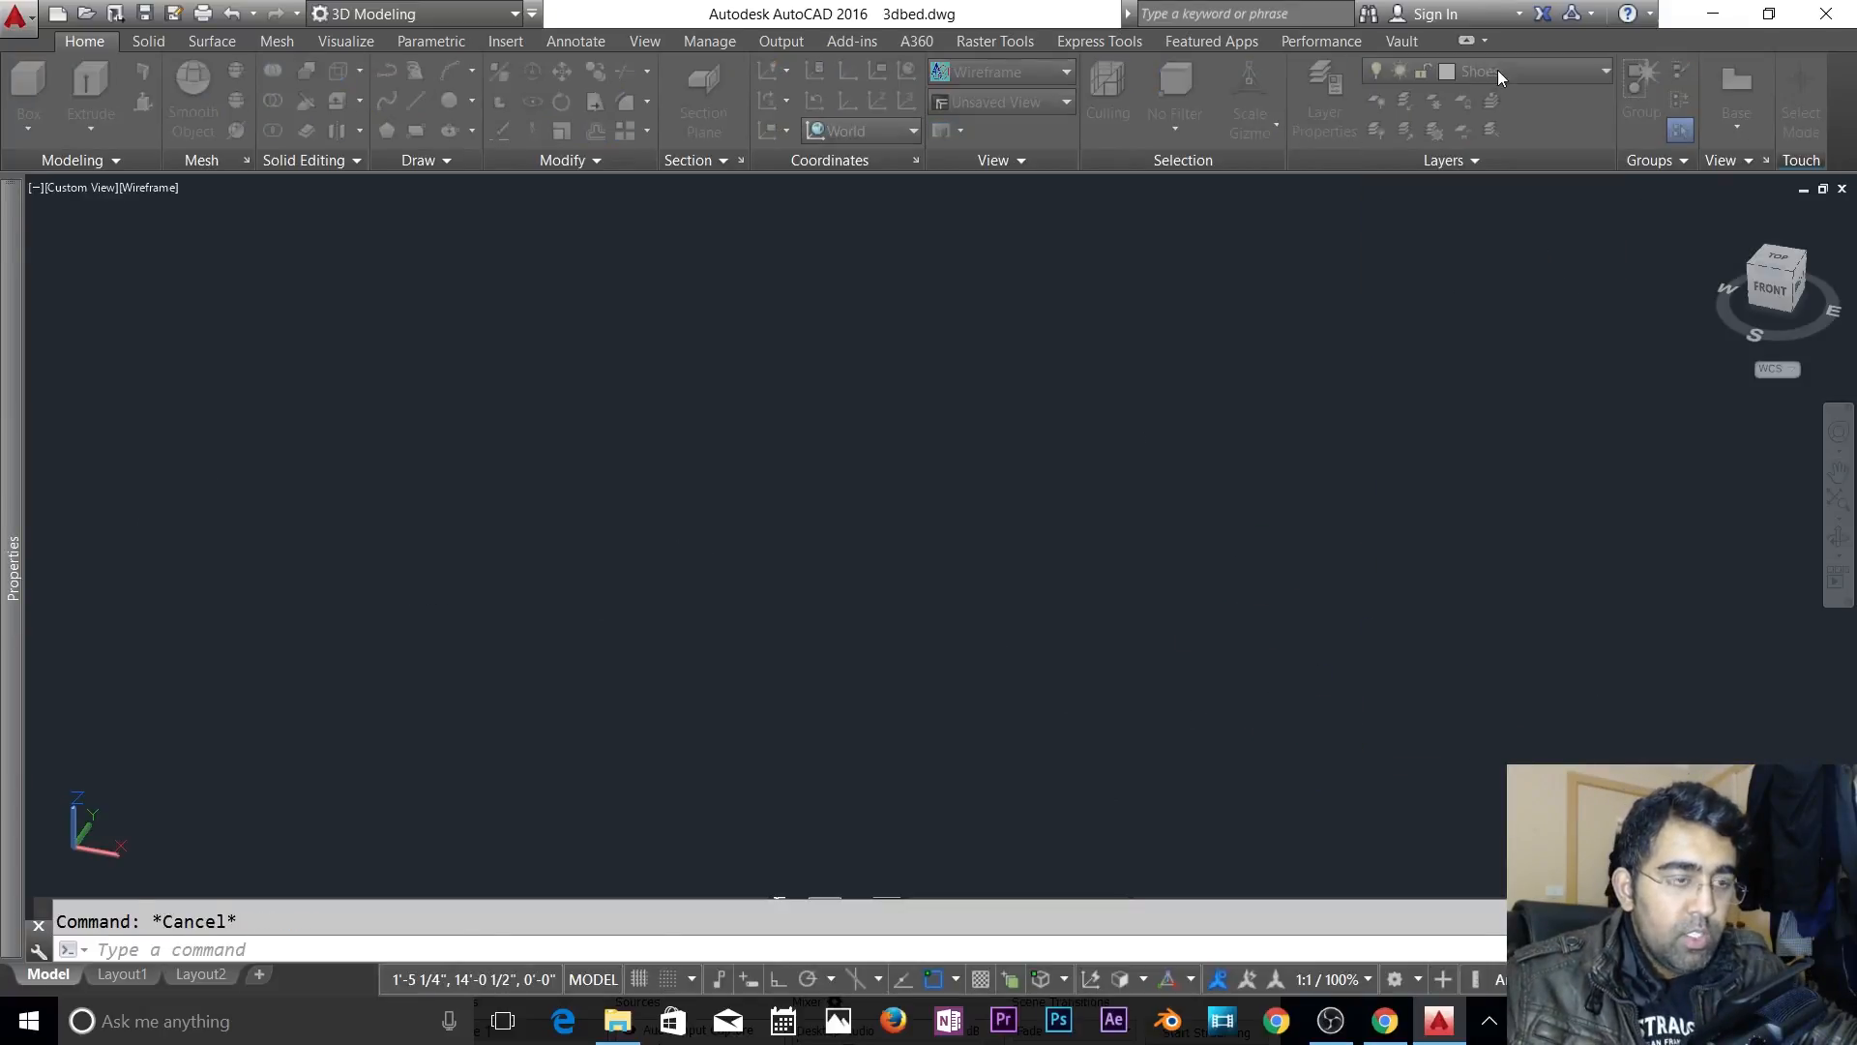
{"action": "left_click", "coordinate": [1503, 69]}
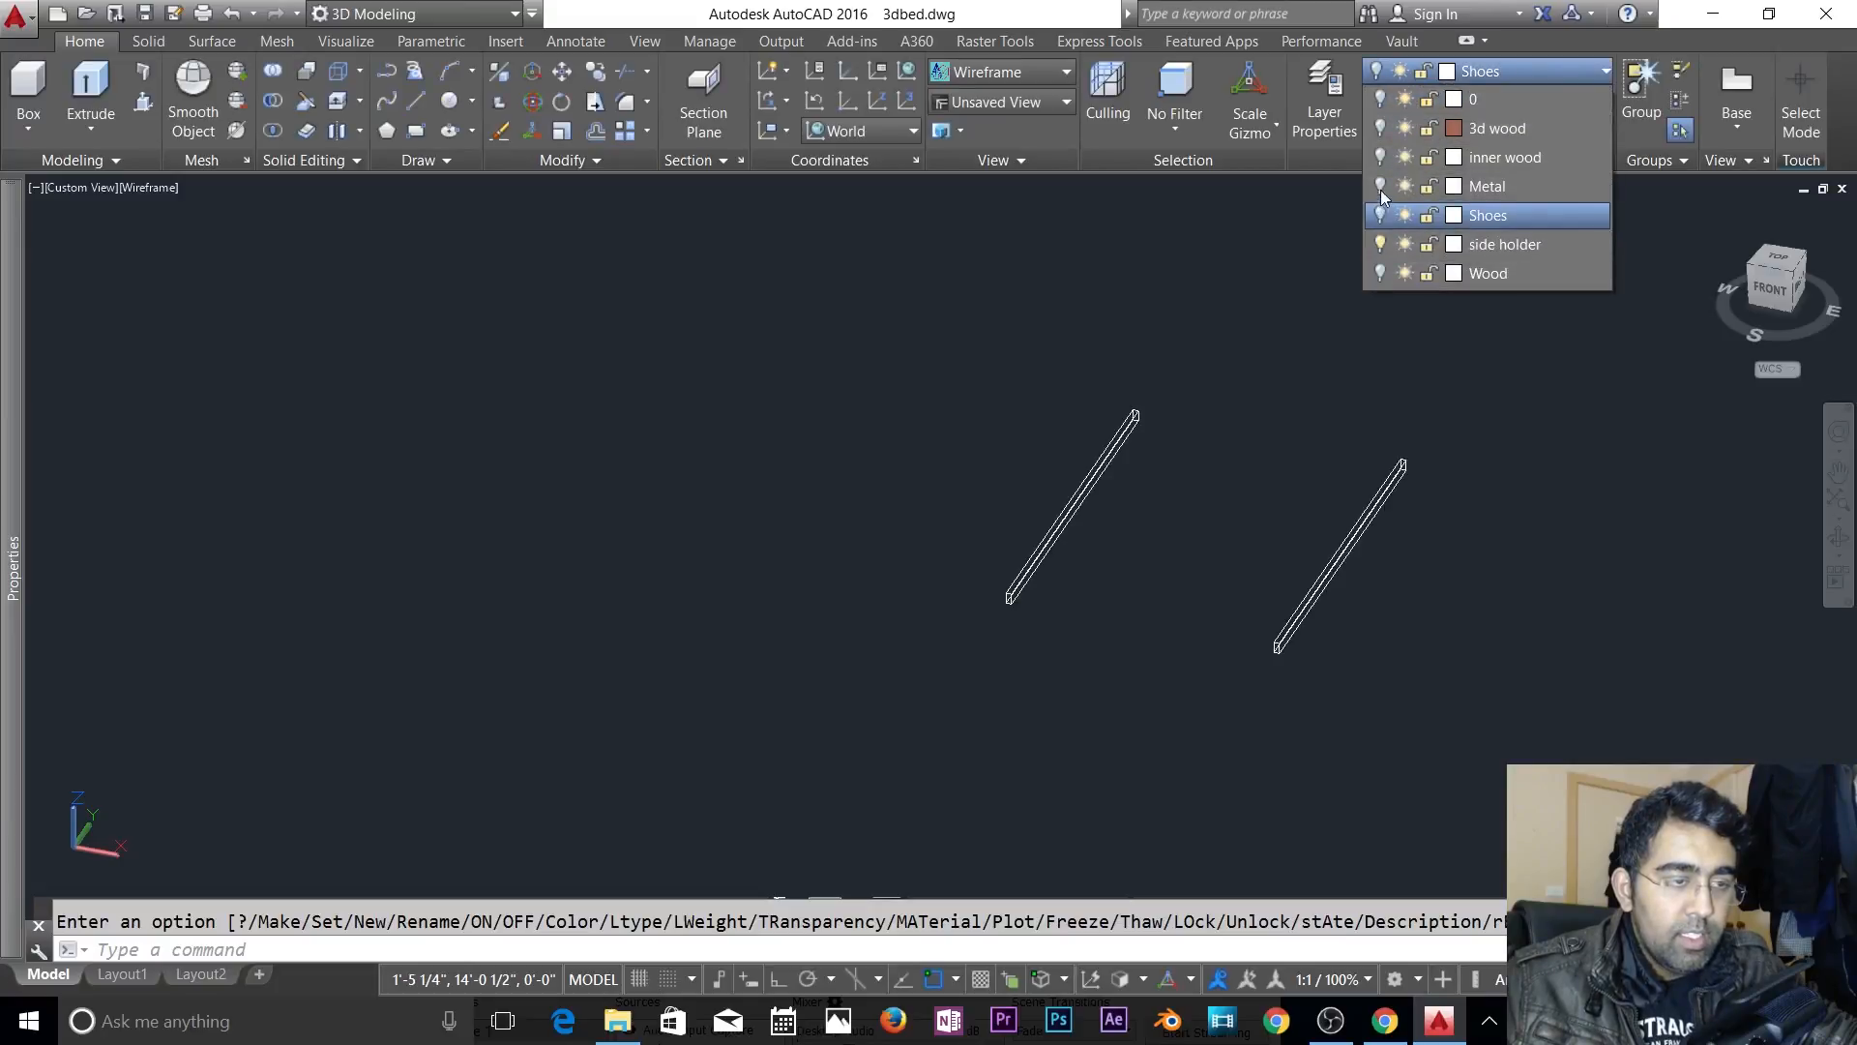
{"action": "left_click", "coordinate": [1380, 186]}
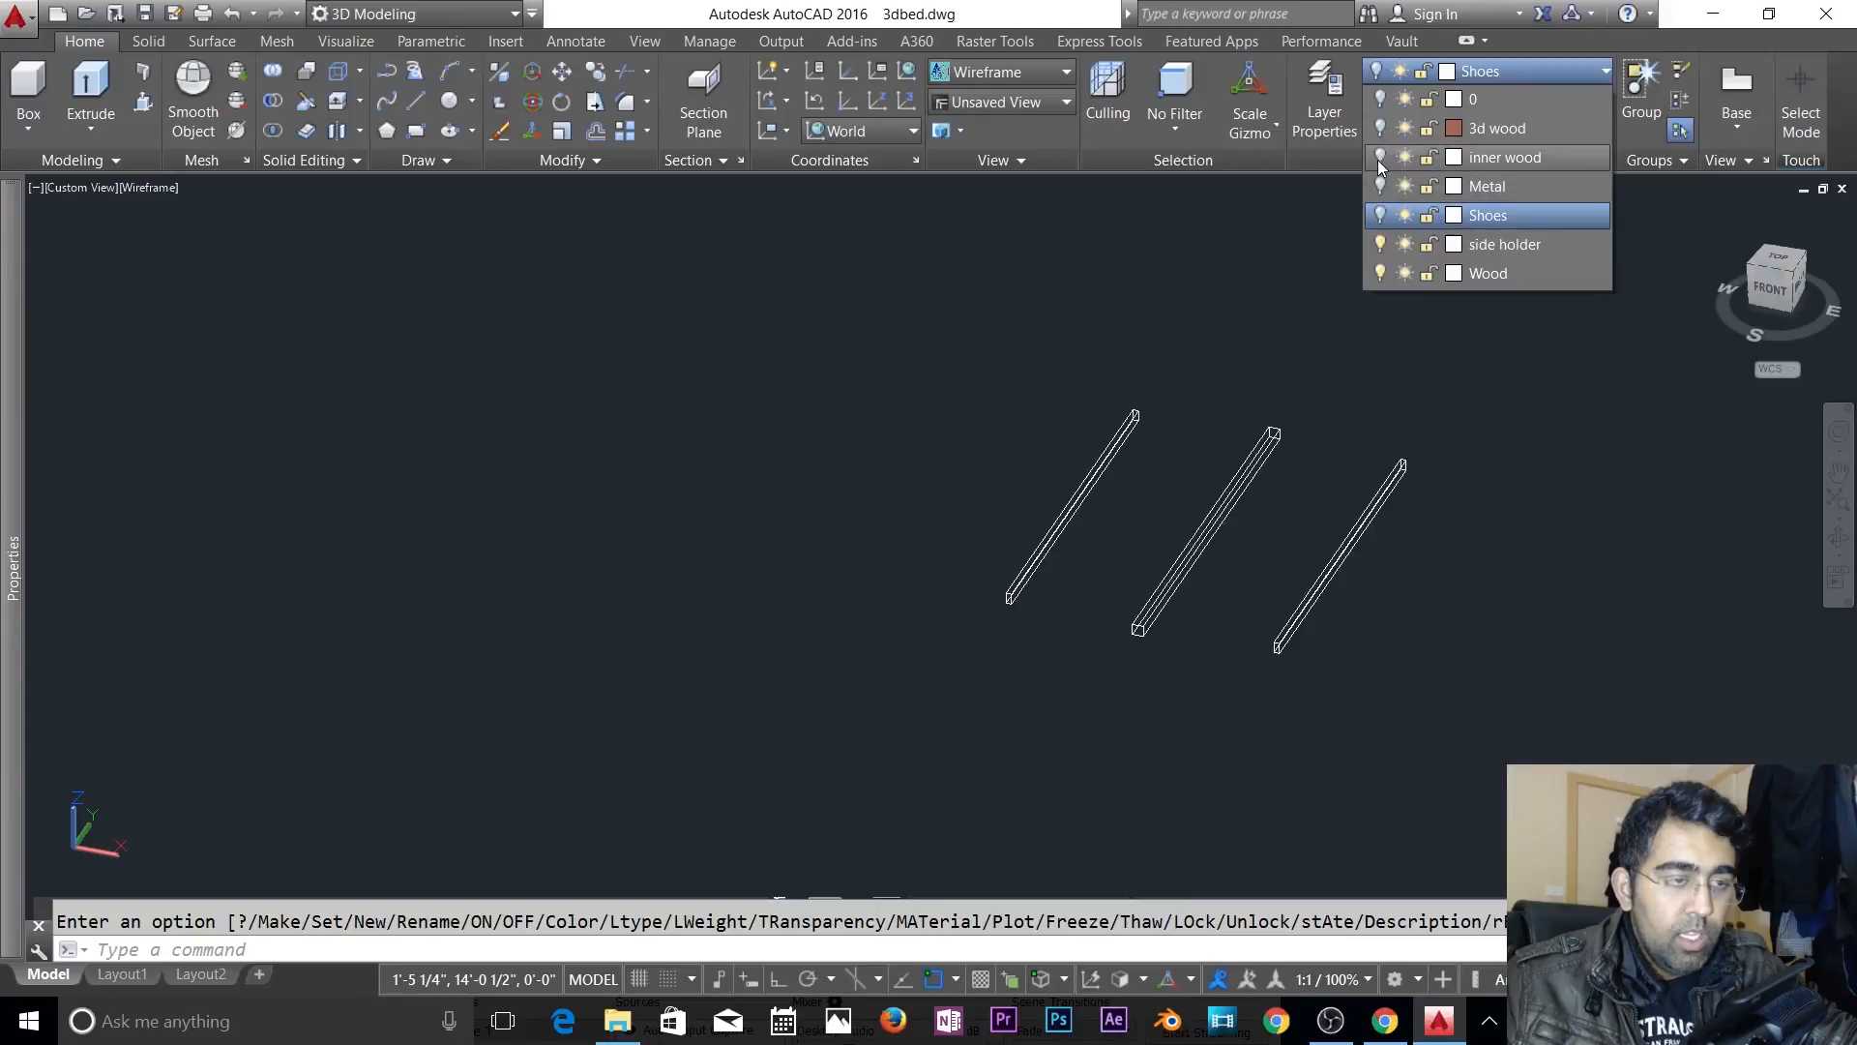
{"action": "left_click", "coordinate": [1380, 99]}
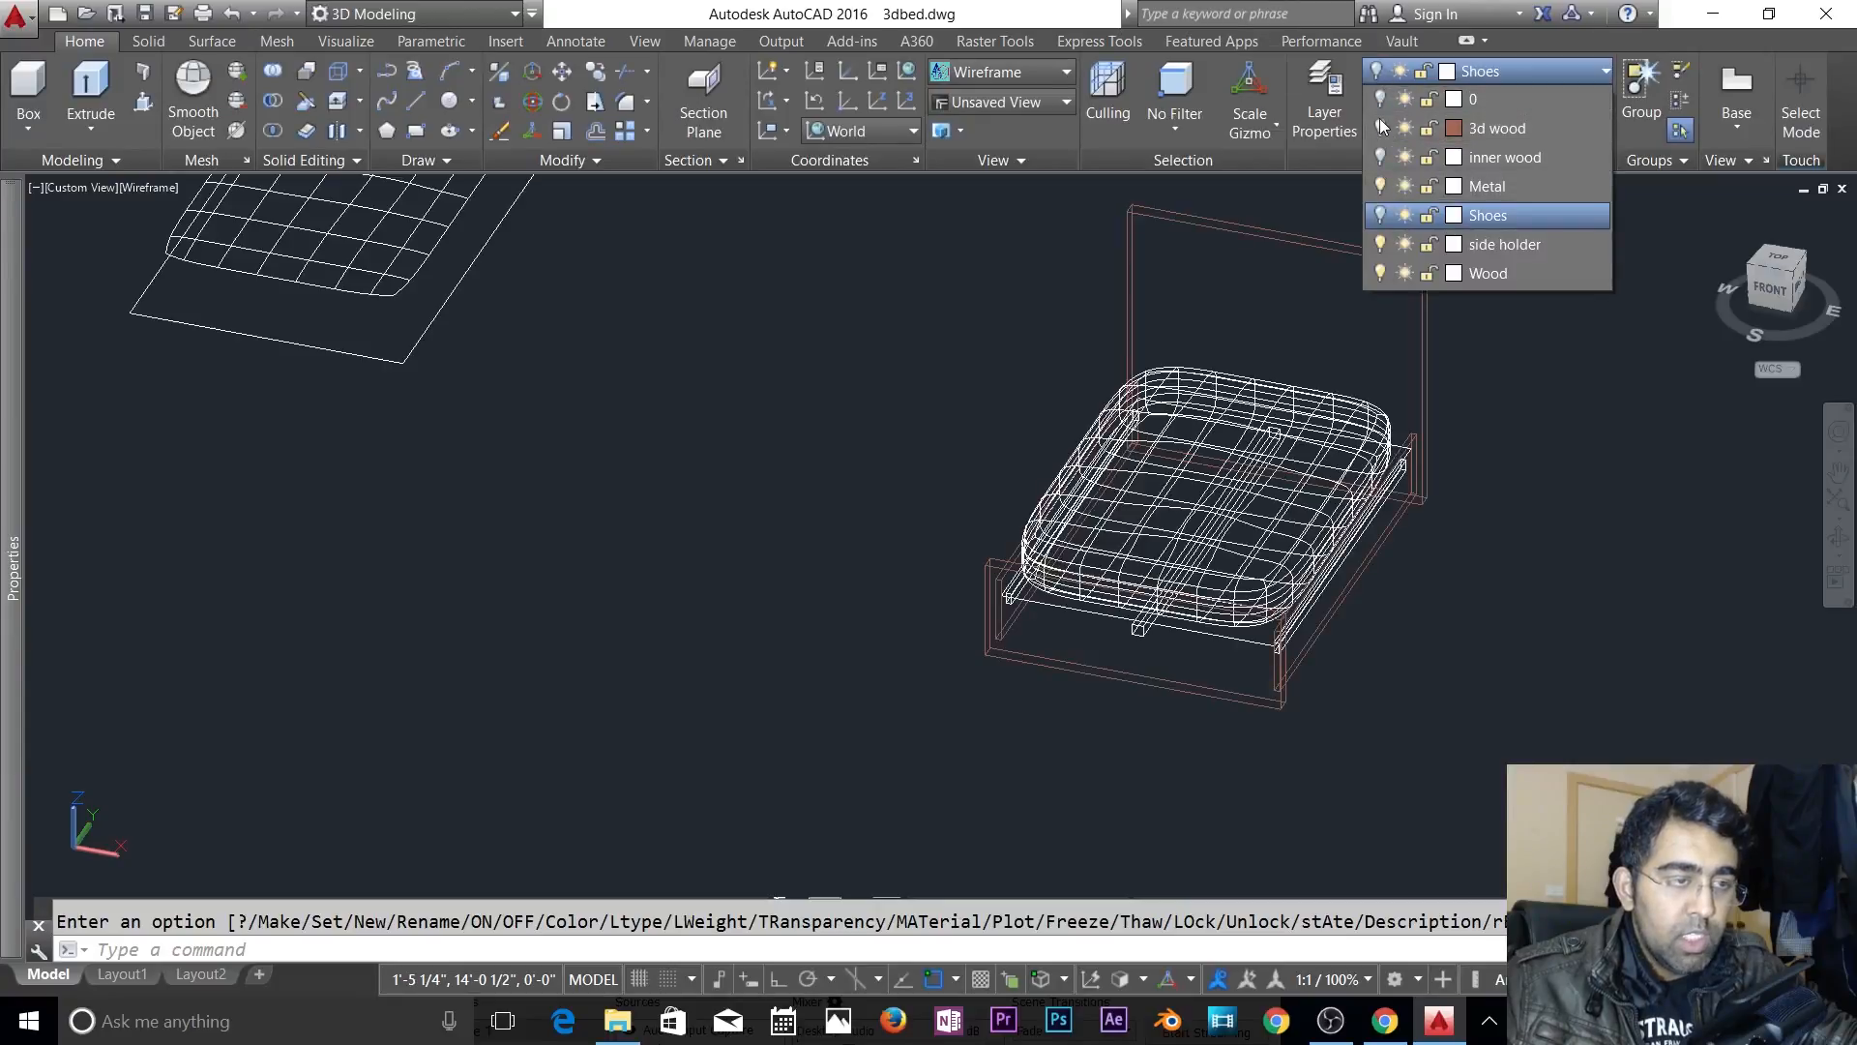
{"action": "left_click", "coordinate": [1380, 157]}
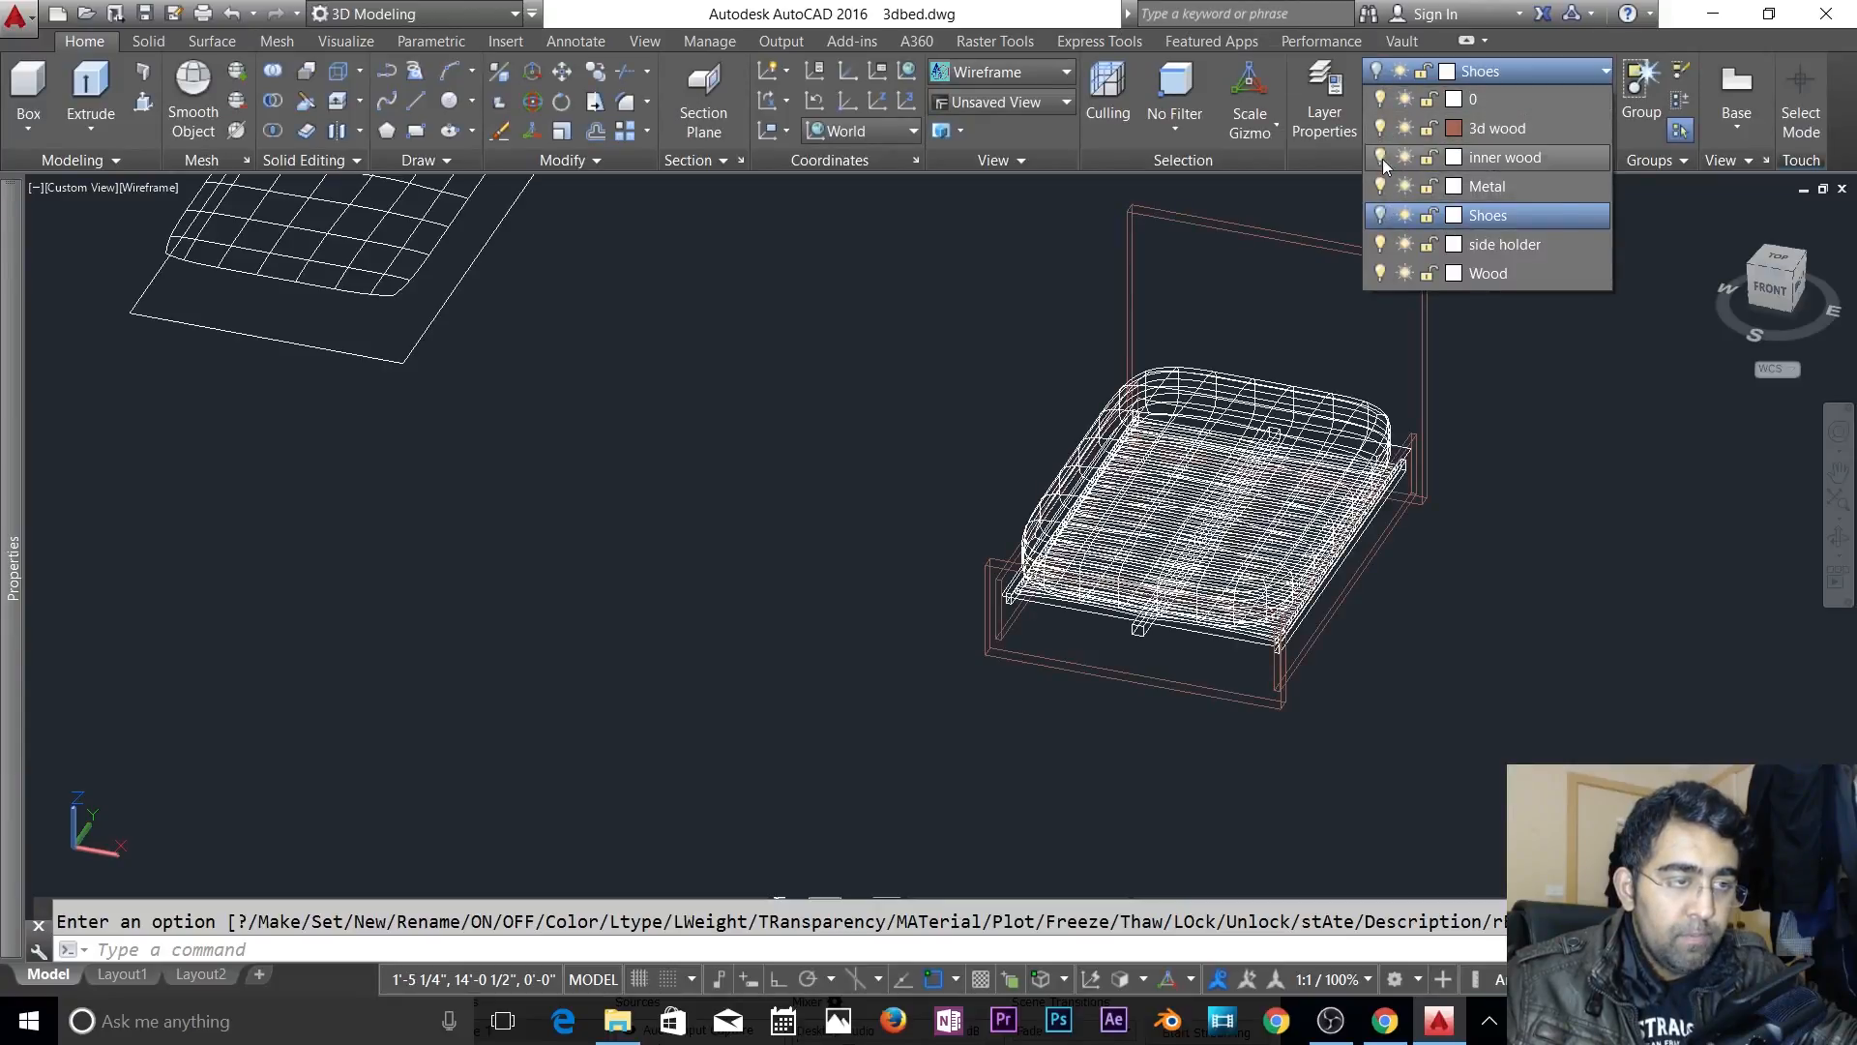
{"action": "left_click", "coordinate": [1511, 466]}
{"action": "key", "text": "Escape"}
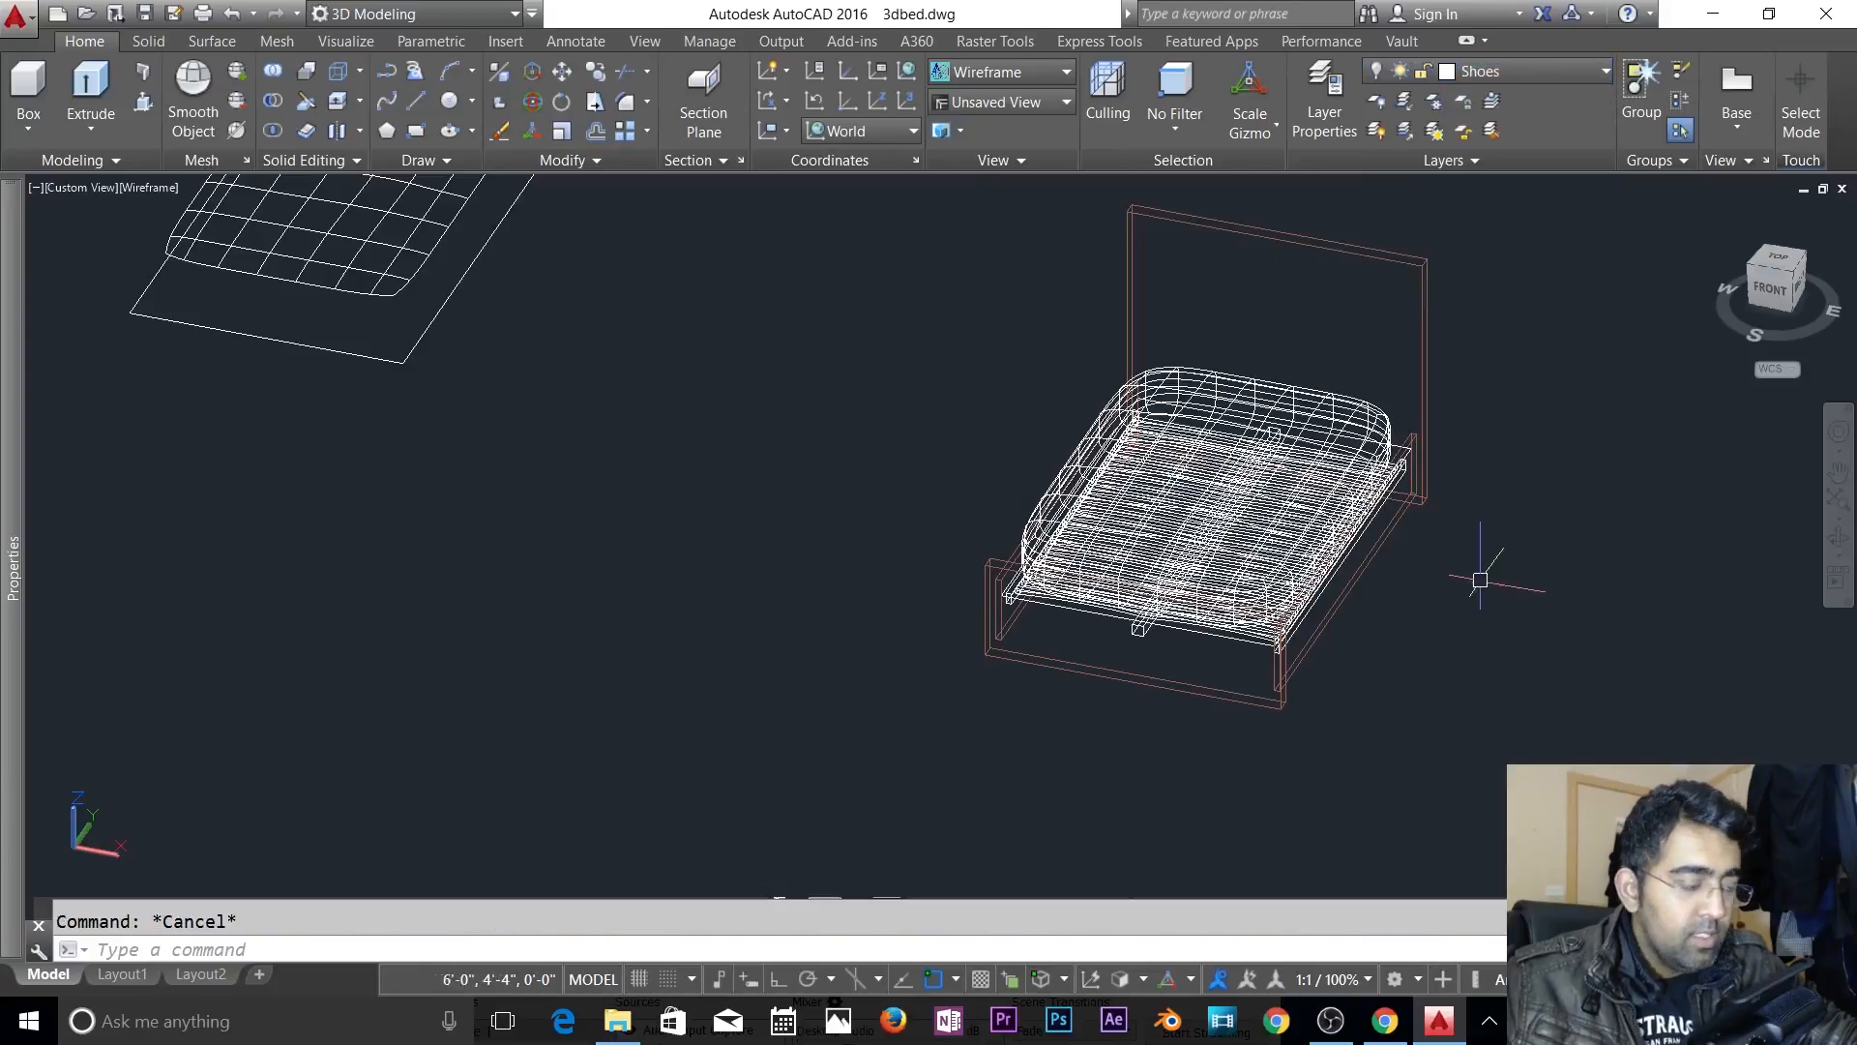
- Move the whole bed, including its mattress and slats, by a displacement of 0,0,2
{"action": "left_click", "coordinate": [1538, 221]}
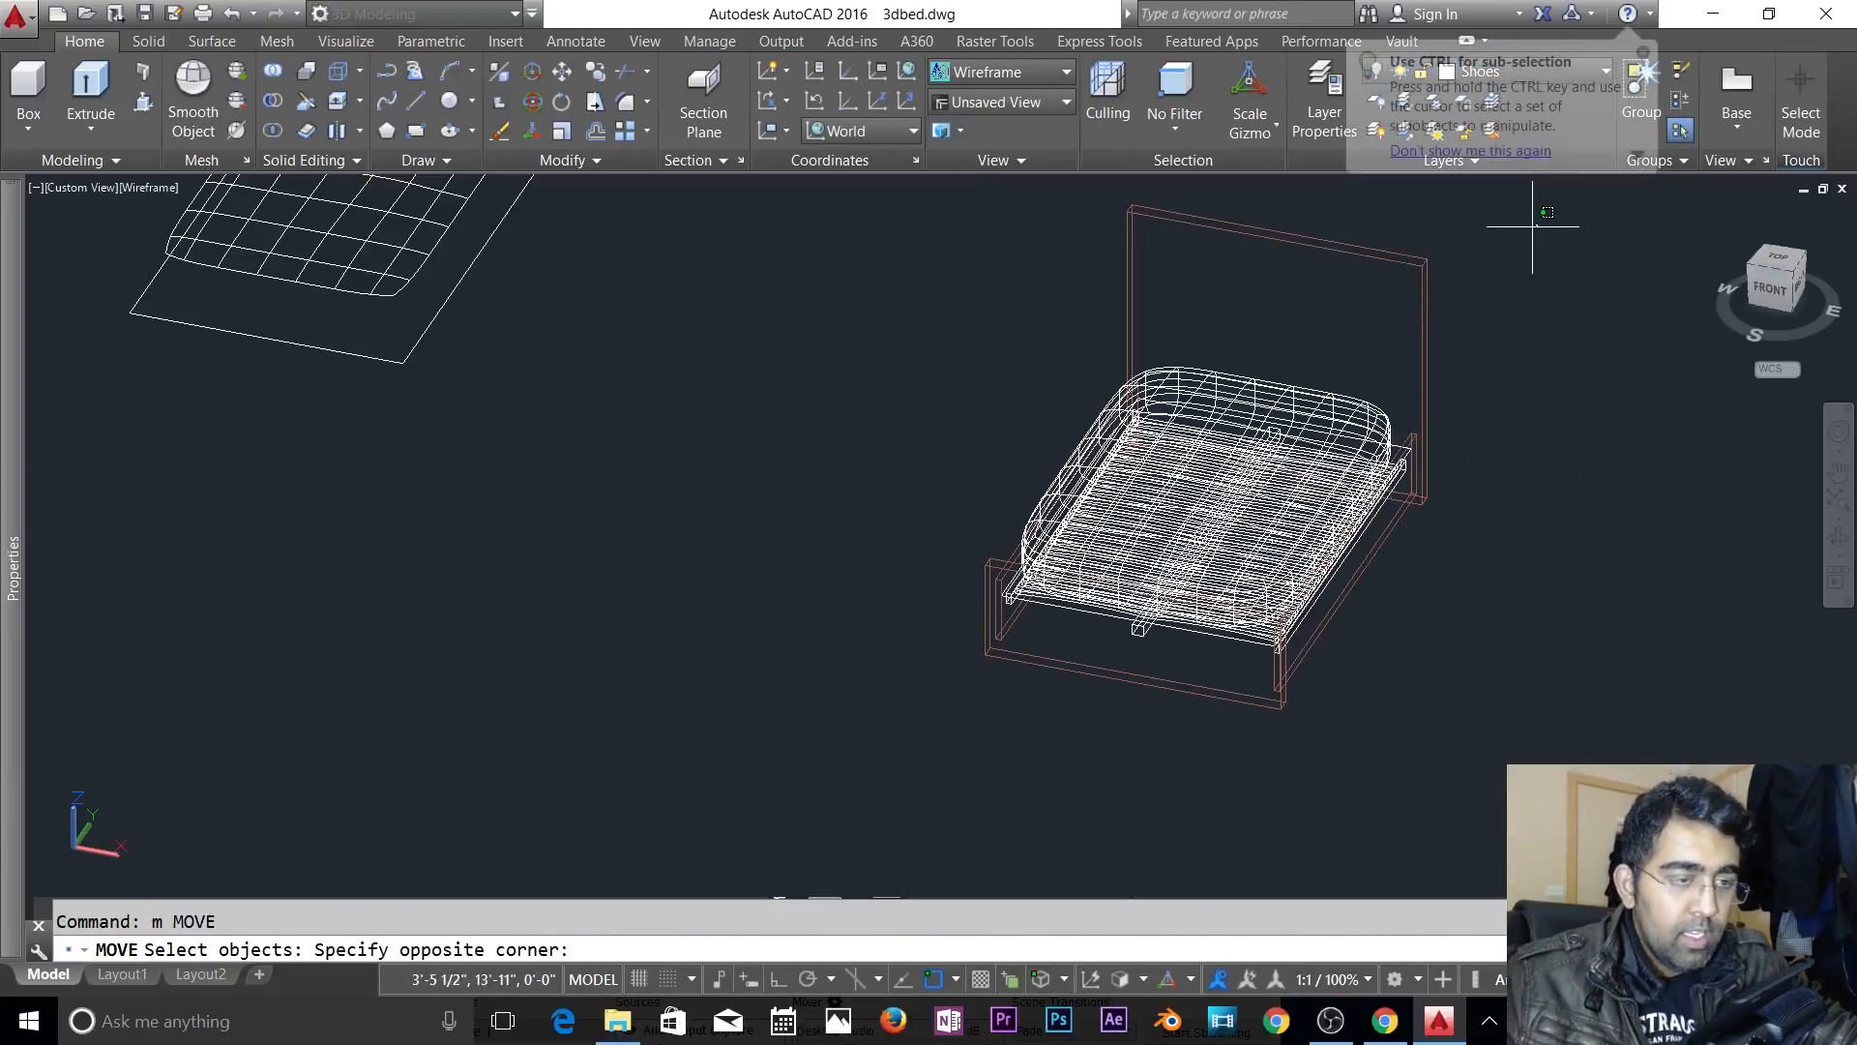
{"action": "left_click", "coordinate": [962, 664]}
{"action": "key", "text": "Return"}
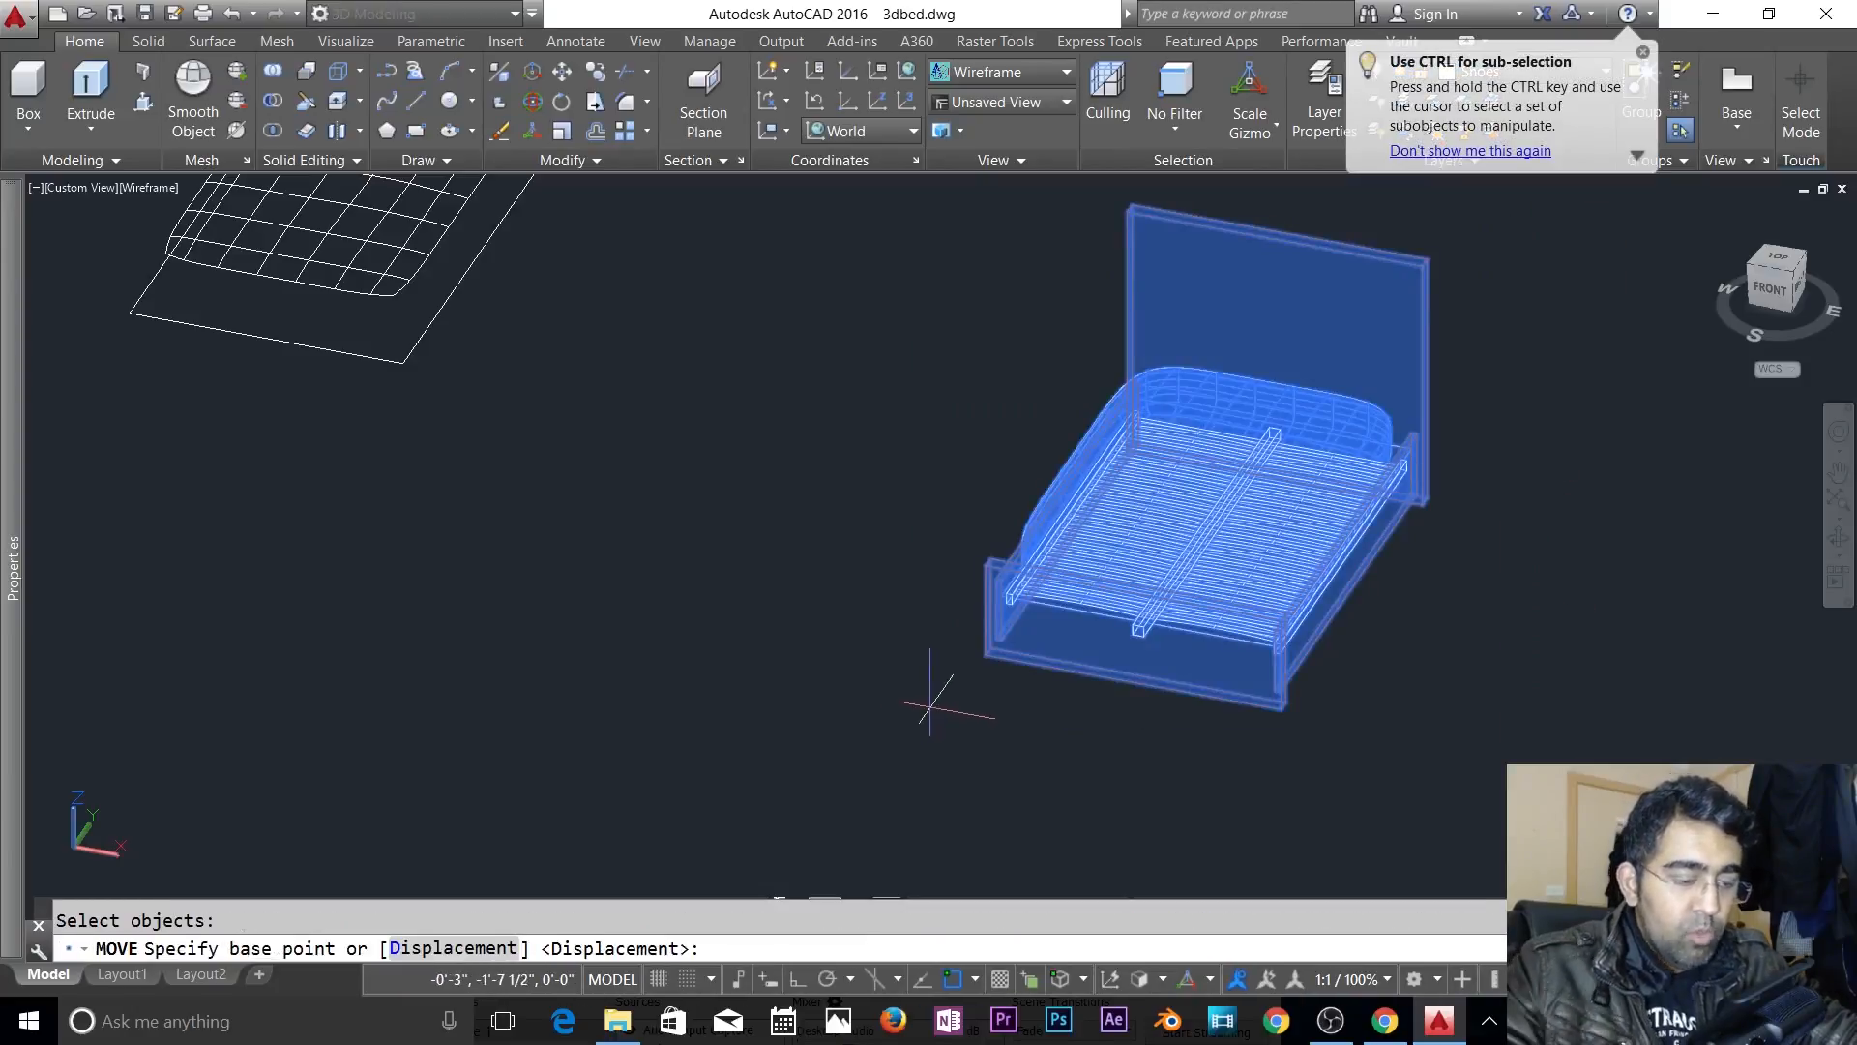
{"action": "type", "text": "0,0,2"}
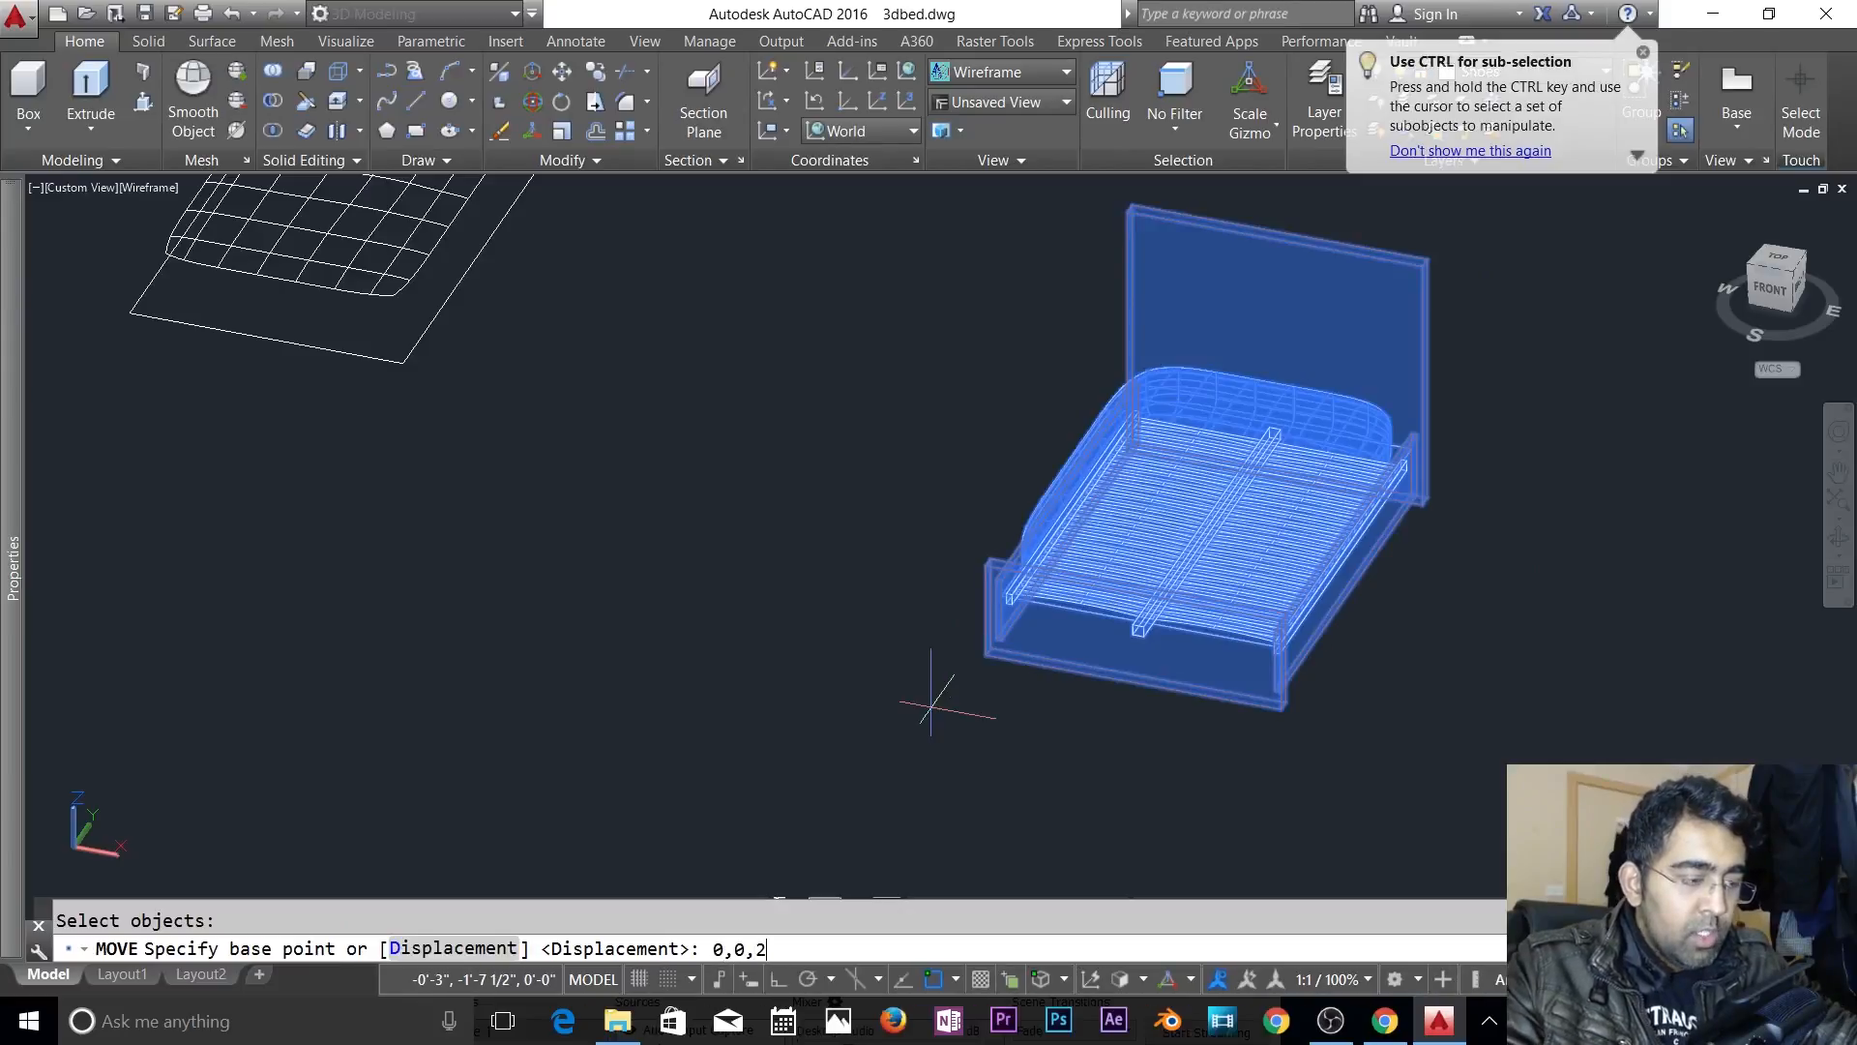
{"action": "key", "text": "Return"}
{"action": "key", "text": "Return"}
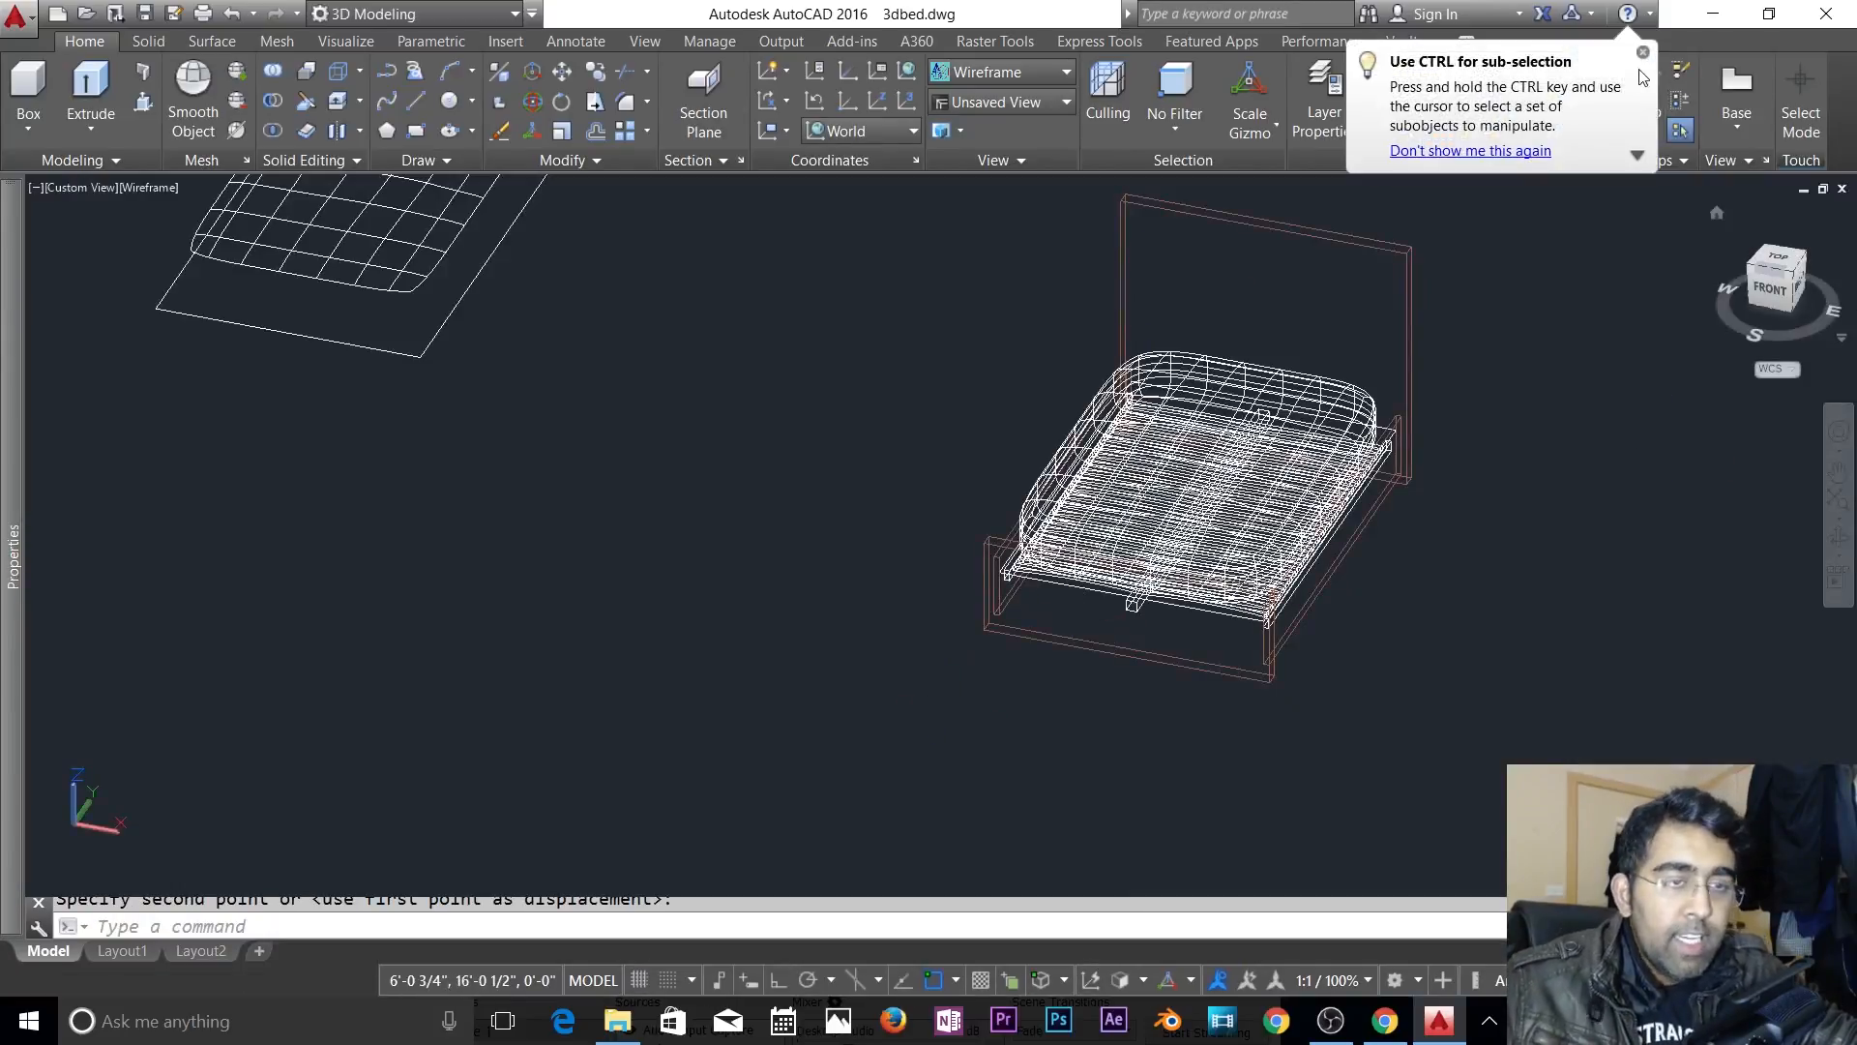
- Dismiss the sub-selection tip and turn the Shoes layer back on
{"action": "left_click", "coordinate": [1643, 53]}
{"action": "left_click", "coordinate": [1469, 73]}
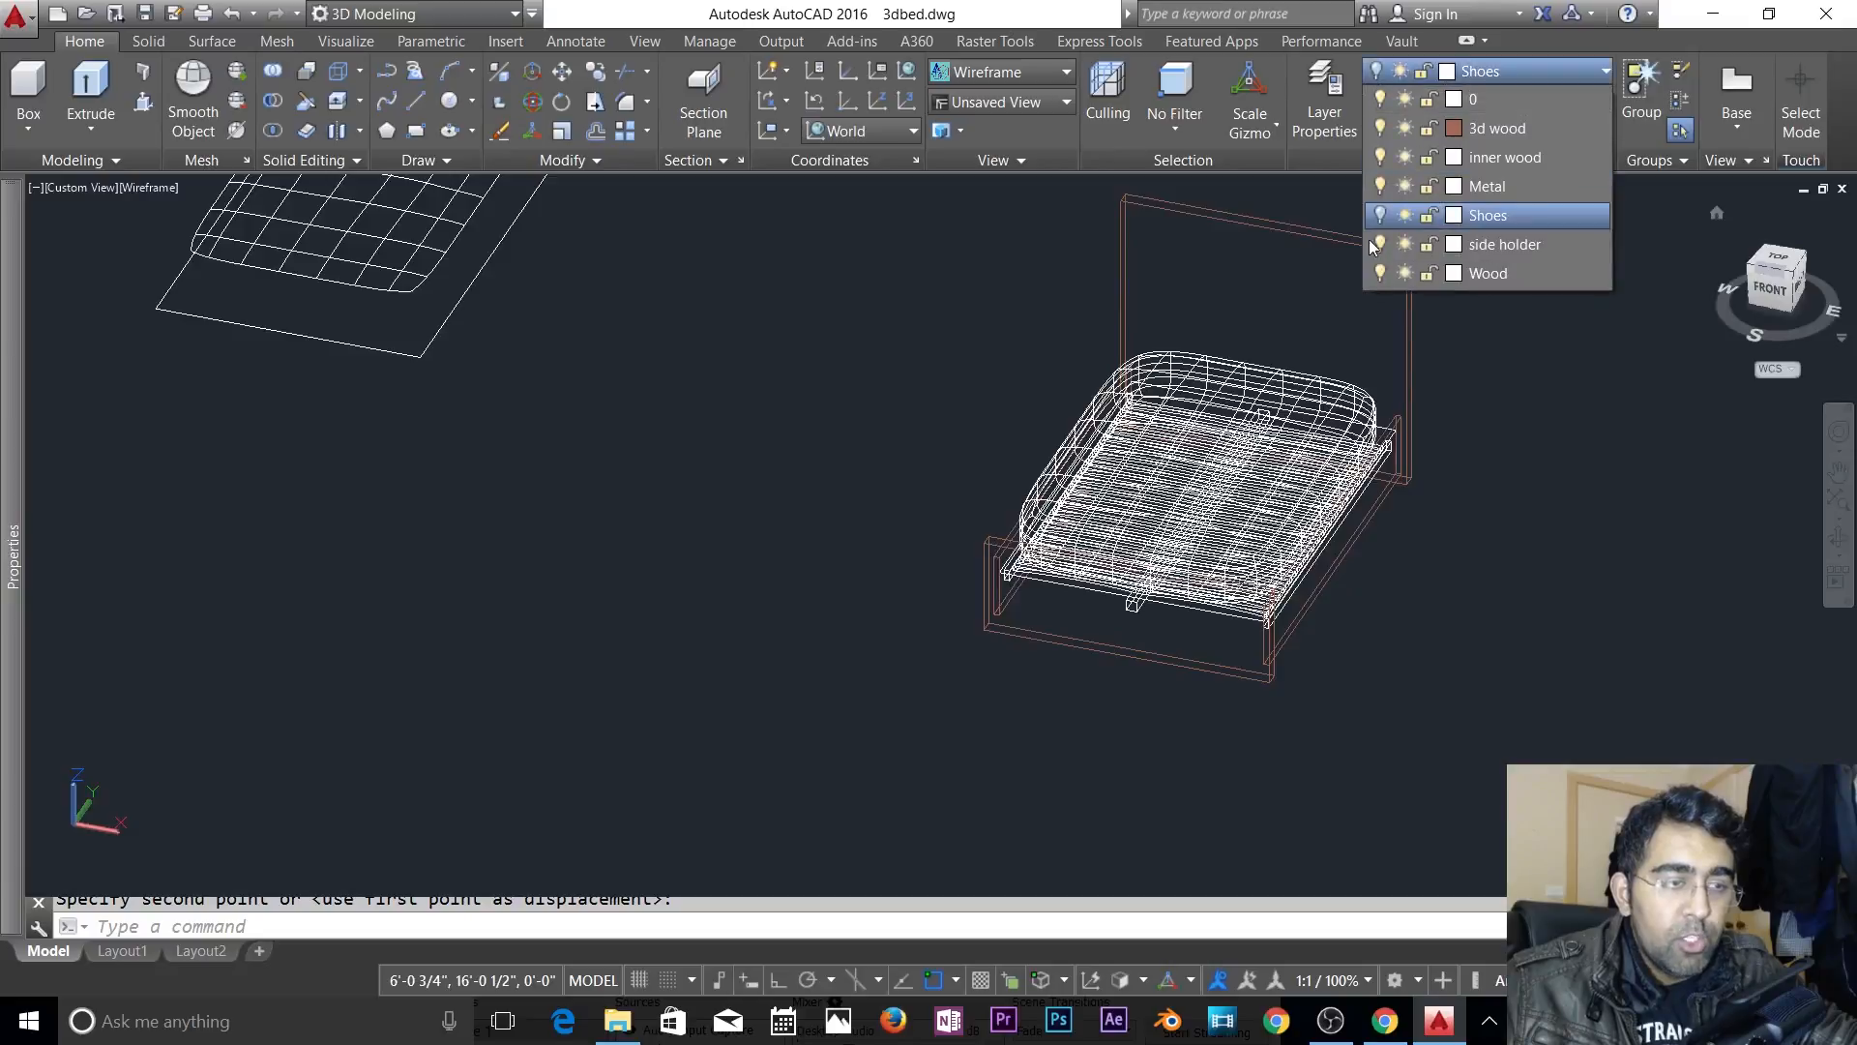
{"action": "left_click", "coordinate": [1380, 218]}
{"action": "left_click", "coordinate": [1523, 504]}
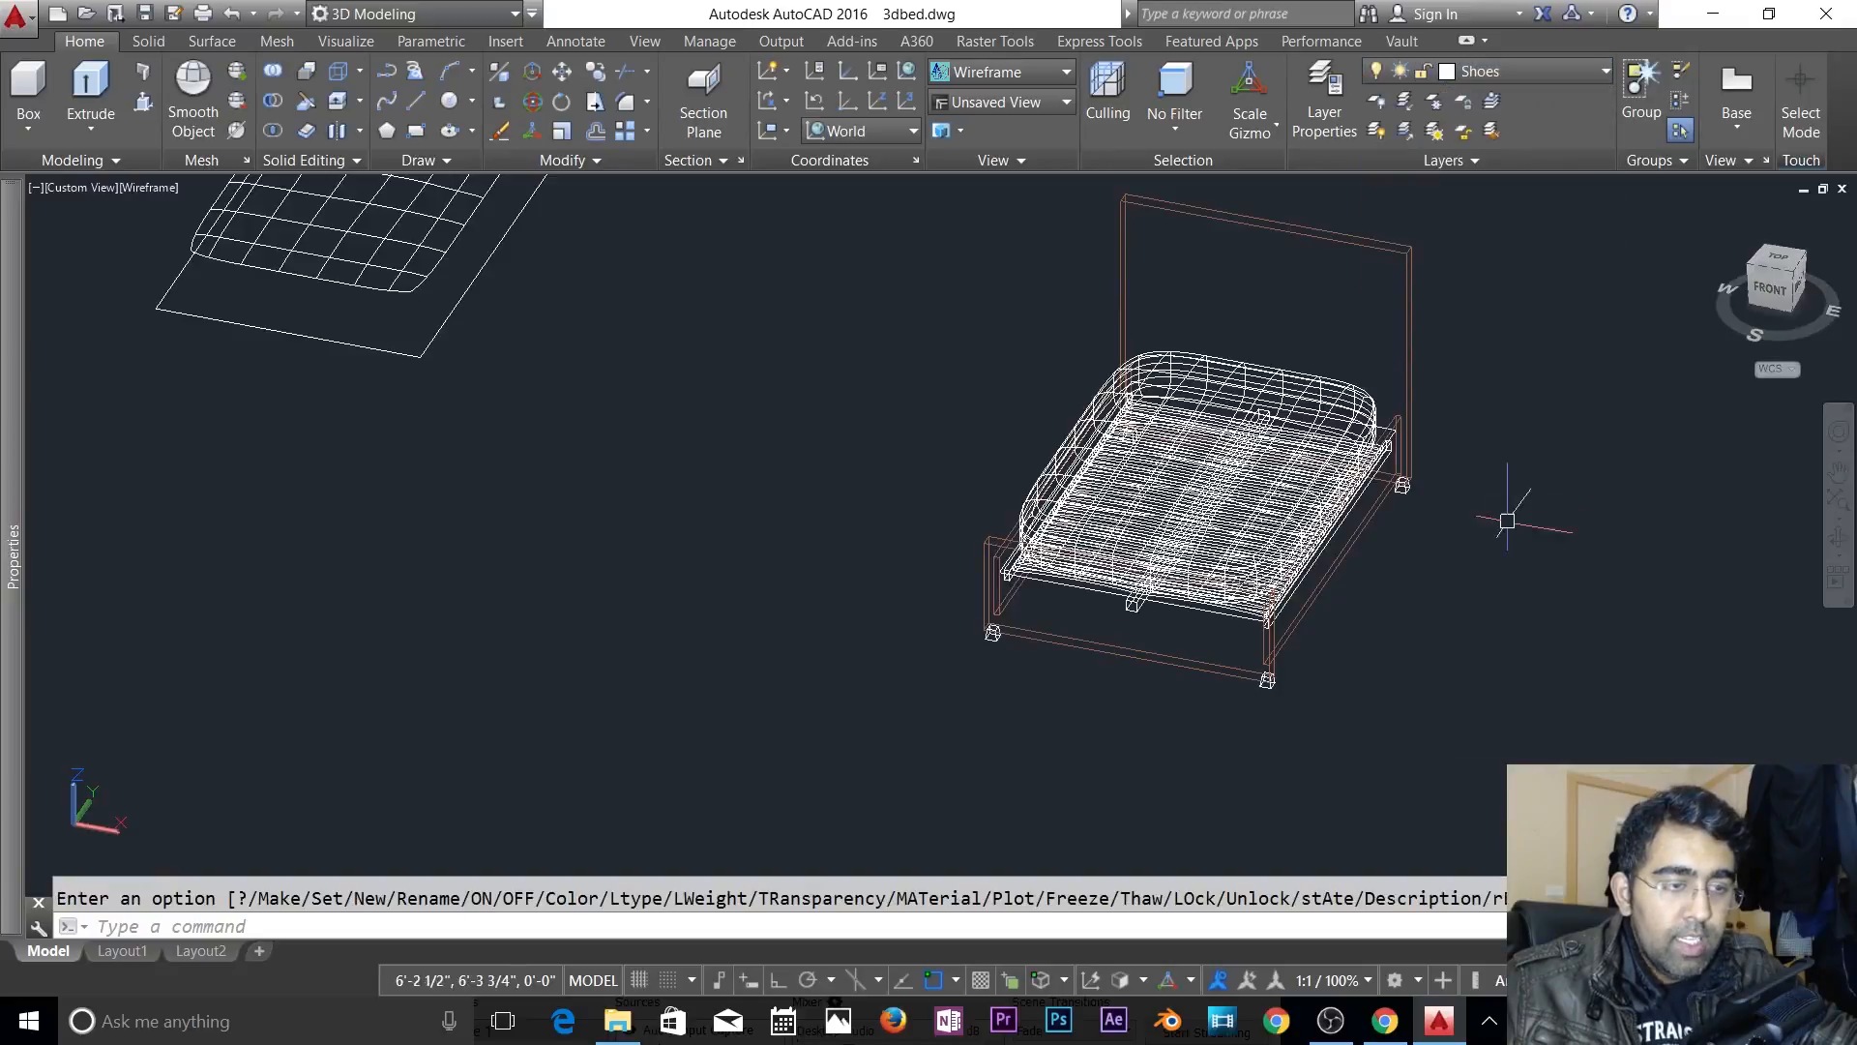
{"action": "key", "text": "Escape"}
- Display the bed with its tapered feet in the Shaded visual style
{"action": "scroll", "coordinate": [1352, 688], "scroll_direction": "up", "scroll_amount": 5}
{"action": "middle_click_drag", "start_coordinate": [1346, 650], "coordinate": [1267, 509], "text": "shift"}
{"action": "middle_click_drag", "start_coordinate": [1368, 609], "coordinate": [1402, 618], "text": "shift"}
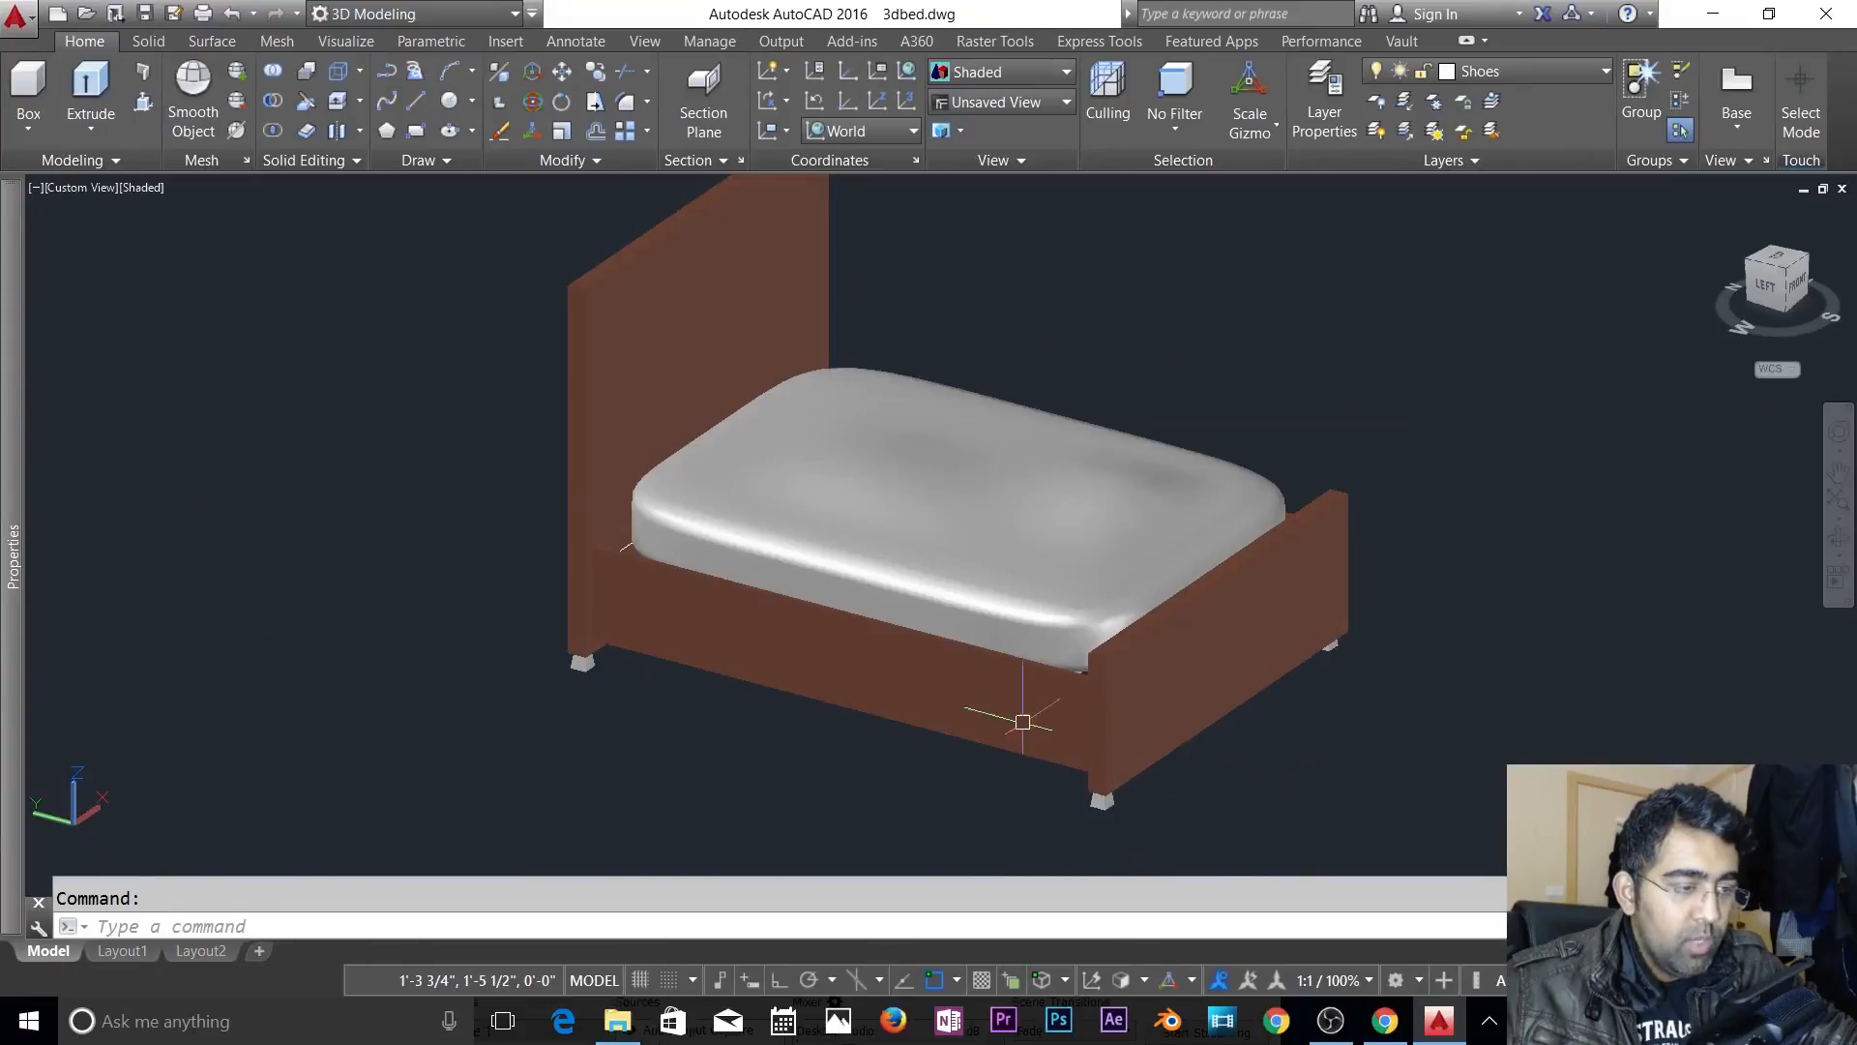
{"action": "scroll", "coordinate": [672, 323], "scroll_direction": "up", "scroll_amount": 8}
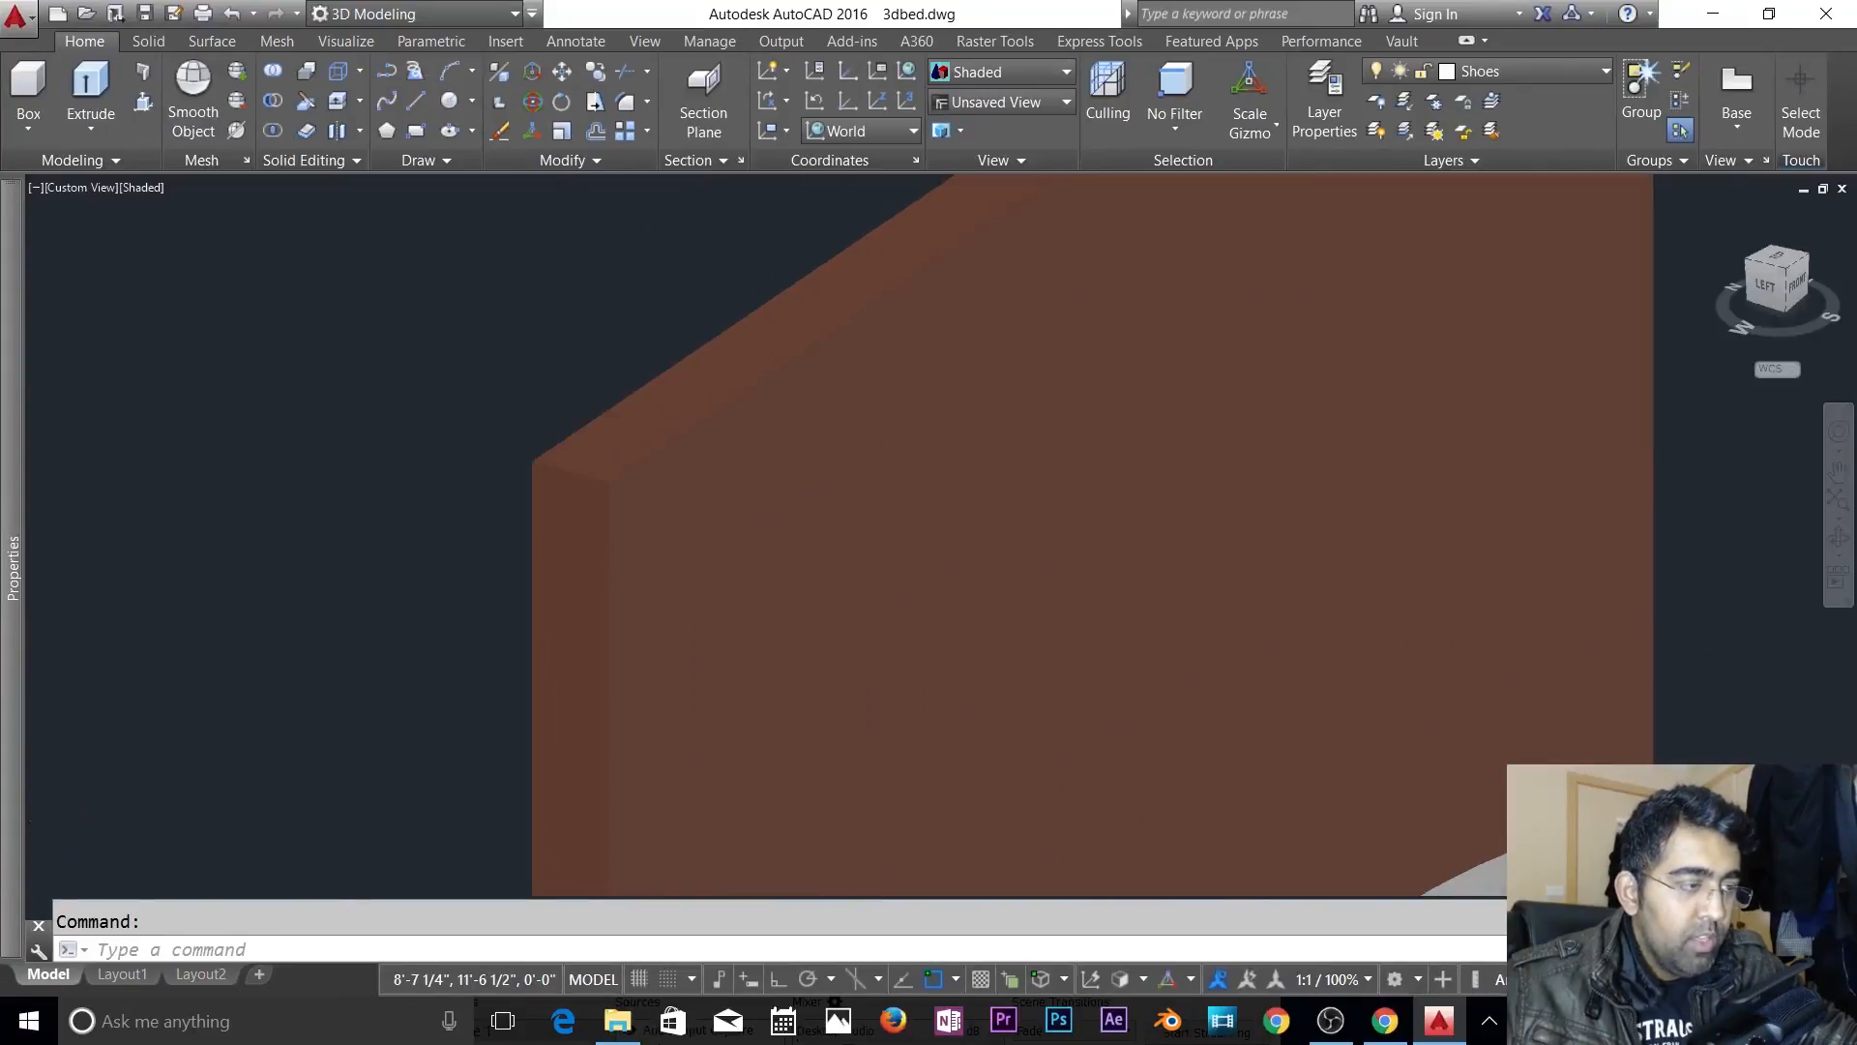
- Start an edge fillet on the headboard, picking its mattress-side vertical and top edges
{"action": "scroll", "coordinate": [1023, 432], "scroll_direction": "down", "scroll_amount": 5}
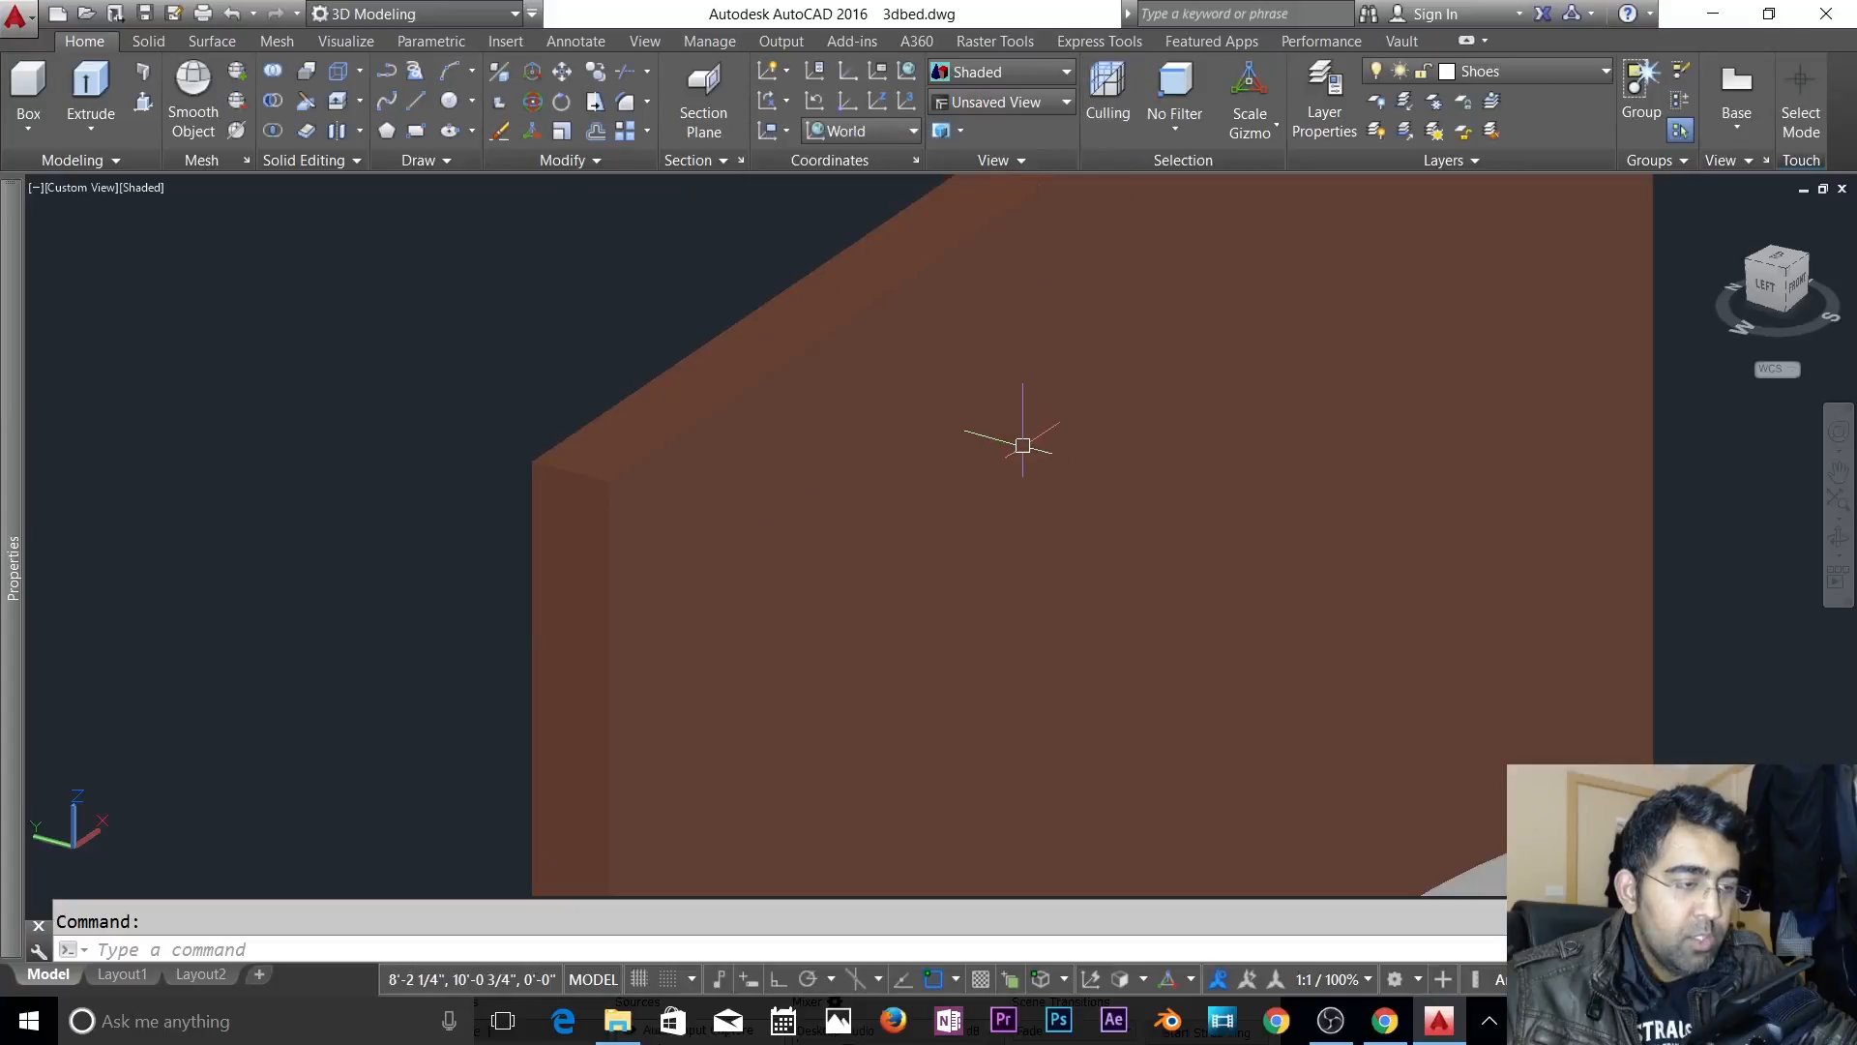
{"action": "scroll", "coordinate": [956, 416], "scroll_direction": "down", "scroll_amount": 1}
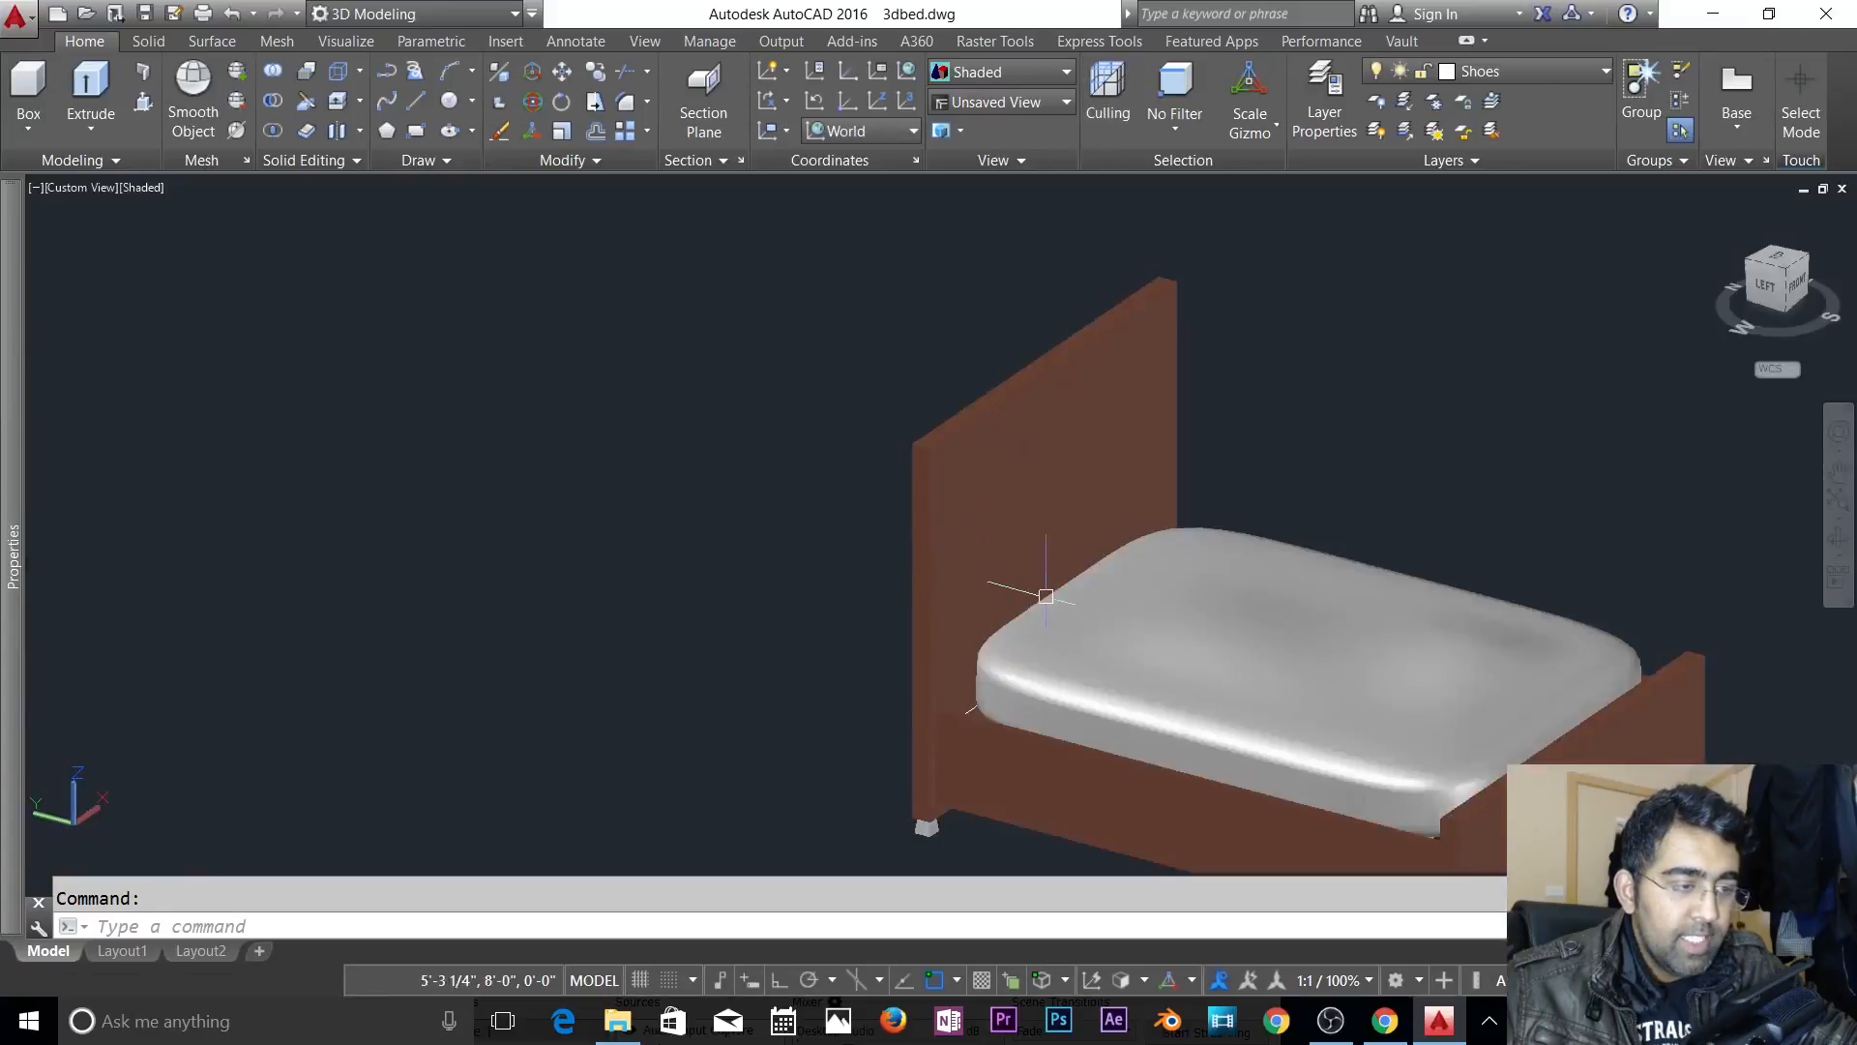
{"action": "scroll", "coordinate": [1096, 572], "scroll_direction": "up", "scroll_amount": 1}
{"action": "middle_click_drag", "start_coordinate": [1096, 573], "coordinate": [933, 422]}
{"action": "left_click", "coordinate": [148, 43]}
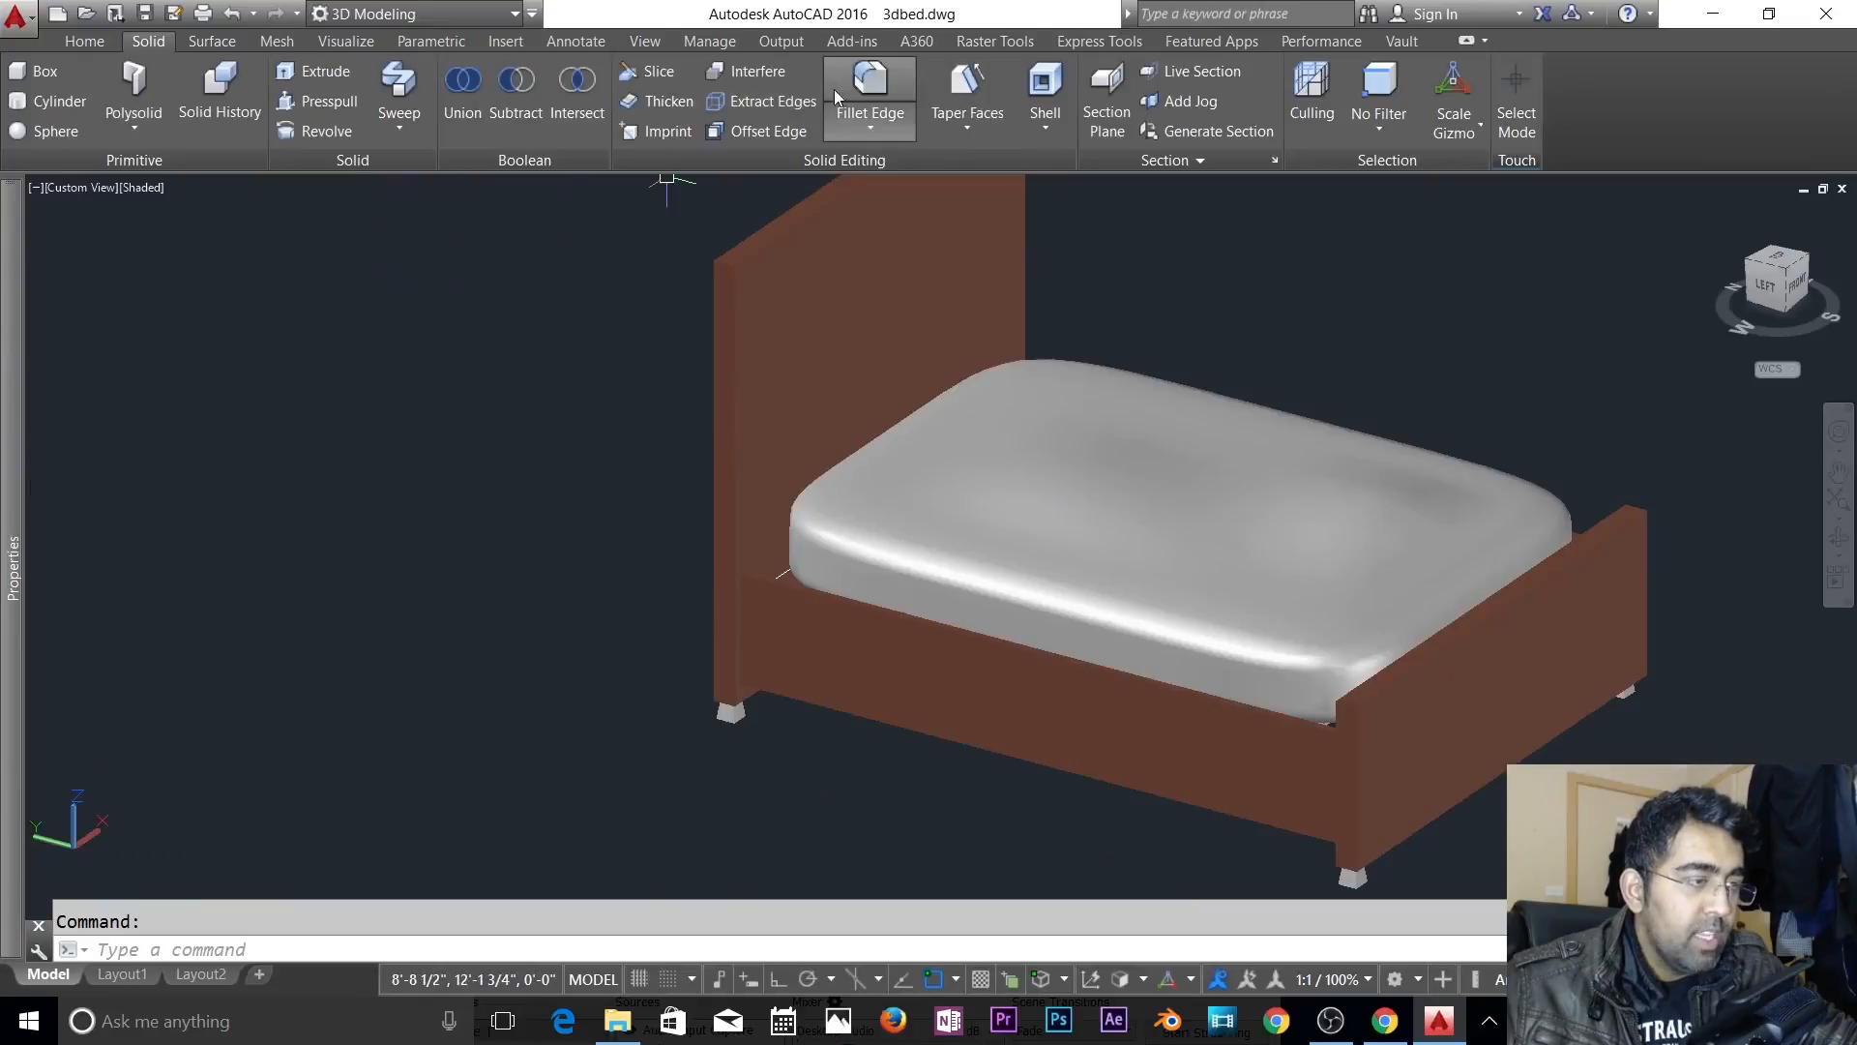
{"action": "left_click", "coordinate": [873, 90]}
{"action": "left_click", "coordinate": [871, 127]}
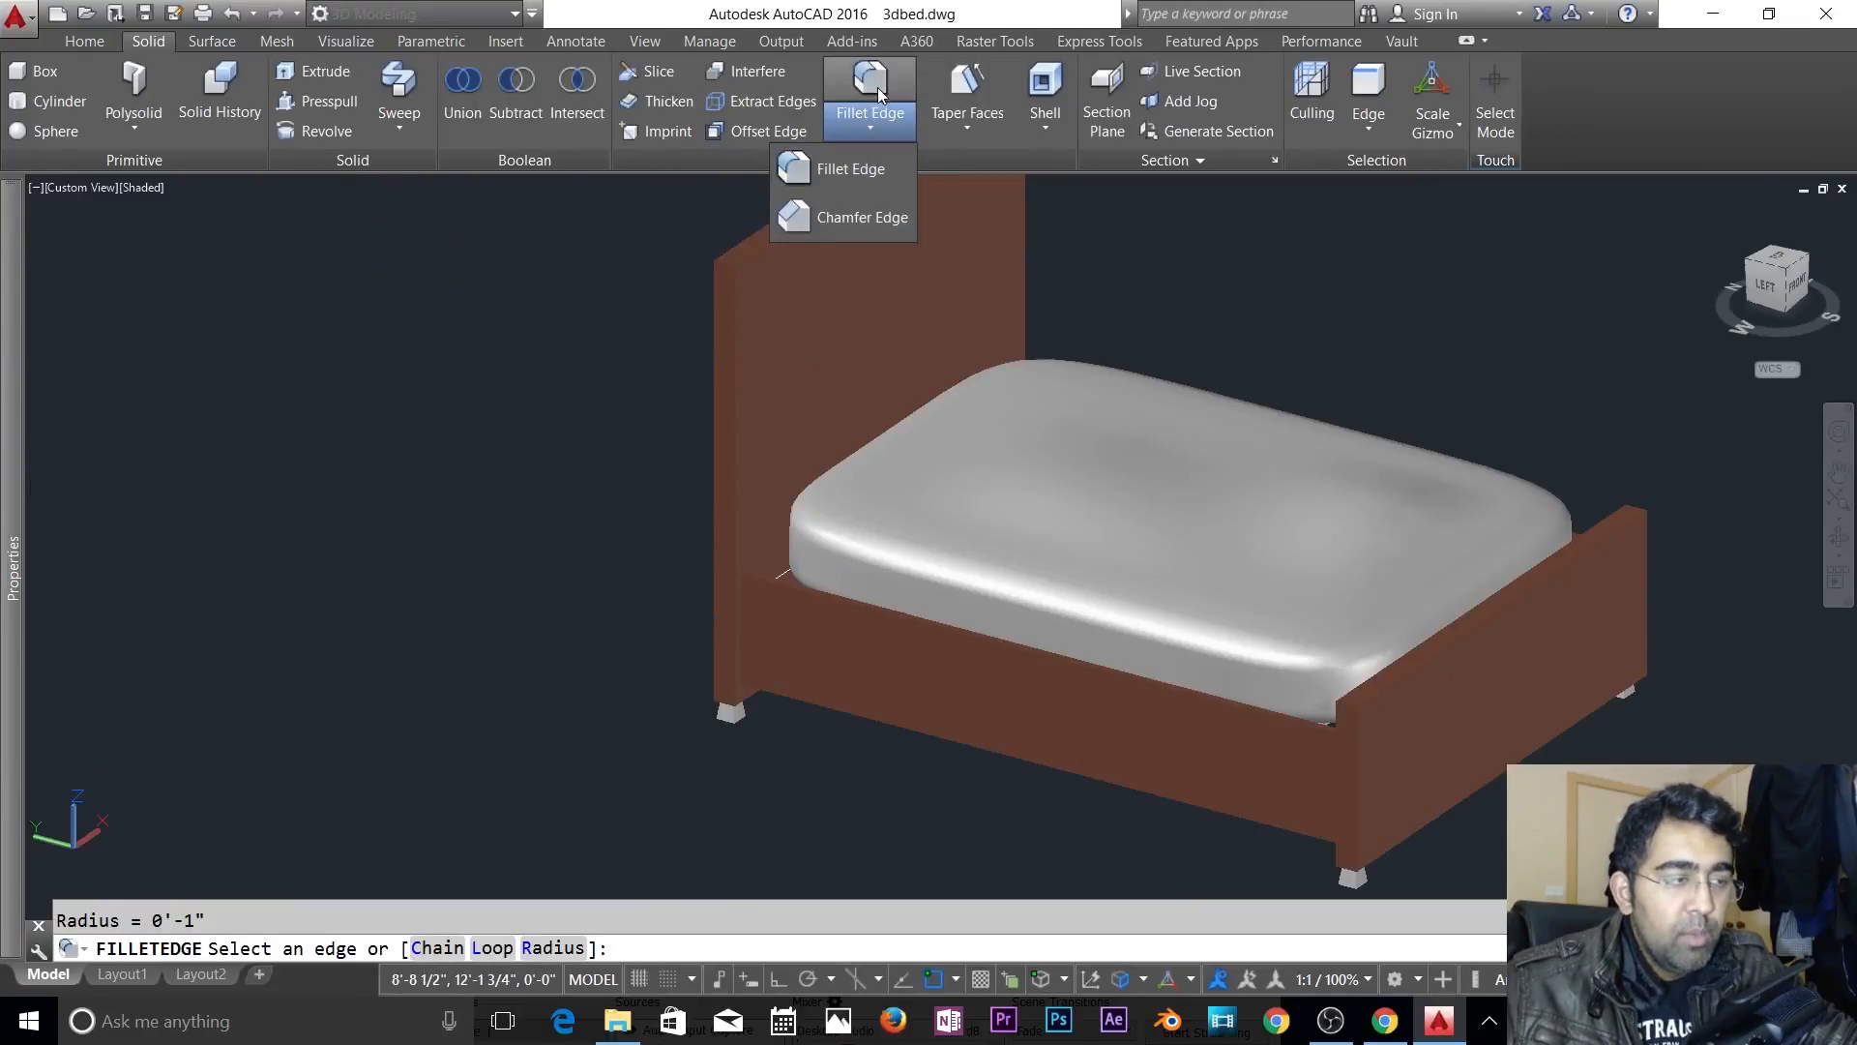
{"action": "left_click", "coordinate": [852, 132]}
{"action": "scroll", "coordinate": [754, 365], "scroll_direction": "up", "scroll_amount": 3}
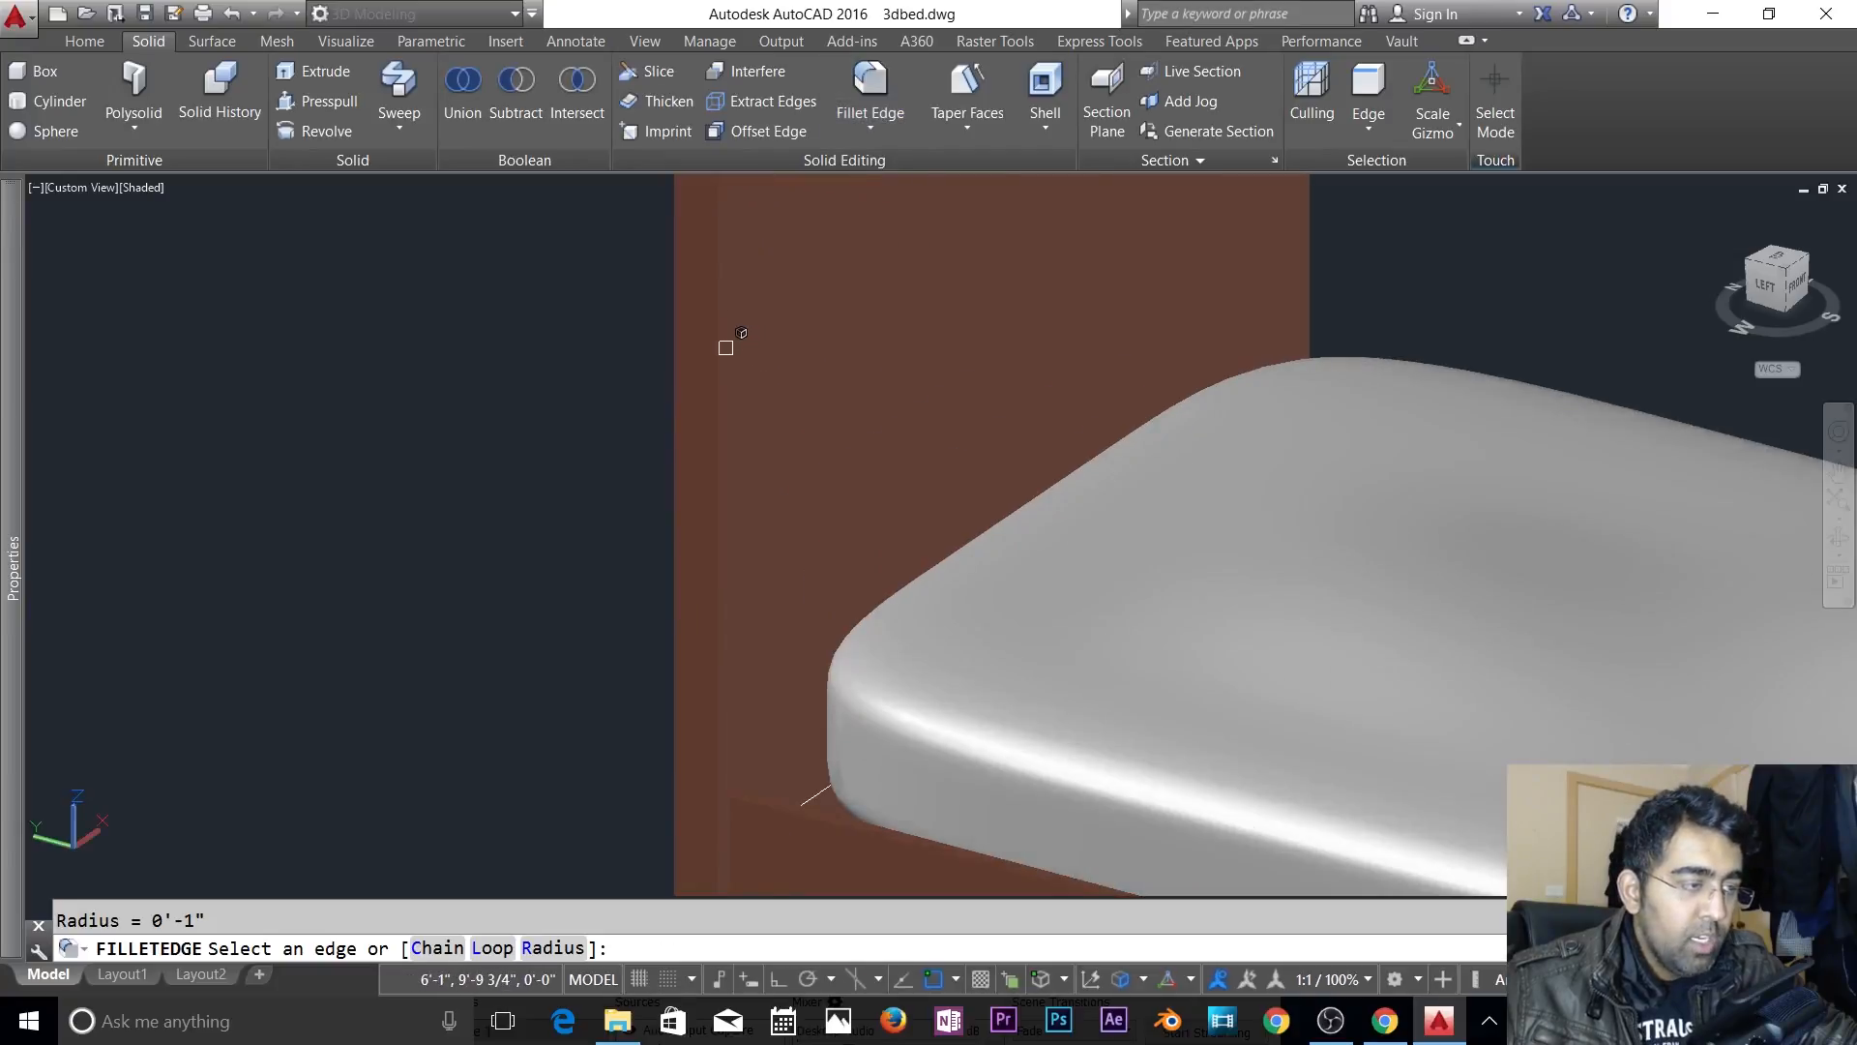
{"action": "scroll", "coordinate": [740, 331], "scroll_direction": "down", "scroll_amount": 3}
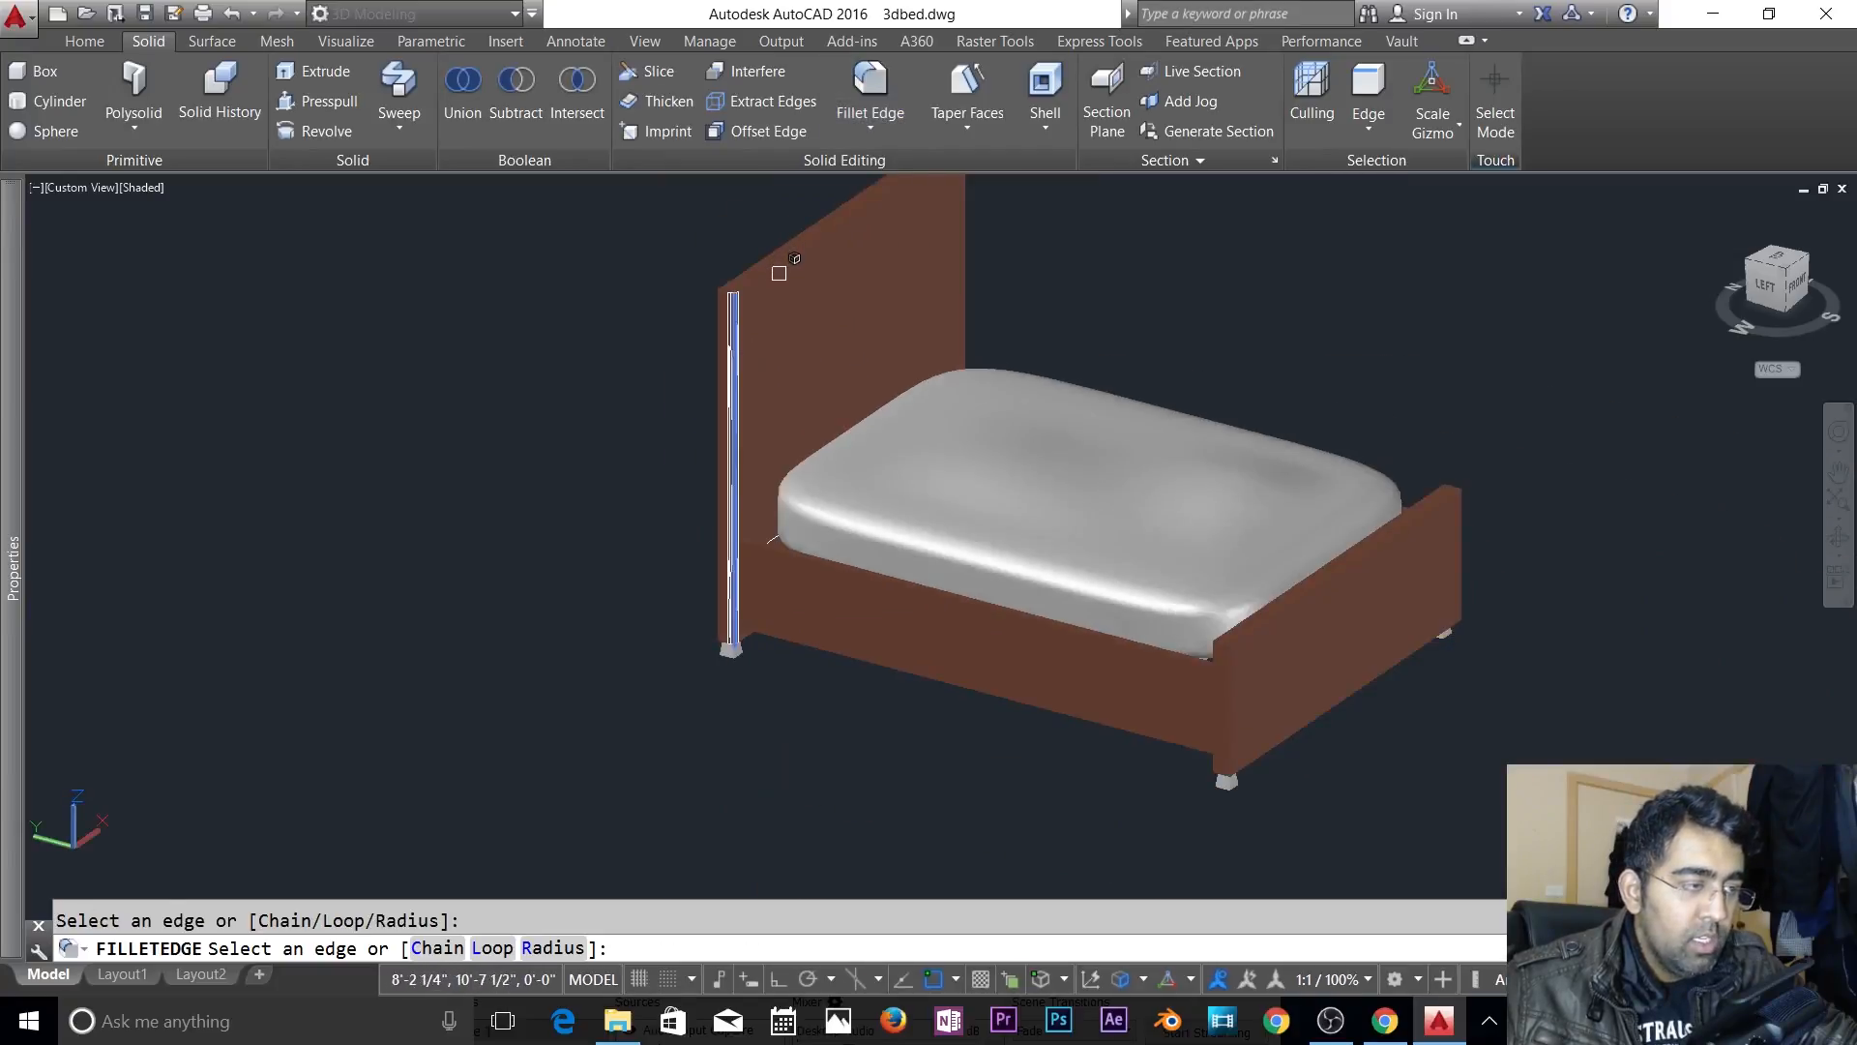
{"action": "scroll", "coordinate": [779, 273], "scroll_direction": "up", "scroll_amount": 4}
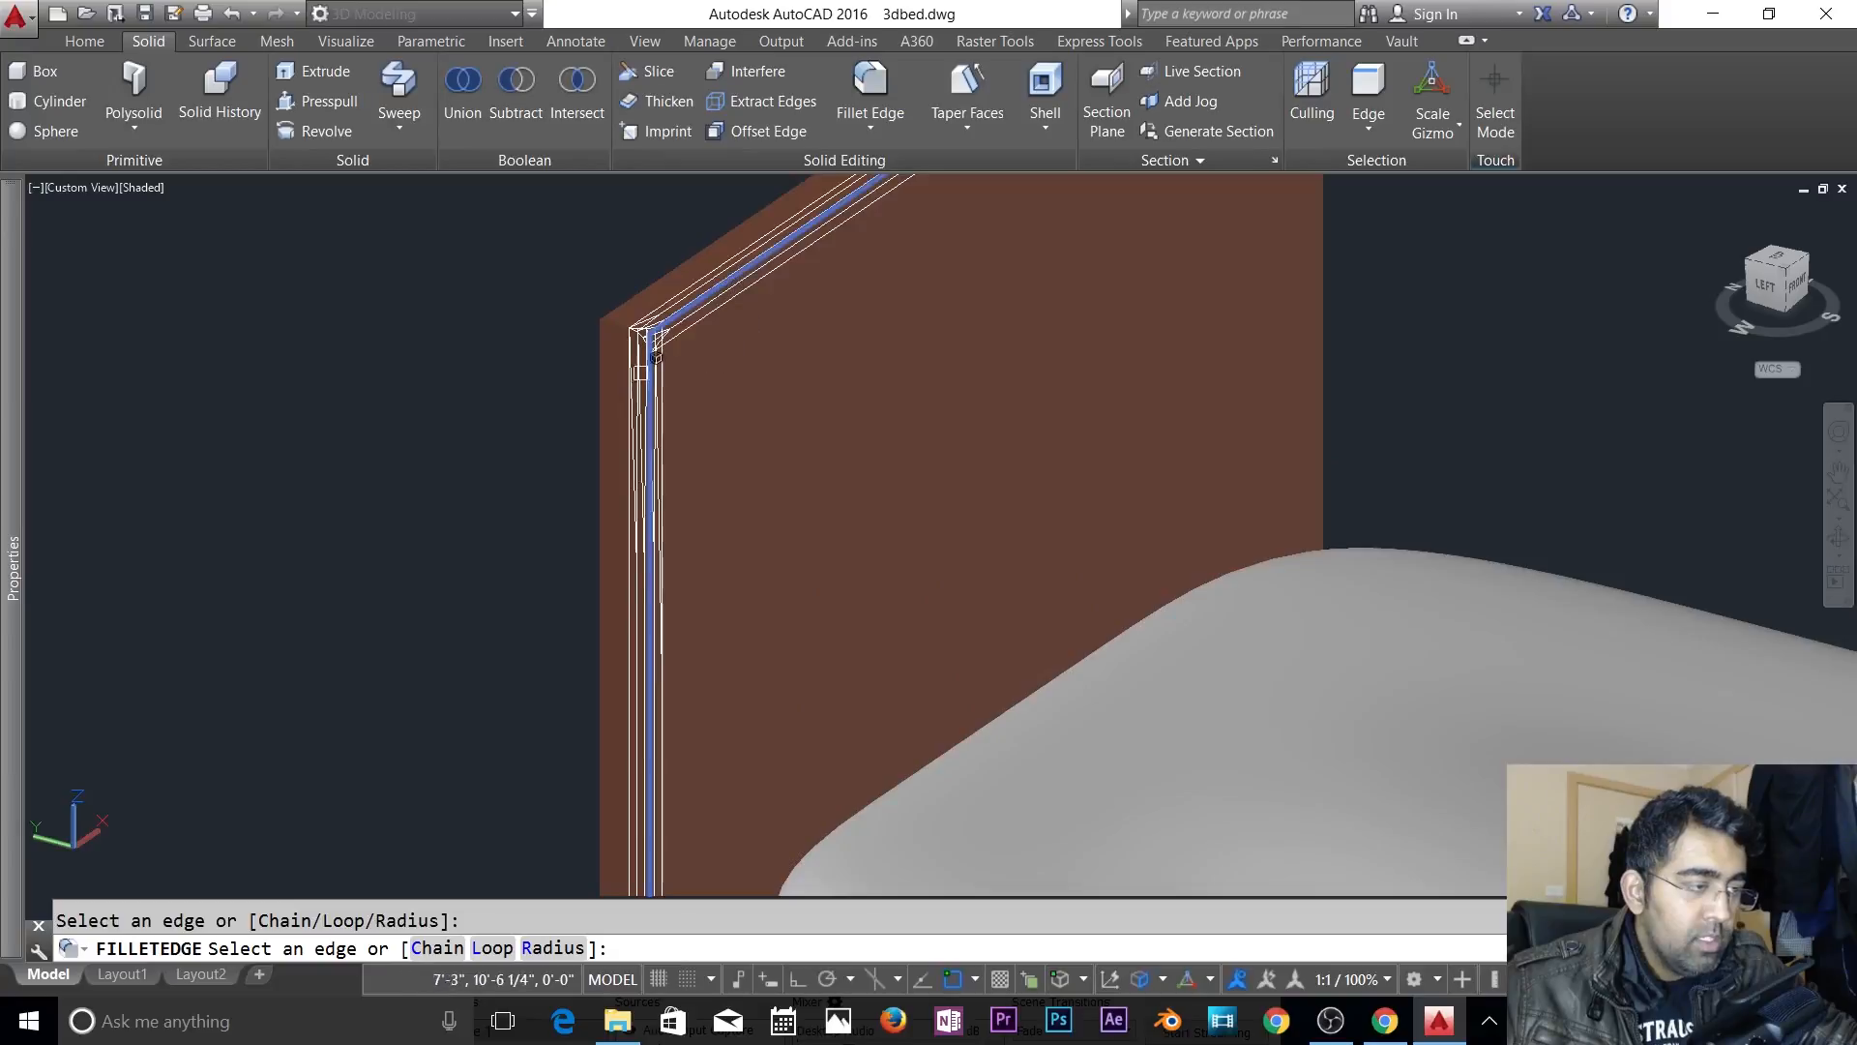
{"action": "left_click", "coordinate": [657, 341]}
{"action": "scroll", "coordinate": [714, 349], "scroll_direction": "down", "scroll_amount": 3}
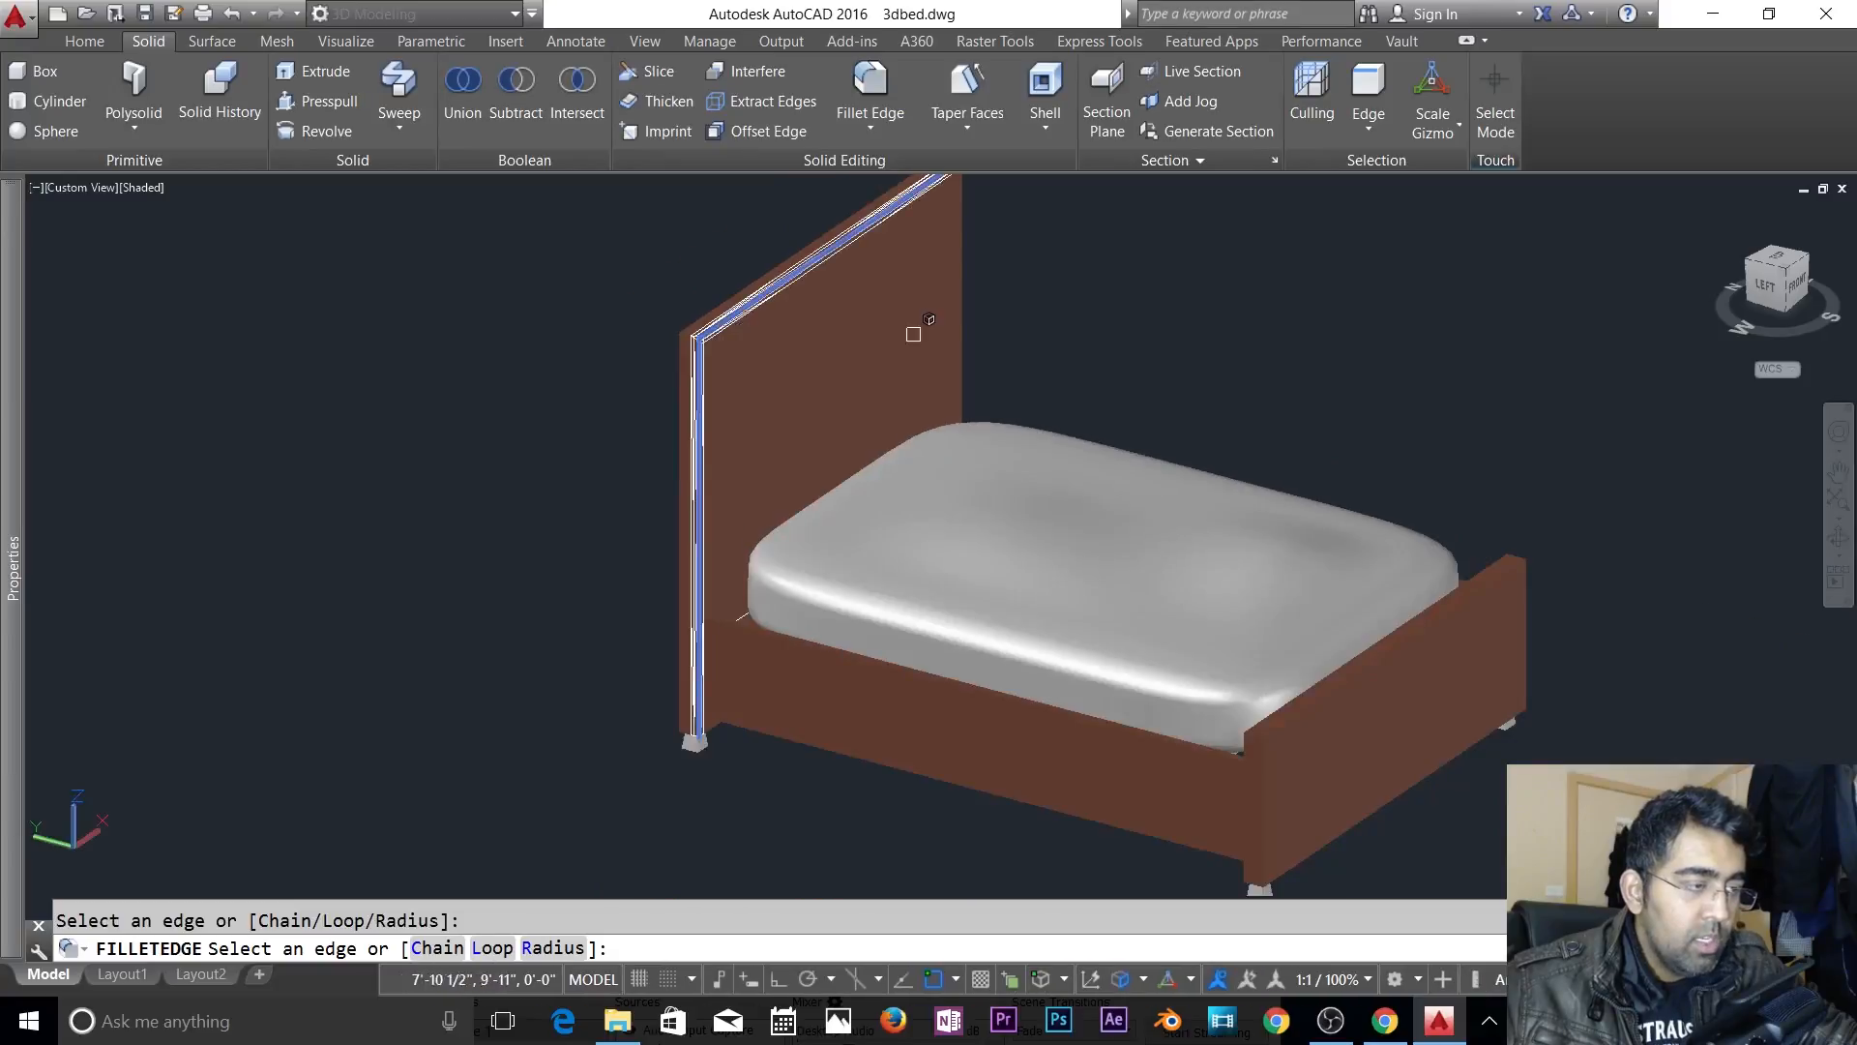
{"action": "left_click", "coordinate": [962, 246]}
- Add the headboard's opposite vertical edge to the selection and apply the edge fillet with a 1/2" radius
{"action": "middle_click_drag", "start_coordinate": [1189, 696], "coordinate": [1430, 601], "text": "shift"}
{"action": "scroll", "coordinate": [1345, 585], "scroll_direction": "up", "scroll_amount": 5}
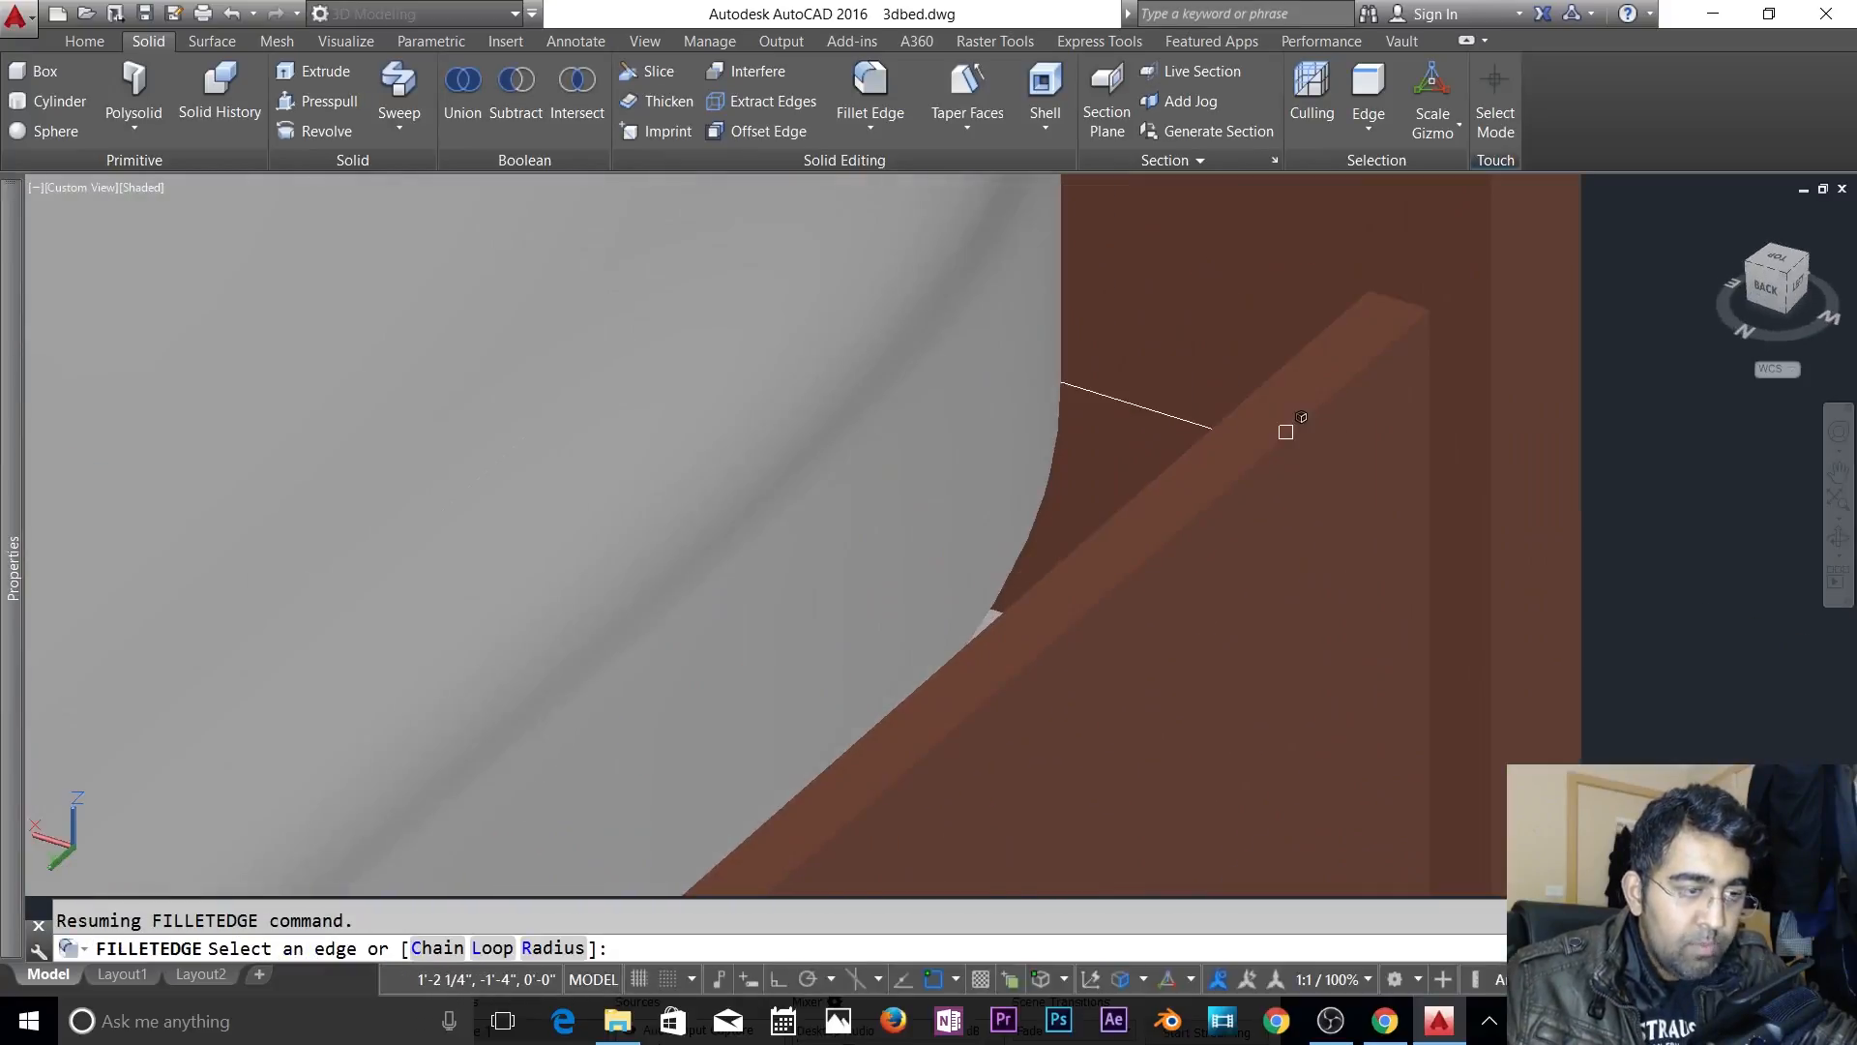
{"action": "left_click", "coordinate": [1286, 431]}
{"action": "scroll", "coordinate": [1306, 329], "scroll_direction": "down", "scroll_amount": 5}
{"action": "middle_click_drag", "start_coordinate": [1368, 290], "coordinate": [759, 958], "text": "shift"}
{"action": "key", "text": "Return"}
{"action": "scroll", "coordinate": [655, 481], "scroll_direction": "up", "scroll_amount": 5}
{"action": "middle_click_drag", "start_coordinate": [738, 728], "coordinate": [685, 885]}
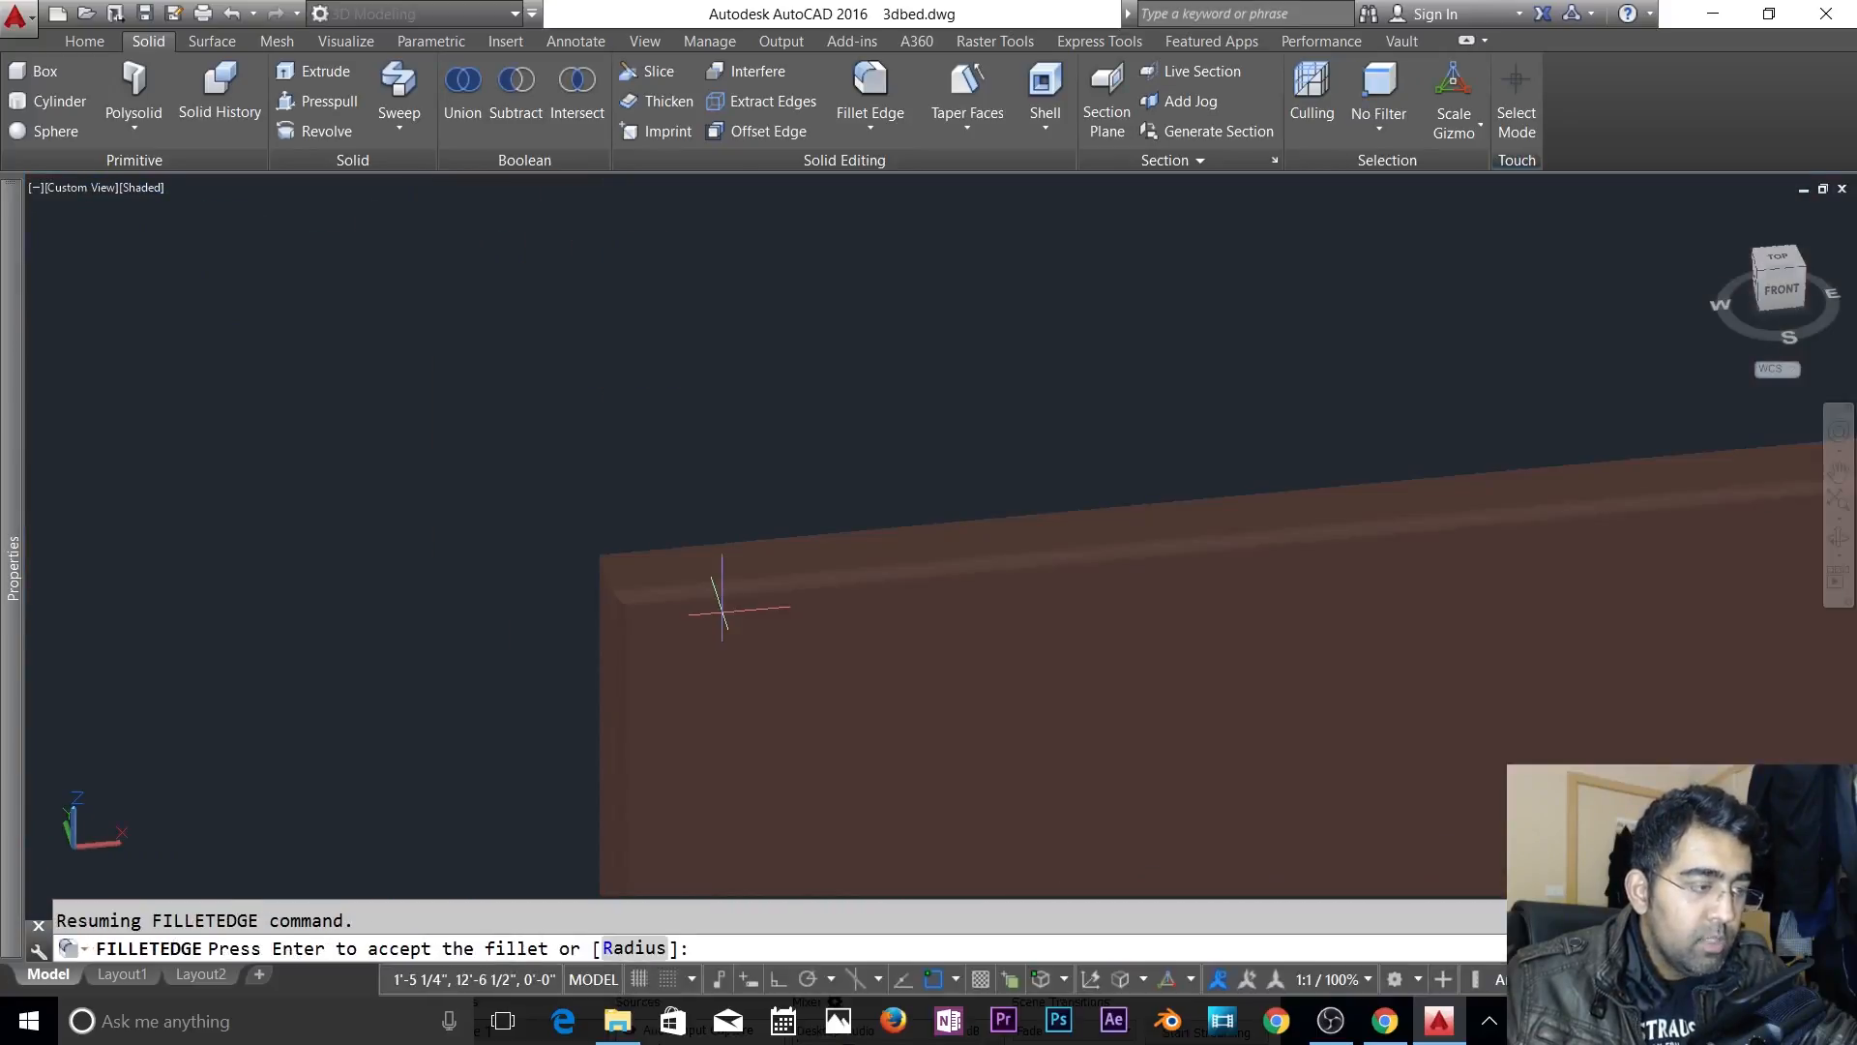
{"action": "scroll", "coordinate": [721, 612], "scroll_direction": "down", "scroll_amount": 5}
{"action": "middle_click_drag", "start_coordinate": [1094, 713], "coordinate": [1028, 735], "text": "shift"}
{"action": "scroll", "coordinate": [1061, 658], "scroll_direction": "up", "scroll_amount": 5}
{"action": "middle_click_drag", "start_coordinate": [821, 664], "coordinate": [905, 714], "text": "shift"}
{"action": "scroll", "coordinate": [905, 714], "scroll_direction": "down", "scroll_amount": 4}
{"action": "key", "text": "Return"}
- Fillet both long top edges of the left side rail with a 1/2" radius
{"action": "middle_click_drag", "start_coordinate": [1166, 766], "coordinate": [1396, 771], "text": "shift"}
{"action": "scroll", "coordinate": [1422, 769], "scroll_direction": "up", "scroll_amount": 2}
{"action": "middle_click_drag", "start_coordinate": [1217, 671], "coordinate": [1542, 663]}
{"action": "scroll", "coordinate": [1009, 547], "scroll_direction": "up", "scroll_amount": 5}
{"action": "left_click", "coordinate": [869, 92]}
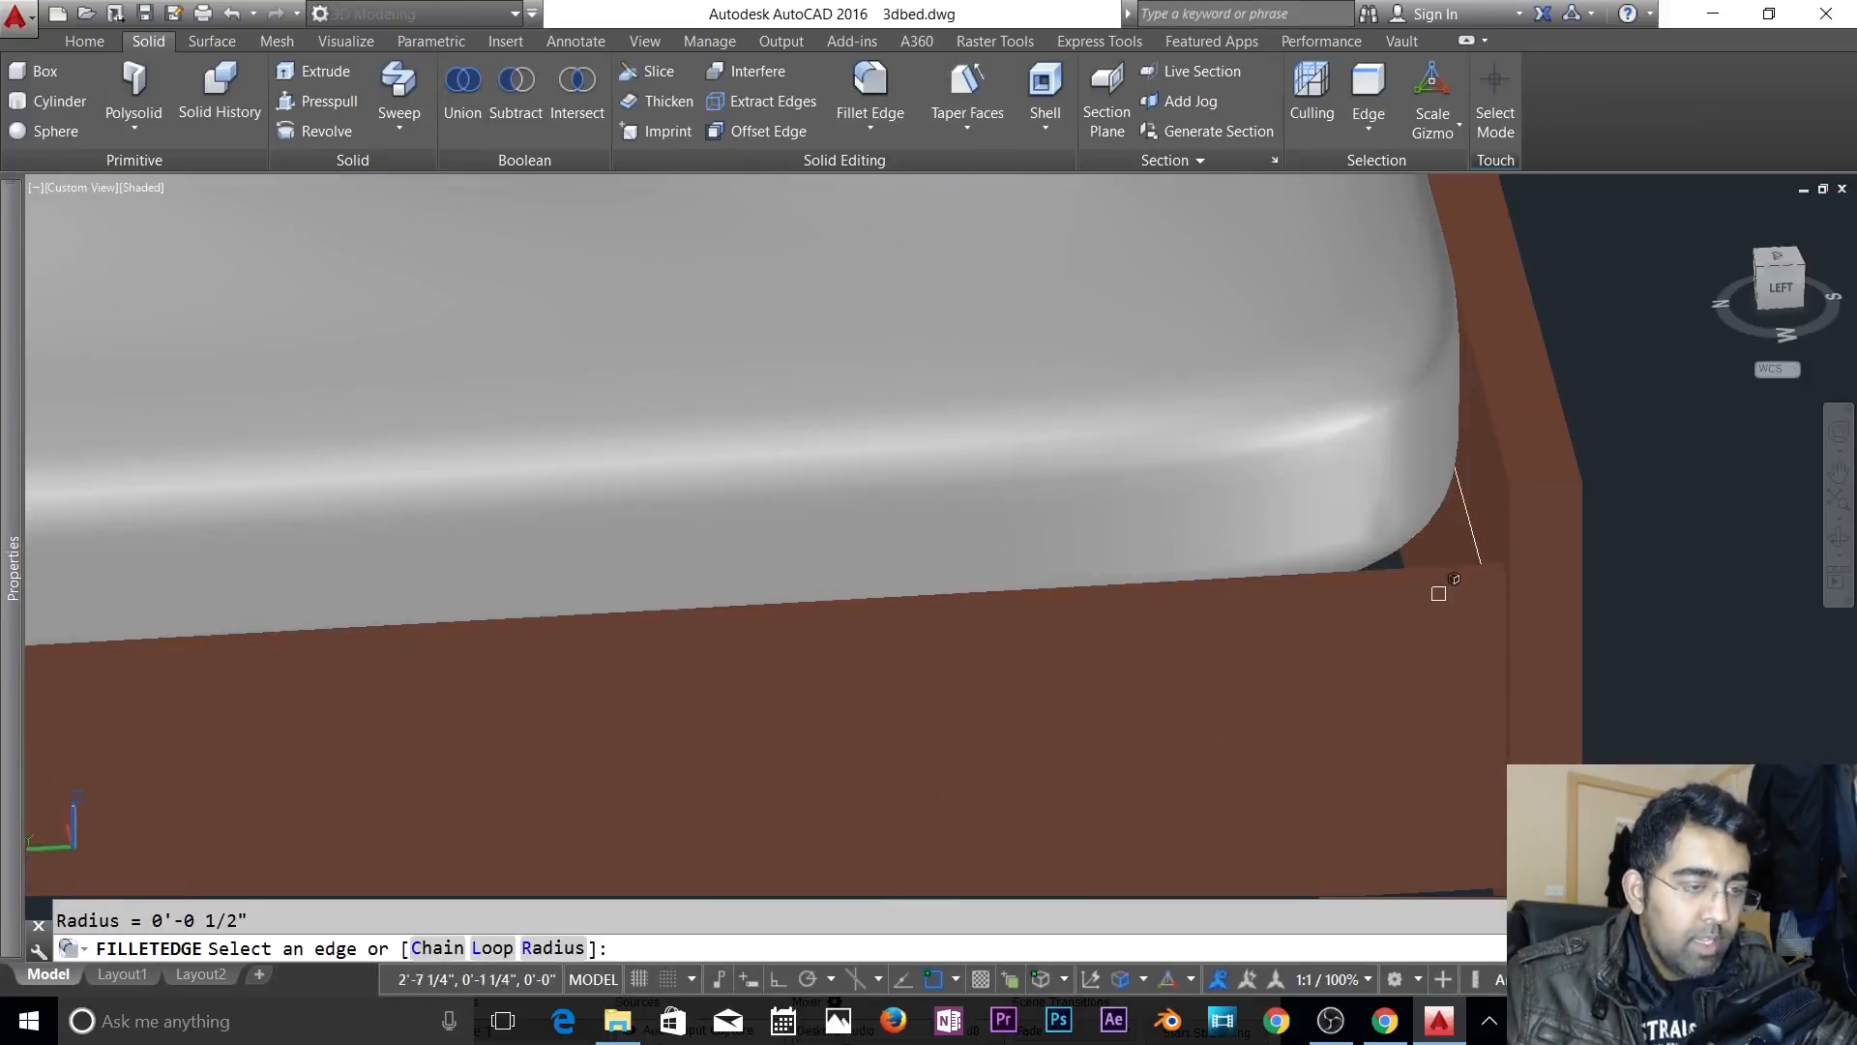
{"action": "left_click", "coordinate": [1434, 577]}
{"action": "middle_click_drag", "start_coordinate": [1418, 618], "coordinate": [1000, 674], "text": "shift"}
{"action": "scroll", "coordinate": [1000, 674], "scroll_direction": "down", "scroll_amount": 3}
{"action": "middle_click_drag", "start_coordinate": [1184, 314], "coordinate": [1100, 544]}
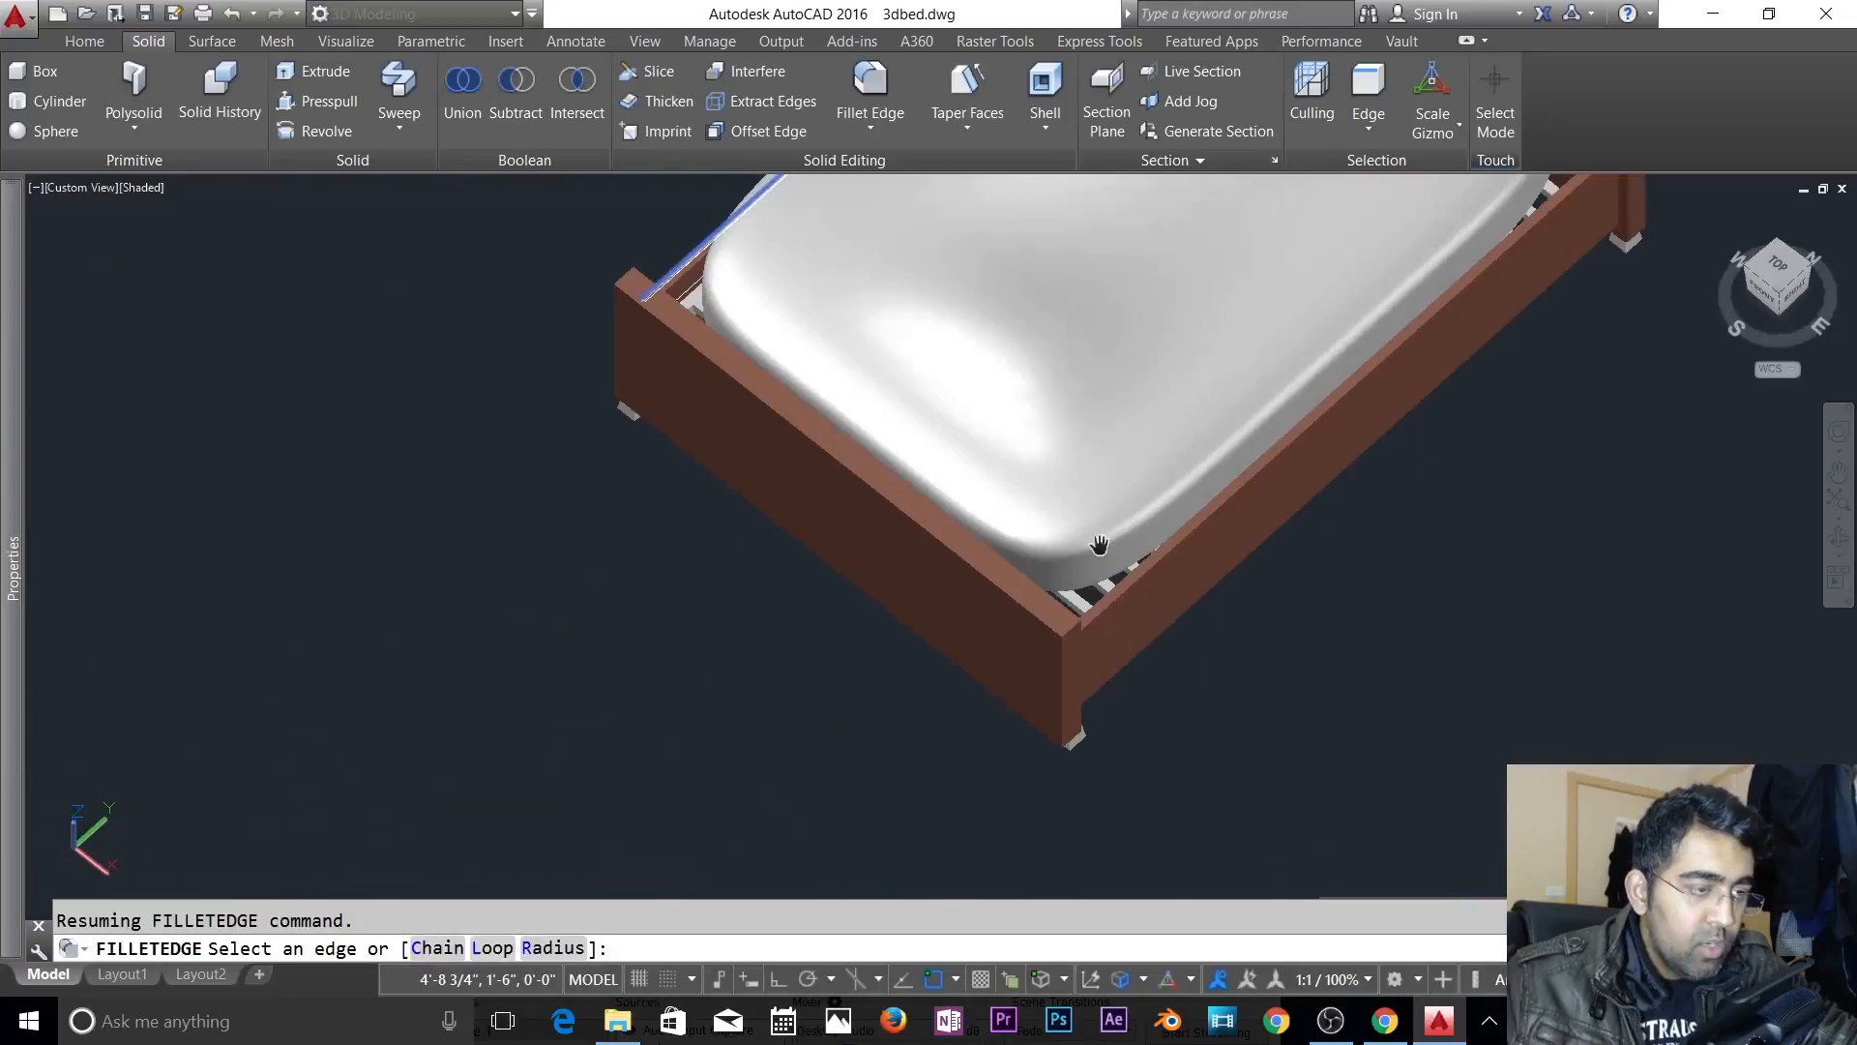
{"action": "scroll", "coordinate": [588, 340], "scroll_direction": "up", "scroll_amount": 5}
{"action": "scroll", "coordinate": [744, 447], "scroll_direction": "down", "scroll_amount": 1}
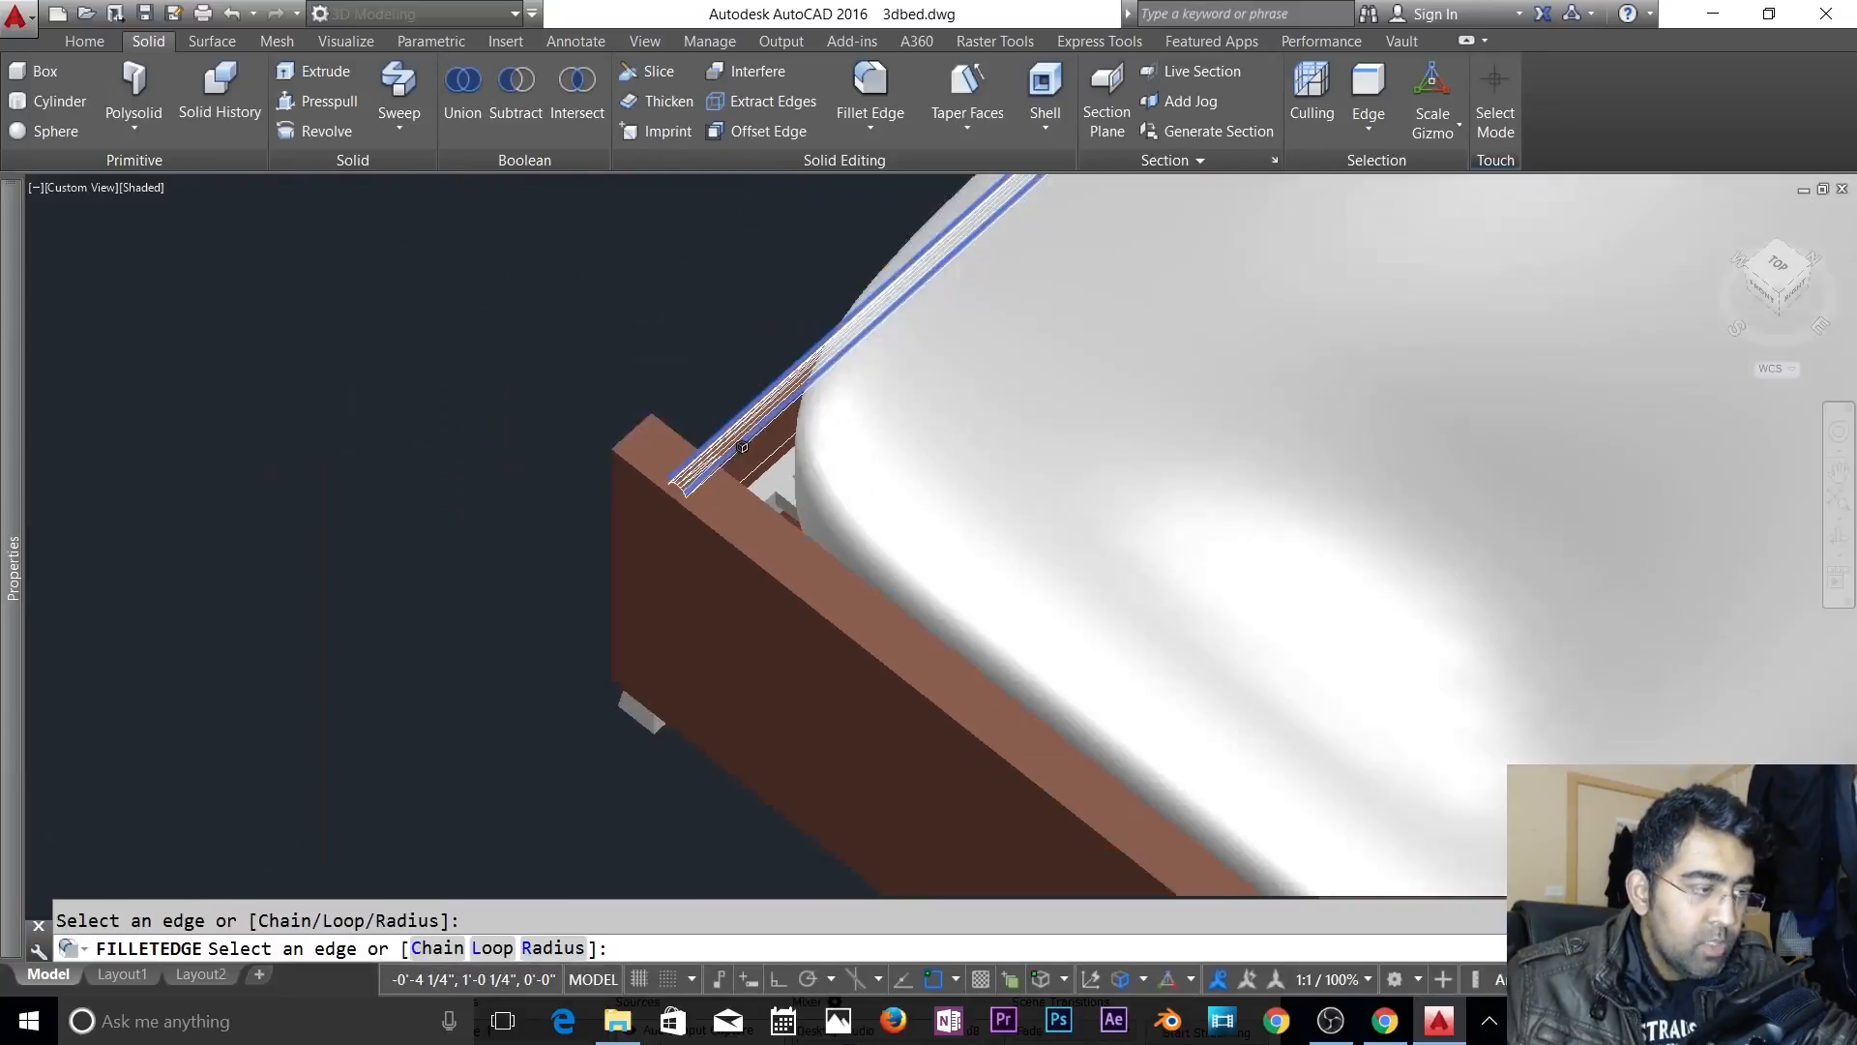
{"action": "scroll", "coordinate": [1006, 571], "scroll_direction": "down", "scroll_amount": 5}
{"action": "scroll", "coordinate": [1339, 771], "scroll_direction": "up", "scroll_amount": 5}
{"action": "left_click", "coordinate": [1238, 744]}
{"action": "scroll", "coordinate": [1228, 747], "scroll_direction": "up", "scroll_amount": 4}
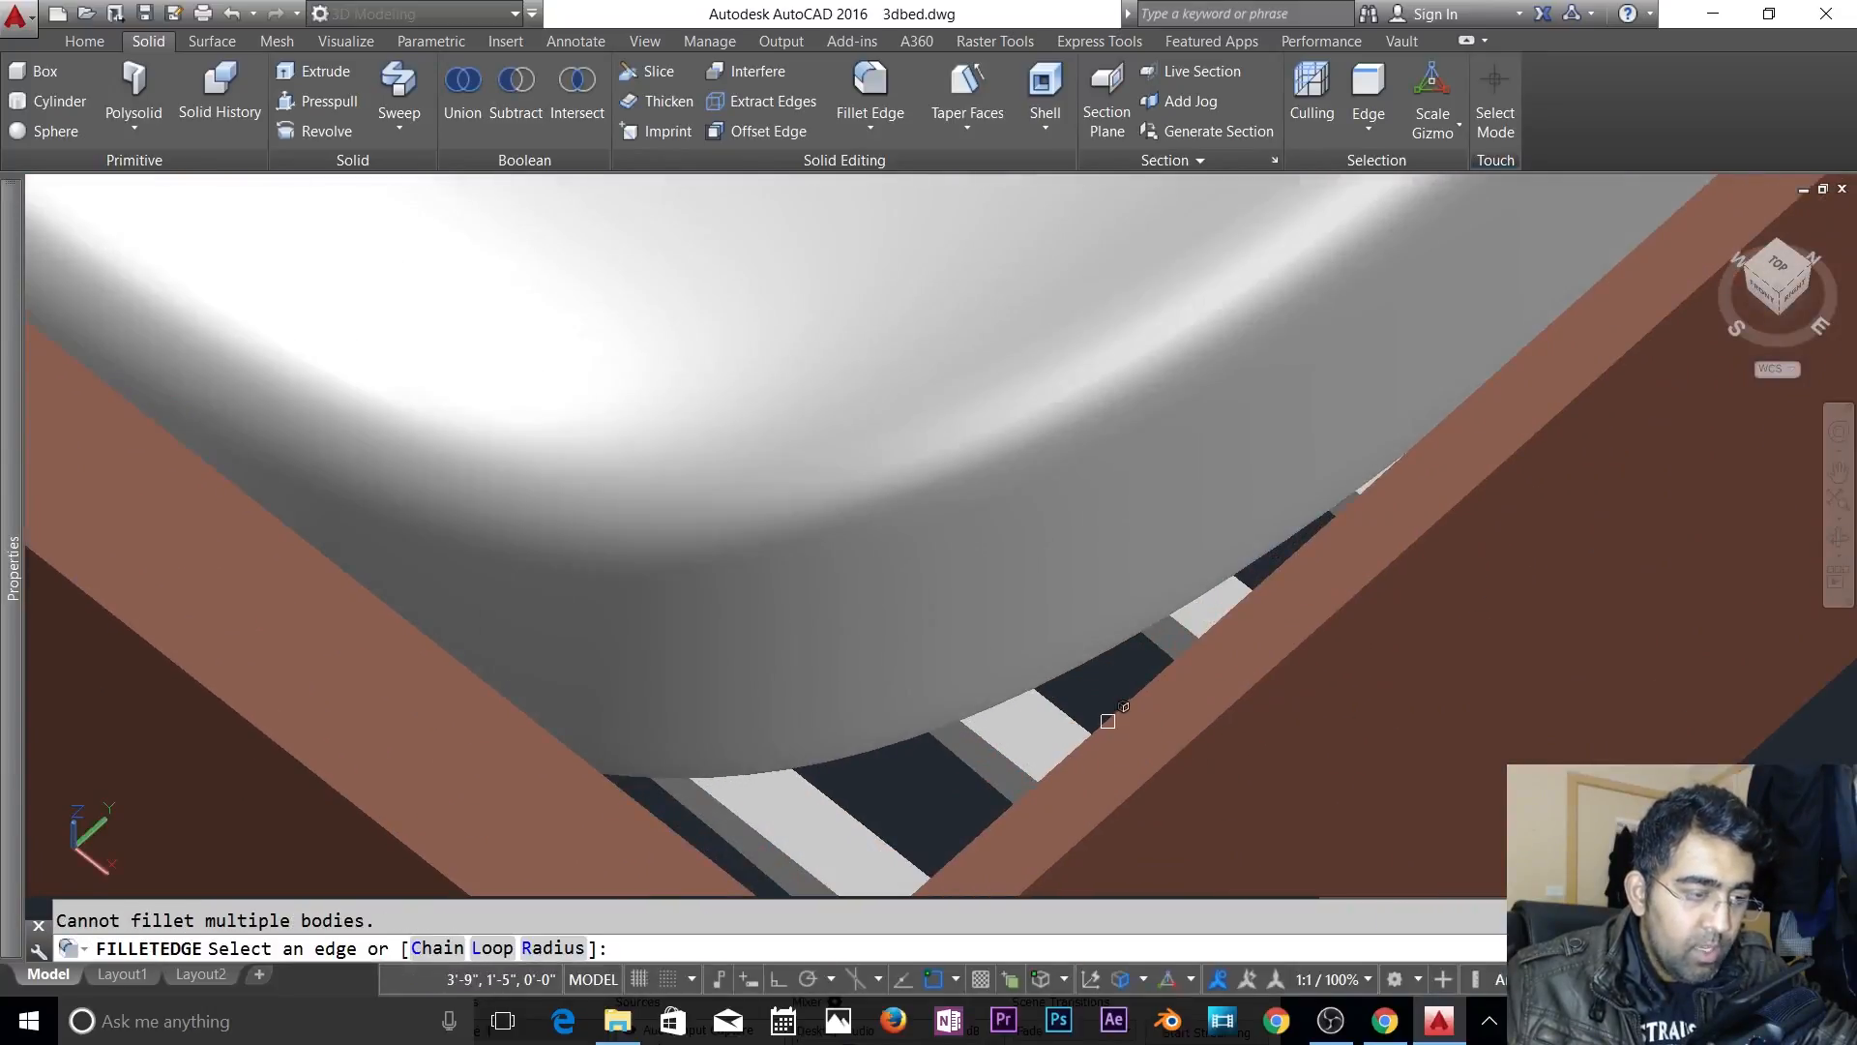
{"action": "key", "text": "Return"}
{"action": "key", "text": "Return"}
- Fillet the top edge of the opposite side rail with a 1/2" radius
{"action": "key", "text": "Return"}
{"action": "left_click", "coordinate": [1119, 713]}
{"action": "key", "text": "Return"}
{"action": "key", "text": "Return"}
{"action": "scroll", "coordinate": [1119, 713], "scroll_direction": "down", "scroll_amount": 2}
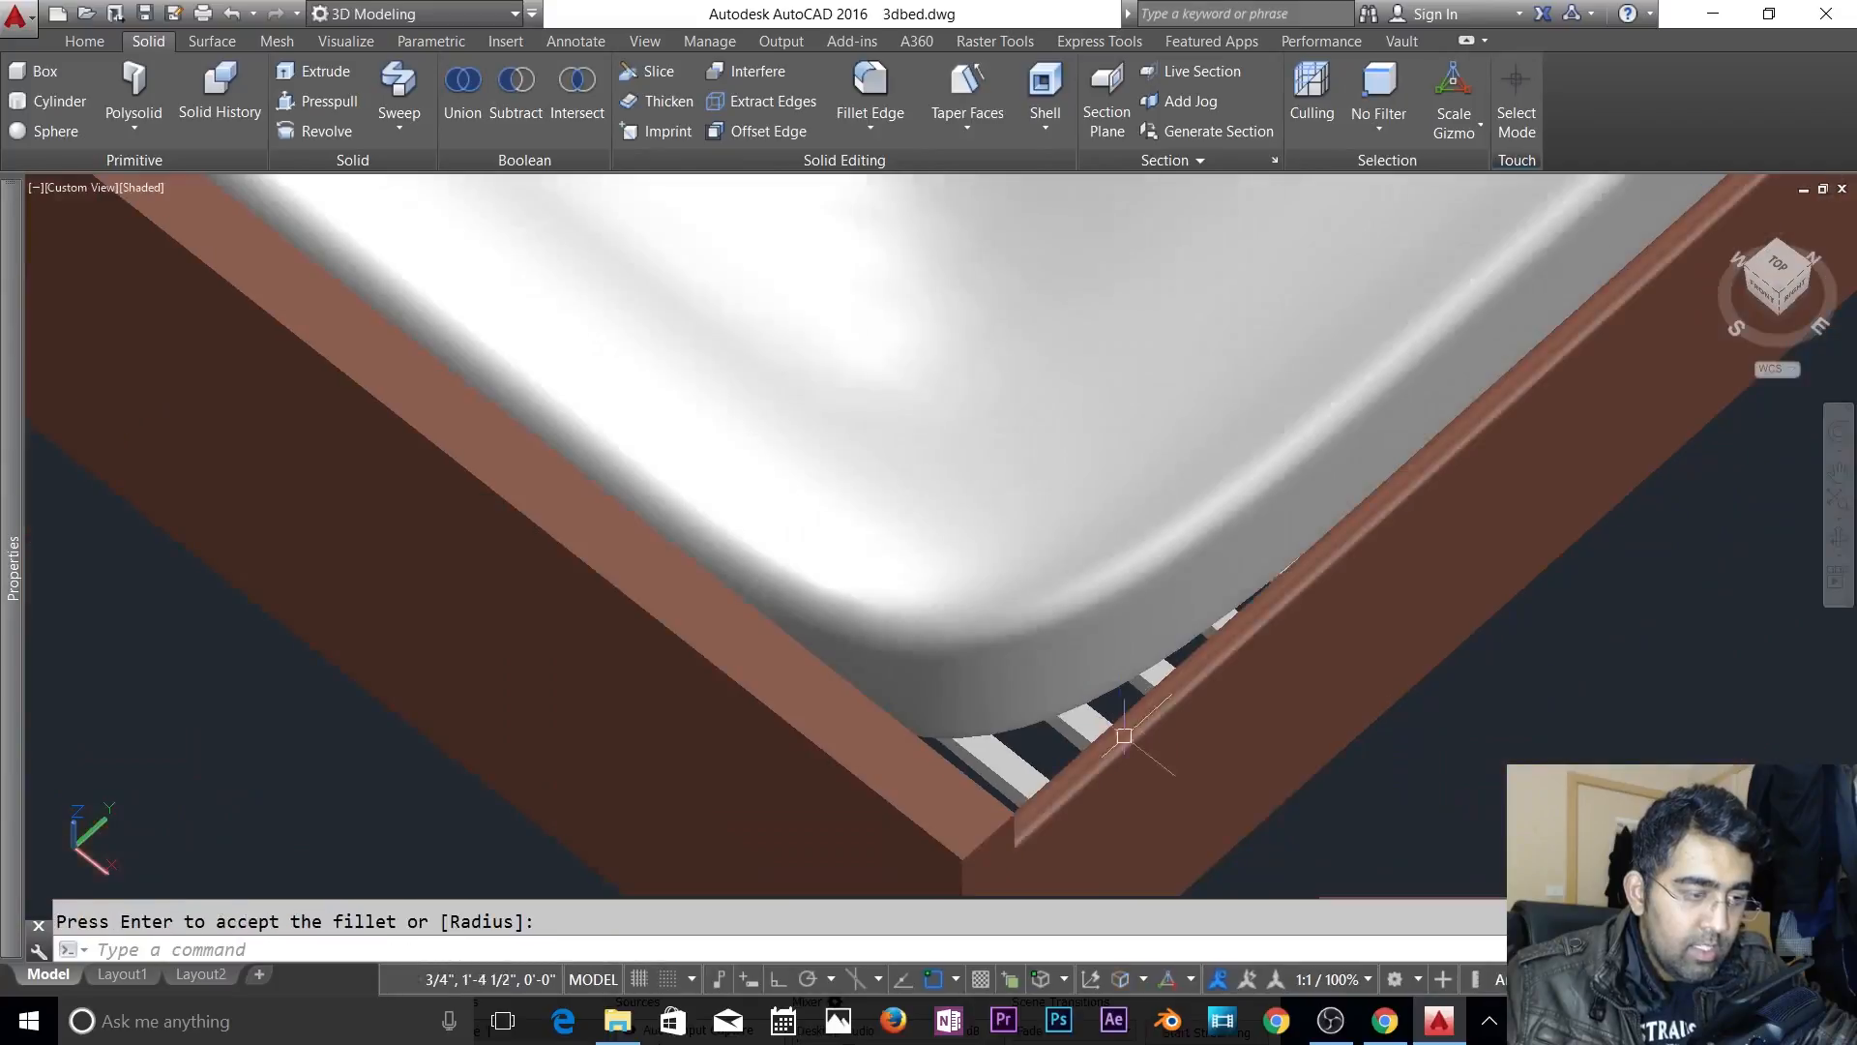
- Fillet the footboard's outer top and vertical edges with a 1/2" radius
{"action": "key", "text": "Return"}
{"action": "key", "text": "Return"}
{"action": "middle_click_drag", "start_coordinate": [967, 774], "coordinate": [874, 722], "text": "shift"}
{"action": "key", "text": "Return"}
{"action": "key", "text": "Return"}
{"action": "left_click", "coordinate": [493, 693]}
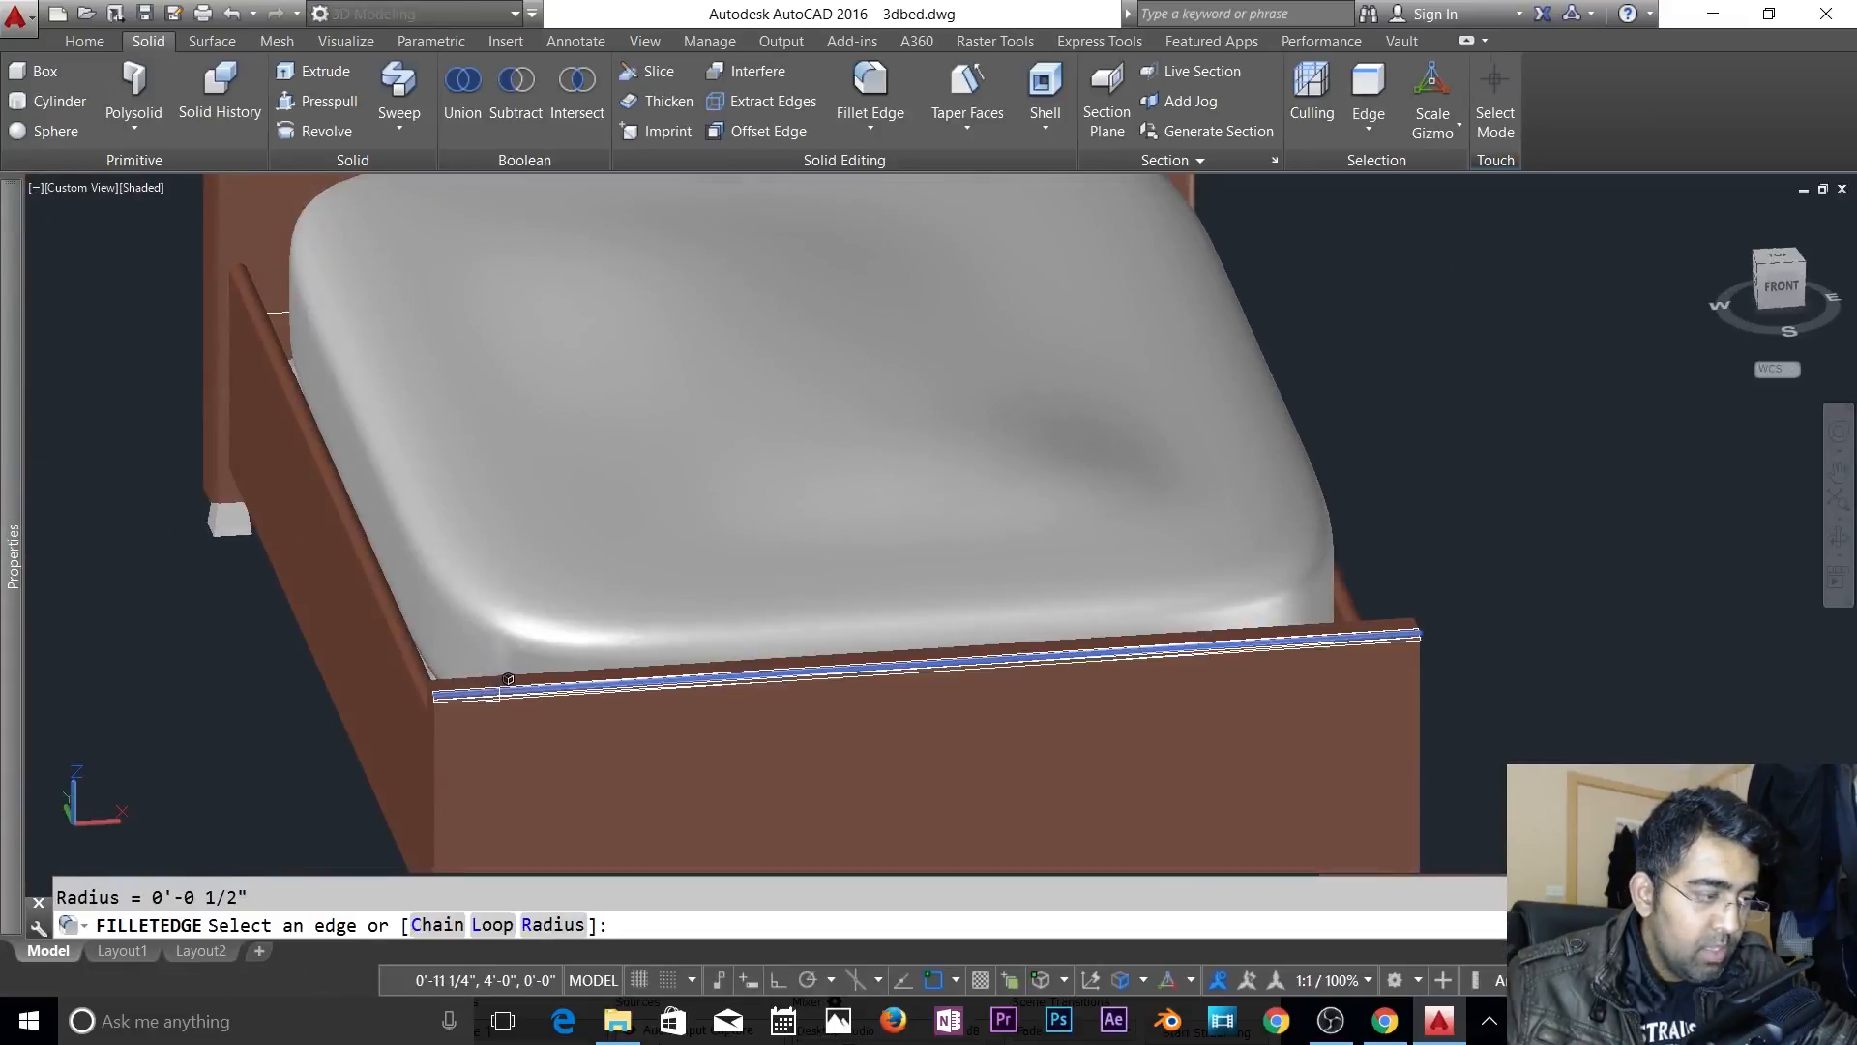
{"action": "left_click", "coordinate": [1423, 702]}
{"action": "key", "text": "Return"}
{"action": "key", "text": "Return"}
{"action": "scroll", "coordinate": [1444, 714], "scroll_direction": "down", "scroll_amount": 2}
{"action": "middle_click_drag", "start_coordinate": [1444, 715], "coordinate": [1544, 578]}
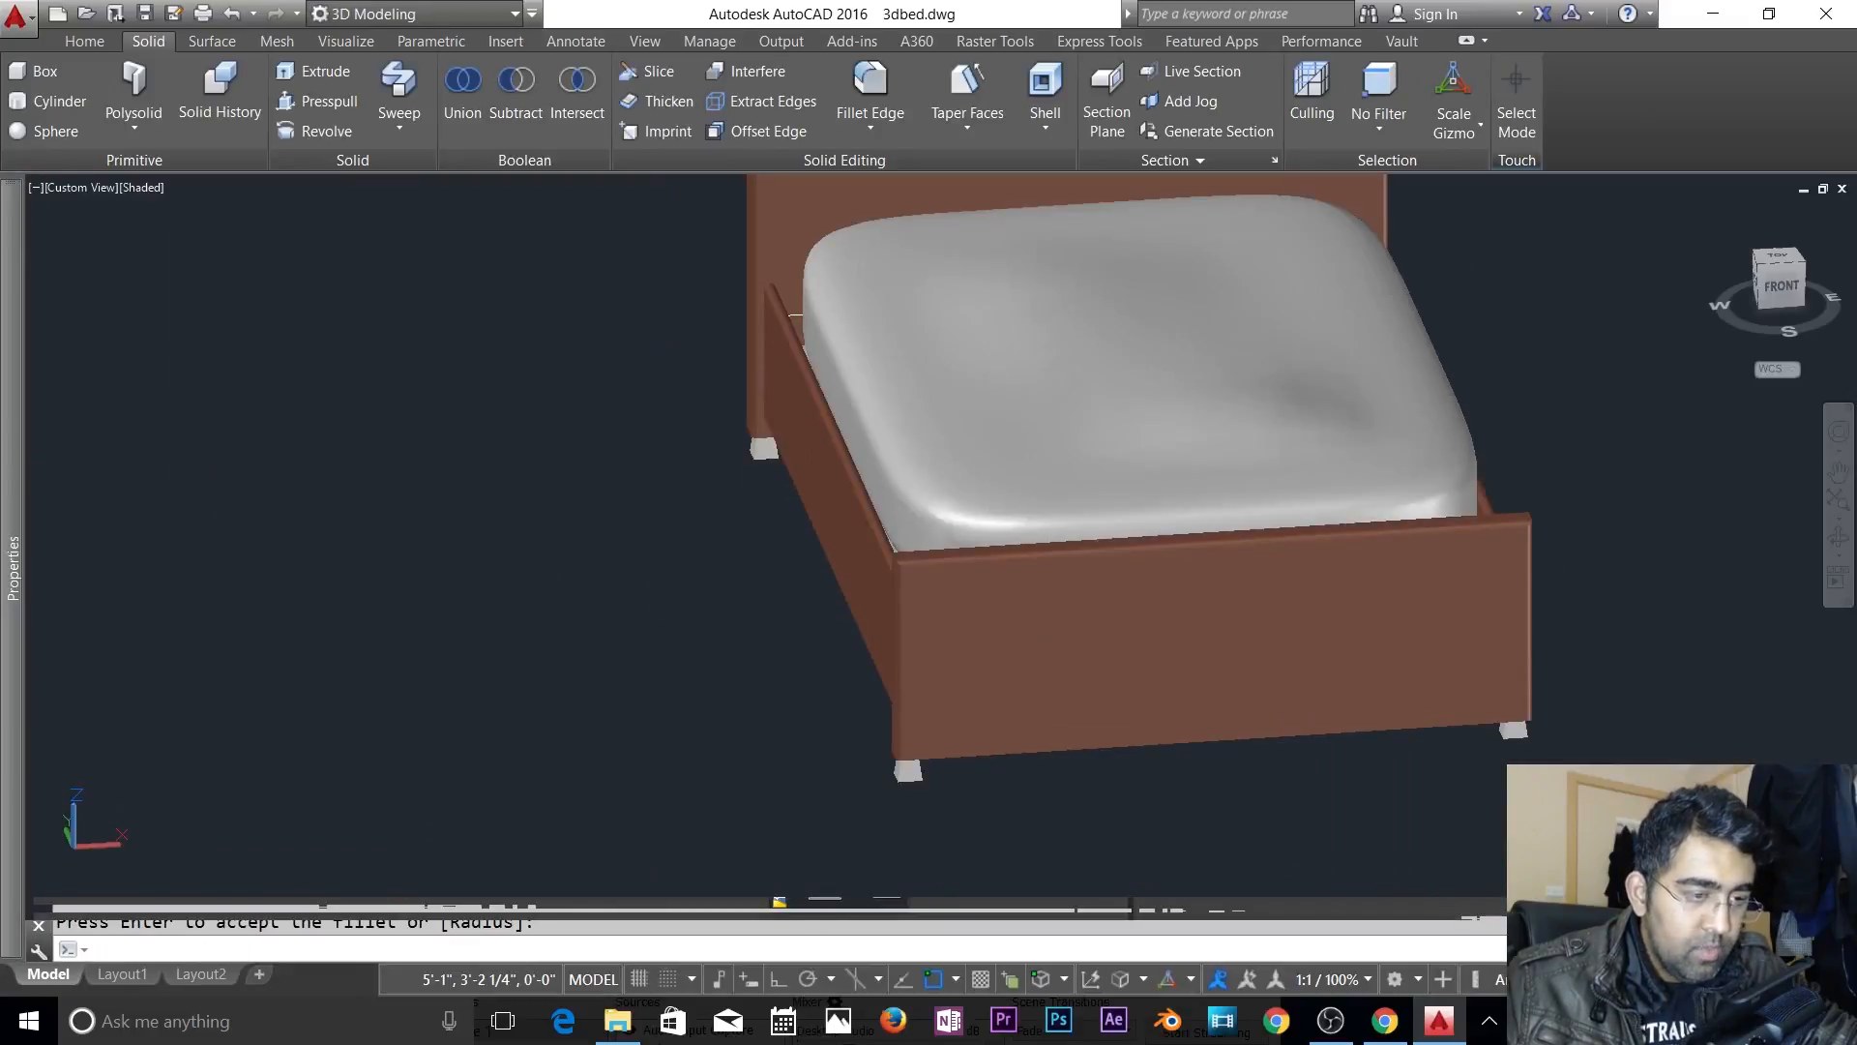
- Delete the leftover rectangular outline around the slats on the underside of the bed
{"action": "mouse_move", "coordinate": [1451, 619]}
{"action": "middle_mouse_down", "text": "shift"}
{"action": "mouse_move", "coordinate": [1110, 672]}
{"action": "mouse_move", "coordinate": [729, 518]}
{"action": "mouse_move", "coordinate": [973, 603]}
{"action": "mouse_move", "coordinate": [542, 705]}
{"action": "middle_mouse_up", "text": "shift"}
{"action": "left_click", "coordinate": [538, 704]}
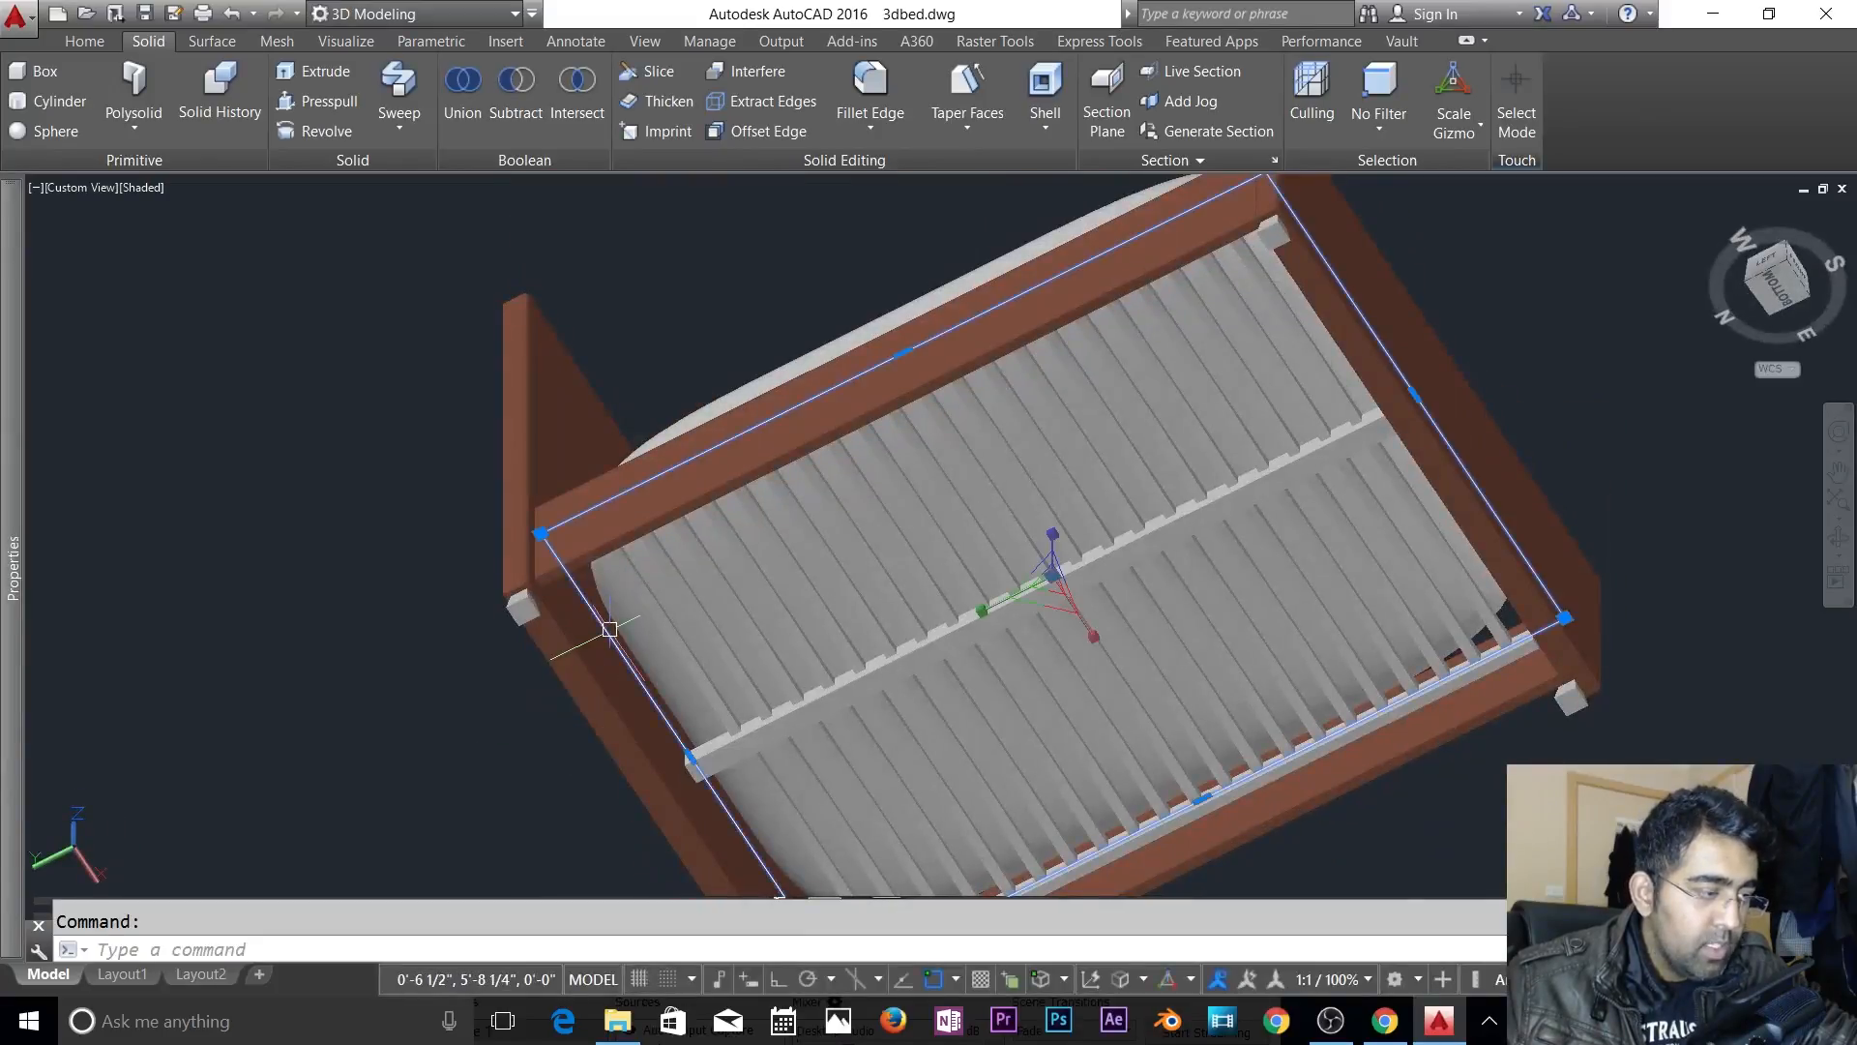
{"action": "key", "text": "Delete"}
{"action": "middle_click_drag", "start_coordinate": [1005, 605], "coordinate": [997, 851], "text": "shift"}
{"action": "middle_click_drag", "start_coordinate": [1040, 619], "coordinate": [1036, 779], "text": "shift"}
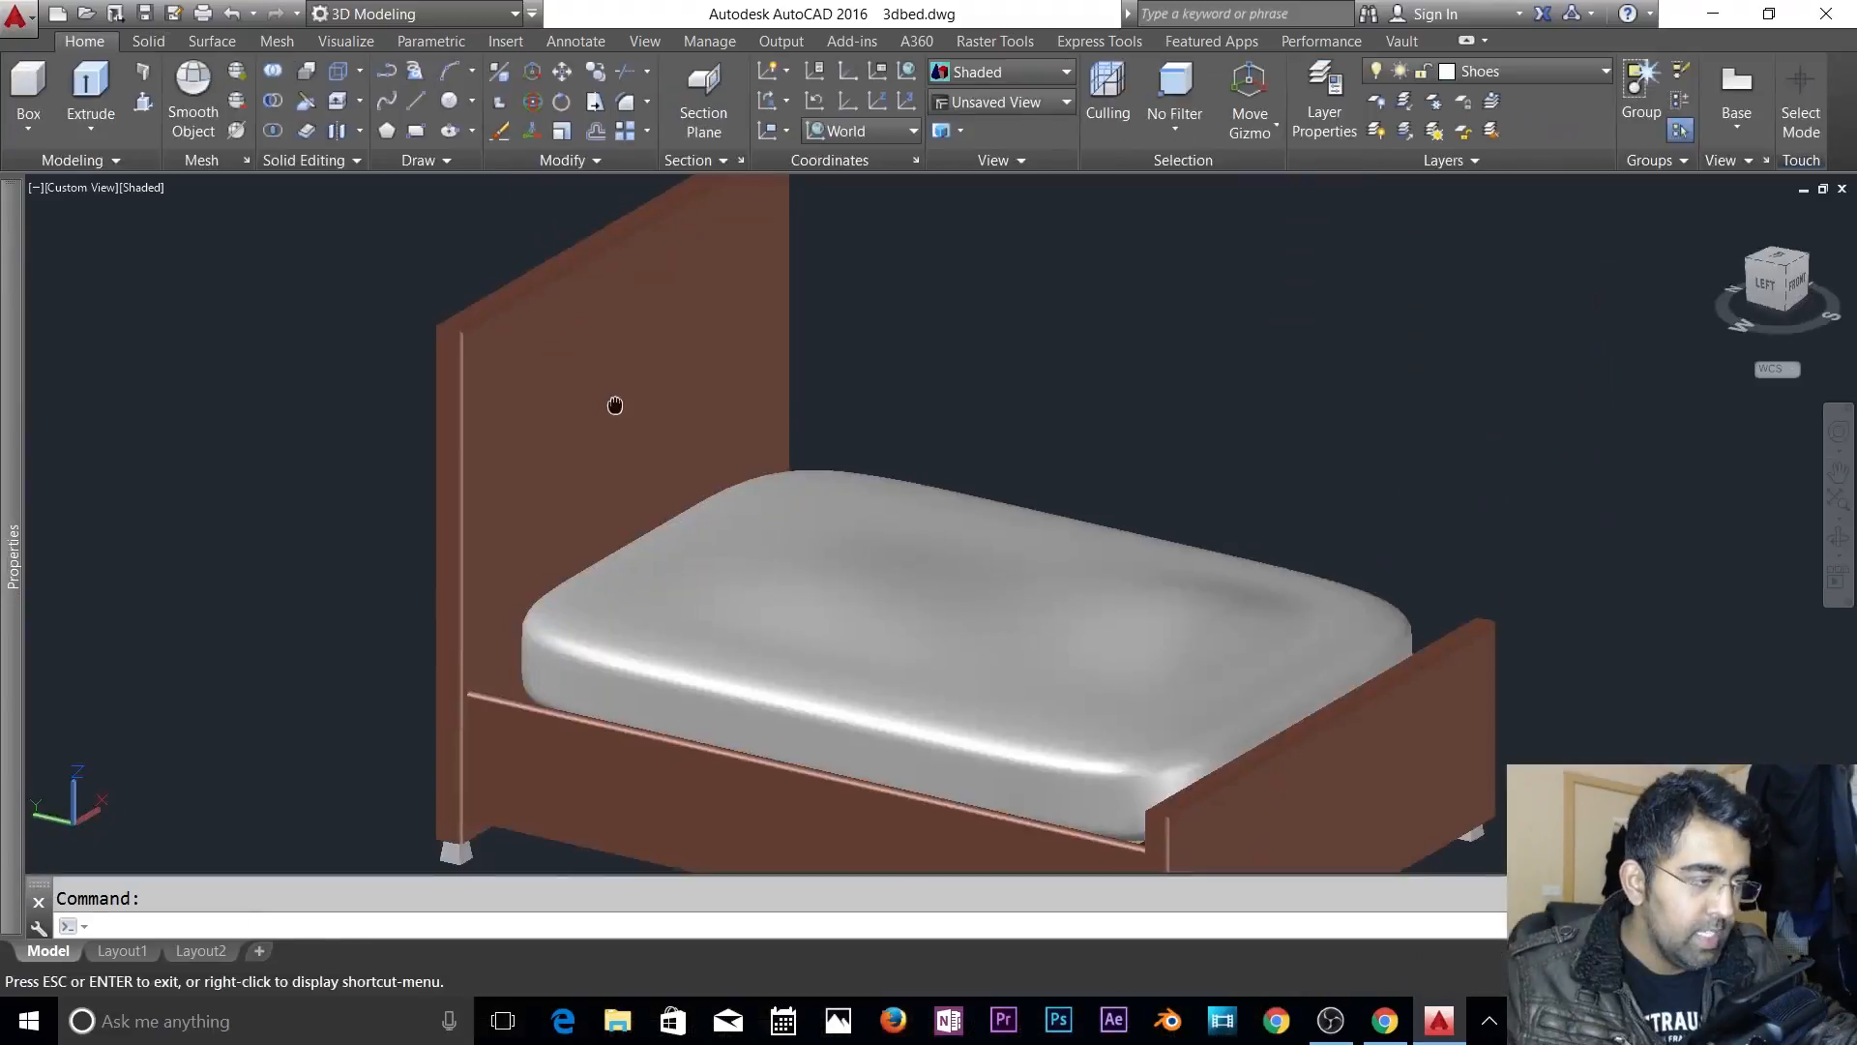
- Display the bed in the 2D Wireframe visual style
{"action": "middle_click_drag", "start_coordinate": [615, 405], "coordinate": [626, 375]}
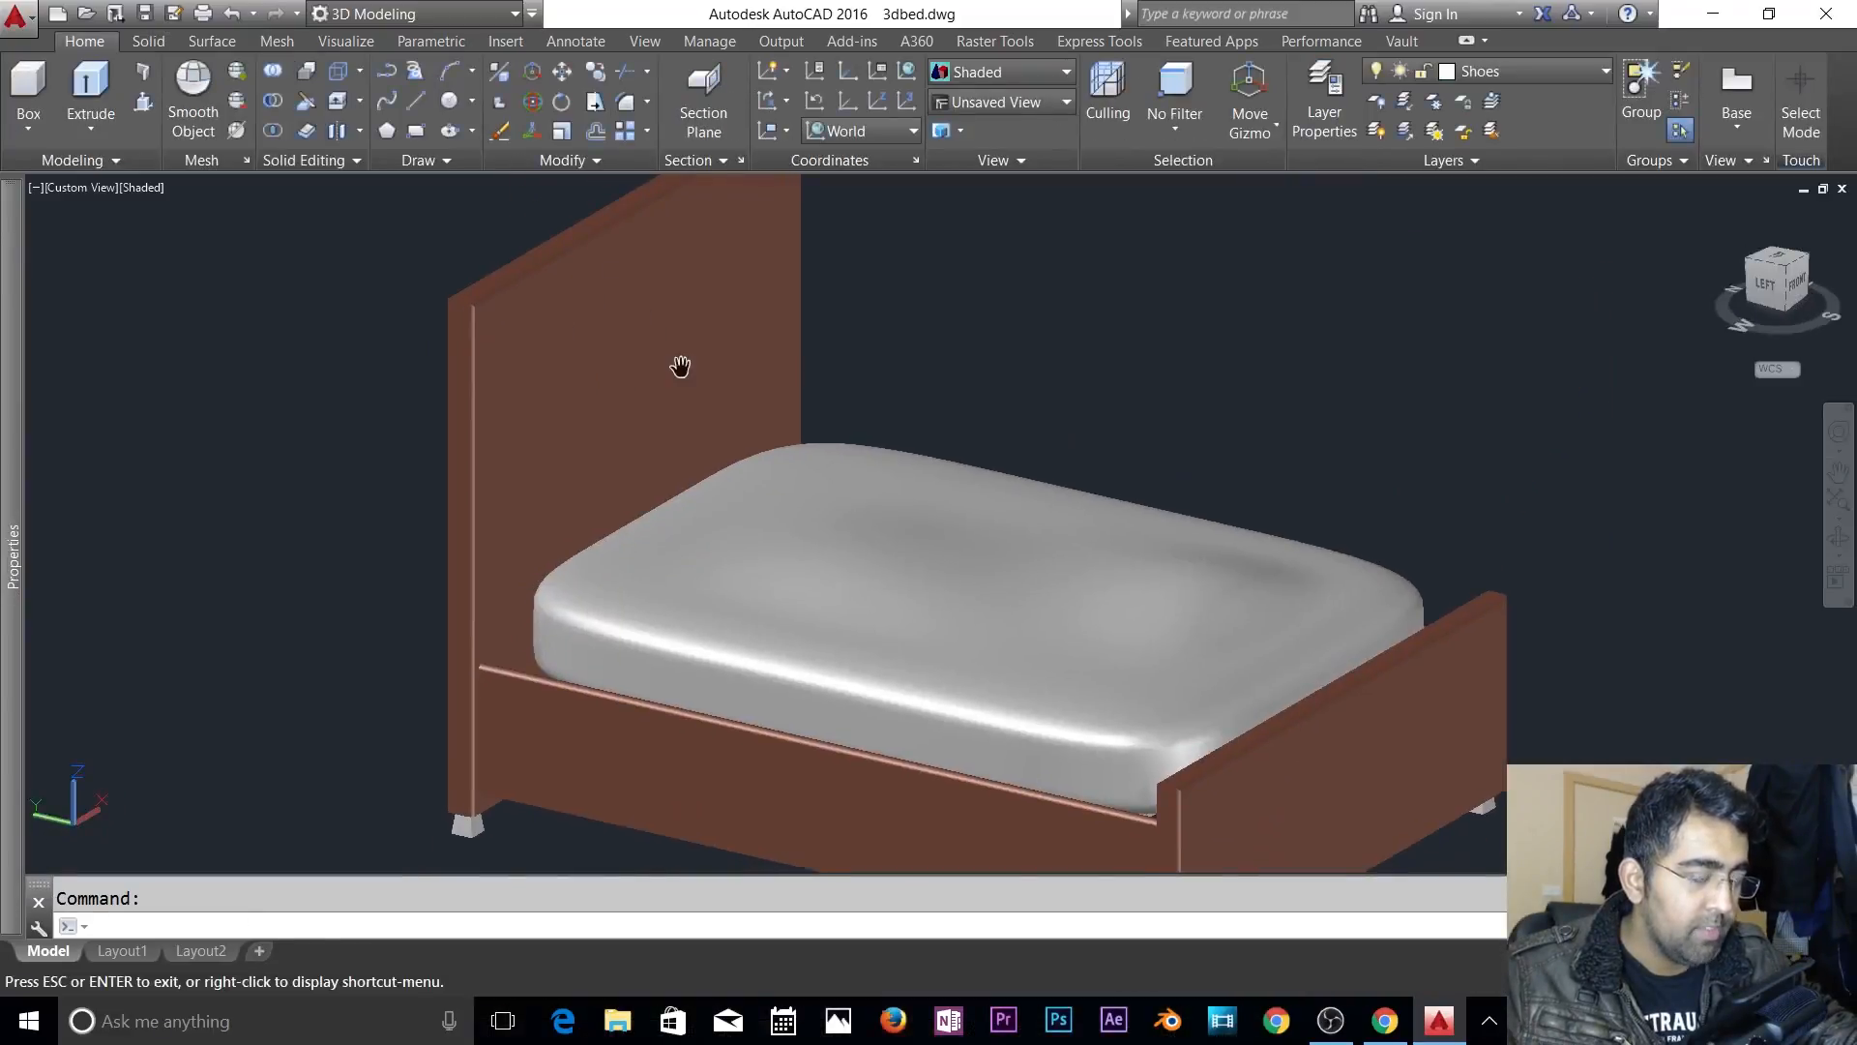
{"action": "key", "text": "Escape"}
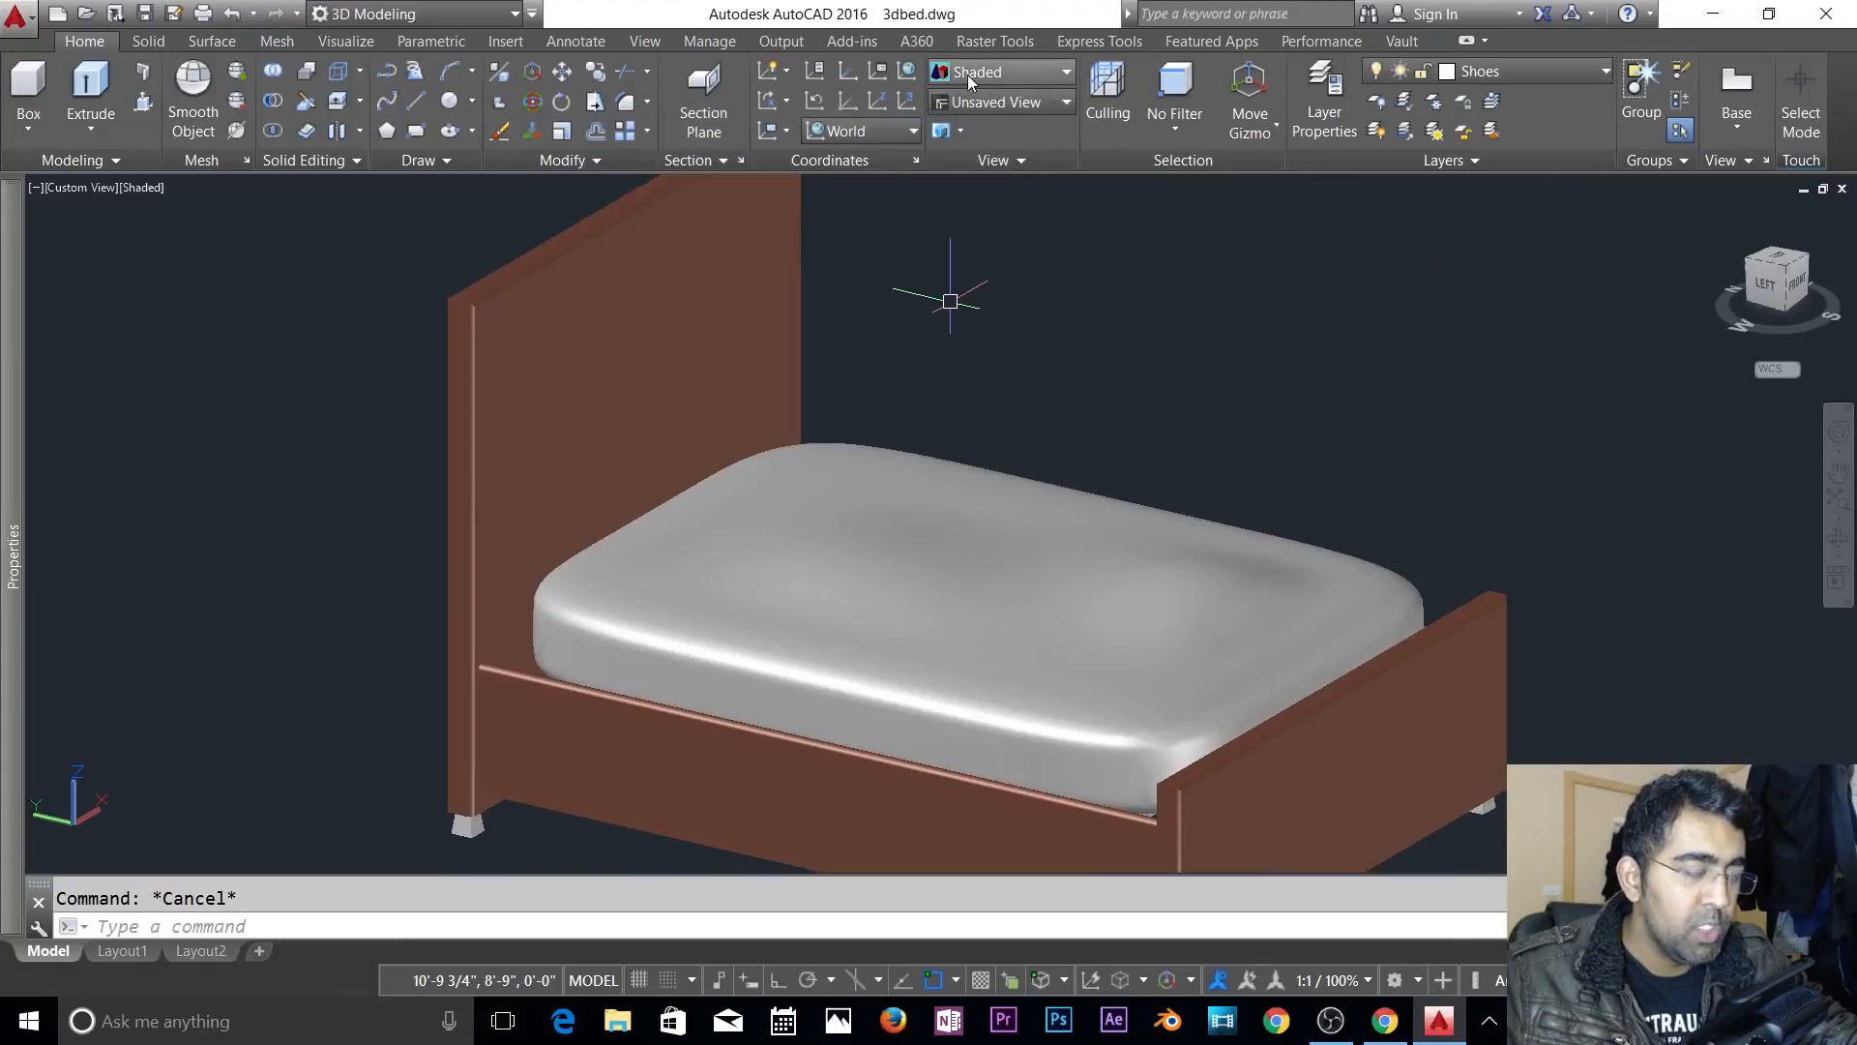
{"action": "left_click", "coordinate": [1056, 75]}
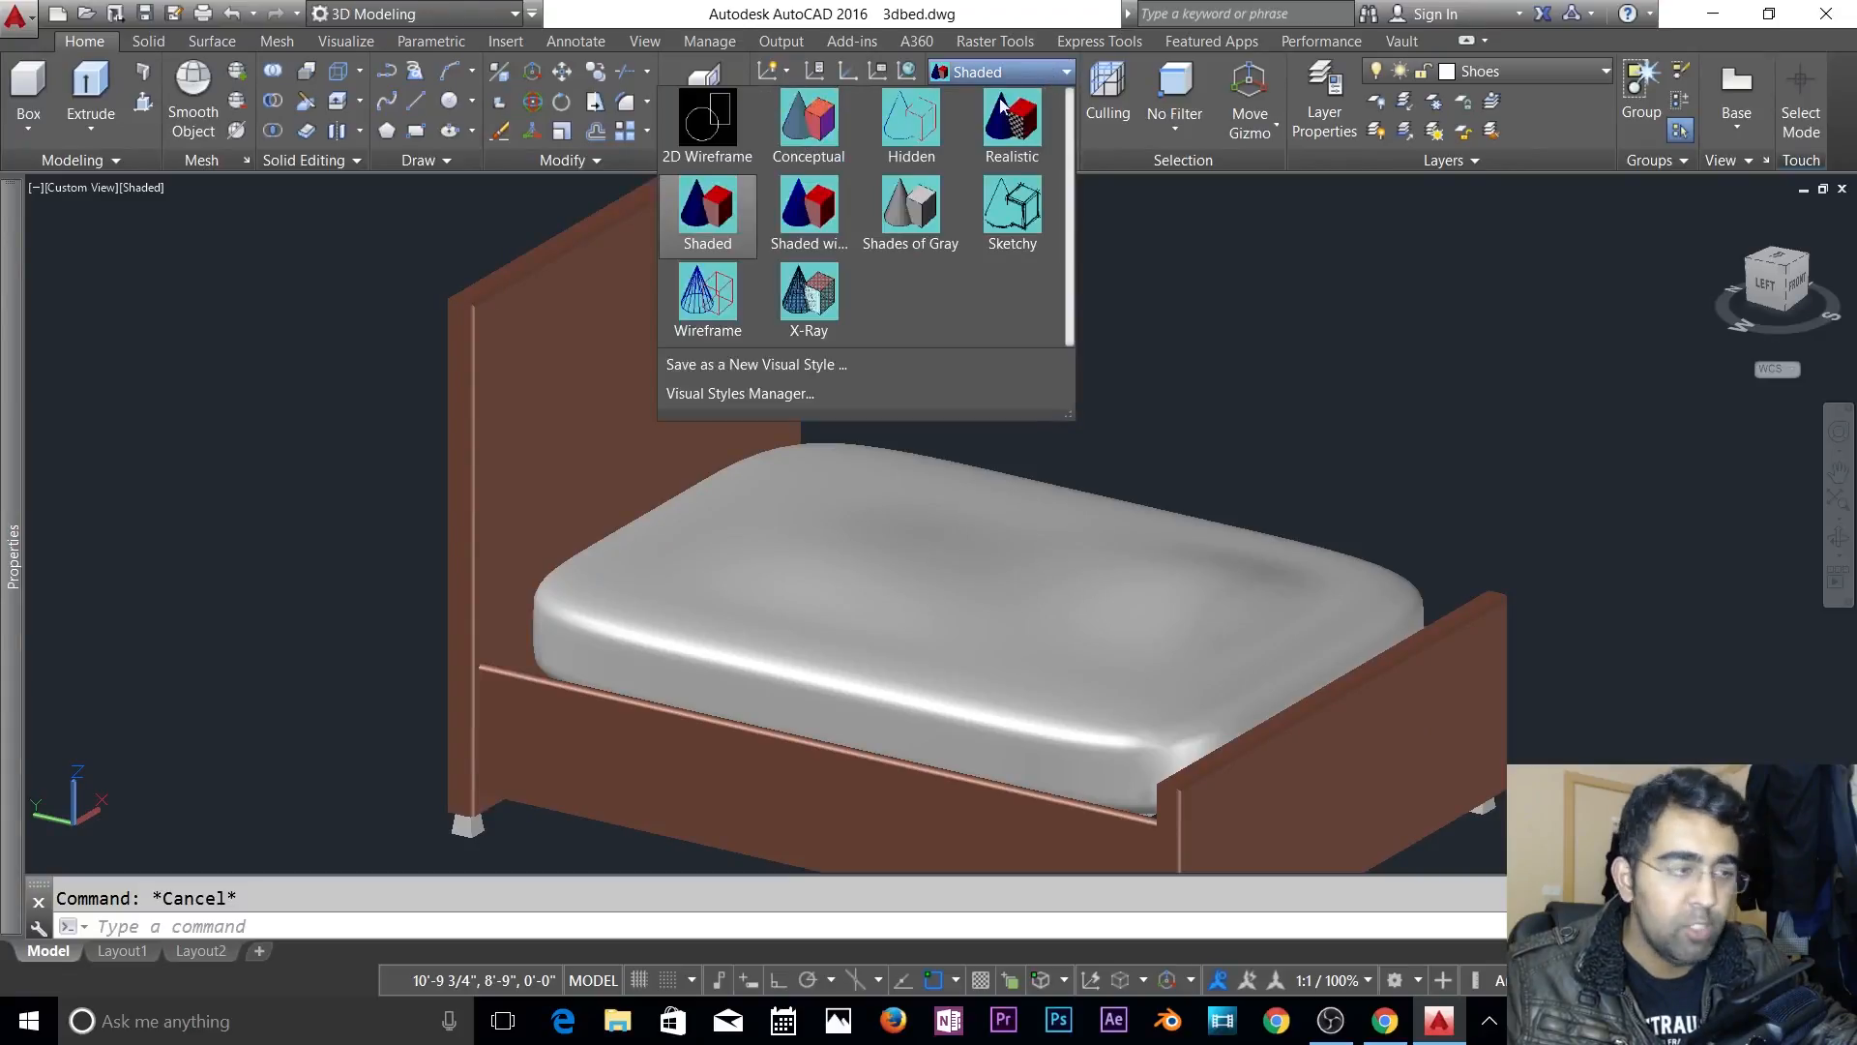
{"action": "left_click", "coordinate": [740, 192]}
{"action": "left_click", "coordinate": [1050, 281]}
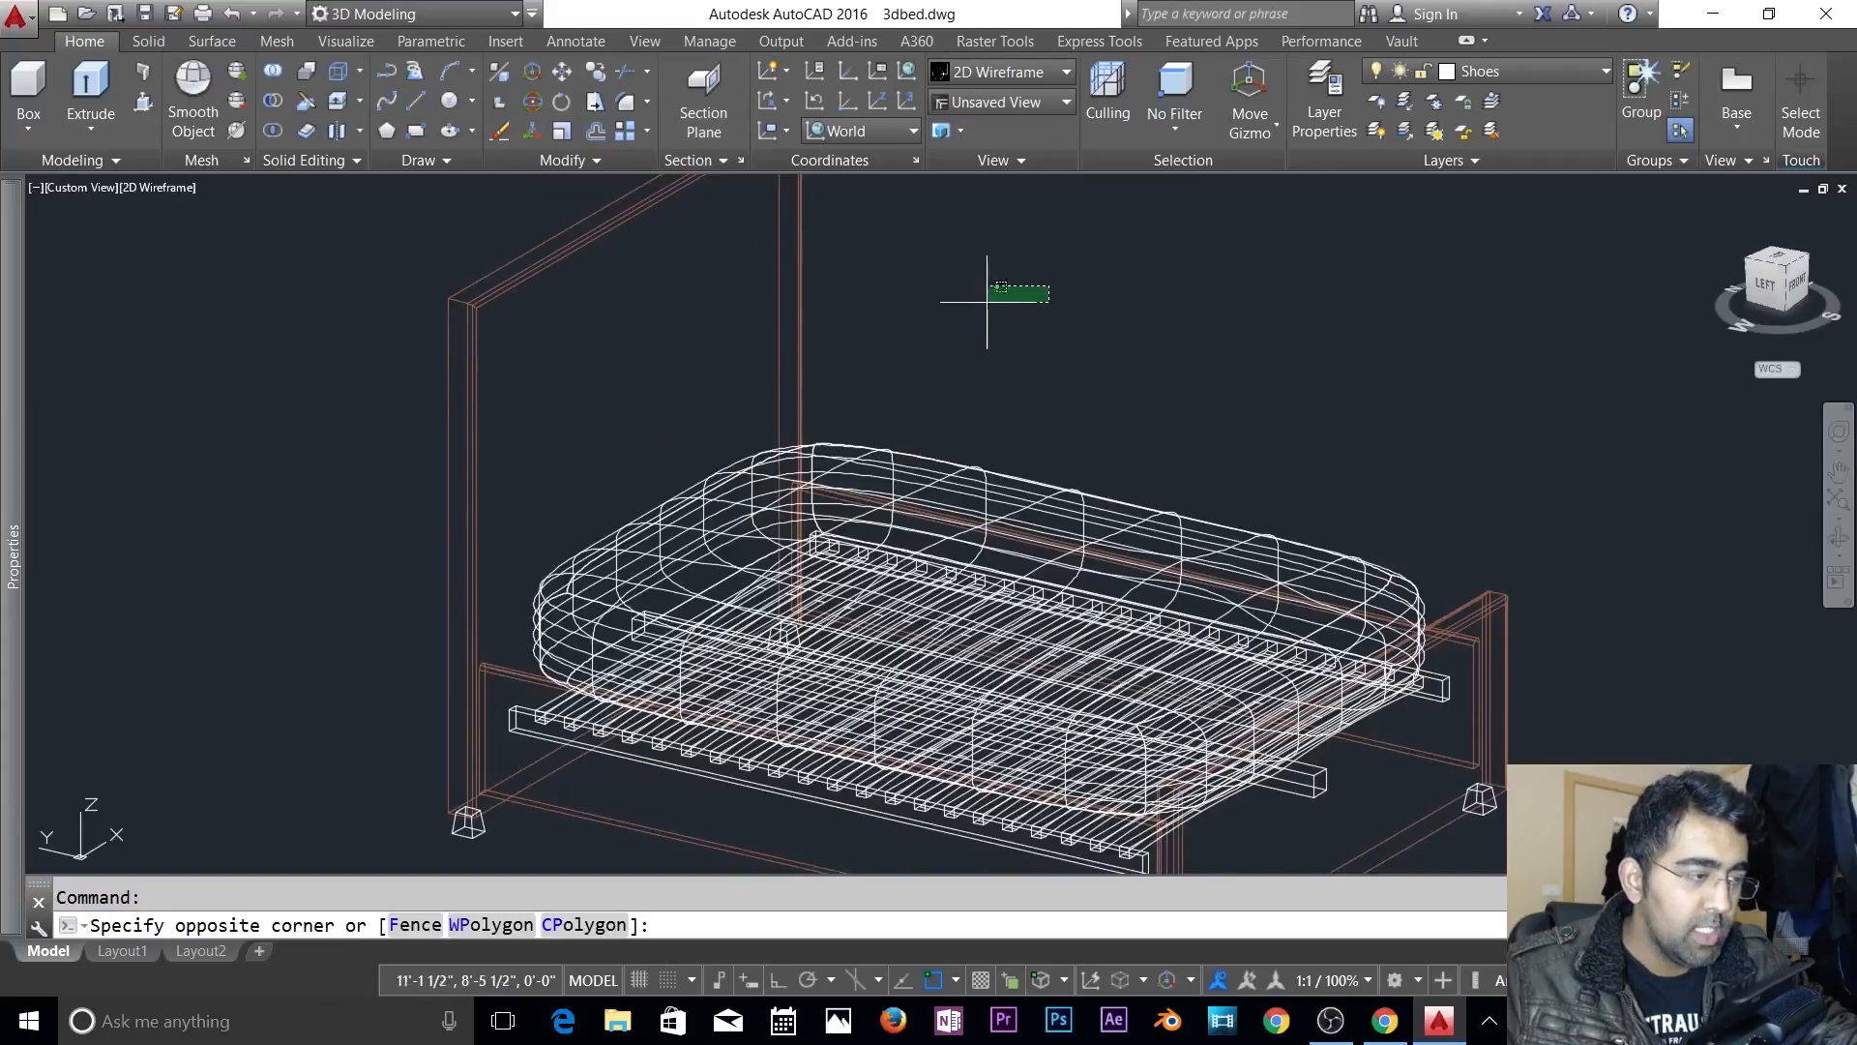
{"action": "key", "text": "Escape"}
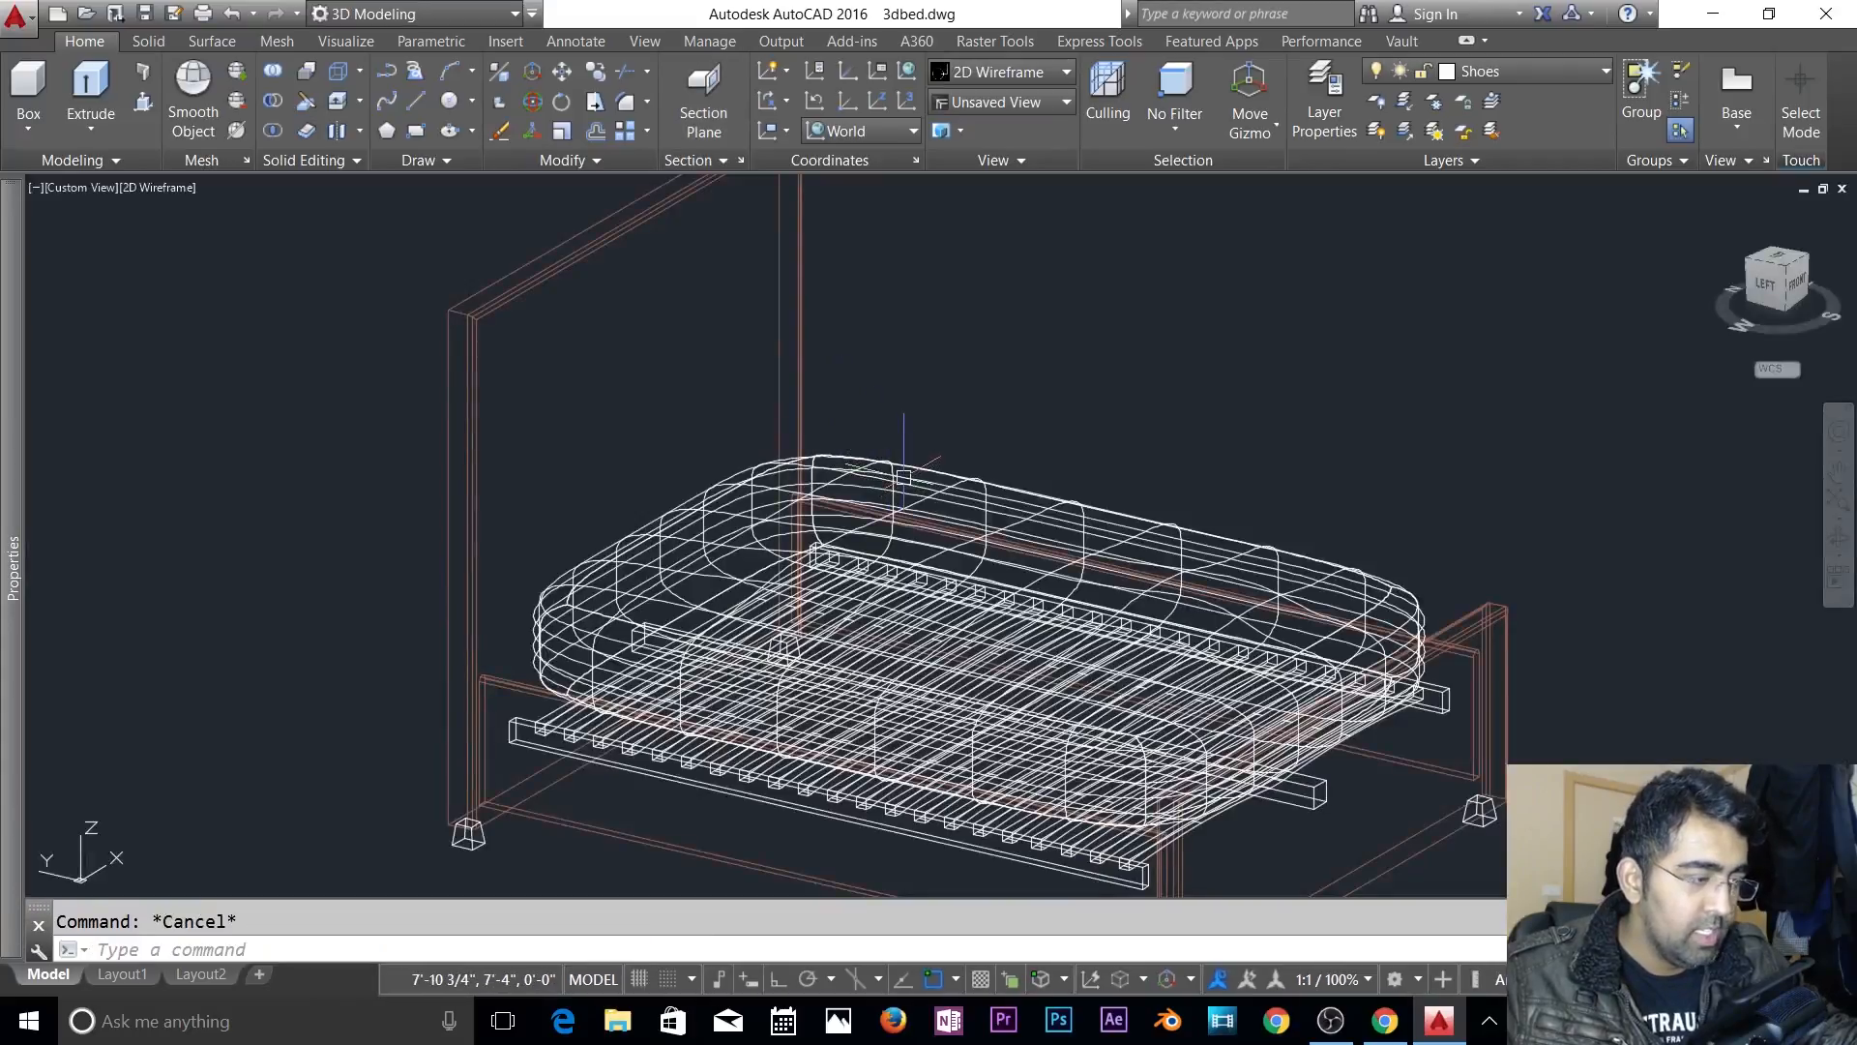
{"action": "middle_click_drag", "start_coordinate": [919, 484], "coordinate": [1082, 290], "text": "shift"}
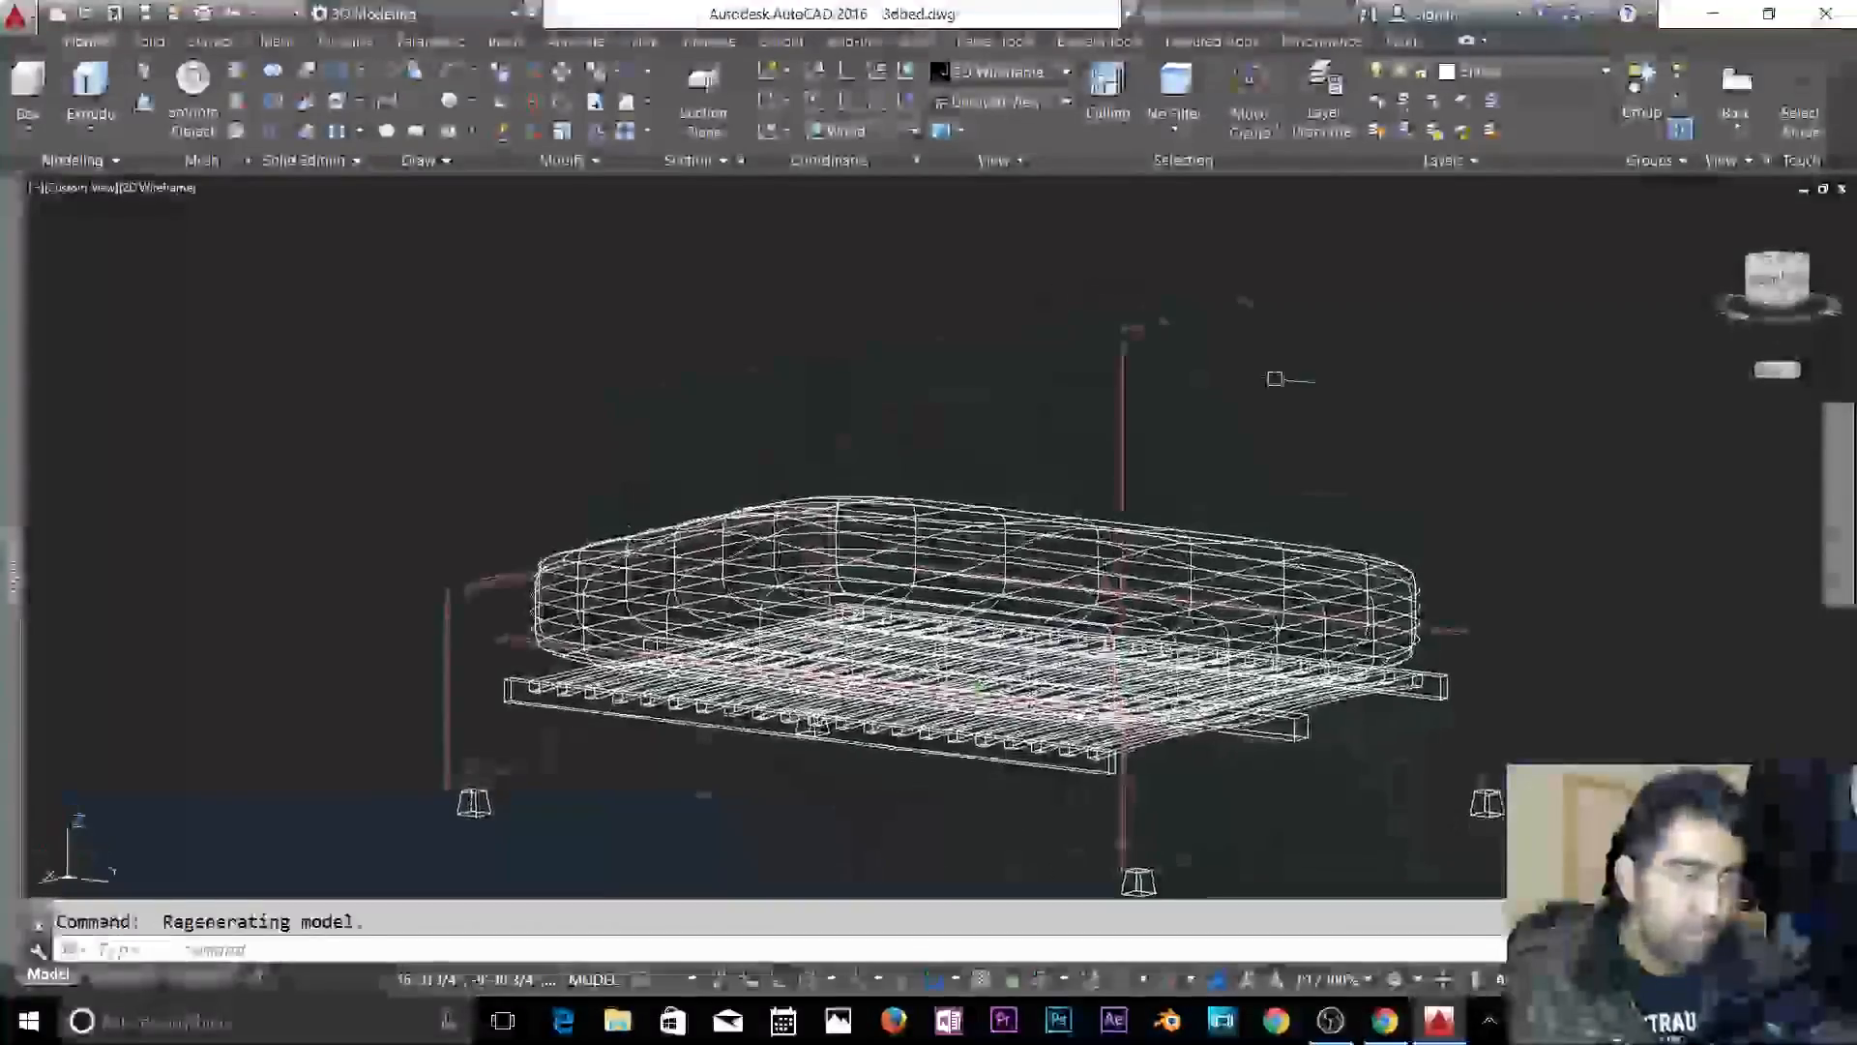
{"action": "type", "text": "ucs"}
{"action": "key", "text": "Return"}
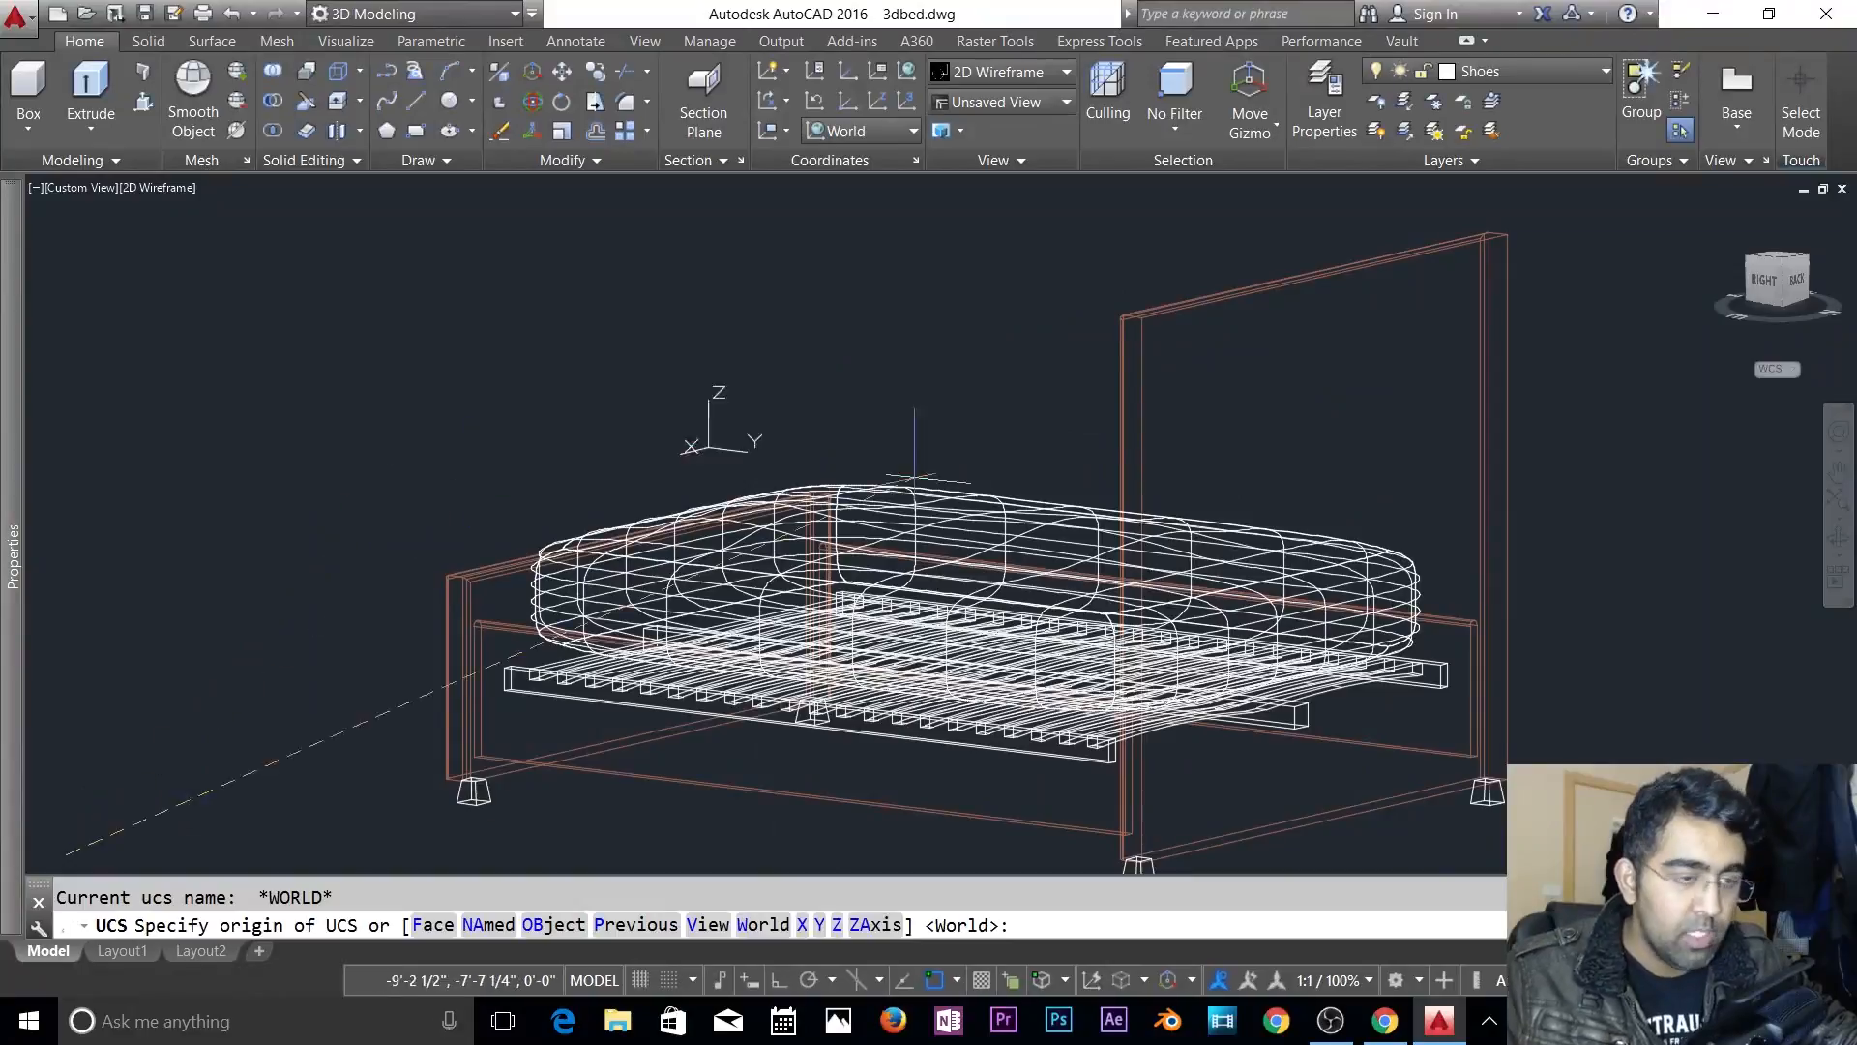
{"action": "left_click", "coordinate": [1463, 424]}
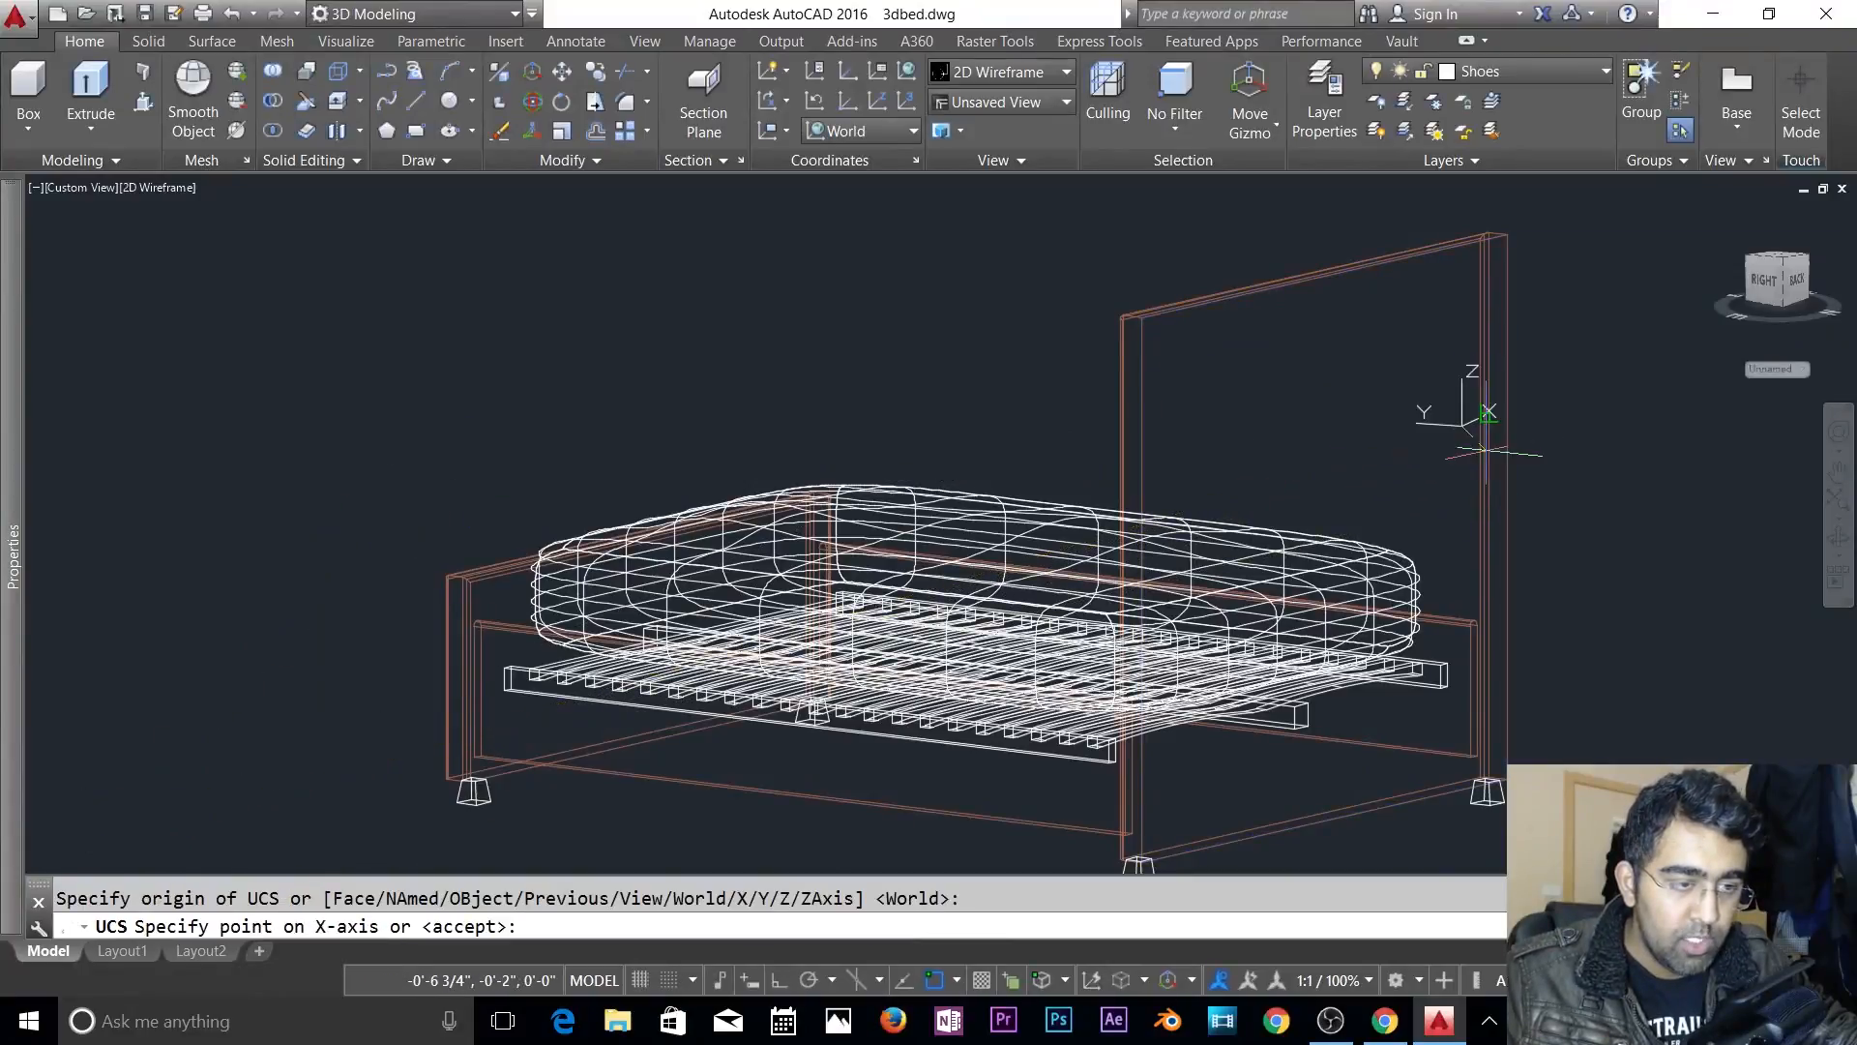
{"action": "key", "text": "Escape"}
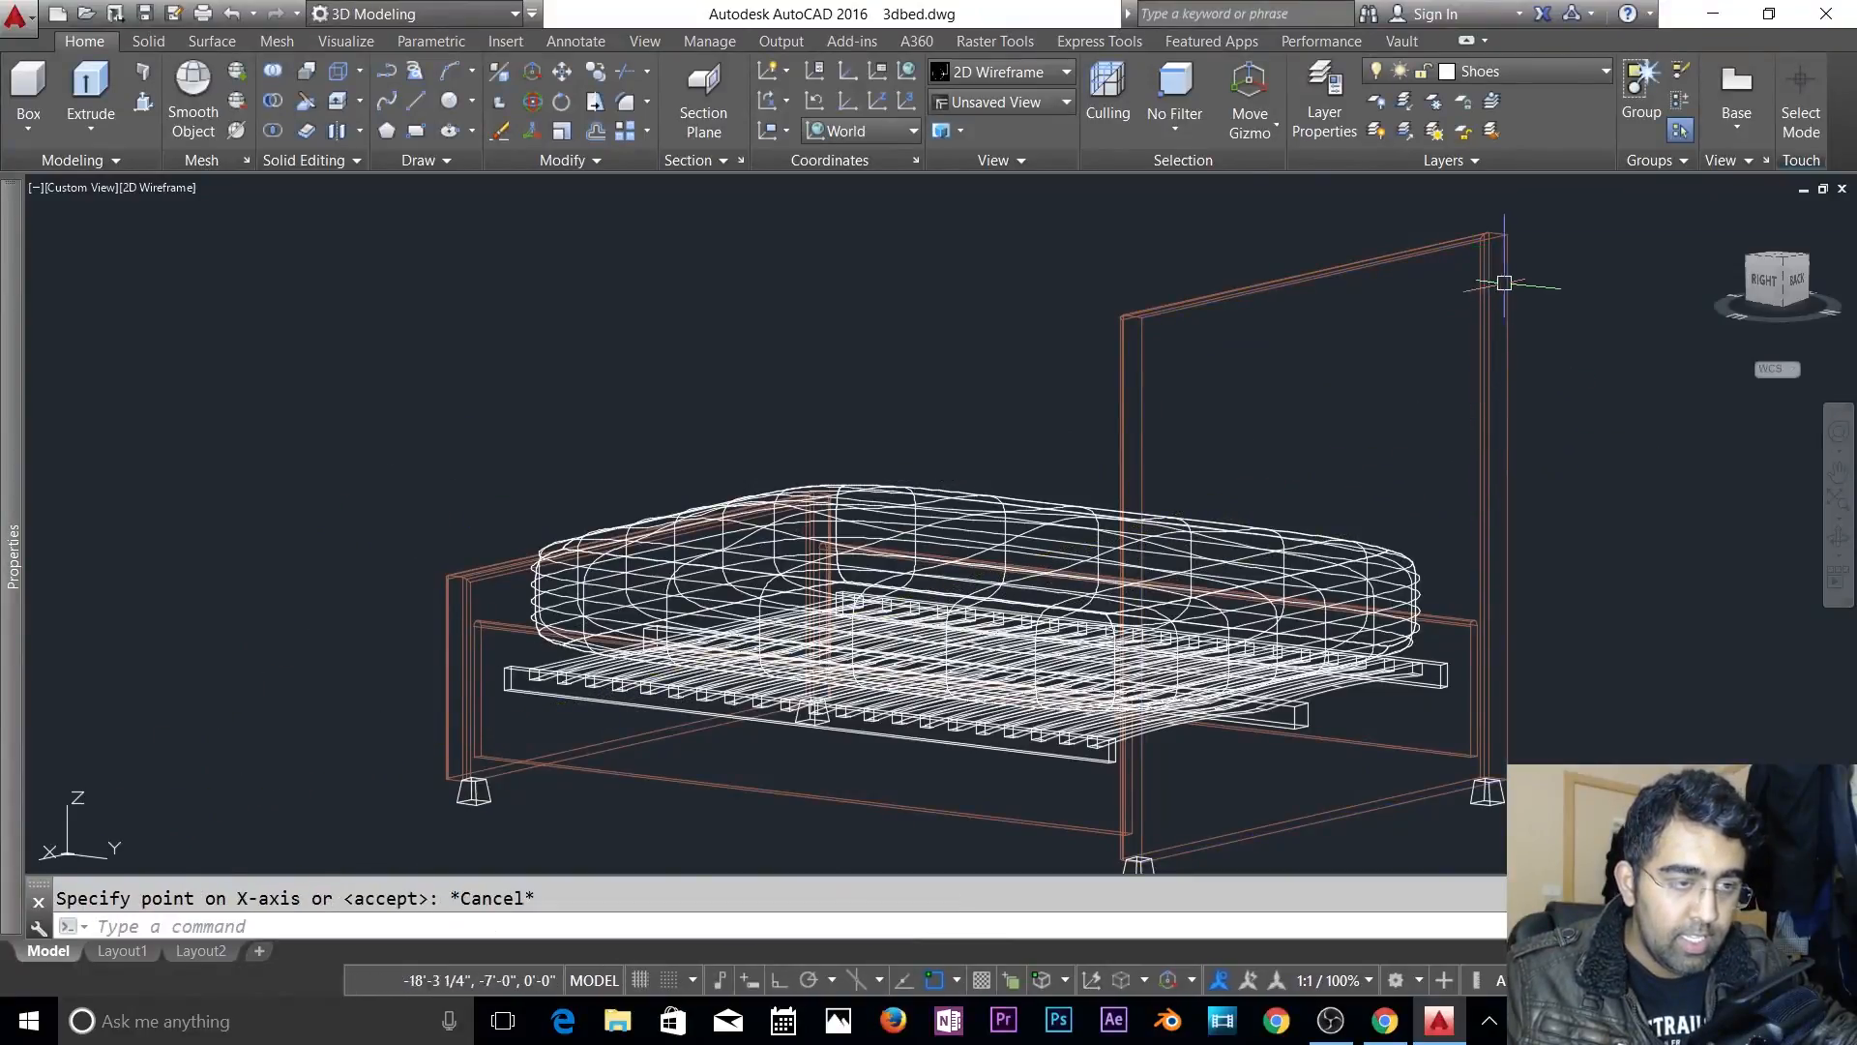
- Align the UCS to the headboard's back face, with its origin at a top corner and the X axis pointing down
{"action": "key", "text": "Return"}
{"action": "left_click", "coordinate": [1490, 248]}
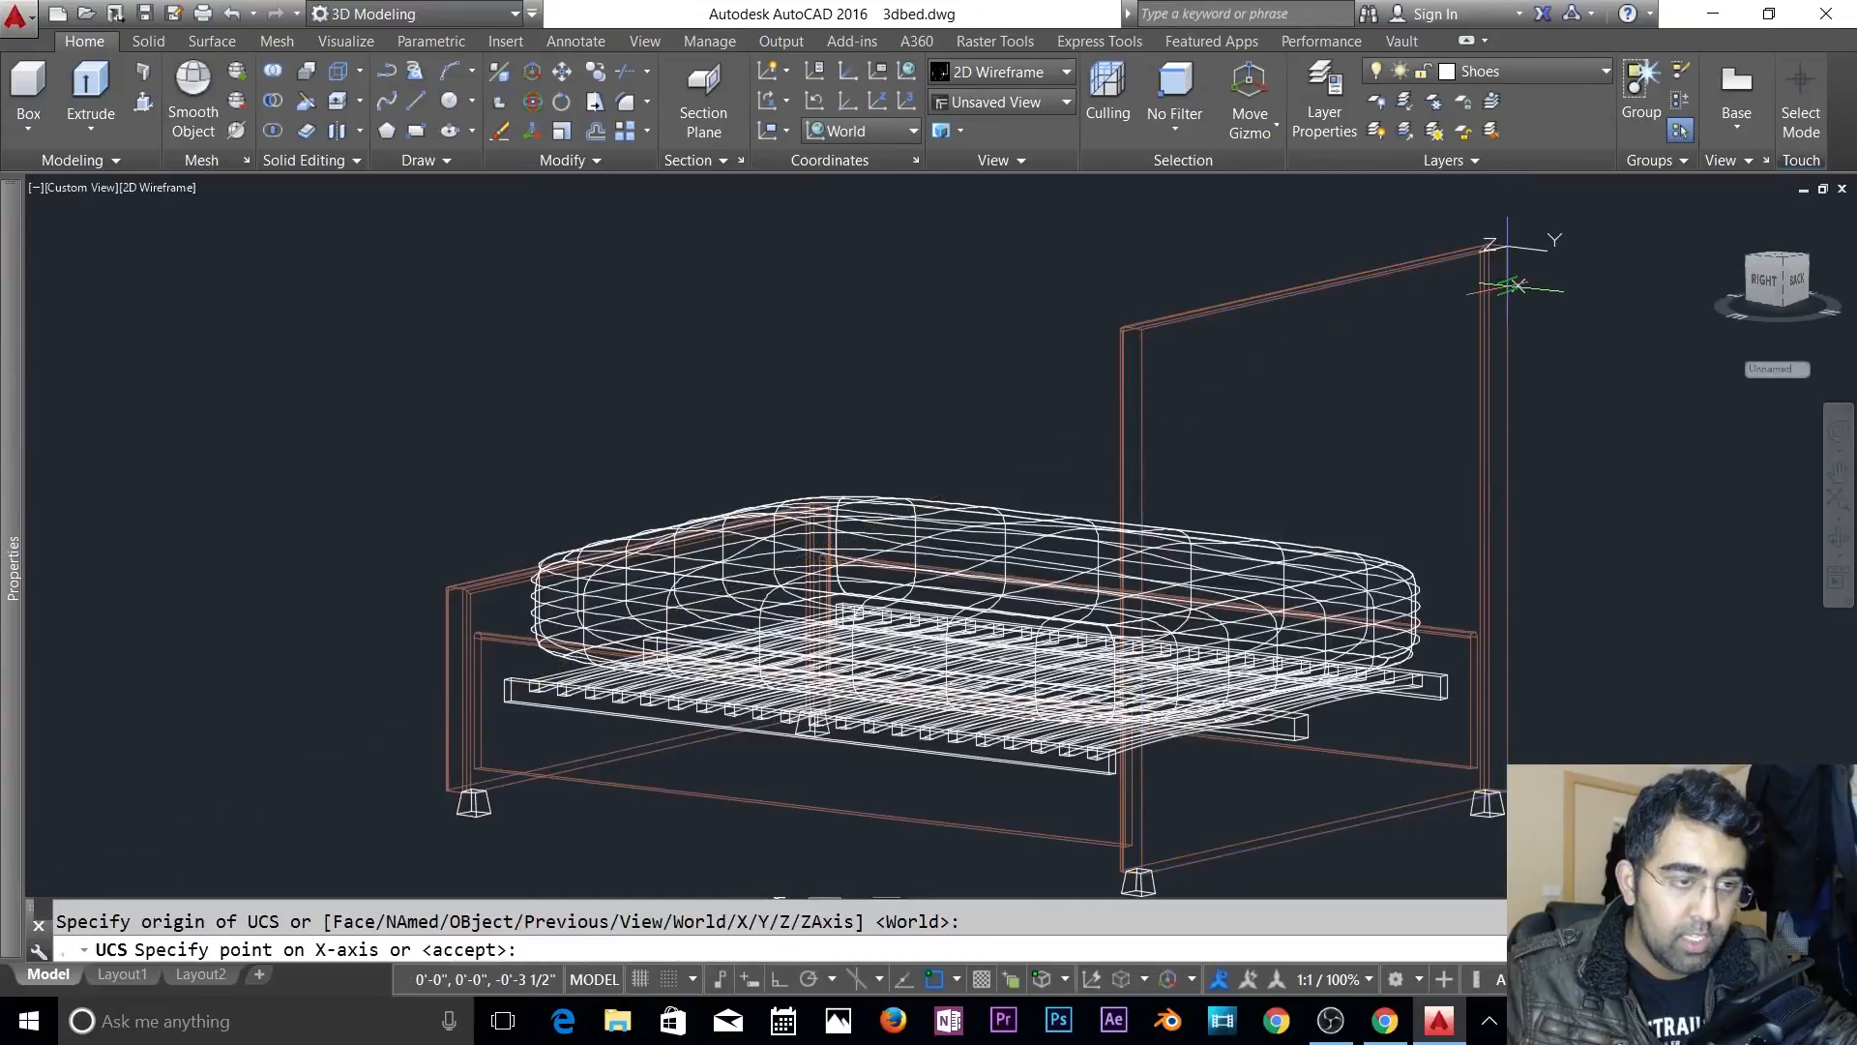
{"action": "left_click", "coordinate": [1518, 285]}
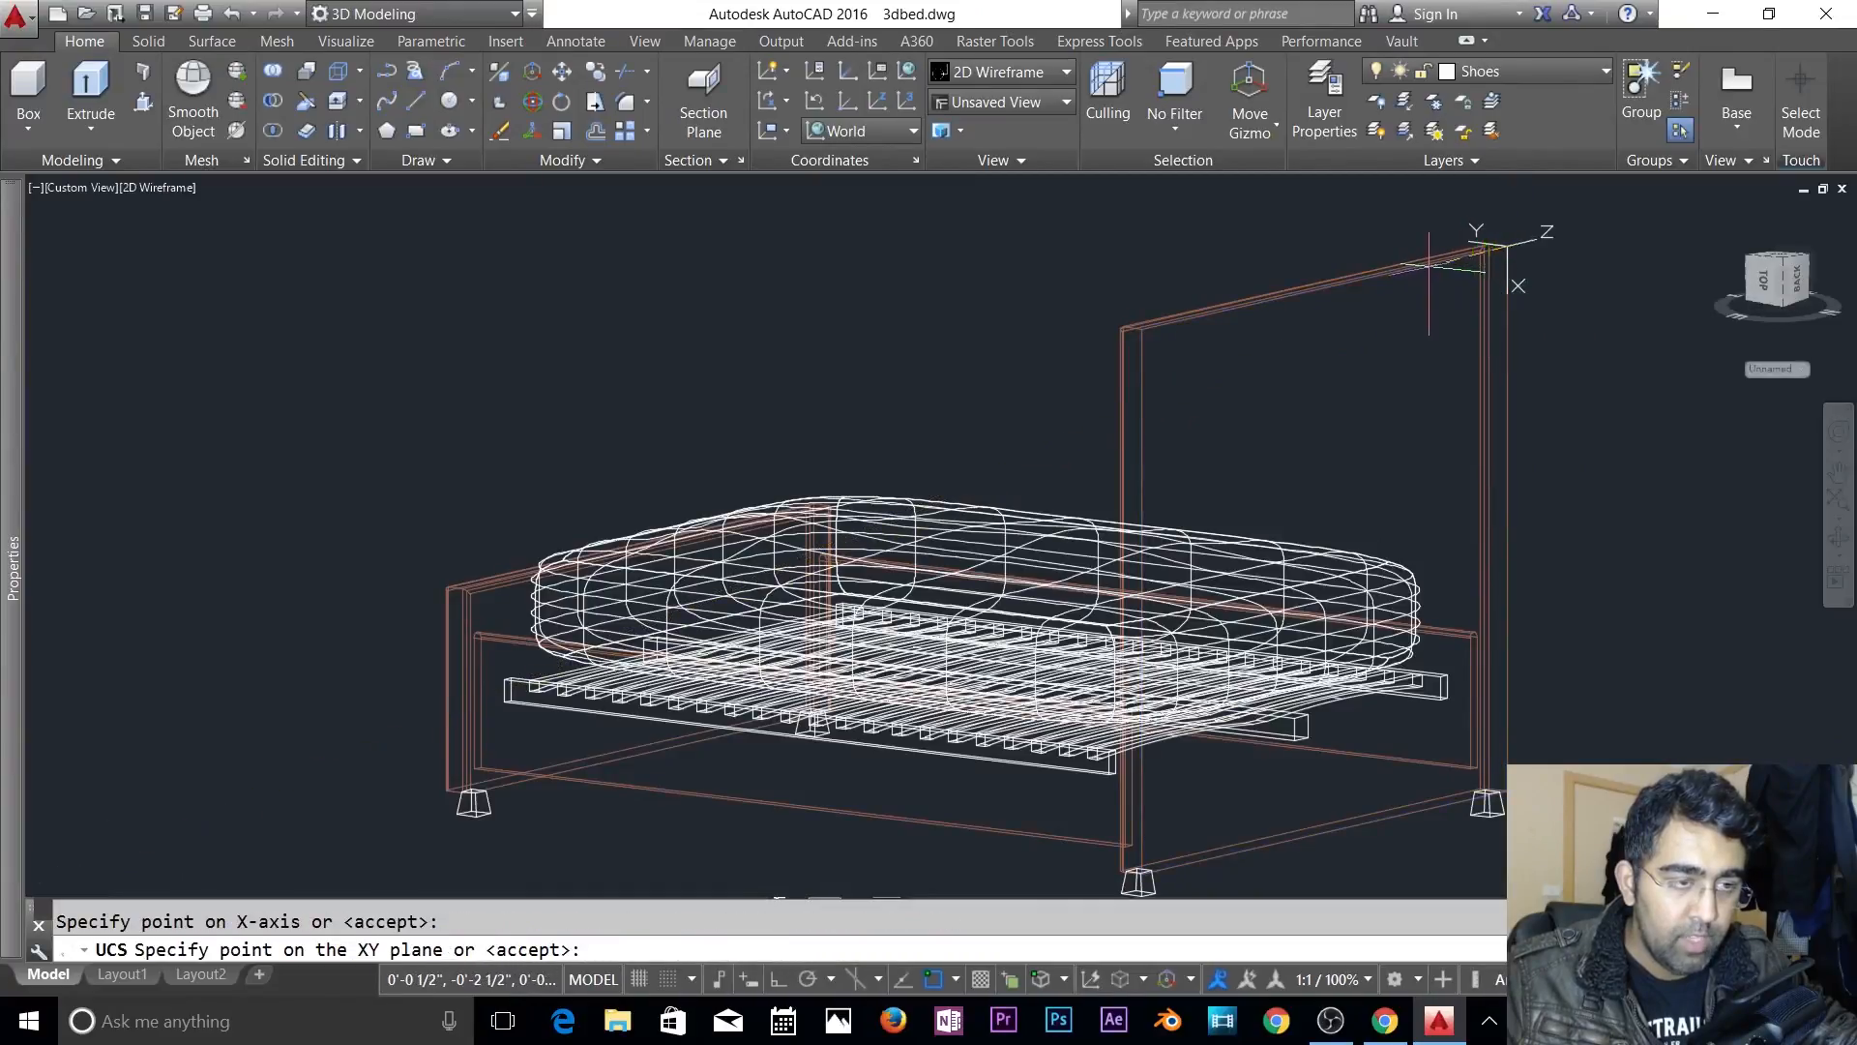
{"action": "left_click", "coordinate": [1125, 330]}
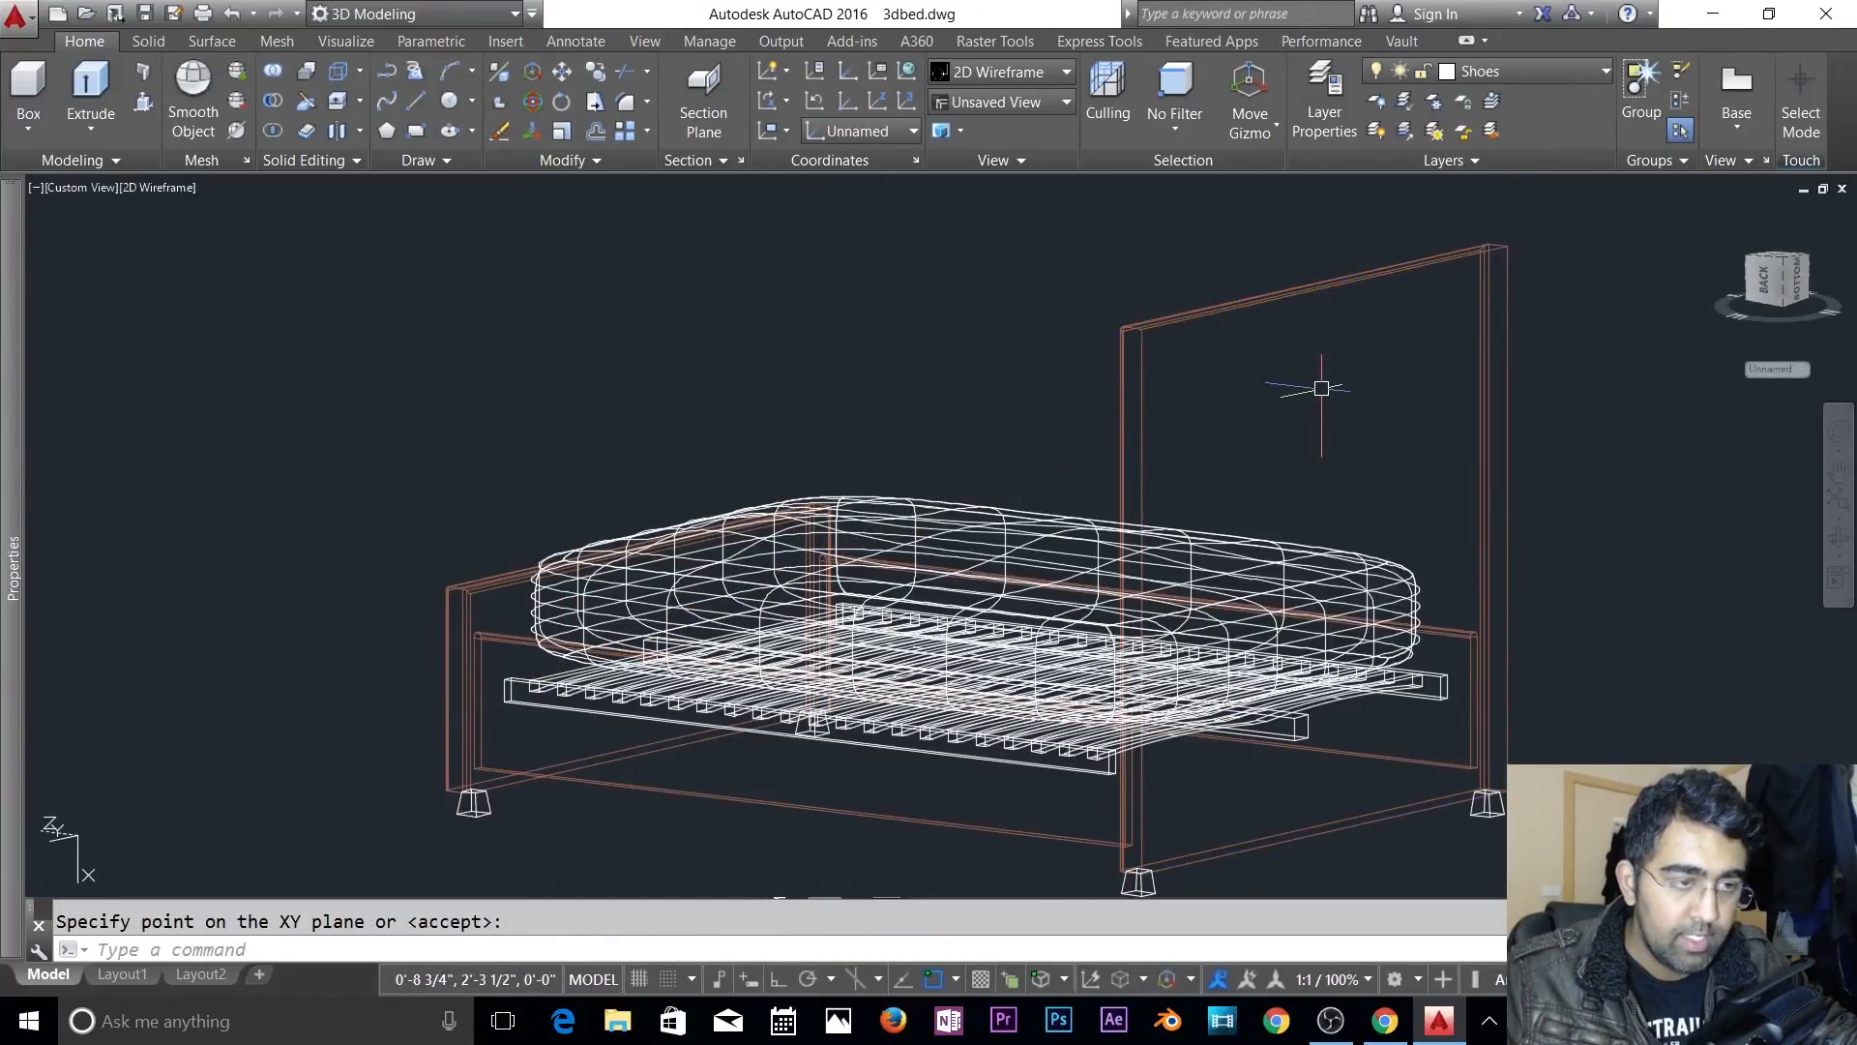
{"action": "key", "text": "Escape"}
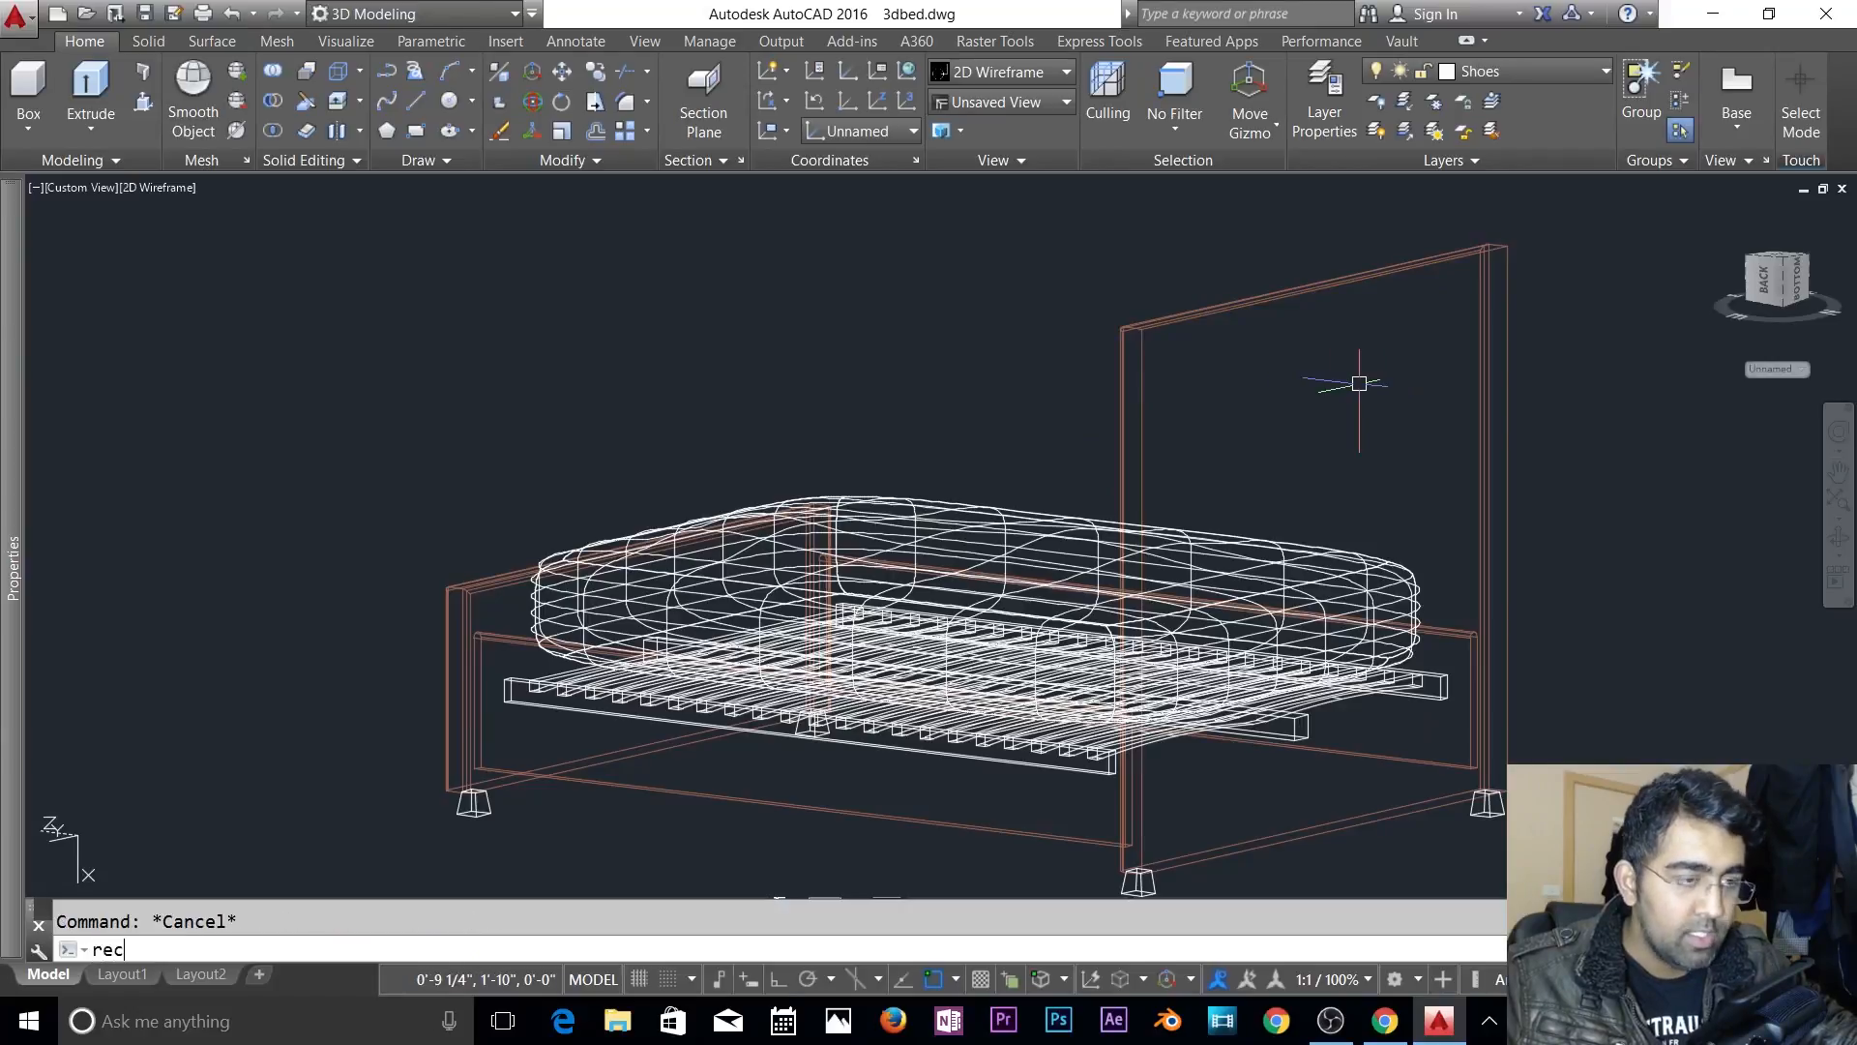
- Draw a rectangle over the upper part of the headboard's back face and offset it inward
{"action": "type", "text": "rec"}
{"action": "key", "text": "Return"}
{"action": "left_click", "coordinate": [1142, 329]}
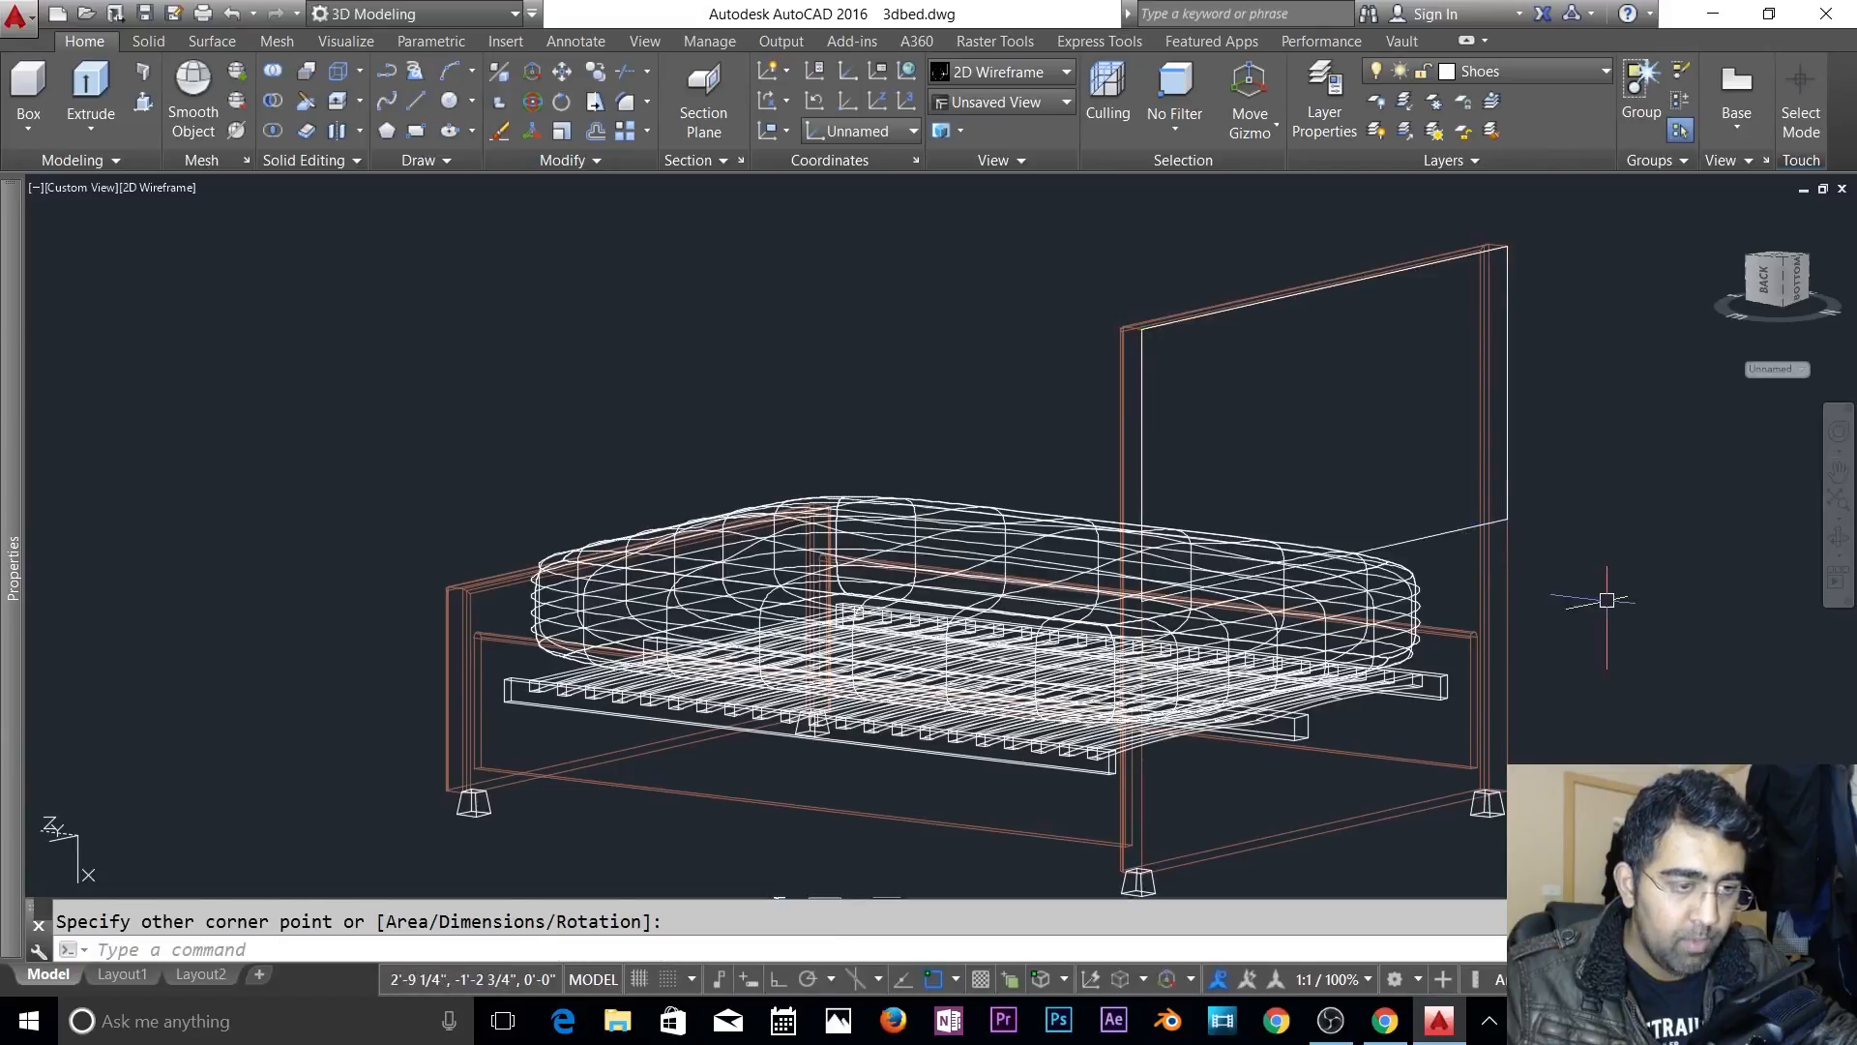
{"action": "key", "text": "Escape"}
{"action": "key", "text": "Return"}
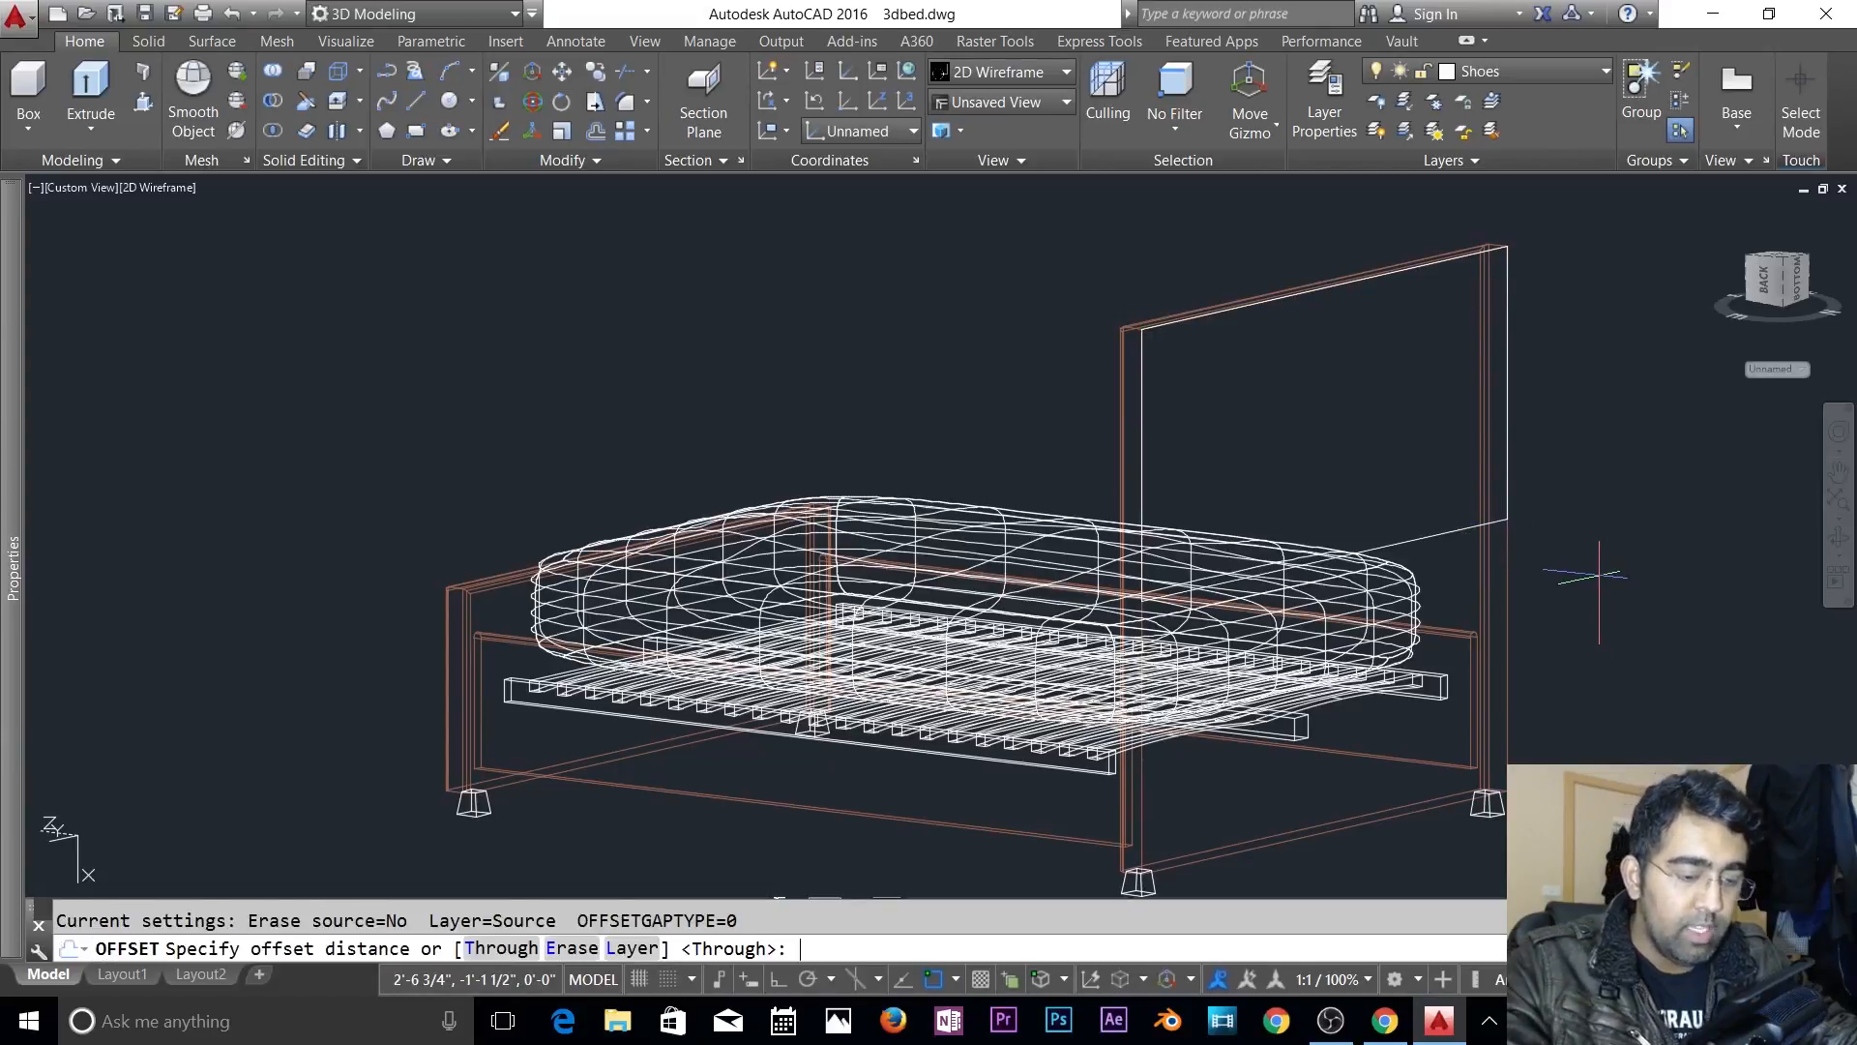
{"action": "key", "text": "Return"}
{"action": "type", "text": "ex"}
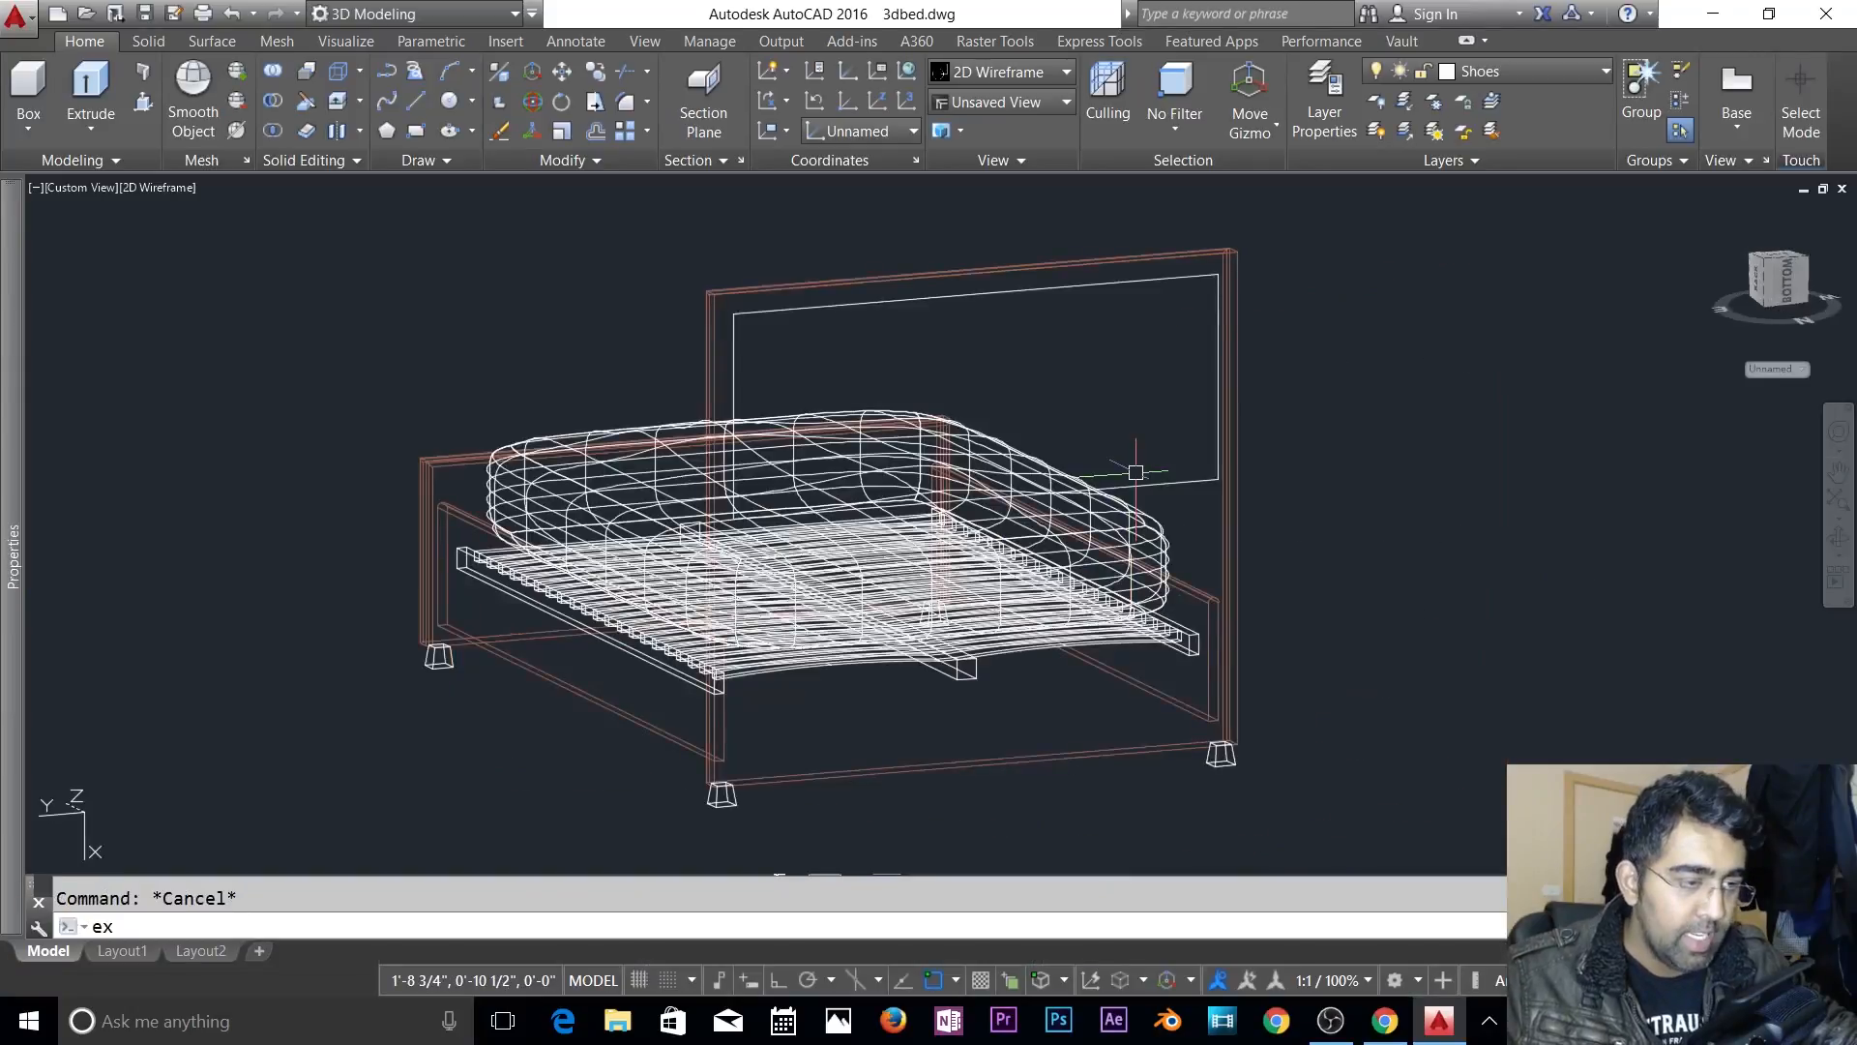
{"action": "key", "text": "Return"}
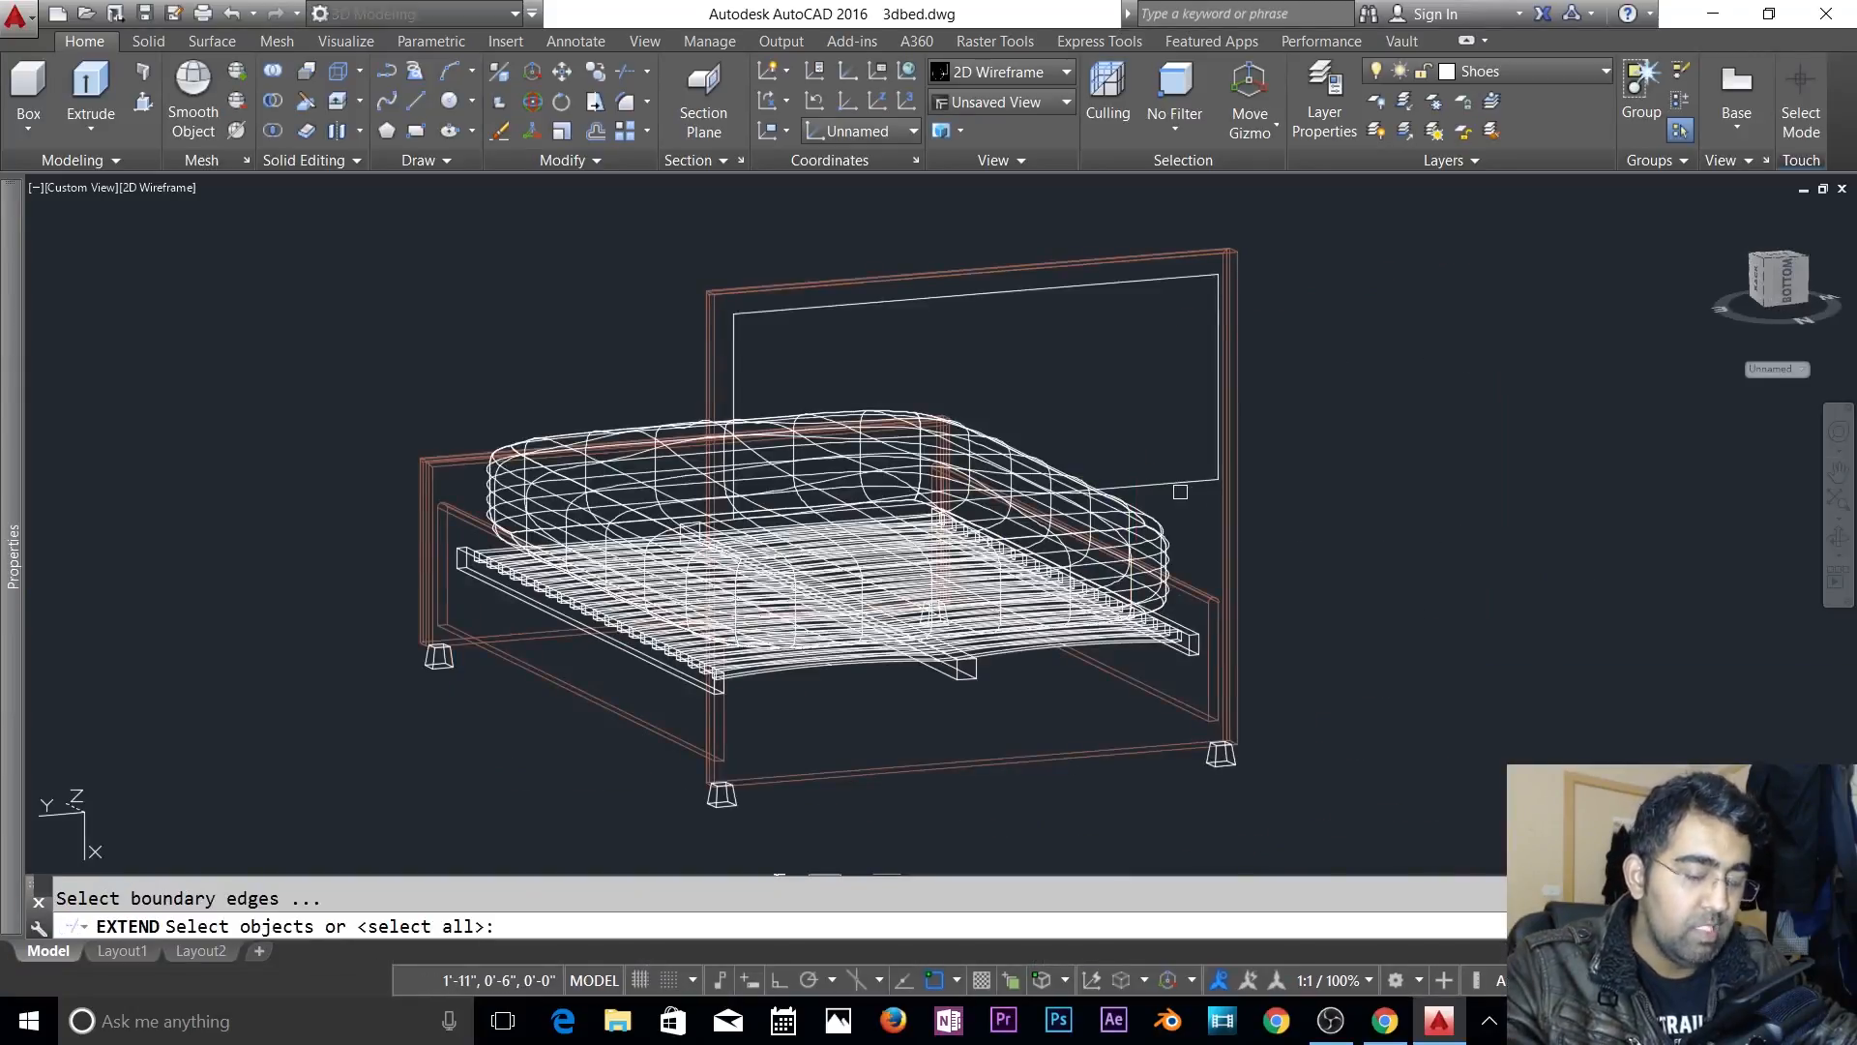
{"action": "left_click", "coordinate": [1180, 492]}
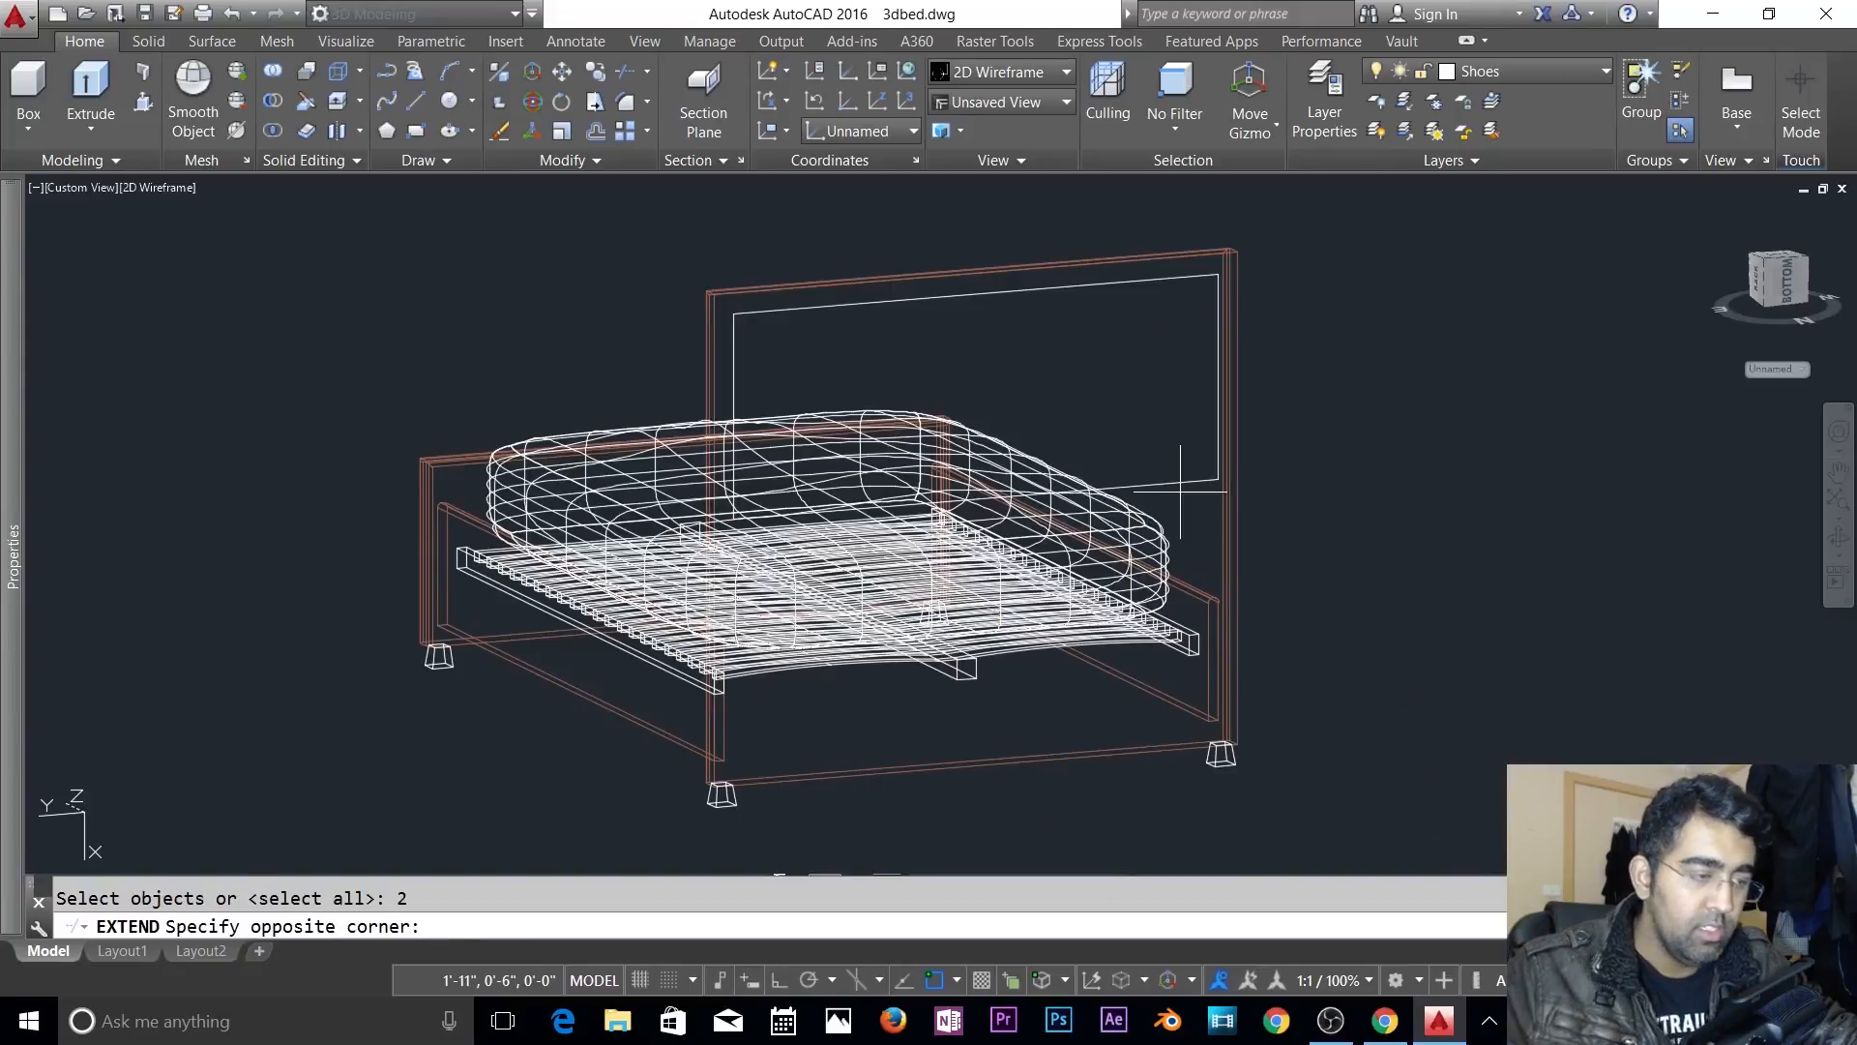
{"action": "key", "text": "Escape"}
- Extrude the inset rectangle on the headboard's back face to a height of 2 inches
{"action": "type", "text": "ext"}
{"action": "key", "text": "Return"}
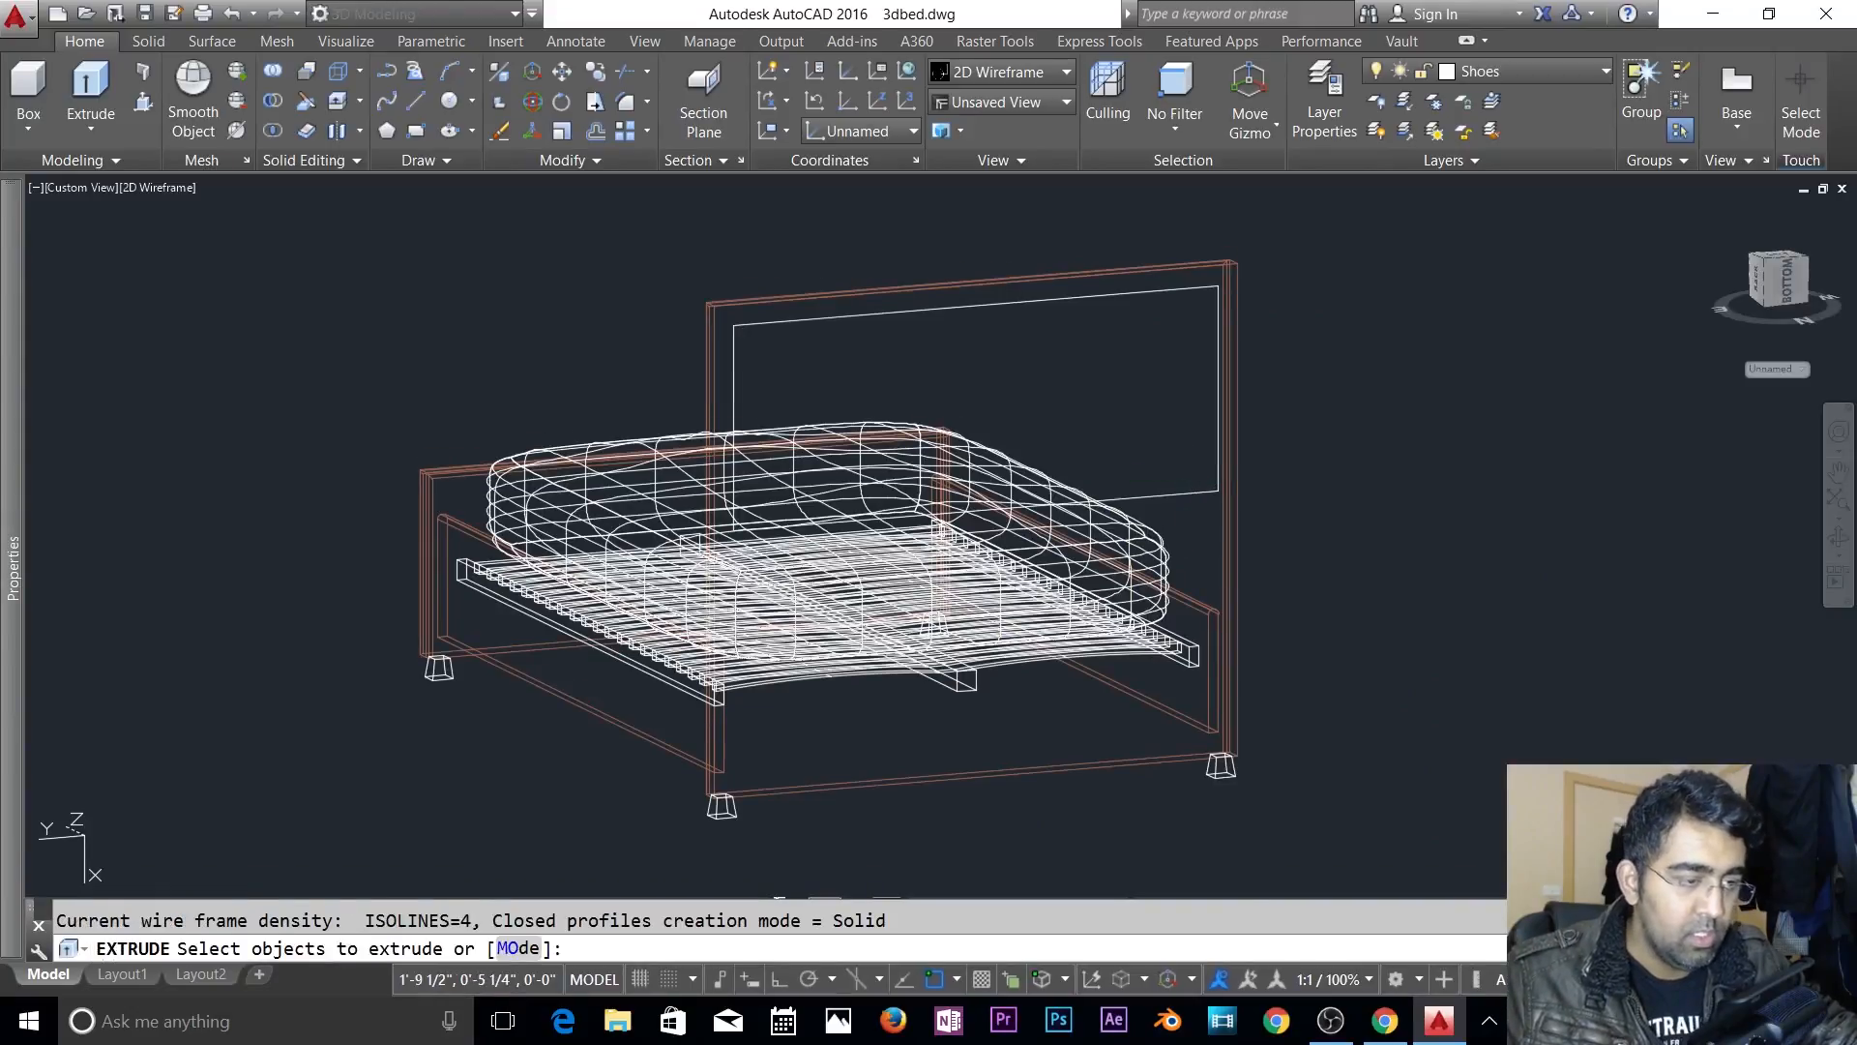
{"action": "left_click", "coordinate": [1216, 479]}
{"action": "key", "text": "Return"}
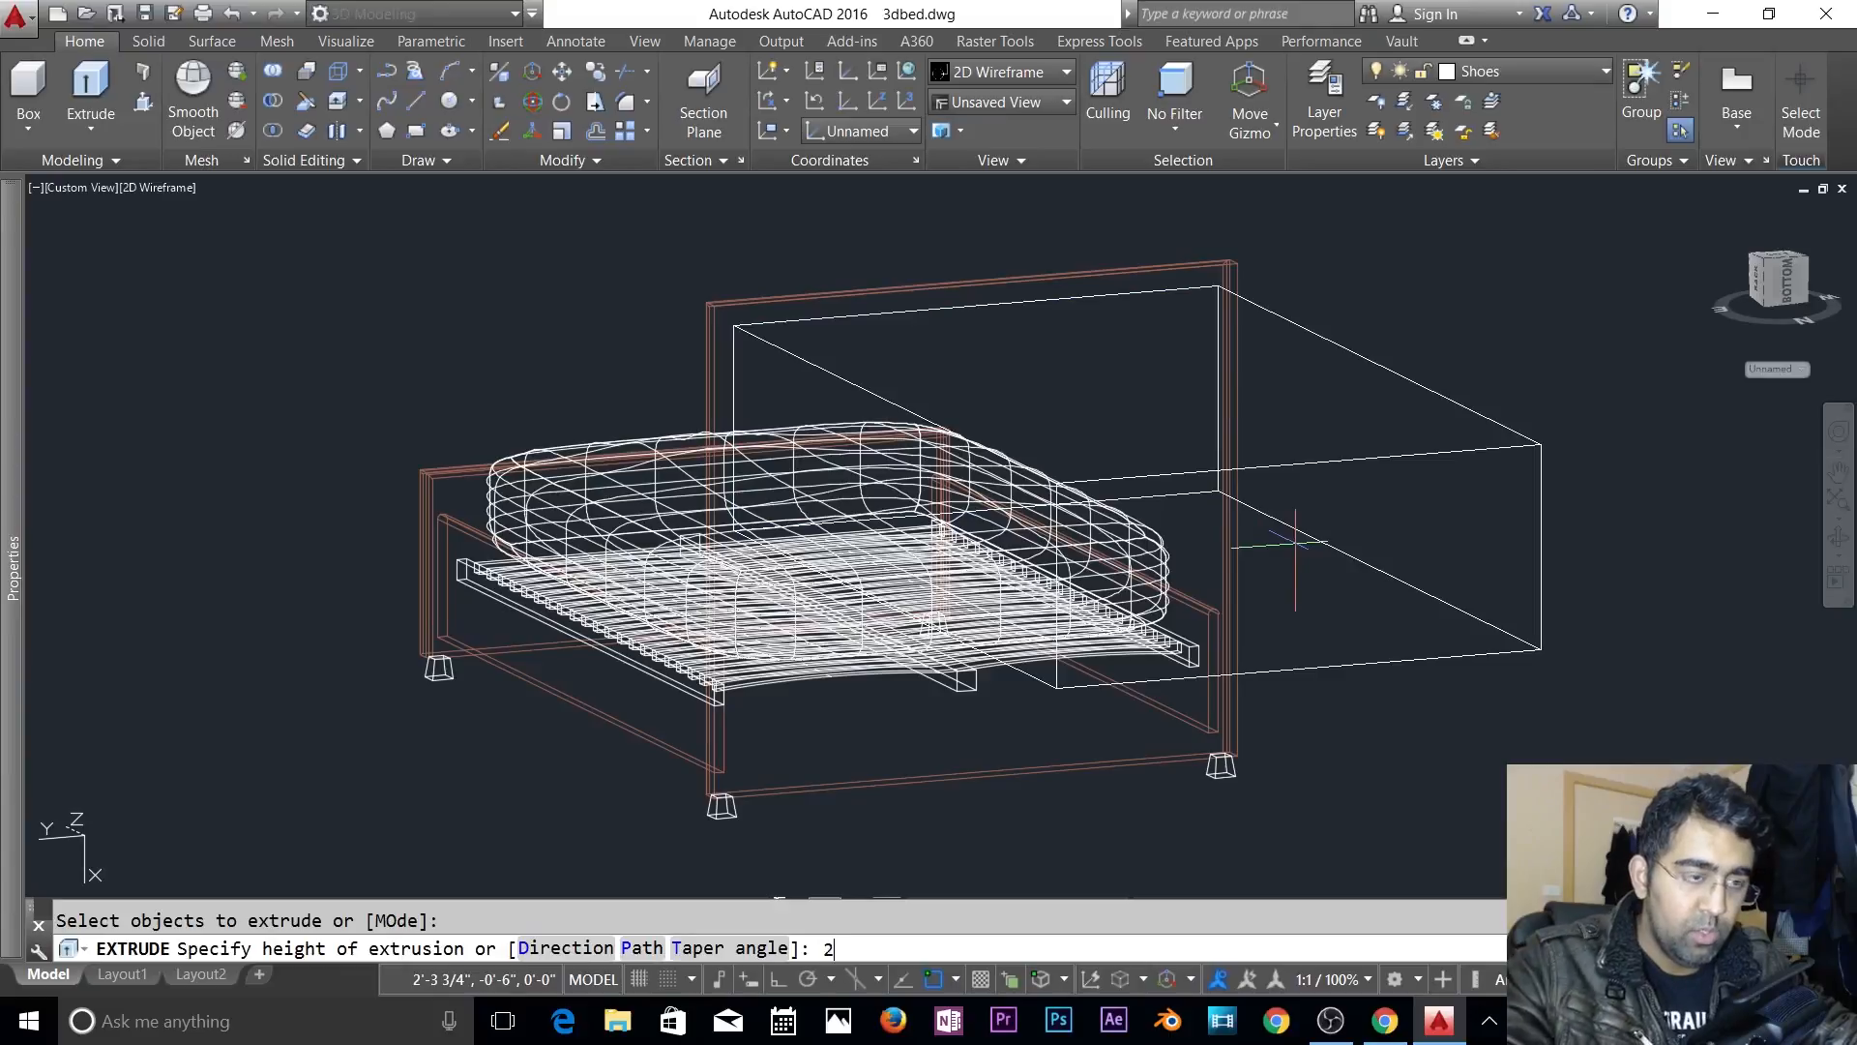
{"action": "key", "text": "Return"}
{"action": "key", "text": "Escape"}
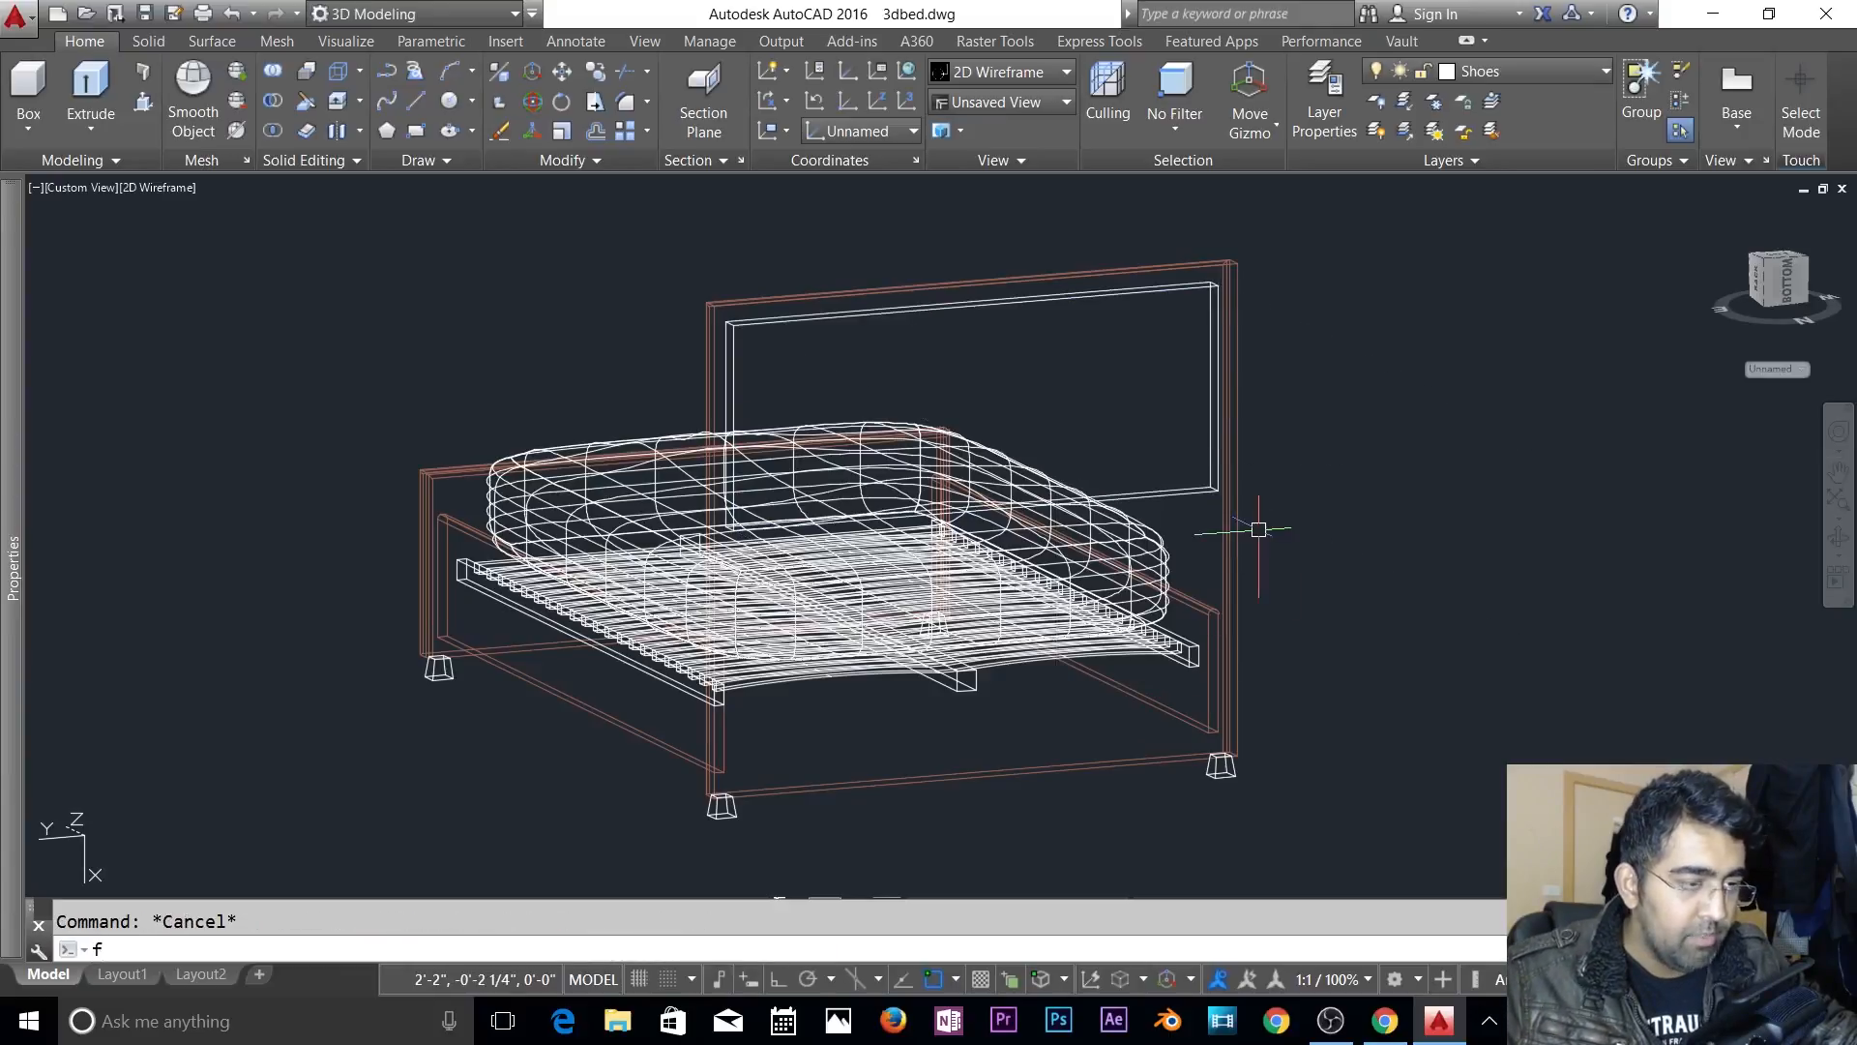
- Fillet the four edges around one face of the extruded headboard panel
{"action": "type", "text": "f"}
{"action": "key", "text": "Return"}
{"action": "scroll", "coordinate": [1226, 530], "scroll_direction": "up", "scroll_amount": 4}
{"action": "type", "text": "r"}
{"action": "key", "text": "Return"}
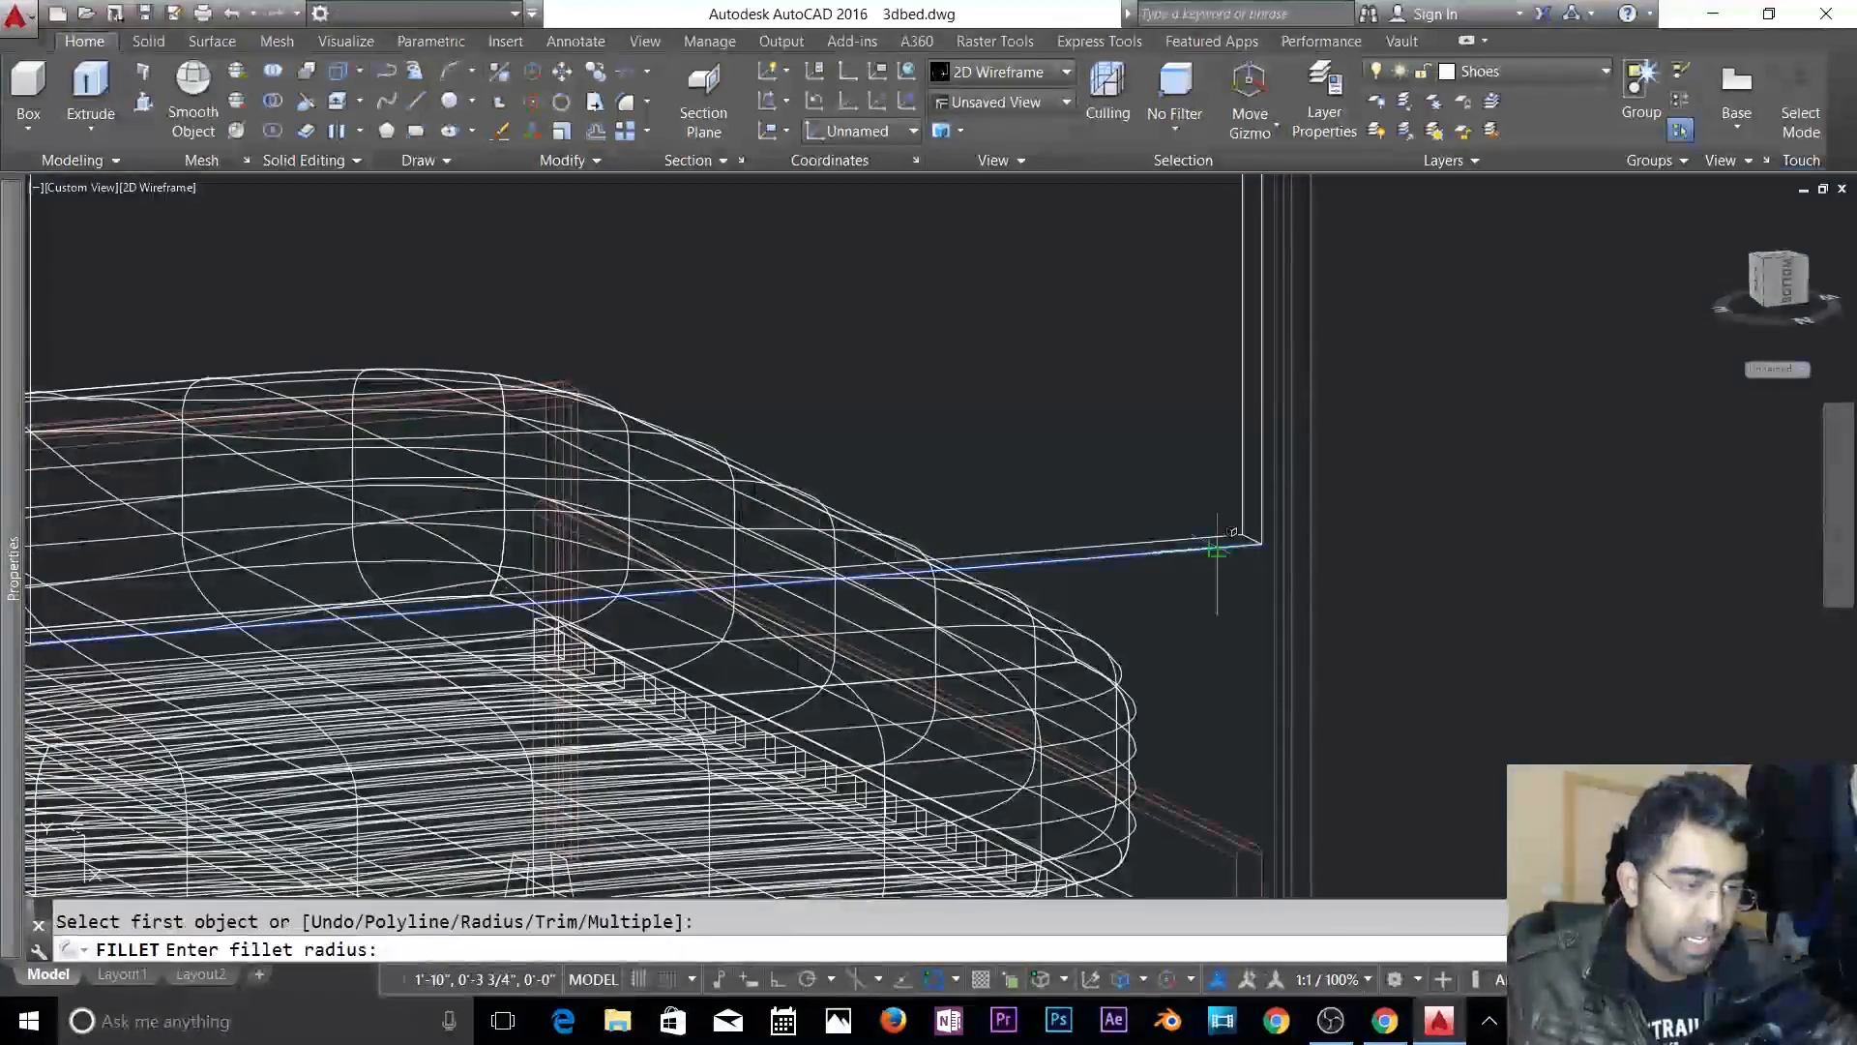
{"action": "key", "text": "Return"}
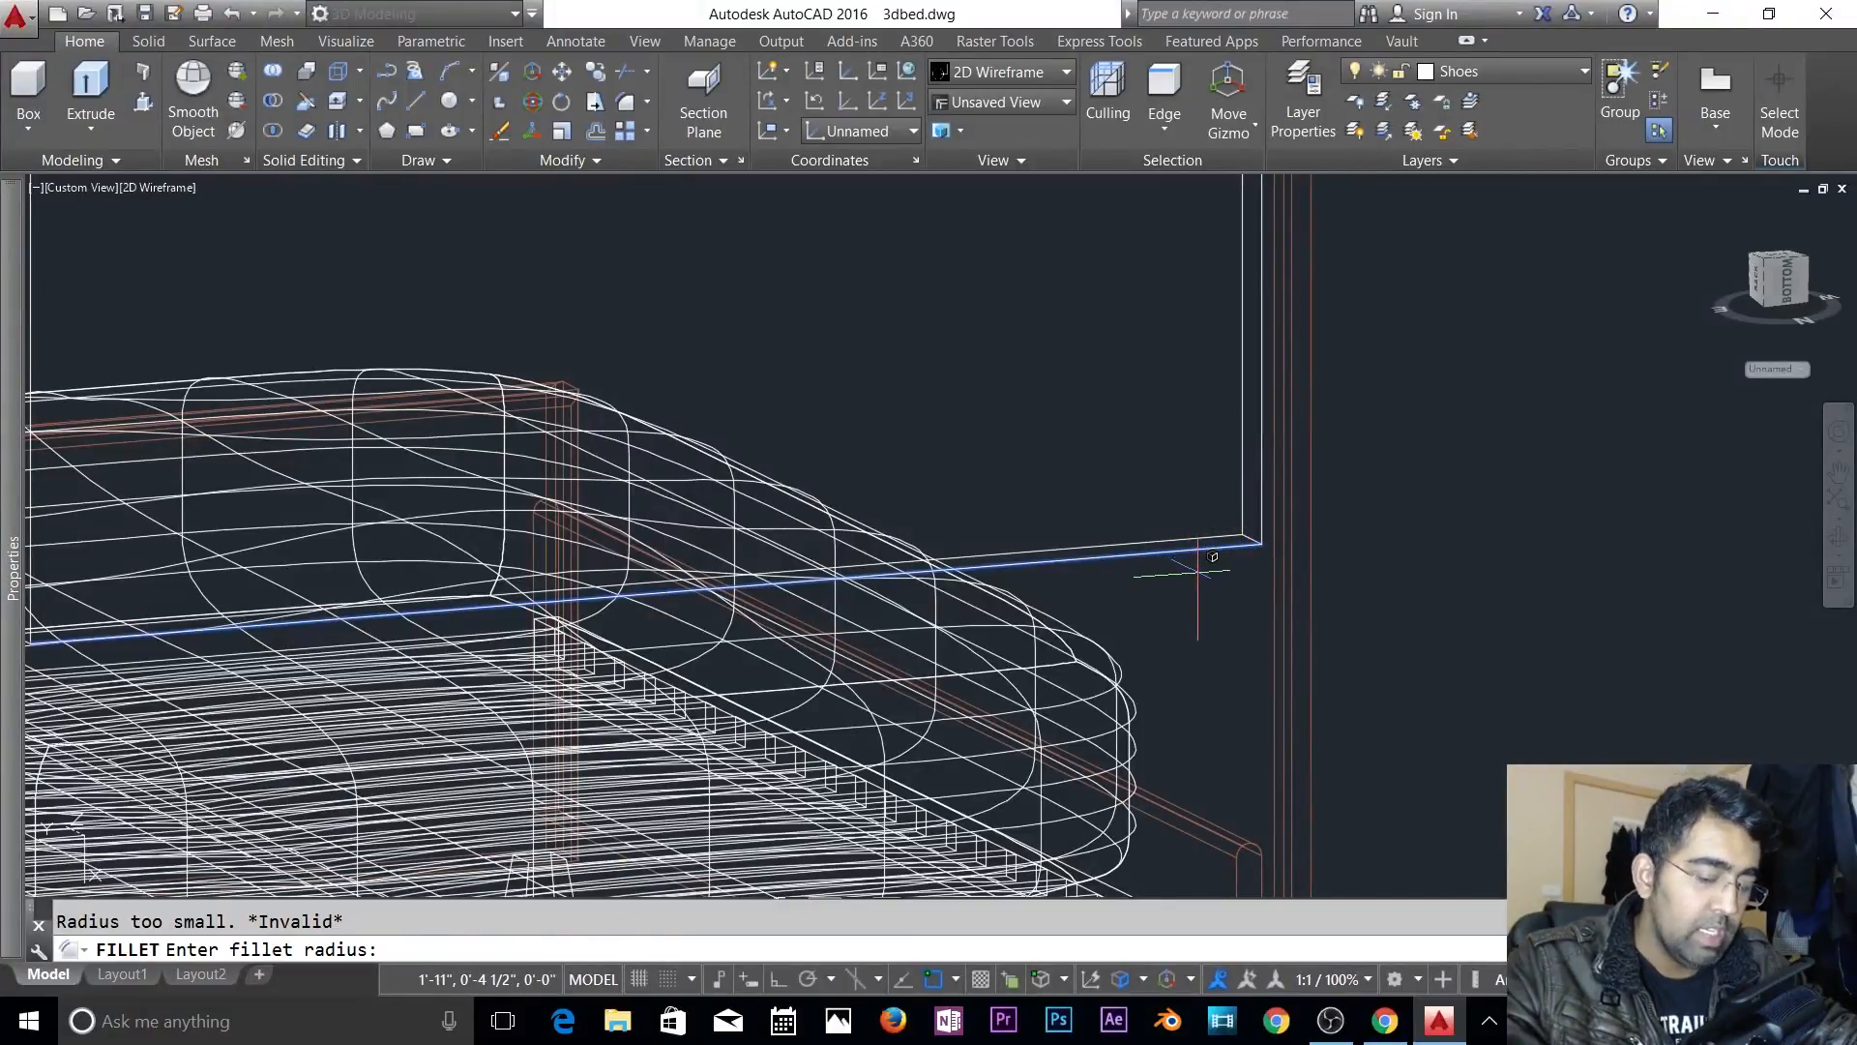
{"action": "key", "text": "Return"}
{"action": "left_click", "coordinate": [1203, 553]}
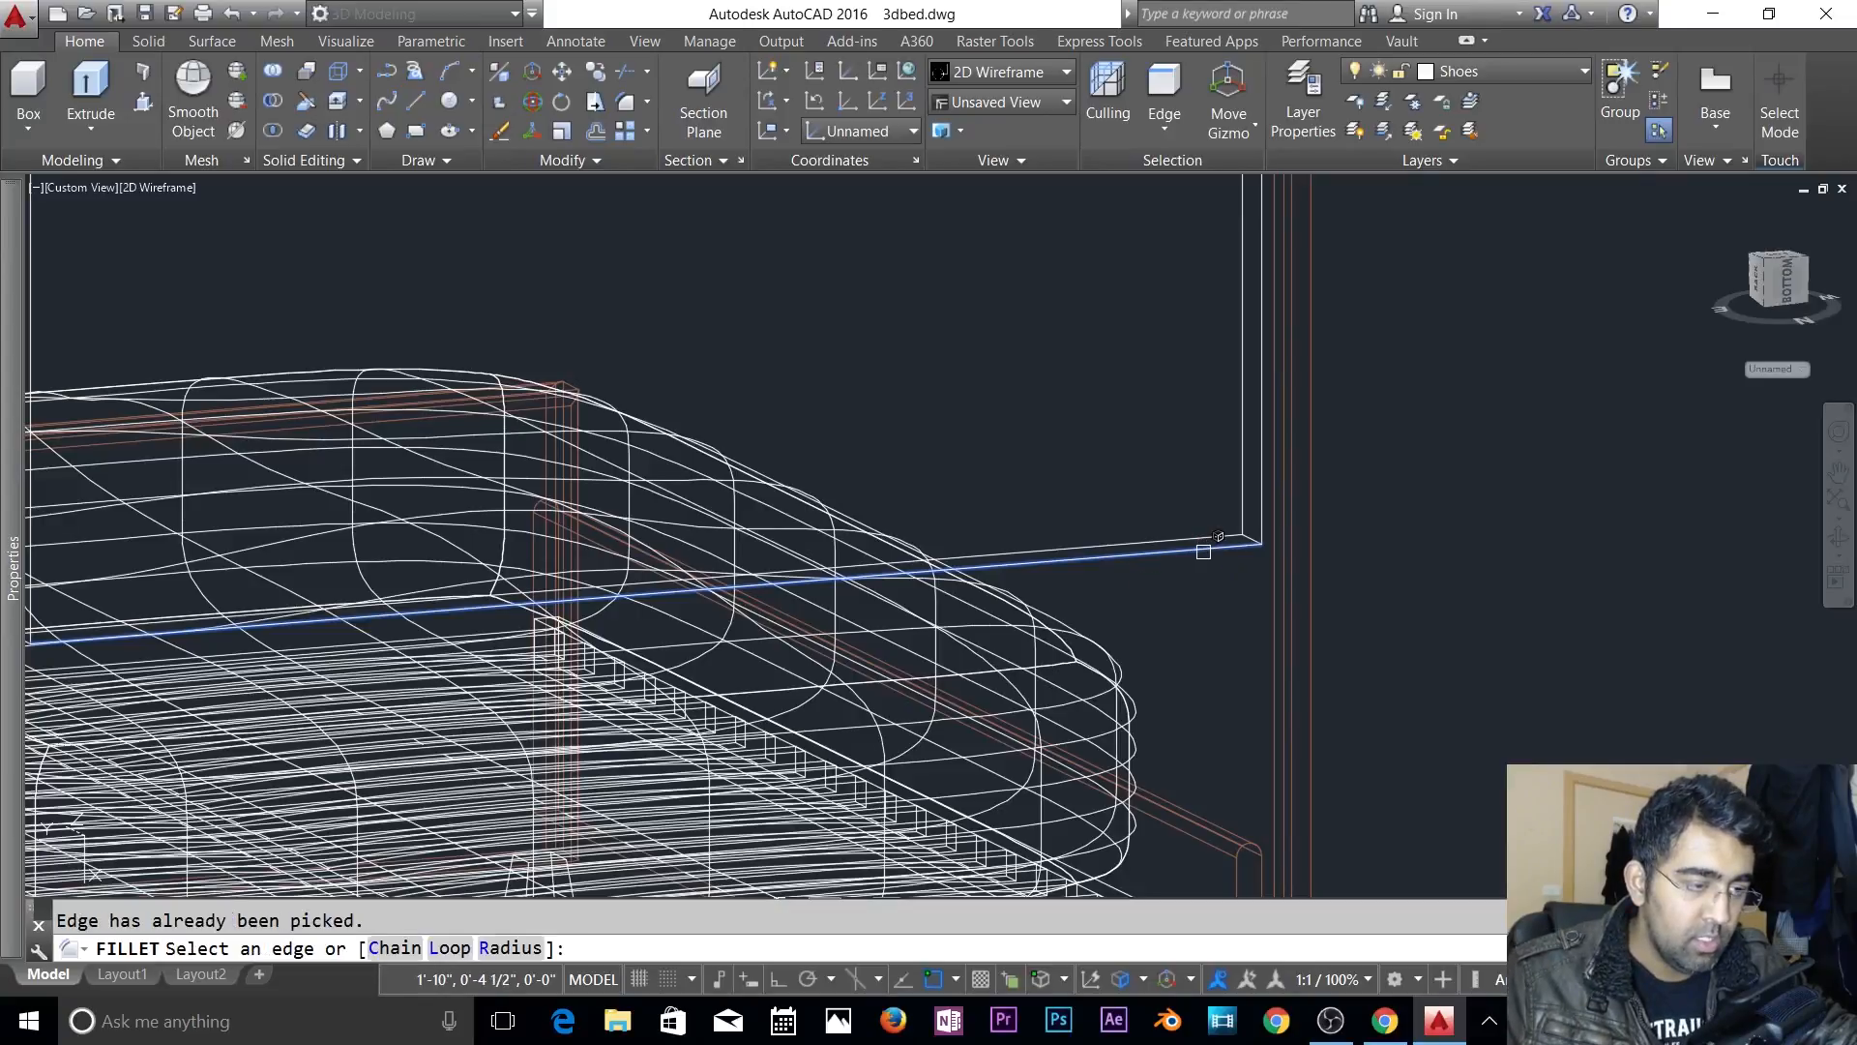
{"action": "left_click", "coordinate": [1262, 497]}
{"action": "scroll", "coordinate": [1195, 503], "scroll_direction": "down", "scroll_amount": 3}
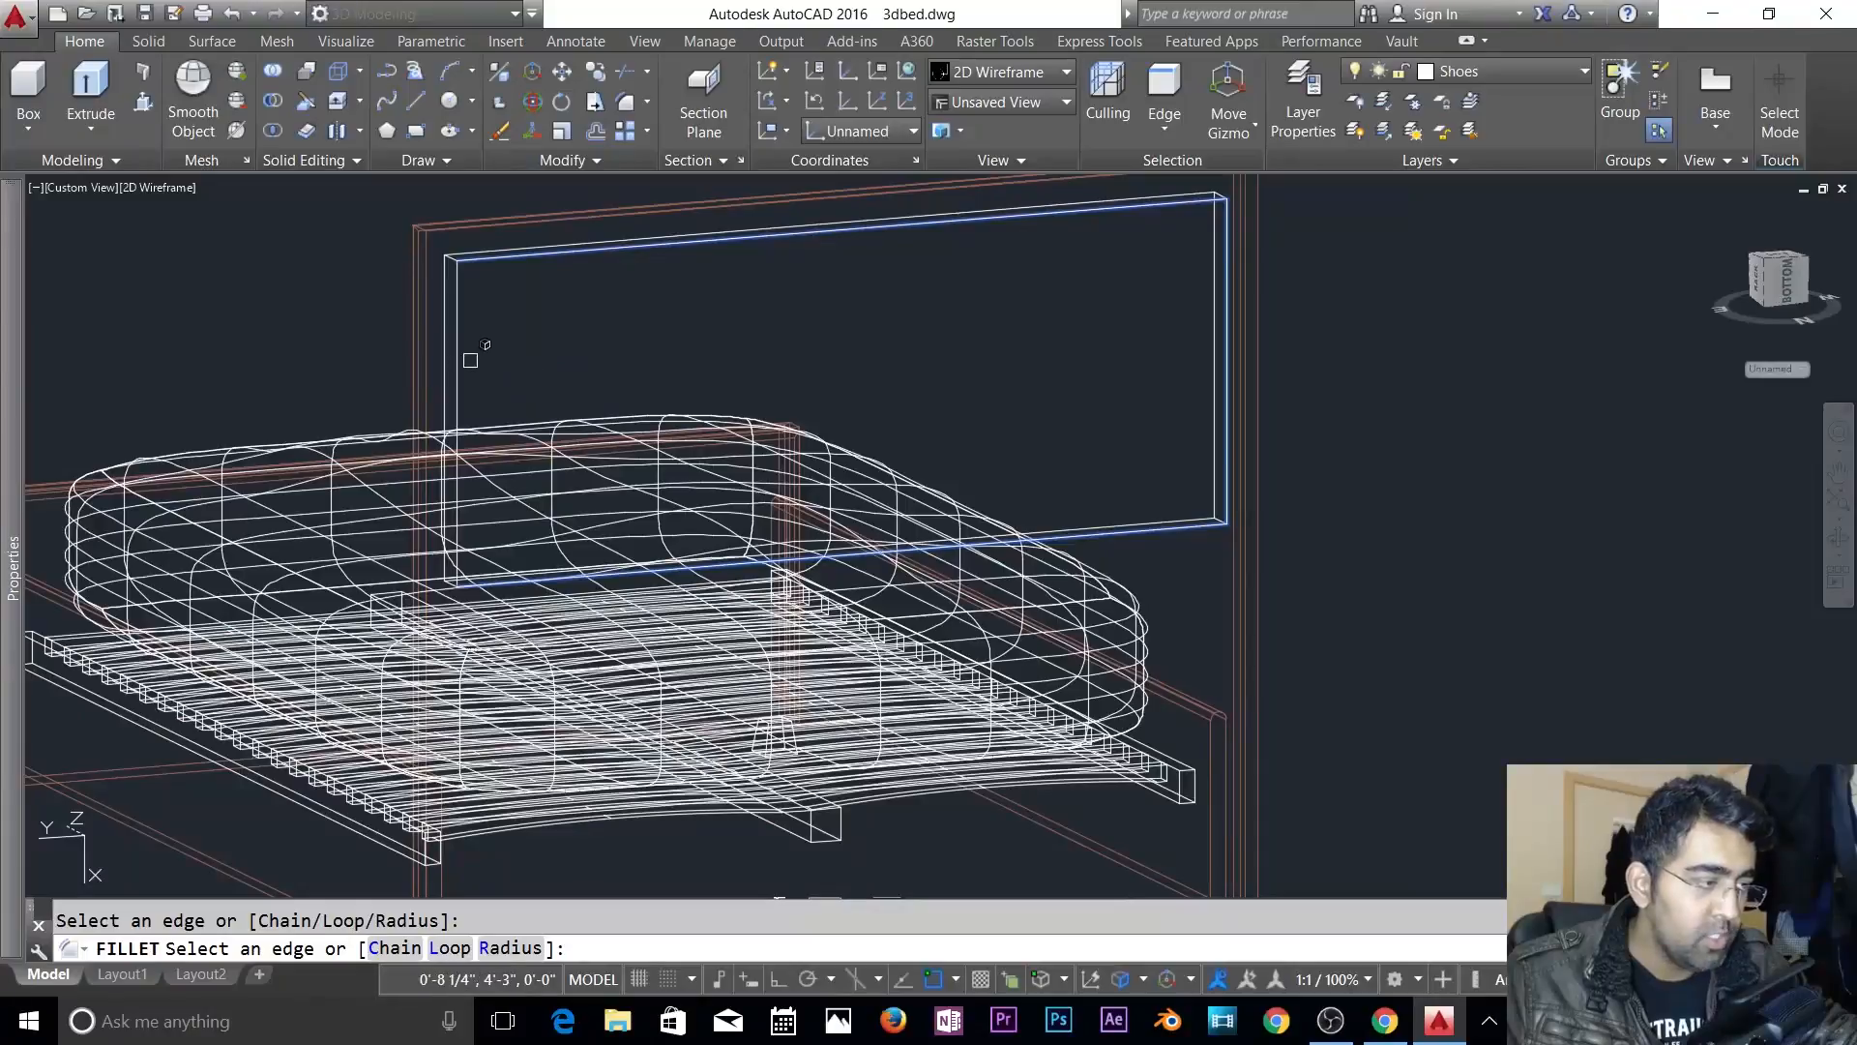
{"action": "key", "text": "Return"}
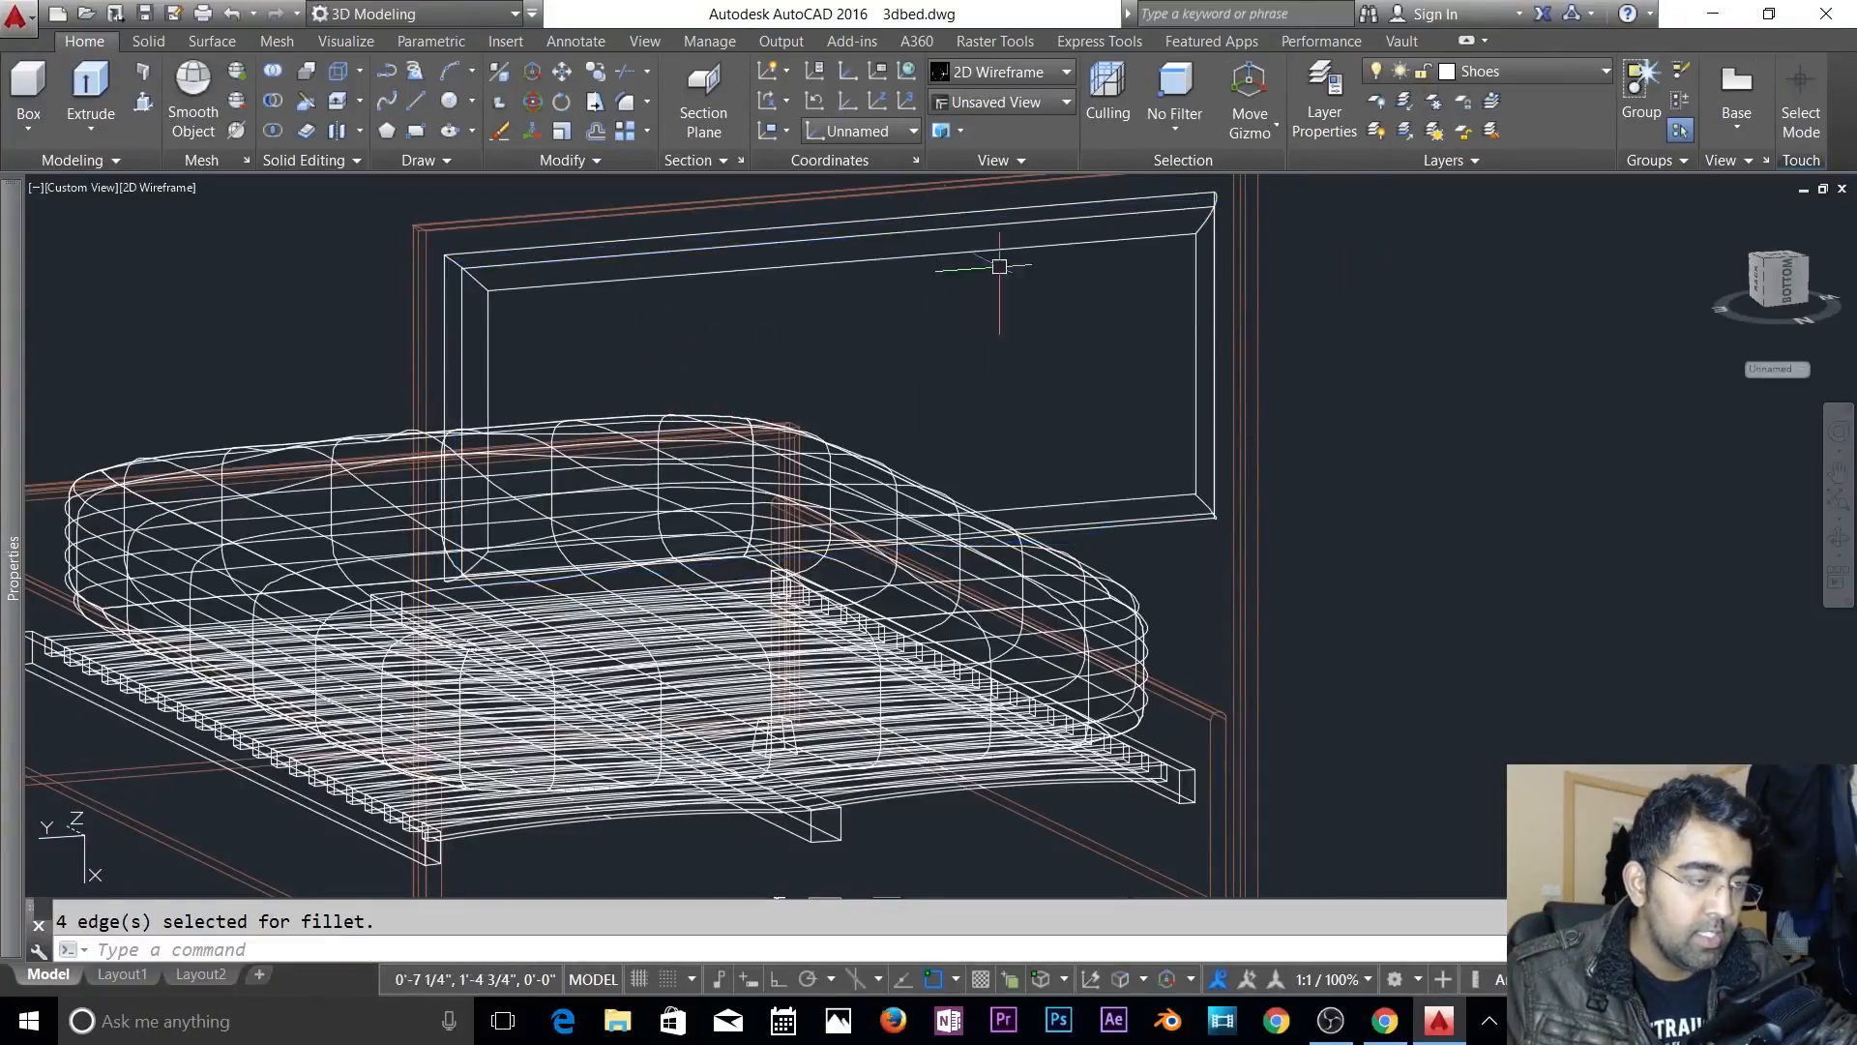
- Display the bed in the Shaded visual style and move the rounded panel straight out, clear of the headboard's back
{"action": "left_click", "coordinate": [1005, 72]}
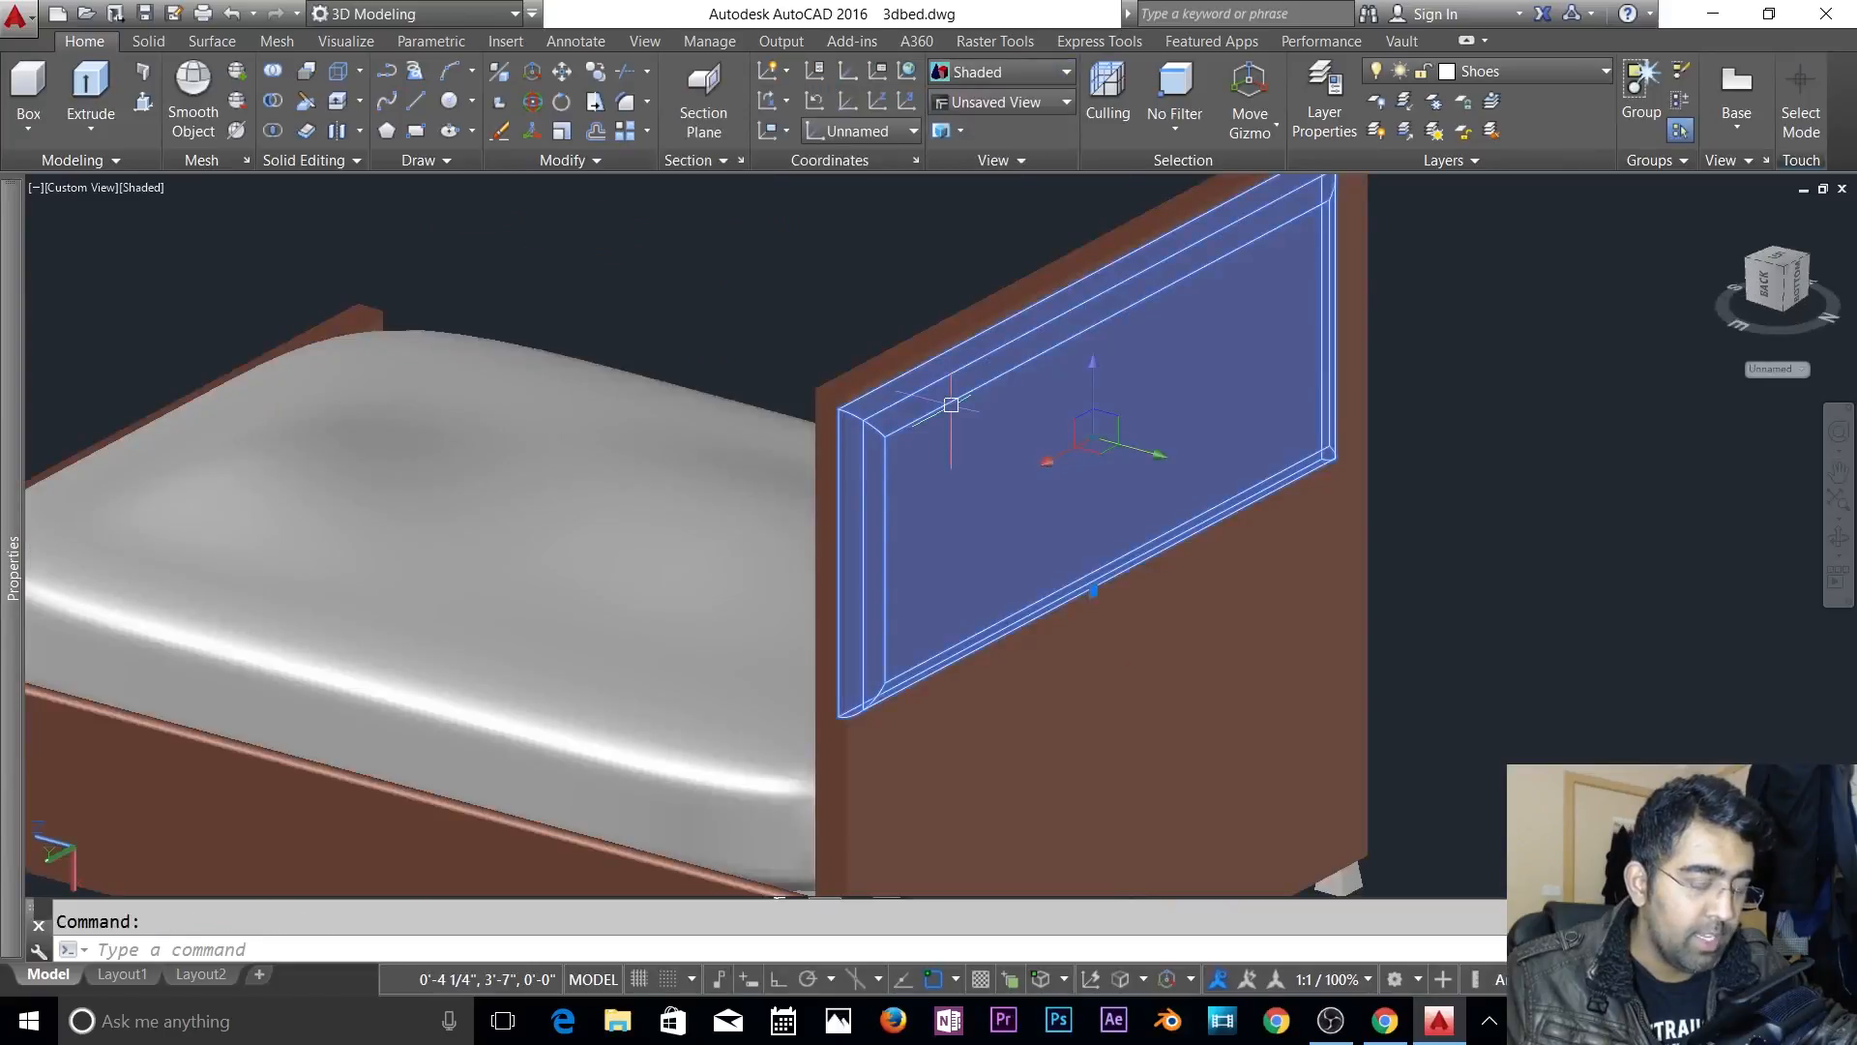
{"action": "left_click", "coordinate": [1142, 461]}
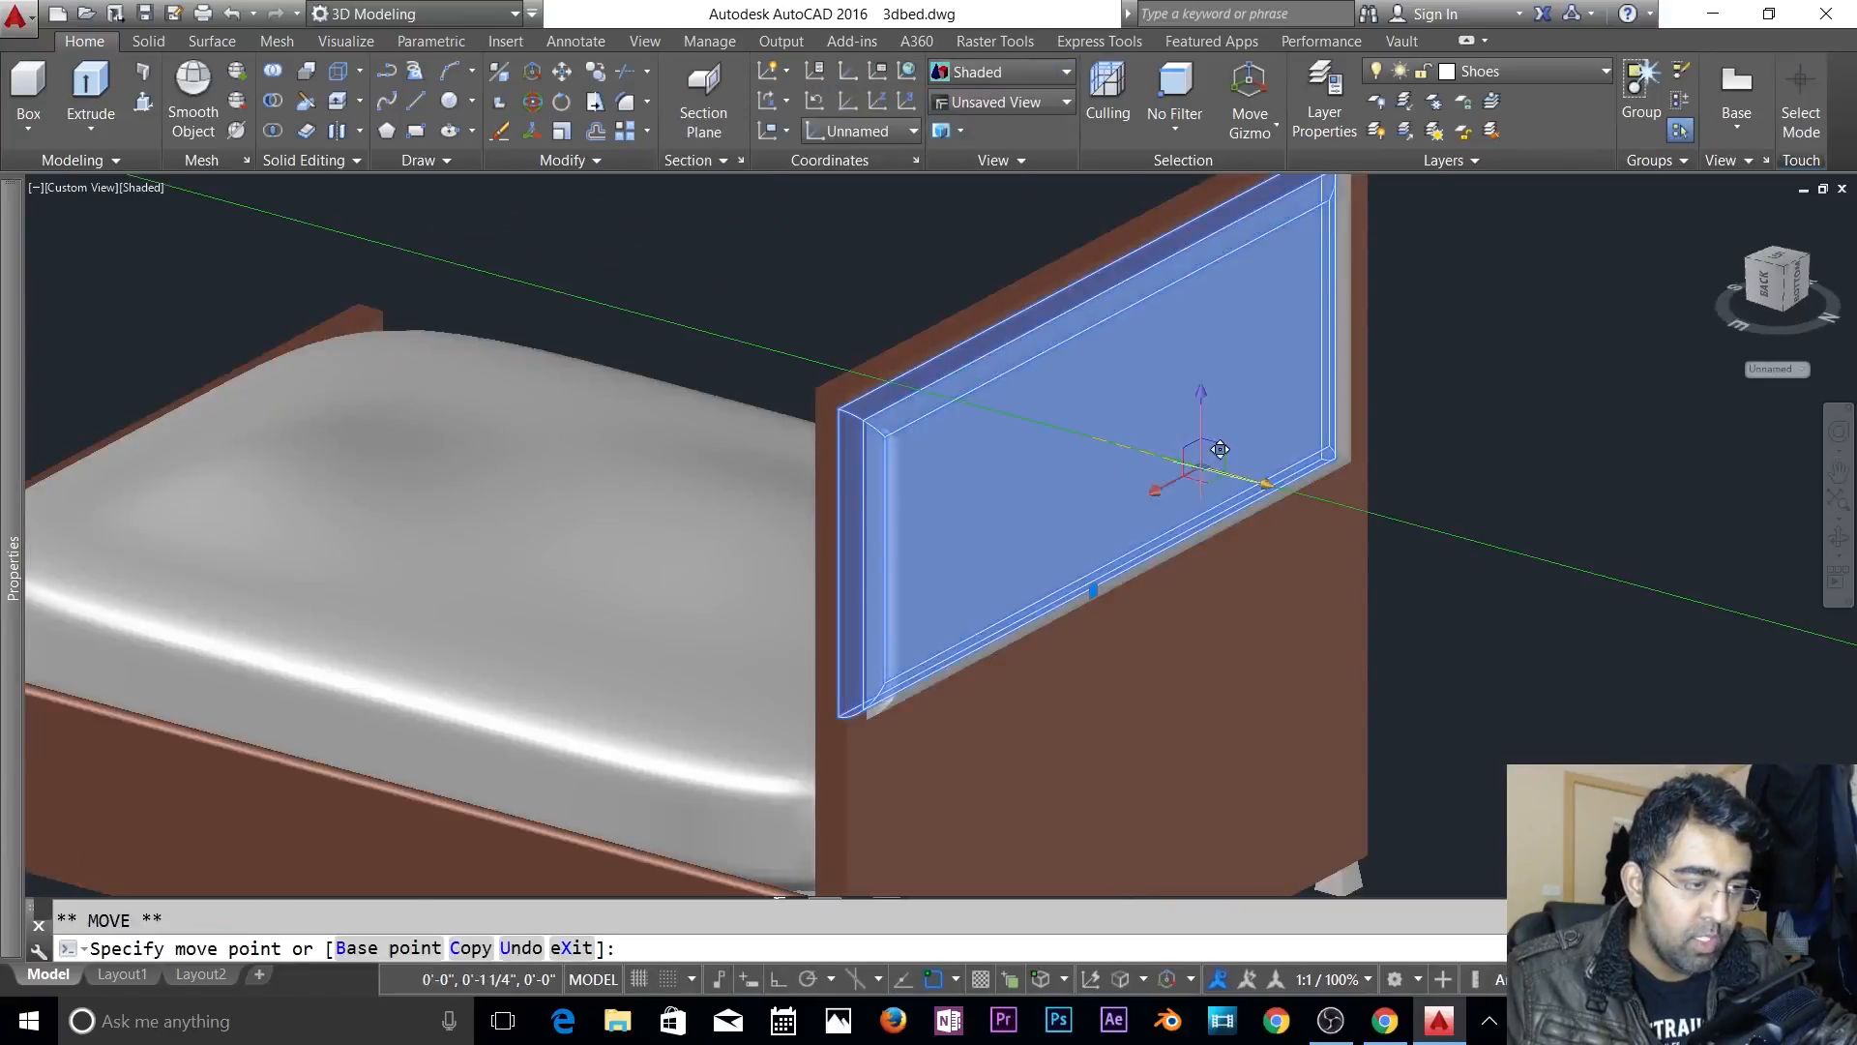
{"action": "left_click", "coordinate": [1509, 600]}
{"action": "key", "text": "Escape"}
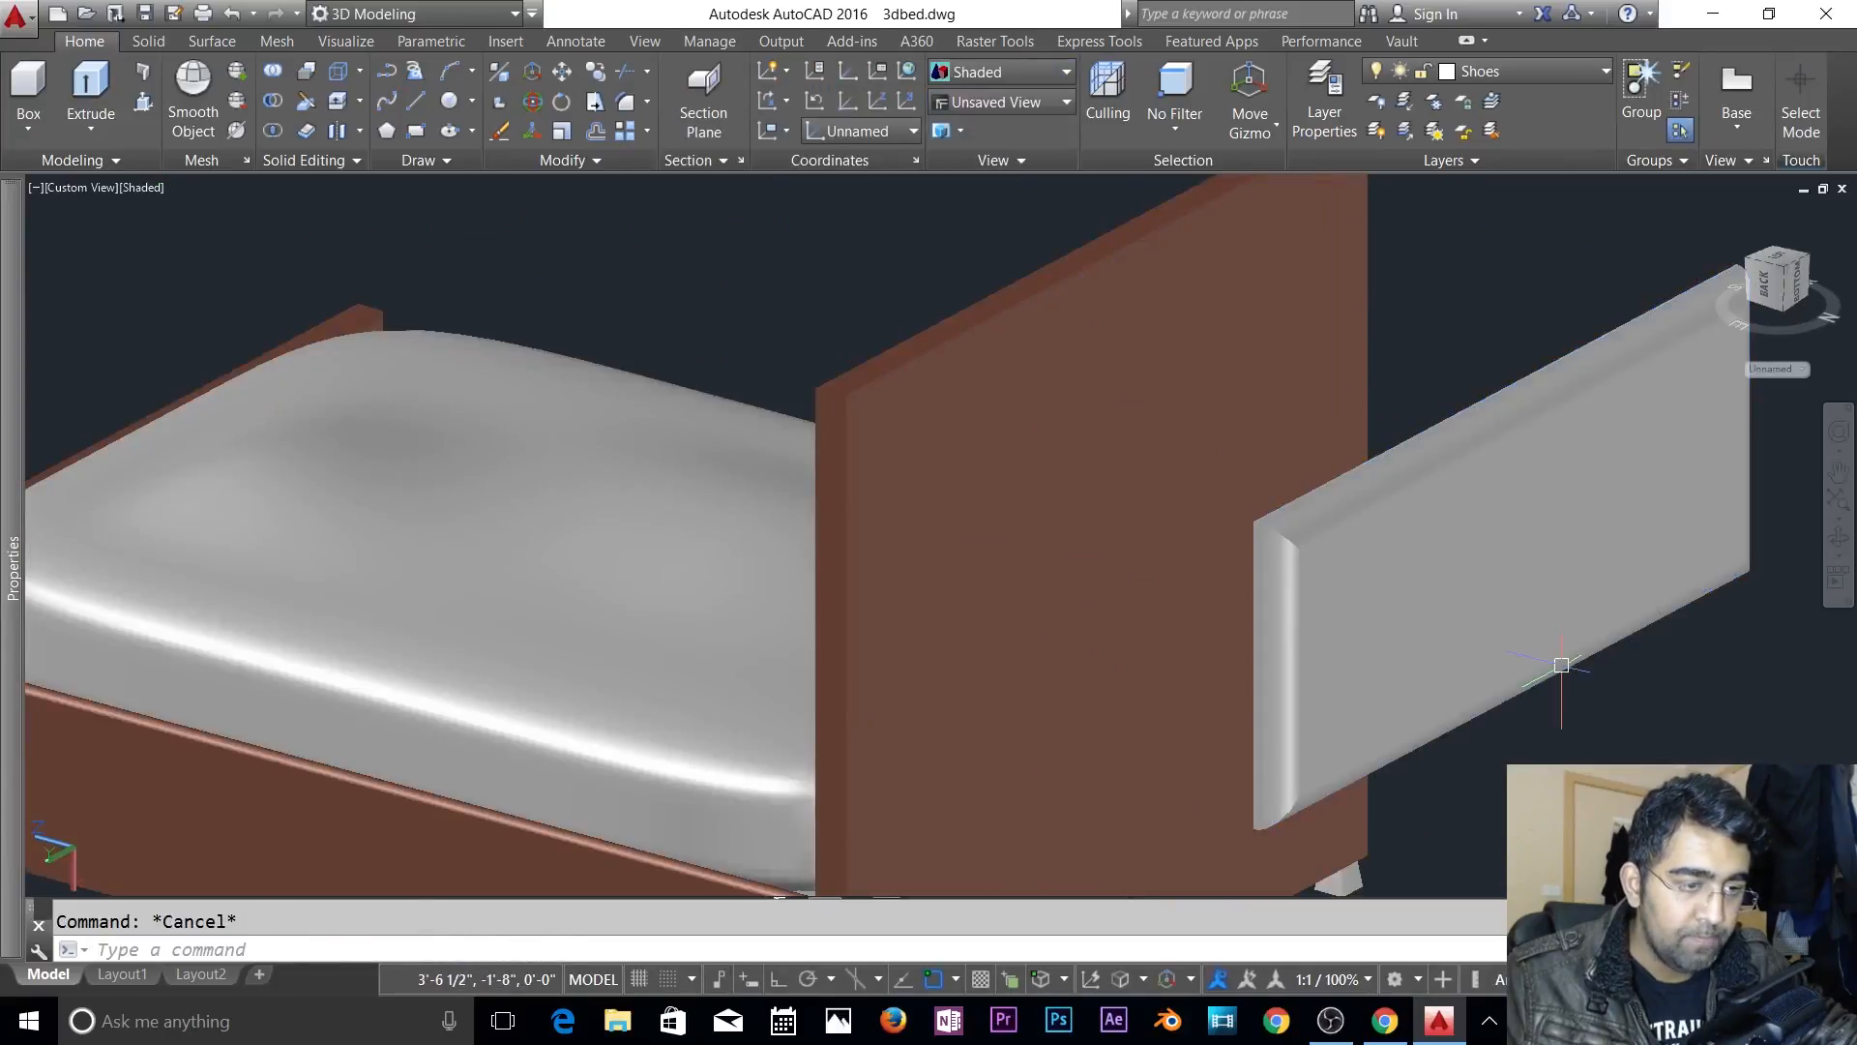
- Isolate the rounded panel from the rest of the bed and show it in the Front view with 2D Wireframe
{"action": "scroll", "coordinate": [1111, 531], "scroll_direction": "down", "scroll_amount": 4}
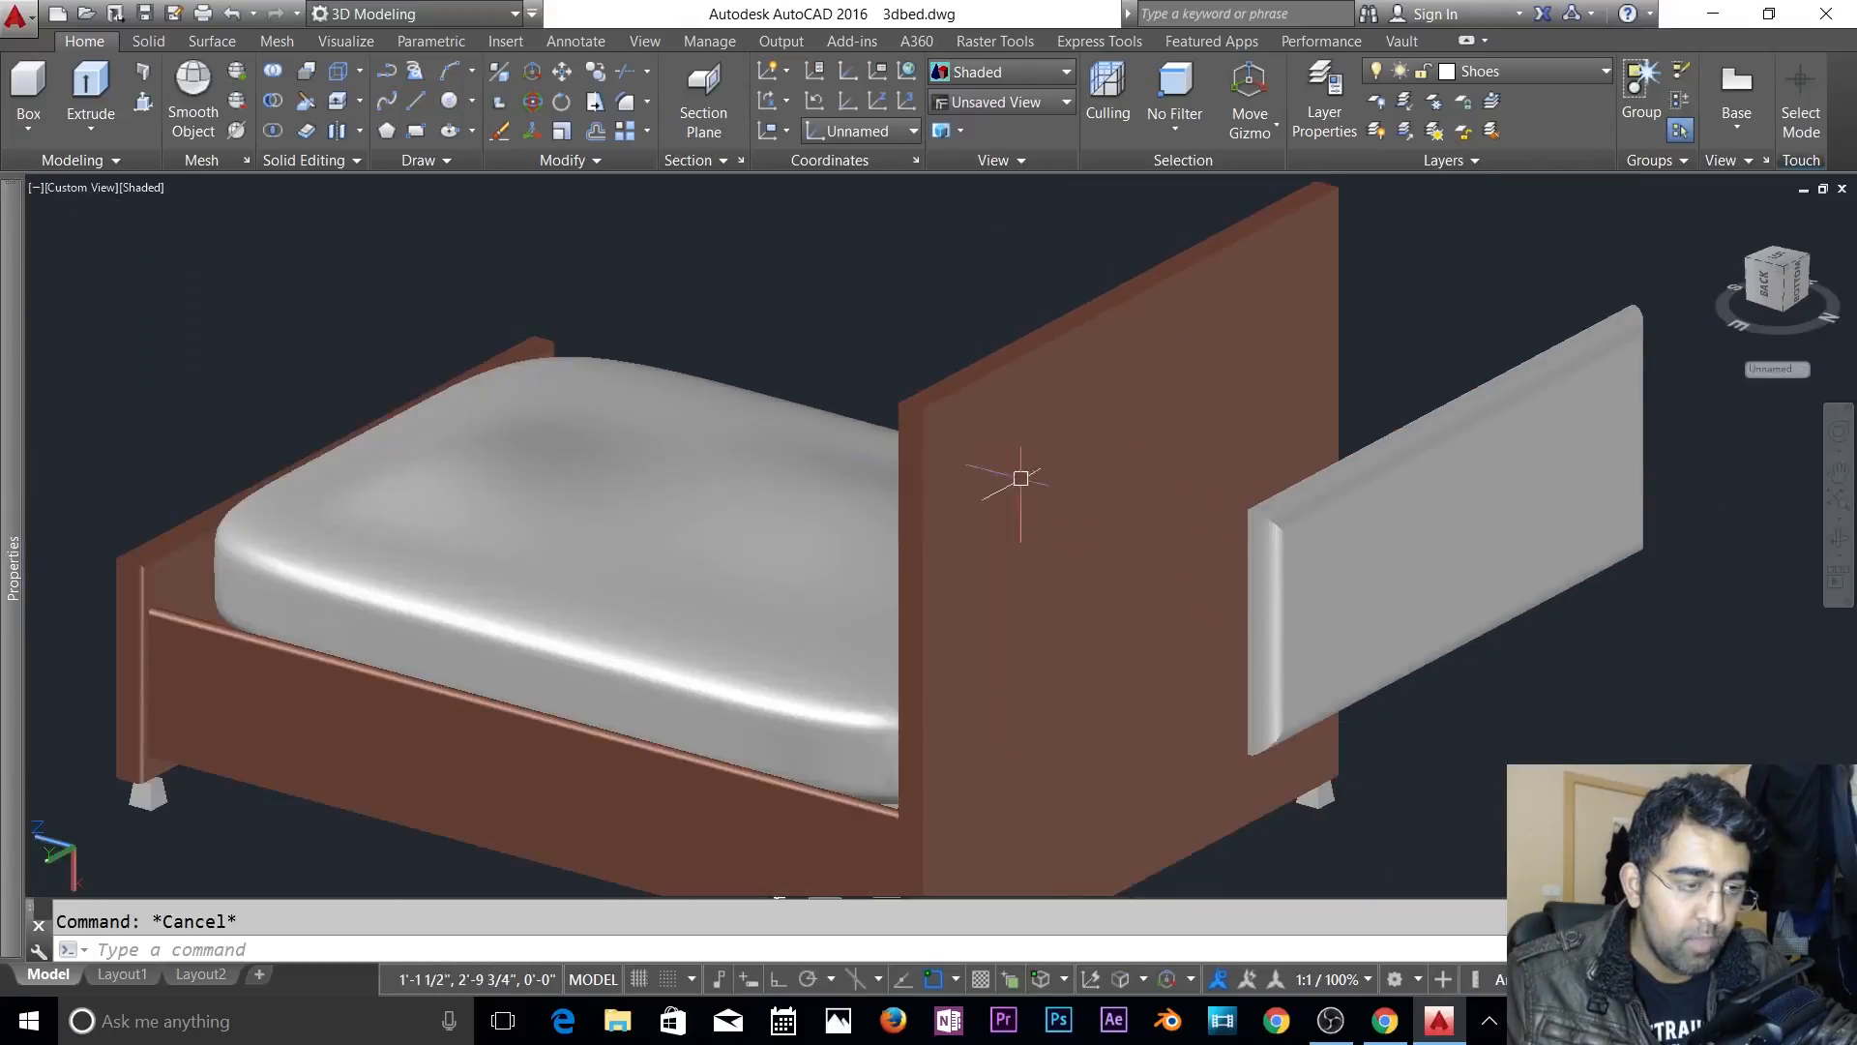
{"action": "scroll", "coordinate": [1229, 557], "scroll_direction": "up", "scroll_amount": 3}
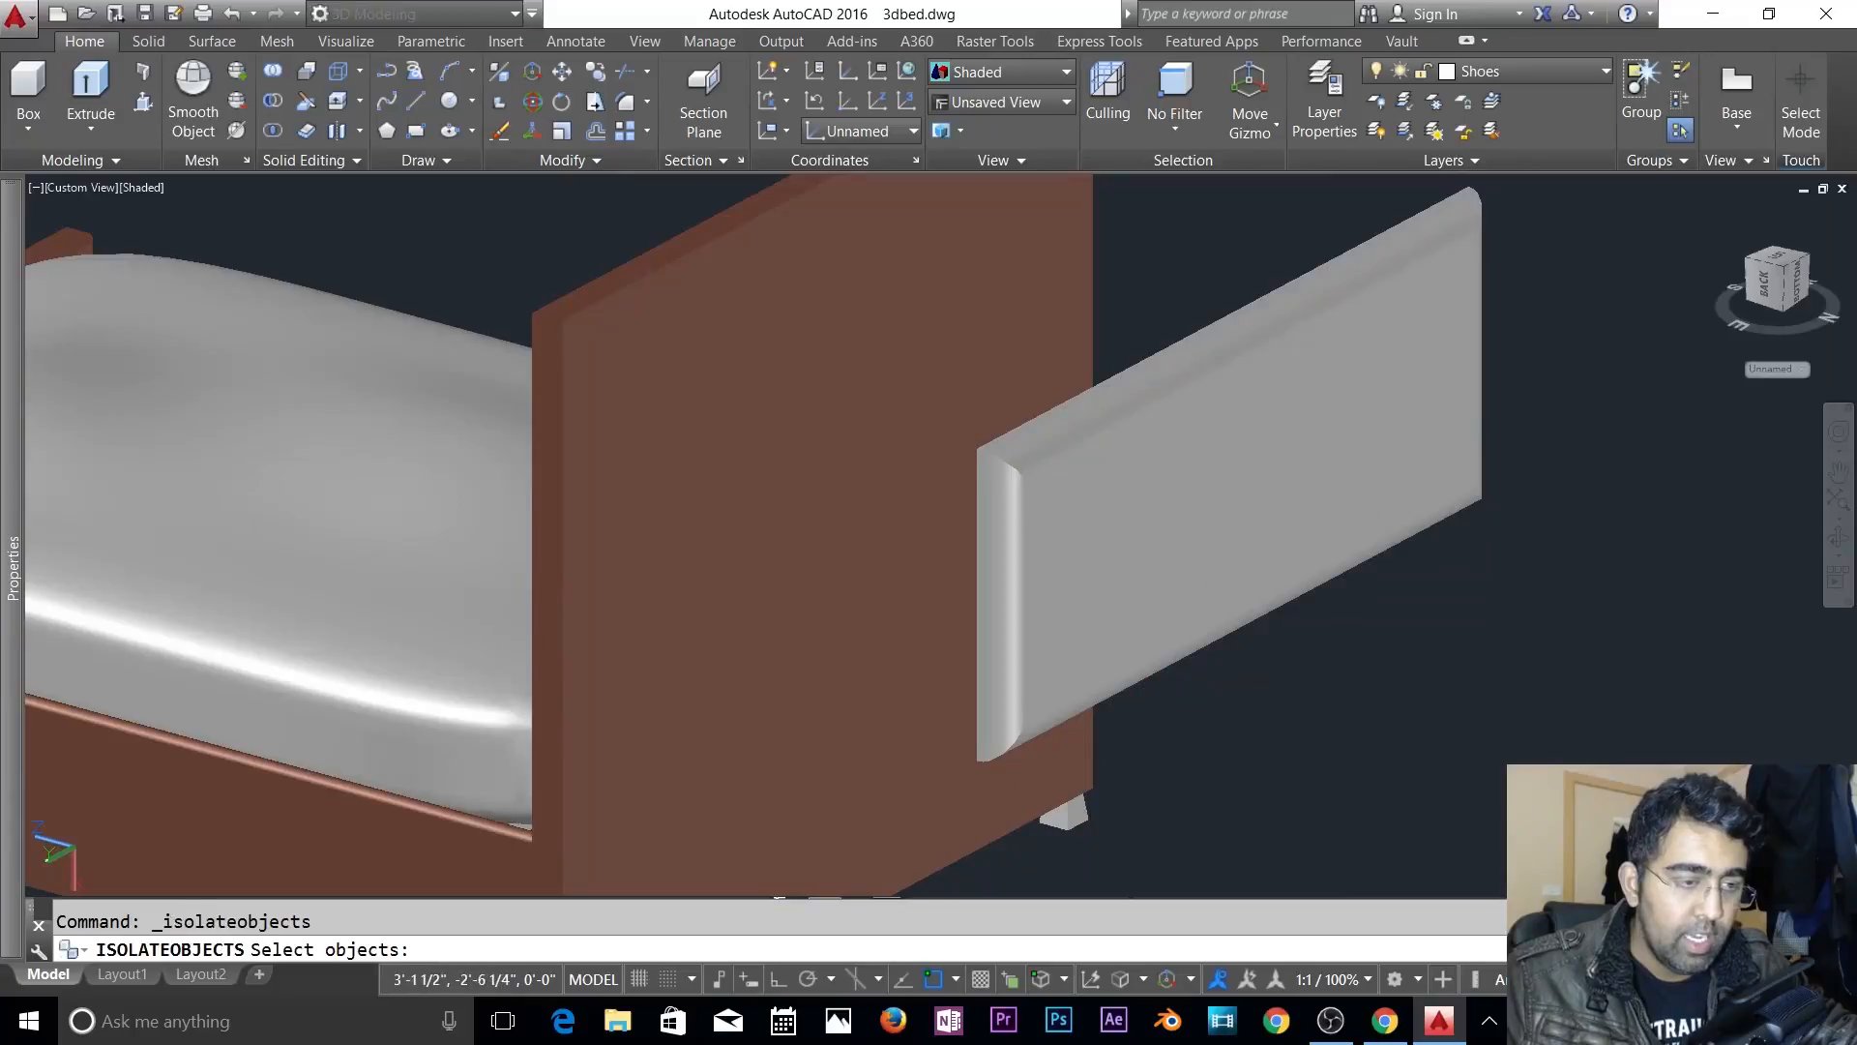
{"action": "left_click", "coordinate": [1389, 478]}
{"action": "key", "text": "Return"}
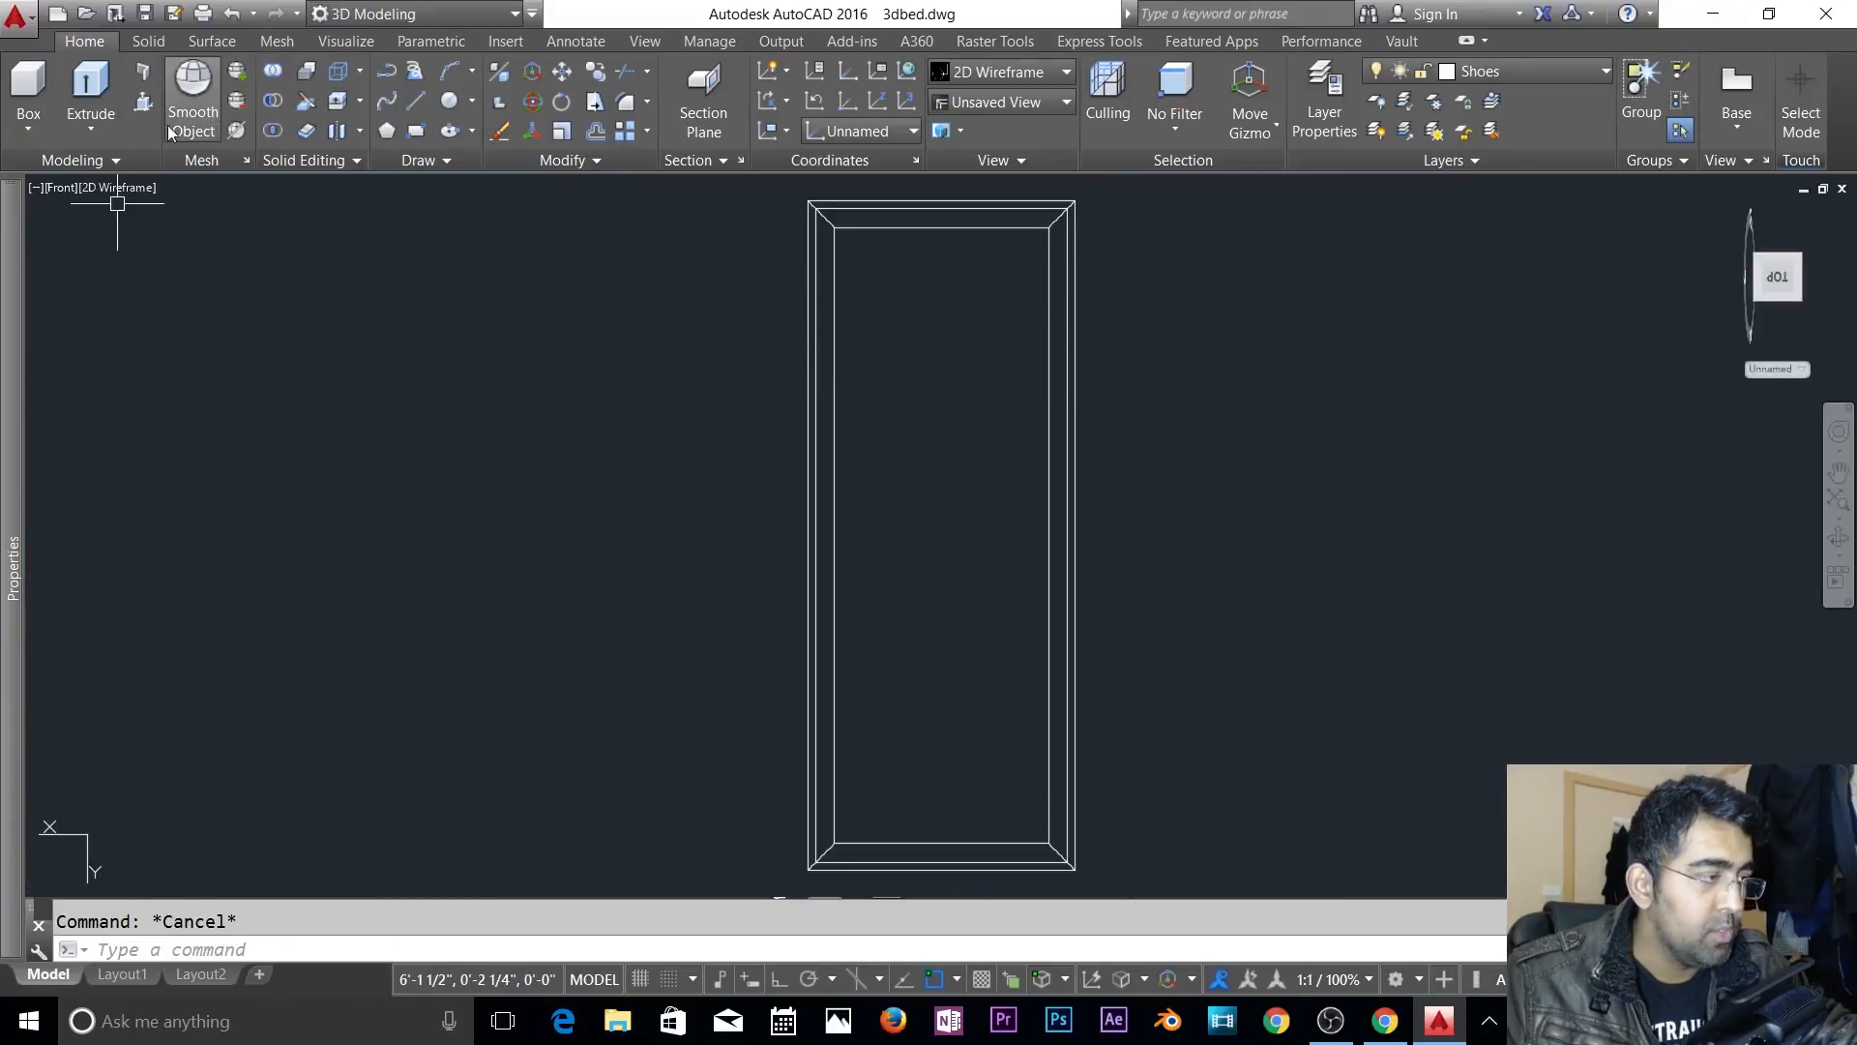
- Create a small sphere just inside one corner of the panel's inner border
{"action": "left_click", "coordinate": [31, 129]}
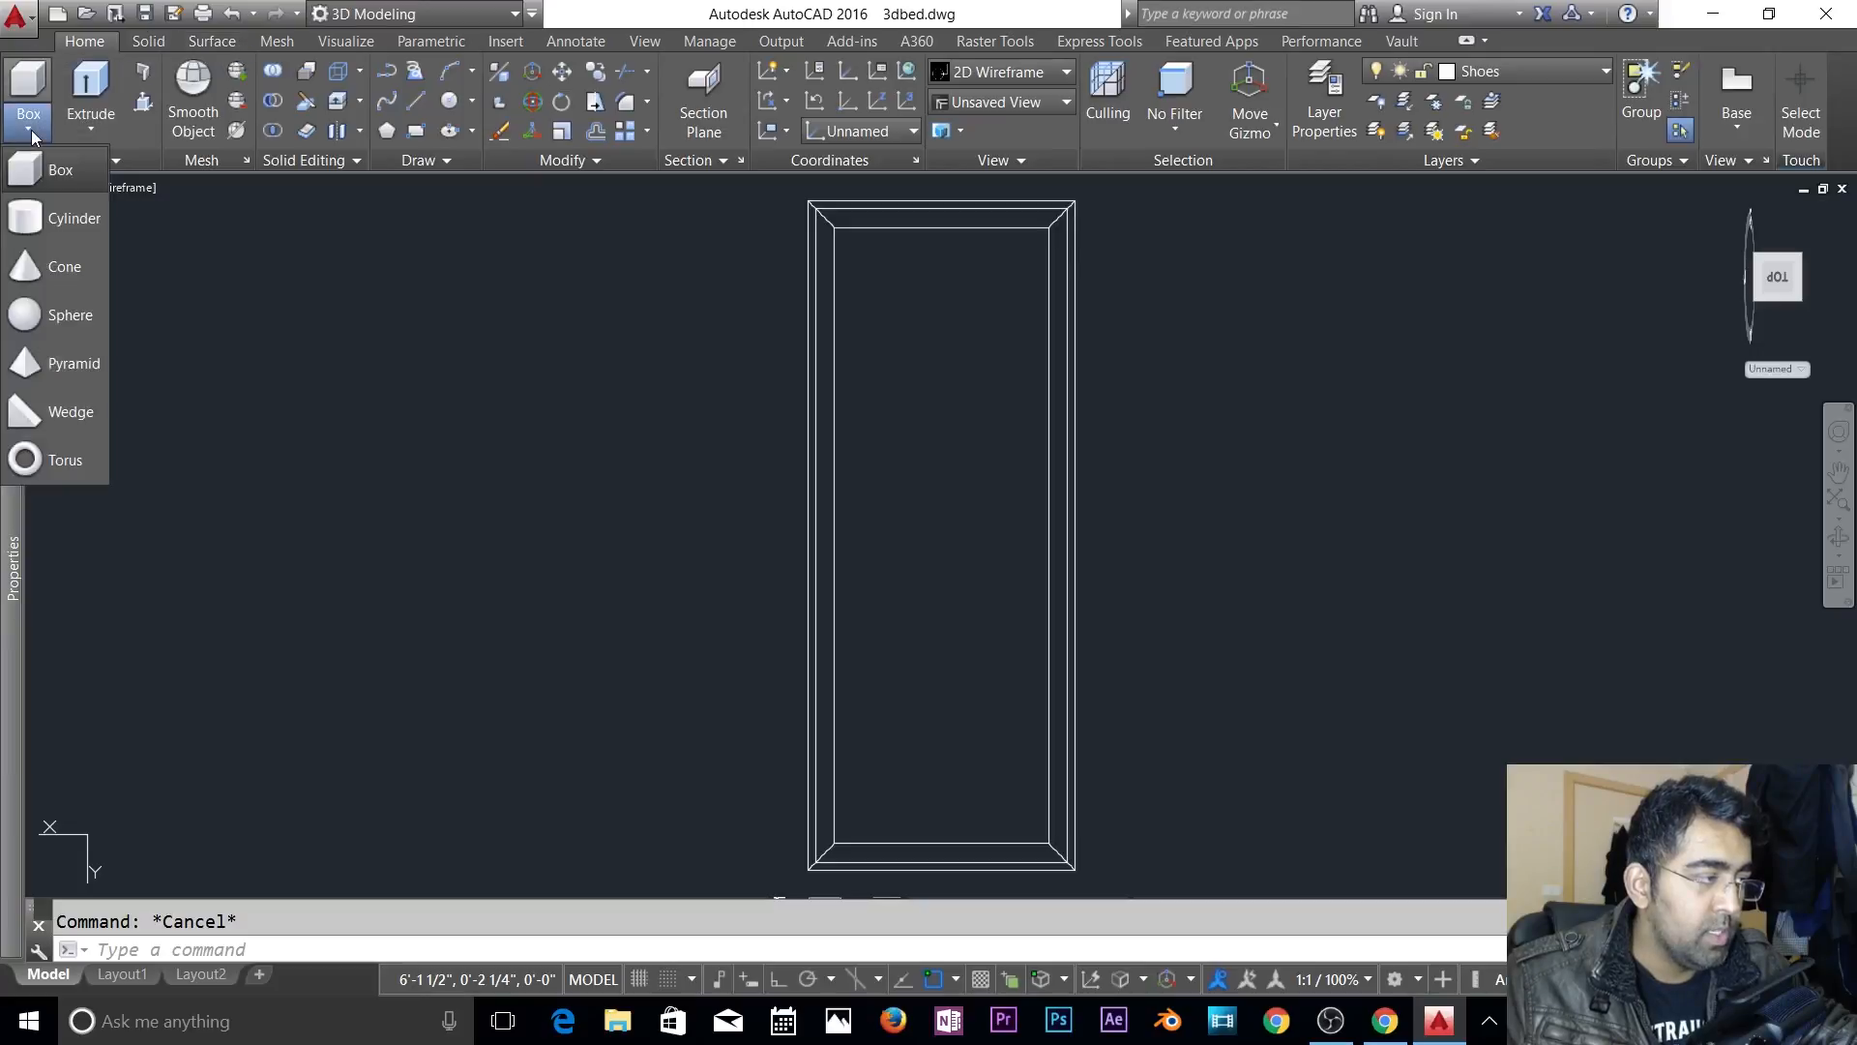
{"action": "left_click", "coordinate": [56, 314]}
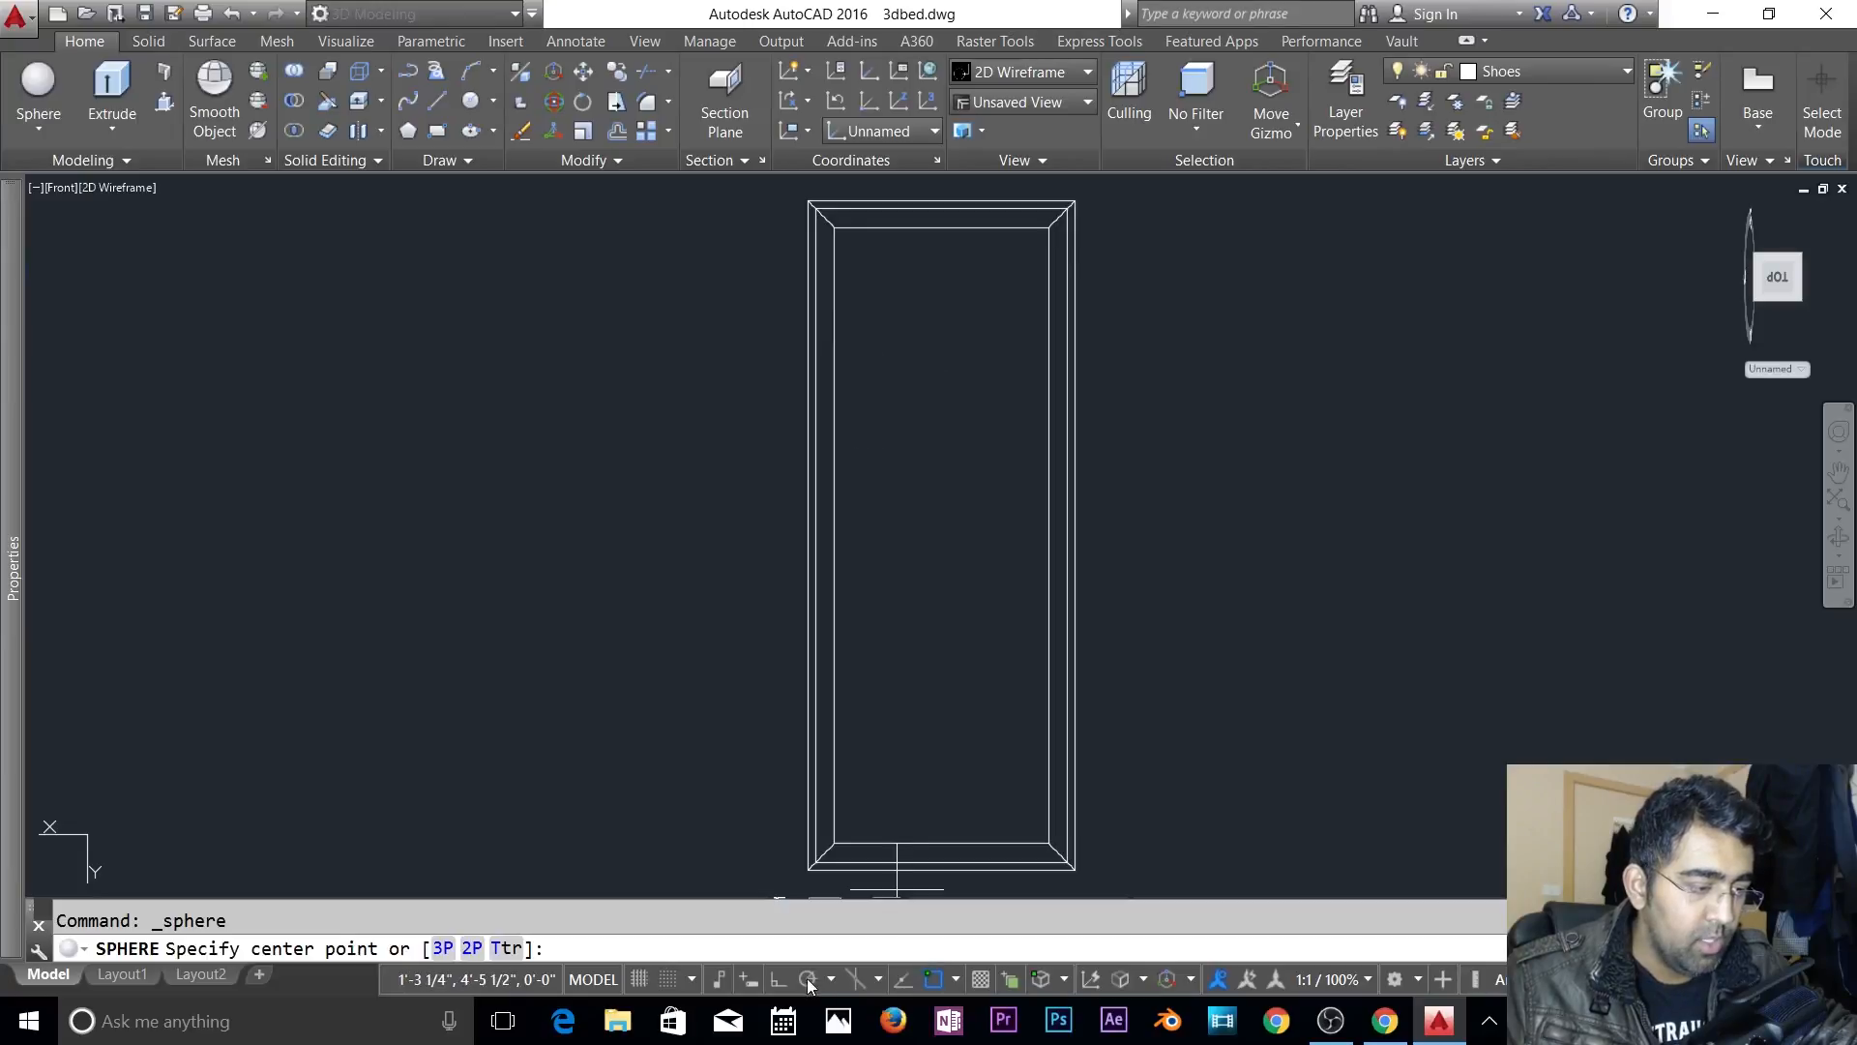
{"action": "left_click", "coordinate": [864, 270]}
{"action": "left_click", "coordinate": [880, 272]}
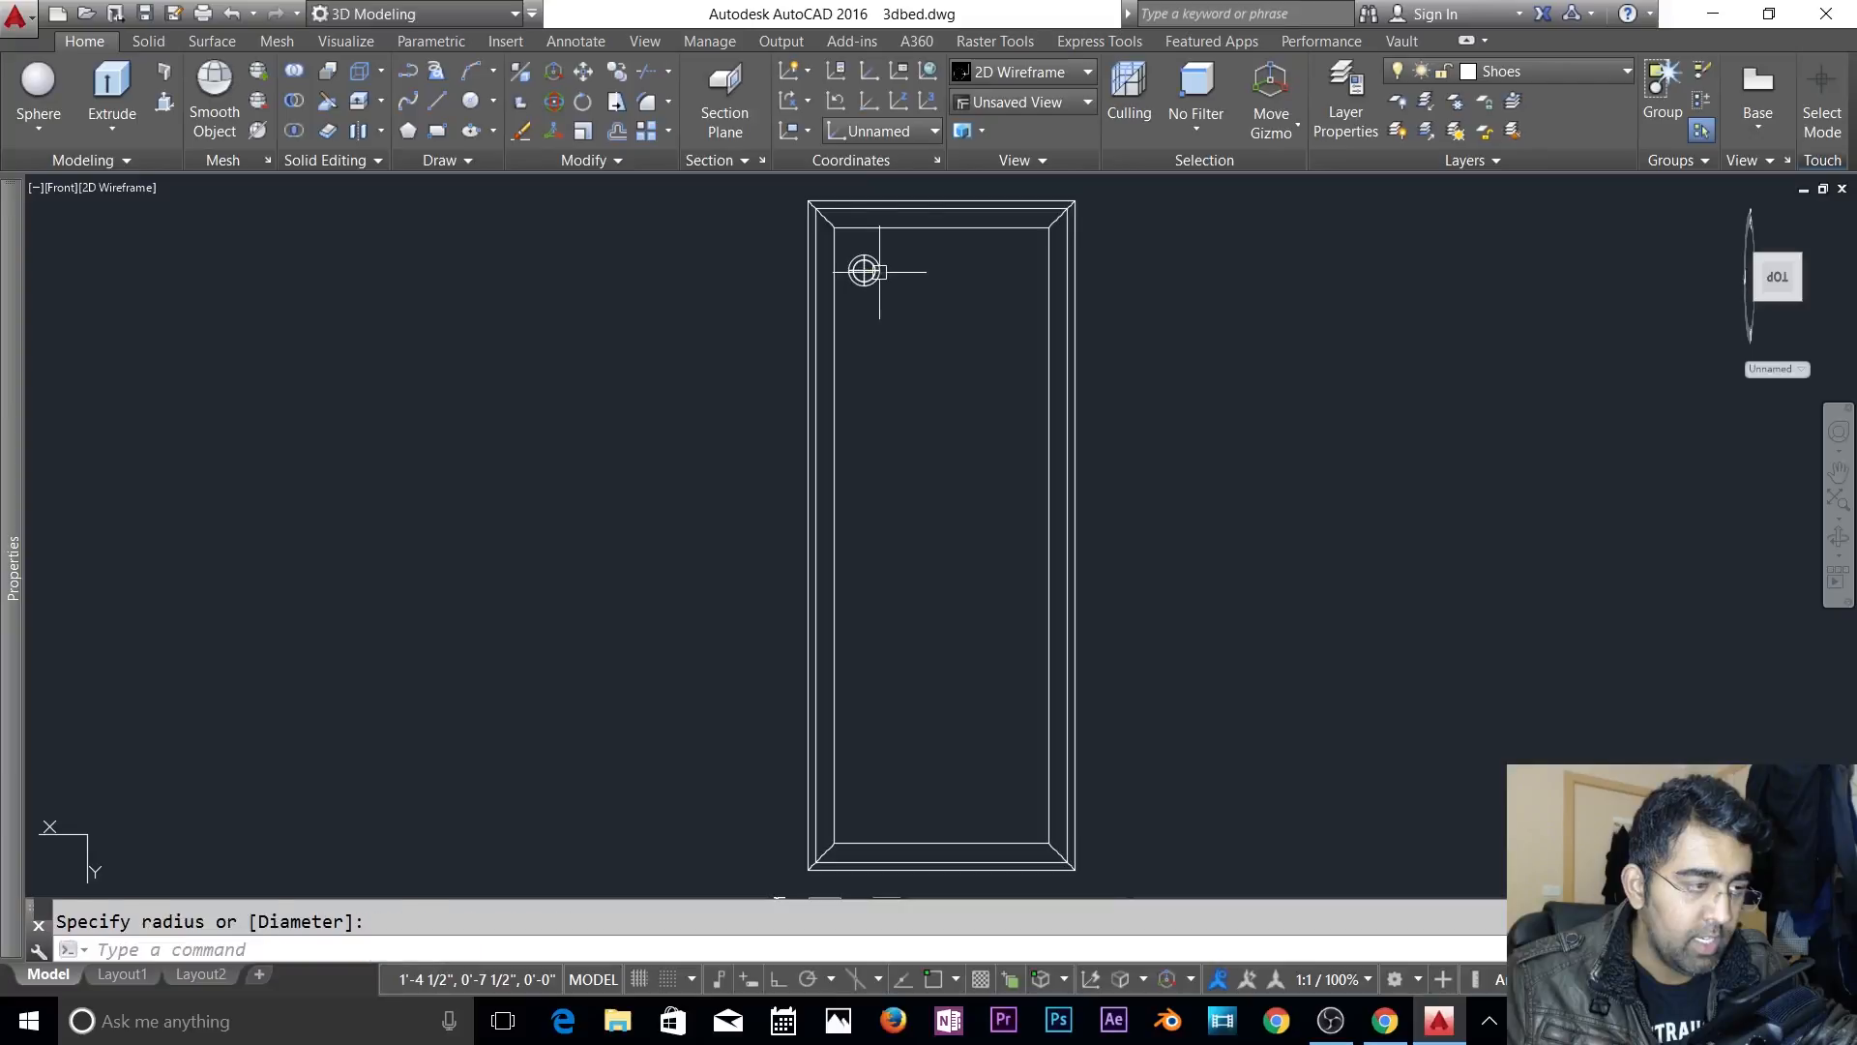
{"action": "key", "text": "Escape"}
- Copy the sphere about 10 3/4" straight across the panel's short side with Ortho on
{"action": "type", "text": "c"}
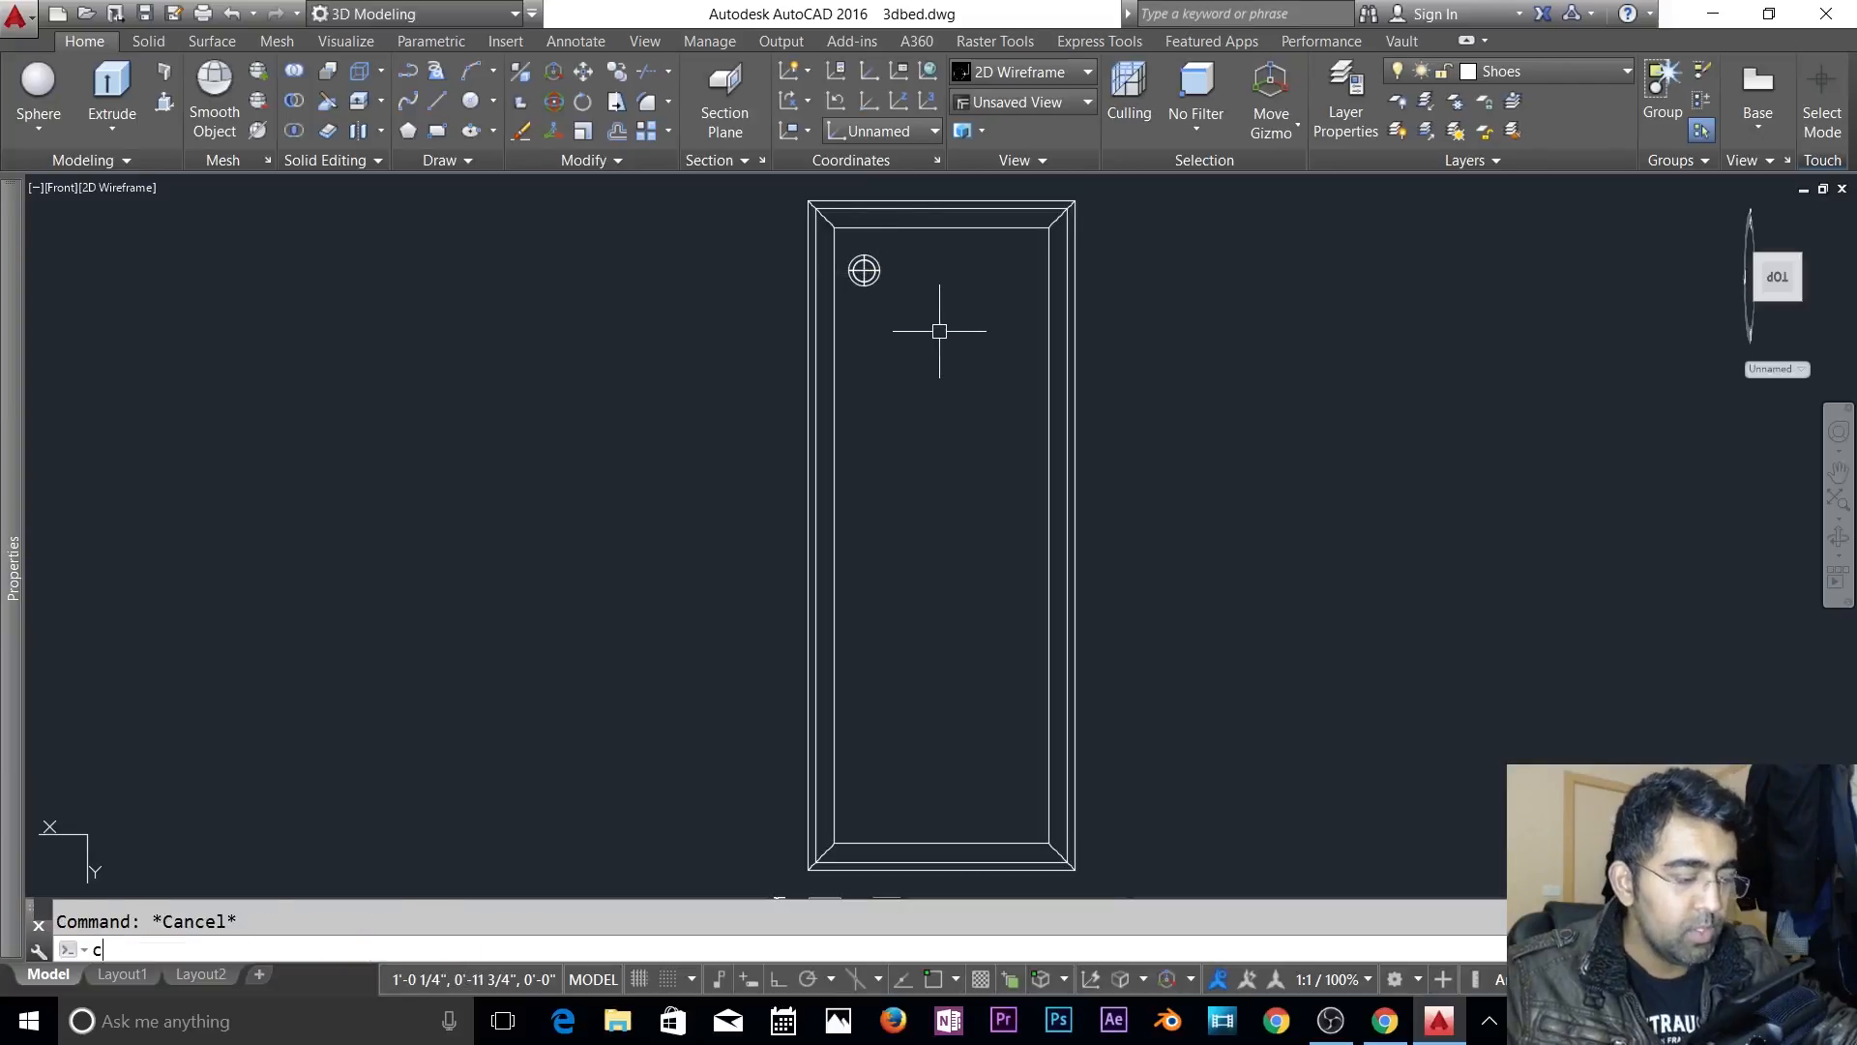
{"action": "type", "text": "o"}
{"action": "key", "text": "Return"}
{"action": "left_click", "coordinate": [867, 272]}
{"action": "key", "text": "Return"}
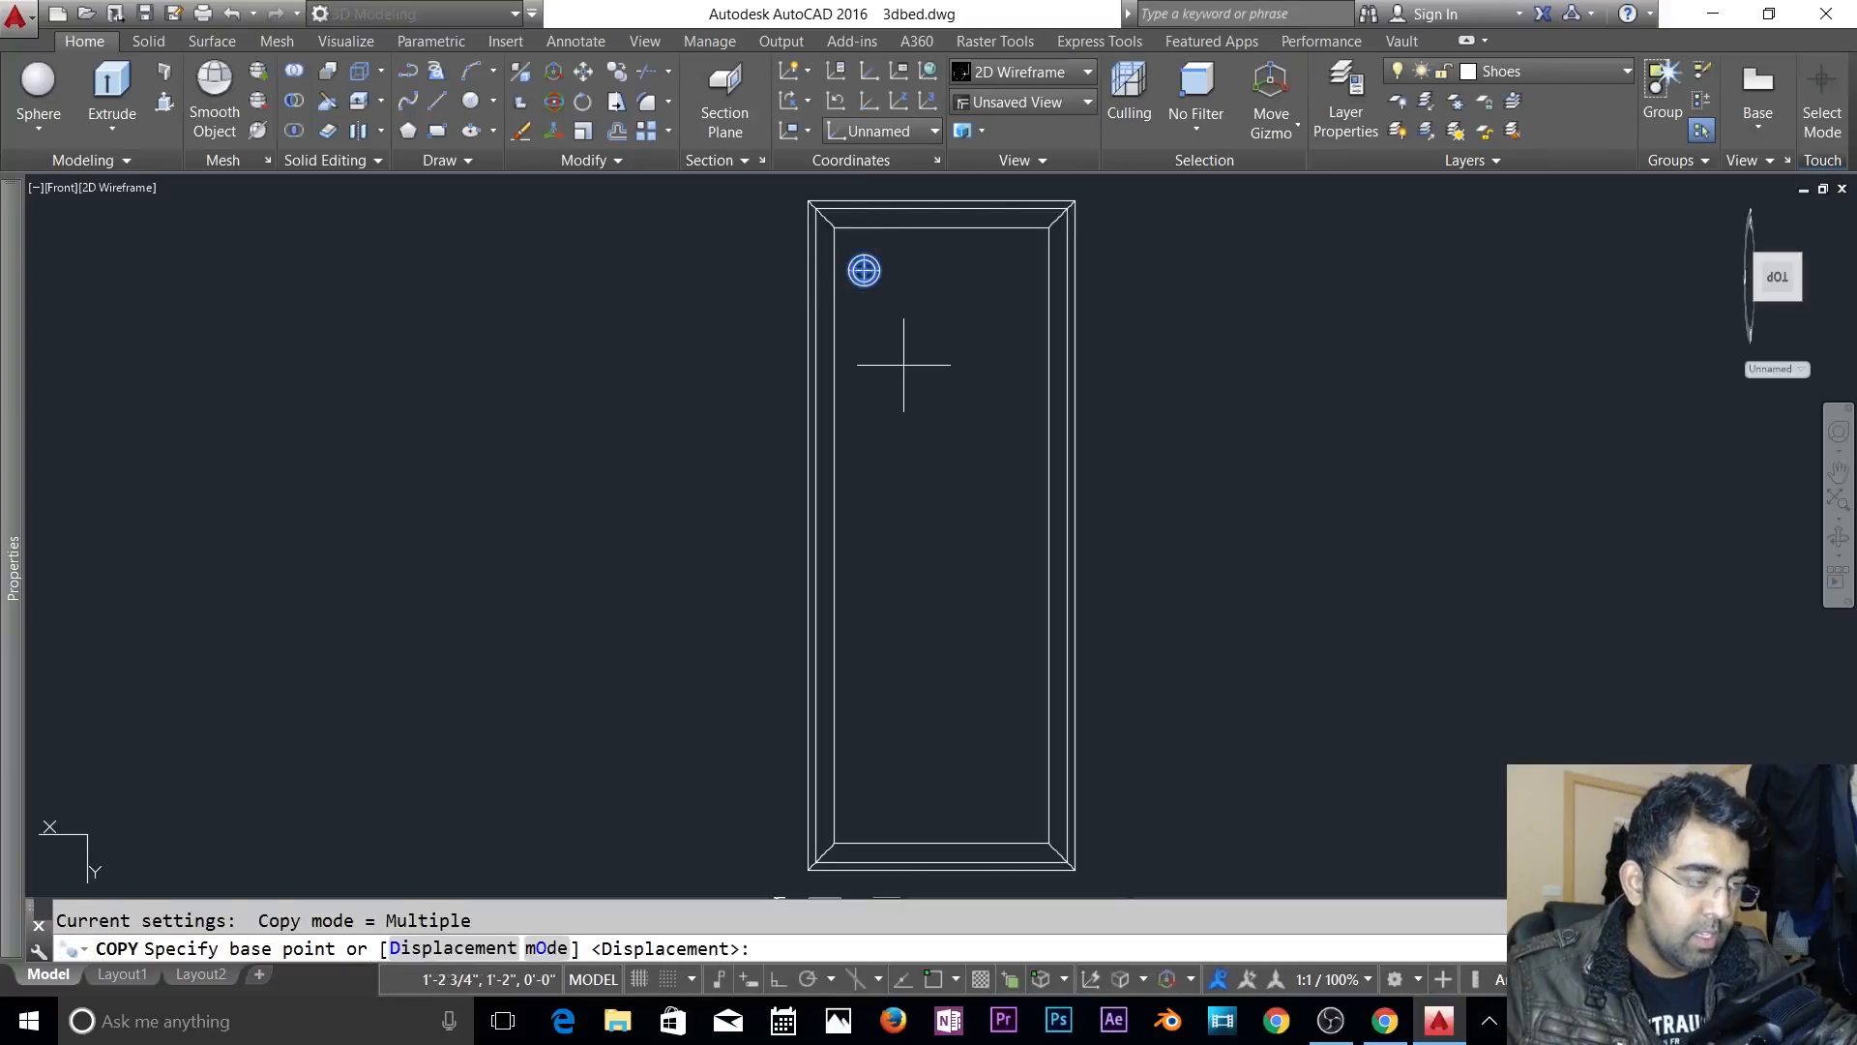
{"action": "left_click", "coordinate": [914, 365]}
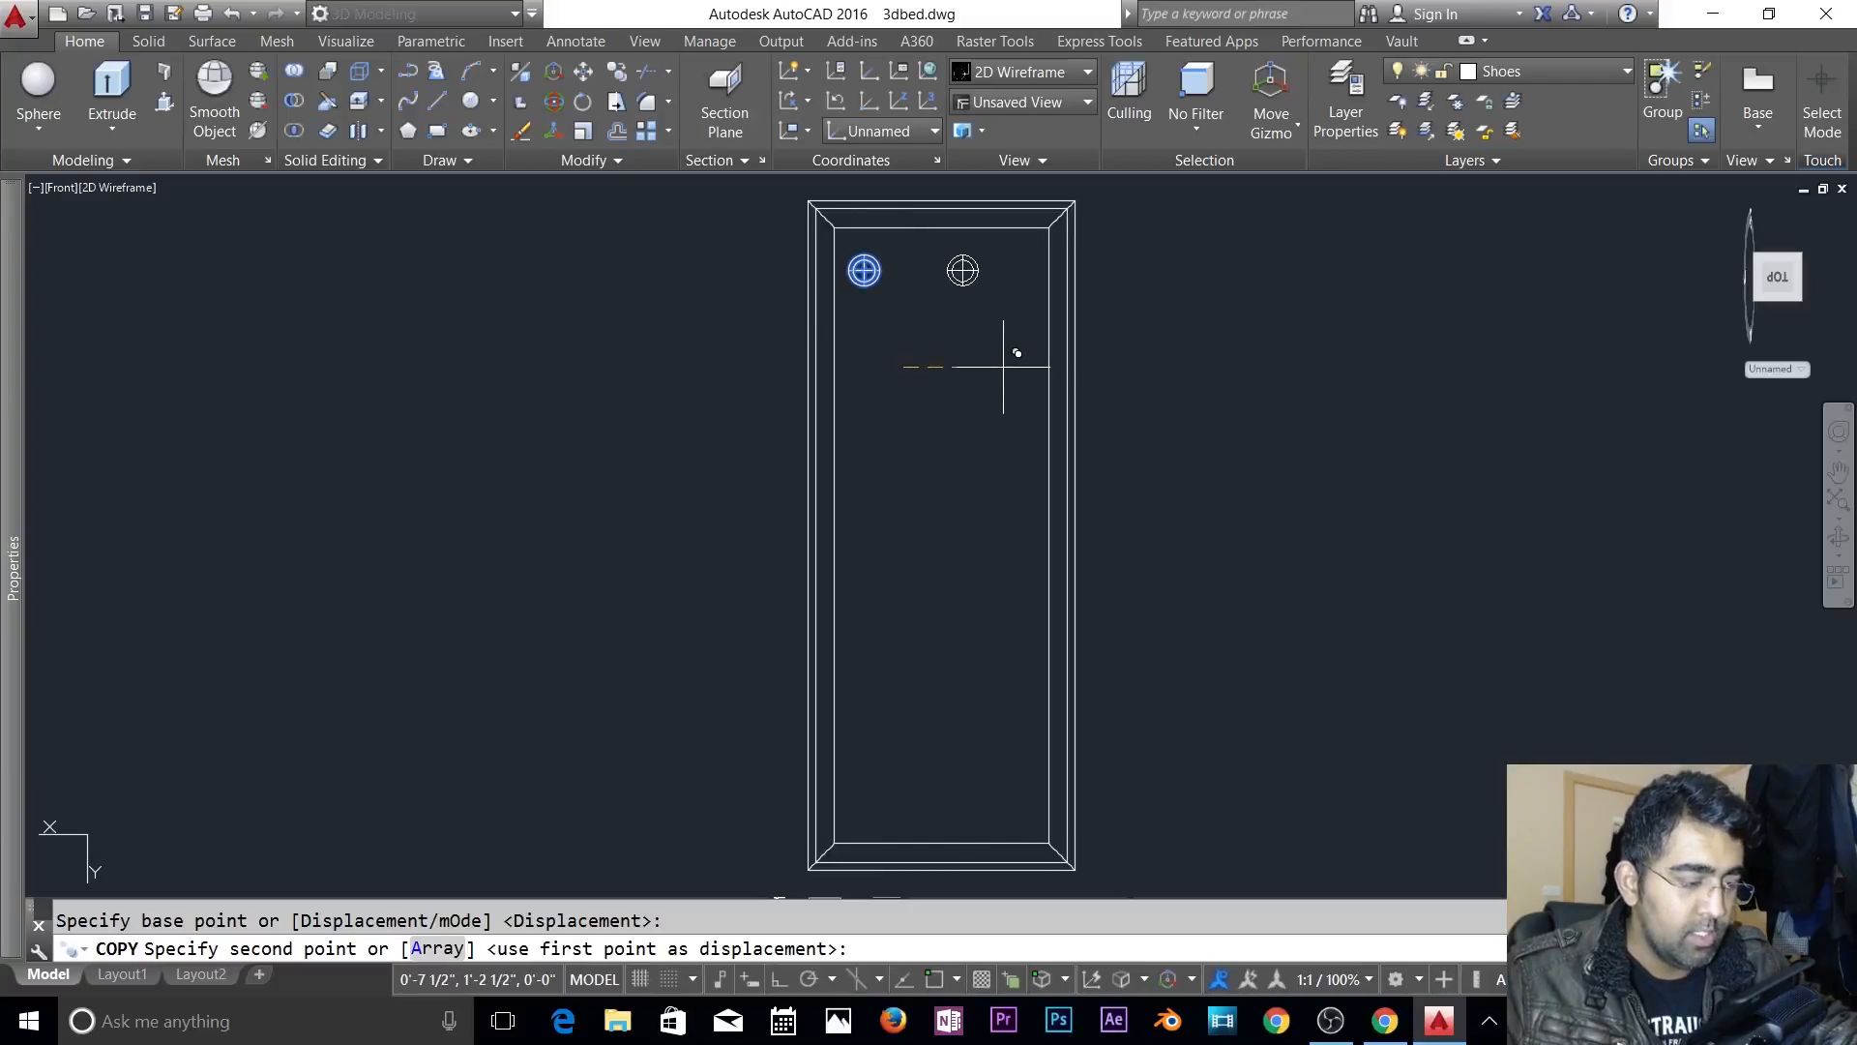
{"action": "key", "text": "F8"}
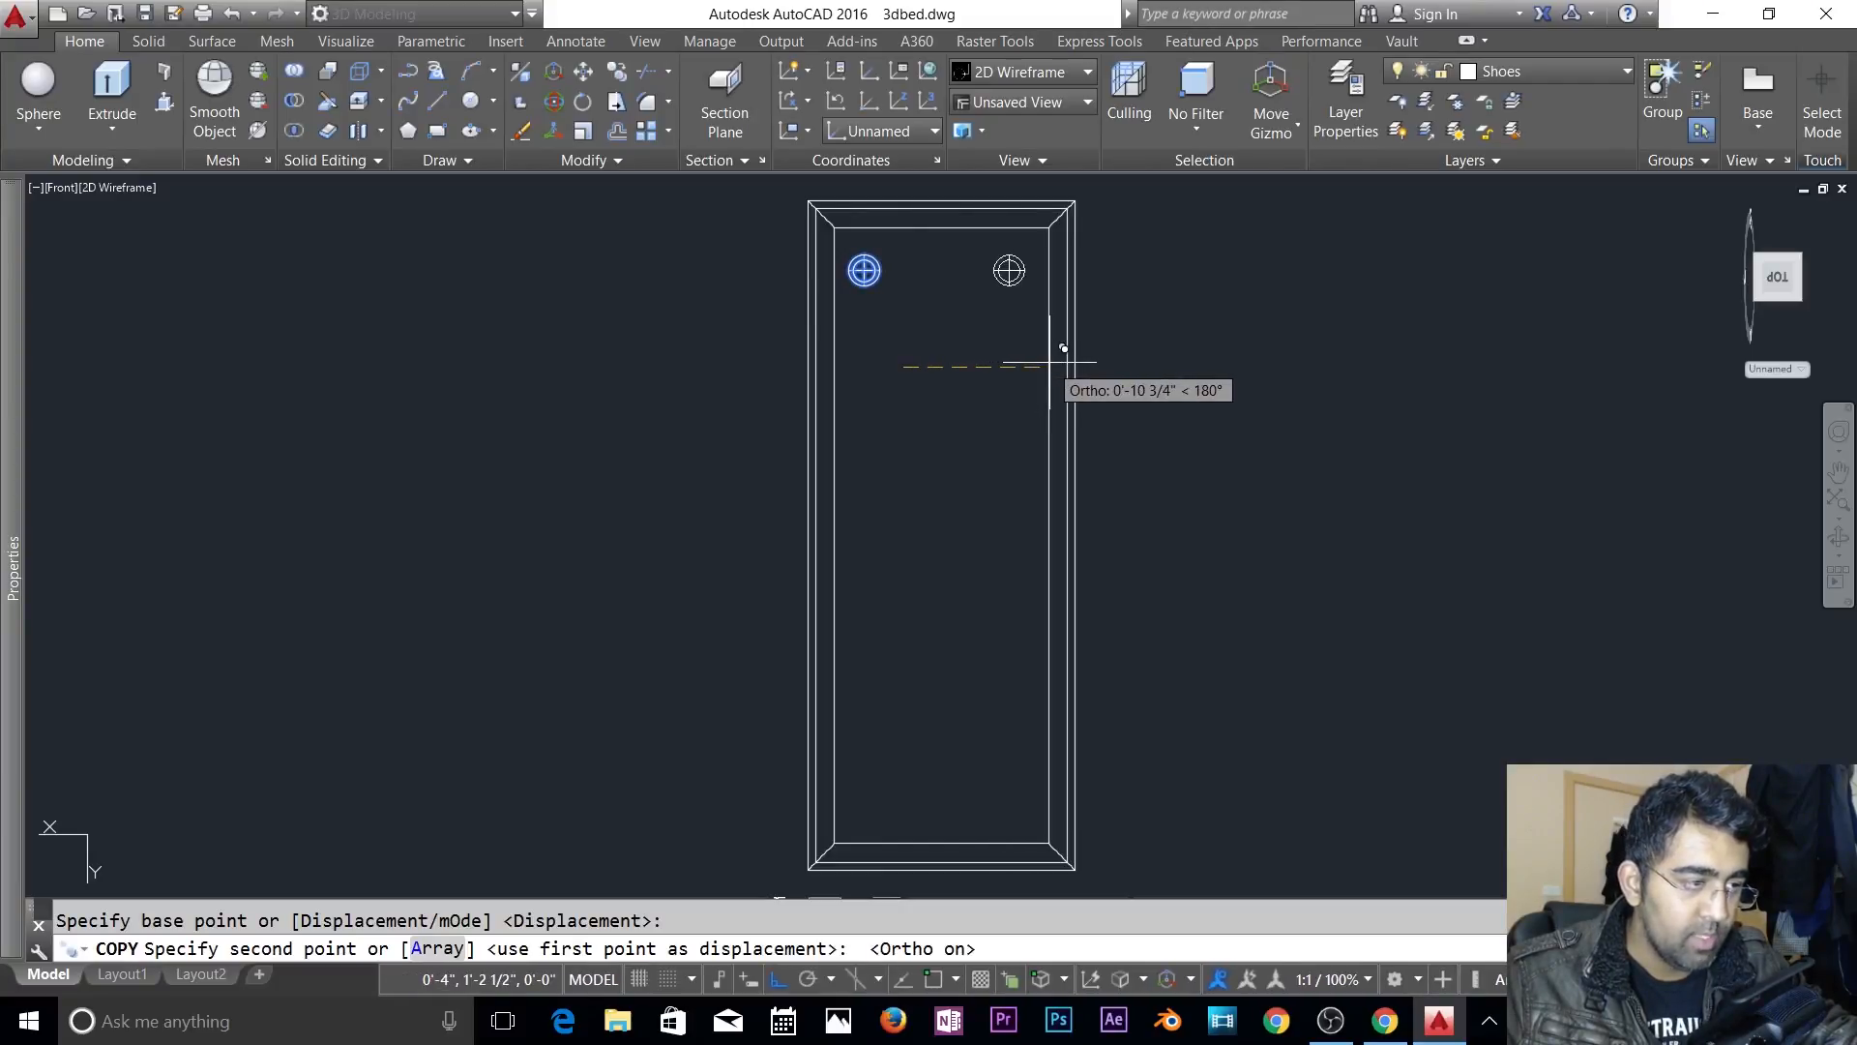
{"action": "left_click", "coordinate": [1050, 363]}
{"action": "key", "text": "Escape"}
- Copy the pair of spheres five times along the panel's length to make six roughly evenly spaced rows
{"action": "type", "text": "c"}
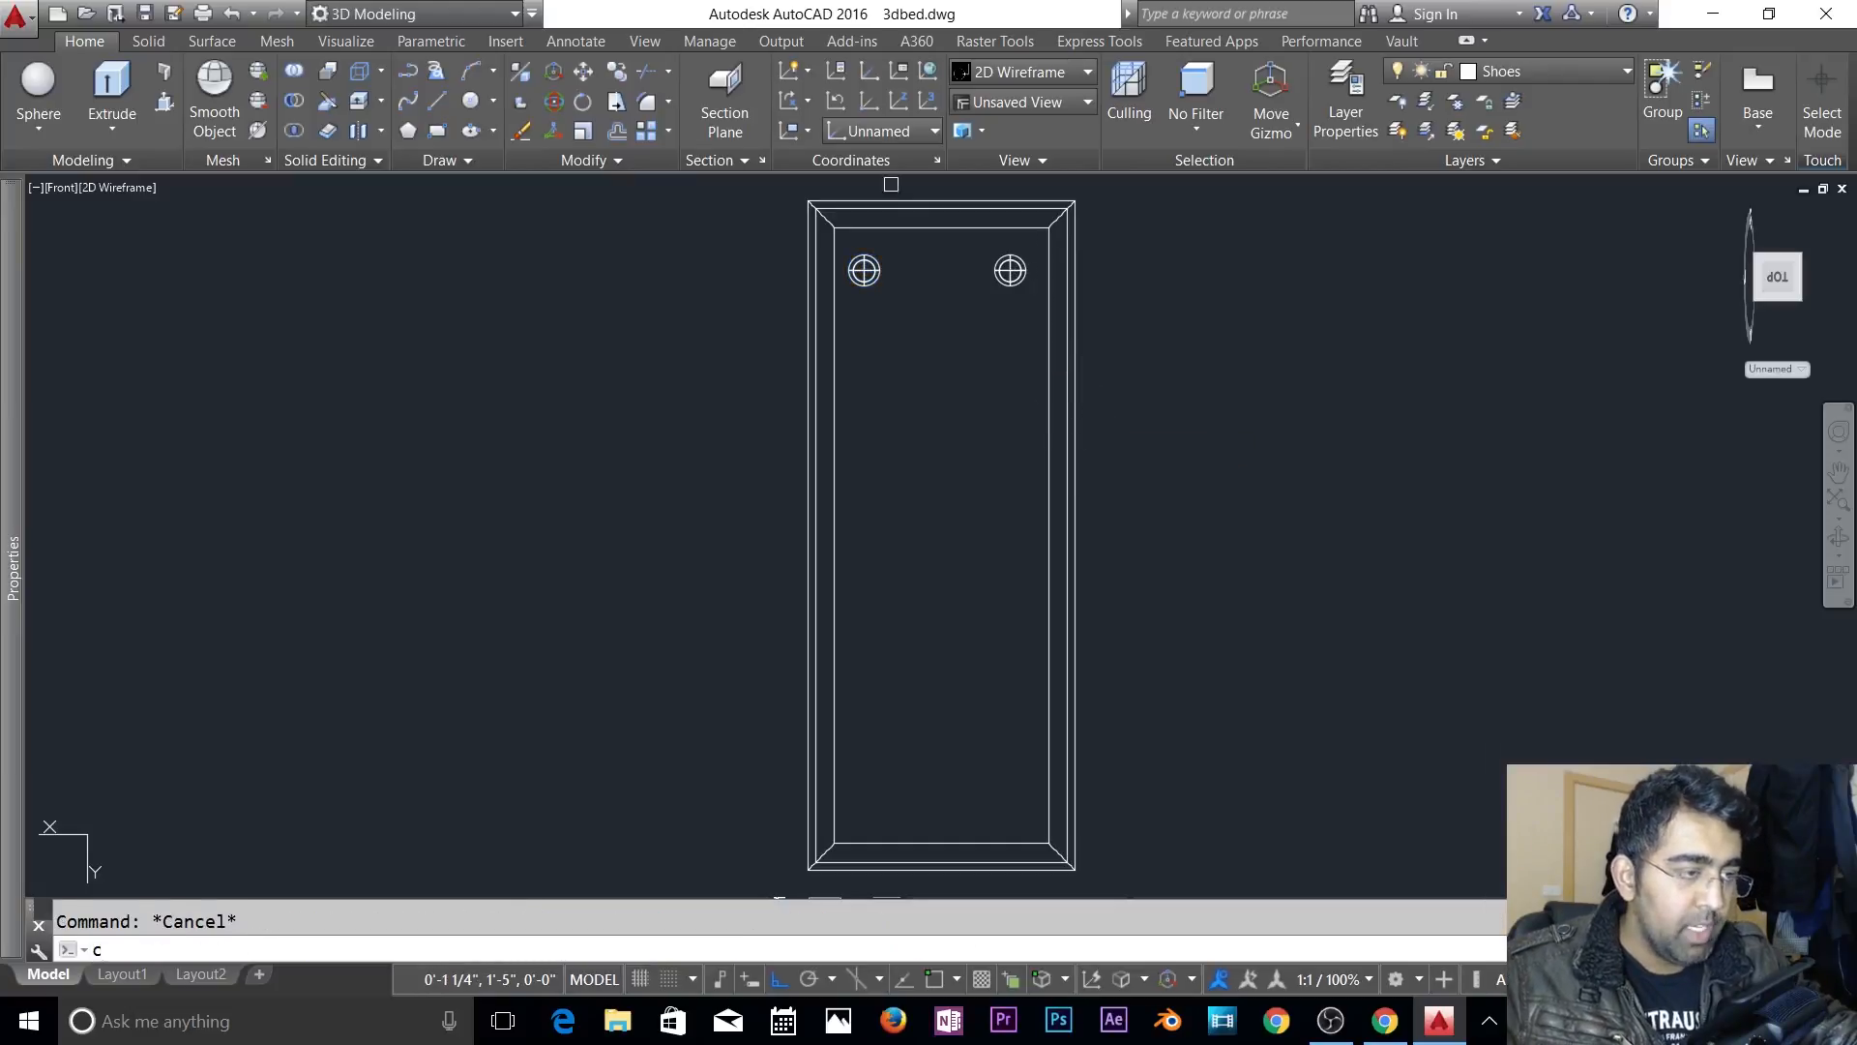
{"action": "key", "text": "Return"}
{"action": "left_click", "coordinate": [1010, 271]}
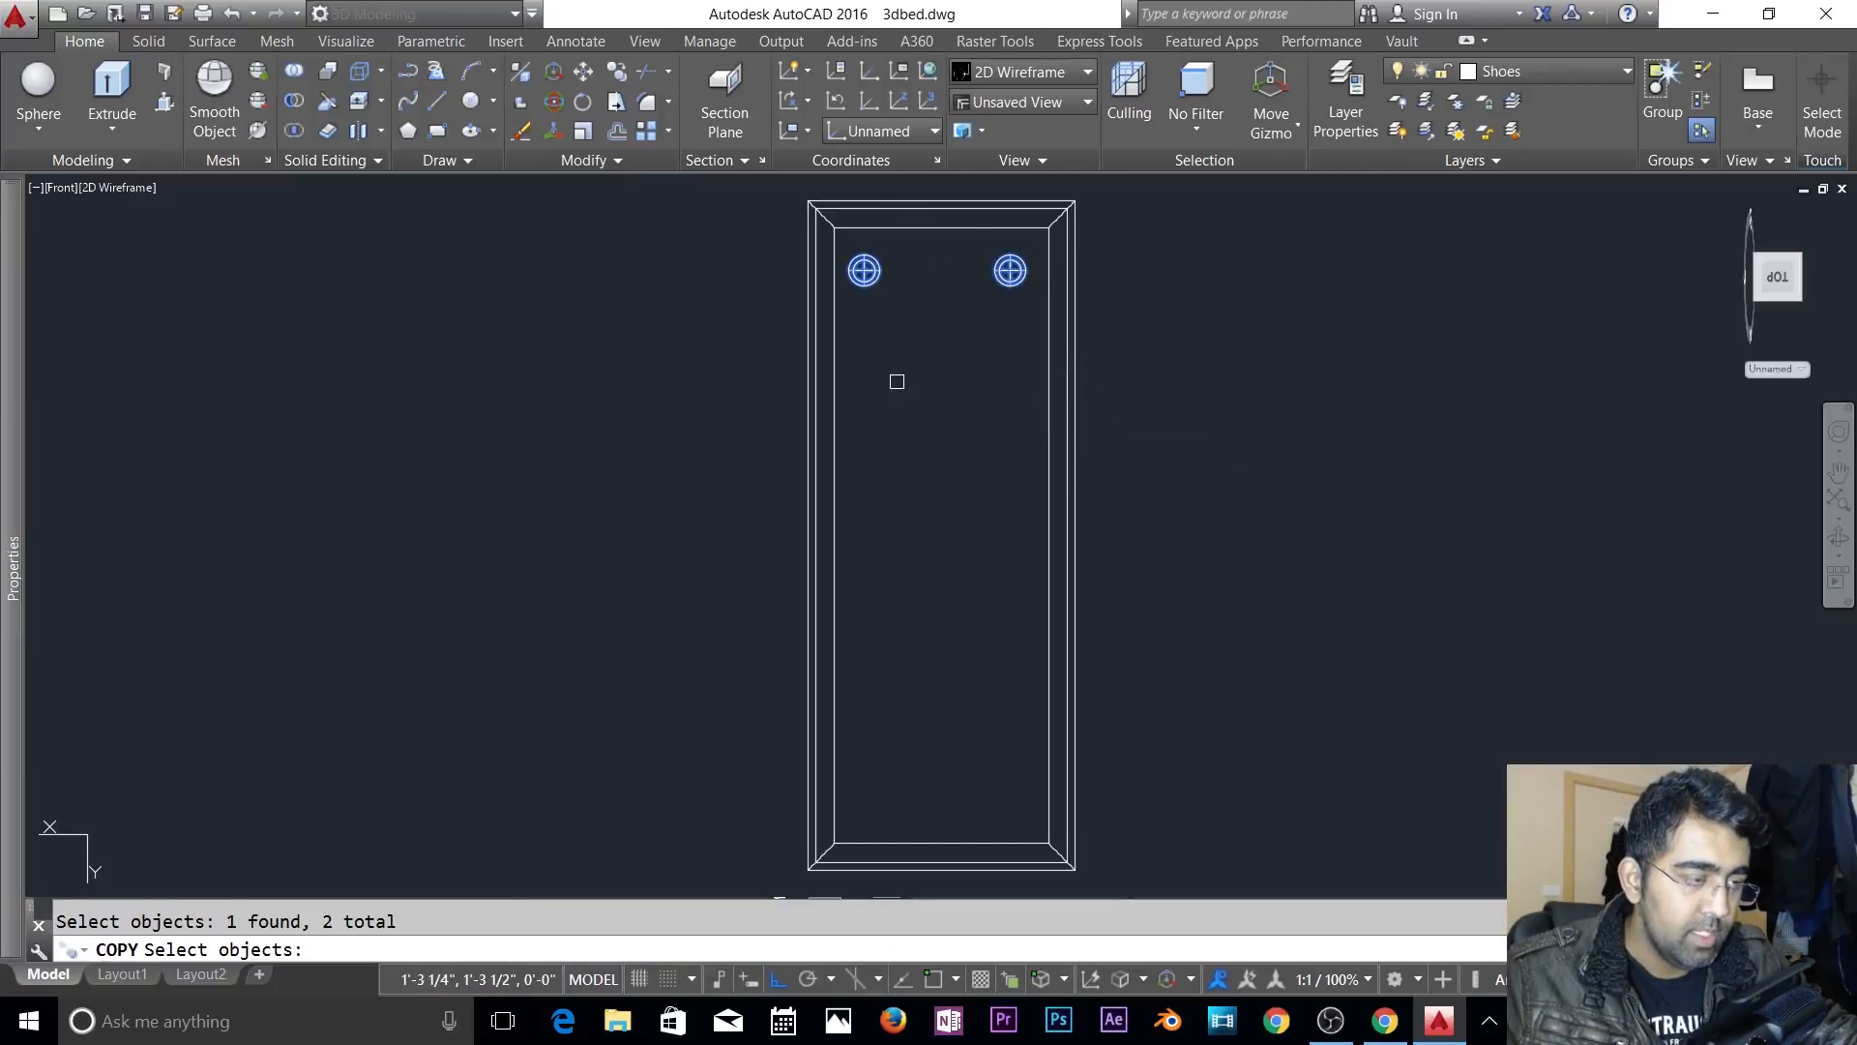
{"action": "key", "text": "Return"}
{"action": "left_click", "coordinate": [1277, 300]}
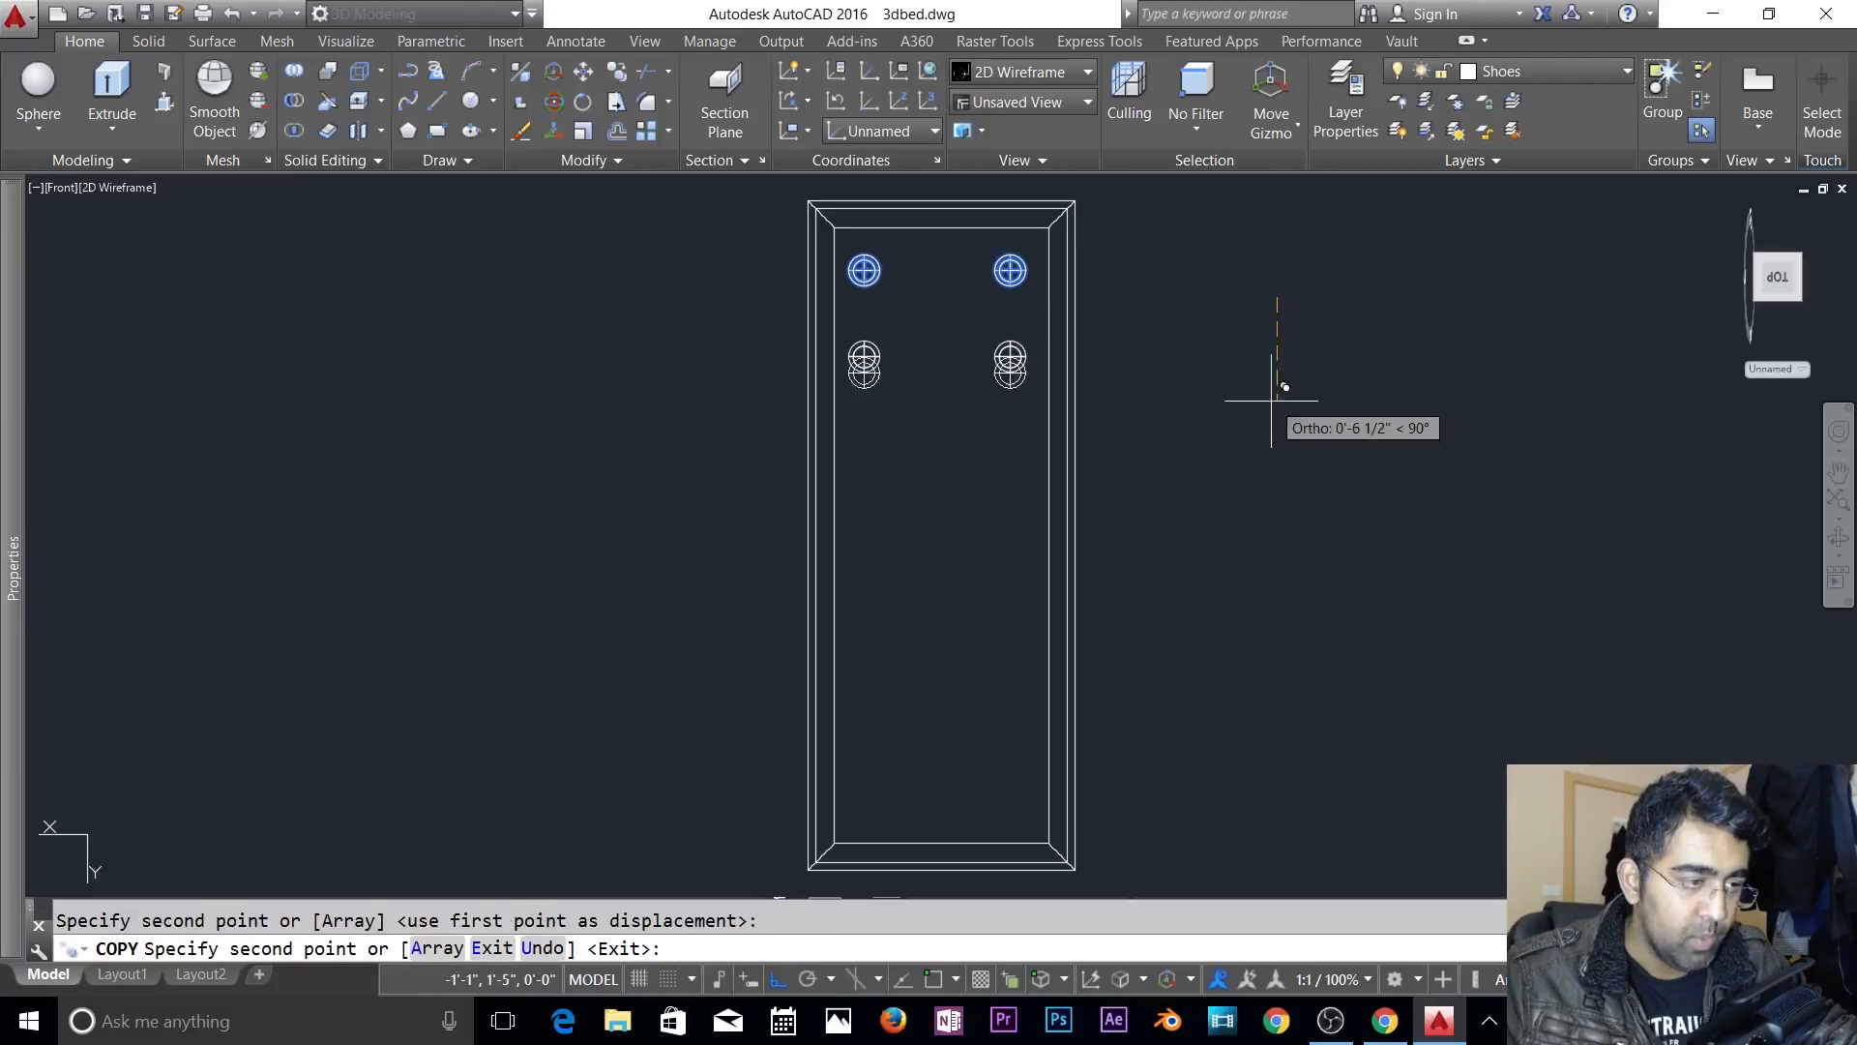
{"action": "left_click", "coordinate": [1271, 491]}
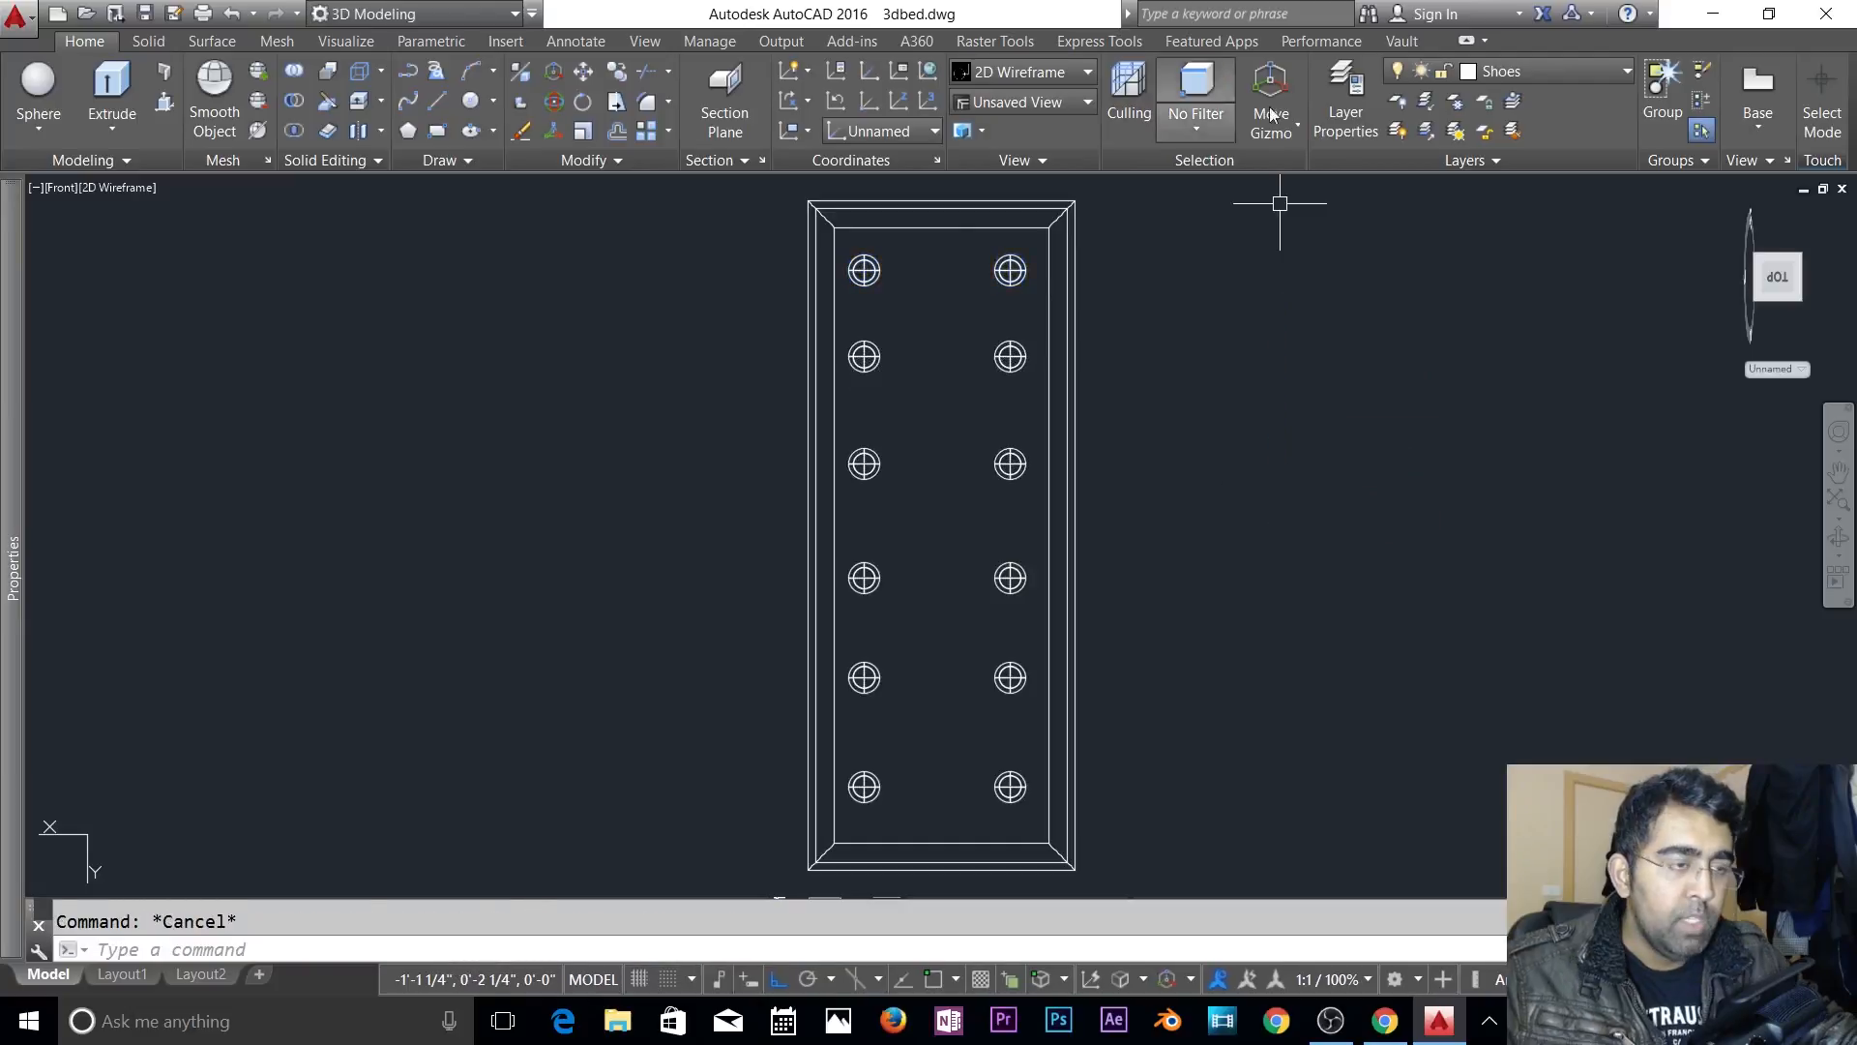
- Display the panel and spheres in the Shaded visual style, viewed from the panel's end
{"action": "left_click", "coordinate": [987, 73]}
{"action": "left_click", "coordinate": [752, 215]}
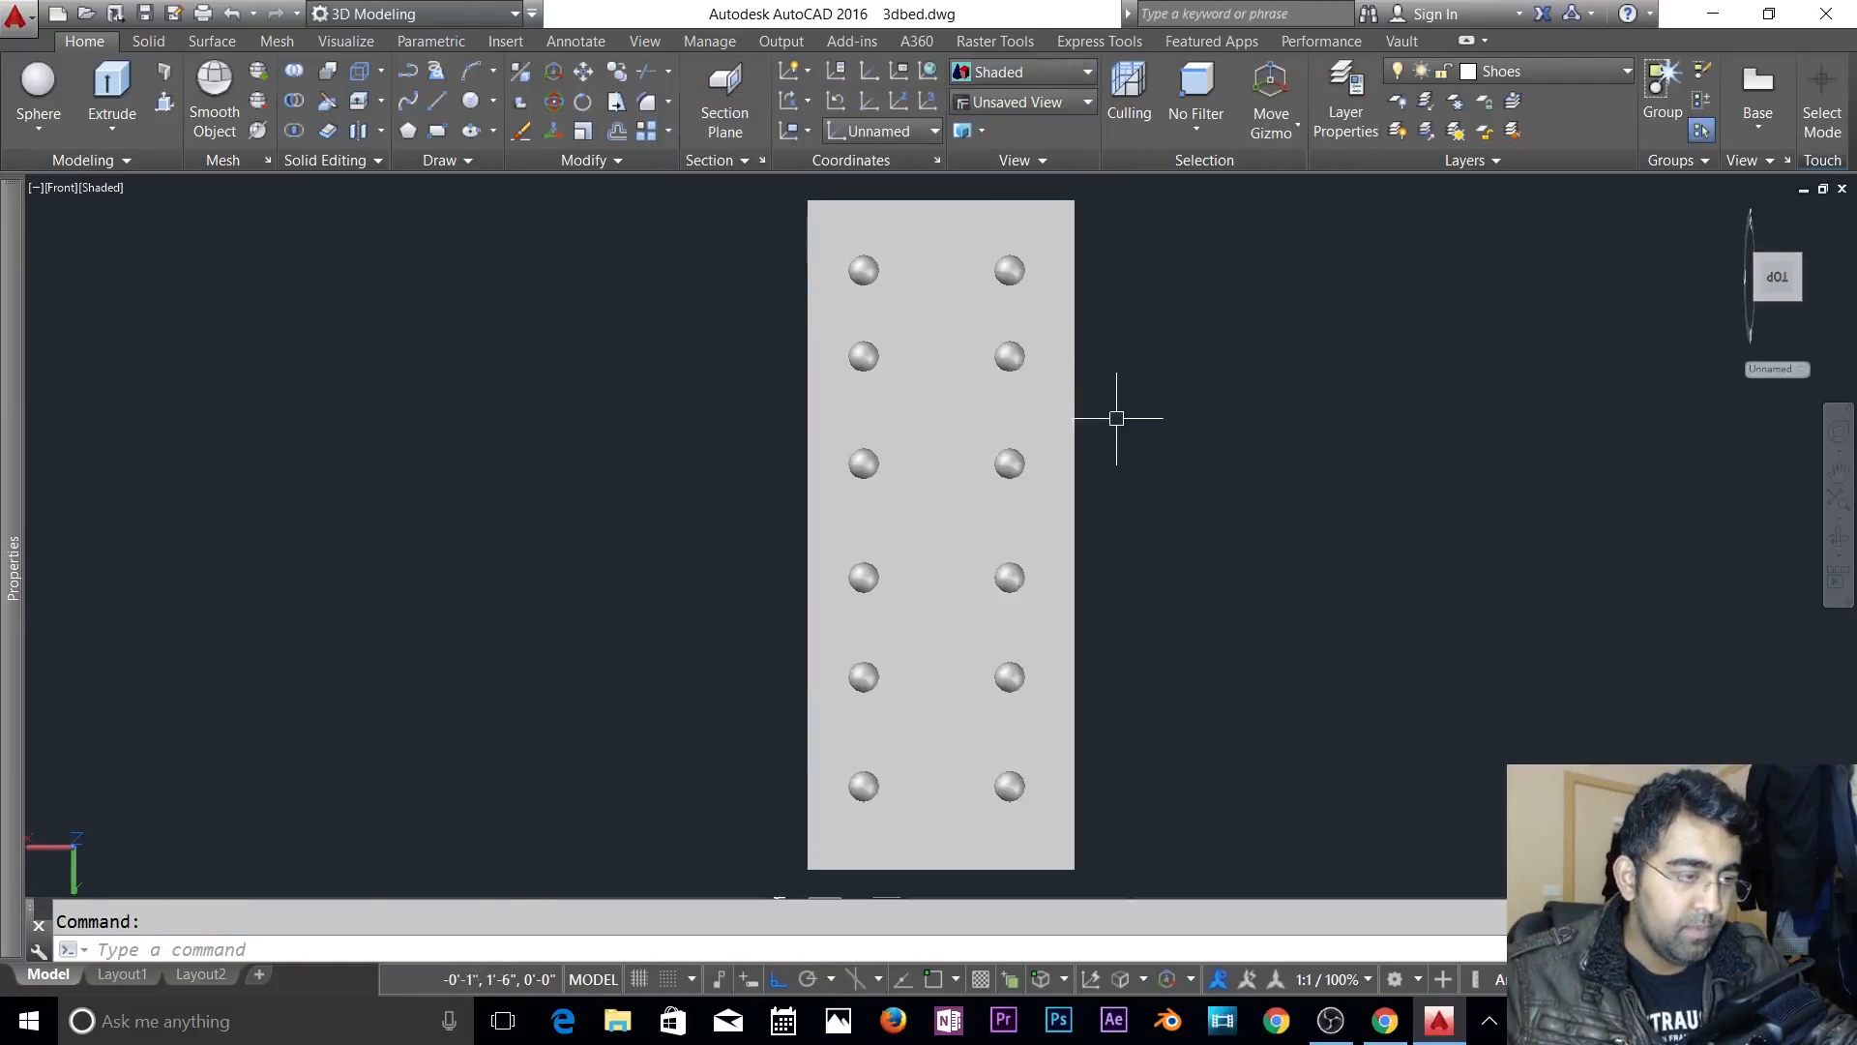
{"action": "middle_click_drag", "start_coordinate": [1106, 472], "coordinate": [1329, 513], "text": "shift"}
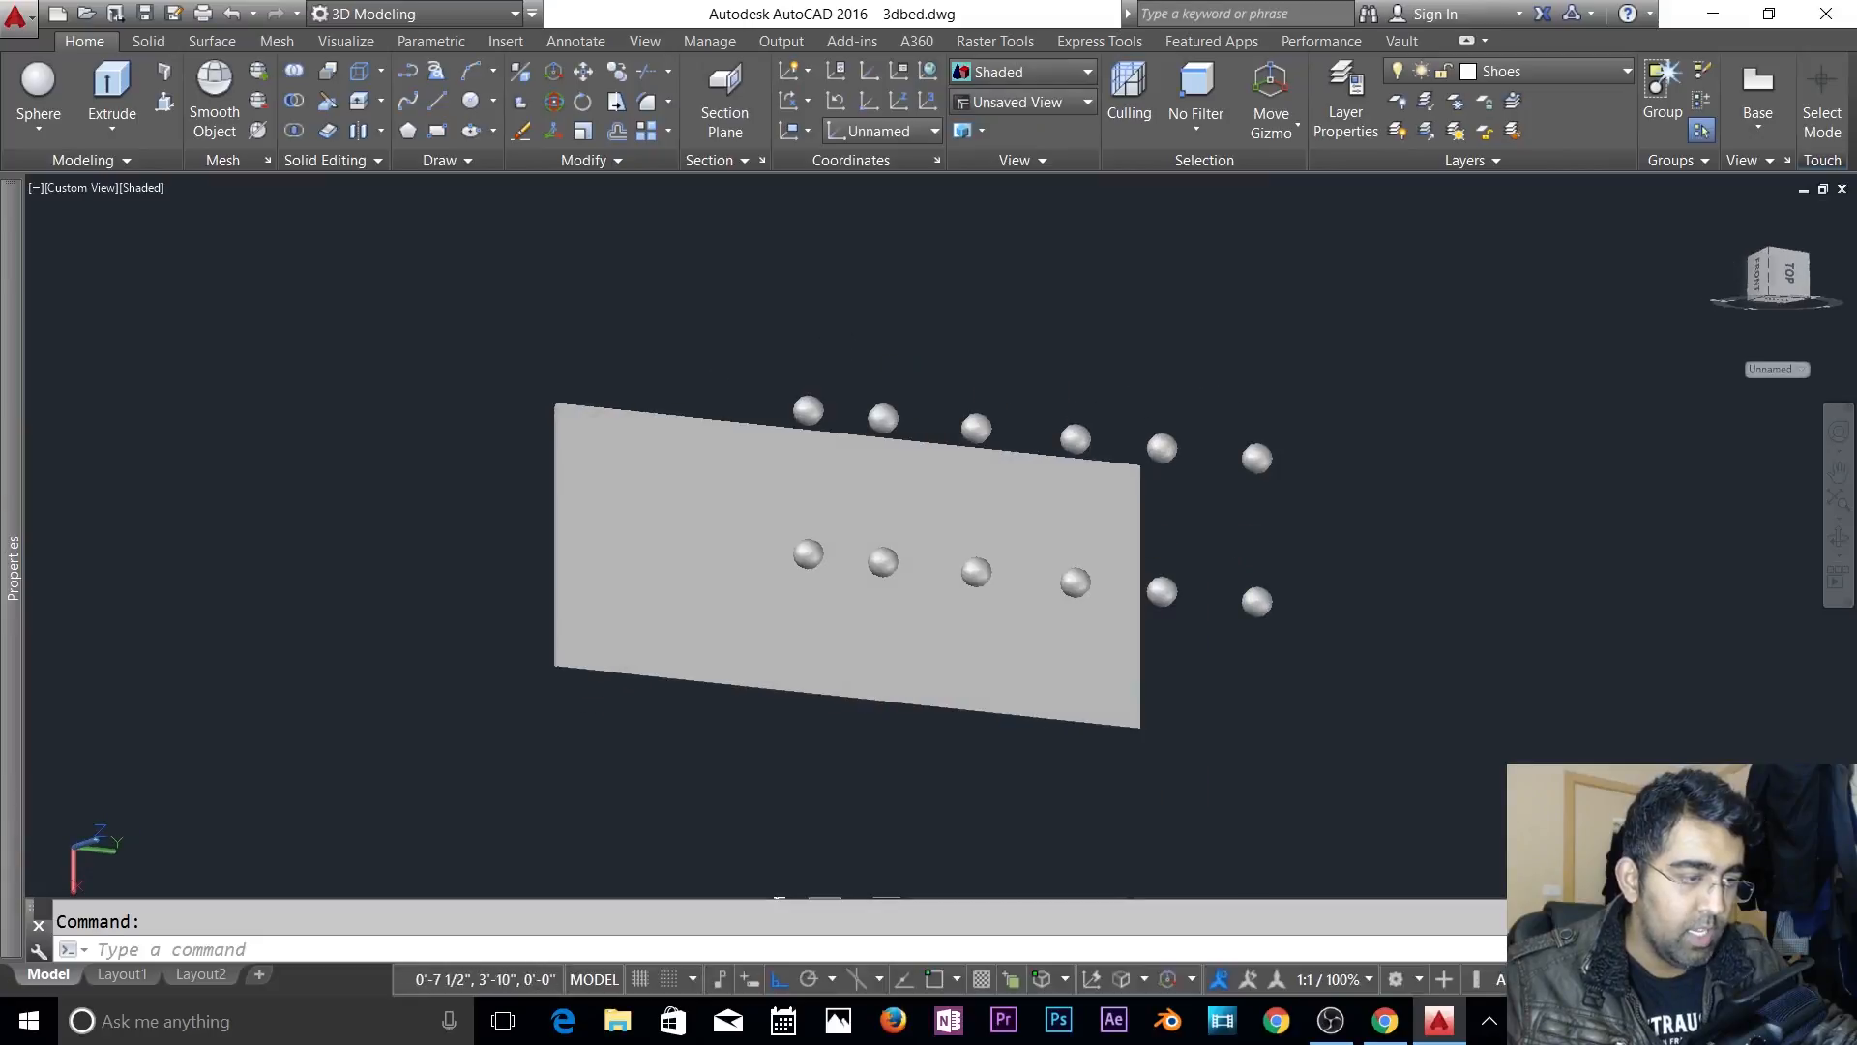
{"action": "middle_click_drag", "start_coordinate": [1265, 576], "coordinate": [1238, 553], "text": "shift"}
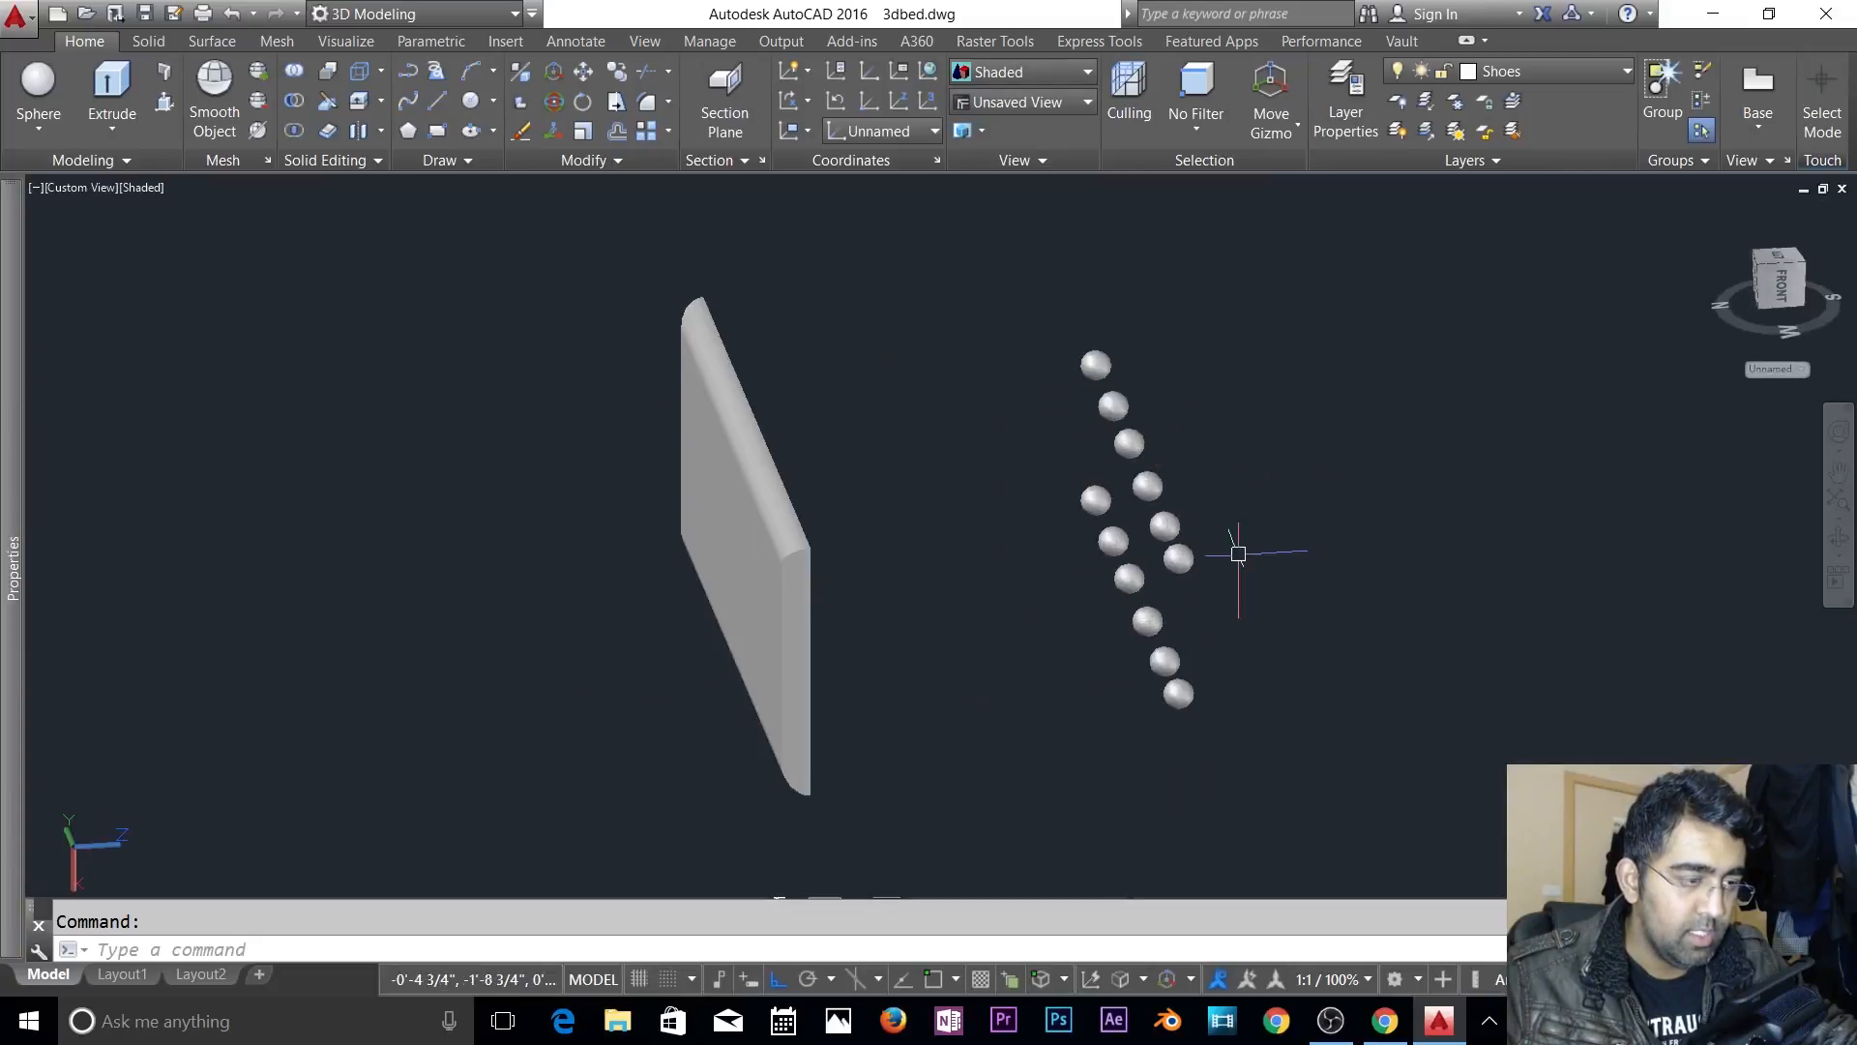
{"action": "middle_click_drag", "start_coordinate": [1057, 520], "coordinate": [1017, 529], "text": "shift"}
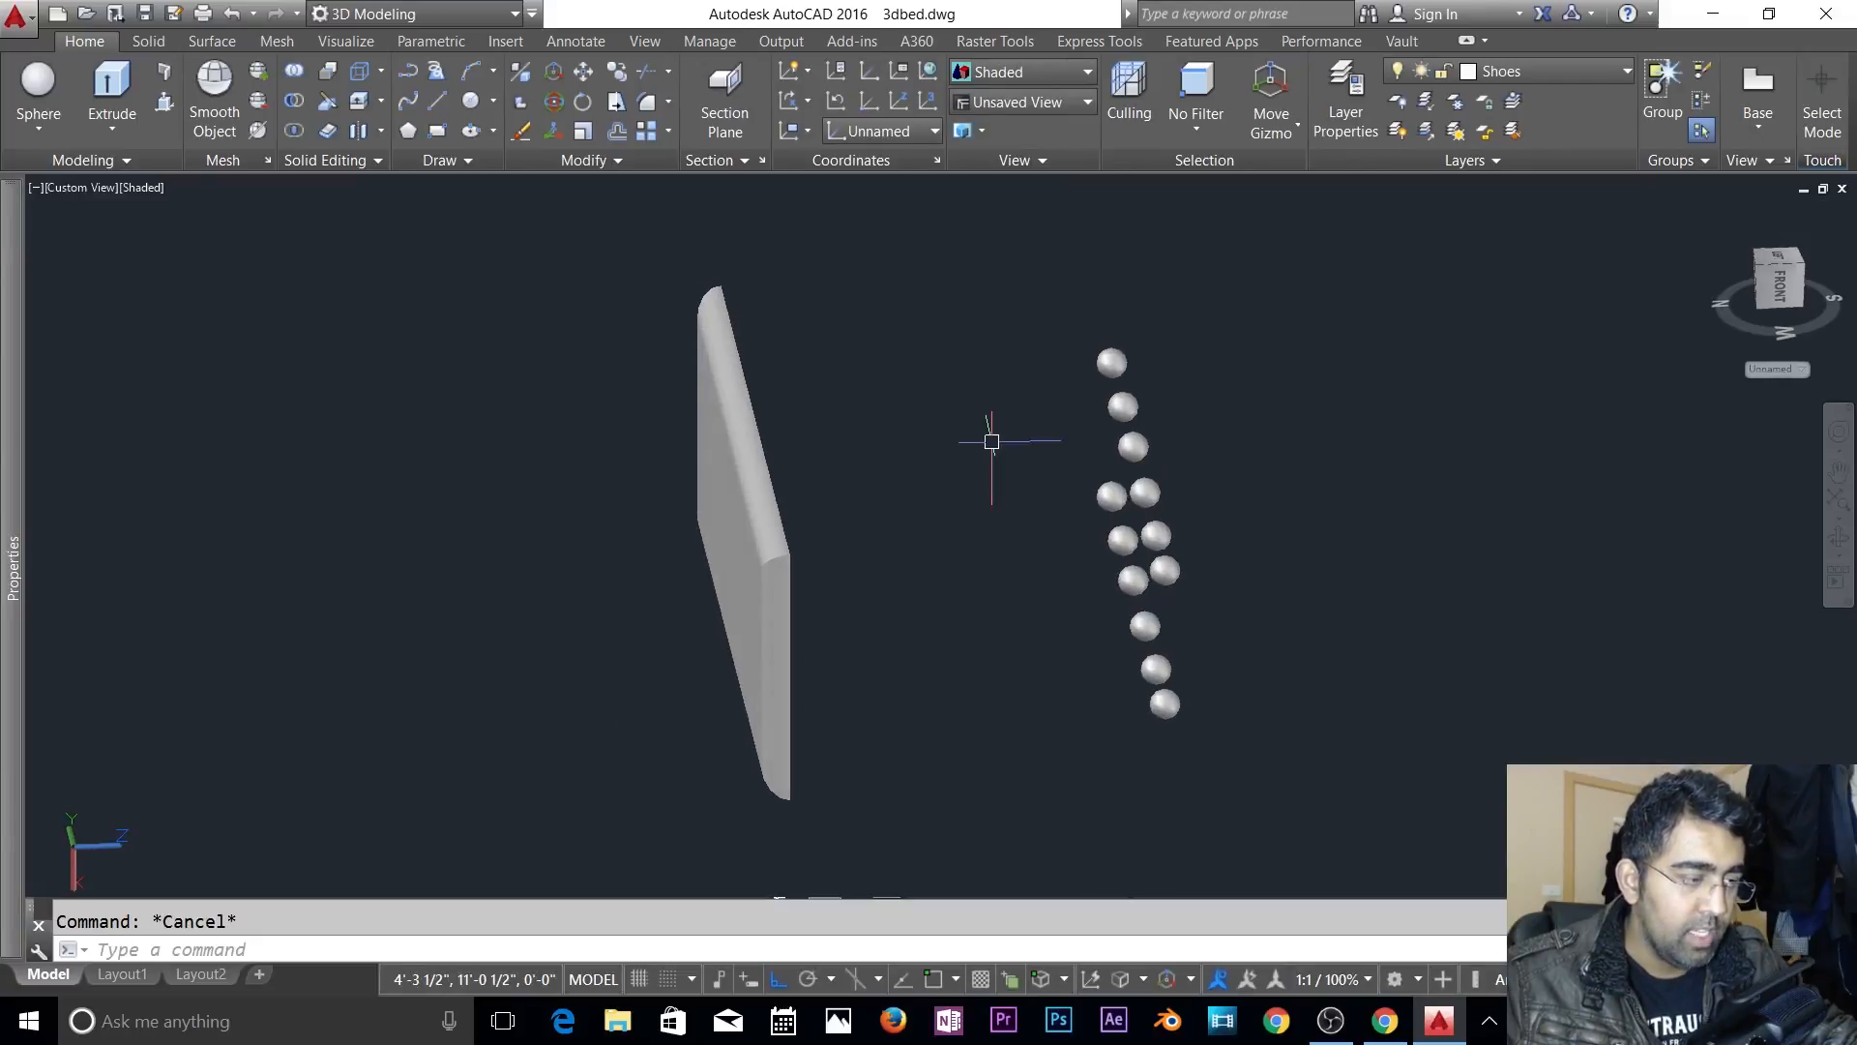
- Move all twelve spheres perpendicular to the panel so they sit partly embedded in its rounded-edge face
{"action": "type", "text": "m"}
{"action": "key", "text": "Return"}
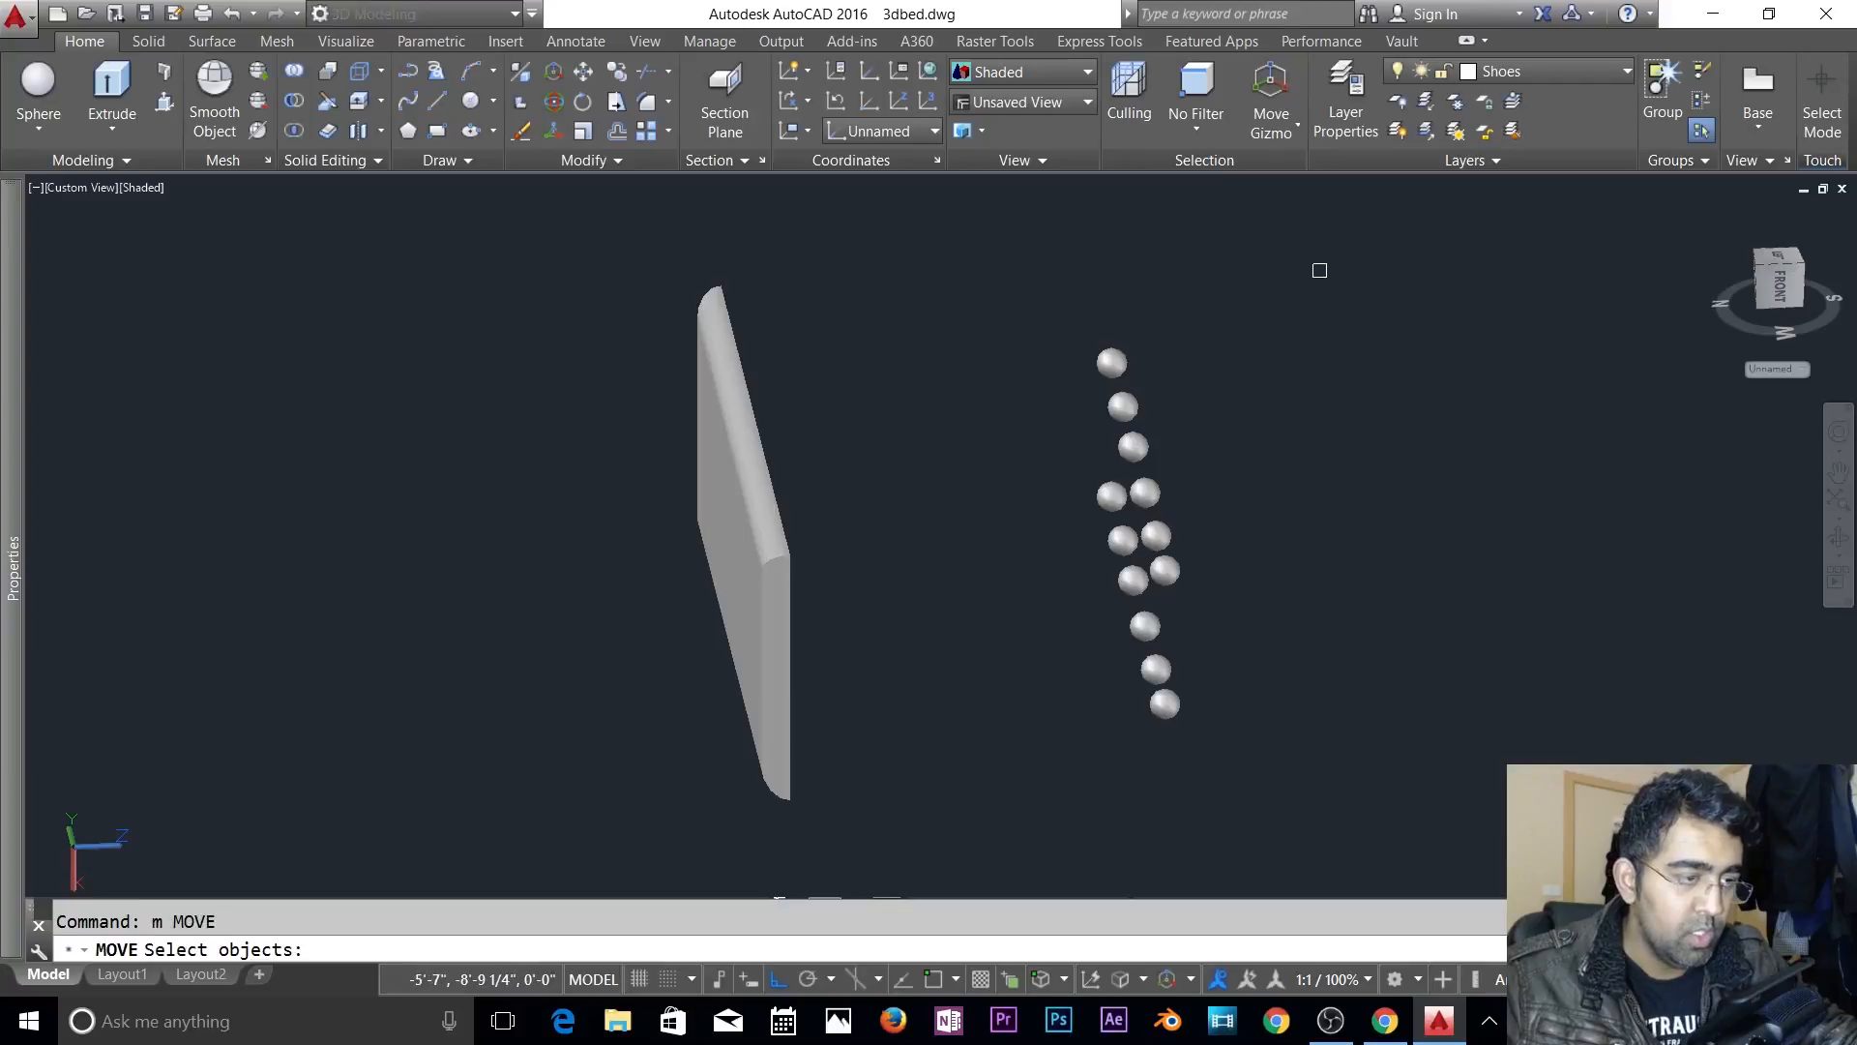
{"action": "left_click", "coordinate": [1318, 270]}
{"action": "left_click", "coordinate": [1009, 721]}
{"action": "key", "text": "Return"}
{"action": "left_click", "coordinate": [1114, 800]}
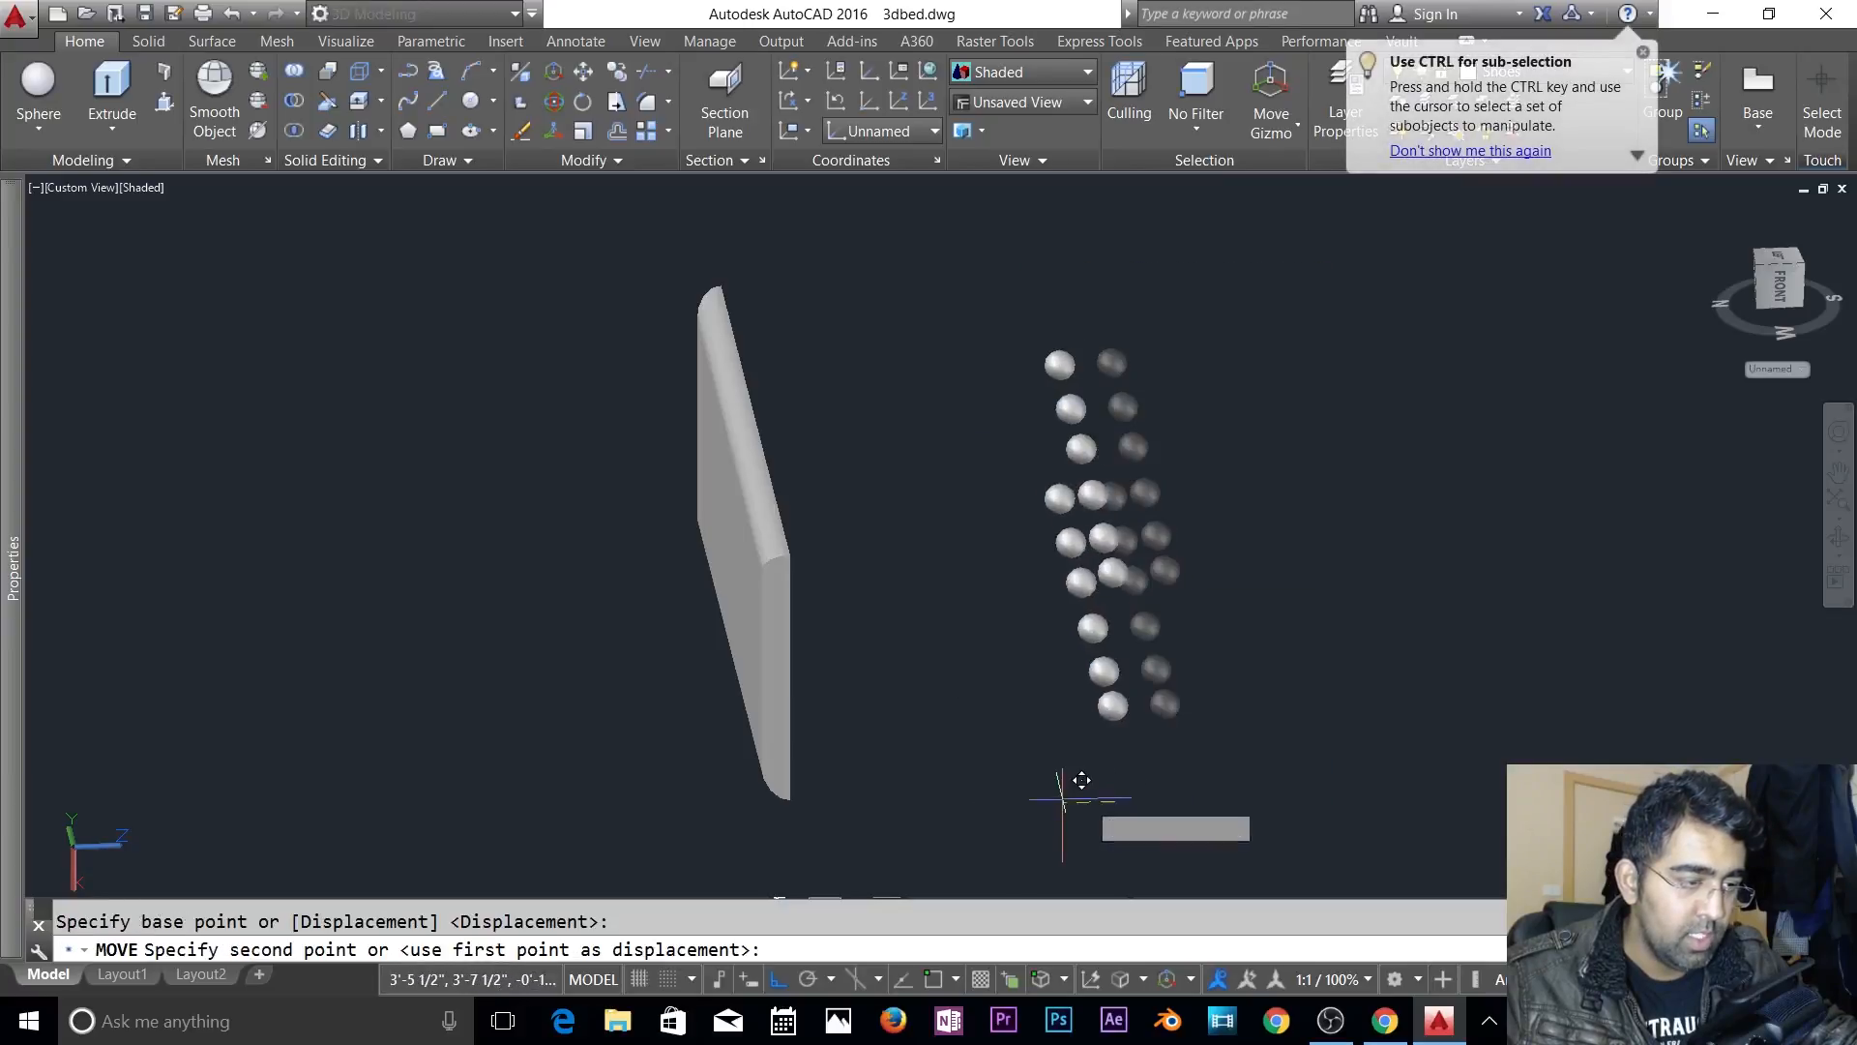
{"action": "left_click", "coordinate": [724, 799]}
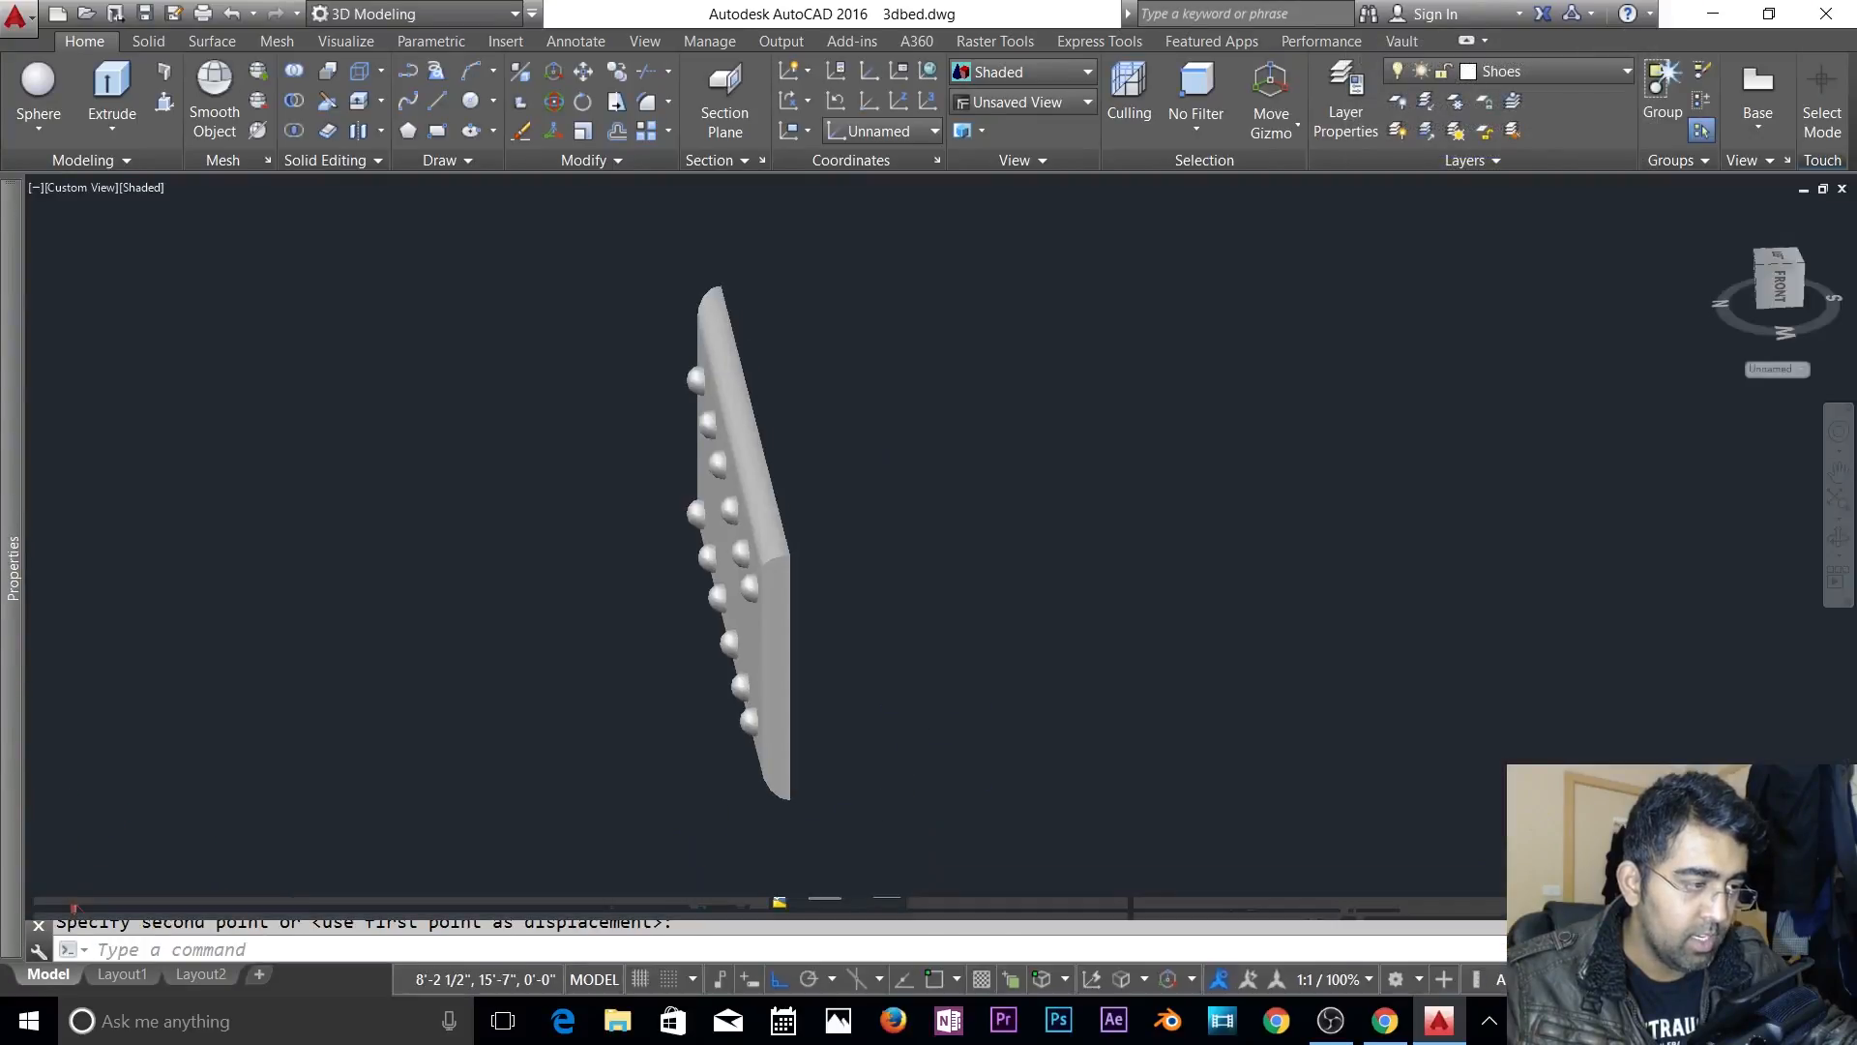
- Subtract all twelve spheres from the rounded-edge panel to leave two rows of dimples in its face
{"action": "key", "text": "Escape"}
{"action": "type", "text": "s"}
{"action": "key", "text": "Return"}
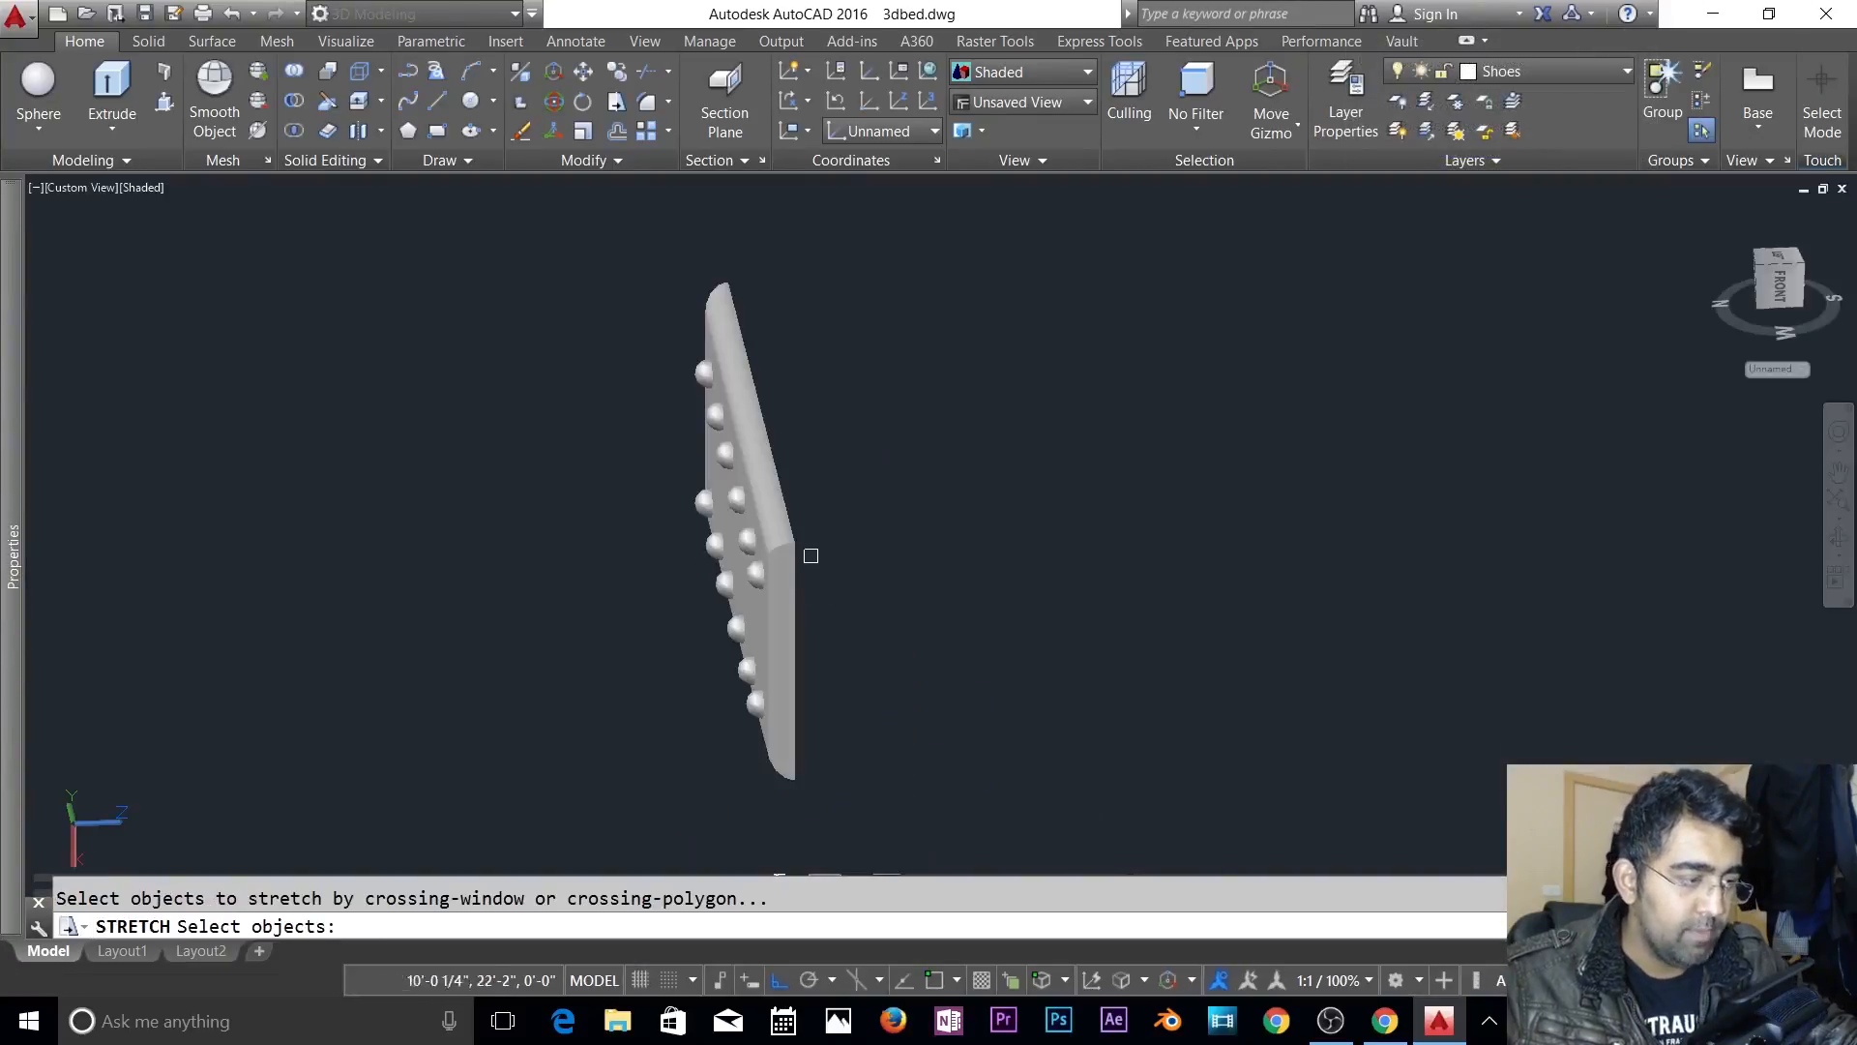
{"action": "left_click", "coordinate": [796, 556]}
{"action": "left_click", "coordinate": [787, 397]}
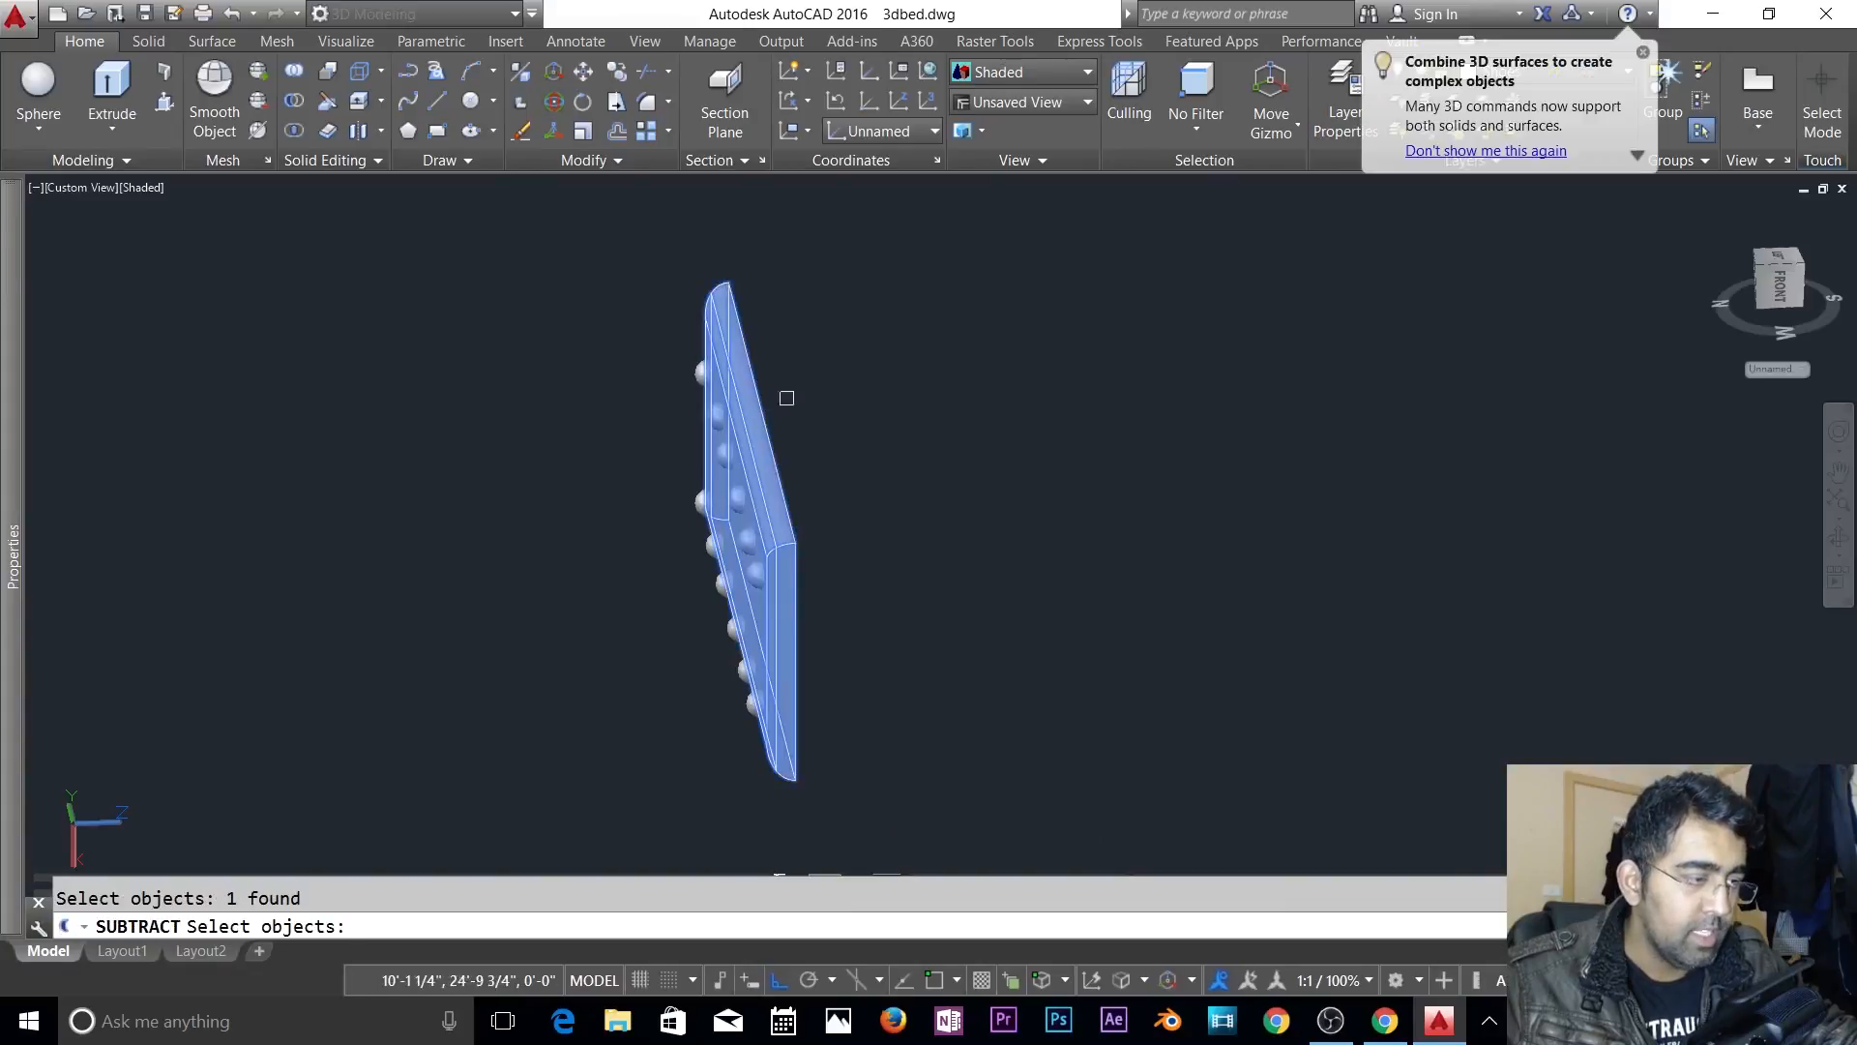
{"action": "key", "text": "Return"}
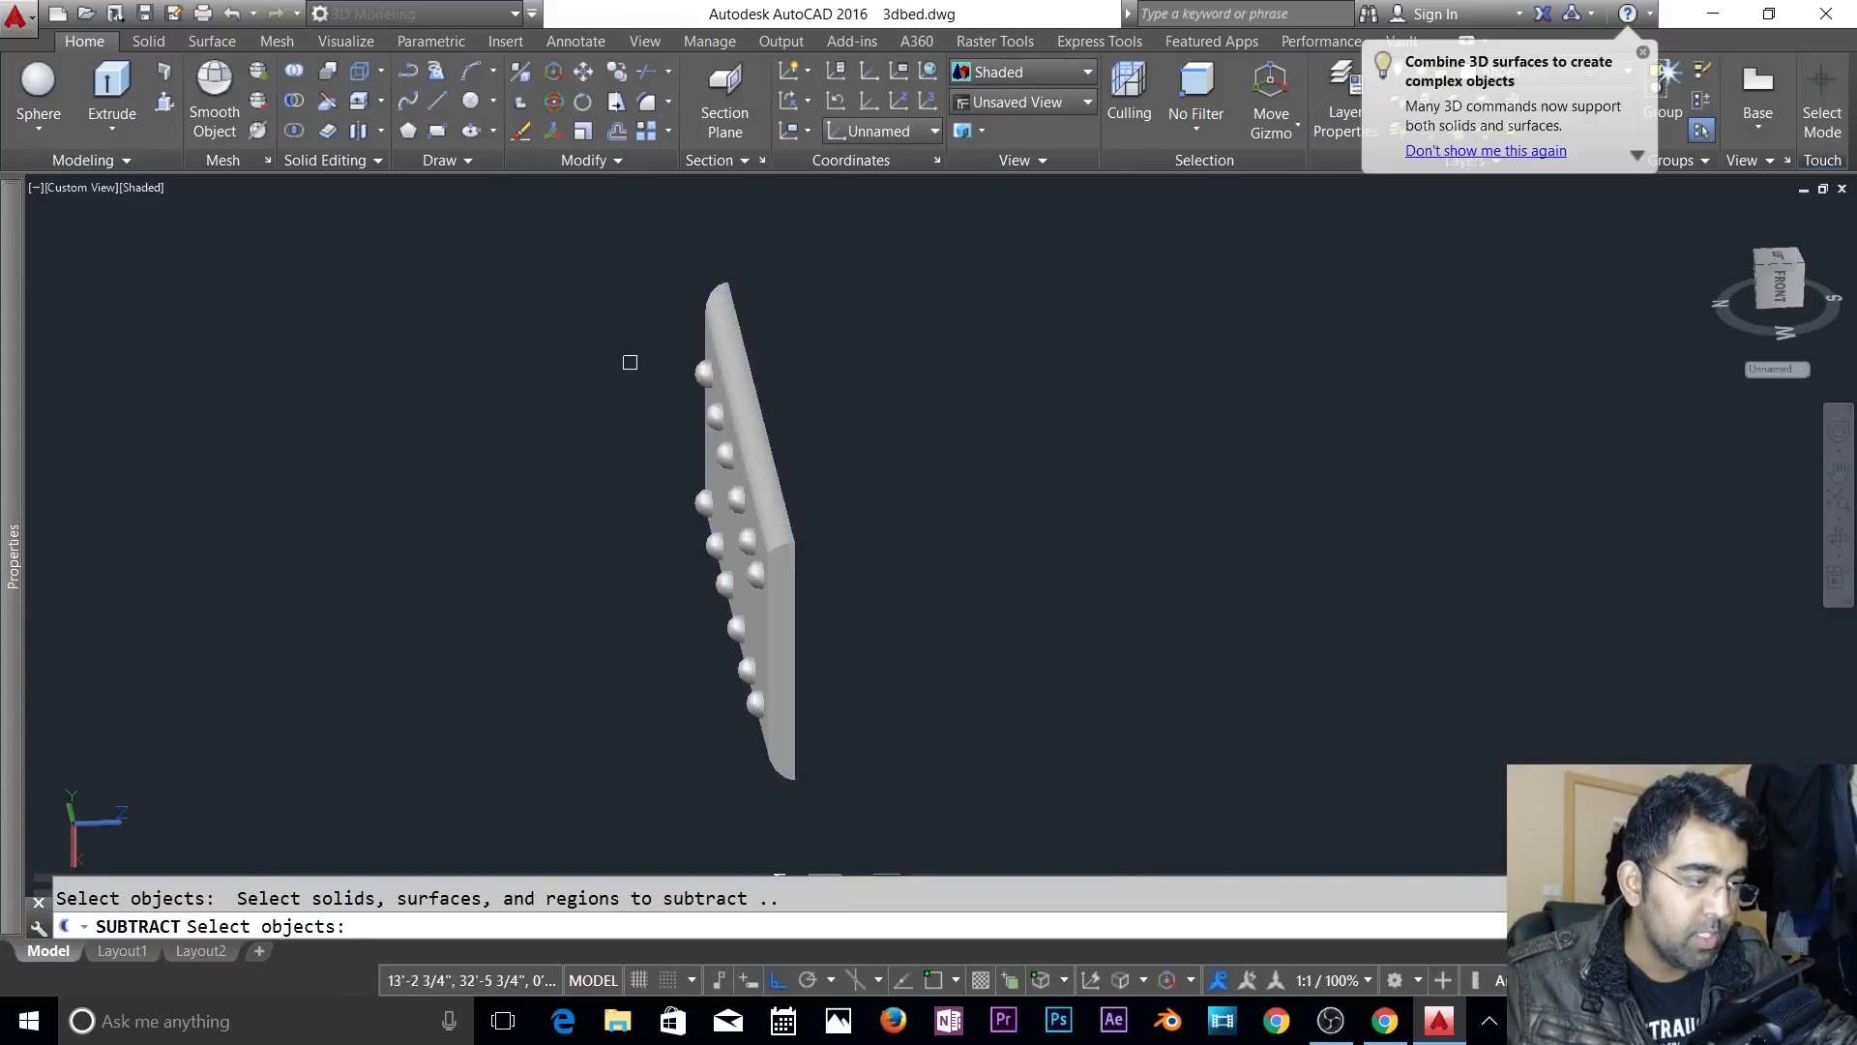
{"action": "left_click", "coordinate": [705, 372]}
{"action": "left_click", "coordinate": [625, 374]}
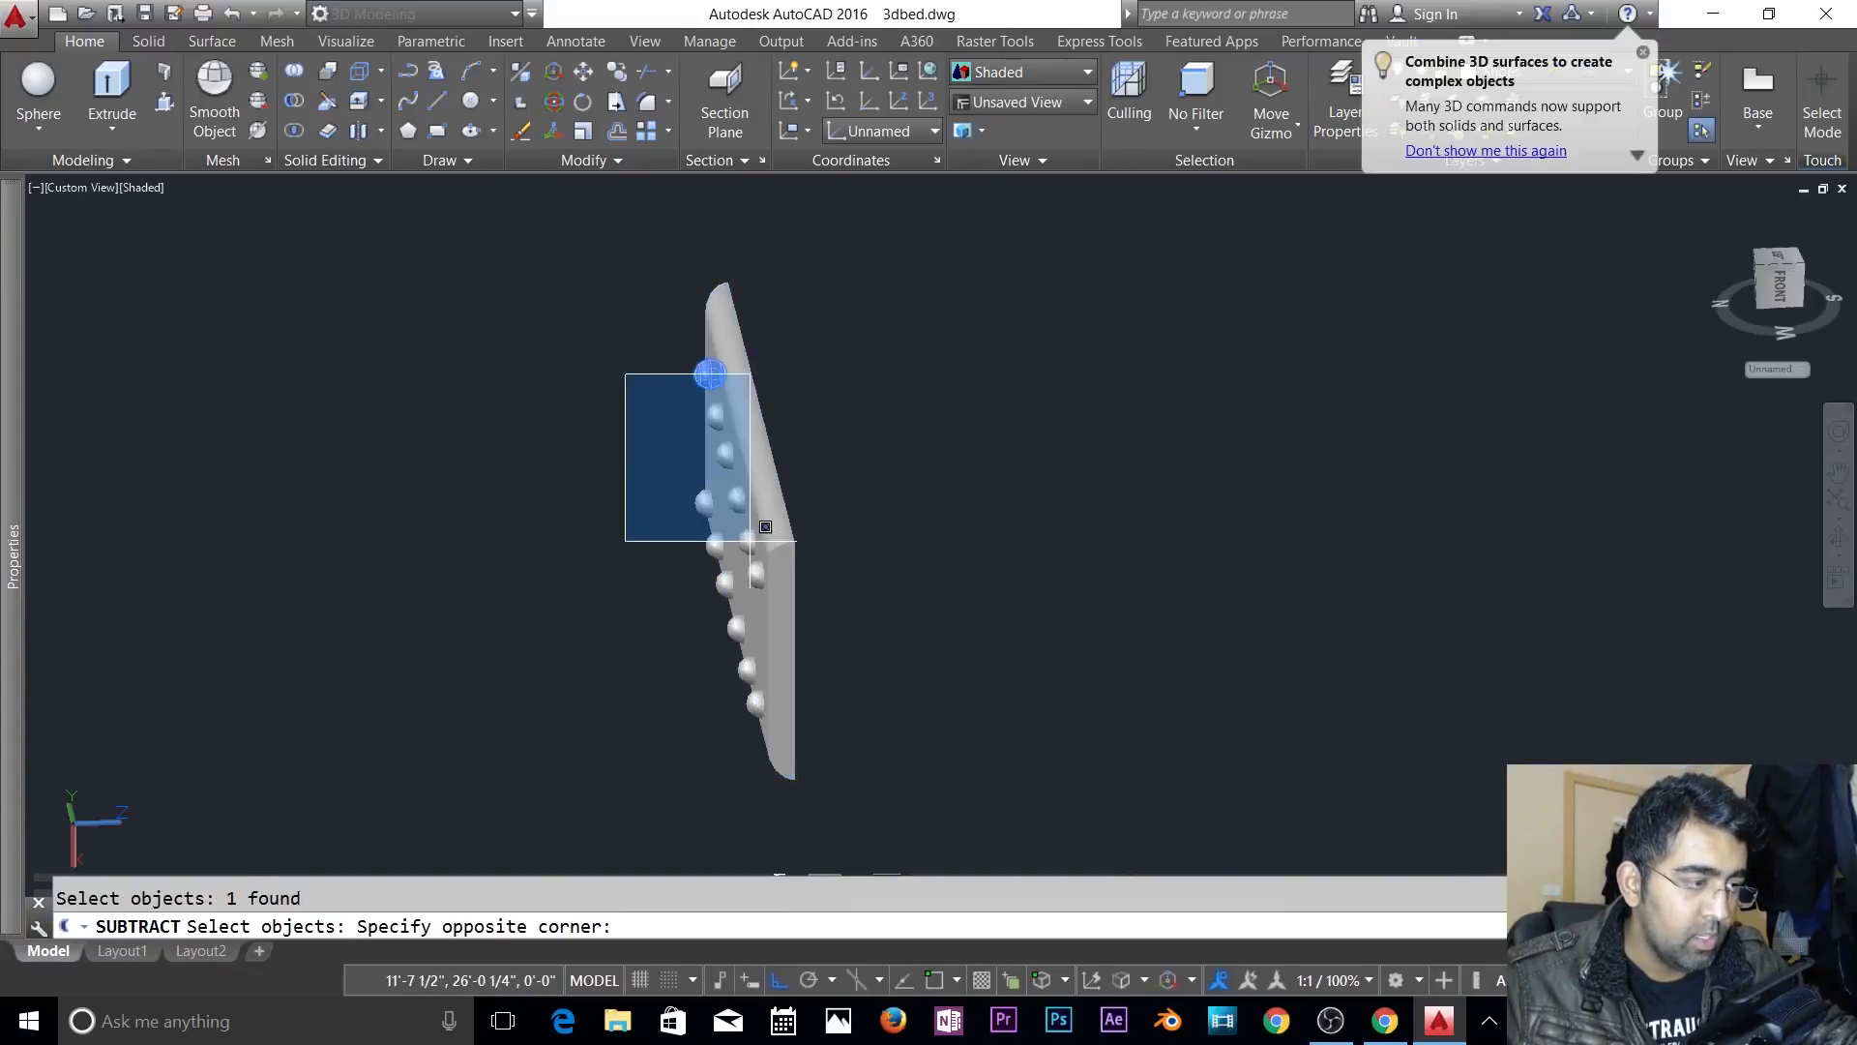
{"action": "left_click", "coordinate": [805, 716]}
{"action": "key", "text": "Return"}
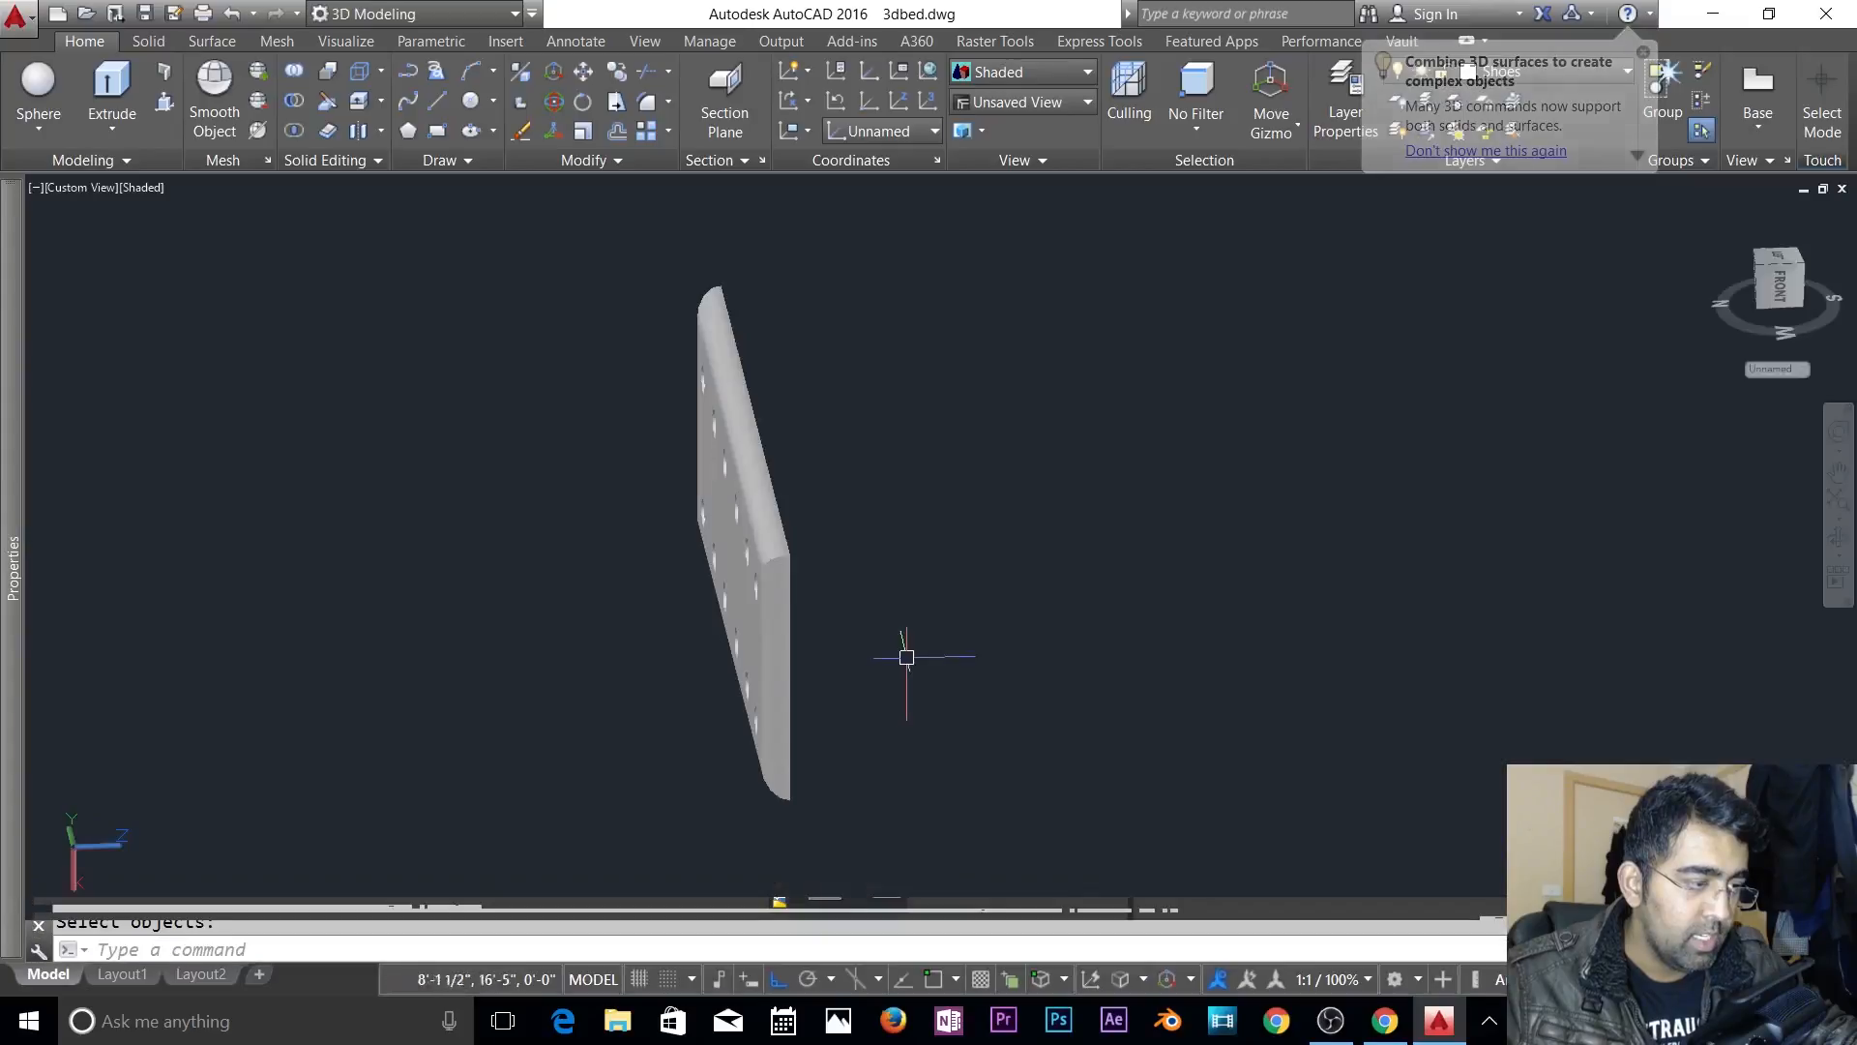
- End the object isolation to bring the rest of the bed back into view beside the dimpled panel
{"action": "key", "text": "Escape"}
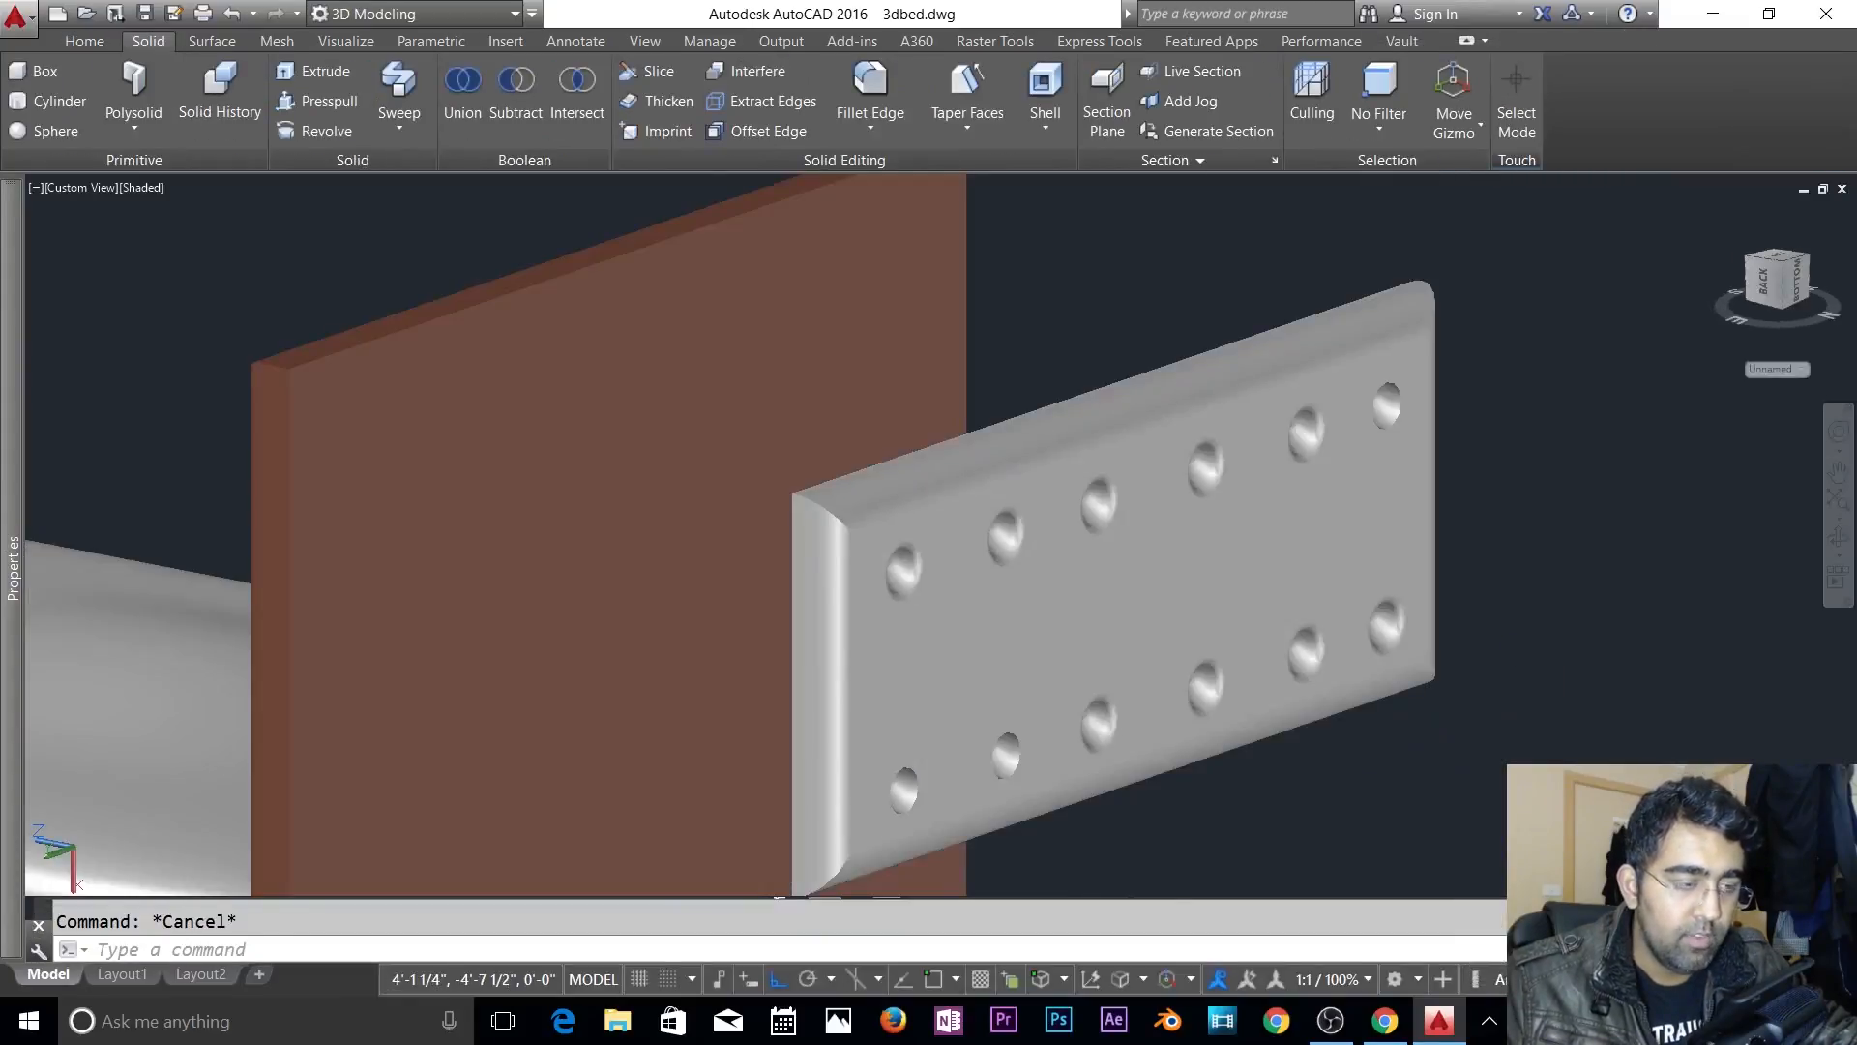
{"action": "scroll", "coordinate": [1174, 639], "scroll_direction": "down", "scroll_amount": 2}
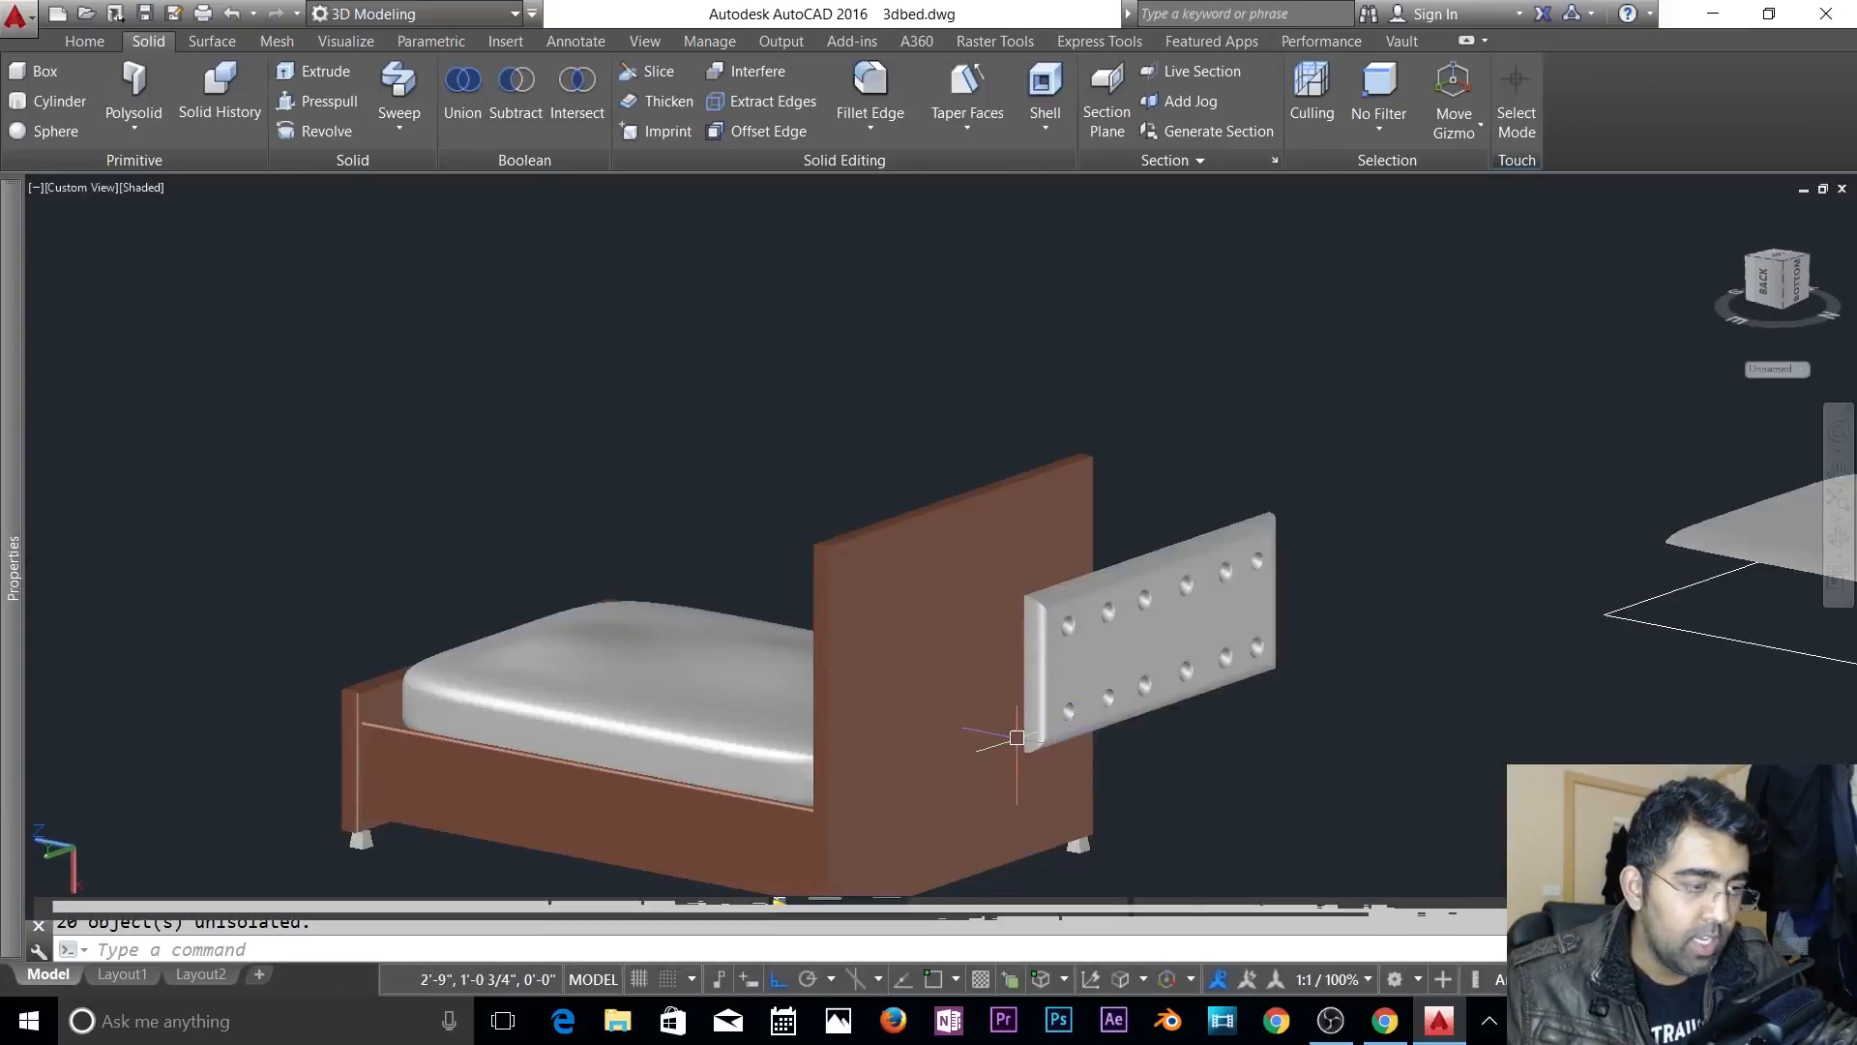
{"action": "scroll", "coordinate": [1014, 737], "scroll_direction": "down", "scroll_amount": 2}
{"action": "scroll", "coordinate": [1087, 726], "scroll_direction": "up", "scroll_amount": 2}
{"action": "key", "text": "Escape"}
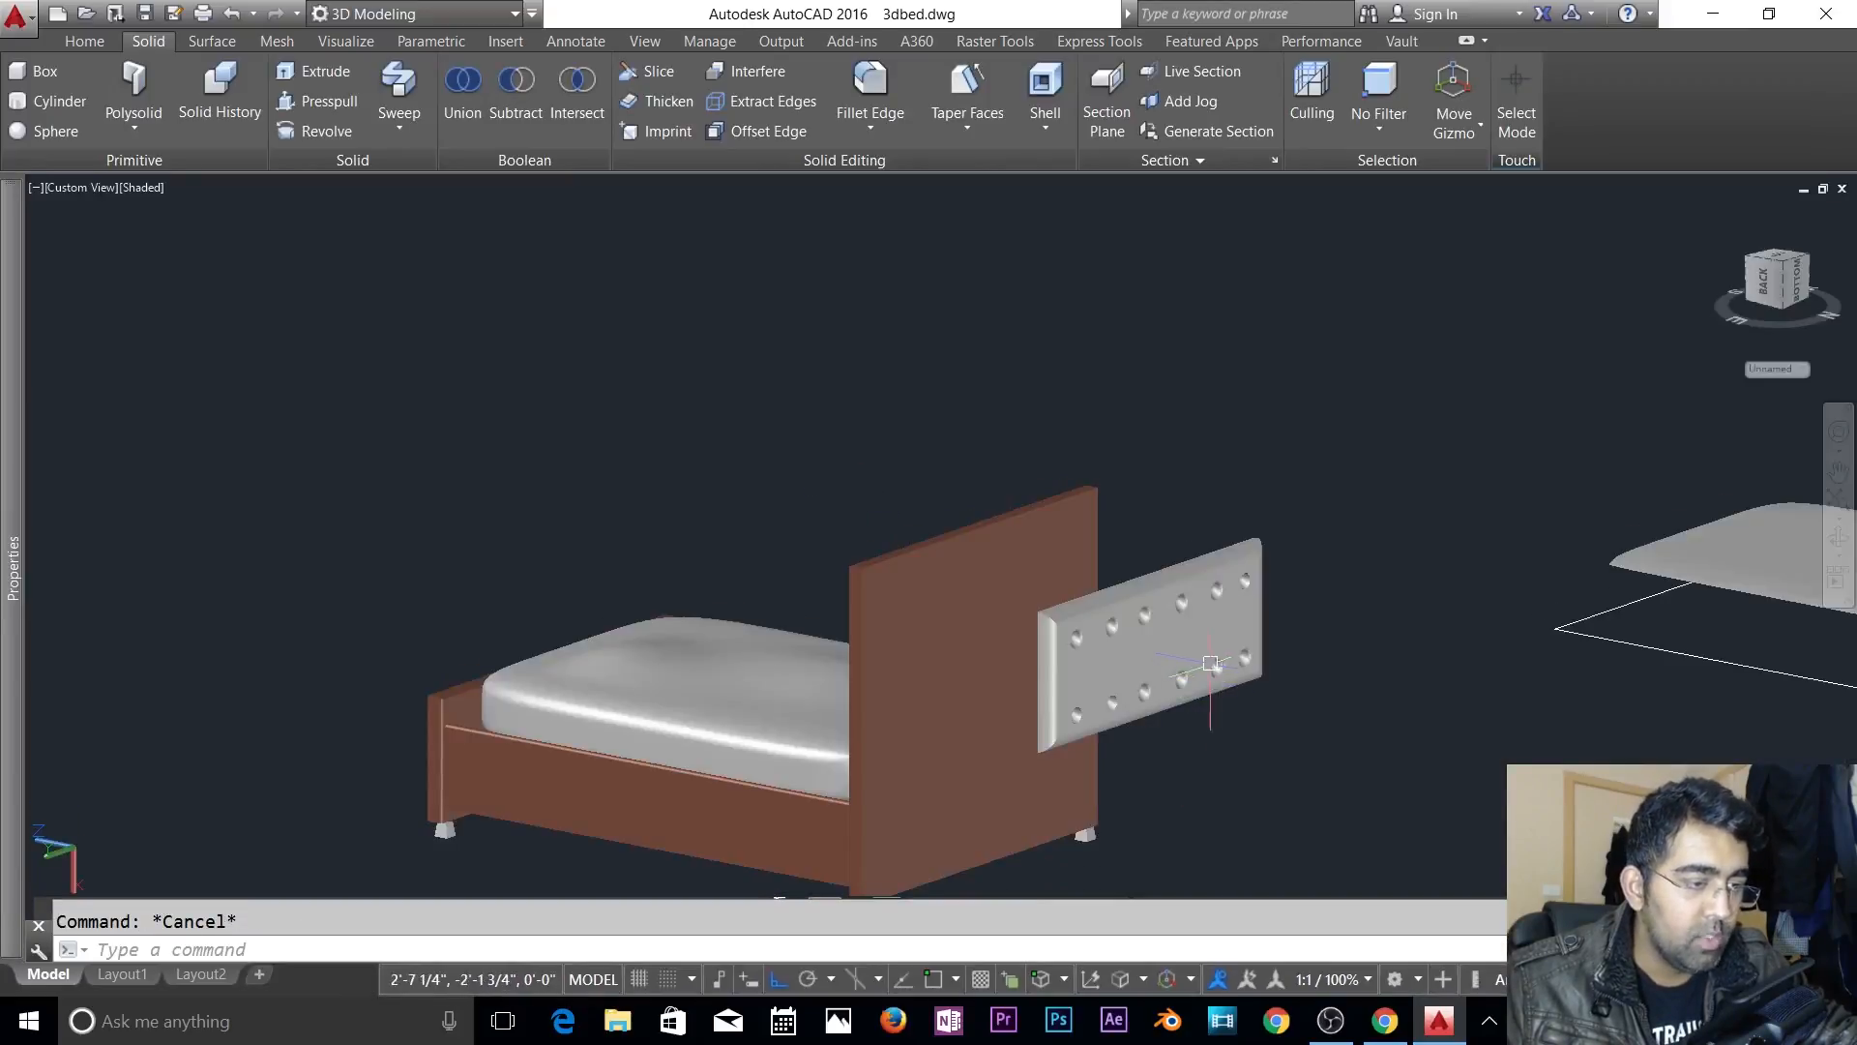
- Turn the panel around its vertical axis with the Rotate gizmo so the dimpled face points toward the mattress
{"action": "left_click", "coordinate": [1204, 664]}
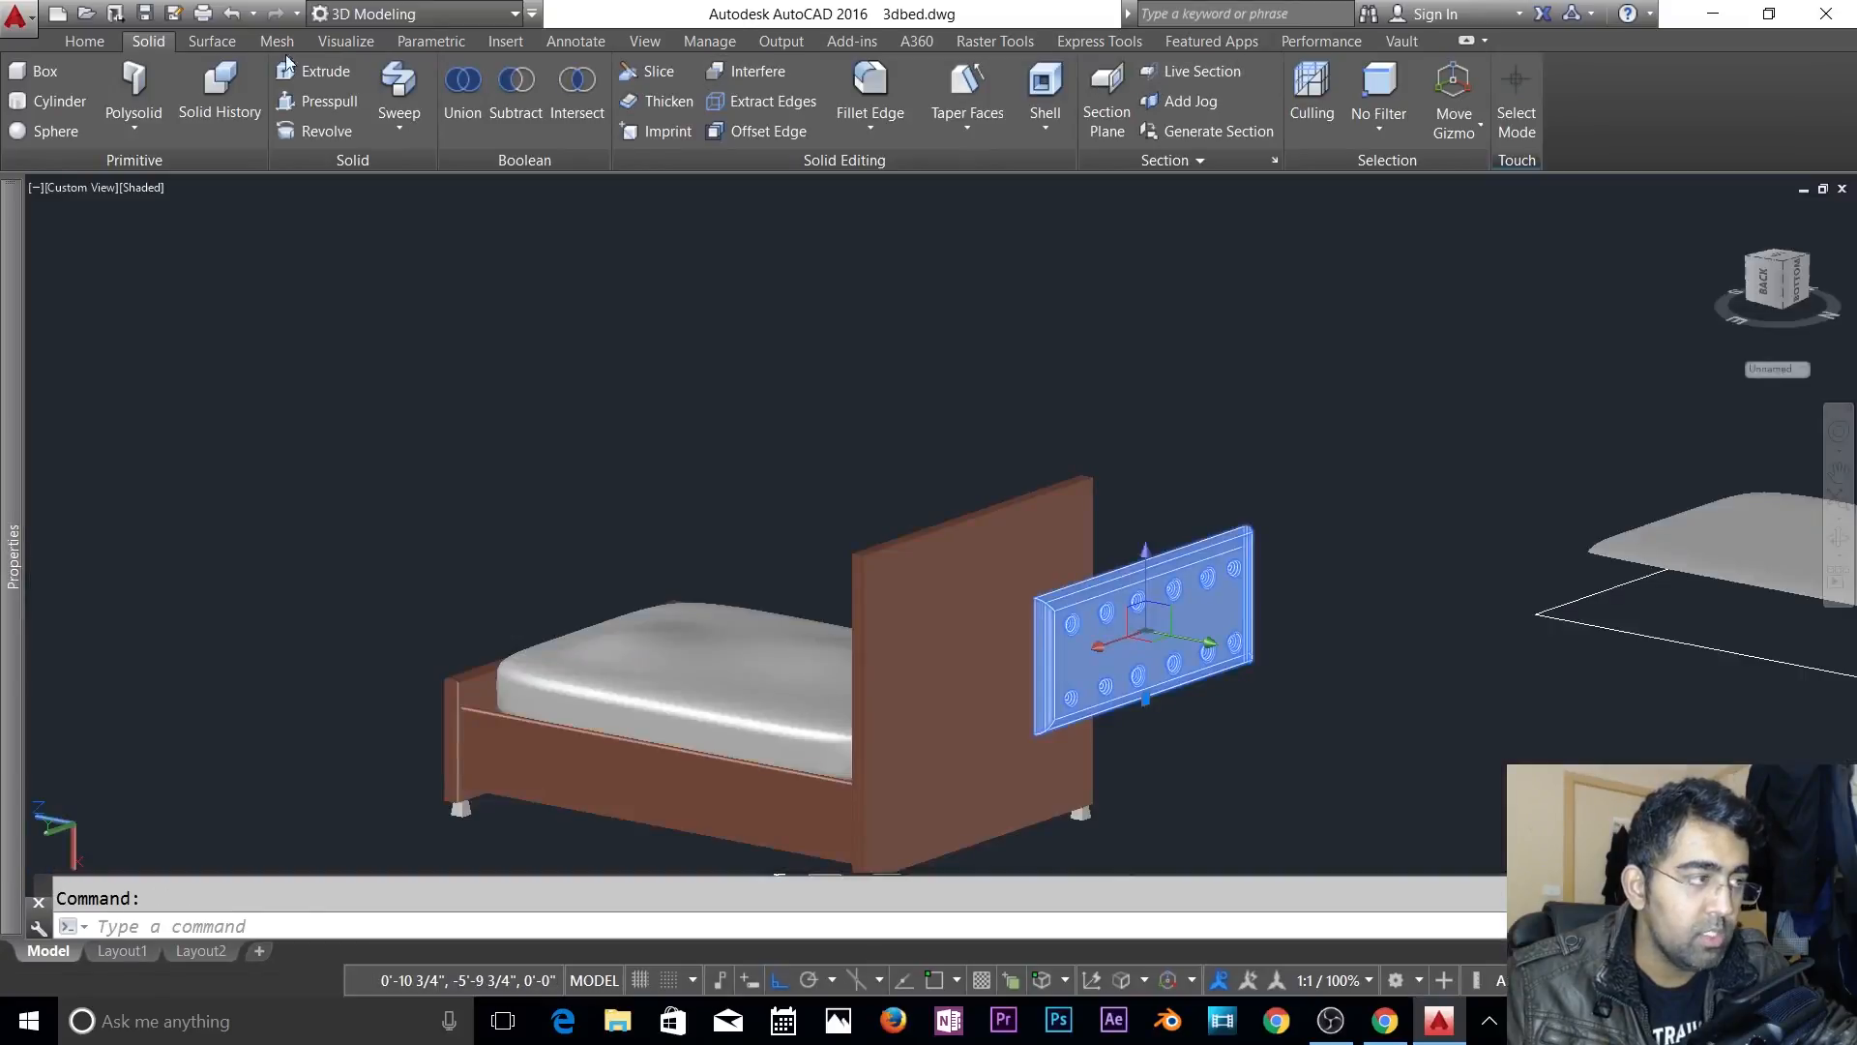
{"action": "left_click", "coordinate": [85, 41]}
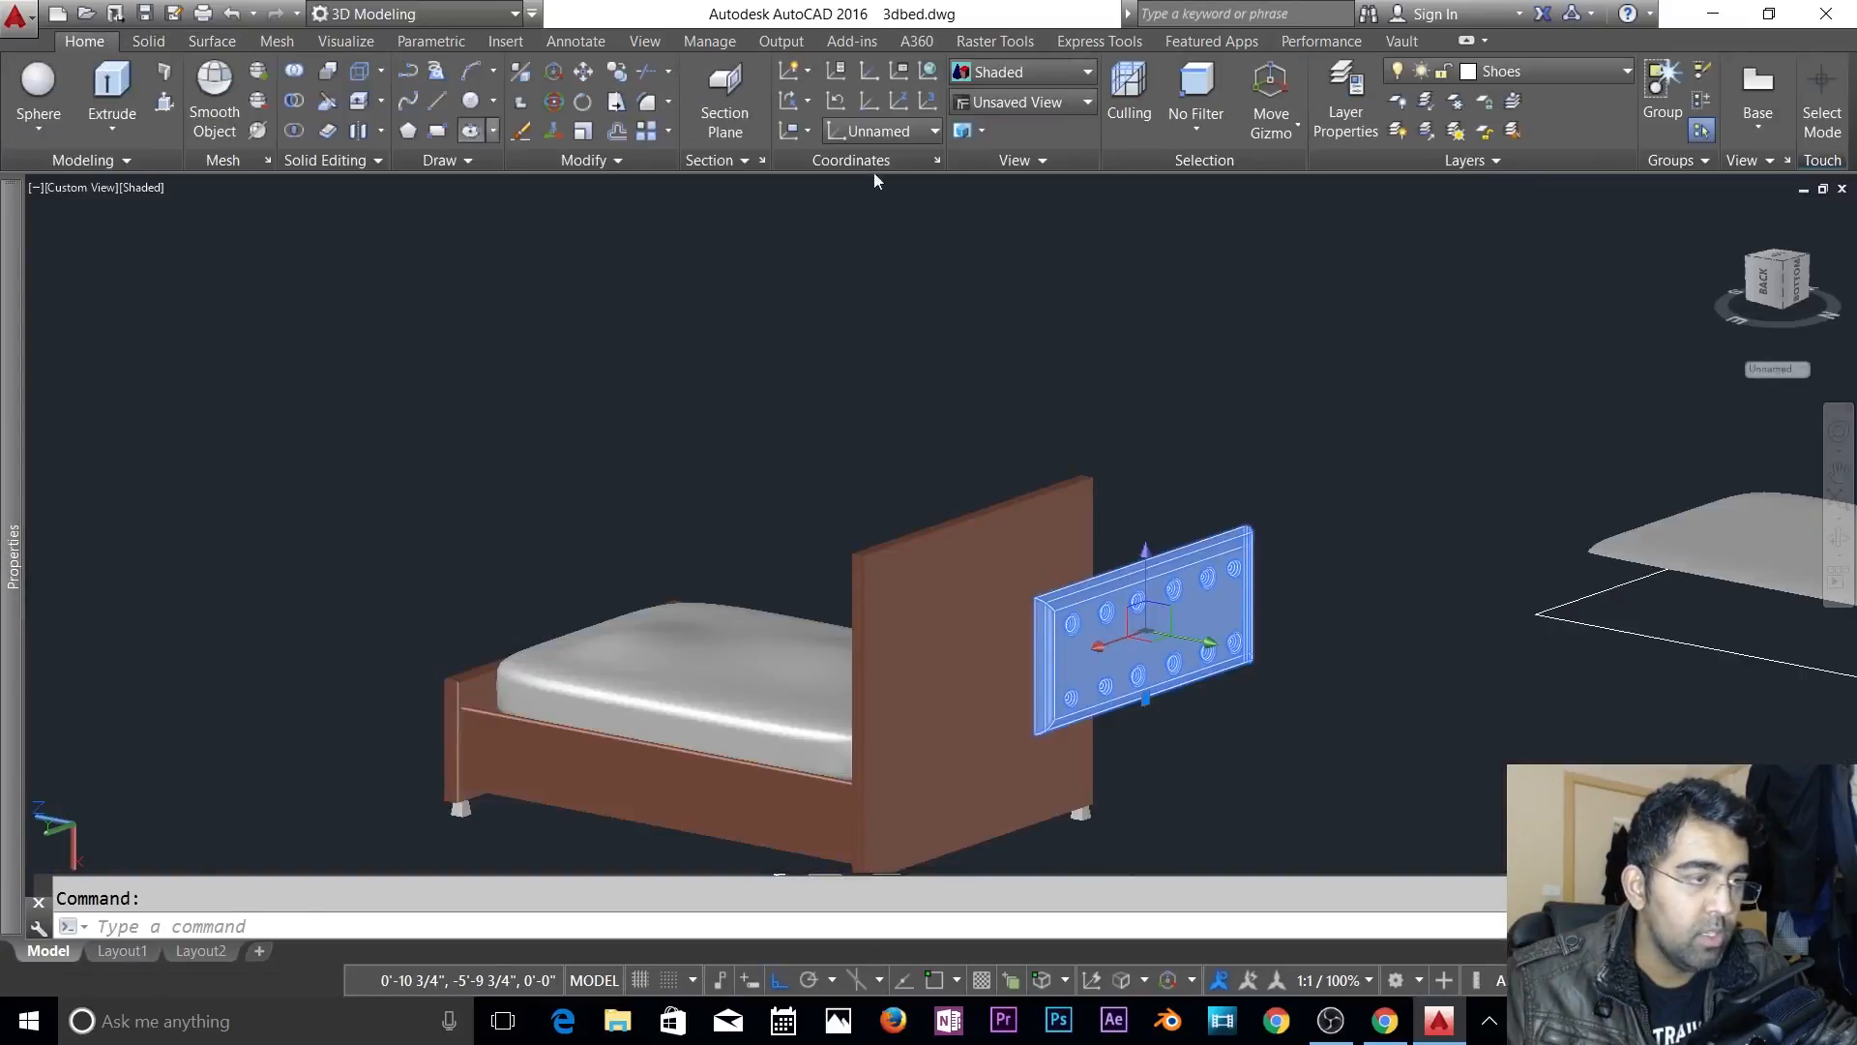
{"action": "left_click", "coordinate": [1262, 133]}
{"action": "left_click", "coordinate": [1233, 220]}
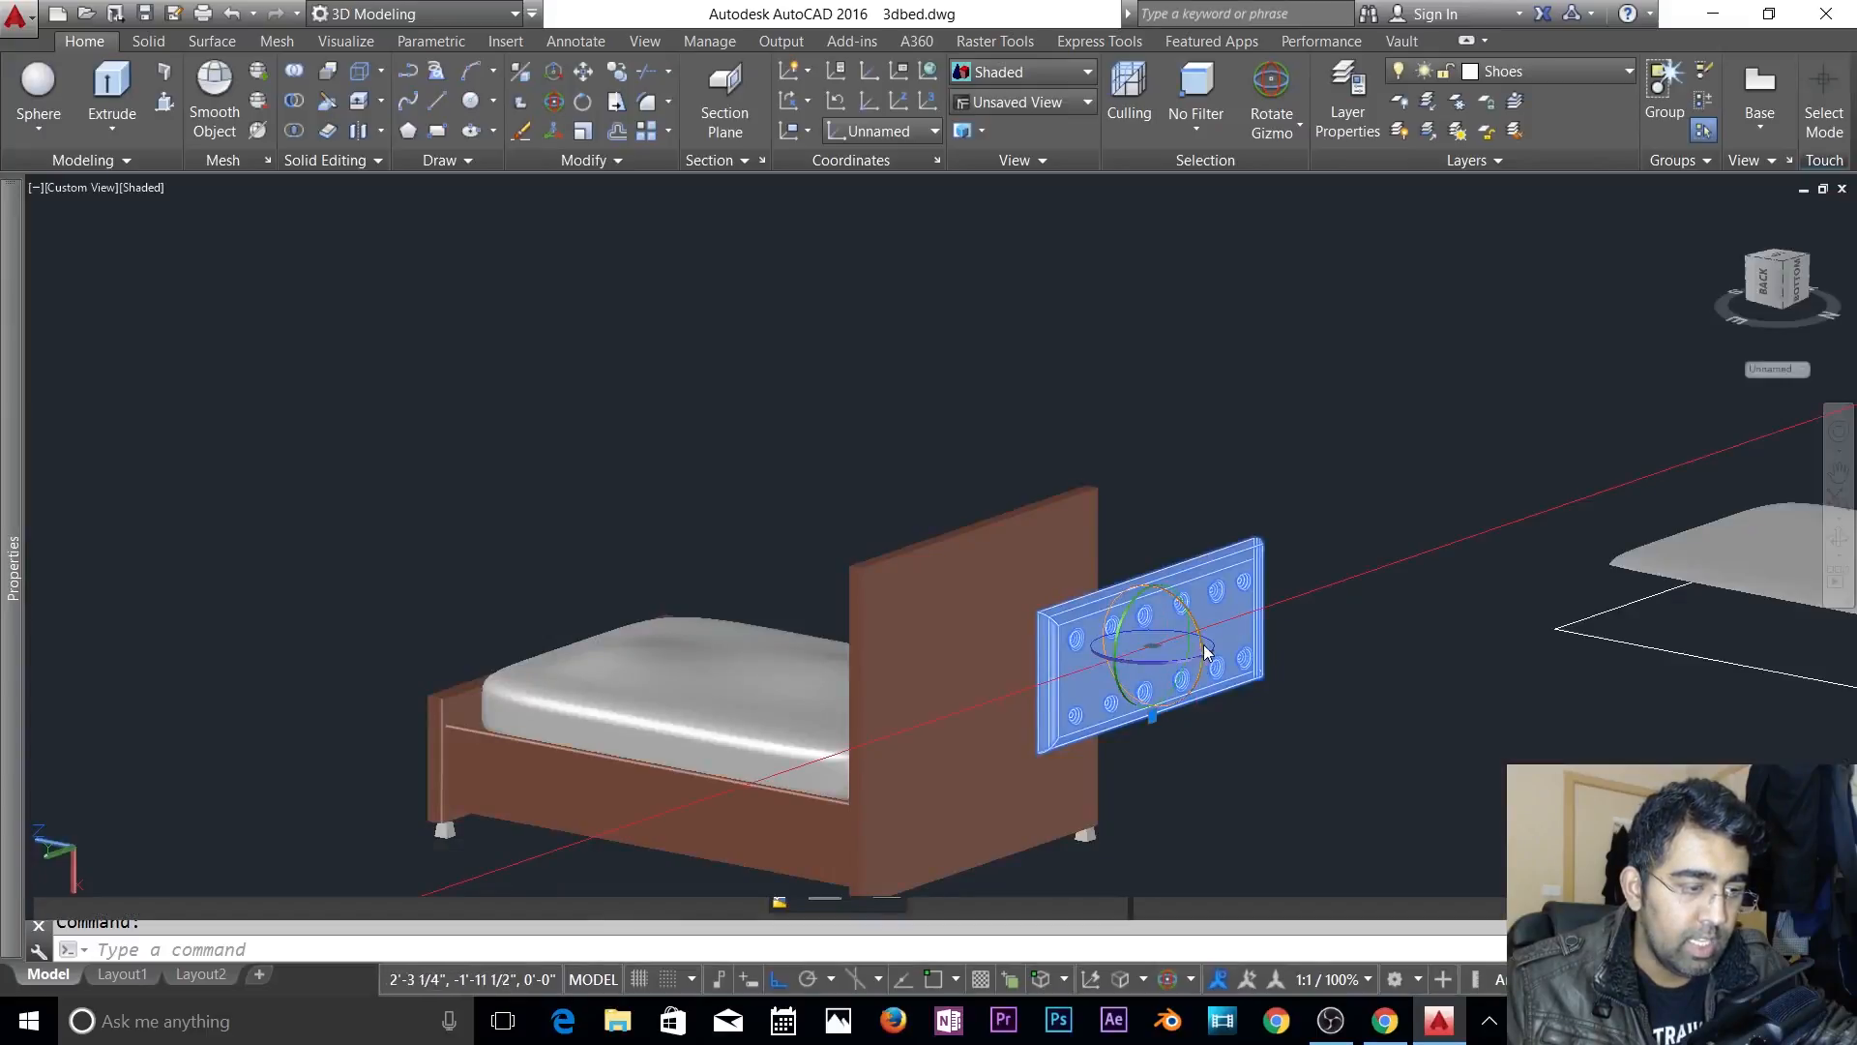
{"action": "left_click", "coordinate": [1202, 633]}
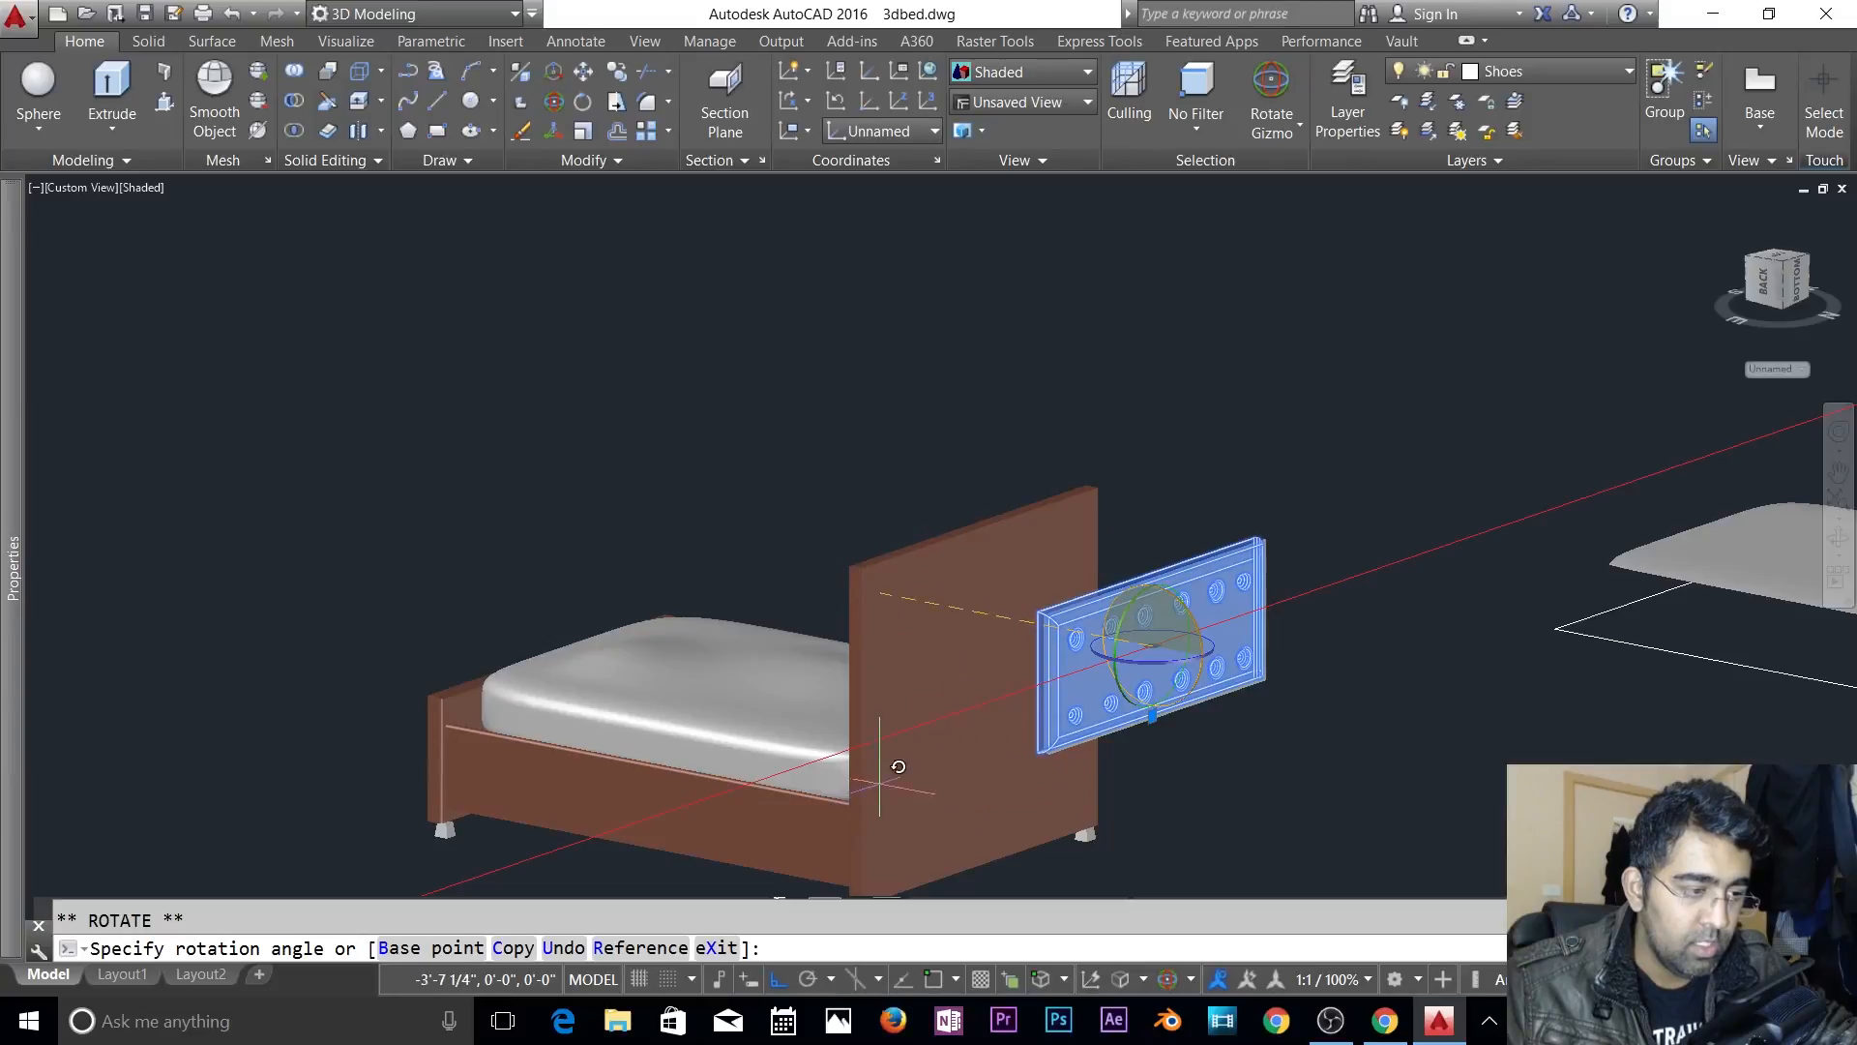
{"action": "left_click", "coordinate": [619, 556]}
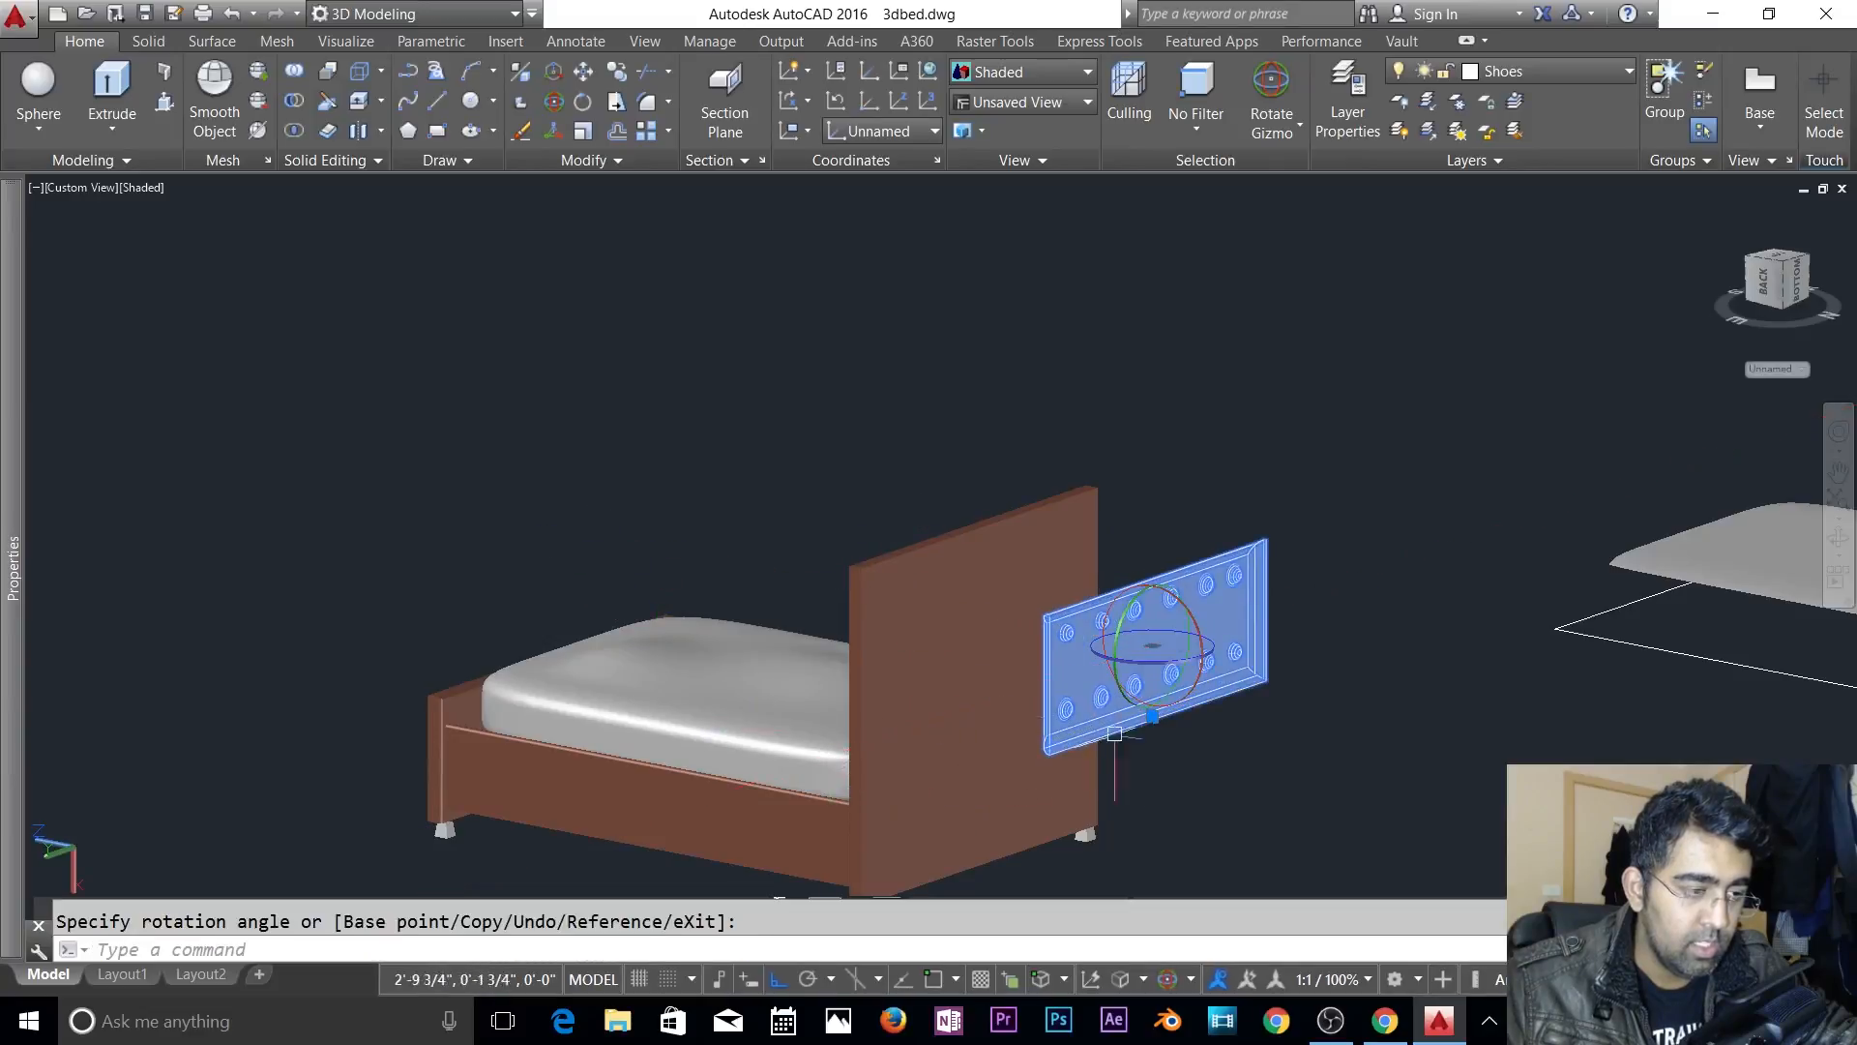
{"action": "key", "text": "Escape"}
{"action": "scroll", "coordinate": [1181, 761], "scroll_direction": "up", "scroll_amount": 2}
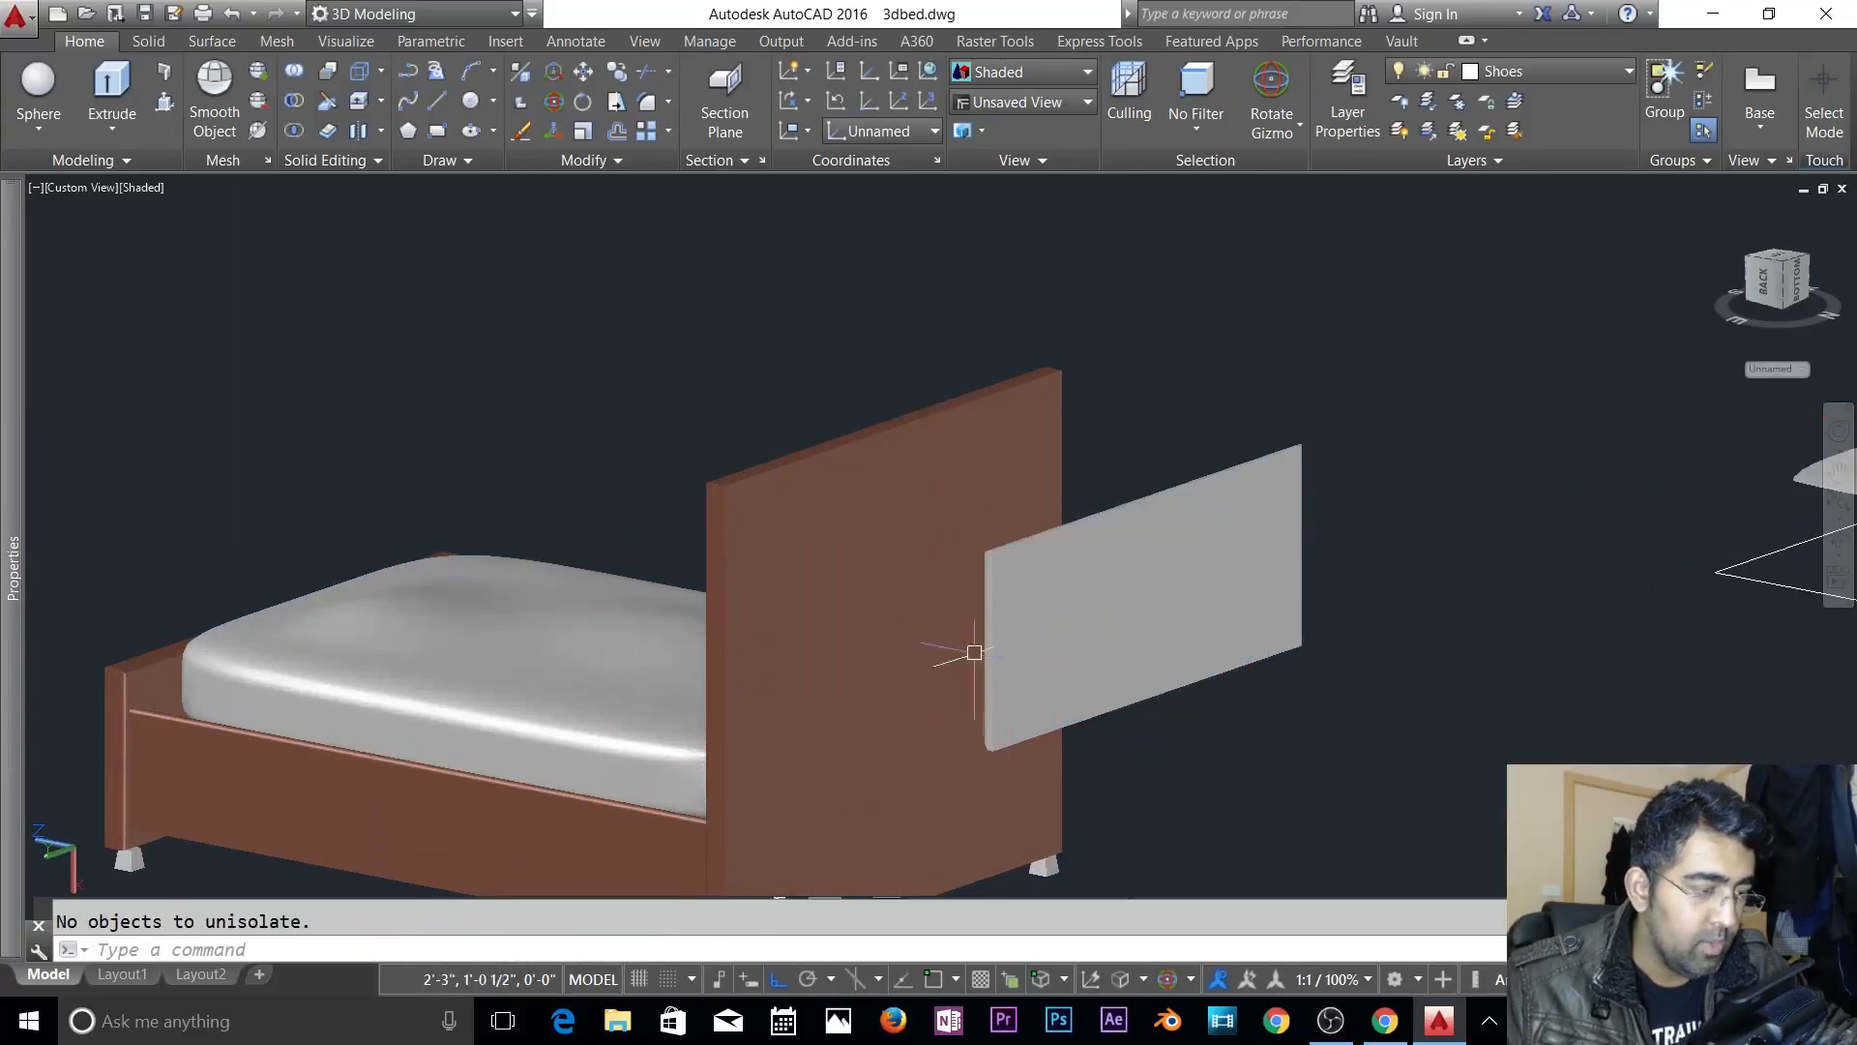
{"action": "middle_click_drag", "start_coordinate": [955, 664], "coordinate": [1144, 686], "text": "shift"}
{"action": "key", "text": "Escape"}
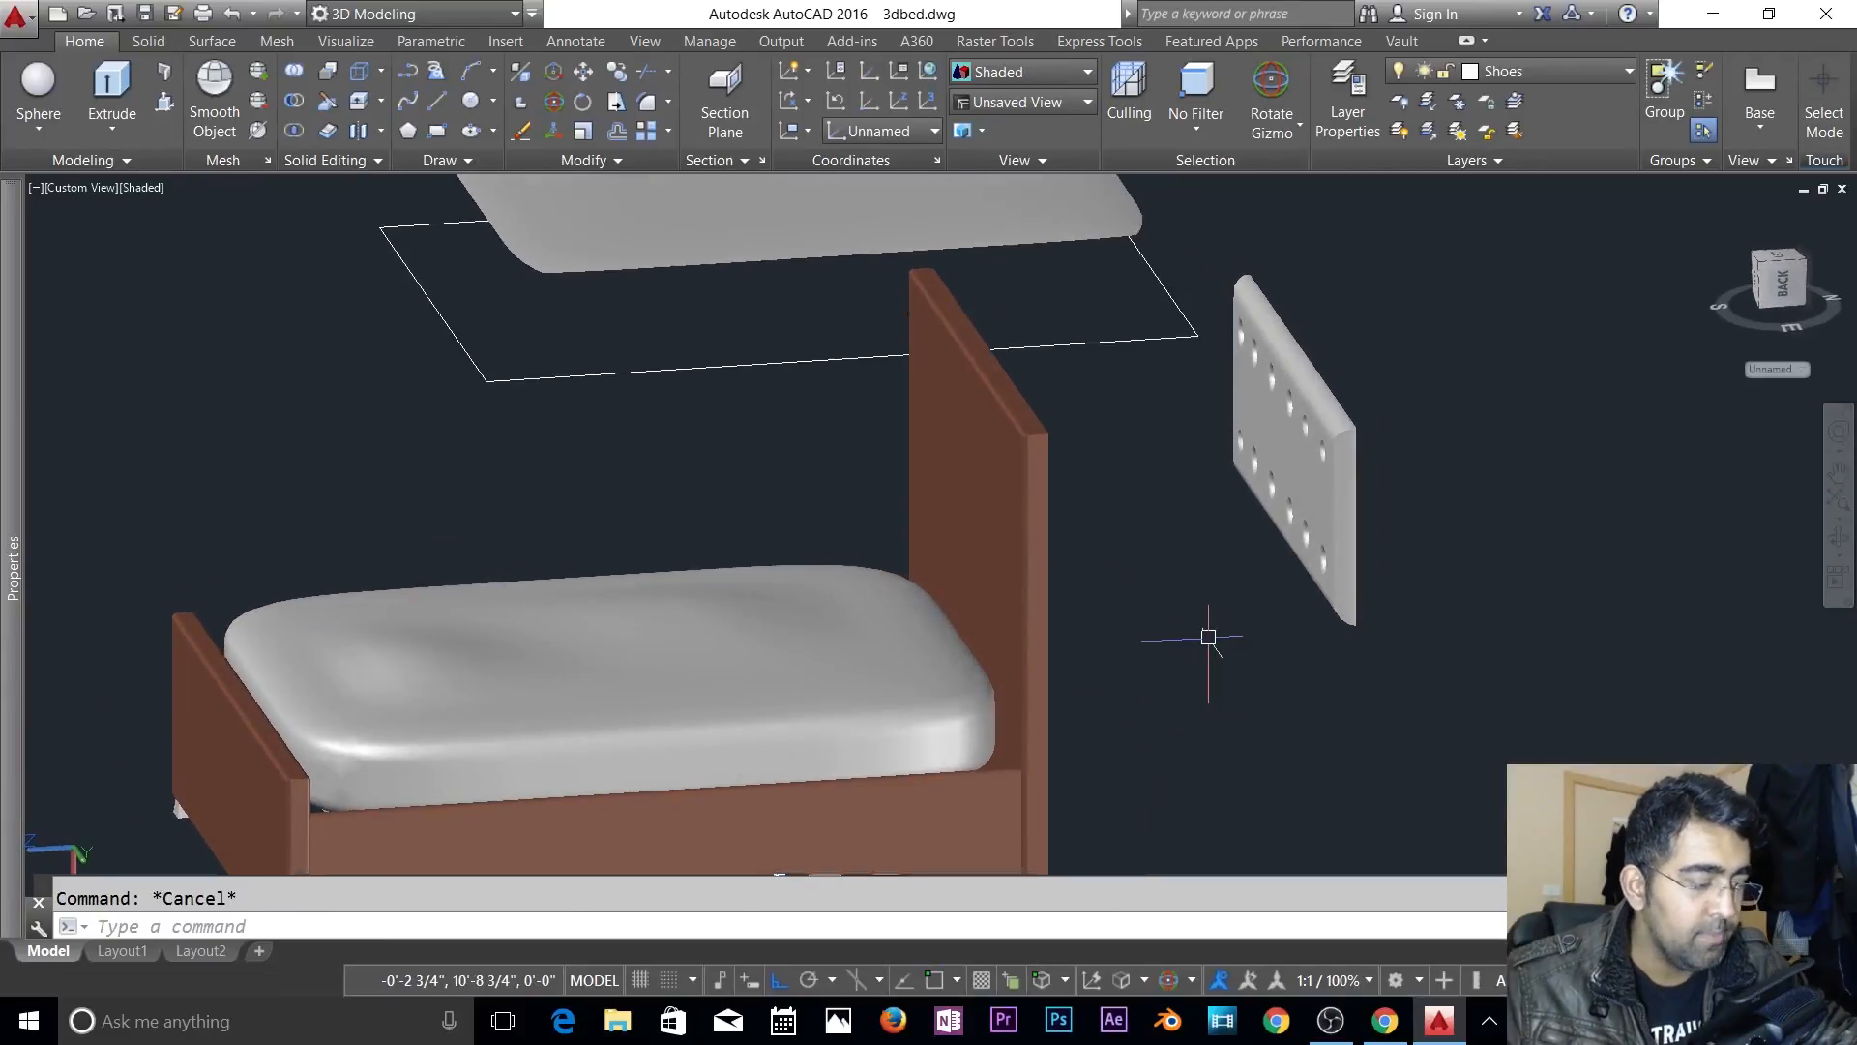
{"action": "type", "text": "move"}
{"action": "key", "text": "Return"}
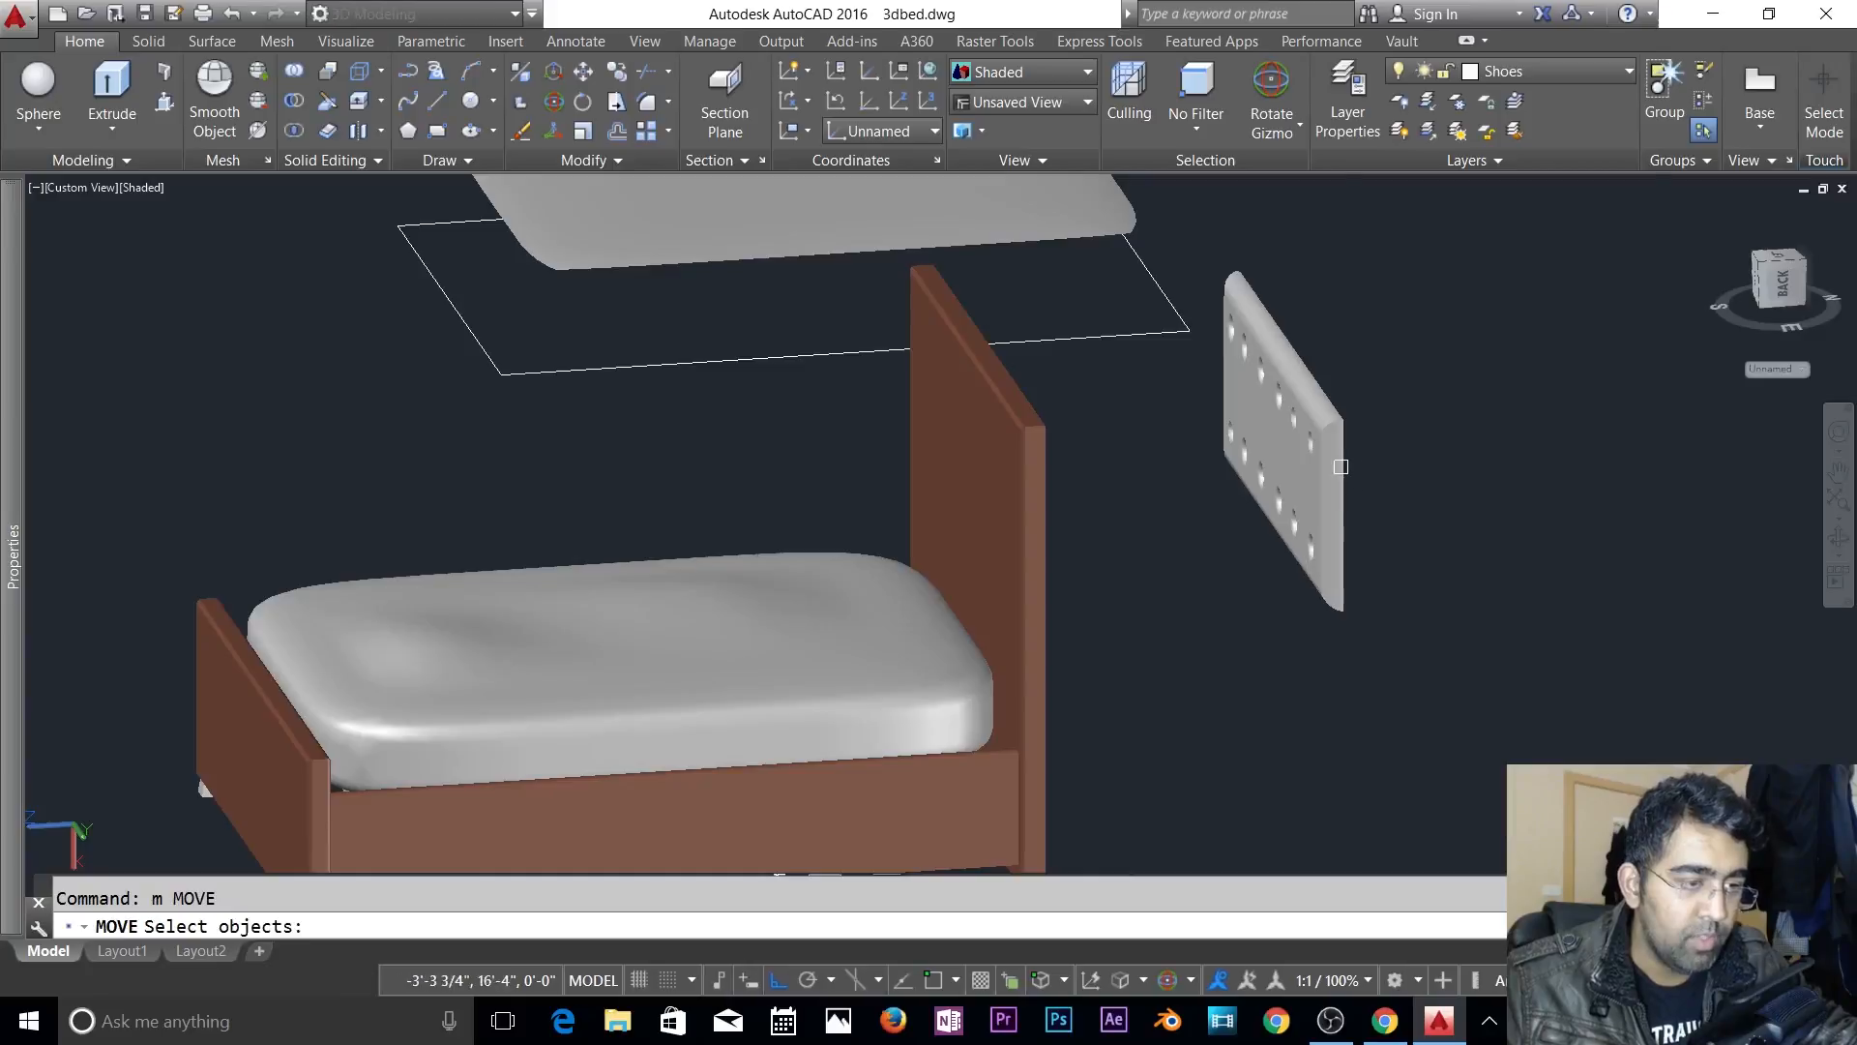
{"action": "left_click", "coordinate": [1359, 513]}
{"action": "key", "text": "Return"}
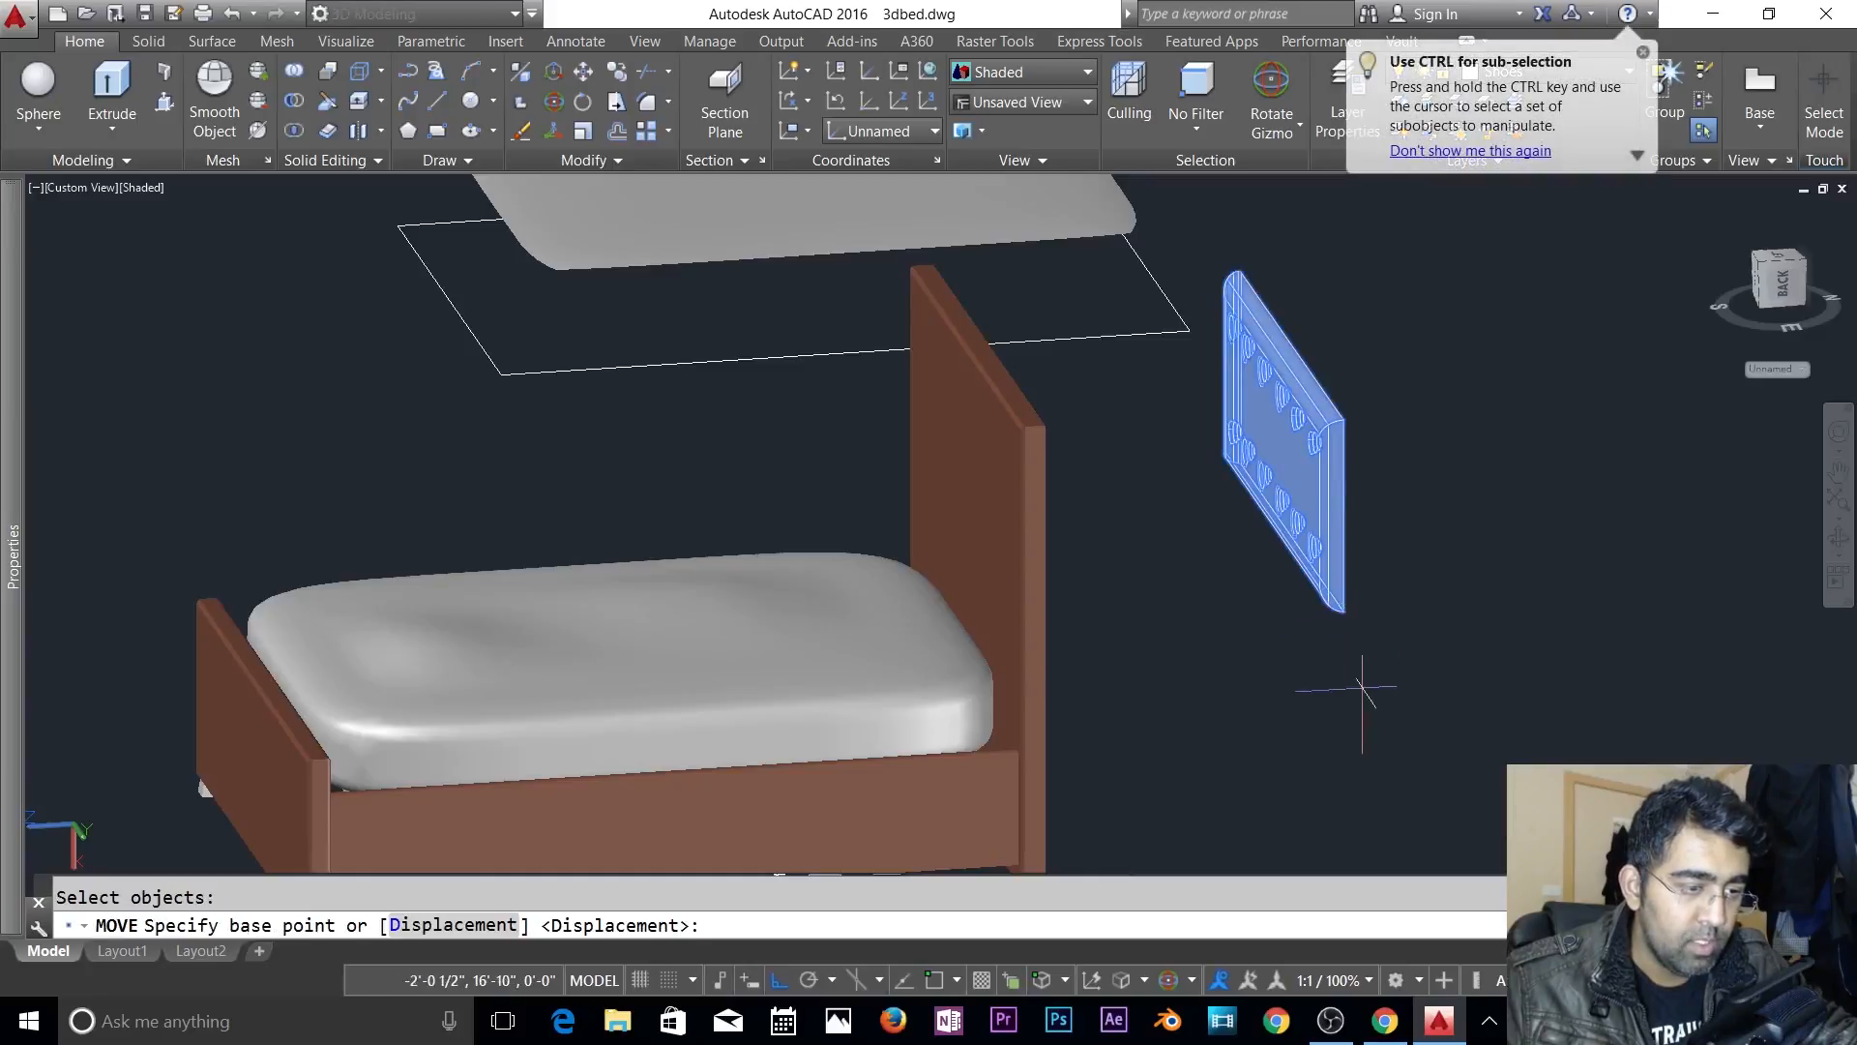
{"action": "key", "text": "Escape"}
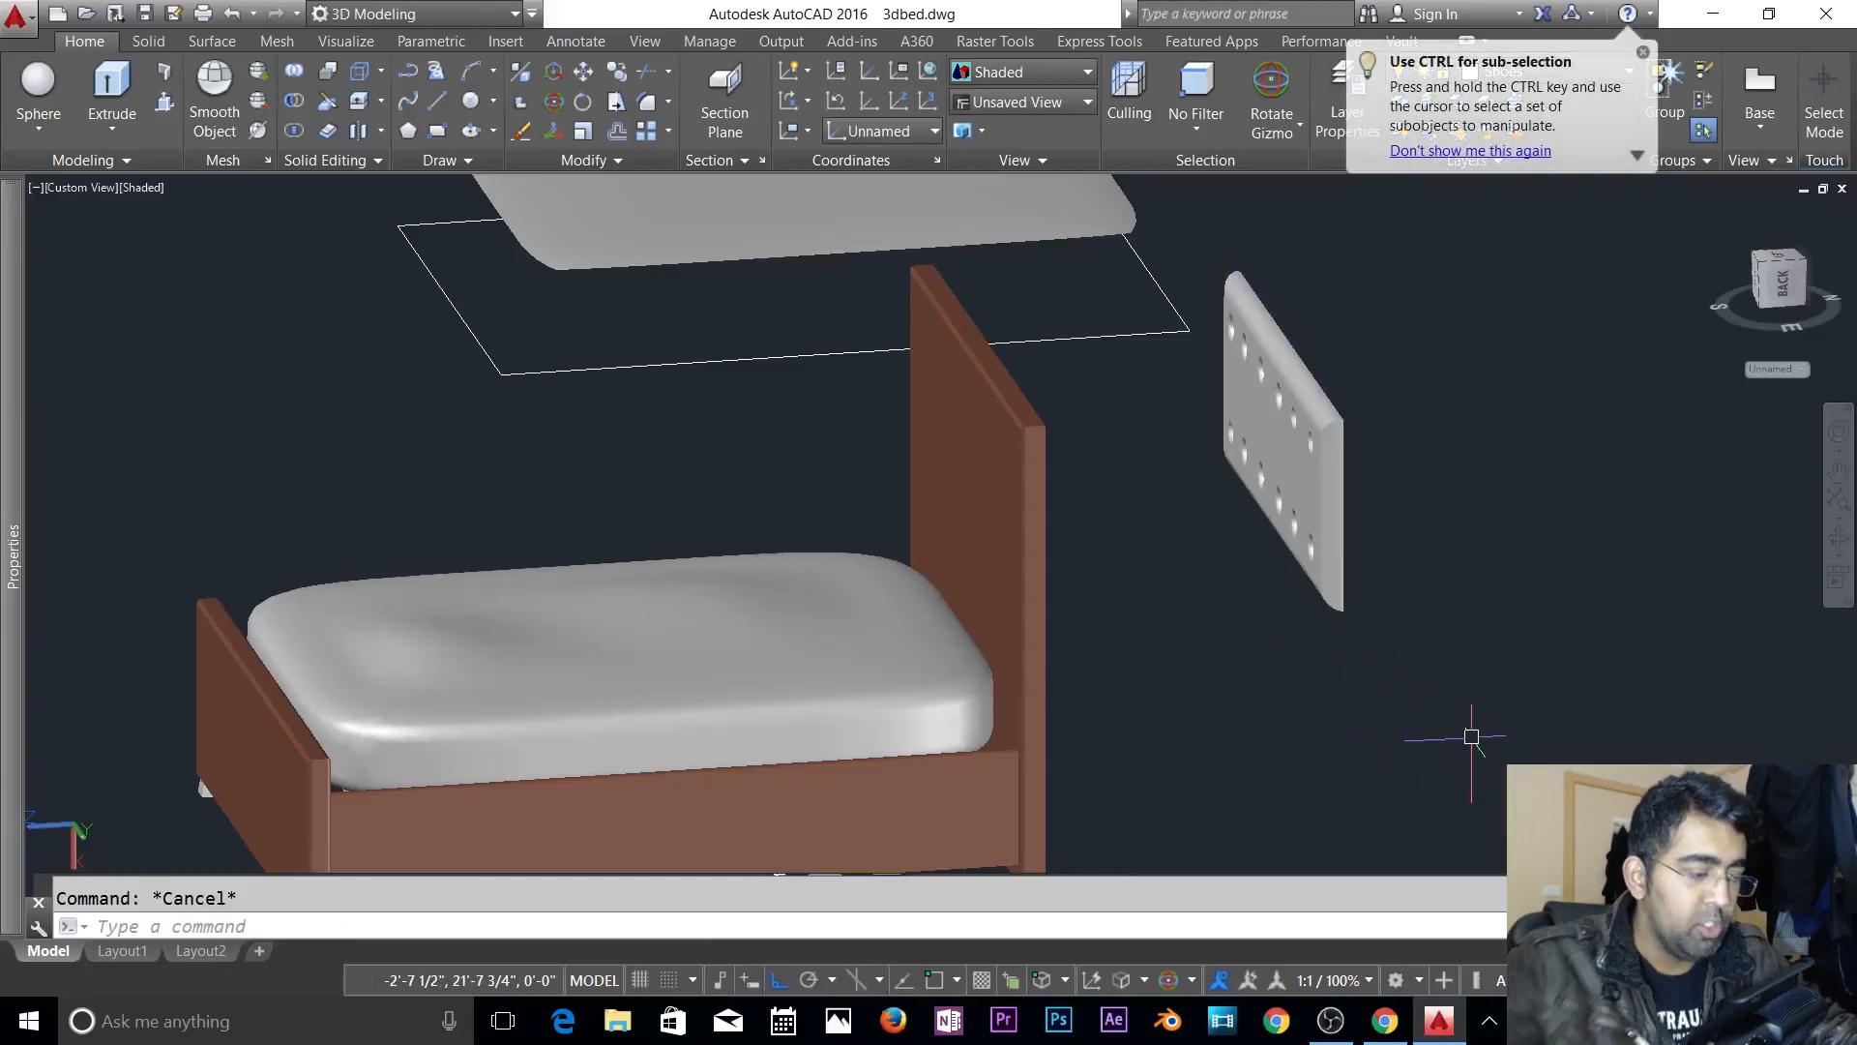
- Reset the UCS to World
{"action": "type", "text": "ucs"}
{"action": "key", "text": "Return"}
{"action": "key", "text": "Return"}
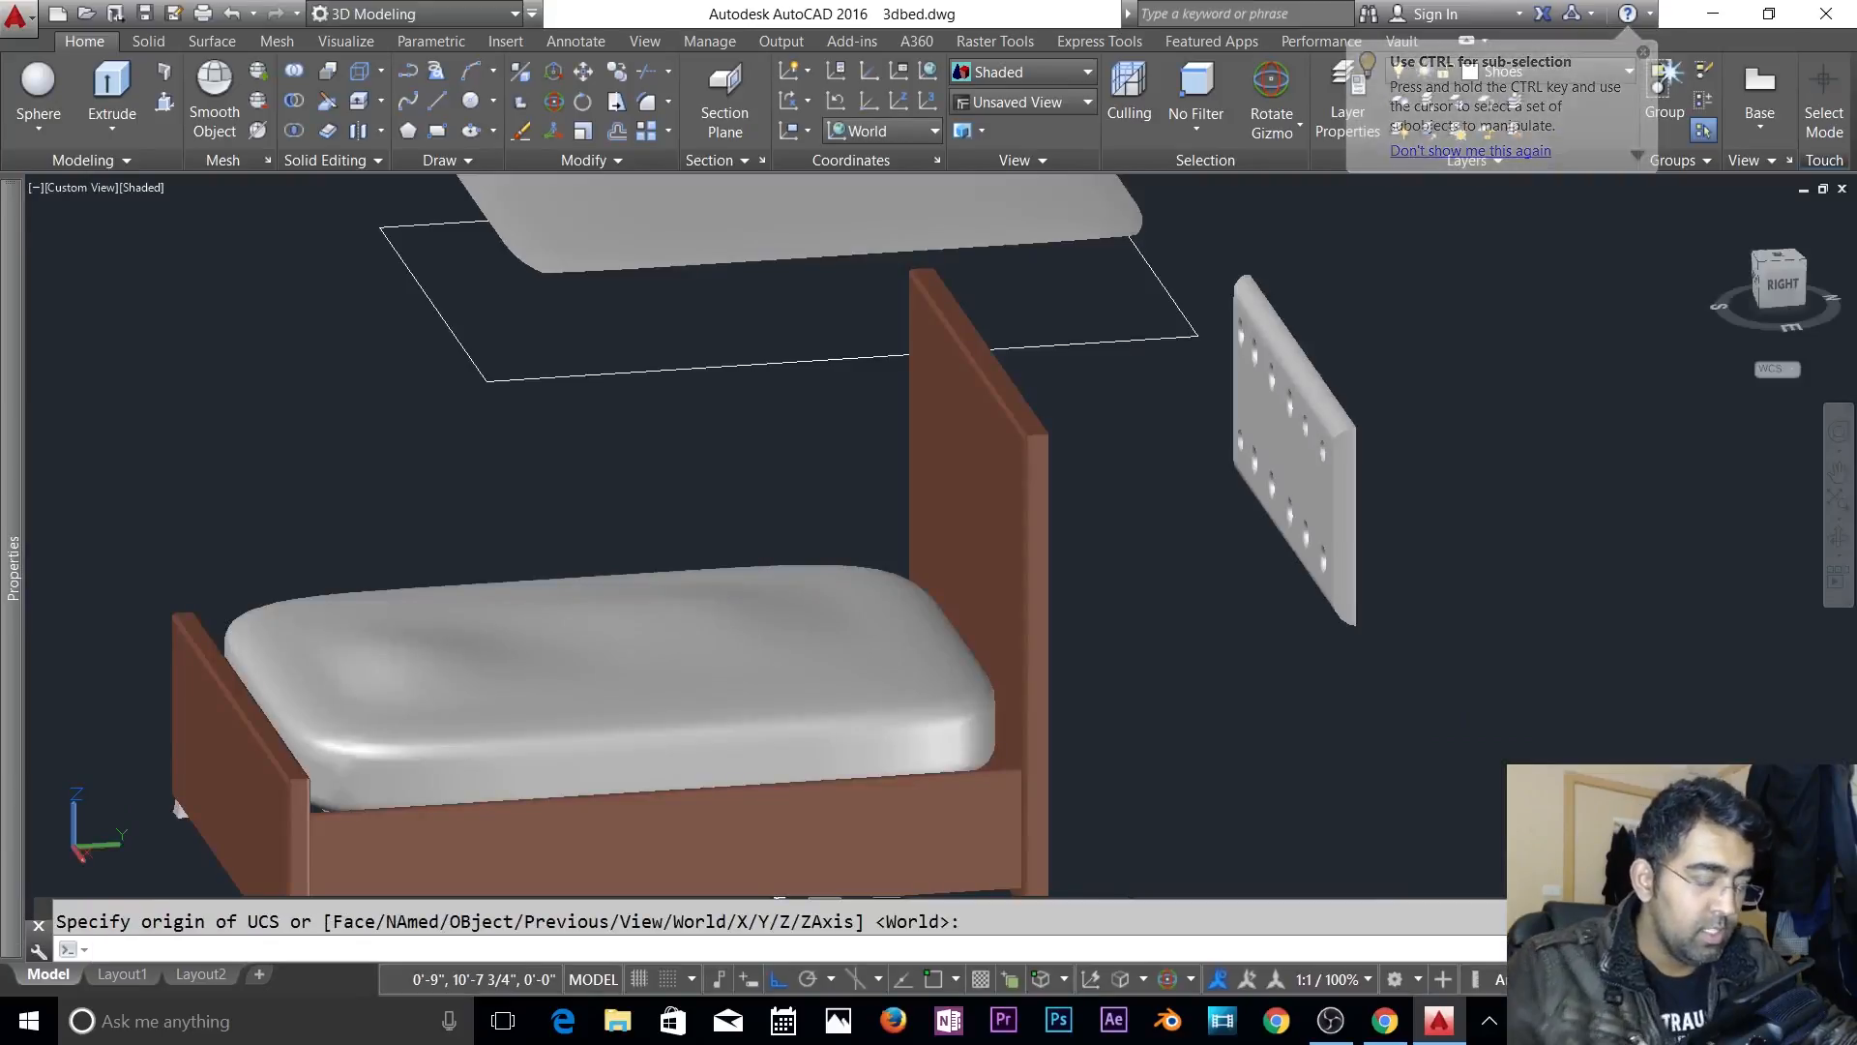
{"action": "key", "text": "Escape"}
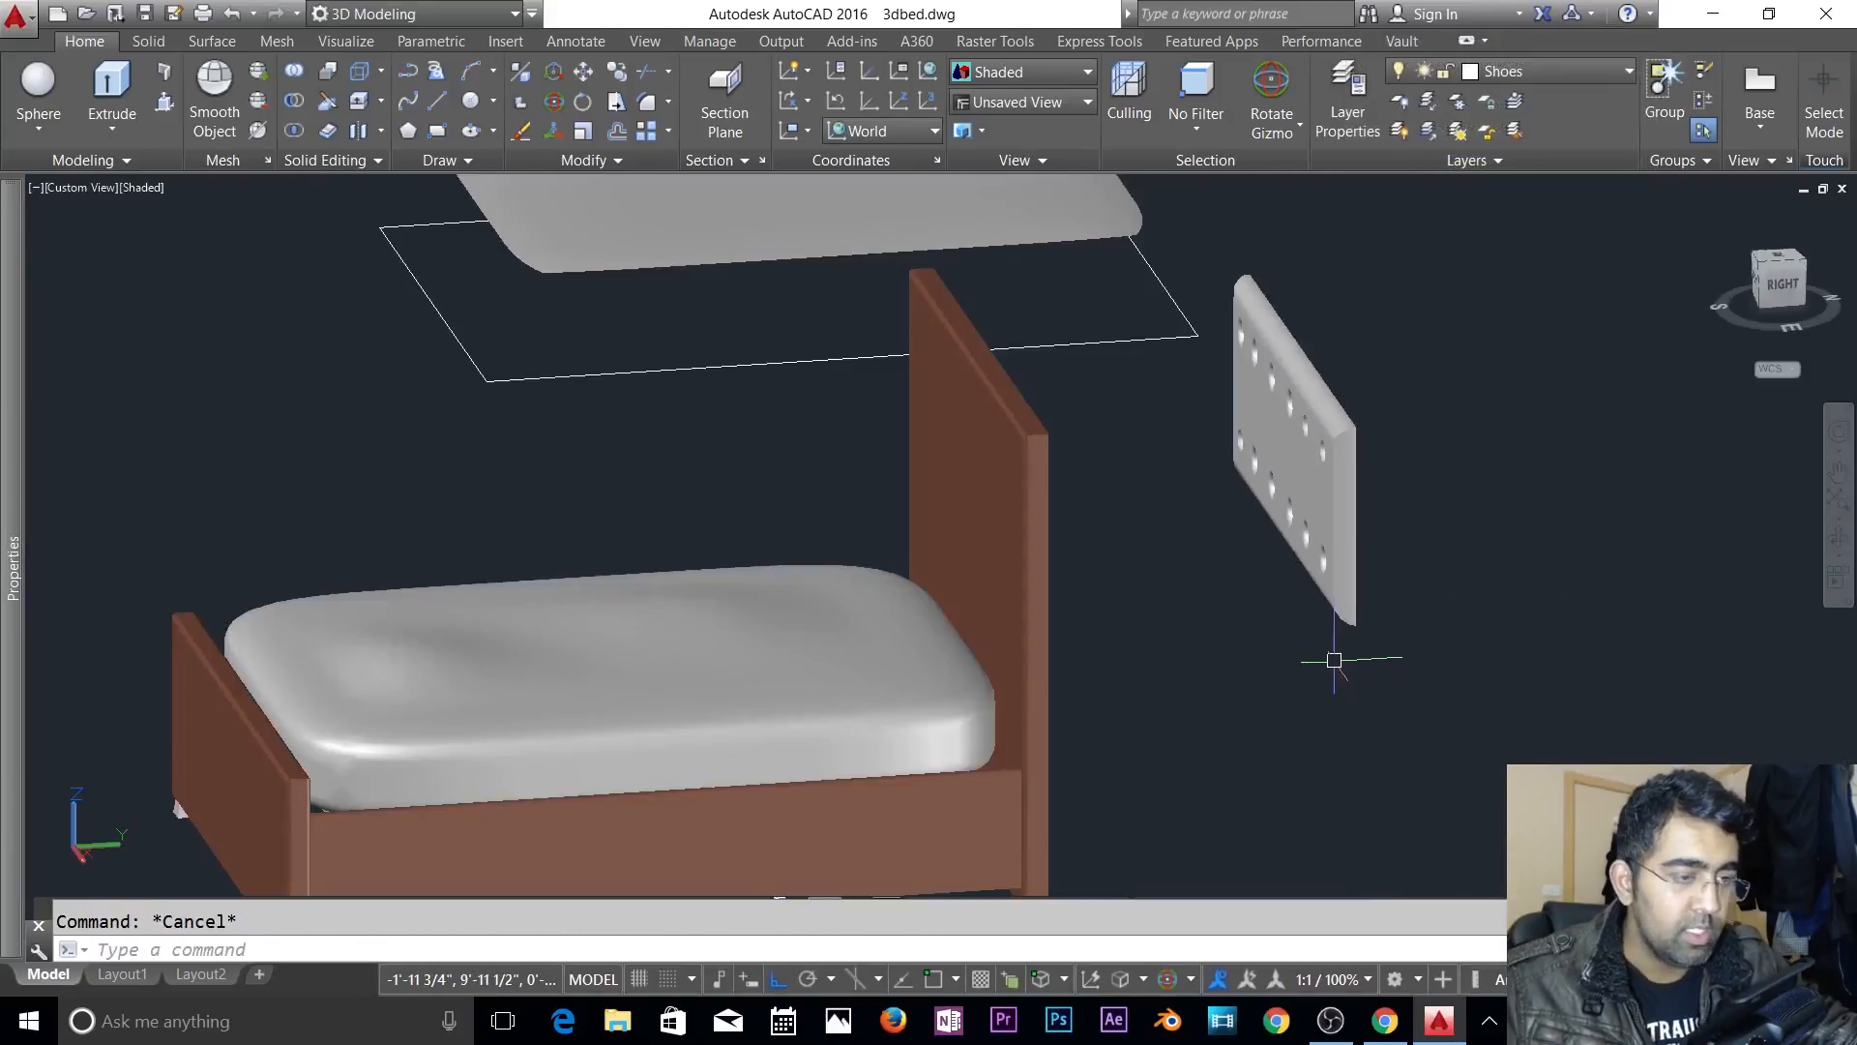
- Move the dimpled panel straight toward the bed until it sits against the mattress-side face of the headboard
{"action": "type", "text": "m"}
{"action": "key", "text": "Return"}
{"action": "left_click", "coordinate": [1323, 575]}
{"action": "key", "text": "Return"}
{"action": "left_click", "coordinate": [1338, 616]}
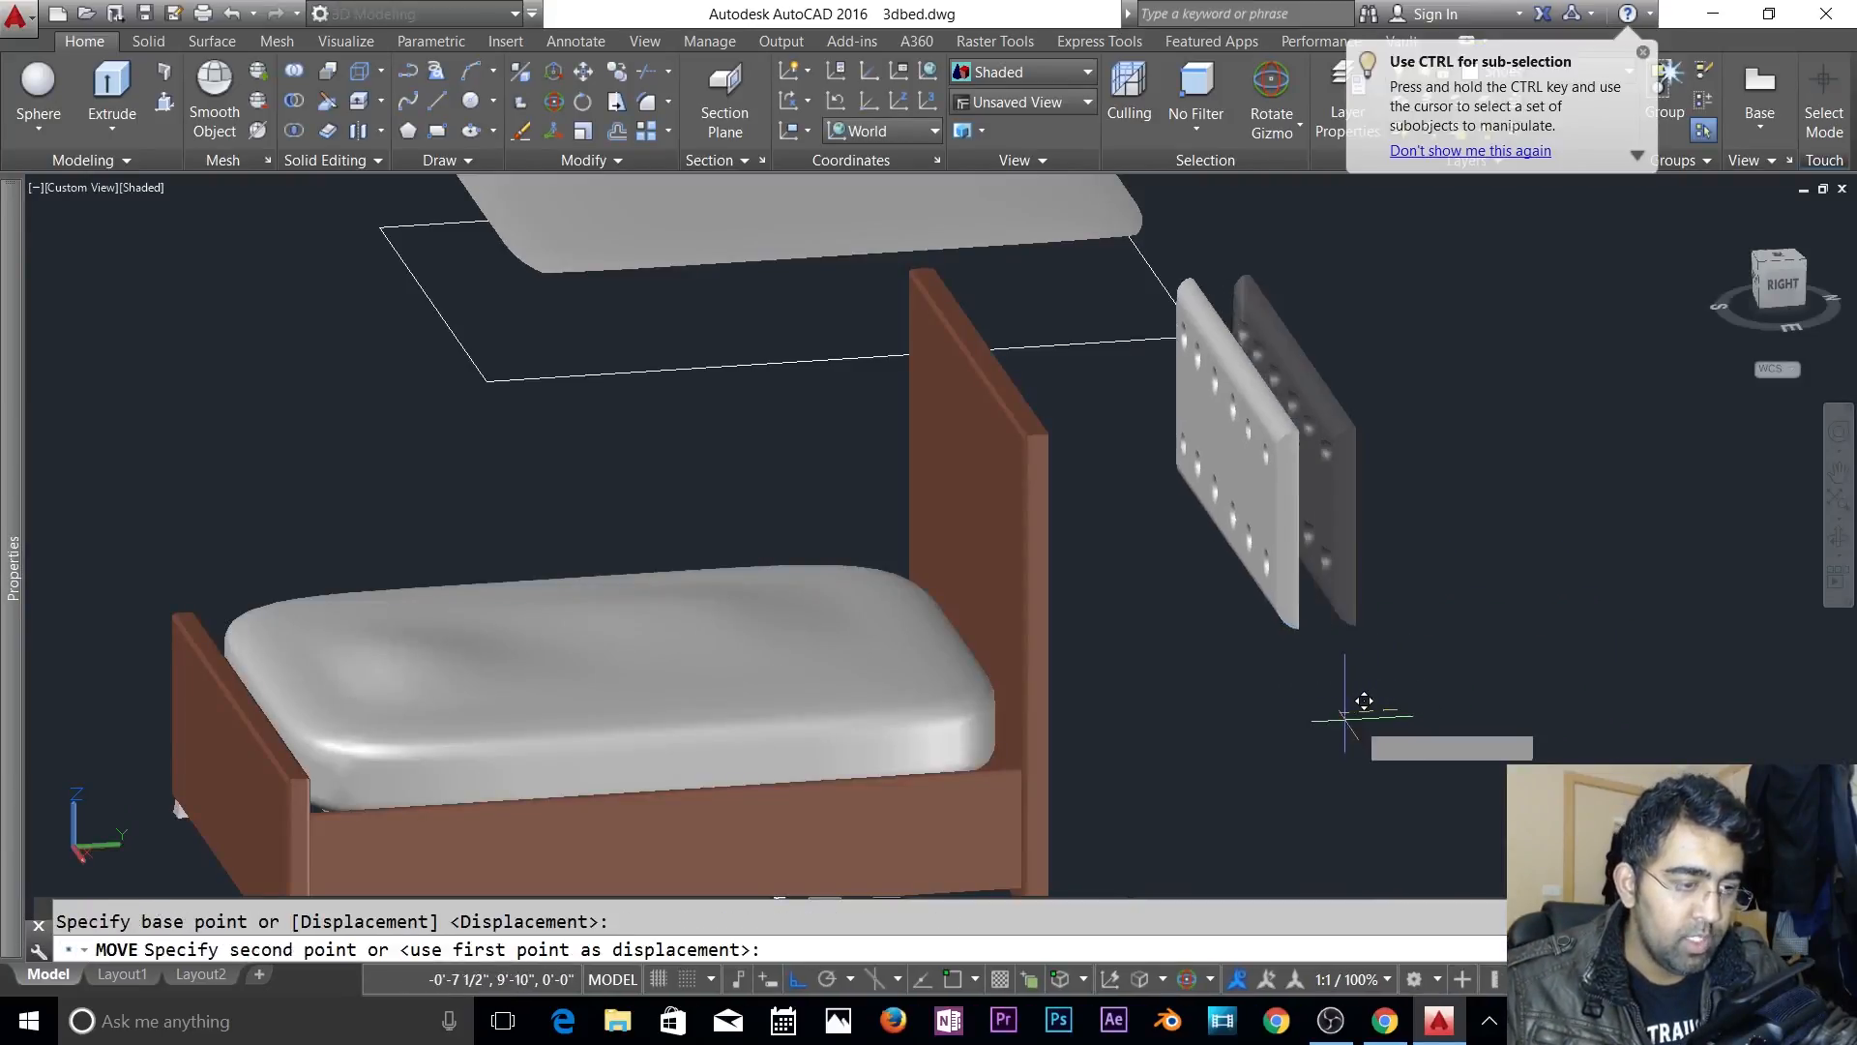
{"action": "left_click", "coordinate": [1106, 748]}
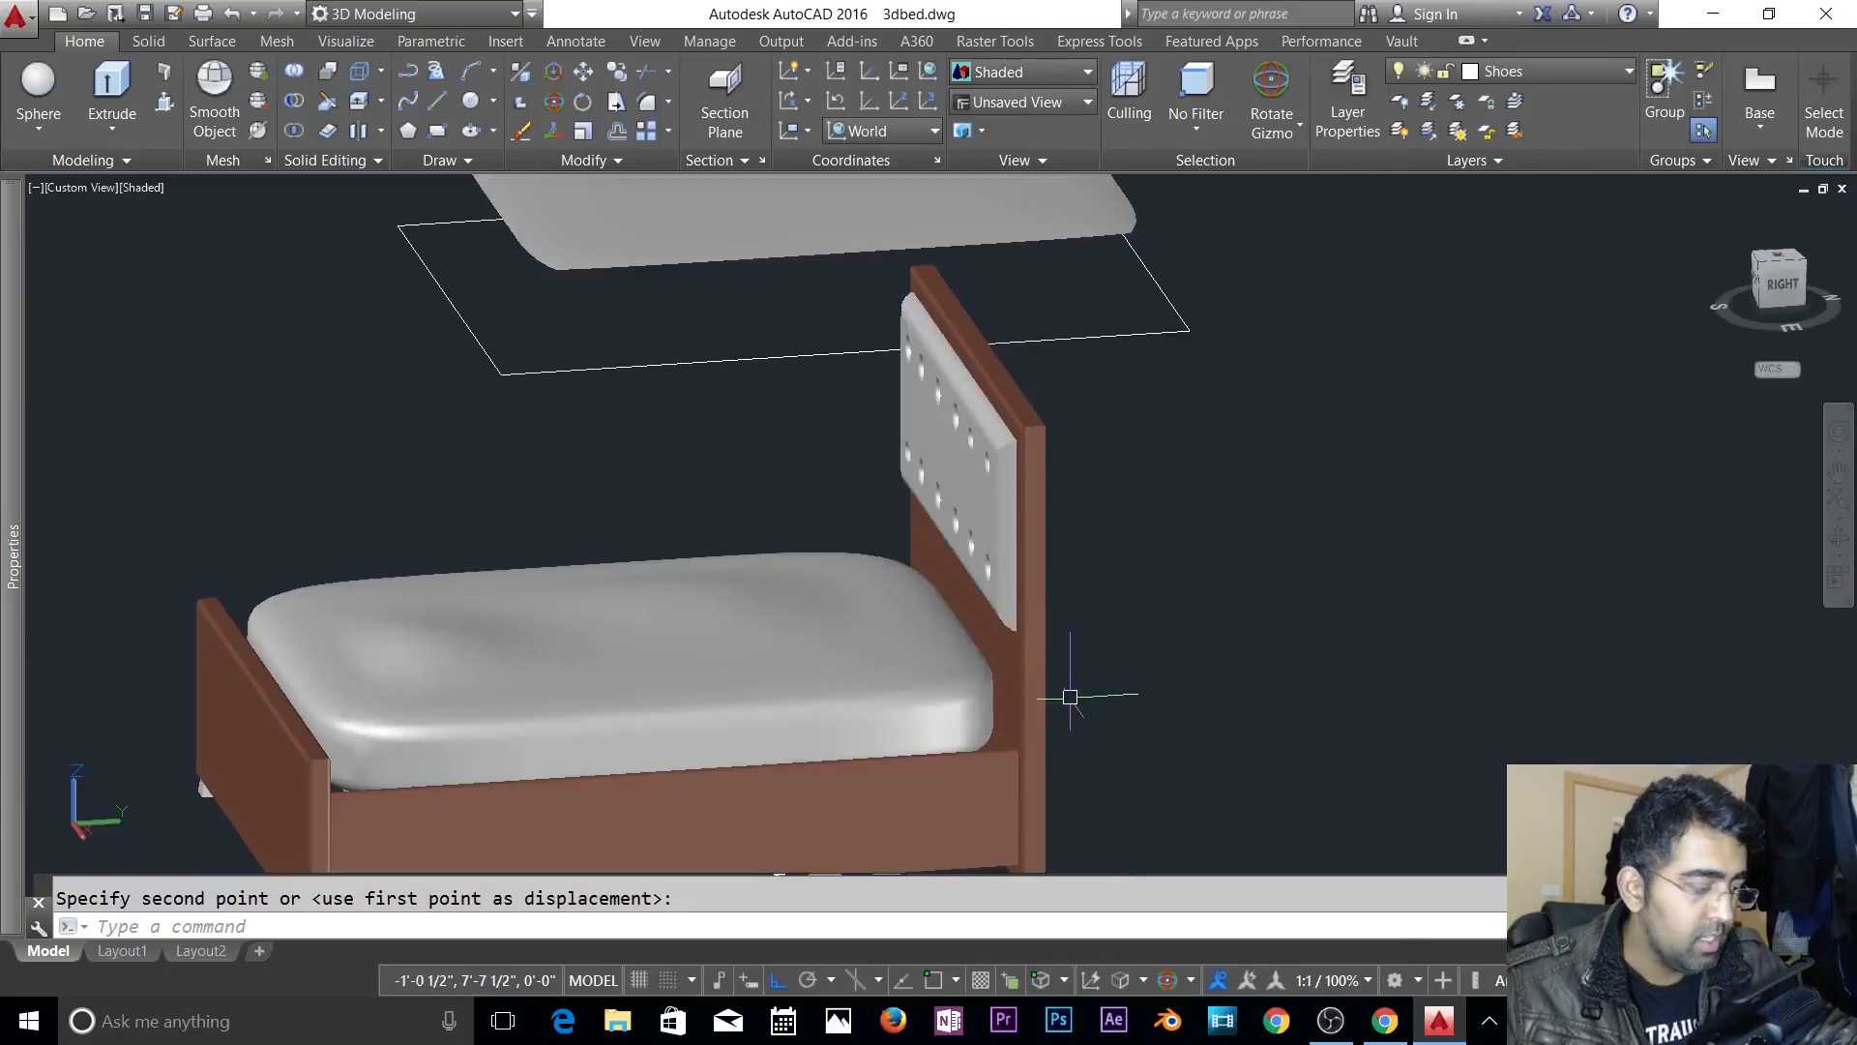
- Examine the assembled bed and the panel's fit on the headboard from several angles, up close and as a whole
{"action": "middle_click_drag", "start_coordinate": [1069, 697], "coordinate": [1173, 708]}
{"action": "middle_click_drag", "start_coordinate": [1400, 680], "coordinate": [759, 433], "text": "shift"}
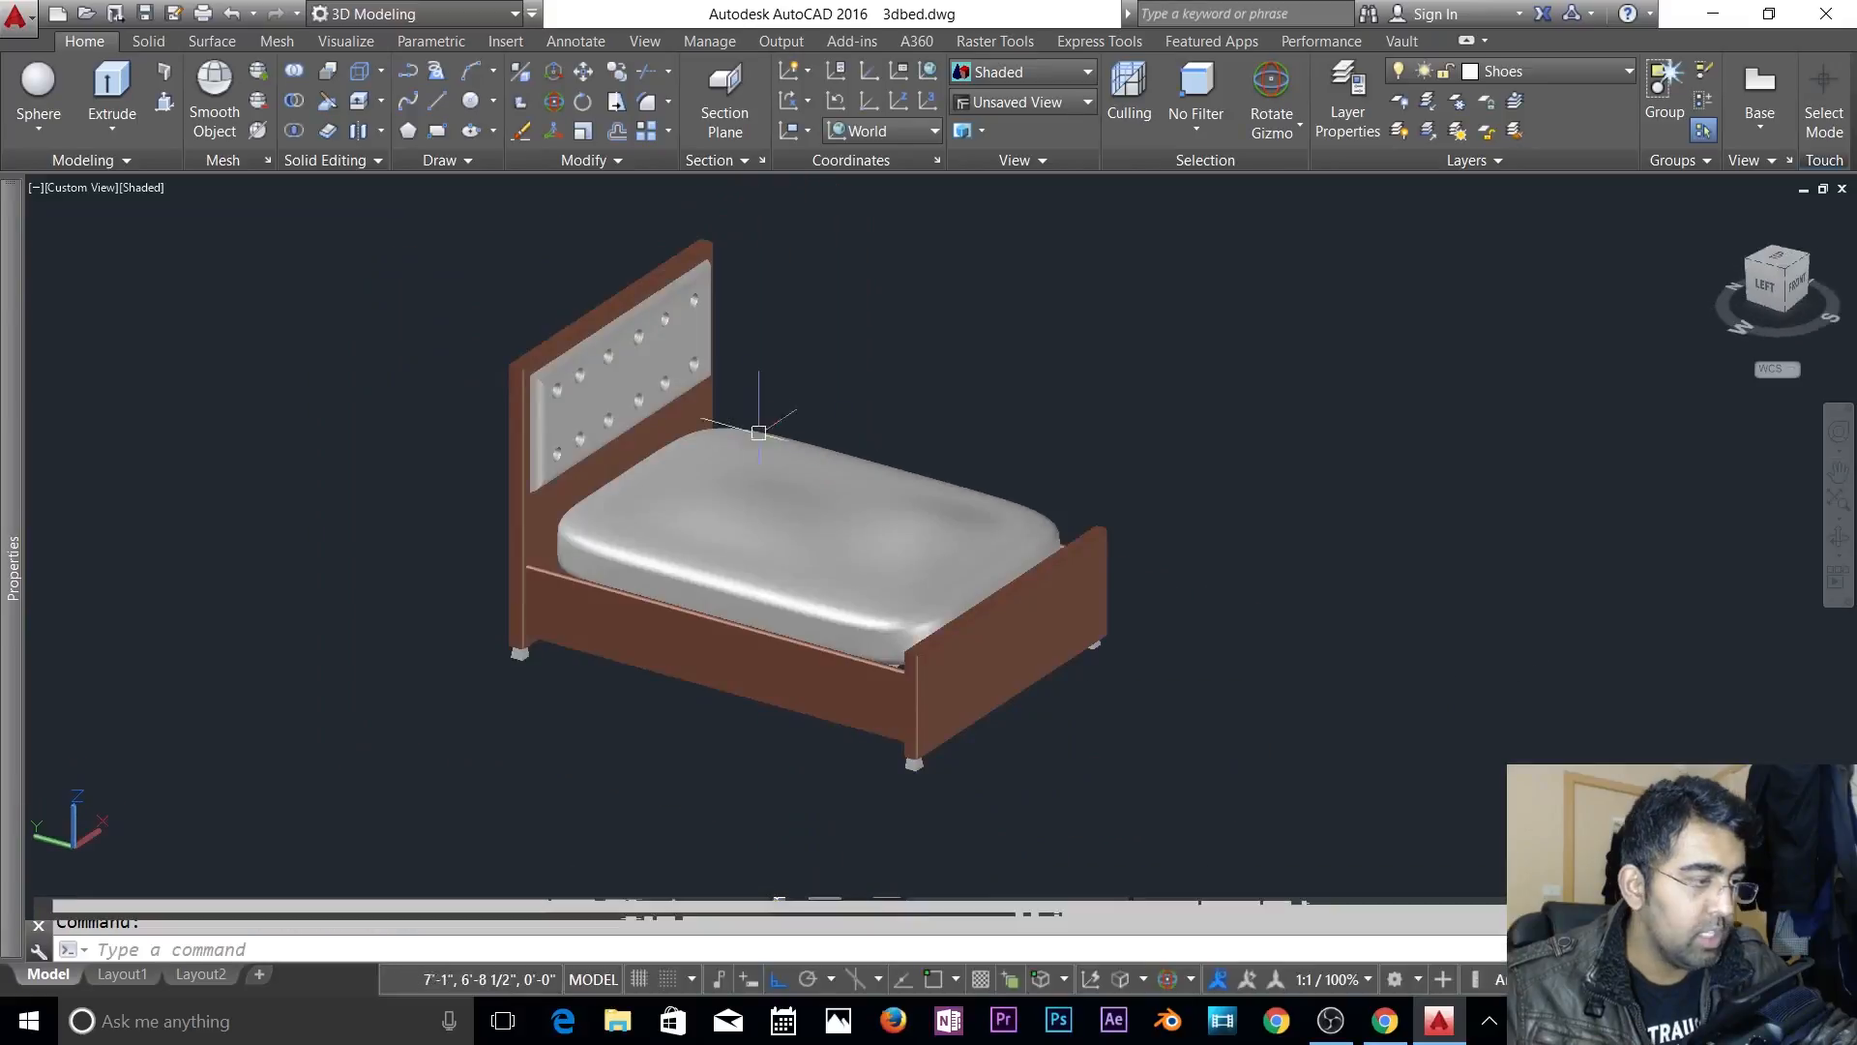
{"action": "scroll", "coordinate": [615, 432], "scroll_direction": "up", "scroll_amount": 3}
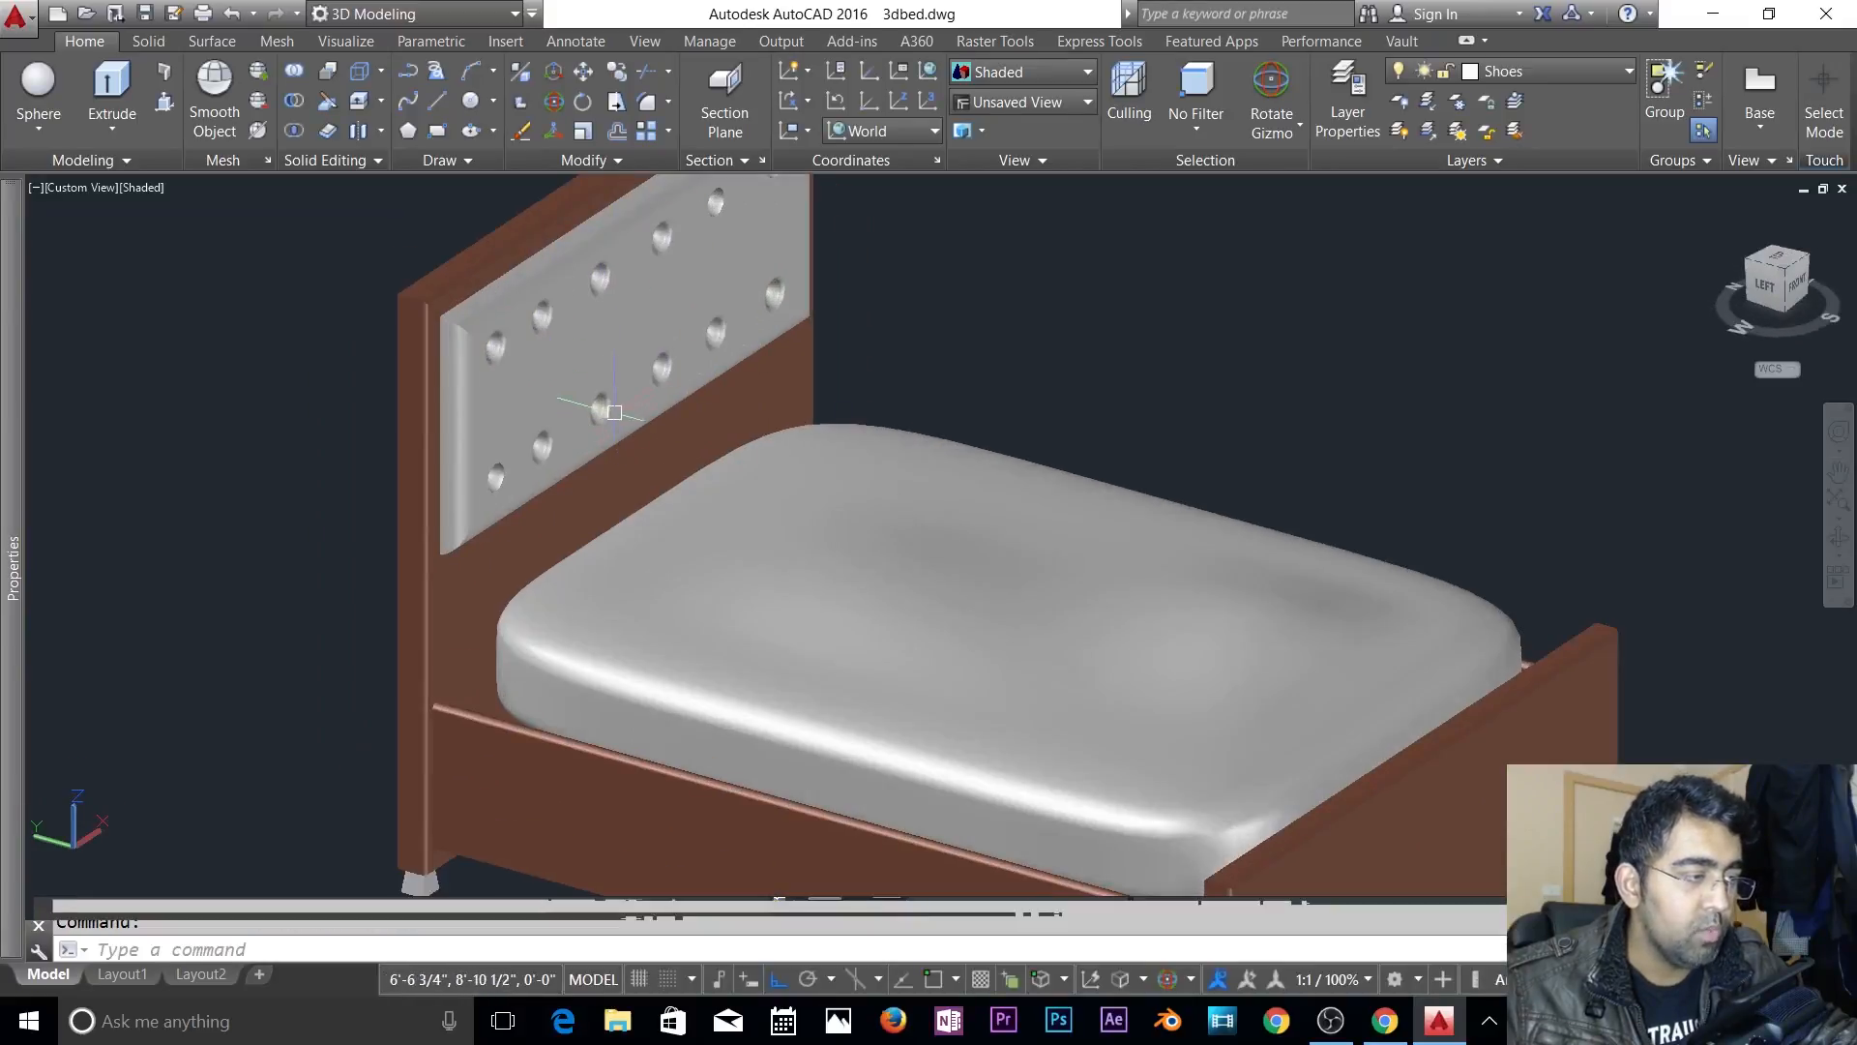
{"action": "scroll", "coordinate": [901, 425], "scroll_direction": "down", "scroll_amount": 3}
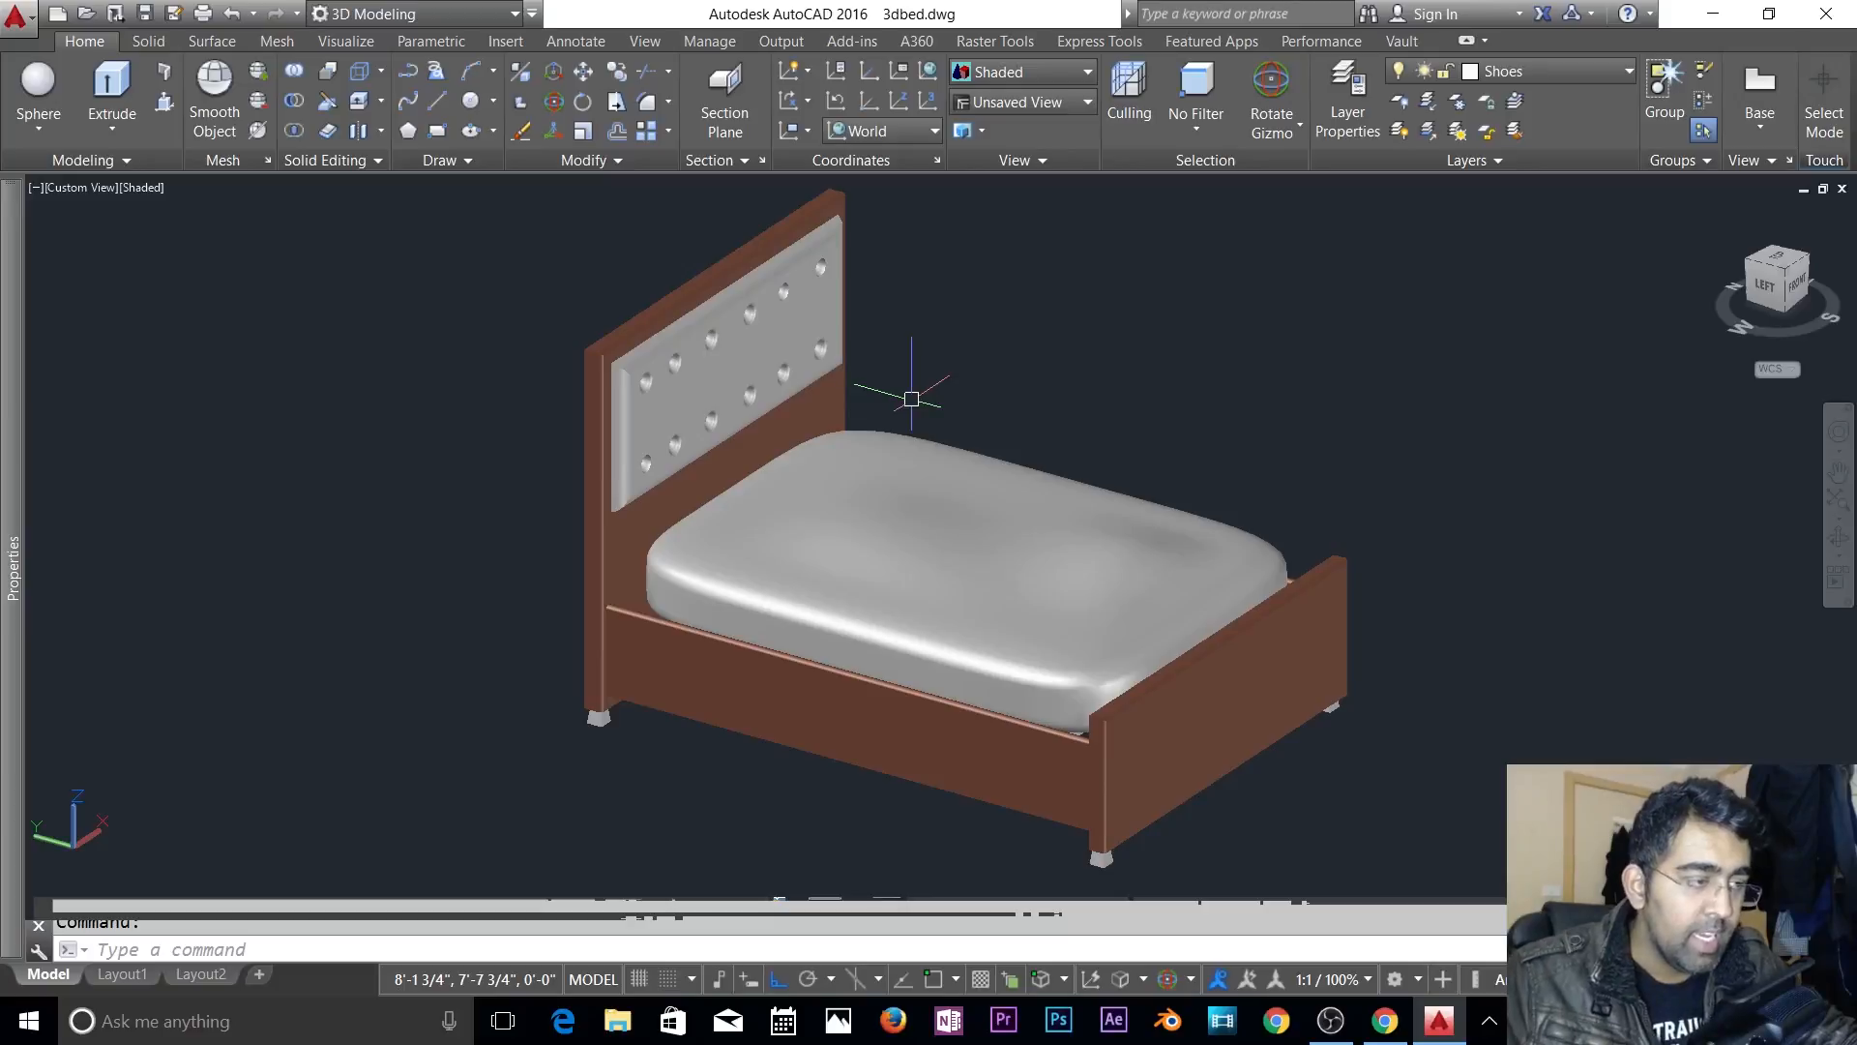
{"action": "middle_click_drag", "start_coordinate": [911, 399], "coordinate": [1099, 589], "text": "shift"}
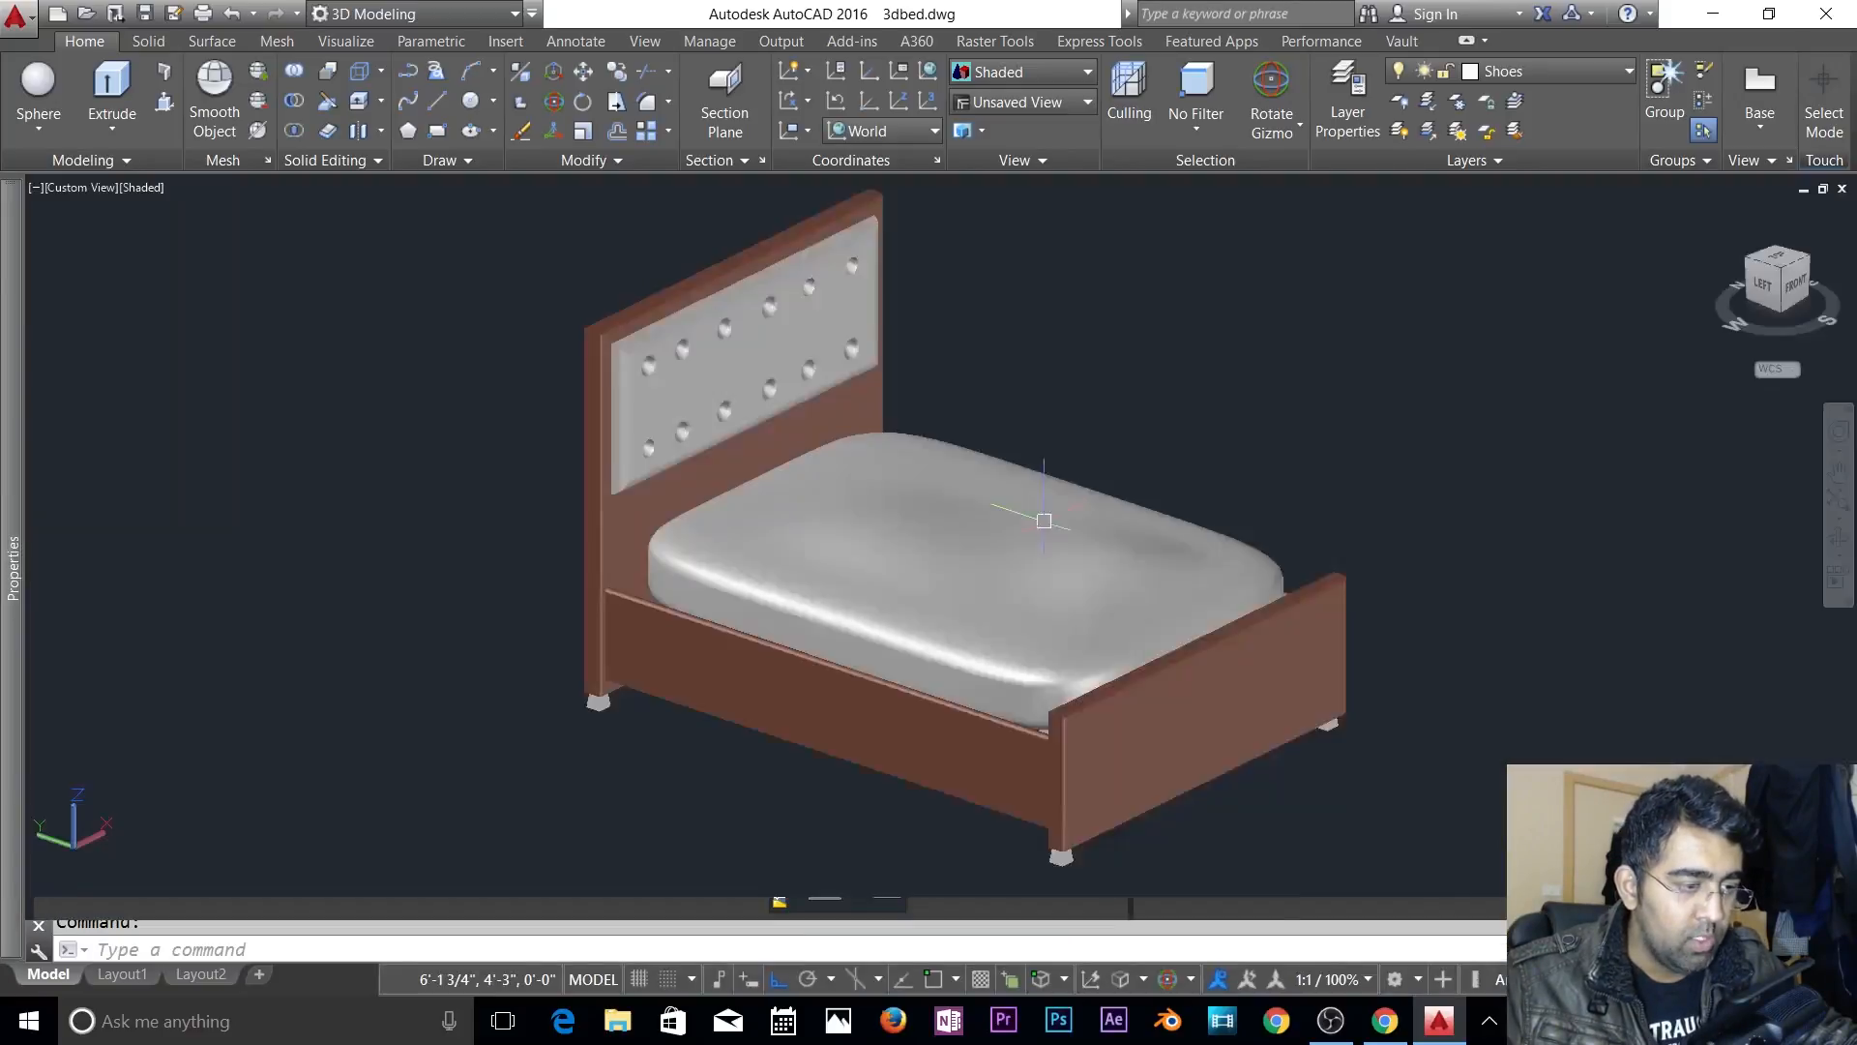
{"action": "middle_click_drag", "start_coordinate": [1044, 522], "coordinate": [1147, 589], "text": "shift"}
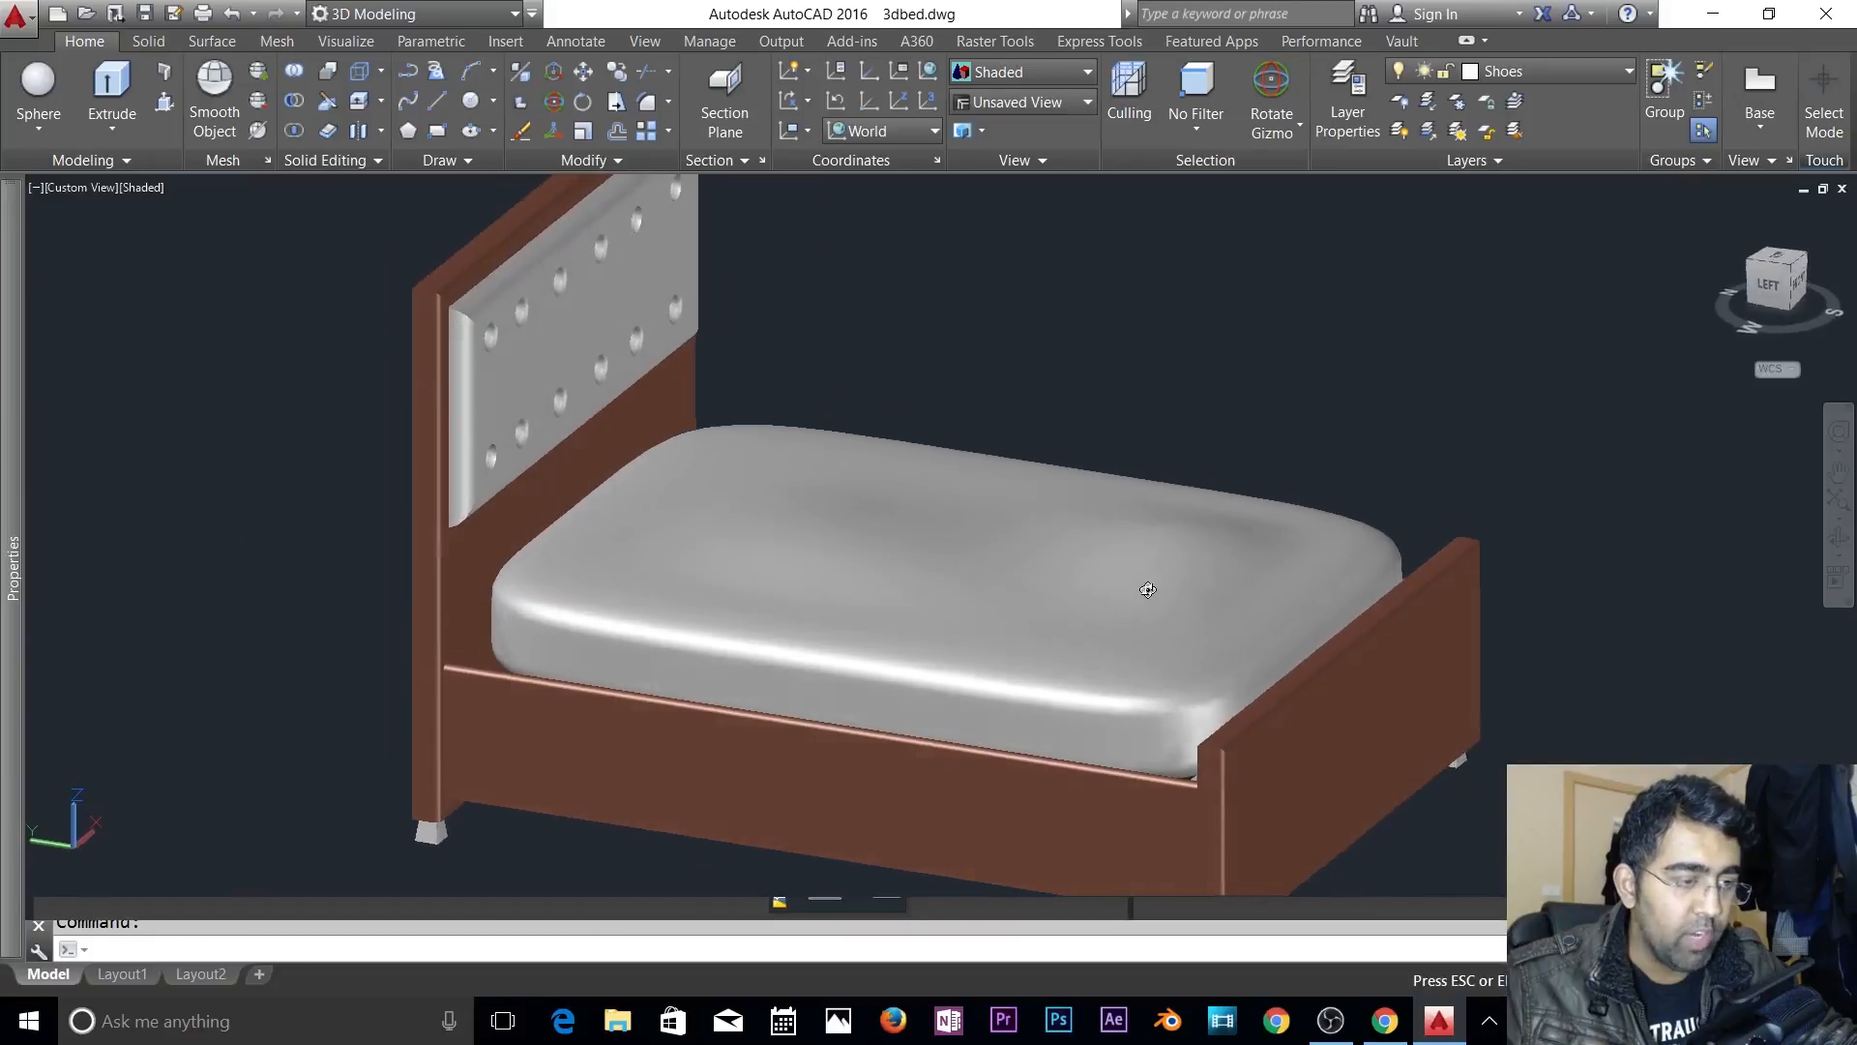
{"action": "scroll", "coordinate": [1112, 575], "scroll_direction": "down", "scroll_amount": 3}
{"action": "scroll", "coordinate": [1182, 543], "scroll_direction": "up", "scroll_amount": 2}
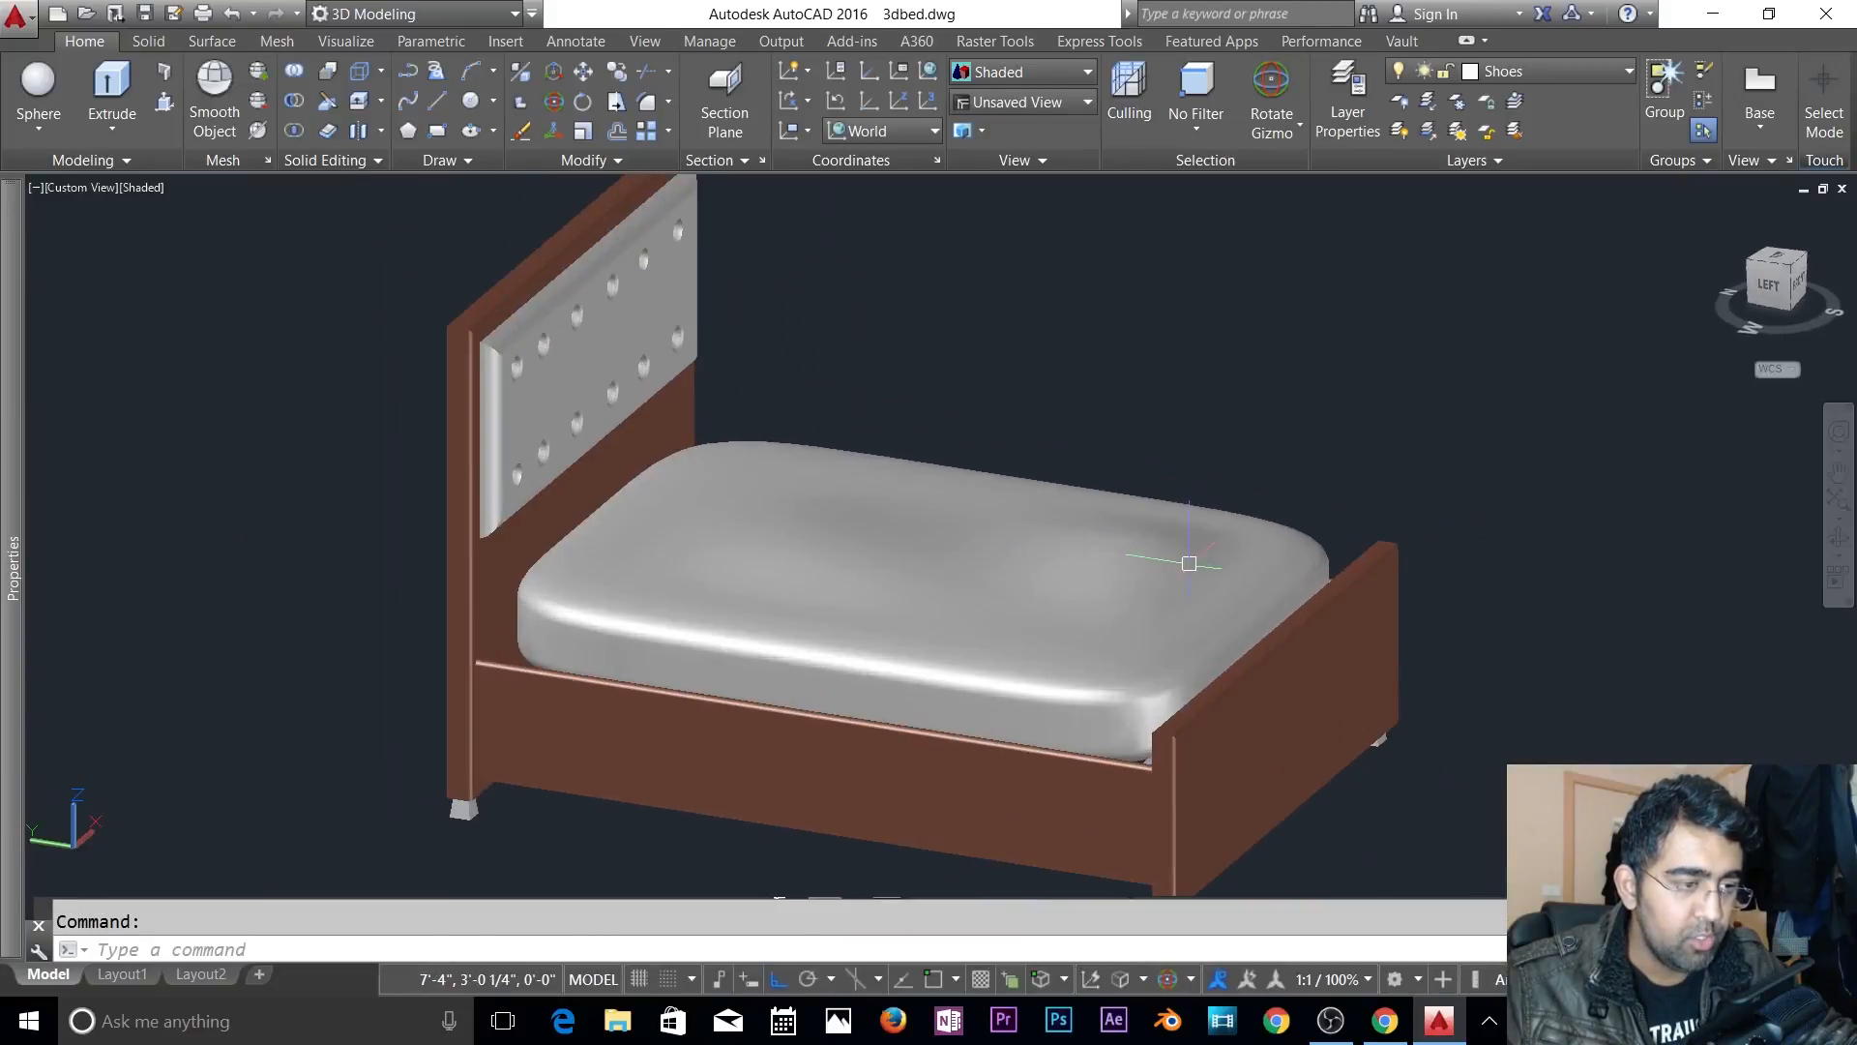
{"action": "middle_click_drag", "start_coordinate": [1181, 571], "coordinate": [1118, 541], "text": "shift"}
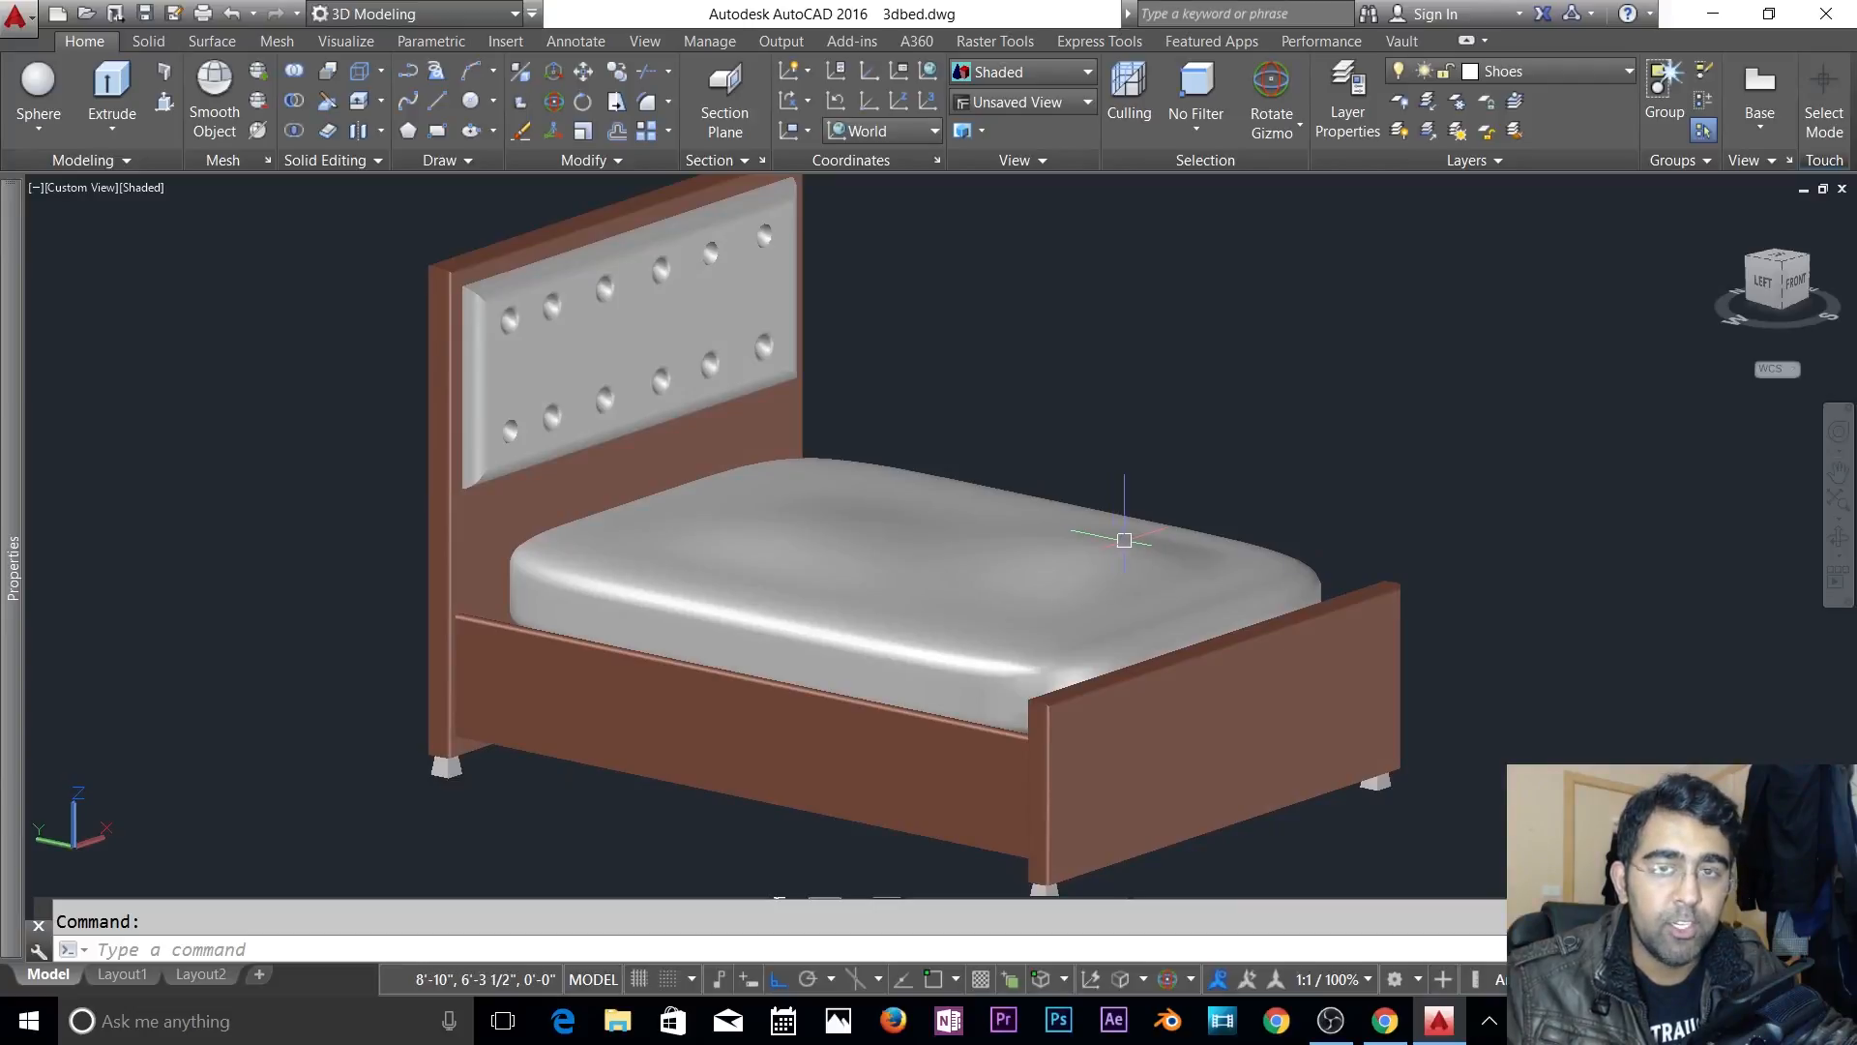